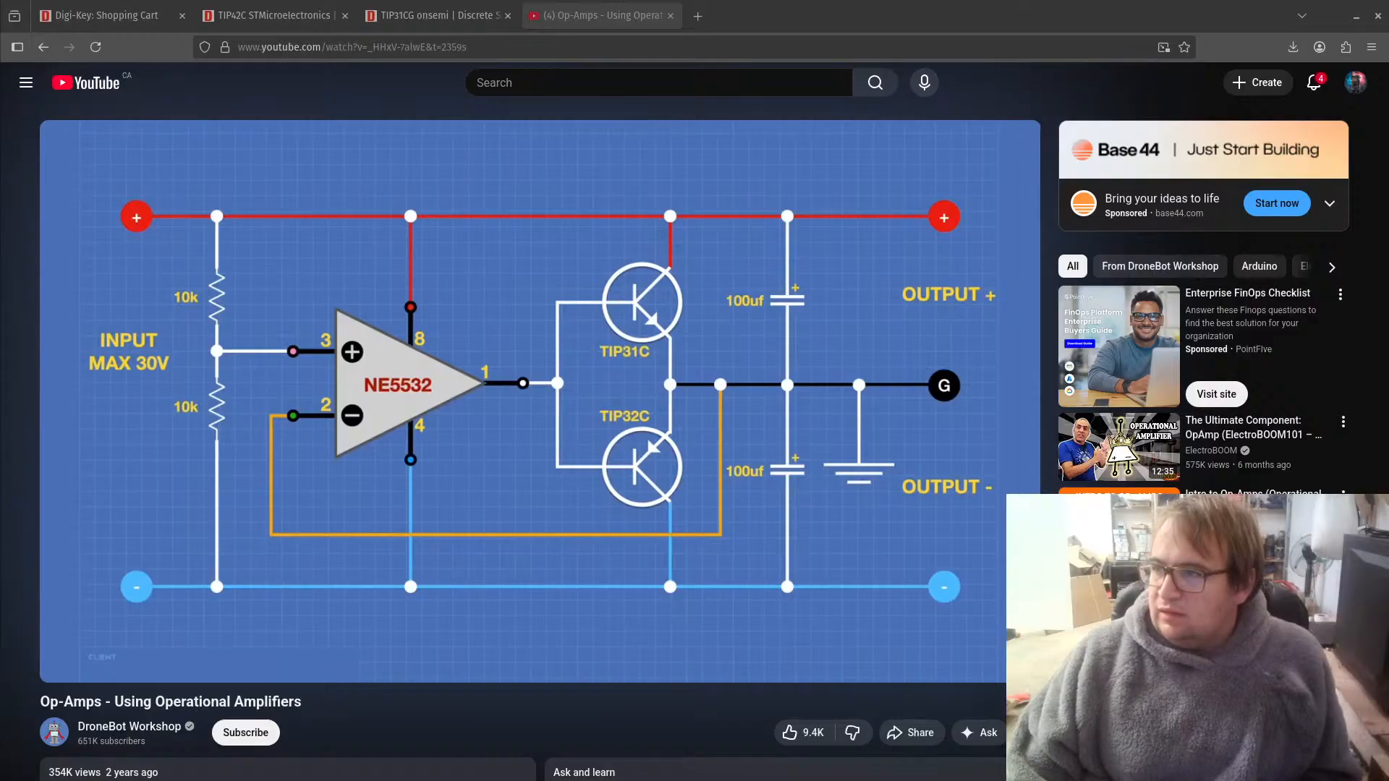
Step: Close the op-amp video page and switch to the voltage_splitter schematic in KiCad's Schematic Editor
{"action": "left_click", "coordinate": [670, 15]}
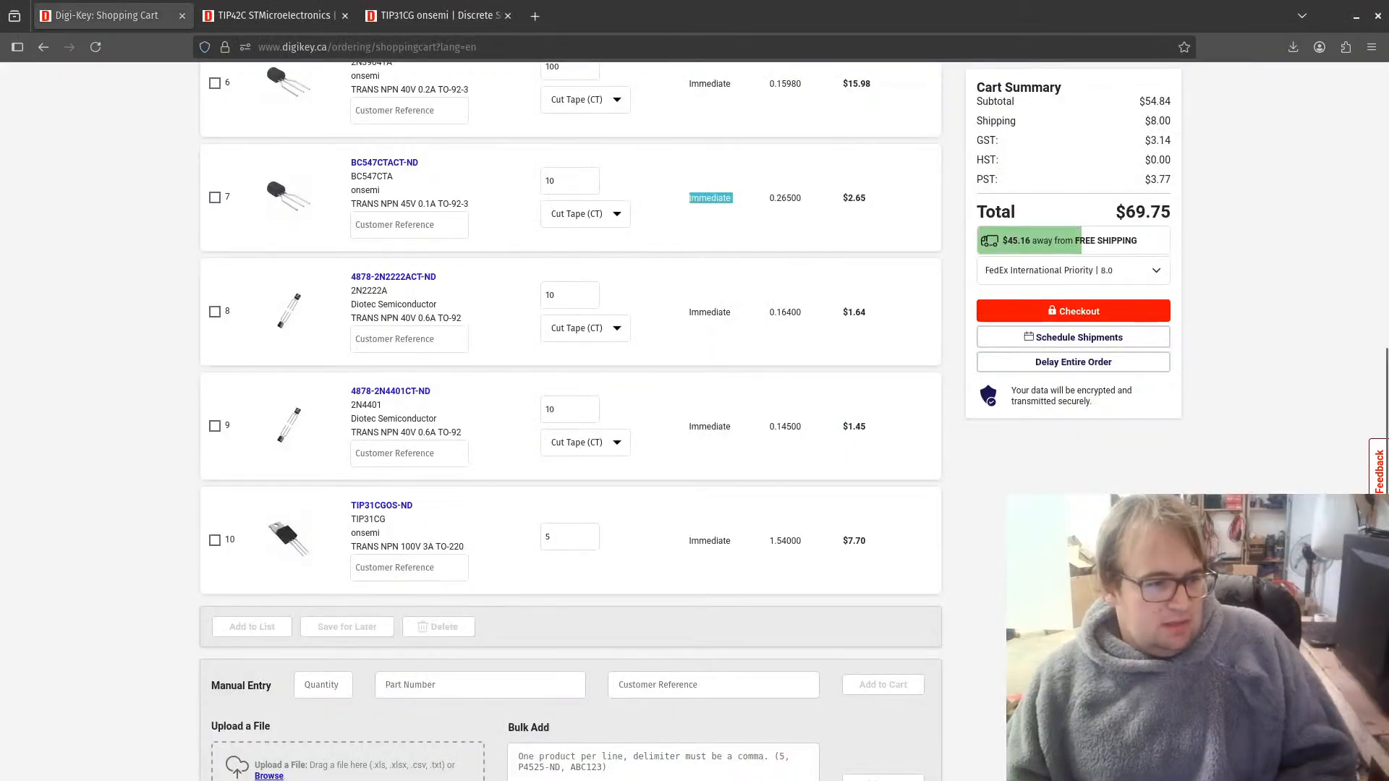
{"action": "key", "text": "alt+Tab"}
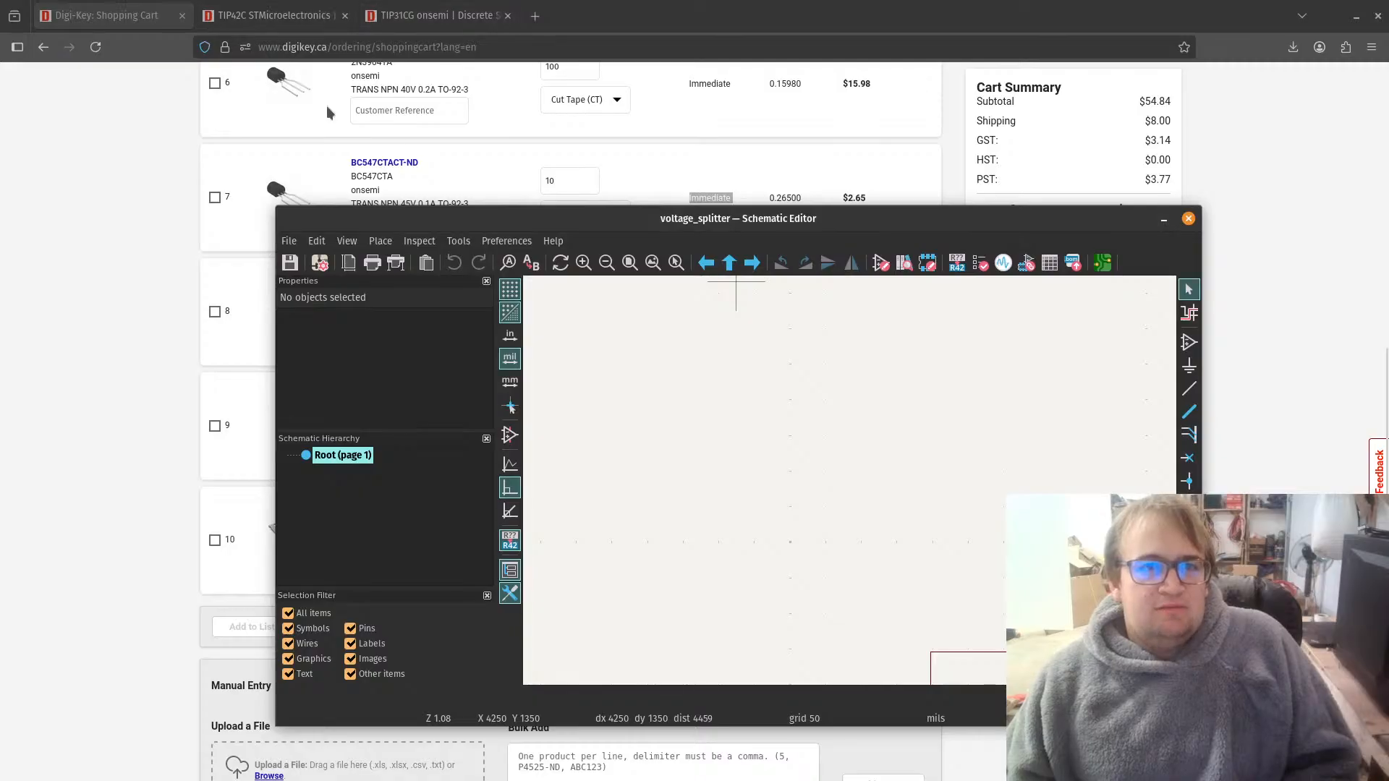
{"action": "left_click_drag", "start_coordinate": [711, 212], "coordinate": [654, 156]}
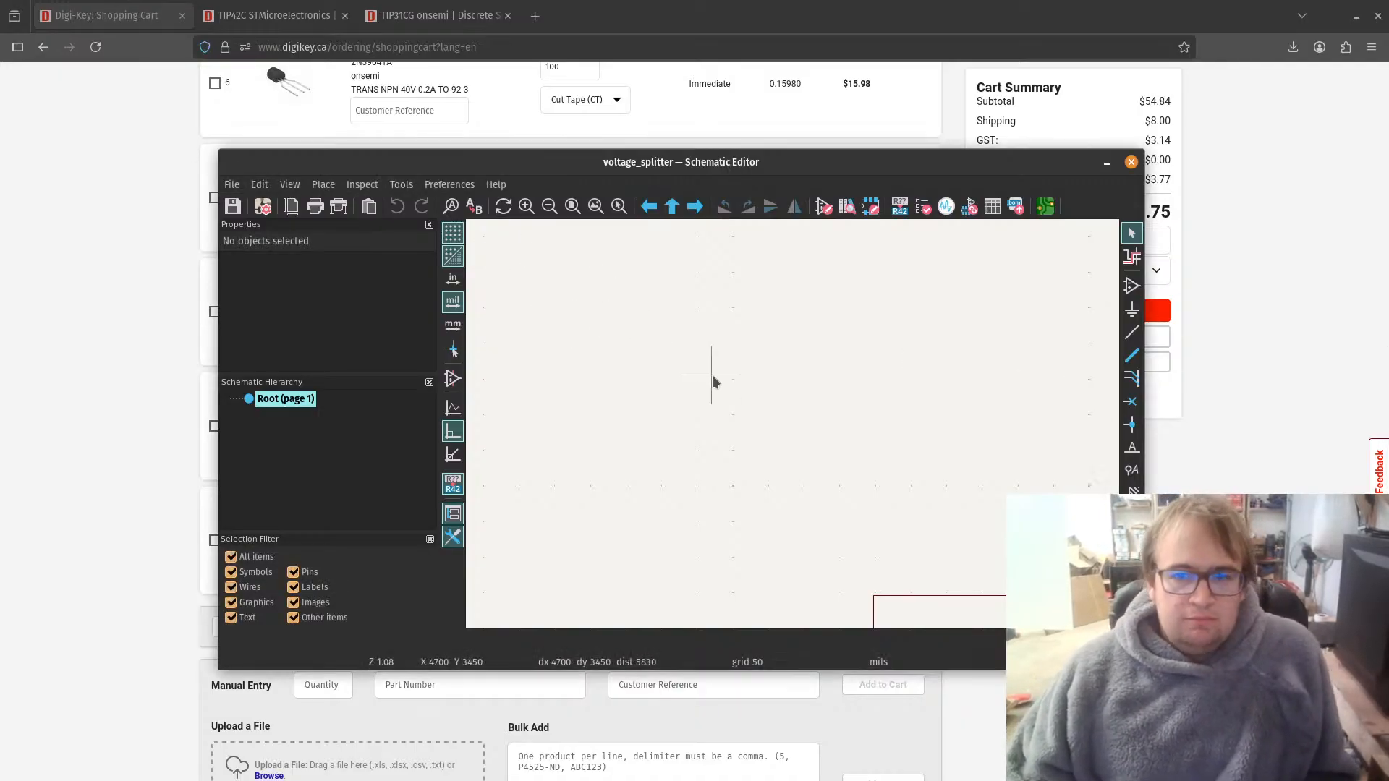
Step: Start adding a symbol to the schematic and configure the global footprint library table by copying the default one
{"action": "key", "text": "a"}
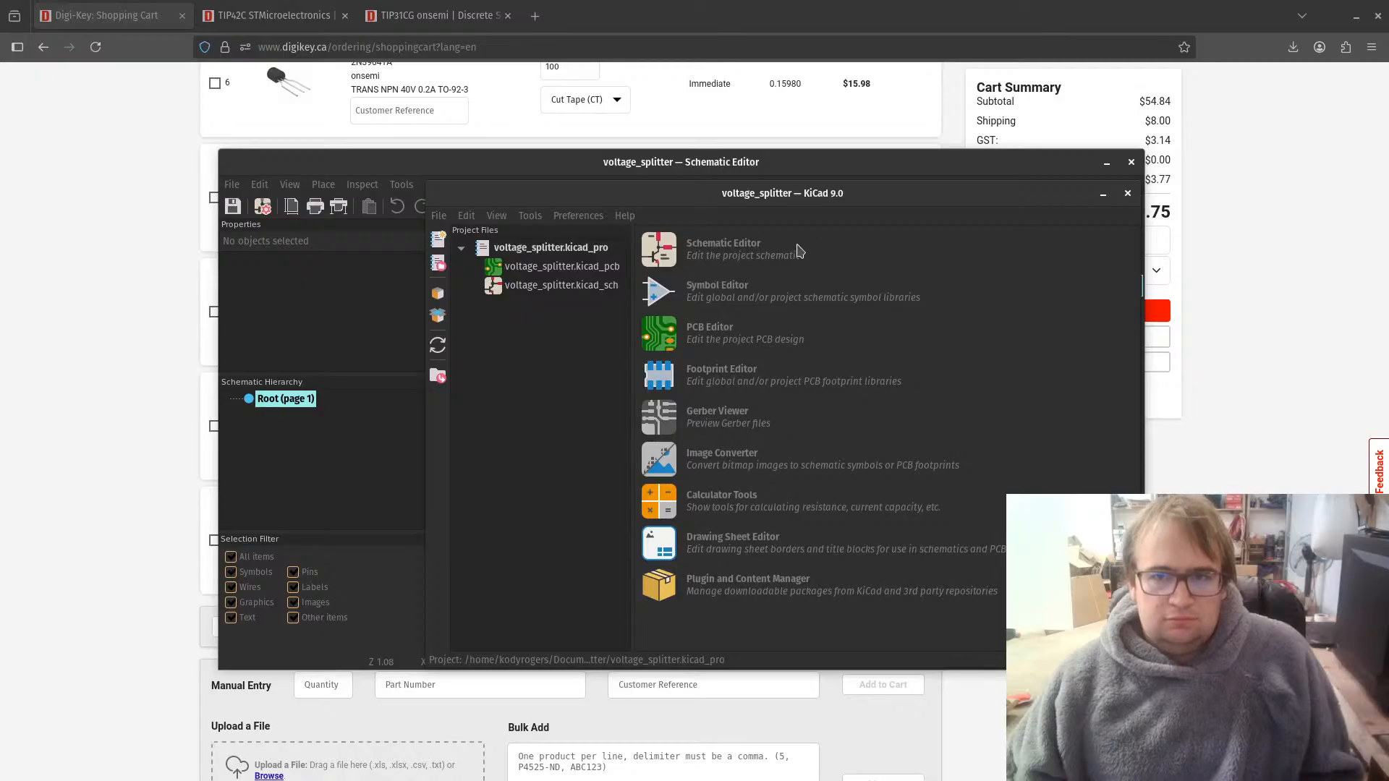
{"action": "left_click", "coordinate": [787, 176]}
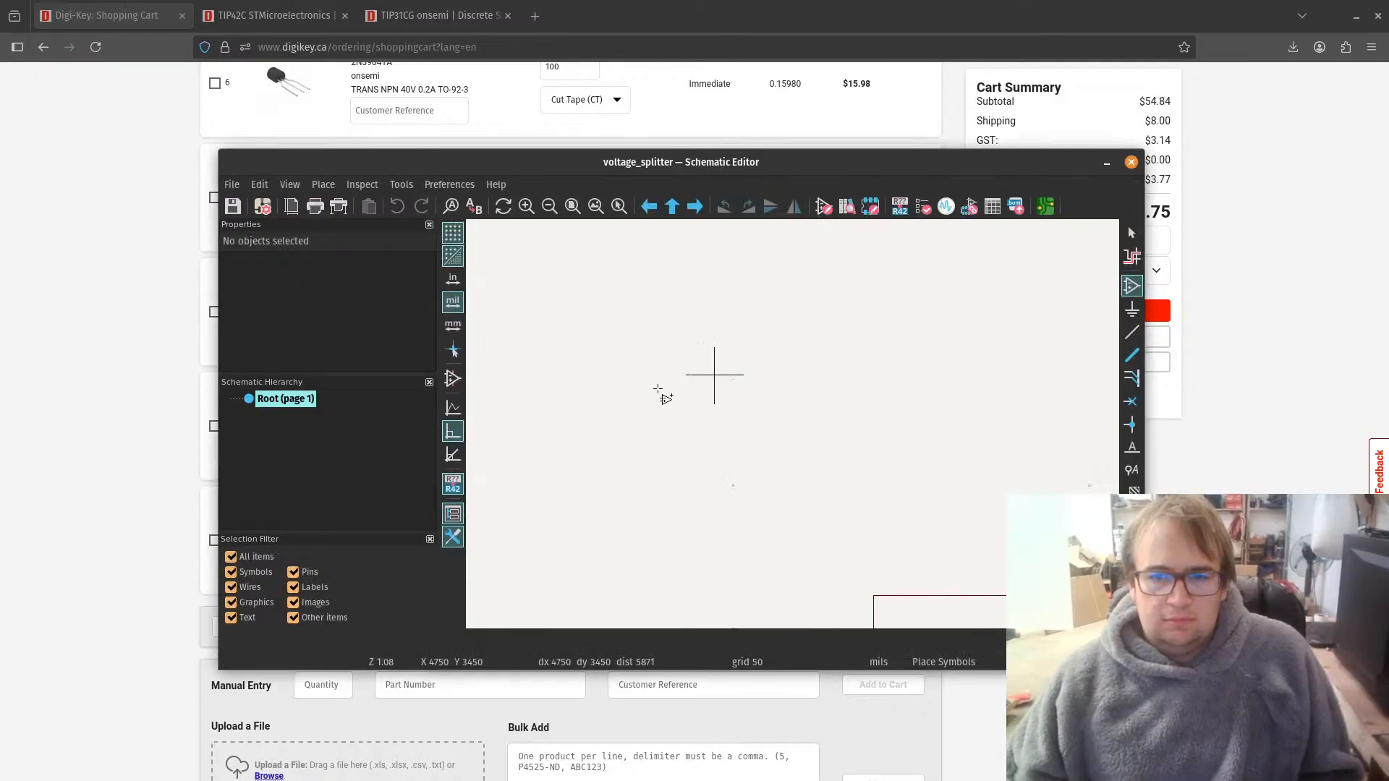
{"action": "left_click_drag", "start_coordinate": [803, 162], "coordinate": [803, 162]}
{"action": "double_click", "coordinate": [803, 162]}
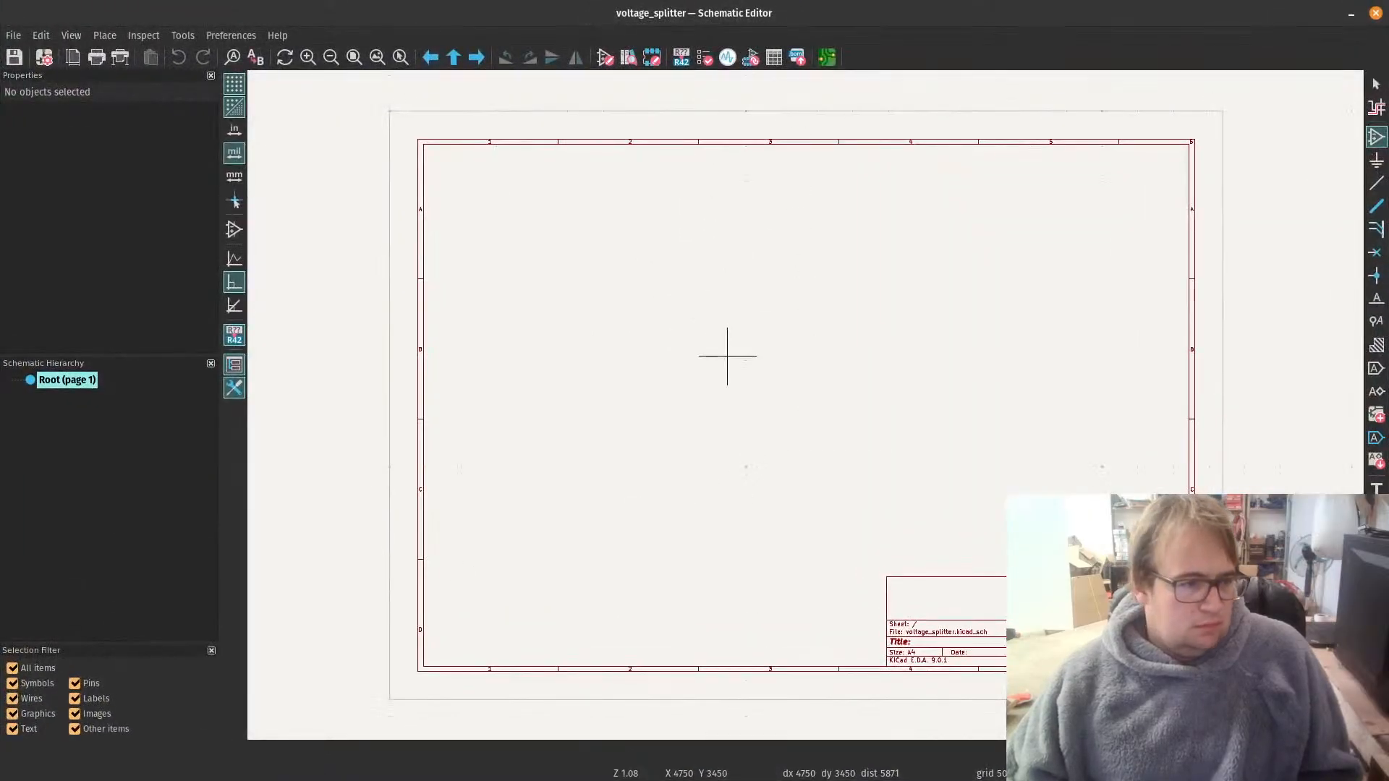
{"action": "left_click", "coordinate": [727, 356]}
{"action": "left_click_drag", "start_coordinate": [0, 235], "coordinate": [664, 202]}
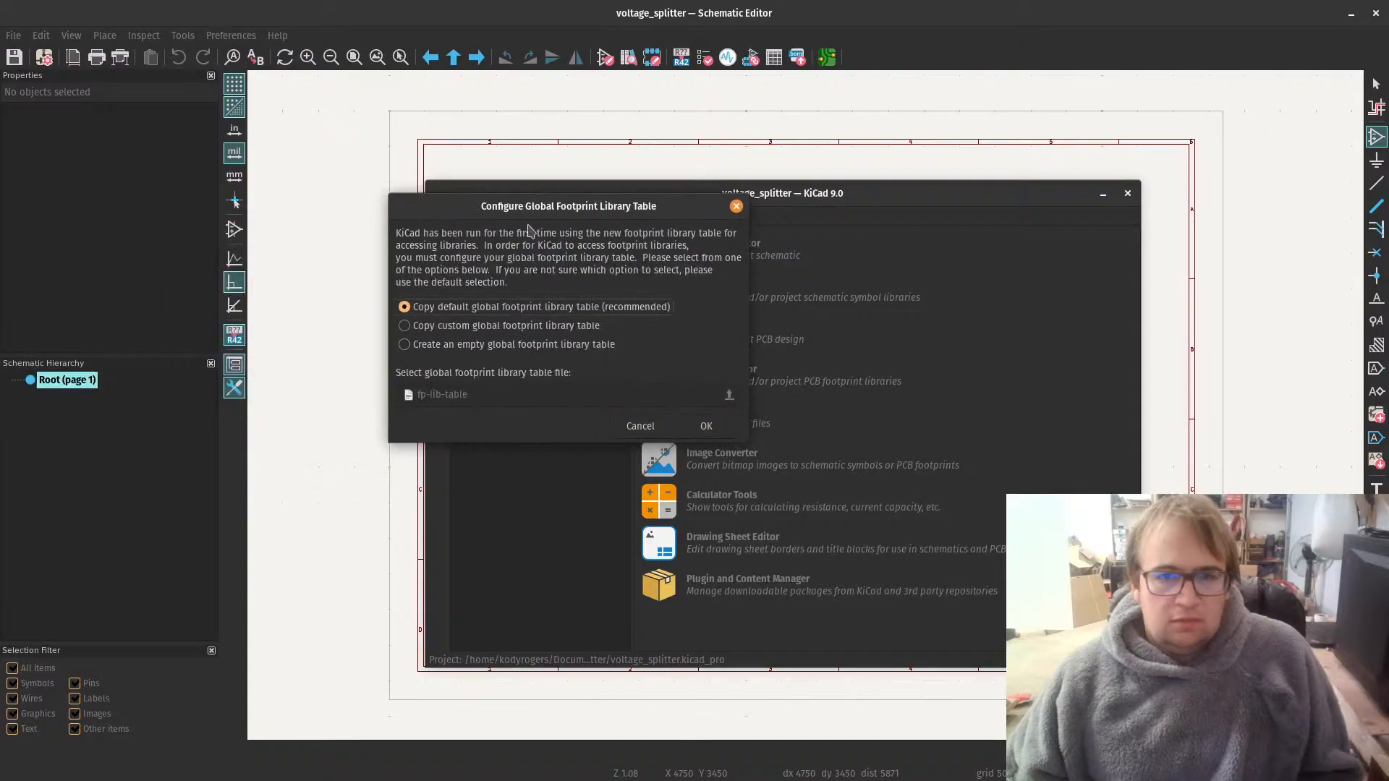
{"action": "left_click", "coordinate": [716, 425]}
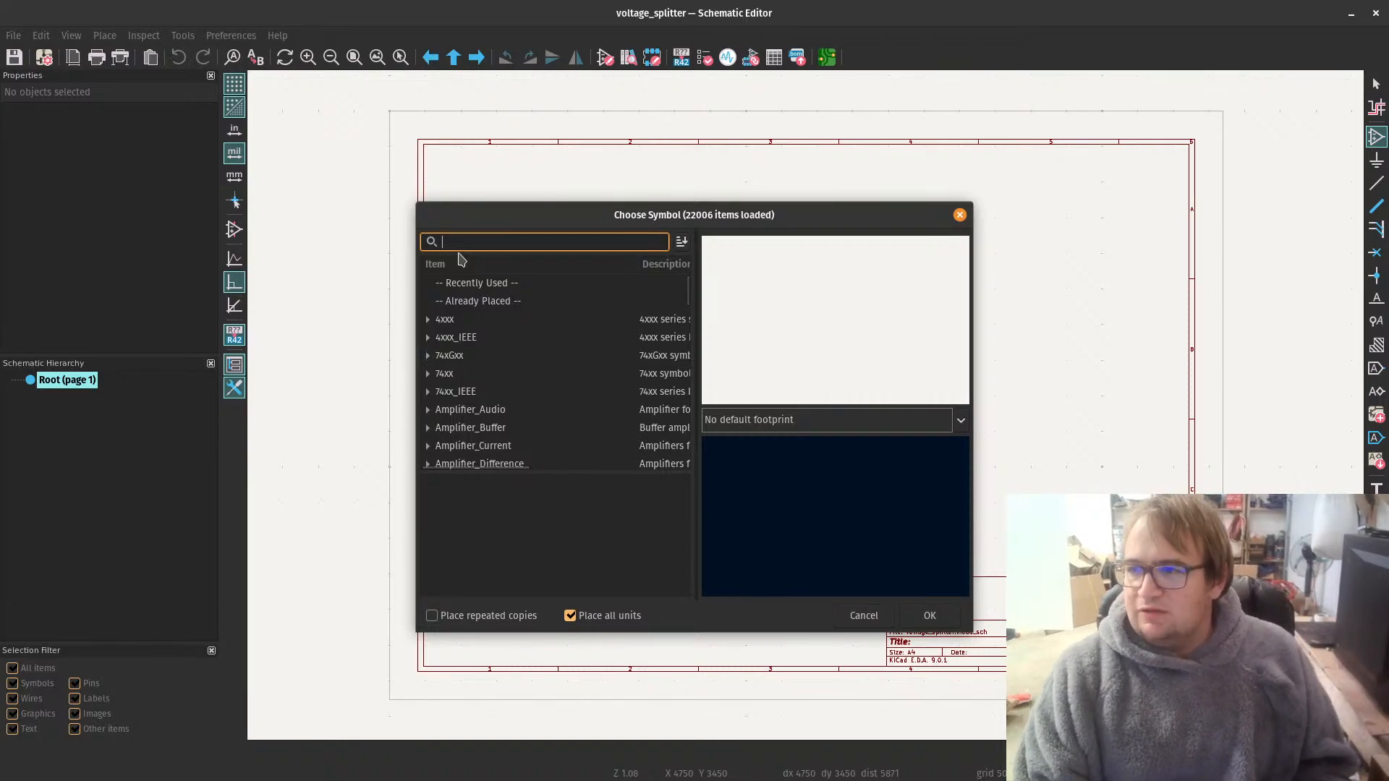
Step: Find the TIP42C transistor symbol and place it on the sheet at about X 5600, Y 2700 mils
{"action": "left_click_drag", "start_coordinate": [776, 13], "coordinate": [768, 124]}
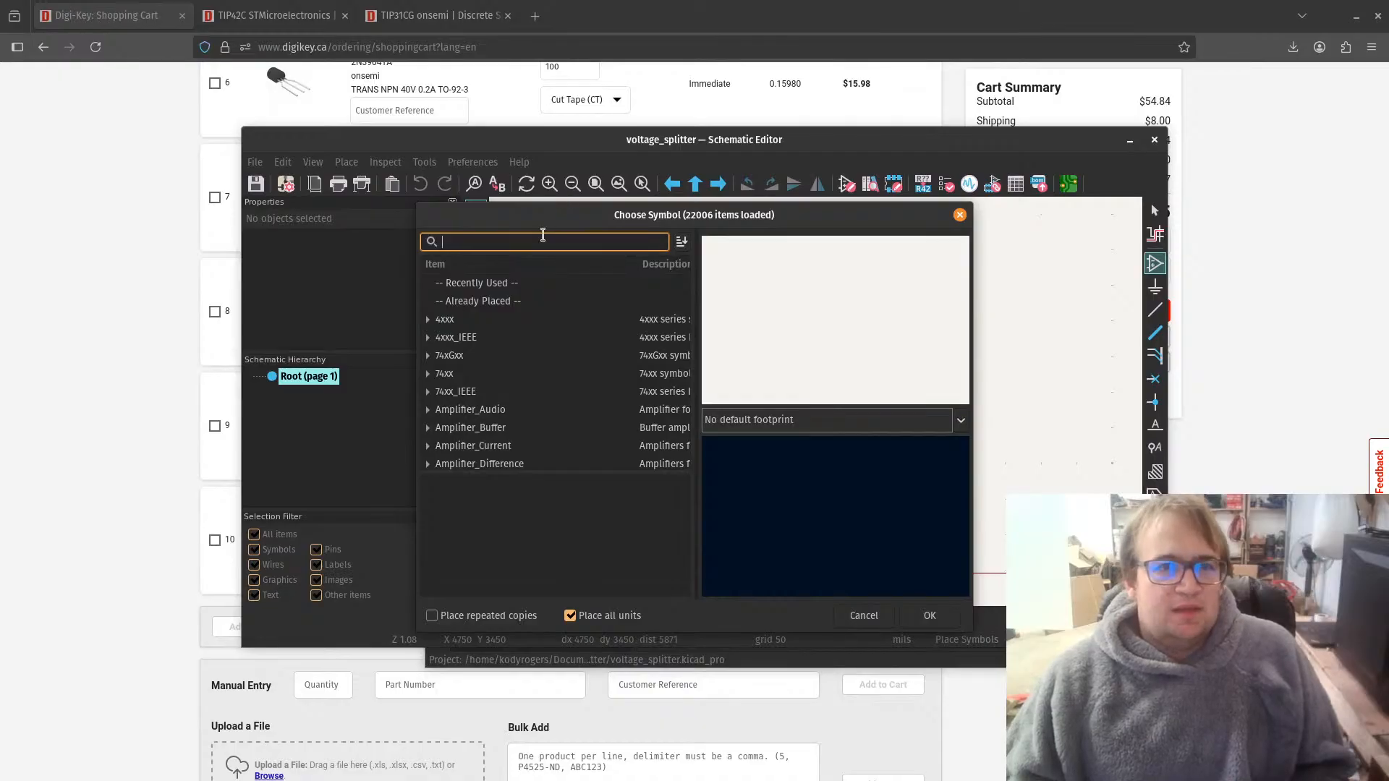
{"action": "type", "text": "TIP"}
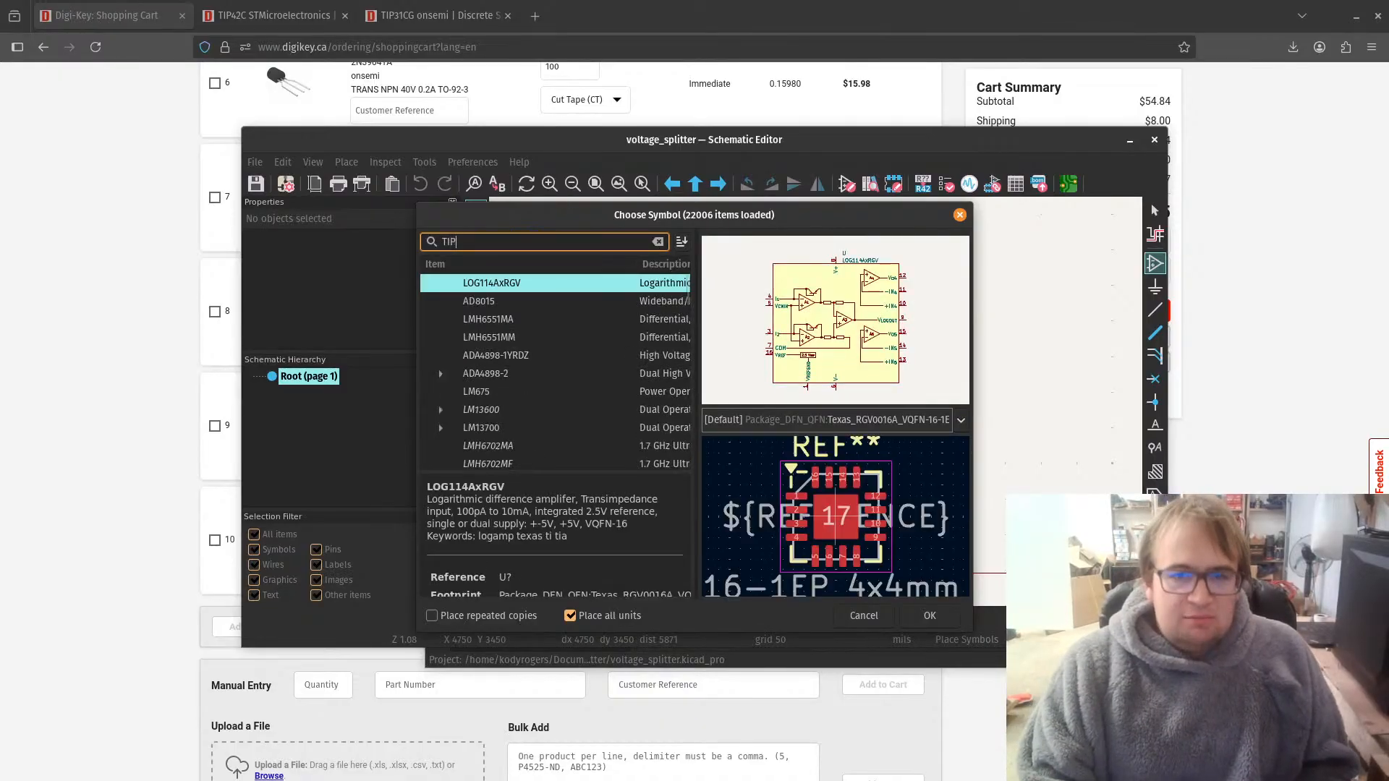
{"action": "type", "text": "42C"}
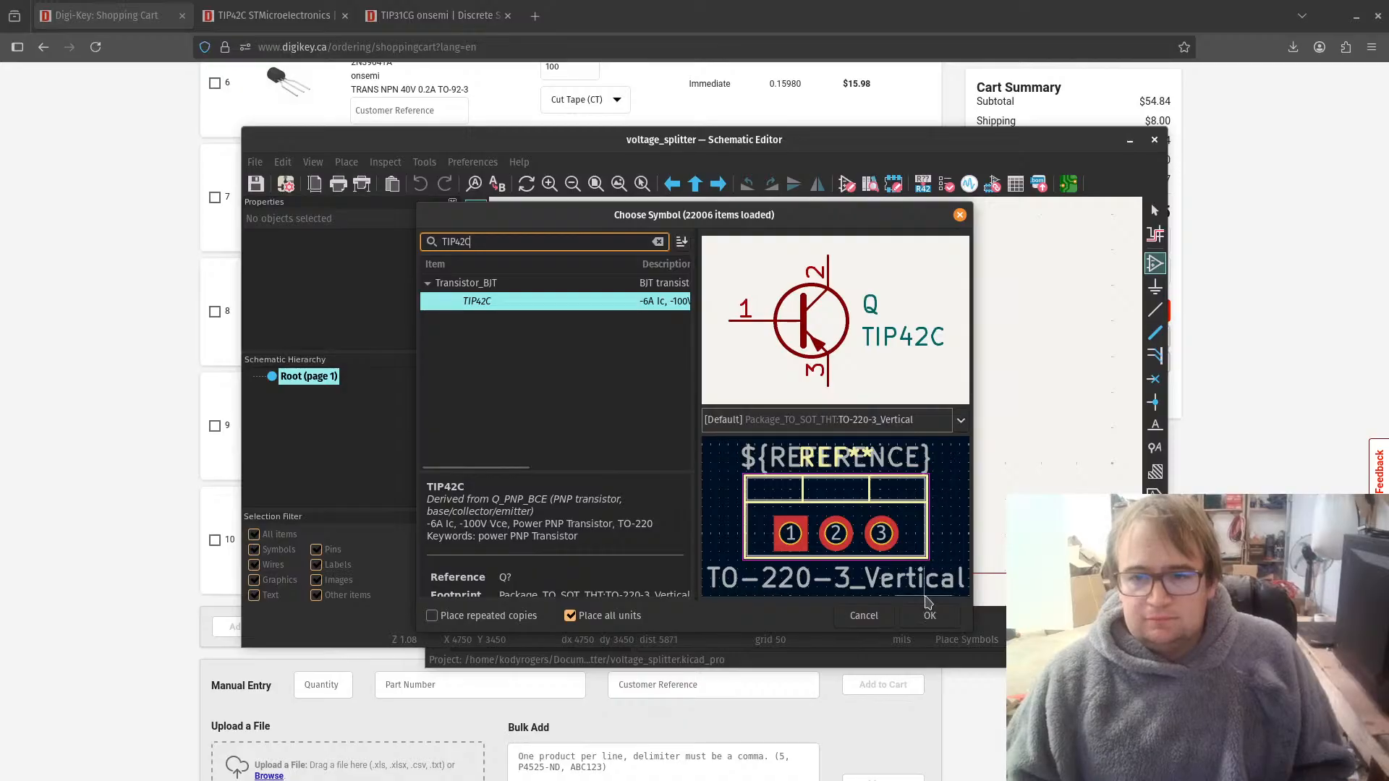
{"action": "left_click", "coordinate": [929, 613]}
{"action": "left_click", "coordinate": [801, 298]}
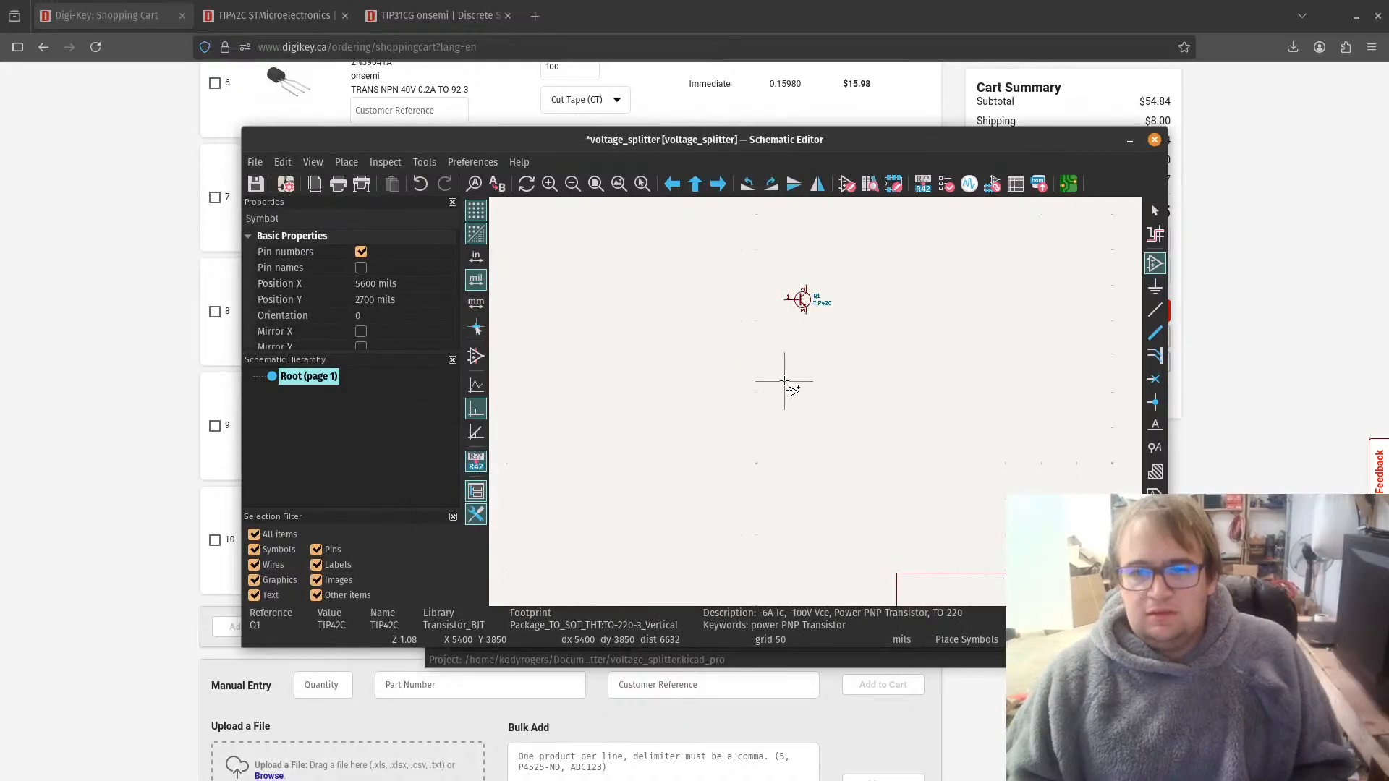
Step: Search the symbol library for TIP31, shorten the search to TIP3 and widen the results list to read the descriptions
{"action": "left_click", "coordinate": [709, 312]}
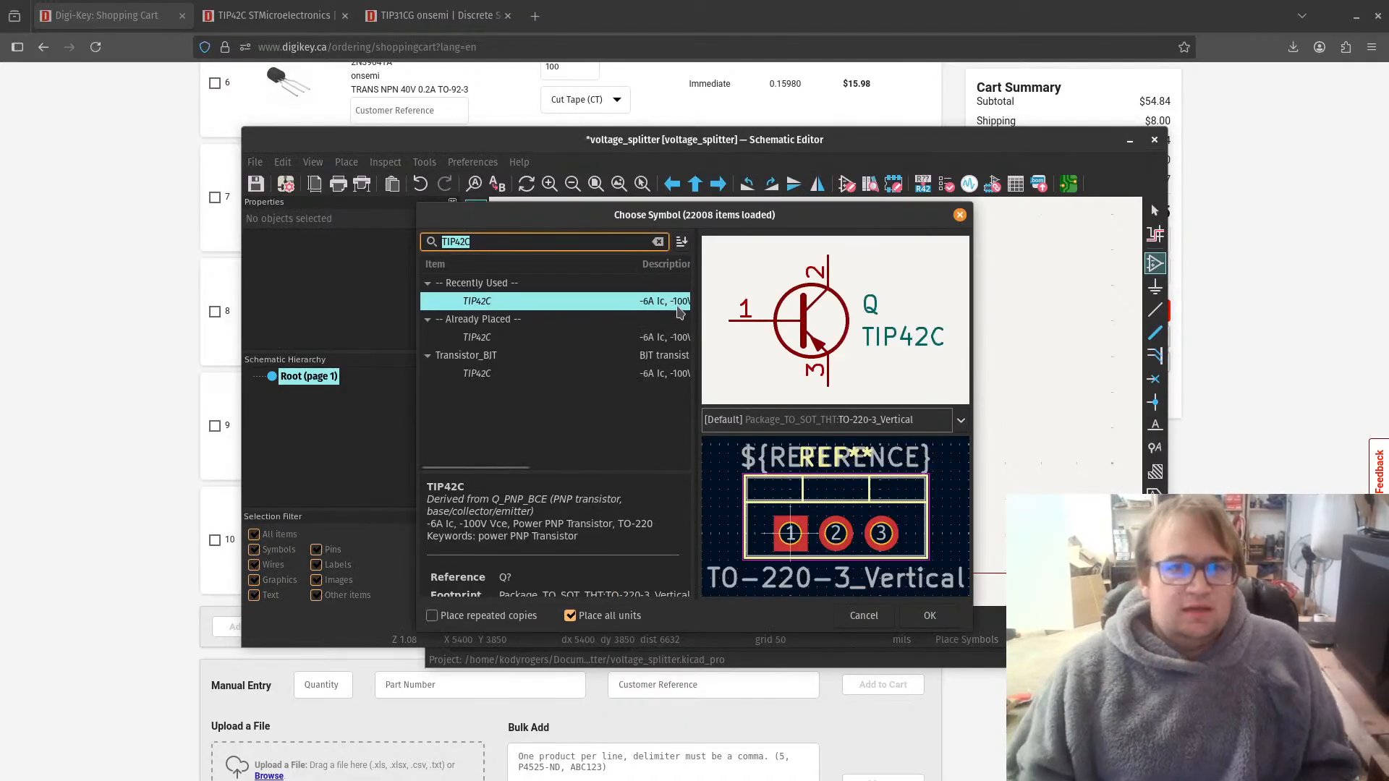
{"action": "left_click", "coordinate": [494, 237]}
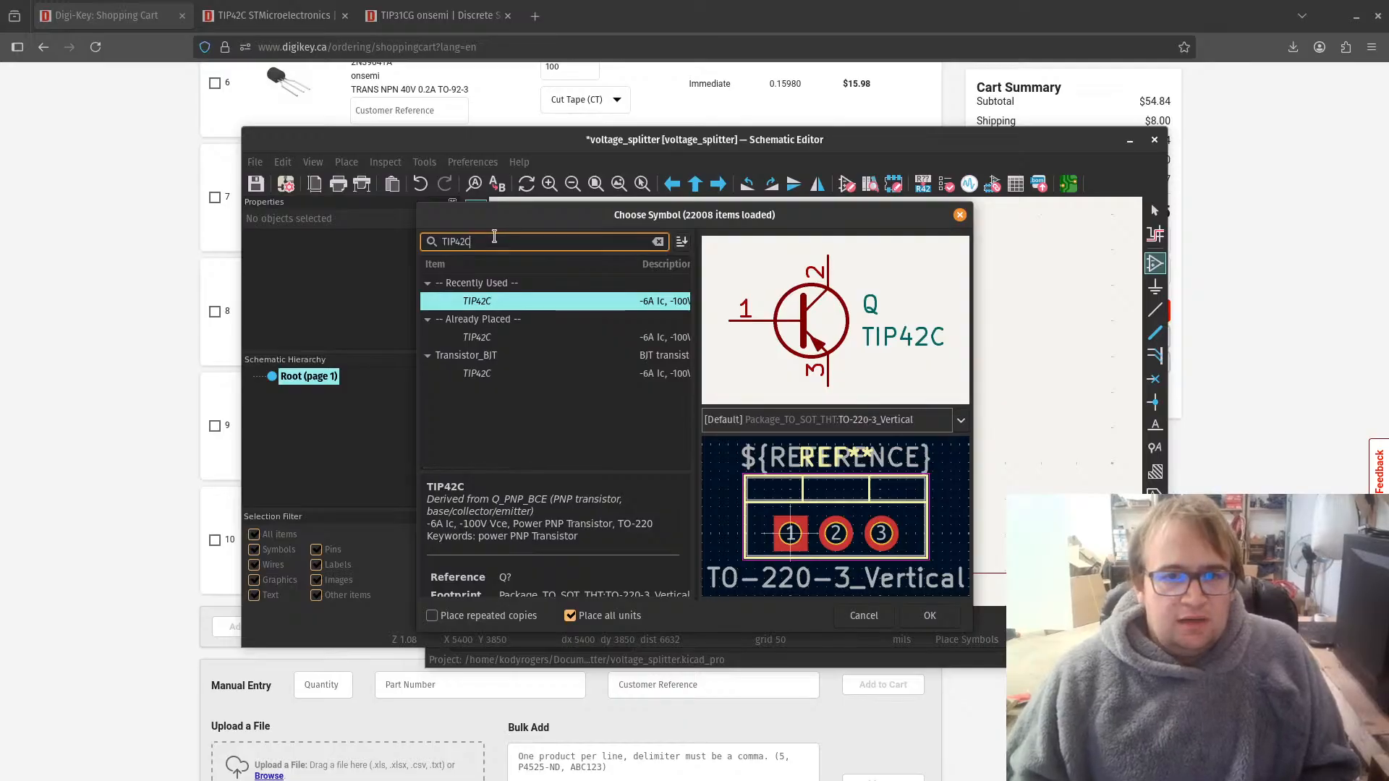
{"action": "key", "text": "BackSpace"}
{"action": "key", "text": "BackSpace"}
{"action": "key", "text": "BackSpace"}
{"action": "type", "text": "3"}
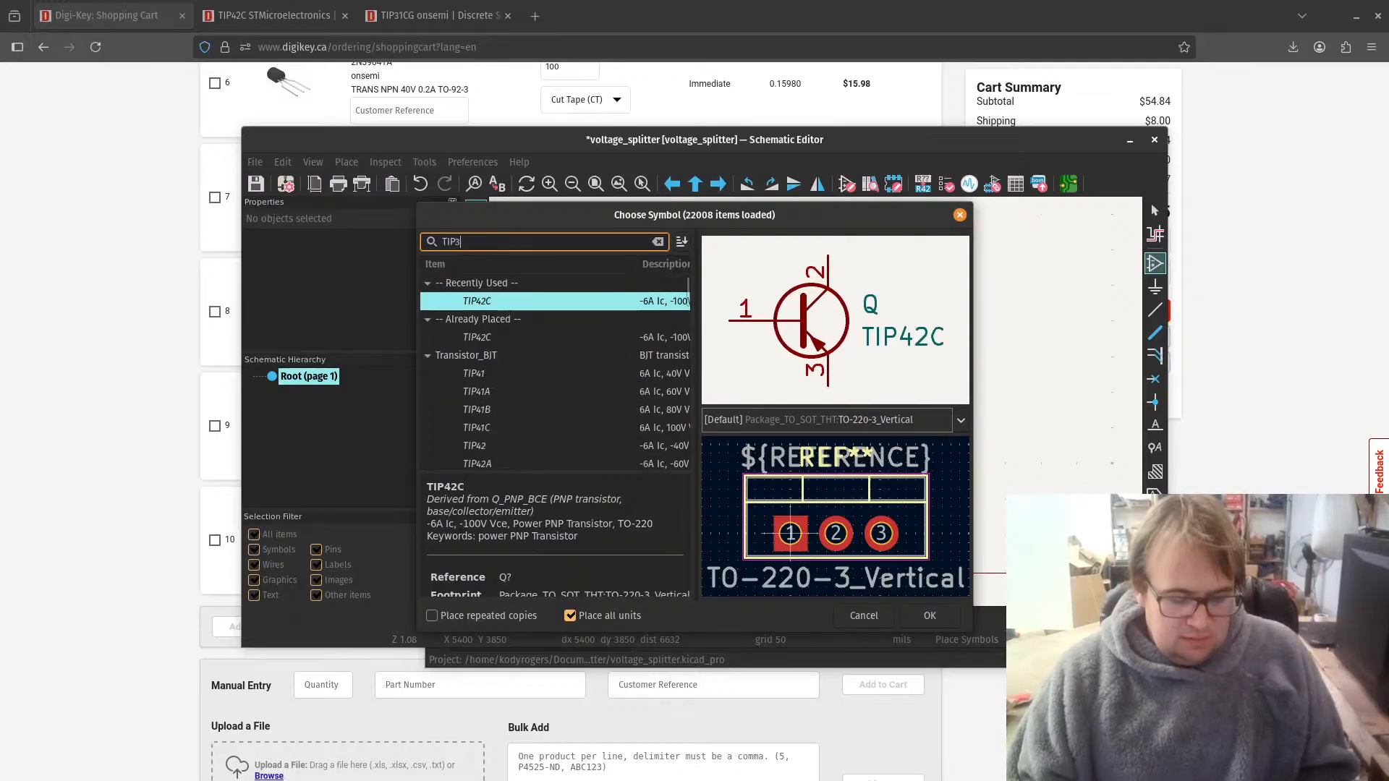
{"action": "type", "text": "1"}
{"action": "key", "text": "BackSpace"}
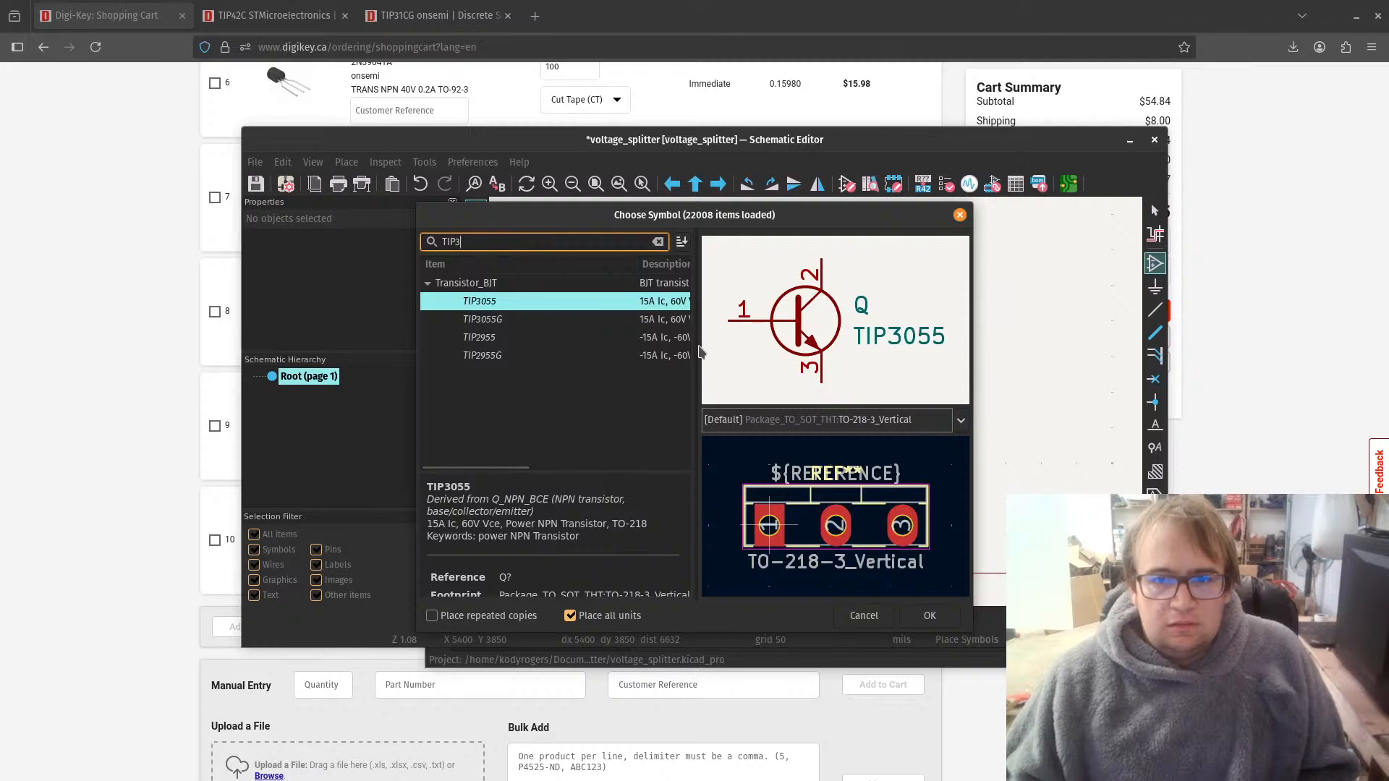
{"action": "left_click_drag", "start_coordinate": [697, 352], "coordinate": [865, 380]}
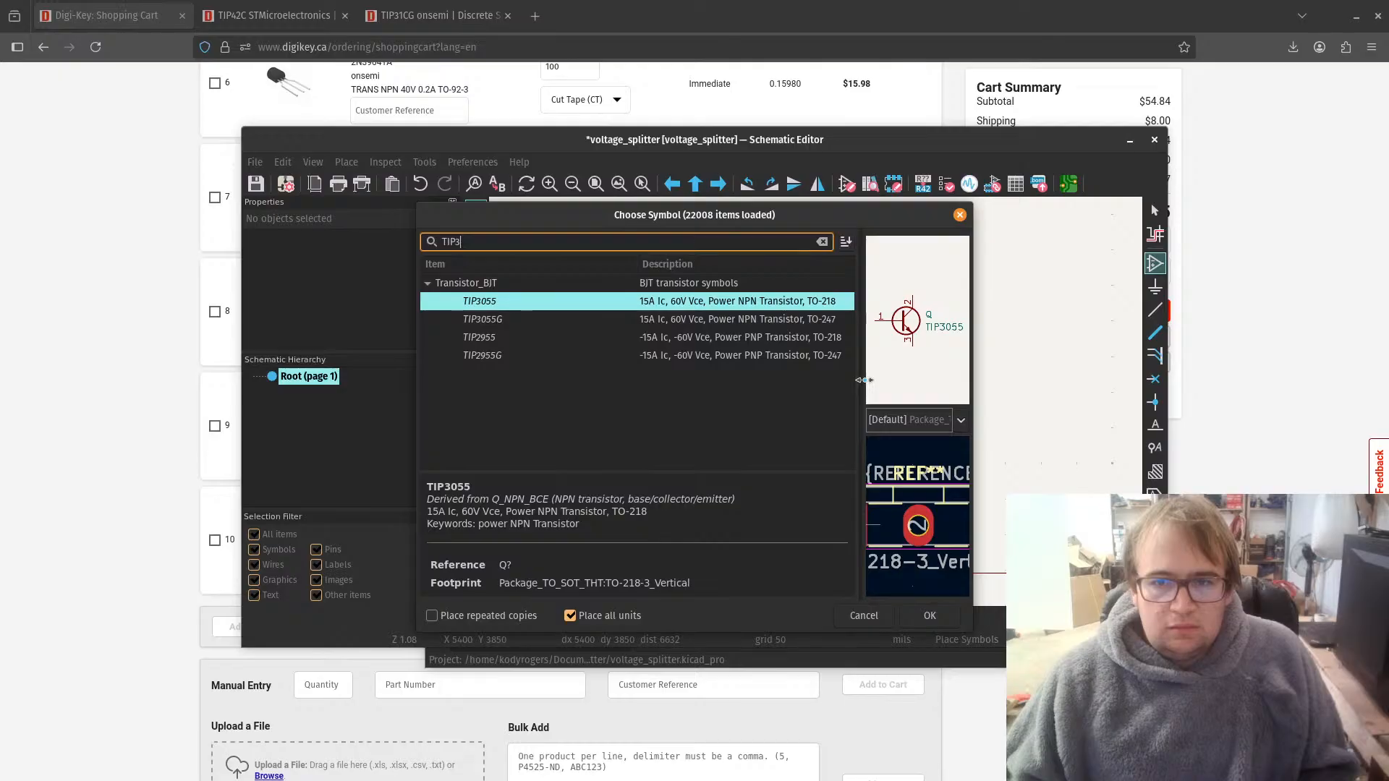
{"action": "left_click_drag", "start_coordinate": [865, 379], "coordinate": [868, 380]}
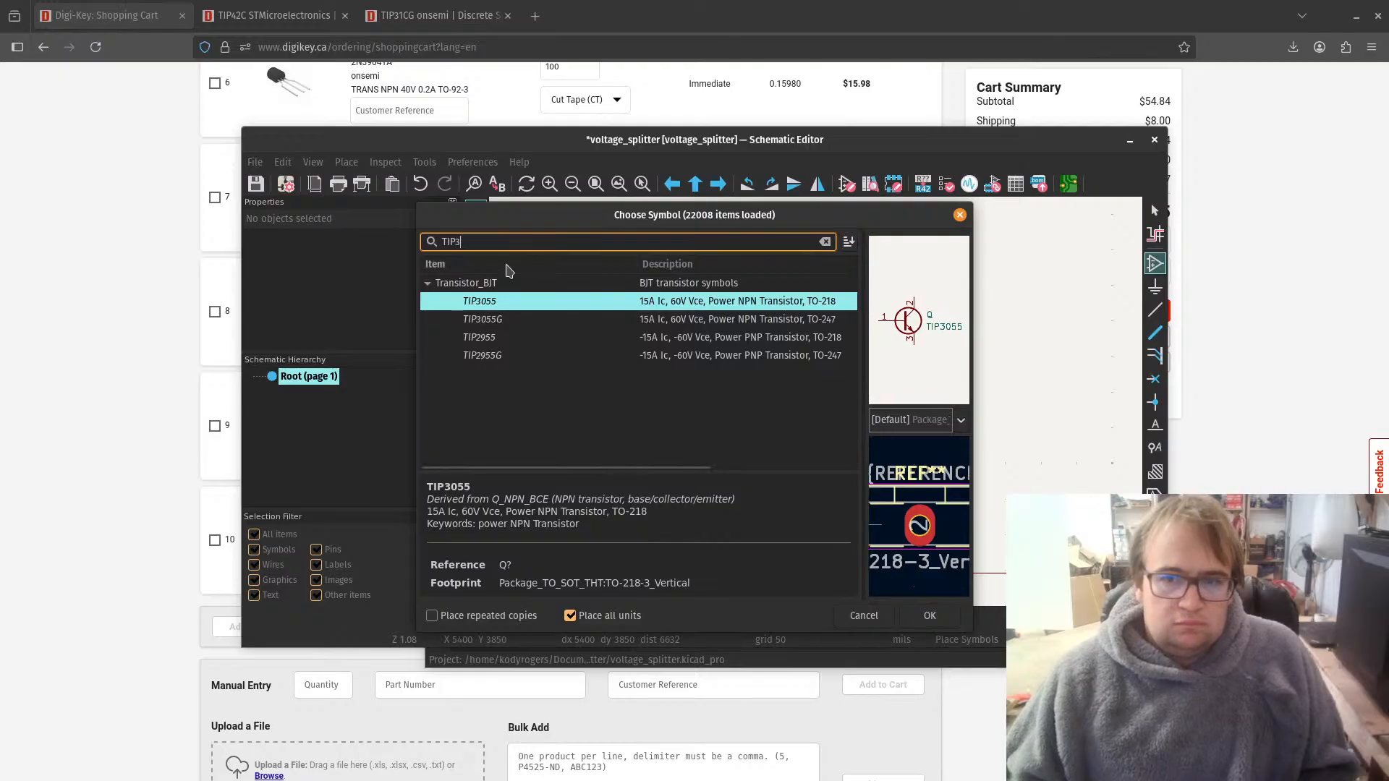
Step: Search the symbol library for "transistor bjt" and narrow the item column to make room for the descriptions
{"action": "key", "text": "ctrl+a"}
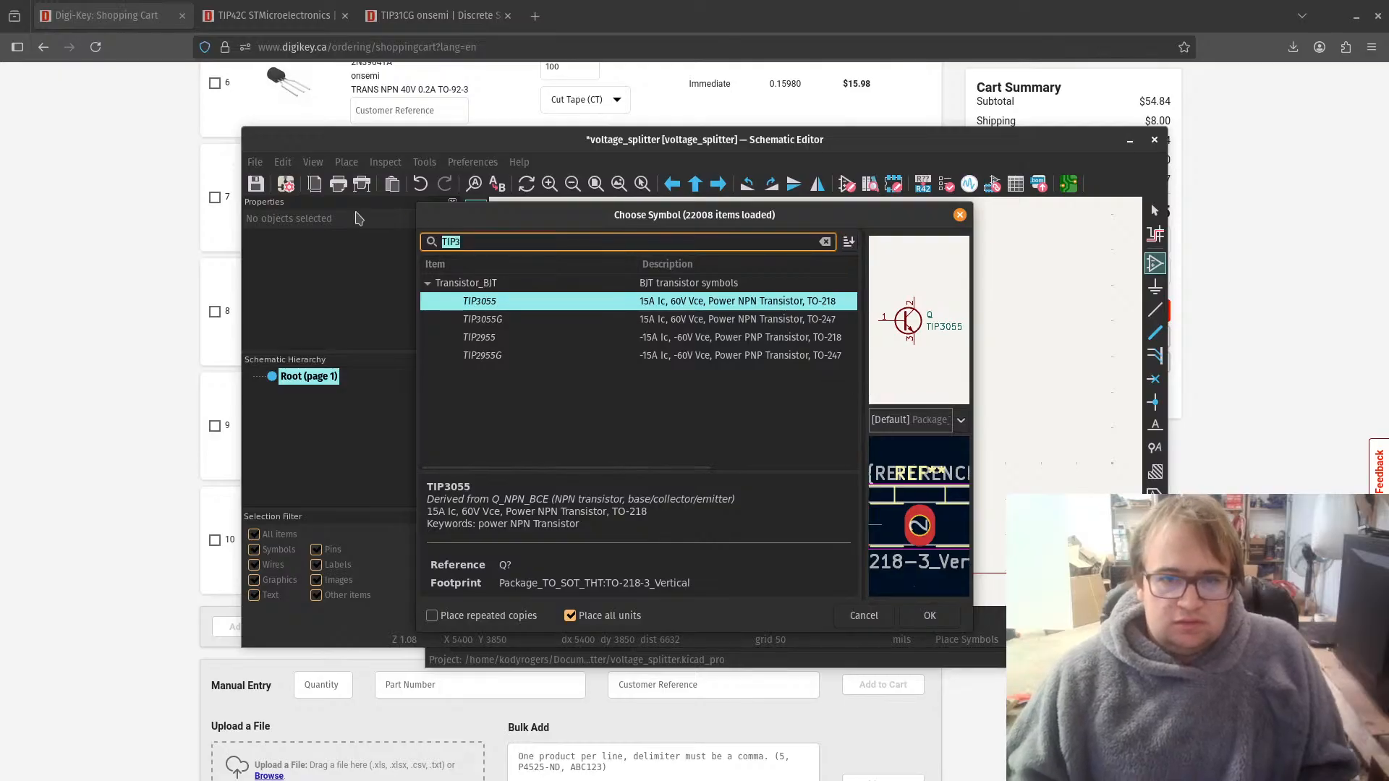
{"action": "type", "text": "transistor"}
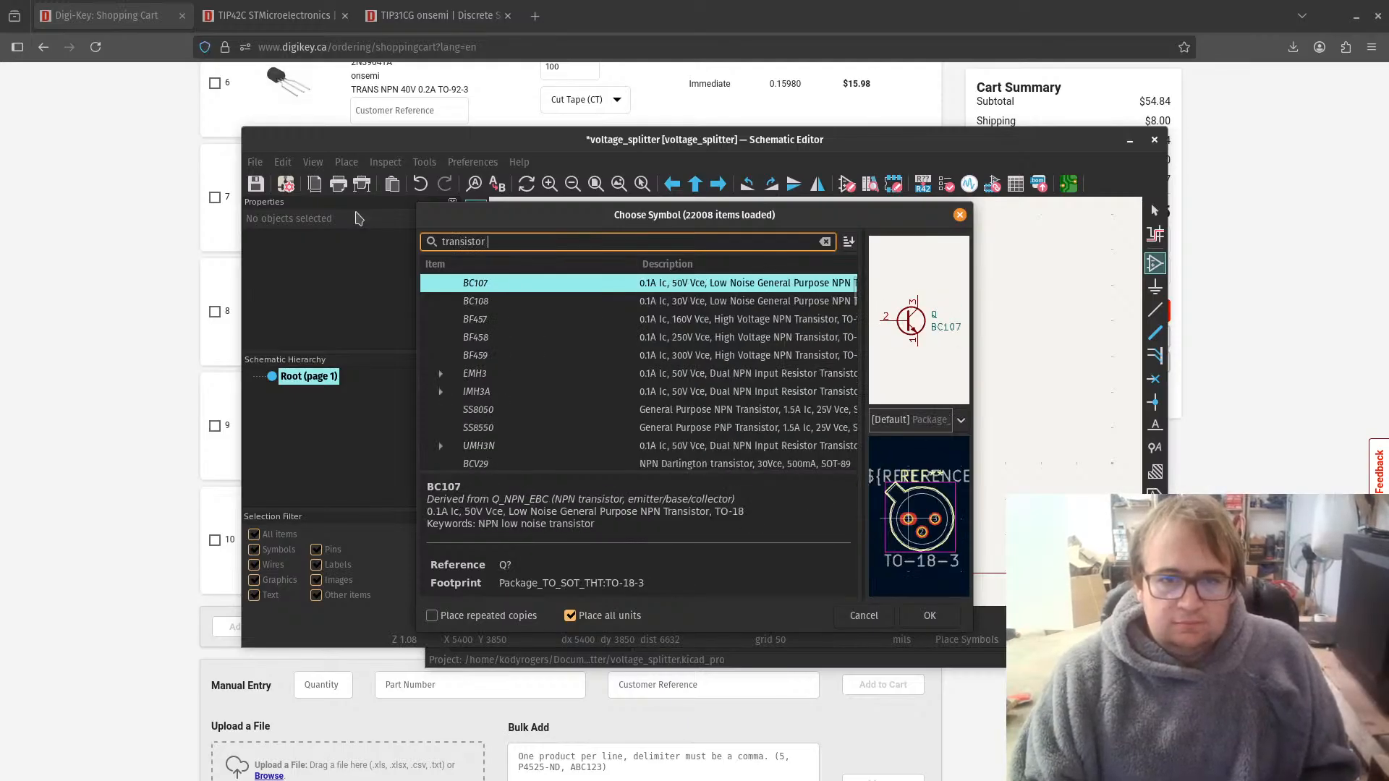
{"action": "type", "text": " bjt"}
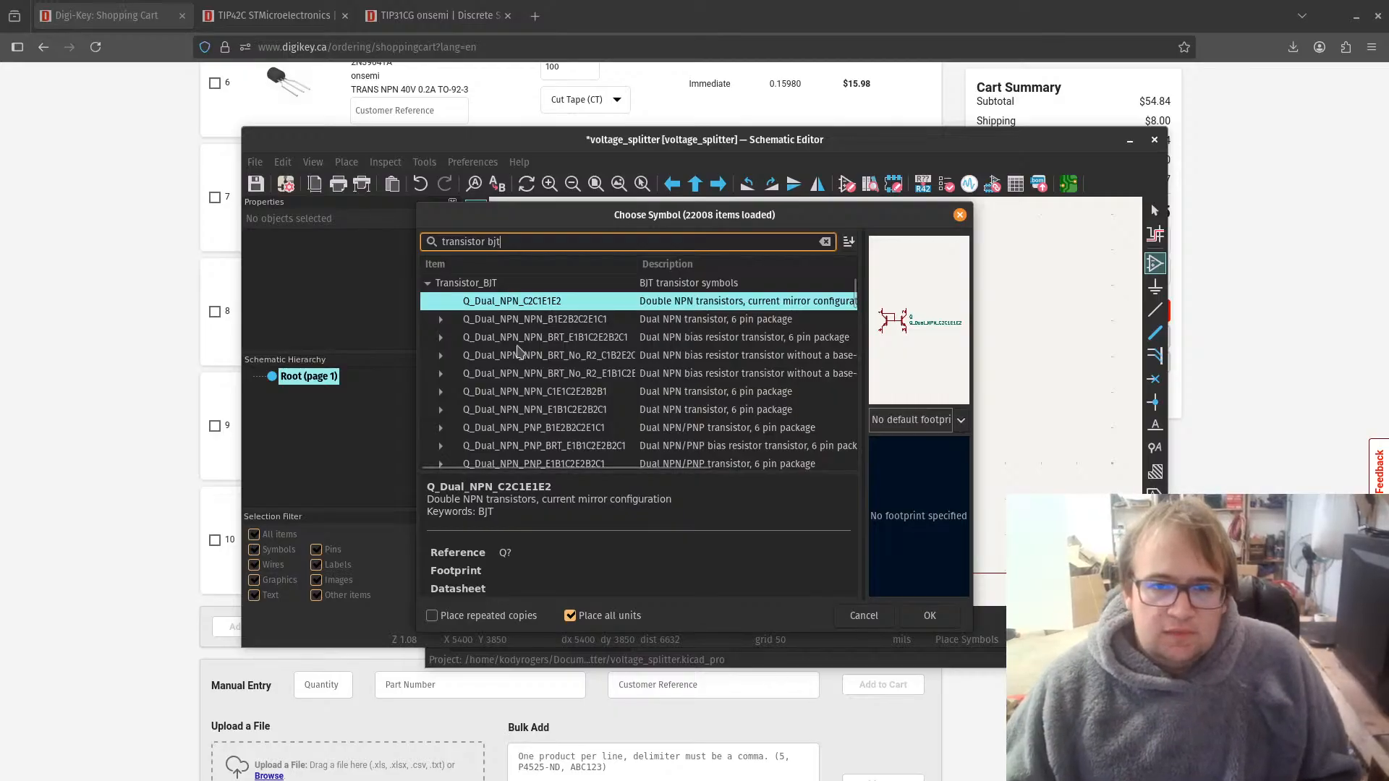
{"action": "scroll", "coordinate": [521, 325], "scroll_direction": "down", "scroll_amount": 1}
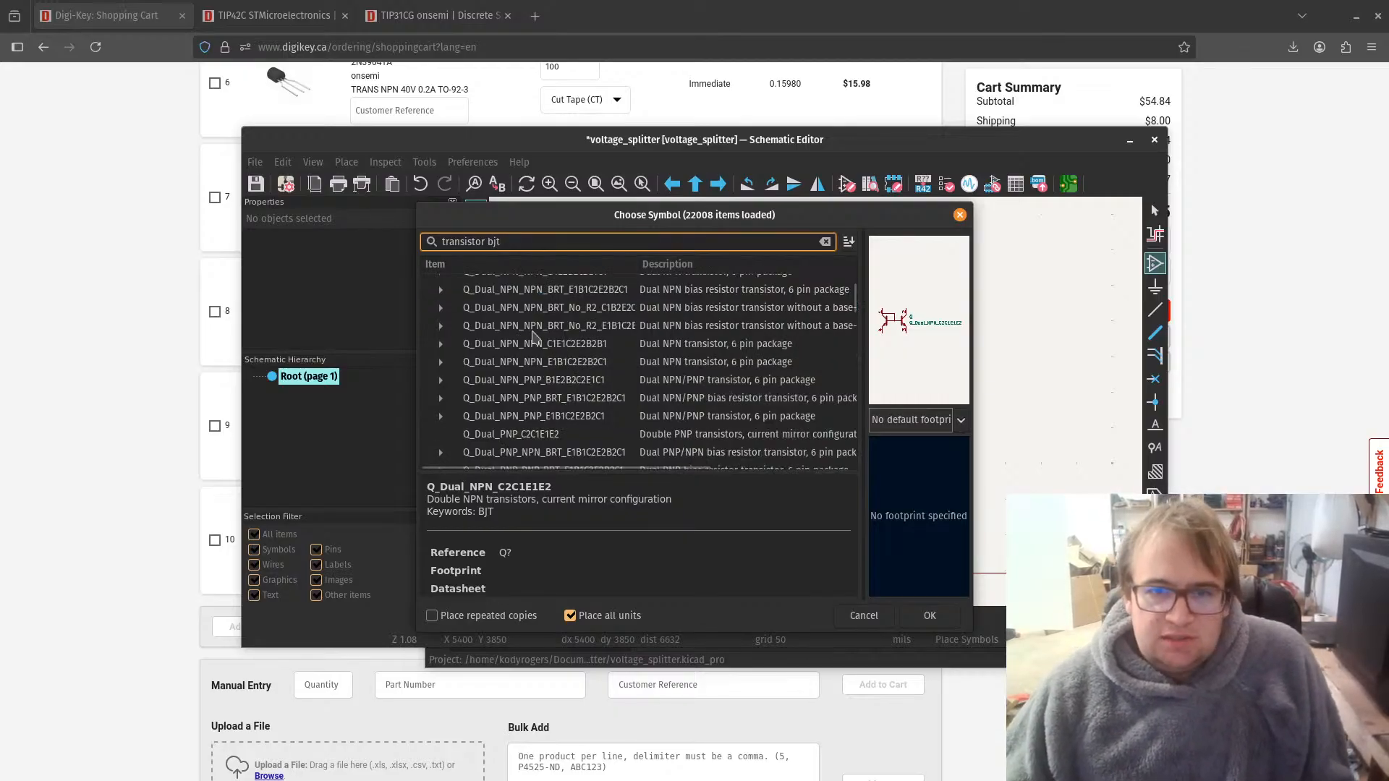
{"action": "scroll", "coordinate": [652, 345], "scroll_direction": "up", "scroll_amount": 1}
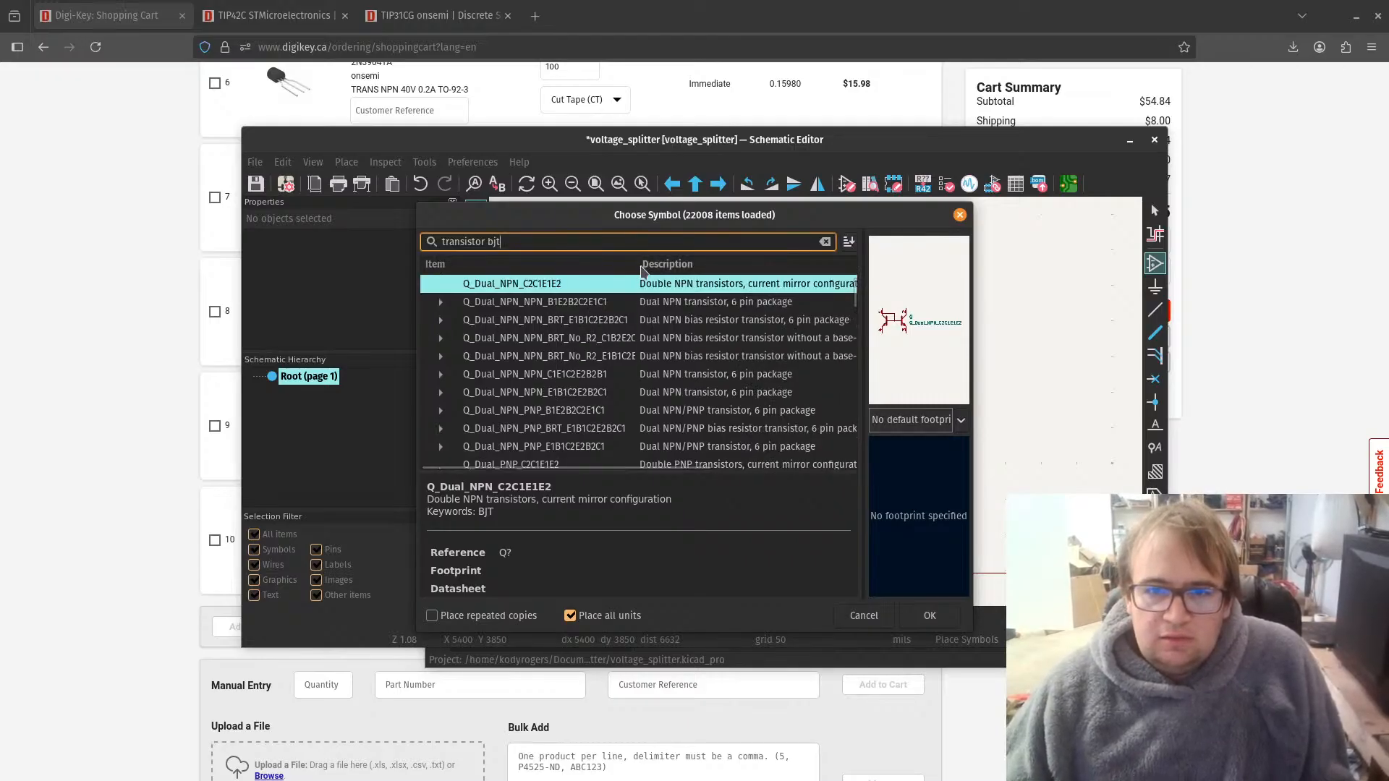
{"action": "left_click_drag", "start_coordinate": [635, 269], "coordinate": [579, 269]}
Step: Look through the "transistor bjt" results for pin-order variants and preview the Q_PNP_ECBC symbol
{"action": "scroll", "coordinate": [692, 394], "scroll_direction": "down", "scroll_amount": 2}
{"action": "scroll", "coordinate": [693, 394], "scroll_direction": "down", "scroll_amount": 3}
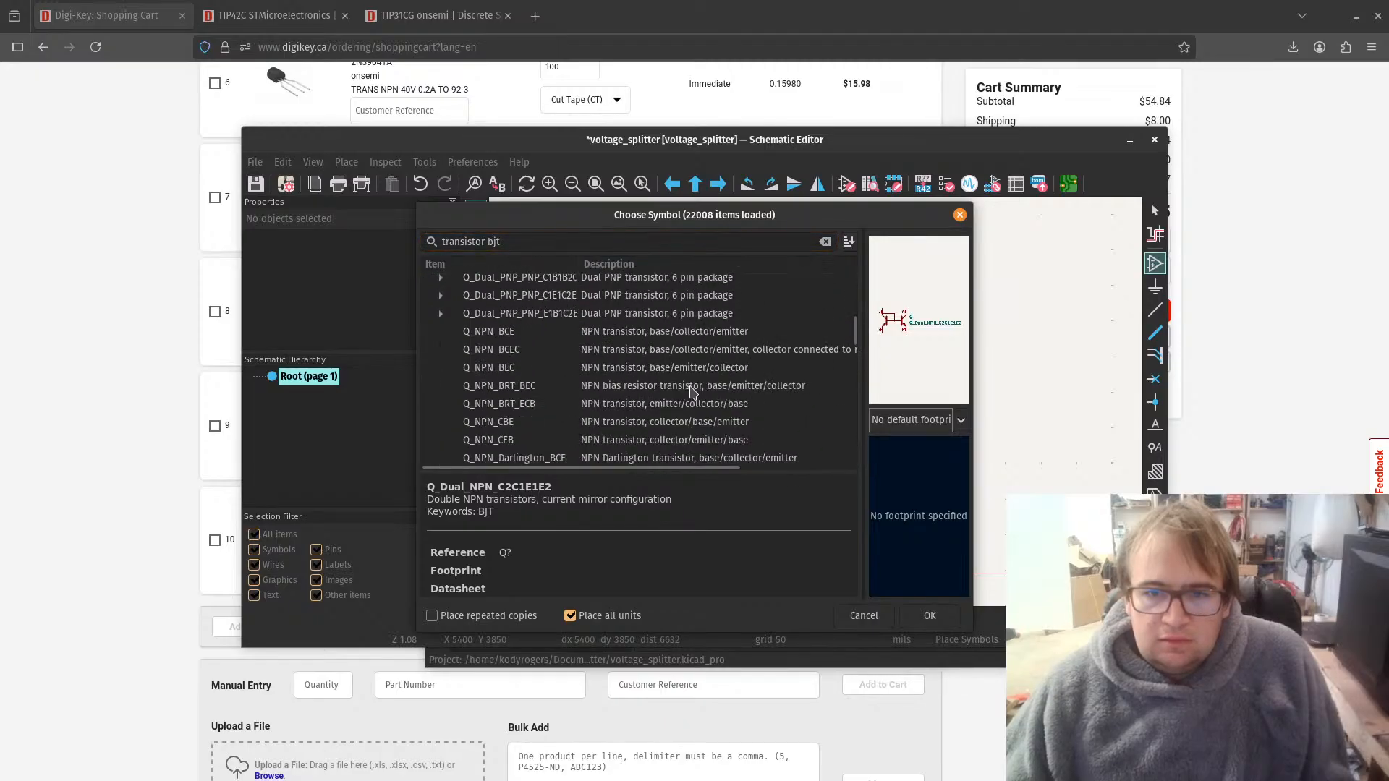
{"action": "scroll", "coordinate": [692, 392], "scroll_direction": "down", "scroll_amount": 3}
{"action": "scroll", "coordinate": [693, 391], "scroll_direction": "down", "scroll_amount": 6}
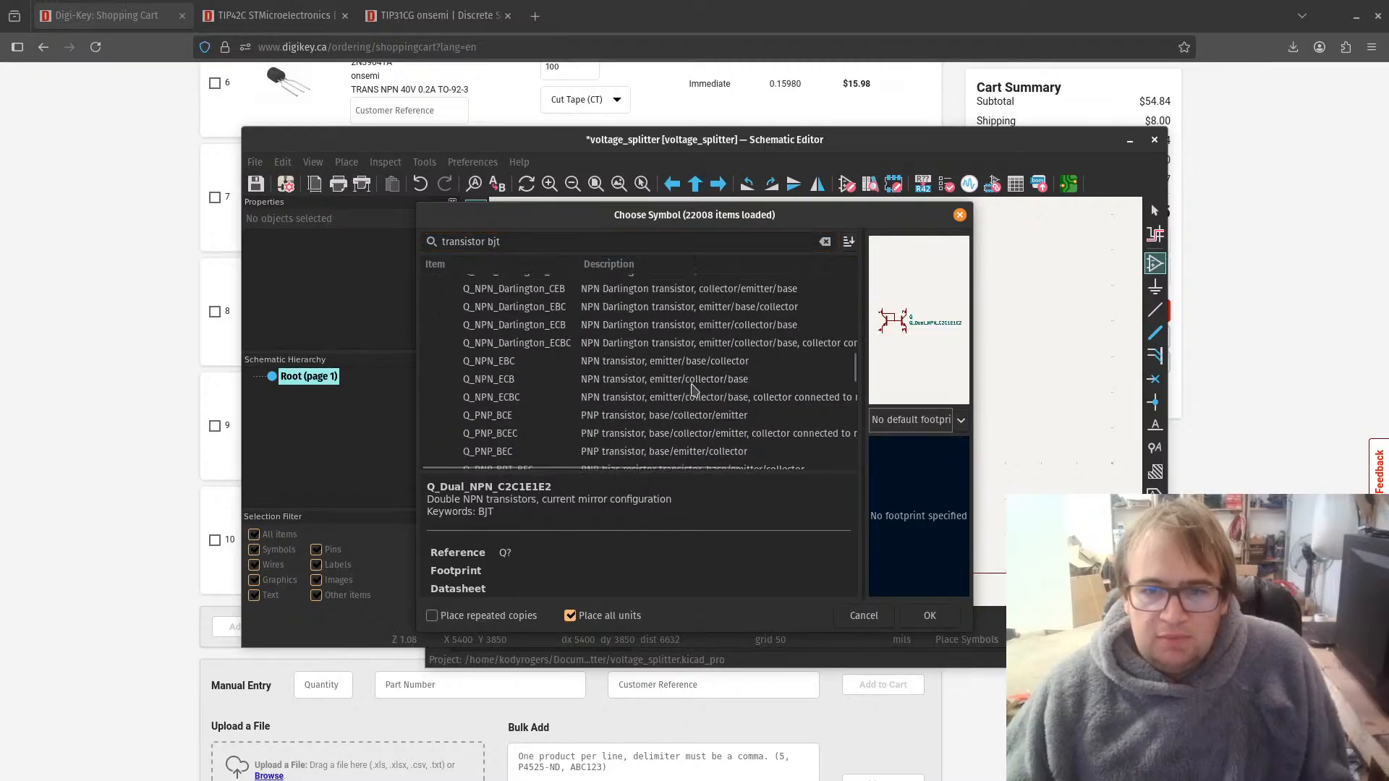
{"action": "scroll", "coordinate": [692, 391], "scroll_direction": "down", "scroll_amount": 2}
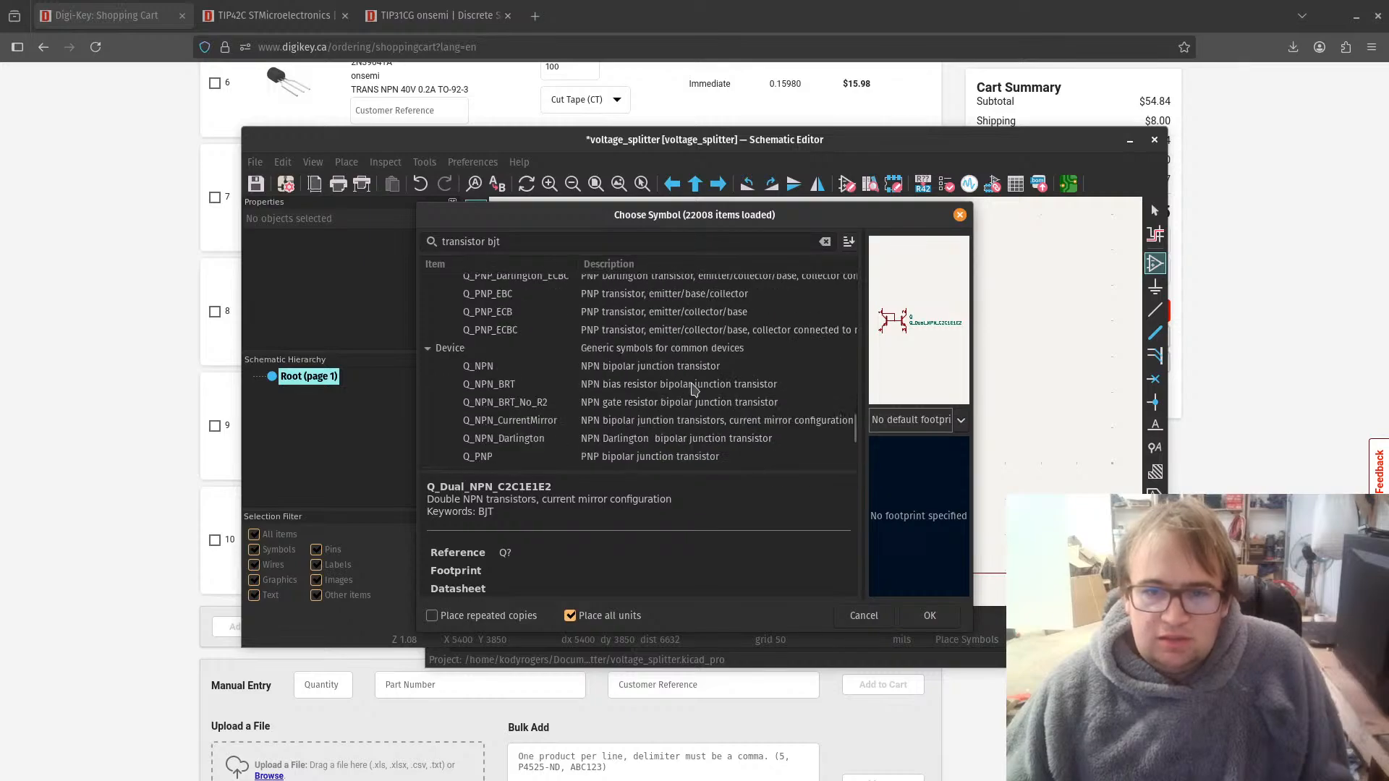
{"action": "scroll", "coordinate": [692, 391], "scroll_direction": "up", "scroll_amount": 1}
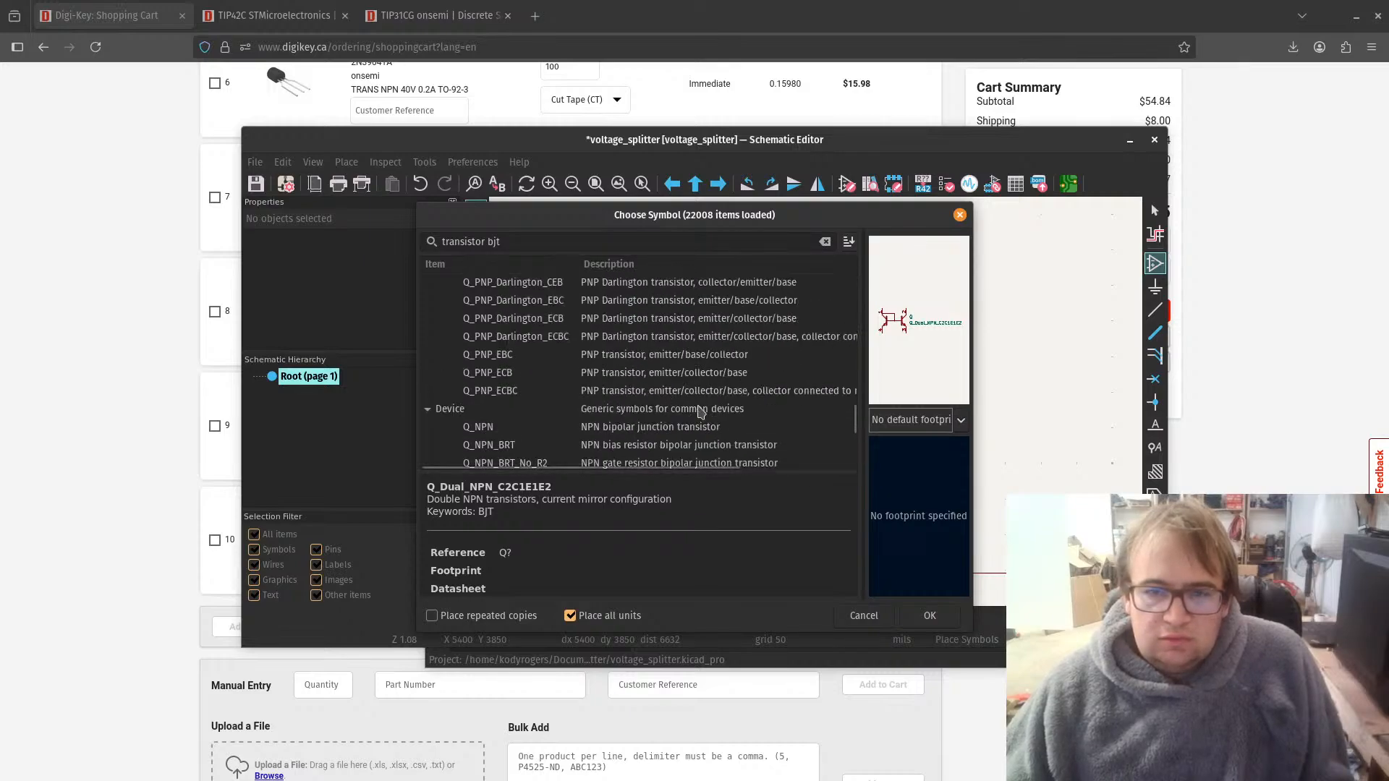
{"action": "left_click", "coordinate": [684, 398]}
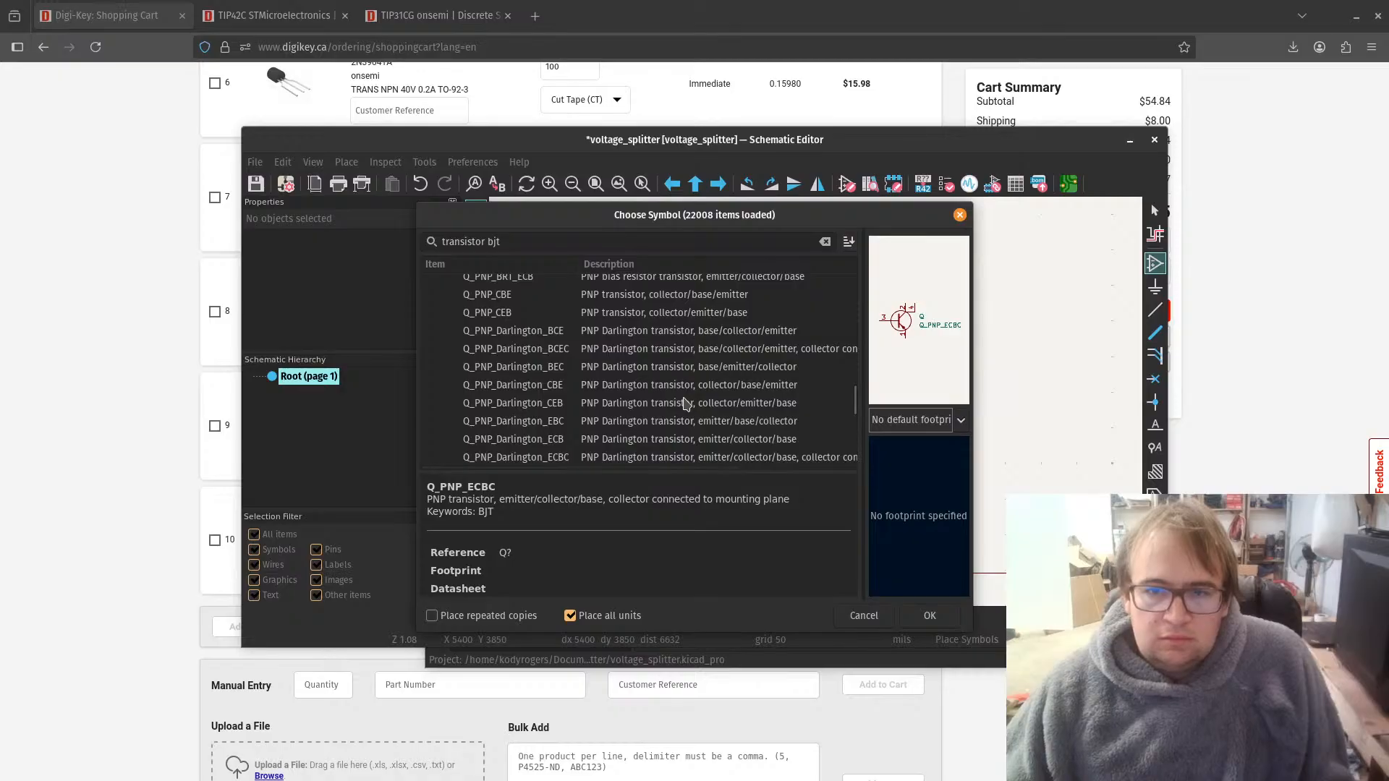
Step: Review the NPN and dual-transistor entries of the Transistor_BJT library and check the units of the first dual NPN symbol
{"action": "scroll", "coordinate": [686, 403], "scroll_direction": "up", "scroll_amount": 3}
{"action": "scroll", "coordinate": [686, 403], "scroll_direction": "up", "scroll_amount": 2}
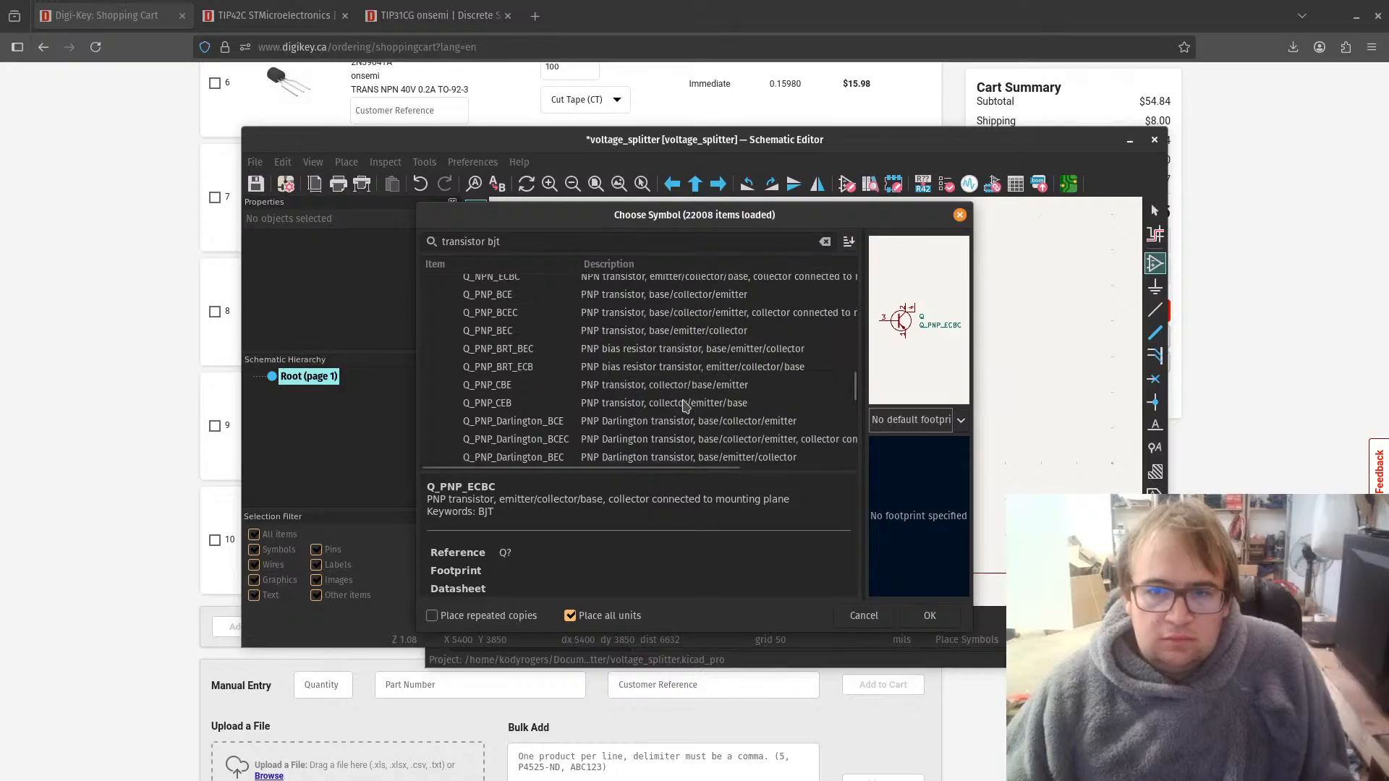
{"action": "scroll", "coordinate": [684, 405], "scroll_direction": "up", "scroll_amount": 6}
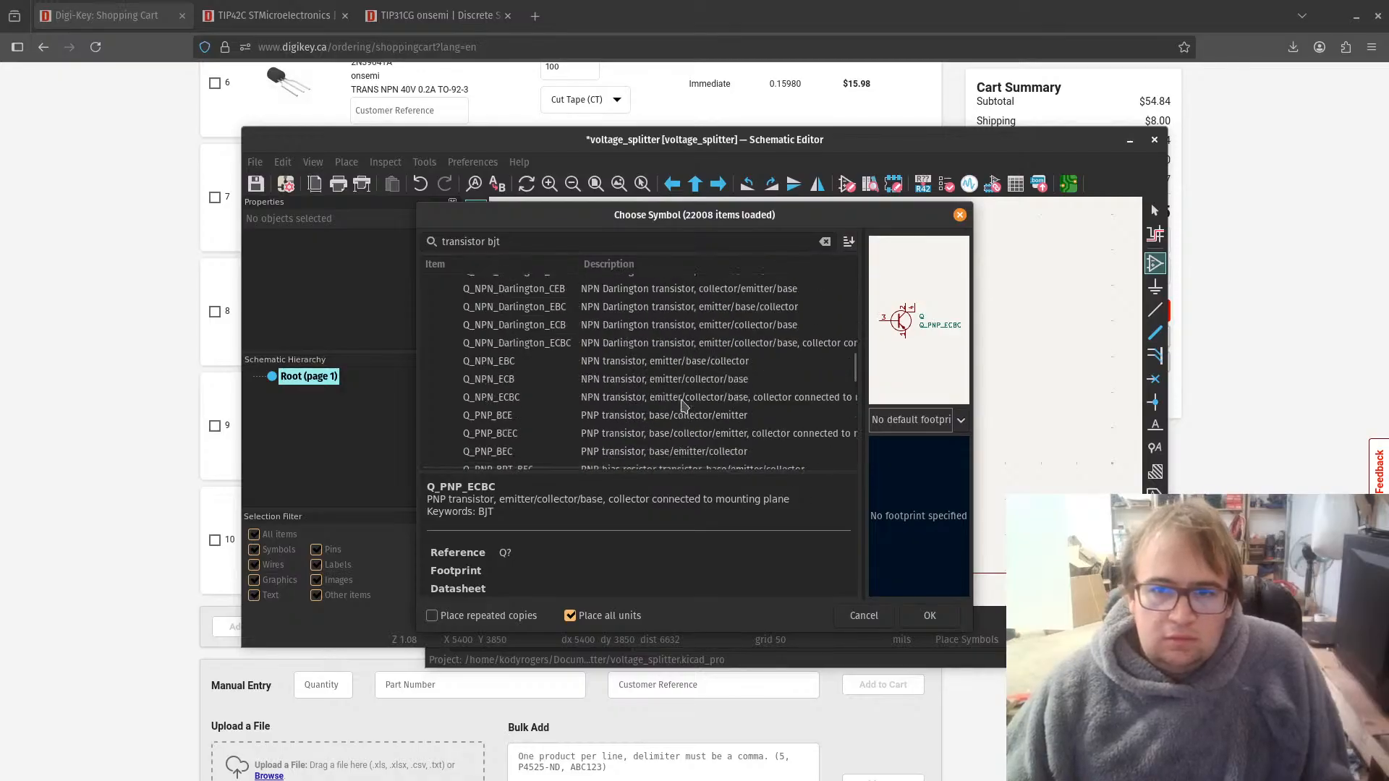
{"action": "scroll", "coordinate": [682, 405], "scroll_direction": "up", "scroll_amount": 3}
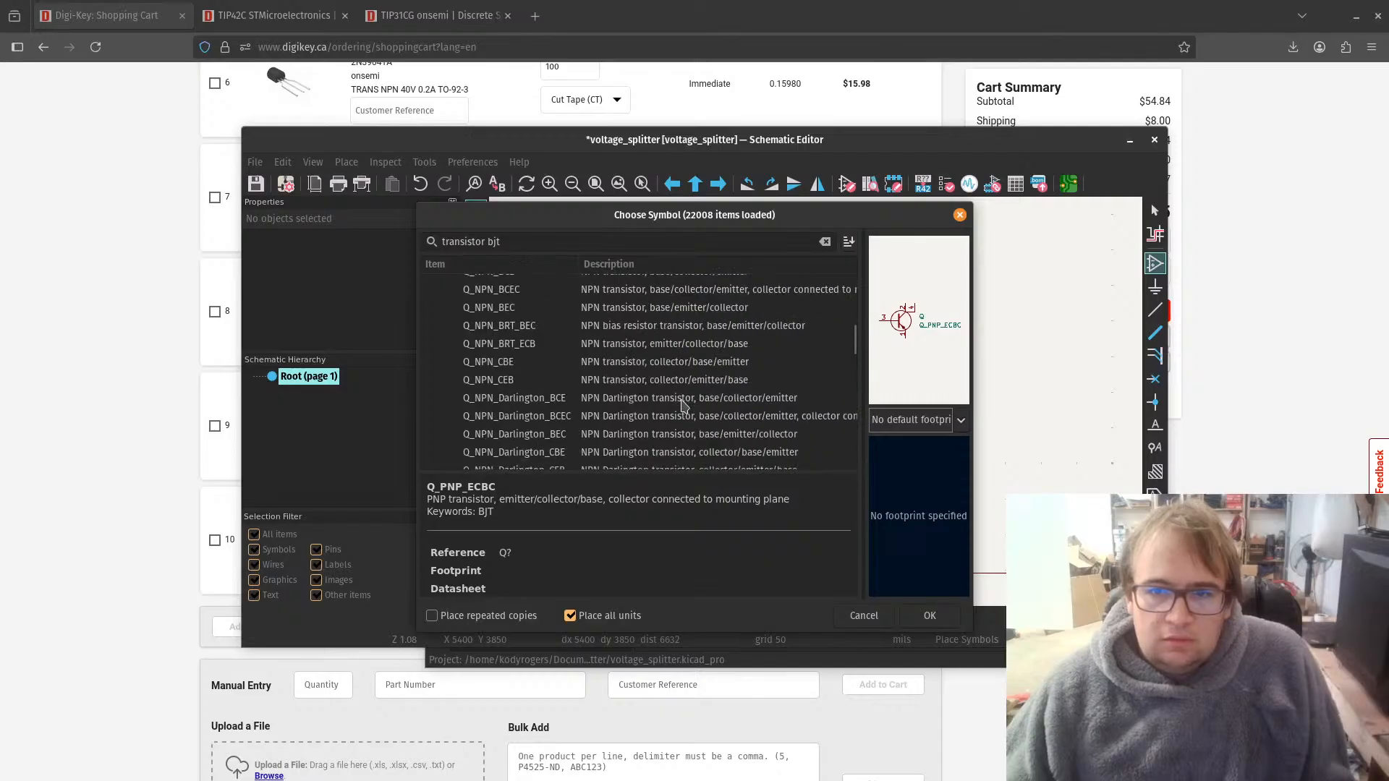
{"action": "scroll", "coordinate": [673, 404], "scroll_direction": "up", "scroll_amount": 3}
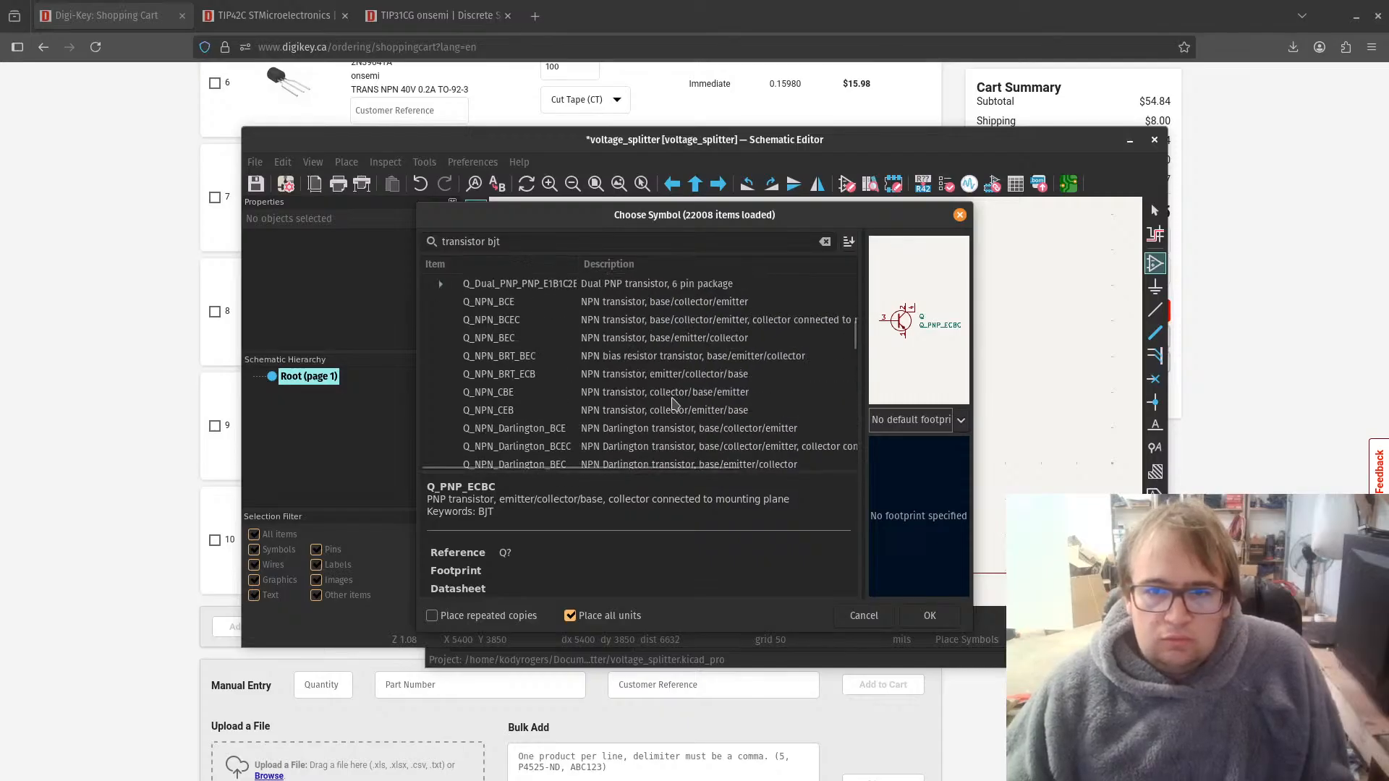
{"action": "scroll", "coordinate": [673, 404], "scroll_direction": "up", "scroll_amount": 3}
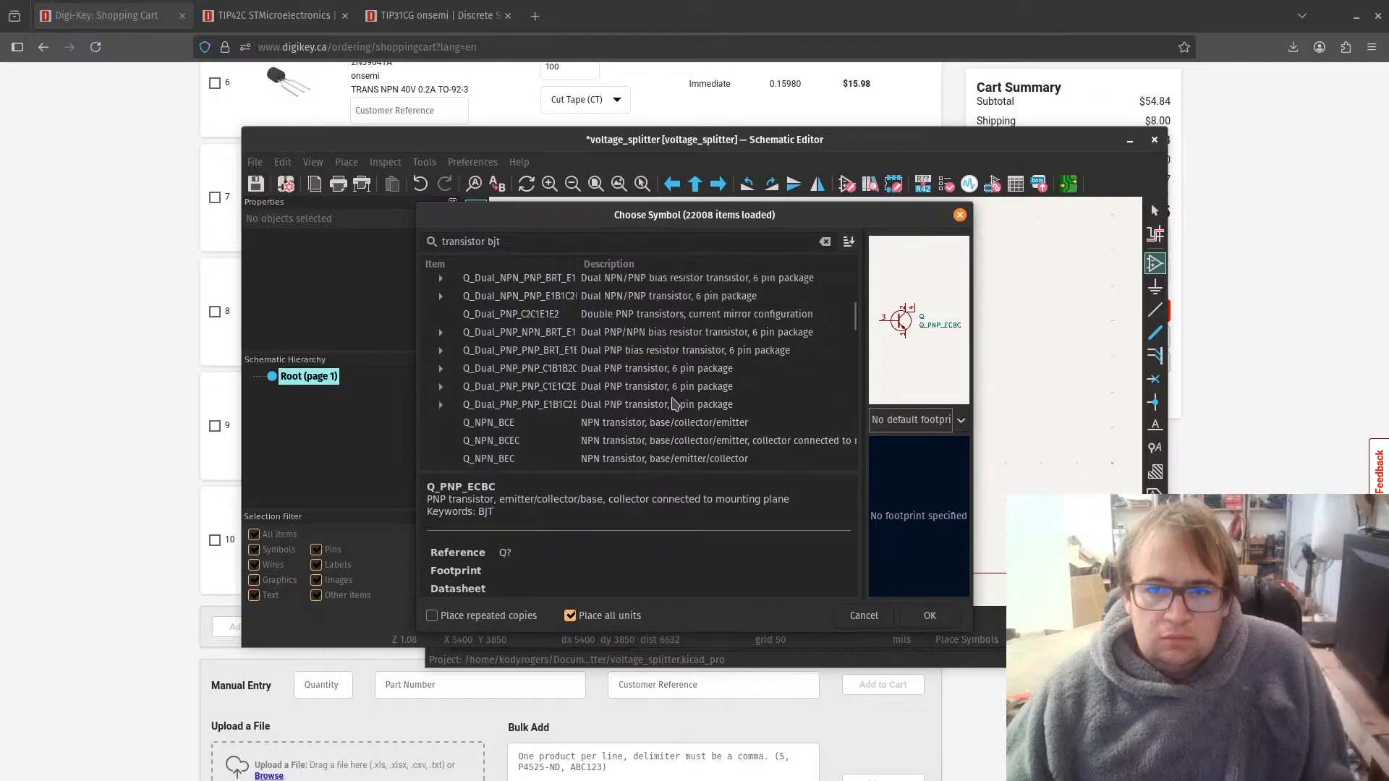
{"action": "scroll", "coordinate": [672, 403], "scroll_direction": "up", "scroll_amount": 5}
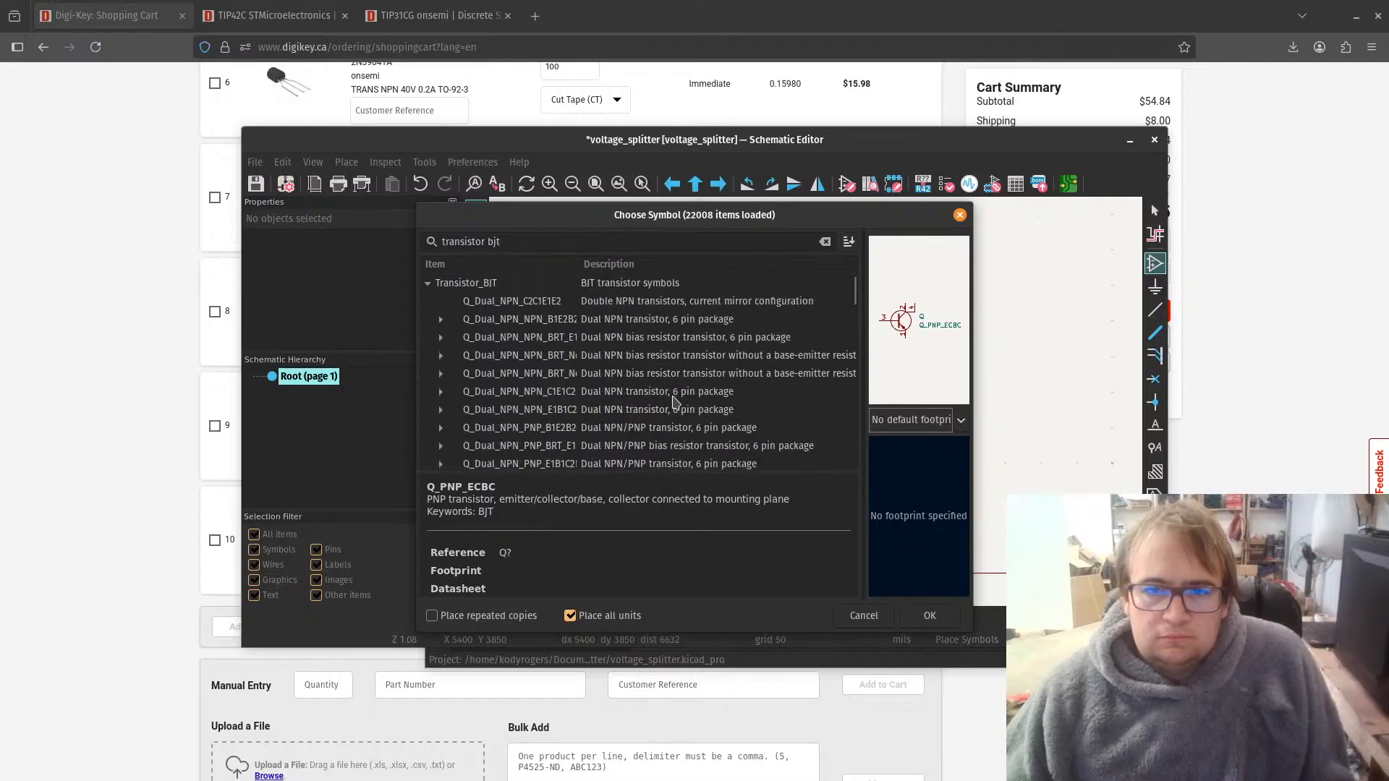
{"action": "left_click", "coordinate": [441, 319]}
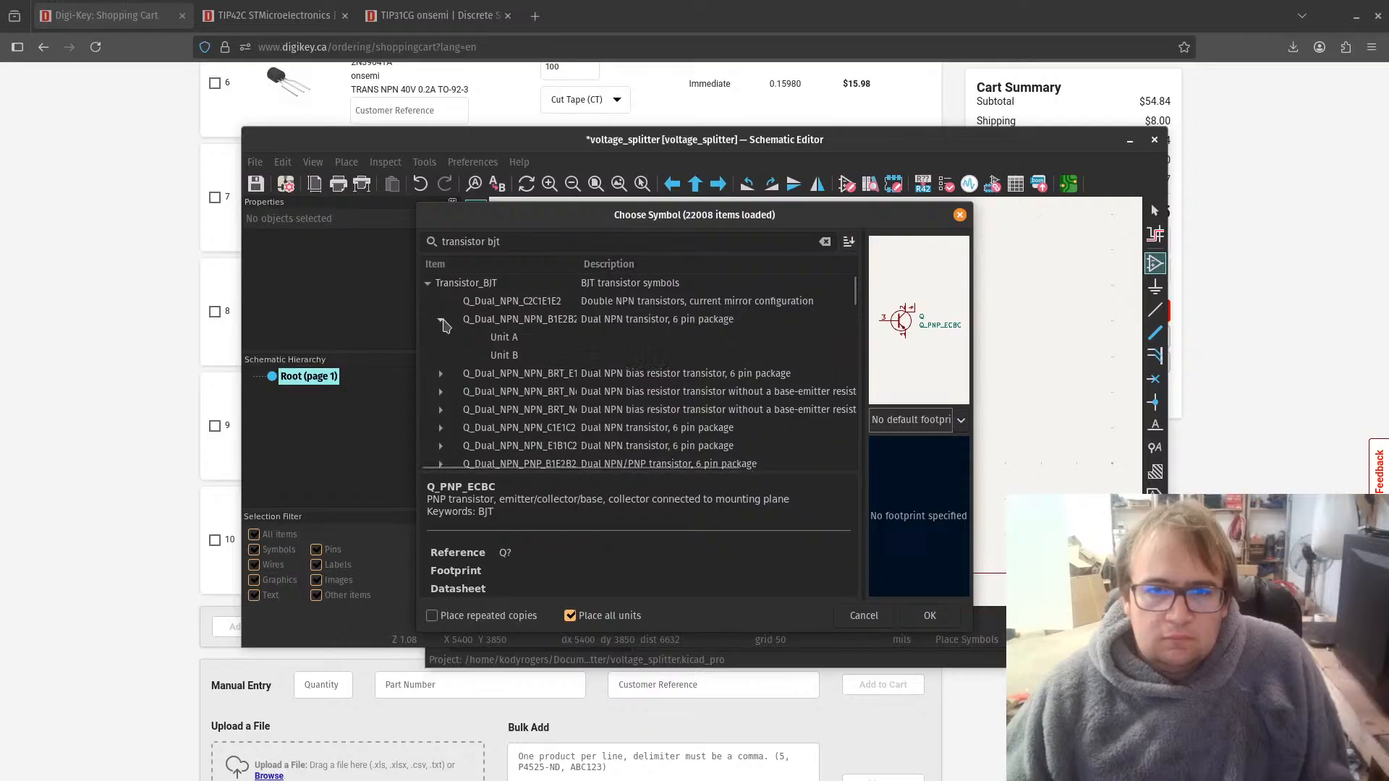
{"action": "left_click", "coordinate": [441, 320]}
{"action": "left_click", "coordinate": [428, 283]}
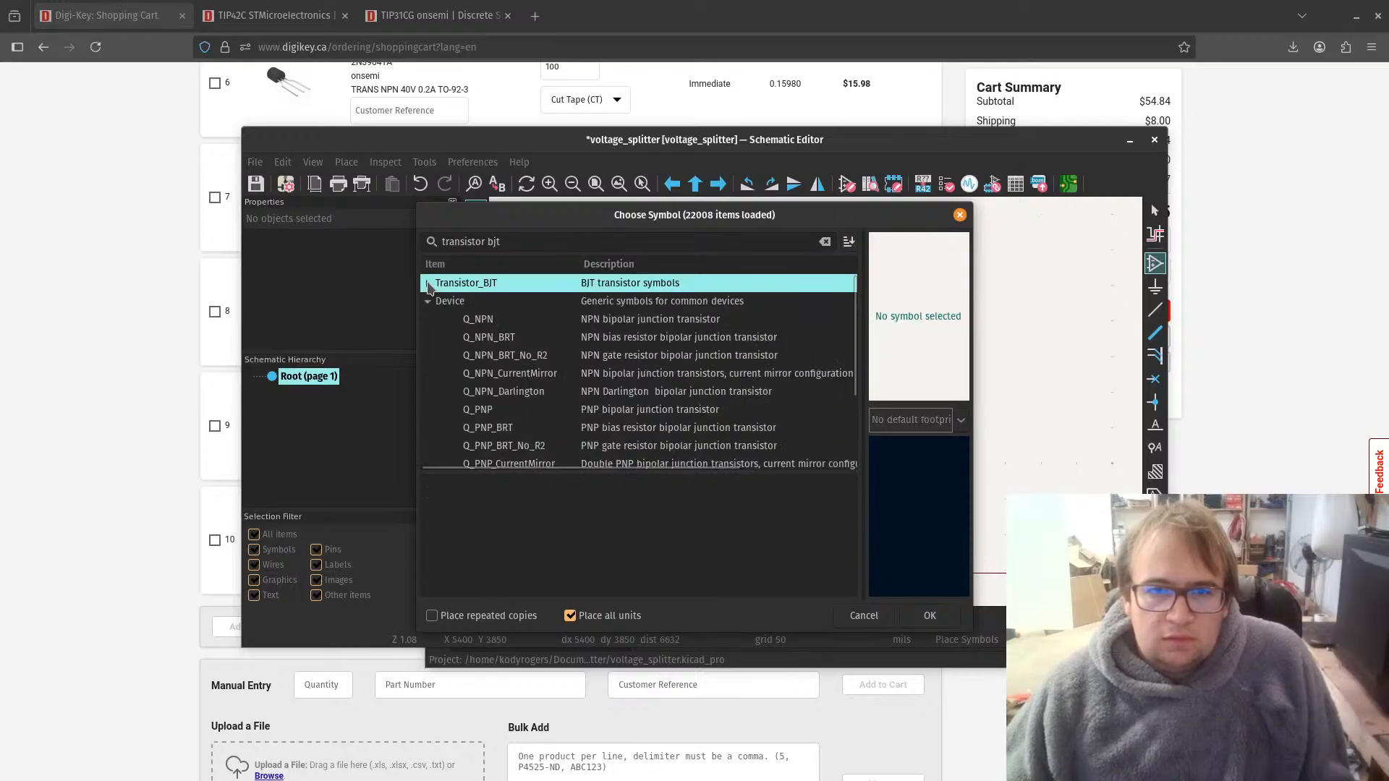
{"action": "left_click", "coordinate": [427, 283]}
Step: Search the symbol library for "transistor_" and expand the Transistor_BJT library in the results
{"action": "left_click_drag", "start_coordinate": [502, 242], "coordinate": [481, 241]}
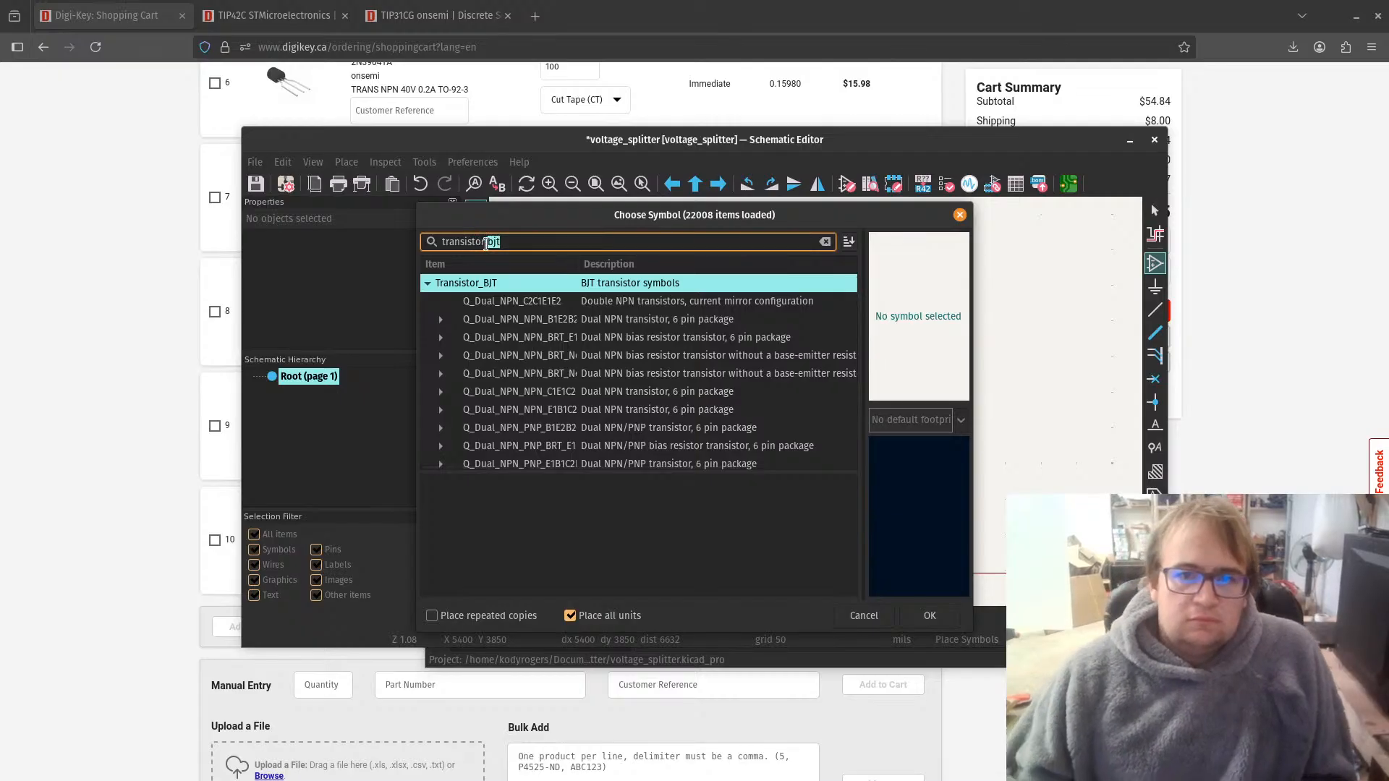
{"action": "key", "text": "BackSpace"}
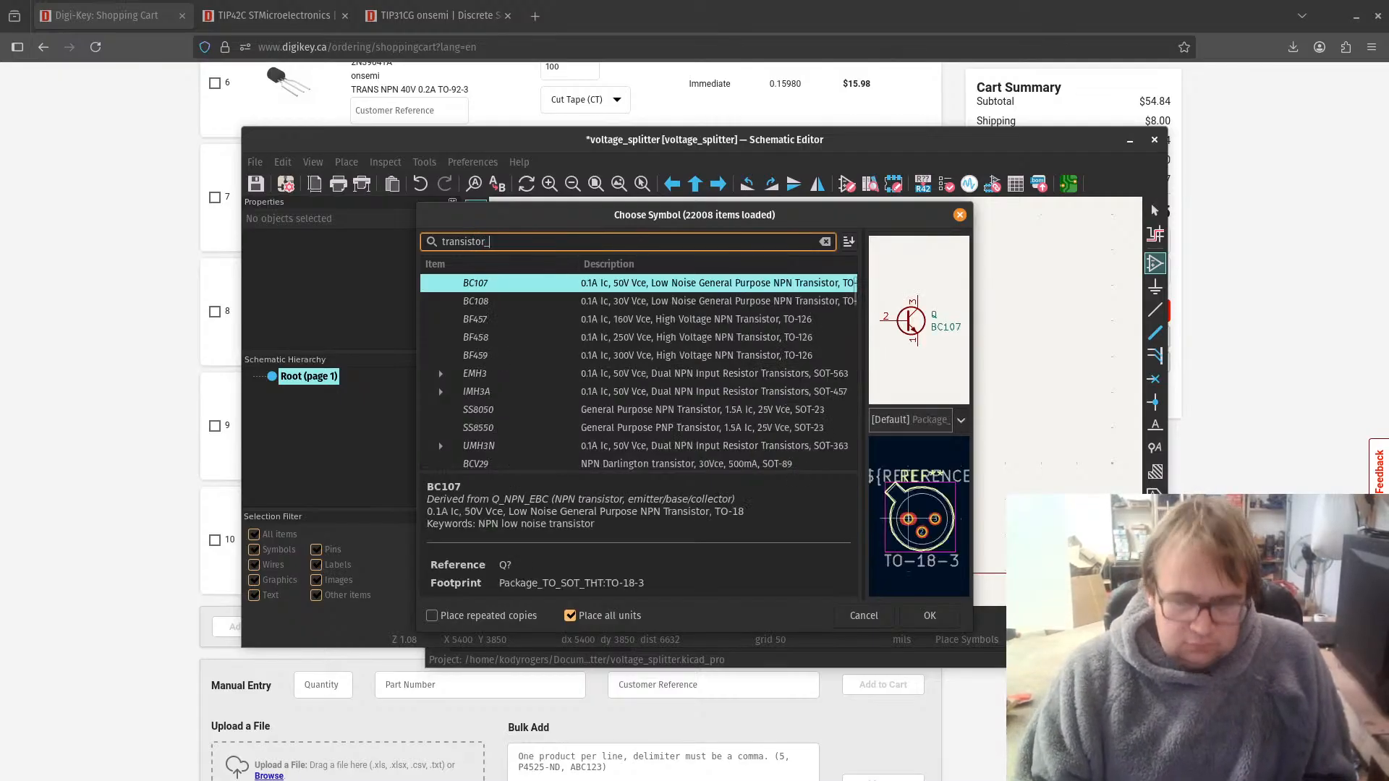
{"action": "type", "text": "_"}
{"action": "scroll", "coordinate": [549, 394], "scroll_direction": "up", "scroll_amount": 1}
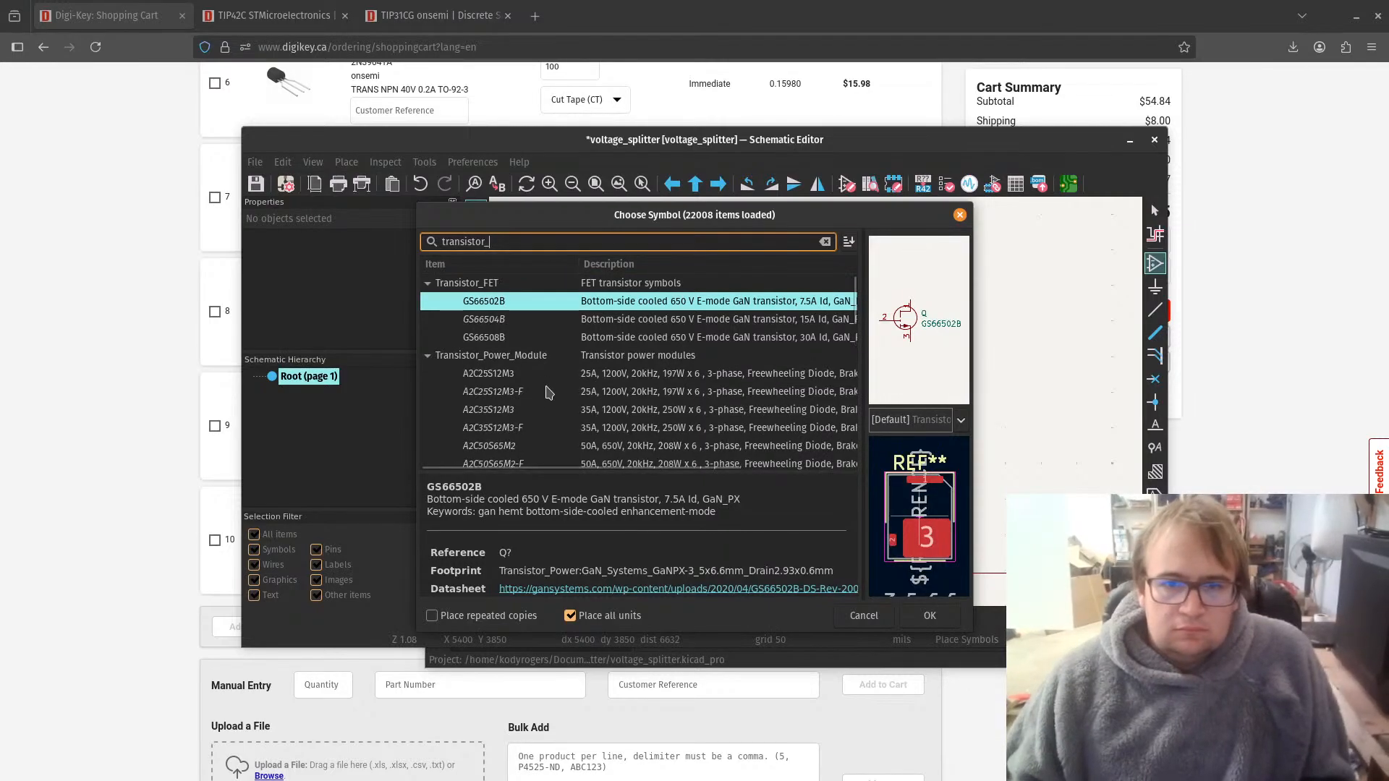
{"action": "scroll", "coordinate": [550, 394], "scroll_direction": "down", "scroll_amount": 5}
{"action": "scroll", "coordinate": [549, 394], "scroll_direction": "down", "scroll_amount": 10}
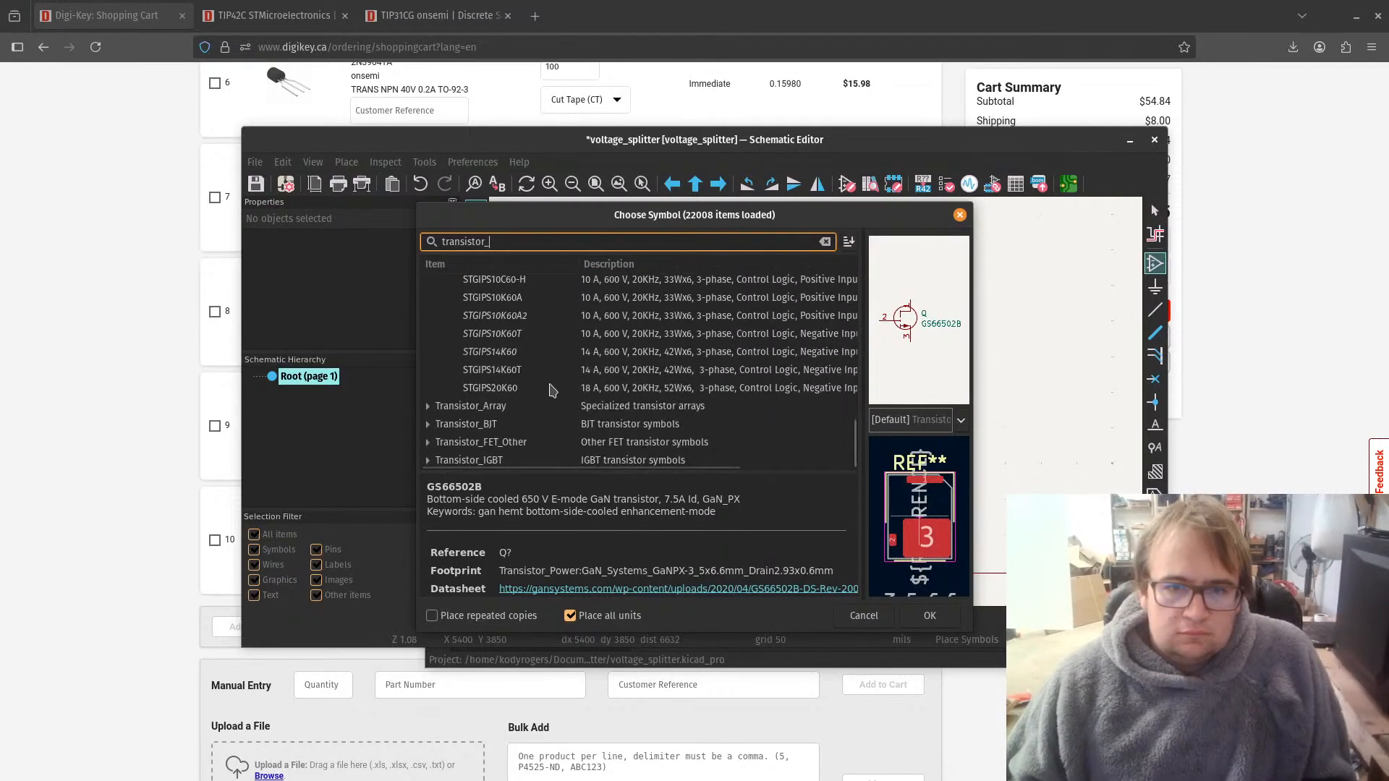
{"action": "left_click", "coordinate": [428, 425]}
{"action": "scroll", "coordinate": [528, 384], "scroll_direction": "down", "scroll_amount": 3}
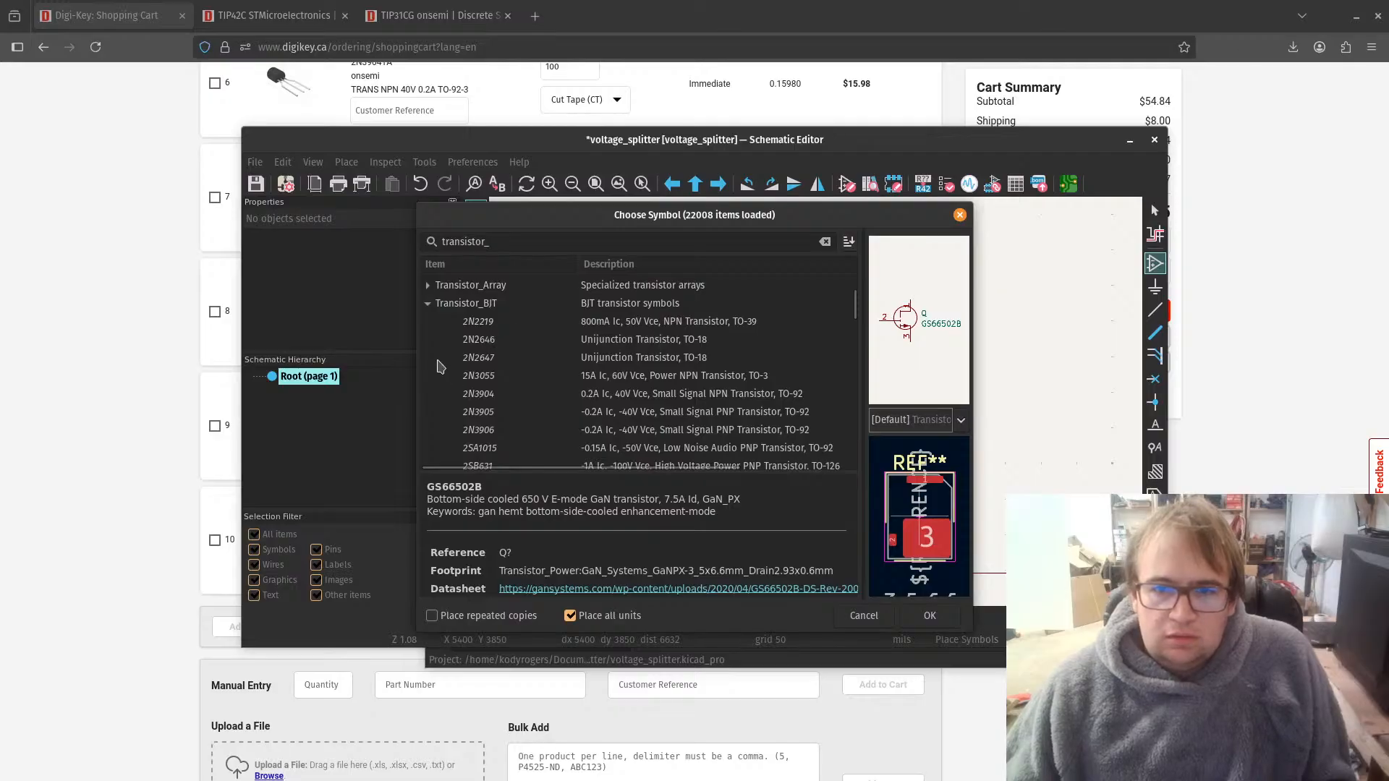
Step: Preview the 2SC1945 NPN transistor and narrow the item column to make the full descriptions readable
{"action": "scroll", "coordinate": [649, 388], "scroll_direction": "down", "scroll_amount": 1}
{"action": "scroll", "coordinate": [844, 420], "scroll_direction": "down", "scroll_amount": 4}
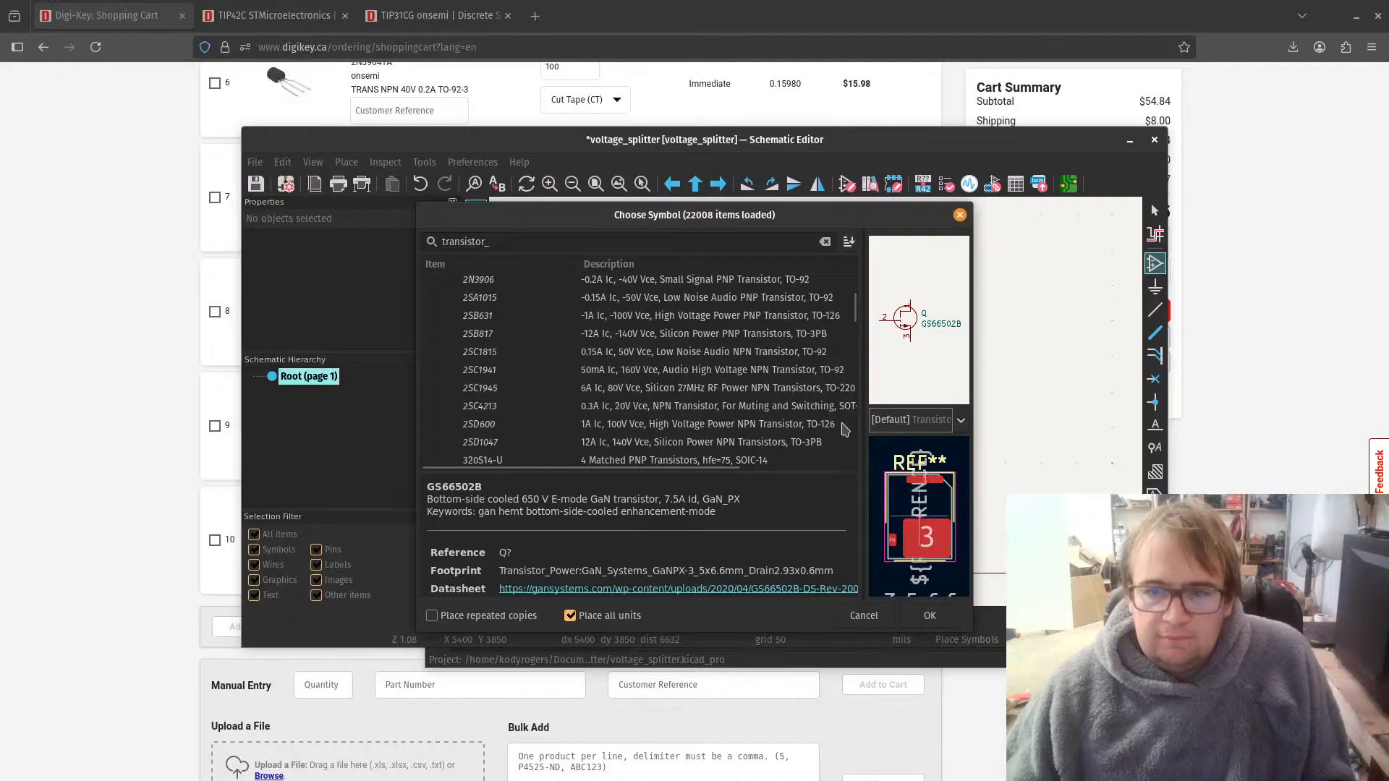
{"action": "left_click", "coordinate": [830, 393]}
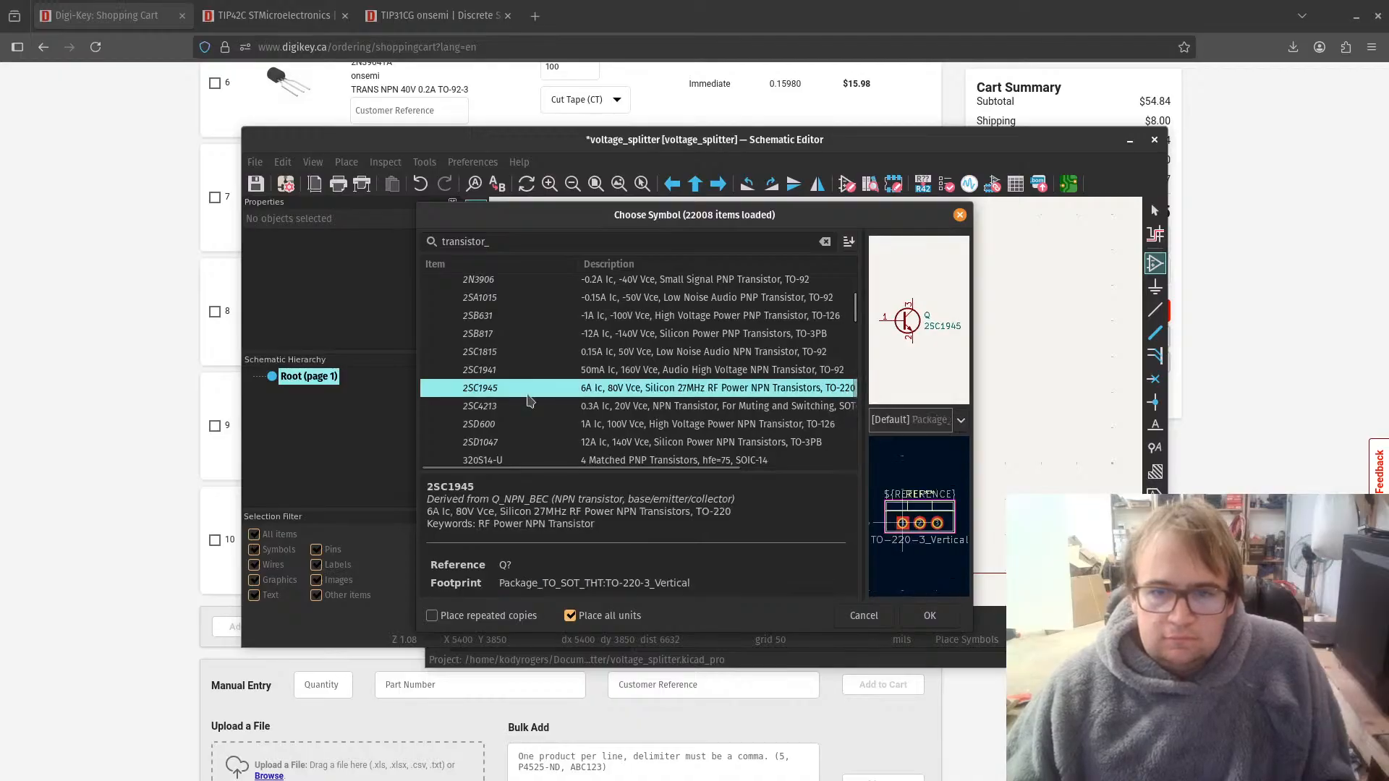
{"action": "left_click_drag", "start_coordinate": [579, 262], "coordinate": [543, 263]}
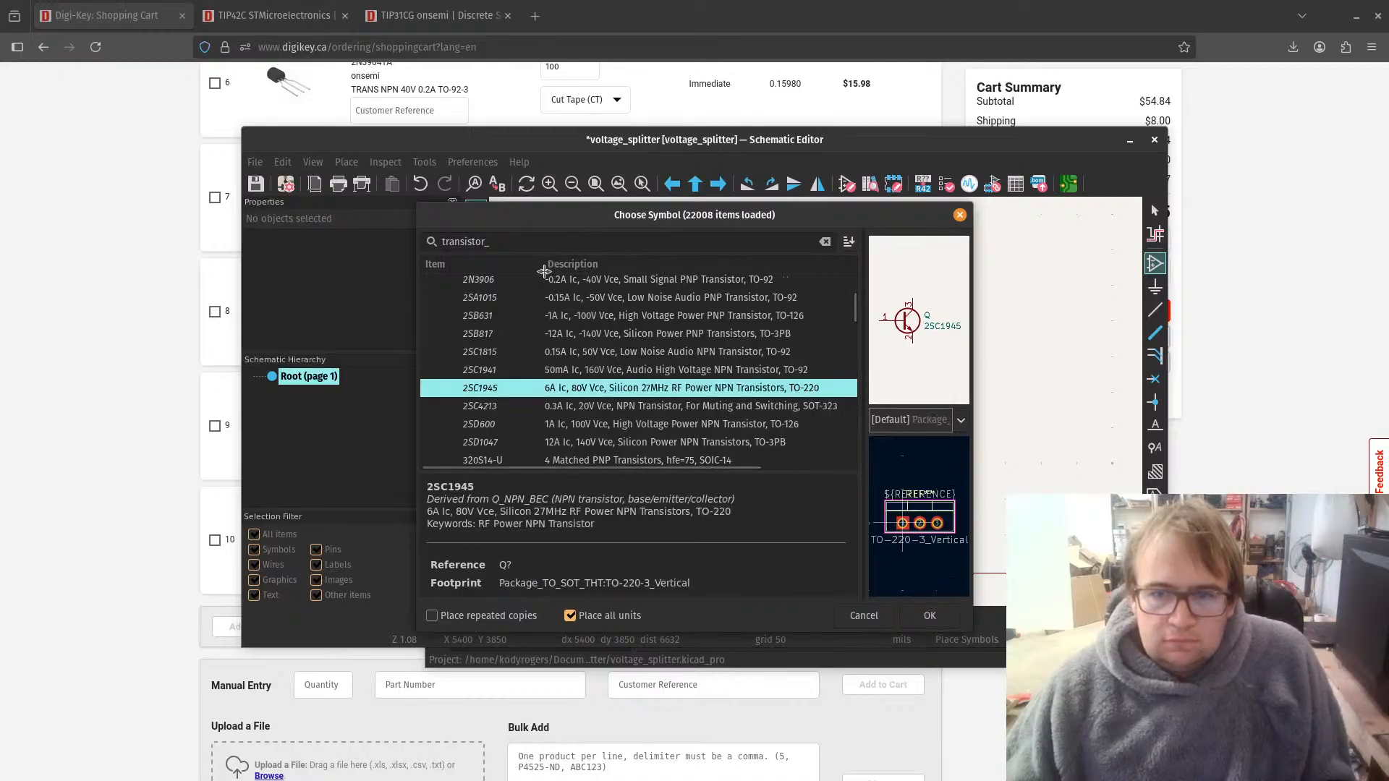
Step: Look through the Transistor_BJT library entries for NPN power transistors in the TO-220 package
{"action": "scroll", "coordinate": [579, 300], "scroll_direction": "down", "scroll_amount": 4}
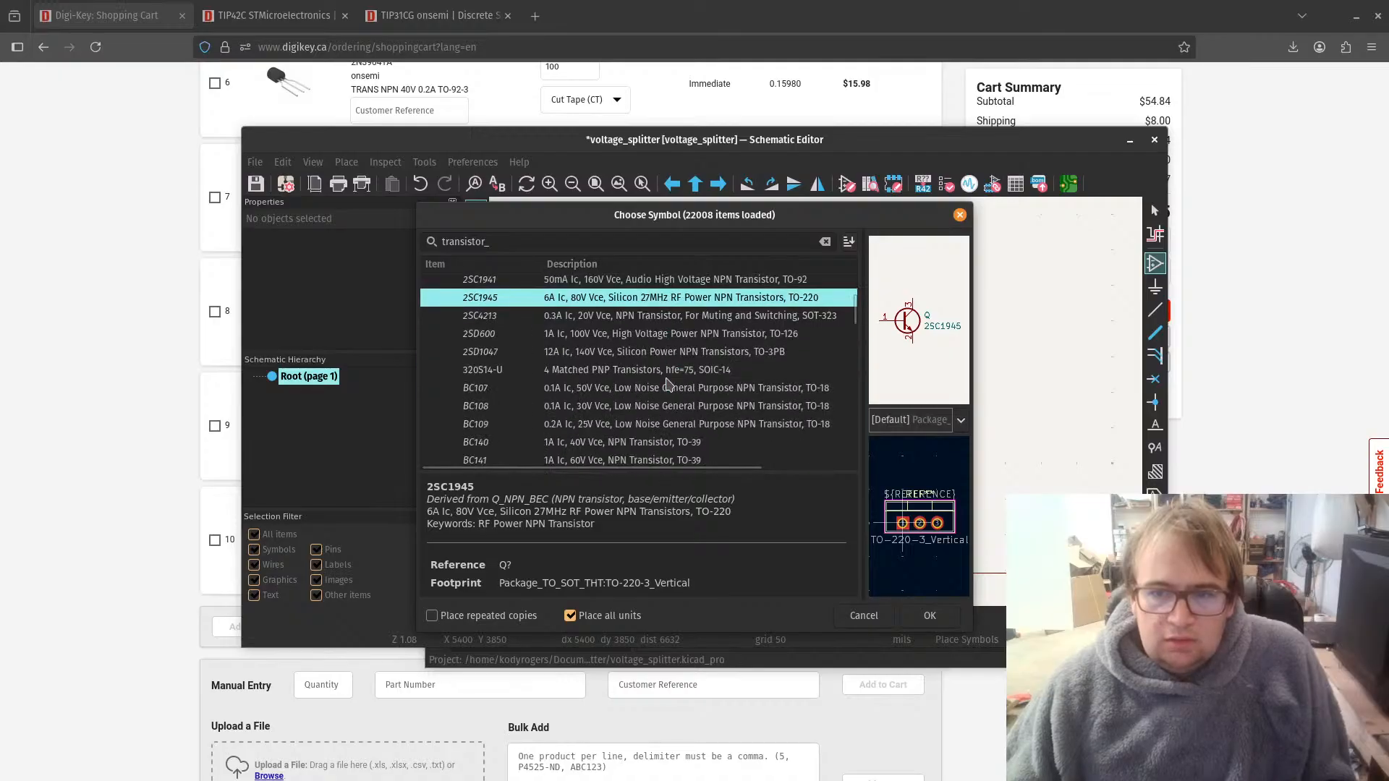
{"action": "scroll", "coordinate": [666, 384], "scroll_direction": "up", "scroll_amount": 1}
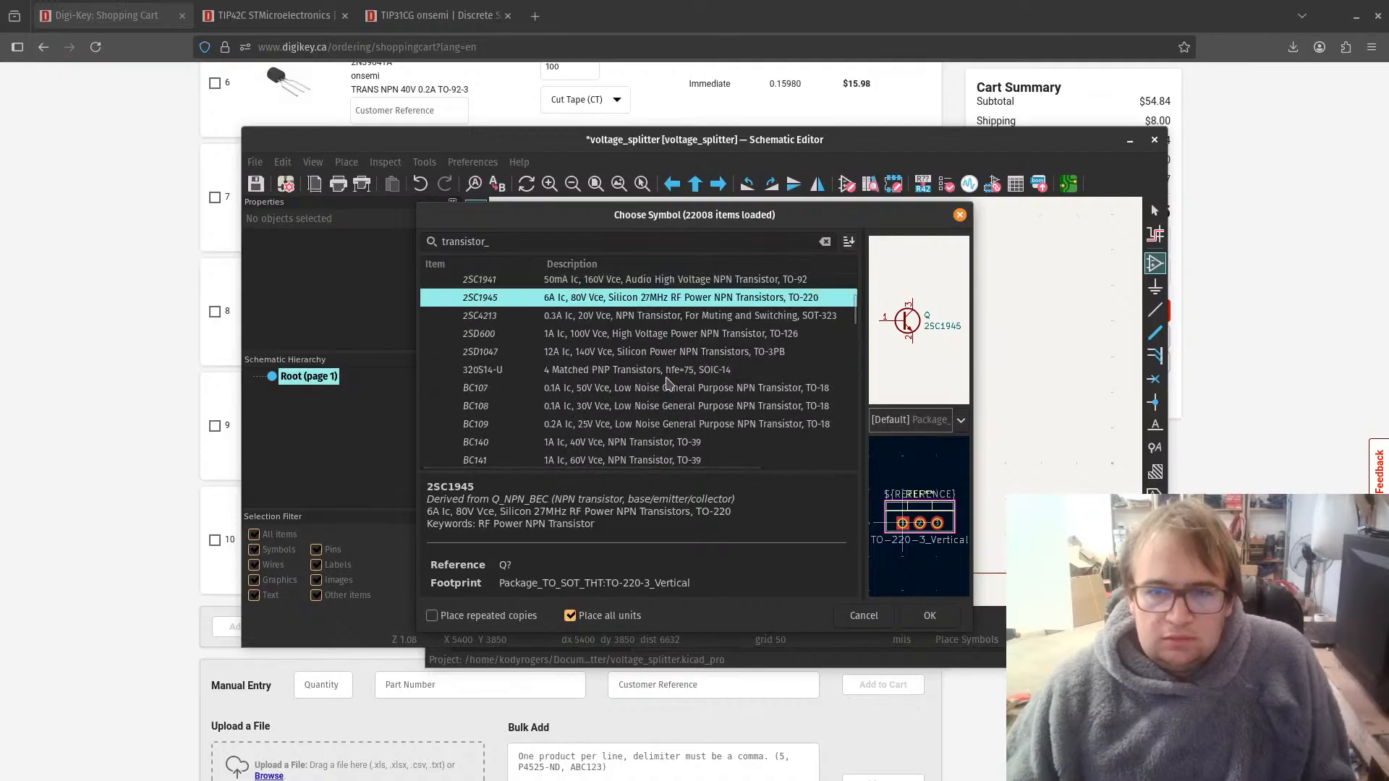
{"action": "scroll", "coordinate": [667, 383], "scroll_direction": "down", "scroll_amount": 4}
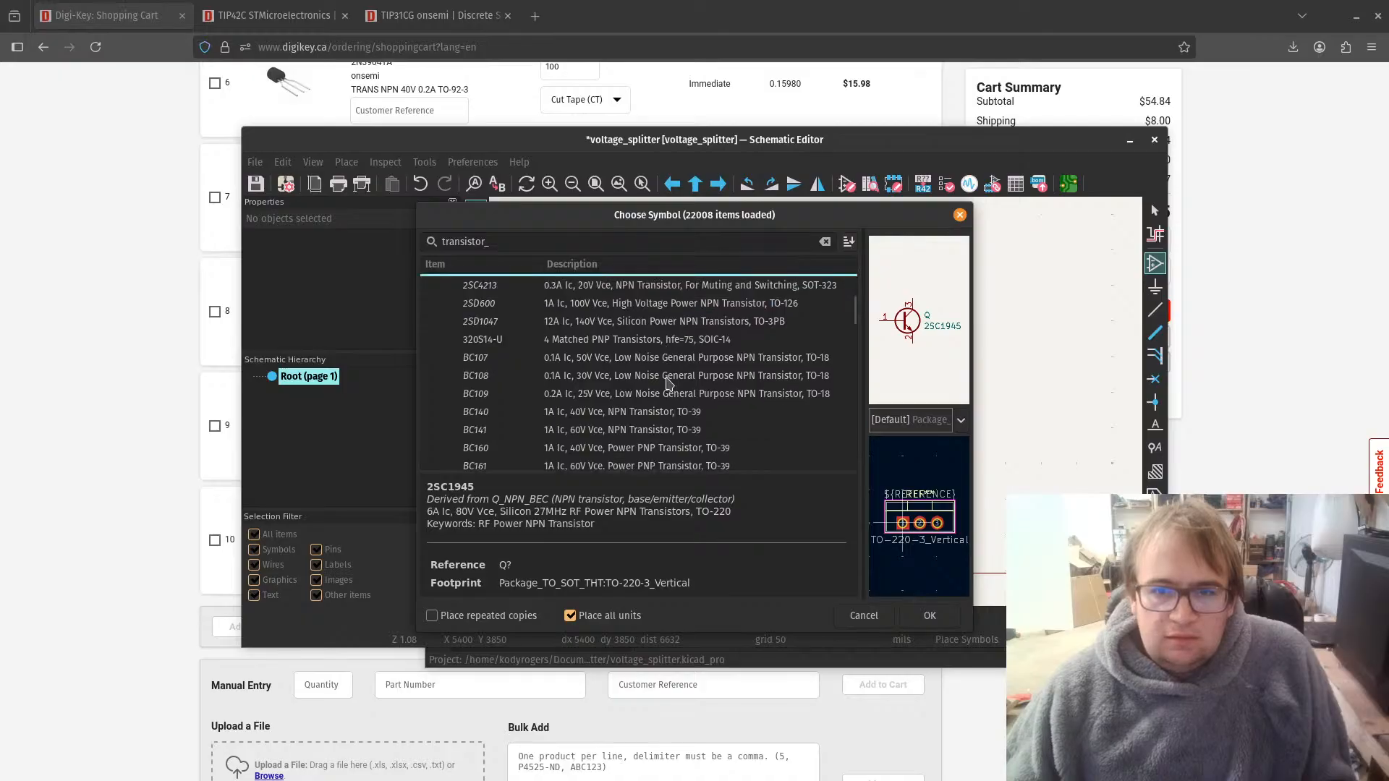
{"action": "scroll", "coordinate": [667, 384], "scroll_direction": "down", "scroll_amount": 4}
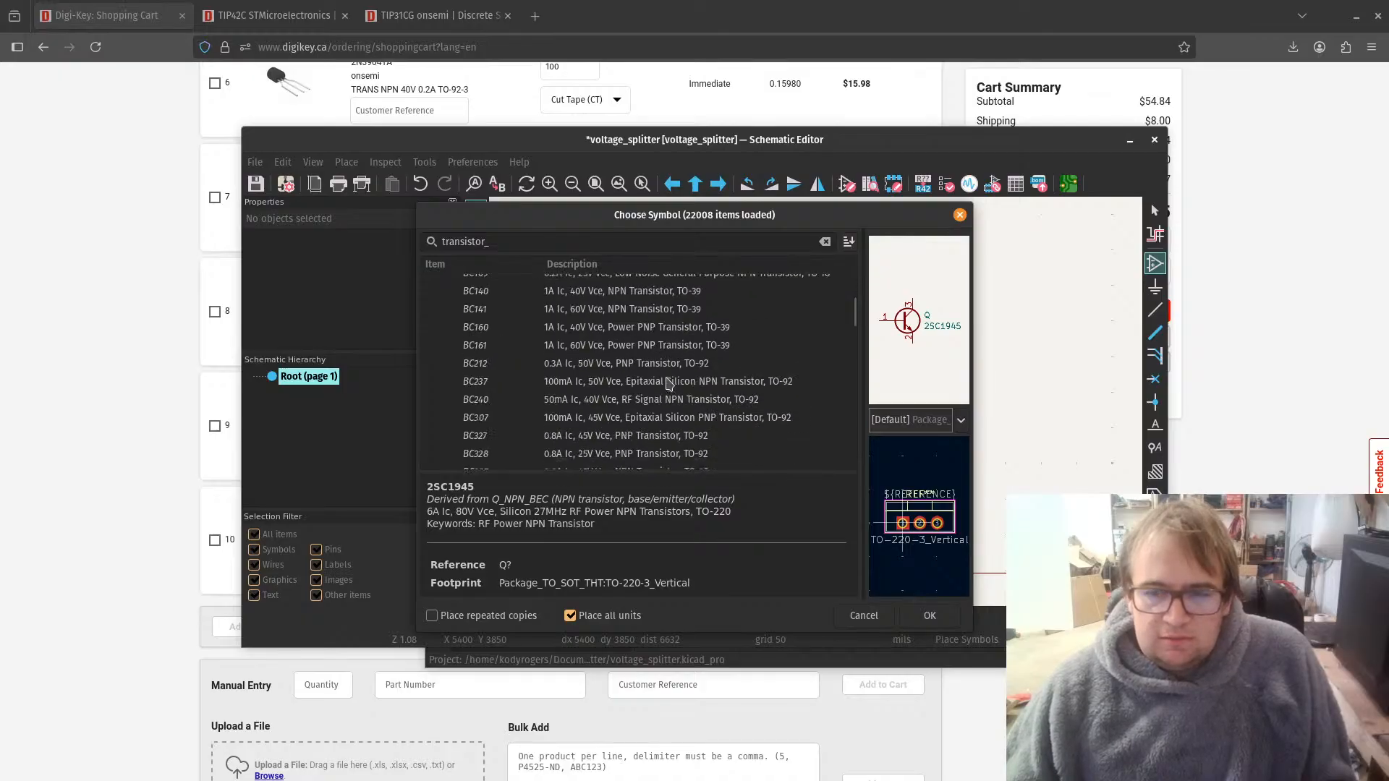
{"action": "scroll", "coordinate": [667, 384], "scroll_direction": "down", "scroll_amount": 5}
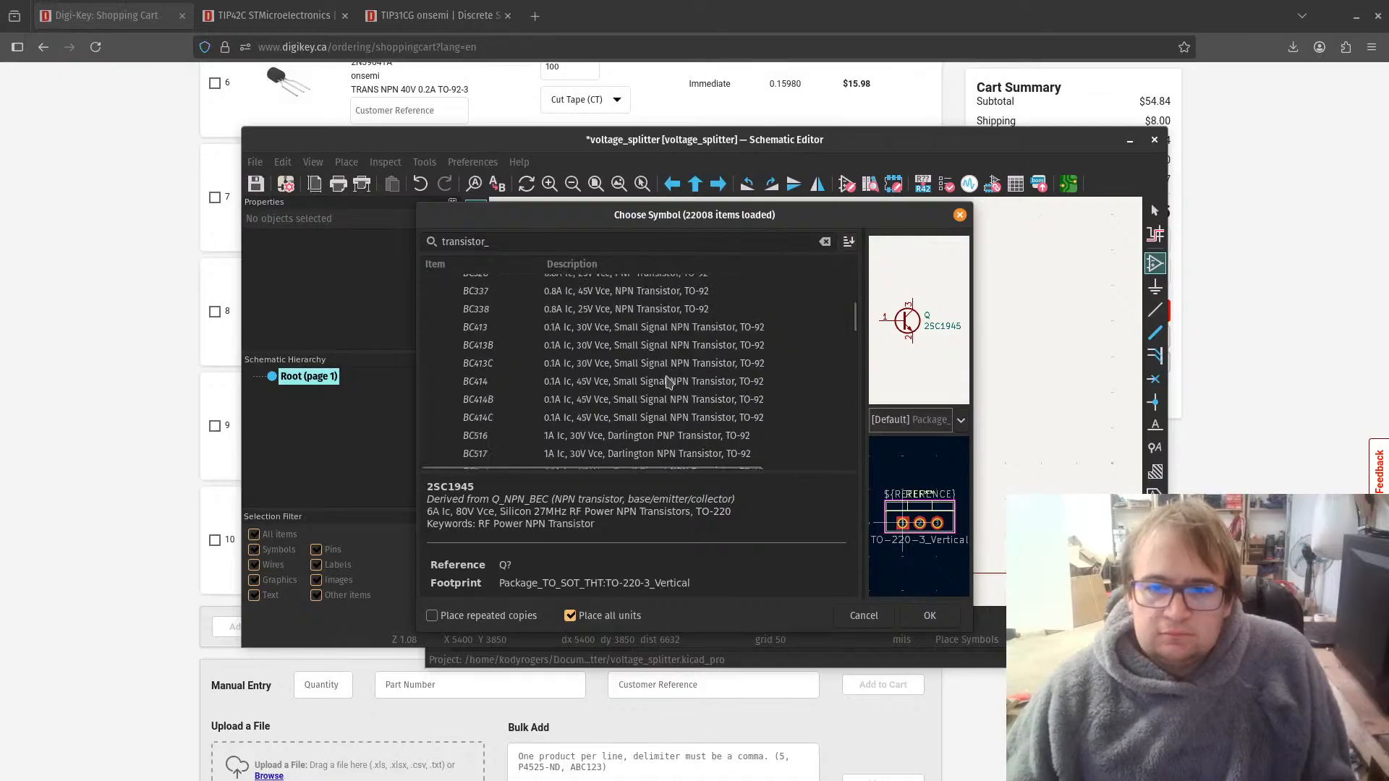
{"action": "scroll", "coordinate": [667, 383], "scroll_direction": "down", "scroll_amount": 3}
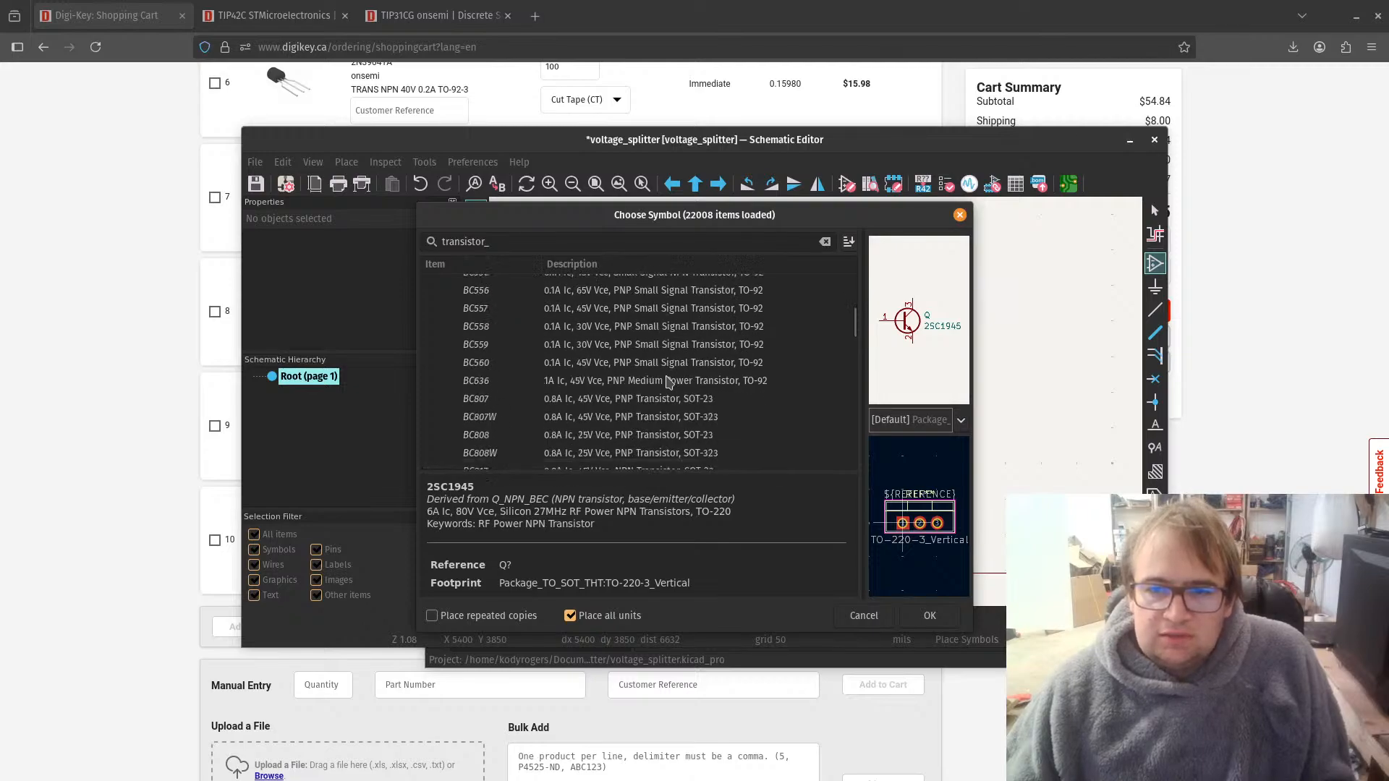
{"action": "scroll", "coordinate": [667, 384], "scroll_direction": "down", "scroll_amount": 4}
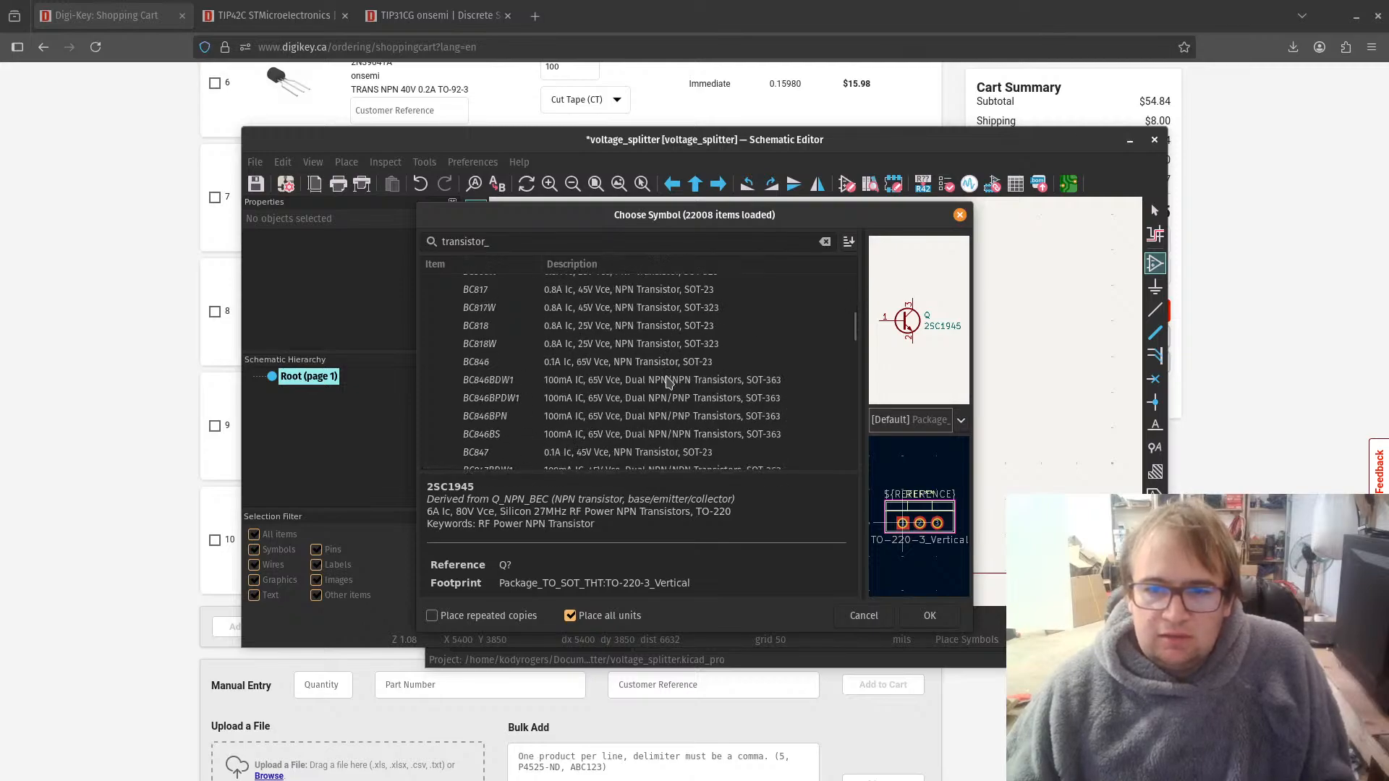
{"action": "scroll", "coordinate": [667, 384], "scroll_direction": "down", "scroll_amount": 6}
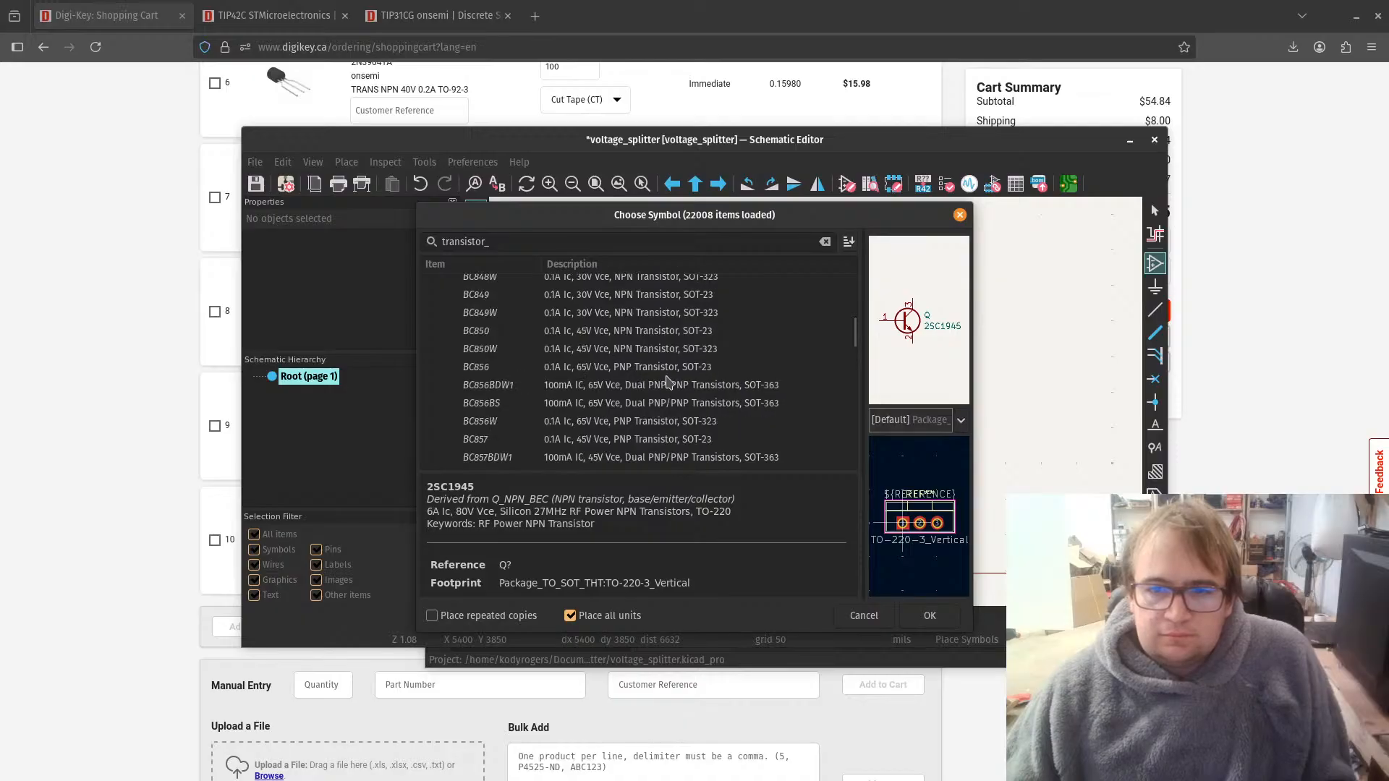
{"action": "scroll", "coordinate": [666, 383], "scroll_direction": "down", "scroll_amount": 3}
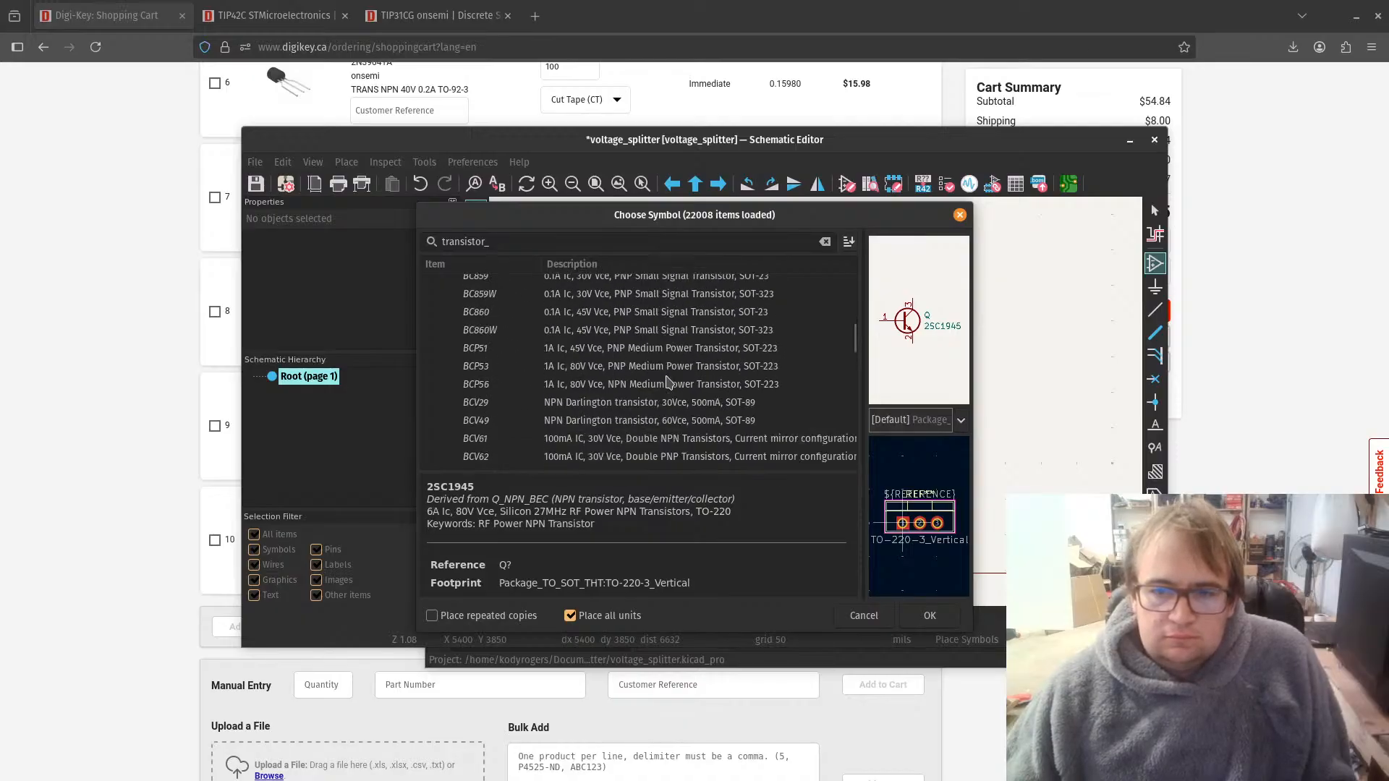
{"action": "scroll", "coordinate": [667, 383], "scroll_direction": "down", "scroll_amount": 6}
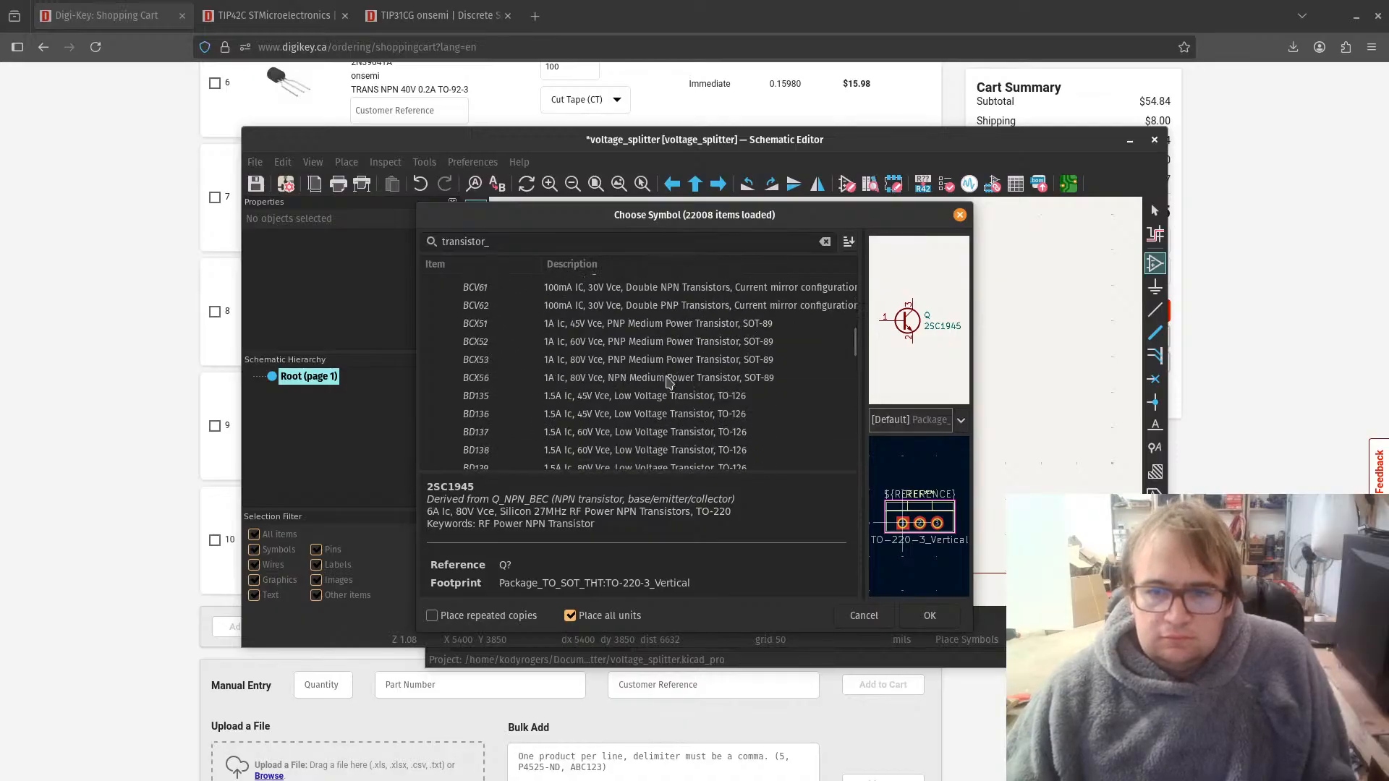
{"action": "scroll", "coordinate": [666, 383], "scroll_direction": "down", "scroll_amount": 7}
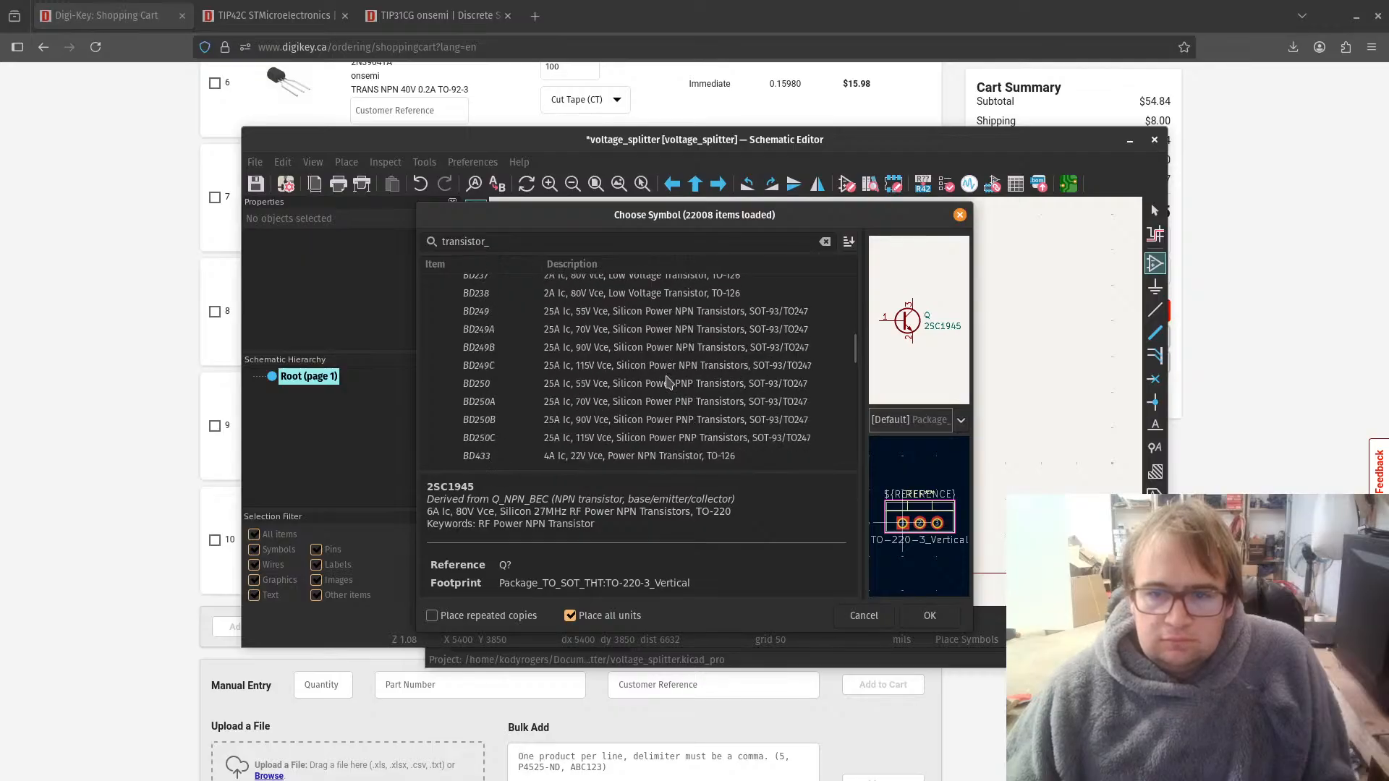
{"action": "scroll", "coordinate": [666, 383], "scroll_direction": "down", "scroll_amount": 4}
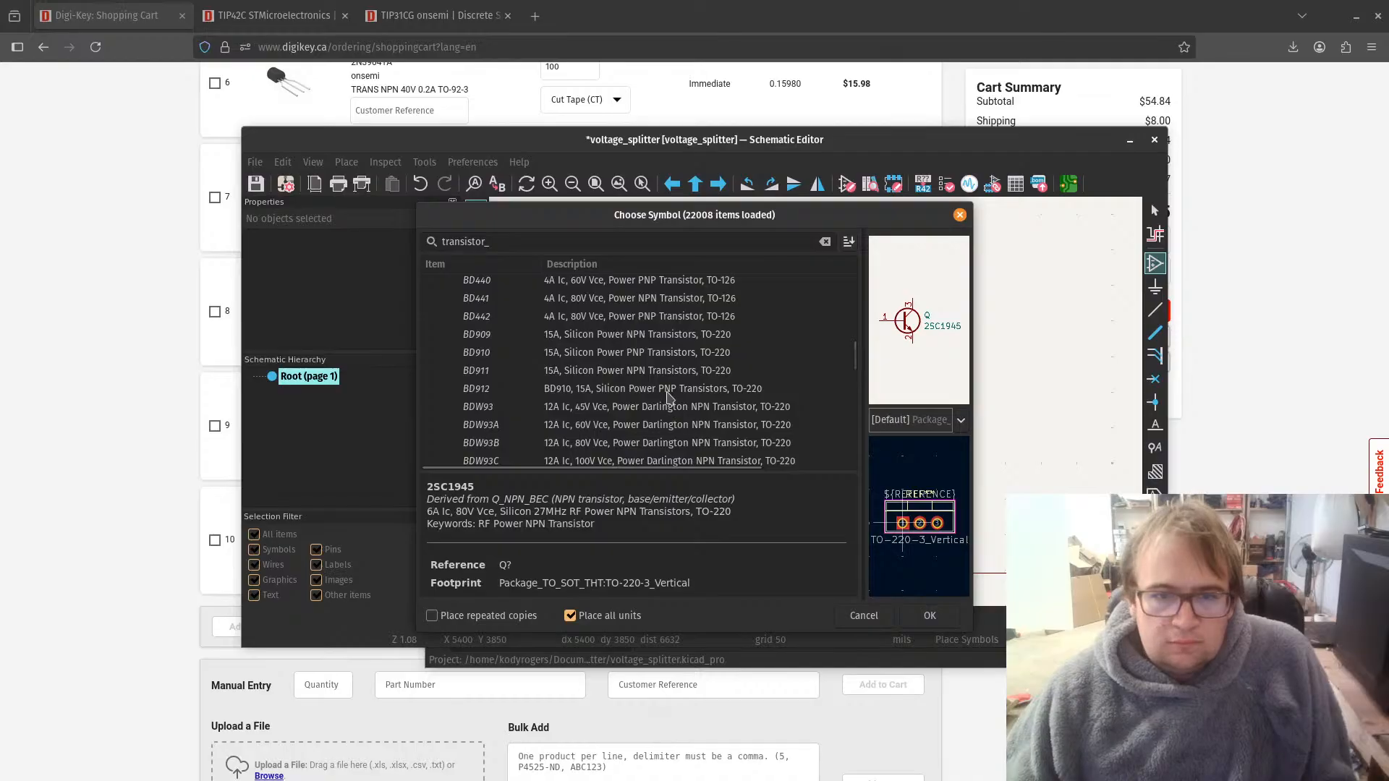
{"action": "scroll", "coordinate": [667, 396], "scroll_direction": "down", "scroll_amount": 1}
{"action": "scroll", "coordinate": [677, 391], "scroll_direction": "down", "scroll_amount": 1}
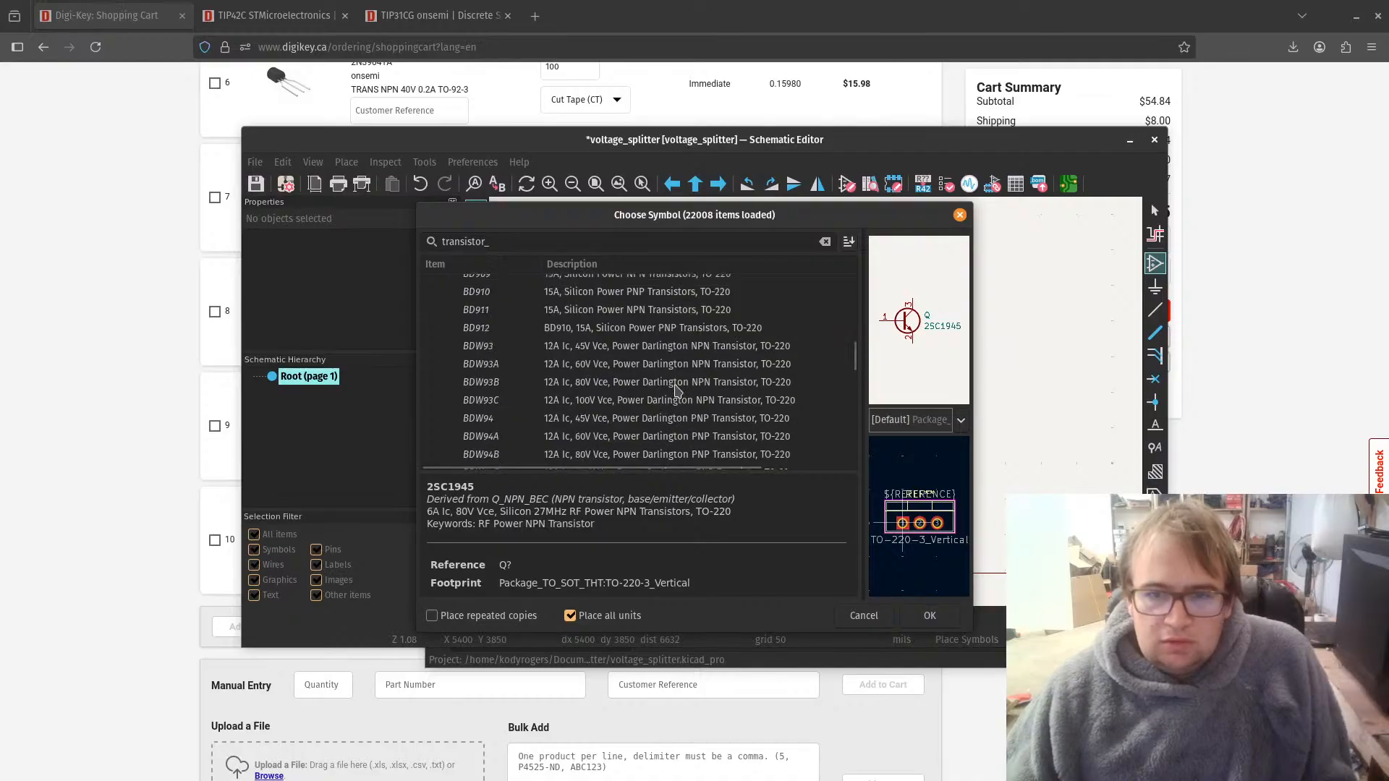
{"action": "scroll", "coordinate": [676, 391], "scroll_direction": "down", "scroll_amount": 2}
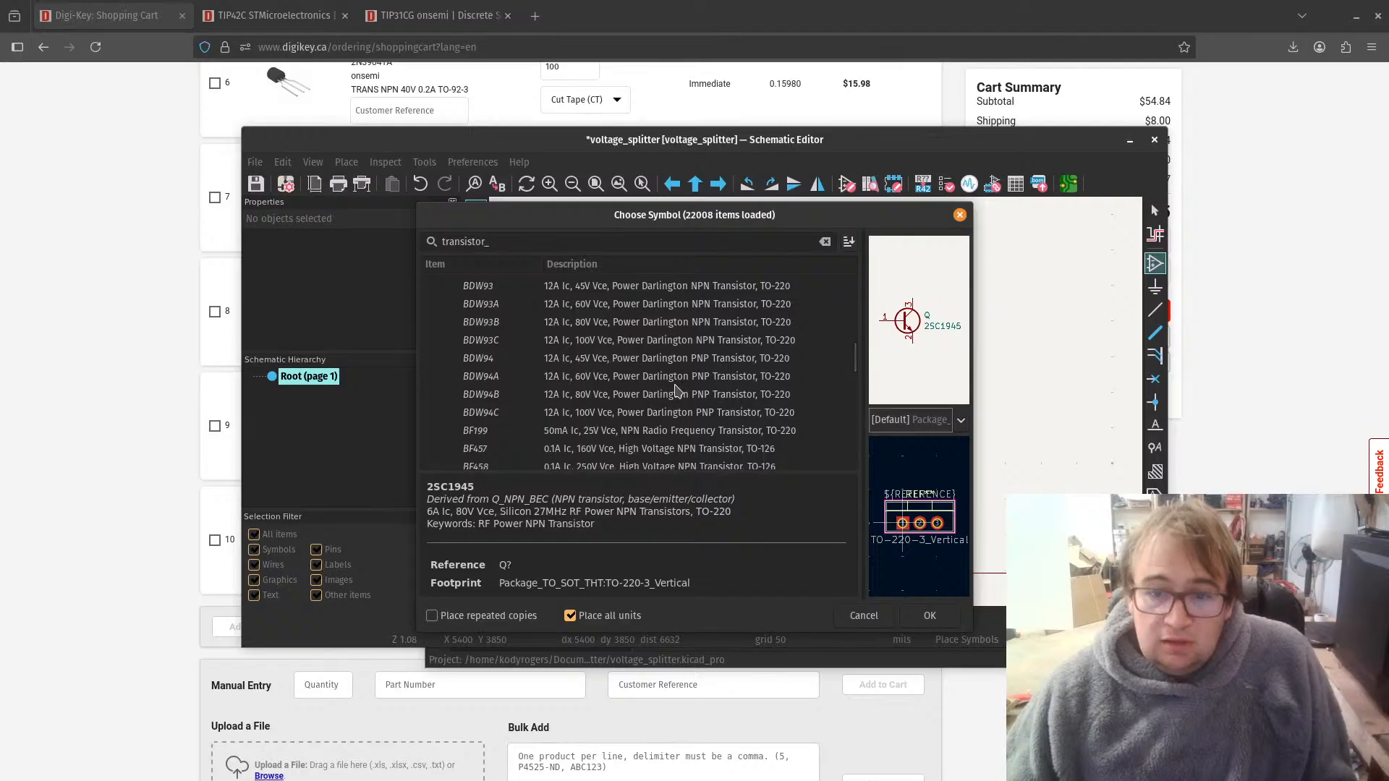
{"action": "scroll", "coordinate": [676, 391], "scroll_direction": "down", "scroll_amount": 5}
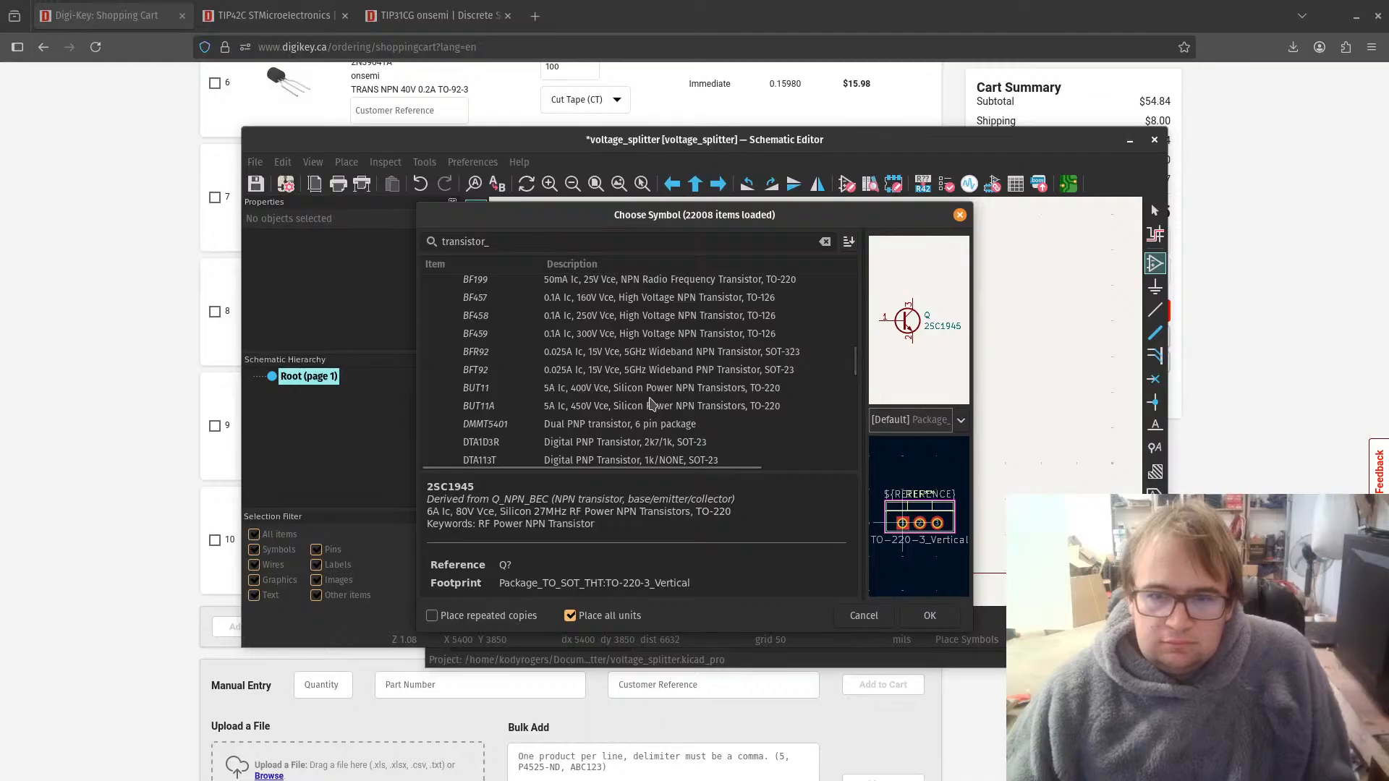
{"action": "scroll", "coordinate": [651, 403], "scroll_direction": "down", "scroll_amount": 1}
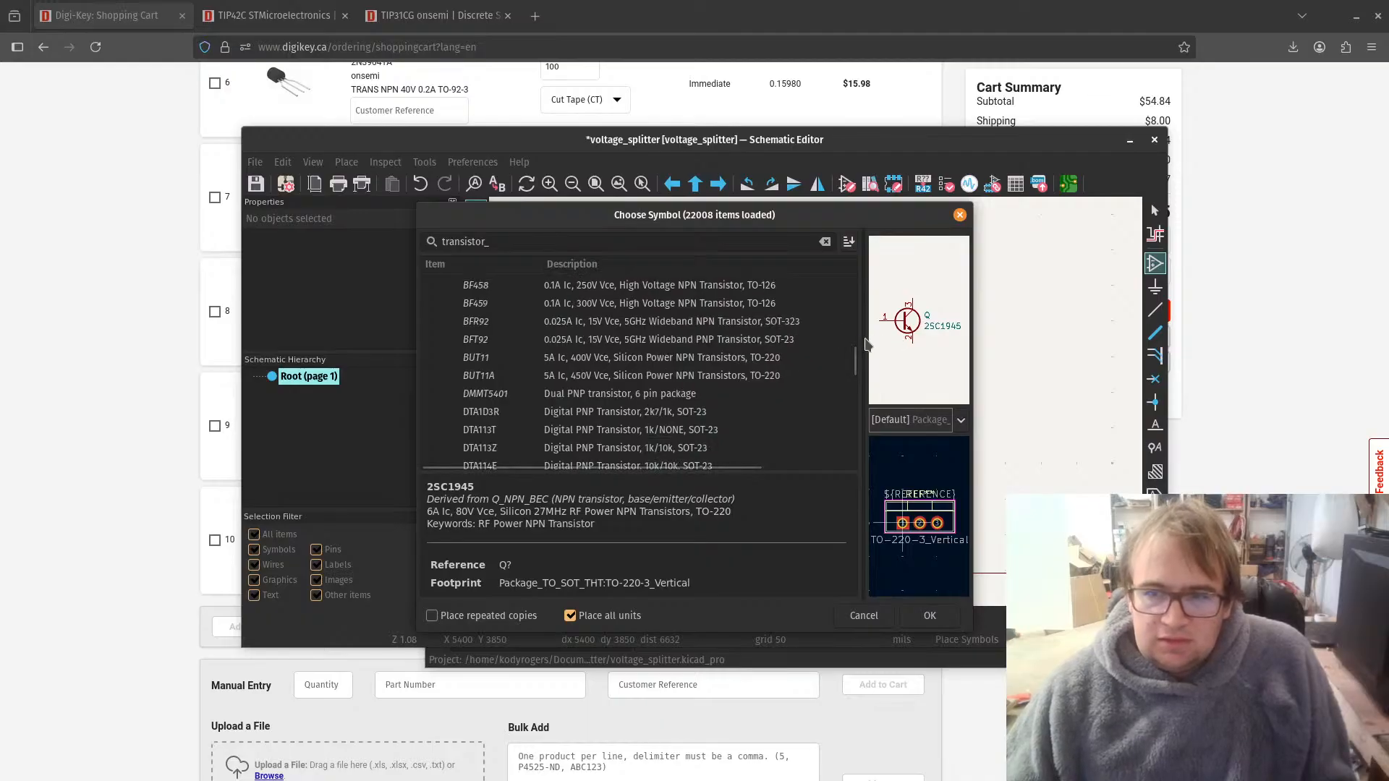
Step: Enlarge the 2SC1945 symbol preview and open the TIP31CG datasheet from its DigiKey page to compare the pin order
{"action": "left_click_drag", "start_coordinate": [860, 349], "coordinate": [591, 349]}
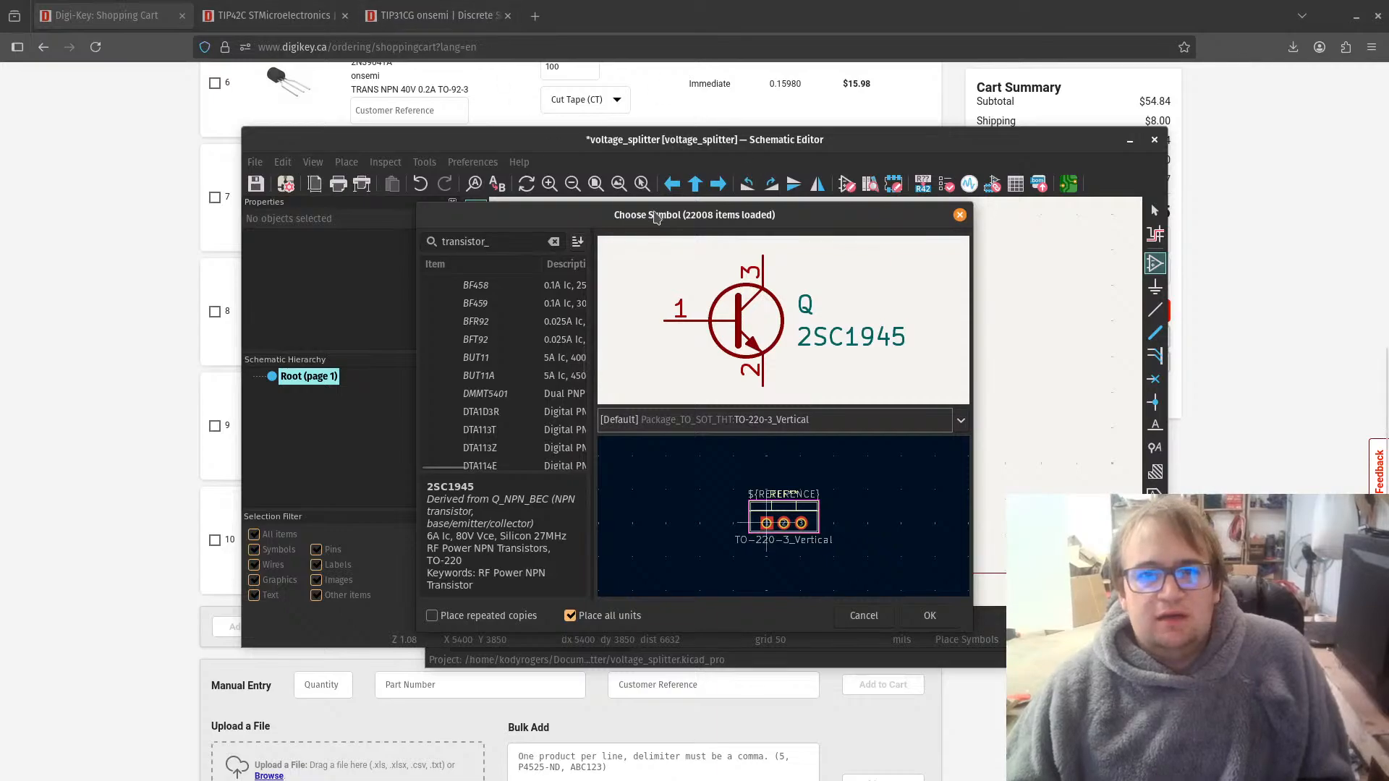
{"action": "left_click_drag", "start_coordinate": [658, 215], "coordinate": [1388, 219]}
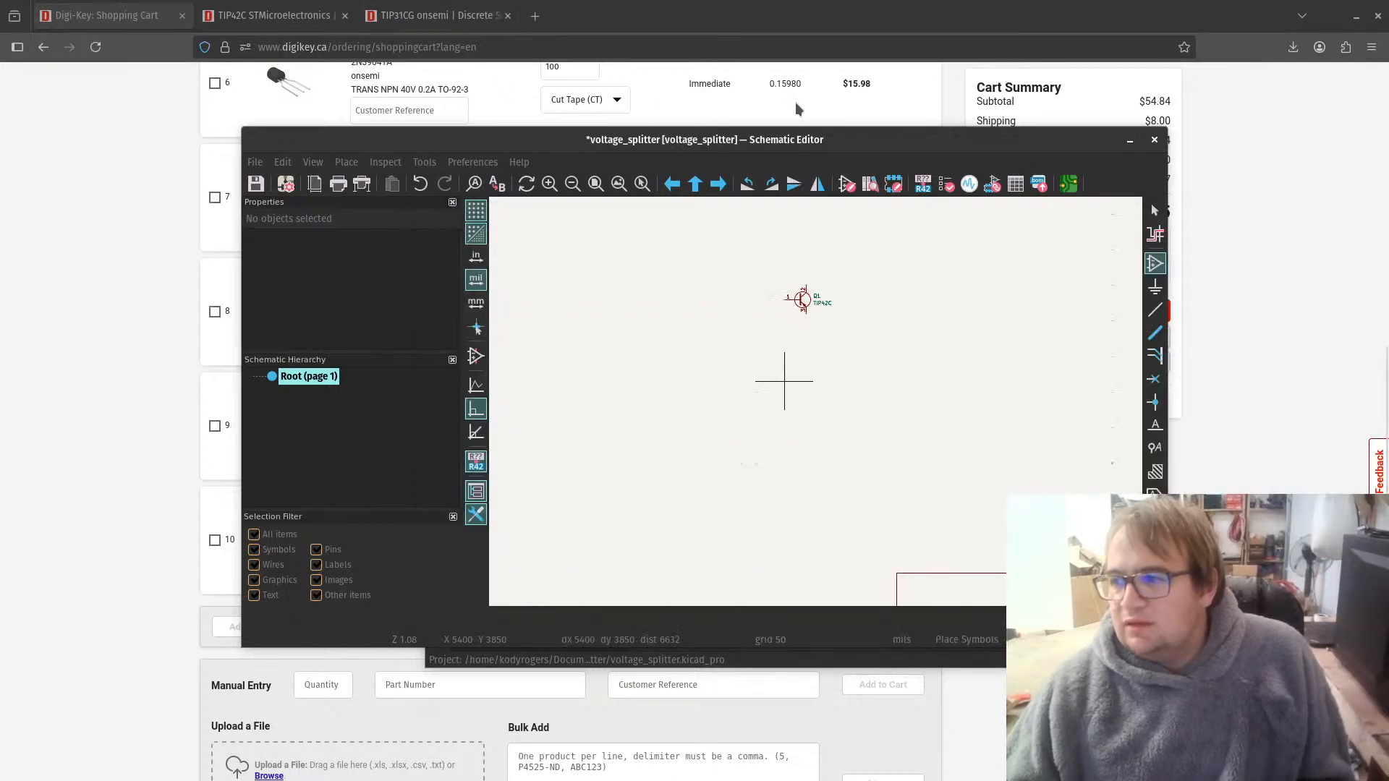
{"action": "left_click", "coordinate": [492, 24]}
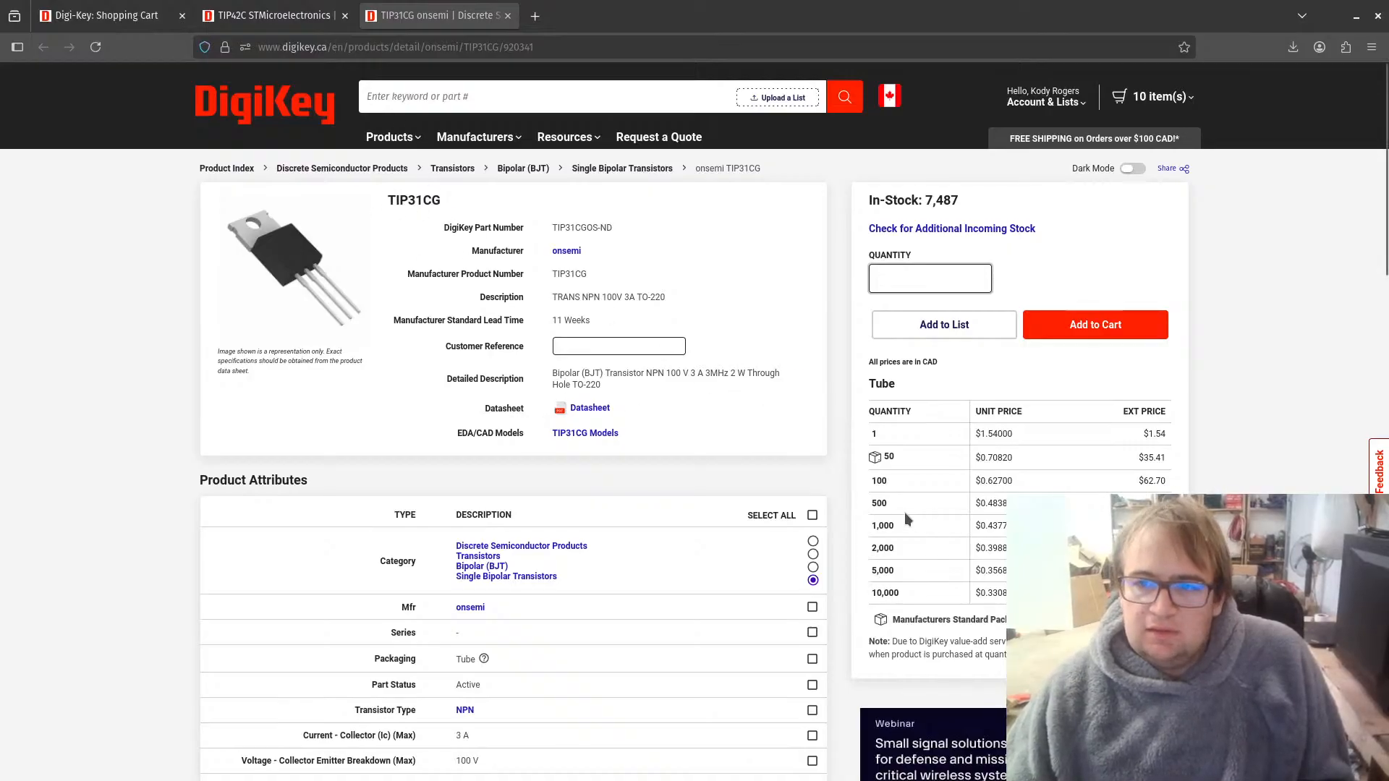
{"action": "left_click", "coordinate": [587, 407]}
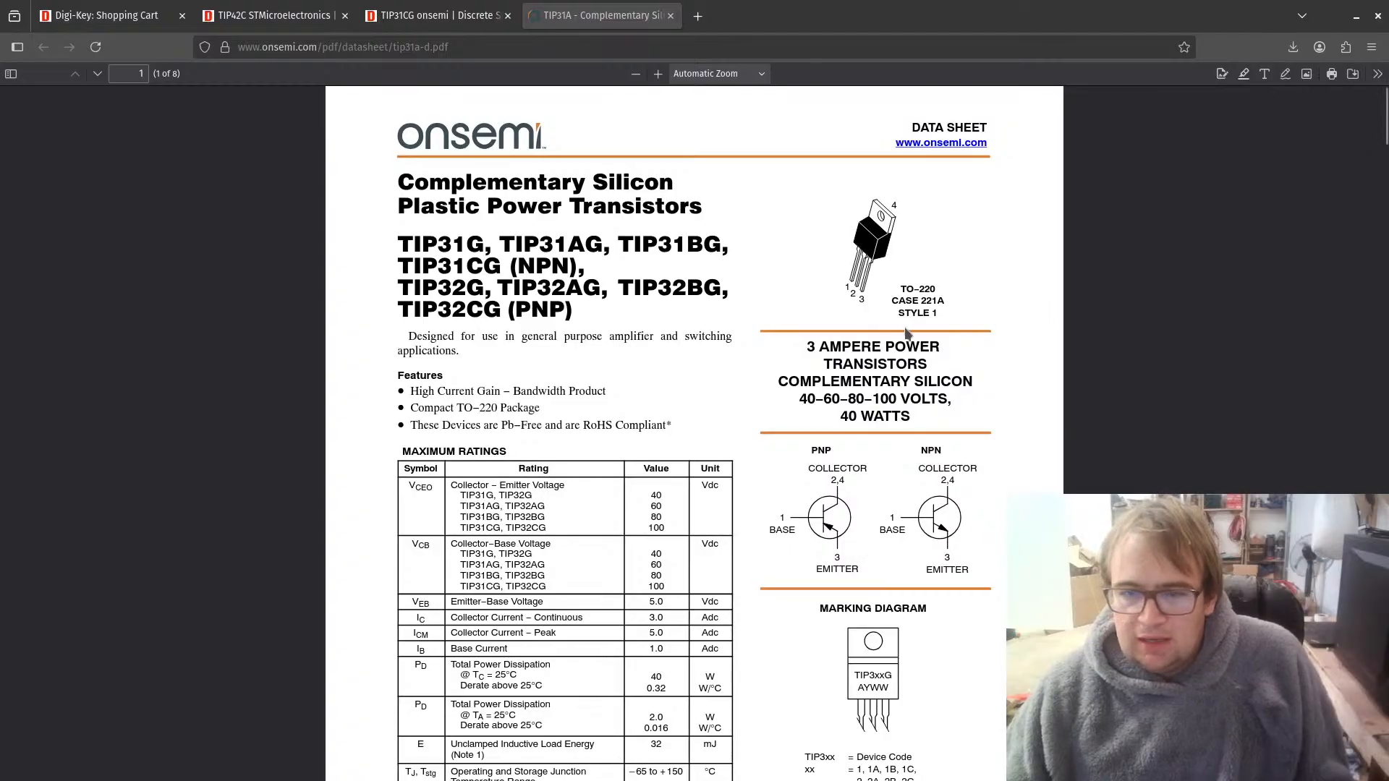
{"action": "left_click_drag", "start_coordinate": [1388, 216], "coordinate": [897, 216]}
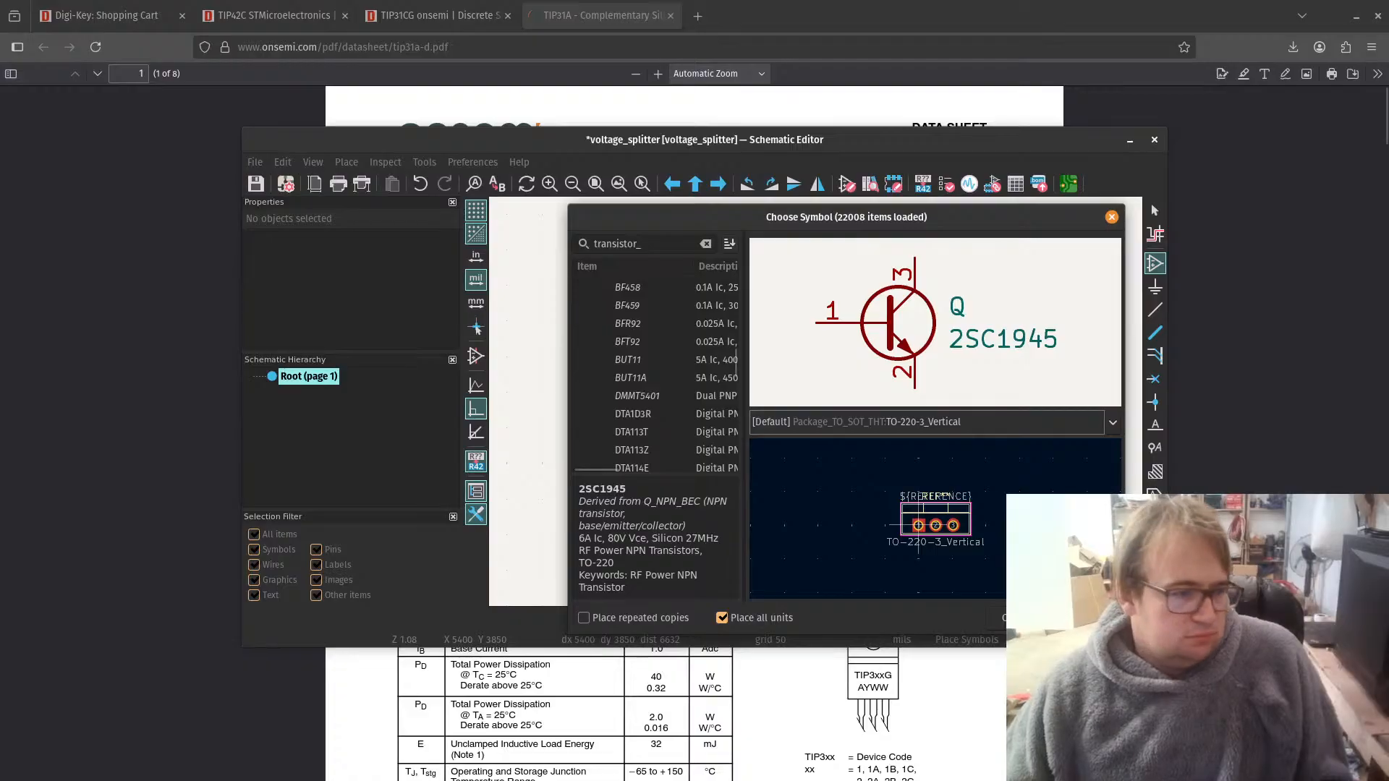
{"action": "key", "text": "alt+Tab"}
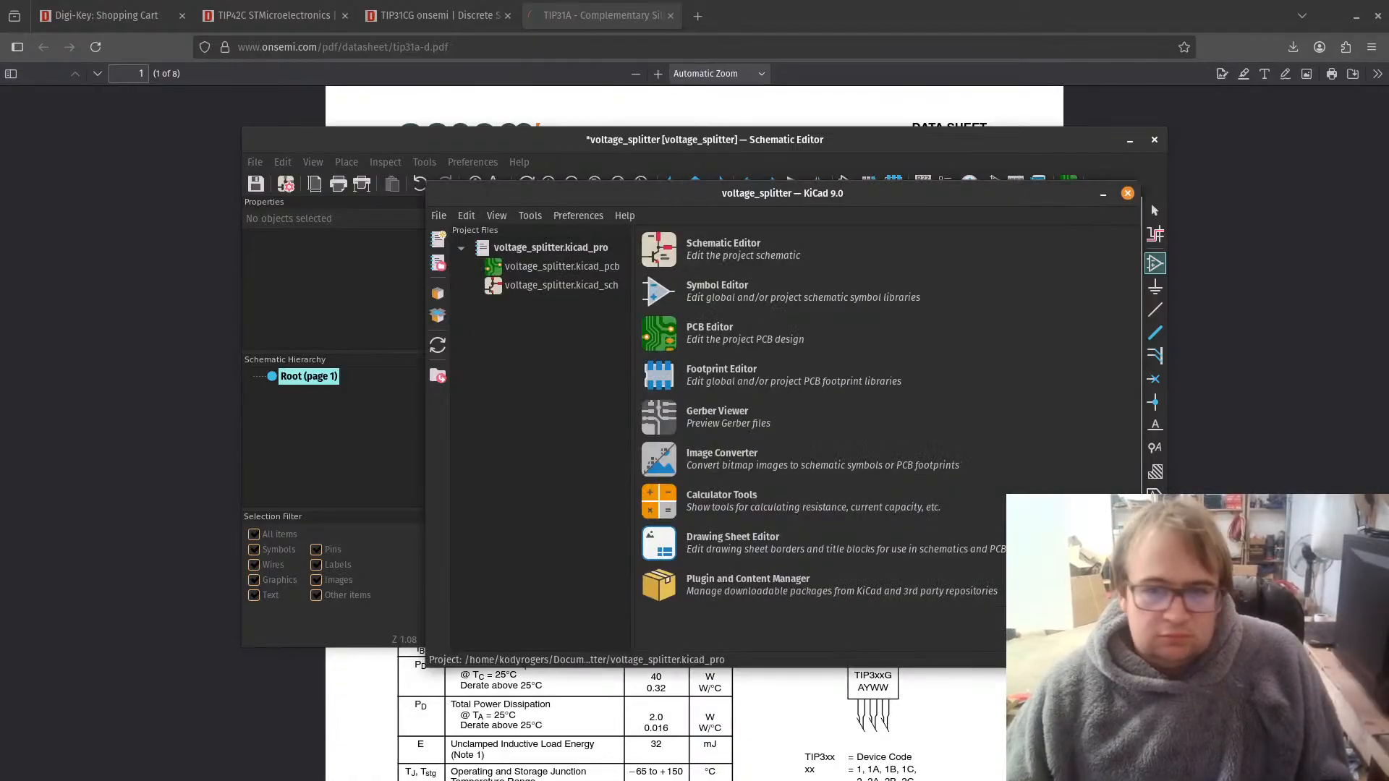
{"action": "key", "text": "alt+Tab"}
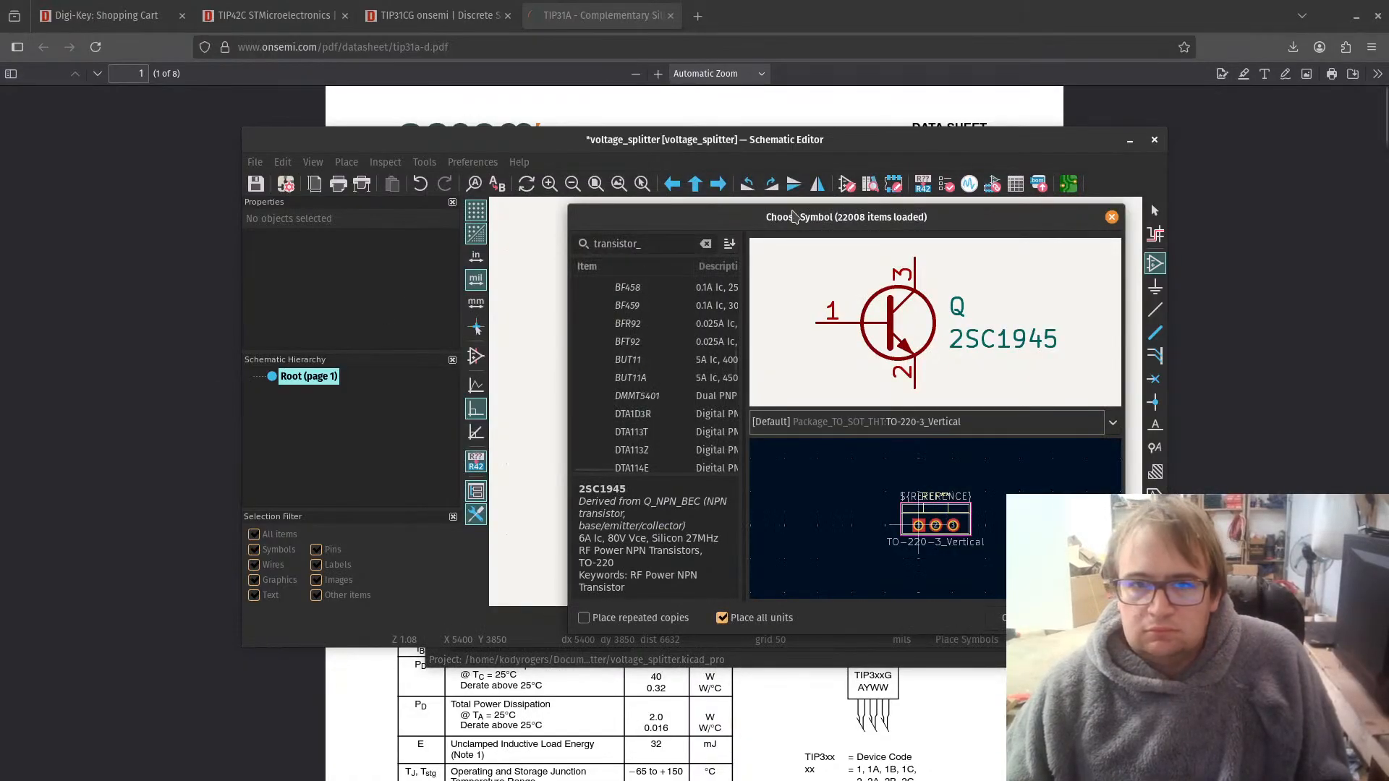
Step: Search the symbol library for "TIP" and widen the results list to make the descriptions readable
{"action": "left_click_drag", "start_coordinate": [777, 142], "coordinate": [771, 125]}
{"action": "double_click", "coordinate": [771, 125]}
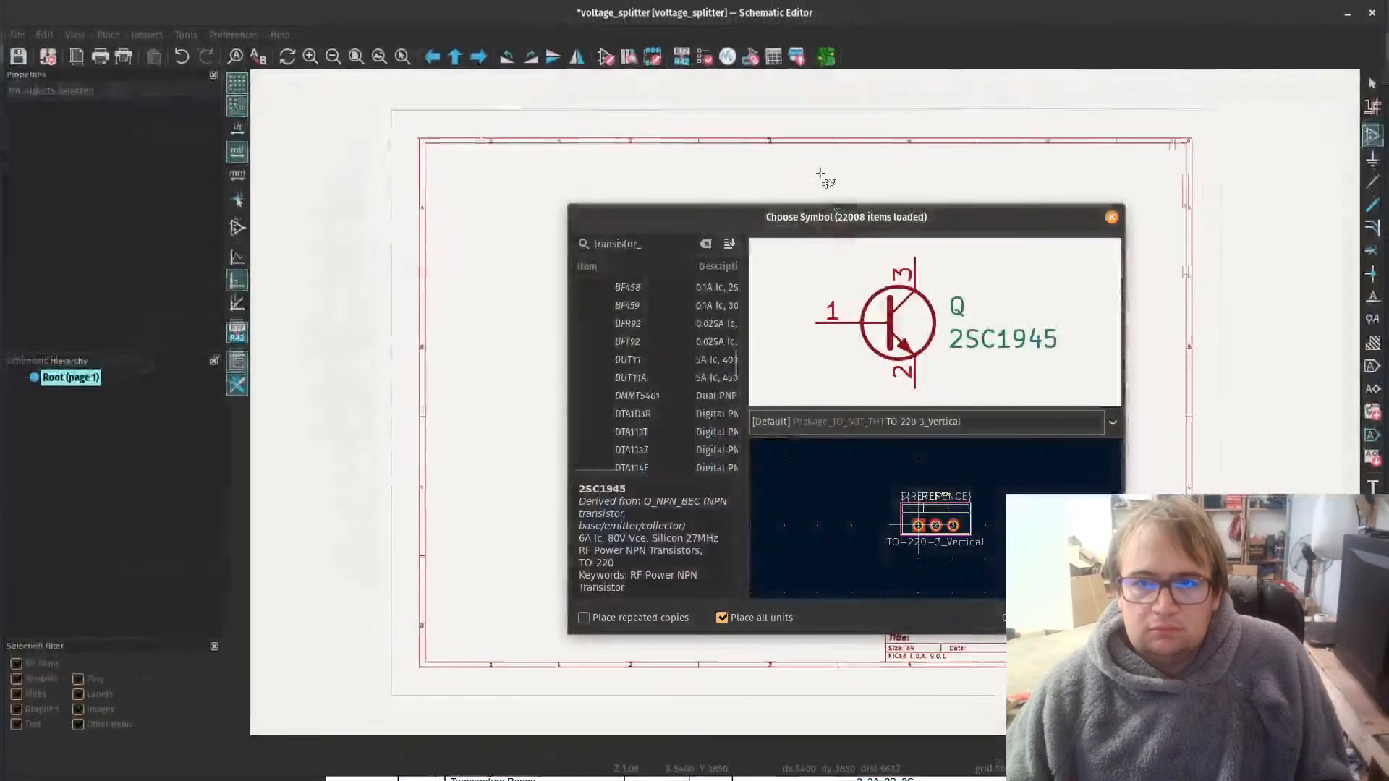
{"action": "left_click", "coordinate": [565, 242]}
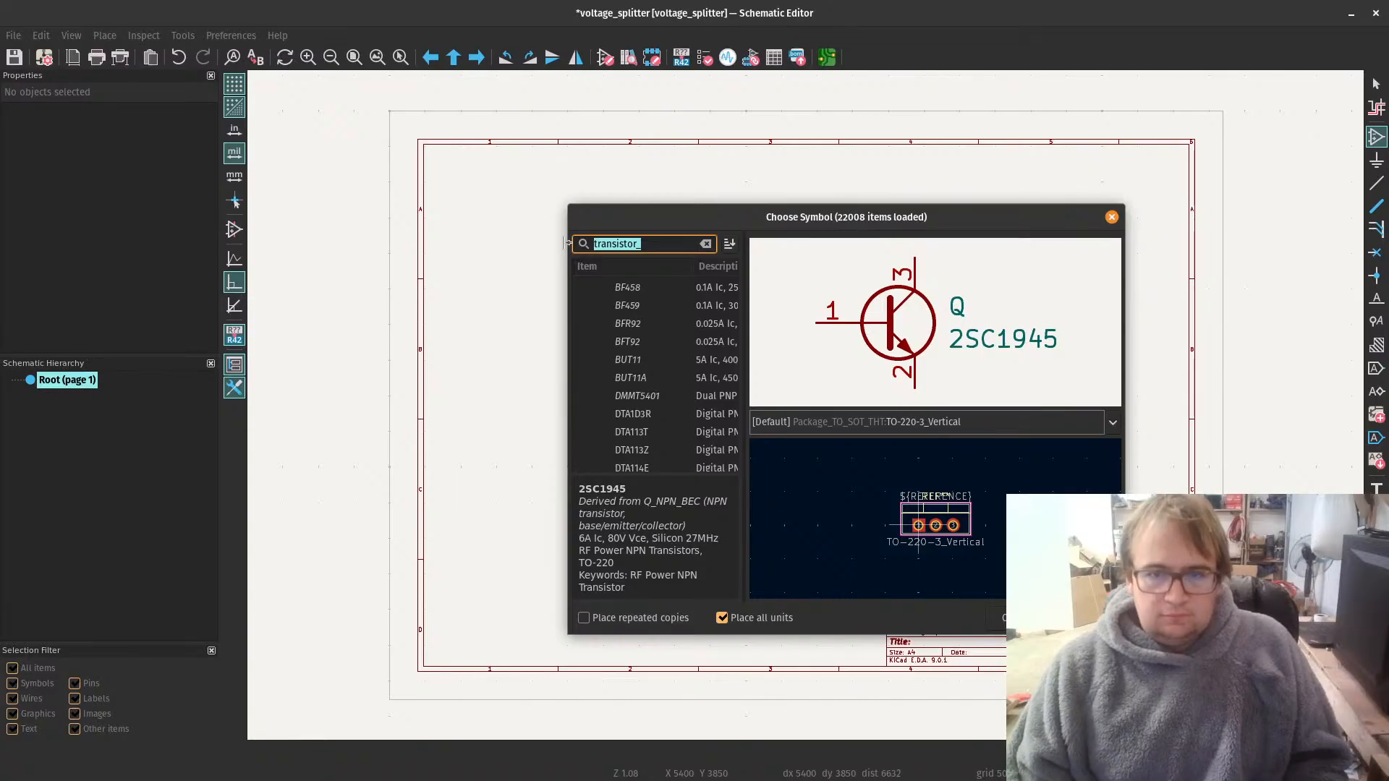
{"action": "double_click", "coordinate": [836, 11]}
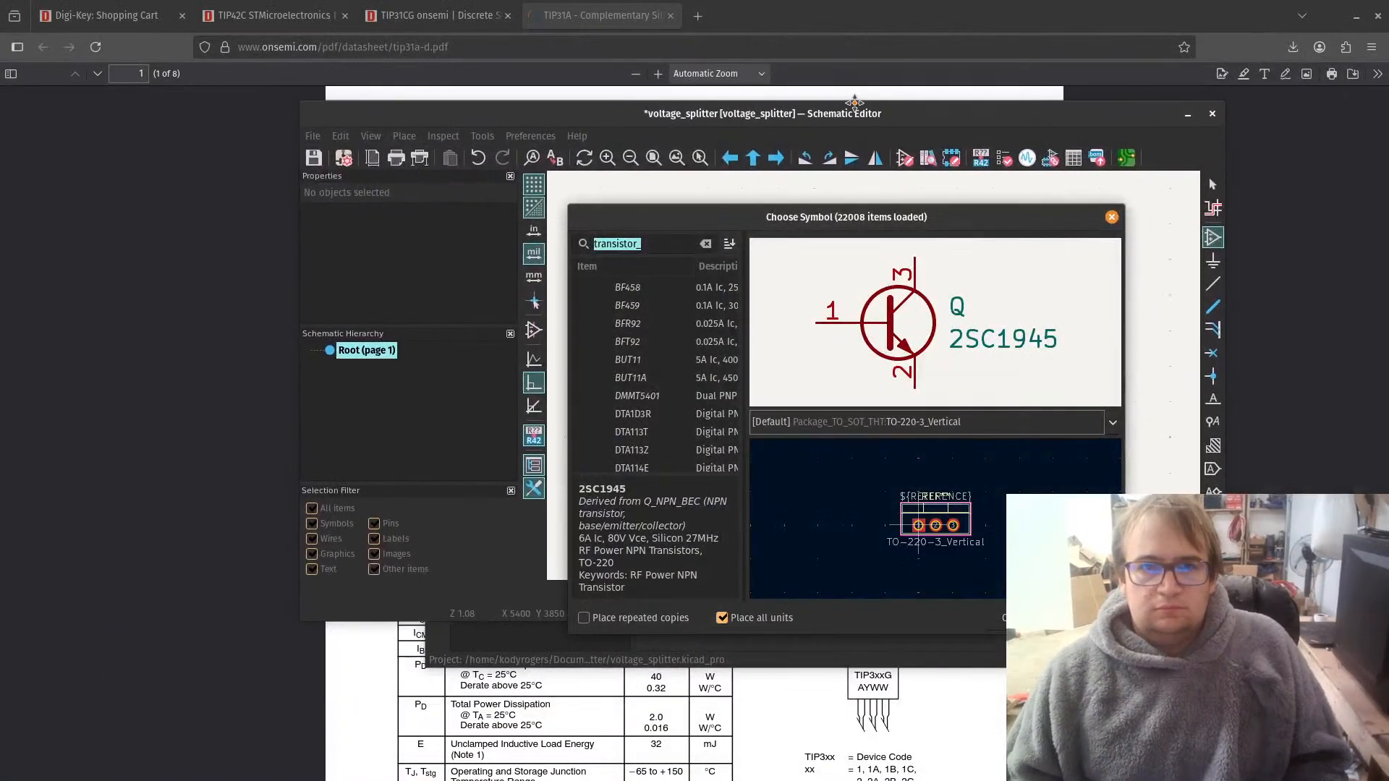
{"action": "type", "text": "TIP"}
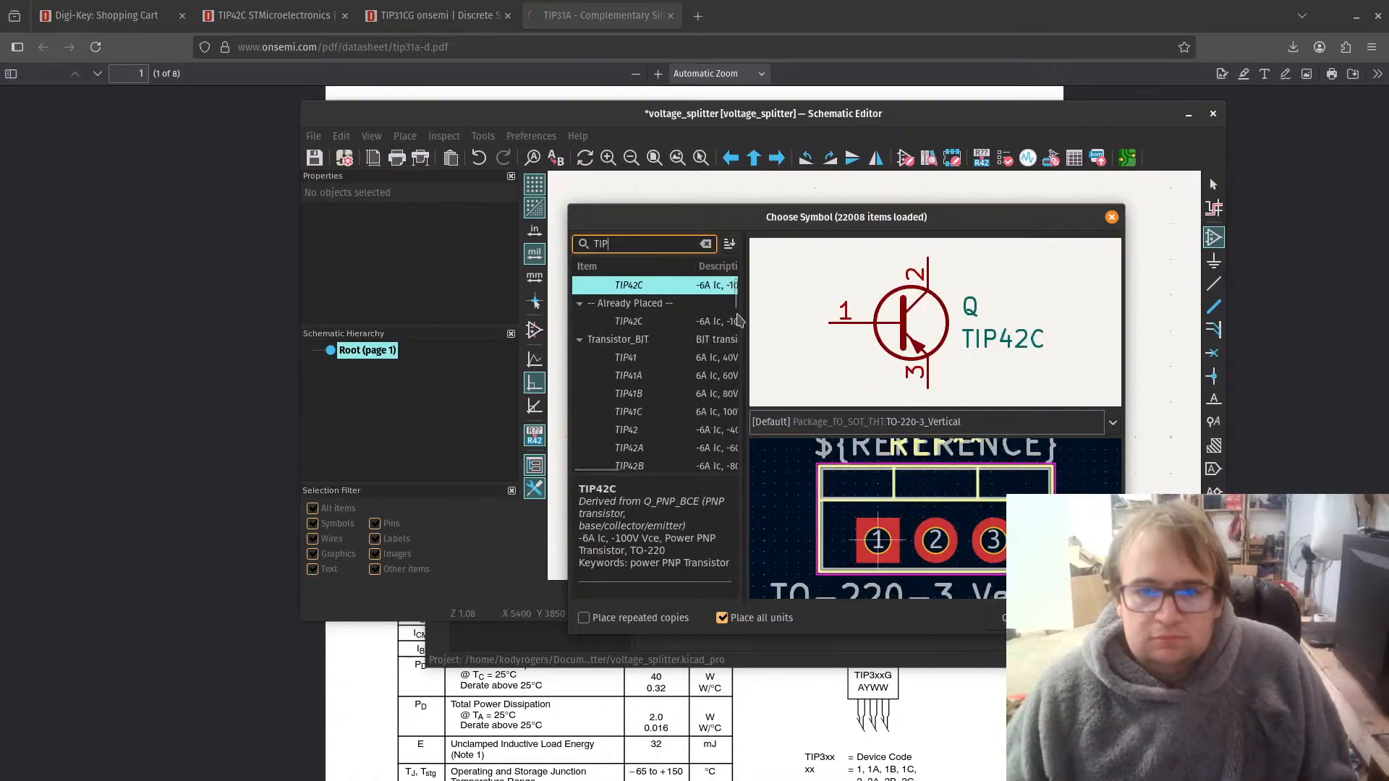
{"action": "left_click_drag", "start_coordinate": [742, 336], "coordinate": [1008, 370]}
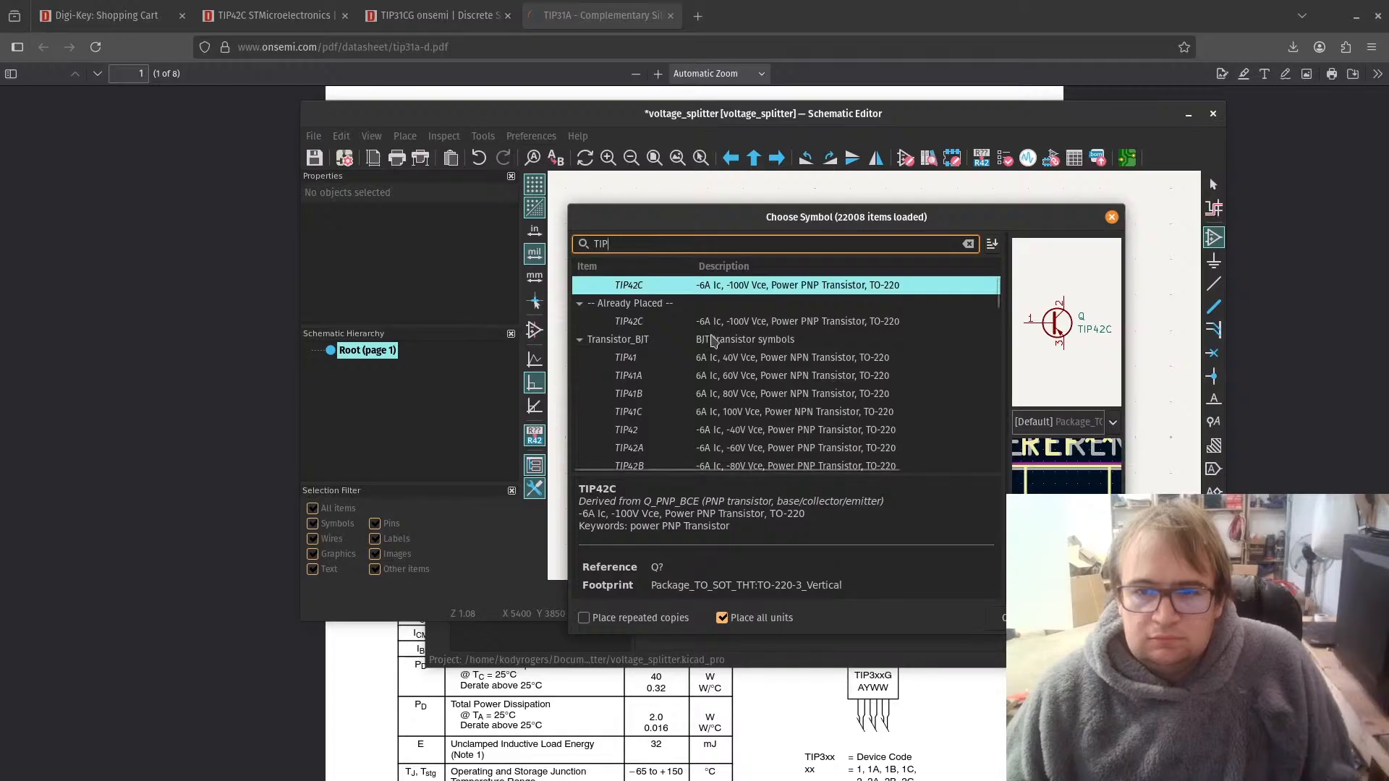
Step: Preview the TIP41A and TIP41 NPN symbols and look through the remaining TIP transistor entries
{"action": "left_click", "coordinate": [731, 374]}
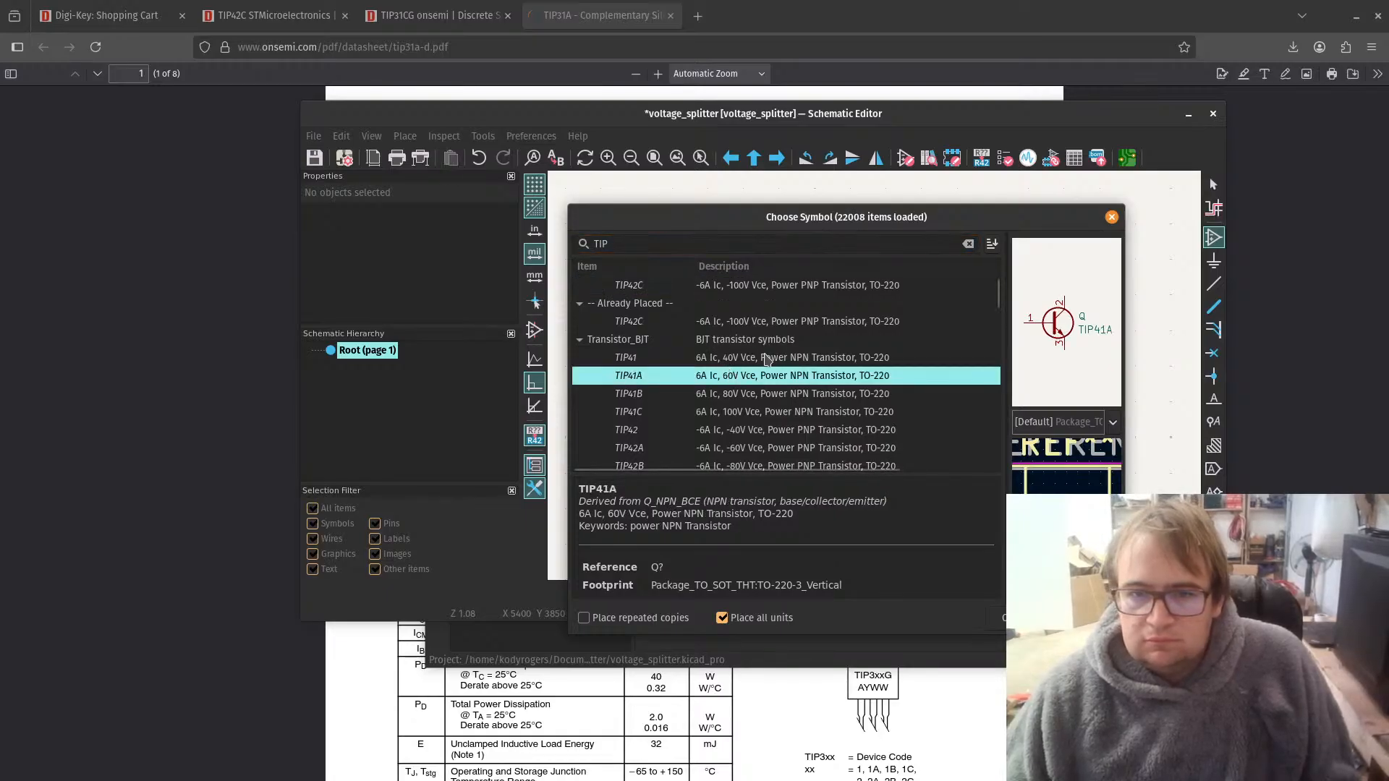
{"action": "left_click", "coordinate": [758, 362]}
{"action": "scroll", "coordinate": [795, 391], "scroll_direction": "down", "scroll_amount": 3}
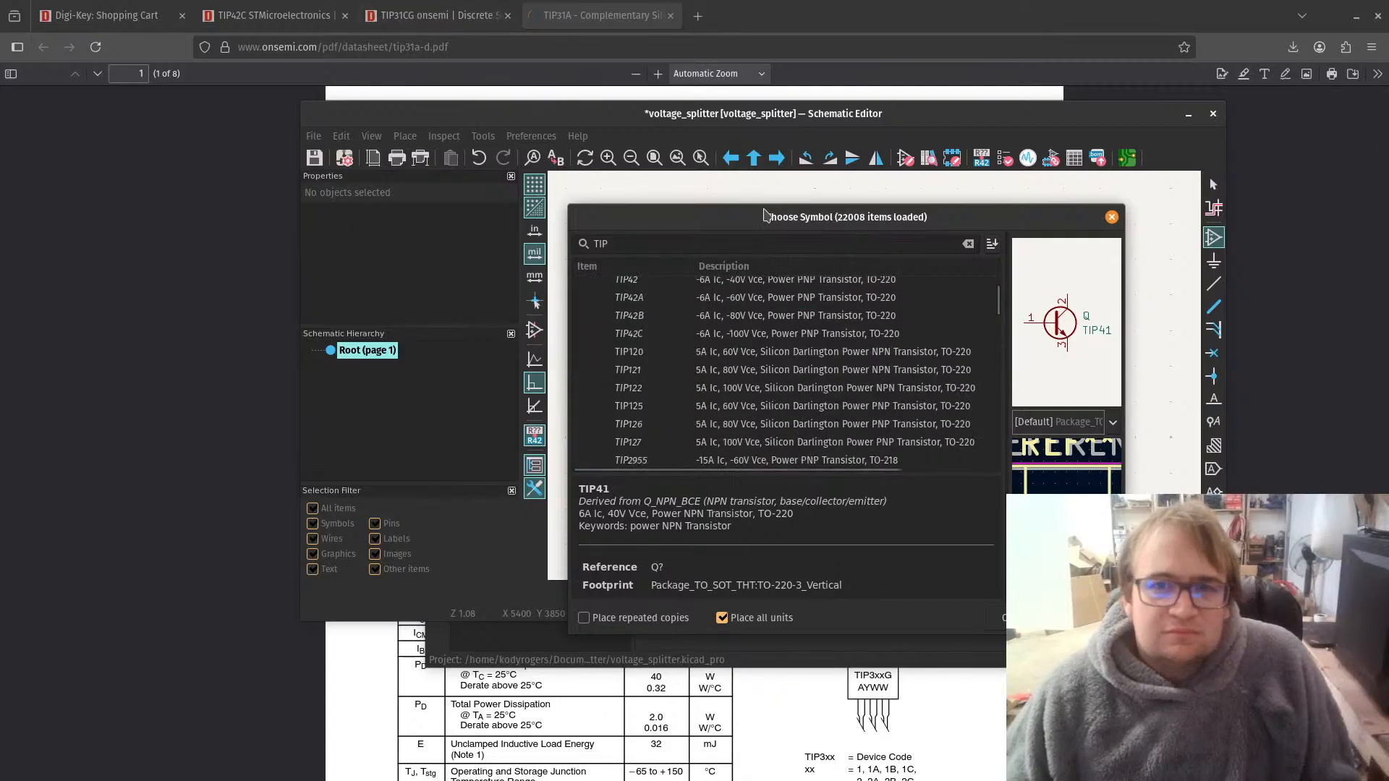
Step: Recheck the TIP31CG product page and the pinout in its onsemi datasheet, and return to the maximized Schematic Editor
{"action": "left_click_drag", "start_coordinate": [858, 217], "coordinate": [1388, 340]}
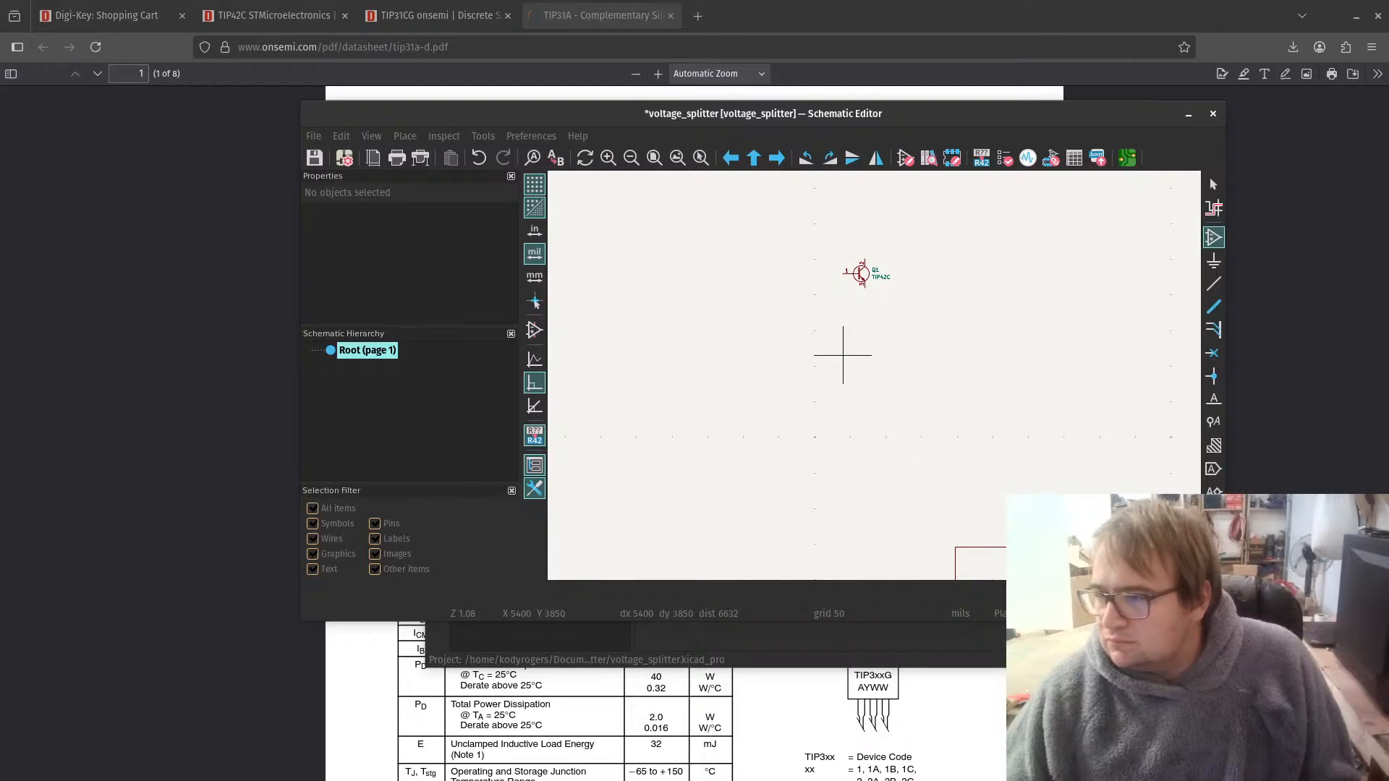
{"action": "left_click", "coordinate": [468, 10]}
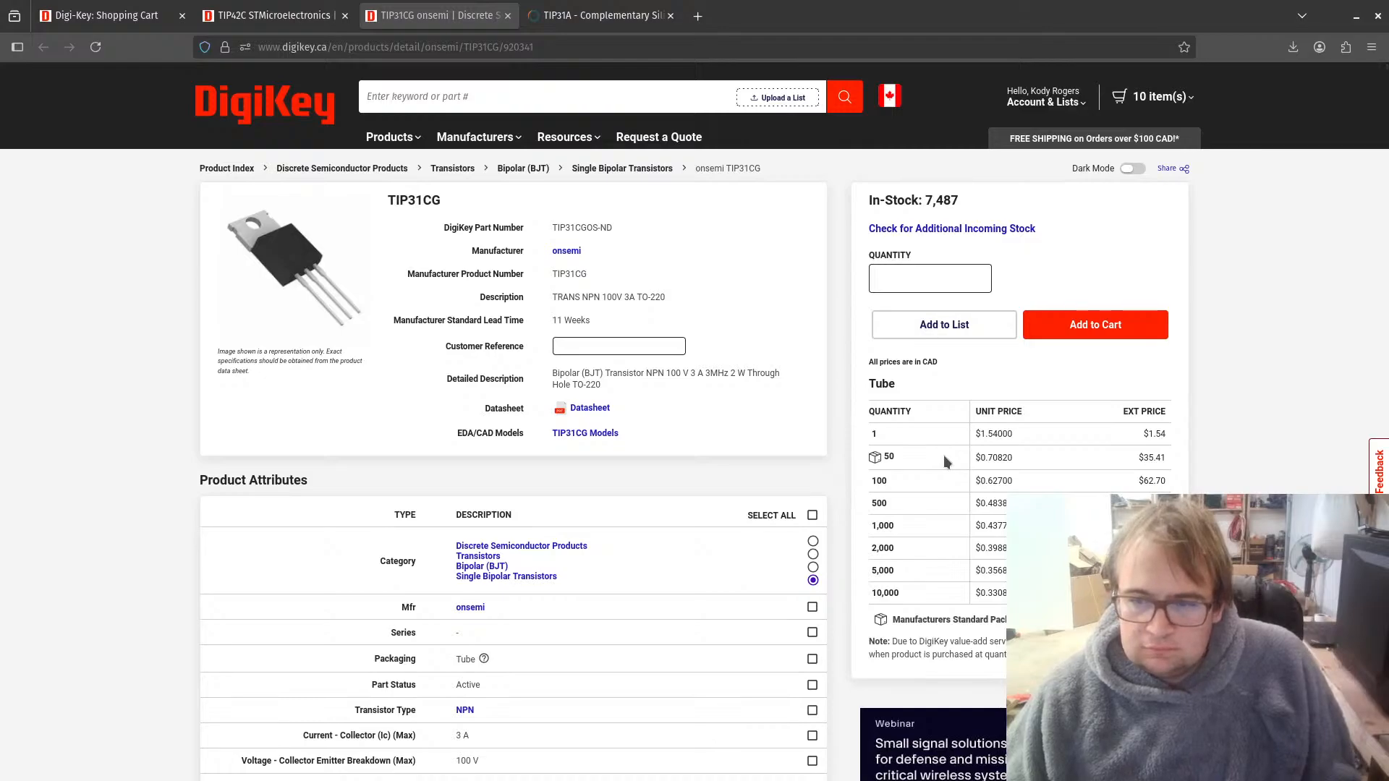
{"action": "left_click", "coordinate": [575, 15]}
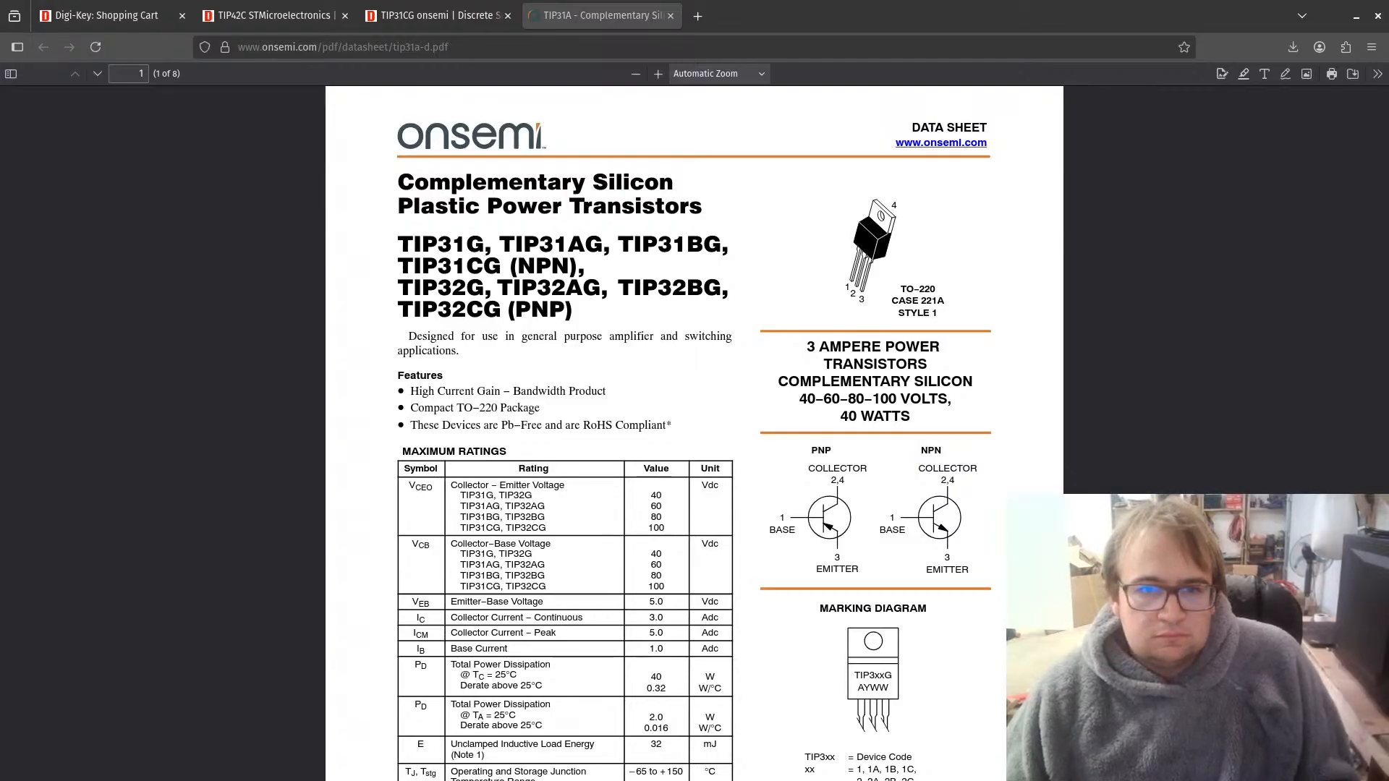
{"action": "key", "text": "alt+Tab"}
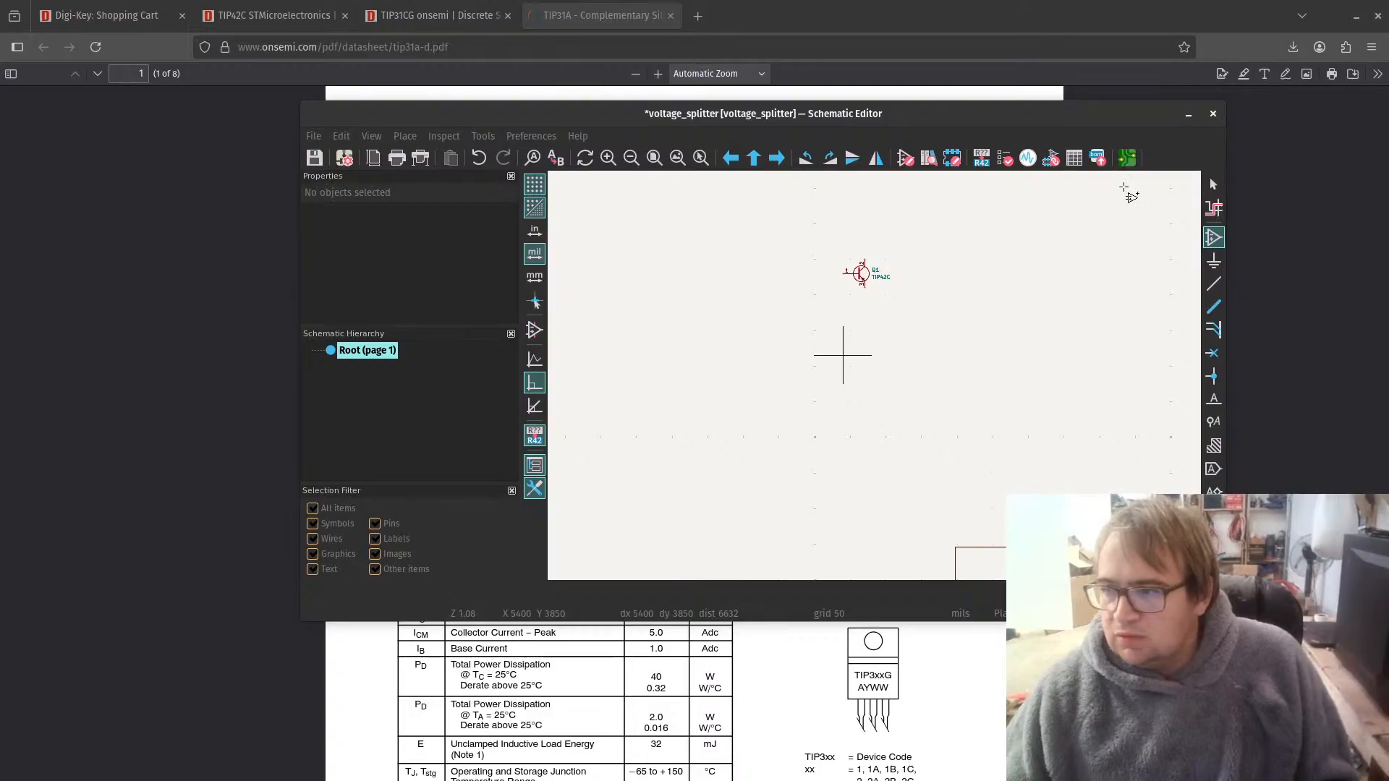
{"action": "key", "text": "super+Up"}
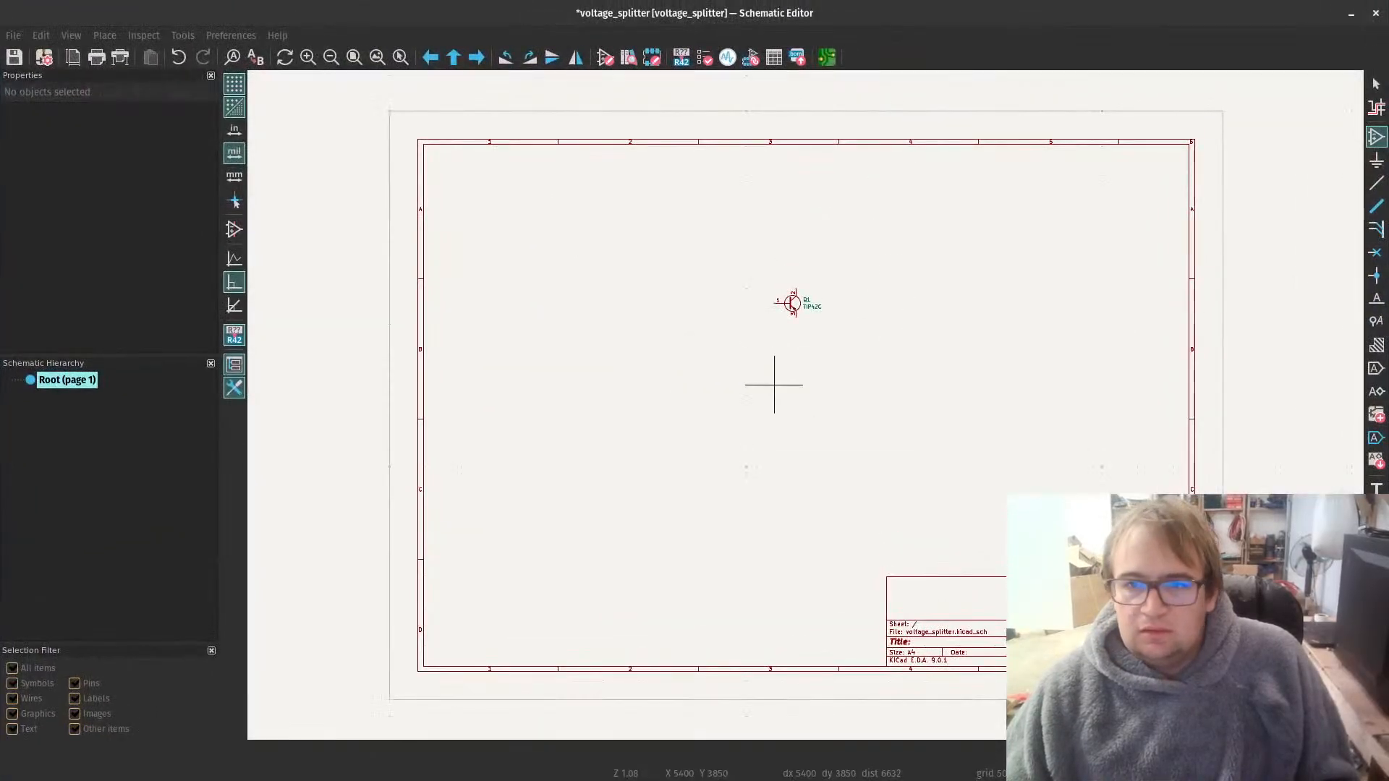
Step: Place a TIP41 NPN transistor symbol from the Transistor_BJT library directly below the TIP42C
{"action": "key", "text": "a"}
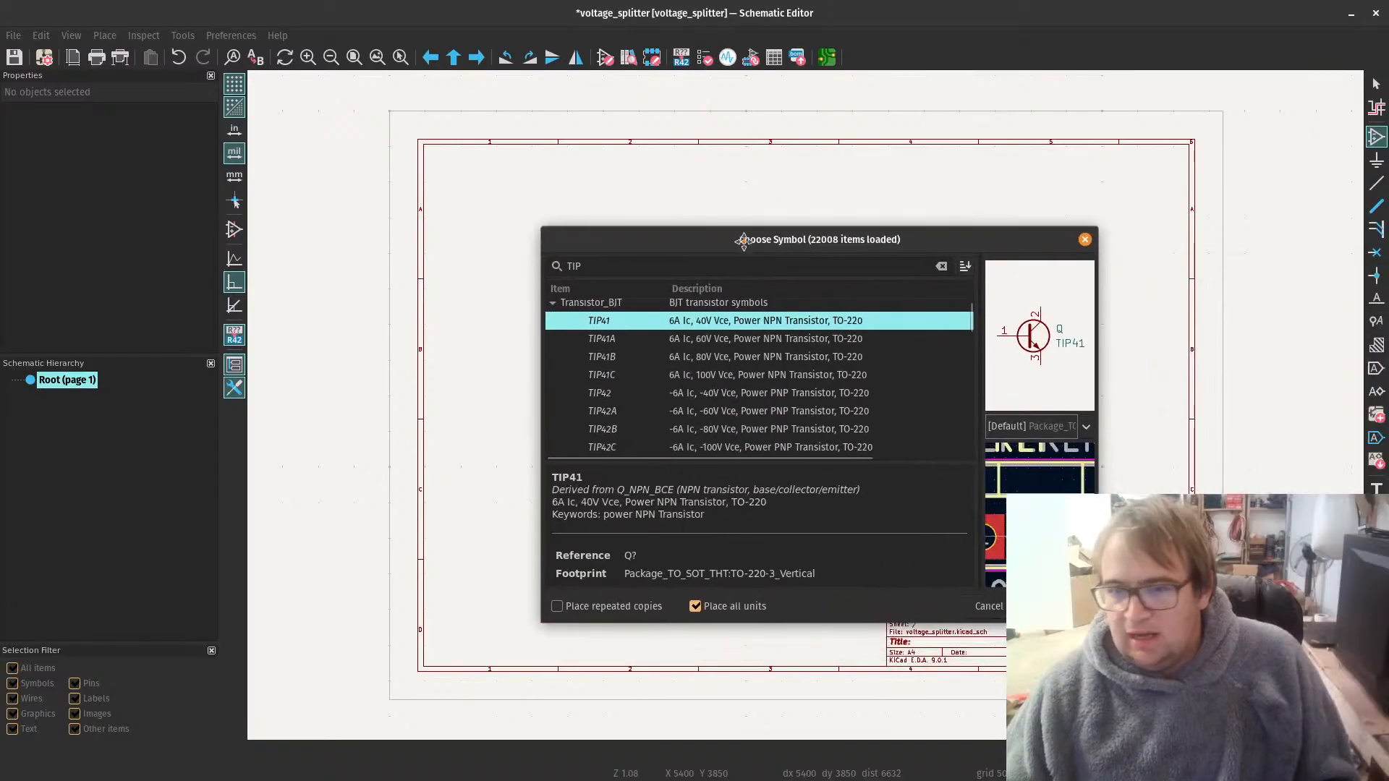
{"action": "double_click", "coordinate": [649, 322]}
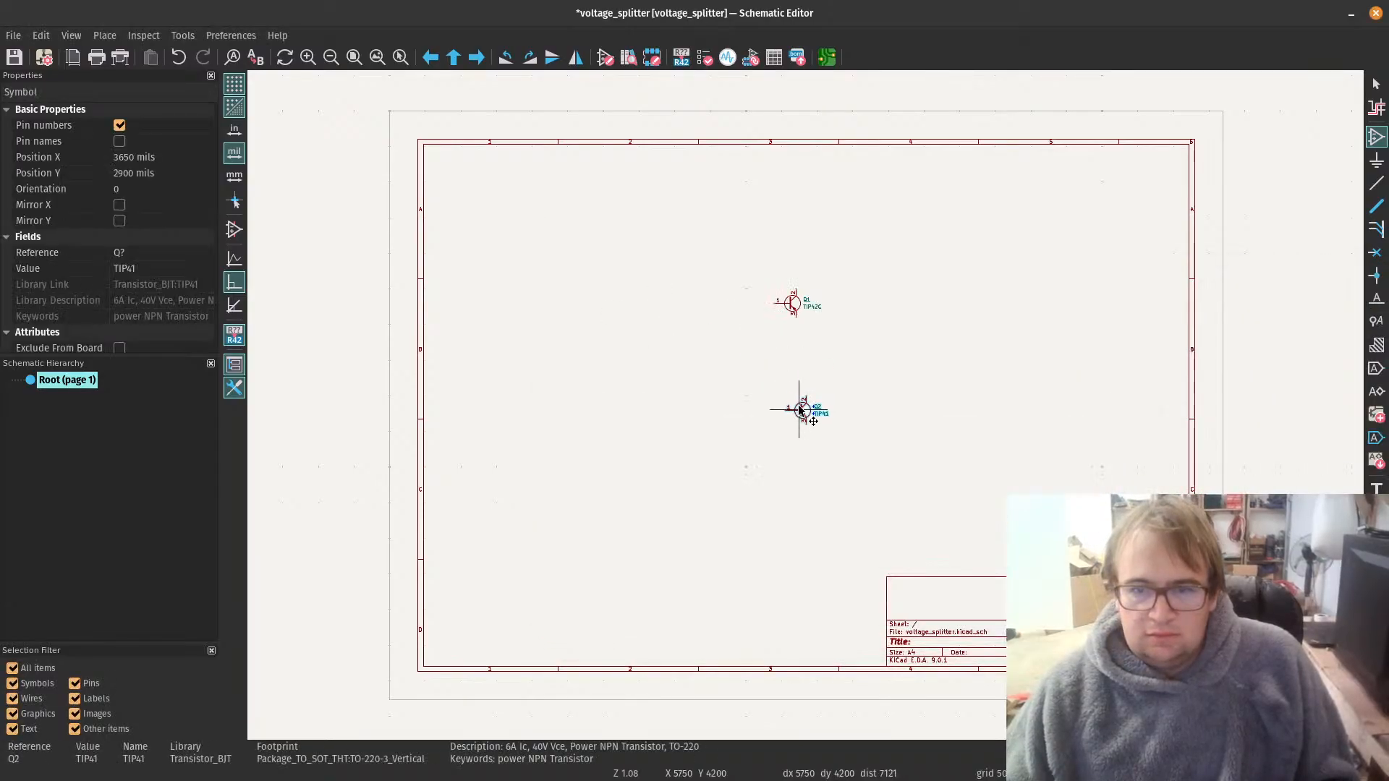
{"action": "left_click", "coordinate": [793, 382]}
{"action": "key", "text": "Escape"}
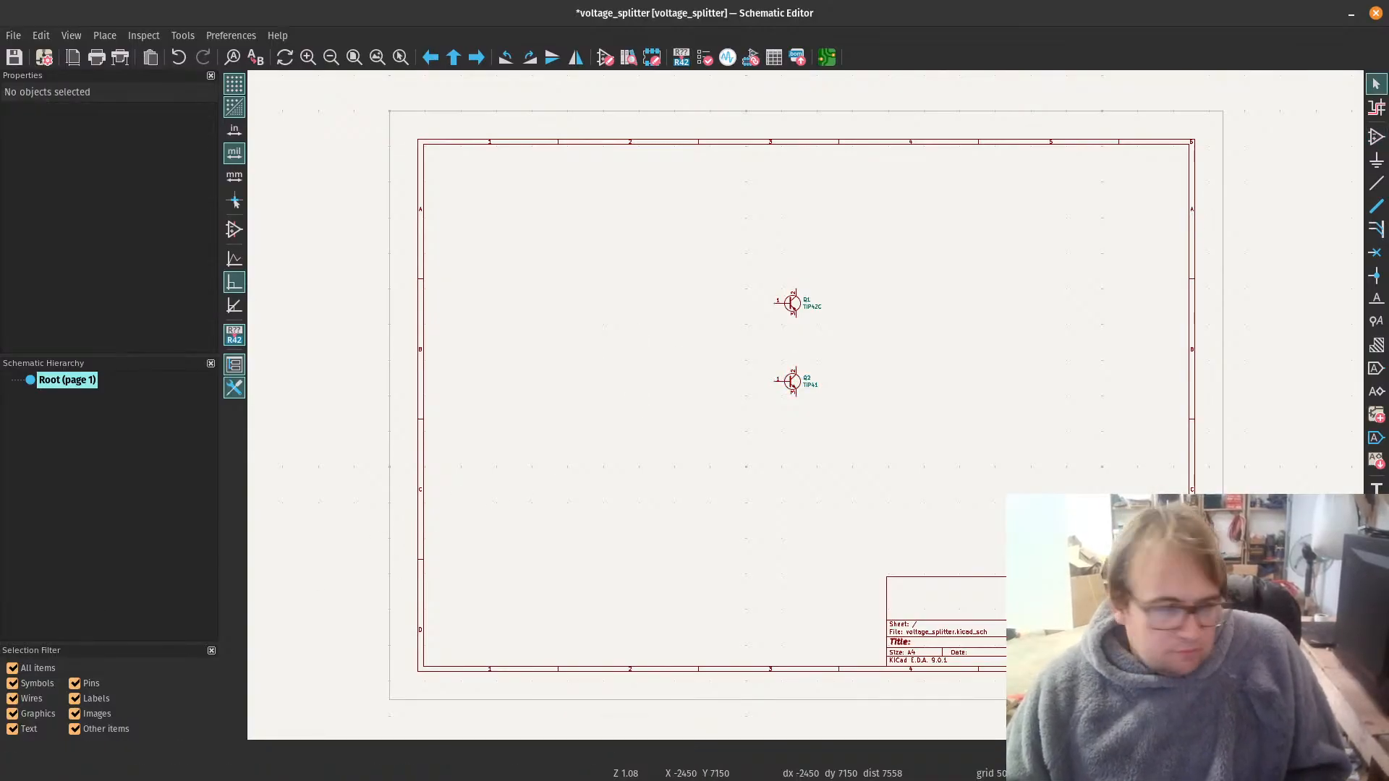
Step: Switch to DigiKey in the browser, search for "tip41" and open the STMicroelectronics TIP41C product page from the single bipolar transistors
{"action": "key", "text": "alt+Tab"}
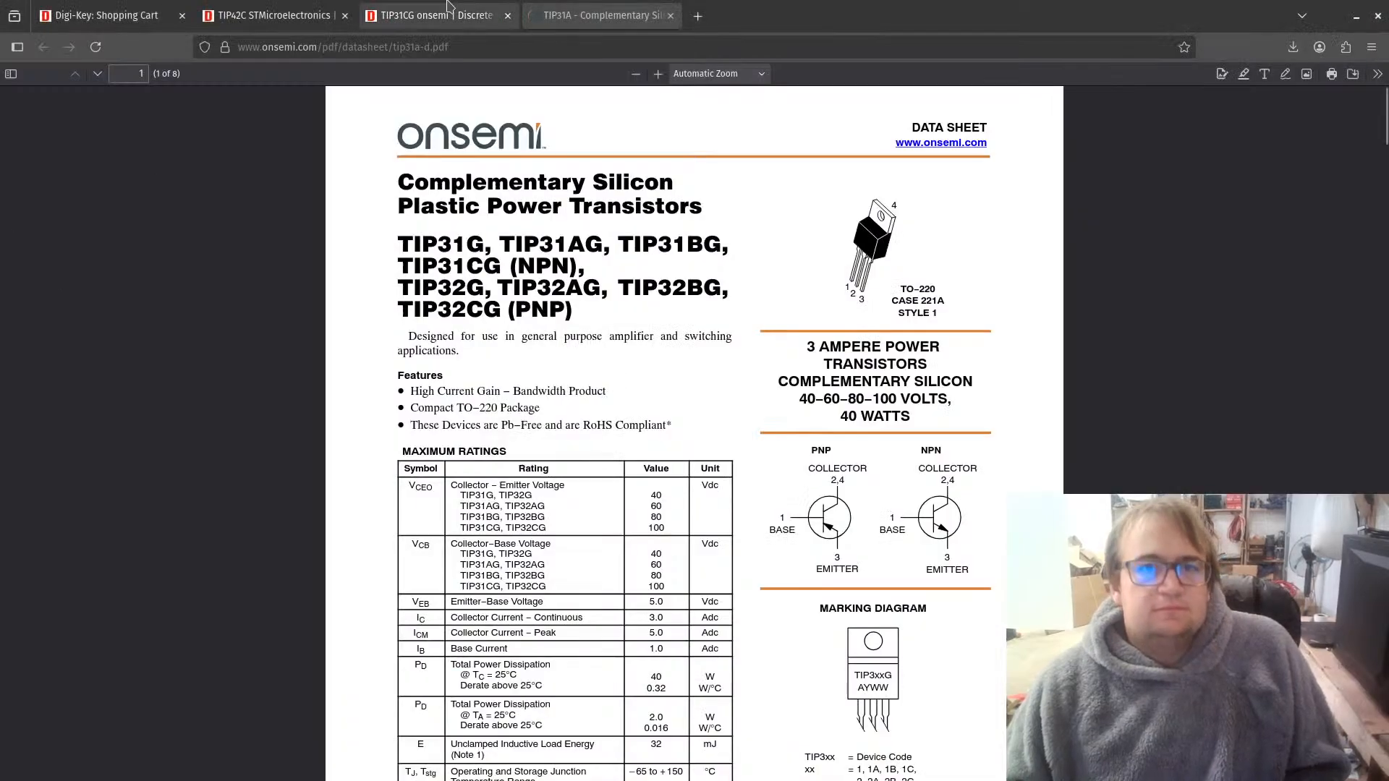
{"action": "left_click", "coordinate": [419, 16]}
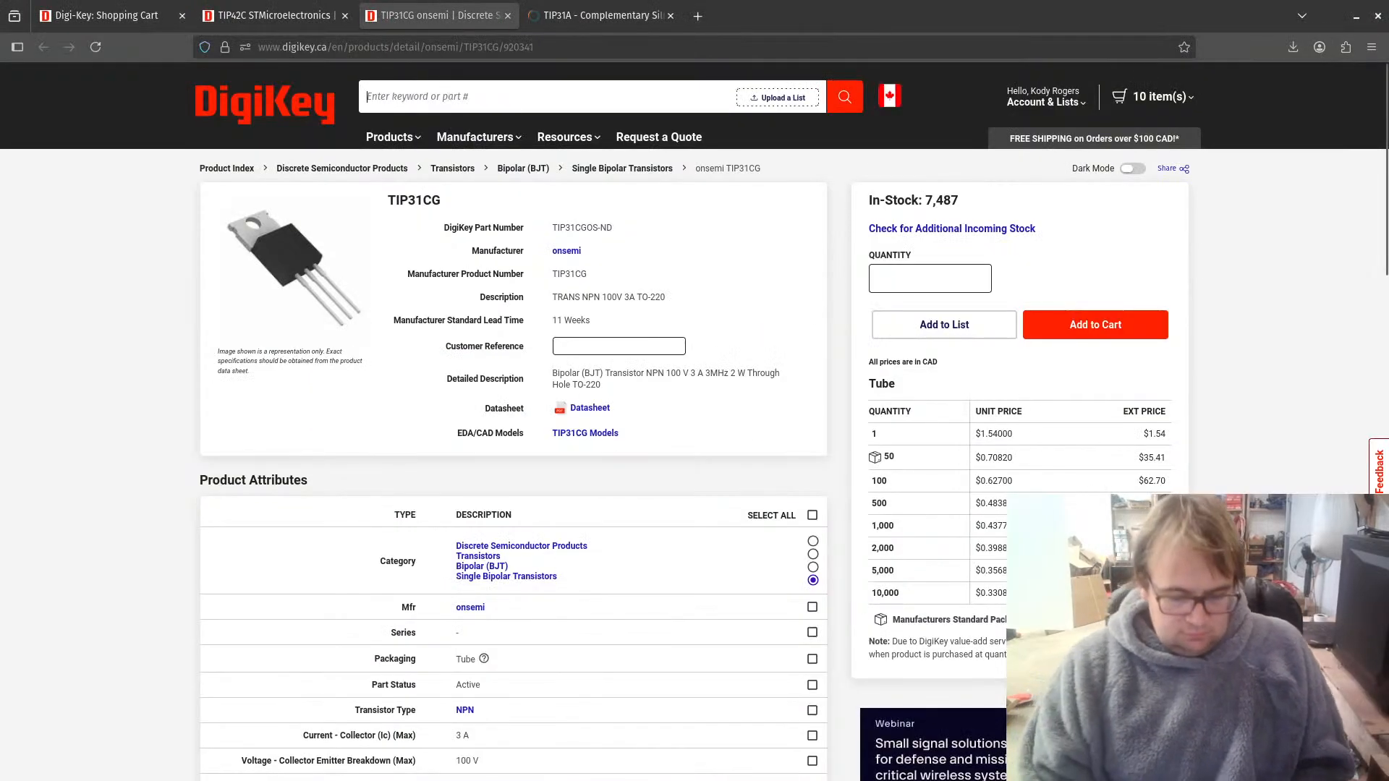
{"action": "type", "text": "tip41"}
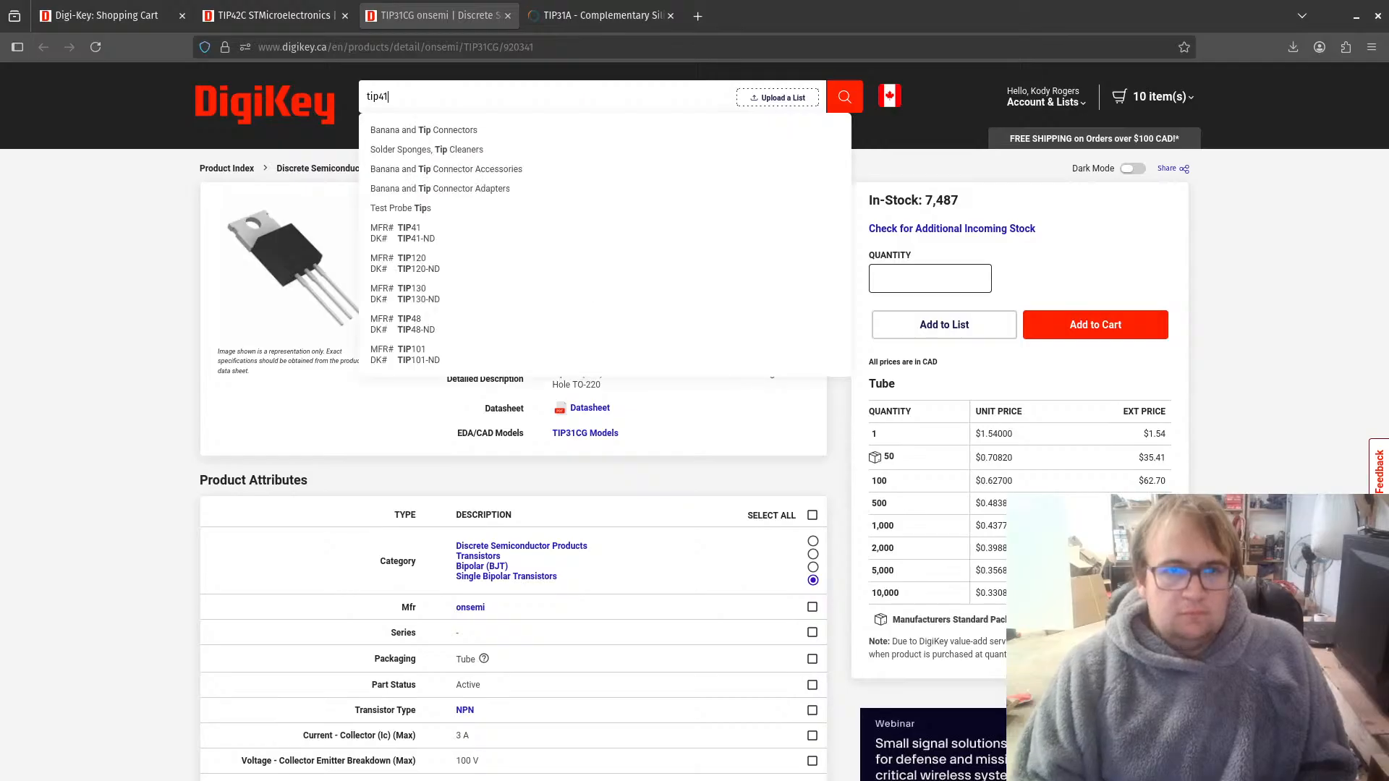
{"action": "key", "text": "Return"}
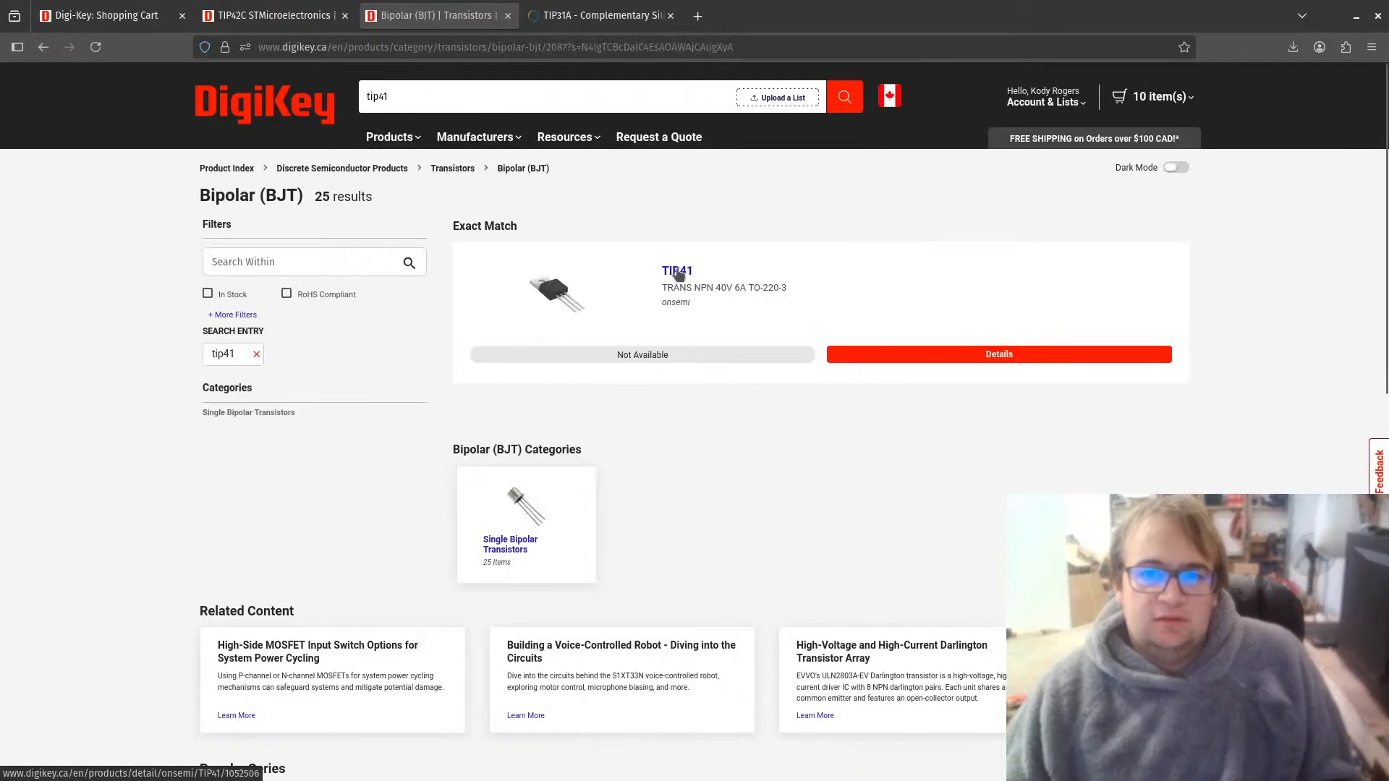
{"action": "left_click", "coordinate": [498, 546]}
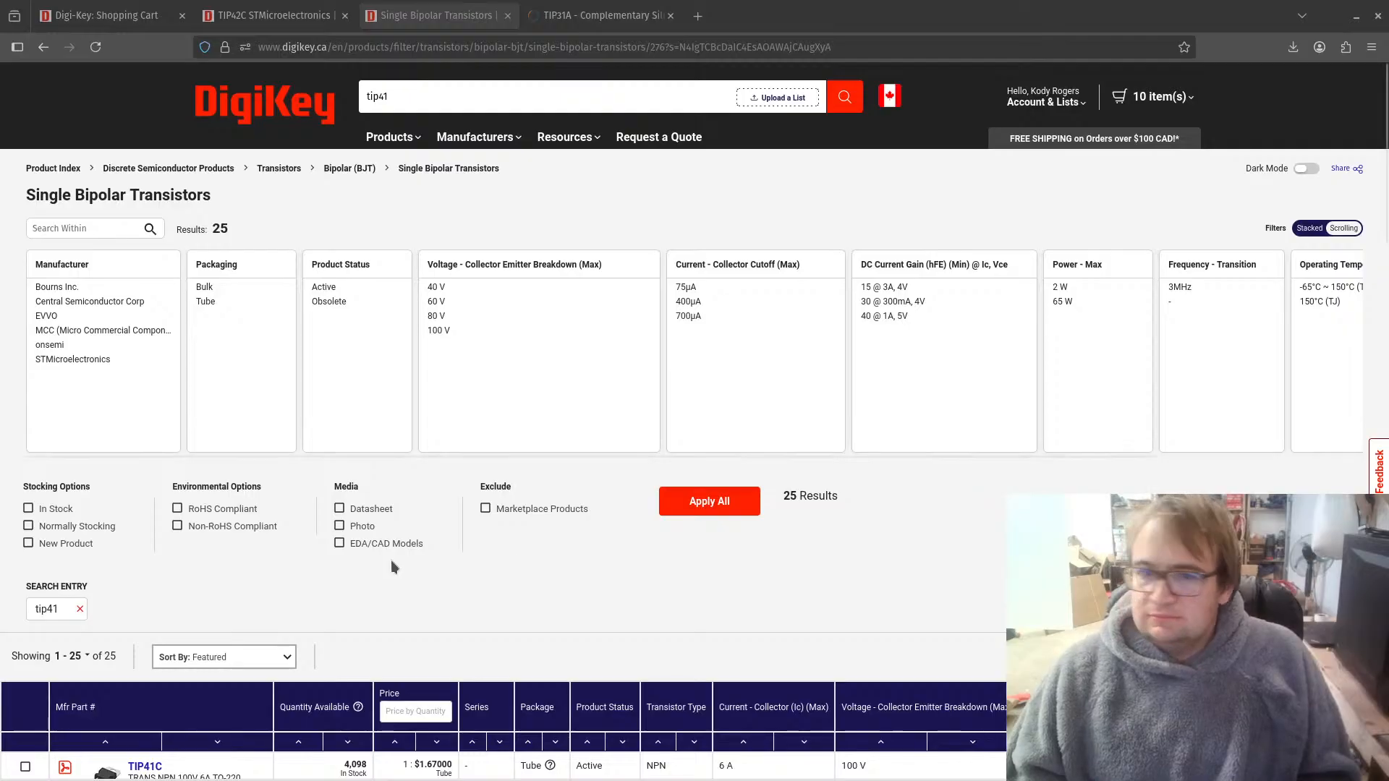
{"action": "scroll", "coordinate": [185, 493], "scroll_direction": "down", "scroll_amount": 5}
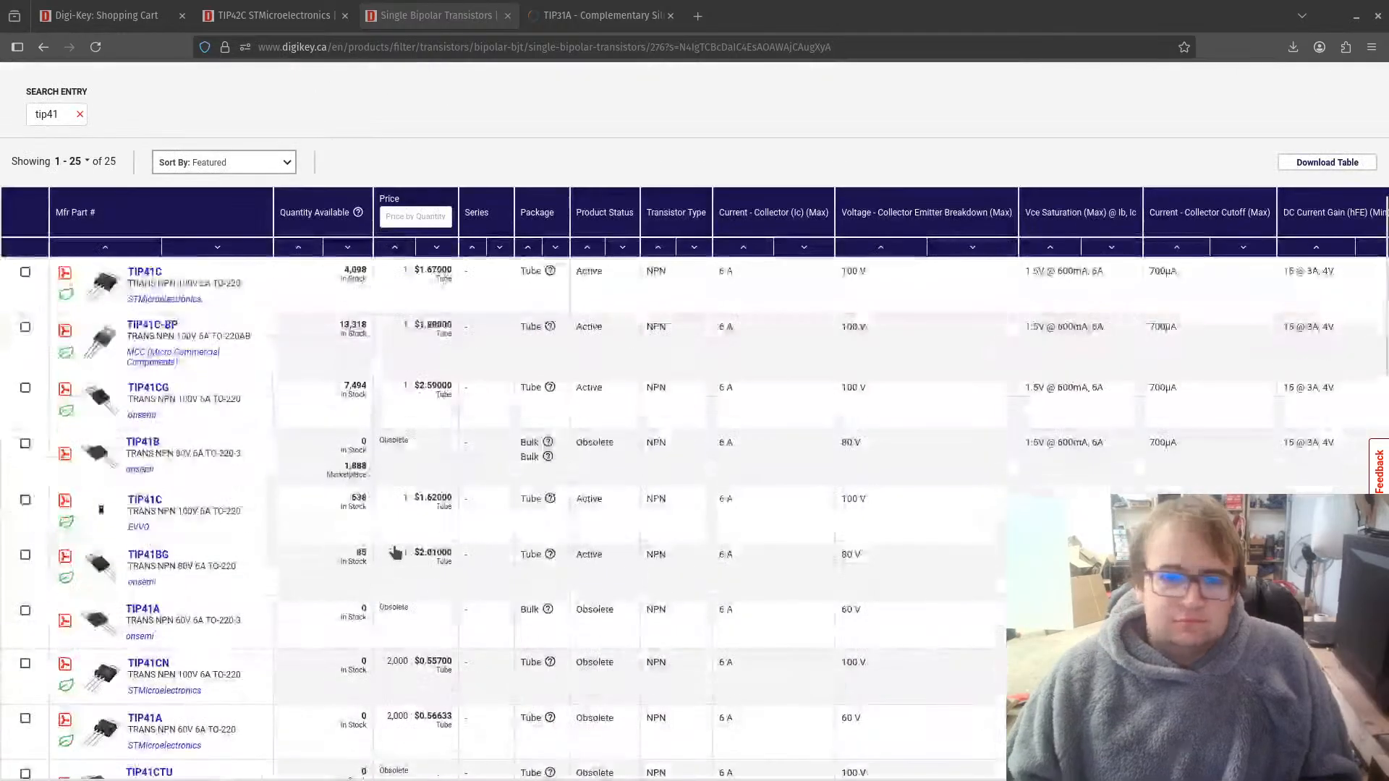
{"action": "left_click", "coordinate": [147, 273]}
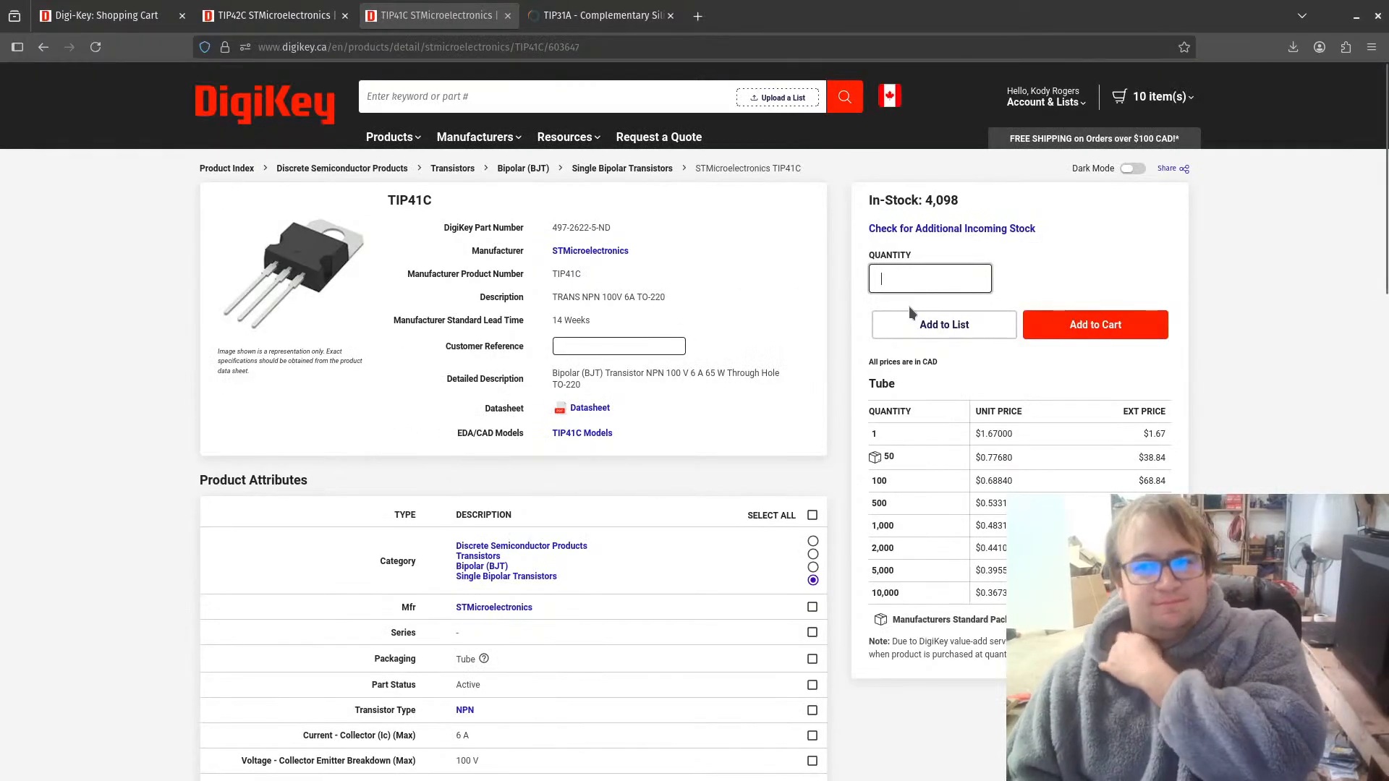
Step: Add 10 of the STMicroelectronics TIP41C to the cart and return to the KiCad Schematic Editor
{"action": "type", "text": "100"}
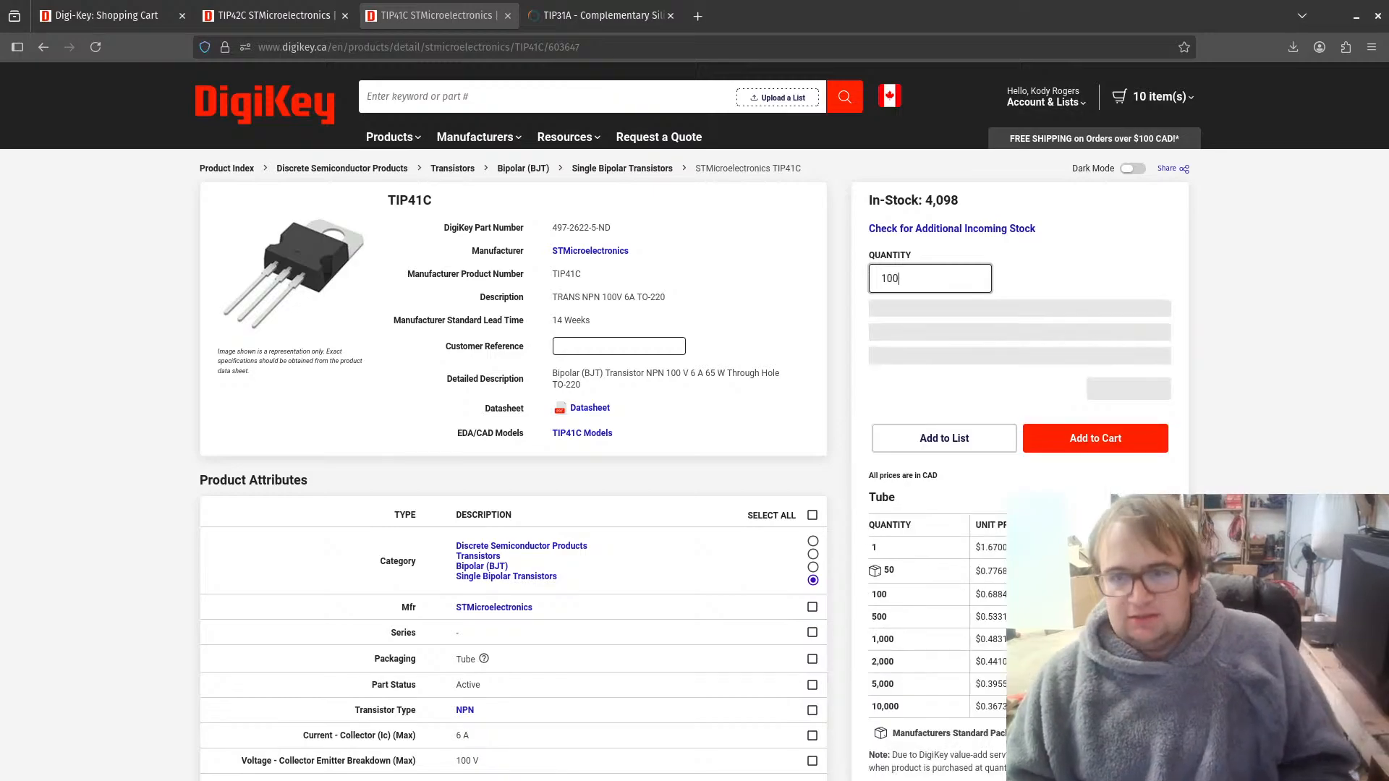
{"action": "key", "text": "BackSpace"}
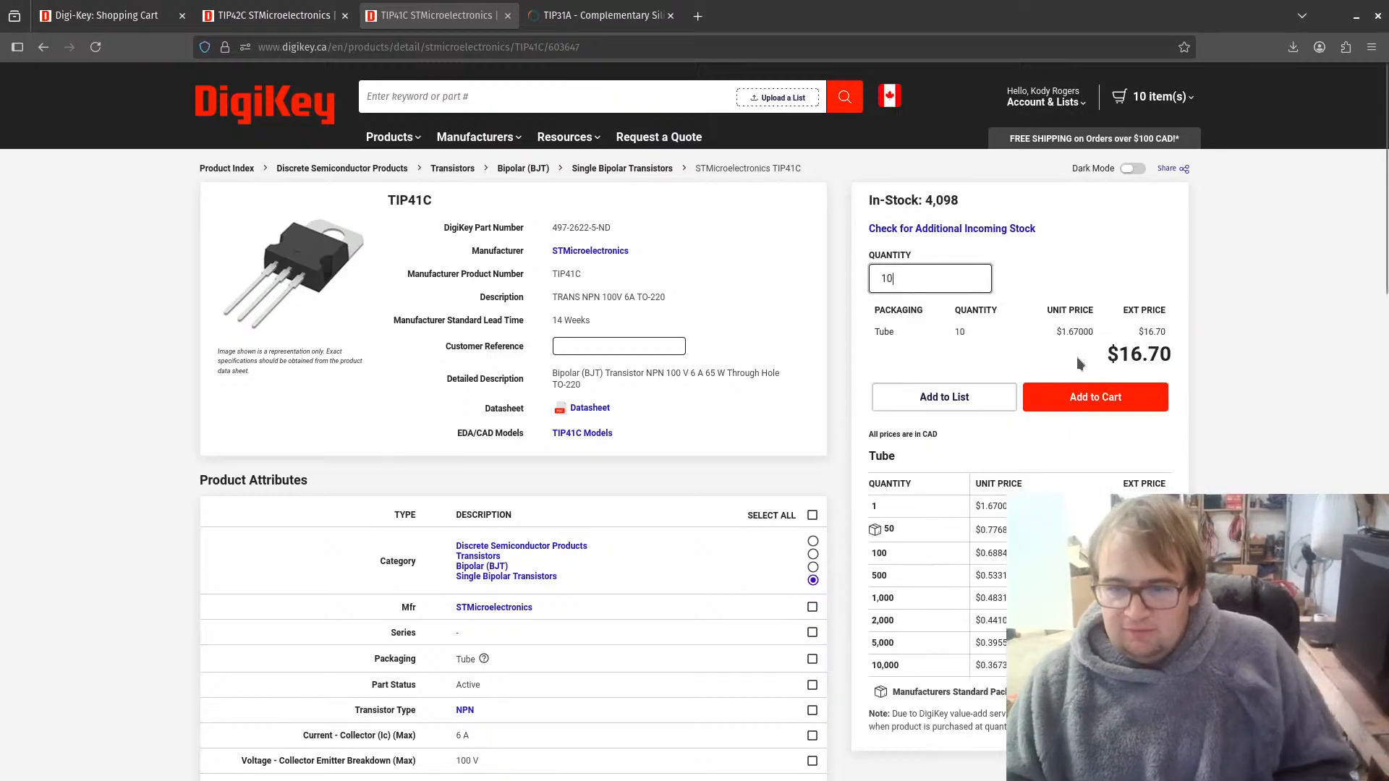
{"action": "left_click", "coordinate": [1092, 403]}
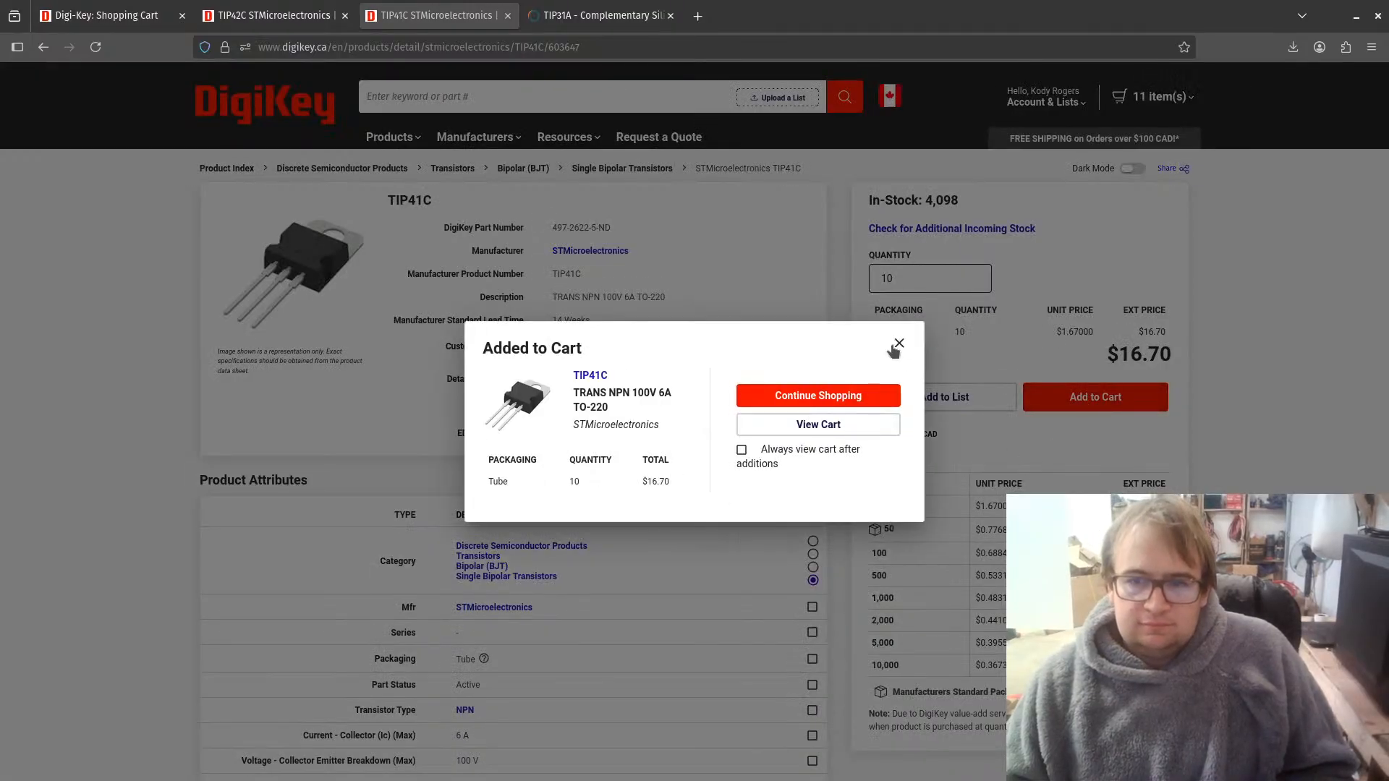
{"action": "left_click", "coordinate": [901, 343]}
{"action": "left_click", "coordinate": [578, 9]}
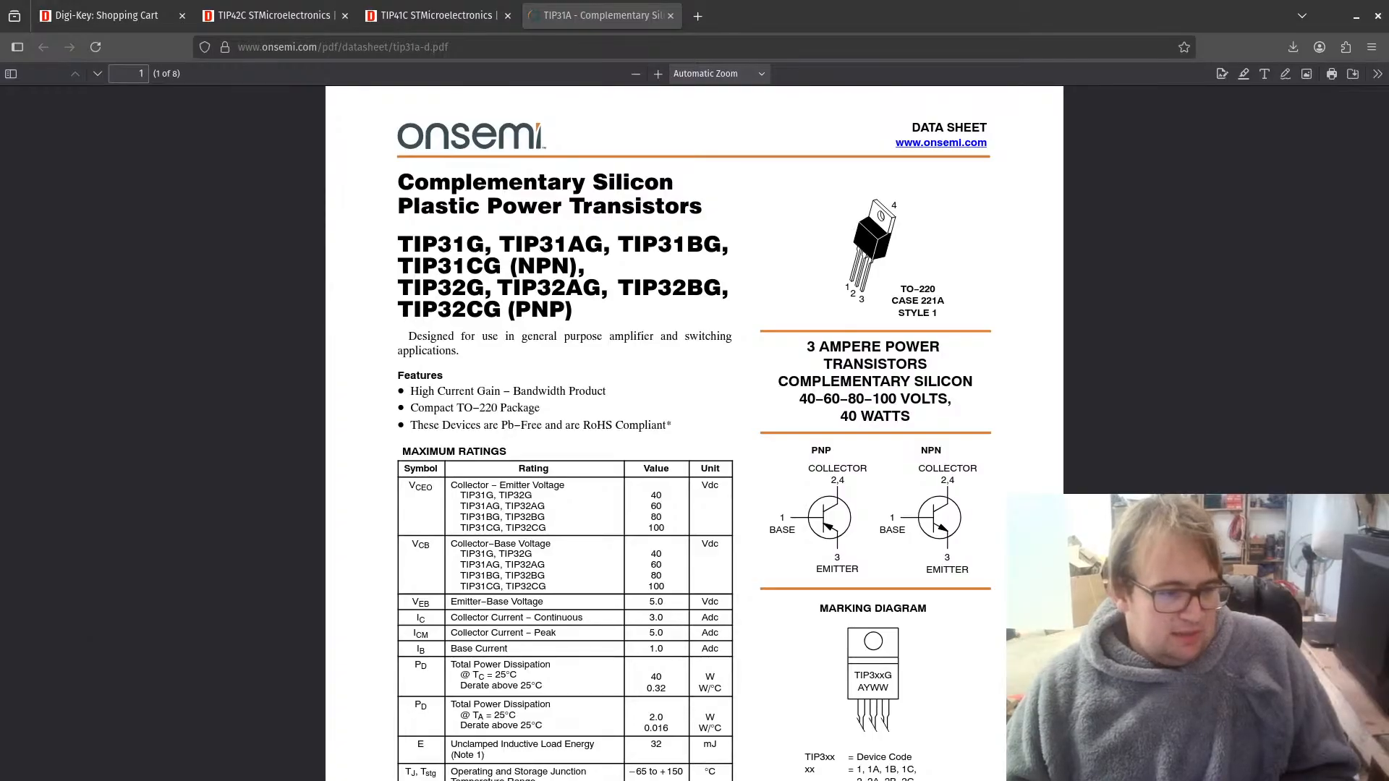
{"action": "key", "text": "alt+Tab"}
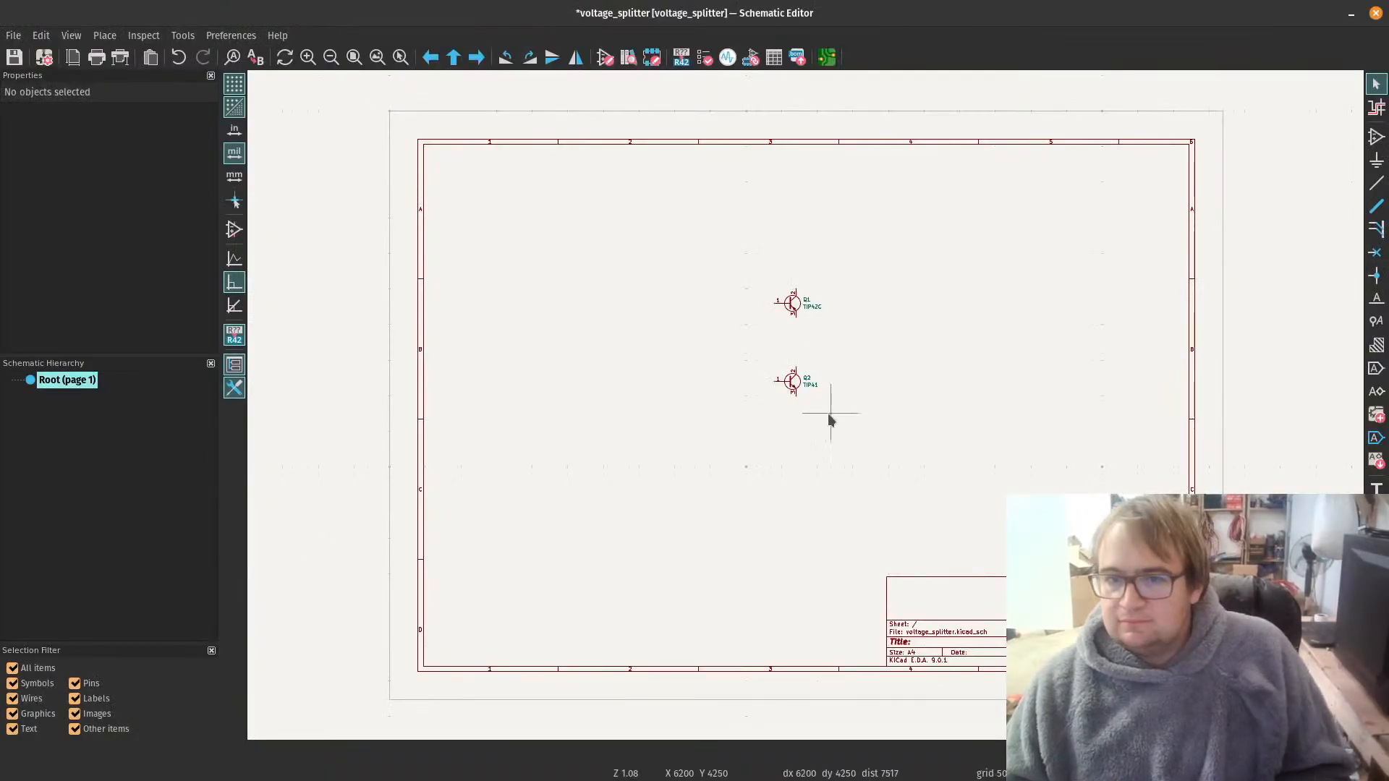
Step: Move the TIP41 transistor directly above the TIP42C, to X 5600, Y 2050 mils
{"action": "scroll", "coordinate": [829, 418], "scroll_direction": "up", "scroll_amount": 5}
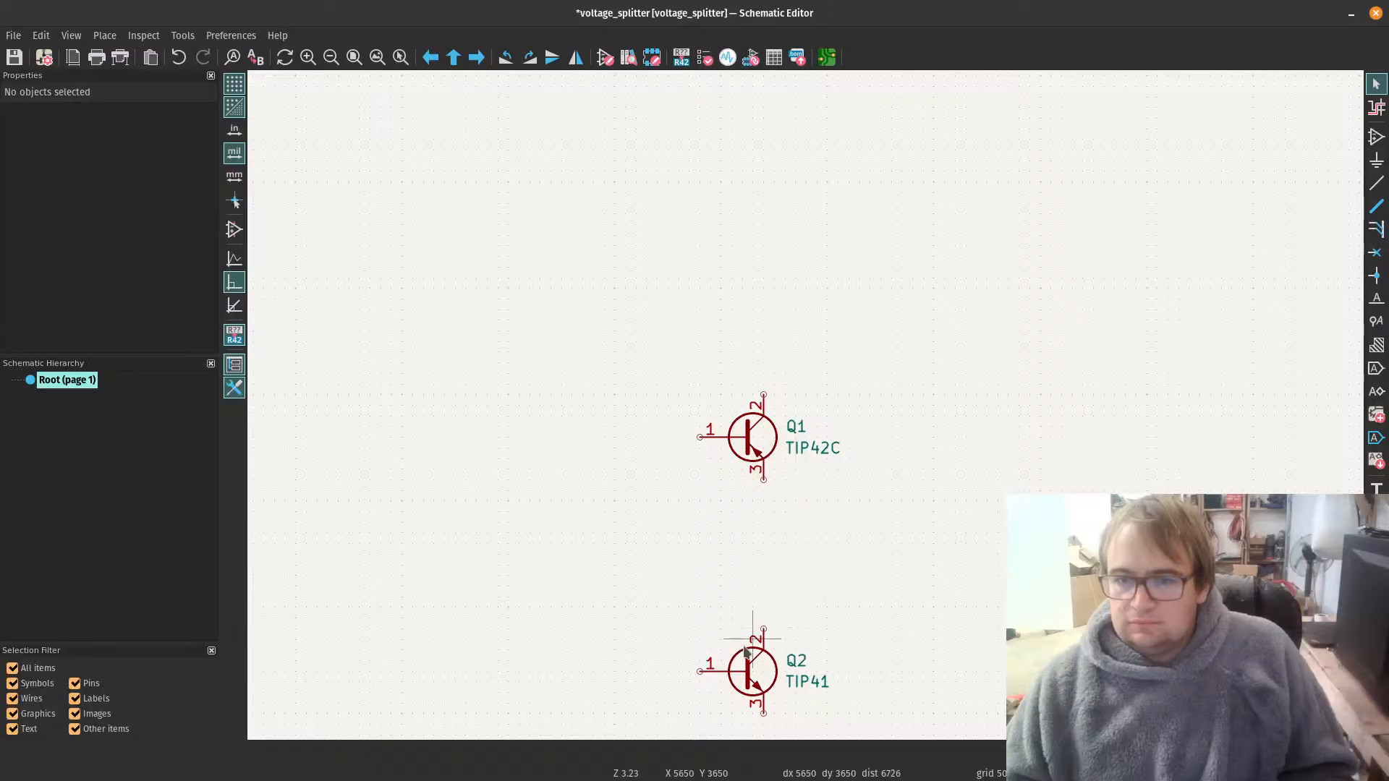
{"action": "middle_click_drag", "start_coordinate": [745, 649], "coordinate": [809, 265]}
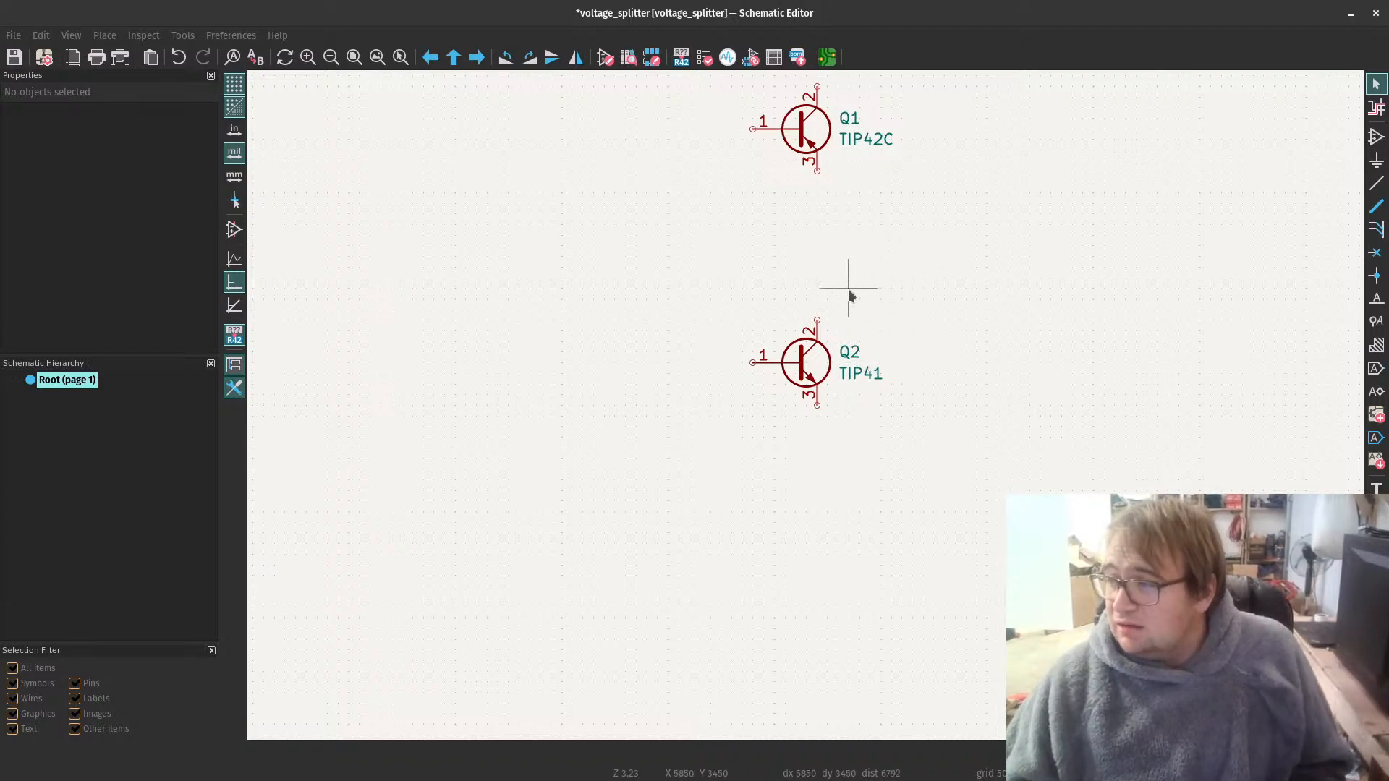
{"action": "left_click", "coordinate": [815, 362]}
{"action": "key", "text": "Escape"}
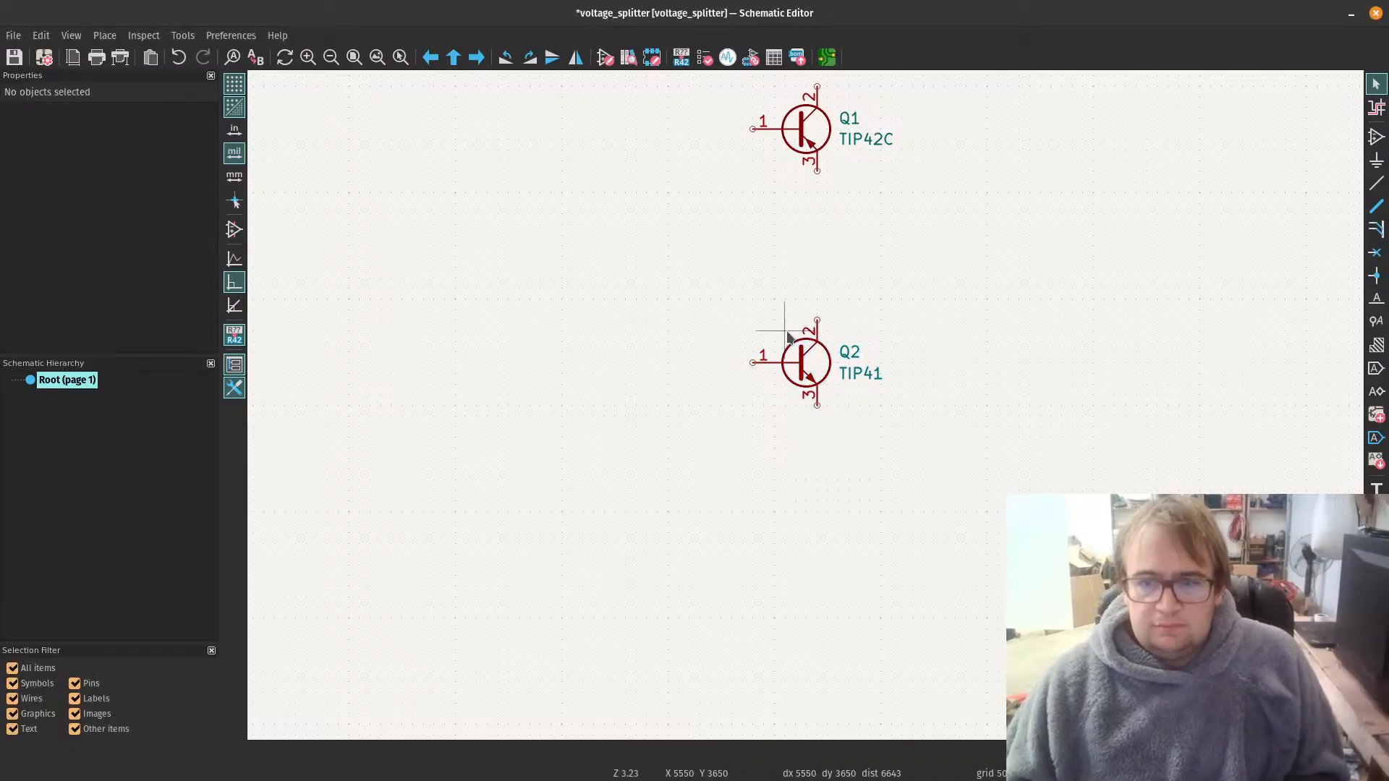
{"action": "left_click", "coordinate": [794, 353]}
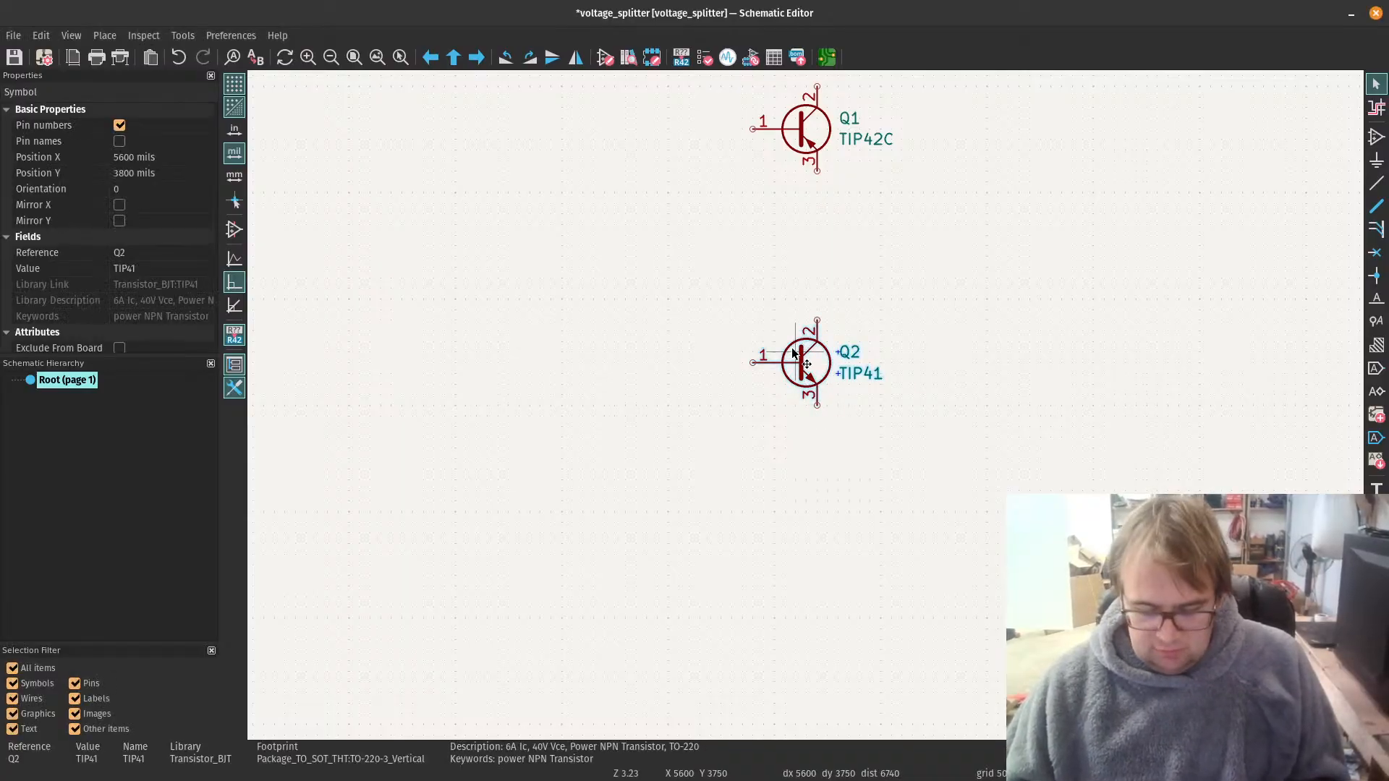
{"action": "key", "text": "m"}
{"action": "scroll", "coordinate": [940, 223], "scroll_direction": "down", "scroll_amount": 2}
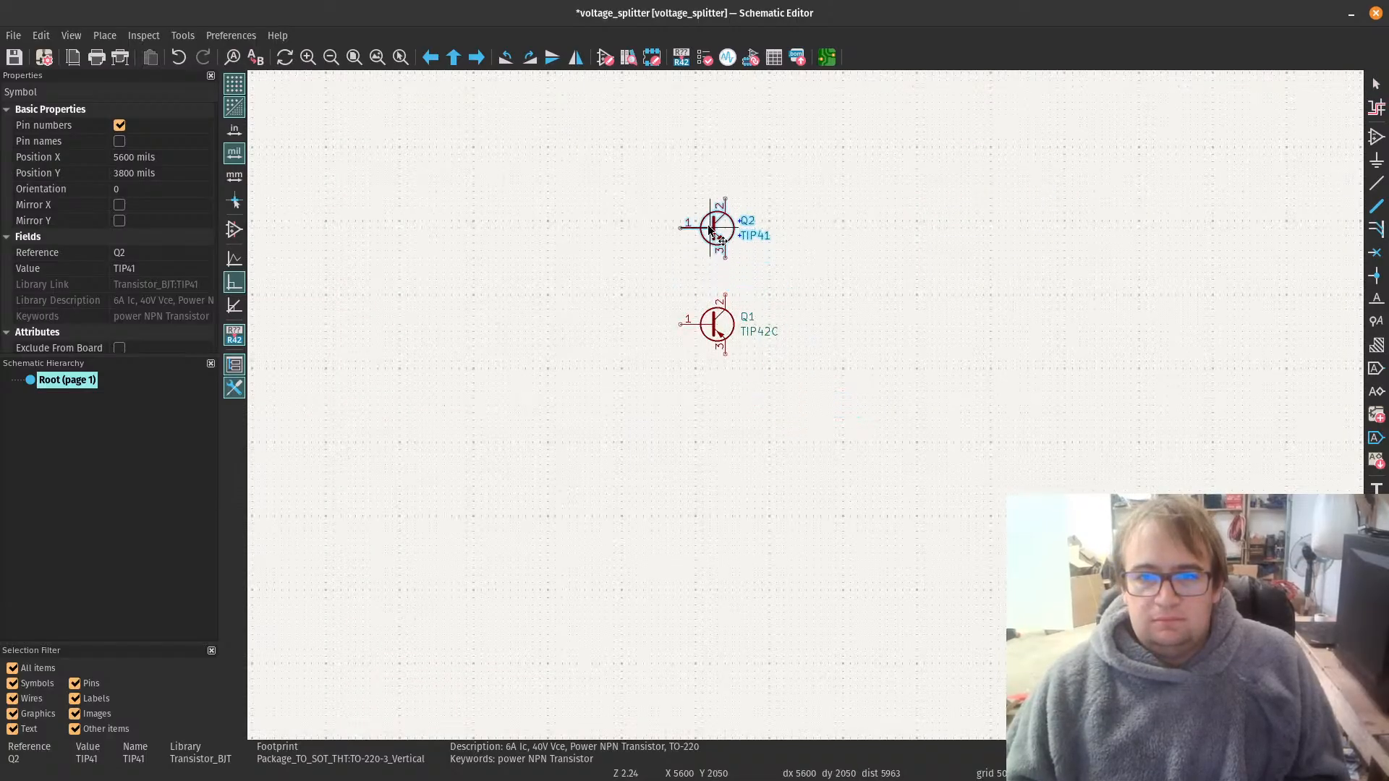
{"action": "left_click", "coordinate": [709, 227]}
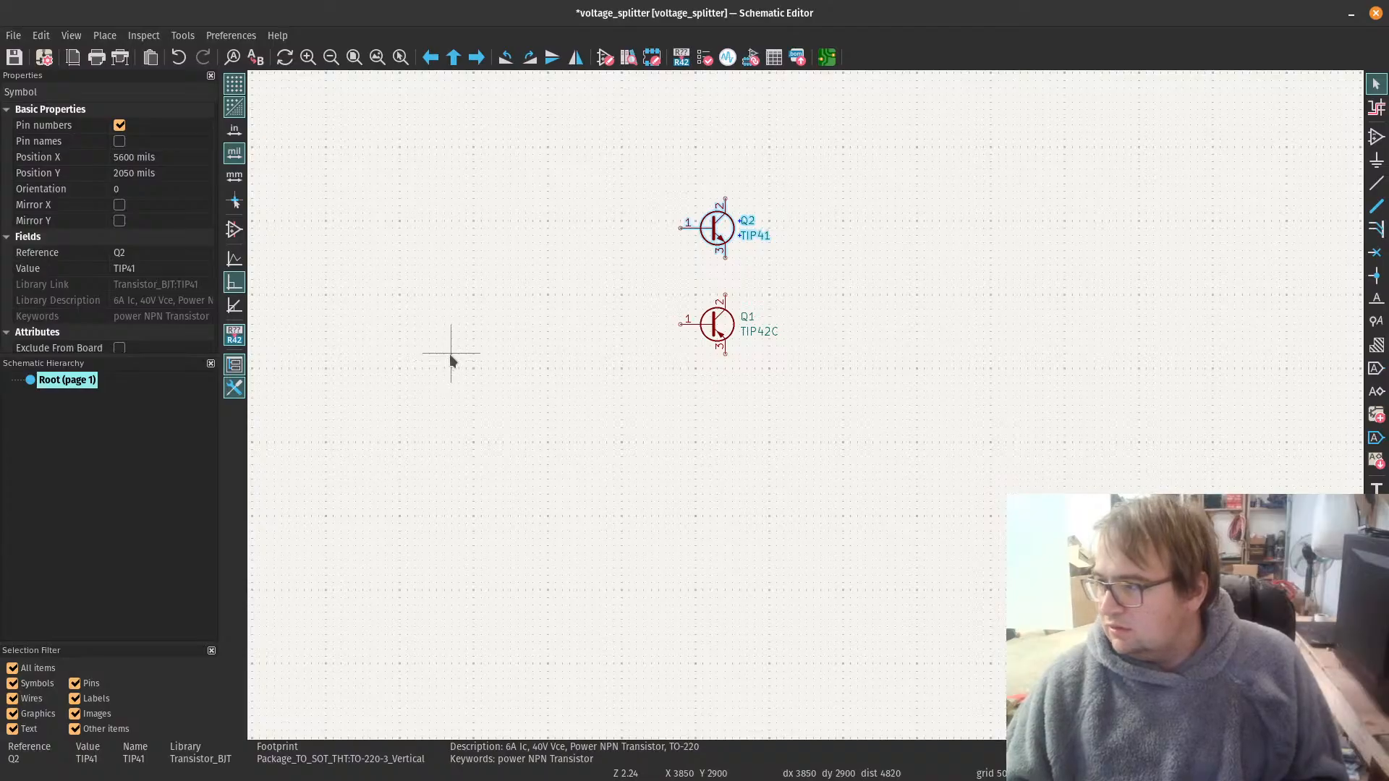
Step: Search the symbol library for "ne55" and choose the NE5532 dual low-noise operational amplifier with all its units
{"action": "scroll", "coordinate": [805, 406], "scroll_direction": "down", "scroll_amount": 3}
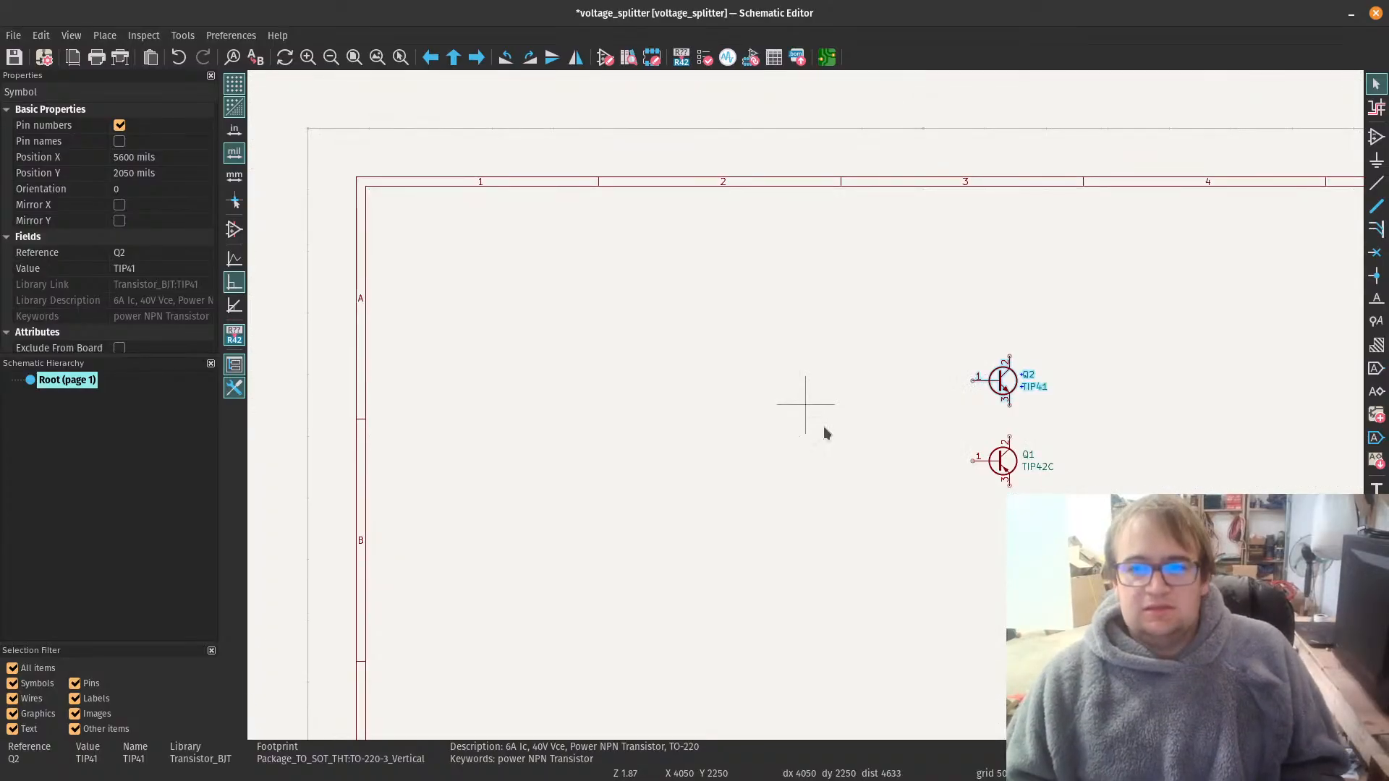
{"action": "scroll", "coordinate": [805, 405], "scroll_direction": "up", "scroll_amount": 3}
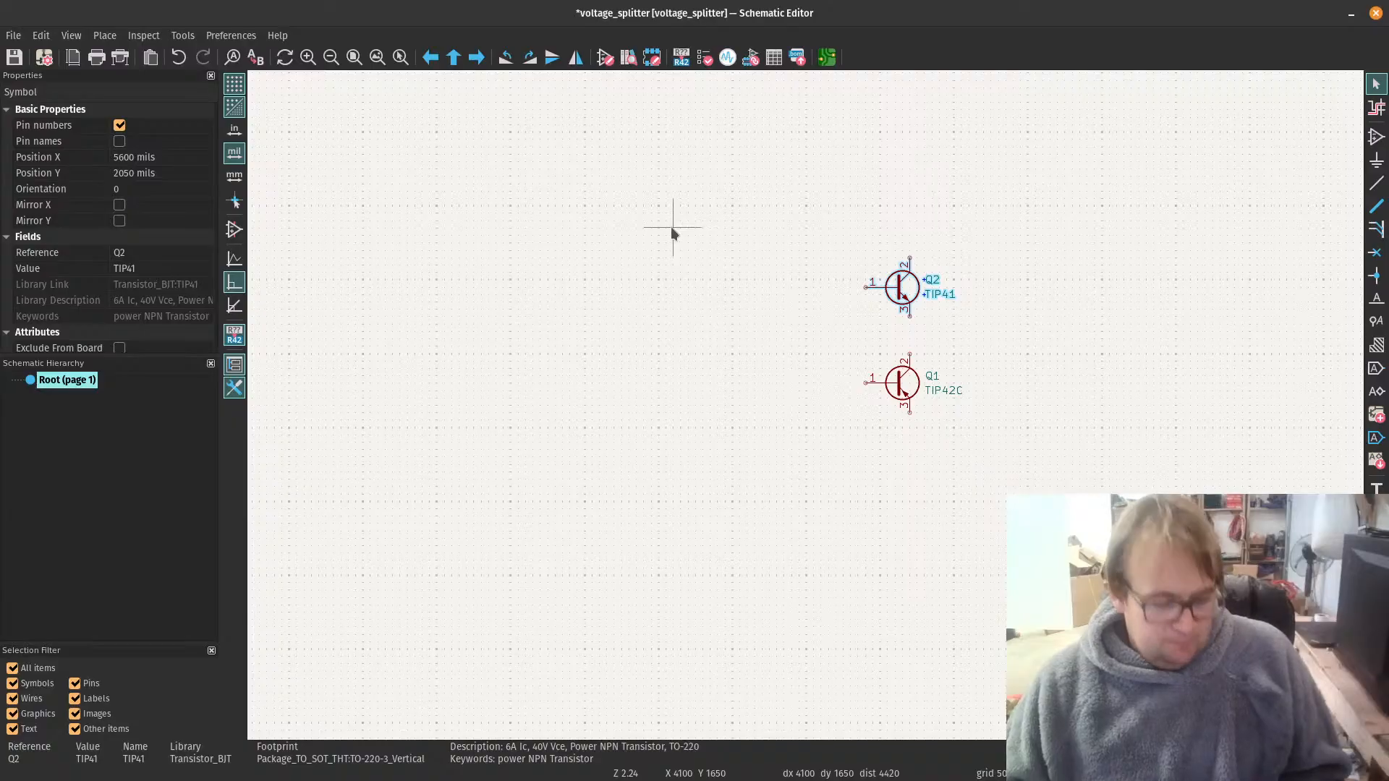
{"action": "key", "text": "a"}
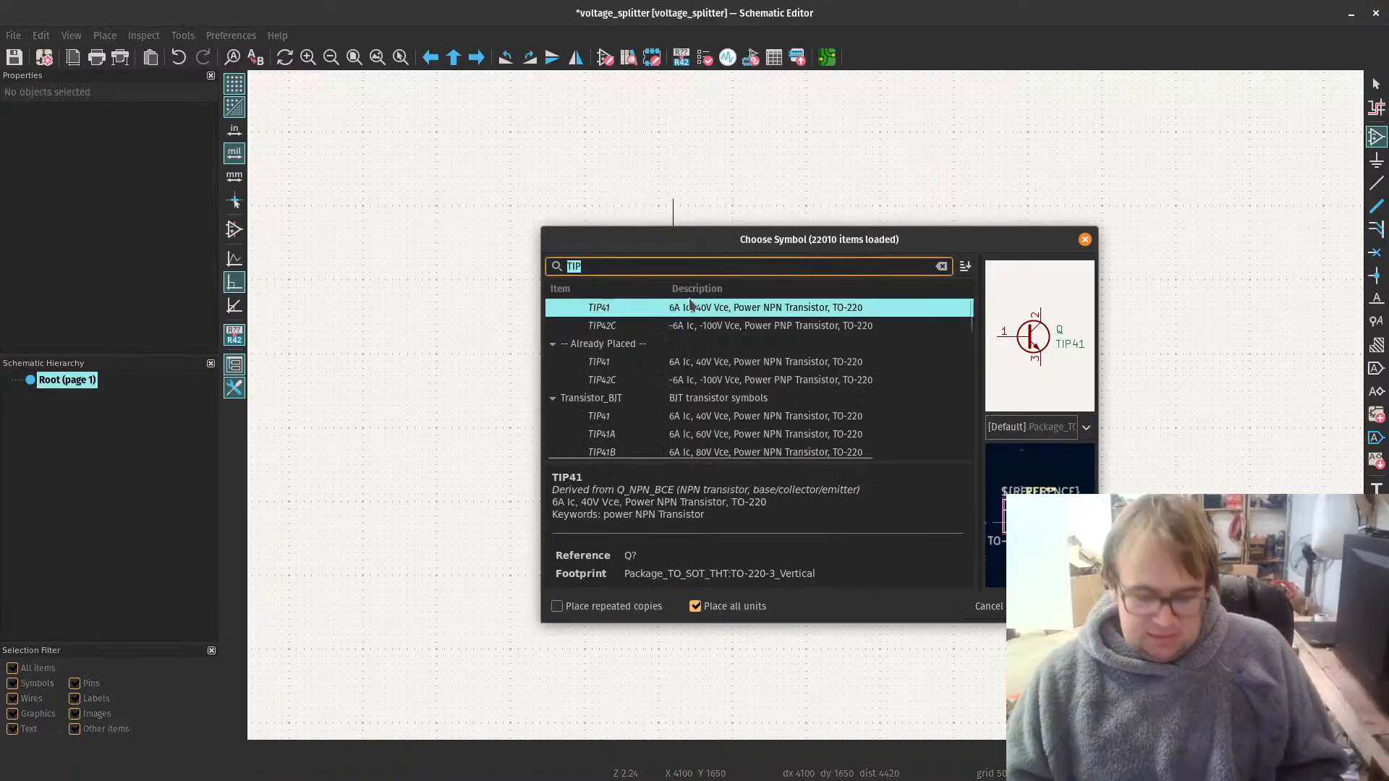
{"action": "type", "text": "ne"}
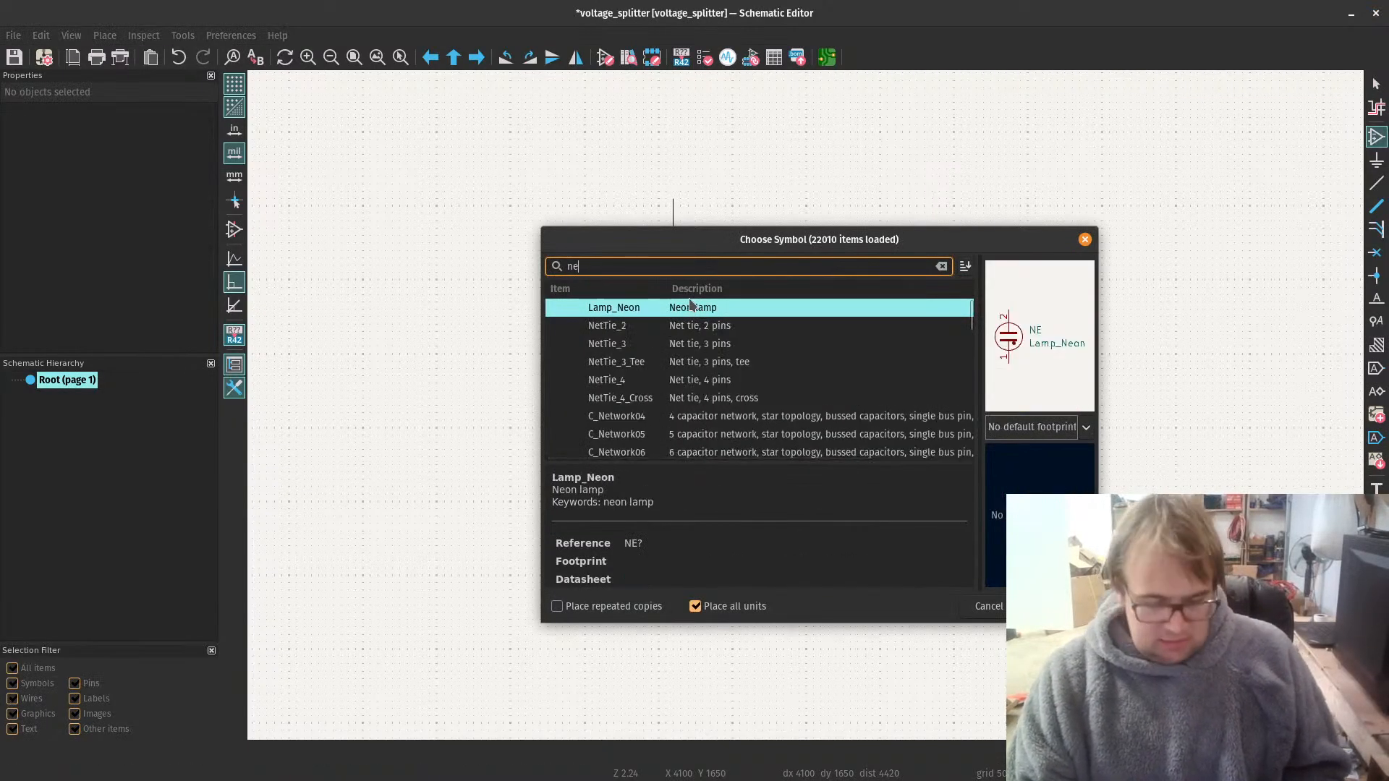
{"action": "type", "text": "55"}
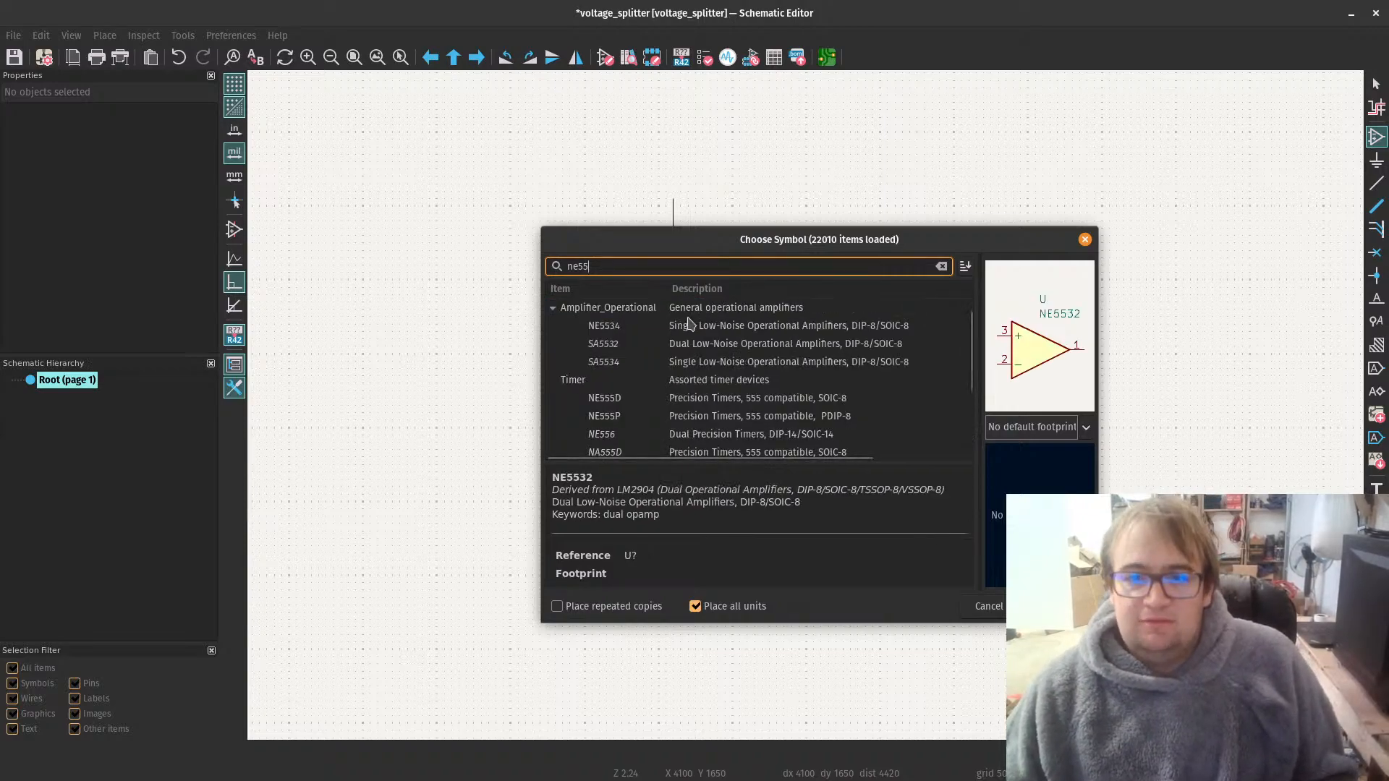
{"action": "scroll", "coordinate": [681, 334], "scroll_direction": "up", "scroll_amount": 1}
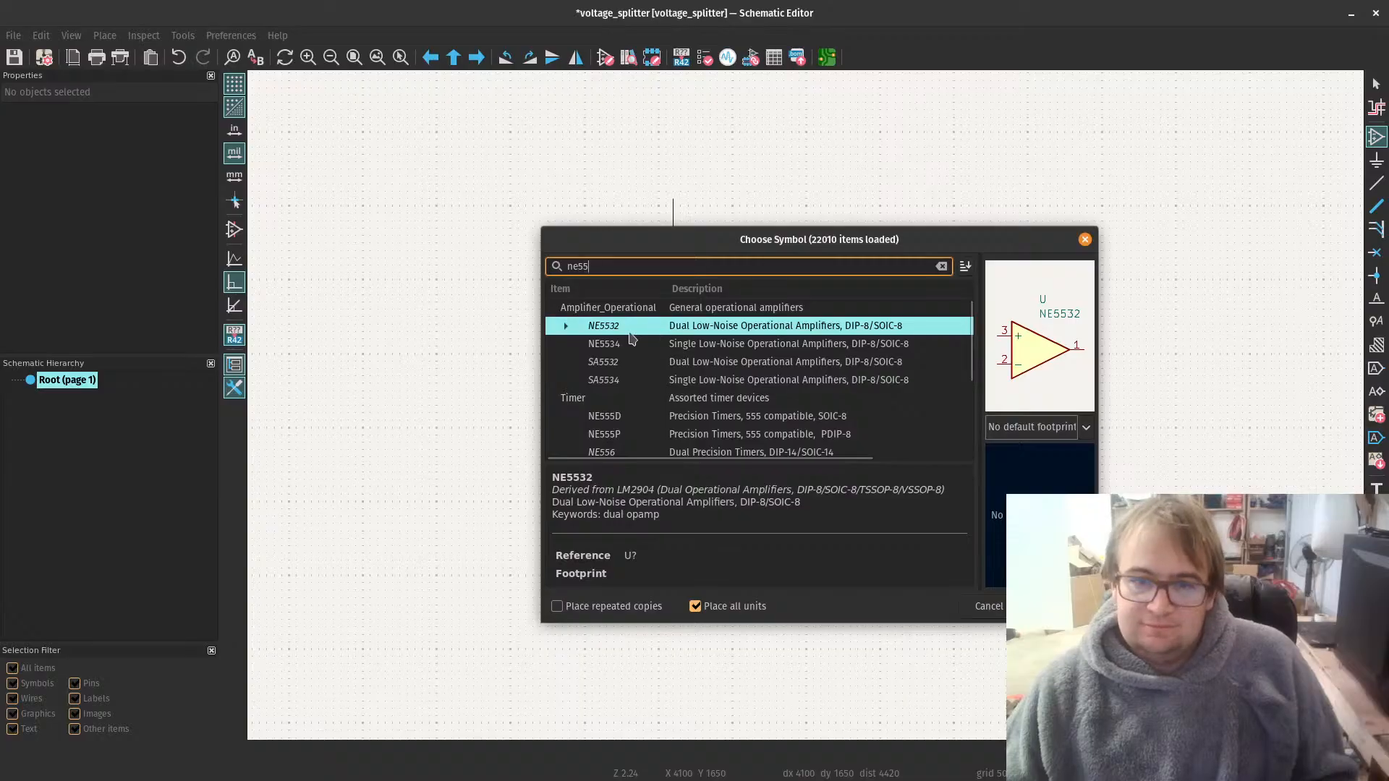
{"action": "left_click", "coordinate": [882, 329]}
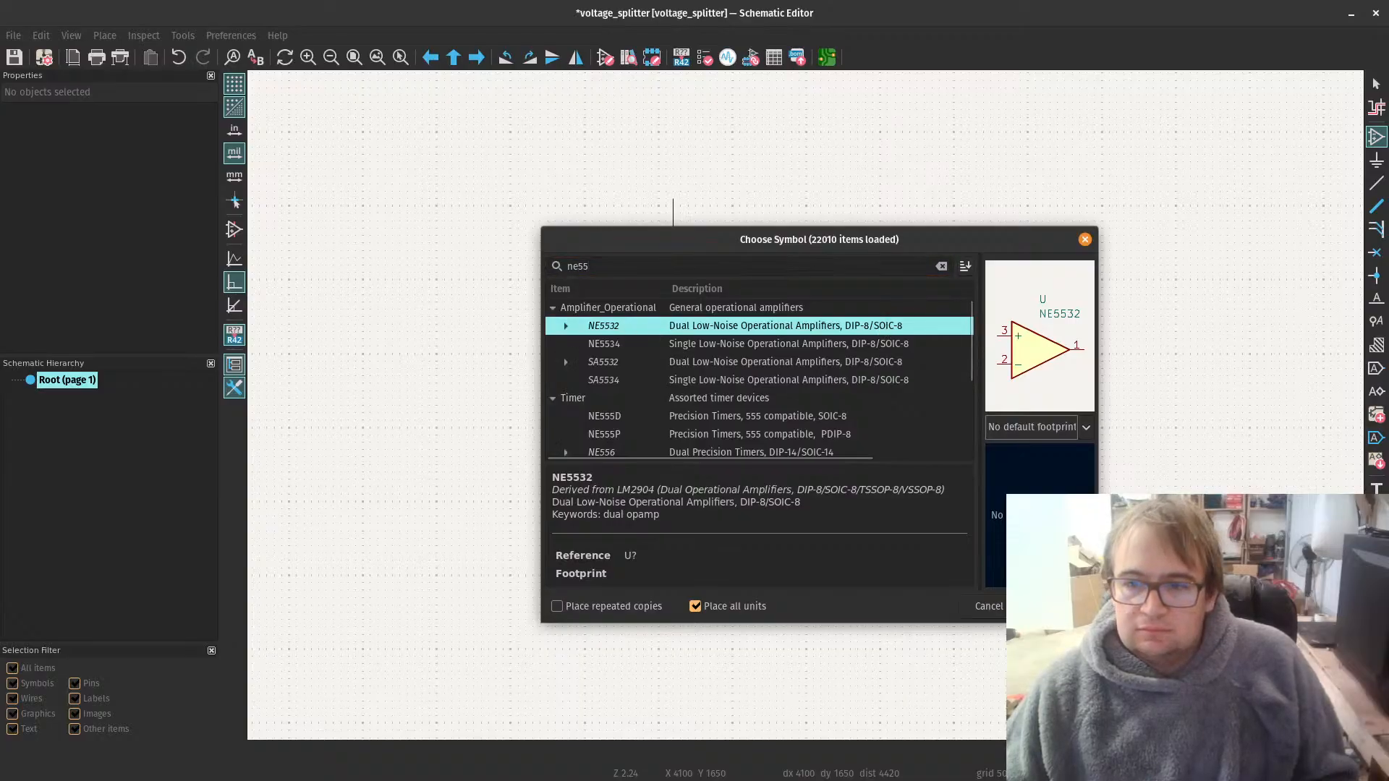
{"action": "key", "text": "Return"}
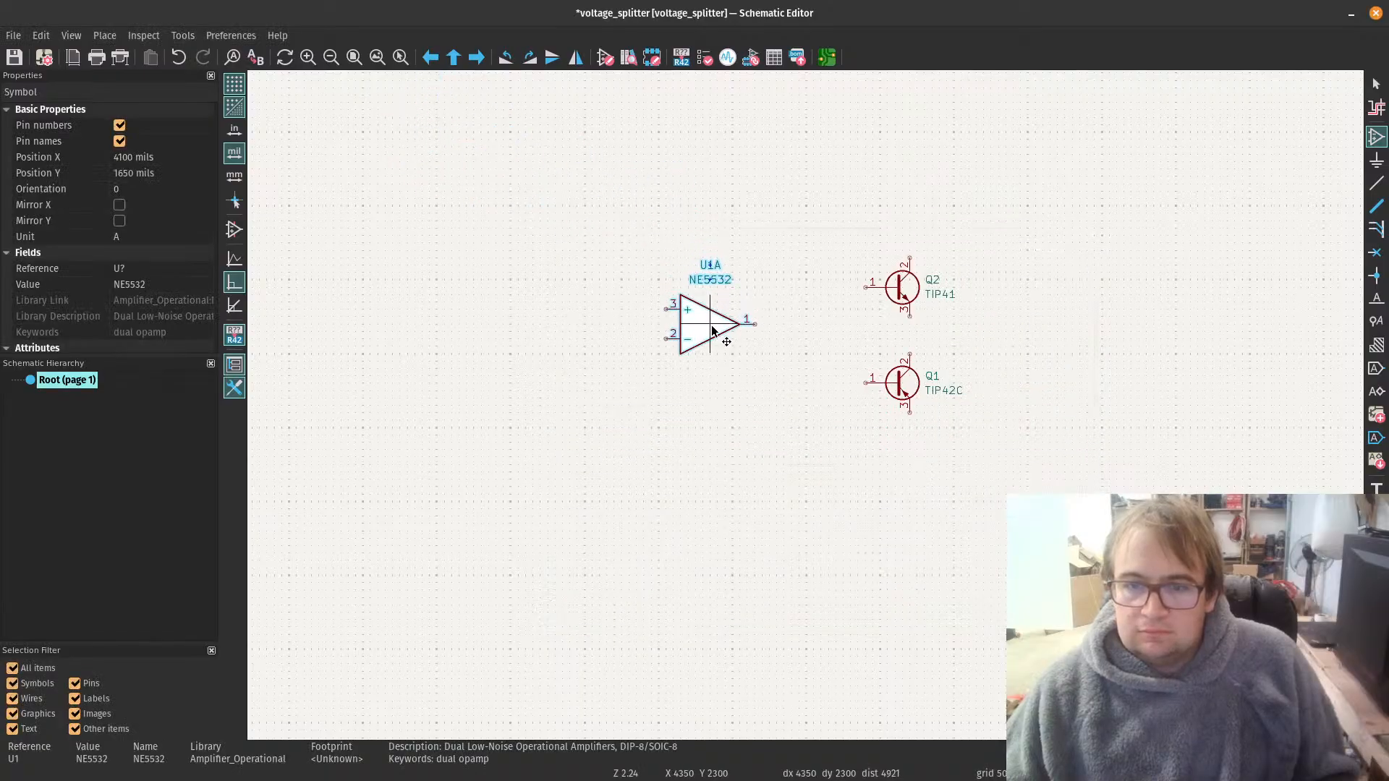
Step: Place NE5532 unit A left of the transistors, unit B below it, and power unit C directly over unit A
{"action": "left_click", "coordinate": [713, 336]}
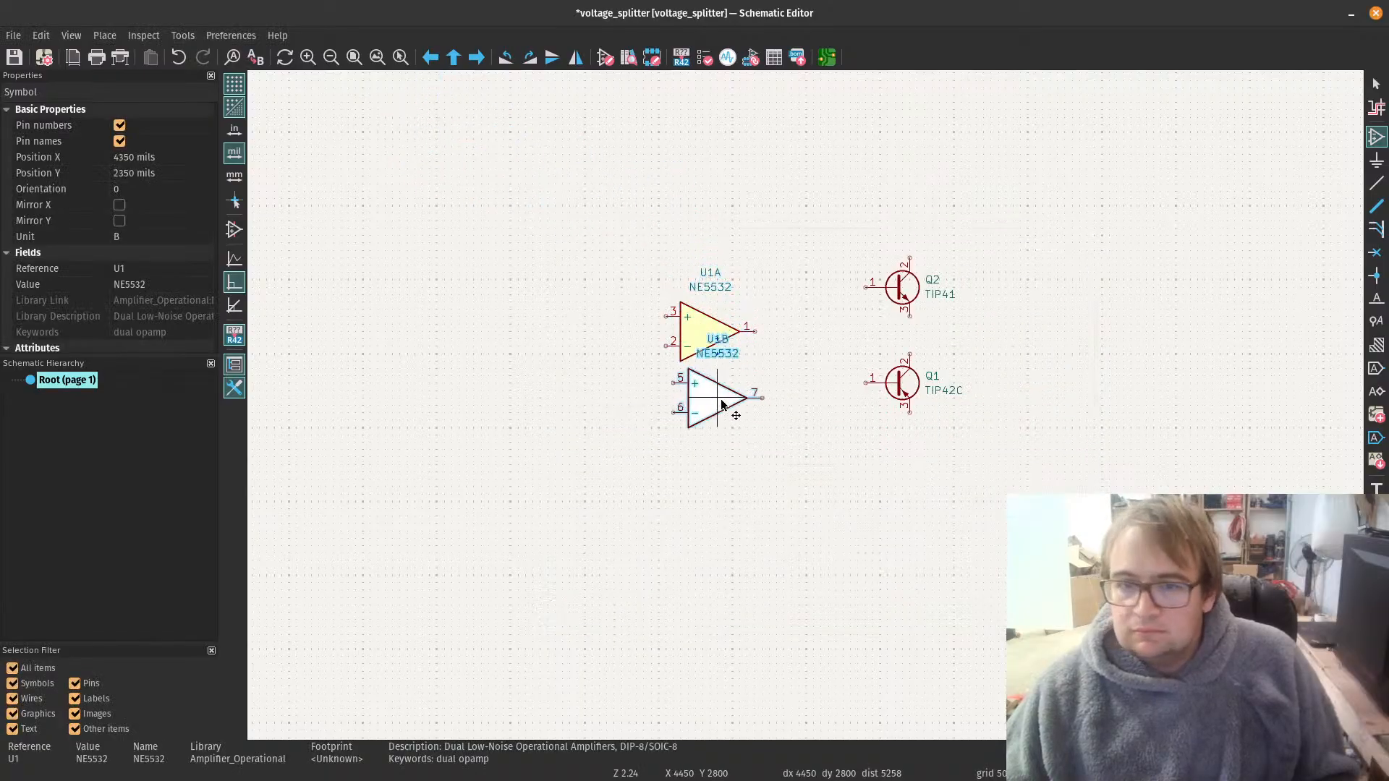
{"action": "left_click", "coordinate": [719, 534]}
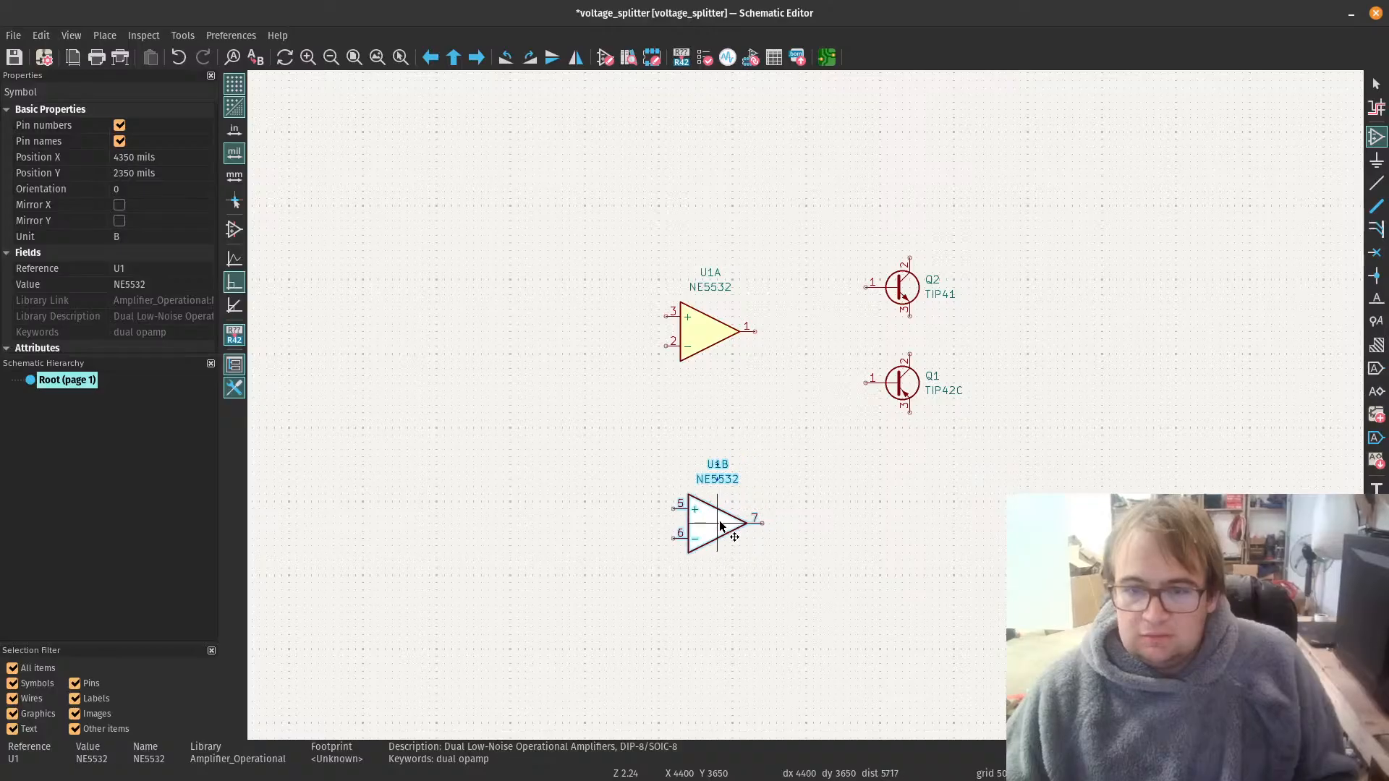
{"action": "left_click", "coordinate": [713, 335]}
{"action": "key", "text": "Escape"}
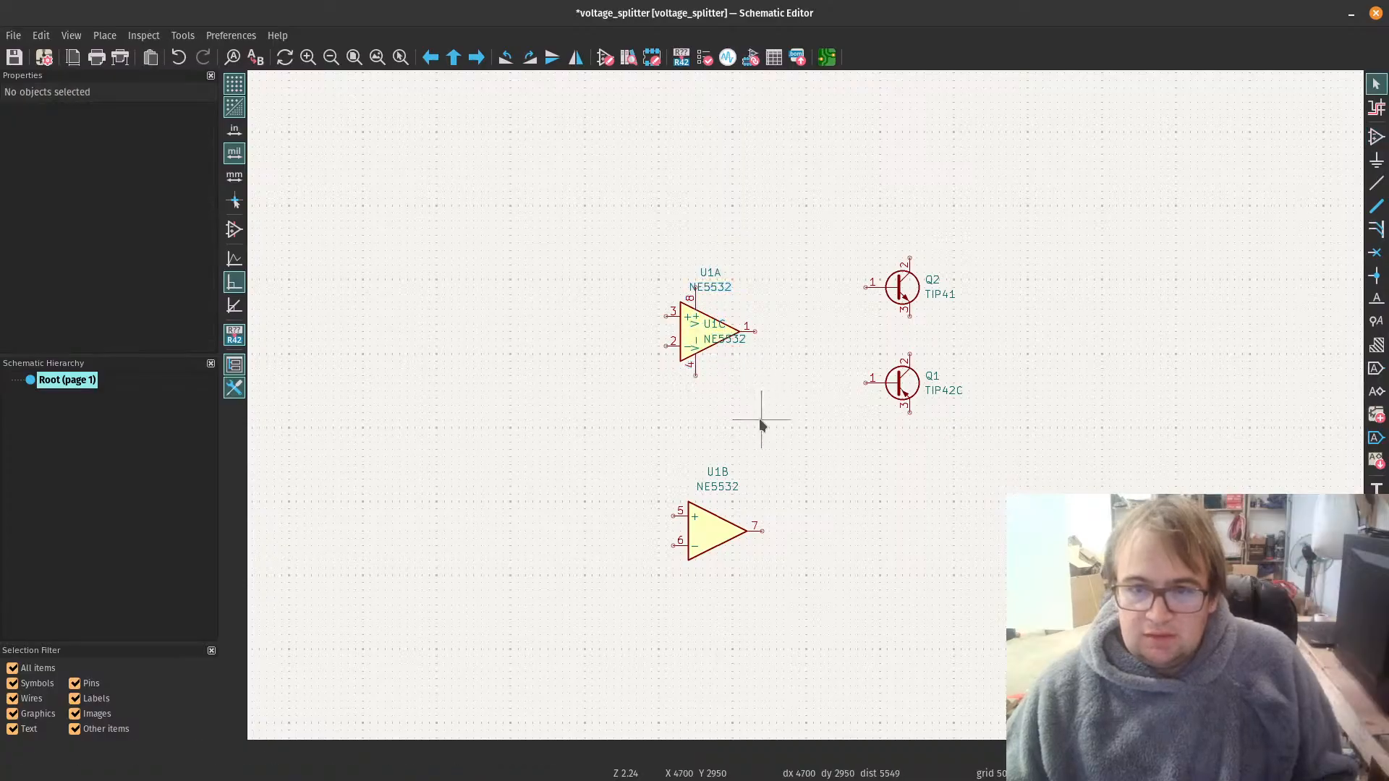
Step: Separate power unit C's overlapping labels, moving its NE5532 value below the op-amp and its U1C reference up to the triangle's upper edge
{"action": "left_click", "coordinate": [703, 330]}
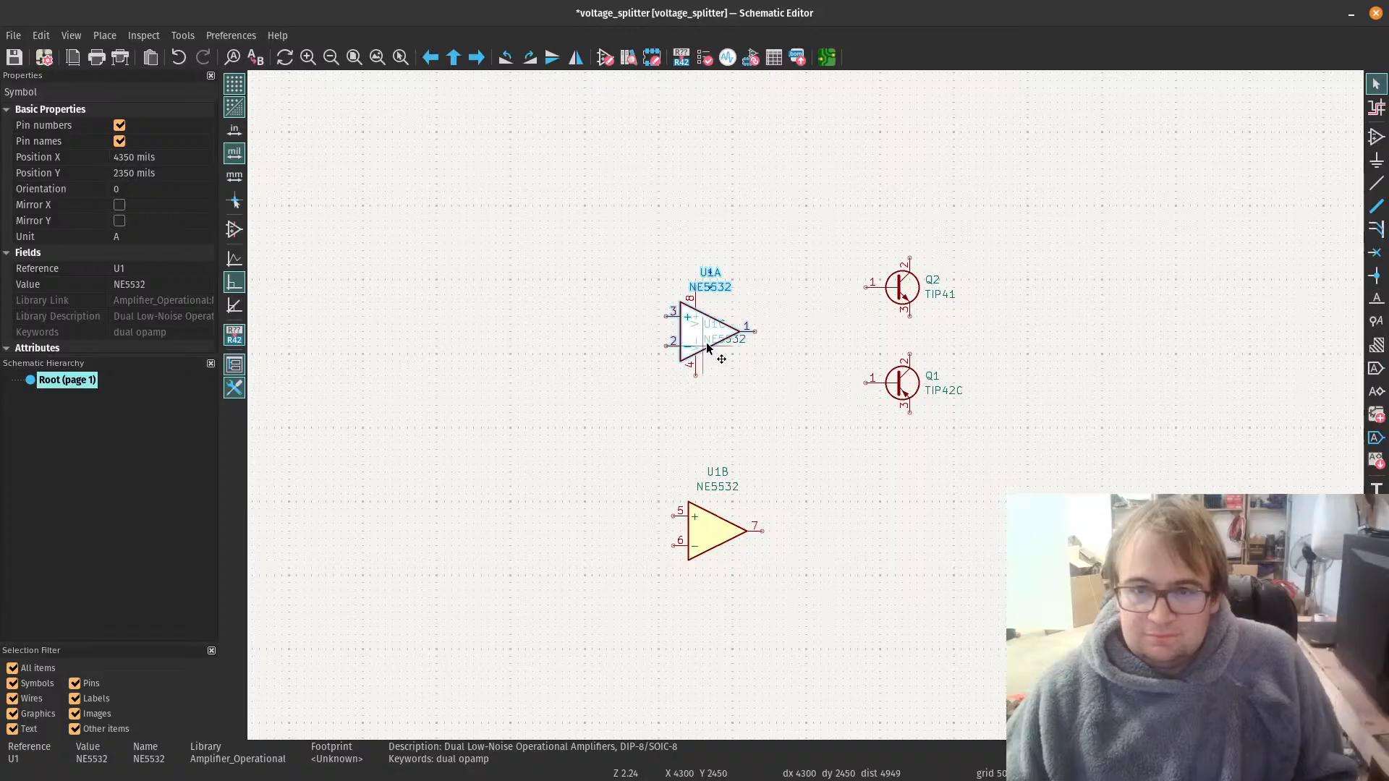
{"action": "scroll", "coordinate": [709, 349], "scroll_direction": "up", "scroll_amount": 4}
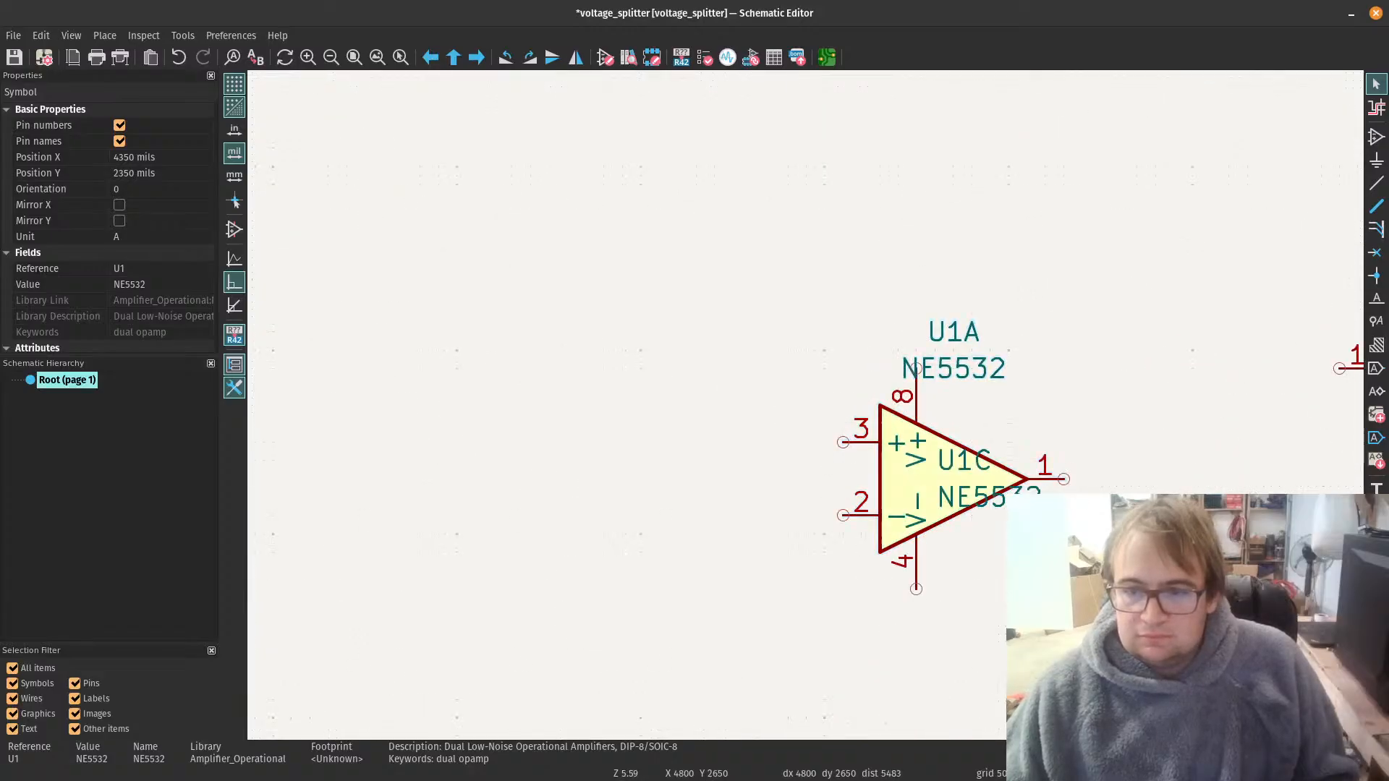
{"action": "key", "text": "Escape"}
{"action": "left_click", "coordinate": [993, 499]}
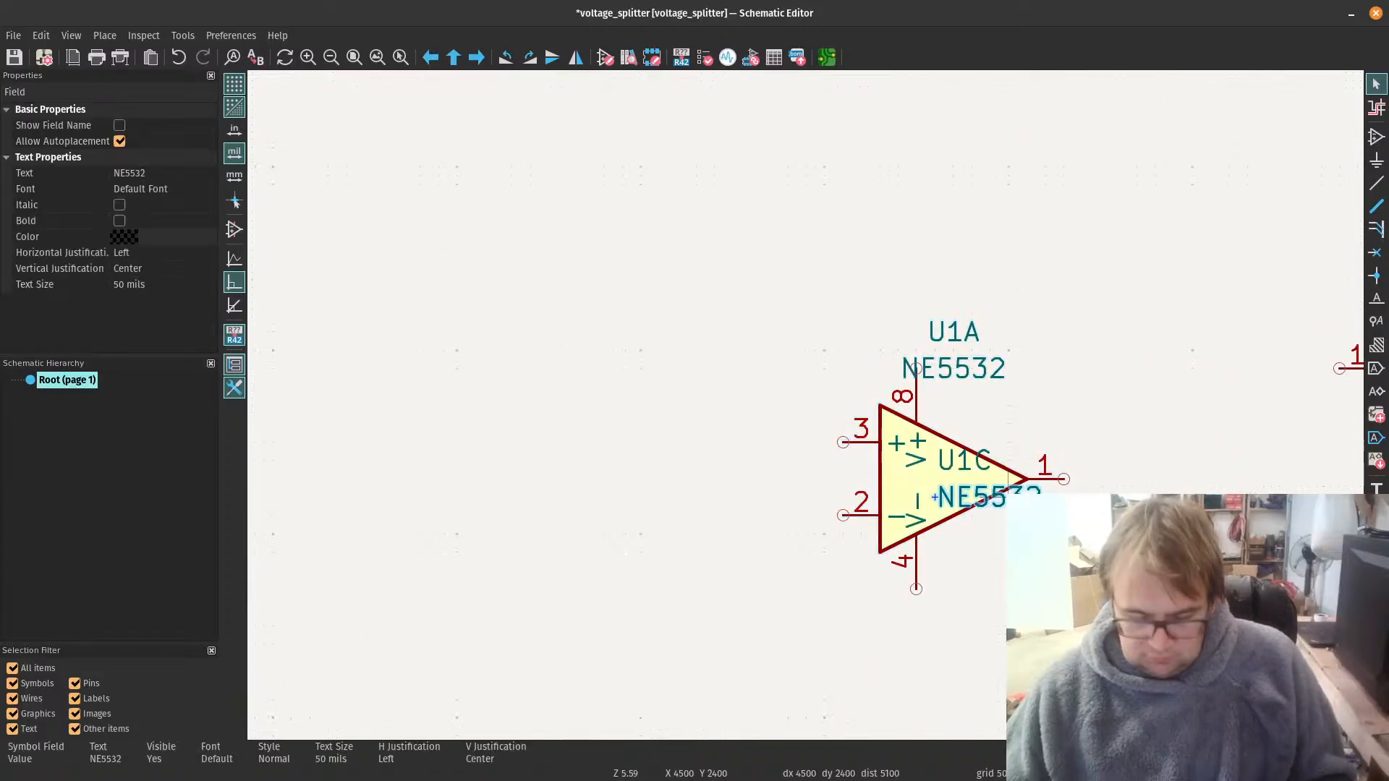
{"action": "left_click_drag", "start_coordinate": [935, 497], "coordinate": [954, 575]}
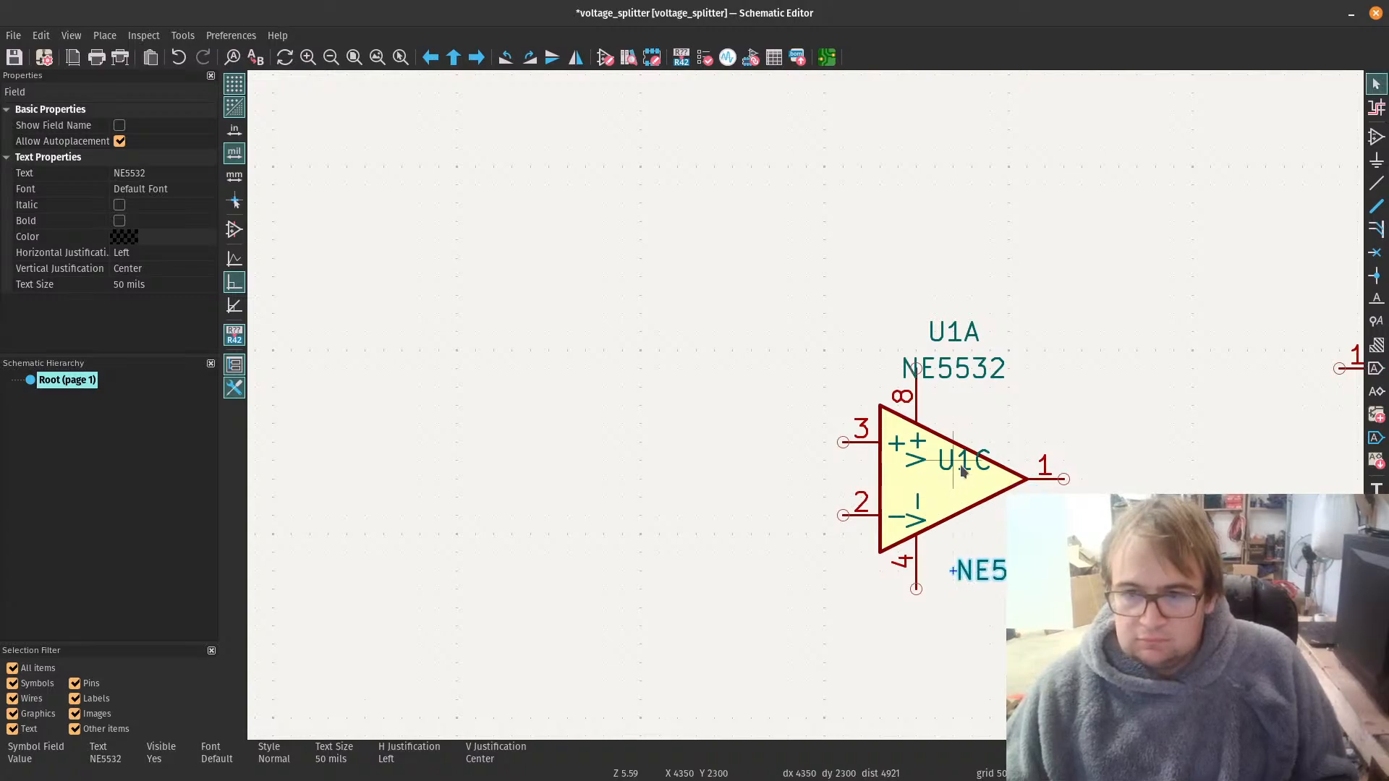
{"action": "left_click_drag", "start_coordinate": [960, 465], "coordinate": [944, 427]}
Step: Move unit A's NE5532 value below the op-amp and turn off its visibility
{"action": "left_click_drag", "start_coordinate": [957, 374], "coordinate": [1004, 537]}
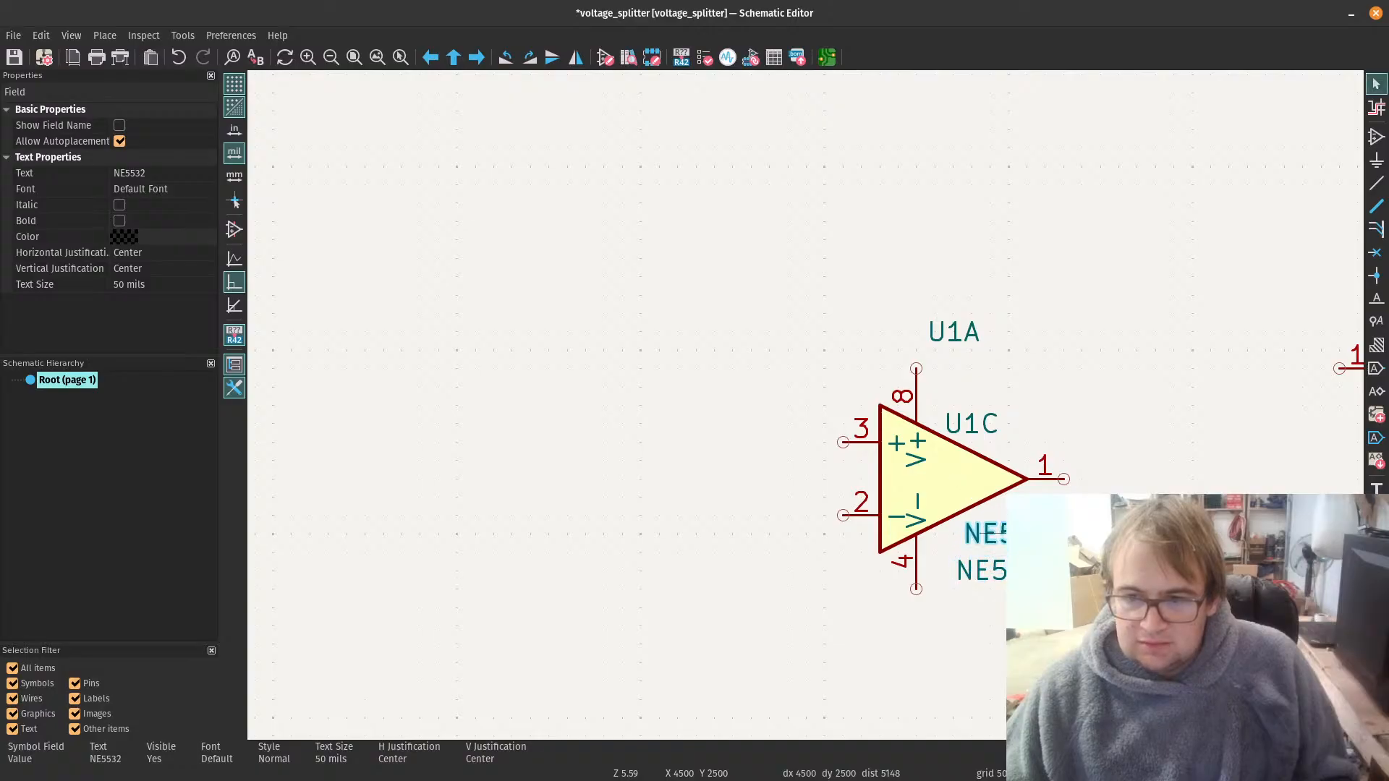
{"action": "right_click", "coordinate": [1004, 537]}
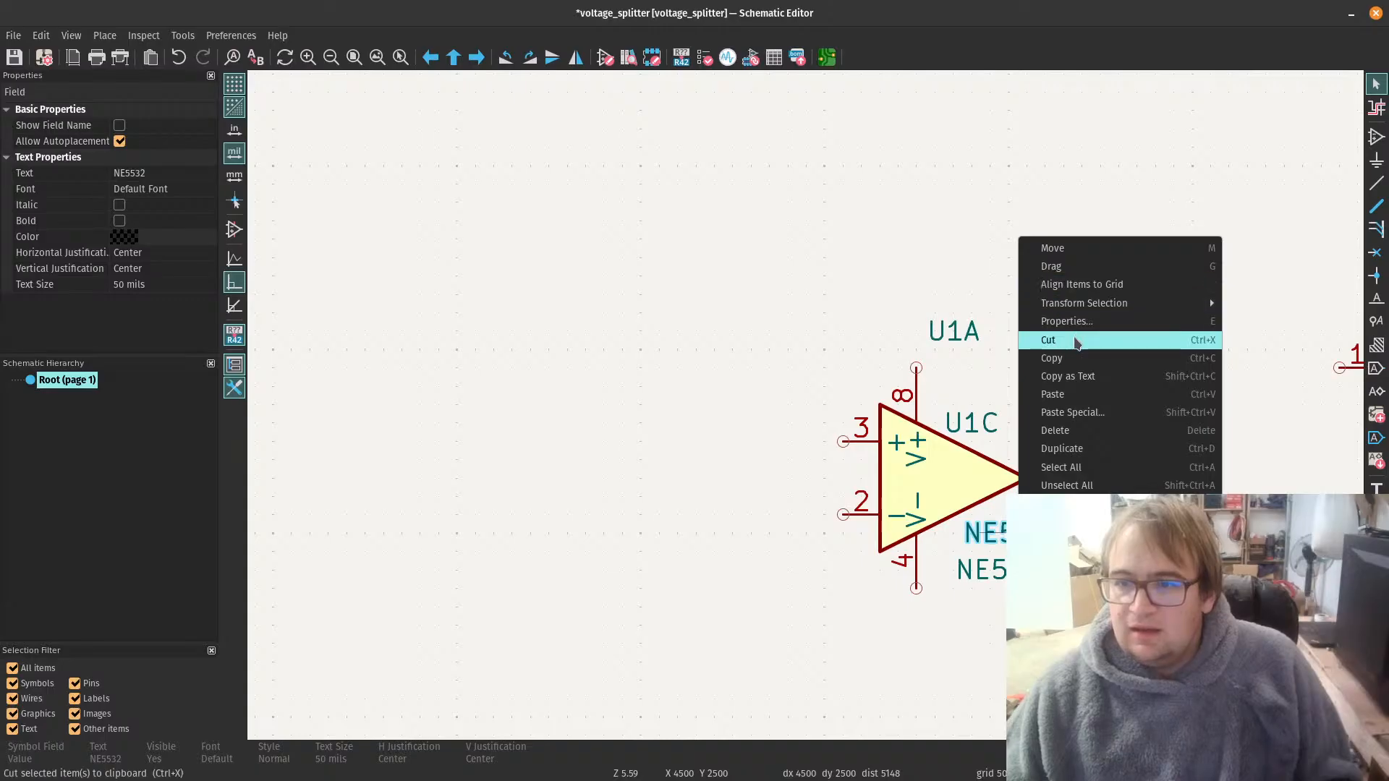
{"action": "left_click", "coordinate": [1063, 322]}
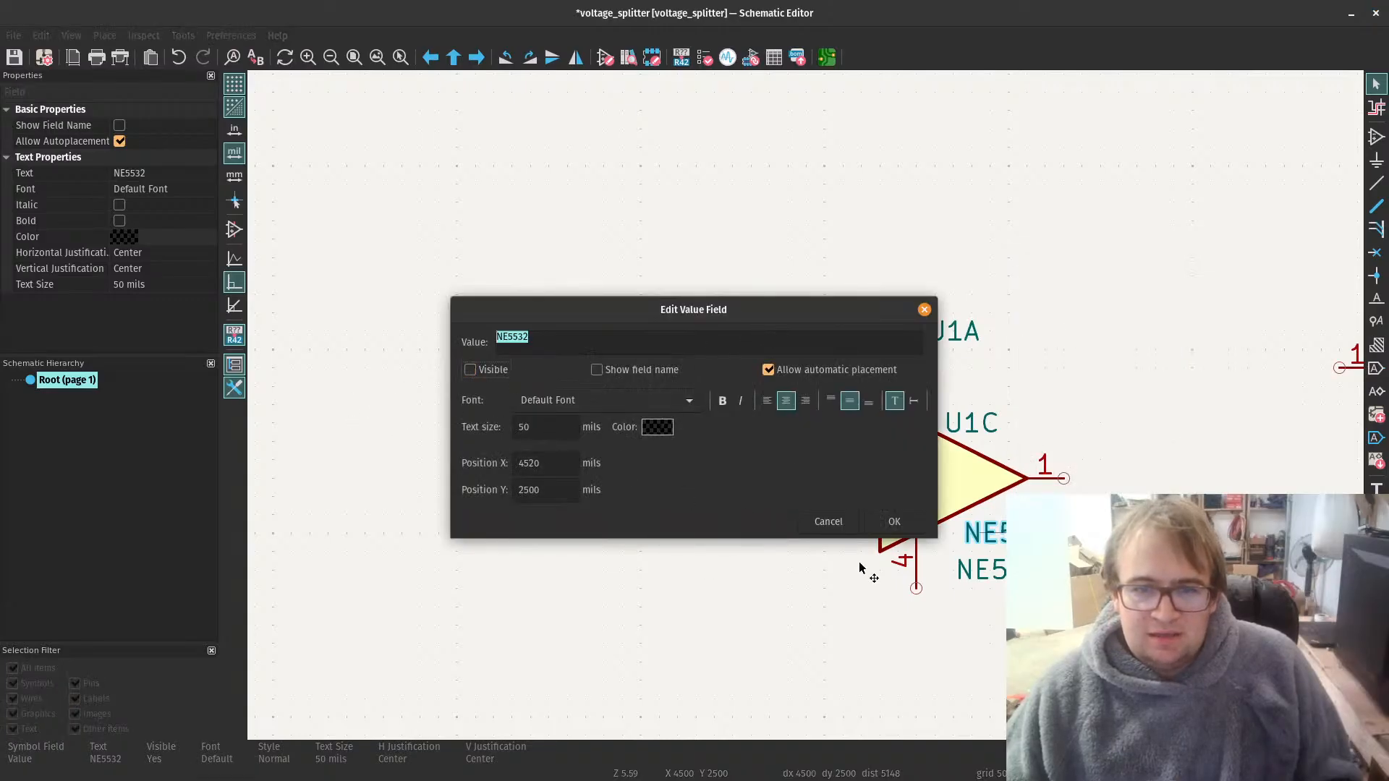
{"action": "left_click", "coordinate": [916, 523]}
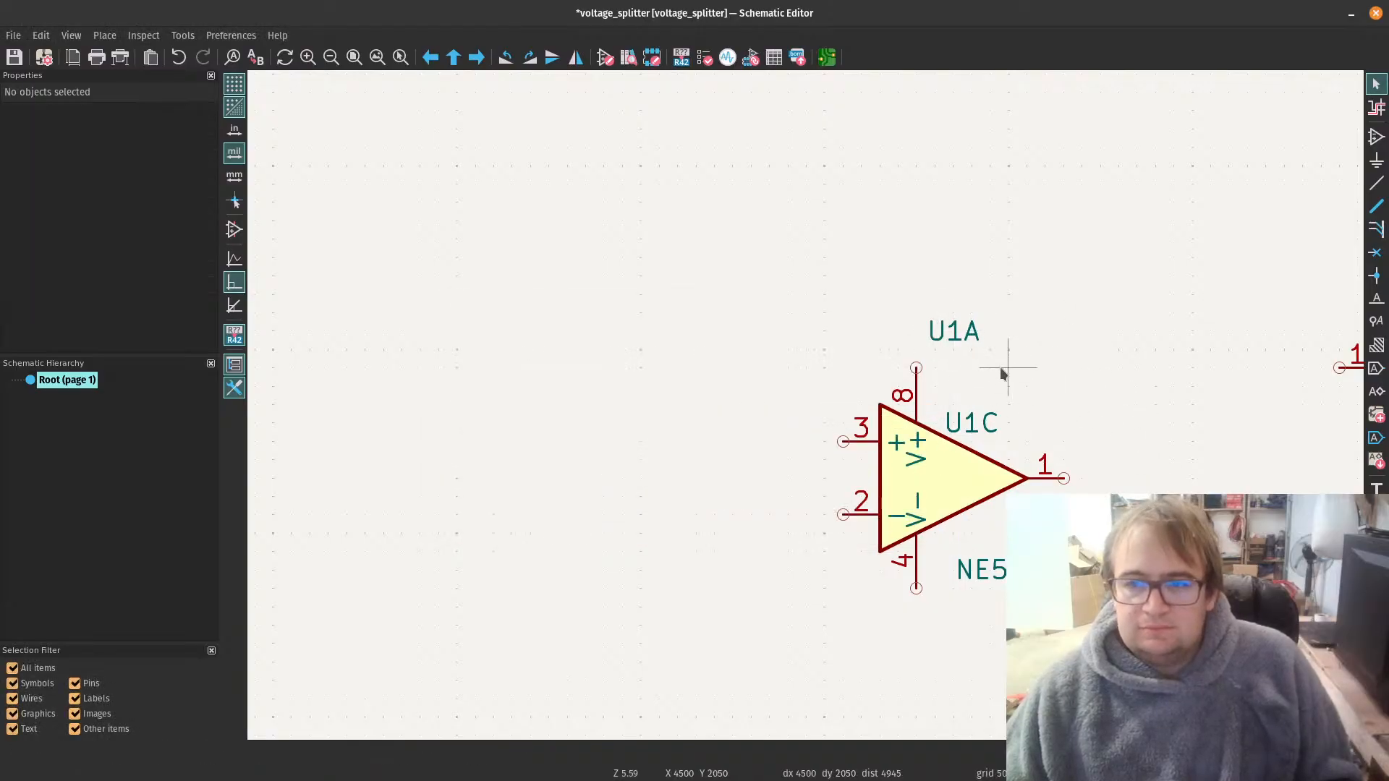
Step: Hide the U1A reference above the op-amp by turning off the field's visibility
{"action": "left_click", "coordinate": [963, 331]}
{"action": "right_click", "coordinate": [962, 329]}
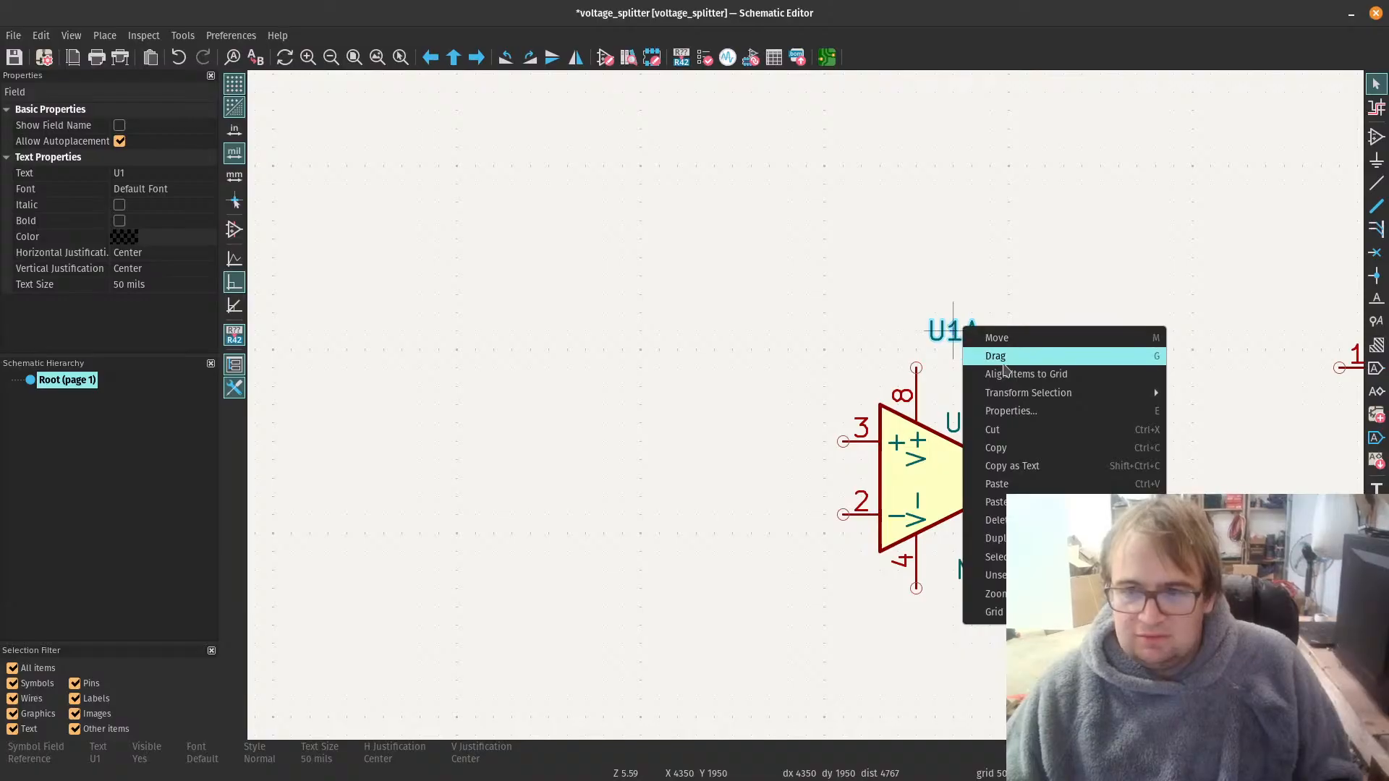
{"action": "left_click", "coordinate": [1012, 411]}
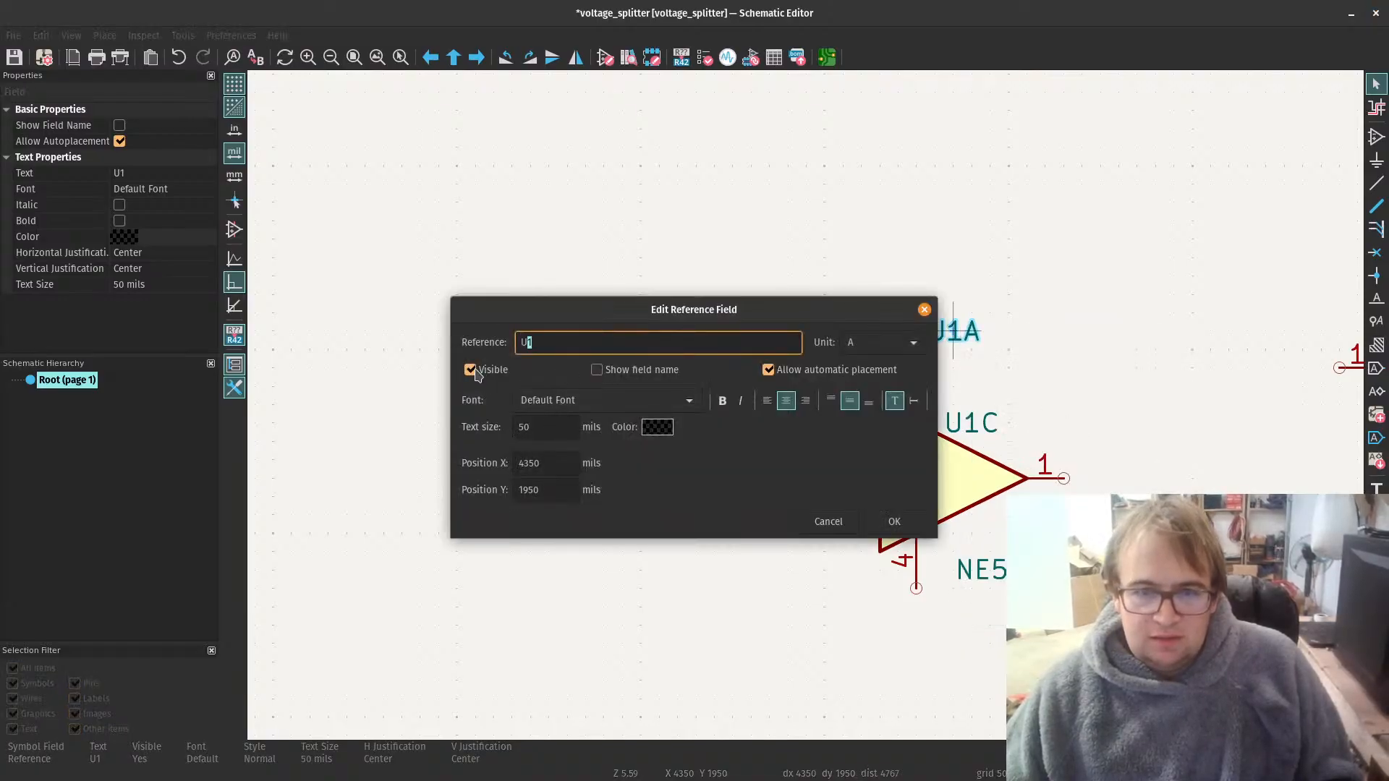
{"action": "left_click", "coordinate": [471, 370]}
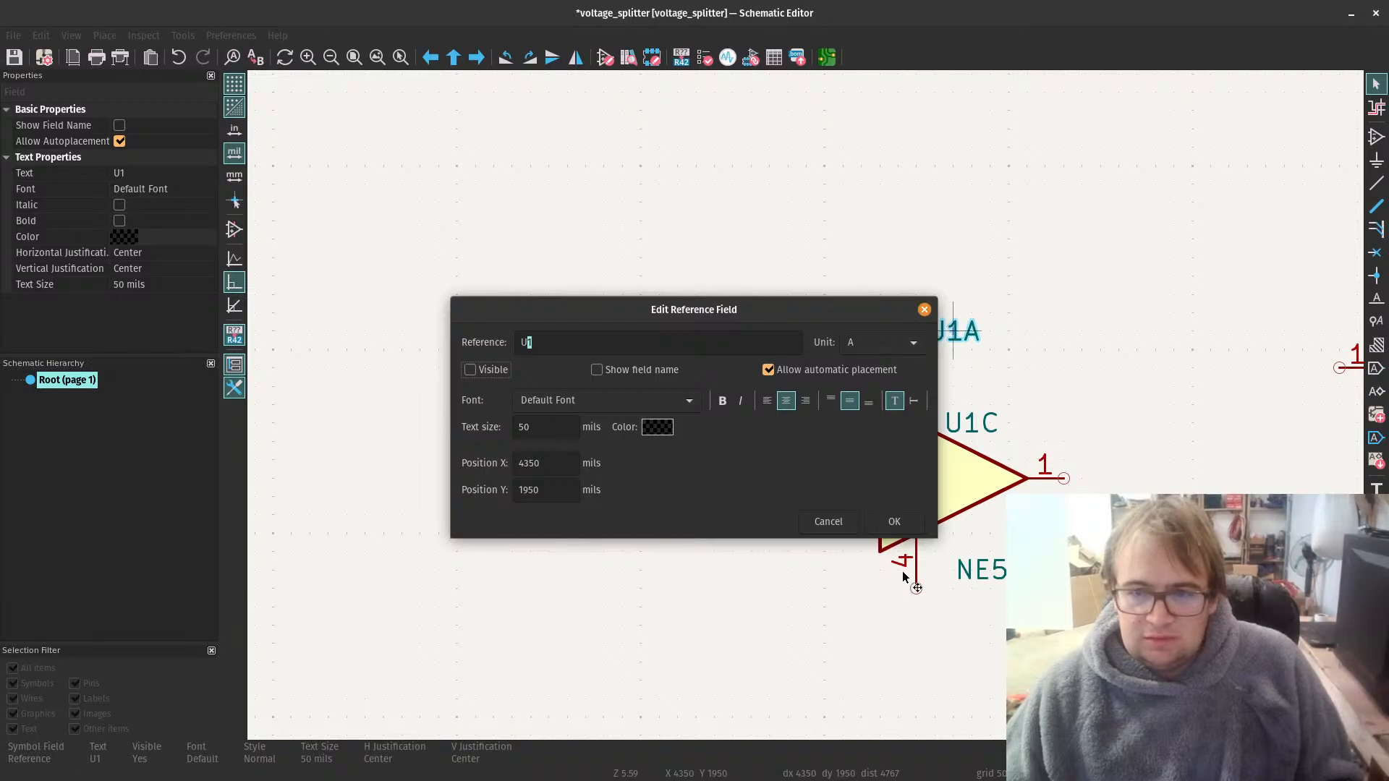
{"action": "left_click", "coordinate": [893, 522]}
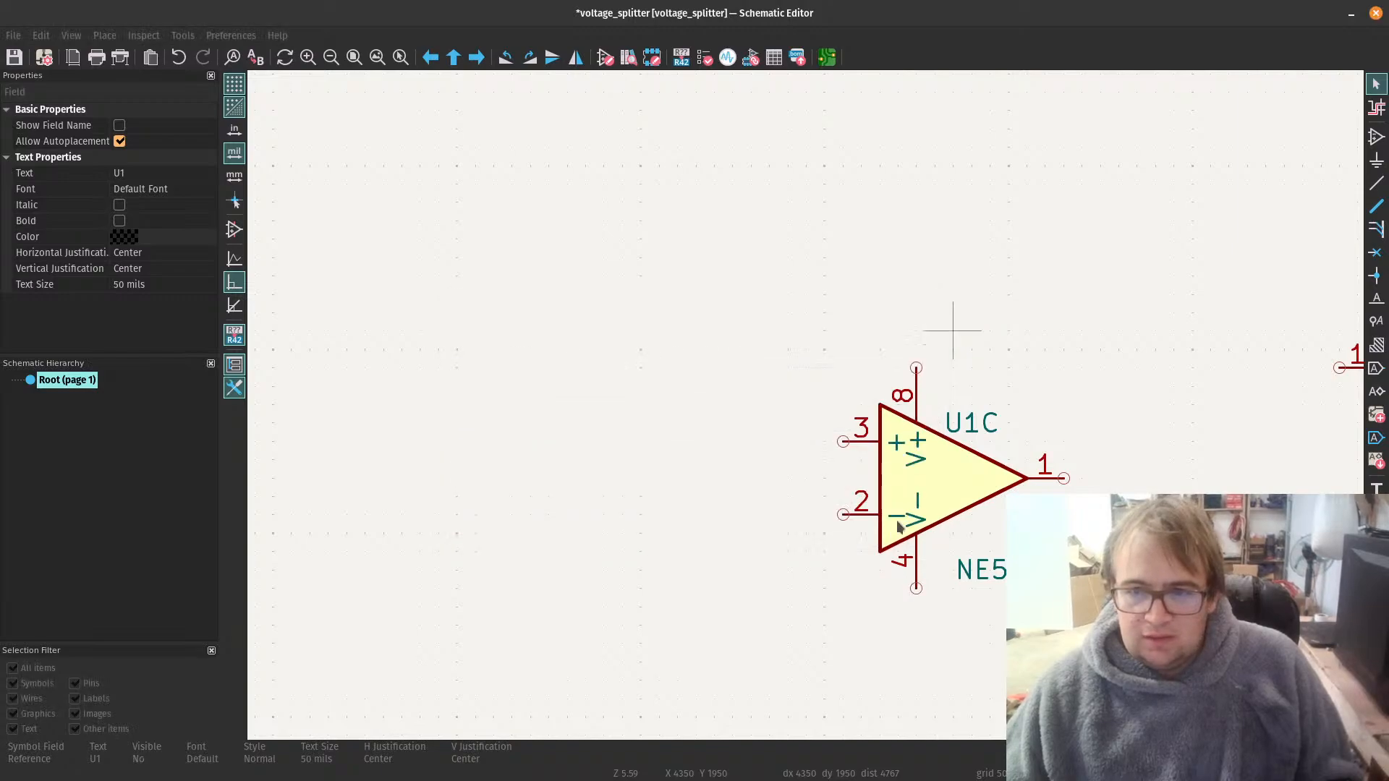
{"action": "left_click", "coordinate": [966, 426]}
{"action": "double_click", "coordinate": [967, 427]}
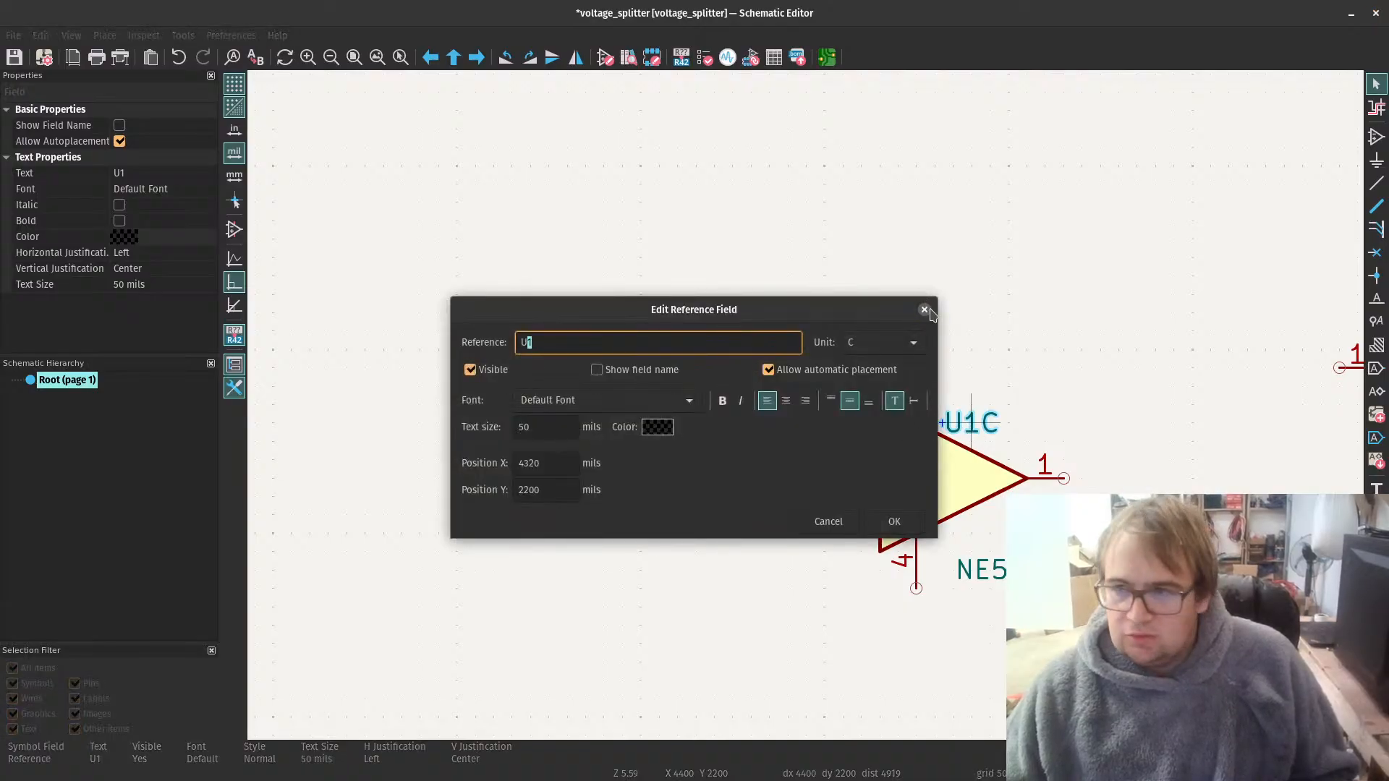
{"action": "left_click", "coordinate": [901, 522]}
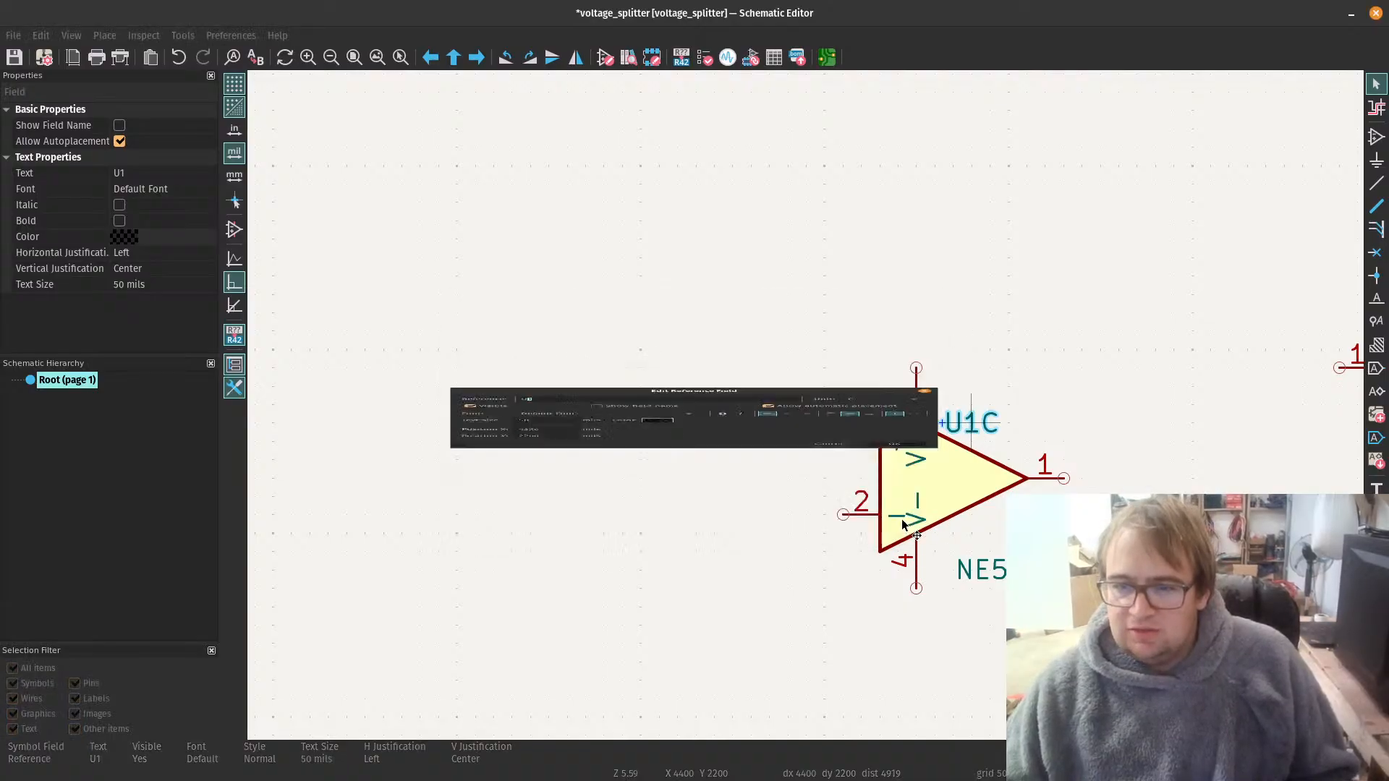
{"action": "left_click", "coordinate": [1049, 398]}
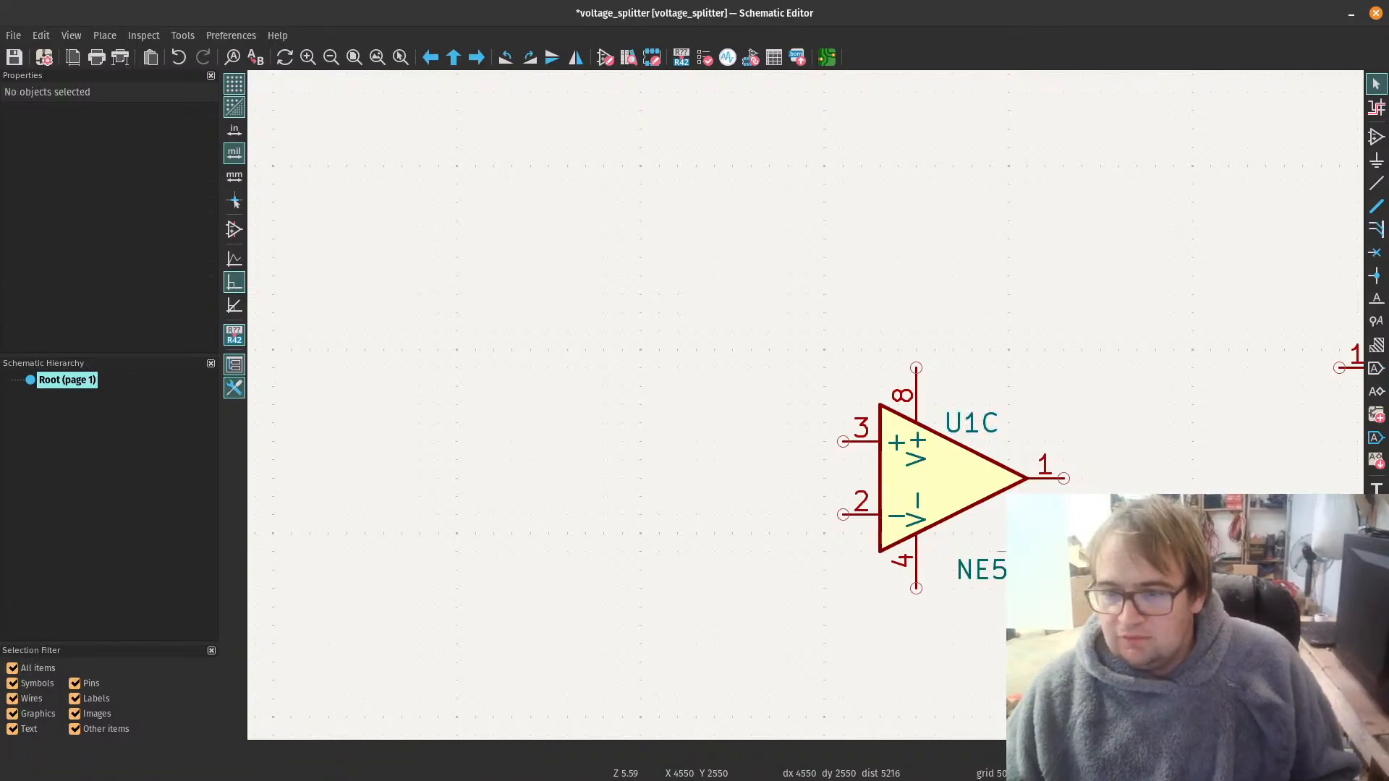
Step: Move power unit C's NE5532 value slightly up and closer to the op-amp's lower edge
{"action": "left_click", "coordinate": [990, 576]}
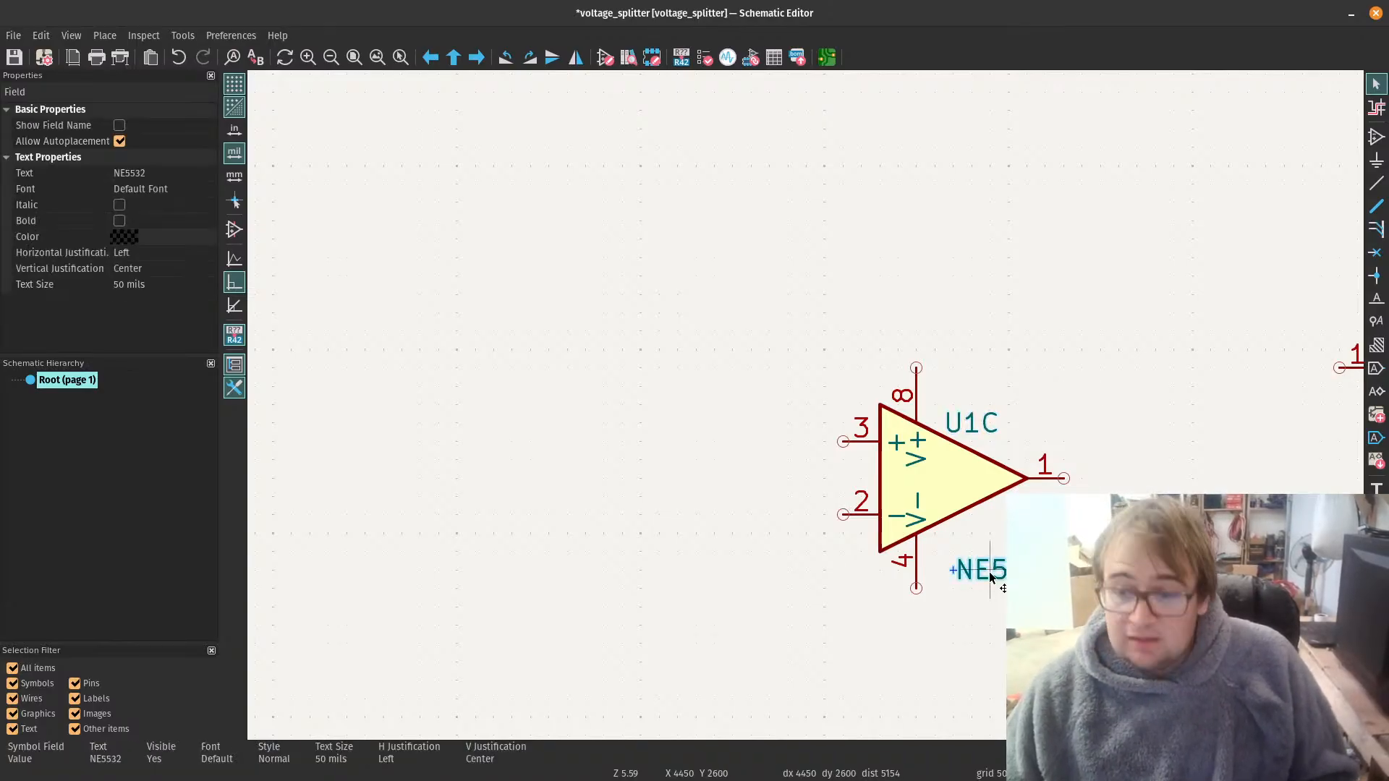
{"action": "left_click_drag", "start_coordinate": [990, 577], "coordinate": [983, 551]}
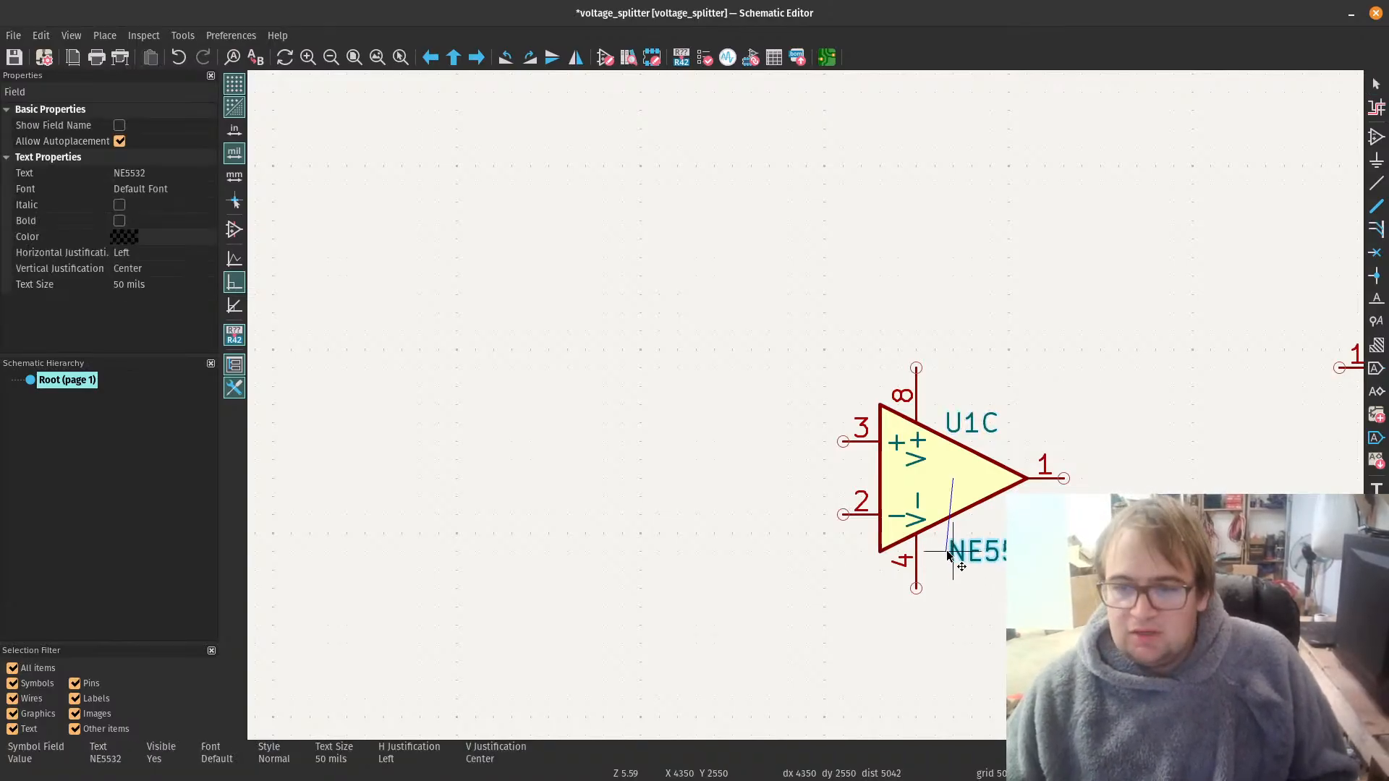
{"action": "left_click", "coordinate": [984, 672]}
Step: Move NE5532 unit B farther down, away from unit A, to about X 4450, Y 4250 mils
{"action": "scroll", "coordinate": [985, 675], "scroll_direction": "down", "scroll_amount": 5}
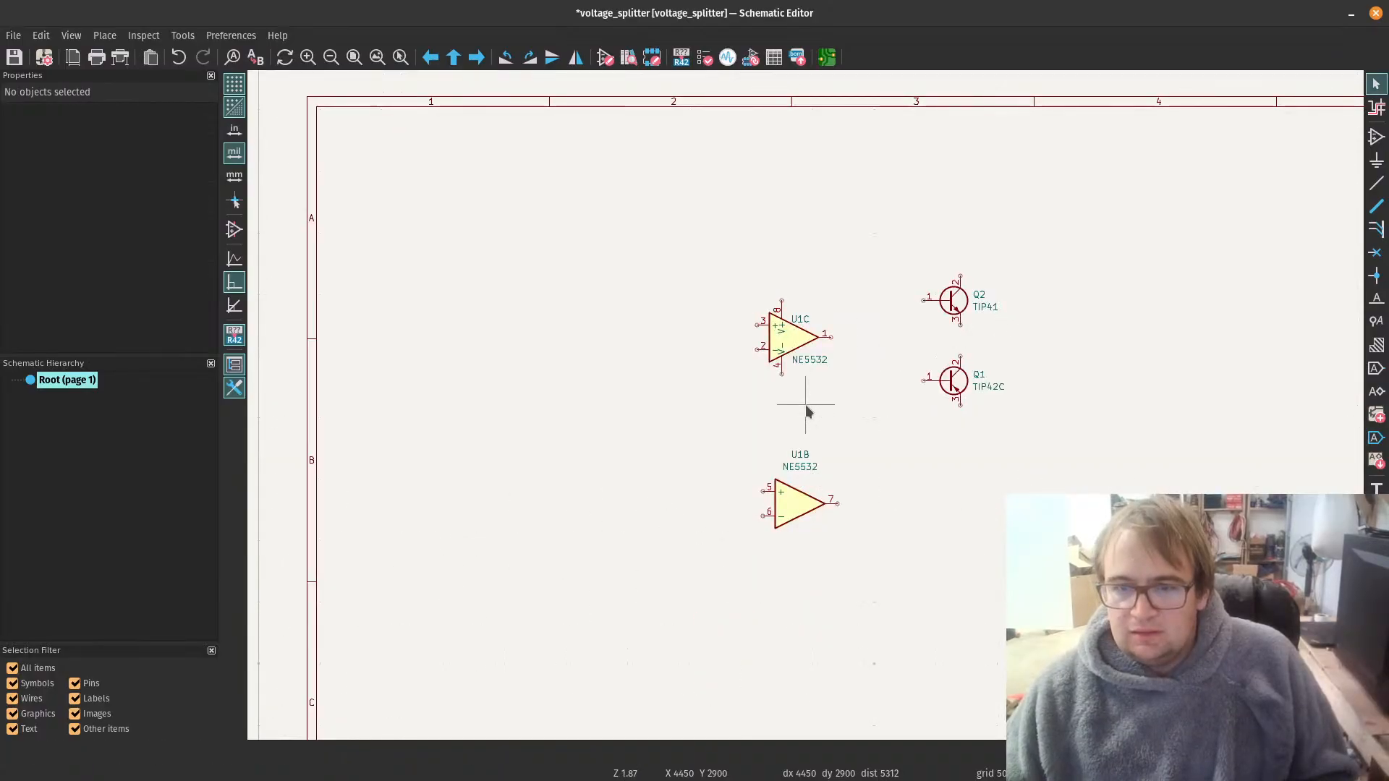
{"action": "scroll", "coordinate": [789, 494], "scroll_direction": "up", "scroll_amount": 3}
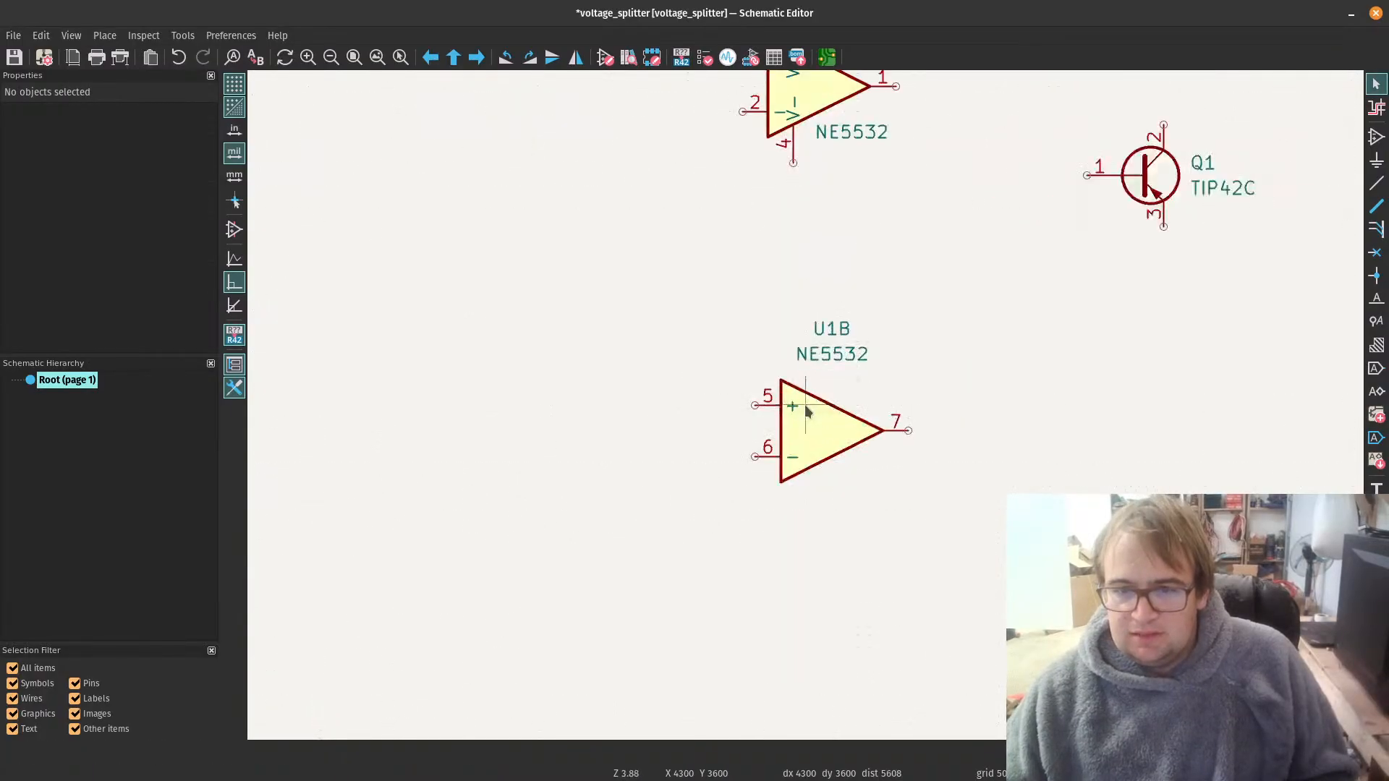
{"action": "scroll", "coordinate": [808, 411], "scroll_direction": "down", "scroll_amount": 2}
{"action": "left_click", "coordinate": [827, 427]}
{"action": "left_click_drag", "start_coordinate": [825, 425], "coordinate": [834, 523]}
{"action": "left_click", "coordinate": [539, 386]}
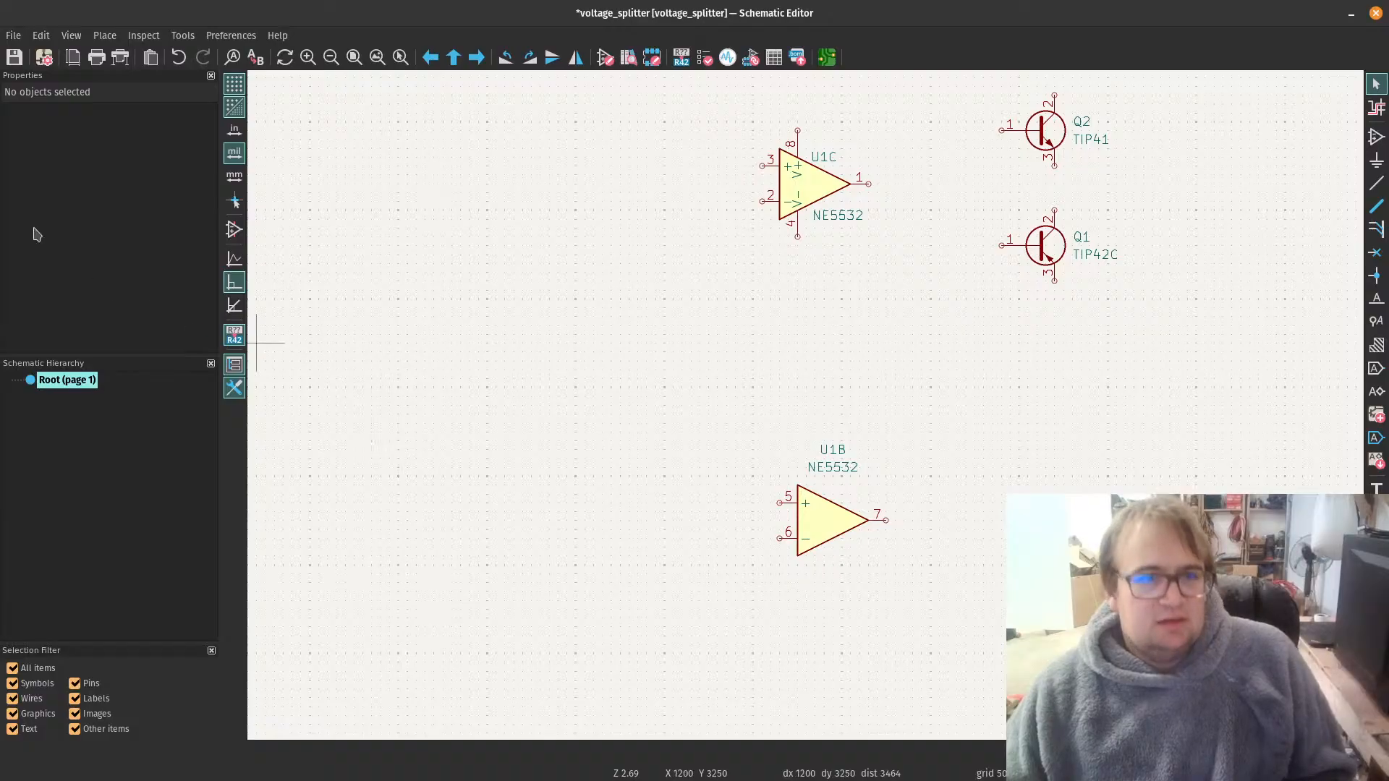
Step: Place no-connect flags on pins 5, 6 and 7 of NE5532 unit B and delete the stray flag below it
{"action": "left_click", "coordinate": [105, 36]}
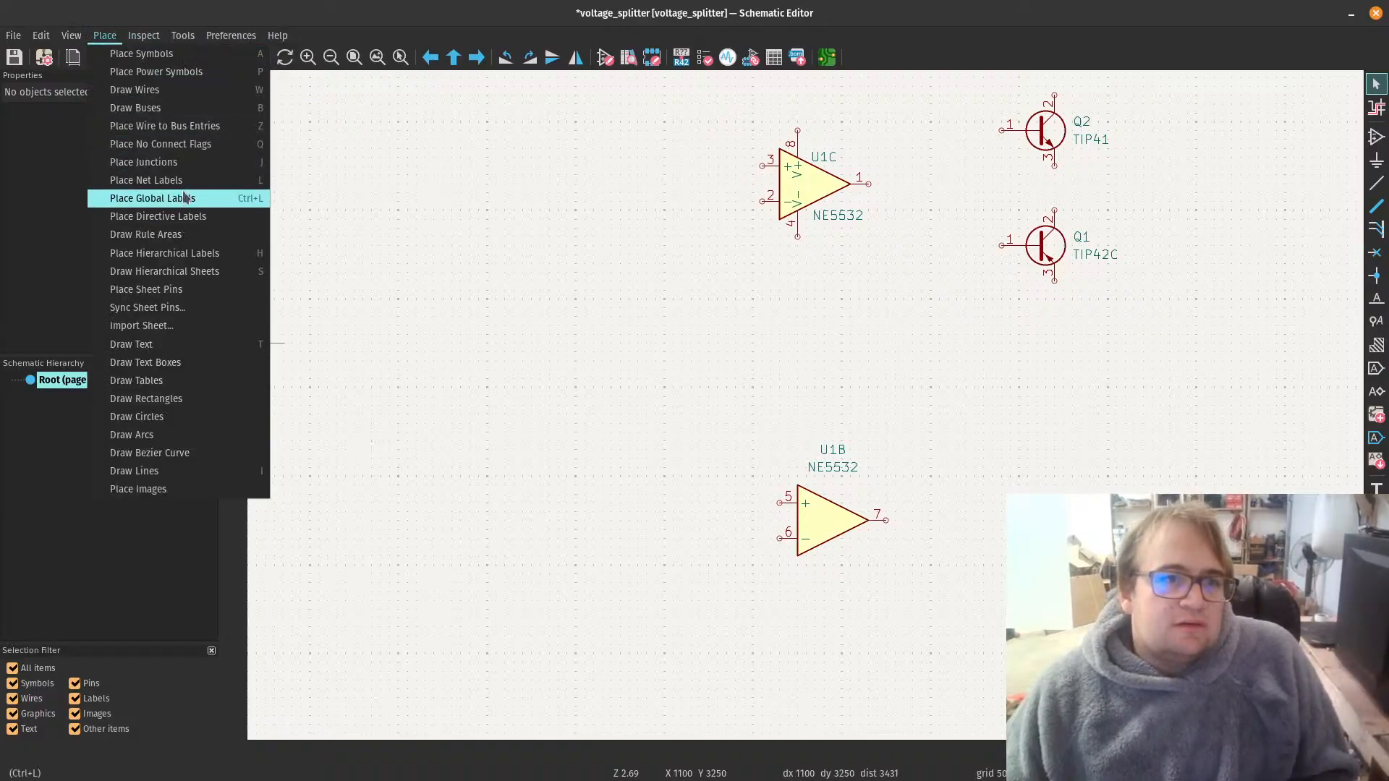
{"action": "left_click", "coordinate": [206, 145]}
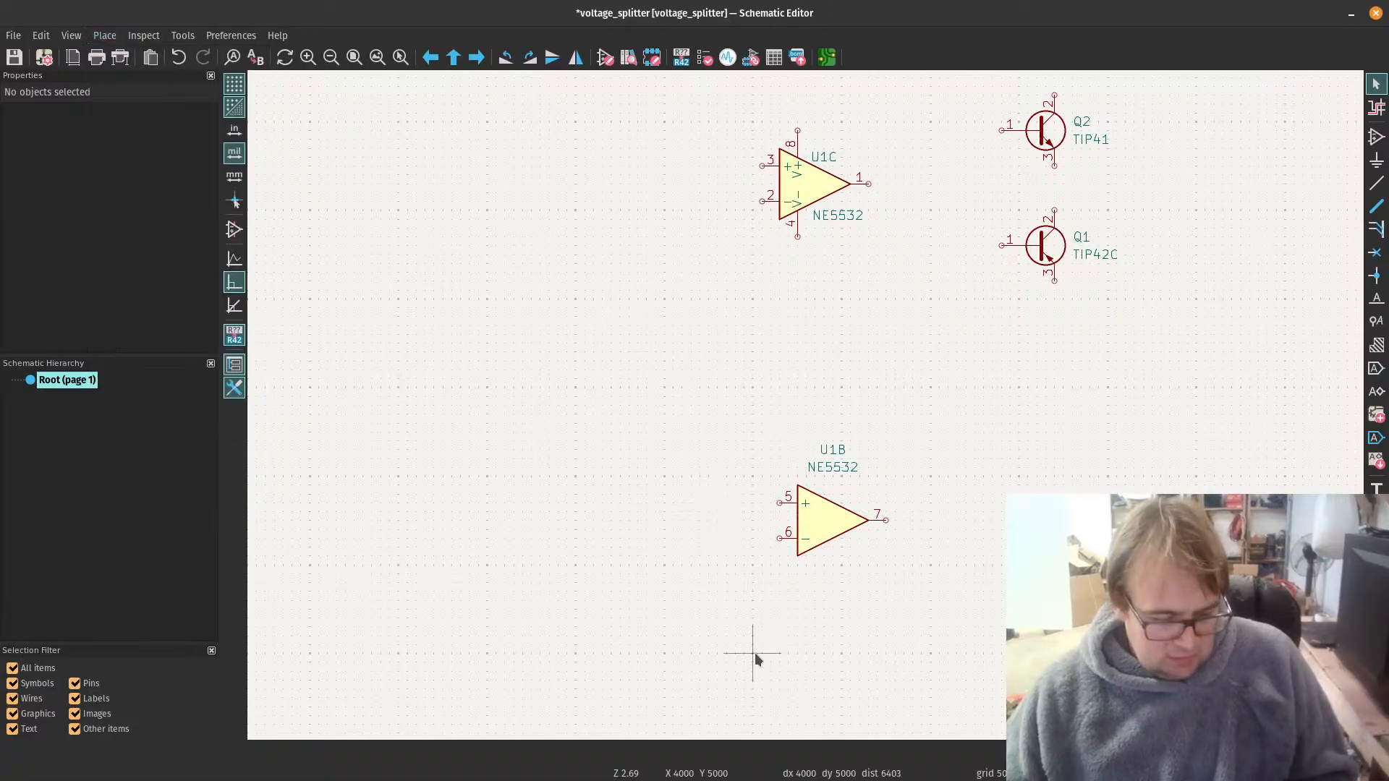
{"action": "left_click", "coordinate": [779, 539]}
{"action": "left_click", "coordinate": [779, 502]}
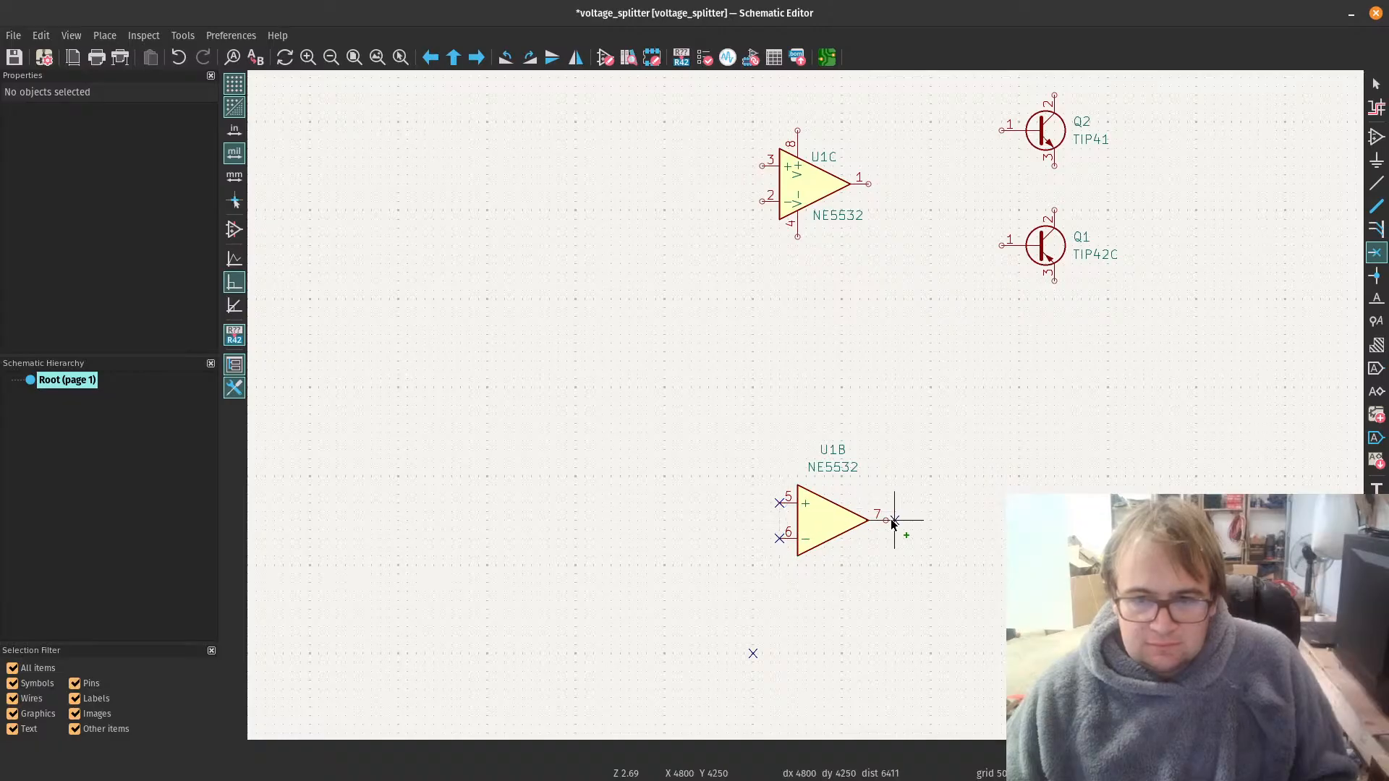
{"action": "key", "text": "Escape"}
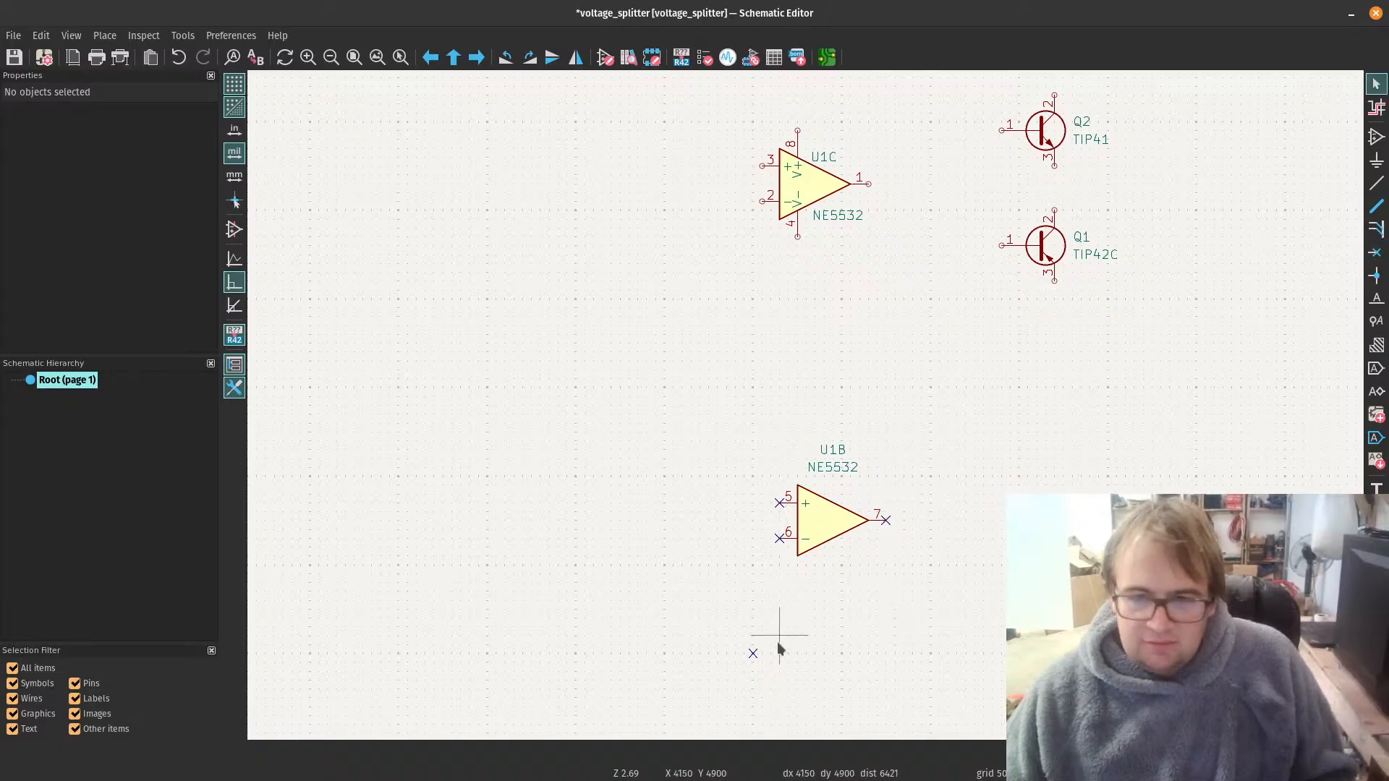
{"action": "left_click", "coordinate": [755, 654]}
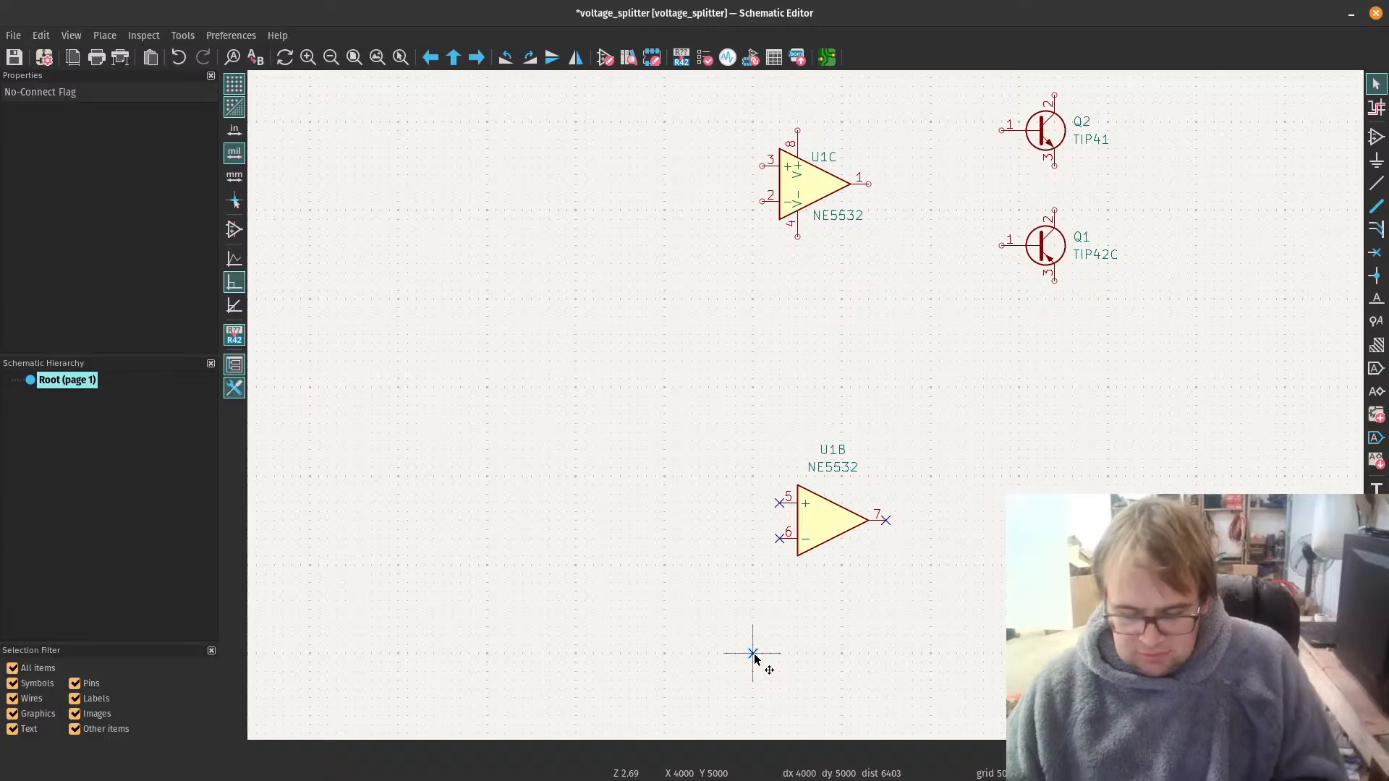
{"action": "key", "text": "Delete"}
Step: Search the symbol library for "r" and place a resistor R left of the NE5532 at X 3350, Y 2000 mils
{"action": "scroll", "coordinate": [759, 398], "scroll_direction": "down", "scroll_amount": 3}
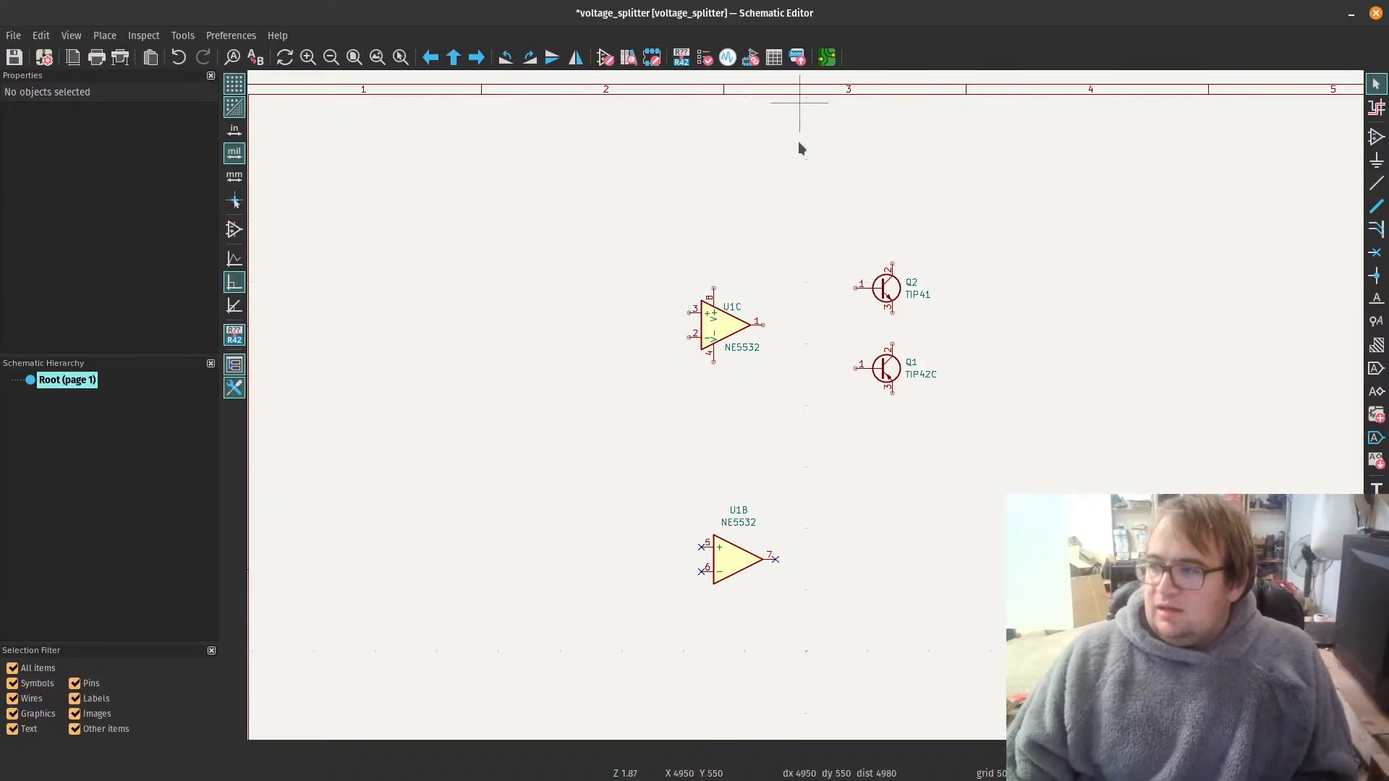
{"action": "scroll", "coordinate": [806, 216], "scroll_direction": "up", "scroll_amount": 1}
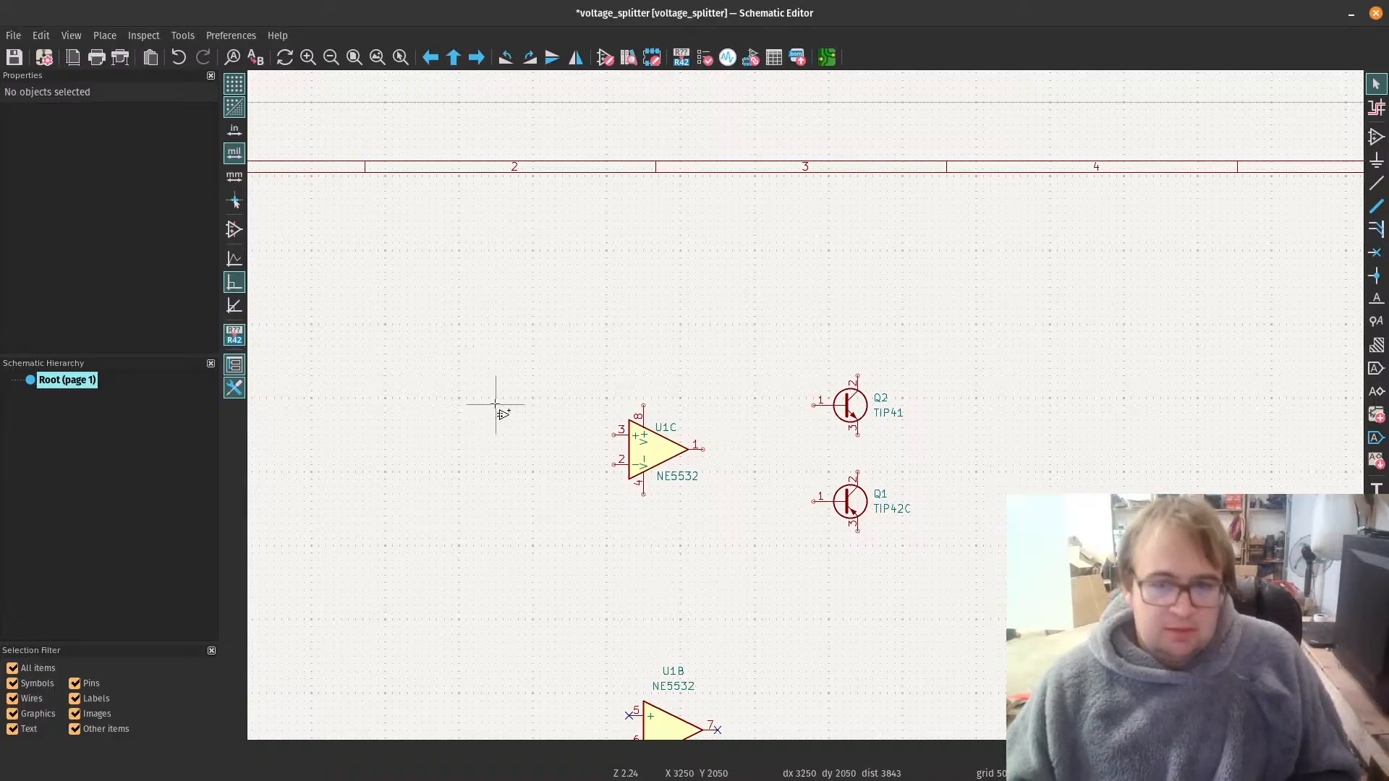
{"action": "key", "text": "a"}
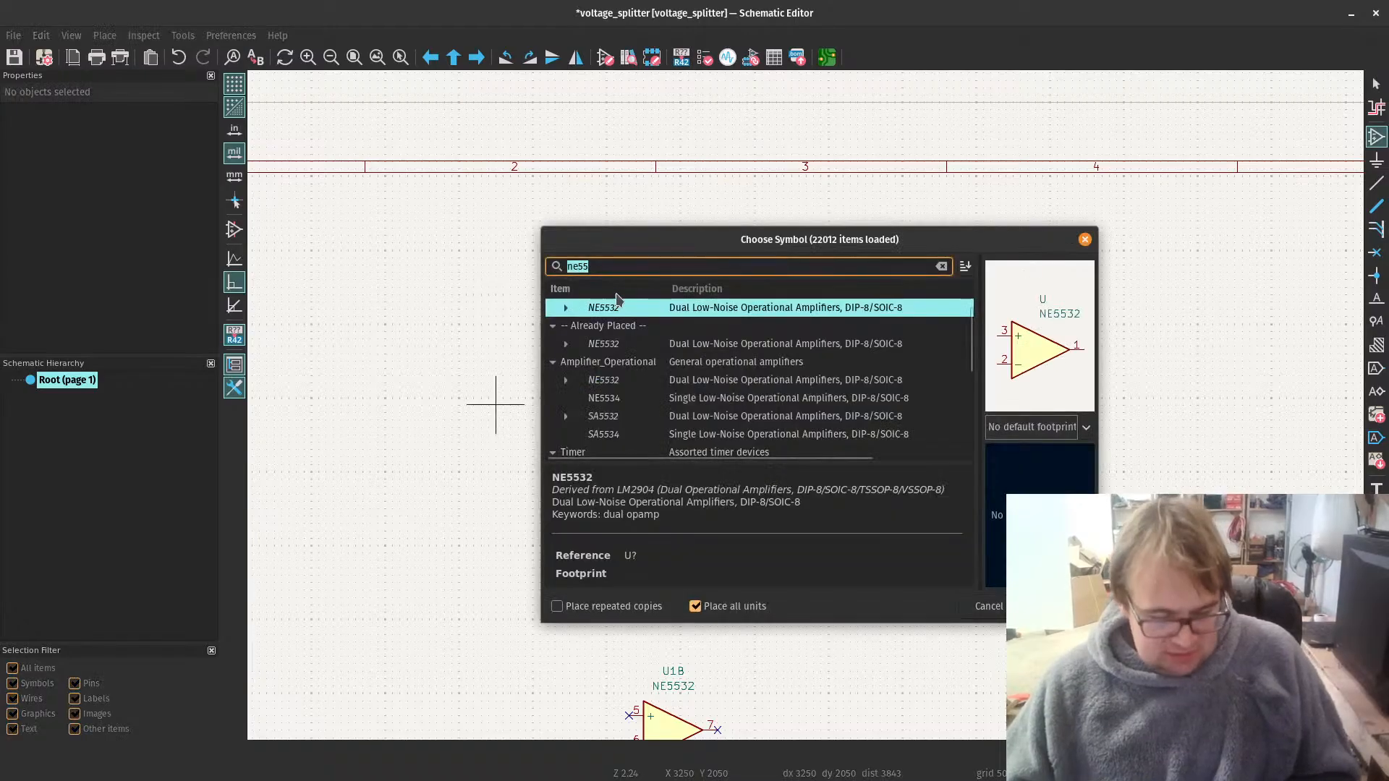
{"action": "type", "text": "r"}
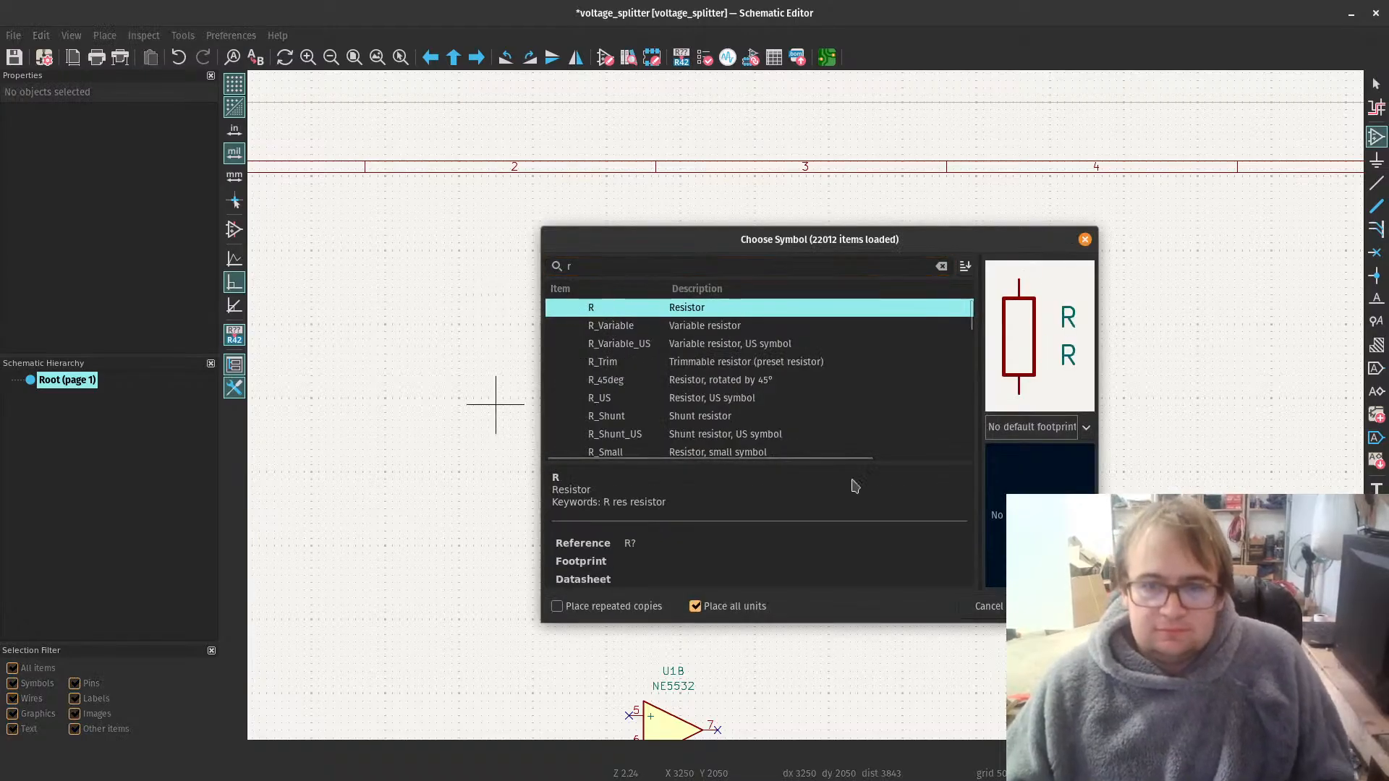
{"action": "key", "text": "Return"}
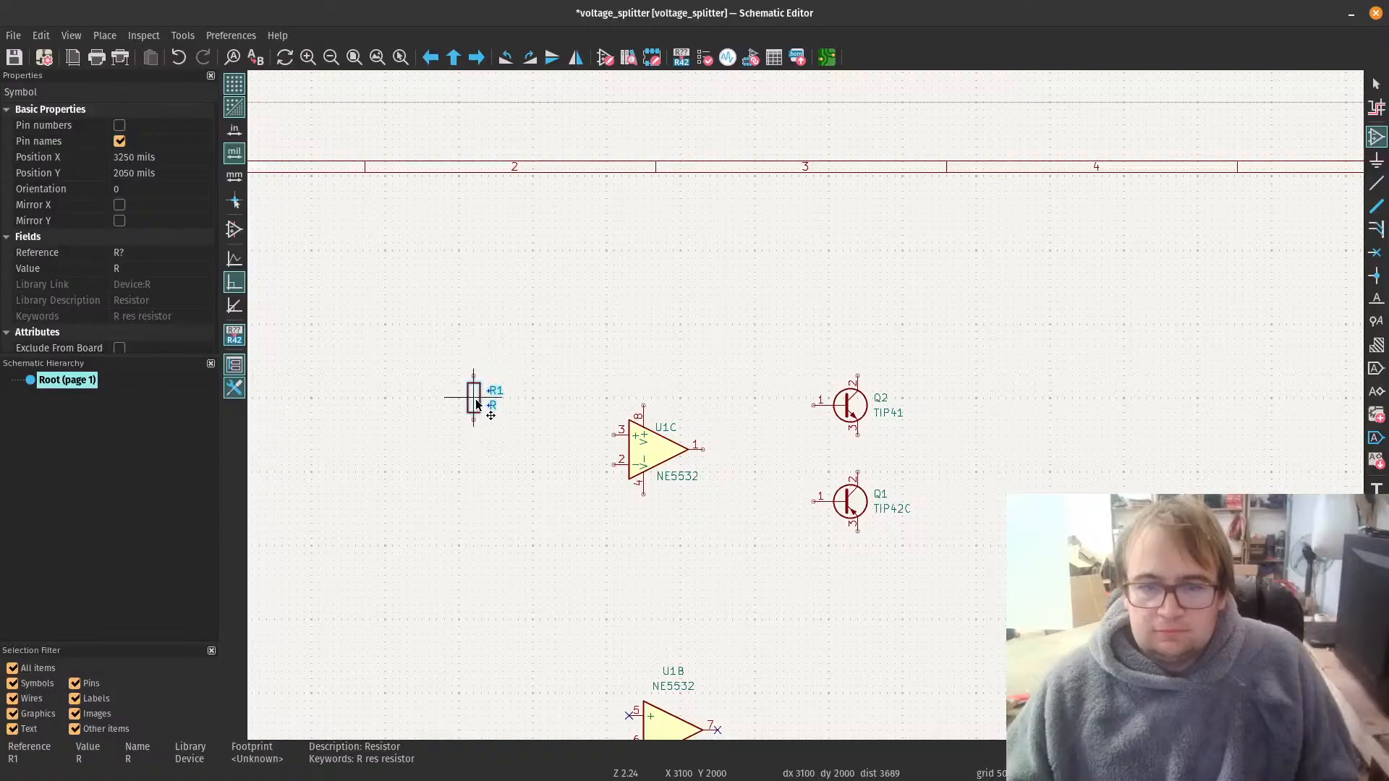
{"action": "left_click", "coordinate": [508, 404]}
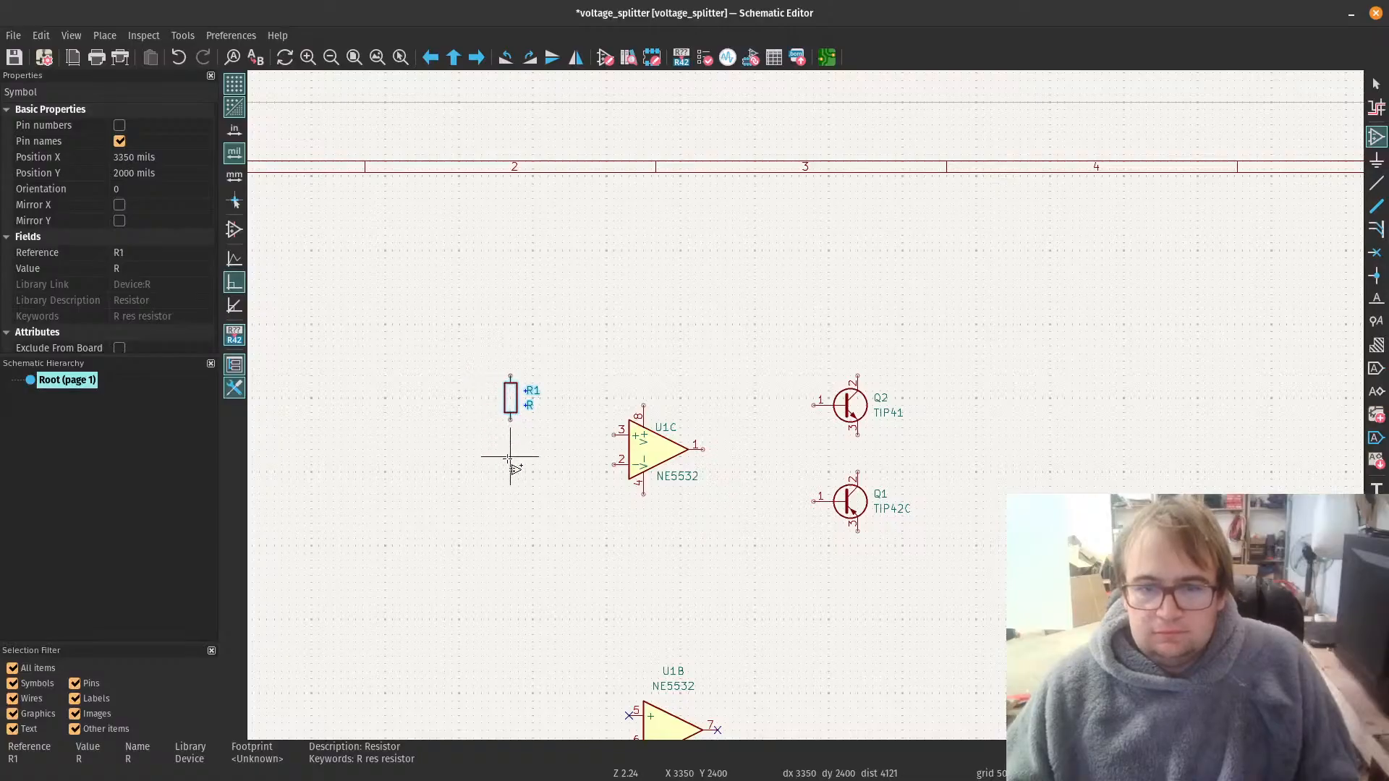
Step: Place a second resistor R directly below the first one, at X 3350, Y 2700 mils
{"action": "left_click", "coordinate": [519, 478]}
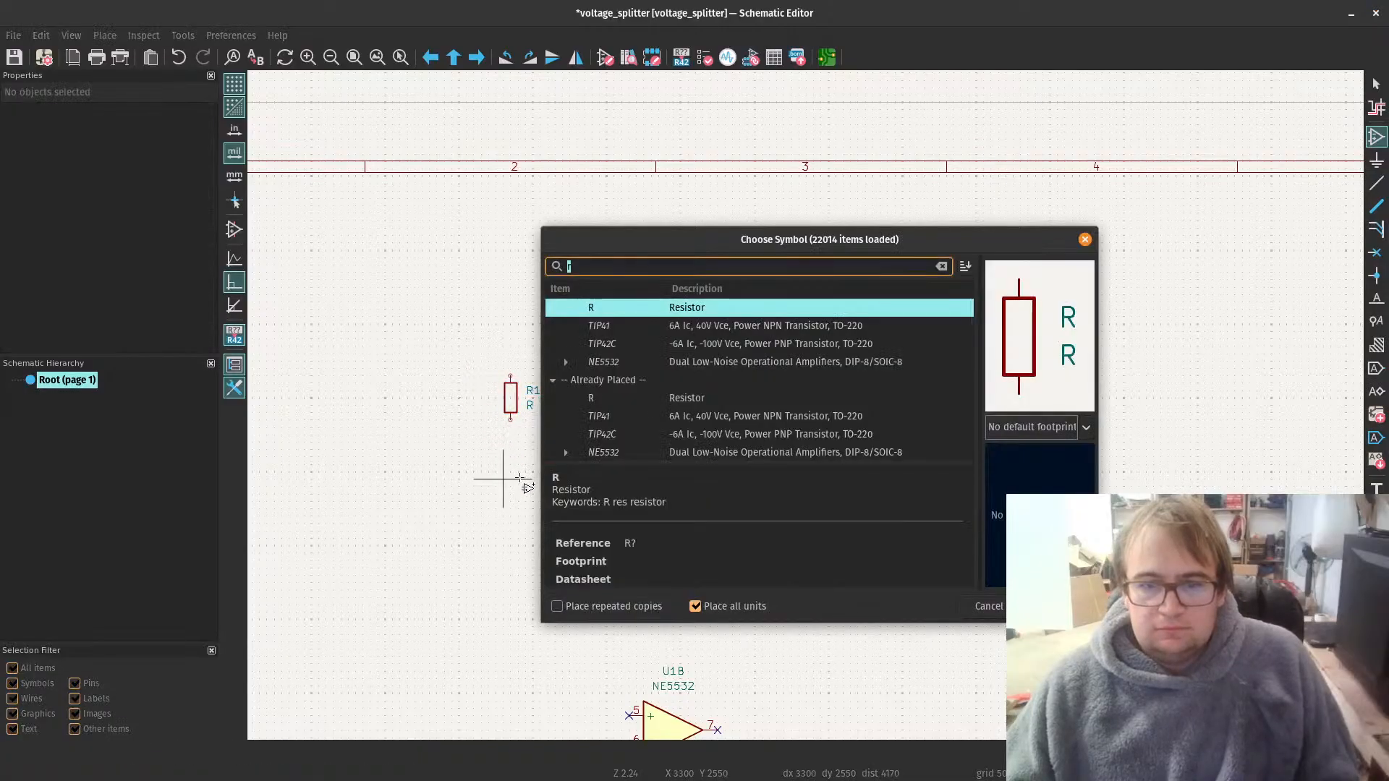
{"action": "left_click", "coordinate": [730, 314]}
{"action": "left_click", "coordinate": [1056, 606]}
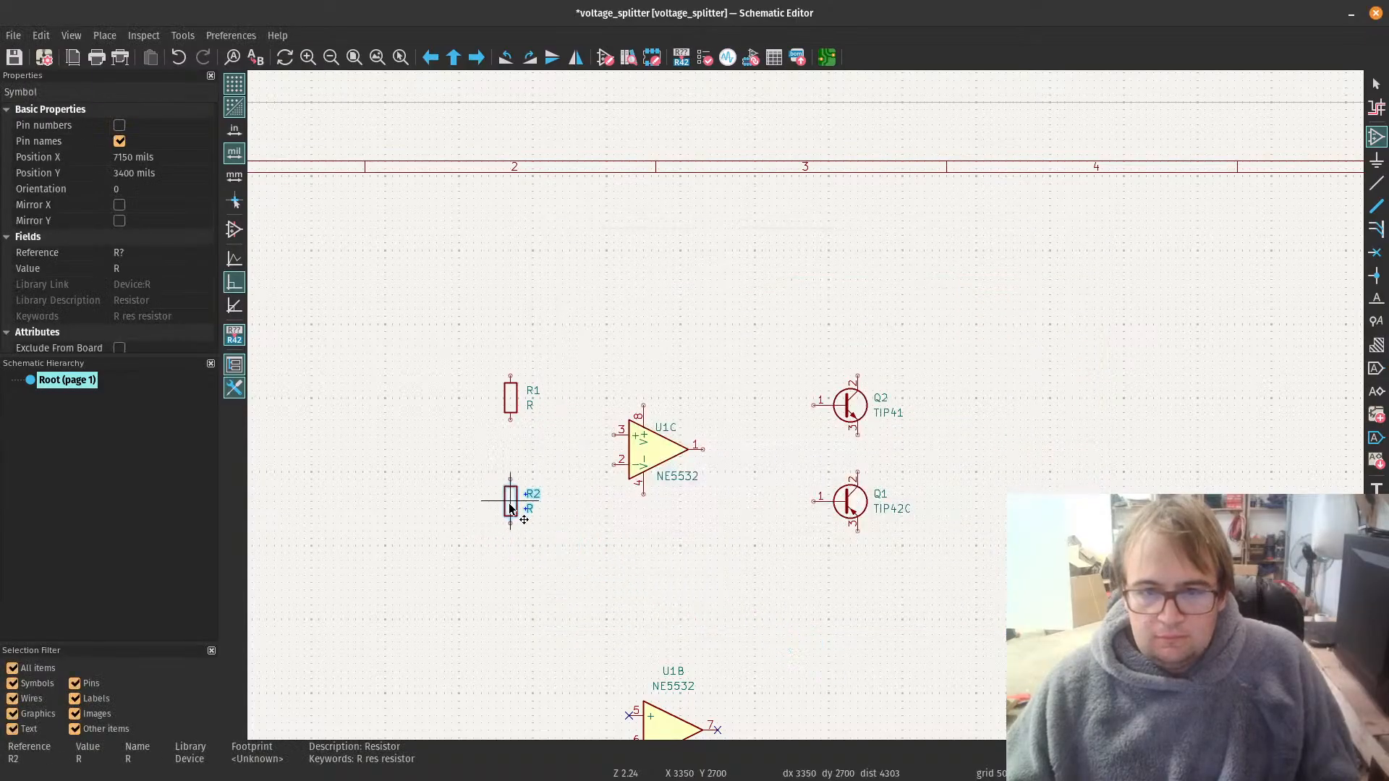
{"action": "left_click", "coordinate": [510, 508]}
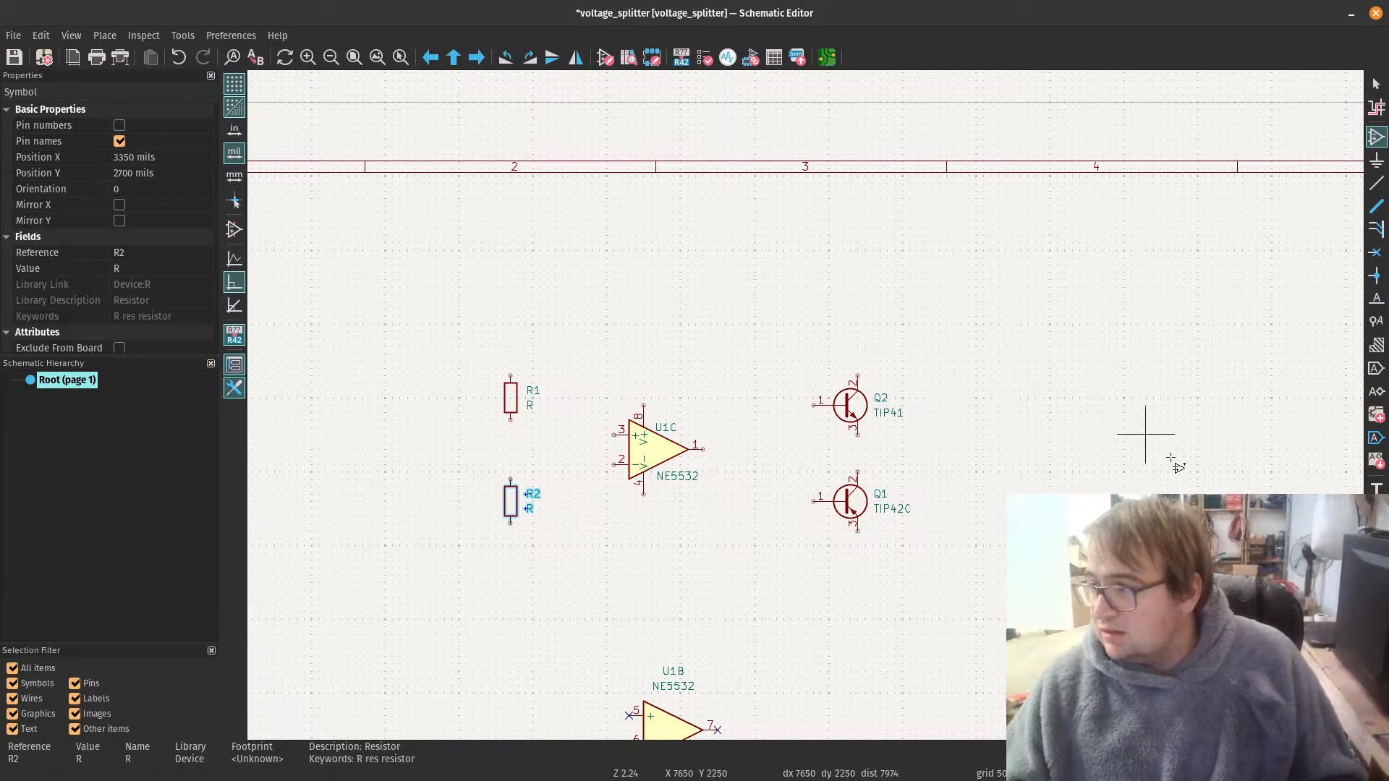
{"action": "key", "text": "Escape"}
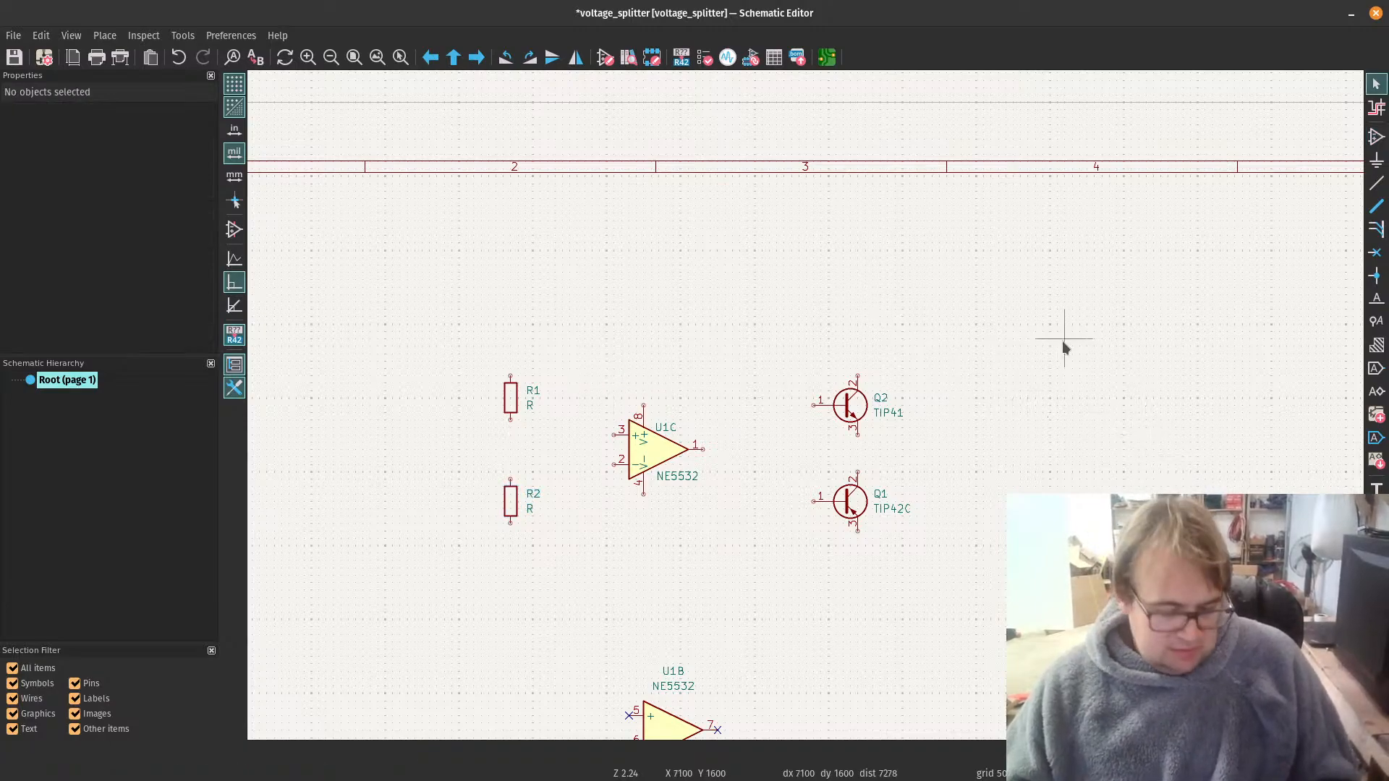
Step: Search the symbol library for "c" and place a C_Polarized capacitor beside the TIP41 transistor at X 6450, Y 2050 mils
{"action": "key", "text": "a"}
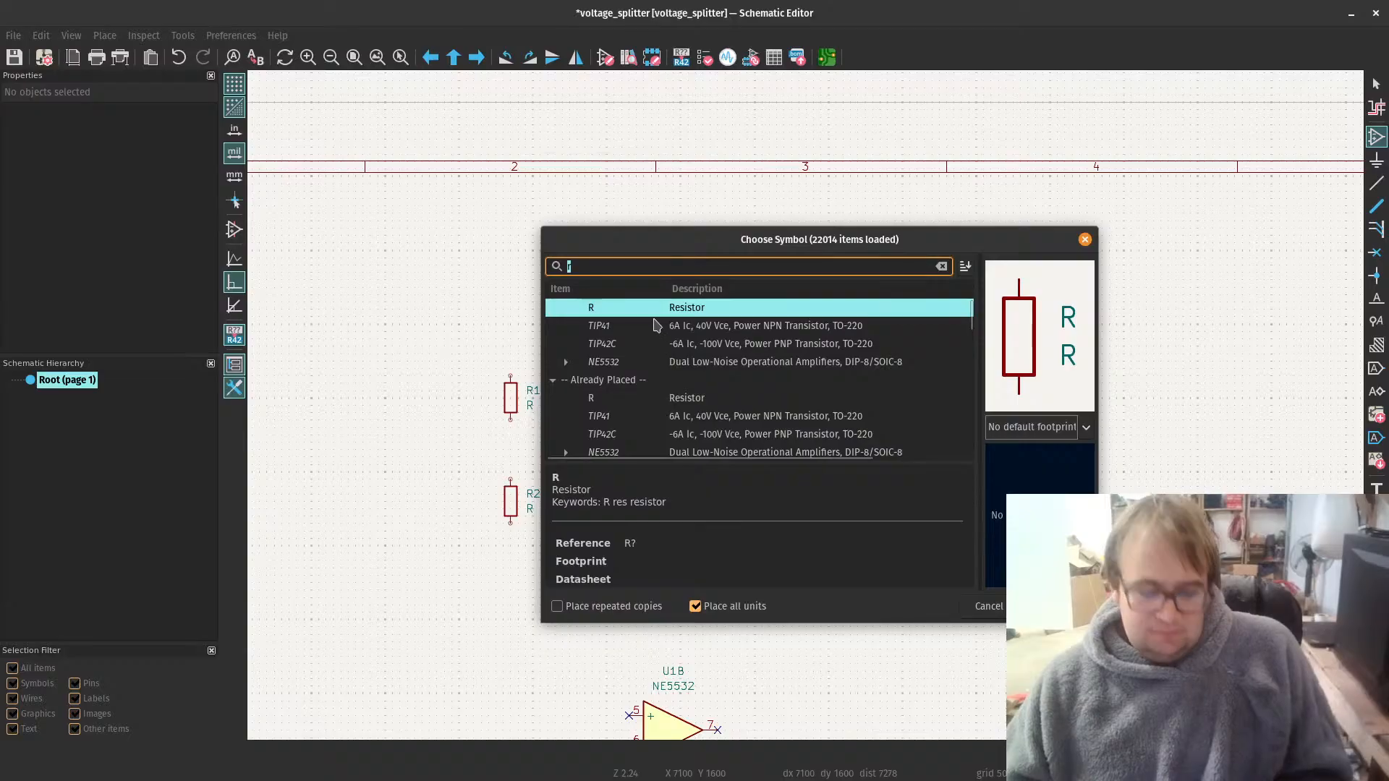
{"action": "type", "text": "c"}
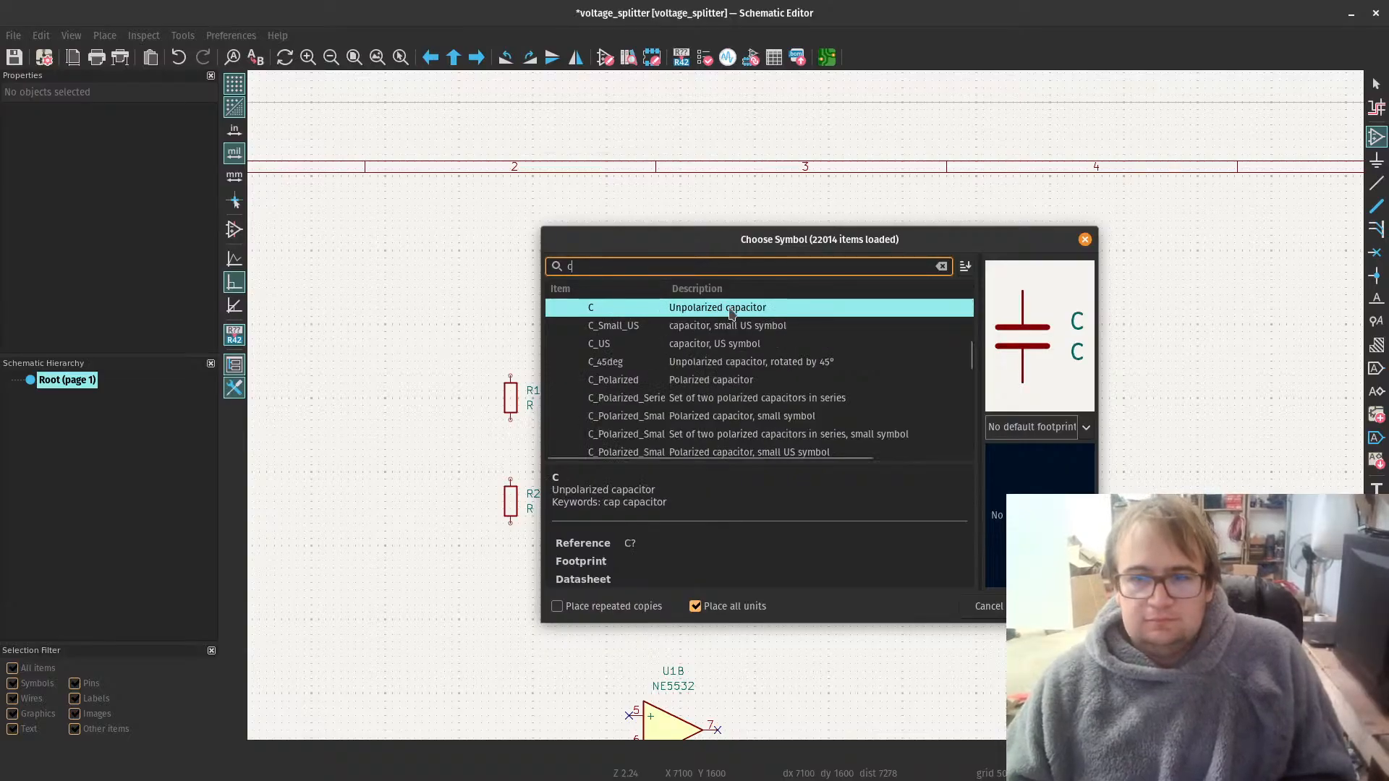
{"action": "left_click", "coordinate": [713, 381]}
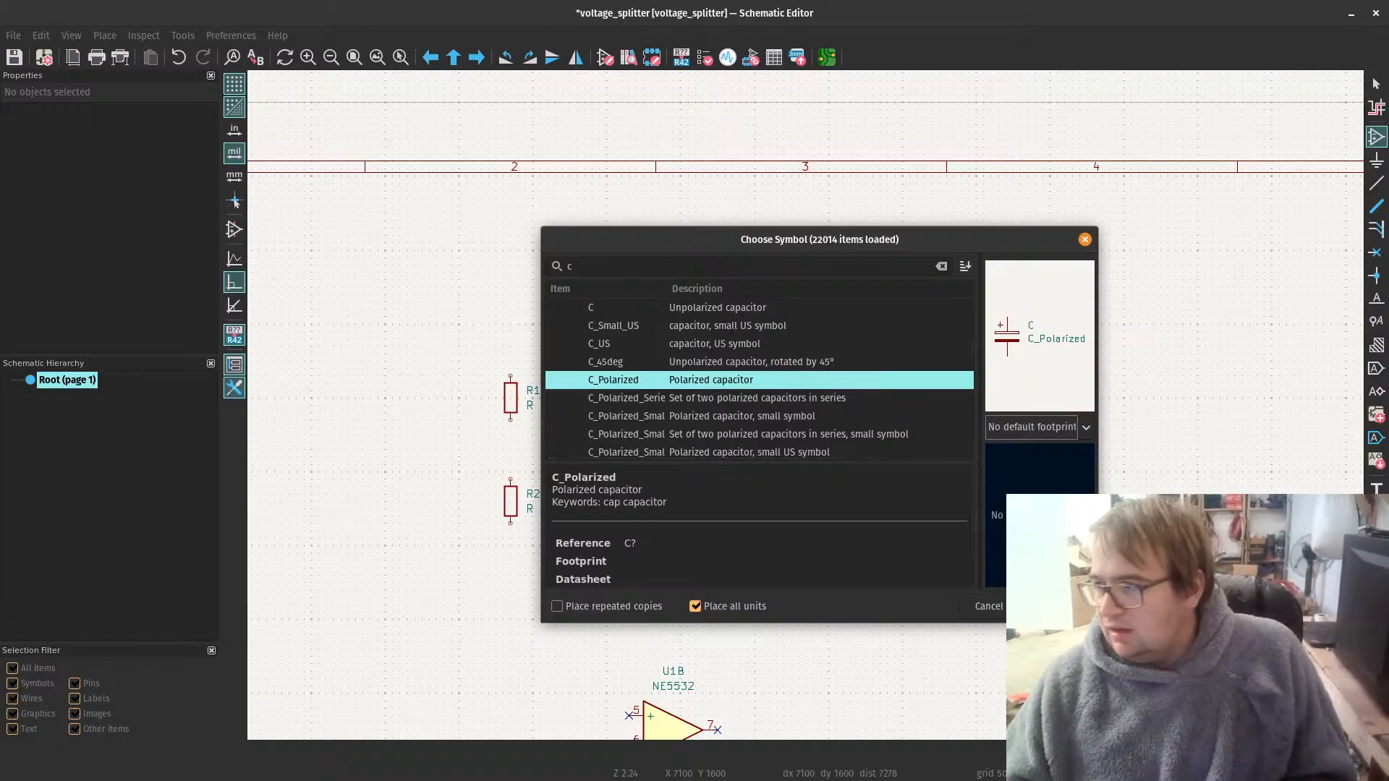
{"action": "left_click", "coordinate": [1052, 606]}
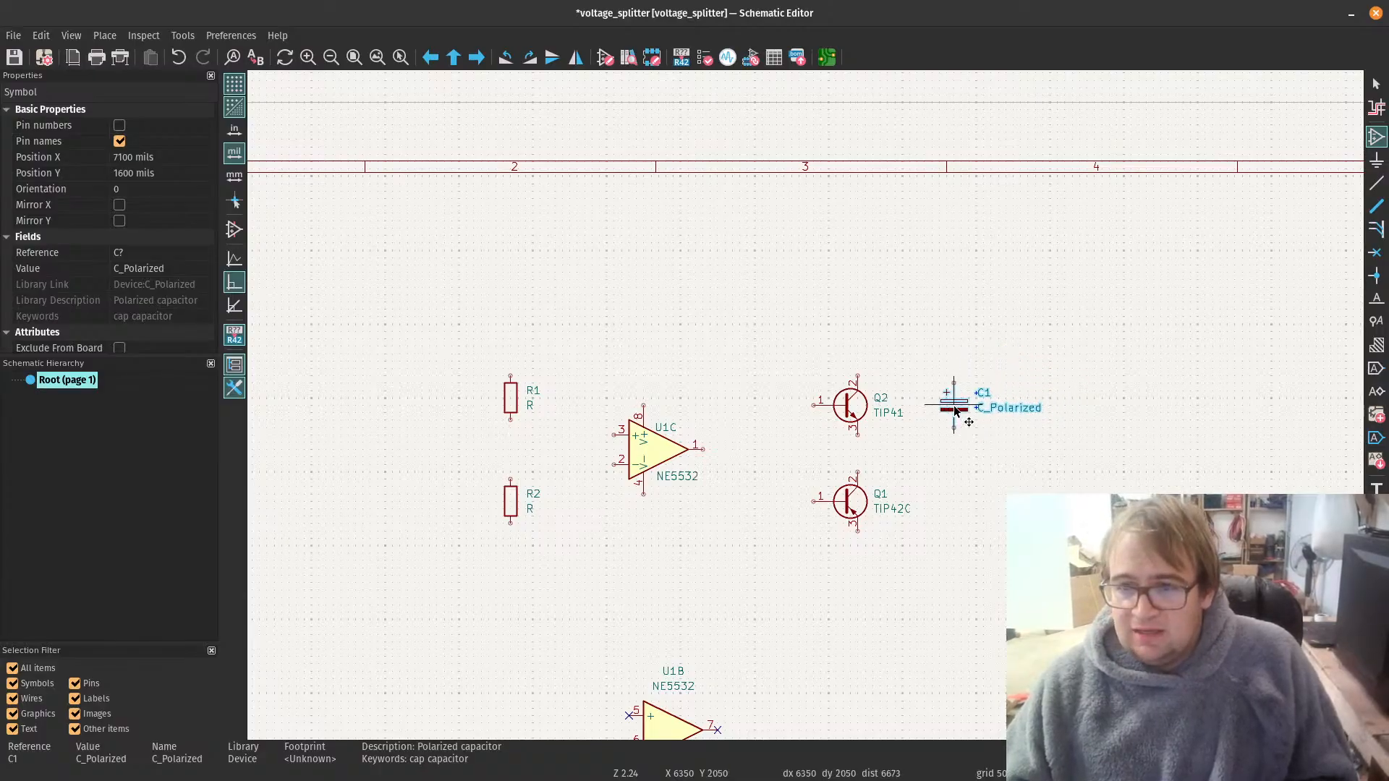
{"action": "left_click", "coordinate": [970, 407]}
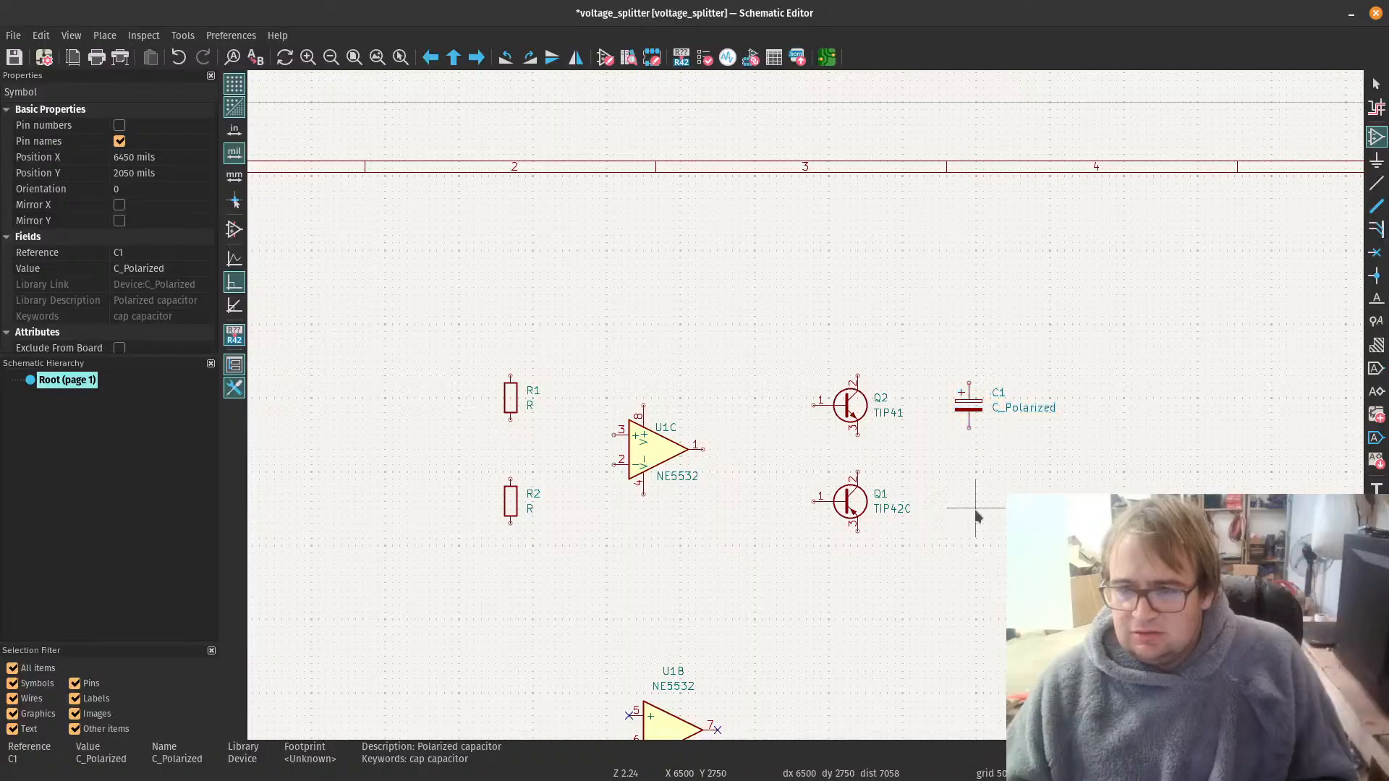
Step: Place a second C_Polarized capacitor, rotated 180 degrees, directly below the first at X 6450, Y 2700 mils
{"action": "left_click", "coordinate": [976, 510]}
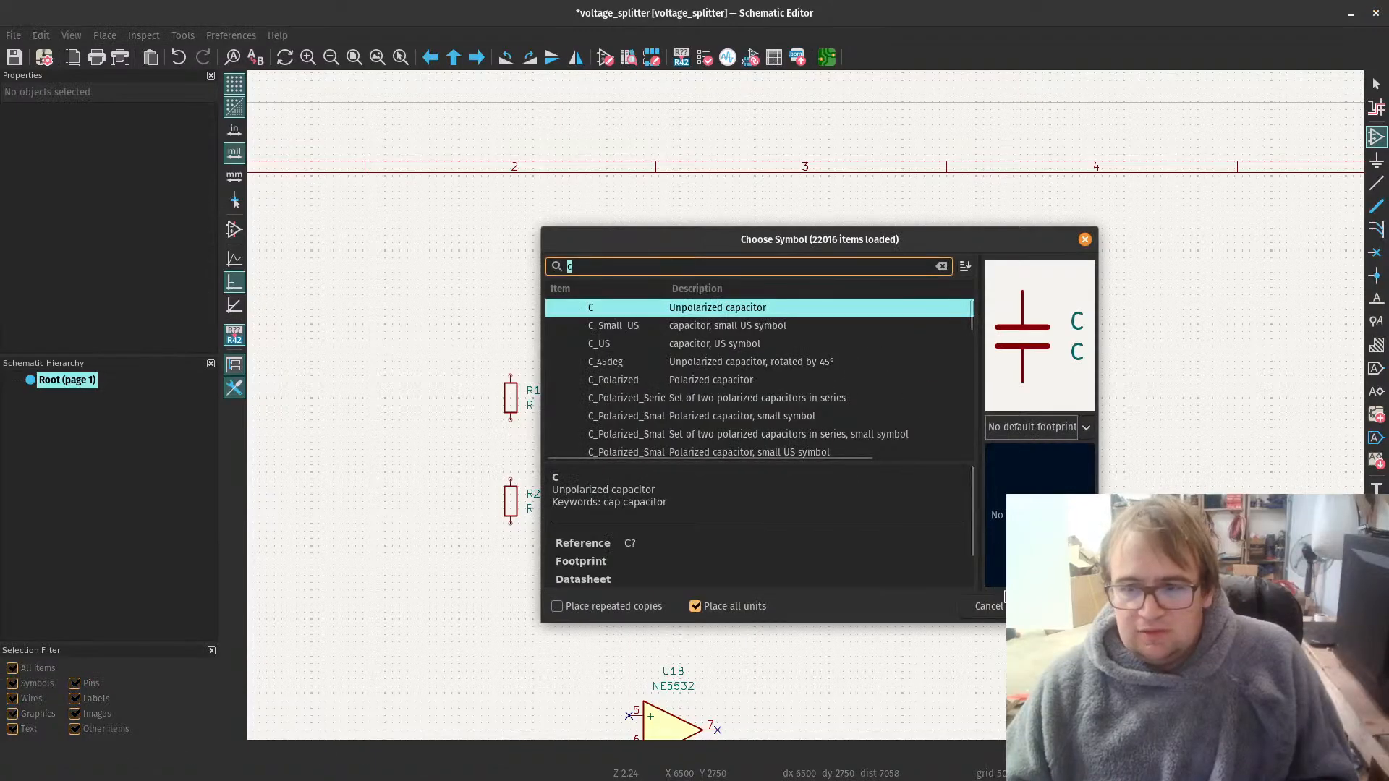
{"action": "left_click", "coordinate": [689, 382]}
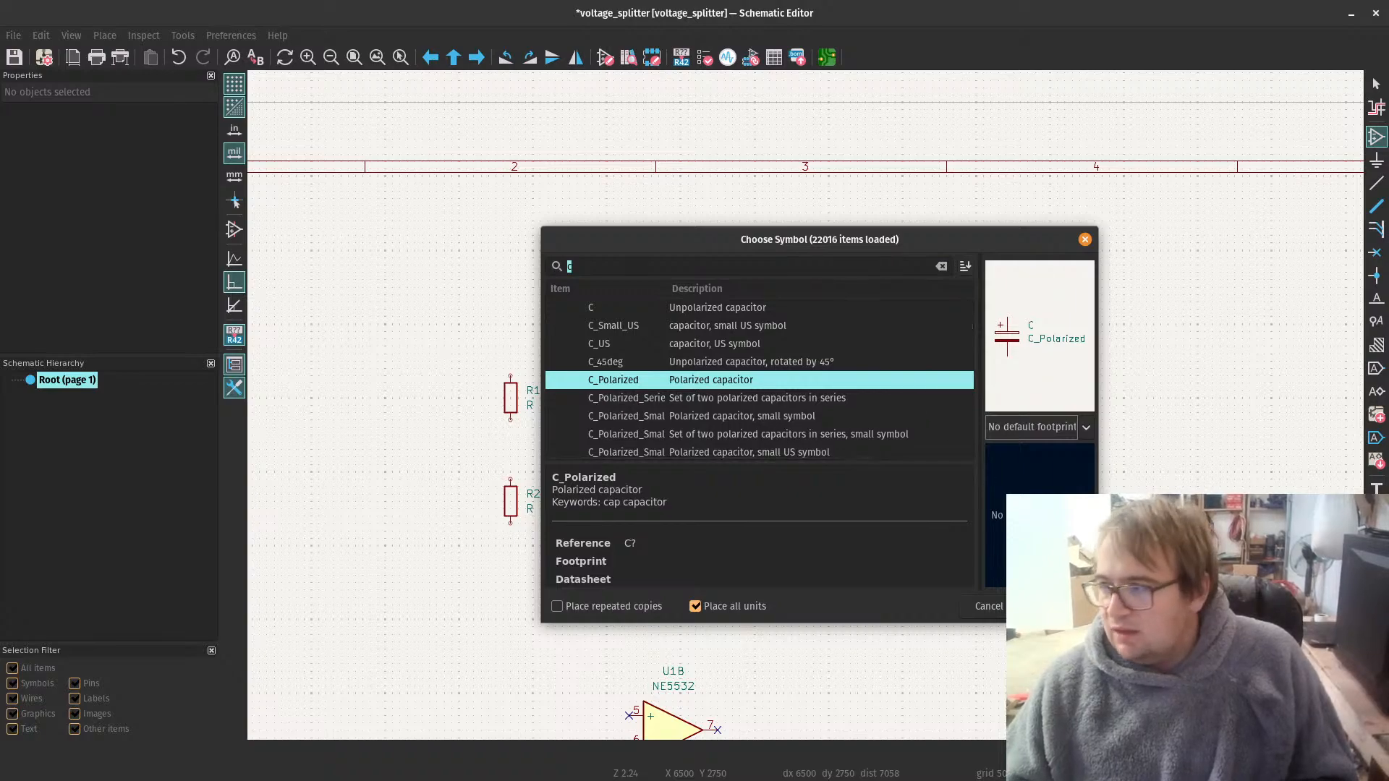
{"action": "key", "text": "Return"}
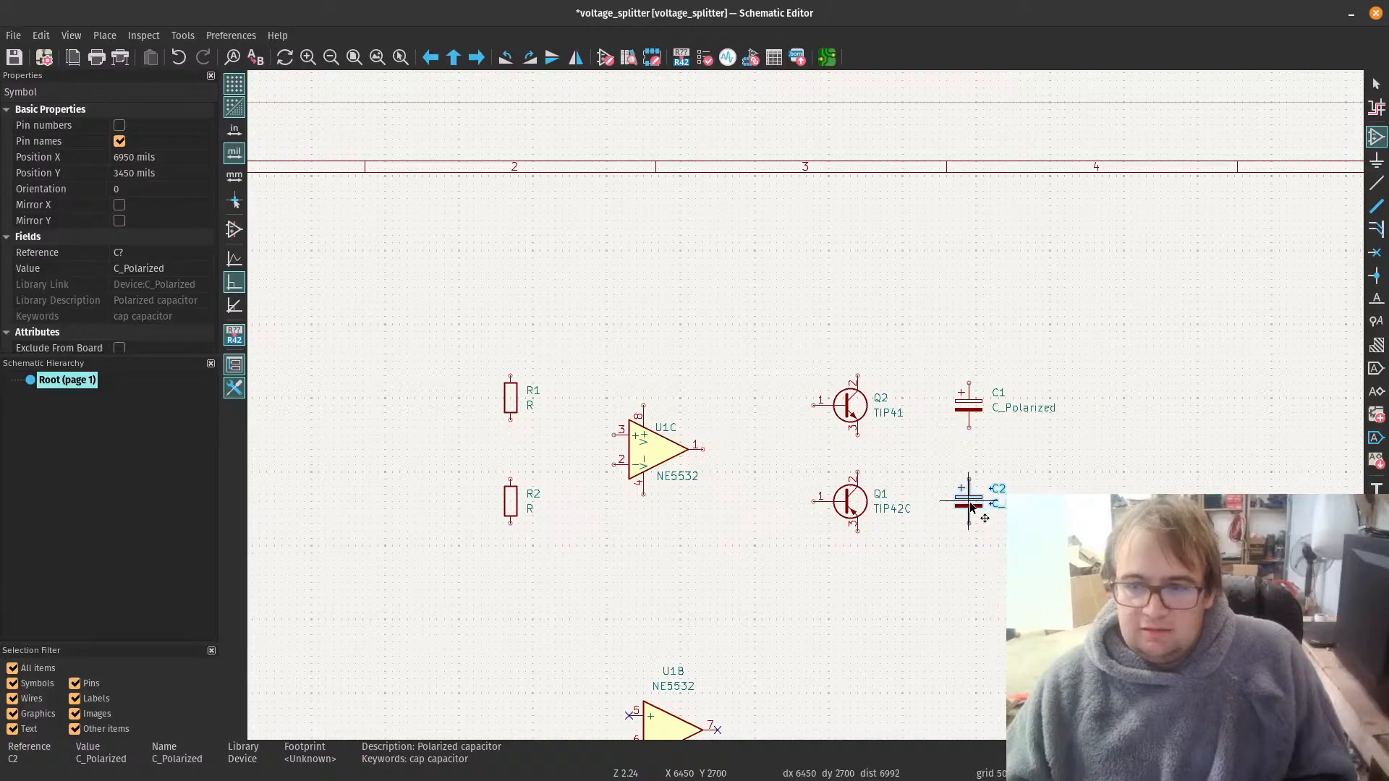
{"action": "key", "text": "r"}
{"action": "key", "text": "r"}
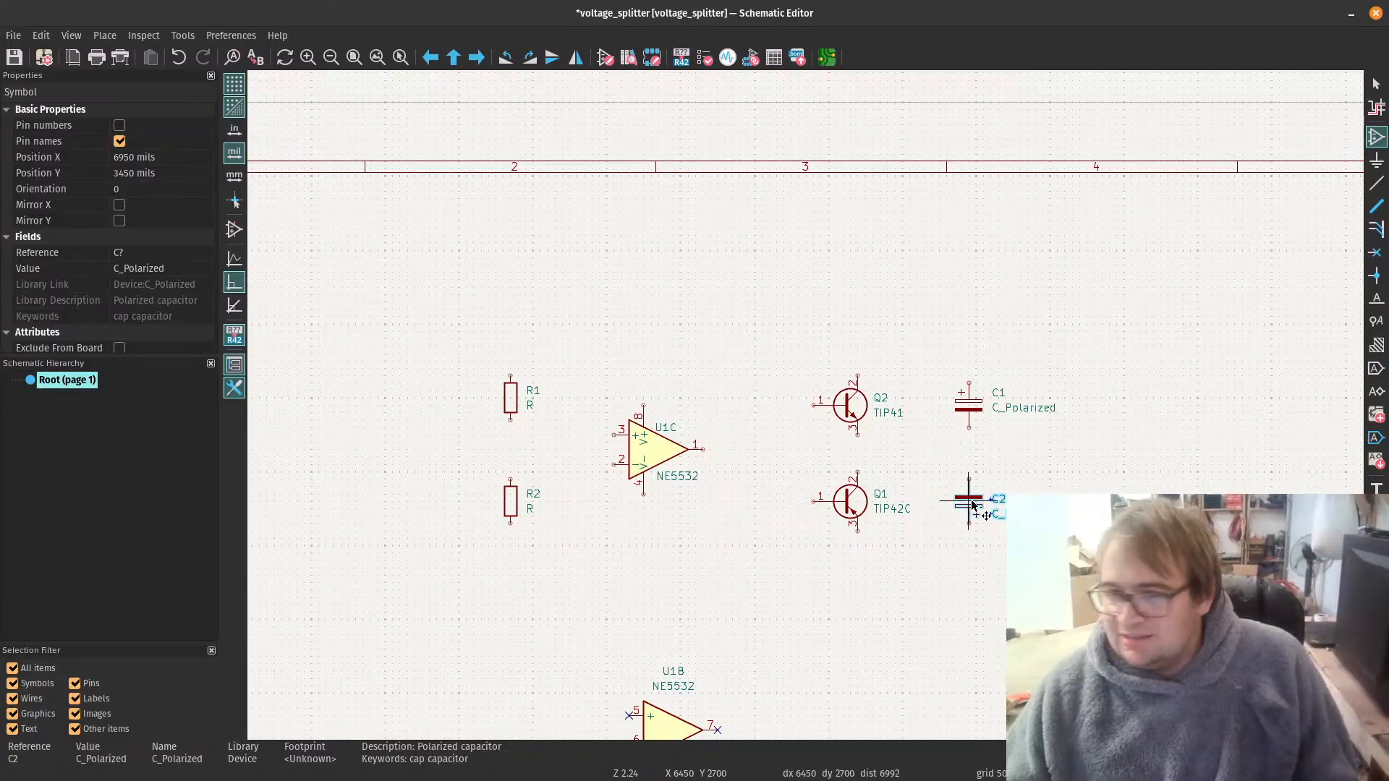
{"action": "left_click", "coordinate": [973, 504]}
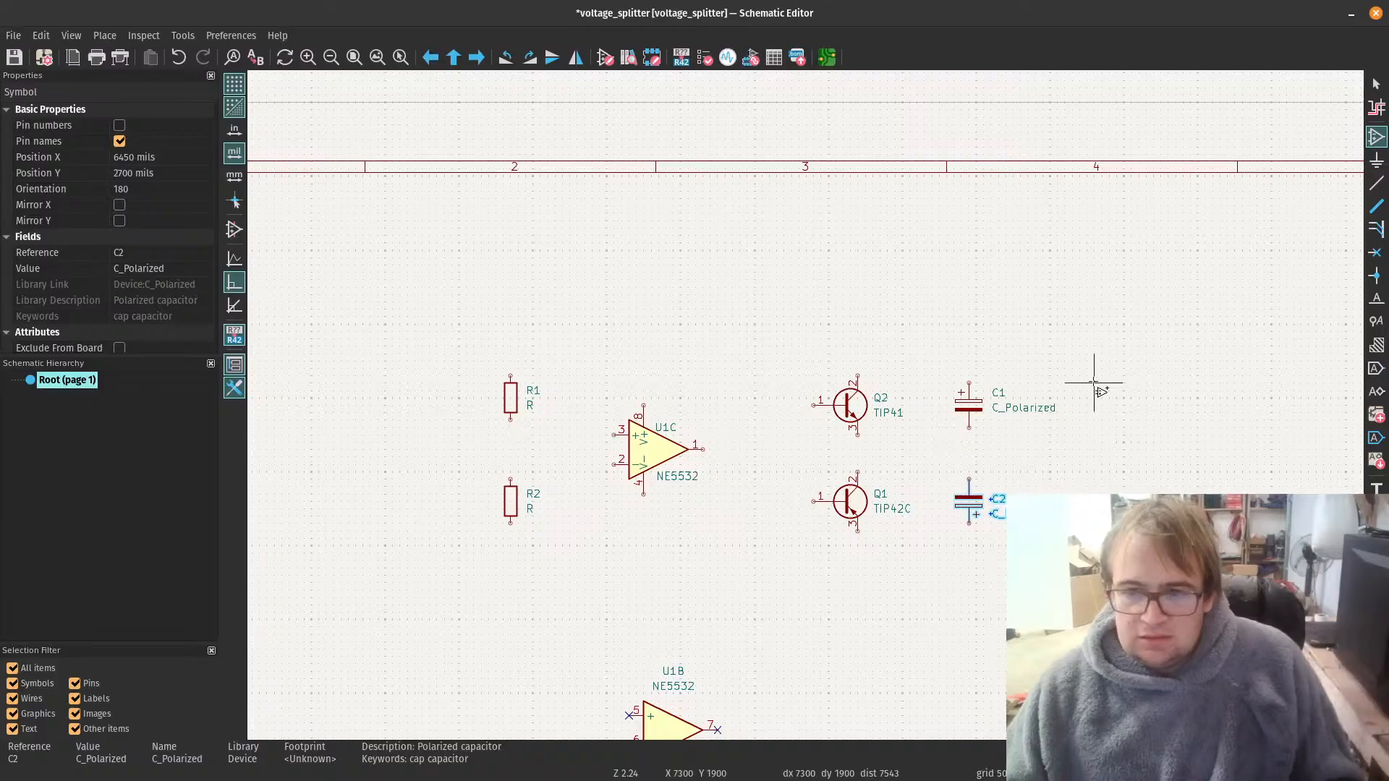
{"action": "key", "text": "Escape"}
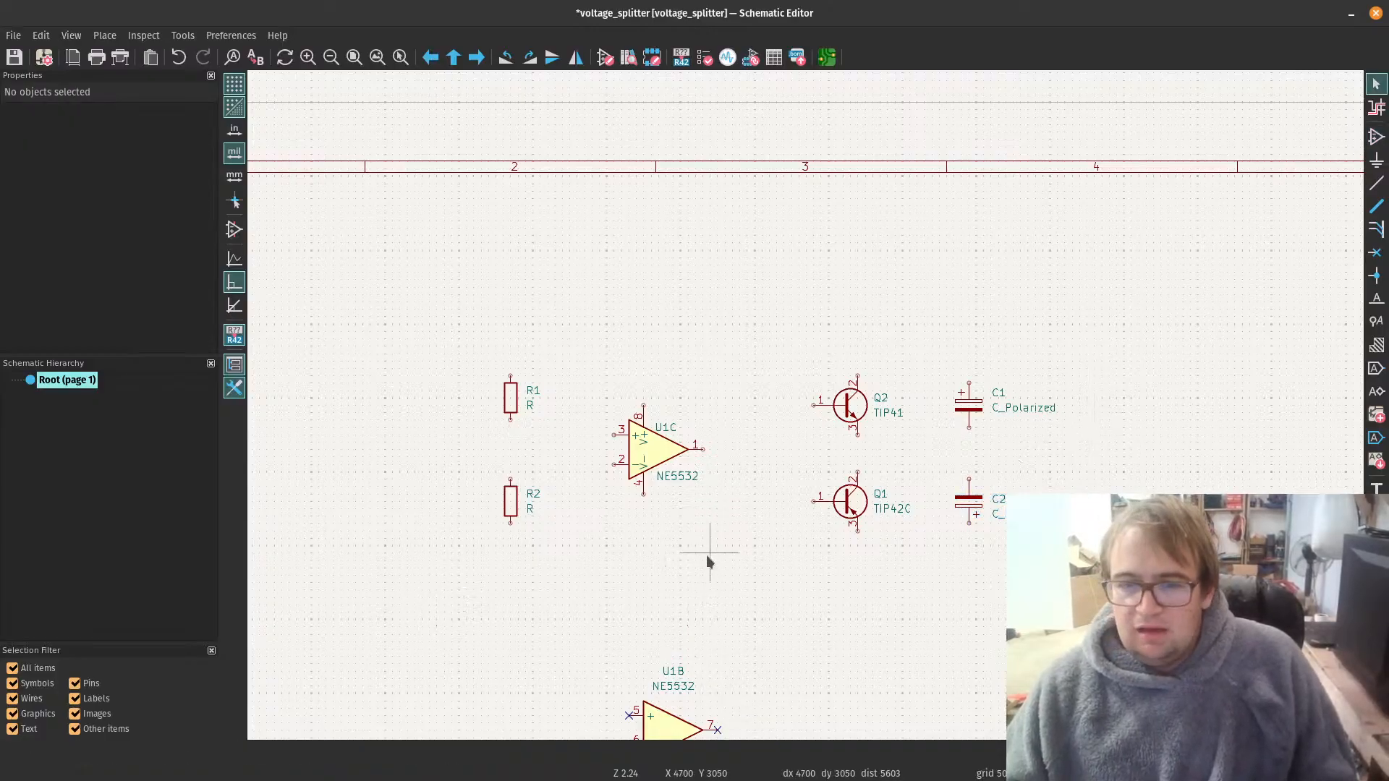
Step: Check the reference image schematic_from_video.png and place a net label "positive" up and left of R1 at X 2550, Y 1800 mils
{"action": "scroll", "coordinate": [706, 554], "scroll_direction": "down", "scroll_amount": 1}
{"action": "scroll", "coordinate": [873, 363], "scroll_direction": "up", "scroll_amount": 1}
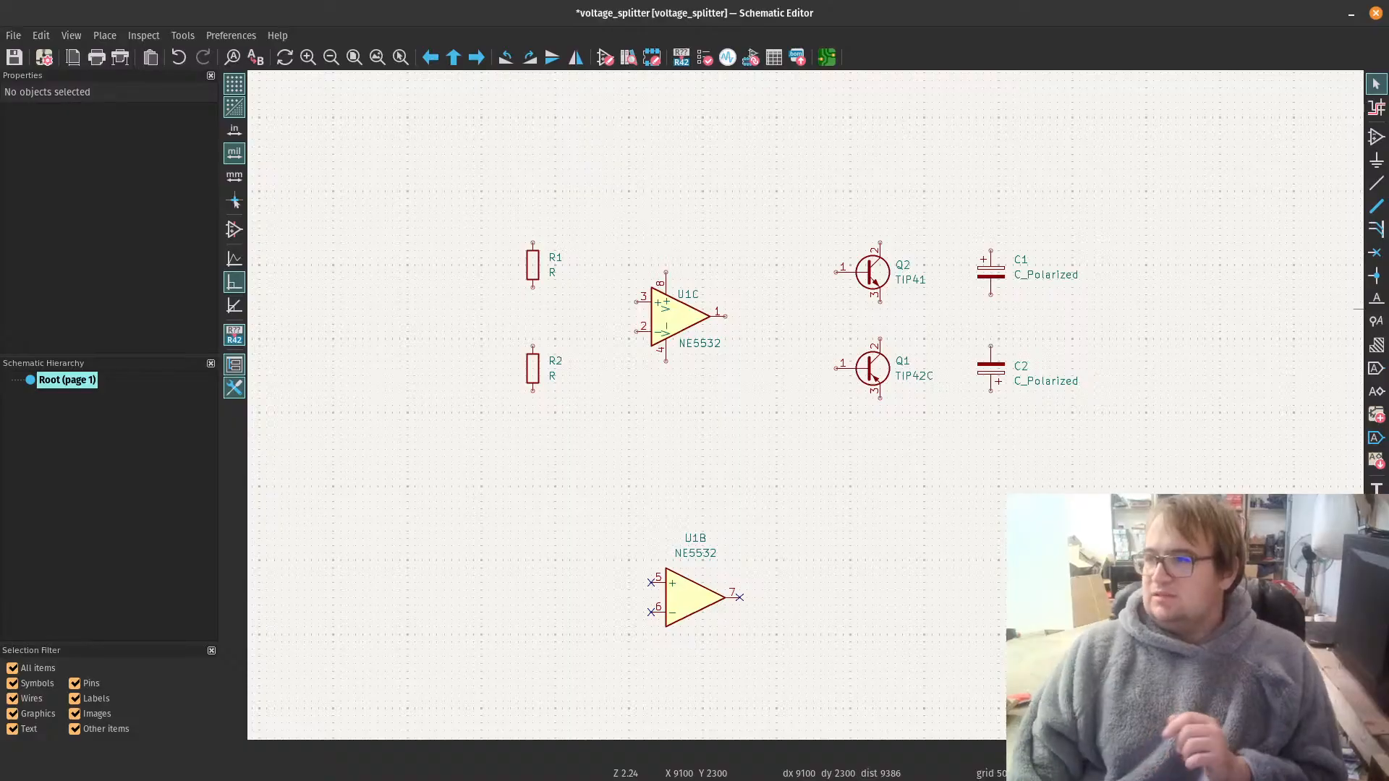
{"action": "left_click_drag", "start_coordinate": [1388, 217], "coordinate": [669, 133]}
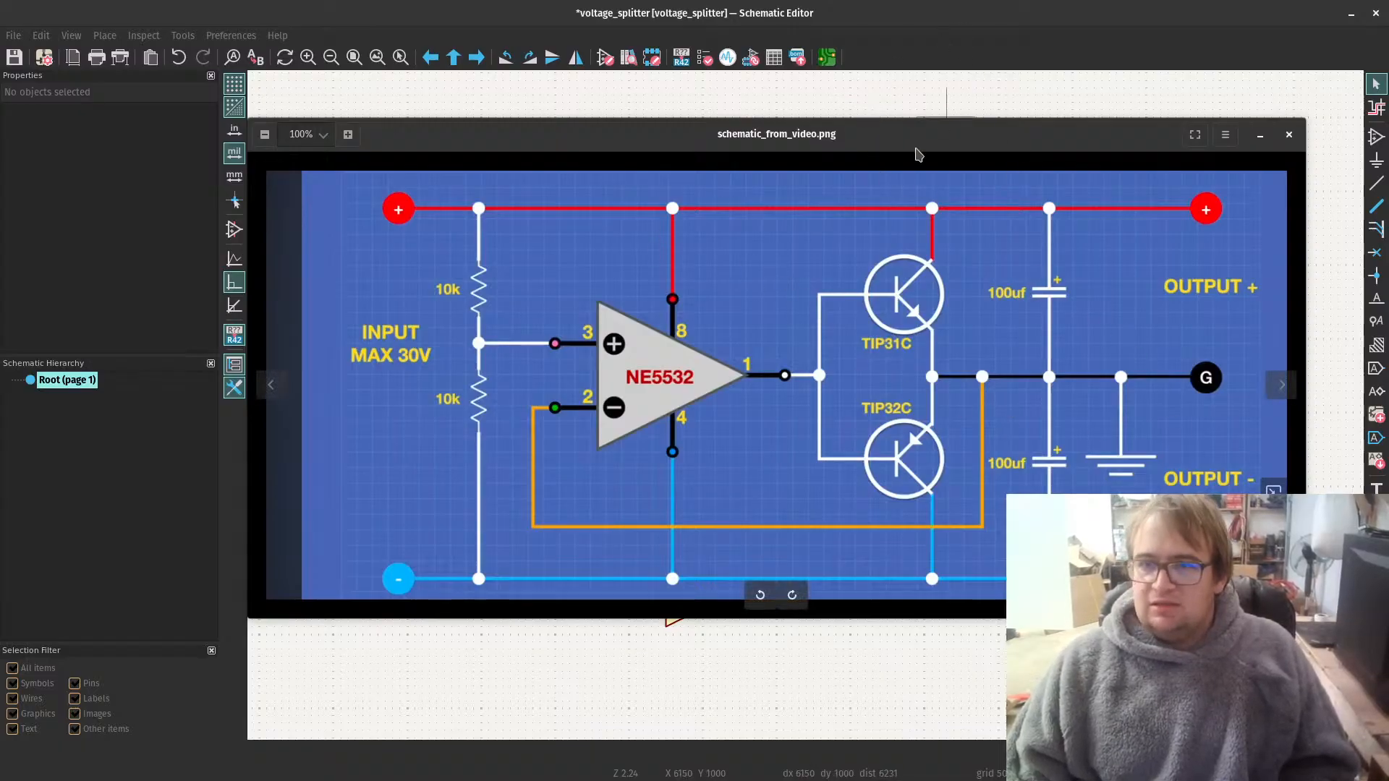
{"action": "left_click_drag", "start_coordinate": [1082, 170], "coordinate": [1388, 278]}
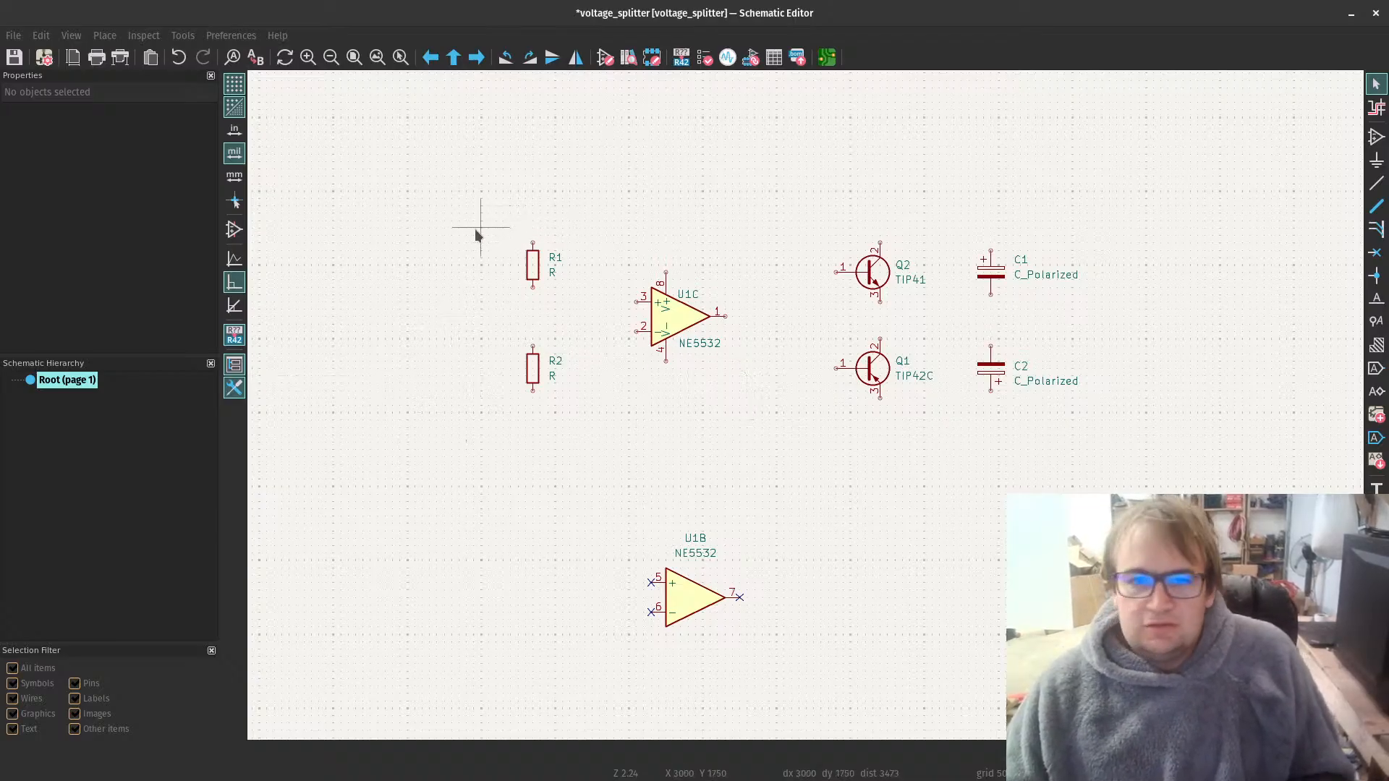
{"action": "left_click", "coordinate": [393, 228]}
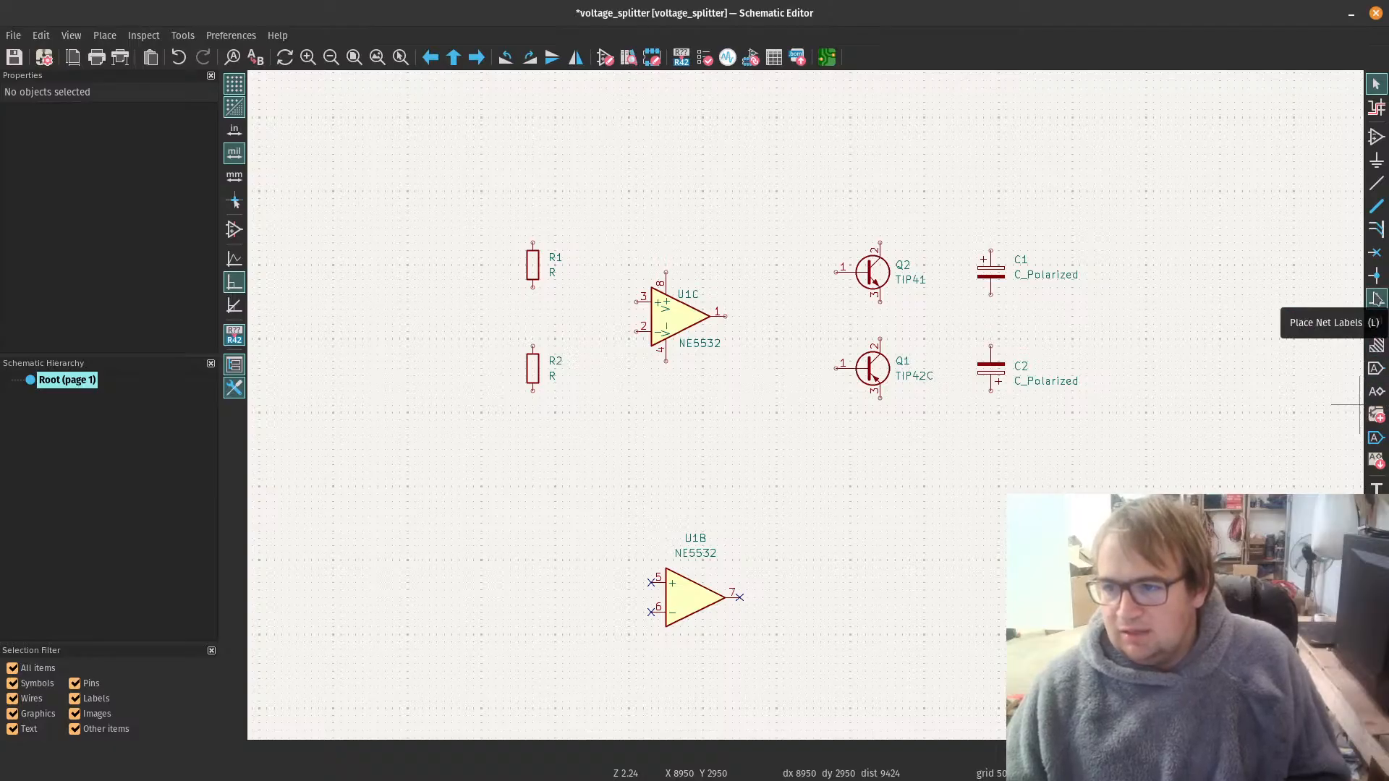
{"action": "left_click", "coordinate": [1375, 298]}
{"action": "left_click", "coordinate": [1100, 297]}
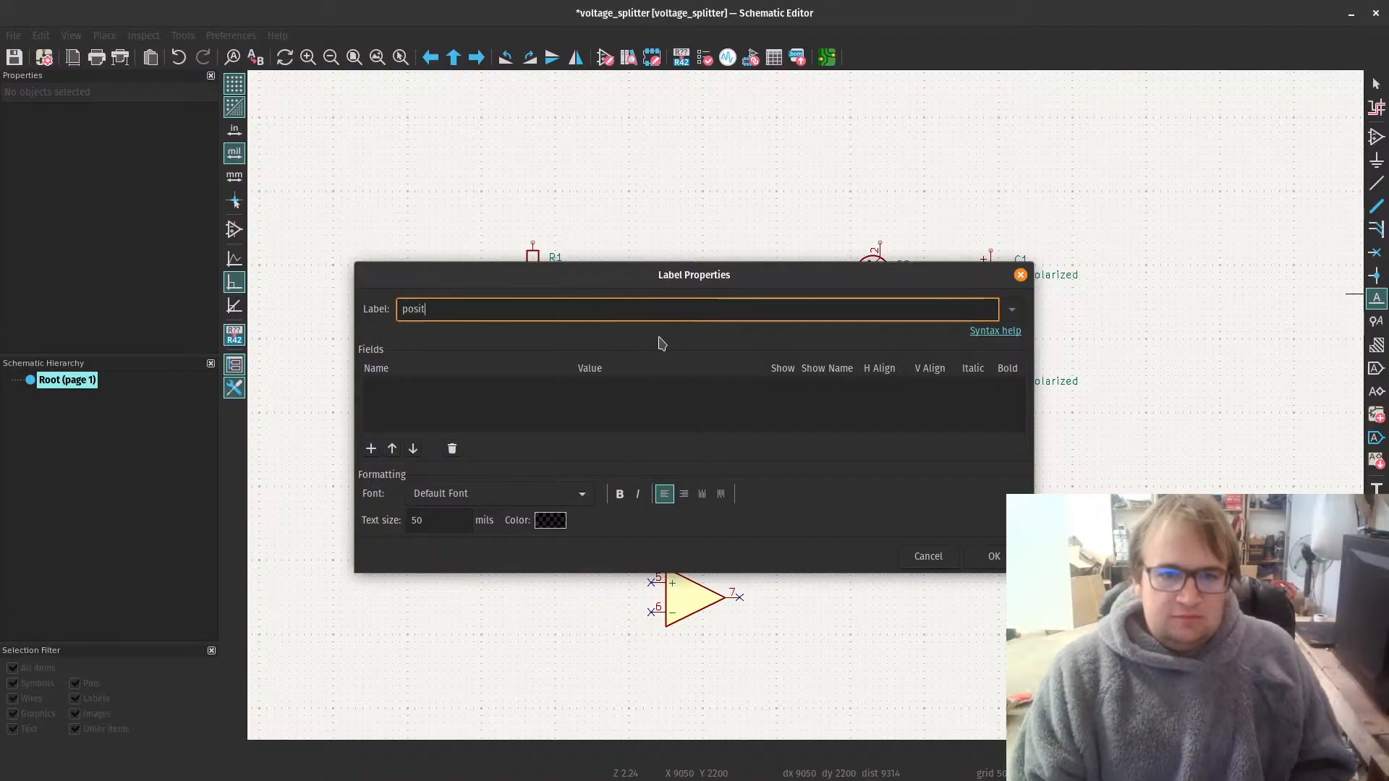
{"action": "type", "text": "positive"}
{"action": "key", "text": "Return"}
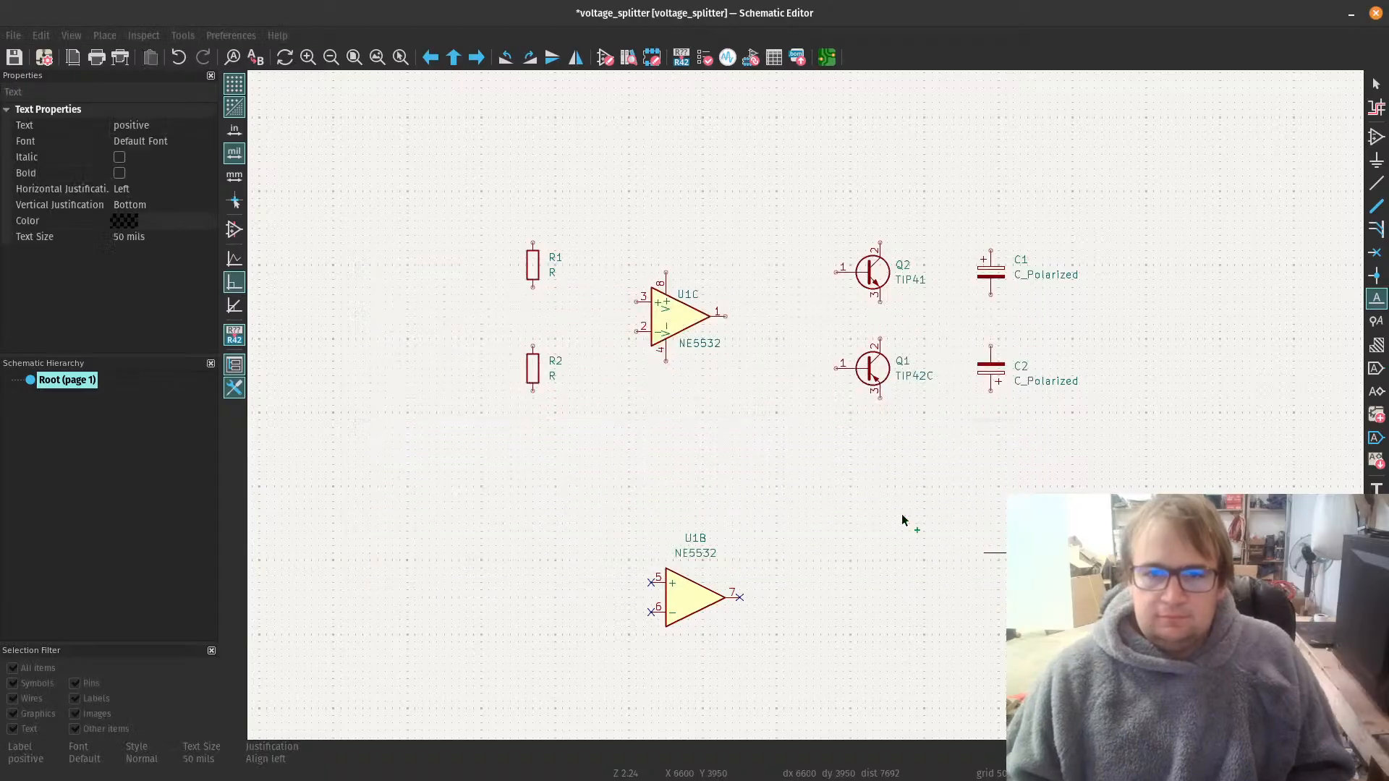
{"action": "left_click", "coordinate": [415, 237]}
Step: Place a net label "negative" below and left of R2 at X 2550, Y 3050 mils and save the schematic
{"action": "left_click", "coordinate": [422, 449]}
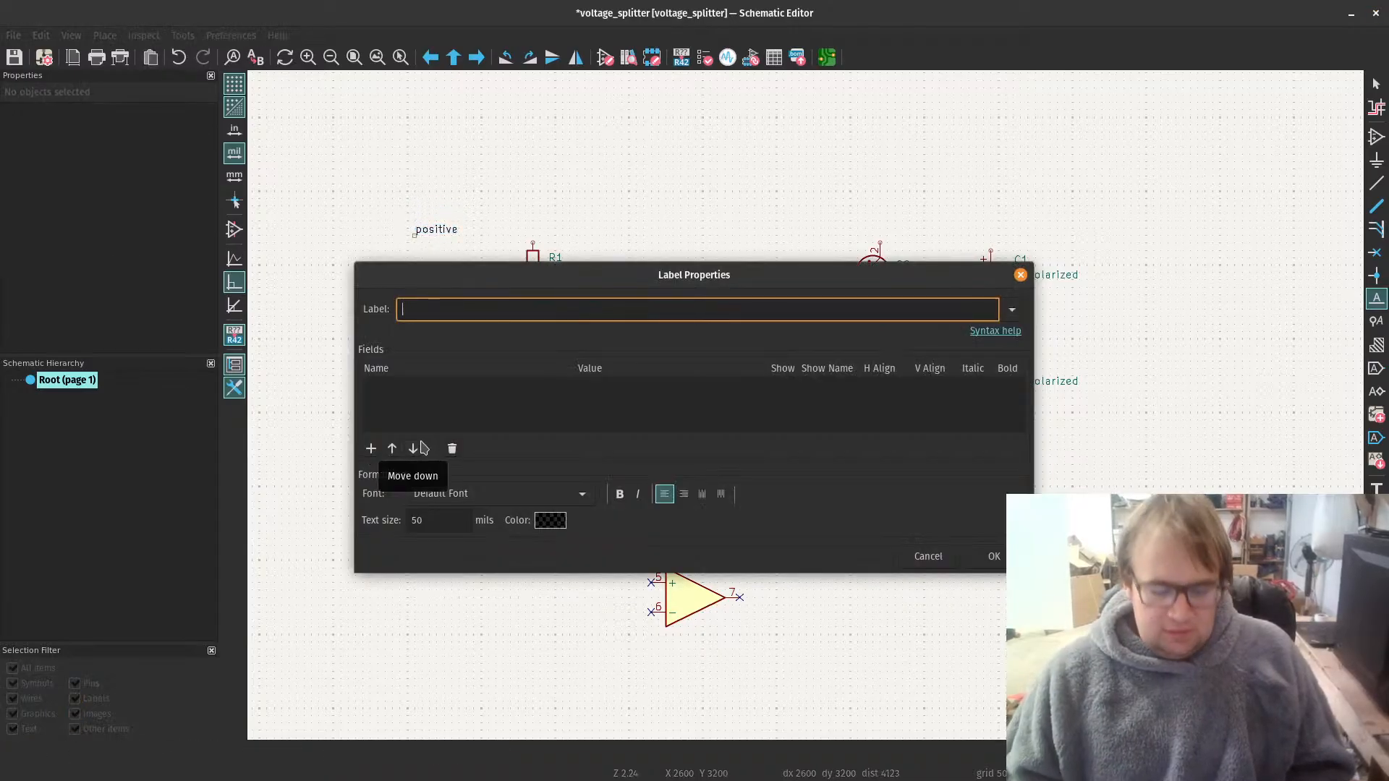
{"action": "type", "text": "negative"}
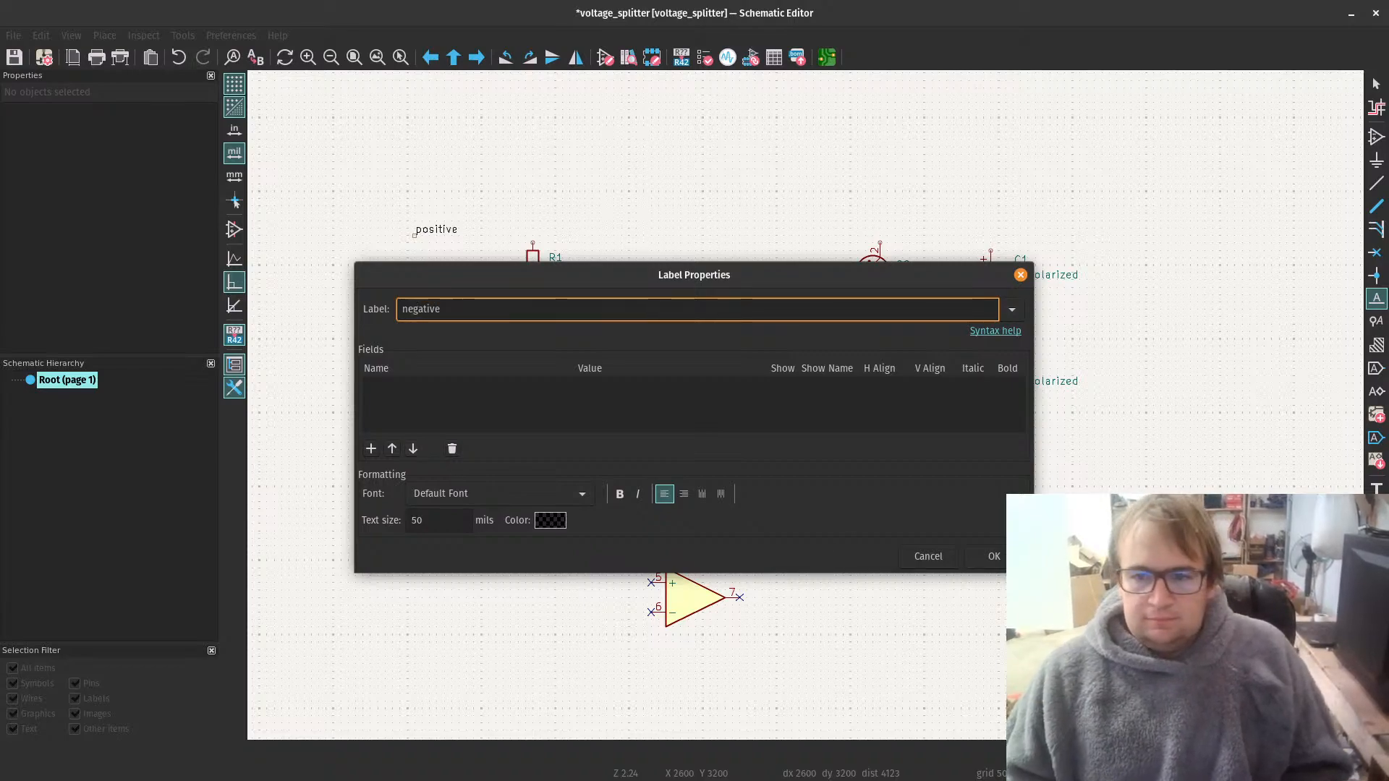
{"action": "key", "text": "Return"}
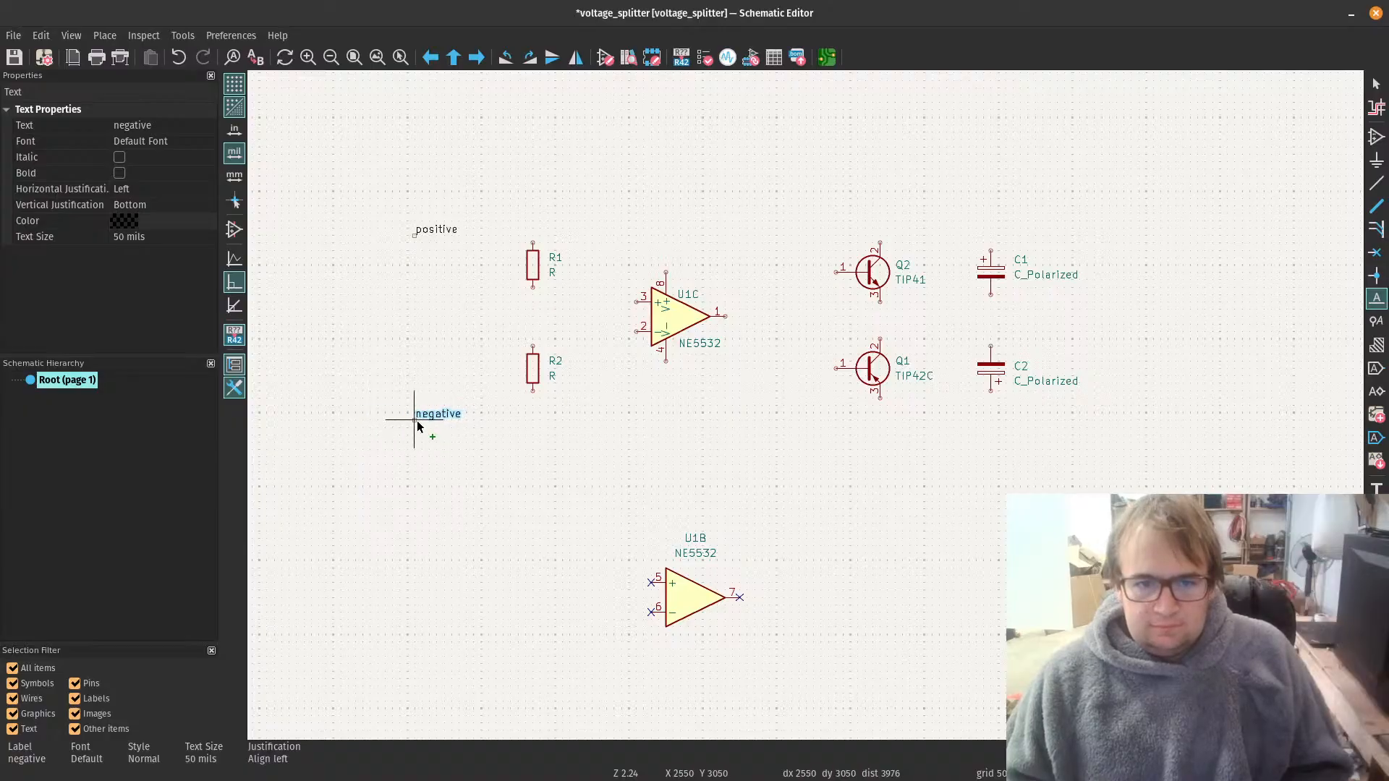
{"action": "left_click", "coordinate": [417, 426]}
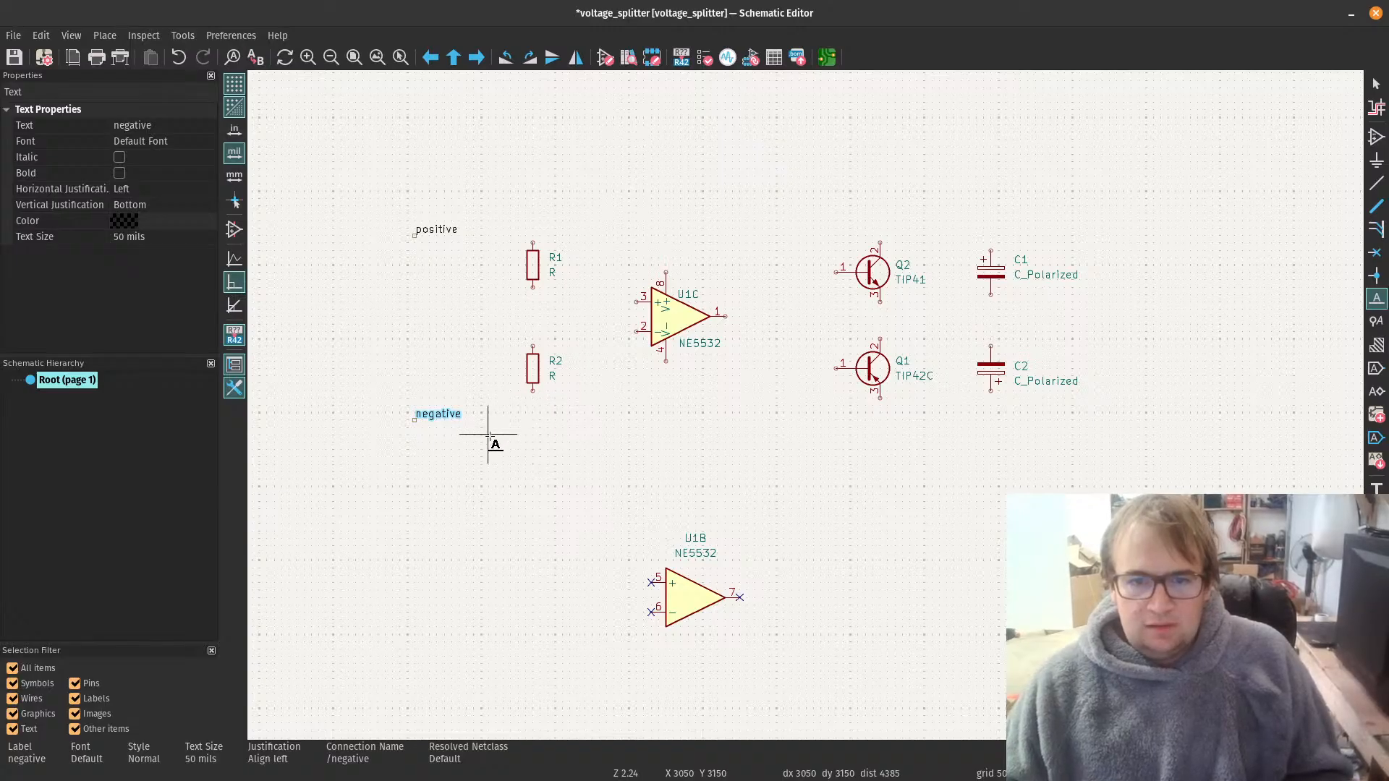
{"action": "key", "text": "Escape"}
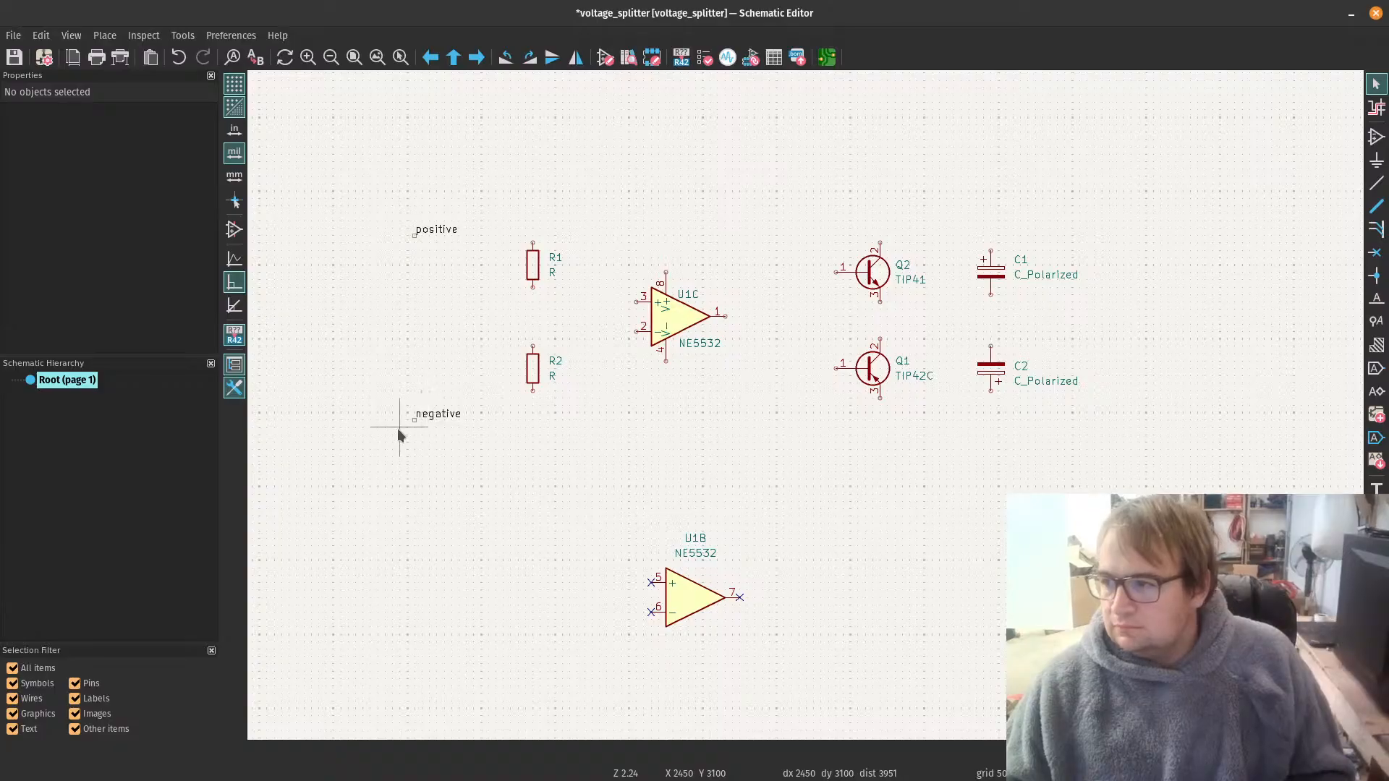
{"action": "key", "text": "ctrl+s"}
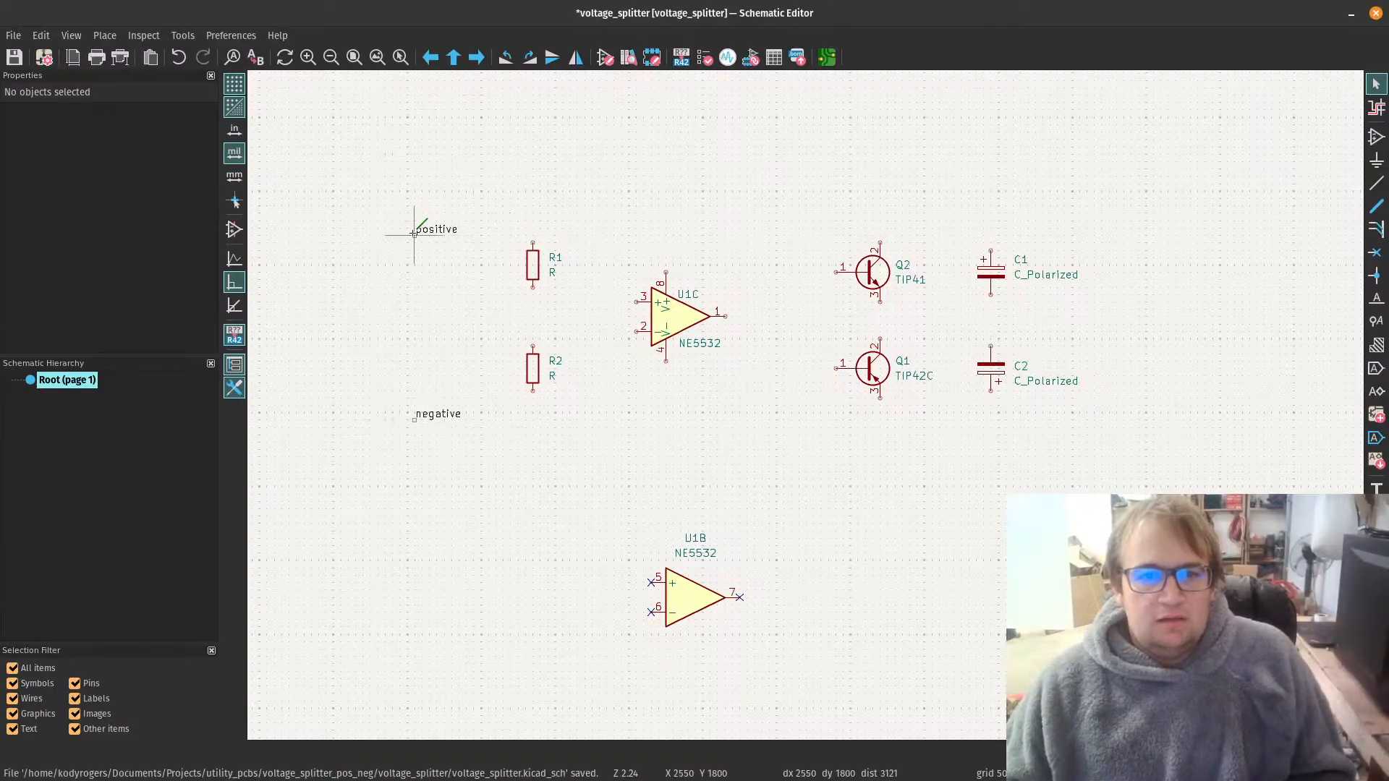
Step: Wire R1's lower pin to pin 3 of the NE5532 and connect R2's upper pin to that wire
{"action": "key", "text": "w"}
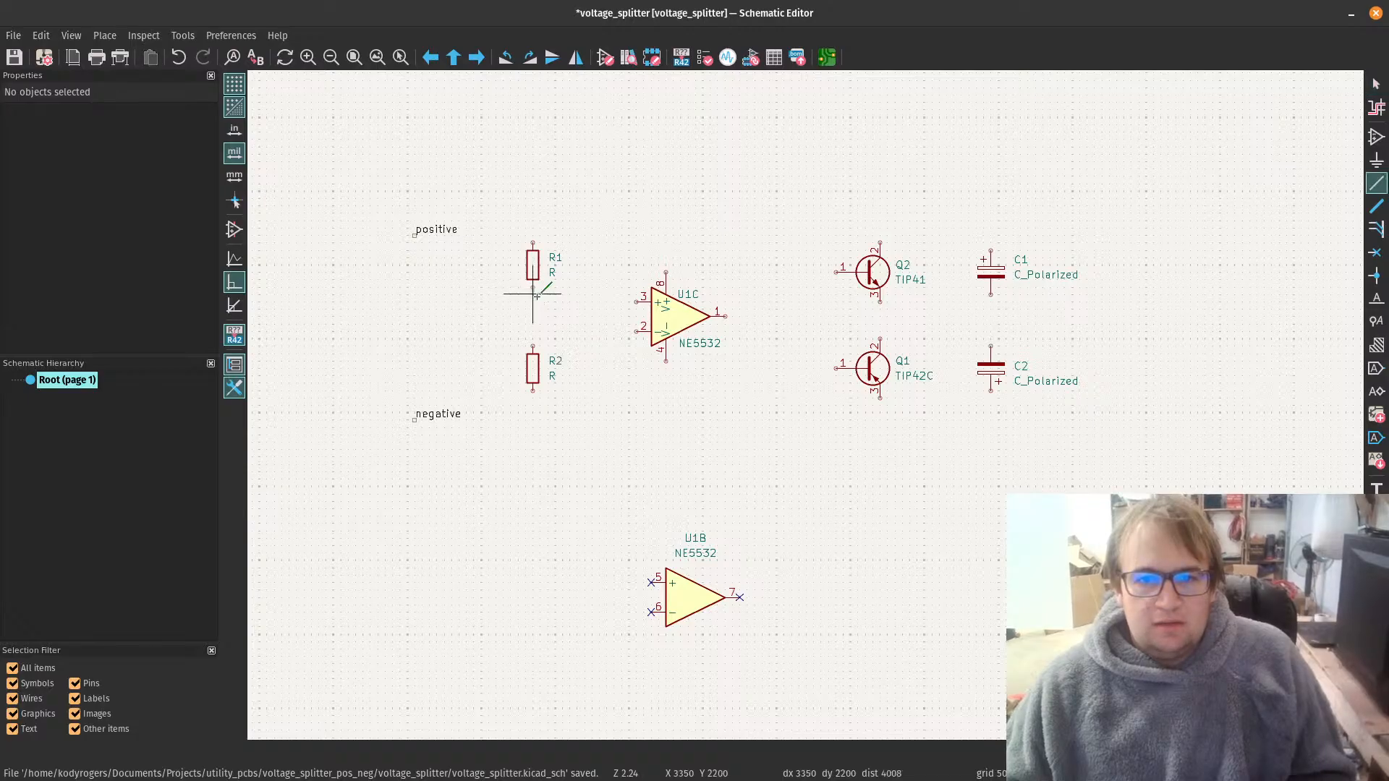
{"action": "left_click", "coordinate": [637, 301]}
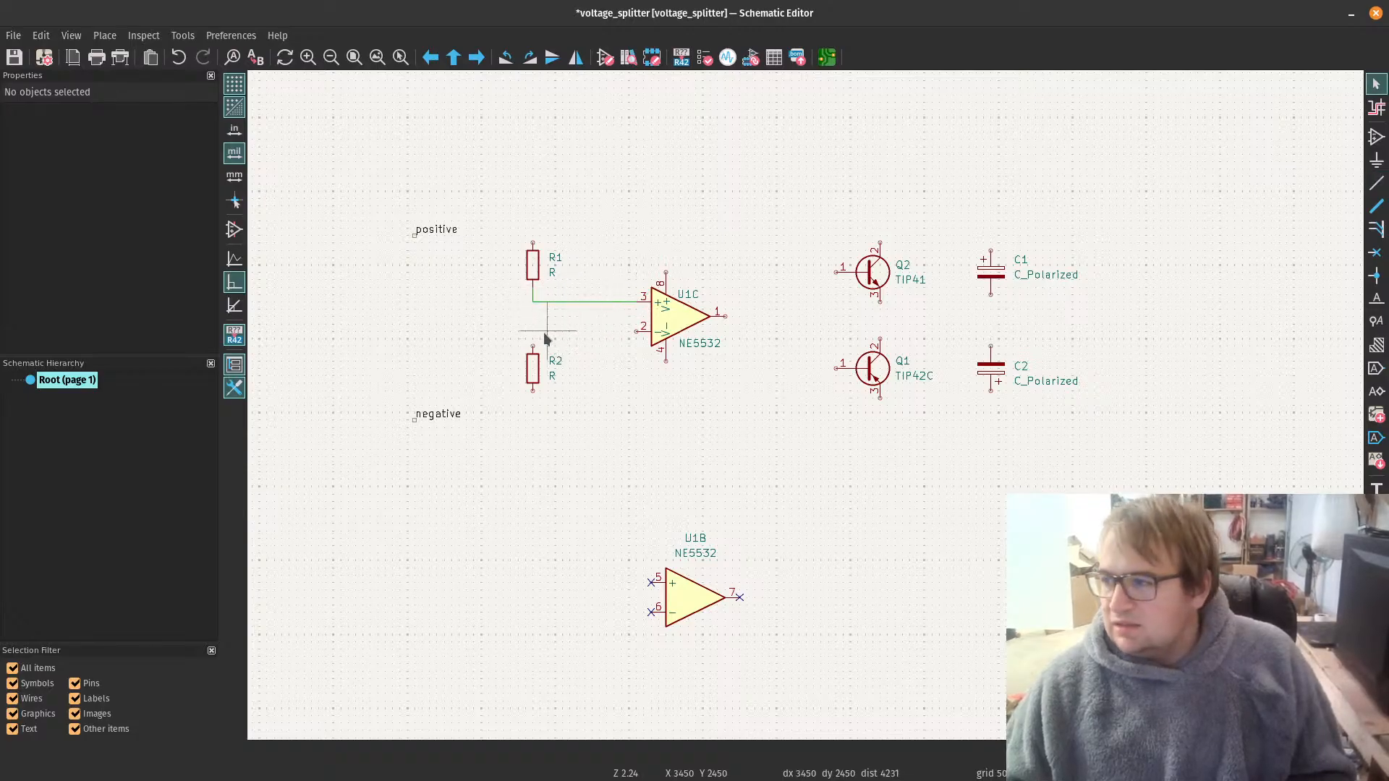
{"action": "key", "text": "w"}
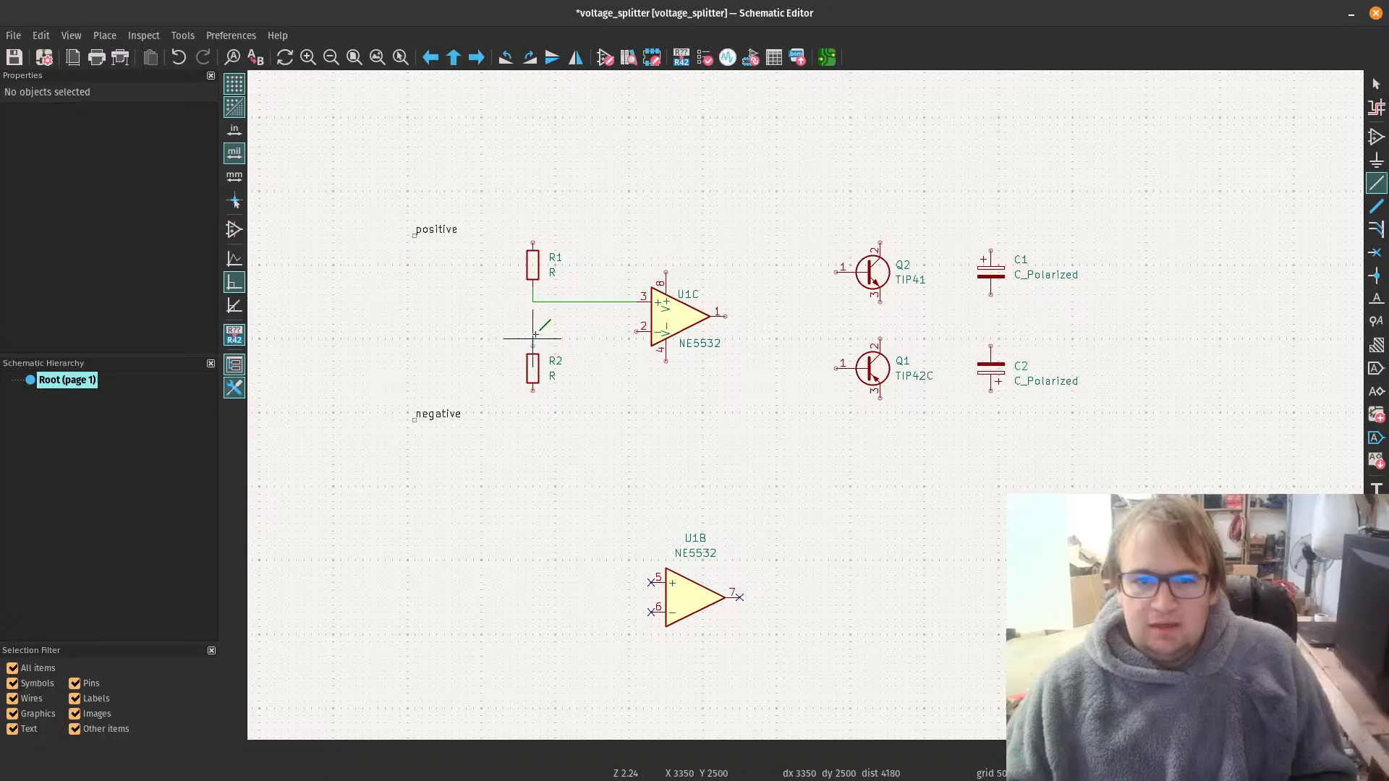
{"action": "left_click", "coordinate": [533, 302]}
{"action": "key", "text": "Escape"}
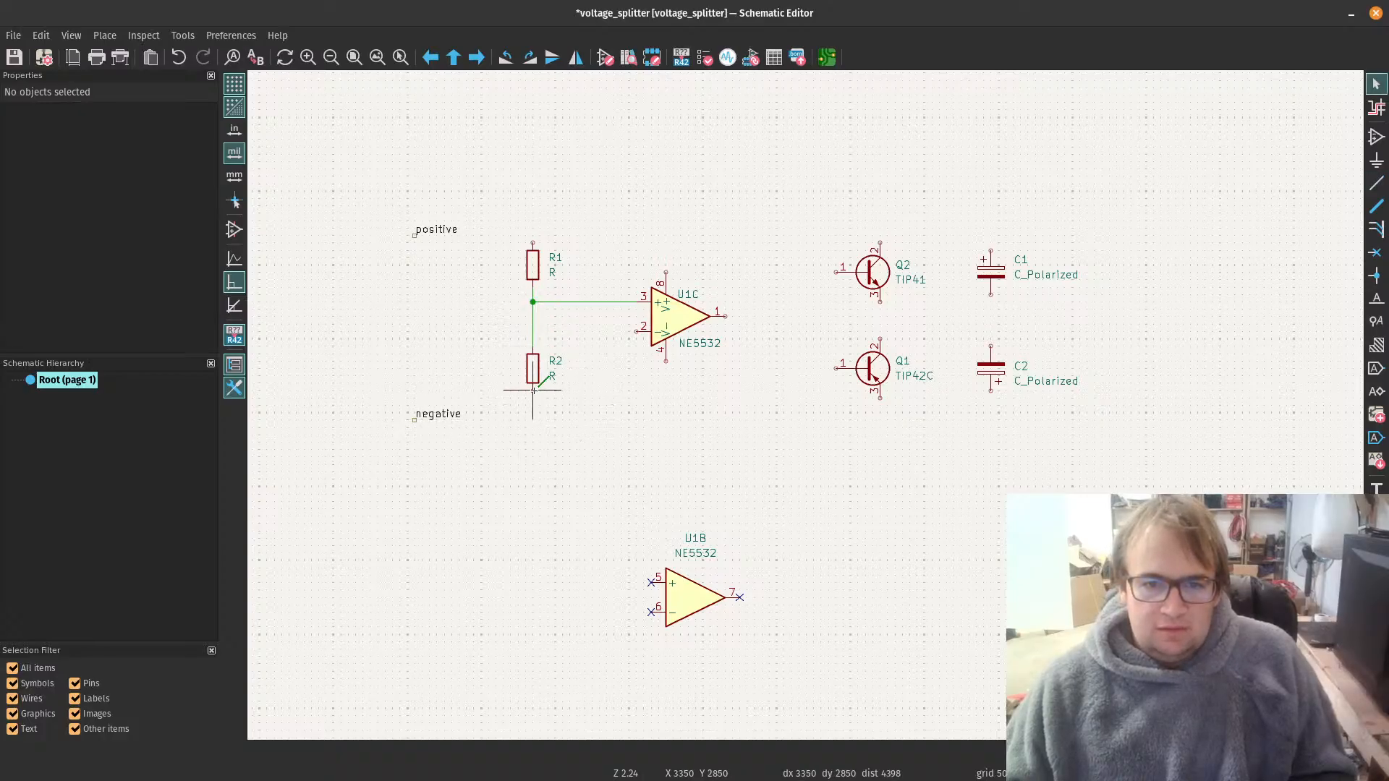
Step: Wire R2's lower pin to the negative label and R1's upper pin to the positive label
{"action": "key", "text": "w"}
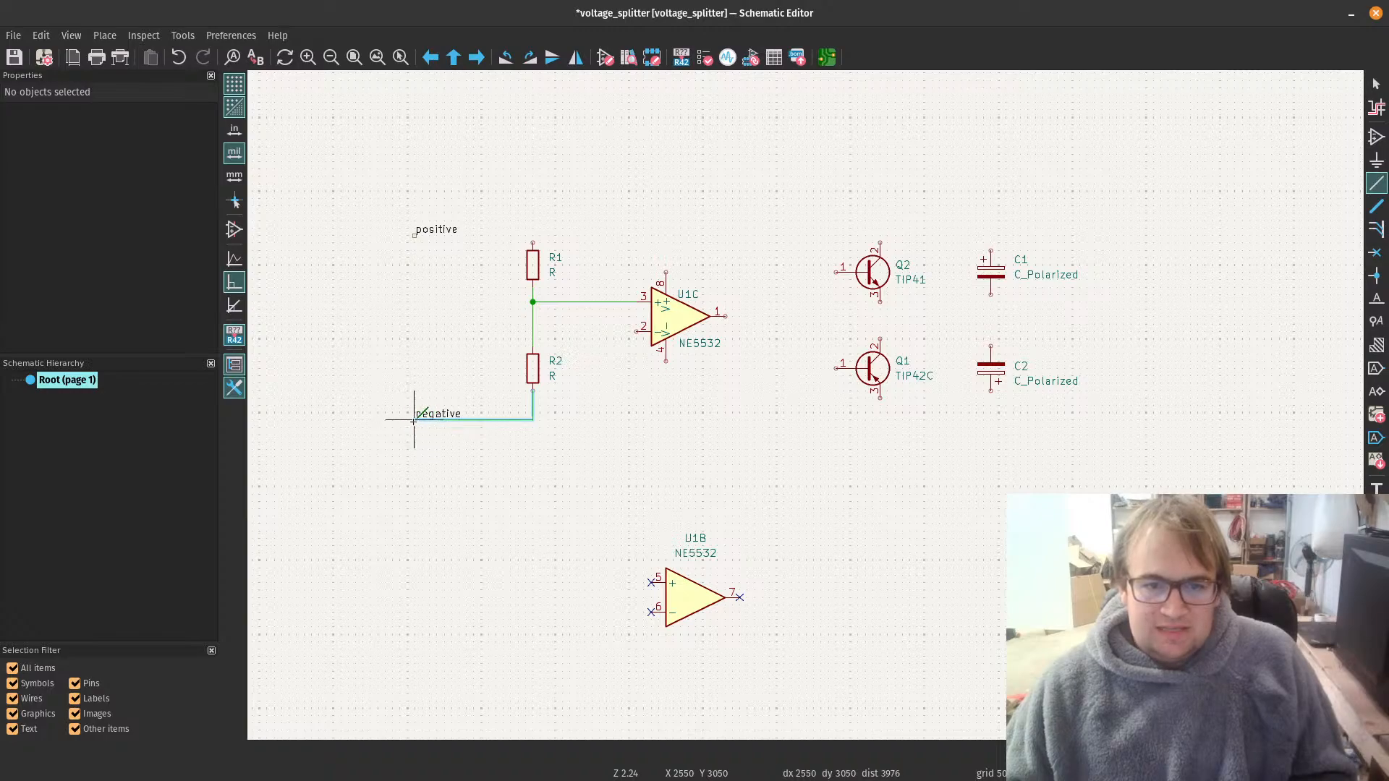
{"action": "left_click", "coordinate": [414, 418]}
{"action": "key", "text": "Escape"}
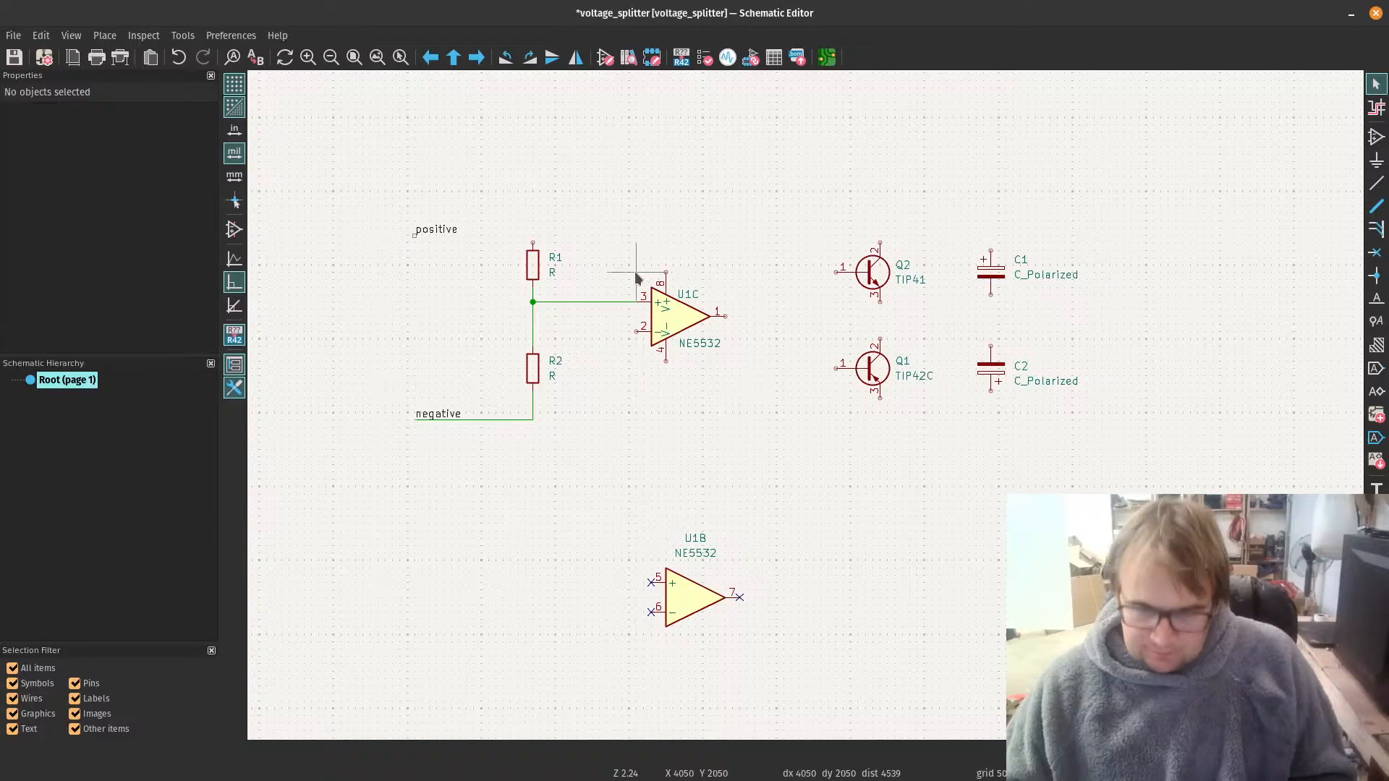
{"action": "key", "text": "w"}
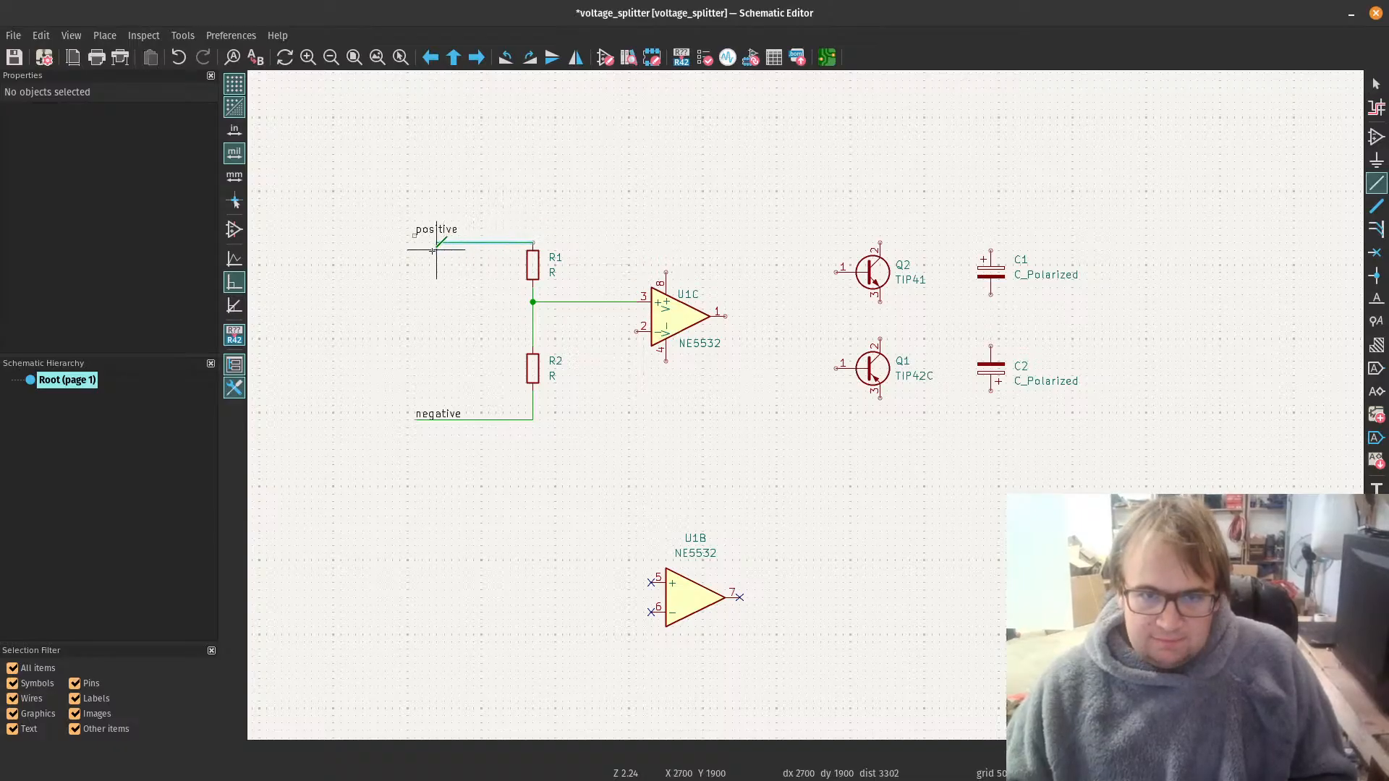
{"action": "key", "text": "Escape"}
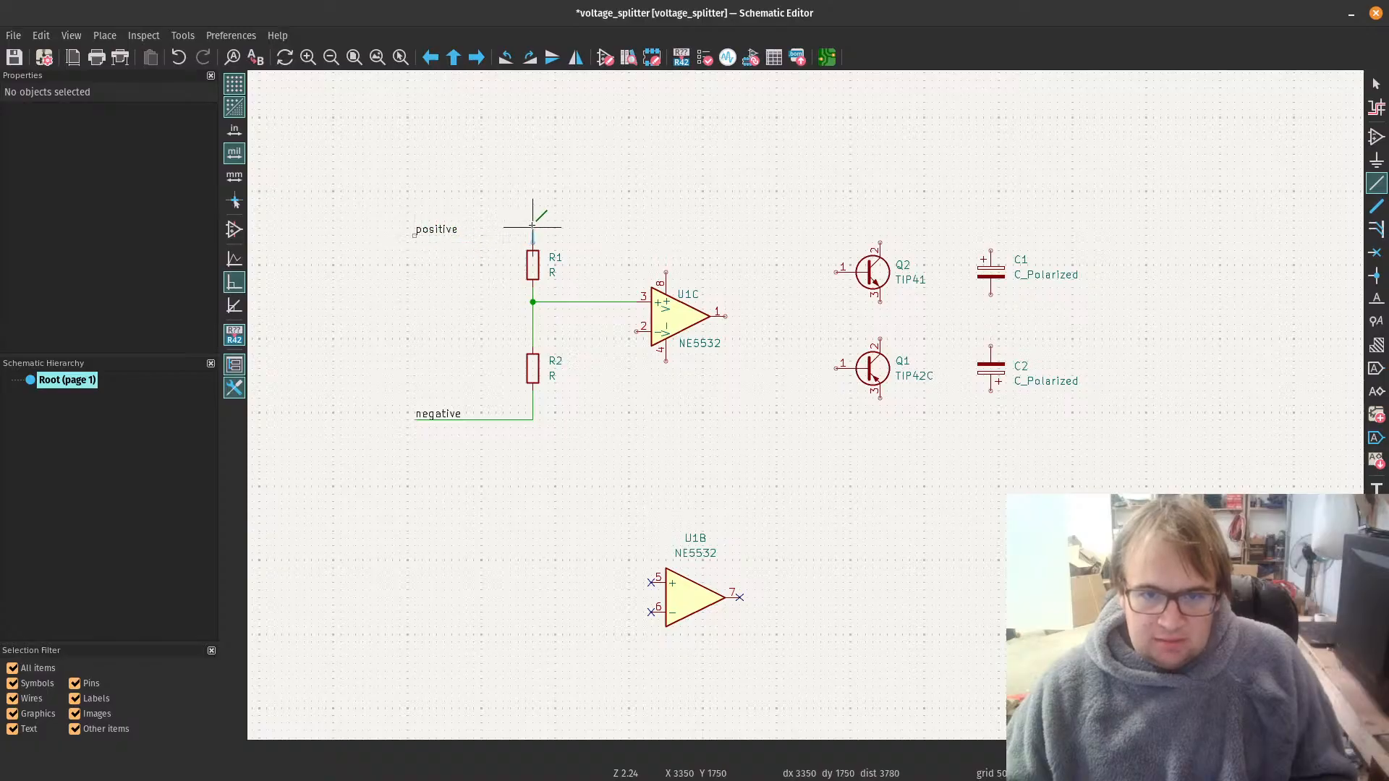
{"action": "left_click", "coordinate": [416, 234]}
{"action": "key", "text": "Escape"}
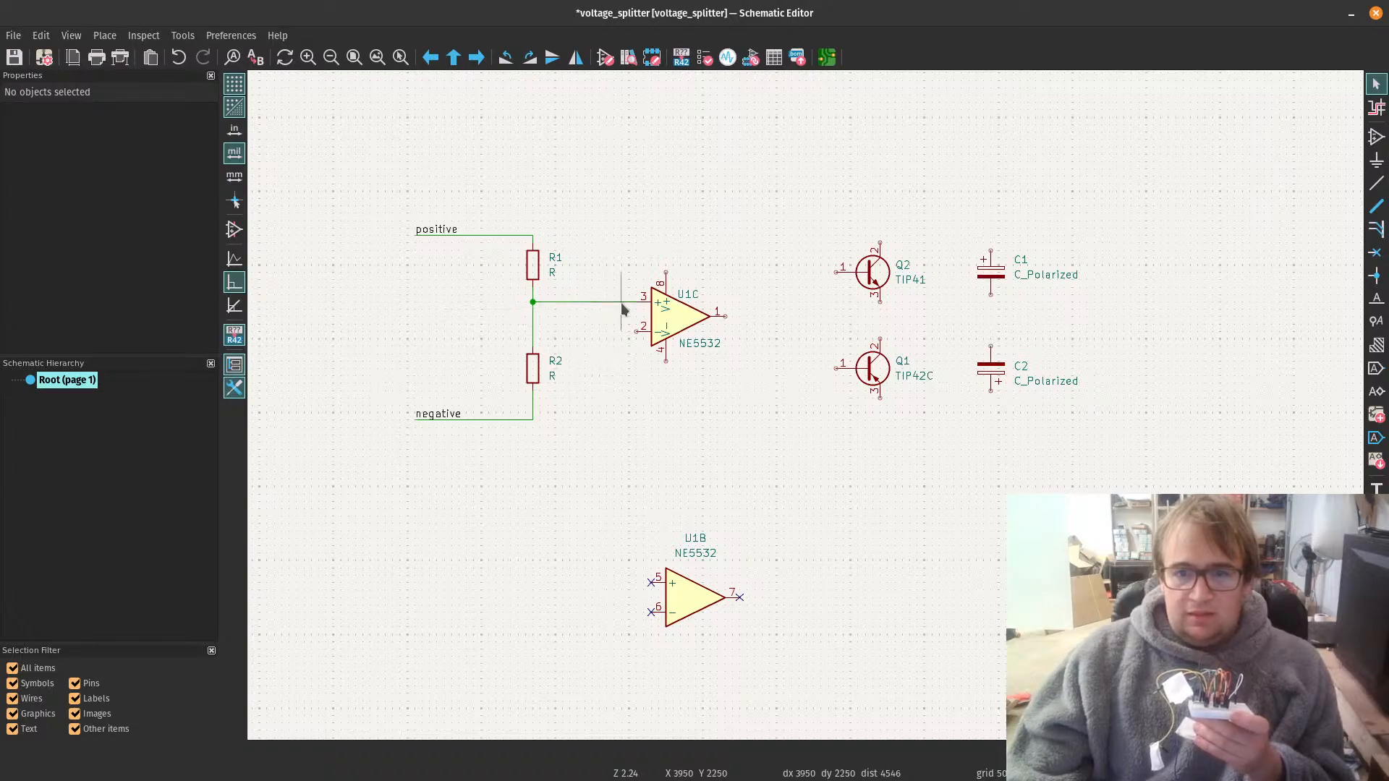
{"action": "left_click", "coordinate": [533, 264]}
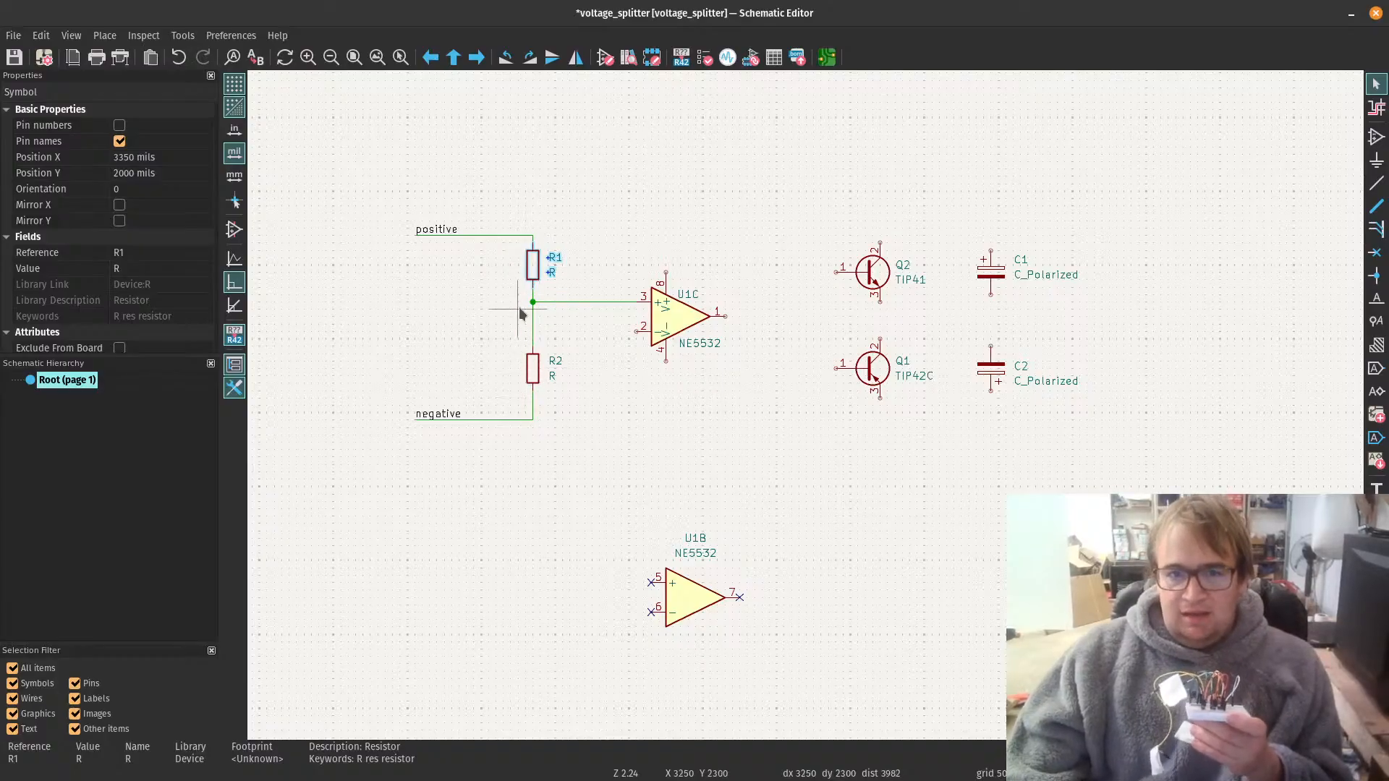
{"action": "left_click", "coordinate": [549, 315]}
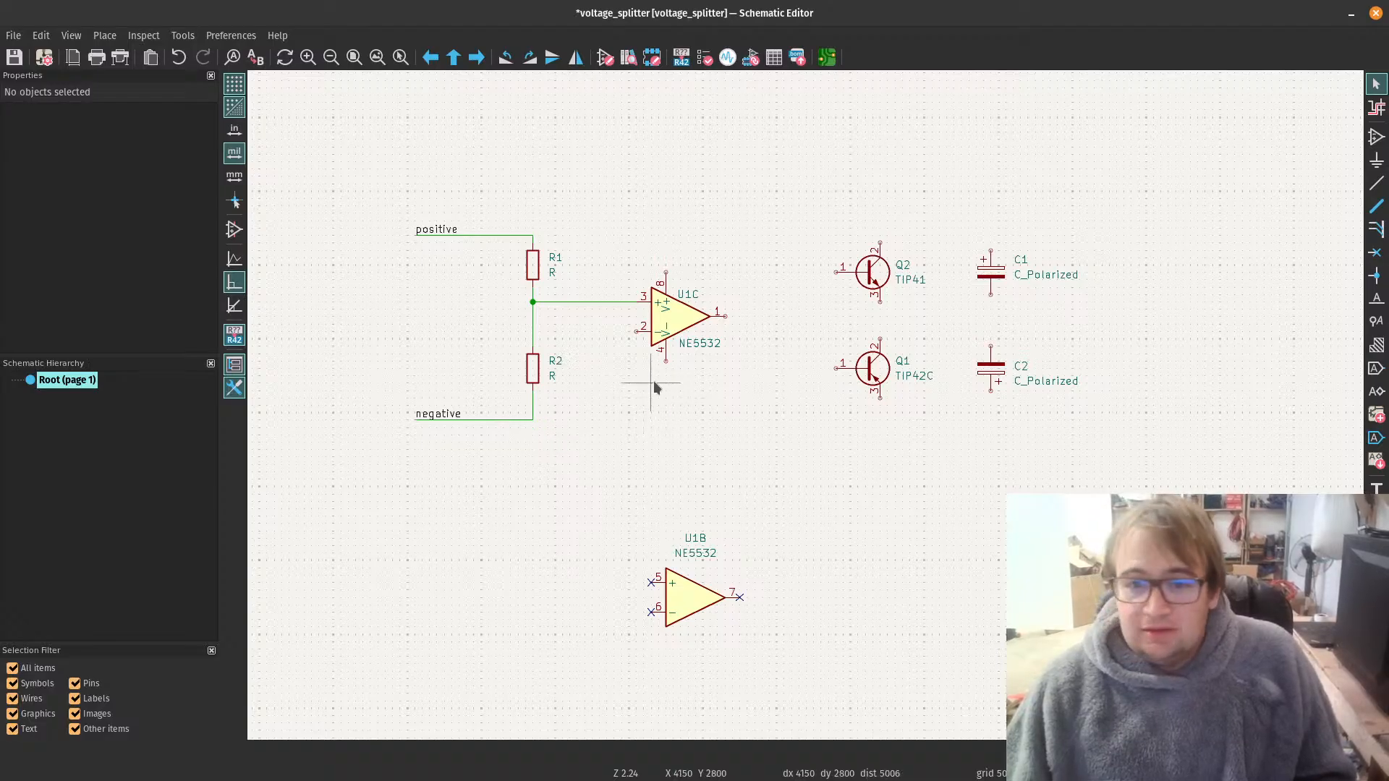
Step: Wire pin 4 of the NE5532 to the negative net below R2 and pin 8 to the positive net above R1
{"action": "key", "text": "w"}
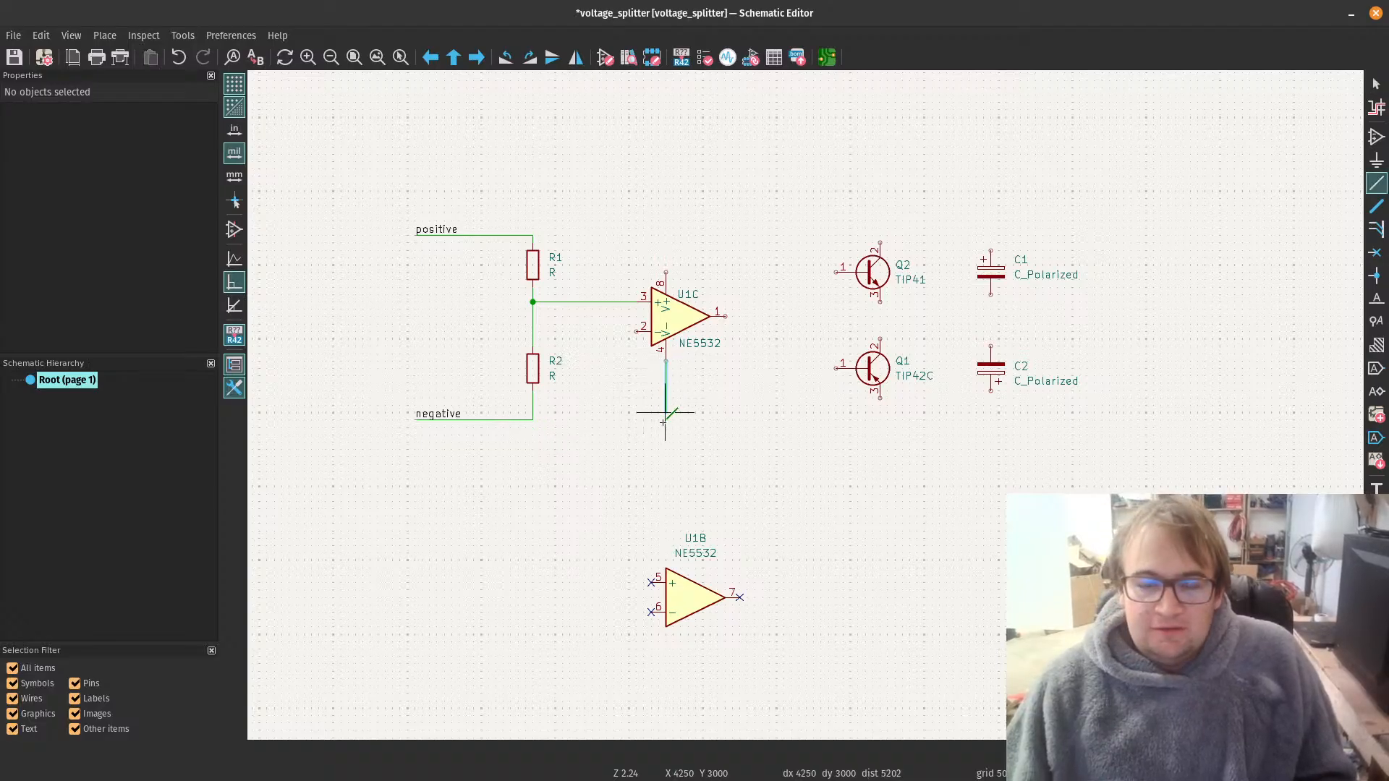
{"action": "left_click", "coordinate": [532, 420]}
{"action": "key", "text": "Escape"}
{"action": "key", "text": "w"}
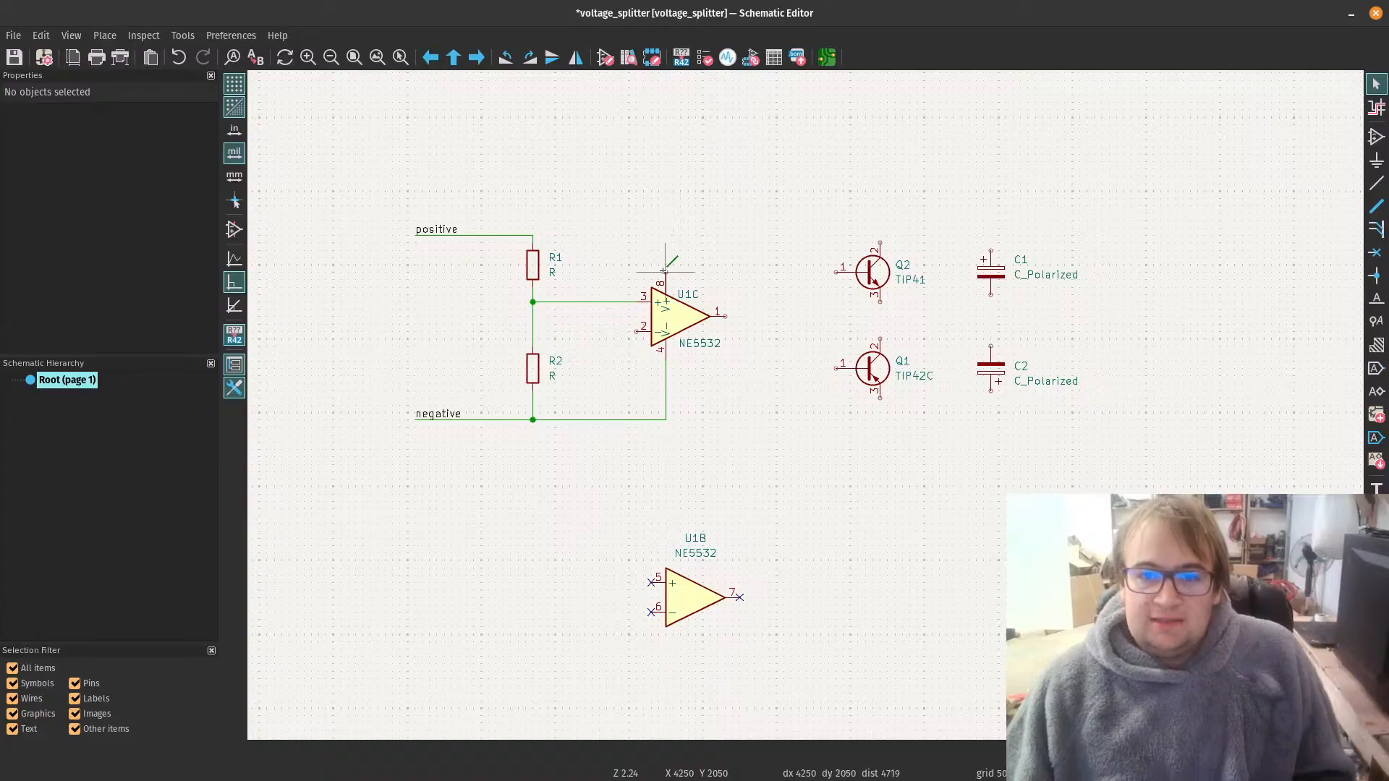
{"action": "left_click", "coordinate": [665, 281]}
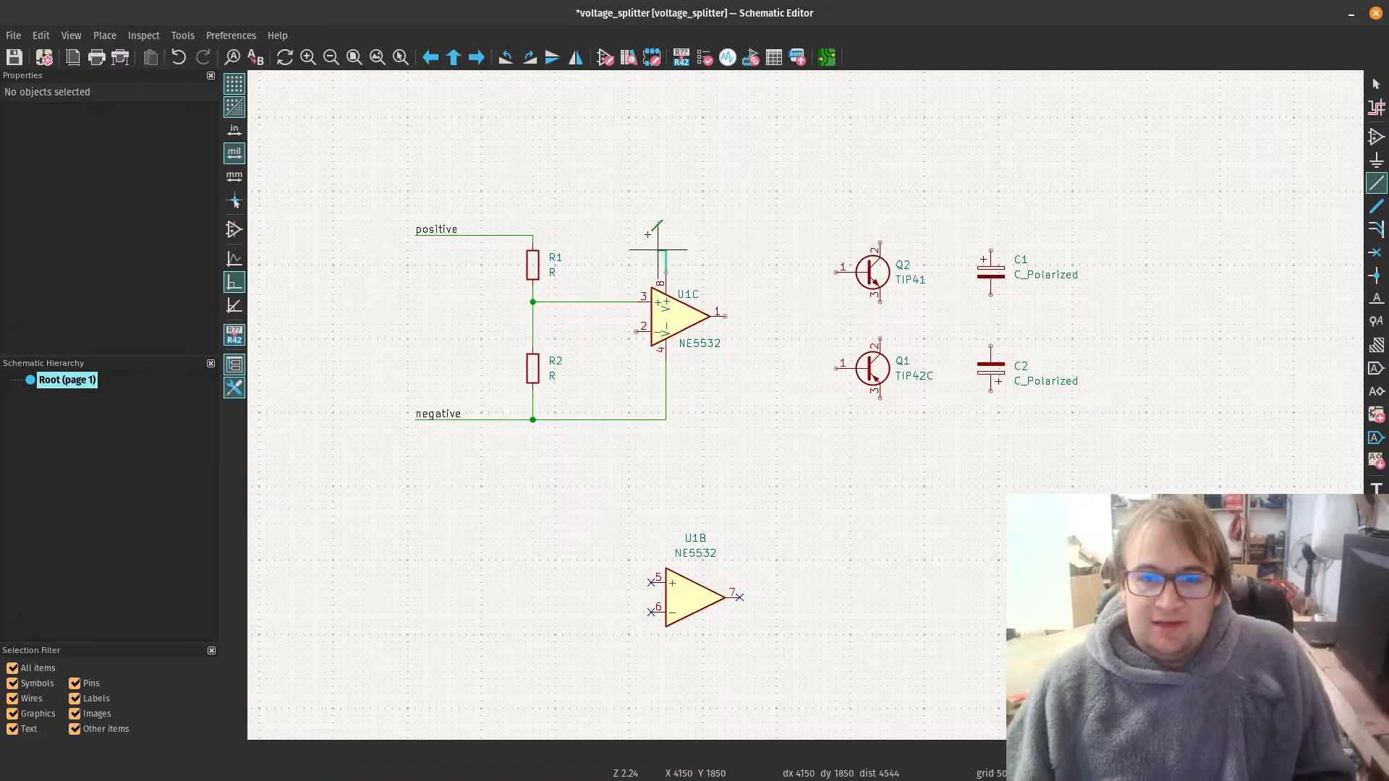
{"action": "left_click", "coordinate": [533, 235]}
{"action": "key", "text": "Escape"}
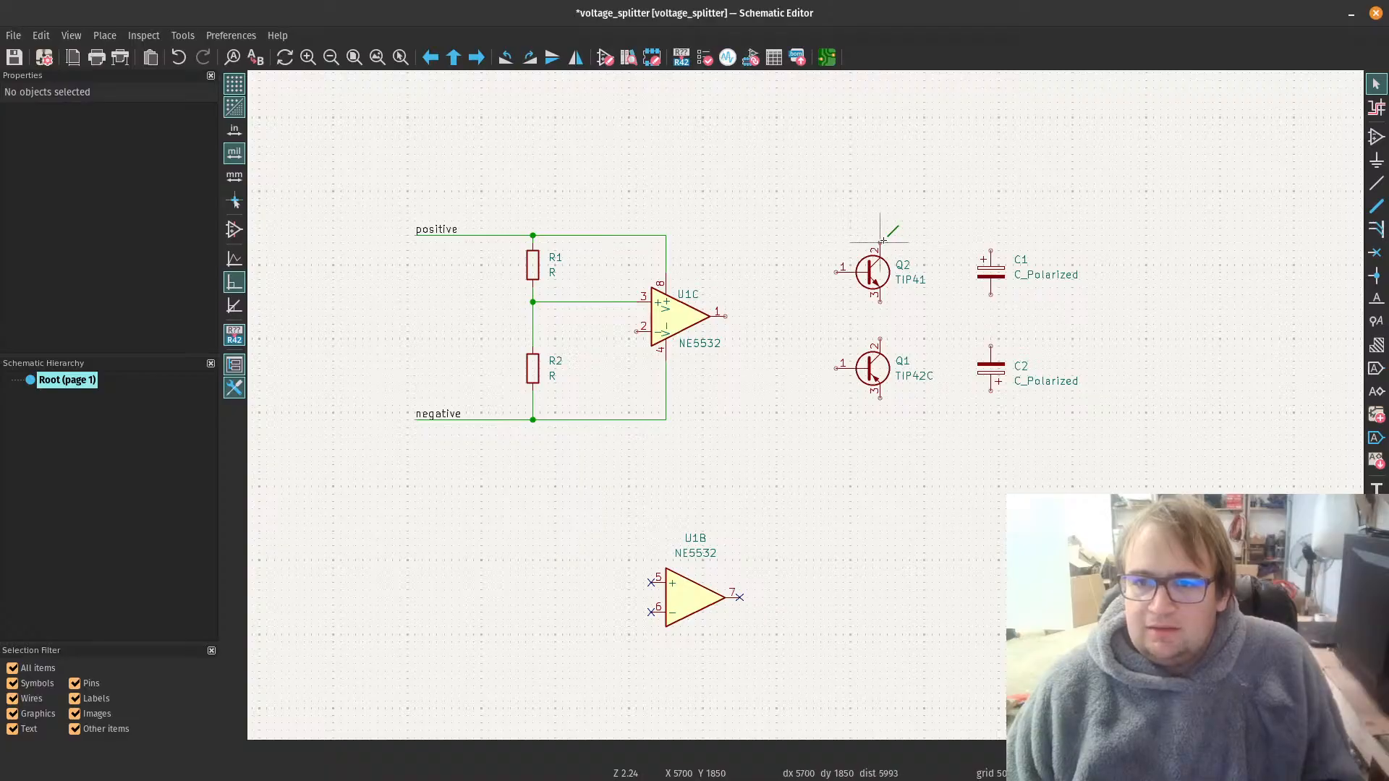
Step: Wire pin 2 of Q2 to the positive rail and pin 3 of Q1 to the negative rail at the op-amp's supply wires
{"action": "key", "text": "w"}
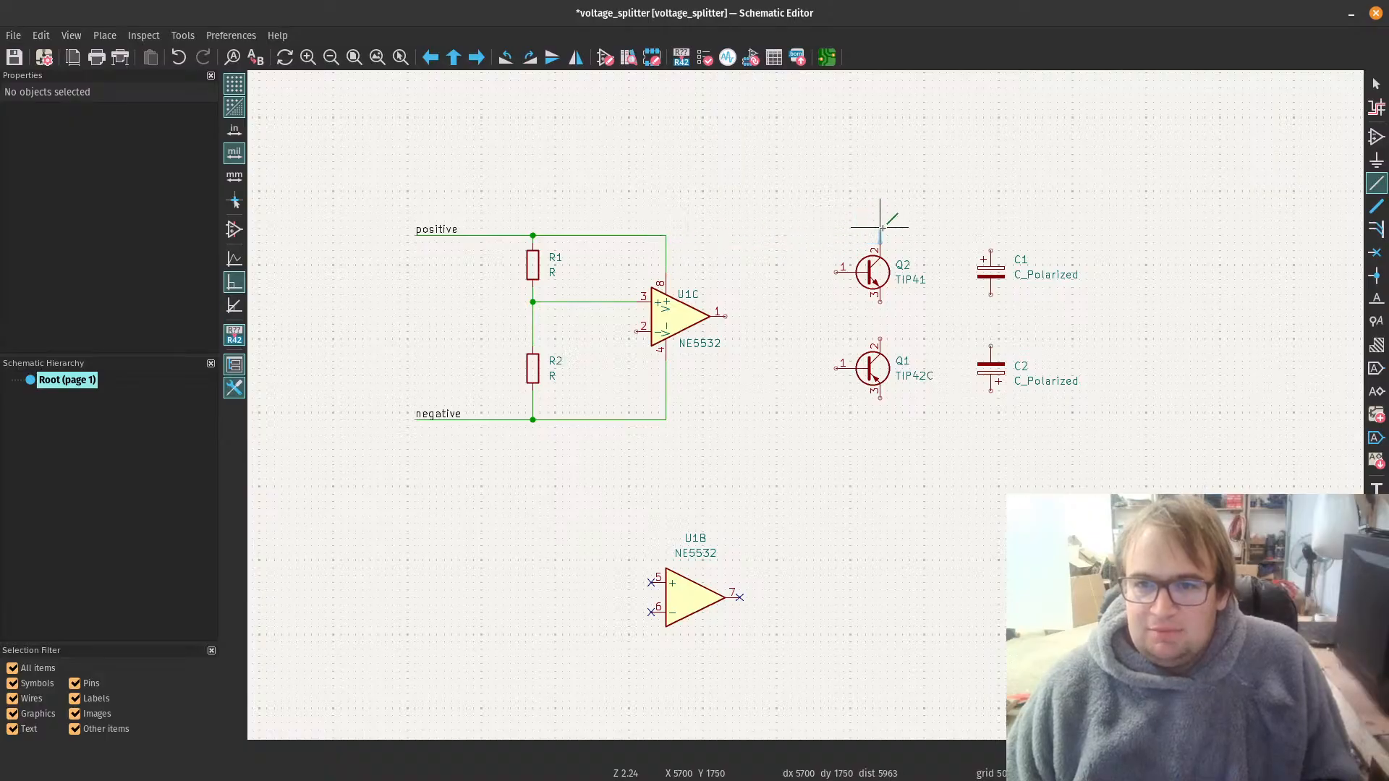
{"action": "left_click", "coordinate": [665, 235]}
{"action": "key", "text": "Escape"}
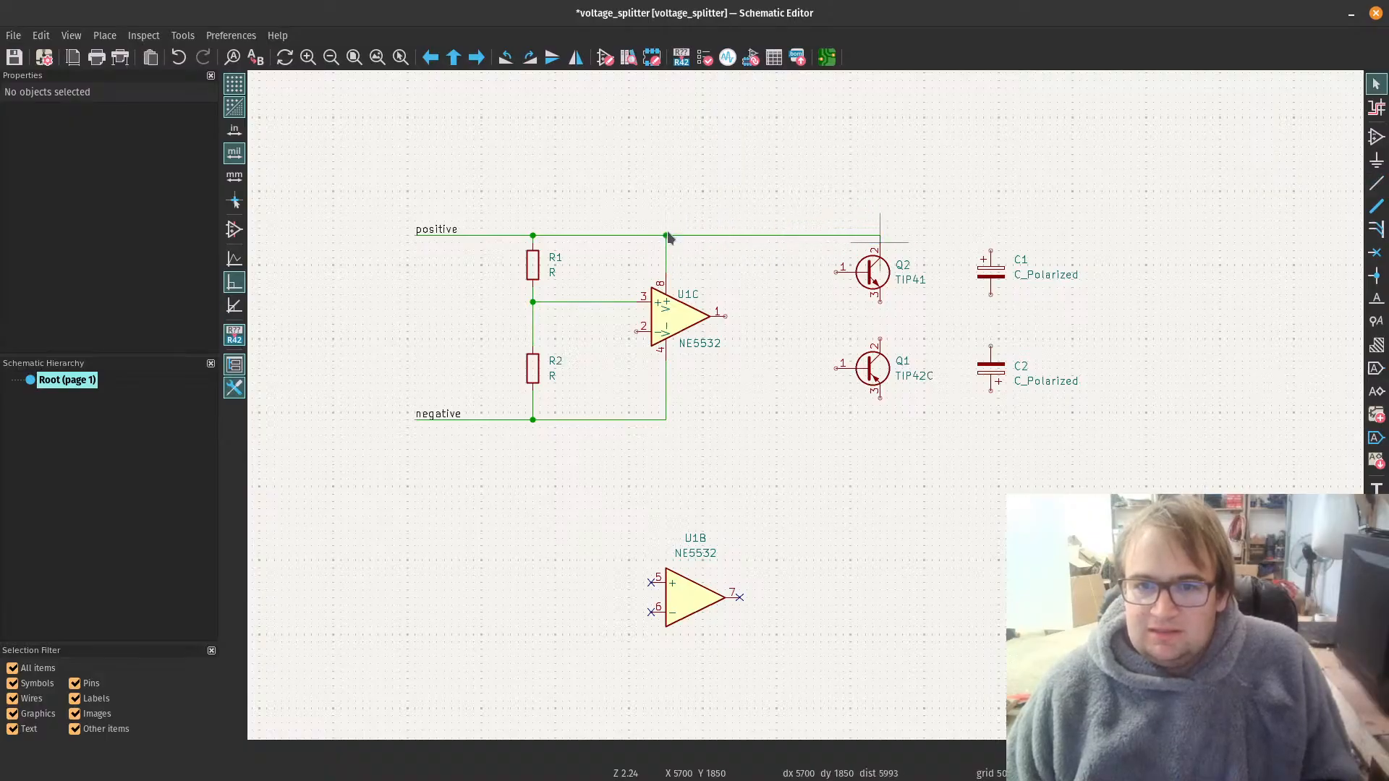
{"action": "left_click", "coordinate": [881, 397]}
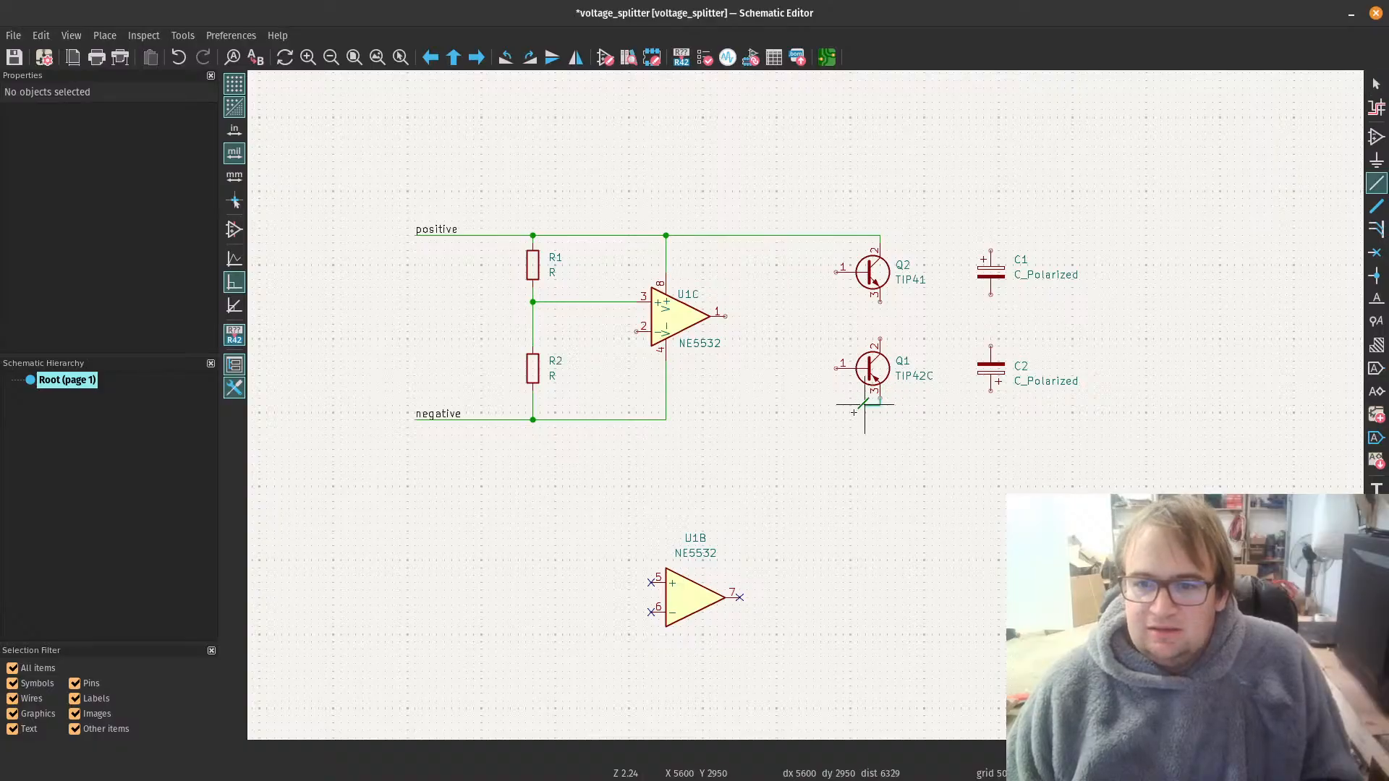
{"action": "left_click", "coordinate": [666, 419]}
{"action": "key", "text": "Escape"}
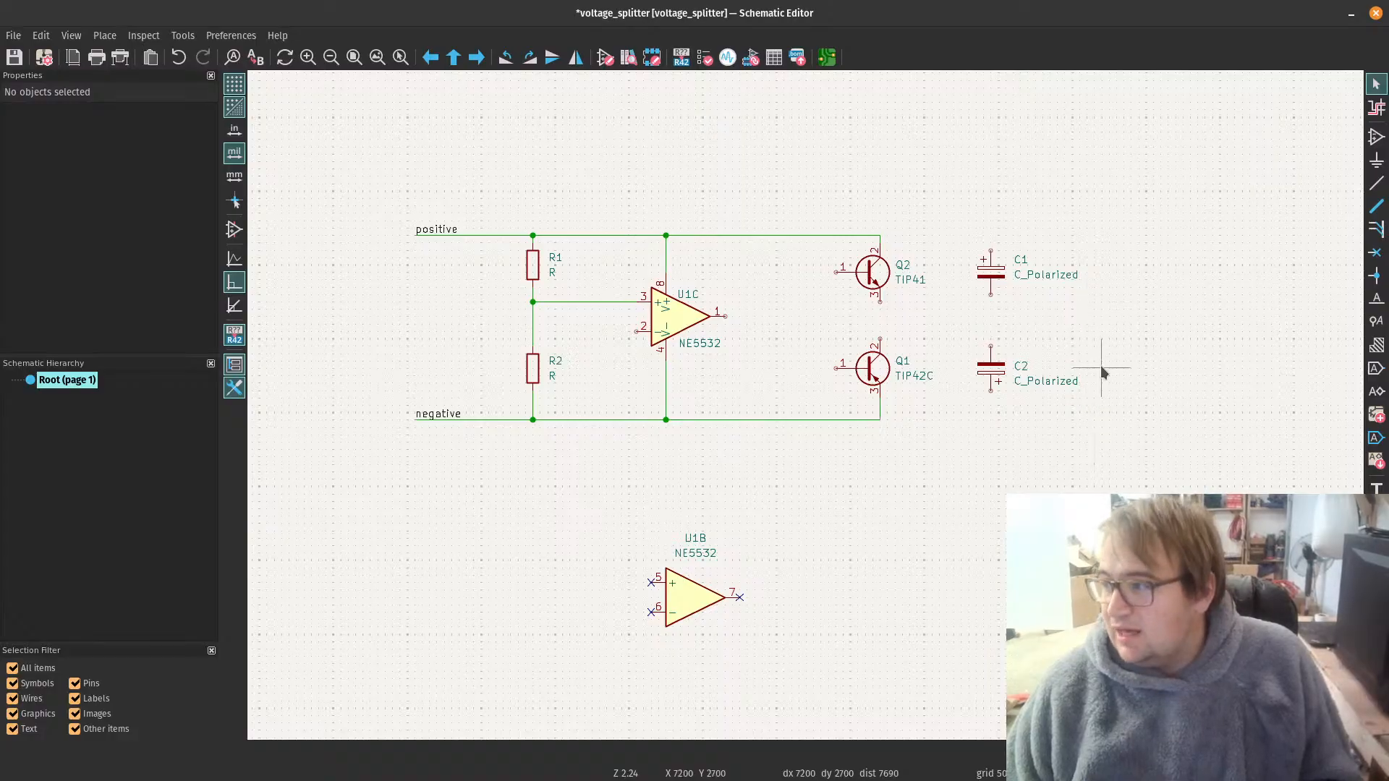
Step: Wire C1's lower pin to pin 3 of Q2, and connect C2's upper pin and pin 2 of Q1 to that wire
{"action": "left_click", "coordinate": [991, 293]}
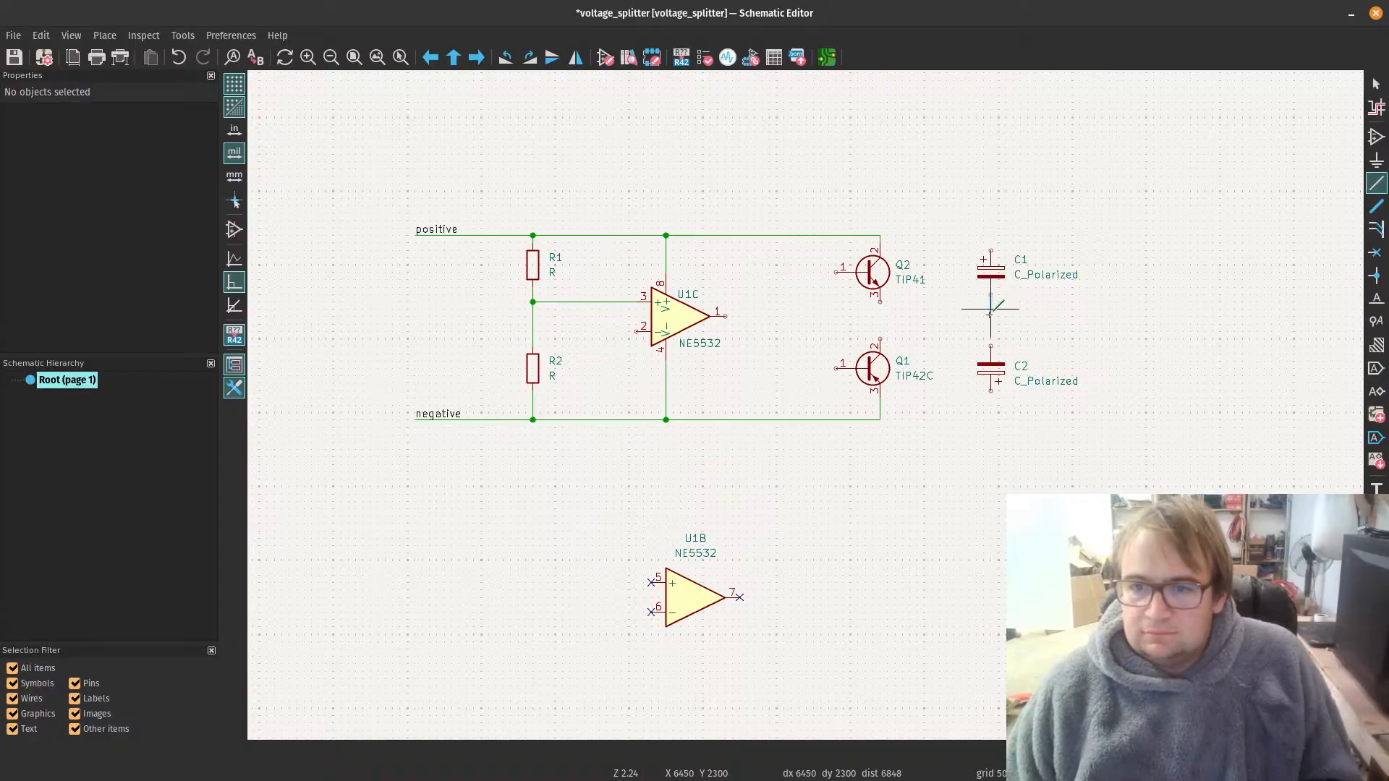
{"action": "left_click", "coordinate": [880, 301]}
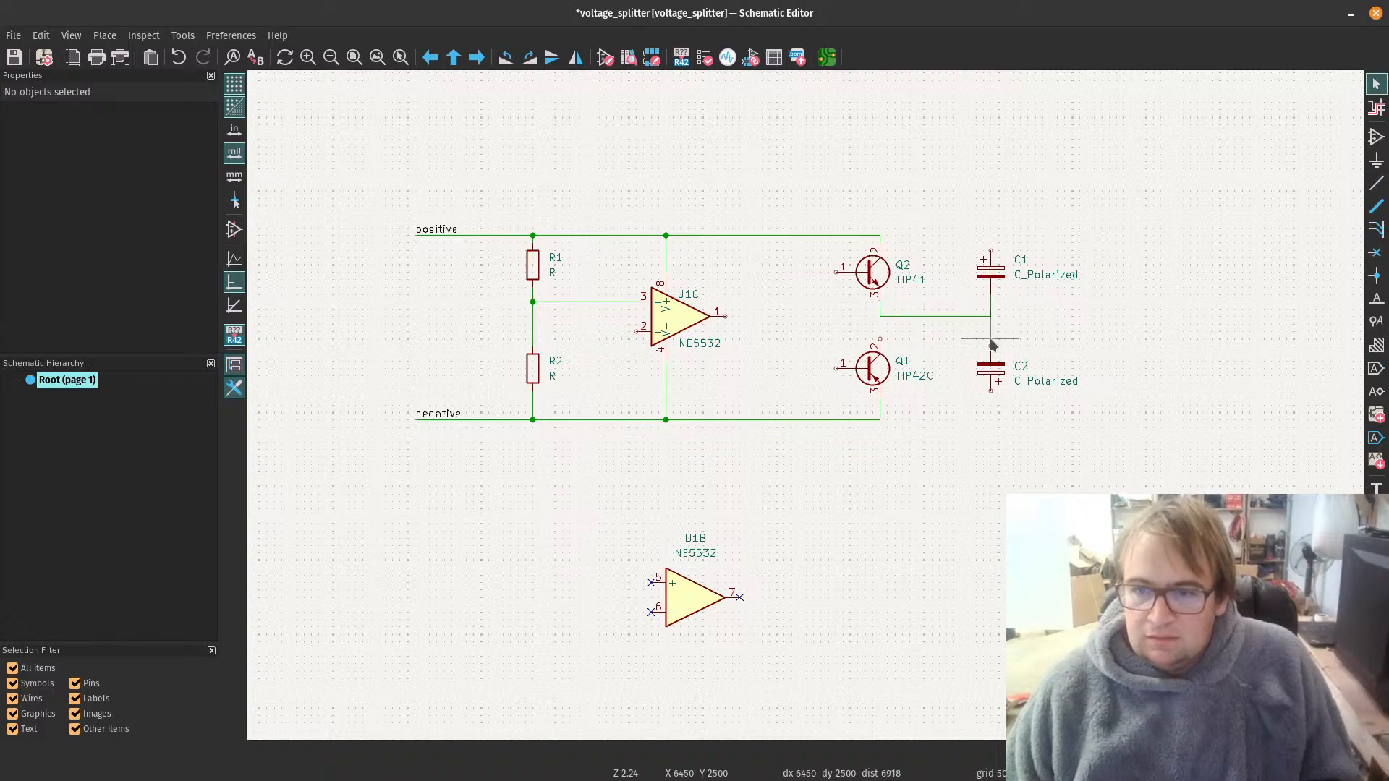
{"action": "key", "text": "w"}
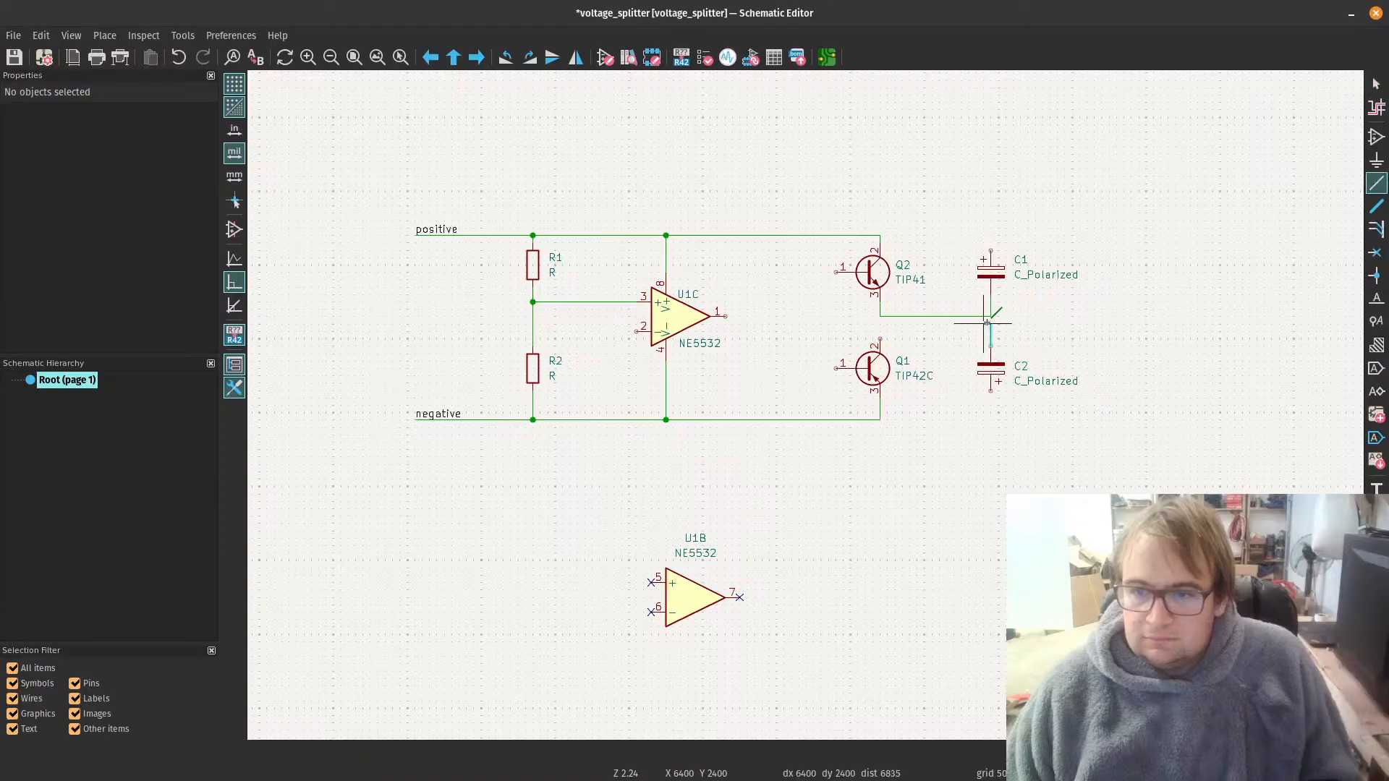
{"action": "left_click", "coordinate": [991, 316]}
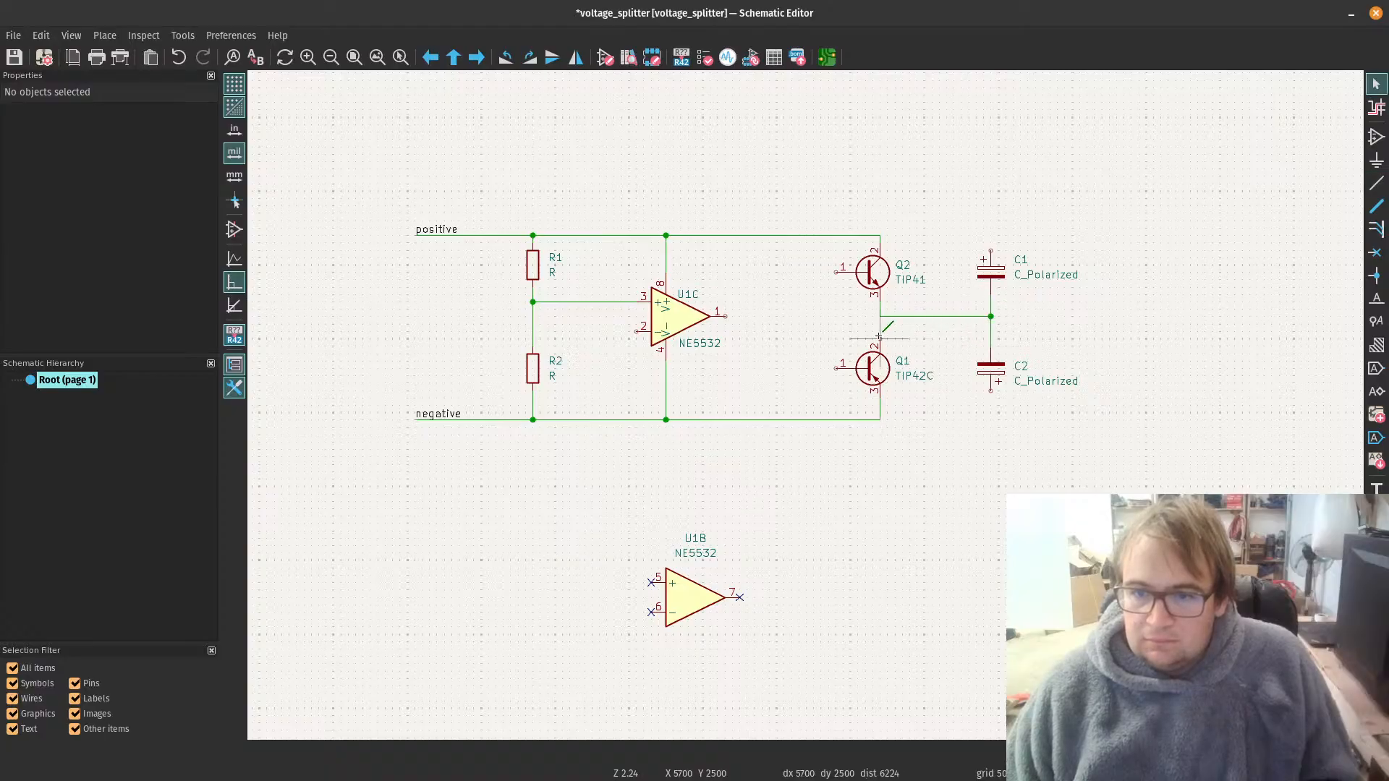
{"action": "key", "text": "w"}
{"action": "key", "text": "Escape"}
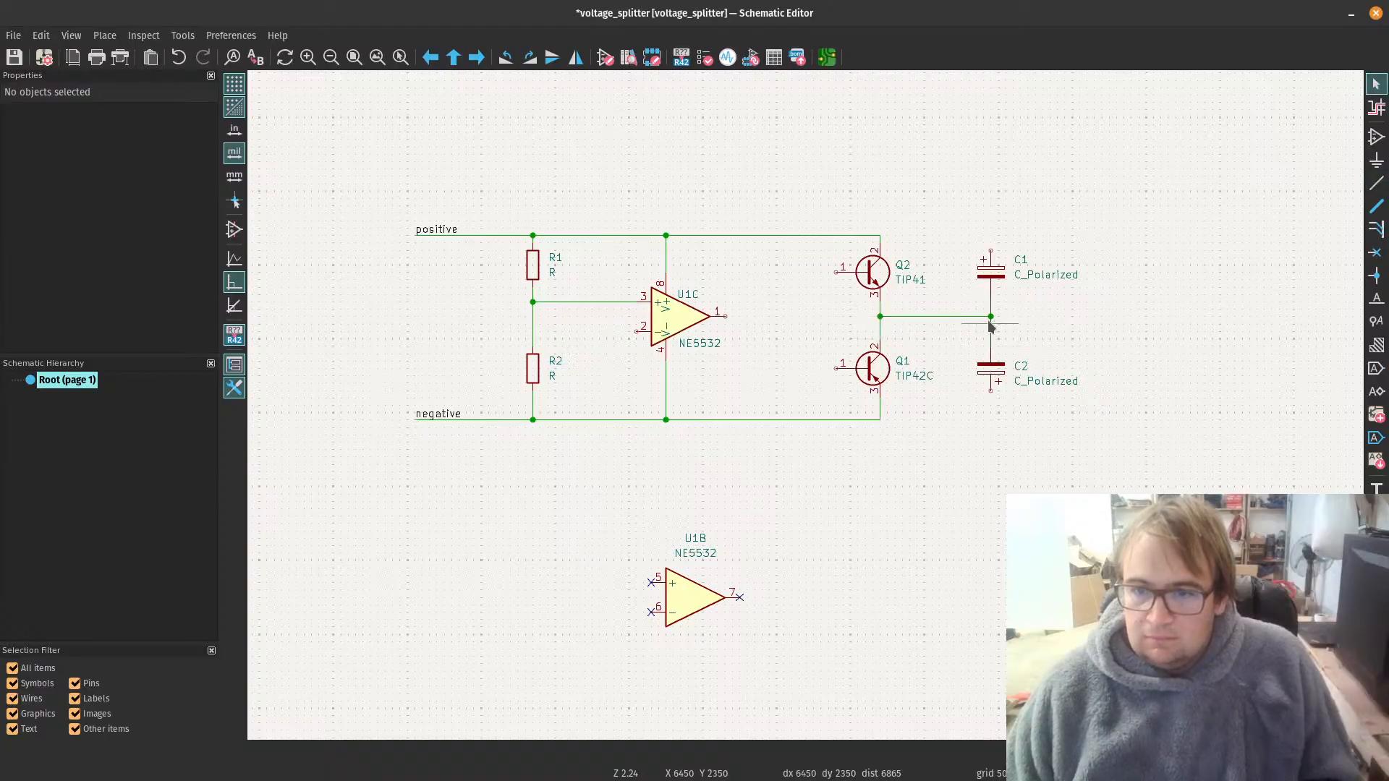
Step: Wire the middle of the transistor-to-capacitor connection back to pin 2 of the NE5532, routing it just above the negative rail
{"action": "left_click", "coordinate": [934, 316]}
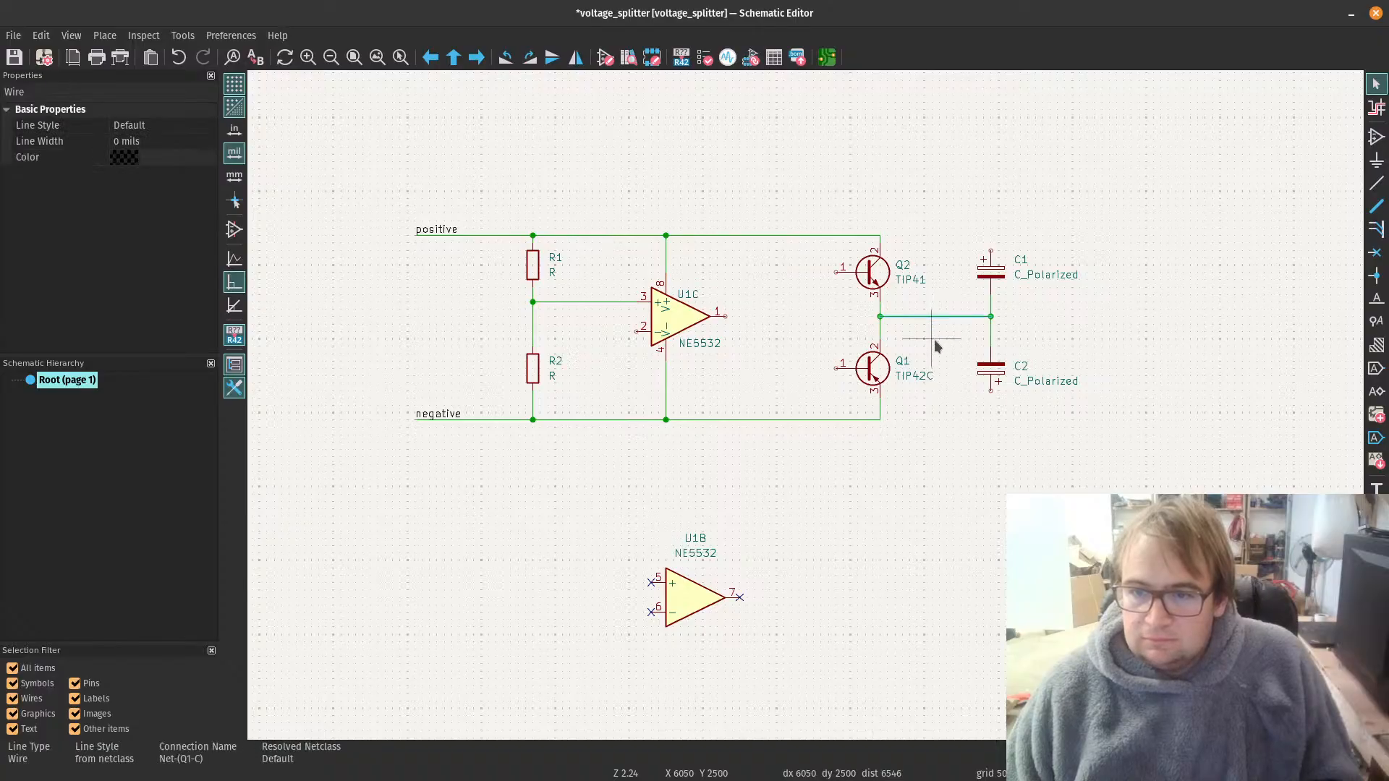
{"action": "left_click", "coordinate": [941, 340]}
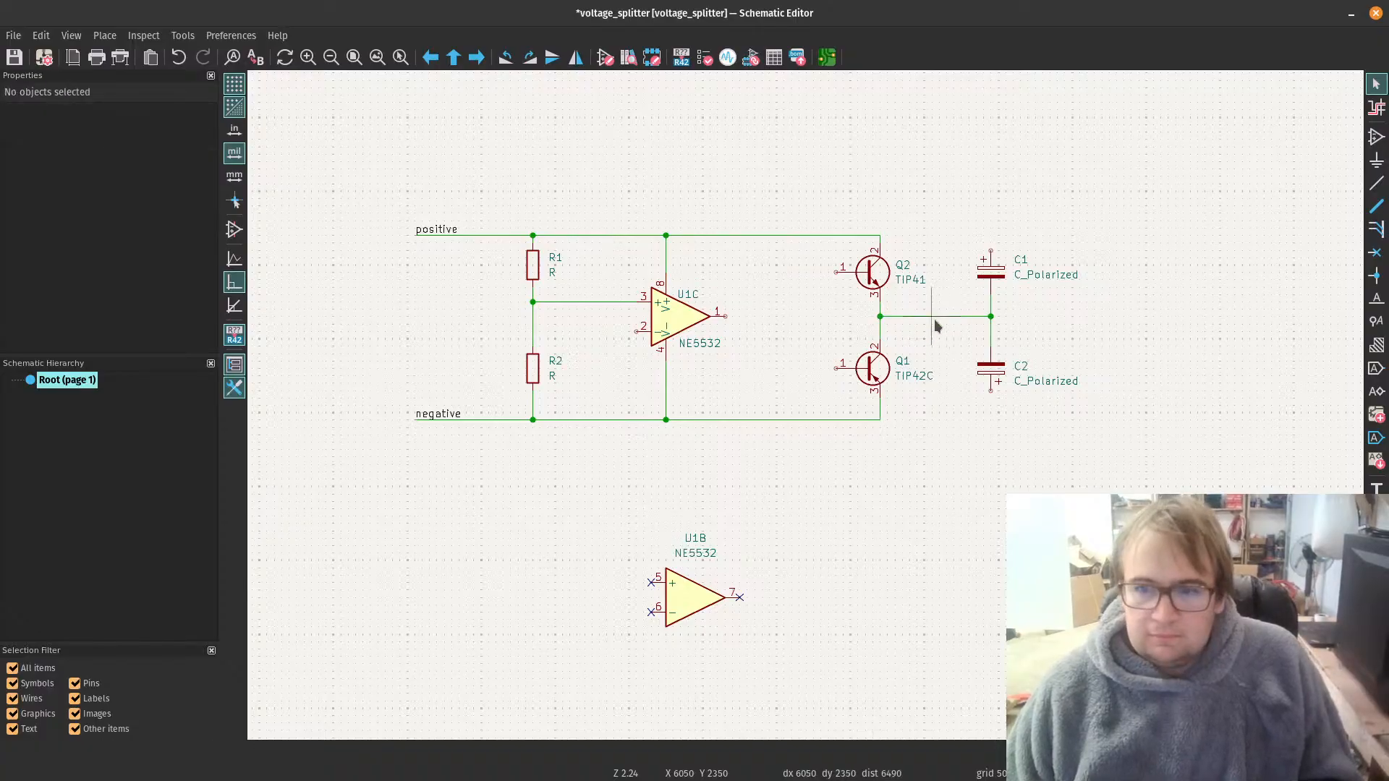
{"action": "key", "text": "w"}
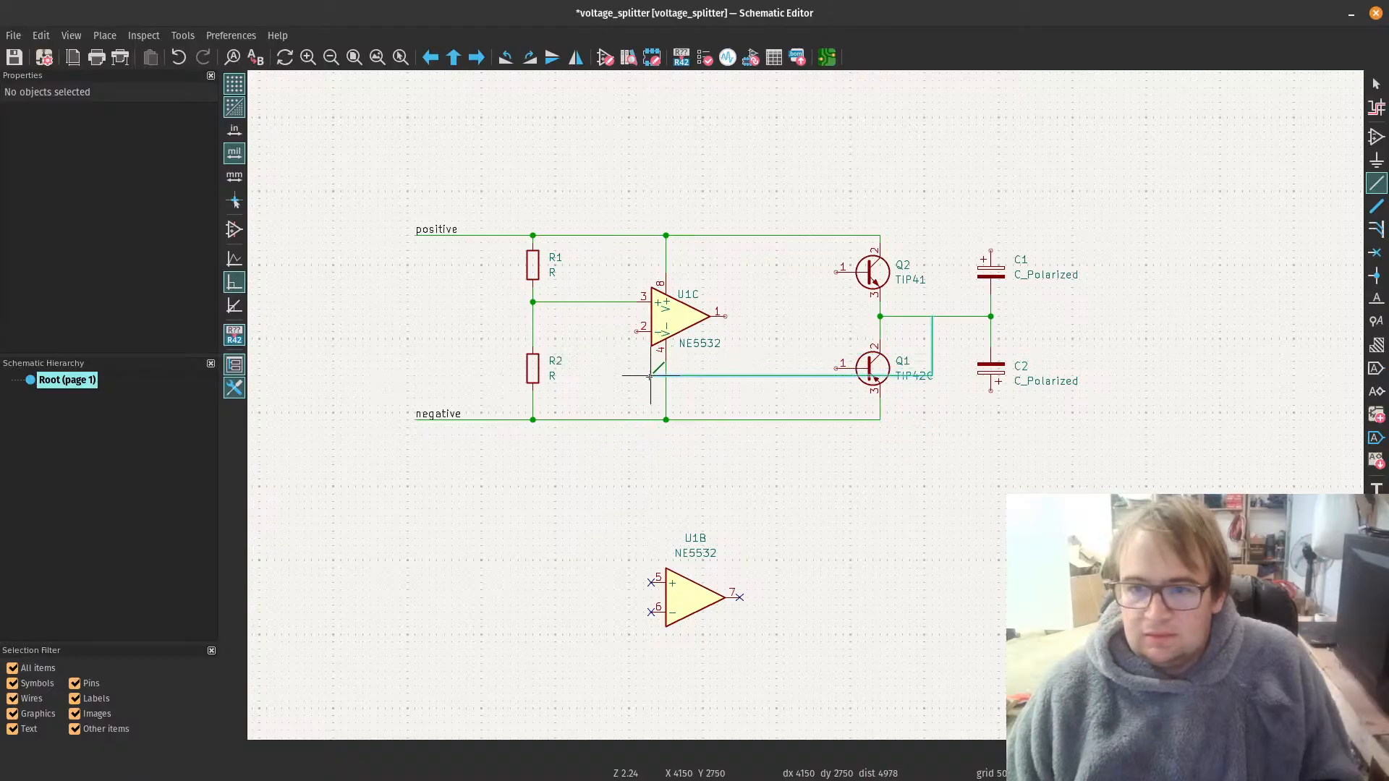
{"action": "left_click", "coordinate": [620, 404]}
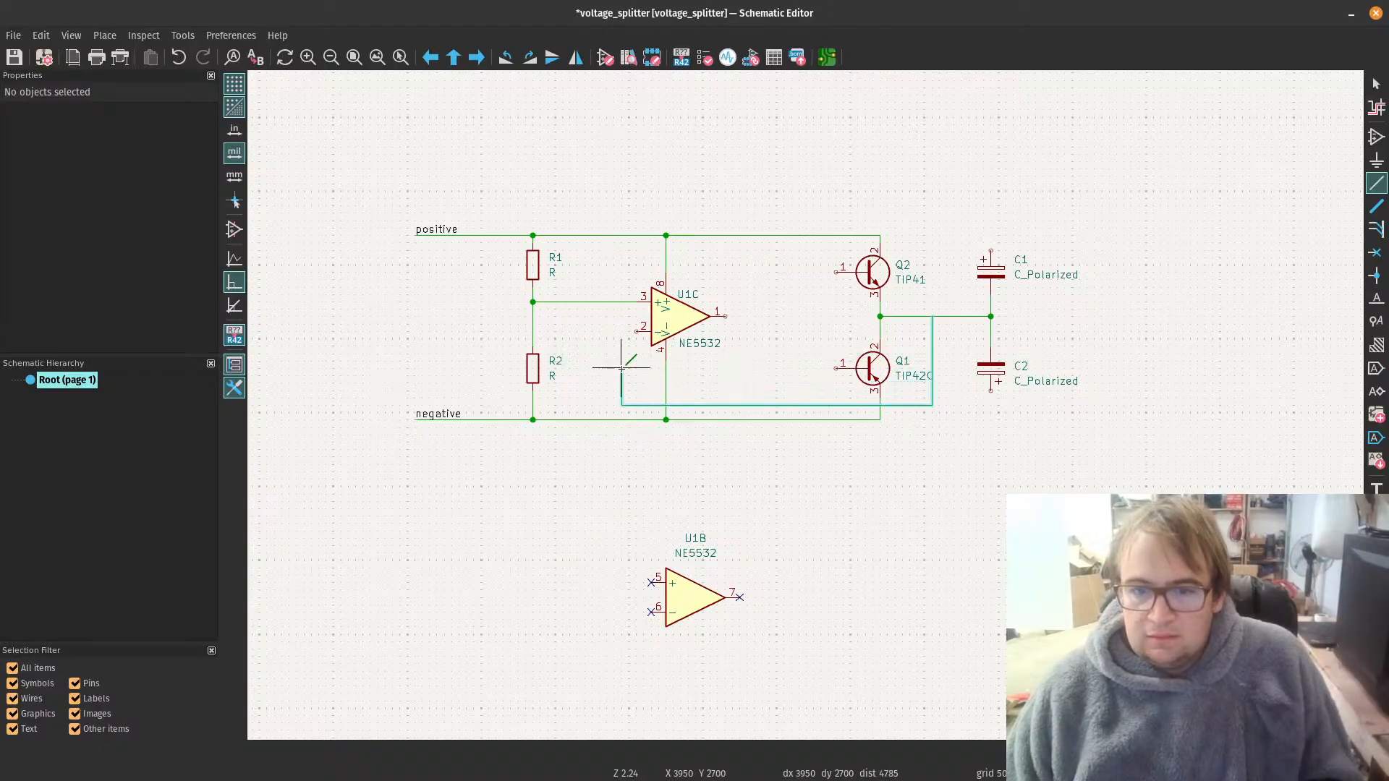
{"action": "left_click", "coordinate": [636, 332]}
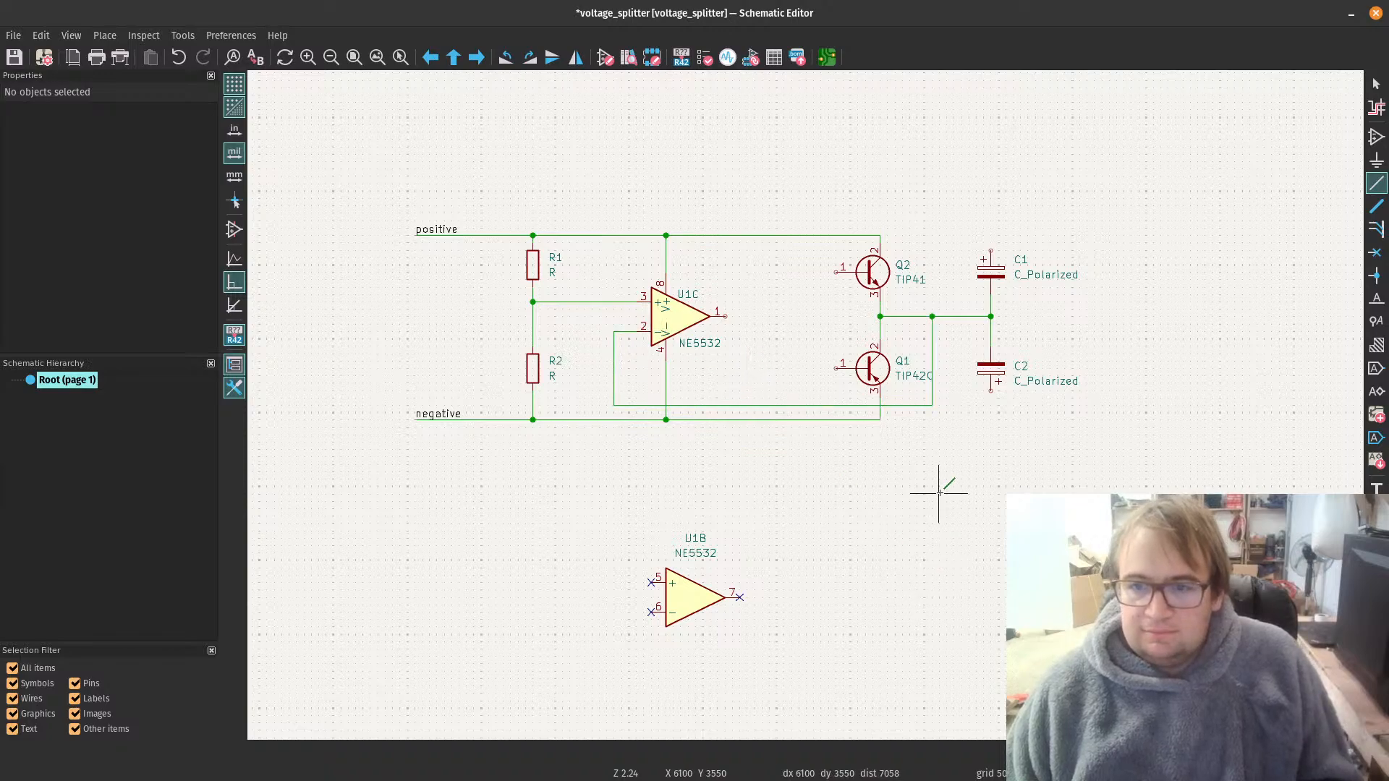
{"action": "key", "text": "Escape"}
Step: Move Q1's TIP42C value text slightly left, clear of the feedback wire
{"action": "left_click", "coordinate": [912, 376]}
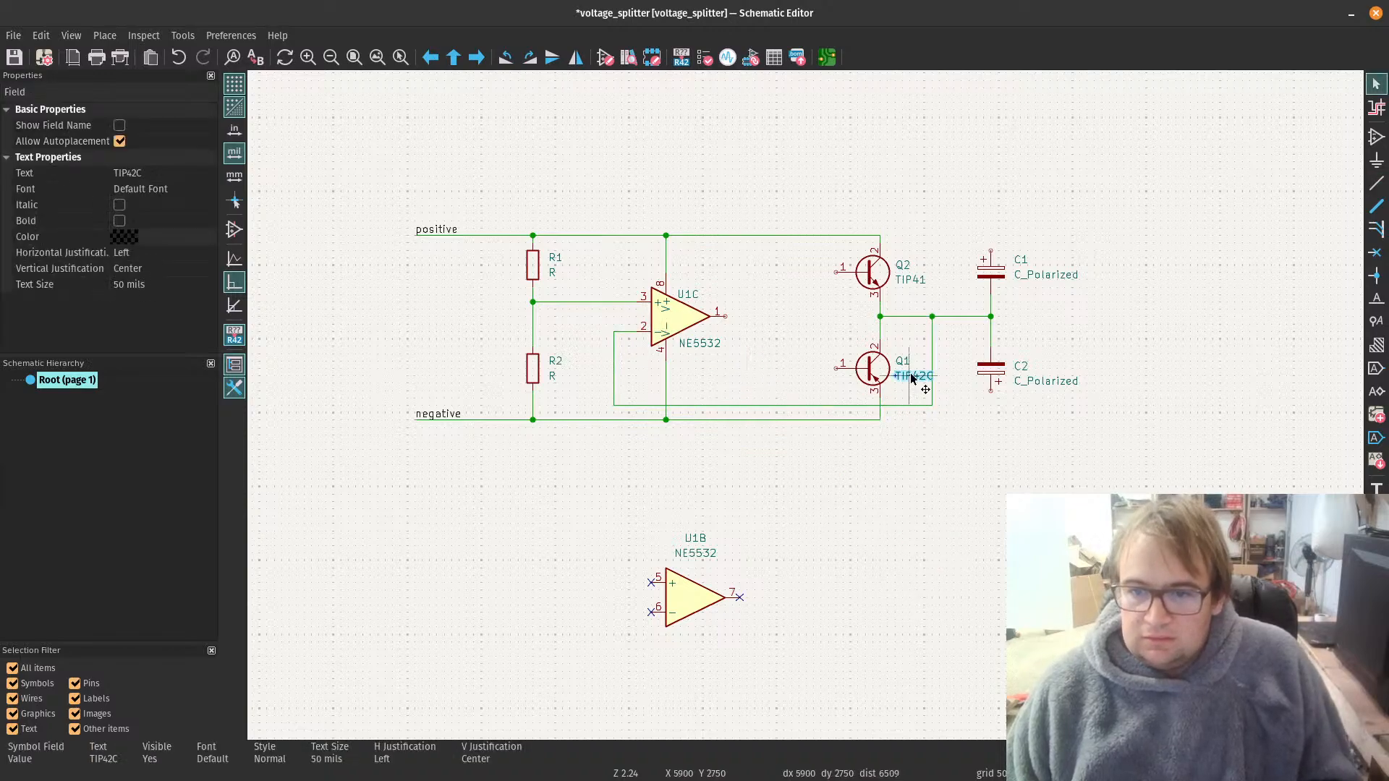
{"action": "key", "text": "m"}
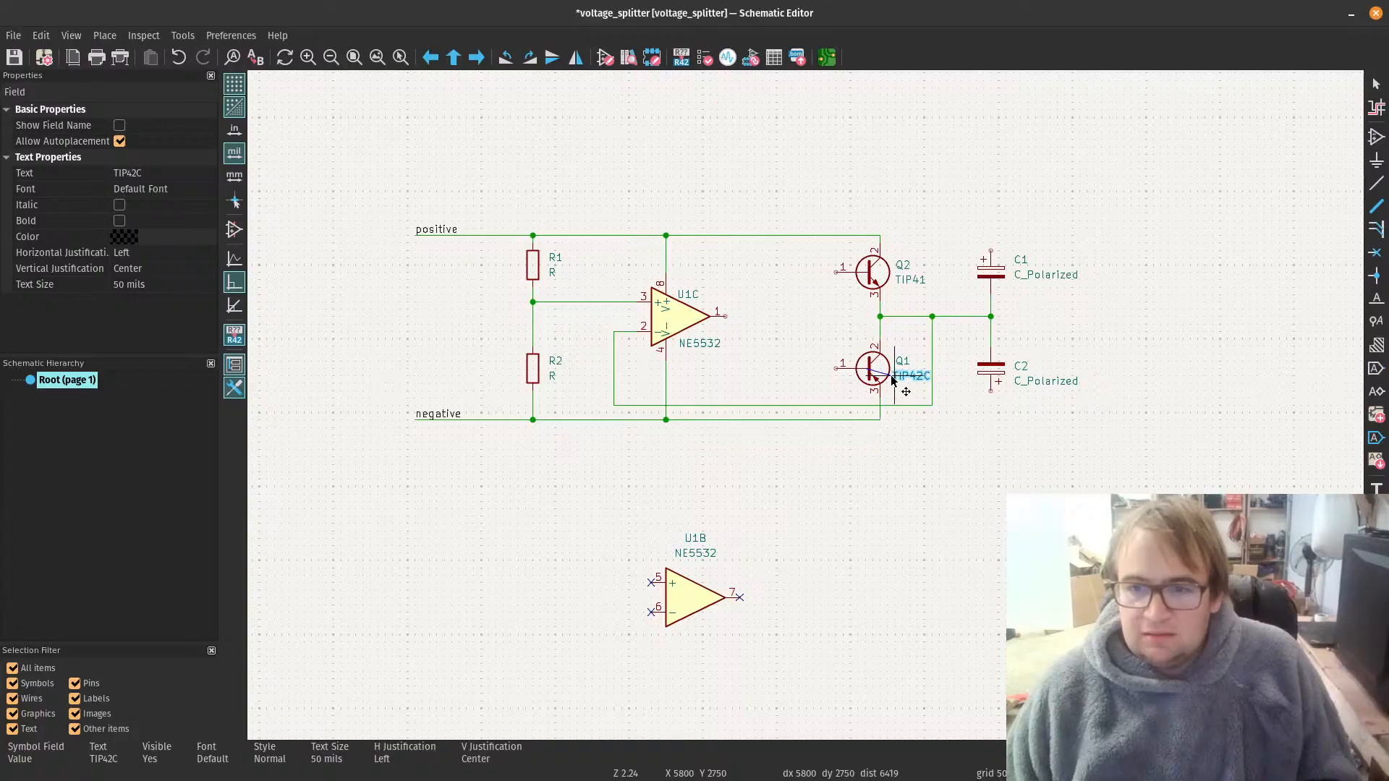
{"action": "left_click", "coordinate": [894, 377]}
{"action": "left_click", "coordinate": [917, 502]}
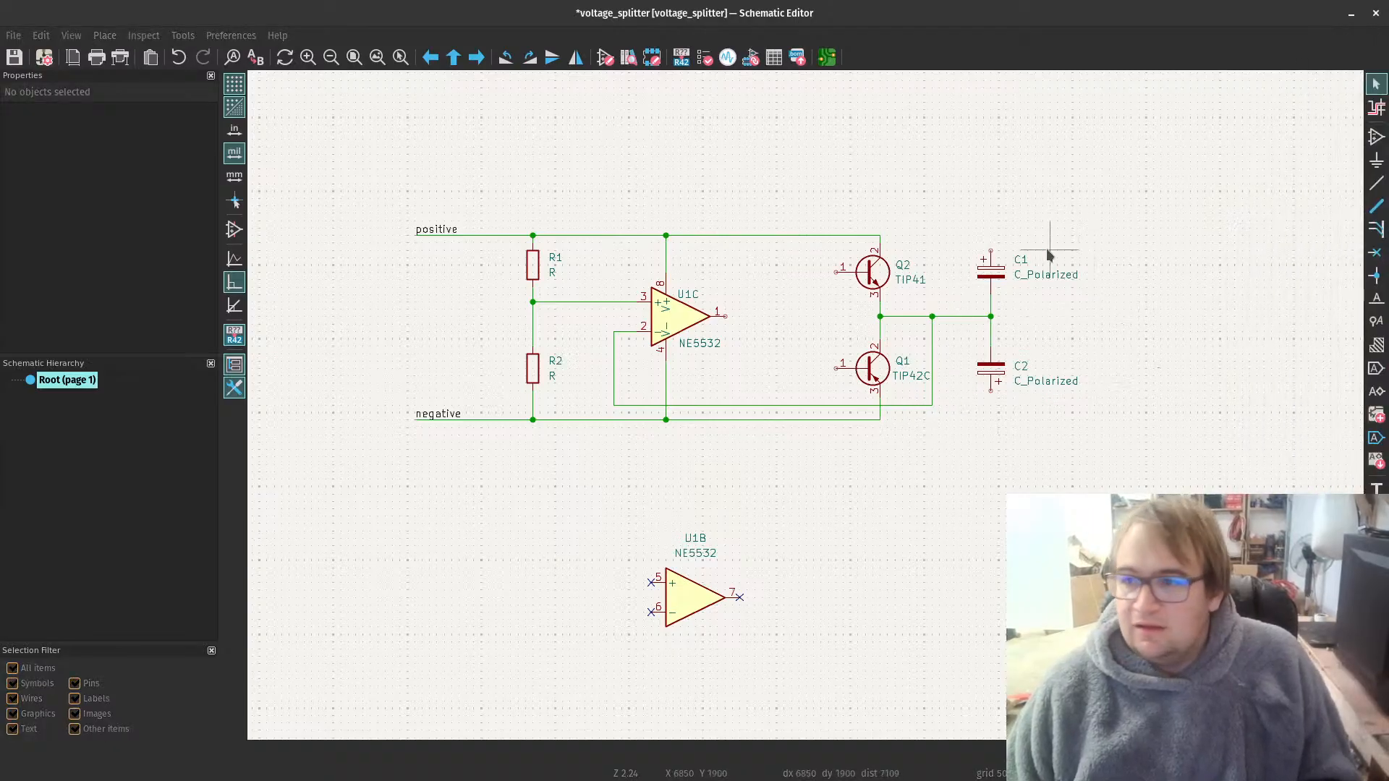
Step: Wire C1's upper pin to the positive rail above Q2 and C2's lower pin to the negative rail below Q1
{"action": "key", "text": "w"}
{"action": "left_click", "coordinate": [990, 237]}
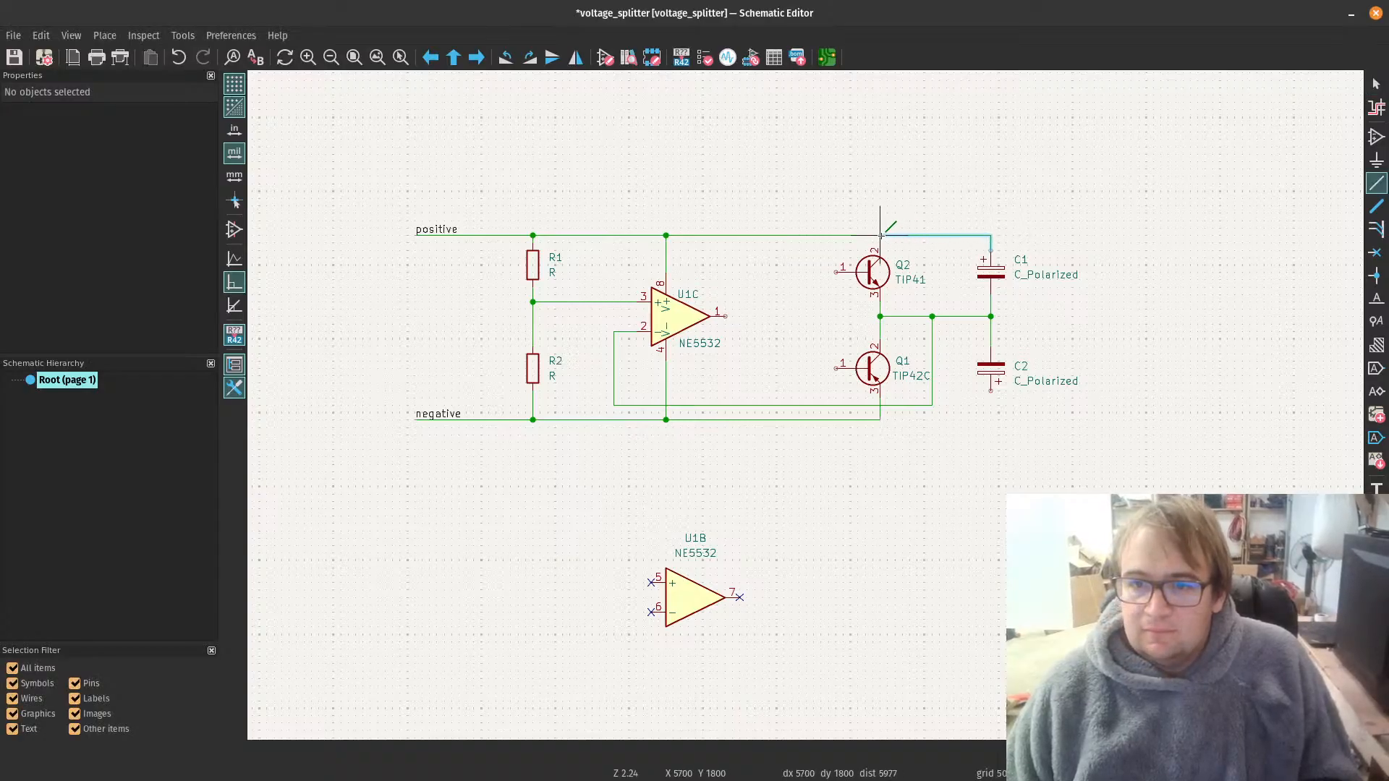
{"action": "left_click", "coordinate": [880, 235]}
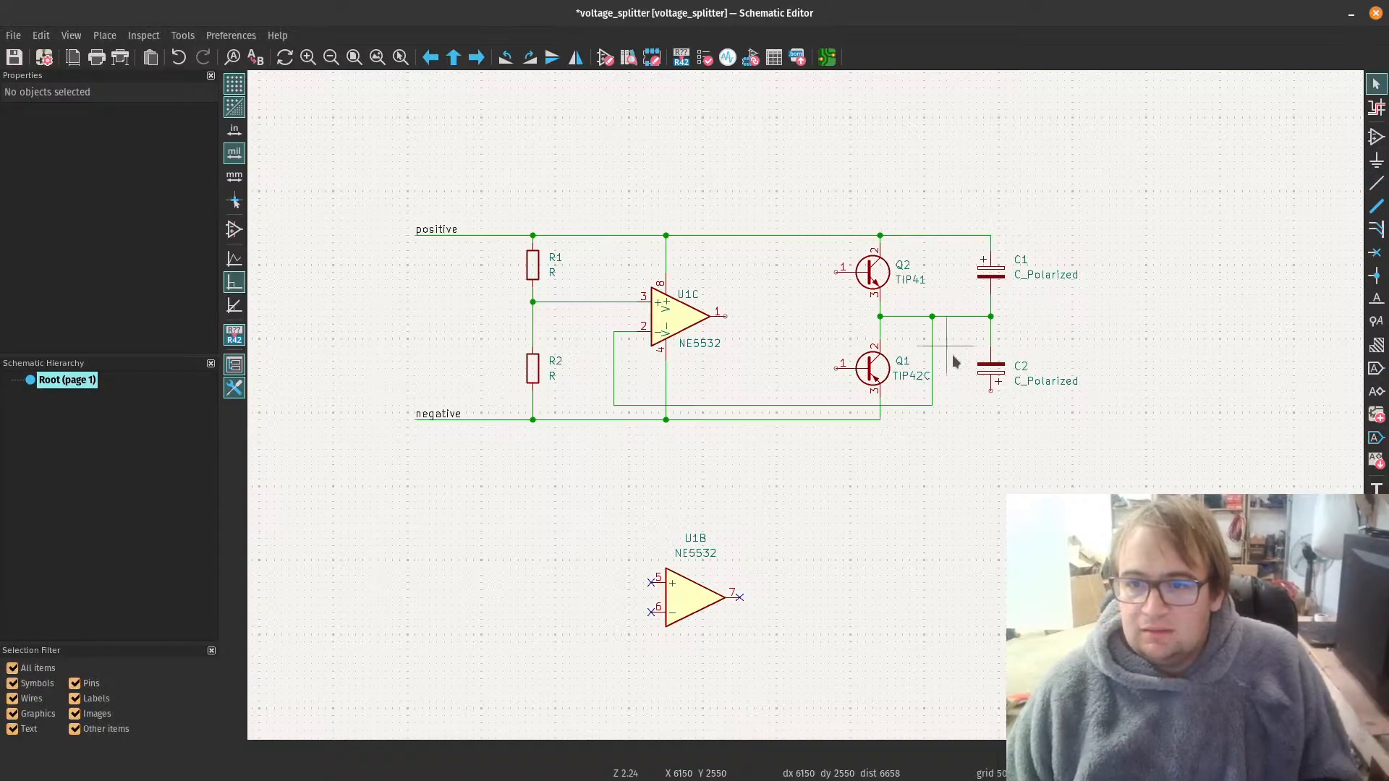
{"action": "left_click", "coordinate": [990, 391]}
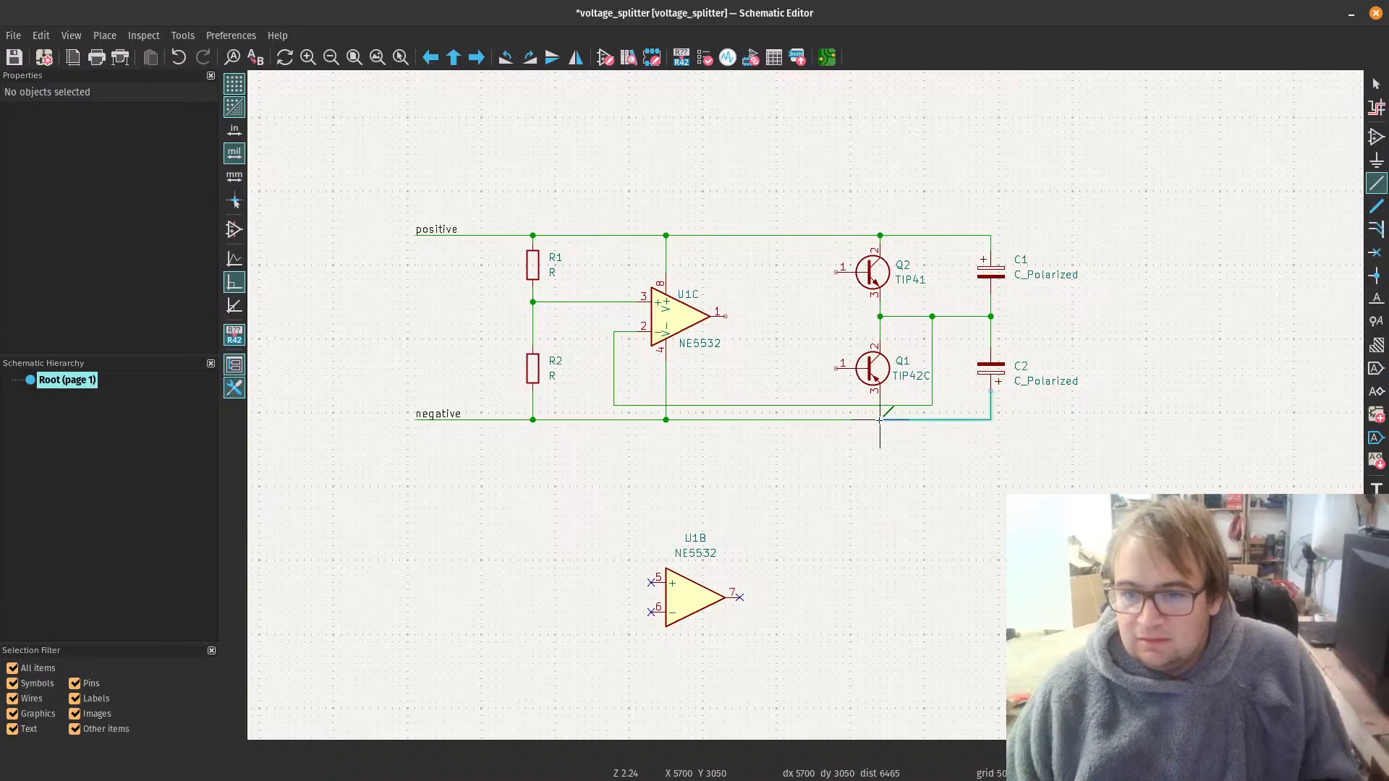
{"action": "left_click", "coordinate": [880, 420]}
{"action": "key", "text": "Escape"}
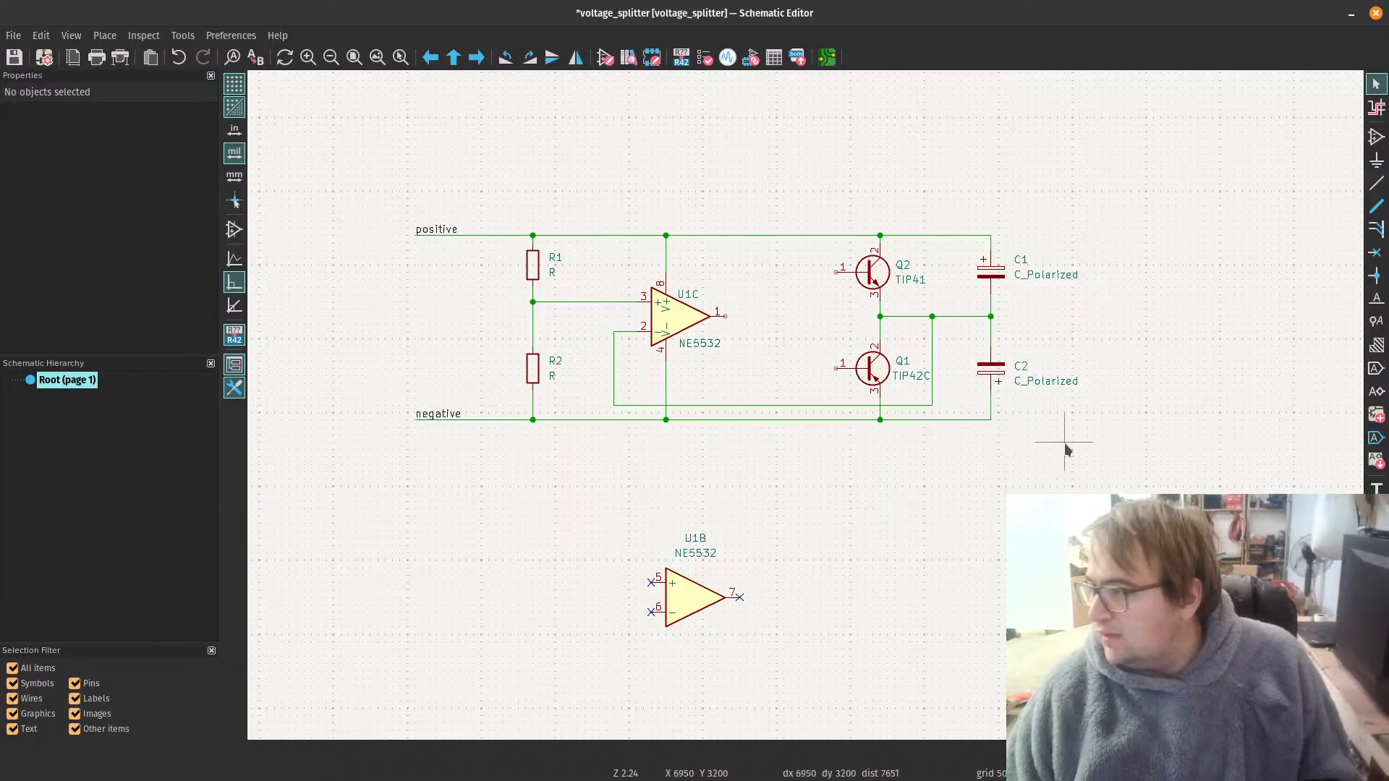
{"action": "left_click", "coordinate": [993, 316]}
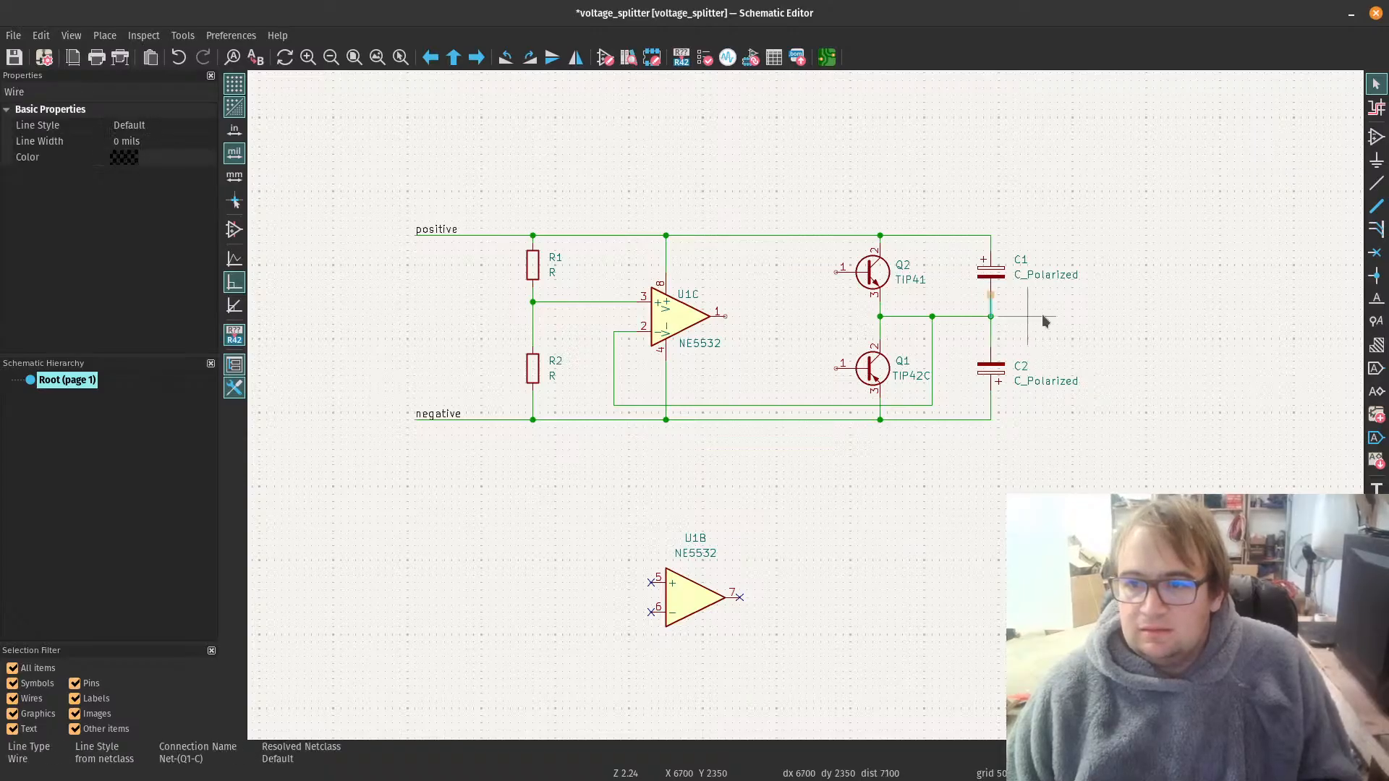
{"action": "key", "text": "Delete"}
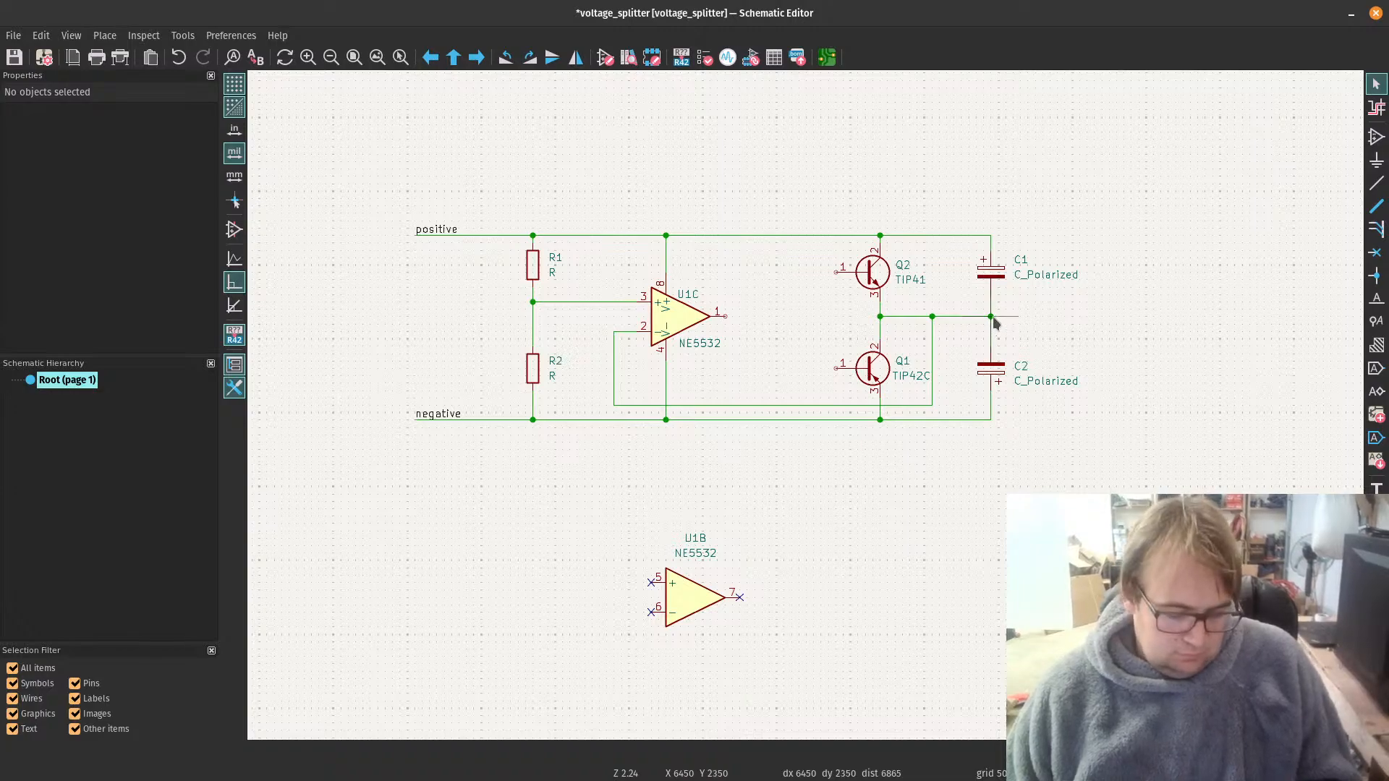
{"action": "key", "text": "w"}
{"action": "left_click", "coordinate": [1139, 316]}
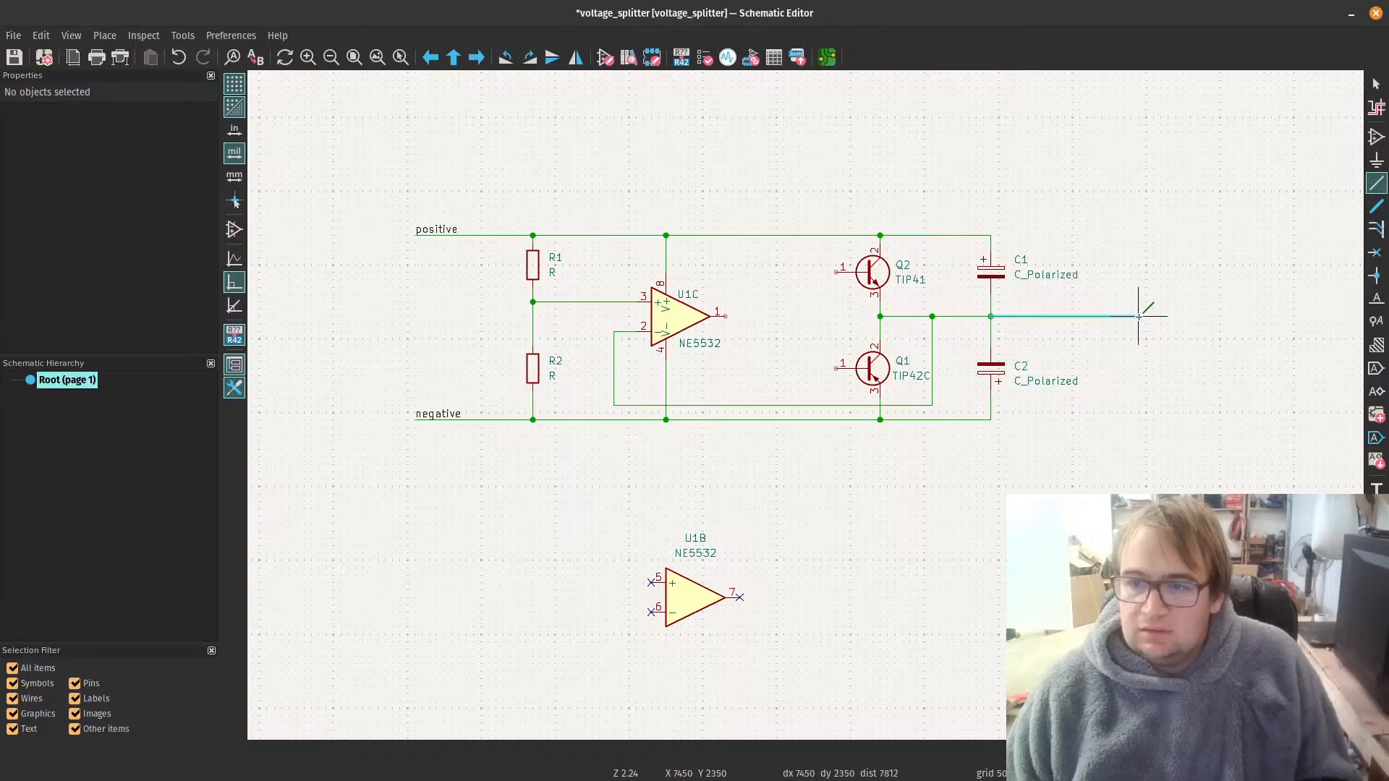
{"action": "key", "text": "Escape"}
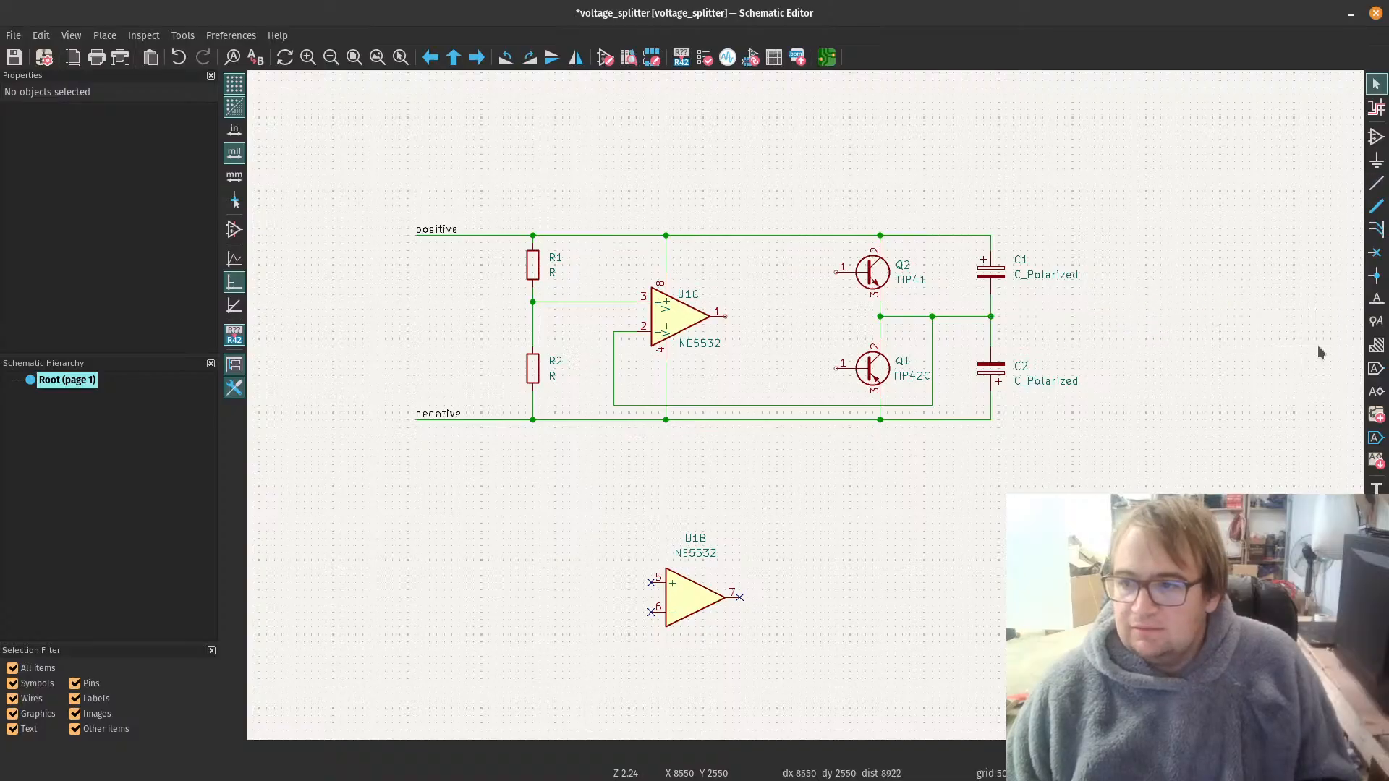
{"action": "left_click", "coordinate": [1375, 304]}
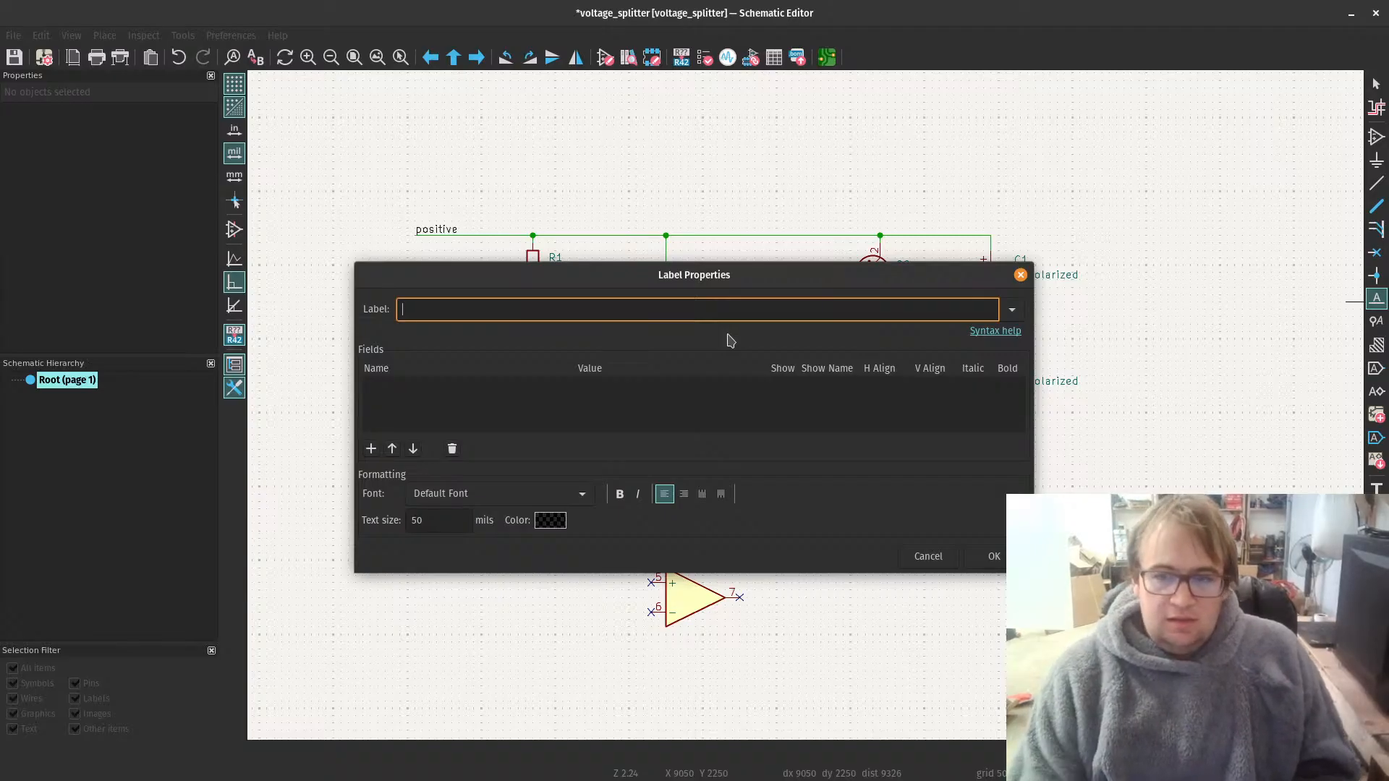
{"action": "left_click", "coordinate": [928, 558]}
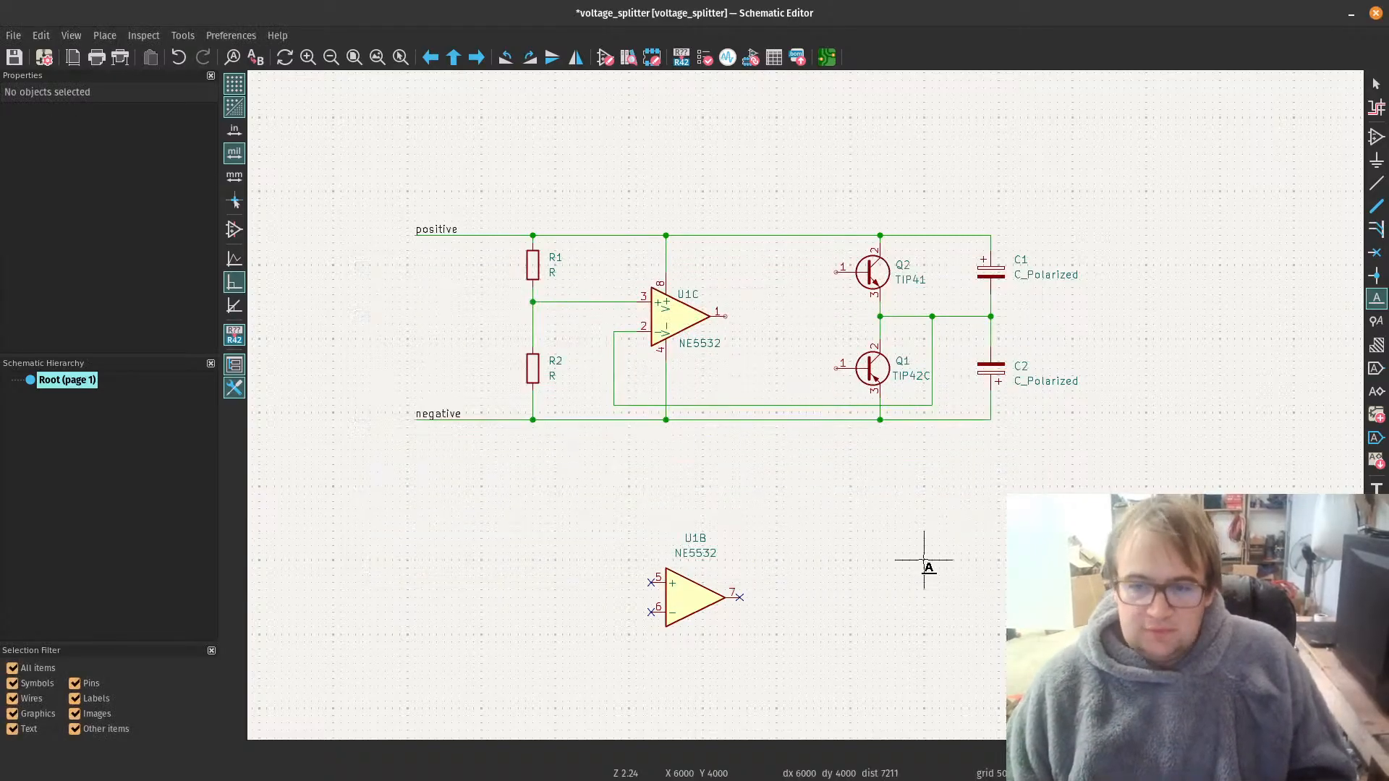
{"action": "key", "text": "Escape"}
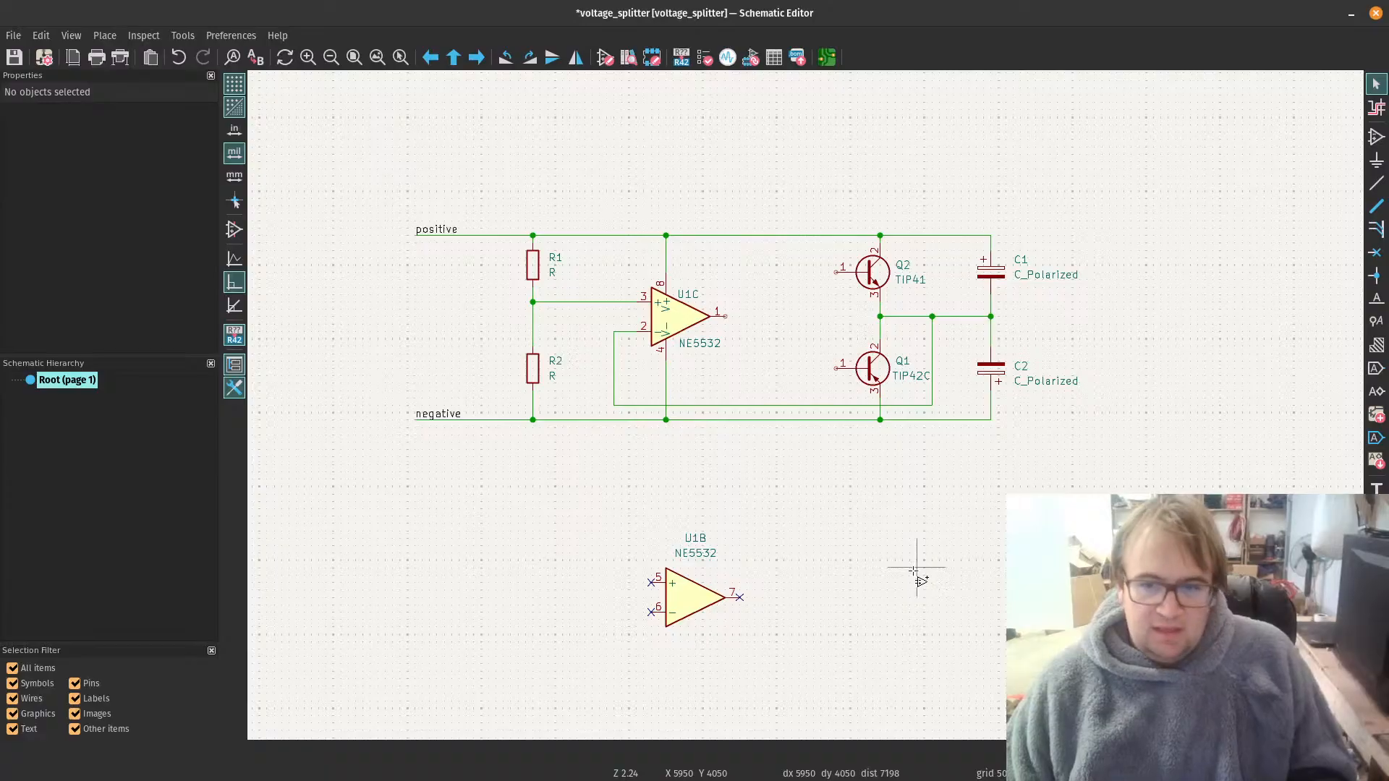
Step: Place a GND power symbol to the right of the output capacitors, slightly below the line joining C1 and C2
{"action": "key", "text": "a"}
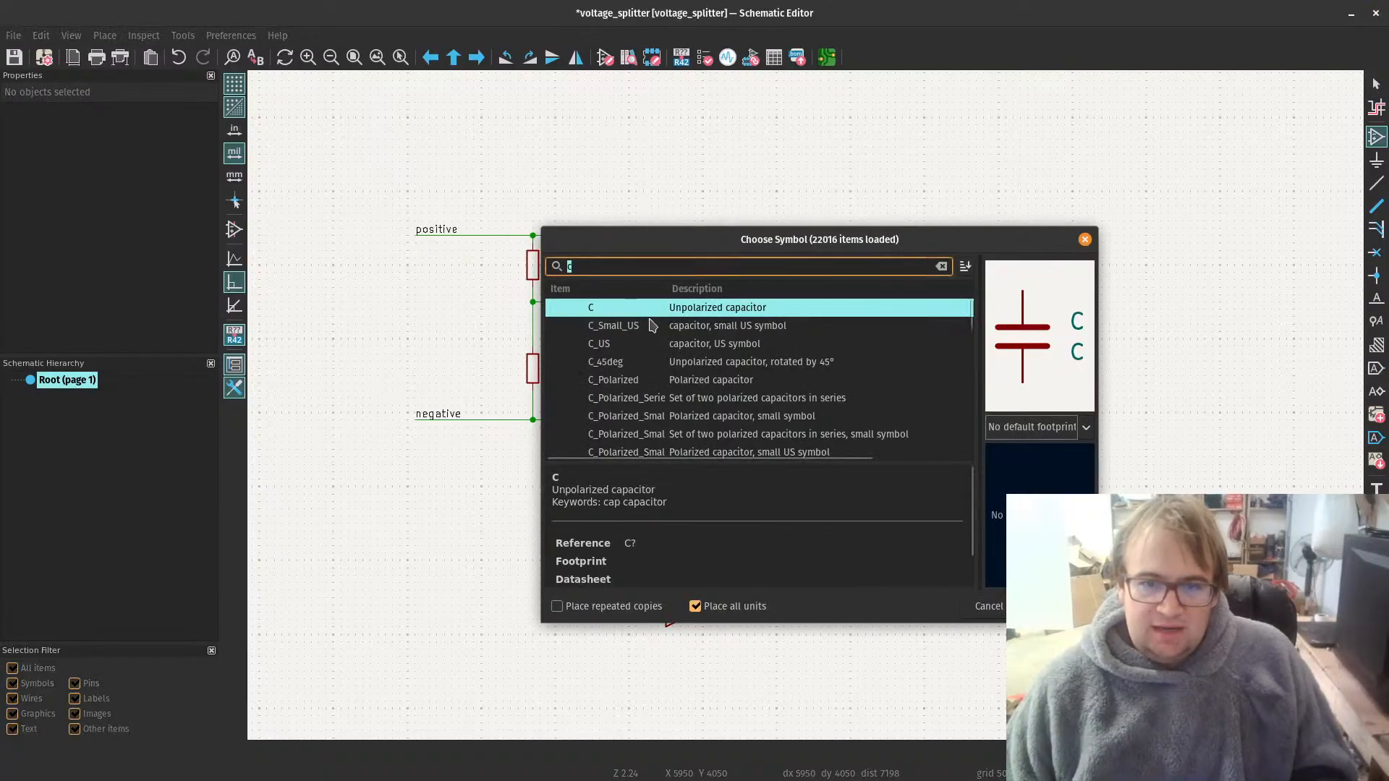
{"action": "type", "text": "gn"}
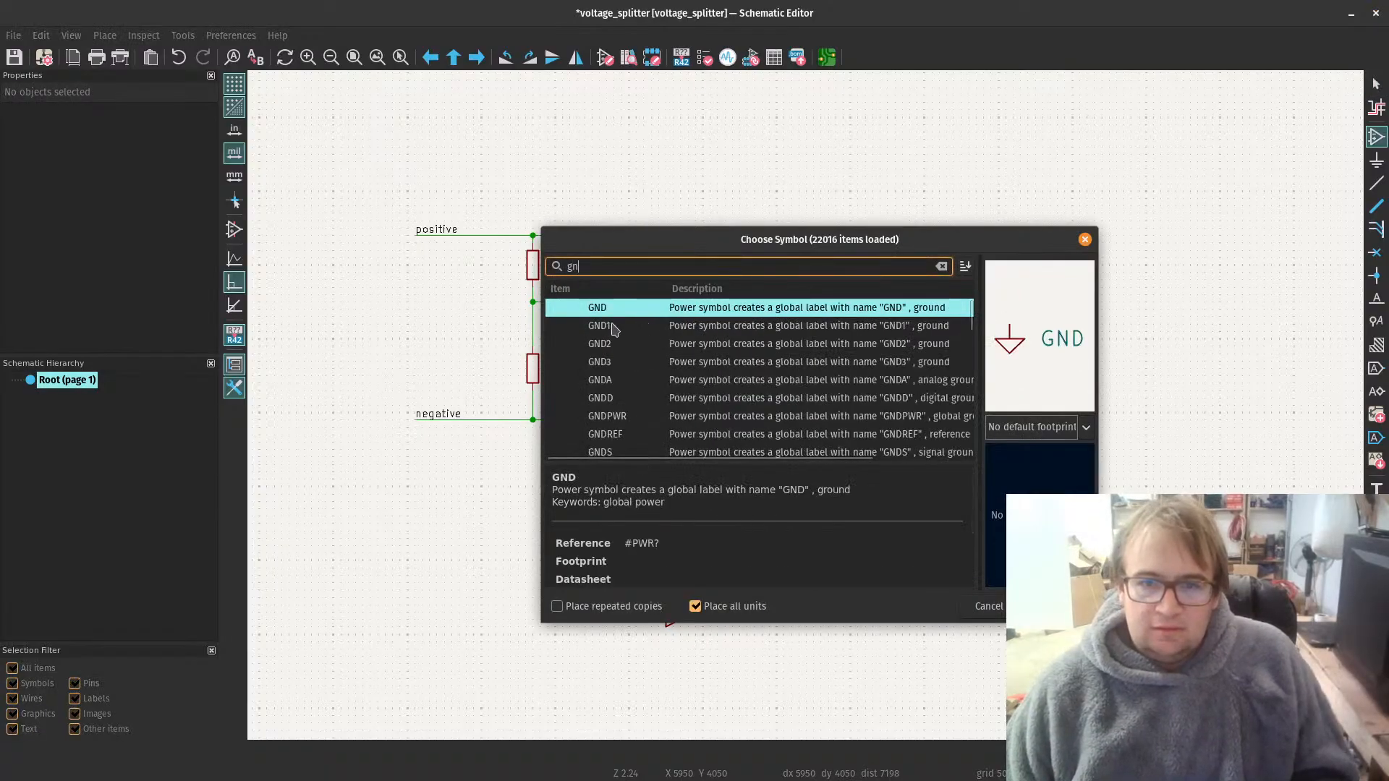
{"action": "key", "text": "Return"}
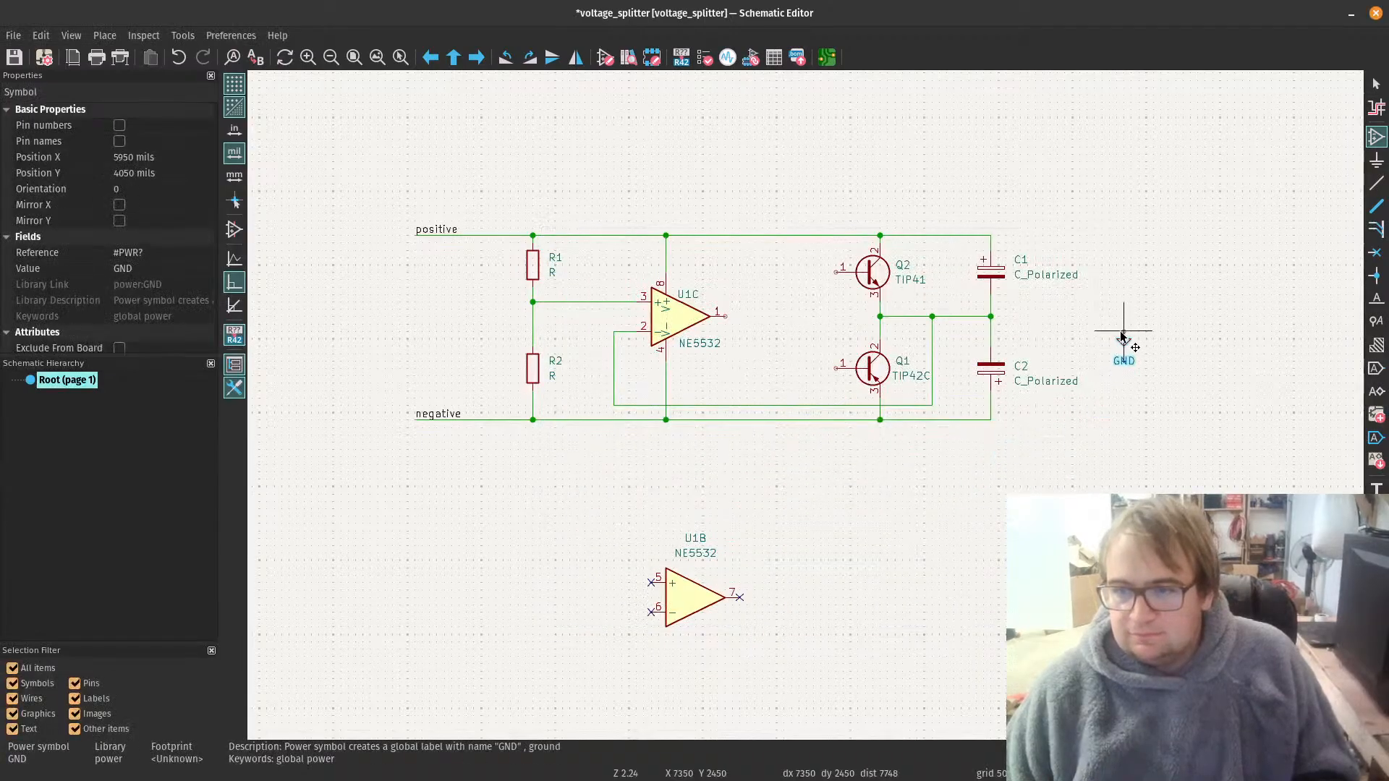
{"action": "left_click", "coordinate": [1116, 340]}
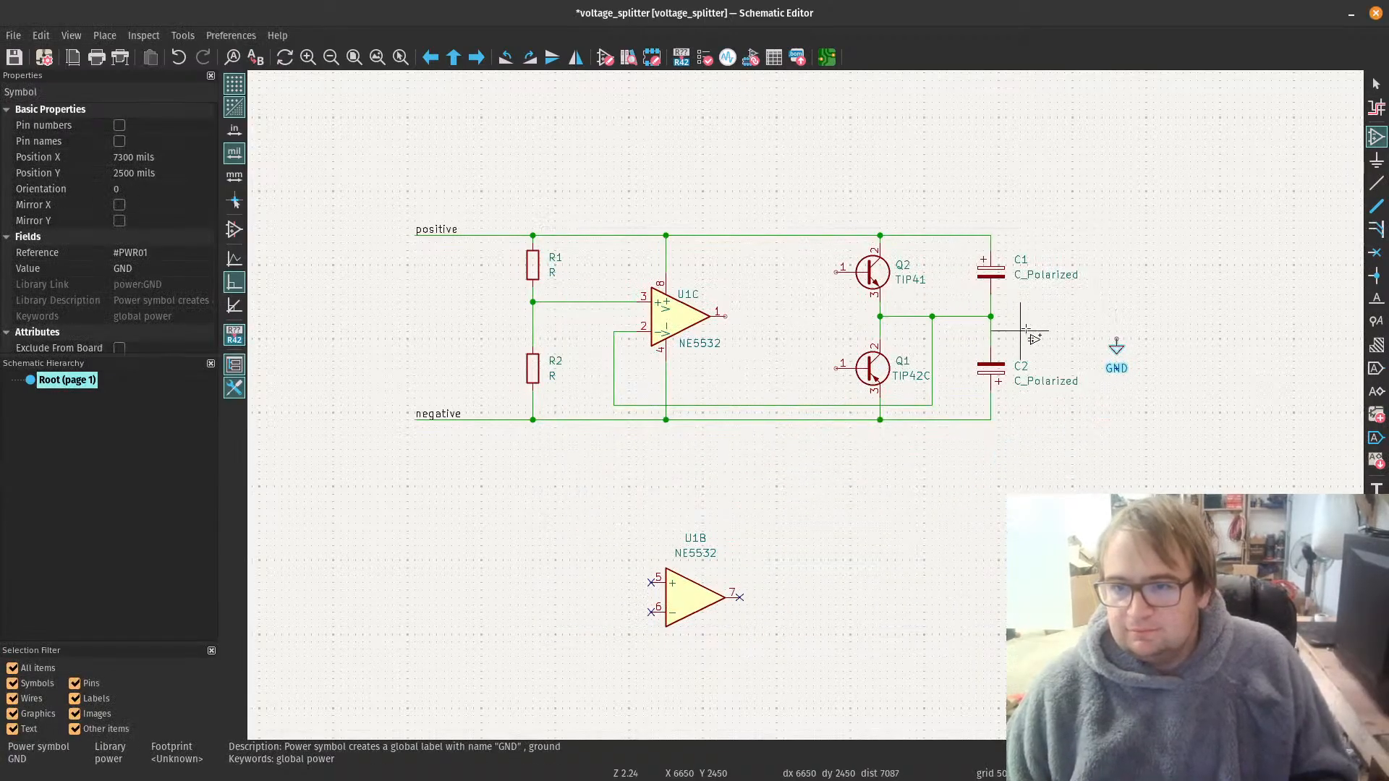
{"action": "key", "text": "Escape"}
Step: Wire the GND symbol to the junction between C1 and C2
{"action": "key", "text": "w"}
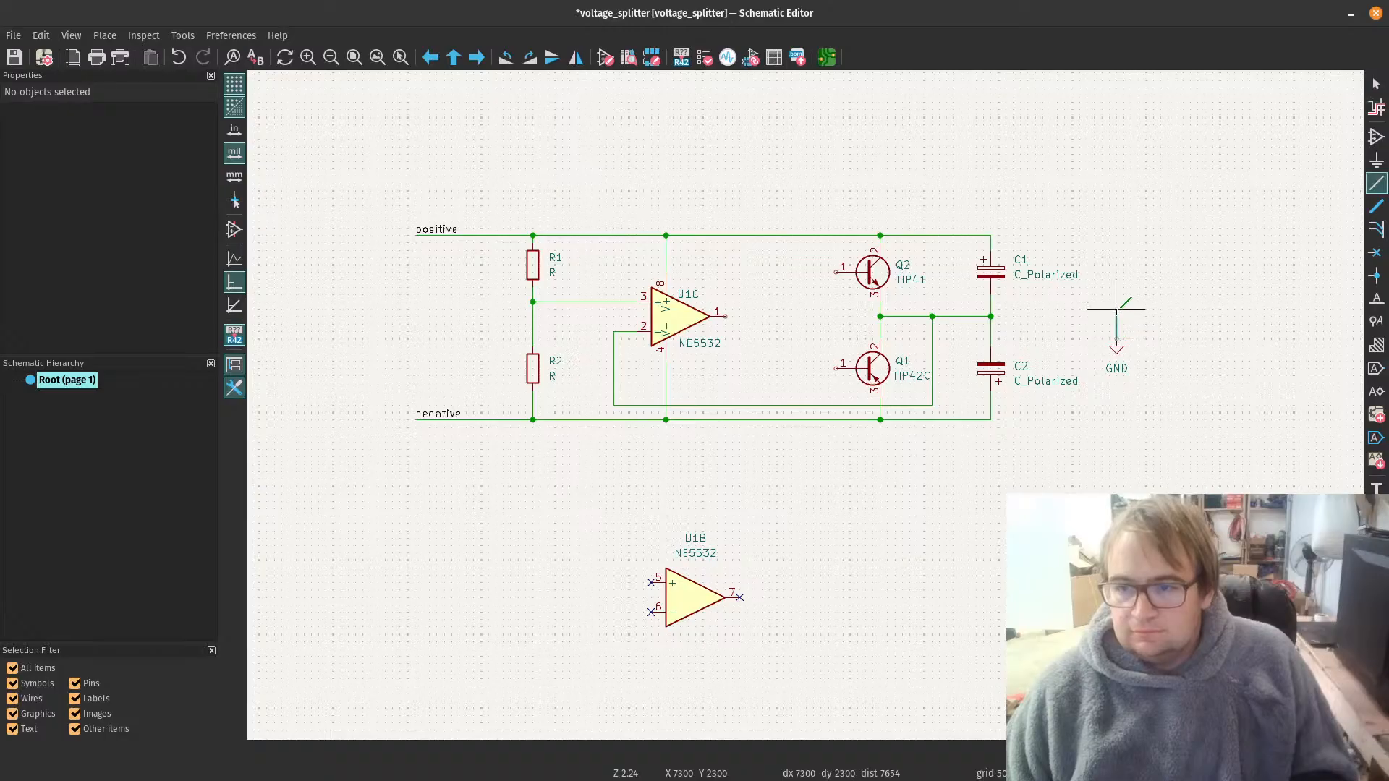
{"action": "left_click", "coordinate": [991, 316]}
{"action": "key", "text": "Escape"}
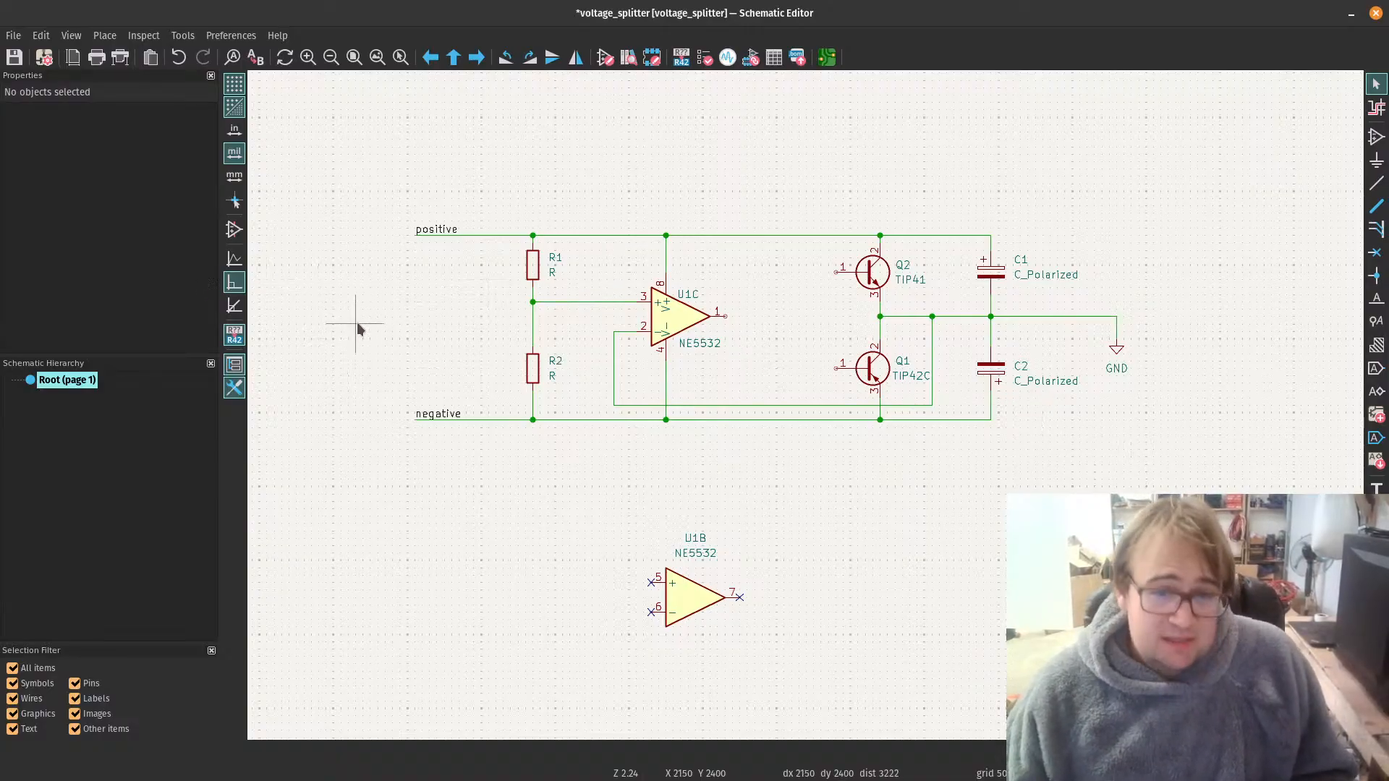
Step: Add a Screw_Terminal_01x03 connector left of the rail labels, rotated 180 degrees so its pins face the circuit
{"action": "type", "text": "ascre"}
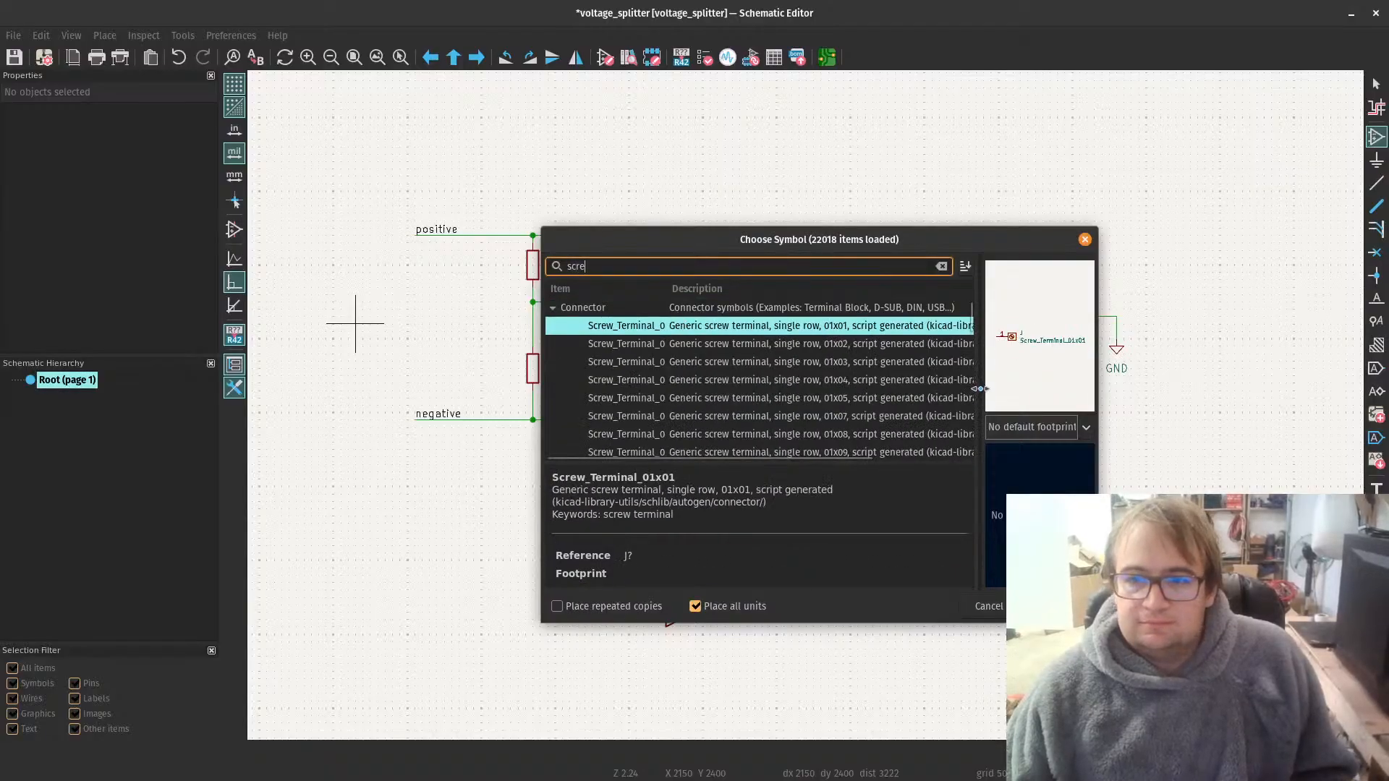
{"action": "left_click", "coordinate": [877, 363]}
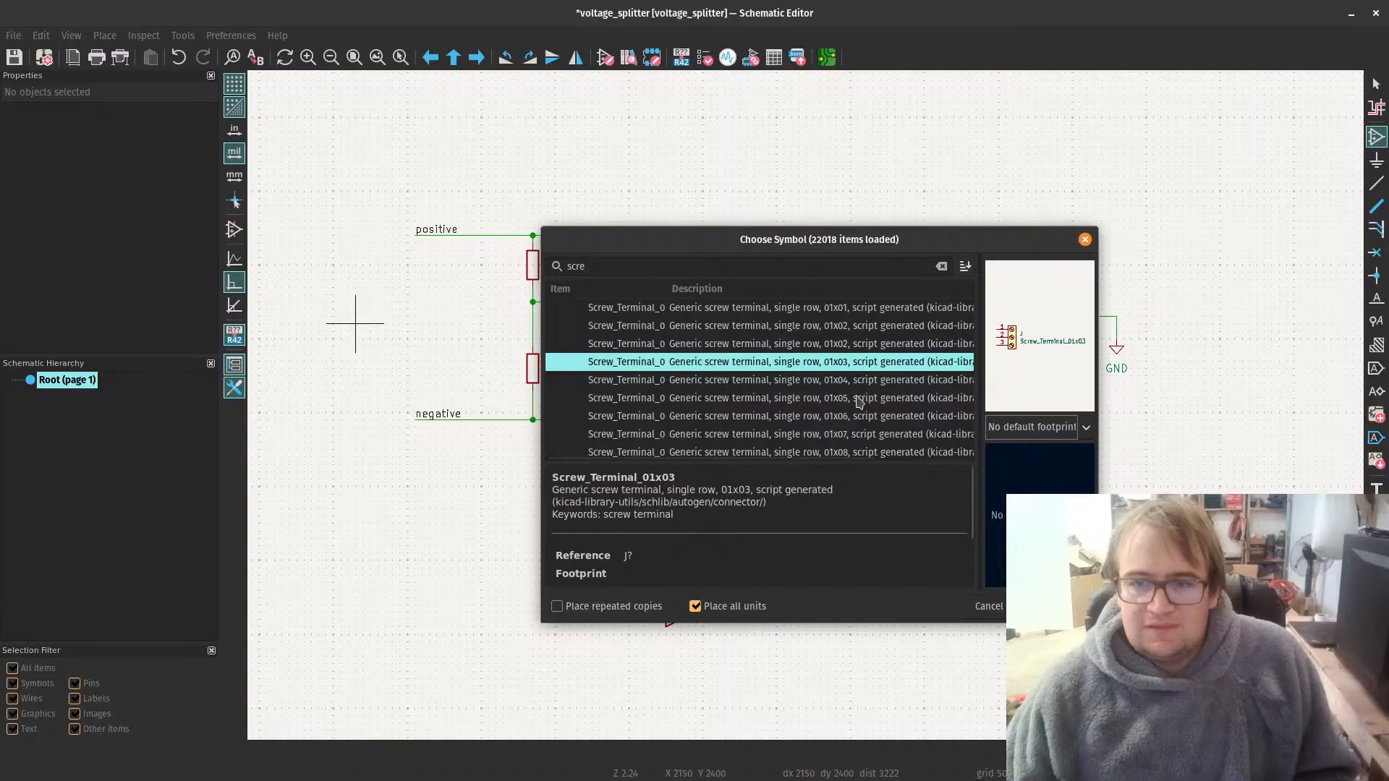
{"action": "key", "text": "Return"}
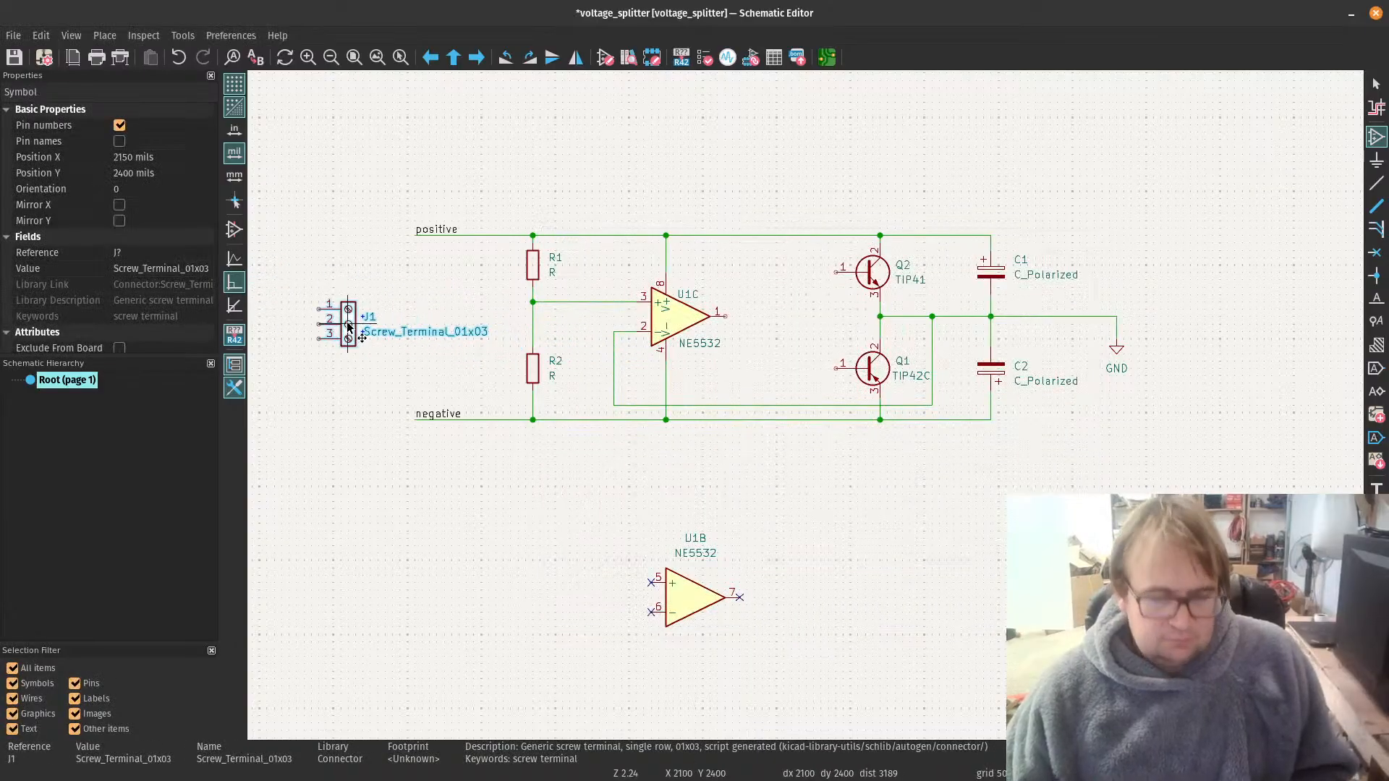
{"action": "key", "text": "r"}
{"action": "key", "text": "r"}
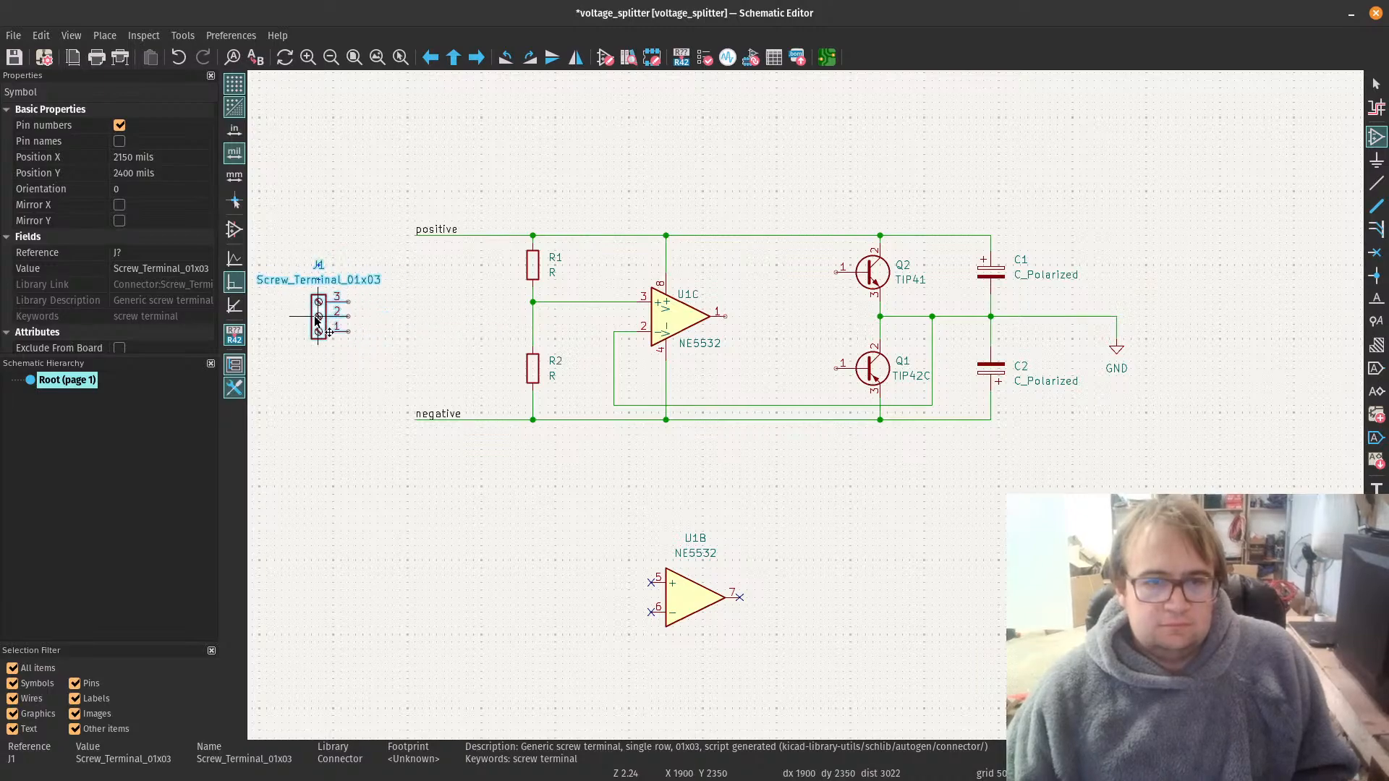
{"action": "left_click", "coordinate": [305, 316]}
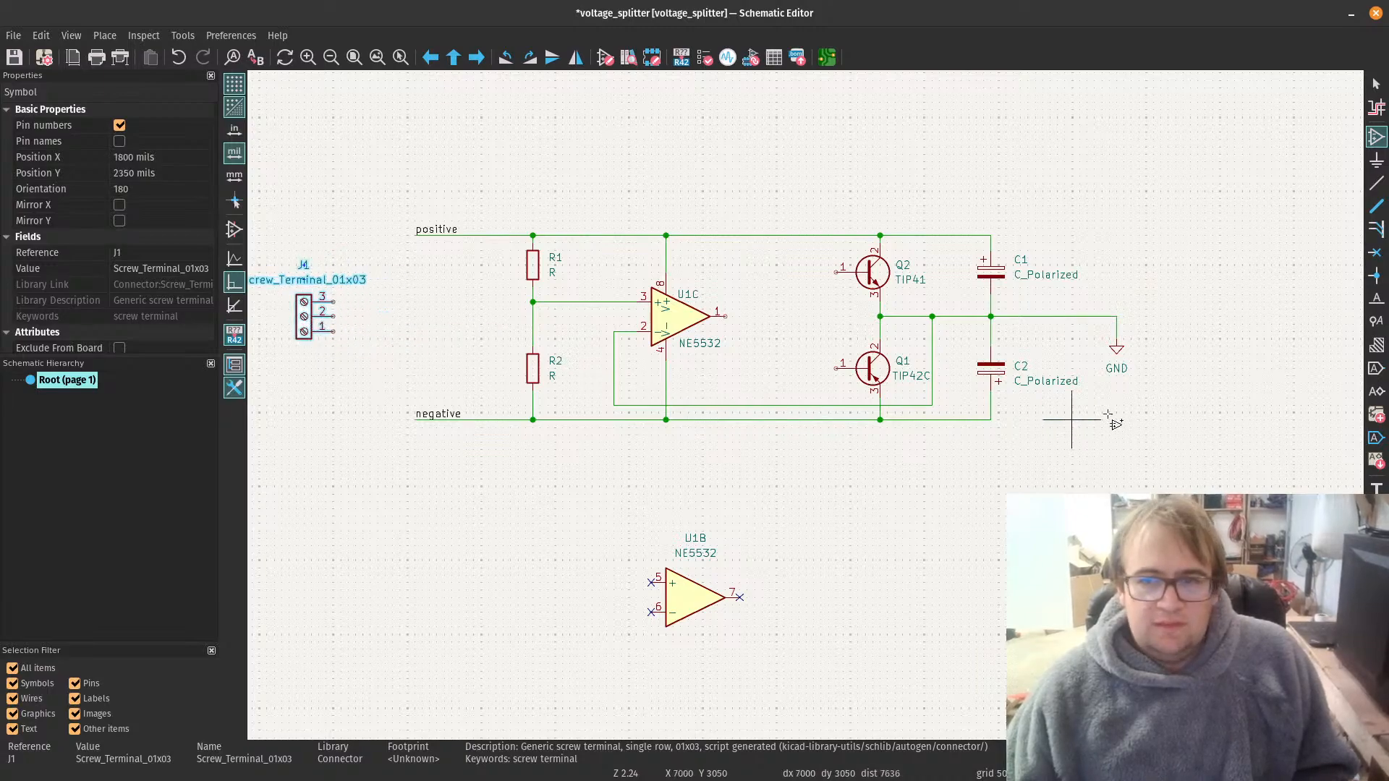
Step: Add a second Screw_Terminal_01x03 connector right of the GND symbol, with its pins facing the circuit and pin 2 level with the output wire
{"action": "left_click", "coordinate": [1213, 316]}
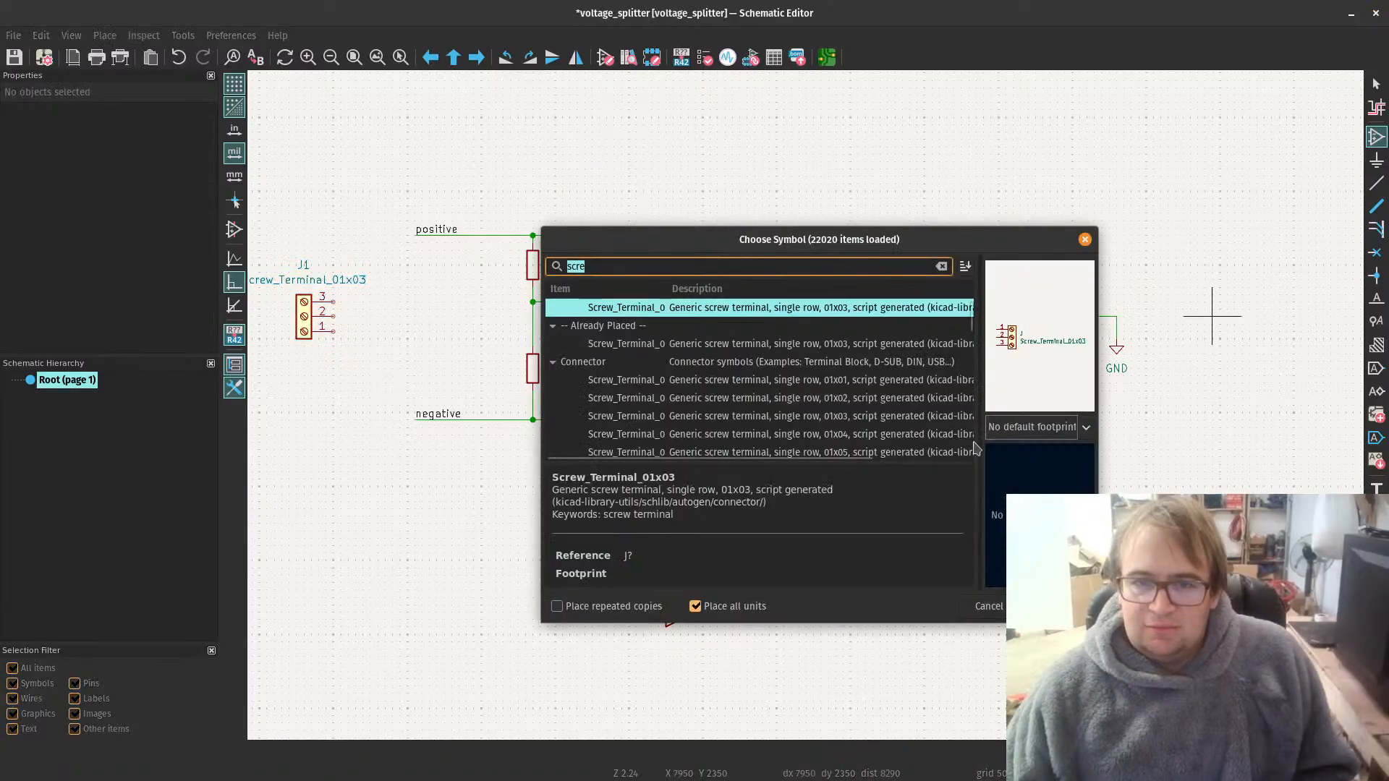
{"action": "key", "text": "Return"}
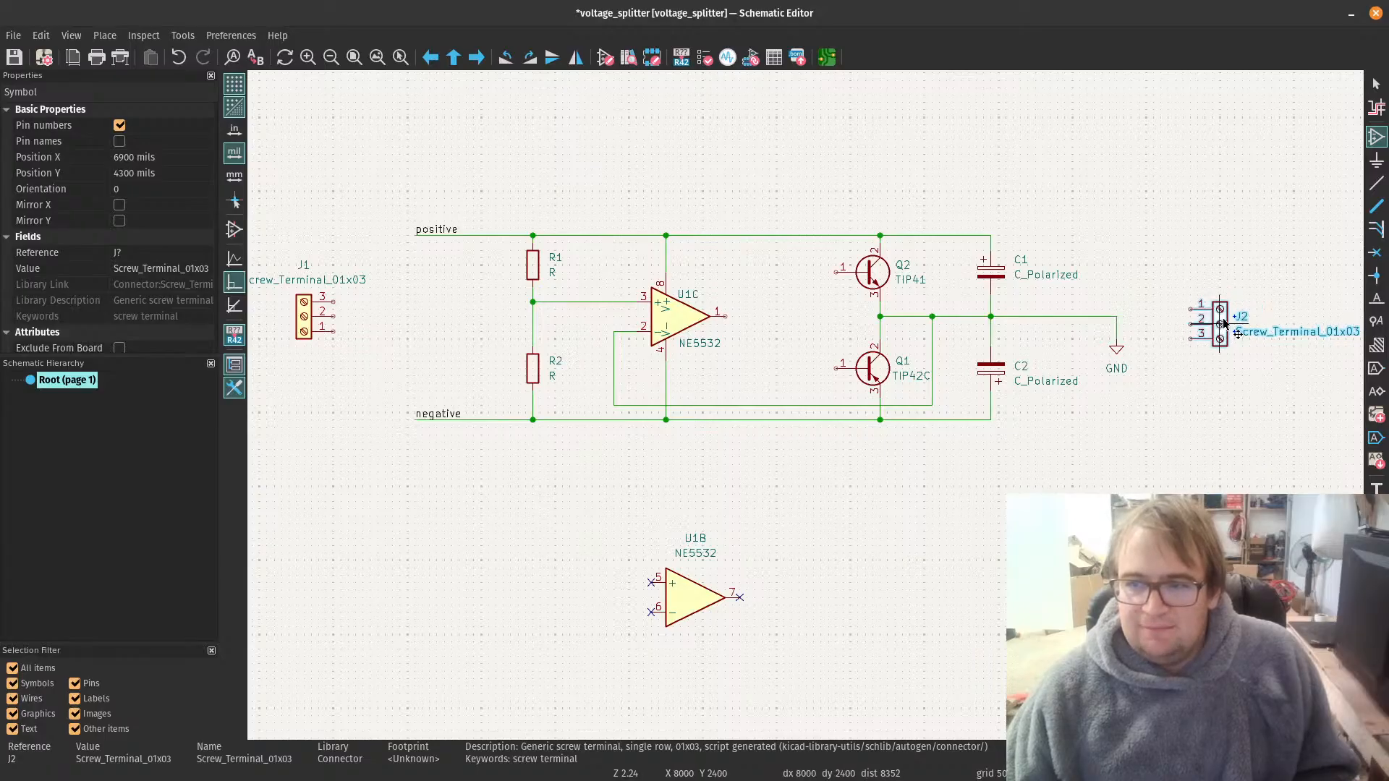
{"action": "left_click", "coordinate": [1228, 317]}
{"action": "key", "text": "Escape"}
Step: Copy the positive net label from the upper rail onto pin 3 of J1
{"action": "scroll", "coordinate": [812, 403], "scroll_direction": "down", "scroll_amount": 2}
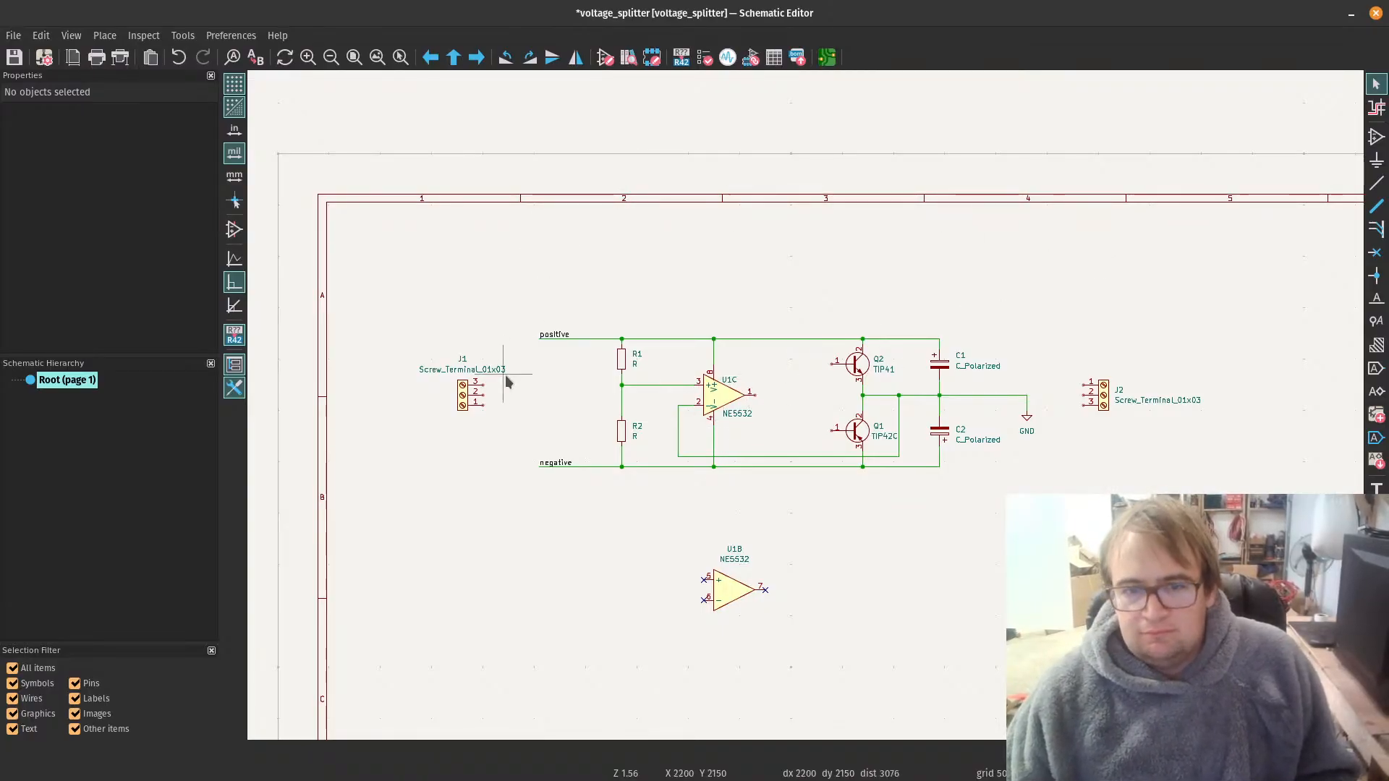
{"action": "scroll", "coordinate": [559, 452], "scroll_direction": "up", "scroll_amount": 2}
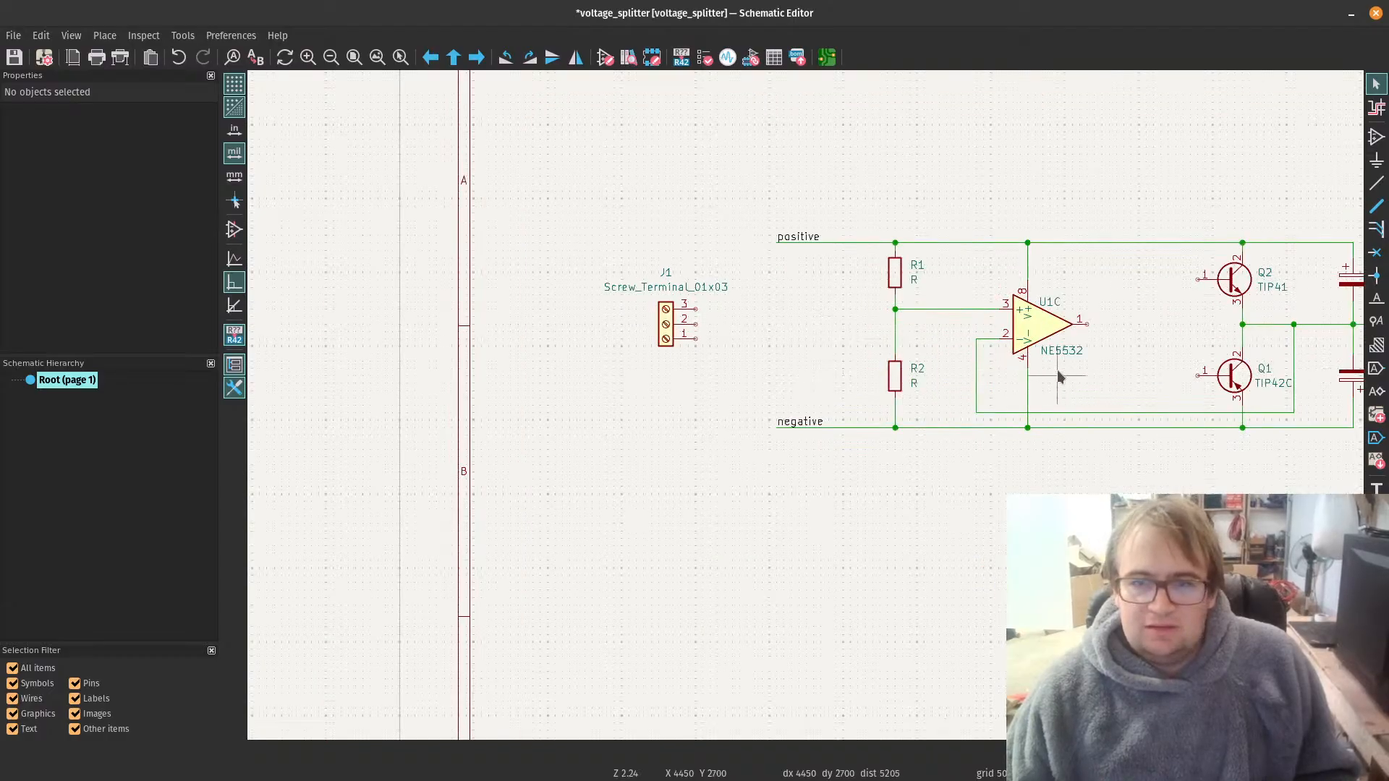
{"action": "scroll", "coordinate": [1013, 358], "scroll_direction": "up", "scroll_amount": 2}
{"action": "scroll", "coordinate": [598, 371], "scroll_direction": "down", "scroll_amount": 1}
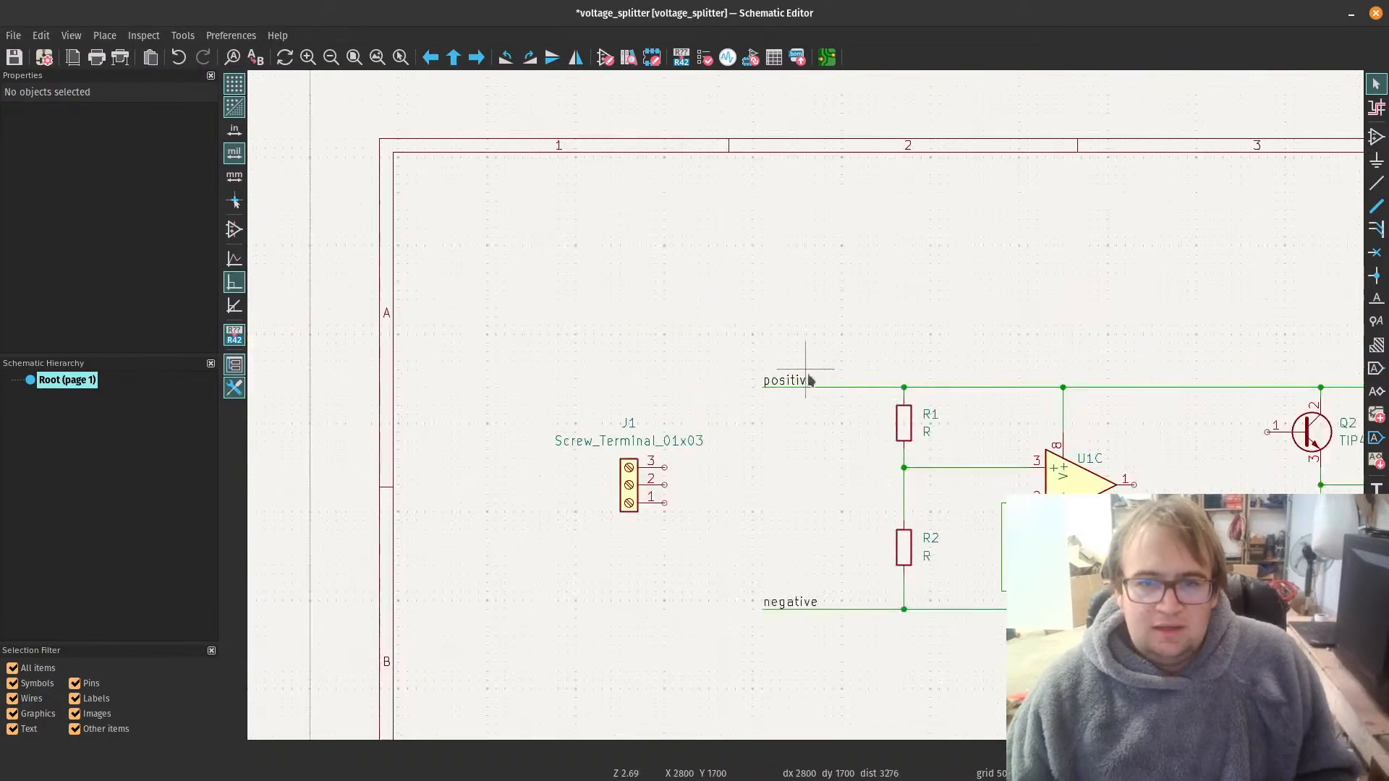
{"action": "left_click", "coordinate": [791, 385]}
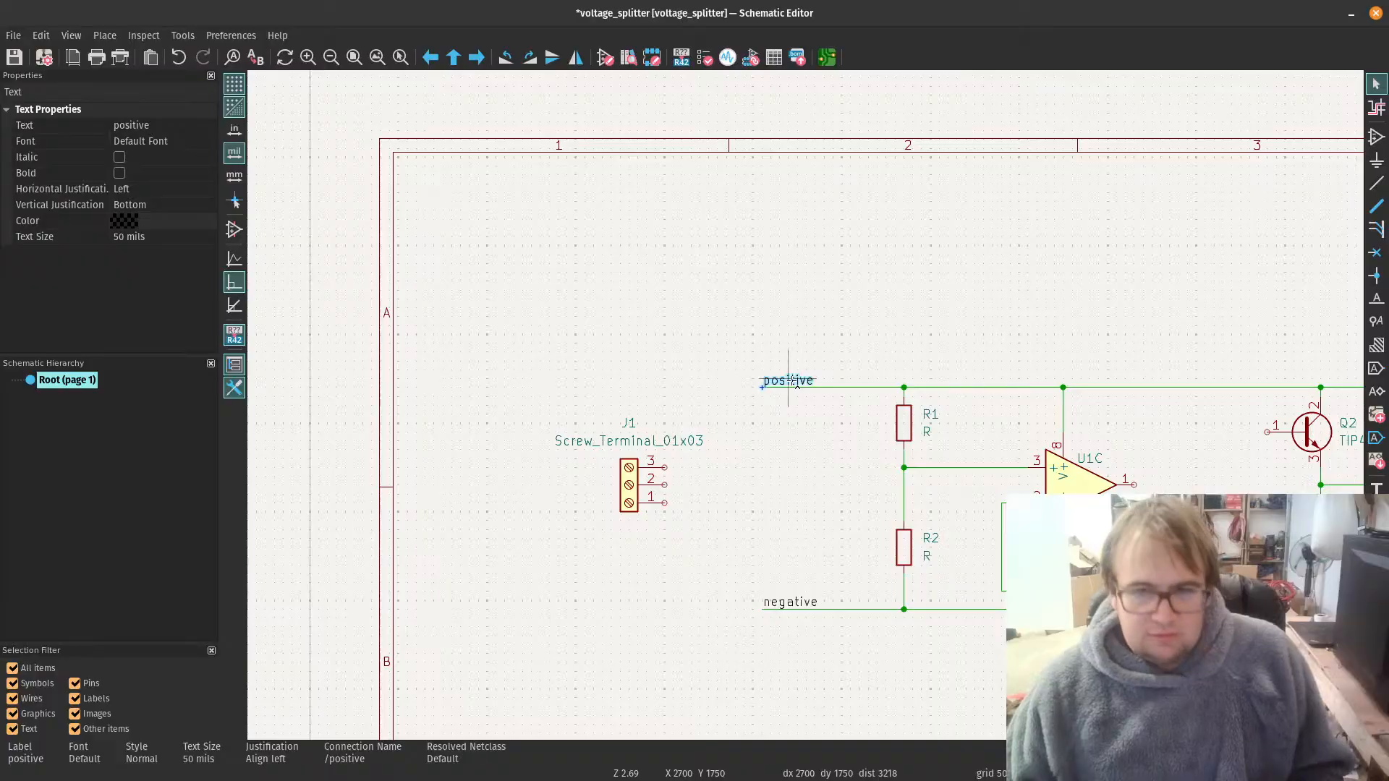
{"action": "key", "text": "Escape"}
{"action": "type", "text": "positive"}
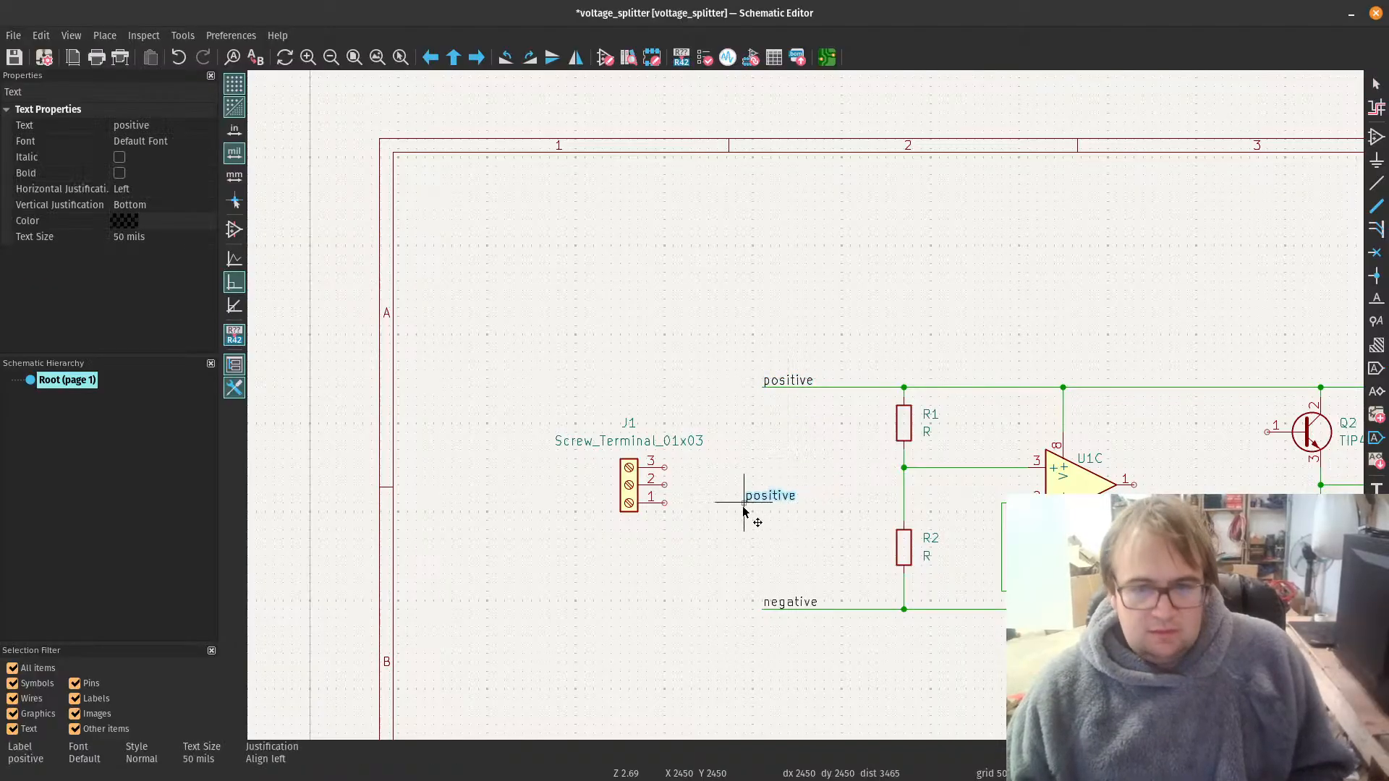
{"action": "left_click", "coordinate": [666, 470]}
Step: Copy the negative net label from the lower rail onto pin 1 of J1
{"action": "left_click", "coordinate": [798, 604]}
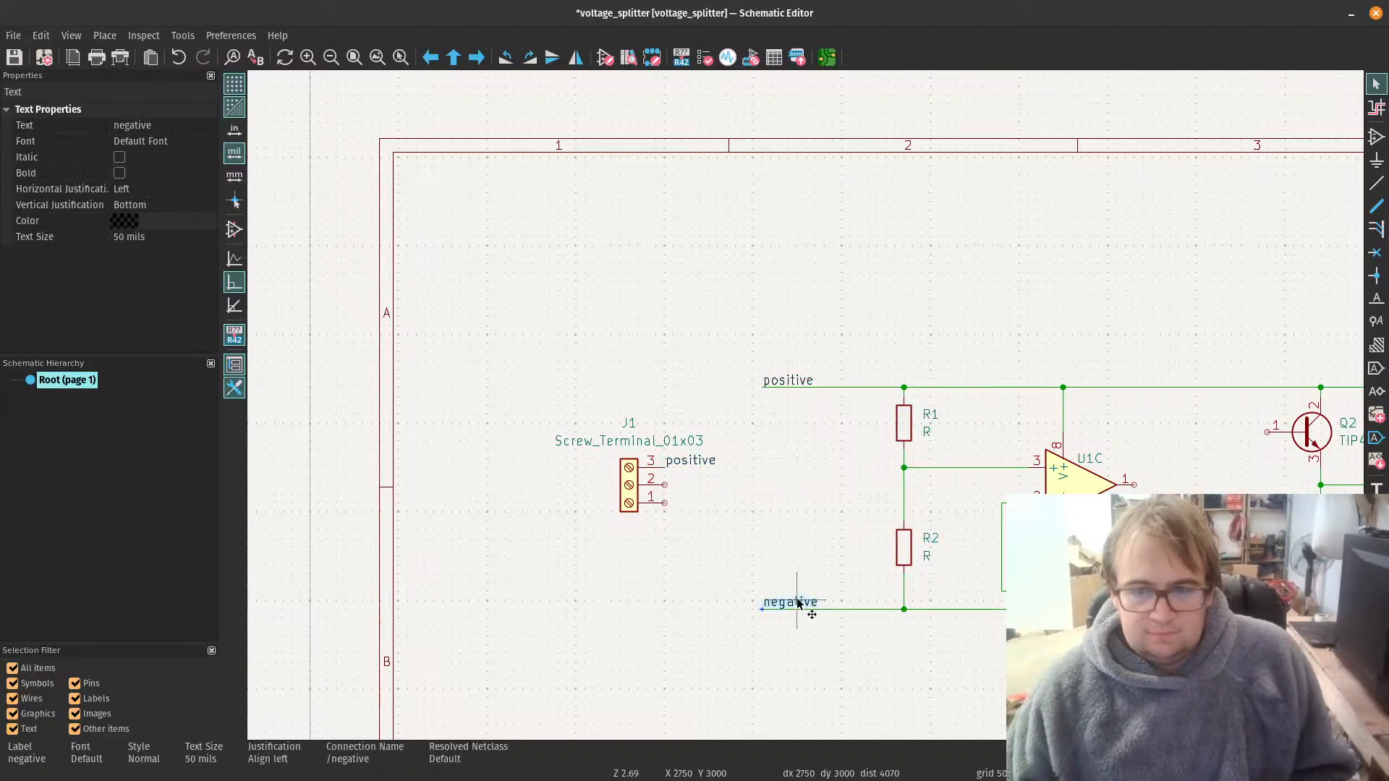
{"action": "key", "text": "ctrl+c"}
{"action": "key", "text": "Escape"}
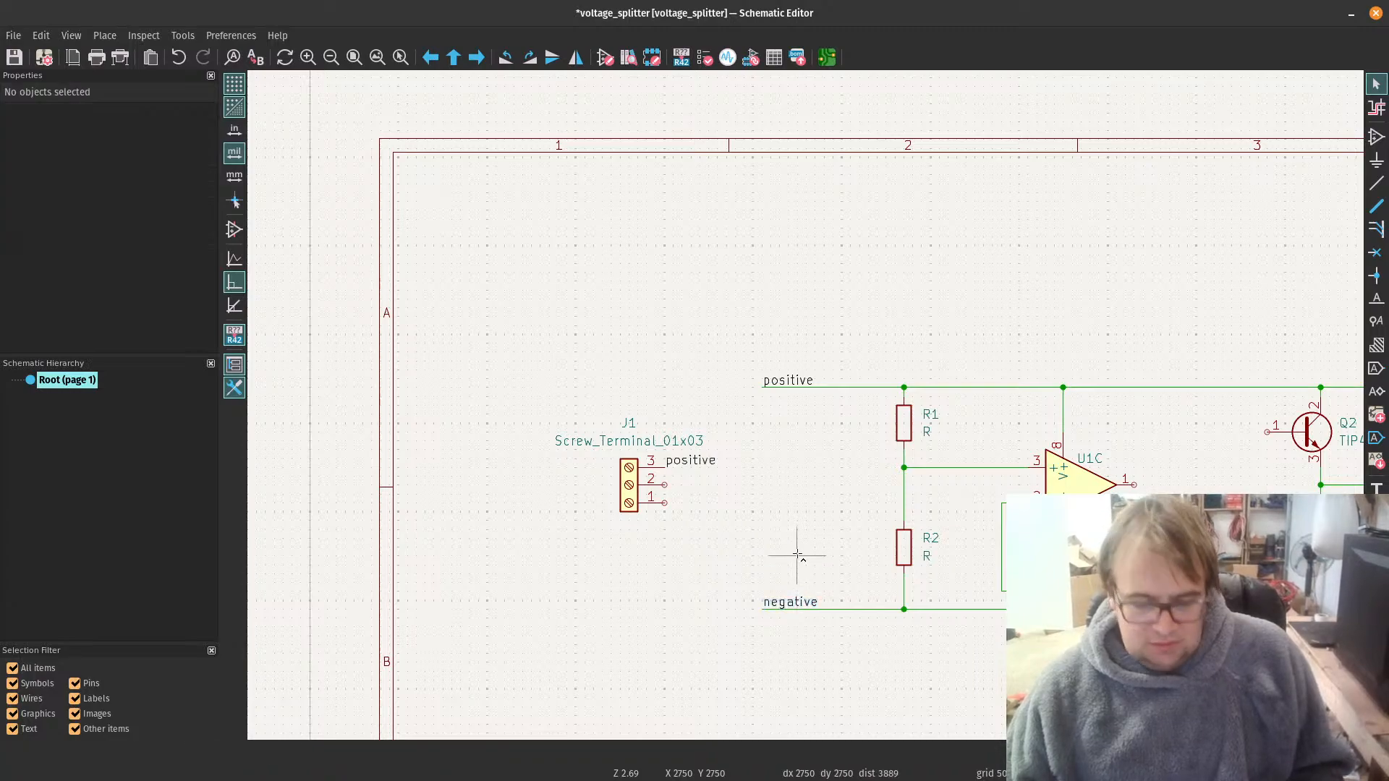
{"action": "key", "text": "ctrl+v"}
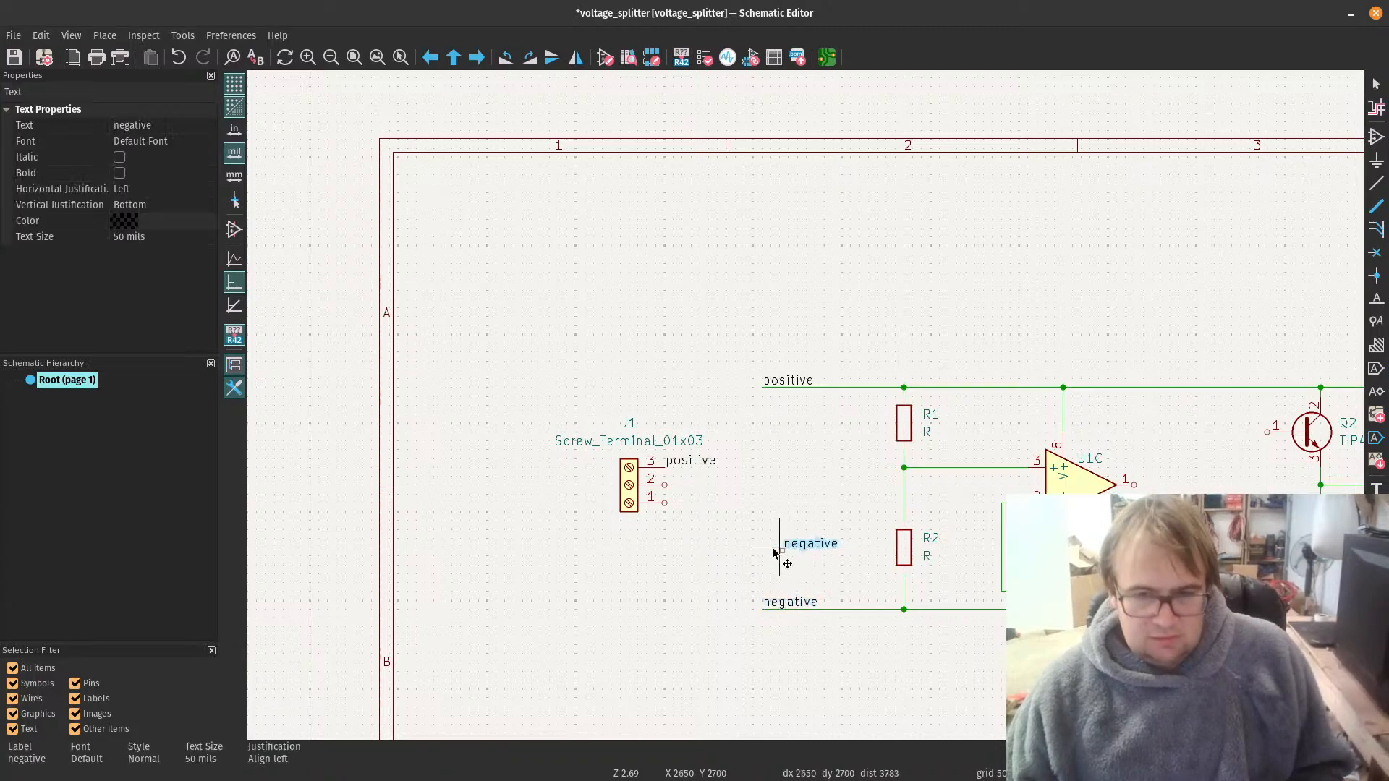
{"action": "left_click", "coordinate": [666, 504]}
{"action": "left_click", "coordinate": [805, 522]}
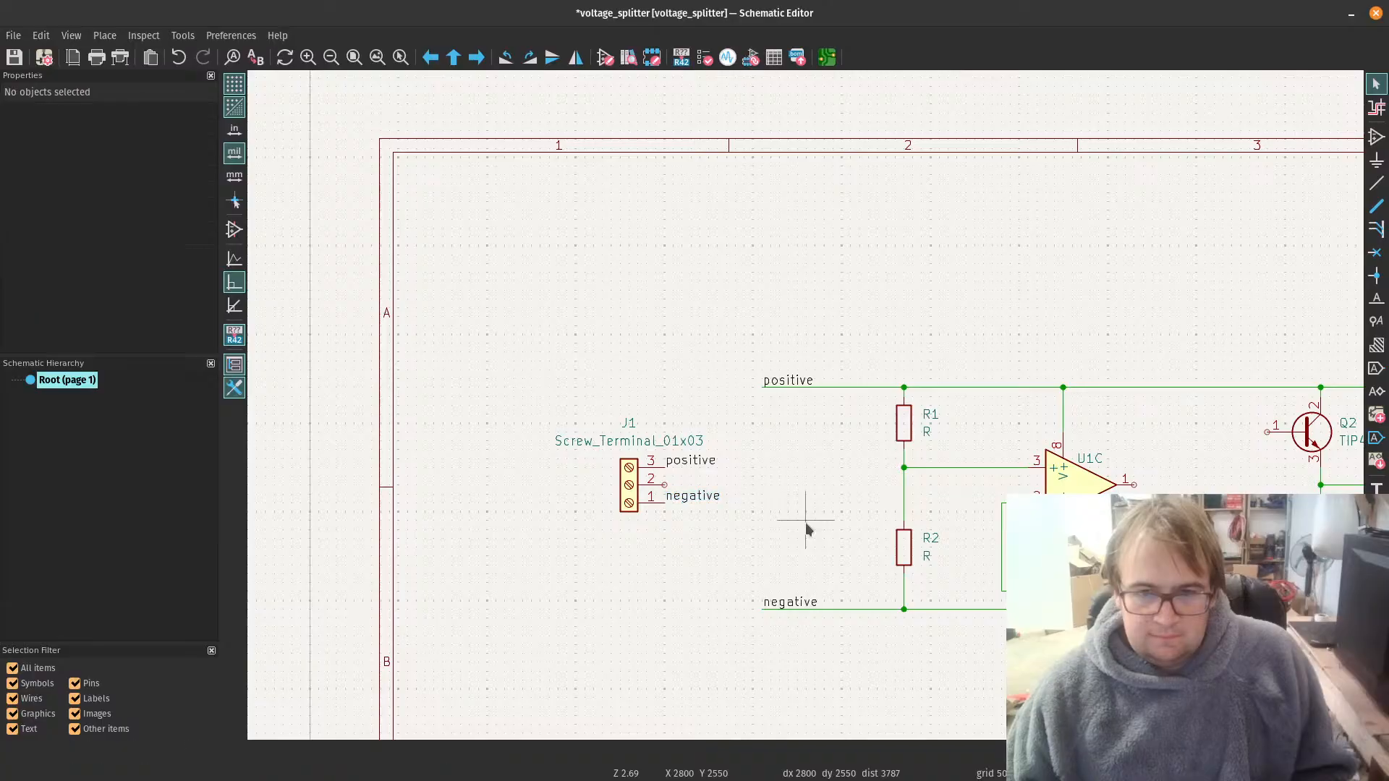
Step: Place a copy of the GND symbol to the right of J1 and wire it to J1's pin 2
{"action": "scroll", "coordinate": [944, 537], "scroll_direction": "down", "scroll_amount": 2}
{"action": "scroll", "coordinate": [1046, 408], "scroll_direction": "up", "scroll_amount": 2}
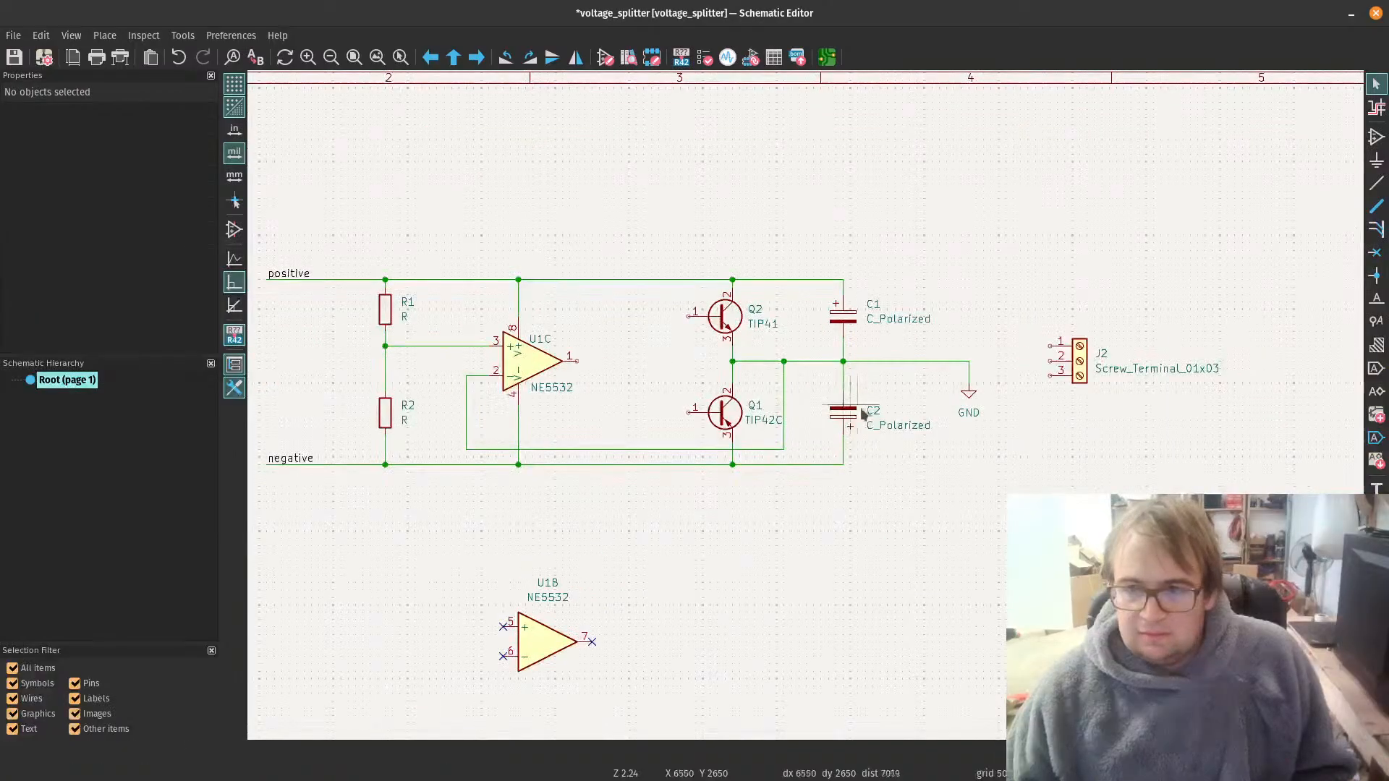
{"action": "left_click", "coordinate": [969, 397]}
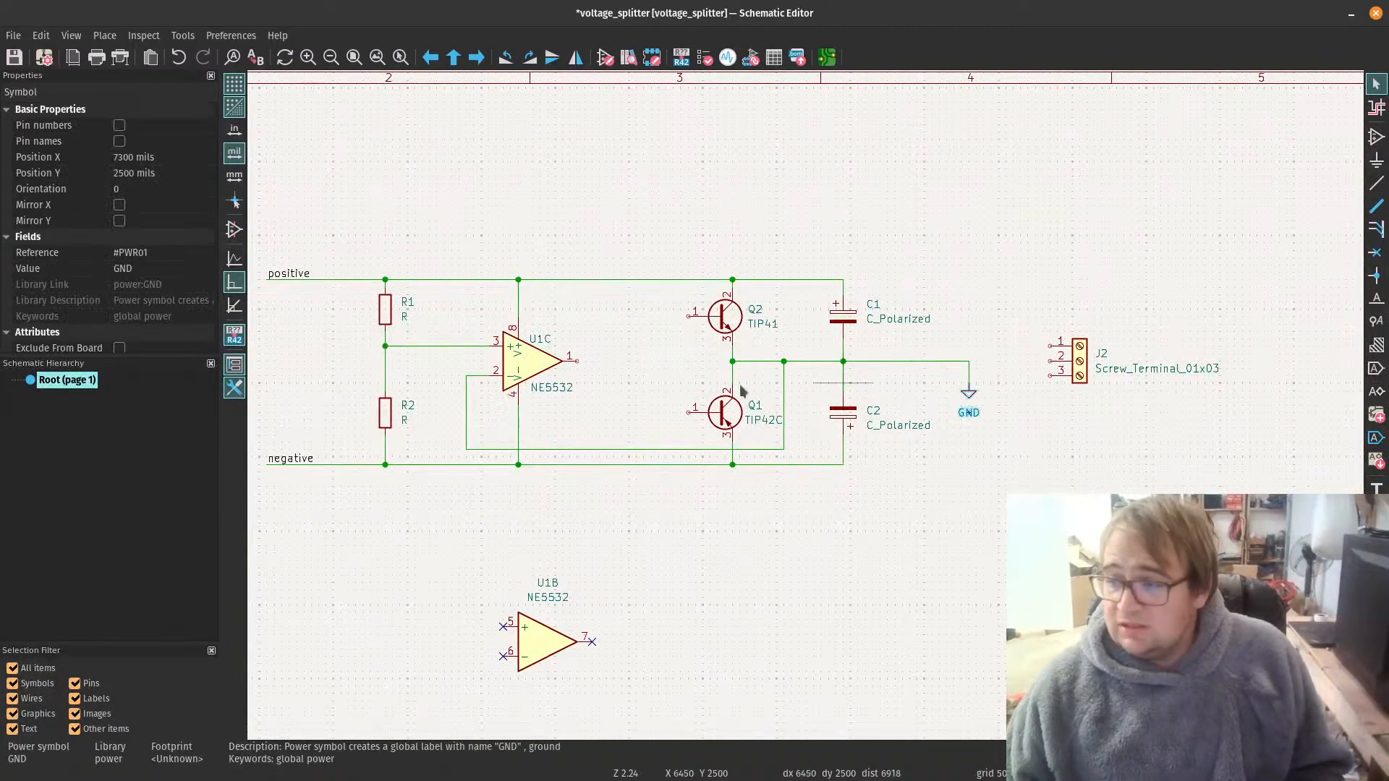
{"action": "scroll", "coordinate": [1016, 432], "scroll_direction": "down", "scroll_amount": 3}
{"action": "left_click", "coordinate": [605, 366]}
{"action": "scroll", "coordinate": [603, 399], "scroll_direction": "up", "scroll_amount": 2}
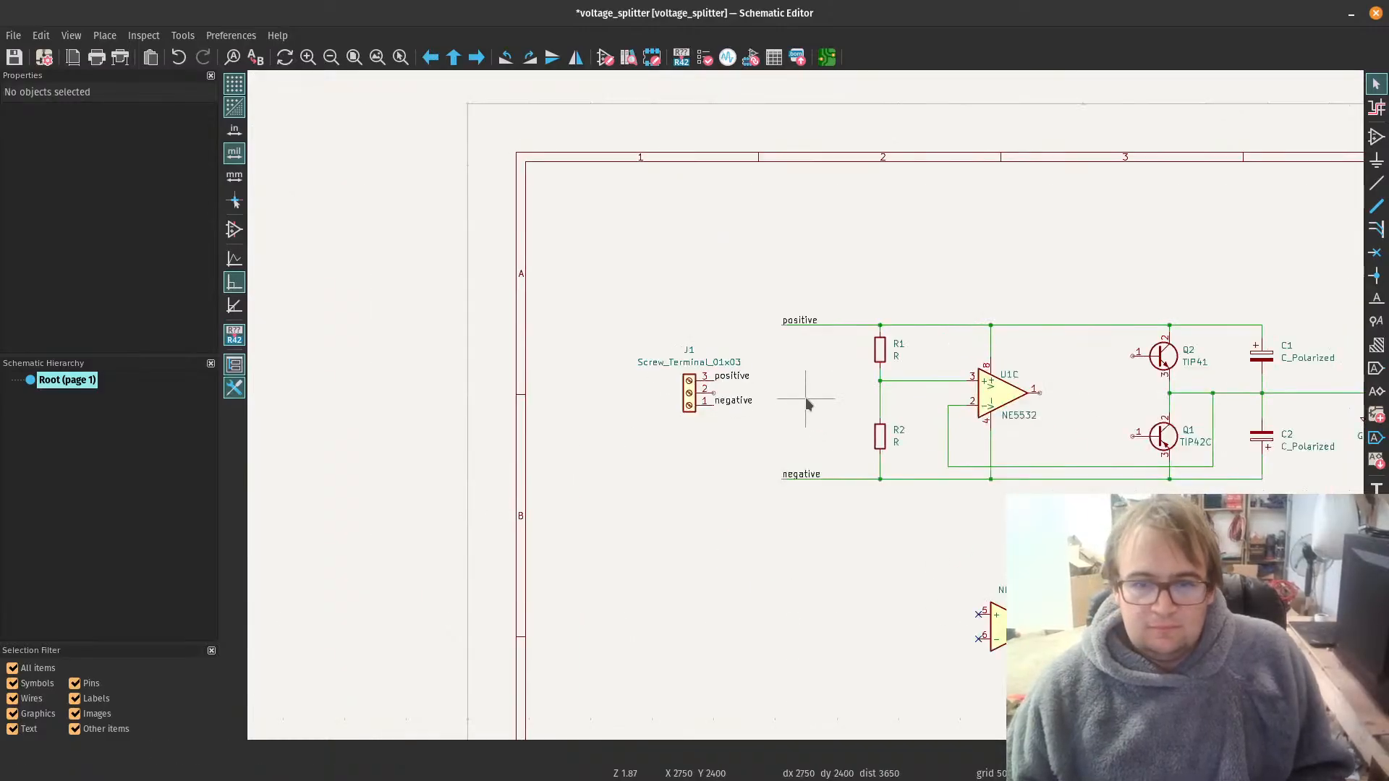
{"action": "left_click_drag", "start_coordinate": [805, 403], "coordinate": [775, 399]}
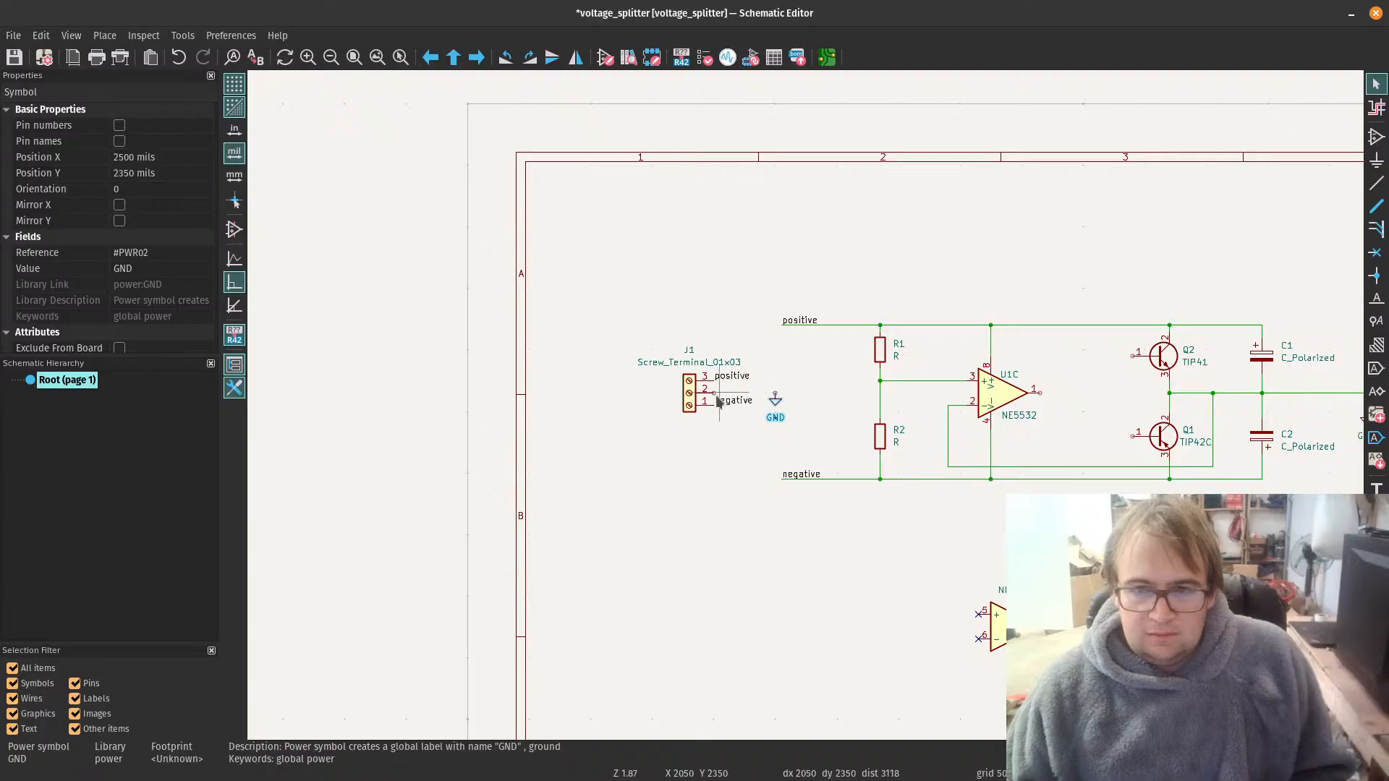
{"action": "key", "text": "w"}
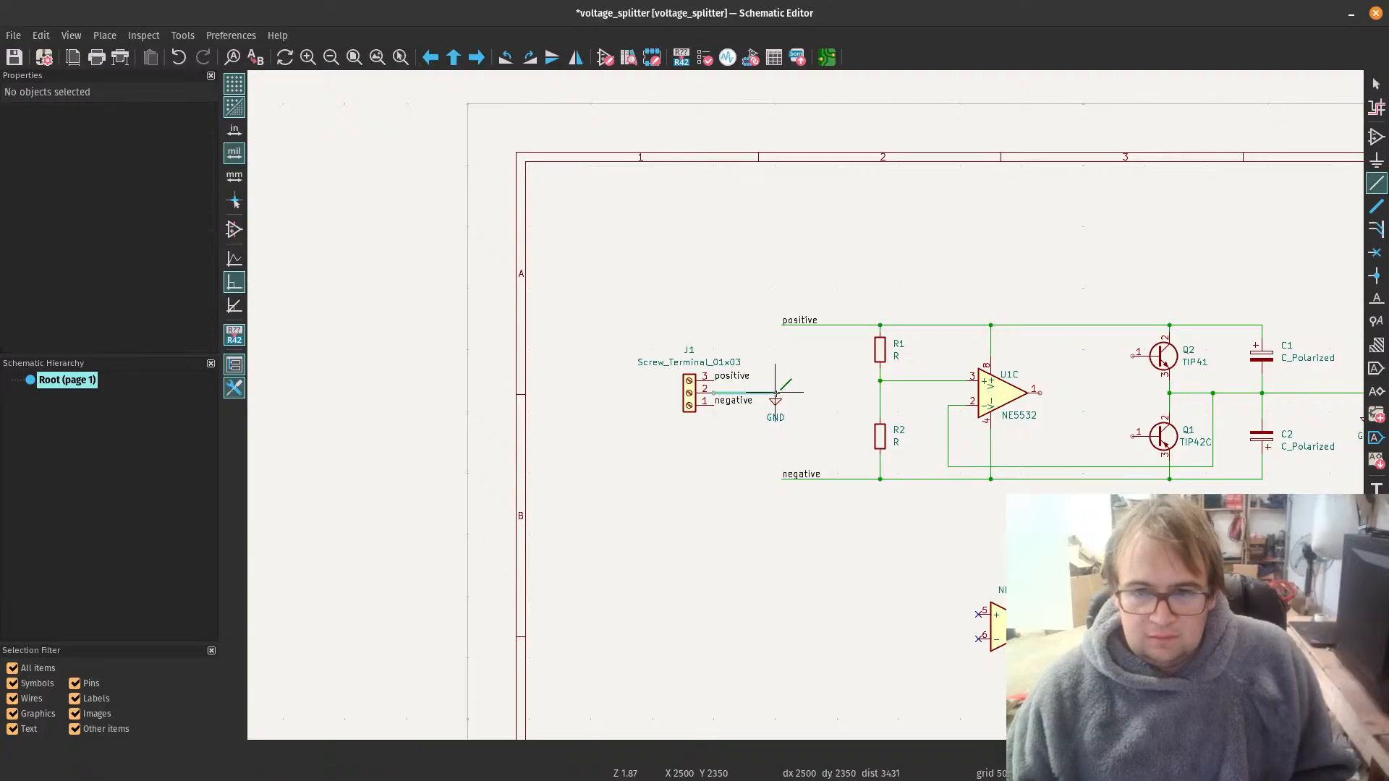
{"action": "left_click", "coordinate": [776, 394]}
Step: Wire pin 2 of J2 to the corner of the output wire above the GND symbol
{"action": "scroll", "coordinate": [934, 448], "scroll_direction": "down", "scroll_amount": 2}
{"action": "scroll", "coordinate": [1045, 432], "scroll_direction": "up", "scroll_amount": 1}
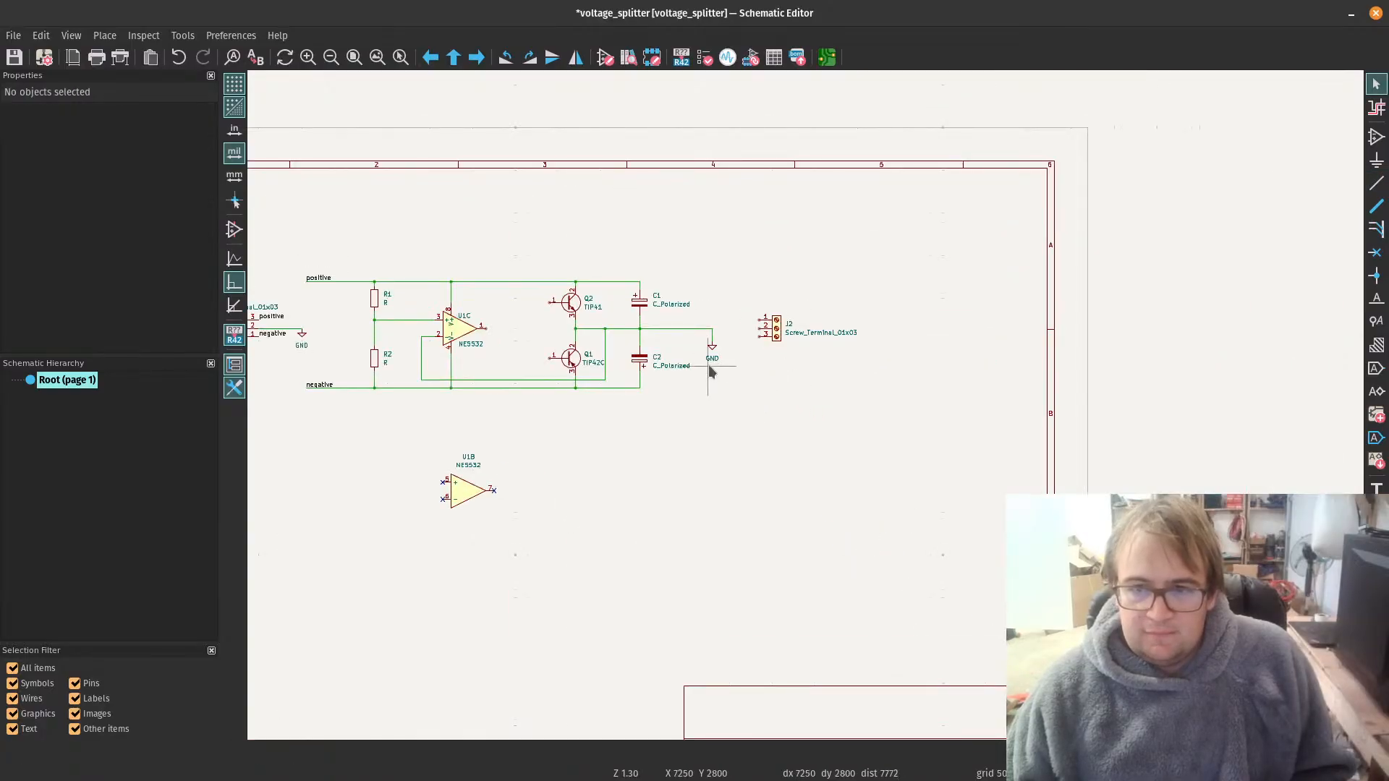
{"action": "scroll", "coordinate": [709, 370], "scroll_direction": "down", "scroll_amount": 2}
{"action": "scroll", "coordinate": [651, 395], "scroll_direction": "up", "scroll_amount": 2}
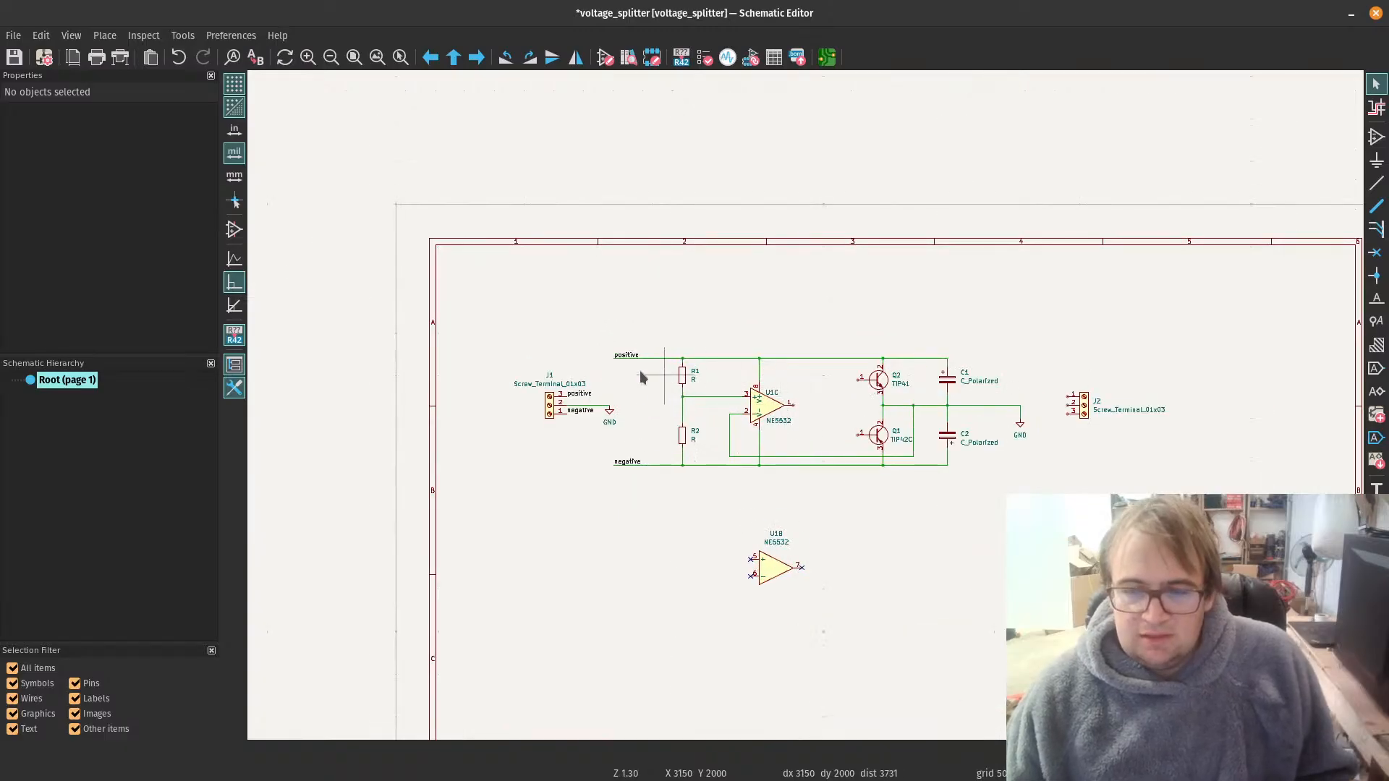
{"action": "key", "text": "w"}
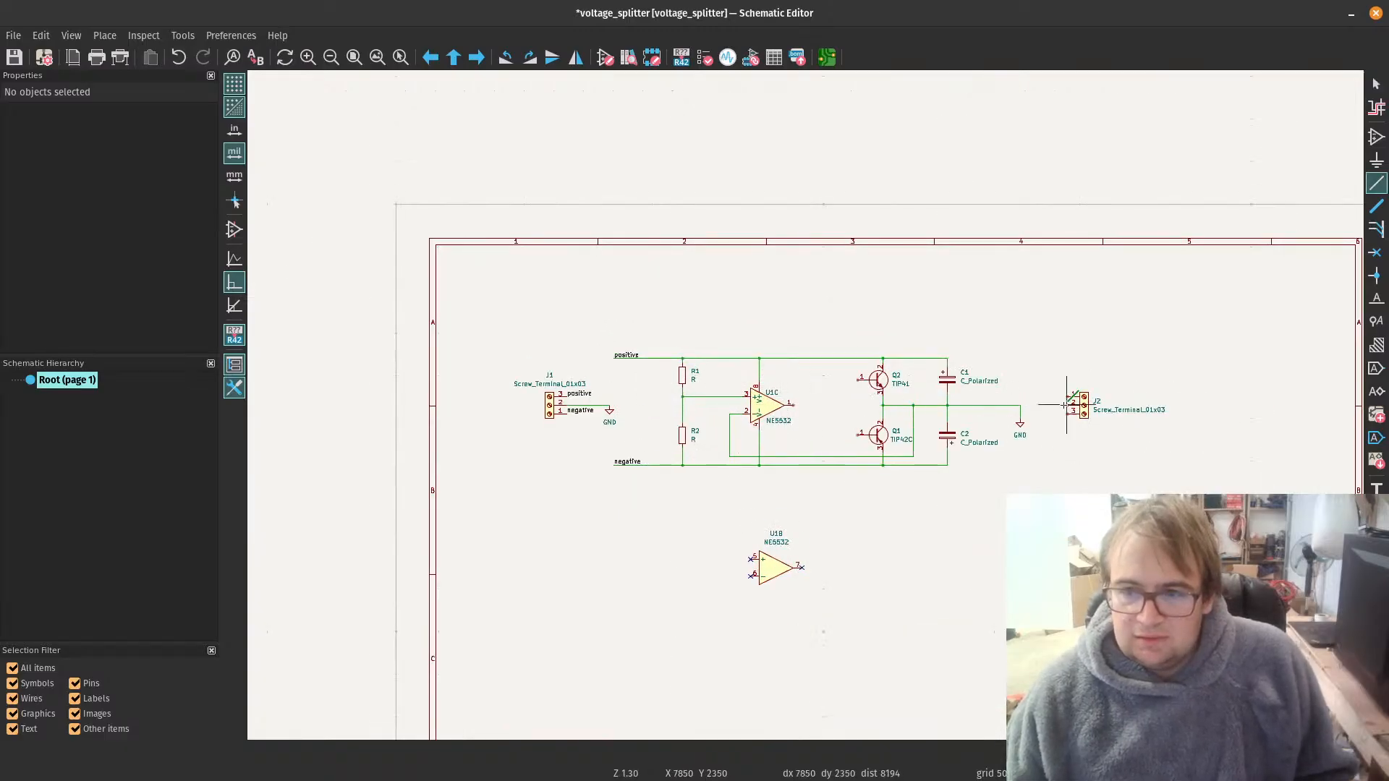
{"action": "left_click", "coordinate": [1020, 405]}
{"action": "key", "text": "Escape"}
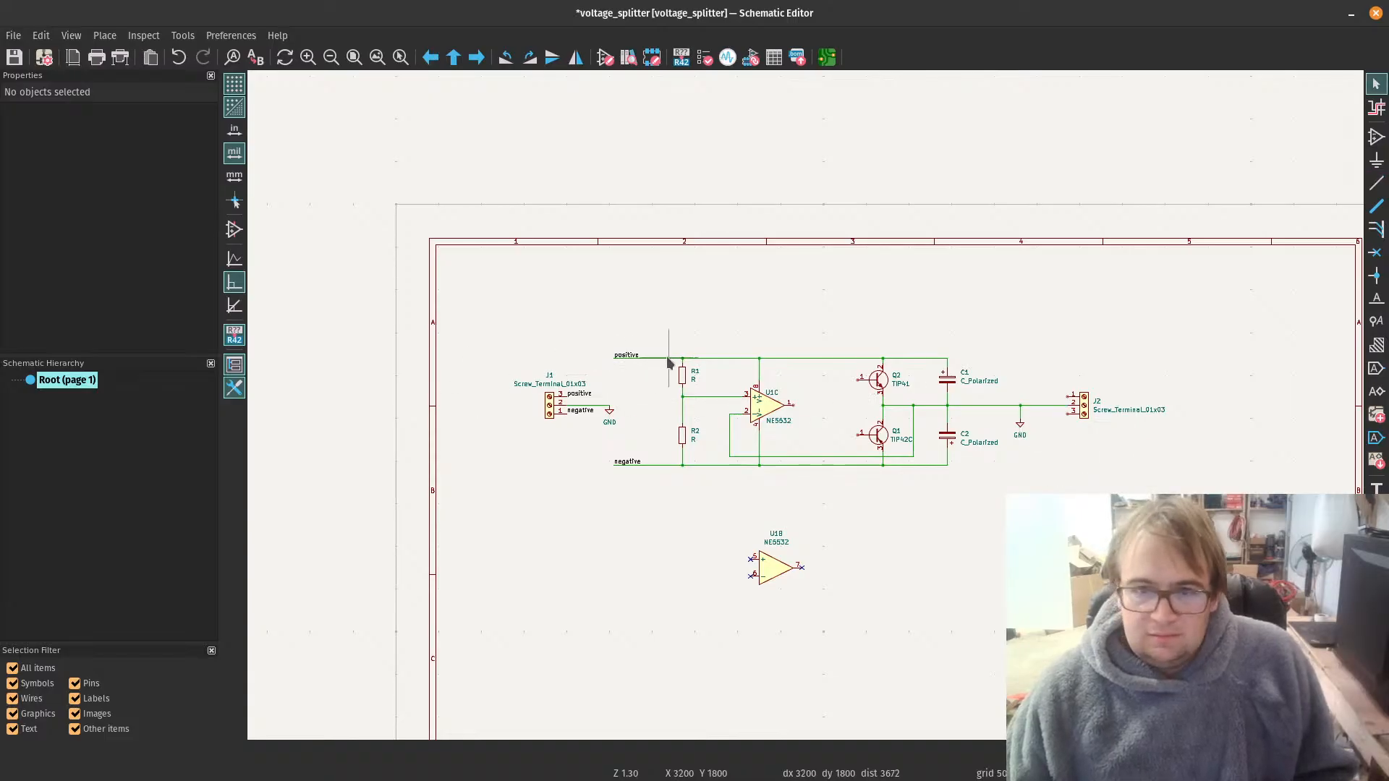
Step: Copy the positive net label onto pin 1 of J2, flipped to right justification so its text extends away from the connector
{"action": "left_click", "coordinate": [621, 362]}
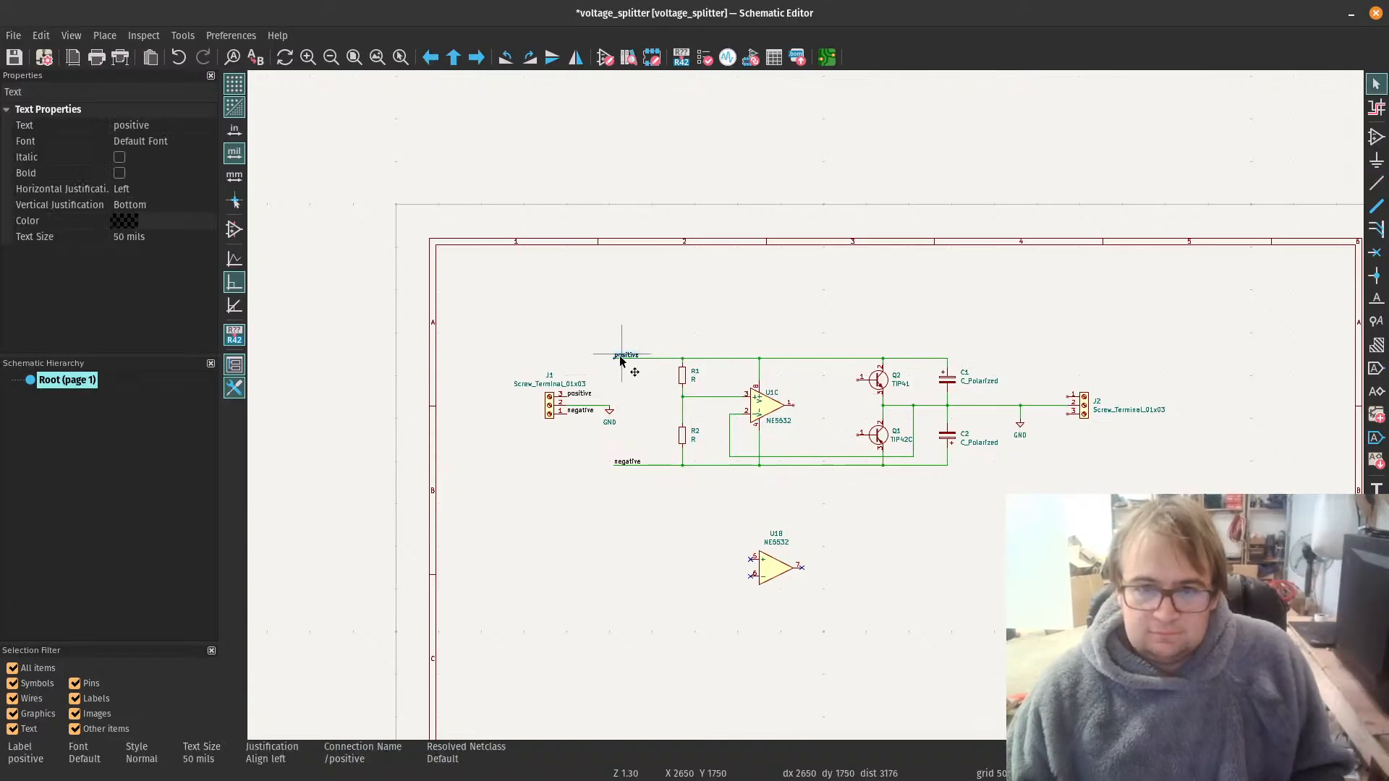
{"action": "scroll", "coordinate": [1083, 405], "scroll_direction": "up", "scroll_amount": 1}
{"action": "scroll", "coordinate": [797, 408], "scroll_direction": "up", "scroll_amount": 1}
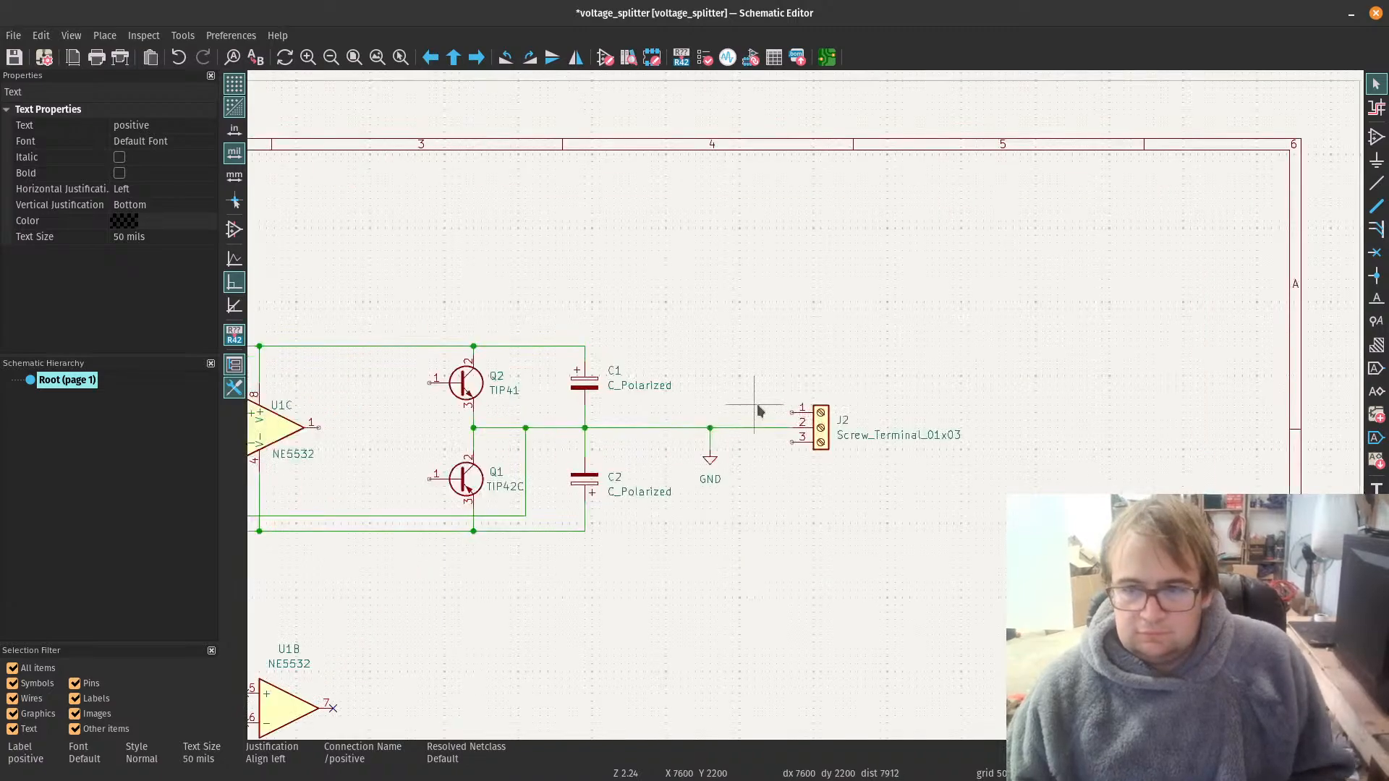
{"action": "left_click", "coordinate": [757, 405]}
{"action": "key", "text": "ctrl+v"}
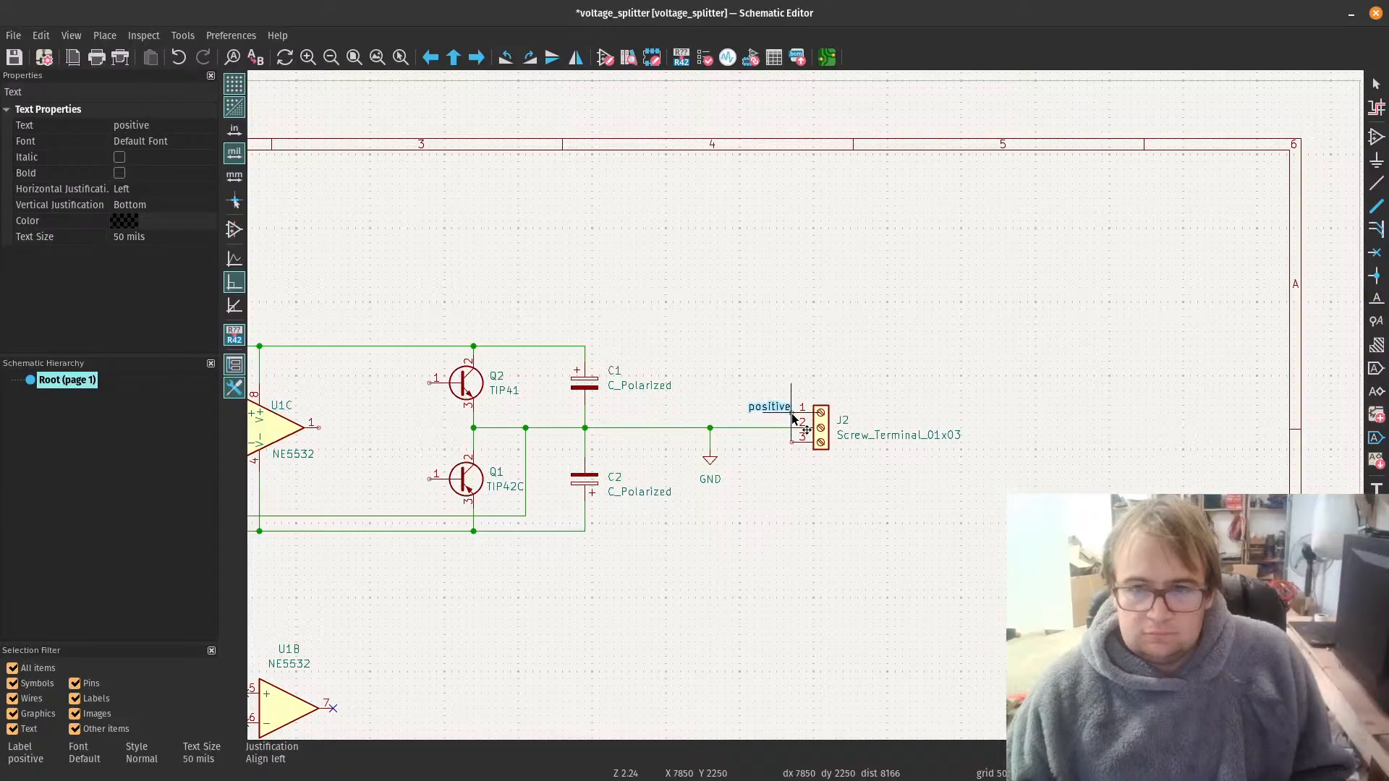
{"action": "left_click", "coordinate": [793, 417]}
{"action": "scroll", "coordinate": [803, 407], "scroll_direction": "down", "scroll_amount": 4}
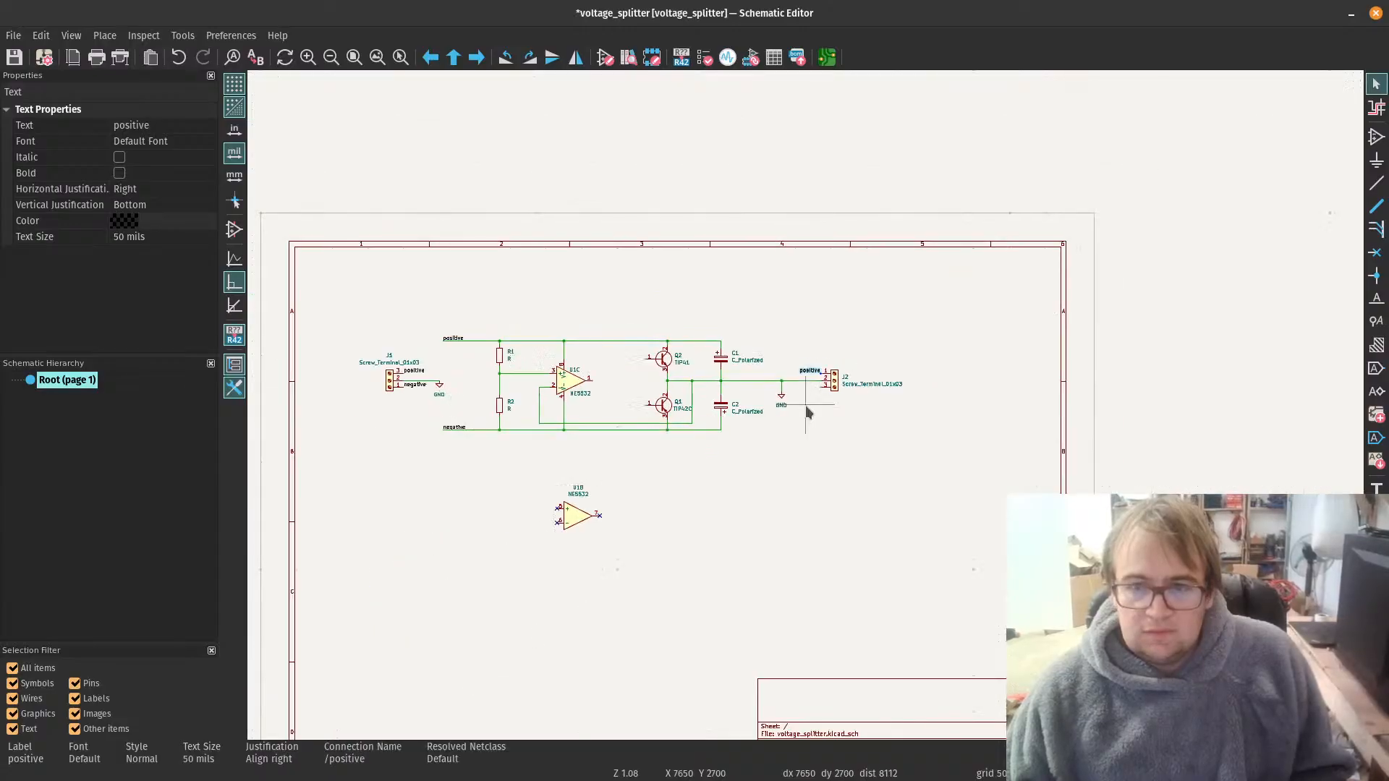
Step: Copy the negative net label from the lower rail onto pin 3 of J2, rotated so its text extends away from the connector
{"action": "left_click", "coordinate": [450, 429]}
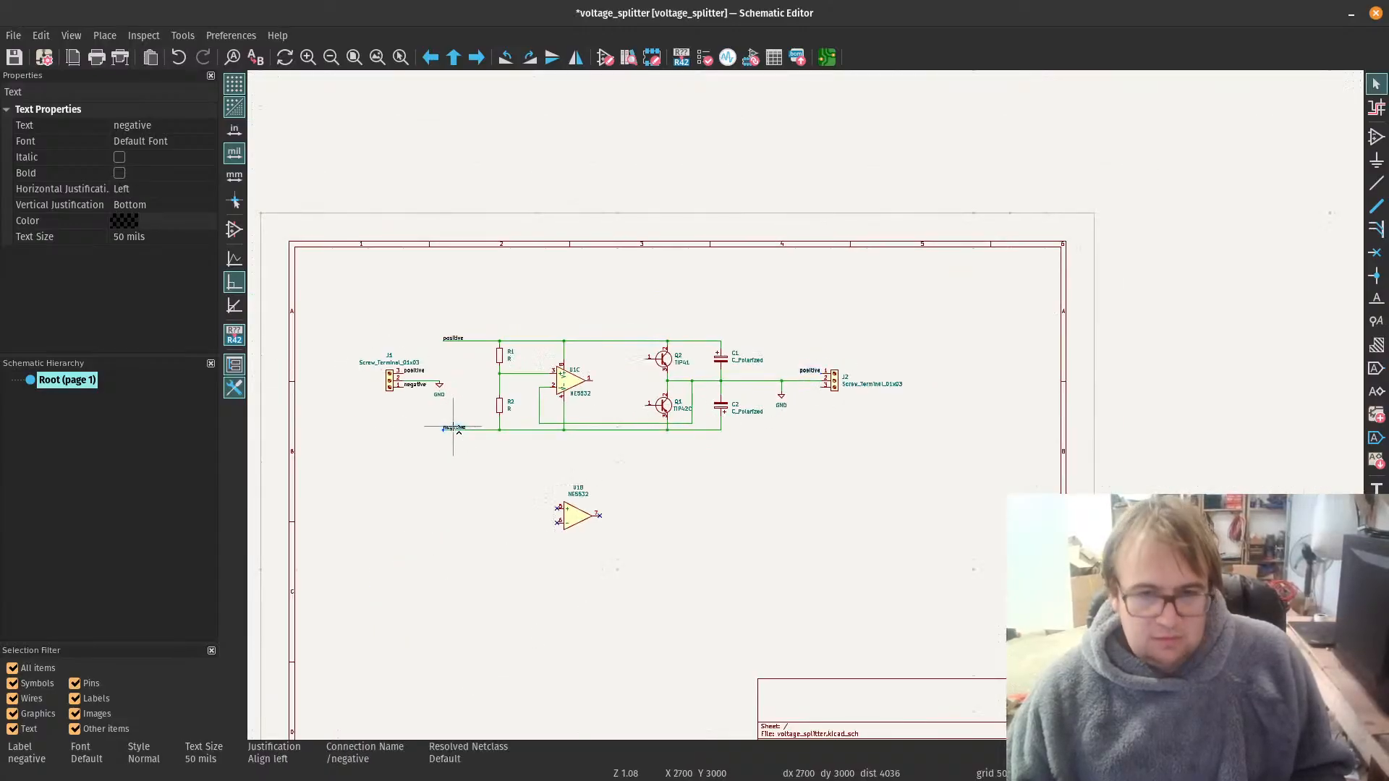
{"action": "left_click", "coordinate": [782, 428]}
{"action": "scroll", "coordinate": [839, 365], "scroll_direction": "up", "scroll_amount": 5}
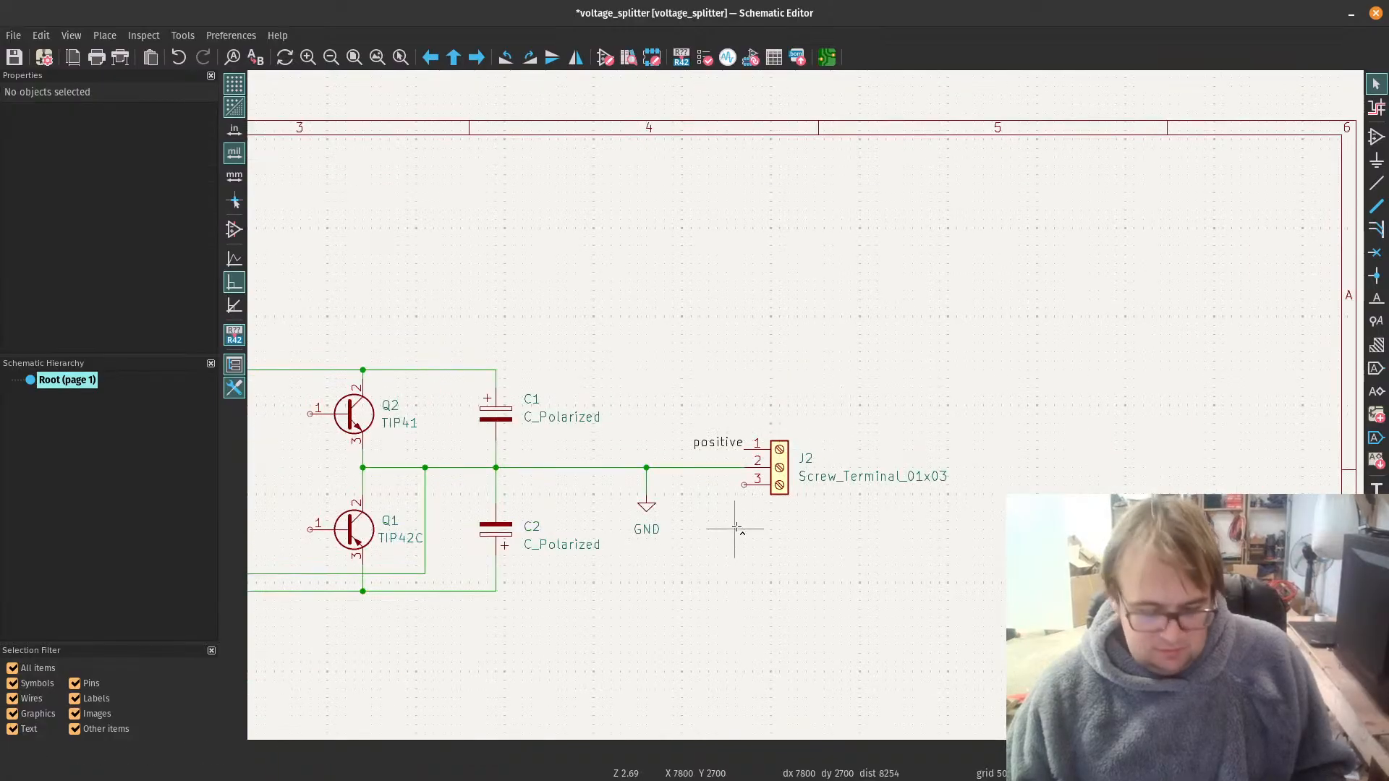
{"action": "key", "text": "ctrl+v"}
{"action": "key", "text": "r"}
{"action": "key", "text": "r"}
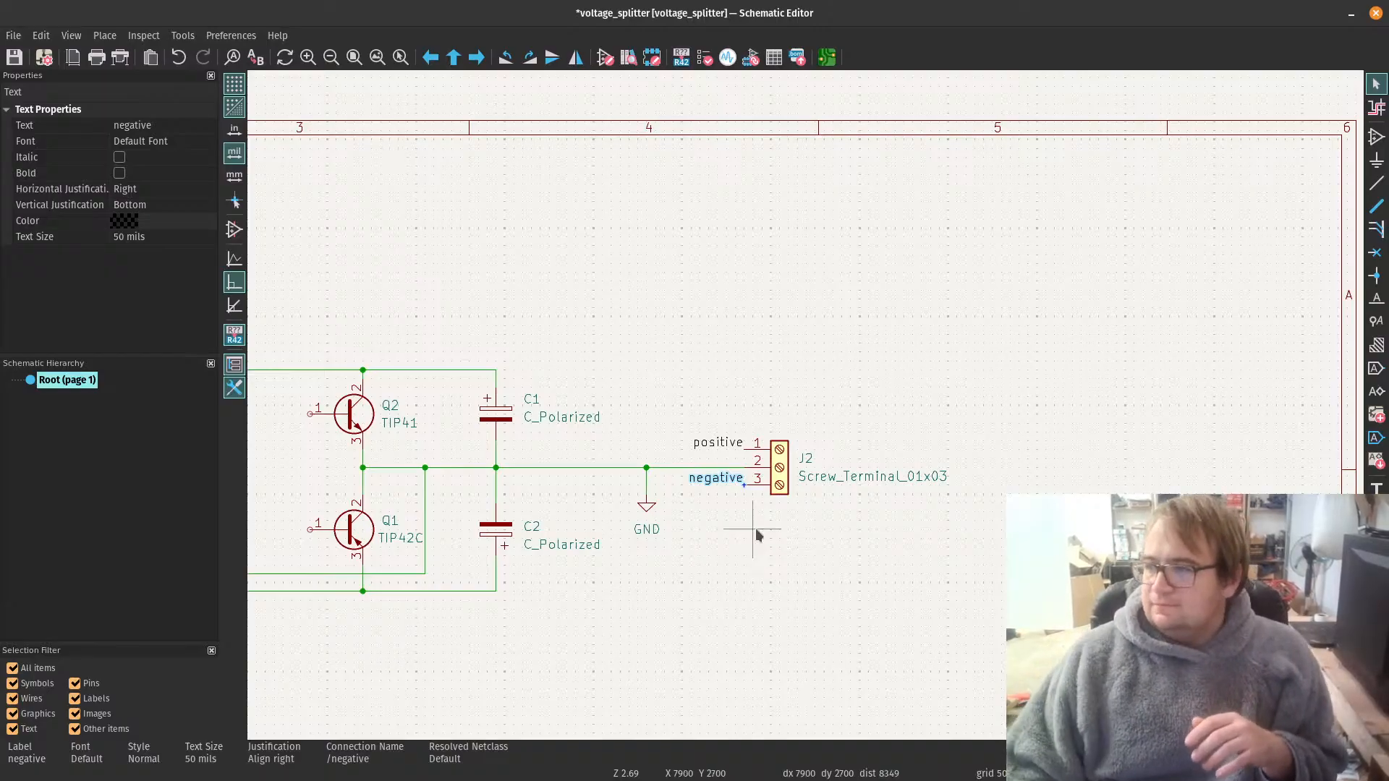
Step: Wire the base of Q1 to output pin 1 of U1C, and join the base of Q2 to that wire
{"action": "scroll", "coordinate": [485, 377], "scroll_direction": "down", "scroll_amount": 3}
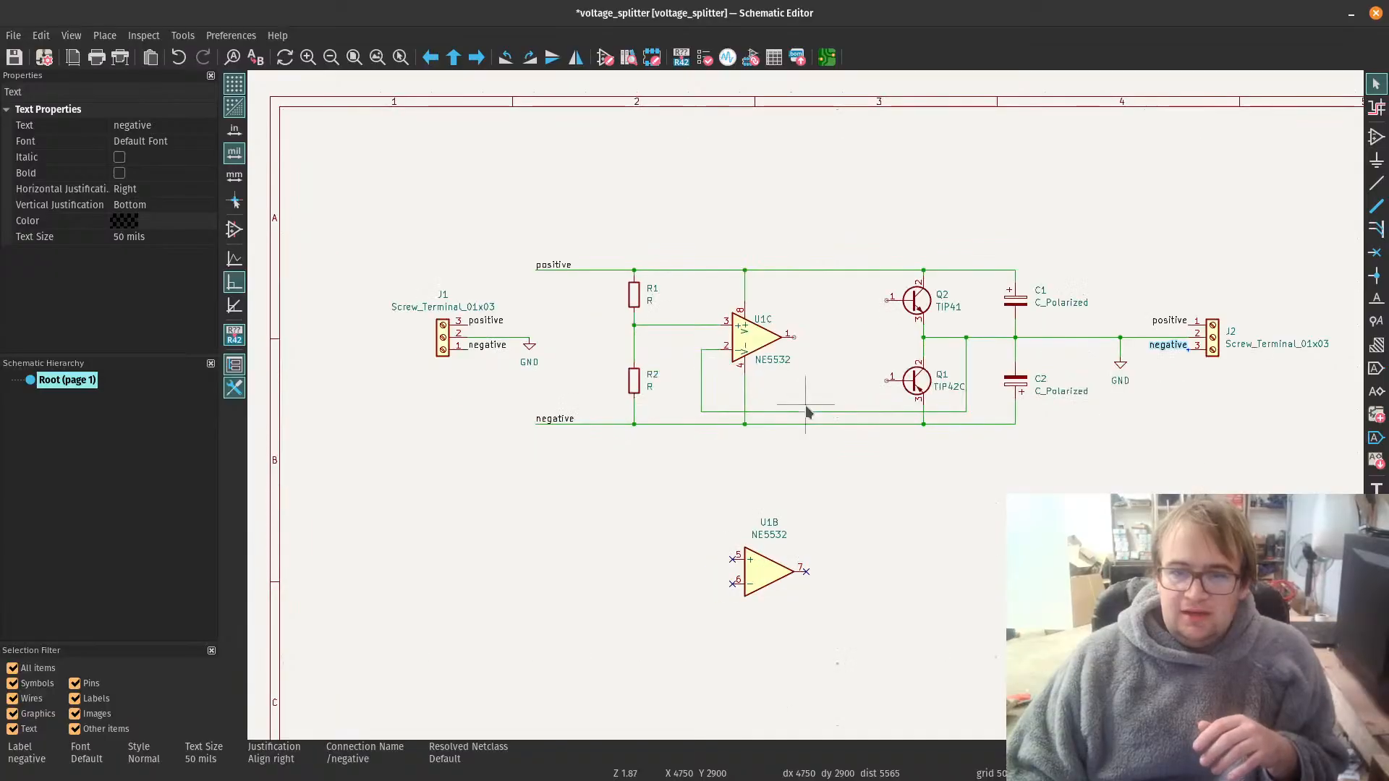
{"action": "scroll", "coordinate": [884, 371], "scroll_direction": "up", "scroll_amount": 2}
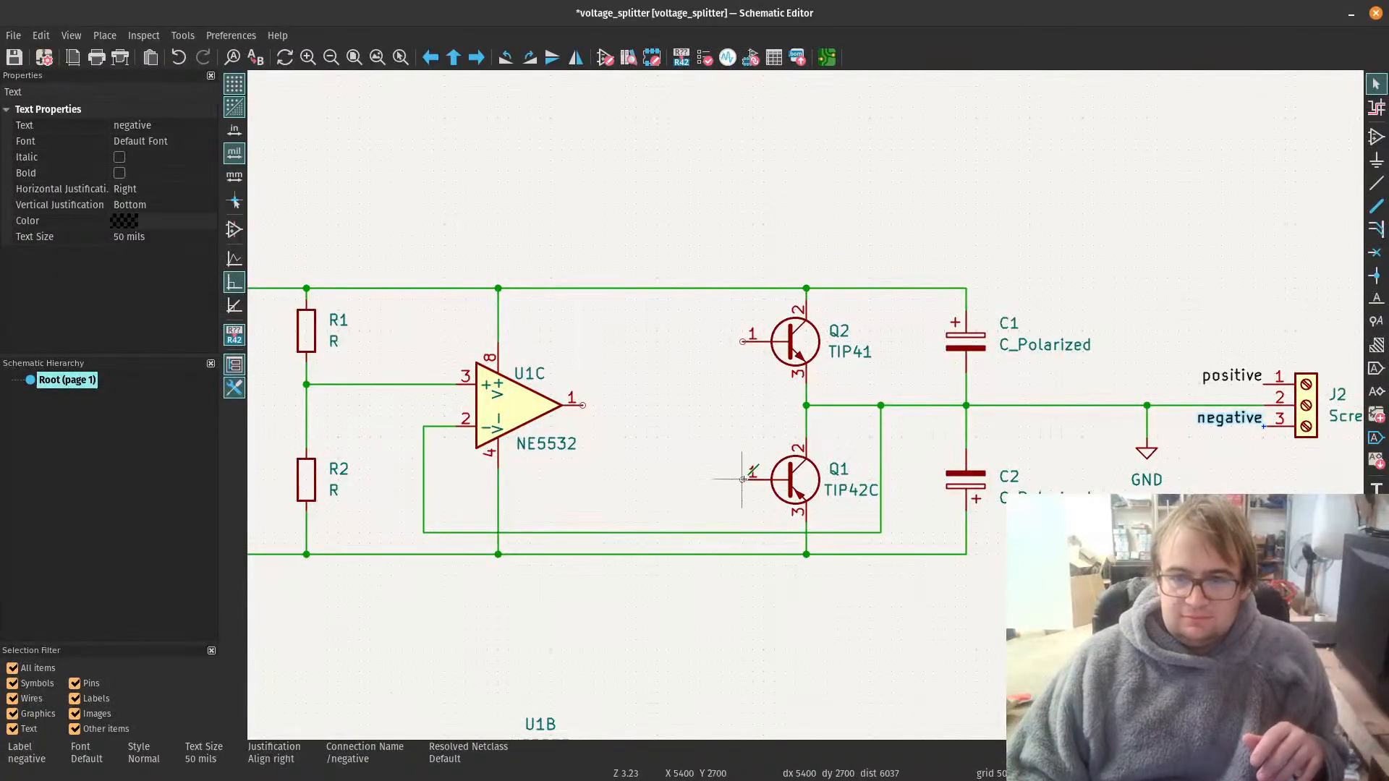
{"action": "key", "text": "w"}
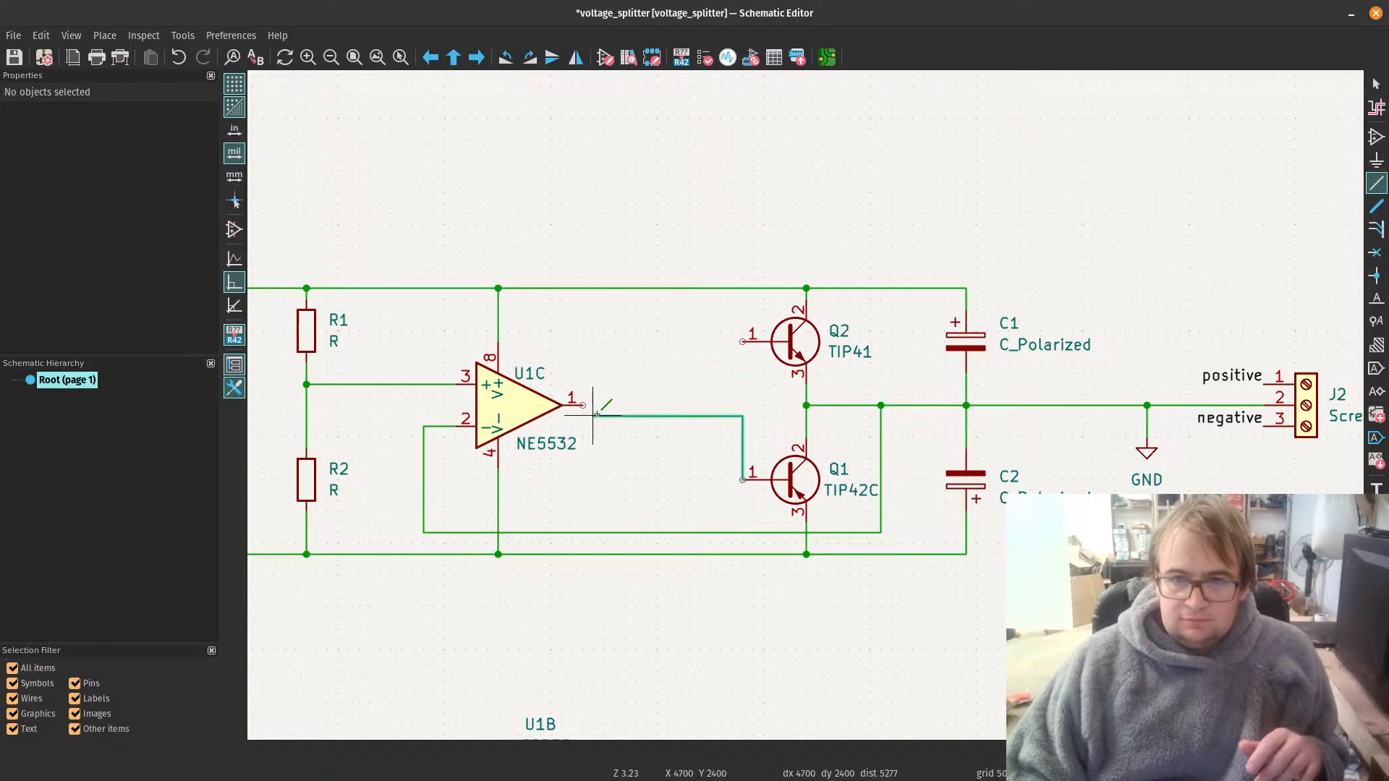
{"action": "left_click", "coordinate": [582, 405]}
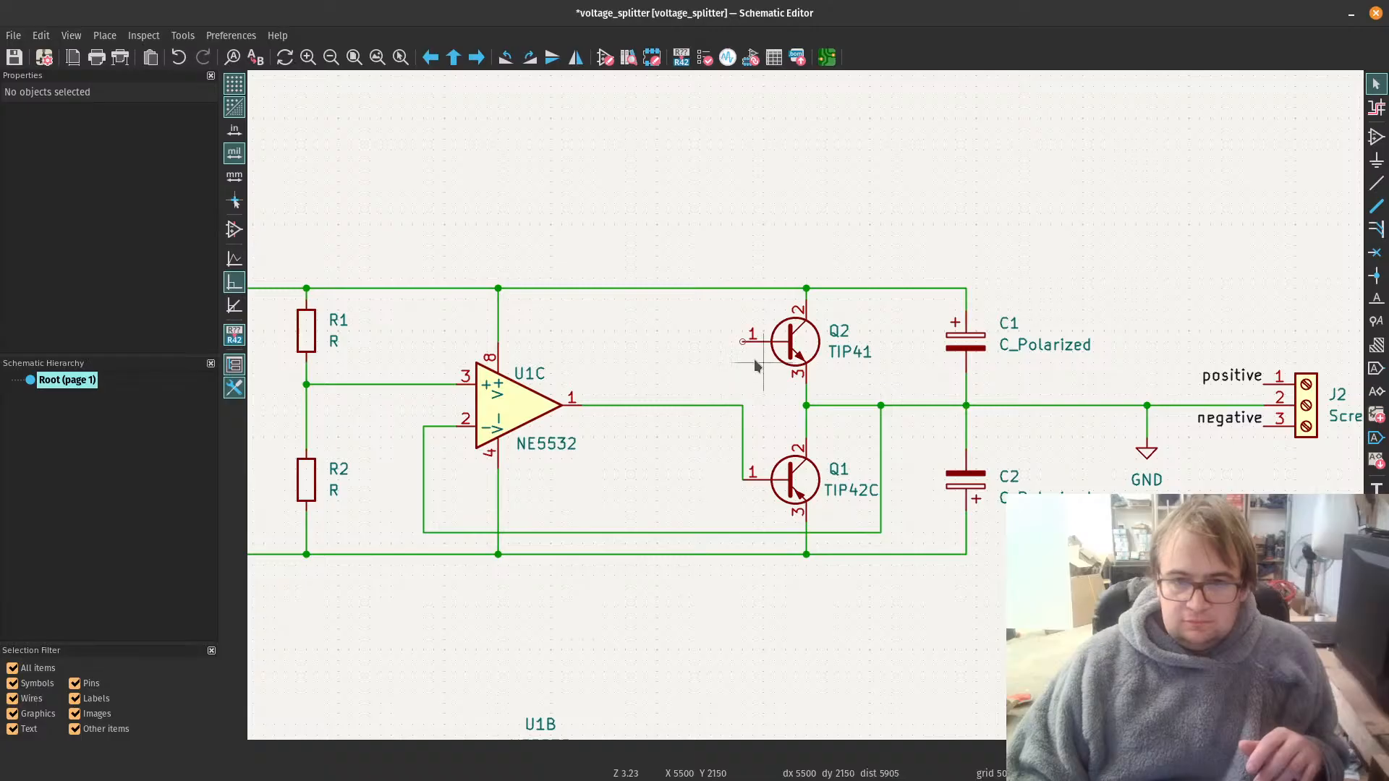
{"action": "key", "text": "w"}
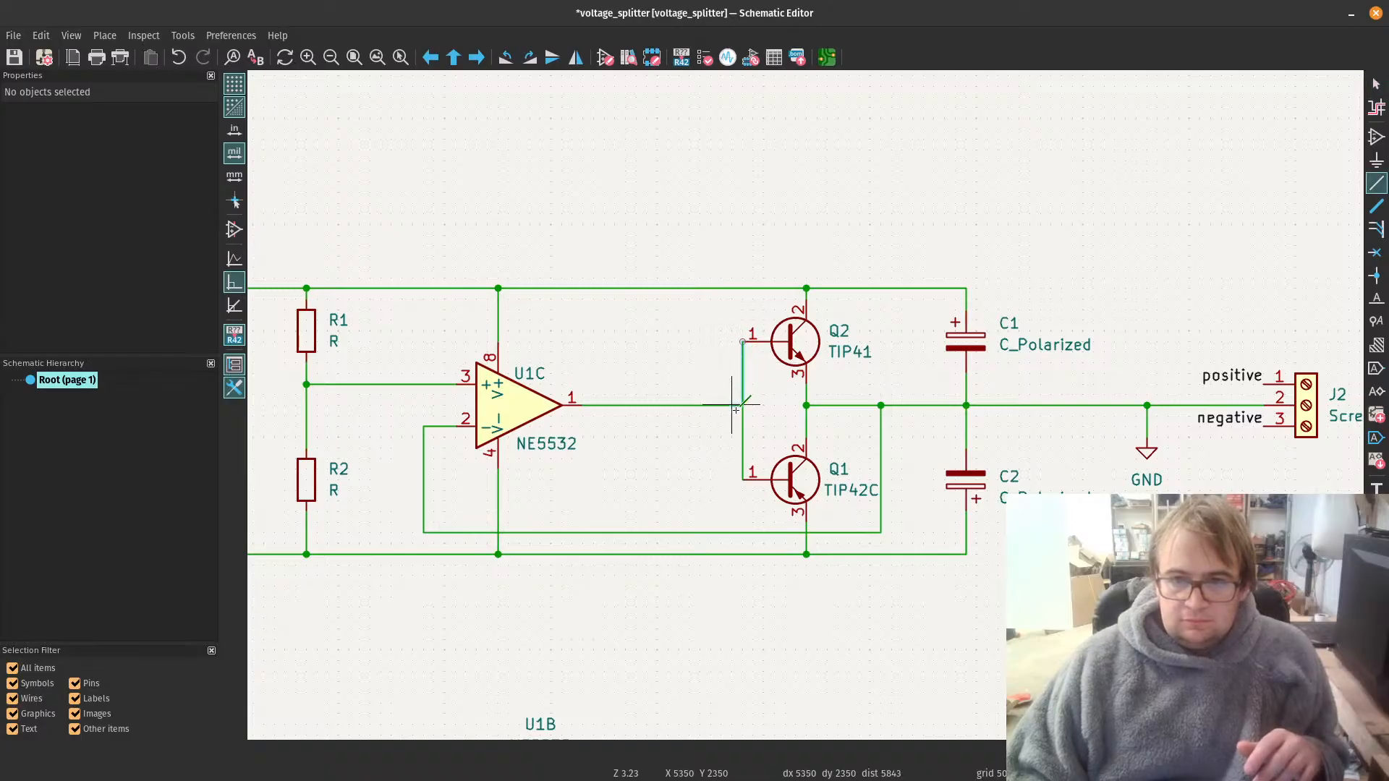
{"action": "left_click", "coordinate": [742, 405]}
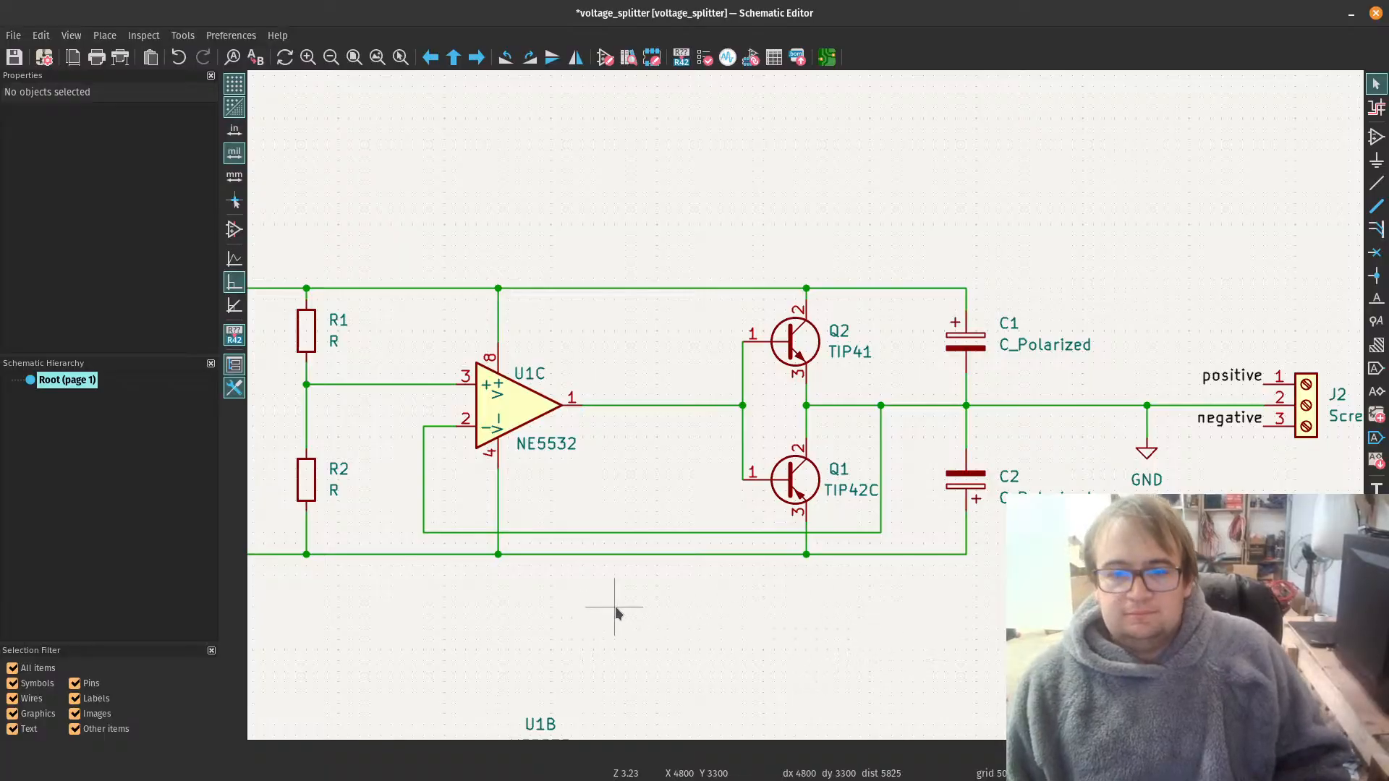
Step: Set the value of resistor R2 to 10k
{"action": "scroll", "coordinate": [614, 614], "scroll_direction": "down", "scroll_amount": 3}
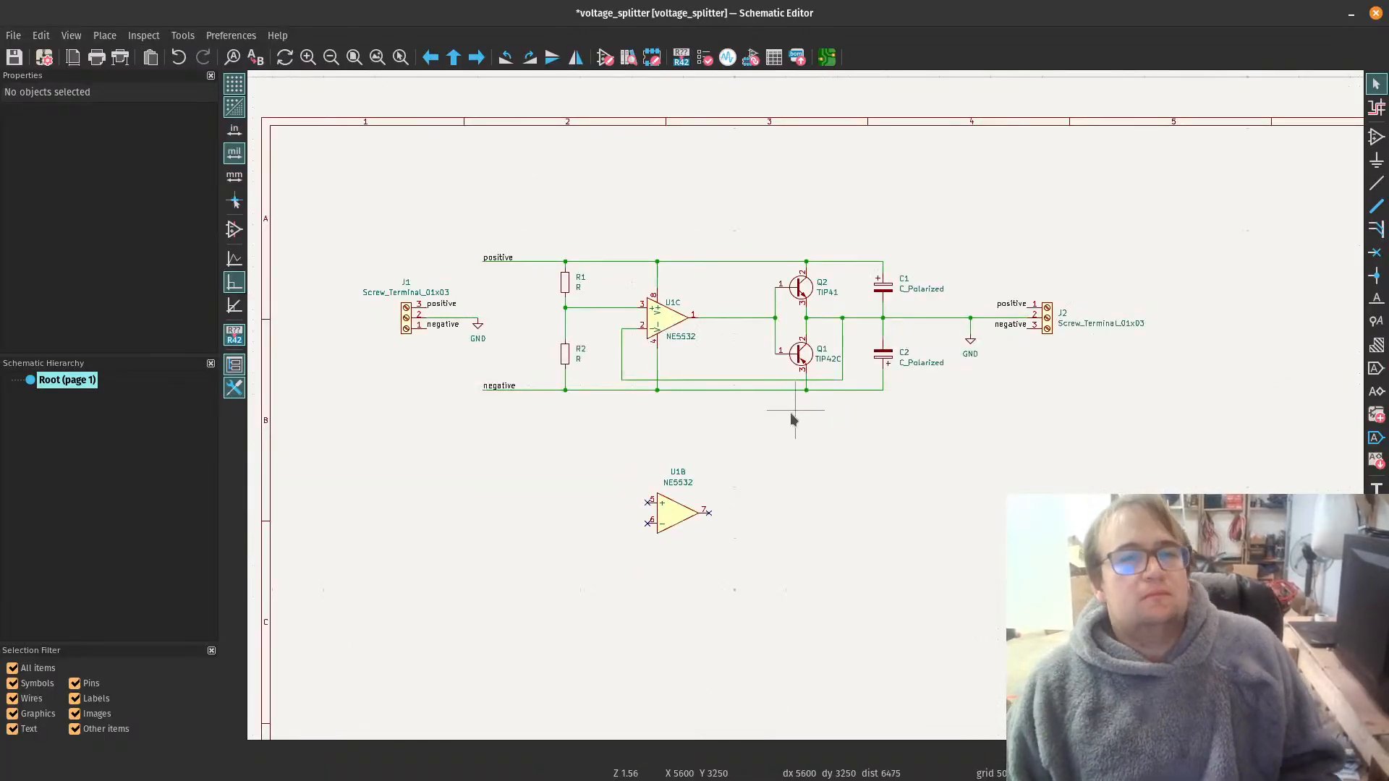
{"action": "scroll", "coordinate": [673, 351], "scroll_direction": "up", "scroll_amount": 2}
{"action": "scroll", "coordinate": [629, 416], "scroll_direction": "up", "scroll_amount": 2}
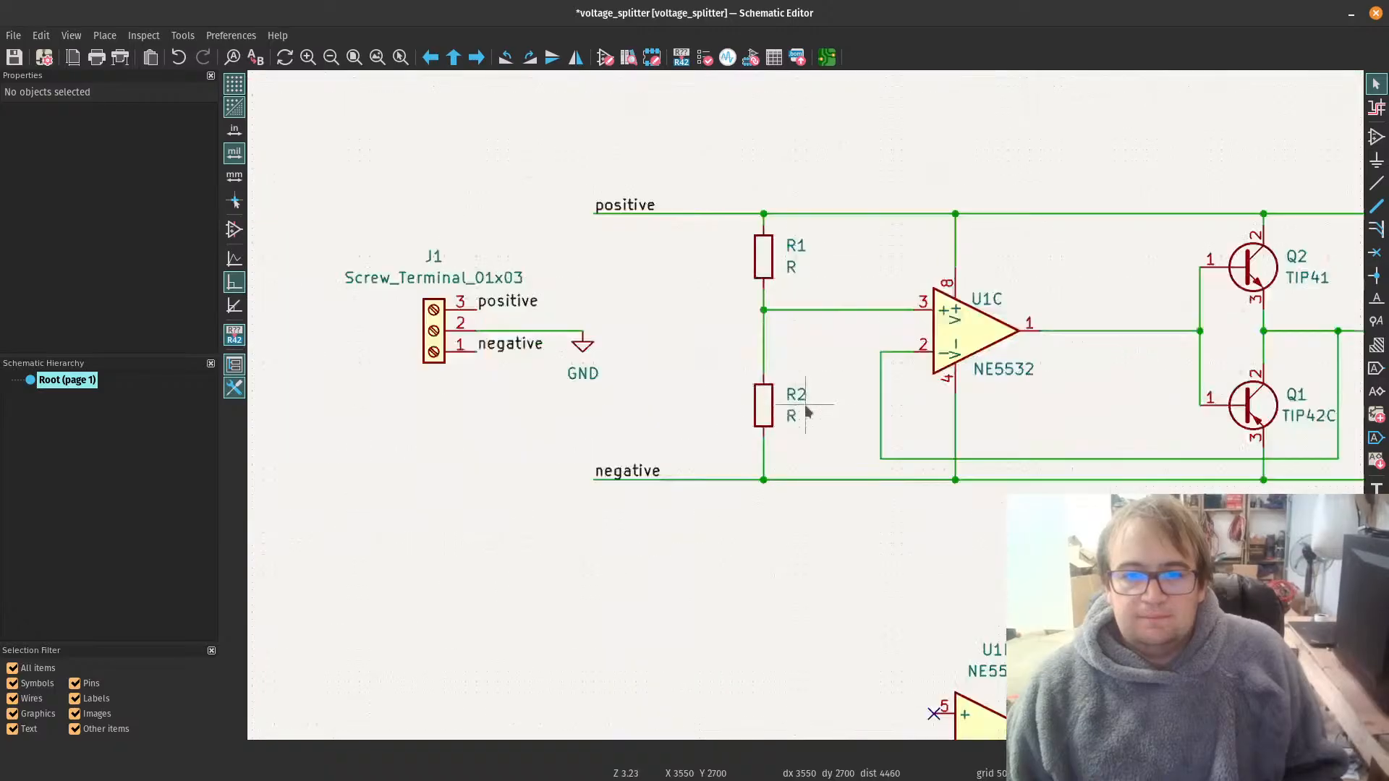
{"action": "left_click", "coordinate": [767, 410]}
{"action": "double_click", "coordinate": [766, 411]}
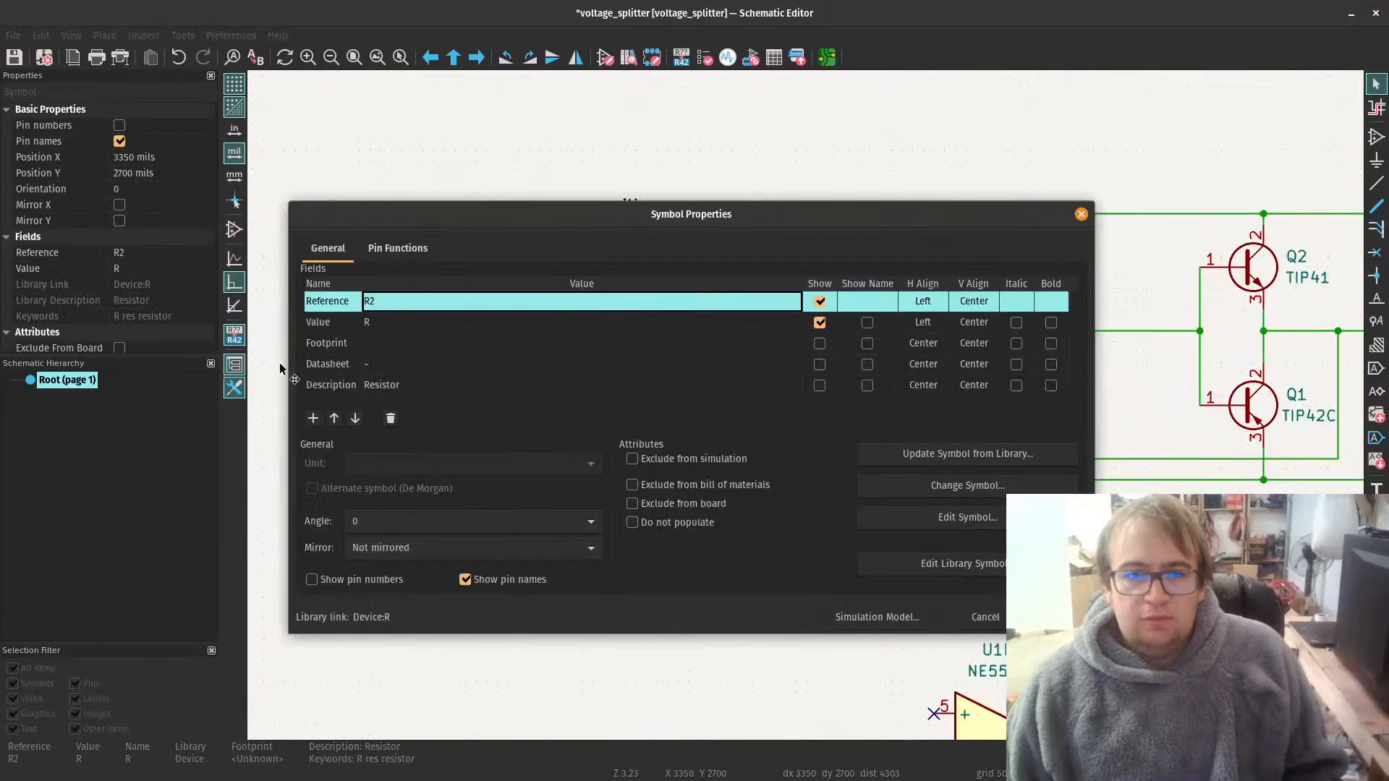
{"action": "left_click", "coordinate": [390, 330]}
{"action": "type", "text": "10"}
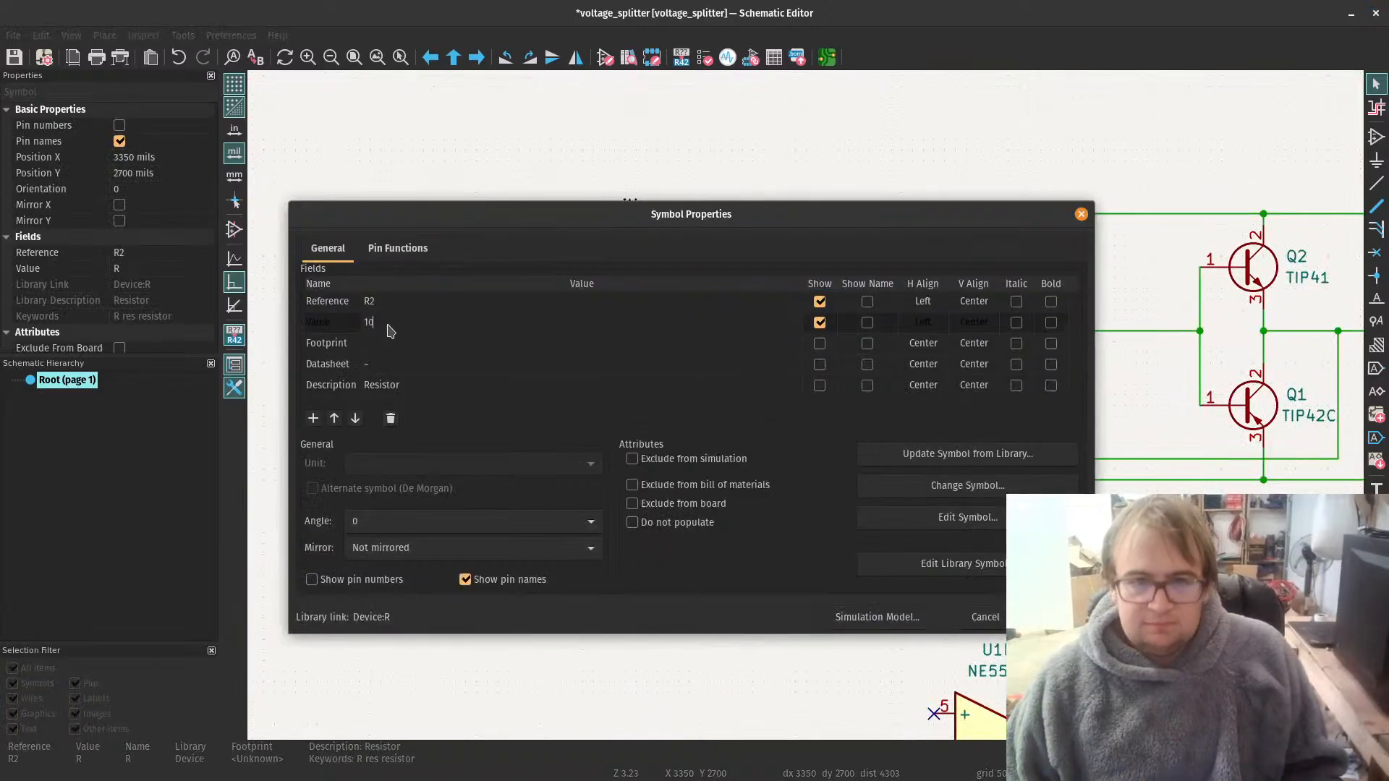
{"action": "type", "text": "k"}
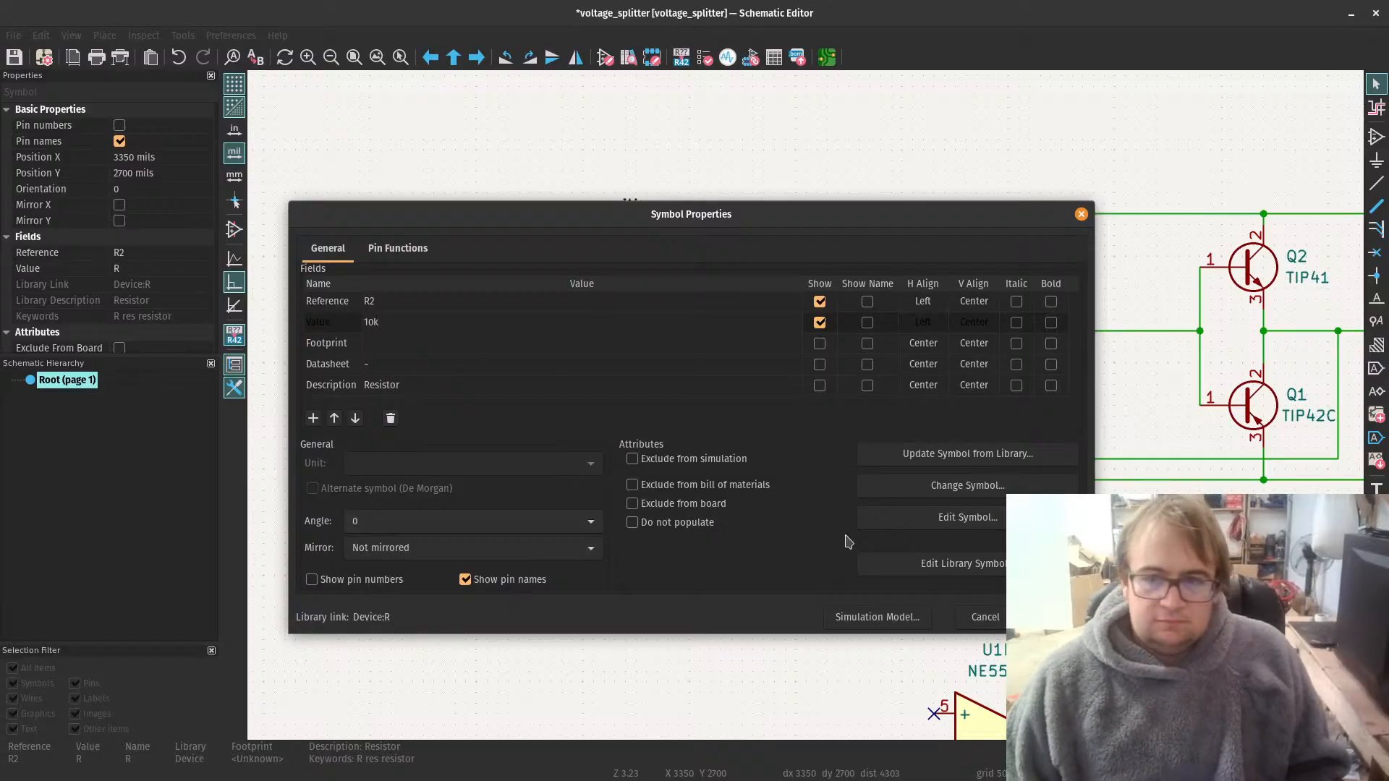
{"action": "key", "text": "Return"}
Step: Set the value of resistor R1 to 10k
{"action": "left_click", "coordinate": [761, 268]}
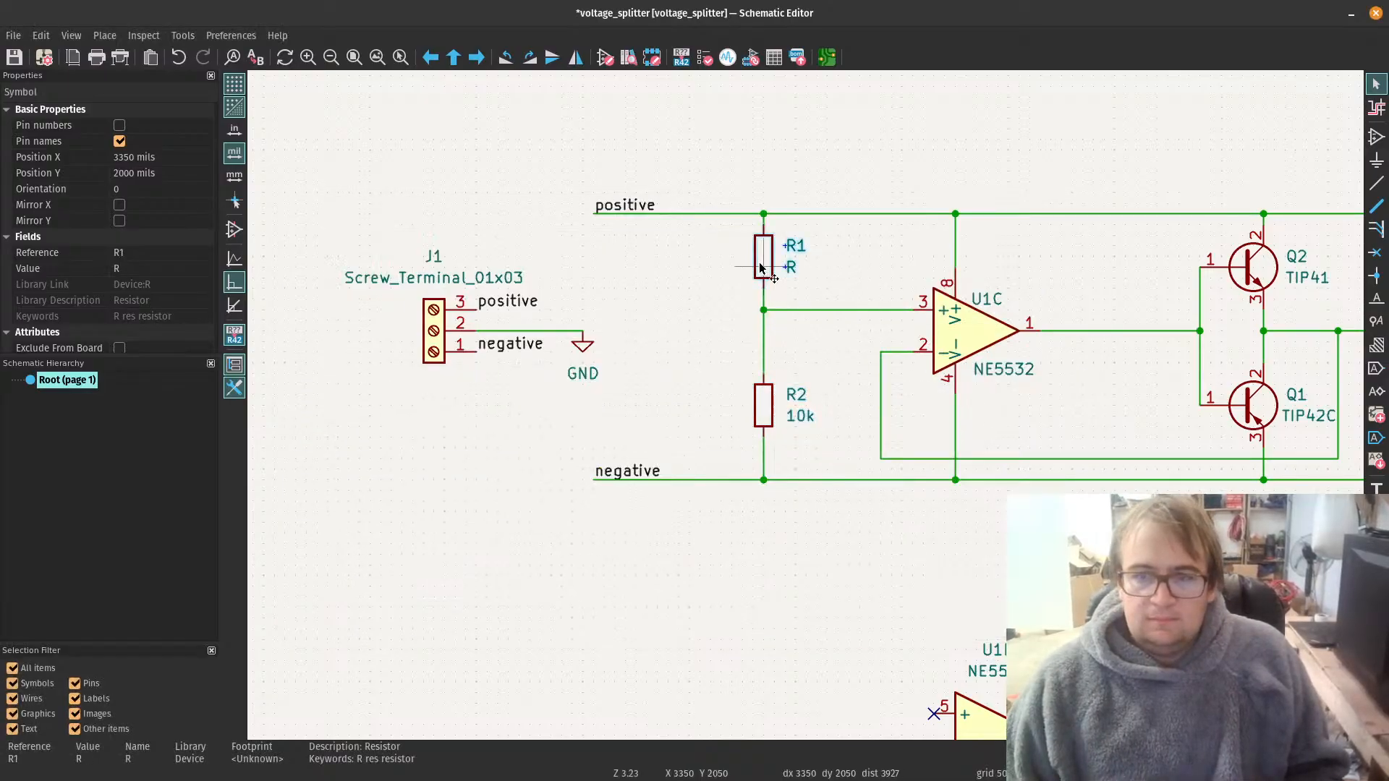
{"action": "double_click", "coordinate": [761, 268]}
{"action": "left_click", "coordinate": [367, 321]}
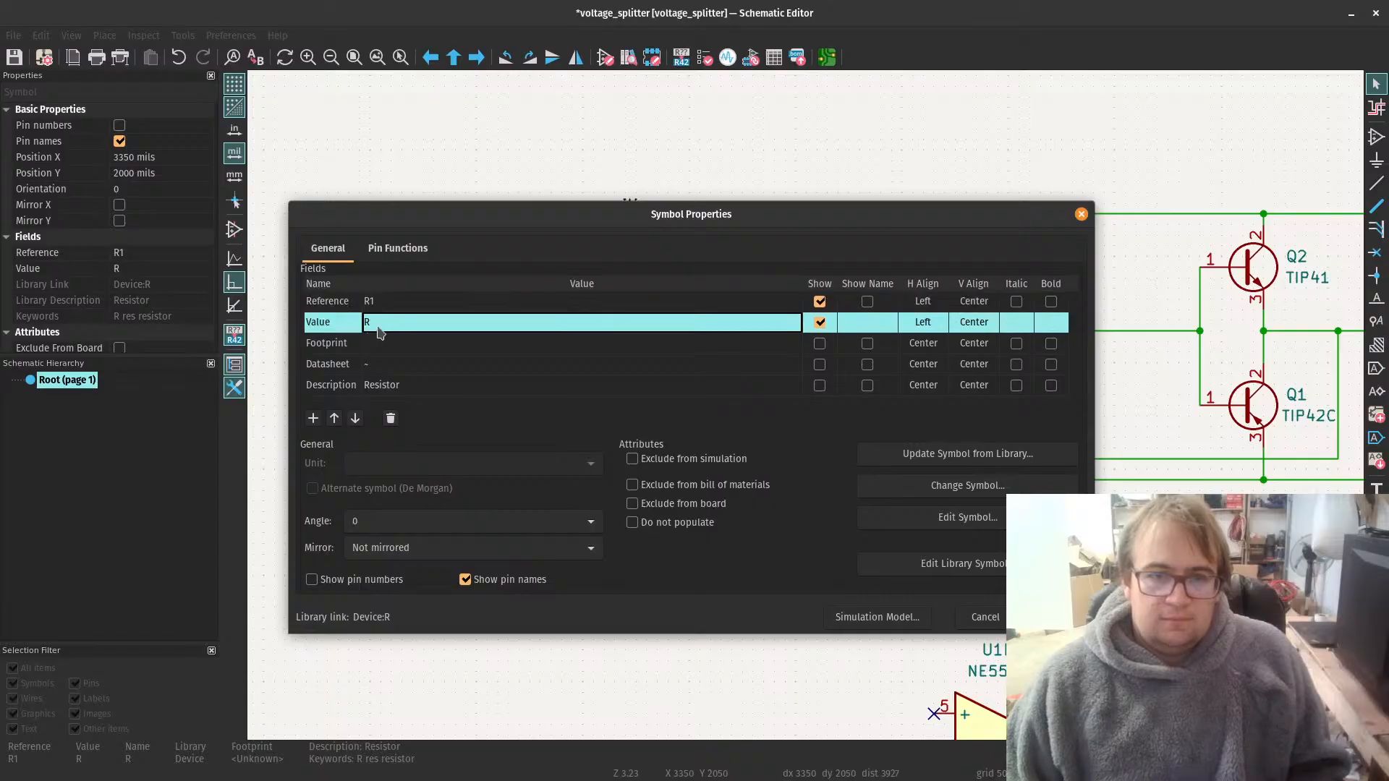
{"action": "type", "text": "10"}
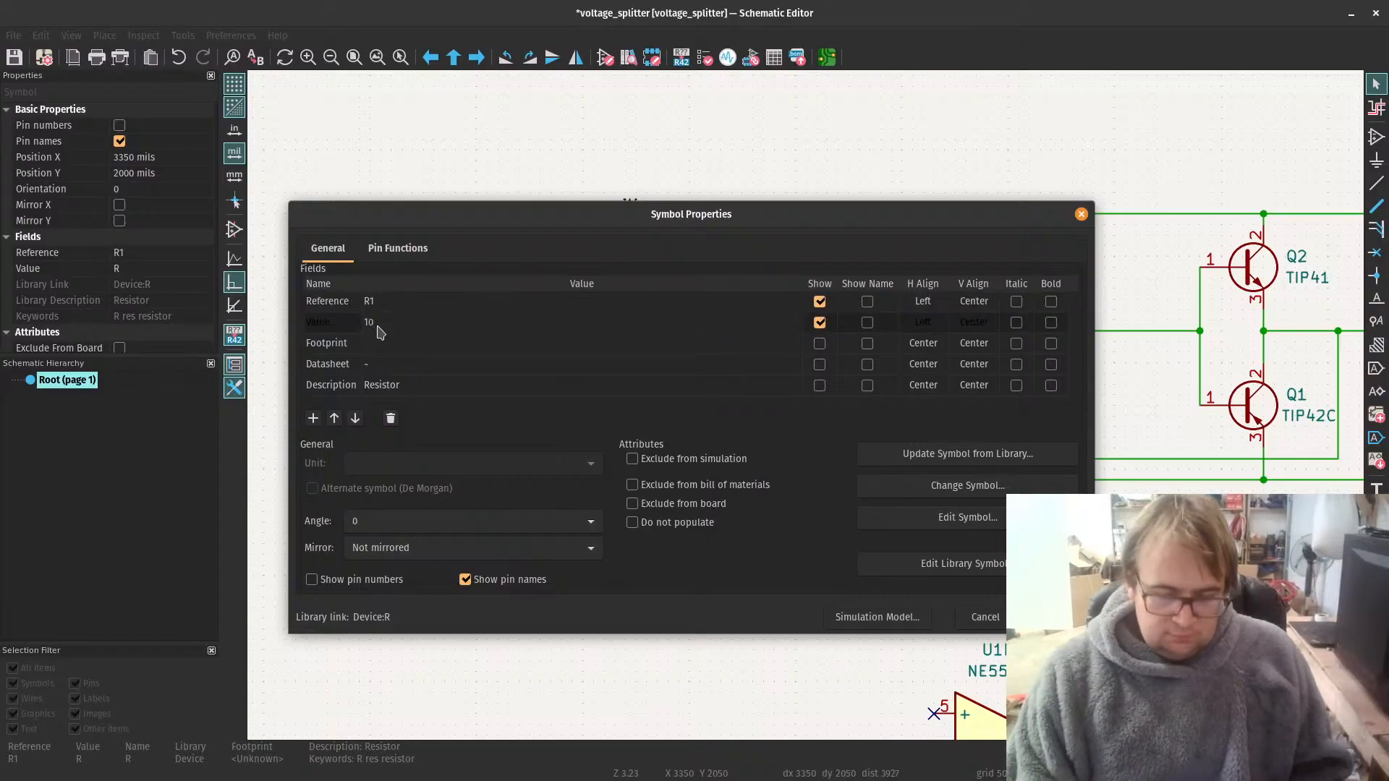
{"action": "type", "text": "k"}
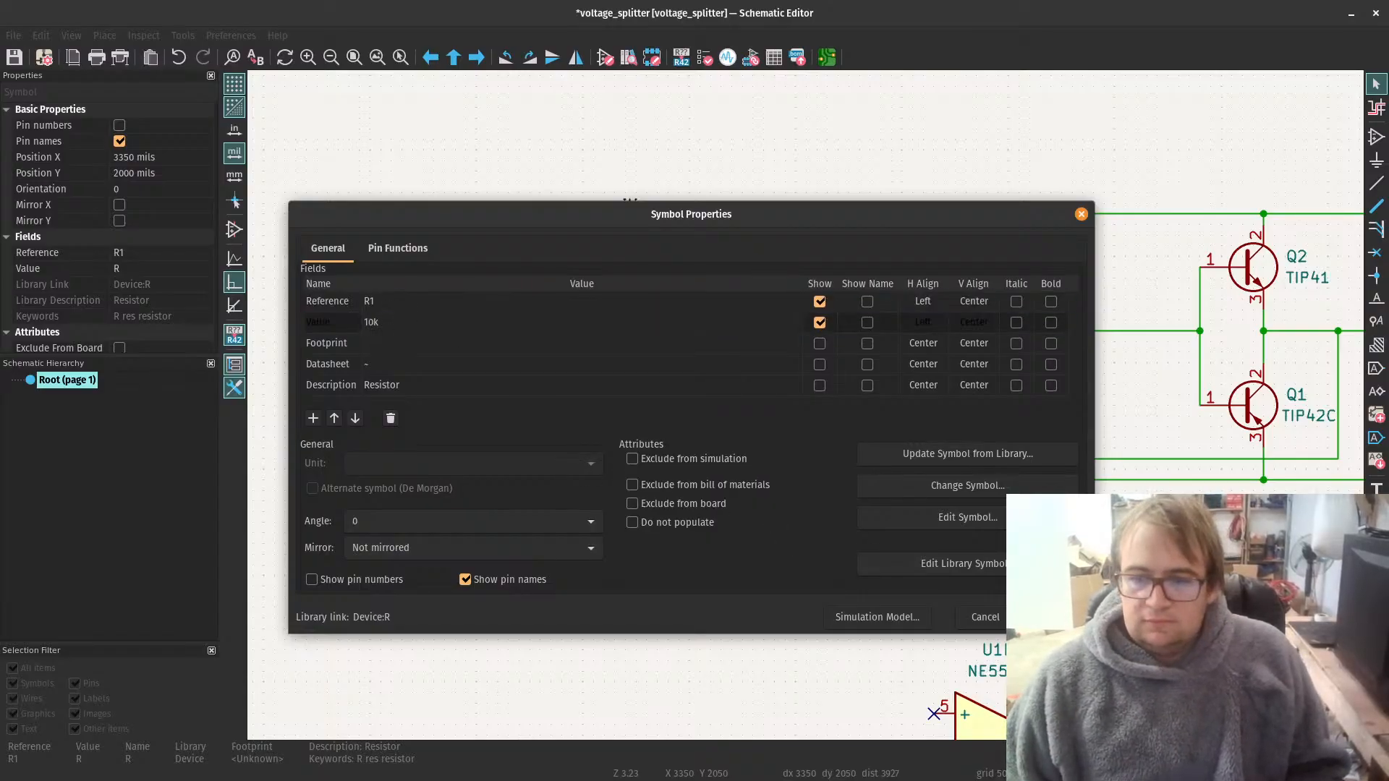
{"action": "key", "text": "Return"}
{"action": "scroll", "coordinate": [805, 405], "scroll_direction": "down", "scroll_amount": 3}
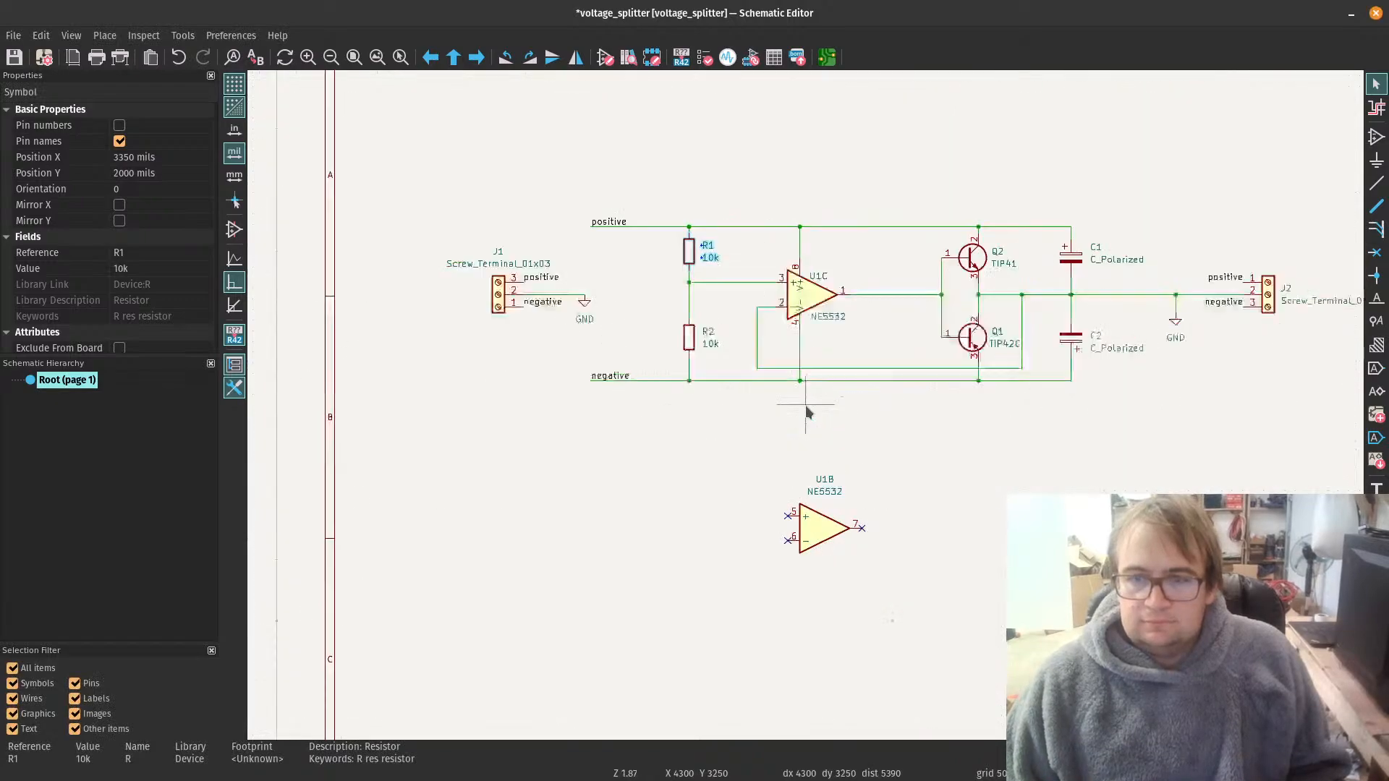
{"action": "scroll", "coordinate": [805, 405], "scroll_direction": "up", "scroll_amount": 2}
{"action": "scroll", "coordinate": [808, 411], "scroll_direction": "up", "scroll_amount": 1}
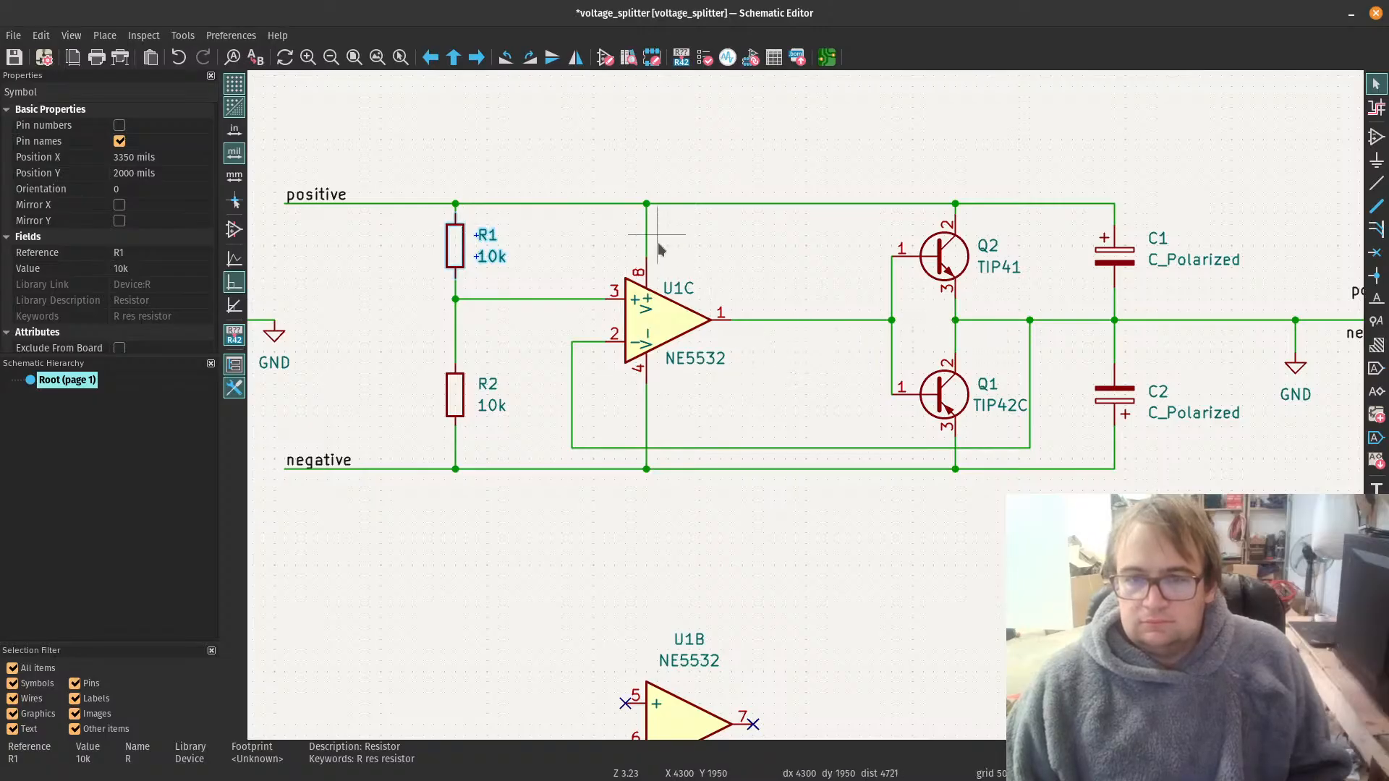
{"action": "scroll", "coordinate": [1058, 328], "scroll_direction": "down", "scroll_amount": 1}
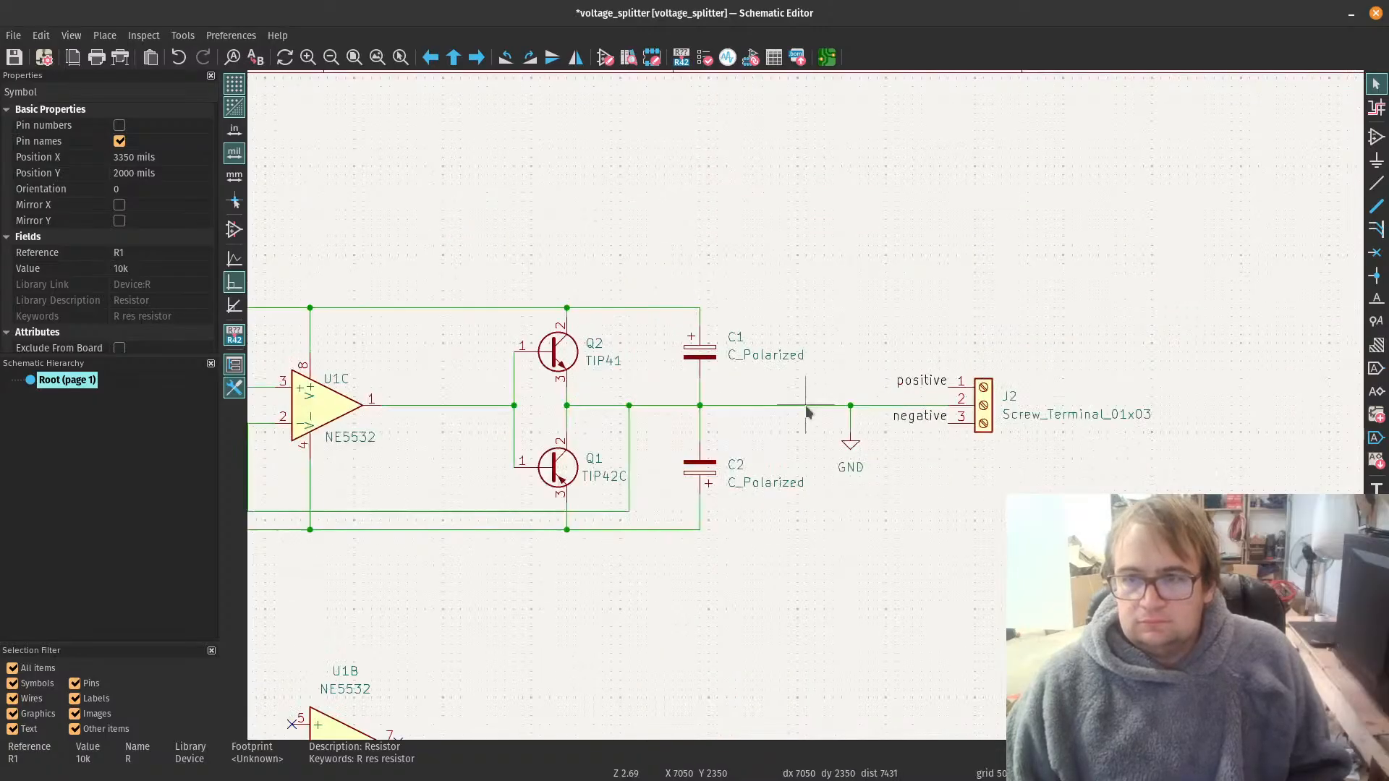
{"action": "scroll", "coordinate": [471, 549], "scroll_direction": "down", "scroll_amount": 1}
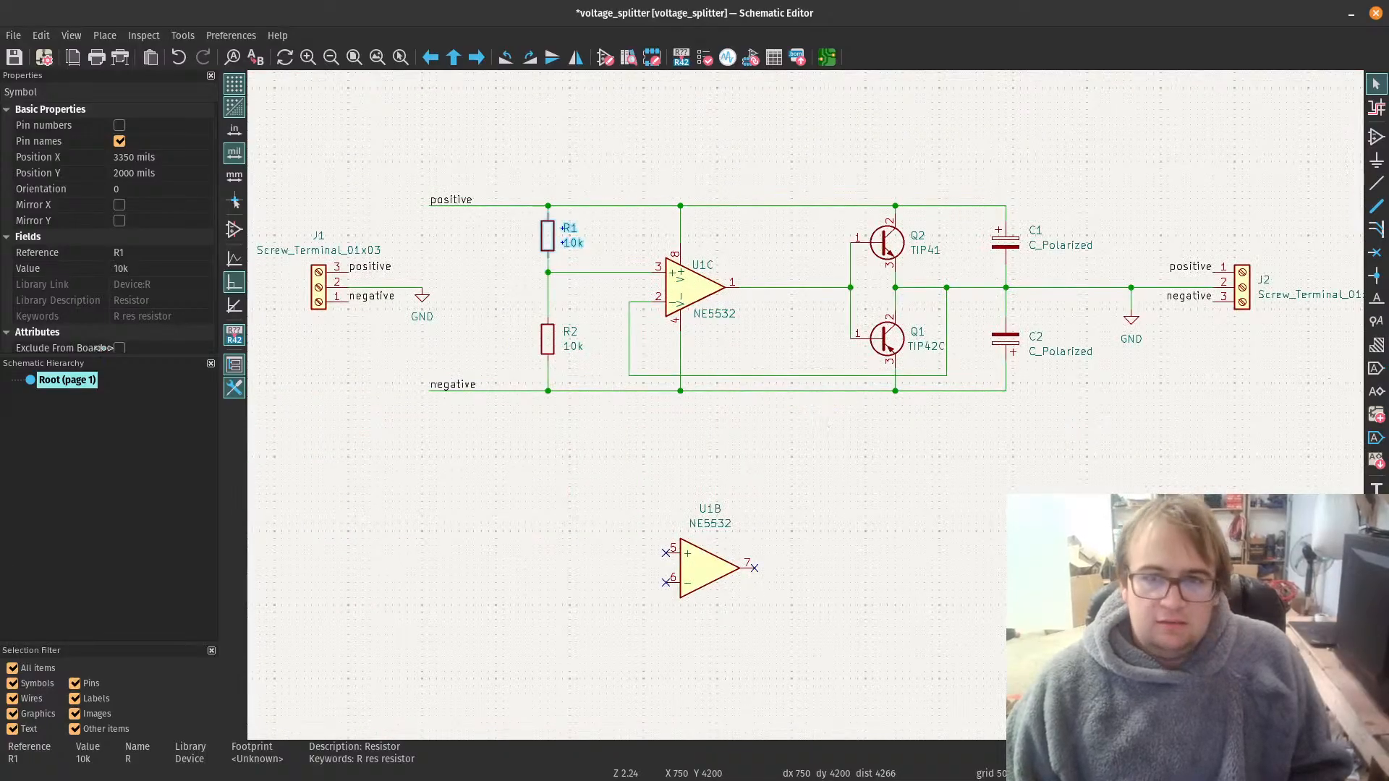
{"action": "left_click", "coordinate": [689, 293]}
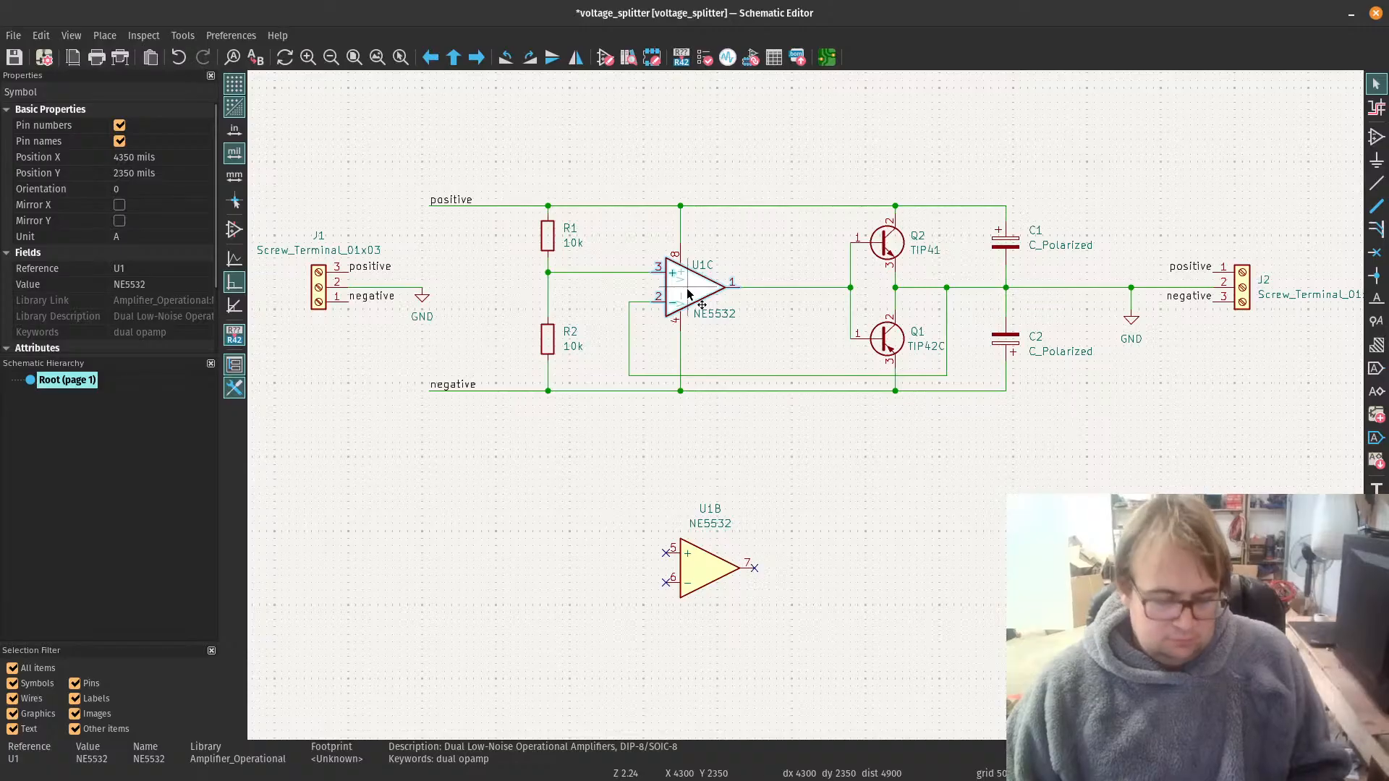
{"action": "double_click", "coordinate": [688, 293]}
{"action": "left_click", "coordinate": [483, 345]}
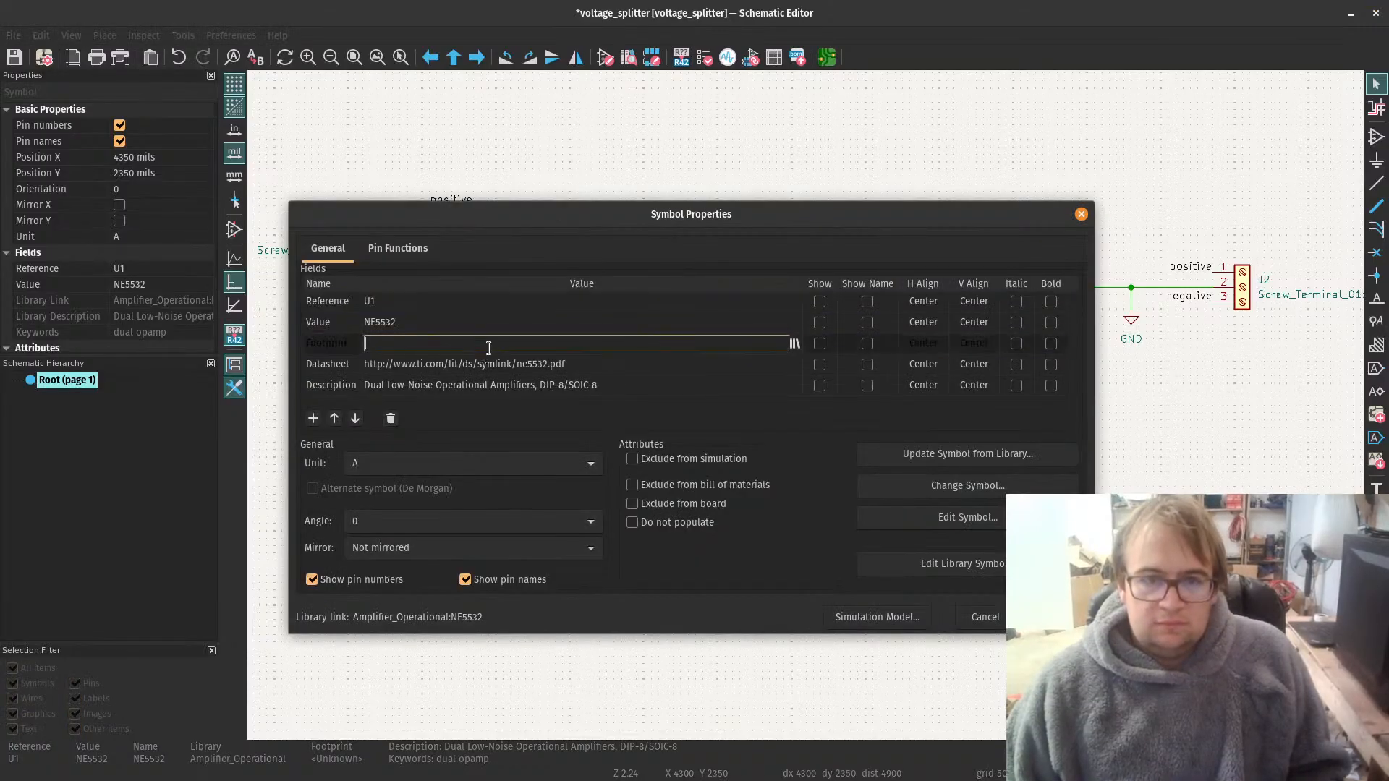
{"action": "left_click", "coordinate": [794, 345]}
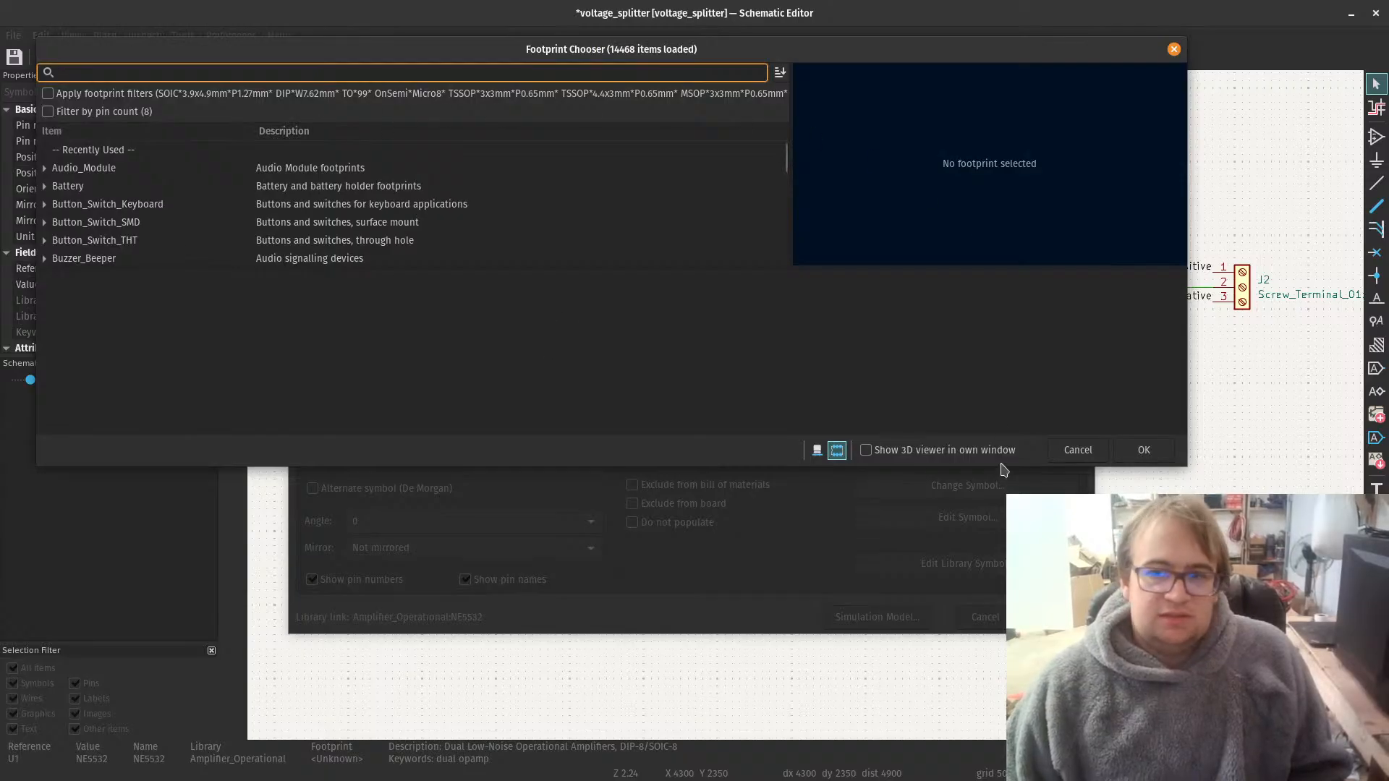
{"action": "left_click", "coordinate": [1119, 454]}
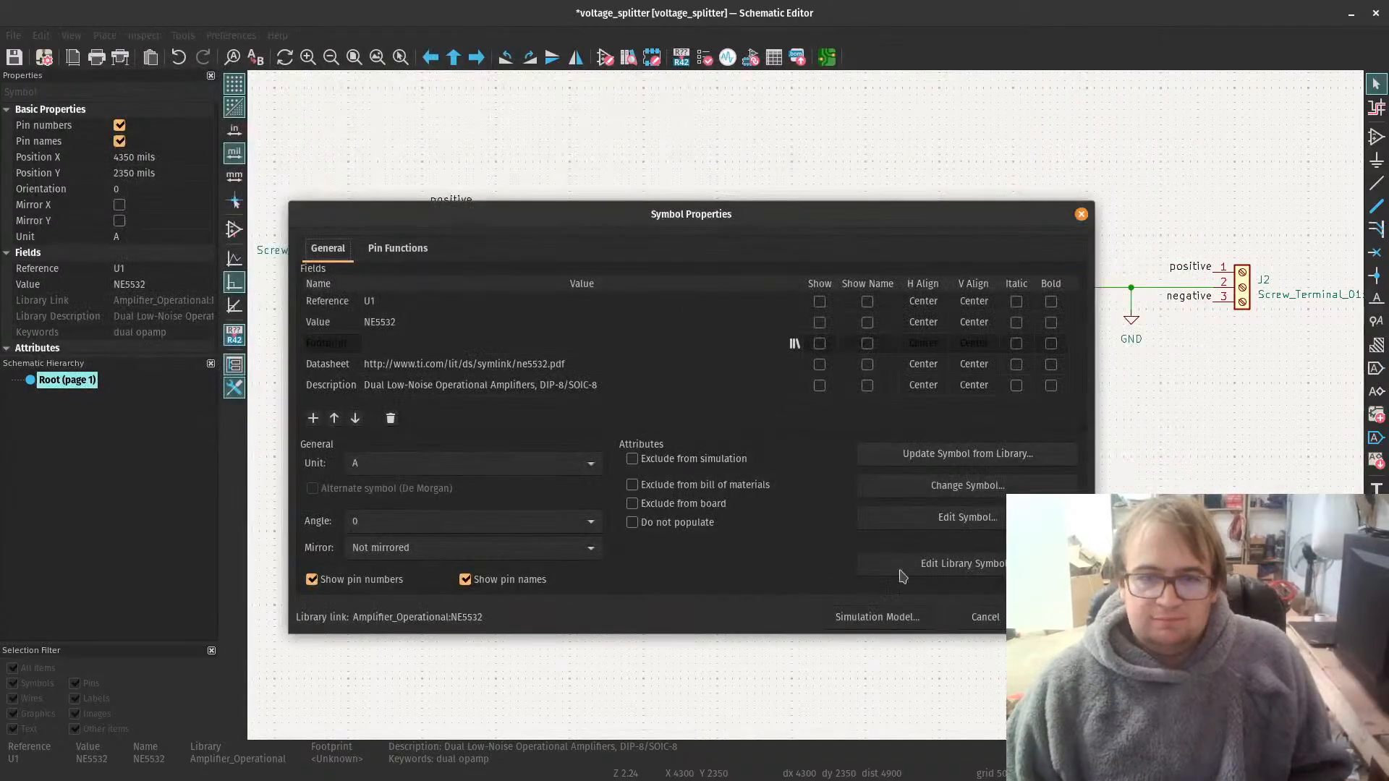
{"action": "left_click", "coordinate": [1049, 617]}
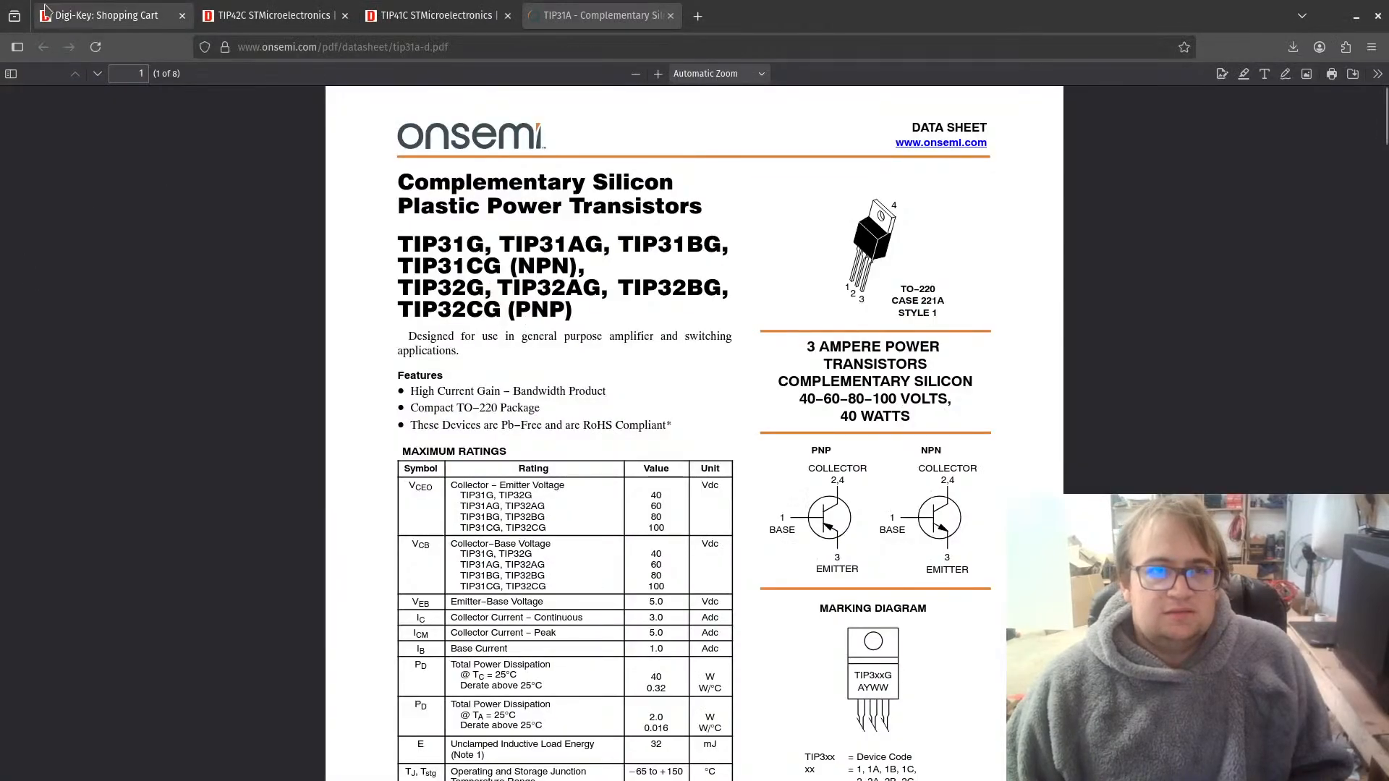
Step: Switch to the DigiKey page in the browser, search for ne5532 and open the Instrumentation, Op Amps, Buffer Amps results
{"action": "left_click", "coordinate": [48, 14]}
{"action": "scroll", "coordinate": [666, 304], "scroll_direction": "up", "scroll_amount": 10}
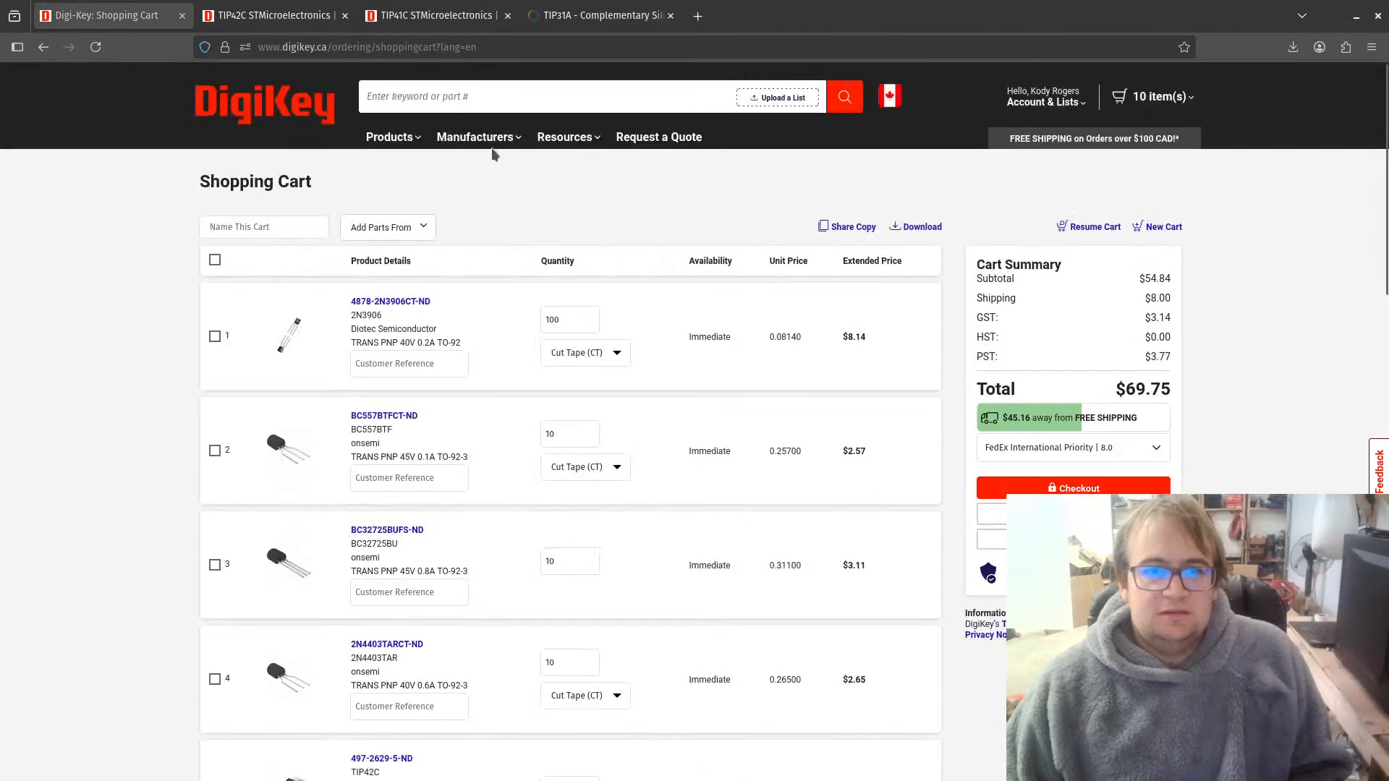
{"action": "left_click", "coordinate": [459, 88]}
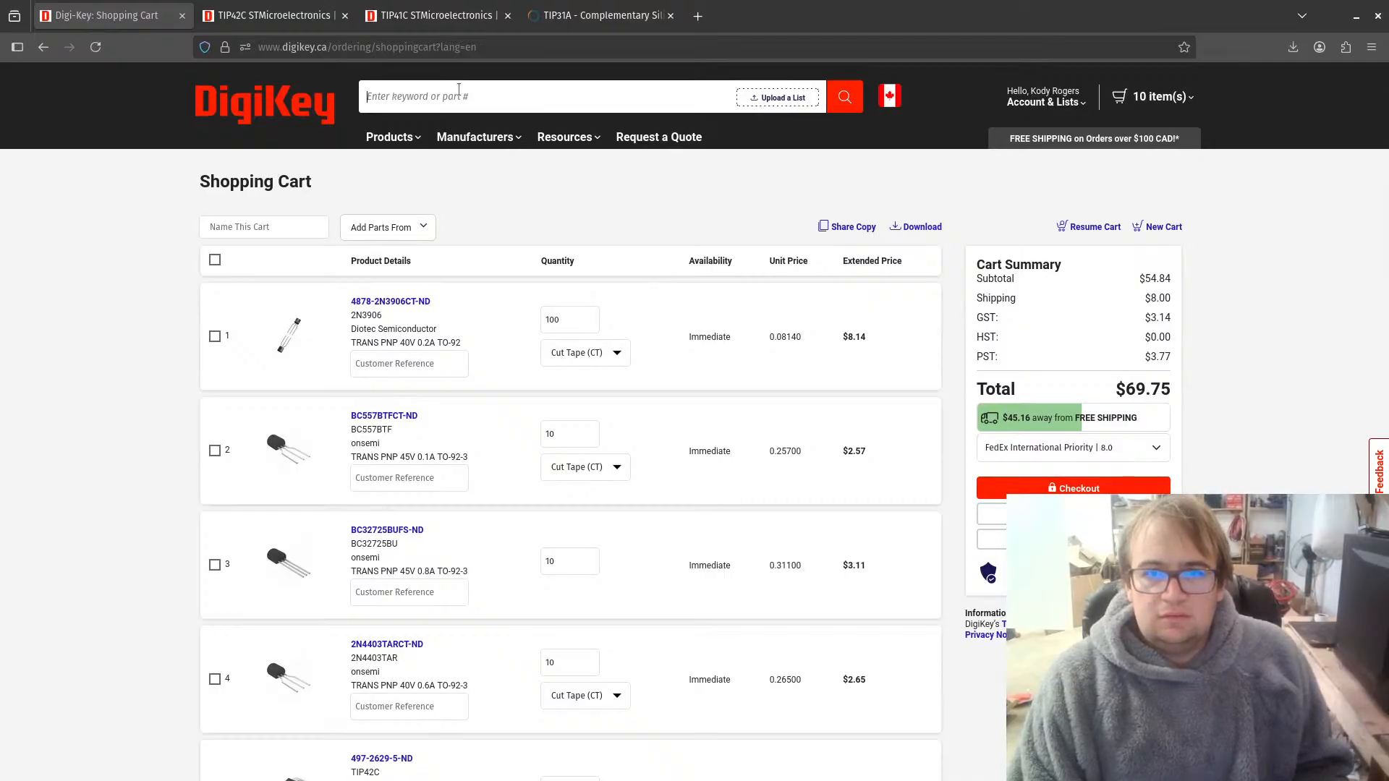
{"action": "type", "text": "ne5"}
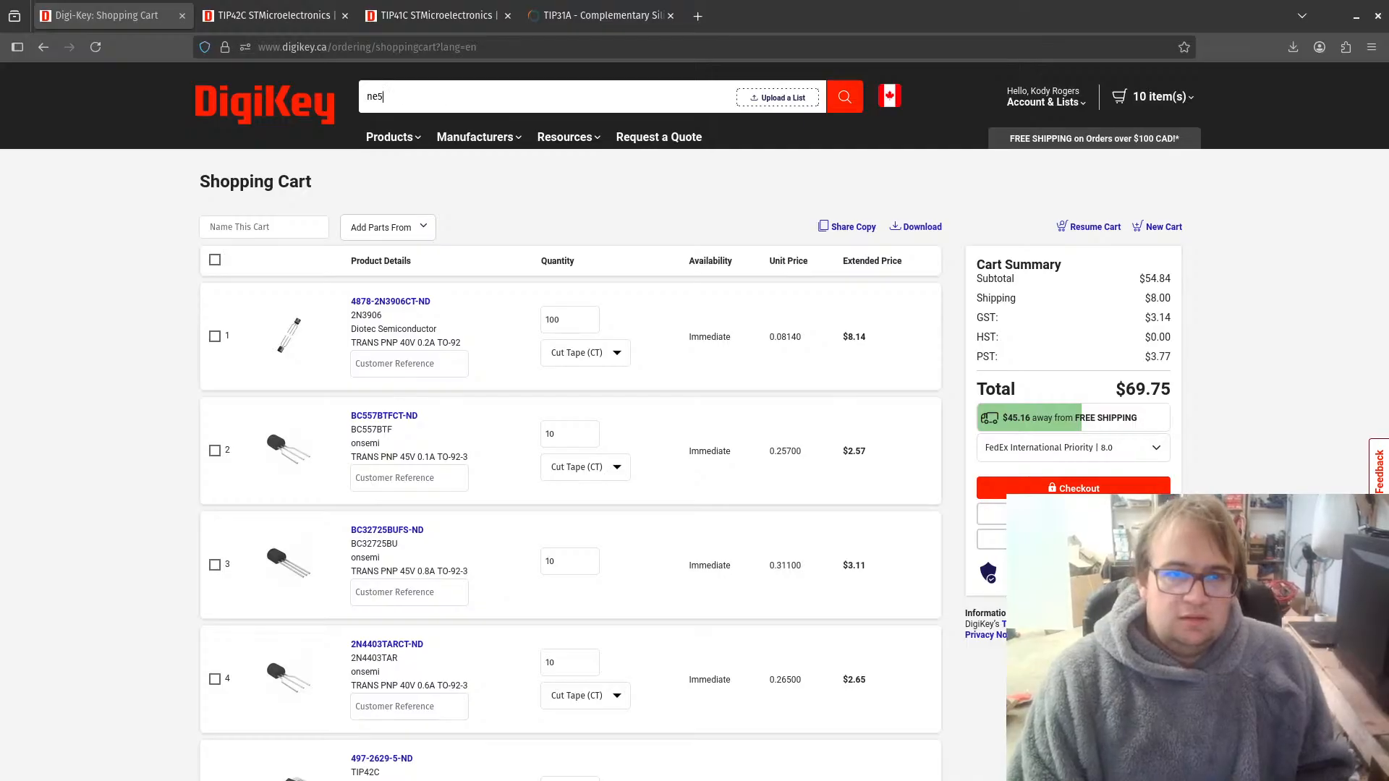
{"action": "type", "text": "532"}
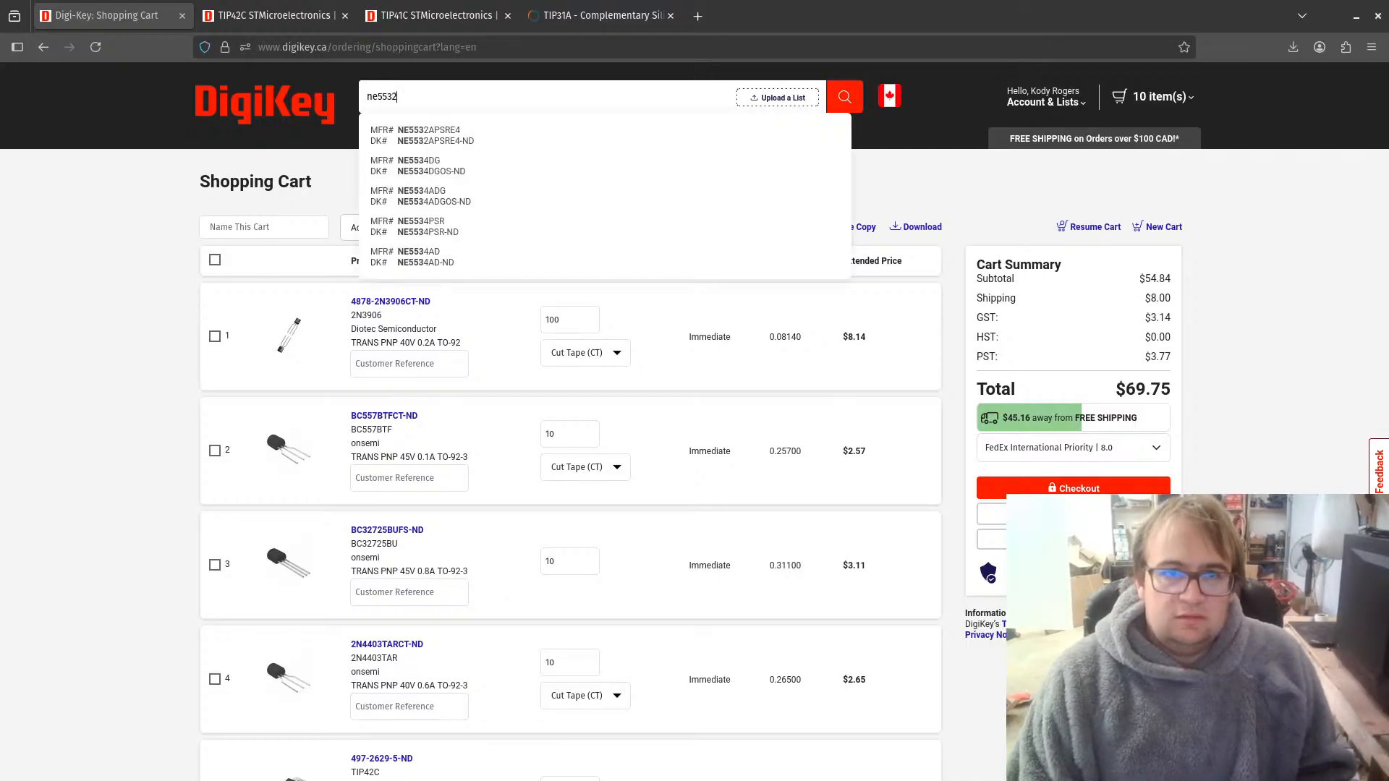
{"action": "key", "text": "Return"}
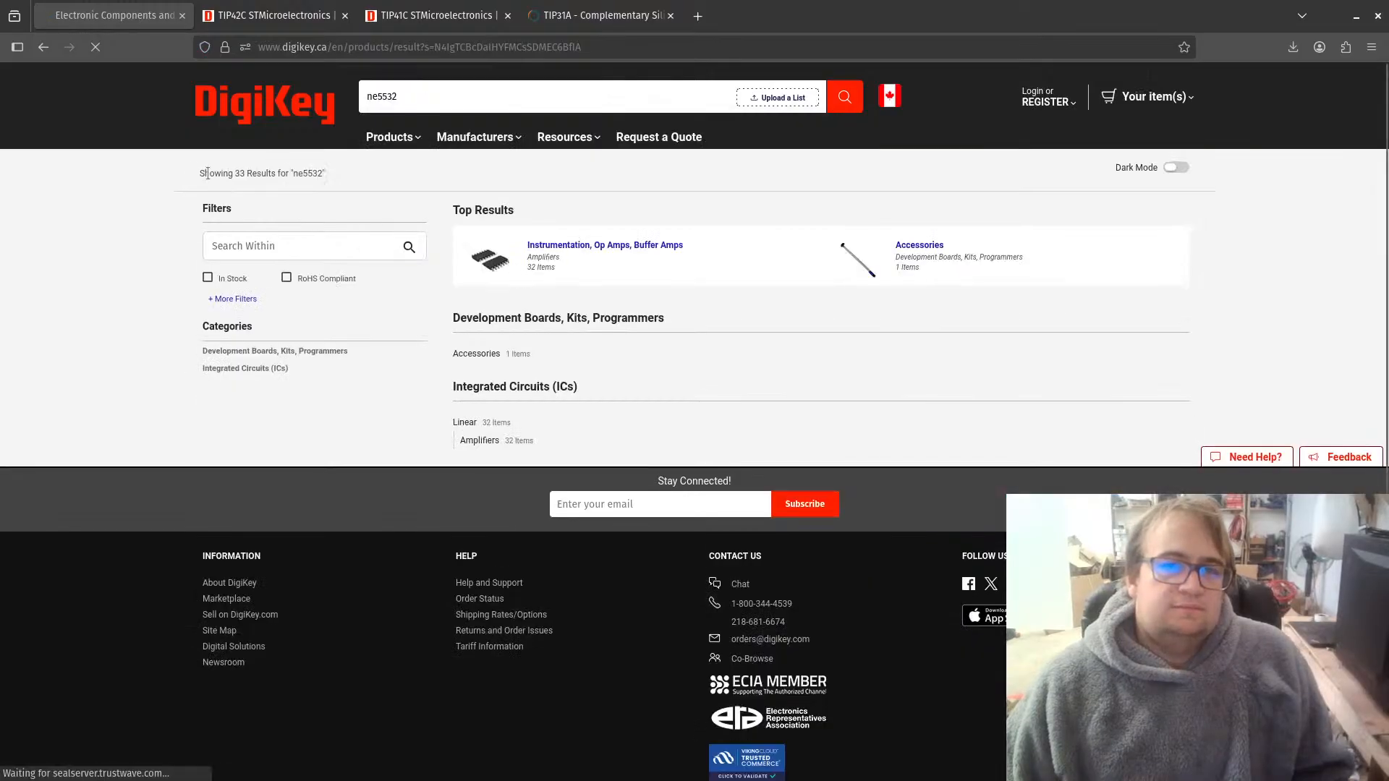
{"action": "left_click", "coordinate": [555, 247]}
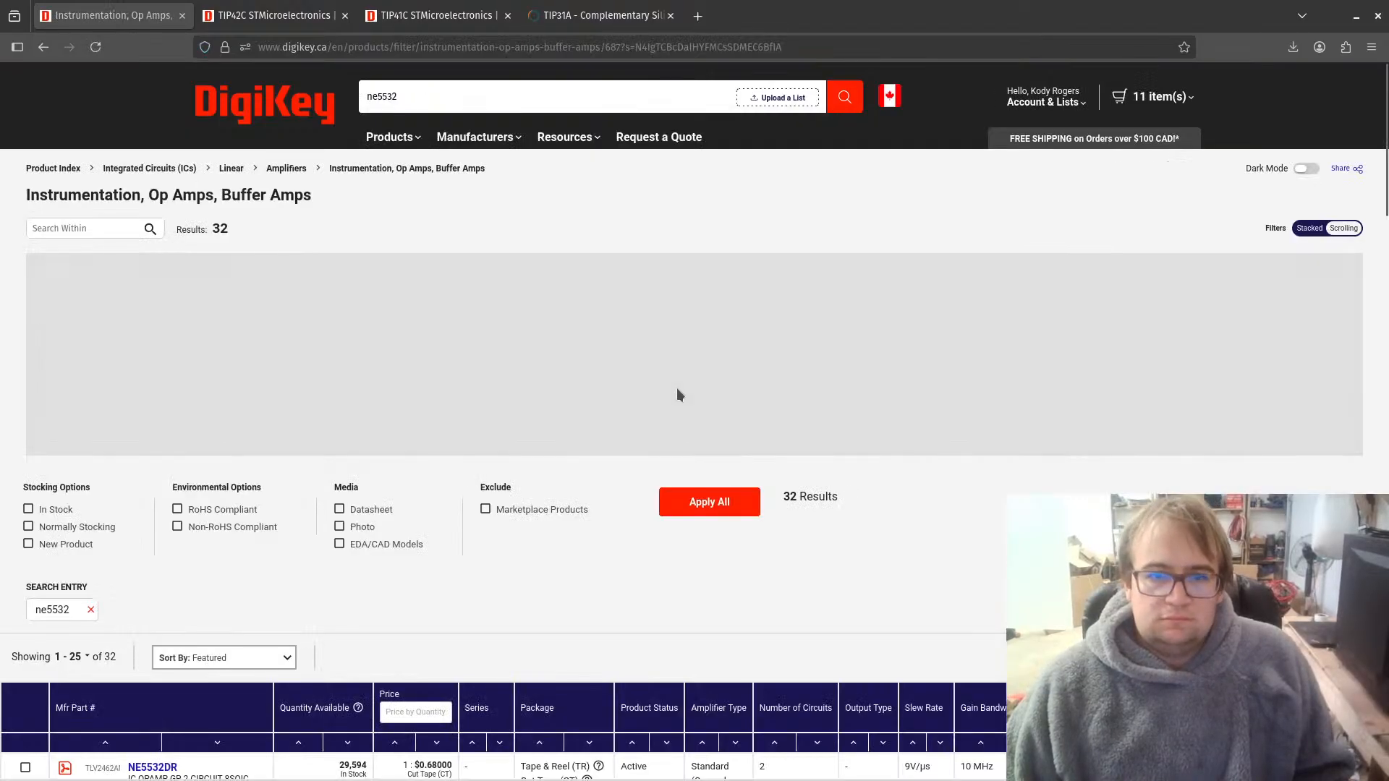
Step: Open the product page of the Texas Instruments NE5532P in the 8DIP package
{"action": "scroll", "coordinate": [677, 395], "scroll_direction": "down", "scroll_amount": 5}
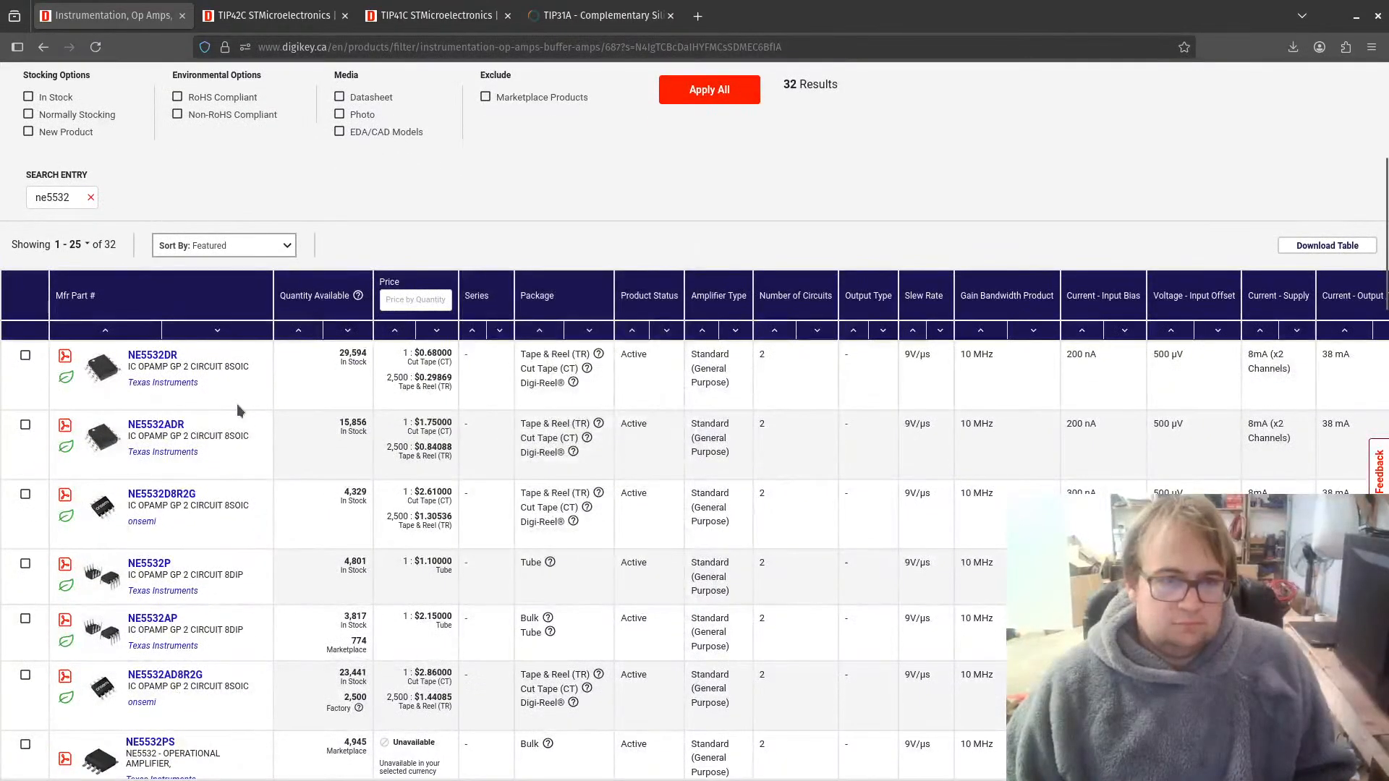
{"action": "scroll", "coordinate": [236, 404], "scroll_direction": "down", "scroll_amount": 1}
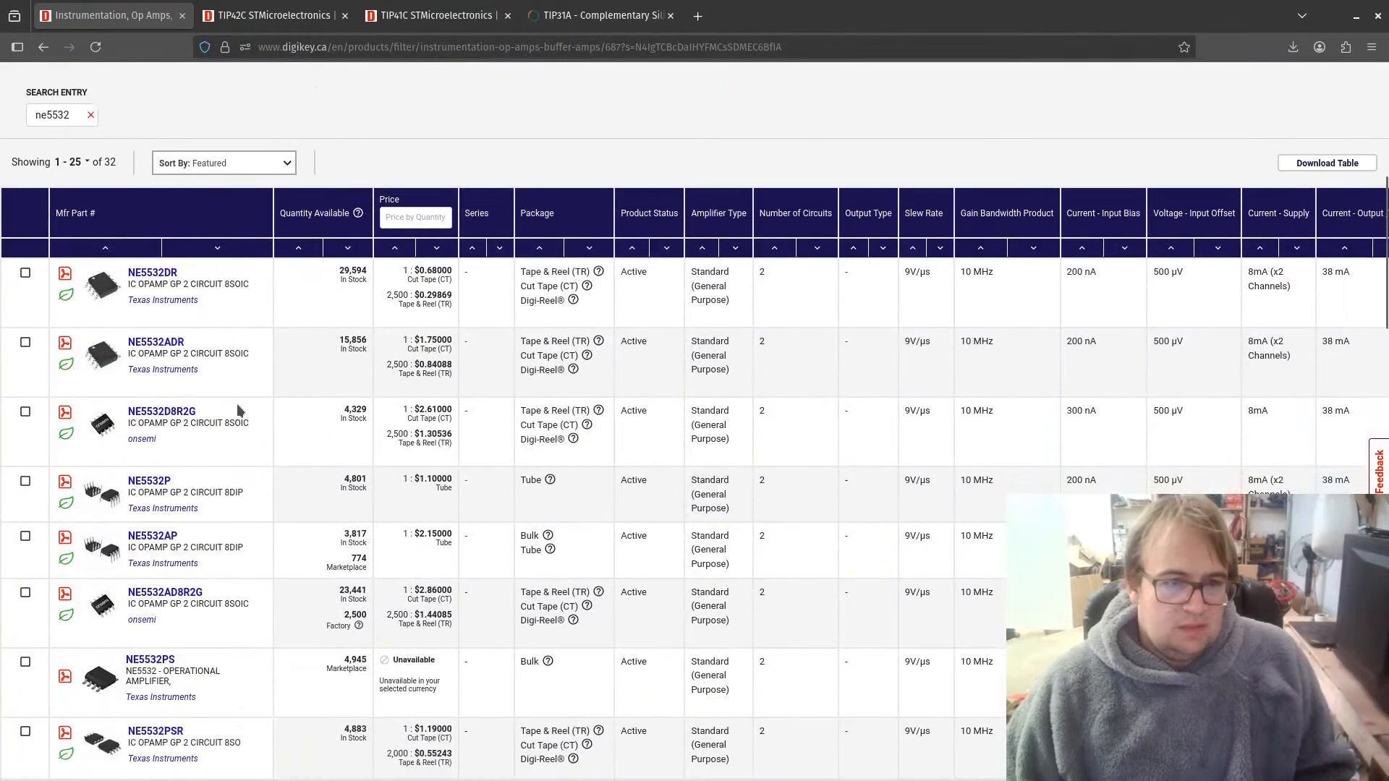
{"action": "left_click", "coordinate": [138, 483]}
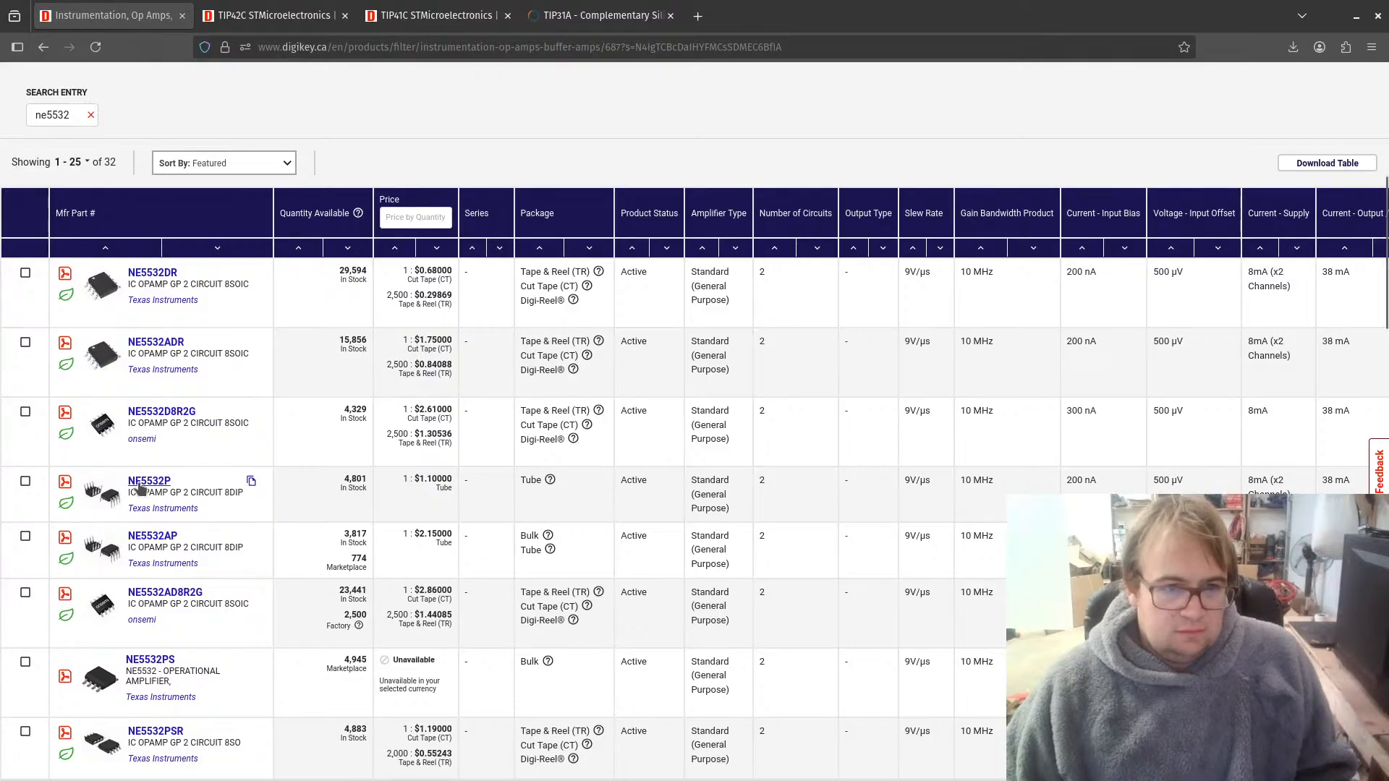
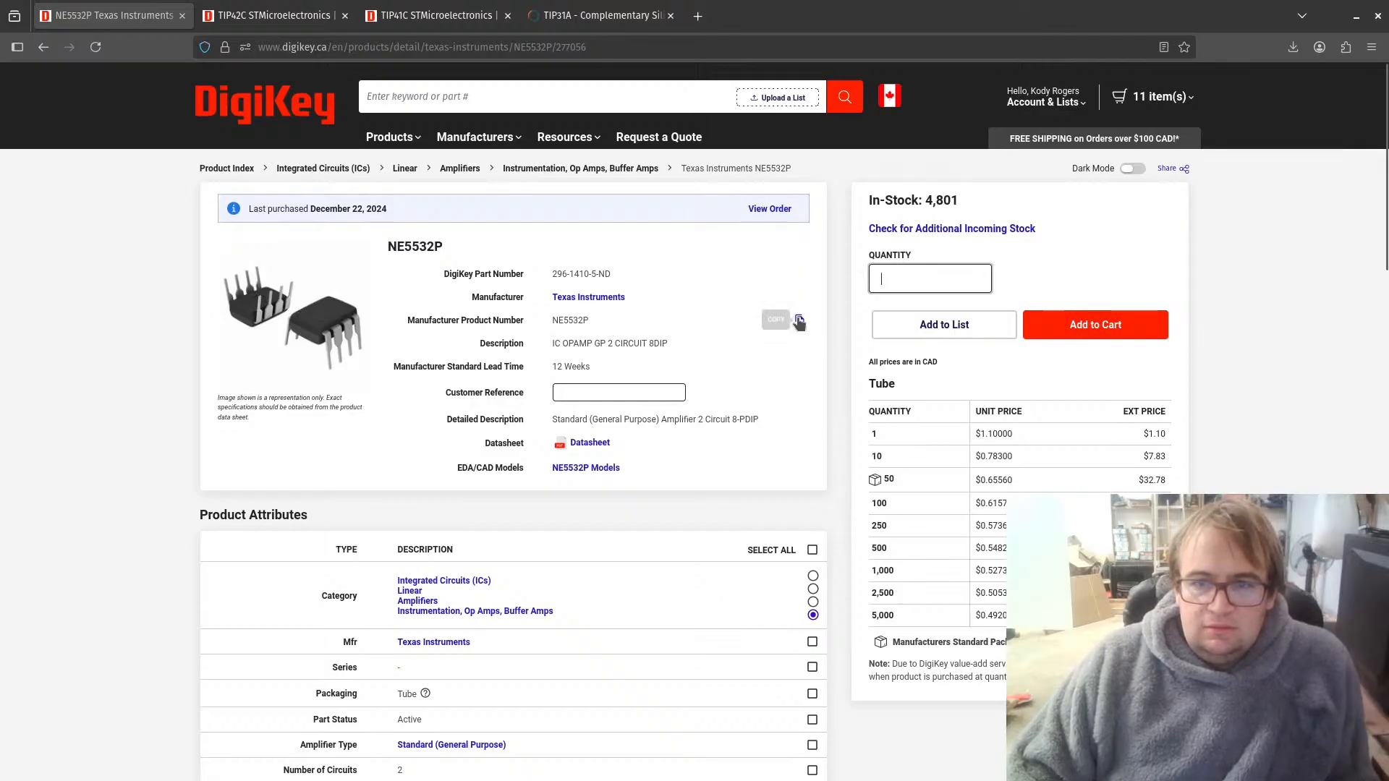
Step: Copy the NE5532P manufacturer product number from DigiKey and add it to op-amp U1 in KiCad as a new field named "mfg part#"
{"action": "left_click", "coordinate": [799, 320]}
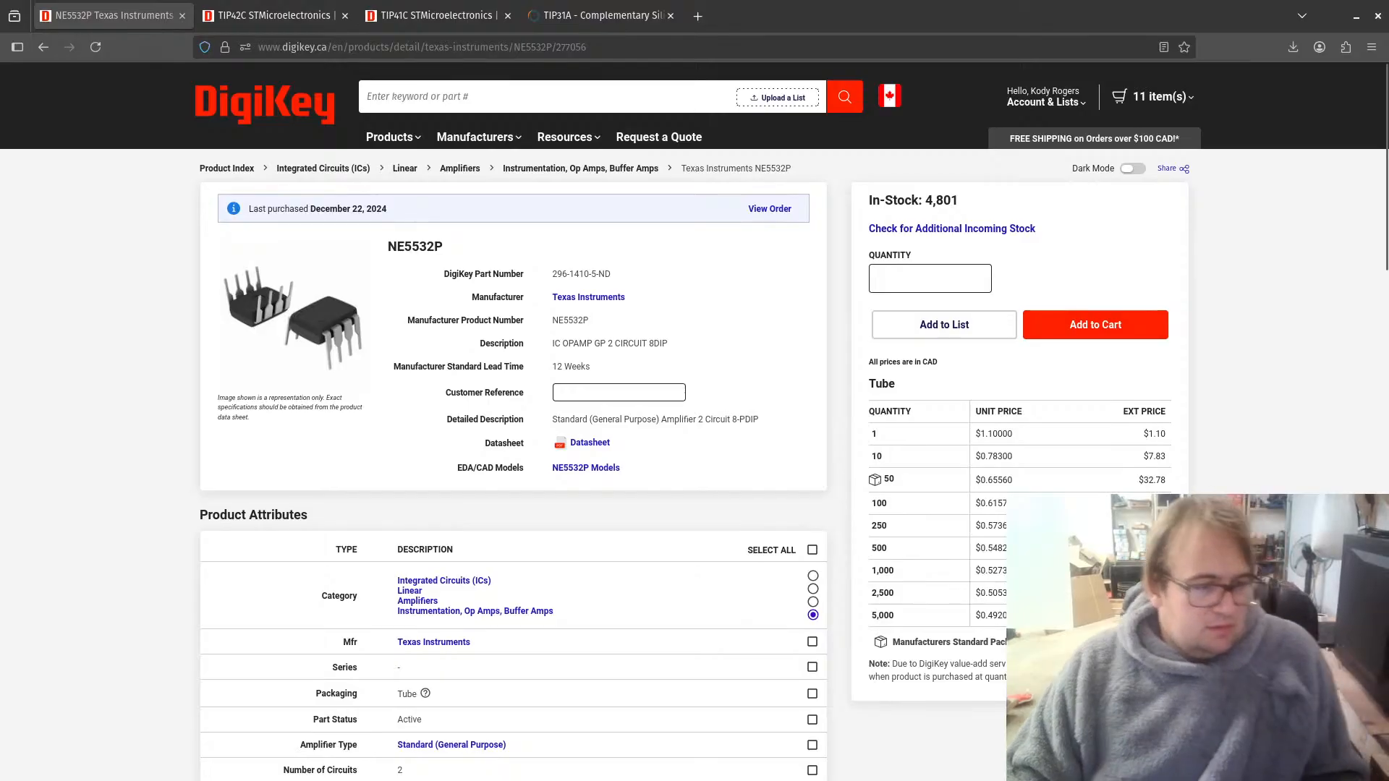
{"action": "key", "text": "alt+Tab"}
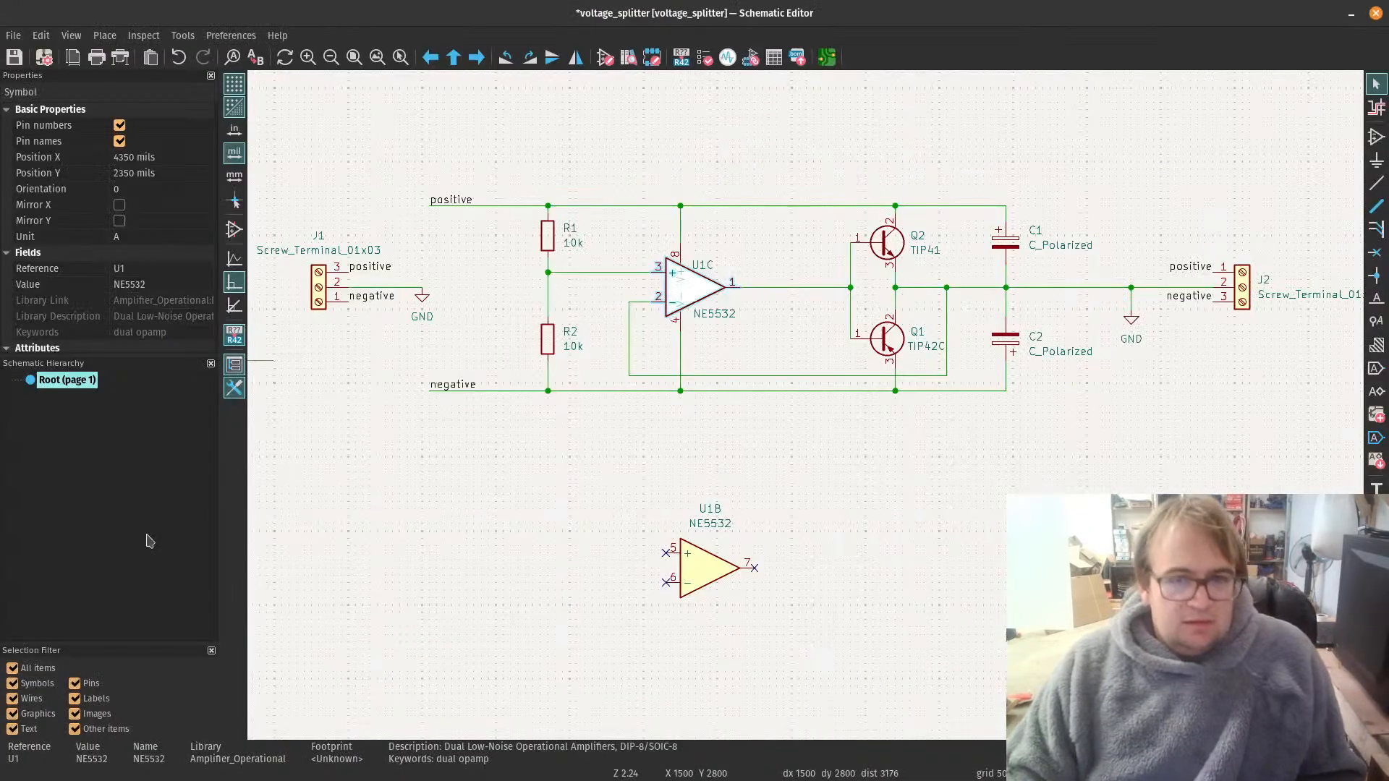
{"action": "double_click", "coordinate": [693, 292]}
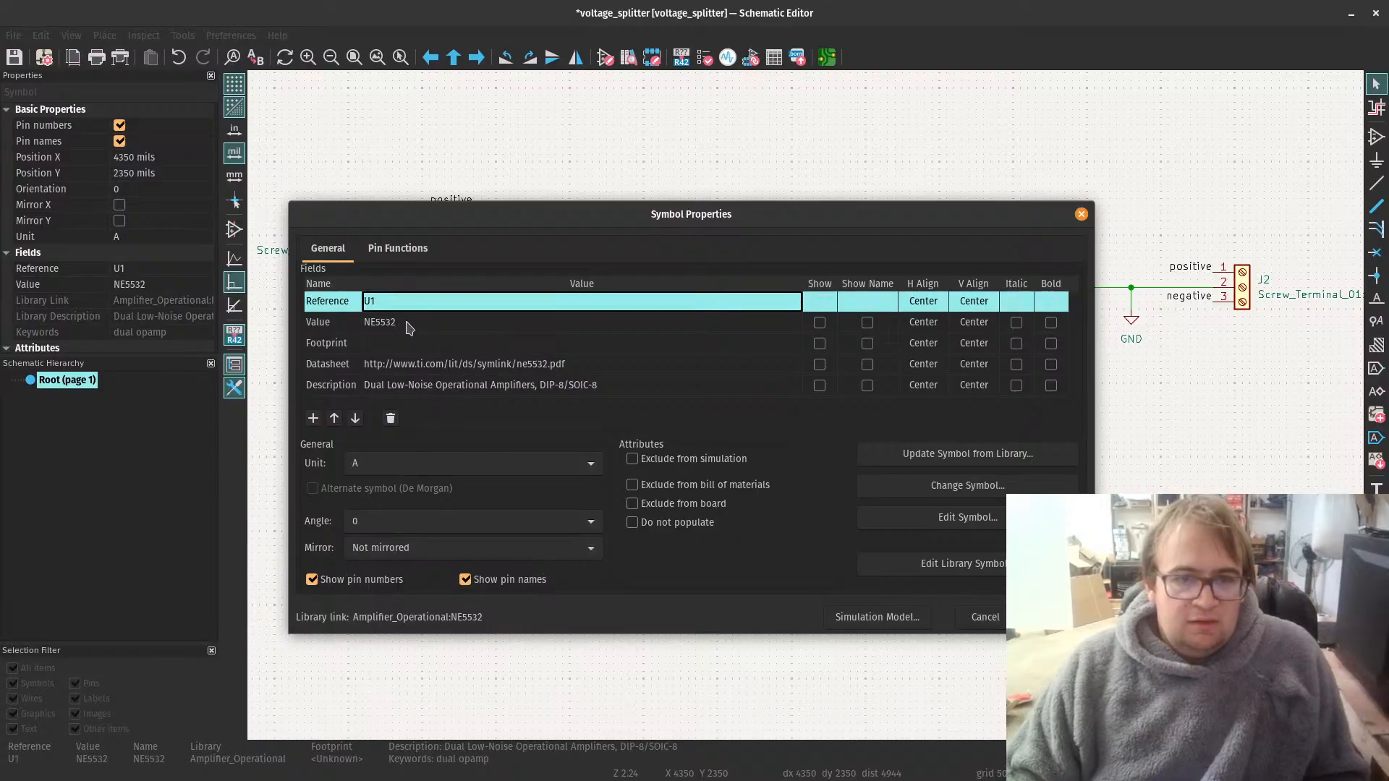
{"action": "left_click", "coordinate": [313, 419]}
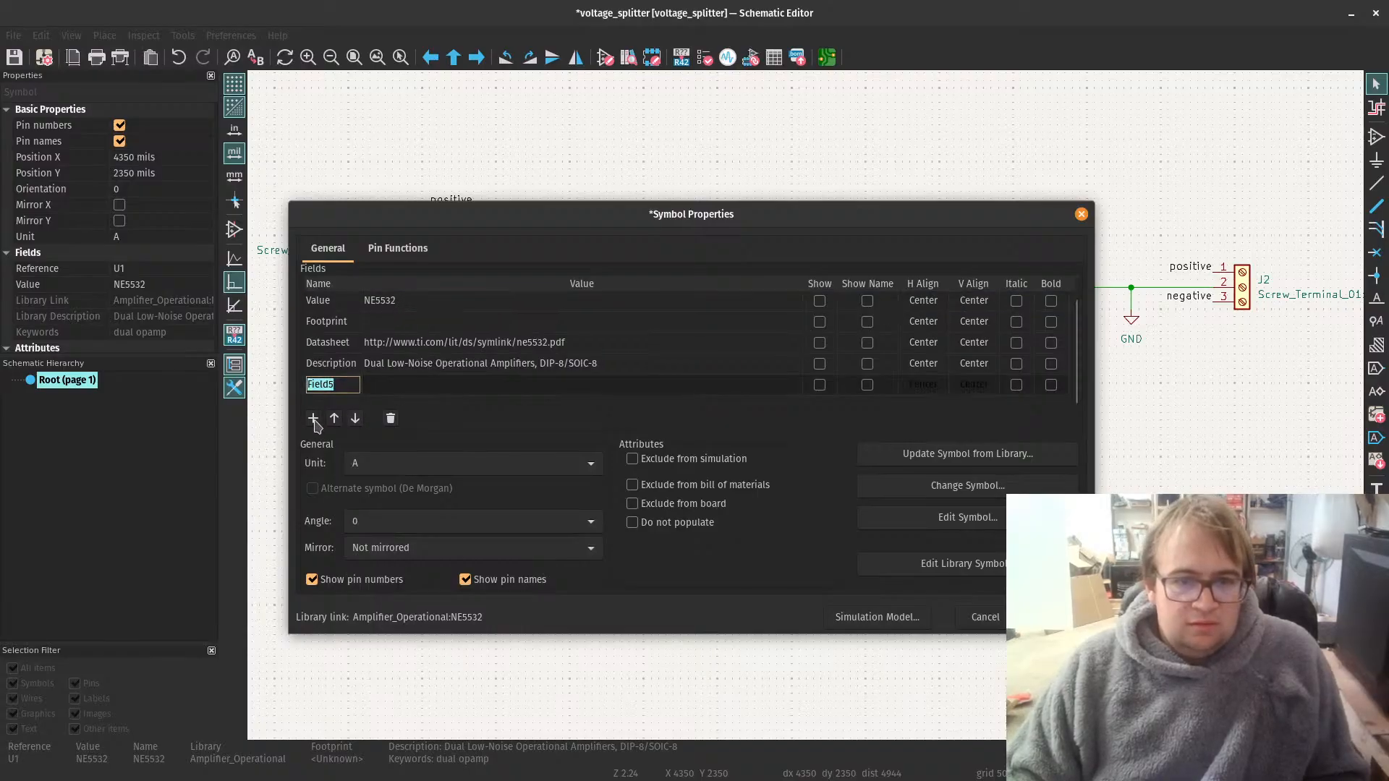
{"action": "type", "text": "mf"}
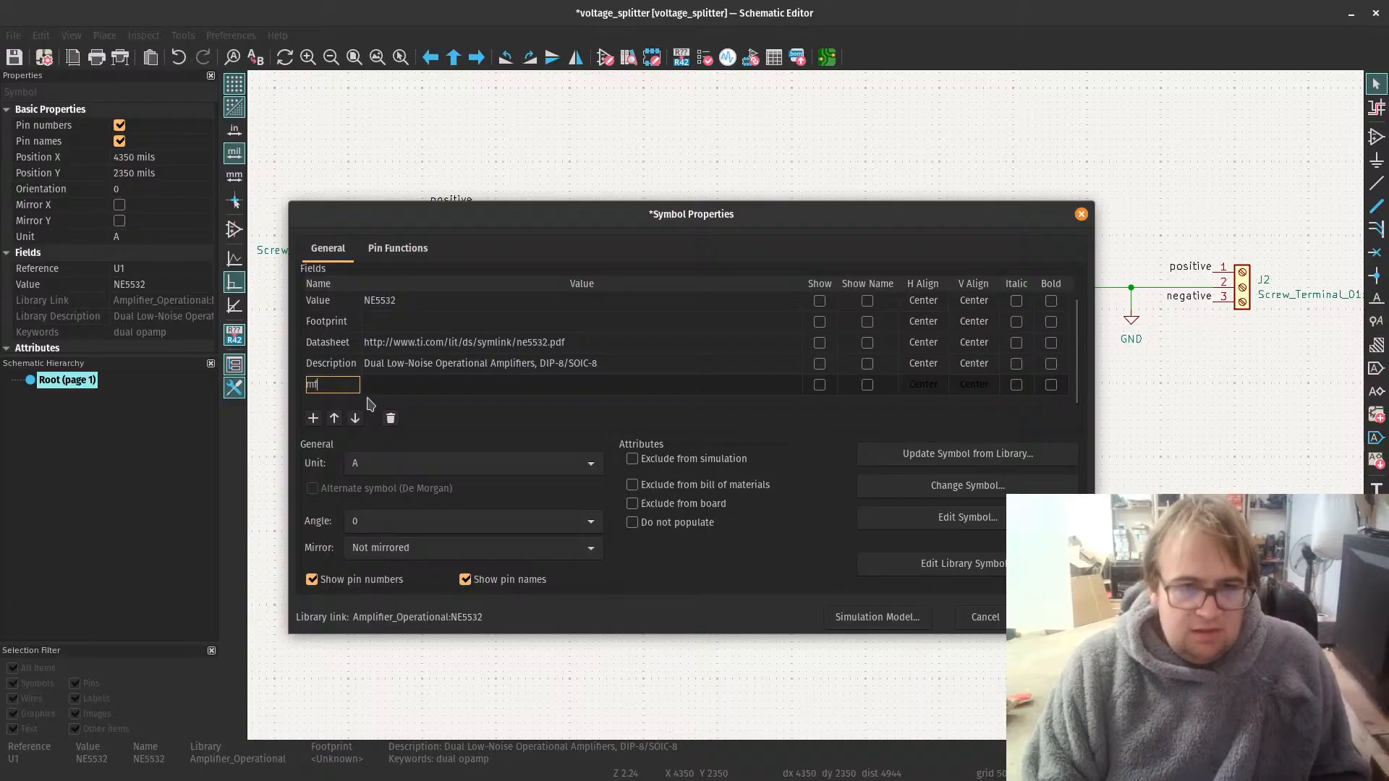
{"action": "type", "text": "g part#"}
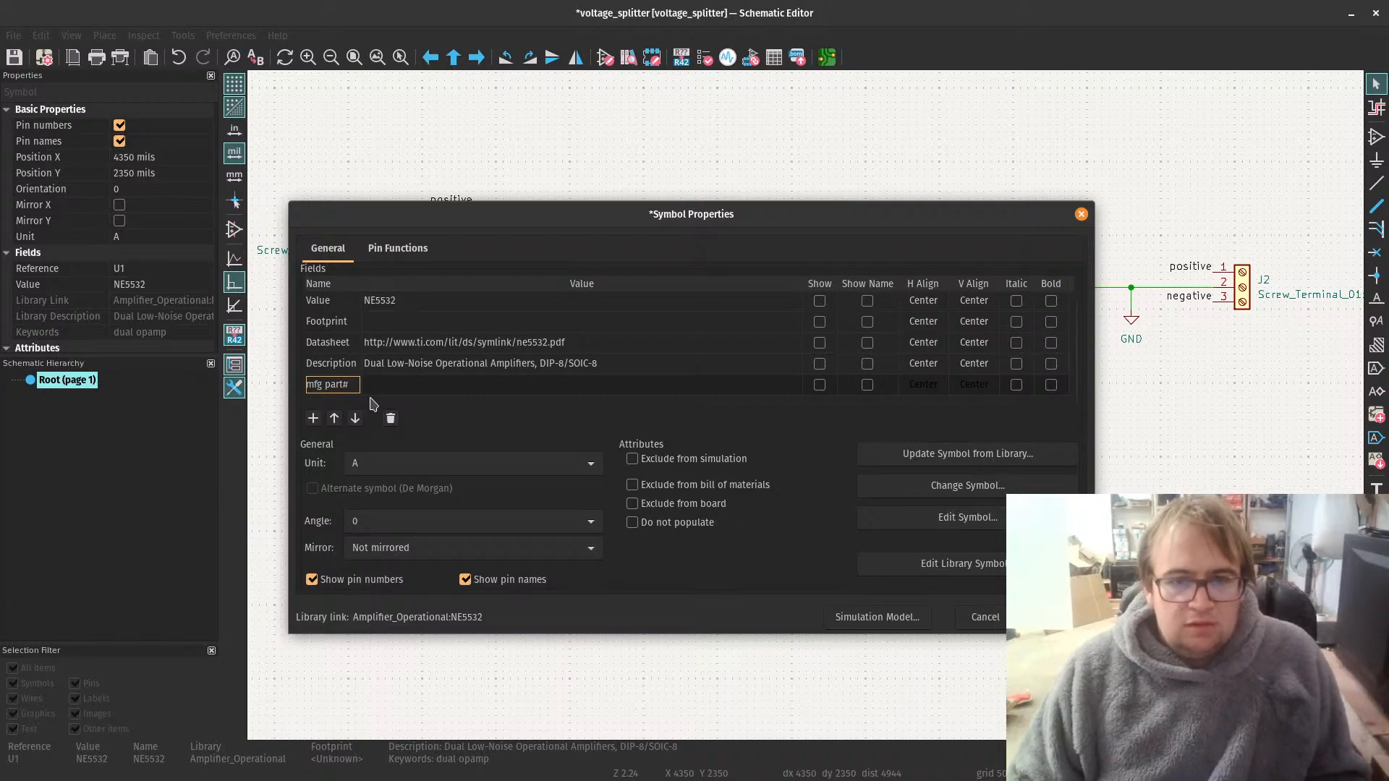
{"action": "left_click", "coordinate": [386, 390]}
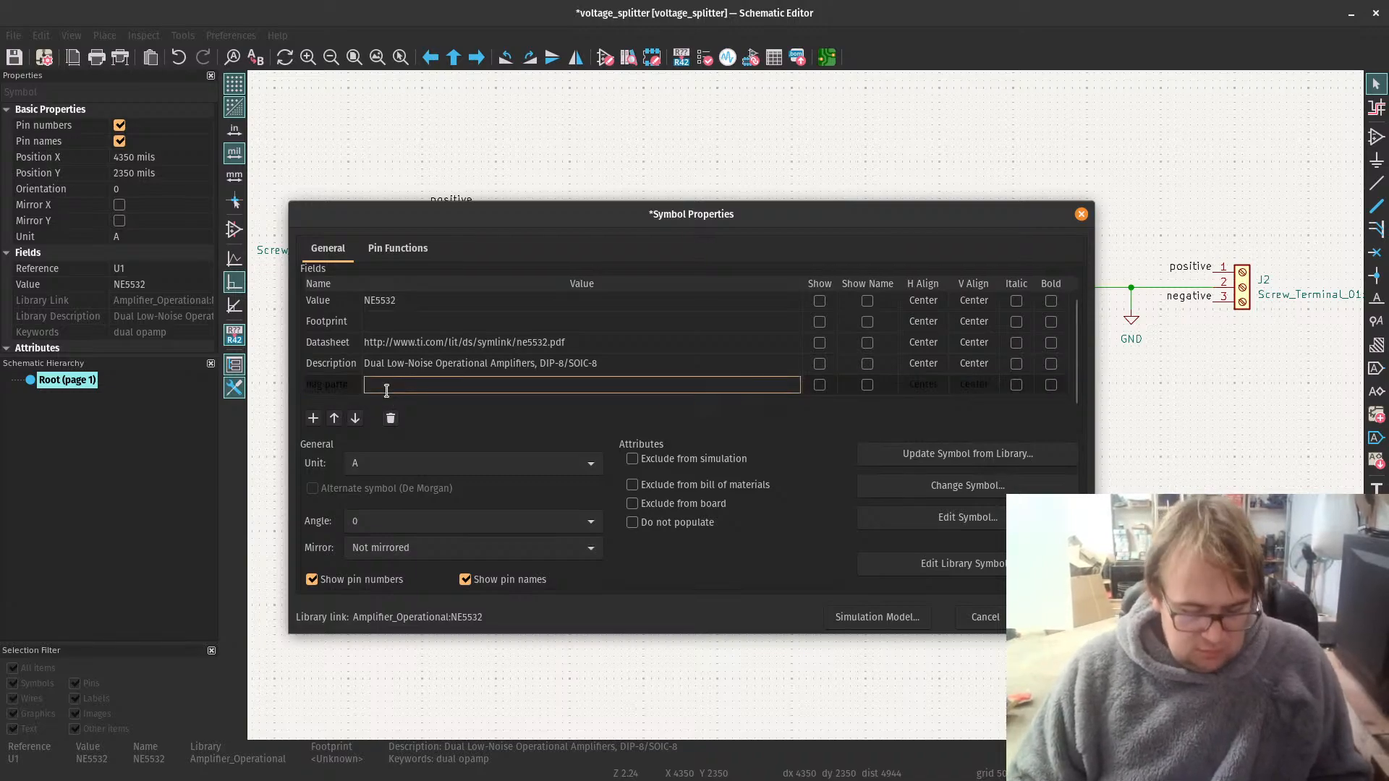
{"action": "key", "text": "ctrl+v"}
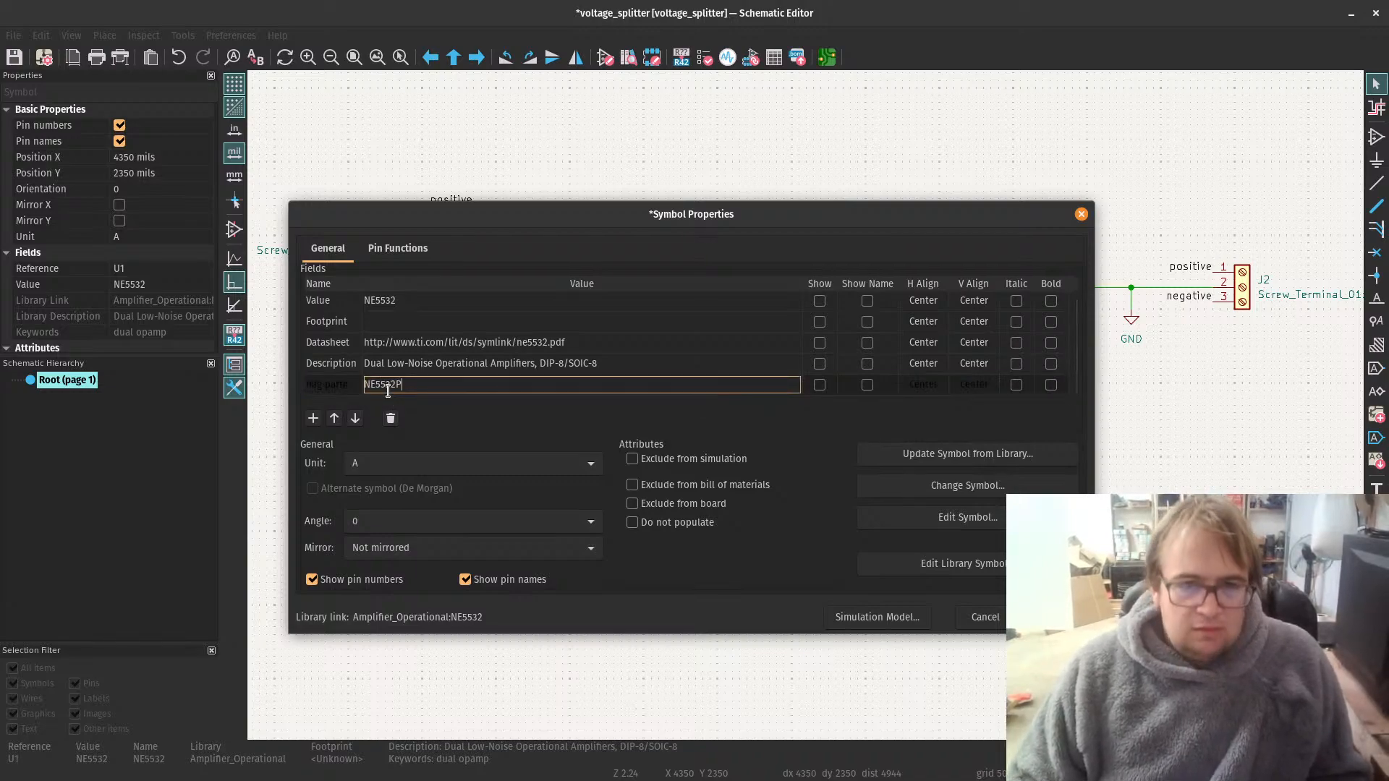
Step: Add a field named "digikey" to U1 containing the web address of the NE5532P product page on DigiKey
{"action": "left_click", "coordinate": [313, 419]}
{"action": "type", "text": "digi"}
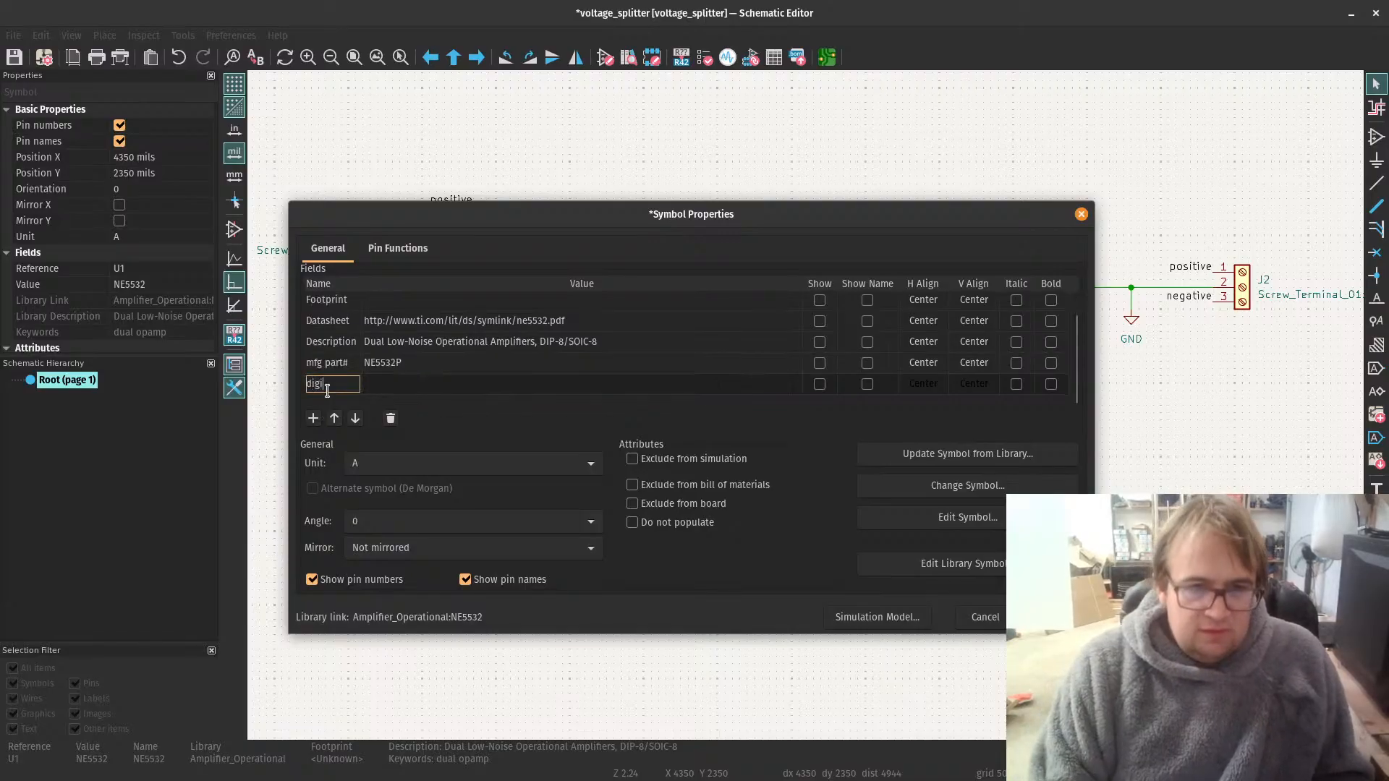
{"action": "type", "text": "key"}
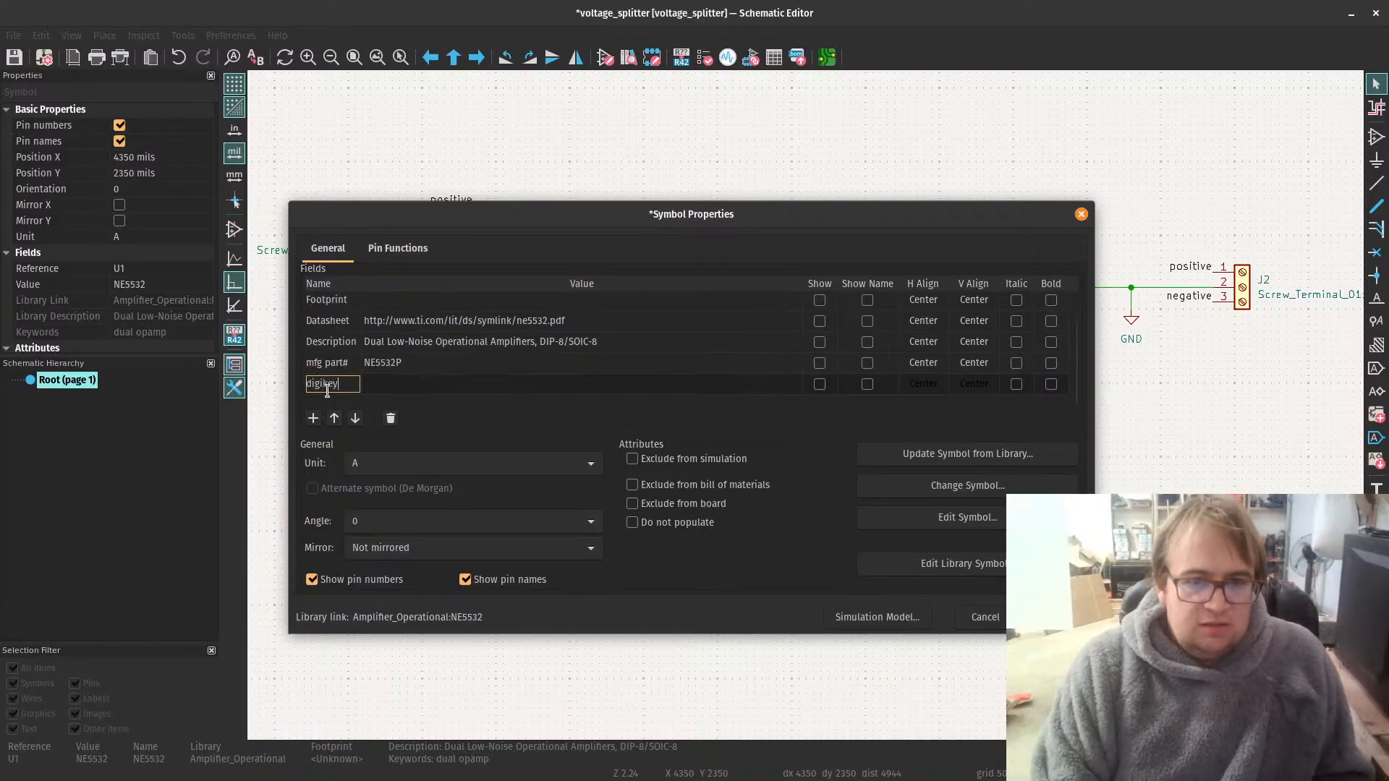
{"action": "left_click", "coordinate": [399, 385]}
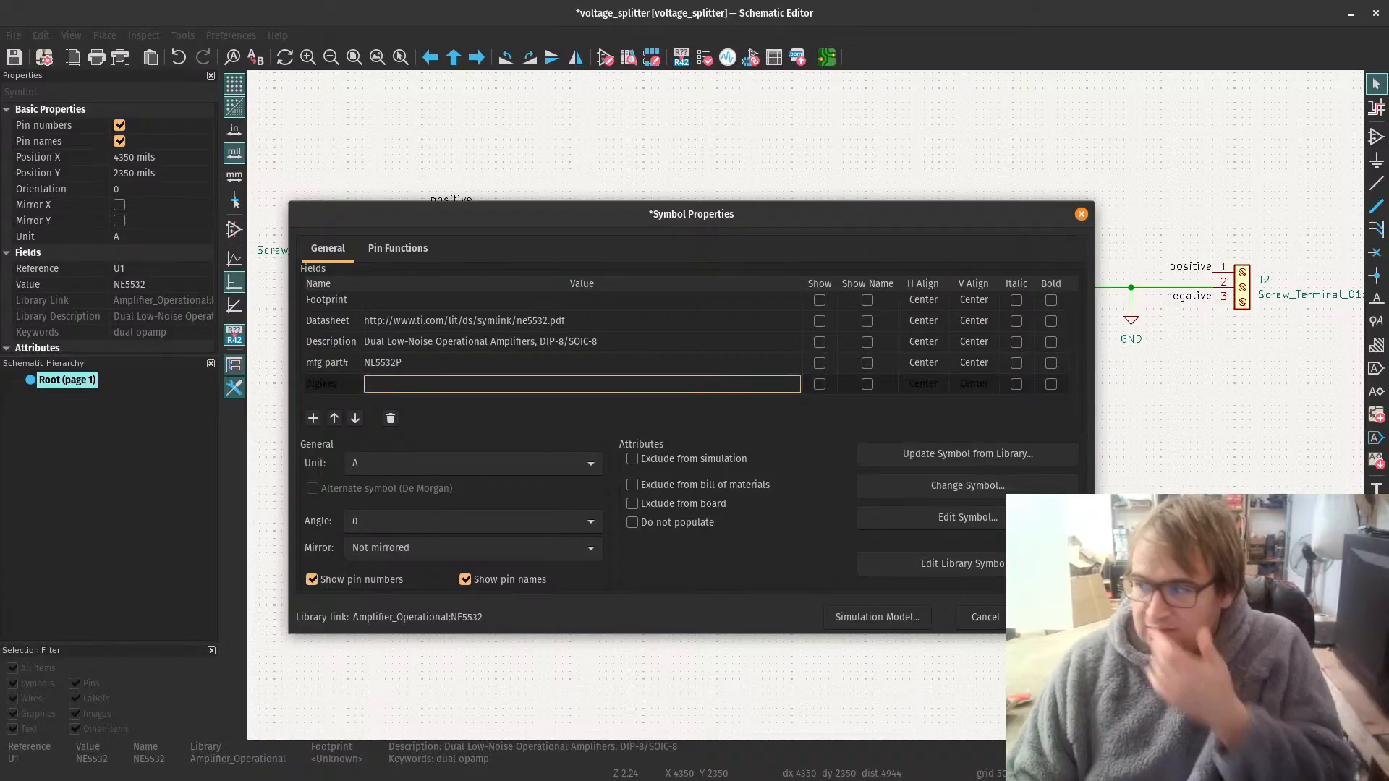
{"action": "key", "text": "alt+Tab"}
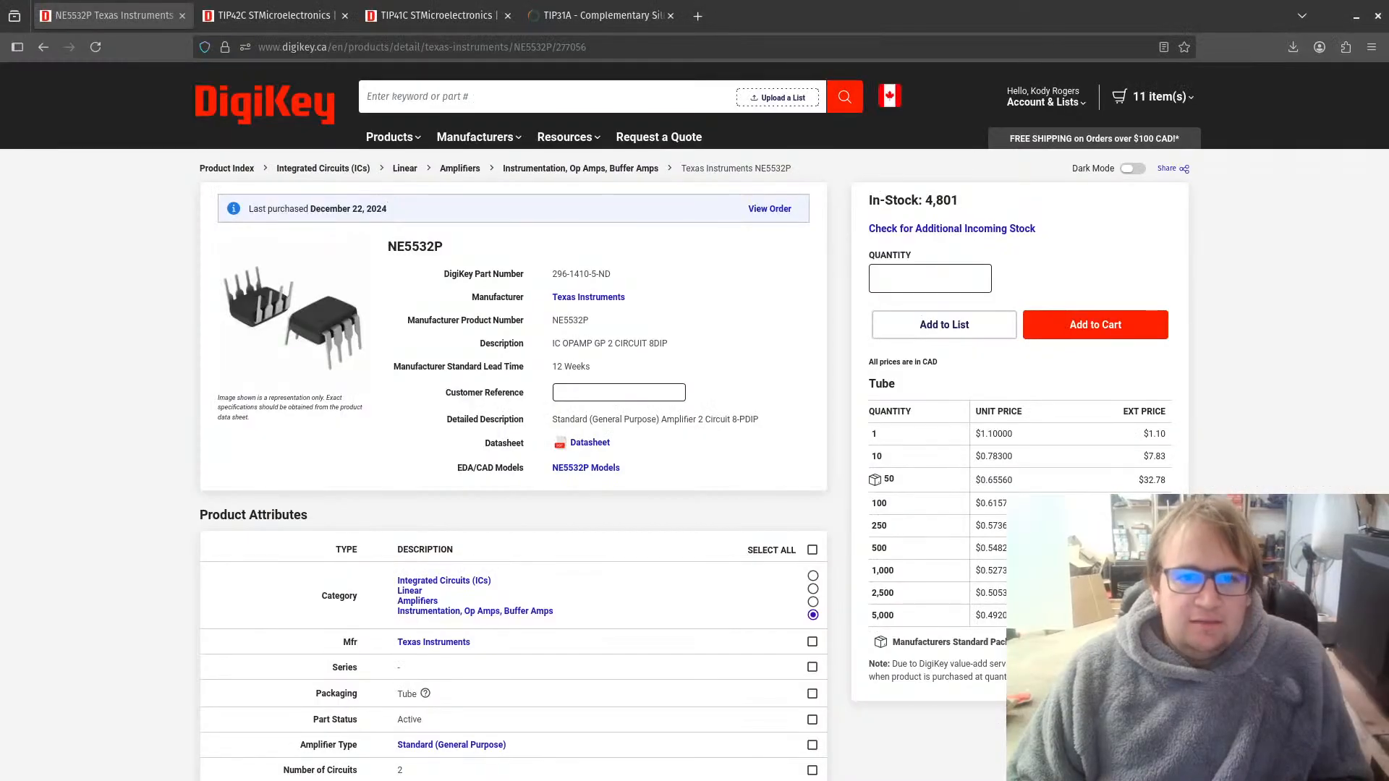
{"action": "left_click", "coordinate": [304, 48]}
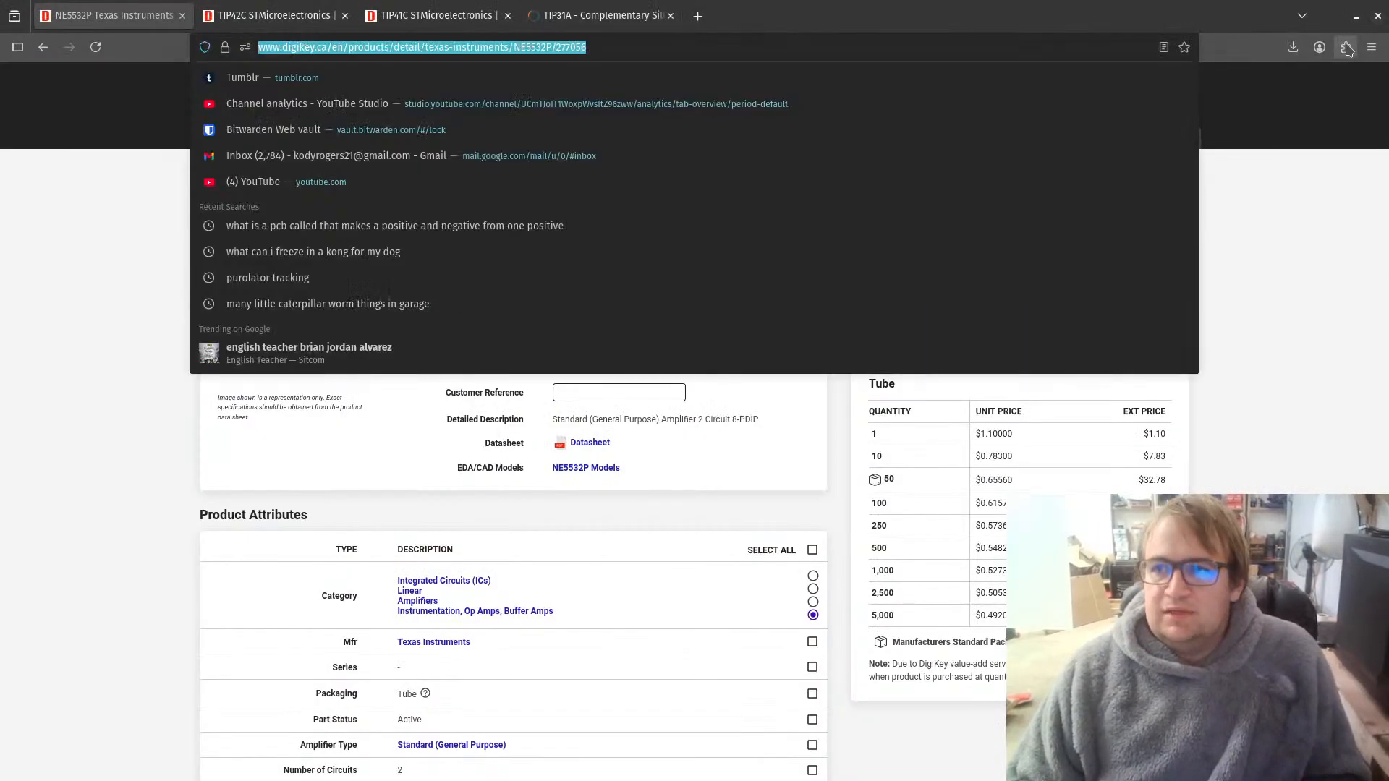
{"action": "left_click", "coordinate": [1356, 15]}
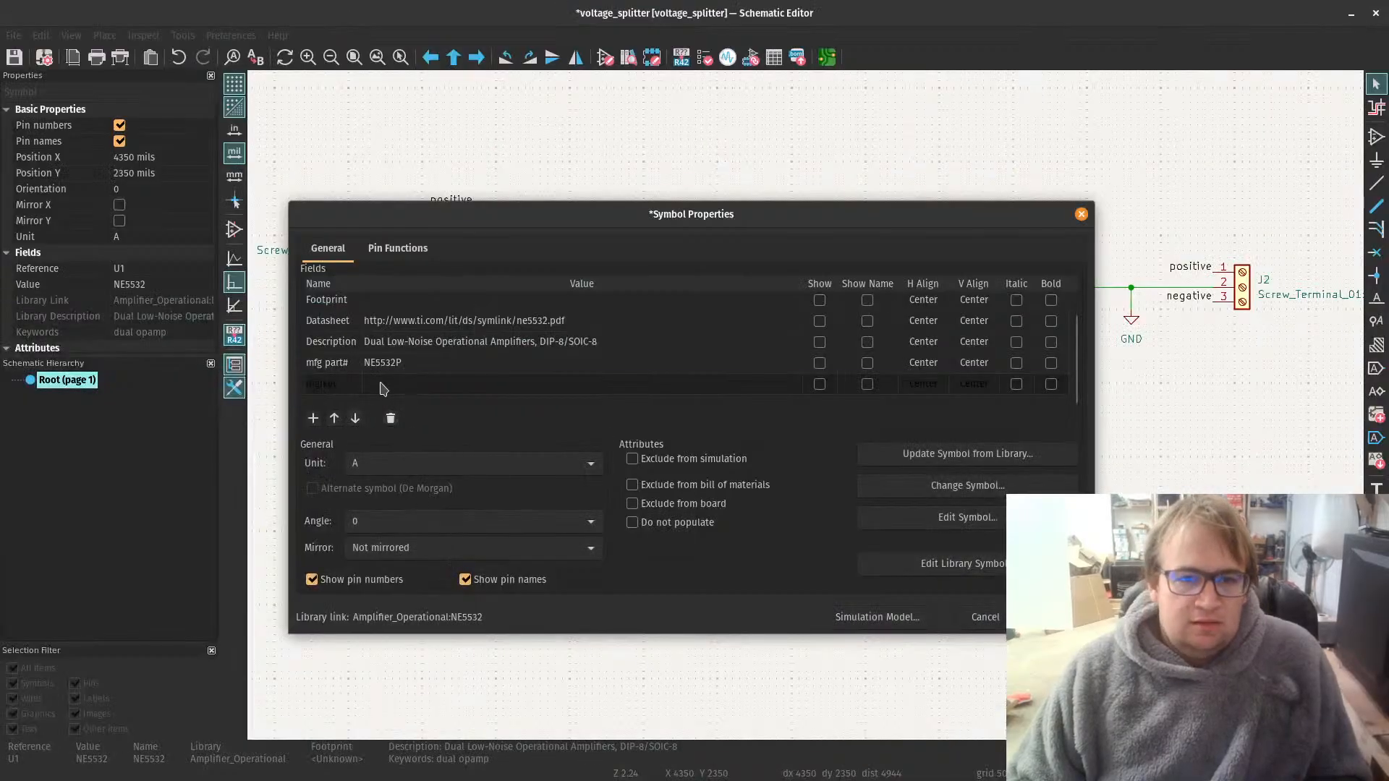
{"action": "left_click", "coordinate": [383, 389]}
{"action": "key", "text": "ctrl+v"}
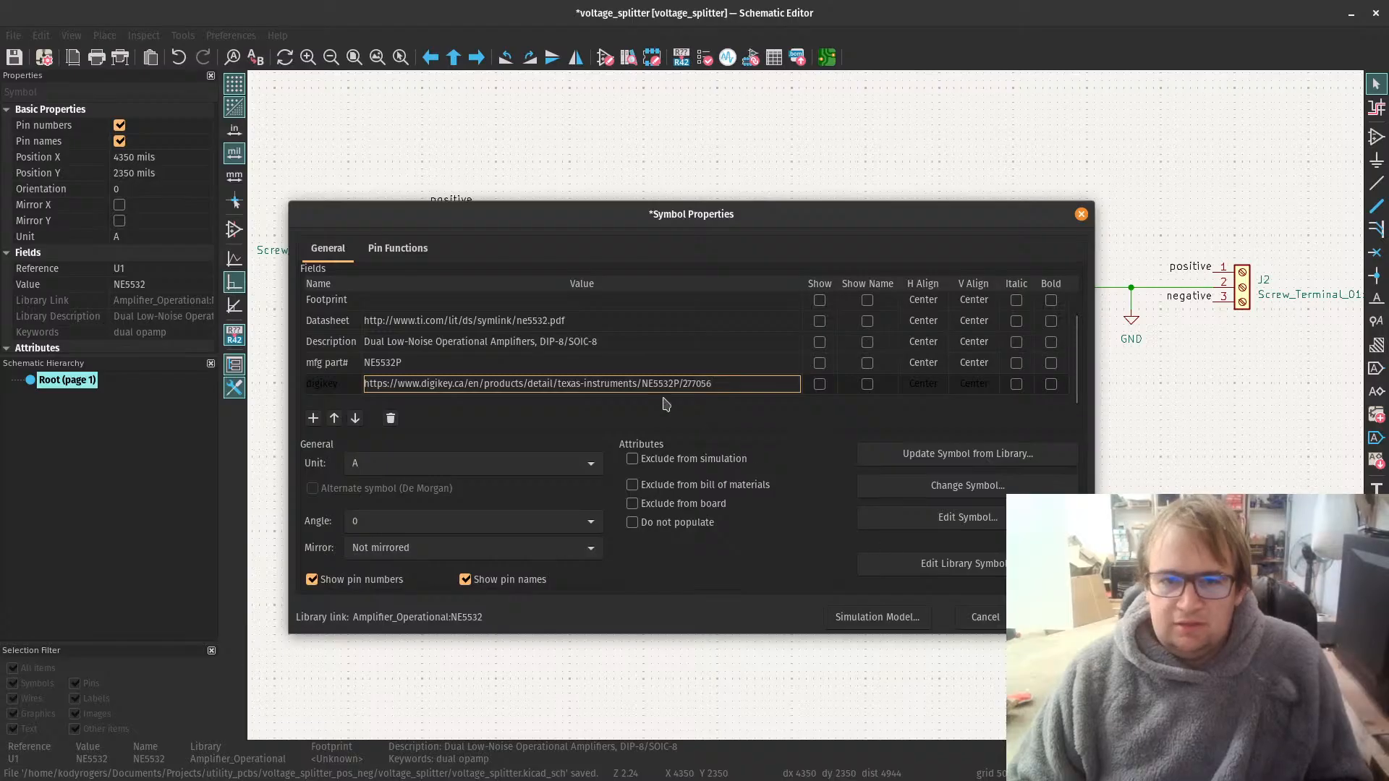
Step: Open the footprint chooser for U1's Footprint field and search the footprints for "dip"
{"action": "scroll", "coordinate": [473, 330], "scroll_direction": "up", "scroll_amount": 2}
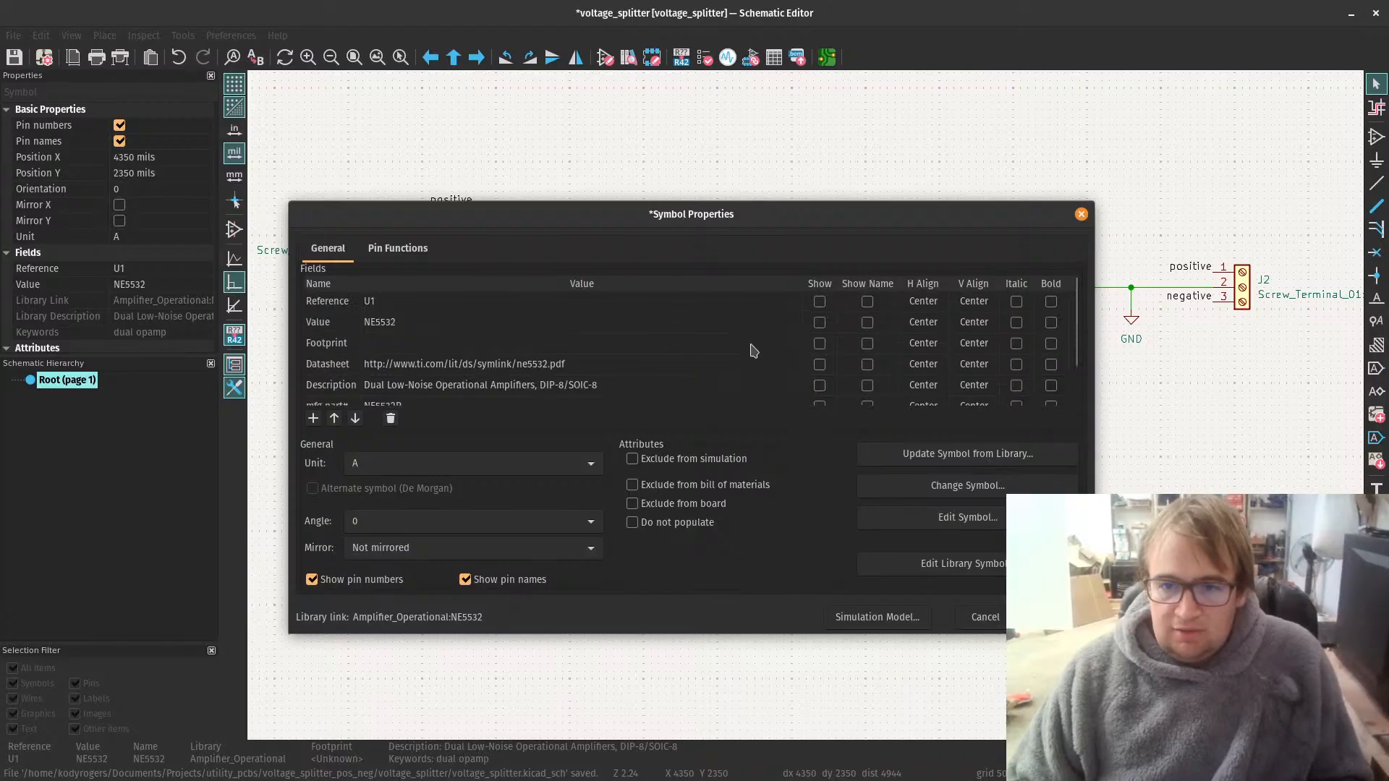
{"action": "left_click", "coordinate": [753, 350]}
{"action": "left_click", "coordinate": [795, 343]}
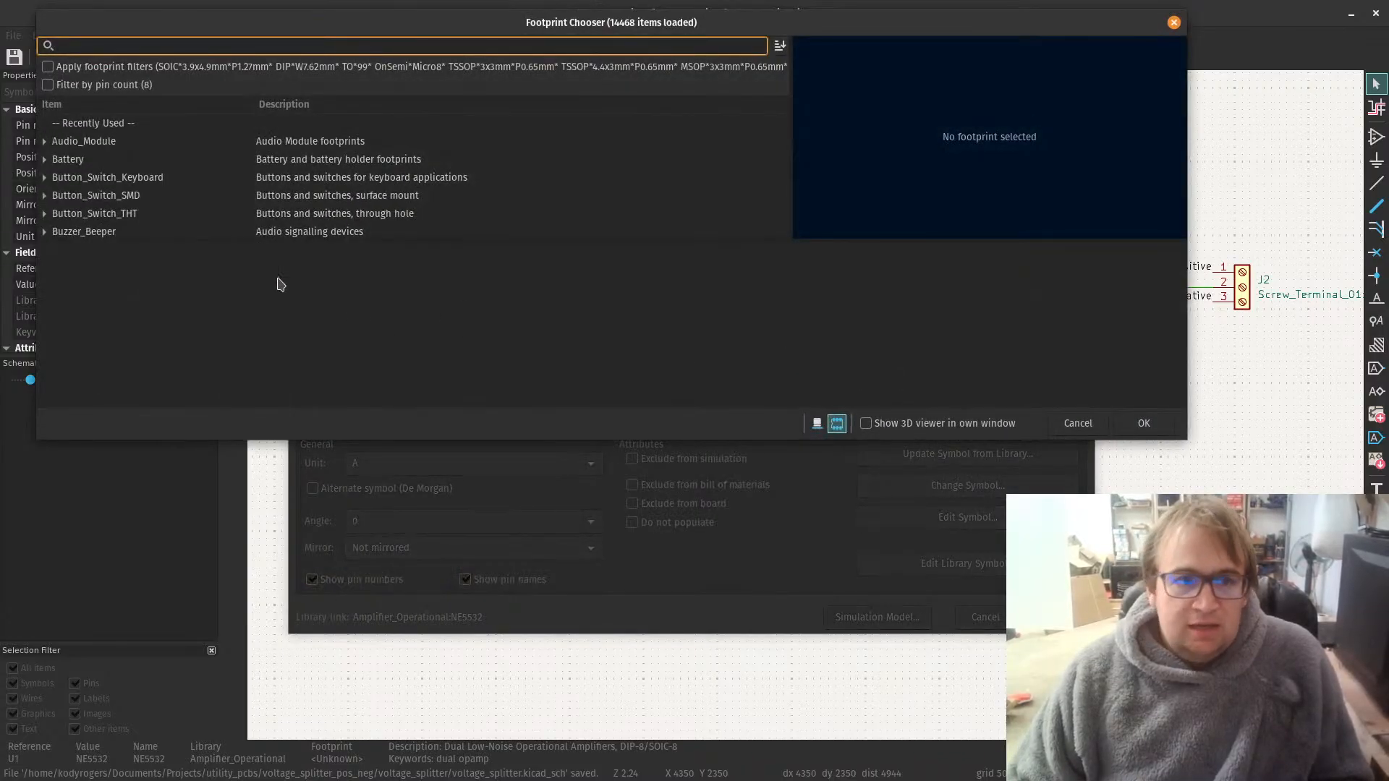
{"action": "scroll", "coordinate": [197, 175], "scroll_direction": "down", "scroll_amount": 1}
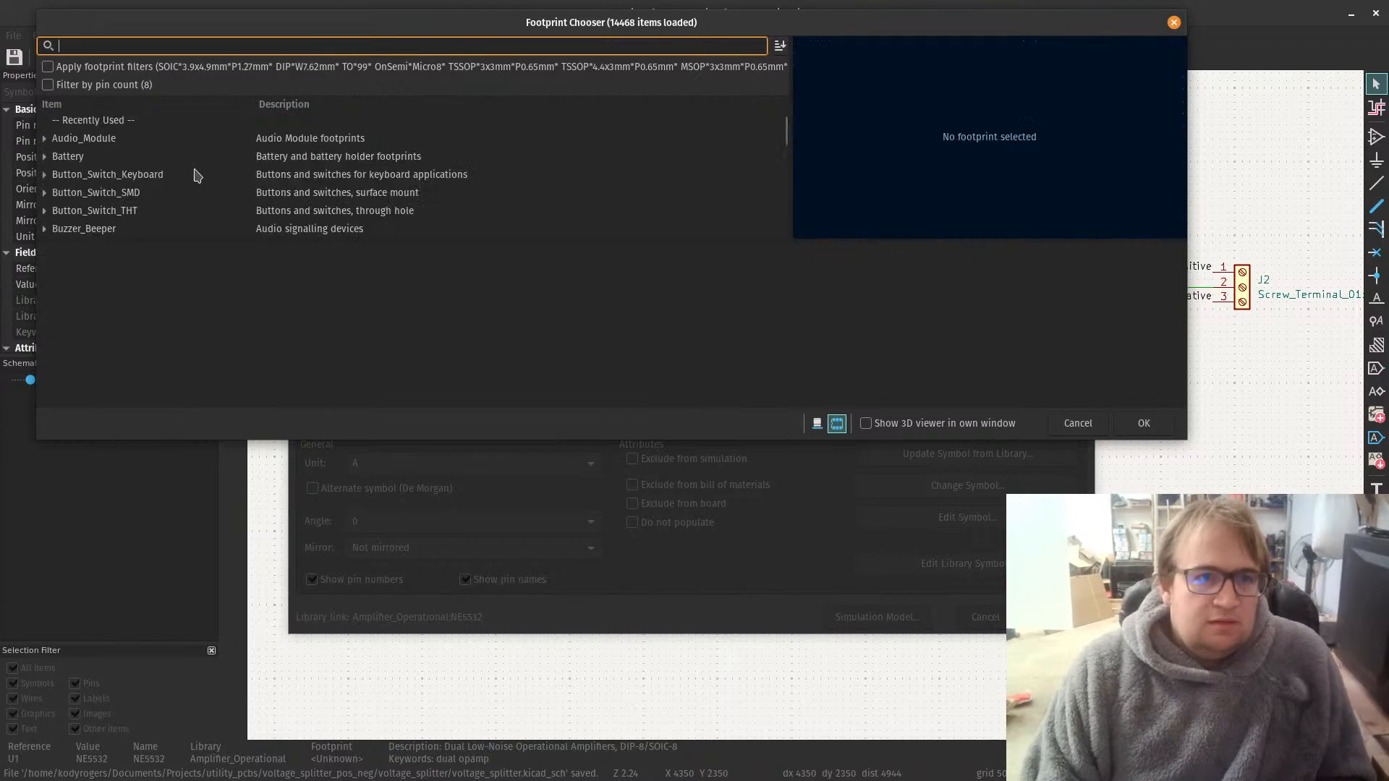
{"action": "type", "text": "ip"}
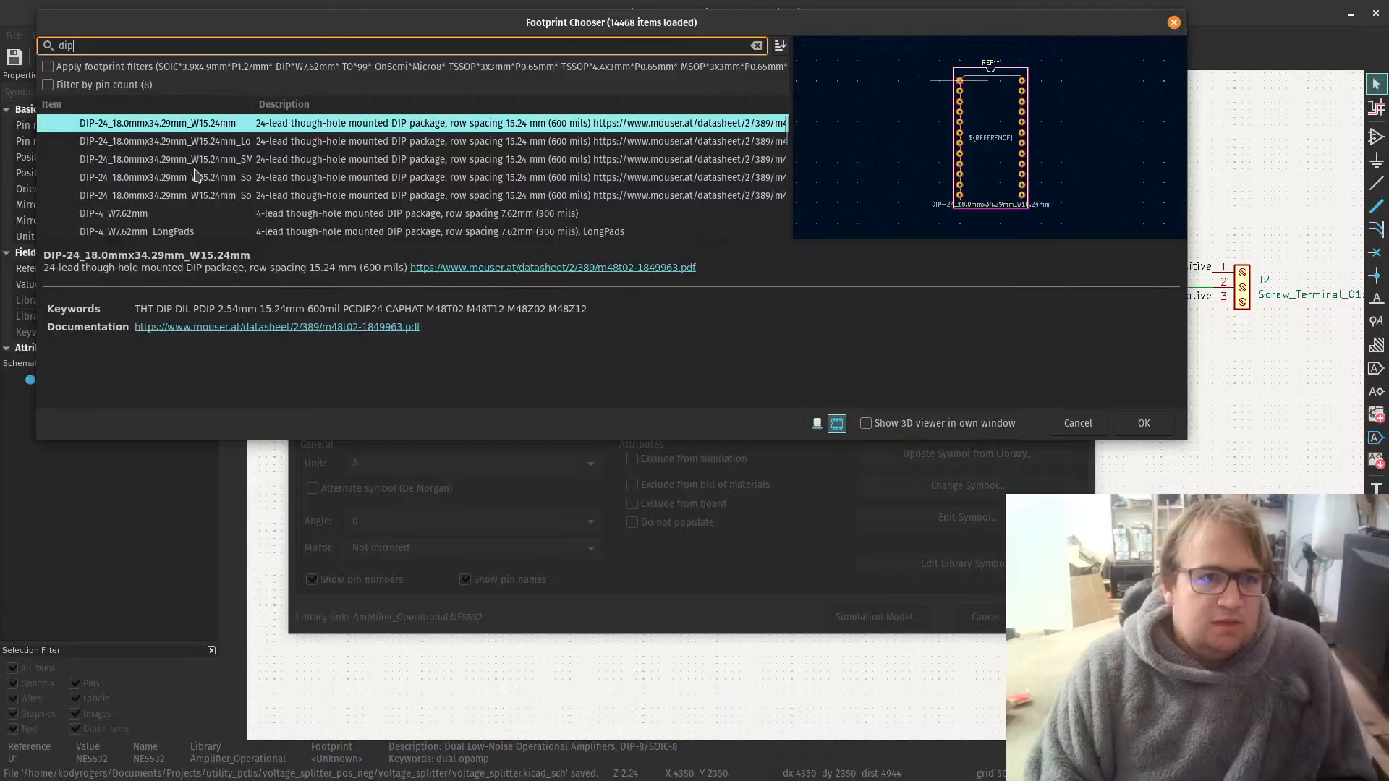
Step: Check the NE5532P's package and case attributes on its DigiKey page, and return to the KiCad footprint chooser
{"action": "key", "text": "alt+Tab"}
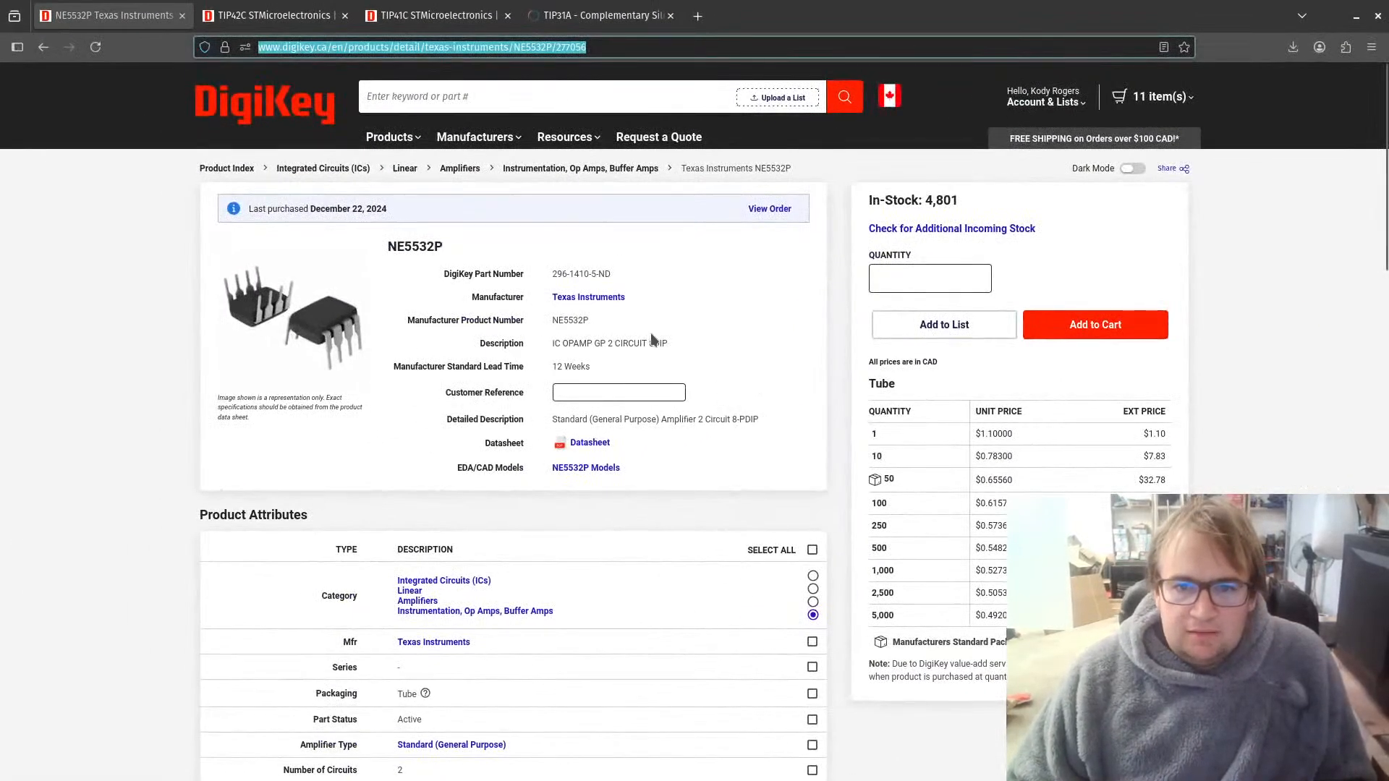
{"action": "scroll", "coordinate": [687, 358], "scroll_direction": "down", "scroll_amount": 5}
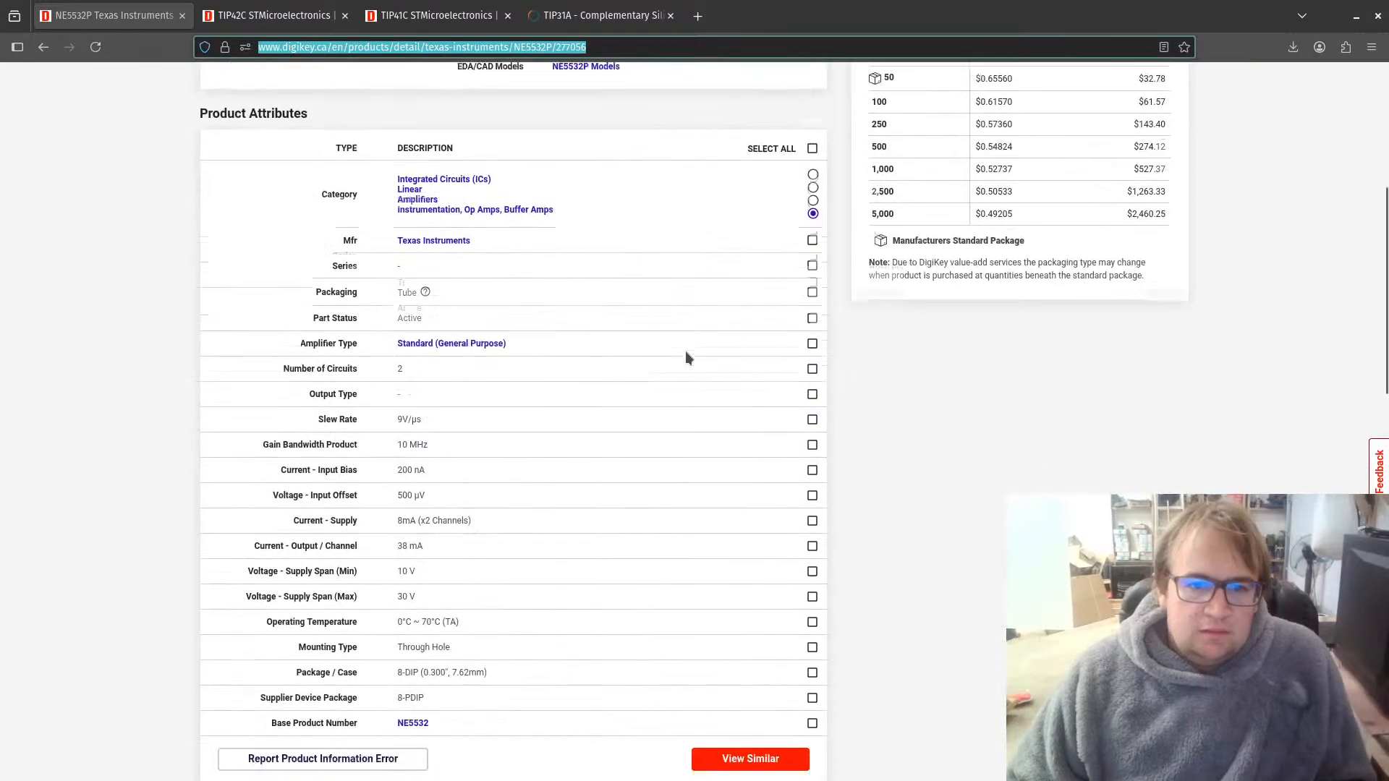
{"action": "scroll", "coordinate": [506, 470], "scroll_direction": "down", "scroll_amount": 1}
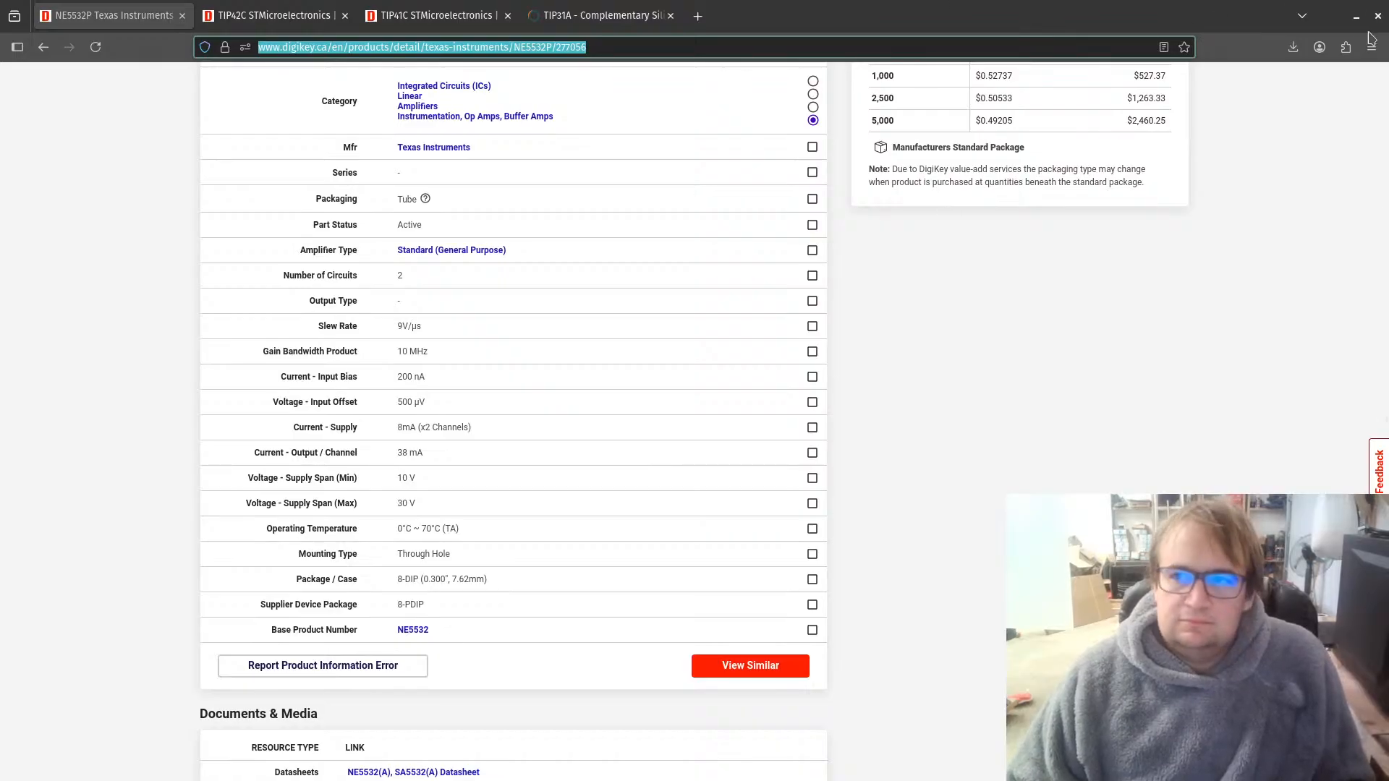
{"action": "left_click", "coordinate": [1356, 16]}
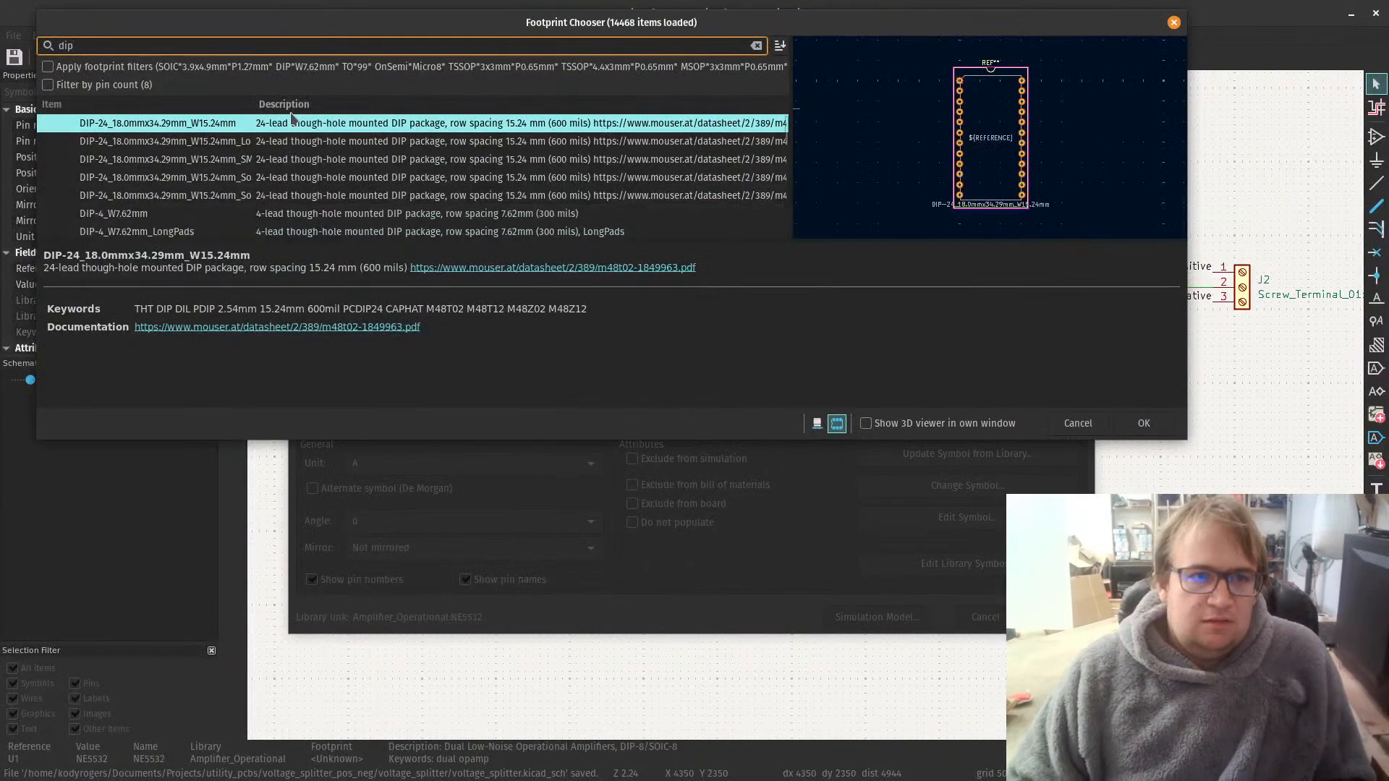
Step: Search the footprints for "8 dip" and preview DIP-8_W8.89mm_SMDSocket_LongPads
{"action": "key", "text": "BackSpace"}
{"action": "key", "text": "BackSpace"}
{"action": "key", "text": "BackSpace"}
{"action": "type", "text": "8"}
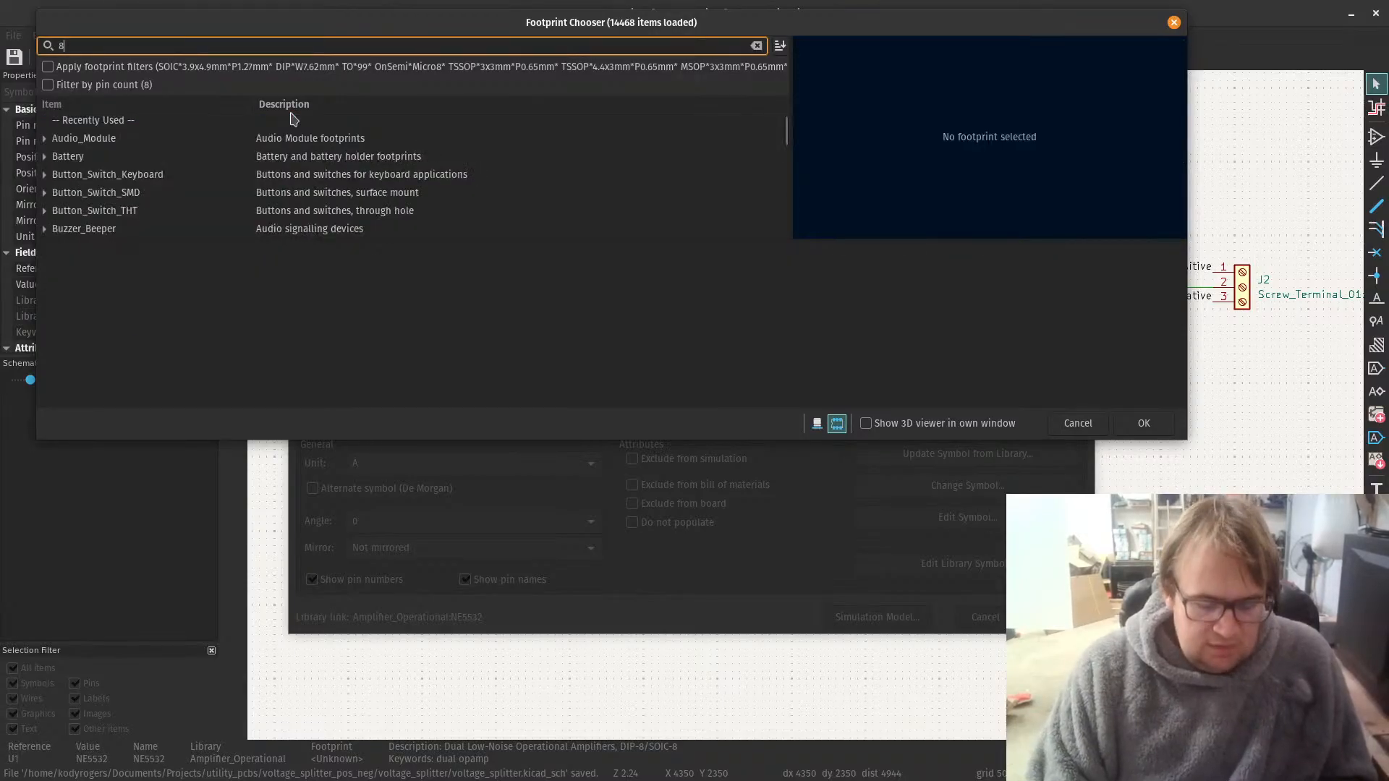
{"action": "type", "text": "p"}
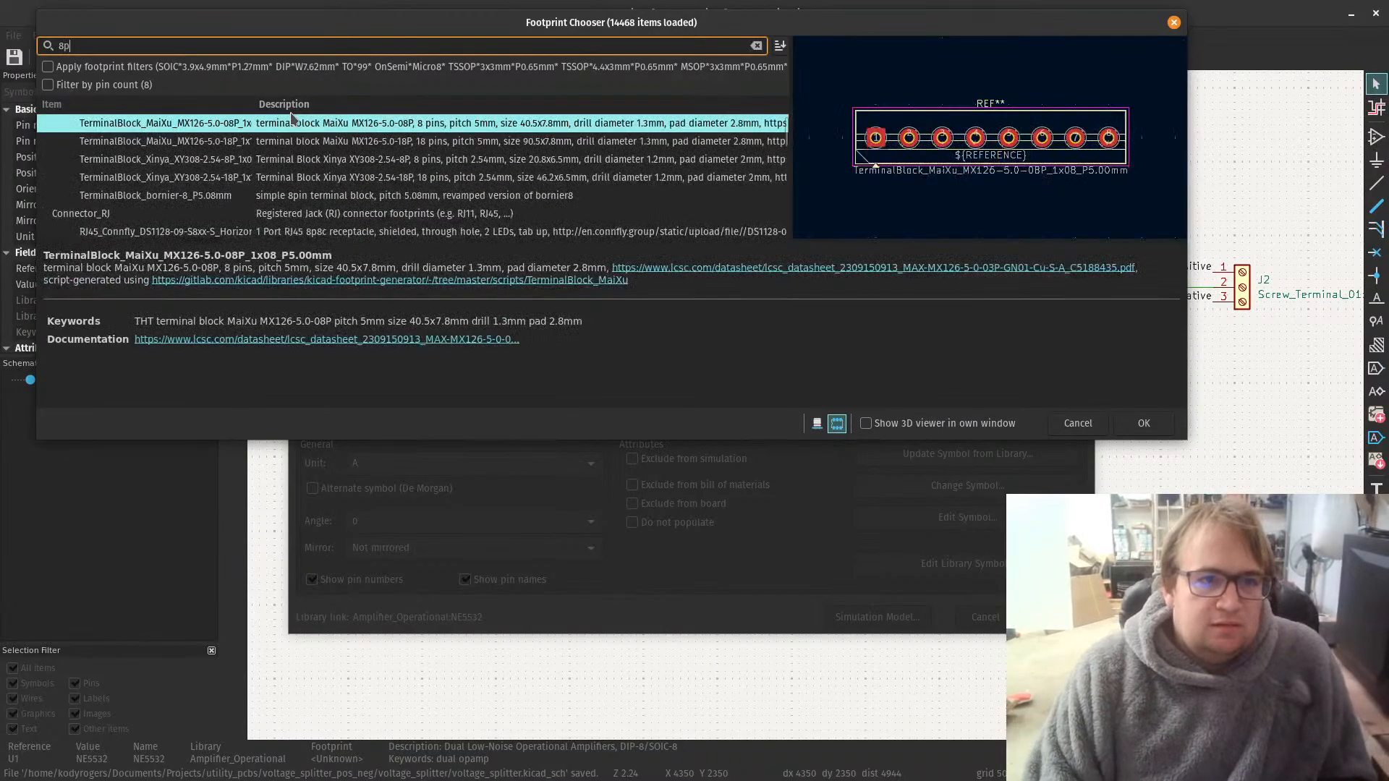
{"action": "type", "text": "d"}
{"action": "key", "text": "BackSpace"}
{"action": "key", "text": "BackSpace"}
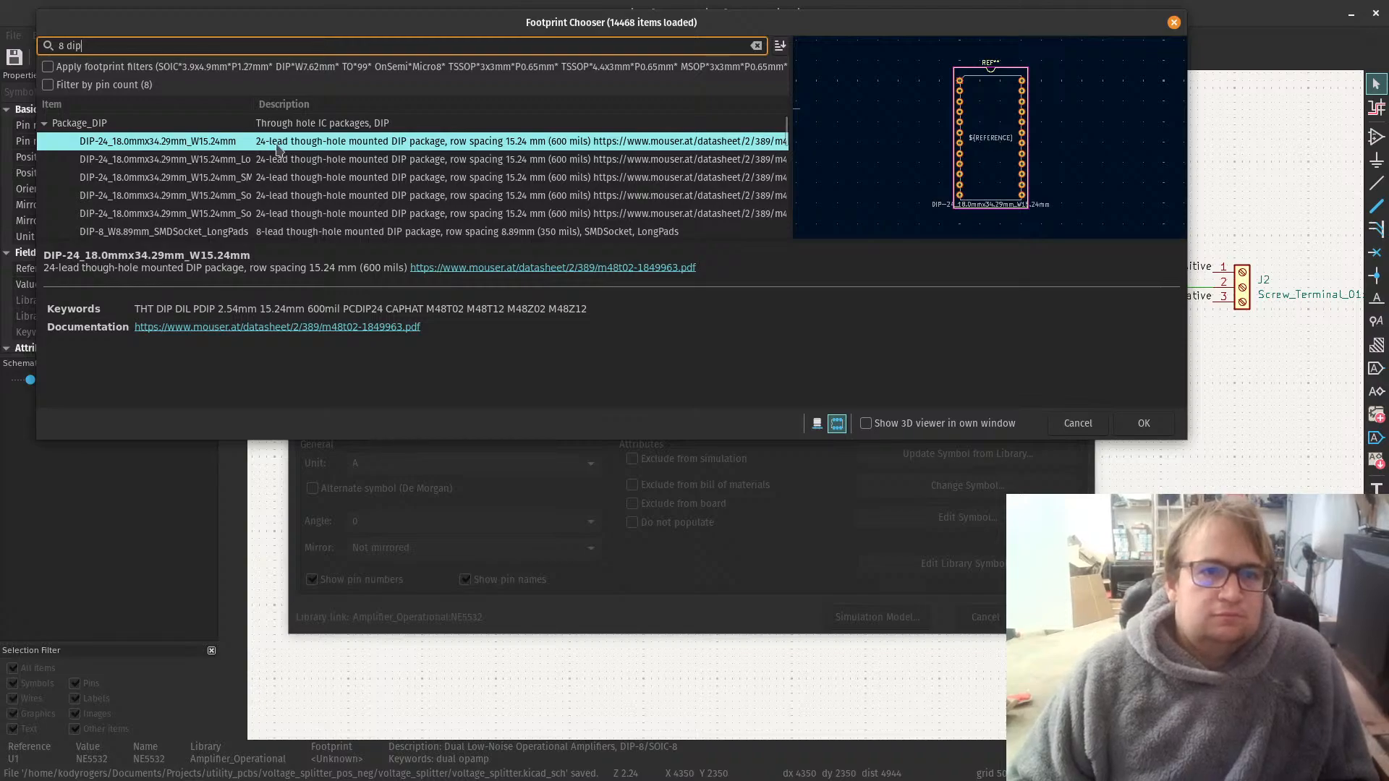
{"action": "left_click", "coordinate": [282, 233]}
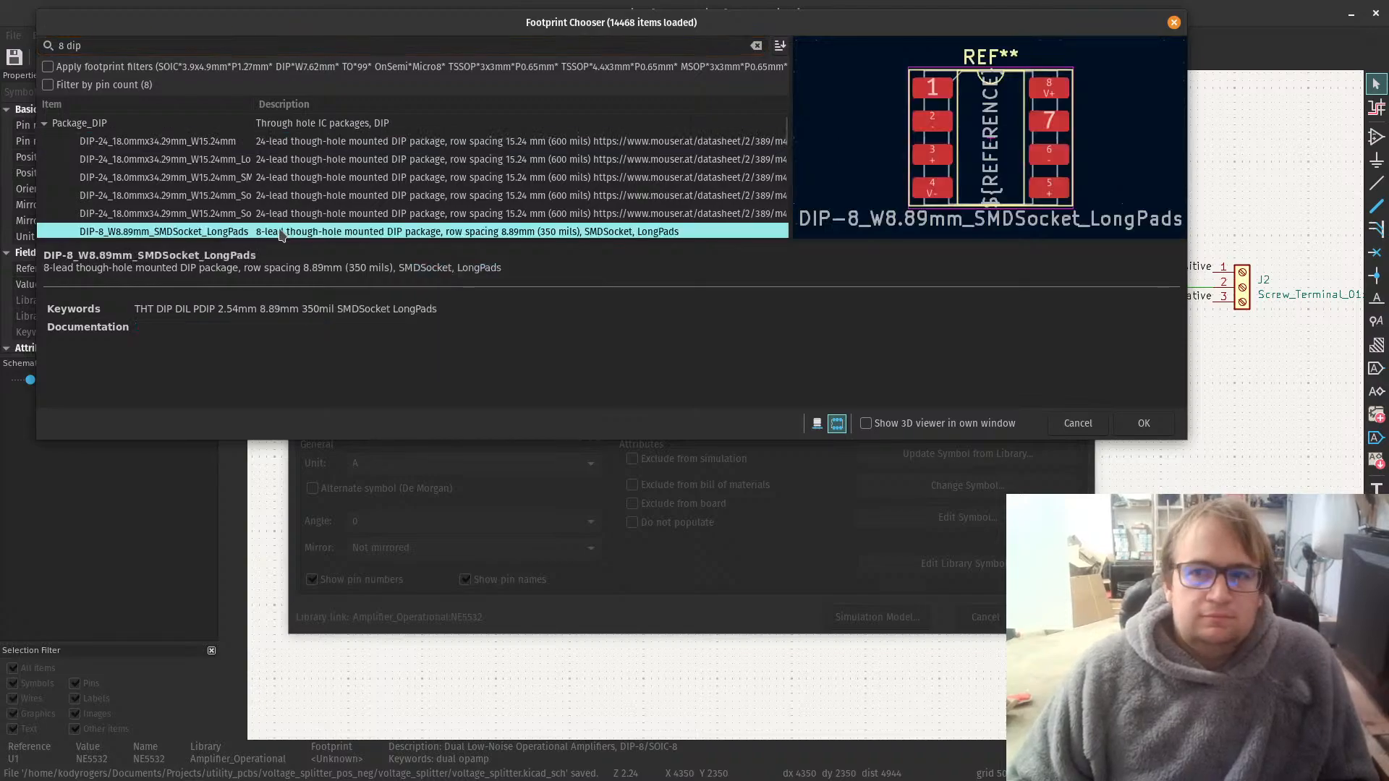
{"action": "scroll", "coordinate": [303, 221], "scroll_direction": "down", "scroll_amount": 2}
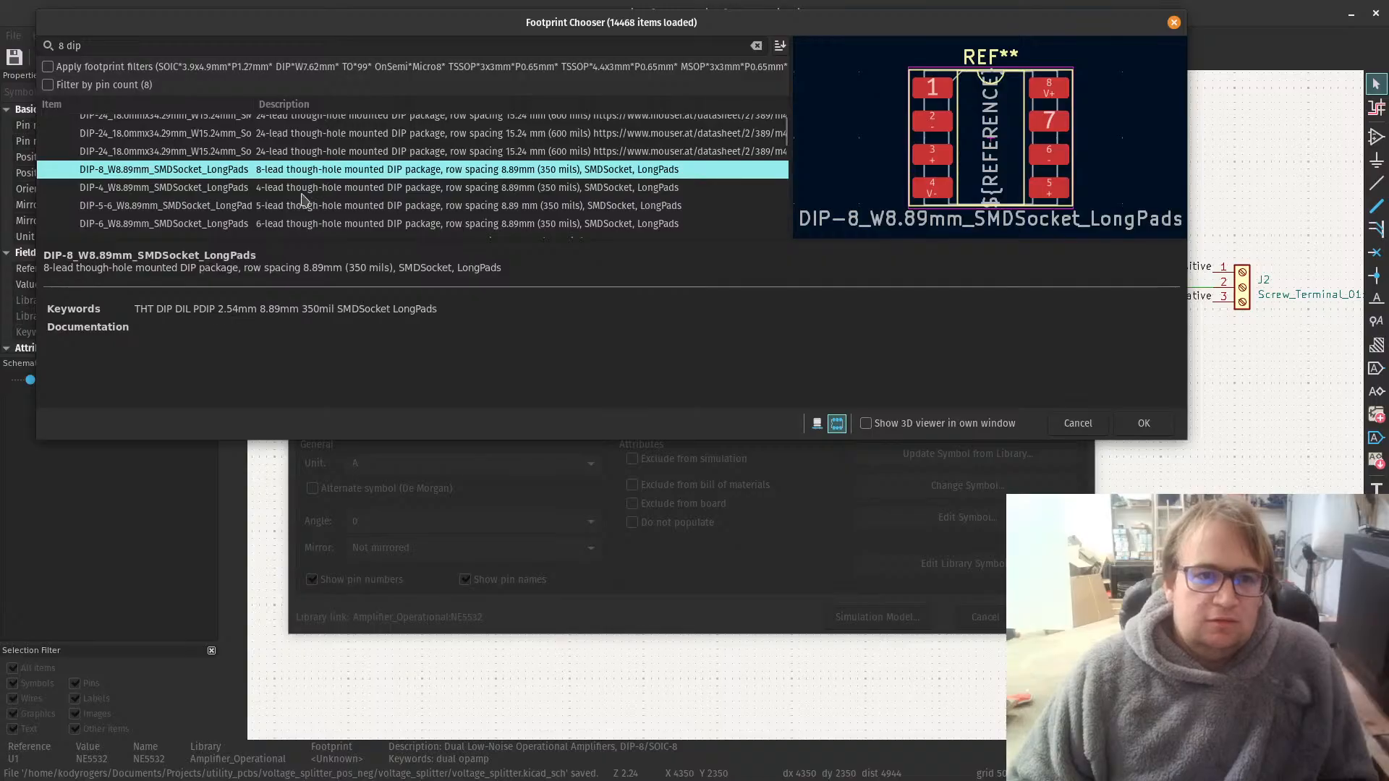
Step: Refine the footprint search to "8 pdip" and look through the results for a matching 8-lead through-hole package
{"action": "left_click", "coordinate": [64, 45]}
{"action": "type", "text": "p"}
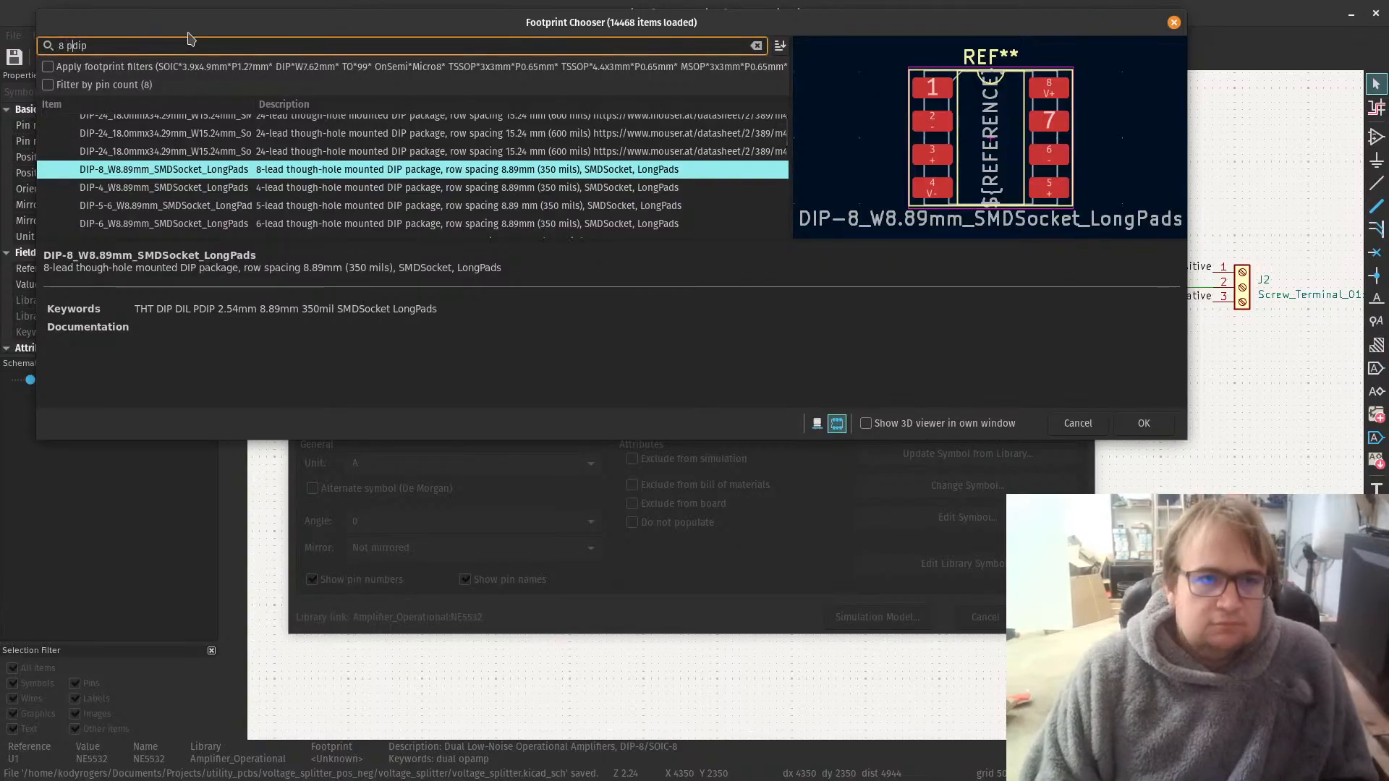
{"action": "scroll", "coordinate": [311, 206], "scroll_direction": "down", "scroll_amount": 1}
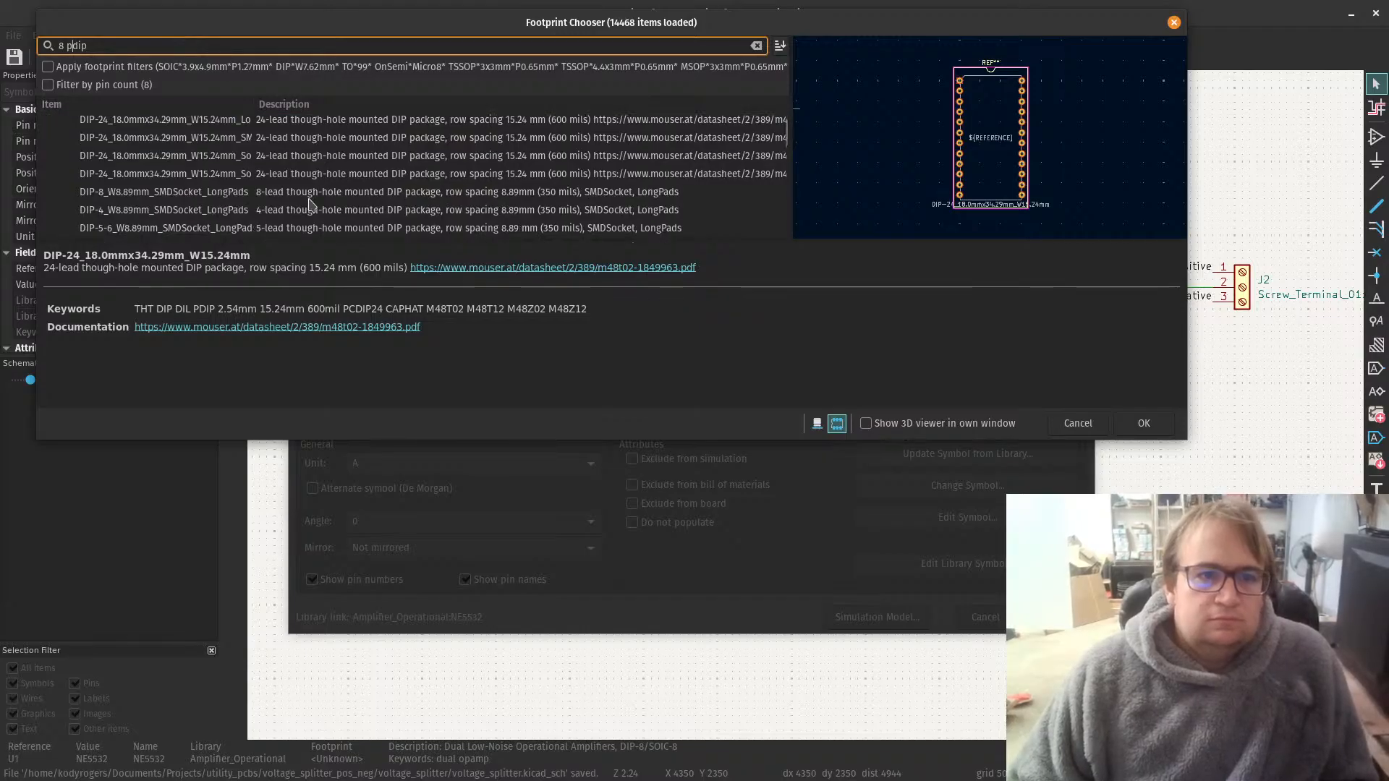
{"action": "left_click", "coordinate": [129, 194]}
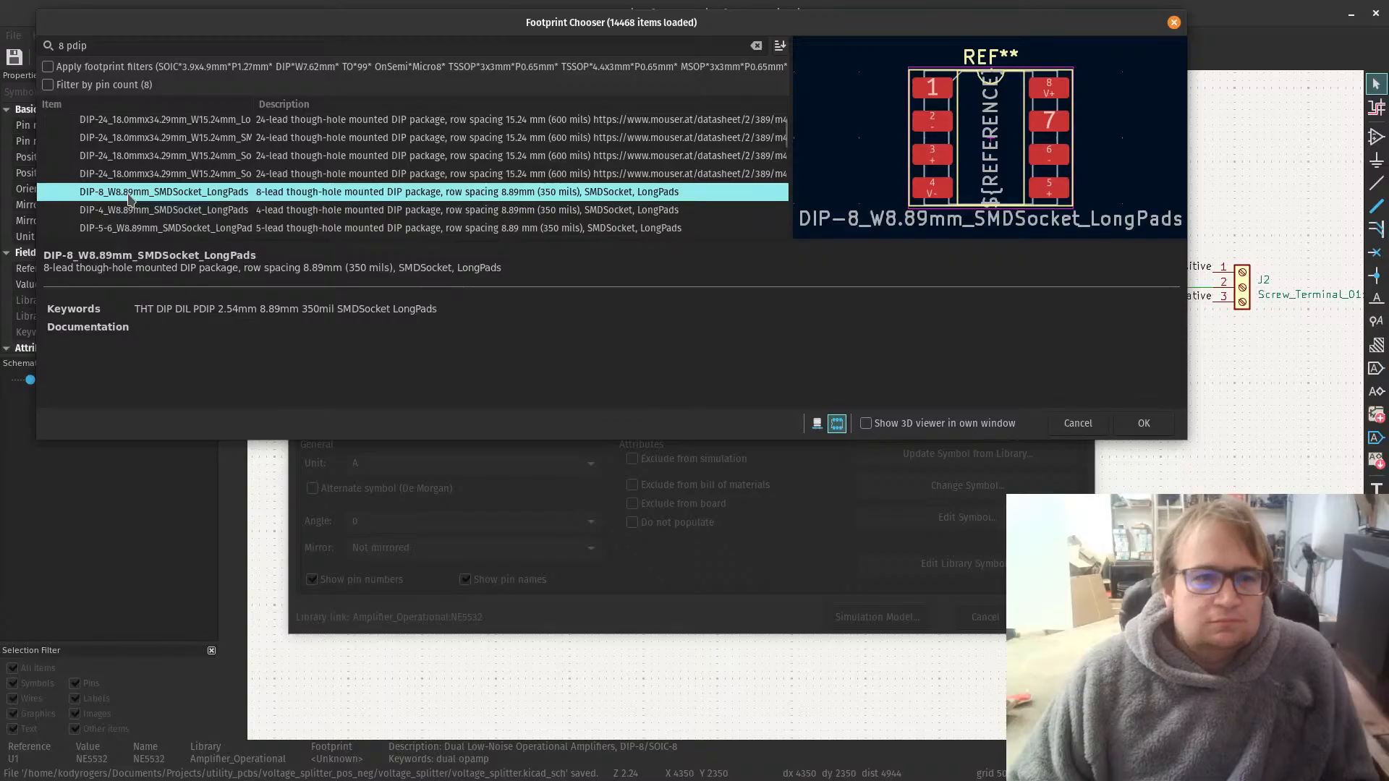
{"action": "scroll", "coordinate": [131, 200], "scroll_direction": "down", "scroll_amount": 1}
{"action": "scroll", "coordinate": [130, 200], "scroll_direction": "down", "scroll_amount": 5}
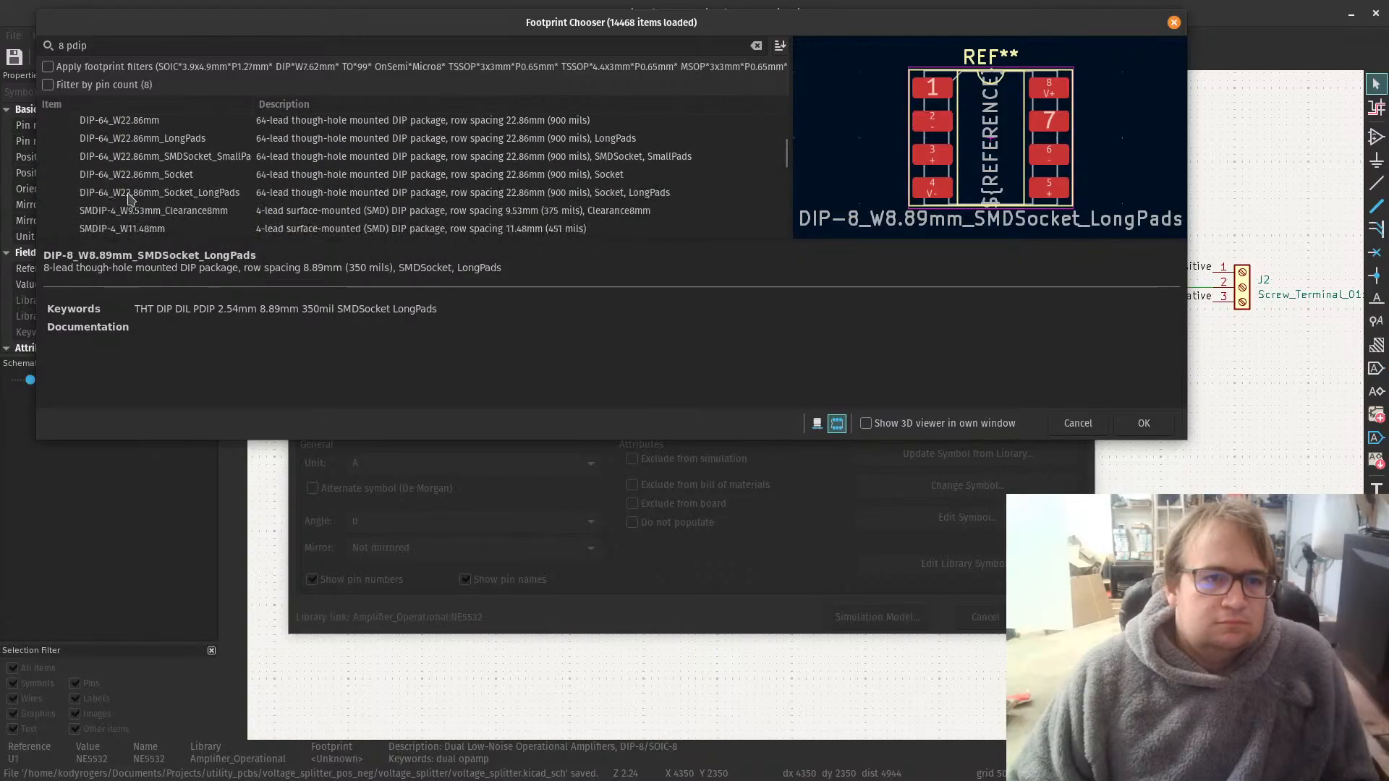
{"action": "scroll", "coordinate": [145, 182], "scroll_direction": "up", "scroll_amount": 2}
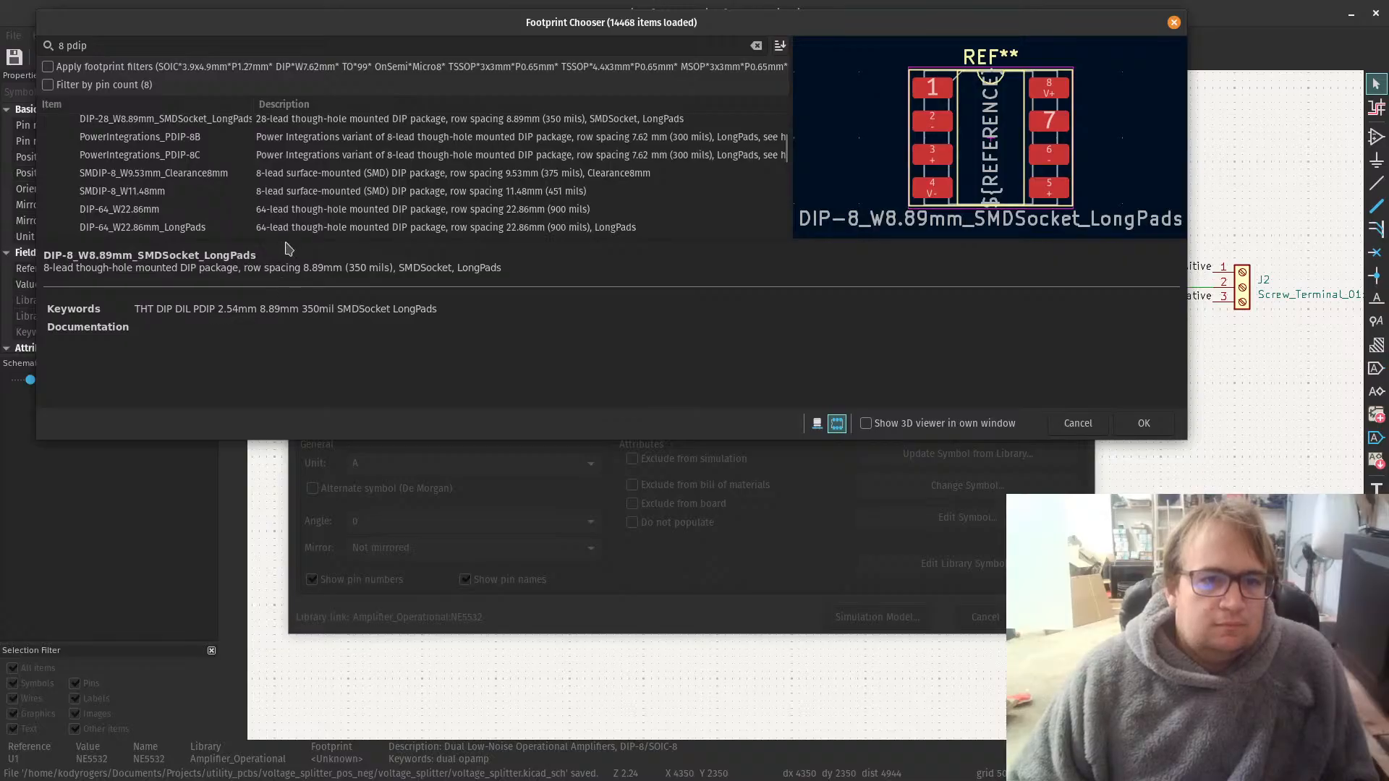
Step: Enlarge the footprint list area and clear the search text
{"action": "left_click_drag", "start_coordinate": [284, 244], "coordinate": [307, 463]}
{"action": "scroll", "coordinate": [215, 200], "scroll_direction": "up", "scroll_amount": 6}
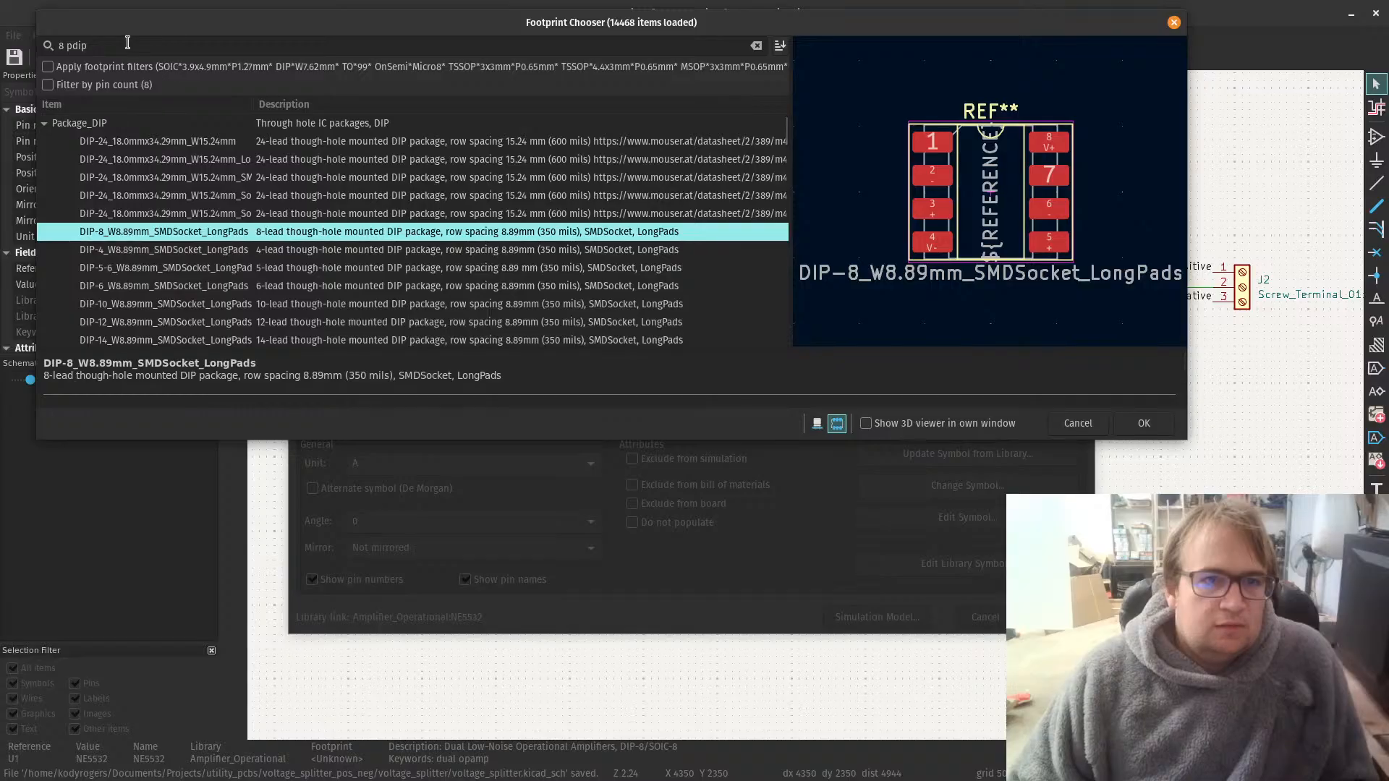
{"action": "triple_click", "coordinate": [126, 45]}
{"action": "key", "text": "BackSpace"}
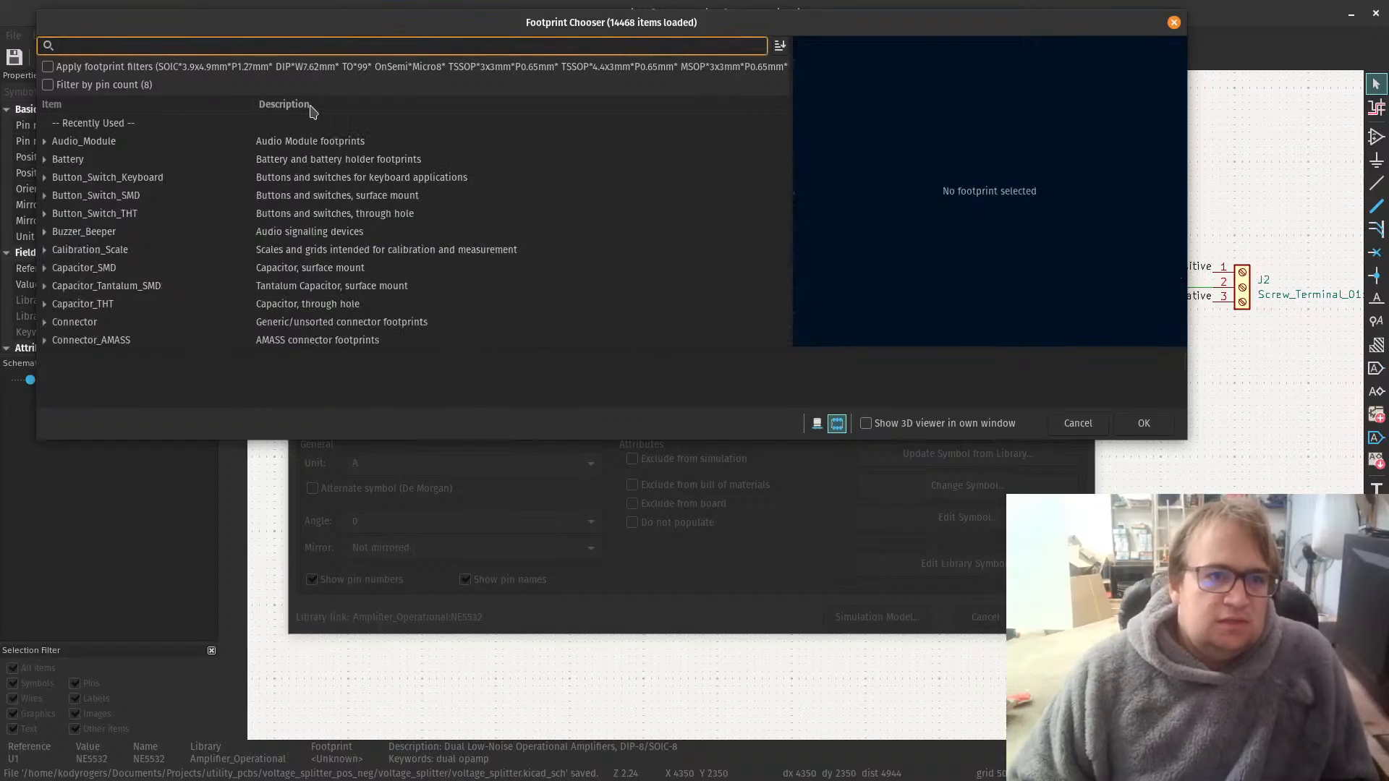
Step: Expand the Package_DIP footprint library and preview CERDIP-8_W7.62mm_SideBrazed
{"action": "scroll", "coordinate": [101, 277], "scroll_direction": "down", "scroll_amount": 2}
{"action": "scroll", "coordinate": [102, 277], "scroll_direction": "down", "scroll_amount": 15}
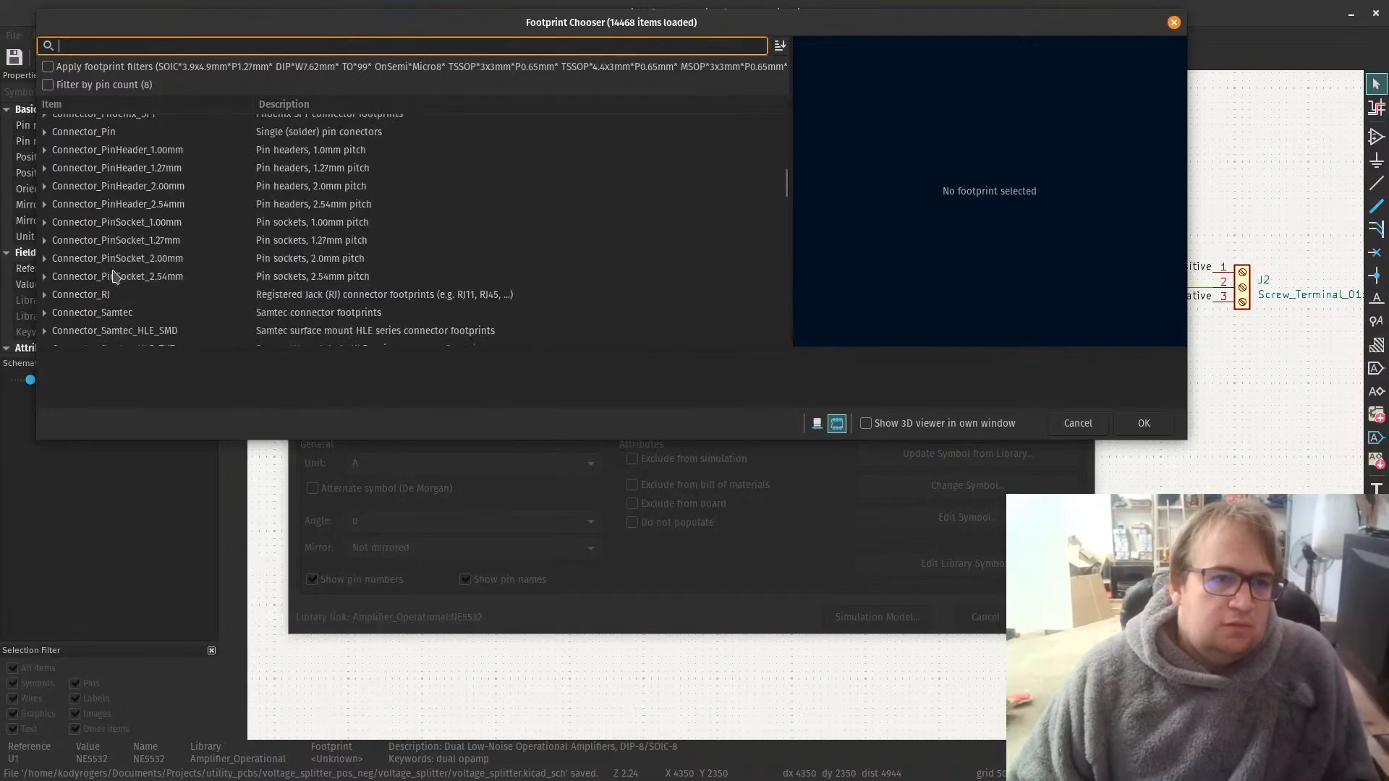
{"action": "scroll", "coordinate": [116, 274], "scroll_direction": "down", "scroll_amount": 10}
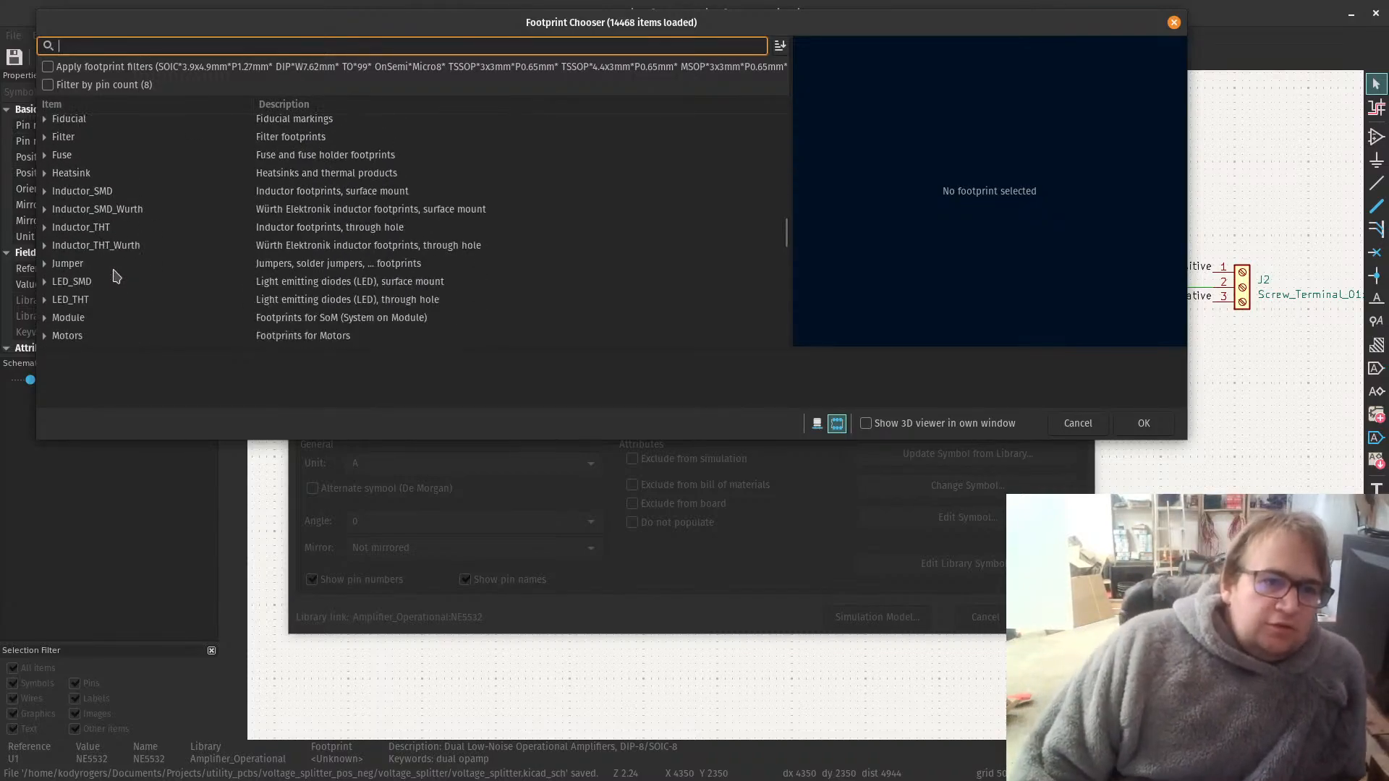
{"action": "scroll", "coordinate": [115, 275], "scroll_direction": "down", "scroll_amount": 2}
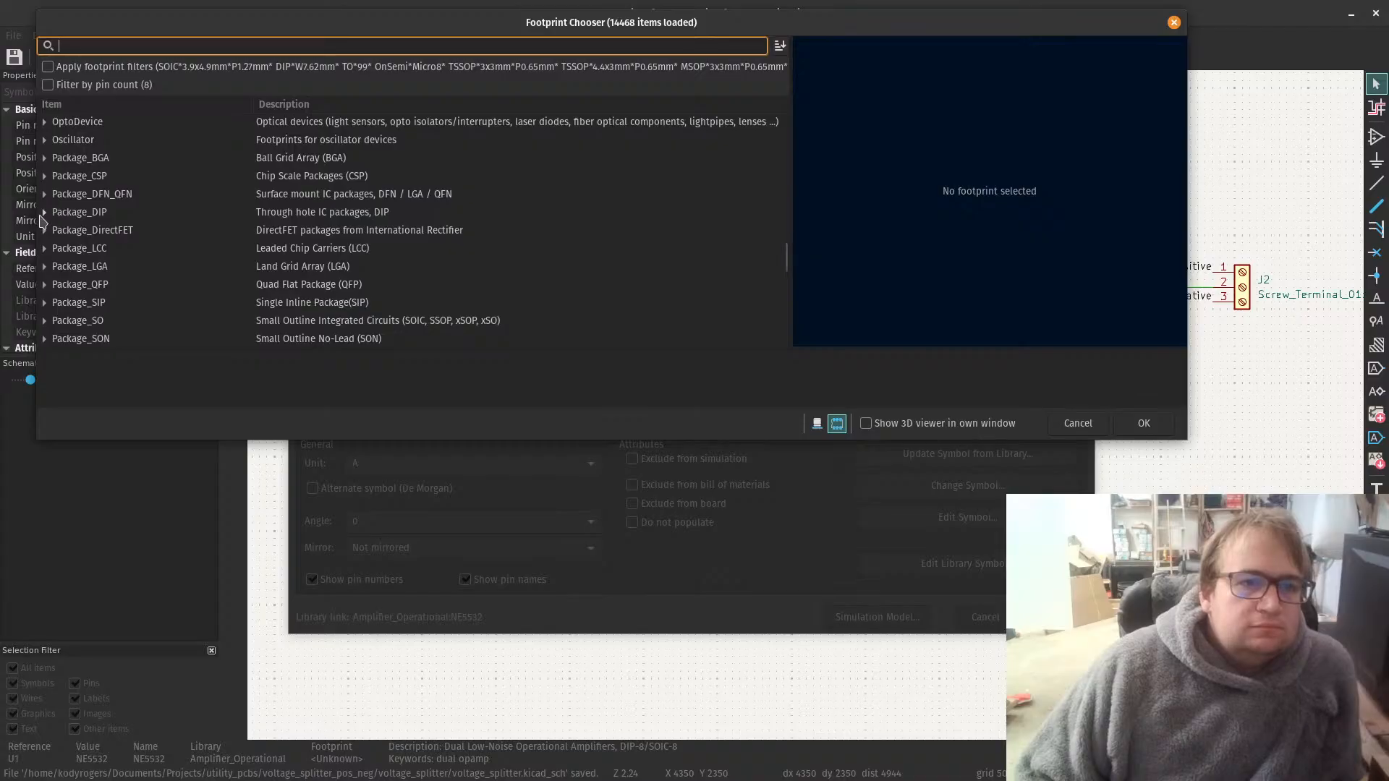
{"action": "left_click", "coordinate": [45, 212]}
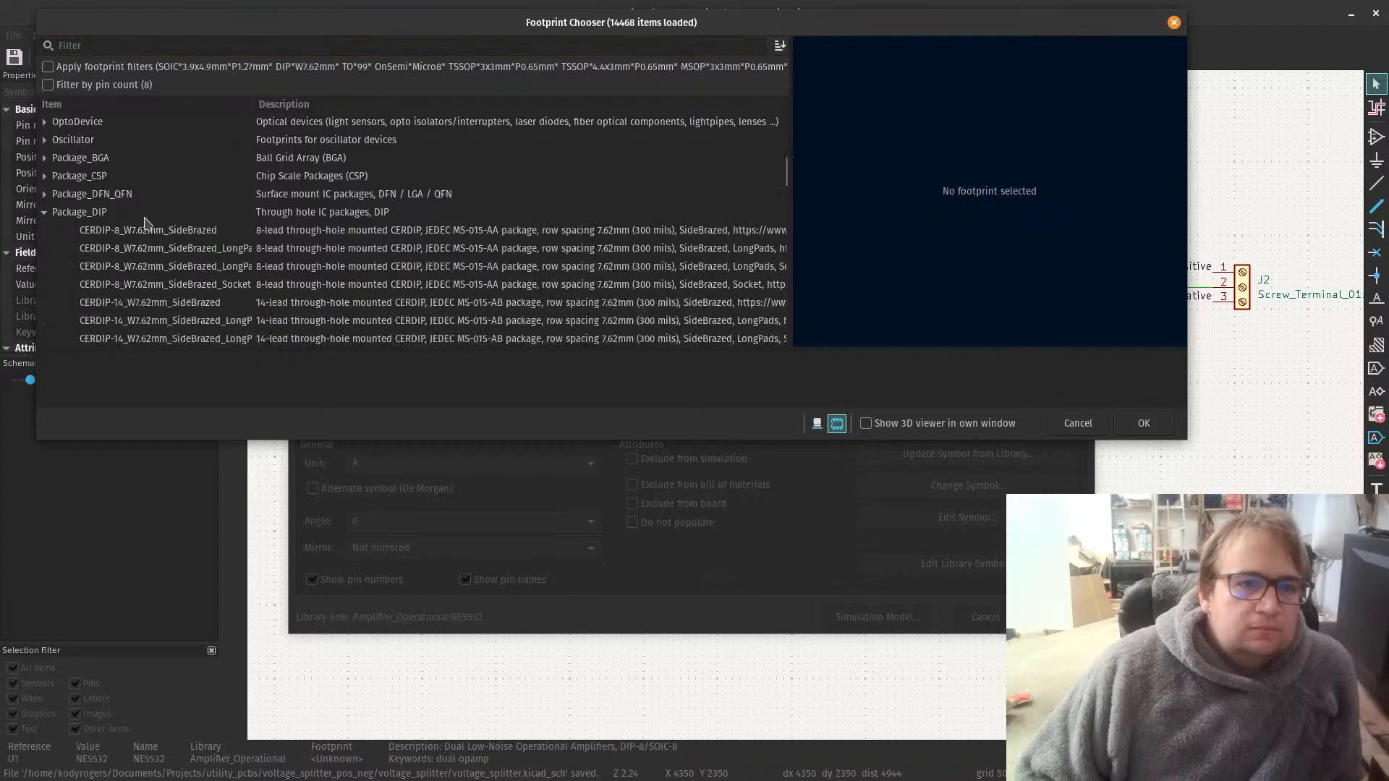
{"action": "scroll", "coordinate": [334, 246], "scroll_direction": "down", "scroll_amount": 1}
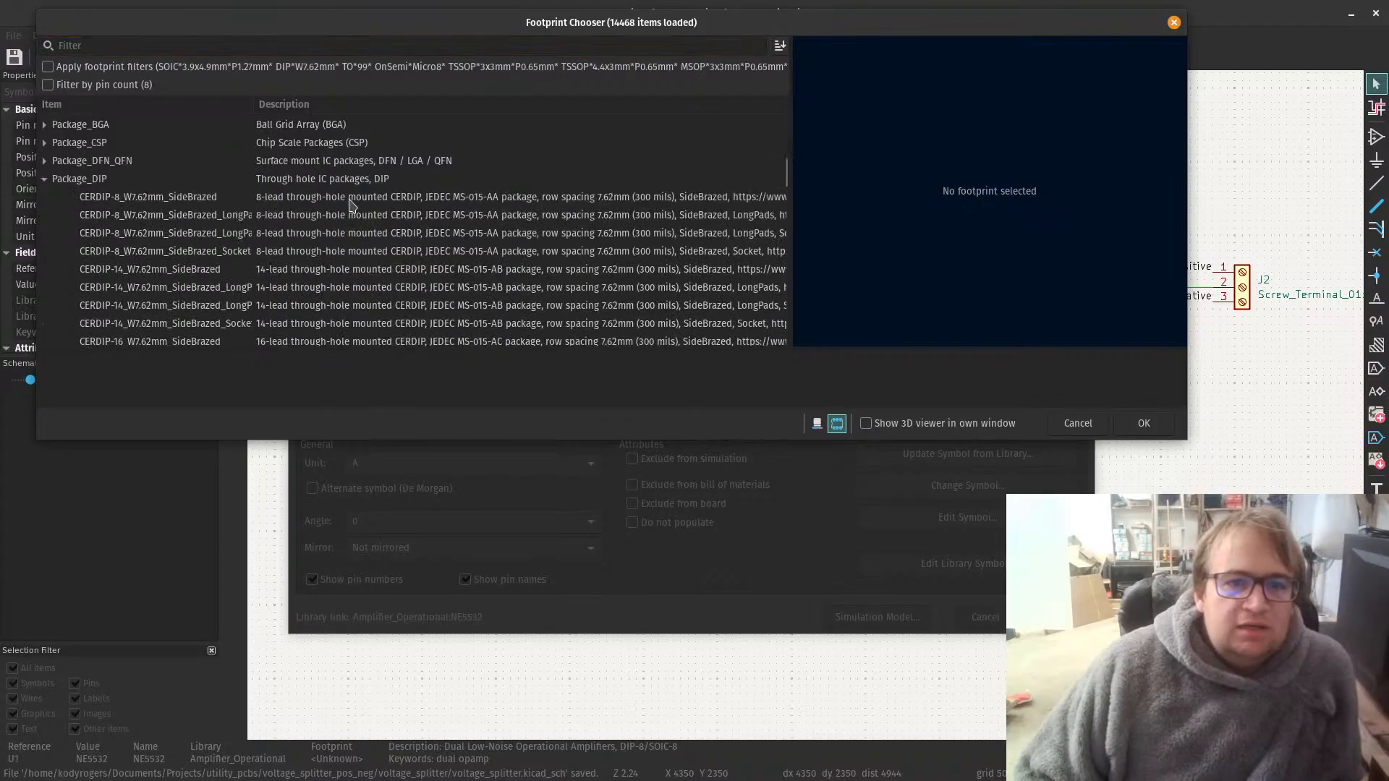
{"action": "left_click", "coordinate": [349, 203]}
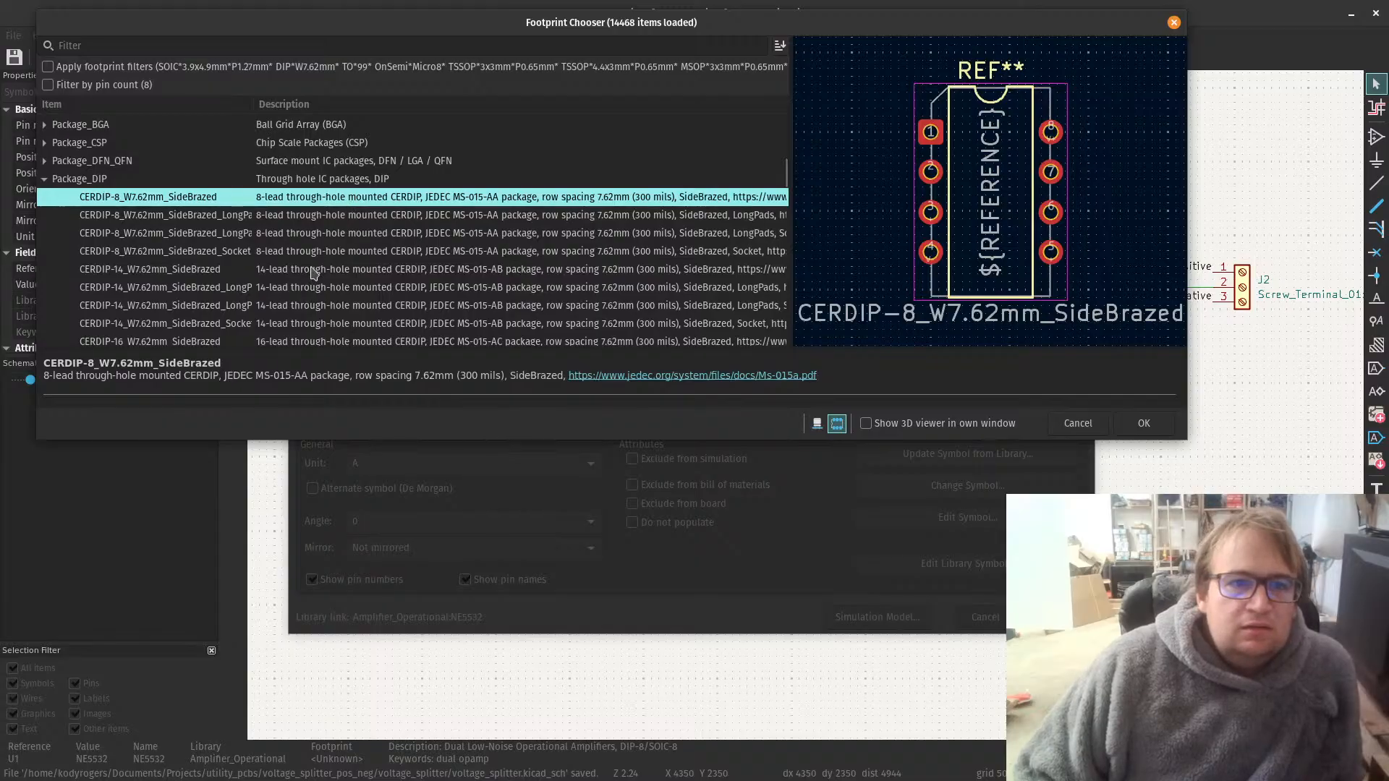
Step: Browse the Package_DIP library for a plain 8-lead DIP package, previewing DIP-8-16_W7.62mm and DIP-6_W10.16mm_LongPads
{"action": "scroll", "coordinate": [394, 260], "scroll_direction": "down", "scroll_amount": 5}
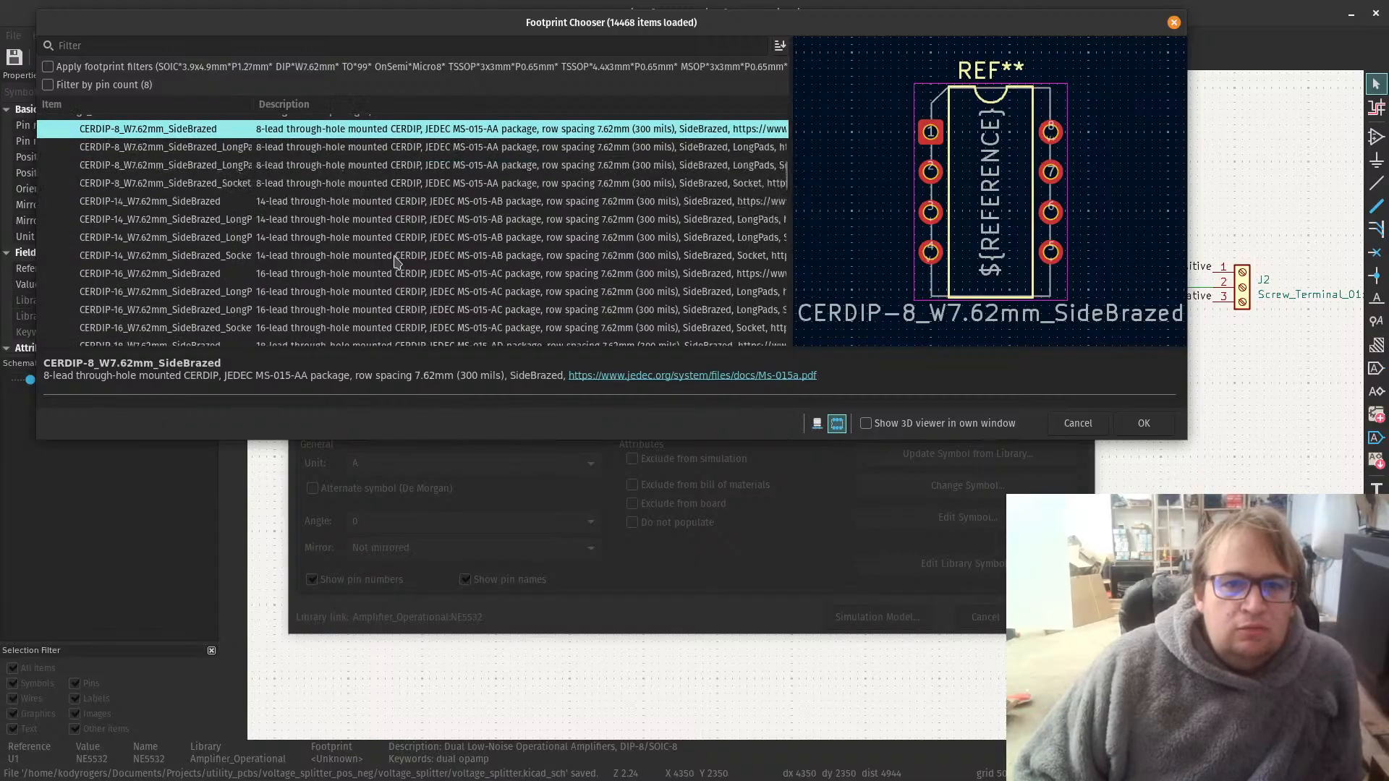
{"action": "scroll", "coordinate": [394, 260], "scroll_direction": "down", "scroll_amount": 4}
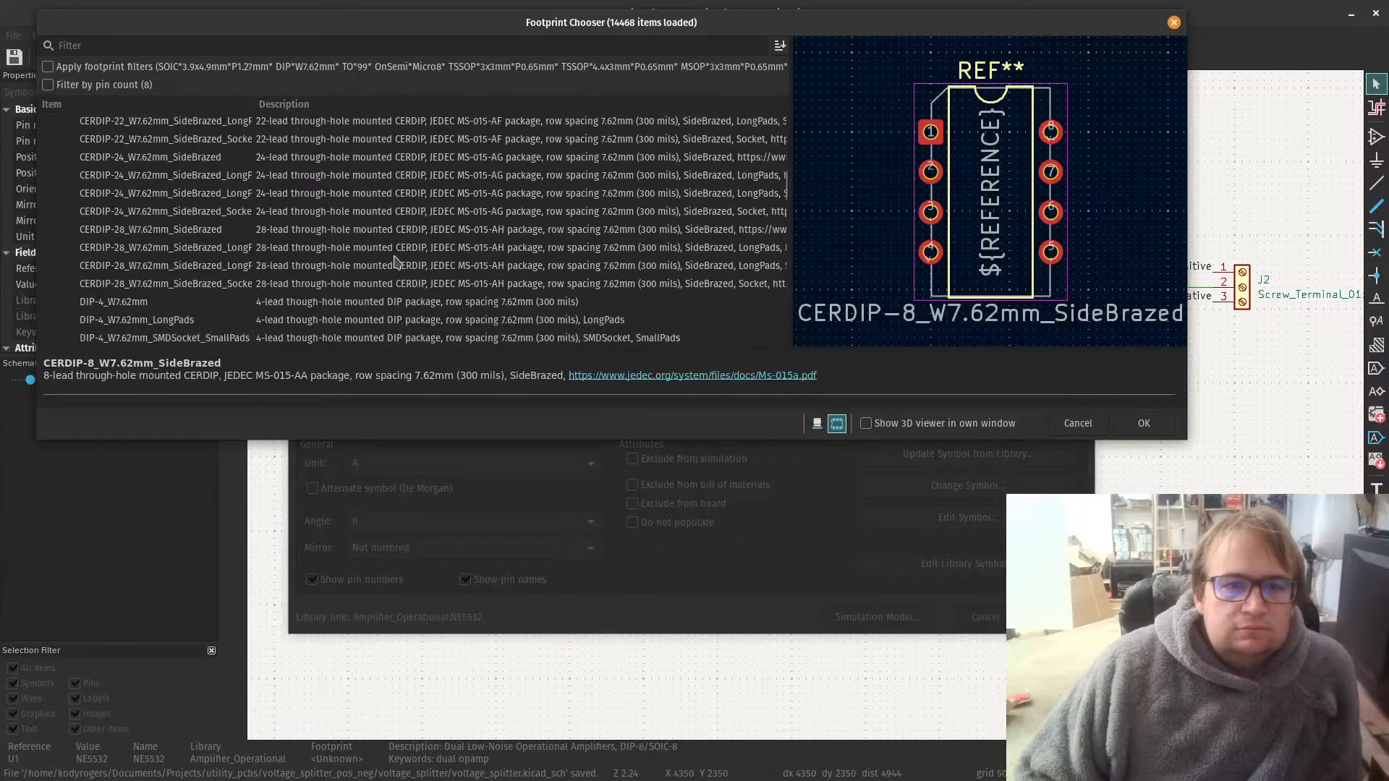
{"action": "scroll", "coordinate": [394, 260], "scroll_direction": "down", "scroll_amount": 5}
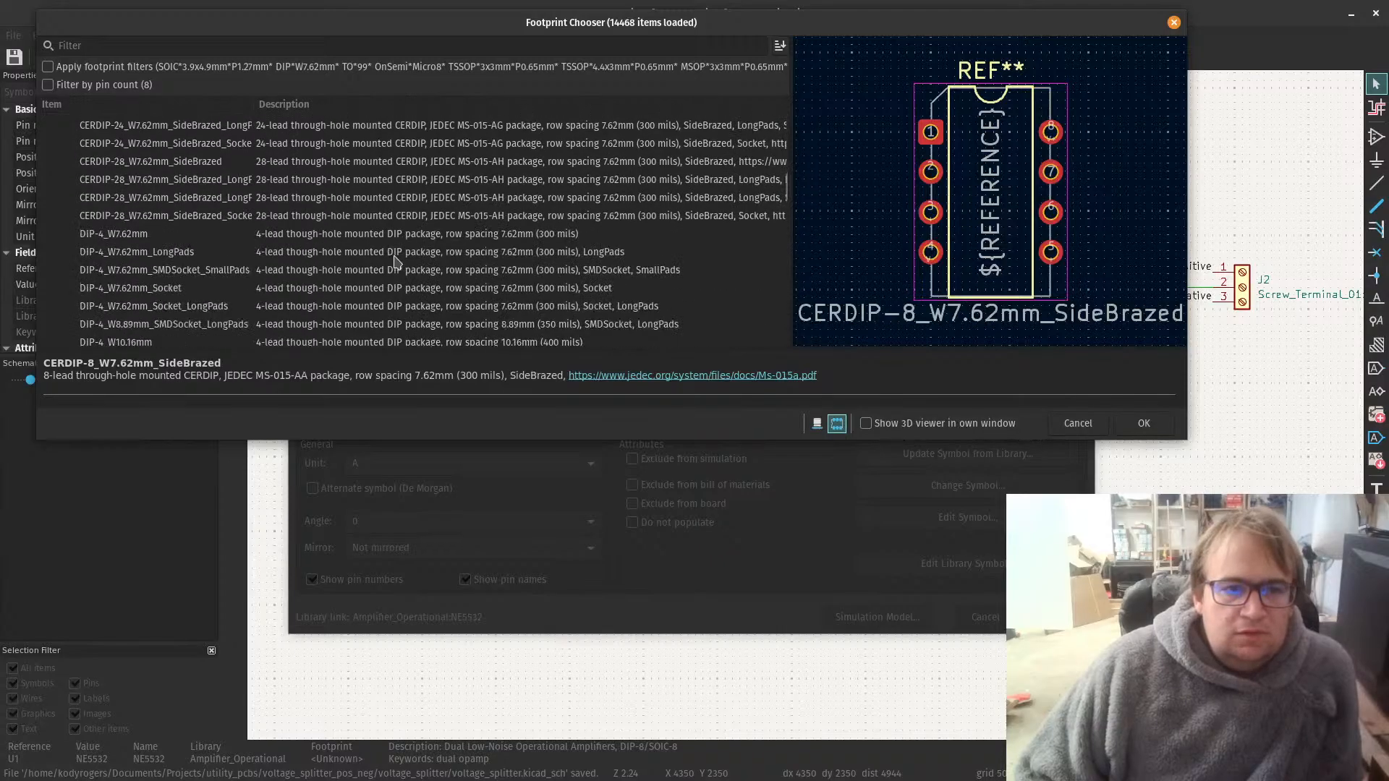
{"action": "scroll", "coordinate": [395, 261], "scroll_direction": "down", "scroll_amount": 4}
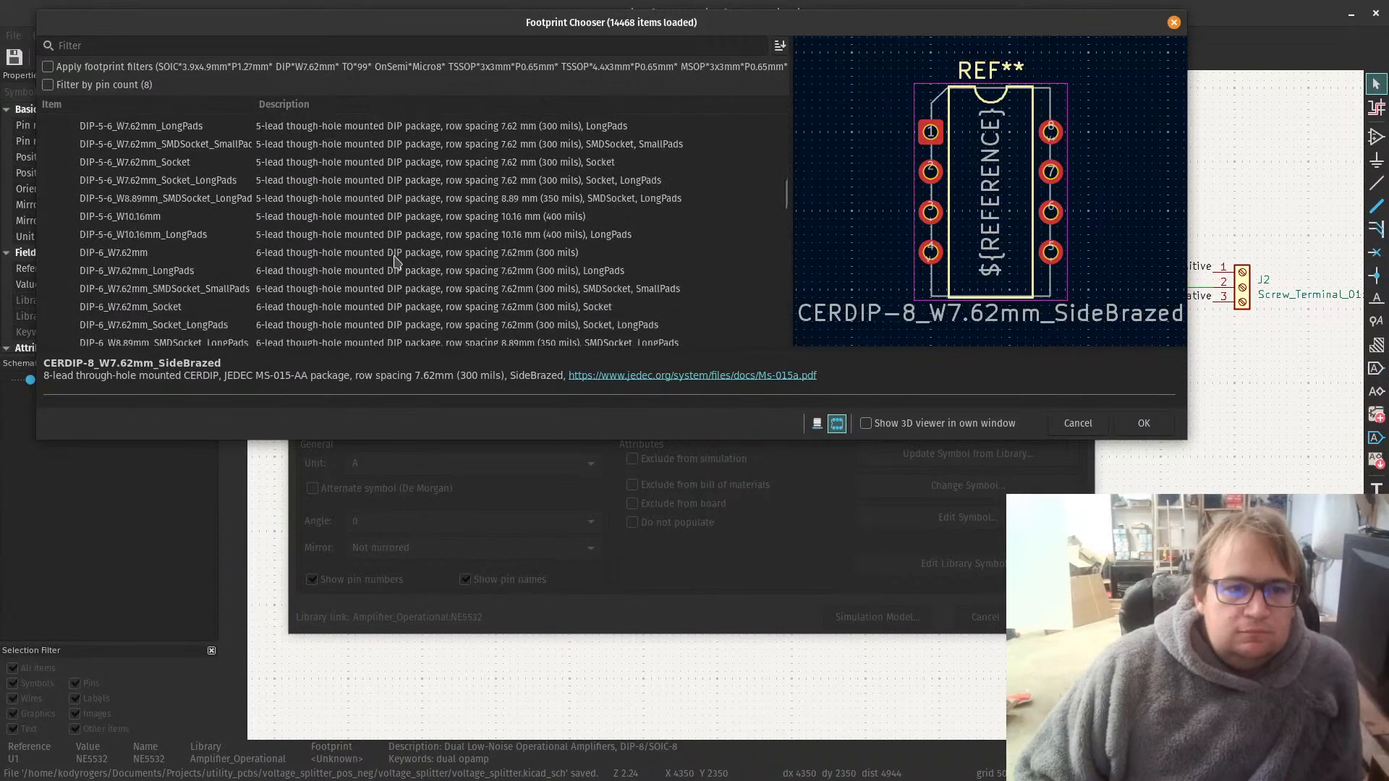
{"action": "left_click", "coordinate": [216, 298]}
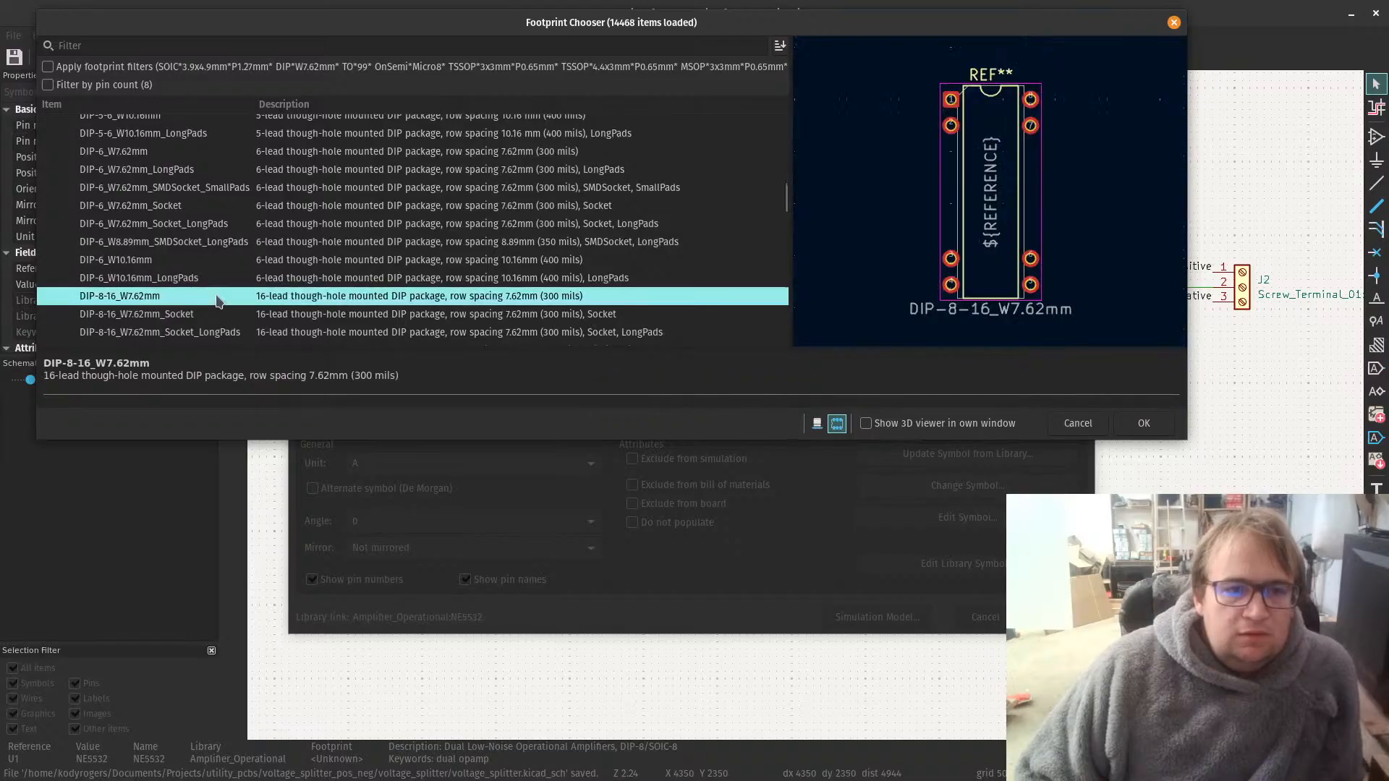
{"action": "left_click", "coordinate": [201, 280]}
{"action": "scroll", "coordinate": [202, 278], "scroll_direction": "down", "scroll_amount": 1}
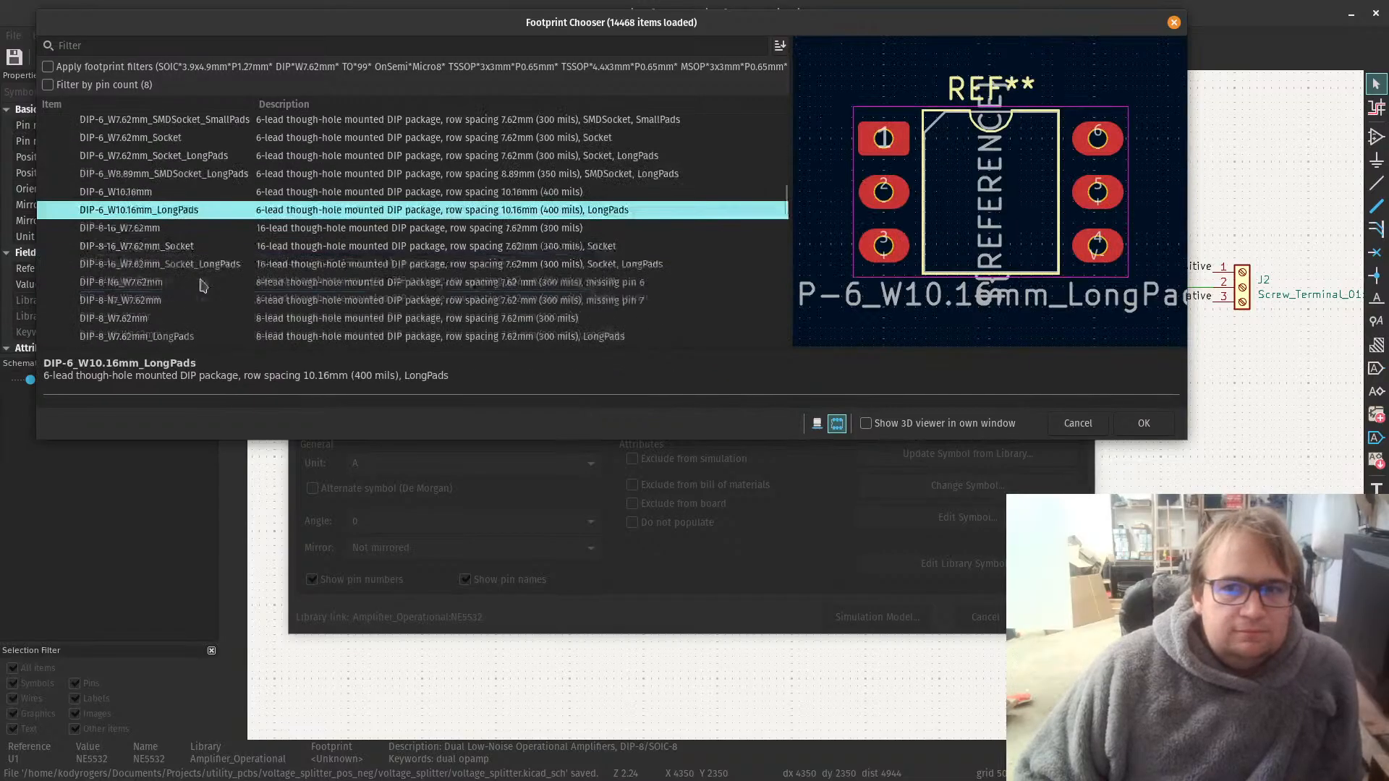
Step: Compare the DIP-8-16_W7.62mm footprint with its socket variant, and assign DIP-8_W7.62mm to the NE5532 op-amp
{"action": "left_click", "coordinate": [166, 249]}
{"action": "left_click", "coordinate": [153, 233]}
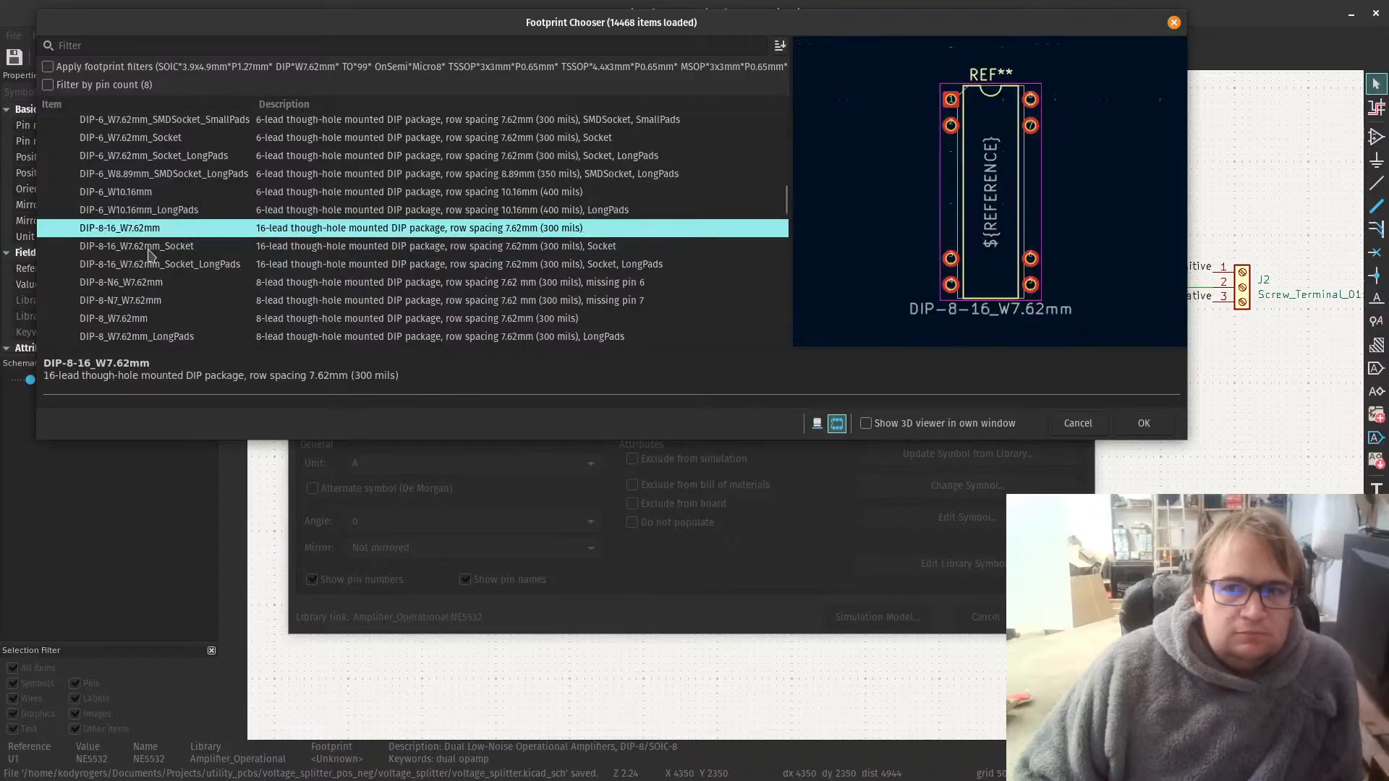
{"action": "left_click", "coordinate": [149, 250]}
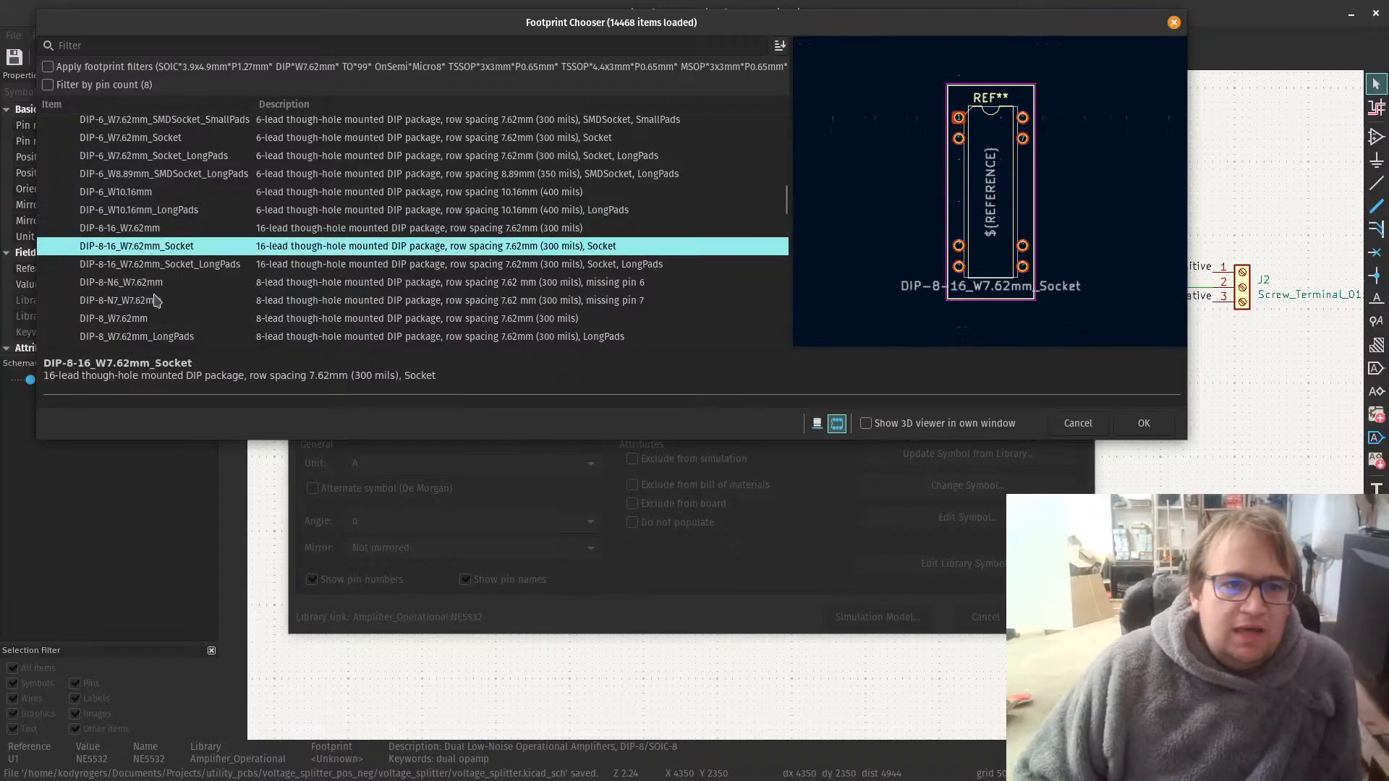
{"action": "left_click", "coordinate": [146, 319]}
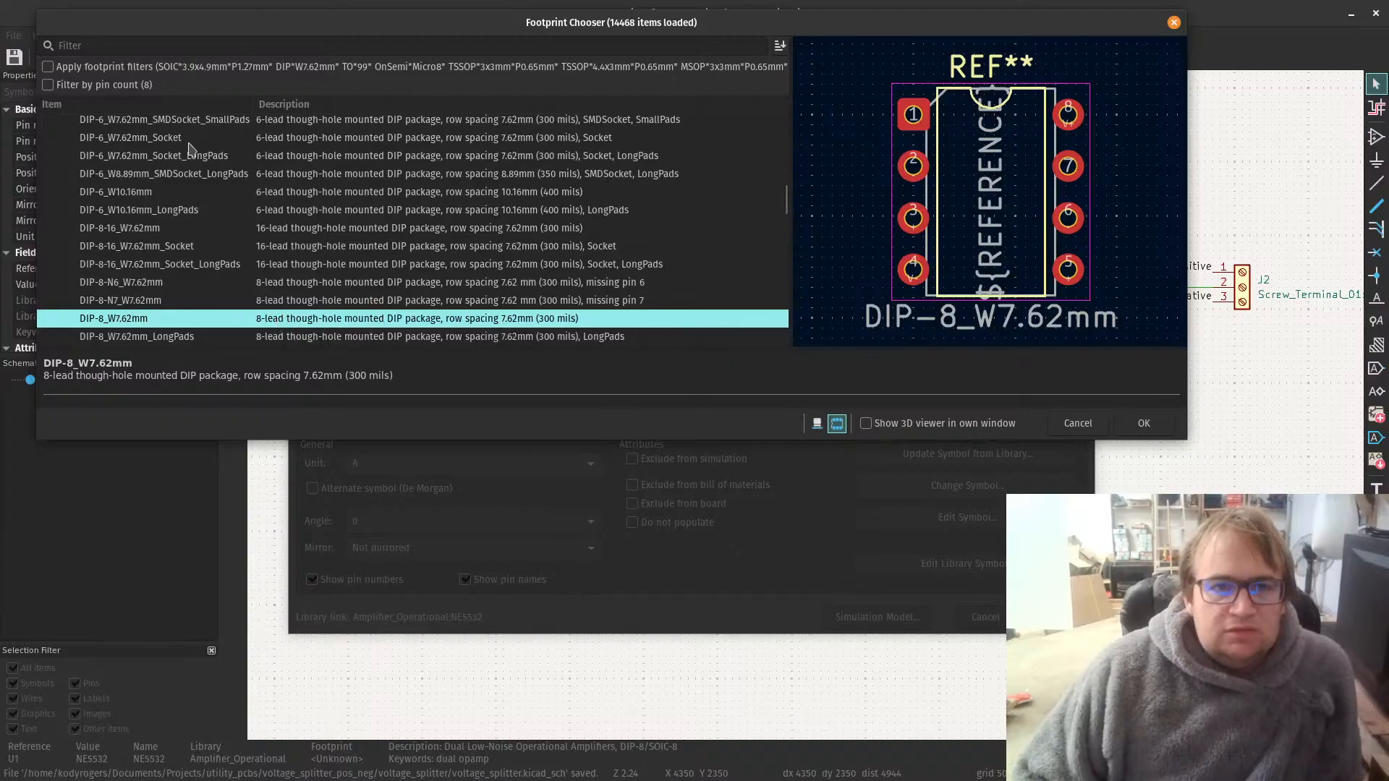
{"action": "double_click", "coordinate": [299, 325]}
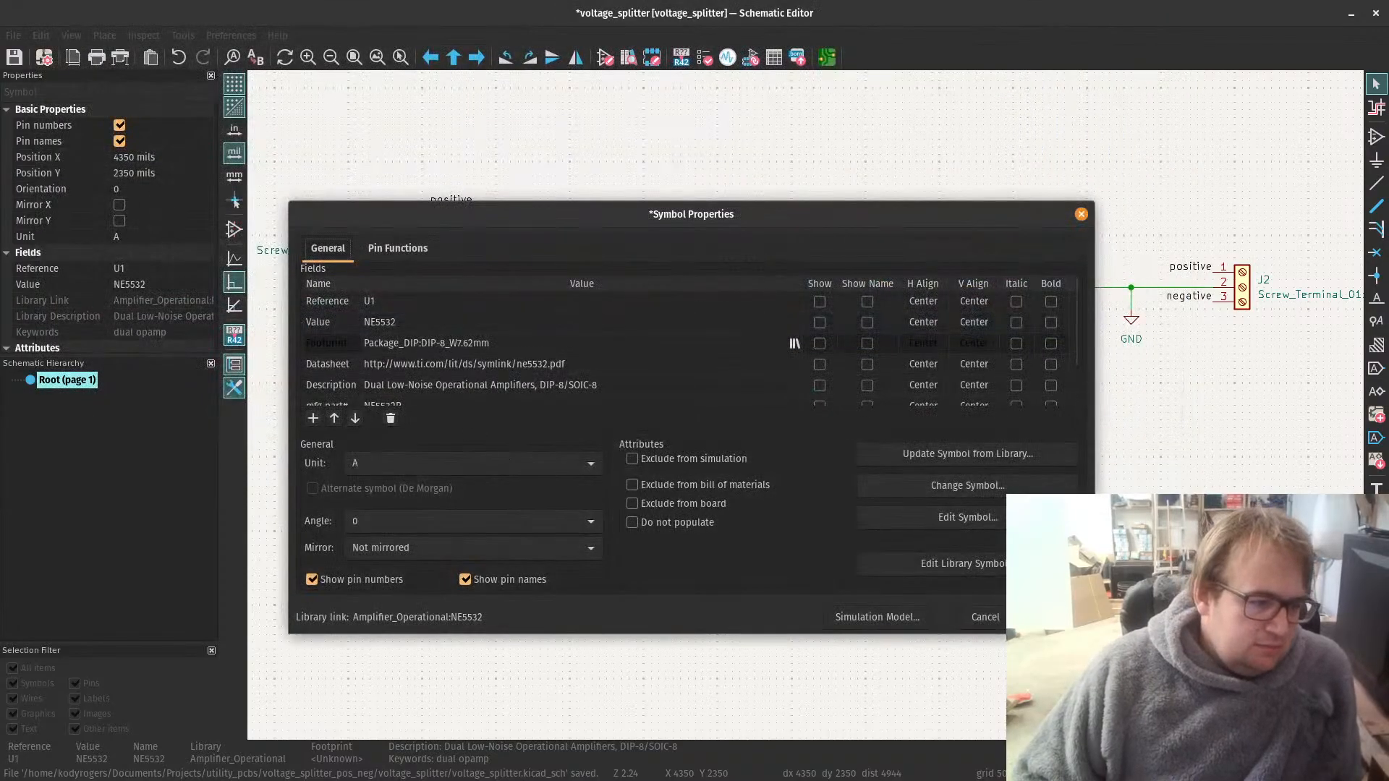
Step: Switch to the NE5532P product page on DigiKey and open its datasheet
{"action": "key", "text": "alt+Tab"}
{"action": "scroll", "coordinate": [670, 335], "scroll_direction": "up", "scroll_amount": 6}
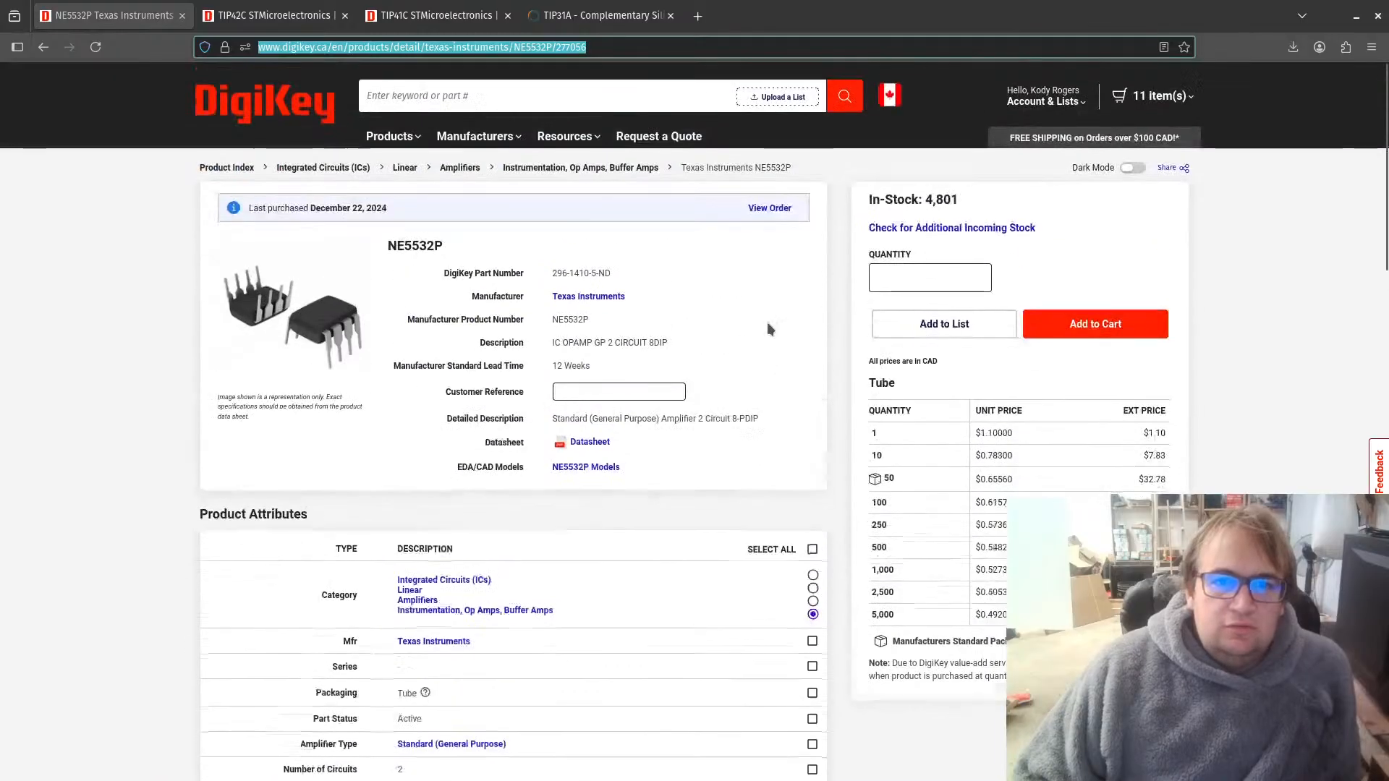
{"action": "left_click", "coordinate": [578, 441]}
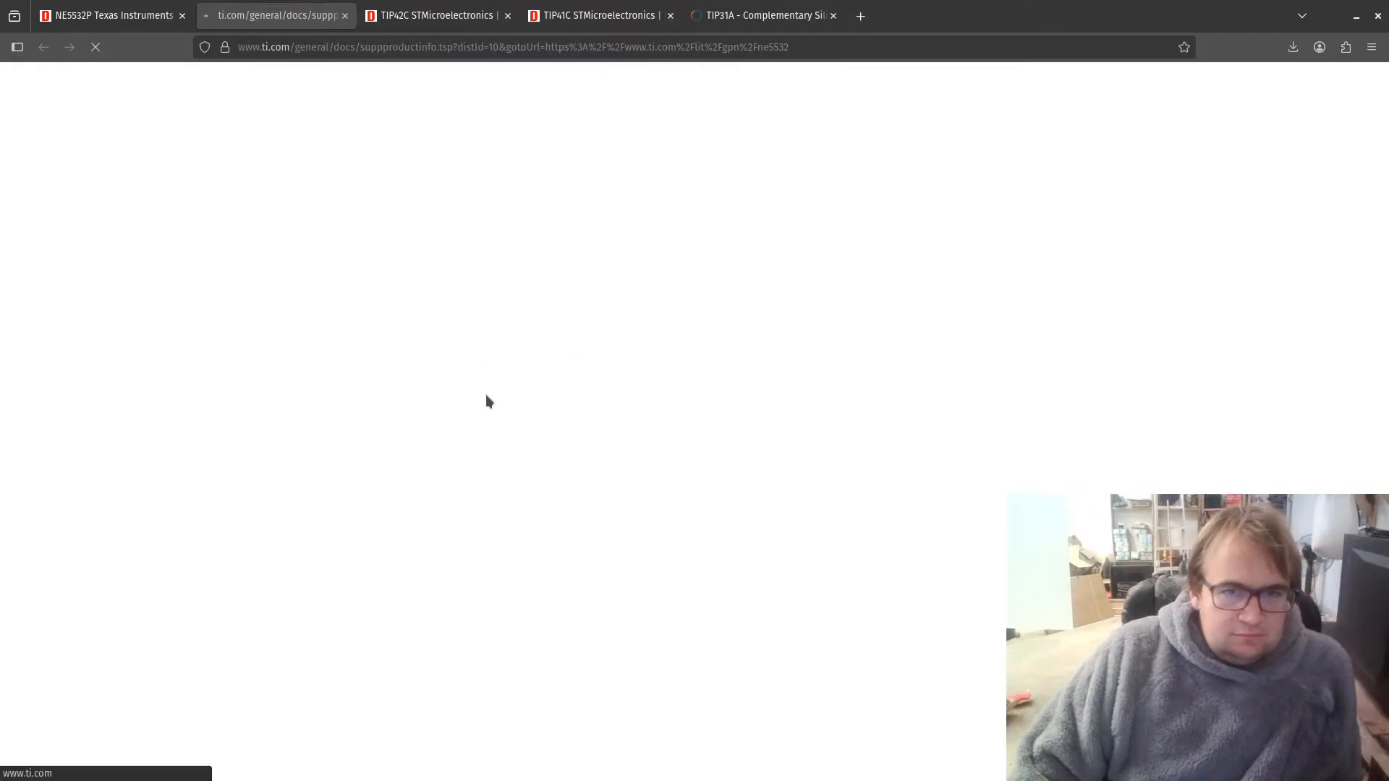
Step: Look through the NE5532 datasheet for the mechanical drawing of the P (R-PDIP-T8) package and examine its dimensions
{"action": "scroll", "coordinate": [706, 463], "scroll_direction": "down", "scroll_amount": 20}
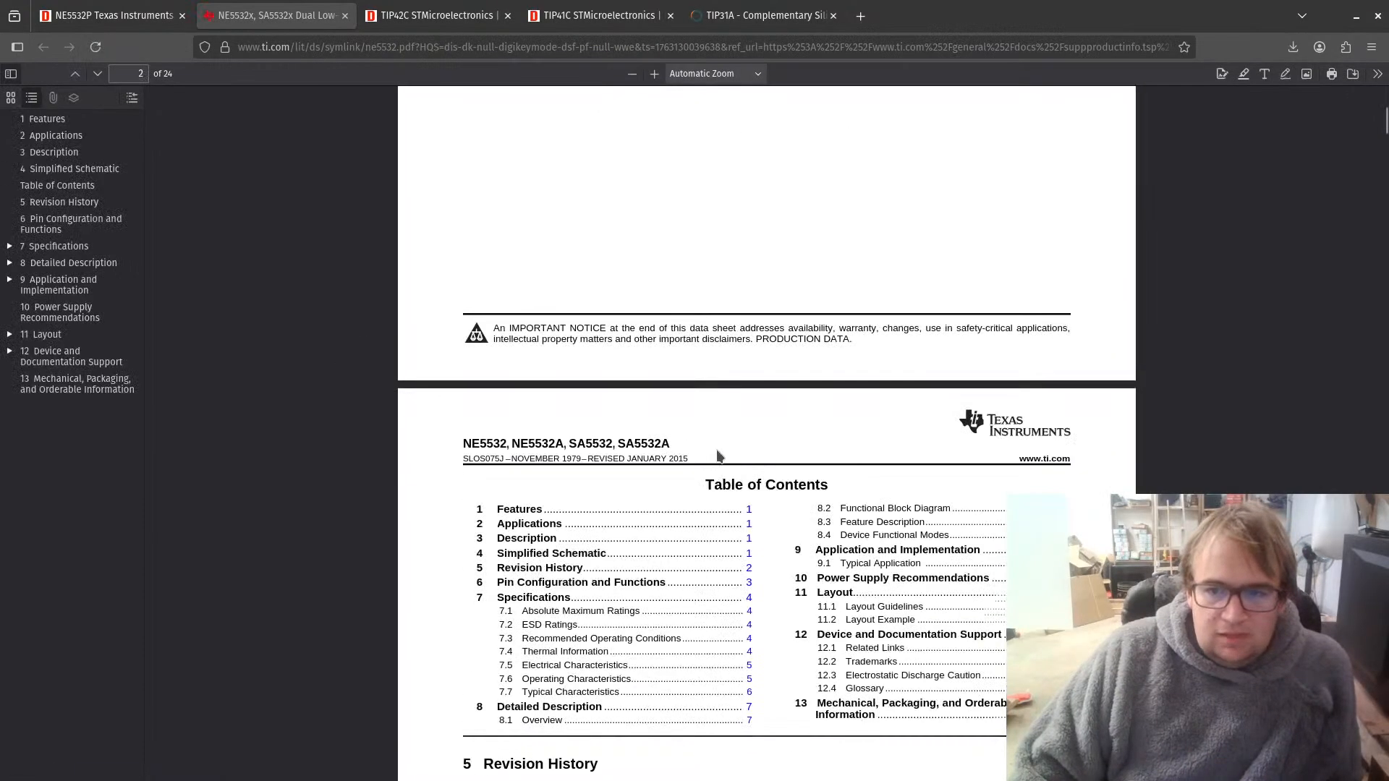
{"action": "scroll", "coordinate": [704, 478], "scroll_direction": "down", "scroll_amount": 20}
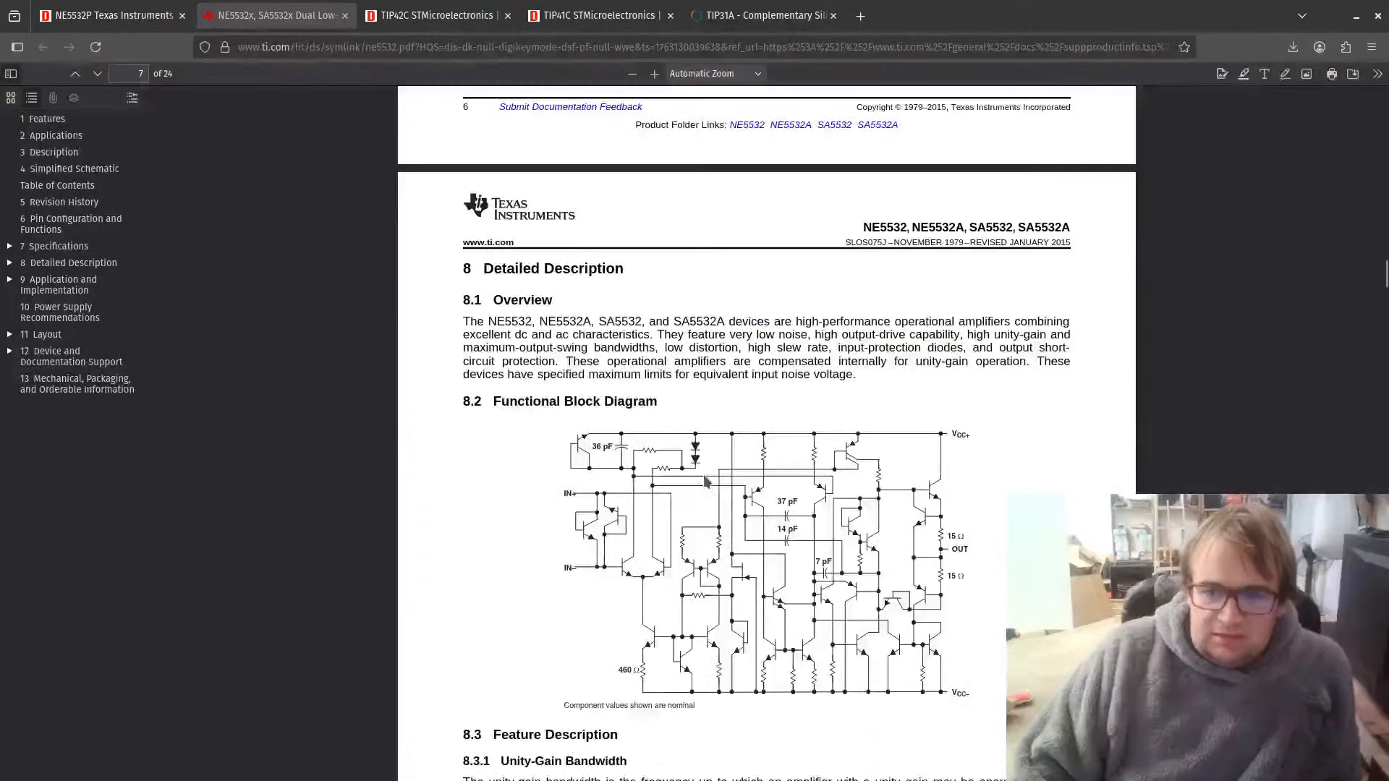
{"action": "scroll", "coordinate": [708, 481], "scroll_direction": "down", "scroll_amount": 20}
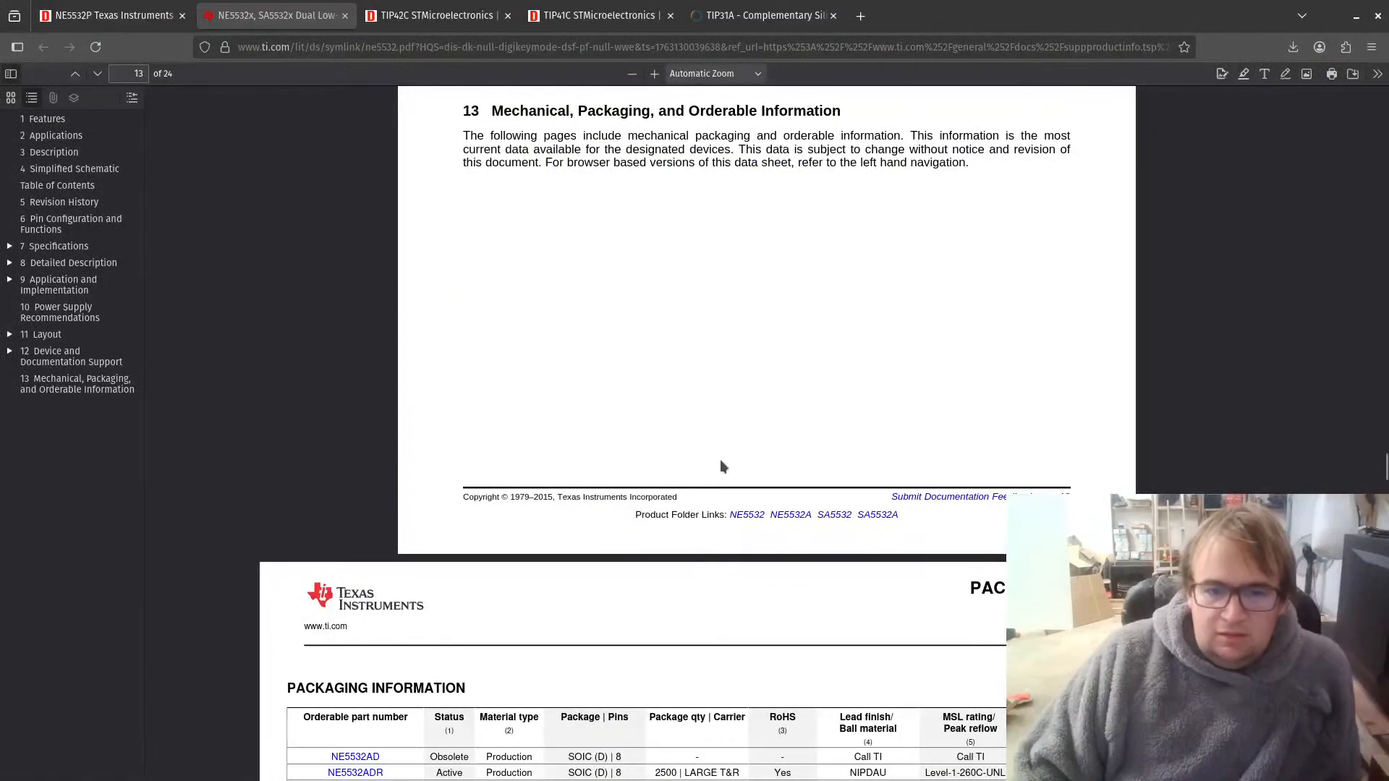
{"action": "scroll", "coordinate": [720, 467], "scroll_direction": "up", "scroll_amount": 15}
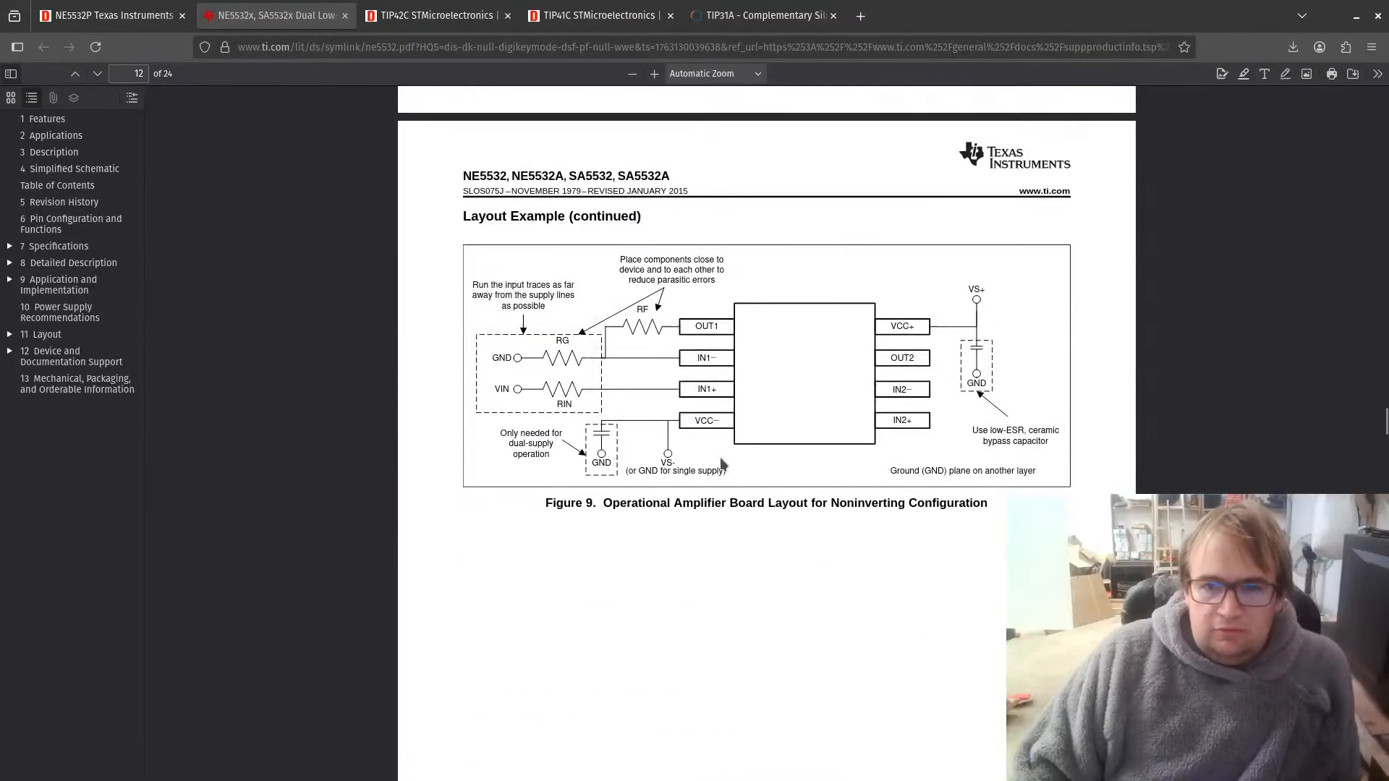
{"action": "scroll", "coordinate": [721, 464], "scroll_direction": "up", "scroll_amount": 12}
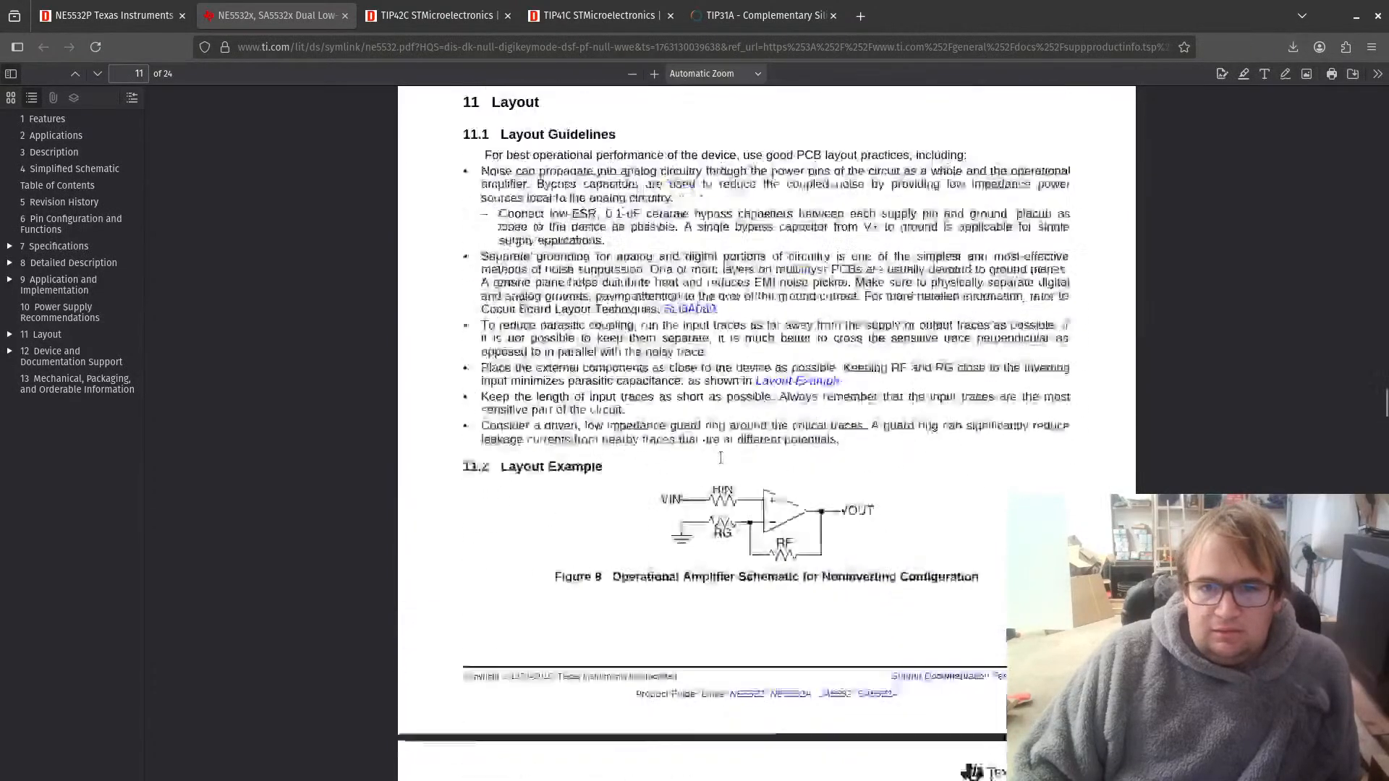
{"action": "scroll", "coordinate": [722, 463], "scroll_direction": "up", "scroll_amount": 10}
{"action": "scroll", "coordinate": [721, 464], "scroll_direction": "down", "scroll_amount": 20}
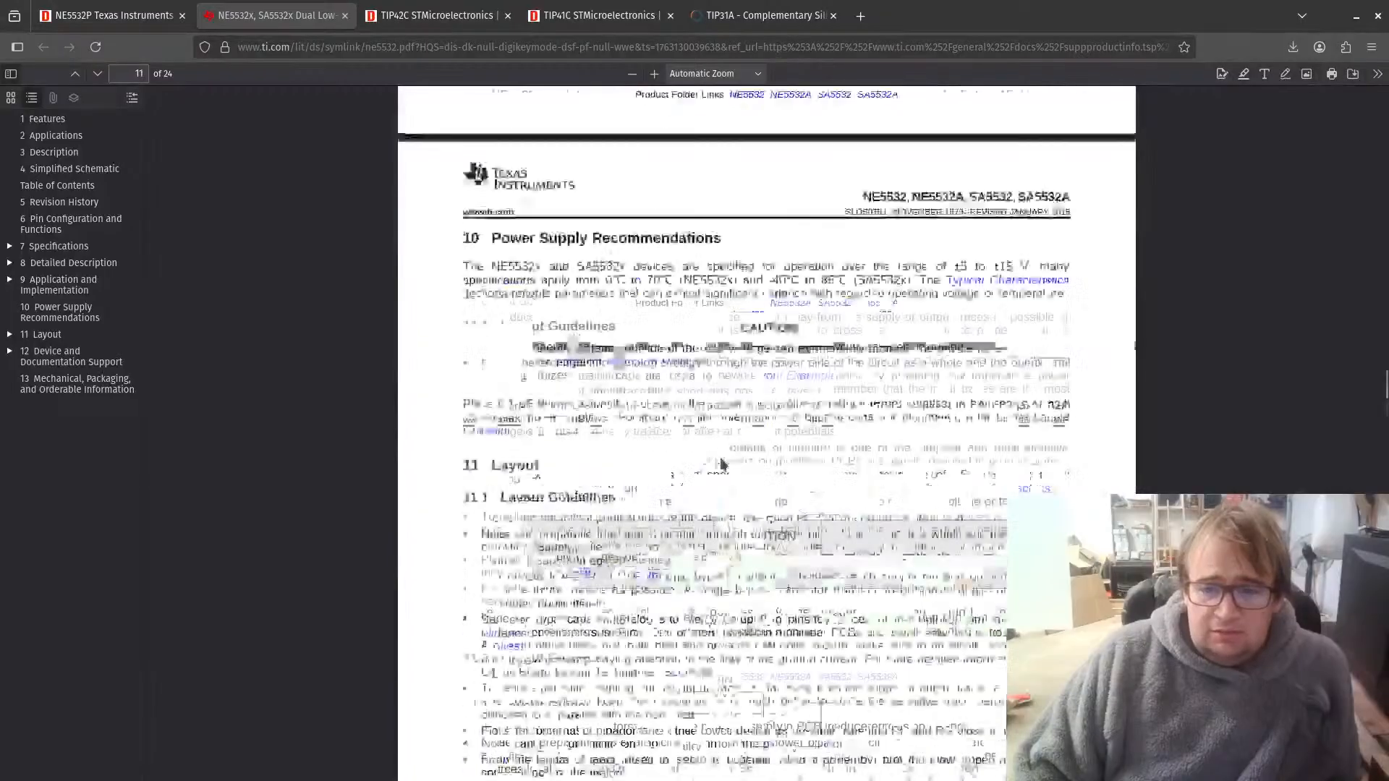
{"action": "scroll", "coordinate": [722, 461], "scroll_direction": "down", "scroll_amount": 20}
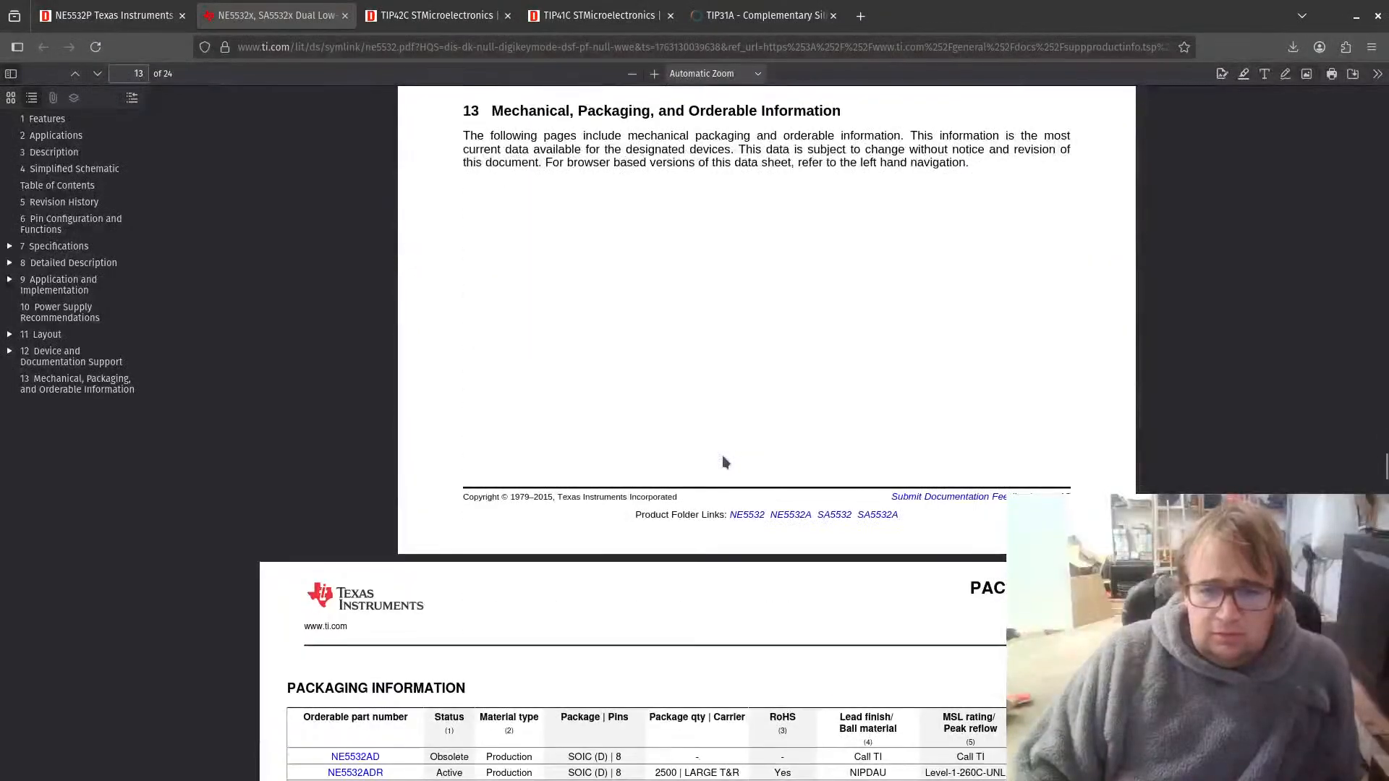
{"action": "scroll", "coordinate": [722, 461], "scroll_direction": "down", "scroll_amount": 20}
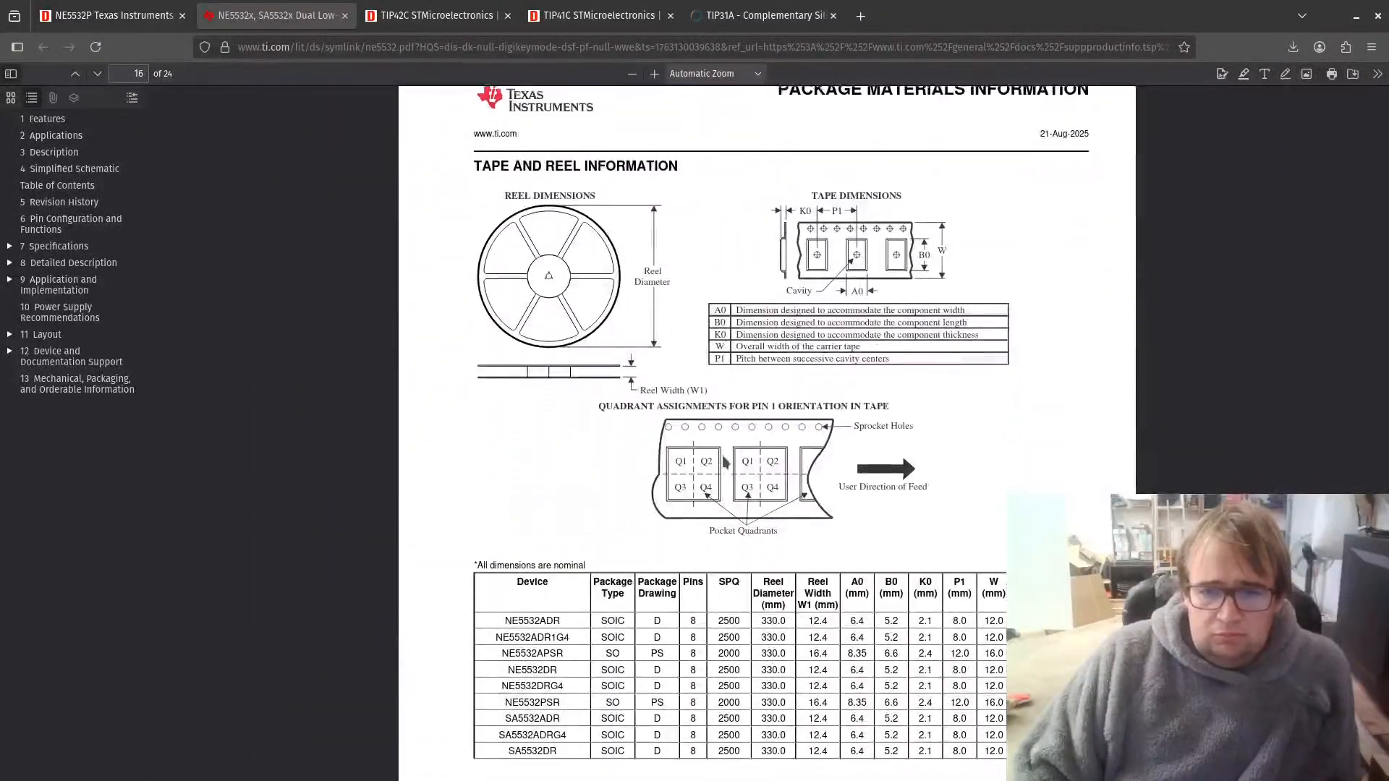
{"action": "scroll", "coordinate": [722, 457], "scroll_direction": "up", "scroll_amount": 5}
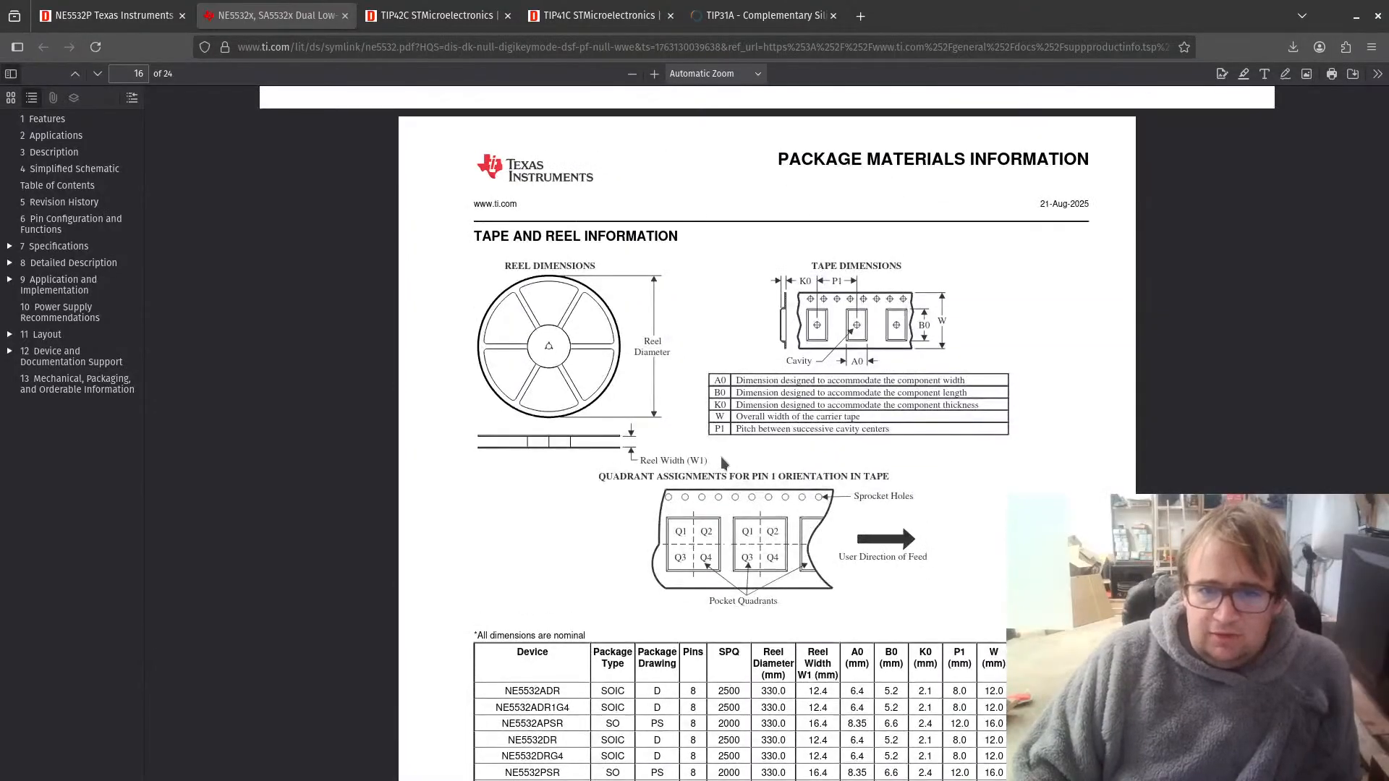
{"action": "scroll", "coordinate": [721, 458], "scroll_direction": "down", "scroll_amount": 10}
{"action": "scroll", "coordinate": [721, 462], "scroll_direction": "down", "scroll_amount": 15}
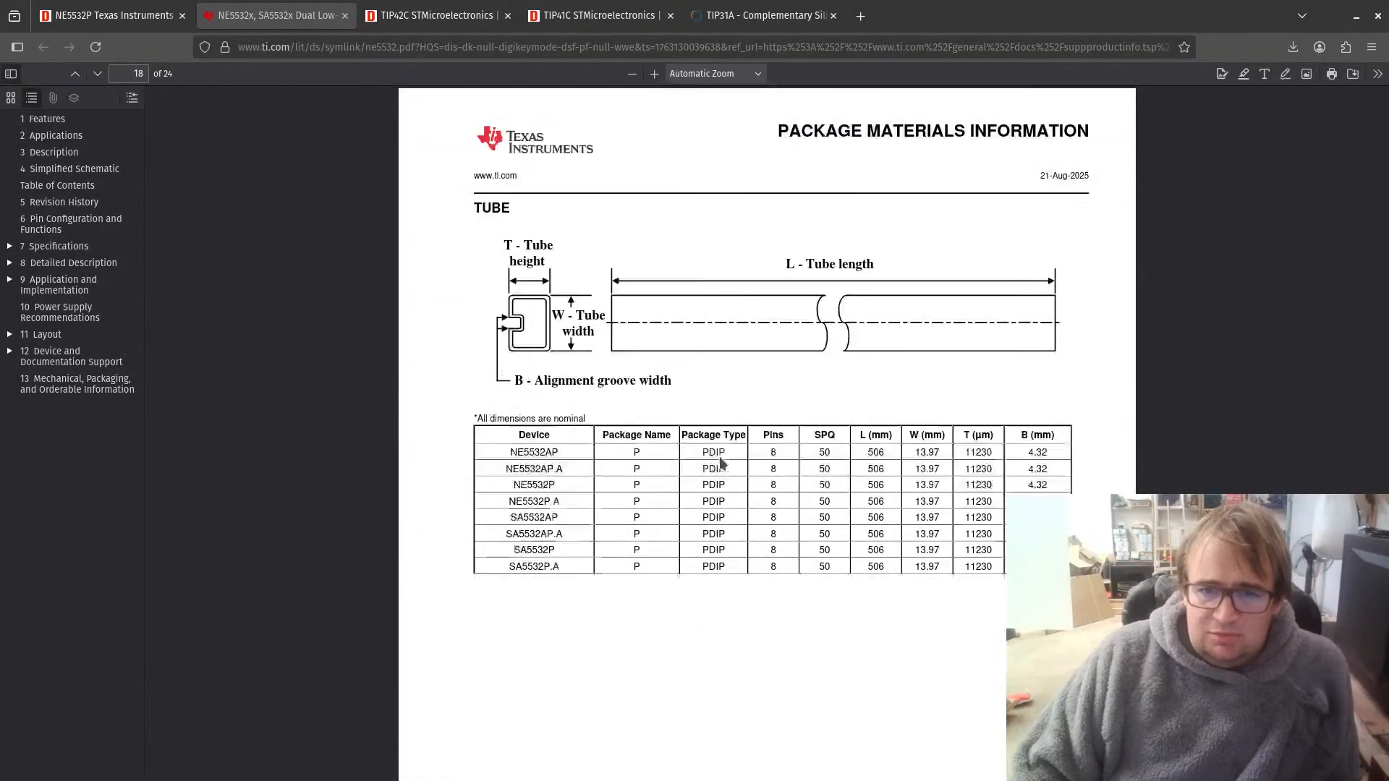
{"action": "scroll", "coordinate": [720, 462], "scroll_direction": "down", "scroll_amount": 20}
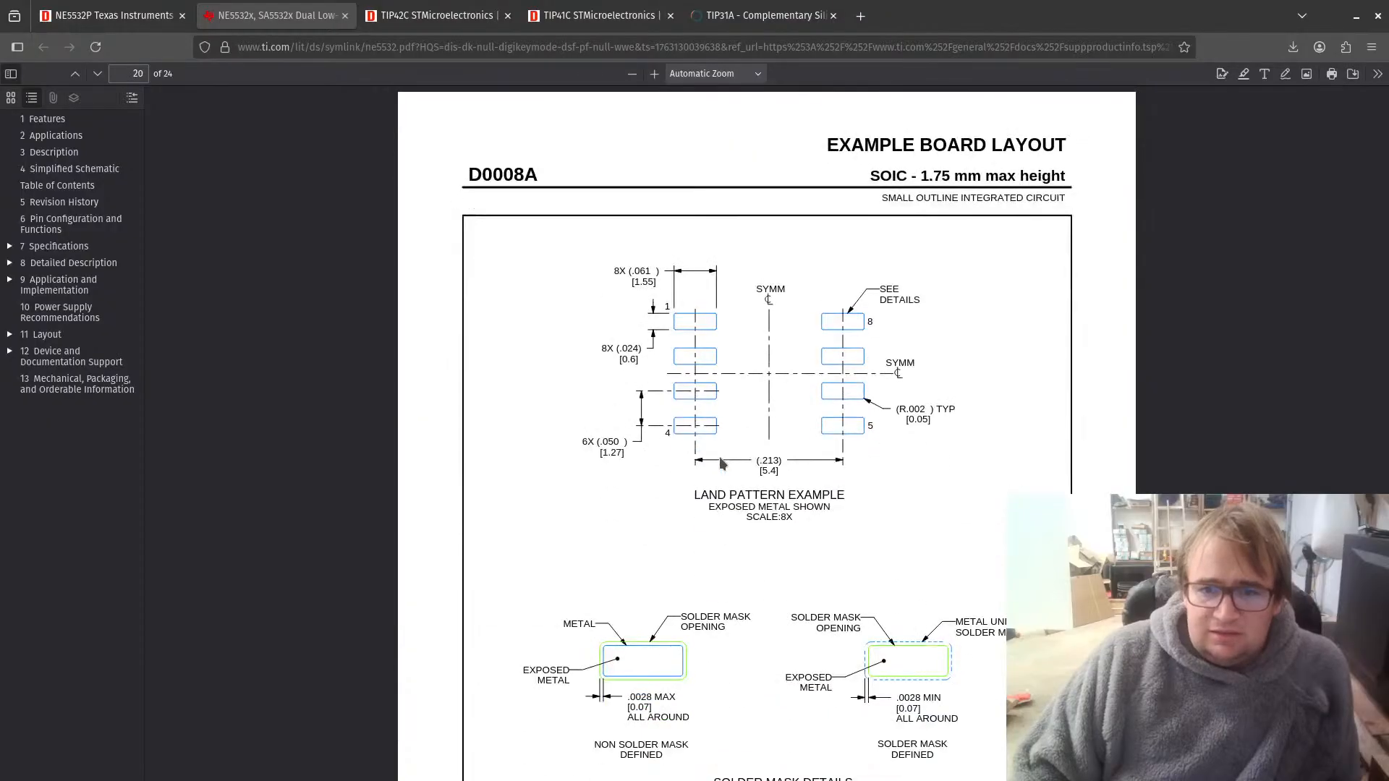
{"action": "scroll", "coordinate": [719, 463], "scroll_direction": "down", "scroll_amount": 20}
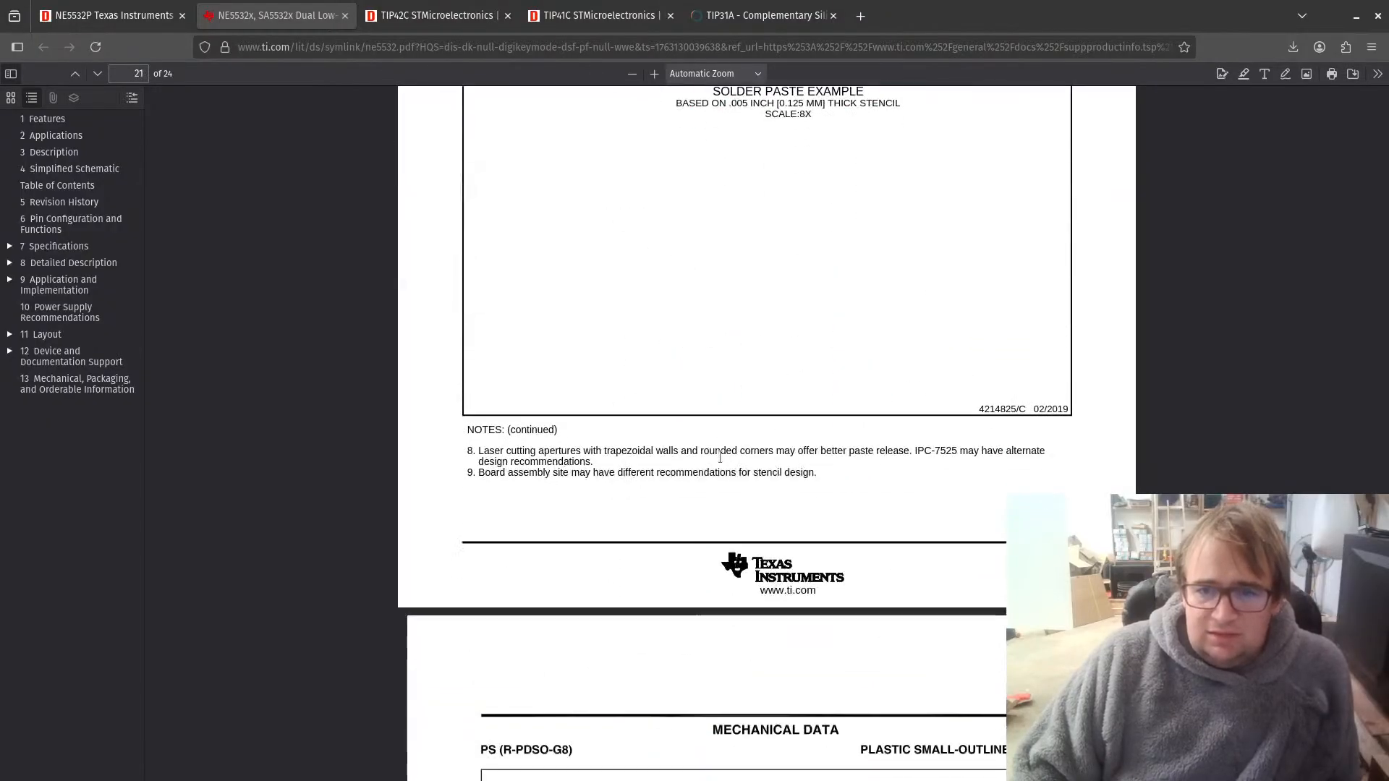
{"action": "scroll", "coordinate": [719, 463], "scroll_direction": "down", "scroll_amount": 15}
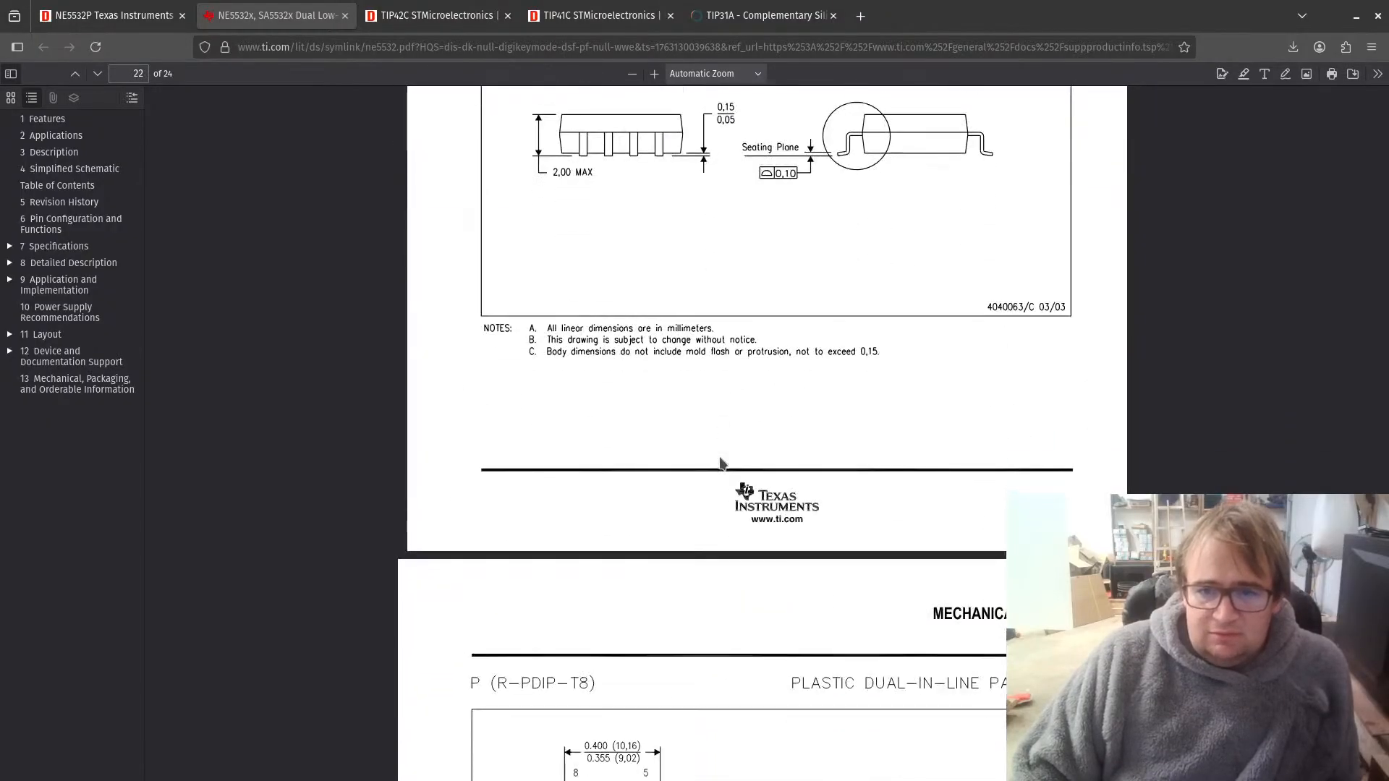
{"action": "scroll", "coordinate": [720, 462], "scroll_direction": "down", "scroll_amount": 3}
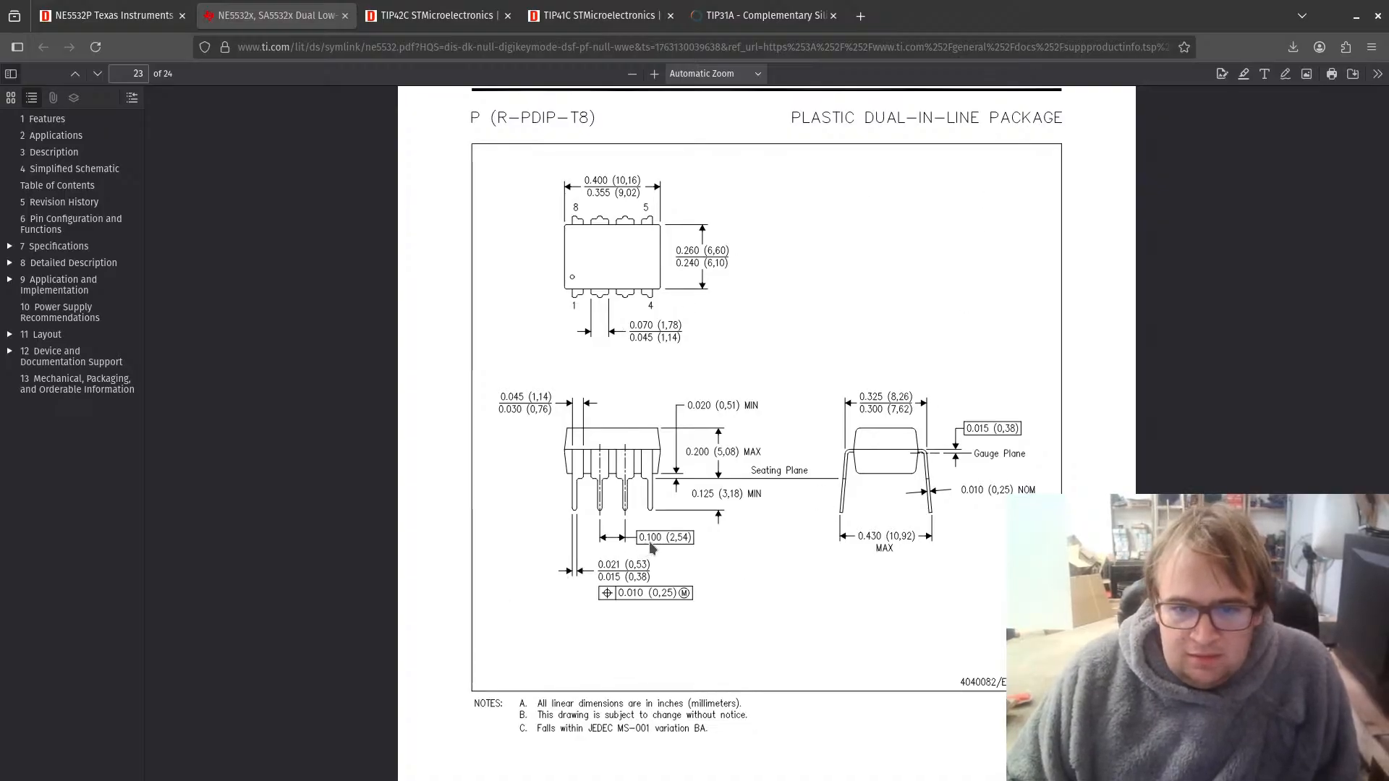
Step: Return to KiCad, review the op-amp's assigned footprint in the footprint chooser, and leave the chooser without changing it
{"action": "left_click", "coordinate": [1355, 21]}
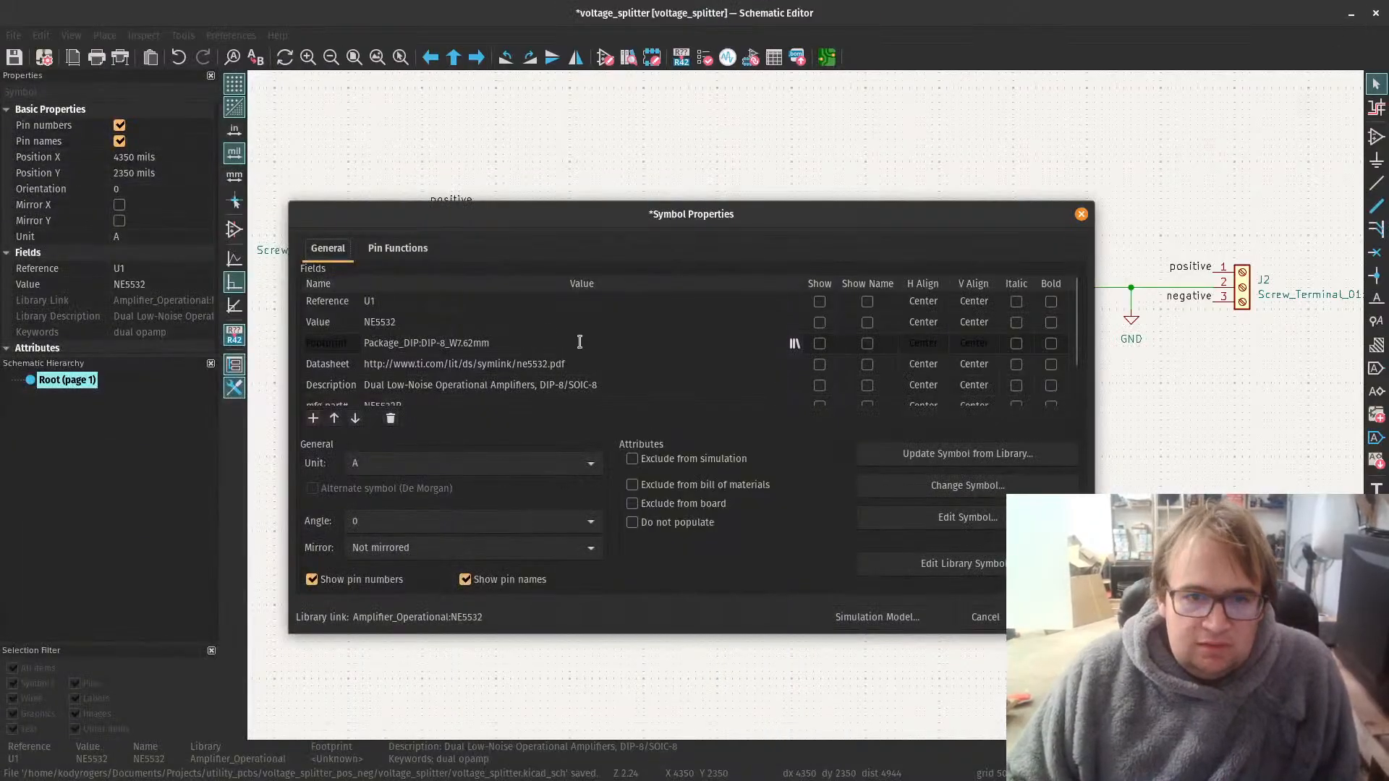
{"action": "left_click", "coordinate": [794, 347]}
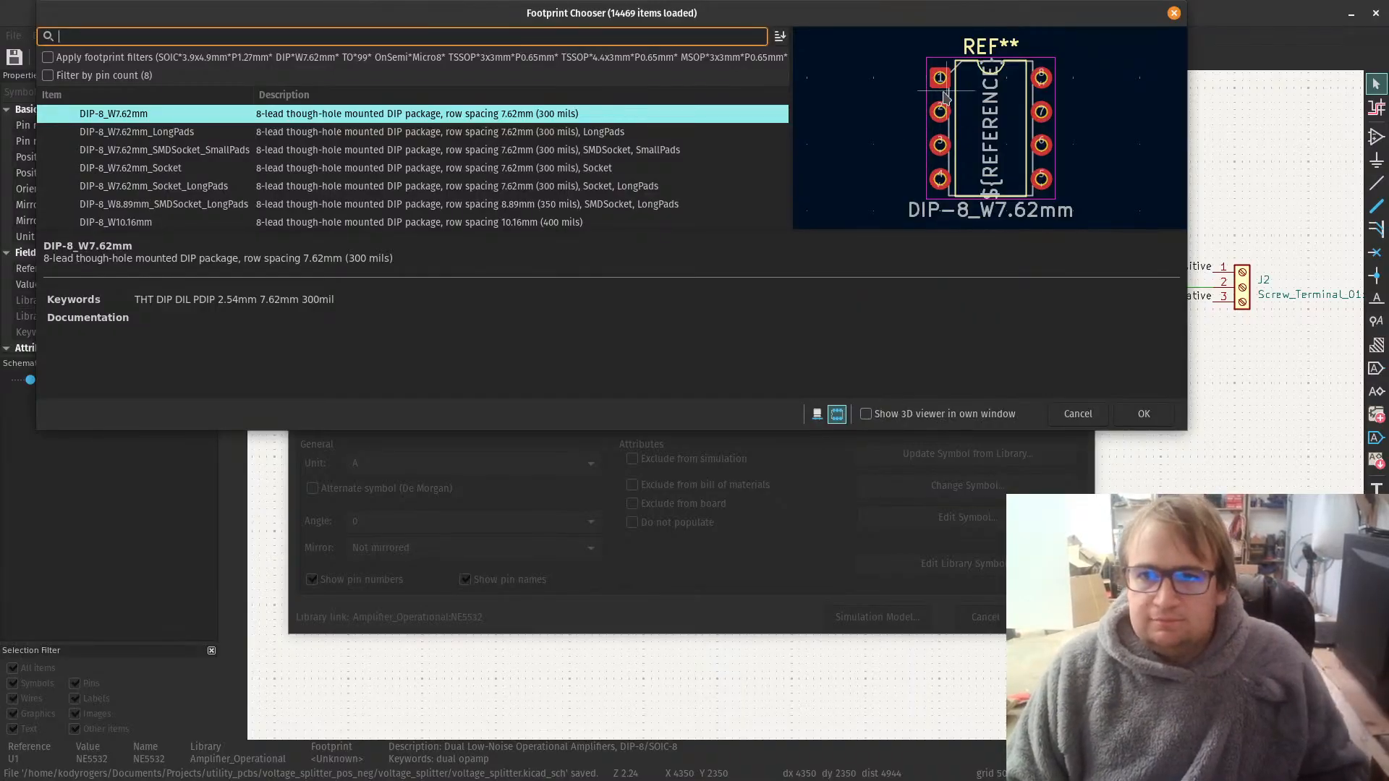
{"action": "left_click", "coordinate": [1078, 412]}
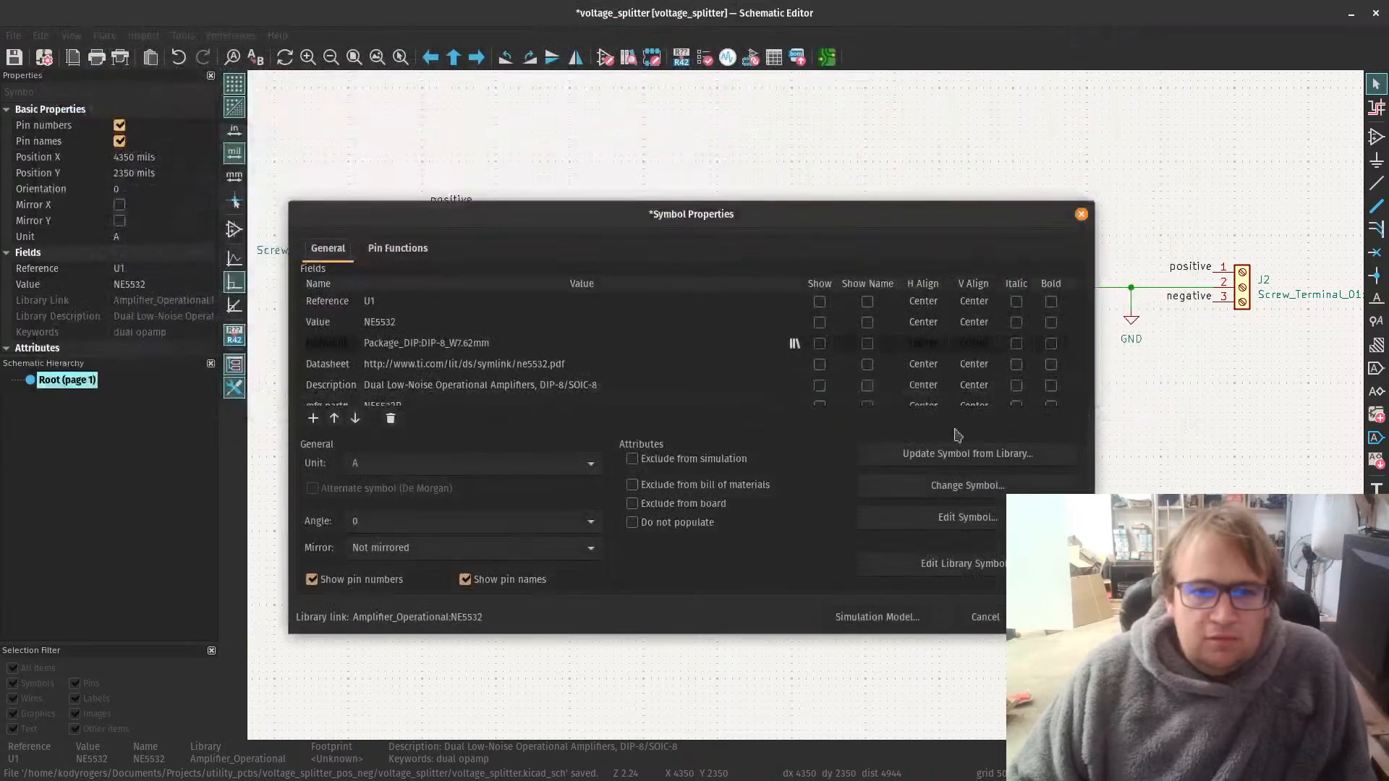
Step: Reconfirm DIP-8_W7.62mm as the footprint of op-amp U1 in the footprint chooser and apply its symbol properties
{"action": "left_click", "coordinate": [460, 343]}
{"action": "left_click", "coordinate": [795, 344]}
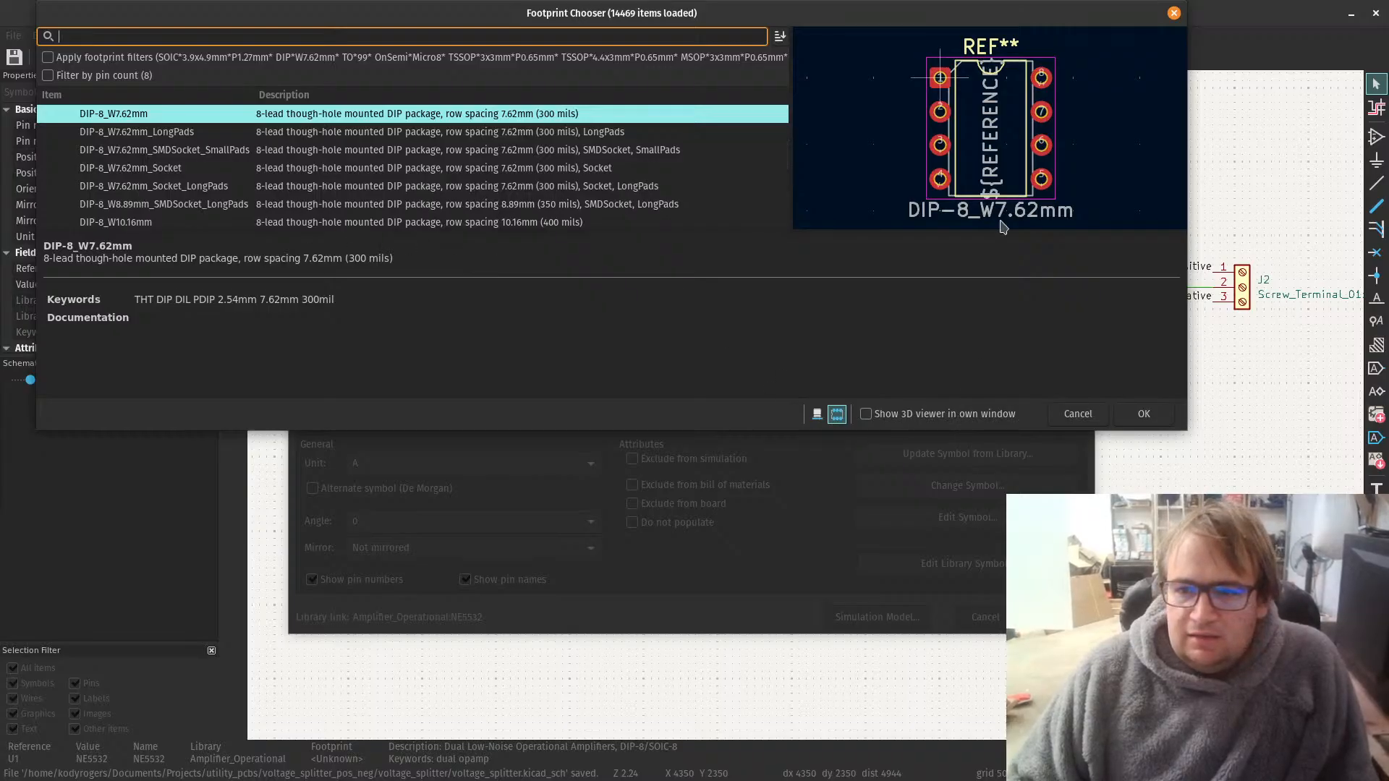
{"action": "left_click", "coordinate": [866, 415]}
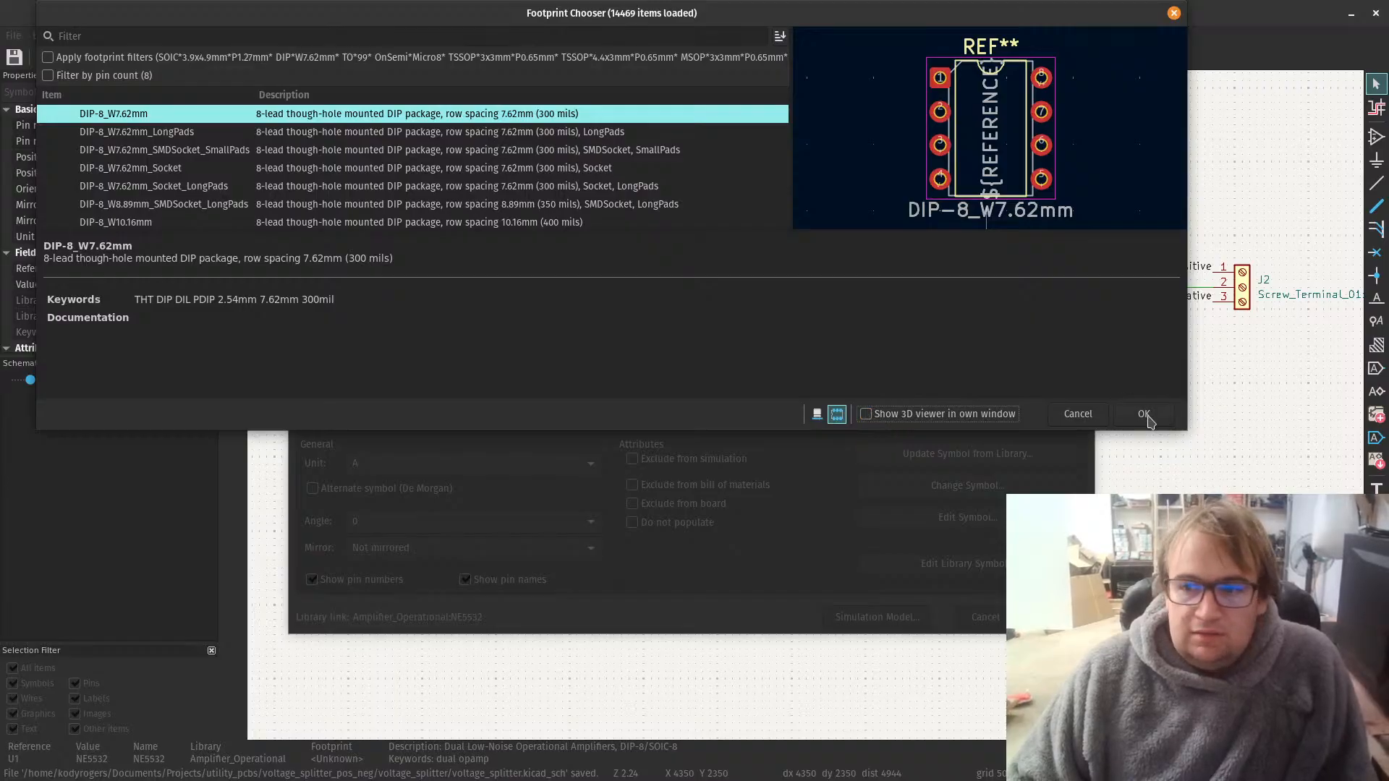
{"action": "left_click", "coordinate": [1143, 414]}
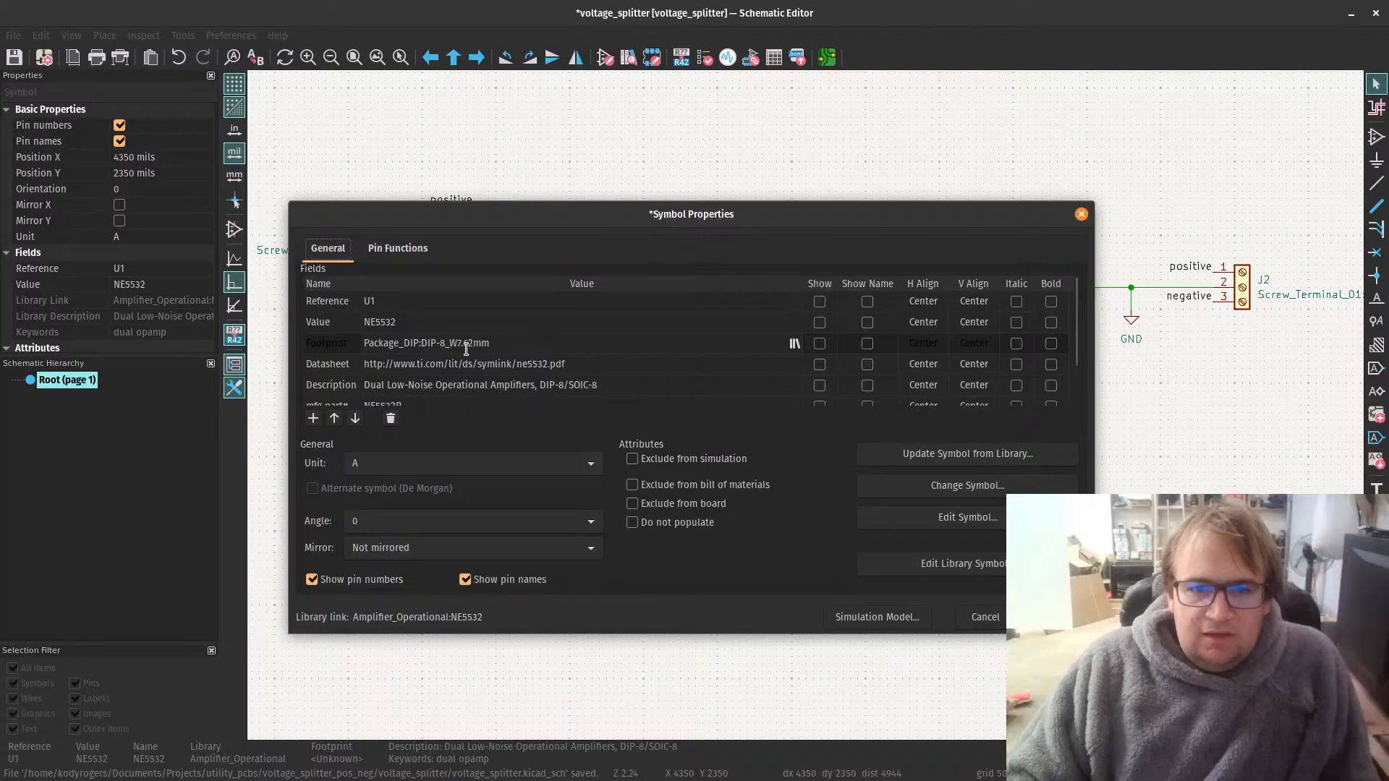
{"action": "left_click", "coordinate": [1050, 617]}
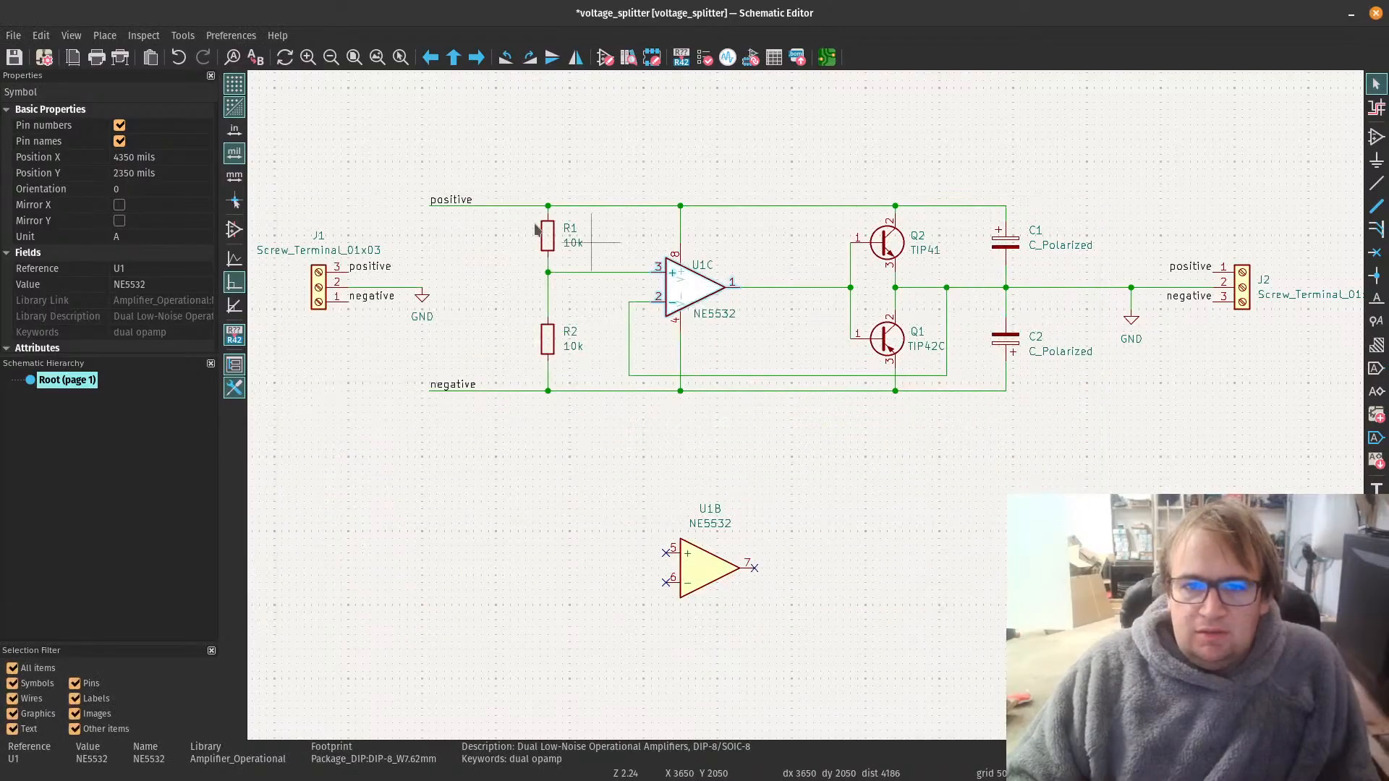
{"action": "left_click", "coordinate": [428, 489]}
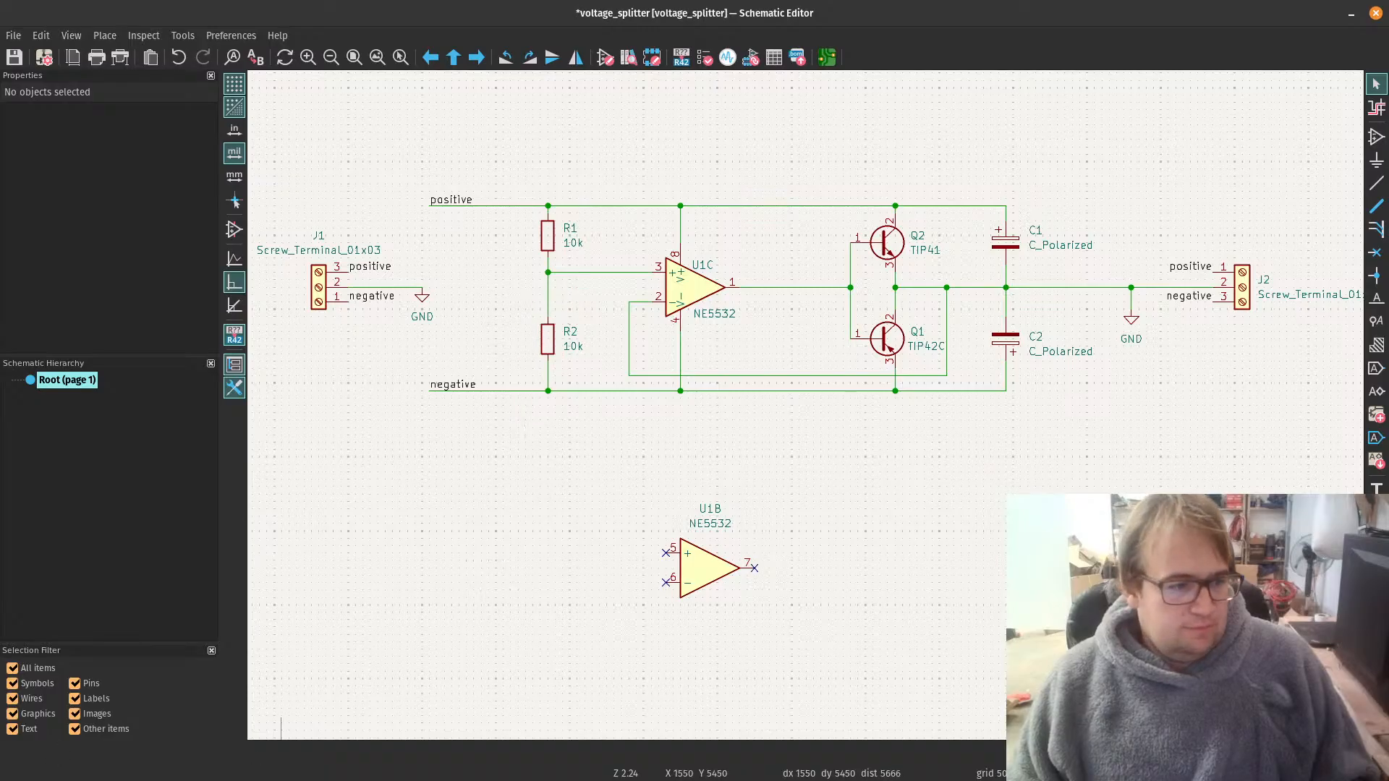
Step: Open the symbol properties of resistor R1 and bring up the footprint chooser for its footprint field
{"action": "double_click", "coordinate": [547, 244]}
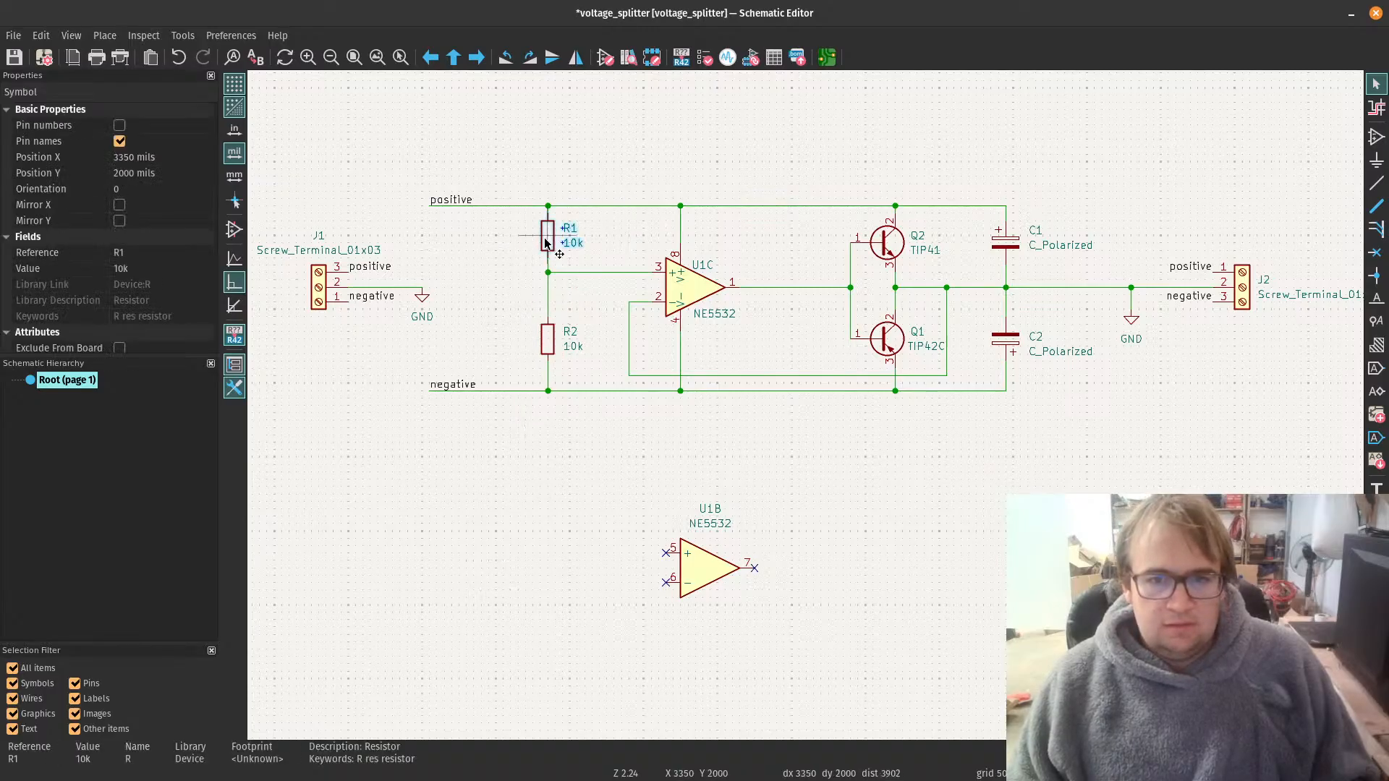
{"action": "left_click", "coordinate": [373, 342]}
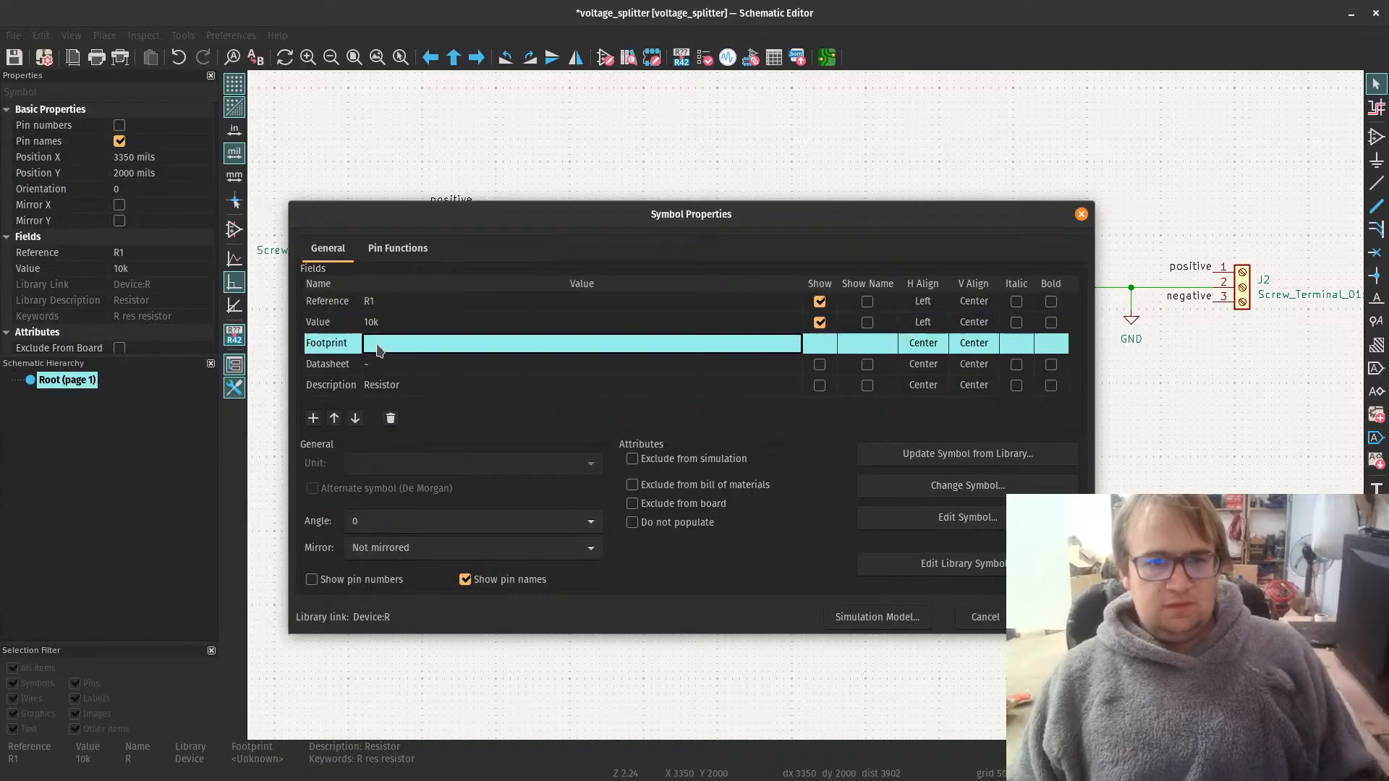
{"action": "left_click", "coordinate": [794, 345]}
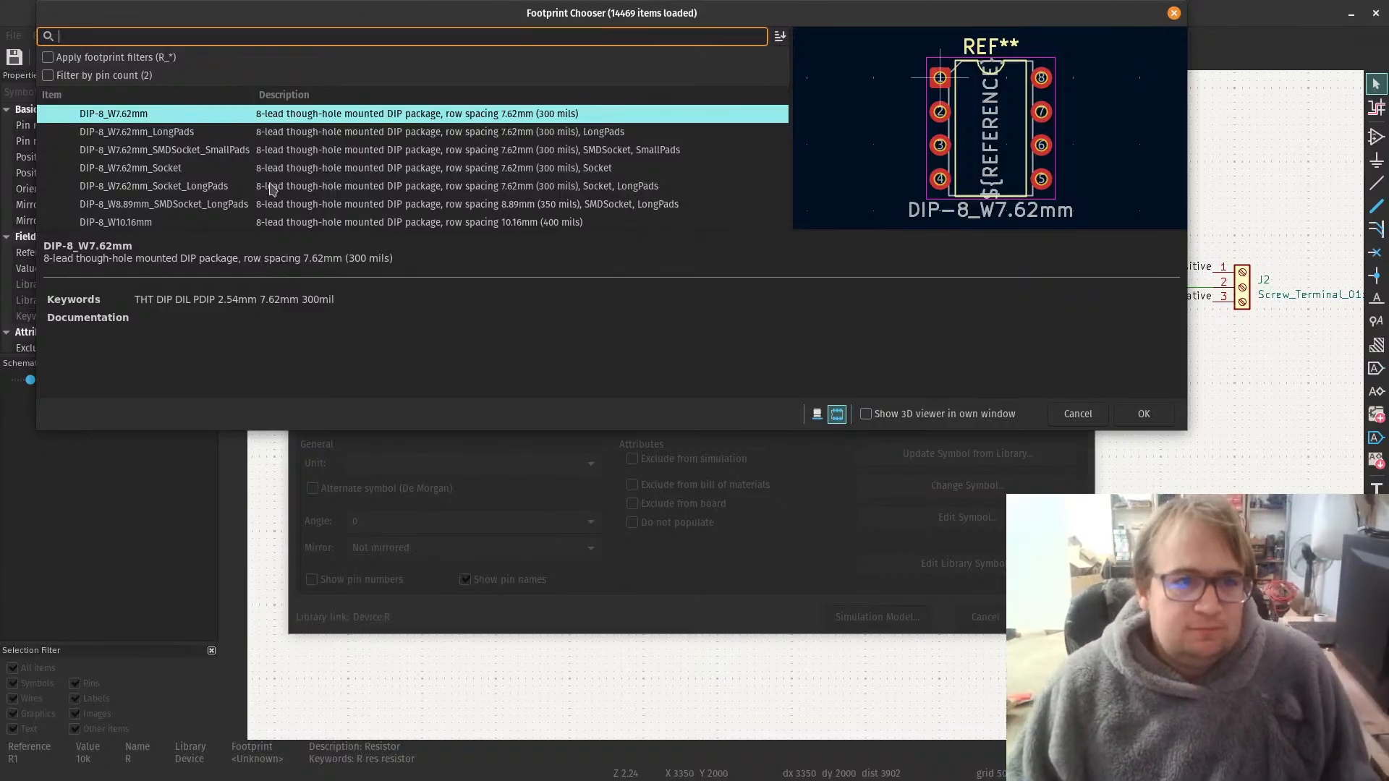
Step: Collapse the Package_DIP library, enlarge the footprint list area, and expand the Resistor_THT library
{"action": "scroll", "coordinate": [272, 189], "scroll_direction": "up", "scroll_amount": 8}
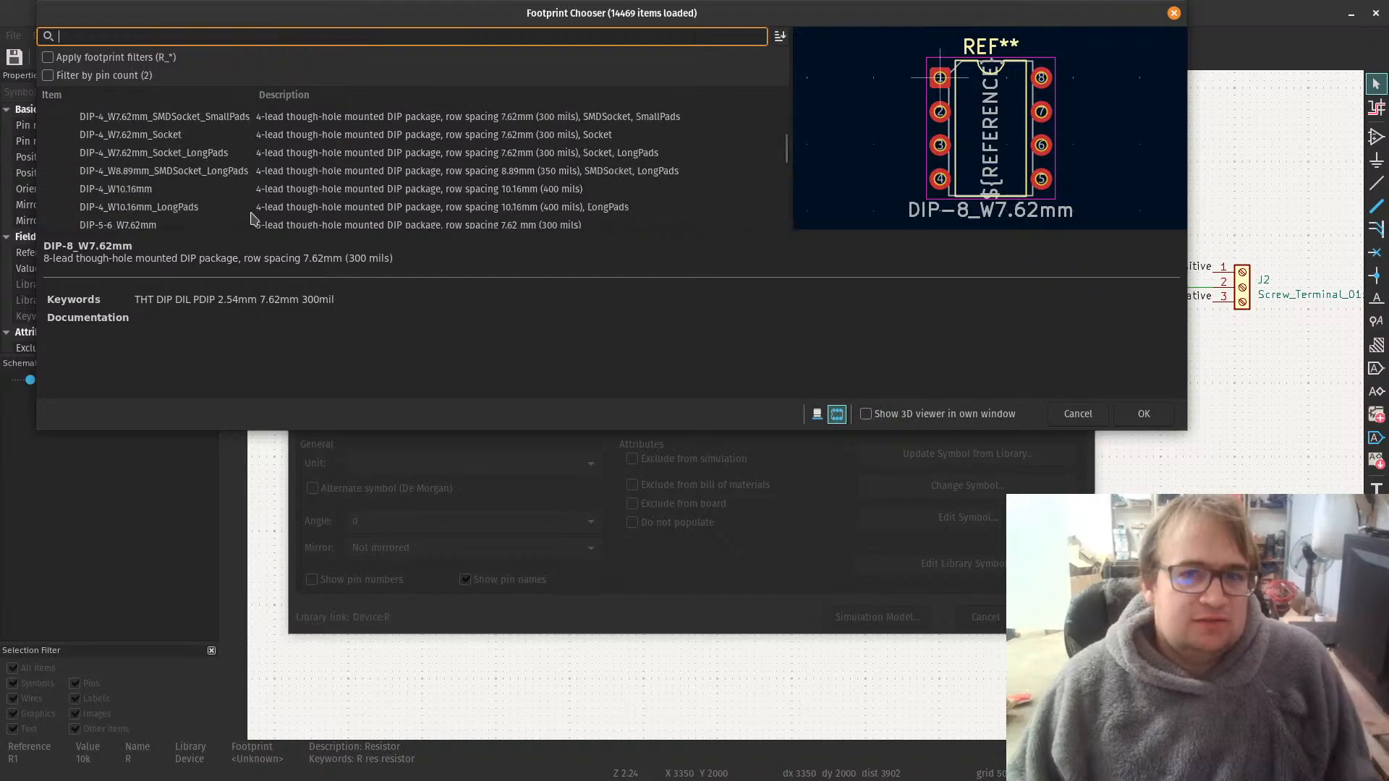
{"action": "left_click_drag", "start_coordinate": [785, 143], "coordinate": [769, 80]}
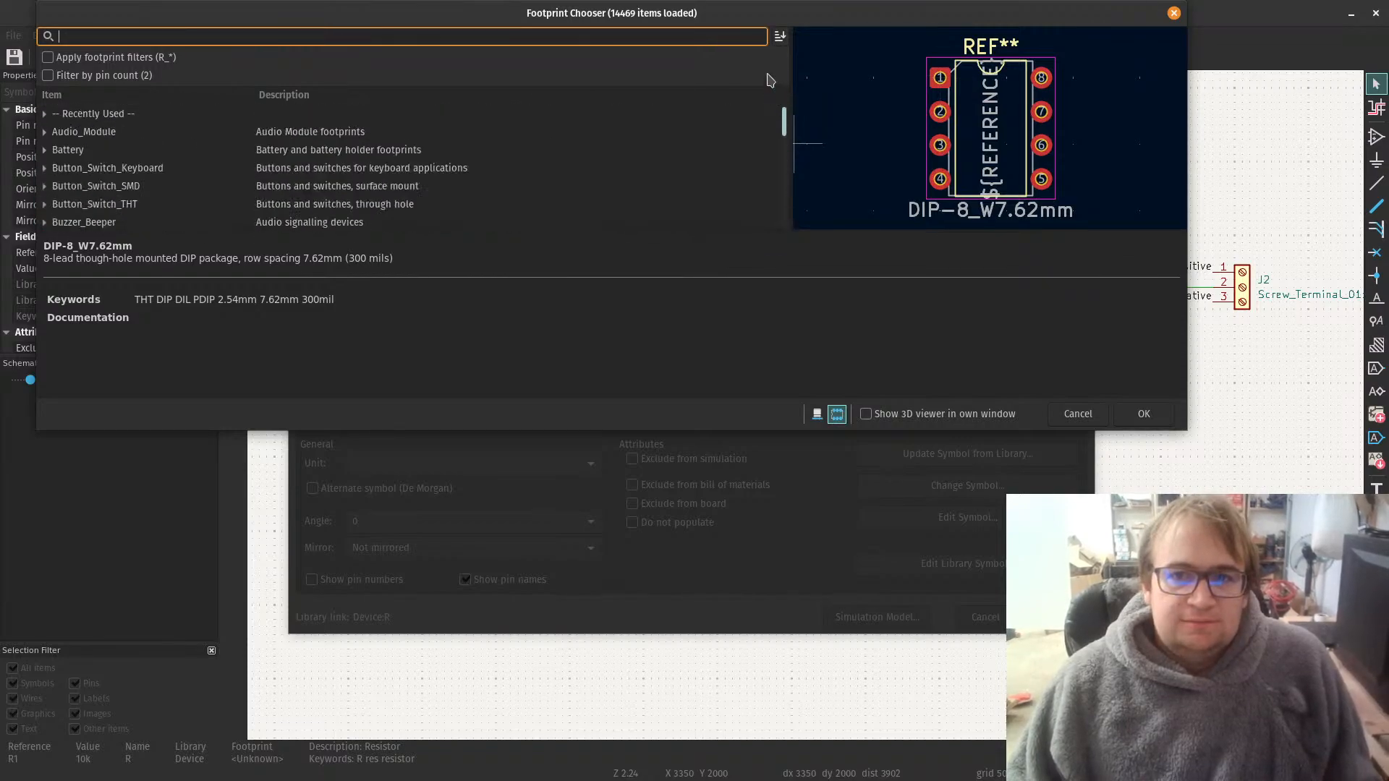
{"action": "scroll", "coordinate": [94, 191], "scroll_direction": "down", "scroll_amount": 3}
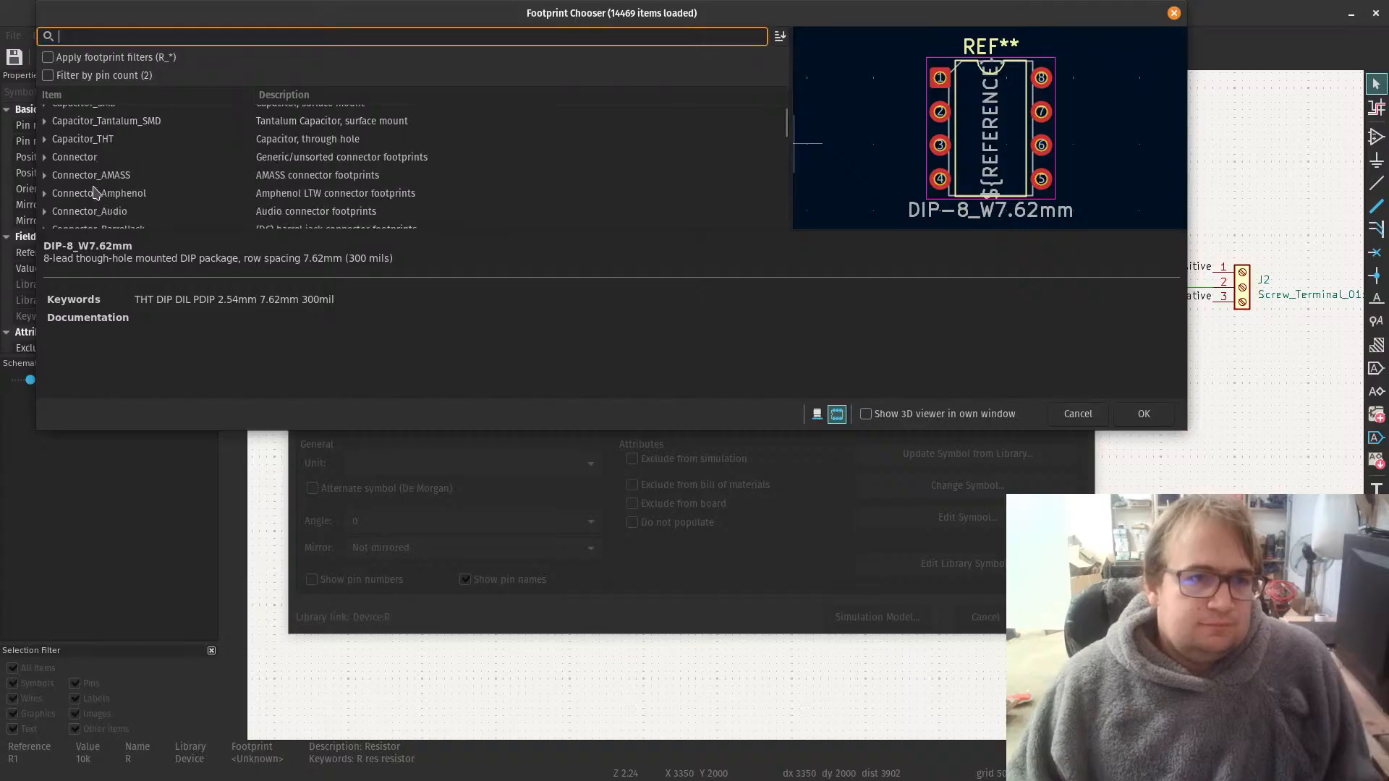
{"action": "scroll", "coordinate": [94, 192], "scroll_direction": "down", "scroll_amount": 8}
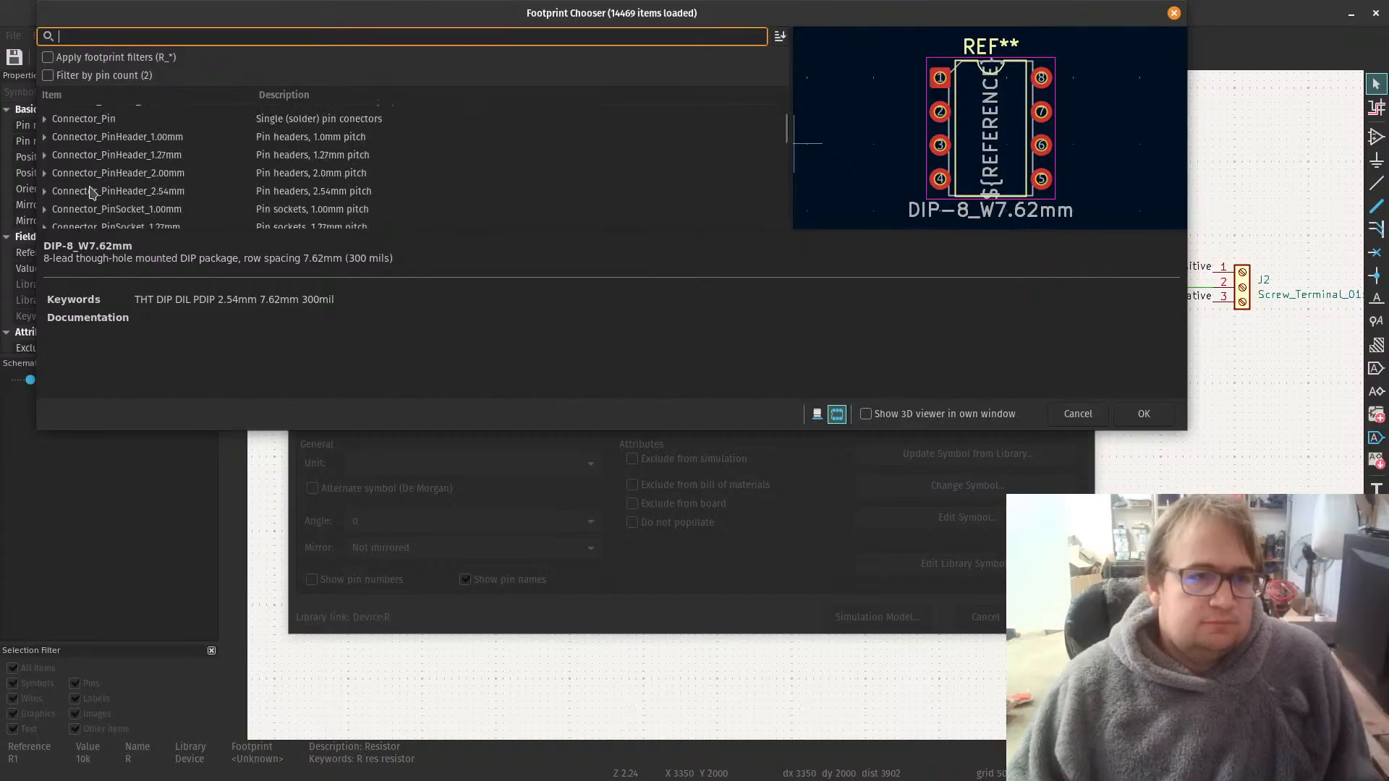
{"action": "scroll", "coordinate": [92, 191], "scroll_direction": "down", "scroll_amount": 15}
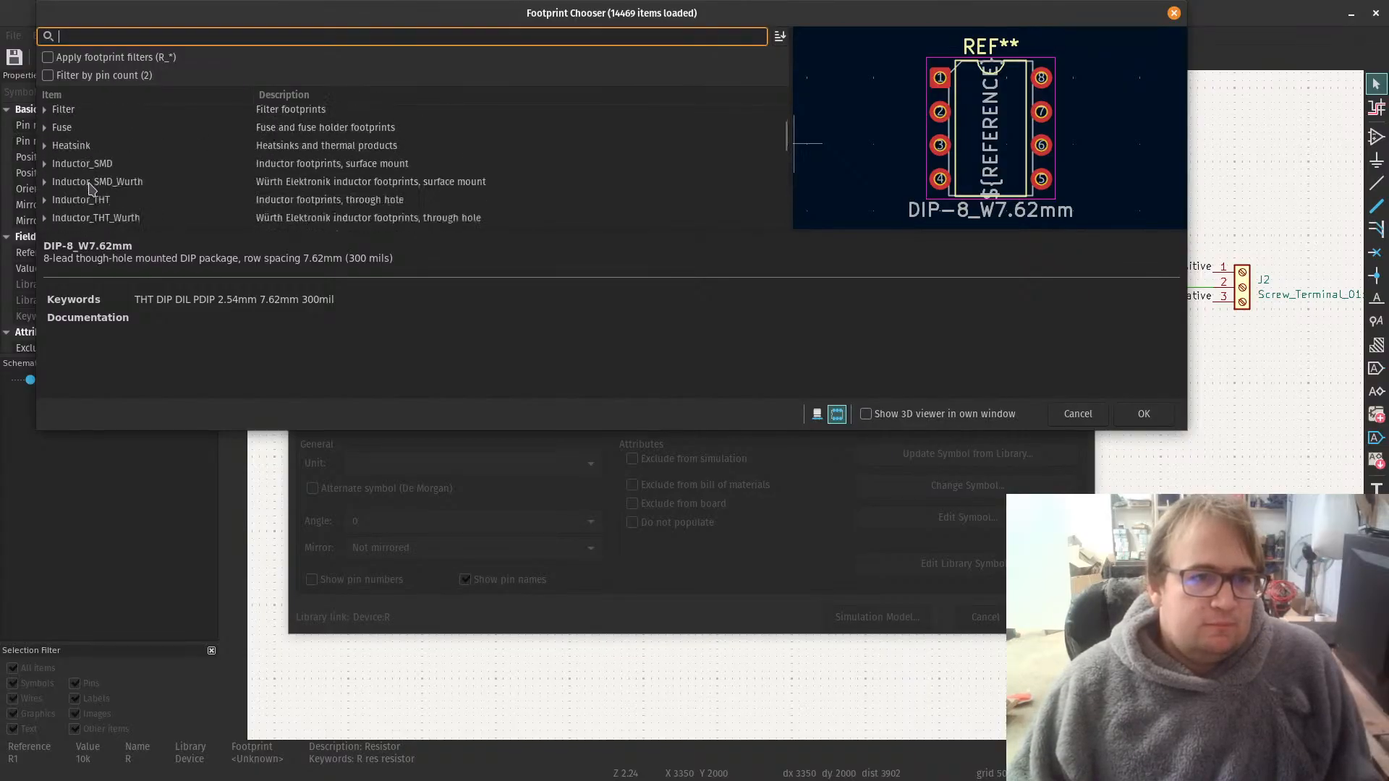
{"action": "scroll", "coordinate": [92, 189], "scroll_direction": "down", "scroll_amount": 6}
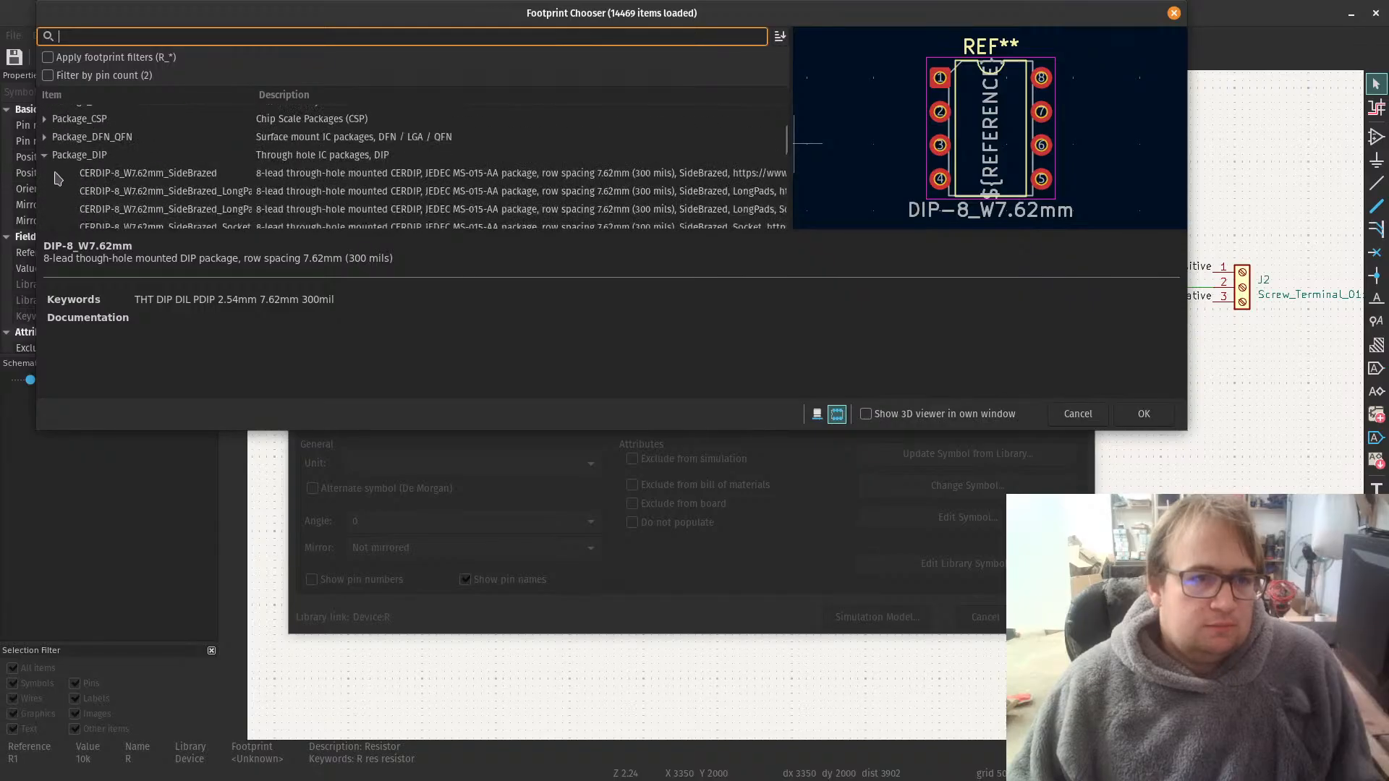
{"action": "left_click", "coordinate": [44, 156]}
{"action": "scroll", "coordinate": [94, 185], "scroll_direction": "down", "scroll_amount": 3}
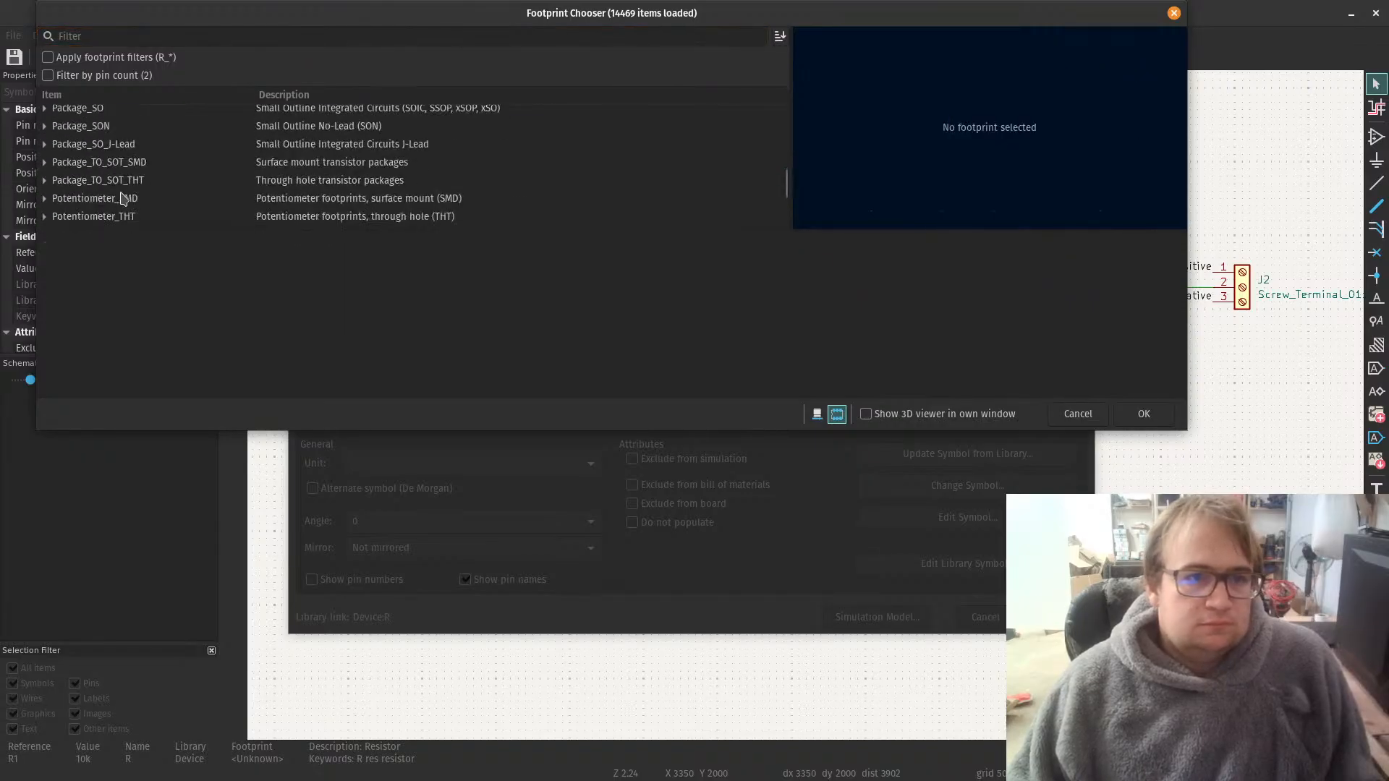
{"action": "scroll", "coordinate": [121, 198], "scroll_direction": "down", "scroll_amount": 3}
{"action": "left_click_drag", "start_coordinate": [127, 230], "coordinate": [115, 384]}
{"action": "left_click", "coordinate": [85, 206]}
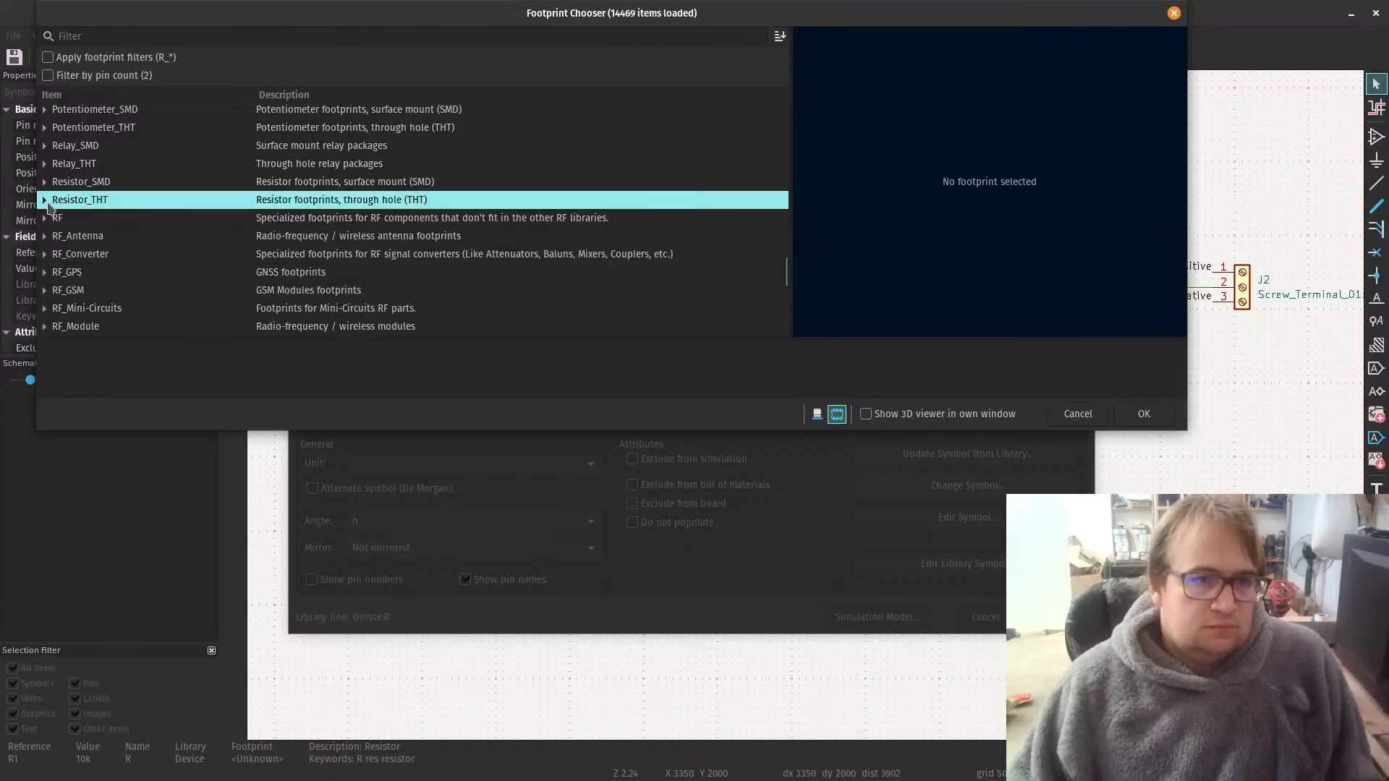
{"action": "left_click", "coordinate": [44, 200]}
Step: Preview the vertical R_Axial_DIN0204 footprints with 1.90 mm and 2.54 mm pin pitch
{"action": "scroll", "coordinate": [178, 267], "scroll_direction": "down", "scroll_amount": 5}
{"action": "scroll", "coordinate": [179, 267], "scroll_direction": "down", "scroll_amount": 2}
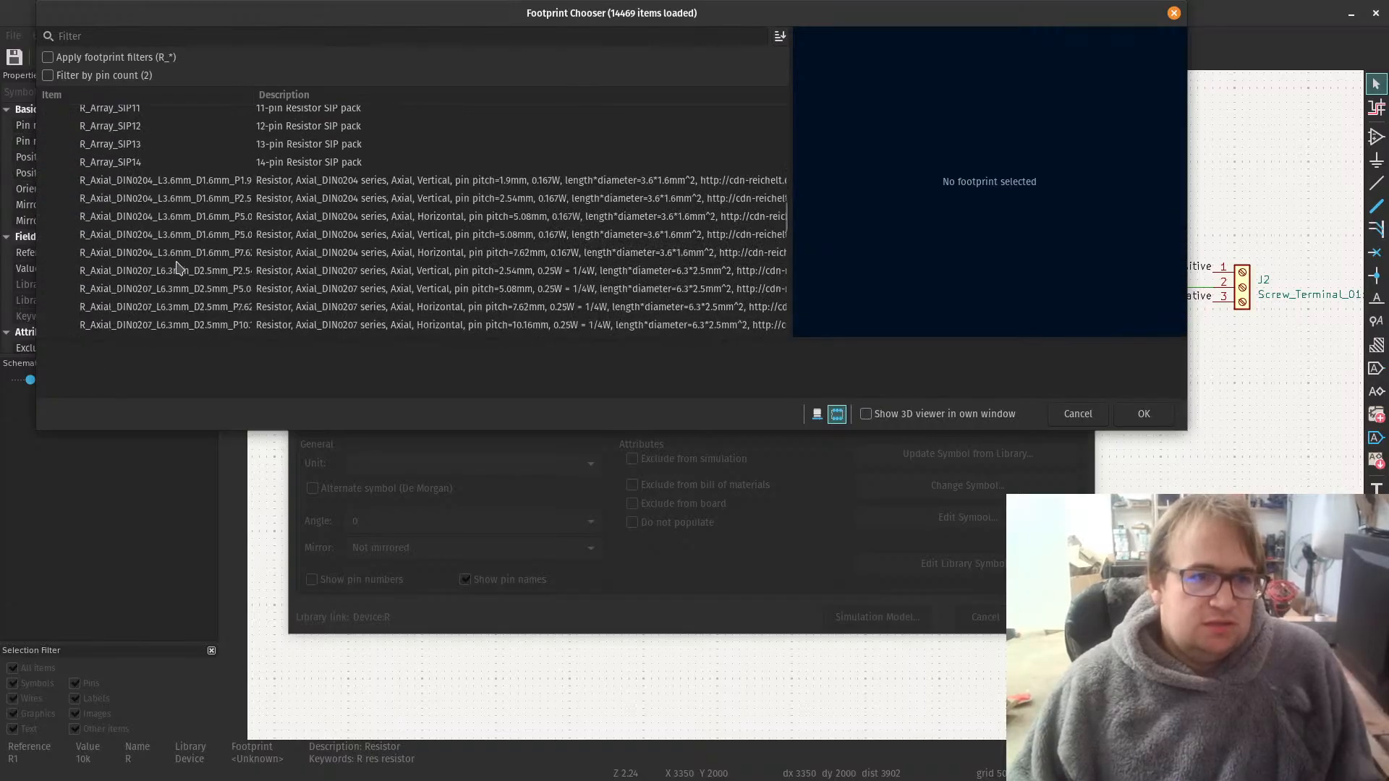
{"action": "left_click", "coordinate": [206, 184]}
{"action": "left_click", "coordinate": [207, 202]}
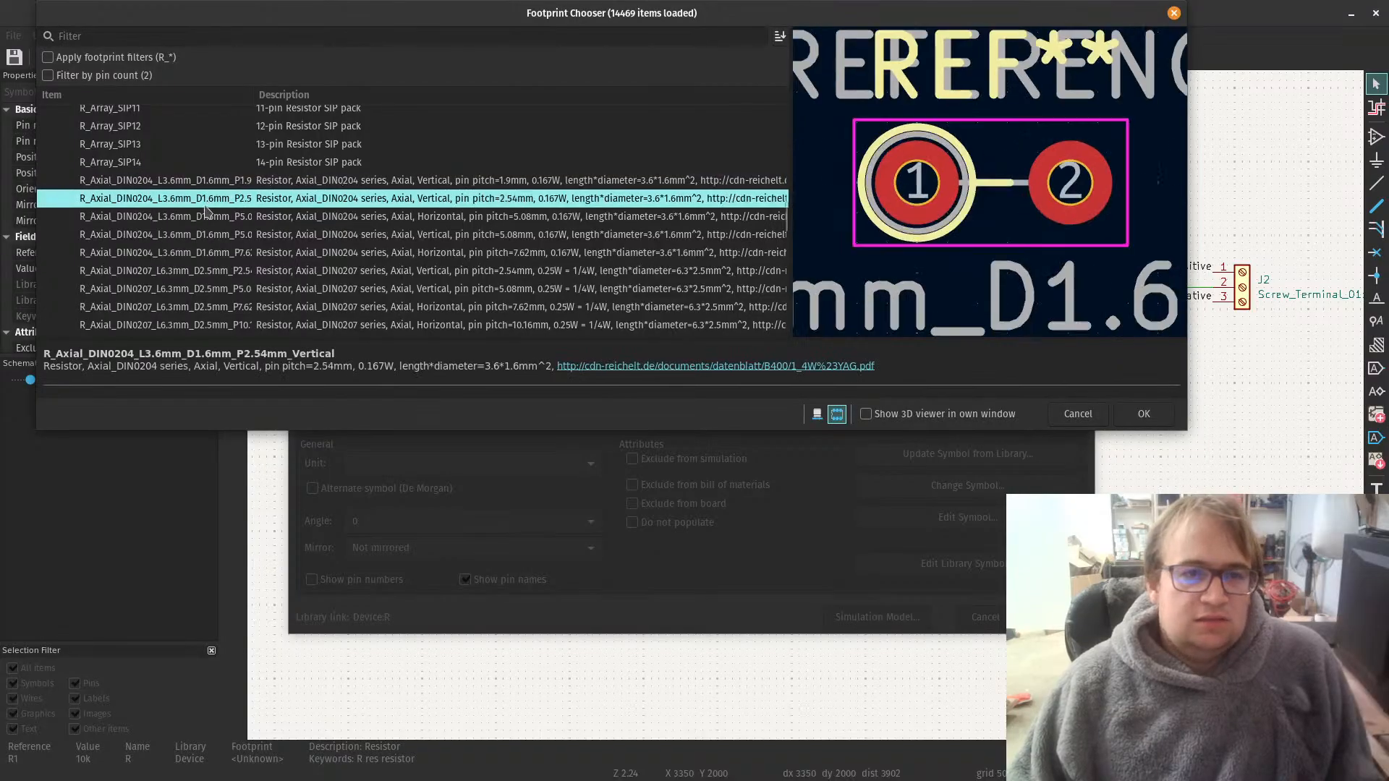
Step: Widen the footprint name column to show full names and preview R_Axial_DIN0614_L14.3mm_D5.7mm_P15.24mm_Horizontal
{"action": "scroll", "coordinate": [188, 274], "scroll_direction": "down", "scroll_amount": 10}
{"action": "scroll", "coordinate": [186, 273], "scroll_direction": "down", "scroll_amount": 10}
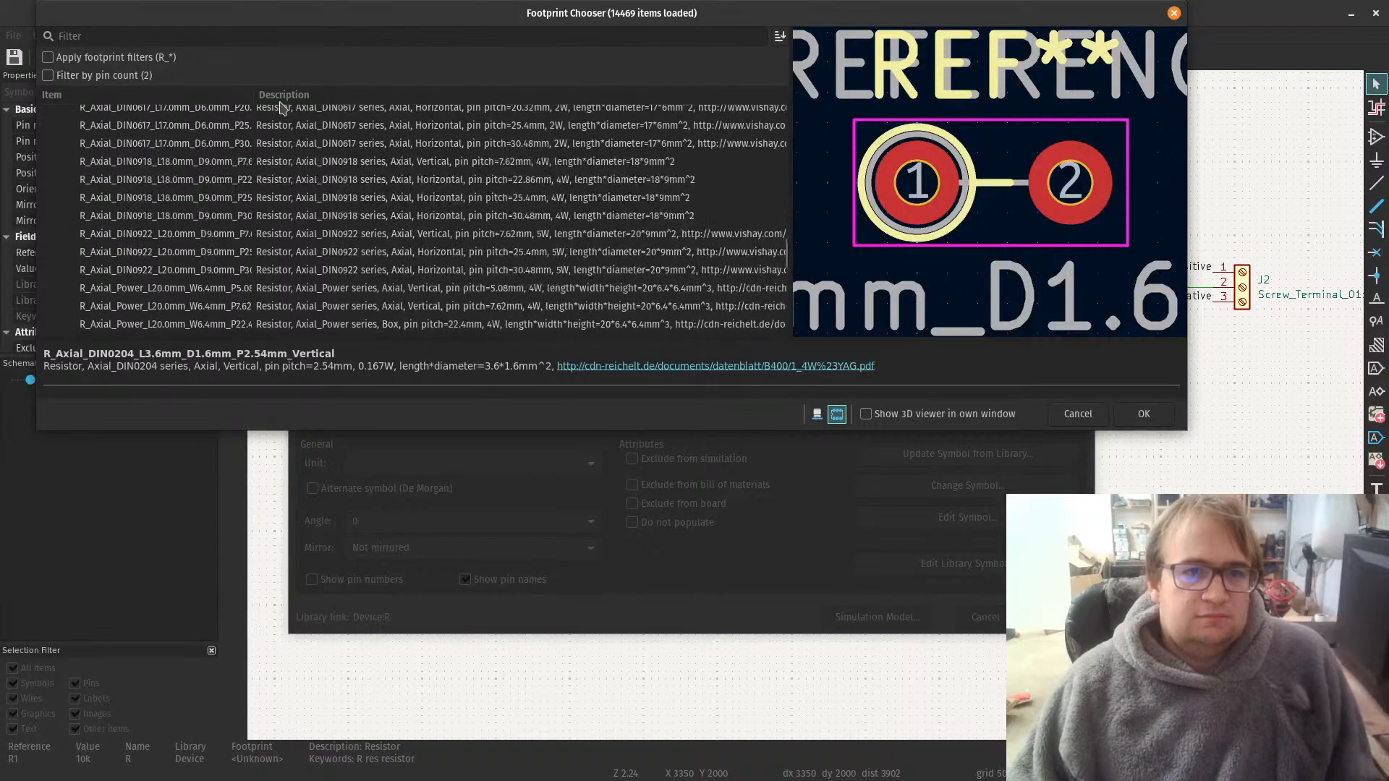
{"action": "scroll", "coordinate": [275, 115], "scroll_direction": "up", "scroll_amount": 8}
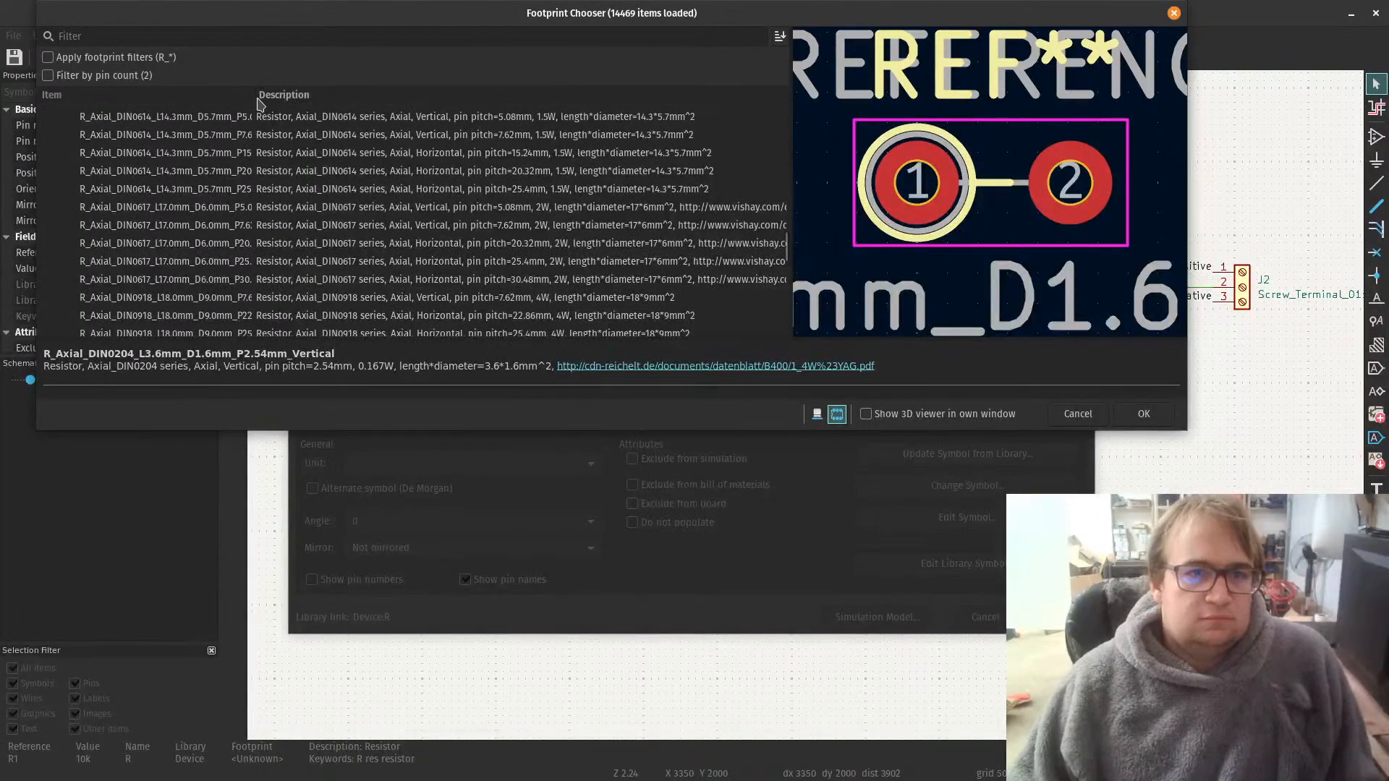
{"action": "left_click_drag", "start_coordinate": [258, 94], "coordinate": [474, 111]}
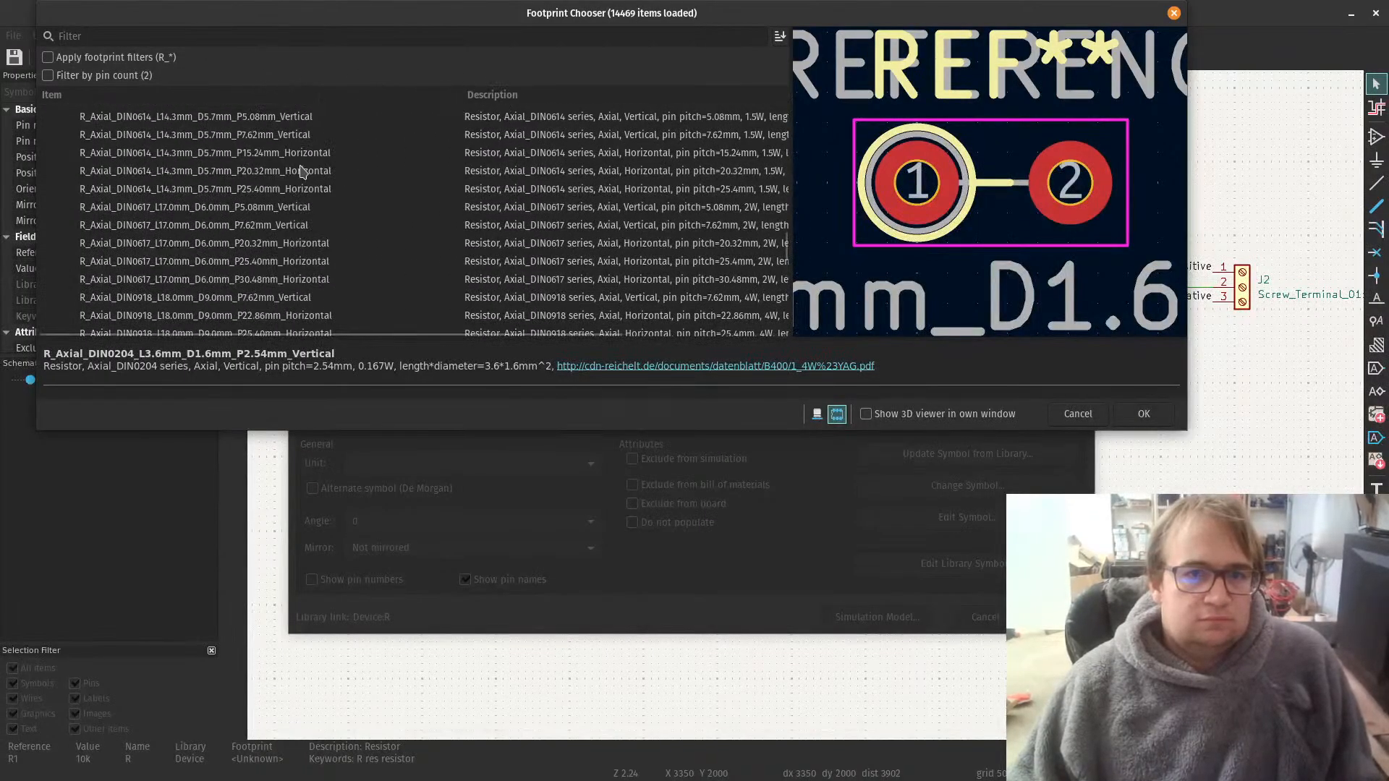
{"action": "left_click", "coordinate": [298, 157]}
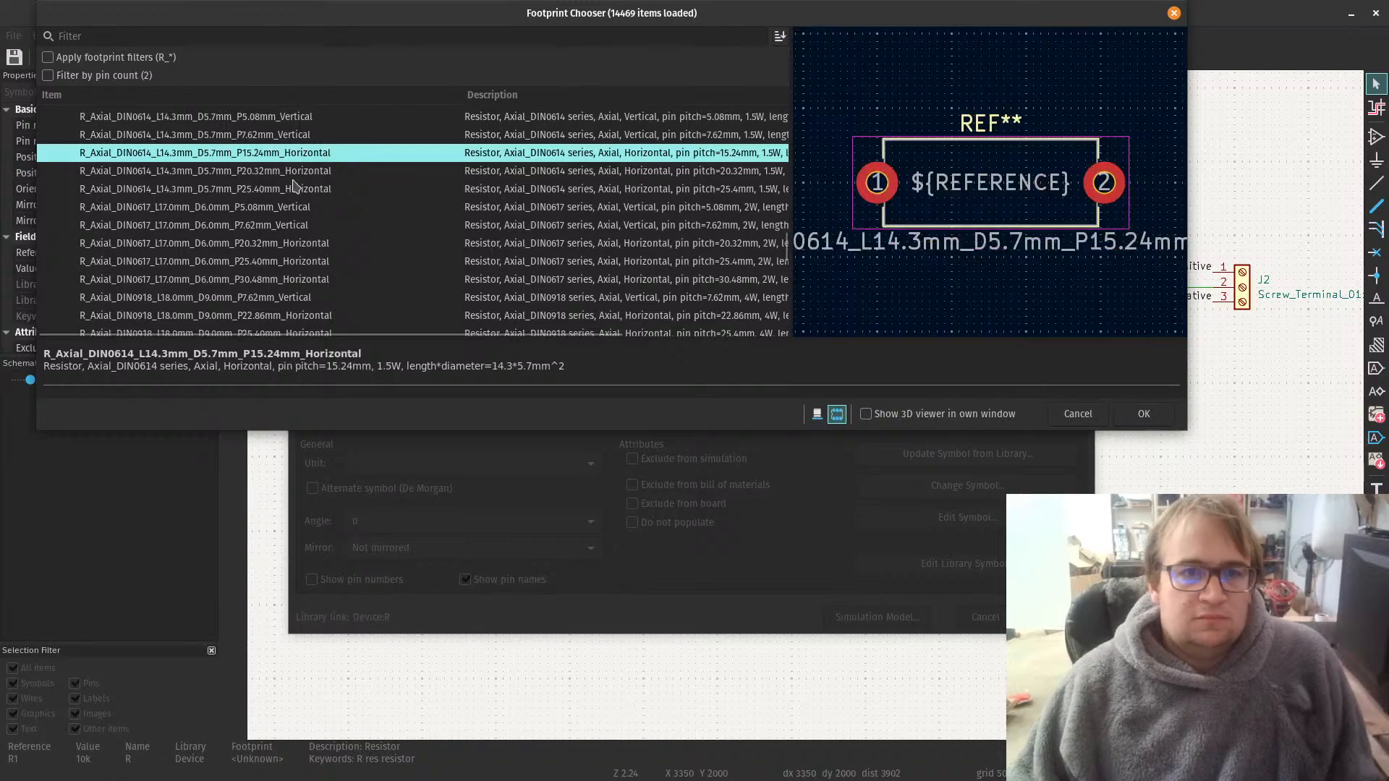
Step: Look through the axial resistor footprints and preview the 1/4 W R_Axial_DIN0207_L6.3mm_D2.5mm_P15.24mm_Horizontal
{"action": "scroll", "coordinate": [293, 174], "scroll_direction": "up", "scroll_amount": 2}
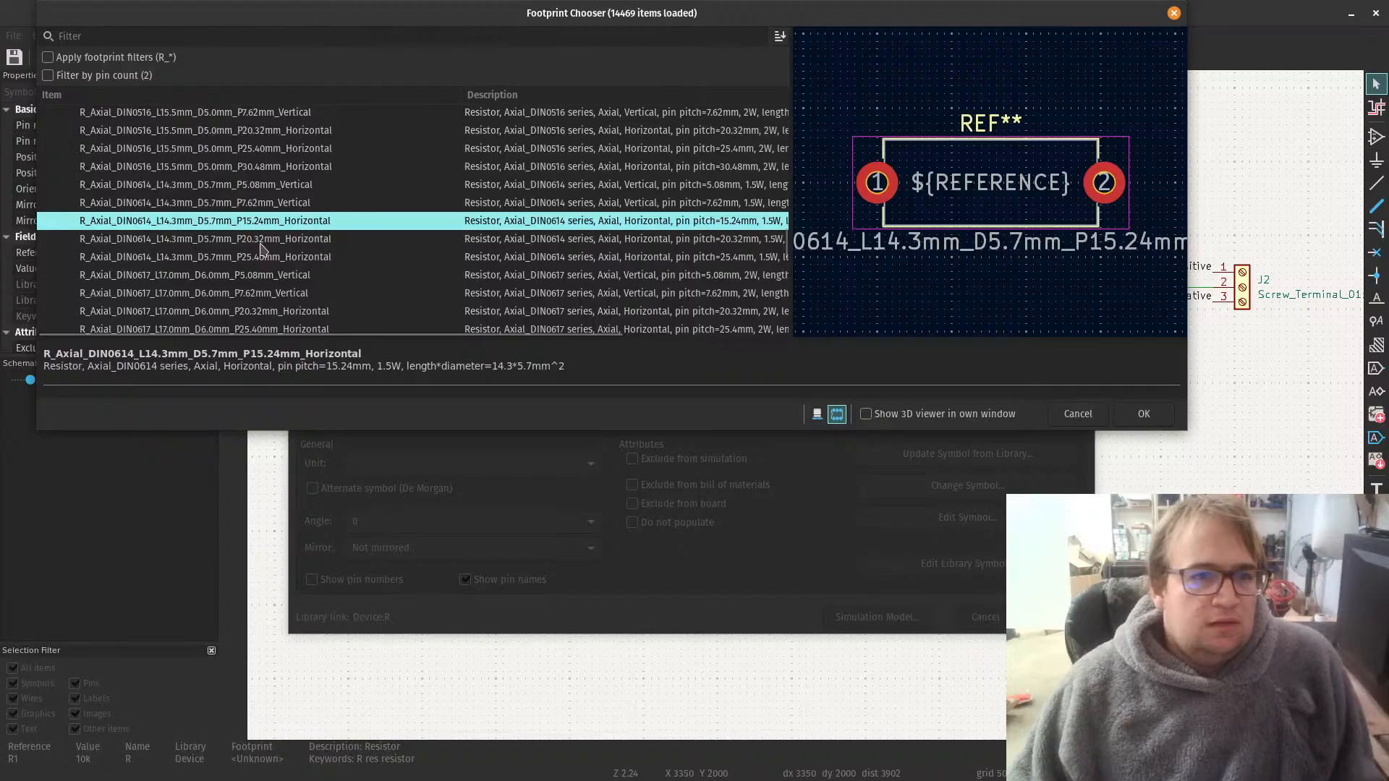
{"action": "scroll", "coordinate": [262, 248], "scroll_direction": "down", "scroll_amount": 3}
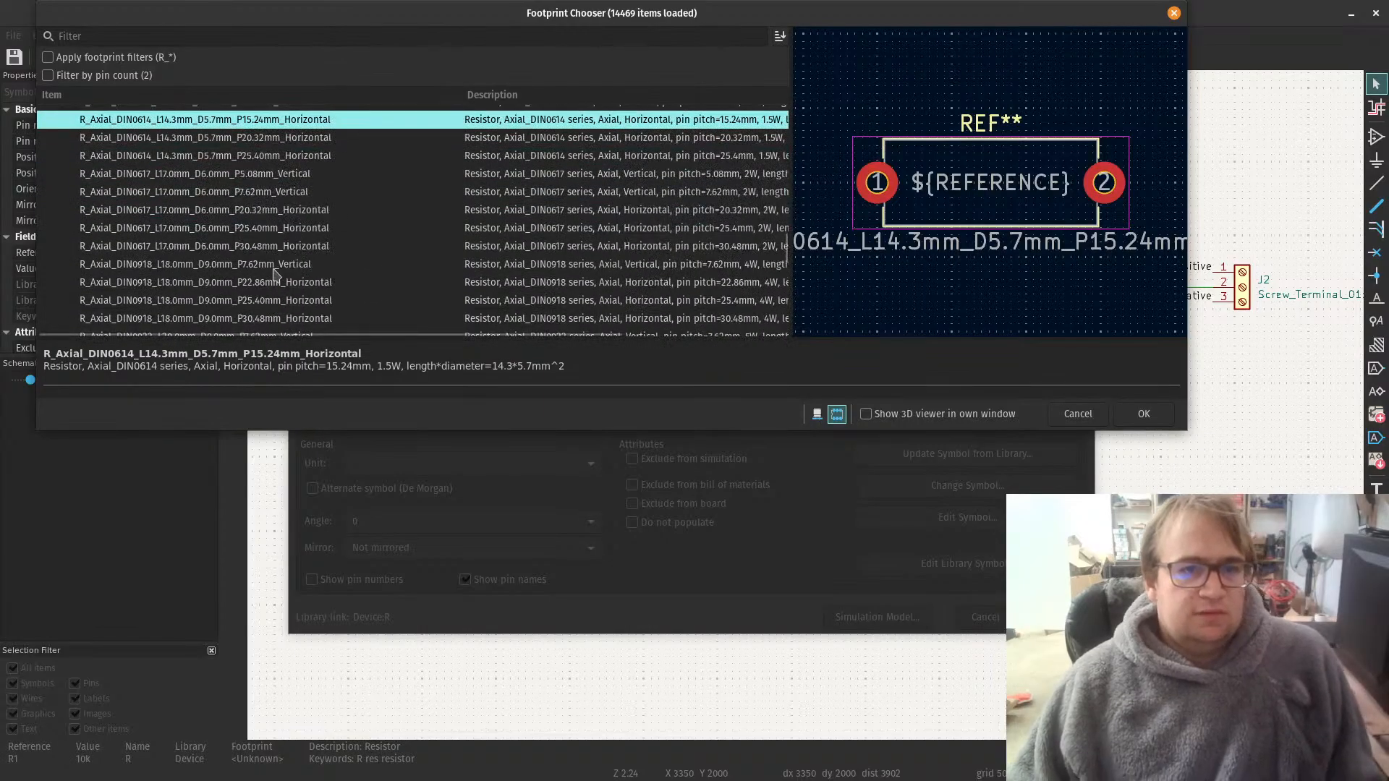
{"action": "scroll", "coordinate": [183, 244], "scroll_direction": "up", "scroll_amount": 2}
{"action": "scroll", "coordinate": [183, 244], "scroll_direction": "up", "scroll_amount": 10}
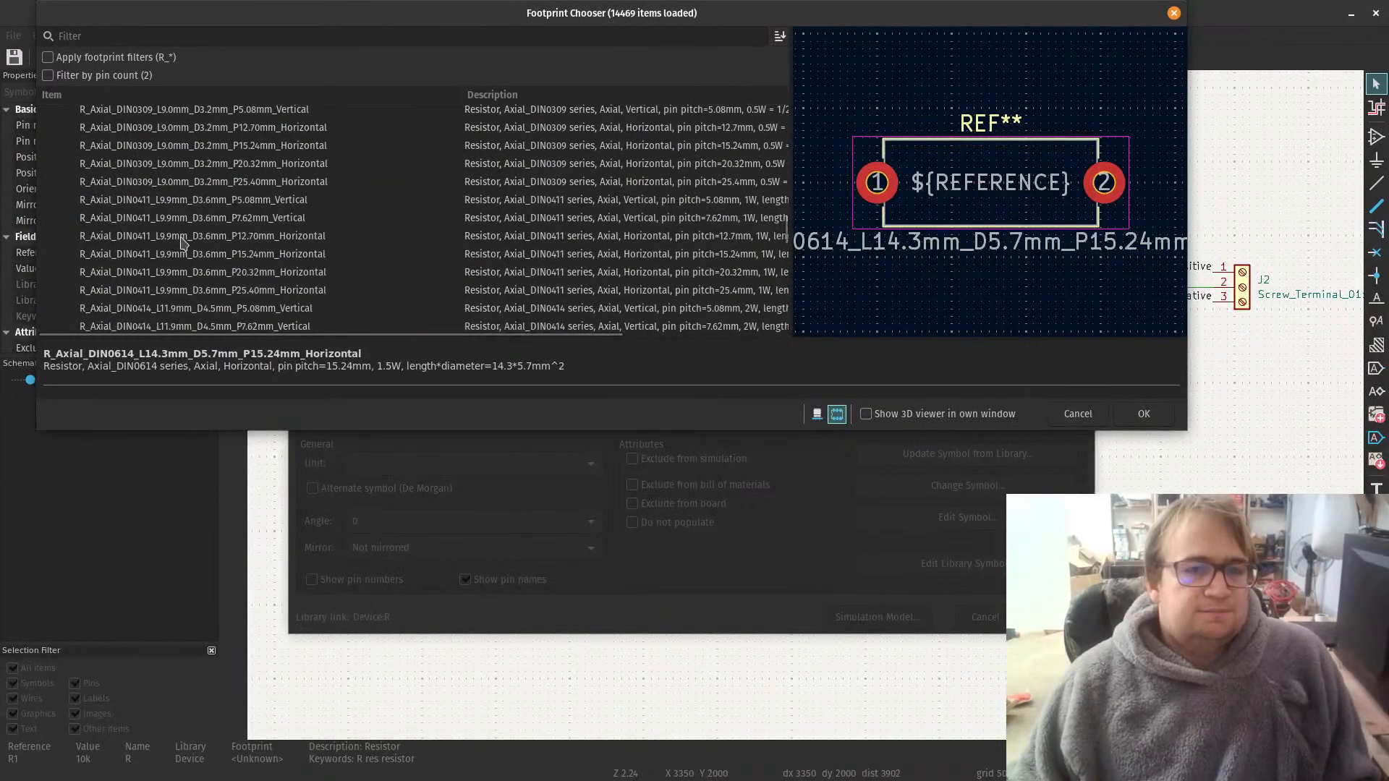
{"action": "scroll", "coordinate": [183, 244], "scroll_direction": "up", "scroll_amount": 4}
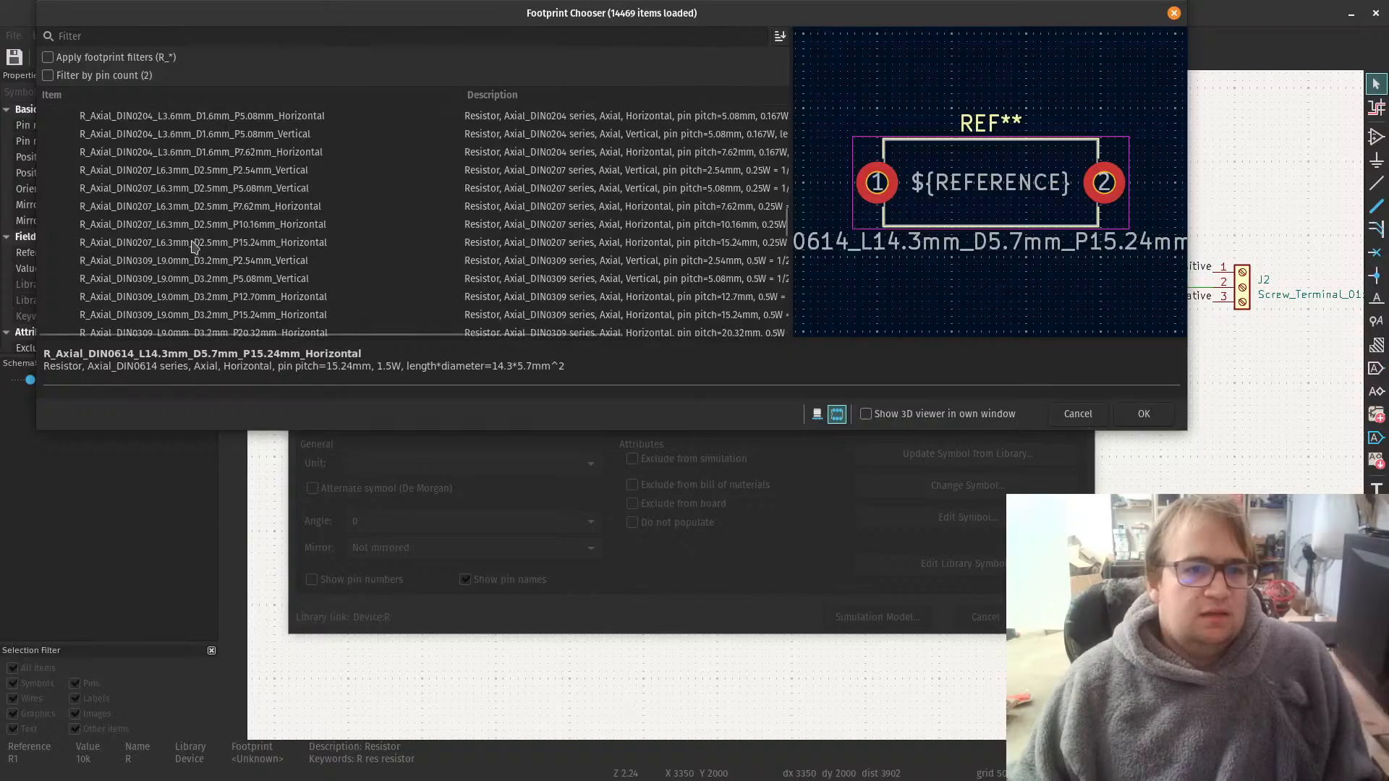
{"action": "left_click", "coordinate": [193, 243]}
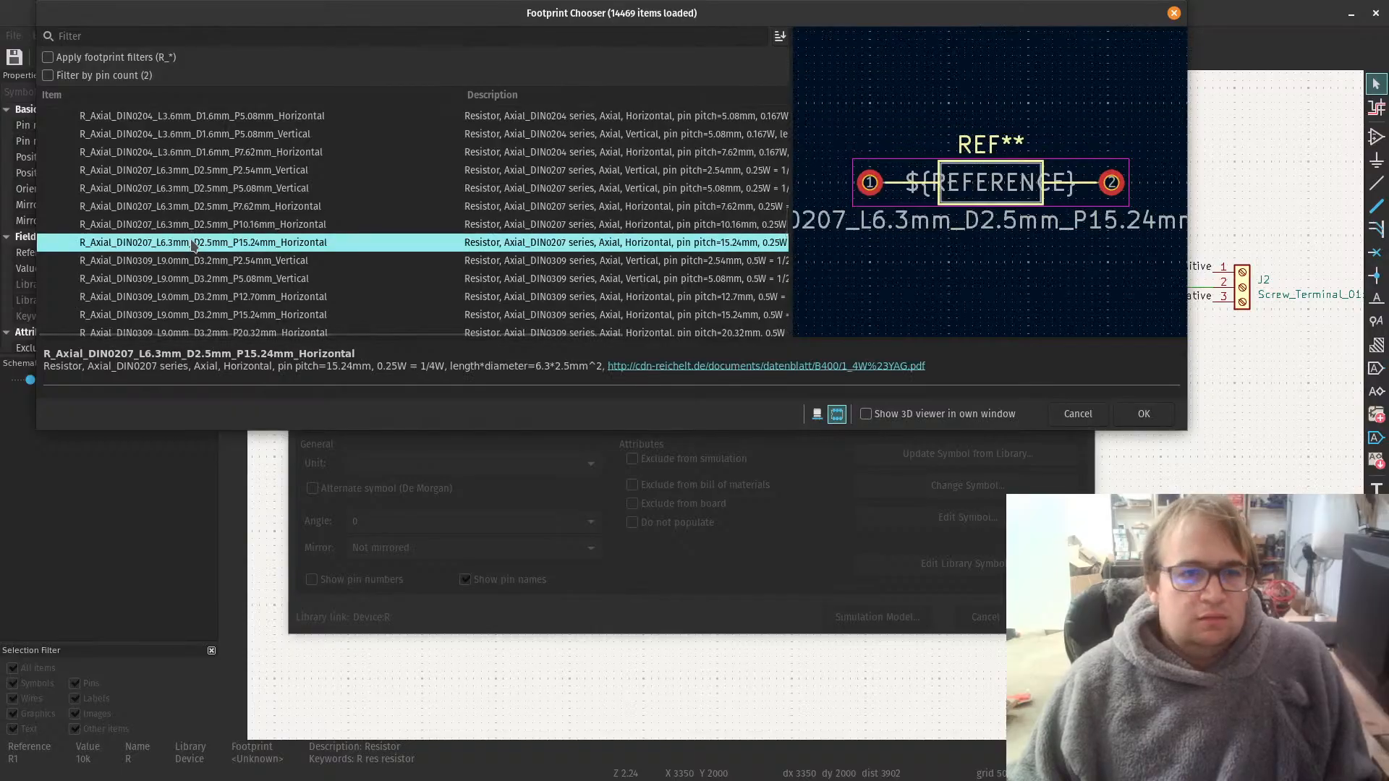
Step: Look through the axial resistor footprints in the Resistor_THT library, comparing series, pin pitch, orientation and power rating
{"action": "scroll", "coordinate": [223, 269], "scroll_direction": "down", "scroll_amount": 2}
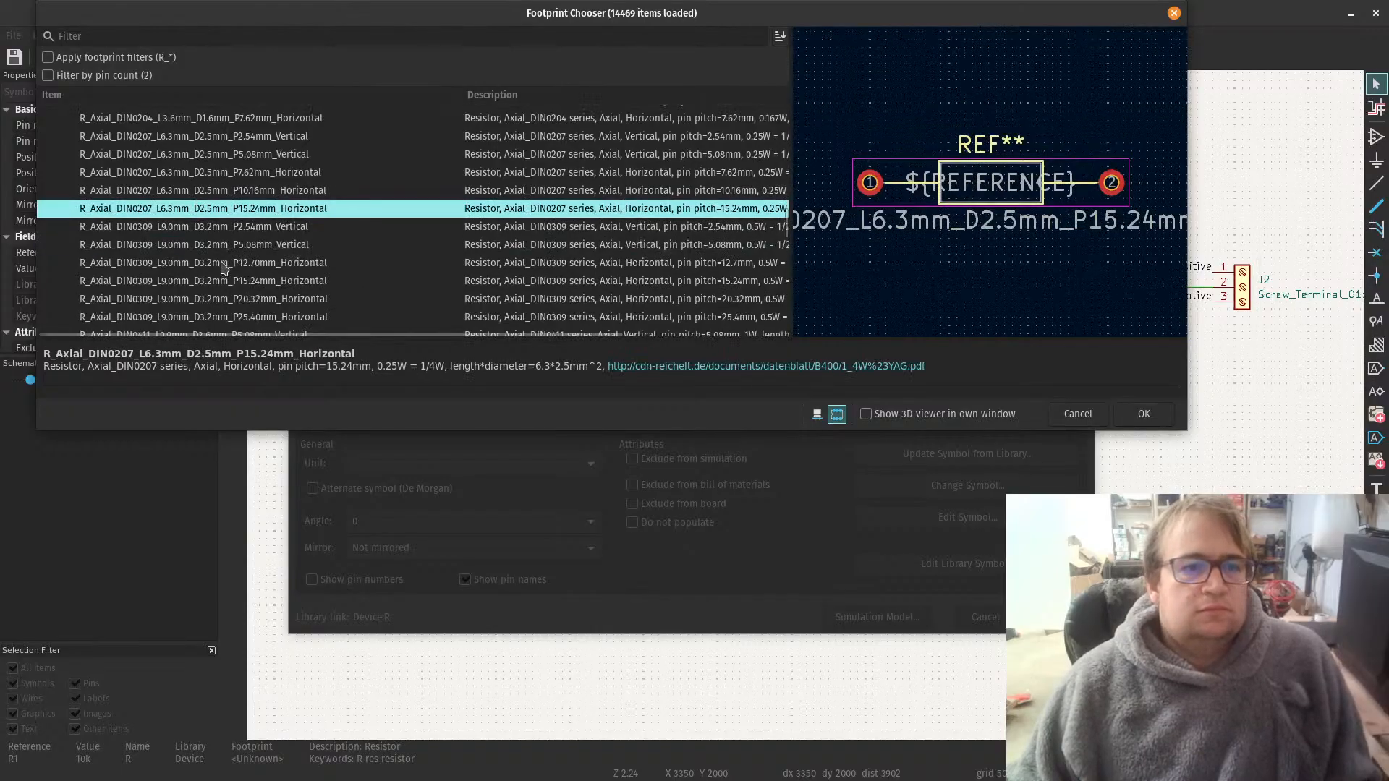
{"action": "scroll", "coordinate": [224, 268], "scroll_direction": "up", "scroll_amount": 2}
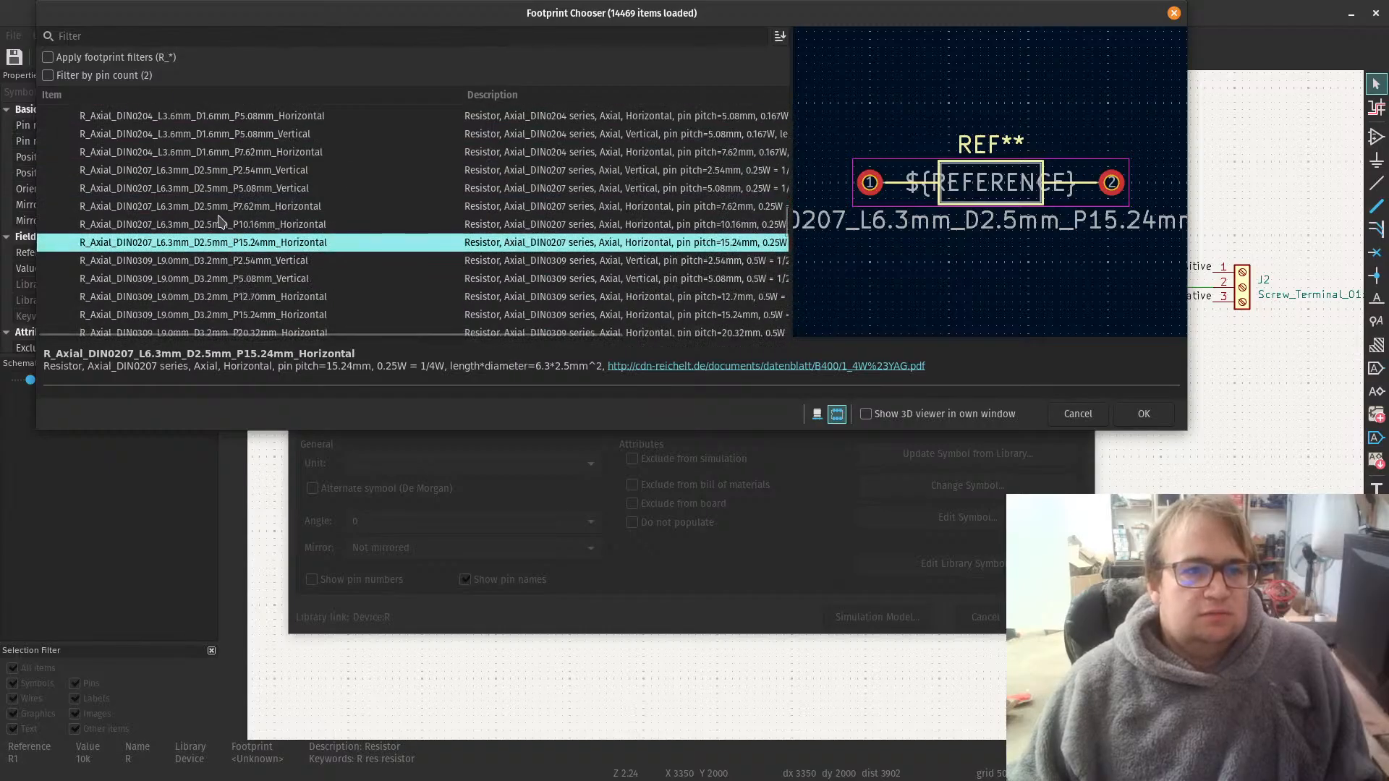
{"action": "scroll", "coordinate": [216, 217], "scroll_direction": "up", "scroll_amount": 1}
{"action": "scroll", "coordinate": [215, 217], "scroll_direction": "up", "scroll_amount": 2}
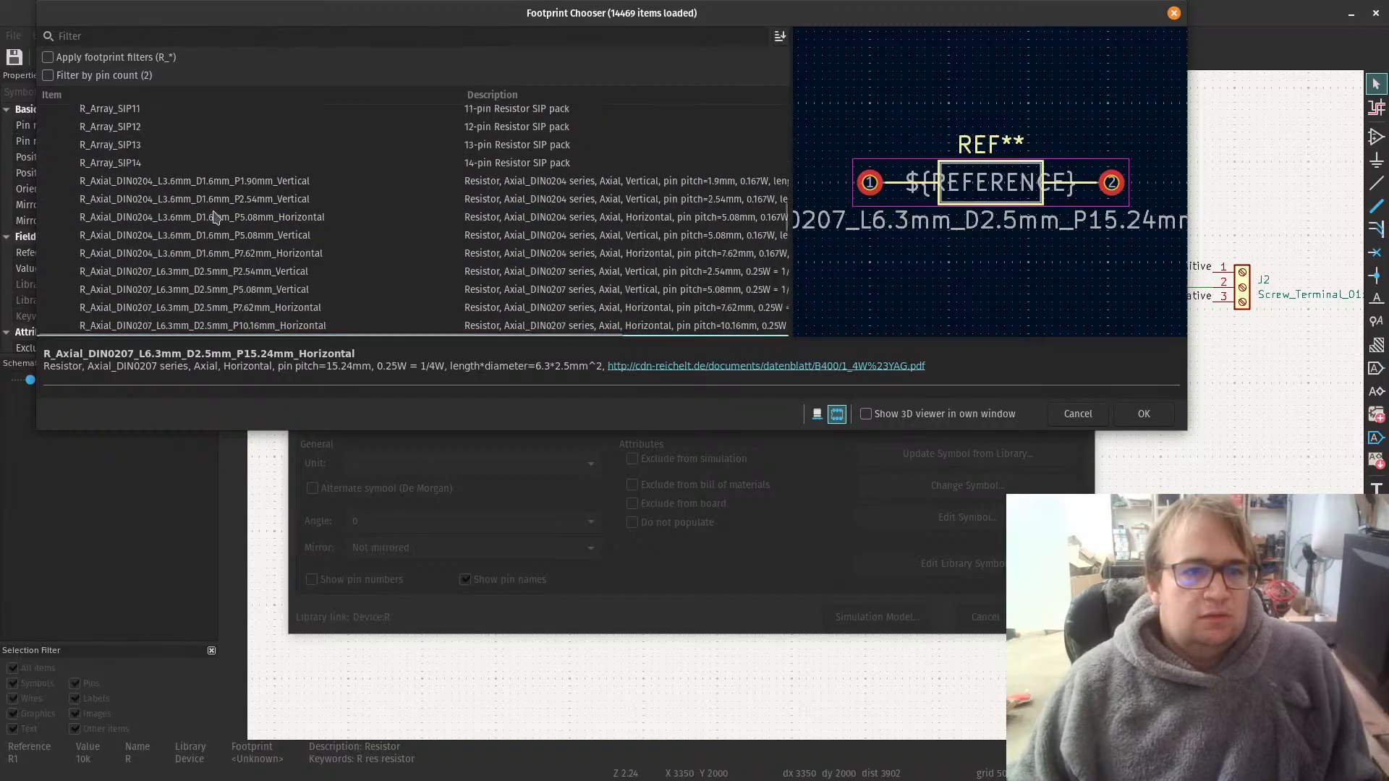
{"action": "scroll", "coordinate": [215, 217], "scroll_direction": "down", "scroll_amount": 1}
{"action": "scroll", "coordinate": [216, 217], "scroll_direction": "up", "scroll_amount": 3}
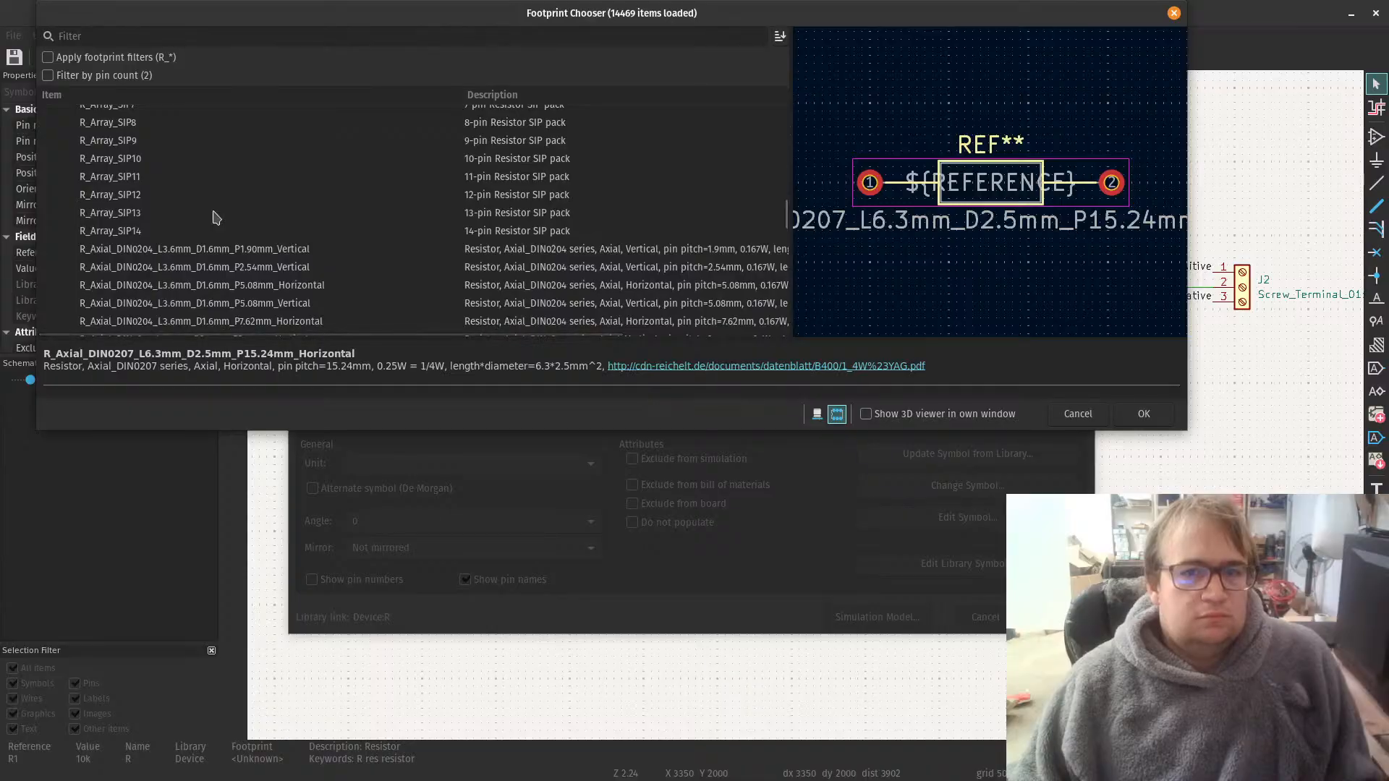
{"action": "scroll", "coordinate": [216, 217], "scroll_direction": "down", "scroll_amount": 3}
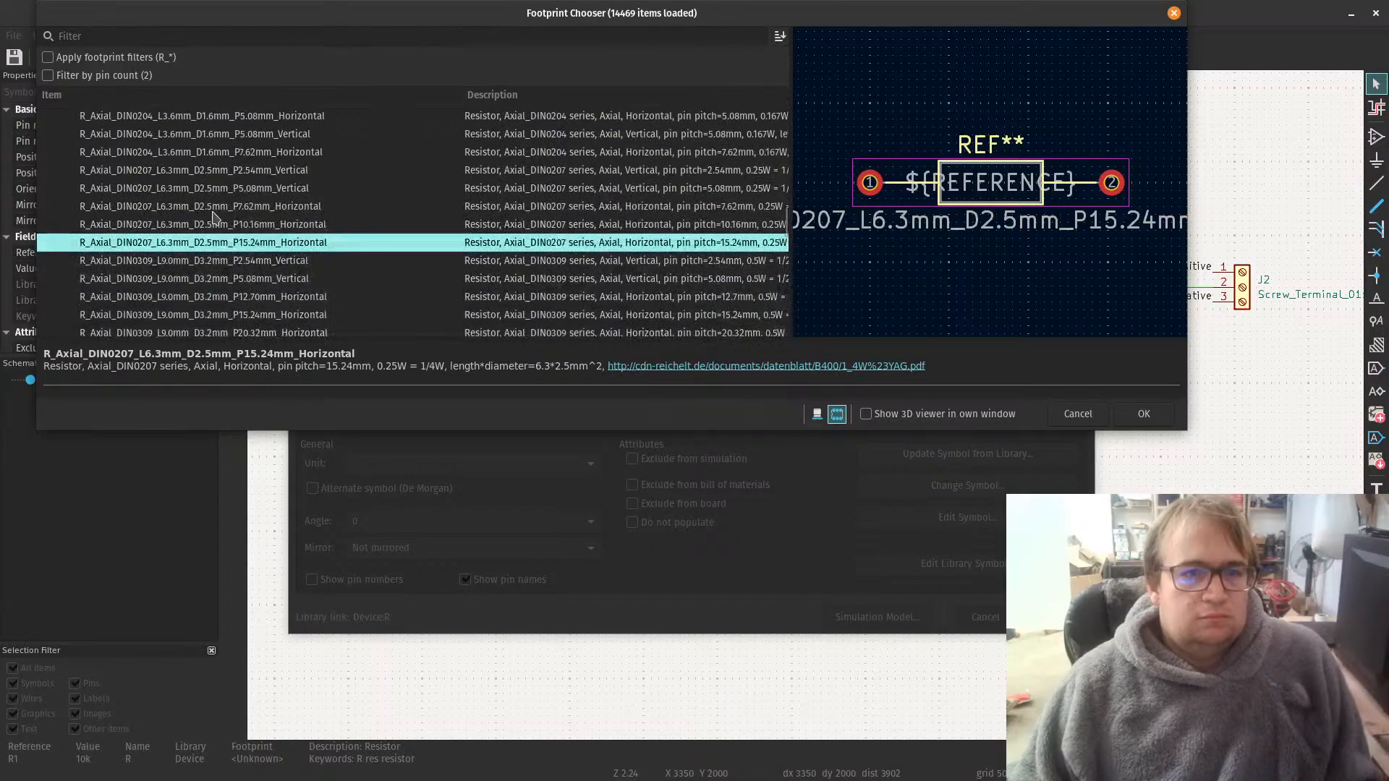
{"action": "scroll", "coordinate": [216, 217], "scroll_direction": "down", "scroll_amount": 8}
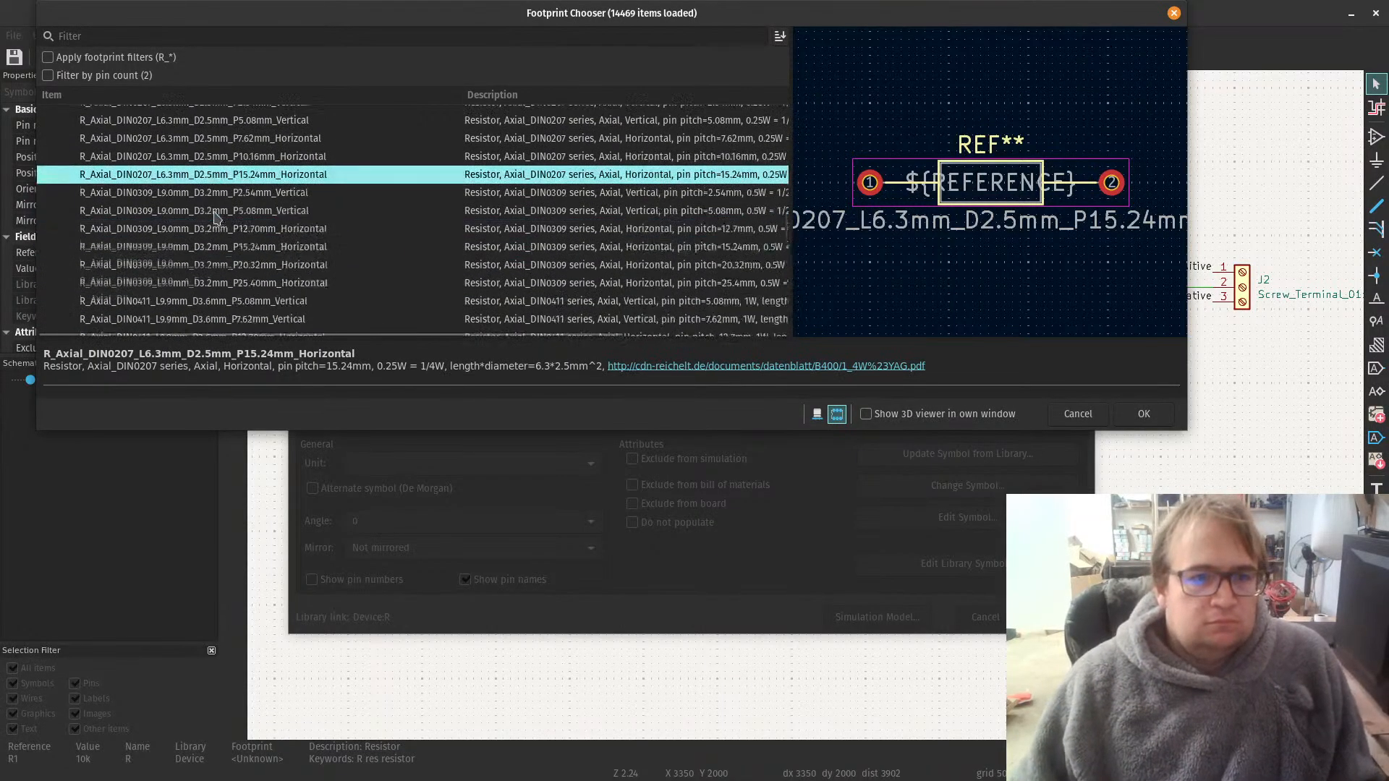
{"action": "scroll", "coordinate": [215, 217], "scroll_direction": "down", "scroll_amount": 3}
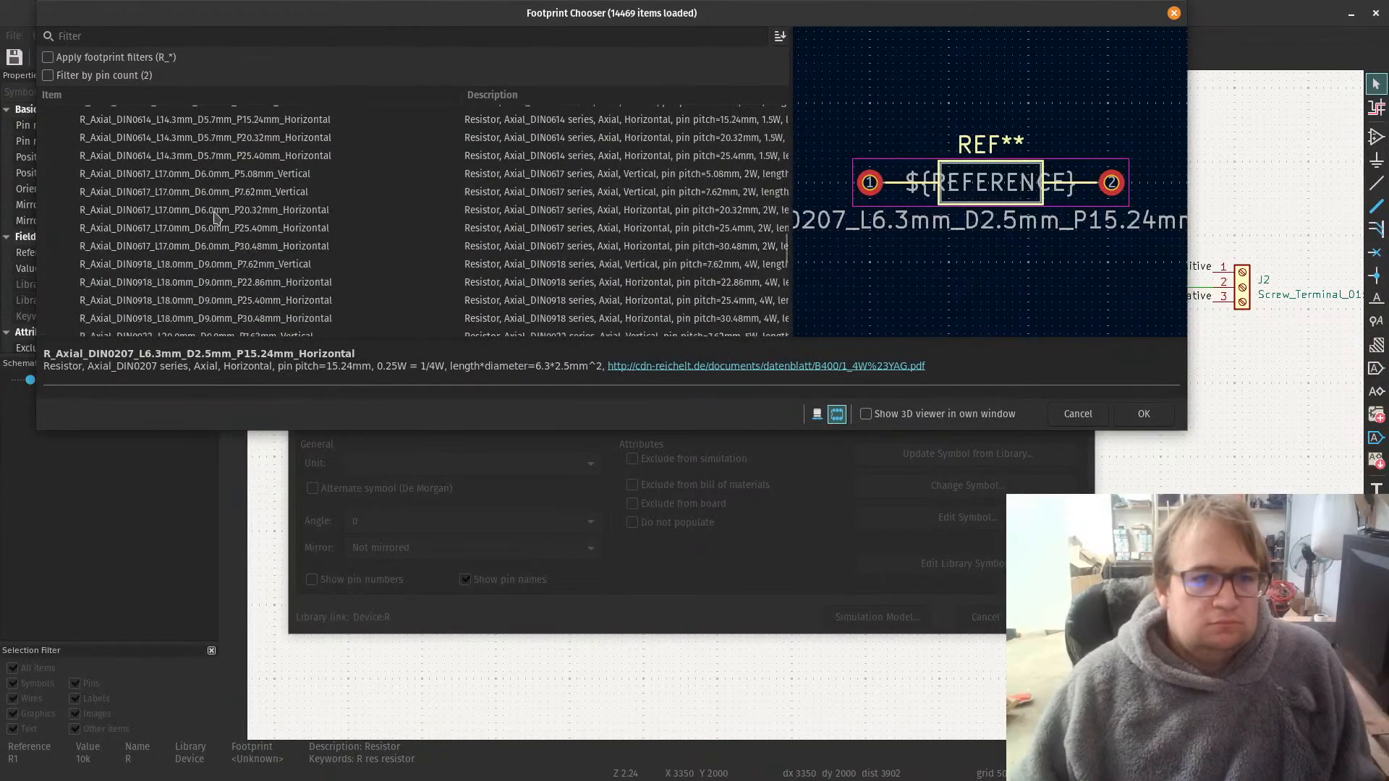
{"action": "scroll", "coordinate": [215, 217], "scroll_direction": "up", "scroll_amount": 12}
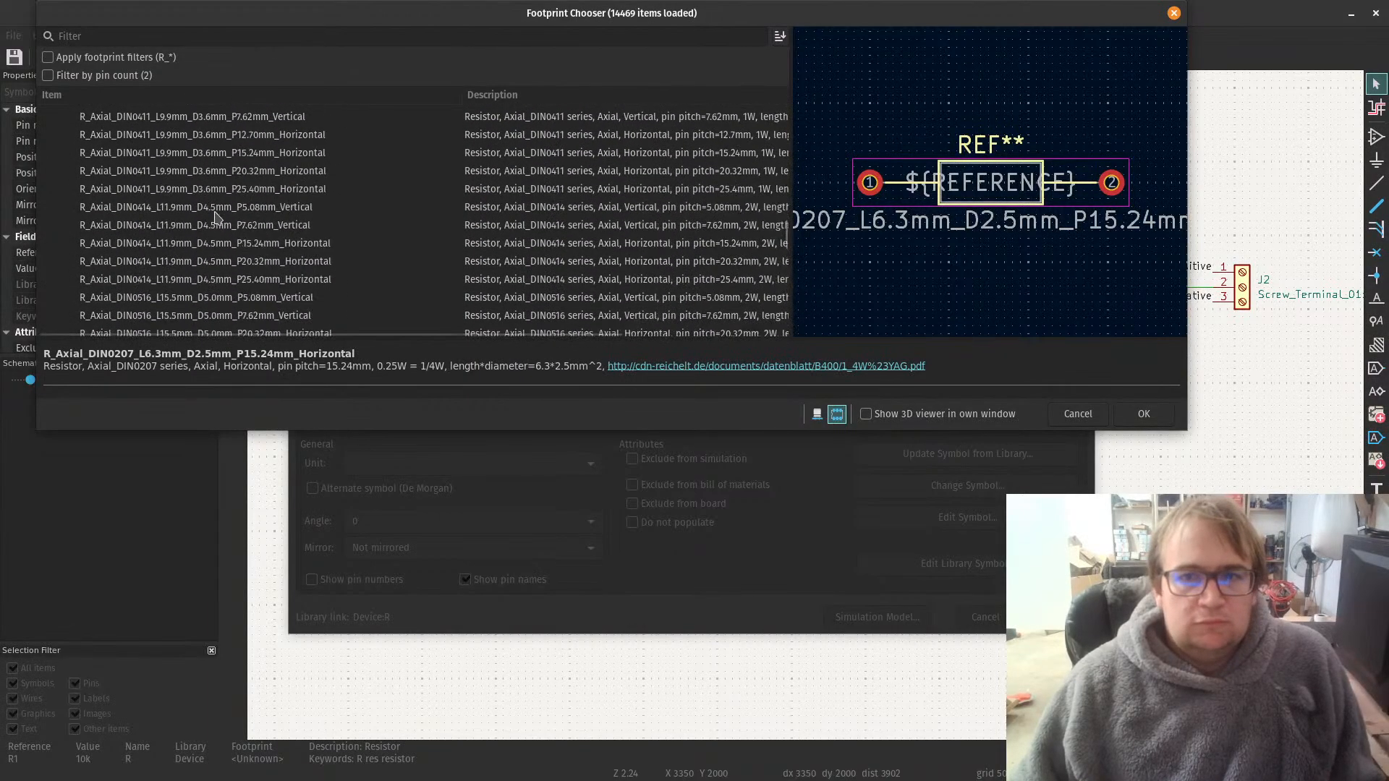
{"action": "scroll", "coordinate": [216, 217], "scroll_direction": "up", "scroll_amount": 2}
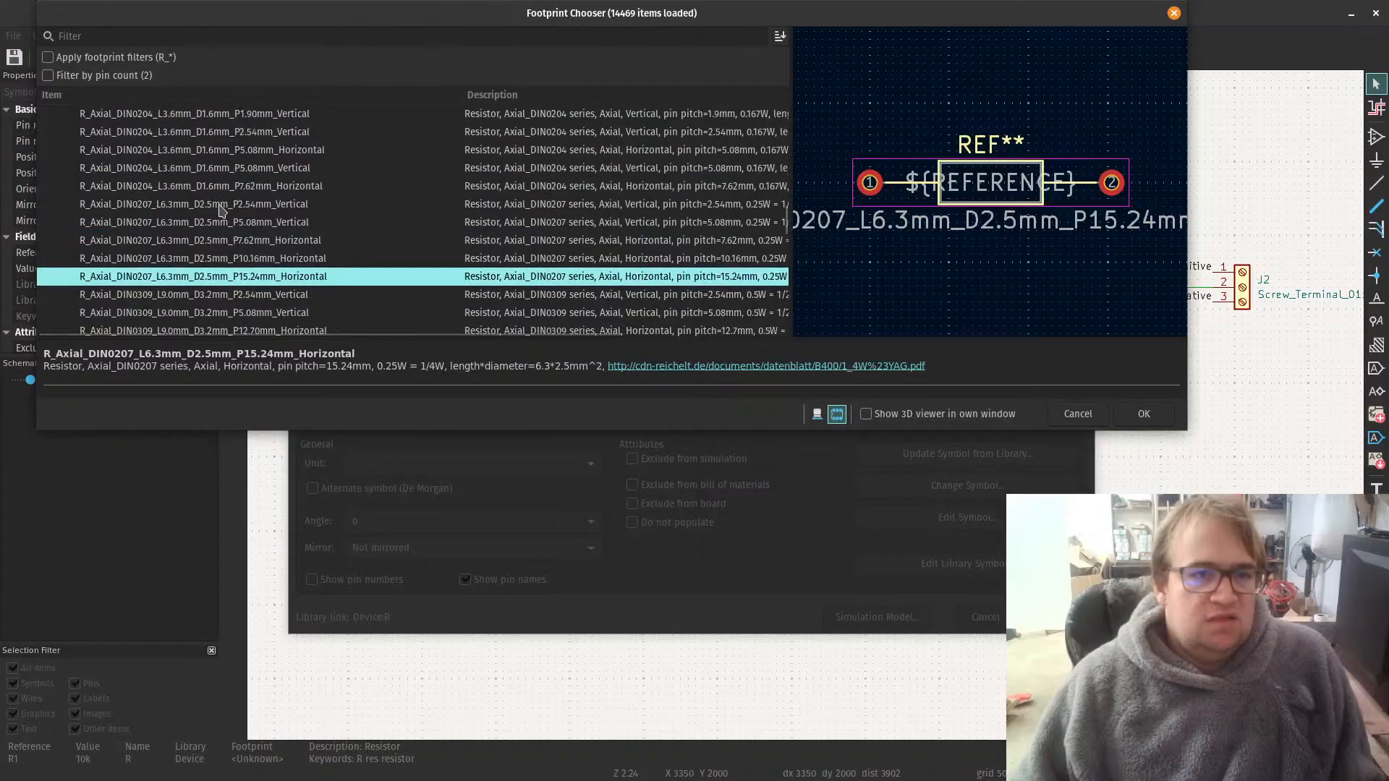
Step: Preview the R_Axial_DIN0204_L3.6mm_D1.6mm_P5.08mm_Horizontal and R_Axial_DIN0309_L9.0mm_D3.2mm_P25.40mm_Horizontal footprints
{"action": "left_click", "coordinate": [223, 190]}
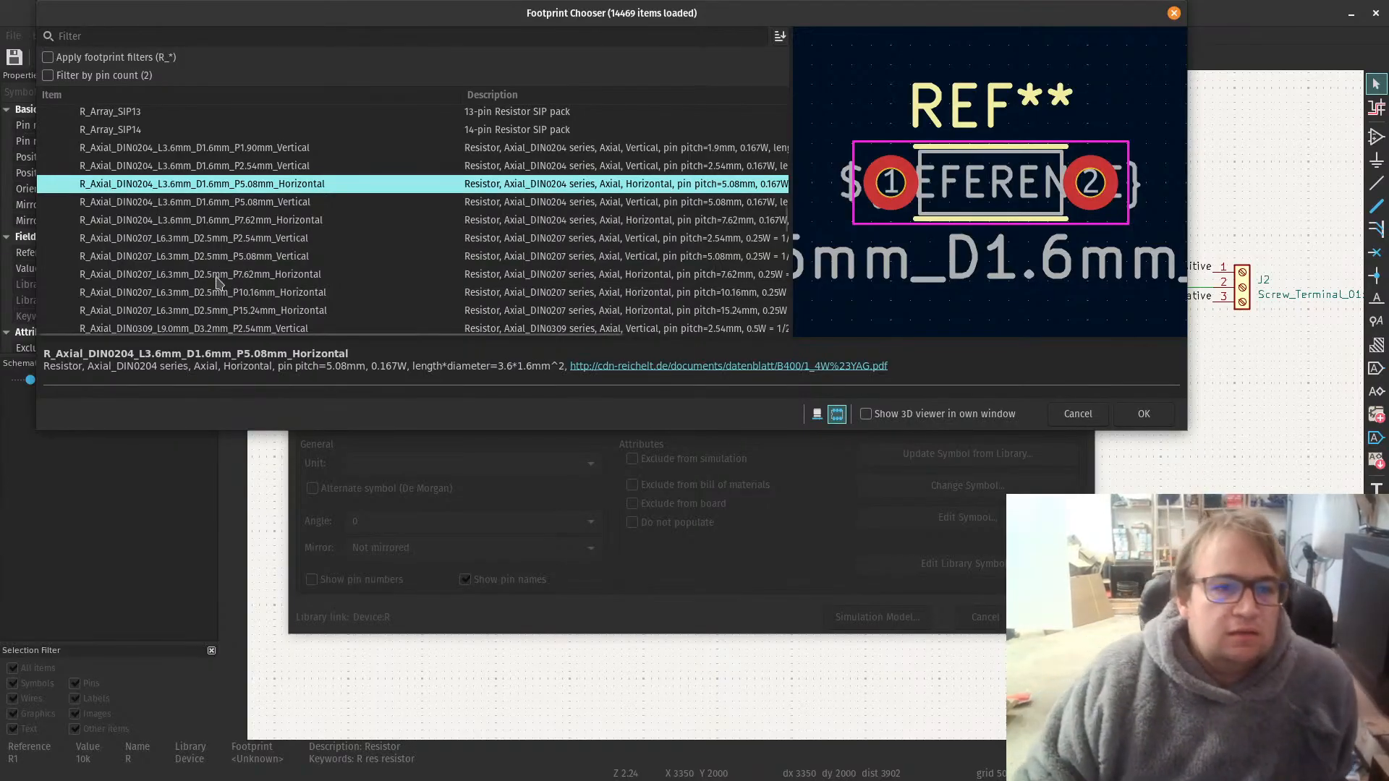
{"action": "scroll", "coordinate": [217, 296], "scroll_direction": "down", "scroll_amount": 2}
{"action": "scroll", "coordinate": [217, 297], "scroll_direction": "down", "scroll_amount": 2}
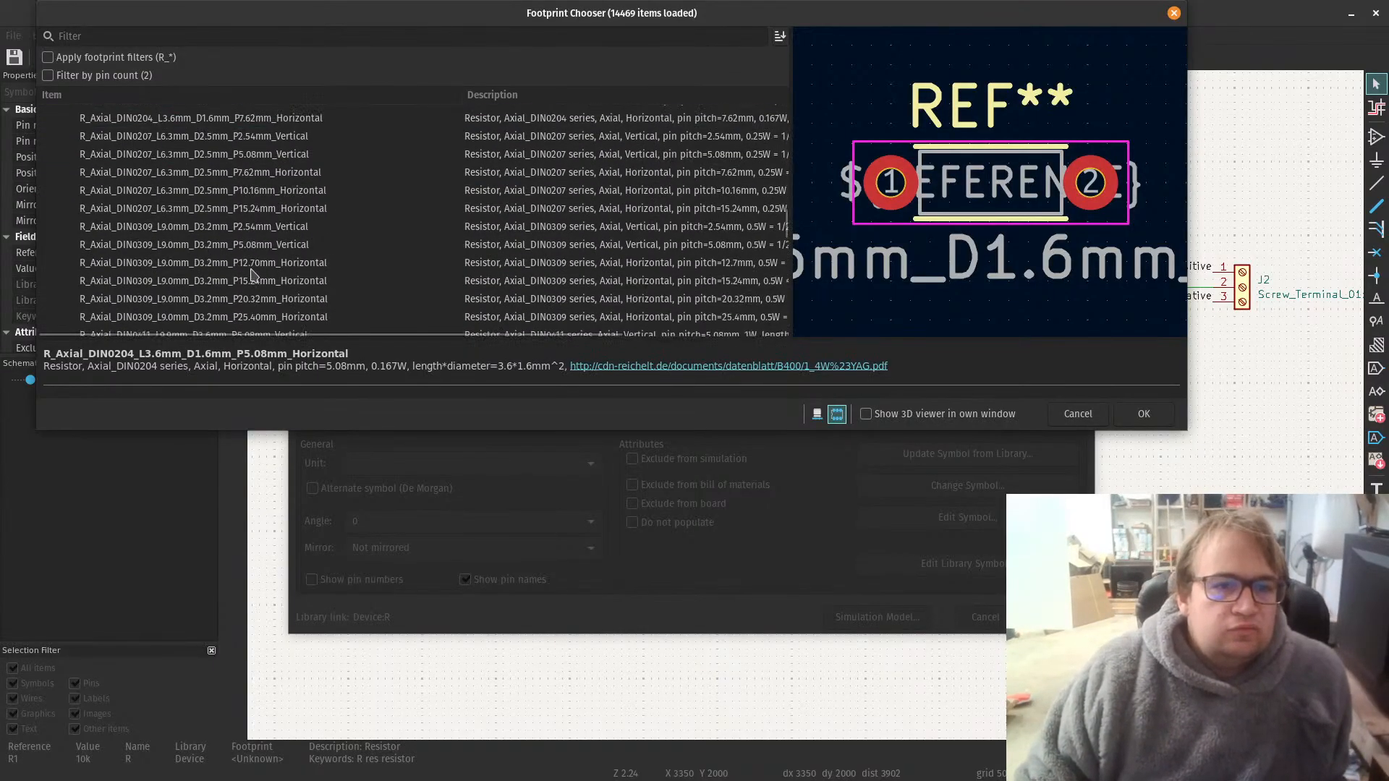
{"action": "scroll", "coordinate": [246, 310], "scroll_direction": "down", "scroll_amount": 2}
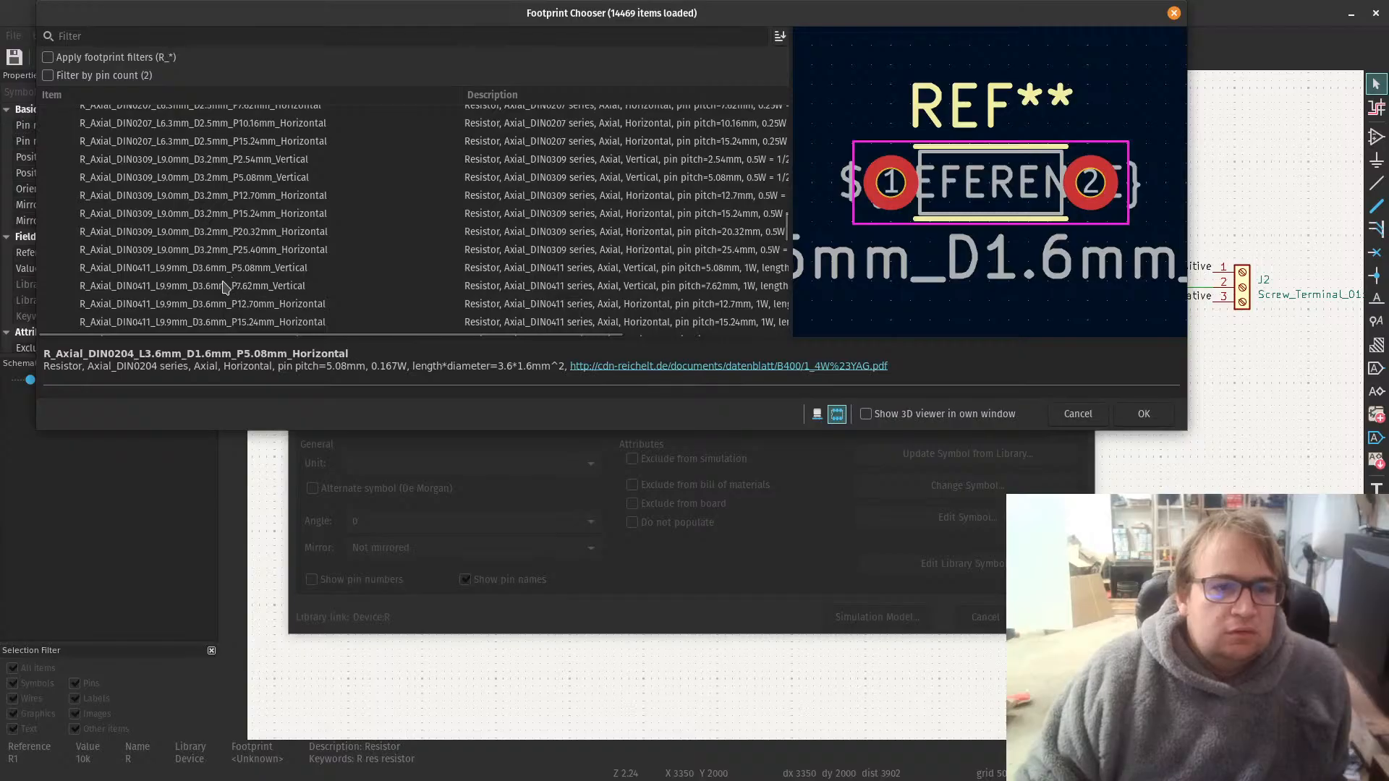
{"action": "left_click", "coordinate": [215, 253]}
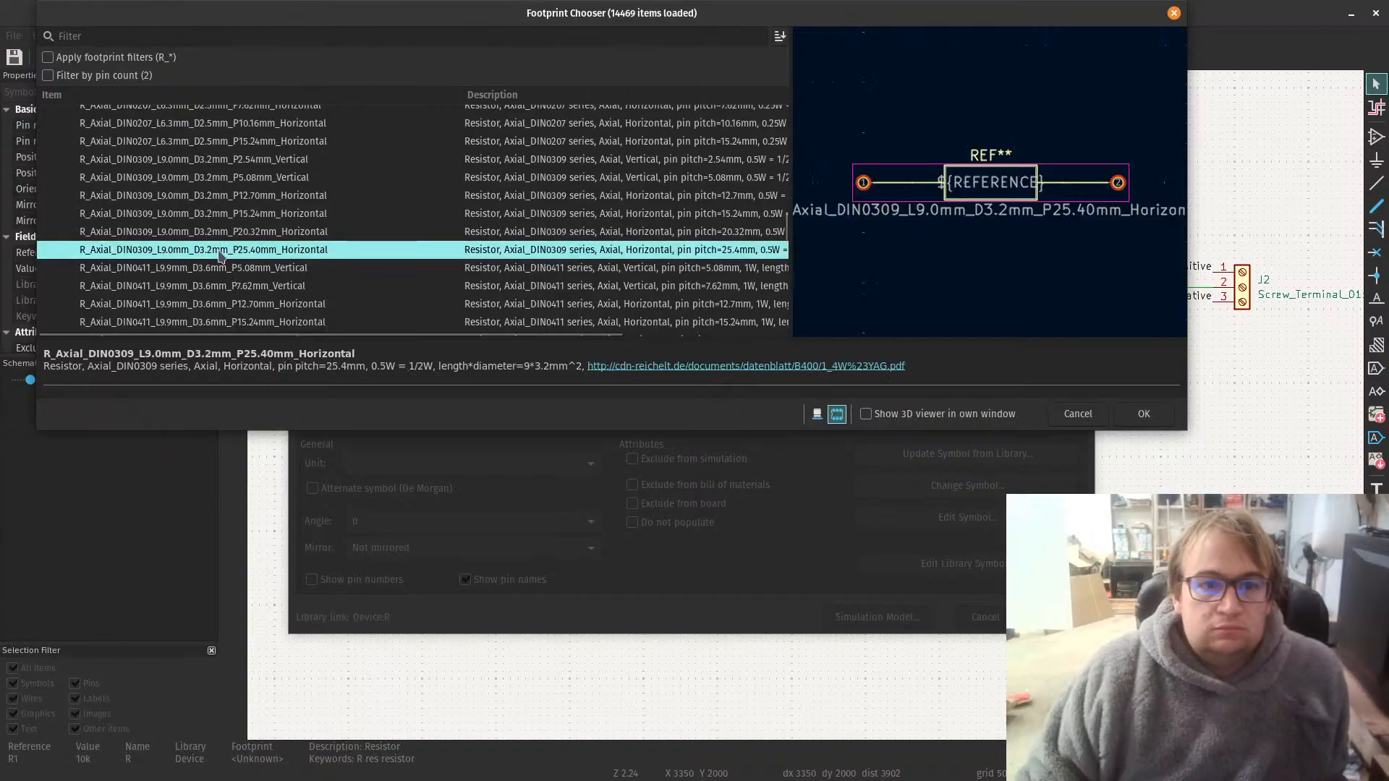
Step: Assign the footprint R_Axial_DIN0207_L6.3mm_D2.5mm_P10.16mm_Horizontal to resistor R1 and apply its symbol properties
{"action": "scroll", "coordinate": [260, 258], "scroll_direction": "up", "scroll_amount": 1}
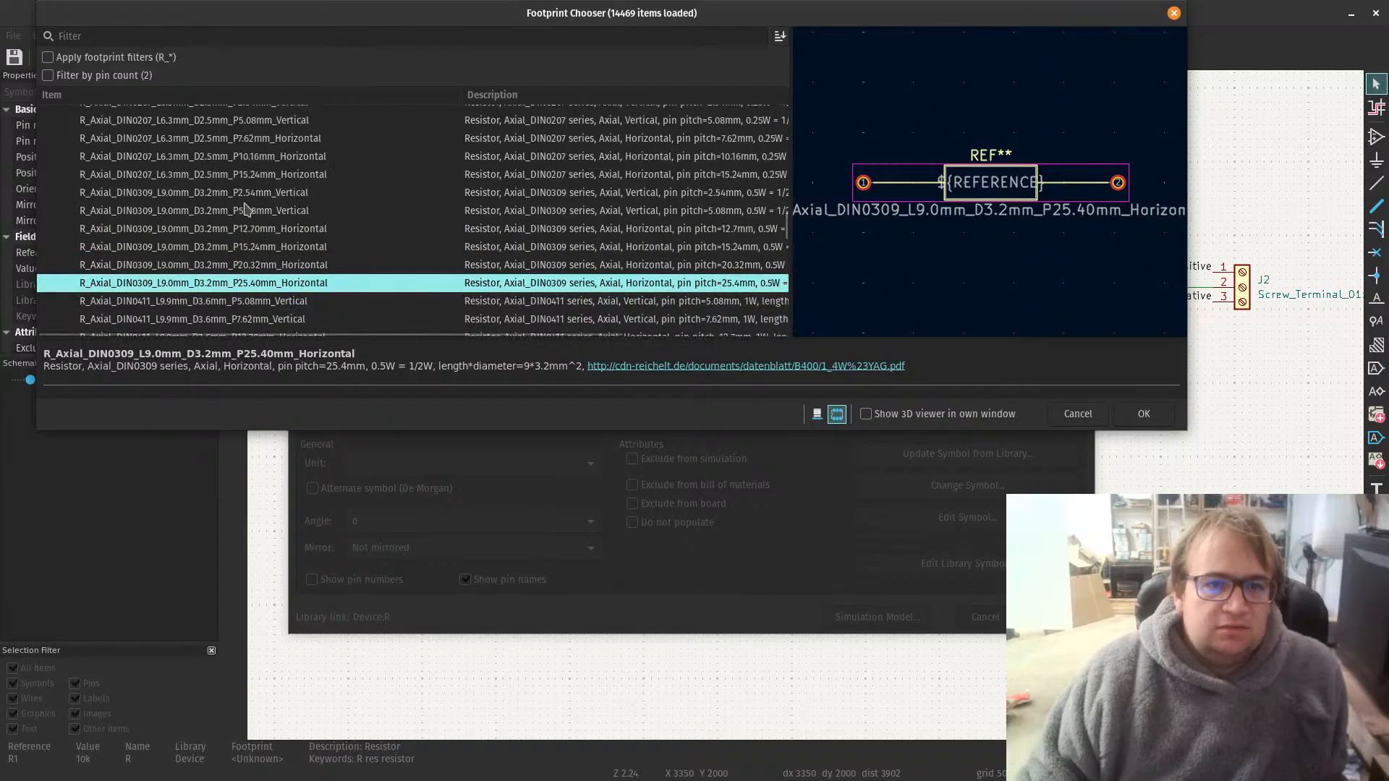
{"action": "scroll", "coordinate": [249, 209], "scroll_direction": "up", "scroll_amount": 1}
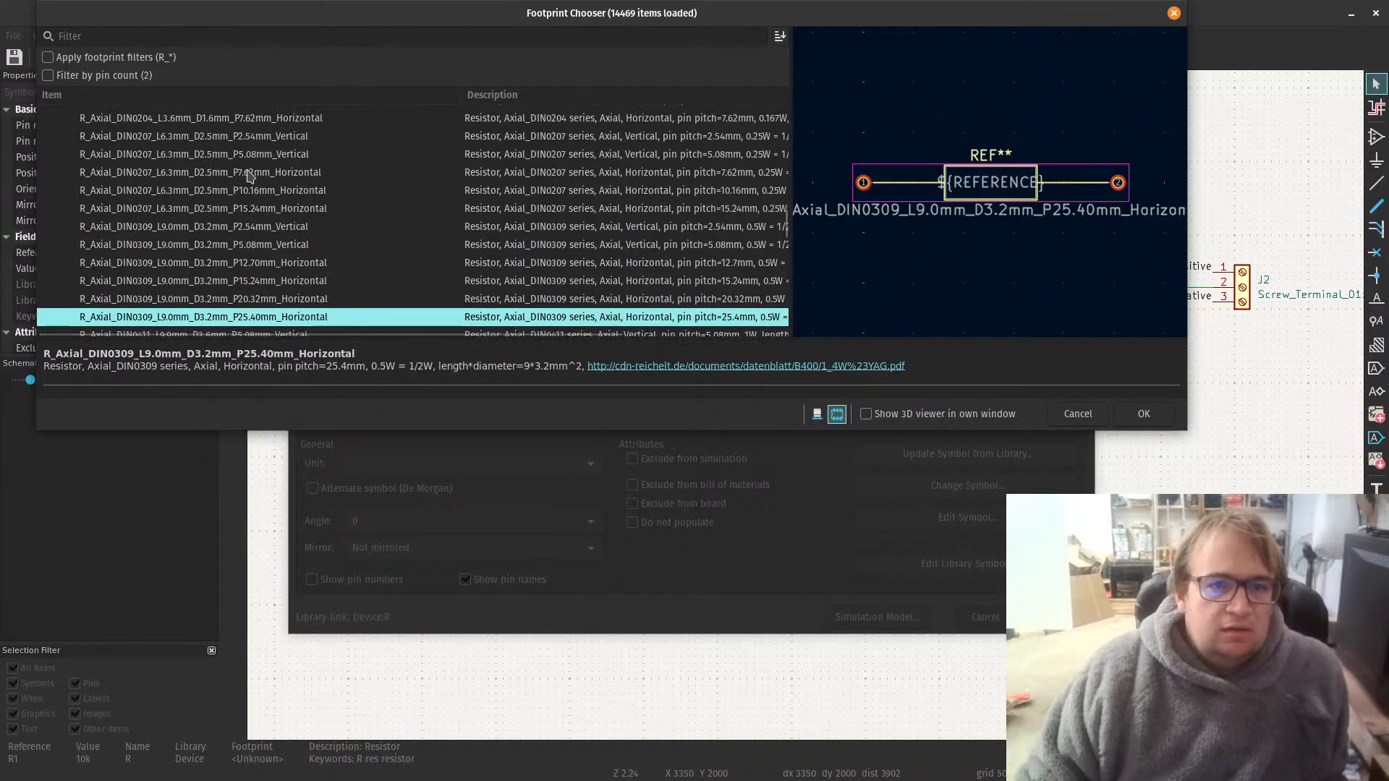
{"action": "left_click", "coordinate": [253, 174]}
{"action": "left_click", "coordinate": [262, 191]}
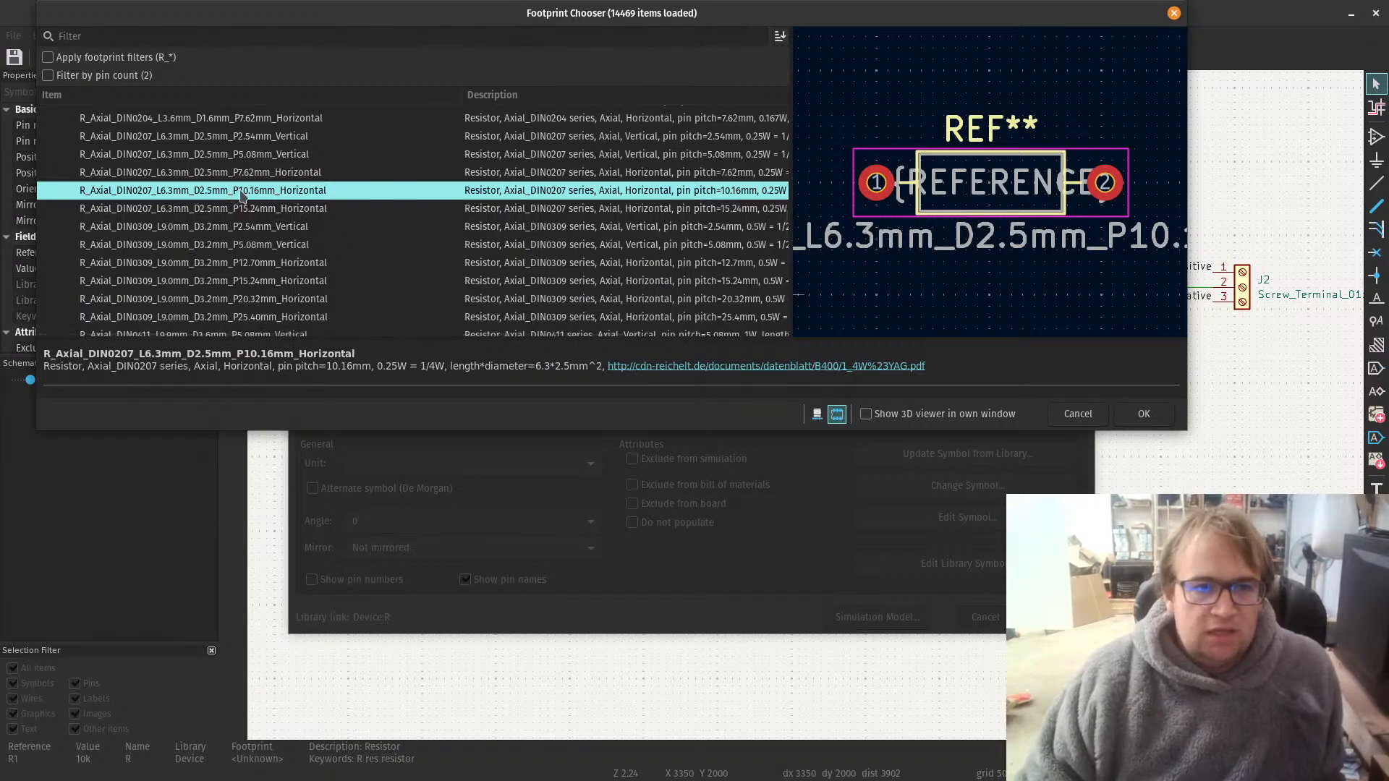
{"action": "double_click", "coordinate": [241, 192]}
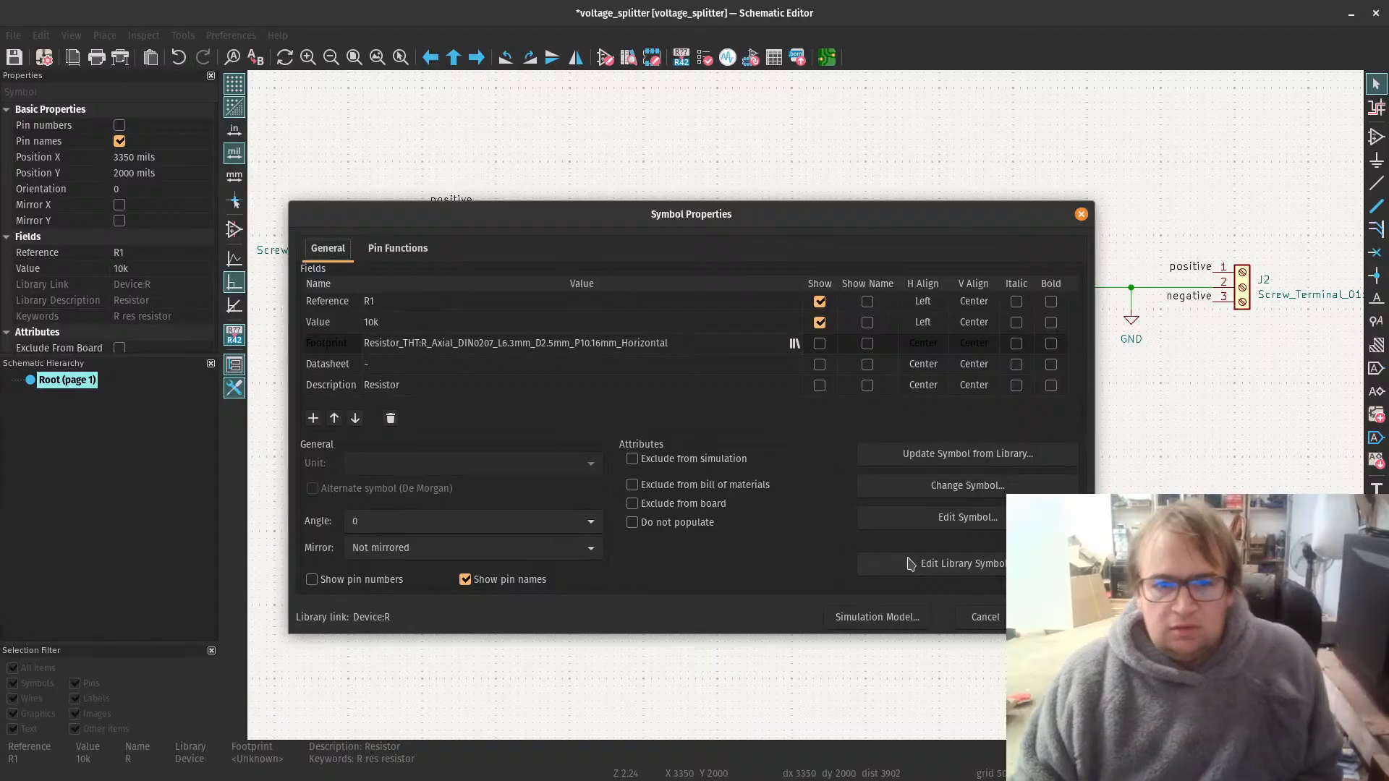
{"action": "key", "text": "Return"}
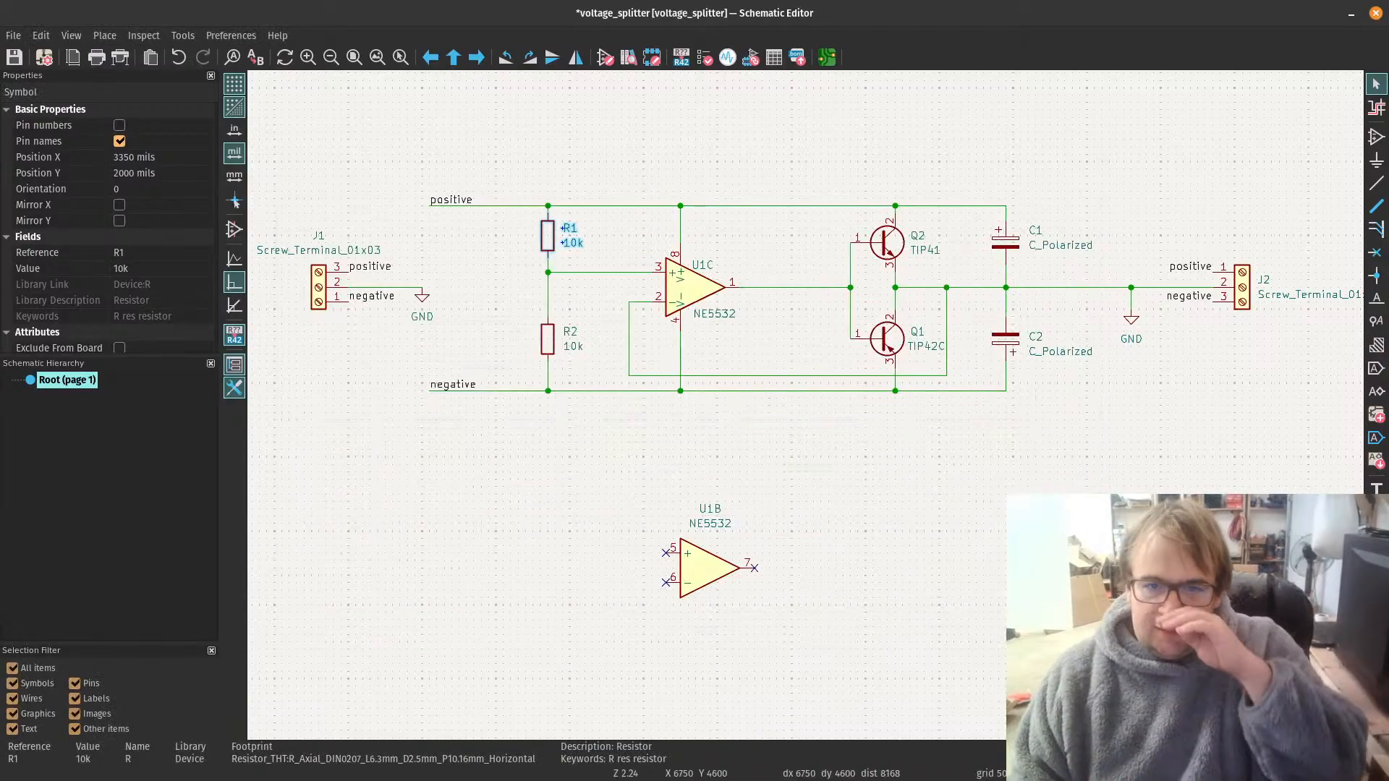
Step: Assign the R_Axial_DIN0207_L6.3mm_D2.5mm_P10.16mm_Horizontal footprint to resistor R2, apply its properties and deselect it
{"action": "left_click", "coordinate": [548, 341]}
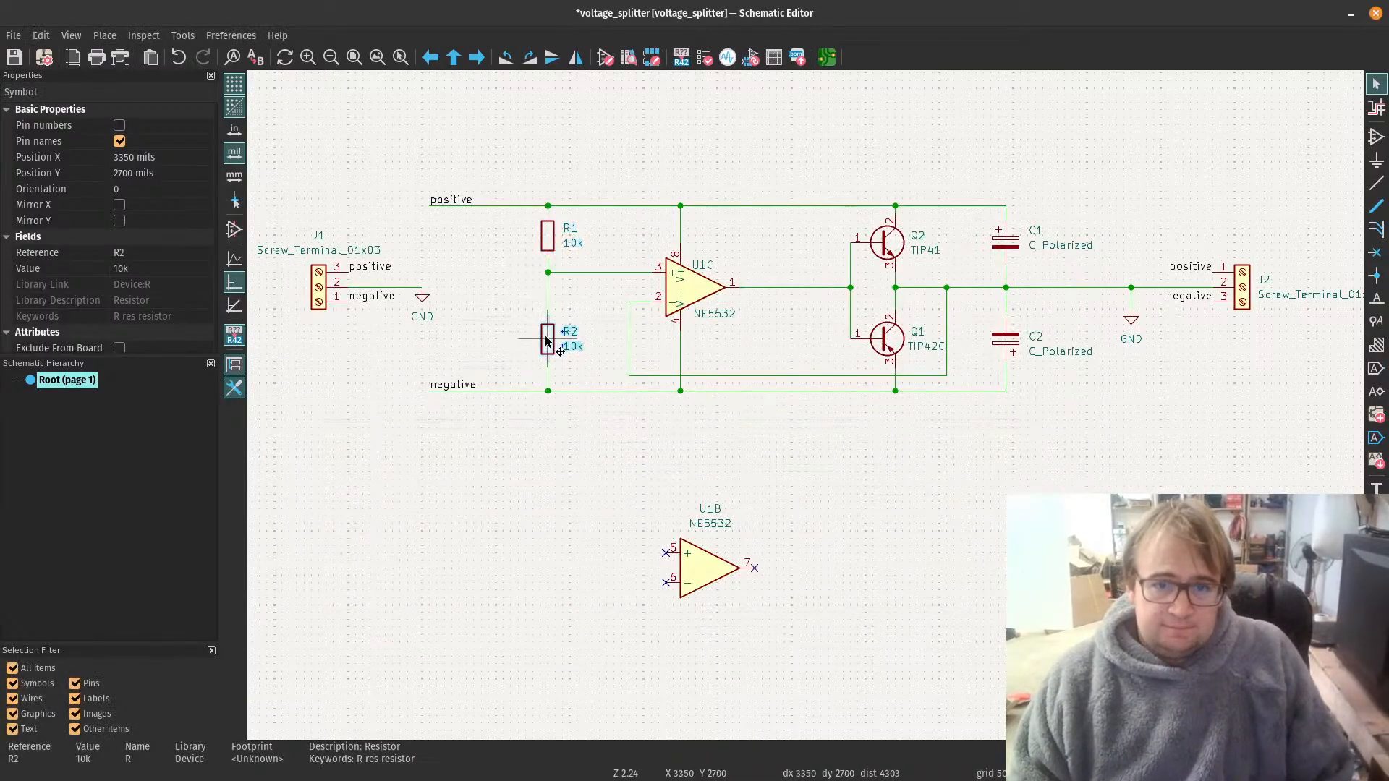
{"action": "double_click", "coordinate": [547, 342]}
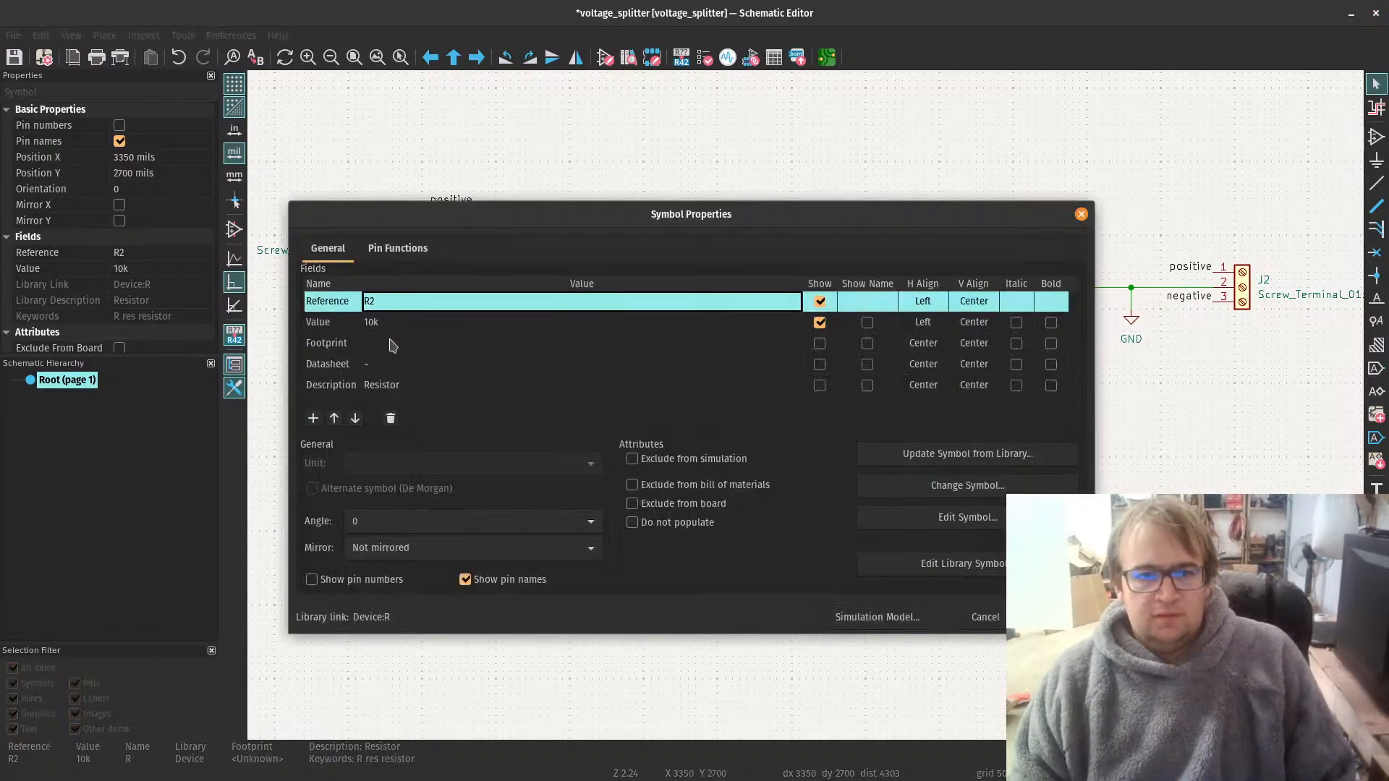
{"action": "left_click", "coordinate": [705, 342]}
{"action": "left_click", "coordinate": [794, 345]}
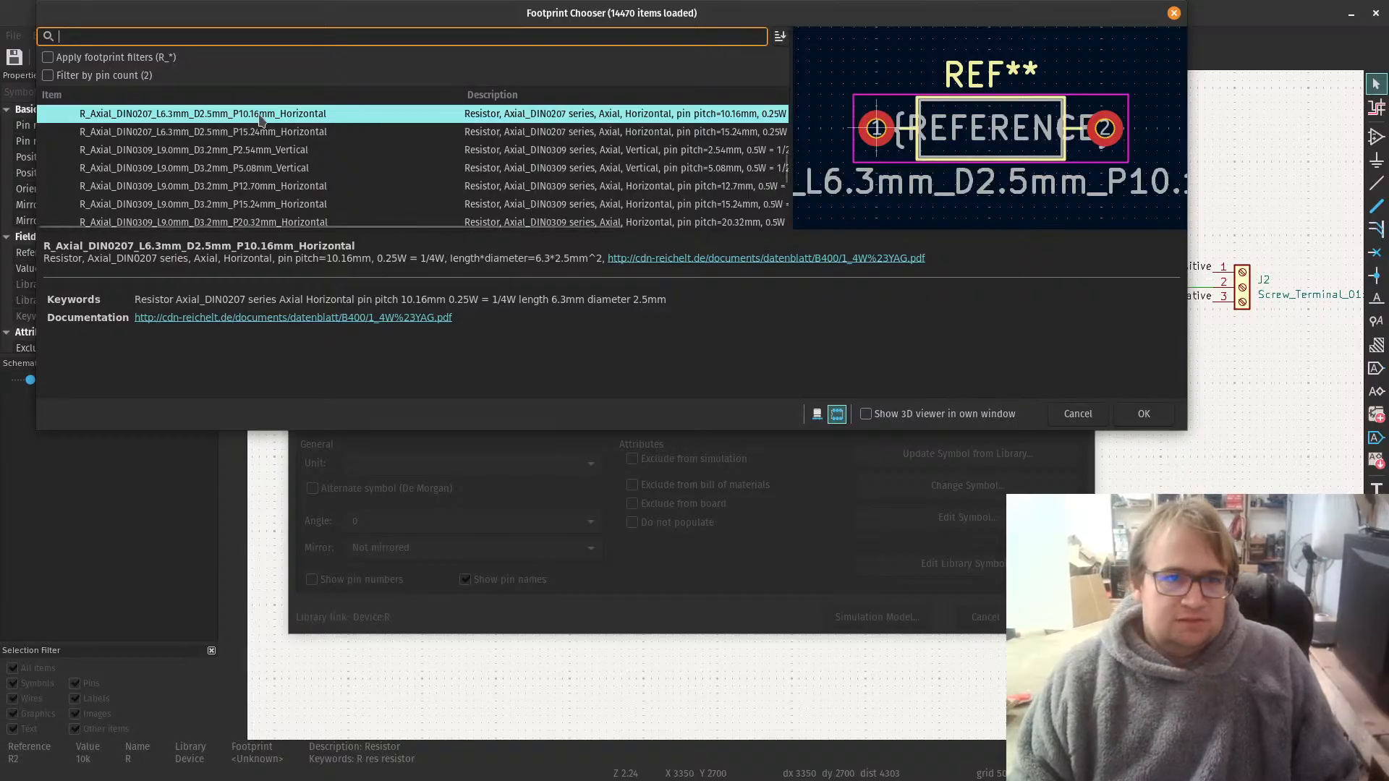
{"action": "double_click", "coordinate": [301, 125]}
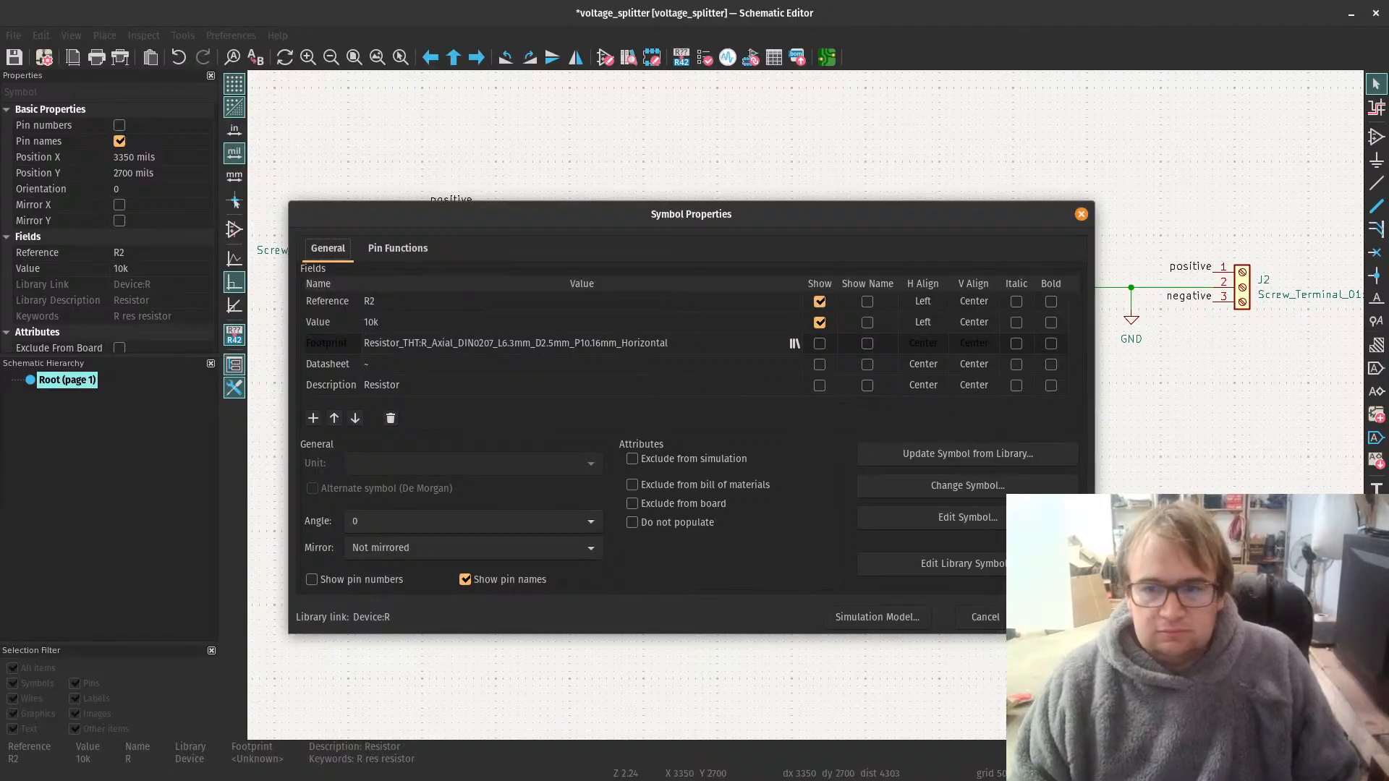
{"action": "key", "text": "Return"}
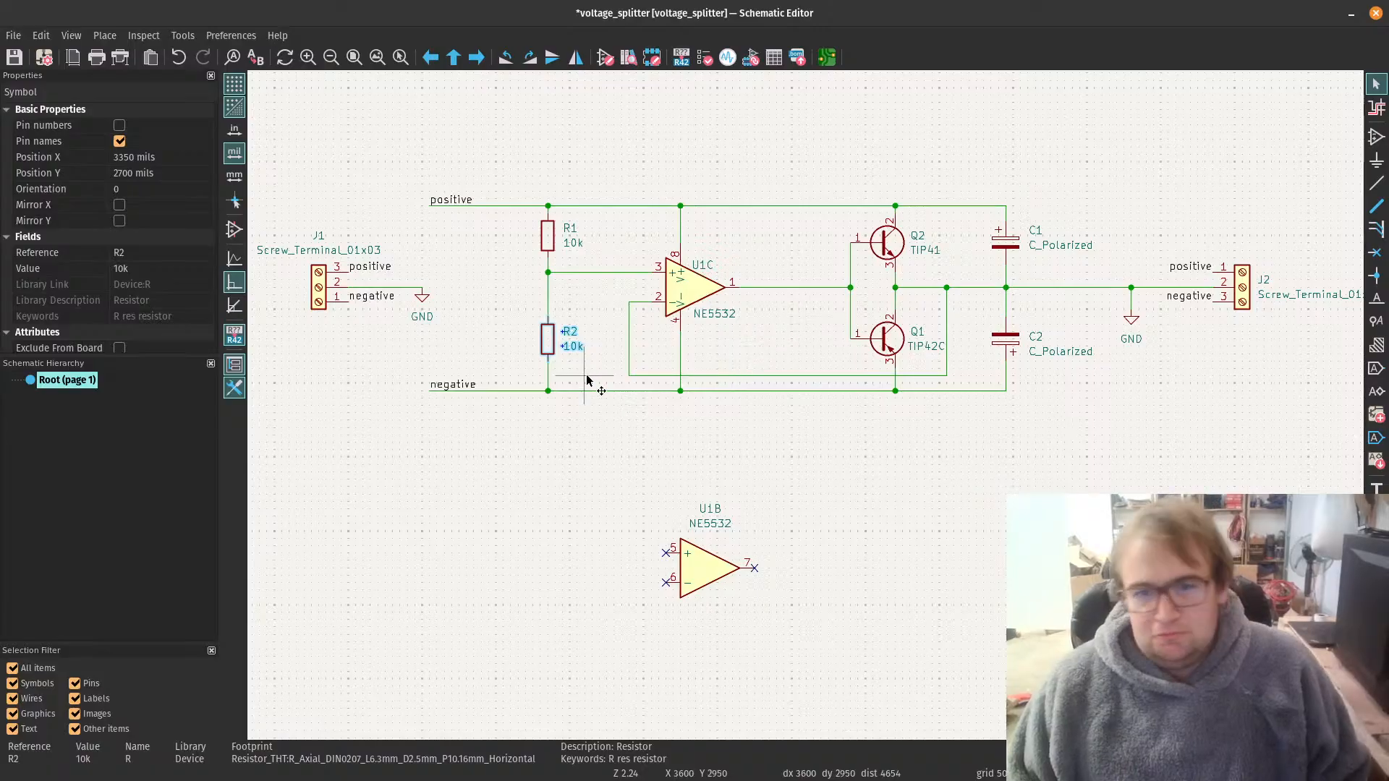
{"action": "left_click", "coordinate": [874, 451]}
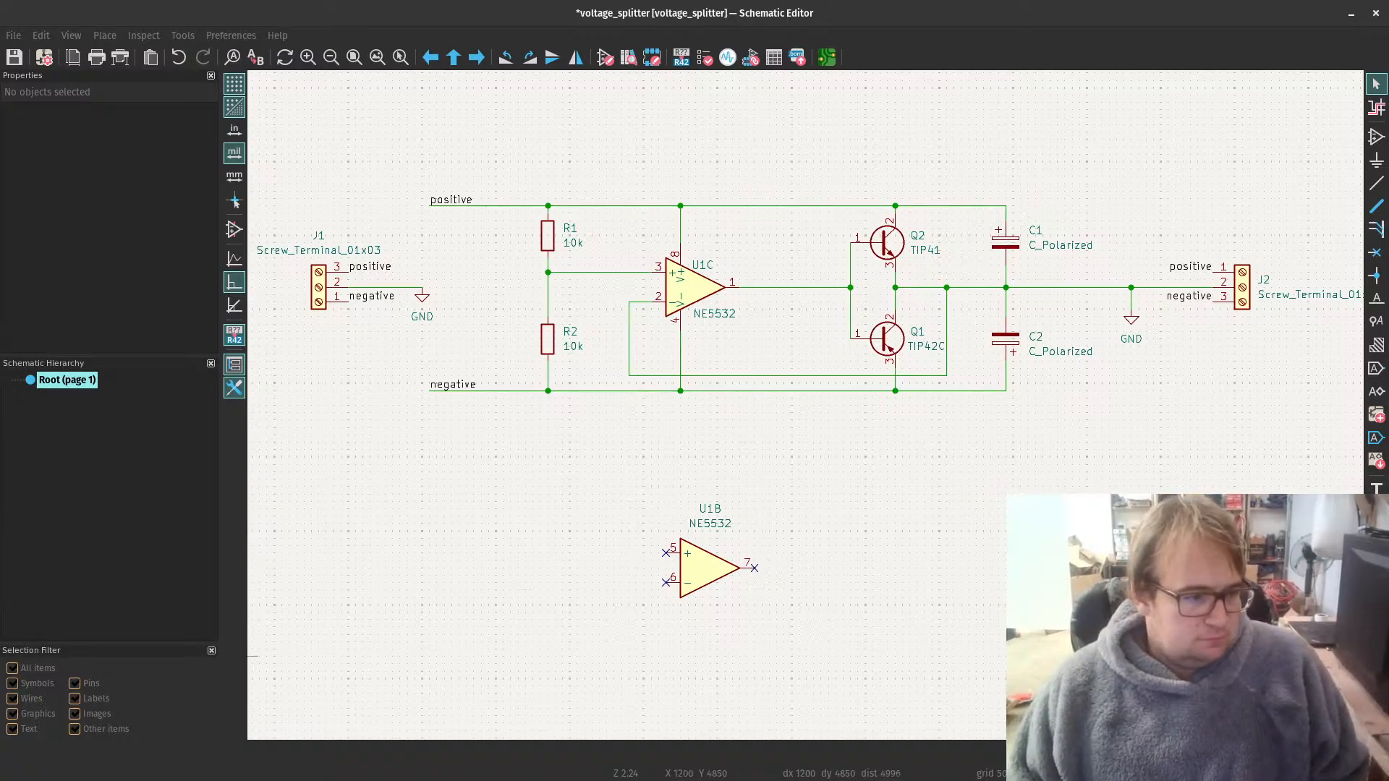
Step: Switch to the NE5532P product page on DigiKey in the browser and add 10 units to the cart
{"action": "key", "text": "alt+Tab"}
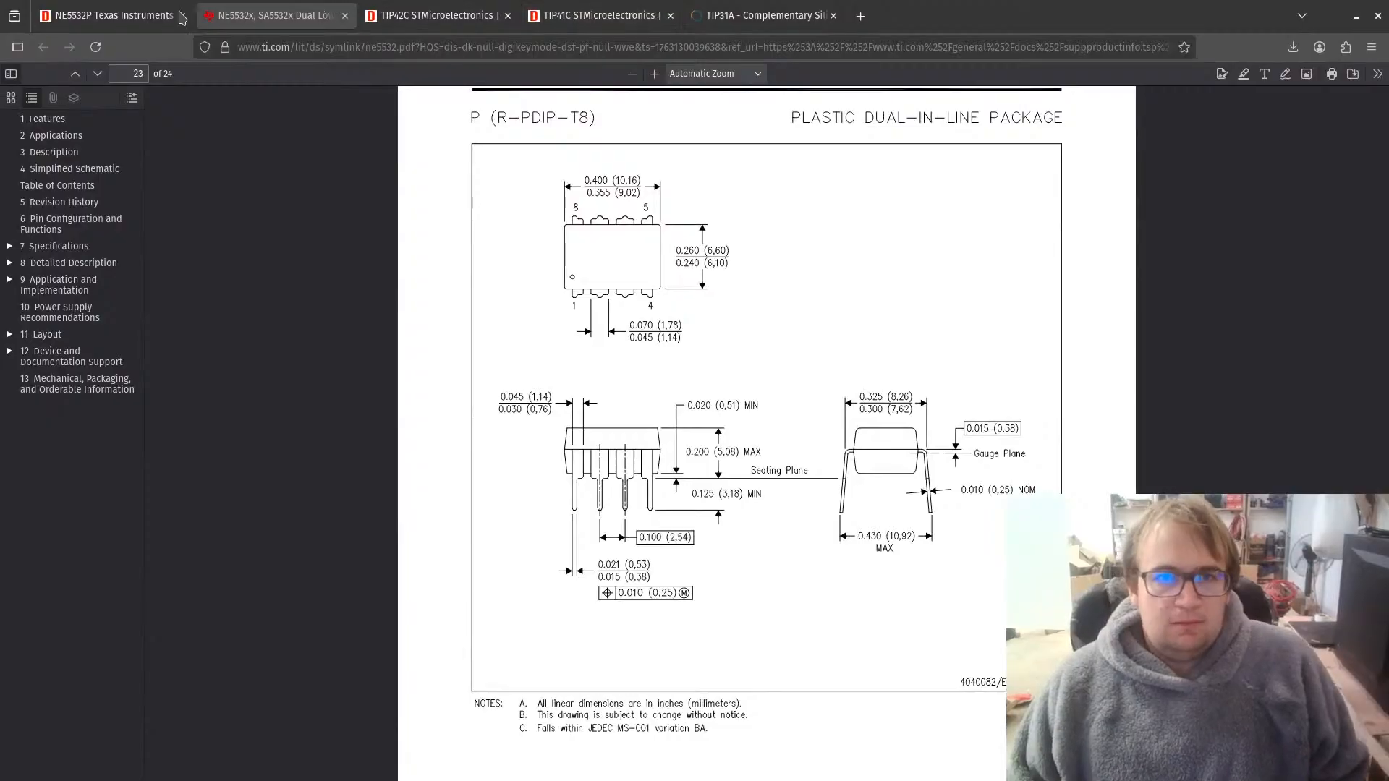
{"action": "left_click", "coordinate": [82, 20]}
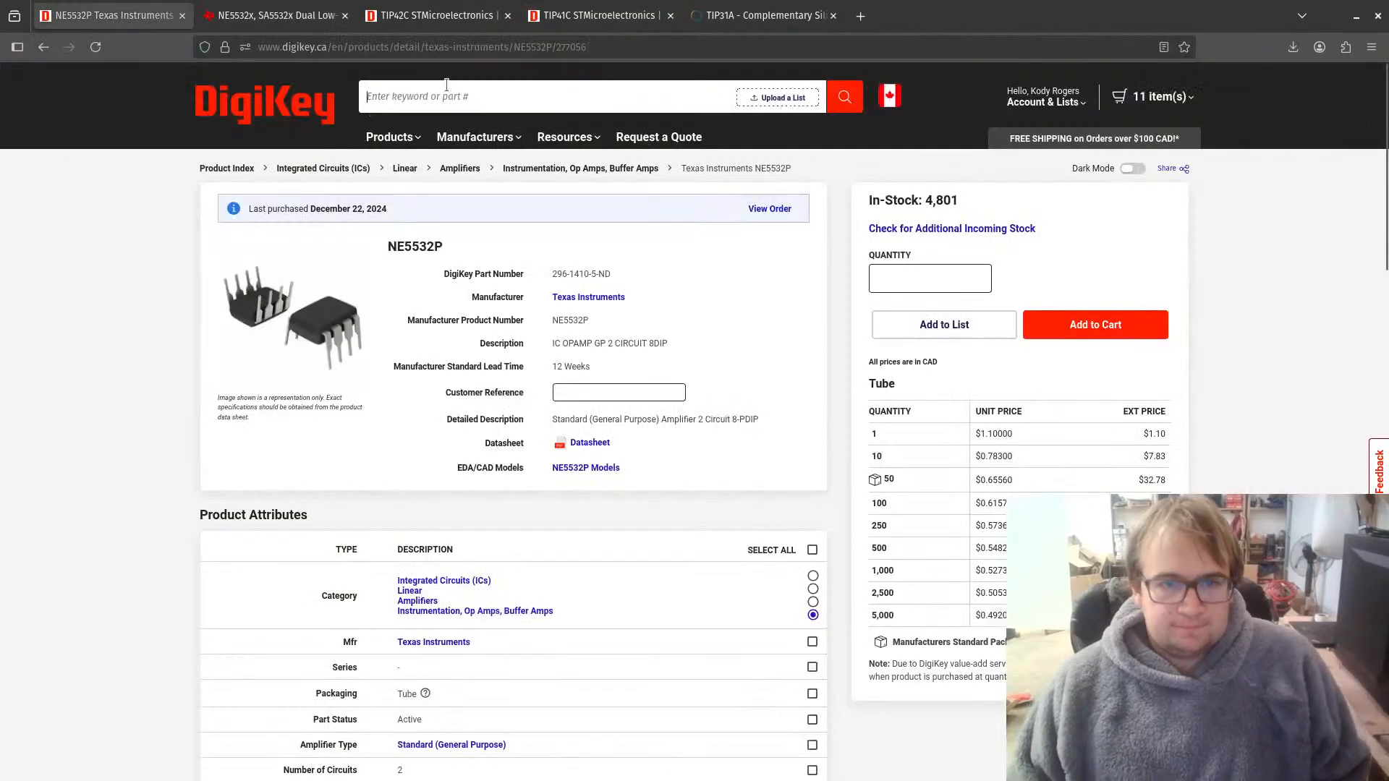
{"action": "type", "text": "10"}
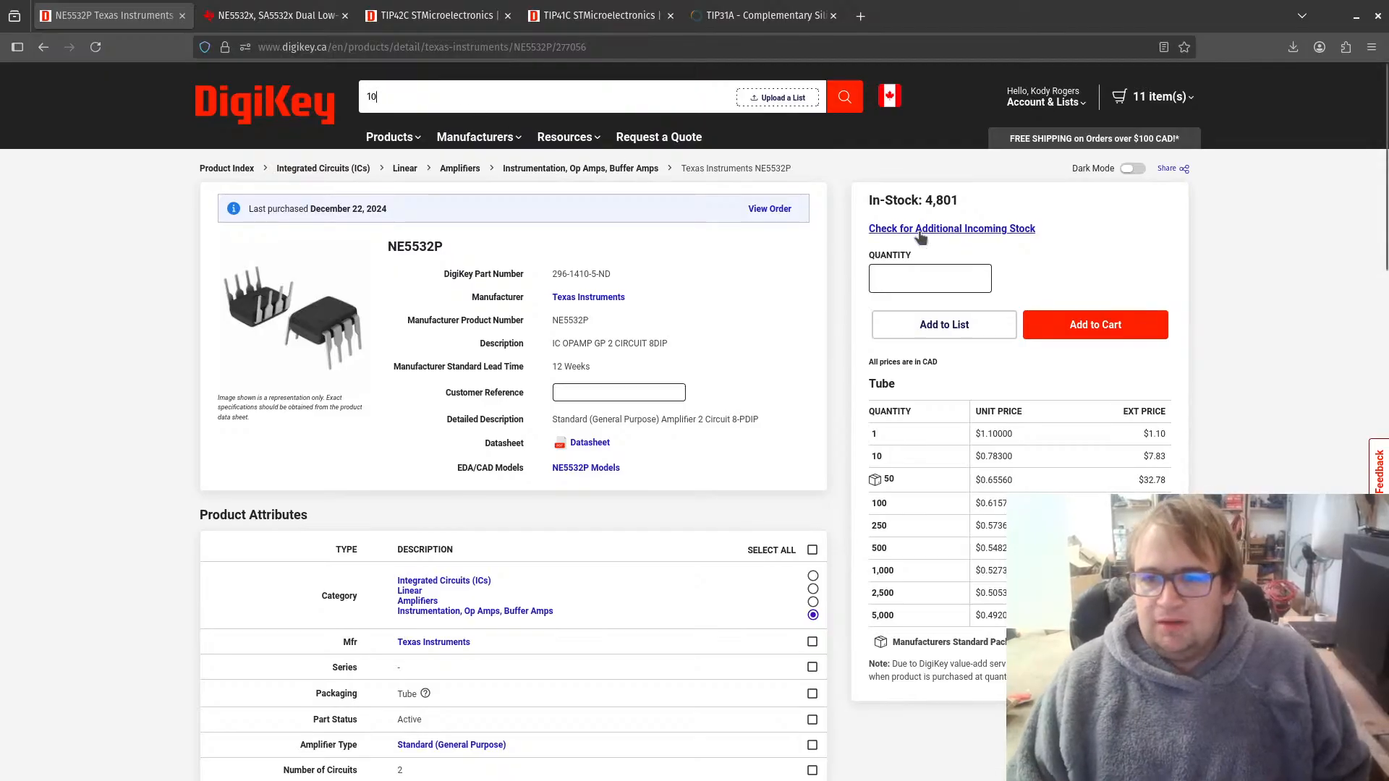
{"action": "left_click", "coordinate": [915, 274]}
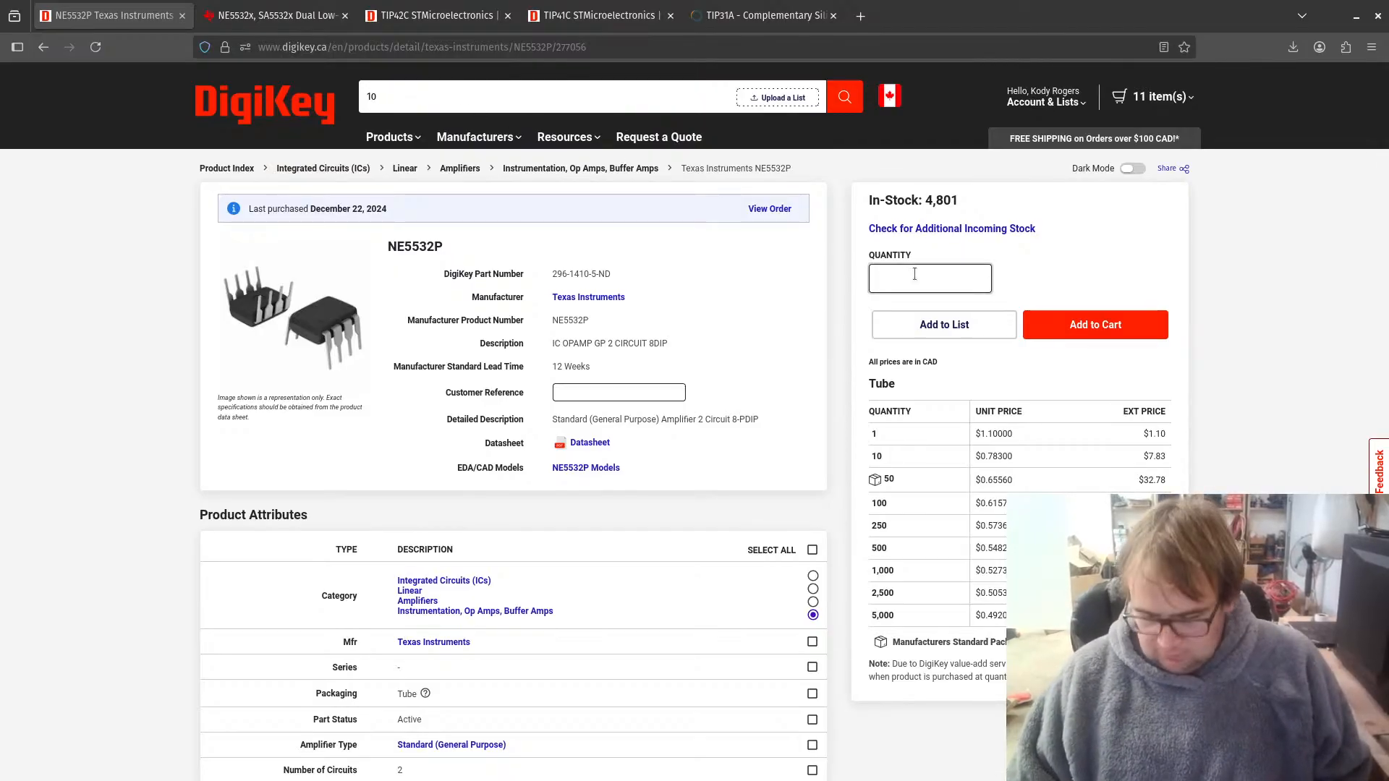
{"action": "type", "text": "10"}
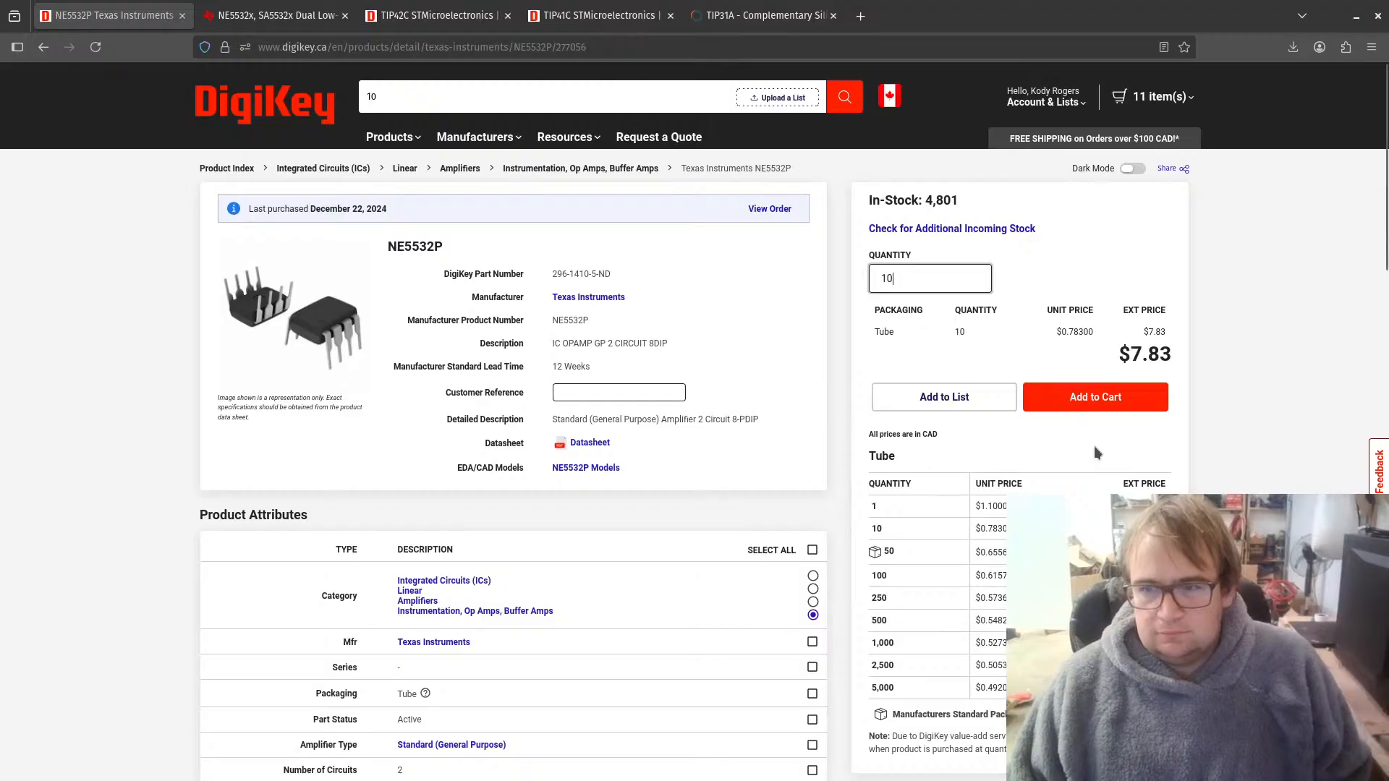
{"action": "left_click", "coordinate": [1097, 398]}
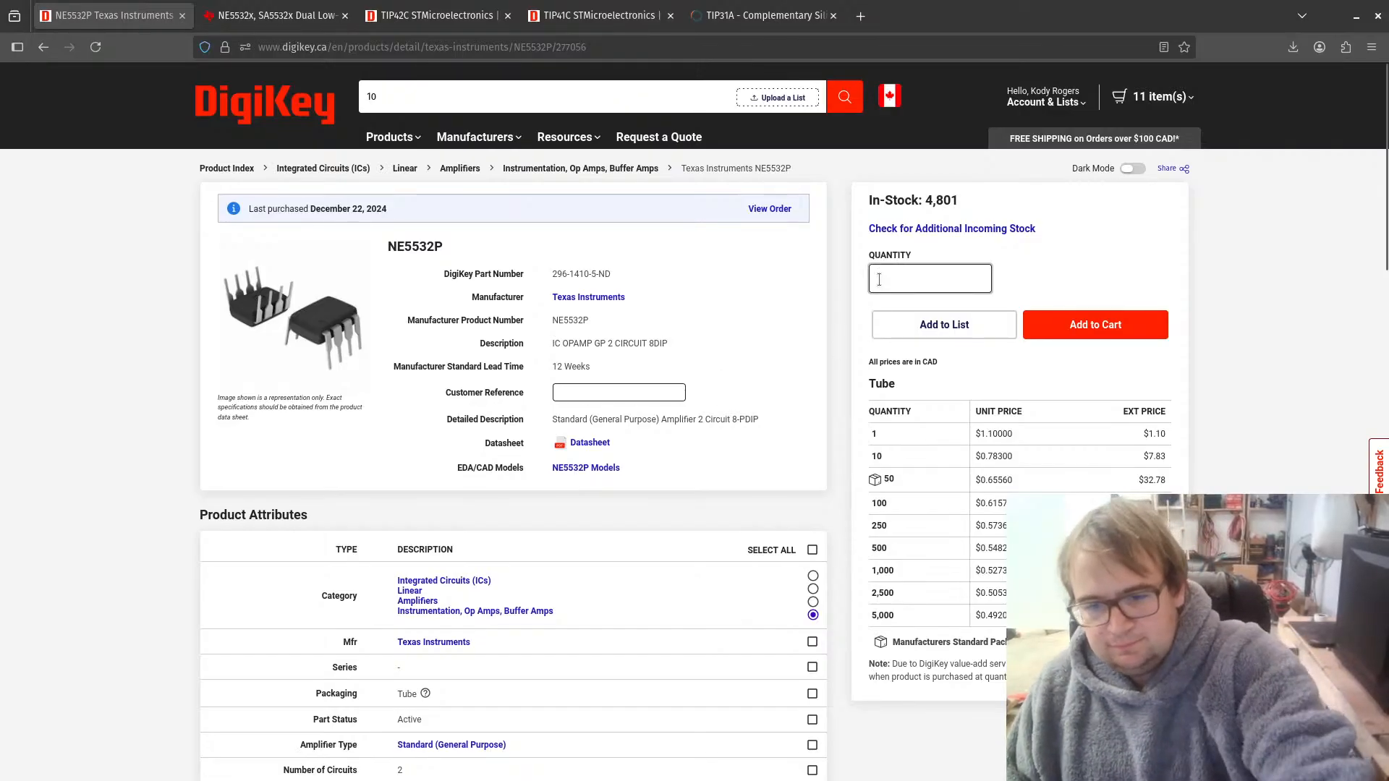
{"action": "type", "text": "10"}
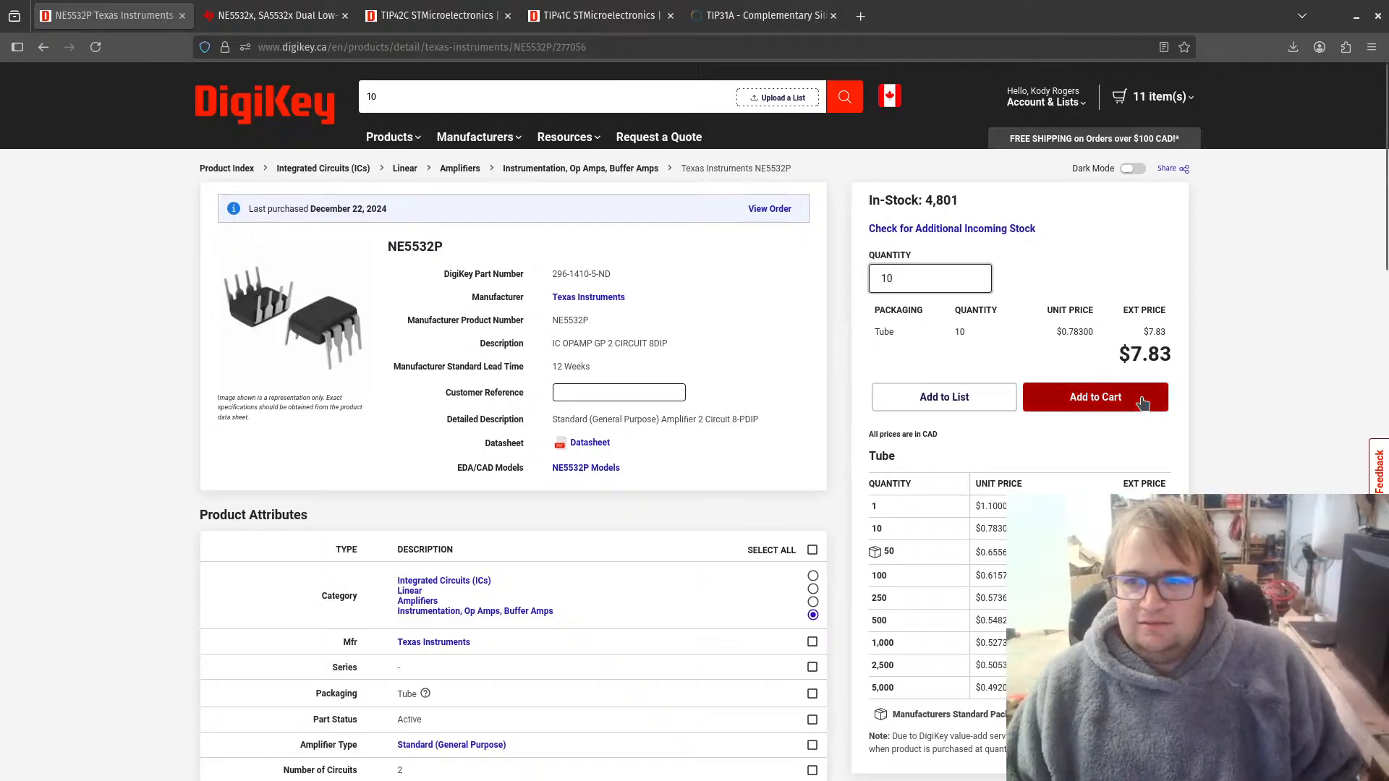
{"action": "left_click", "coordinate": [1142, 403]}
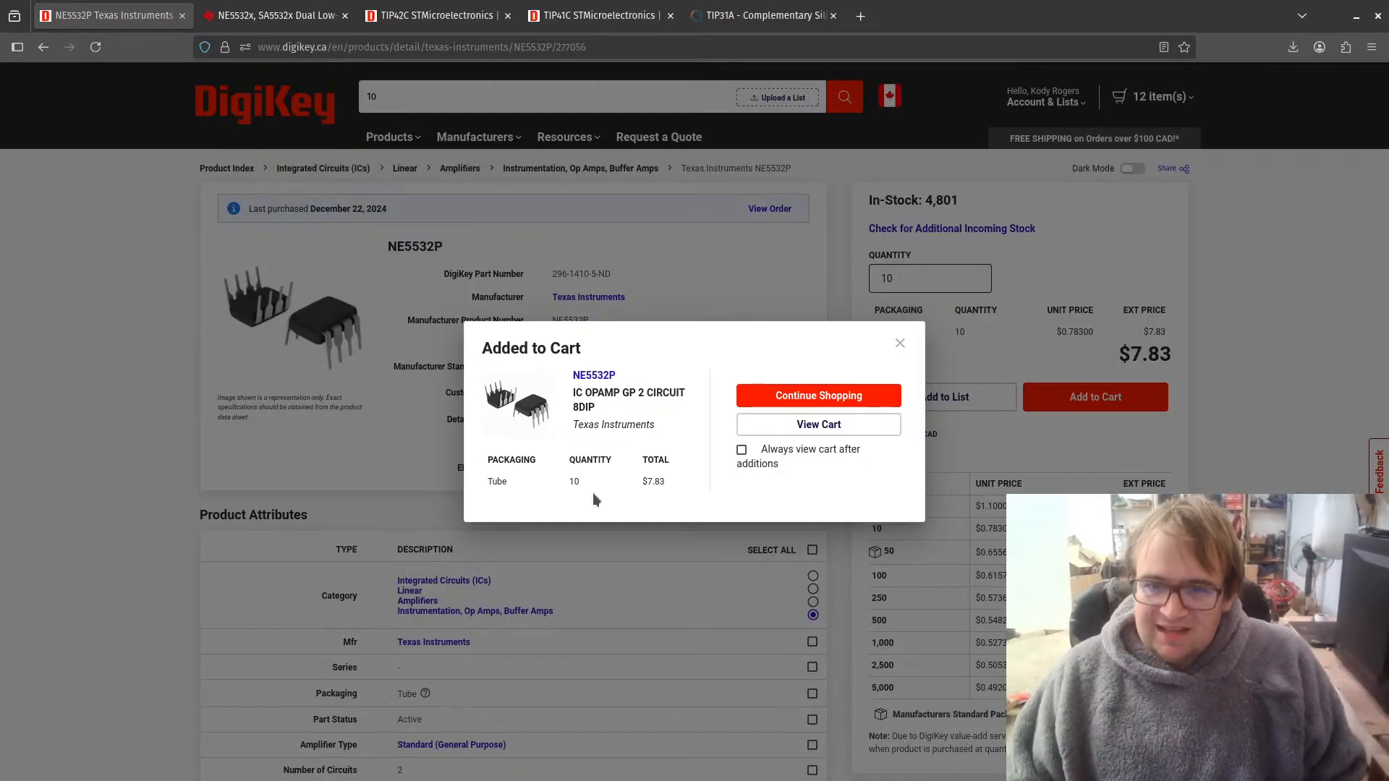
{"action": "left_click", "coordinate": [900, 343]}
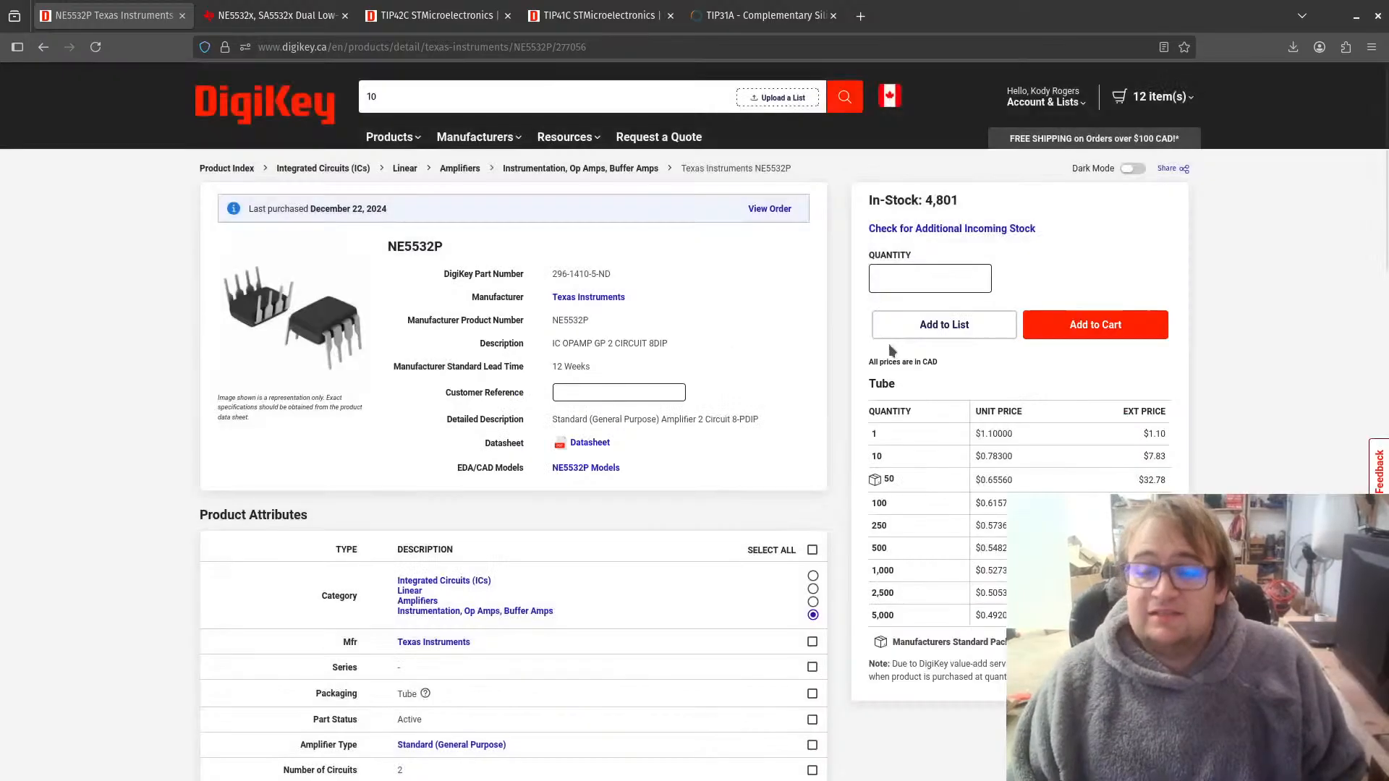
Step: Search DigiKey for 10uf and open the Aluminum Electrolytic Capacitors results
{"action": "left_click", "coordinate": [445, 94]}
{"action": "type", "text": "10uf"}
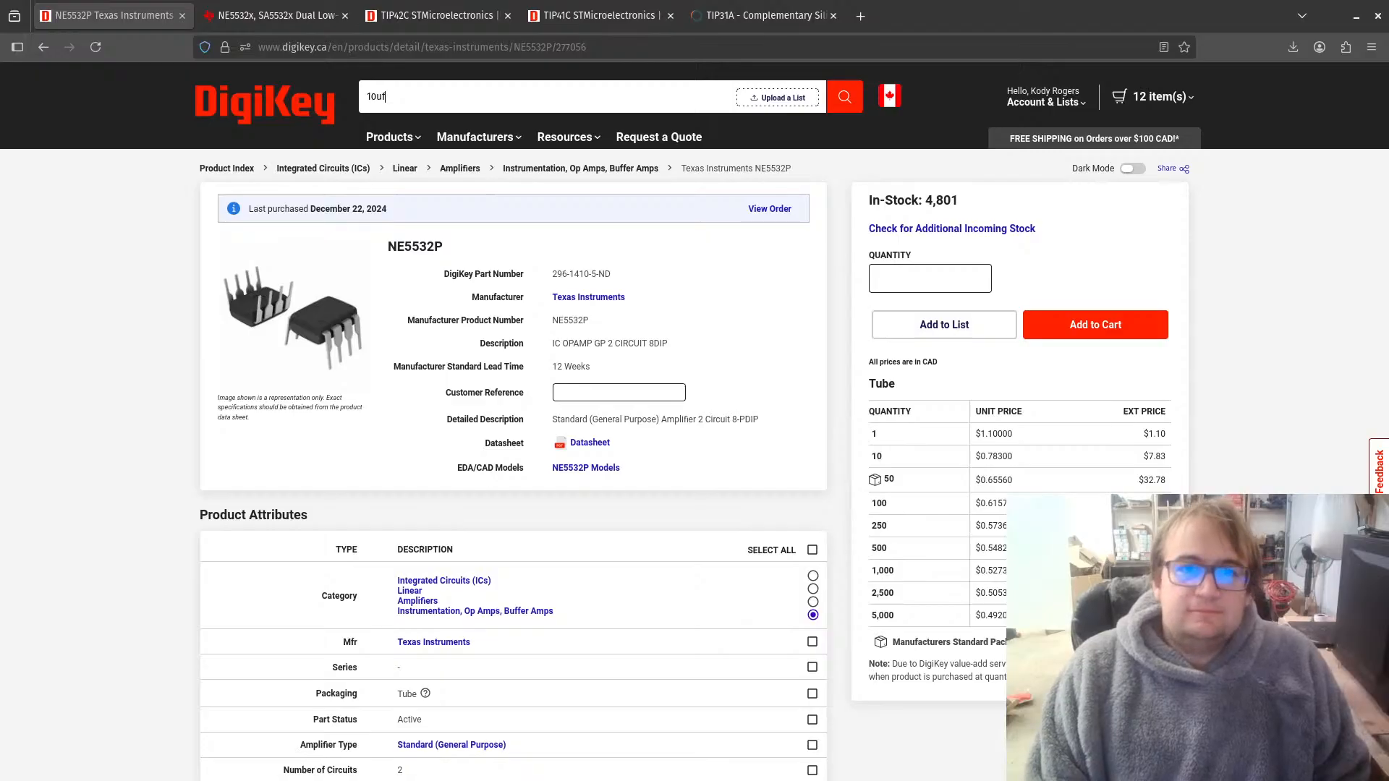
{"action": "key", "text": "Return"}
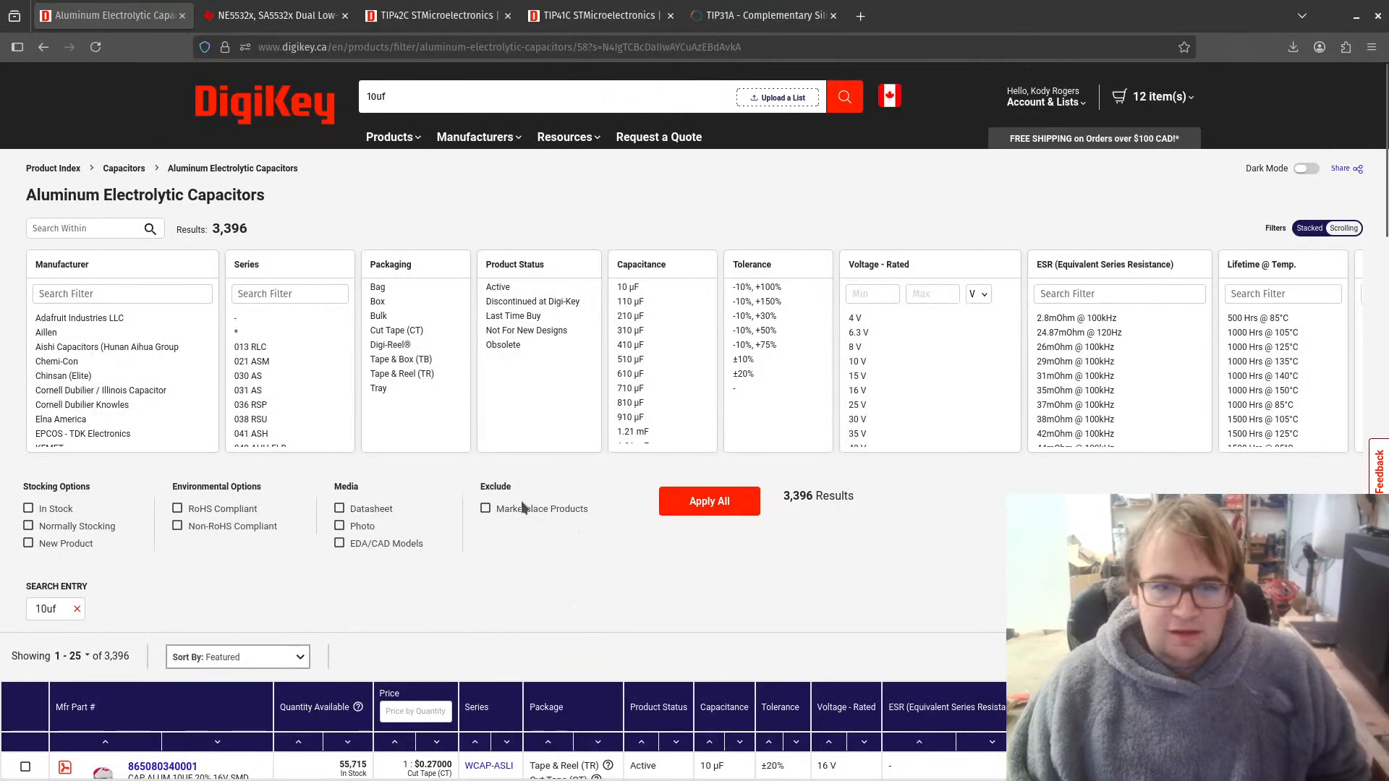
Step: Filter the aluminum electrolytic capacitors to 10 µF capacitance and 50 V rated voltage, and apply the filters
{"action": "left_click", "coordinate": [627, 287]}
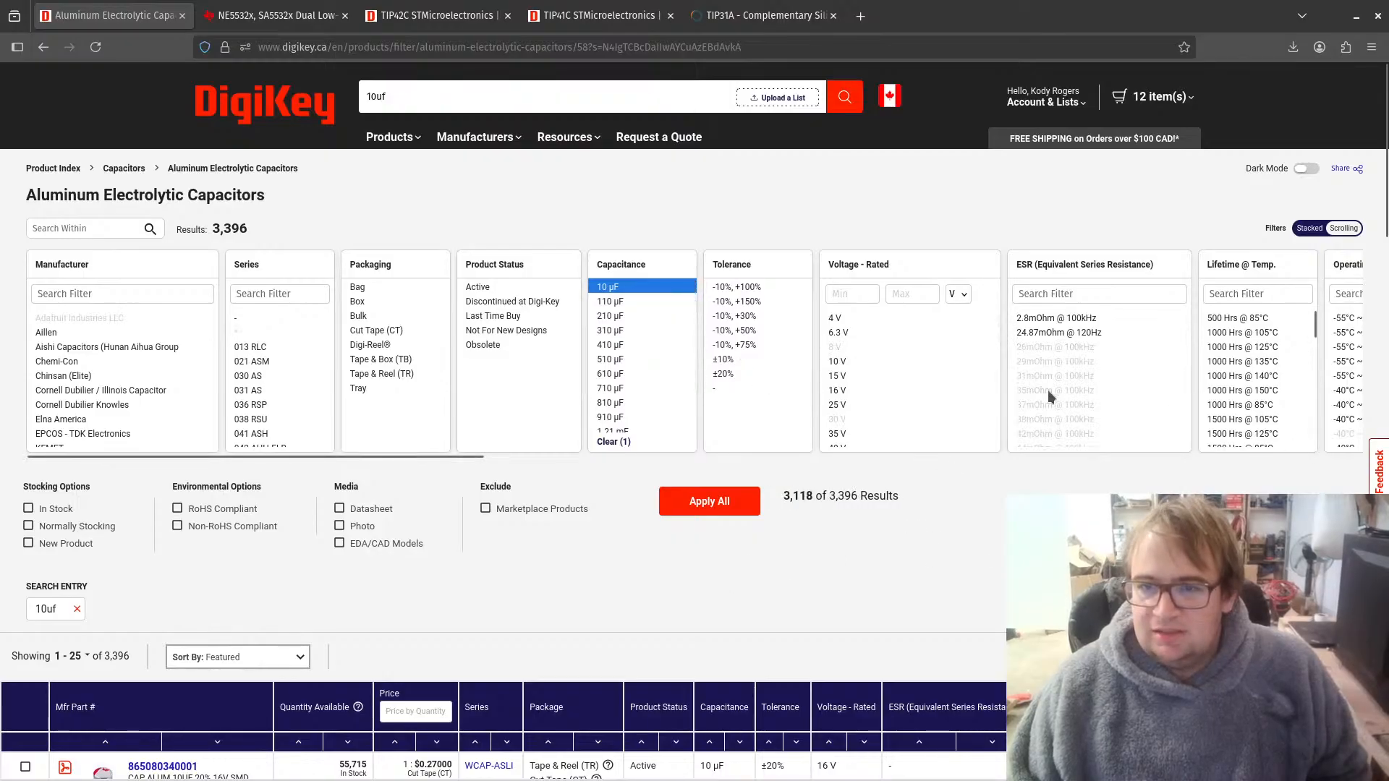
{"action": "scroll", "coordinate": [879, 398], "scroll_direction": "down", "scroll_amount": 3}
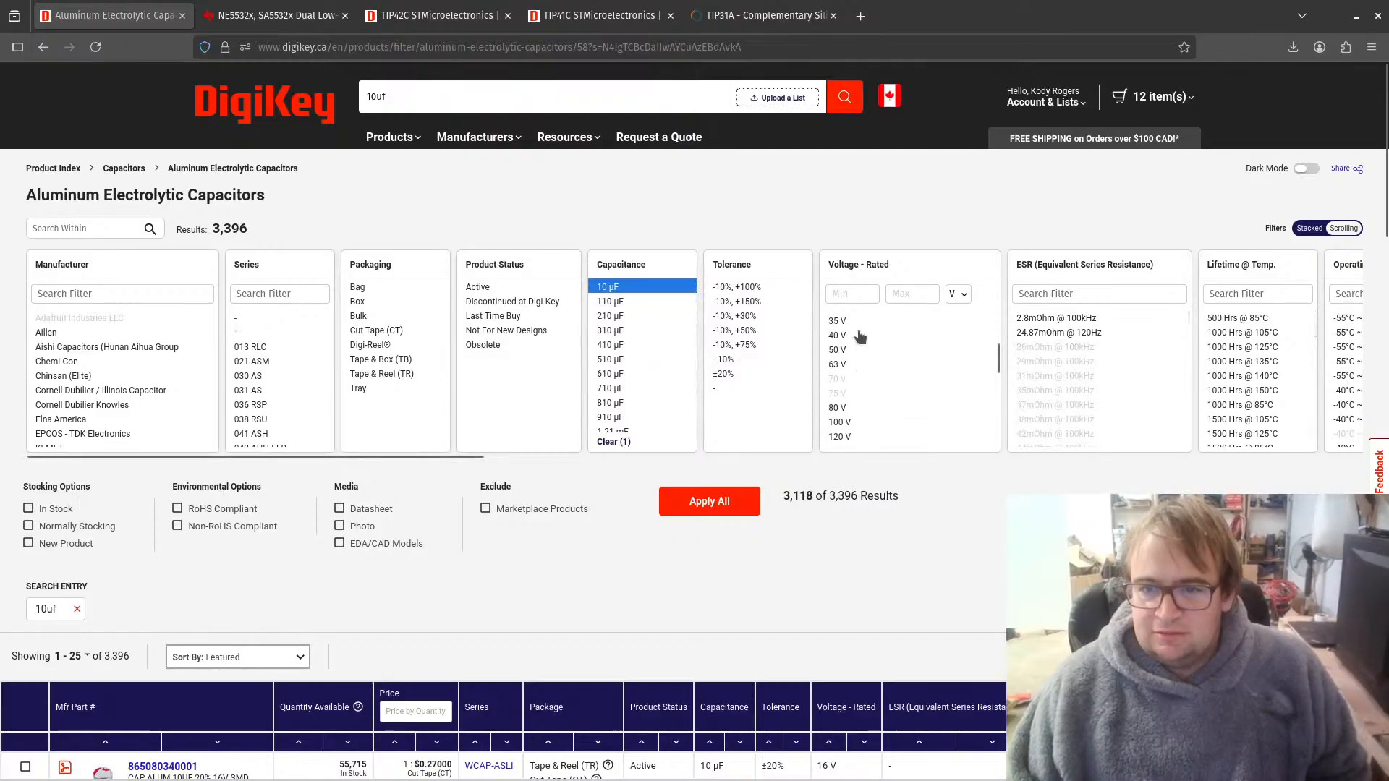
{"action": "left_click", "coordinate": [837, 350]}
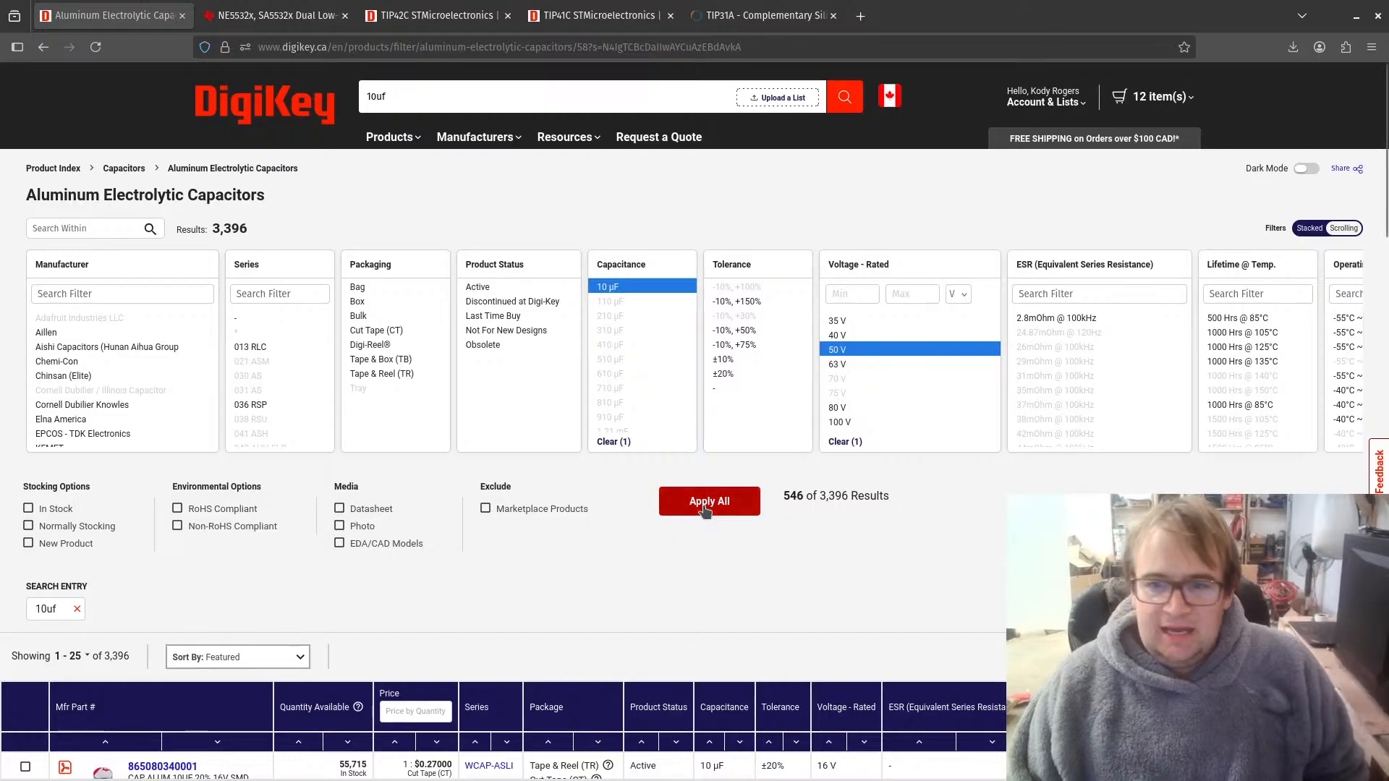
{"action": "left_click", "coordinate": [706, 508]}
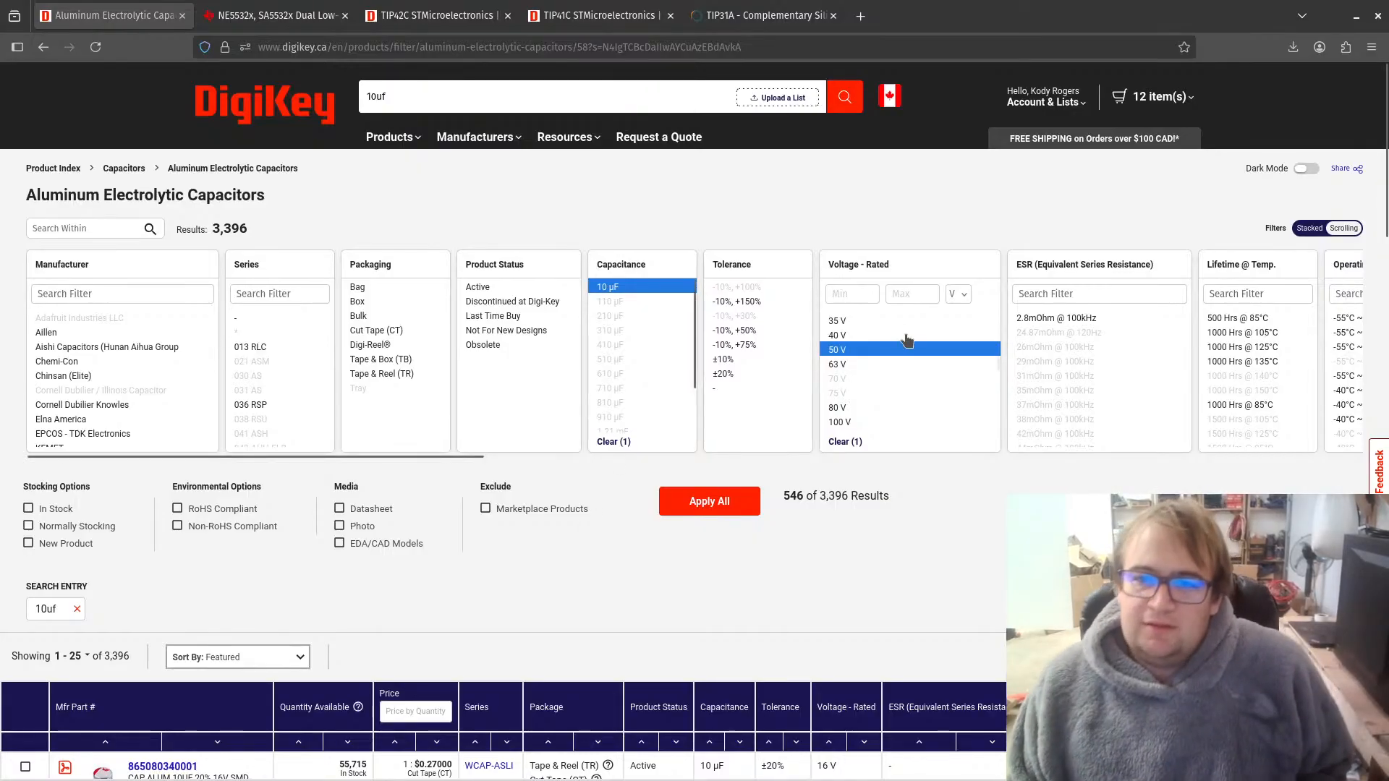
{"action": "scroll", "coordinate": [906, 337], "scroll_direction": "up", "scroll_amount": 3}
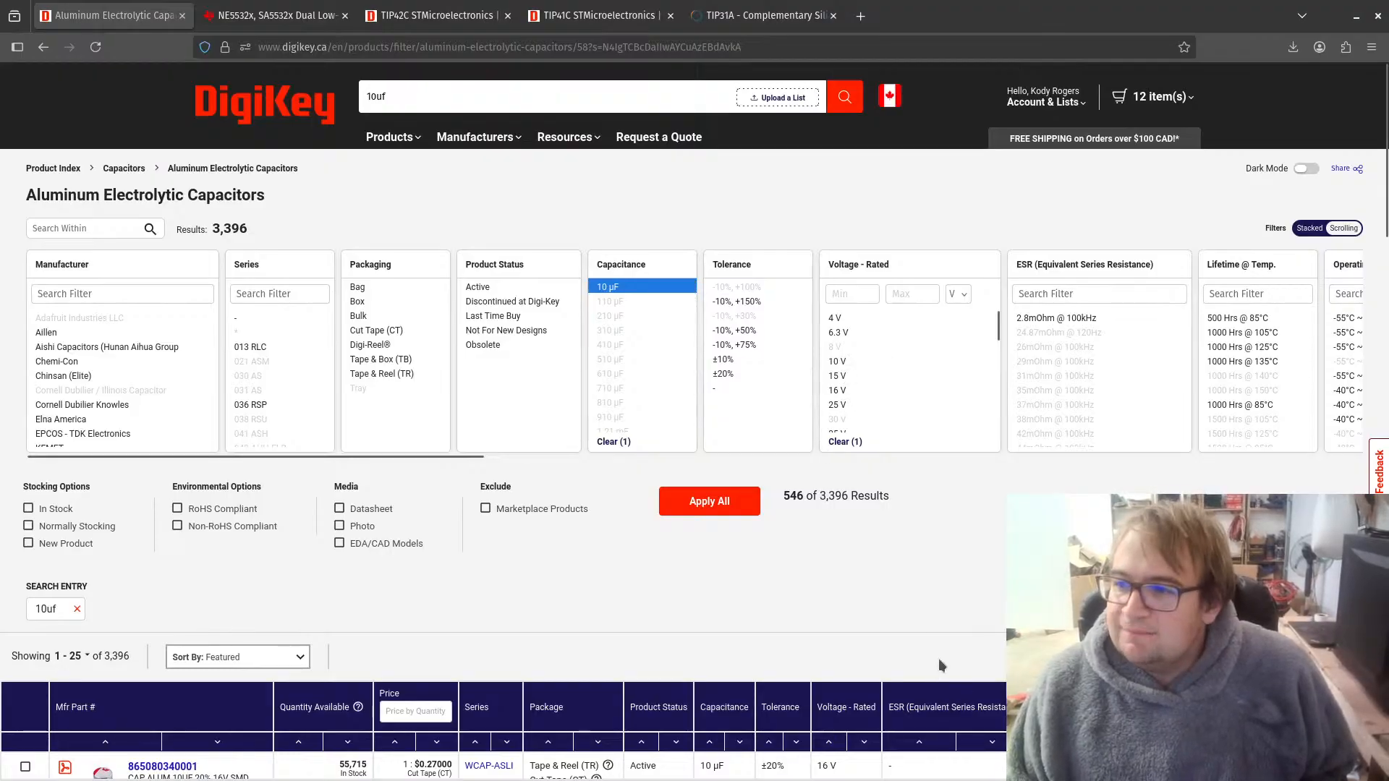
{"action": "scroll", "coordinate": [902, 388], "scroll_direction": "down", "scroll_amount": 3}
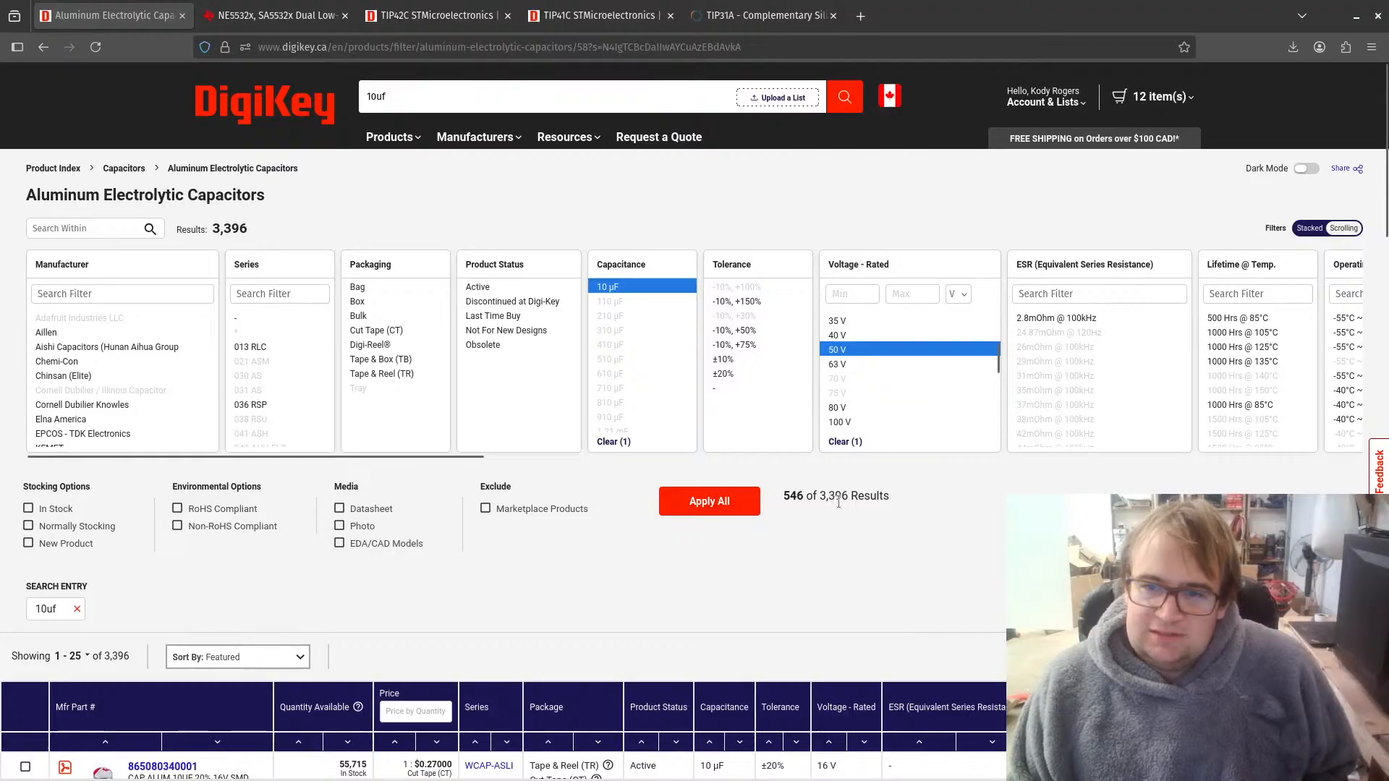
{"action": "left_click", "coordinate": [749, 509]}
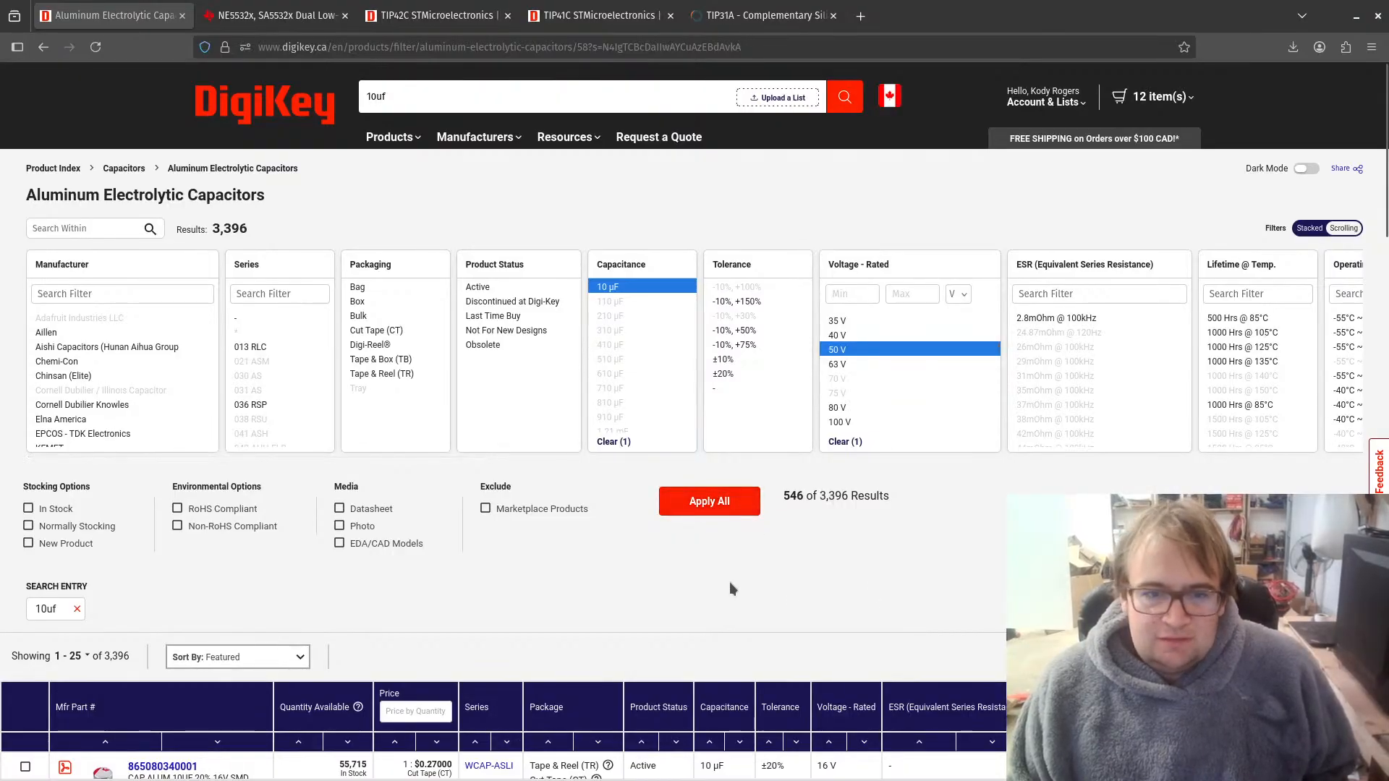
Step: Restrict the results to in-stock, normally stocking, active parts without marketplace products, and apply the filters
{"action": "left_click", "coordinate": [28, 508]}
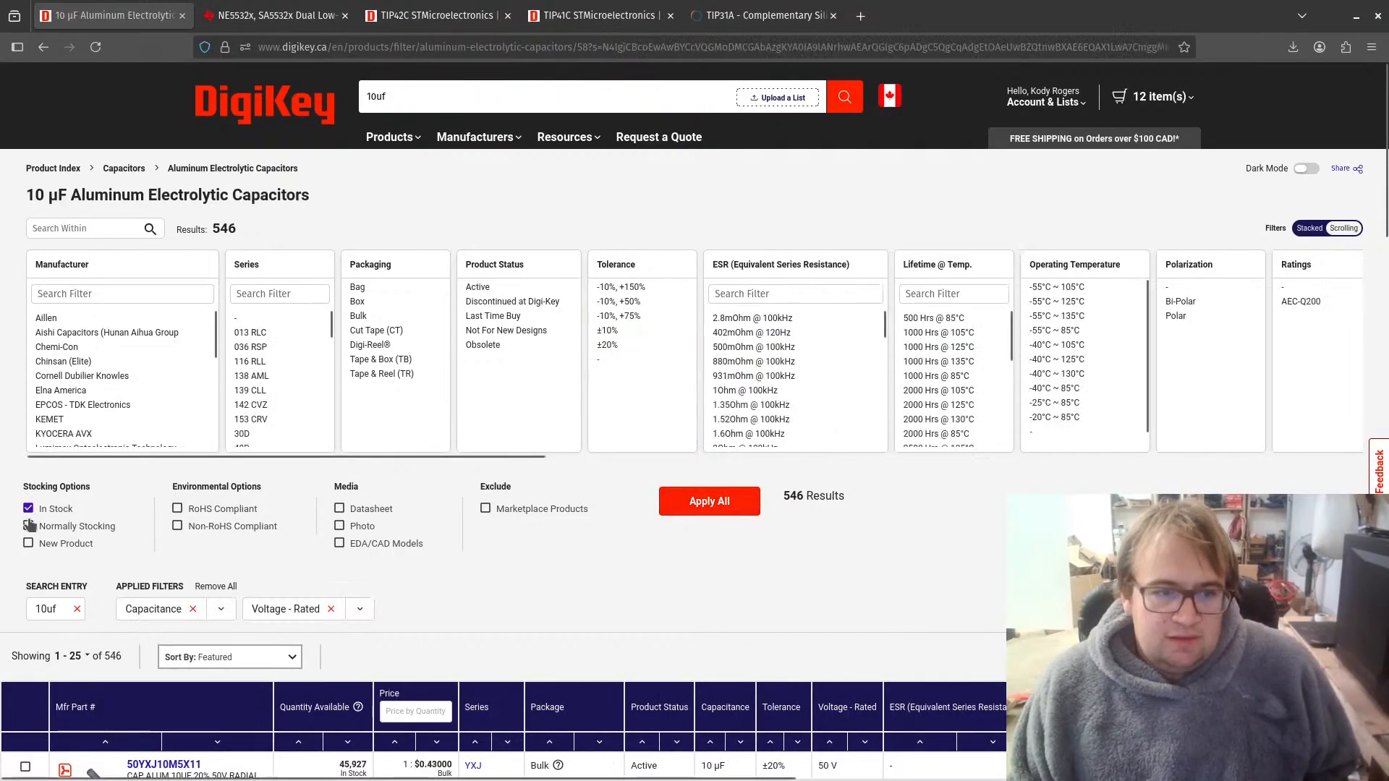
{"action": "left_click", "coordinate": [28, 526]}
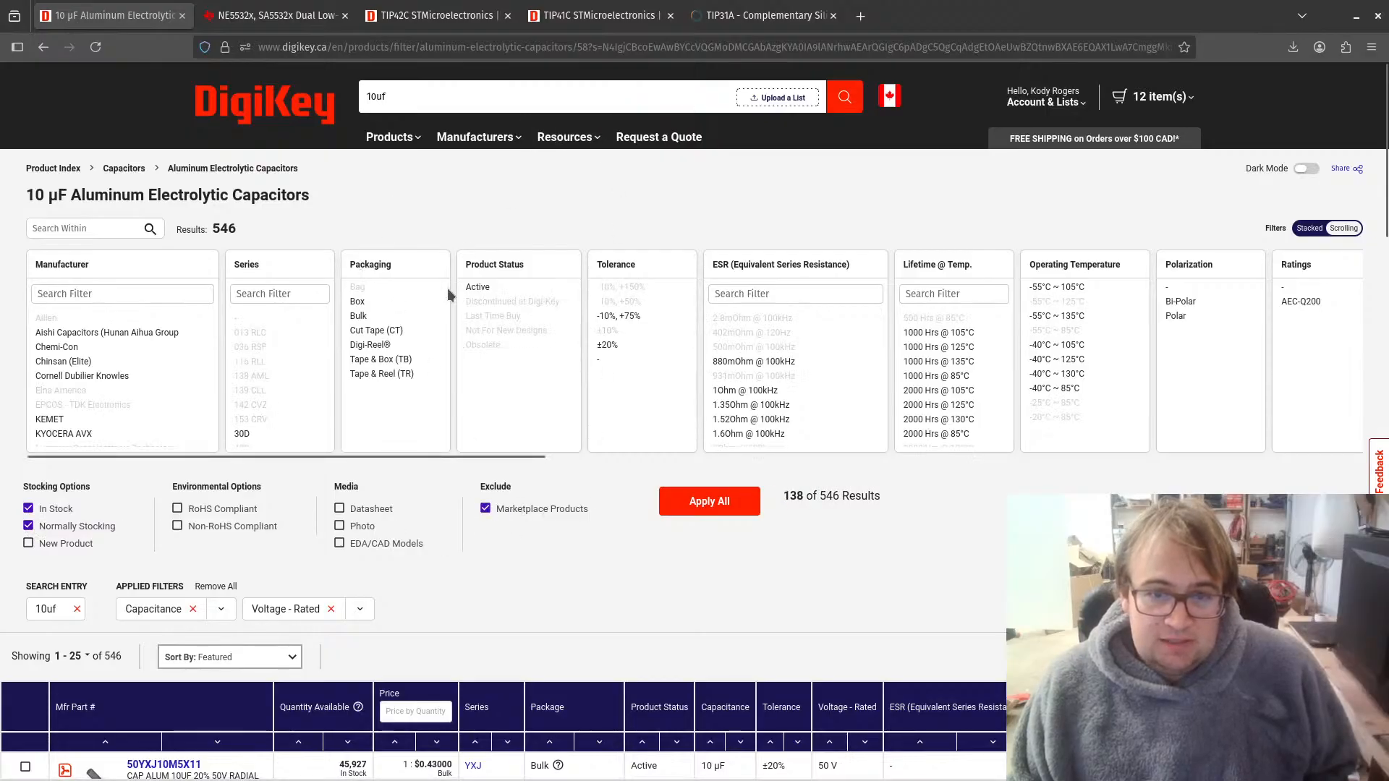
{"action": "left_click", "coordinate": [478, 287]}
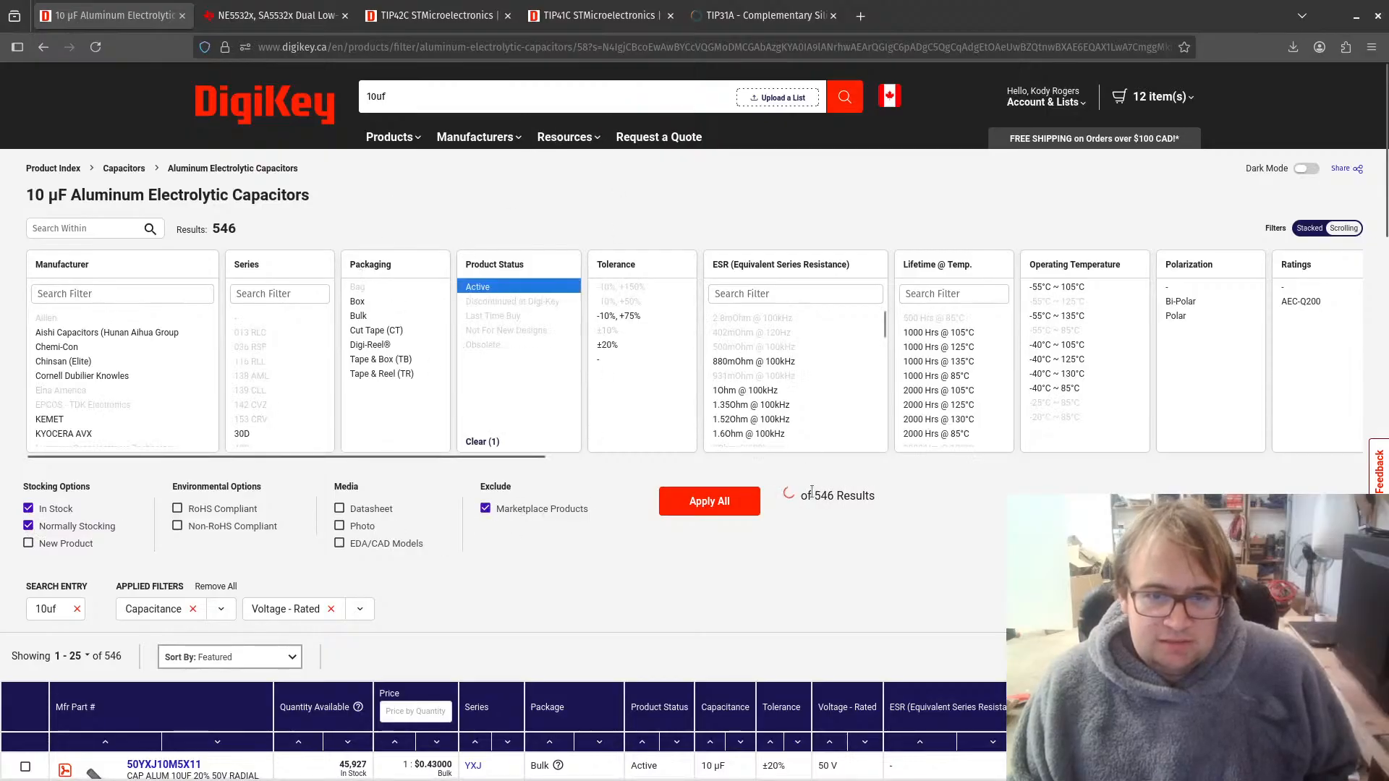
{"action": "left_click", "coordinate": [729, 507]}
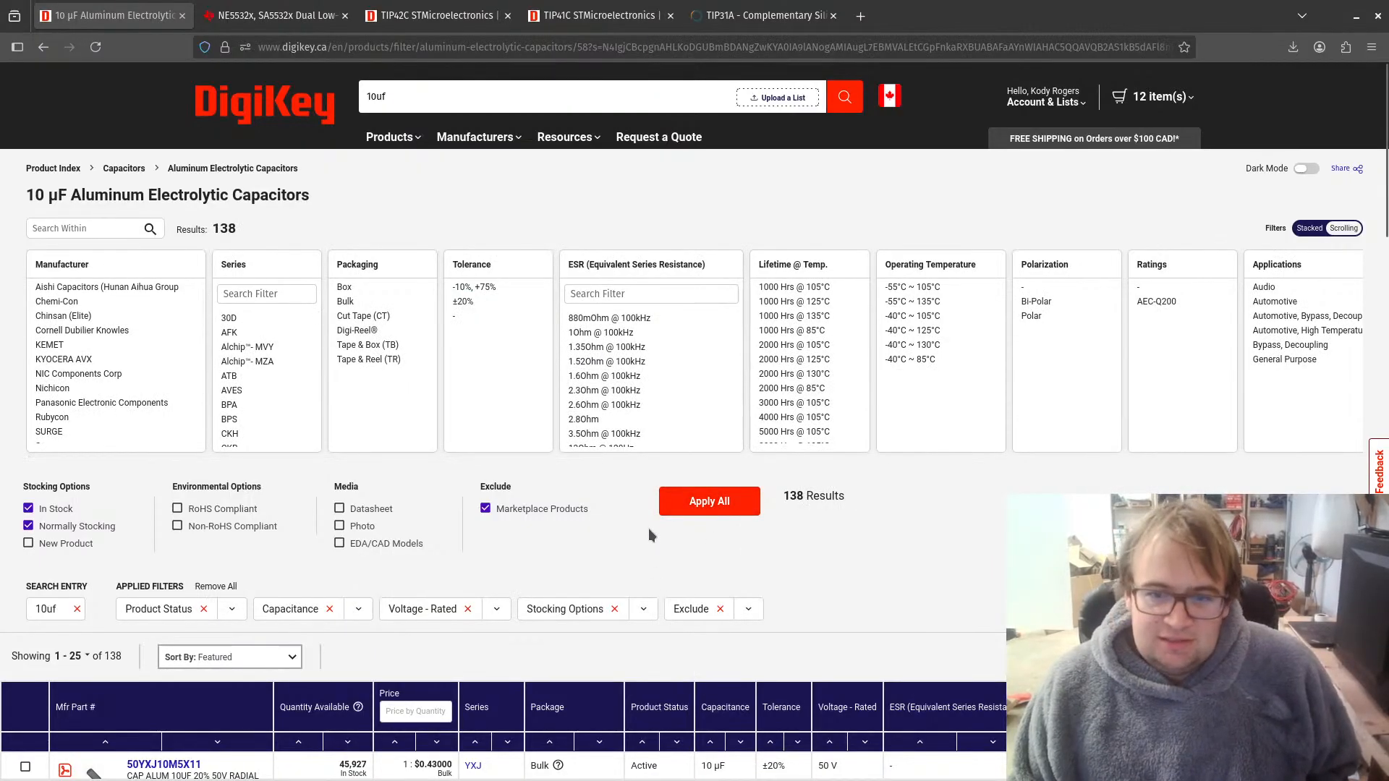
Step: Open the product page of the Rubycon 50YXJ10M5X11 capacitor and examine its lead spacing, diameter and height attributes
{"action": "scroll", "coordinate": [650, 535], "scroll_direction": "down", "scroll_amount": 3}
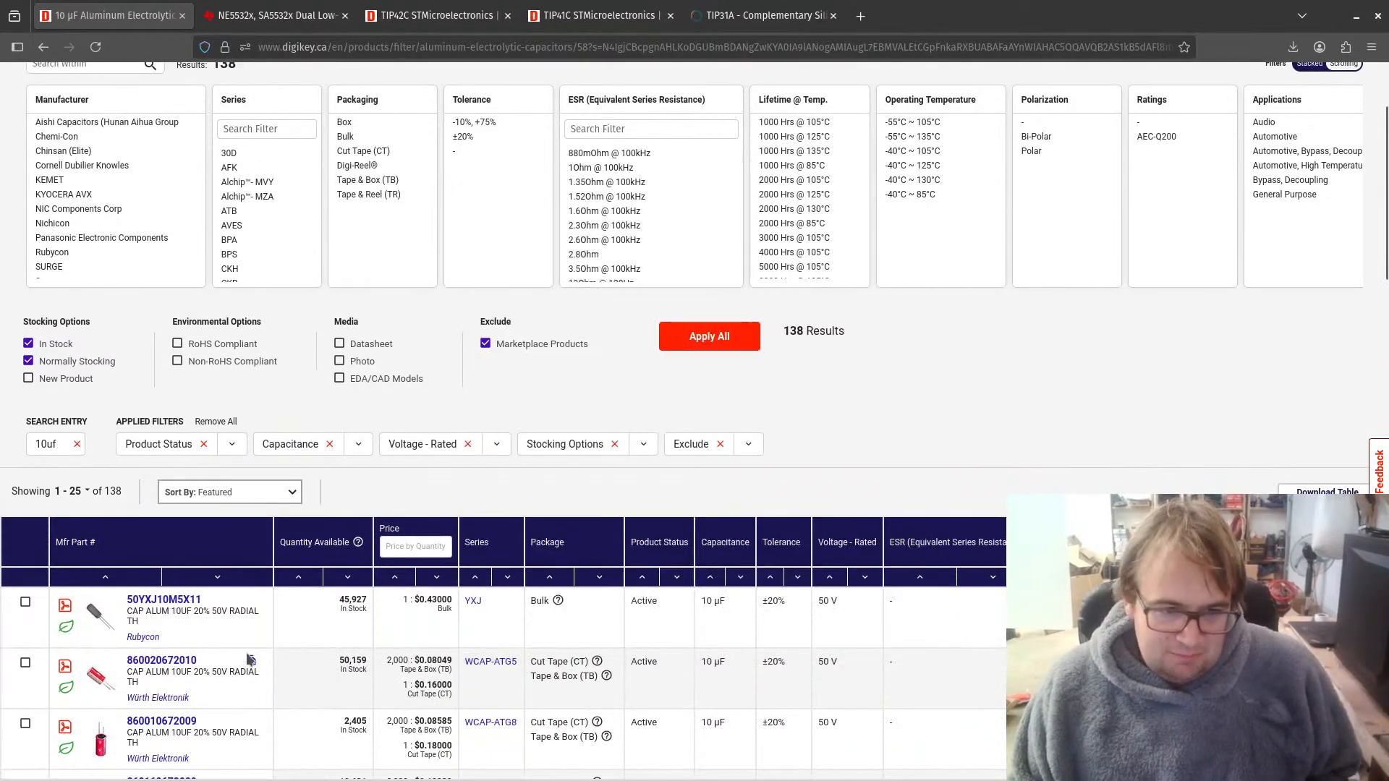
{"action": "scroll", "coordinate": [249, 659], "scroll_direction": "down", "scroll_amount": 3}
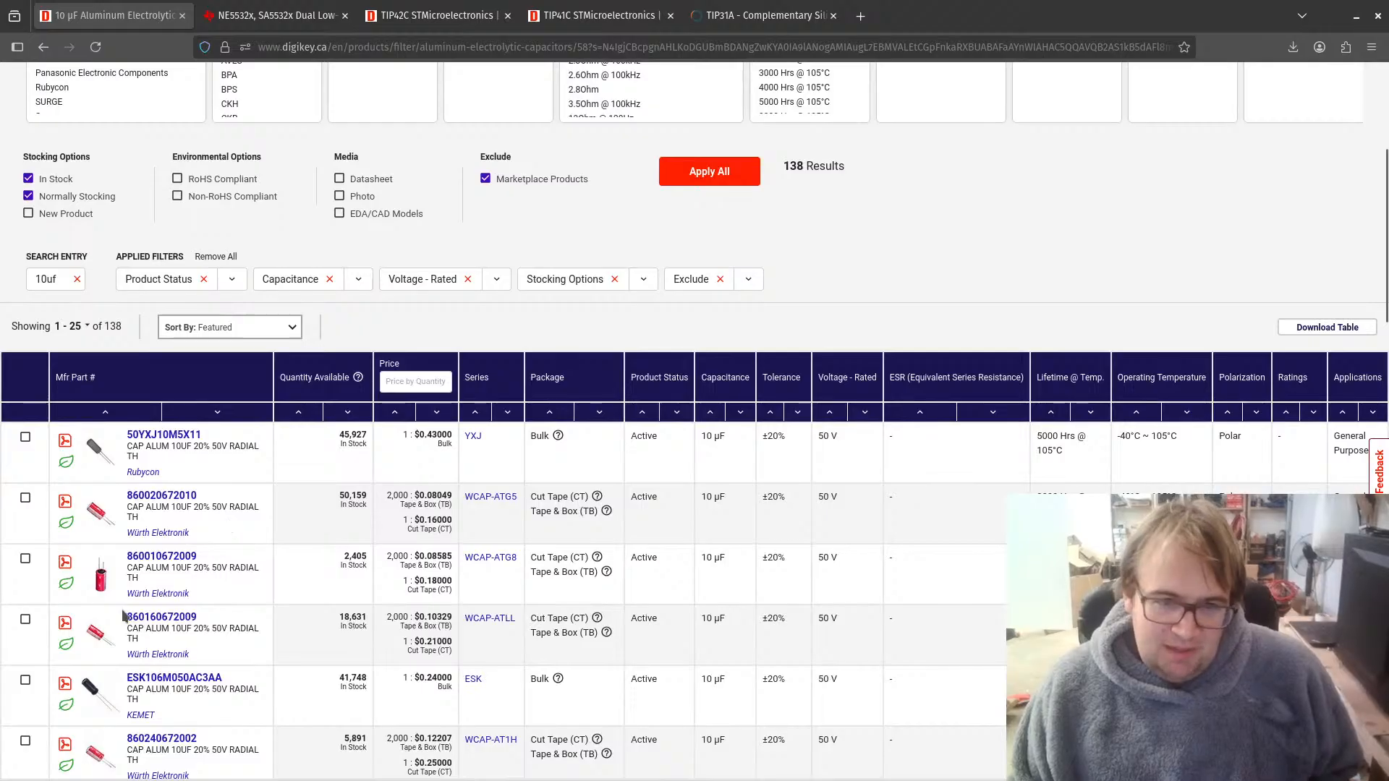
{"action": "left_click", "coordinate": [206, 457]}
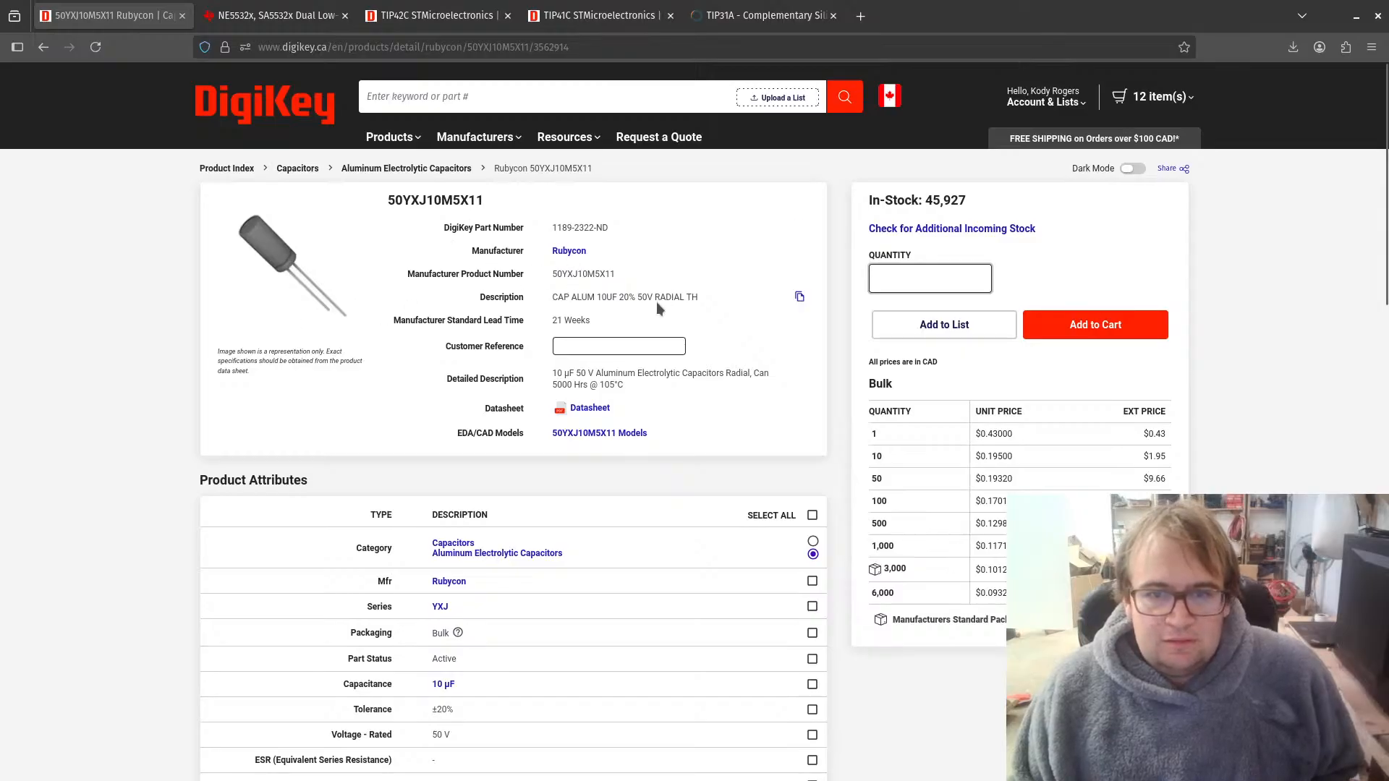
{"action": "scroll", "coordinate": [550, 552], "scroll_direction": "down", "scroll_amount": 4}
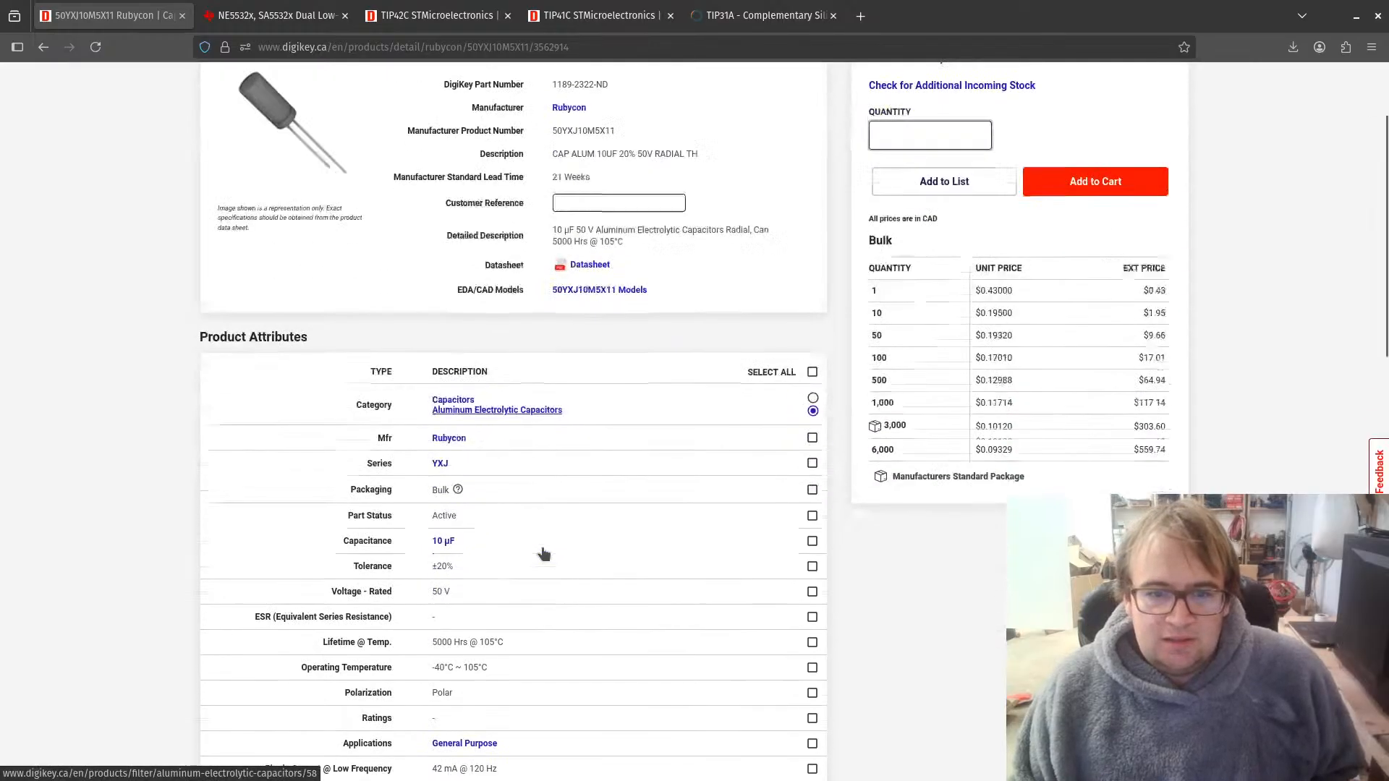
{"action": "scroll", "coordinate": [498, 483], "scroll_direction": "down", "scroll_amount": 3}
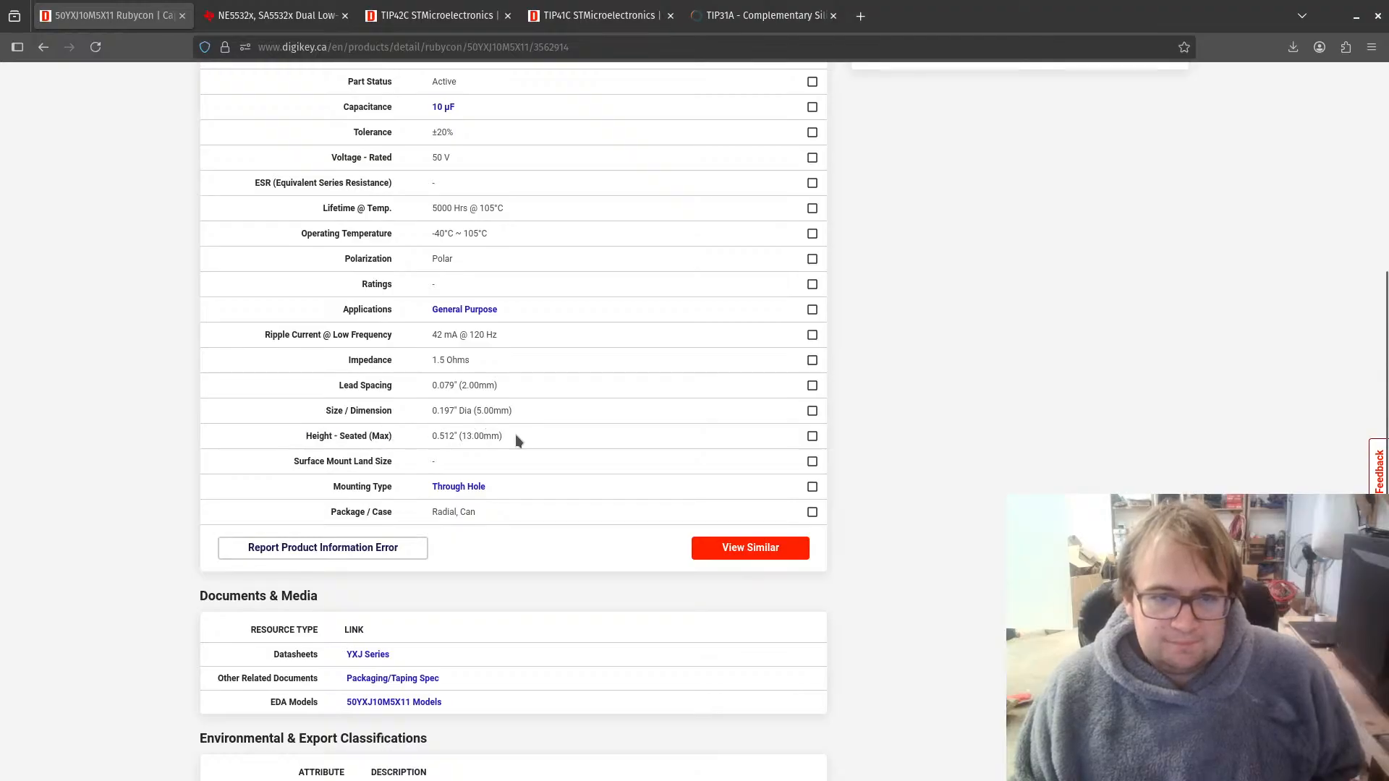
{"action": "left_click_drag", "start_coordinate": [516, 439], "coordinate": [333, 430]}
Step: Copy the manufacturer product number, switch to the KiCad Schematic Editor, and add a "mfg #" field containing 50YXJ10M5X11 to capacitor C1
{"action": "scroll", "coordinate": [601, 416], "scroll_direction": "up", "scroll_amount": 7}
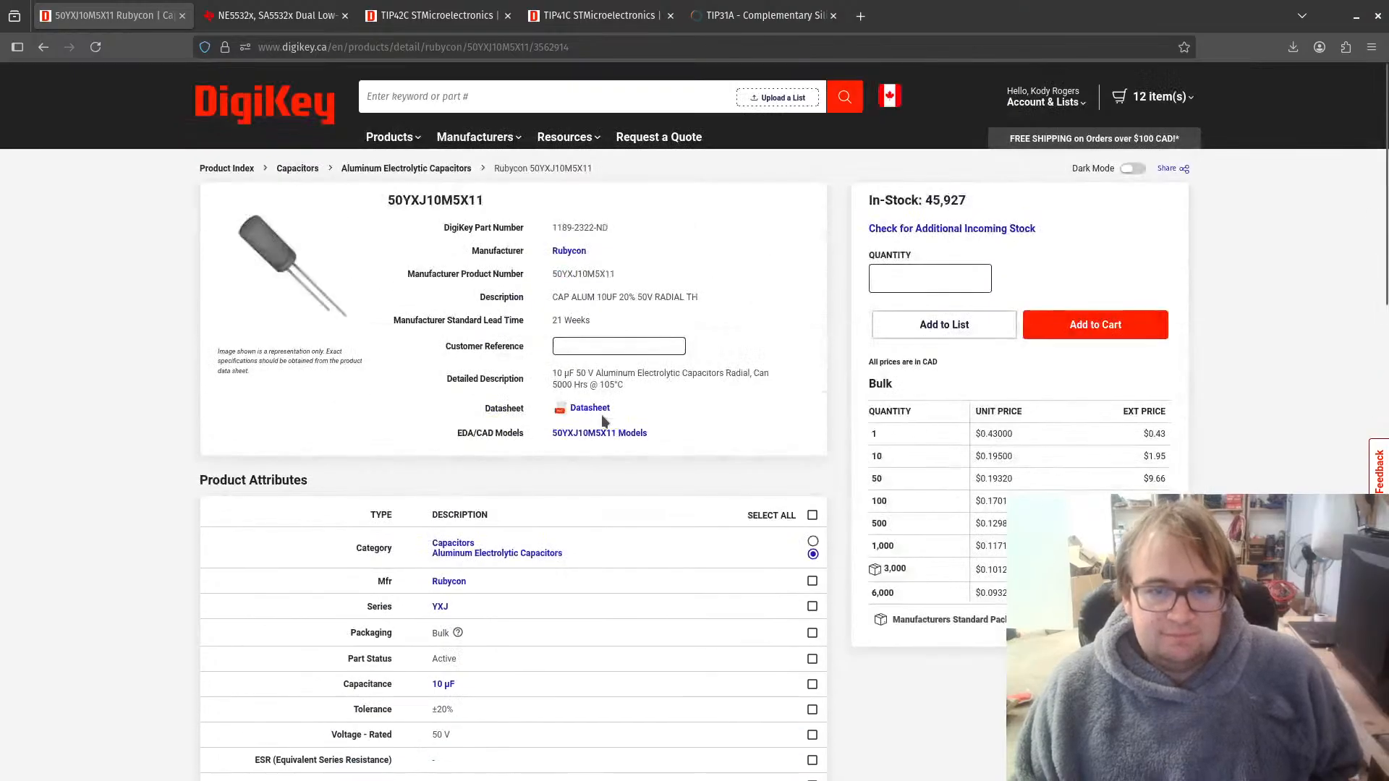
{"action": "left_click", "coordinate": [799, 274]}
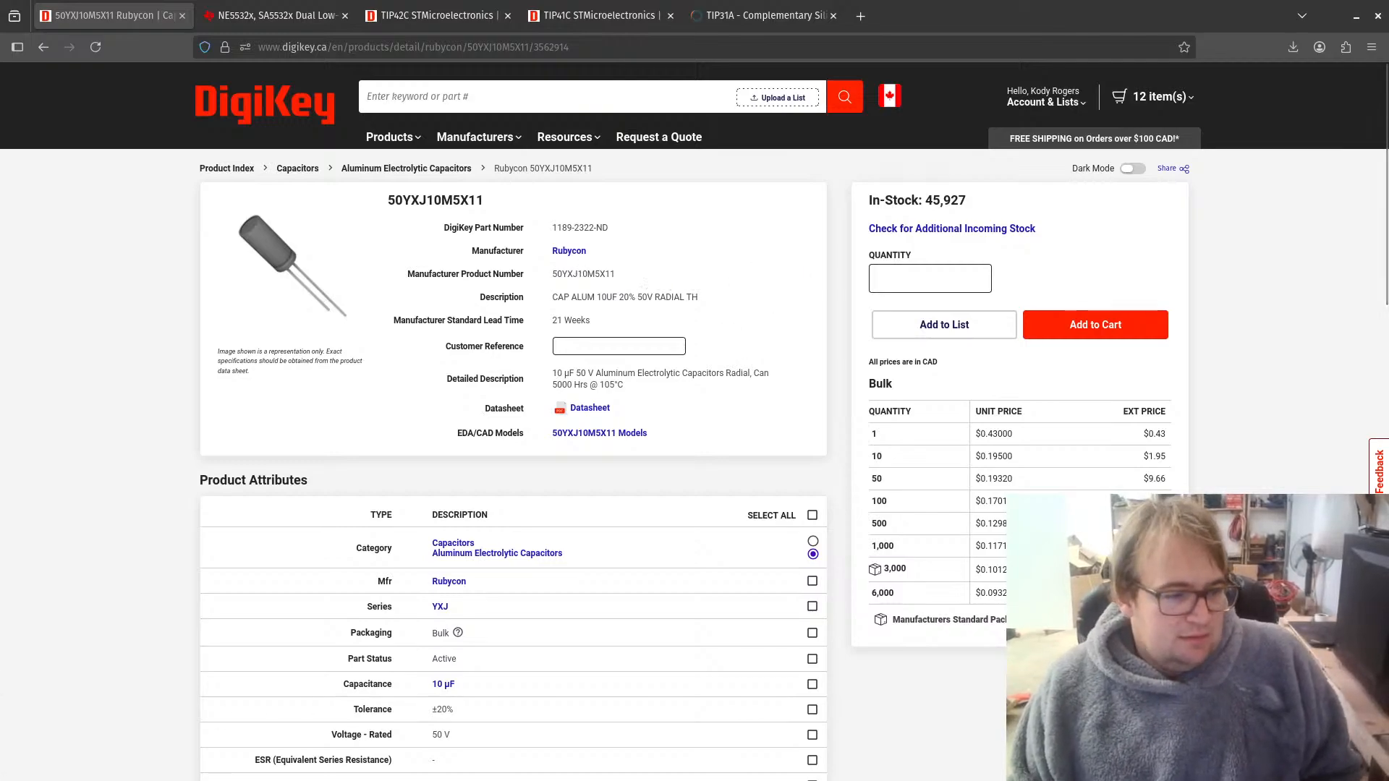
{"action": "key", "text": "alt+Tab"}
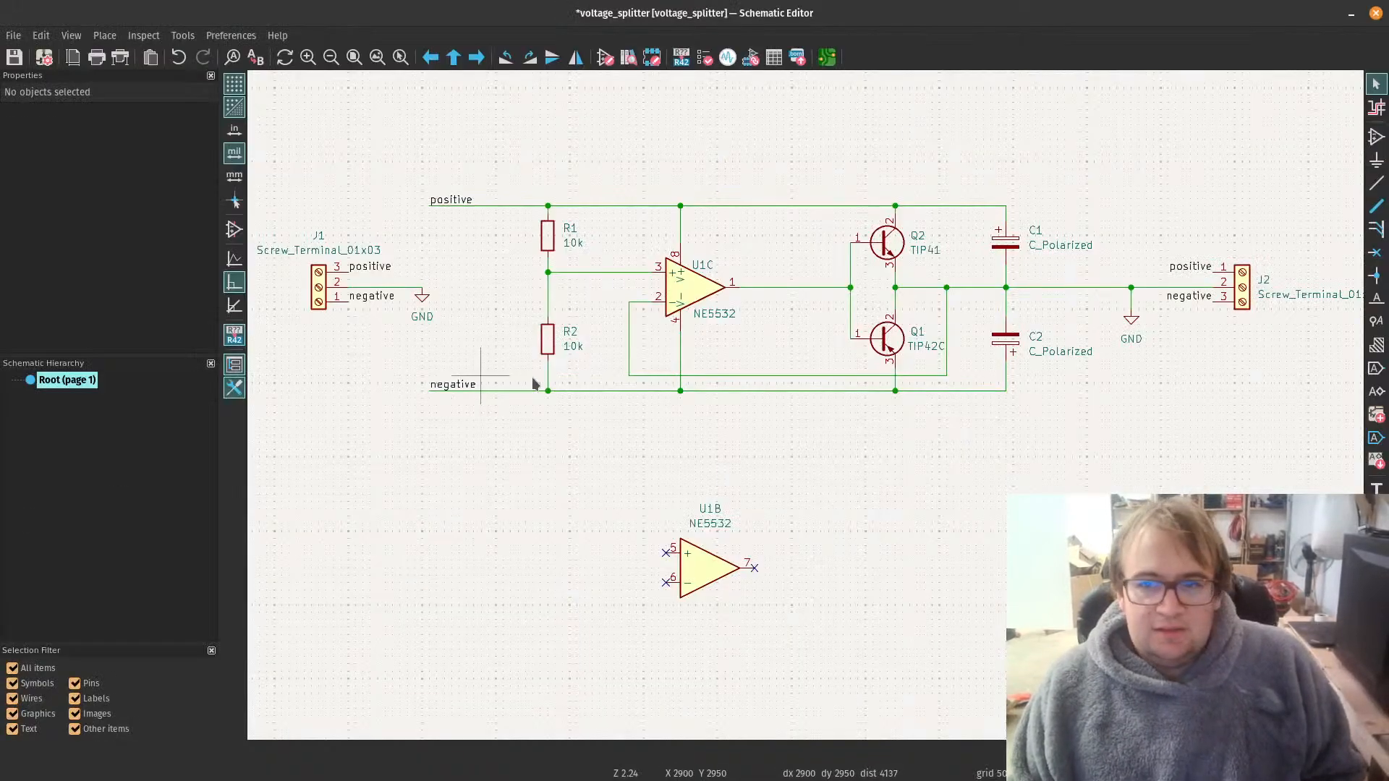
{"action": "left_click", "coordinate": [1012, 249]}
{"action": "double_click", "coordinate": [1011, 249]}
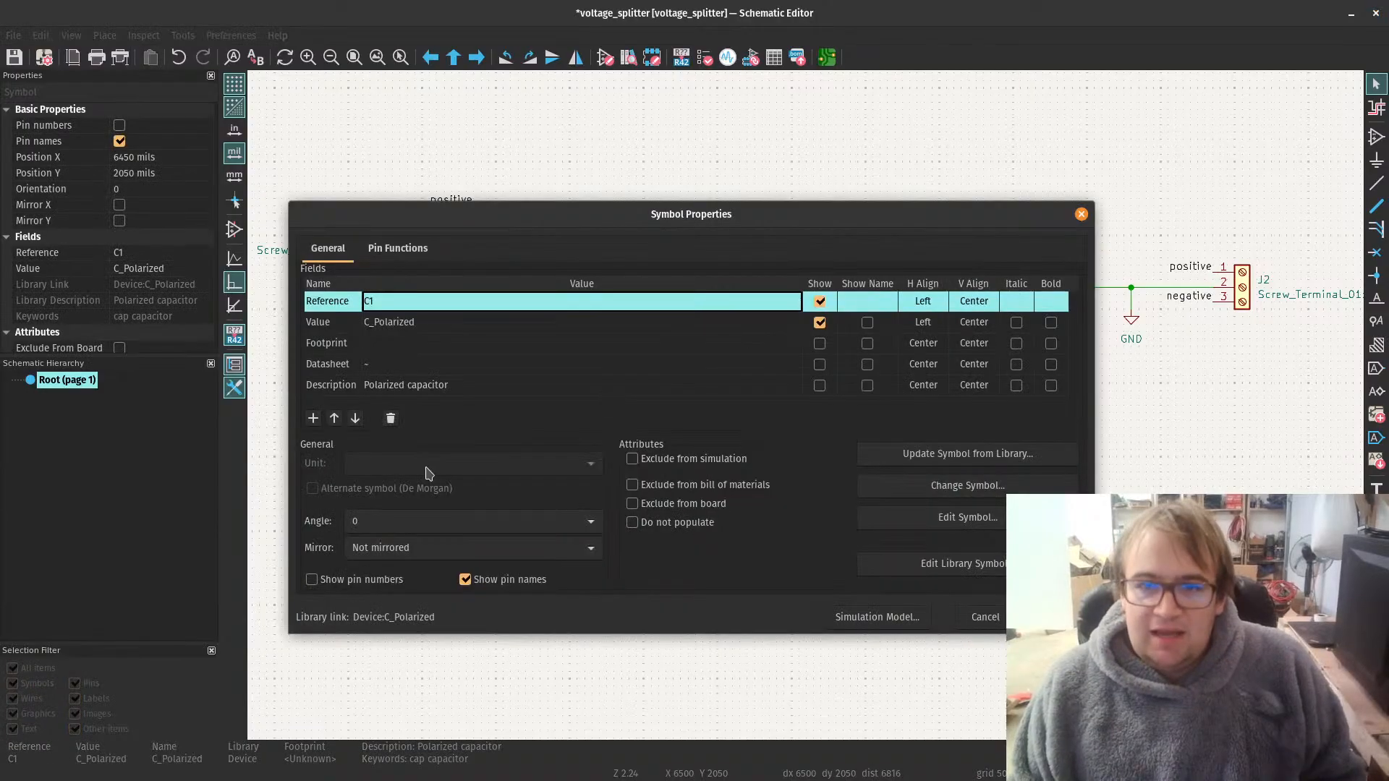
{"action": "left_click", "coordinate": [314, 419]}
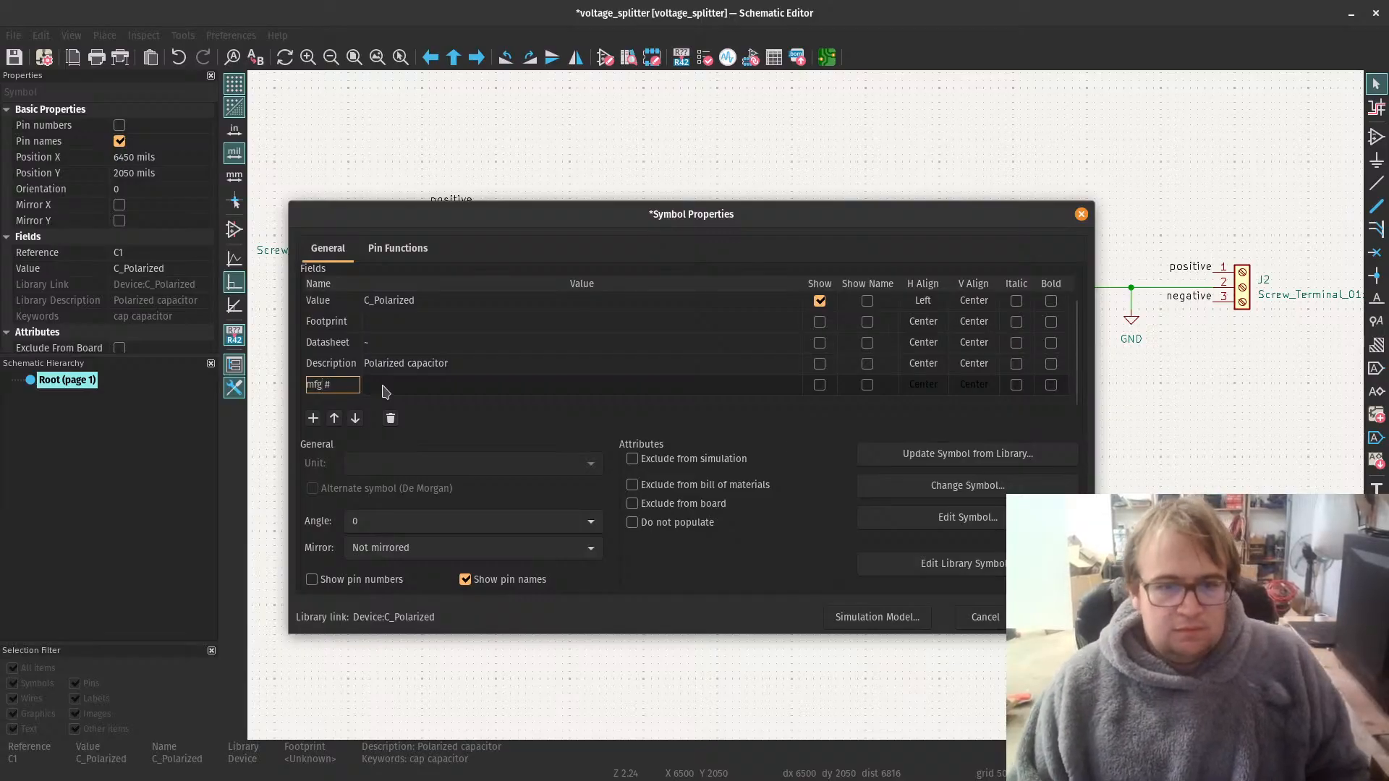
{"action": "key", "text": "Tab"}
{"action": "key", "text": "ctrl+v"}
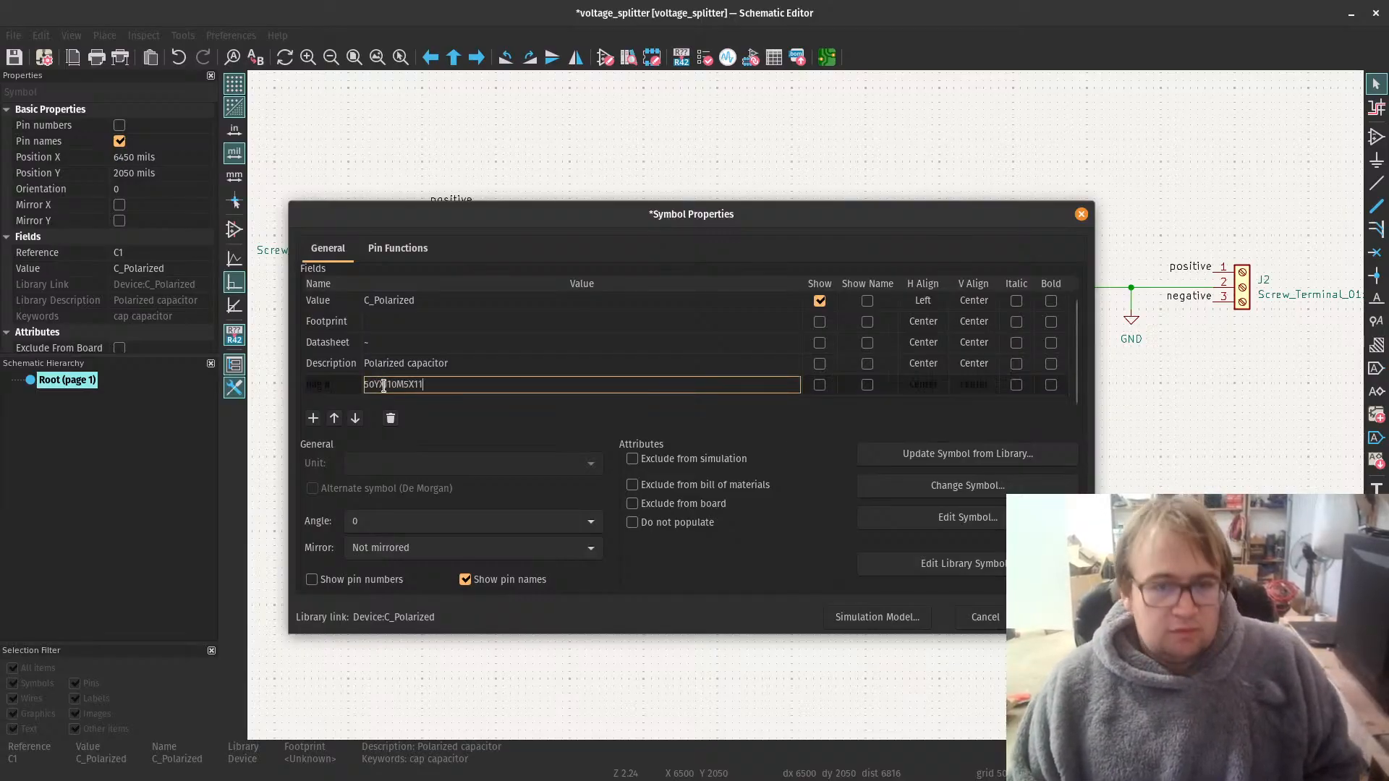
Step: Copy the 50YXJ10M5X11 page's web address from DigiKey in the browser and enter it as C1's datasheet in KiCad
{"action": "left_click", "coordinate": [369, 342]}
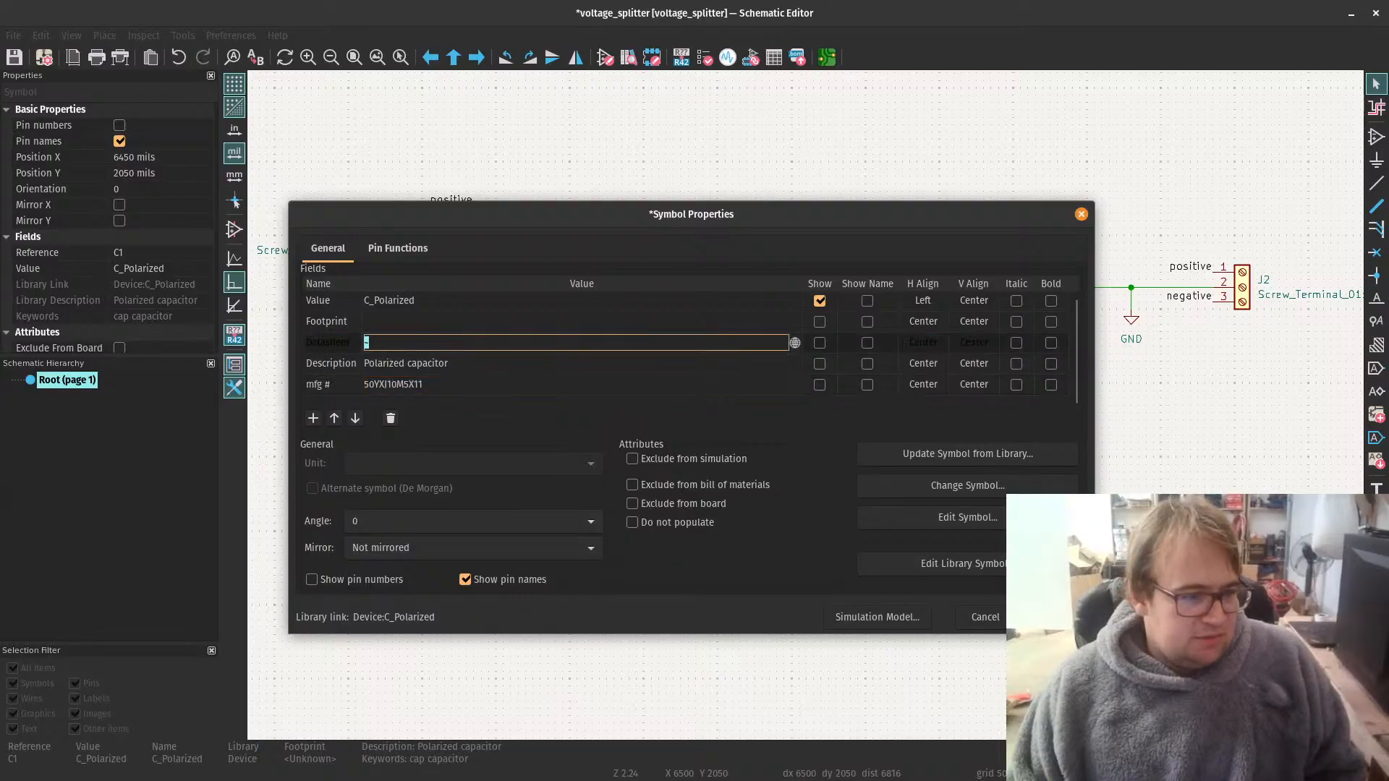
{"action": "key", "text": "alt+Tab"}
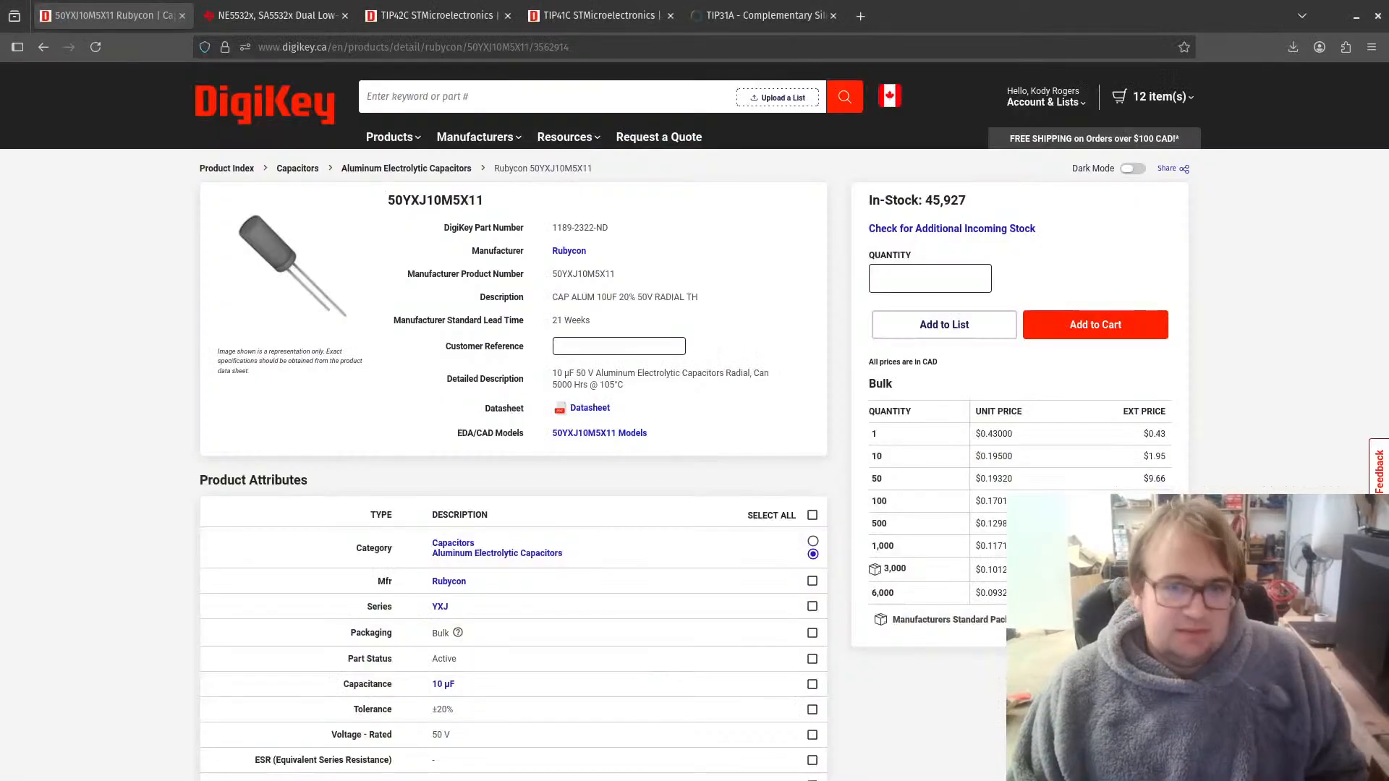
{"action": "left_click", "coordinate": [384, 47]}
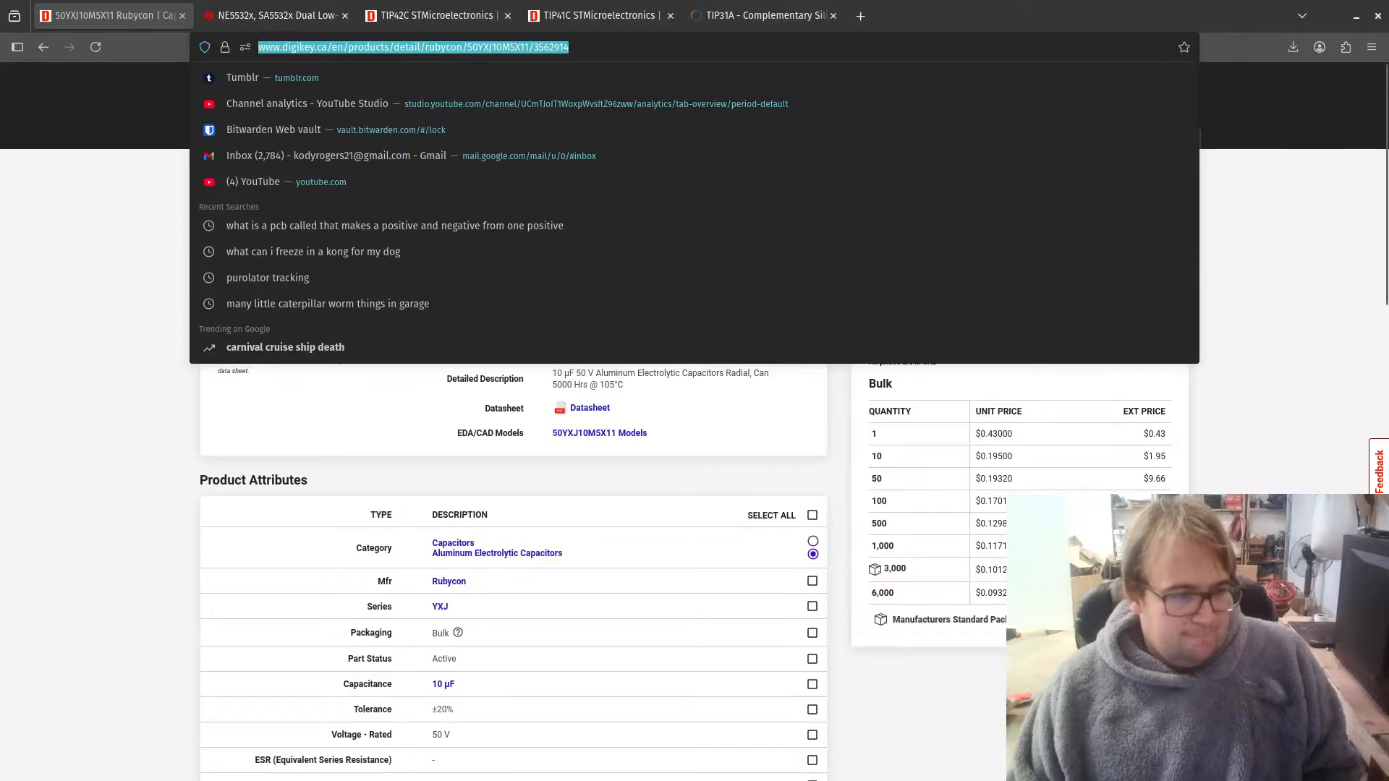
{"action": "key", "text": "alt+Tab"}
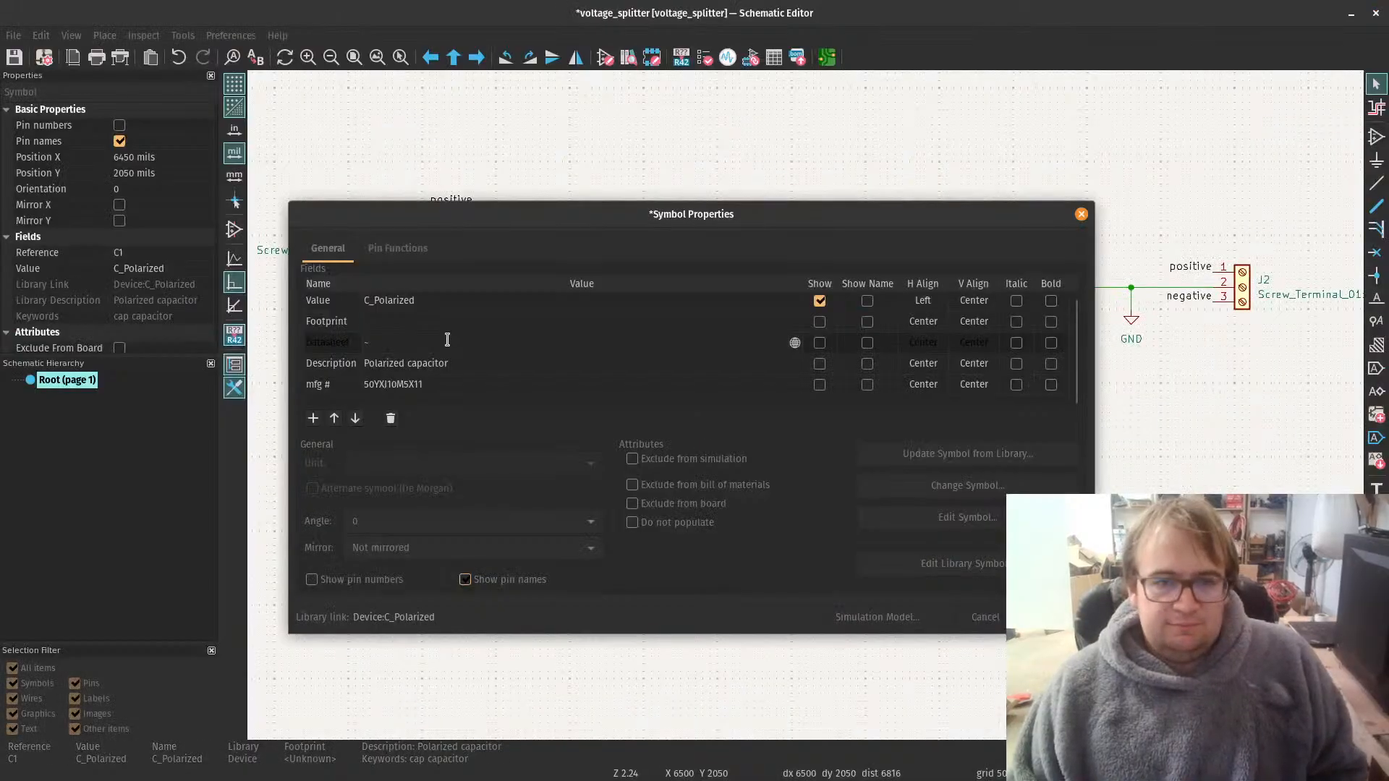
{"action": "left_click", "coordinate": [447, 341]}
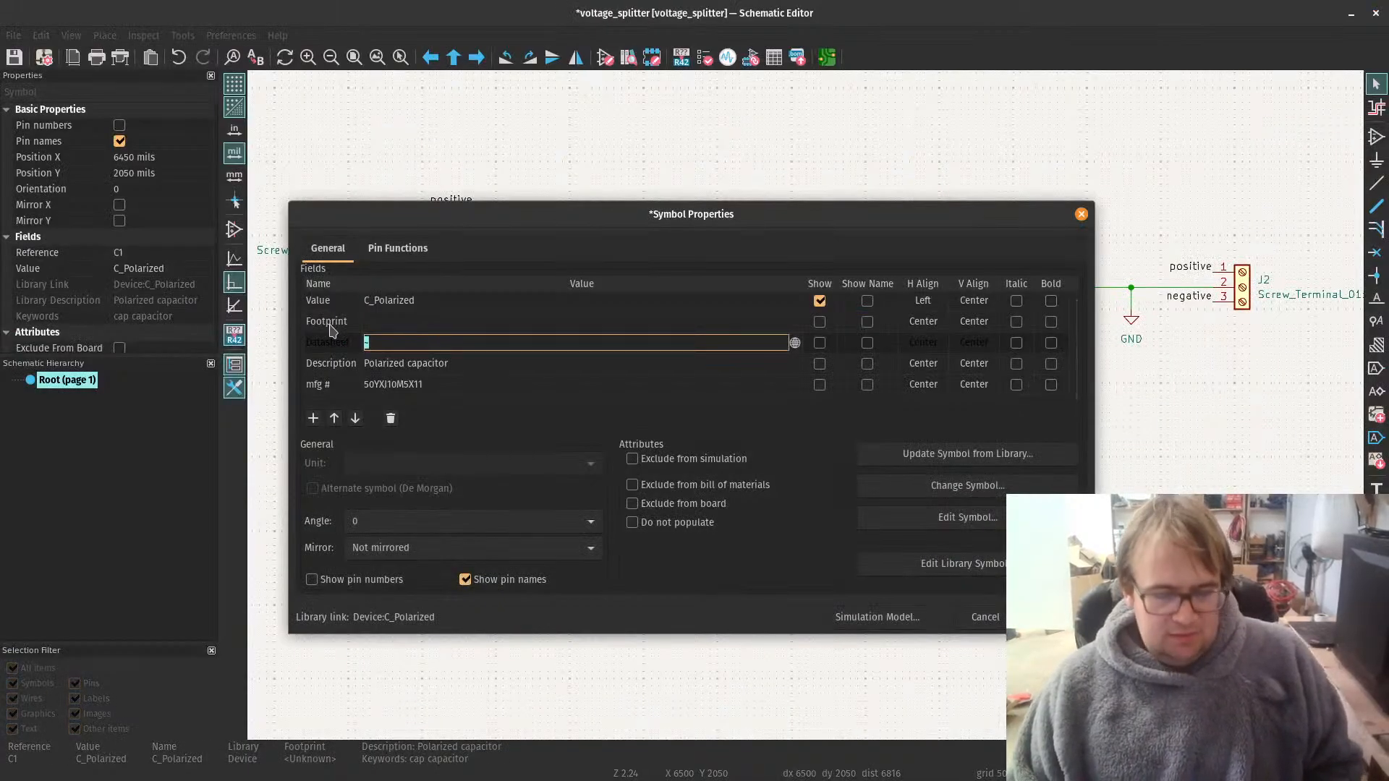
{"action": "key", "text": "ctrl+v"}
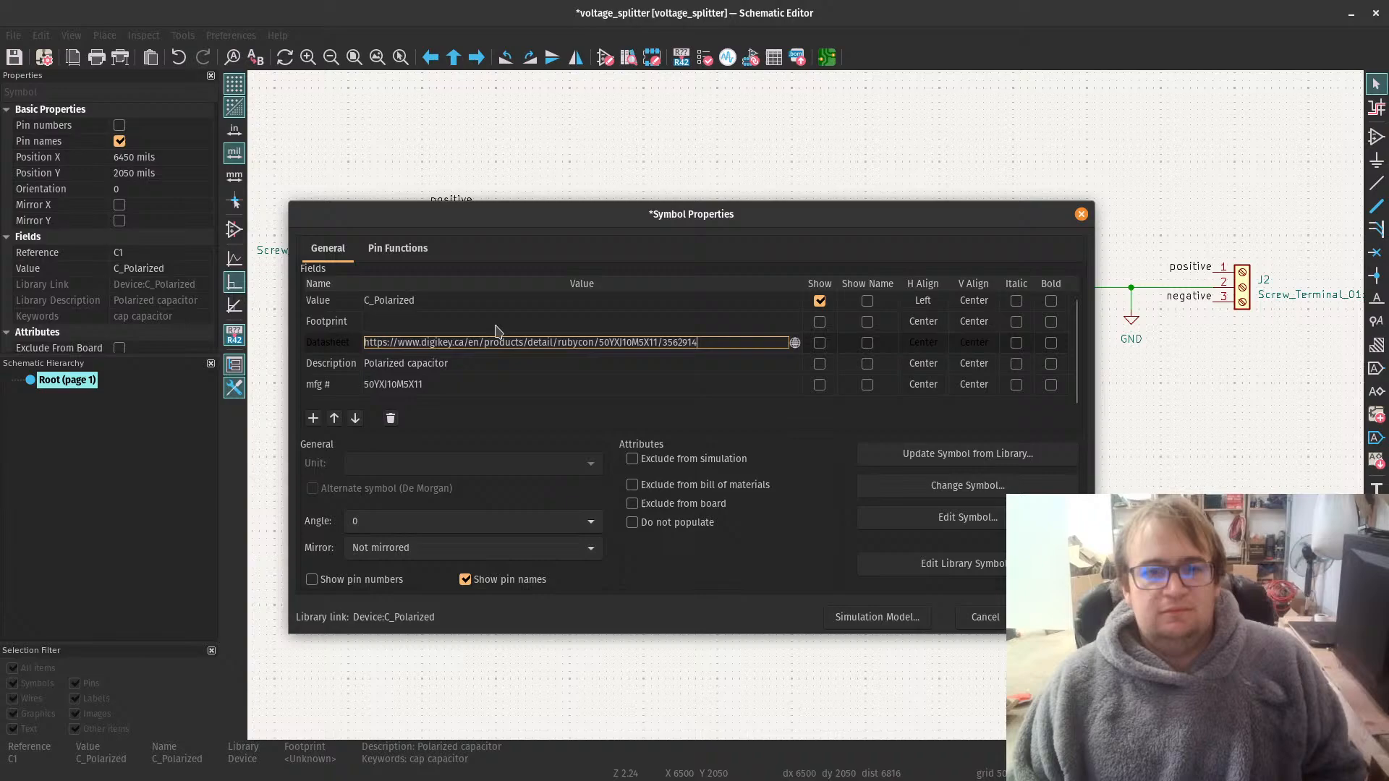
Step: Open the footprint chooser for C1, clear its search filter, enlarge the window and collapse the Resistor_THT library
{"action": "left_click", "coordinate": [773, 329]}
{"action": "left_click", "coordinate": [794, 321]}
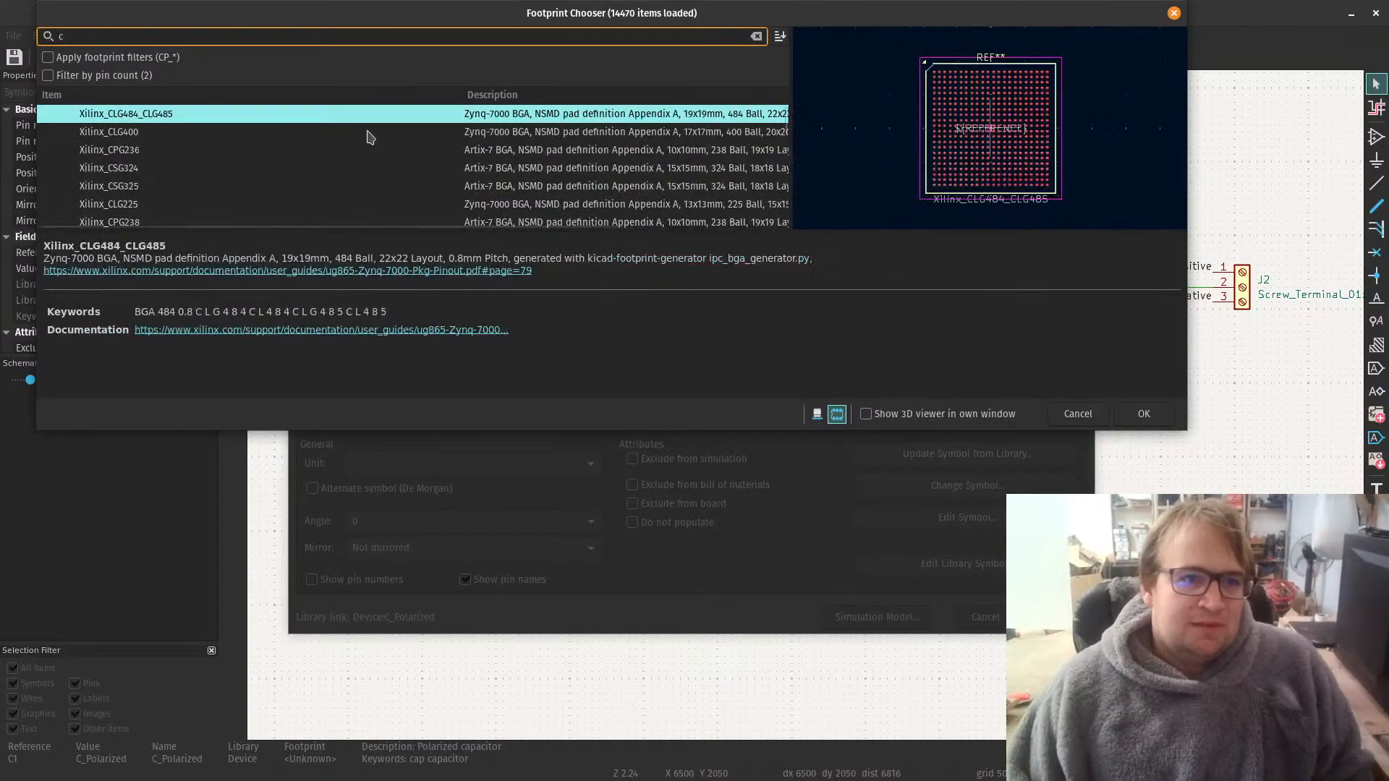
{"action": "key", "text": "BackSpace"}
{"action": "scroll", "coordinate": [332, 129], "scroll_direction": "up", "scroll_amount": 3}
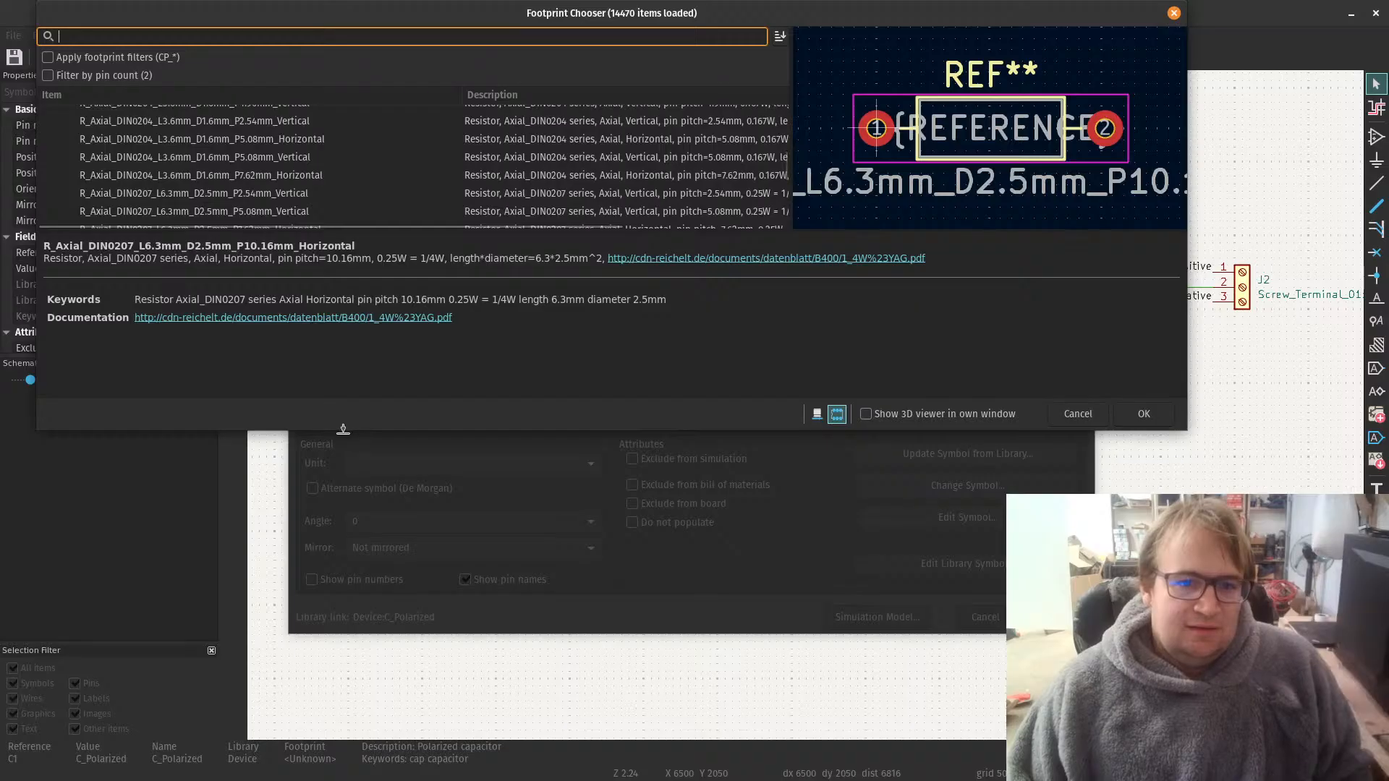
{"action": "left_click_drag", "start_coordinate": [343, 430], "coordinate": [307, 621]}
{"action": "scroll", "coordinate": [183, 162], "scroll_direction": "up", "scroll_amount": 10}
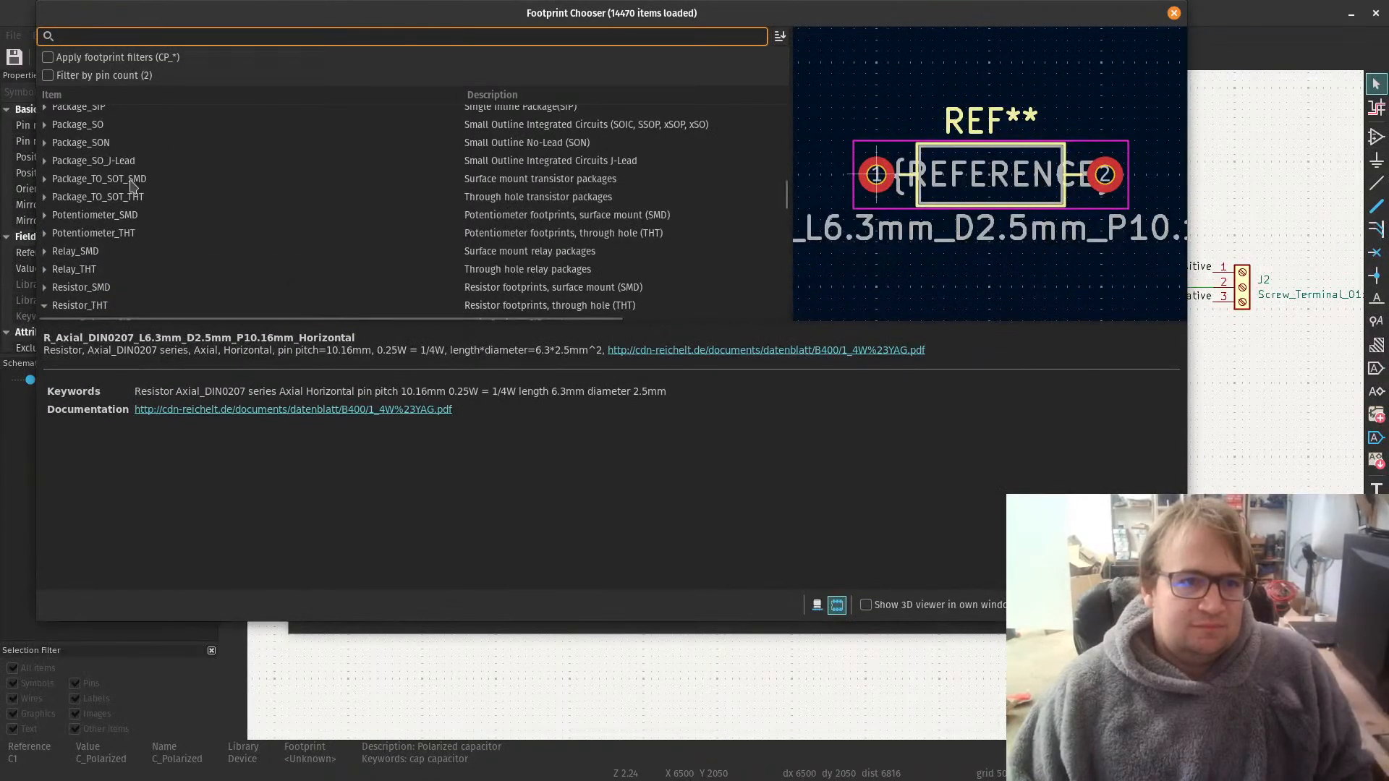
{"action": "scroll", "coordinate": [72, 282], "scroll_direction": "down", "scroll_amount": 2}
{"action": "left_click", "coordinate": [44, 242]}
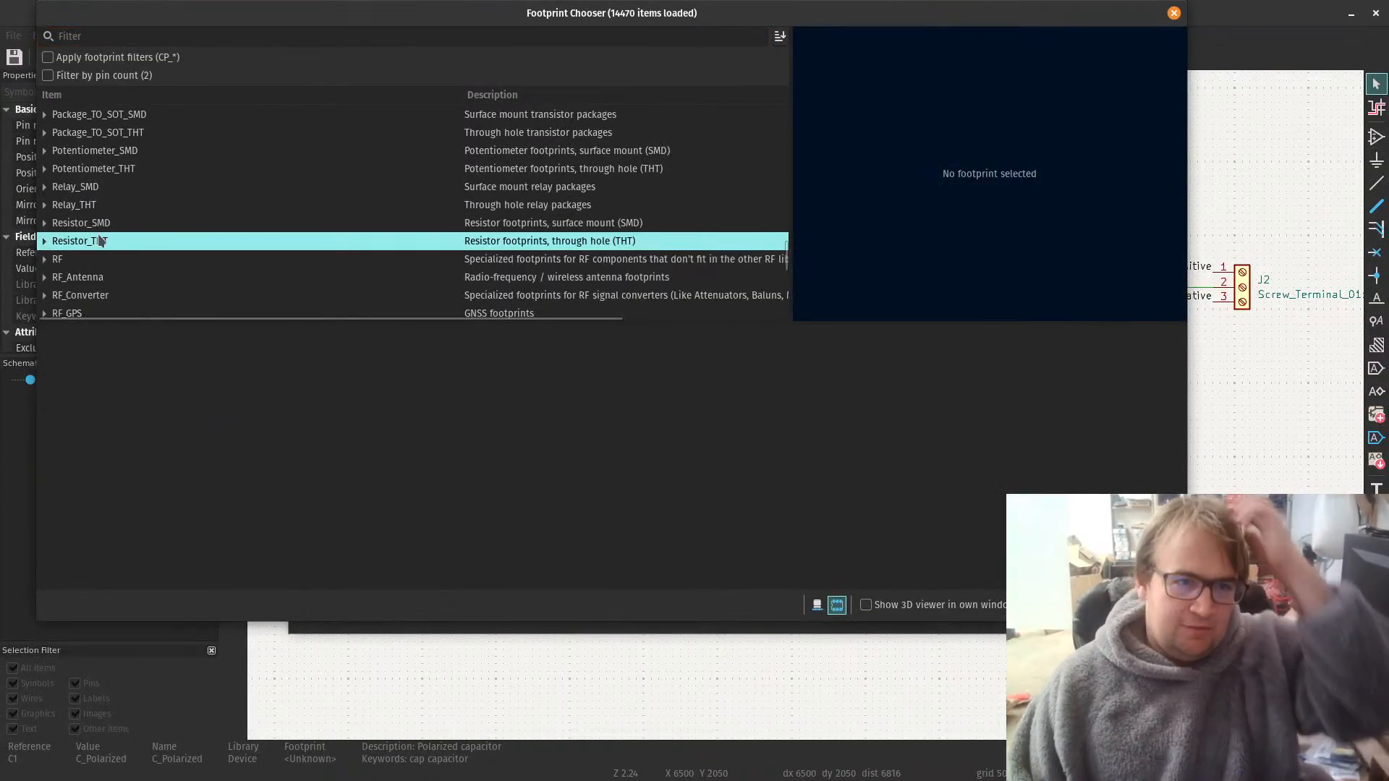
Step: Find the Capacitor_THT library in the footprint list and expand it
{"action": "scroll", "coordinate": [106, 241], "scroll_direction": "up", "scroll_amount": 6}
{"action": "scroll", "coordinate": [109, 217], "scroll_direction": "up", "scroll_amount": 10}
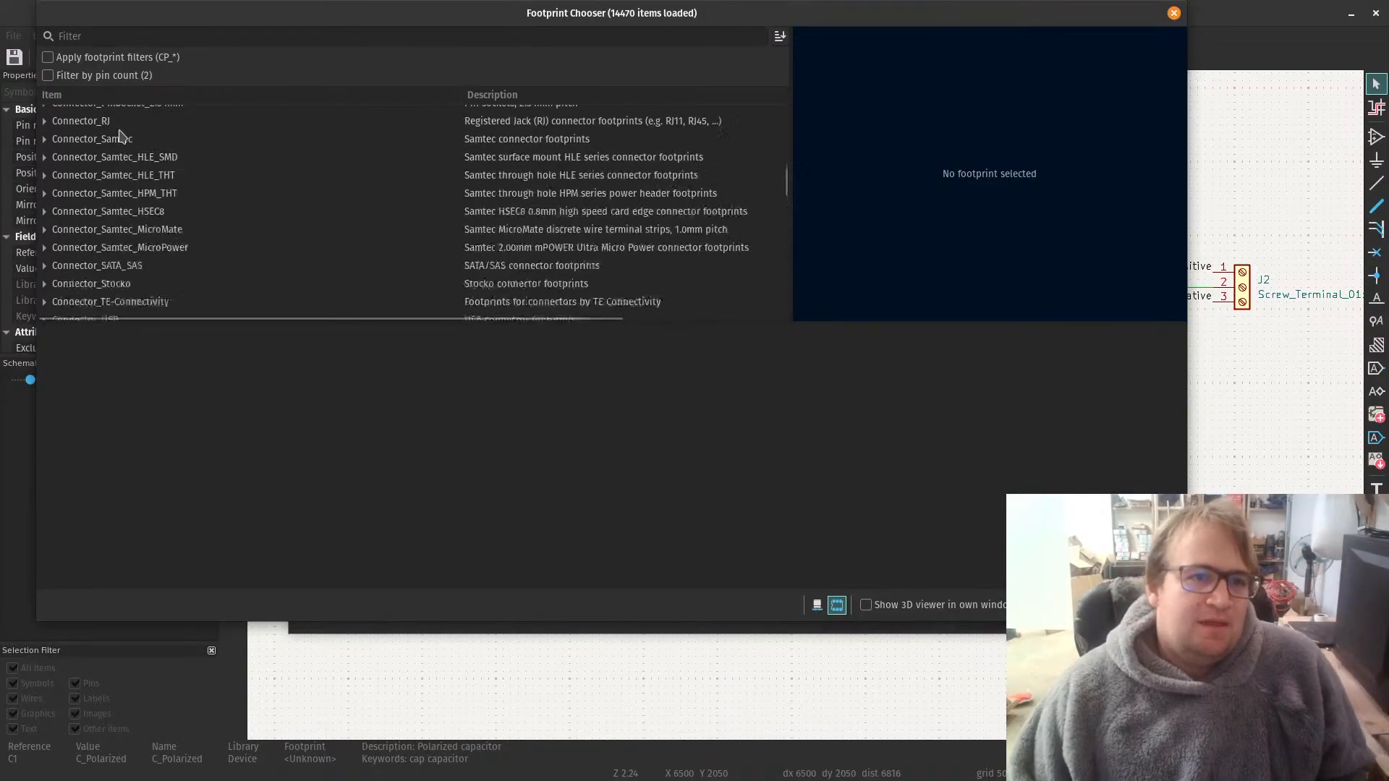
{"action": "scroll", "coordinate": [123, 135], "scroll_direction": "up", "scroll_amount": 10}
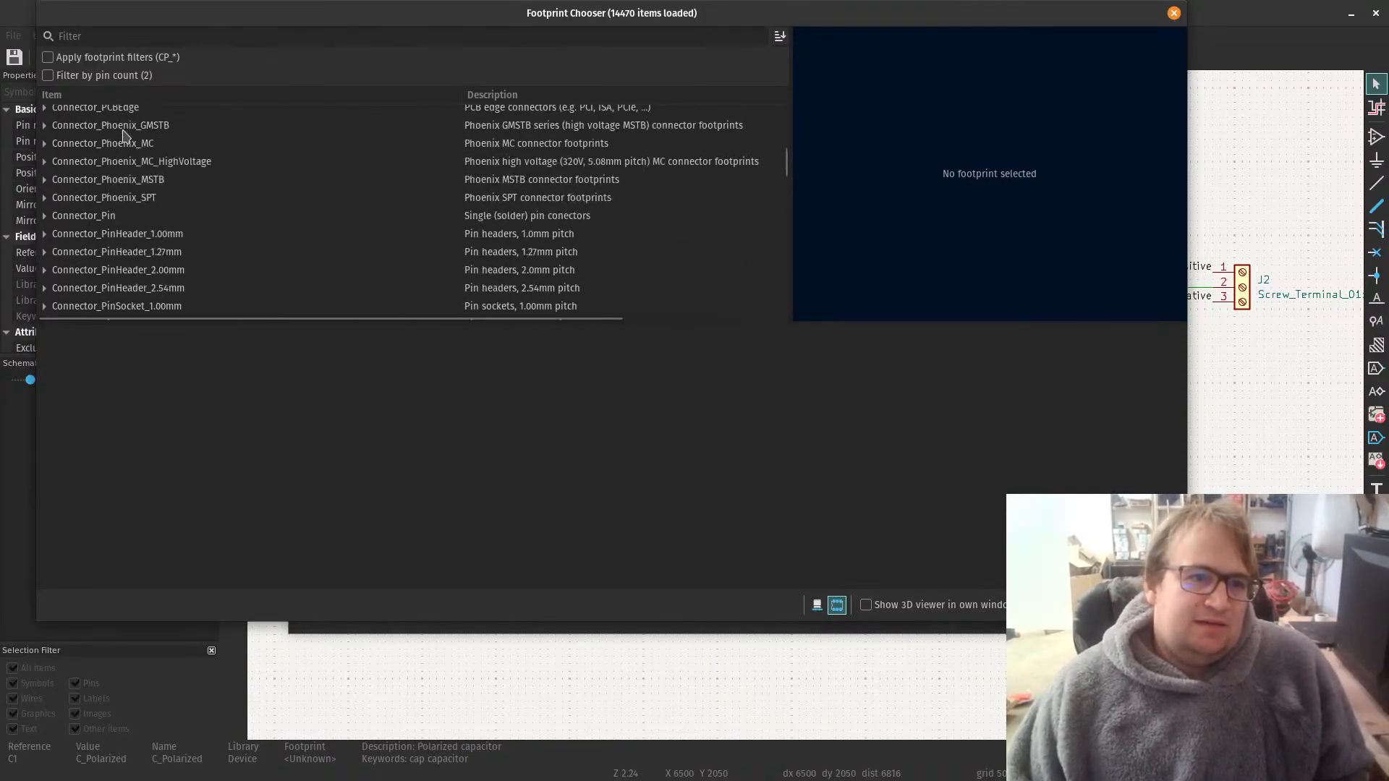
{"action": "scroll", "coordinate": [139, 158], "scroll_direction": "up", "scroll_amount": 4}
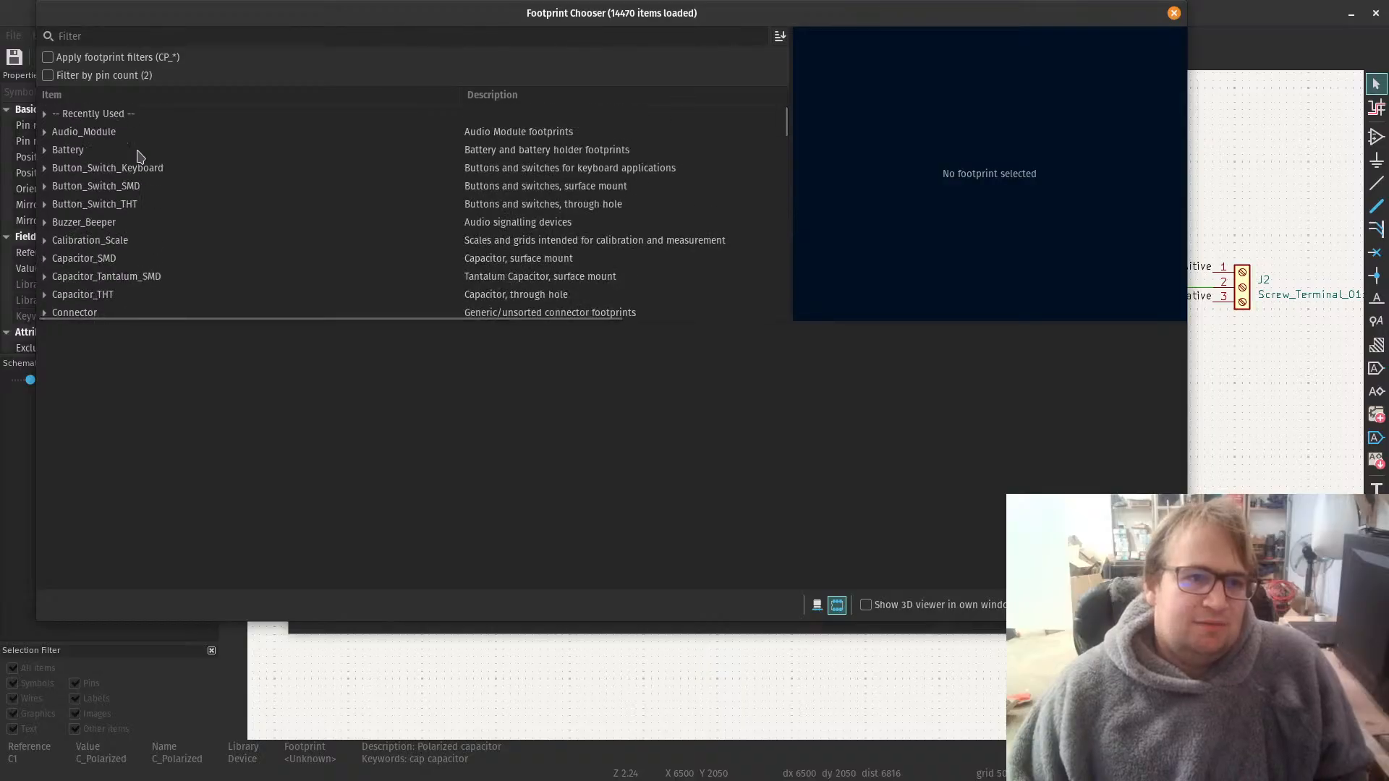
{"action": "scroll", "coordinate": [140, 156], "scroll_direction": "down", "scroll_amount": 1}
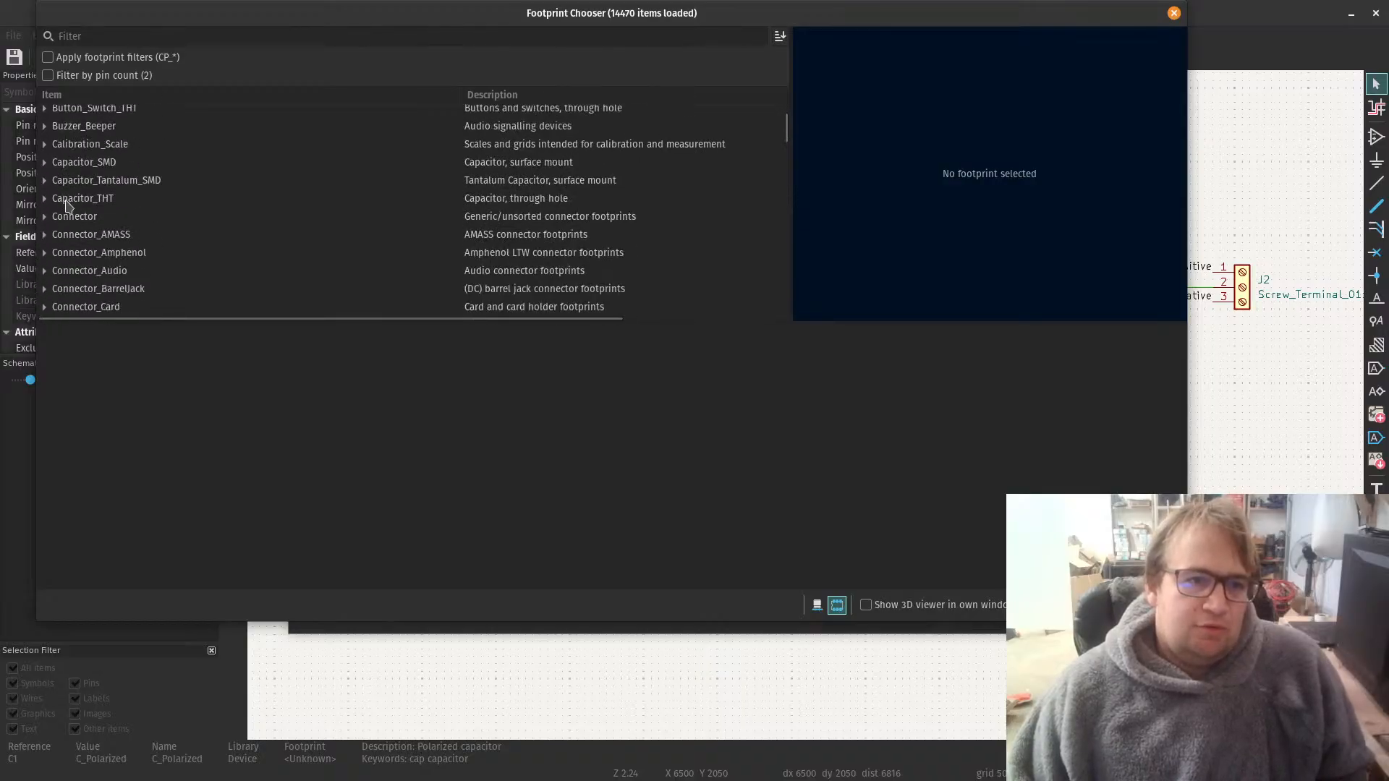
{"action": "left_click", "coordinate": [45, 197]}
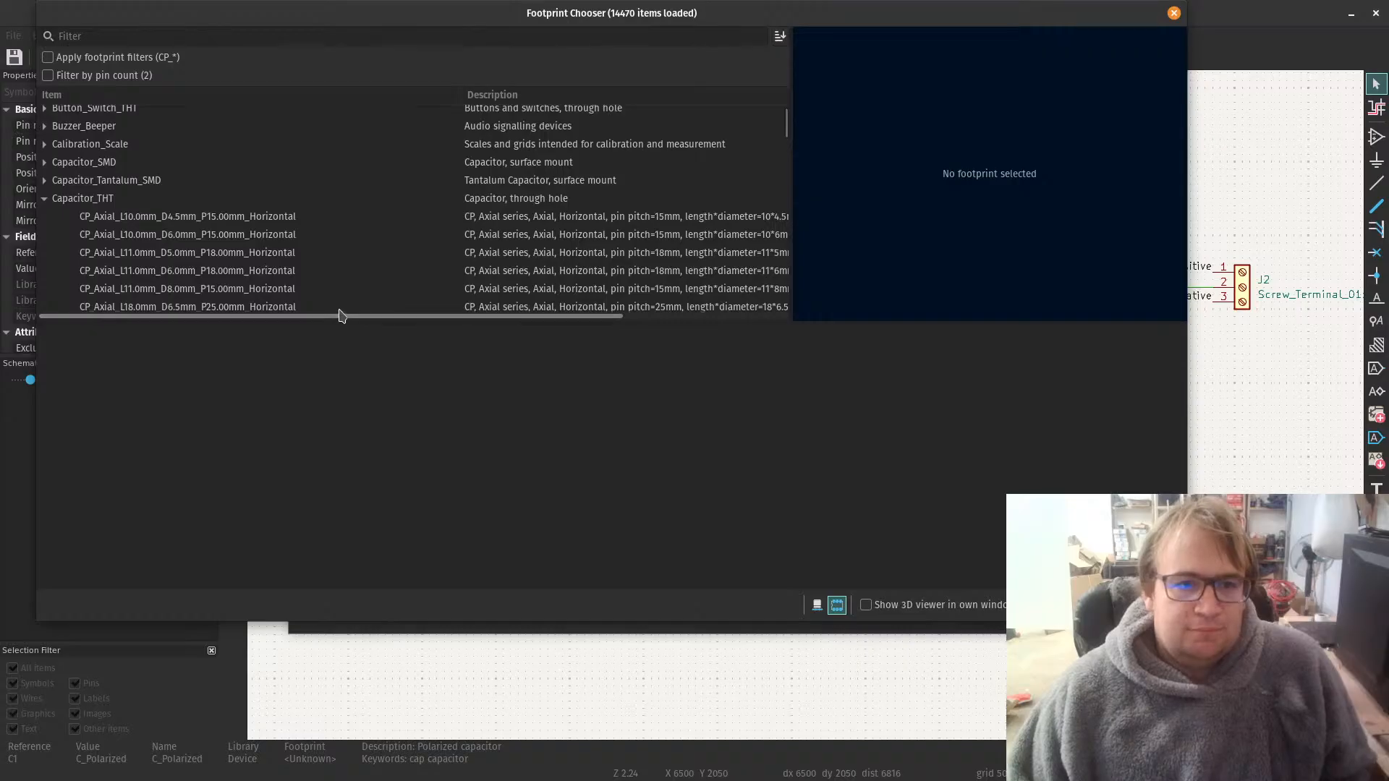
Step: Preview the CP_Radial_D4.0mm_P1.50mm footprint and select CP_Radial_D5.0mm_P2.00mm among the radial polarized capacitor footprints
{"action": "scroll", "coordinate": [268, 259], "scroll_direction": "down", "scroll_amount": 9}
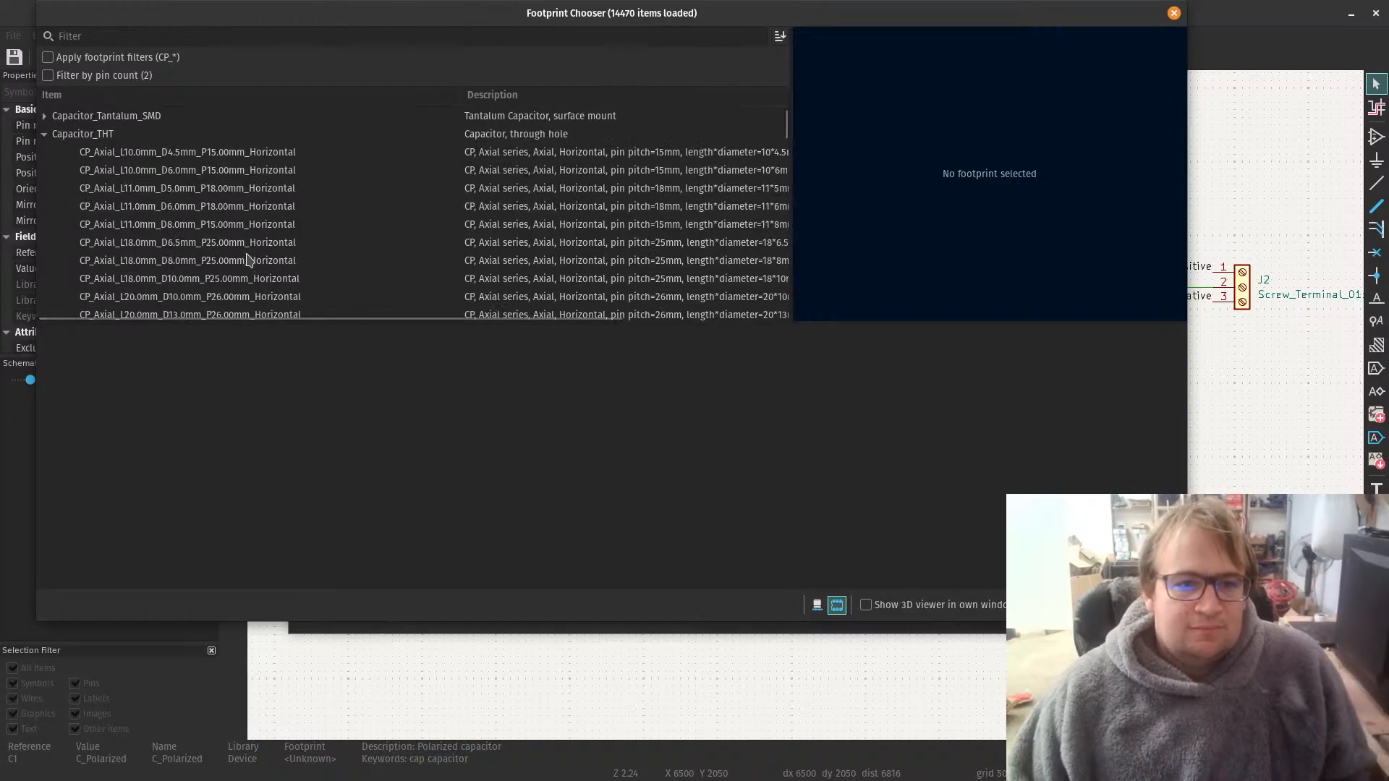
{"action": "scroll", "coordinate": [246, 257], "scroll_direction": "down", "scroll_amount": 12}
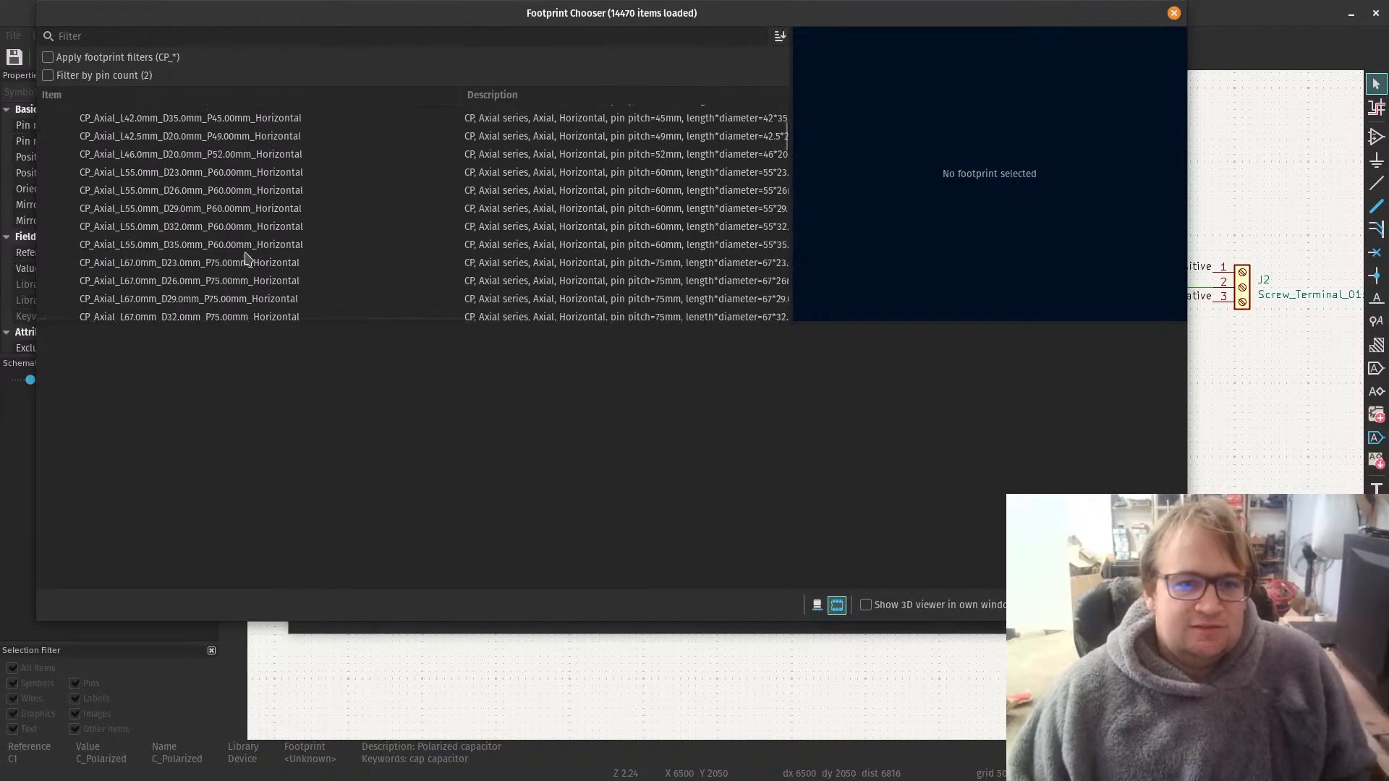
{"action": "left_click", "coordinate": [177, 245]}
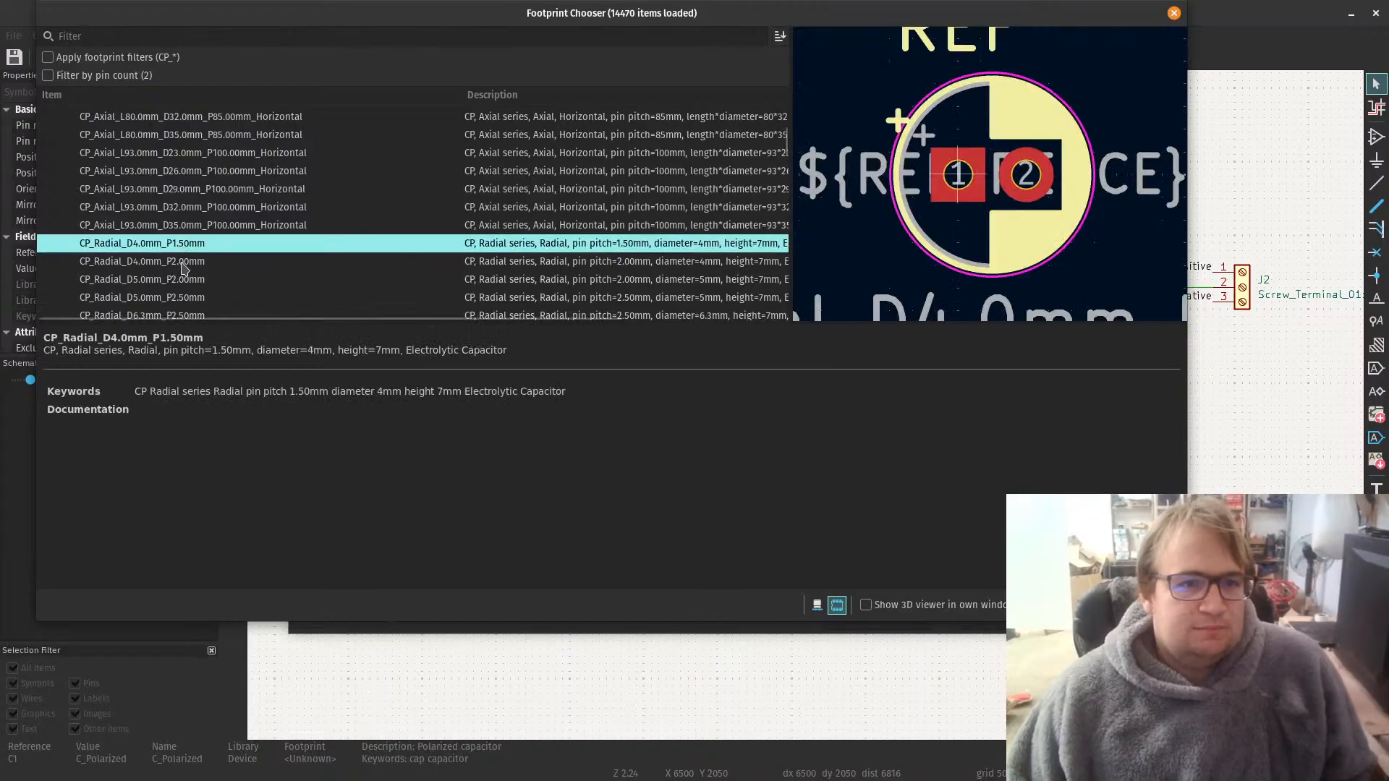
{"action": "left_click", "coordinate": [176, 285]}
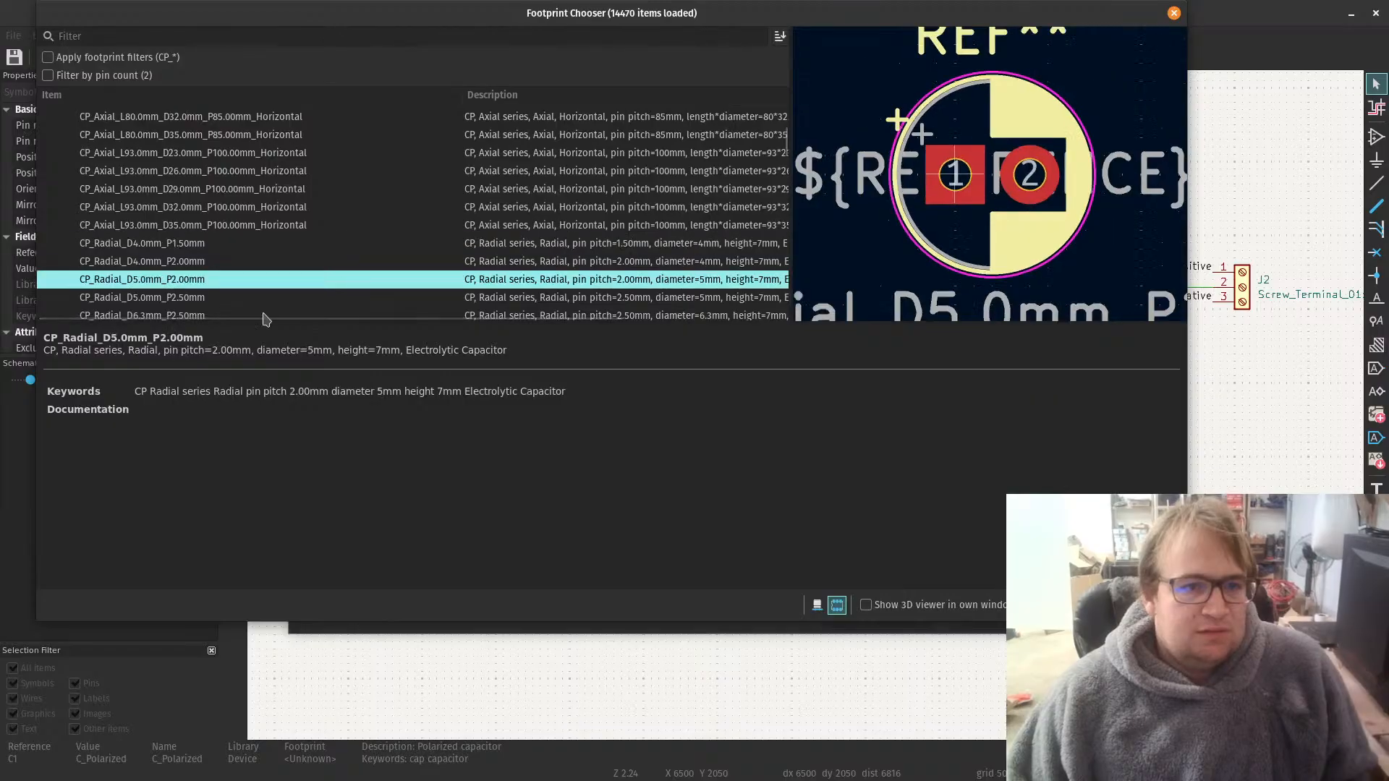
{"action": "scroll", "coordinate": [150, 240], "scroll_direction": "down", "scroll_amount": 3}
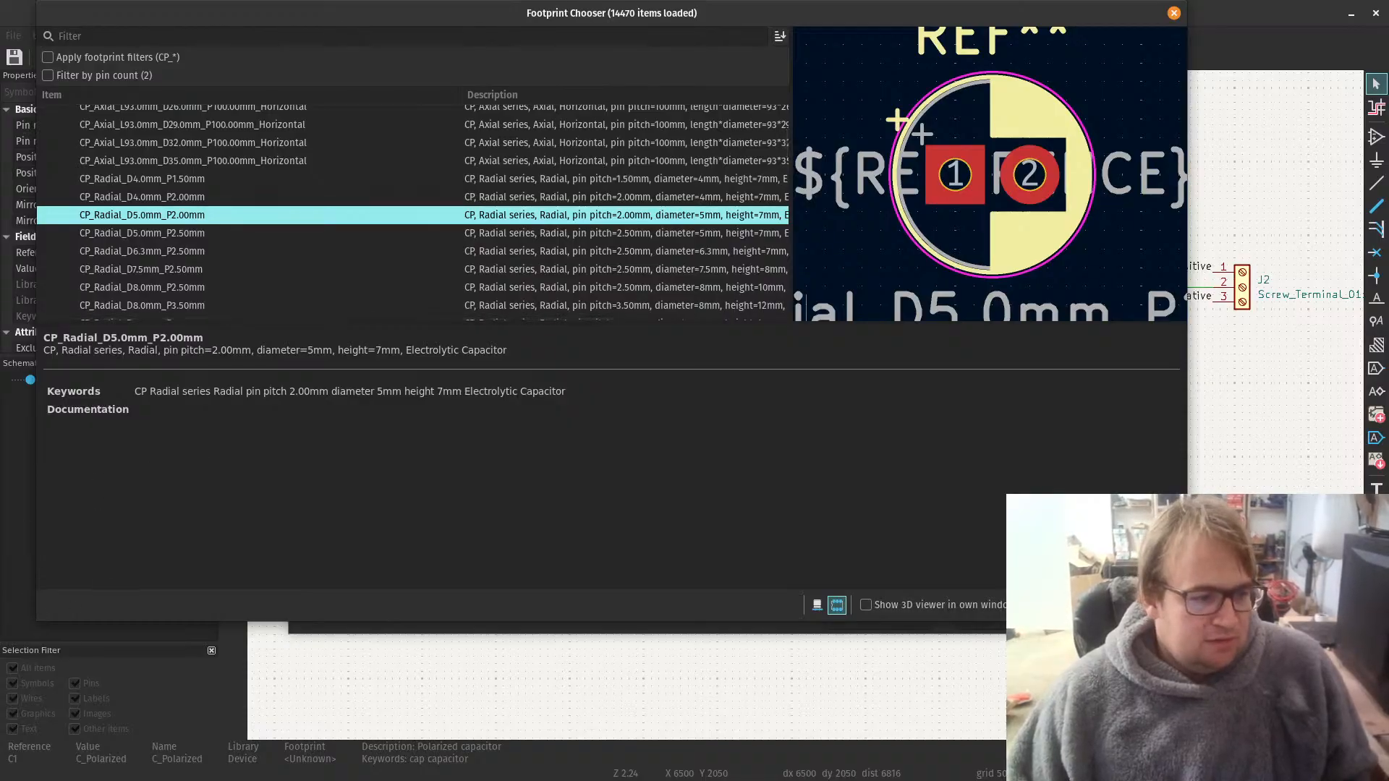
Step: Switch to the capacitor's DigiKey page in the browser, check its lead spacing and diameter, and return to KiCad's footprint chooser
{"action": "key", "text": "alt+Tab"}
{"action": "scroll", "coordinate": [648, 406], "scroll_direction": "down", "scroll_amount": 5}
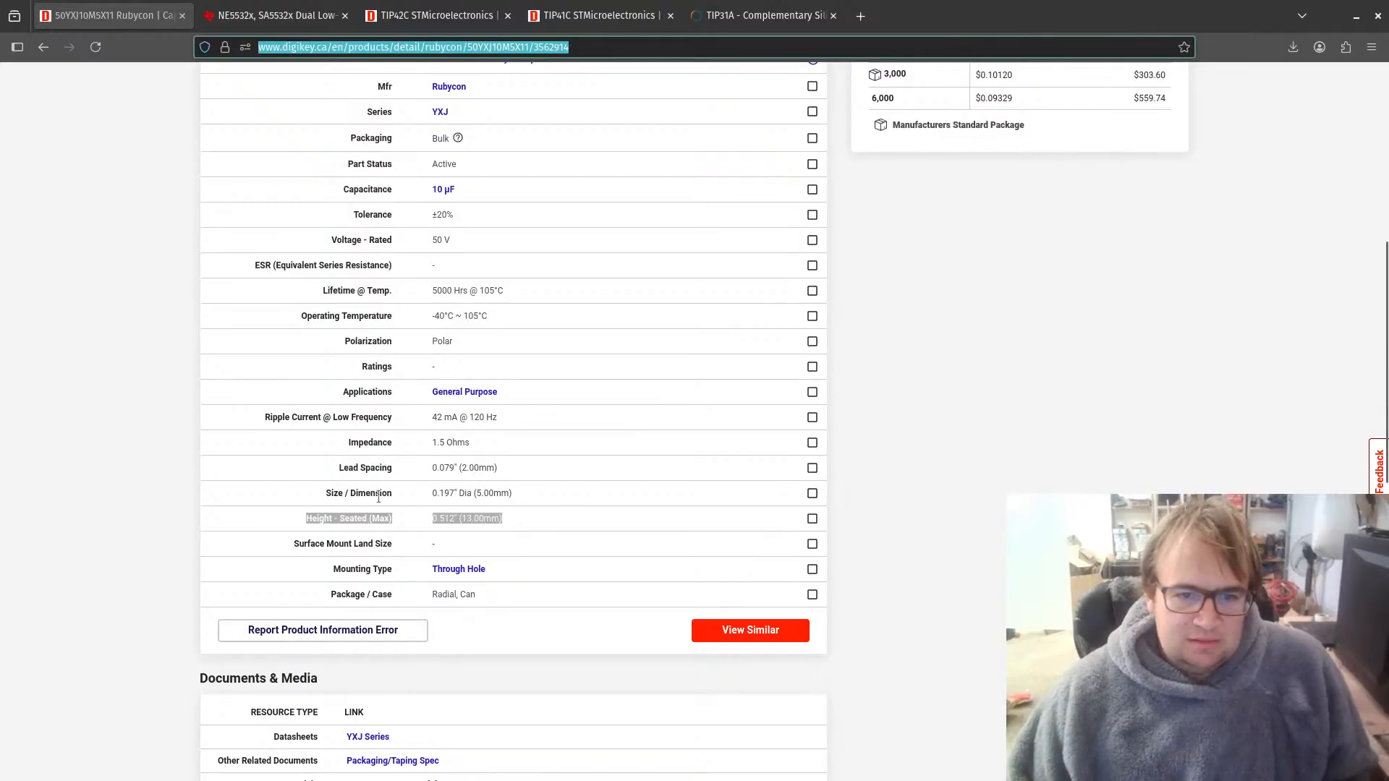
{"action": "left_click", "coordinate": [432, 496]}
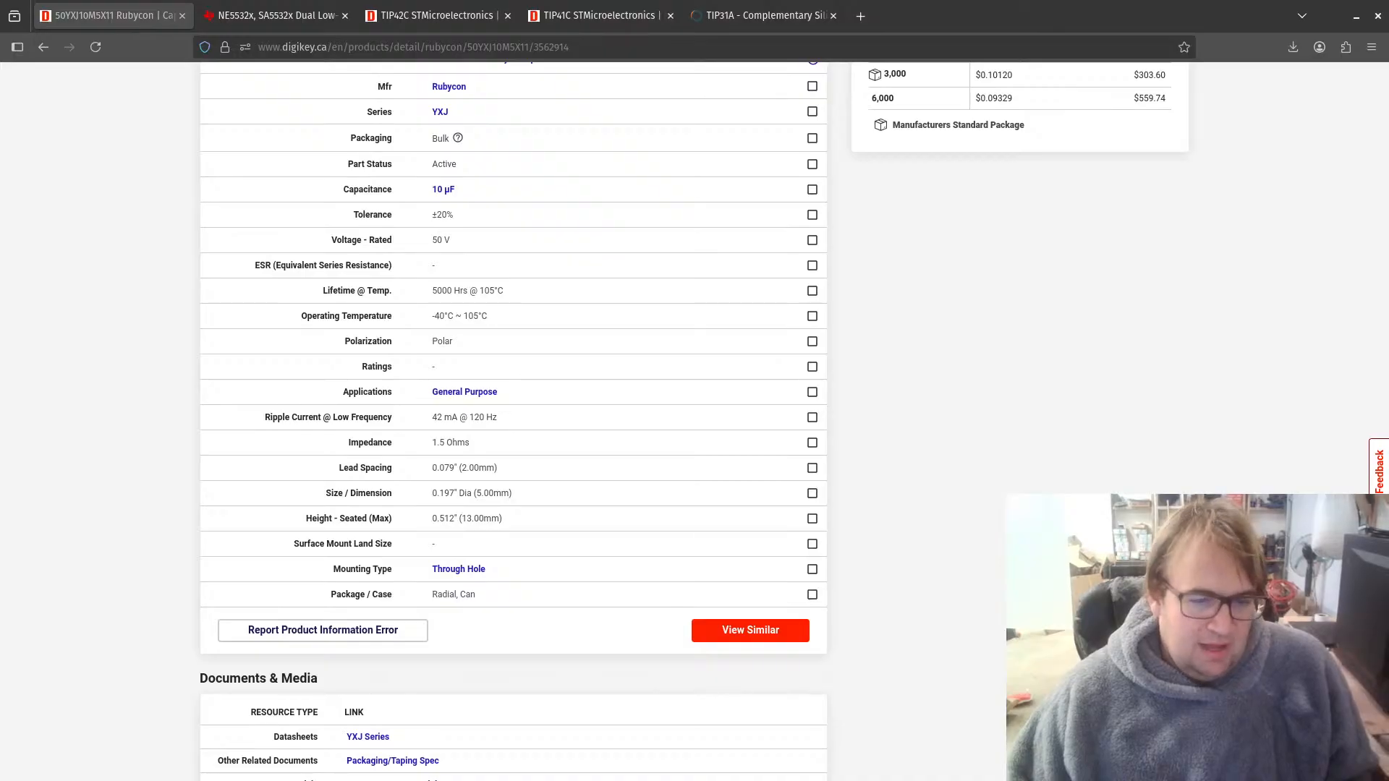
{"action": "key", "text": "alt+Tab"}
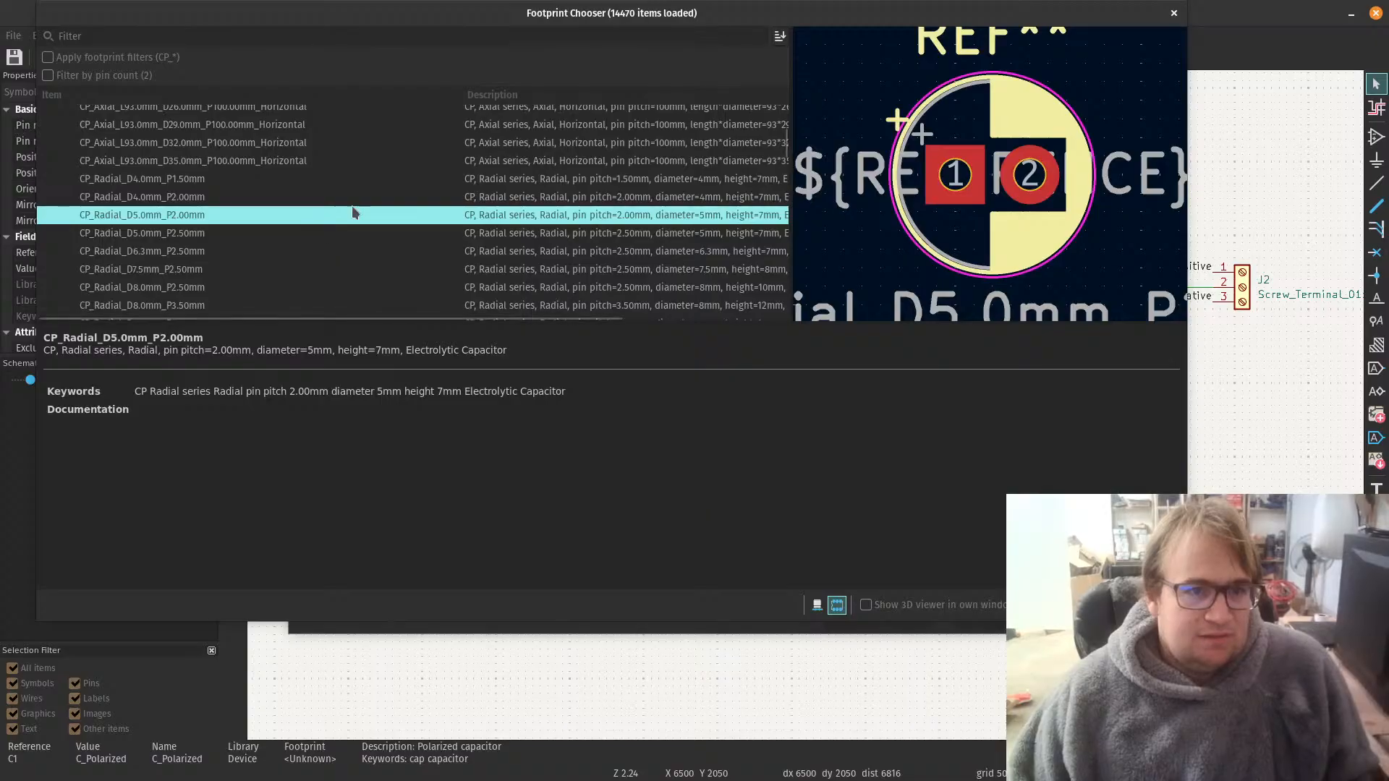
Step: Widen the description column, assign the CP_Radial_D5.0mm_P2.00mm footprint to C1 and accept its symbol properties
{"action": "left_click_drag", "start_coordinate": [460, 96], "coordinate": [360, 96]}
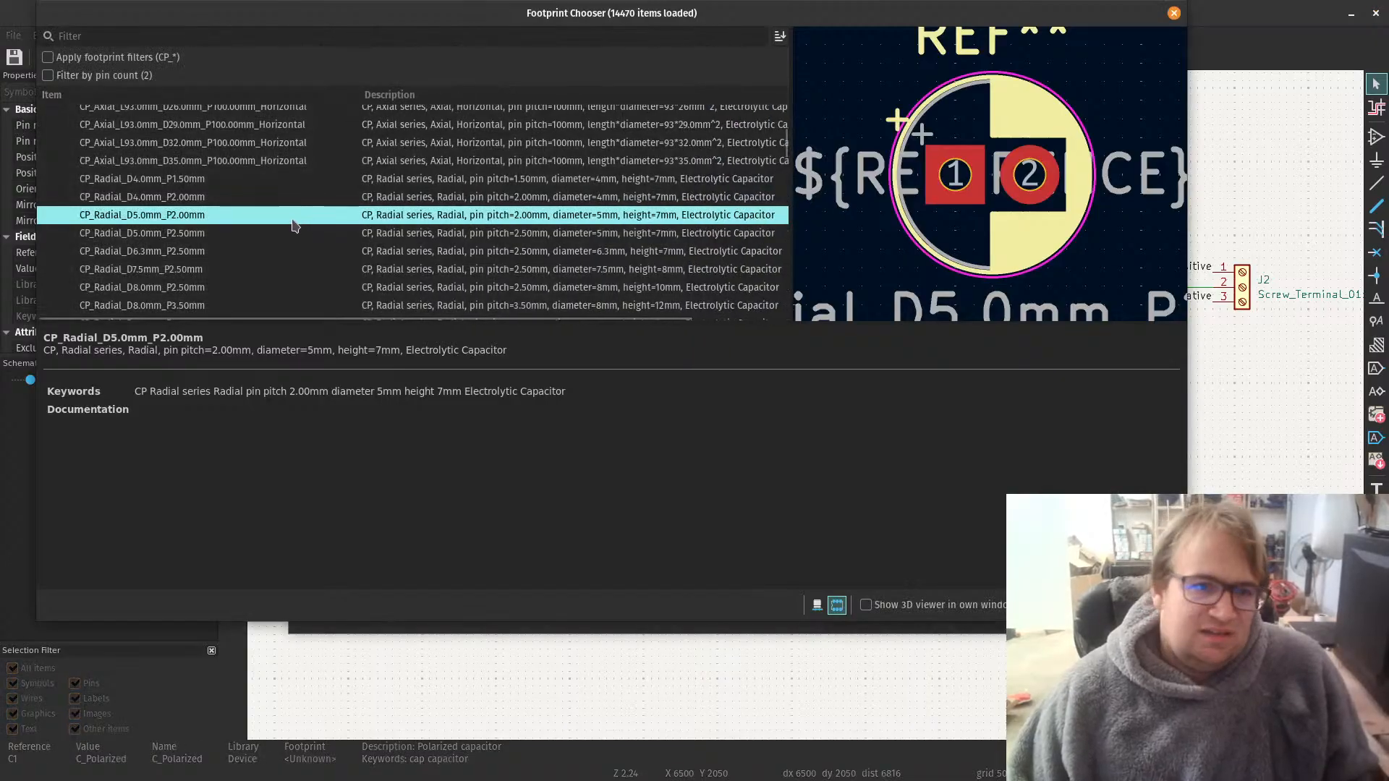
{"action": "double_click", "coordinate": [236, 215]}
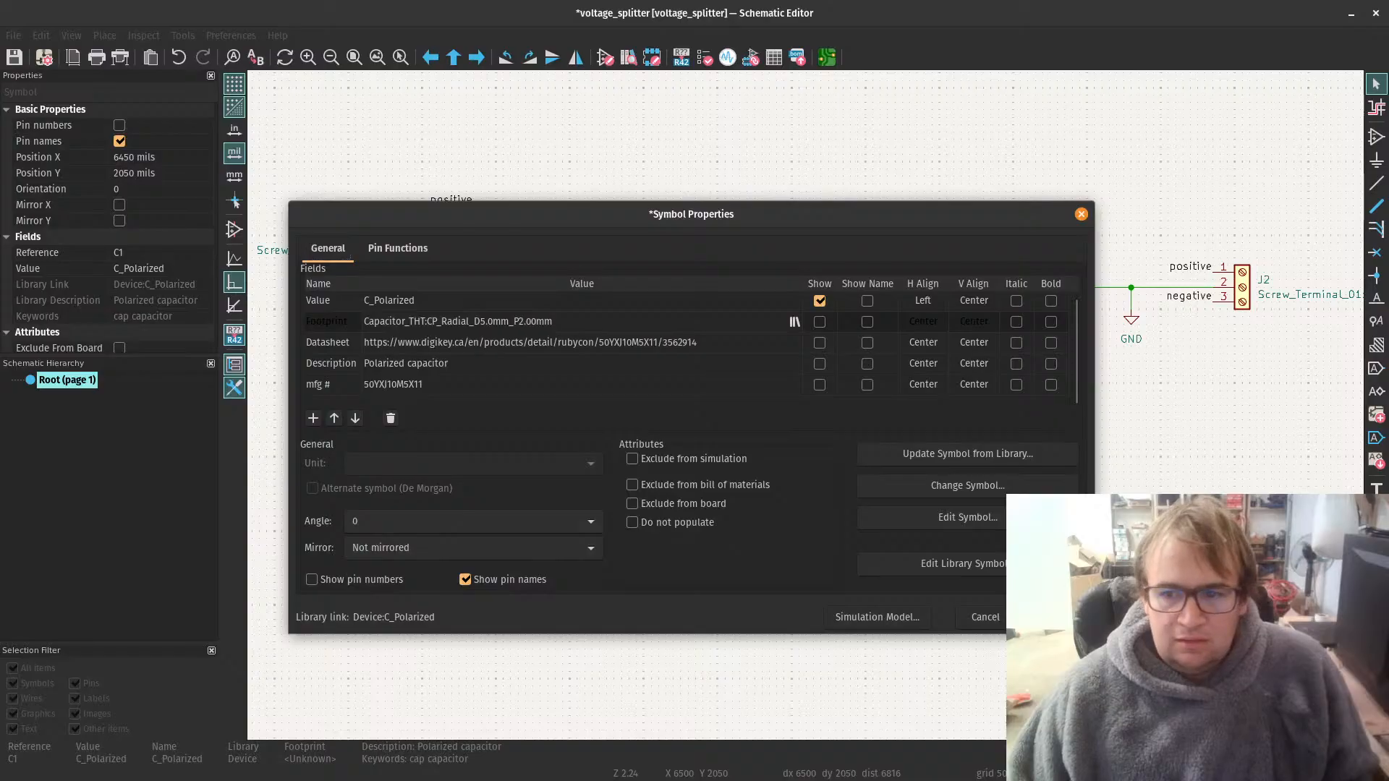
{"action": "left_click", "coordinate": [1050, 617]}
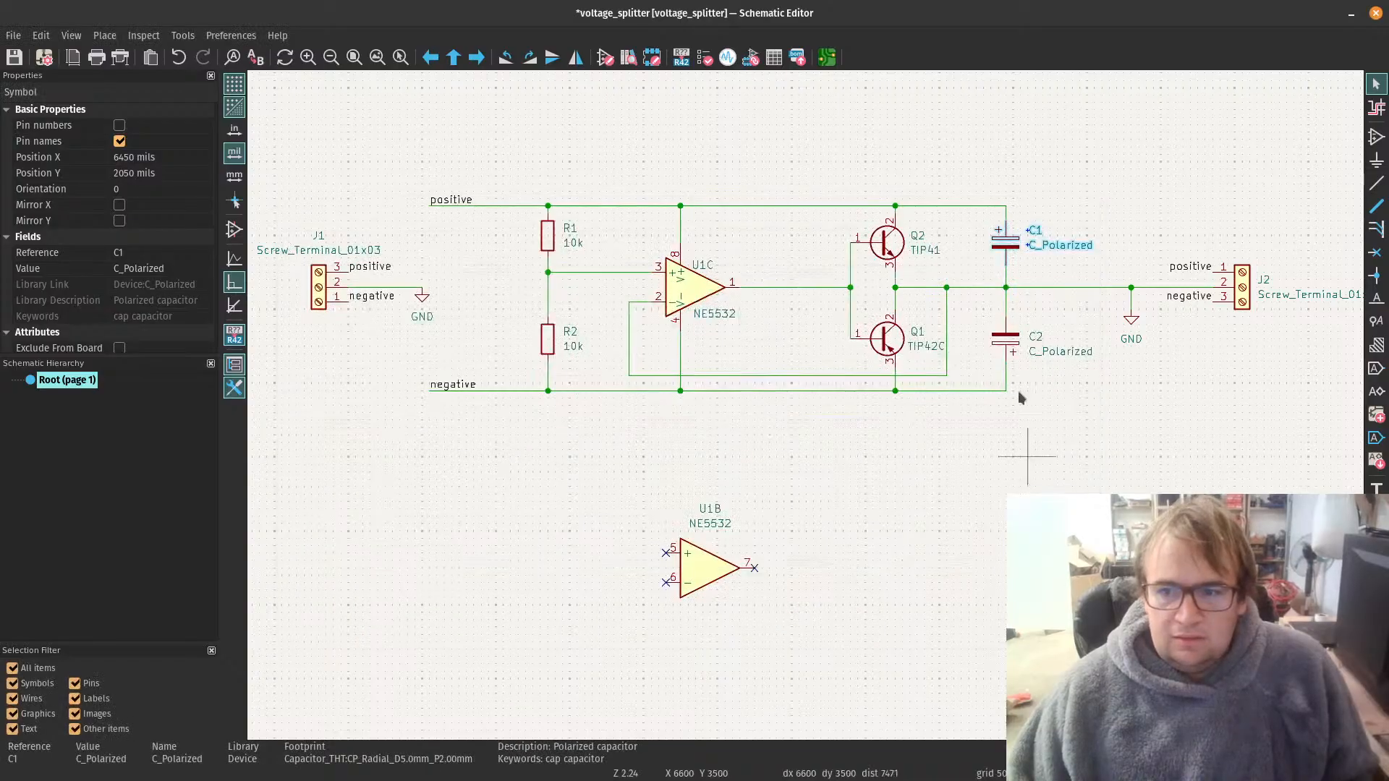
Step: Delete capacitor C2 and put a copy of C1, rotated 180 degrees, in its place between the output and the negative rail
{"action": "left_click", "coordinate": [1009, 348]}
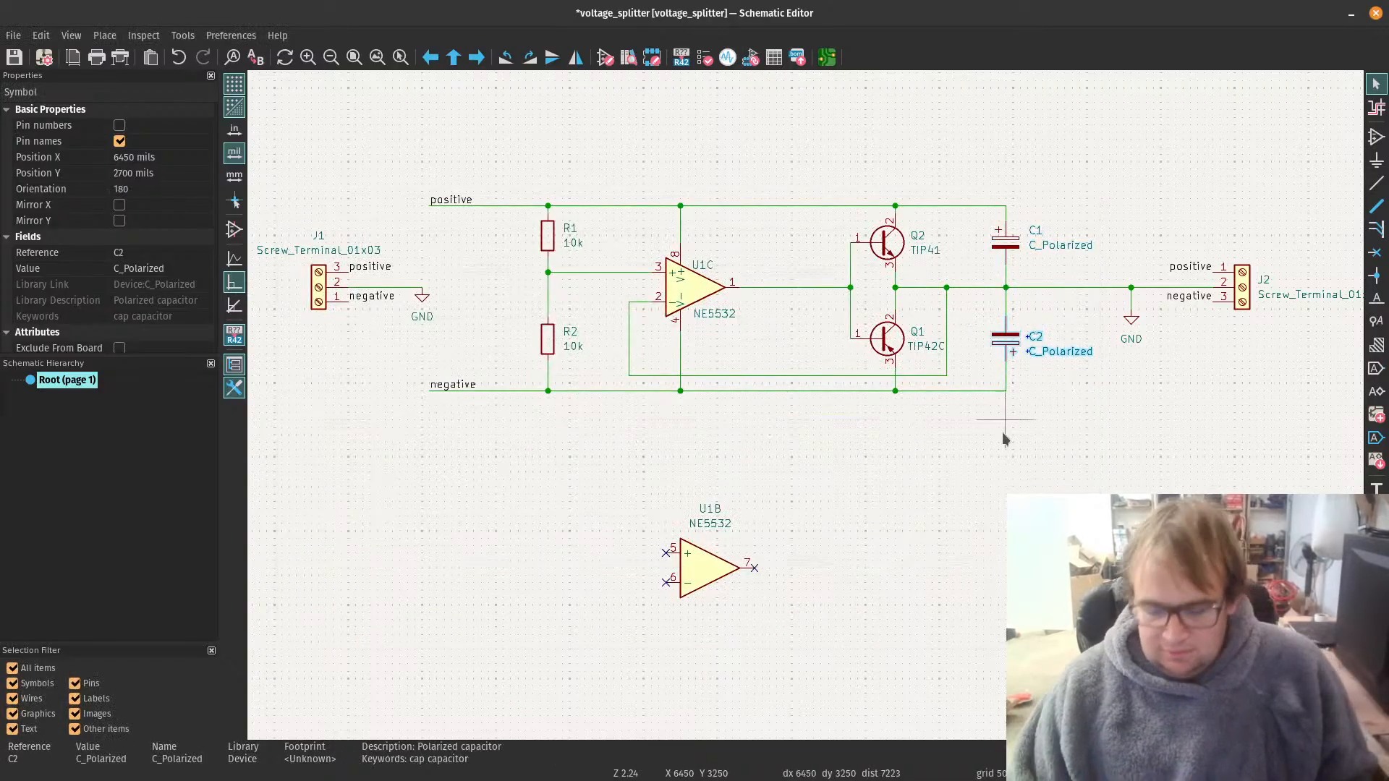
{"action": "key", "text": "Delete"}
{"action": "left_click", "coordinate": [1009, 246]}
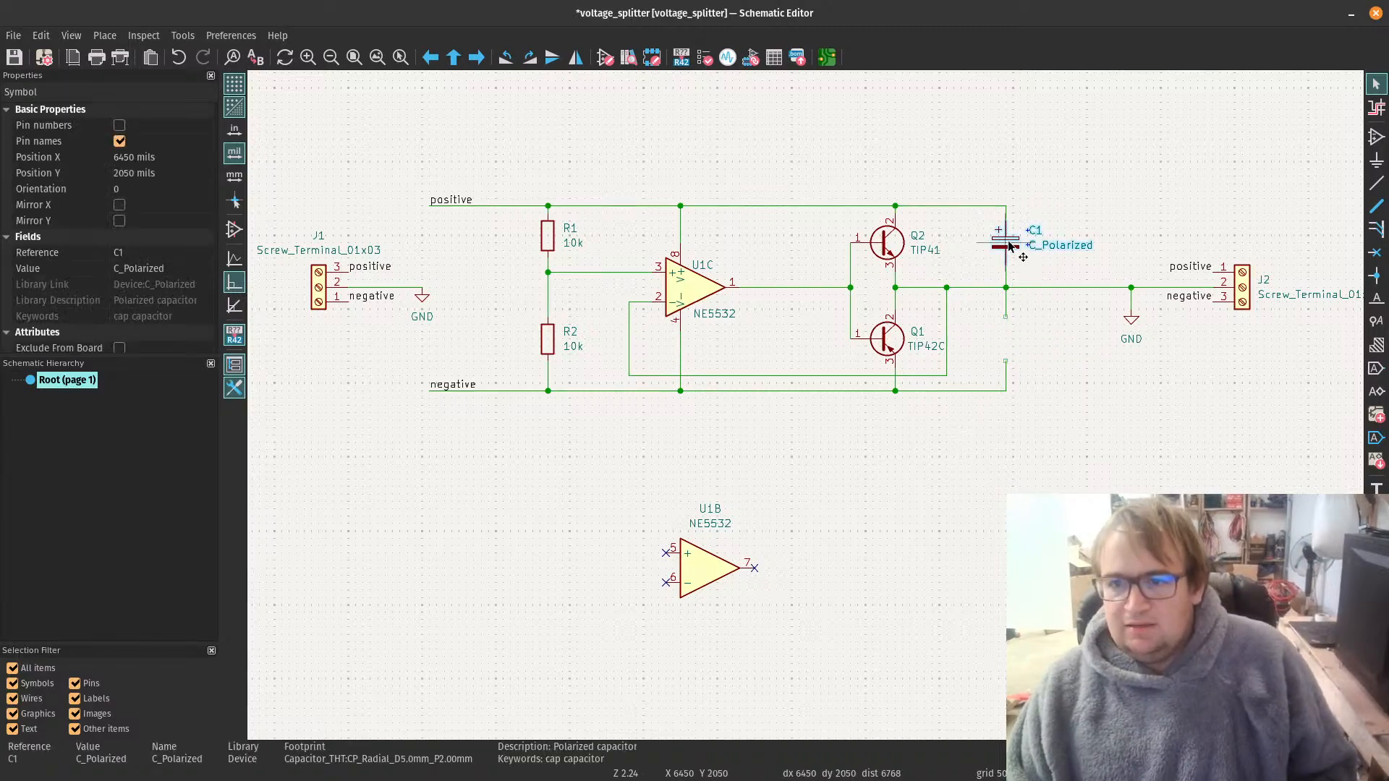
{"action": "left_click", "coordinate": [1118, 427]}
{"action": "key", "text": "ctrl+v"}
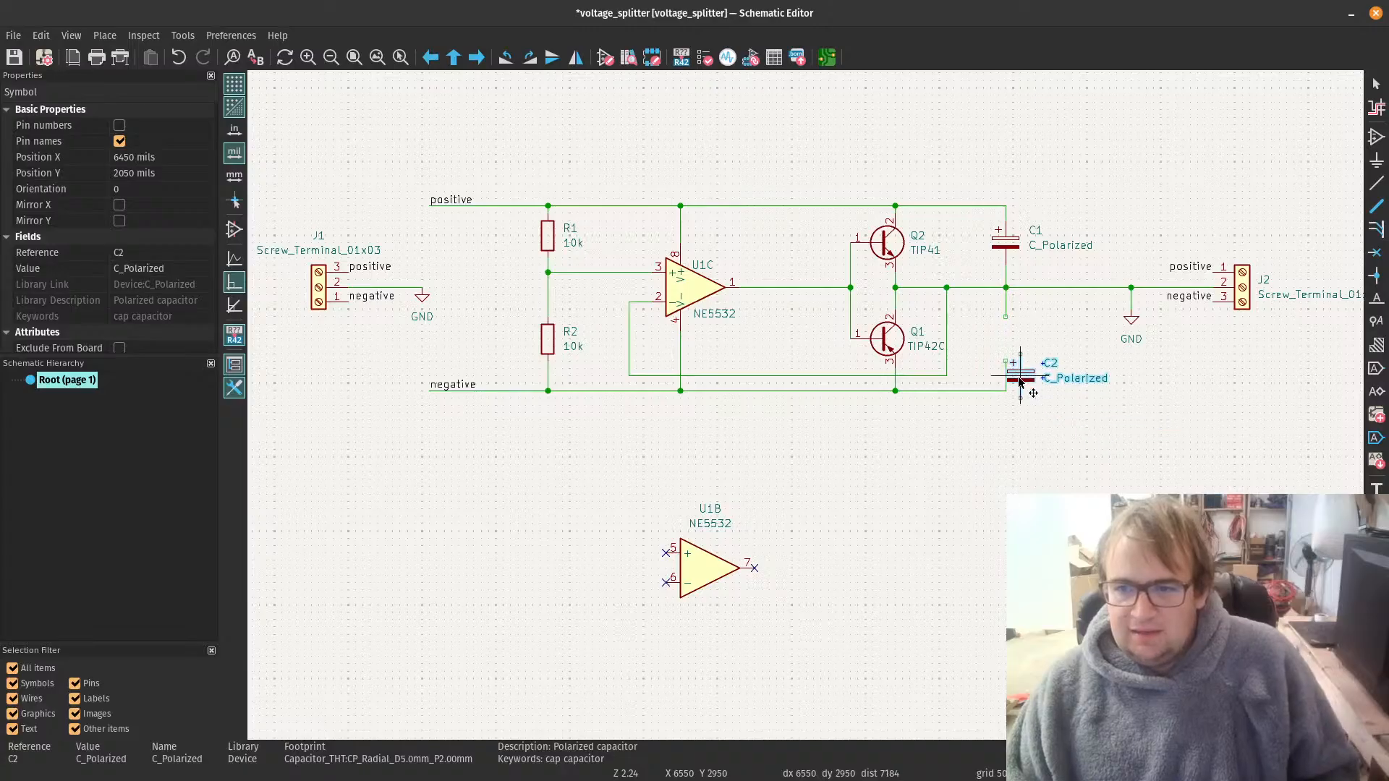
{"action": "key", "text": "r"}
{"action": "key", "text": "r"}
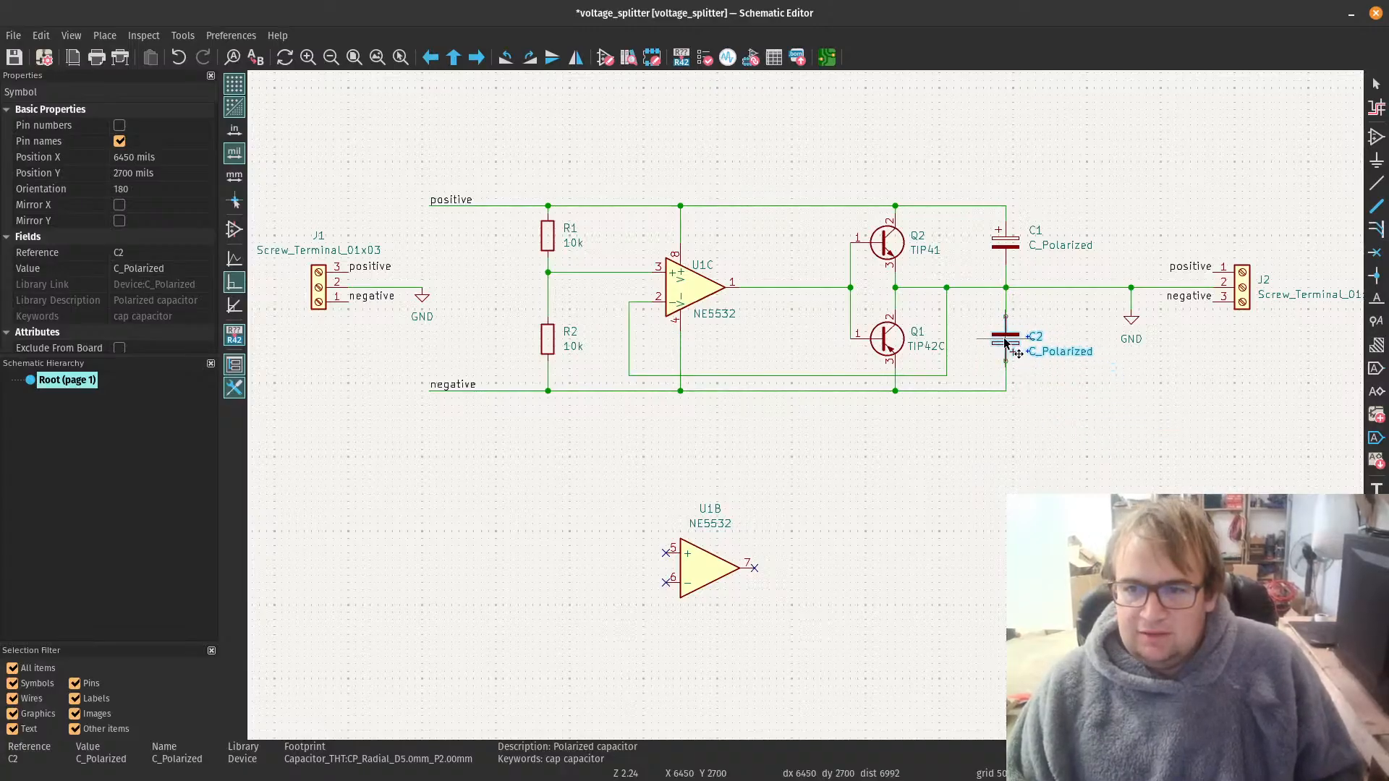
{"action": "left_click", "coordinate": [1006, 340]}
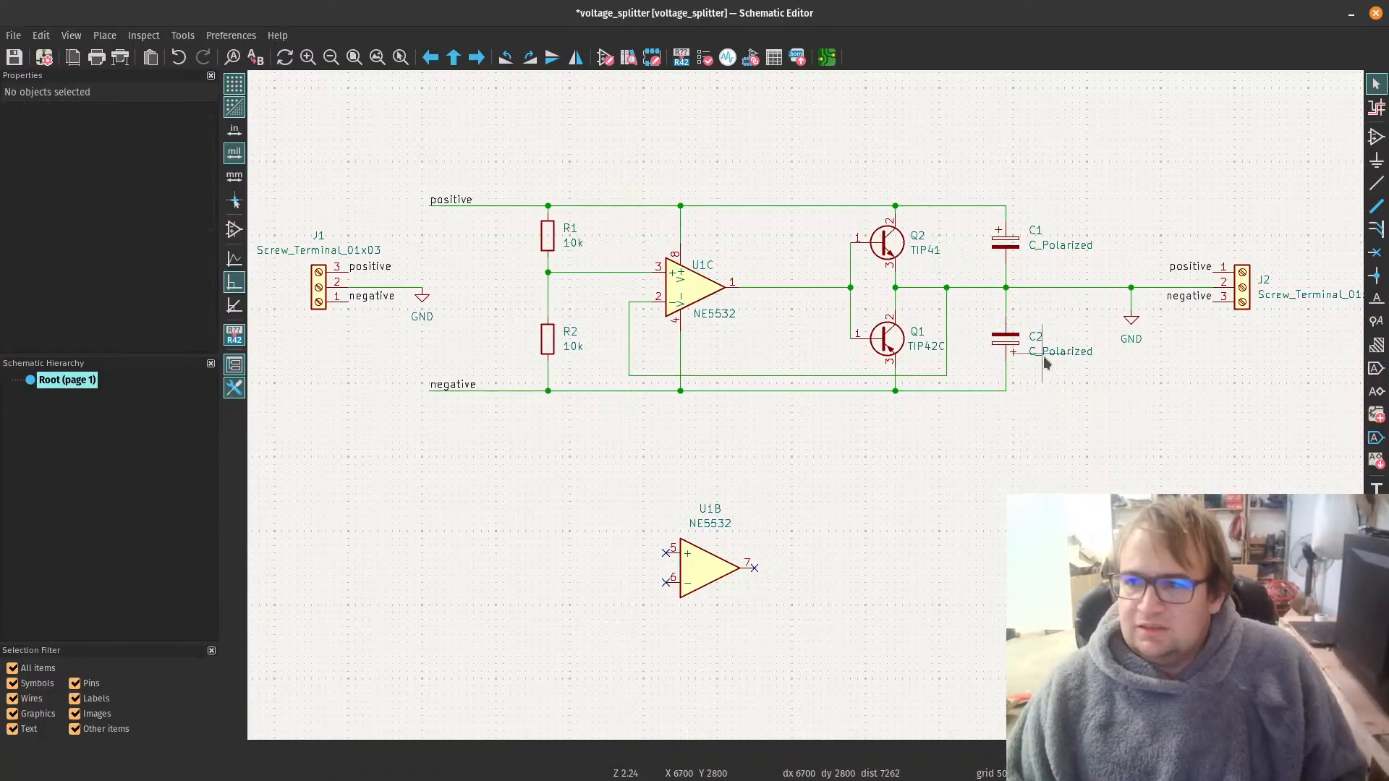
Step: Check the footprint, datasheet and mfg # fields in C2's symbol properties, and close them without changes
{"action": "left_click", "coordinate": [1006, 345]}
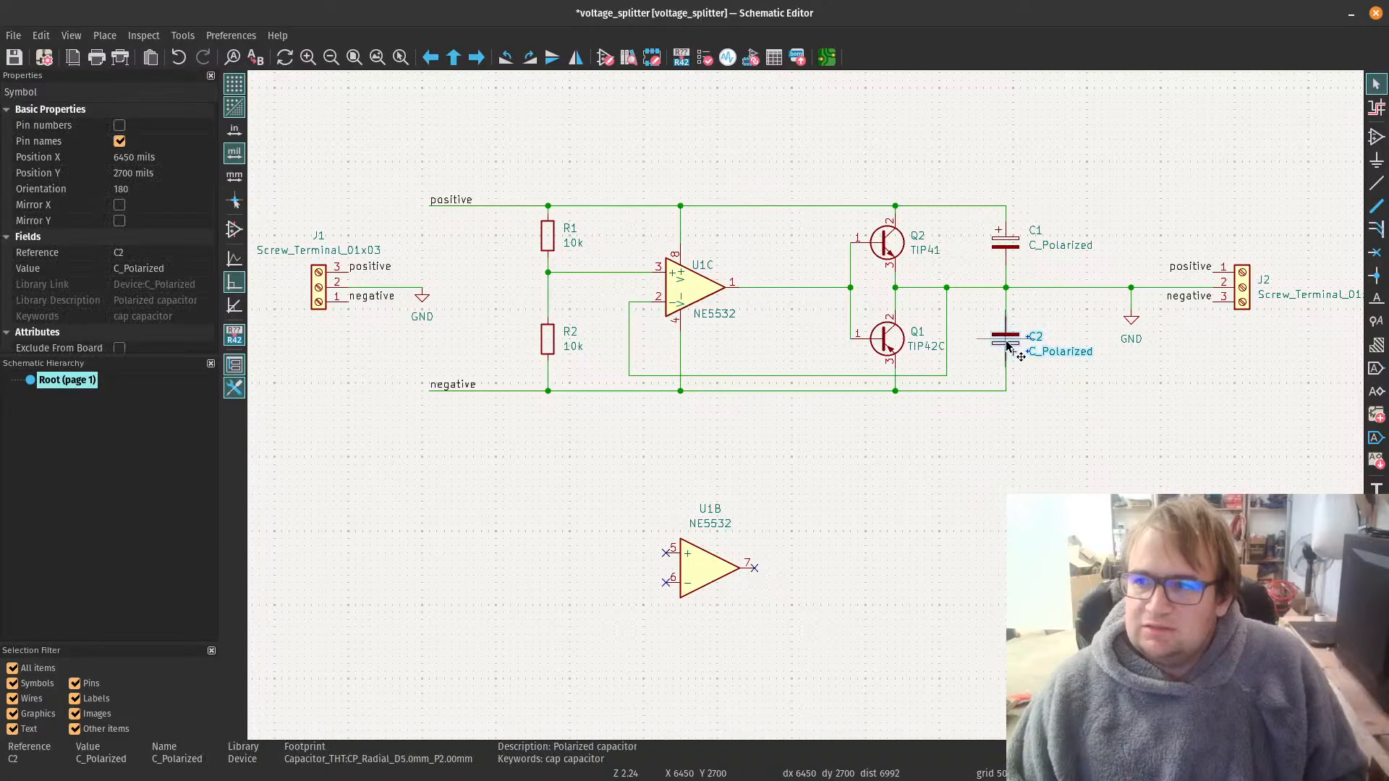
{"action": "double_click", "coordinate": [1006, 345]}
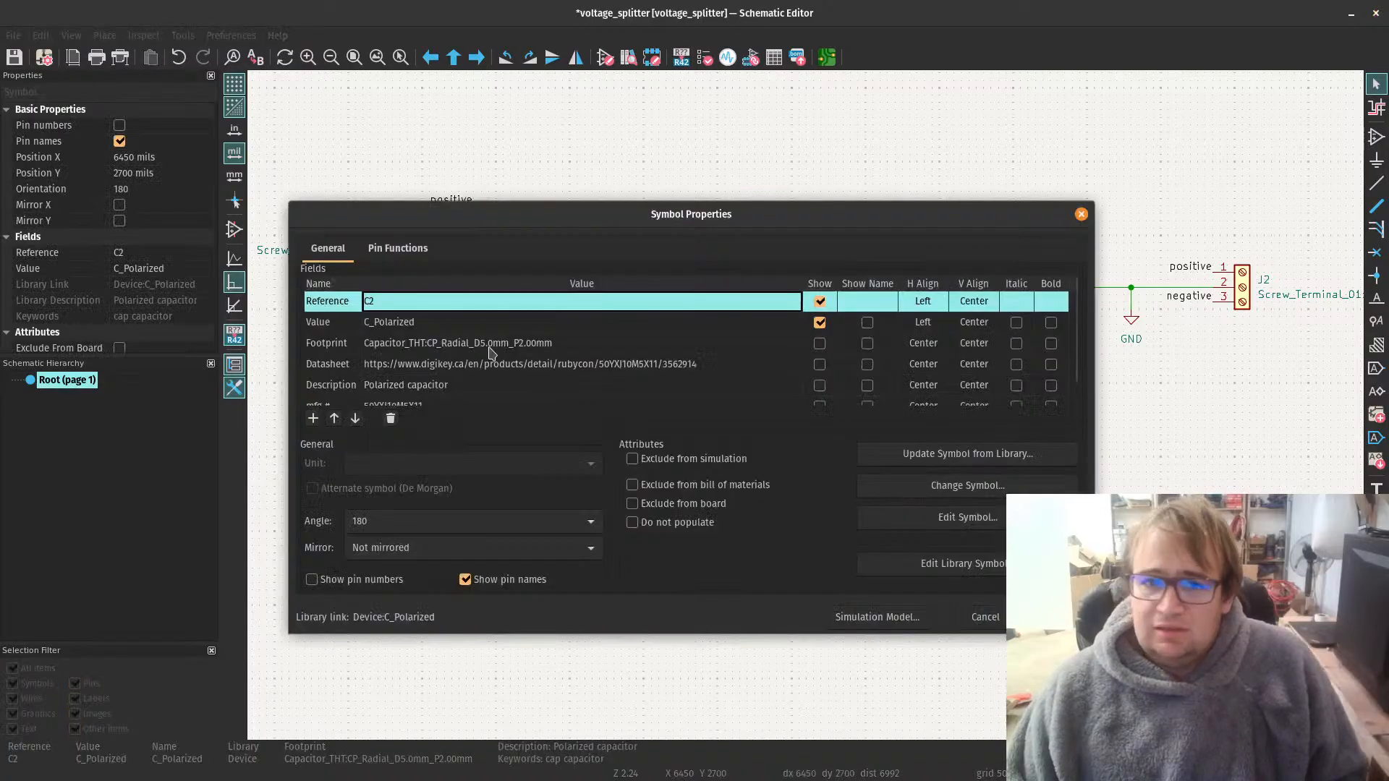
{"action": "scroll", "coordinate": [491, 369], "scroll_direction": "down", "scroll_amount": 1}
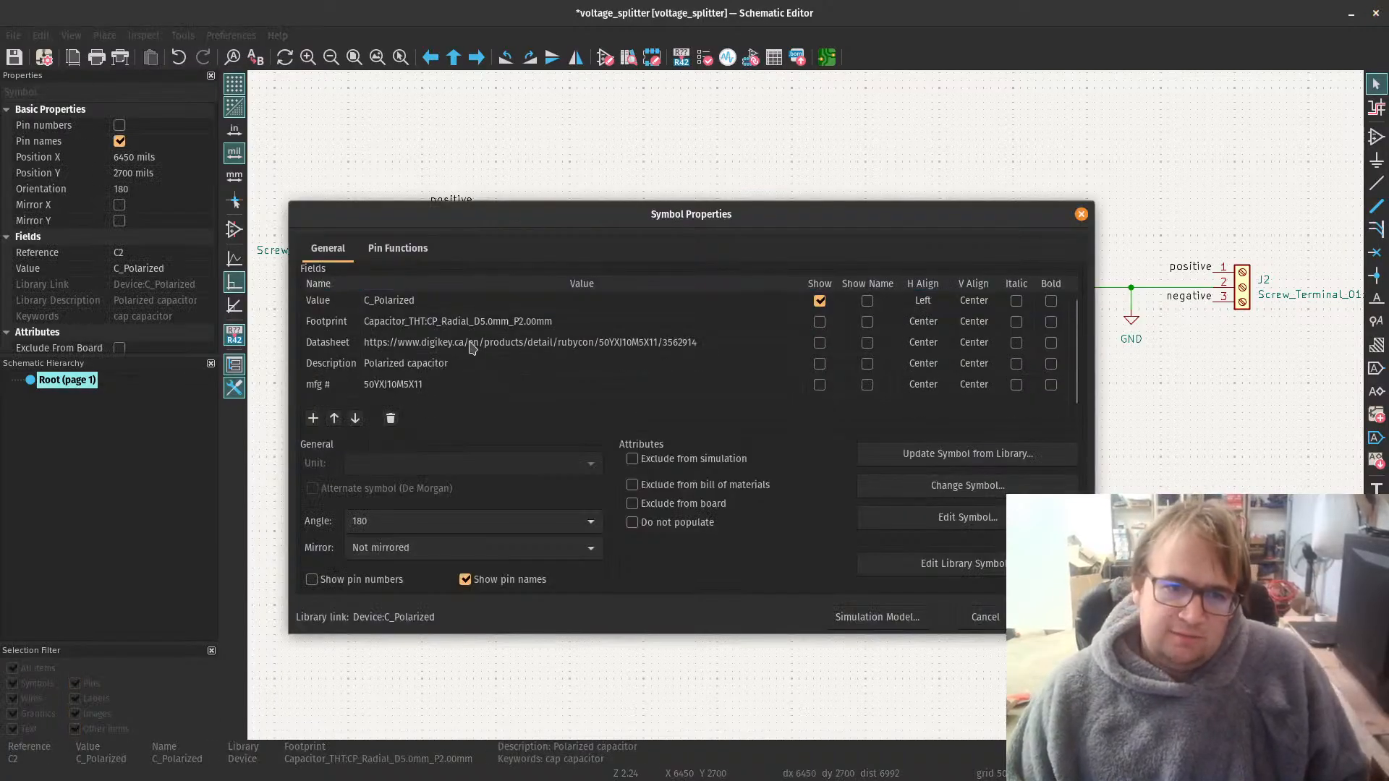
{"action": "key", "text": "Escape"}
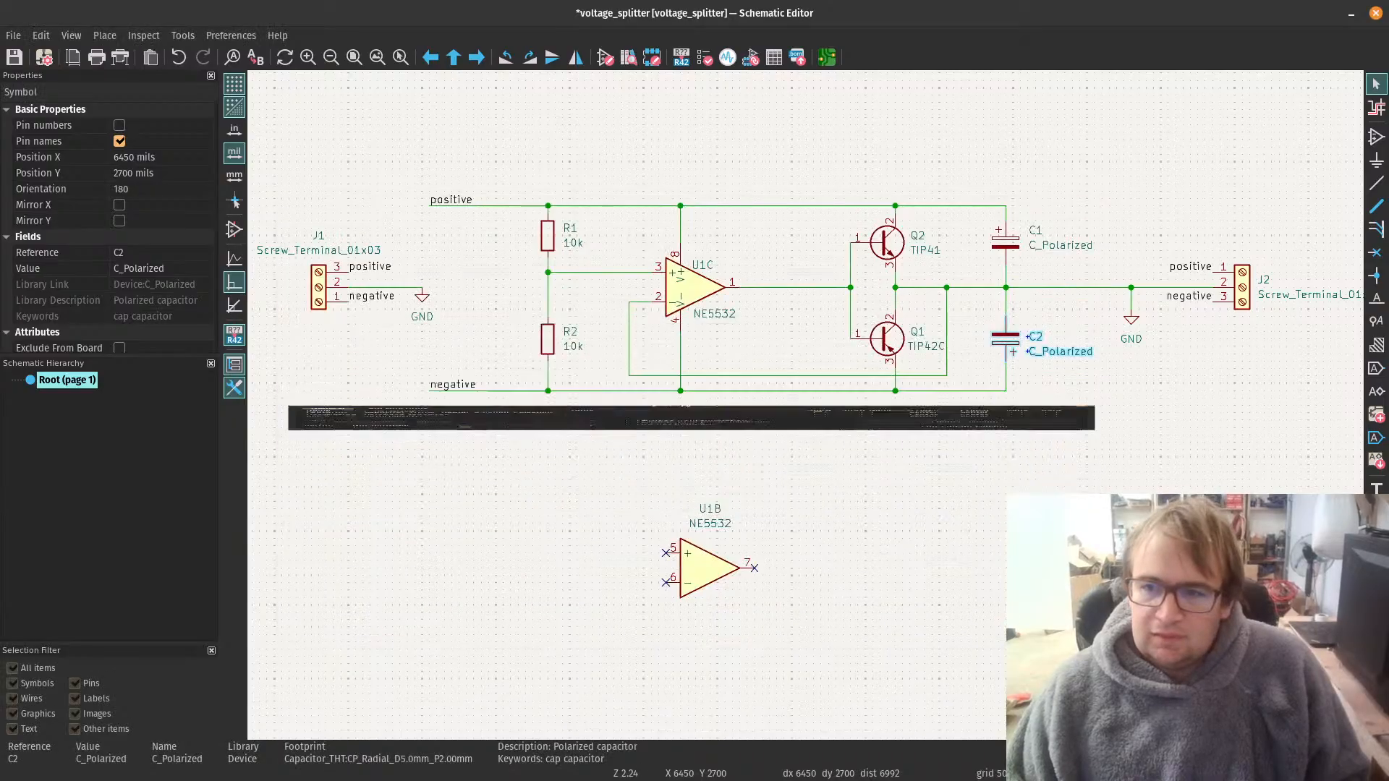
{"action": "key", "text": "Escape"}
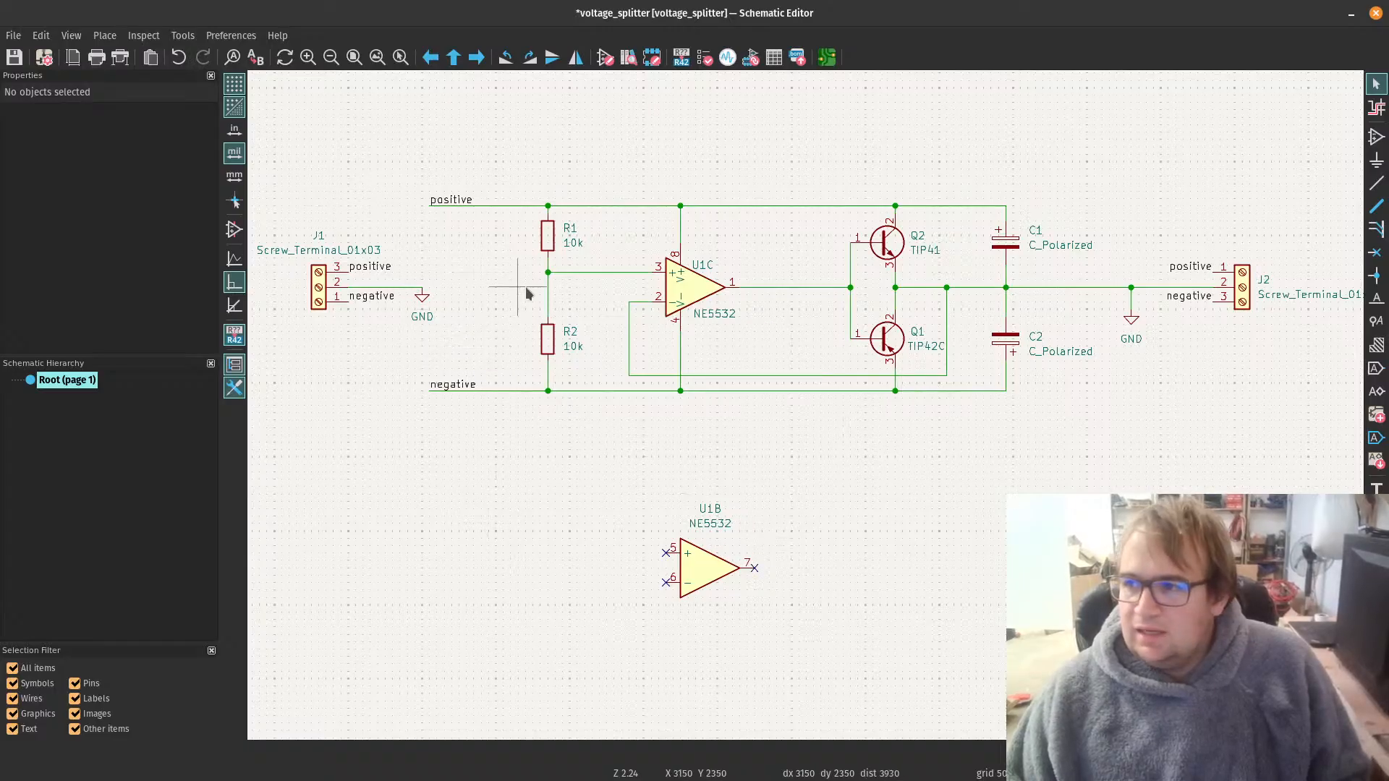
Step: Select screw terminal J1, switch to DigiKey in the browser, and look through the categories under Terminals
{"action": "left_click", "coordinate": [312, 293]}
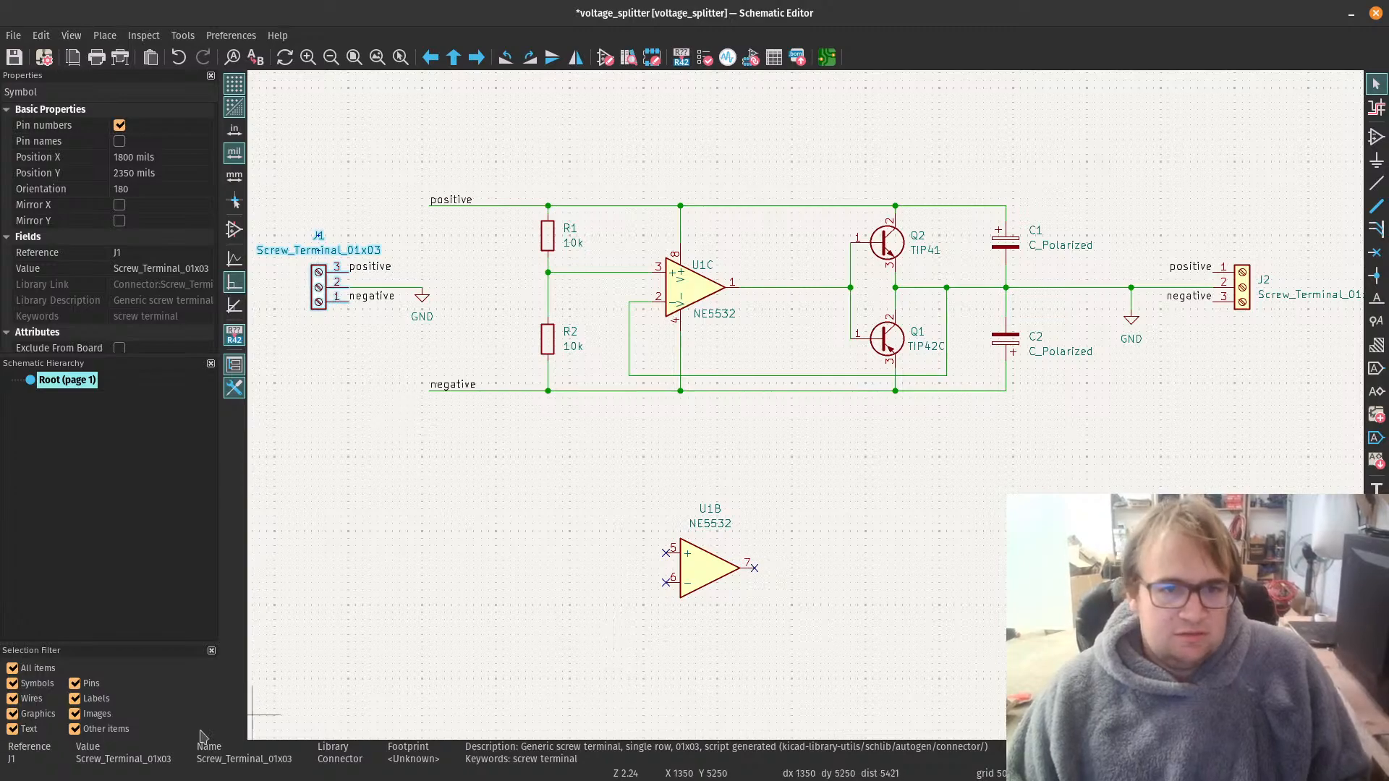
{"action": "key", "text": "alt+Tab"}
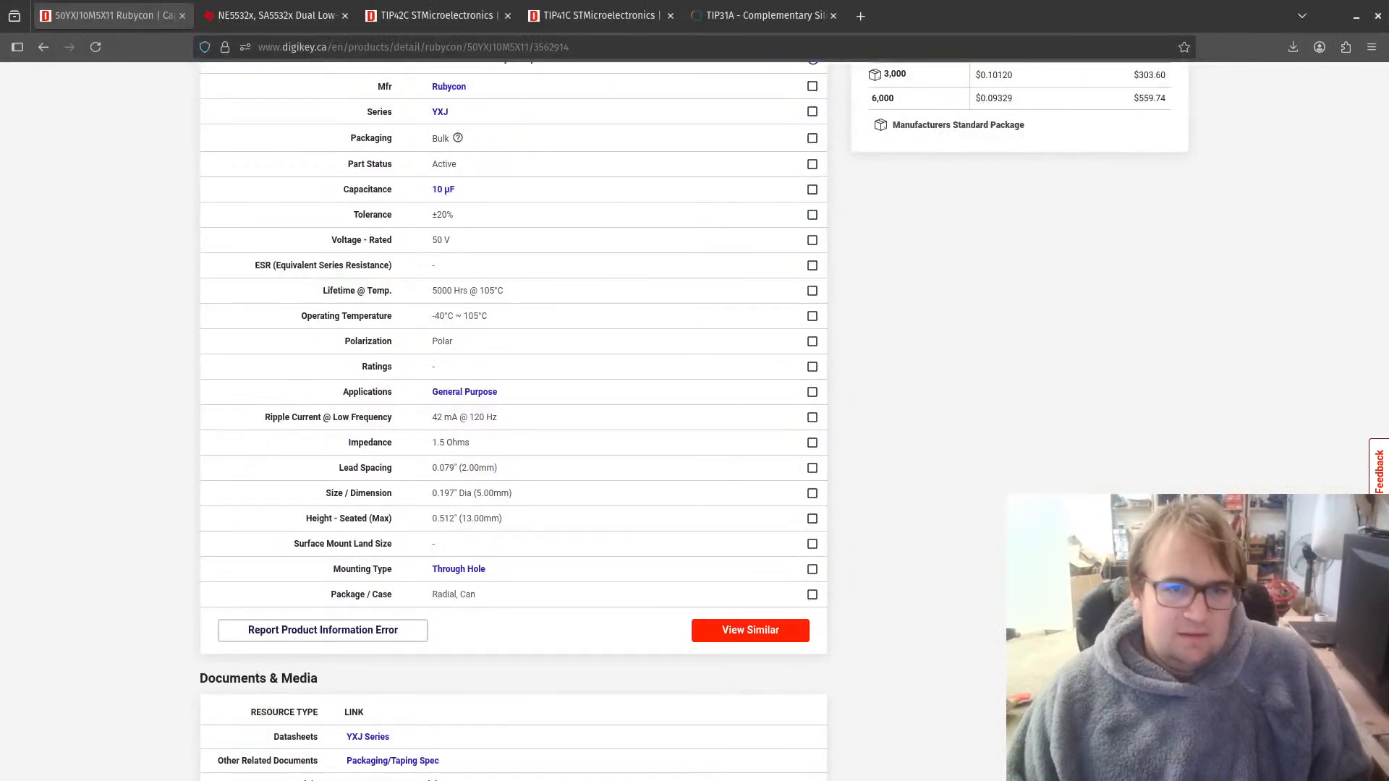
{"action": "scroll", "coordinate": [653, 344], "scroll_direction": "up", "scroll_amount": 7}
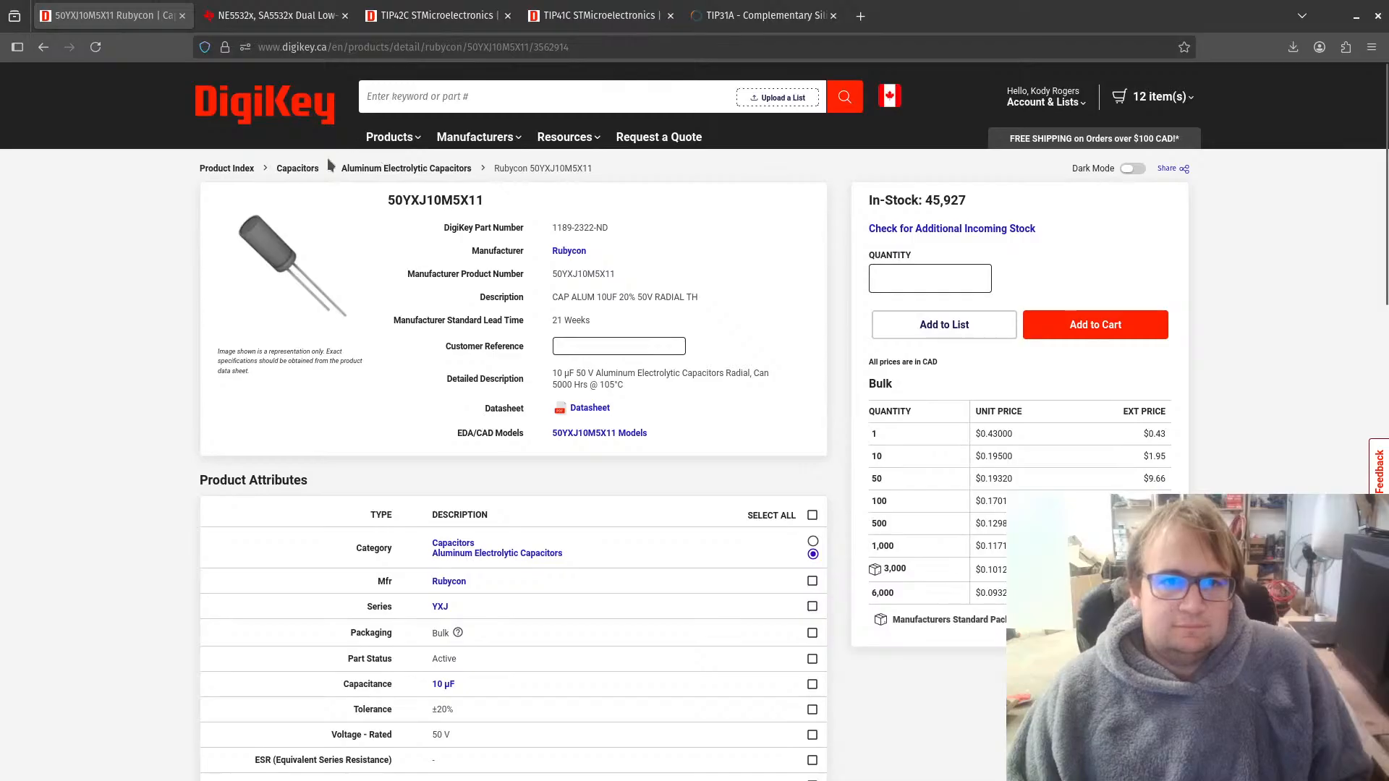
{"action": "left_click", "coordinate": [471, 90]}
{"action": "type", "text": "t"}
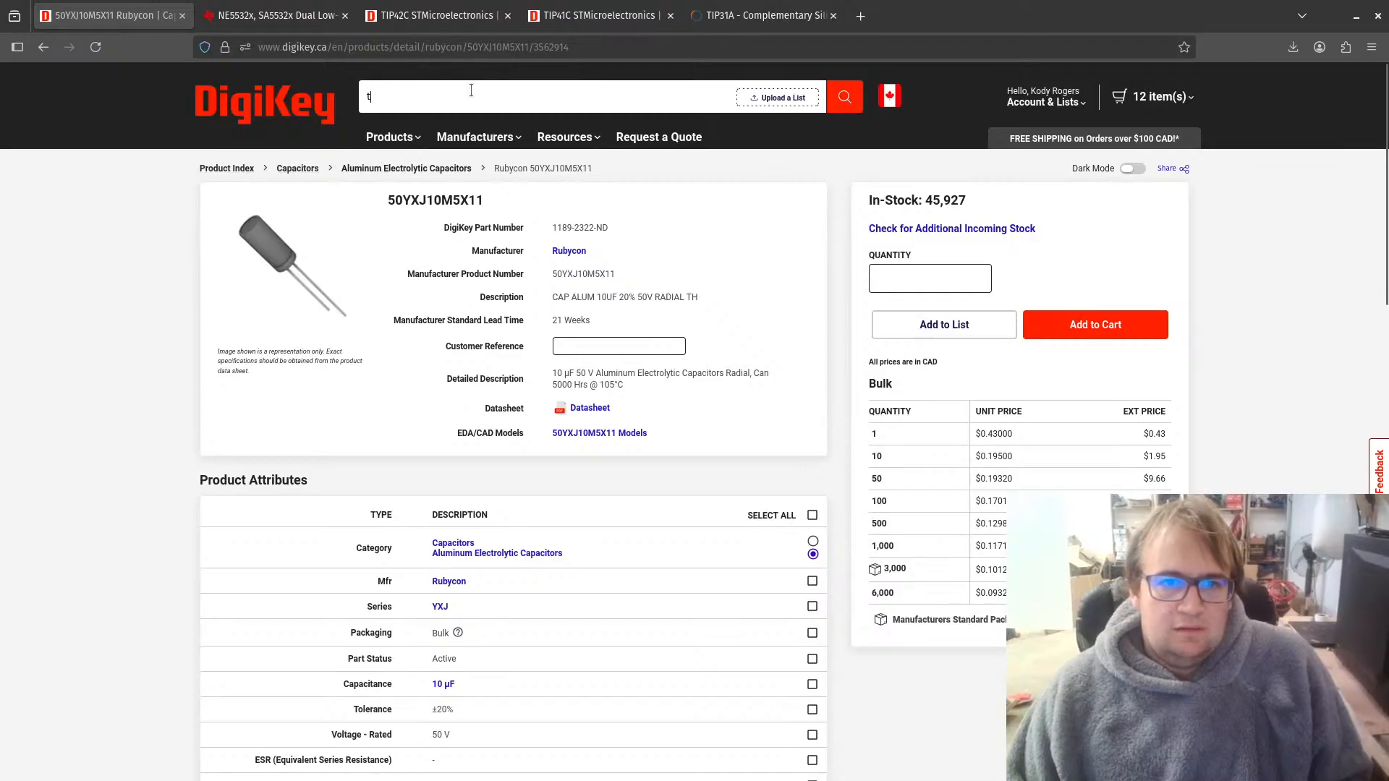
{"action": "type", "text": "ermi"}
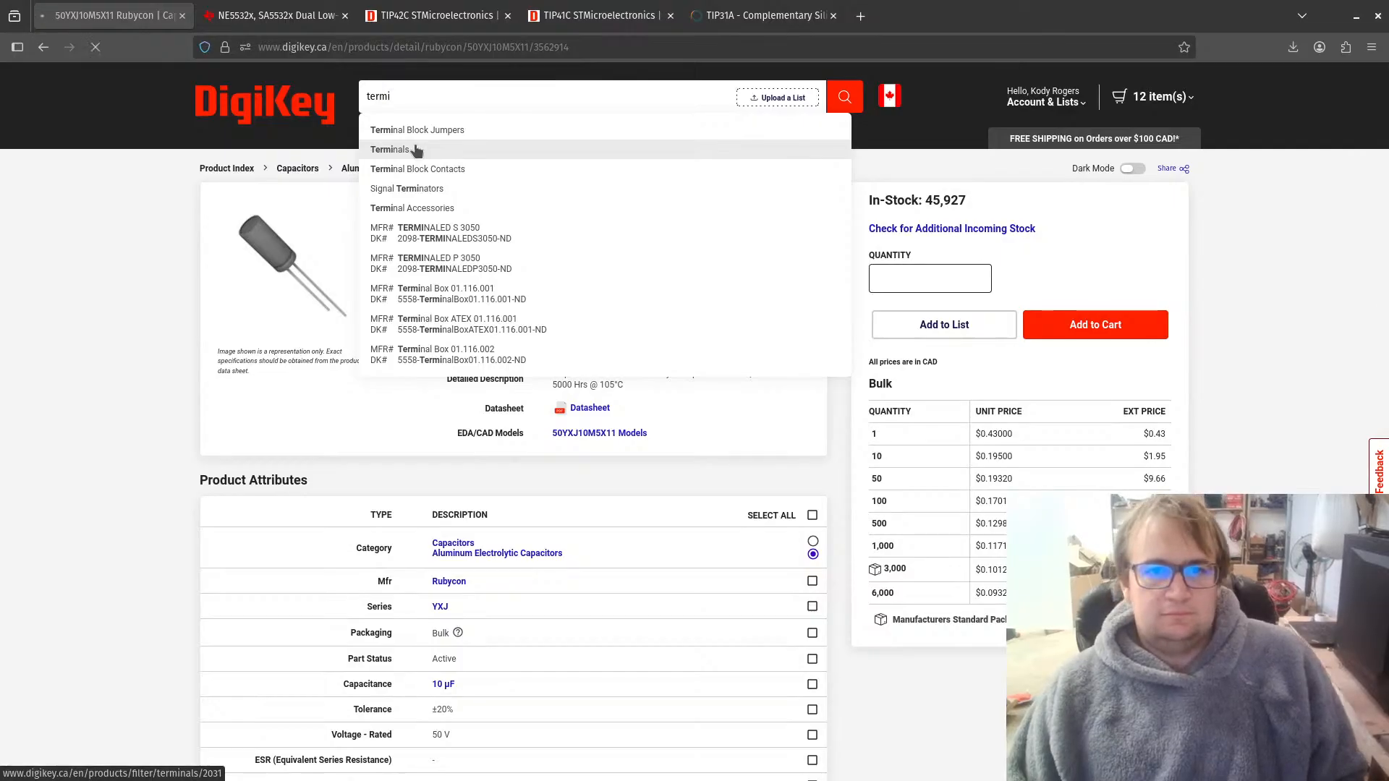
{"action": "left_click", "coordinate": [414, 150]}
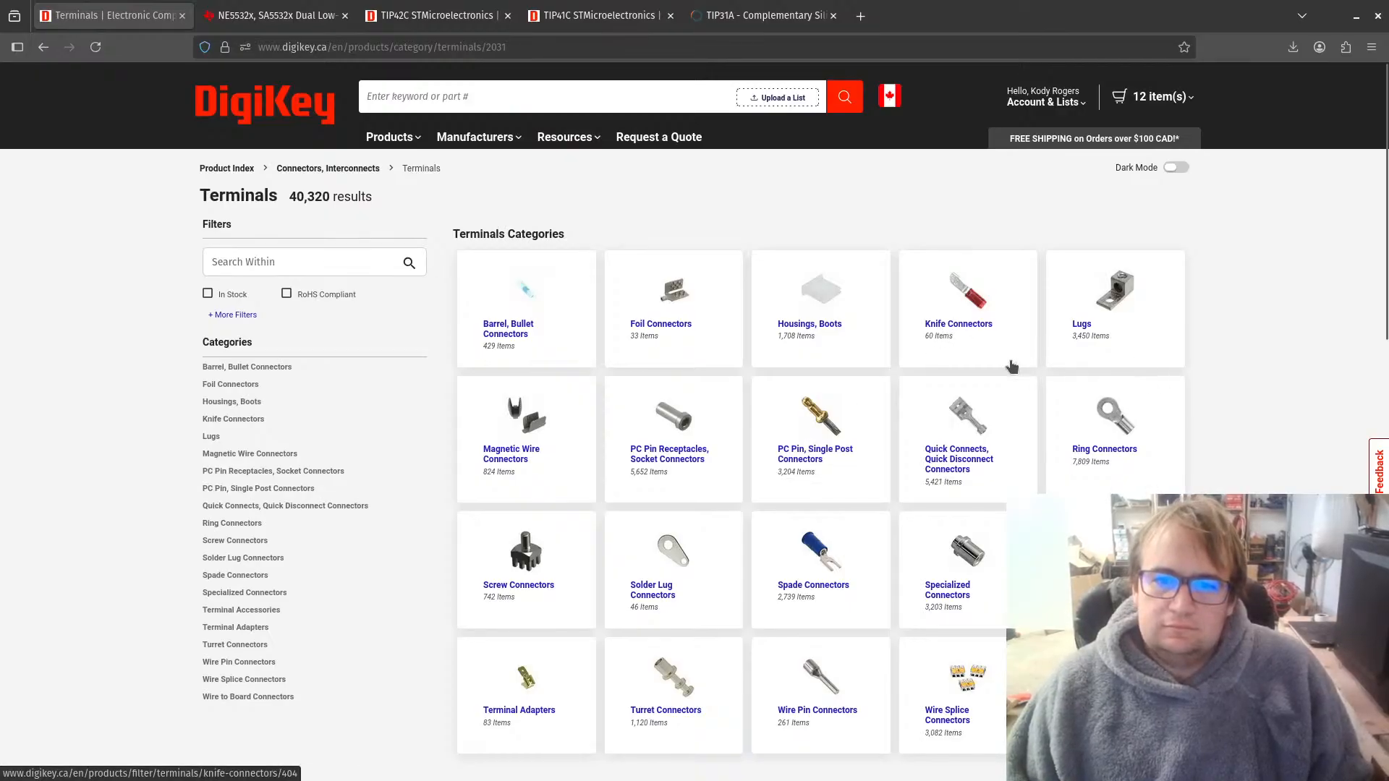
{"action": "scroll", "coordinate": [1008, 376], "scroll_direction": "down", "scroll_amount": 5}
{"action": "scroll", "coordinate": [1006, 377], "scroll_direction": "up", "scroll_amount": 4}
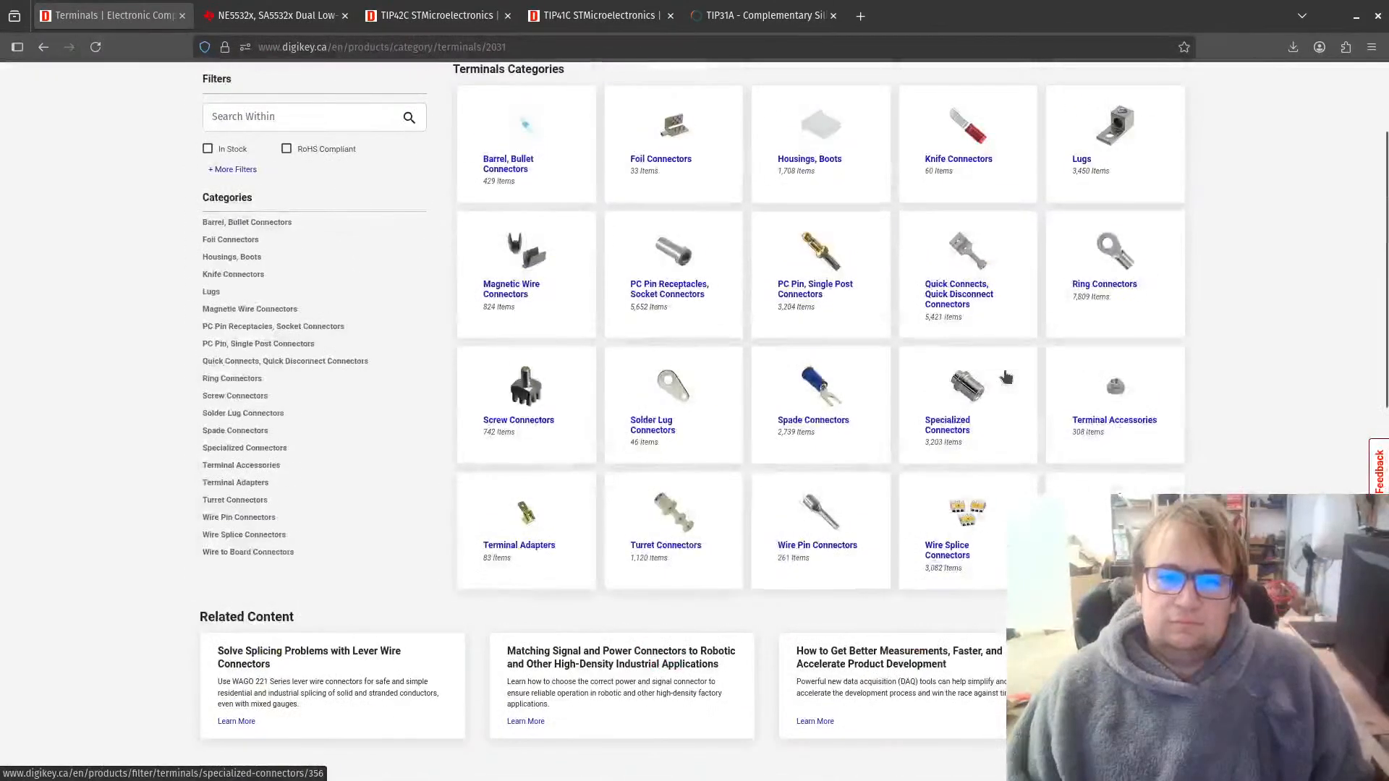
{"action": "scroll", "coordinate": [548, 468], "scroll_direction": "up", "scroll_amount": 3}
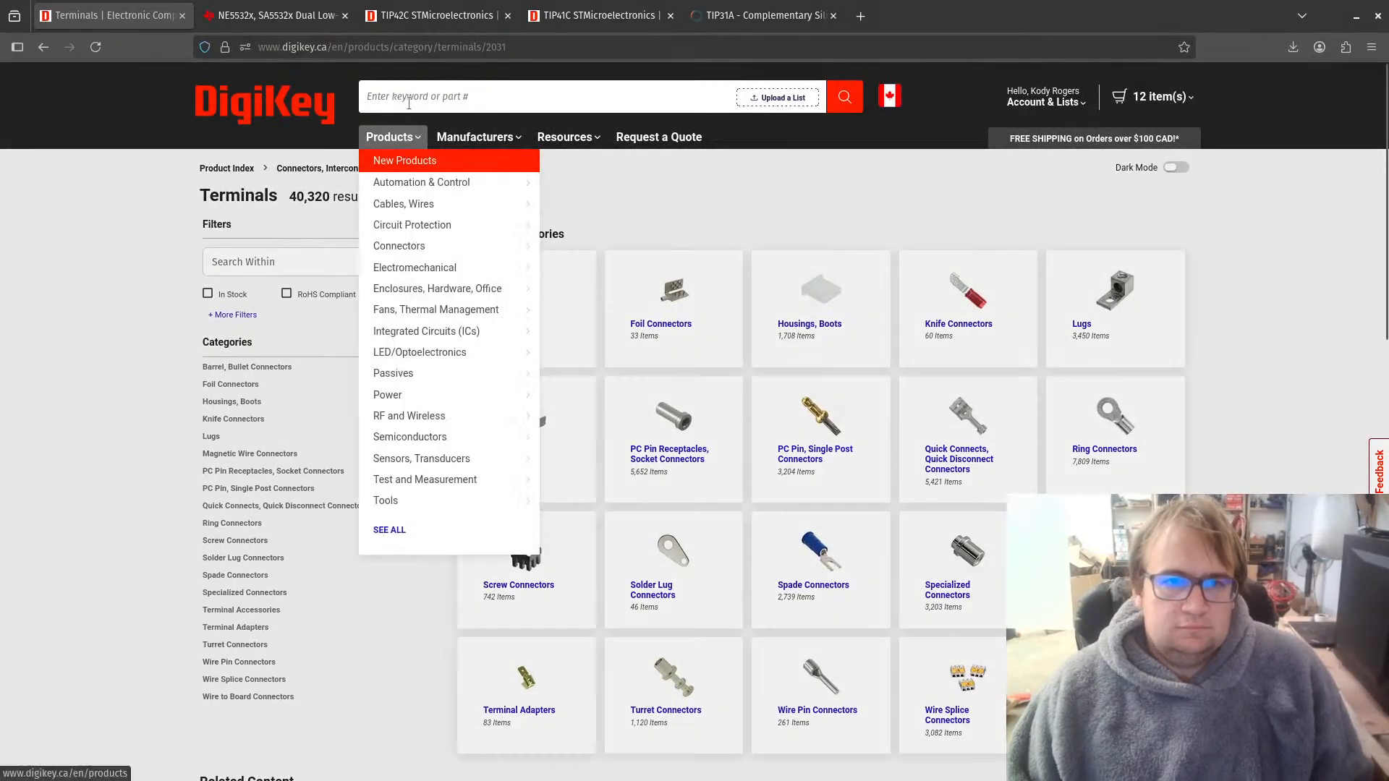
Step: Search DigiKey for "screw terminals" and open the Wire to Board terminal block category
{"action": "left_click", "coordinate": [408, 98]}
{"action": "type", "text": "s"}
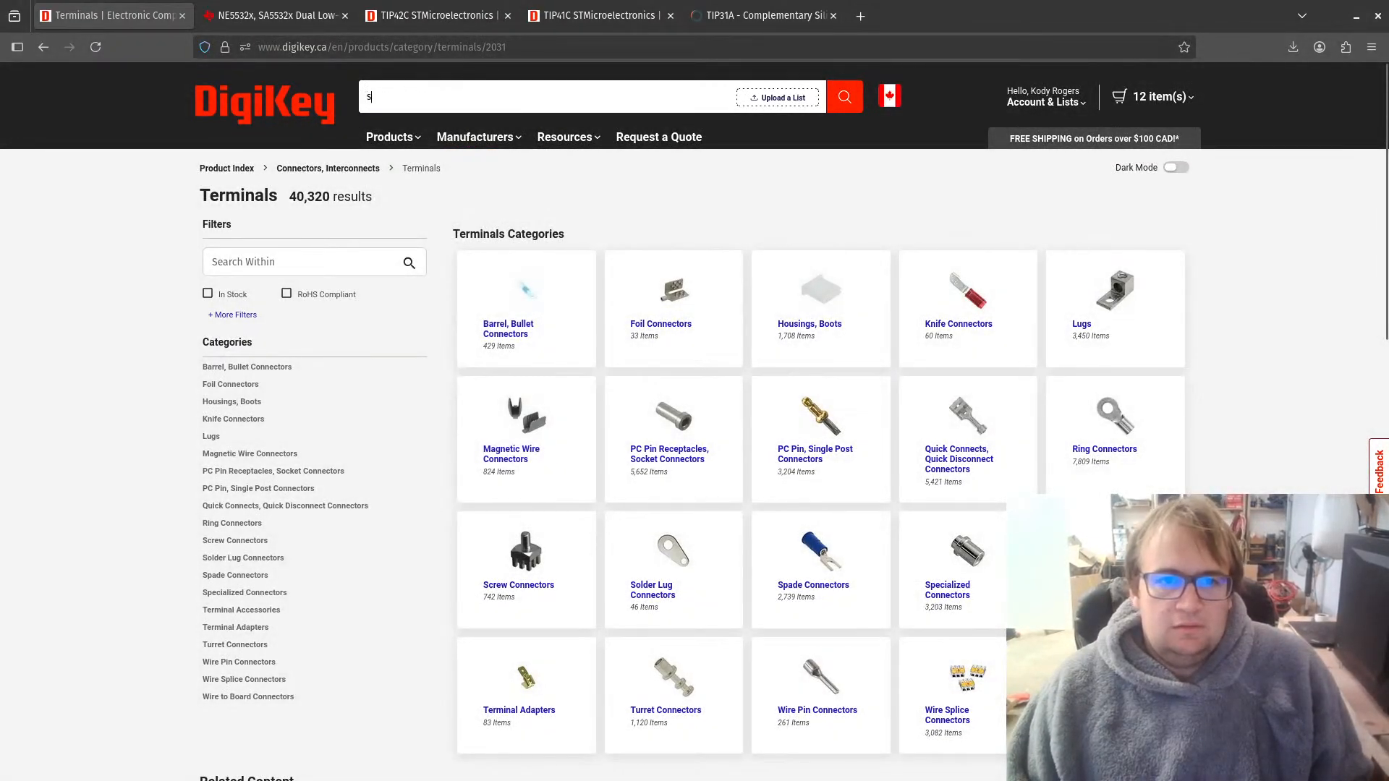
{"action": "type", "text": "crew"}
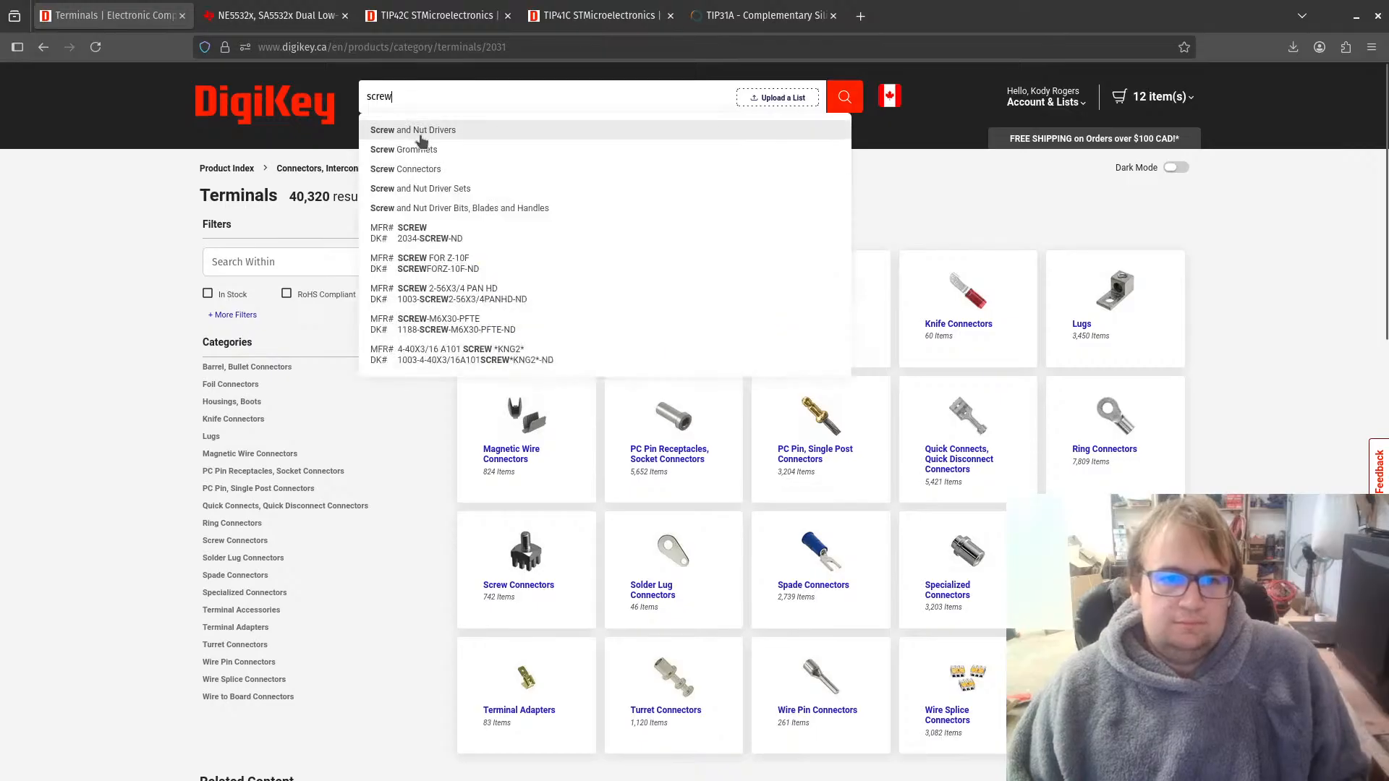
{"action": "type", "text": " ter"}
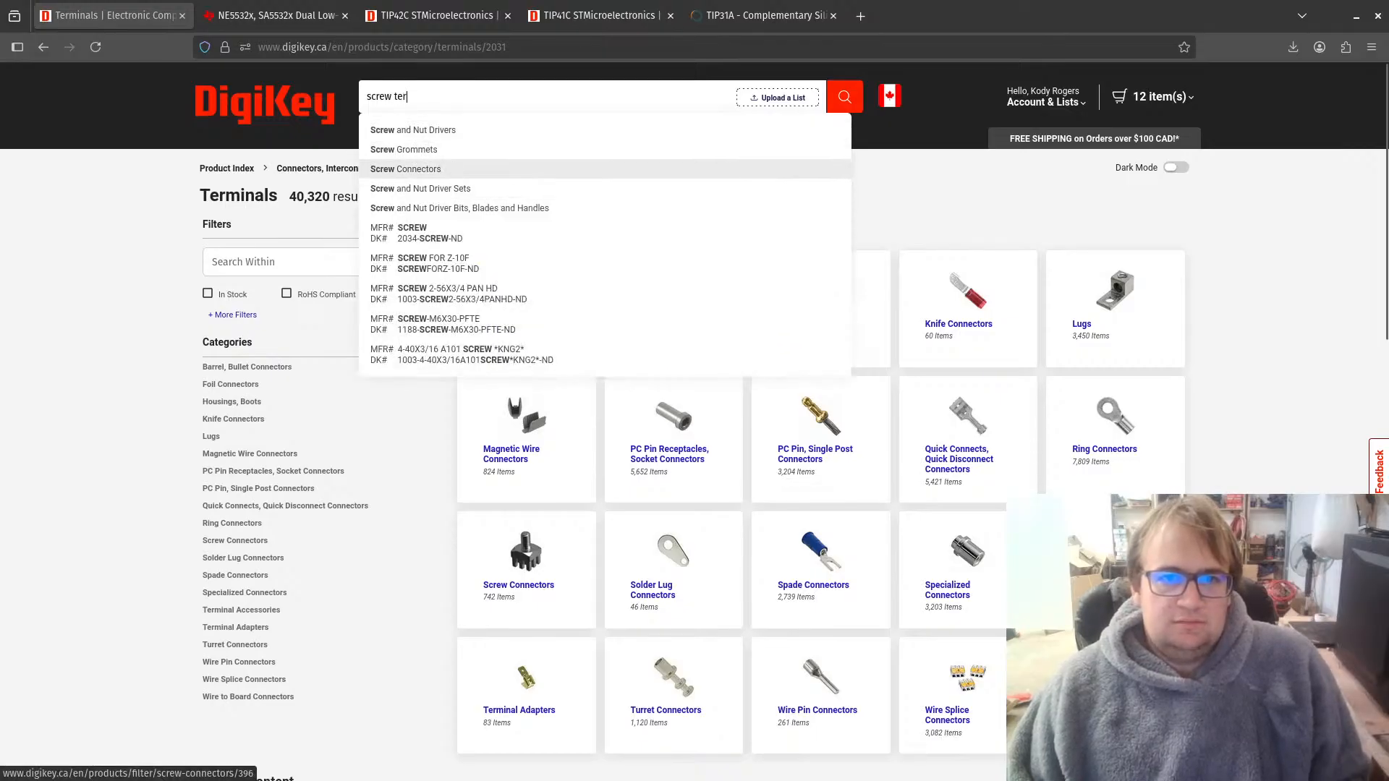
{"action": "type", "text": "m"}
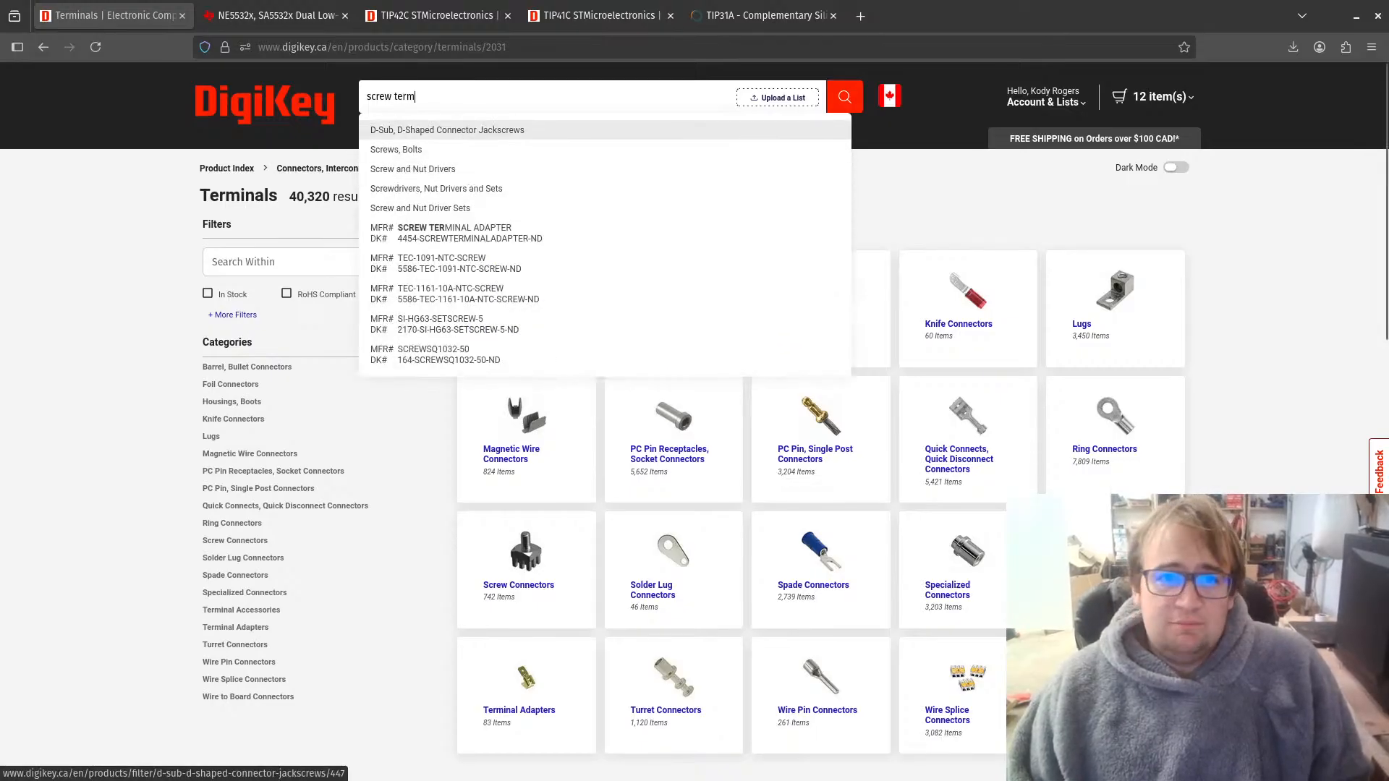
{"action": "type", "text": "in"}
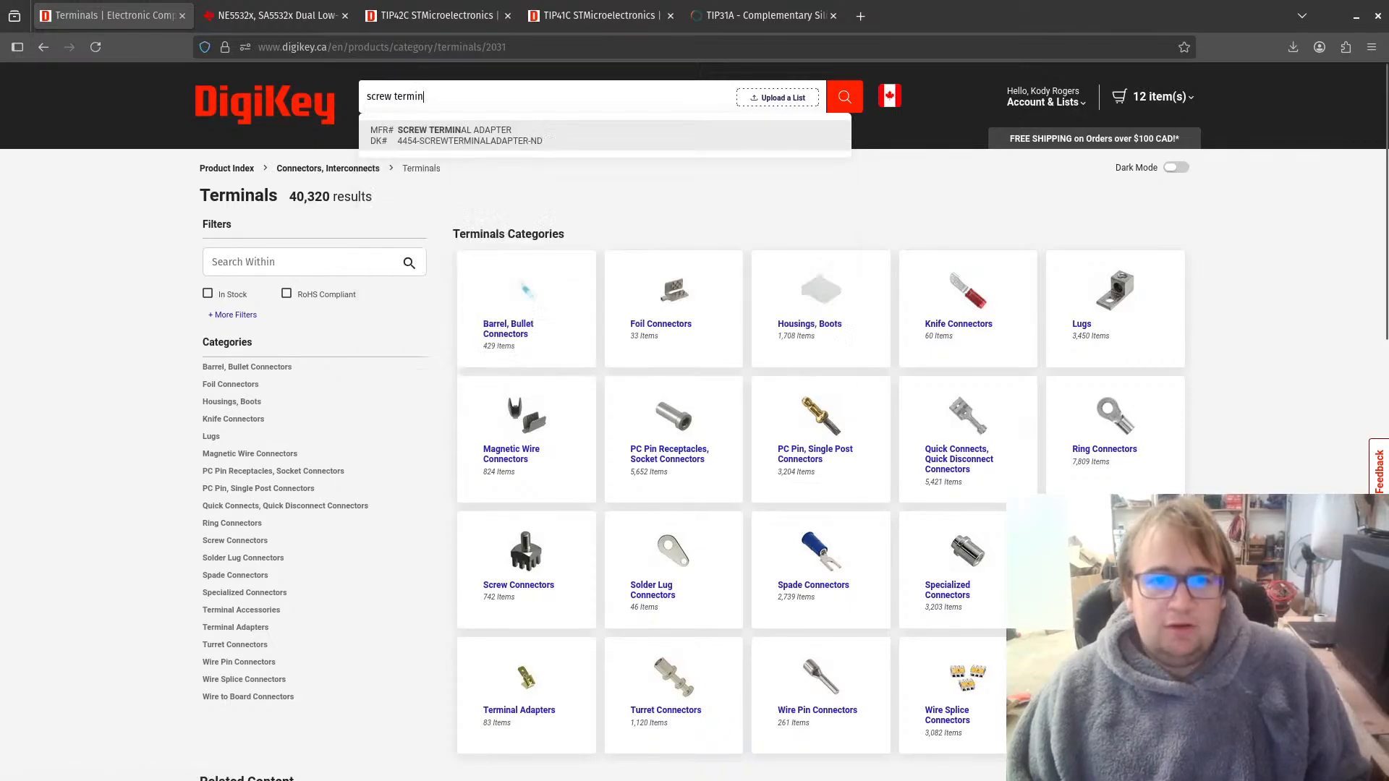
{"action": "type", "text": "a"}
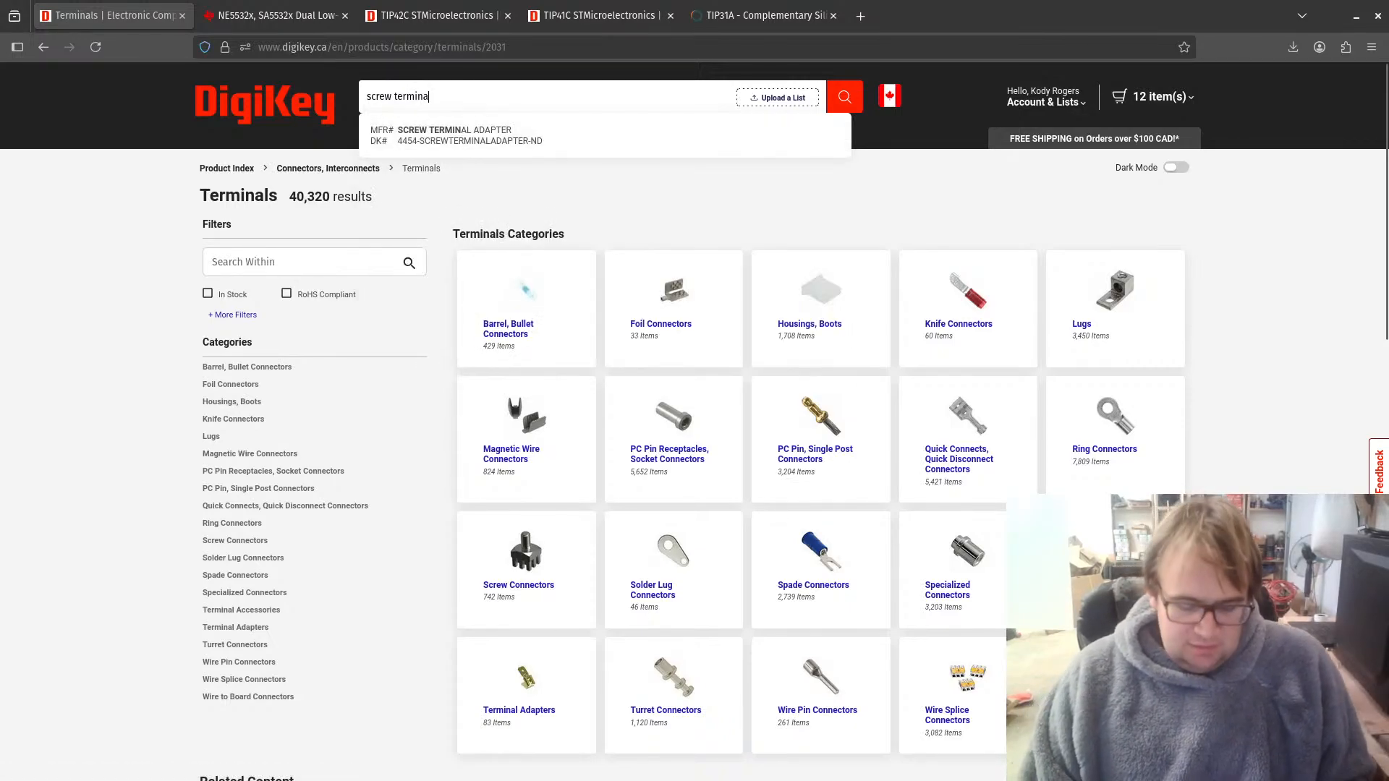
{"action": "type", "text": "ls"}
{"action": "key", "text": "Return"}
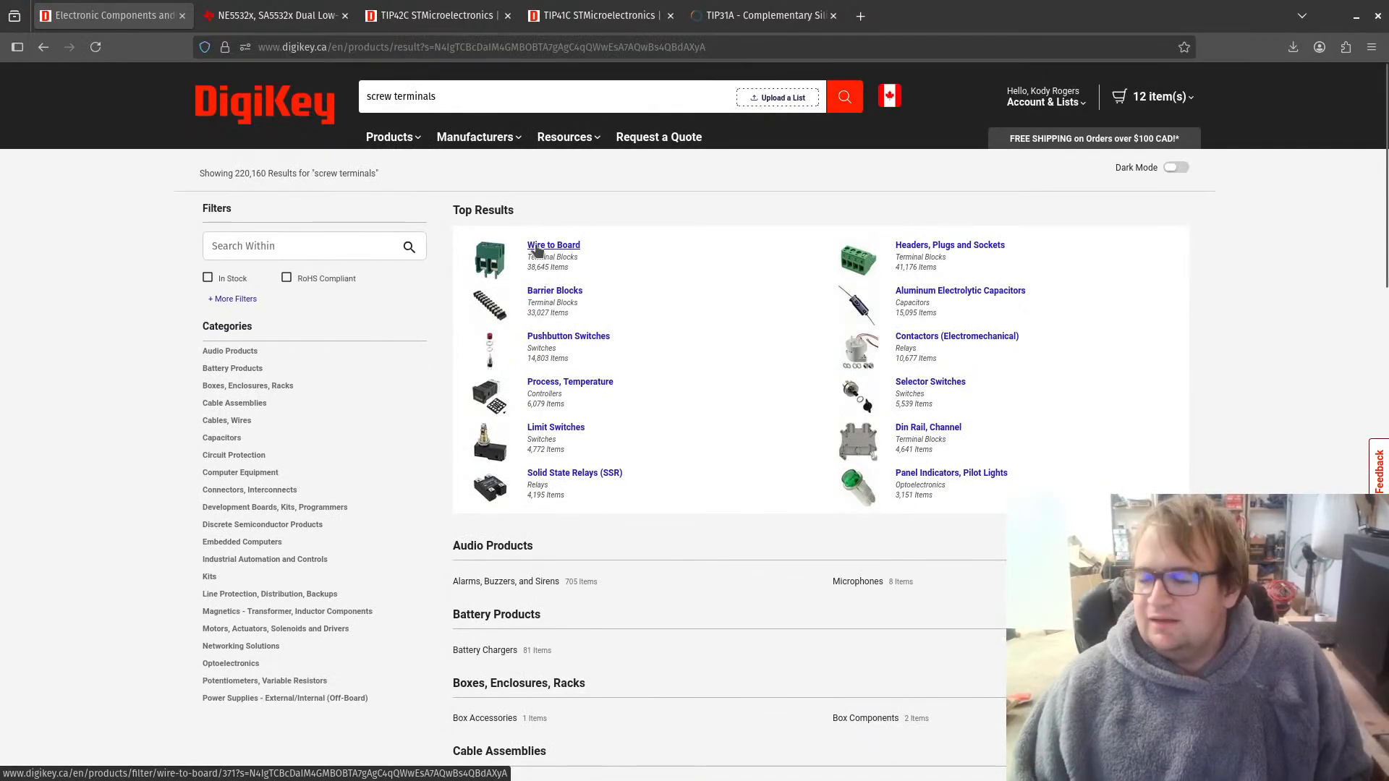
{"action": "left_click", "coordinate": [536, 248]}
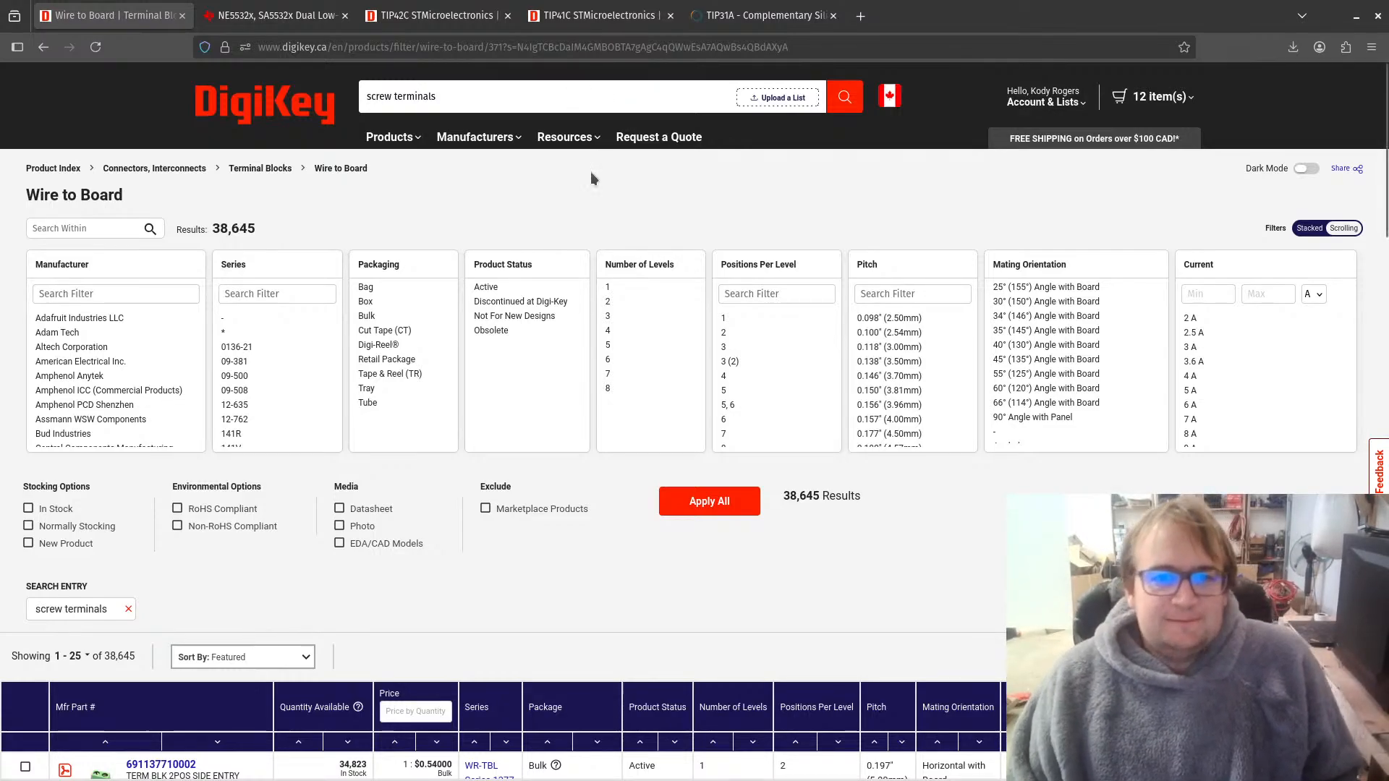
Step: Filter the terminal blocks to 3 positions per level, 2.54 mm pitch, In Stock and Normally Stocking, excluding Marketplace Products
{"action": "scroll", "coordinate": [640, 455], "scroll_direction": "down", "scroll_amount": 3}
{"action": "scroll", "coordinate": [584, 498], "scroll_direction": "down", "scroll_amount": 2}
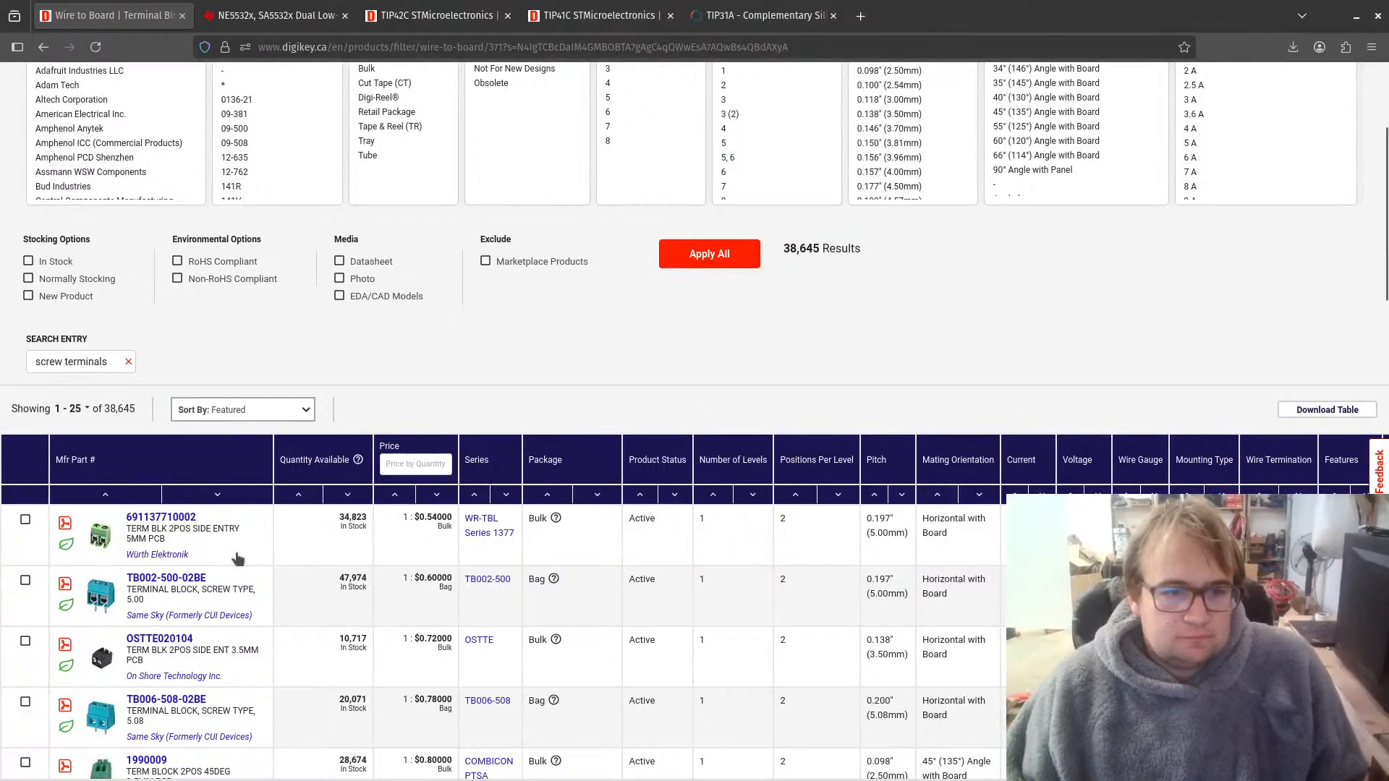
{"action": "scroll", "coordinate": [353, 545], "scroll_direction": "up", "scroll_amount": 3}
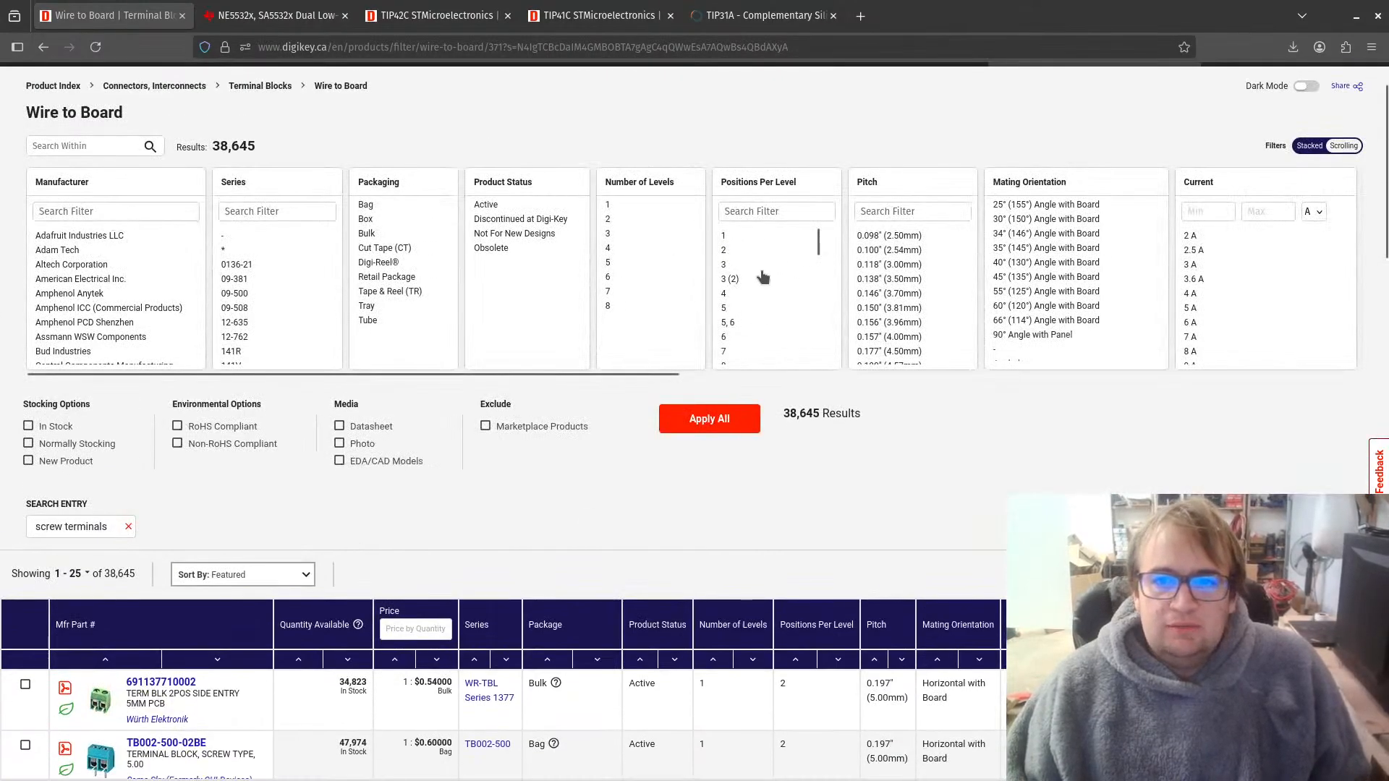
{"action": "left_click", "coordinate": [736, 266]}
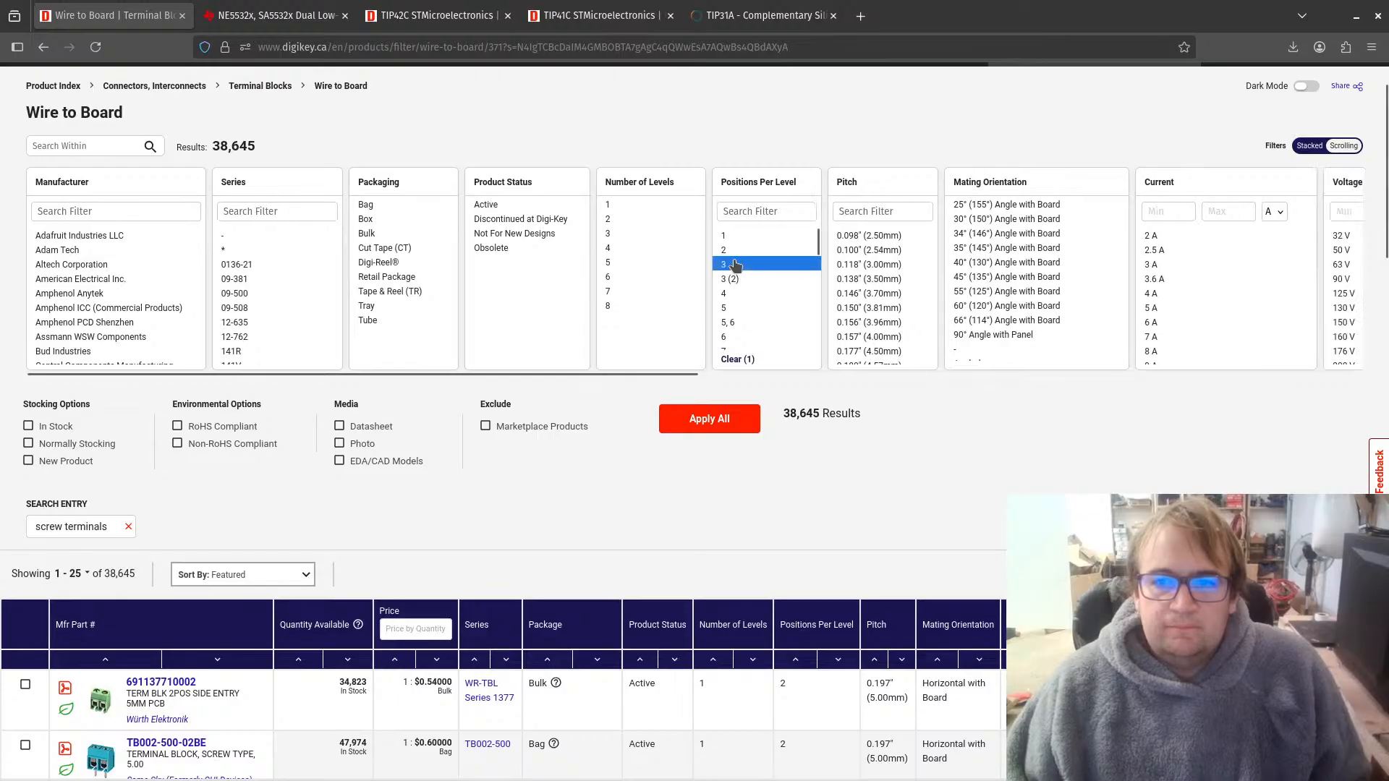
{"action": "left_click", "coordinate": [890, 252]}
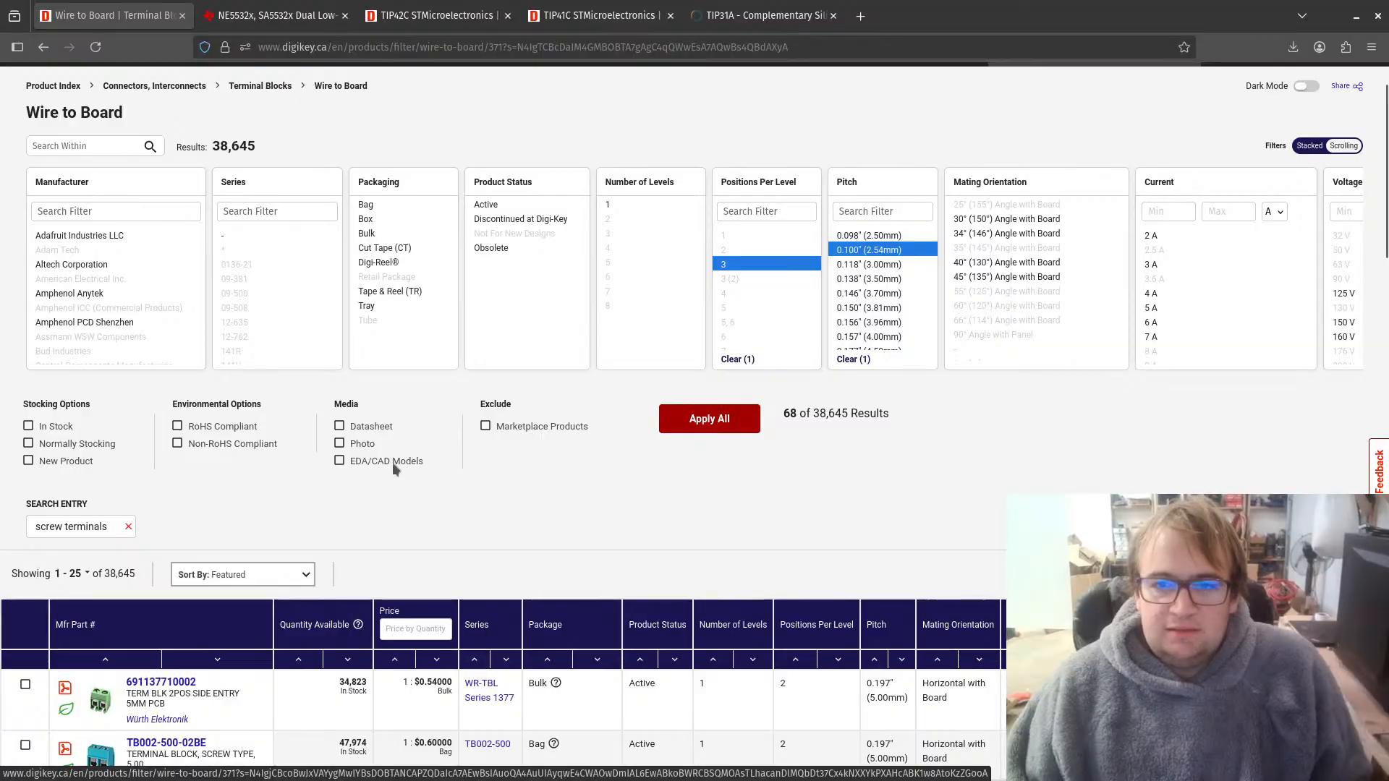
{"action": "left_click", "coordinate": [51, 446]}
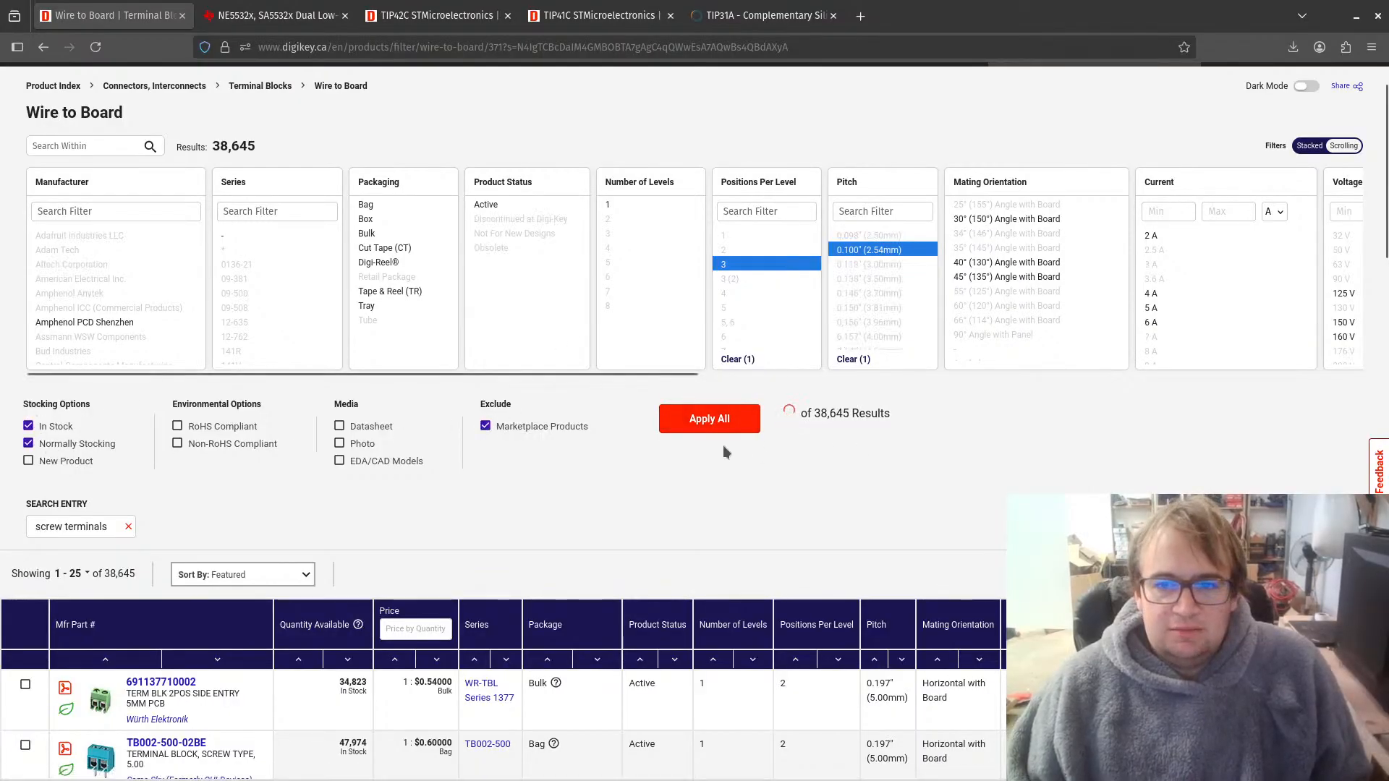
{"action": "left_click", "coordinate": [712, 419]}
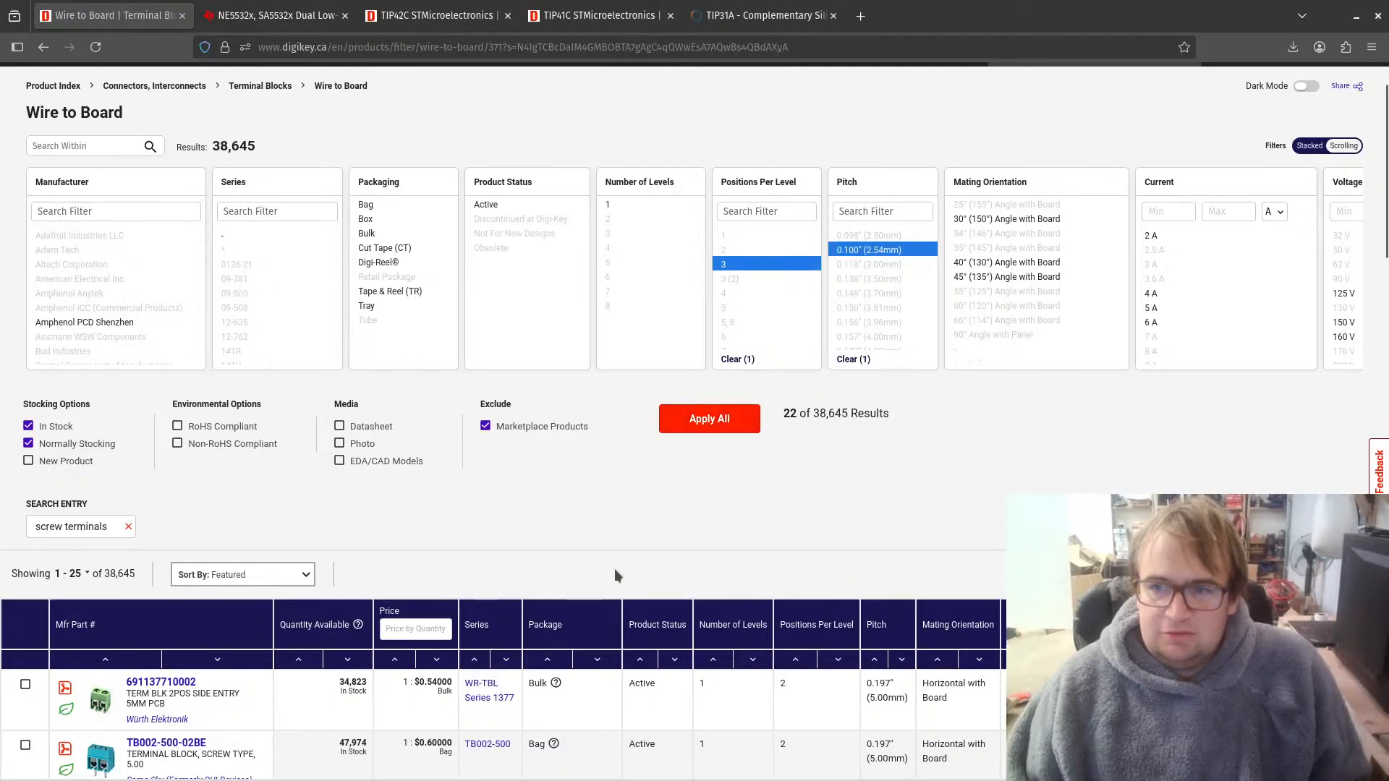
Step: Compare the first filtered terminal blocks and open the product page of the OSTVN03A150
{"action": "scroll", "coordinate": [568, 534], "scroll_direction": "down", "scroll_amount": 5}
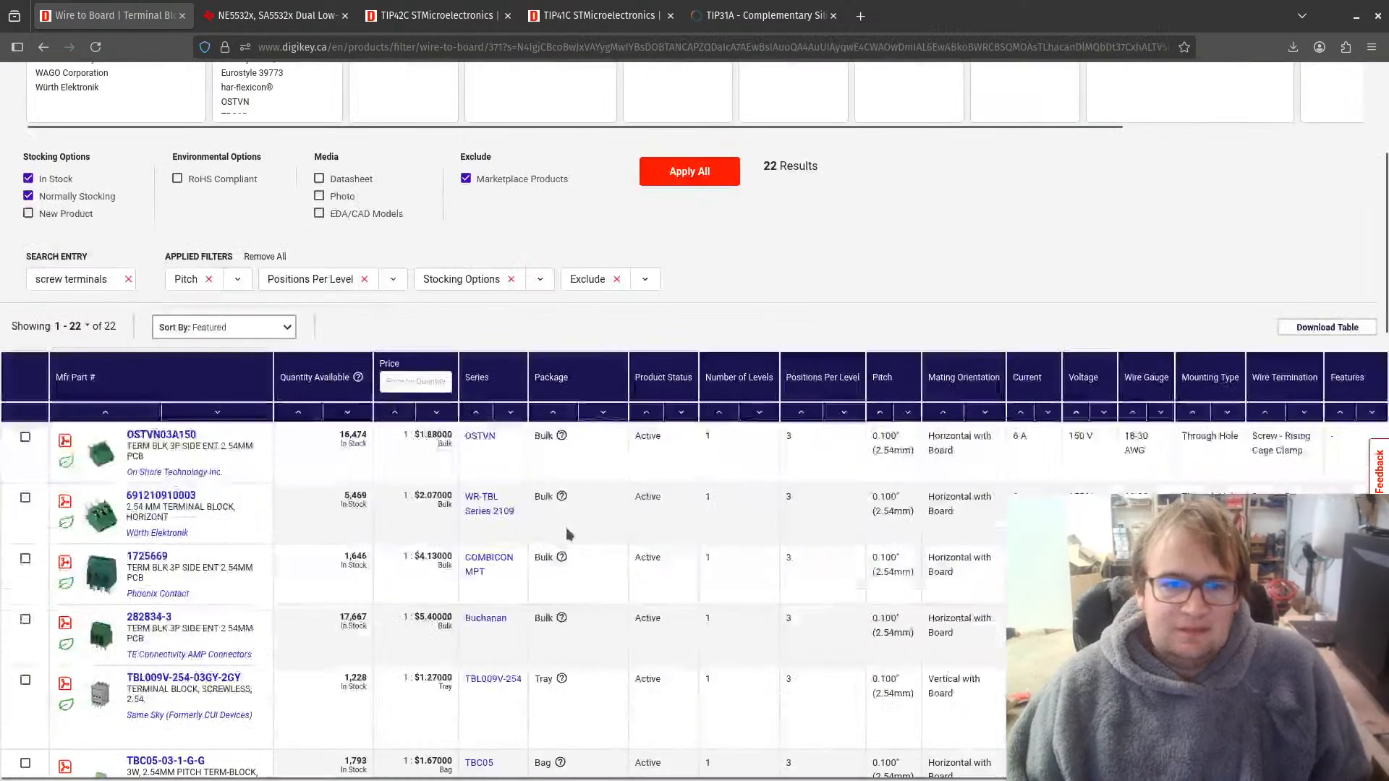
{"action": "mouse_move", "coordinate": [108, 458]}
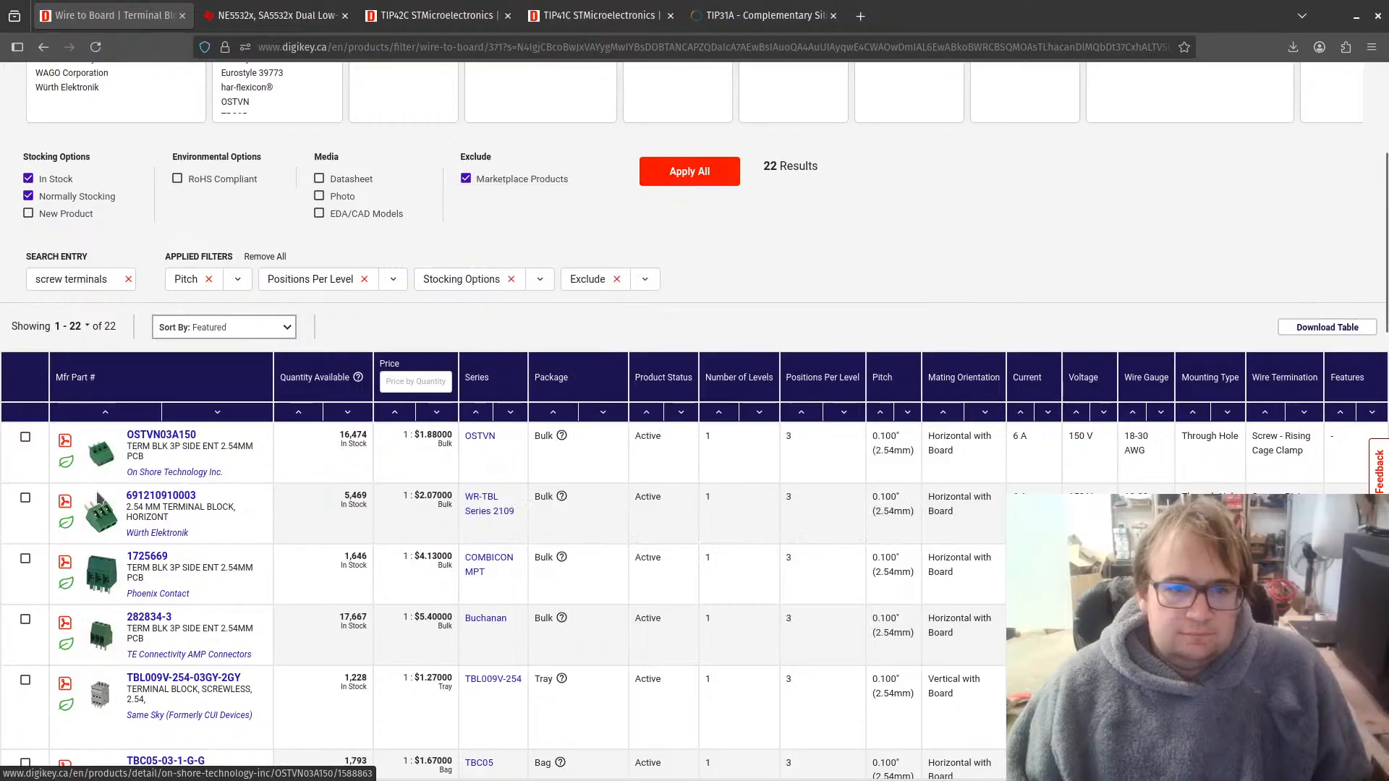
{"action": "mouse_move", "coordinate": [97, 531]}
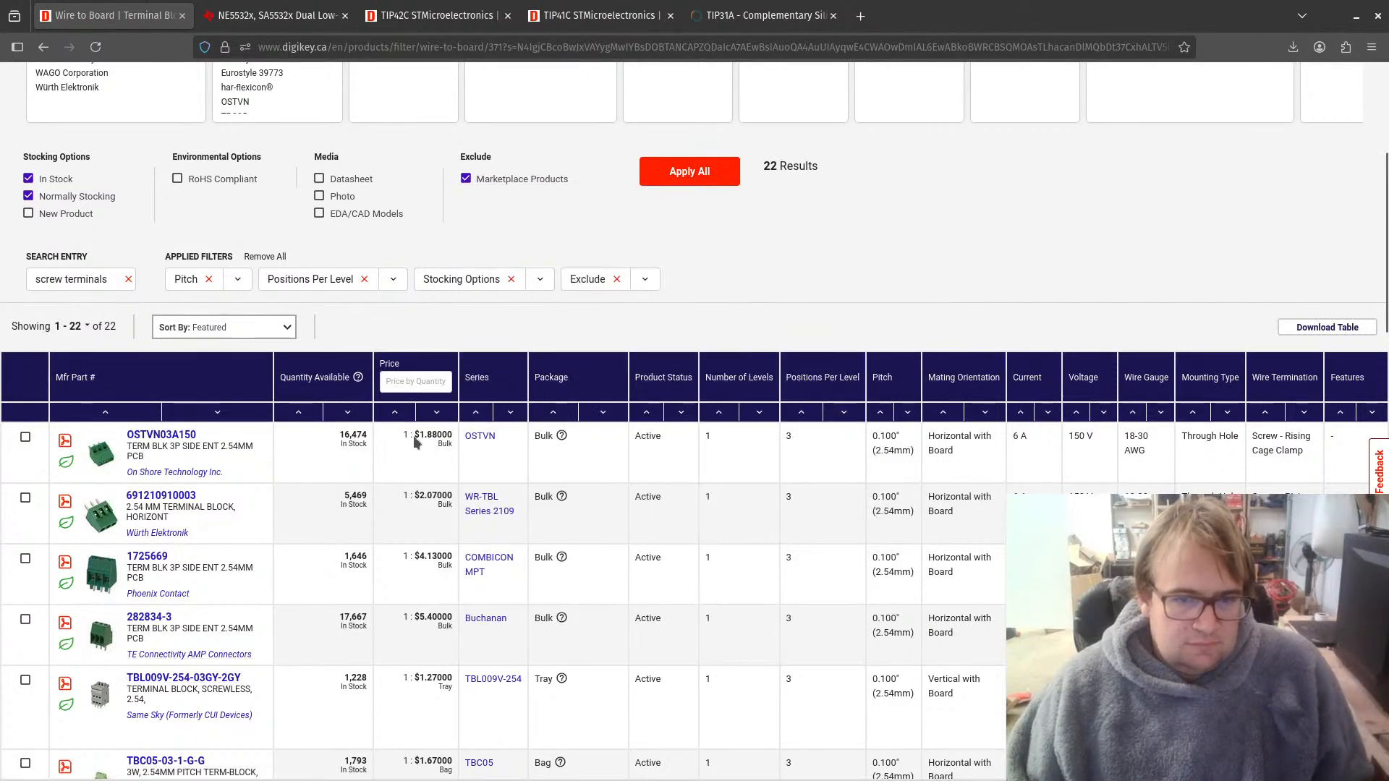
{"action": "left_click", "coordinate": [160, 435]}
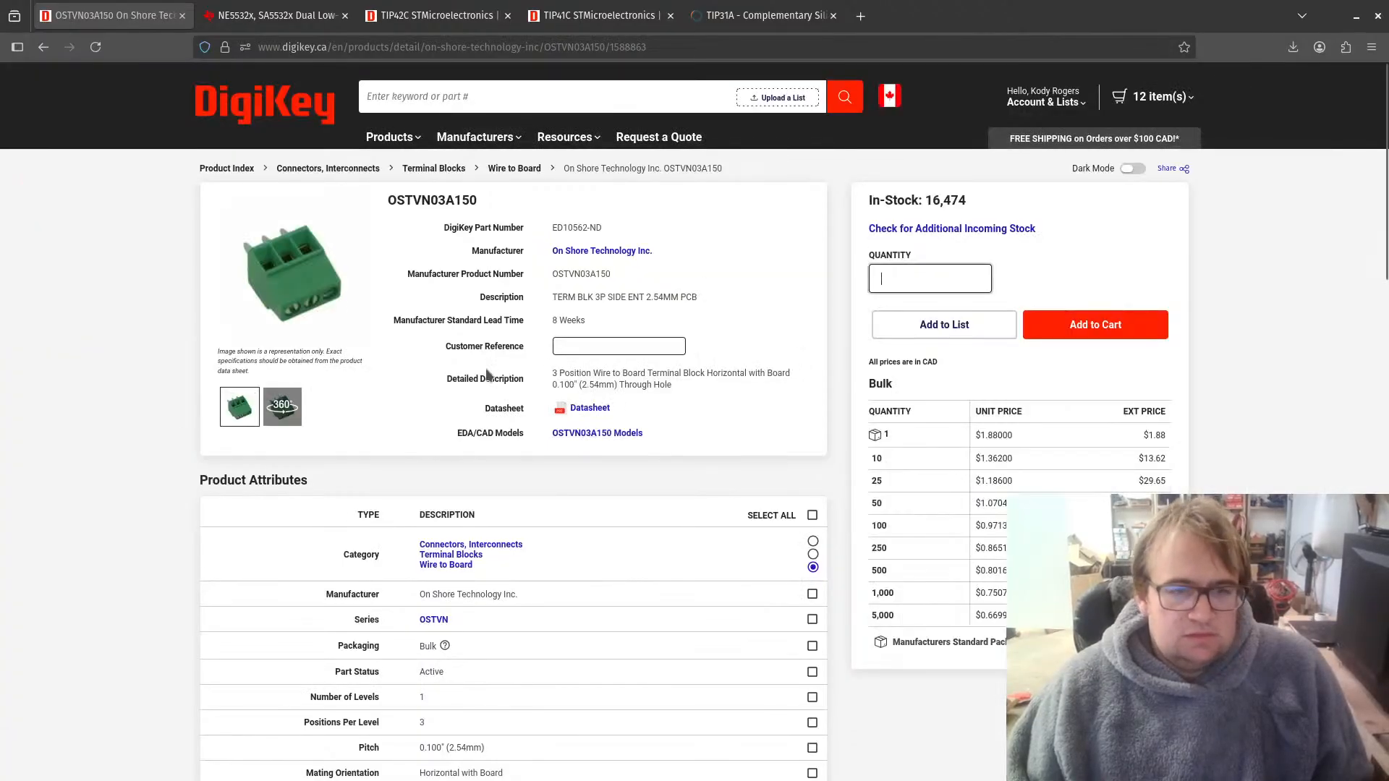
Step: Examine the OSTVN03A150's datasheet drawing and its product attributes for dimensions, pitch and ratings
{"action": "left_click", "coordinate": [584, 408]}
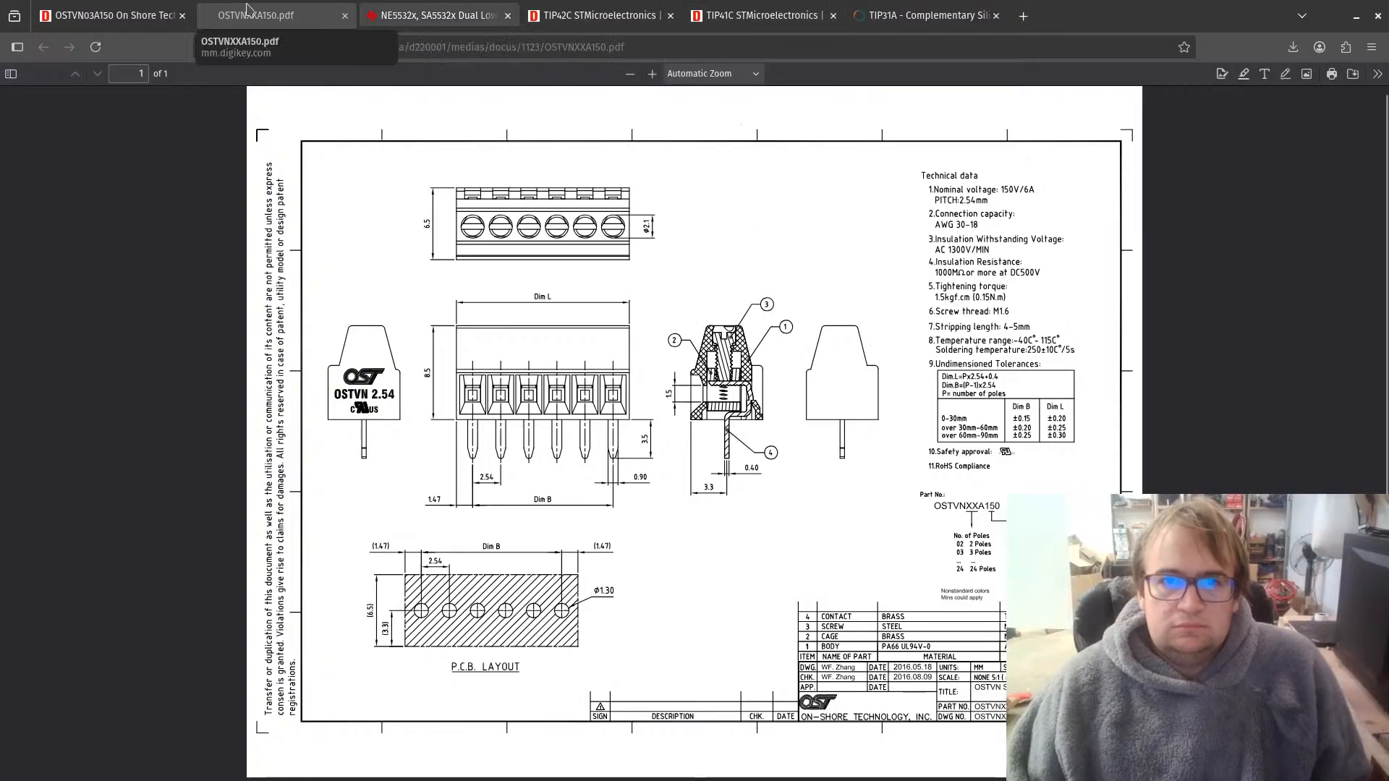
{"action": "left_click", "coordinate": [109, 15]}
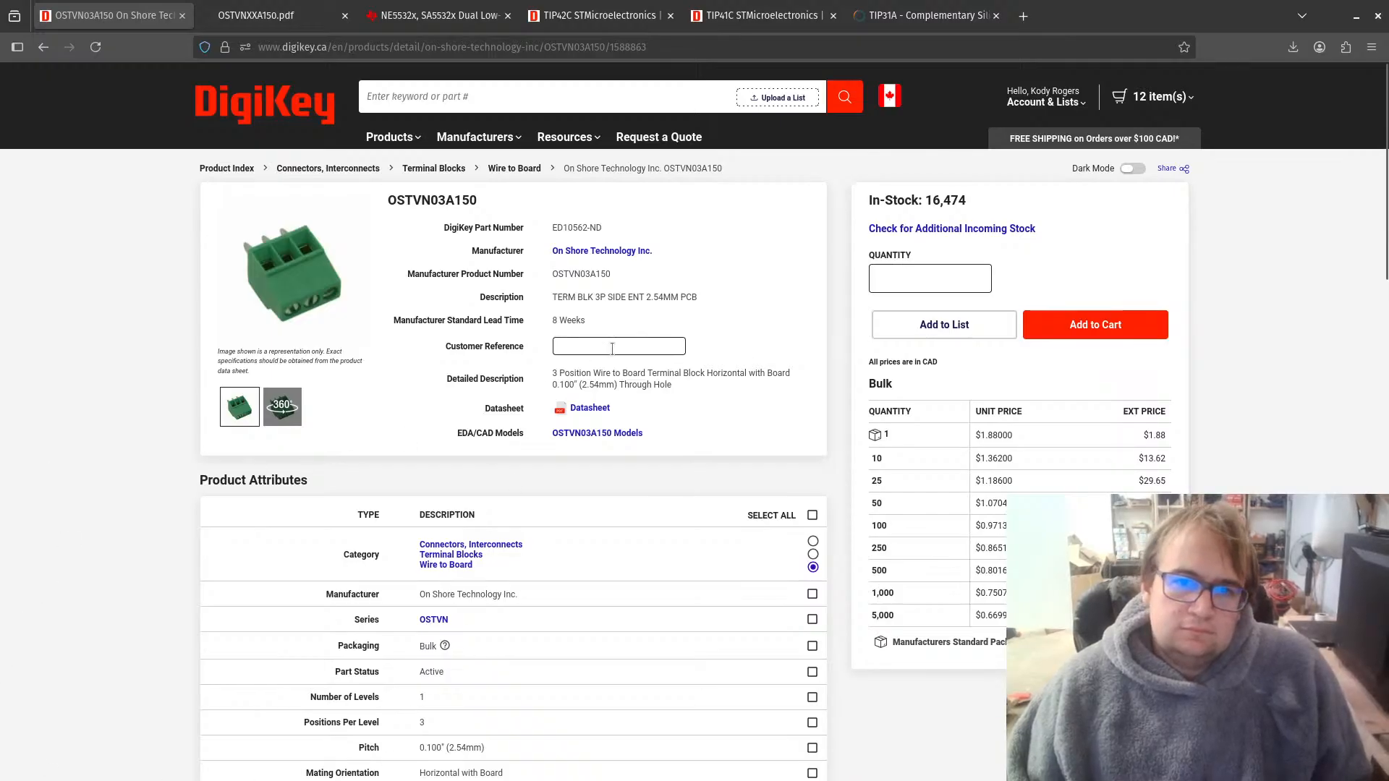
{"action": "scroll", "coordinate": [514, 614], "scroll_direction": "down", "scroll_amount": 8}
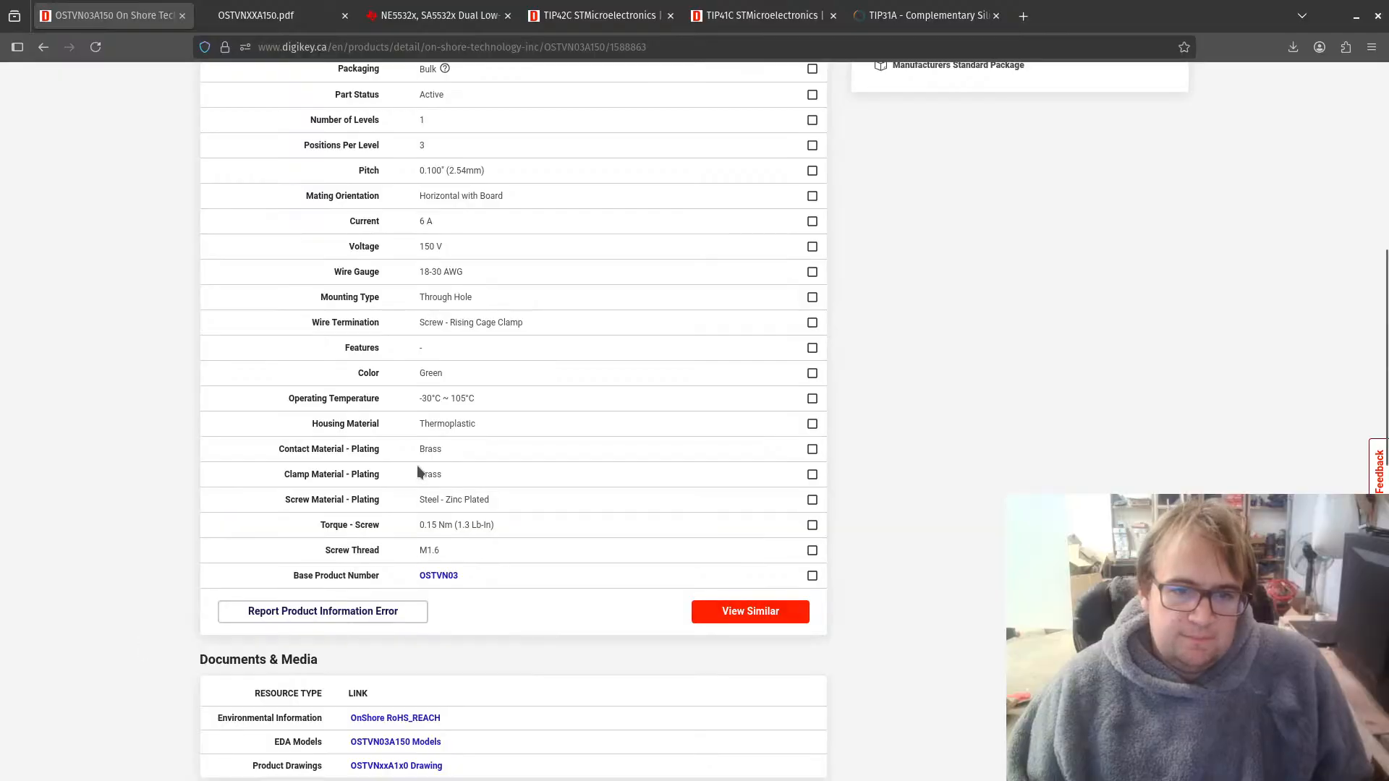
{"action": "scroll", "coordinate": [599, 524], "scroll_direction": "up", "scroll_amount": 2}
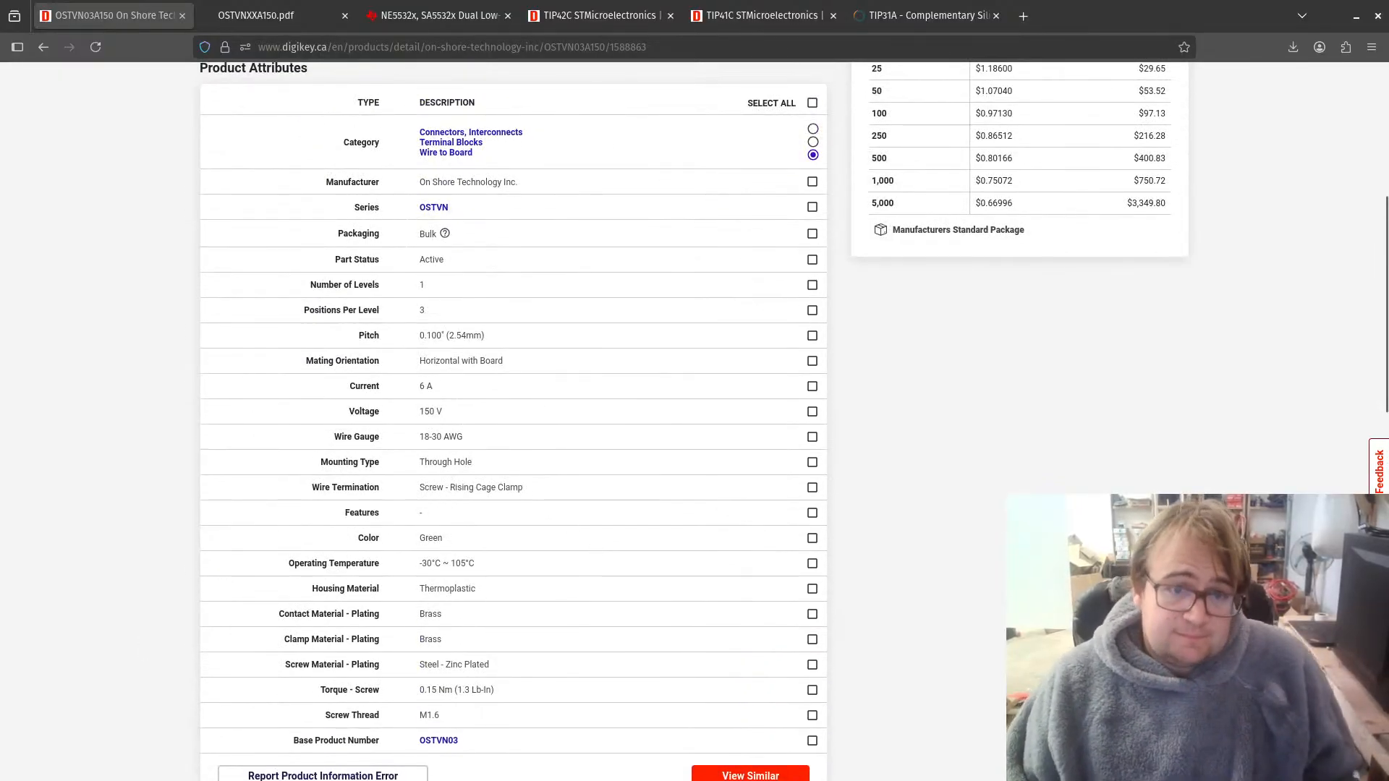
{"action": "scroll", "coordinate": [464, 514], "scroll_direction": "up", "scroll_amount": 3}
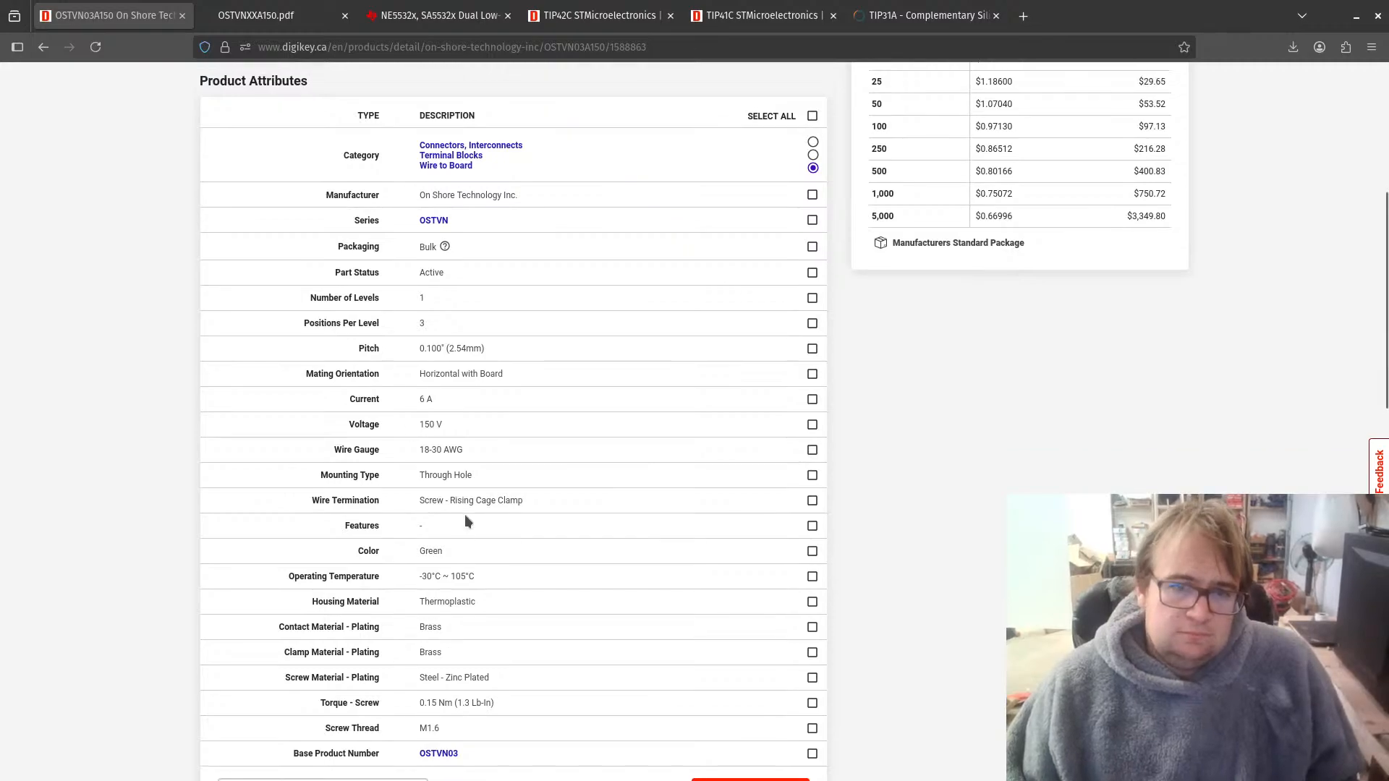
{"action": "scroll", "coordinate": [466, 515], "scroll_direction": "down", "scroll_amount": 3}
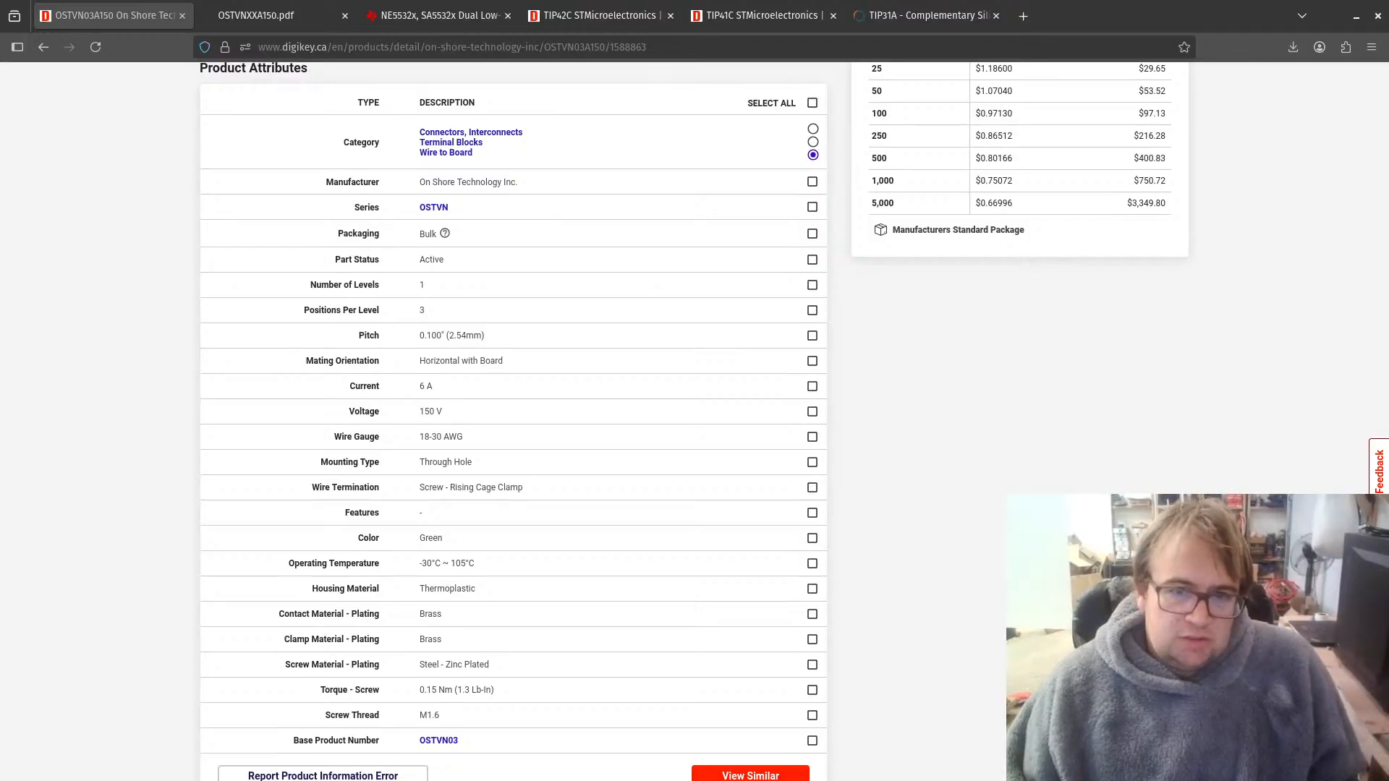
Step: Switch to the KiCad Schematic Editor and open the footprint chooser from the symbol properties of screw terminal J1
{"action": "key", "text": "alt+Tab"}
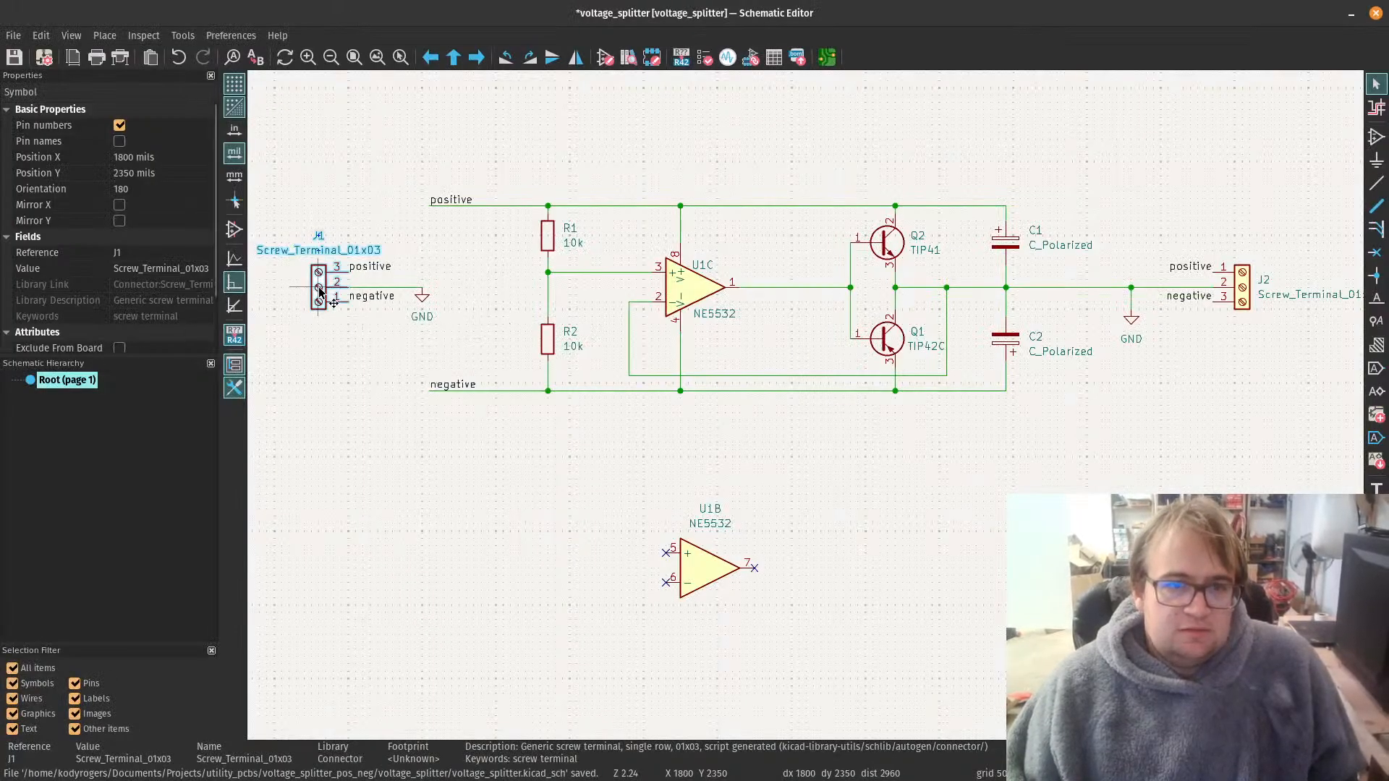
{"action": "left_click", "coordinate": [323, 449]}
{"action": "left_click", "coordinate": [320, 291]}
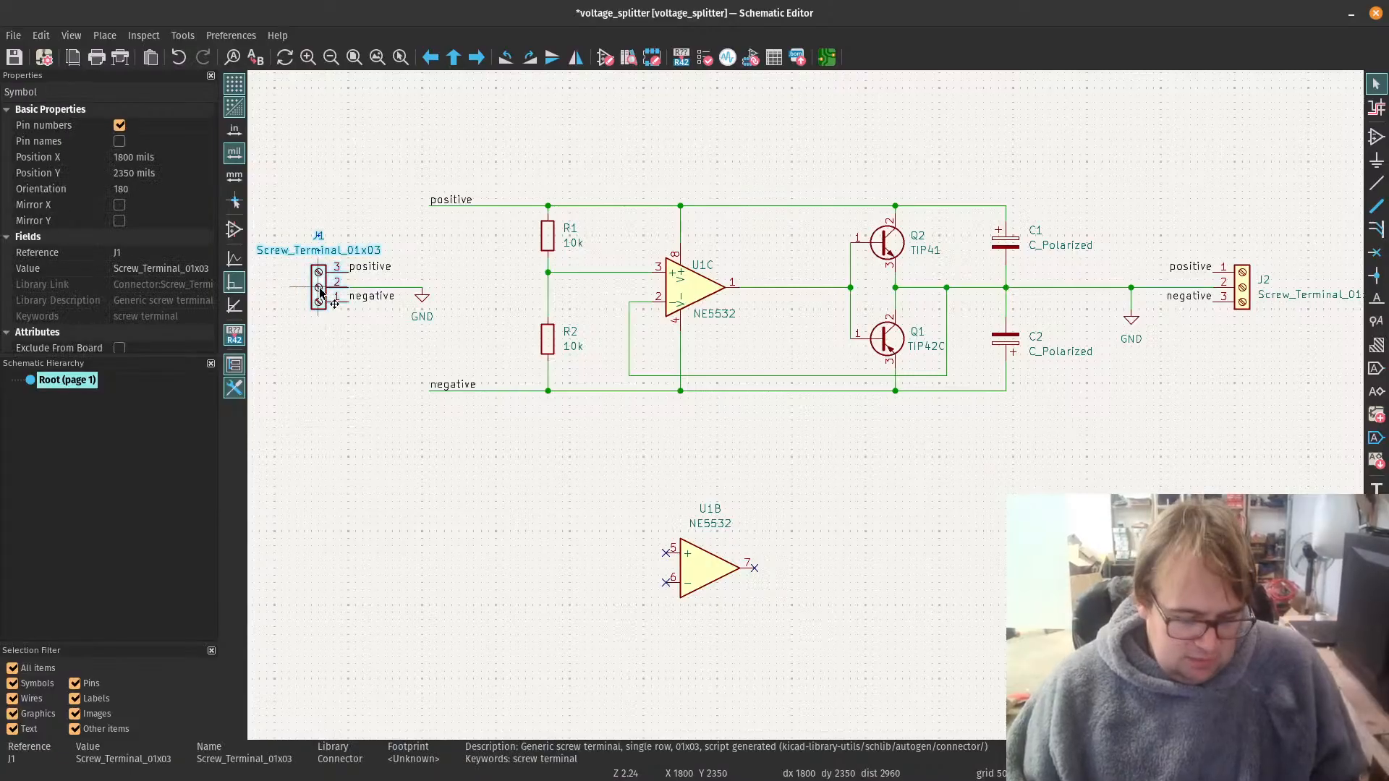
{"action": "double_click", "coordinate": [321, 292]}
{"action": "left_click", "coordinate": [438, 343]}
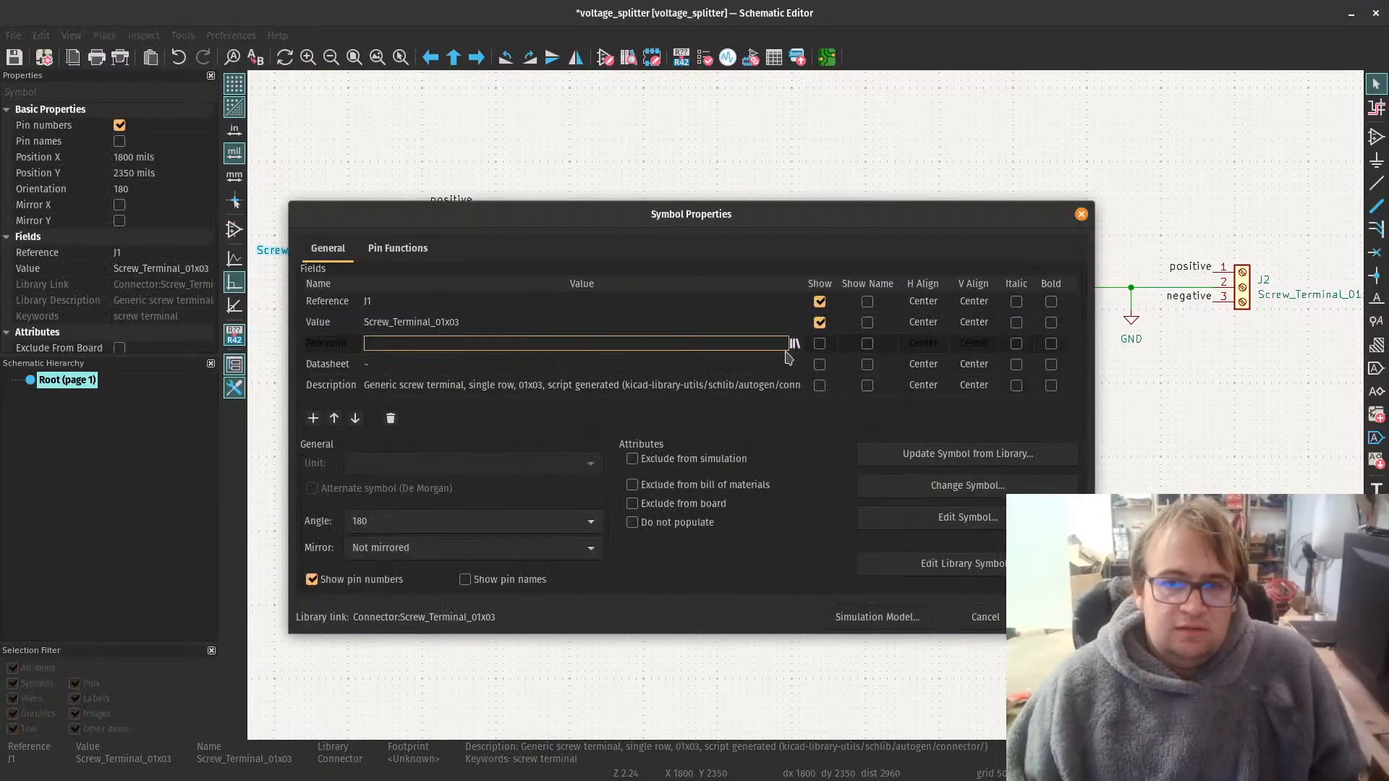
{"action": "left_click", "coordinate": [789, 345]}
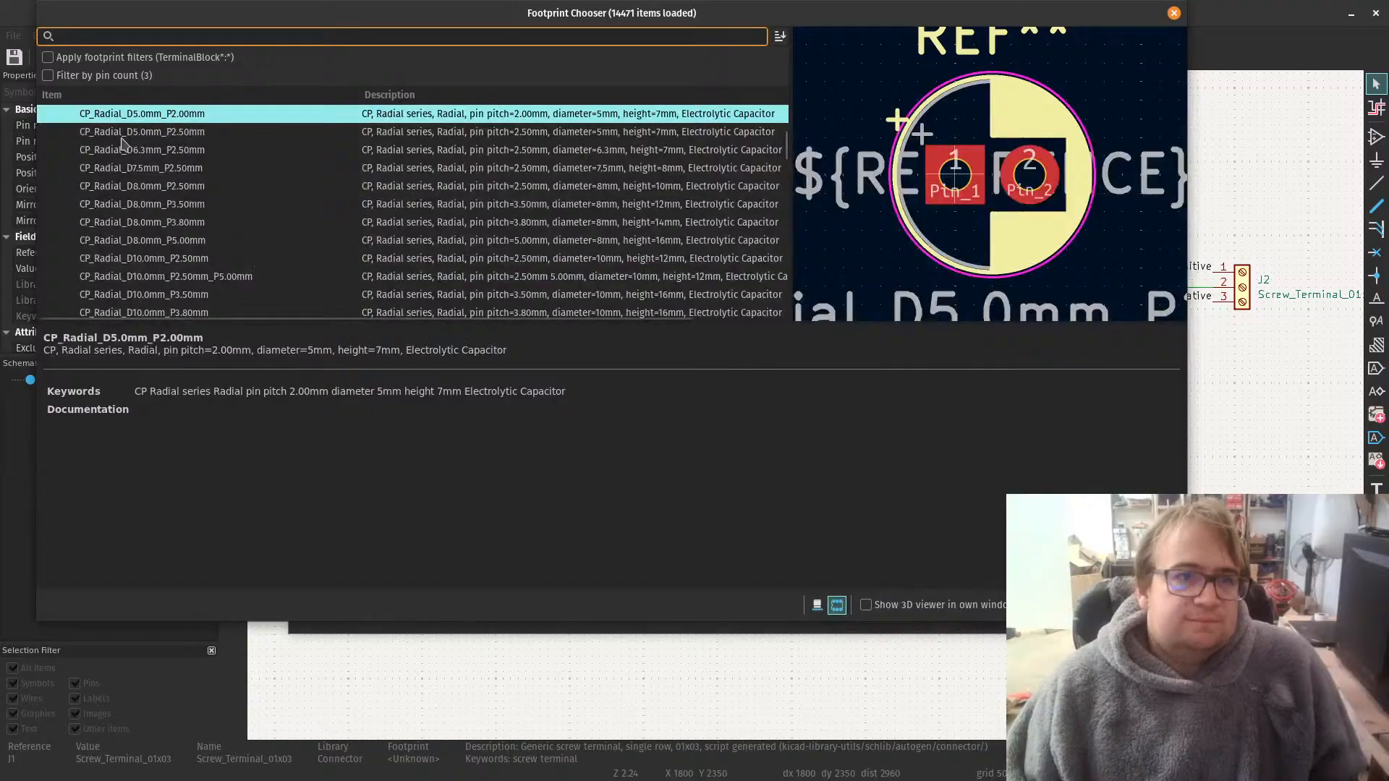
Step: Browse the generic Connector footprint library for a footprint matching the three-position screw terminal
{"action": "scroll", "coordinate": [123, 192], "scroll_direction": "up", "scroll_amount": 10}
{"action": "scroll", "coordinate": [130, 200], "scroll_direction": "up", "scroll_amount": 6}
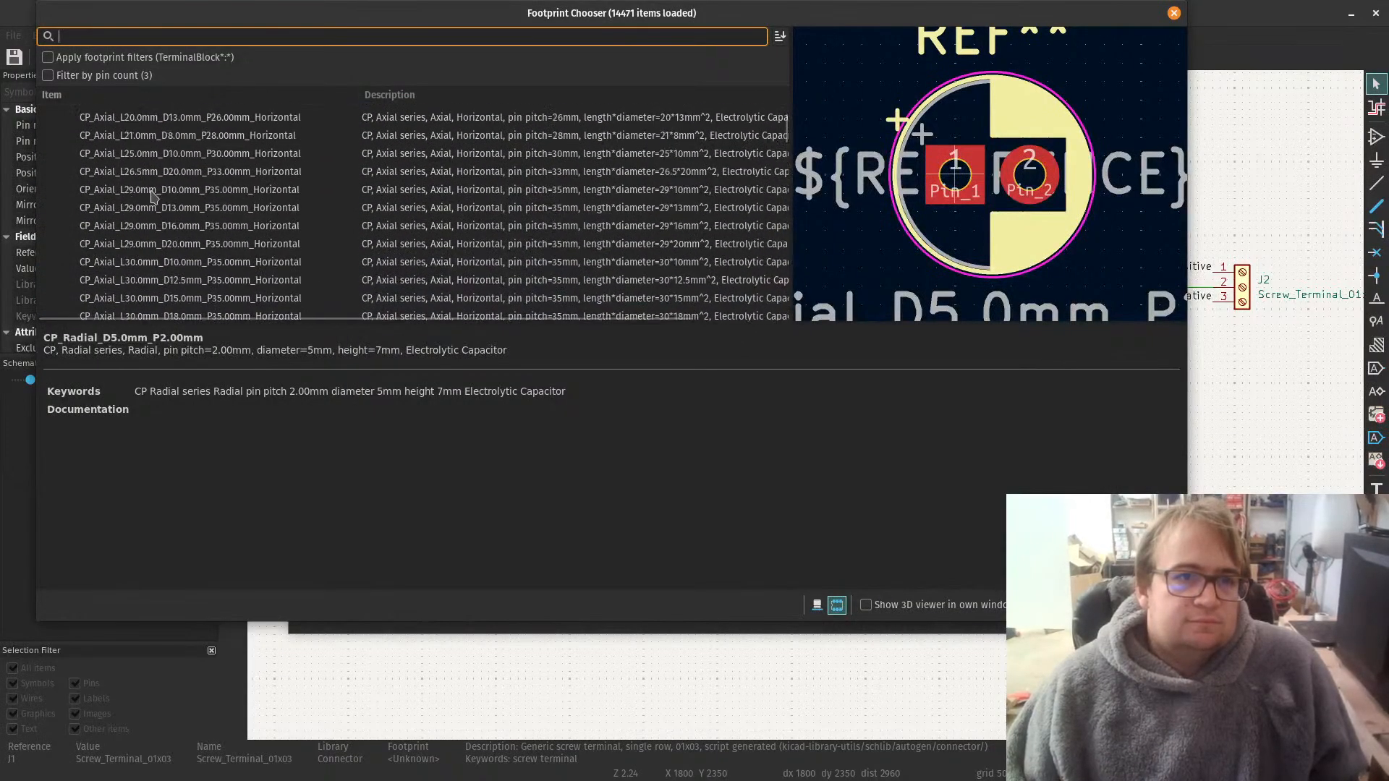
{"action": "scroll", "coordinate": [163, 209], "scroll_direction": "up", "scroll_amount": 5}
{"action": "left_click", "coordinate": [45, 196]}
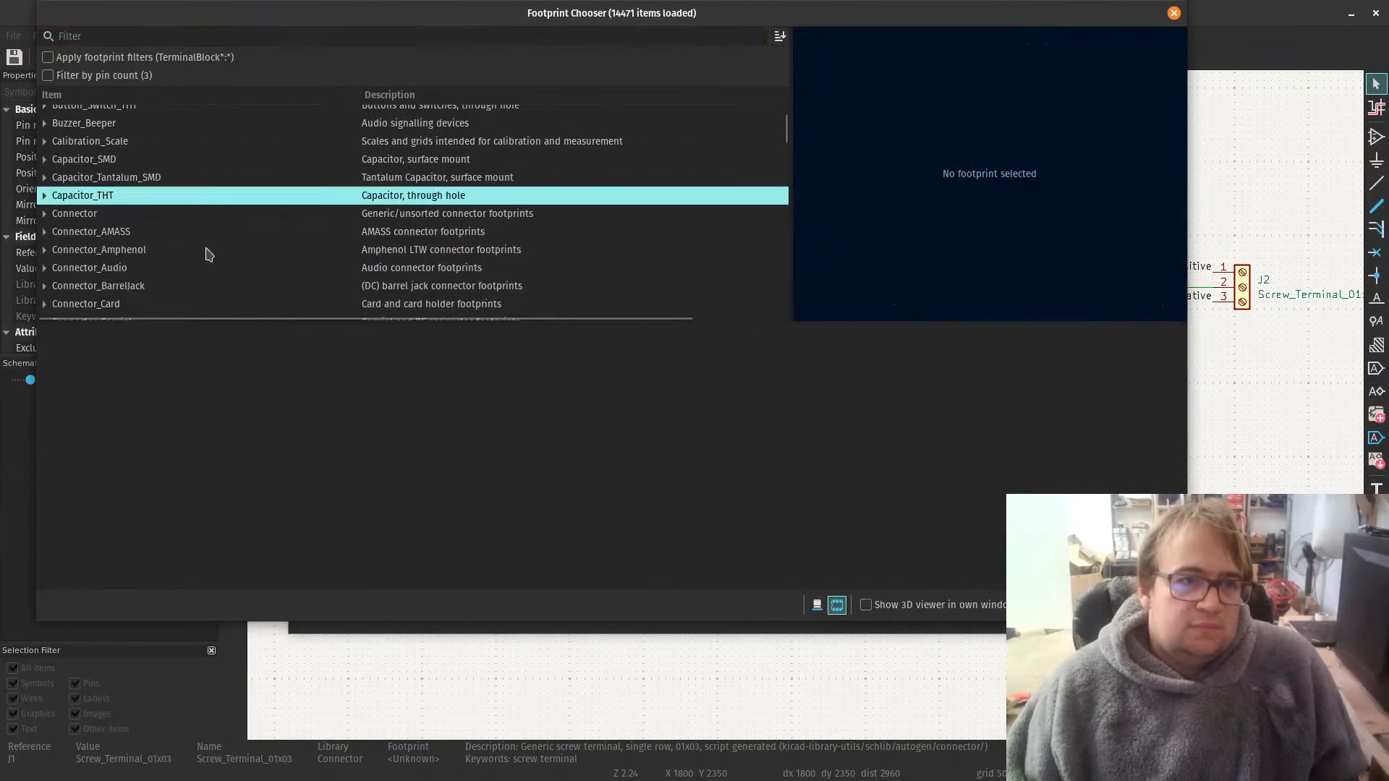
{"action": "left_click", "coordinate": [93, 220]}
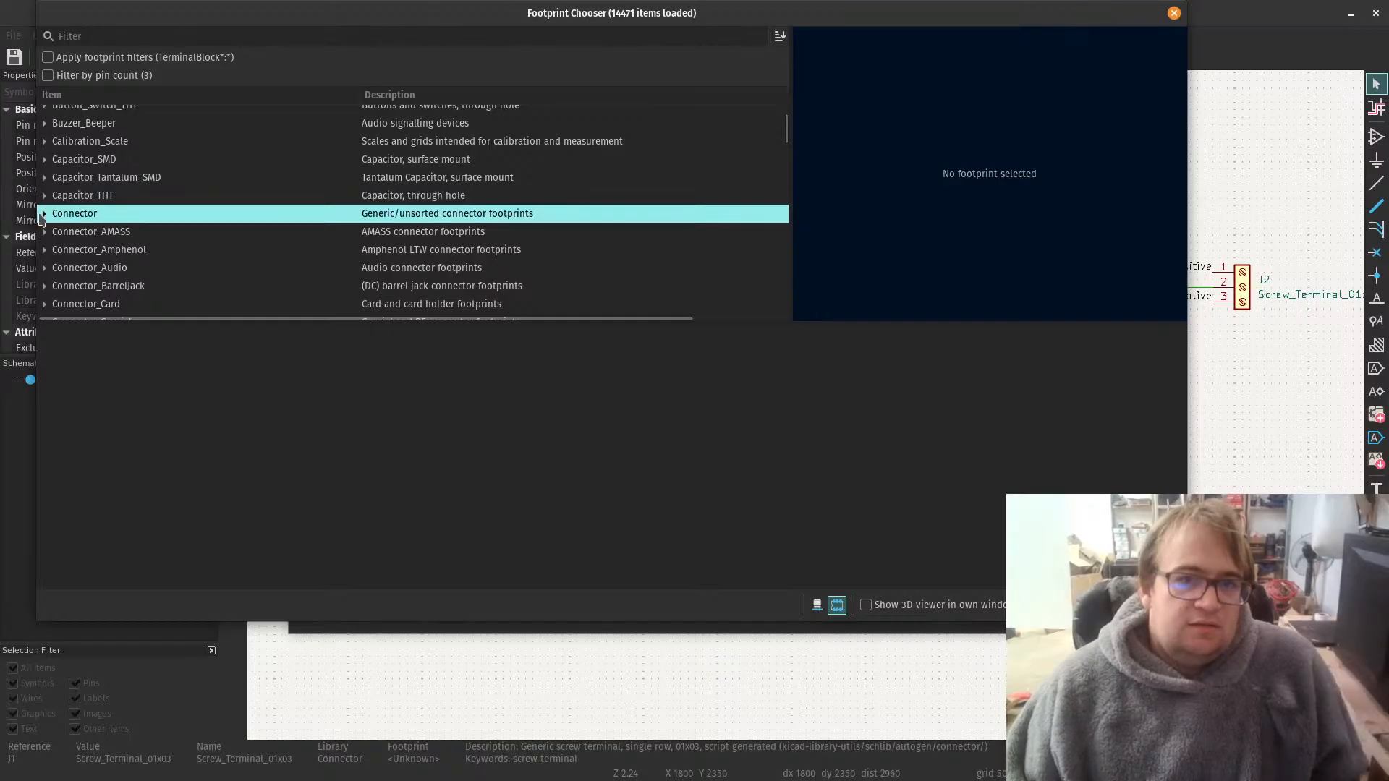
{"action": "left_click", "coordinate": [44, 214]}
{"action": "left_click", "coordinate": [194, 232]}
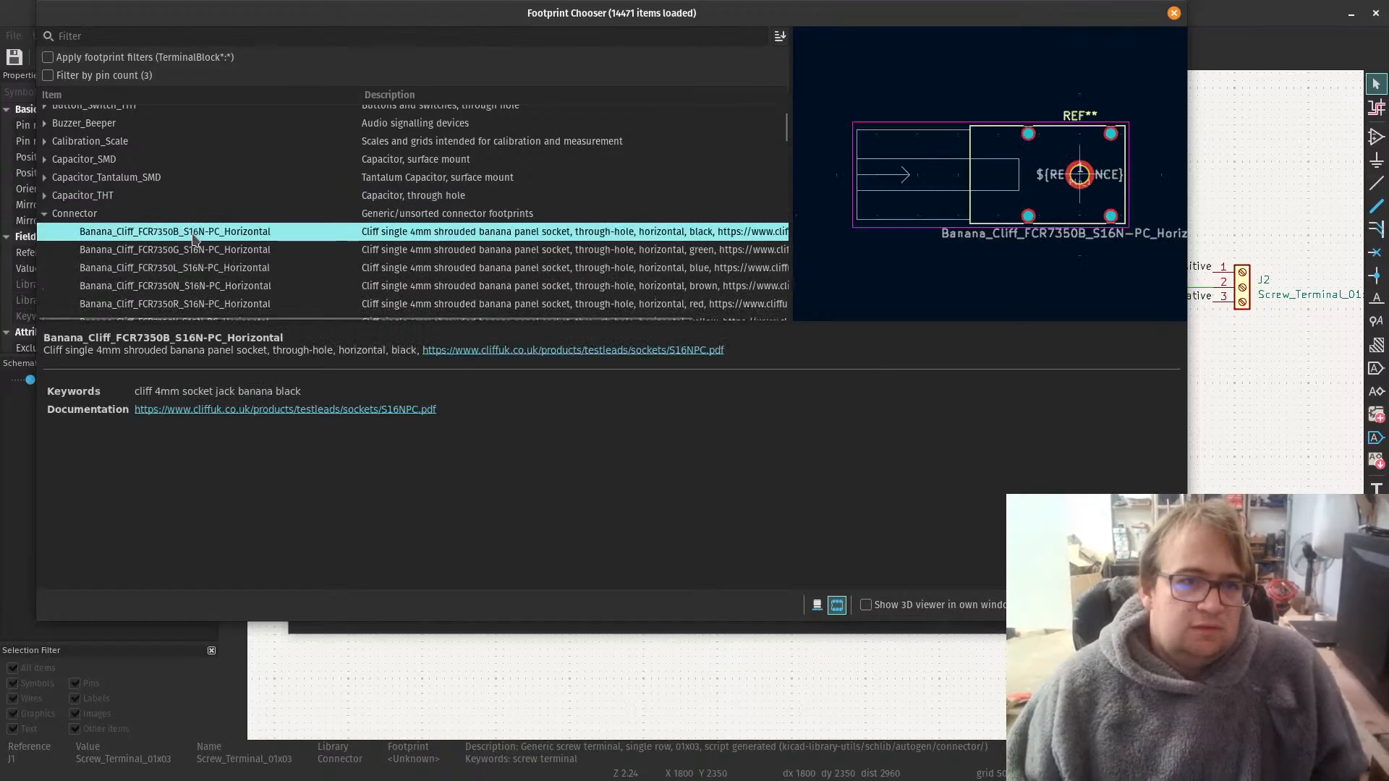
{"action": "scroll", "coordinate": [194, 239], "scroll_direction": "down", "scroll_amount": 4}
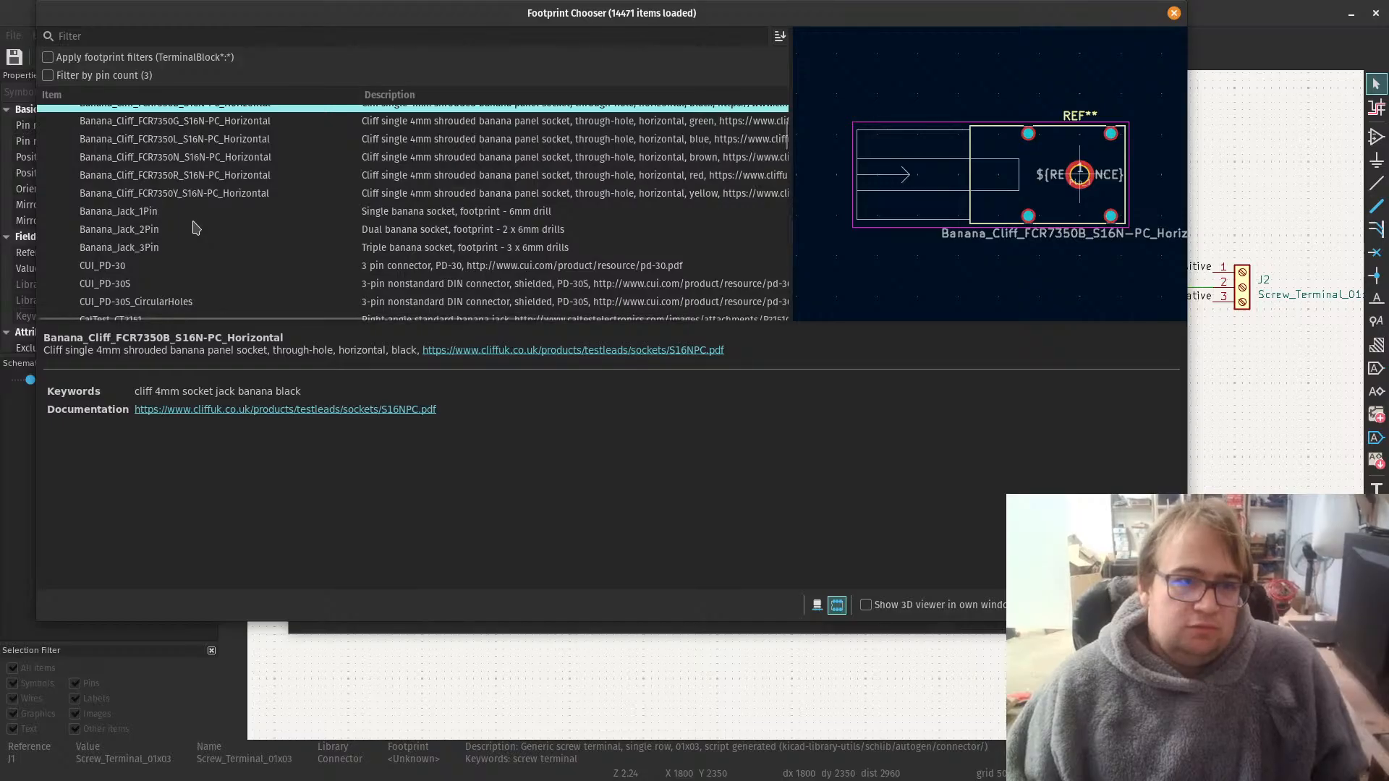
{"action": "left_click", "coordinate": [157, 154]}
{"action": "scroll", "coordinate": [161, 192], "scroll_direction": "down", "scroll_amount": 10}
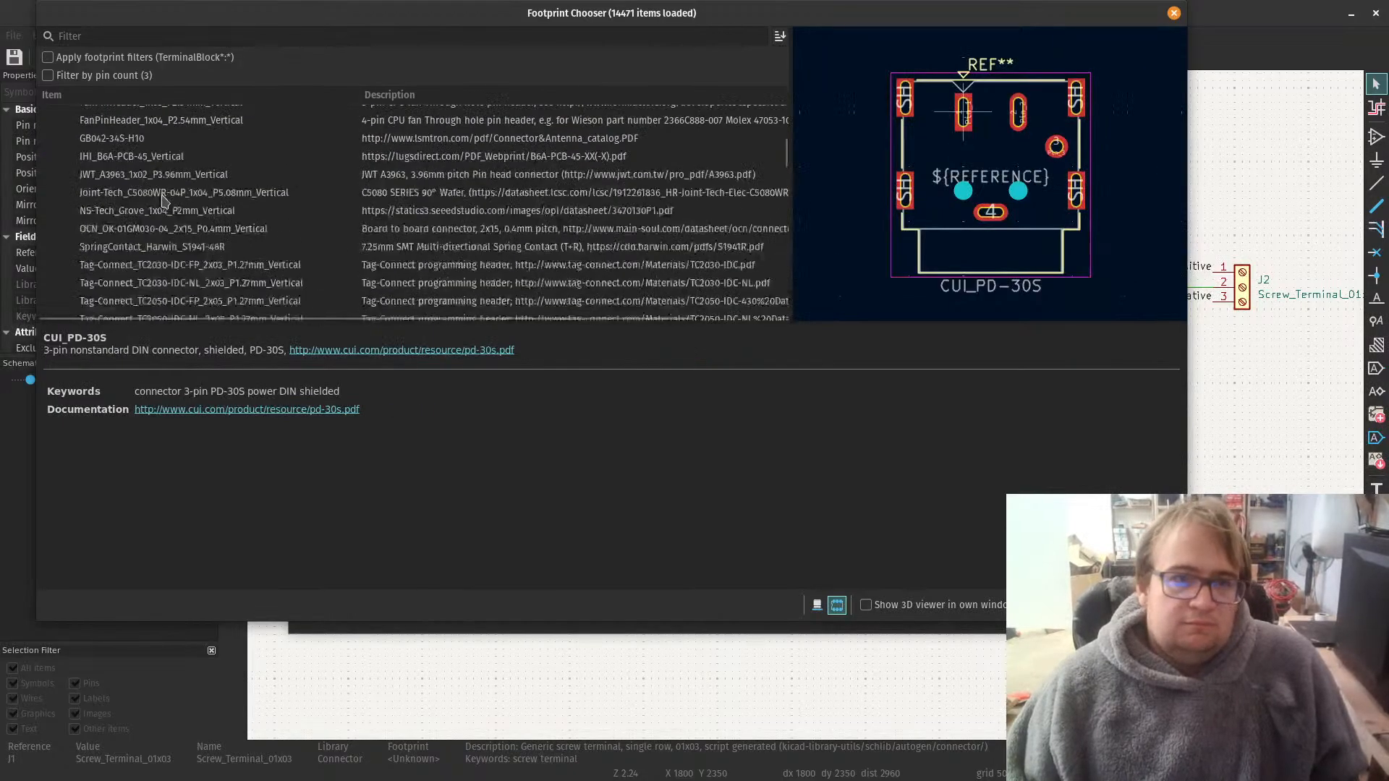
Step: Look through the other connector libraries and preview the 4-position, 3.5 mm pitch footprint in Connector_Phoenix_SPT
{"action": "scroll", "coordinate": [187, 239], "scroll_direction": "up", "scroll_amount": 1}
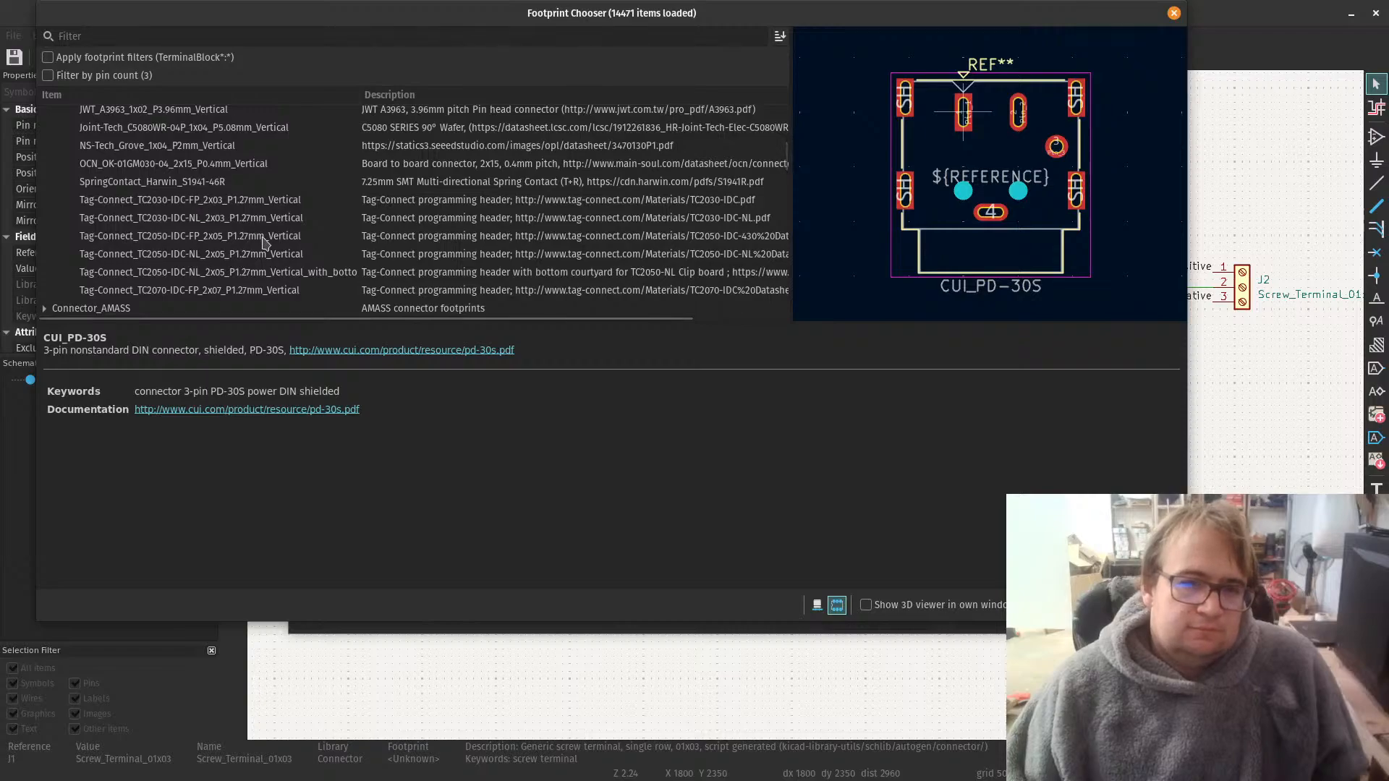
{"action": "scroll", "coordinate": [246, 257], "scroll_direction": "down", "scroll_amount": 10}
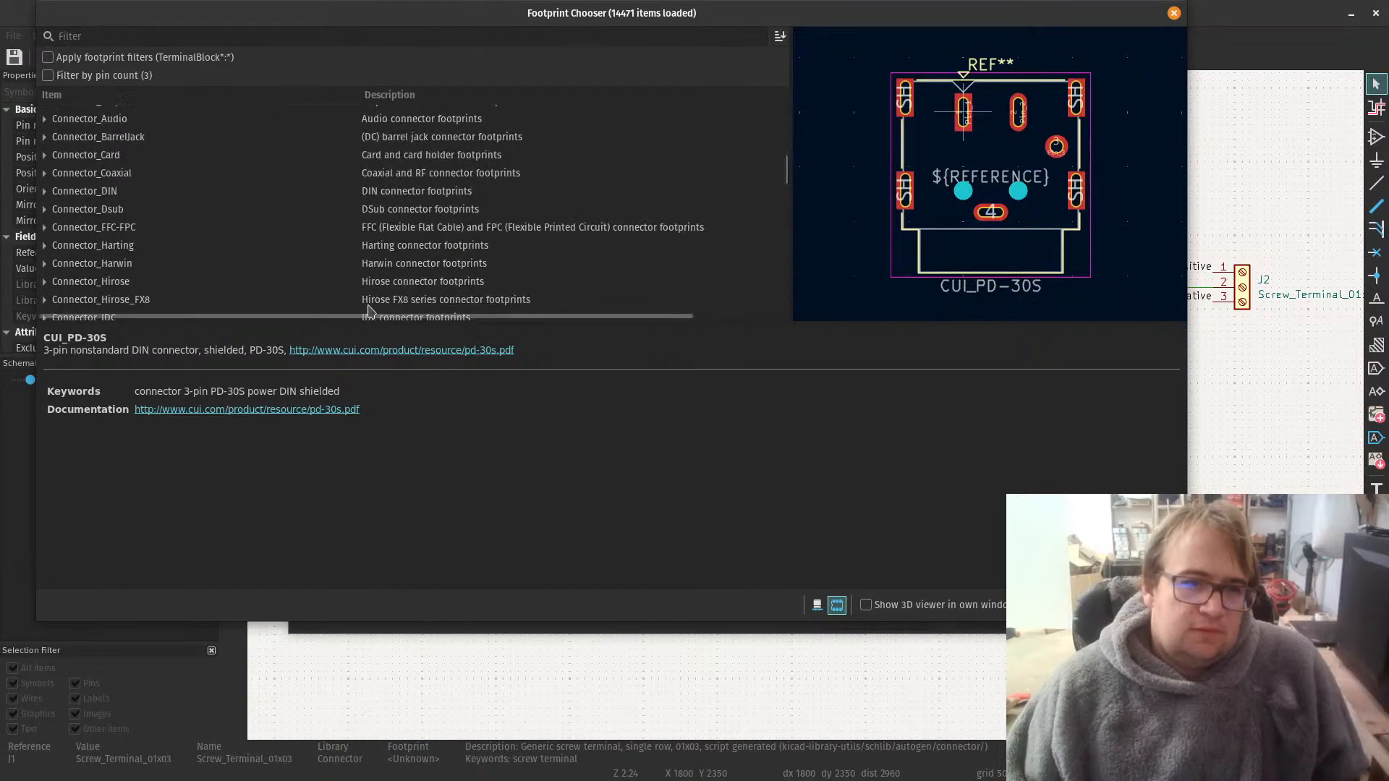
{"action": "scroll", "coordinate": [201, 199], "scroll_direction": "up", "scroll_amount": 1}
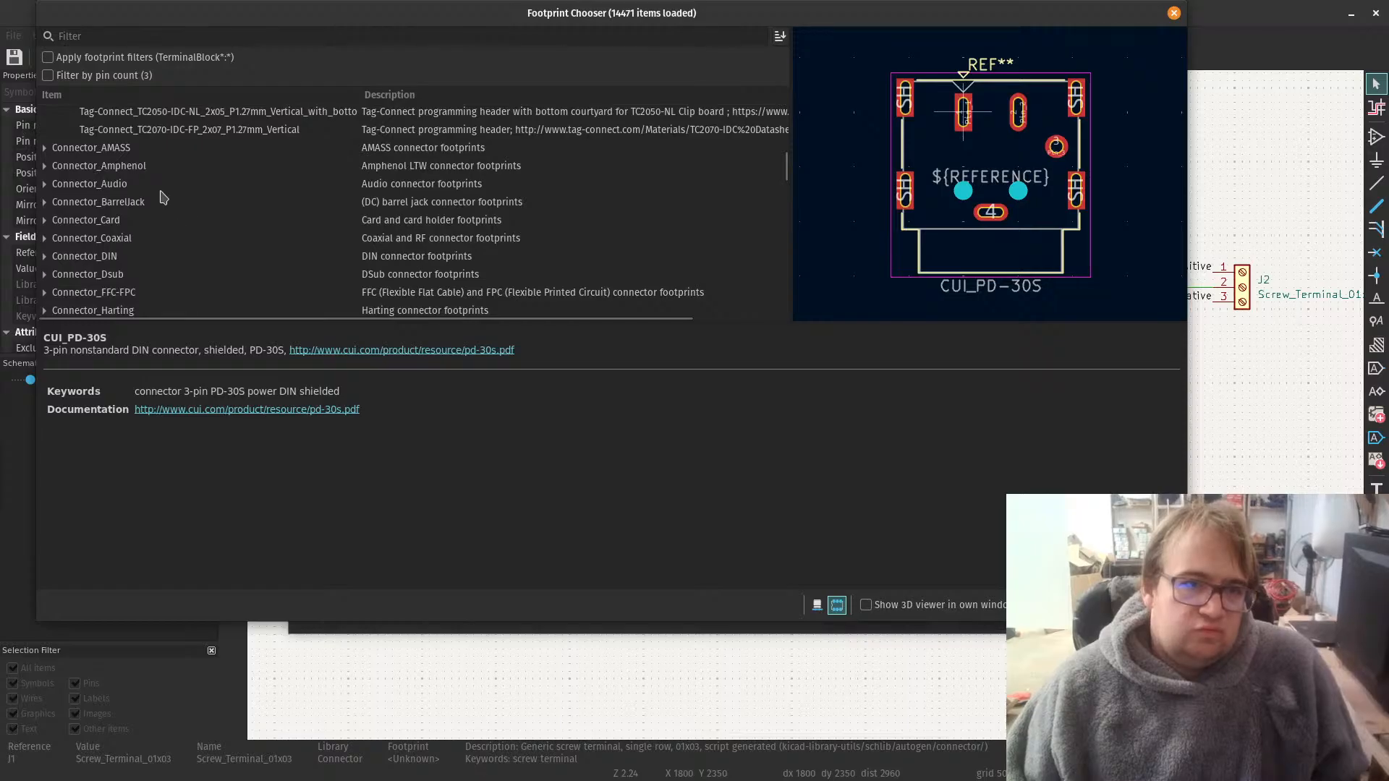
{"action": "scroll", "coordinate": [164, 193], "scroll_direction": "down", "scroll_amount": 5}
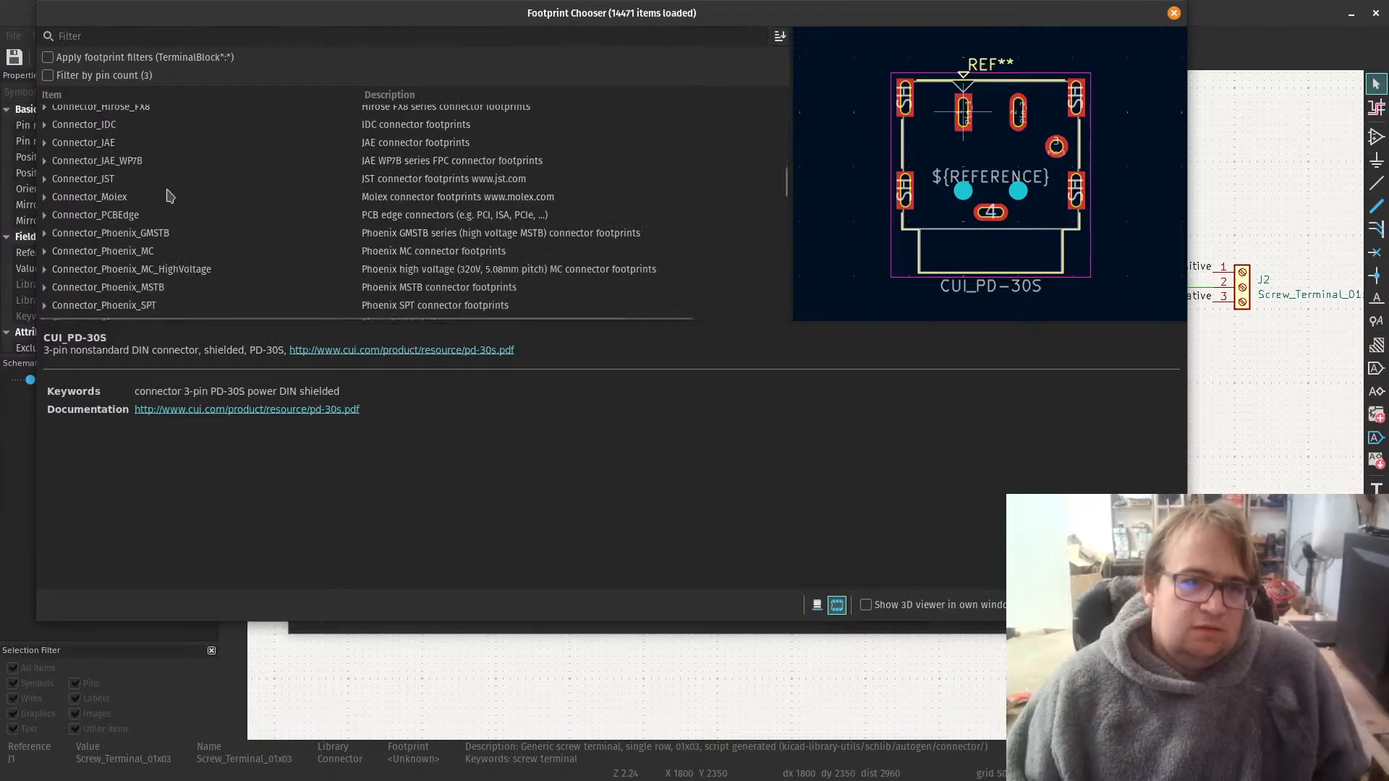
{"action": "scroll", "coordinate": [169, 195], "scroll_direction": "down", "scroll_amount": 1}
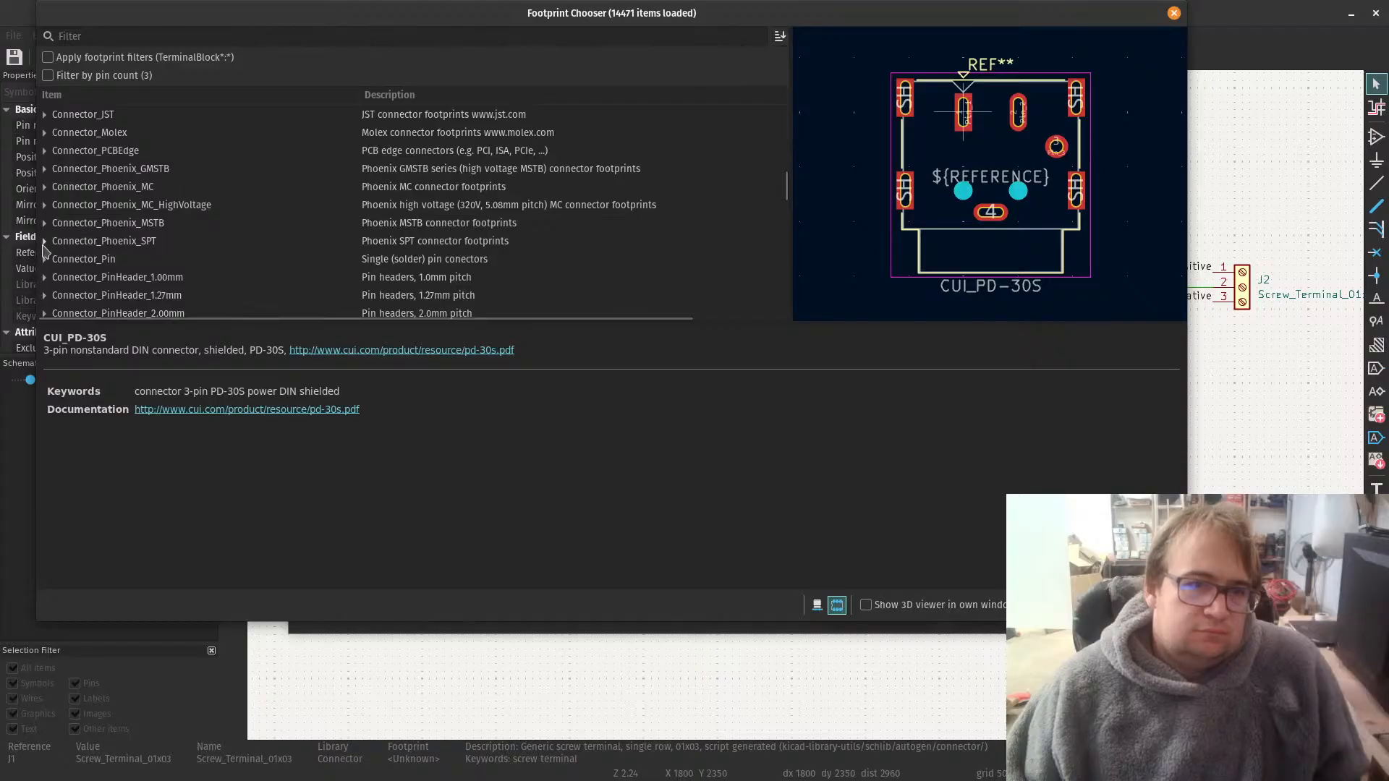
{"action": "left_click", "coordinate": [45, 241]}
{"action": "scroll", "coordinate": [249, 251], "scroll_direction": "down", "scroll_amount": 2}
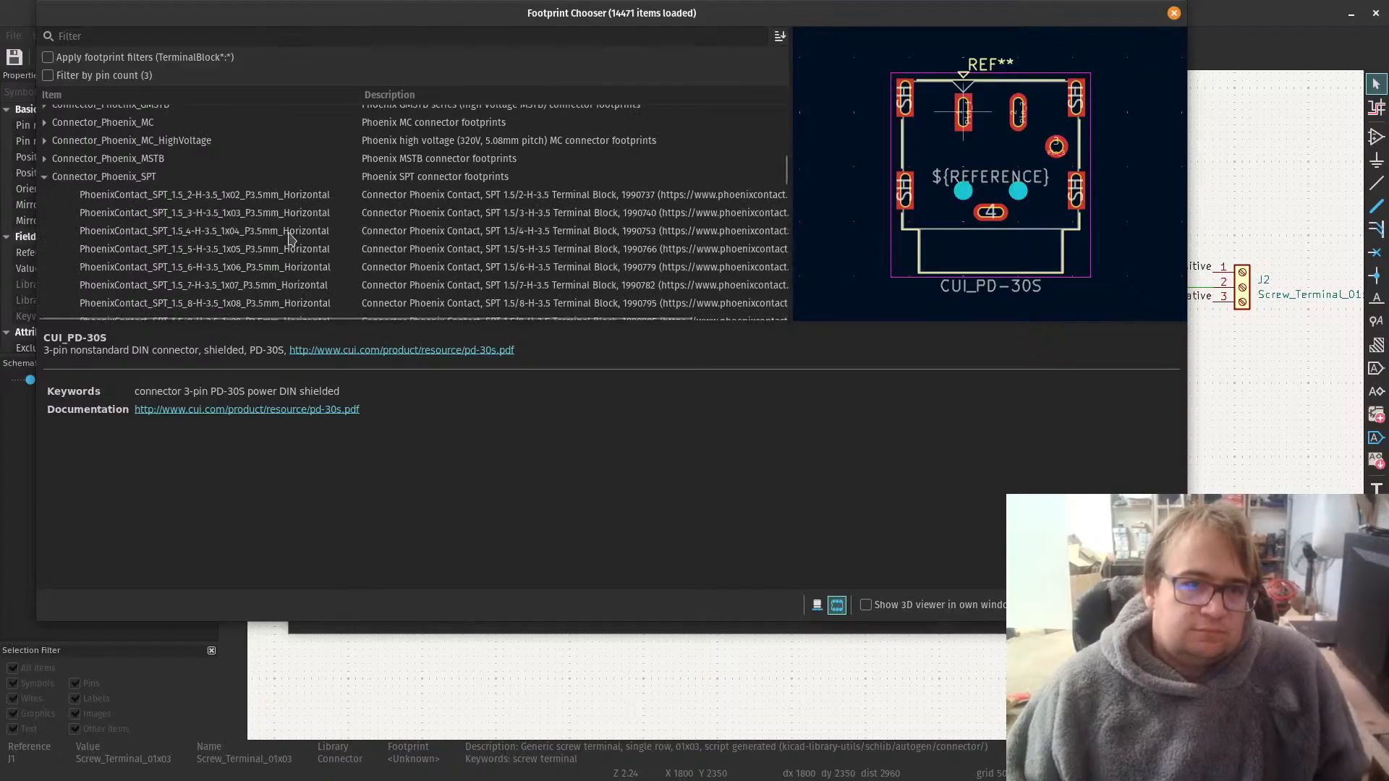
{"action": "left_click", "coordinate": [279, 202]}
{"action": "left_click", "coordinate": [255, 231]}
{"action": "scroll", "coordinate": [254, 235], "scroll_direction": "down", "scroll_amount": 3}
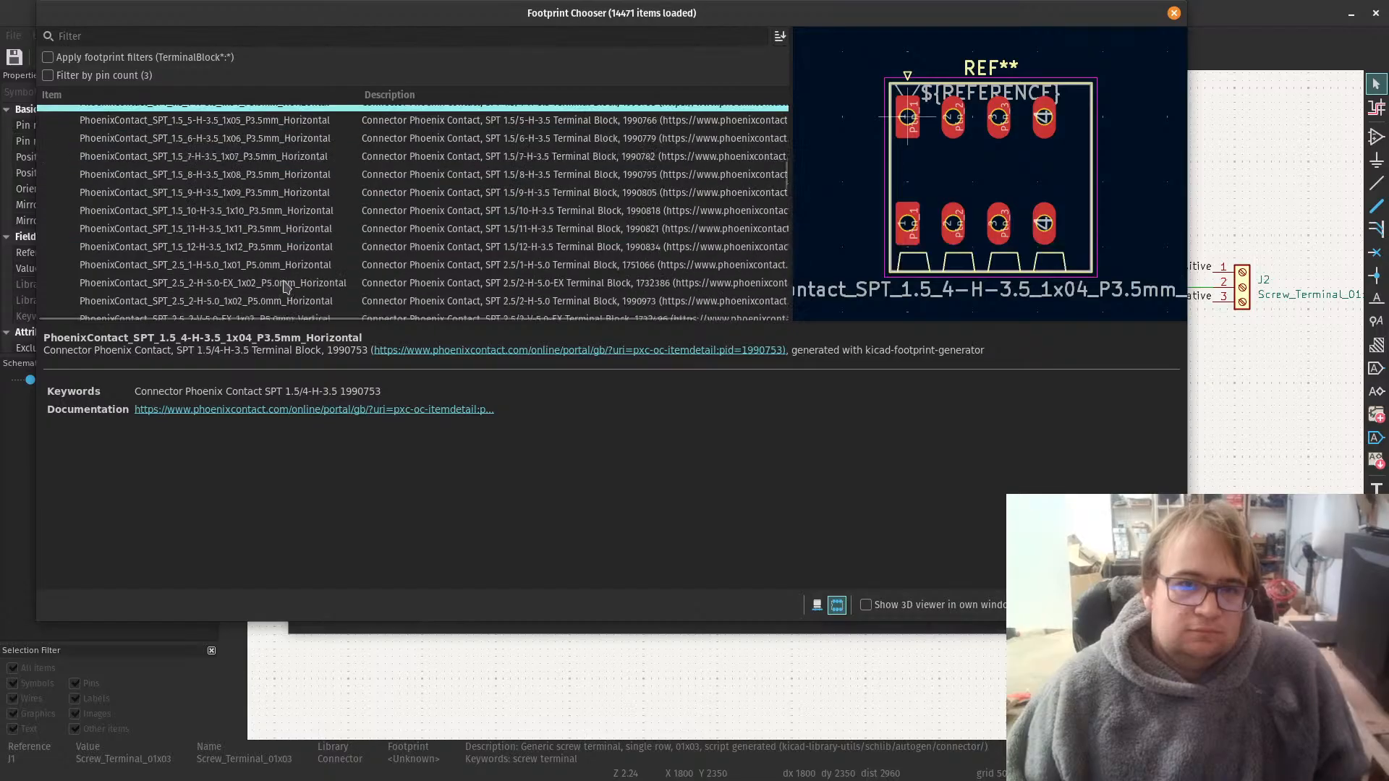
Step: Search the footprints for "screw" and preview the Wuerth and MetzConnect terminal block candidates
{"action": "left_click", "coordinate": [186, 41]}
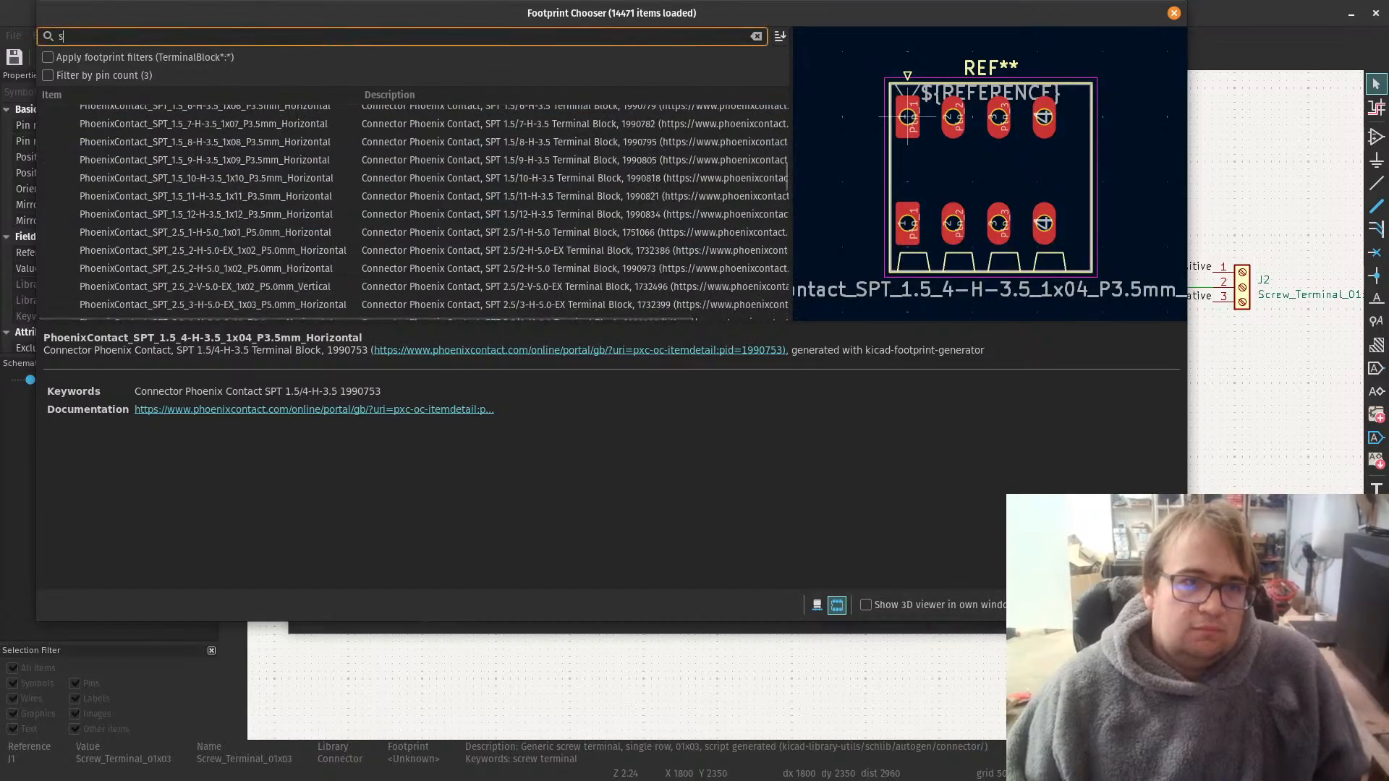
{"action": "type", "text": "scre"}
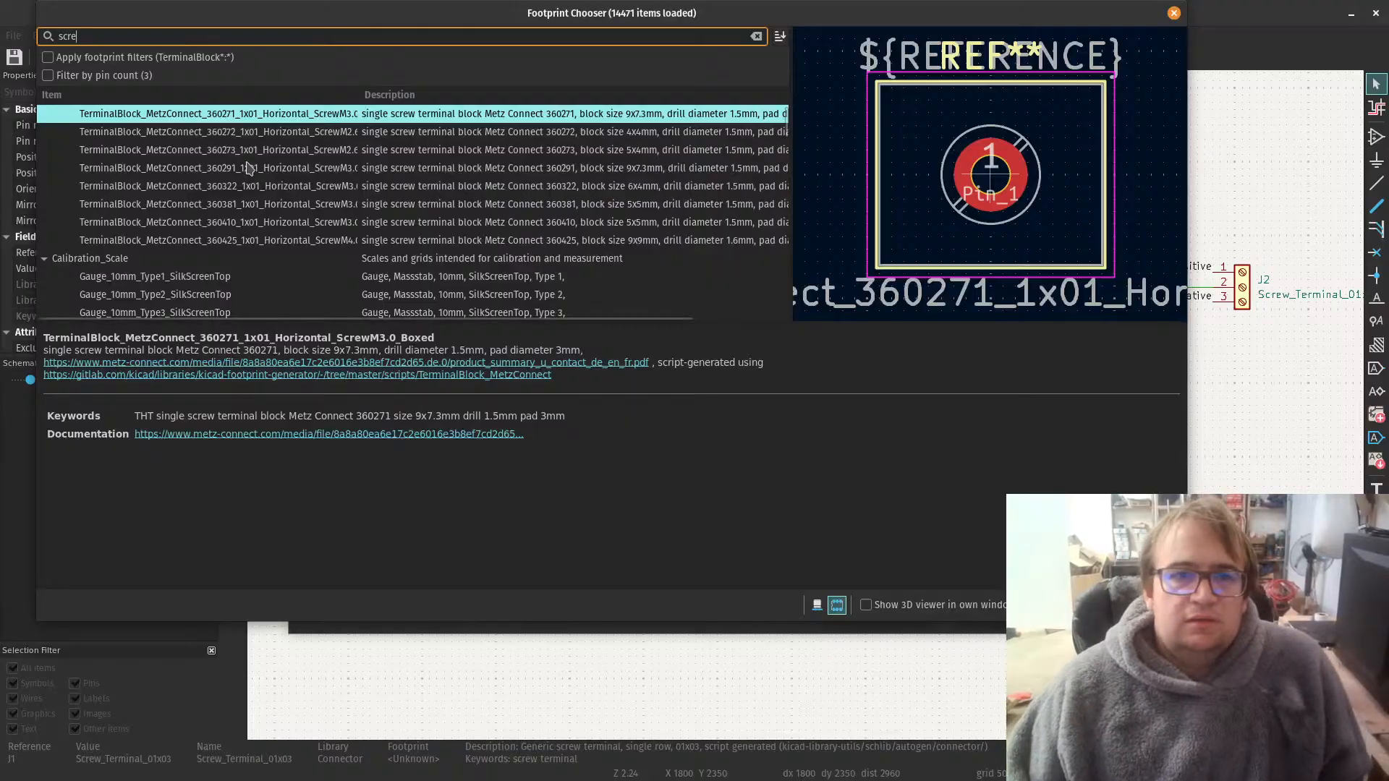
{"action": "type", "text": "w"}
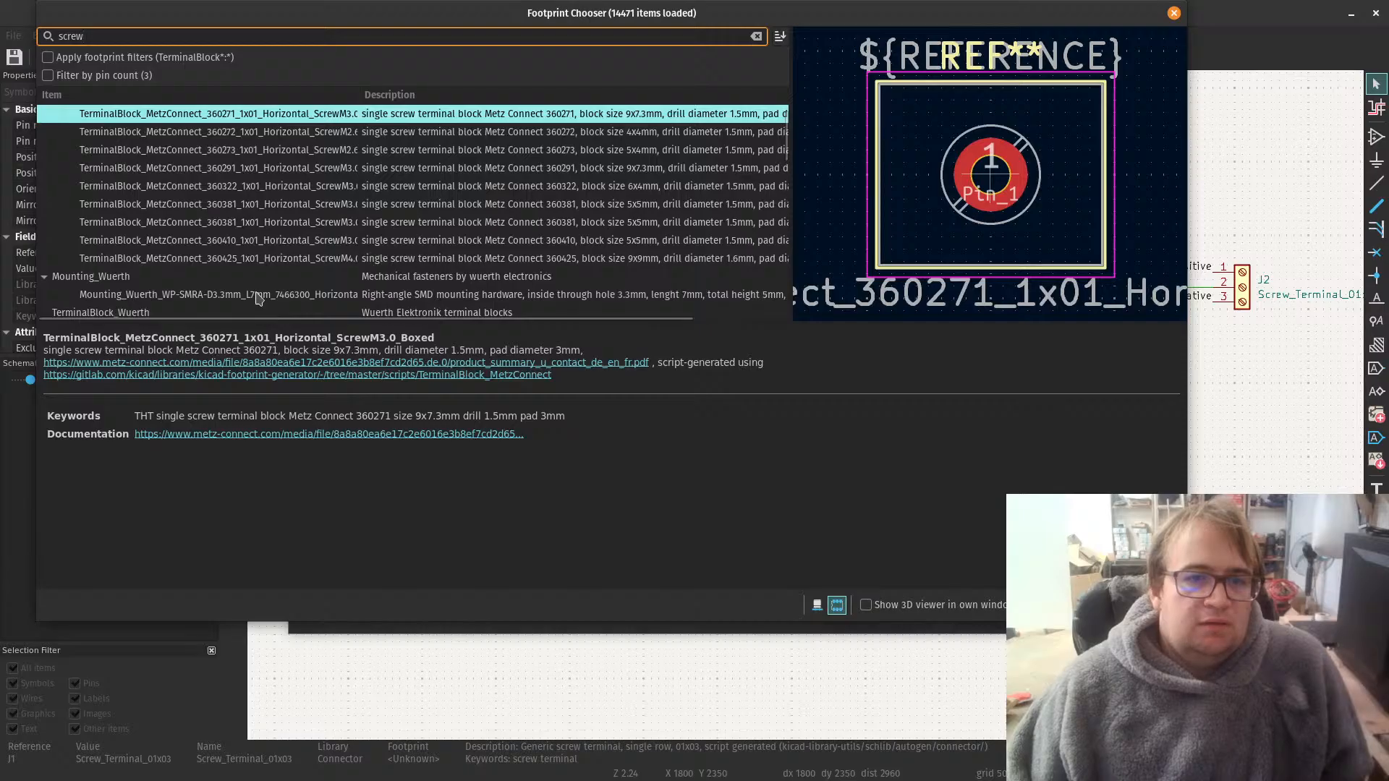
{"action": "left_click", "coordinate": [258, 296]}
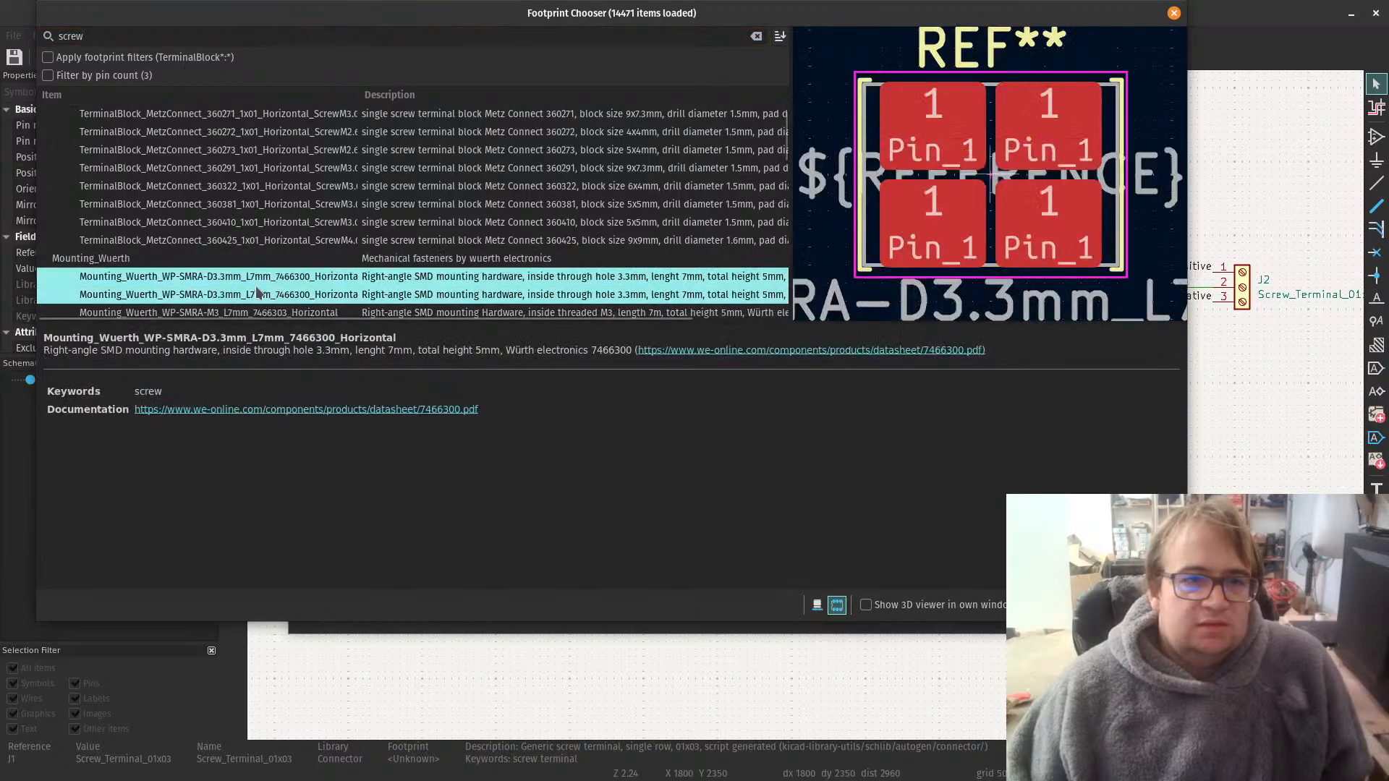
{"action": "scroll", "coordinate": [258, 292], "scroll_direction": "down", "scroll_amount": 5}
{"action": "left_click", "coordinate": [145, 161]}
{"action": "left_click", "coordinate": [227, 211]}
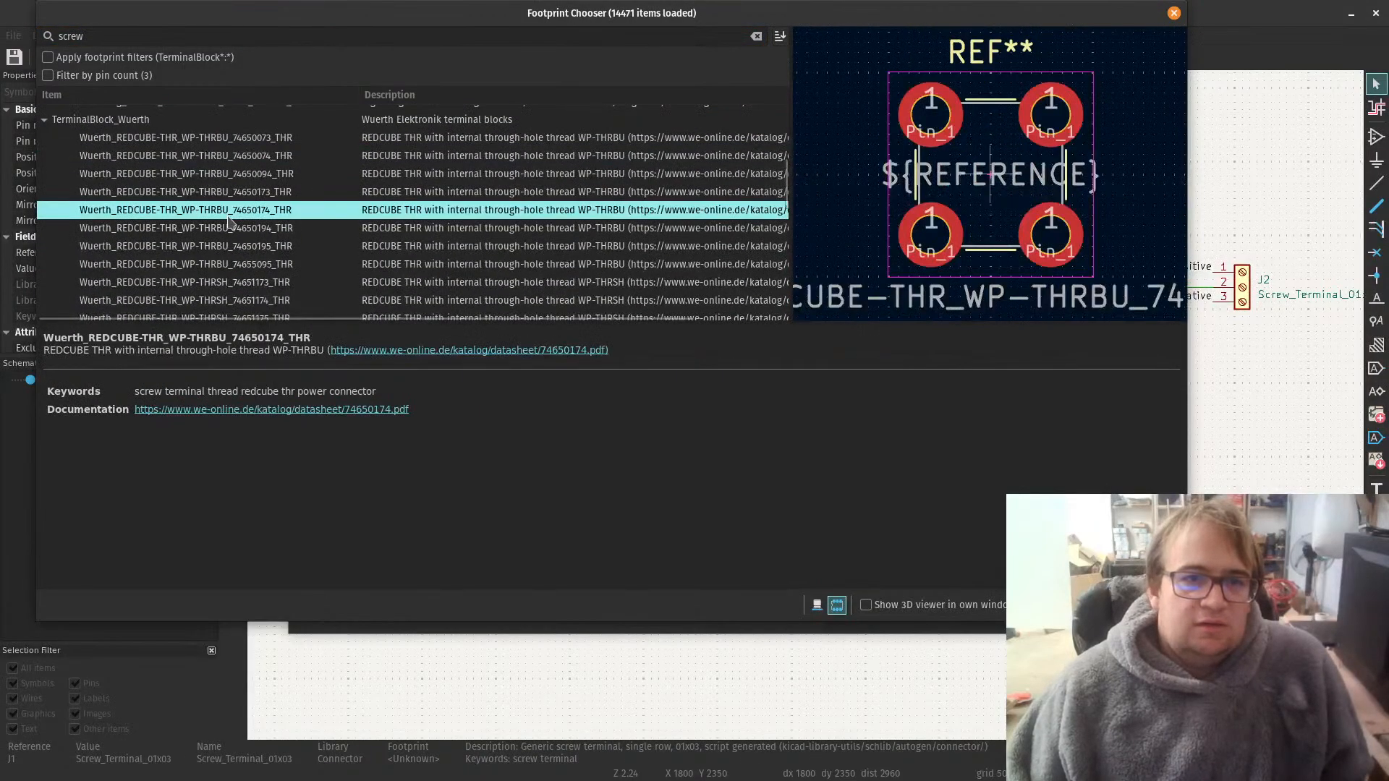
{"action": "scroll", "coordinate": [286, 272], "scroll_direction": "up", "scroll_amount": 5}
{"action": "left_click", "coordinate": [135, 133]}
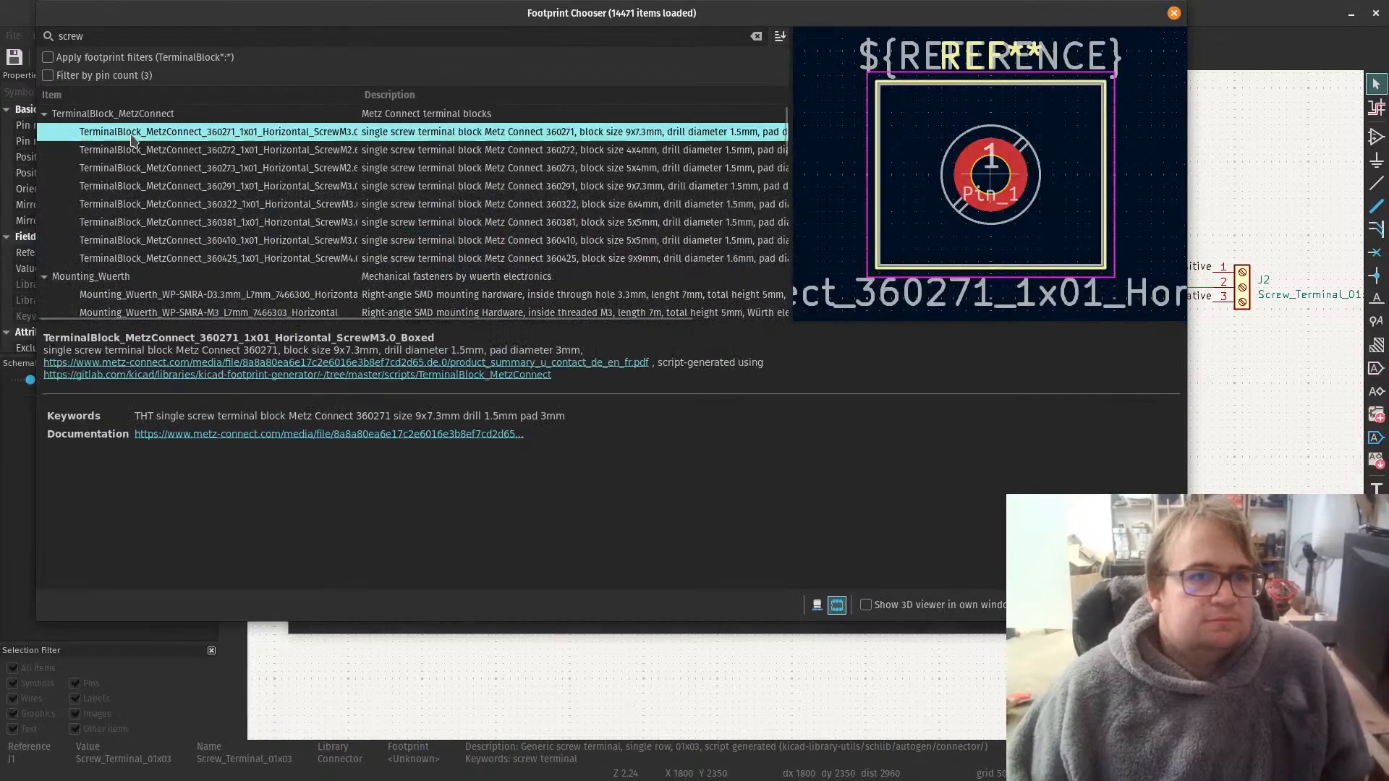
{"action": "left_click", "coordinate": [136, 186]}
{"action": "scroll", "coordinate": [150, 261], "scroll_direction": "down", "scroll_amount": 3}
{"action": "scroll", "coordinate": [150, 261], "scroll_direction": "down", "scroll_amount": 3}
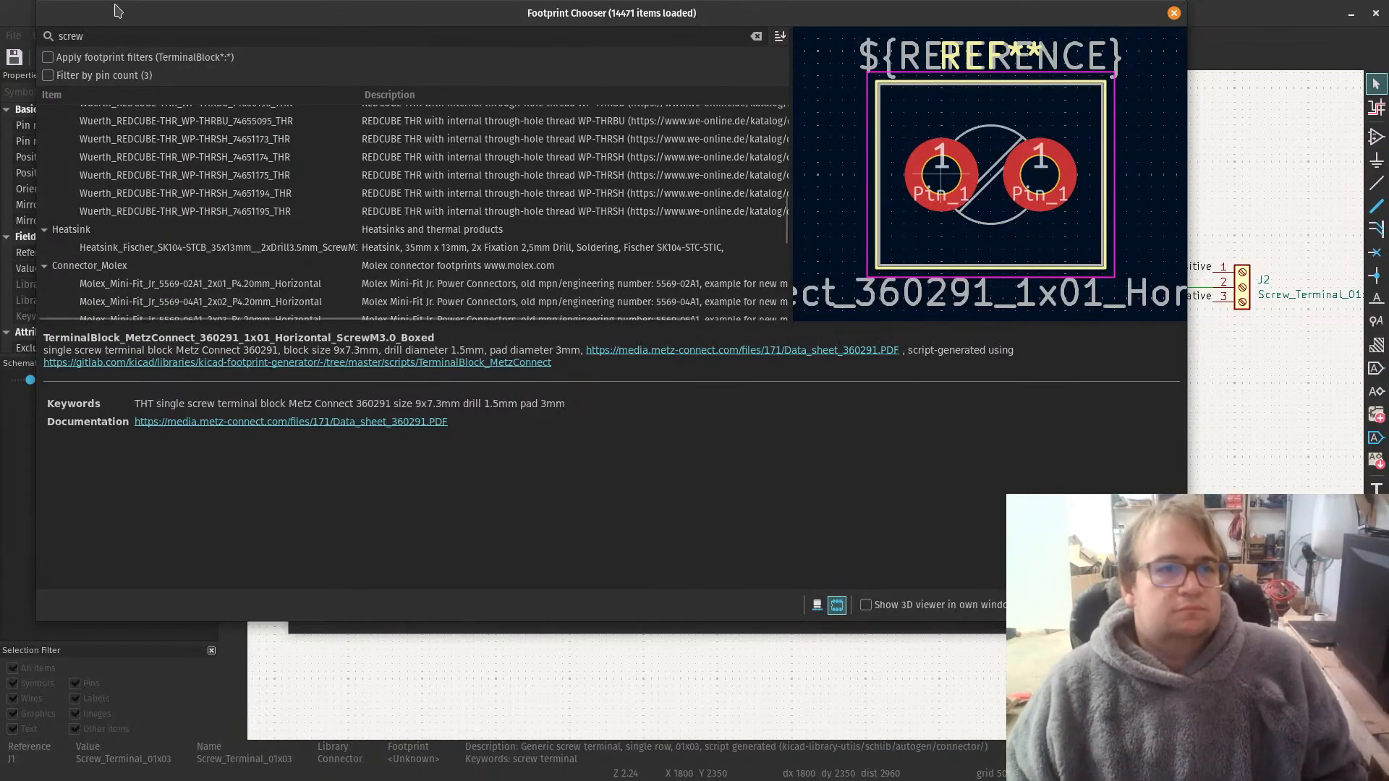
Step: Narrow the footprint search to "screw termin" and assign TerminalBlock_MetzConnect_360271_1x01_Horizontal_ScrewM3.0_Boxed to J1
{"action": "left_click", "coordinate": [97, 38]}
{"action": "type", "text": "ter"}
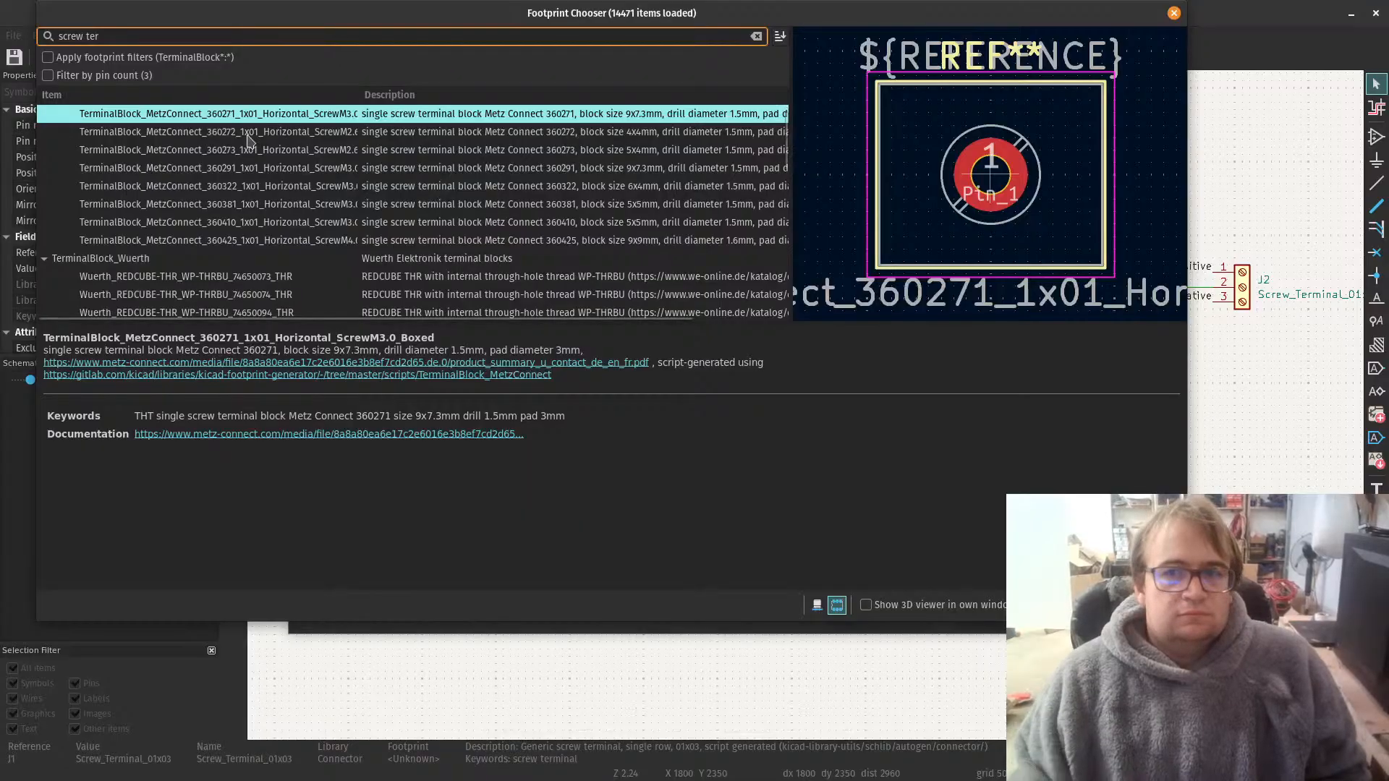
{"action": "type", "text": "minal"}
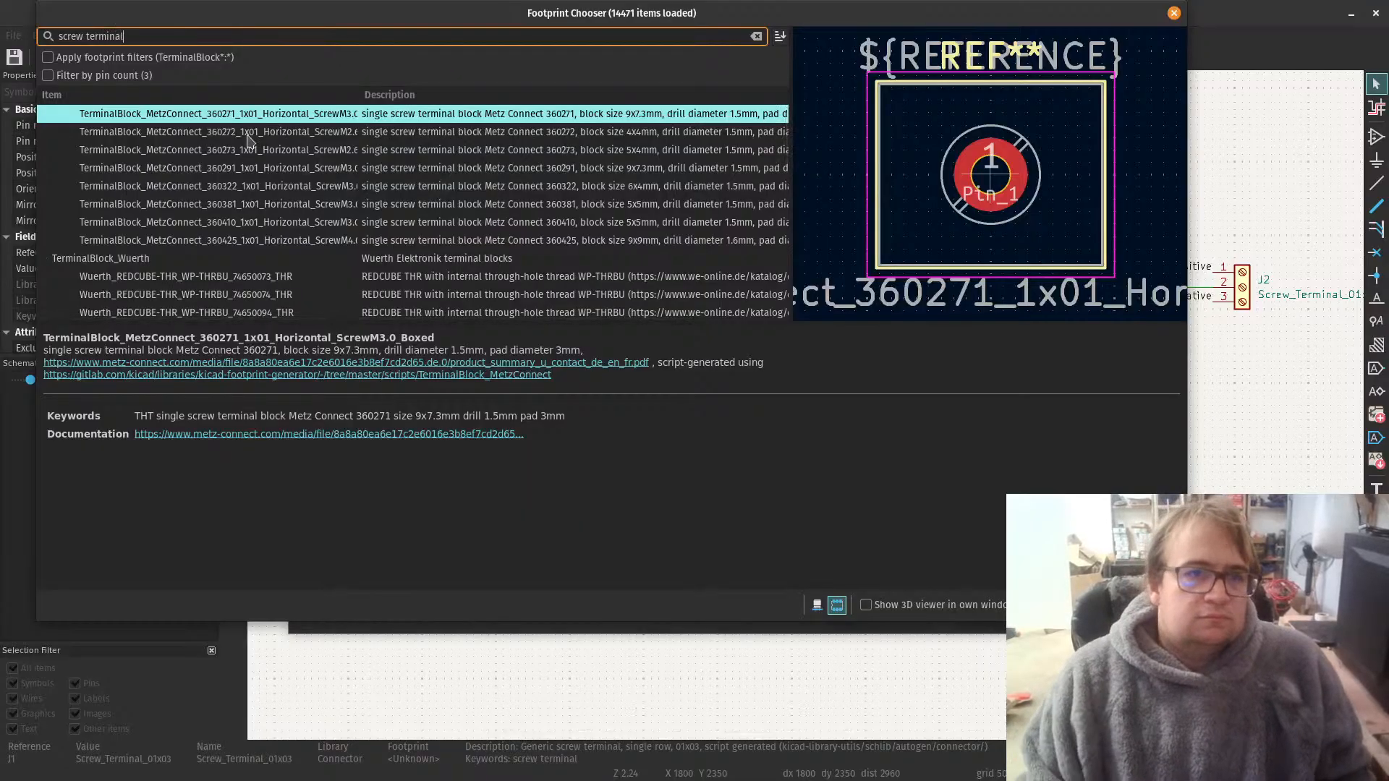
{"action": "key", "text": "Return"}
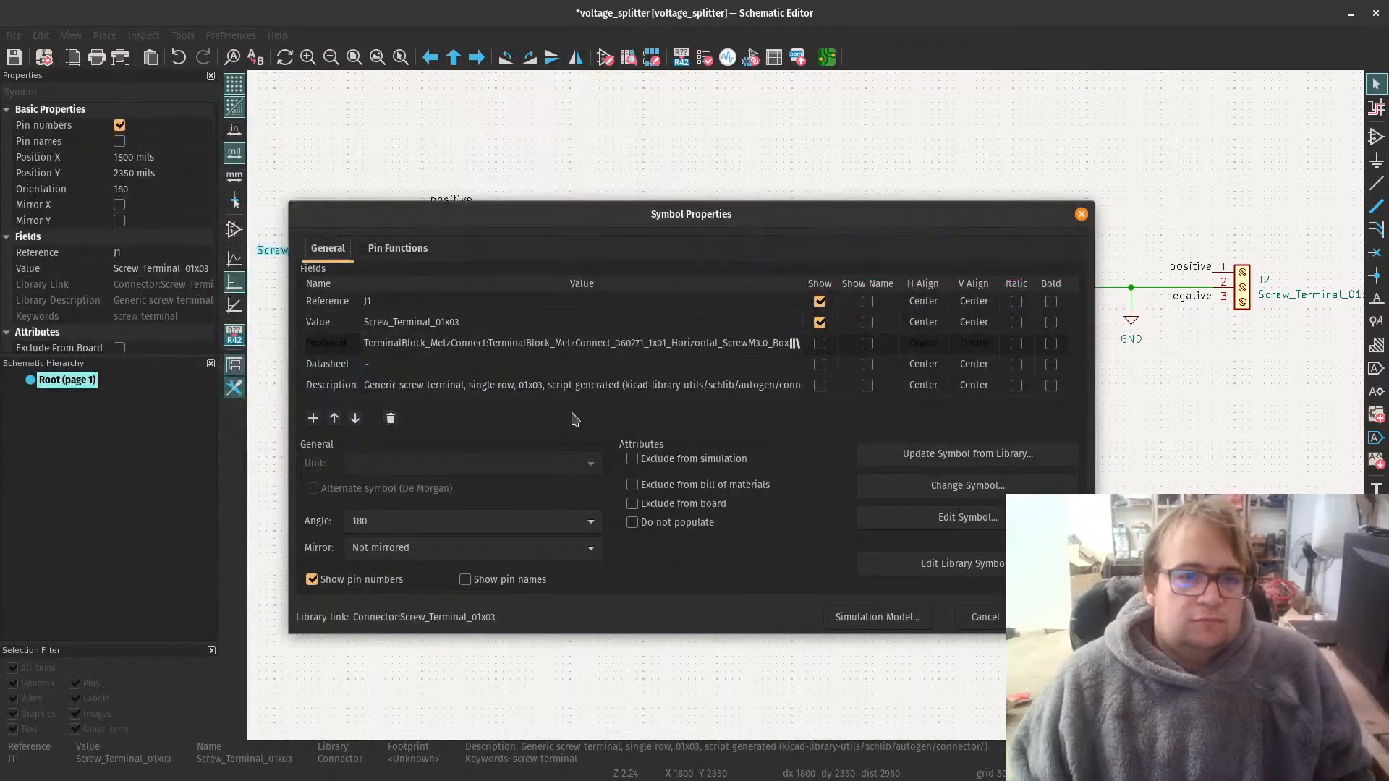
Step: Reopen J1's footprint chooser, select TerminalBlock_TE_282834-3_1x03_P2.54mm_Horizontal in TerminalBlock_TE-Connectivity, and widen the description column
{"action": "left_click", "coordinate": [782, 340]}
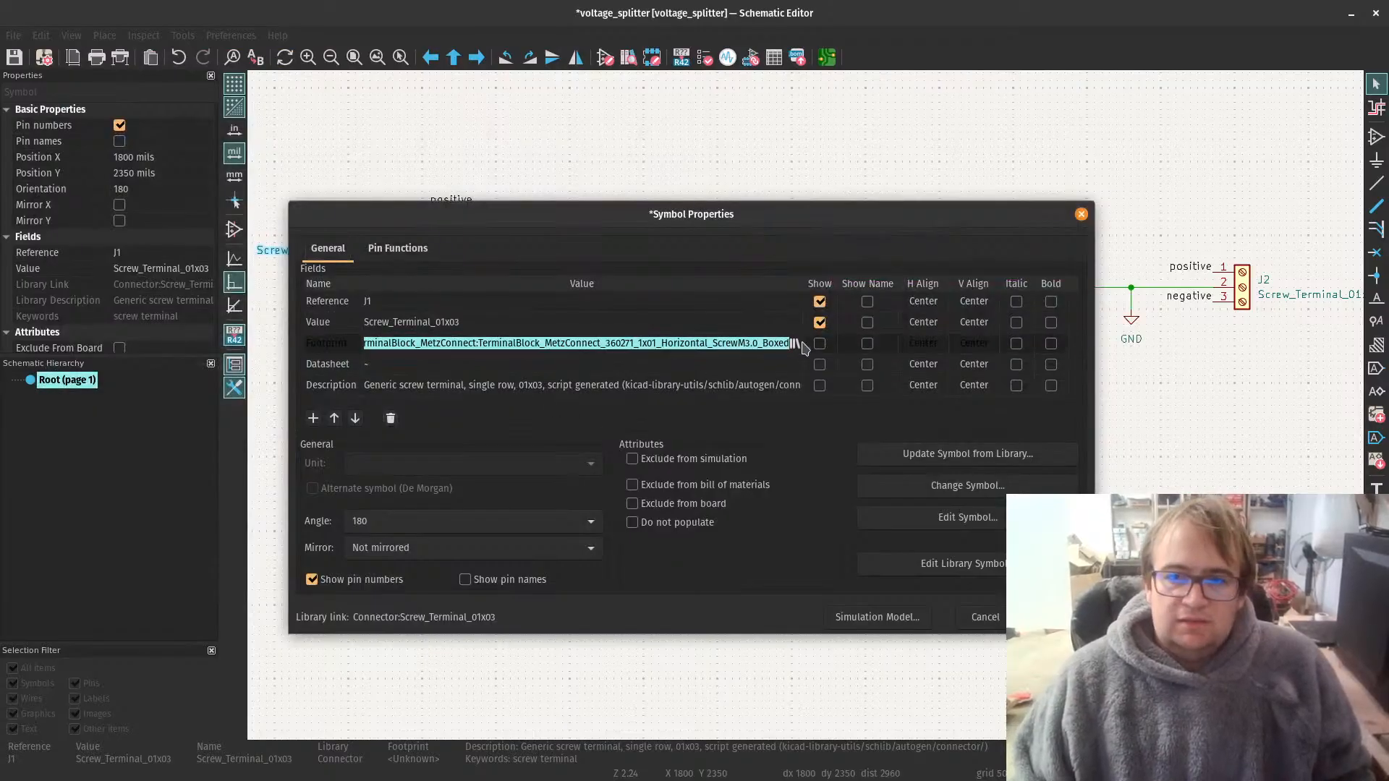
{"action": "left_click", "coordinate": [796, 346]}
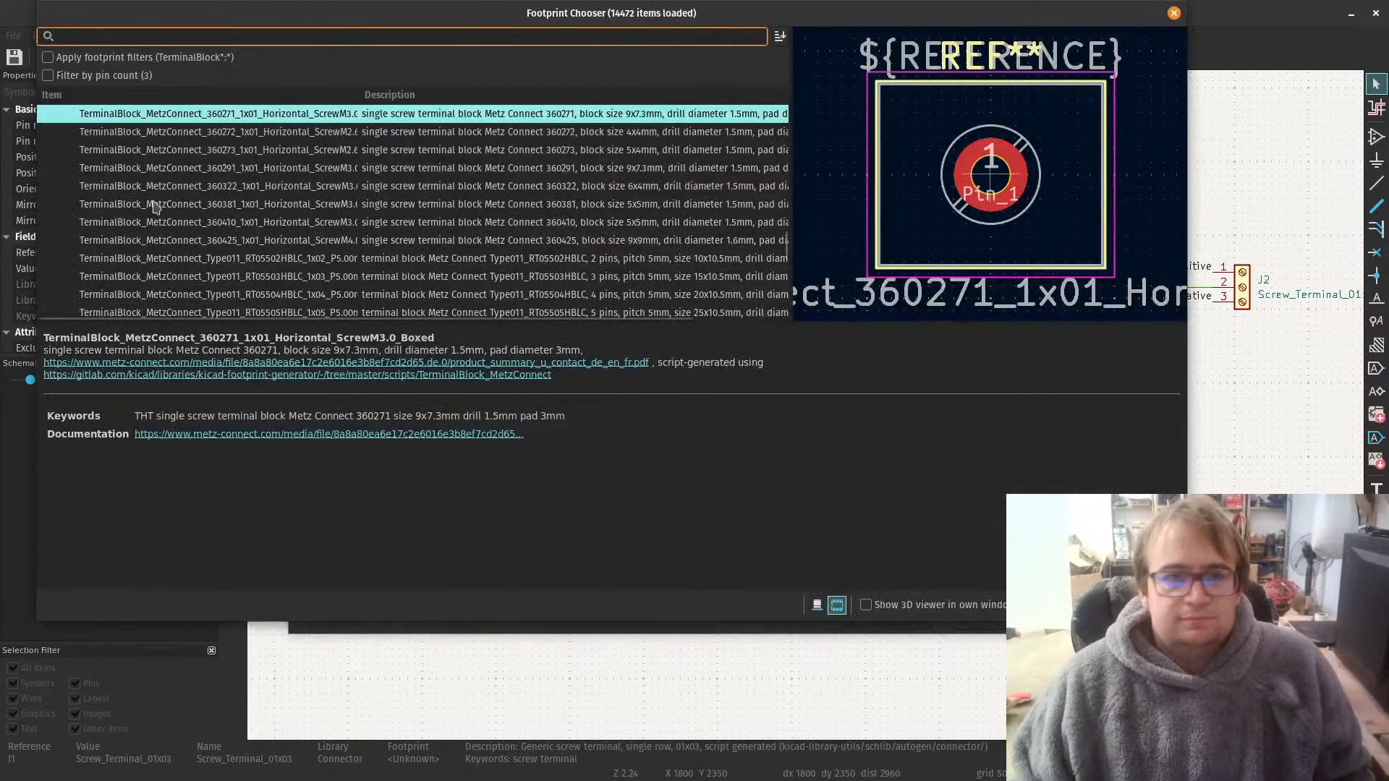
{"action": "scroll", "coordinate": [85, 168], "scroll_direction": "down", "scroll_amount": 15}
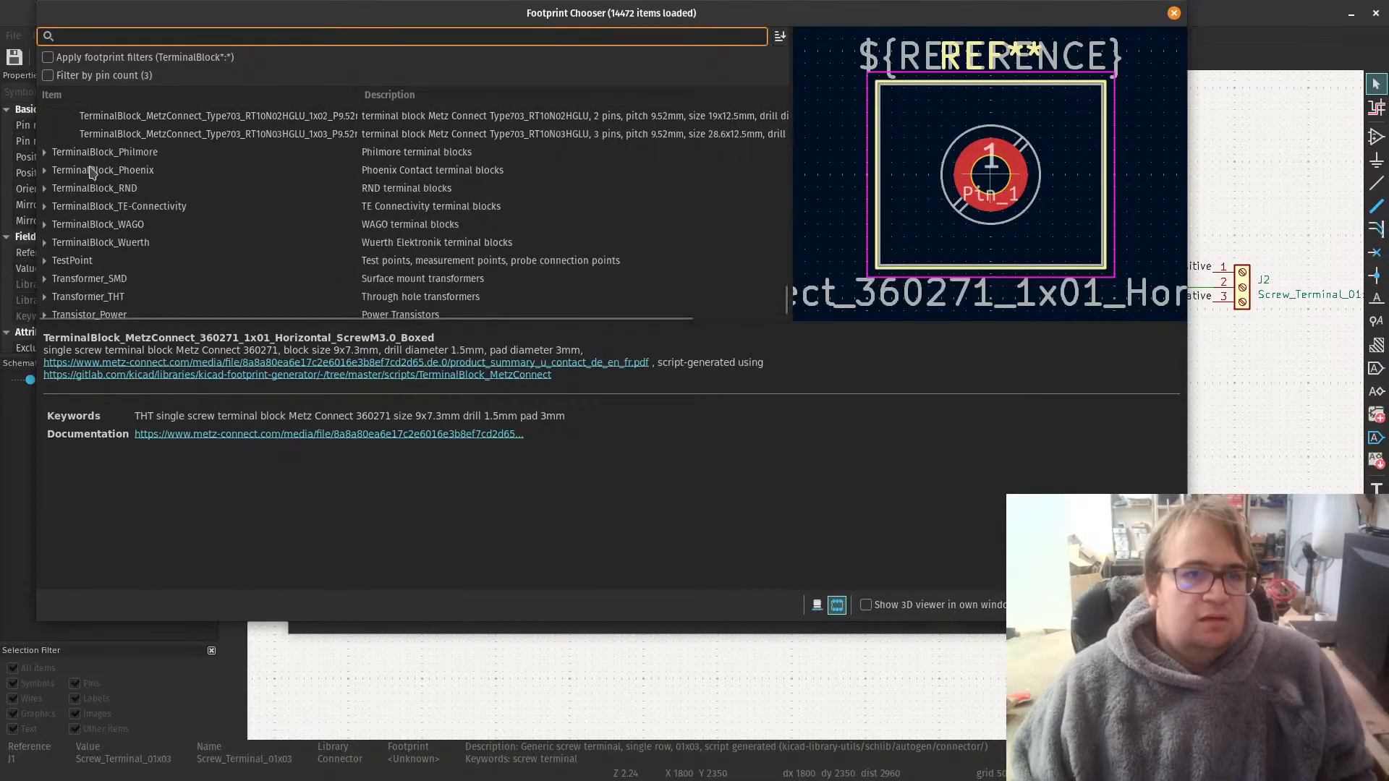
{"action": "left_click", "coordinate": [44, 206]}
{"action": "left_click", "coordinate": [118, 226]}
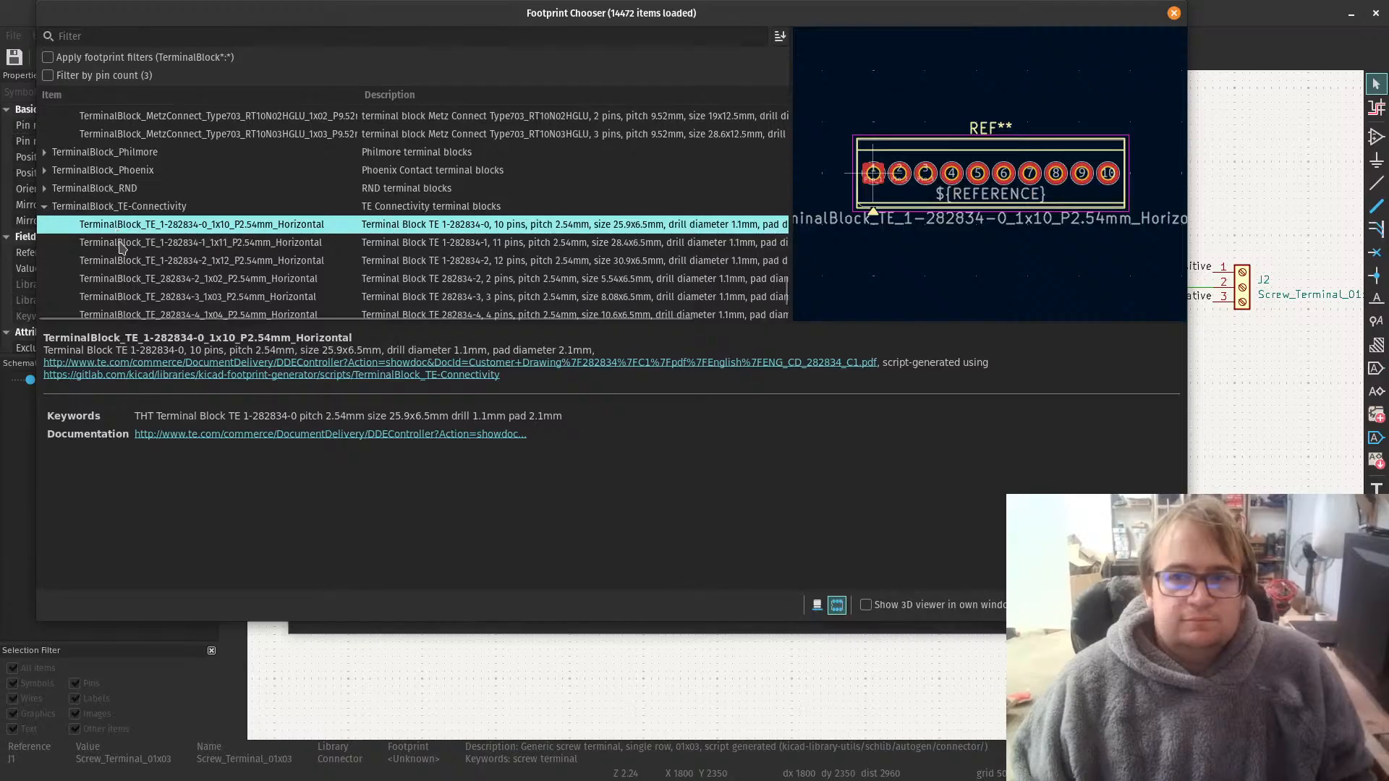
{"action": "left_click", "coordinate": [121, 243]}
{"action": "scroll", "coordinate": [132, 247], "scroll_direction": "down", "scroll_amount": 1}
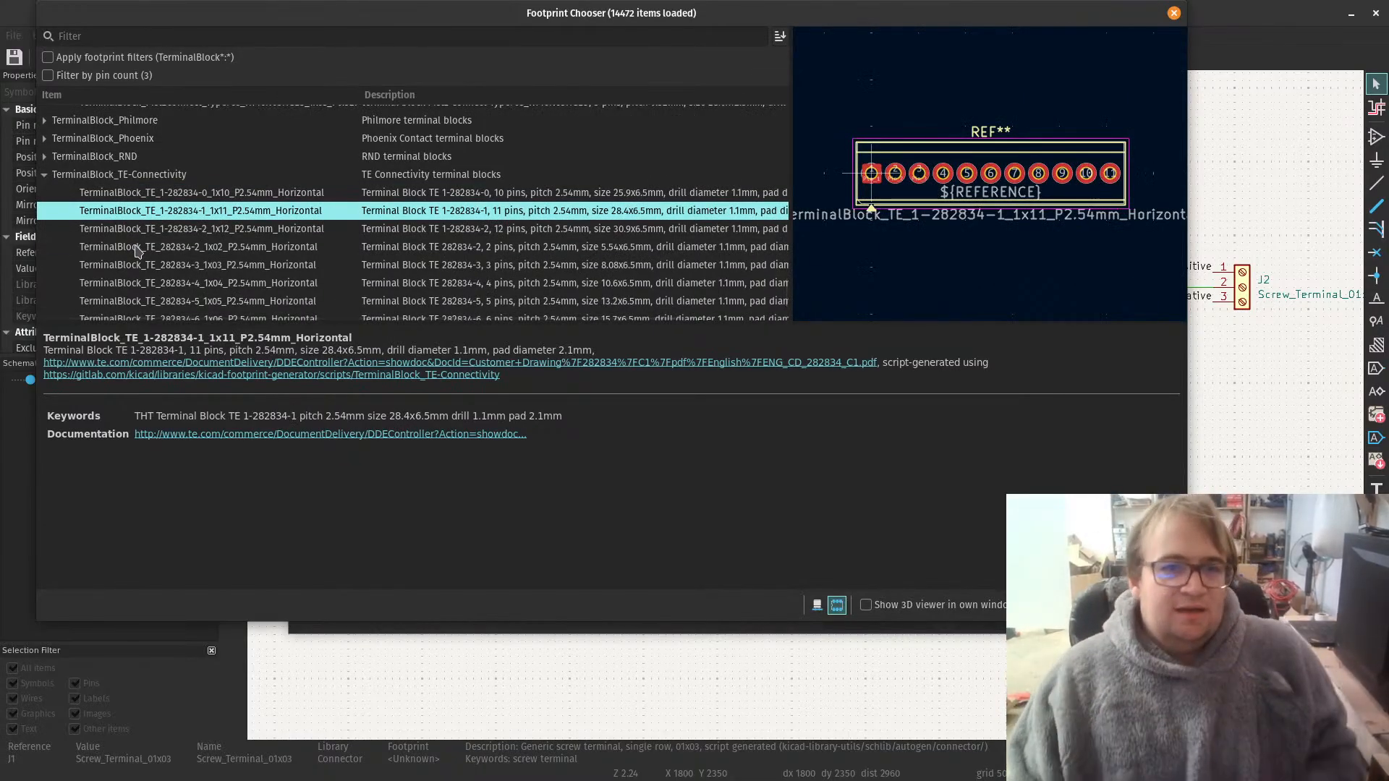
{"action": "left_click", "coordinate": [252, 269]}
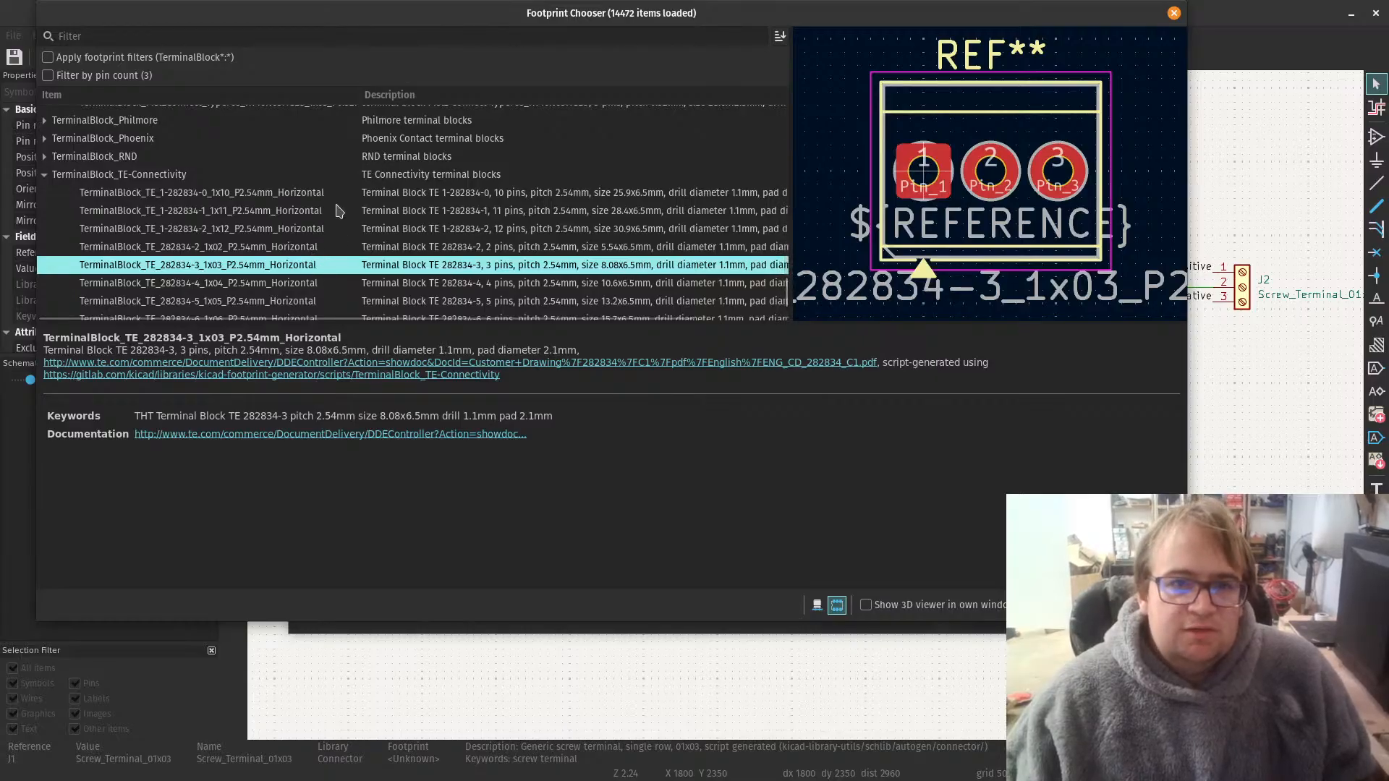
{"action": "left_click_drag", "start_coordinate": [359, 96], "coordinate": [190, 96]}
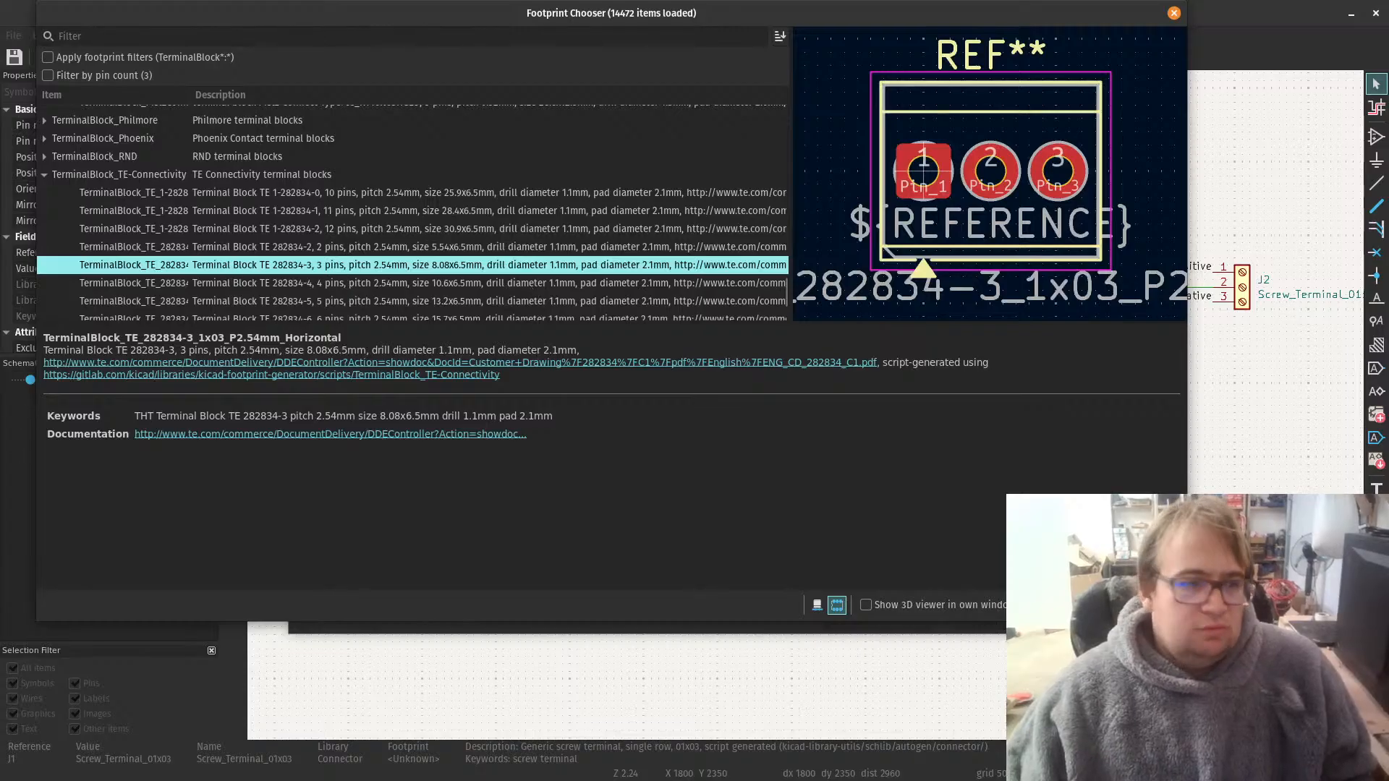
Step: Check the OSTVN03A150's product page and datasheet PCB layout in the browser against the selected TE footprint, then return to KiCad
{"action": "key", "text": "alt+Tab"}
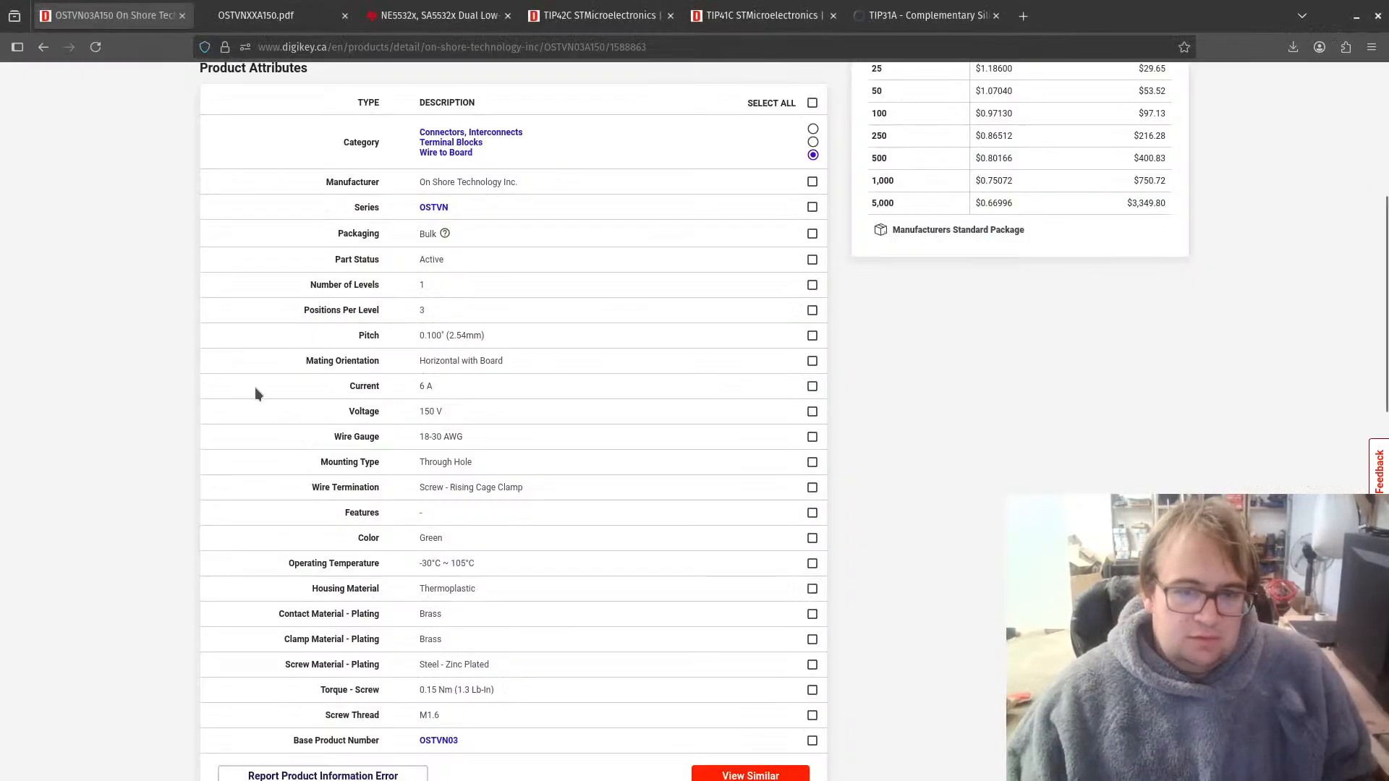
{"action": "scroll", "coordinate": [405, 448], "scroll_direction": "down", "scroll_amount": 5}
{"action": "scroll", "coordinate": [592, 405], "scroll_direction": "up", "scroll_amount": 10}
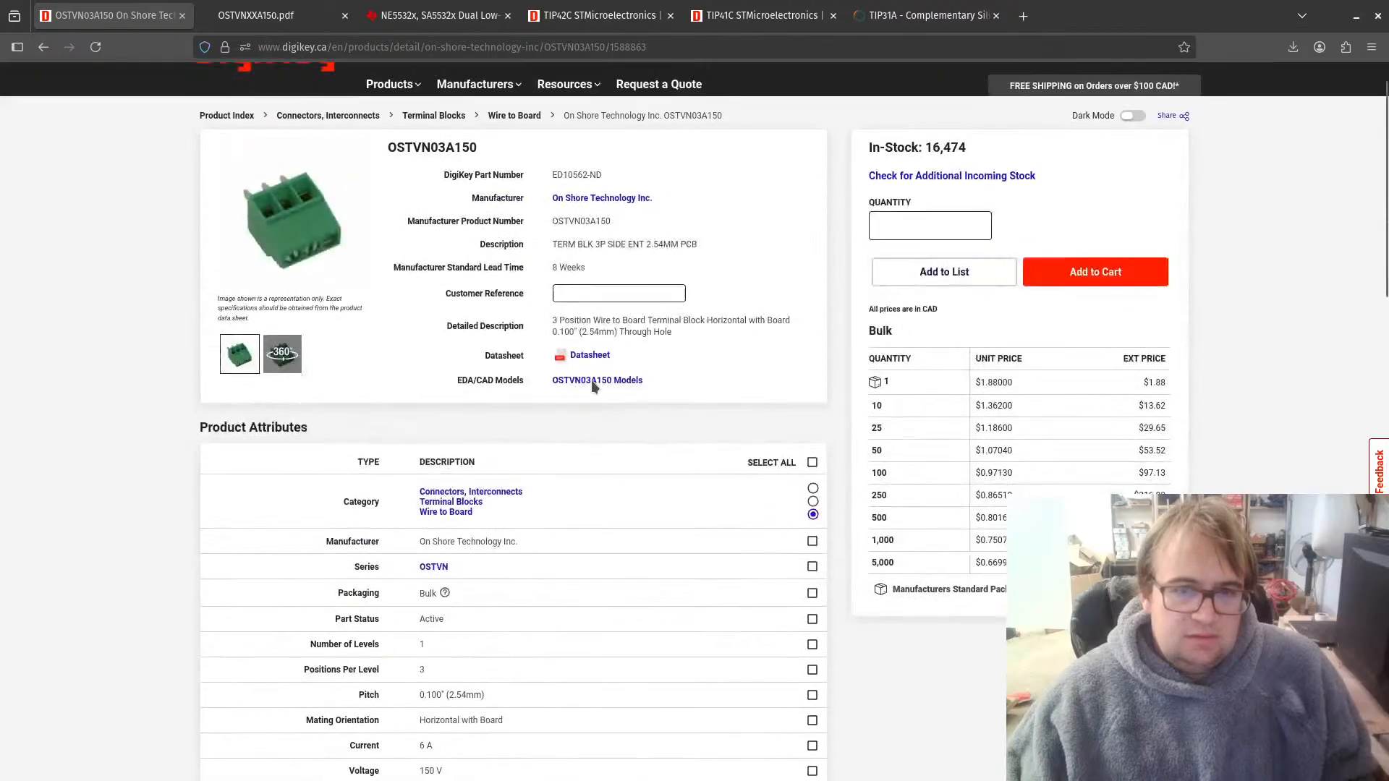
{"action": "left_click", "coordinate": [589, 408]}
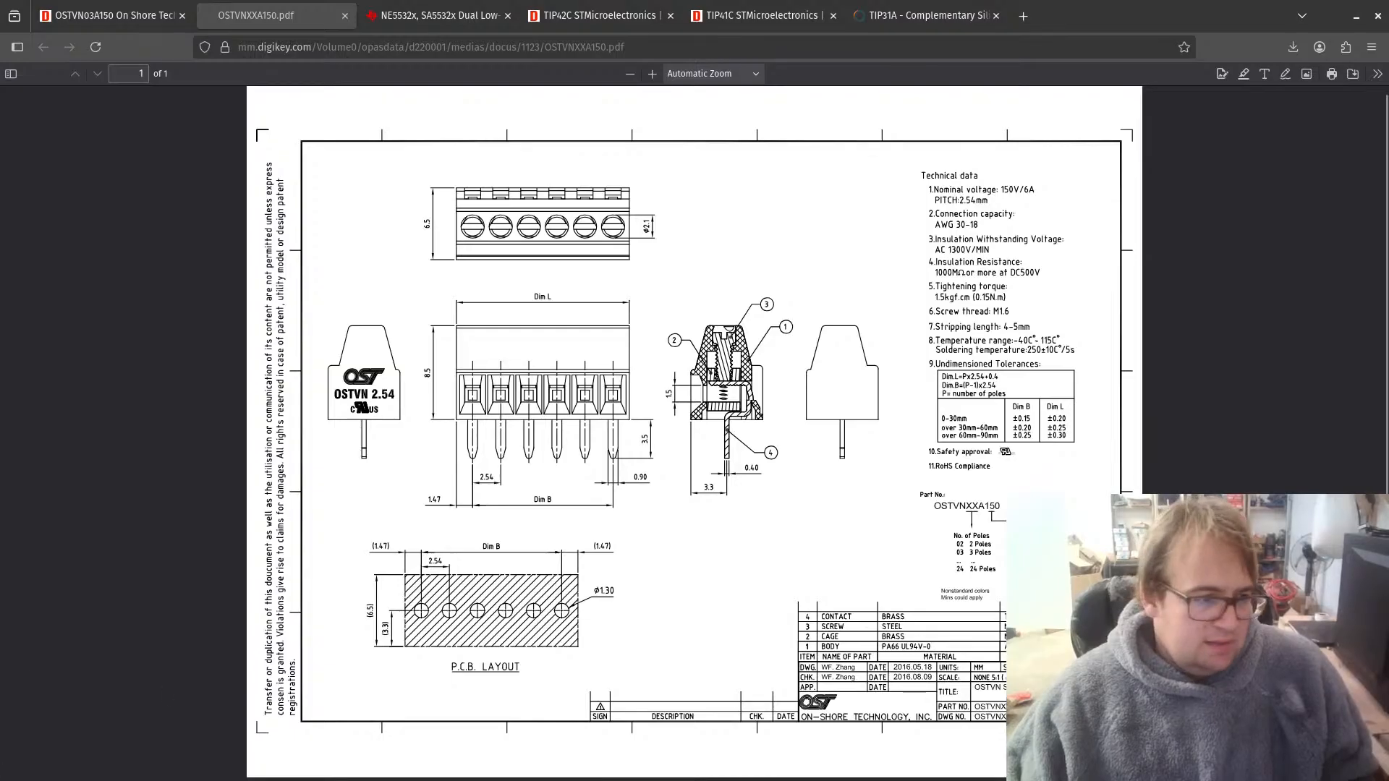
{"action": "key", "text": "alt+Tab"}
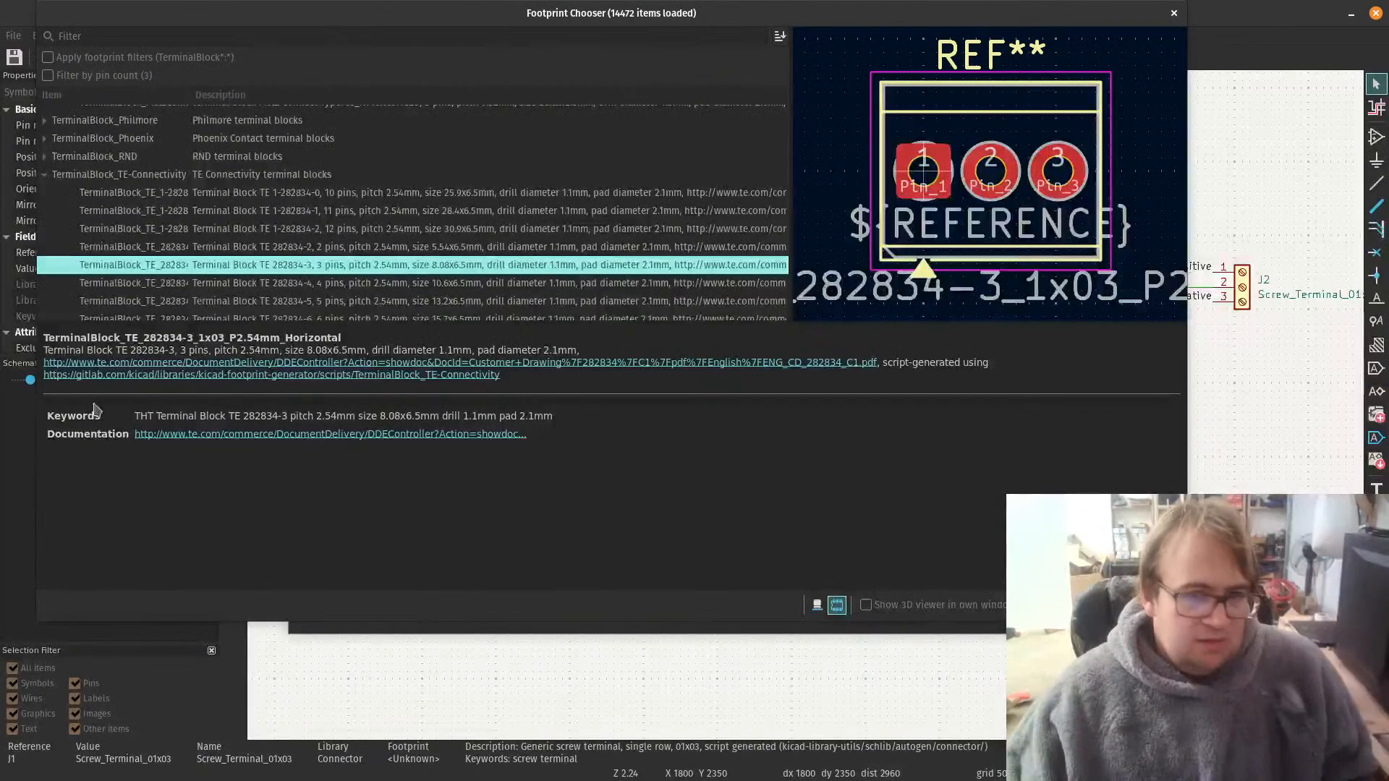
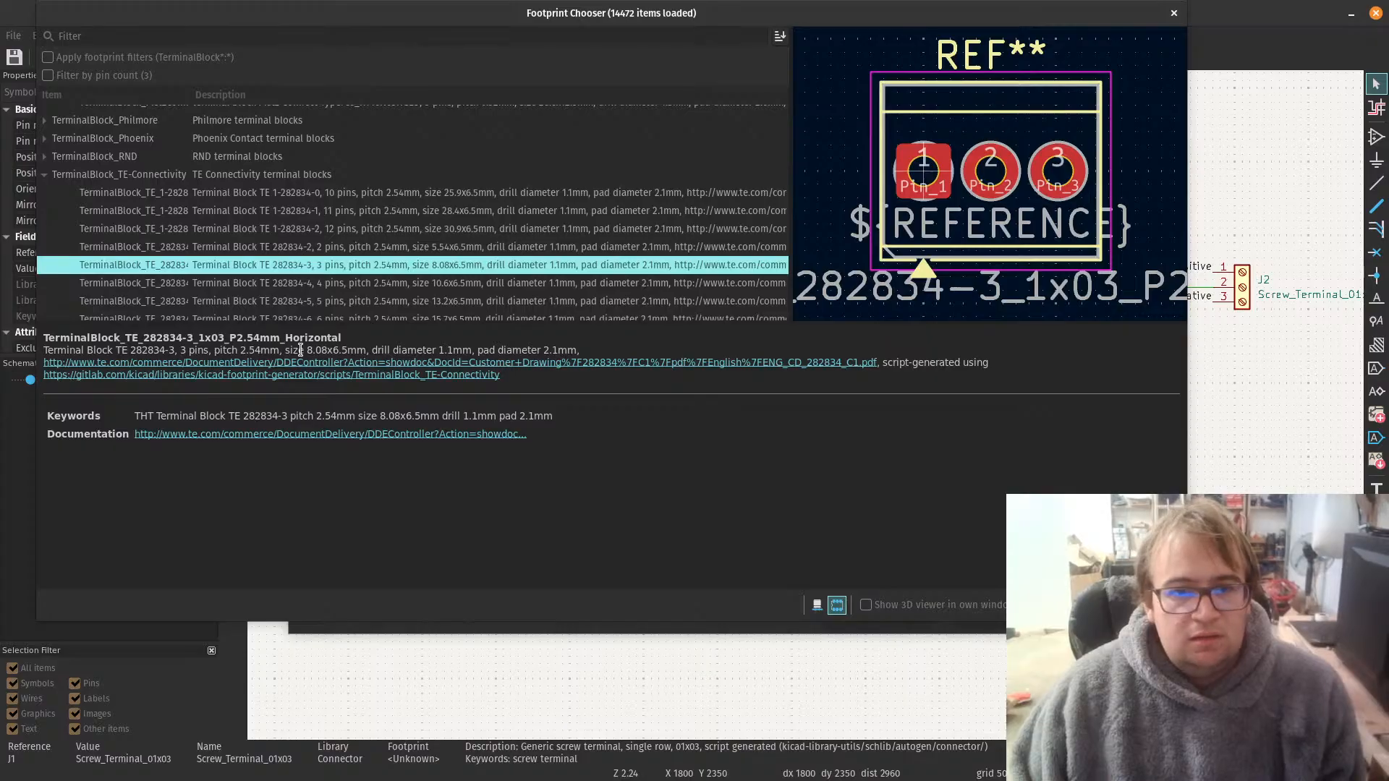
Step: Recheck the OSTVN03A150 datasheet in the browser and assign TerminalBlock_TE_282834-3_1x03_P2.54mm_Horizontal to J1 as its footprint
{"action": "scroll", "coordinate": [297, 291], "scroll_direction": "down", "scroll_amount": 1}
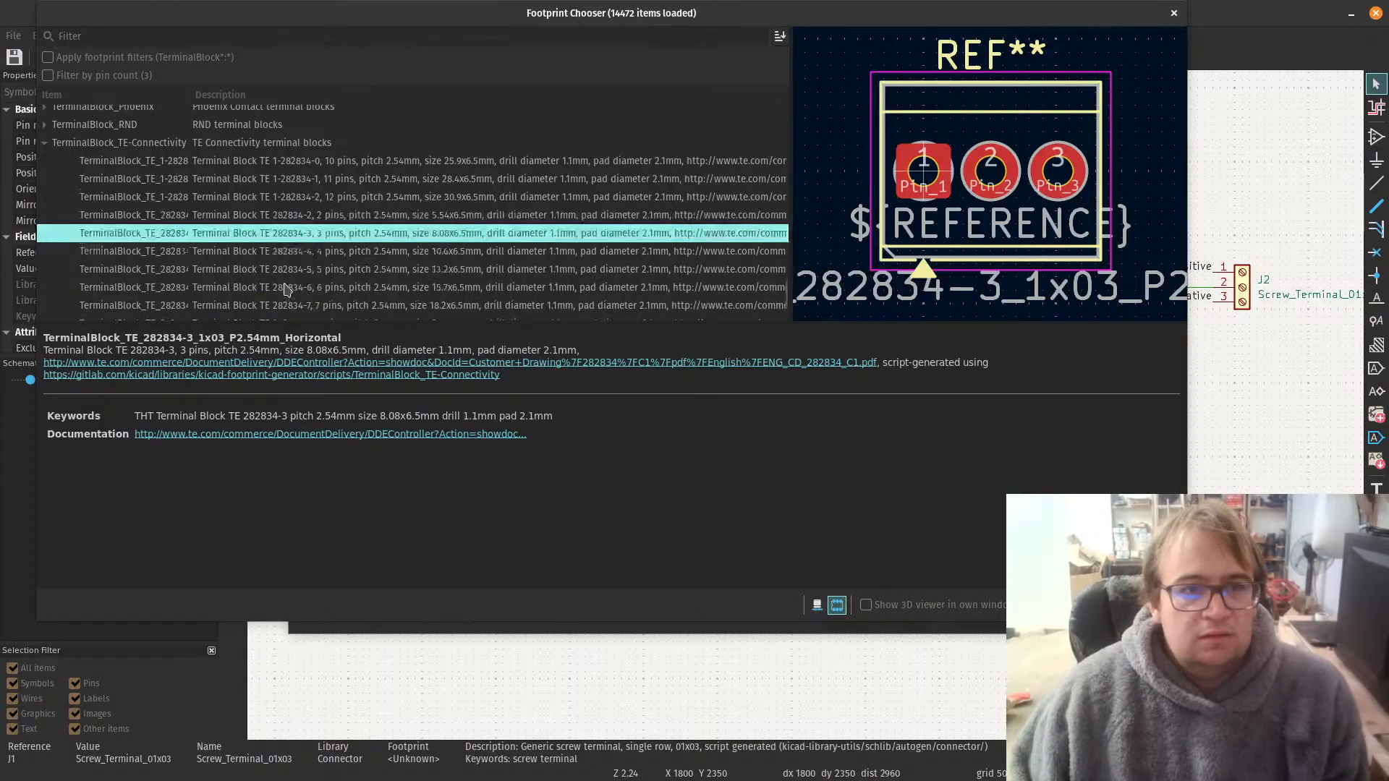
{"action": "scroll", "coordinate": [285, 290], "scroll_direction": "down", "scroll_amount": 2}
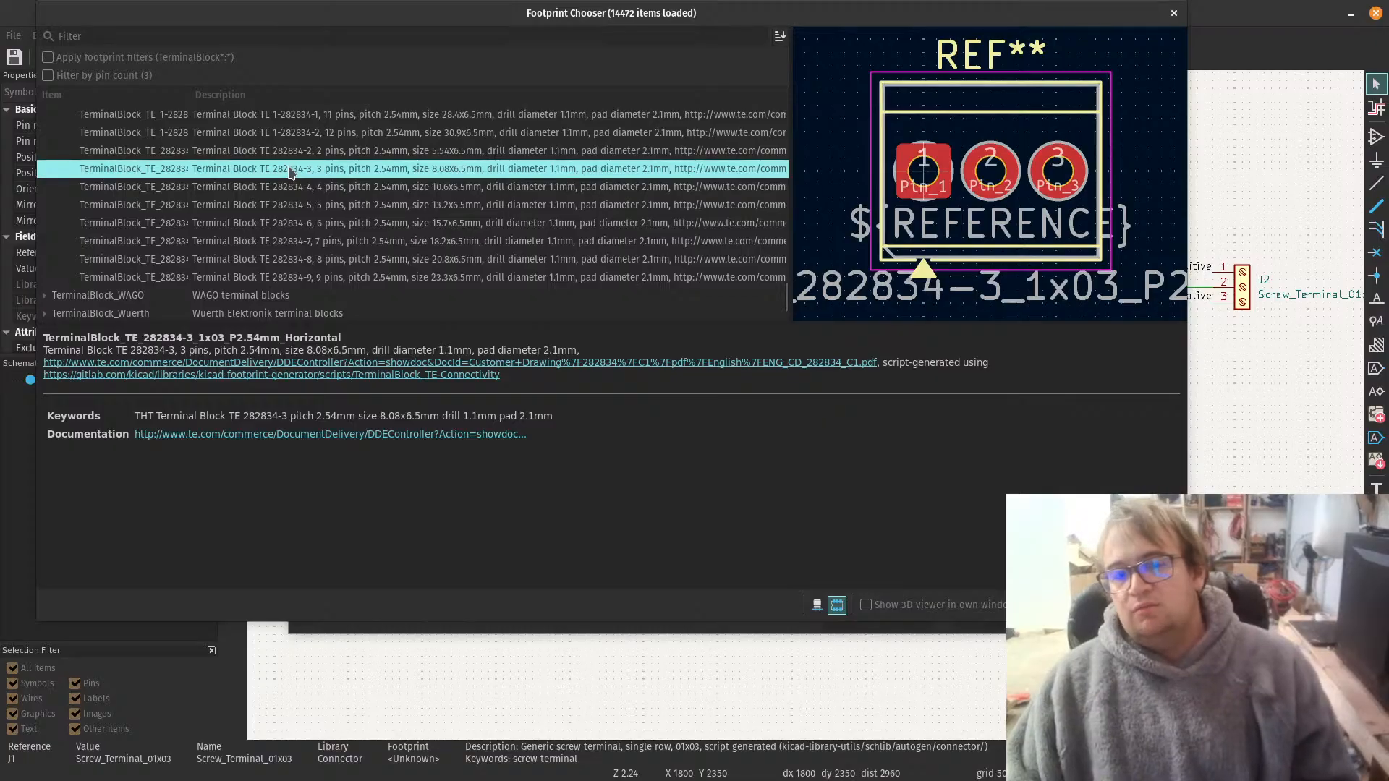
{"action": "key", "text": "alt+Tab"}
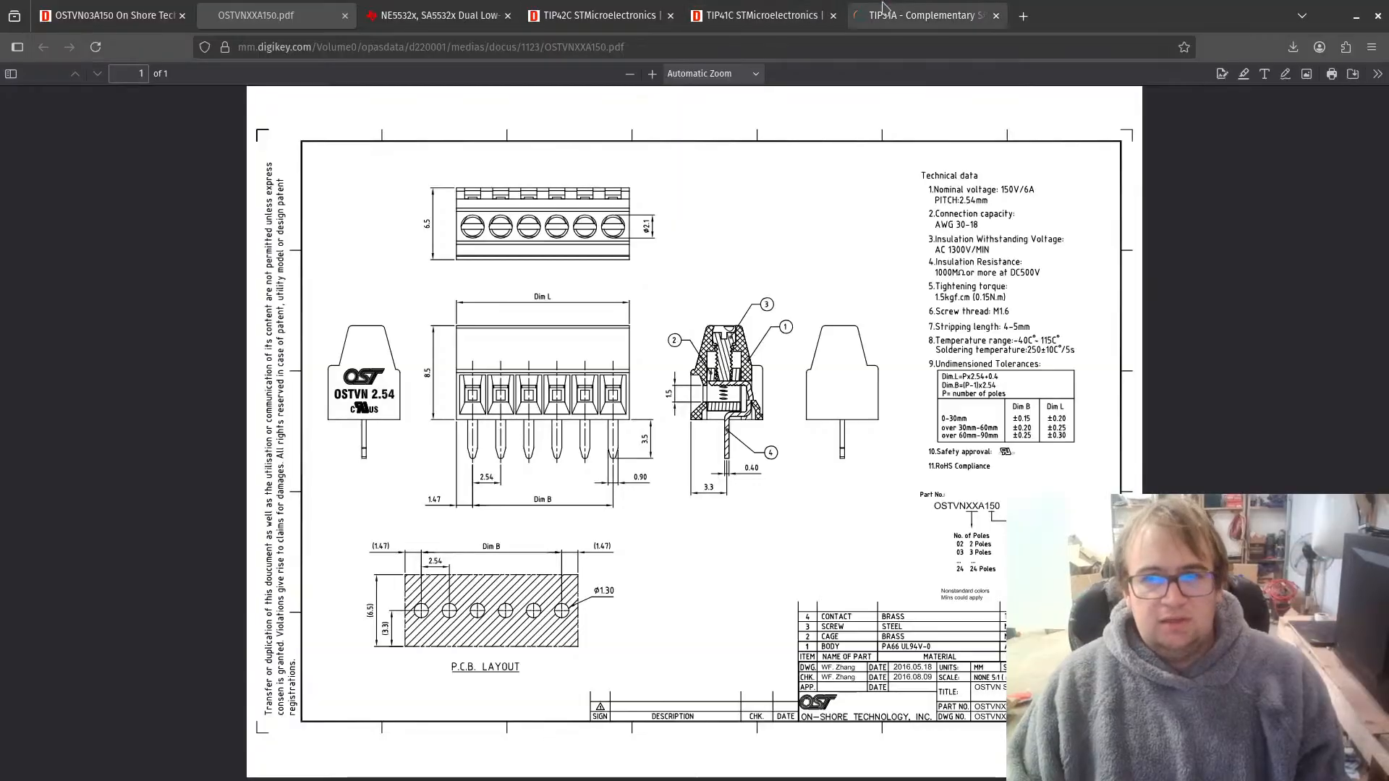
{"action": "key", "text": "alt+Tab"}
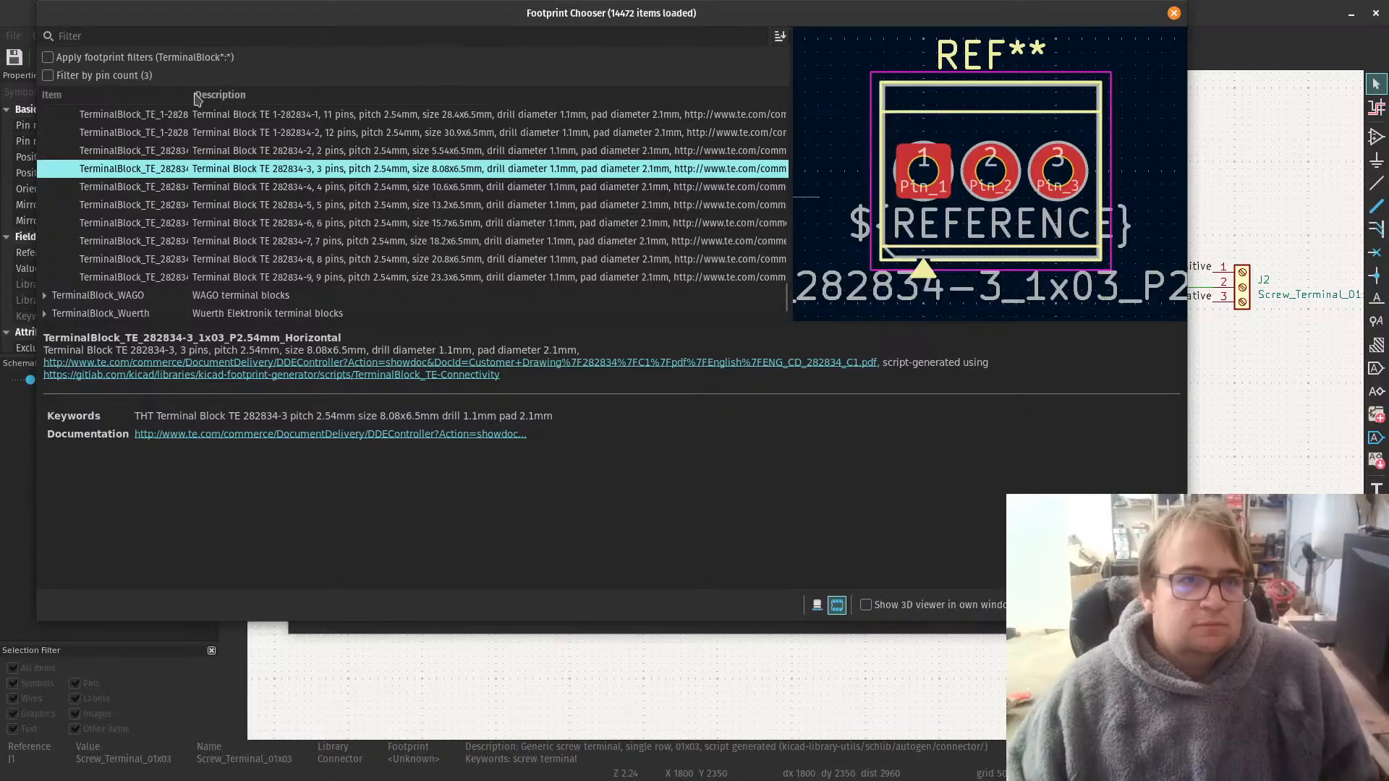
{"action": "left_click_drag", "start_coordinate": [192, 94], "coordinate": [272, 95]}
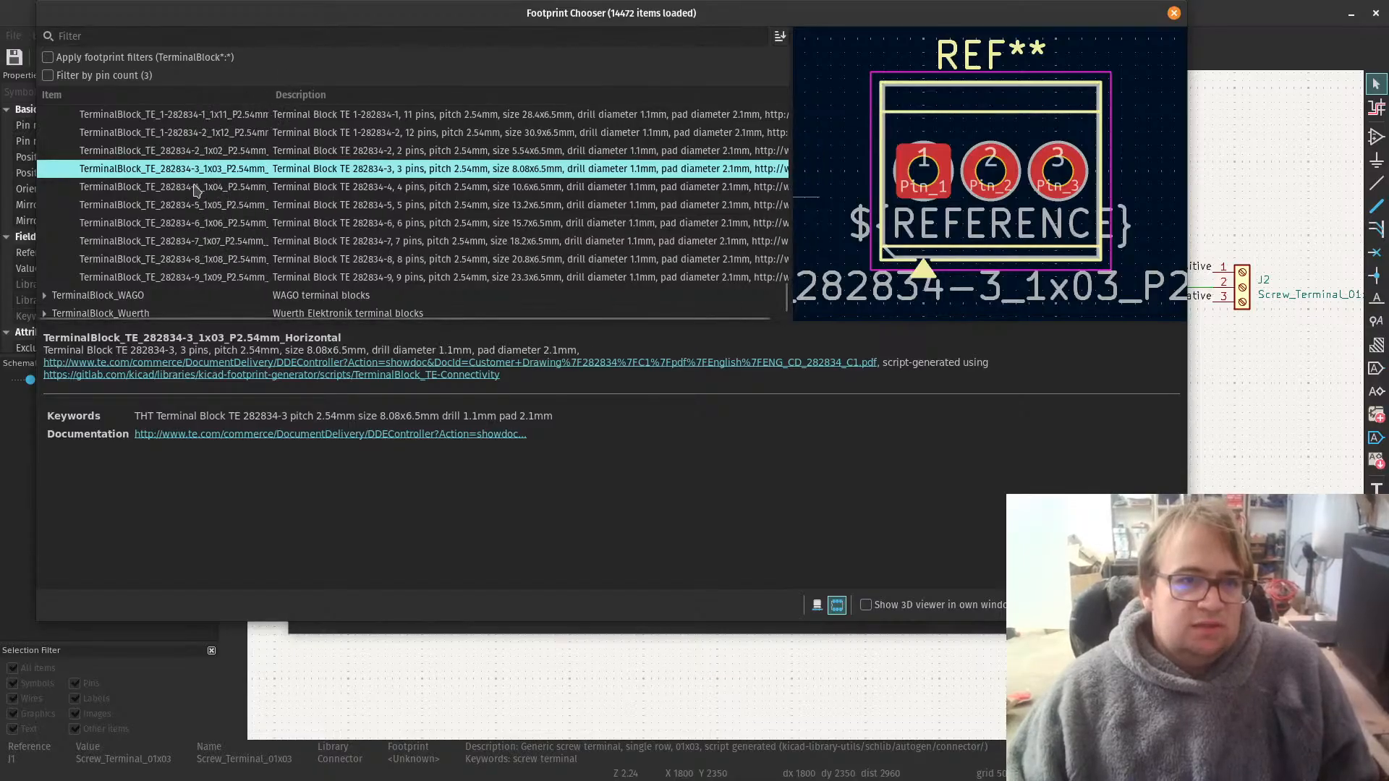
{"action": "double_click", "coordinate": [295, 174]}
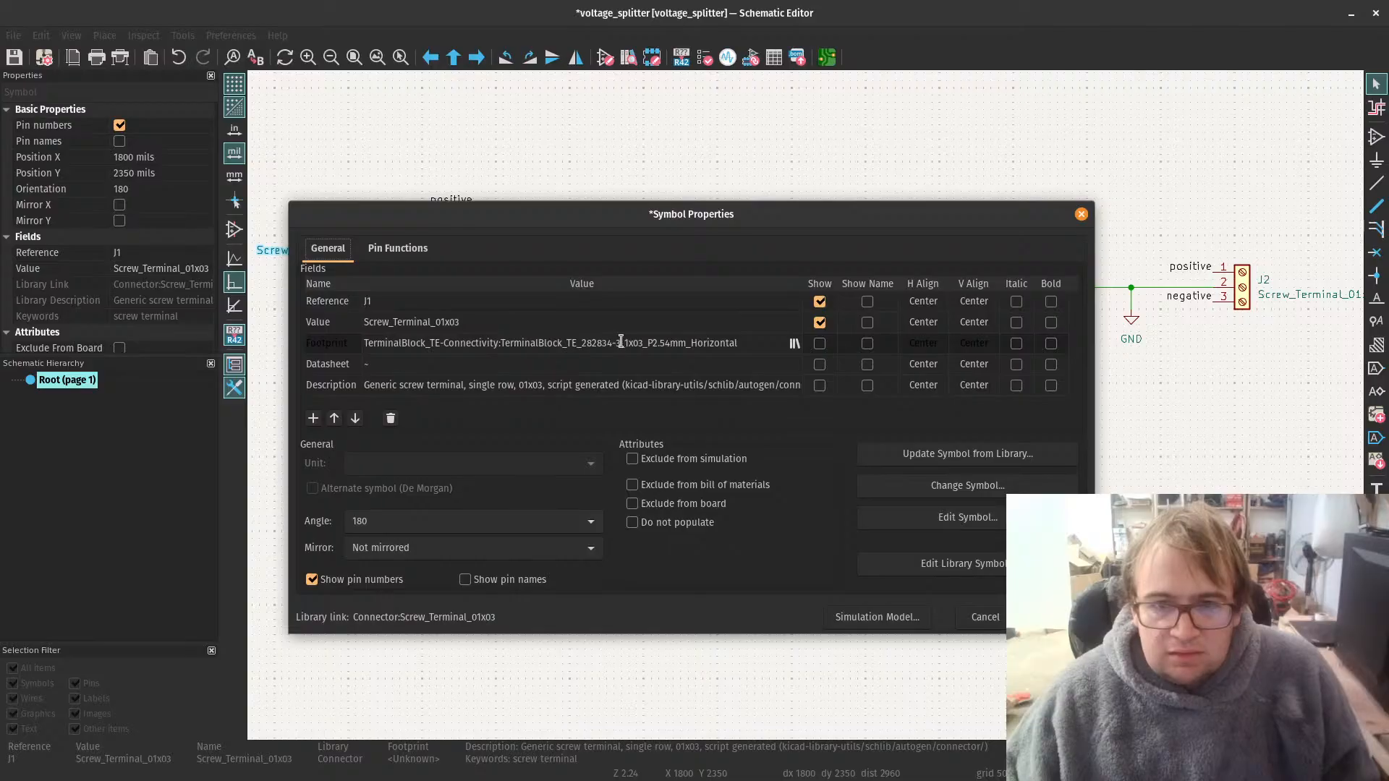
Step: Try to copy part number 282834-3 from J1's footprint name, then switch to the browser and close the NE5532 datasheet page
{"action": "left_click_drag", "start_coordinate": [621, 340], "coordinate": [600, 337]}
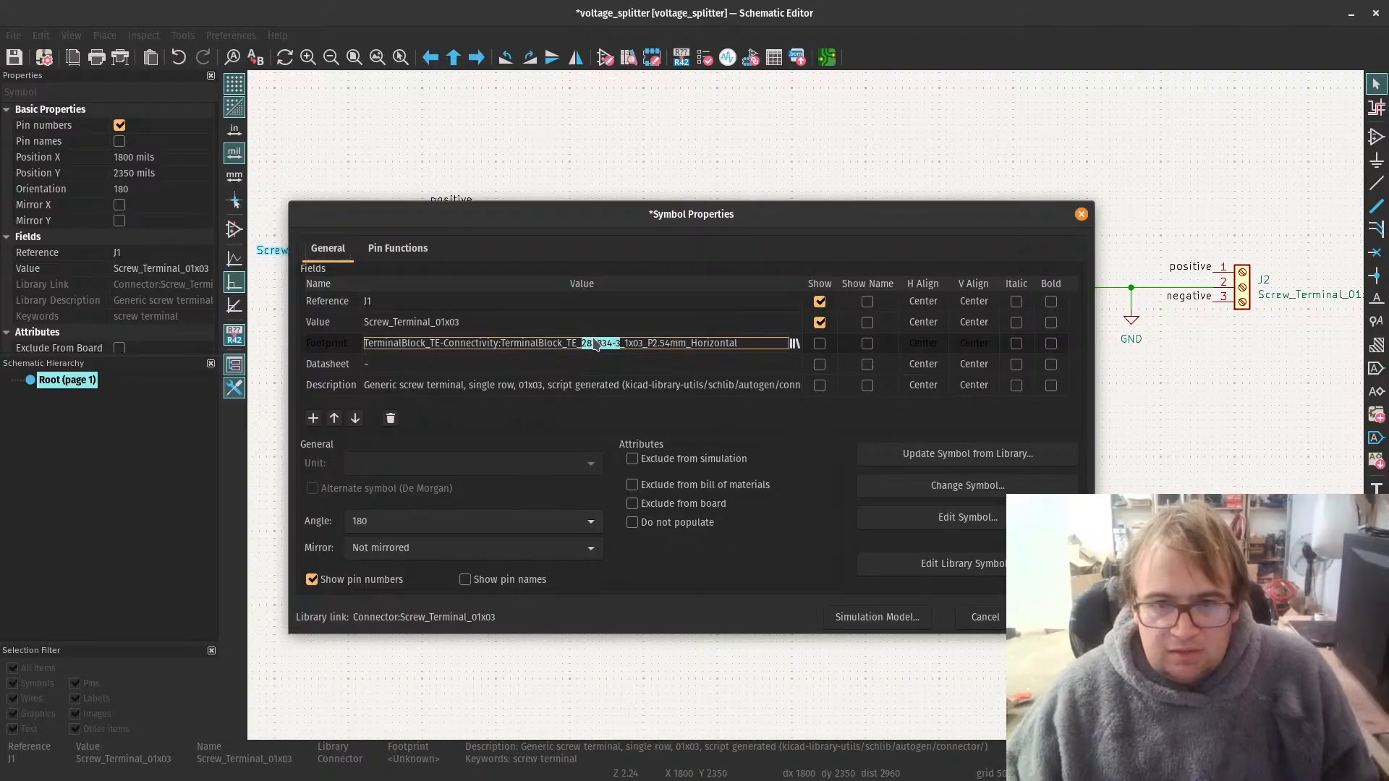
{"action": "right_click", "coordinate": [596, 340]}
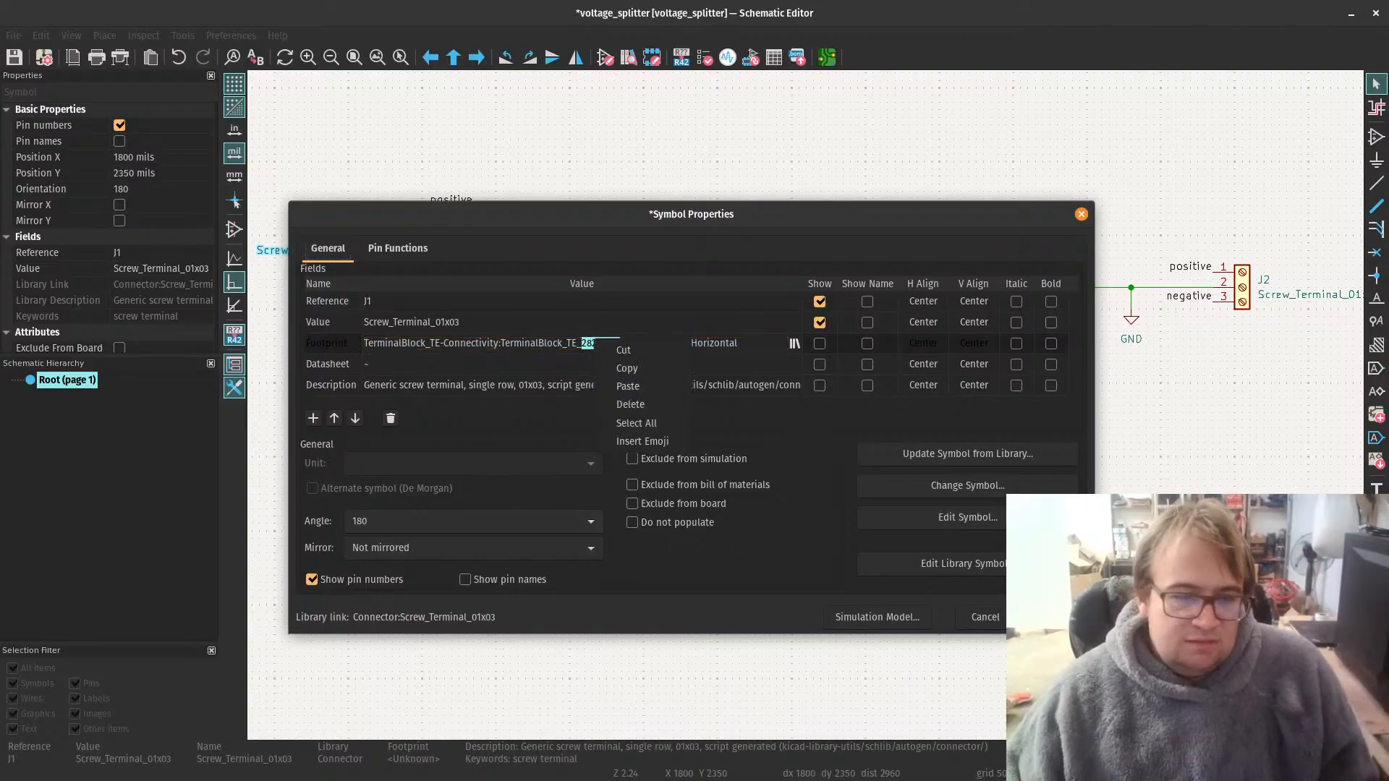
{"action": "key", "text": "Escape"}
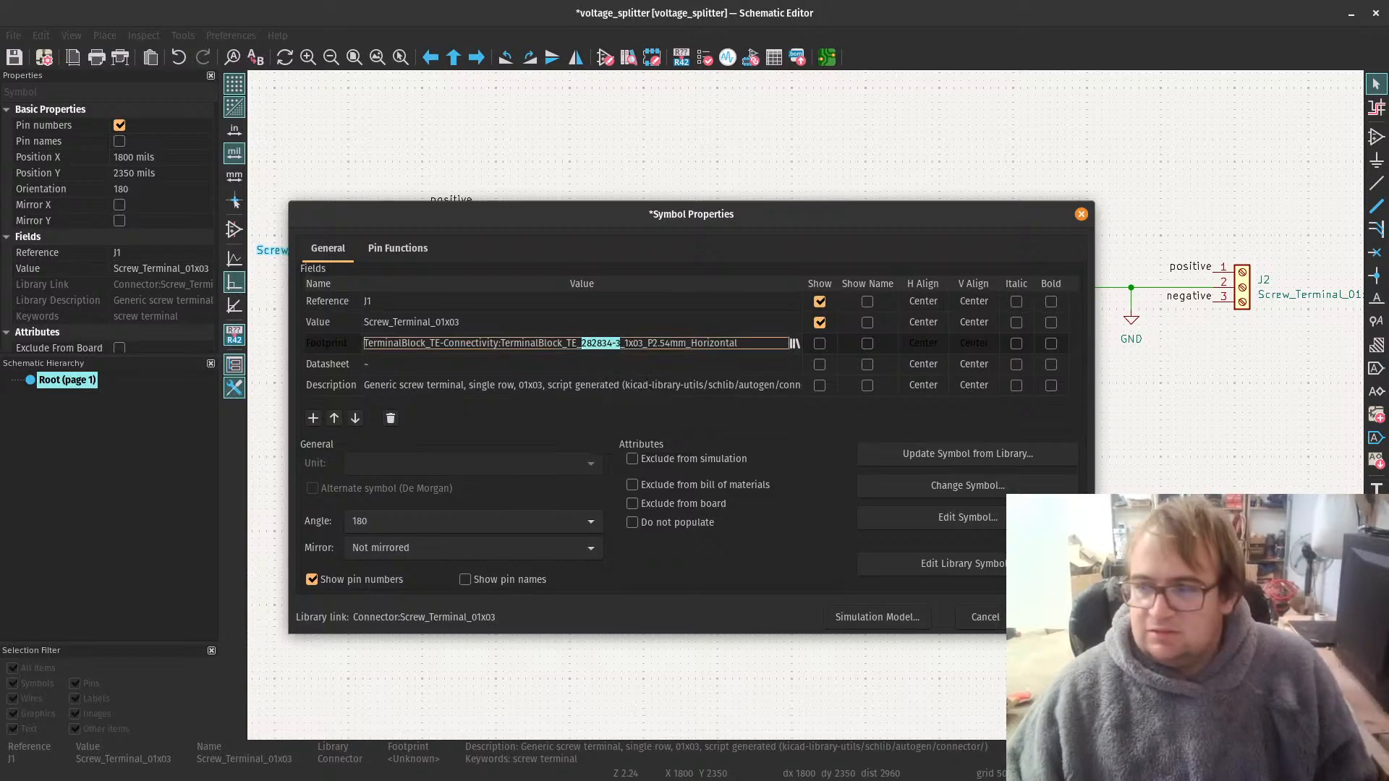
{"action": "key", "text": "alt+Tab"}
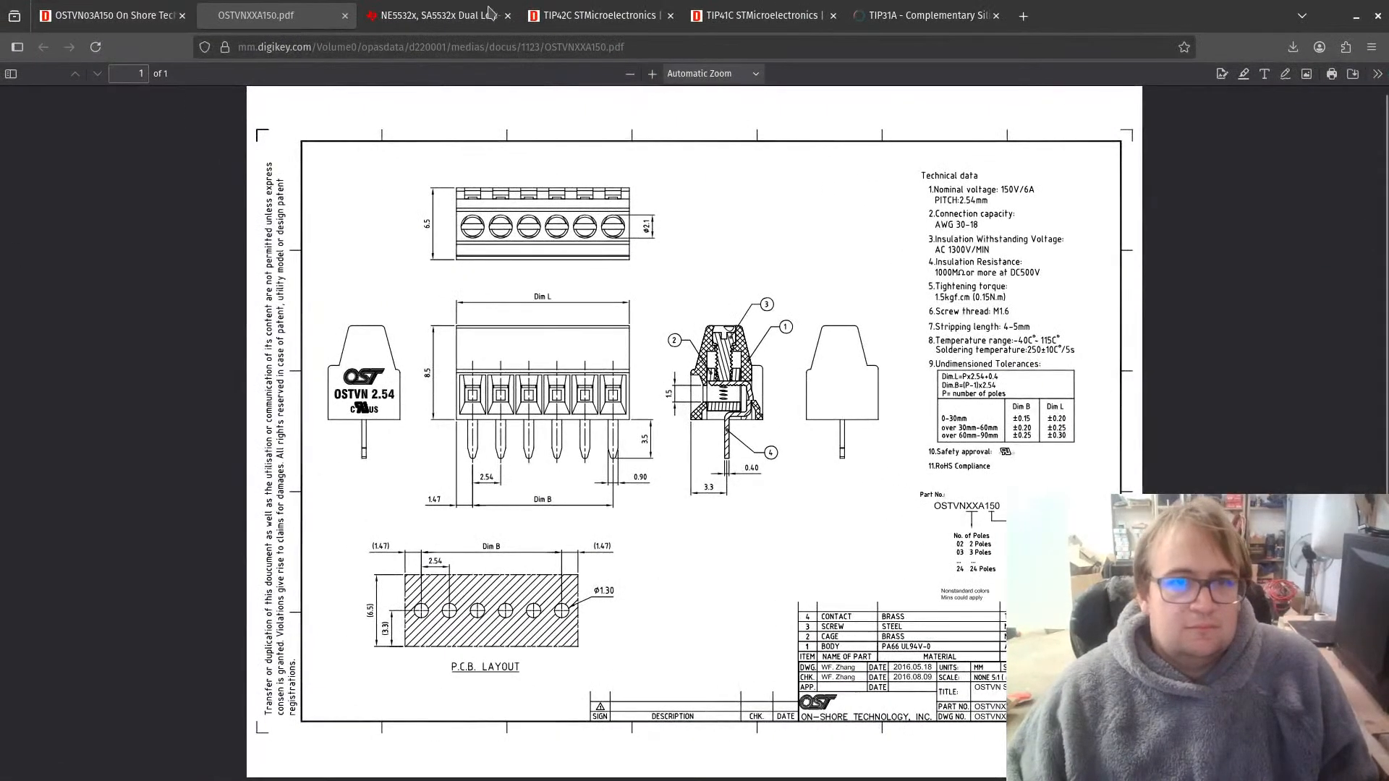
{"action": "left_click", "coordinate": [506, 15]}
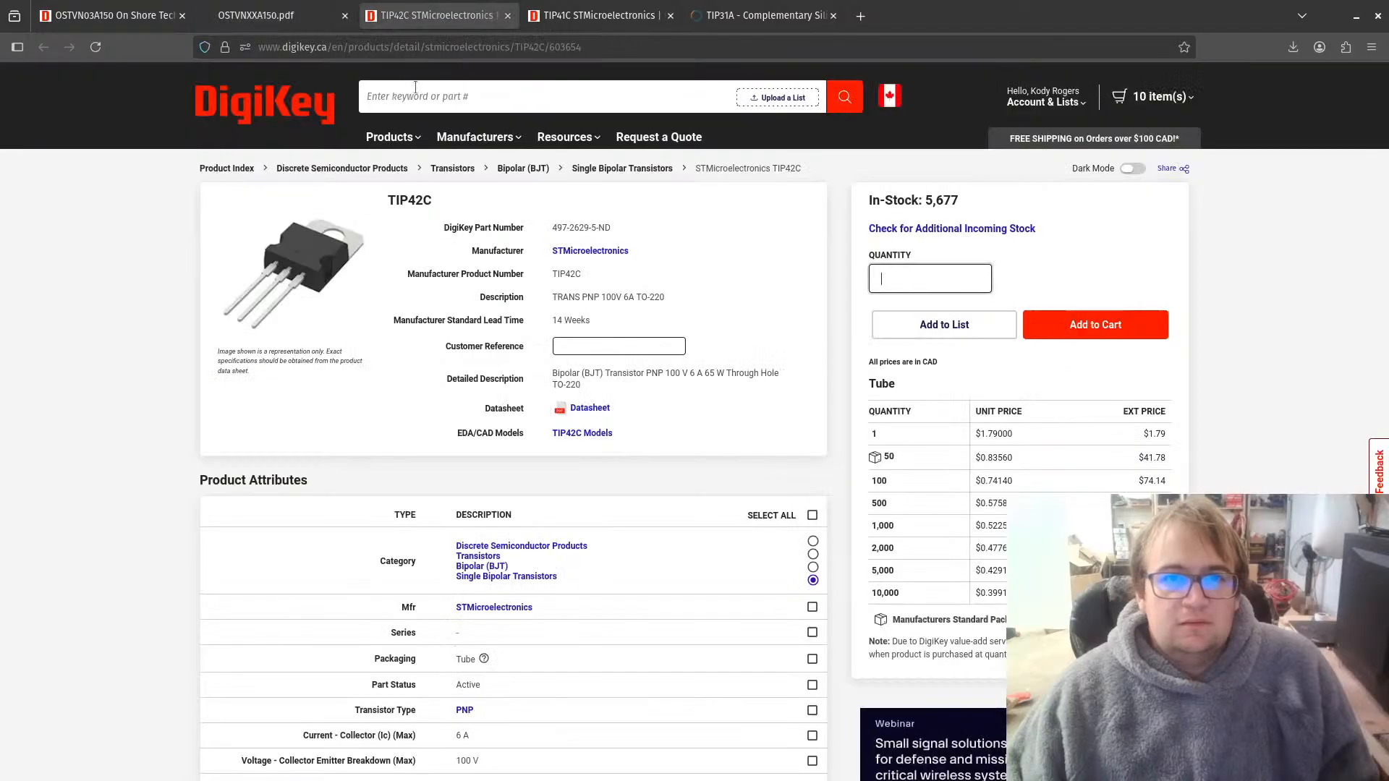
{"action": "left_click", "coordinate": [417, 97]}
{"action": "key", "text": "ctrl+v"}
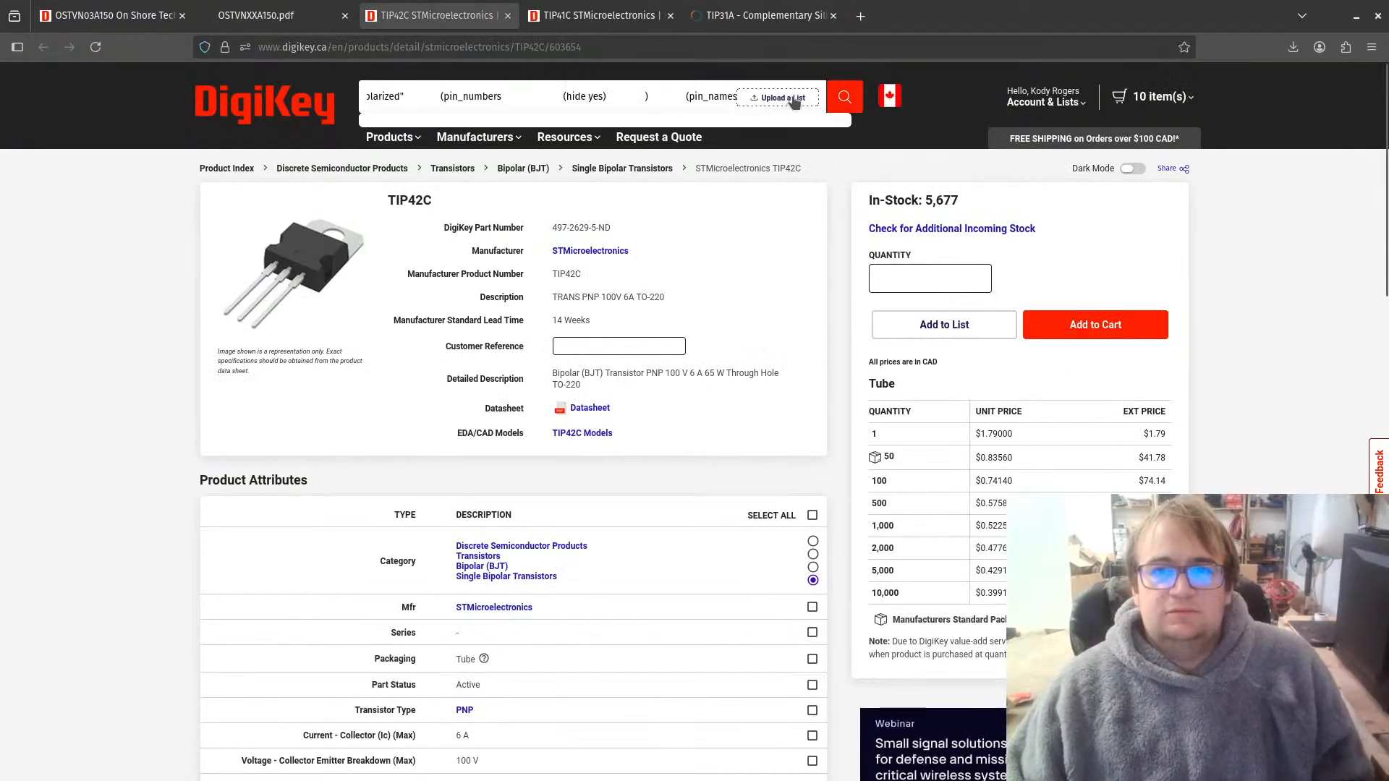
{"action": "left_click_drag", "start_coordinate": [535, 97], "coordinate": [1087, 101]}
{"action": "key", "text": "BackSpace"}
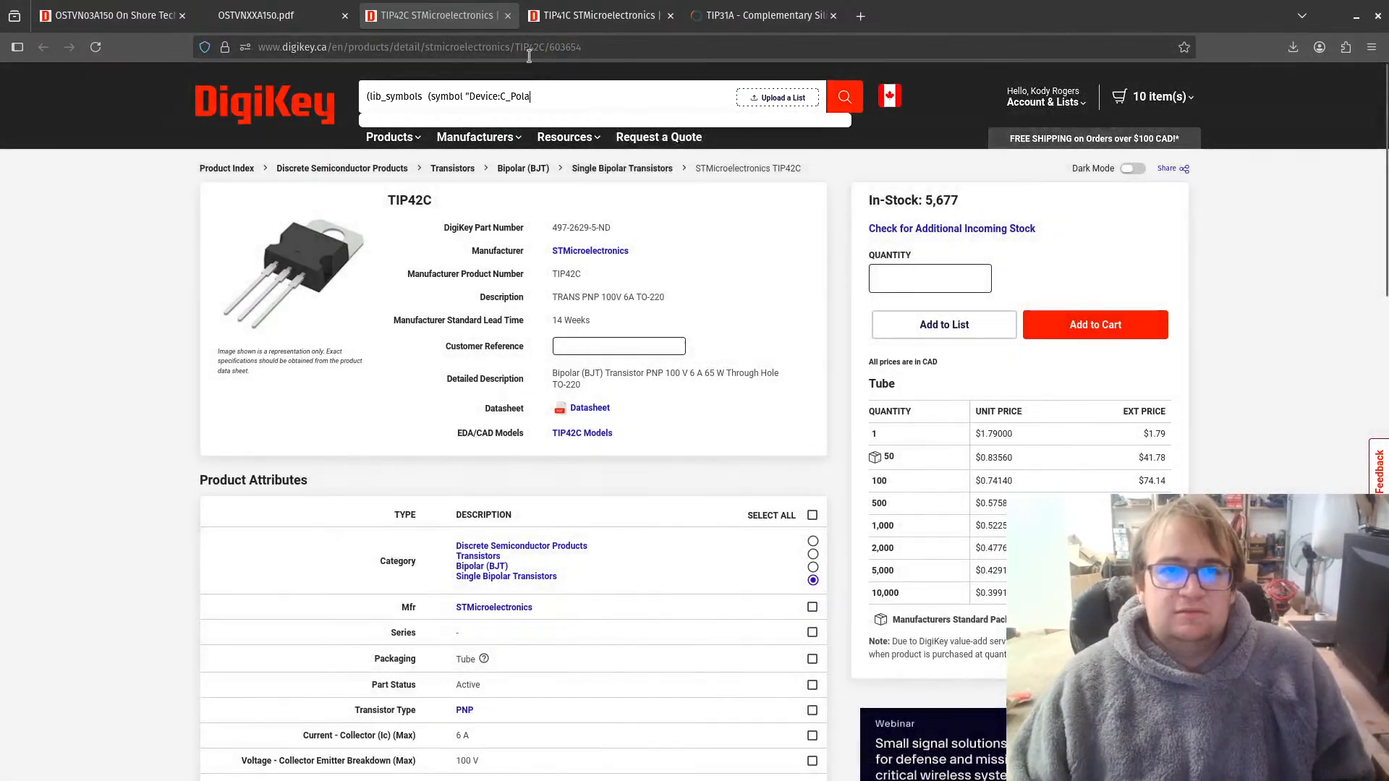
{"action": "key", "text": "ctrl+a"}
{"action": "key", "text": "BackSpace"}
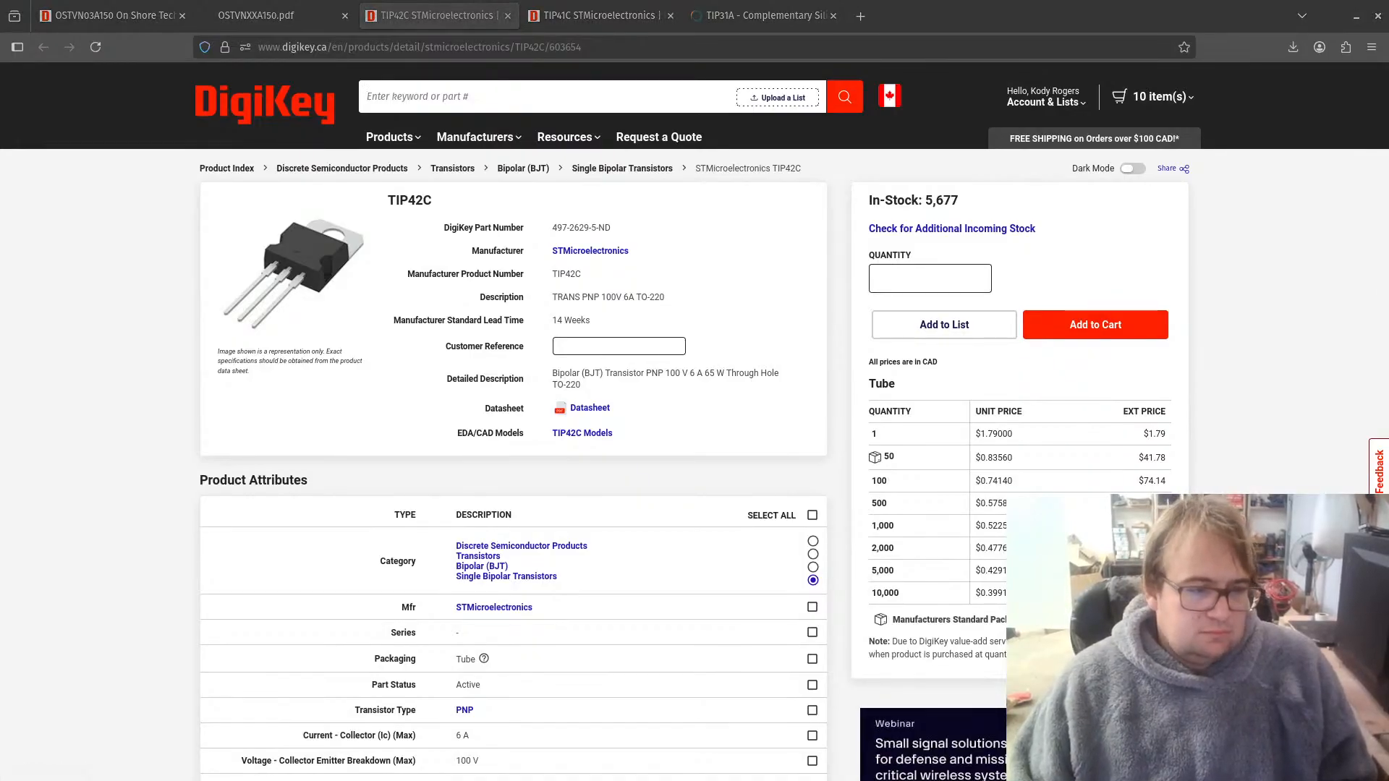
Step: Copy part number 282834-3 from J1's footprint name in KiCad and search DigiKey for it in the browser
{"action": "key", "text": "alt+Tab"}
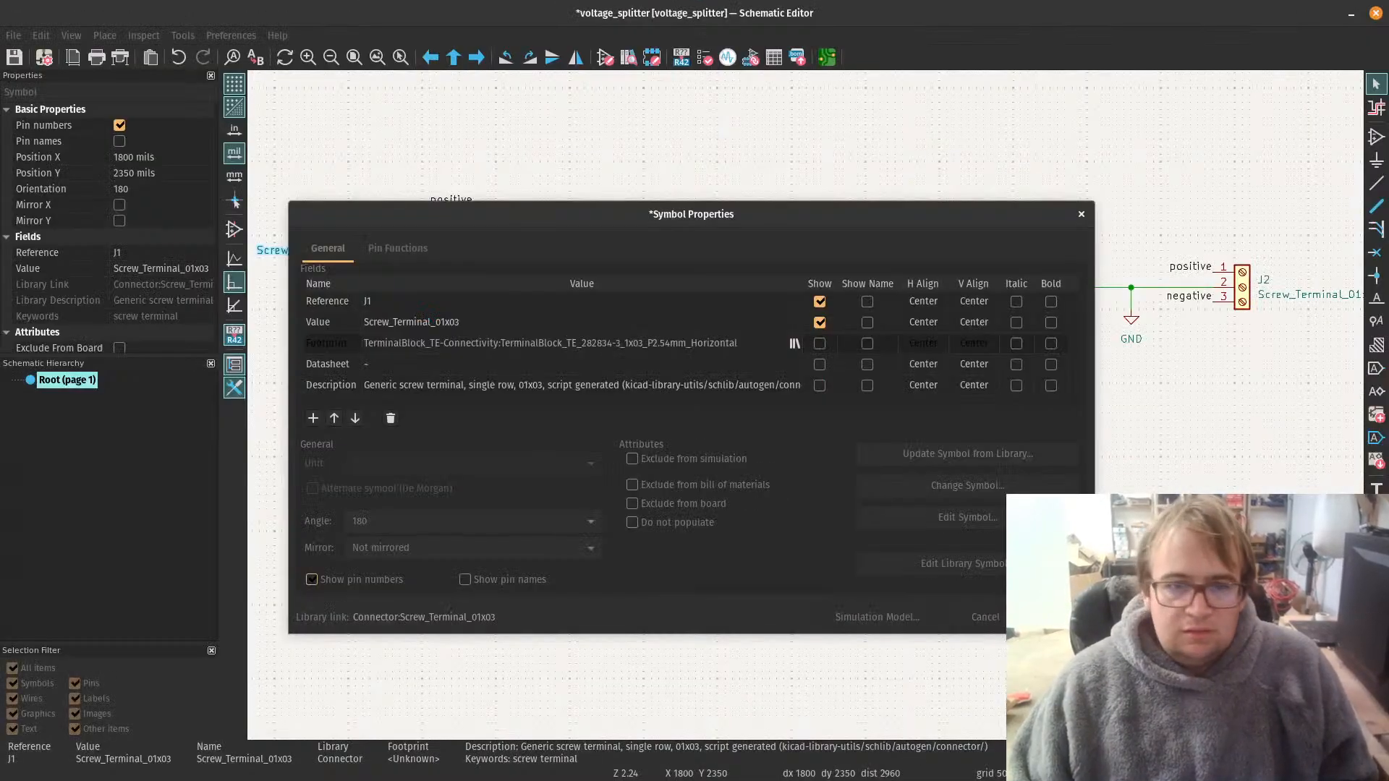
{"action": "left_click", "coordinate": [619, 343]}
{"action": "left_click_drag", "start_coordinate": [619, 343], "coordinate": [586, 341]}
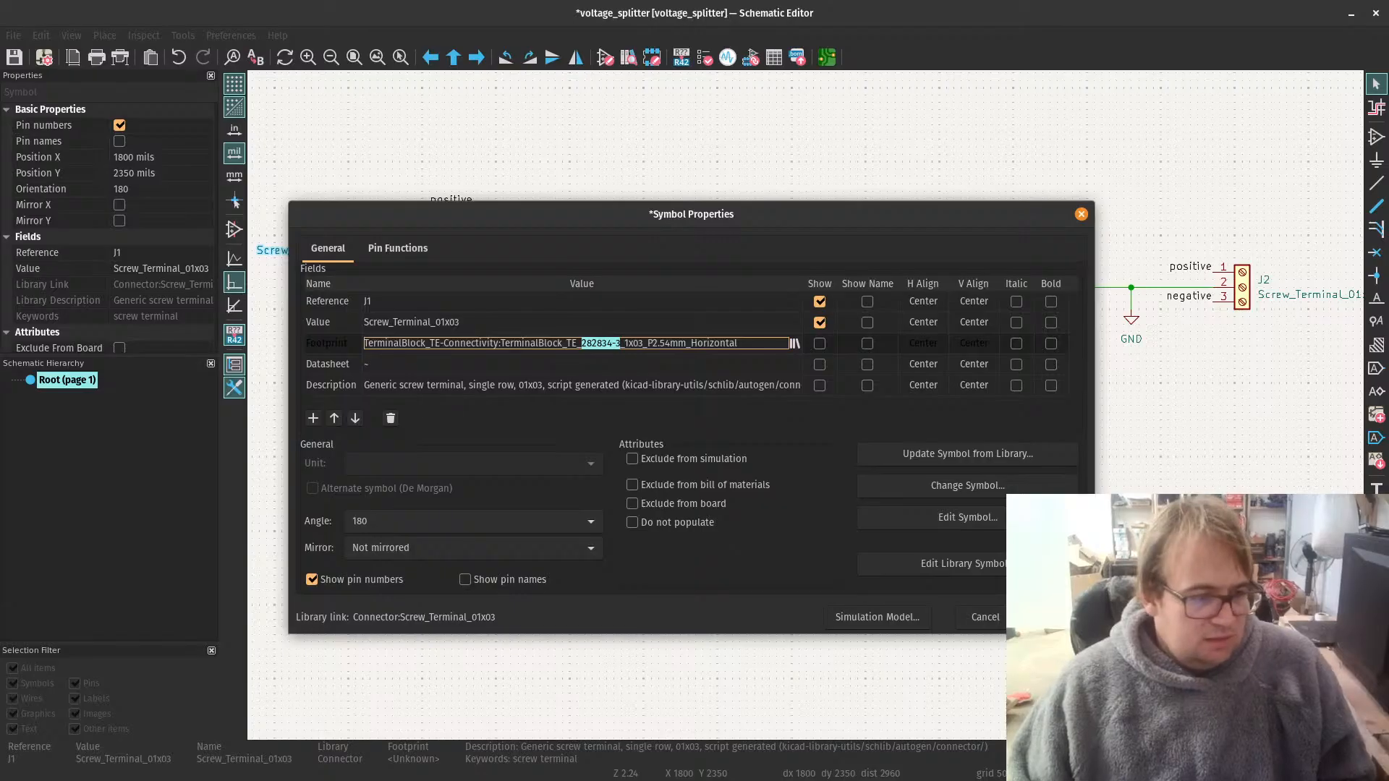
{"action": "key", "text": "alt+Tab"}
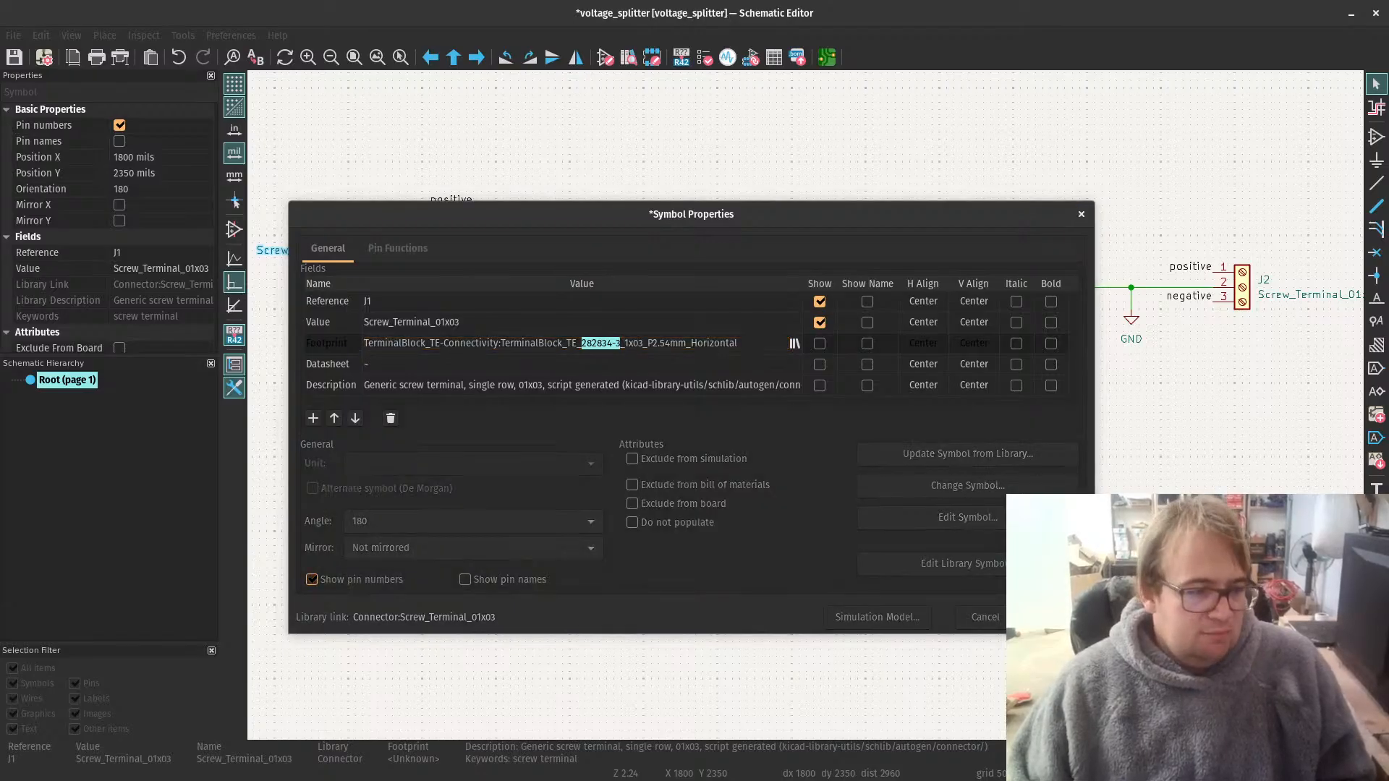
{"action": "key", "text": "alt+Tab"}
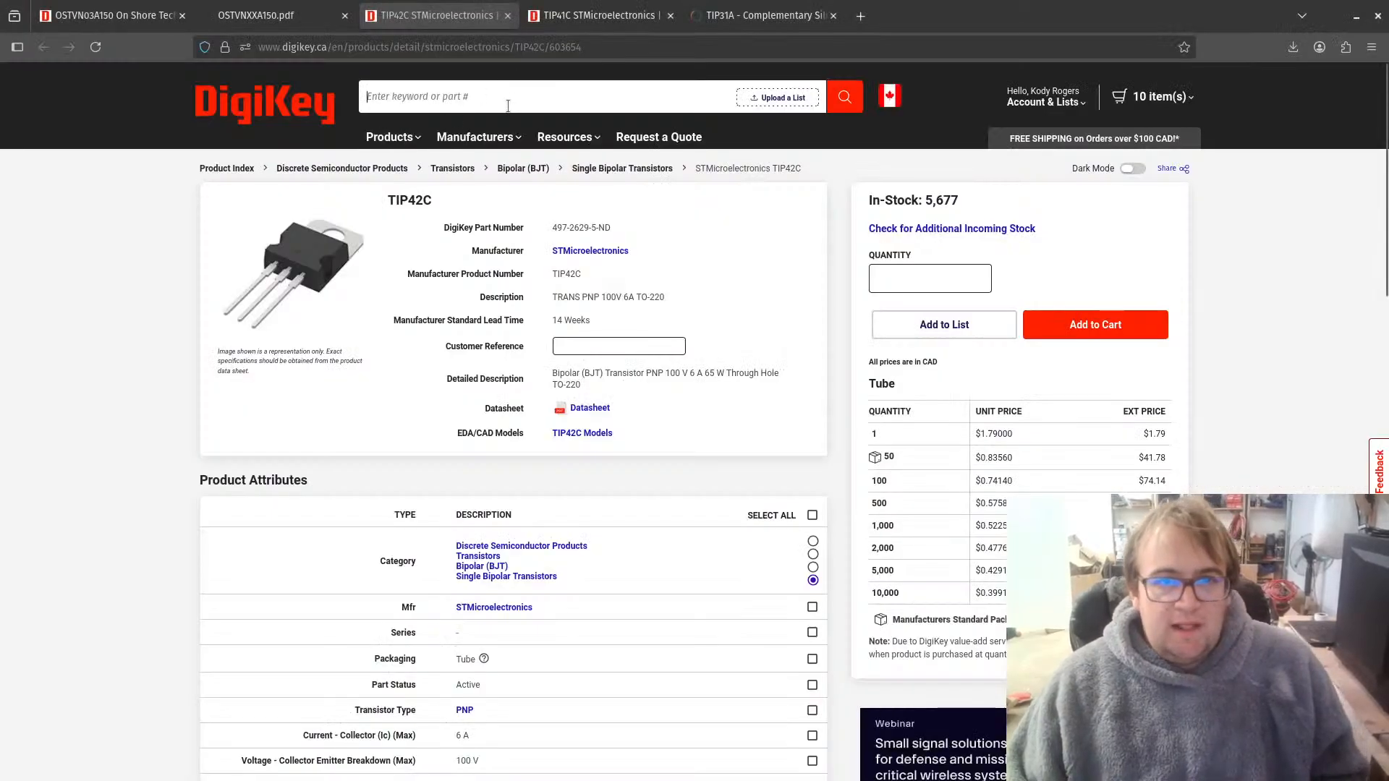
{"action": "type", "text": "282834-3"}
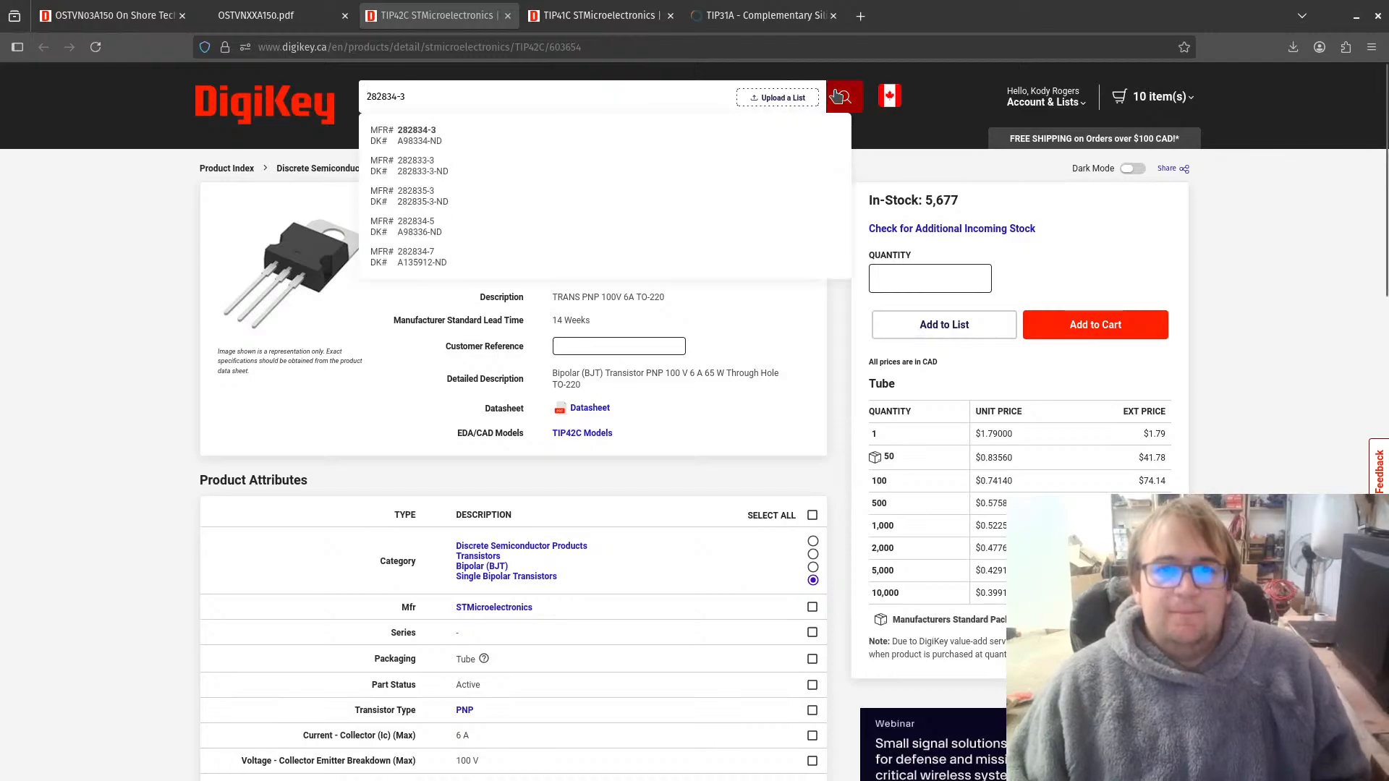
{"action": "key", "text": "Return"}
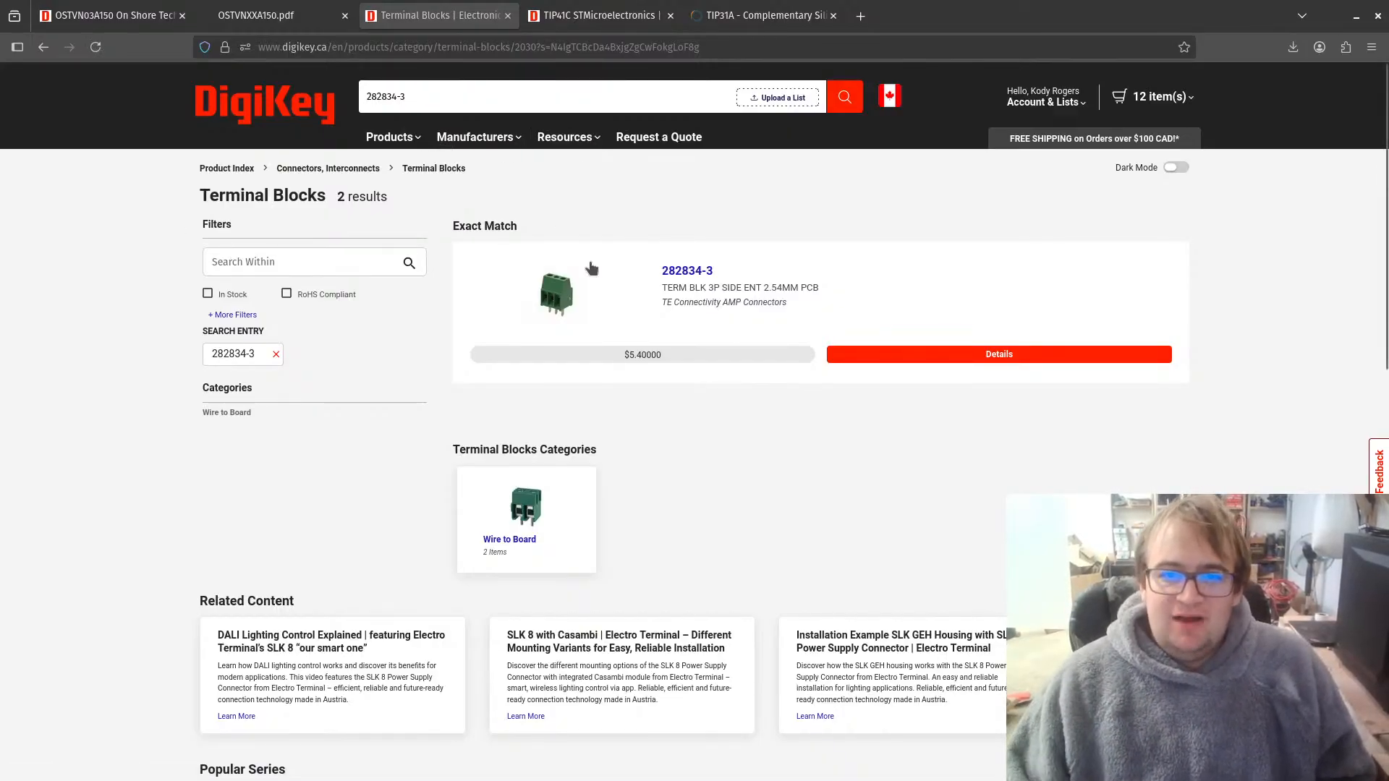
Step: Open the TE Connectivity 282834-3 product page and add 10 pieces to the cart
{"action": "left_click", "coordinate": [687, 272]}
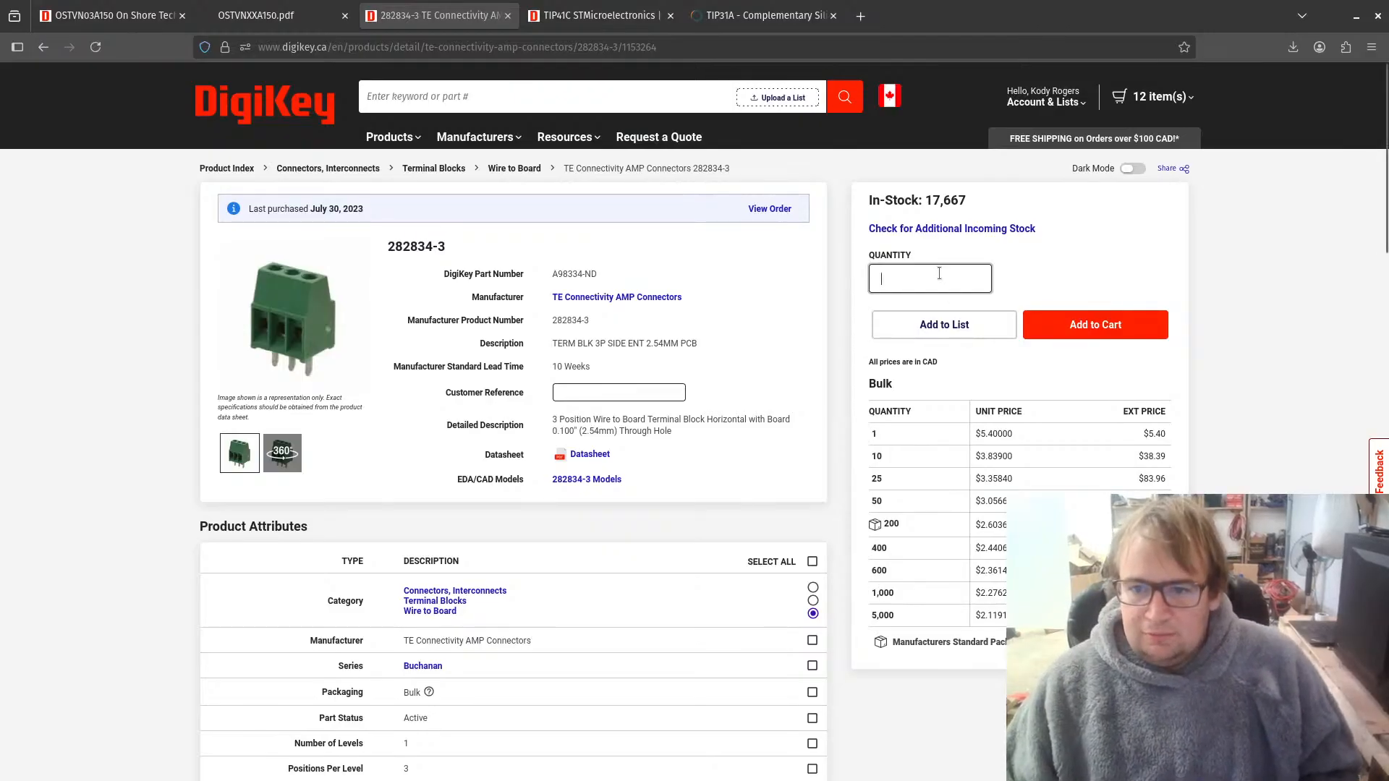
{"action": "type", "text": "10"}
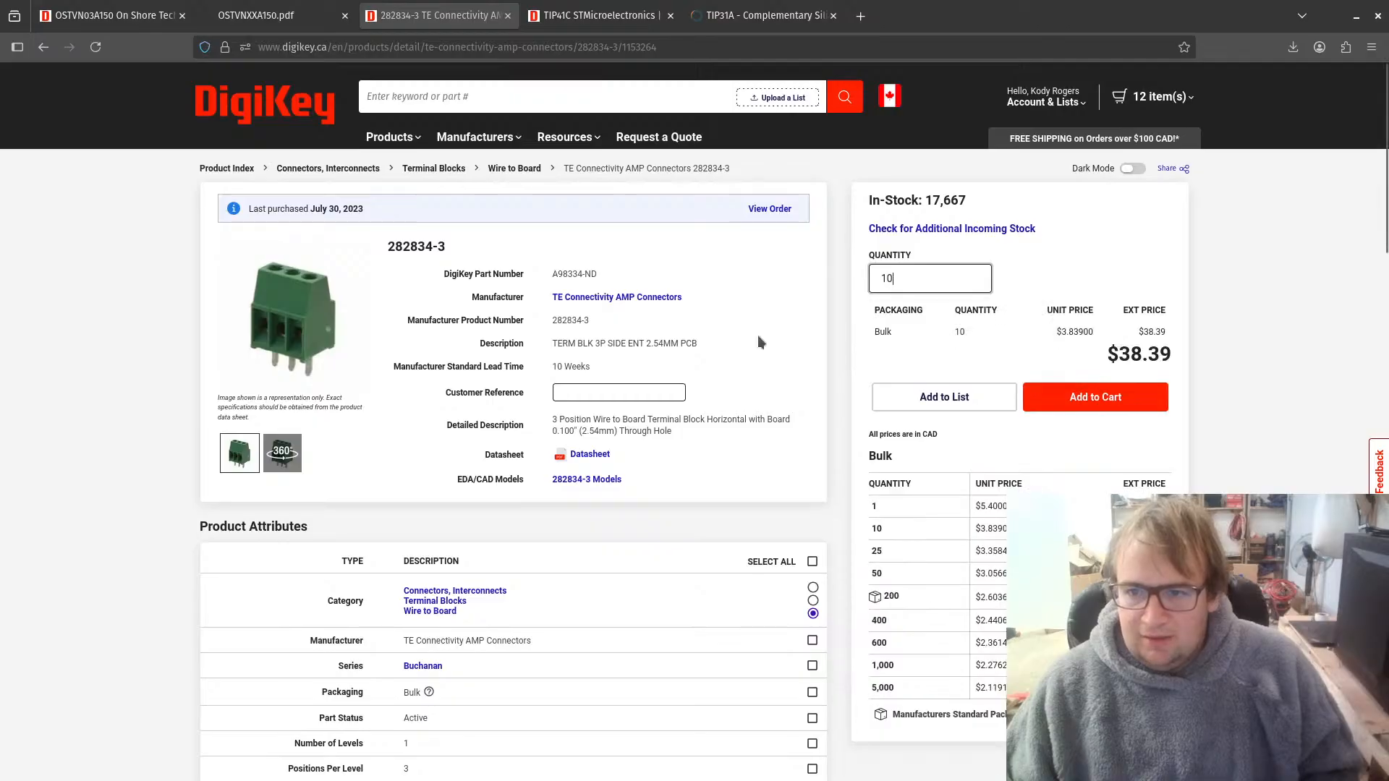
{"action": "left_click", "coordinate": [1141, 399]}
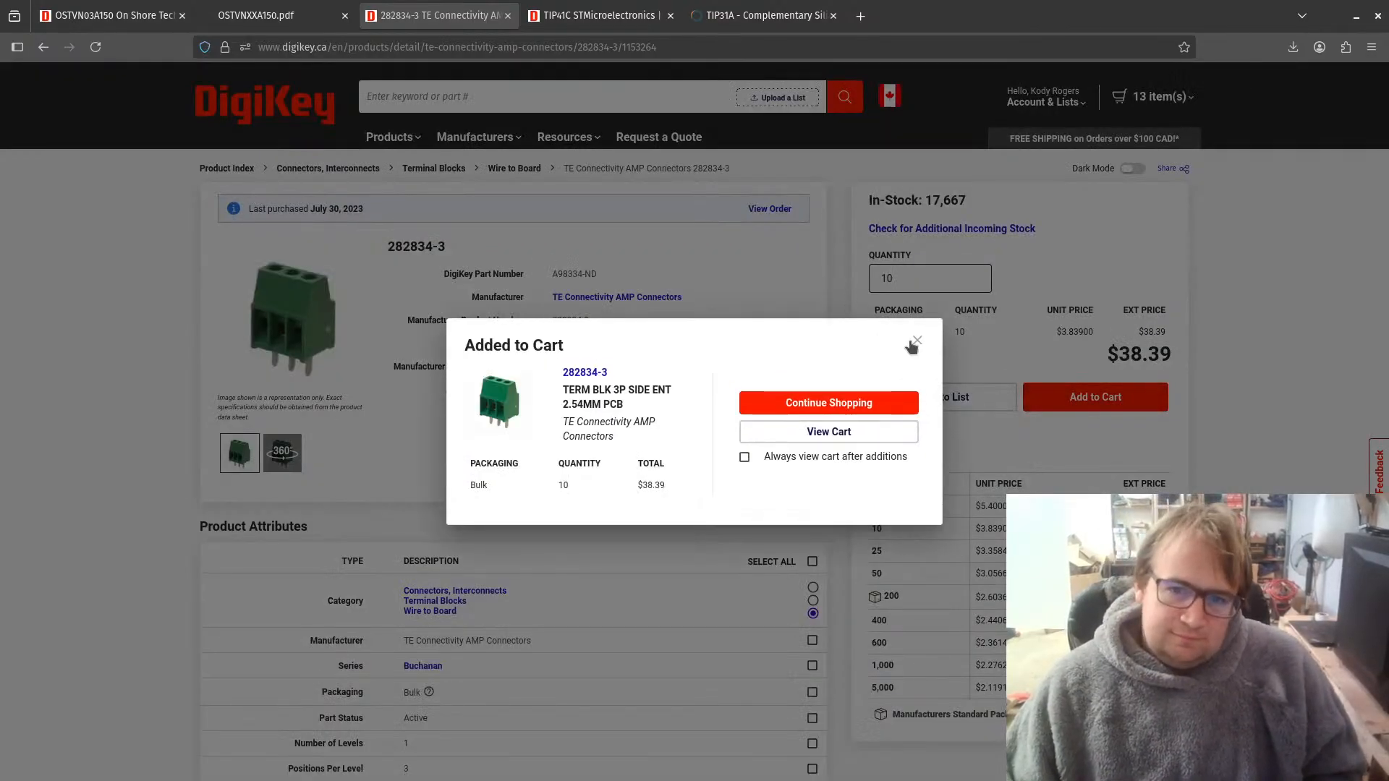
{"action": "left_click", "coordinate": [918, 340]}
Step: Return to the OSTVN03A150 product page and add 10 pieces to the cart
{"action": "left_click", "coordinate": [112, 15]}
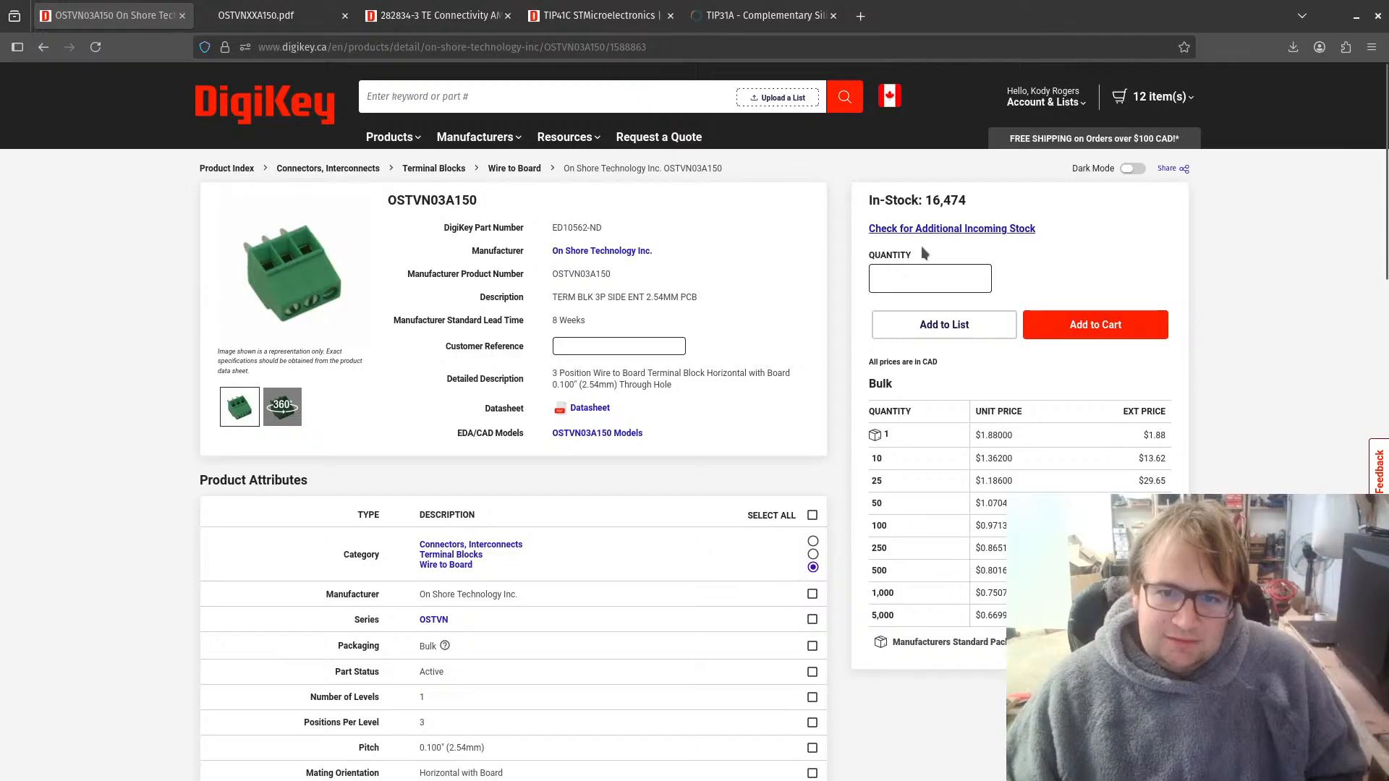
{"action": "left_click", "coordinate": [912, 285]}
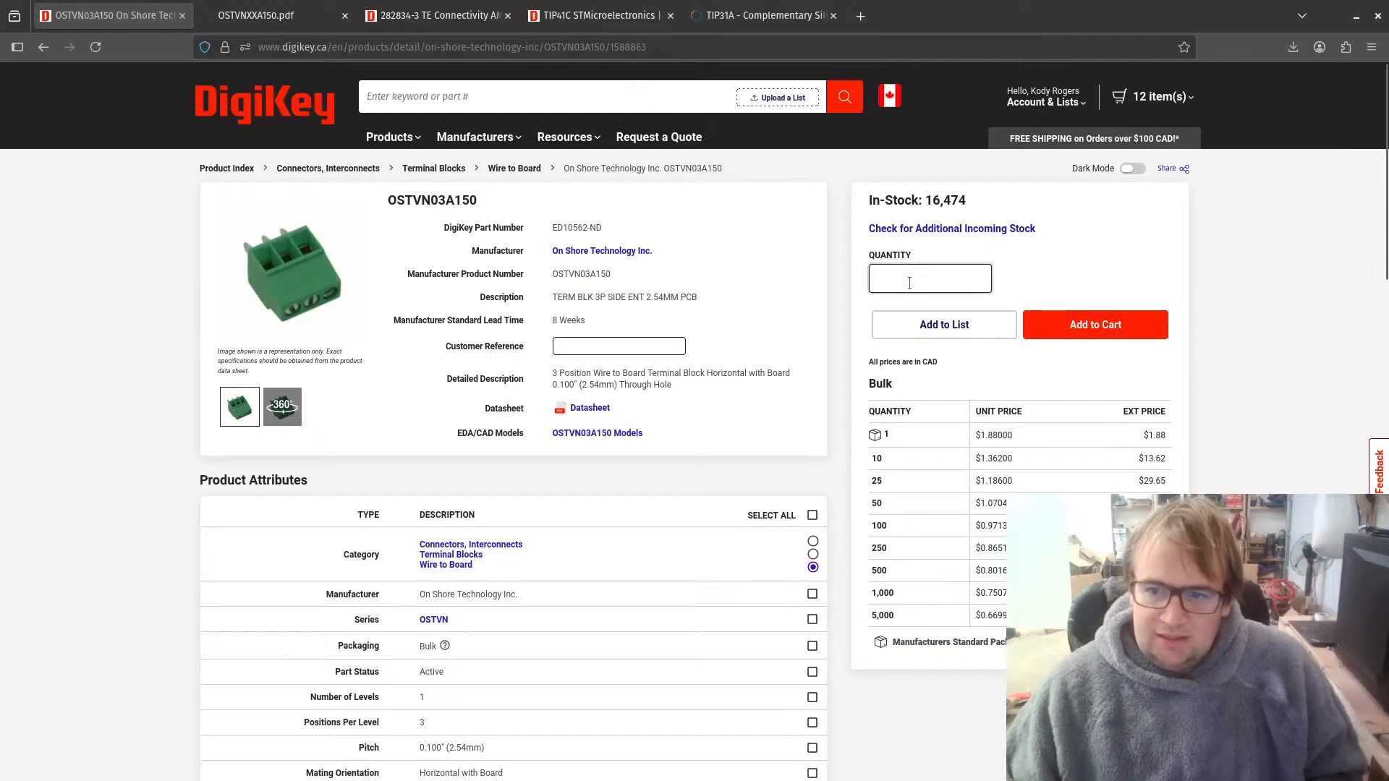
{"action": "type", "text": "10"}
{"action": "left_click", "coordinate": [1092, 398]}
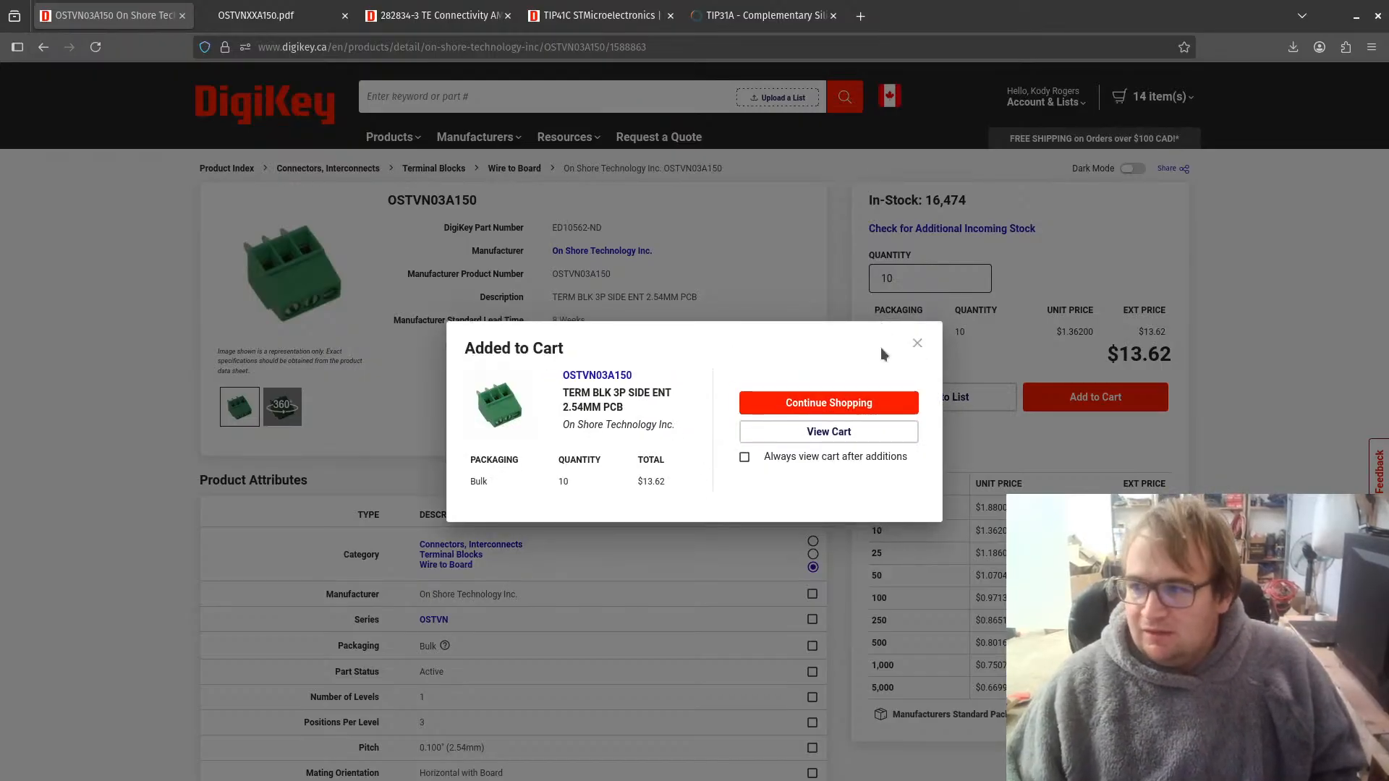
{"action": "left_click", "coordinate": [918, 343]}
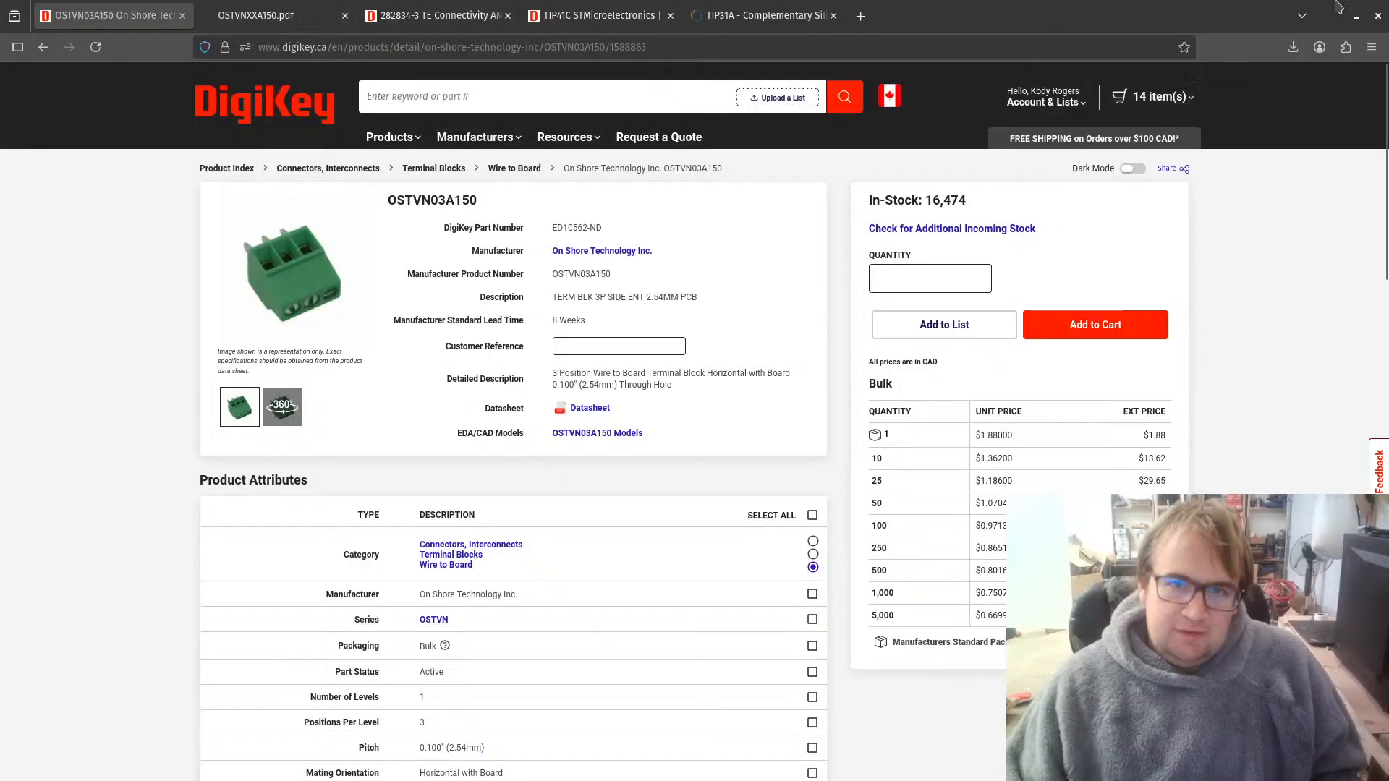
Step: Switch back to KiCad and accept J1's symbol properties with the TE 282834-3 footprint
{"action": "key", "text": "alt+Tab"}
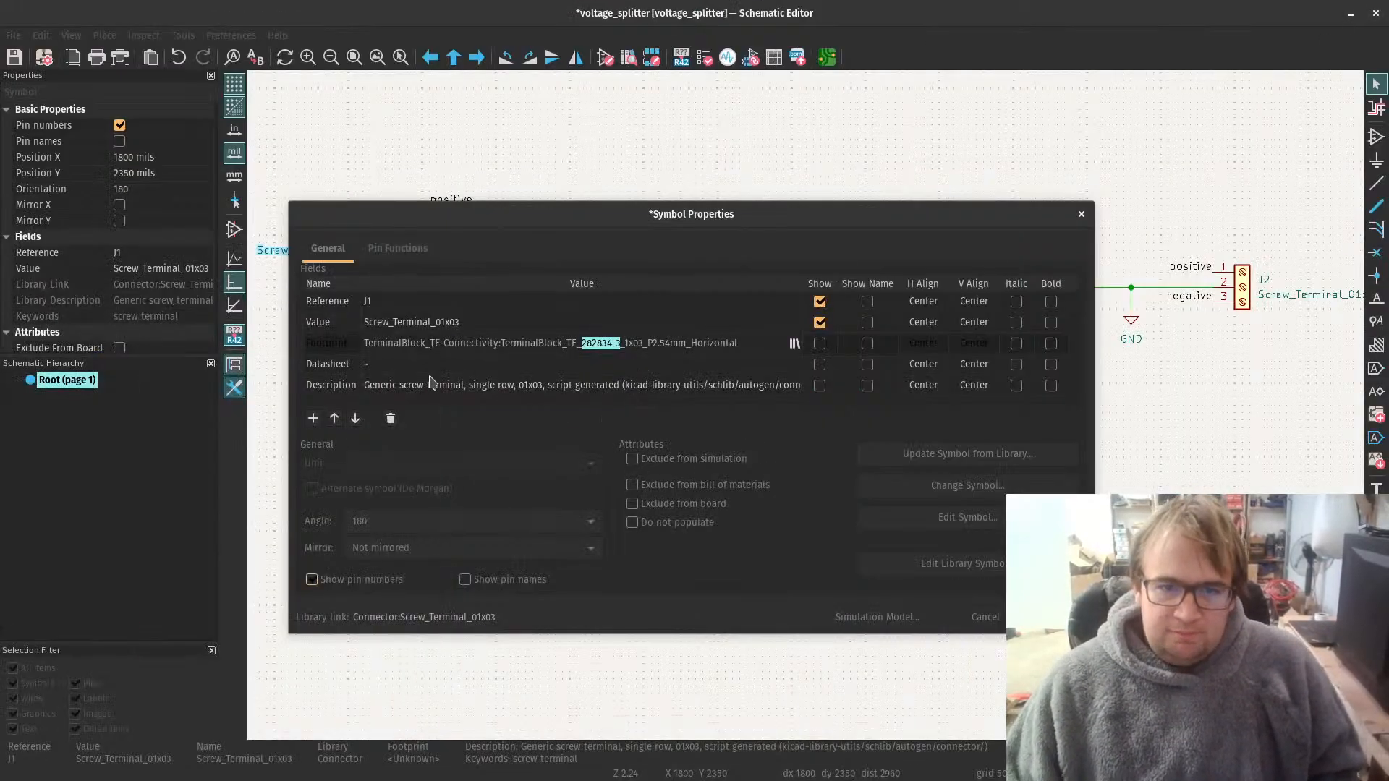
{"action": "left_click", "coordinate": [1050, 617]}
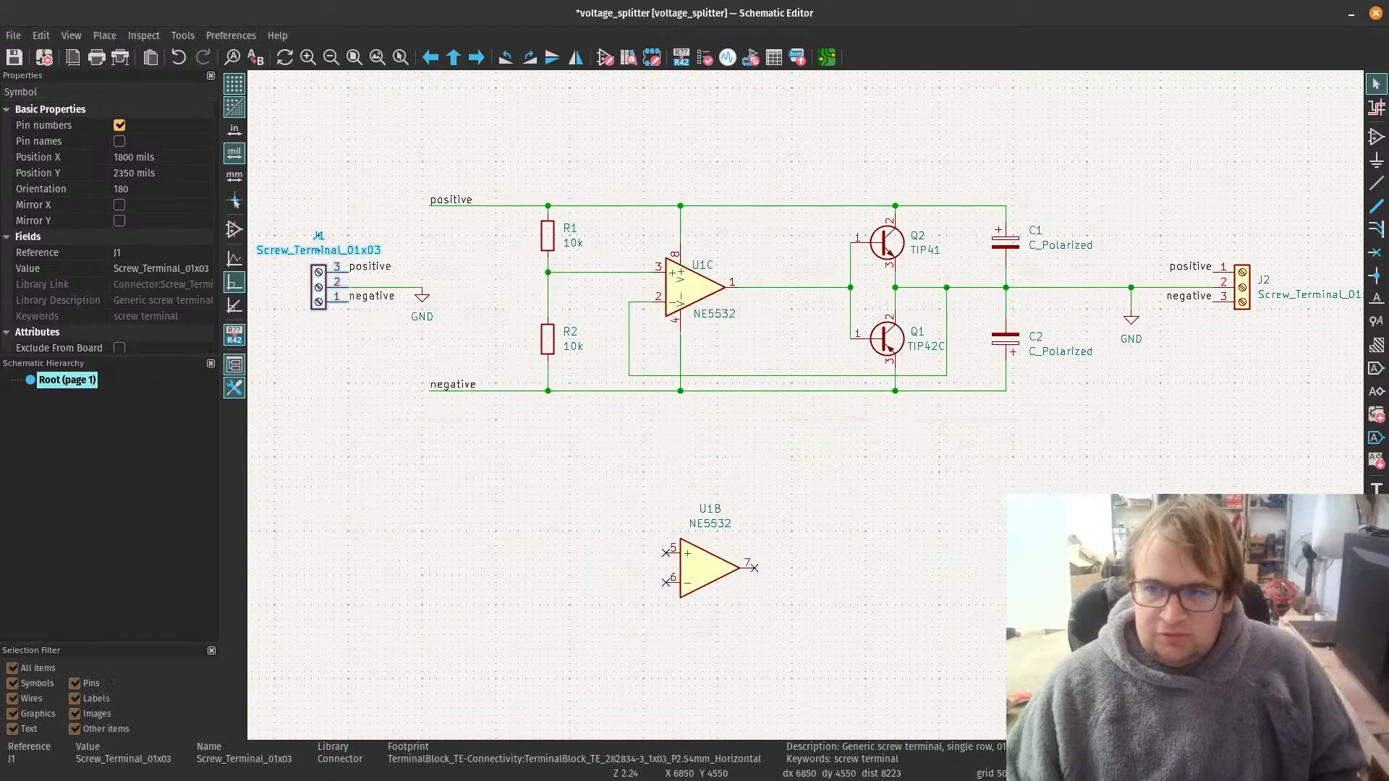
{"action": "left_click", "coordinate": [1247, 290]}
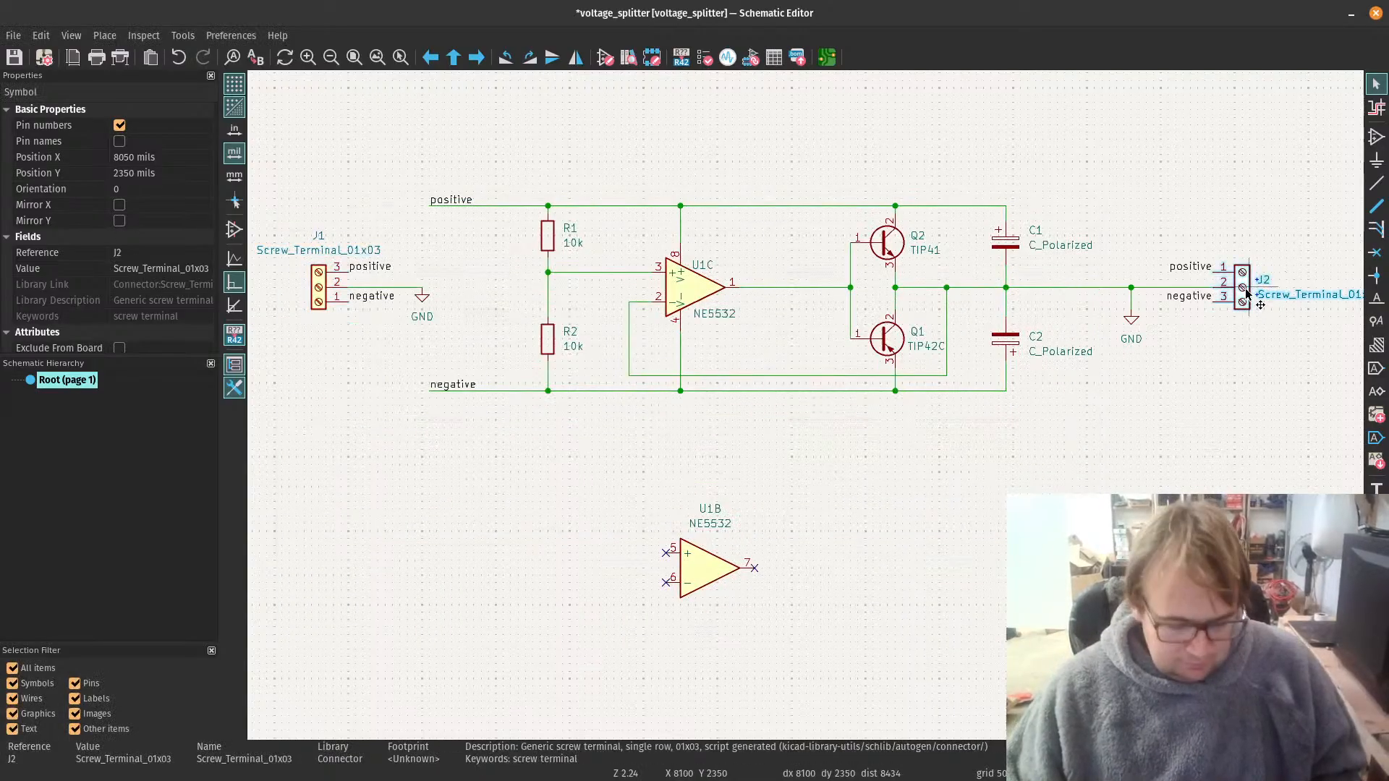
{"action": "key", "text": "w"}
{"action": "key", "text": "e"}
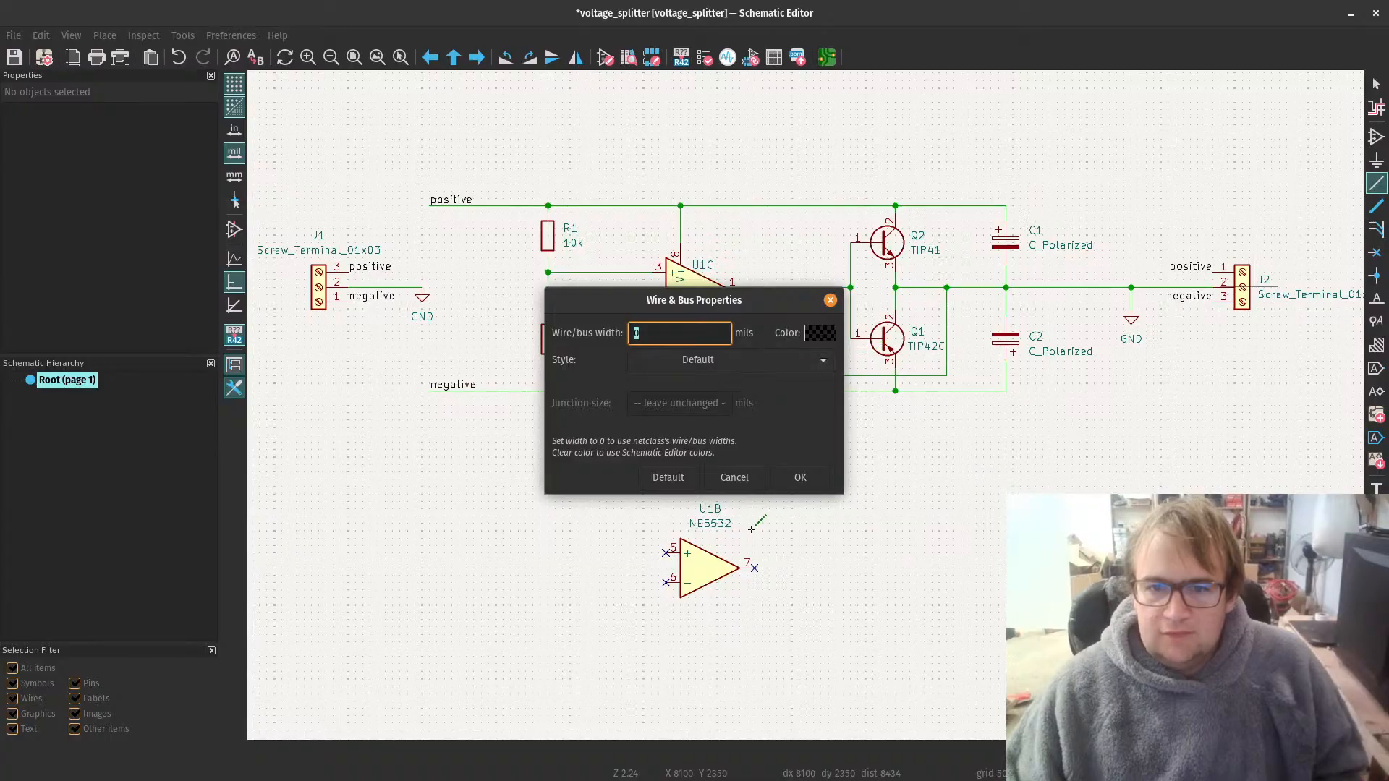
{"action": "left_click", "coordinate": [800, 477]}
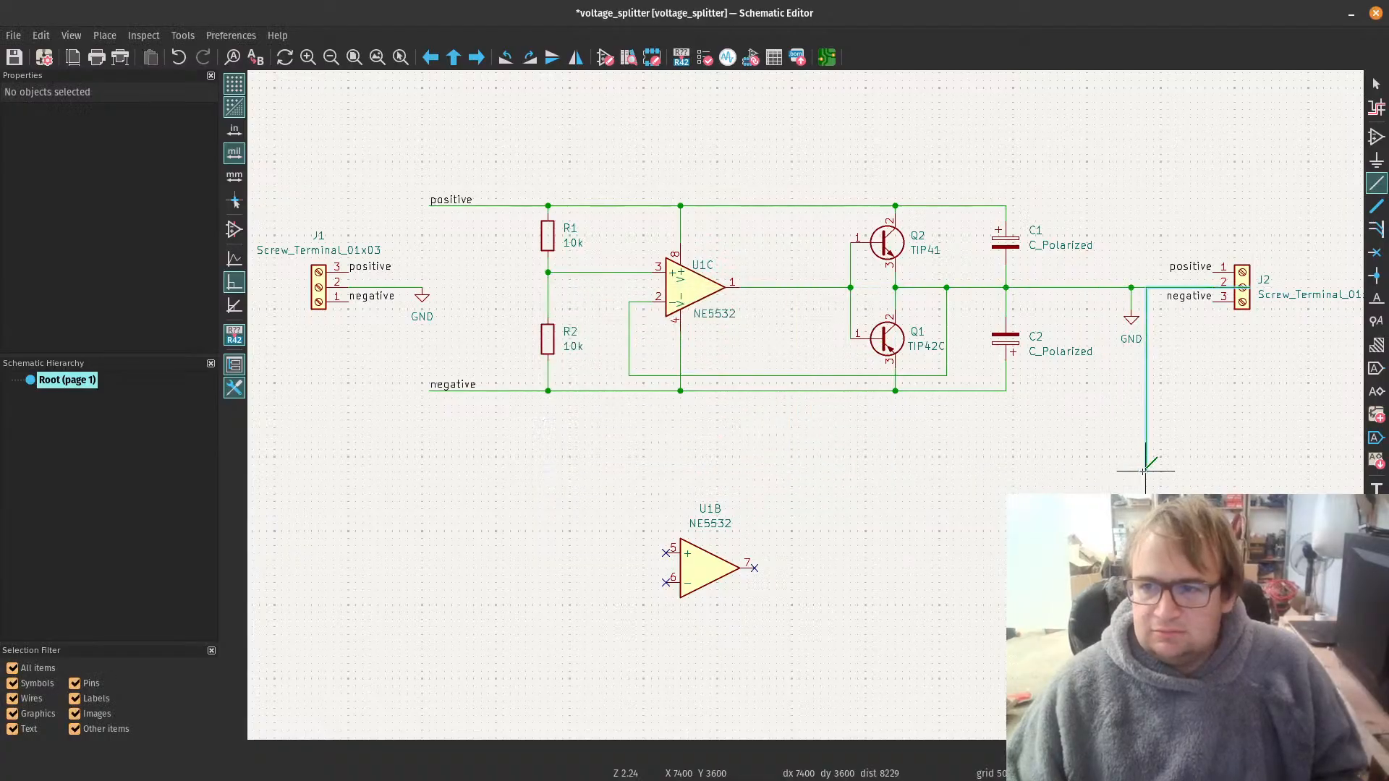
{"action": "key", "text": "Escape"}
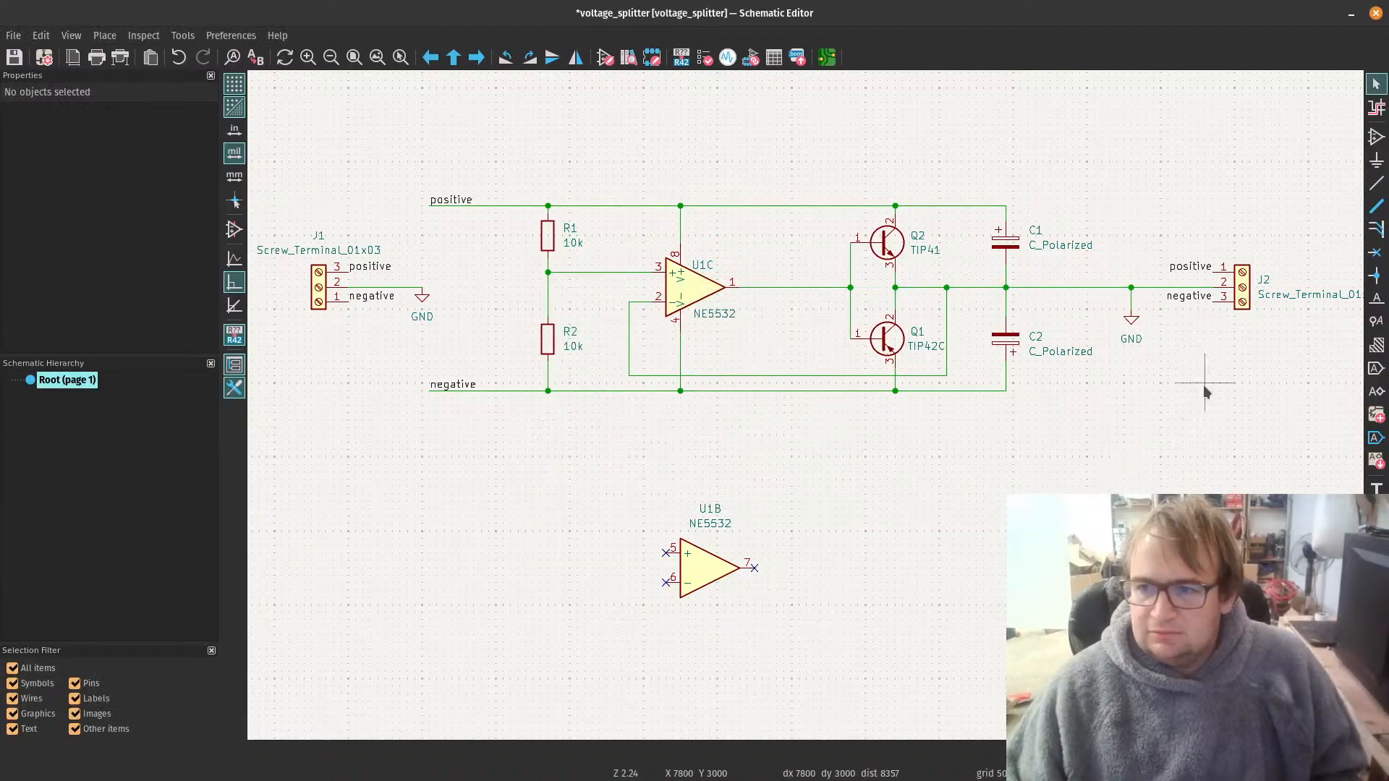
Step: Assign the footprint TerminalBlock_TE_282834-3_1x03_P2.54mm_Horizontal to screw terminal J2
{"action": "left_click", "coordinate": [1241, 299]}
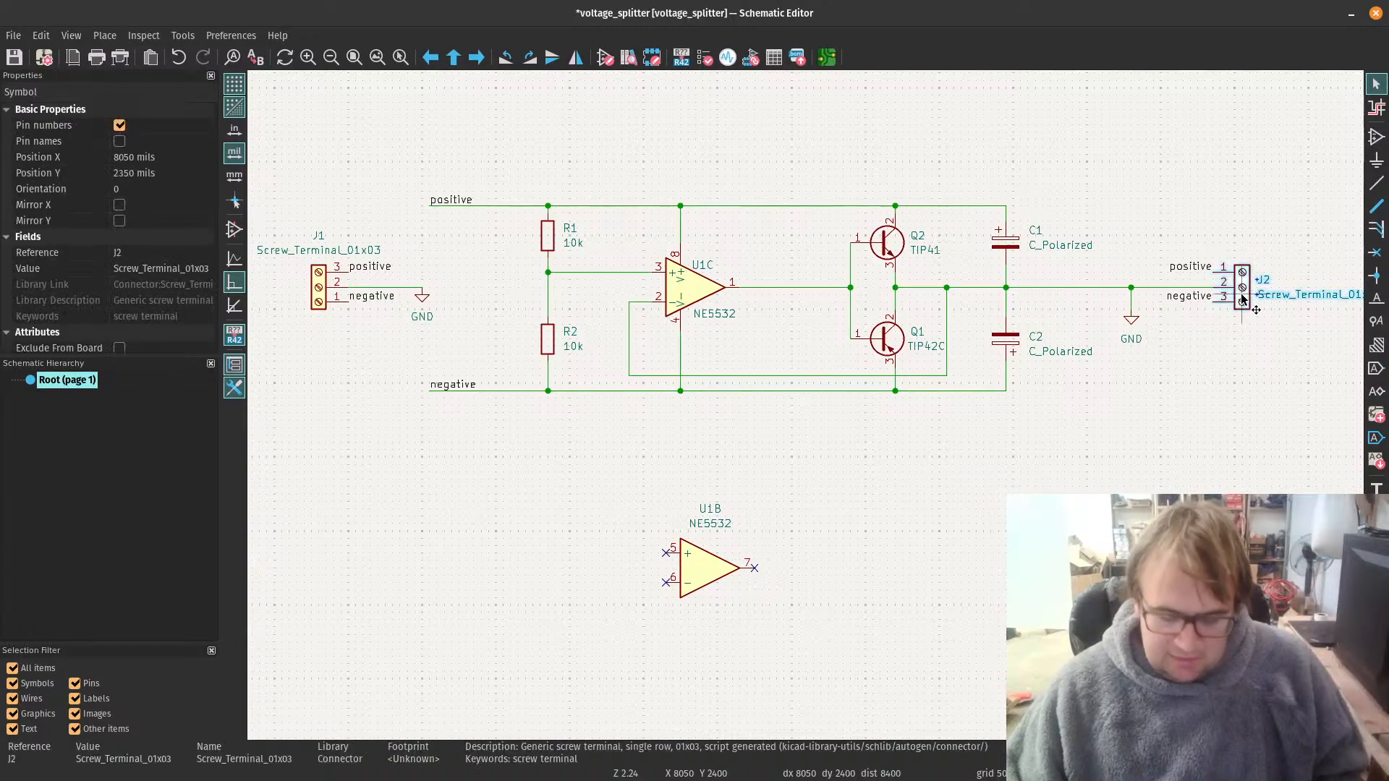
{"action": "double_click", "coordinate": [1241, 299]}
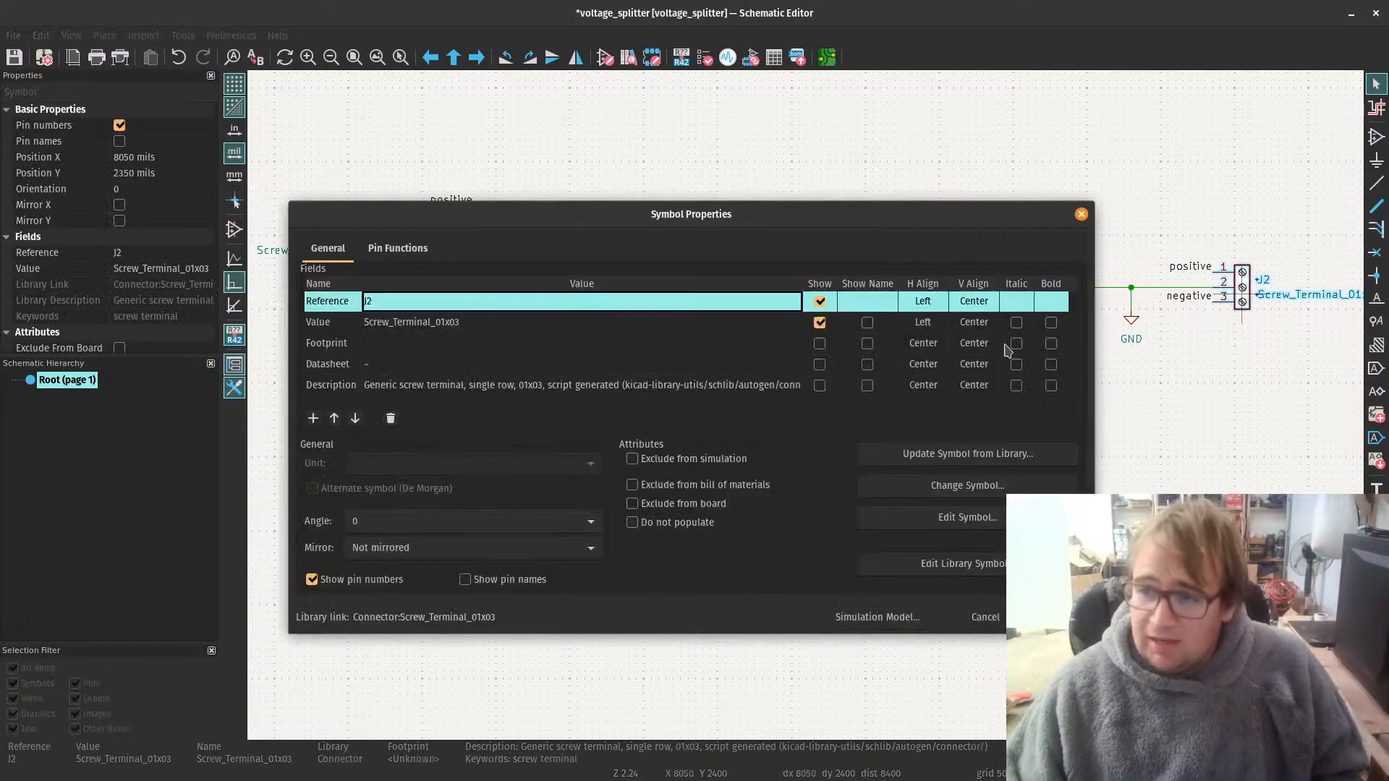
{"action": "left_click", "coordinate": [412, 348]}
{"action": "left_click", "coordinate": [801, 343]}
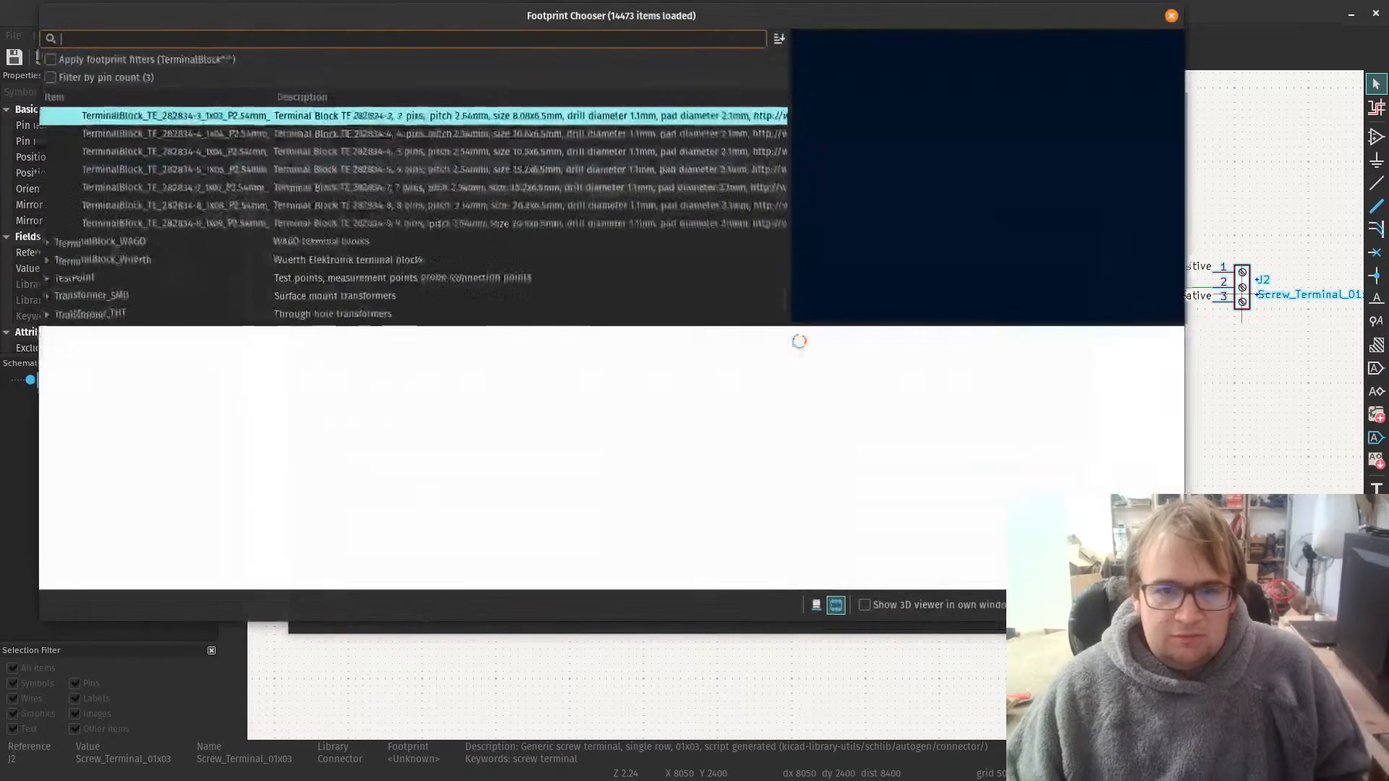
{"action": "key", "text": "Return"}
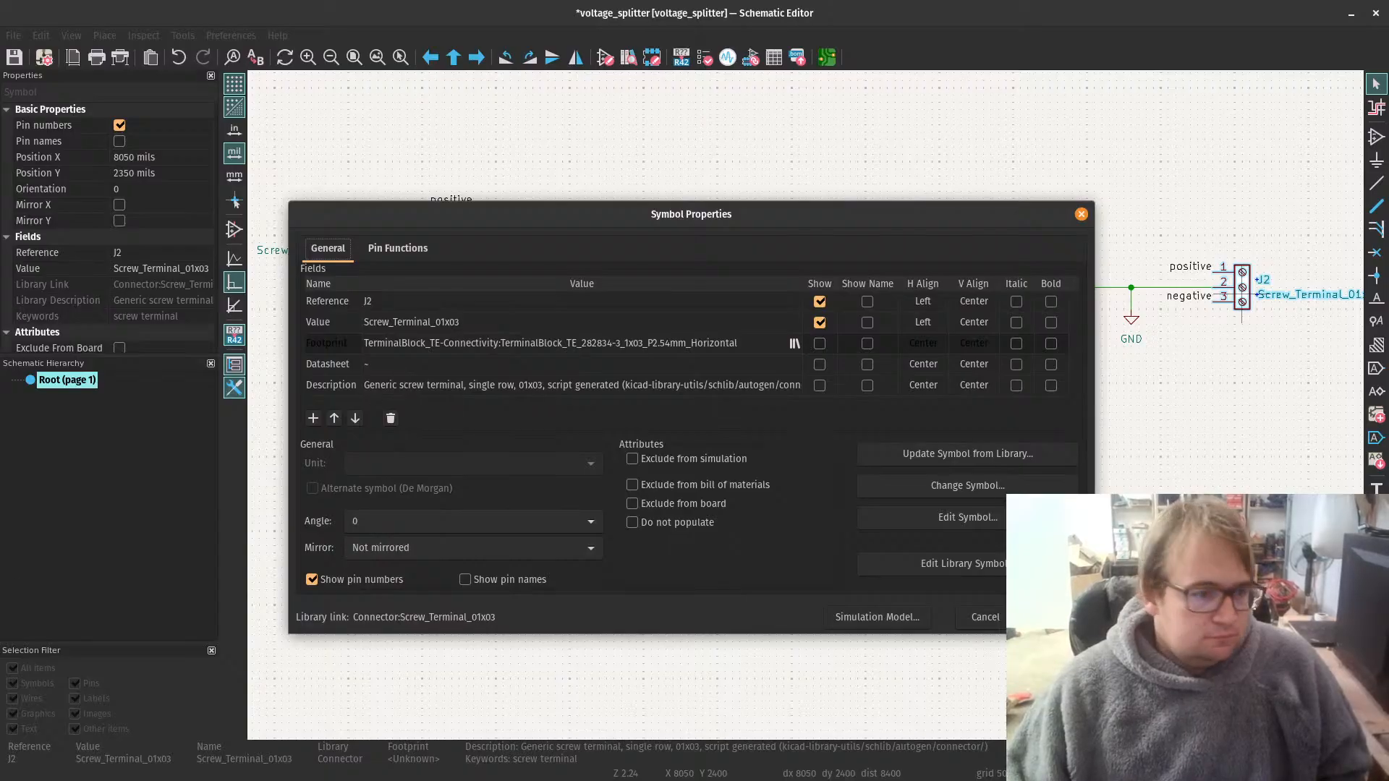
Step: Copy the manufacturer product number OSTVN03A150 from its DigiKey page in the browser and return to KiCad
{"action": "key", "text": "alt+Tab"}
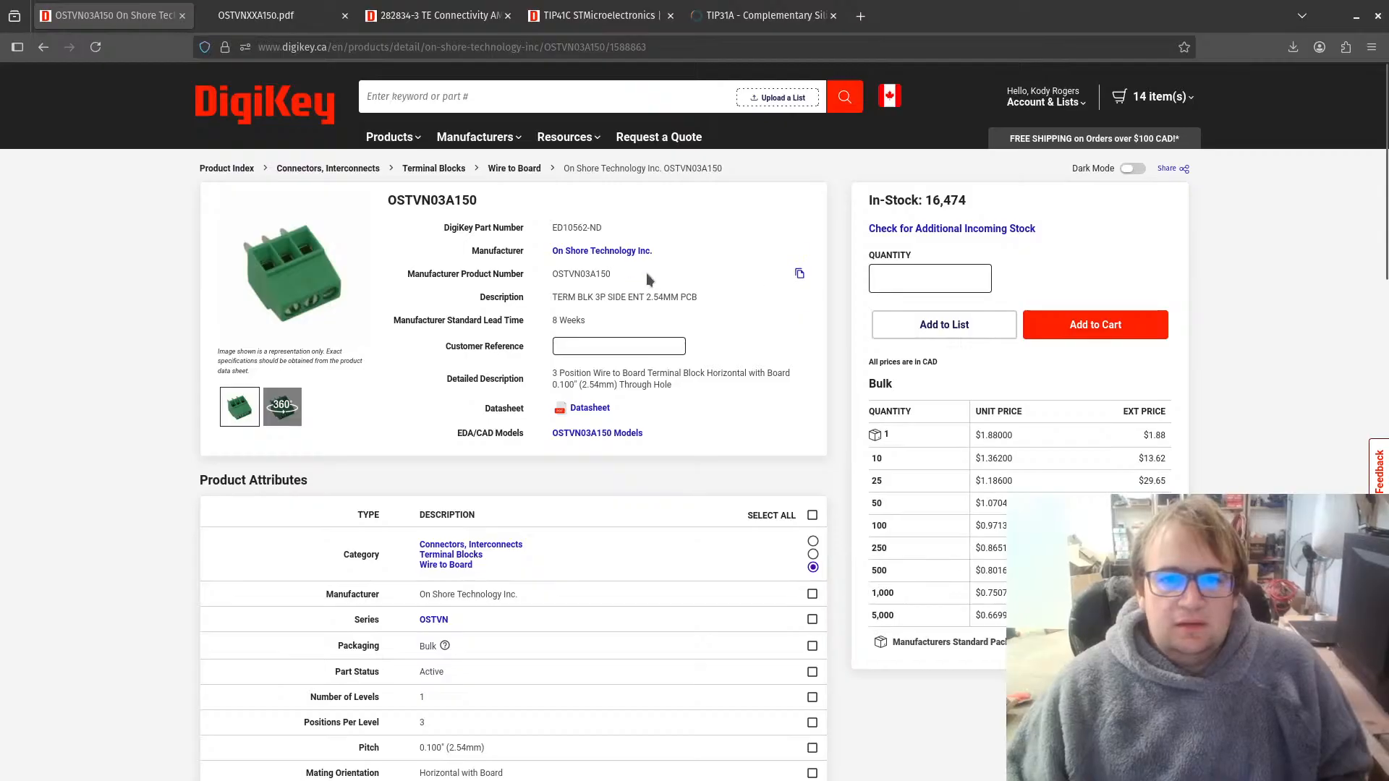
{"action": "left_click", "coordinate": [799, 274]}
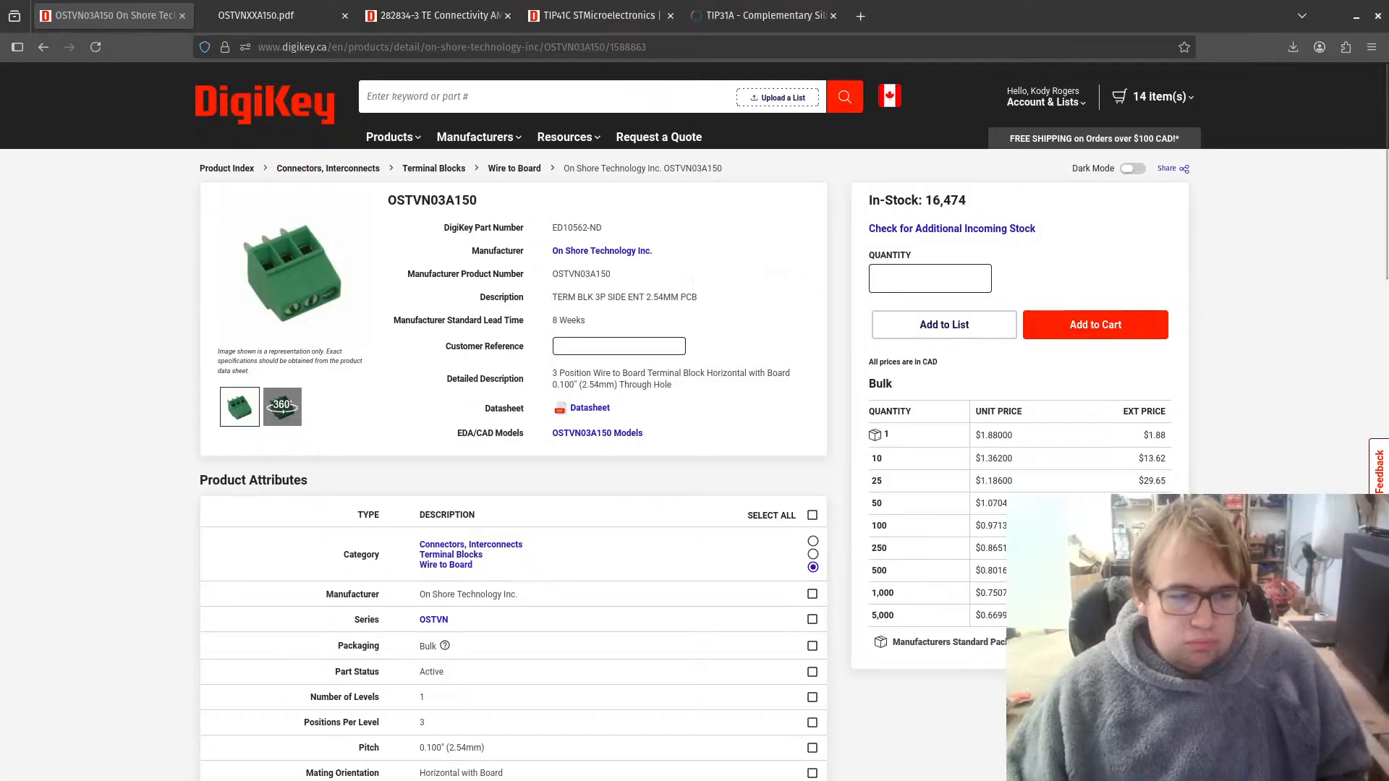
{"action": "key", "text": "alt+Tab"}
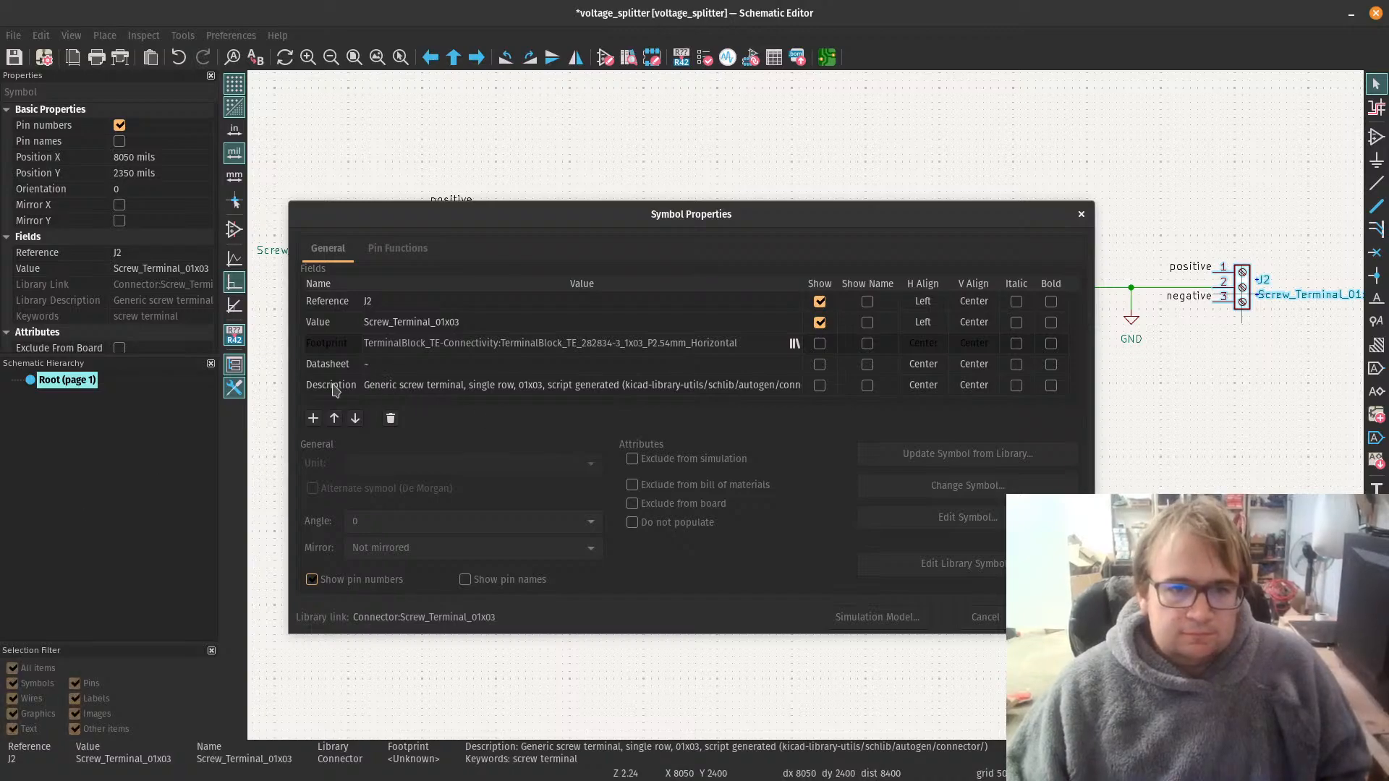
Step: Add a custom field named "mfg part #" to J2 and enter "OSTVN03A150 or" as its value
{"action": "left_click", "coordinate": [313, 419]}
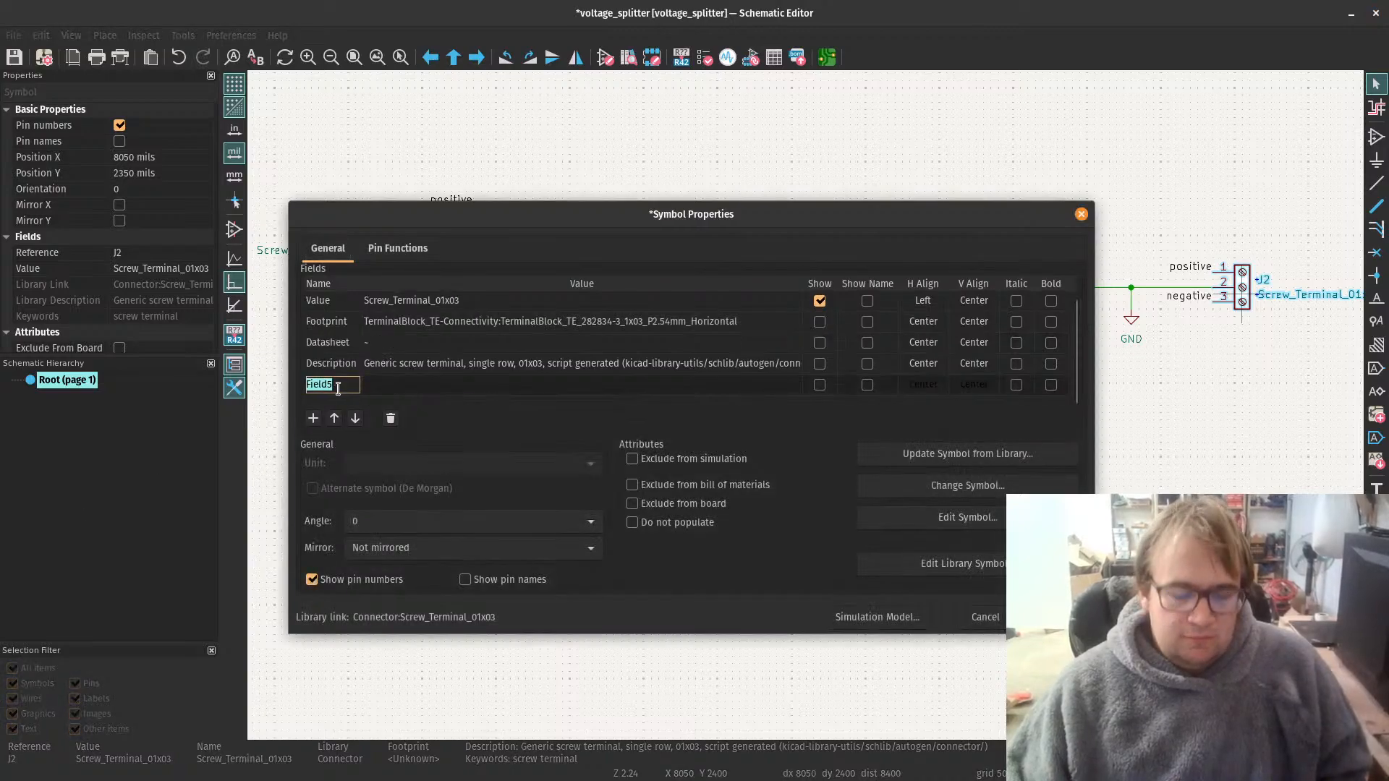
{"action": "type", "text": "mfg"}
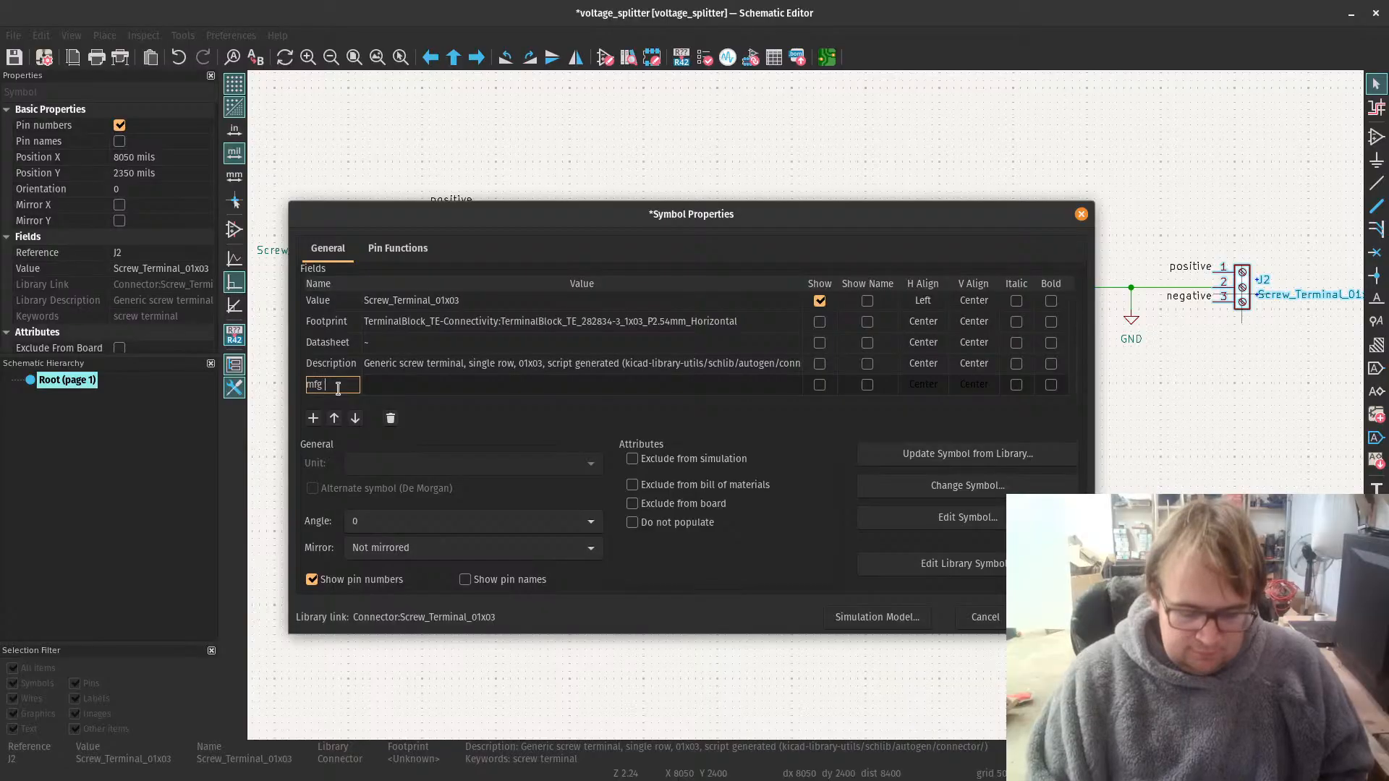
{"action": "type", "text": " part #"}
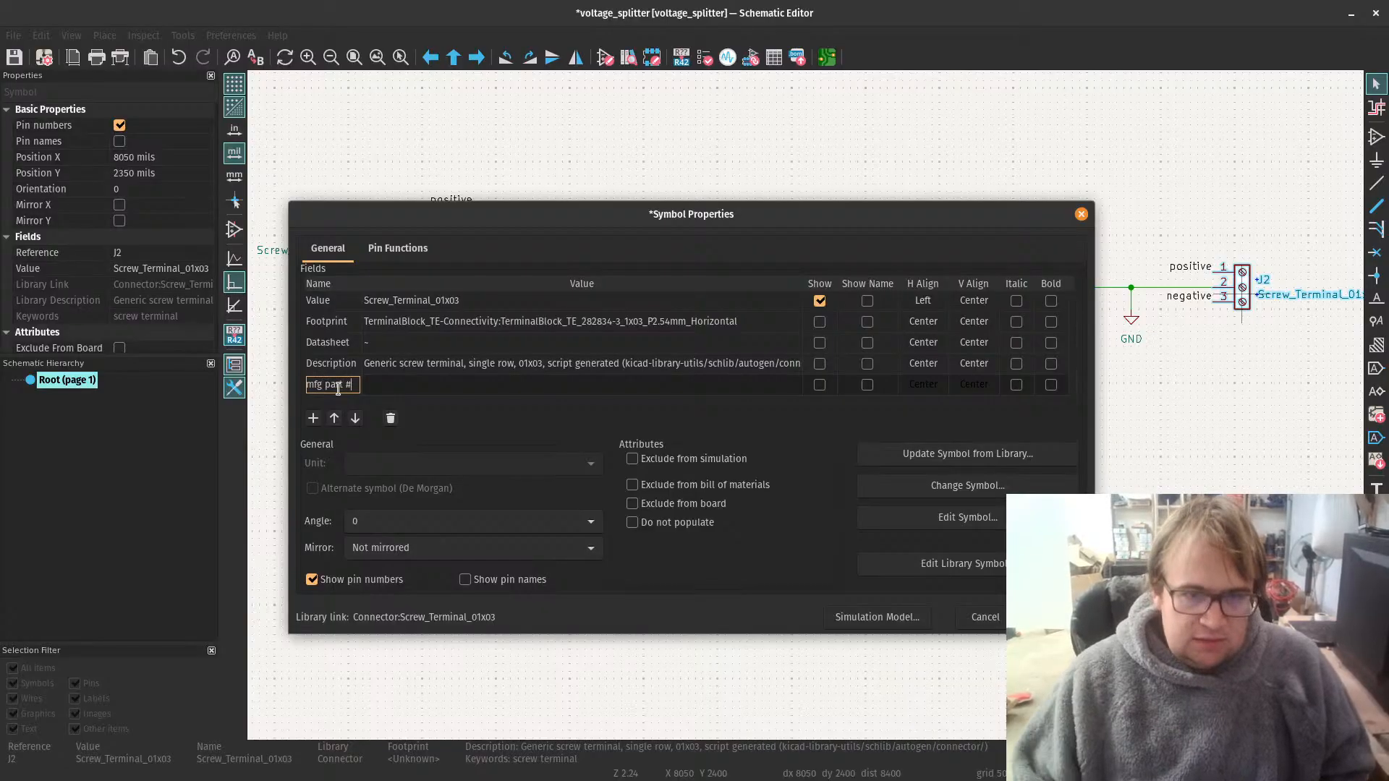
{"action": "left_click", "coordinate": [381, 387]}
{"action": "type", "text": "OSTVN03A150"}
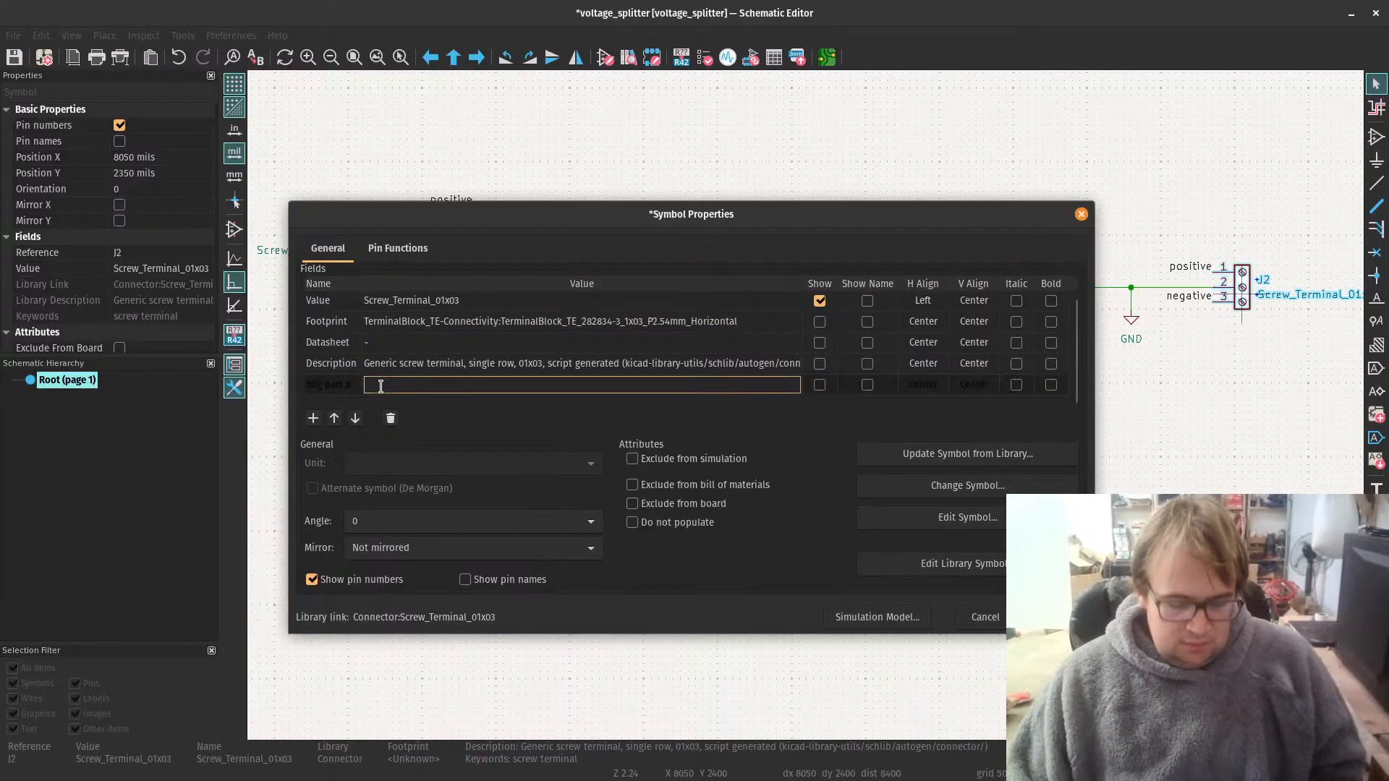
{"action": "type", "text": " or"}
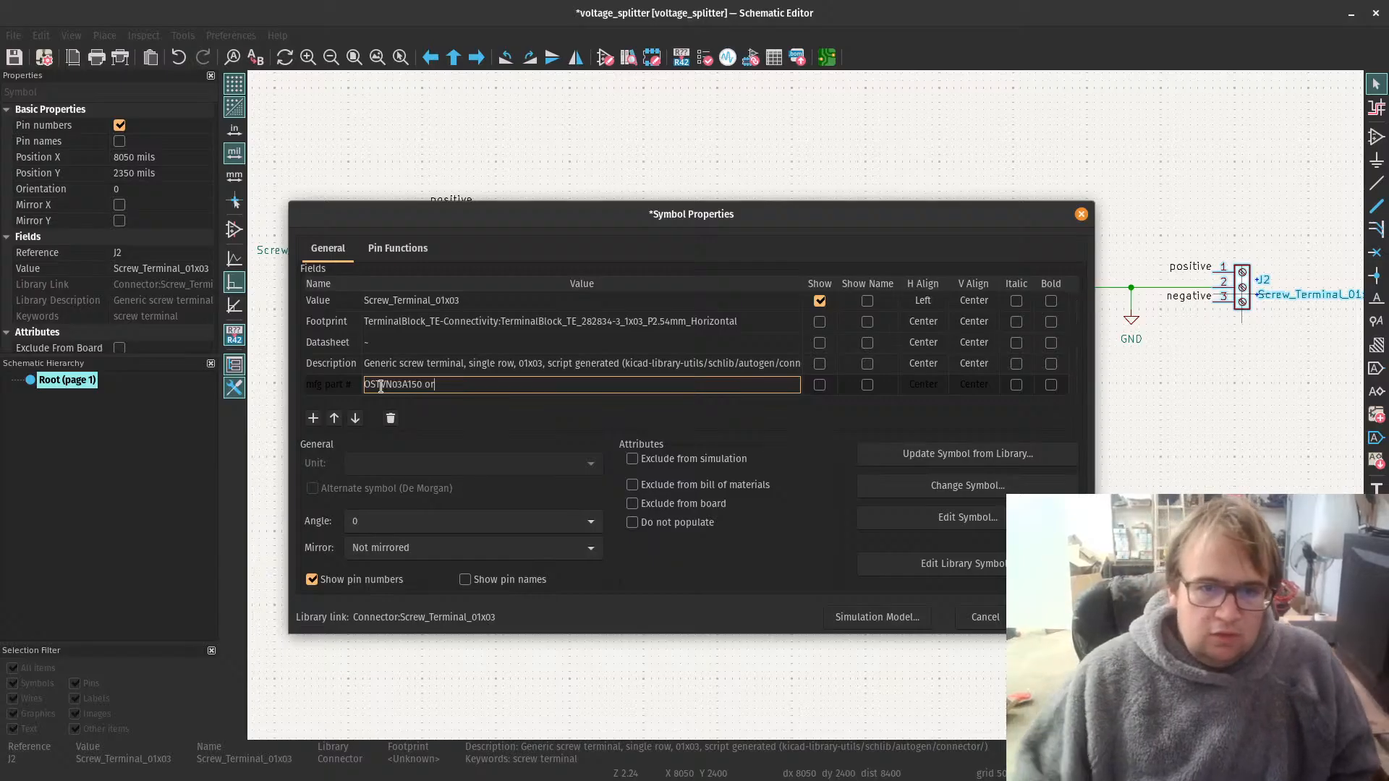
Step: Copy 282834-3 from the TE Connectivity DigiKey page in the browser and append it to J2's mfg part # value in KiCad
{"action": "key", "text": "alt+Tab"}
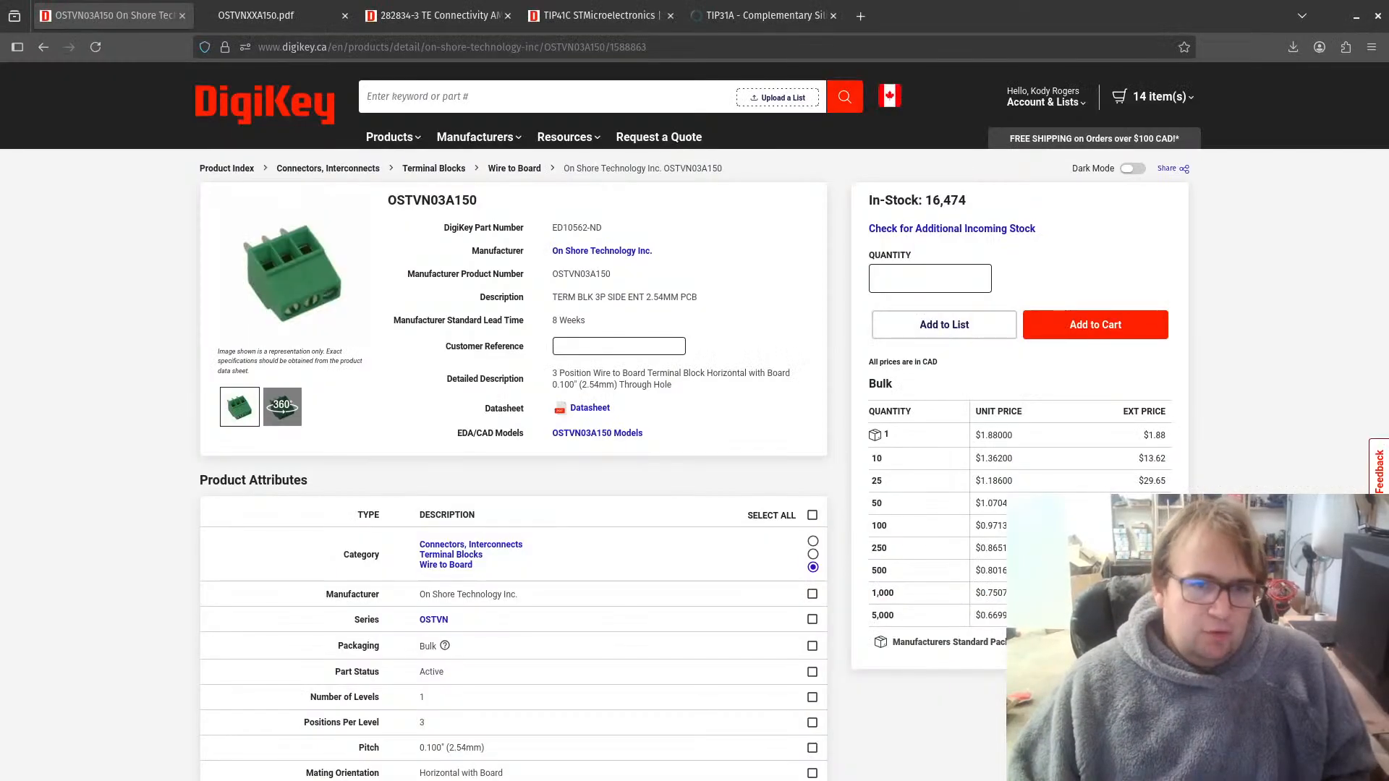
{"action": "left_click", "coordinate": [434, 16]}
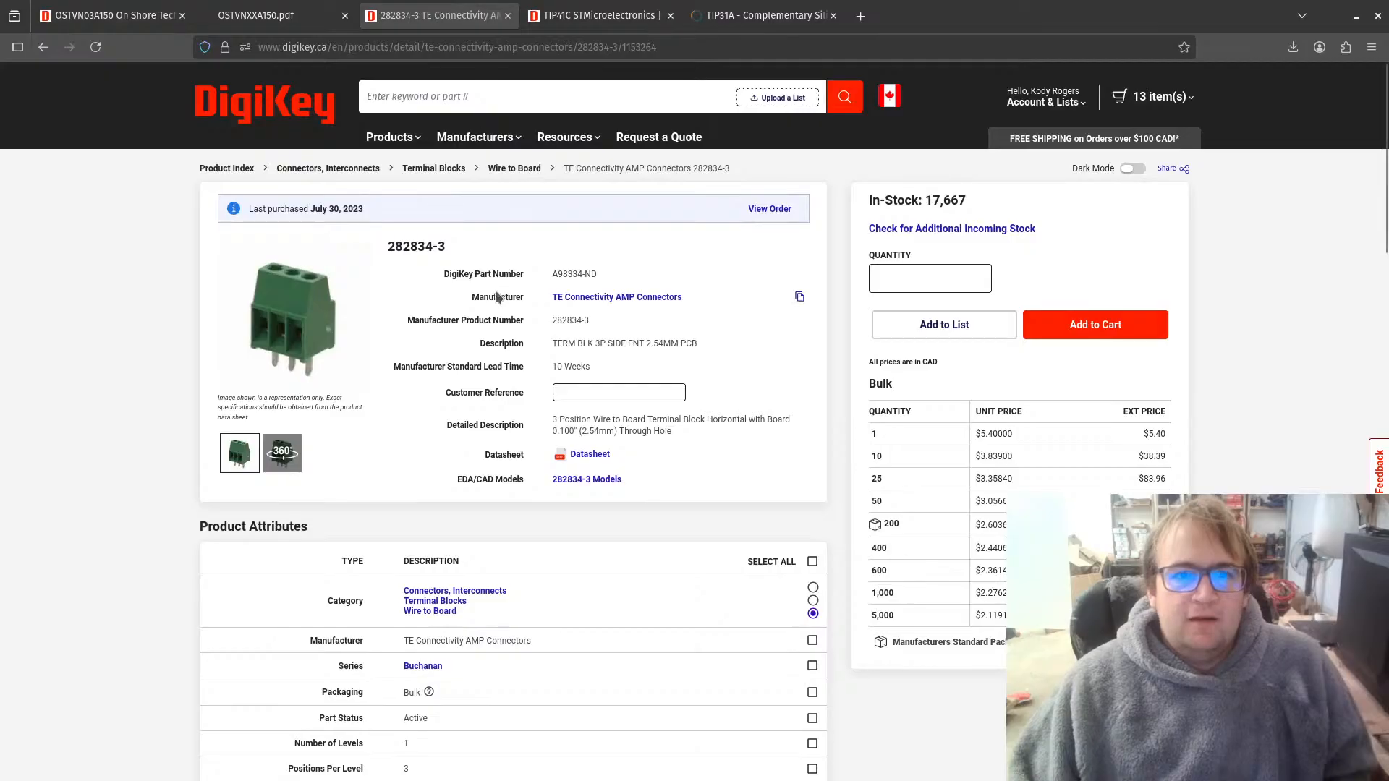
{"action": "left_click_drag", "start_coordinate": [447, 248], "coordinate": [412, 262]}
{"action": "left_click", "coordinate": [412, 262]}
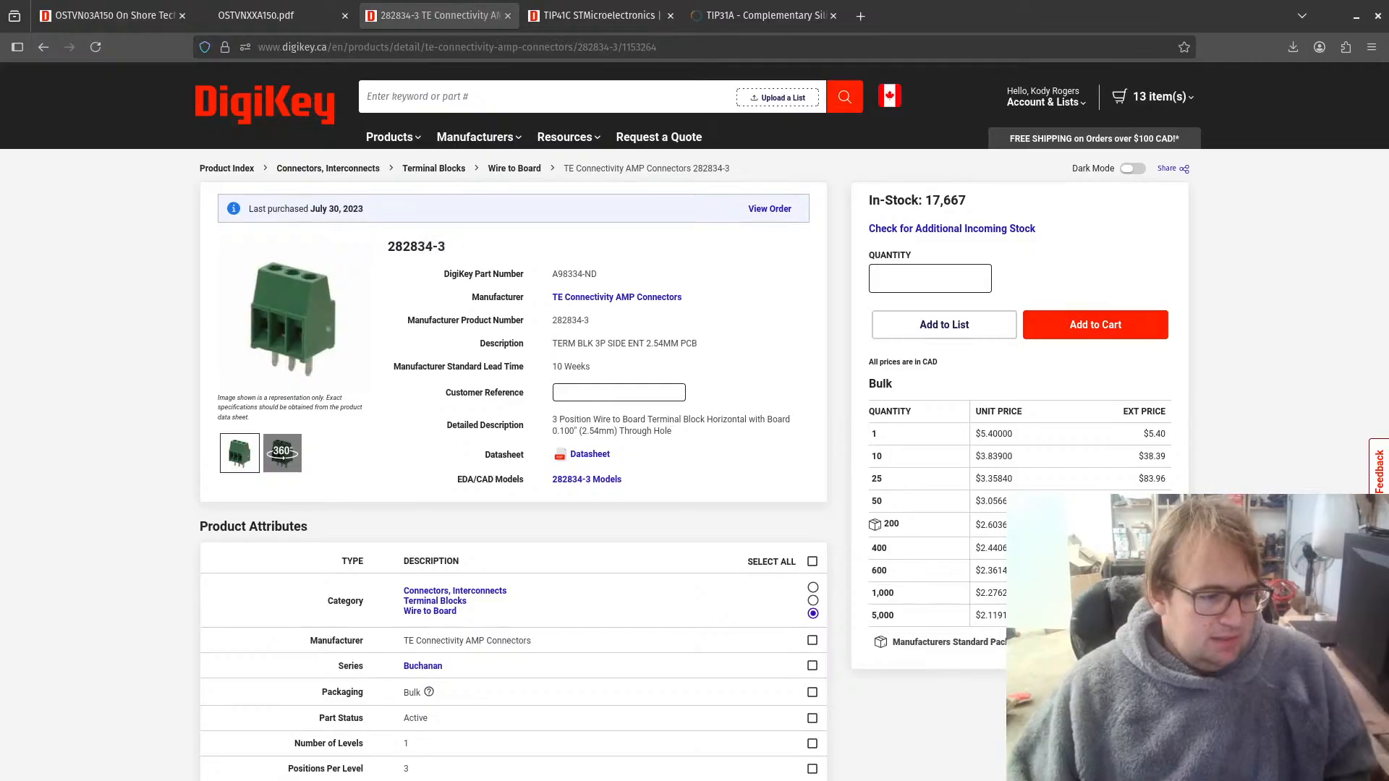
{"action": "key", "text": "alt+Tab"}
{"action": "left_click", "coordinate": [479, 384]}
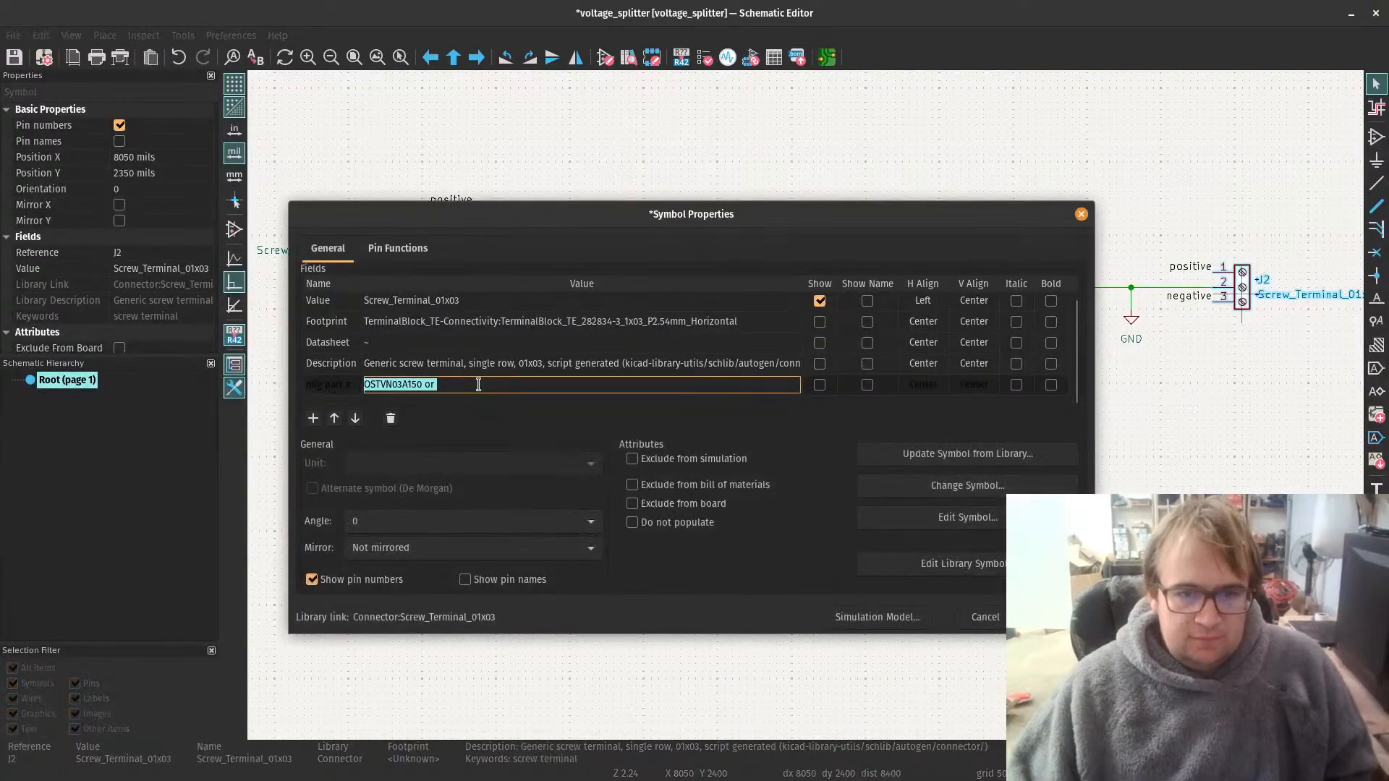
{"action": "left_click", "coordinate": [478, 384]}
{"action": "key", "text": "ctrl+v"}
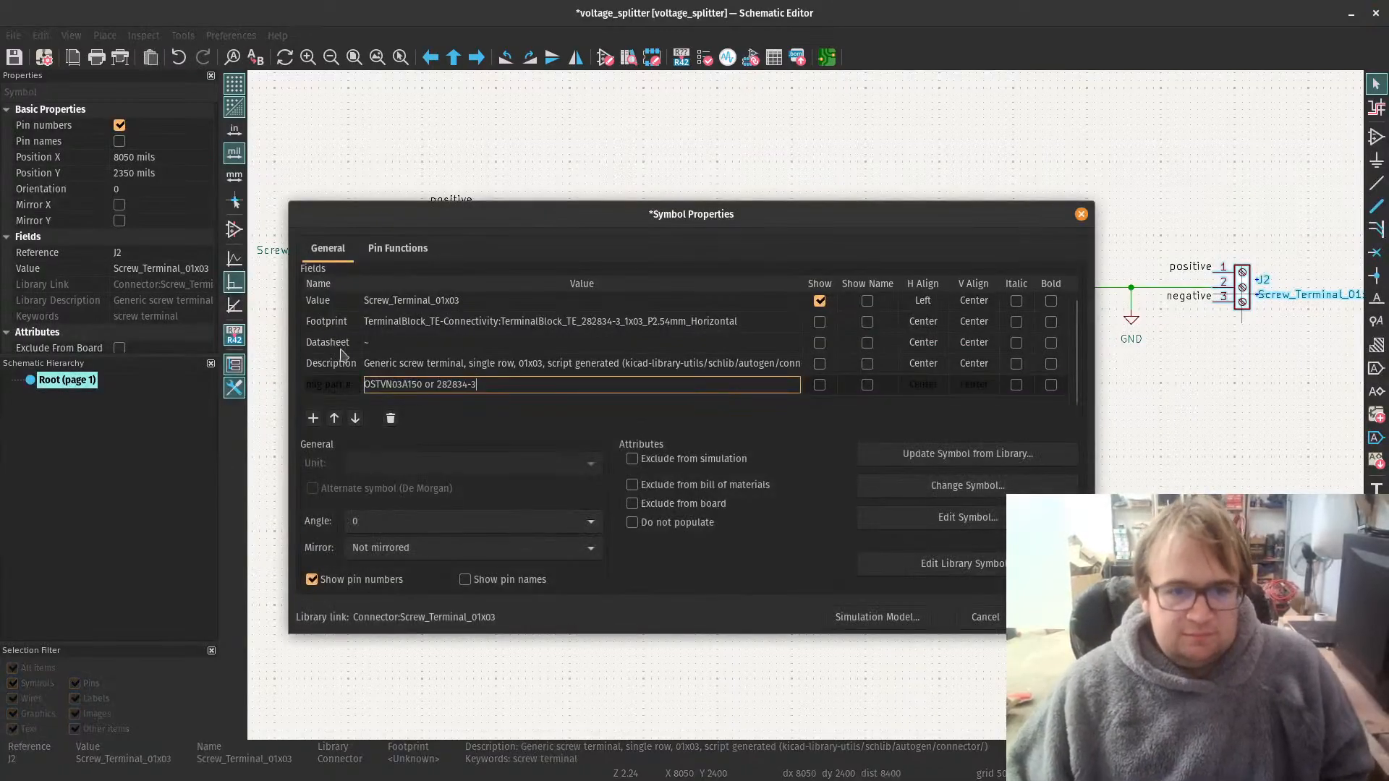
Step: Set J2's datasheet to the web address of the OSTVN03A150 DigiKey page and accept the symbol properties
{"action": "left_click", "coordinate": [388, 342]}
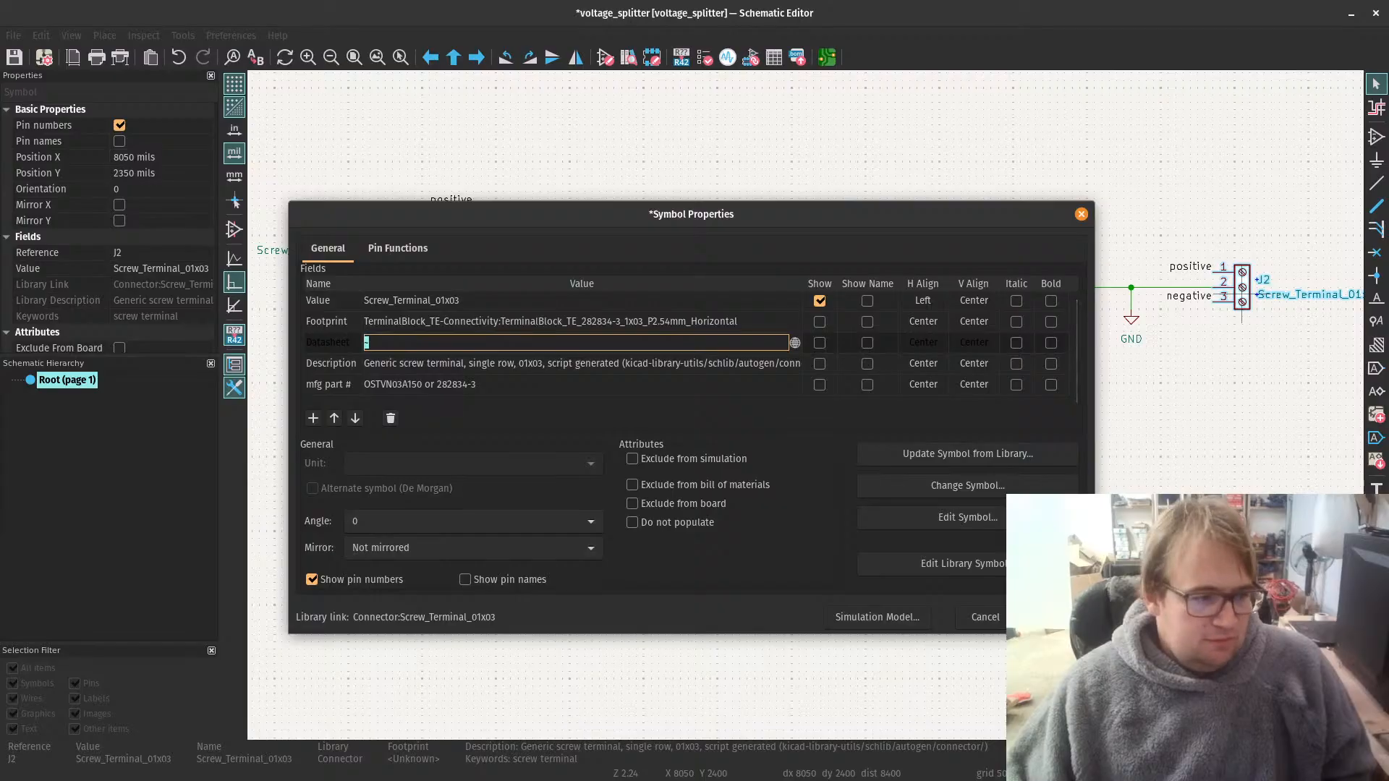
{"action": "key", "text": "alt+Tab"}
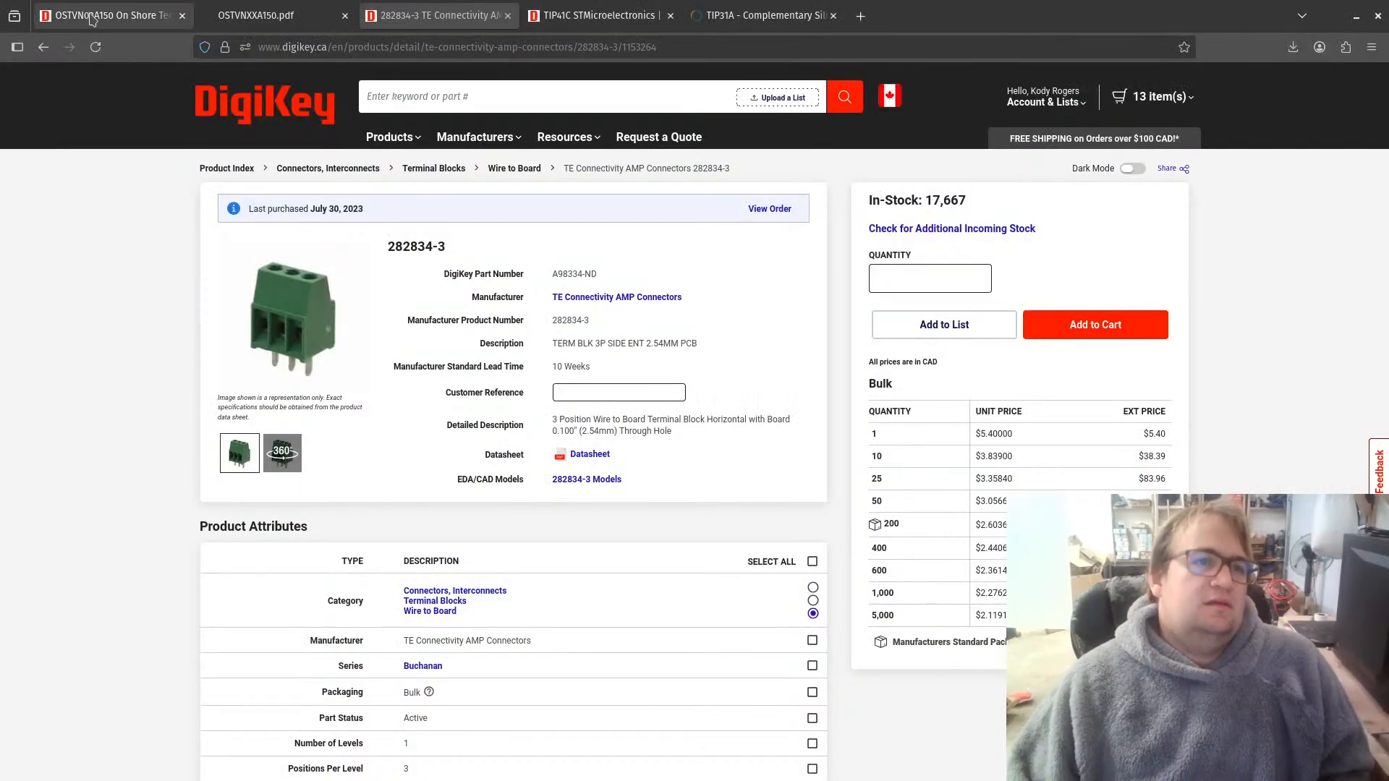
{"action": "left_click", "coordinate": [112, 15]}
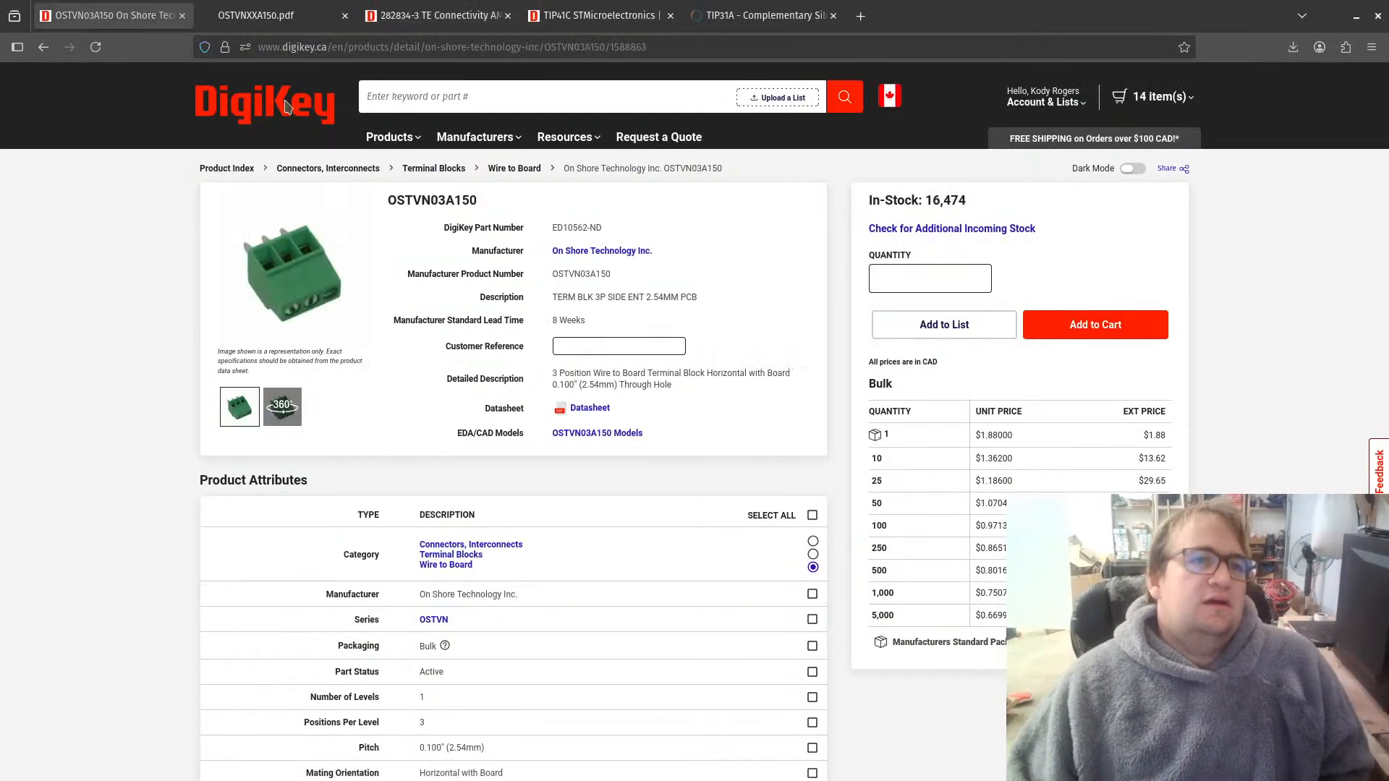
{"action": "left_click", "coordinate": [396, 48]}
{"action": "key", "text": "ctrl+c"}
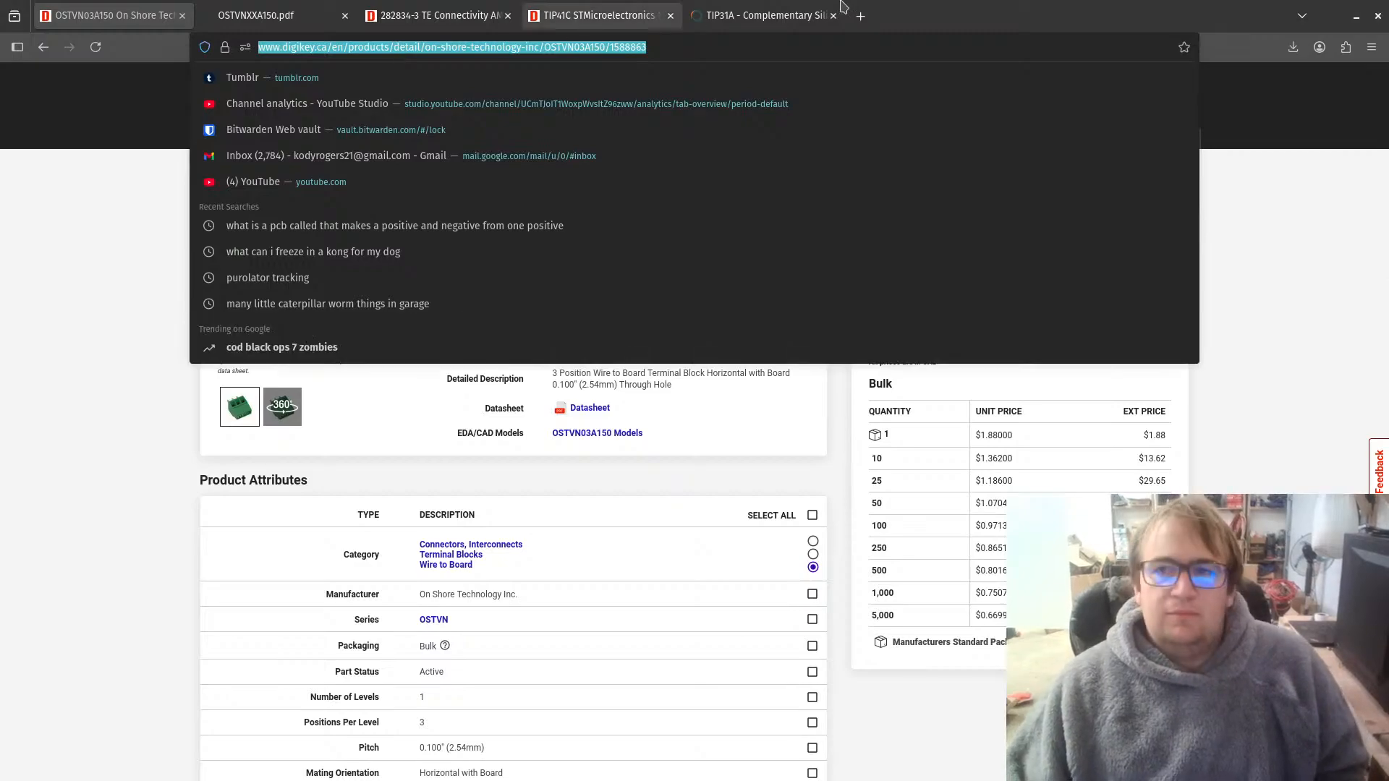
{"action": "left_click", "coordinate": [1357, 22]}
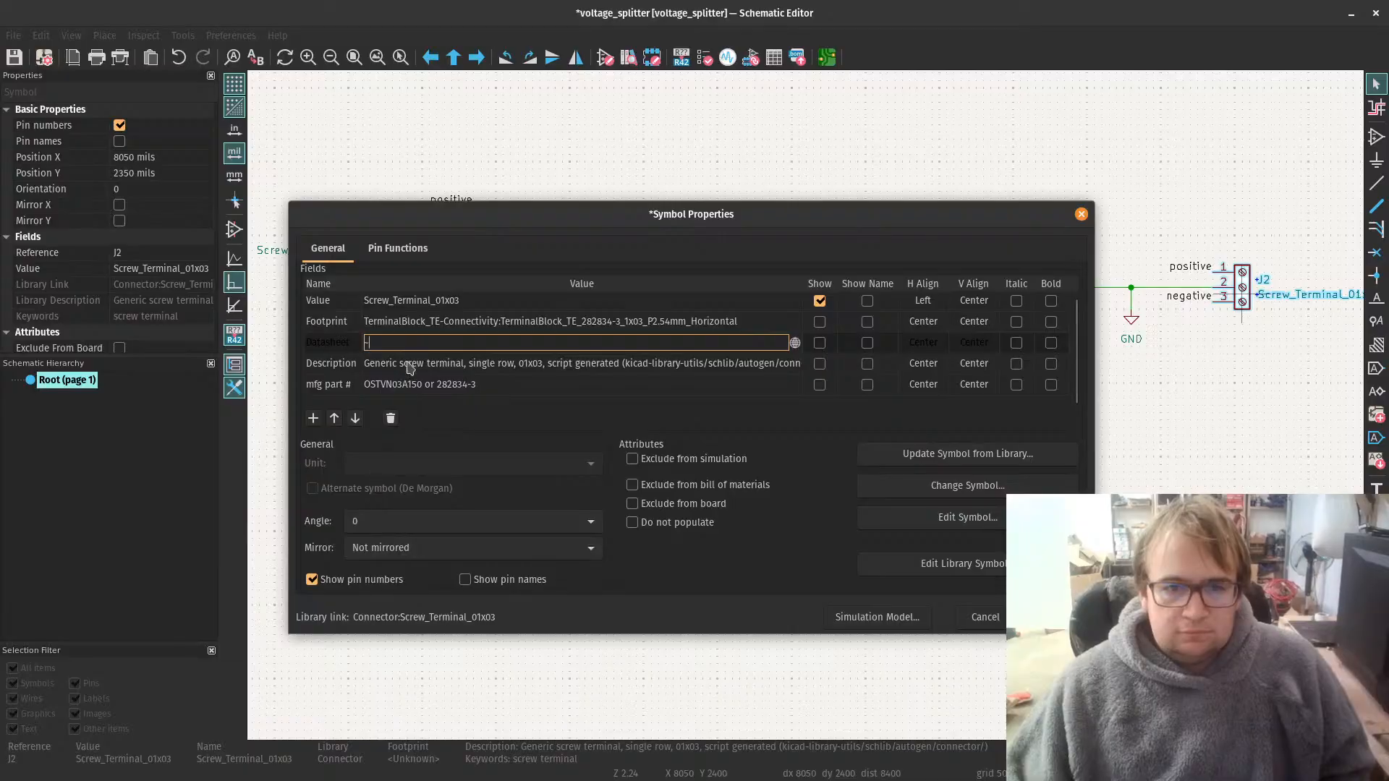
{"action": "key", "text": "ctrl+v"}
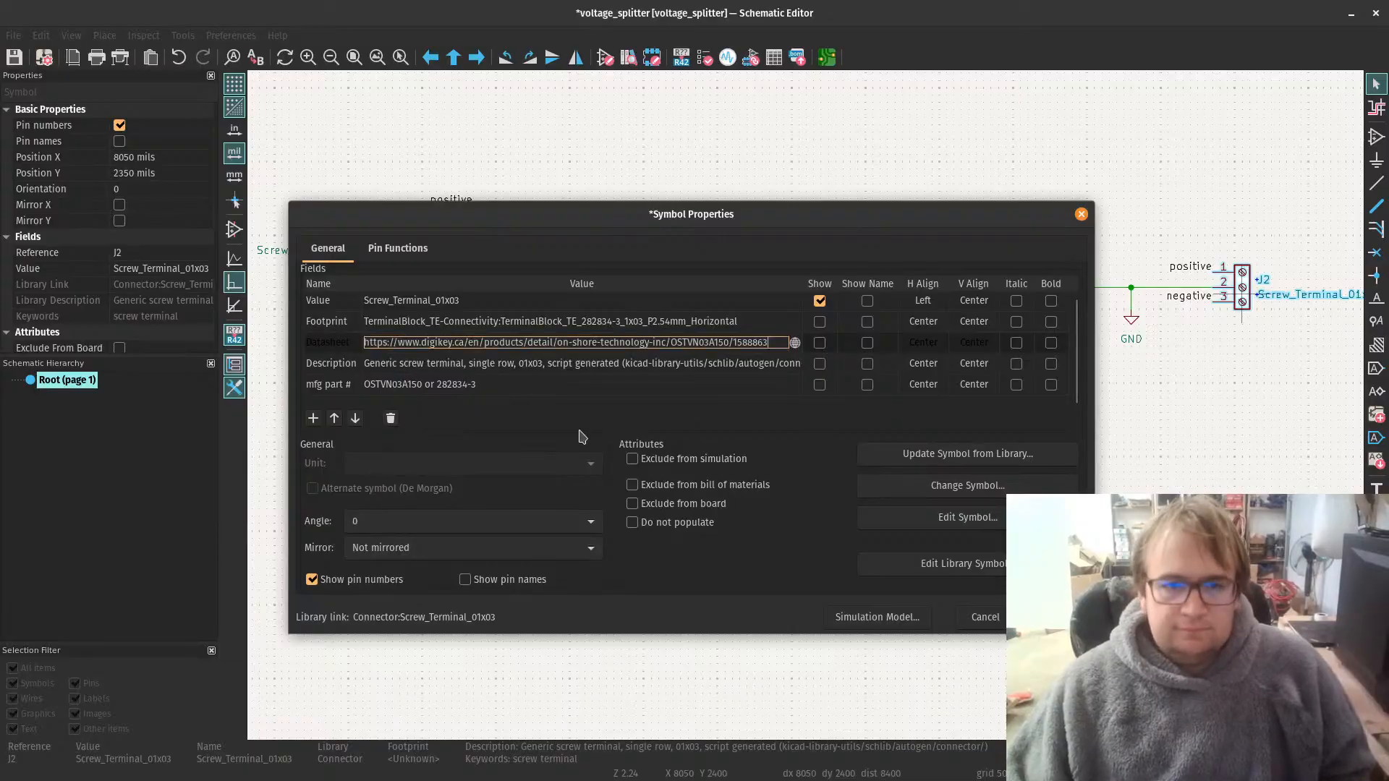
{"action": "key", "text": "Return"}
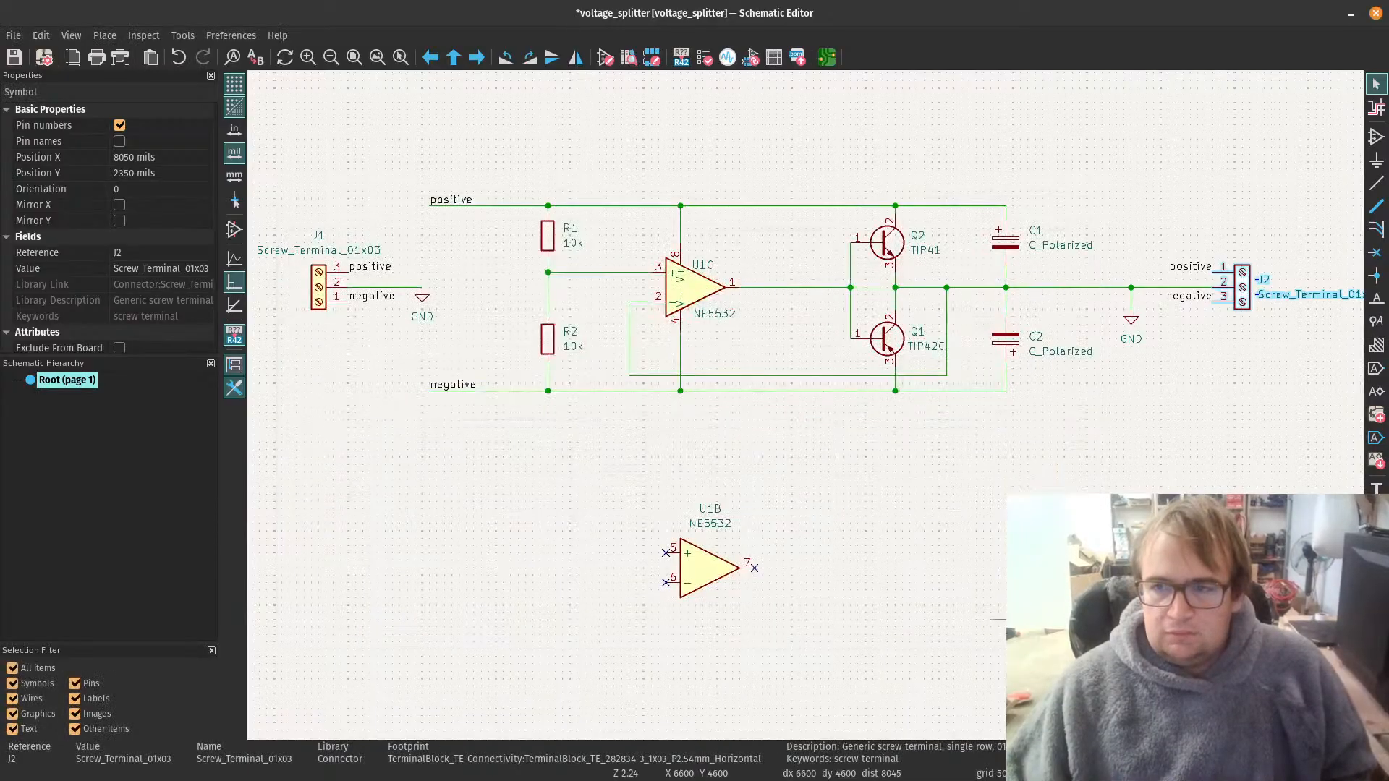
Step: Reopen J2's symbol properties, copy its datasheet link, and close the dialog
{"action": "left_click", "coordinate": [400, 423]}
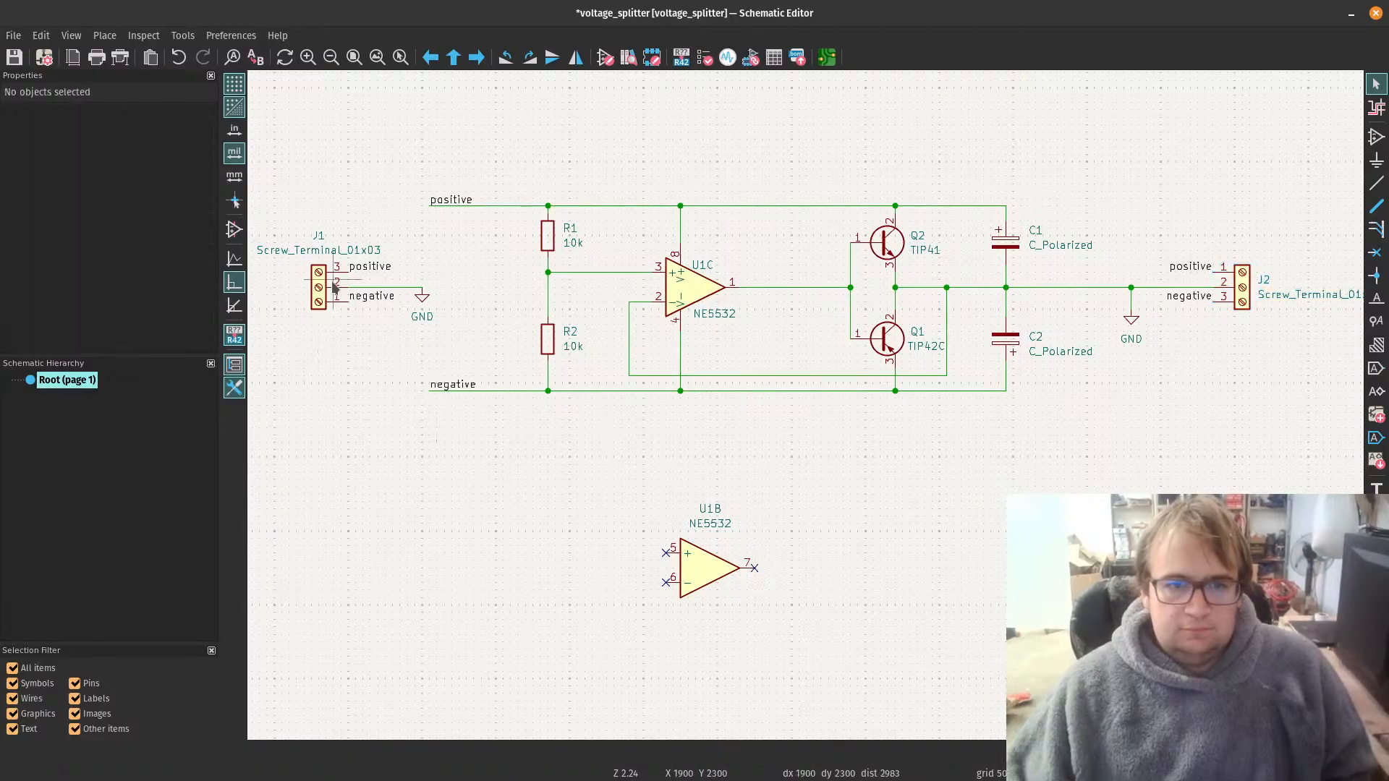
{"action": "double_click", "coordinate": [1242, 282]}
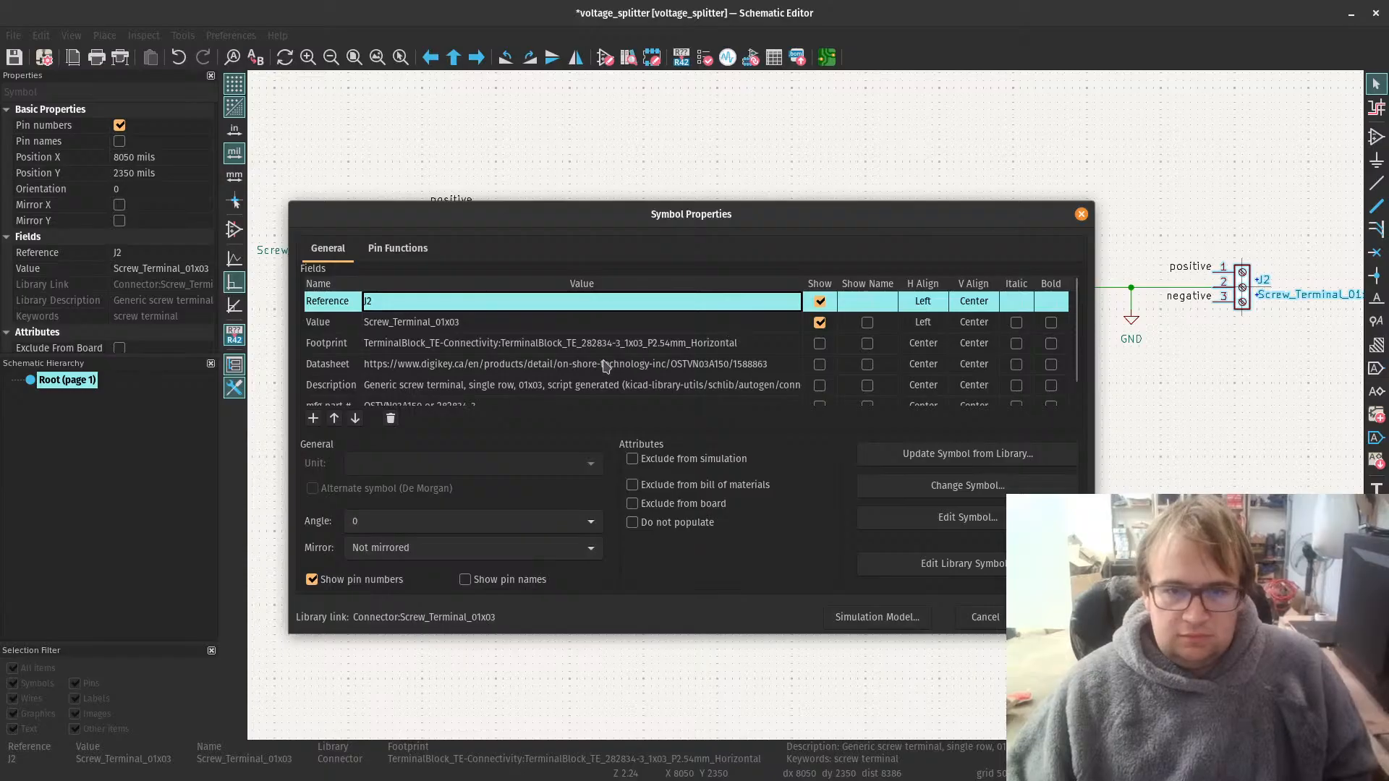
{"action": "scroll", "coordinate": [606, 365], "scroll_direction": "down", "scroll_amount": 1}
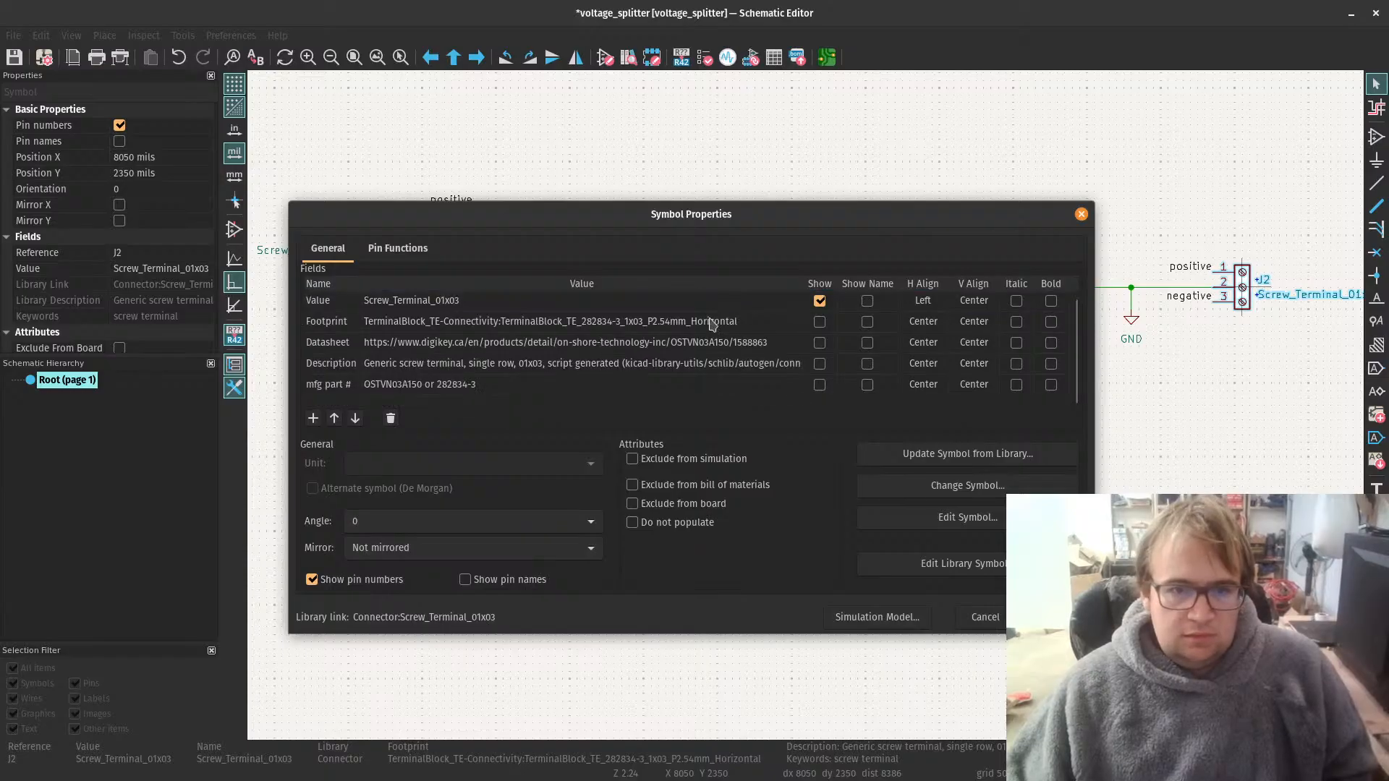
{"action": "left_click", "coordinate": [757, 346]}
{"action": "left_click", "coordinate": [757, 346]}
{"action": "key", "text": "ctrl+c"}
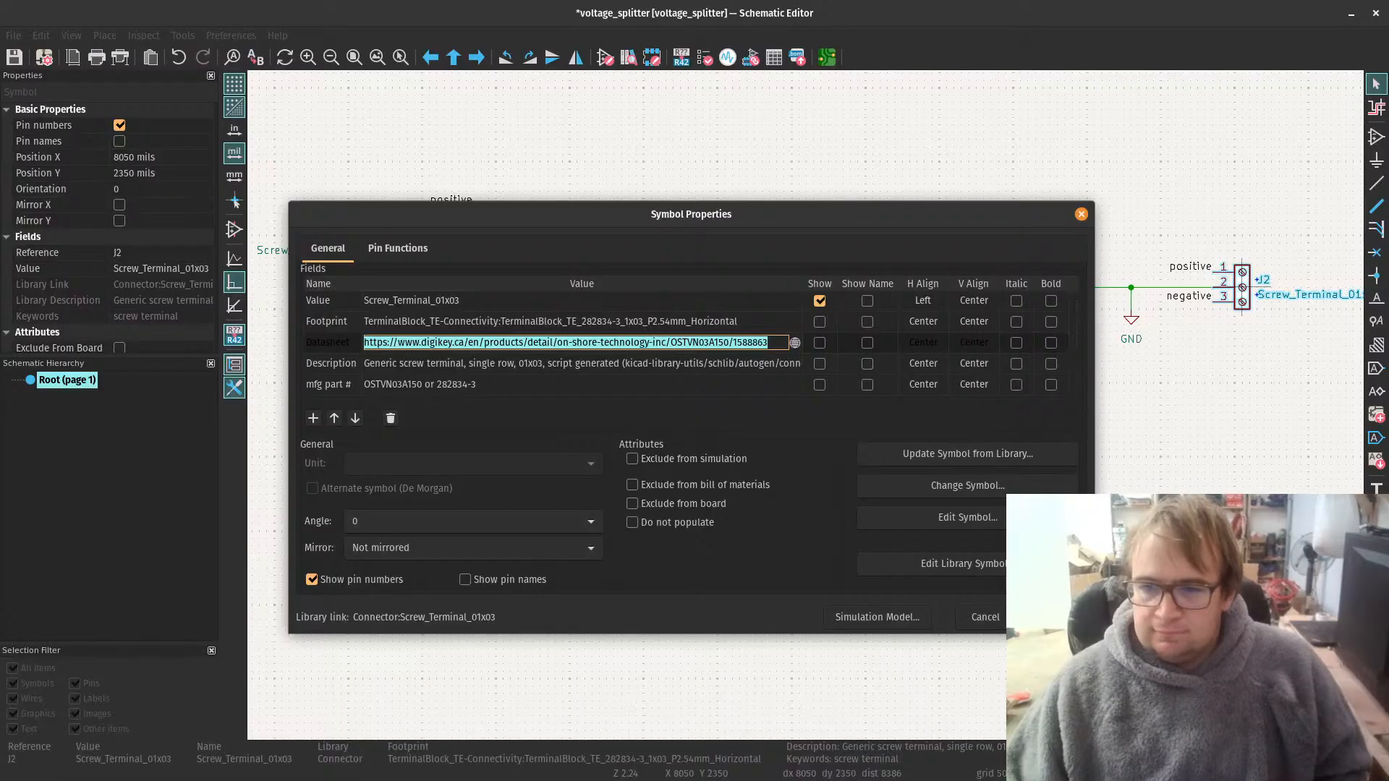
{"action": "left_click", "coordinate": [1050, 617]}
Step: Set J1's datasheet to the copied OSTVN03A150 DigiKey link and accept its properties
{"action": "left_click", "coordinate": [319, 301]}
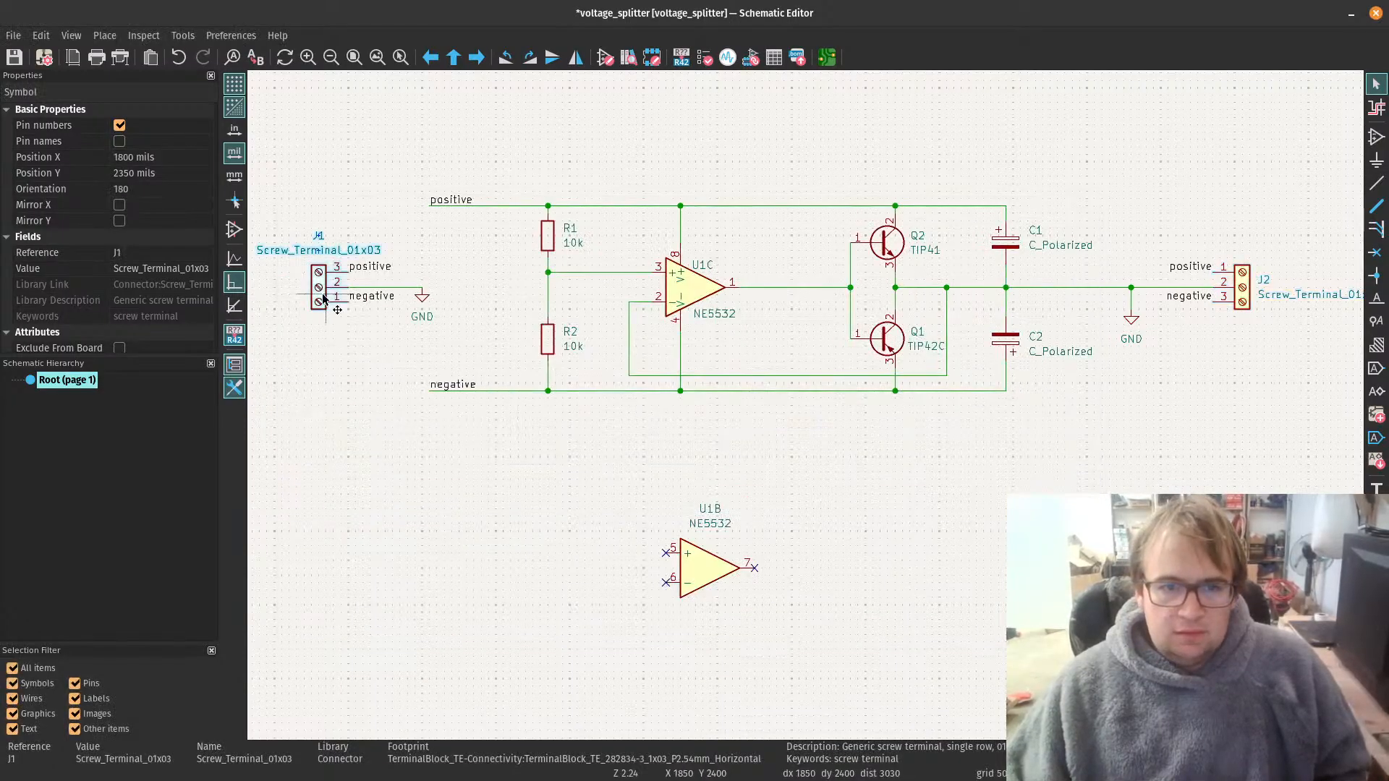
{"action": "double_click", "coordinate": [323, 298]}
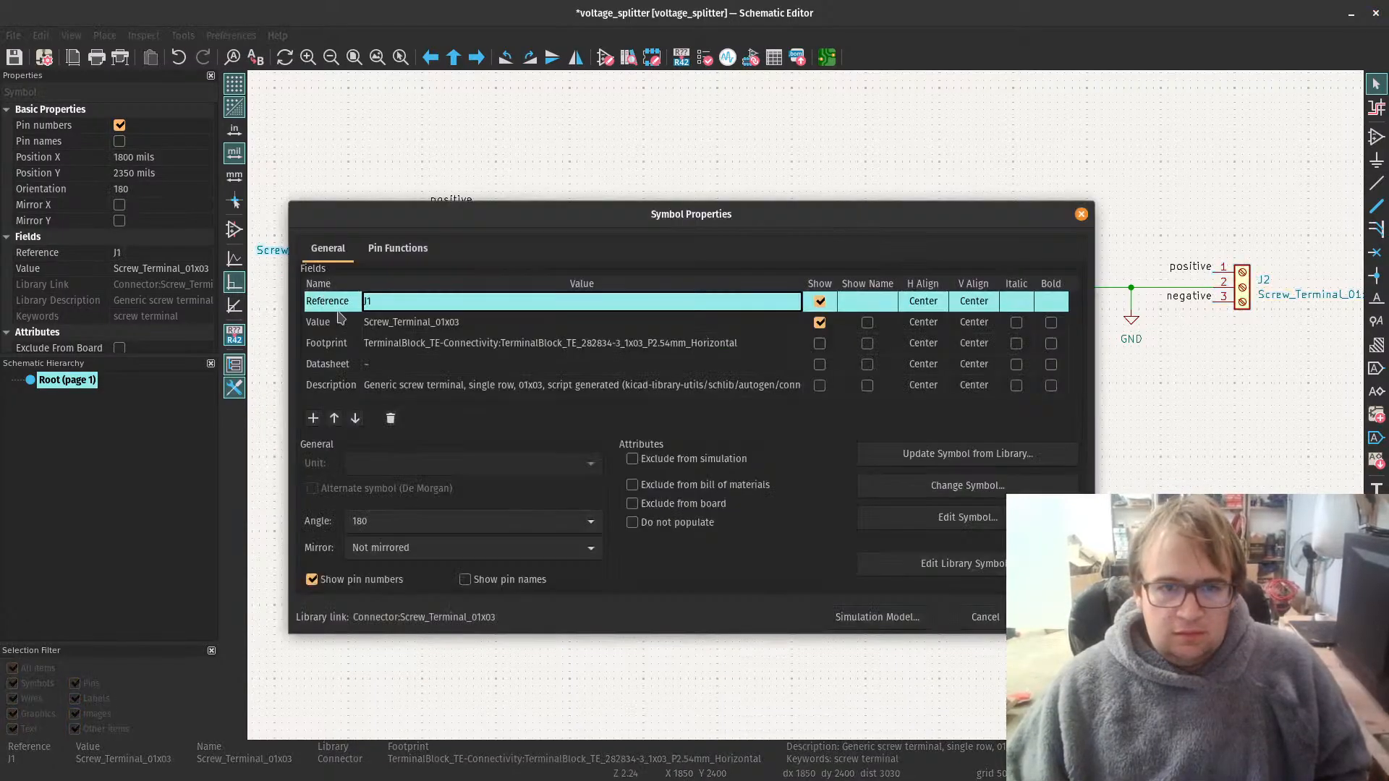
{"action": "left_click", "coordinate": [394, 363]}
{"action": "key", "text": "ctrl+v"}
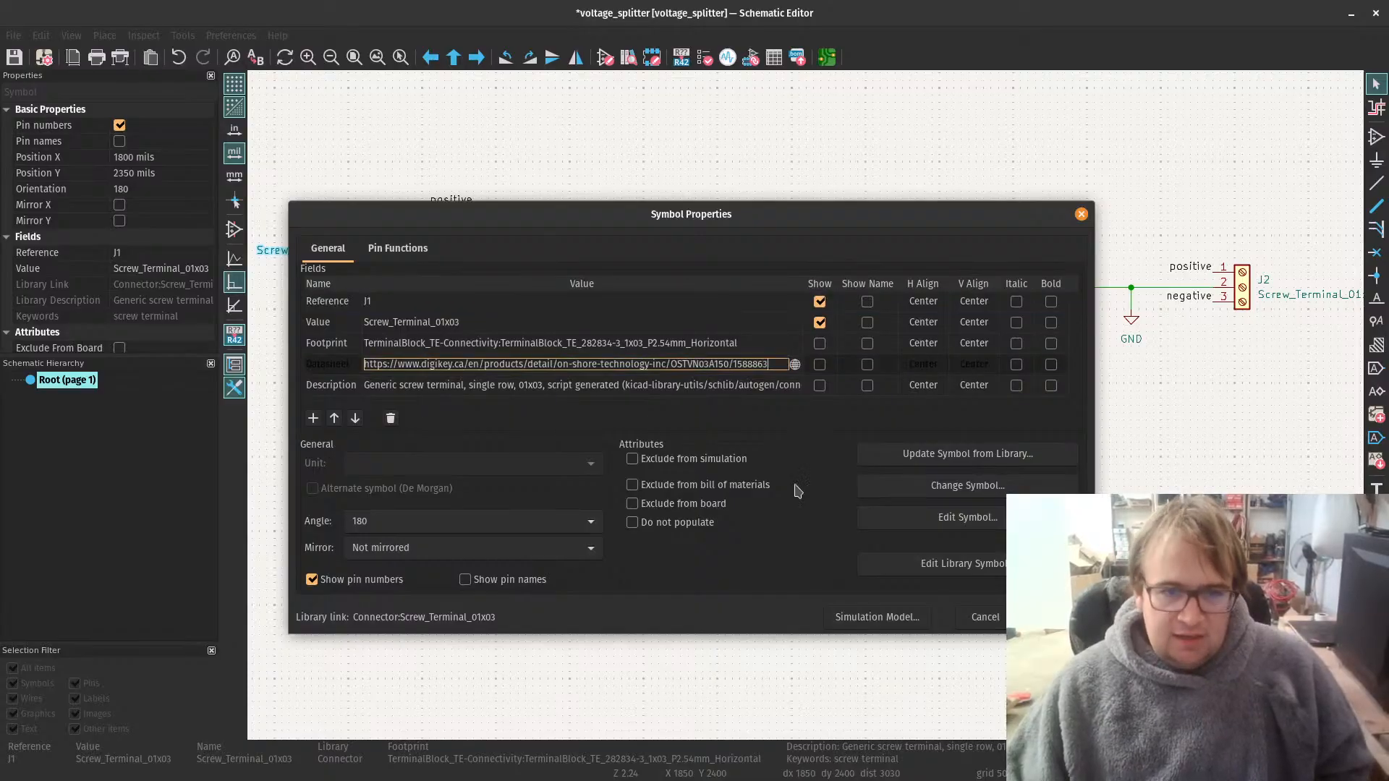
{"action": "left_click", "coordinate": [1050, 617]}
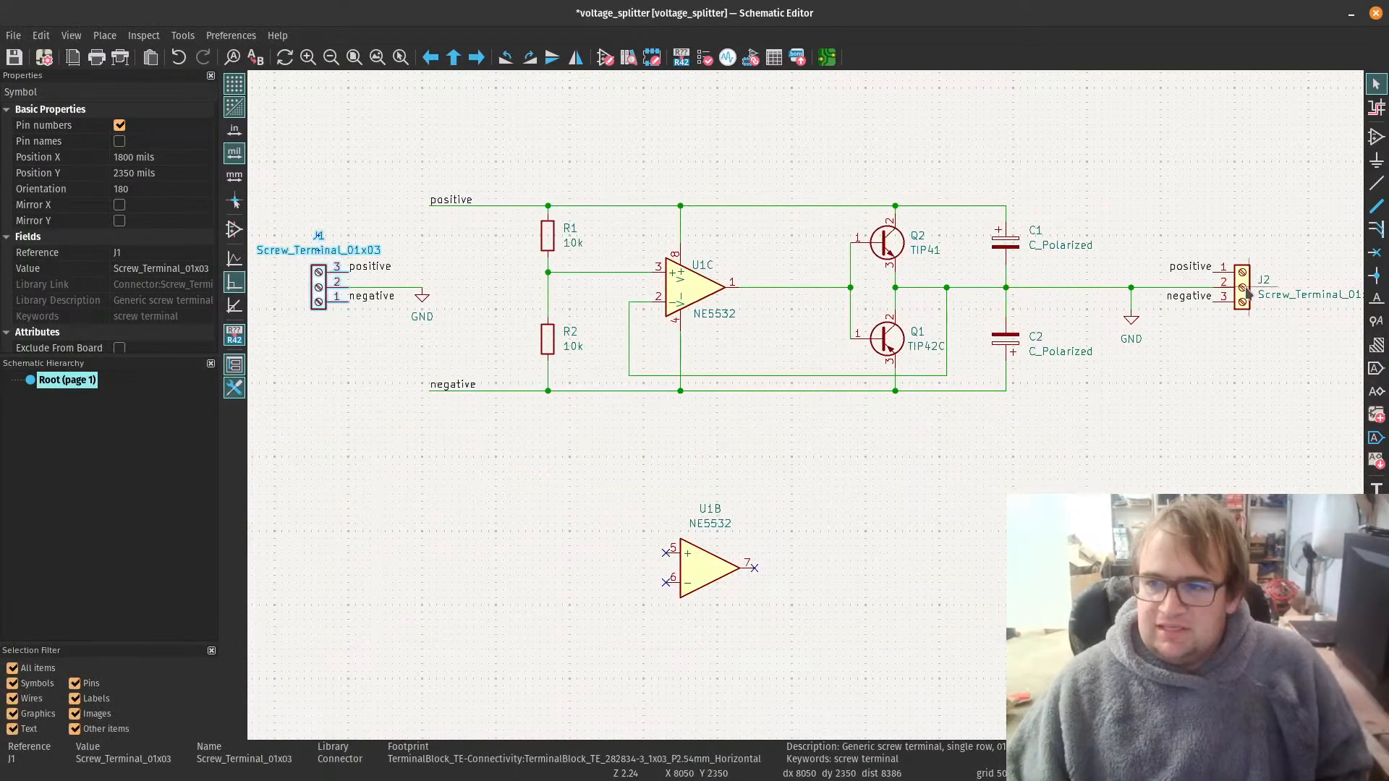
Step: Open J2's symbol properties, copy its mfg part # value, and close the dialog
{"action": "left_click", "coordinate": [1246, 292]}
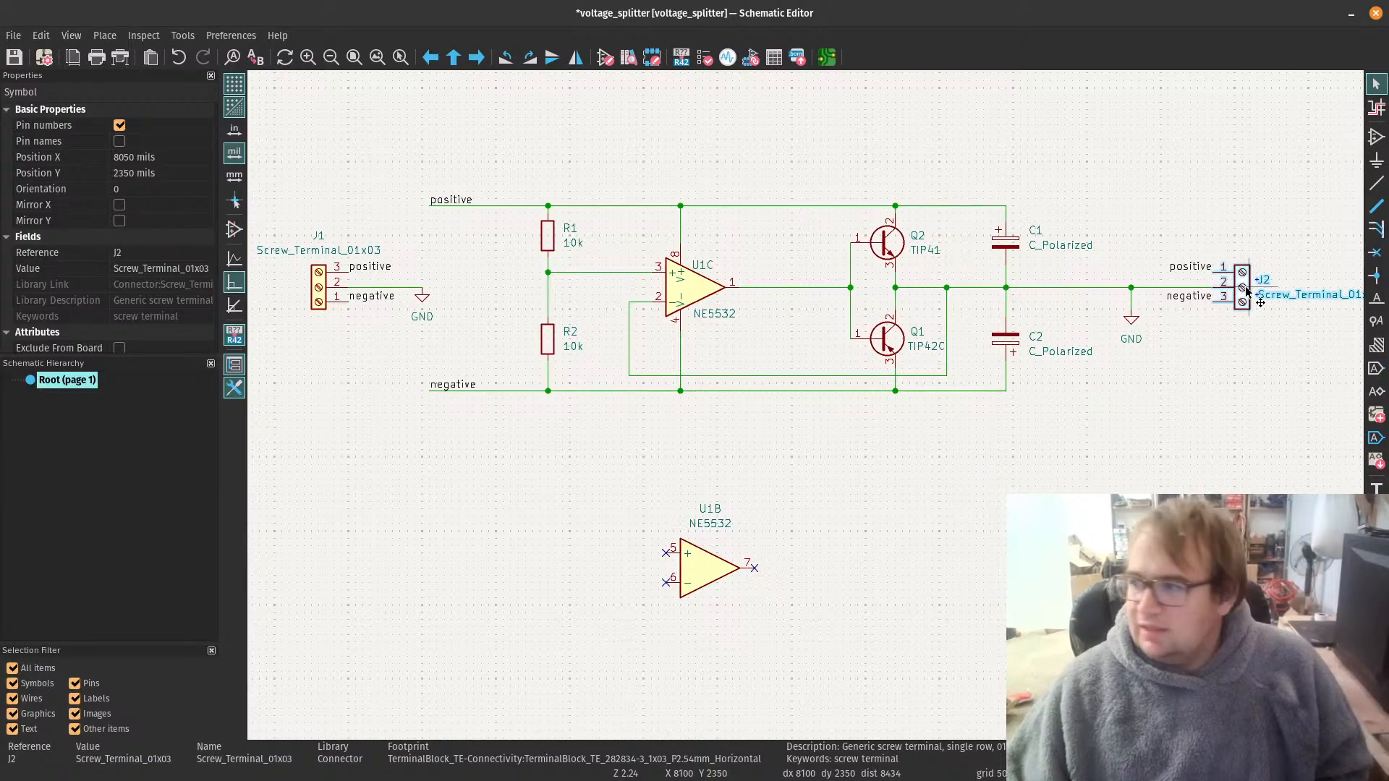
{"action": "double_click", "coordinate": [1246, 291]}
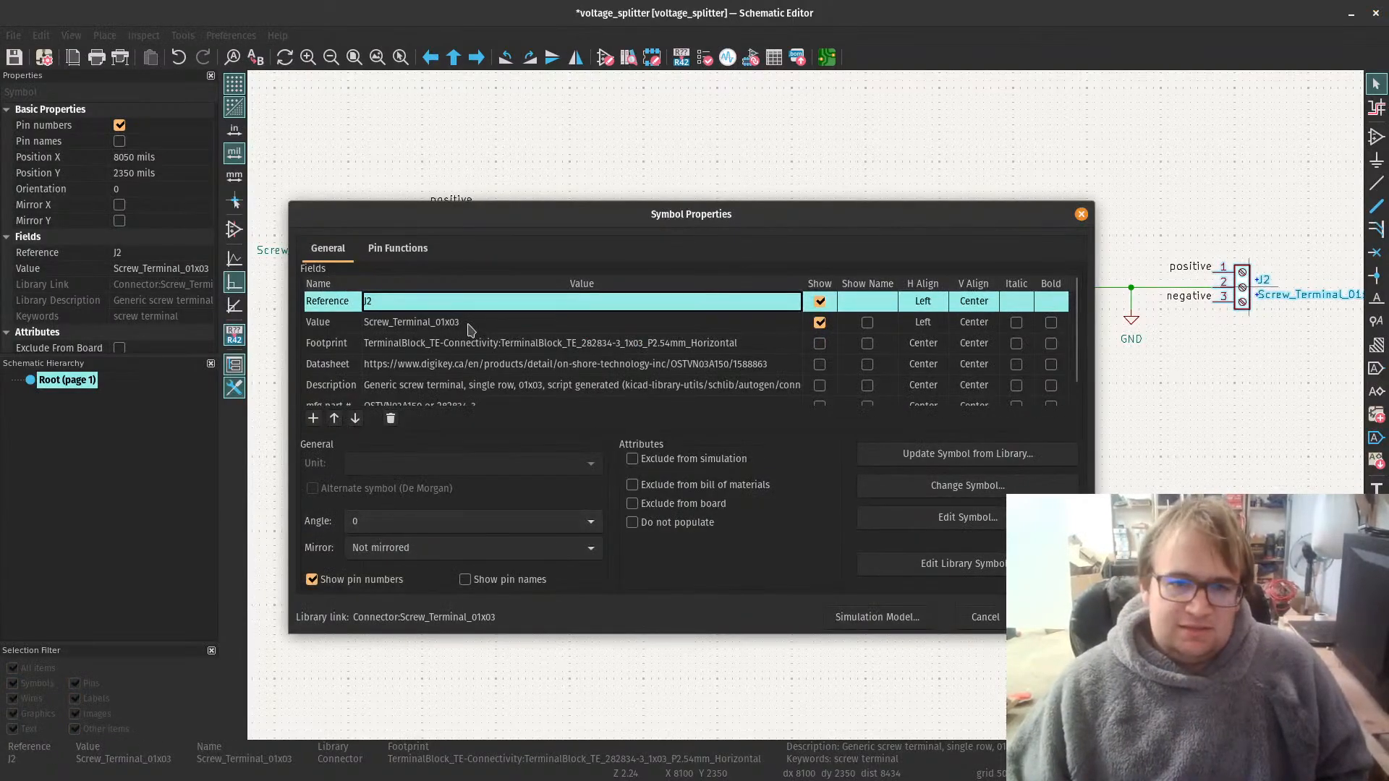
{"action": "scroll", "coordinate": [469, 329], "scroll_direction": "down", "scroll_amount": 1}
{"action": "left_click", "coordinate": [493, 386]}
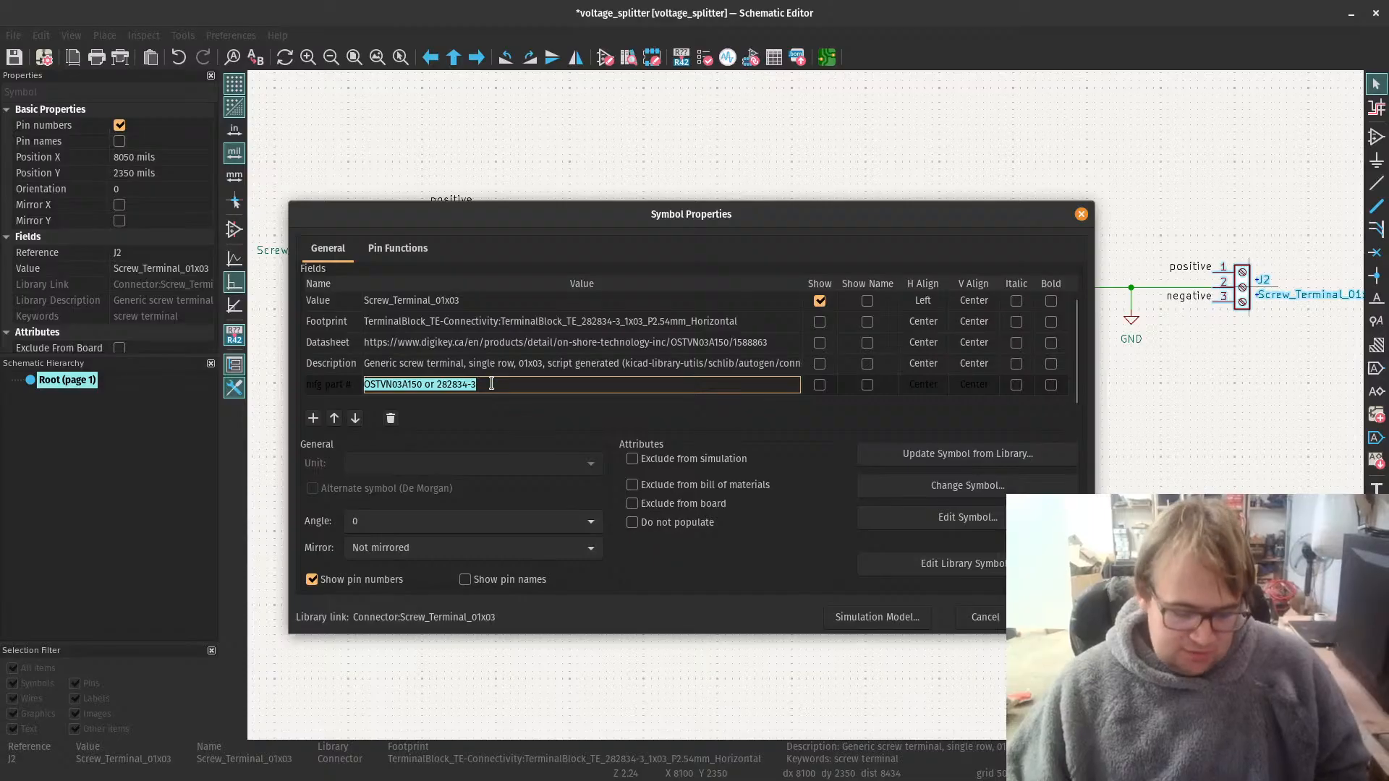
{"action": "key", "text": "Return"}
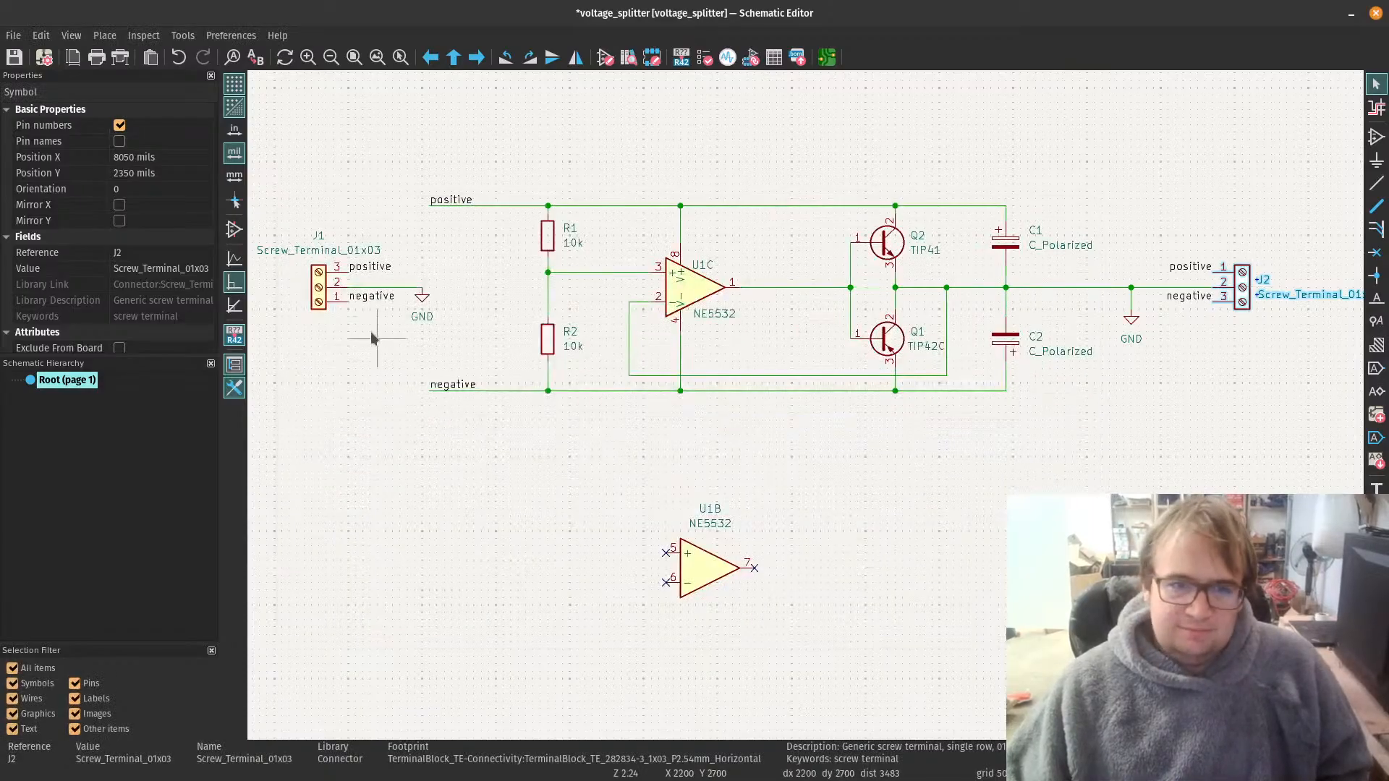
Step: Add a field named mfg part # to J1 with the copied value OSTVN03A150 or 282834-3, and accept its properties
{"action": "left_click", "coordinate": [319, 299]}
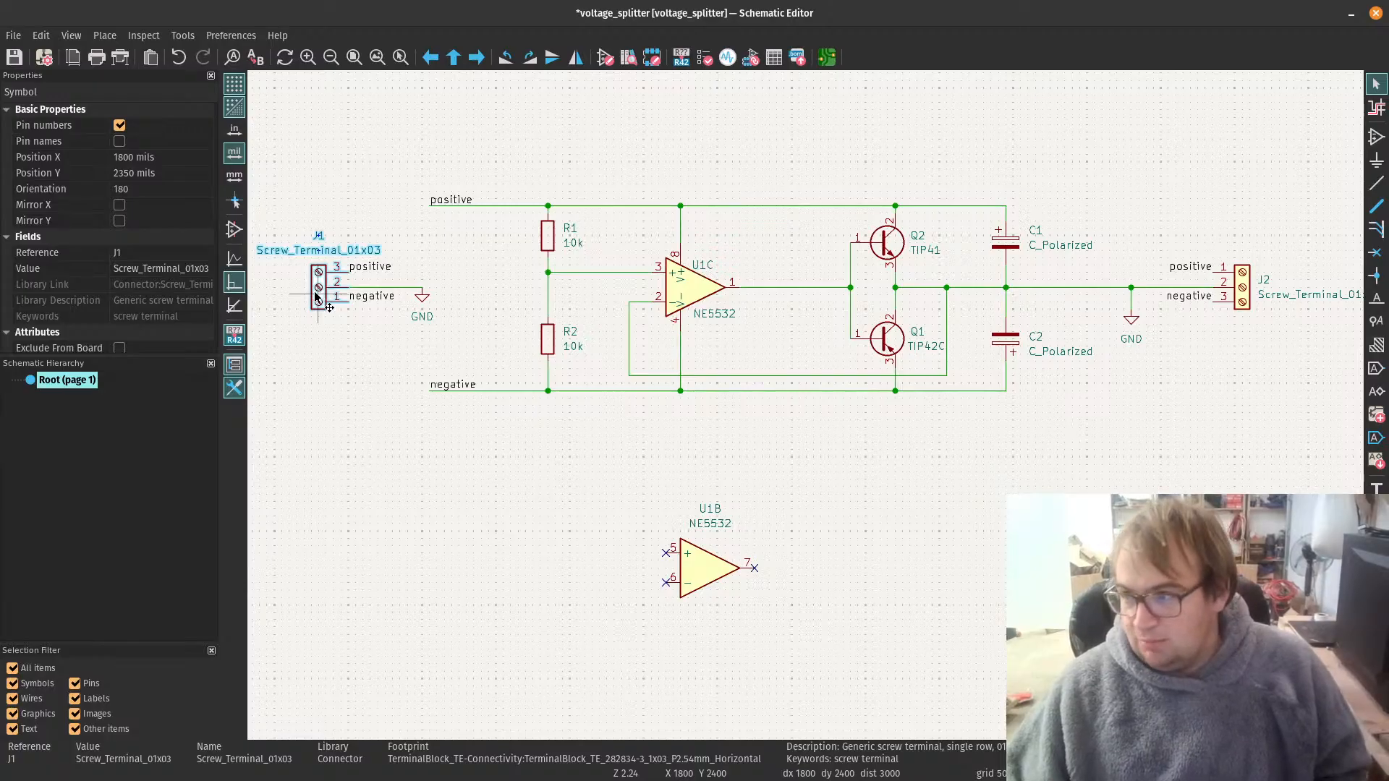
{"action": "double_click", "coordinate": [319, 298]}
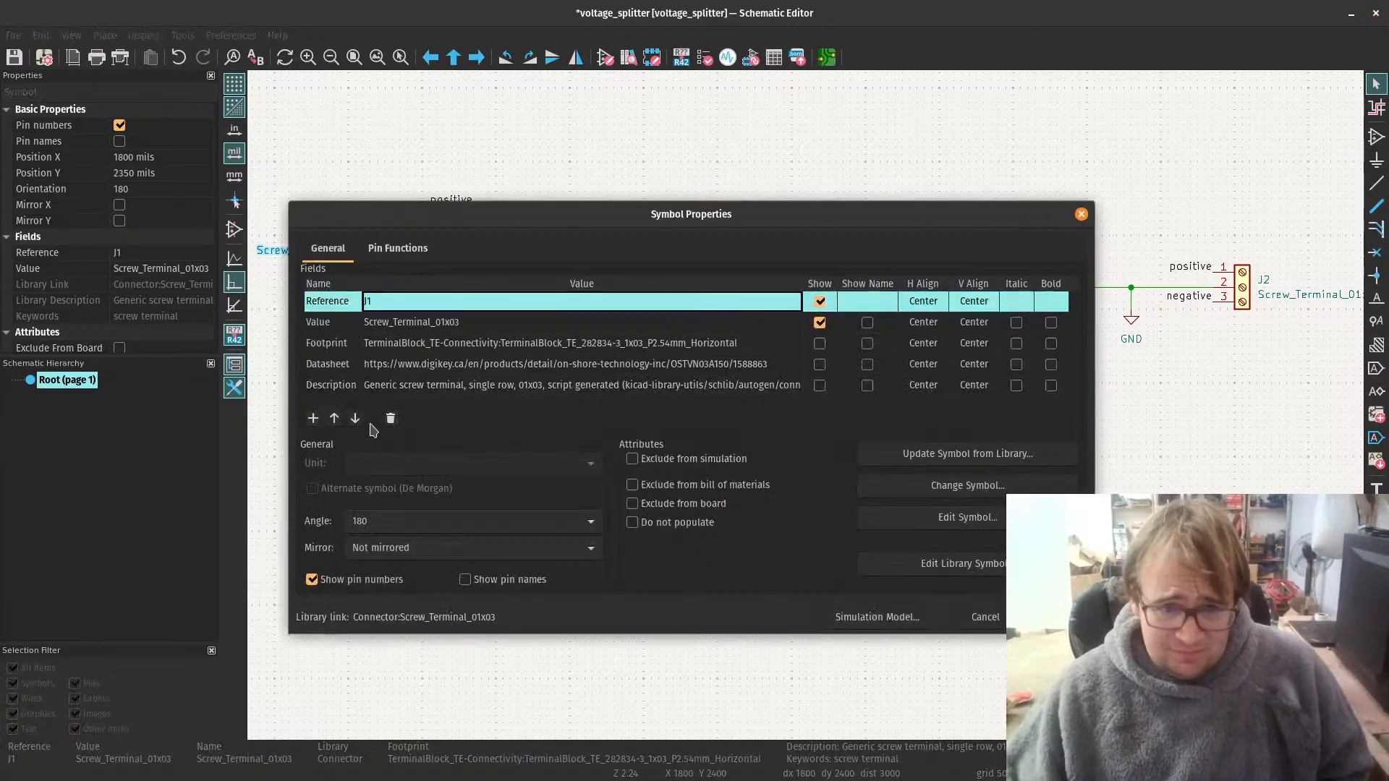
{"action": "left_click", "coordinate": [314, 418]}
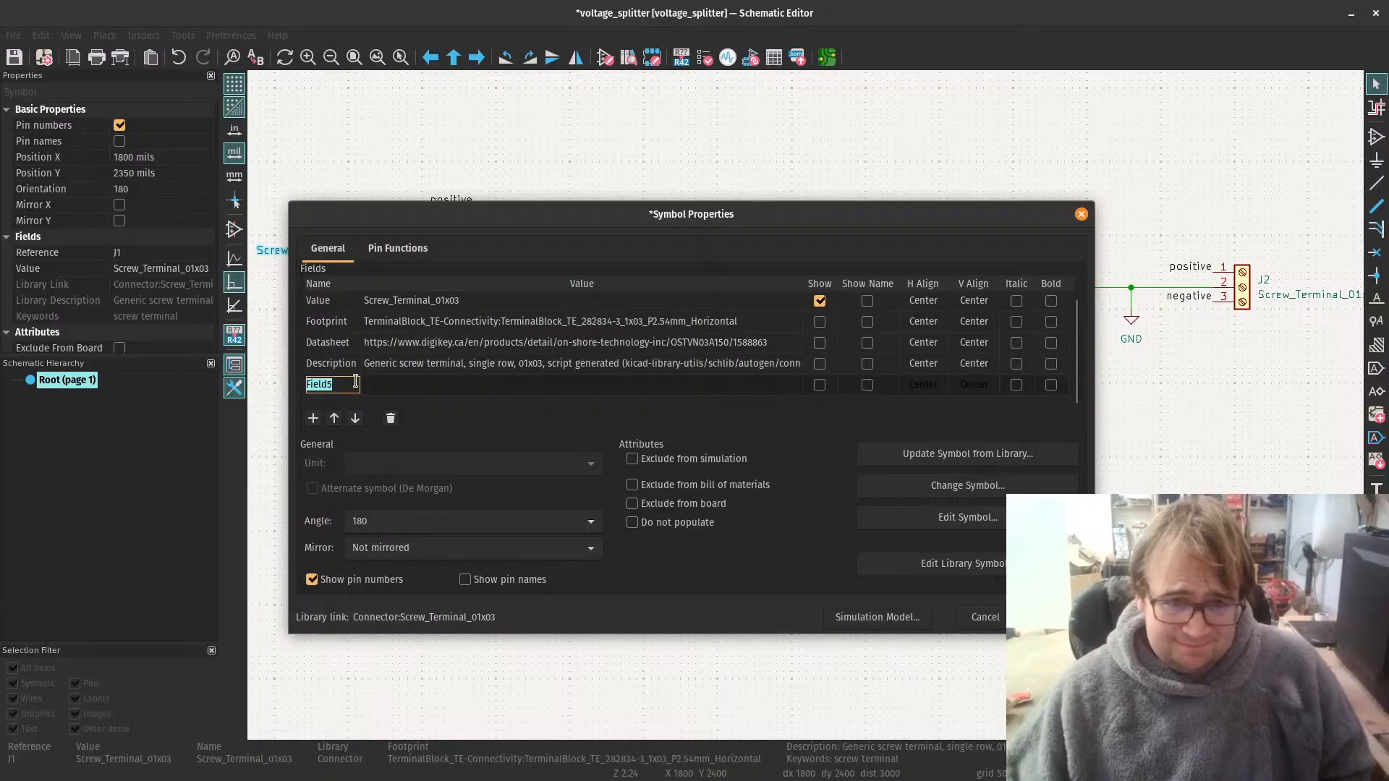
{"action": "left_click", "coordinate": [390, 385]}
{"action": "type", "text": "OSTVN03A150 or 282834-3"}
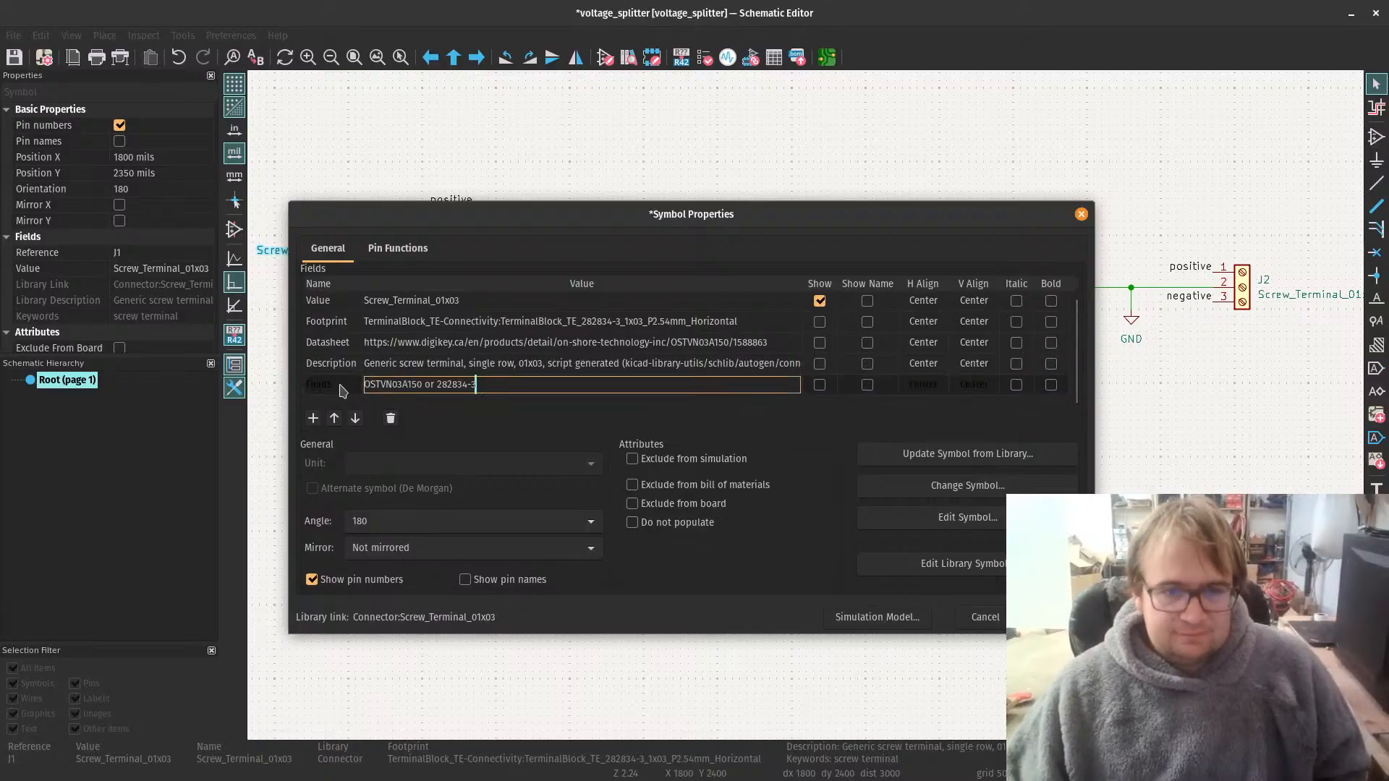
{"action": "double_click", "coordinate": [340, 384]}
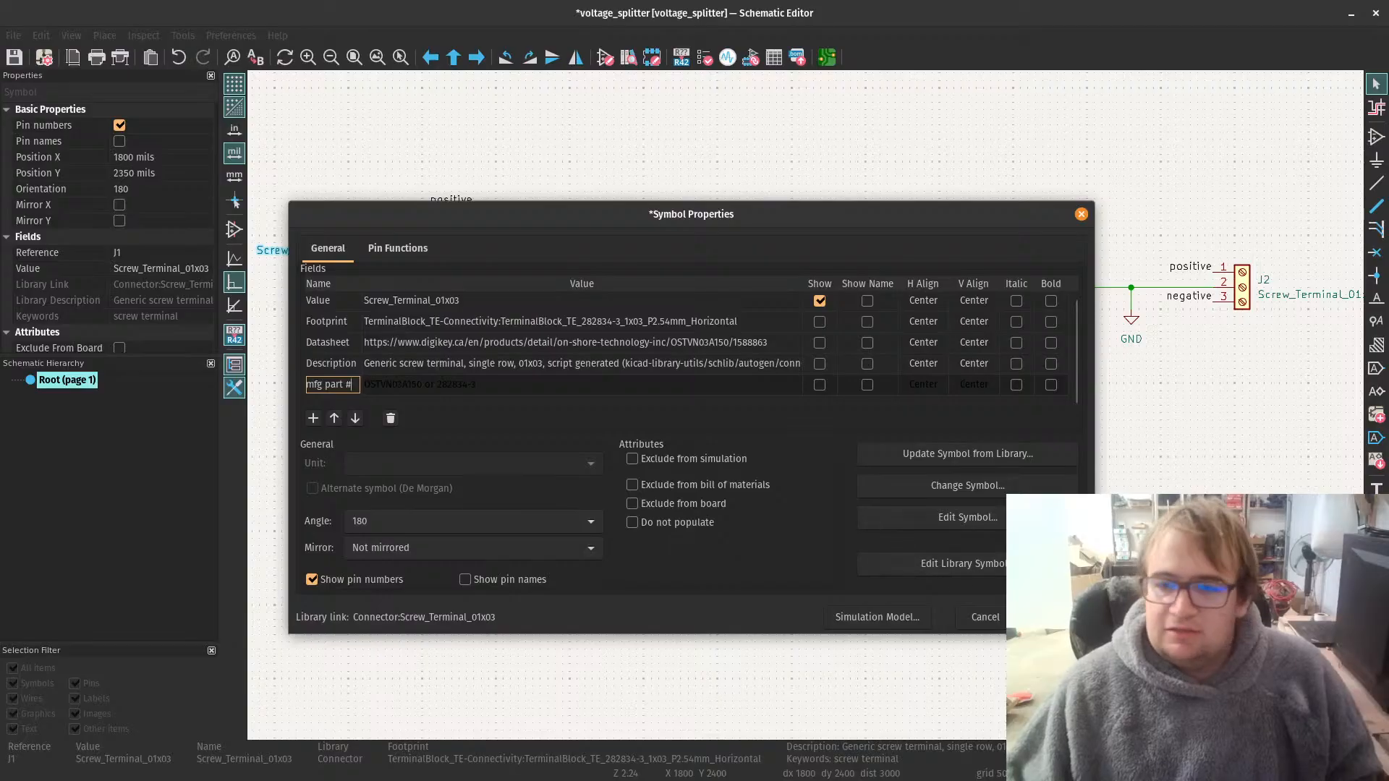
{"action": "left_click", "coordinate": [1043, 618]}
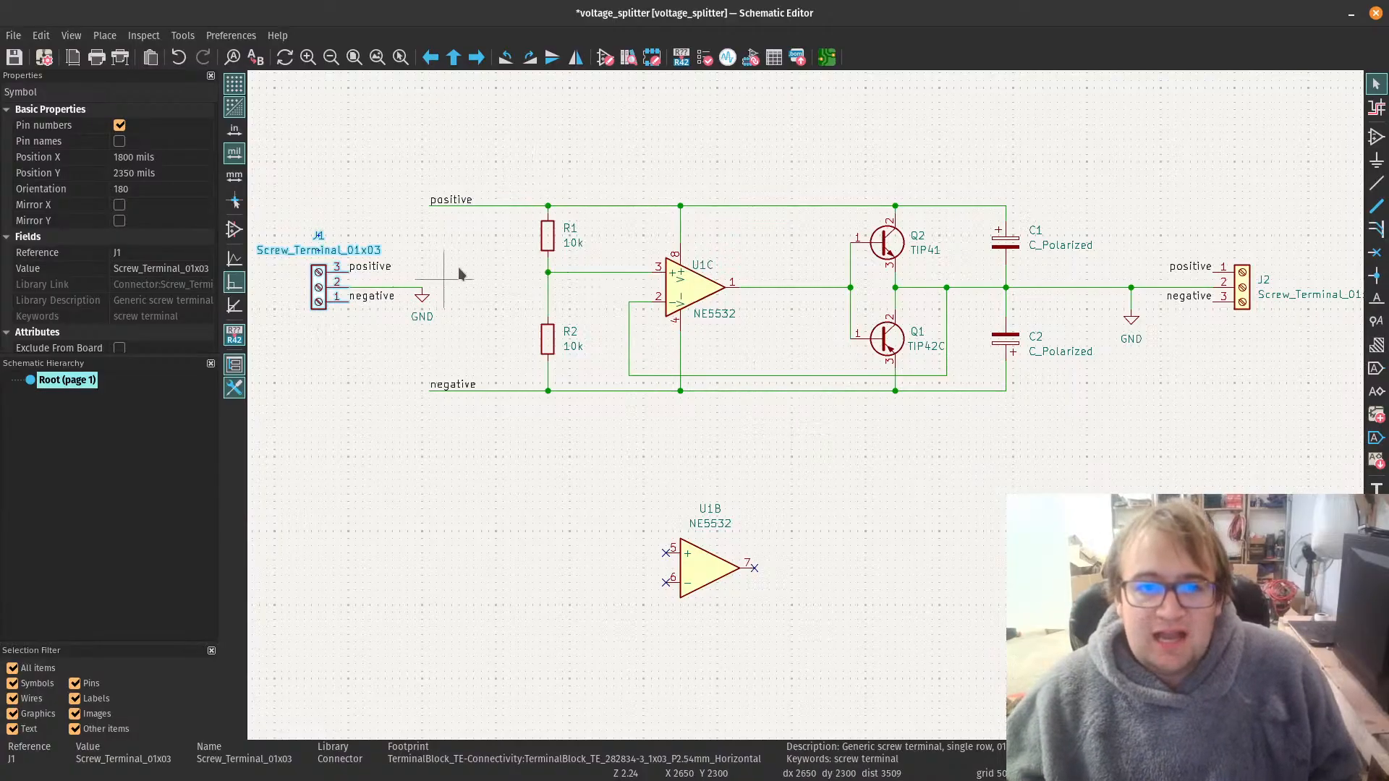
Step: Annotate the entire schematic with existing annotations kept and symbols sorted by X position, and save the schematic
{"action": "left_click", "coordinate": [537, 144]}
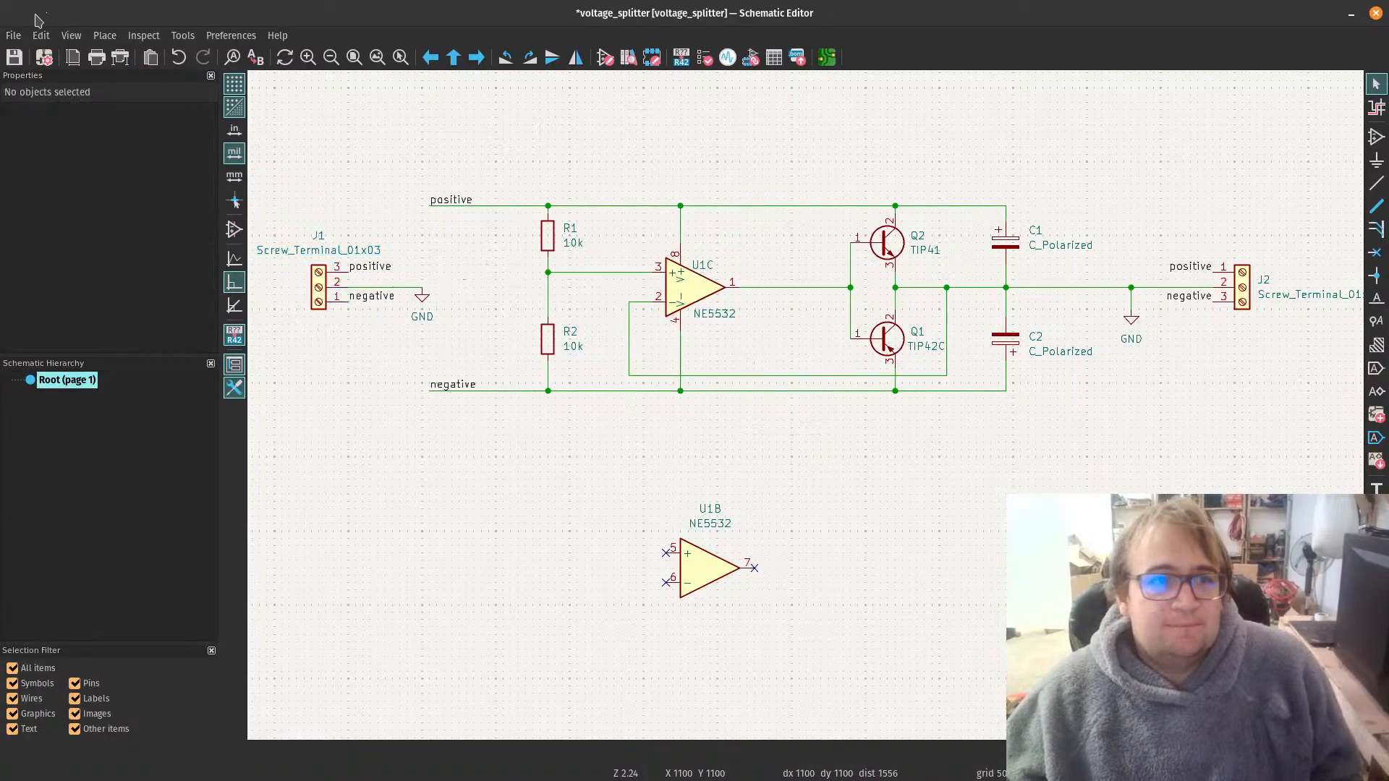
{"action": "left_click", "coordinate": [13, 59]}
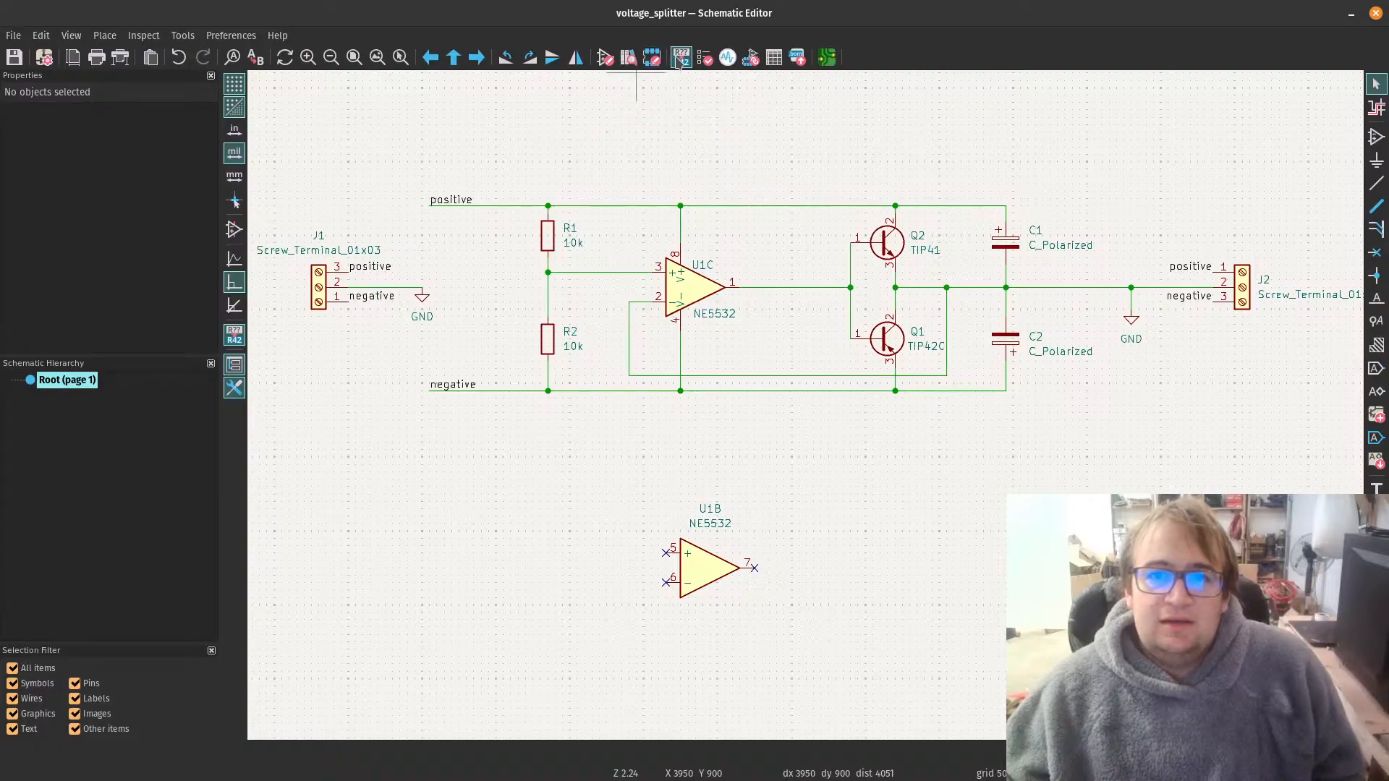
{"action": "left_click", "coordinate": [680, 59]}
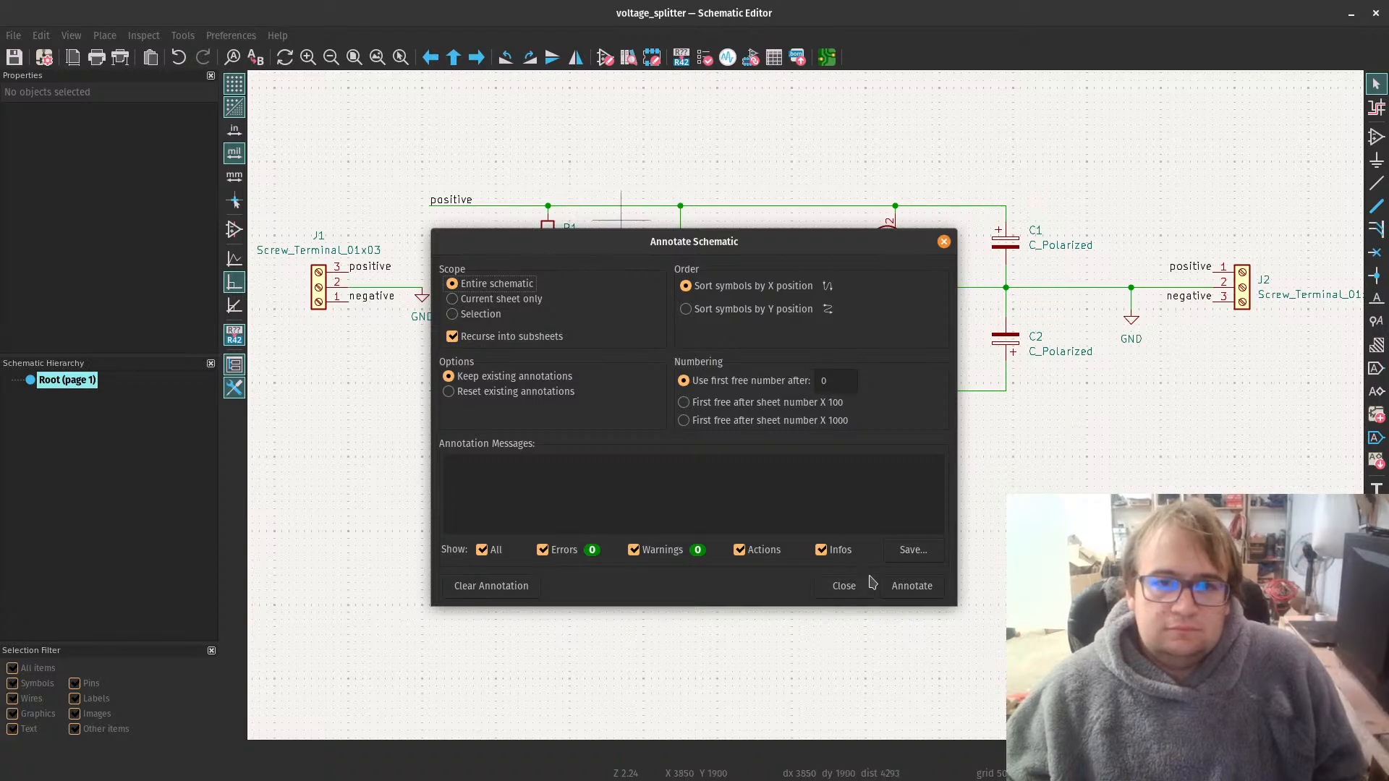
{"action": "left_click", "coordinate": [912, 586]}
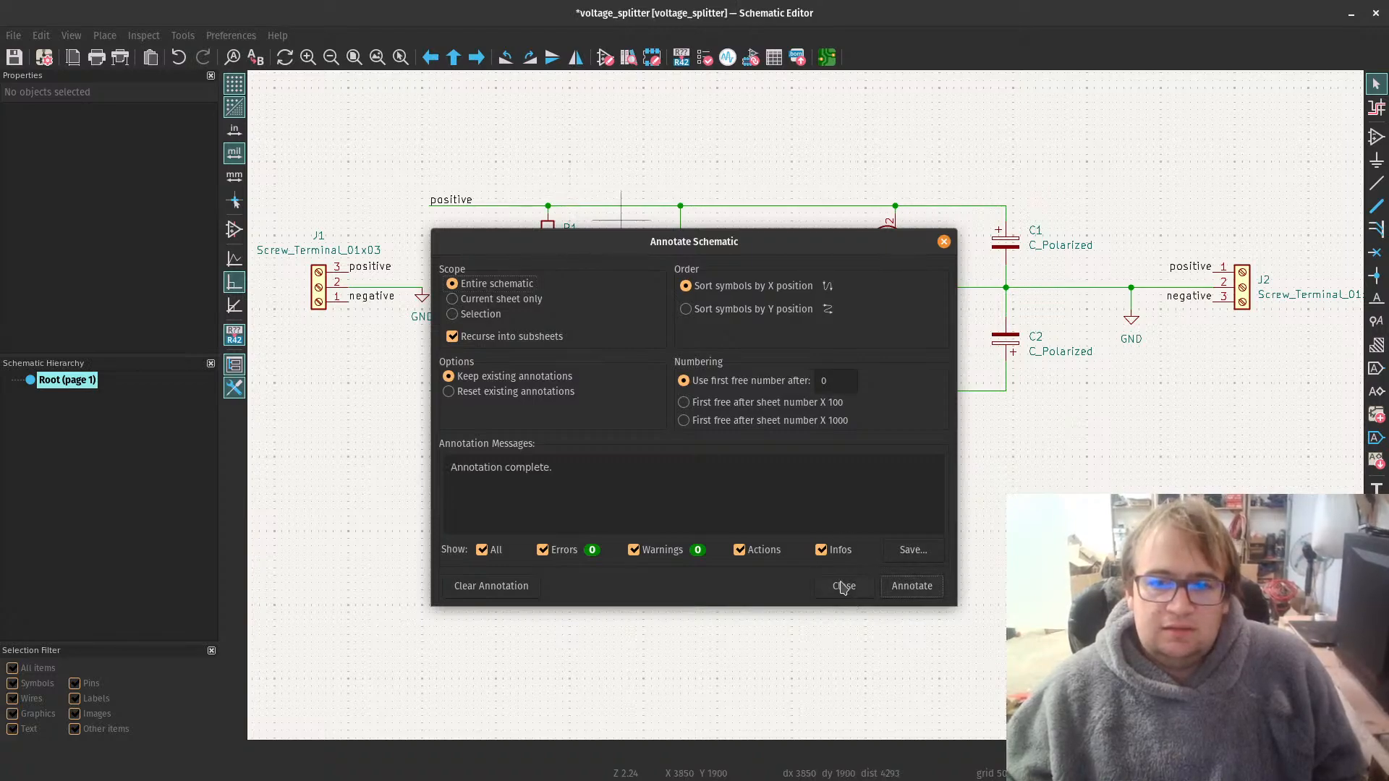
{"action": "left_click", "coordinate": [843, 586]}
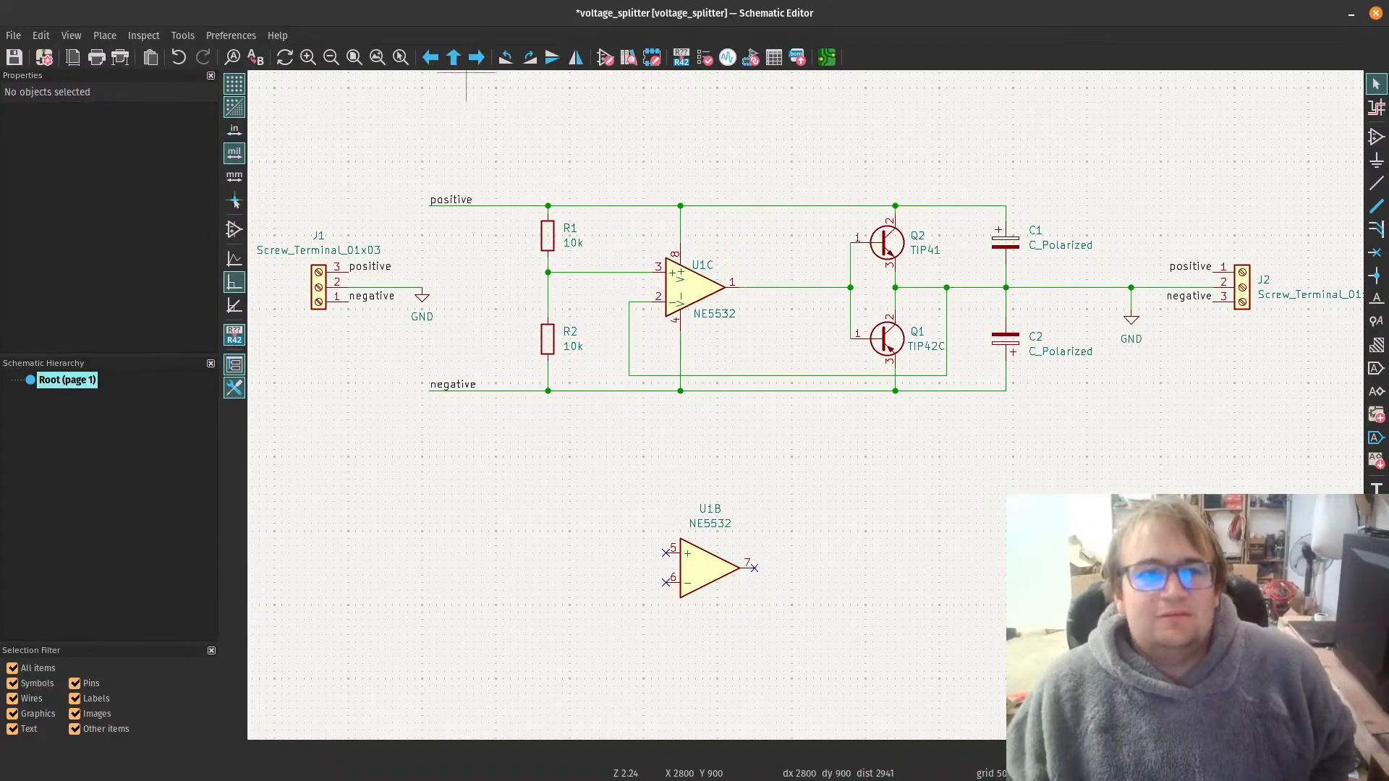
{"action": "key", "text": "ctrl+s"}
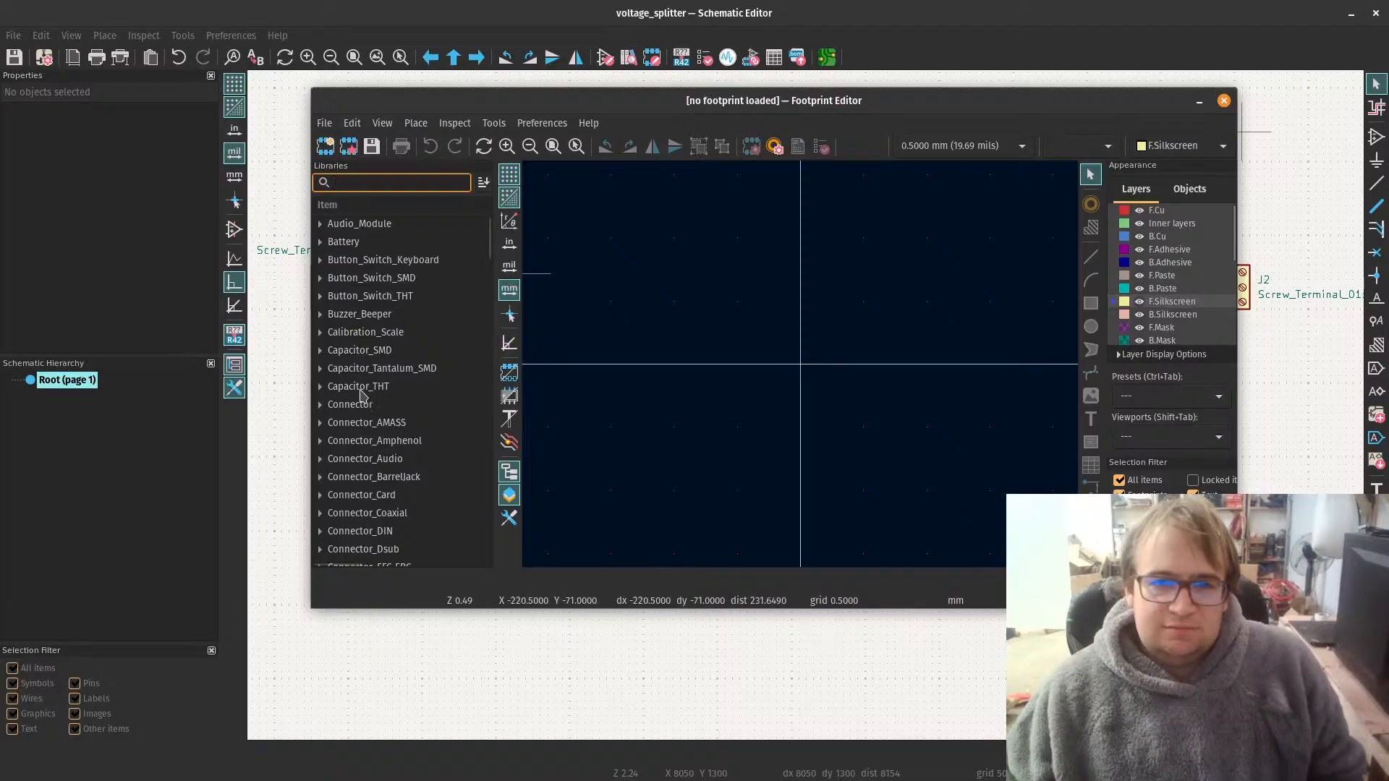
Step: Browse the footprint libraries in the Footprint Editor, expand Package_DIP, and widen the library list to show the descriptions
{"action": "scroll", "coordinate": [396, 502], "scroll_direction": "down", "scroll_amount": 7}
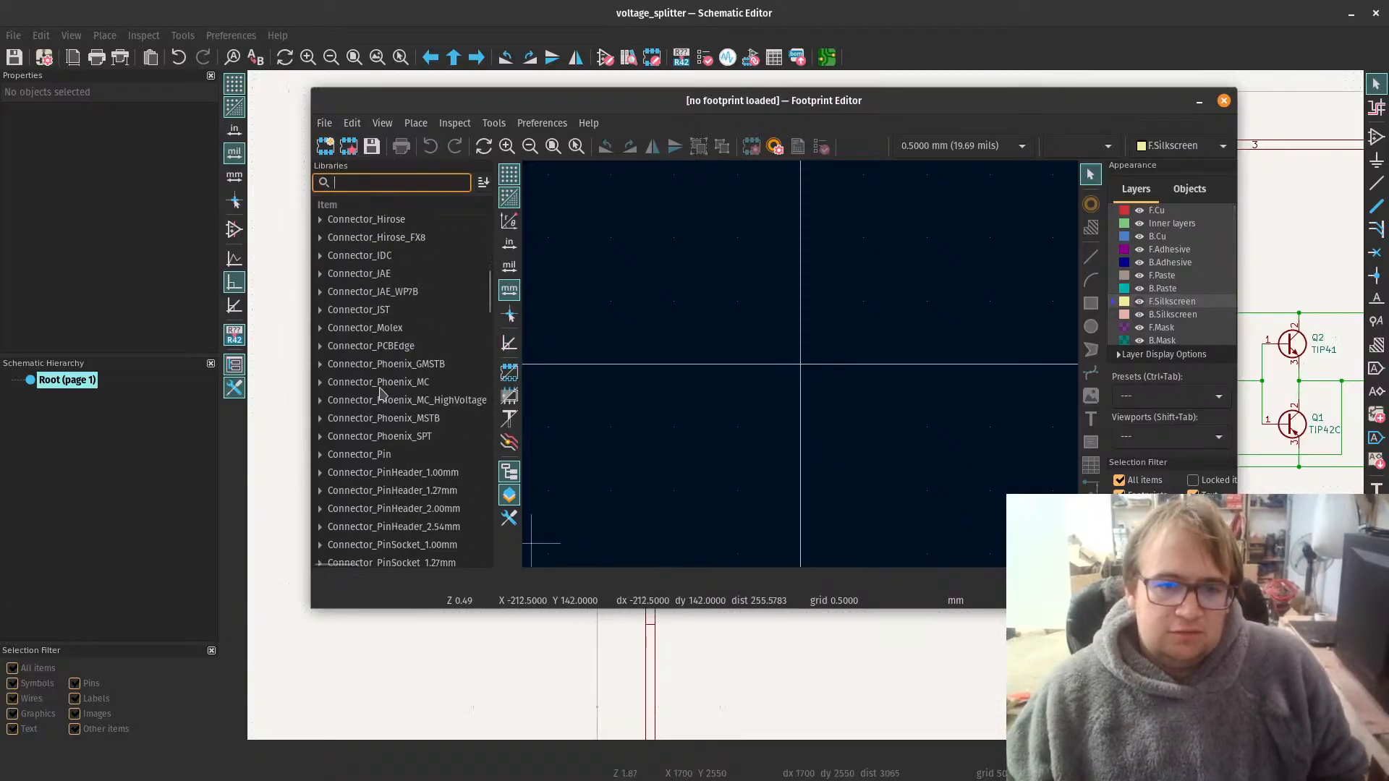
{"action": "scroll", "coordinate": [382, 393], "scroll_direction": "down", "scroll_amount": 18}
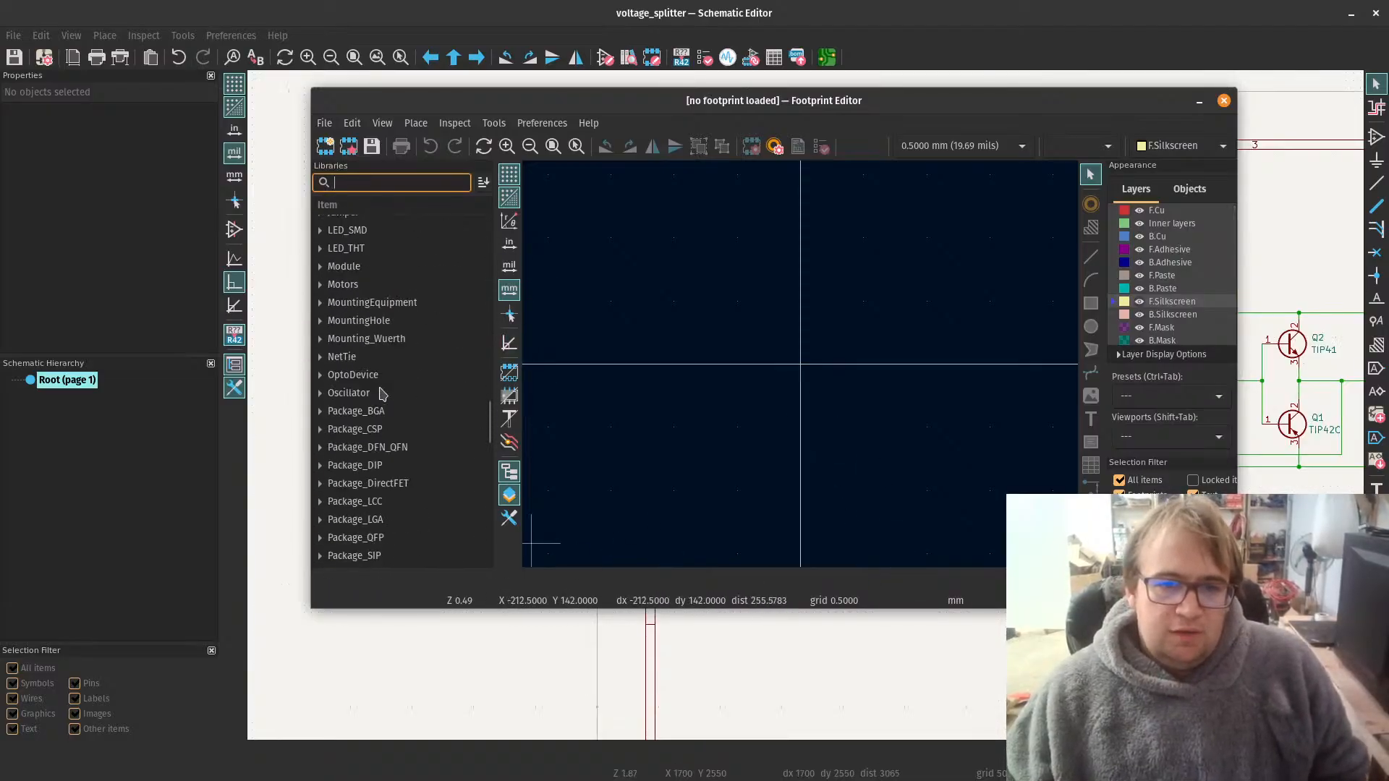
{"action": "scroll", "coordinate": [384, 392], "scroll_direction": "down", "scroll_amount": 2}
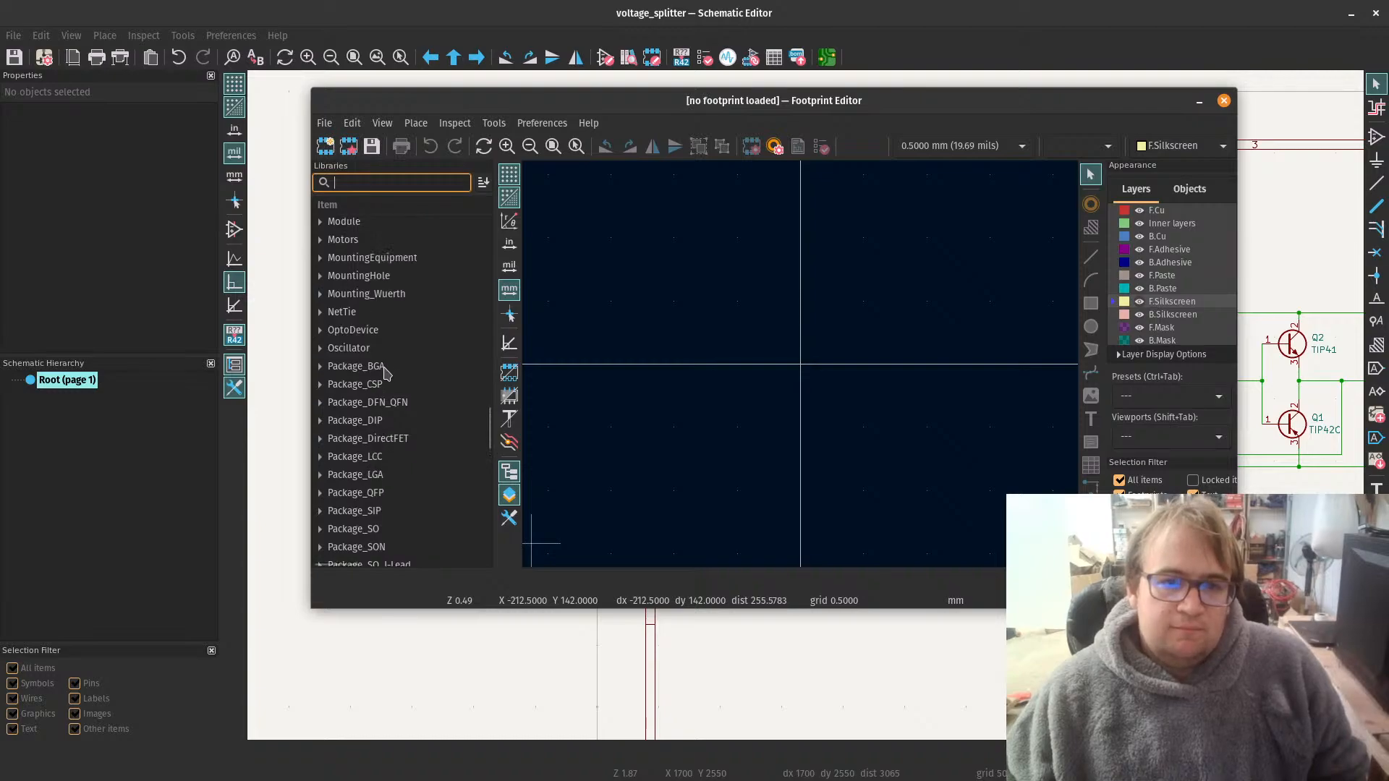
{"action": "scroll", "coordinate": [386, 373], "scroll_direction": "down", "scroll_amount": 8}
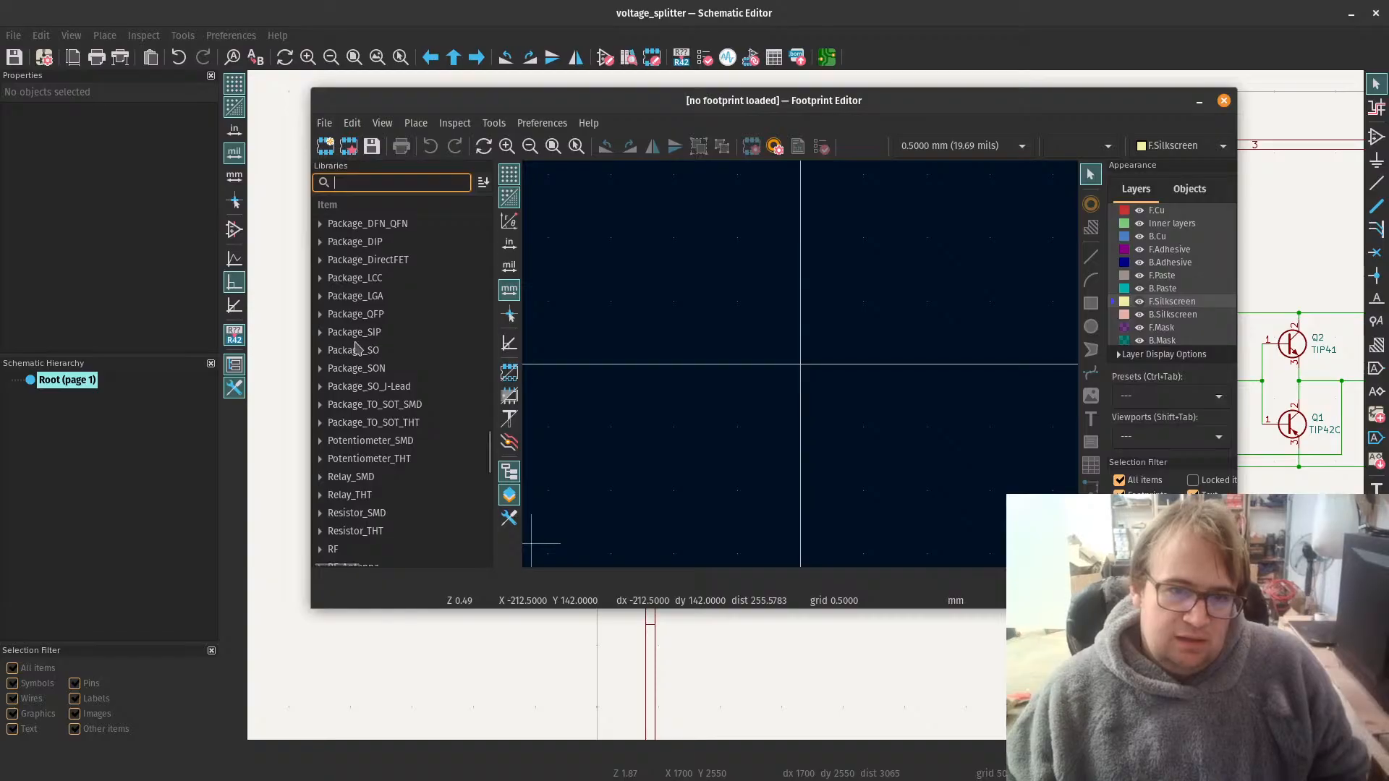
{"action": "scroll", "coordinate": [369, 319], "scroll_direction": "up", "scroll_amount": 2}
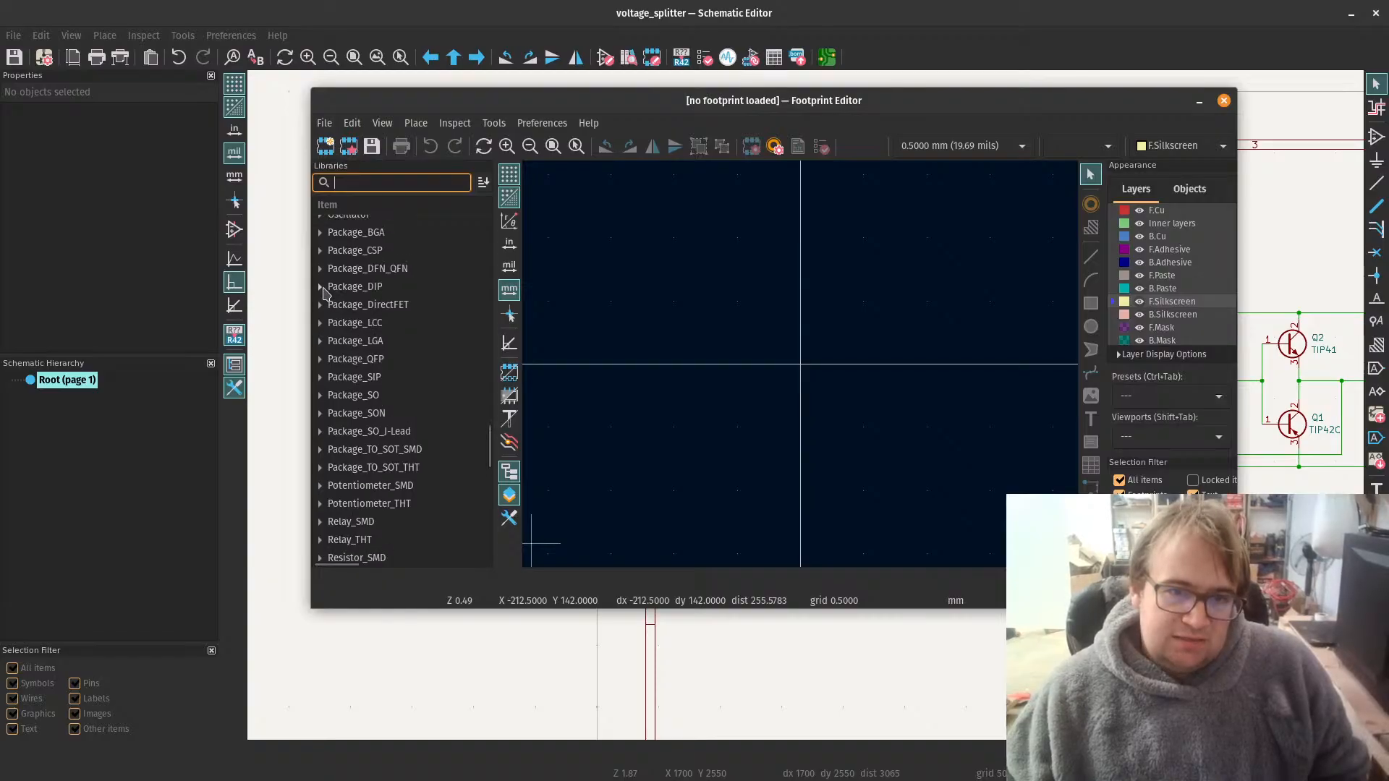
{"action": "left_click", "coordinate": [320, 287]}
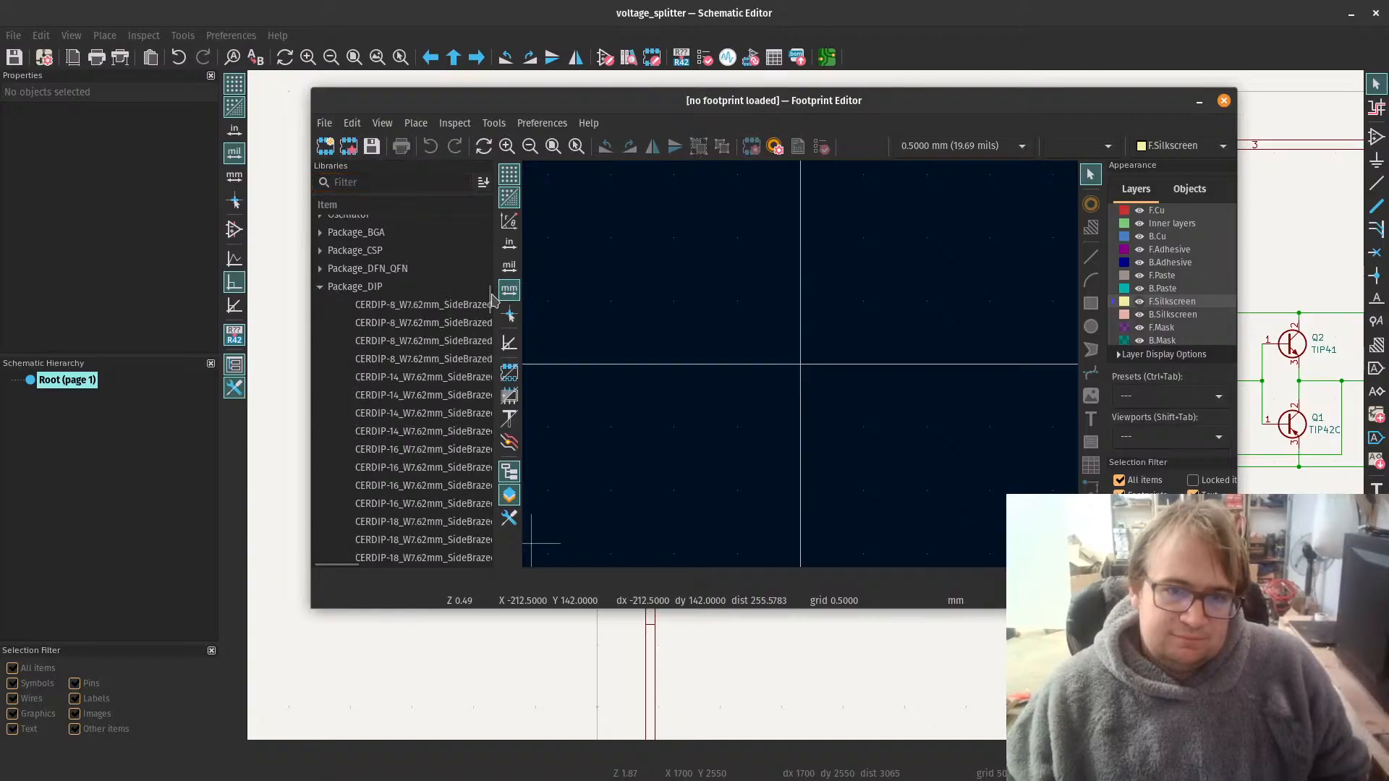
{"action": "left_click_drag", "start_coordinate": [496, 305], "coordinate": [631, 304]}
{"action": "mouse_move", "coordinate": [355, 339]}
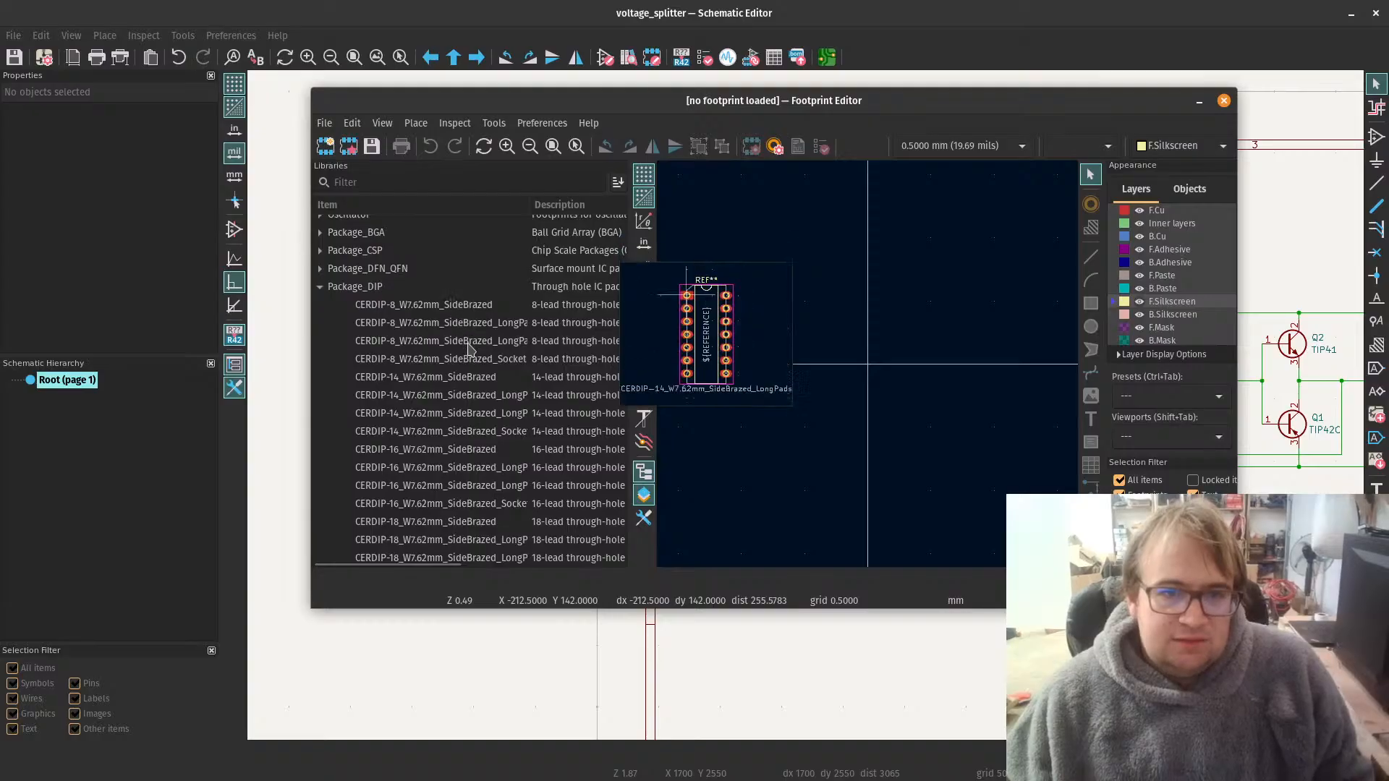
Step: Find the DIP-8_W7.62mm footprint in the Package_DIP library and open it in the Footprint Editor
{"action": "scroll", "coordinate": [463, 326], "scroll_direction": "down", "scroll_amount": 8}
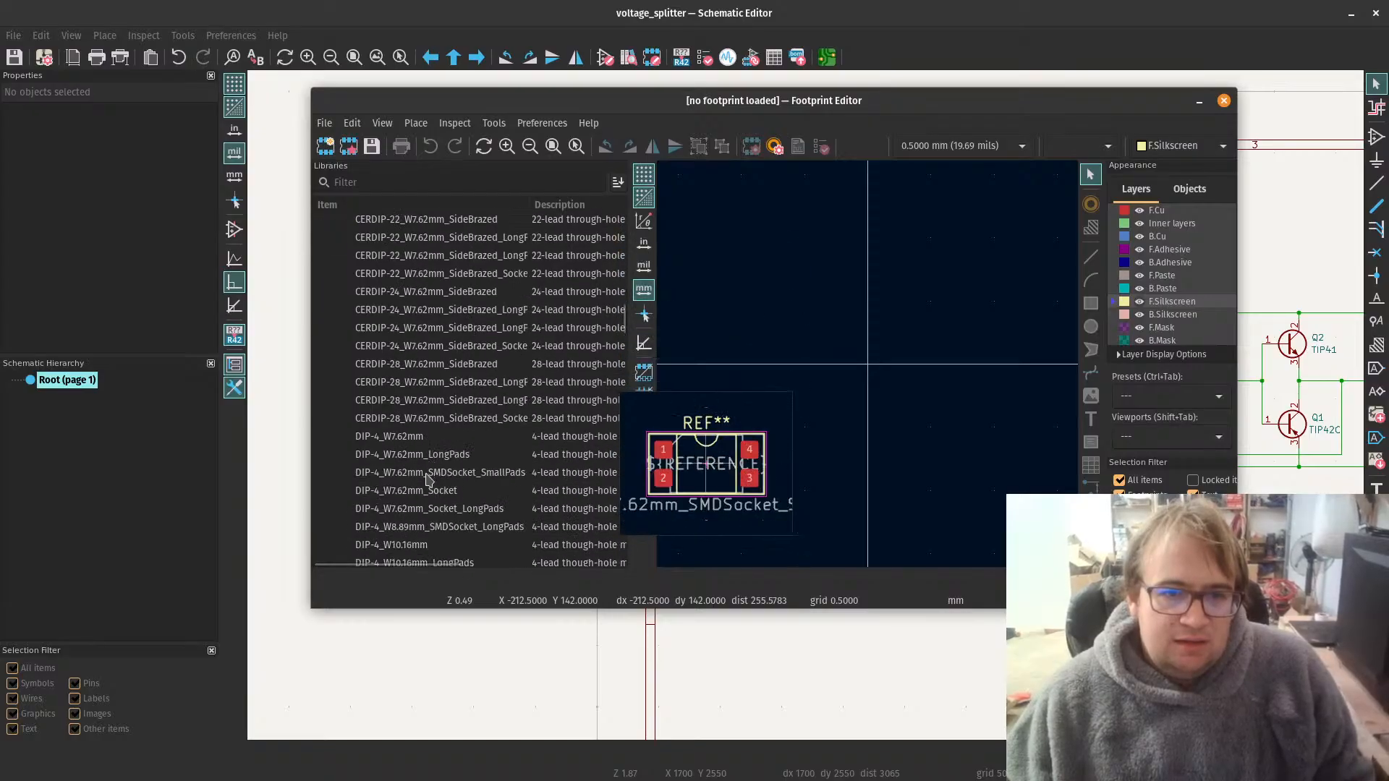
{"action": "scroll", "coordinate": [428, 482], "scroll_direction": "down", "scroll_amount": 3}
{"action": "scroll", "coordinate": [407, 445], "scroll_direction": "down", "scroll_amount": 2}
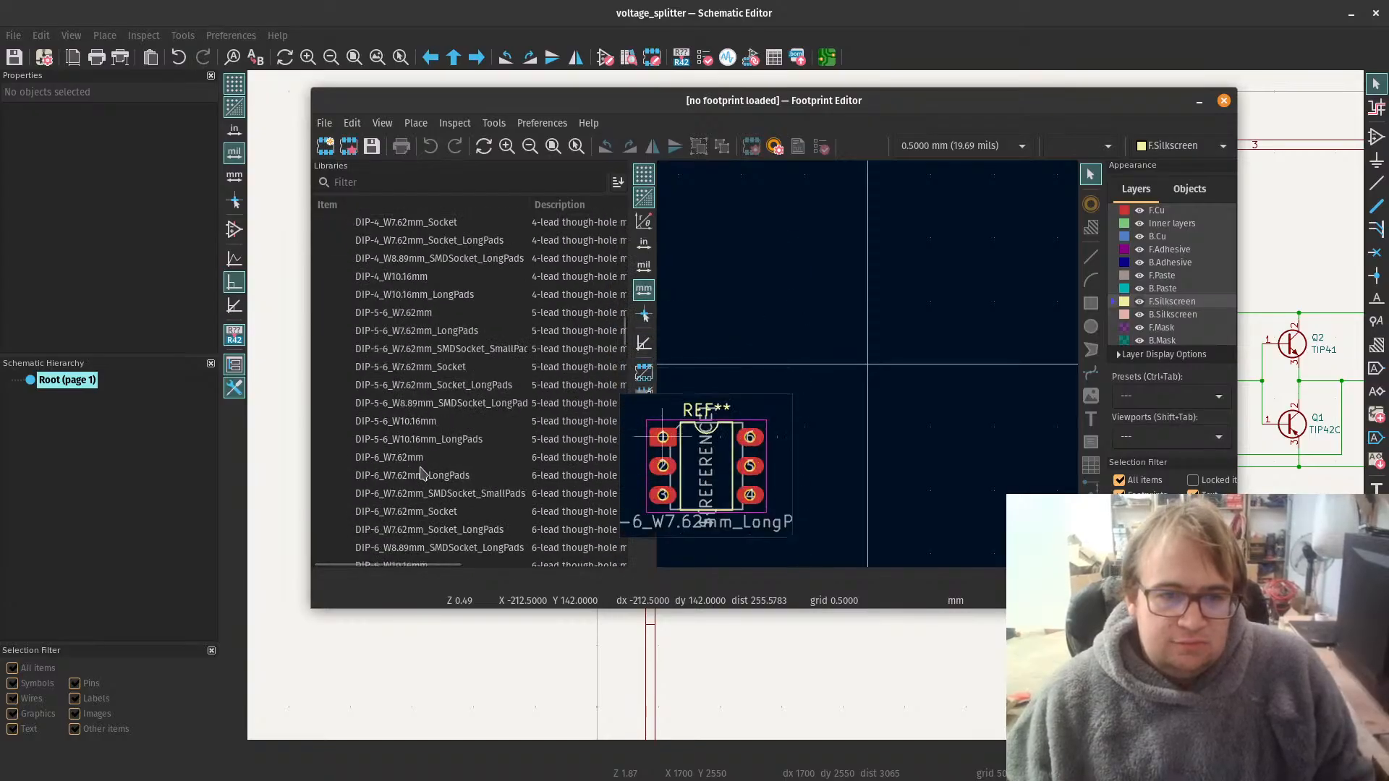
{"action": "scroll", "coordinate": [408, 441], "scroll_direction": "down", "scroll_amount": 3}
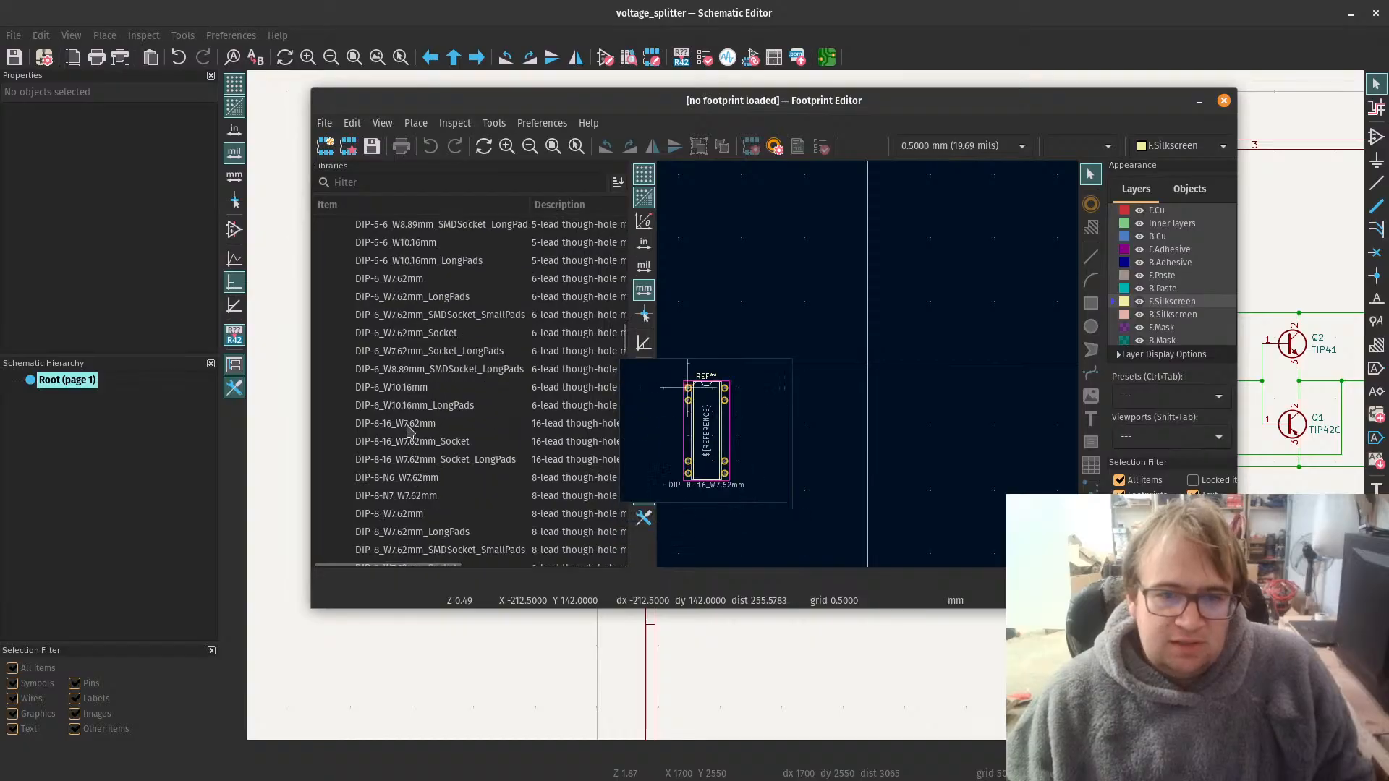
{"action": "left_click", "coordinate": [408, 431]}
{"action": "left_click", "coordinate": [410, 479]}
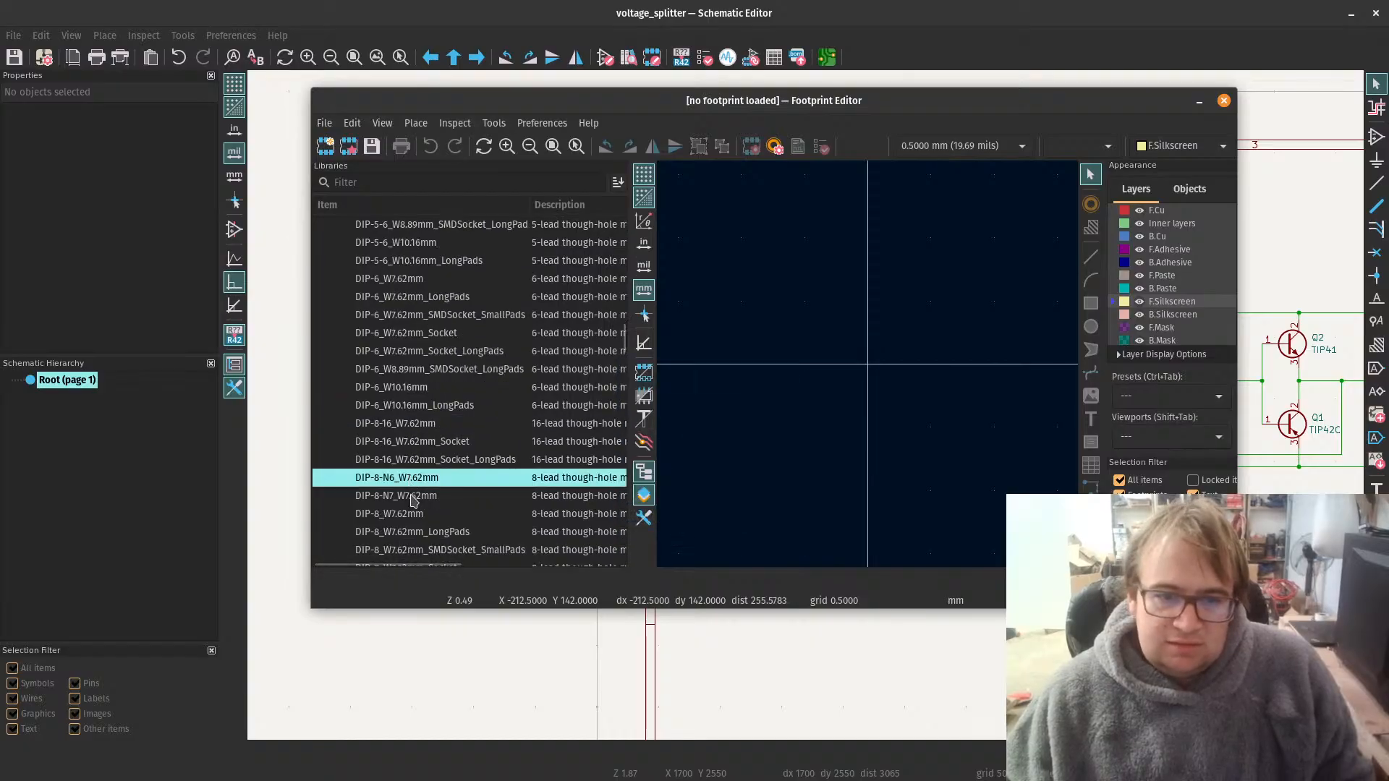
{"action": "double_click", "coordinate": [408, 514]}
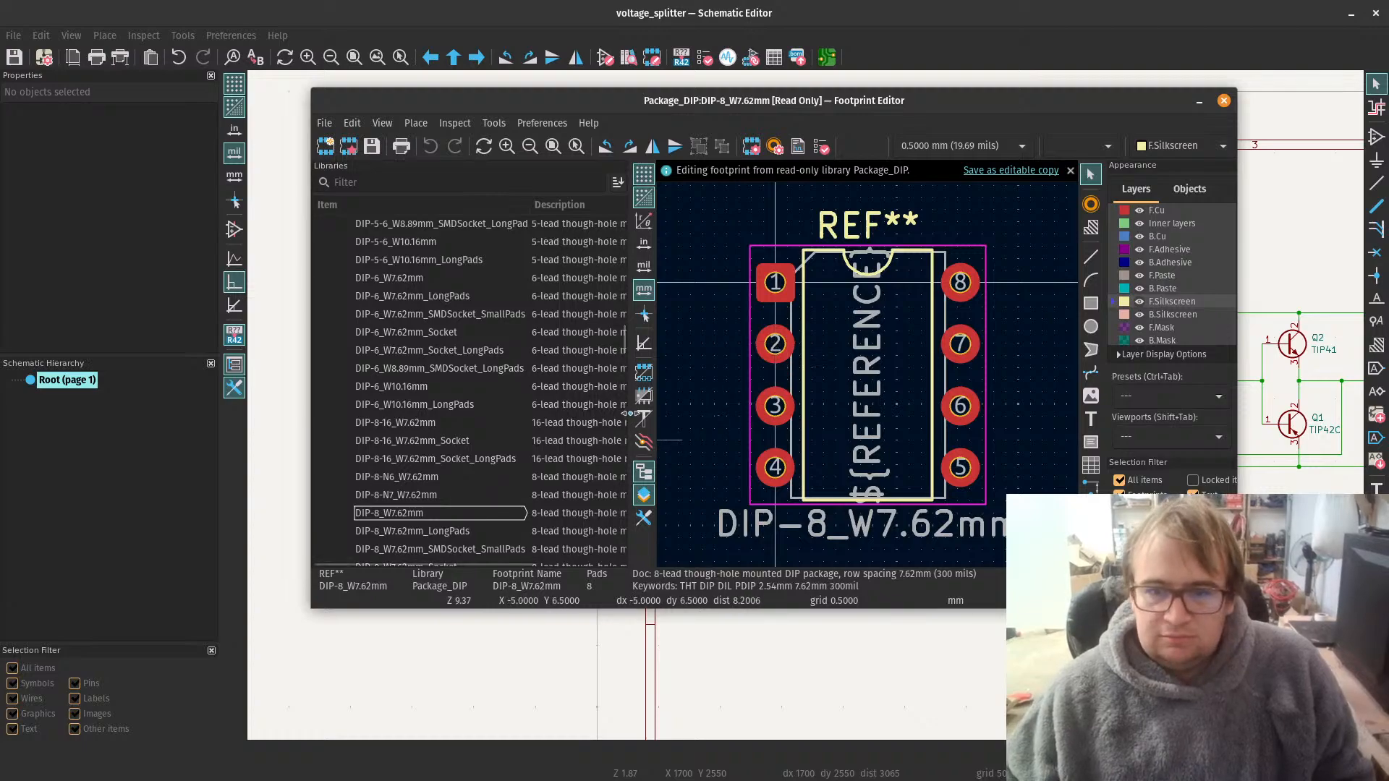
Step: Start a measurement from pad 5 of the DIP-8_W7.62mm footprint, cancel it, and close the Footprint Editor
{"action": "left_click_drag", "start_coordinate": [630, 410], "coordinate": [400, 396]}
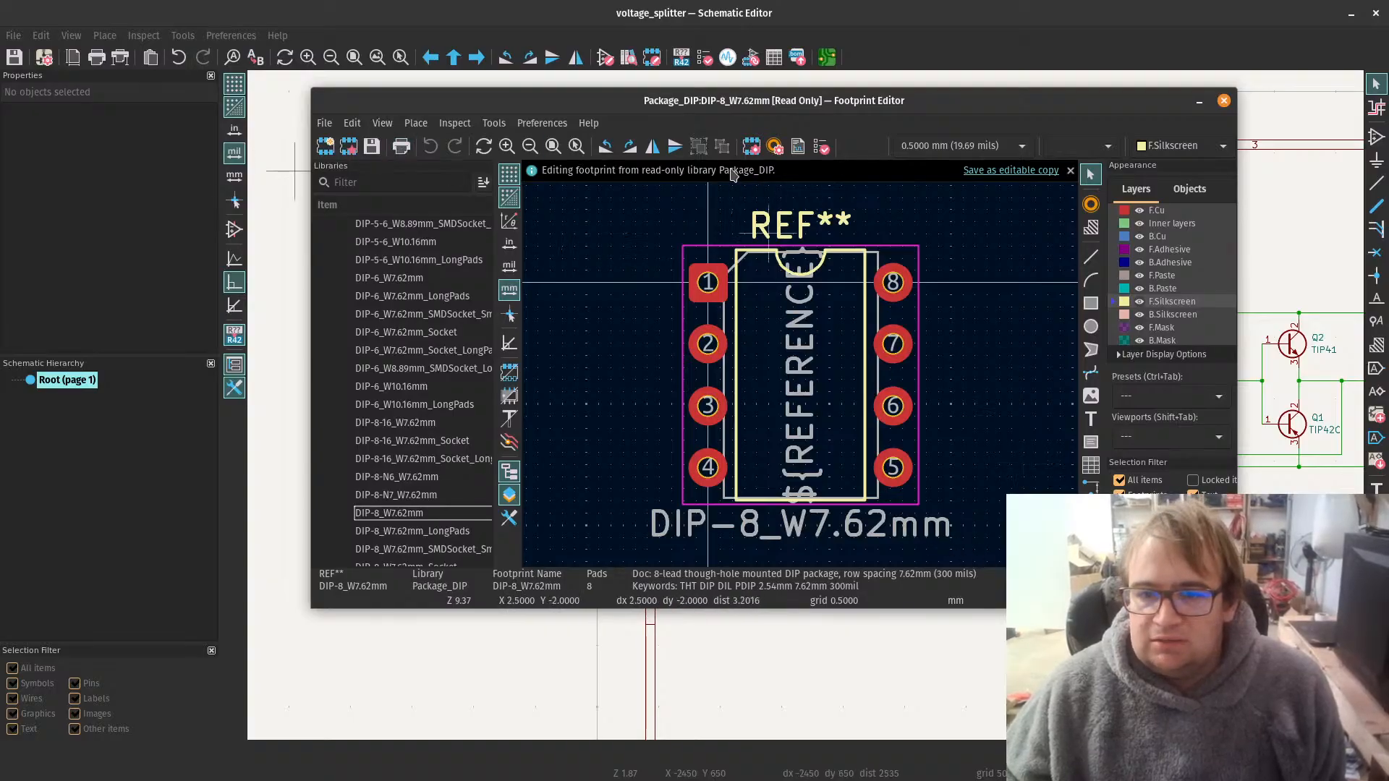
{"action": "double_click", "coordinate": [748, 113]}
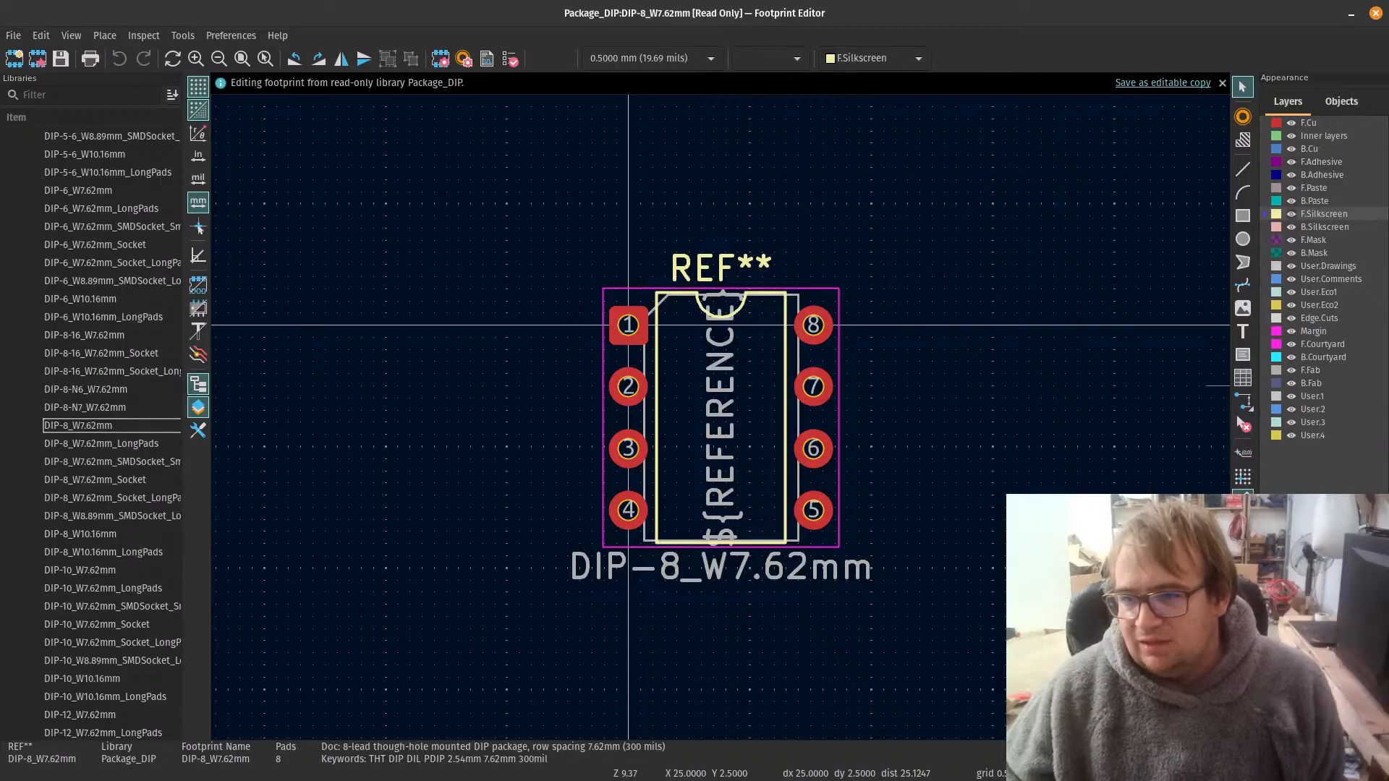
{"action": "left_click", "coordinate": [1243, 426]}
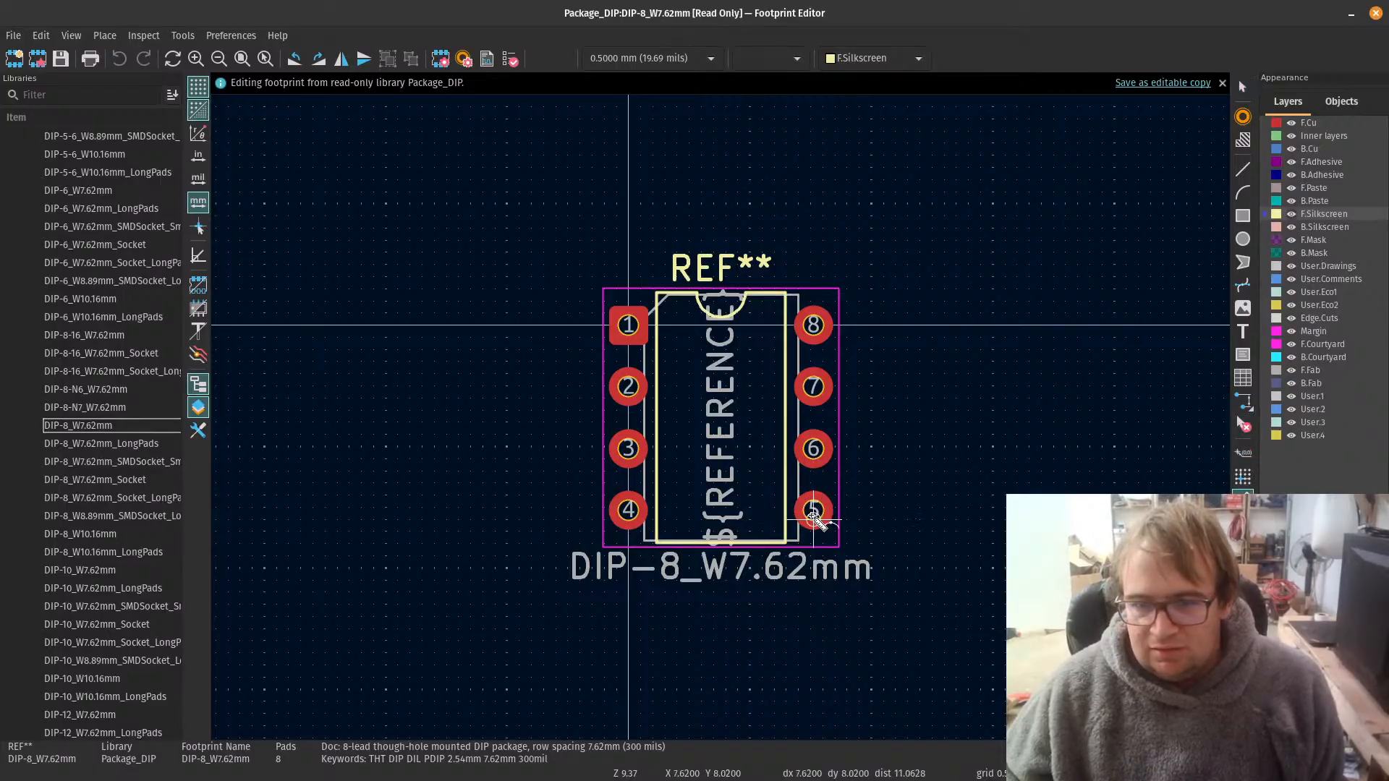
{"action": "left_click", "coordinate": [813, 511]}
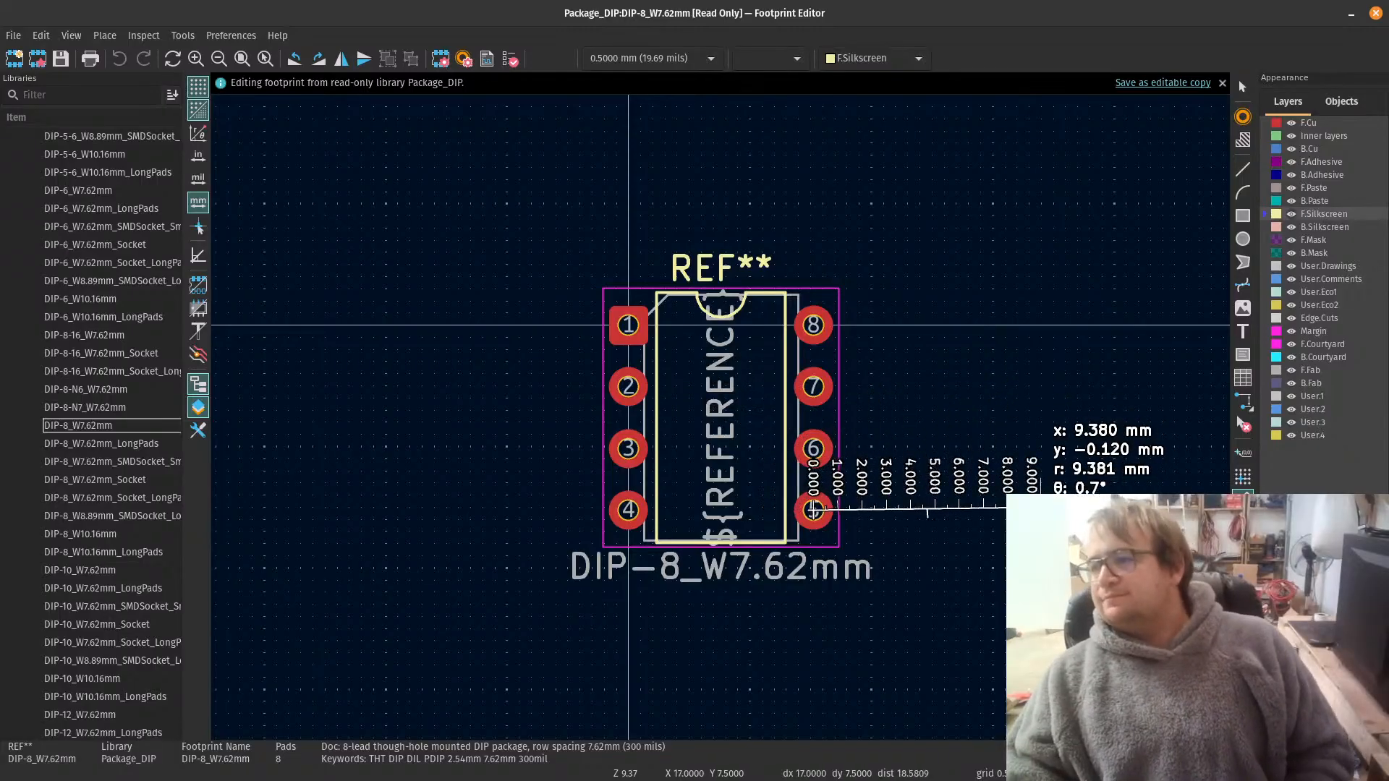
{"action": "key", "text": "Escape"}
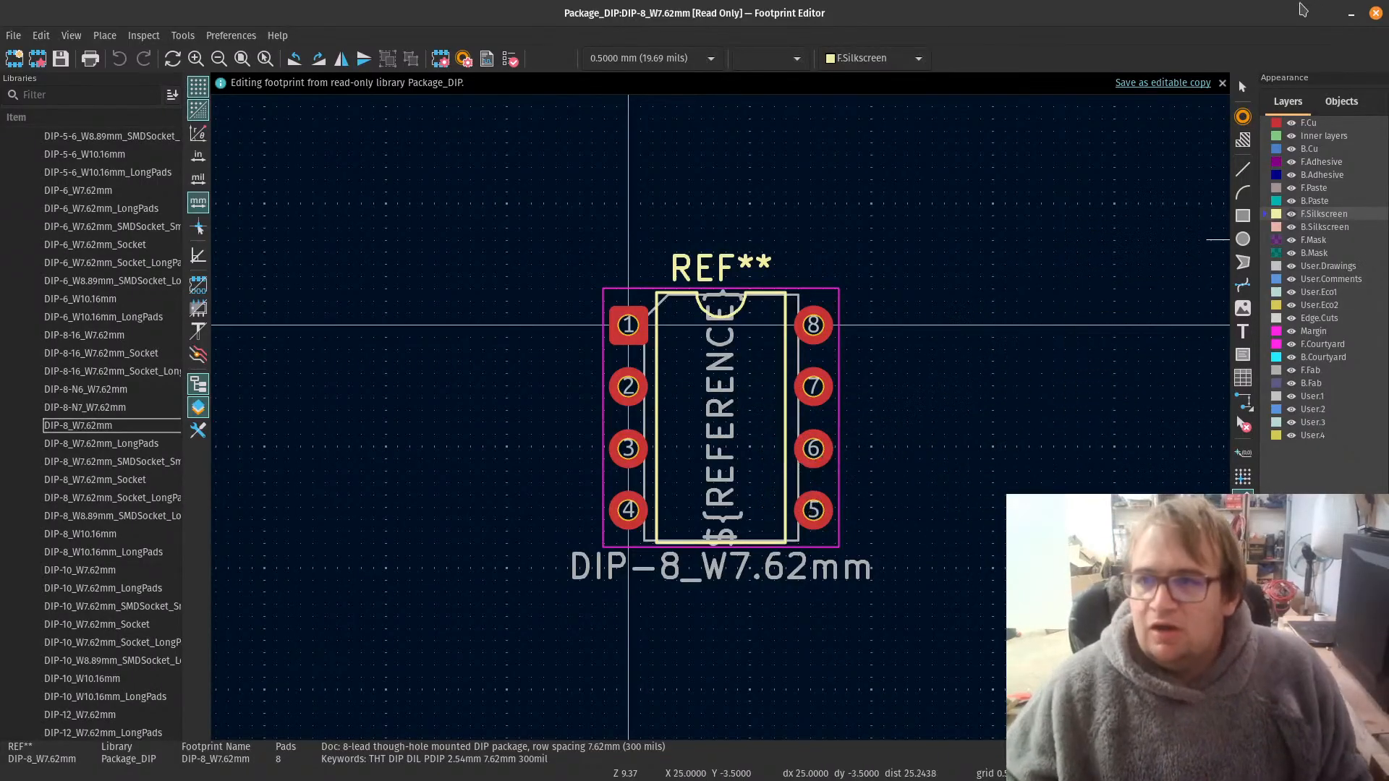
{"action": "left_click", "coordinate": [1375, 13]}
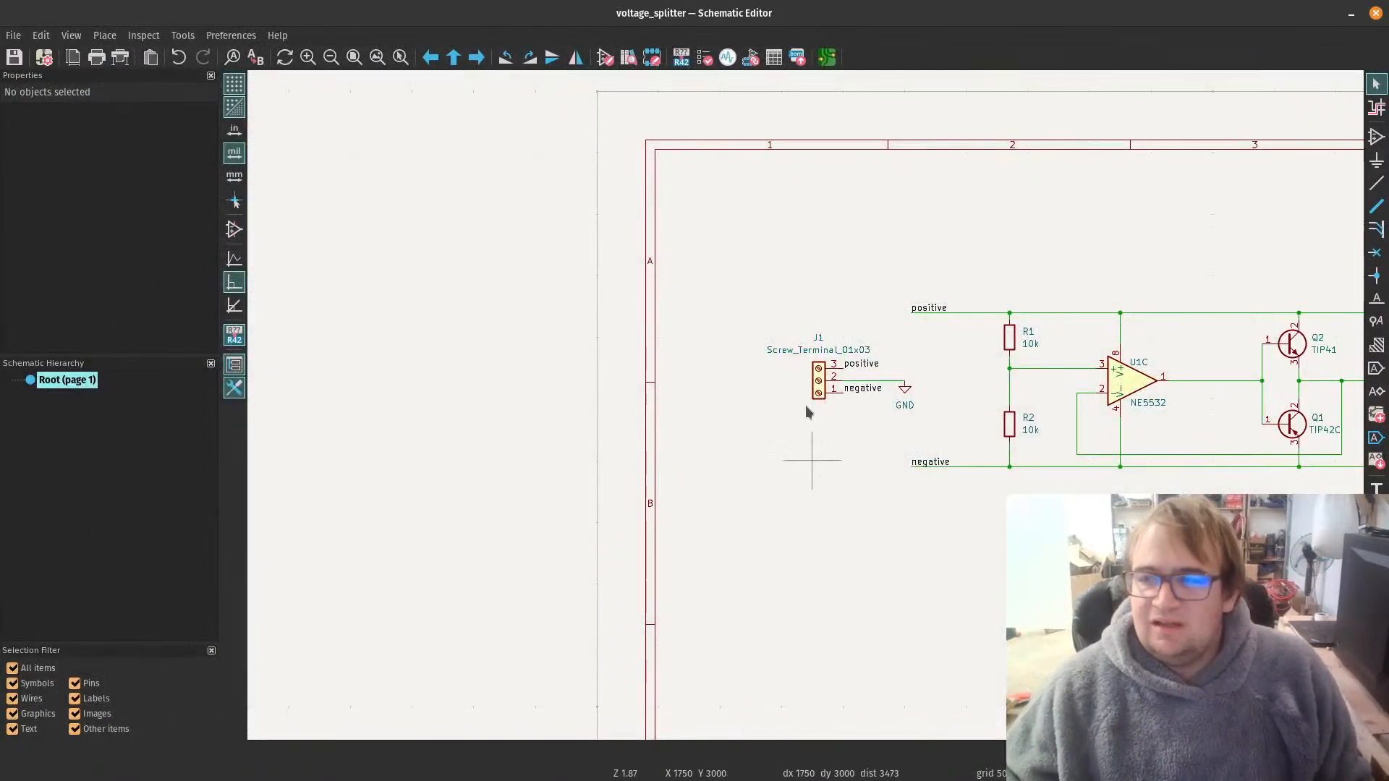
{"action": "scroll", "coordinate": [805, 406], "scroll_direction": "down", "scroll_amount": 5}
{"action": "scroll", "coordinate": [1125, 462], "scroll_direction": "up", "scroll_amount": 1}
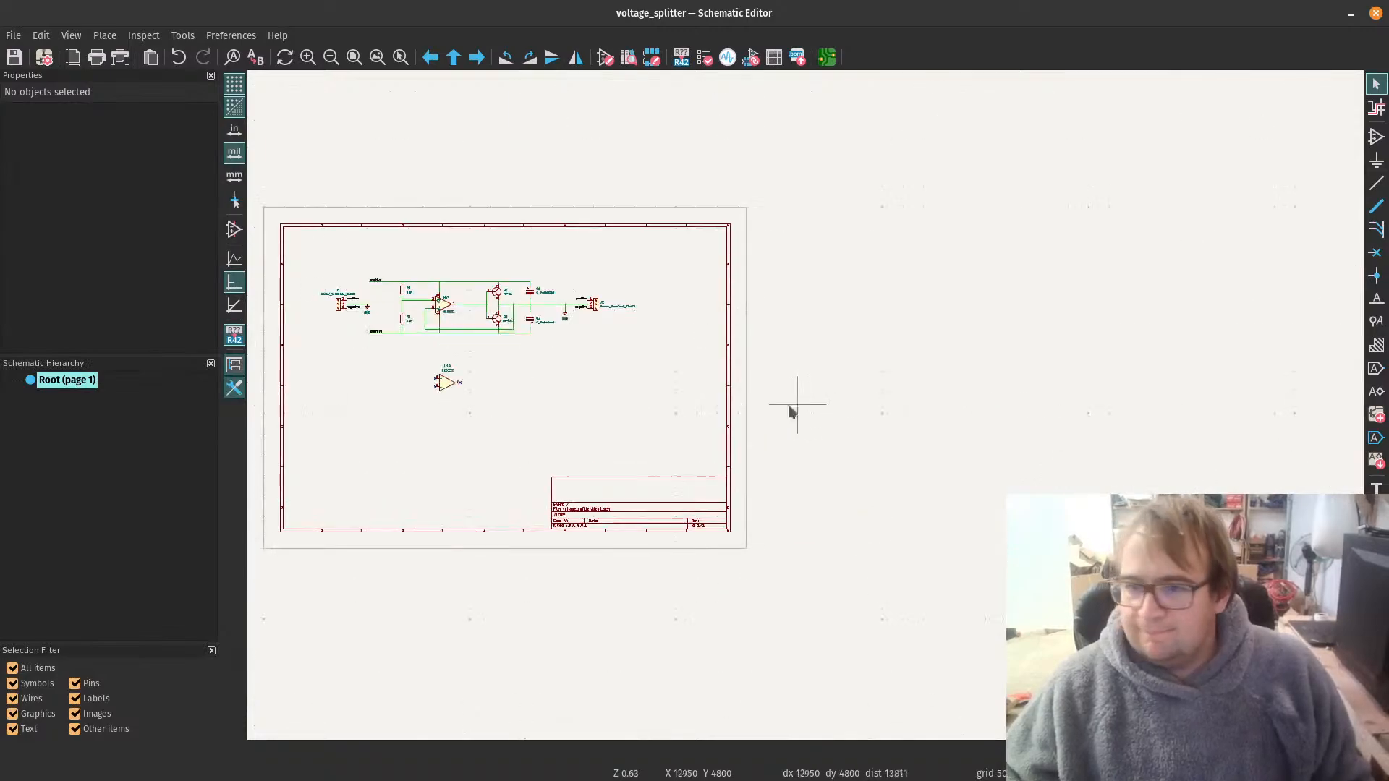
Step: Run the electrical rules check on the schematic, inspect the violations and their markers, rerun the check, and close the checker
{"action": "scroll", "coordinate": [369, 340], "scroll_direction": "up", "scroll_amount": 1}
{"action": "scroll", "coordinate": [1053, 361], "scroll_direction": "up", "scroll_amount": 2}
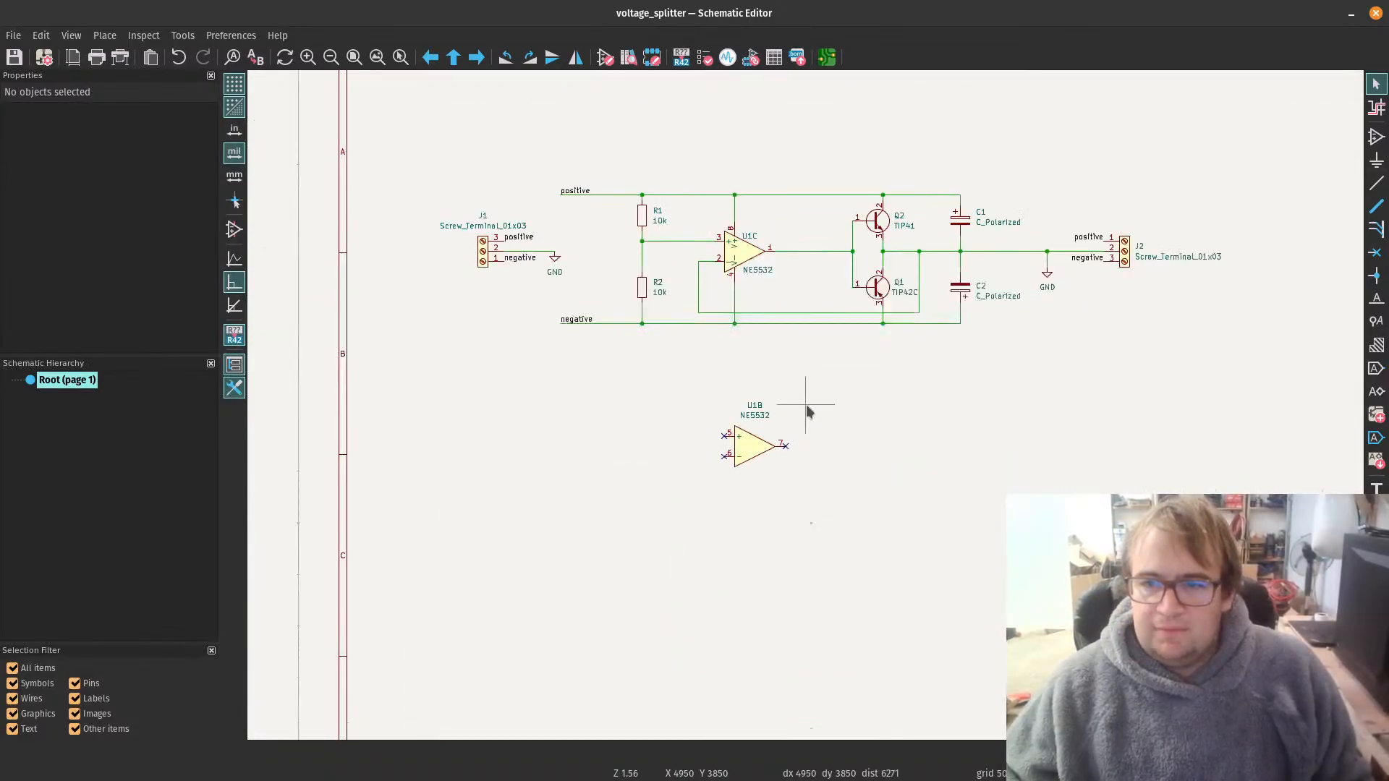
{"action": "scroll", "coordinate": [827, 179], "scroll_direction": "up", "scroll_amount": 1}
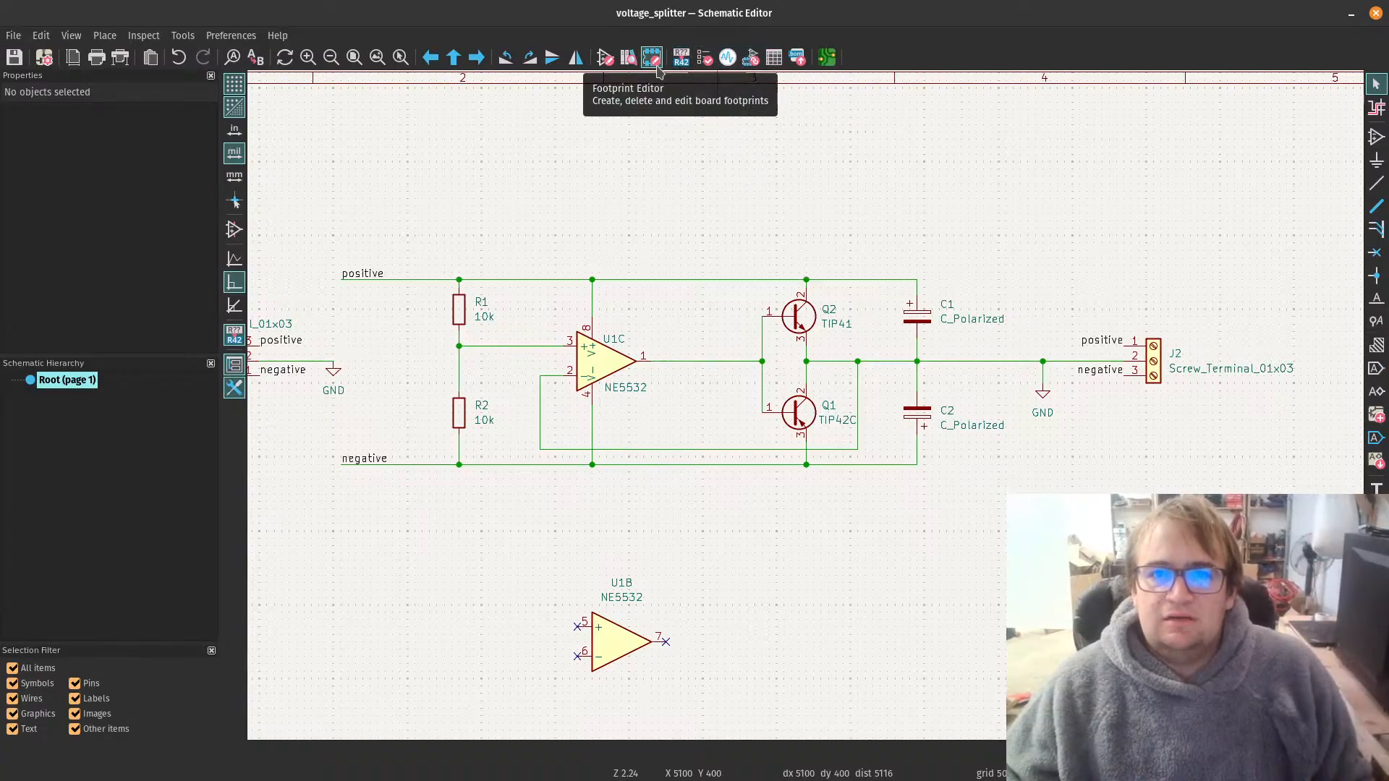
{"action": "left_click", "coordinate": [703, 57]}
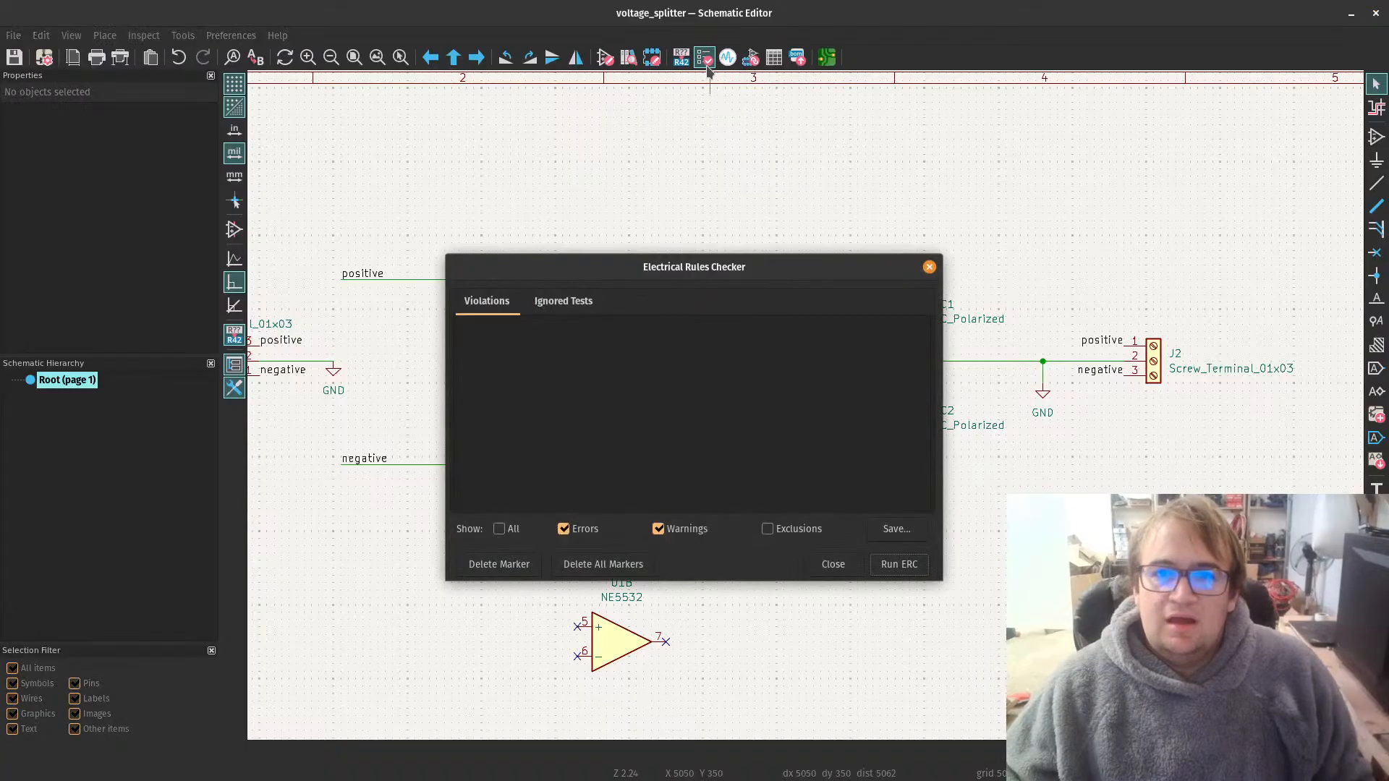
{"action": "left_click", "coordinate": [900, 565]}
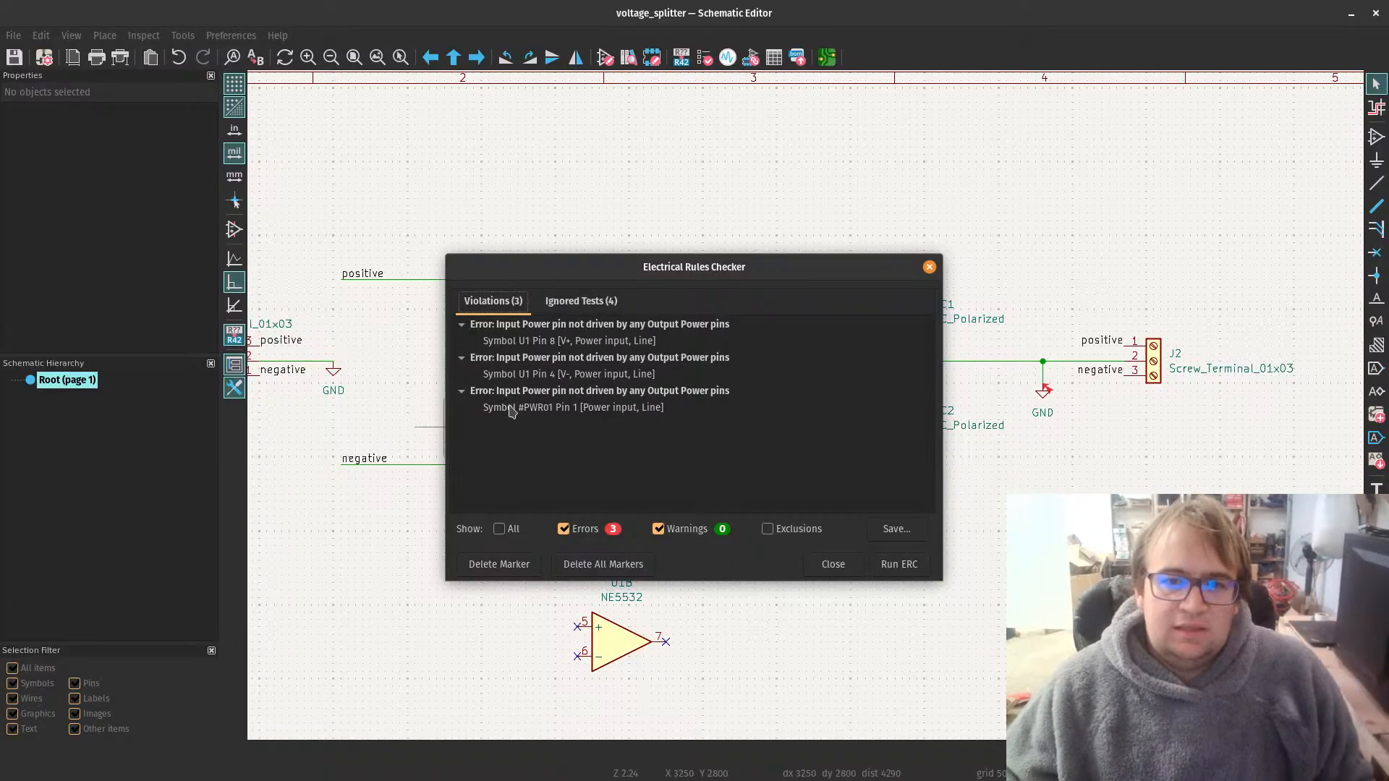
{"action": "left_click_drag", "start_coordinate": [730, 270], "coordinate": [730, 272]}
{"action": "left_click_drag", "start_coordinate": [925, 268], "coordinate": [963, 238]}
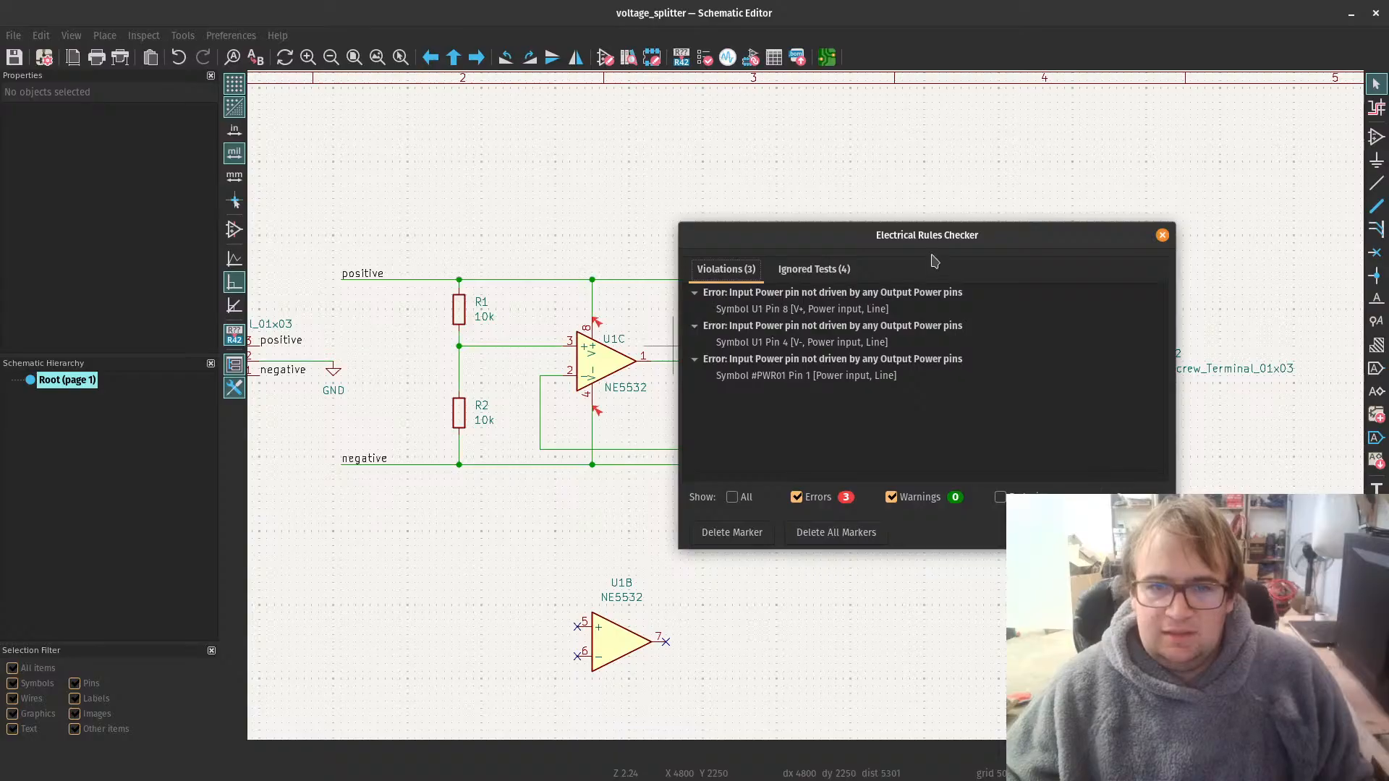
{"action": "left_click_drag", "start_coordinate": [929, 238], "coordinate": [758, 270]}
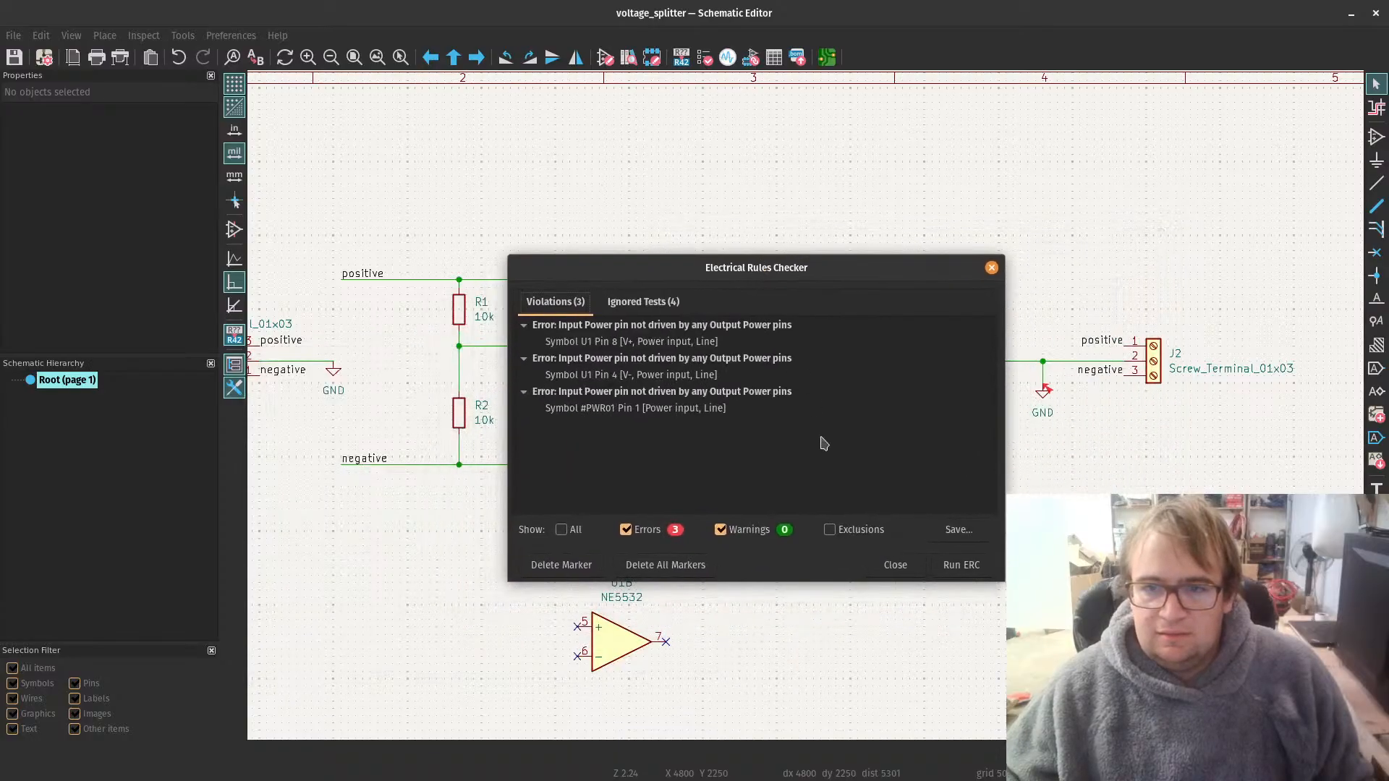
{"action": "left_click", "coordinate": [965, 563]}
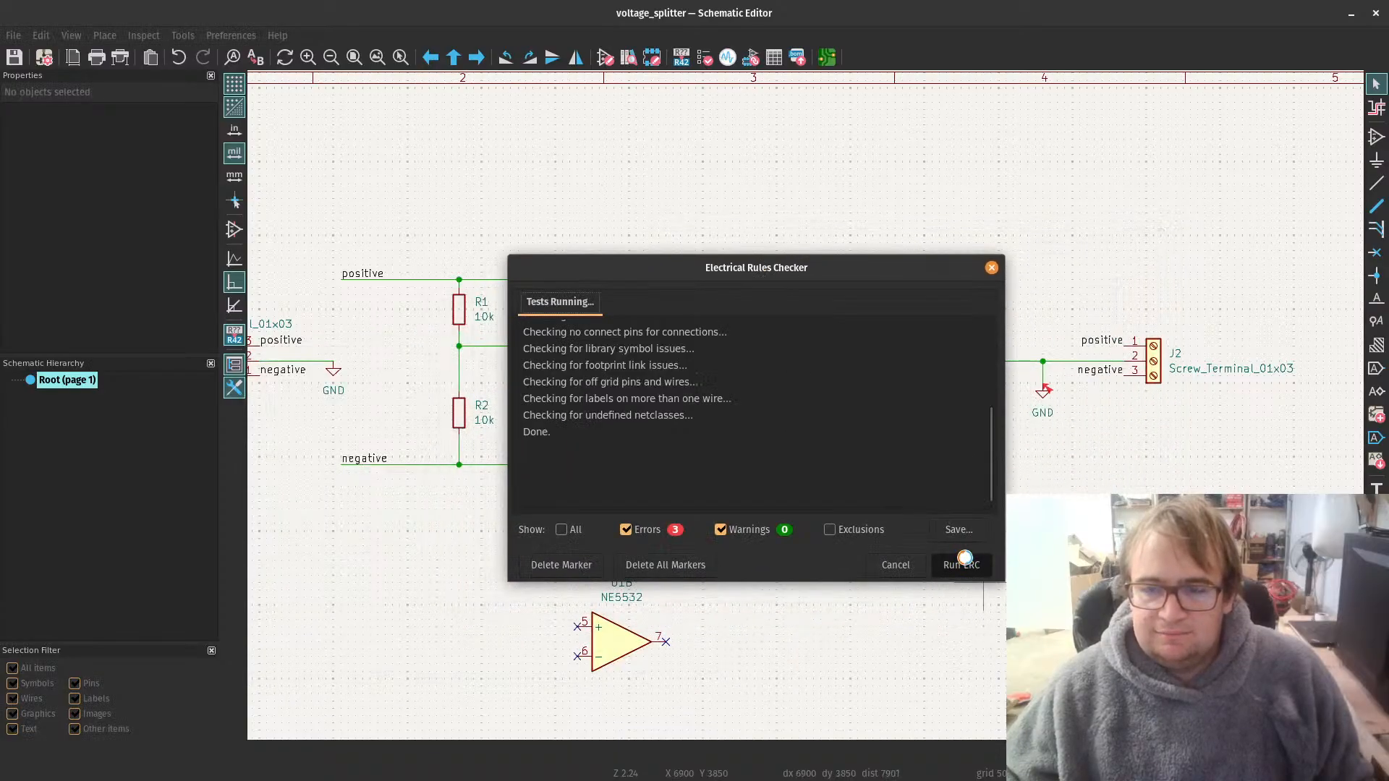
{"action": "left_click", "coordinate": [897, 565]}
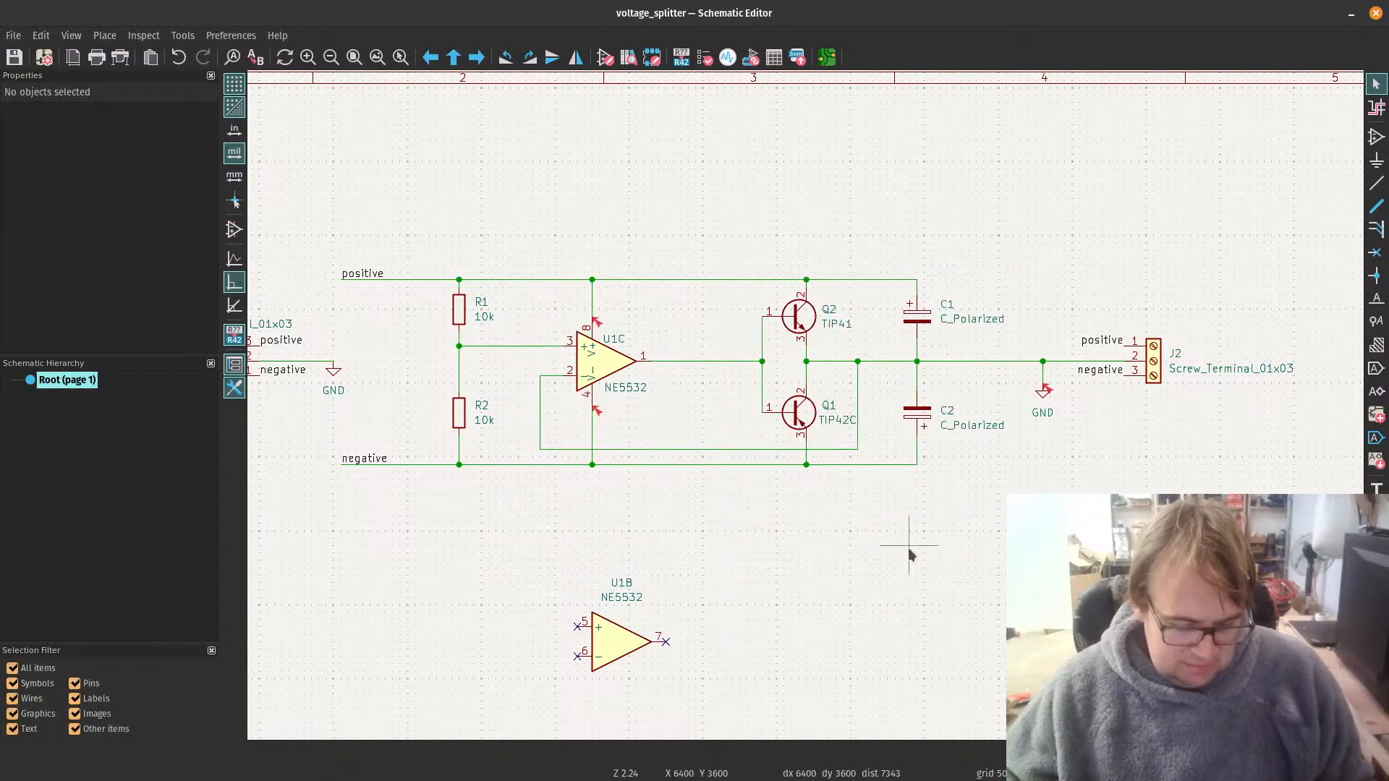
Step: Place an upright PWR_FLAG symbol on the positive rail, just past the op-amp's V+ junction
{"action": "key", "text": "a"}
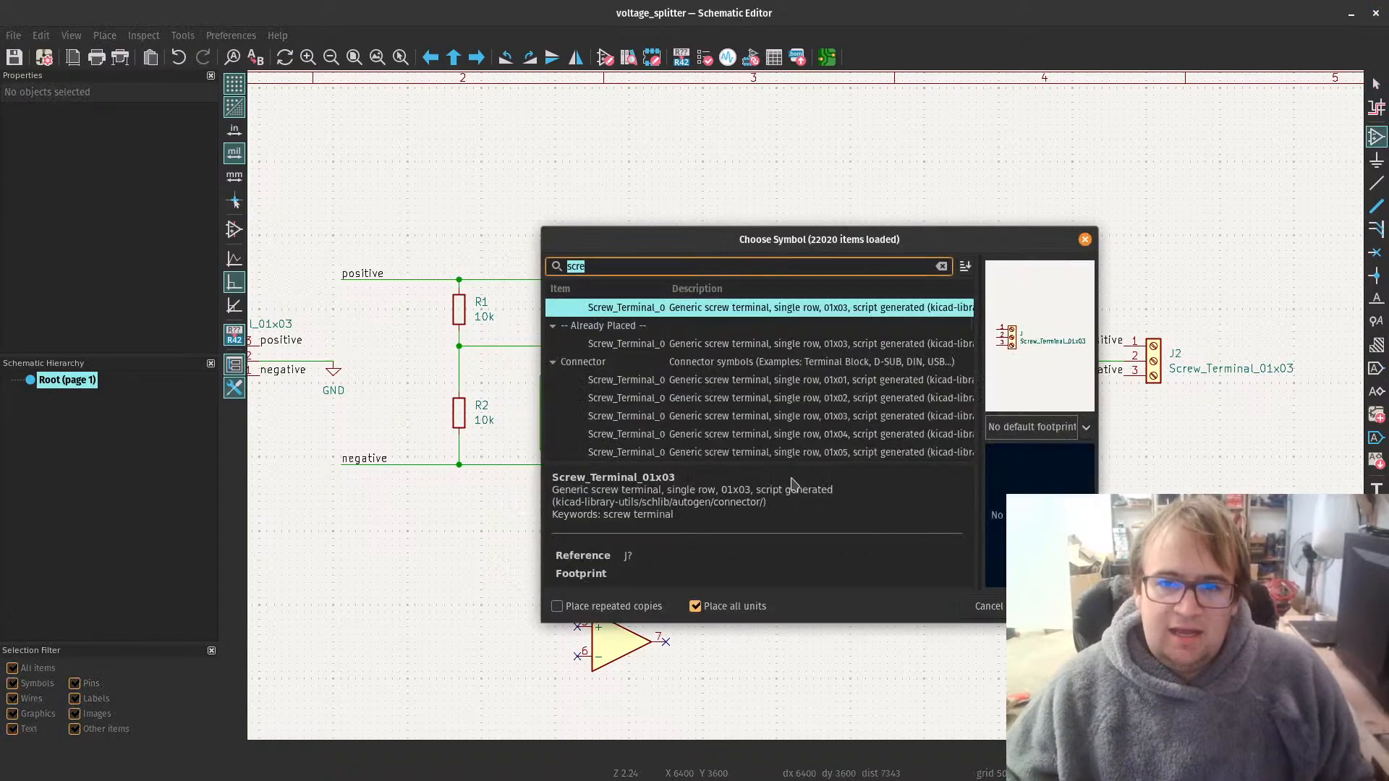
{"action": "type", "text": "pwr"}
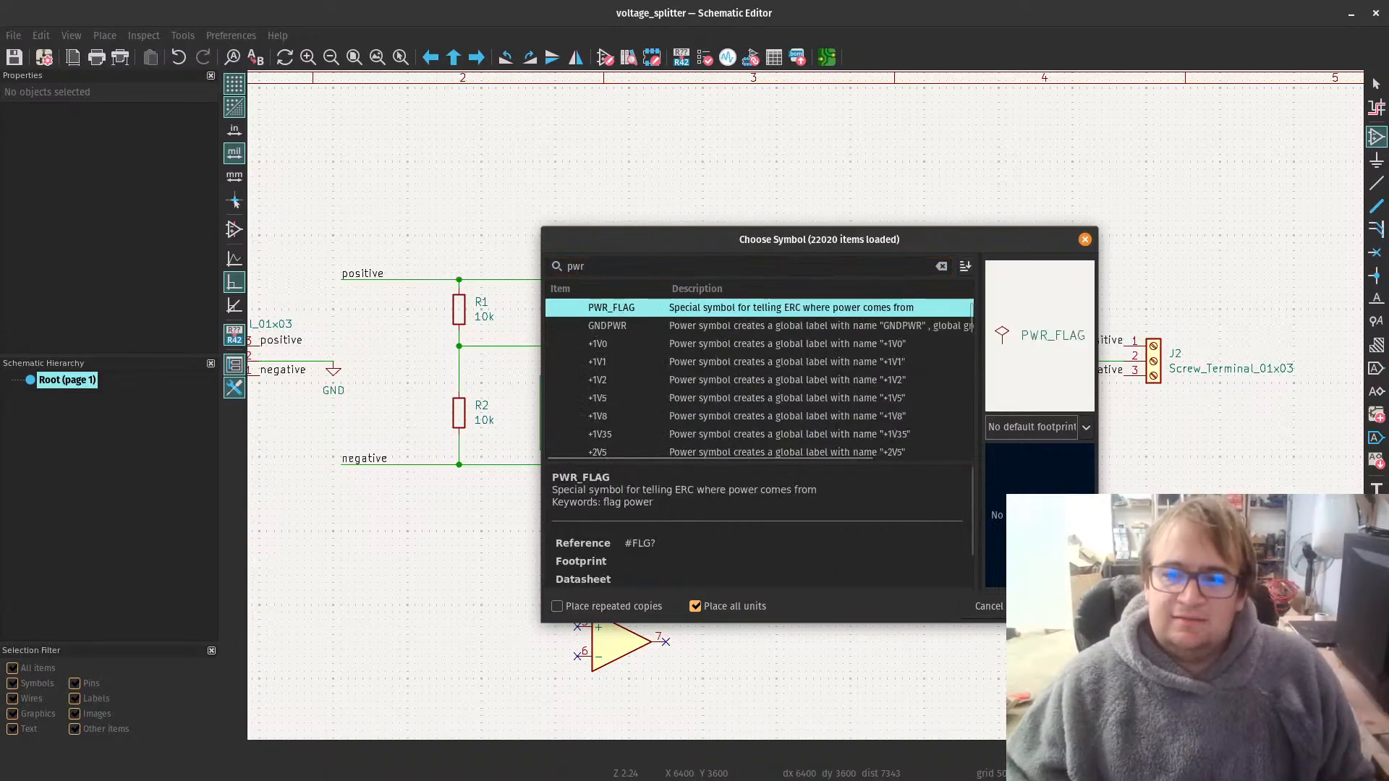
{"action": "double_click", "coordinate": [621, 307]}
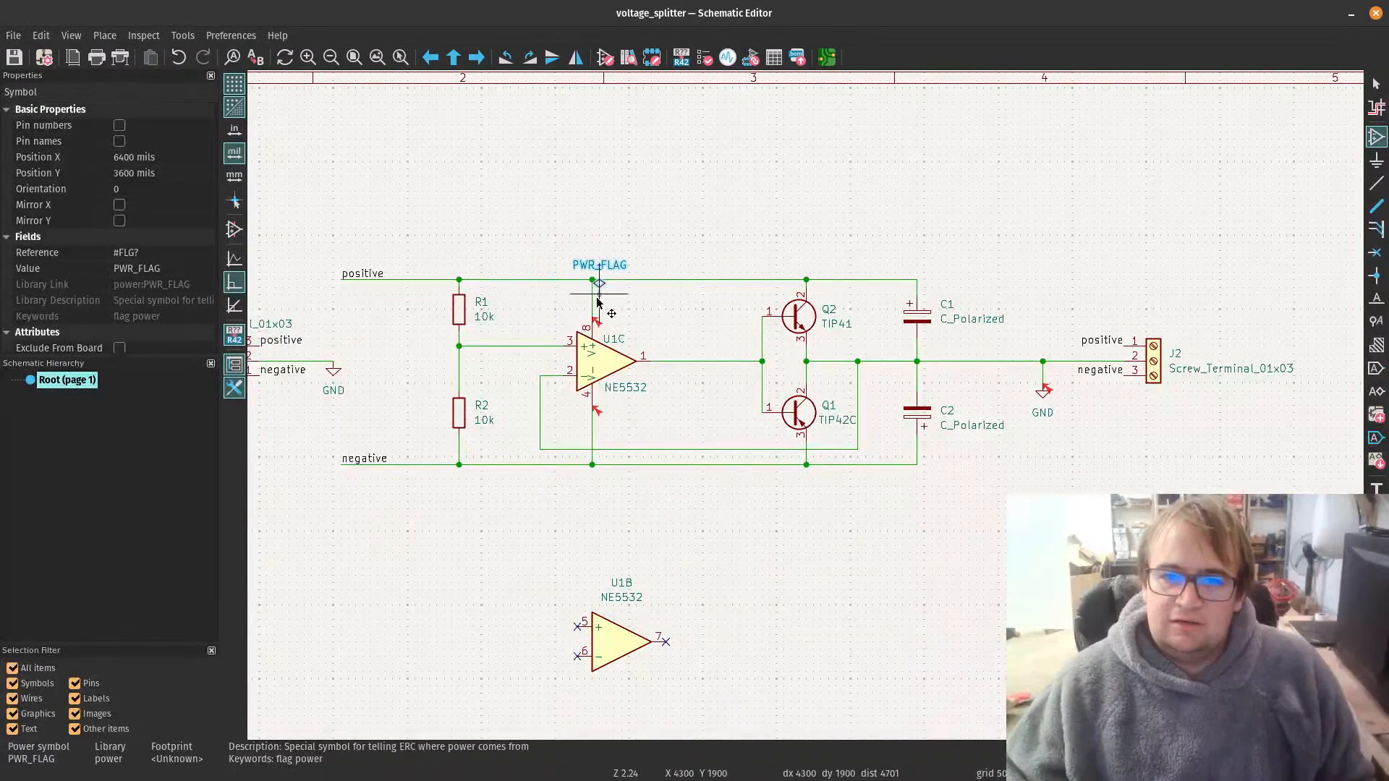
{"action": "key", "text": "r"}
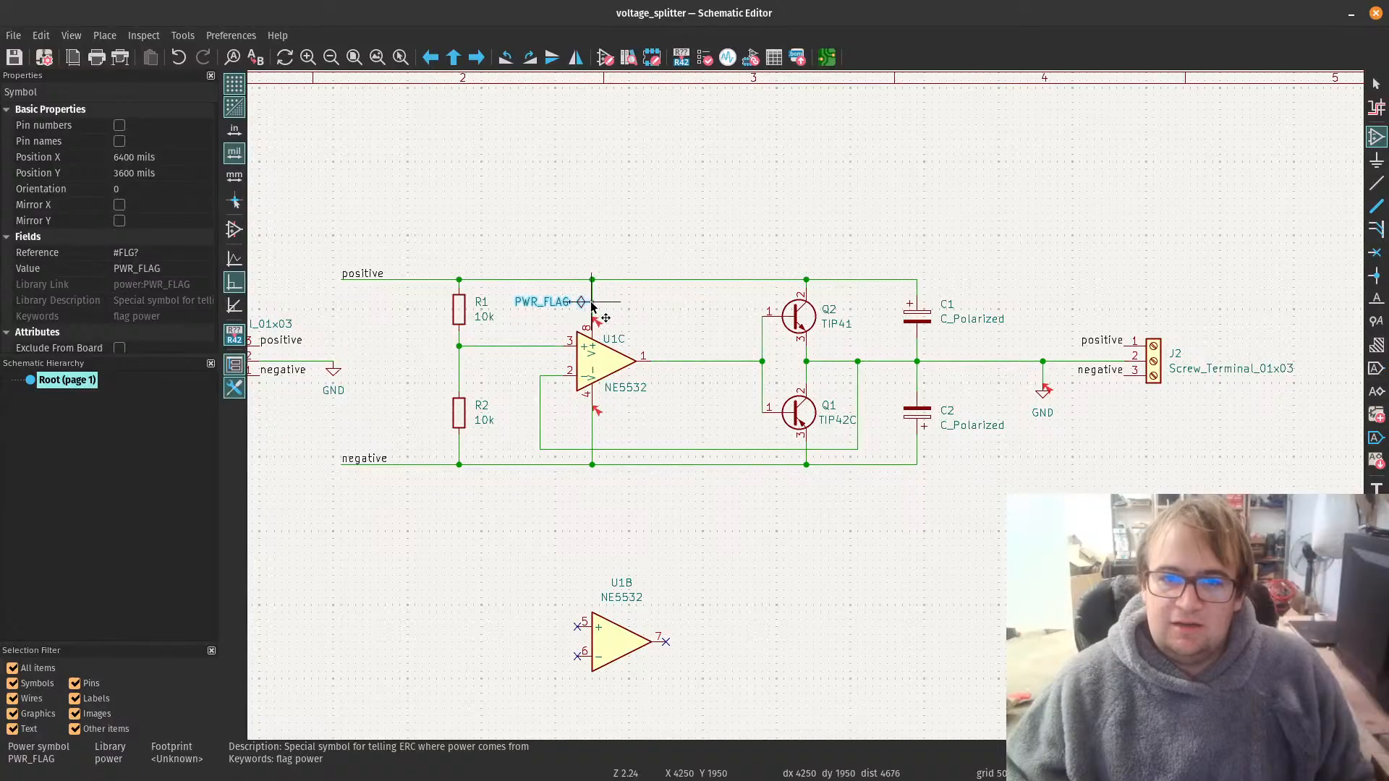
{"action": "key", "text": "r"}
{"action": "key", "text": "r"}
{"action": "key", "text": "r"}
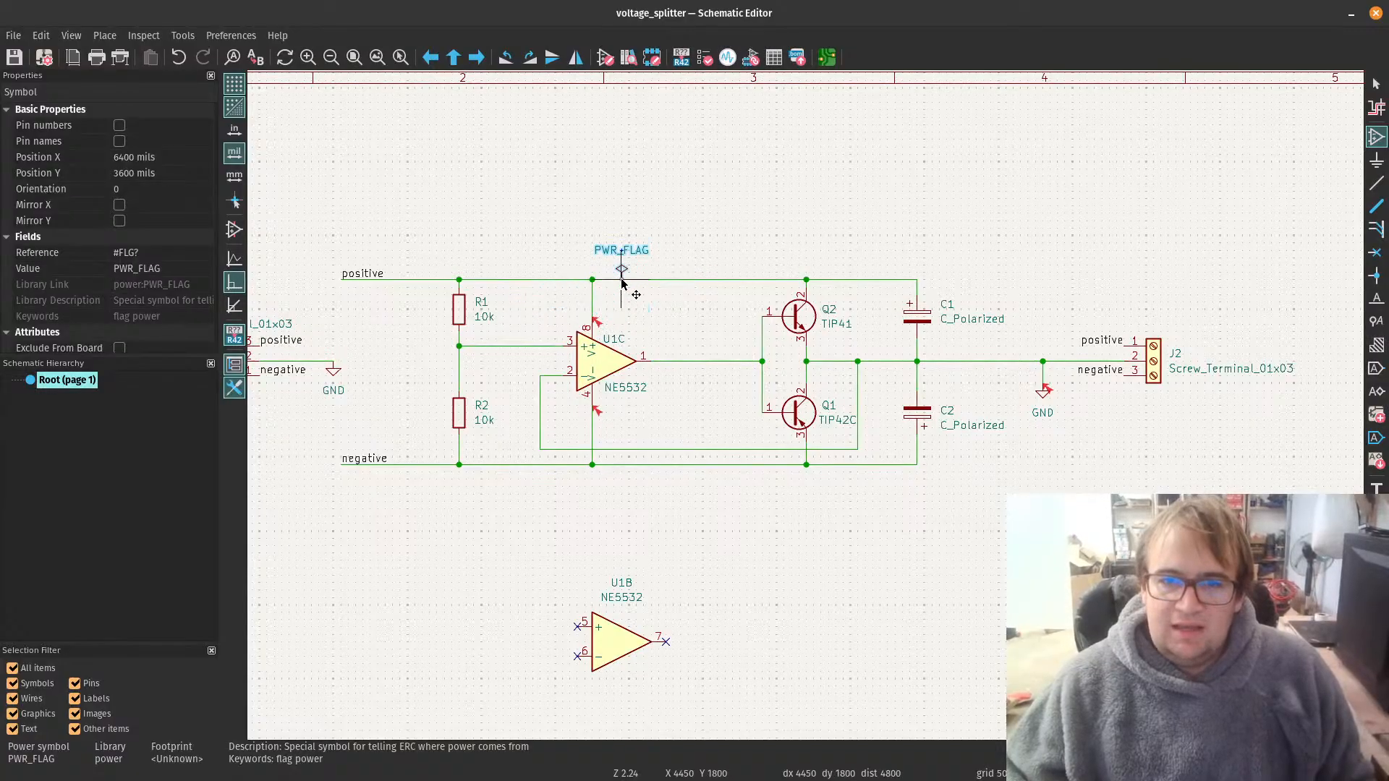
{"action": "left_click", "coordinate": [622, 282]}
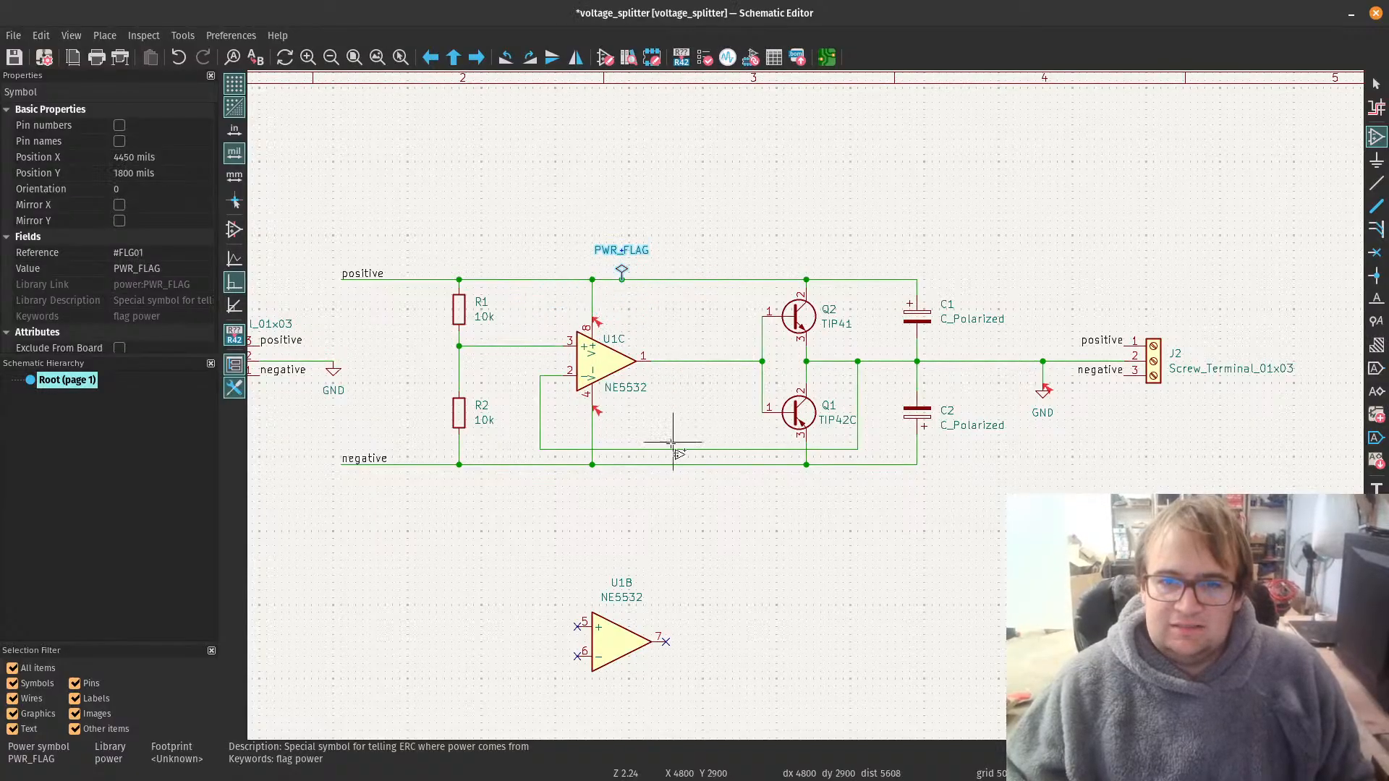
Step: Place a second PWR_FLAG symbol on the GND output wire between the capacitors and connector J2
{"action": "left_click", "coordinate": [1080, 477]}
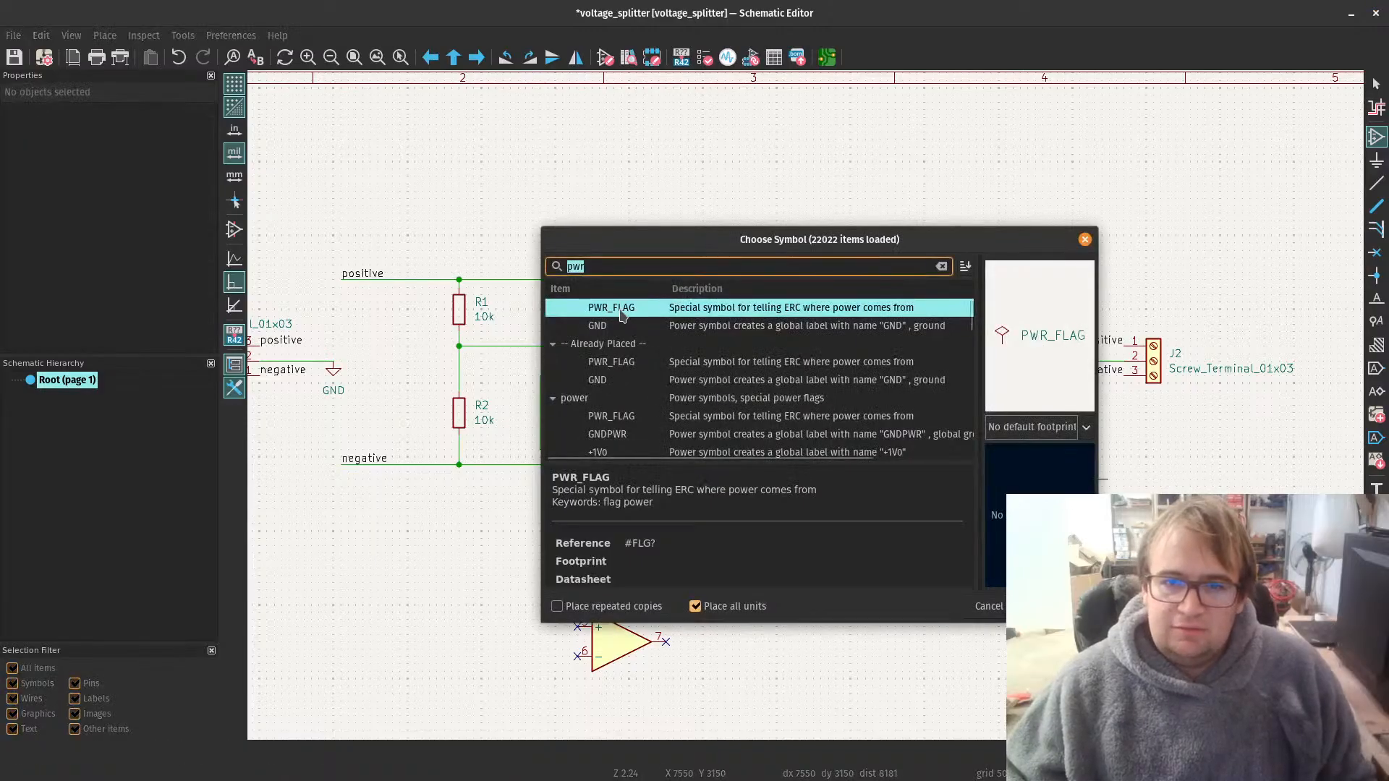
{"action": "key", "text": "Return"}
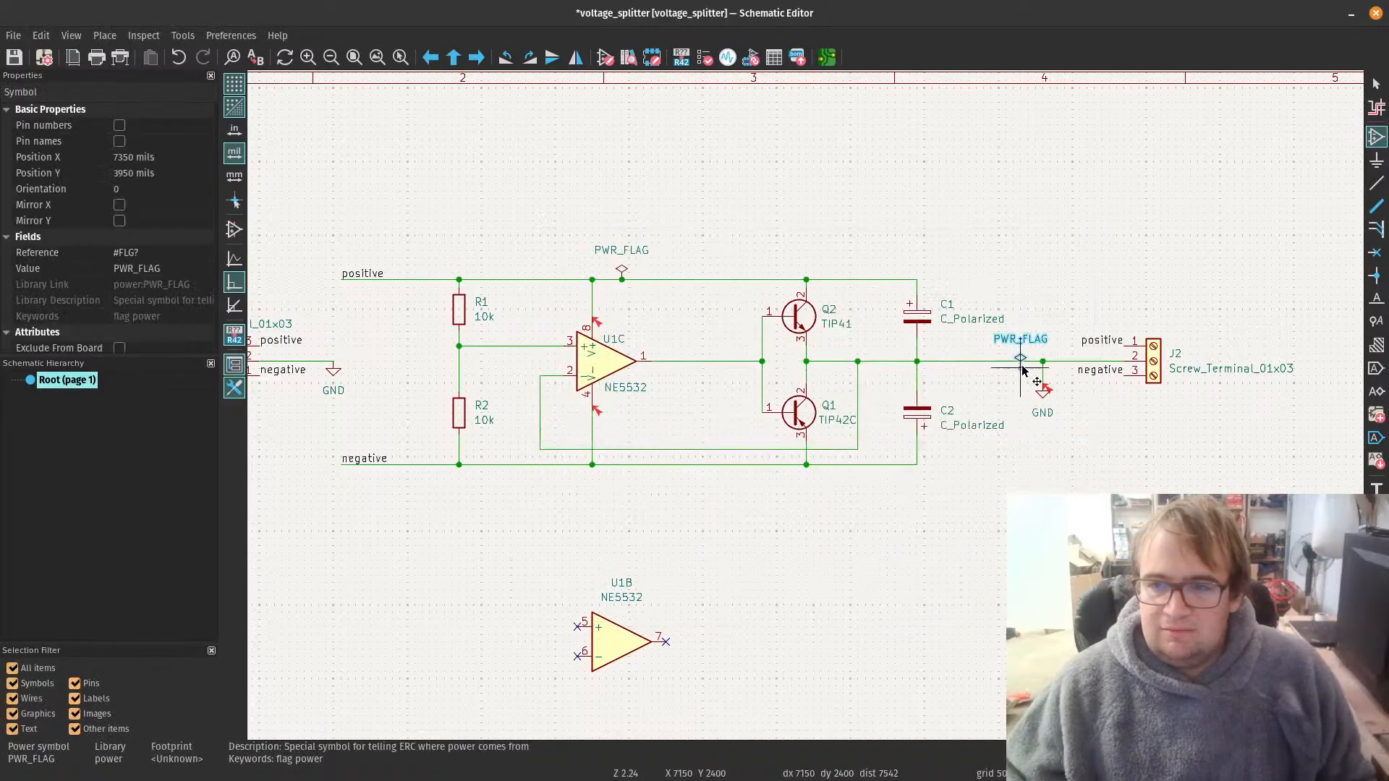
{"action": "left_click", "coordinate": [1020, 359]}
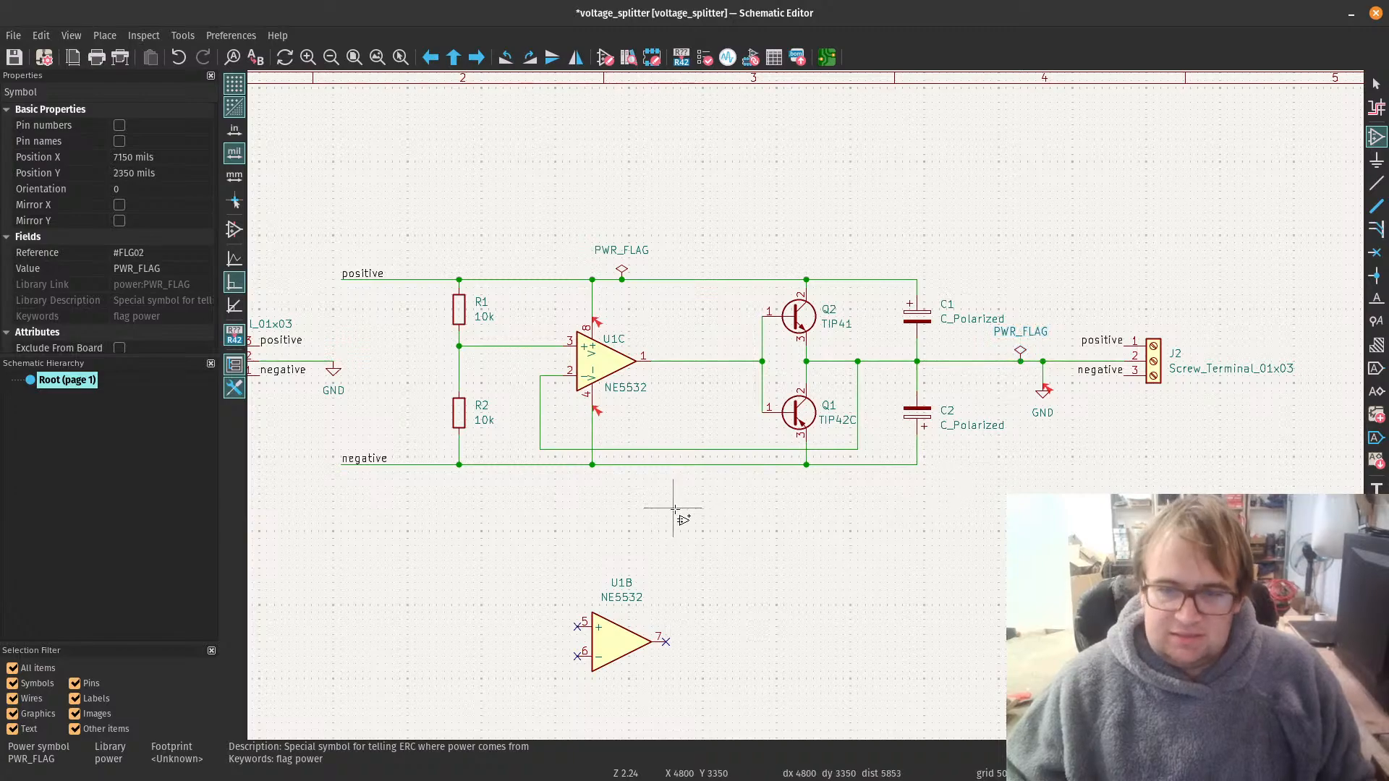
Step: Place a third PWR_FLAG symbol facing down on the negative rail near the op-amp, and save the schematic
{"action": "left_click", "coordinate": [432, 381]}
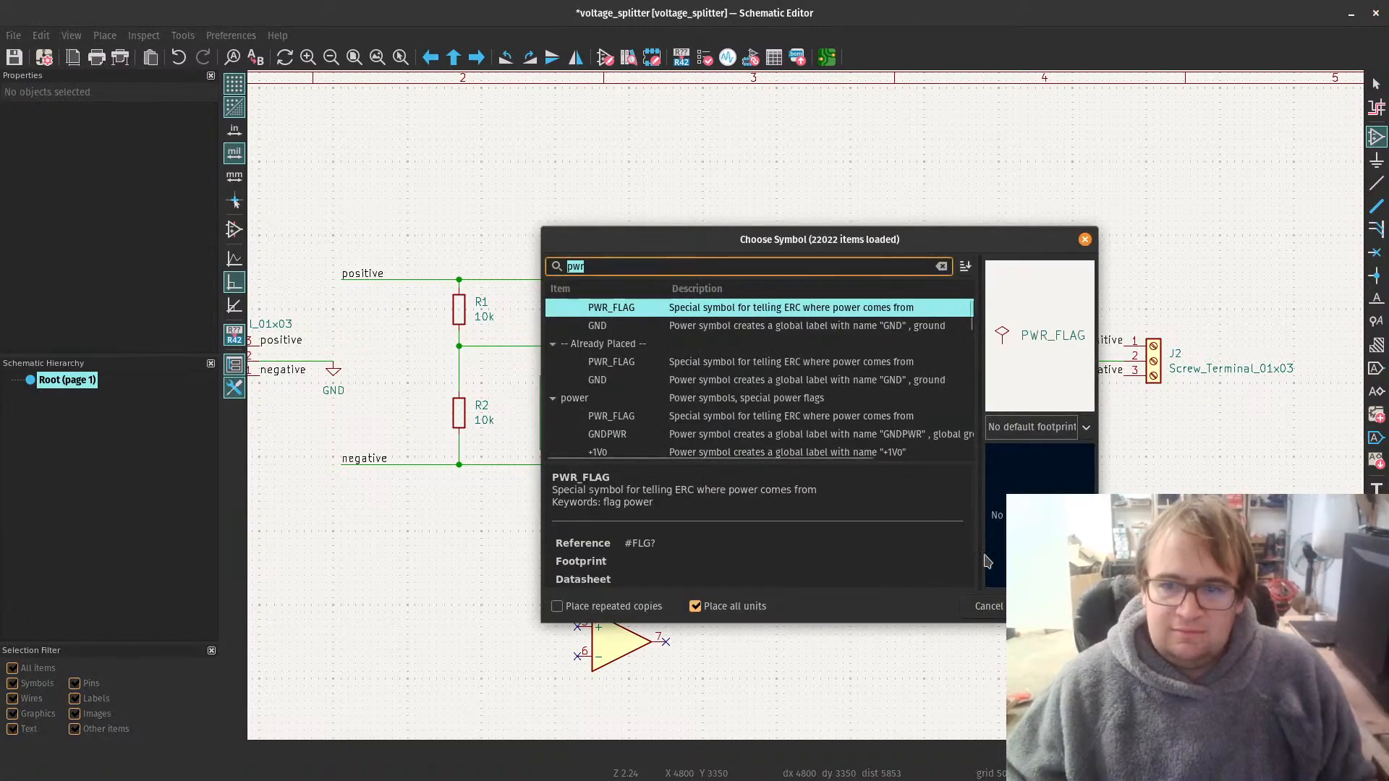
{"action": "key", "text": "Return"}
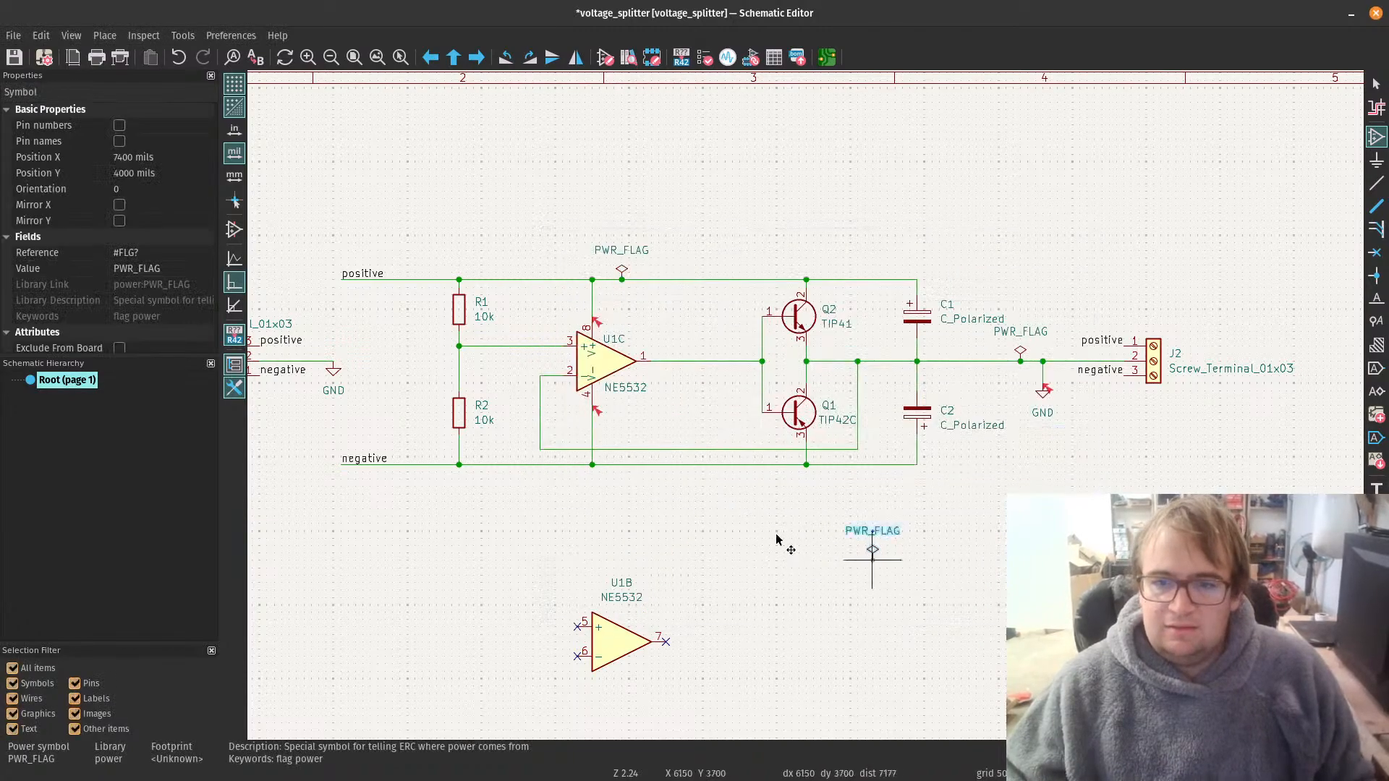
{"action": "left_click", "coordinate": [626, 469]}
{"action": "key", "text": "Escape"}
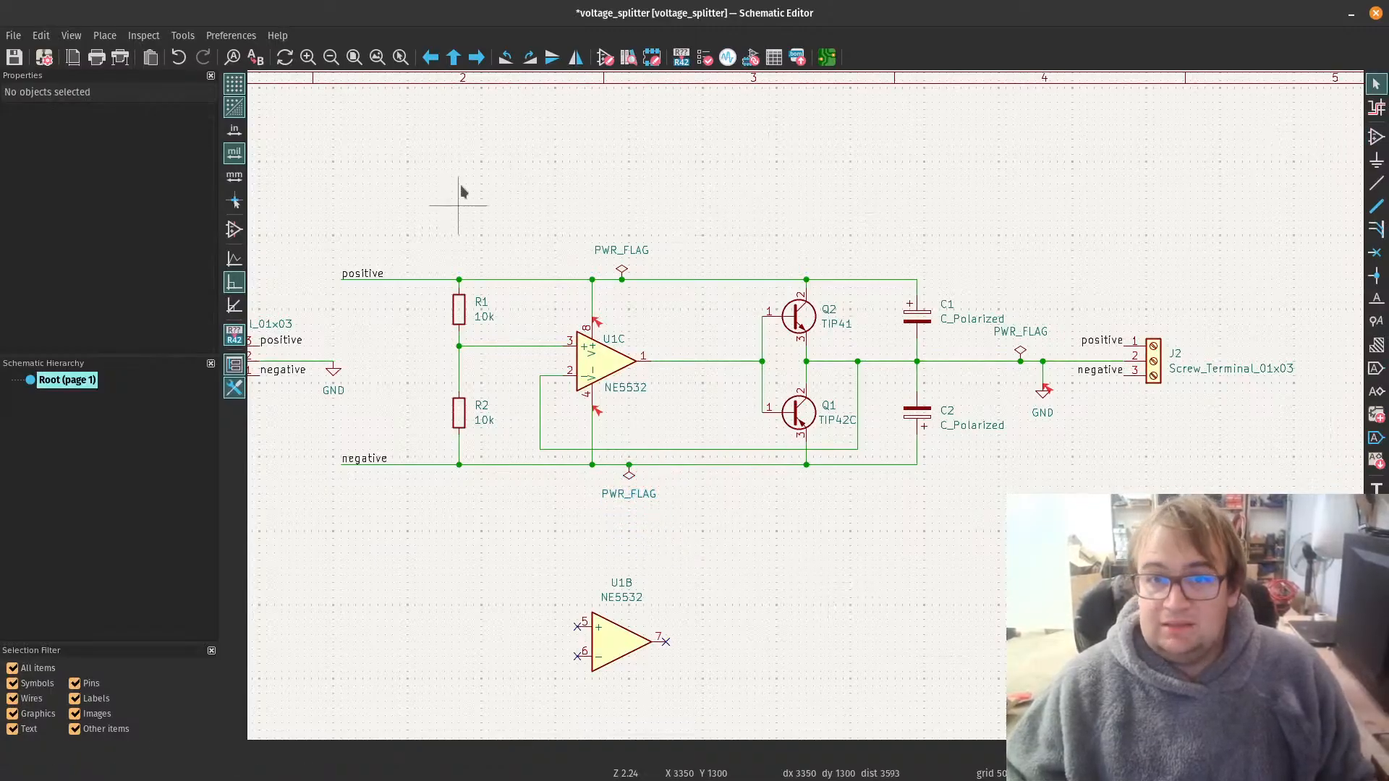
{"action": "left_click", "coordinate": [15, 57]}
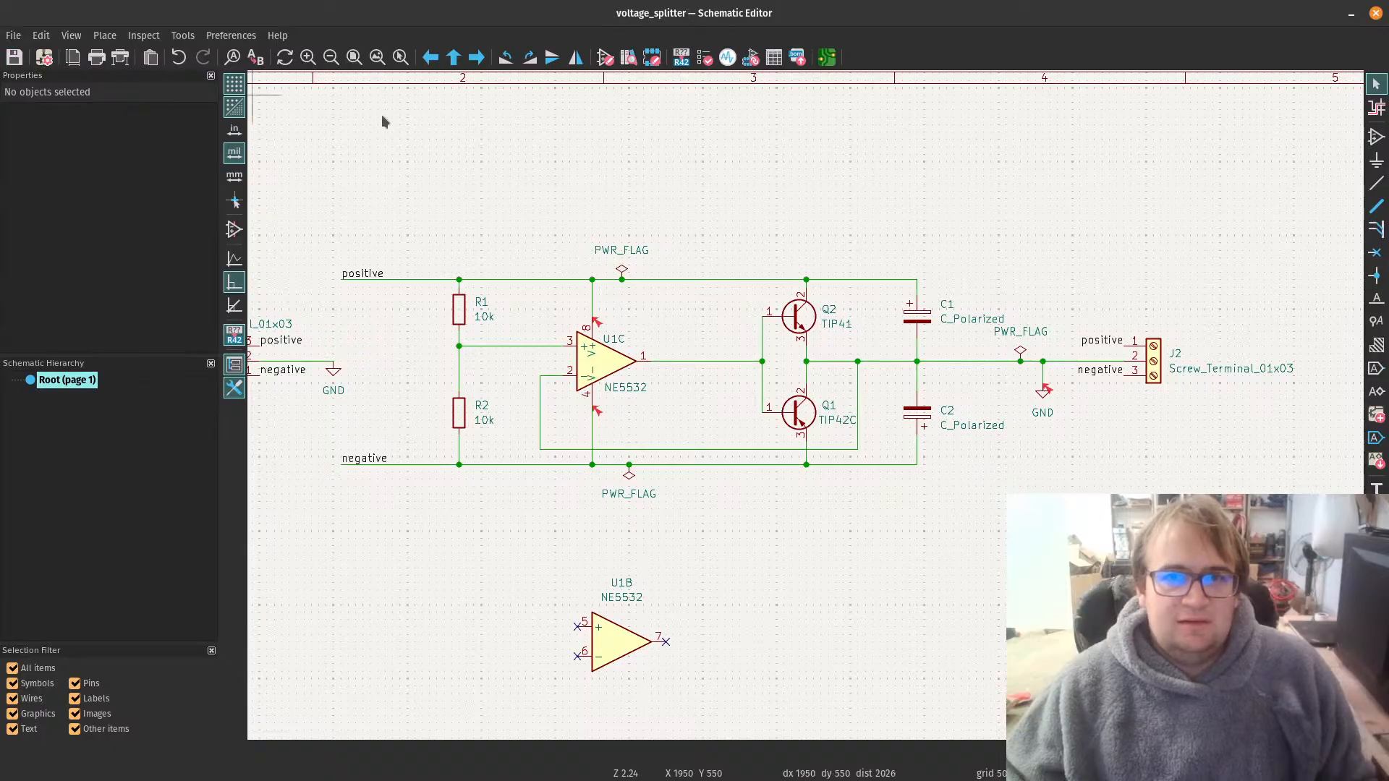
Step: Rerun the electrical rules check, review the ignored tests and their violation severity settings, and close the checker
{"action": "left_click", "coordinate": [708, 61]}
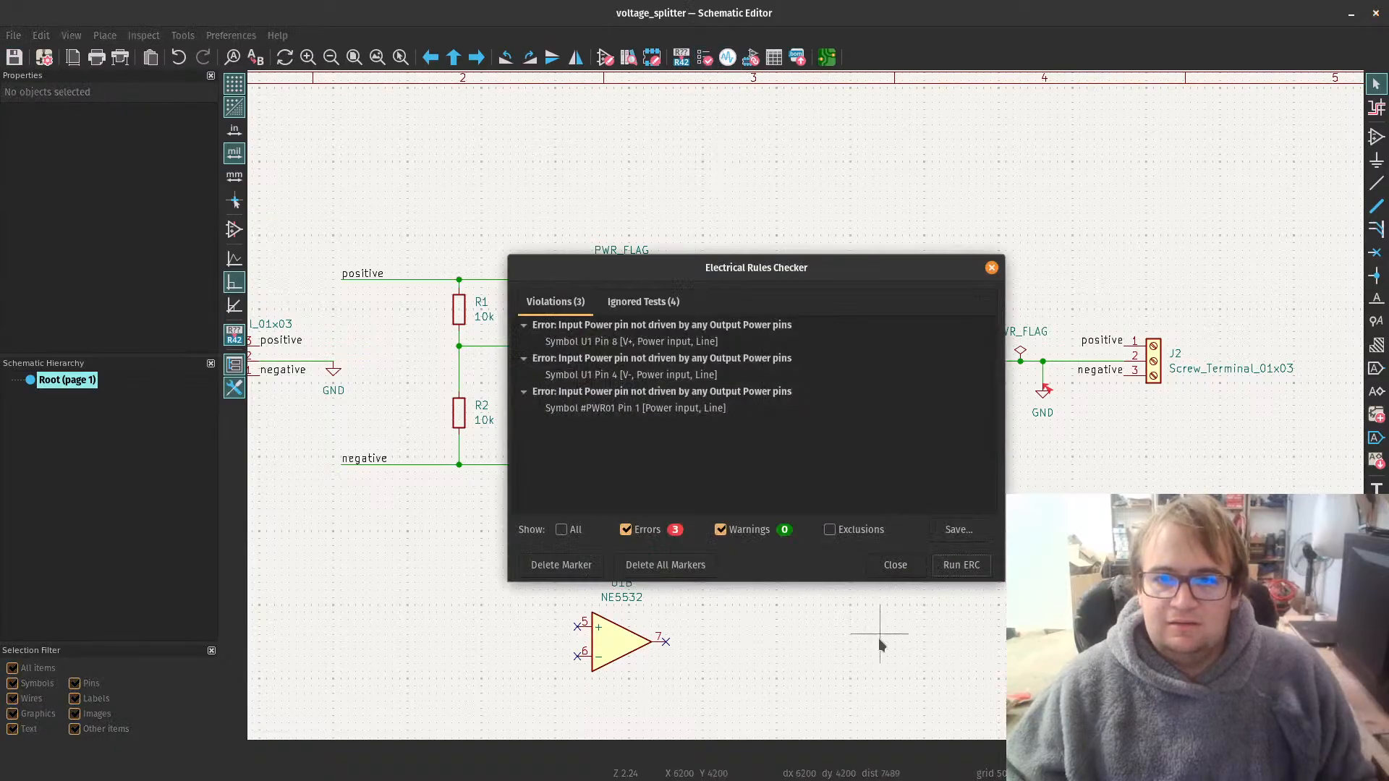
{"action": "left_click", "coordinate": [971, 567]}
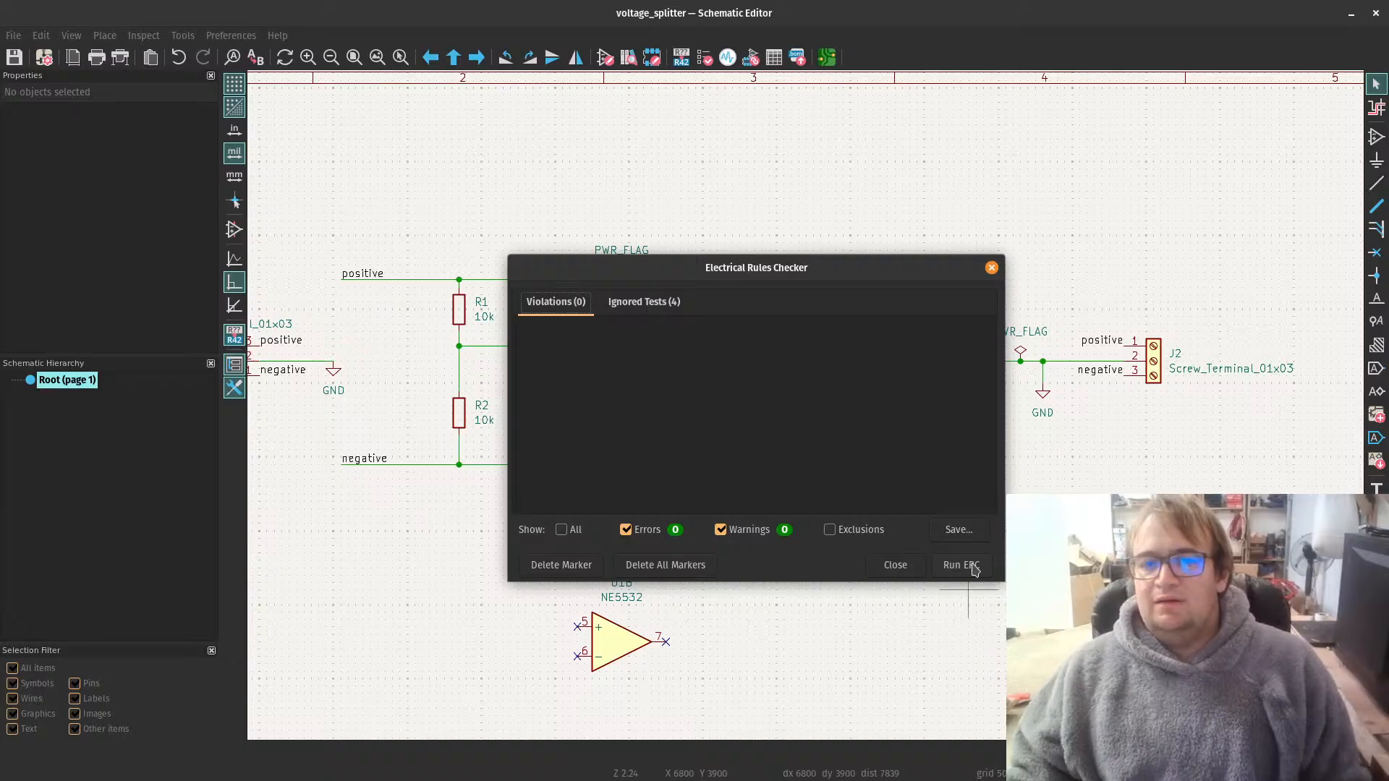
{"action": "left_click", "coordinate": [673, 303]}
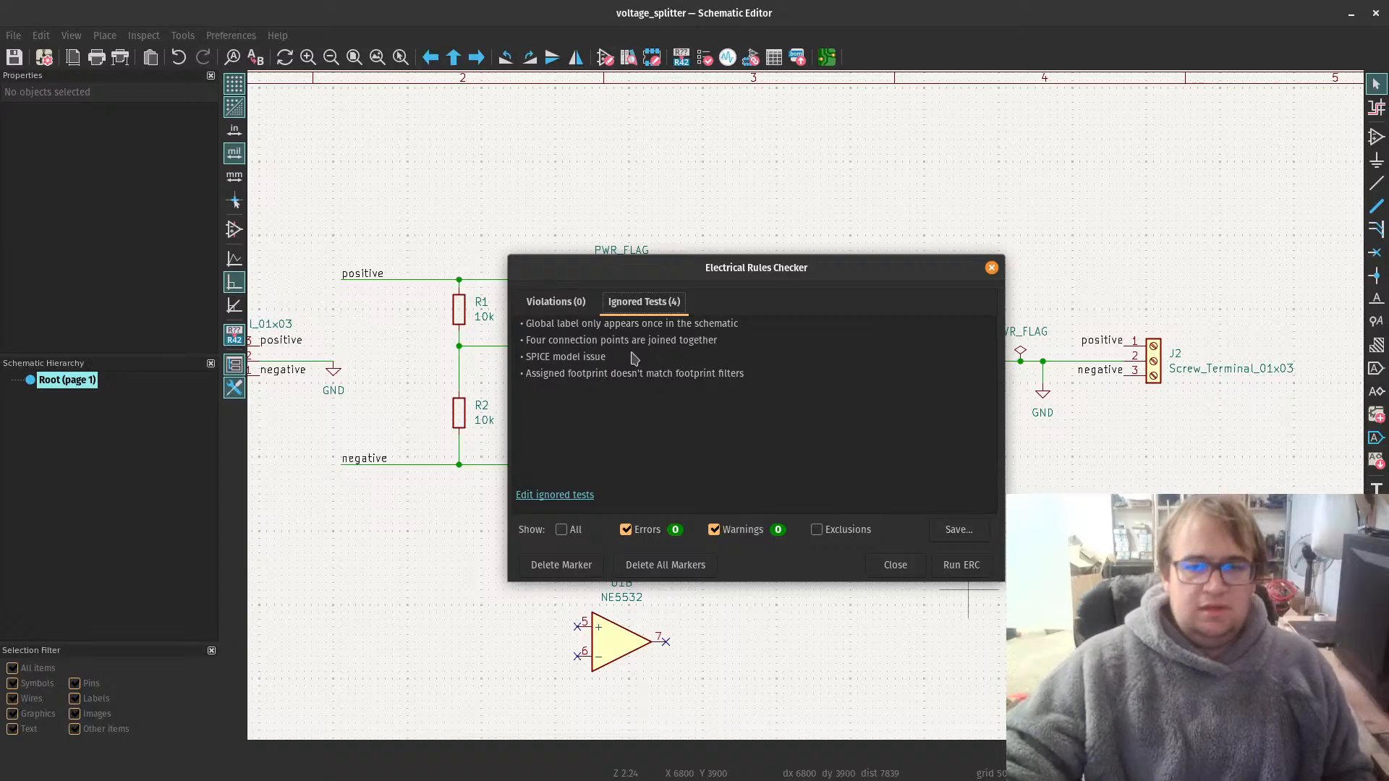
{"action": "left_click", "coordinate": [564, 496]}
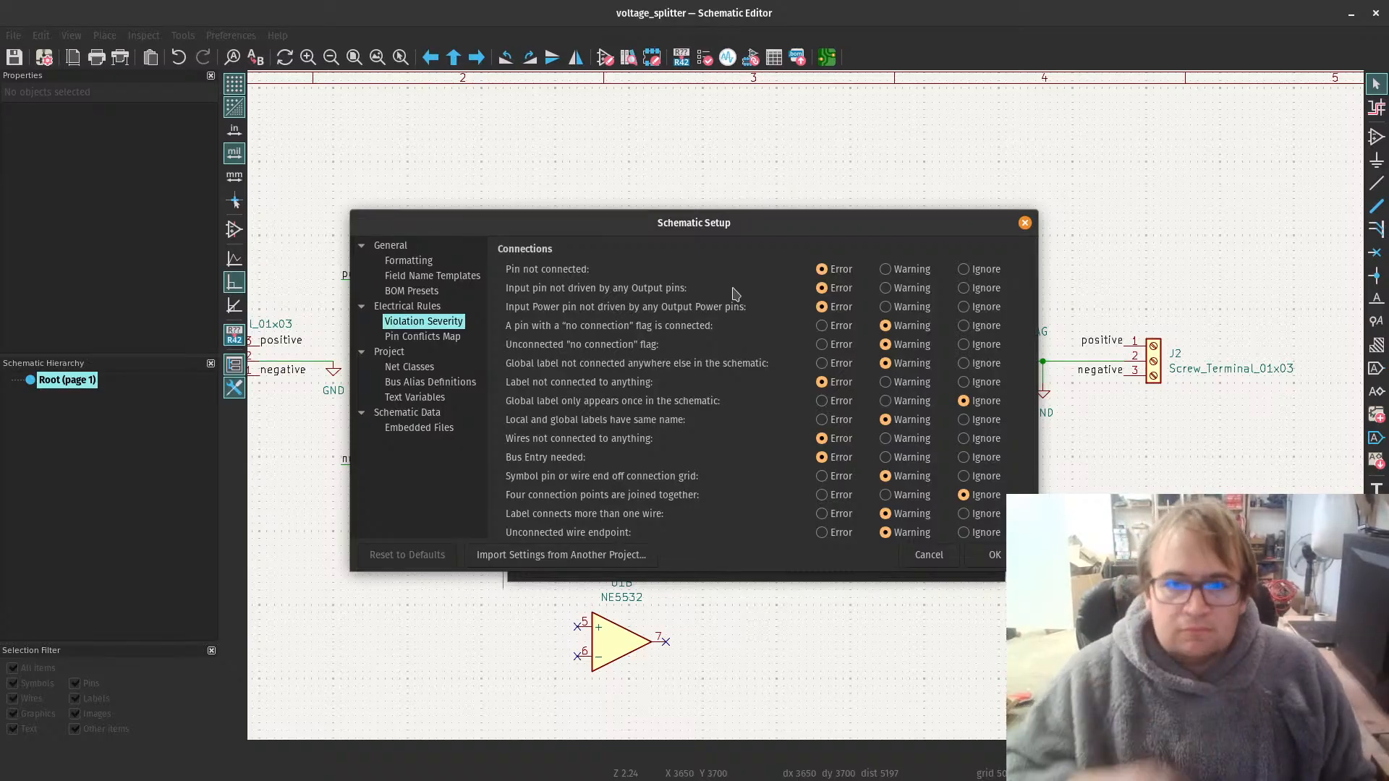
{"action": "left_click", "coordinate": [991, 555]}
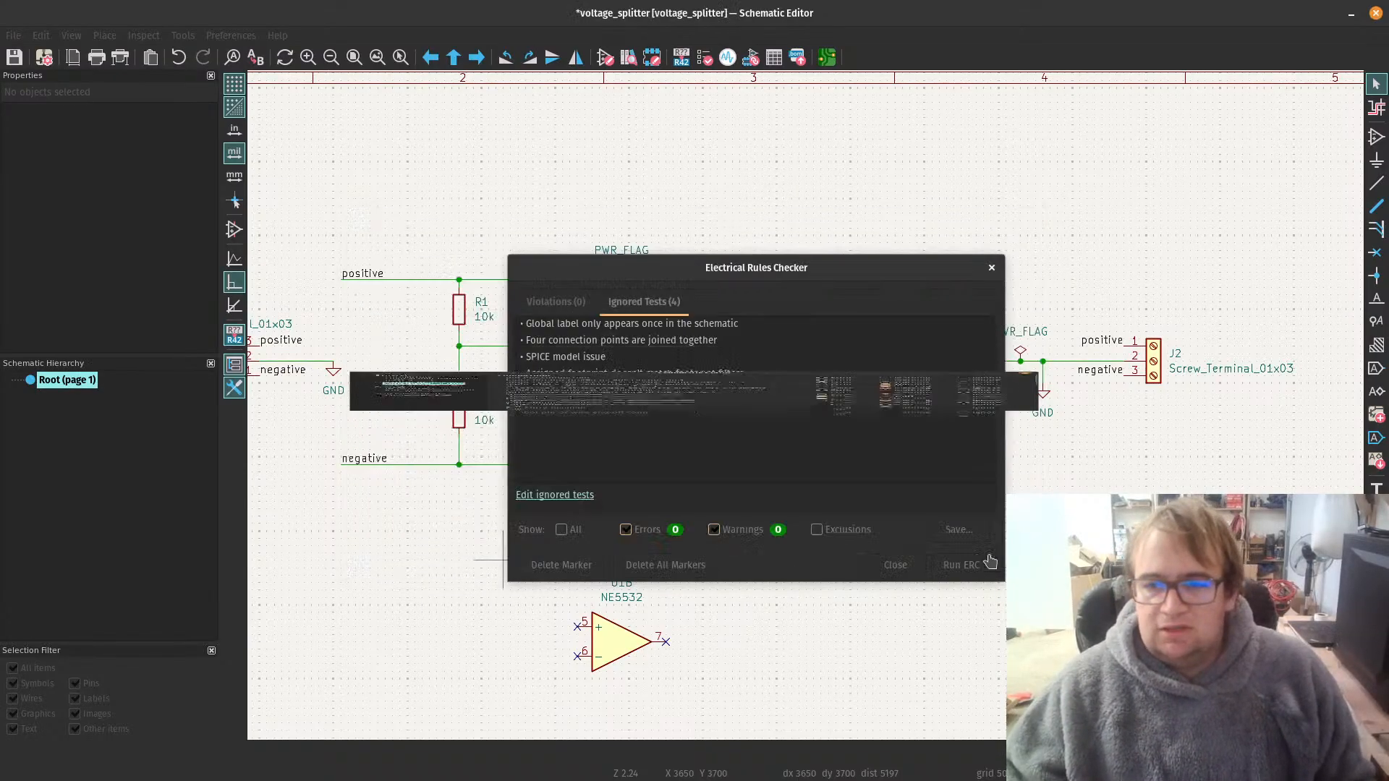
{"action": "left_click", "coordinate": [901, 569]}
Step: Save the schematic and switch to the PCB Editor
{"action": "scroll", "coordinate": [852, 522], "scroll_direction": "down", "scroll_amount": 4}
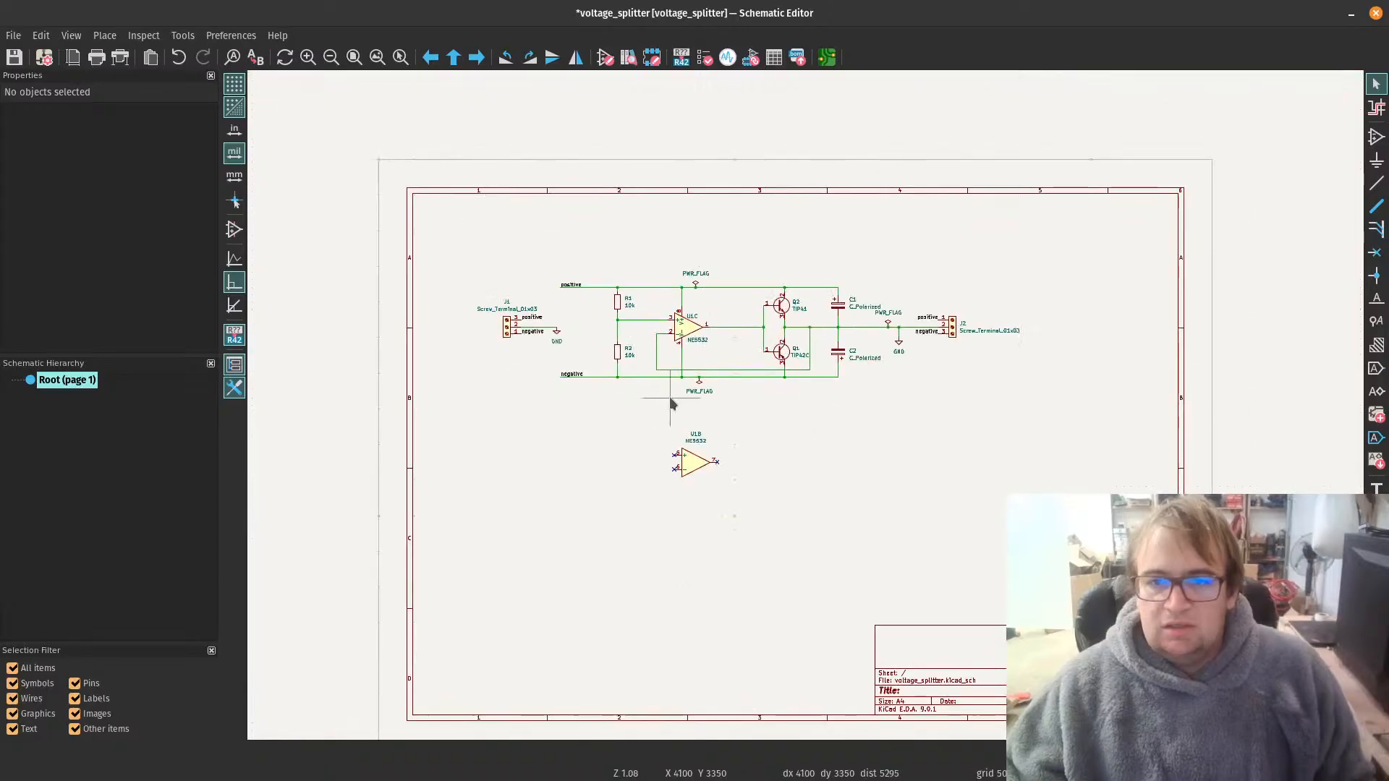
{"action": "scroll", "coordinate": [733, 233], "scroll_direction": "up", "scroll_amount": 1}
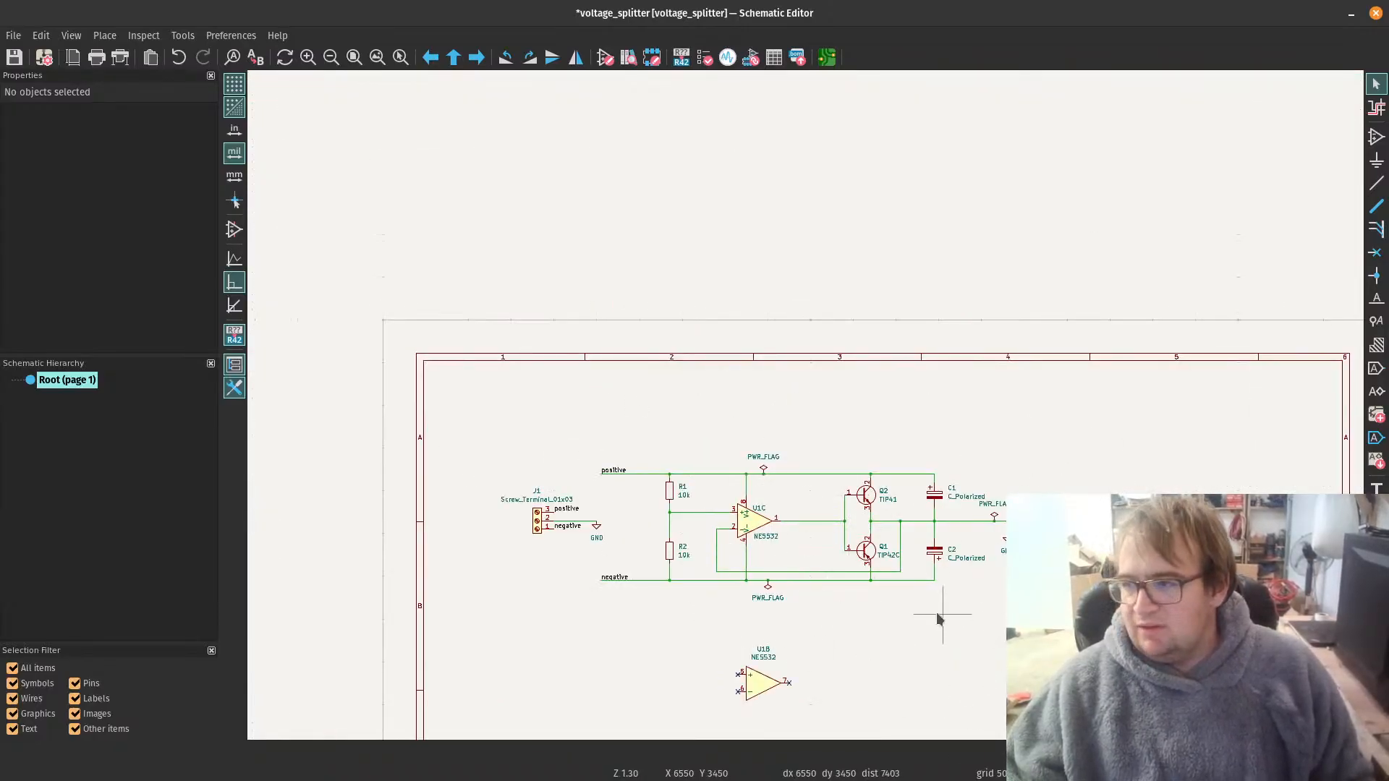
{"action": "scroll", "coordinate": [936, 612], "scroll_direction": "up", "scroll_amount": 1}
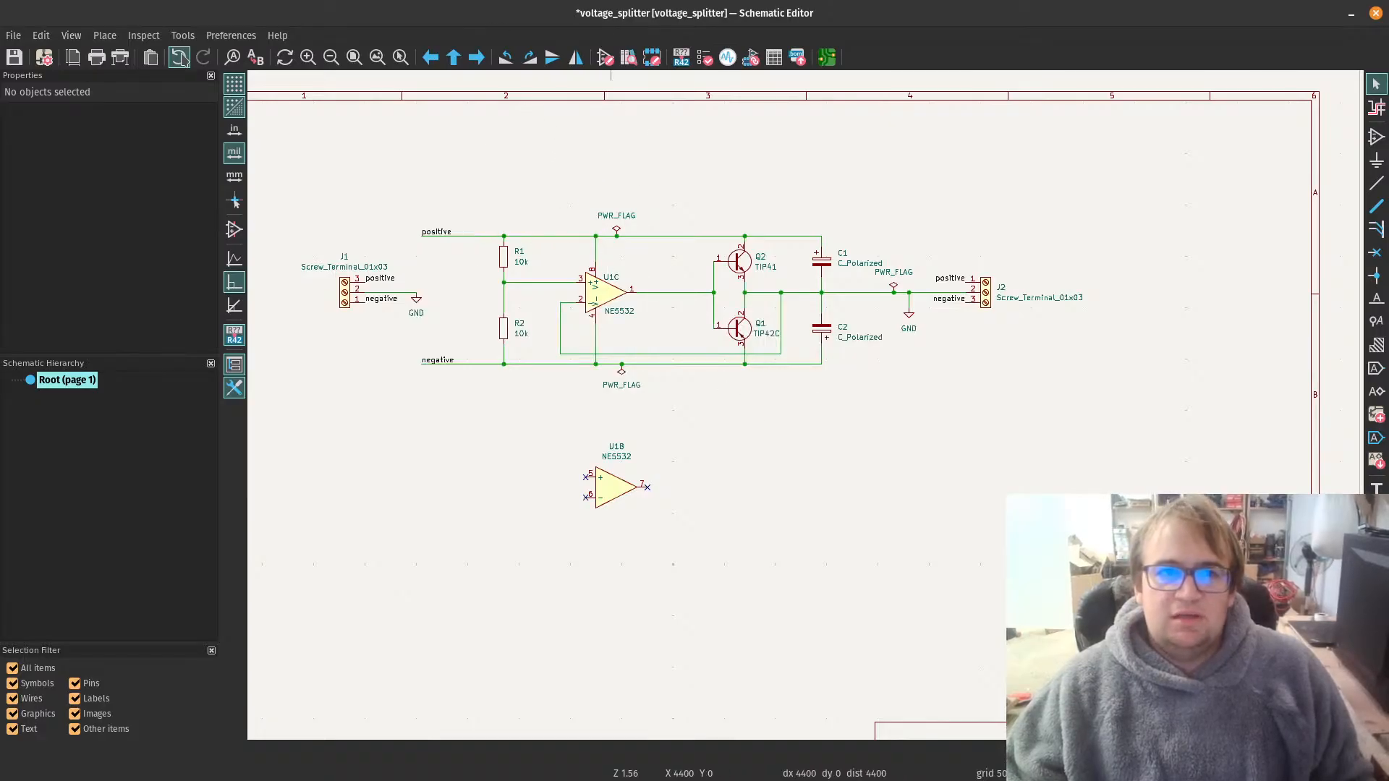
{"action": "key", "text": "ctrl+s"}
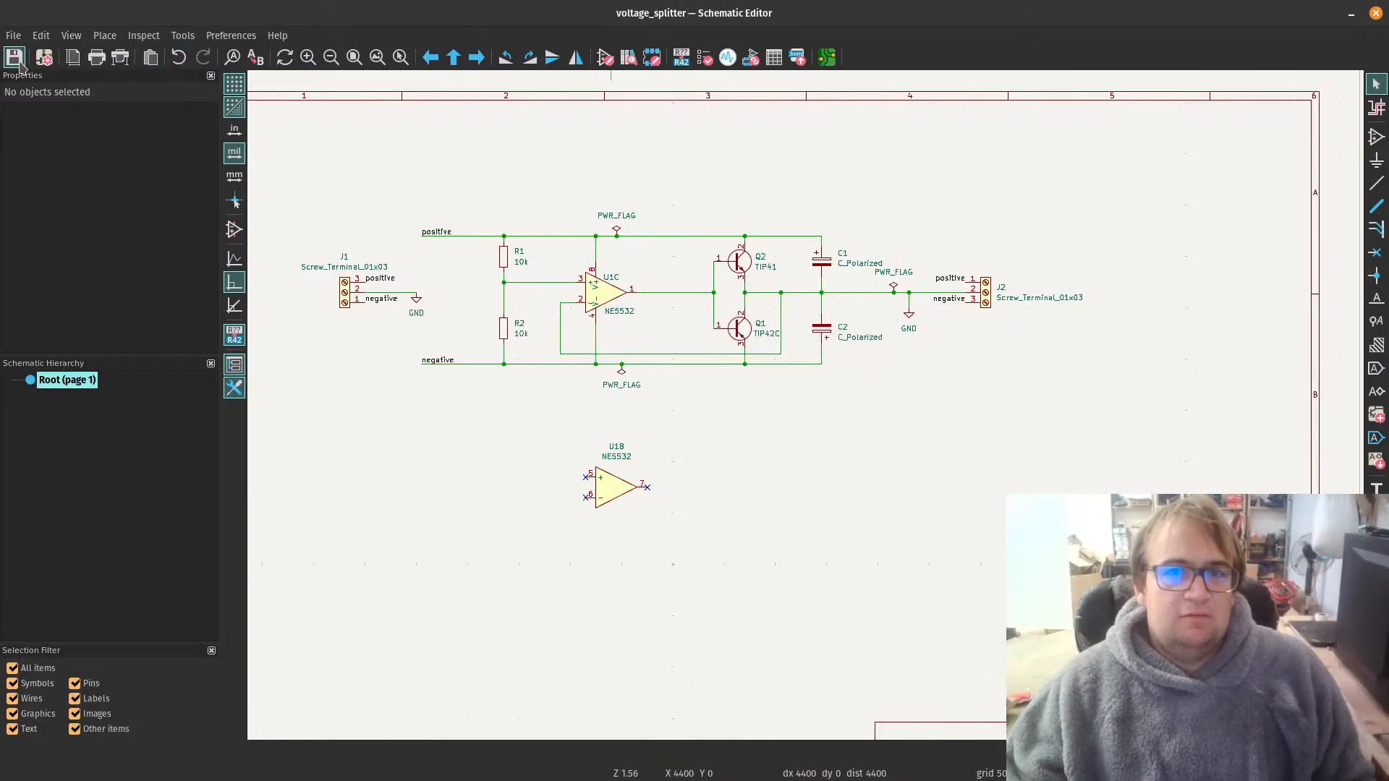
{"action": "left_click", "coordinate": [828, 57]}
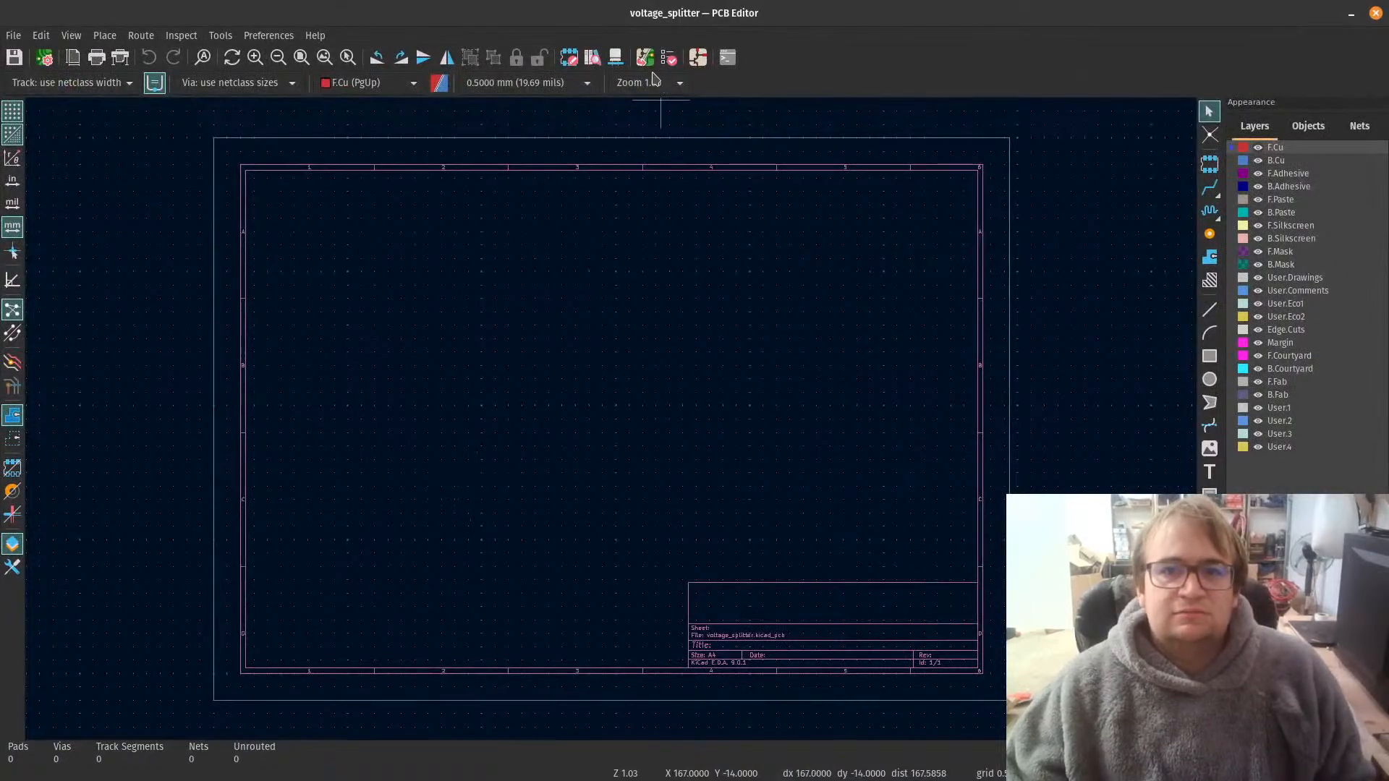
Step: Review the pending changes and update the PCB from the schematic, replacing footprints with those specified in the schematic
{"action": "left_click", "coordinate": [645, 57]}
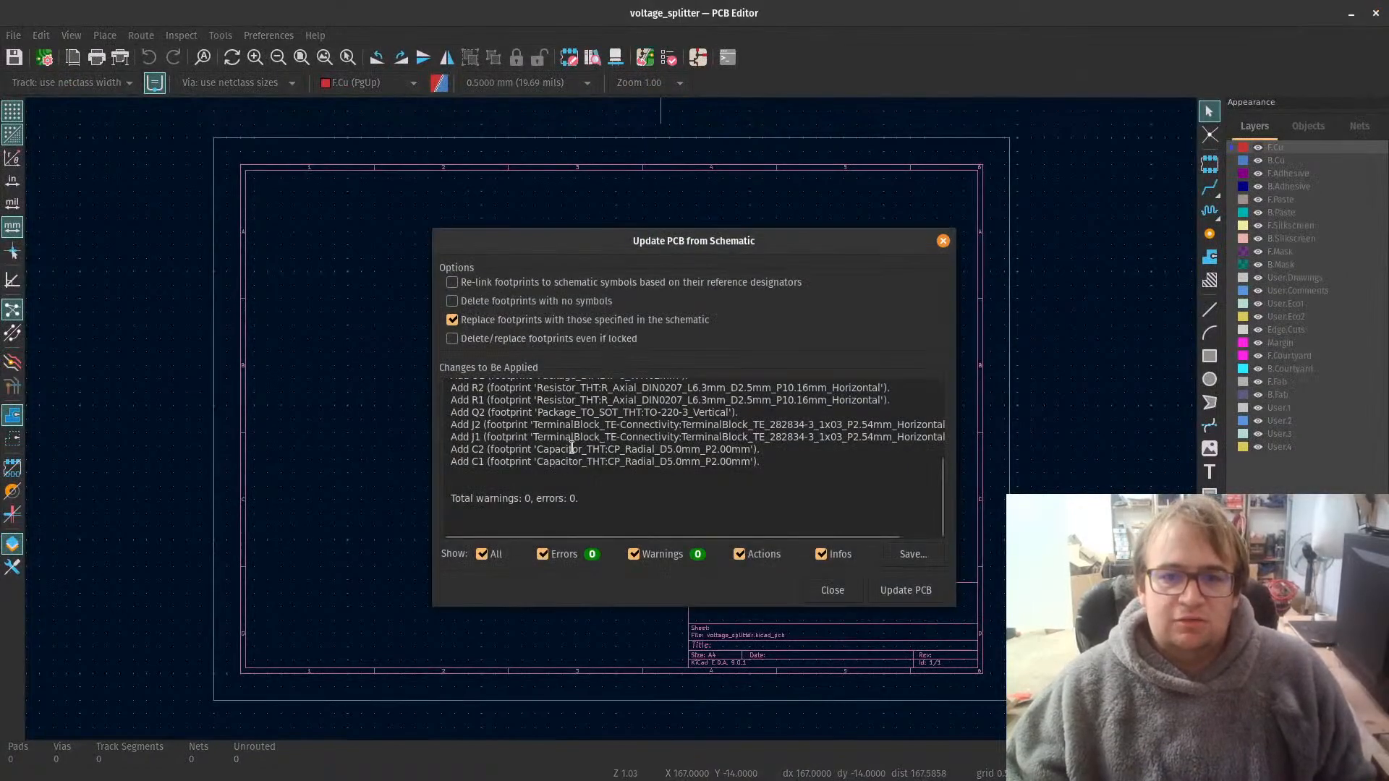
{"action": "scroll", "coordinate": [514, 454], "scroll_direction": "up", "scroll_amount": 5}
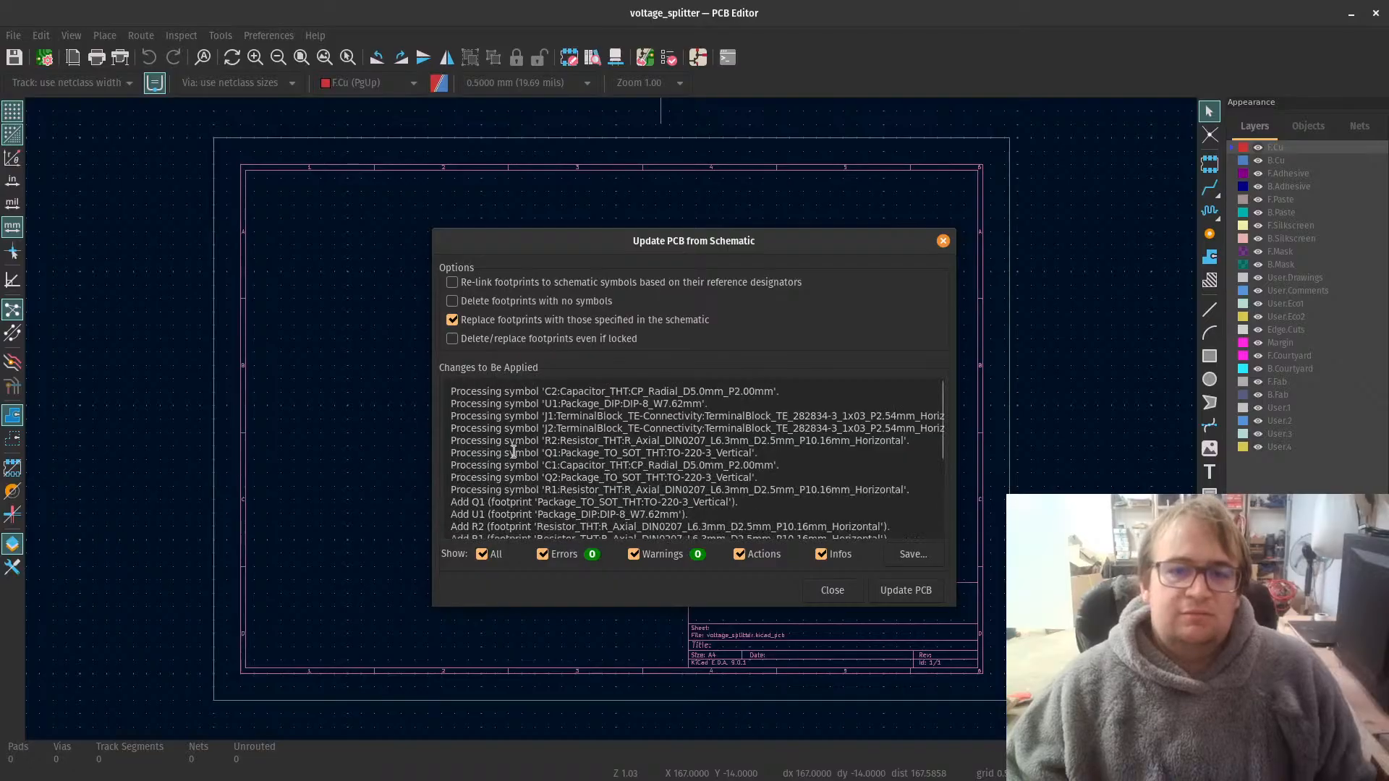
{"action": "scroll", "coordinate": [719, 515], "scroll_direction": "down", "scroll_amount": 5}
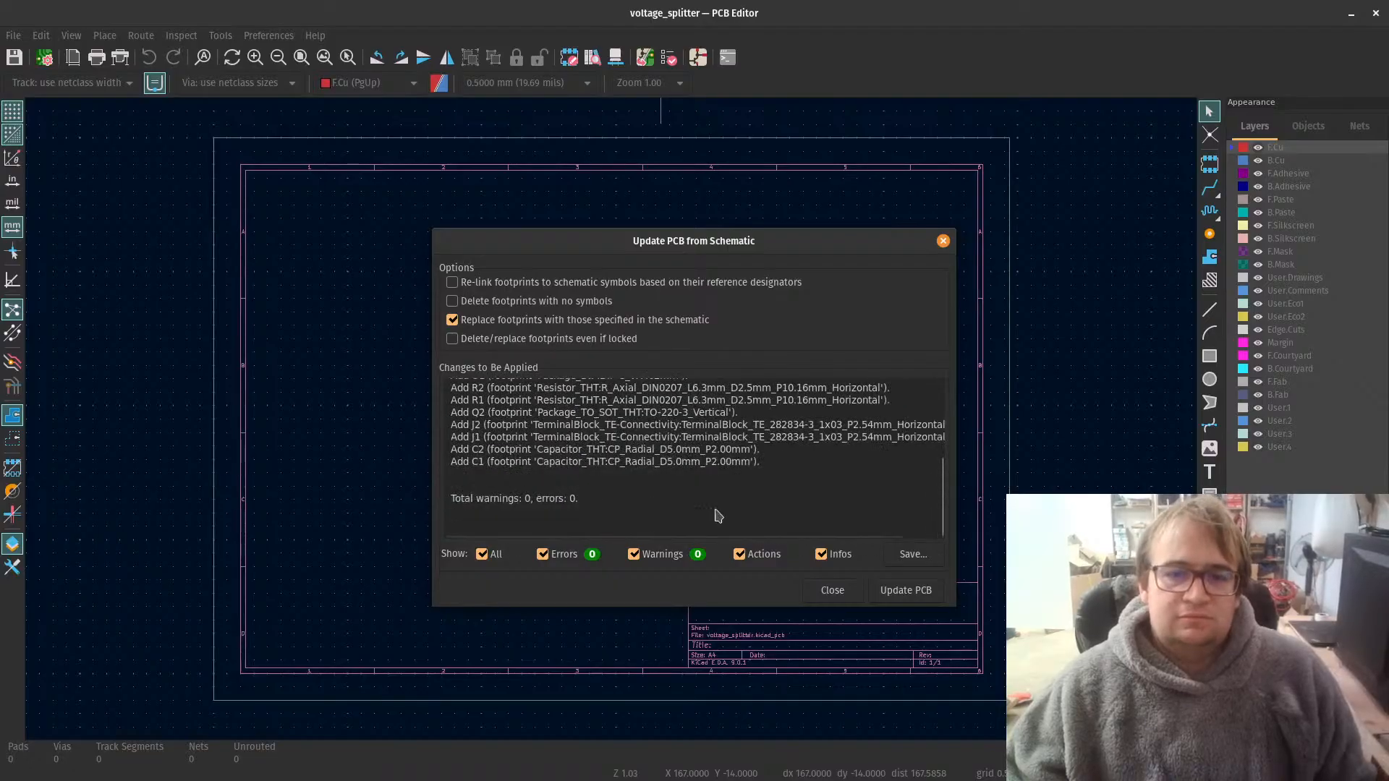
{"action": "left_click", "coordinate": [905, 590]}
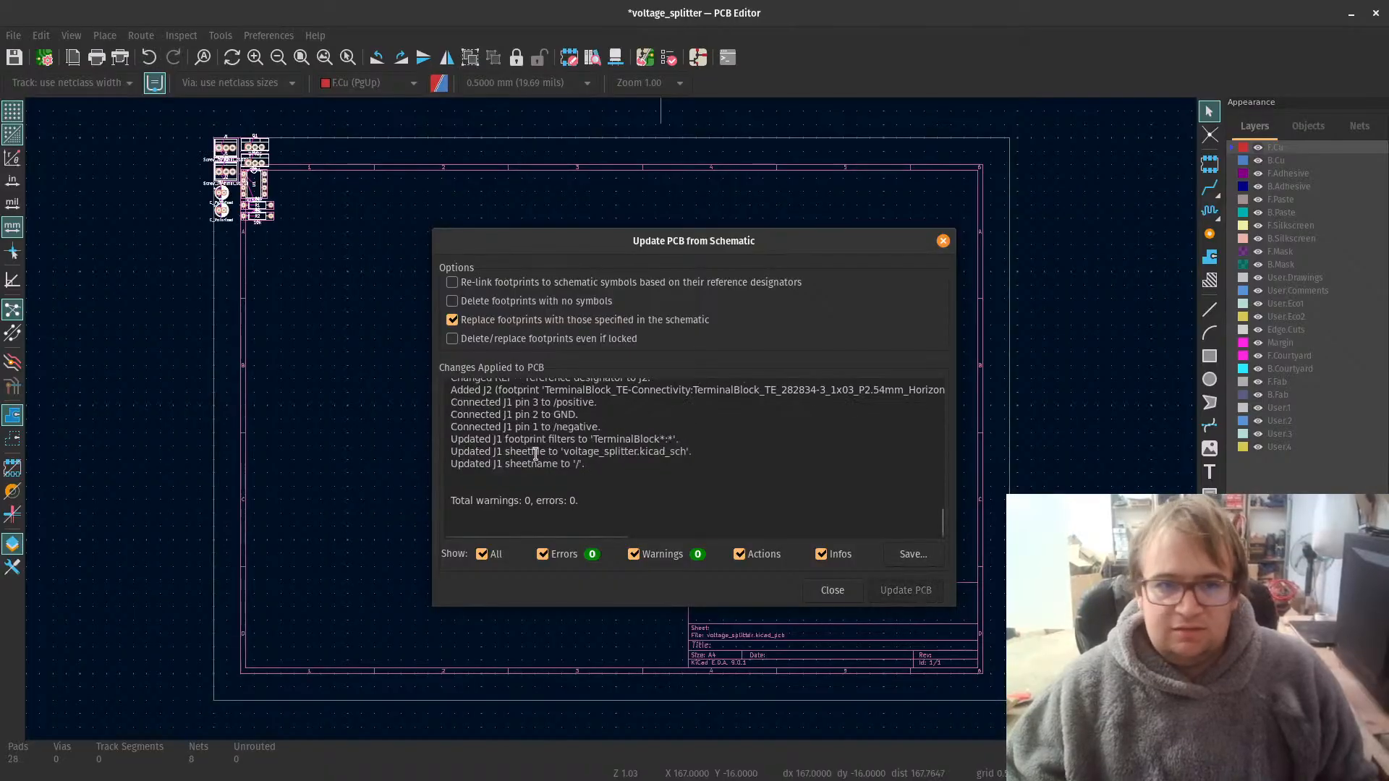
Step: Close the update report and place the imported footprints as a group near the middle of the drawing sheet
{"action": "left_click", "coordinate": [832, 590]}
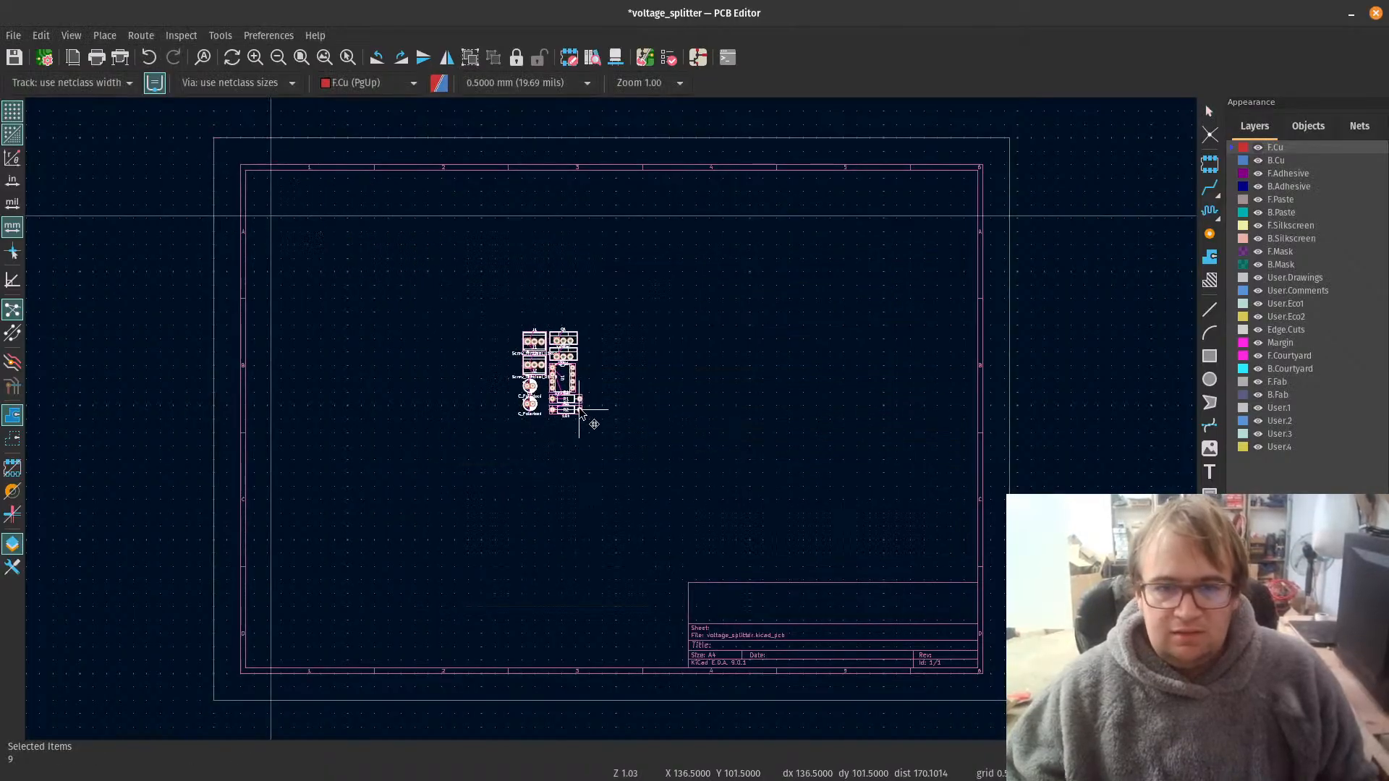
{"action": "scroll", "coordinate": [620, 427], "scroll_direction": "up", "scroll_amount": 4}
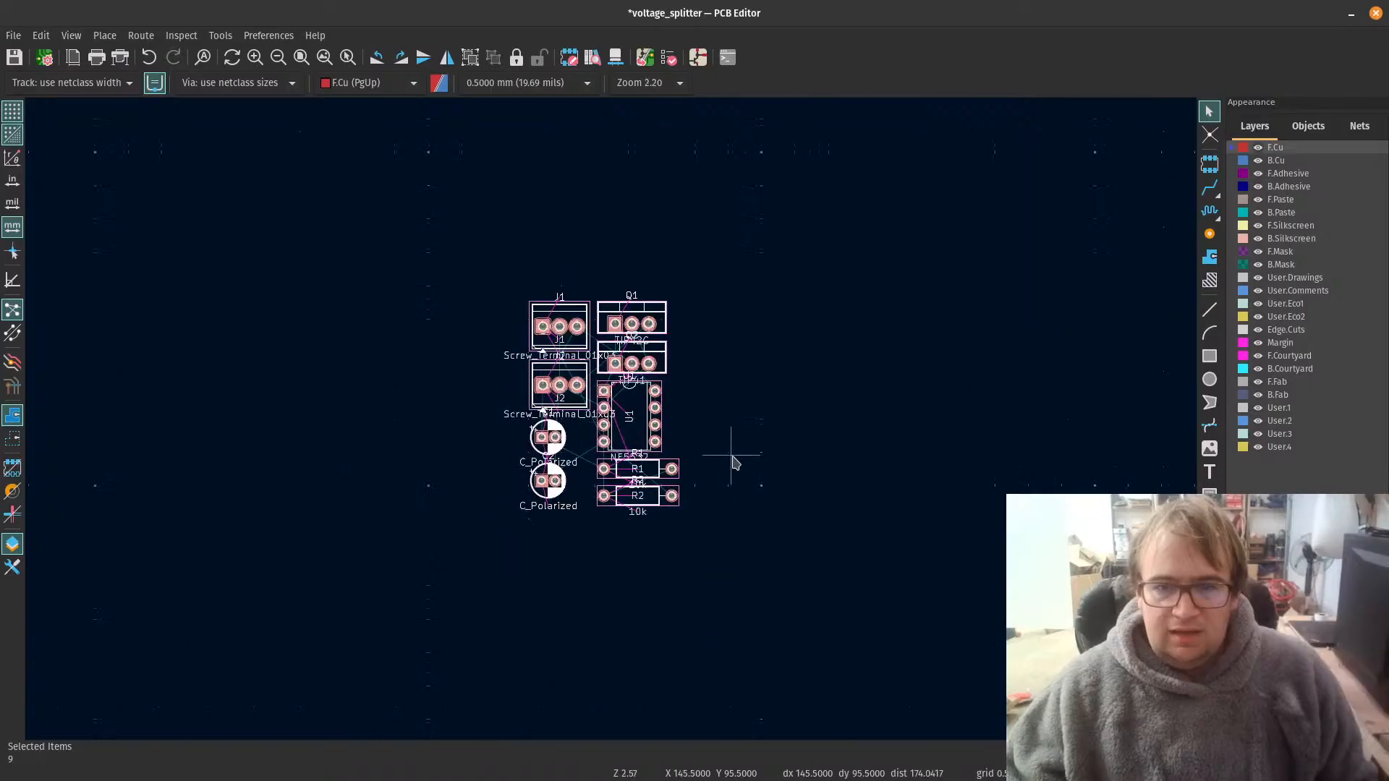
{"action": "left_click", "coordinate": [732, 462]}
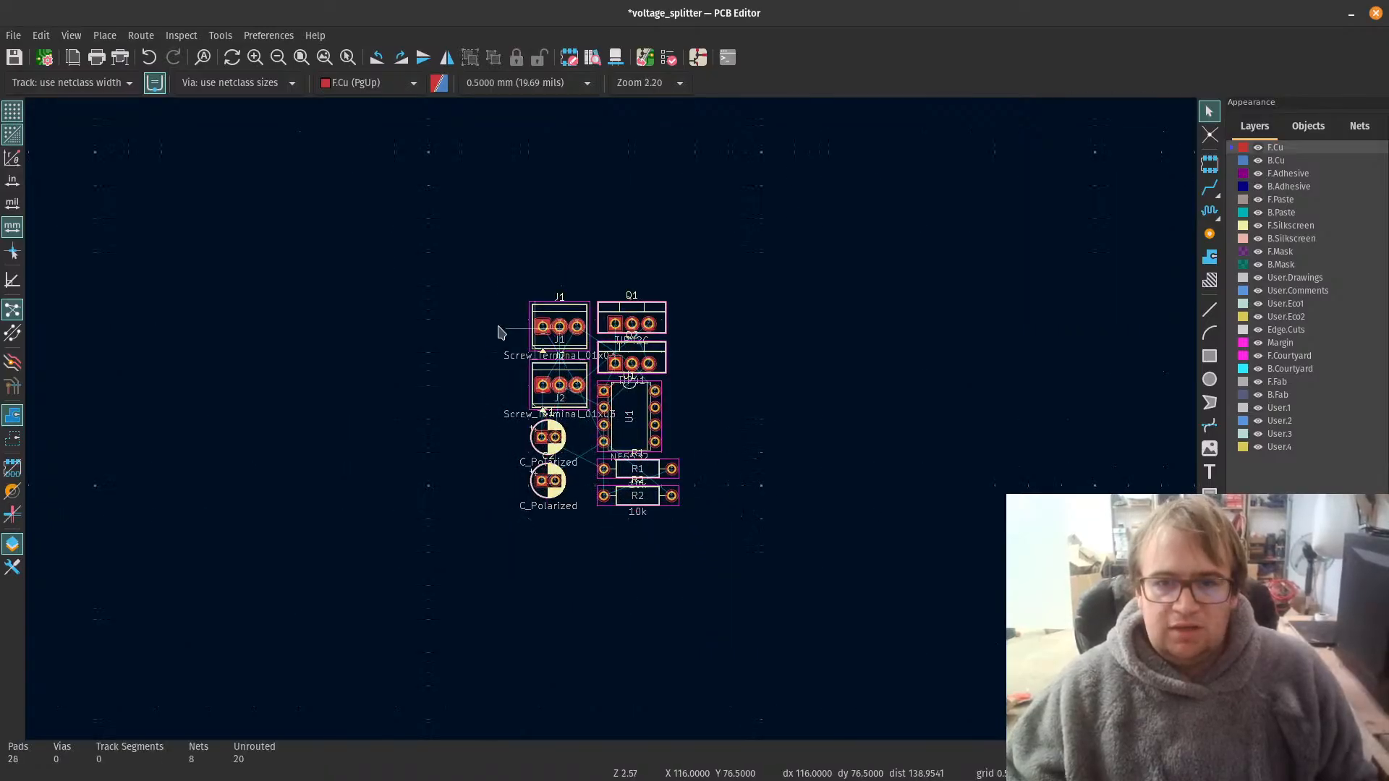
Step: Move screw terminal J1 well to the left of the other footprints, rotate it to -90 degrees, and check the schematic
{"action": "left_click", "coordinate": [577, 312]}
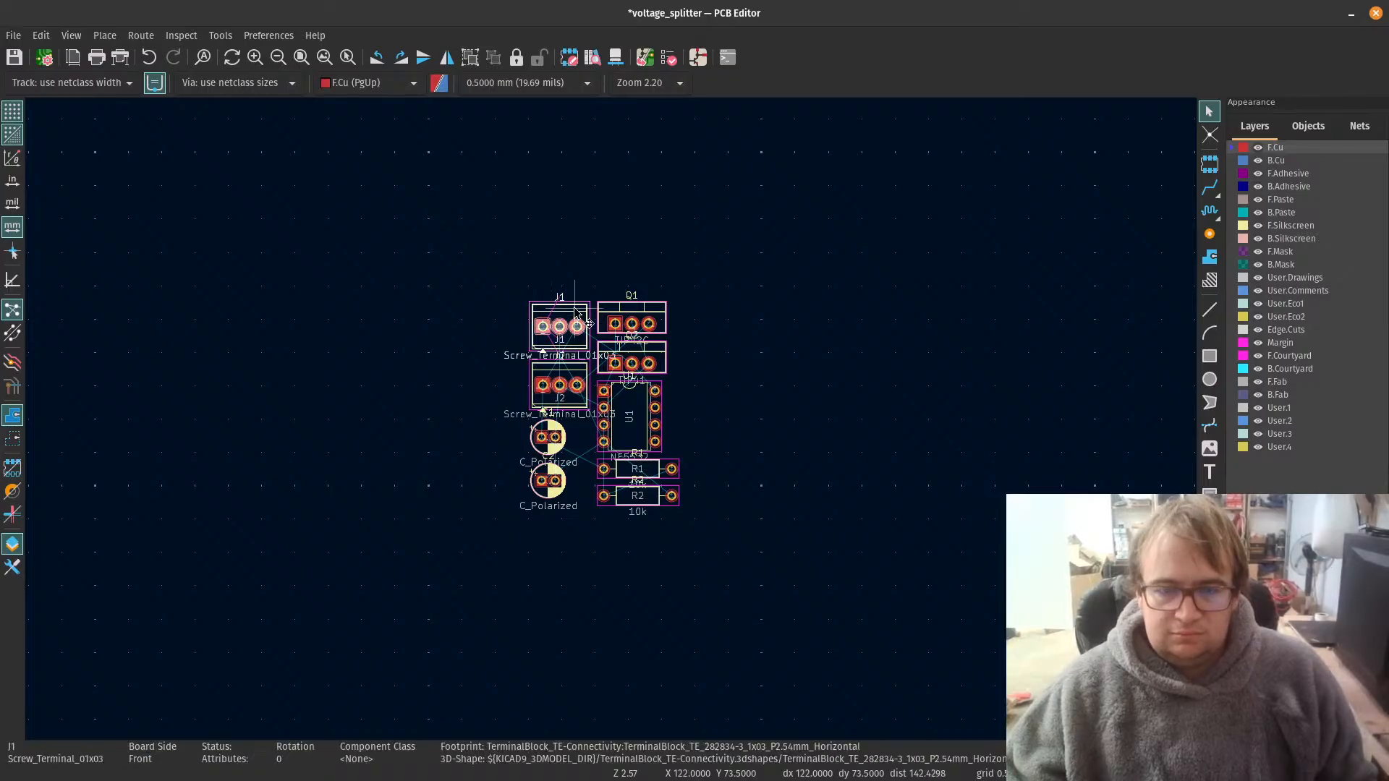
{"action": "left_click_drag", "start_coordinate": [577, 312], "coordinate": [225, 443]}
{"action": "key", "text": "r"}
{"action": "key", "text": "r"}
{"action": "key", "text": "r"}
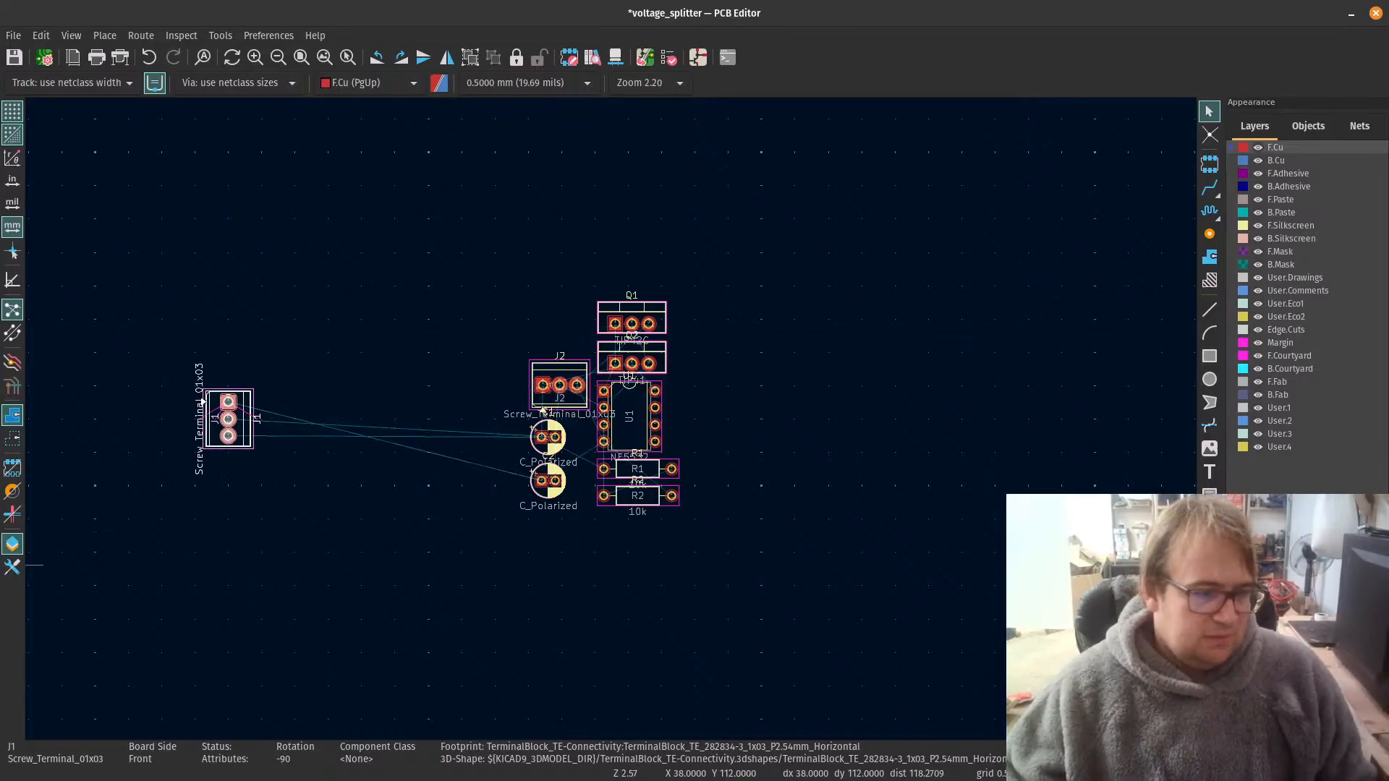
{"action": "key", "text": "alt+Tab"}
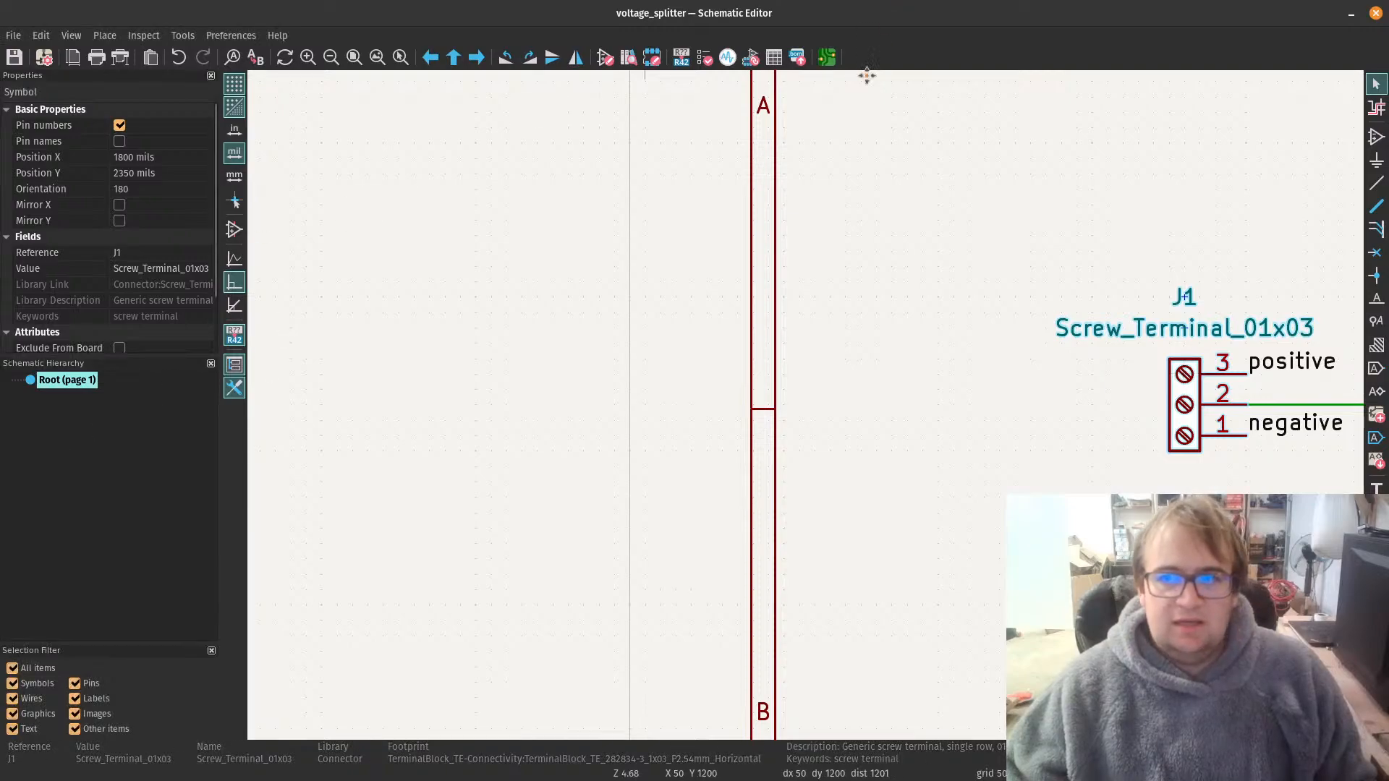
{"action": "key", "text": "alt+Tab"}
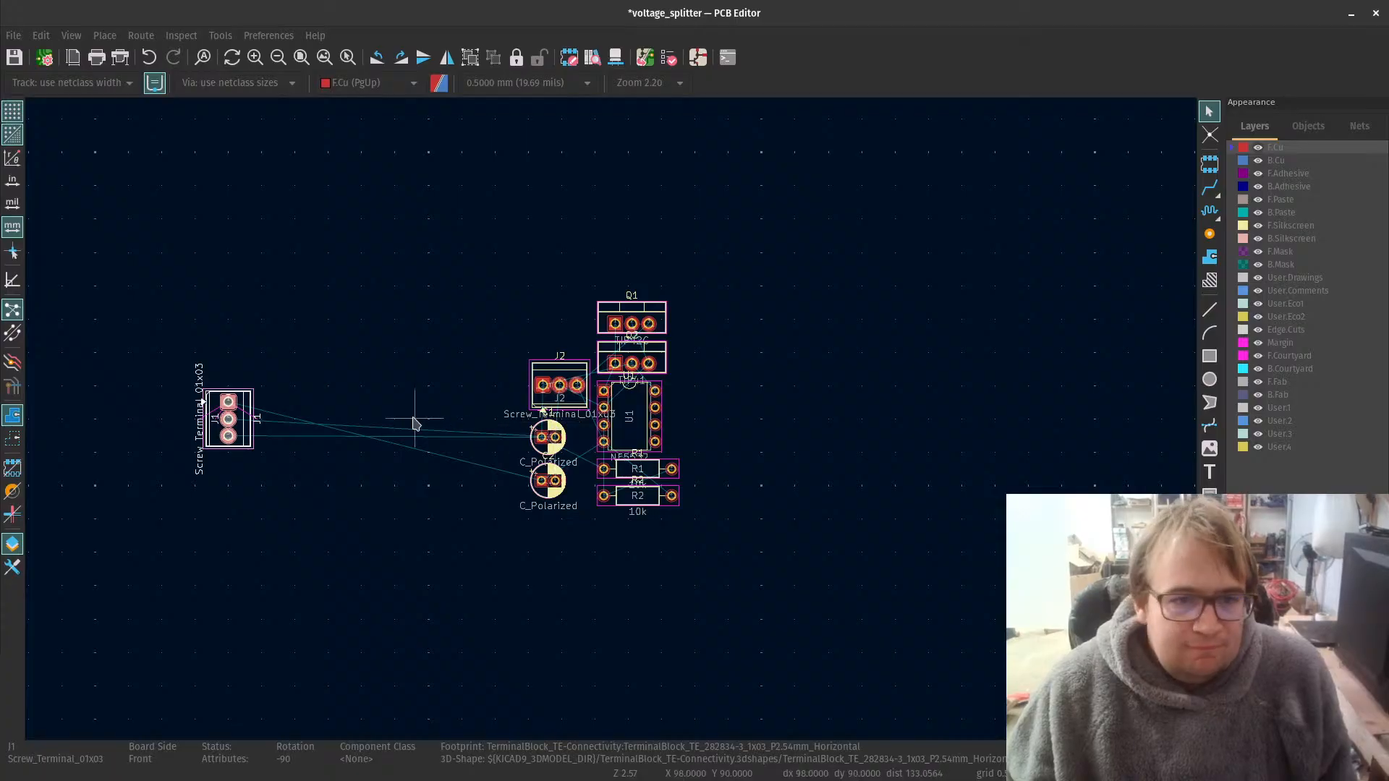
Step: Move resistor R1 out of the cluster to the upper right of J1 and rotate it a quarter turn to stand vertically
{"action": "scroll", "coordinate": [415, 412], "scroll_direction": "up", "scroll_amount": 2}
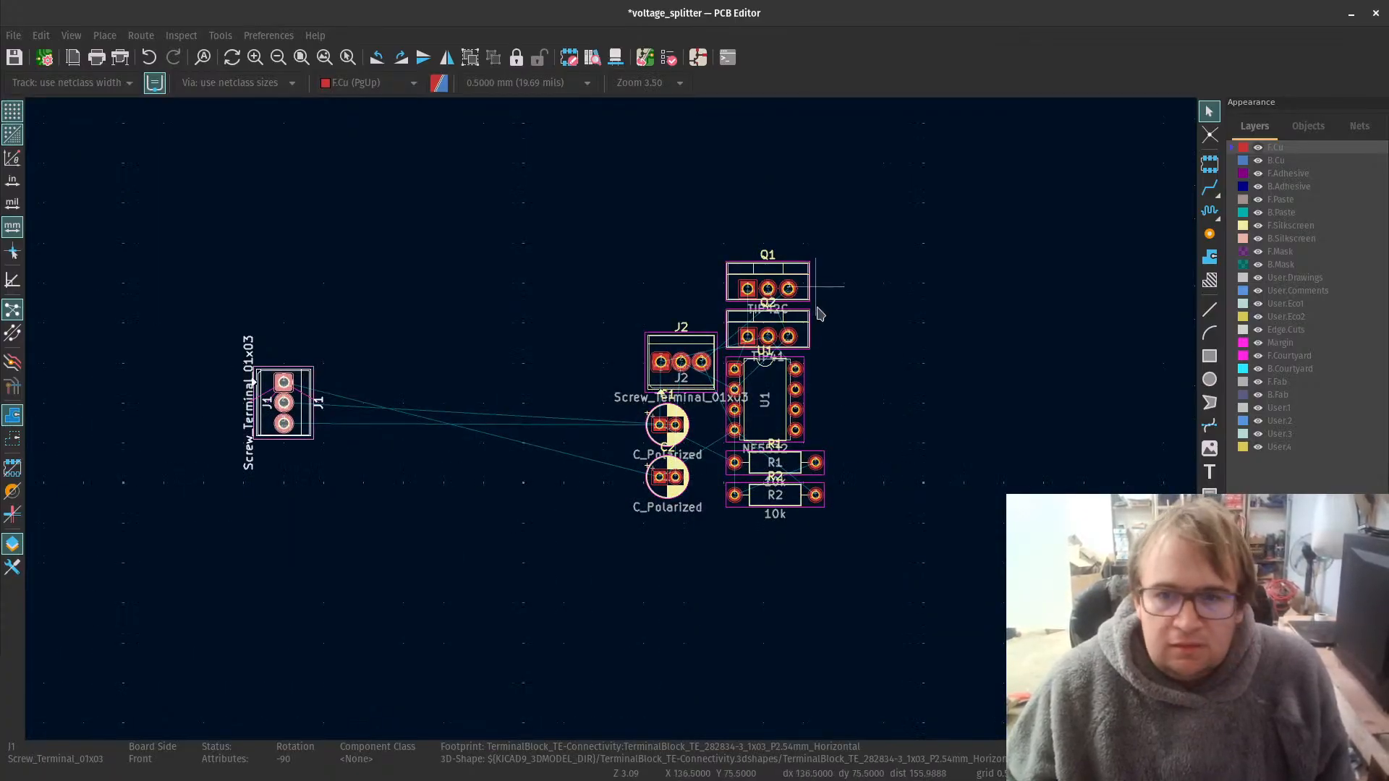
{"action": "left_click", "coordinate": [803, 469]}
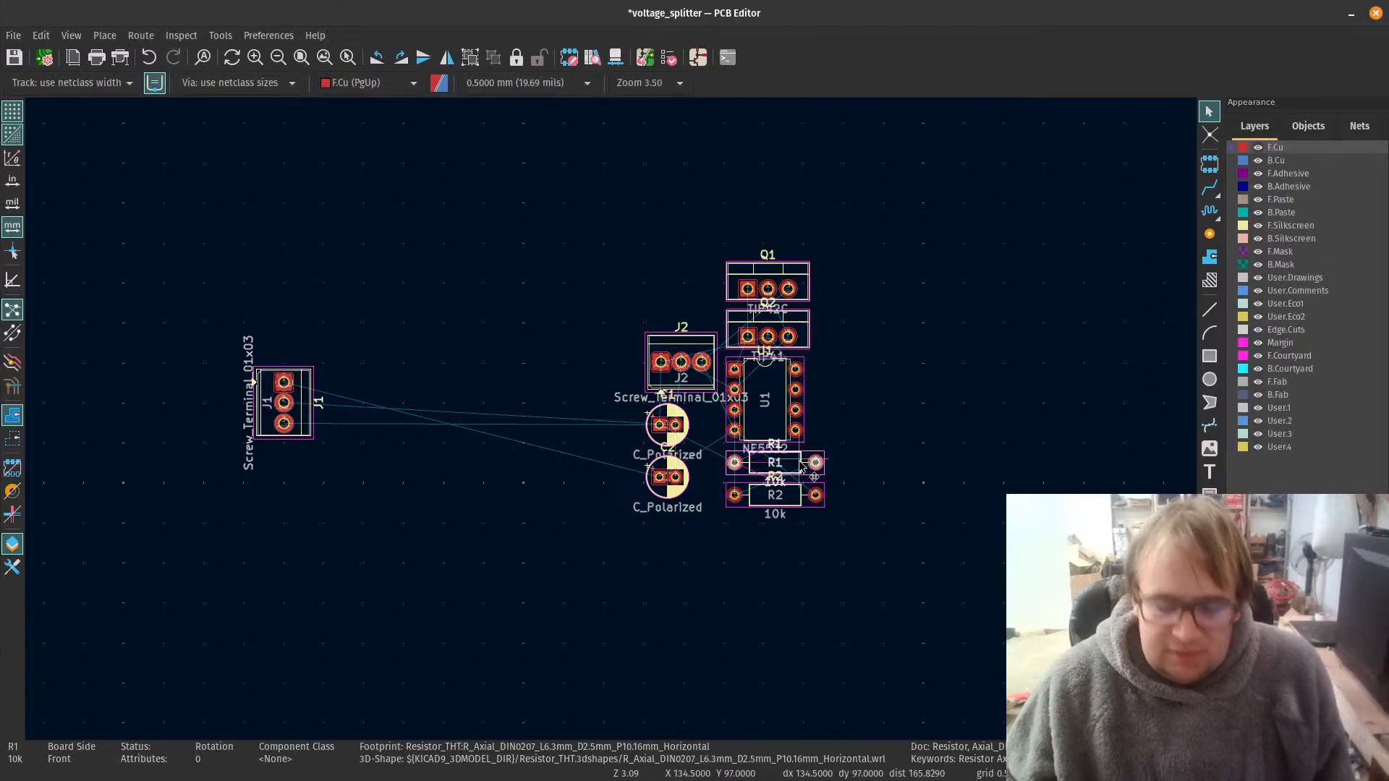
{"action": "left_click_drag", "start_coordinate": [803, 469], "coordinate": [464, 283]}
{"action": "key", "text": "r"}
Step: Place resistor R2 directly below R1 in line with it, rotated to -90 degrees
{"action": "left_click", "coordinate": [792, 502]}
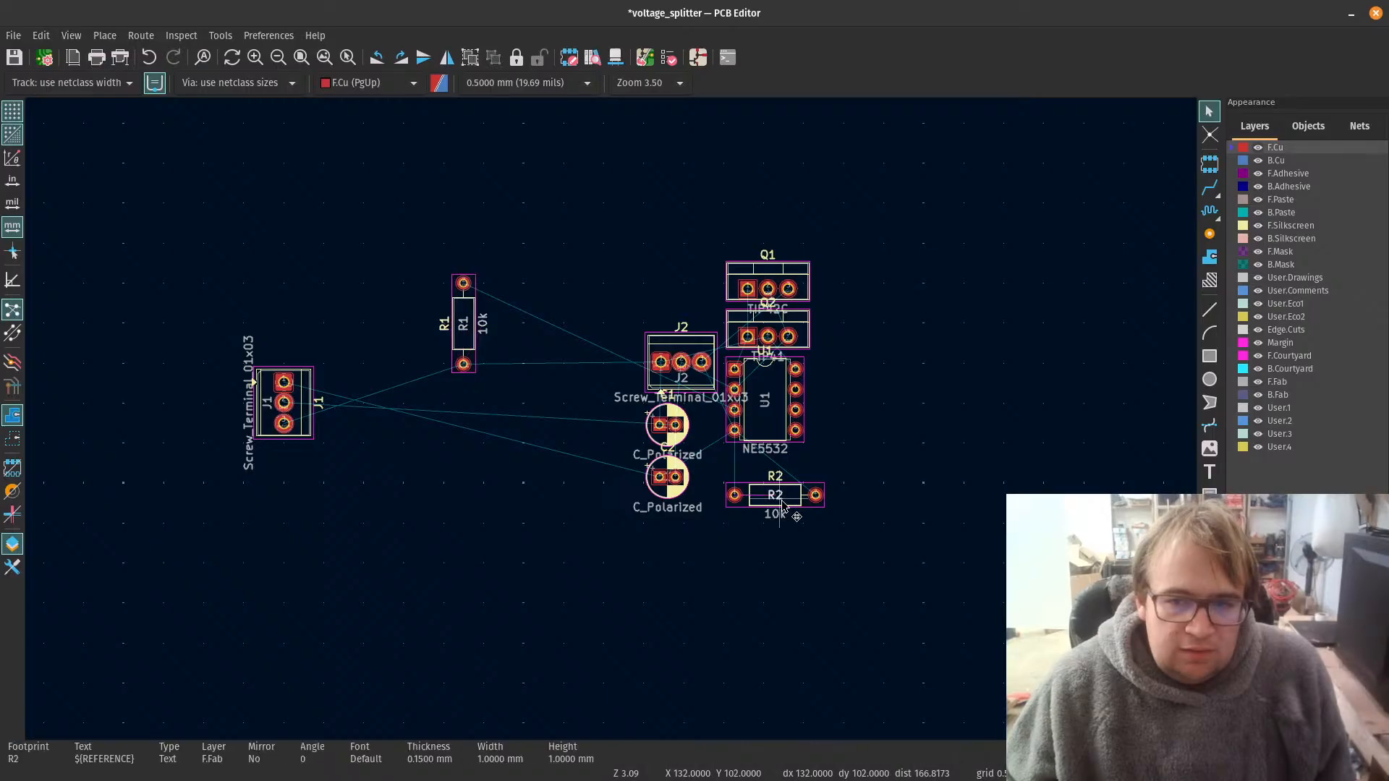
{"action": "left_click", "coordinate": [795, 504]}
{"action": "left_click_drag", "start_coordinate": [795, 504], "coordinate": [464, 509]}
{"action": "key", "text": "r"}
{"action": "key", "text": "r"}
{"action": "key", "text": "r"}
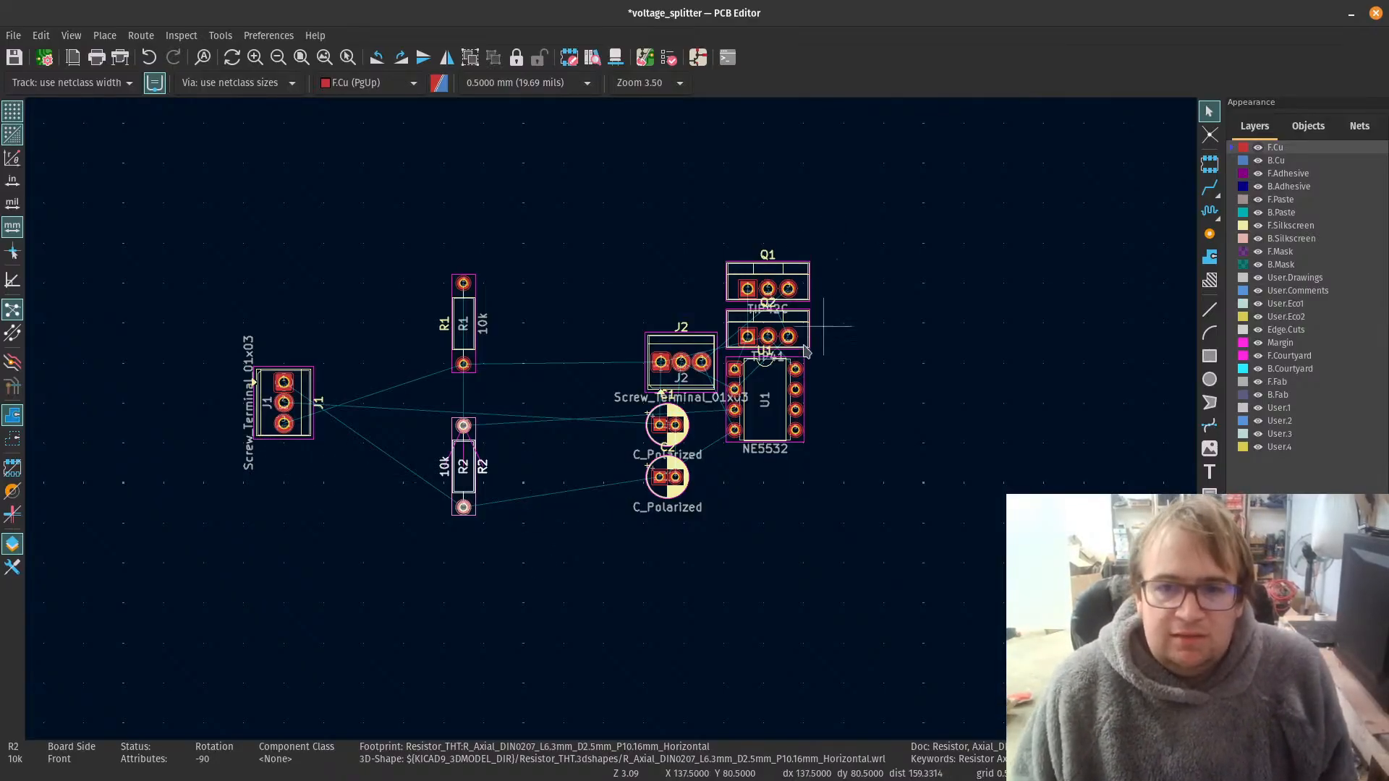
Step: Pull op-amp U1 clear of the cluster, then shift it and the other unplaced footprints further right to free up space
{"action": "left_click", "coordinate": [757, 418]}
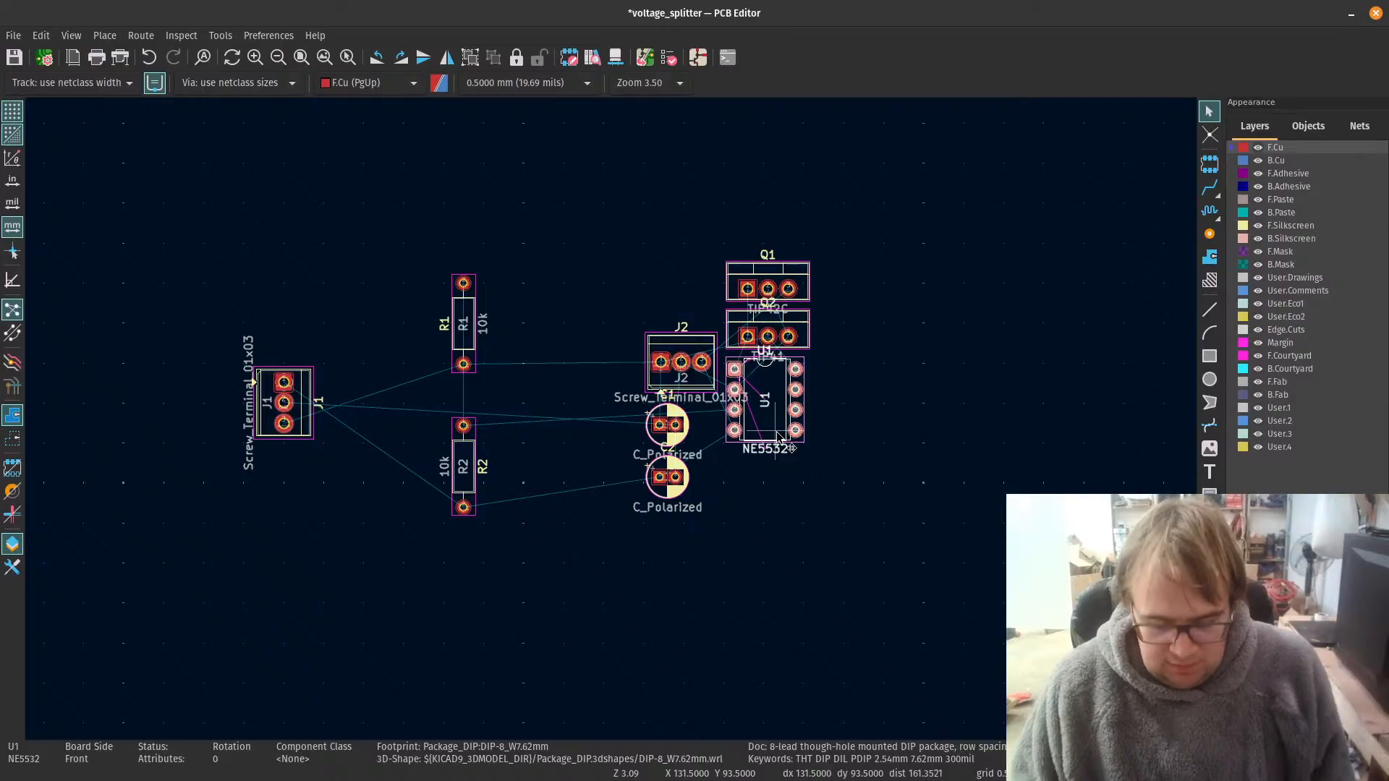
{"action": "left_click_drag", "start_coordinate": [757, 418], "coordinate": [535, 101]}
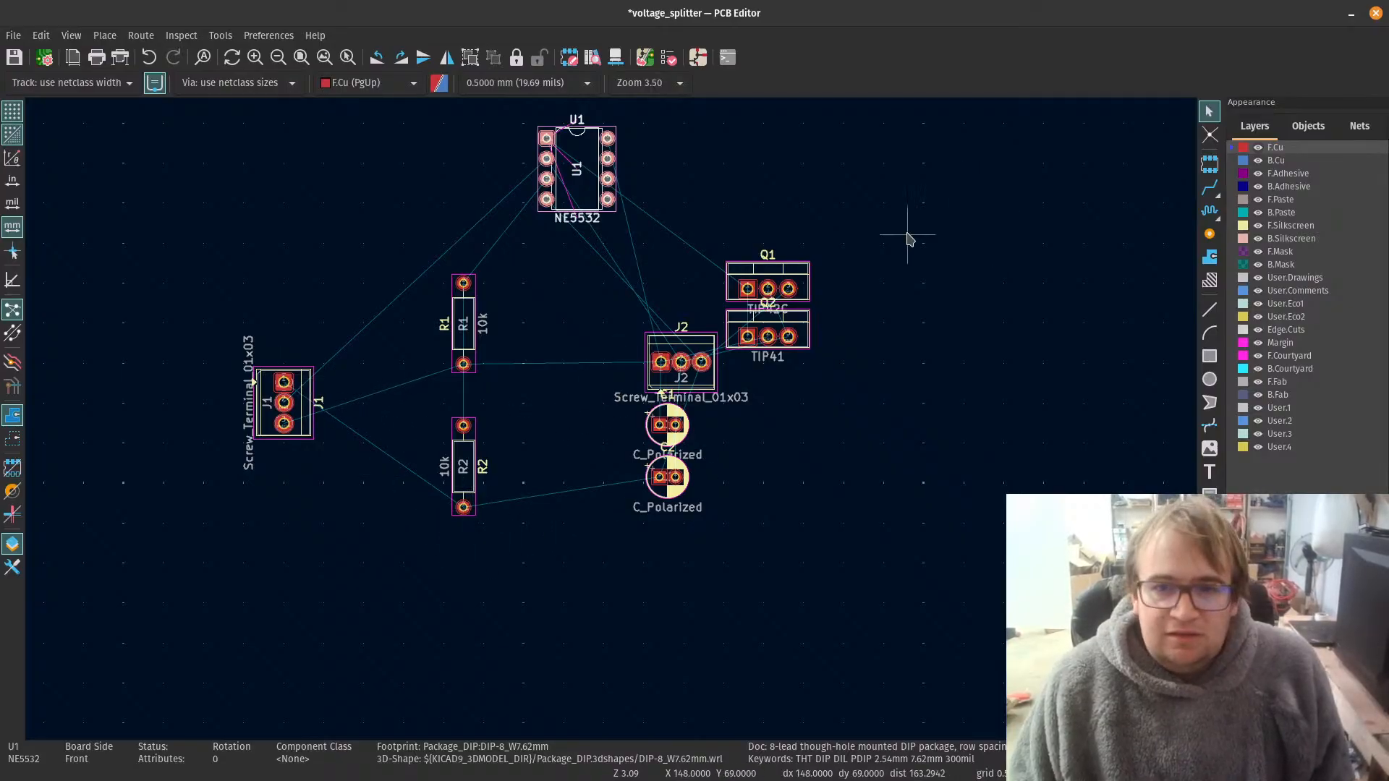
{"action": "left_click_drag", "start_coordinate": [892, 210], "coordinate": [607, 549]}
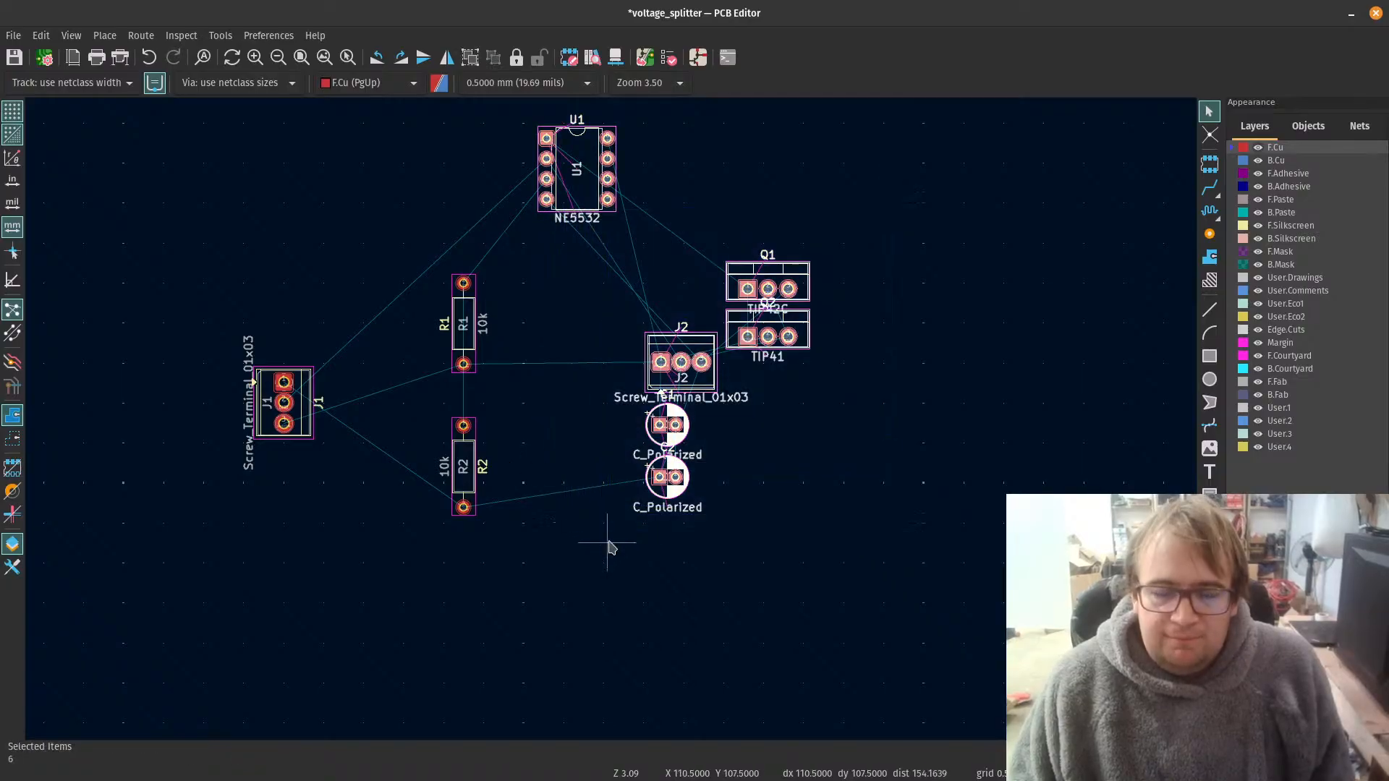
{"action": "key", "text": "m"}
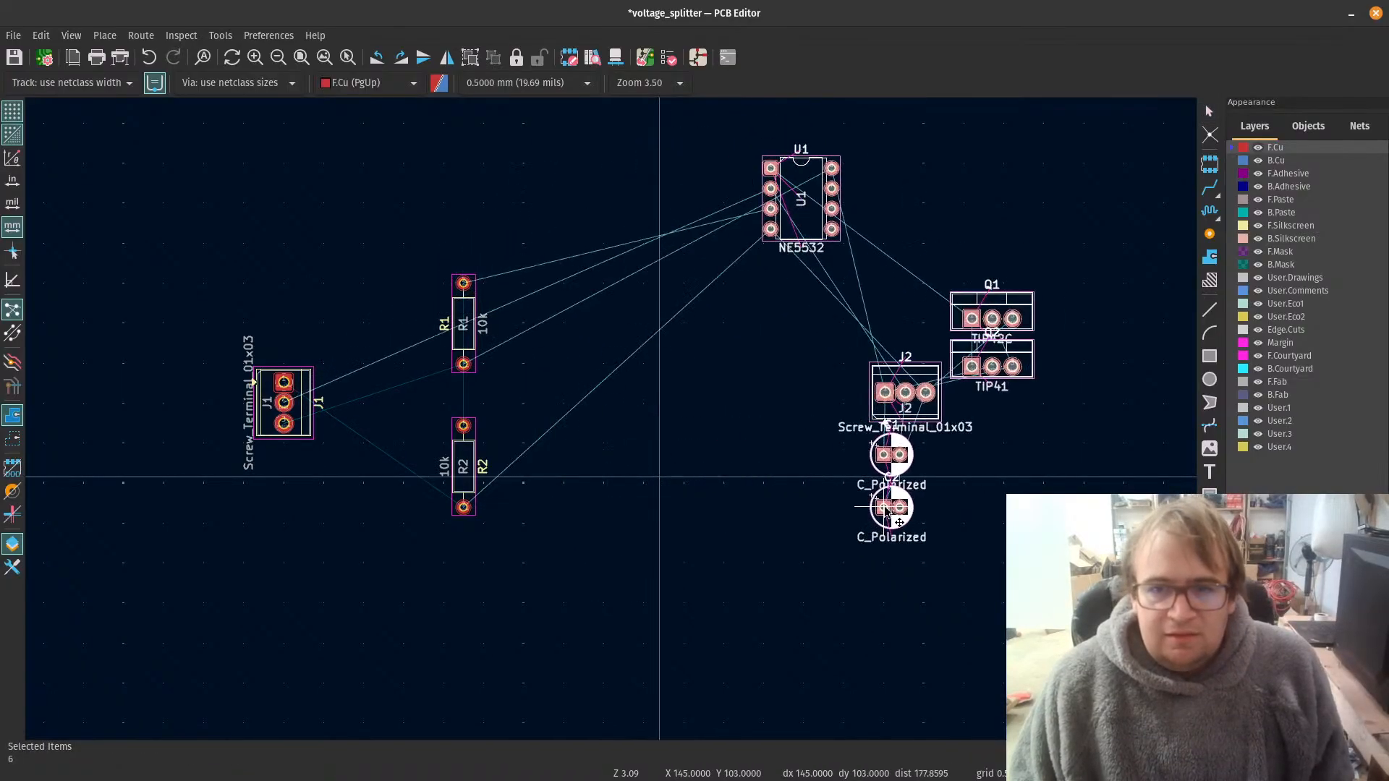
{"action": "left_click", "coordinate": [934, 511]}
{"action": "left_click", "coordinate": [921, 222]}
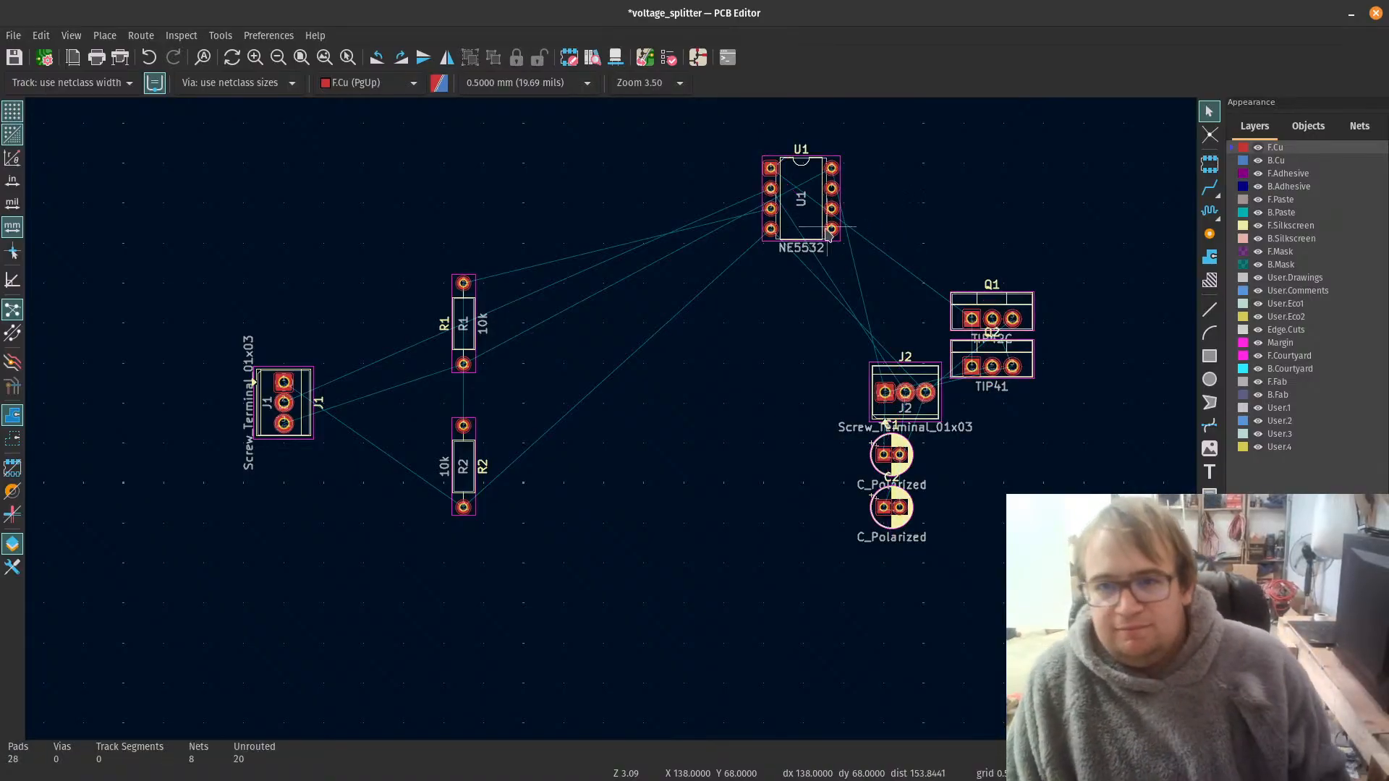
Step: Place the NE5532 op-amp U1 just right of the two resistors, vertically centred between R1 and R2
{"action": "left_click", "coordinate": [812, 211]}
{"action": "key", "text": "m"}
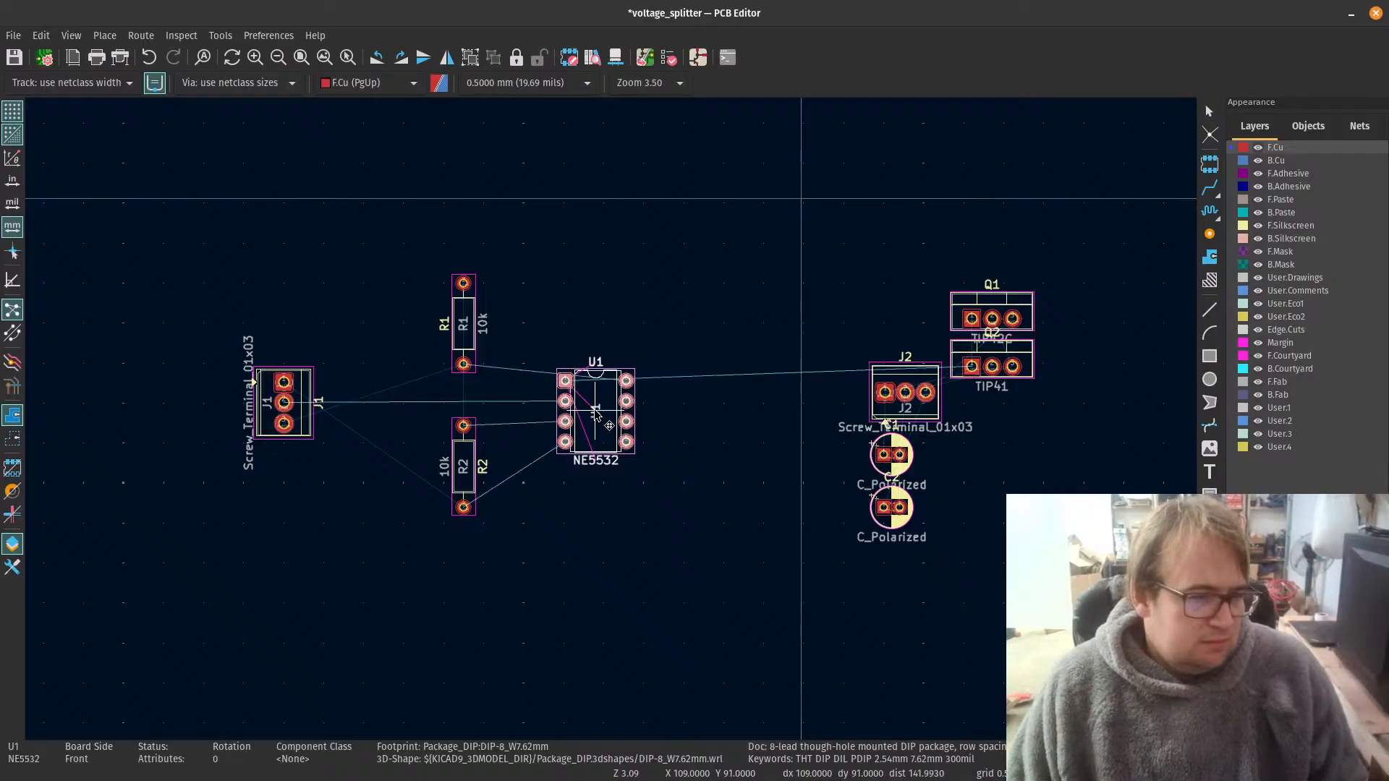
{"action": "left_click", "coordinate": [599, 408]}
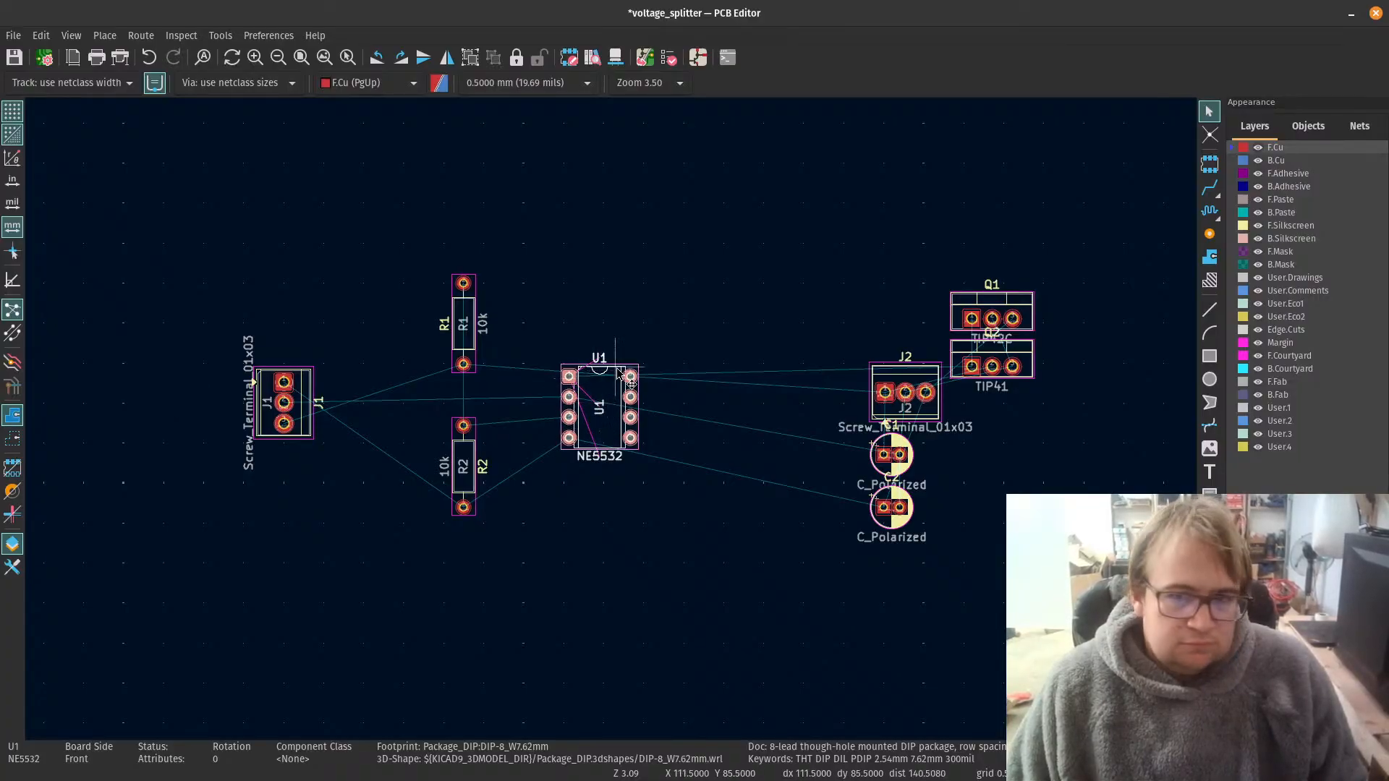
Step: Examine the pad numbers, net names and ratsnest lines connecting U1 with J1, R1, R2 and the remaining footprints
{"action": "scroll", "coordinate": [612, 425], "scroll_direction": "up", "scroll_amount": 2}
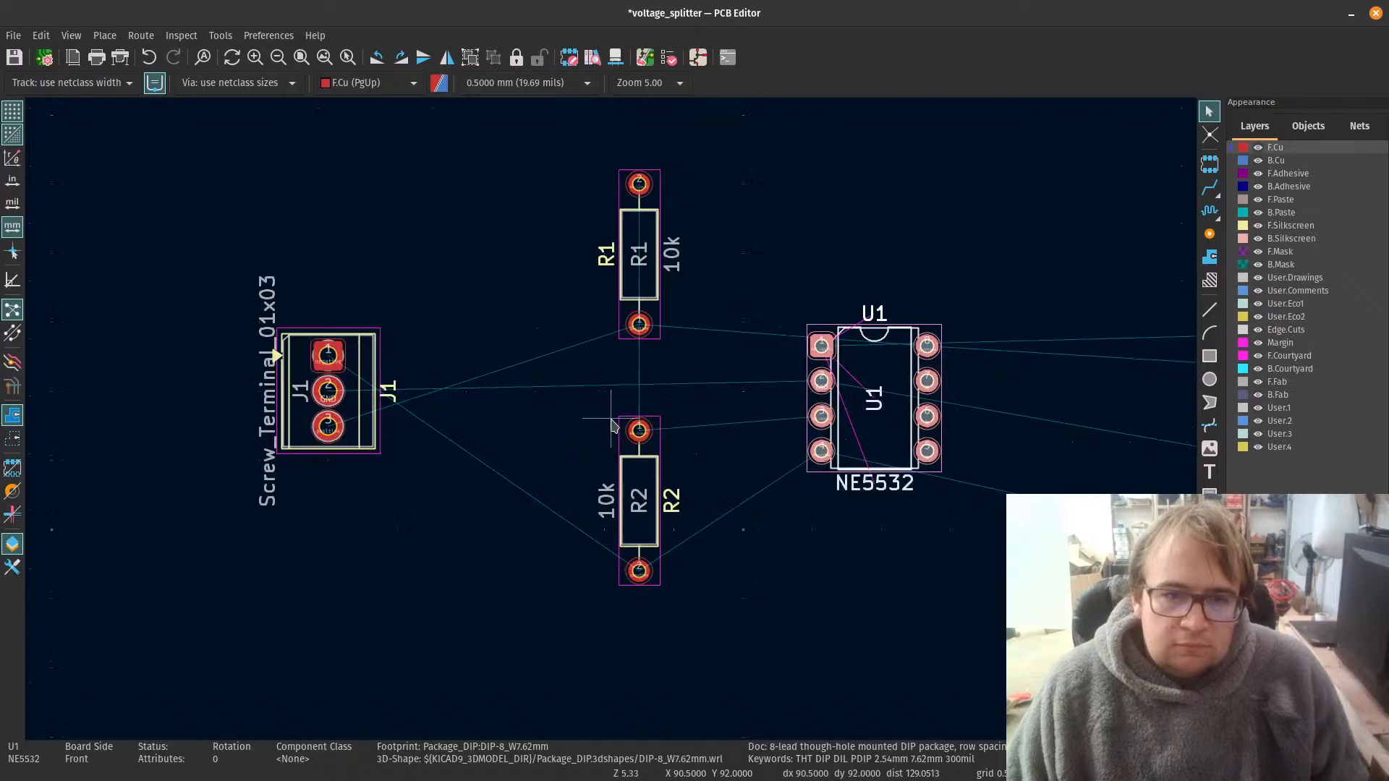
{"action": "scroll", "coordinate": [611, 425], "scroll_direction": "up", "scroll_amount": 1}
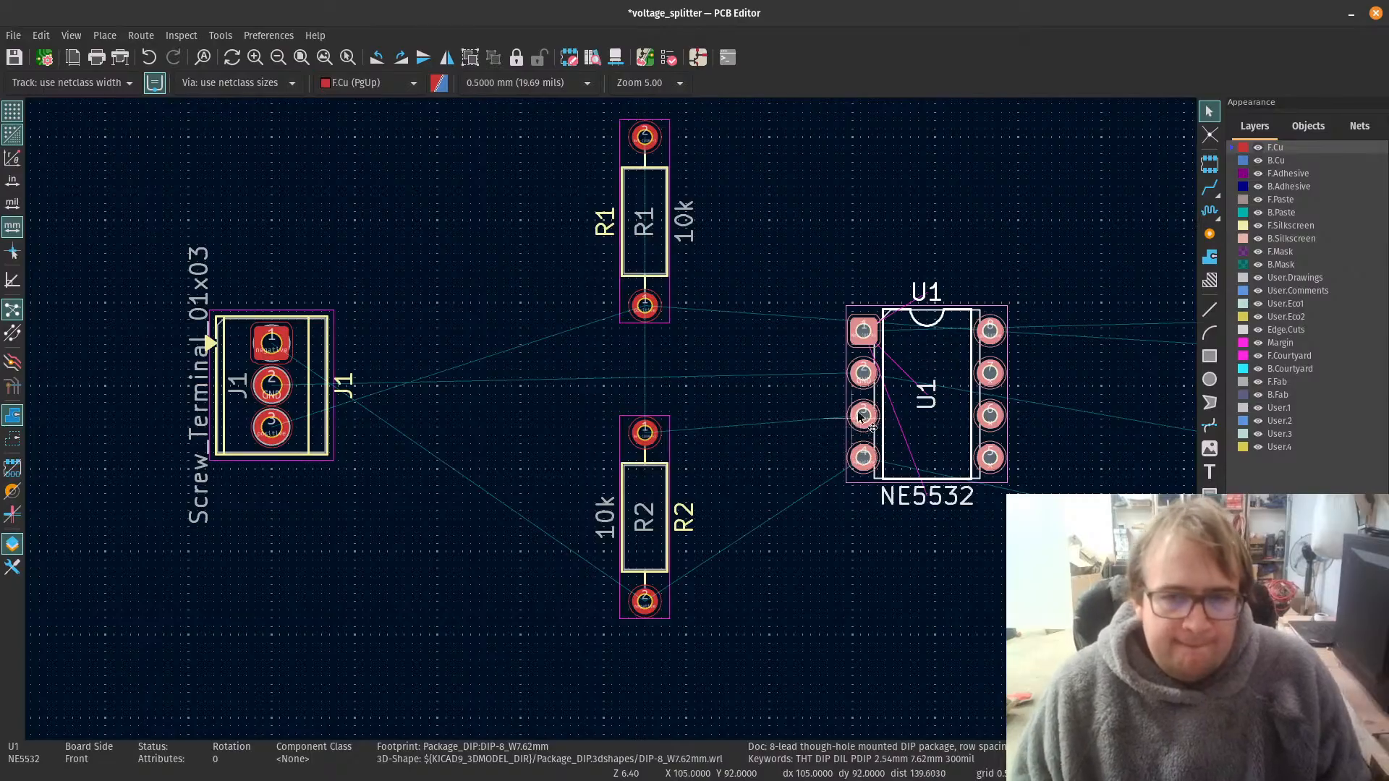
{"action": "scroll", "coordinate": [886, 324], "scroll_direction": "up", "scroll_amount": 1}
{"action": "scroll", "coordinate": [627, 351], "scroll_direction": "down", "scroll_amount": 4}
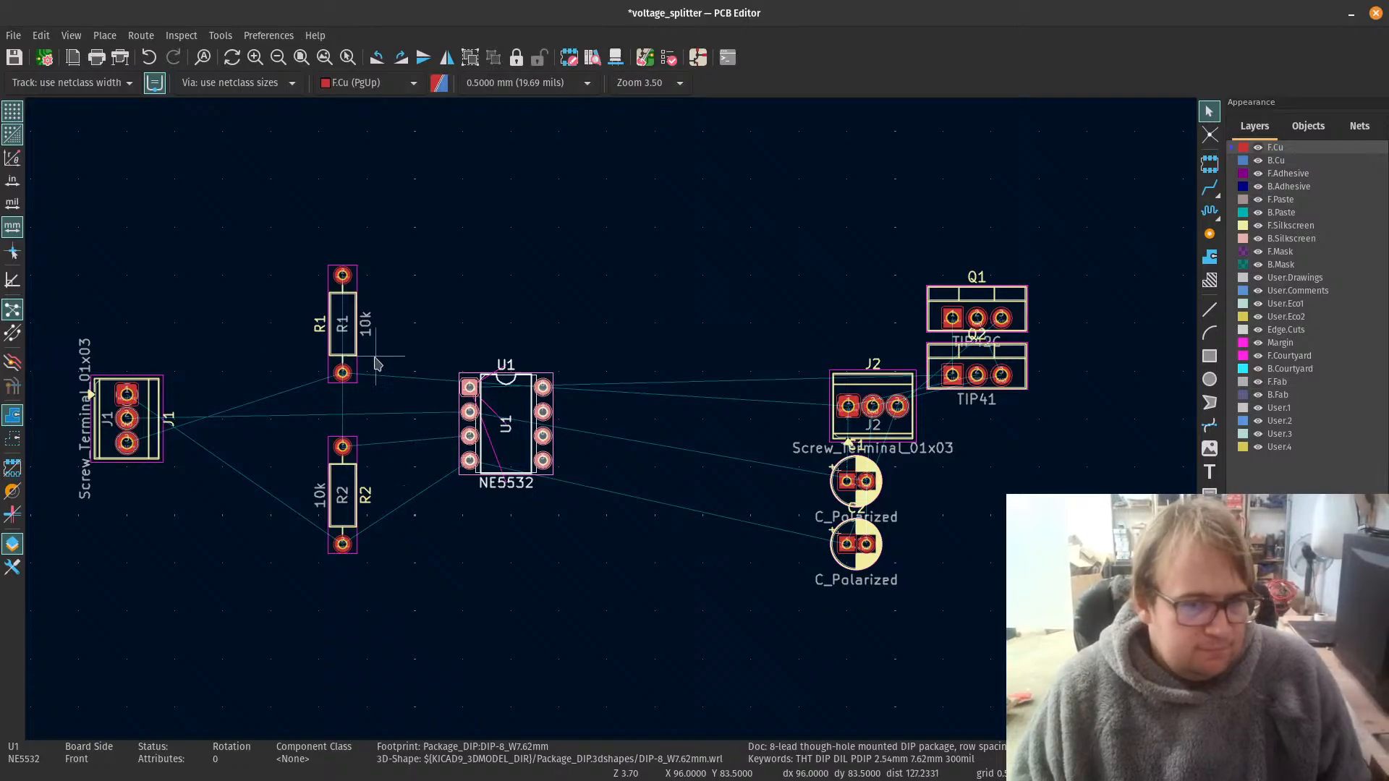
{"action": "scroll", "coordinate": [469, 412], "scroll_direction": "up", "scroll_amount": 3}
{"action": "scroll", "coordinate": [612, 423], "scroll_direction": "up", "scroll_amount": 5}
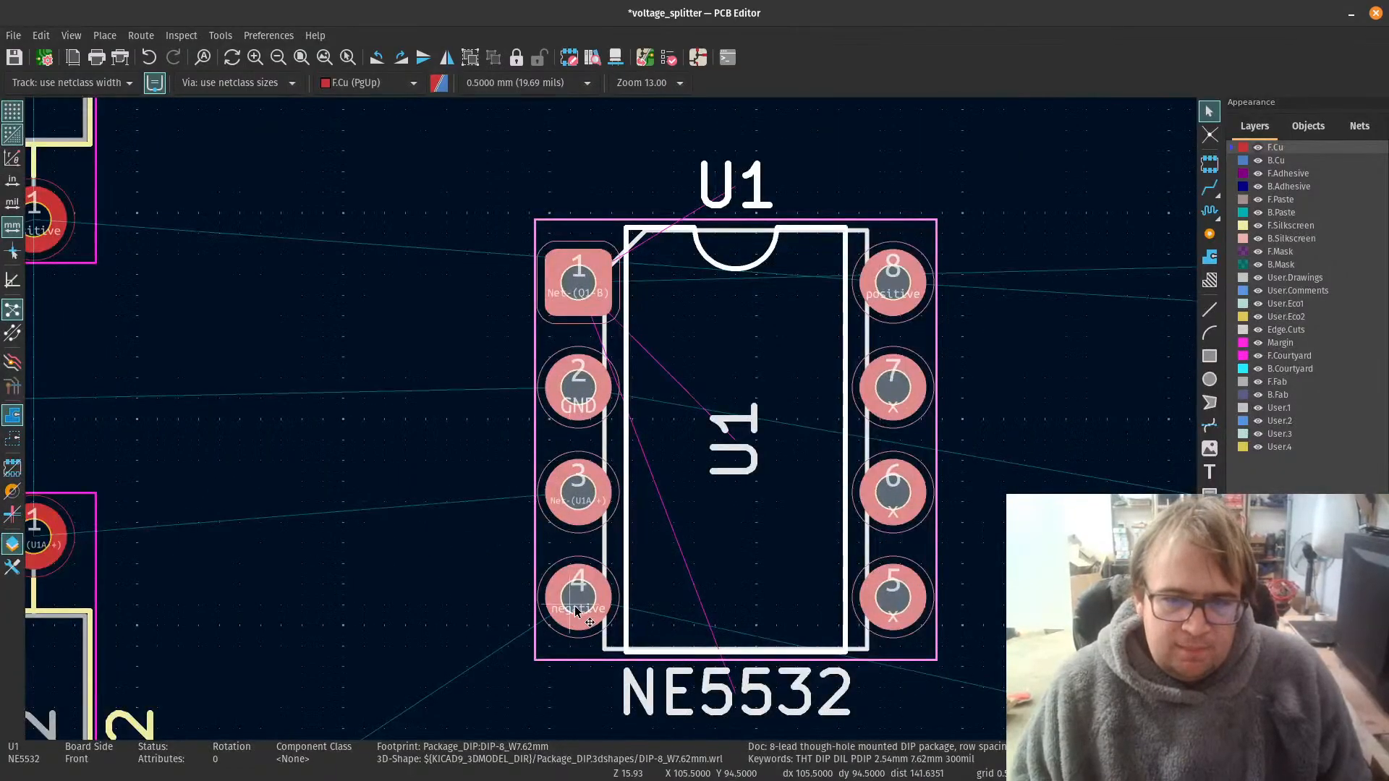
{"action": "scroll", "coordinate": [607, 405], "scroll_direction": "down", "scroll_amount": 6}
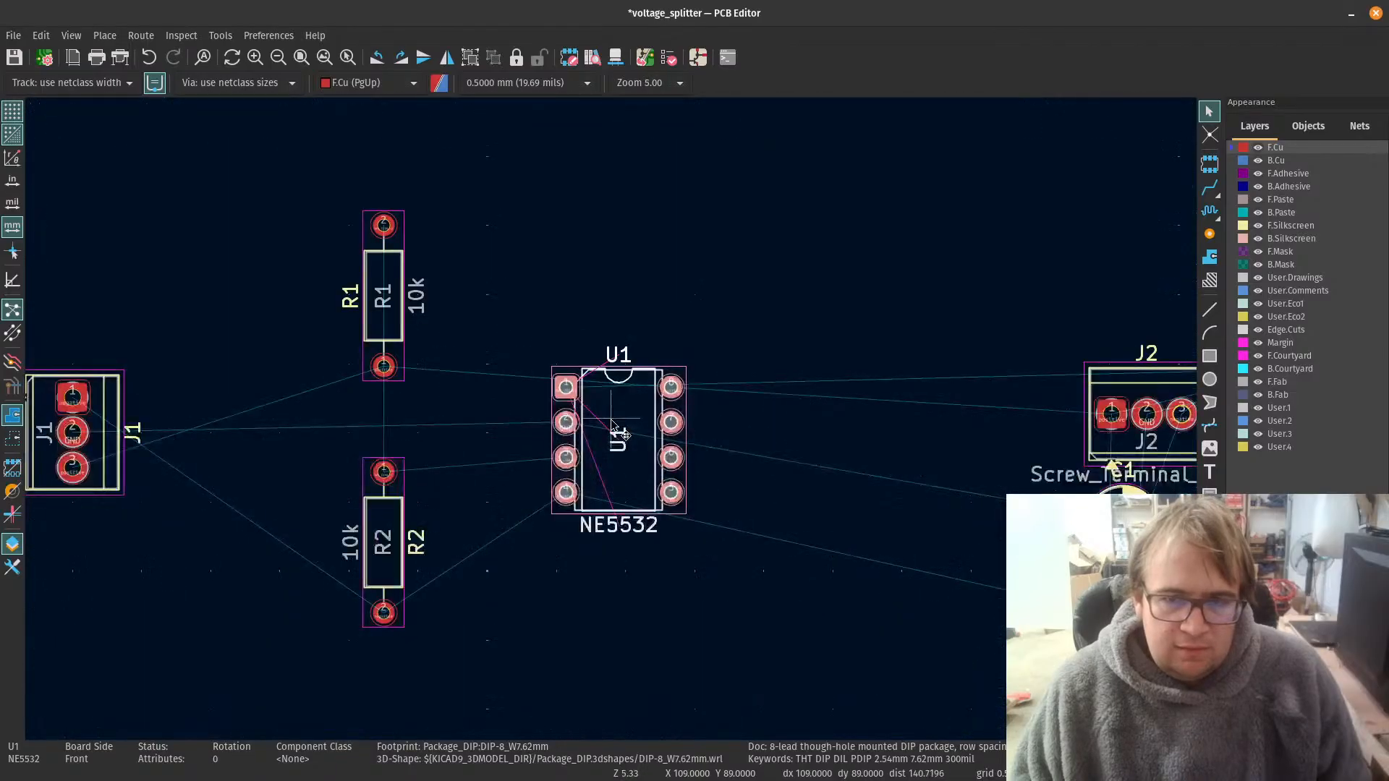
{"action": "scroll", "coordinate": [612, 425], "scroll_direction": "up", "scroll_amount": 3}
{"action": "scroll", "coordinate": [612, 424], "scroll_direction": "up", "scroll_amount": 3}
{"action": "scroll", "coordinate": [611, 424], "scroll_direction": "down", "scroll_amount": 7}
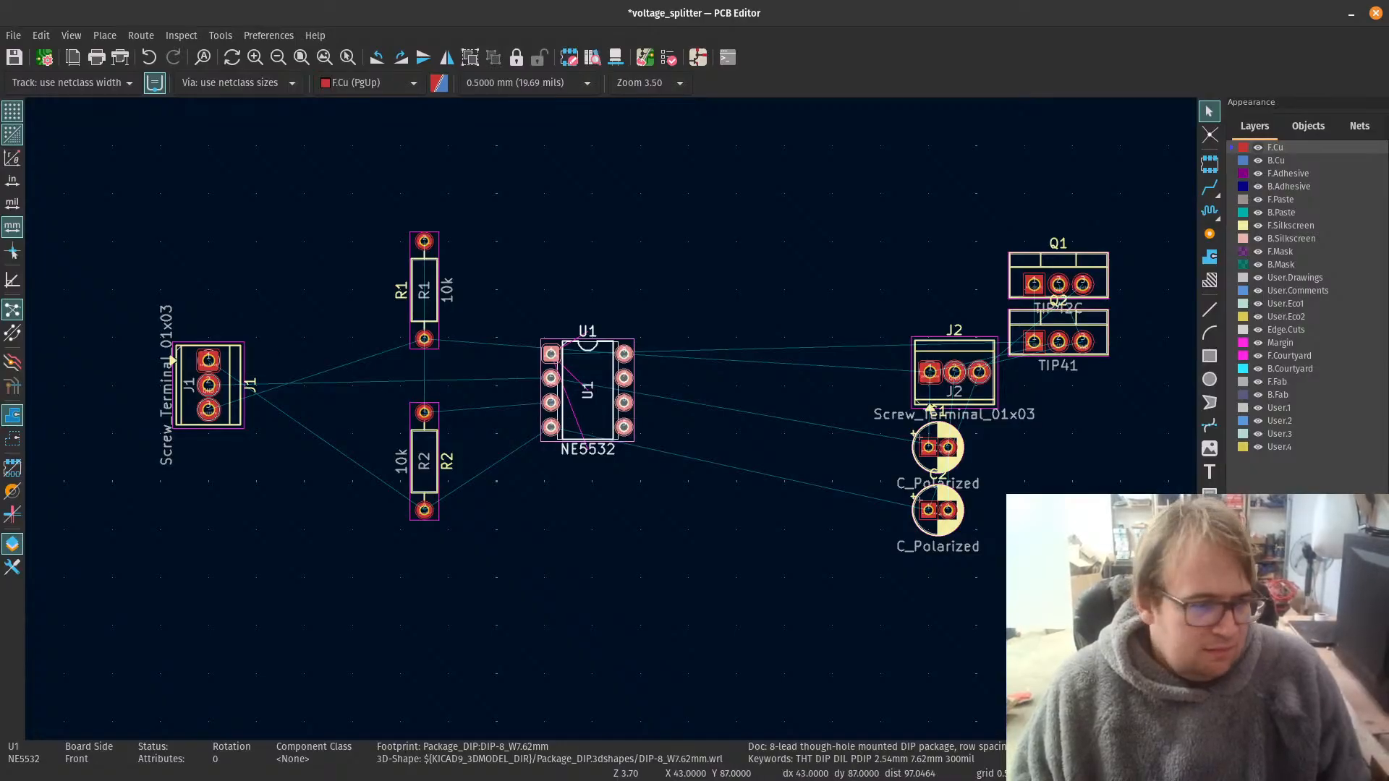
{"action": "scroll", "coordinate": [541, 381], "scroll_direction": "up", "scroll_amount": 5}
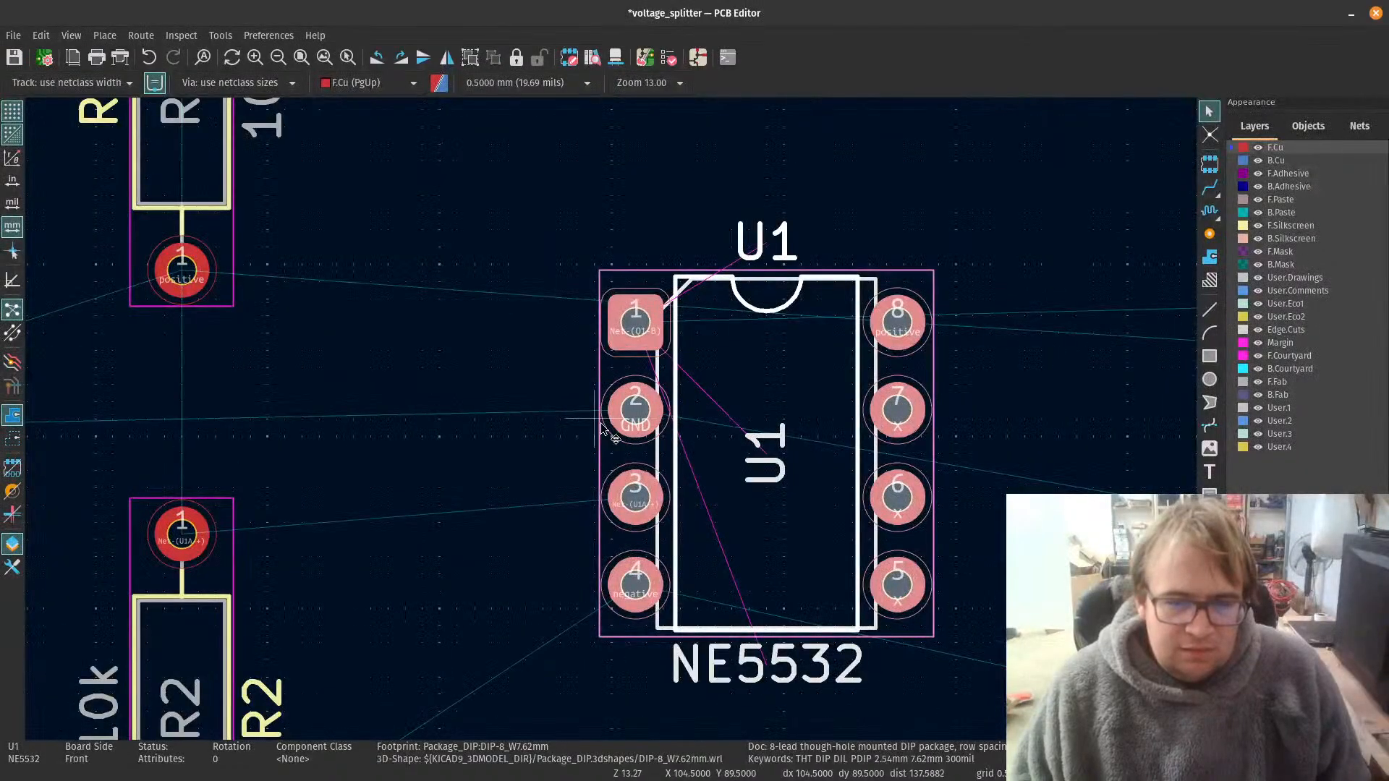
{"action": "scroll", "coordinate": [564, 536], "scroll_direction": "down", "scroll_amount": 4}
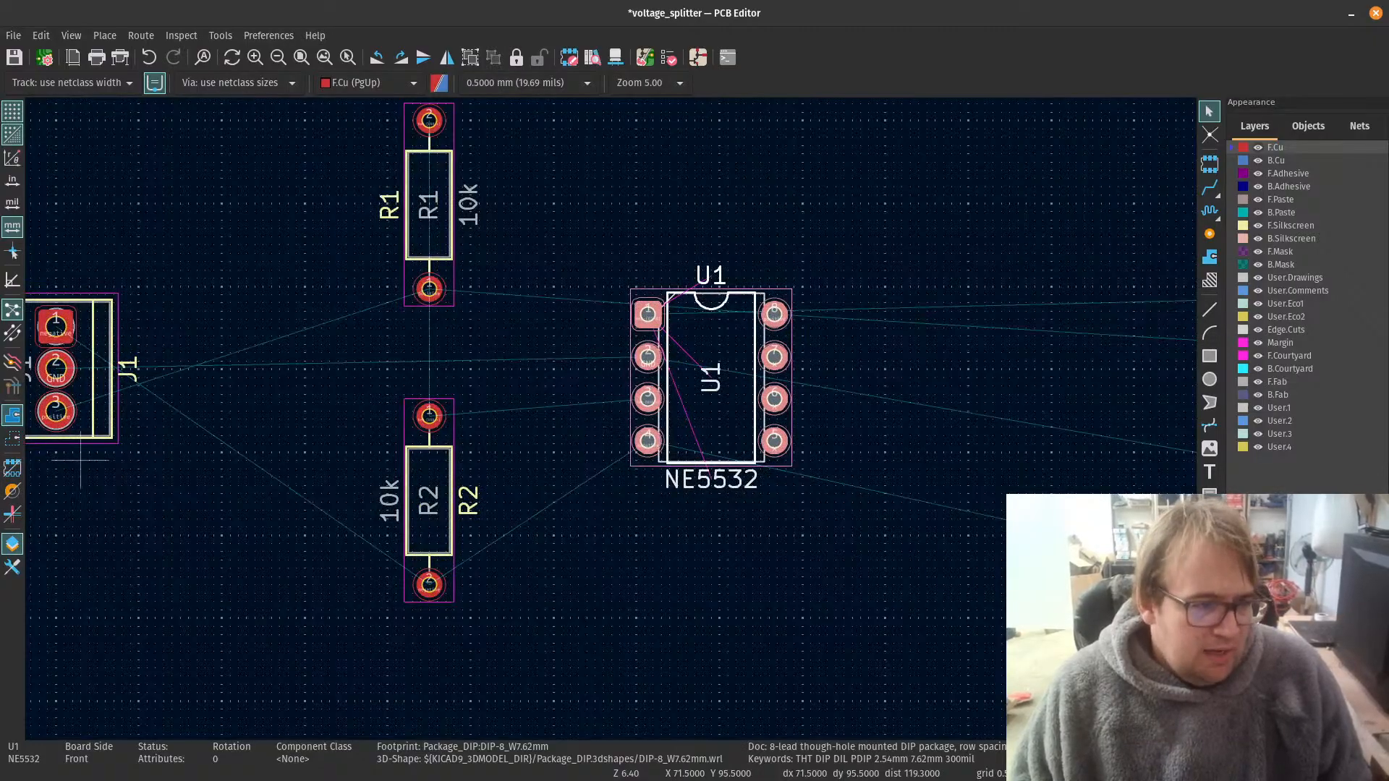
{"action": "scroll", "coordinate": [702, 359], "scroll_direction": "up", "scroll_amount": 2}
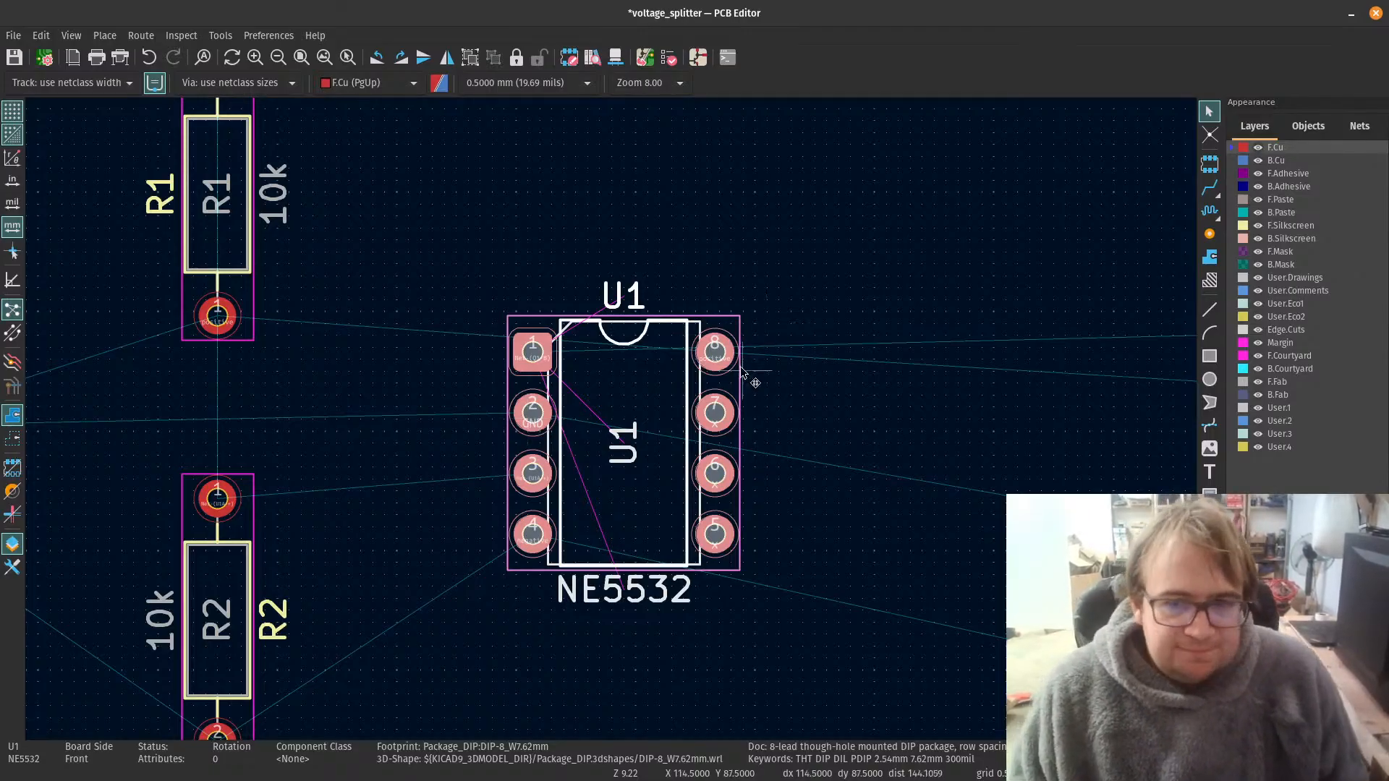
{"action": "scroll", "coordinate": [716, 355], "scroll_direction": "down", "scroll_amount": 2}
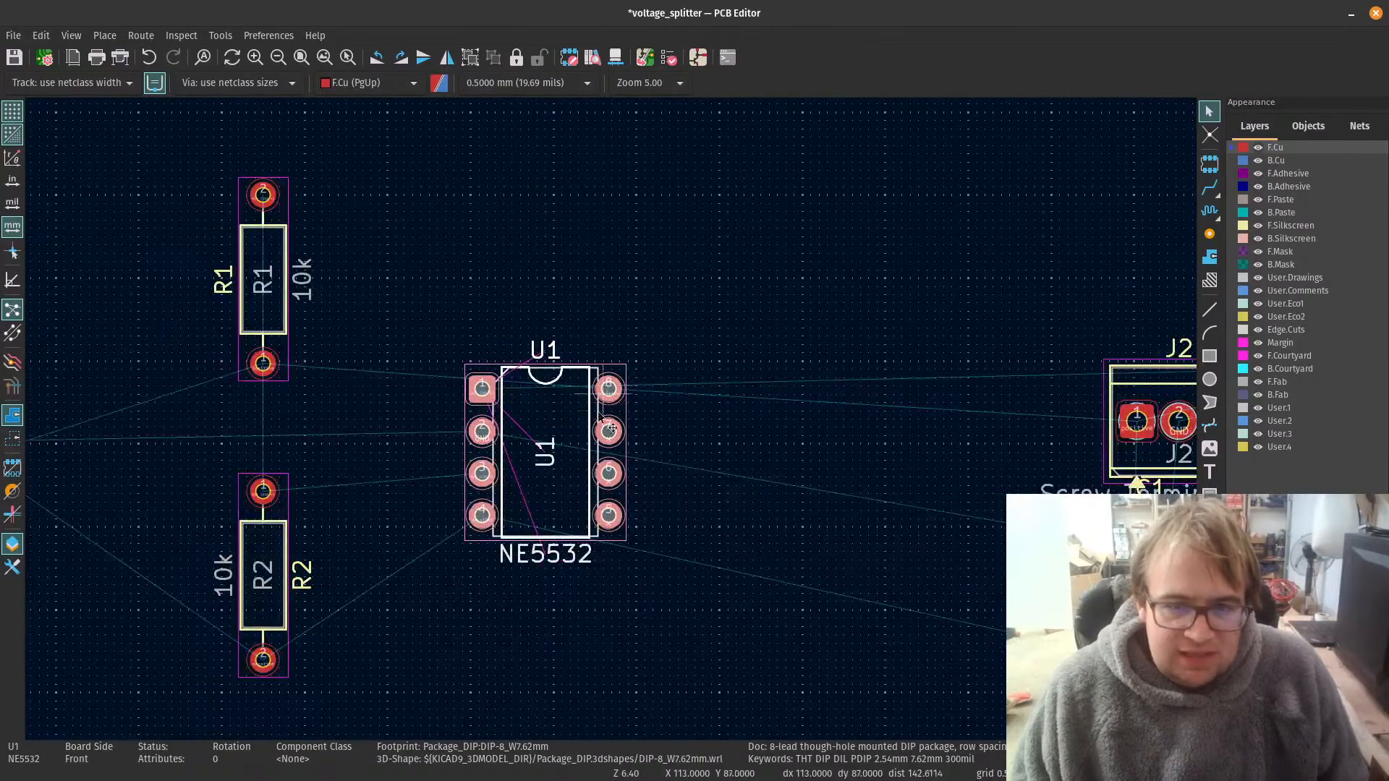
{"action": "scroll", "coordinate": [539, 513], "scroll_direction": "up", "scroll_amount": 3}
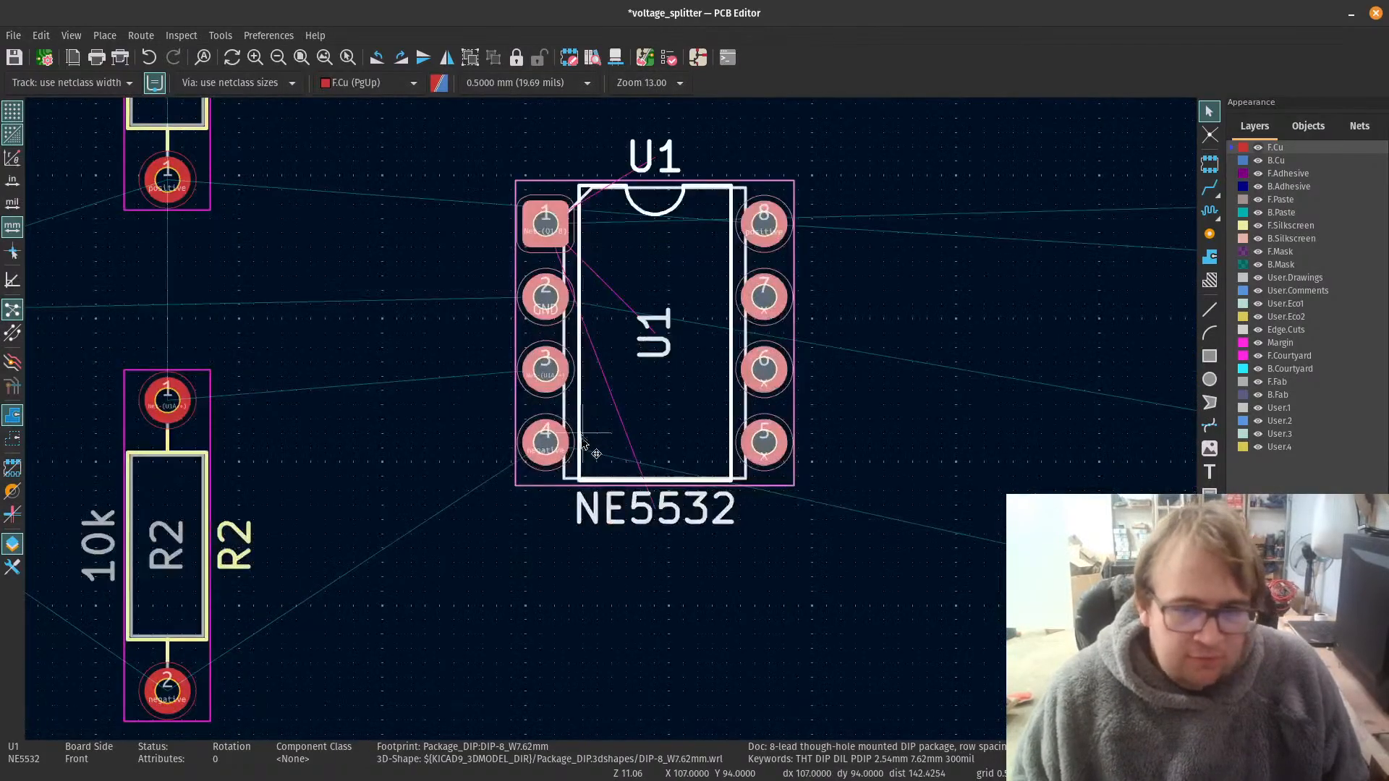
{"action": "scroll", "coordinate": [601, 434], "scroll_direction": "down", "scroll_amount": 1}
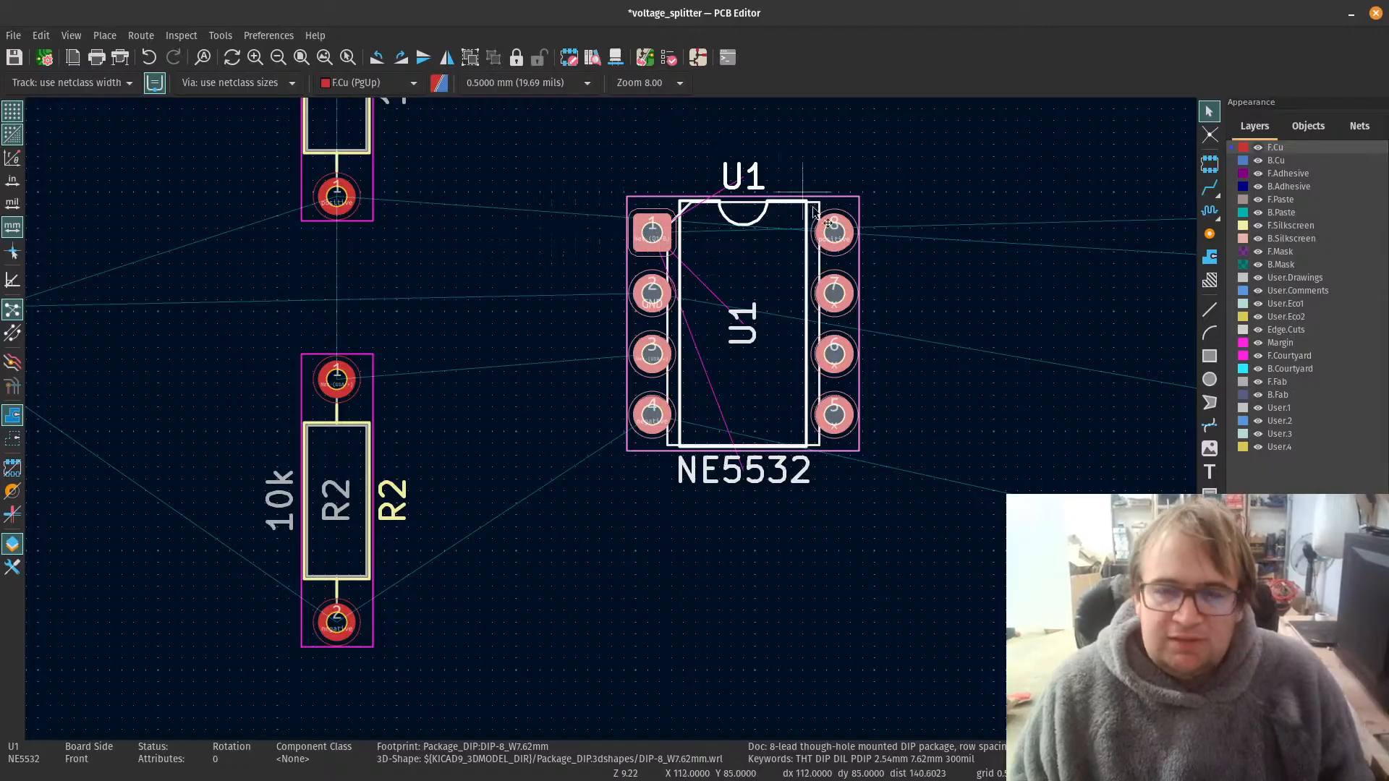
{"action": "scroll", "coordinate": [653, 230], "scroll_direction": "down", "scroll_amount": 5}
{"action": "scroll", "coordinate": [568, 335], "scroll_direction": "up", "scroll_amount": 4}
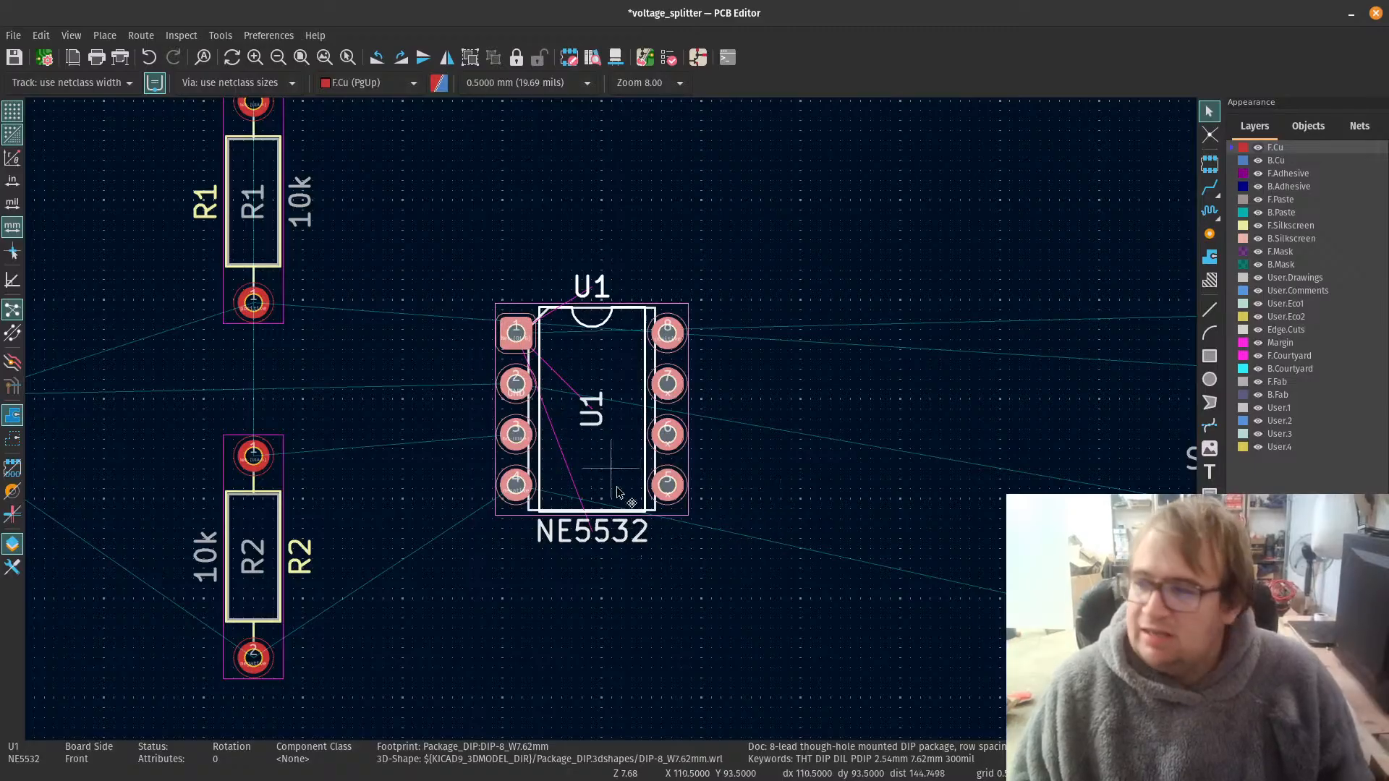
{"action": "scroll", "coordinate": [854, 474], "scroll_direction": "down", "scroll_amount": 4}
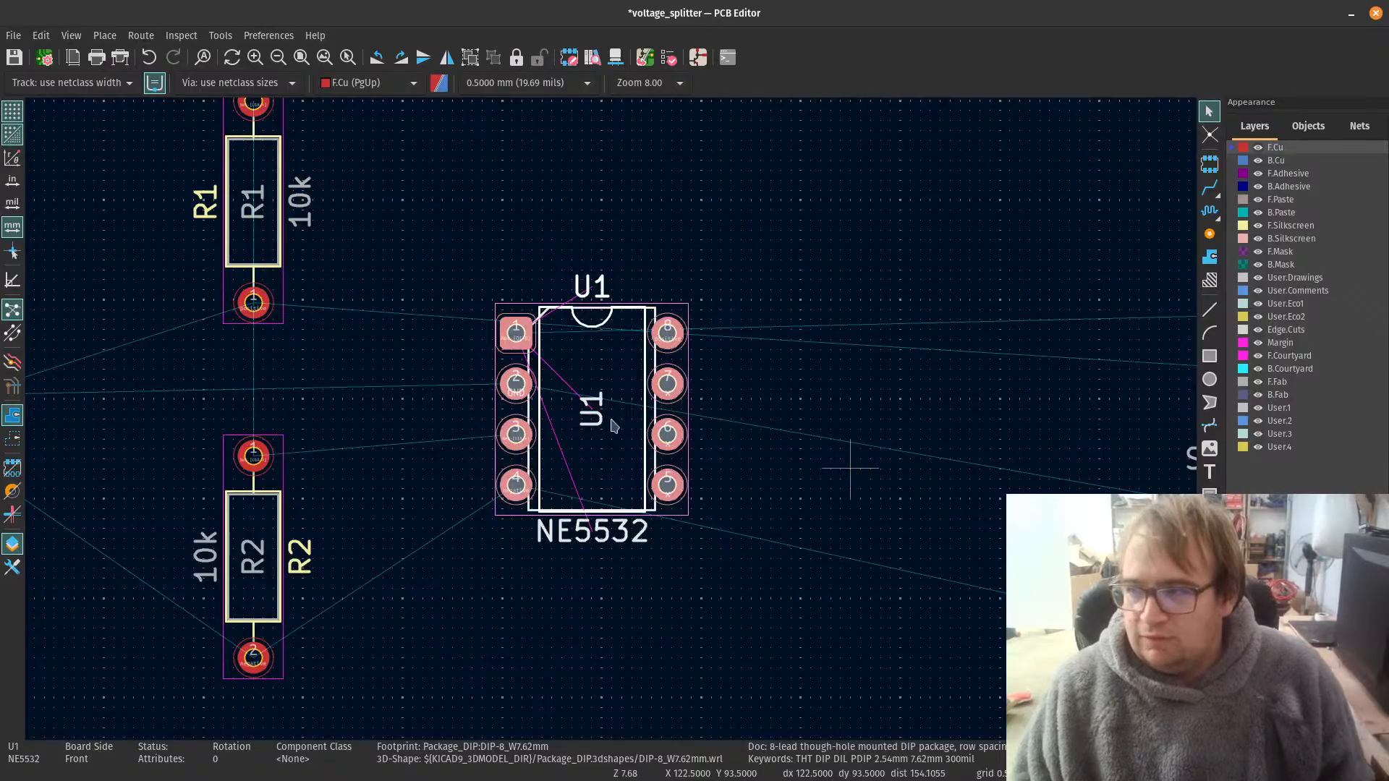
{"action": "scroll", "coordinate": [611, 391], "scroll_direction": "up", "scroll_amount": 1}
{"action": "scroll", "coordinate": [612, 426], "scroll_direction": "down", "scroll_amount": 1}
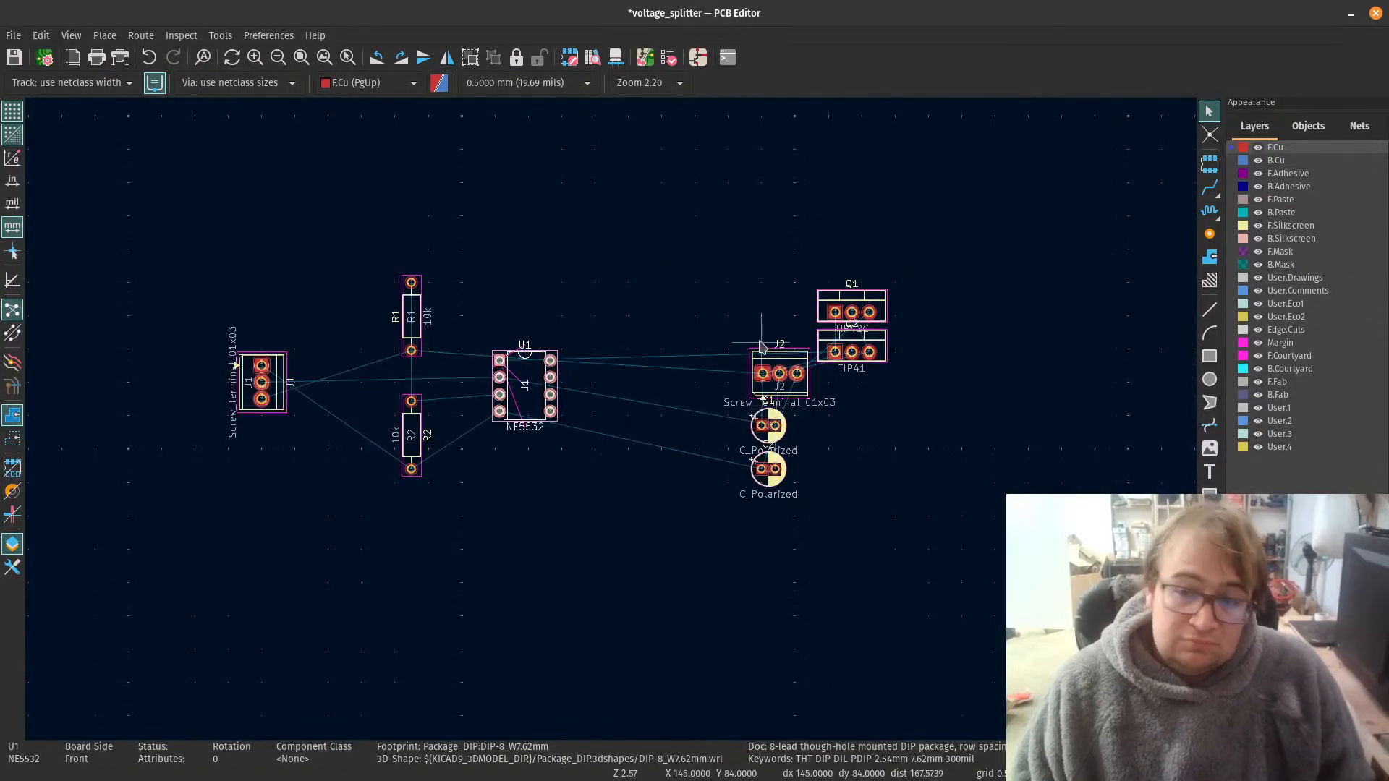
Step: Place the TIP42C transistor Q1 to the lower right of op-amp U1, rotated to -90 degrees
{"action": "scroll", "coordinate": [831, 248], "scroll_direction": "up", "scroll_amount": 1}
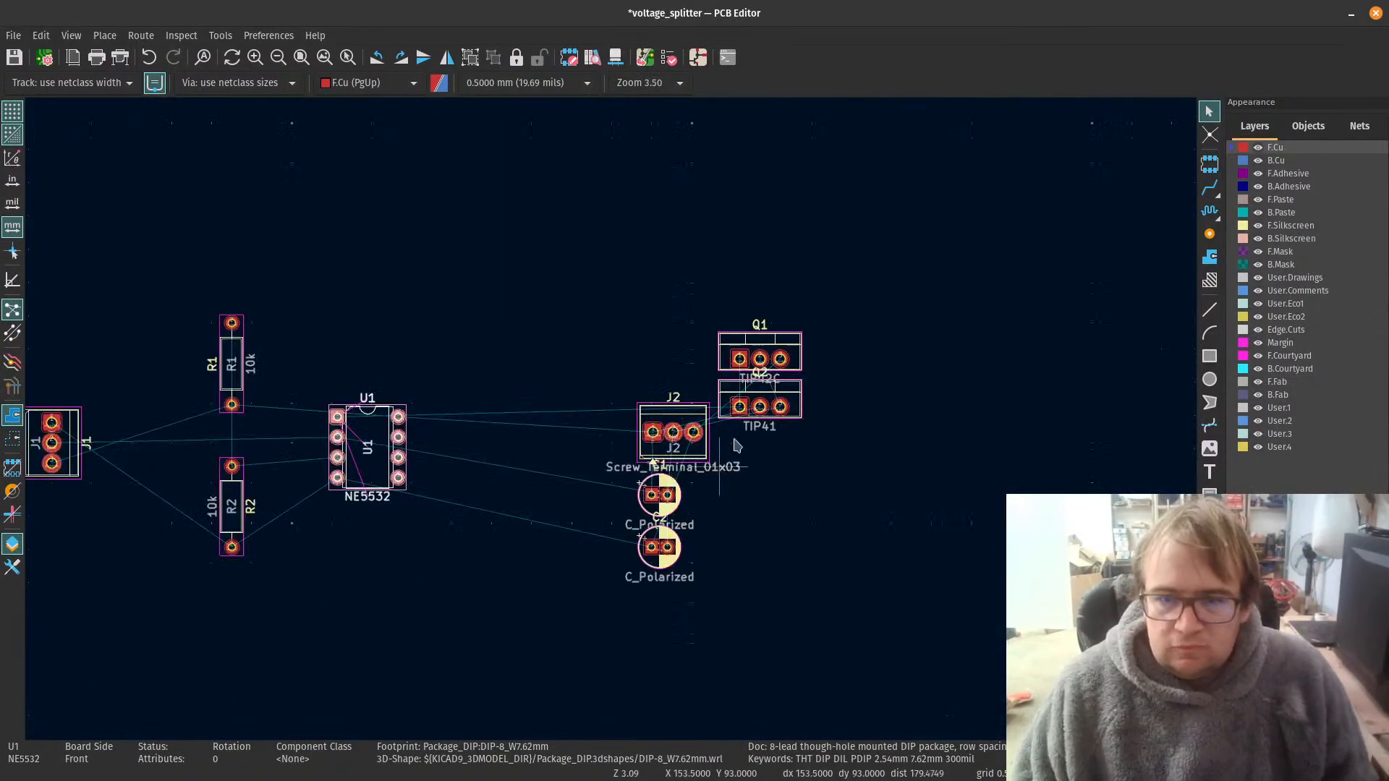
{"action": "left_click", "coordinate": [791, 351]}
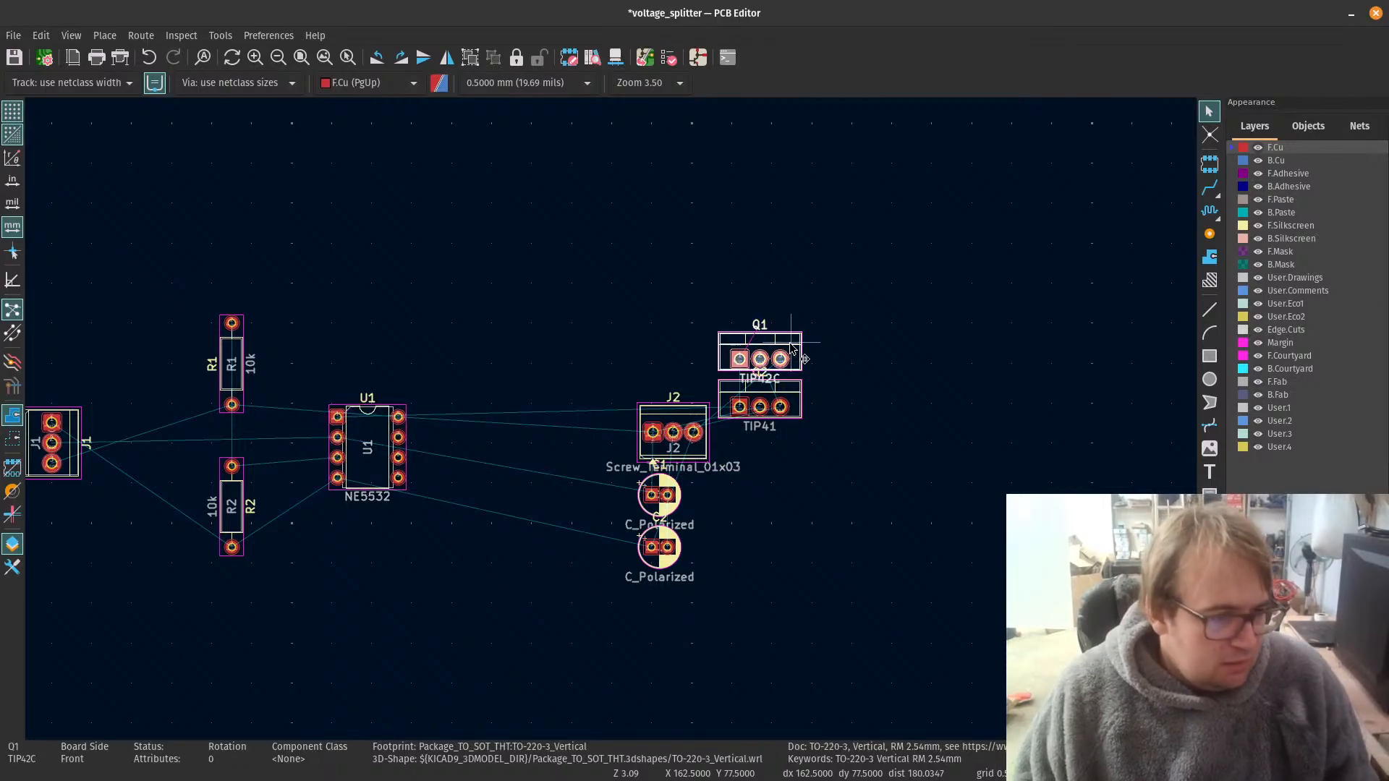
{"action": "left_click_drag", "start_coordinate": [793, 351], "coordinate": [544, 477]}
{"action": "scroll", "coordinate": [589, 542], "scroll_direction": "up", "scroll_amount": 3}
{"action": "key", "text": "r"}
{"action": "scroll", "coordinate": [462, 386], "scroll_direction": "up", "scroll_amount": 1}
{"action": "key", "text": "r"}
{"action": "key", "text": "r"}
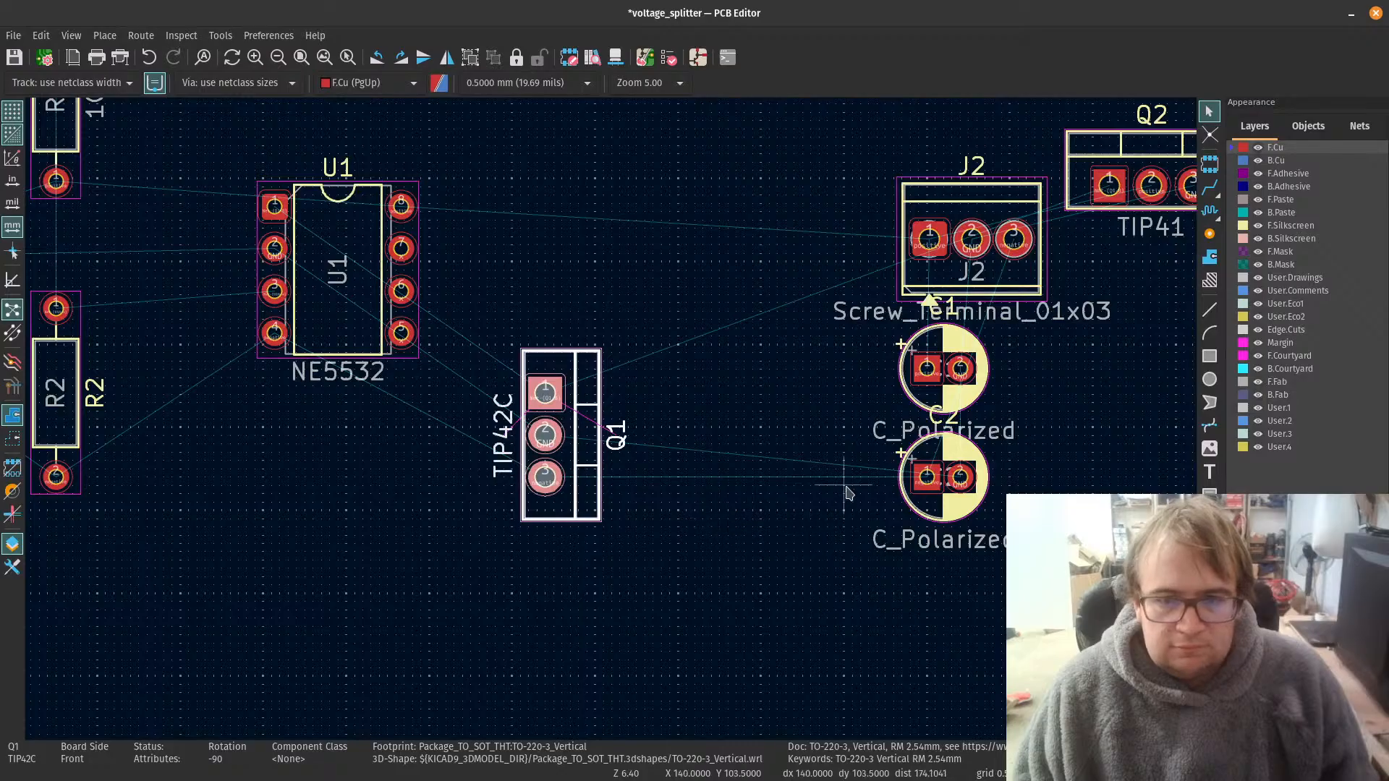
Step: Place the TIP41 transistor Q2 just right of U1 and directly above Q1, rotated to 90 degrees
{"action": "scroll", "coordinate": [847, 490], "scroll_direction": "down", "scroll_amount": 1}
{"action": "left_click", "coordinate": [933, 159]}
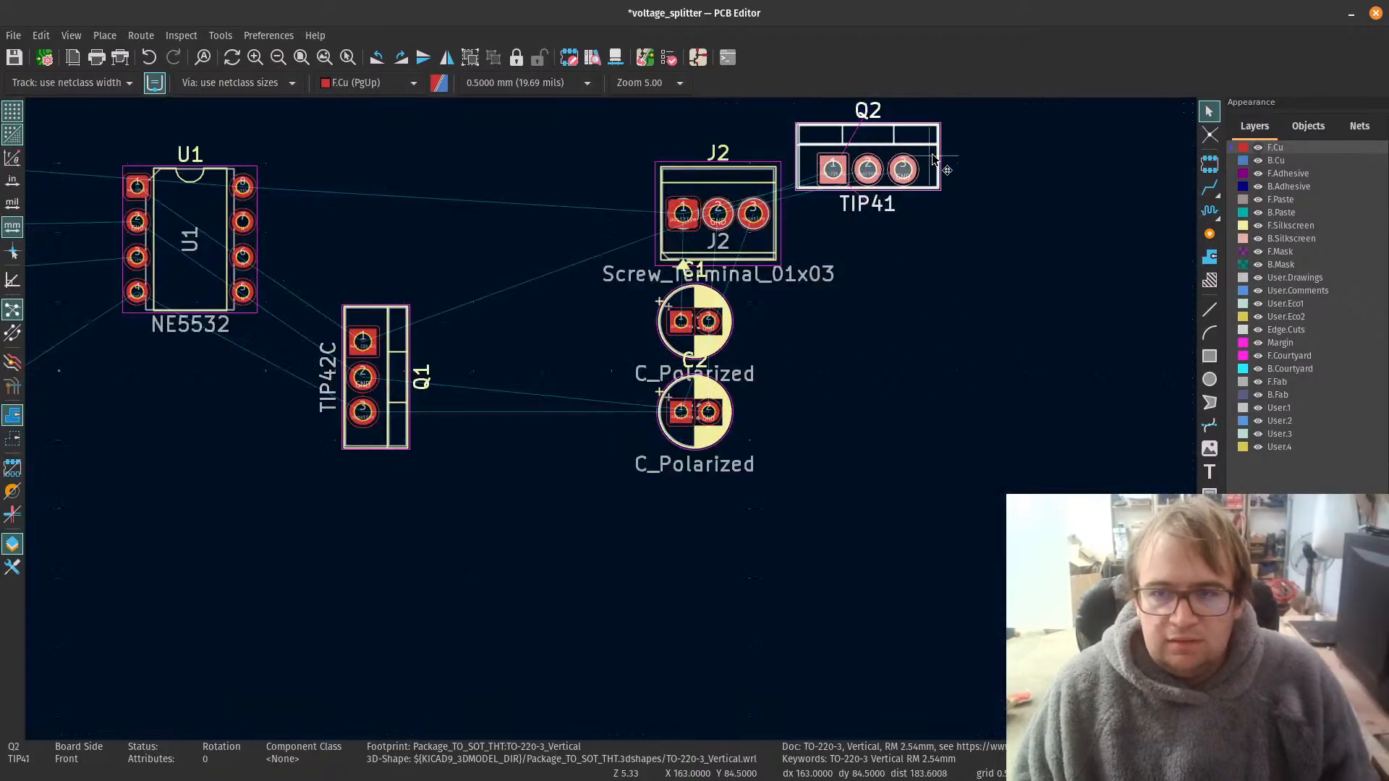
{"action": "left_click_drag", "start_coordinate": [934, 159], "coordinate": [658, 352]}
{"action": "scroll", "coordinate": [486, 232], "scroll_direction": "up", "scroll_amount": 2}
{"action": "scroll", "coordinate": [656, 350], "scroll_direction": "up", "scroll_amount": 1}
{"action": "scroll", "coordinate": [612, 416], "scroll_direction": "down", "scroll_amount": 5}
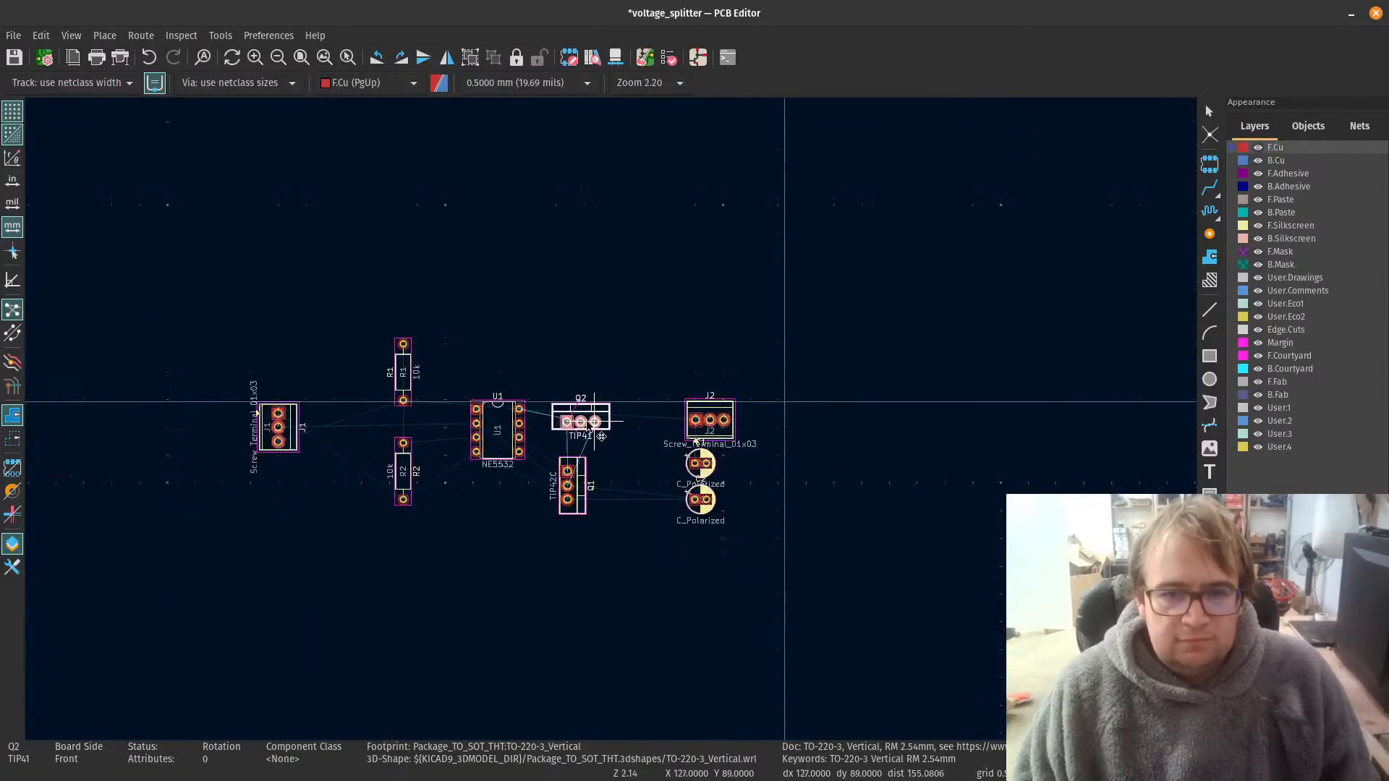
{"action": "scroll", "coordinate": [612, 422], "scroll_direction": "up", "scroll_amount": 2}
{"action": "mouse_move", "coordinate": [612, 421]}
{"action": "left_mouse_down"}
{"action": "mouse_move", "coordinate": [629, 378]}
{"action": "mouse_move", "coordinate": [577, 328]}
{"action": "mouse_move", "coordinate": [652, 407]}
{"action": "mouse_move", "coordinate": [633, 407]}
{"action": "mouse_move", "coordinate": [645, 434]}
{"action": "mouse_move", "coordinate": [616, 408]}
{"action": "mouse_move", "coordinate": [614, 427]}
{"action": "left_mouse_up"}
{"action": "key", "text": "r"}
Step: Examine the pad numbers, net names and ratsnest lines of transistors Q1 and Q2 and their connections to U1
{"action": "scroll", "coordinate": [576, 328], "scroll_direction": "up", "scroll_amount": 3}
{"action": "scroll", "coordinate": [645, 439], "scroll_direction": "up", "scroll_amount": 1}
{"action": "scroll", "coordinate": [749, 618], "scroll_direction": "down", "scroll_amount": 5}
{"action": "scroll", "coordinate": [516, 545], "scroll_direction": "up", "scroll_amount": 5}
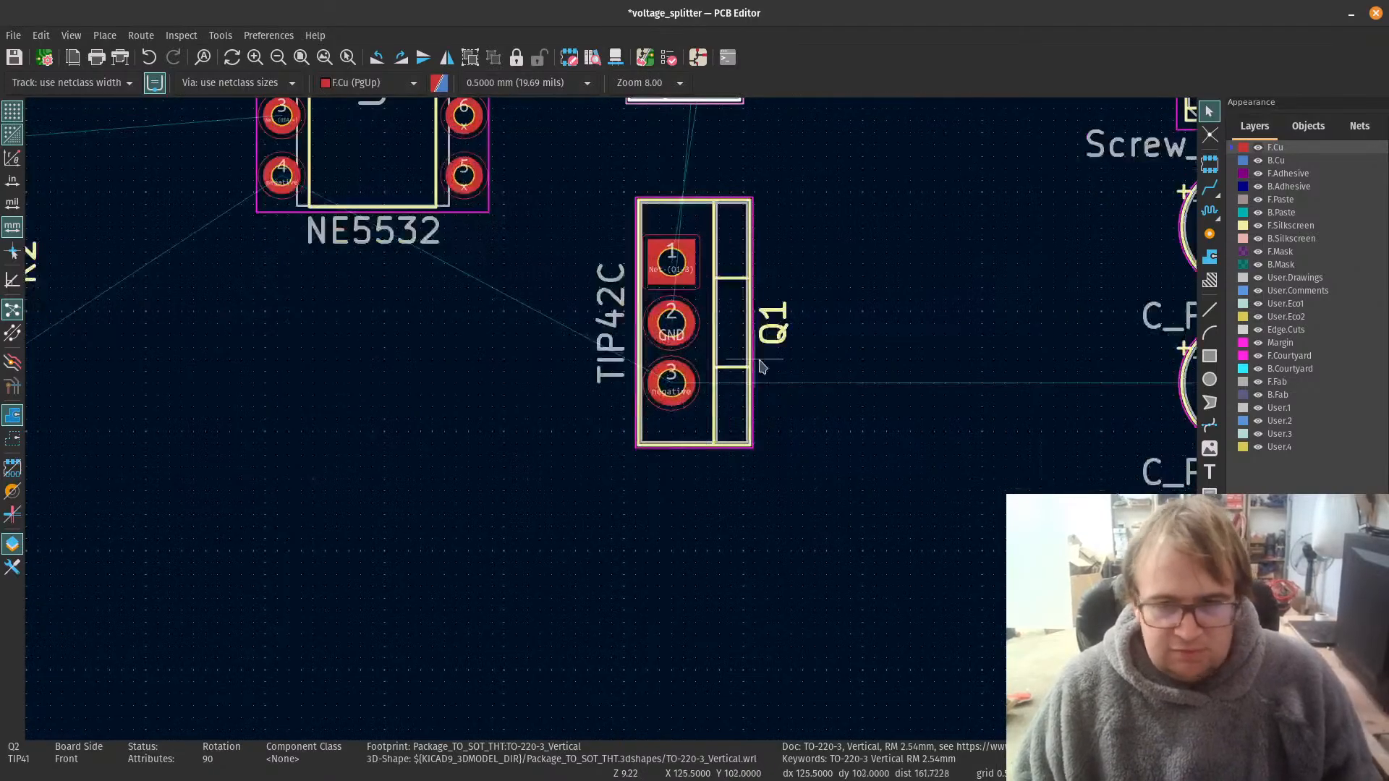
{"action": "scroll", "coordinate": [673, 428], "scroll_direction": "up", "scroll_amount": 3}
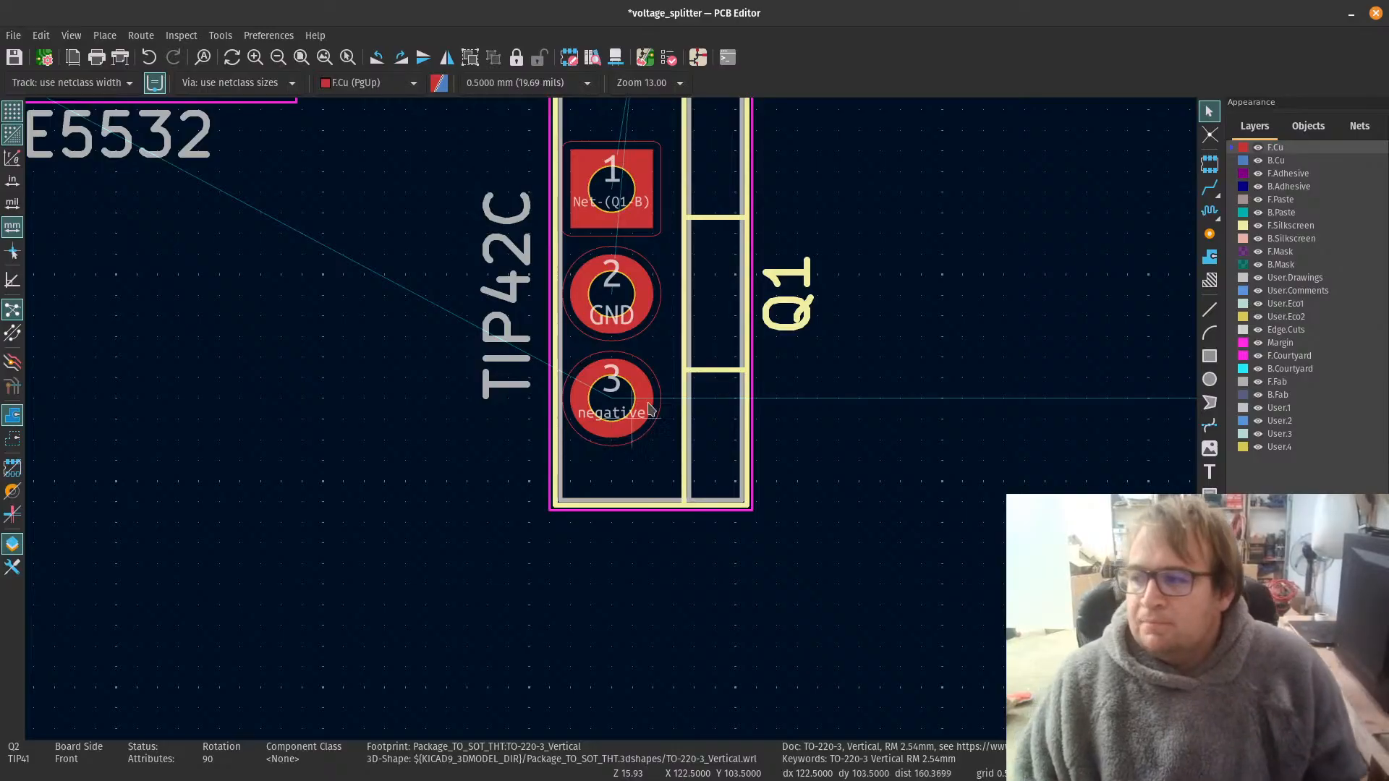
{"action": "key", "text": "Home"}
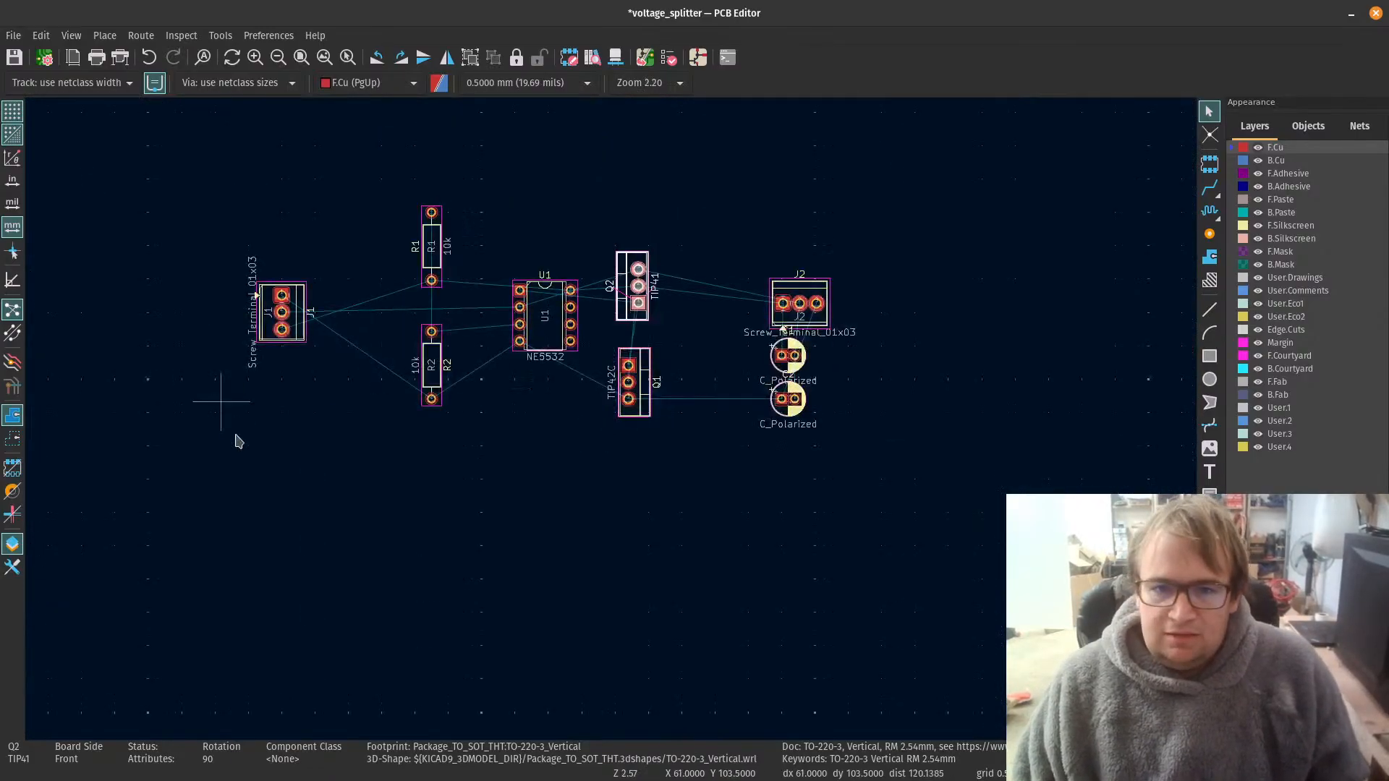
{"action": "scroll", "coordinate": [654, 346], "scroll_direction": "up", "scroll_amount": 2}
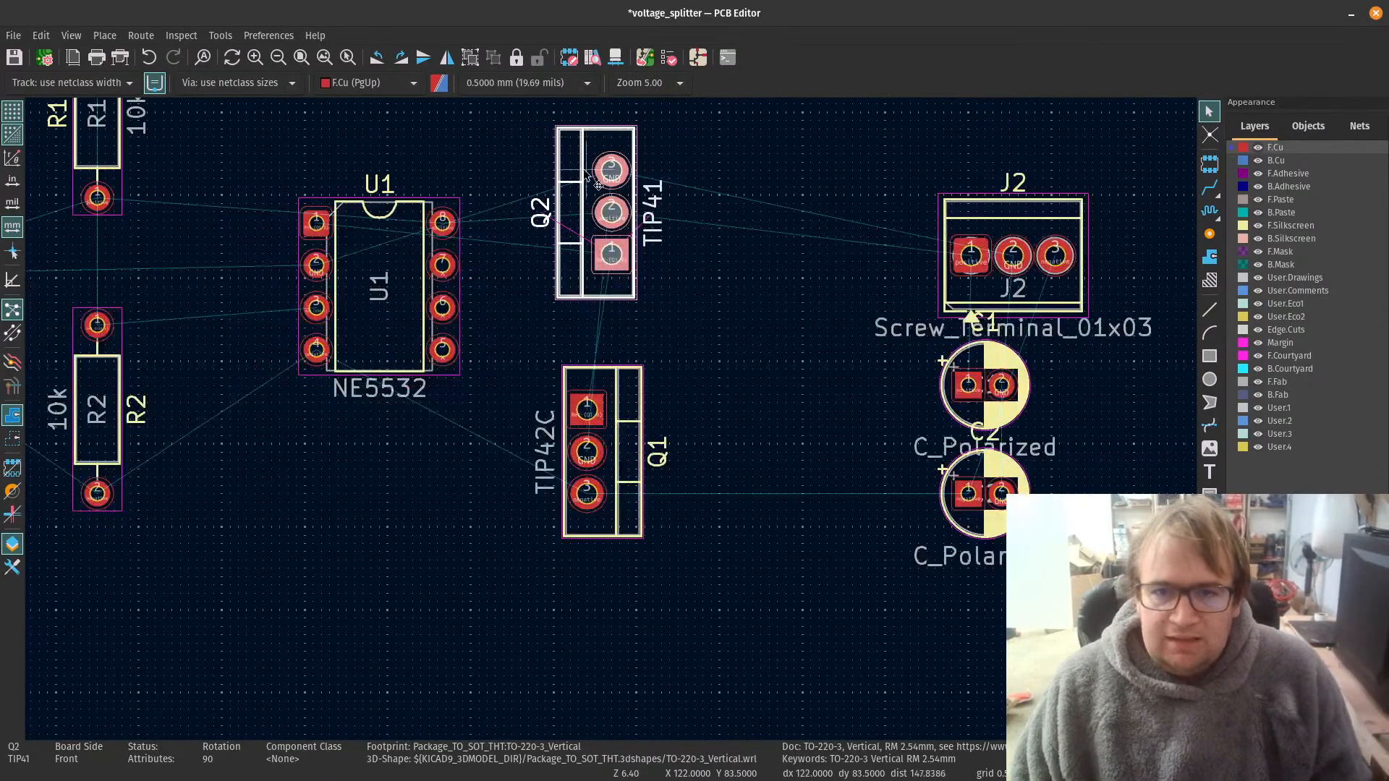
{"action": "scroll", "coordinate": [587, 176], "scroll_direction": "up", "scroll_amount": 2}
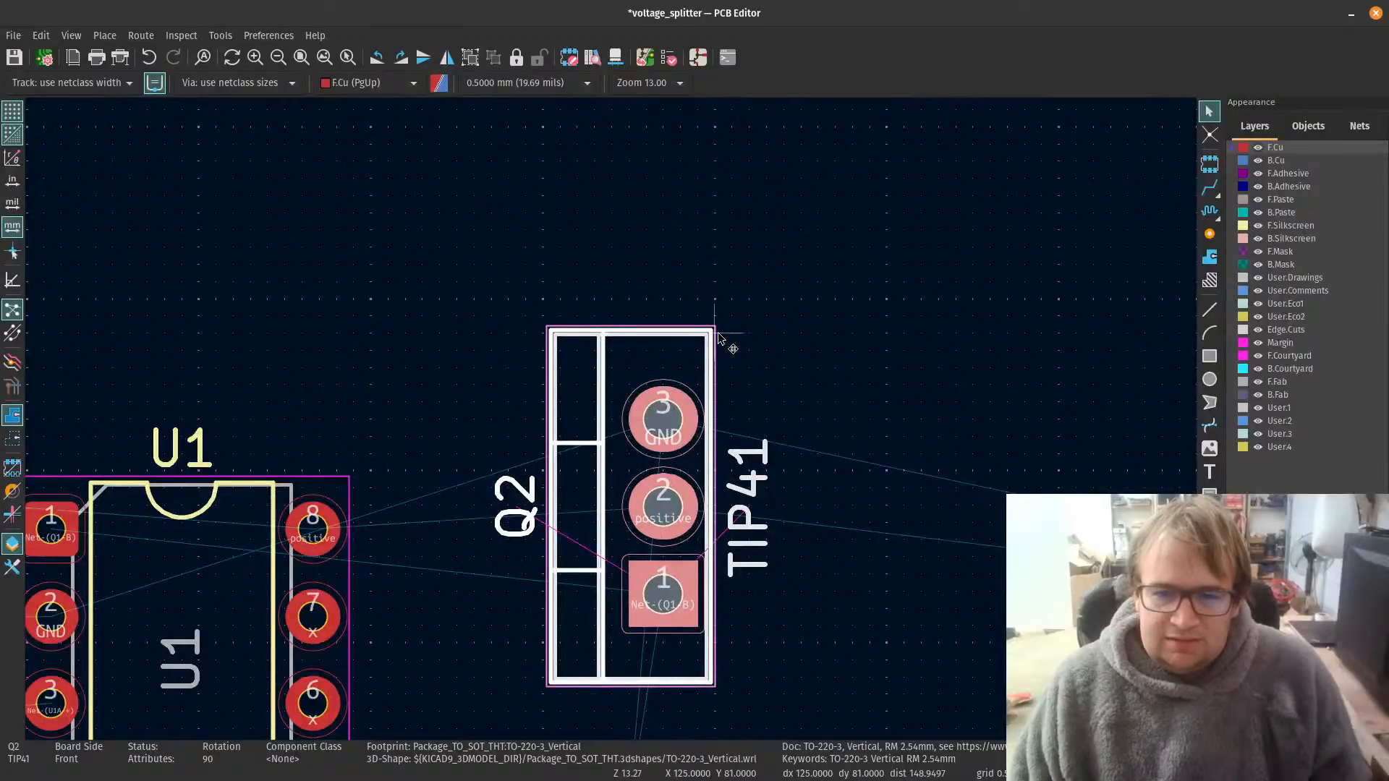
{"action": "scroll", "coordinate": [609, 477], "scroll_direction": "down", "scroll_amount": 2}
{"action": "scroll", "coordinate": [583, 633], "scroll_direction": "up", "scroll_amount": 2}
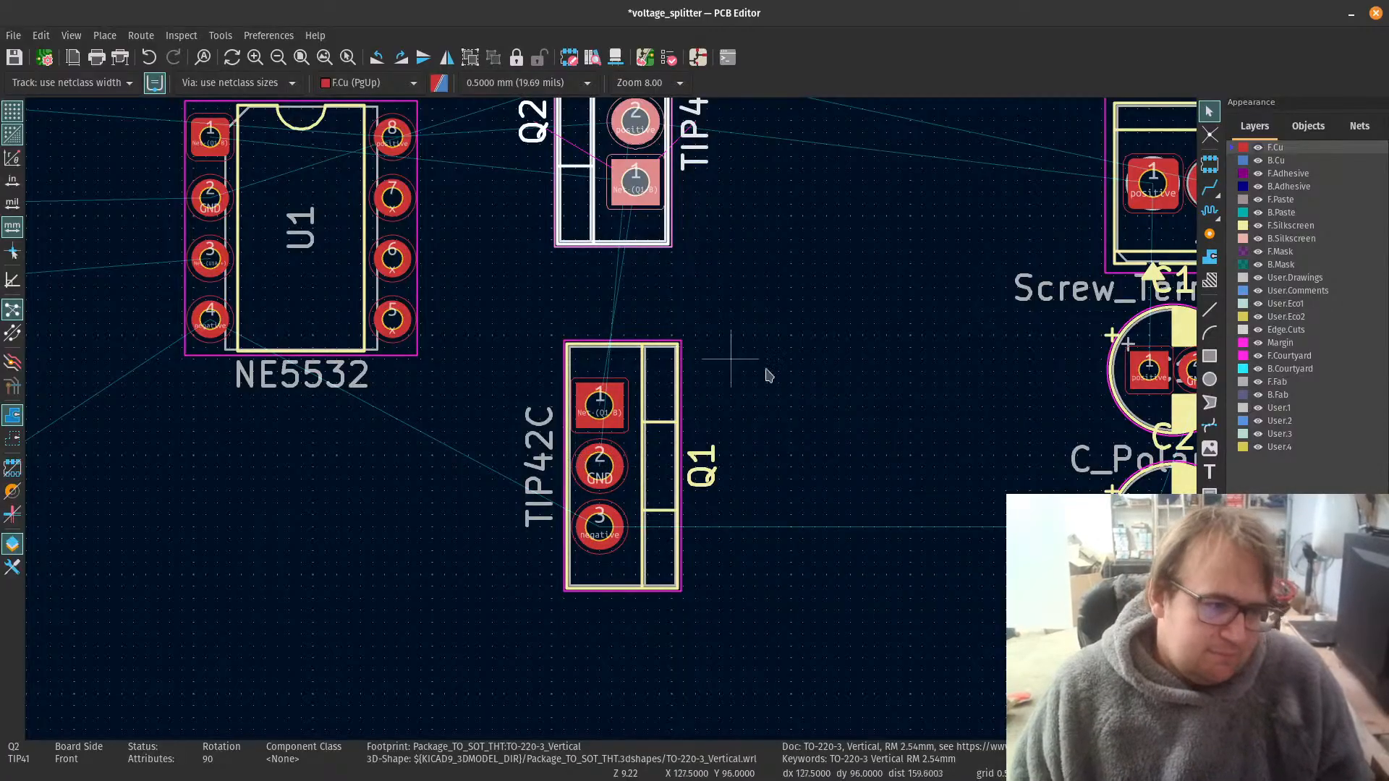
{"action": "scroll", "coordinate": [716, 450], "scroll_direction": "down", "scroll_amount": 1}
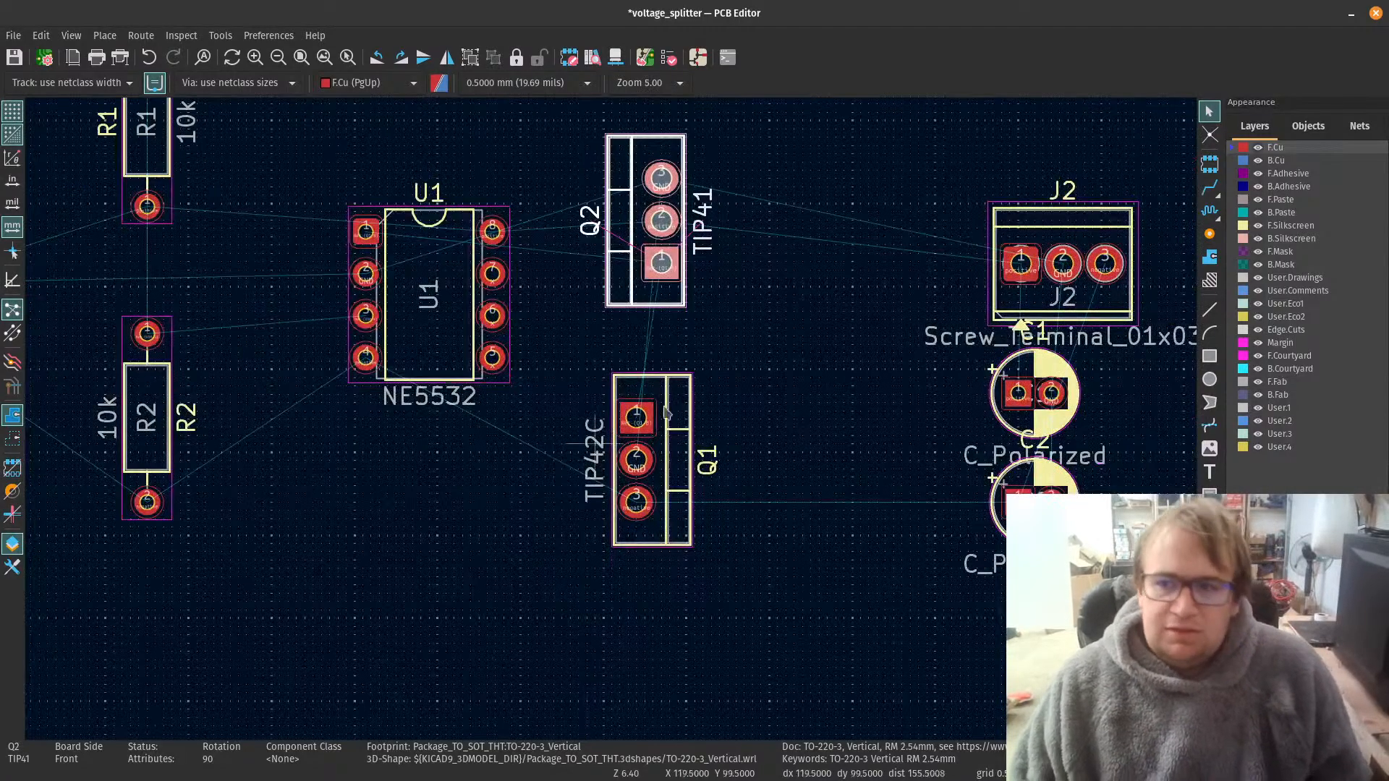
Step: Place polarized capacitor C1 between transistor Q2 and screw terminal J2, rotated to -90 degrees
{"action": "scroll", "coordinate": [475, 621], "scroll_direction": "down", "scroll_amount": 1}
{"action": "scroll", "coordinate": [609, 303], "scroll_direction": "up", "scroll_amount": 2}
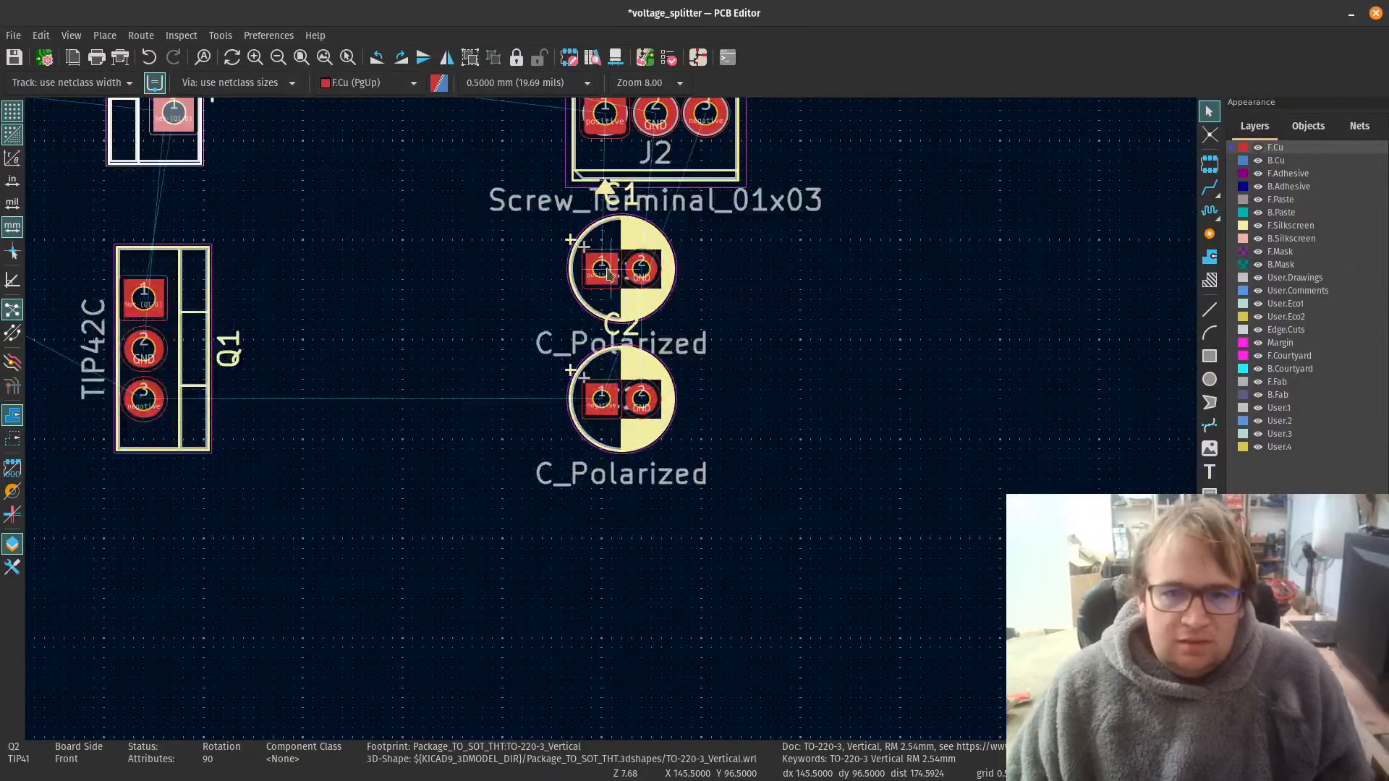
{"action": "left_click", "coordinate": [602, 303]}
{"action": "key", "text": "m"}
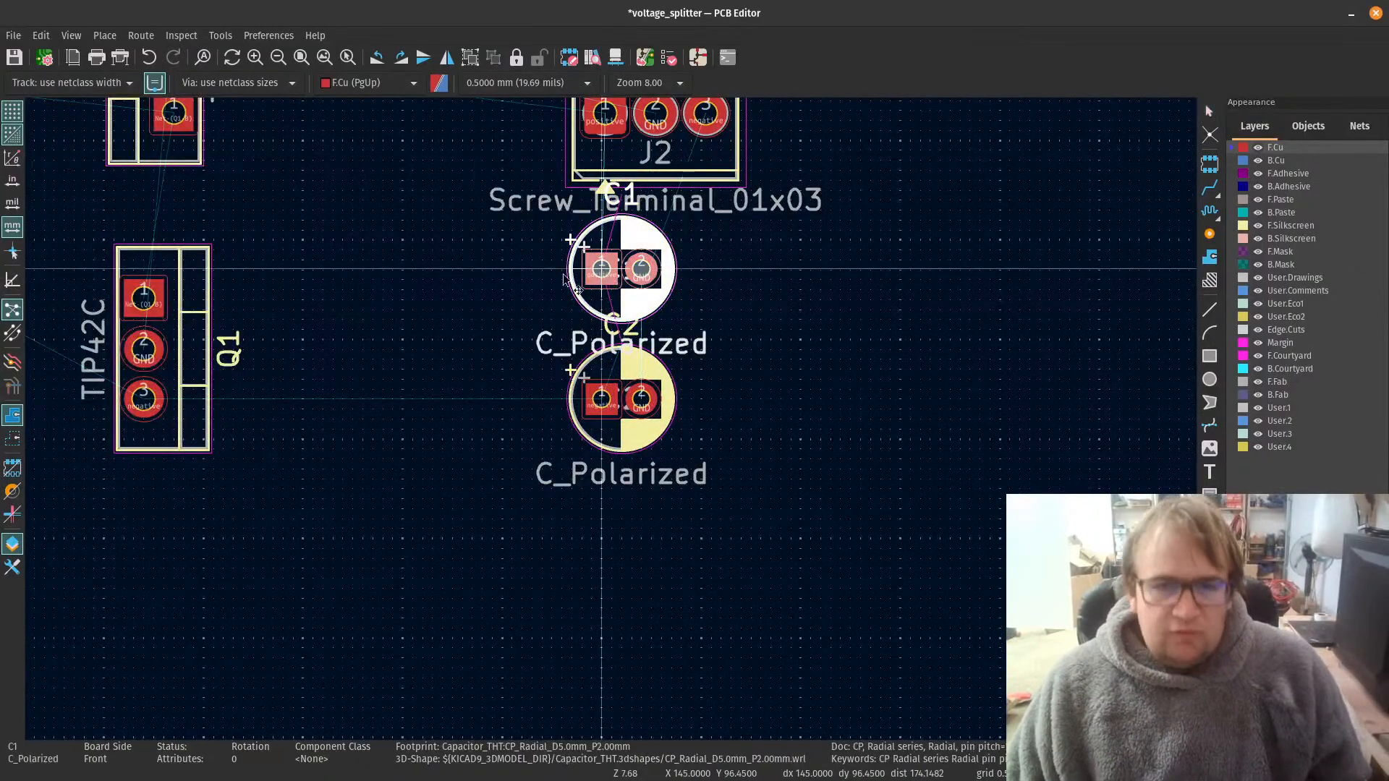
{"action": "scroll", "coordinate": [455, 286], "scroll_direction": "down", "scroll_amount": 3}
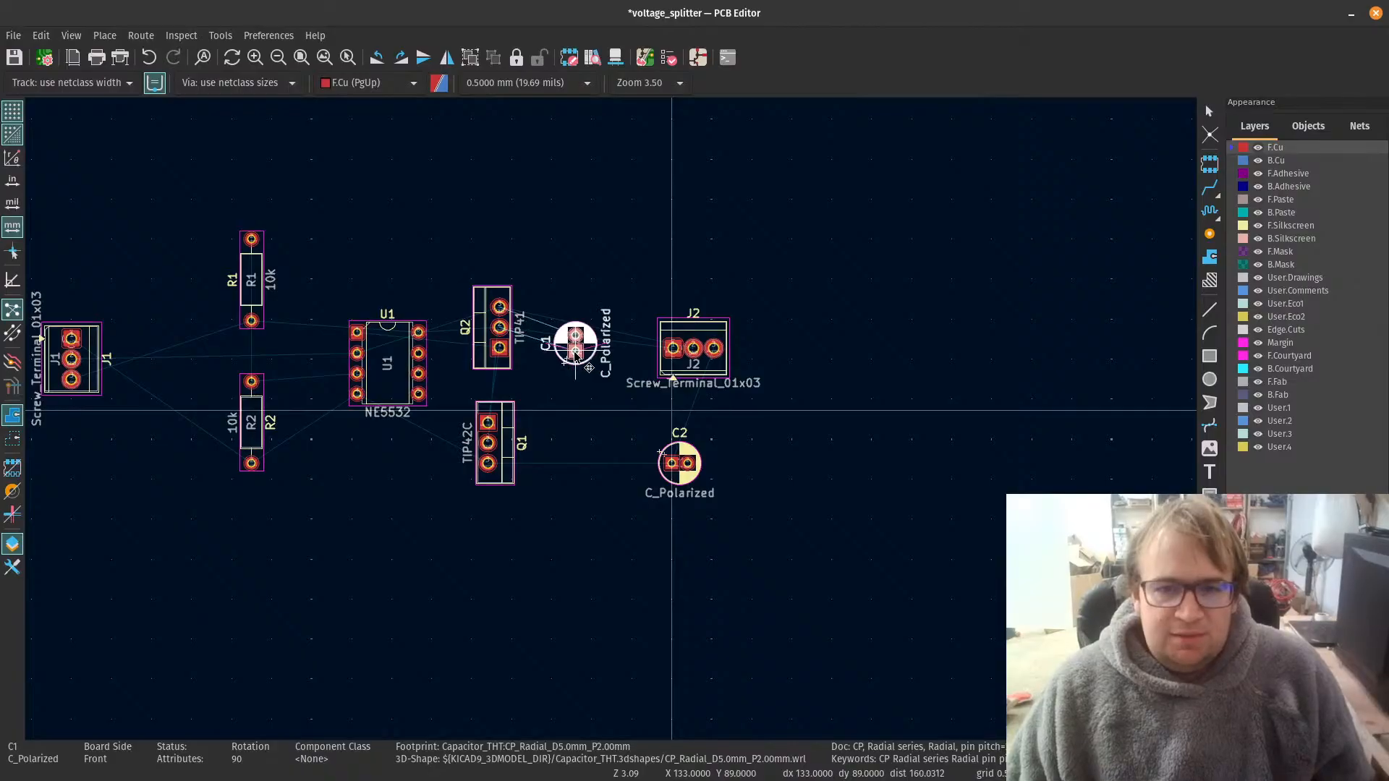
{"action": "key", "text": "r"}
{"action": "key", "text": "r"}
{"action": "key", "text": "r"}
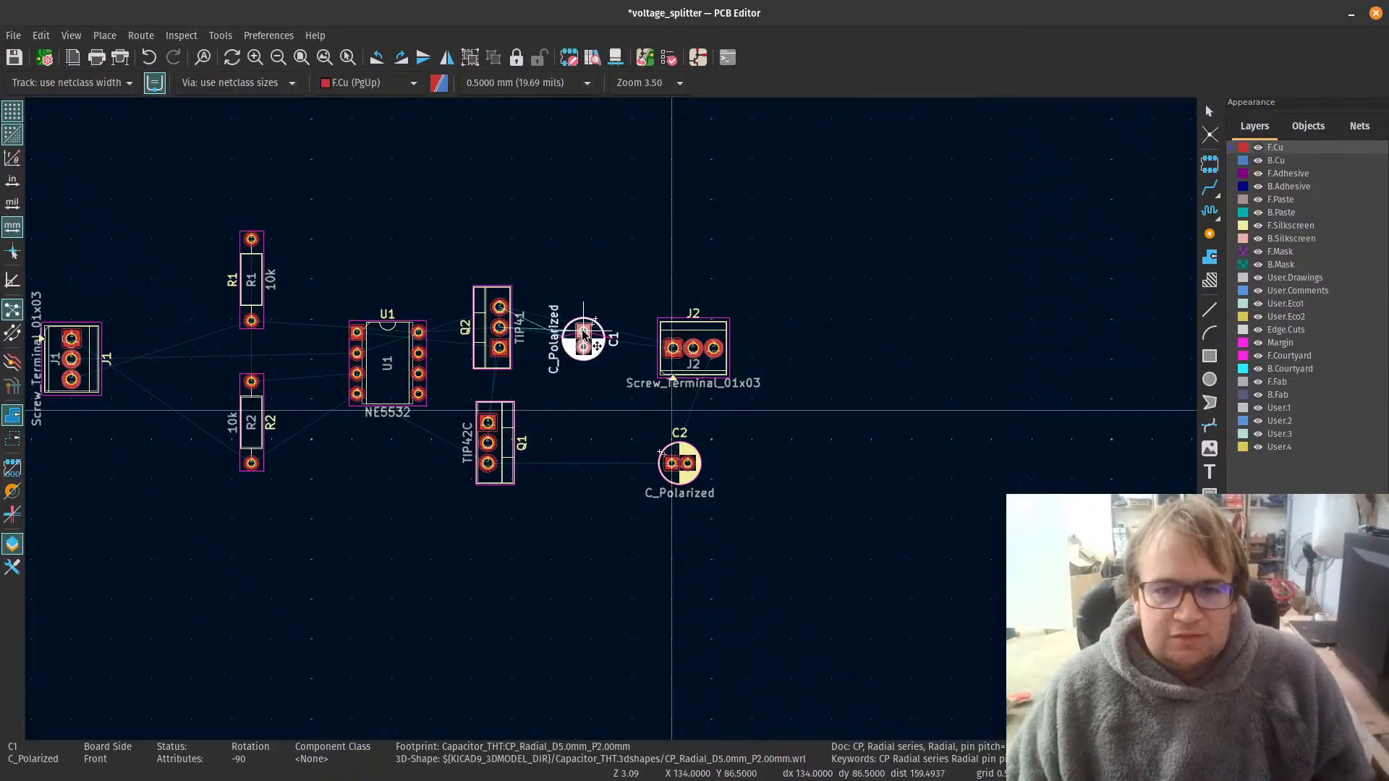
{"action": "left_click", "coordinate": [583, 335]}
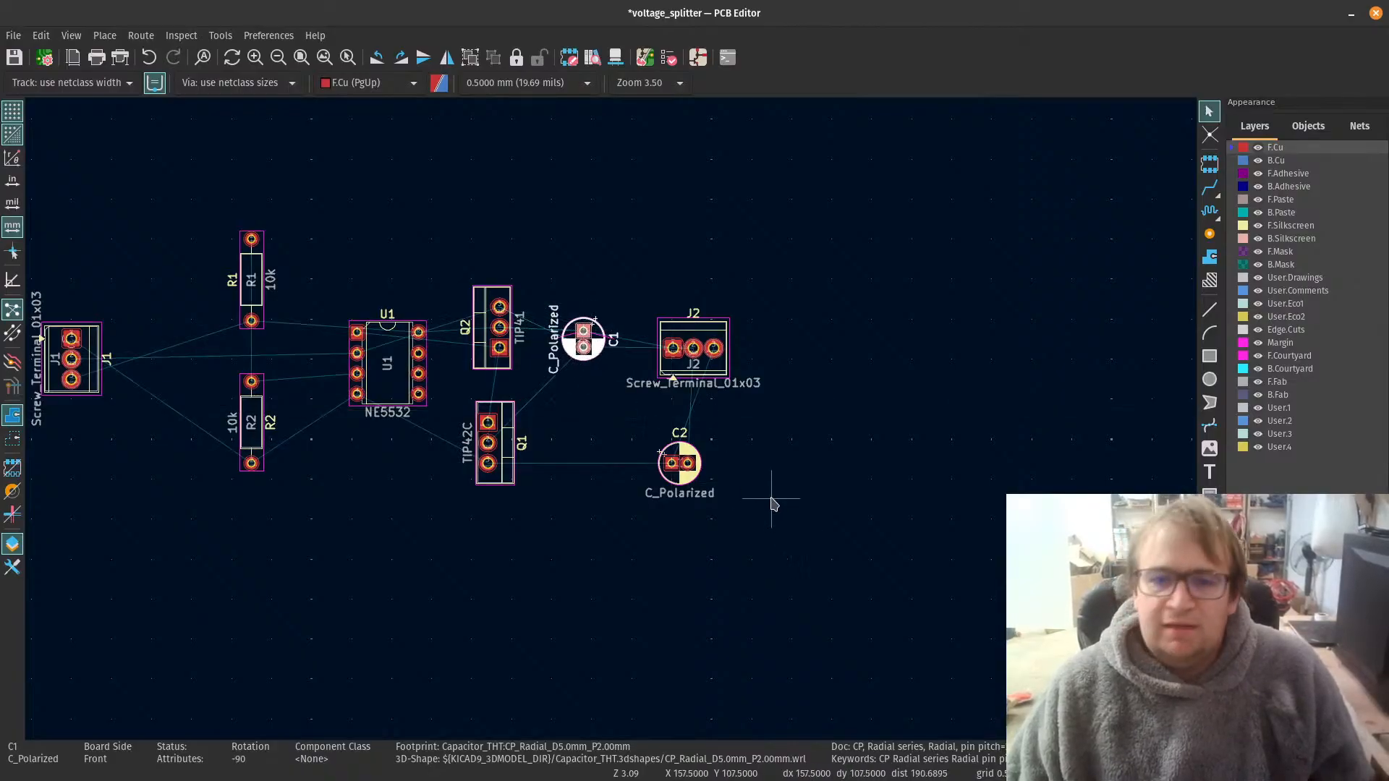
Step: Place polarized capacitor C2 below C1 and beside transistor Q1, rotated to -90 degrees
{"action": "scroll", "coordinate": [770, 498], "scroll_direction": "up", "scroll_amount": 2}
{"action": "left_click", "coordinate": [457, 381]}
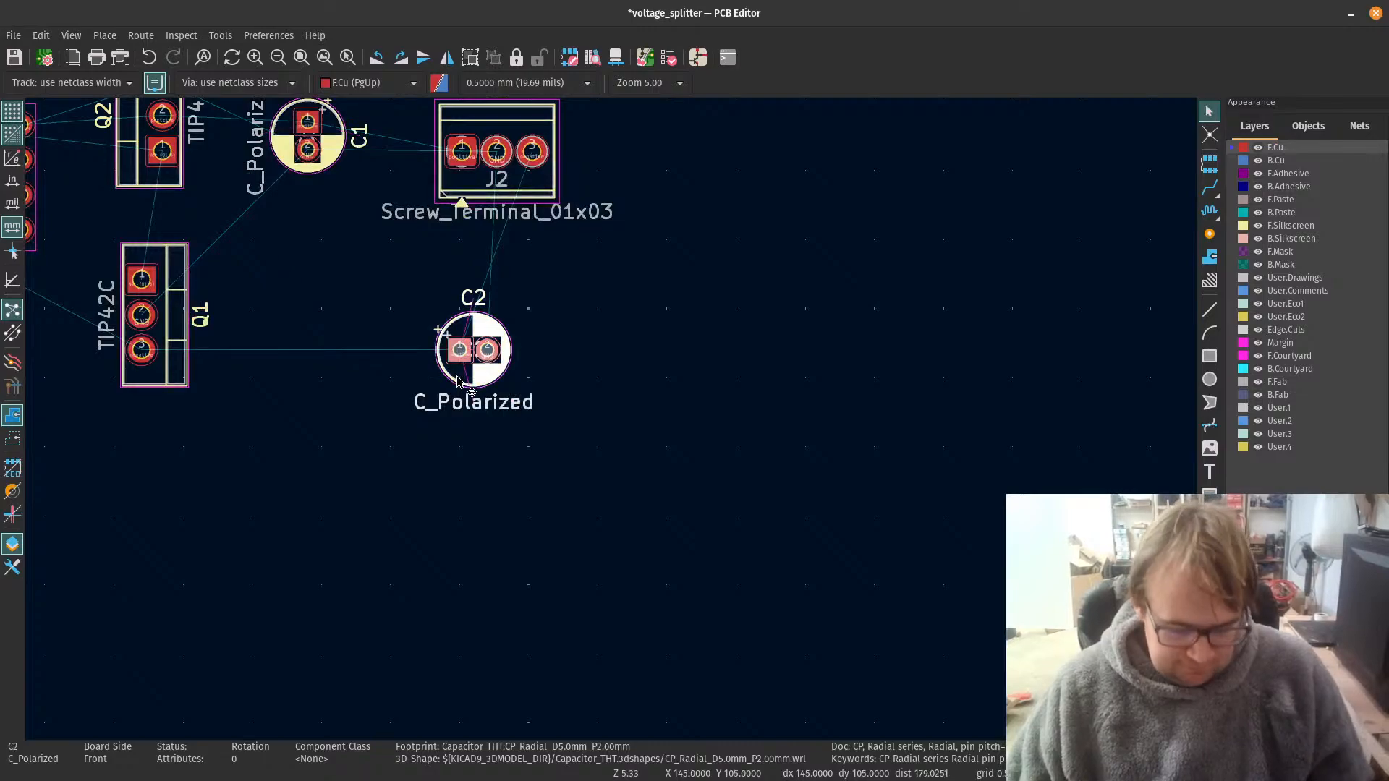
{"action": "key", "text": "m"}
{"action": "scroll", "coordinate": [358, 347], "scroll_direction": "up", "scroll_amount": 1}
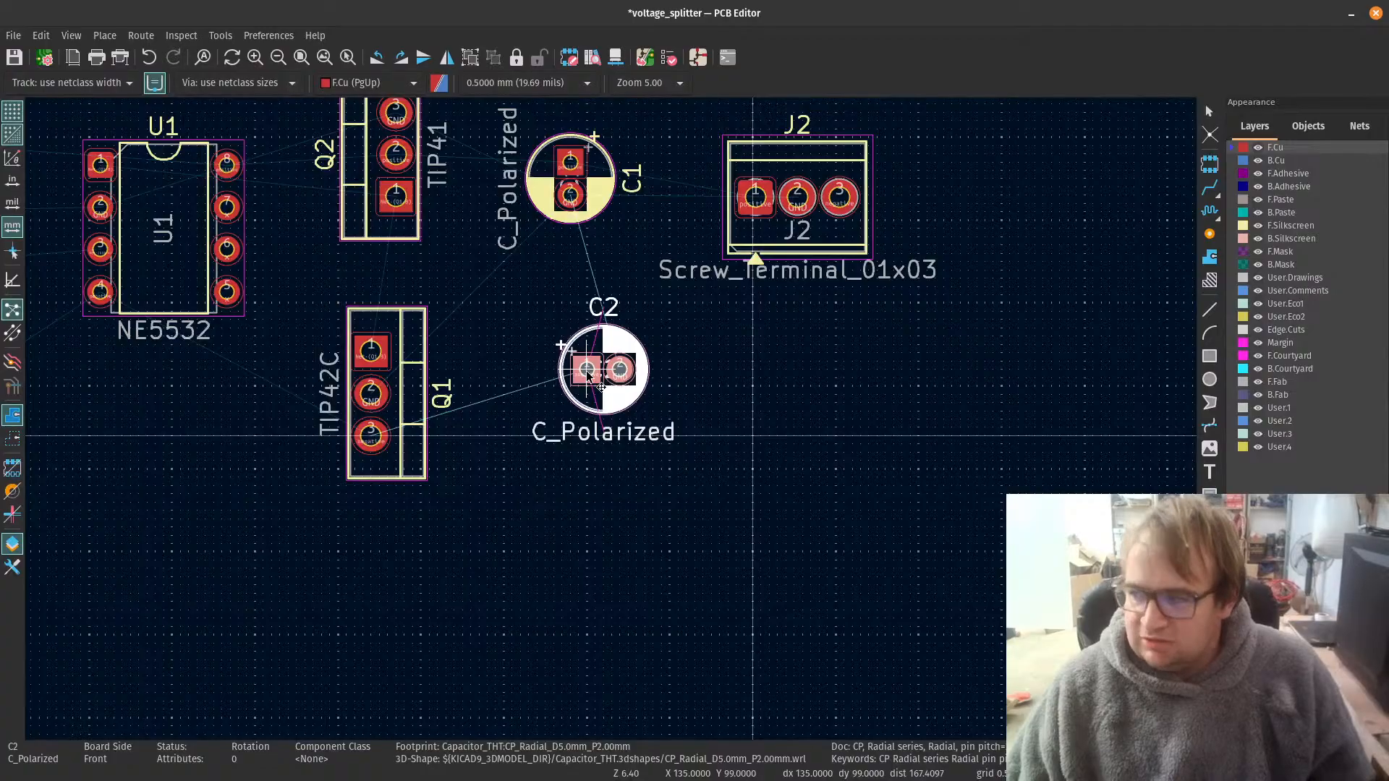
{"action": "key", "text": "r"}
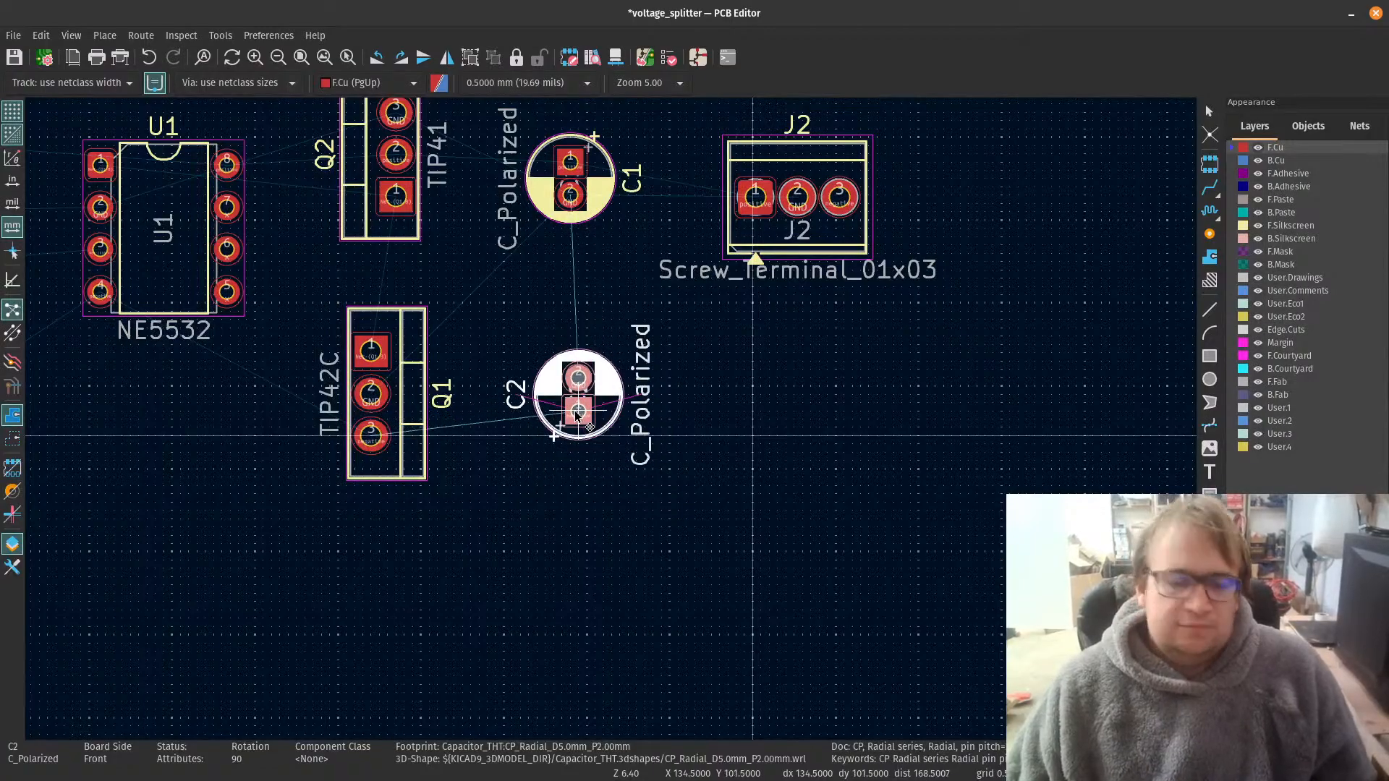
{"action": "key", "text": "r"}
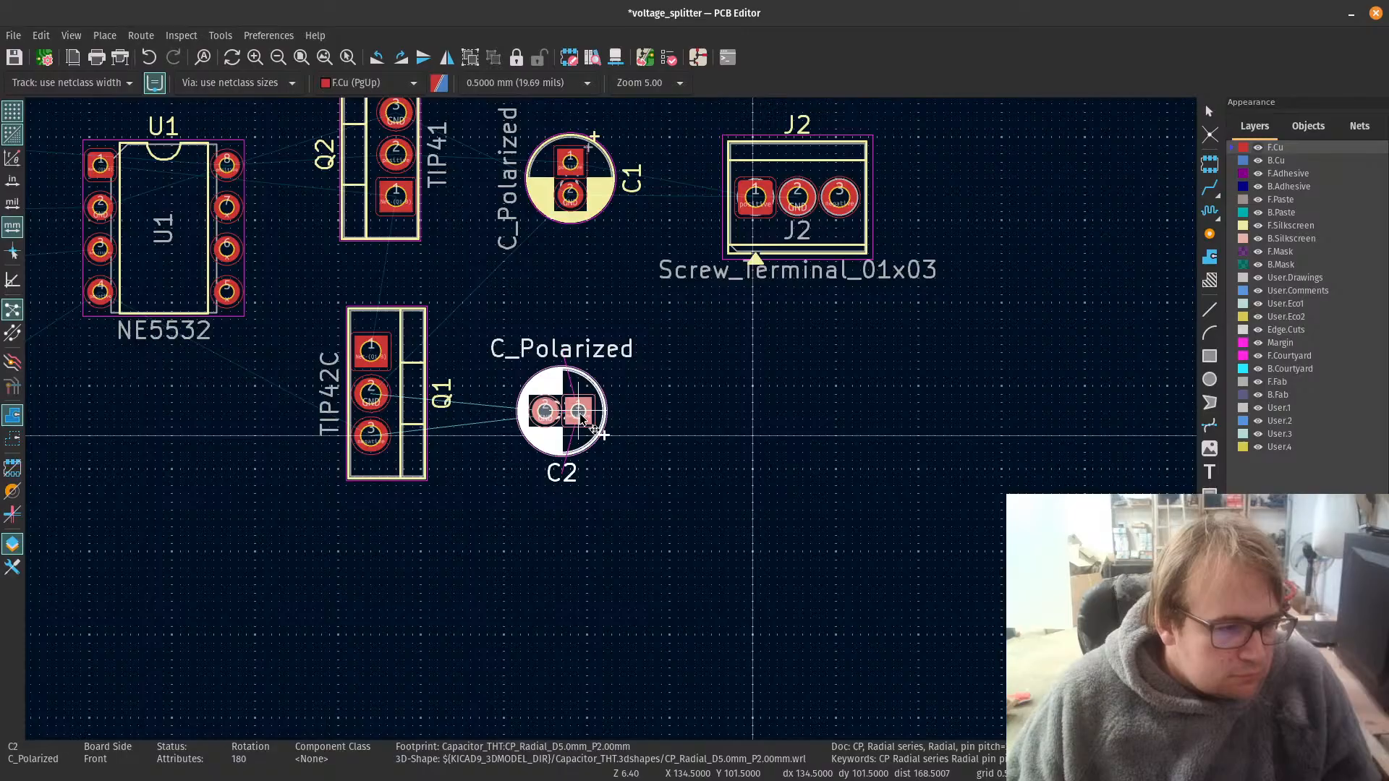
{"action": "key", "text": "r"}
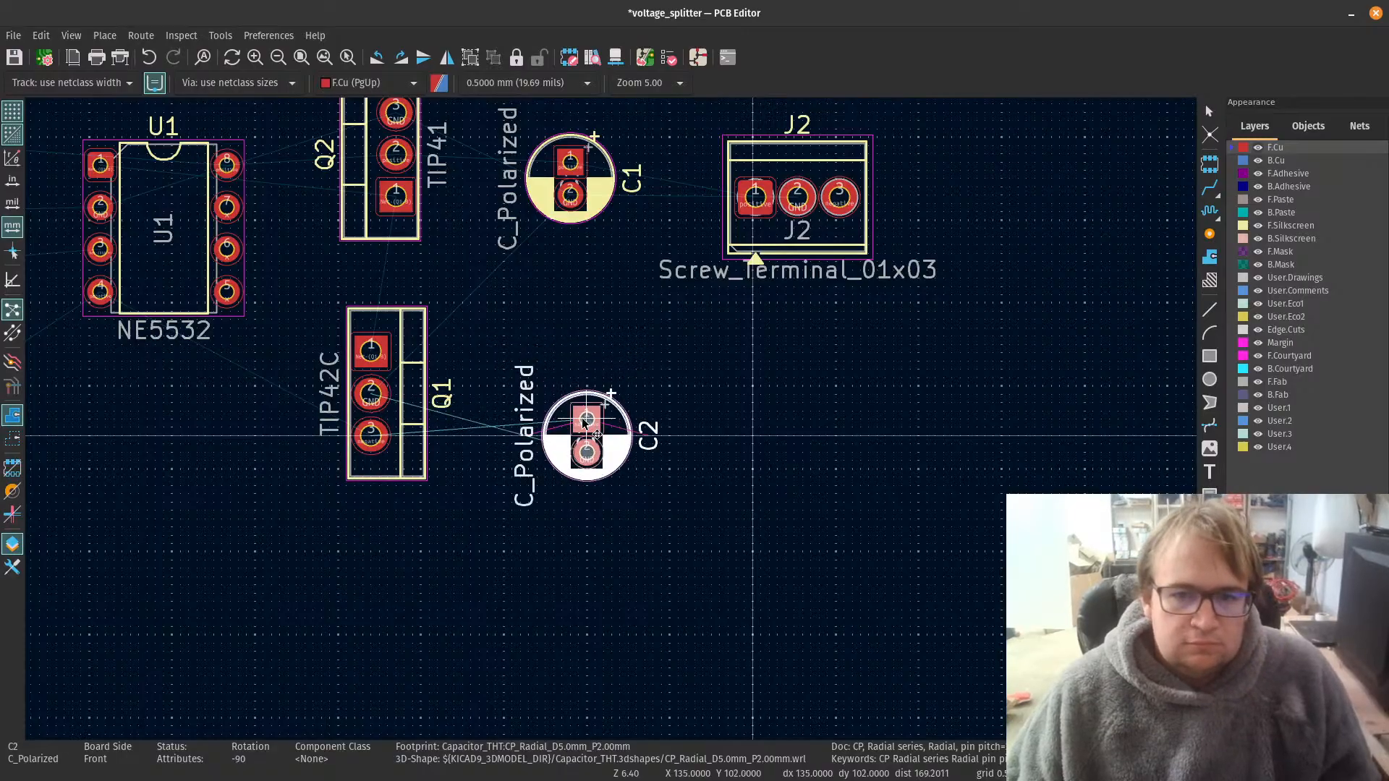
{"action": "left_click", "coordinate": [590, 416]}
{"action": "left_click", "coordinate": [832, 570]}
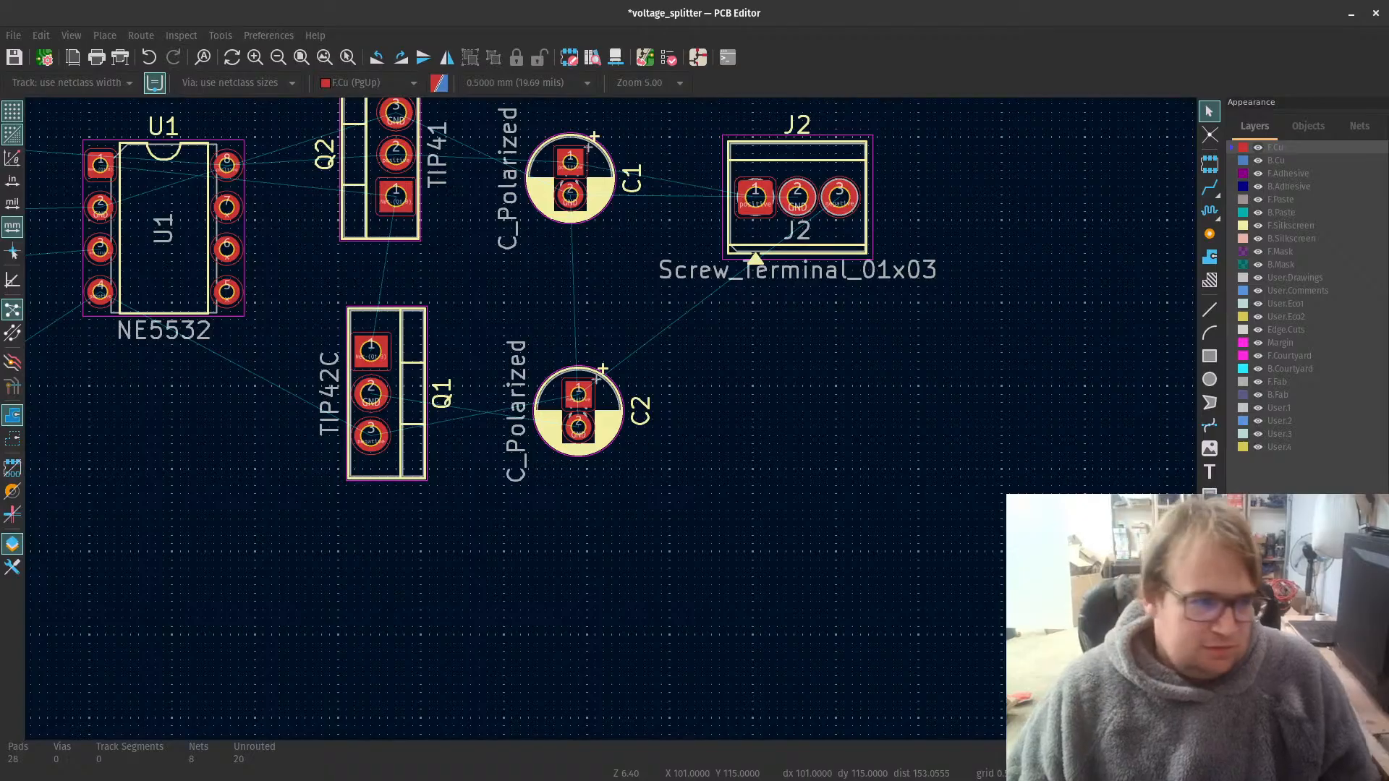
Step: Switch to the Schematic Editor and rotate capacitor C2 by 180 degrees so its plus side faces the GND midpoint
{"action": "left_click_drag", "start_coordinate": [0, 170], "coordinate": [839, 2]}
{"action": "left_click", "coordinate": [1027, 427]}
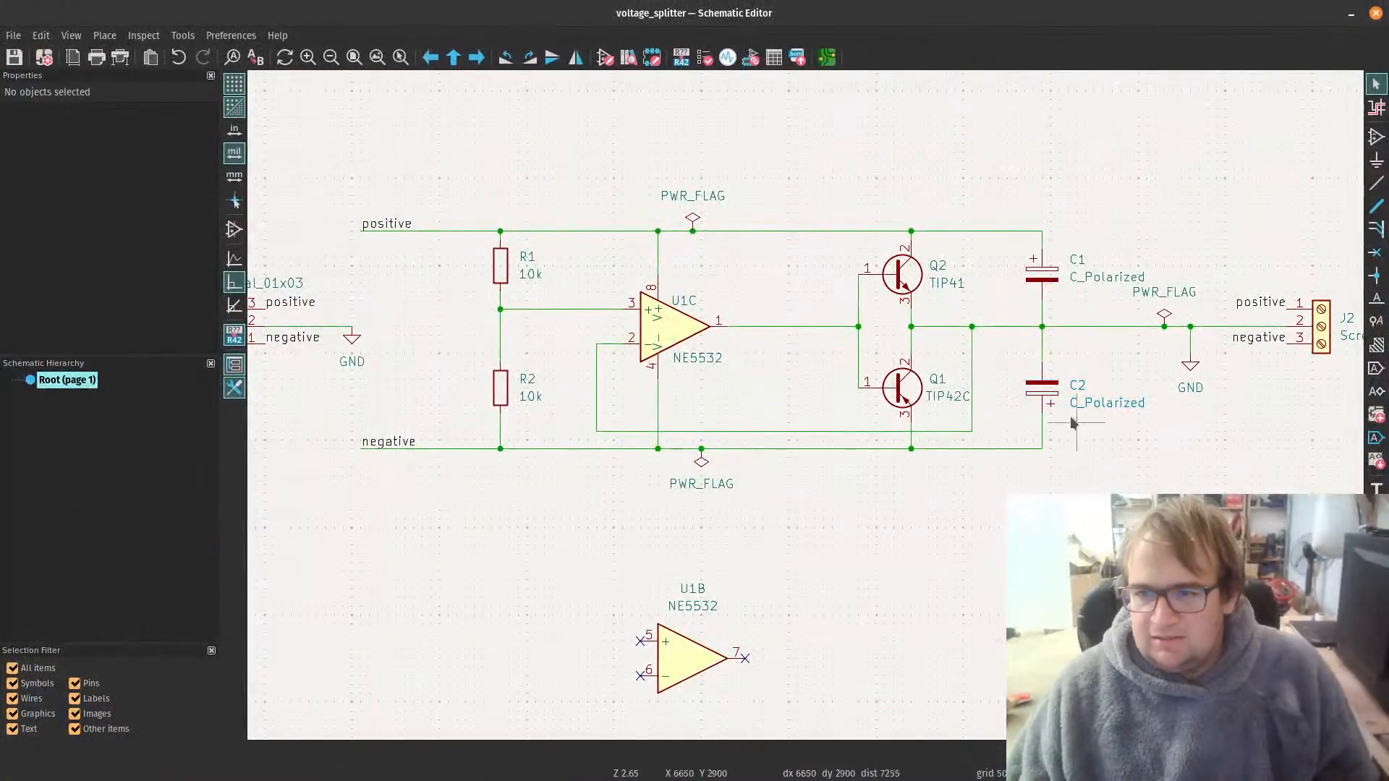
{"action": "scroll", "coordinate": [1007, 426], "scroll_direction": "up", "scroll_amount": 2}
{"action": "scroll", "coordinate": [626, 395], "scroll_direction": "down", "scroll_amount": 2}
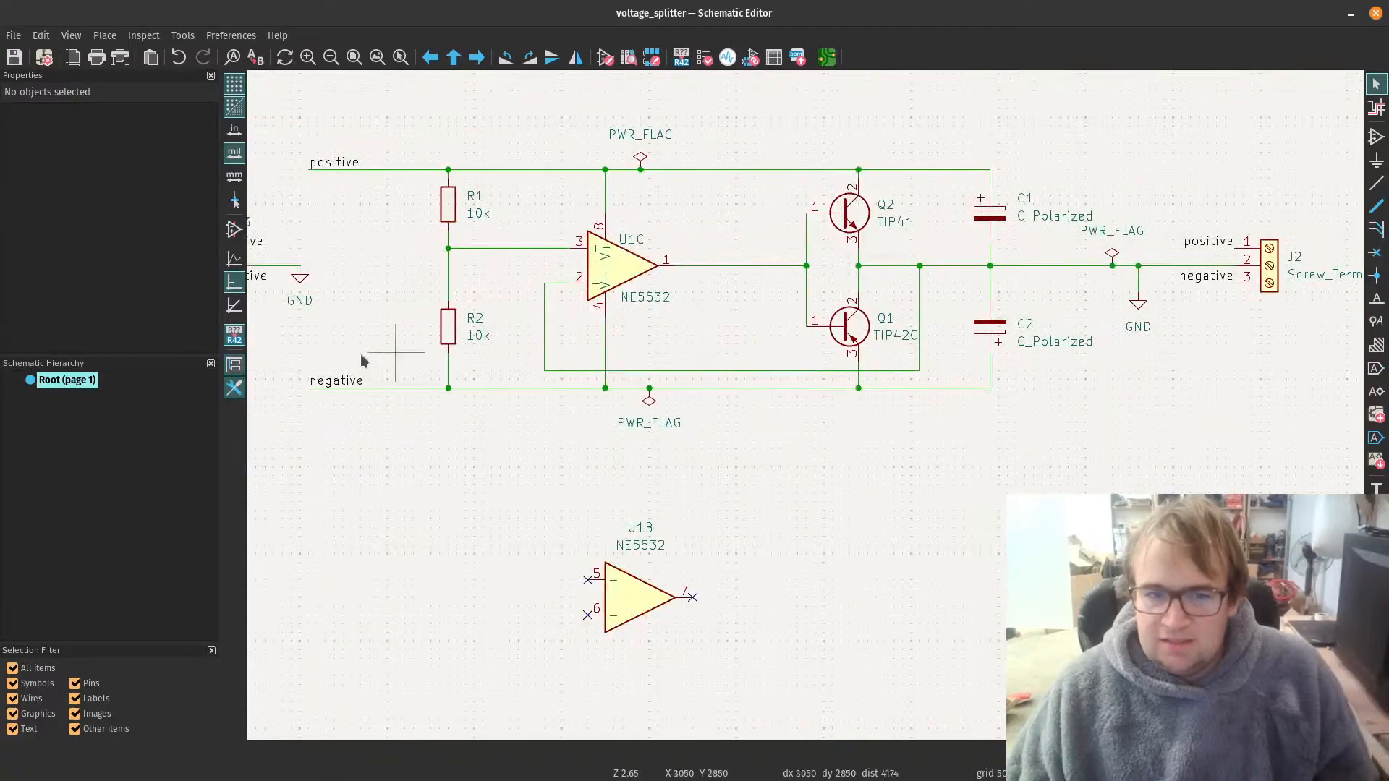
{"action": "left_click", "coordinate": [985, 332]}
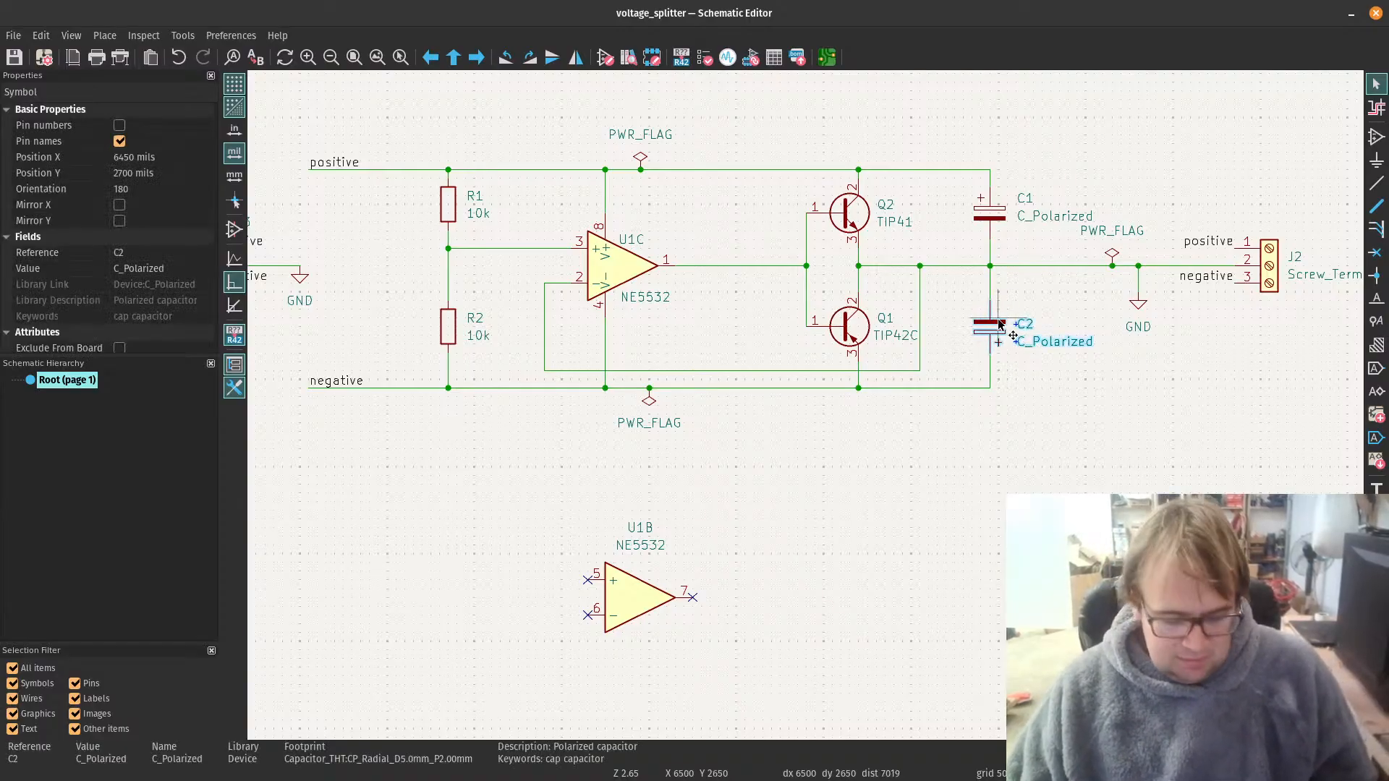
{"action": "key", "text": "r"}
{"action": "key", "text": "r"}
{"action": "key", "text": "Escape"}
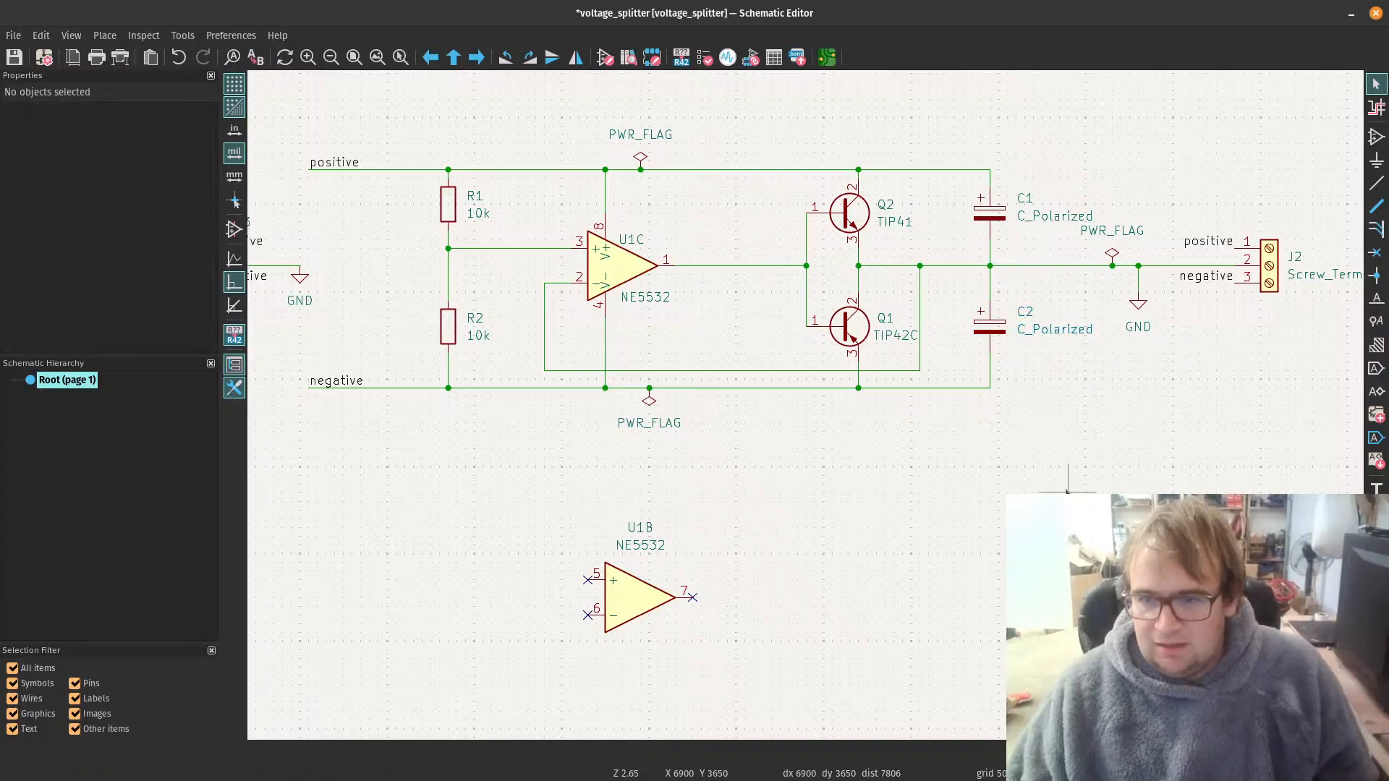
Step: Check the orientation of capacitor C1 in the schematic, then save the schematic
{"action": "left_click", "coordinate": [988, 209]}
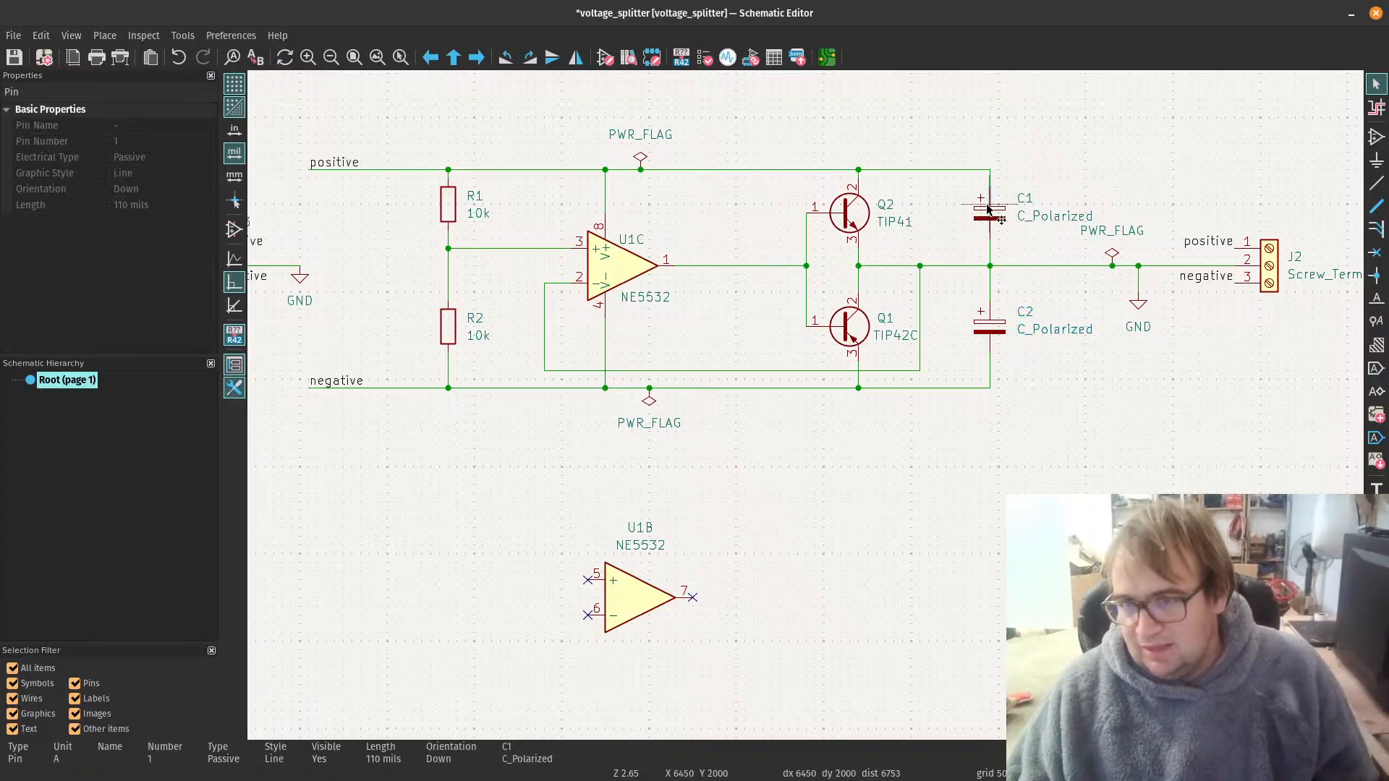
{"action": "left_click", "coordinate": [989, 219]}
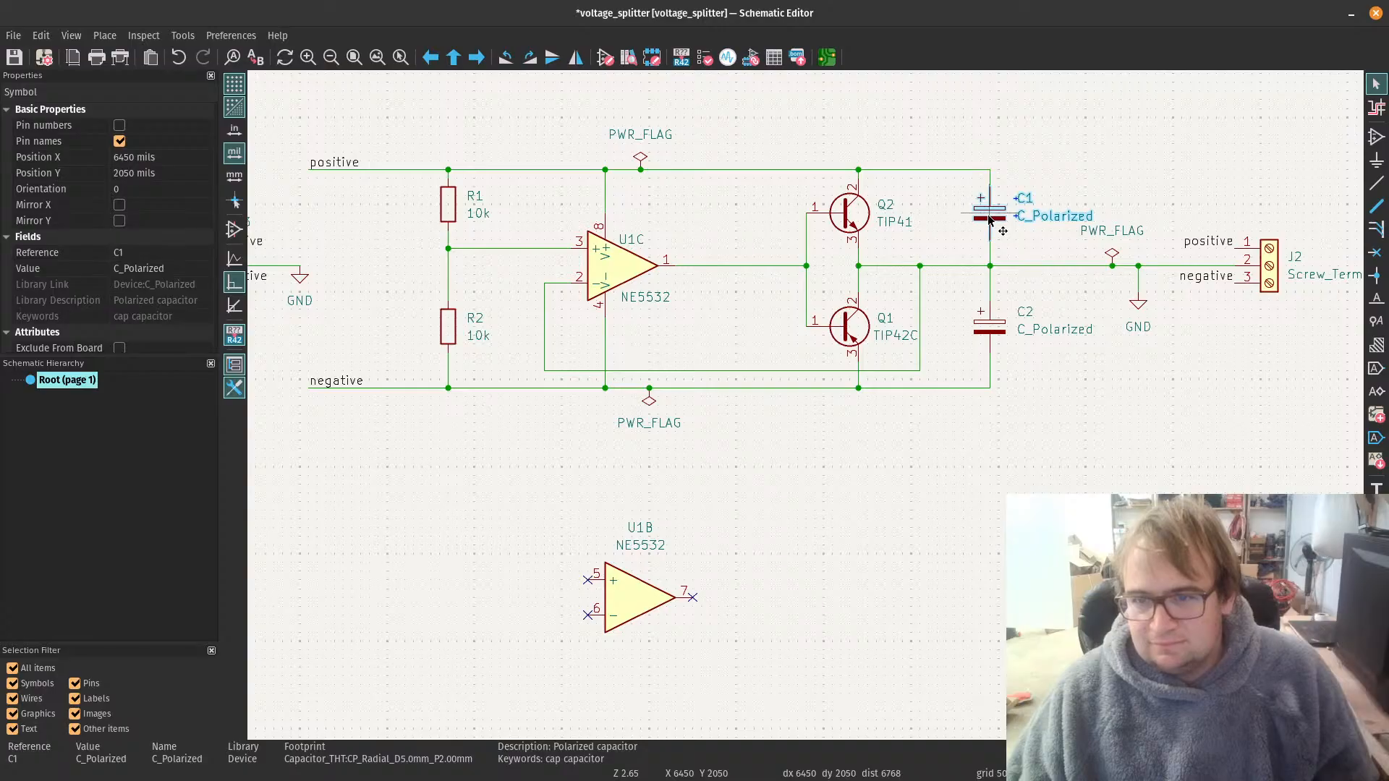
{"action": "left_click", "coordinate": [1065, 410]}
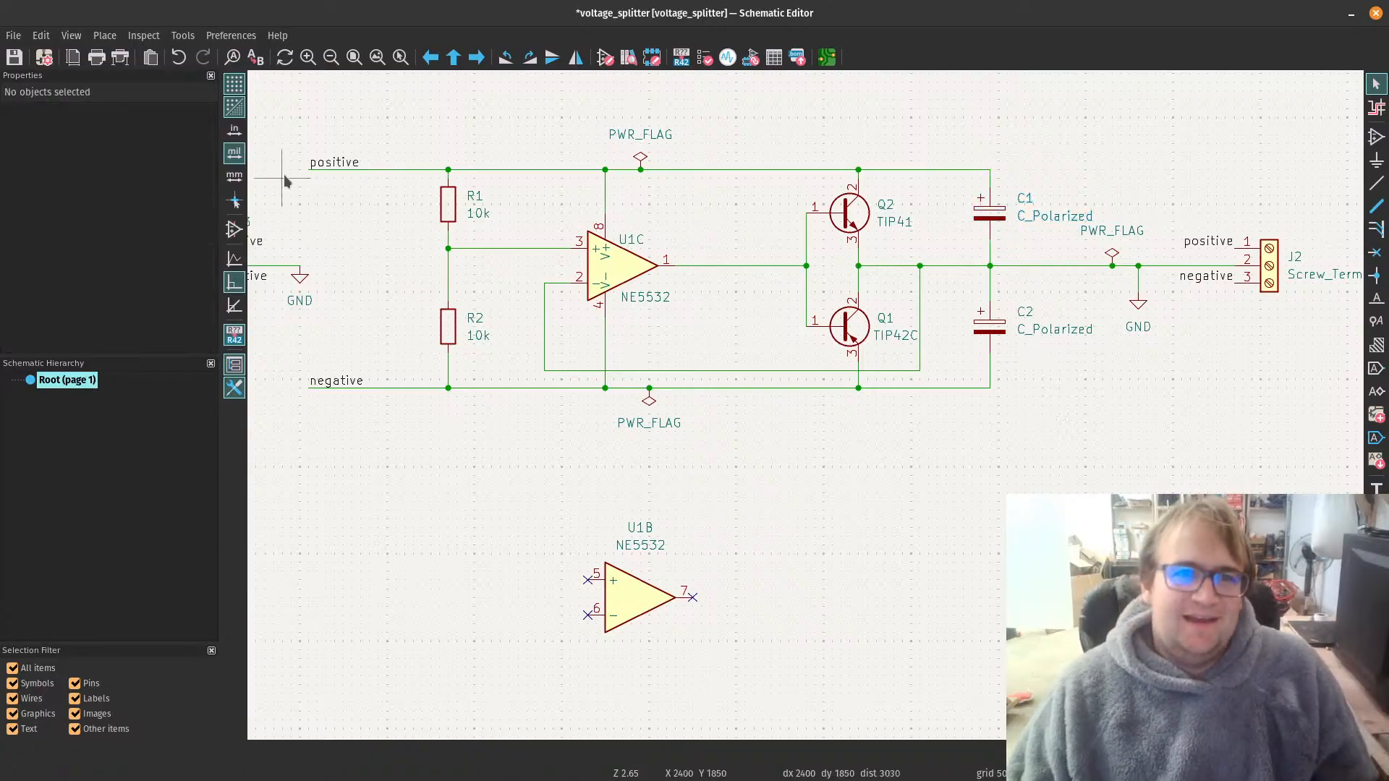
{"action": "left_click", "coordinate": [16, 57]}
Step: Return to the PCB Editor and update the board from the schematic to apply C2's corrected pin connections
{"action": "left_click_drag", "start_coordinate": [653, 37], "coordinate": [0, 192]}
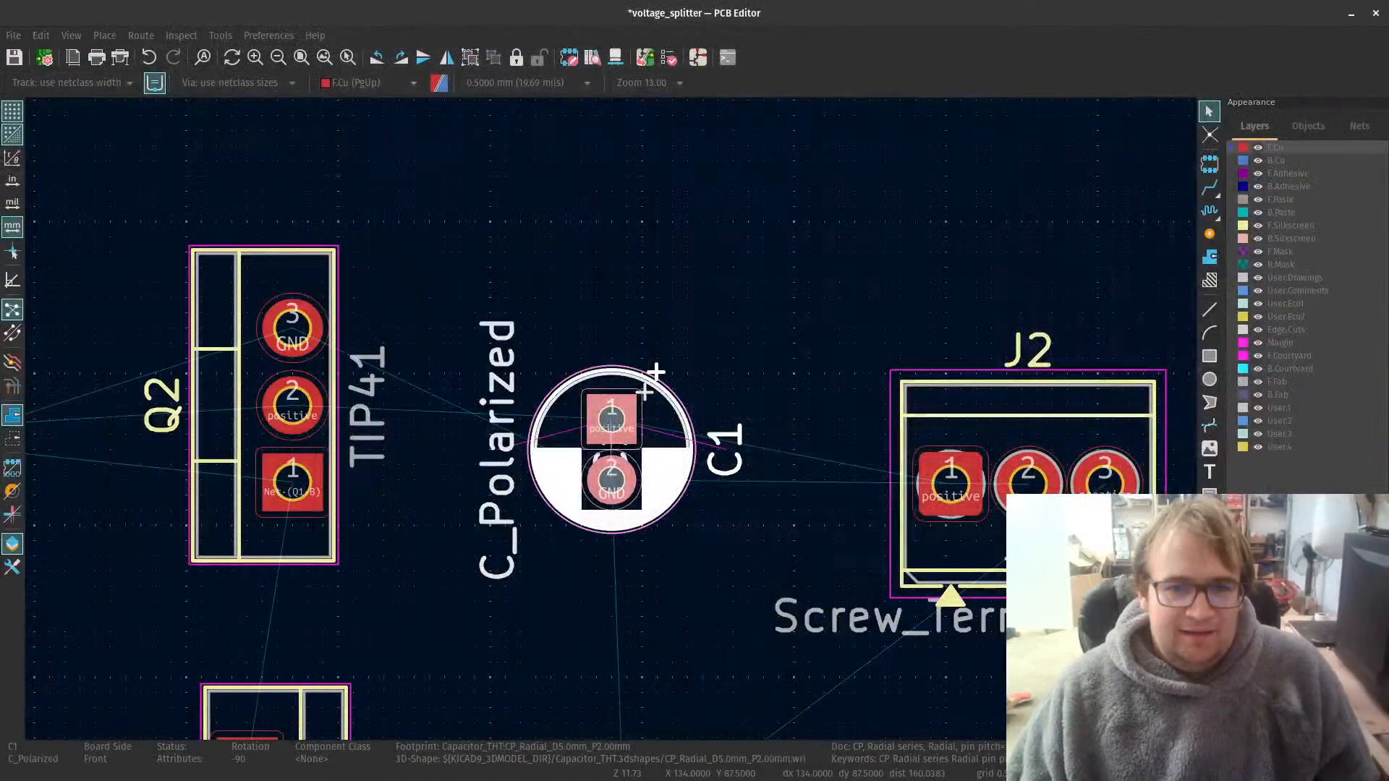
{"action": "scroll", "coordinate": [589, 196], "scroll_direction": "down", "scroll_amount": 6}
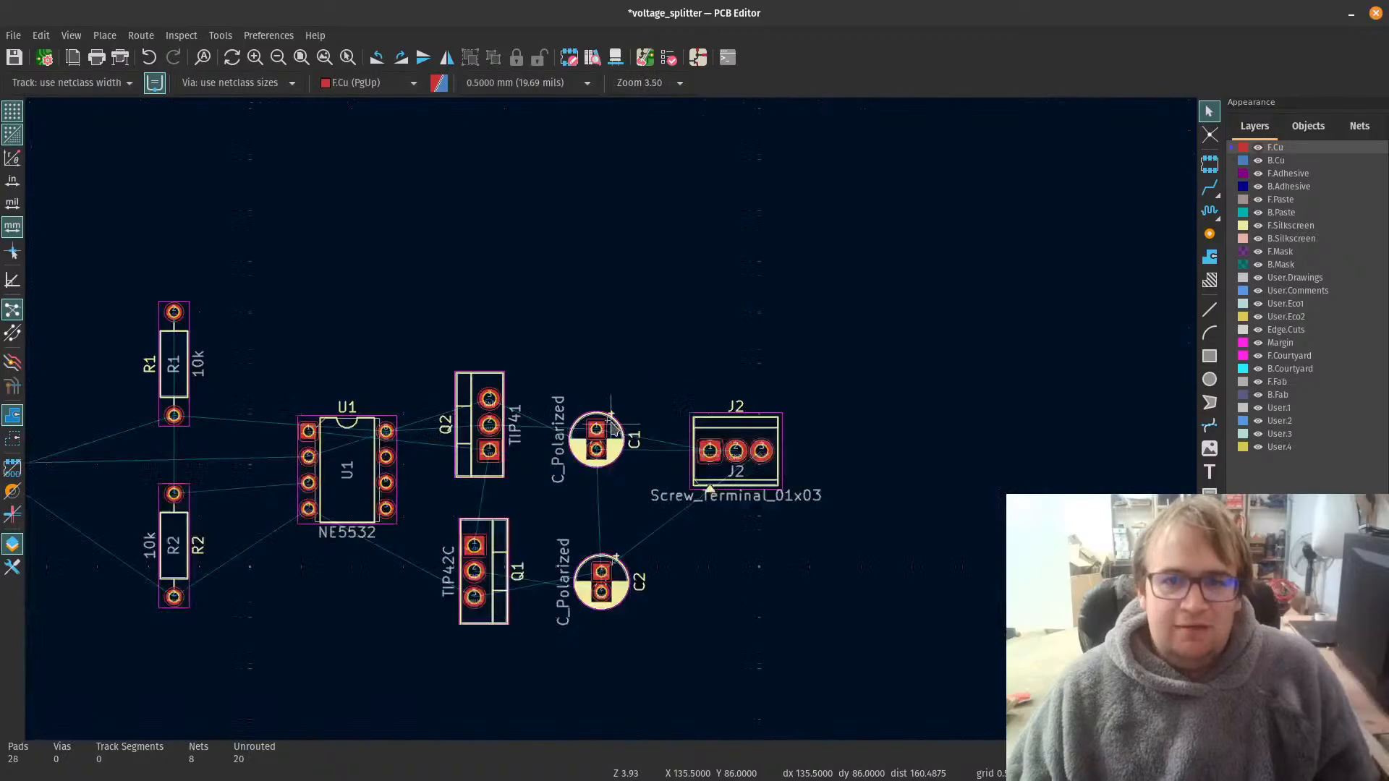
{"action": "scroll", "coordinate": [511, 470], "scroll_direction": "up", "scroll_amount": 3}
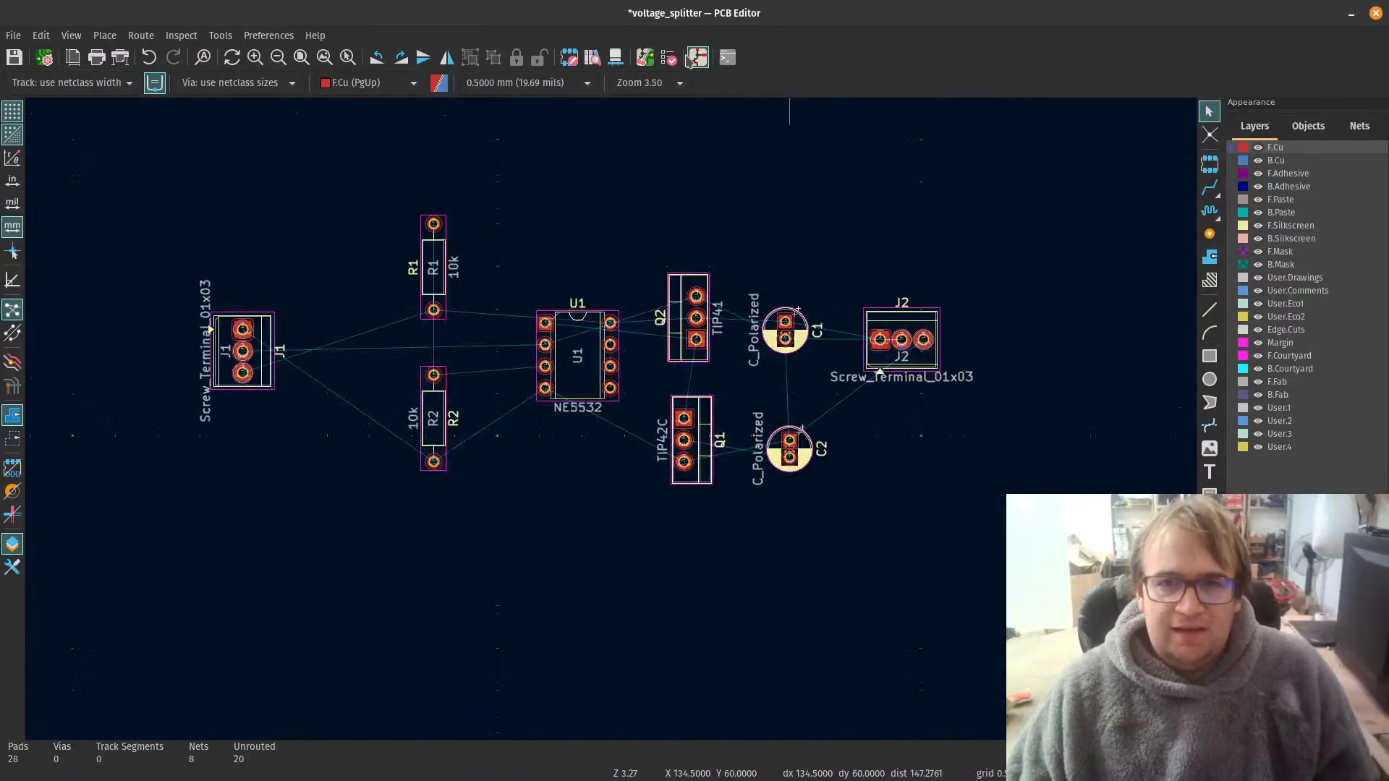
{"action": "left_click", "coordinate": [644, 57]}
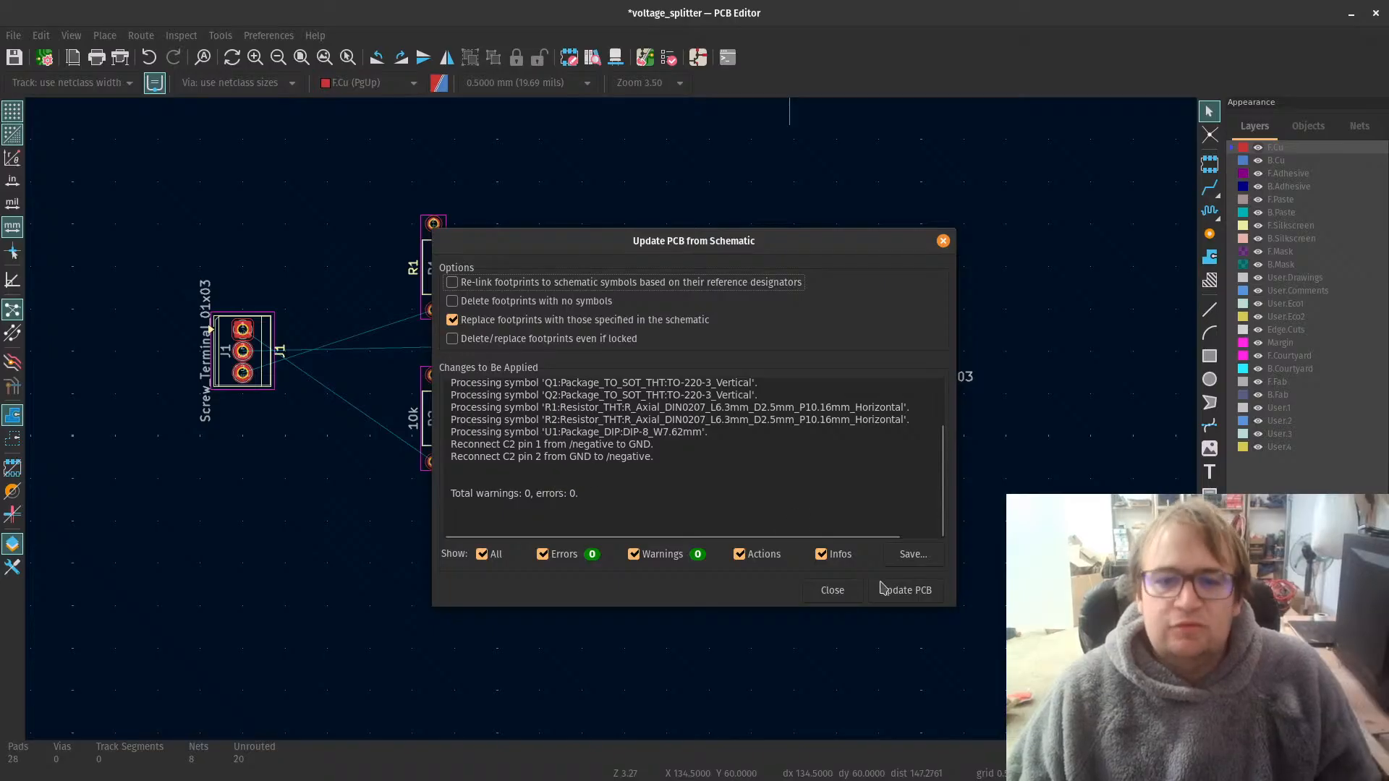
{"action": "left_click", "coordinate": [912, 592]}
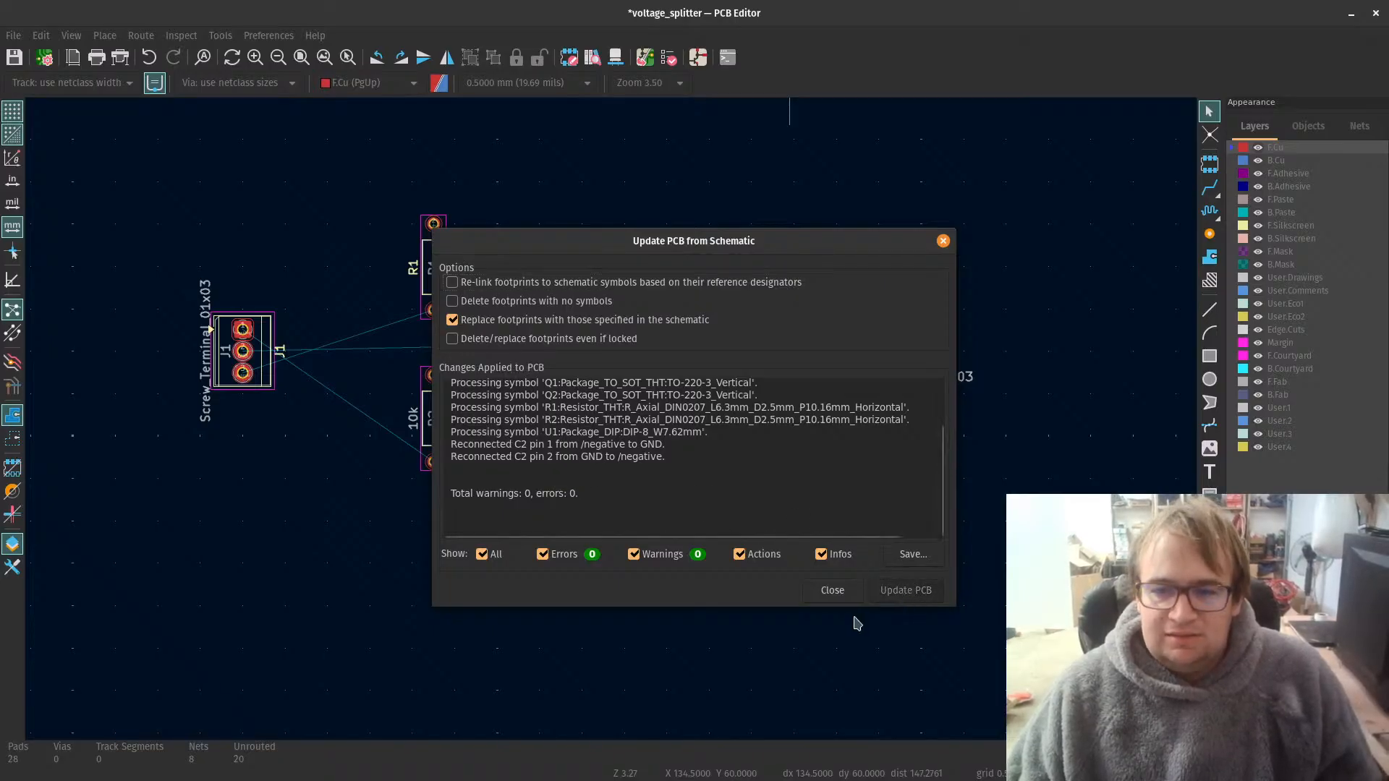
Step: Close the board update report and inspect capacitor C2's pad nets and polarity on the board
{"action": "left_click", "coordinate": [832, 591]}
{"action": "scroll", "coordinate": [837, 576], "scroll_direction": "up", "scroll_amount": 4}
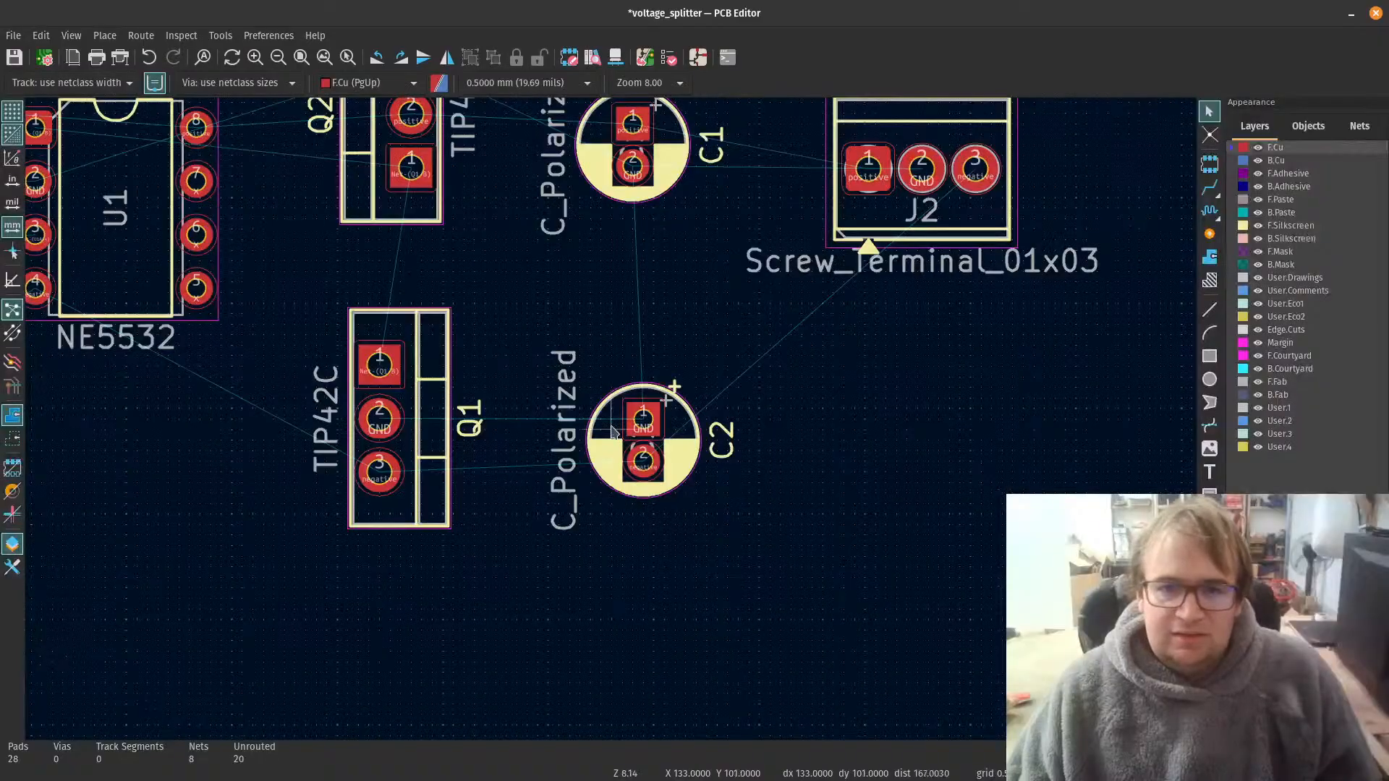
{"action": "scroll", "coordinate": [612, 432], "scroll_direction": "up", "scroll_amount": 3}
{"action": "left_click", "coordinate": [716, 413]}
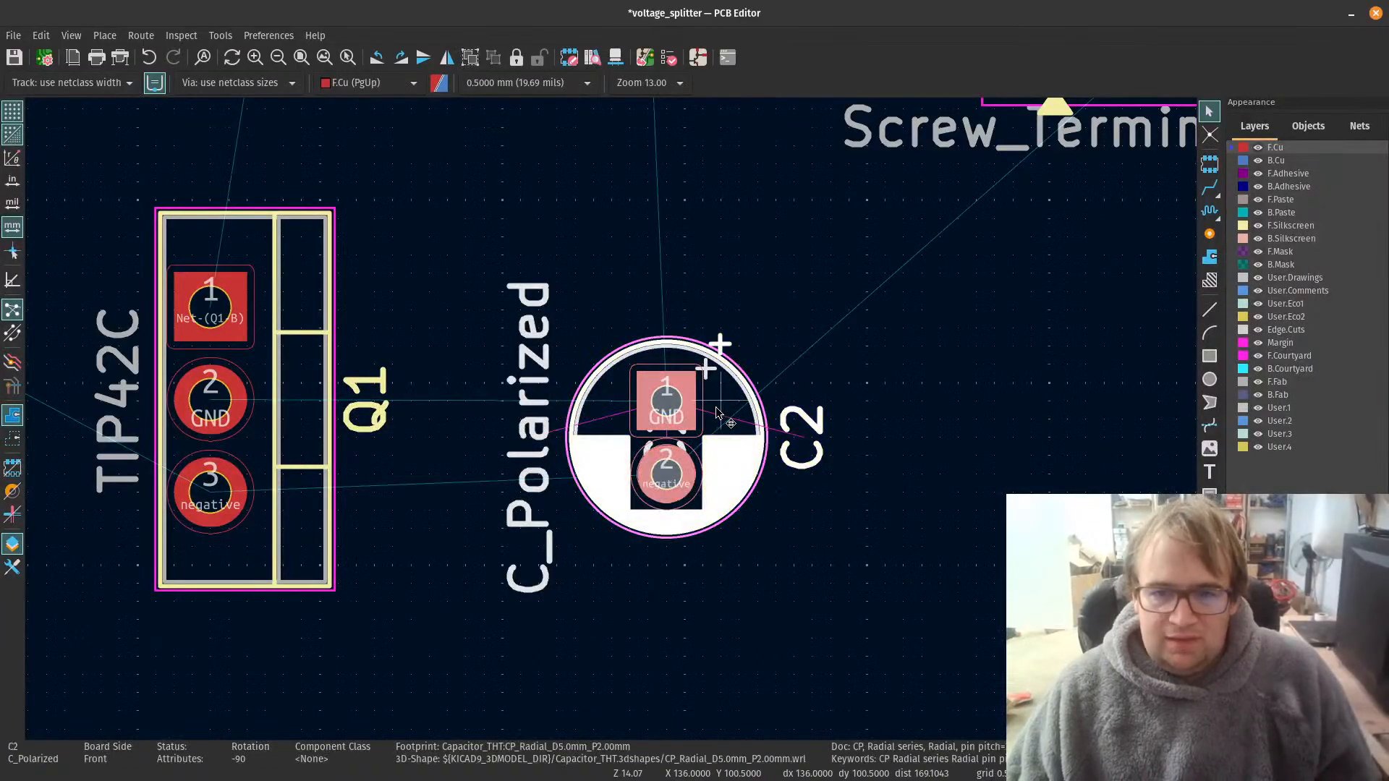
{"action": "scroll", "coordinate": [727, 411], "scroll_direction": "down", "scroll_amount": 5}
{"action": "left_click", "coordinate": [659, 526]}
{"action": "scroll", "coordinate": [608, 366], "scroll_direction": "down", "scroll_amount": 2}
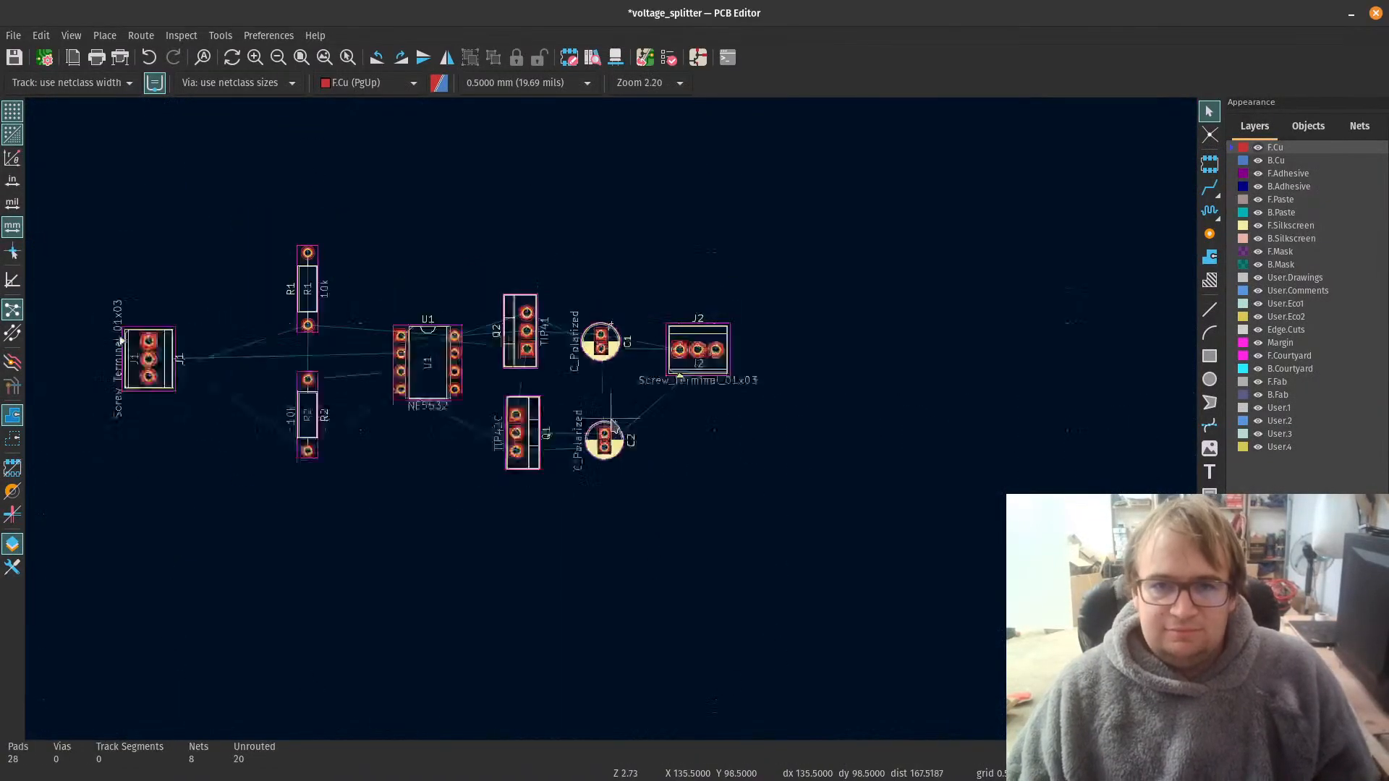
Step: Rotate screw terminal J2 to -90 degrees and place it beside capacitors C1 and C2
{"action": "scroll", "coordinate": [656, 394], "scroll_direction": "up", "scroll_amount": 2}
{"action": "left_click", "coordinate": [729, 329]}
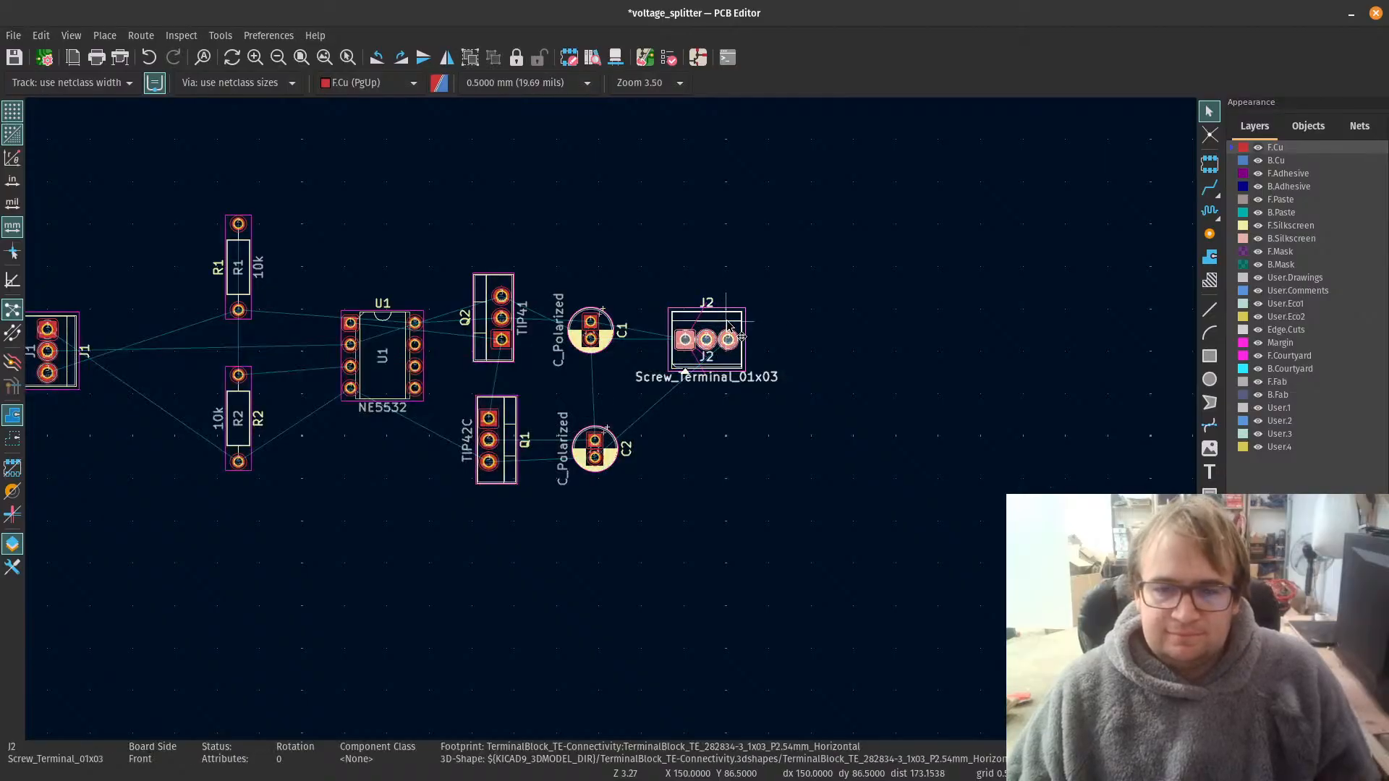
{"action": "key", "text": "r"}
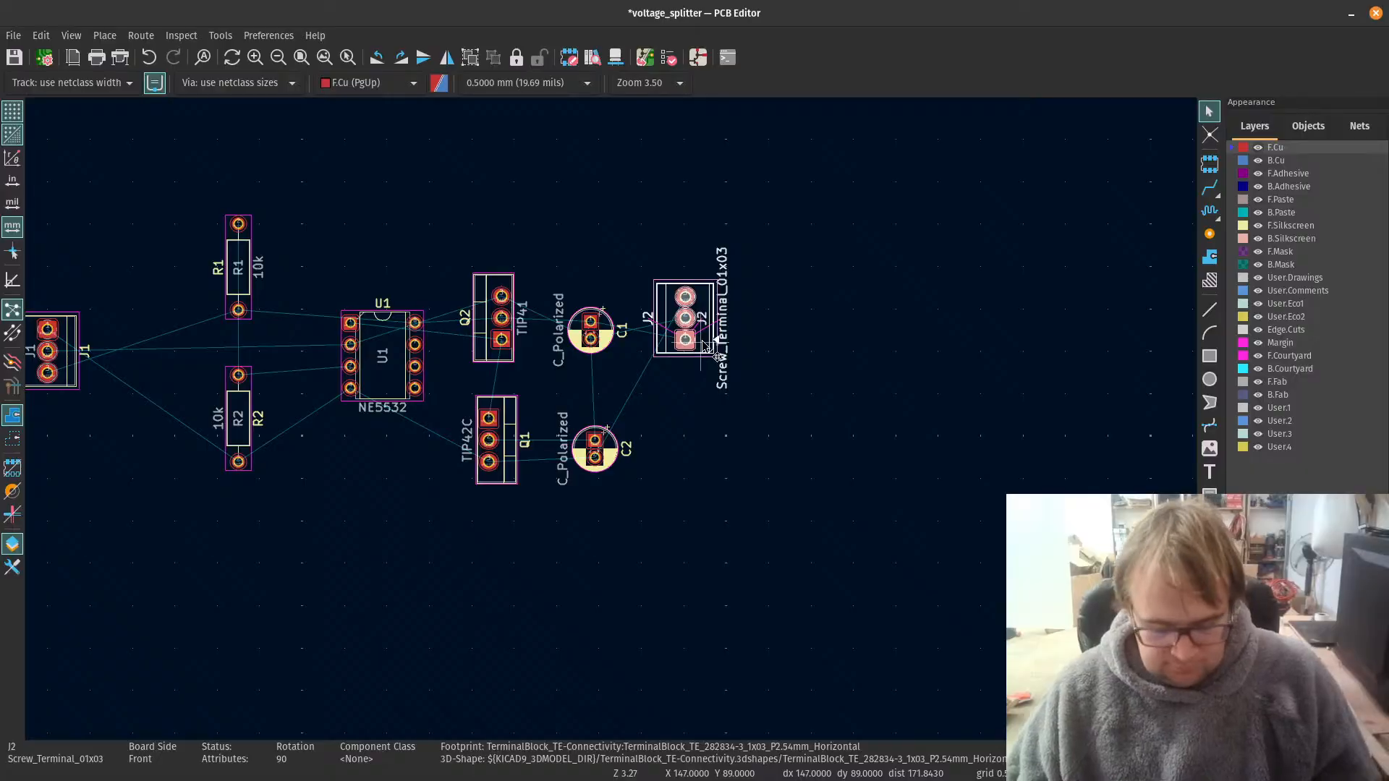
{"action": "scroll", "coordinate": [742, 416], "scroll_direction": "up", "scroll_amount": 3}
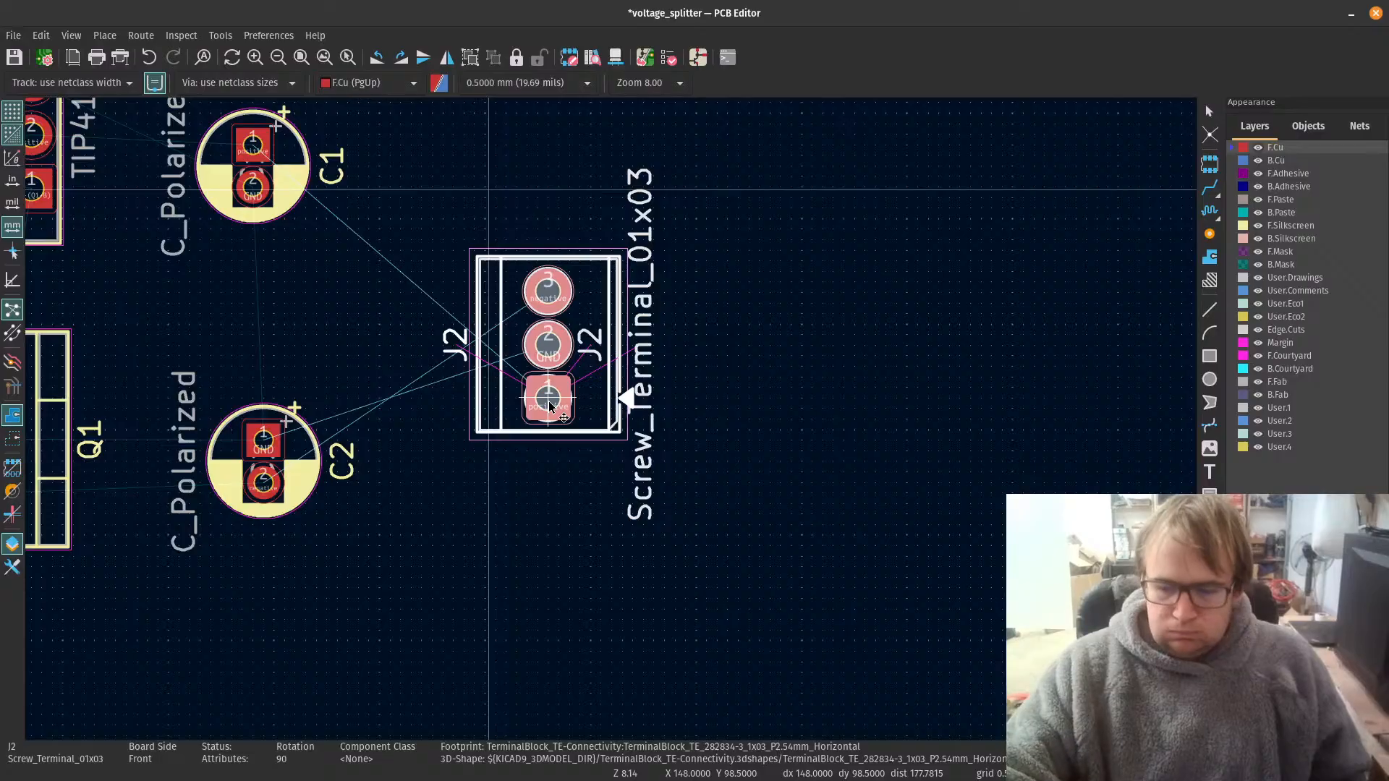
{"action": "key", "text": "r"}
{"action": "key", "text": "r"}
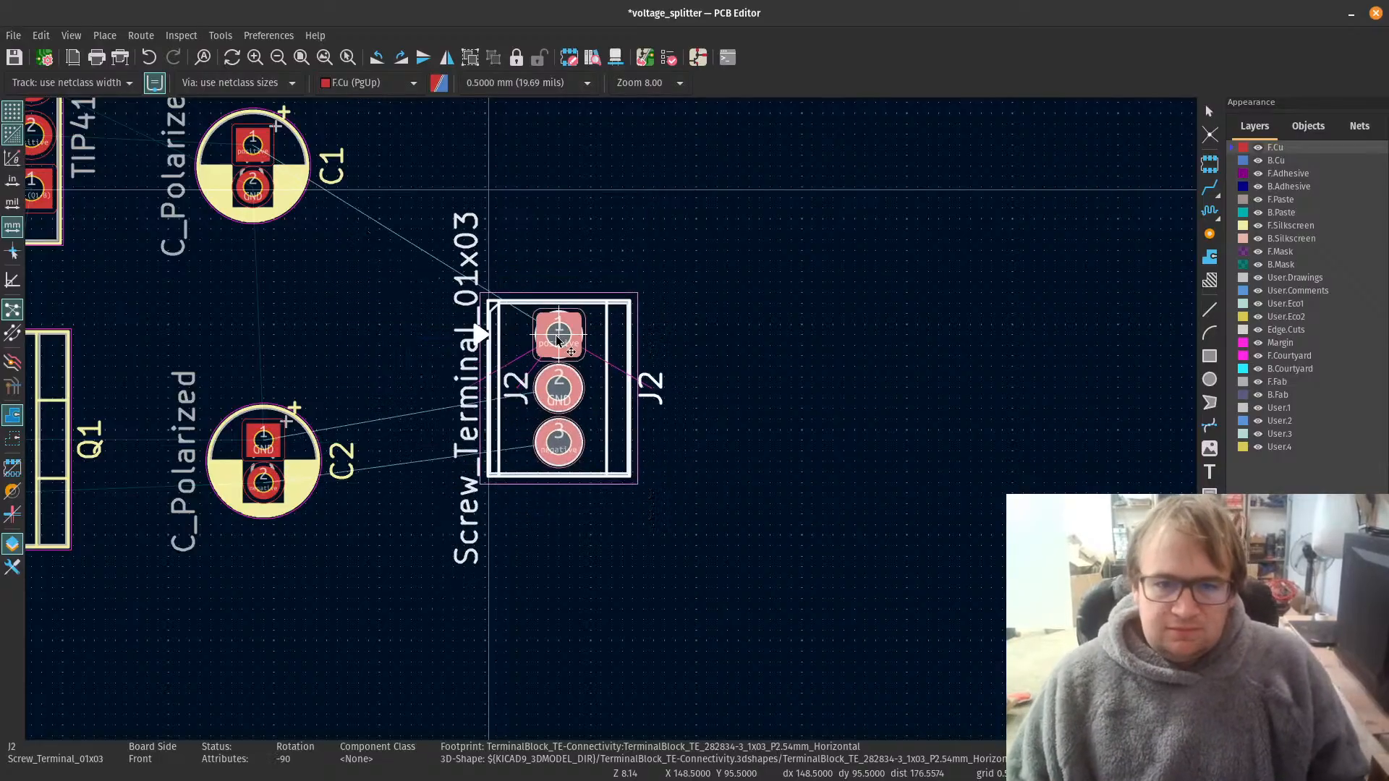
{"action": "left_click", "coordinate": [561, 303]}
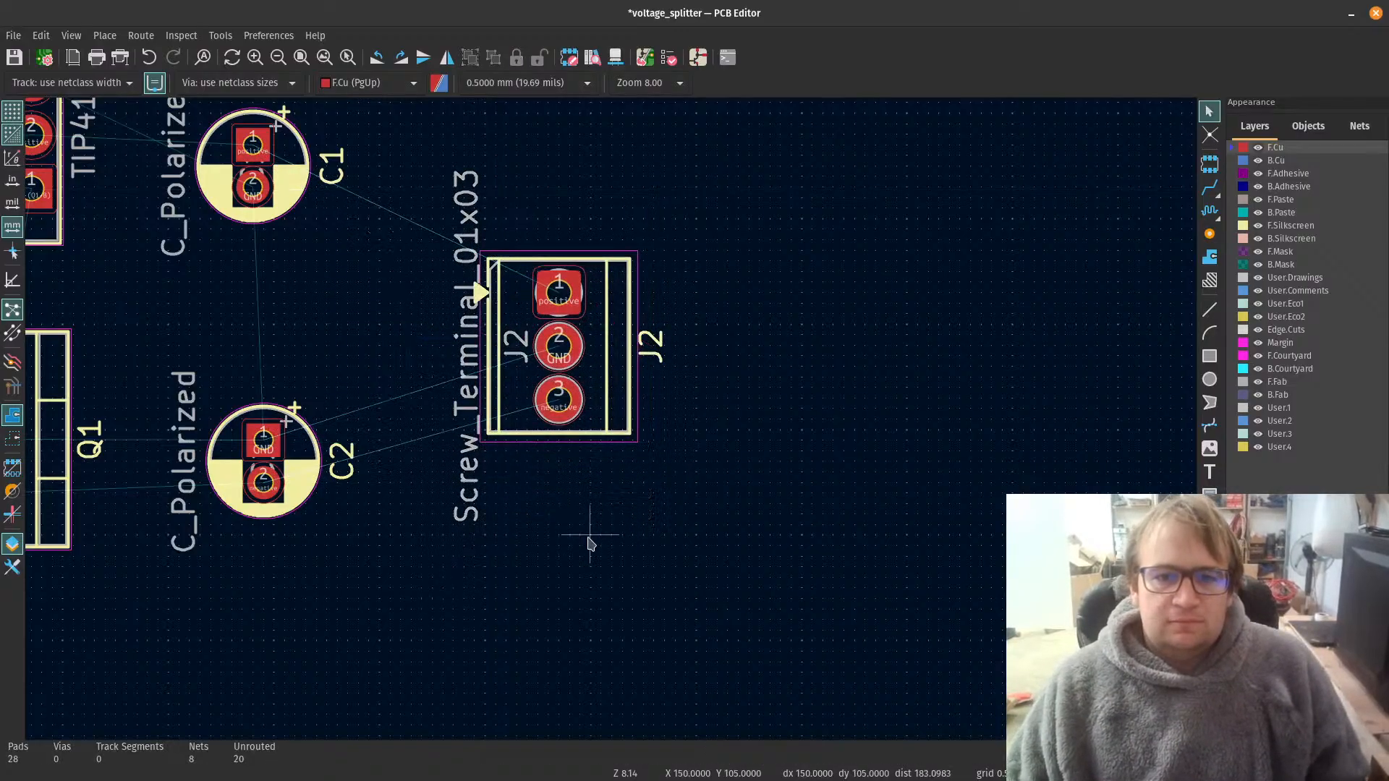
Step: Rotate screw terminal J1 to 90 degrees so its positive pad is uppermost, and reposition it on the input side
{"action": "scroll", "coordinate": [589, 543], "scroll_direction": "down", "scroll_amount": 6}
{"action": "scroll", "coordinate": [665, 478], "scroll_direction": "up", "scroll_amount": 1}
{"action": "scroll", "coordinate": [637, 459], "scroll_direction": "up", "scroll_amount": 8}
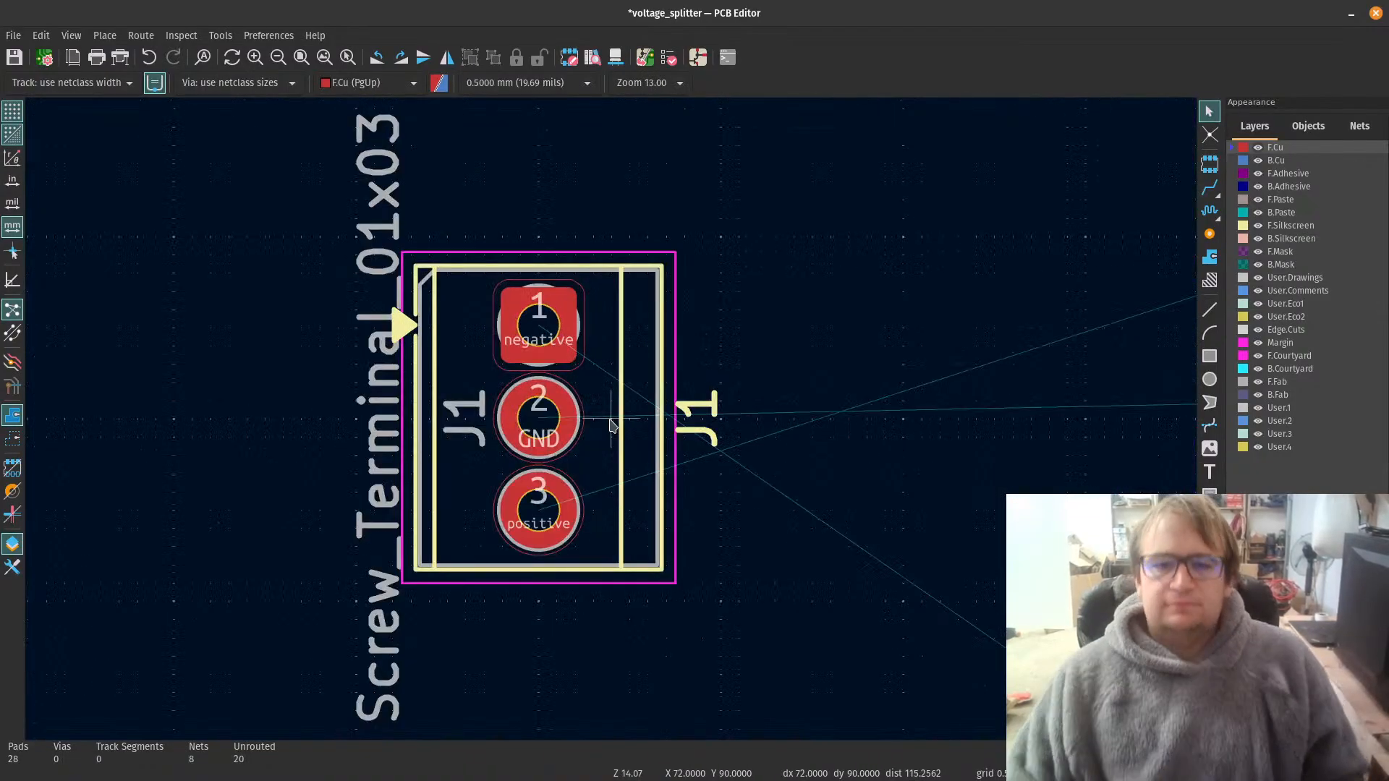
{"action": "scroll", "coordinate": [610, 425], "scroll_direction": "down", "scroll_amount": 1}
{"action": "left_click", "coordinate": [618, 448]}
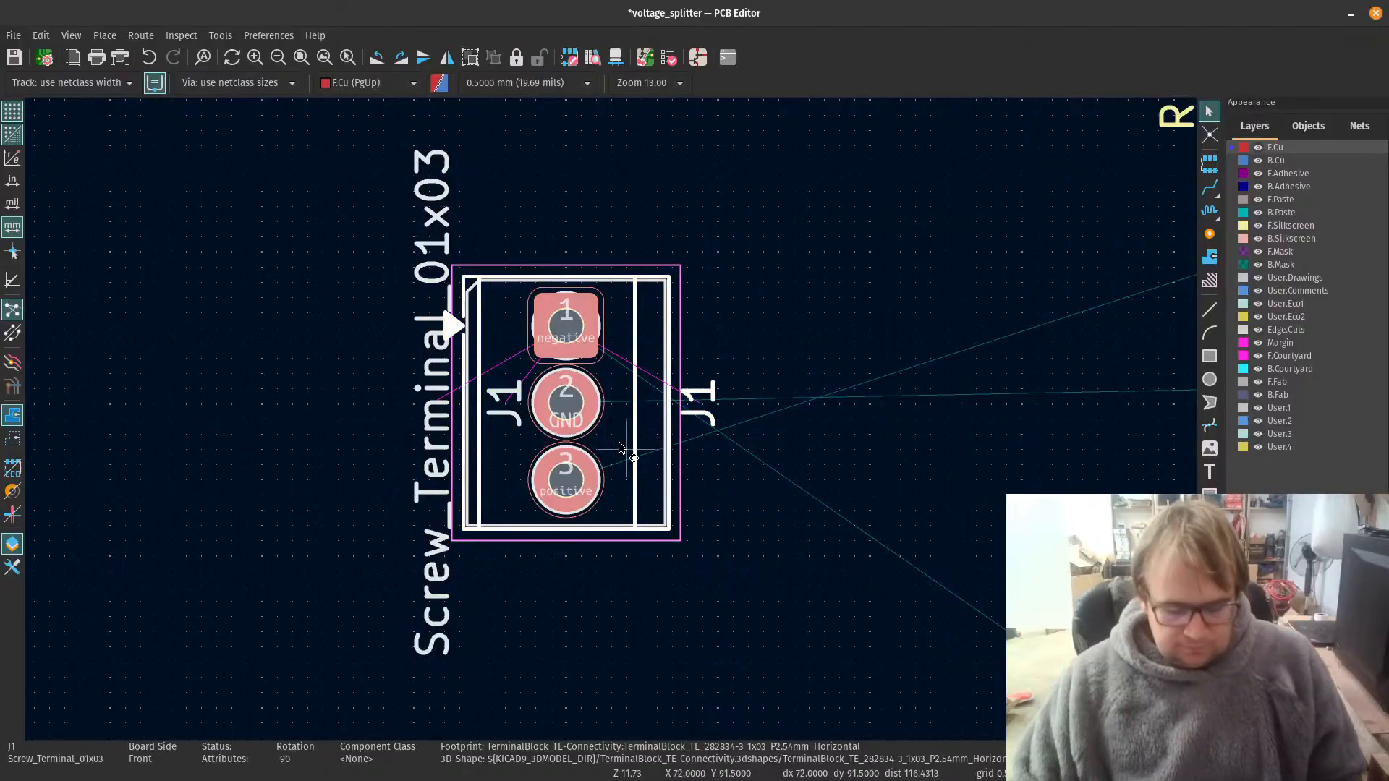
{"action": "key", "text": "r"}
{"action": "key", "text": "r"}
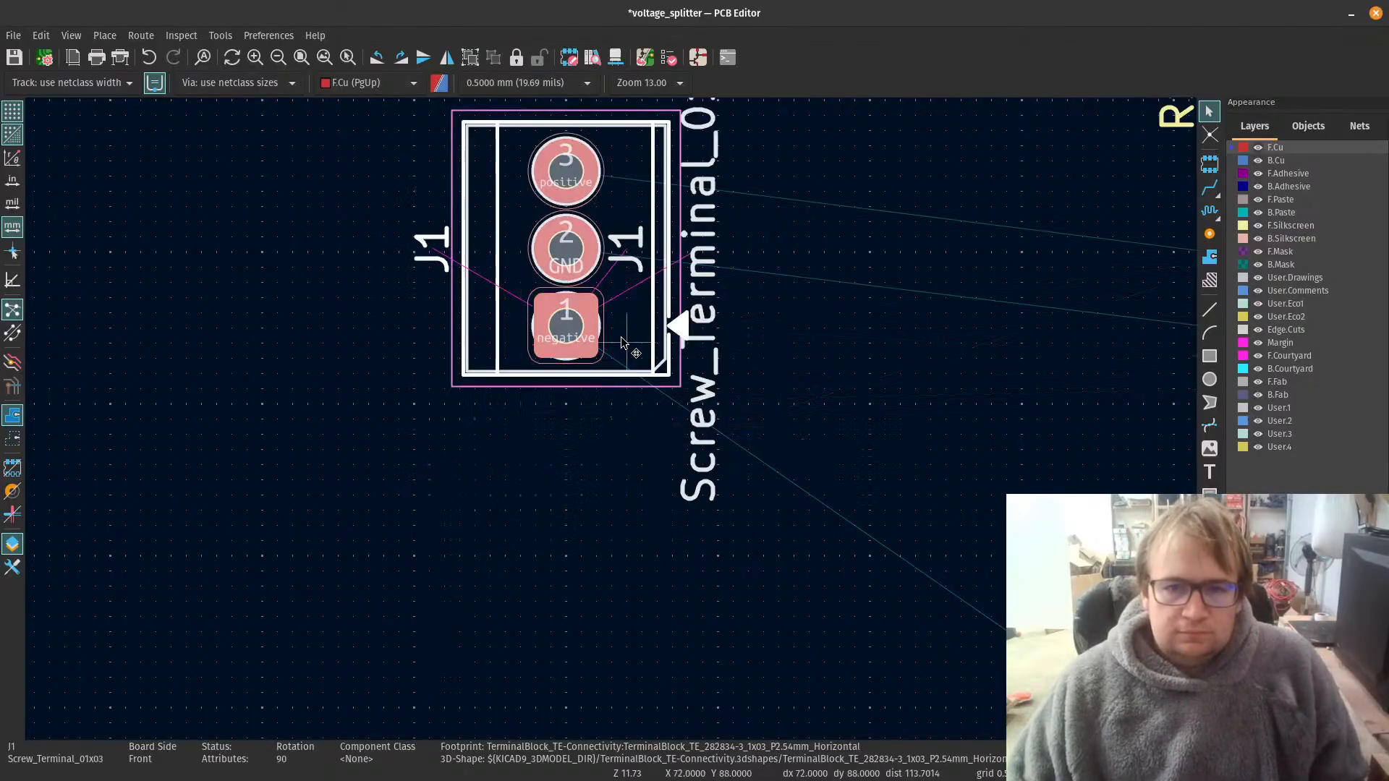
{"action": "key", "text": "m"}
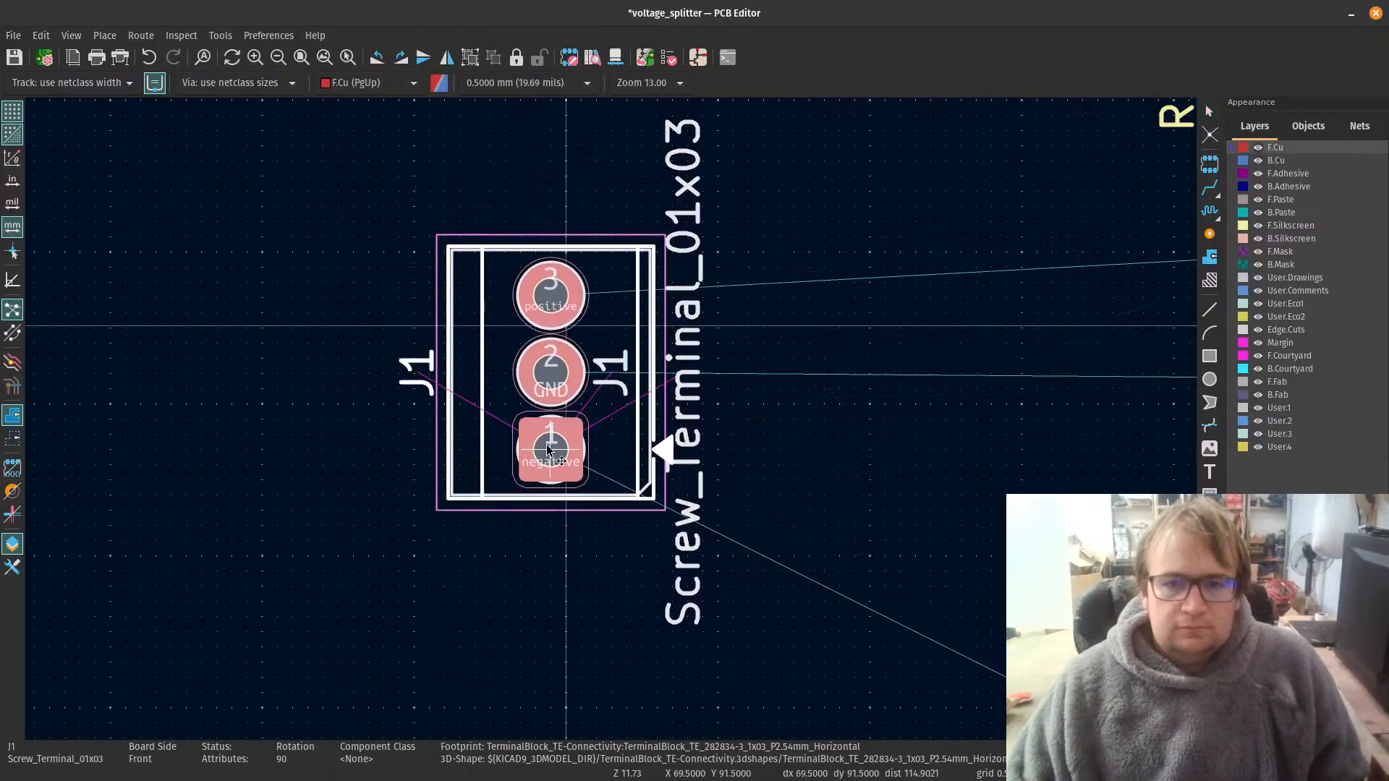
{"action": "left_click", "coordinate": [546, 451]}
Step: Compare the pin order of J1 and J2, and select both screw terminals together
{"action": "scroll", "coordinate": [852, 543], "scroll_direction": "down", "scroll_amount": 7}
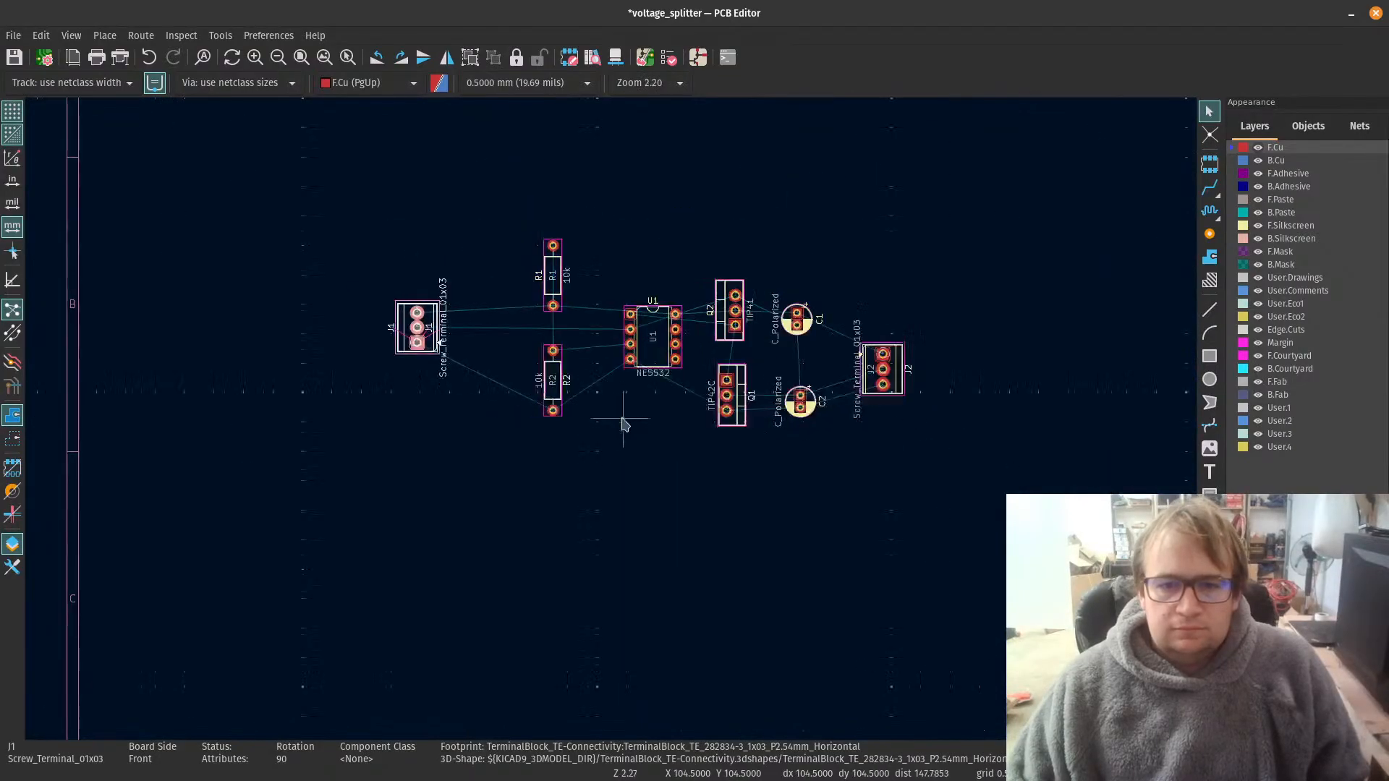
{"action": "scroll", "coordinate": [906, 414], "scroll_direction": "up", "scroll_amount": 3}
{"action": "scroll", "coordinate": [524, 391], "scroll_direction": "up", "scroll_amount": 2}
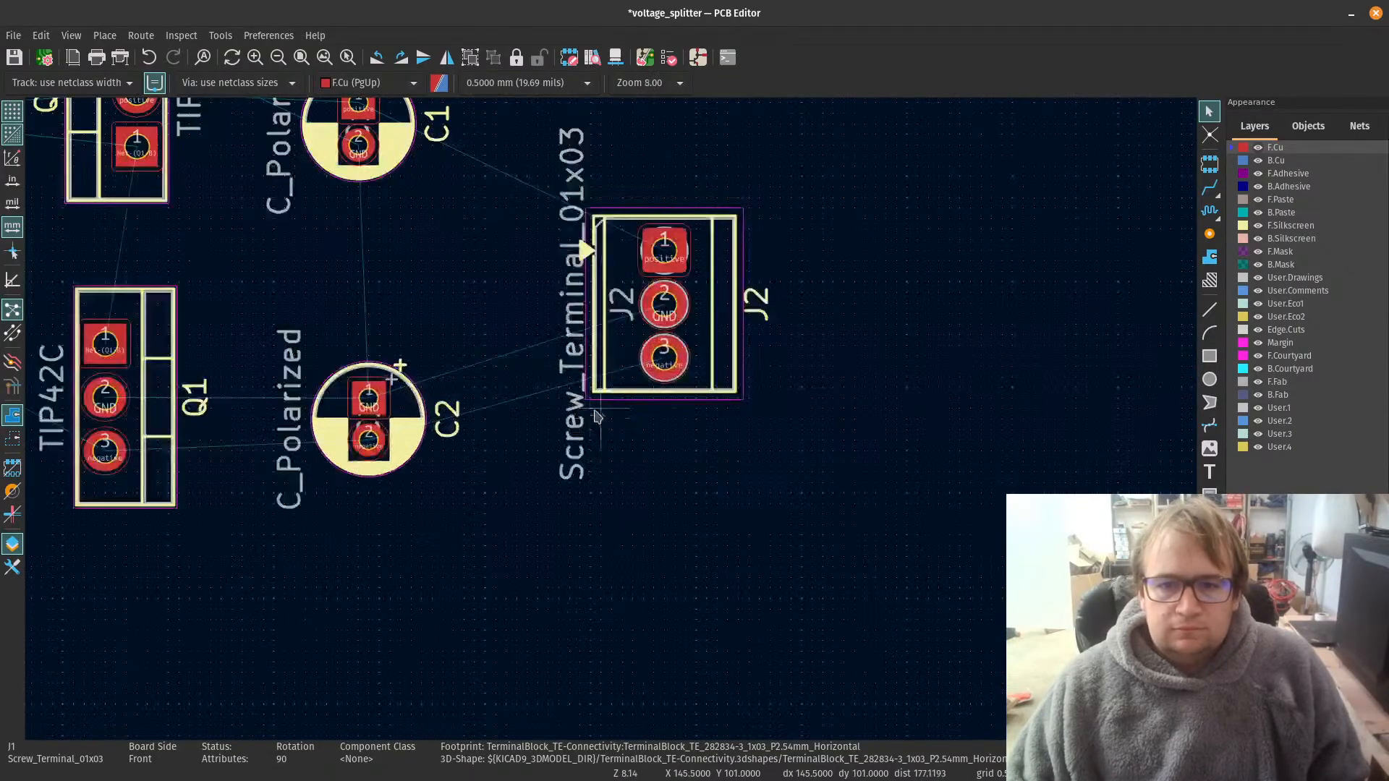
{"action": "scroll", "coordinate": [611, 425], "scroll_direction": "down", "scroll_amount": 4}
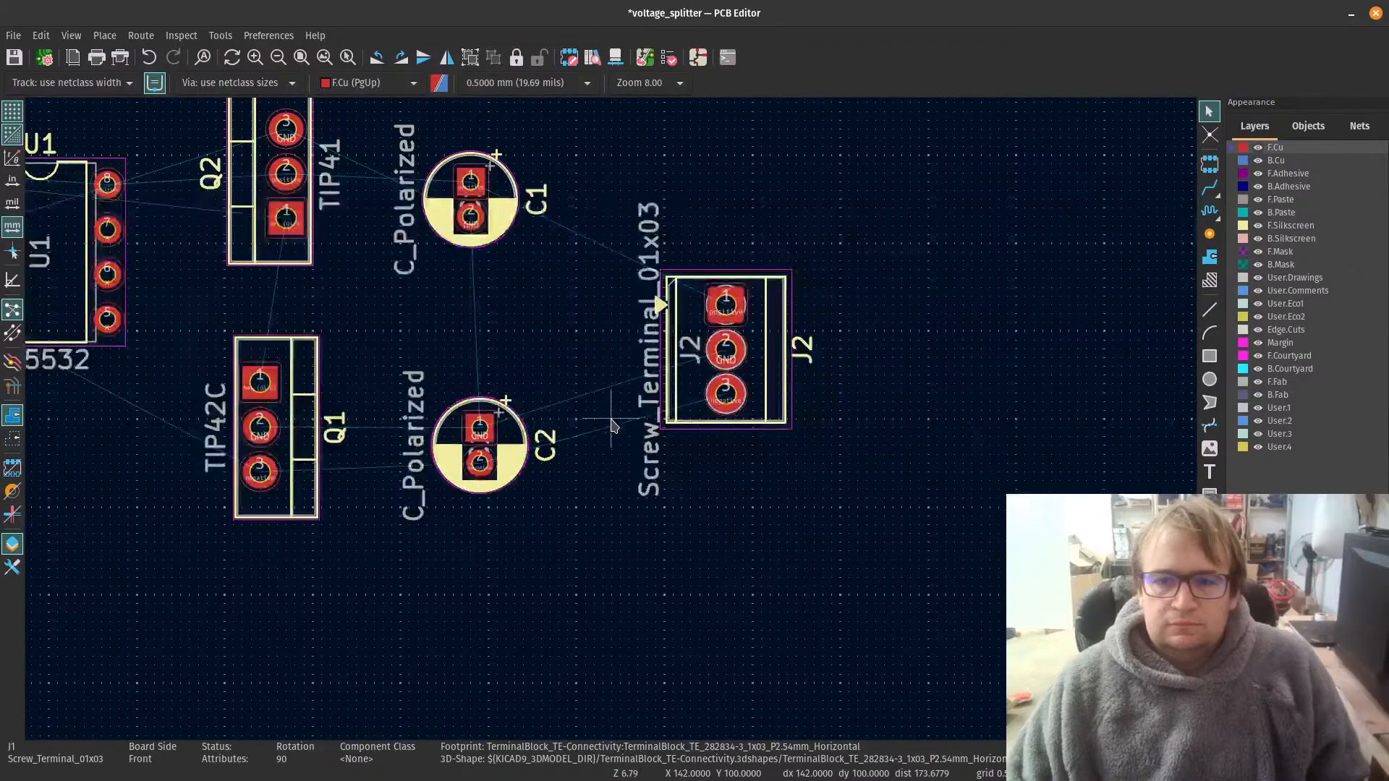
{"action": "scroll", "coordinate": [600, 422], "scroll_direction": "down", "scroll_amount": 2}
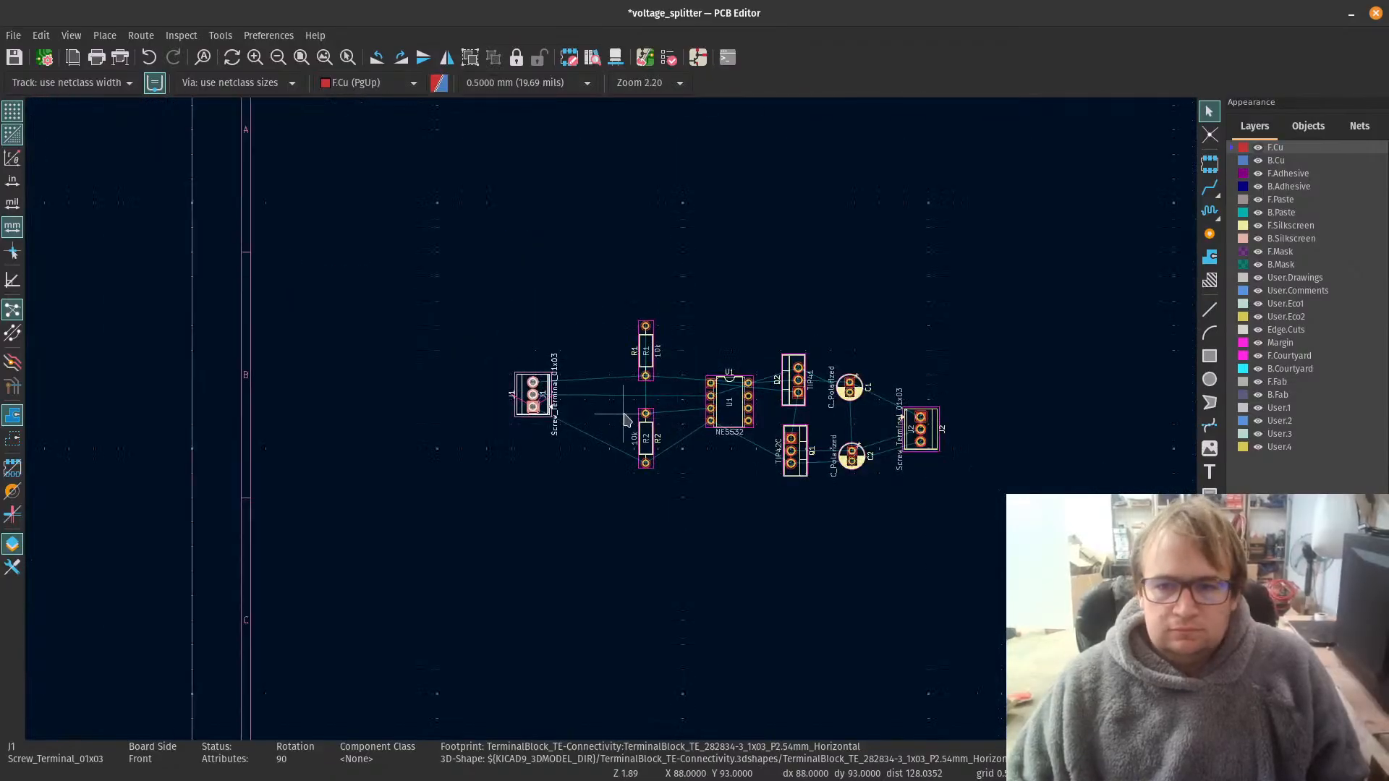
{"action": "left_click", "coordinate": [1119, 336]}
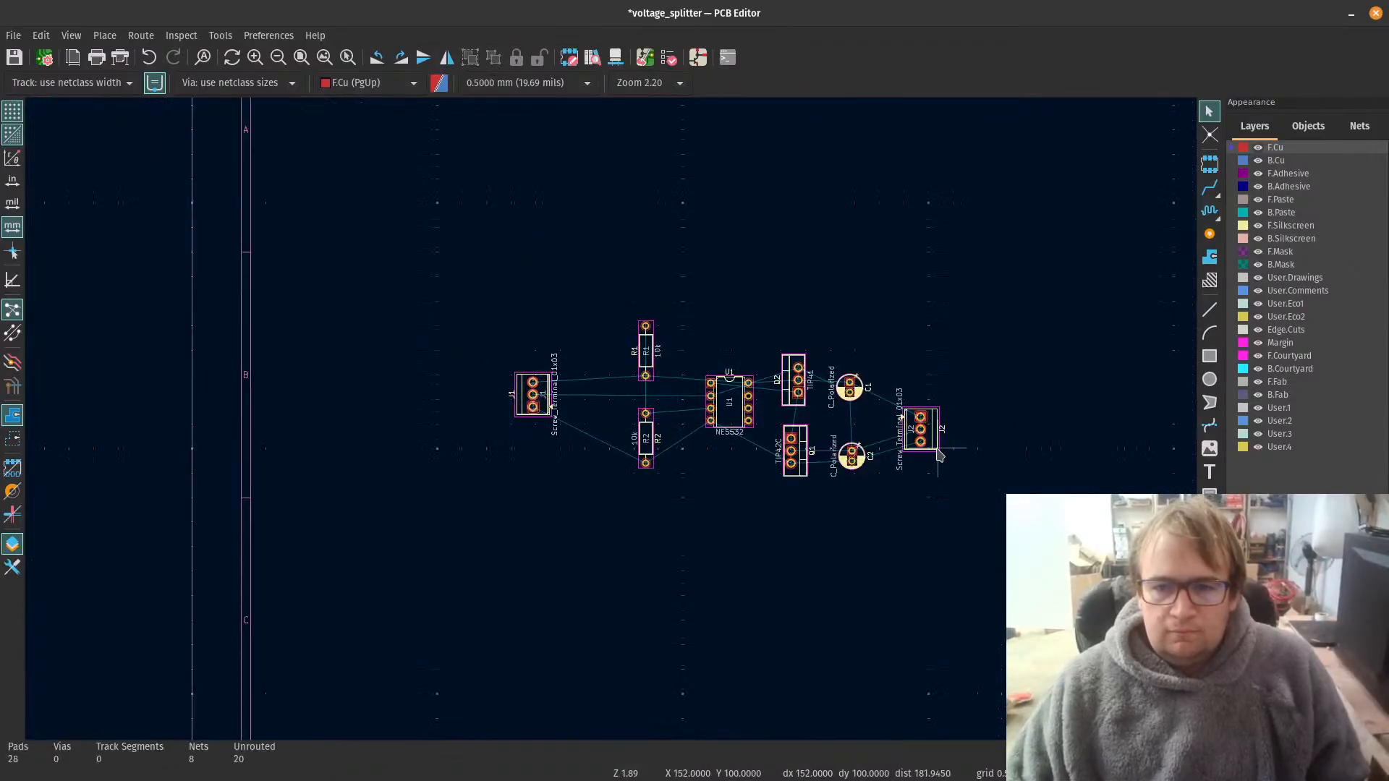
{"action": "left_click", "coordinate": [938, 453]}
{"action": "left_click", "coordinate": [549, 408], "text": "shift"}
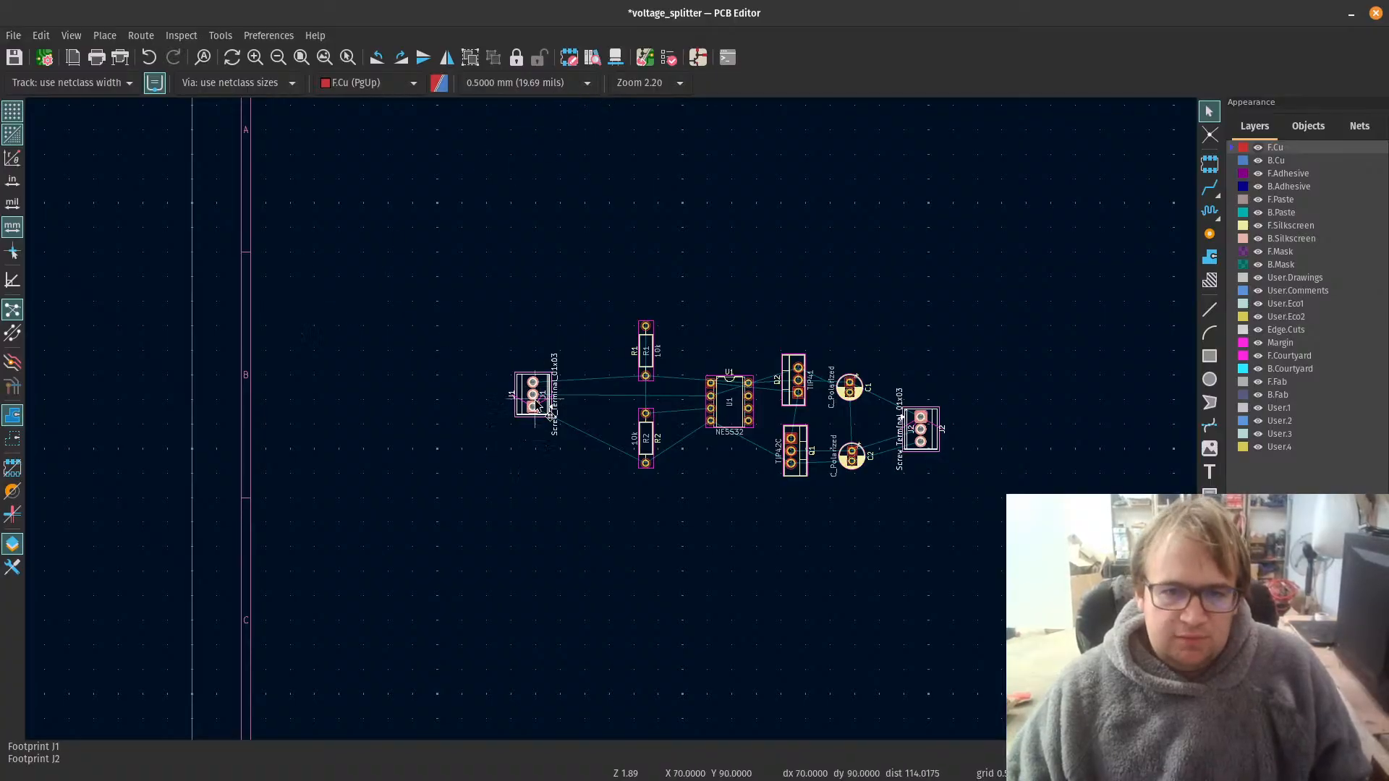
Step: Try aligning screw terminals J1 and J2 to their horizontal center and undo it
{"action": "right_click", "coordinate": [535, 406]}
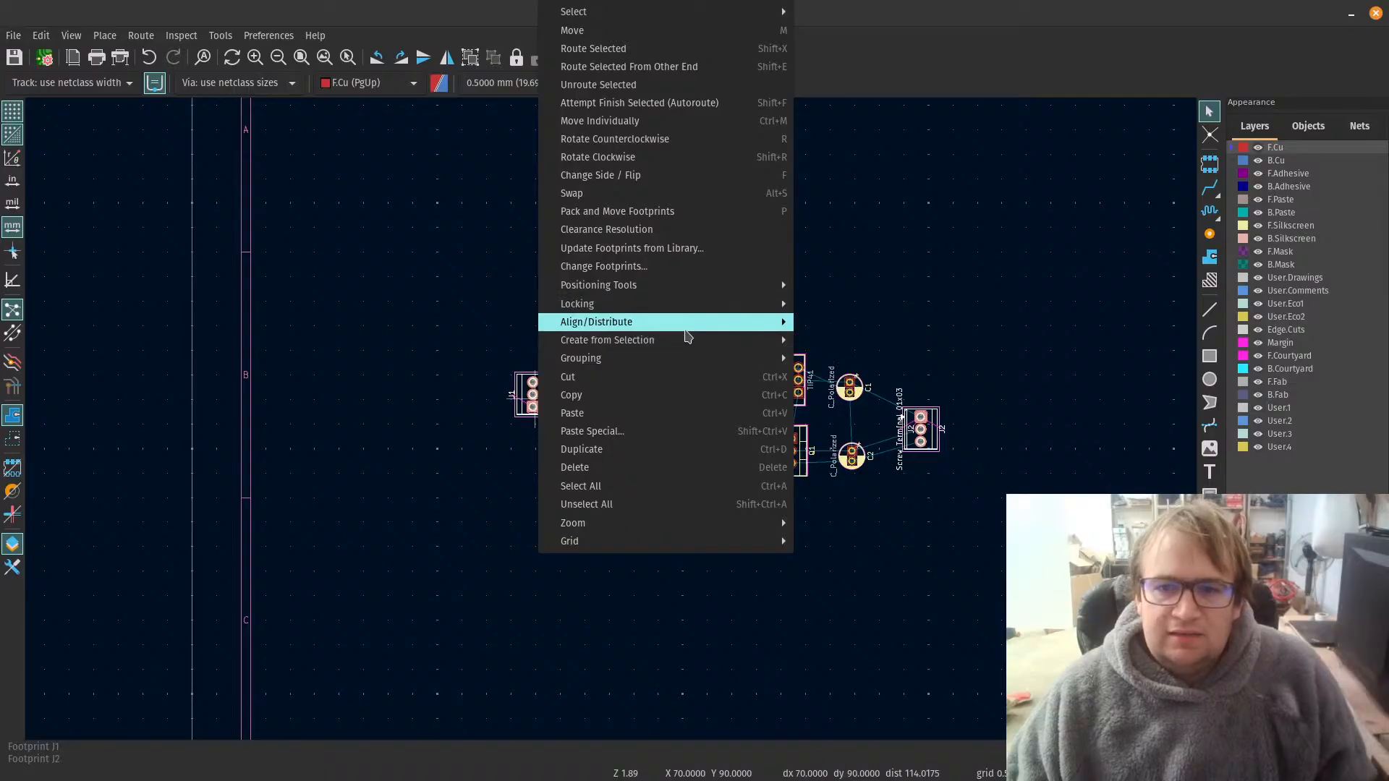
{"action": "mouse_move", "coordinate": [694, 327]}
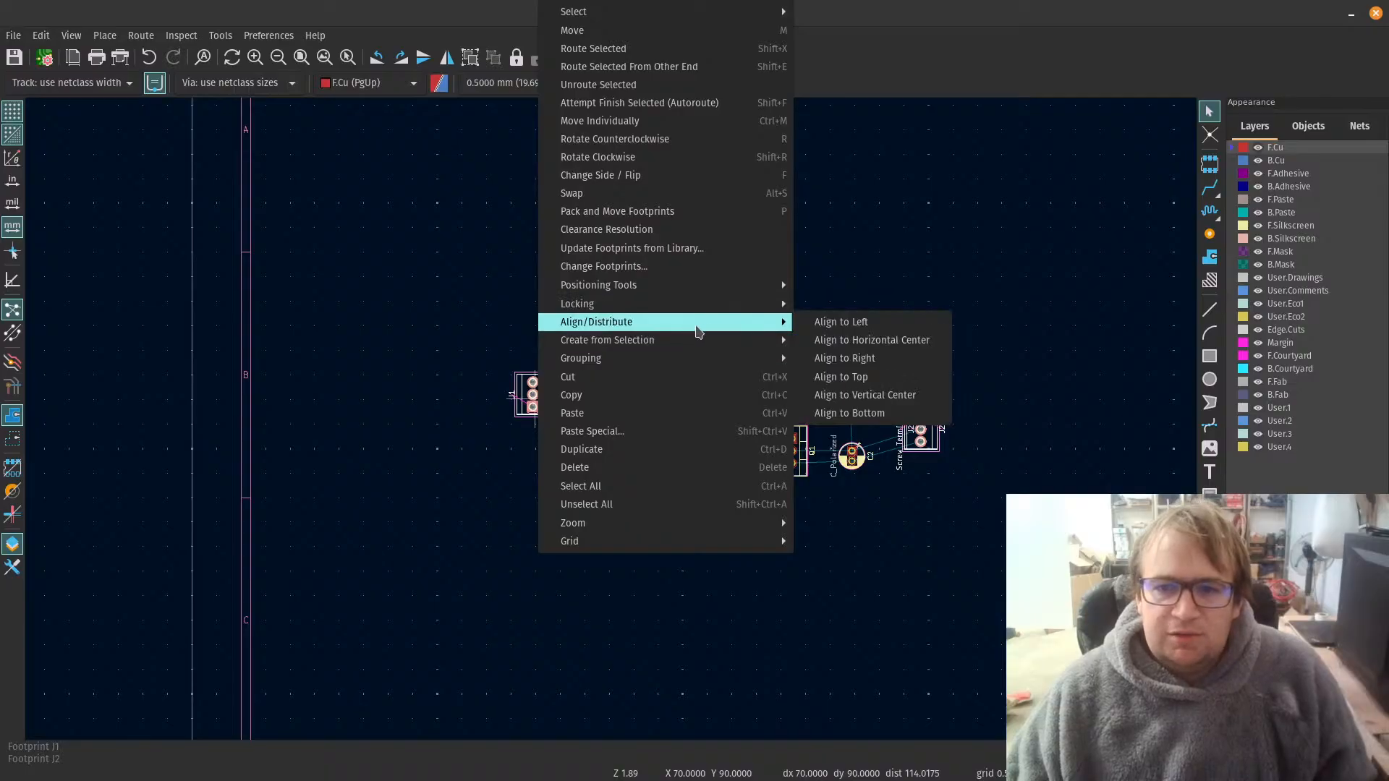
{"action": "left_click", "coordinate": [902, 346]}
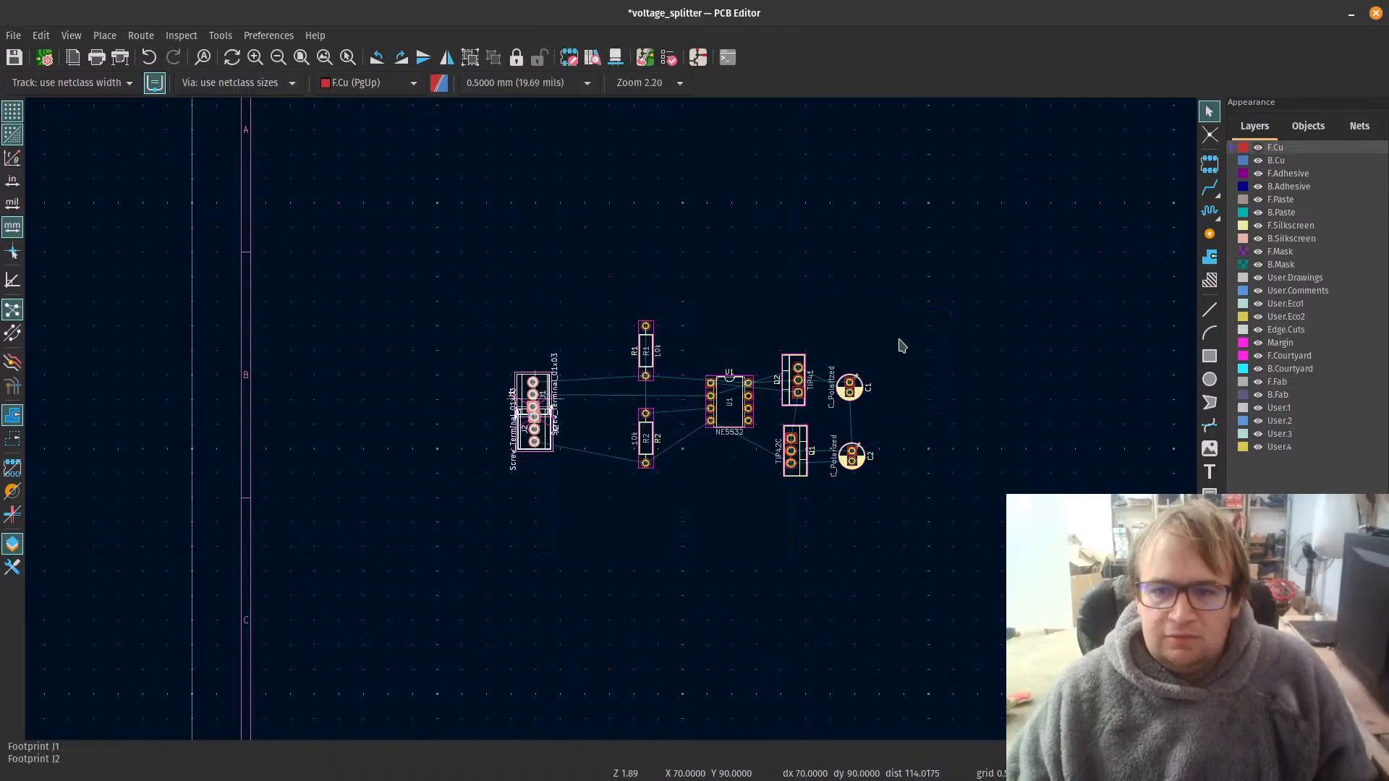
{"action": "key", "text": "ctrl+z"}
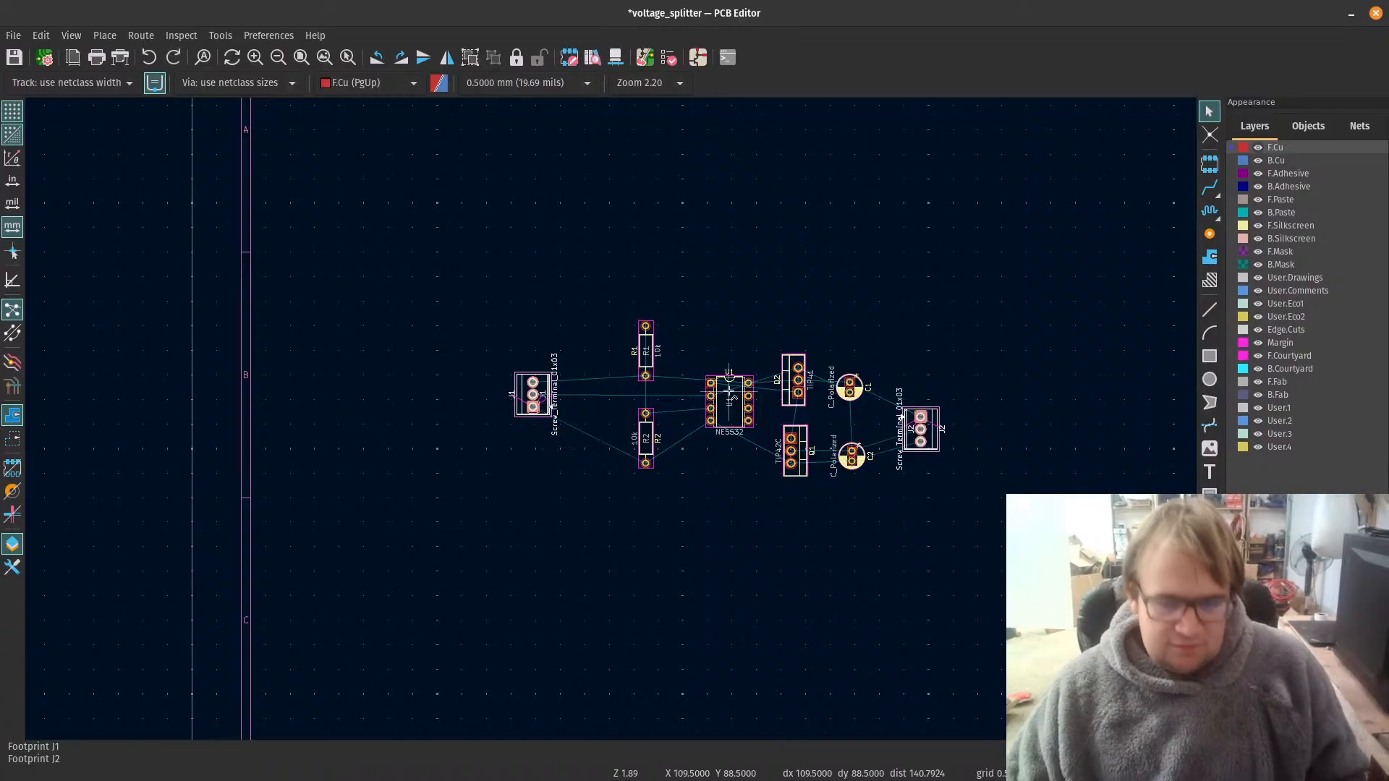
Step: Align screw terminals J1 and J2 to their vertical center and clear the selection
{"action": "right_click", "coordinate": [542, 400]}
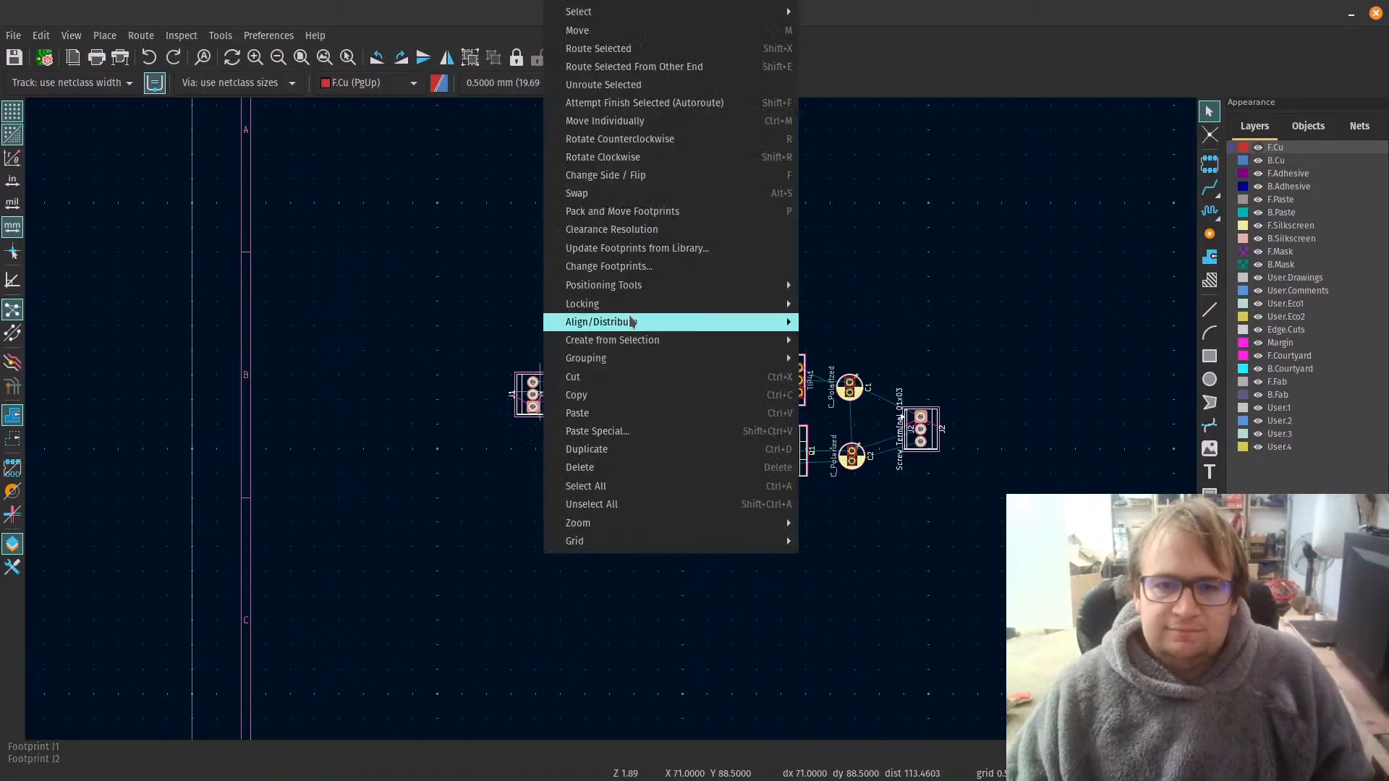
{"action": "mouse_move", "coordinate": [631, 329]}
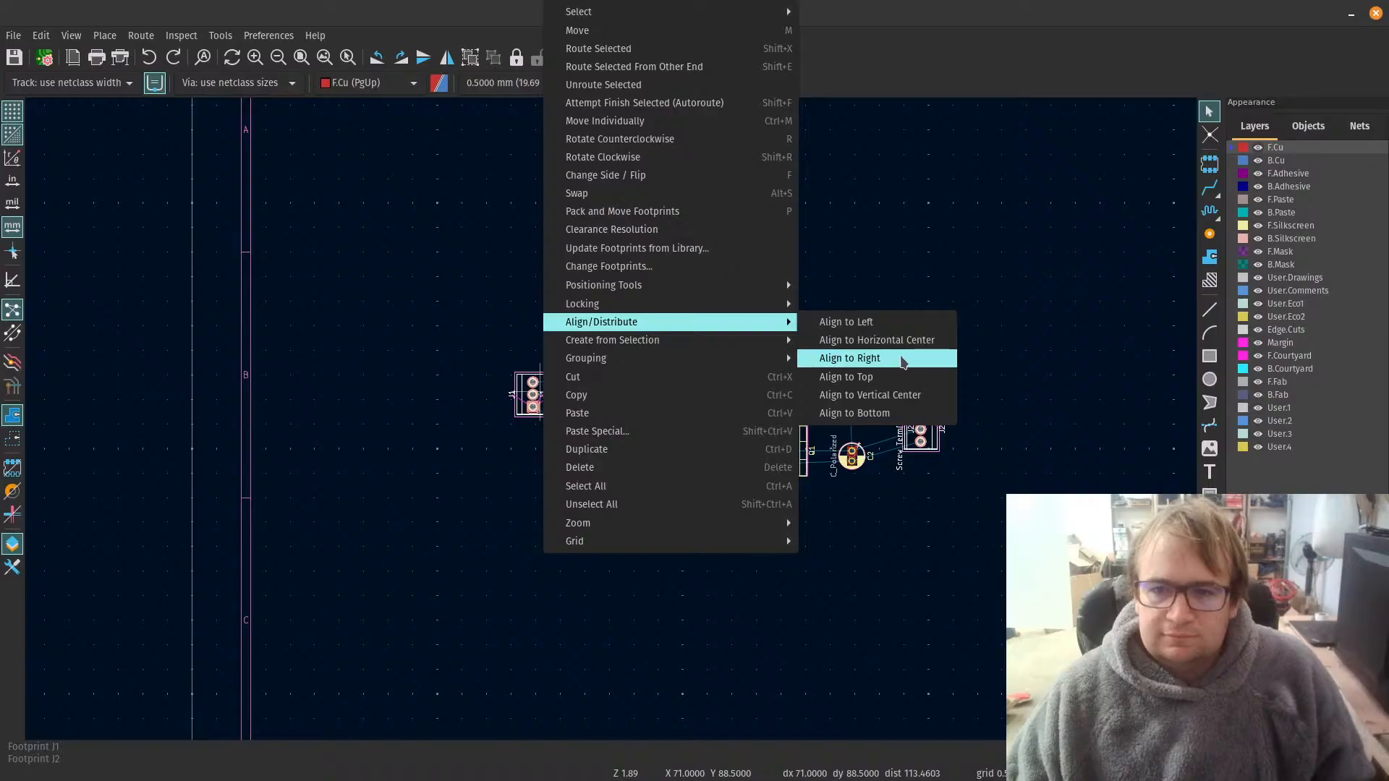
{"action": "left_click", "coordinate": [944, 395]}
{"action": "left_click", "coordinate": [1042, 500]}
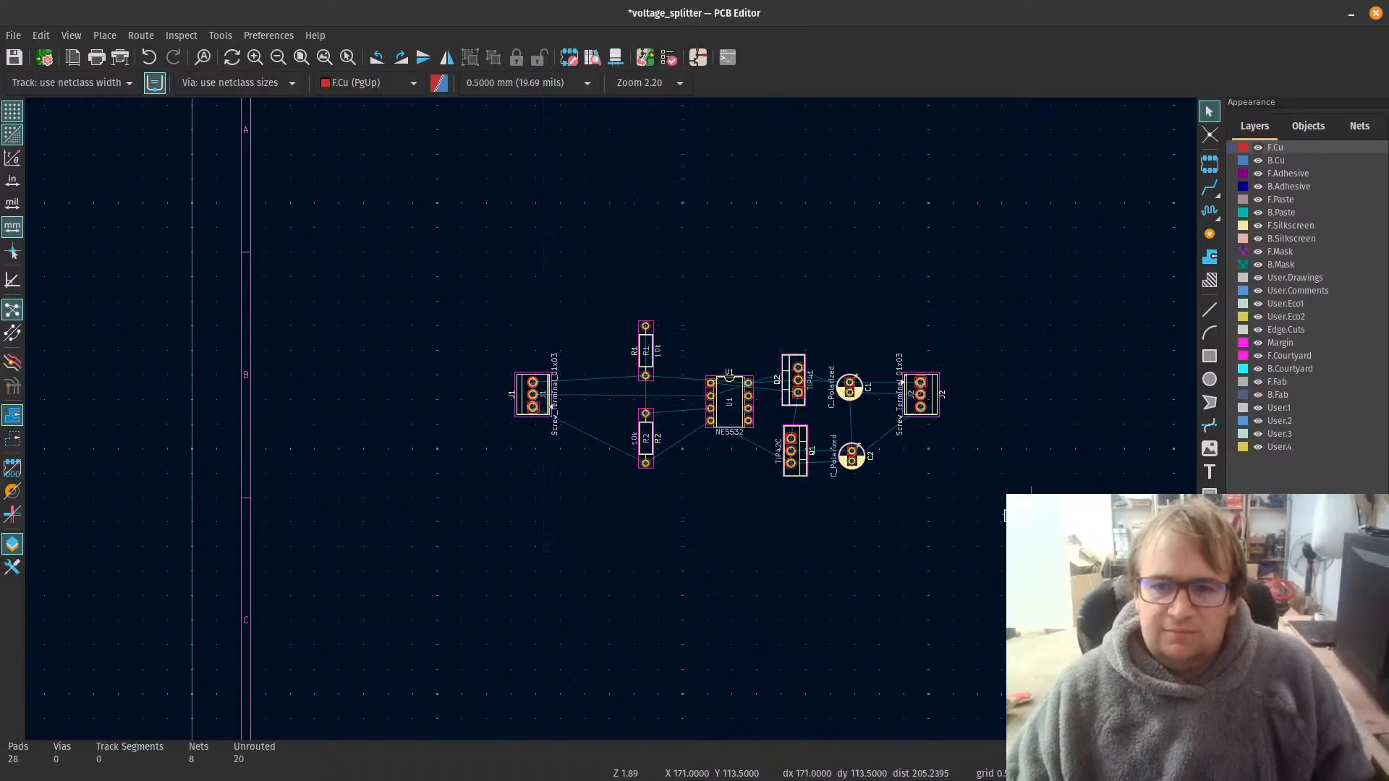
Step: Move screw terminal J1 horizontally closer to resistors R1 and R2, keeping its vertical position
{"action": "scroll", "coordinate": [869, 465], "scroll_direction": "up", "scroll_amount": 2}
{"action": "scroll", "coordinate": [130, 331], "scroll_direction": "up", "scroll_amount": 1}
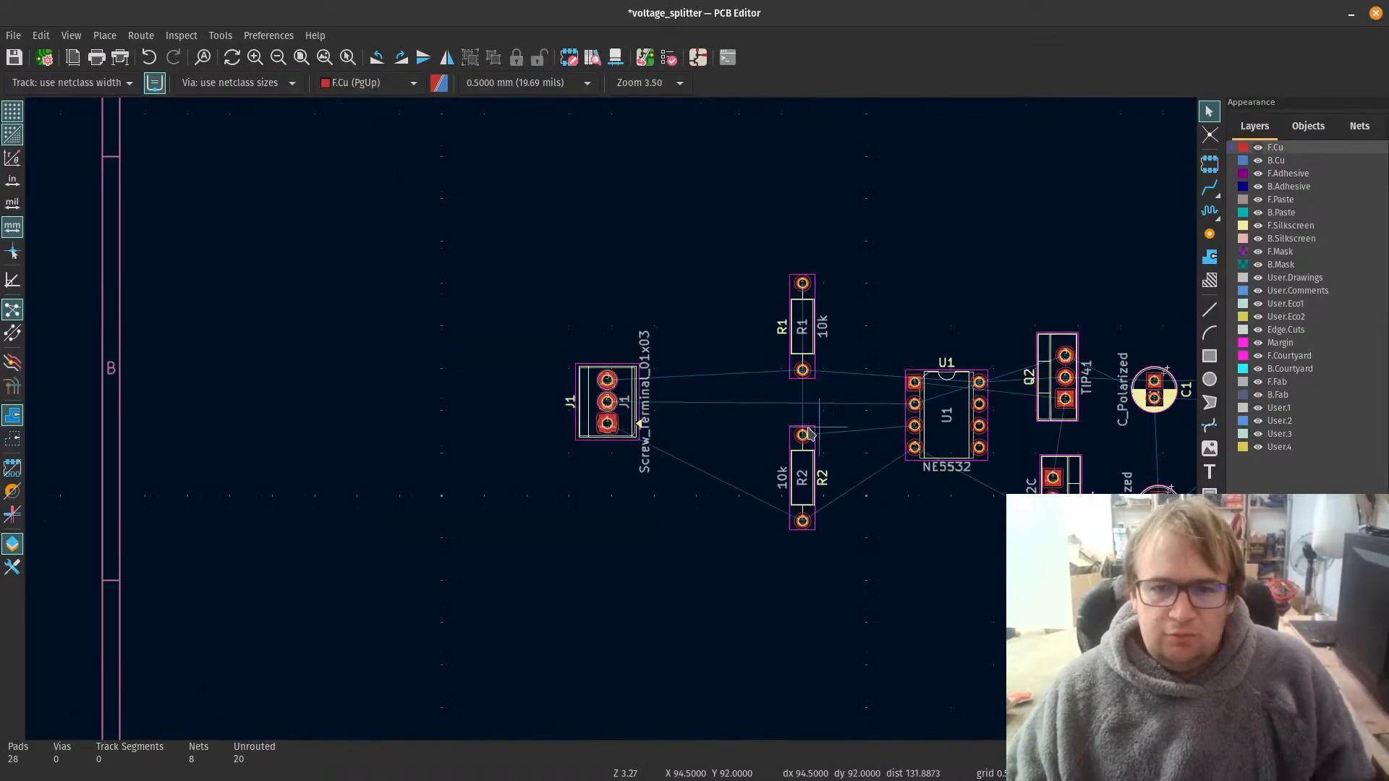
{"action": "left_click", "coordinate": [628, 423]}
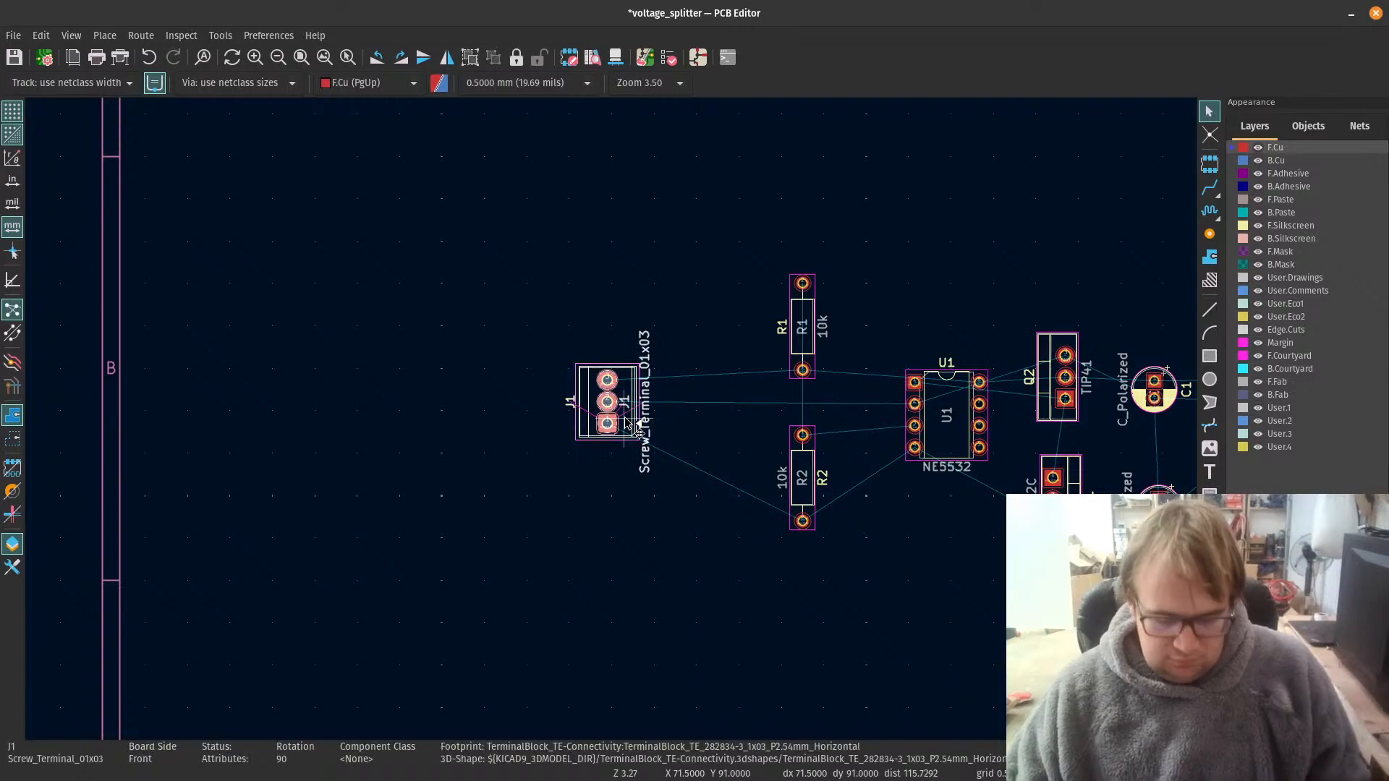
{"action": "left_click_drag", "start_coordinate": [627, 423], "coordinate": [679, 426]}
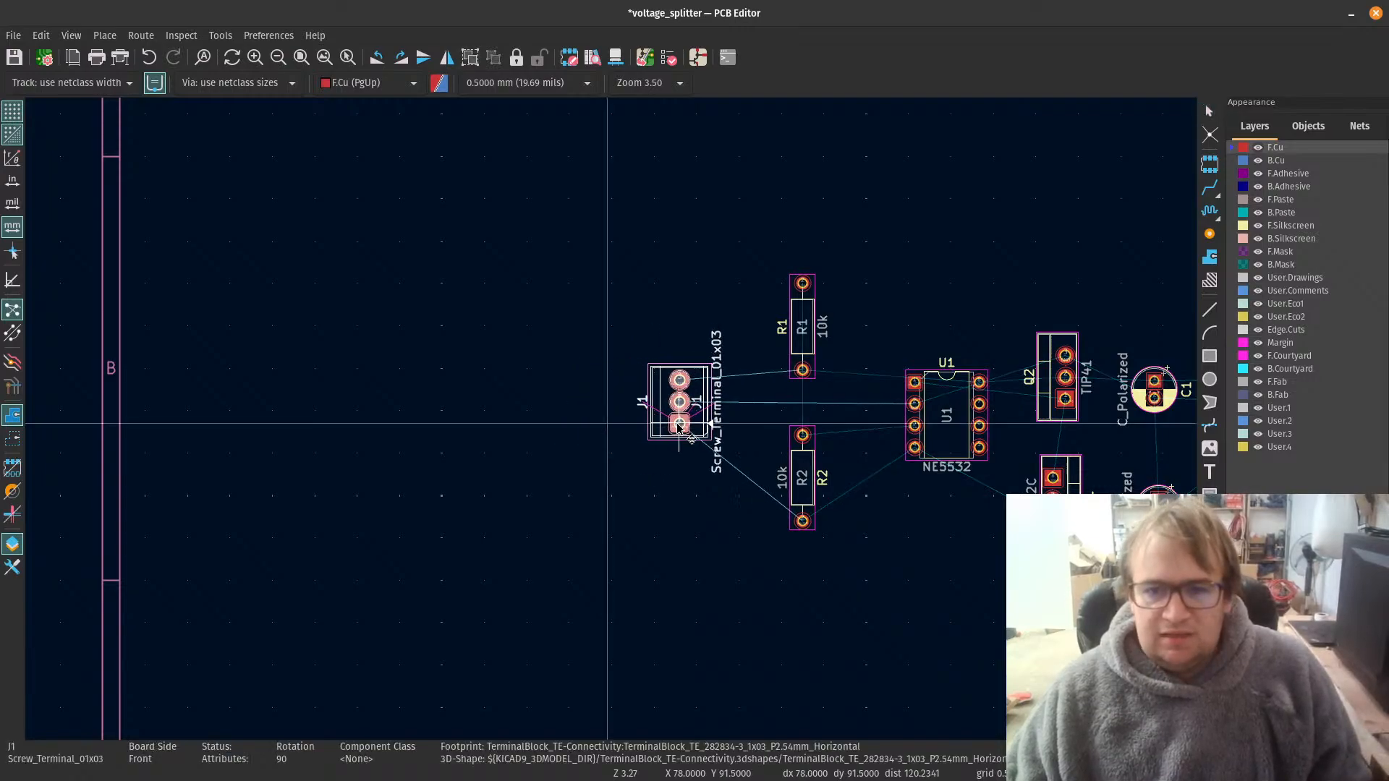
{"action": "left_click", "coordinate": [678, 426]}
Step: Move resistor R1 straight down so it sits closer above R2
{"action": "scroll", "coordinate": [616, 423], "scroll_direction": "down", "scroll_amount": 3}
{"action": "scroll", "coordinate": [616, 423], "scroll_direction": "up", "scroll_amount": 1}
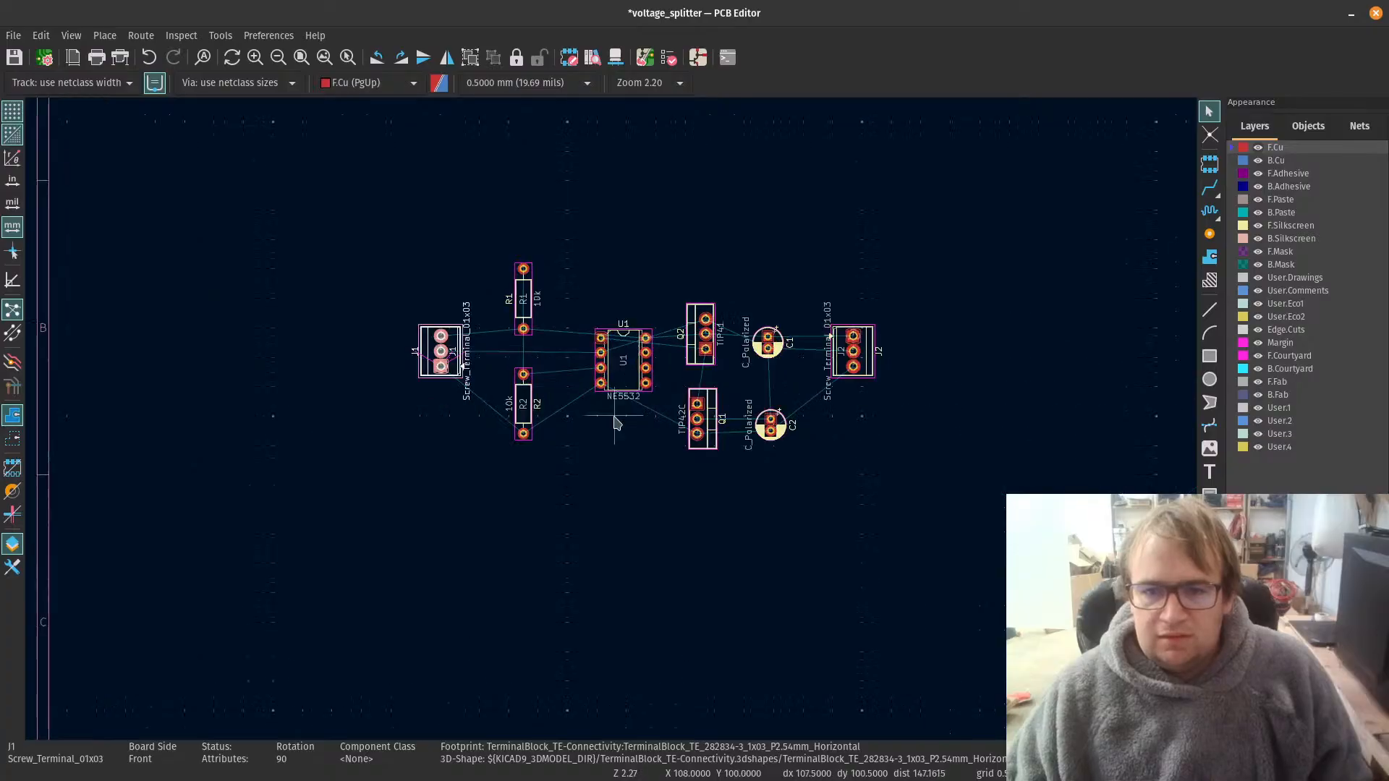
{"action": "scroll", "coordinate": [616, 423], "scroll_direction": "up", "scroll_amount": 2}
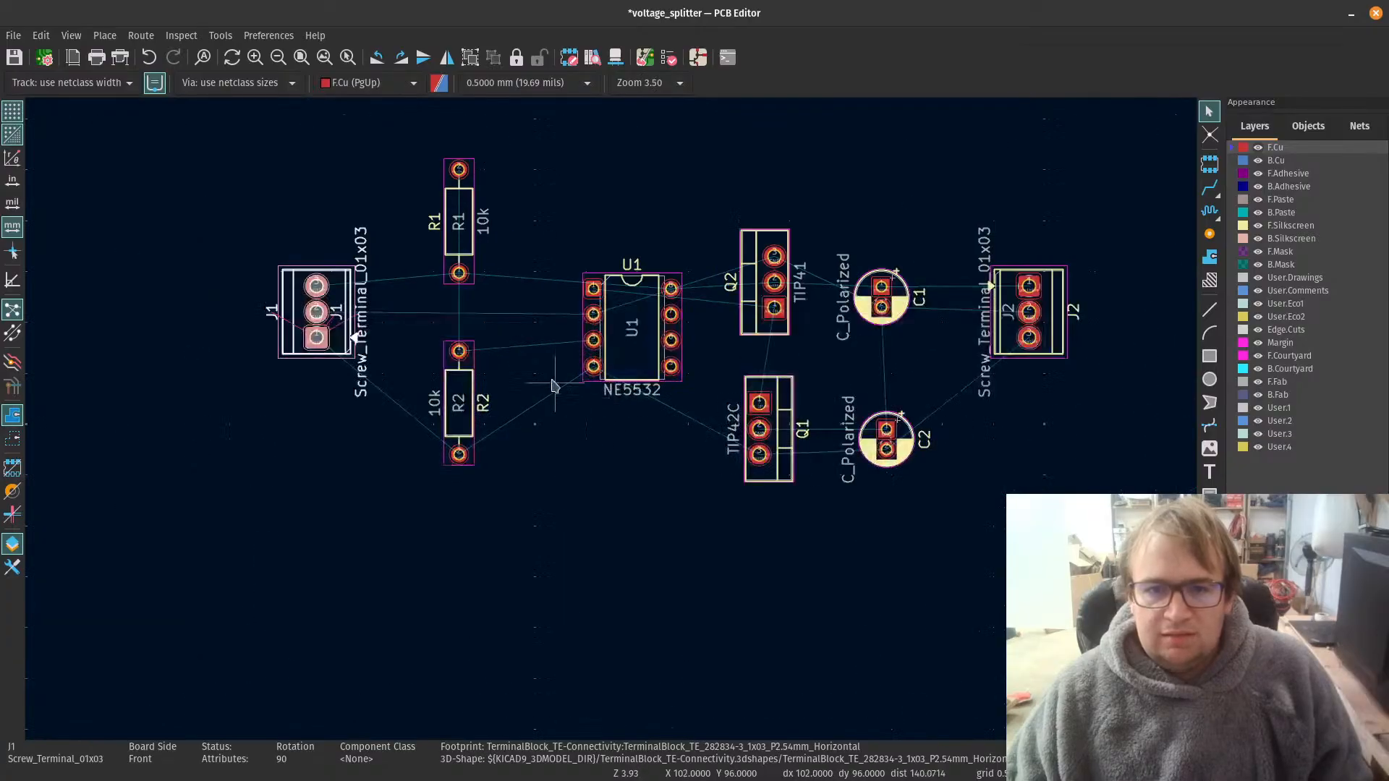
{"action": "left_click", "coordinate": [467, 235]}
{"action": "key", "text": "m"}
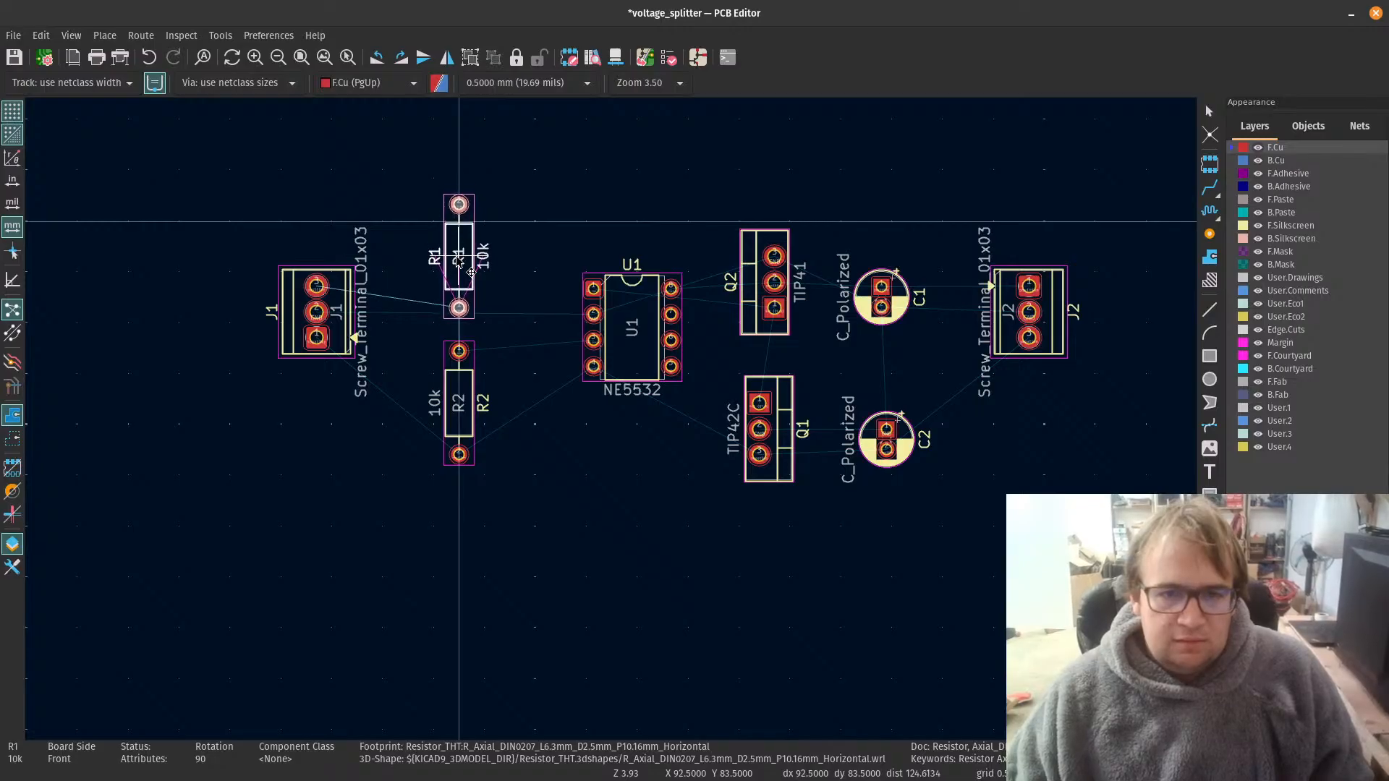
{"action": "left_click", "coordinate": [471, 272]}
Step: Move resistor R2 up toward R1 and shift it sideways toward screw terminal J1
{"action": "left_click", "coordinate": [471, 405]}
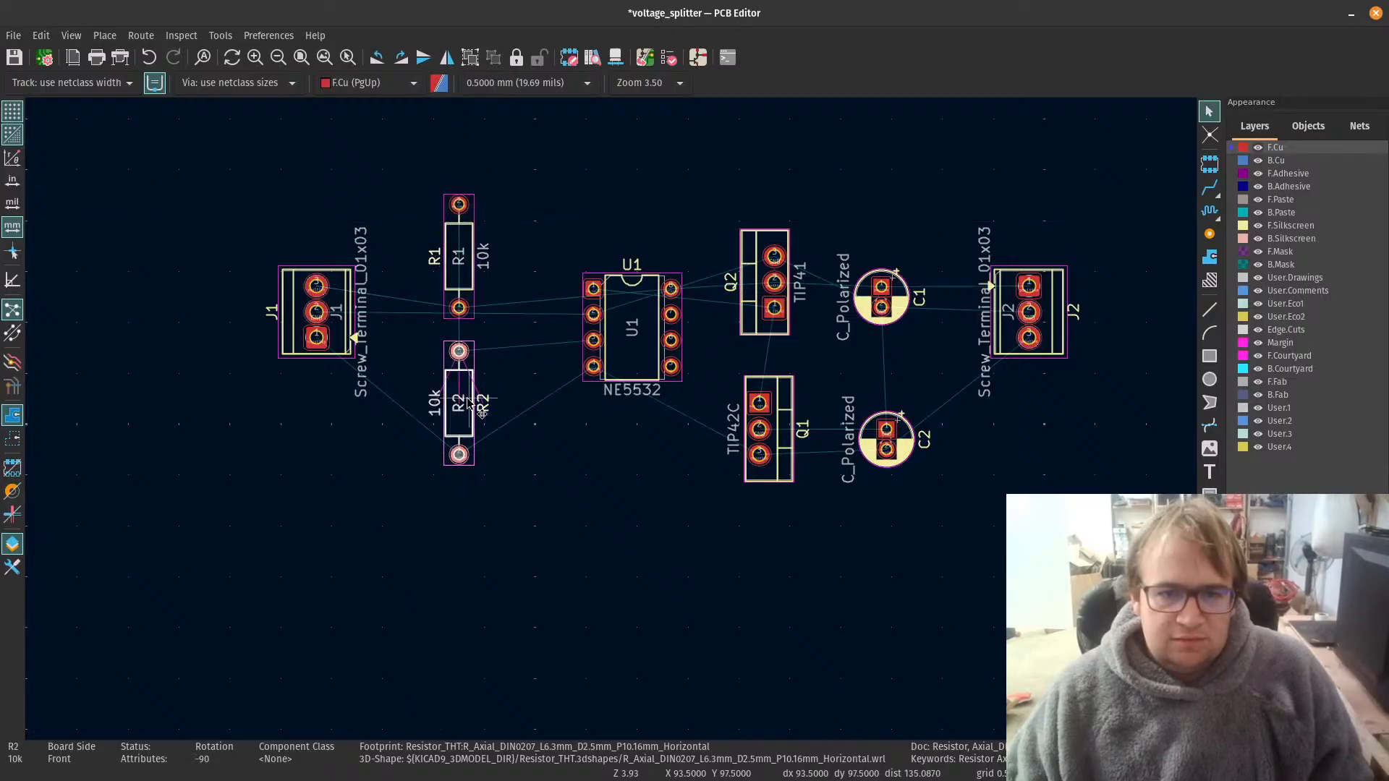
{"action": "key", "text": "m"}
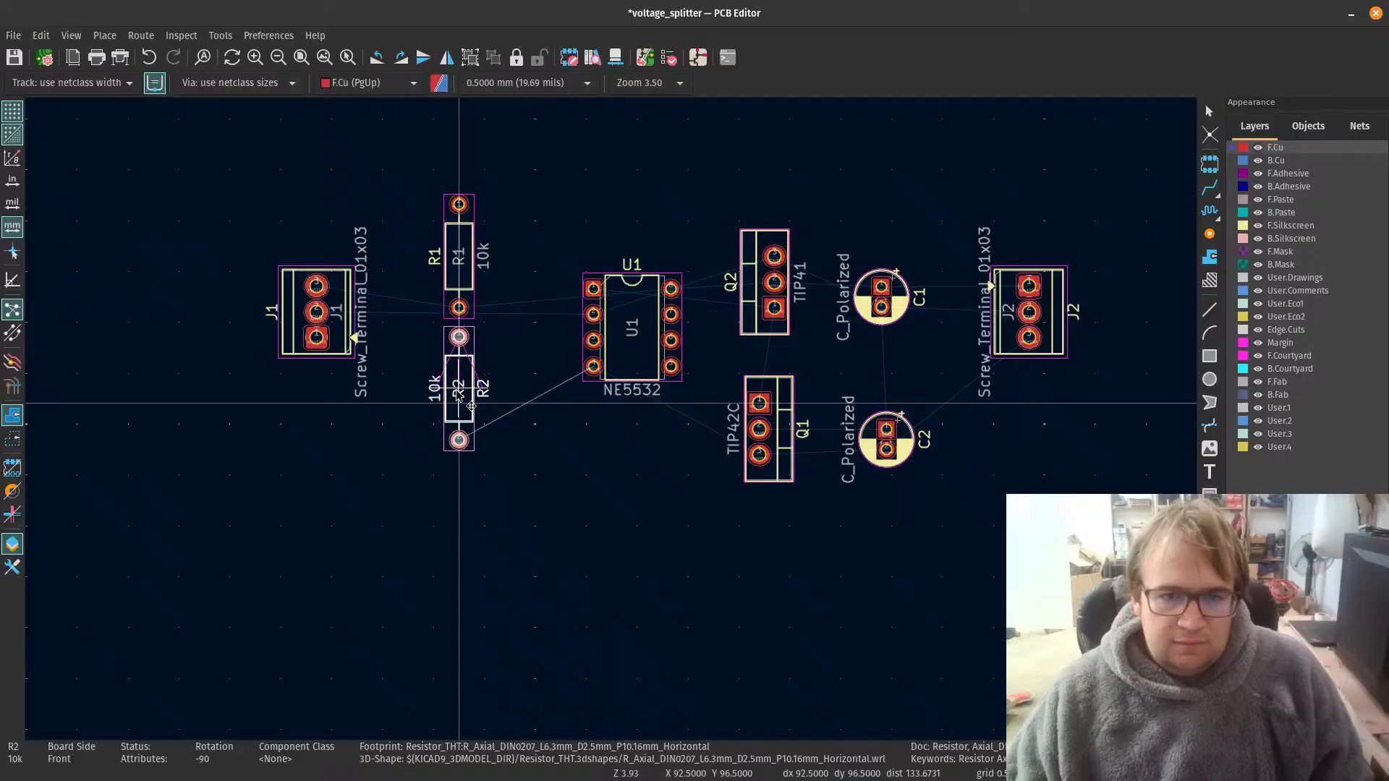
{"action": "left_click", "coordinate": [463, 395]}
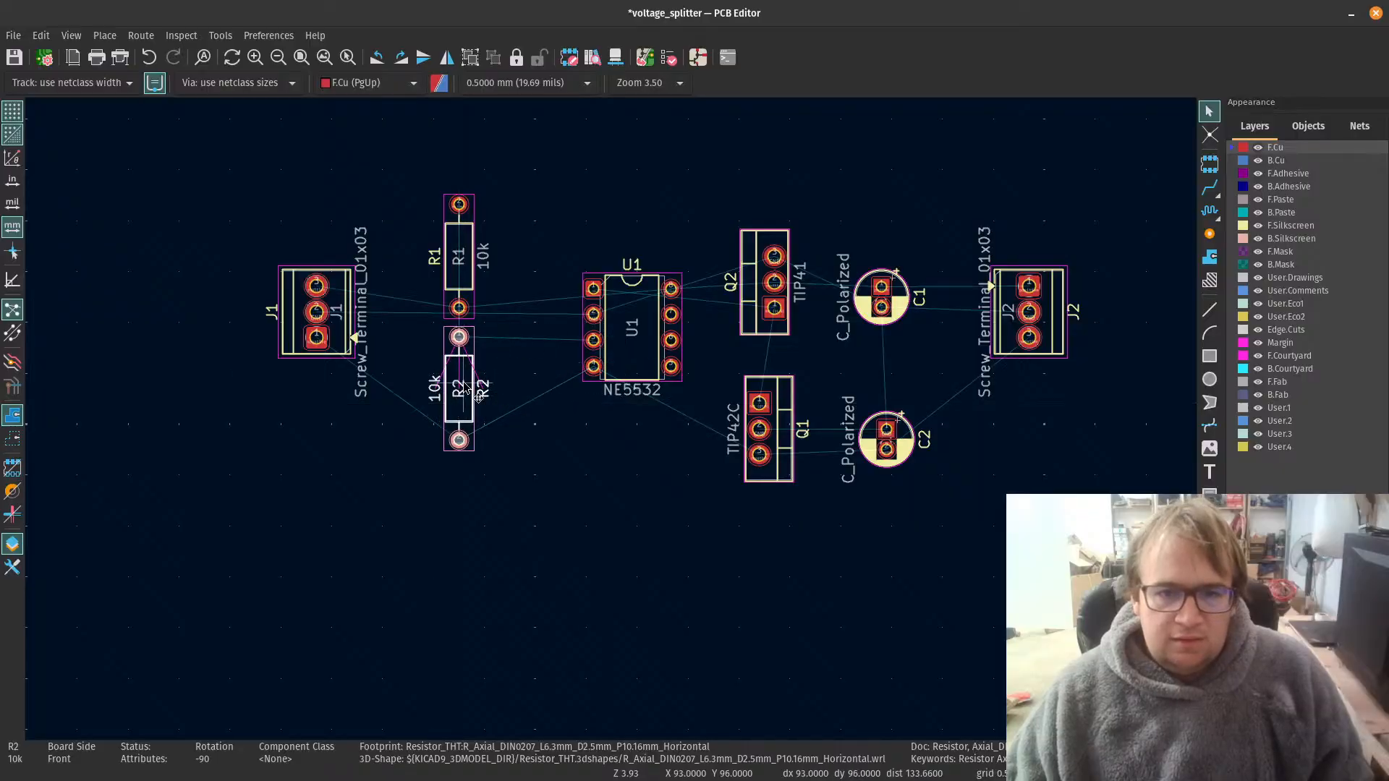
{"action": "key", "text": "m"}
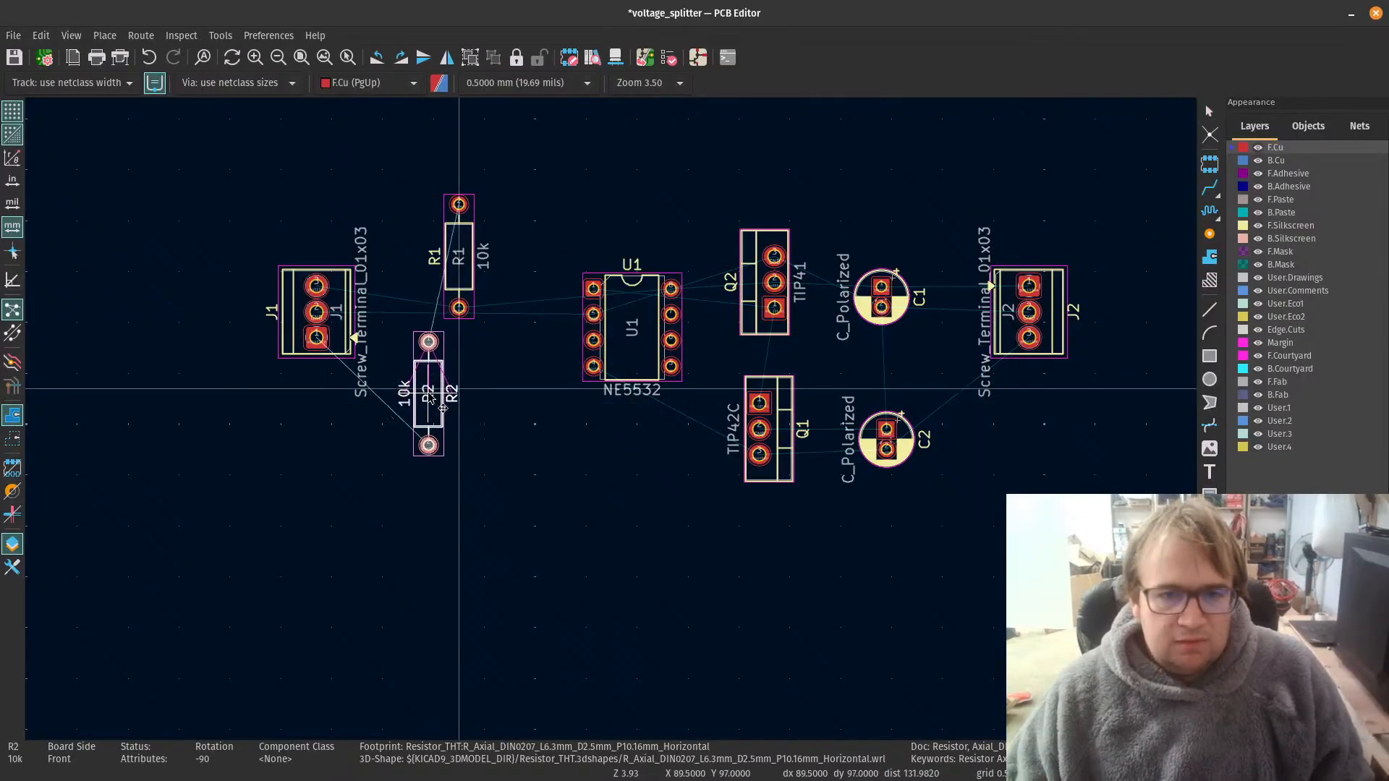
{"action": "left_click", "coordinate": [434, 400]}
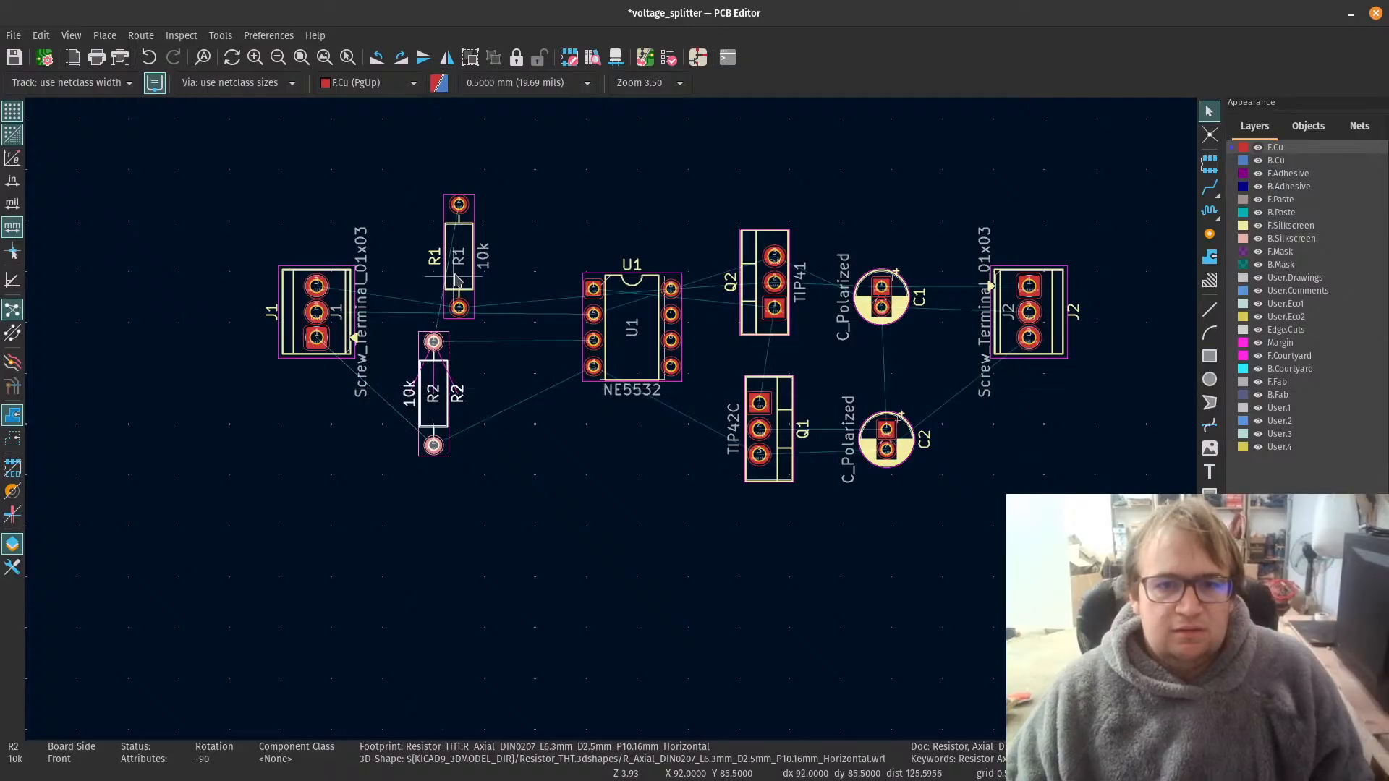
Step: Place resistor R1 directly above R2 and move op-amp U1 closer to both resistors
{"action": "key", "text": "m"}
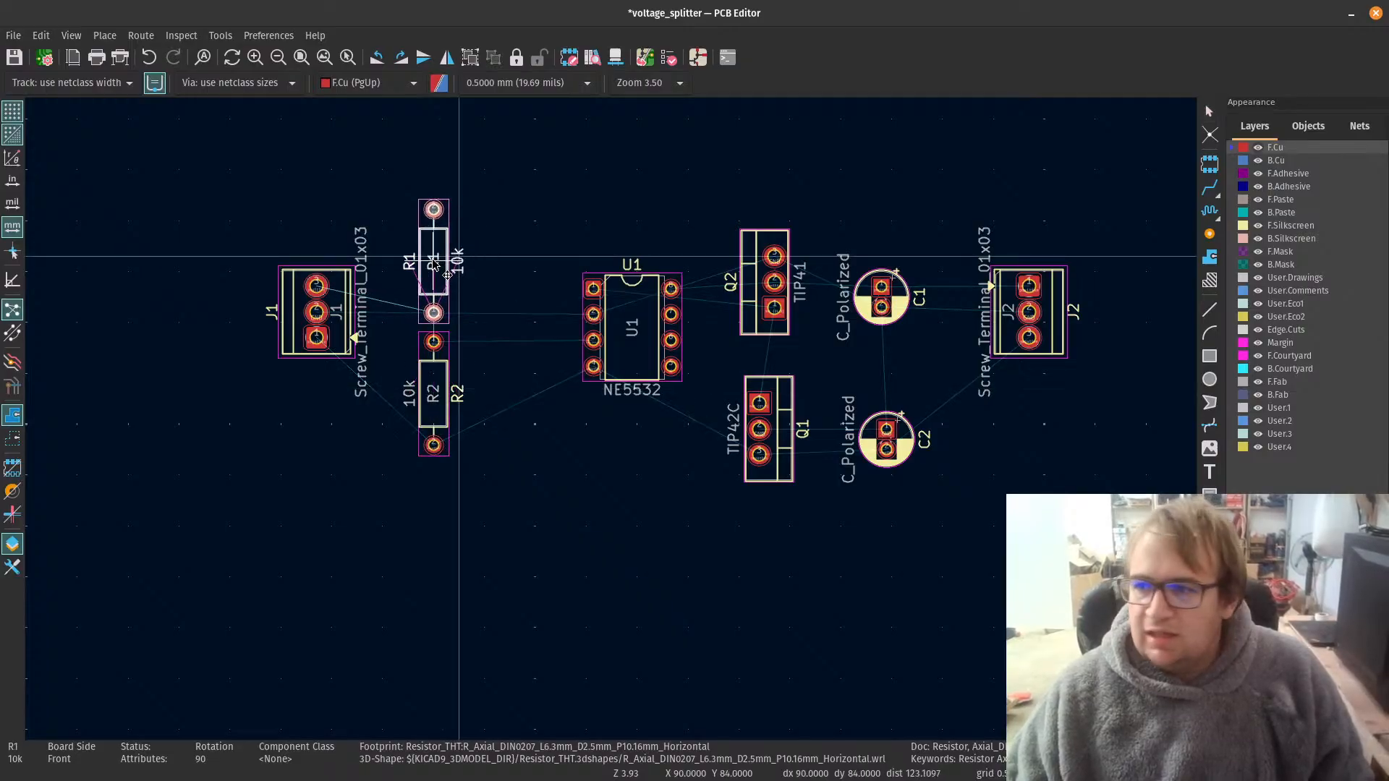
{"action": "left_click", "coordinate": [437, 266]}
{"action": "left_click_drag", "start_coordinate": [630, 366], "coordinate": [534, 370]}
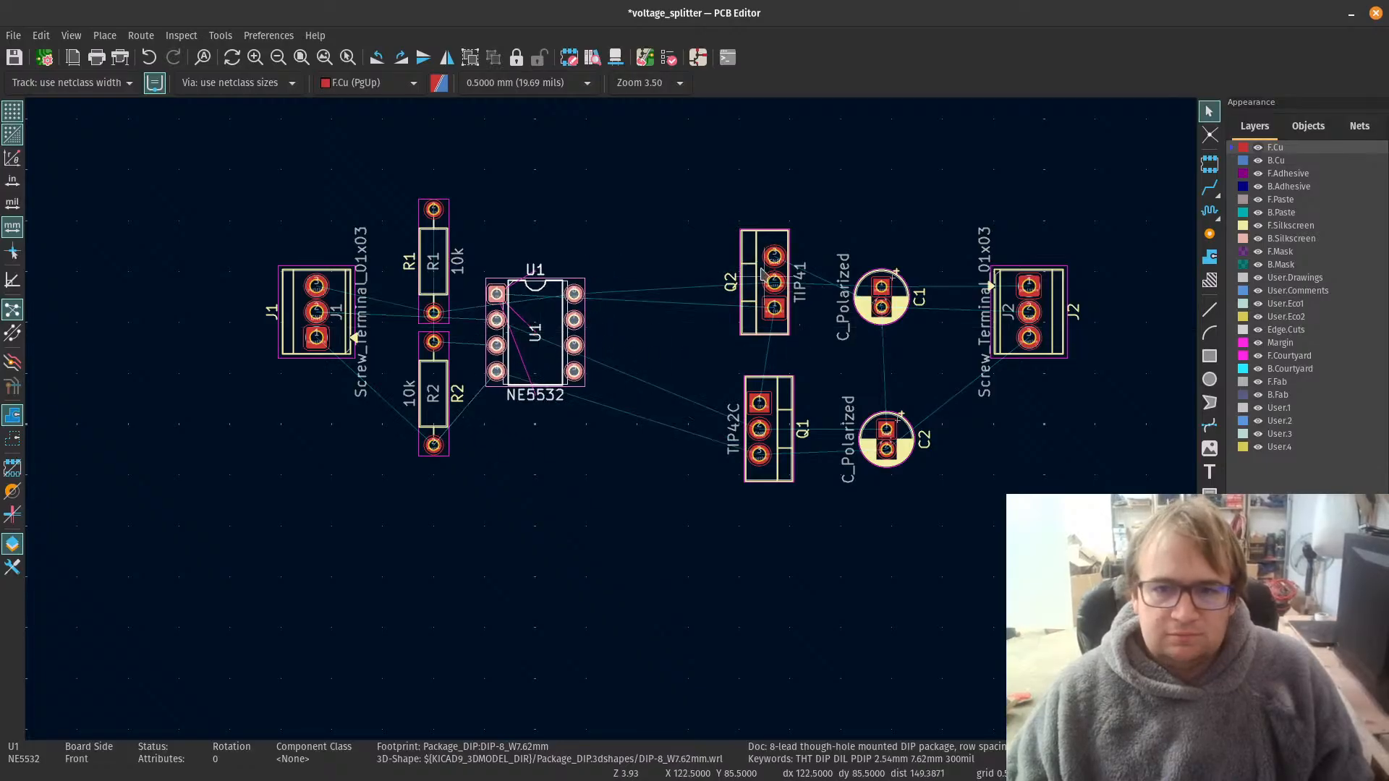
Step: Move transistors Q2 and Q1 close to U1 and place capacitors C1 and C2 beside them
{"action": "left_click_drag", "start_coordinate": [768, 249], "coordinate": [647, 254]}
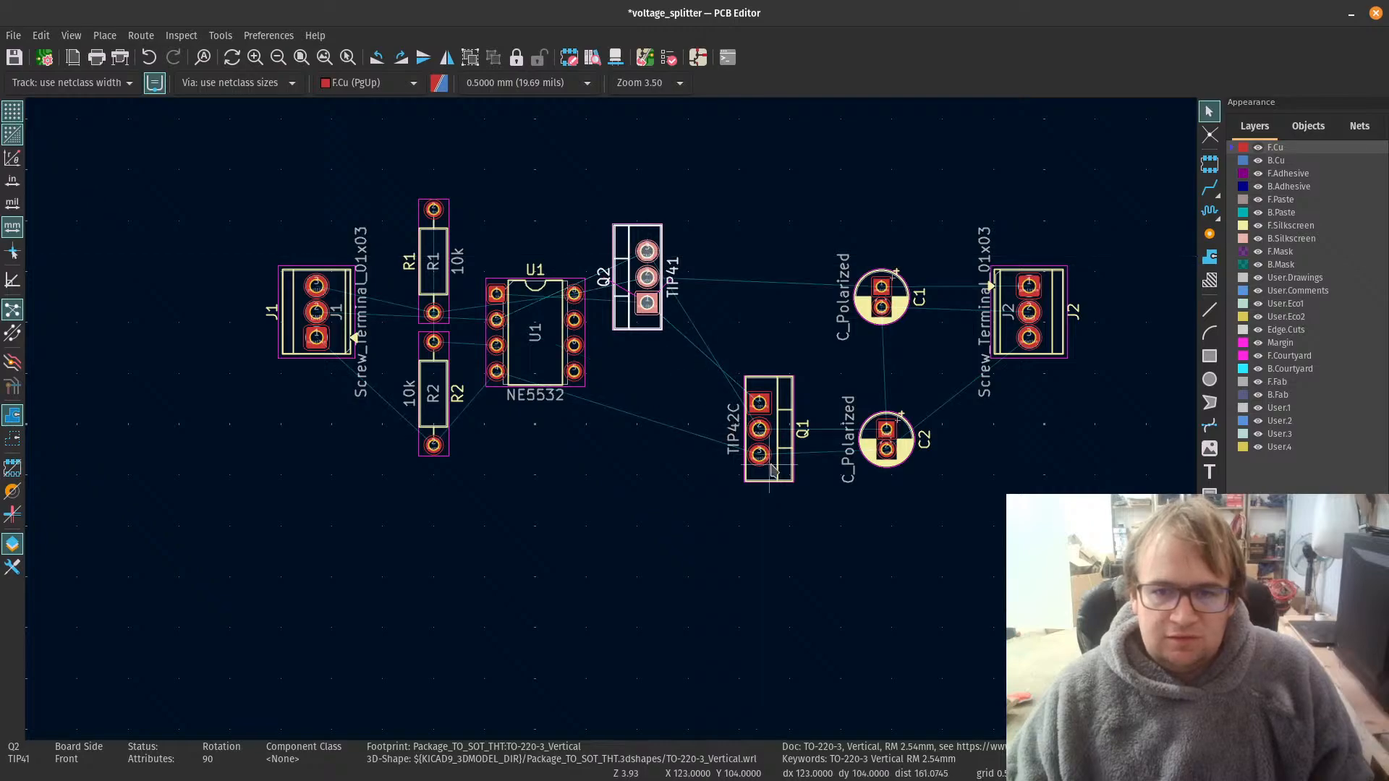
{"action": "left_click_drag", "start_coordinate": [757, 446], "coordinate": [627, 444]}
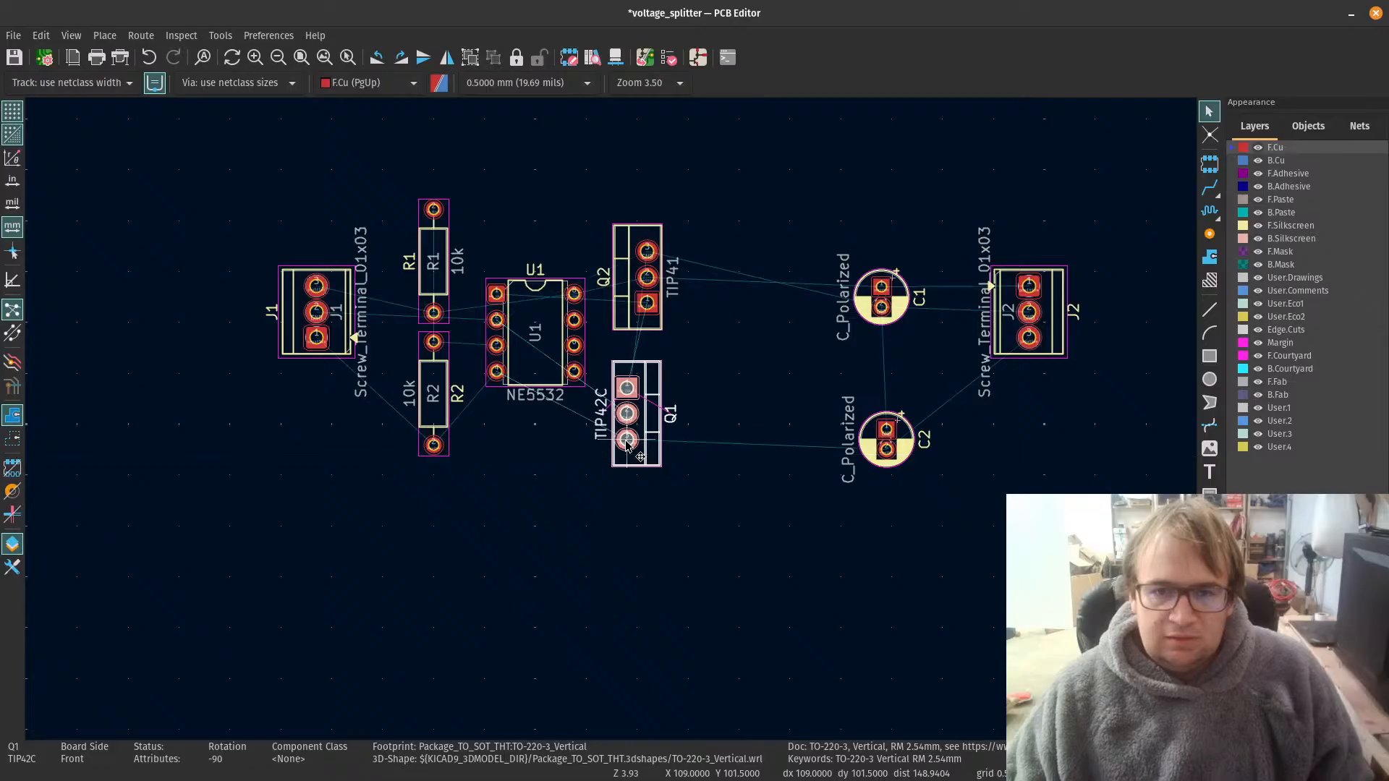
{"action": "left_click", "coordinate": [899, 293]}
{"action": "left_click_drag", "start_coordinate": [899, 293], "coordinate": [757, 268]}
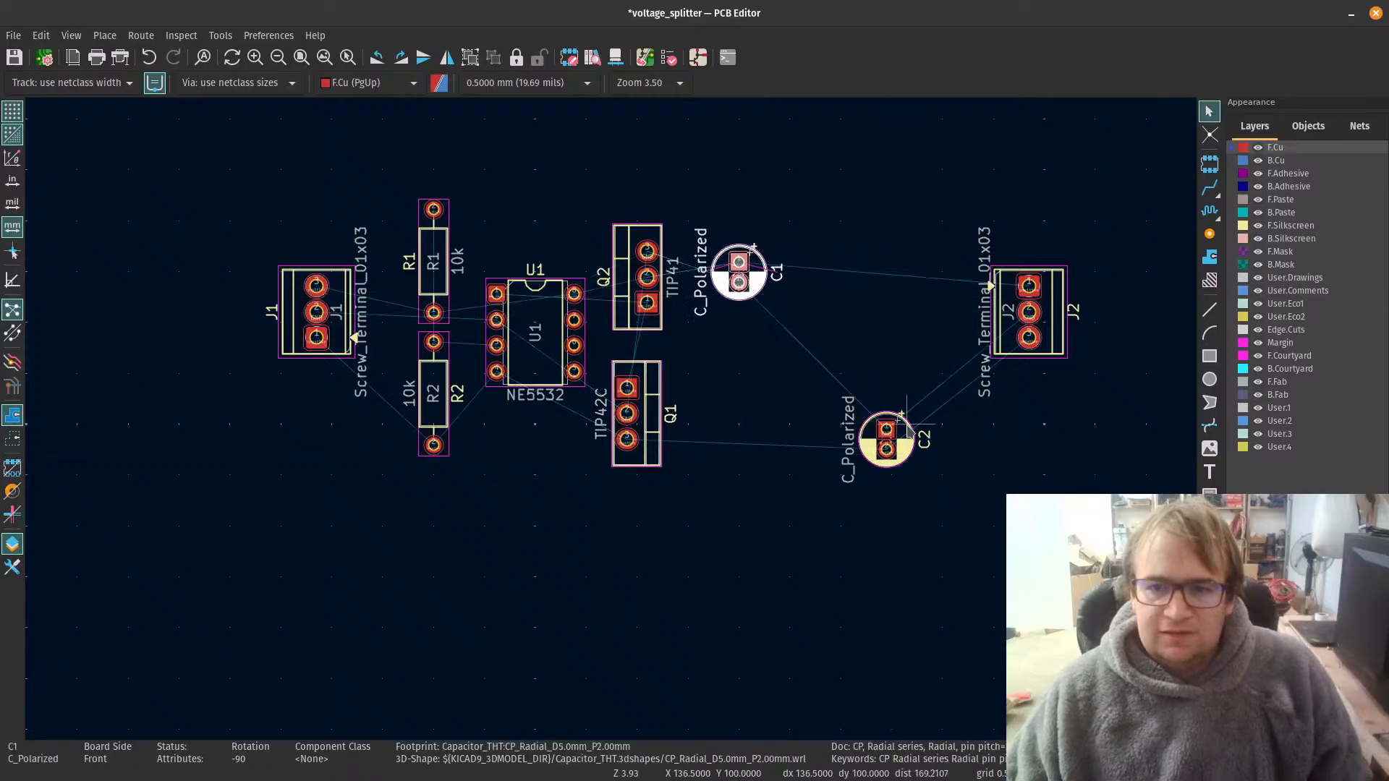
{"action": "left_click", "coordinate": [864, 423]}
{"action": "left_click_drag", "start_coordinate": [865, 423], "coordinate": [739, 408]}
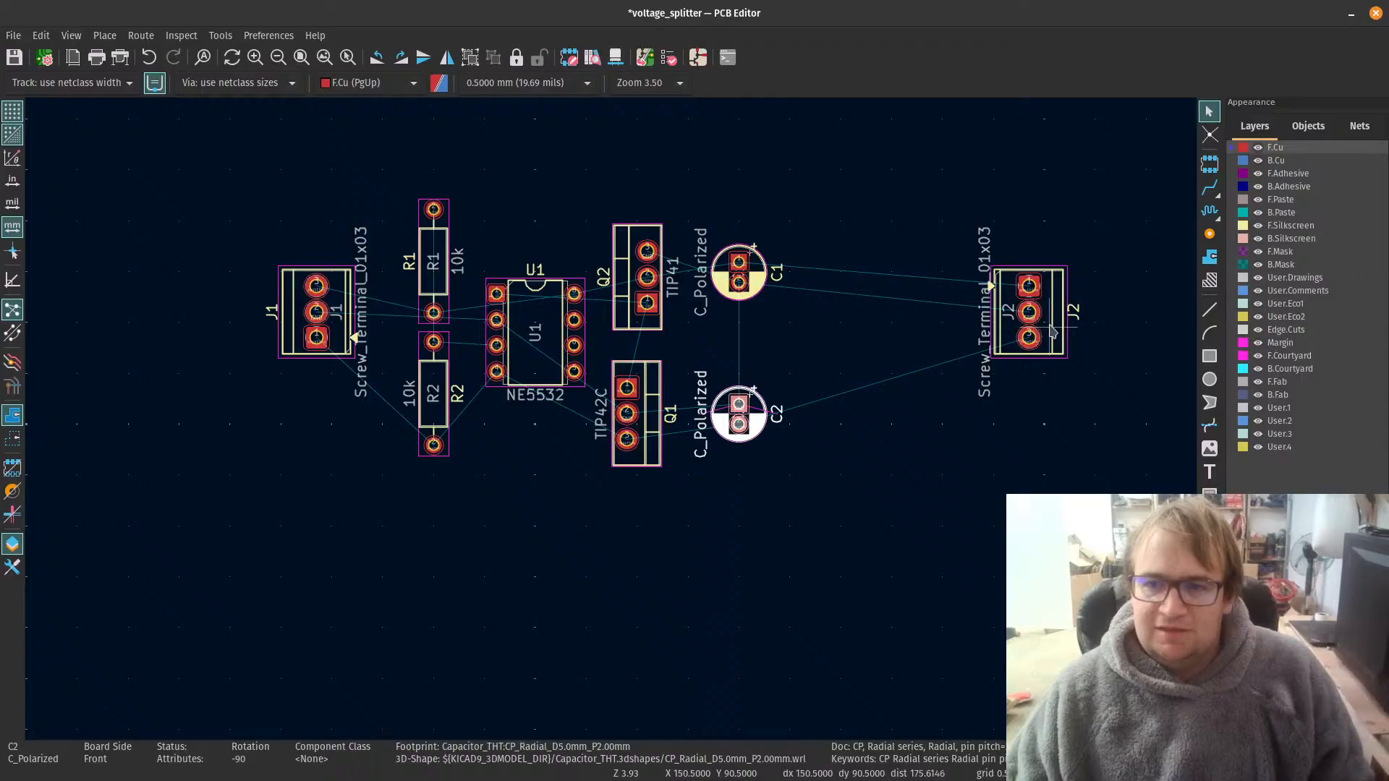
Step: Move screw terminal J2 closer to capacitors C1 and C2 and clear the selection
{"action": "left_click", "coordinate": [1034, 329]}
{"action": "left_click_drag", "start_coordinate": [1034, 329], "coordinate": [866, 317]}
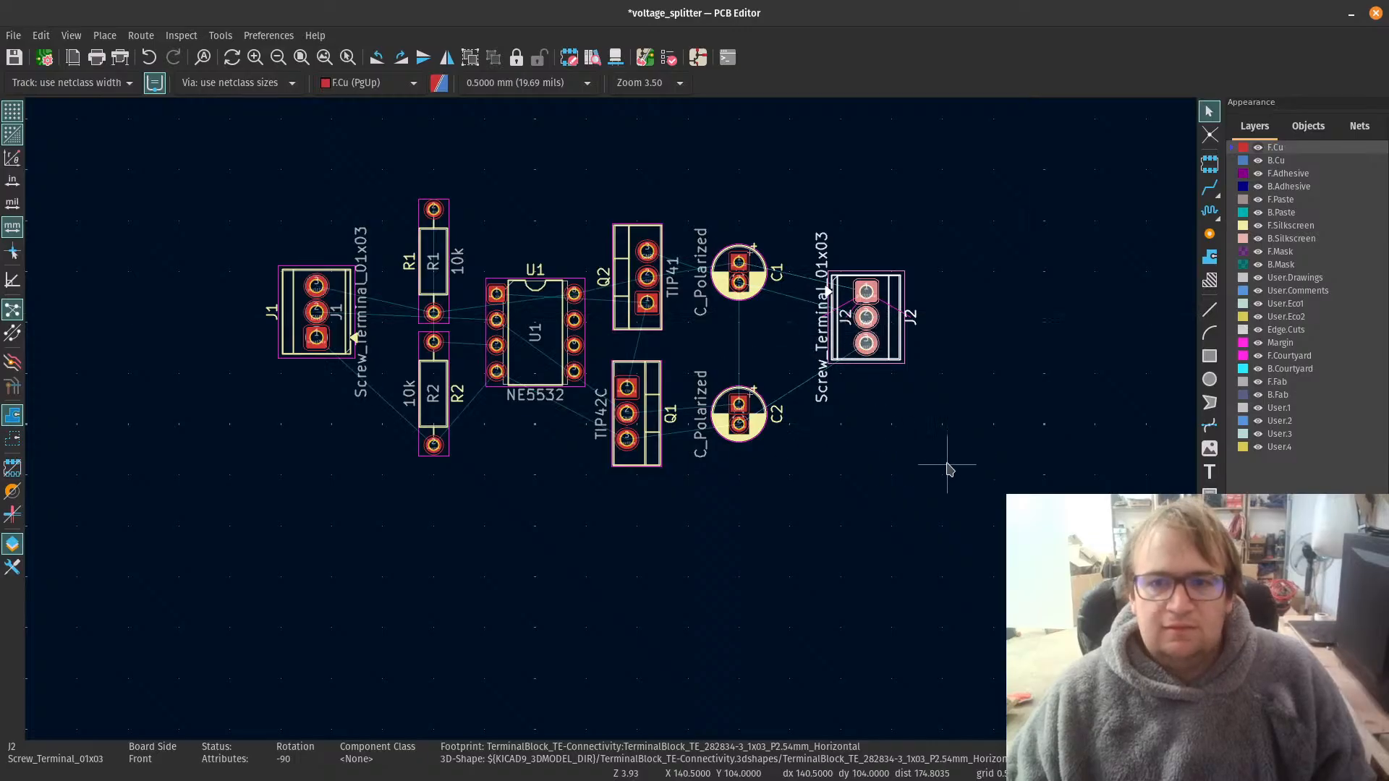
{"action": "left_click", "coordinate": [605, 521]}
Step: Align screw terminals J1 and J2 to the same vertical position with the Align/Distribute command and clear the selection
{"action": "scroll", "coordinate": [608, 470], "scroll_direction": "down", "scroll_amount": 4}
{"action": "scroll", "coordinate": [616, 421], "scroll_direction": "up", "scroll_amount": 2}
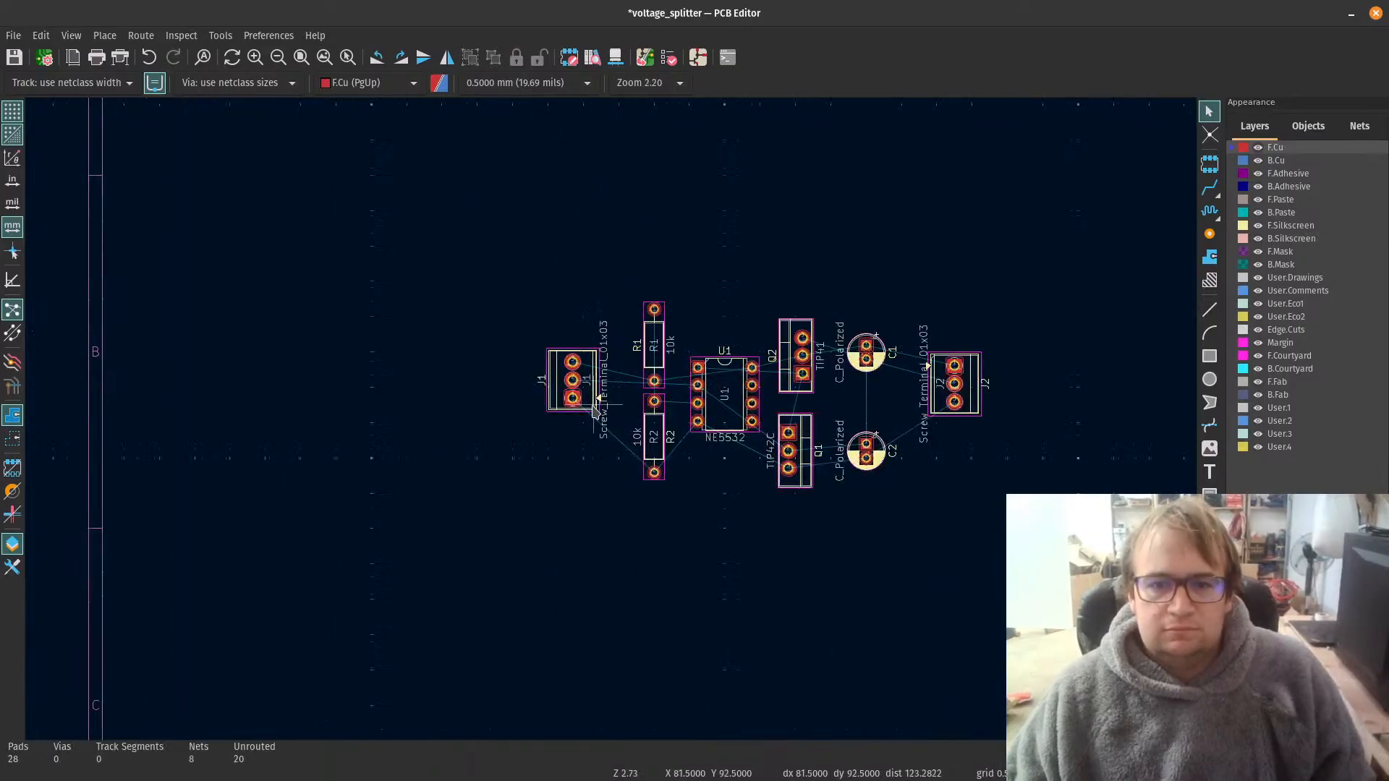
{"action": "left_click", "coordinate": [593, 405]}
{"action": "left_click", "coordinate": [1077, 328]}
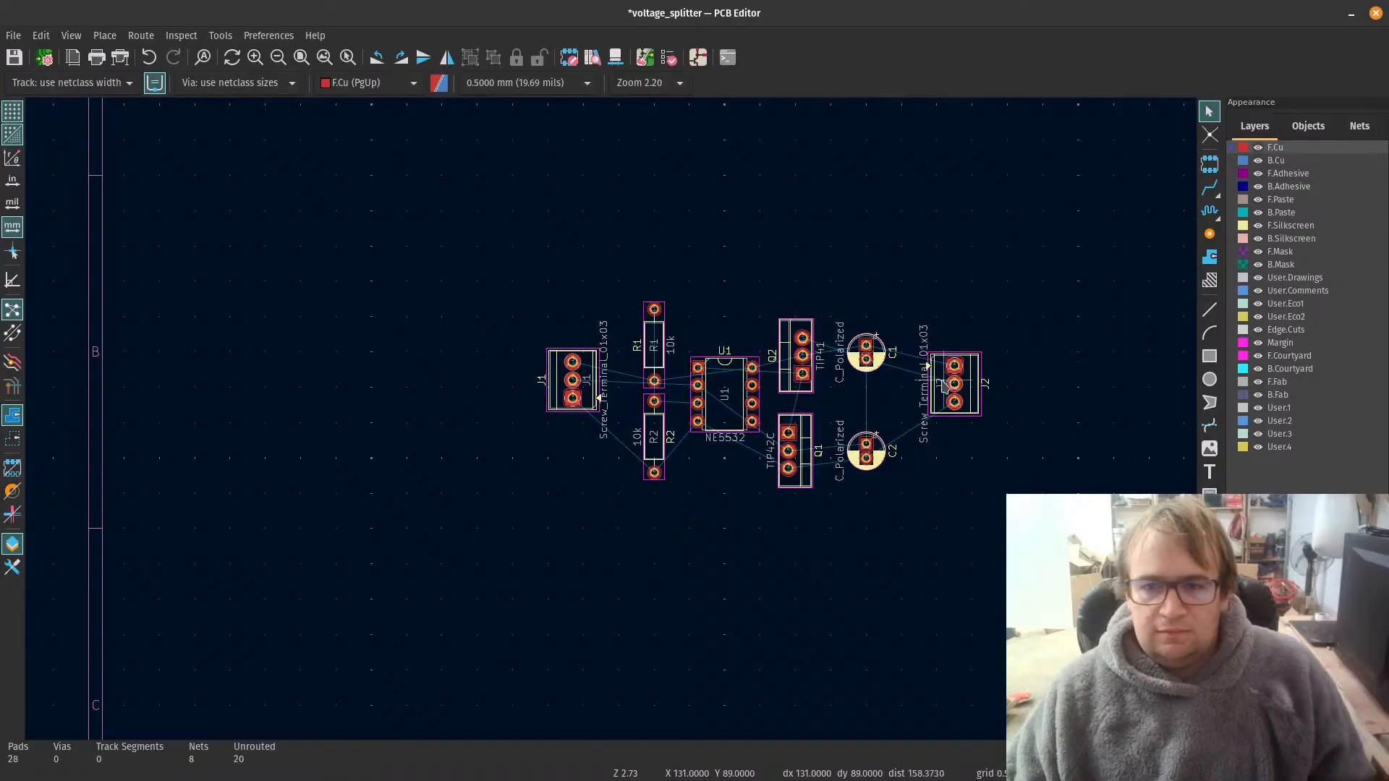
{"action": "left_click", "coordinate": [588, 411]}
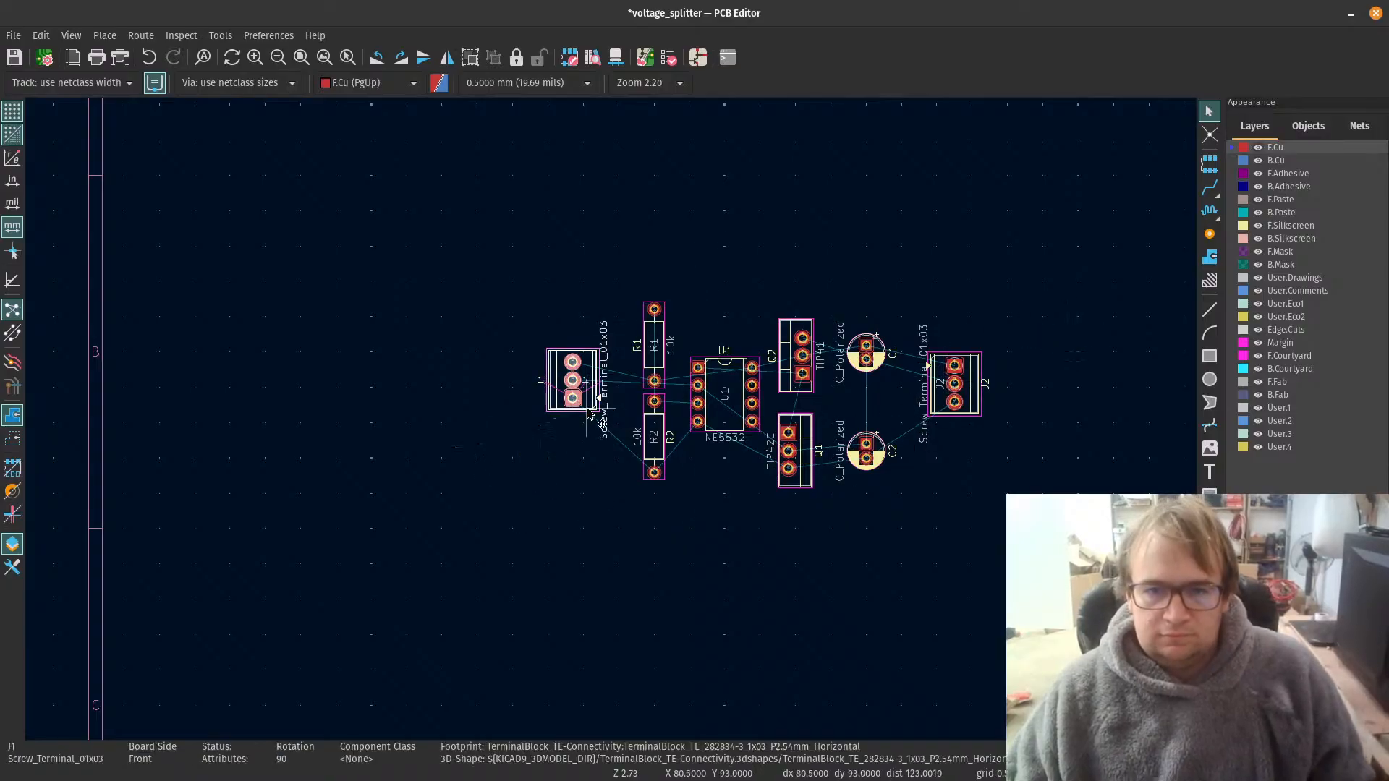
{"action": "left_click", "coordinate": [971, 411], "text": "shift"}
{"action": "right_click", "coordinate": [970, 412]}
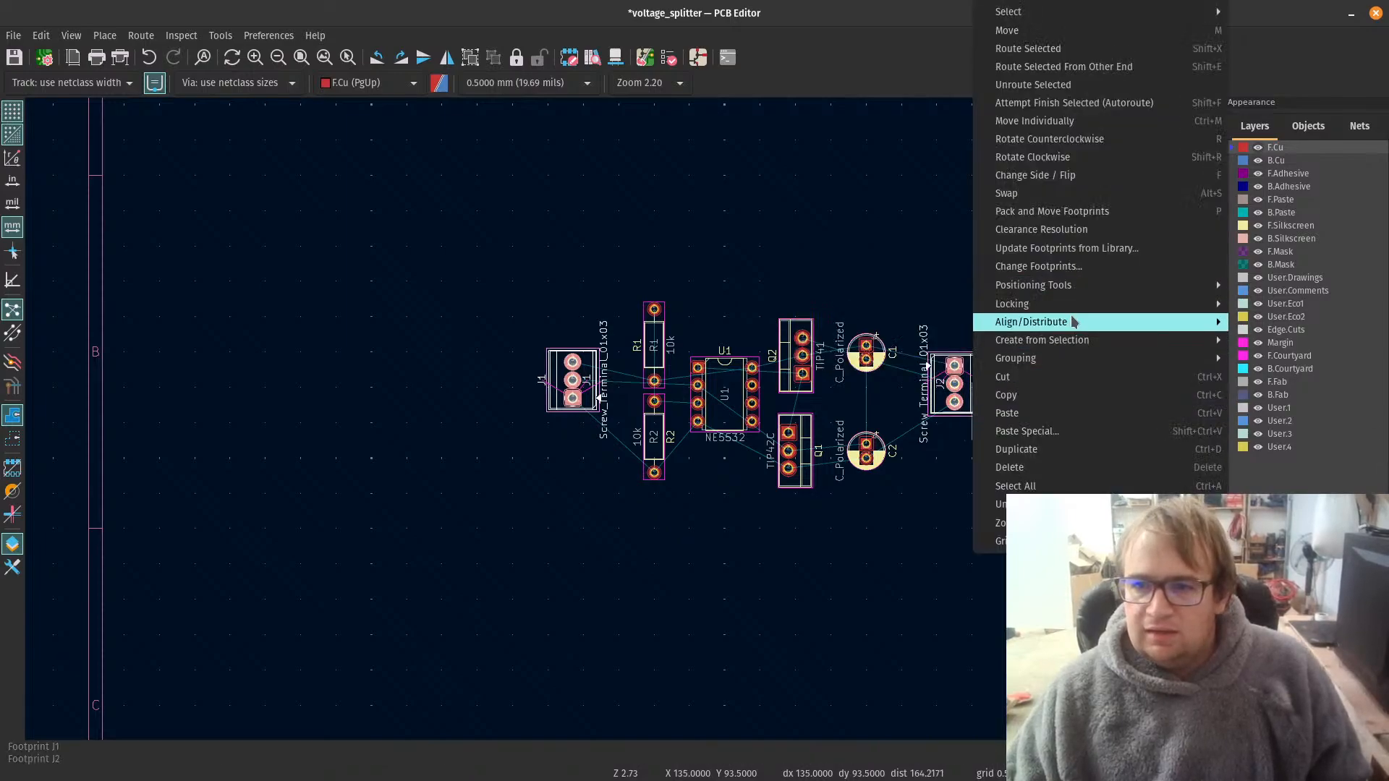
{"action": "mouse_move", "coordinate": [1069, 322]}
{"action": "left_click", "coordinate": [1333, 395]}
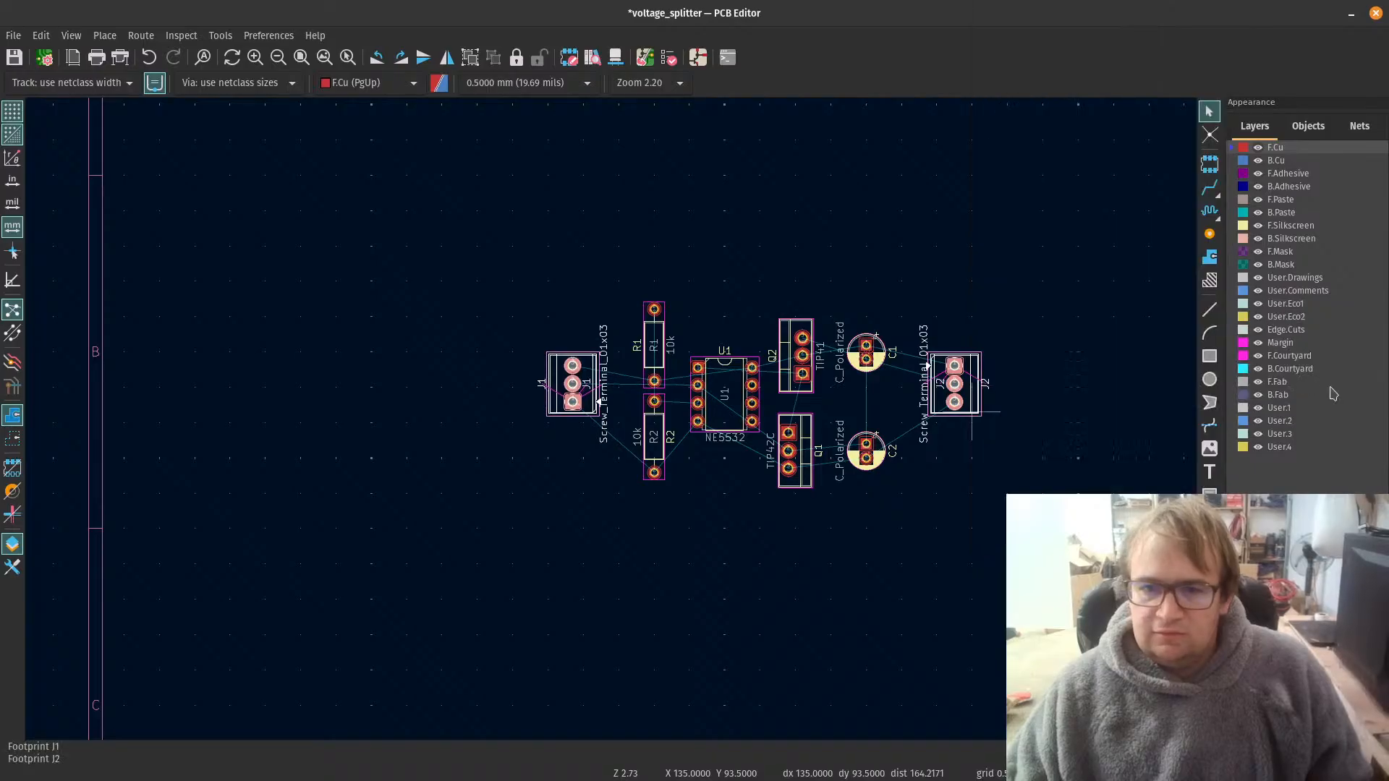
{"action": "left_click", "coordinate": [934, 488]}
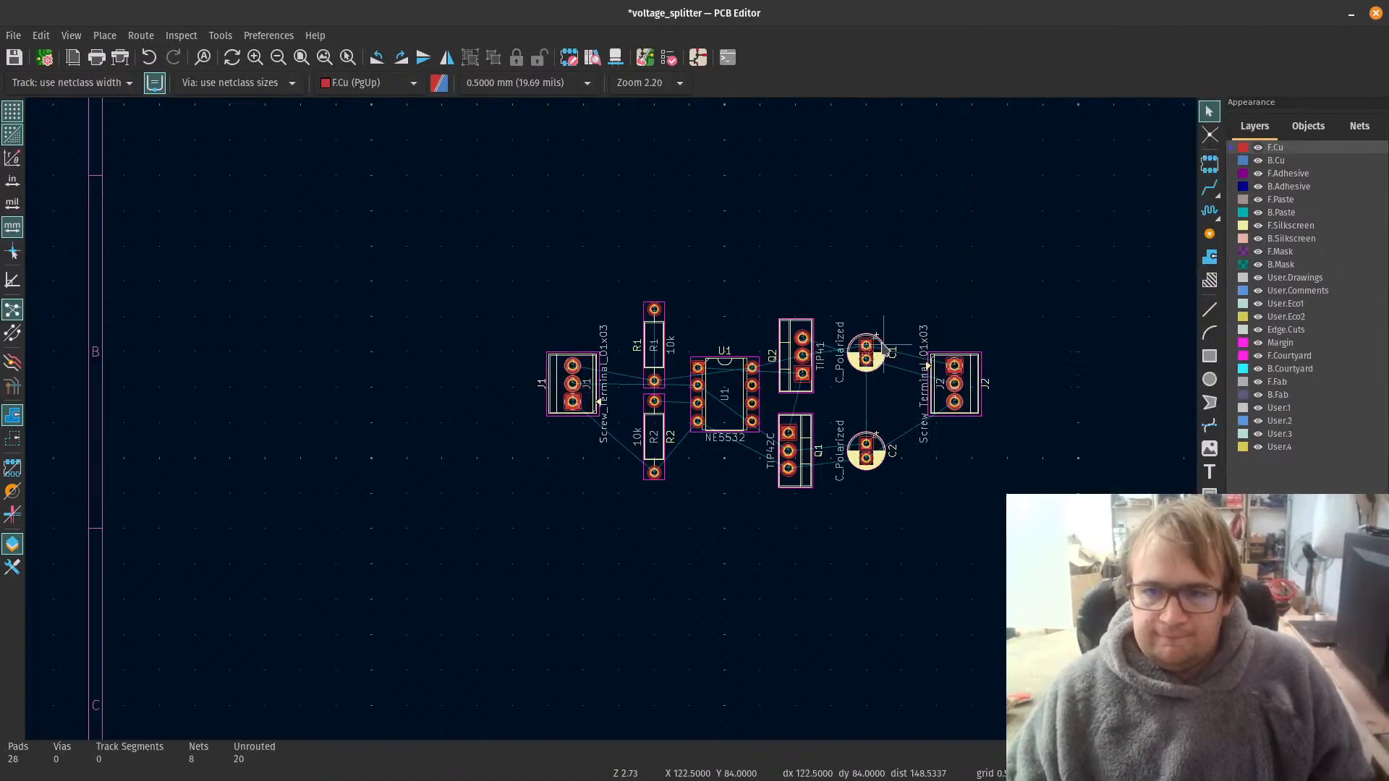
Step: Move capacitor C2 slightly upward, closer to C1, and clear the selection
{"action": "left_click", "coordinate": [878, 450]}
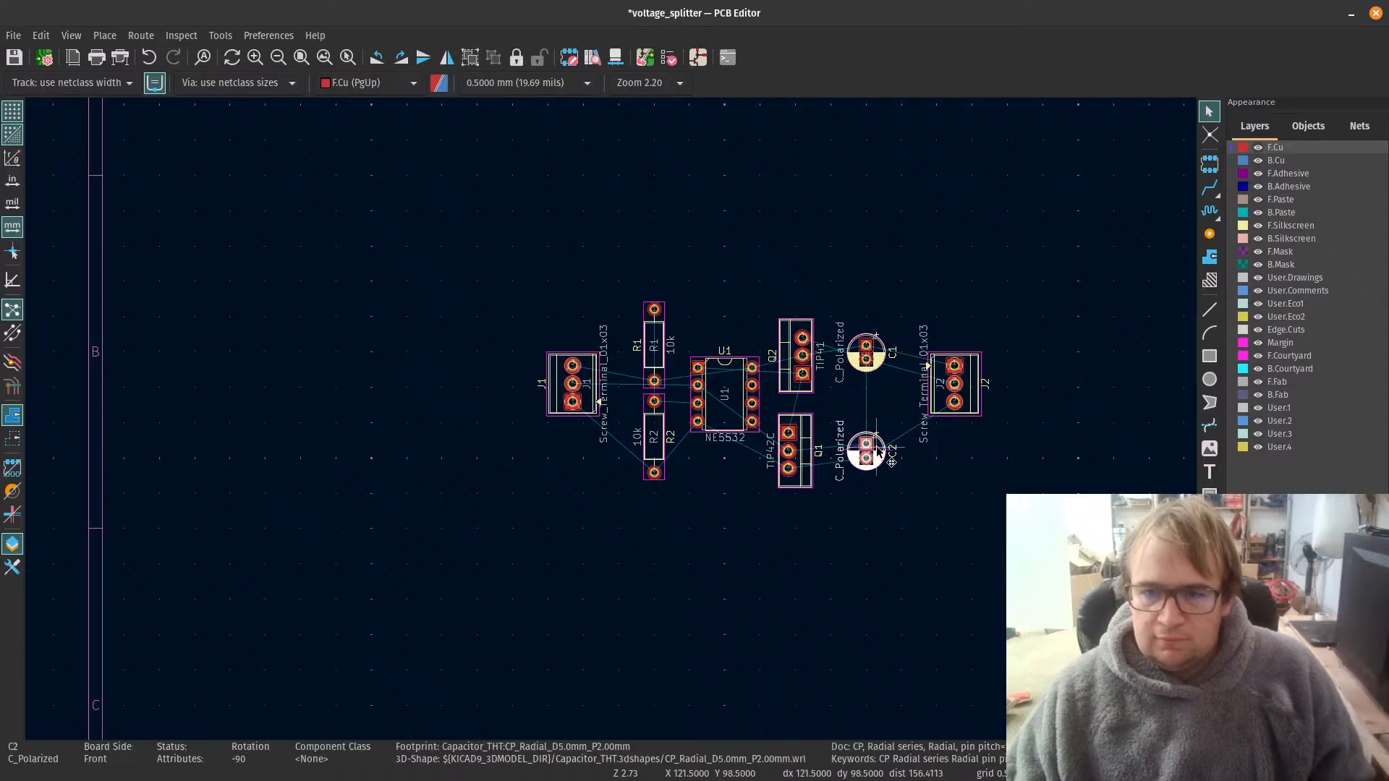
{"action": "left_click_drag", "start_coordinate": [878, 451], "coordinate": [870, 445]}
{"action": "left_click", "coordinate": [908, 466]}
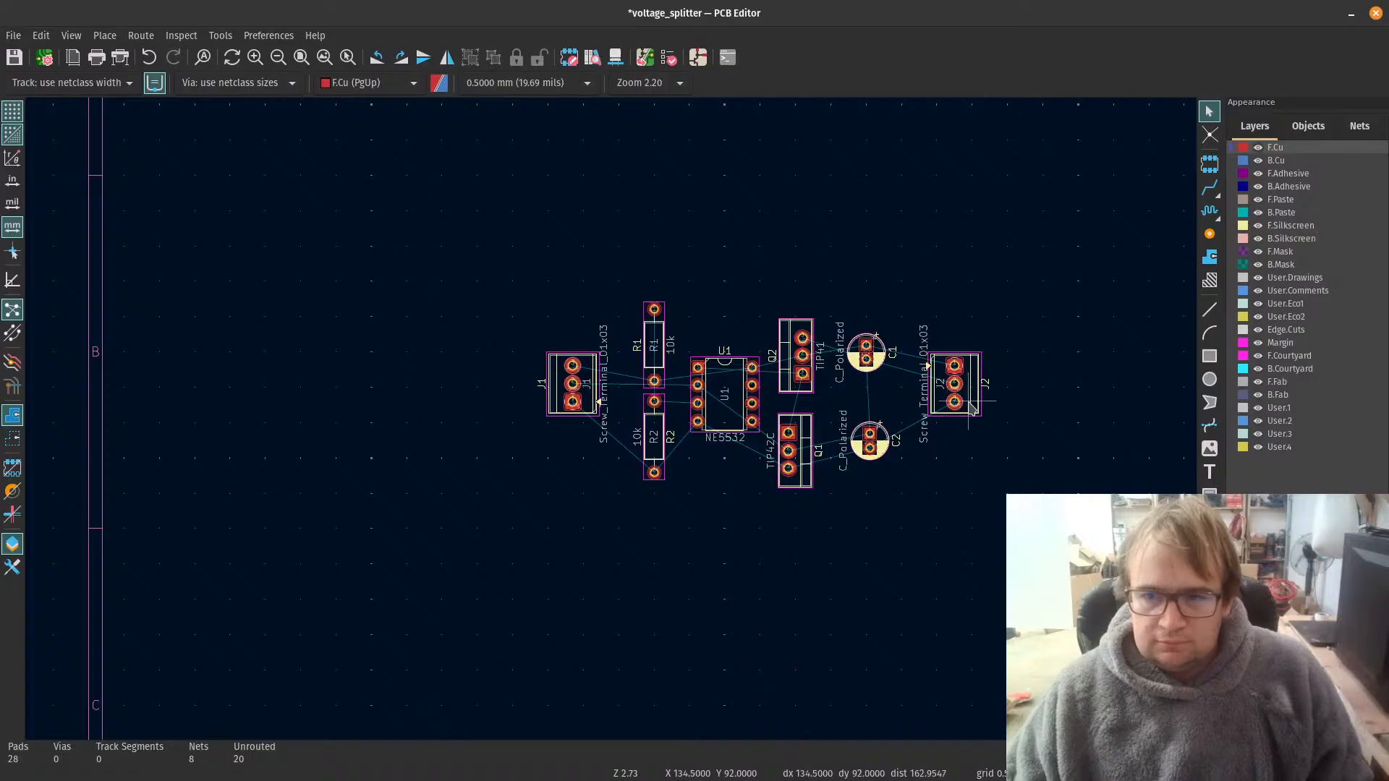
Step: Examine the compacted footprint placement, the pad nets and the connections between the components
{"action": "scroll", "coordinate": [884, 408], "scroll_direction": "up", "scroll_amount": 3}
{"action": "scroll", "coordinate": [314, 449], "scroll_direction": "up", "scroll_amount": 1}
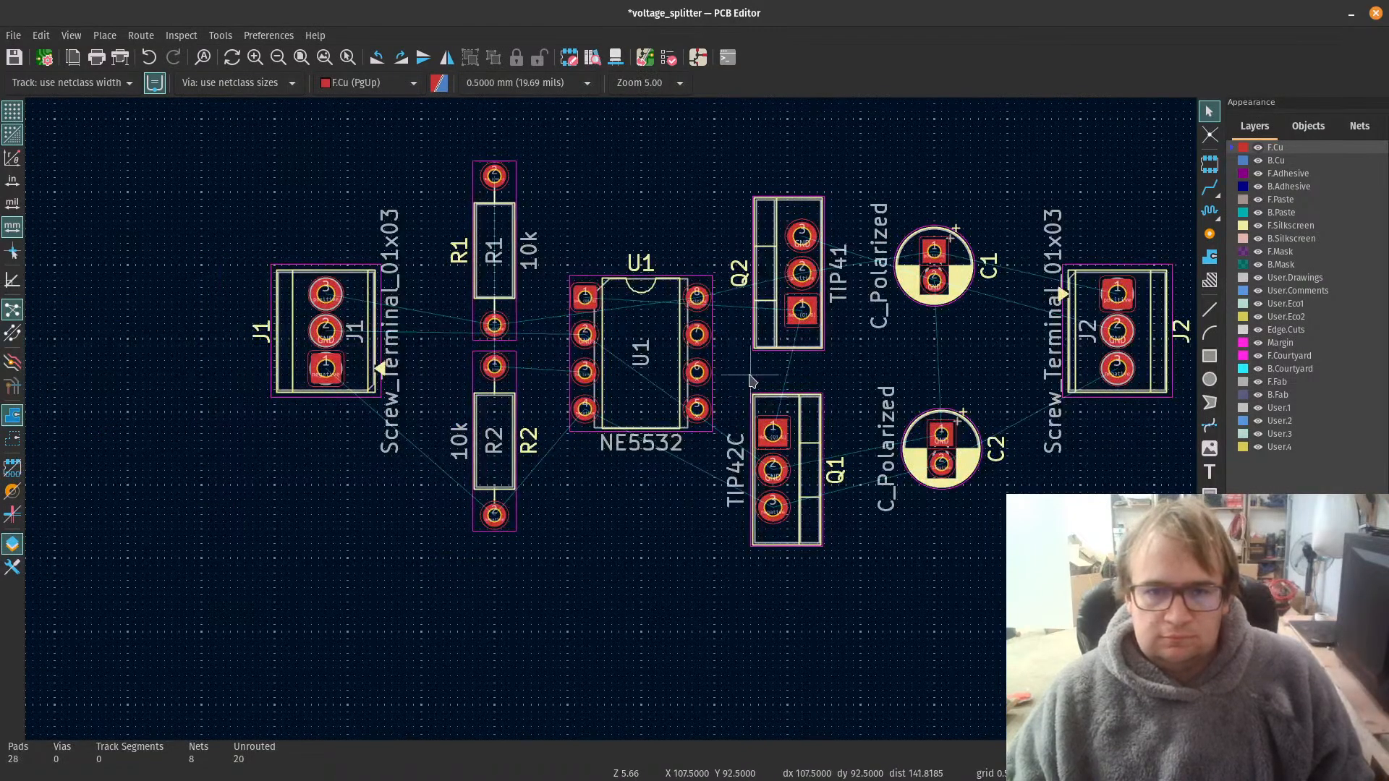
{"action": "scroll", "coordinate": [757, 398], "scroll_direction": "down", "scroll_amount": 4}
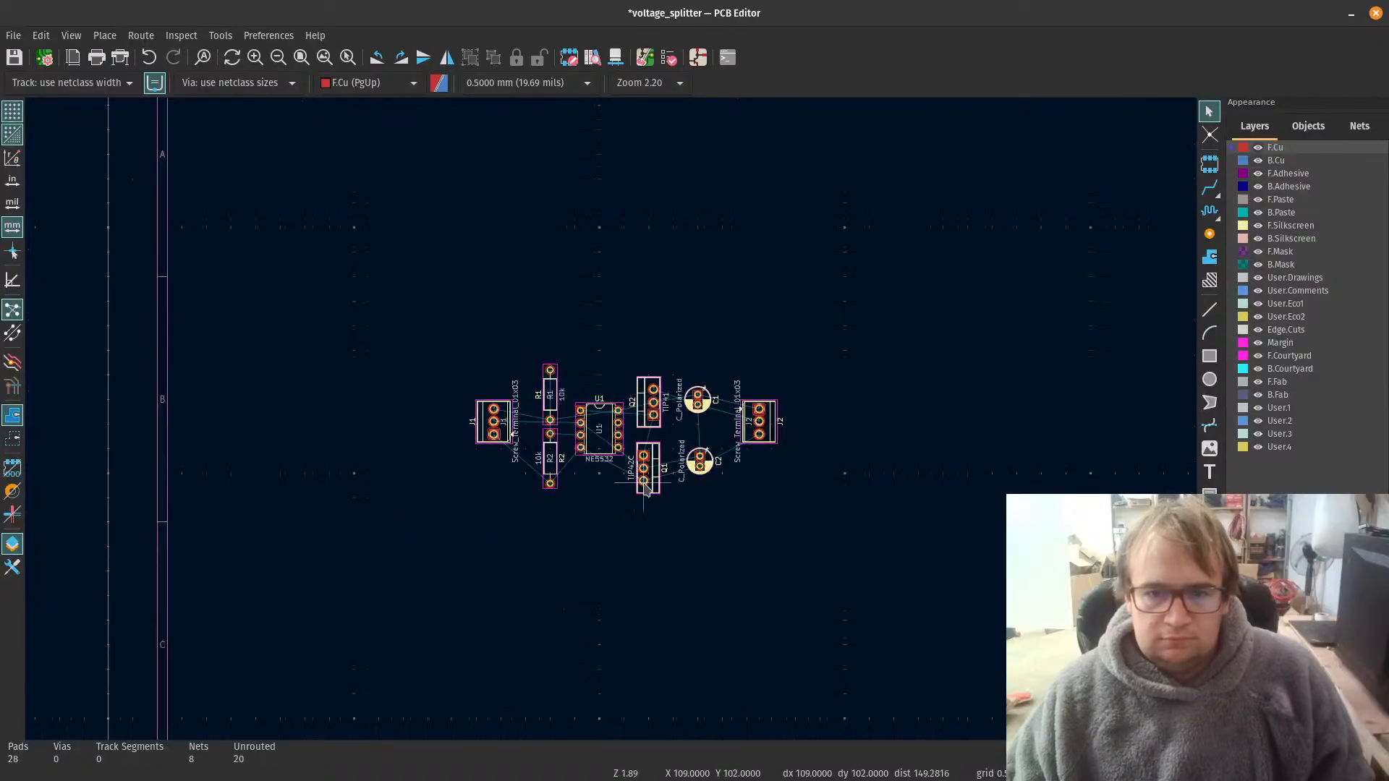
{"action": "scroll", "coordinate": [660, 481], "scroll_direction": "up", "scroll_amount": 3}
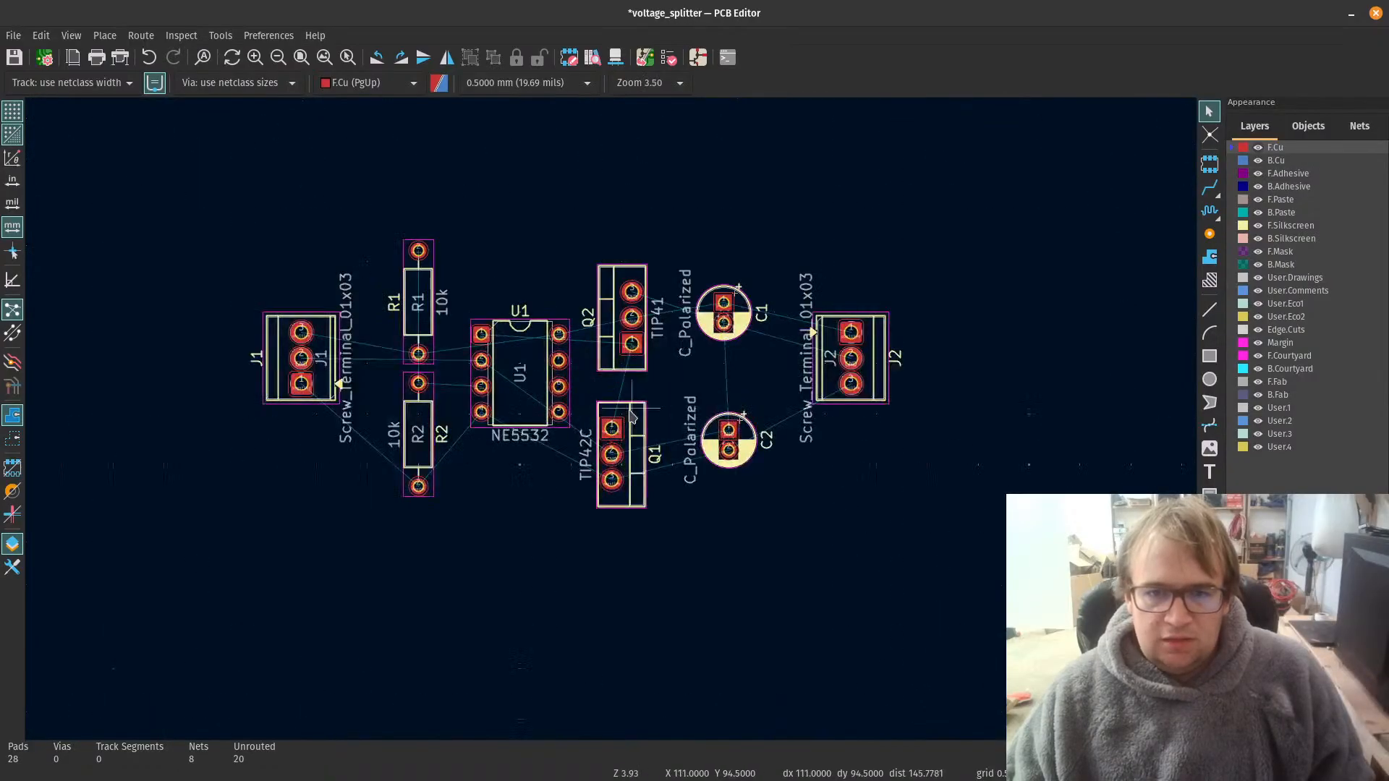
{"action": "left_click", "coordinate": [631, 414]}
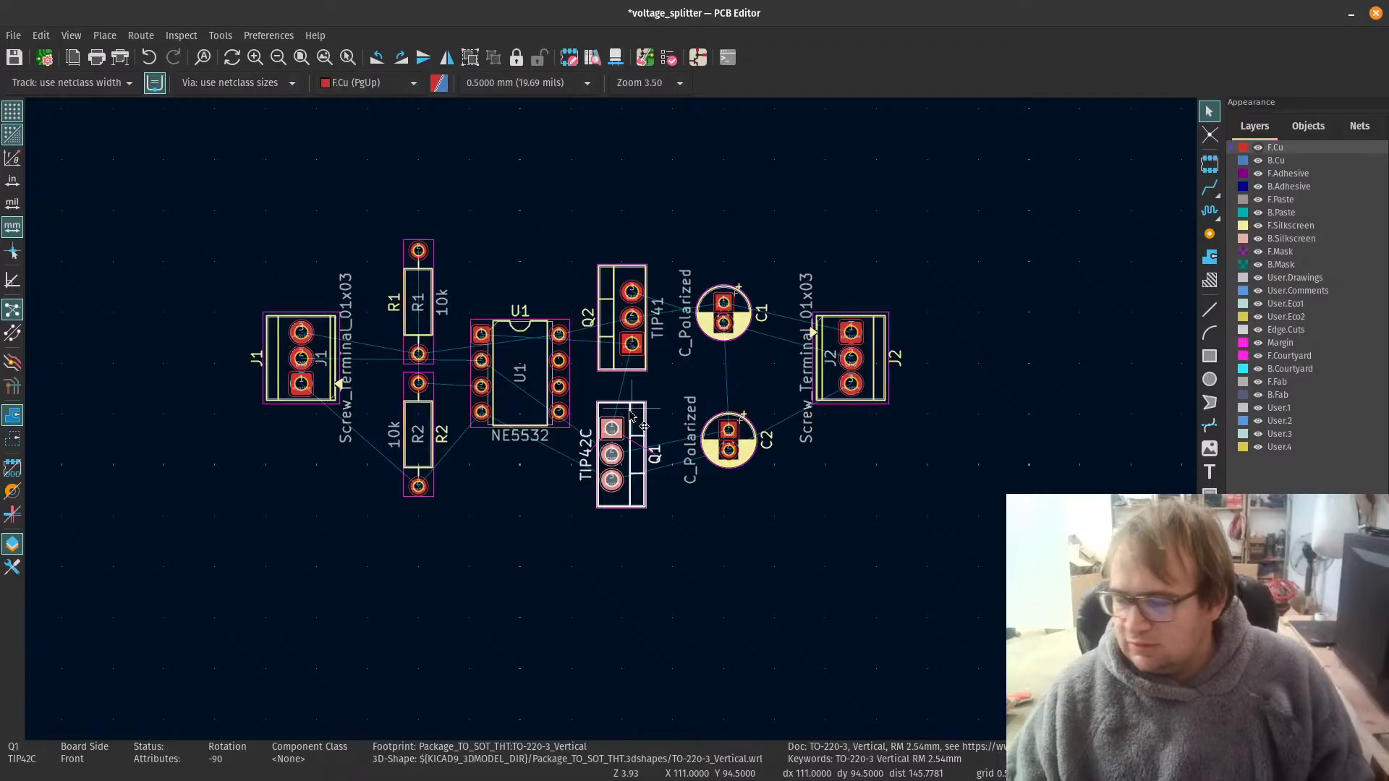
{"action": "left_click", "coordinate": [796, 564]}
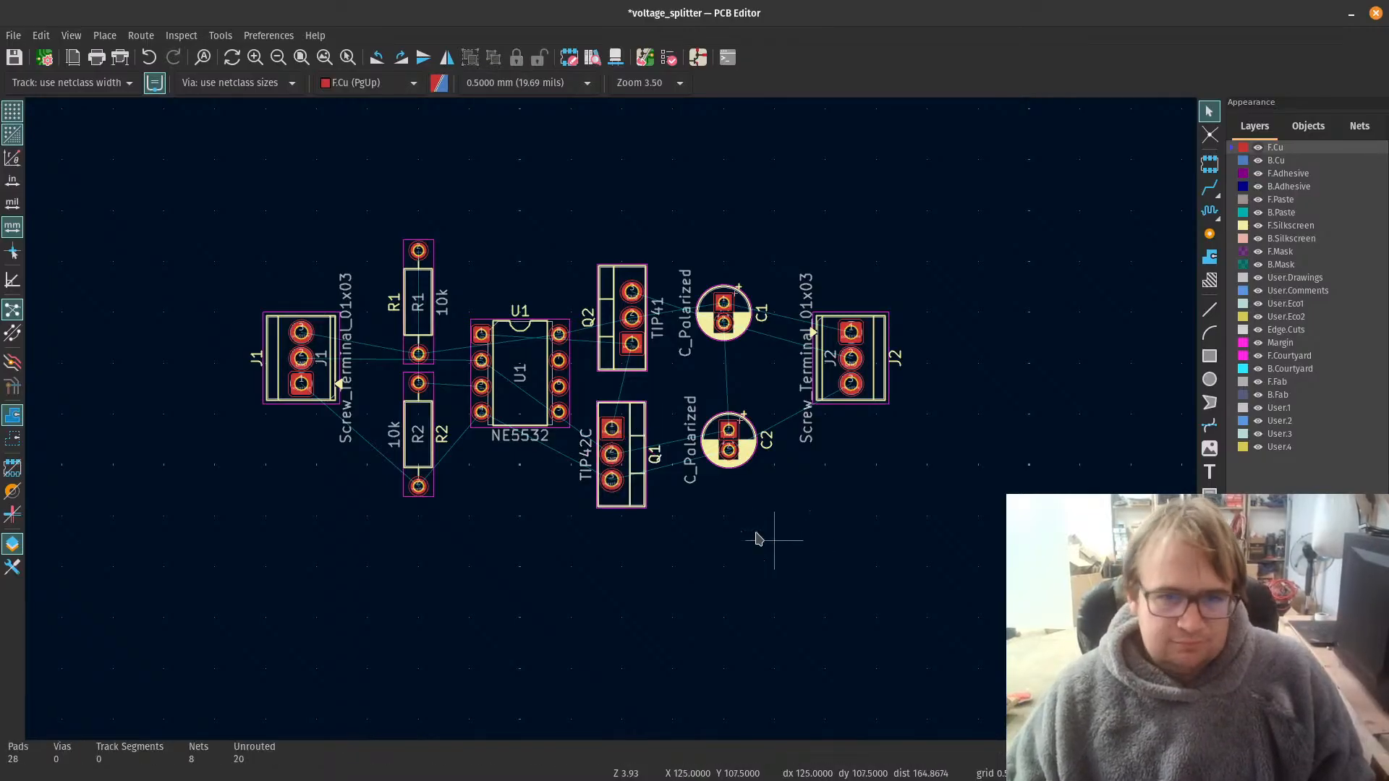
{"action": "scroll", "coordinate": [337, 454], "scroll_direction": "up", "scroll_amount": 2}
{"action": "scroll", "coordinate": [611, 426], "scroll_direction": "up", "scroll_amount": 3}
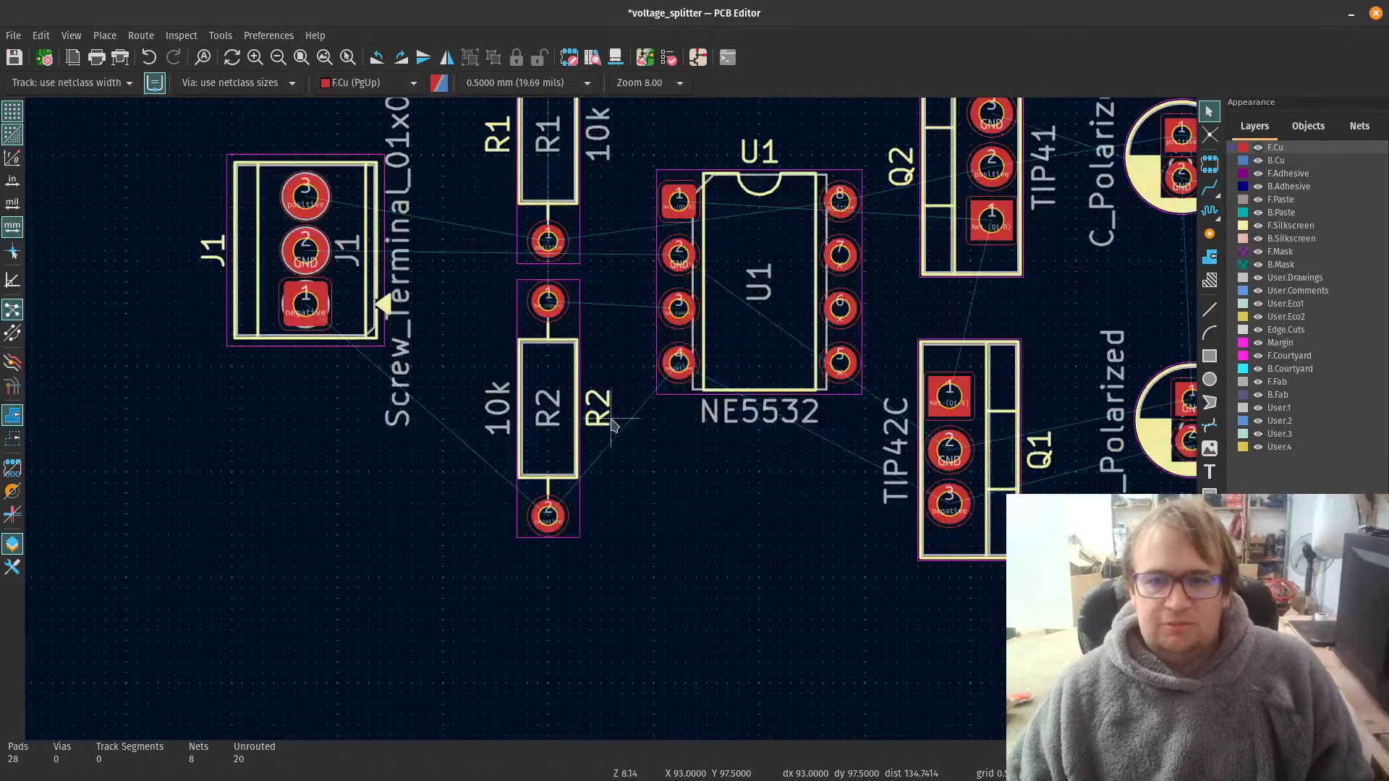
{"action": "scroll", "coordinate": [611, 426], "scroll_direction": "down", "scroll_amount": 5}
{"action": "scroll", "coordinate": [611, 425], "scroll_direction": "up", "scroll_amount": 3}
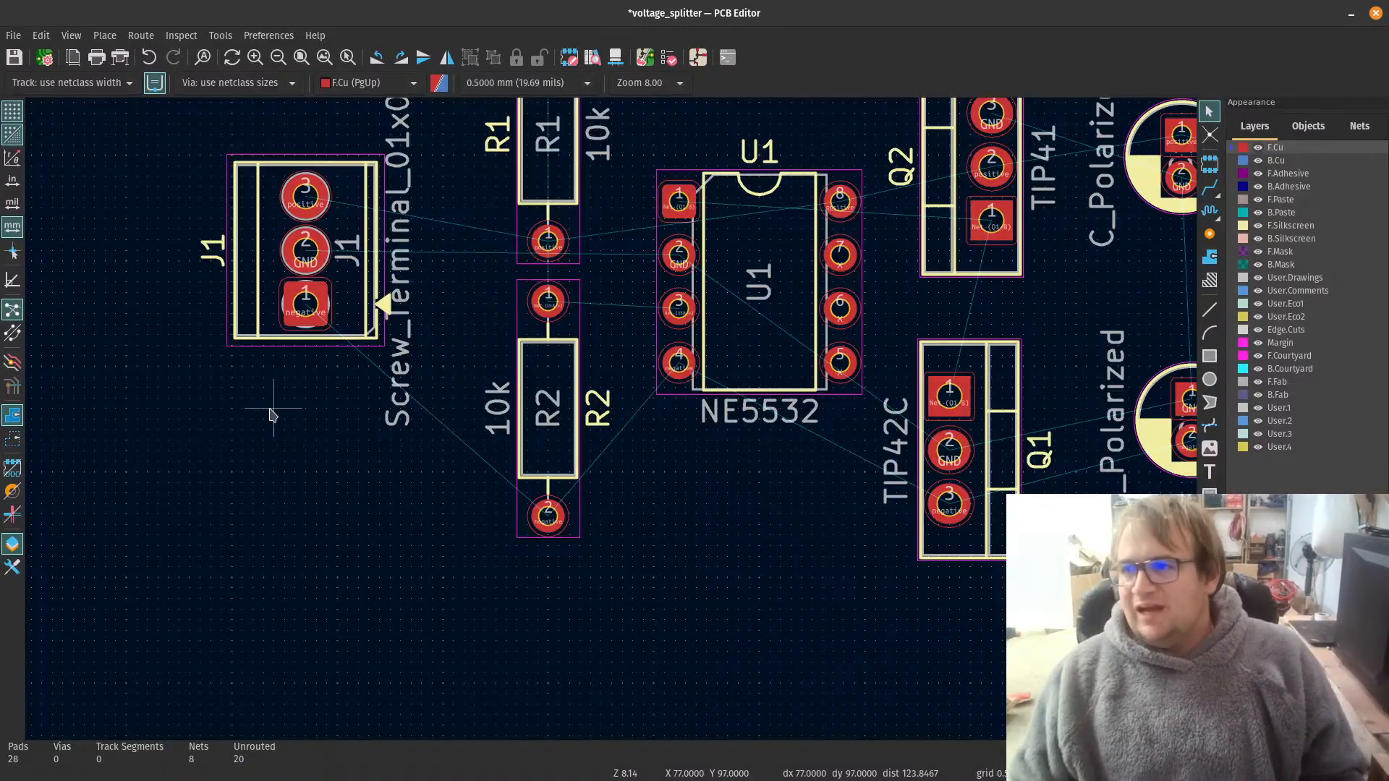
Step: Save the board and open the Net Classes settings under Design Rules in Board Setup
{"action": "left_click", "coordinate": [14, 56]}
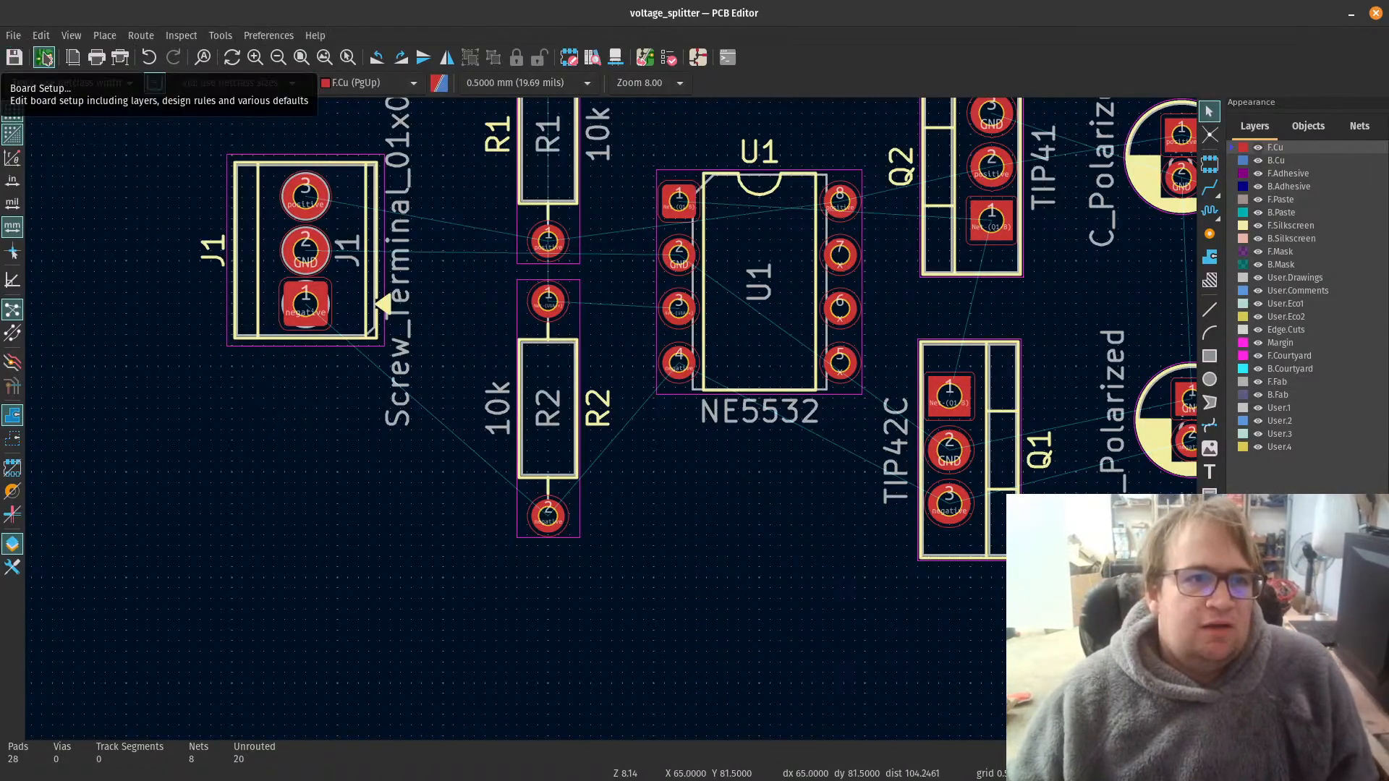
{"action": "left_click", "coordinate": [45, 58]}
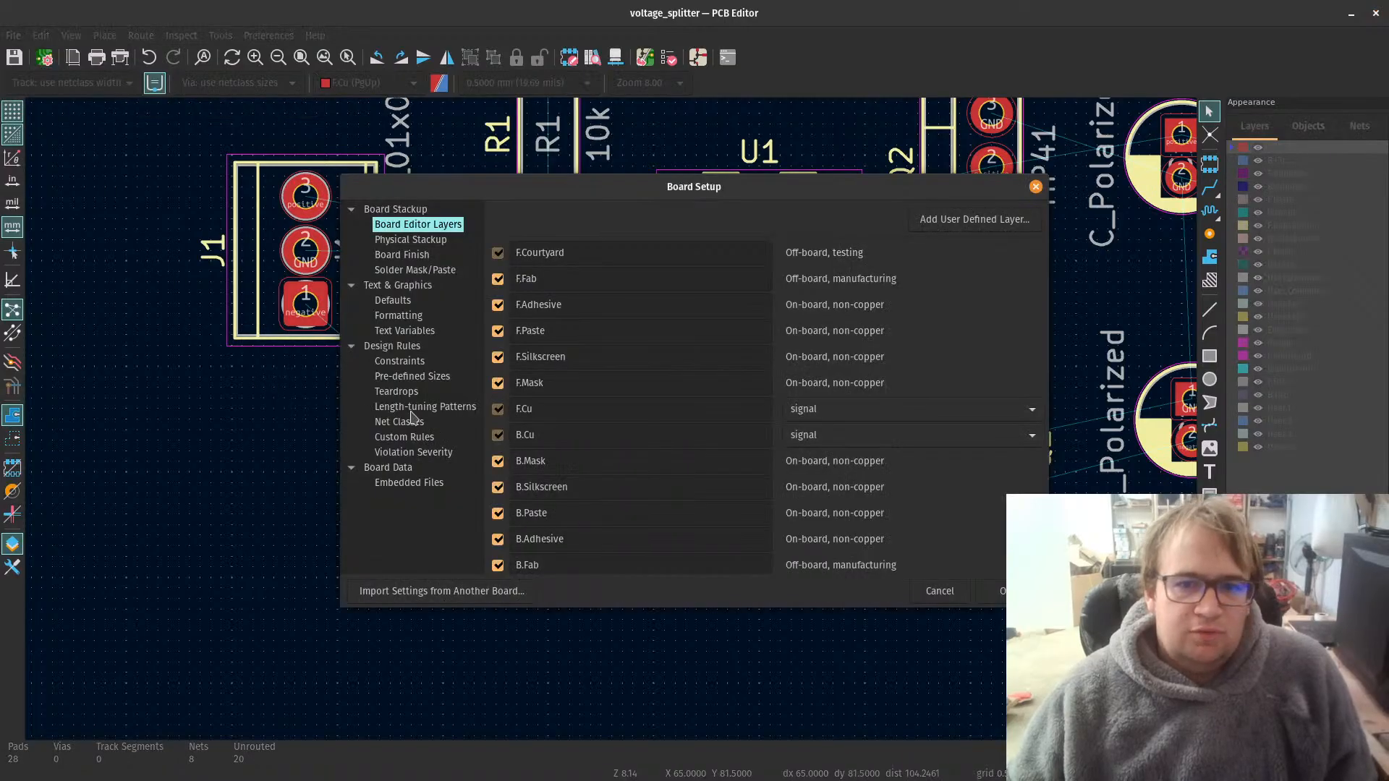
{"action": "left_click", "coordinate": [409, 361]}
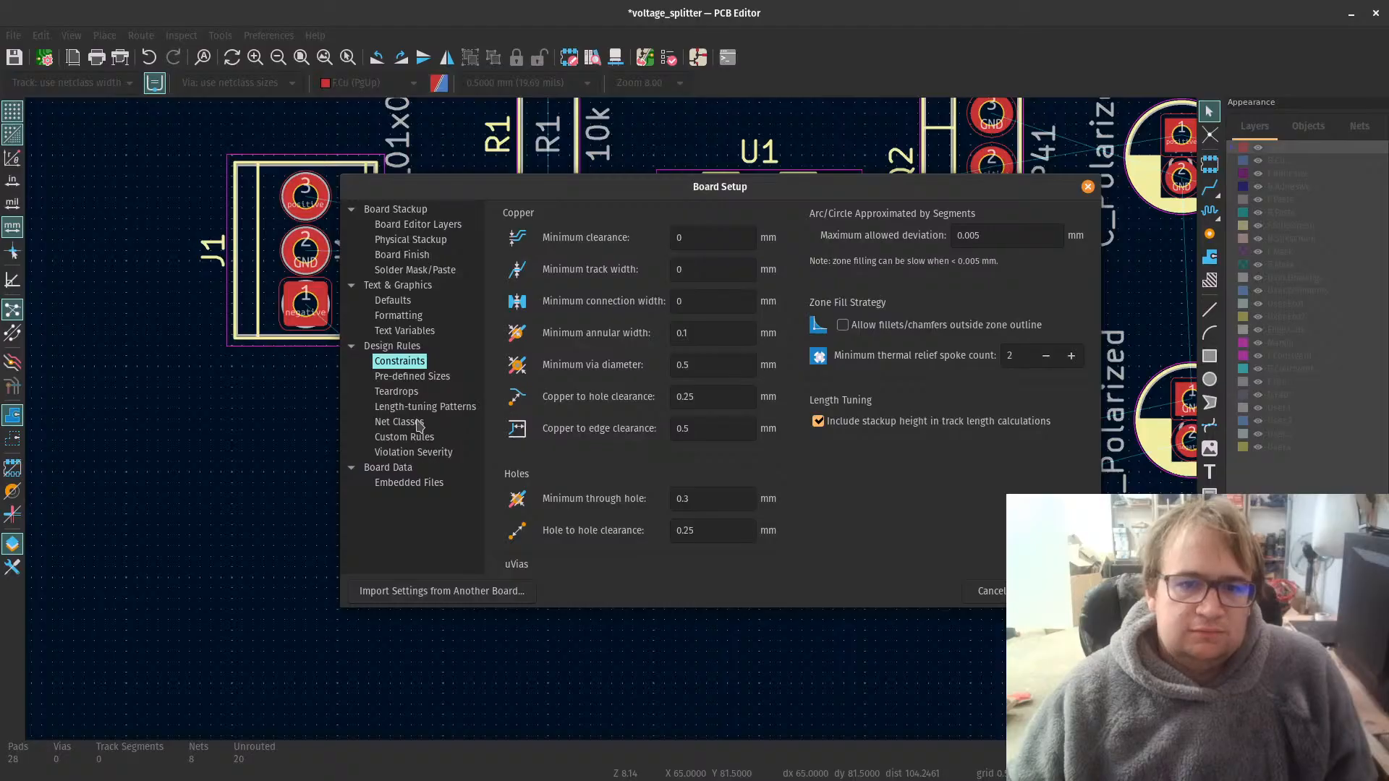
{"action": "left_click", "coordinate": [410, 480]}
{"action": "left_click", "coordinate": [394, 378]}
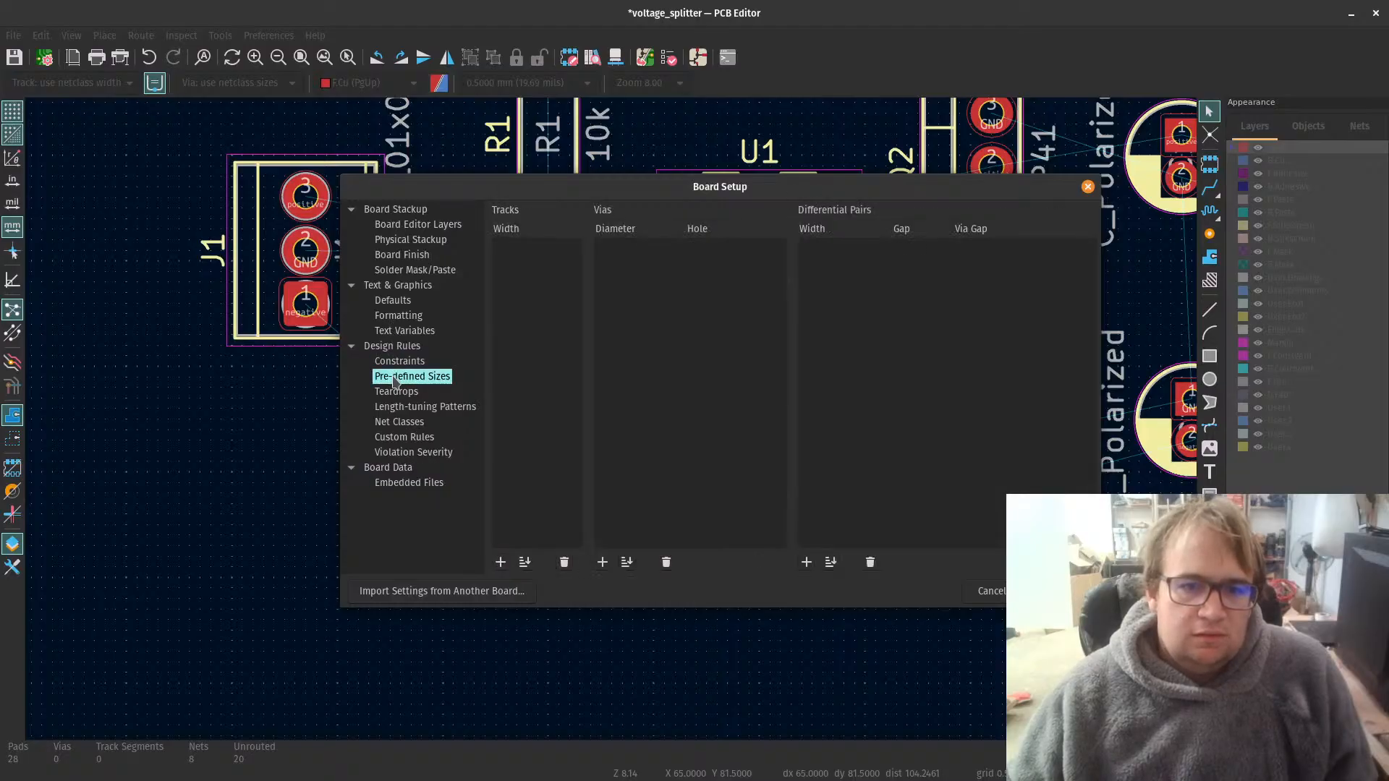
{"action": "left_click", "coordinate": [402, 361]}
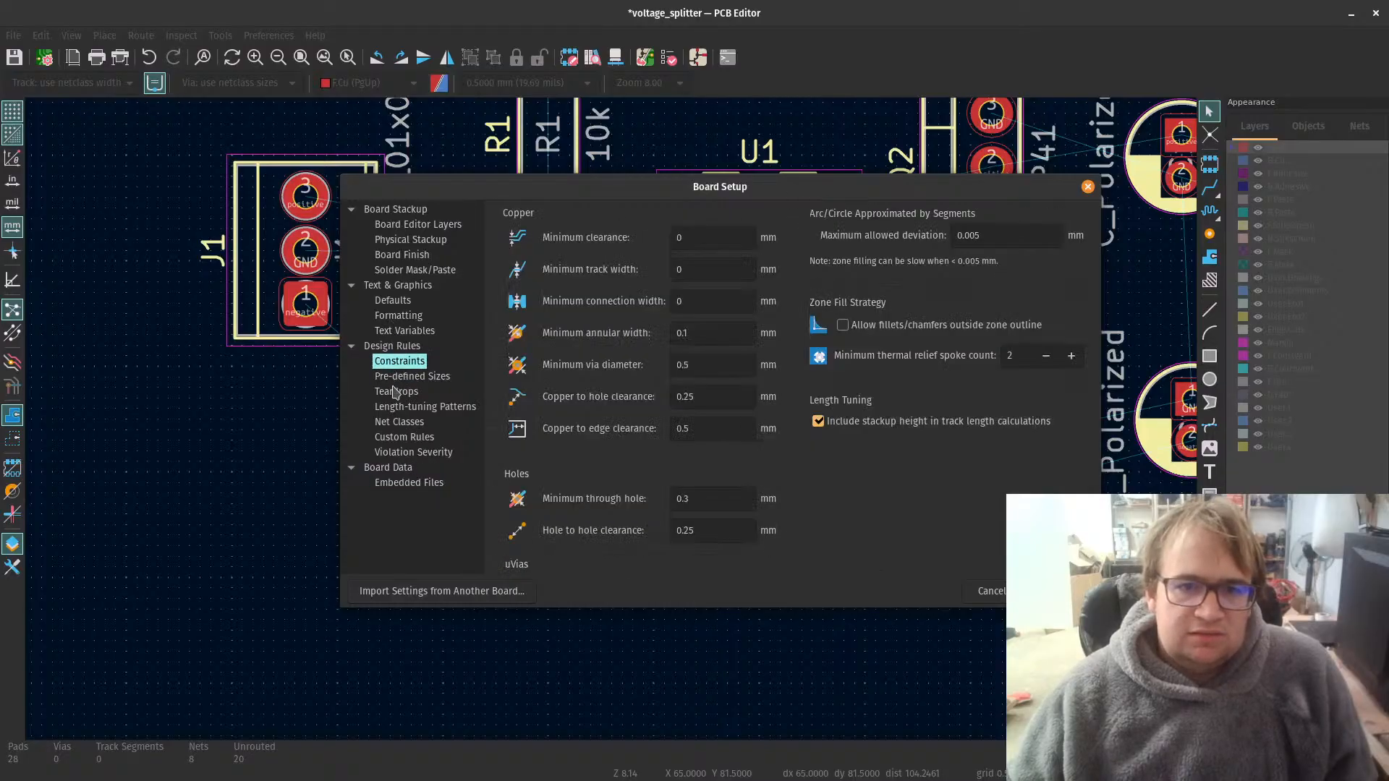
{"action": "left_click", "coordinate": [396, 392]}
{"action": "left_click", "coordinate": [405, 408]}
{"action": "left_click", "coordinate": [409, 425]}
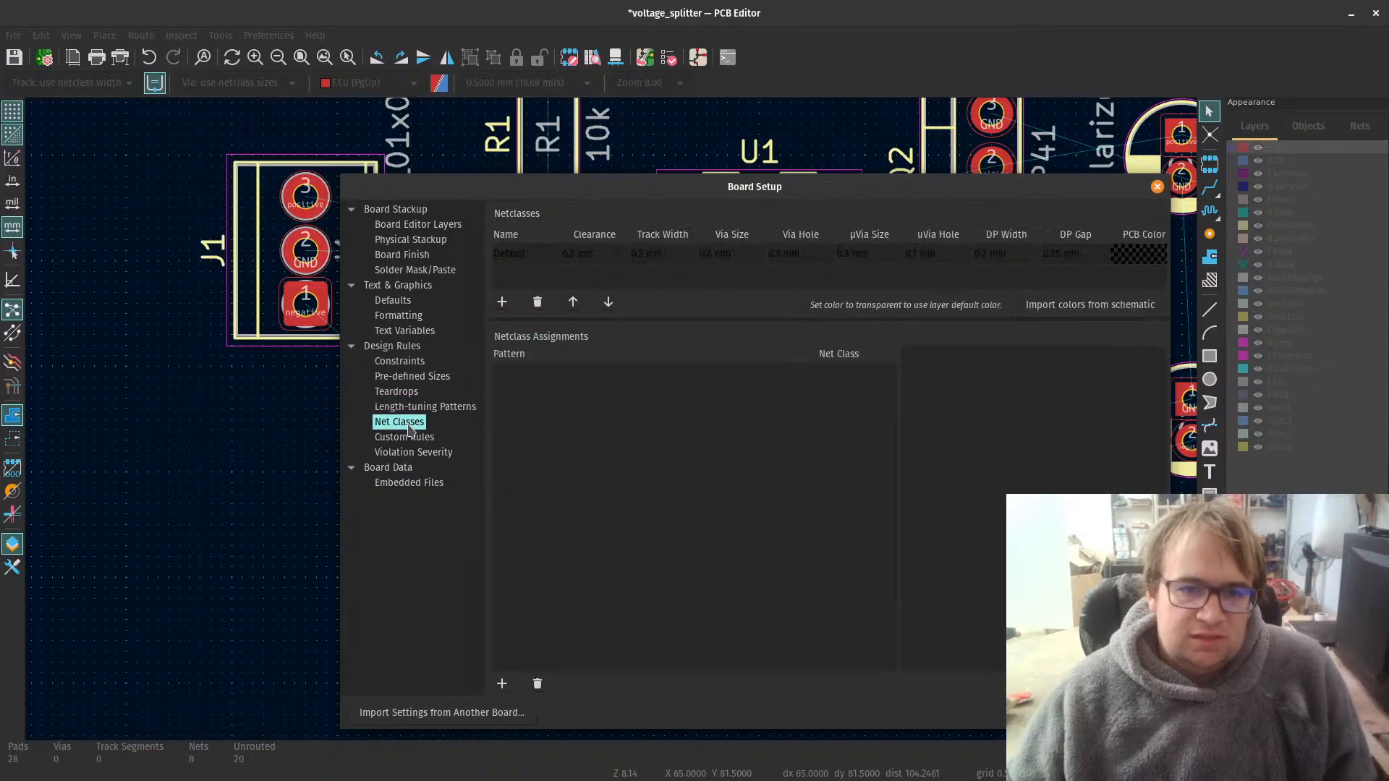
Step: Add a net class named power with a 0.3 mm clearance and a 0.4 mm track width
{"action": "left_click", "coordinate": [503, 303]}
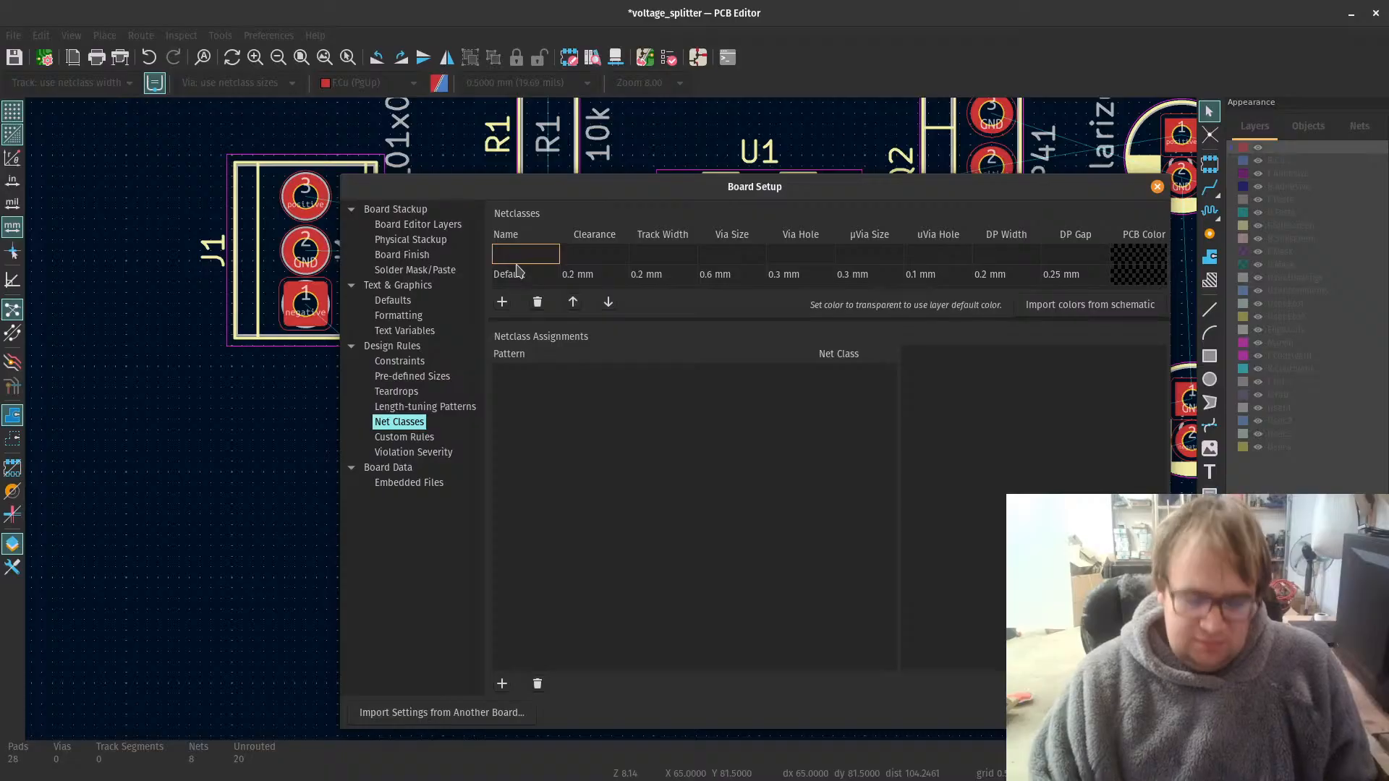
{"action": "type", "text": "powe"}
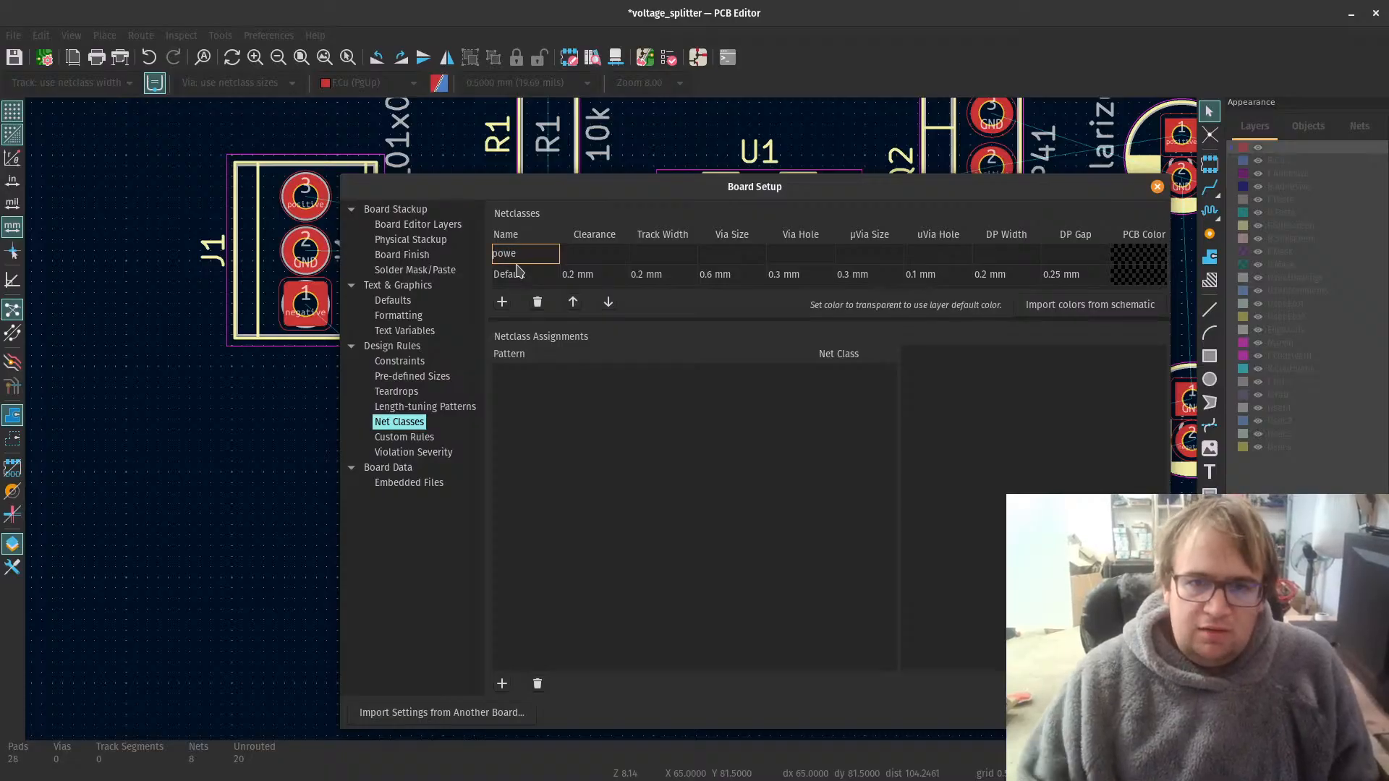
{"action": "type", "text": "r"}
{"action": "left_click", "coordinate": [608, 252]}
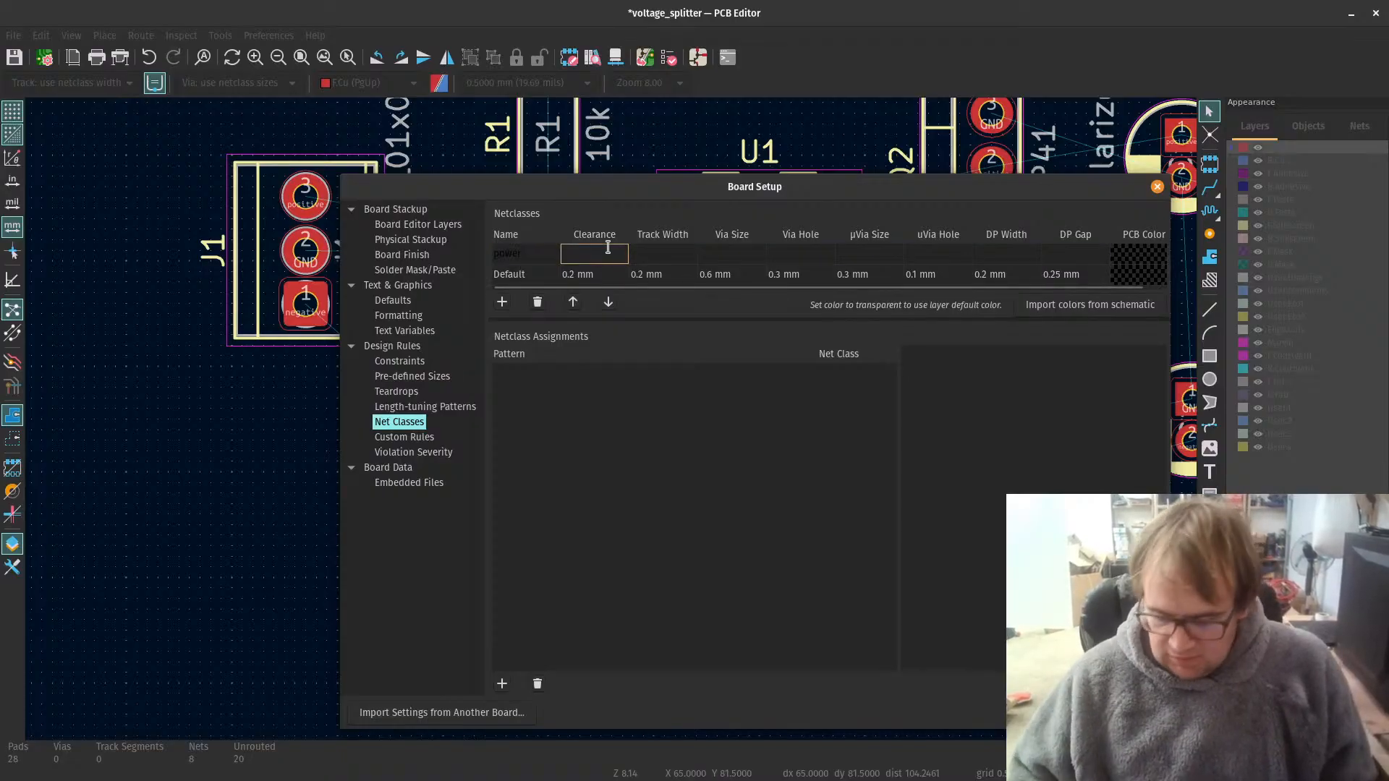
{"action": "type", "text": "0"}
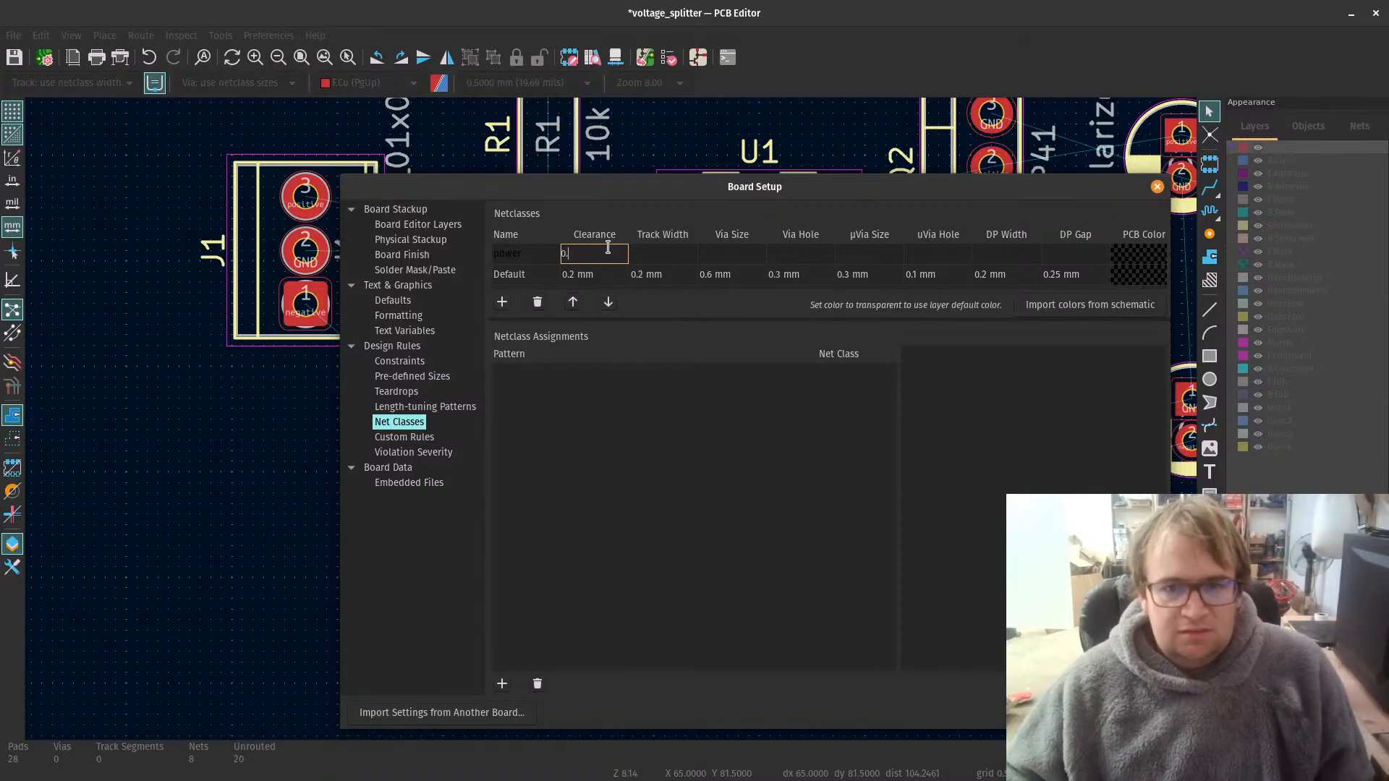
{"action": "type", "text": ".3"}
{"action": "left_click", "coordinate": [649, 254]}
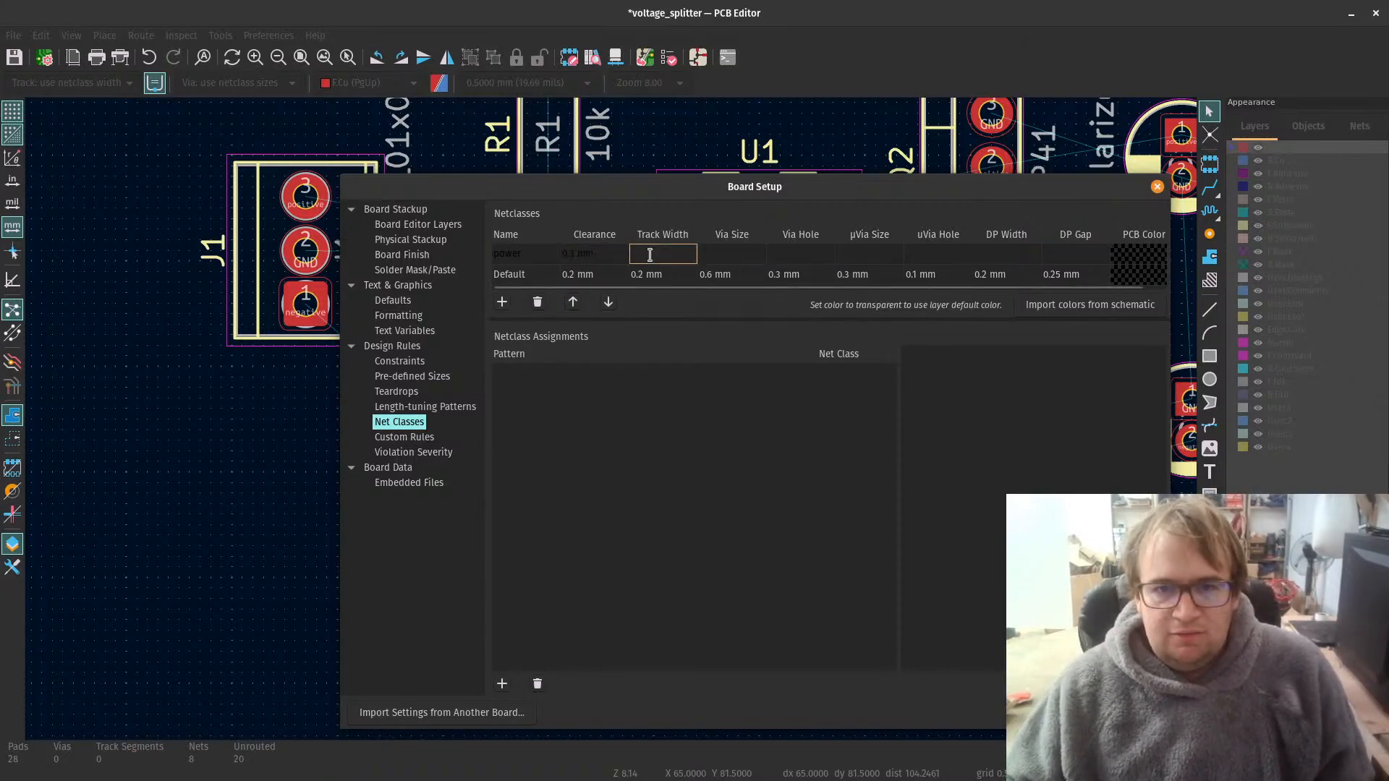
{"action": "type", "text": "0.4"}
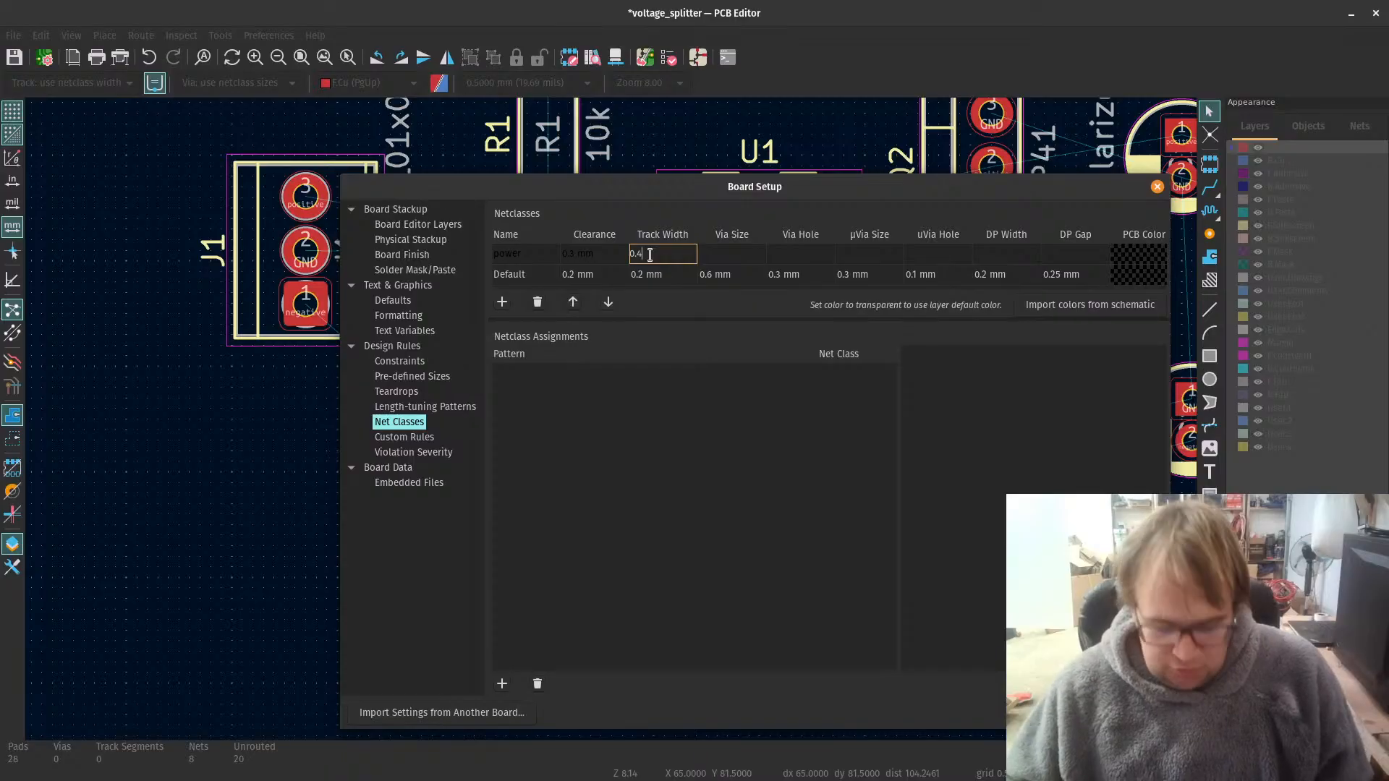
{"action": "key", "text": "Return"}
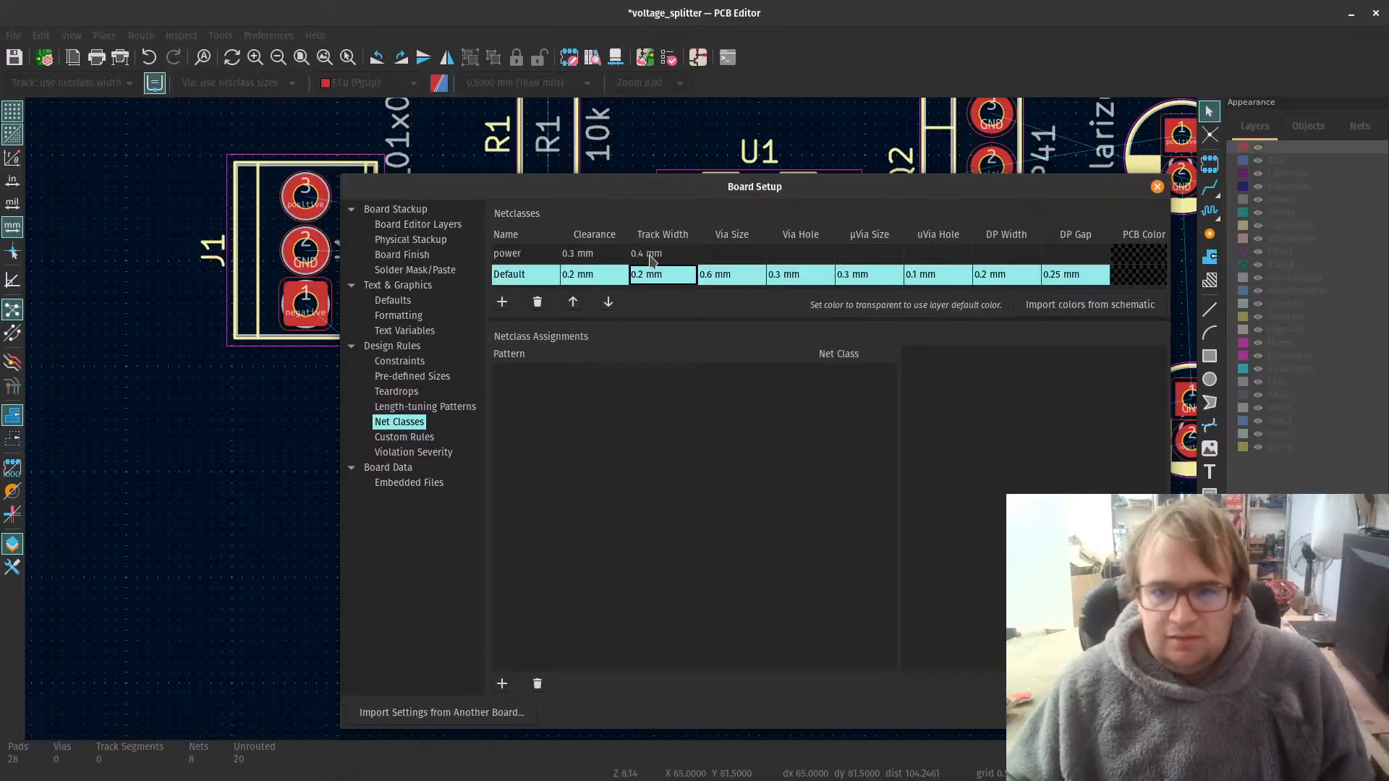
Step: Set the power class's via size to 0.6 mm, via hole to 0.3 mm, microvia size to 0.3 mm and microvia hole to 0.1 mm
{"action": "left_click", "coordinate": [729, 253]}
{"action": "type", "text": "0"}
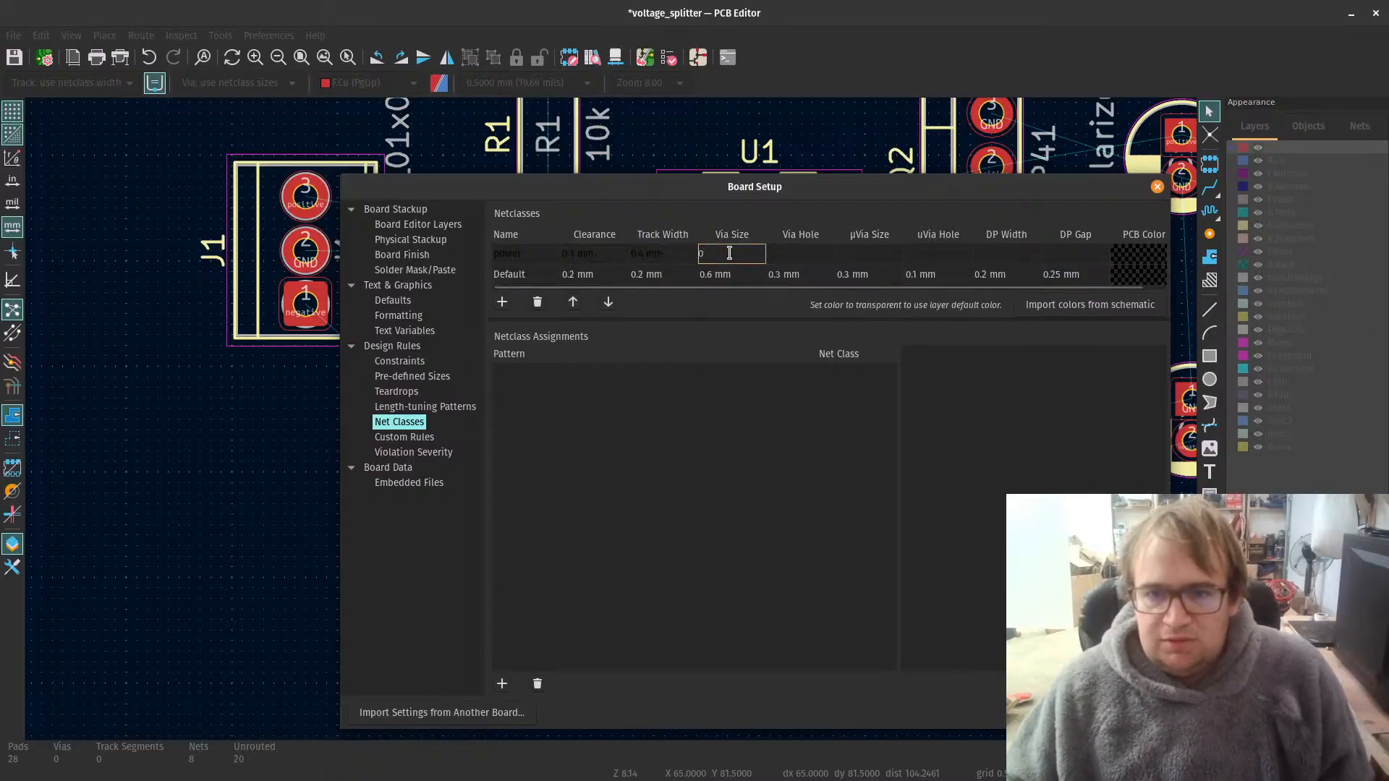
{"action": "type", "text": ".6"}
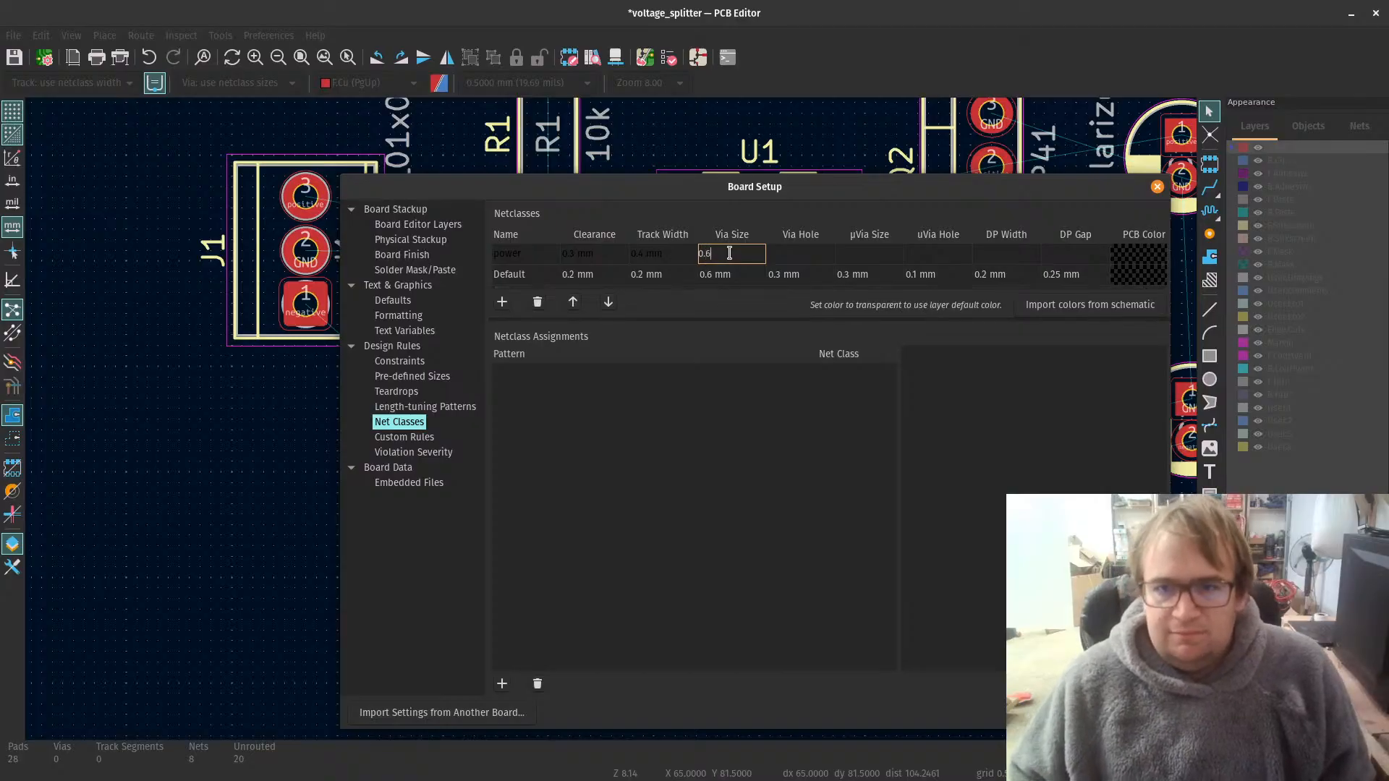
{"action": "key", "text": "Tab"}
{"action": "type", "text": "0"}
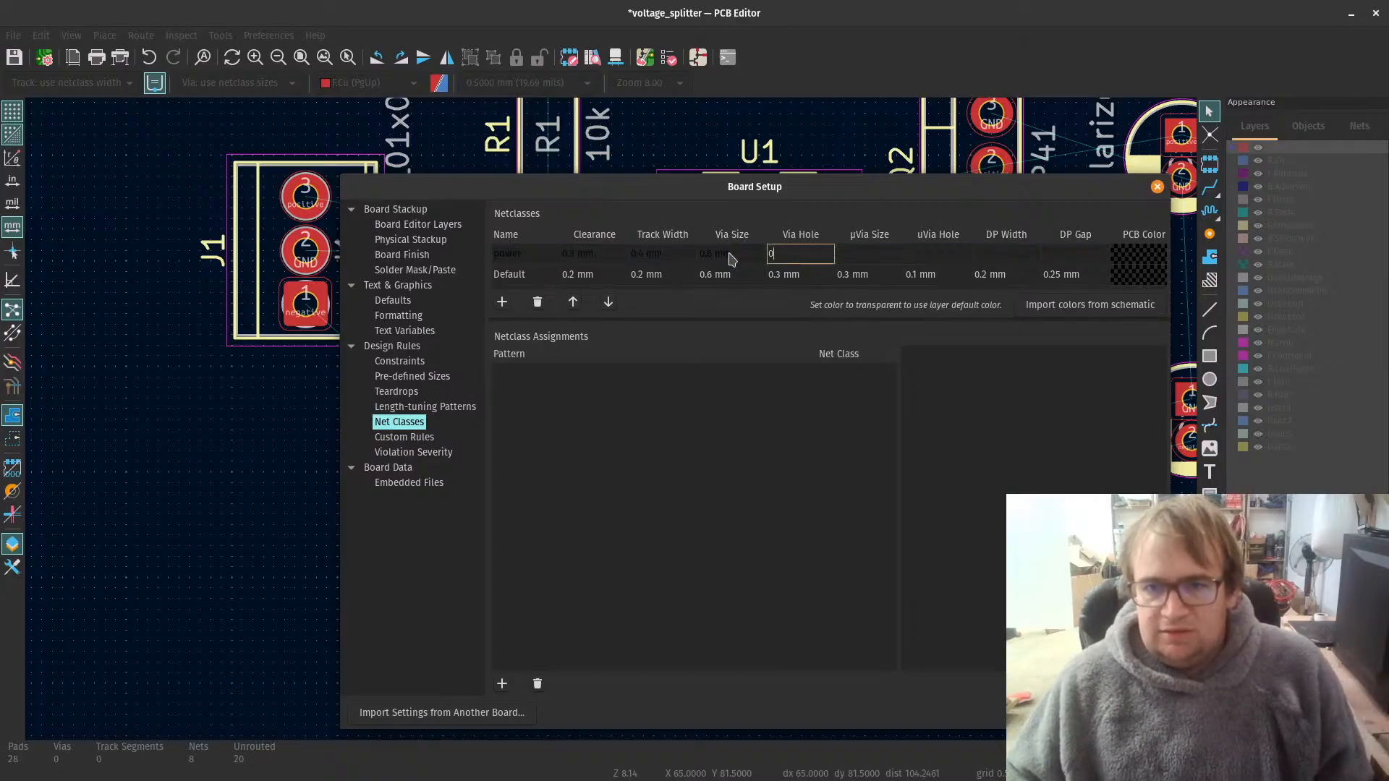
{"action": "type", "text": ".3"}
{"action": "key", "text": "Tab"}
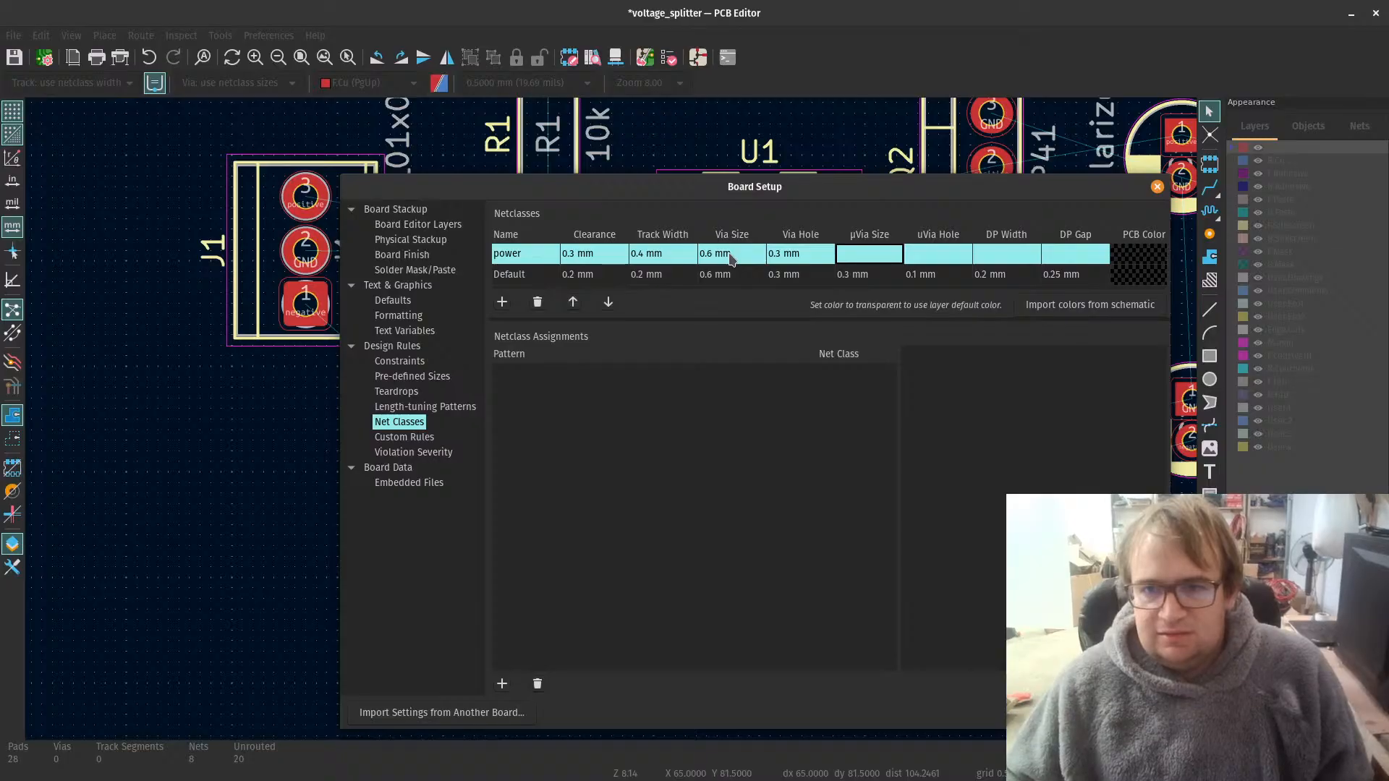
{"action": "type", "text": "0.3"}
{"action": "key", "text": "Tab"}
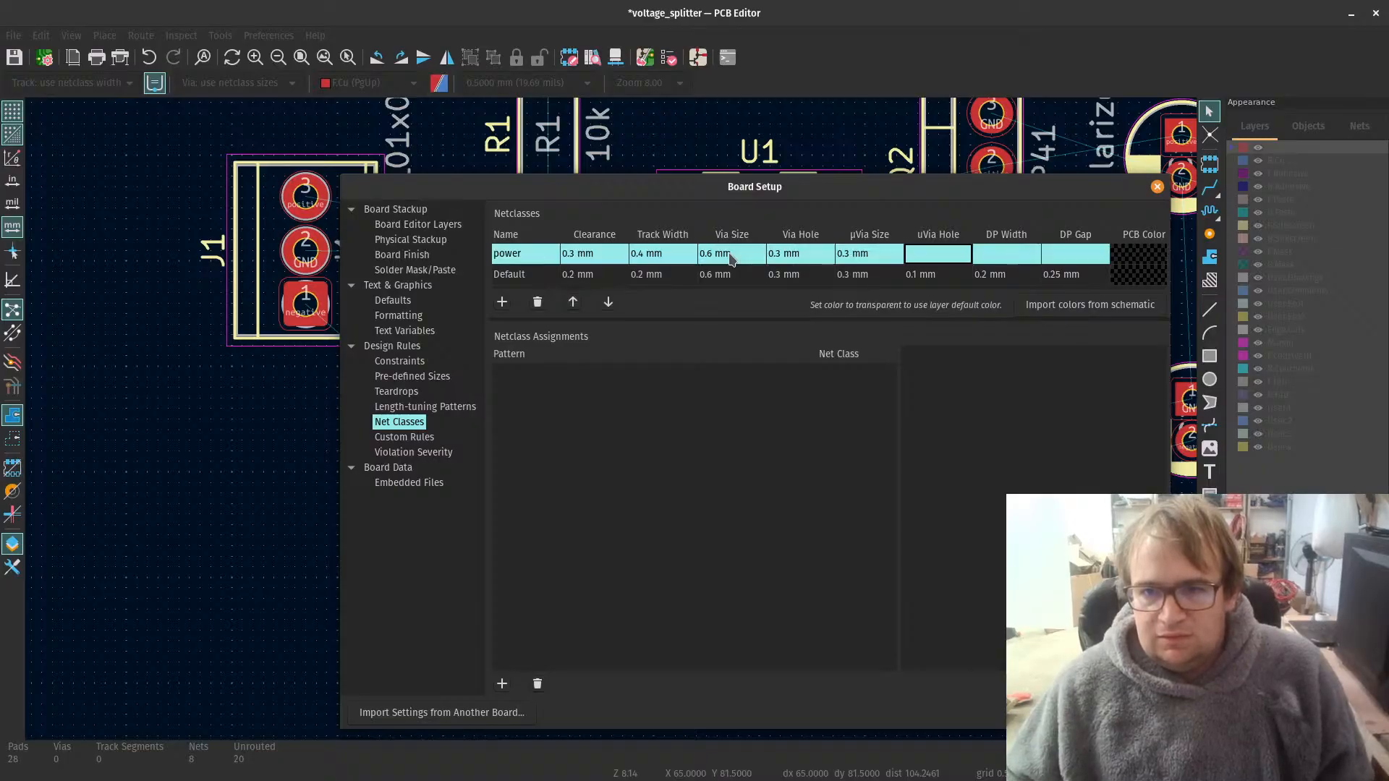
{"action": "type", "text": "0.1"}
{"action": "key", "text": "Tab"}
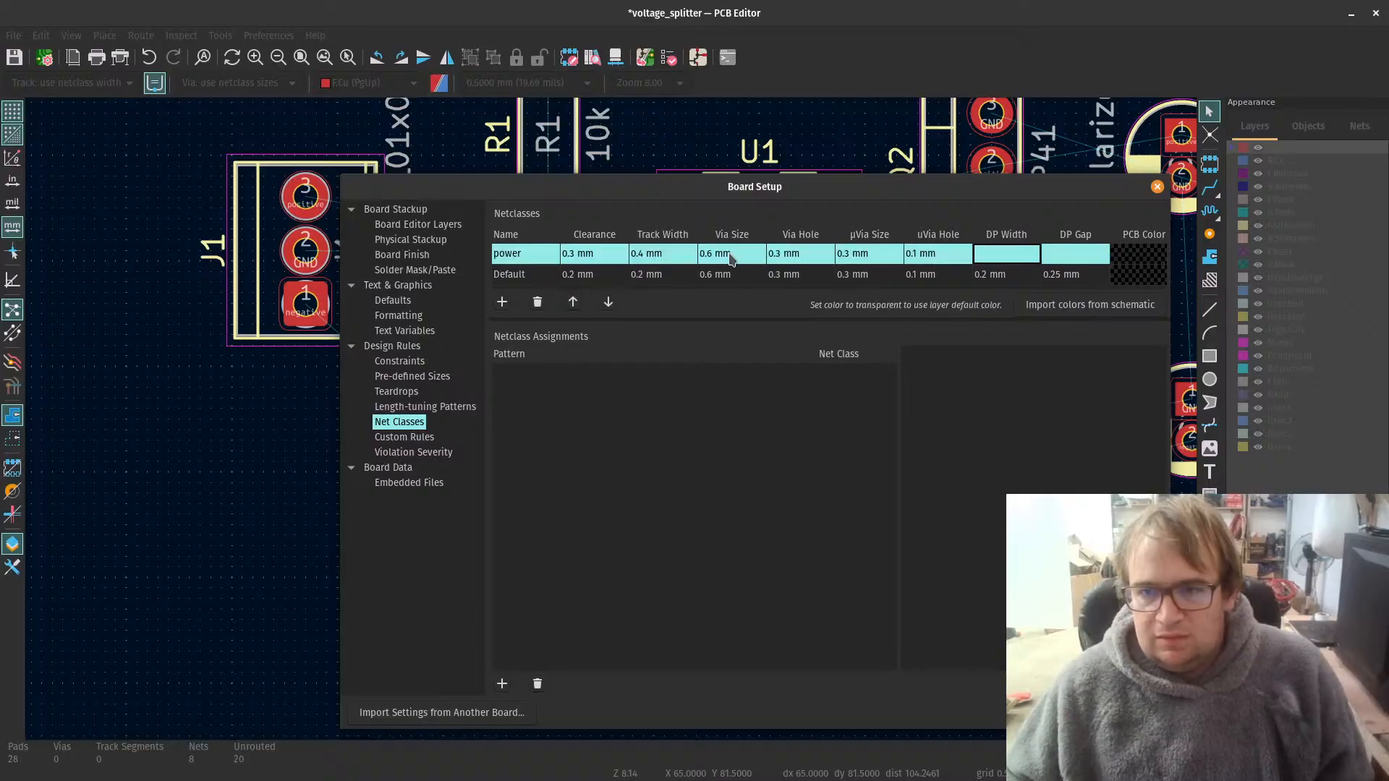
Step: Set the power class's differential pair width to 0.2 mm and differential pair gap to 0.25 mm
{"action": "type", "text": "0.2"}
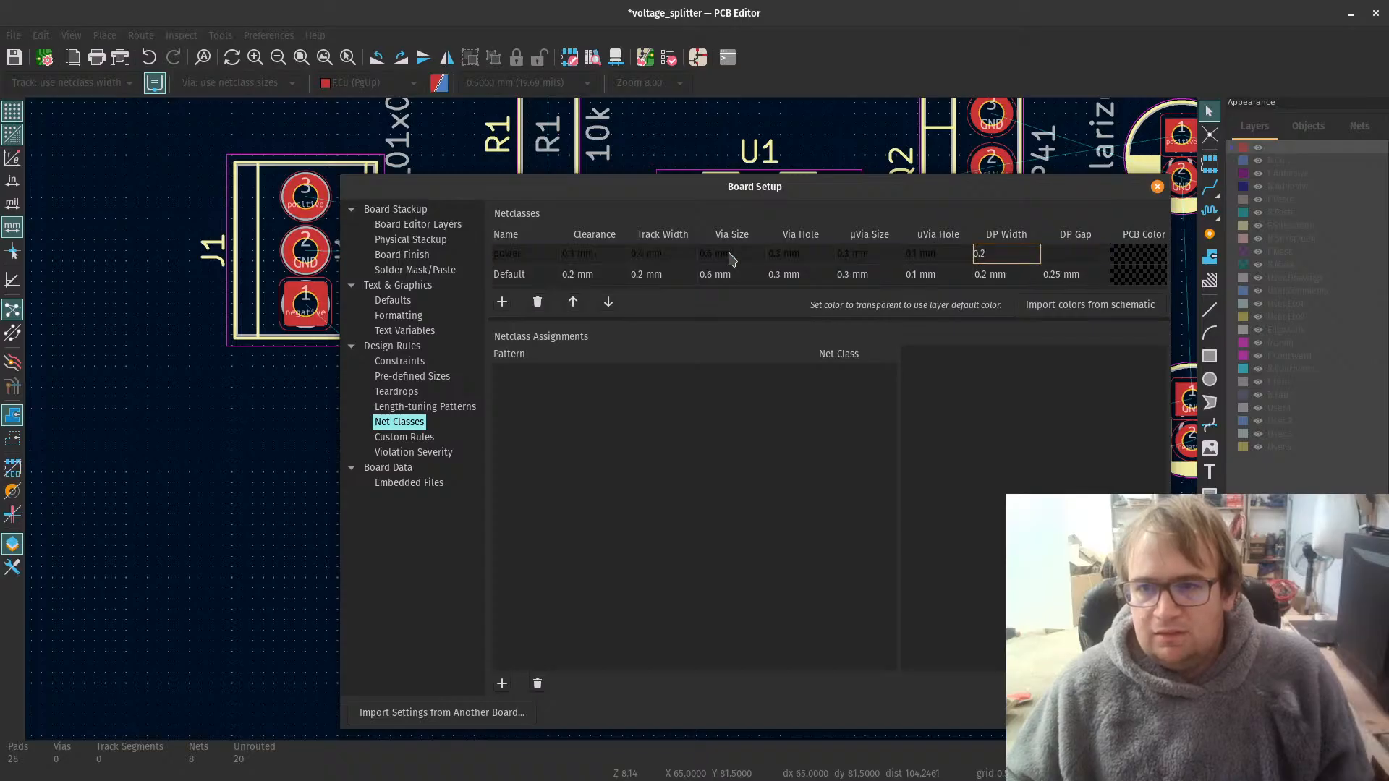
{"action": "key", "text": "Tab"}
{"action": "type", "text": "0.2"}
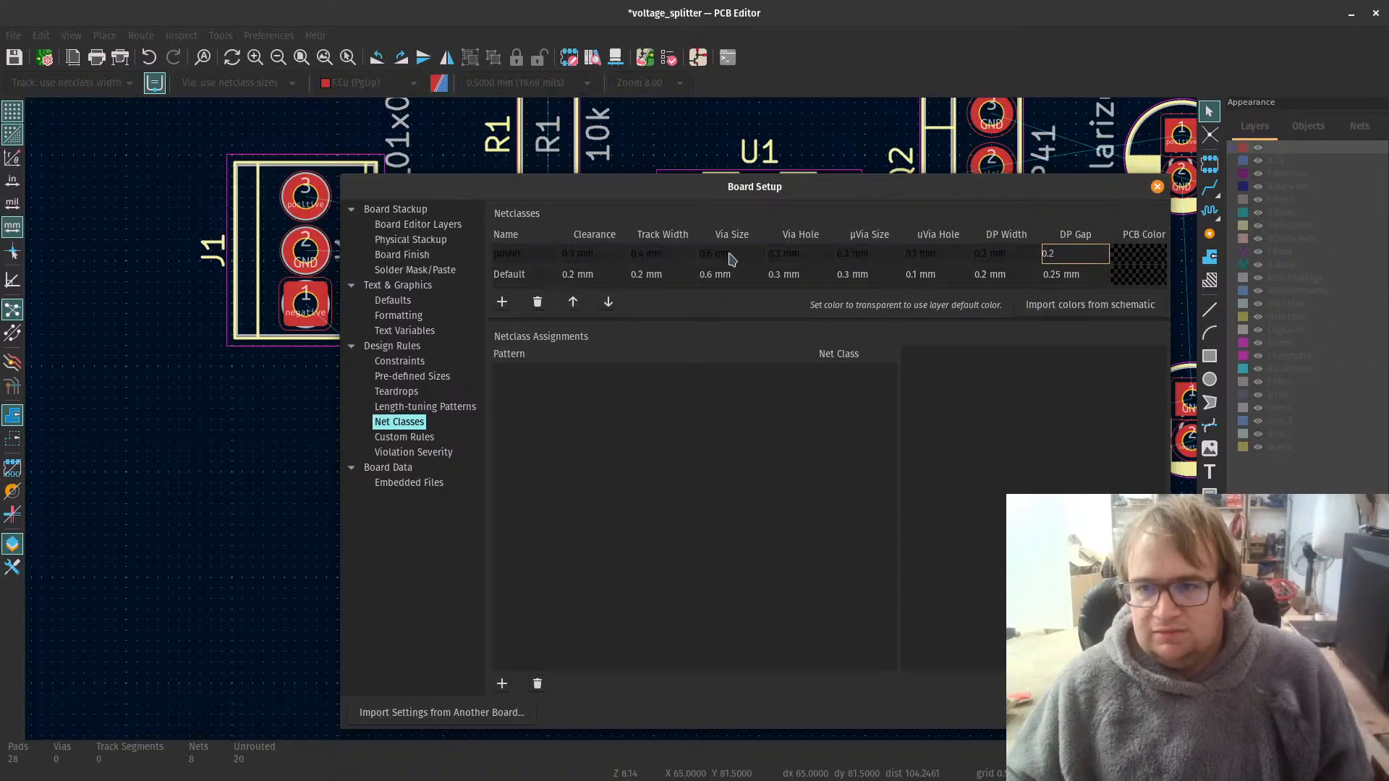
{"action": "type", "text": "5"}
{"action": "key", "text": "Tab"}
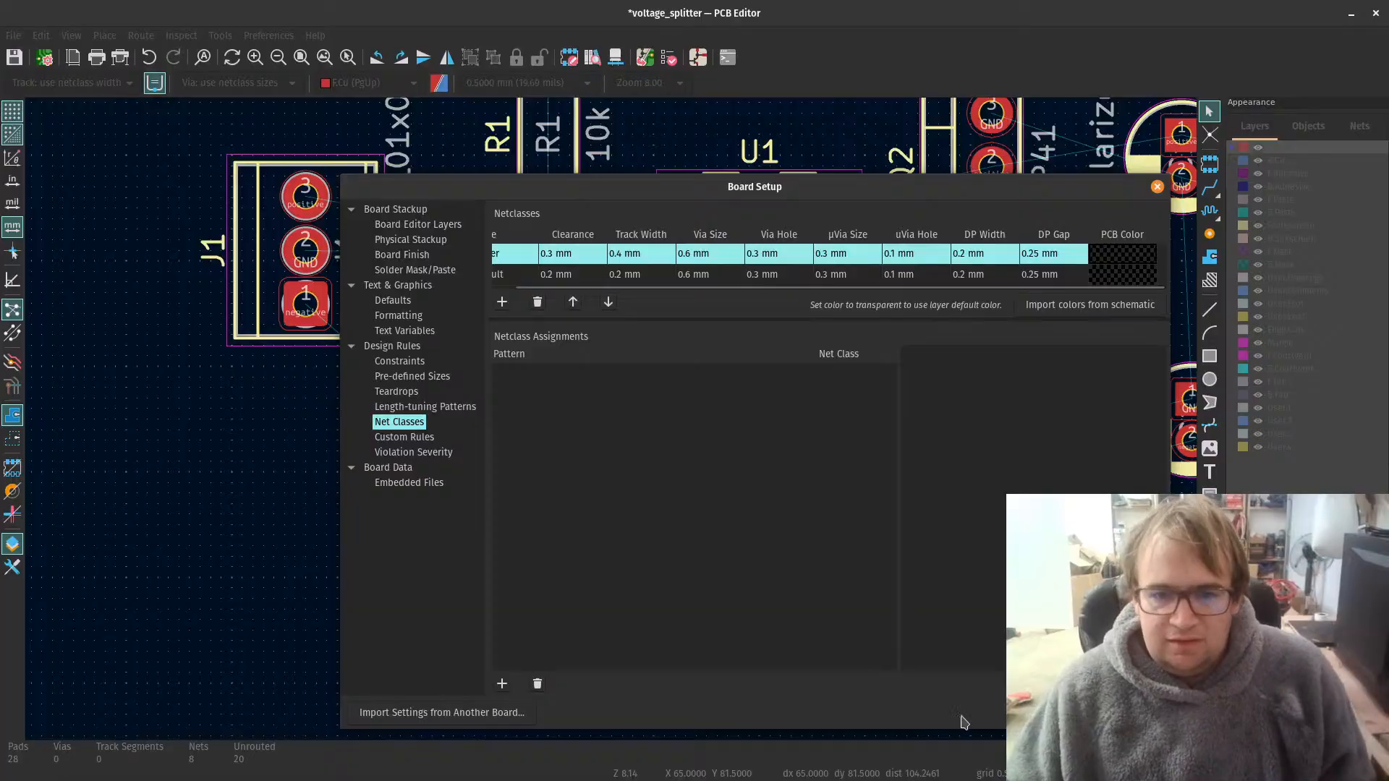
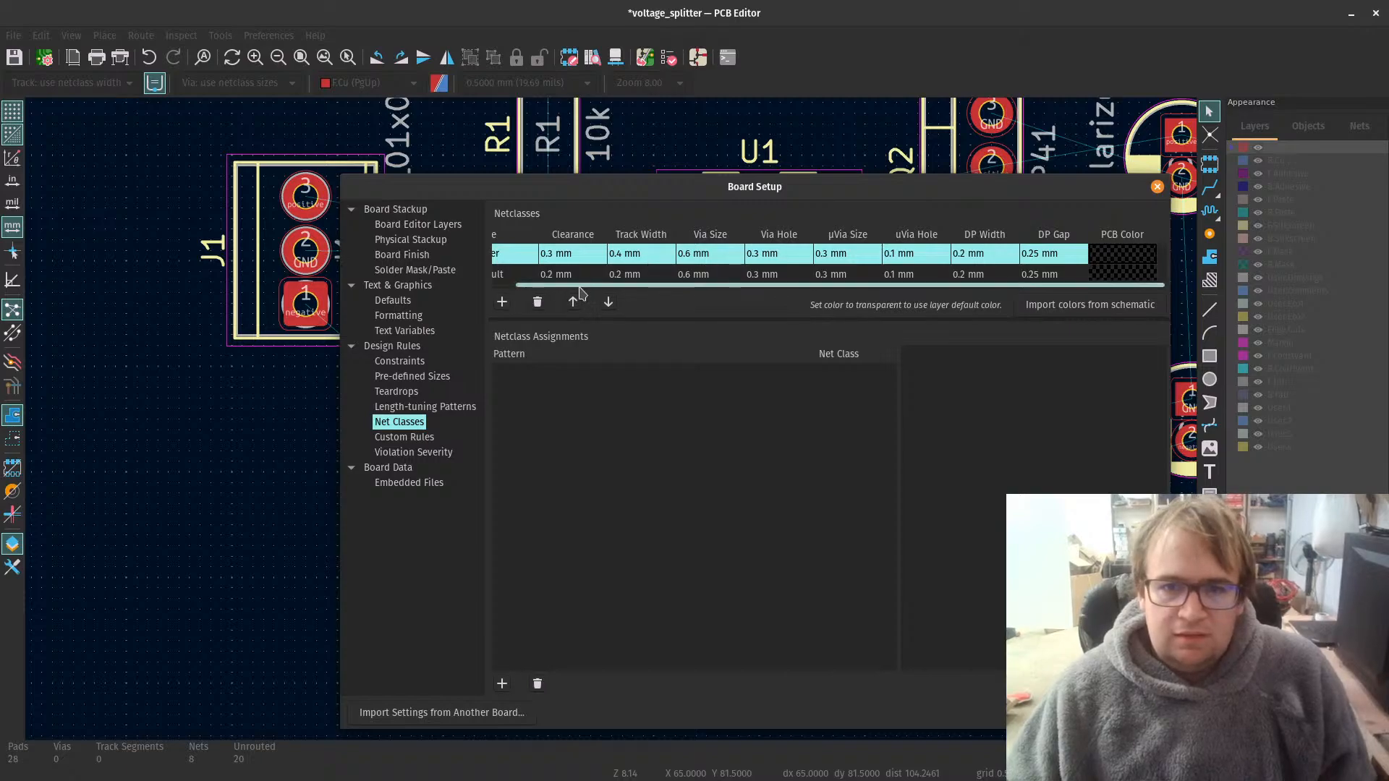
Step: Add a net class named gnd with 0.4 mm clearance and 0.4 mm track width
{"action": "left_click_drag", "start_coordinate": [578, 288], "coordinate": [520, 287]}
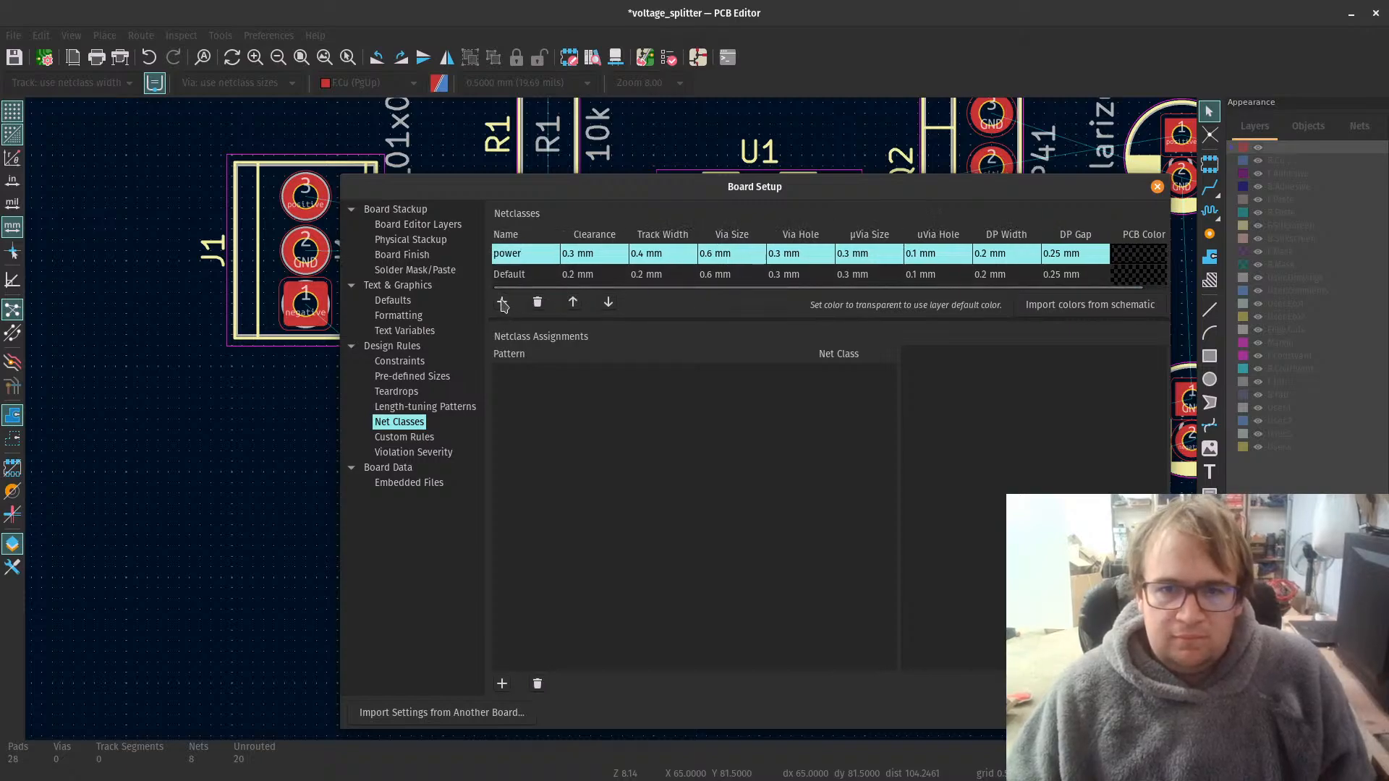
{"action": "left_click", "coordinate": [503, 303]}
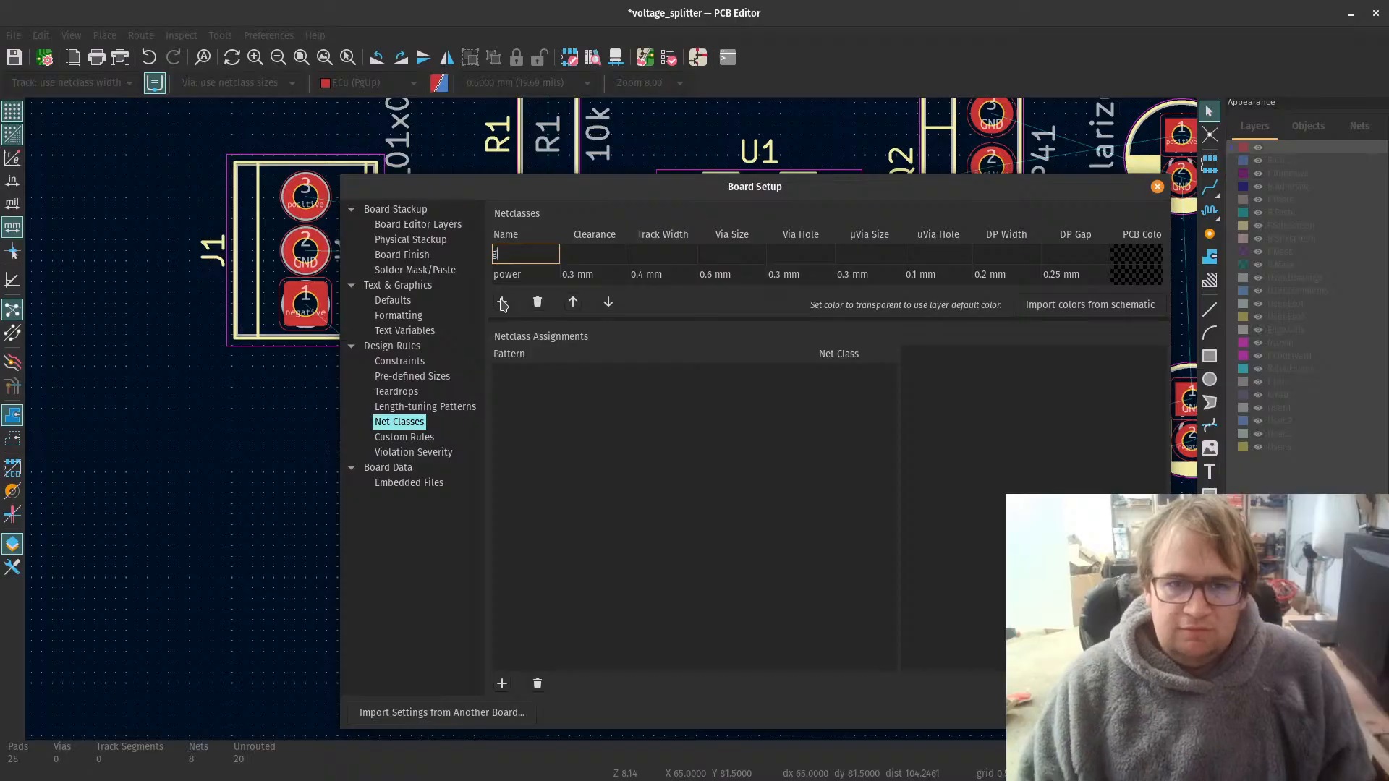
{"action": "type", "text": "gnd"}
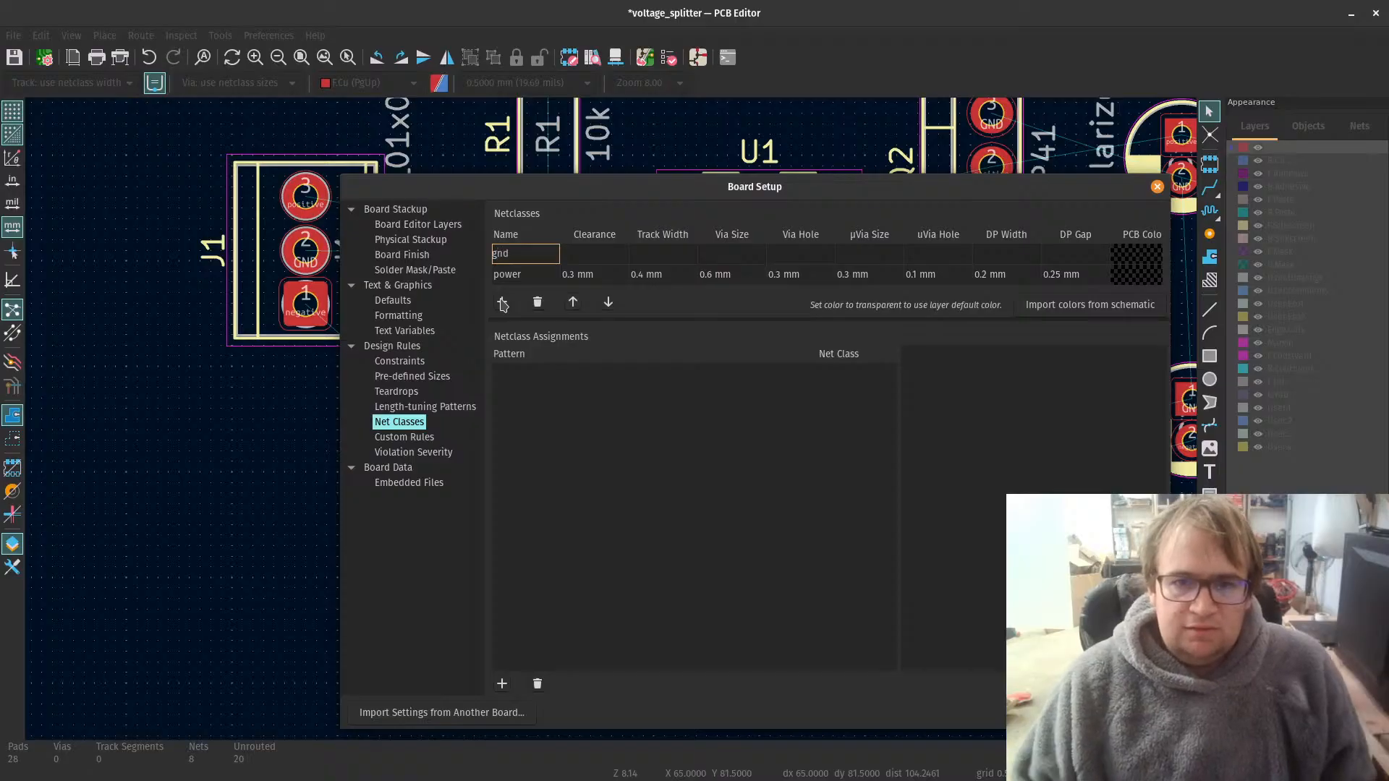
{"action": "left_click", "coordinate": [596, 252]}
{"action": "type", "text": "0.4"}
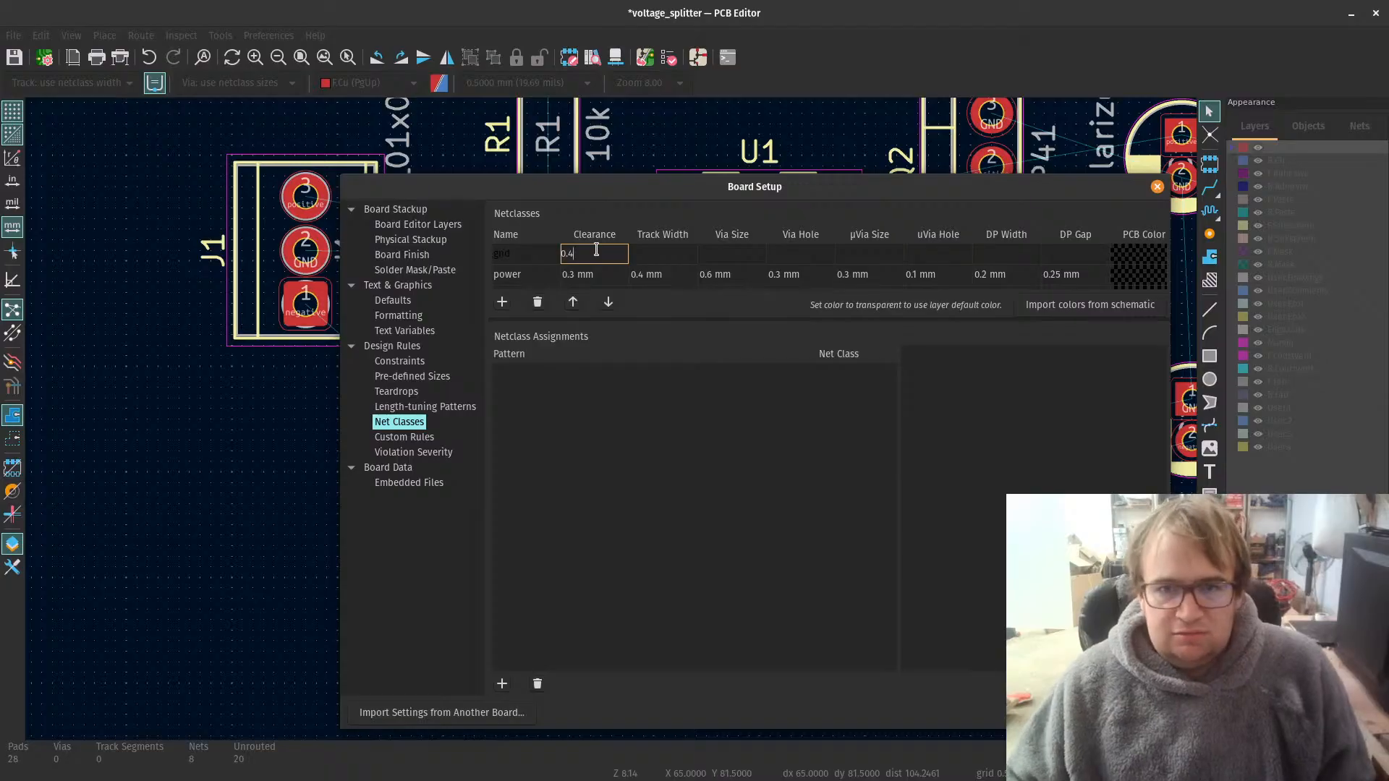
{"action": "left_click", "coordinate": [665, 254]}
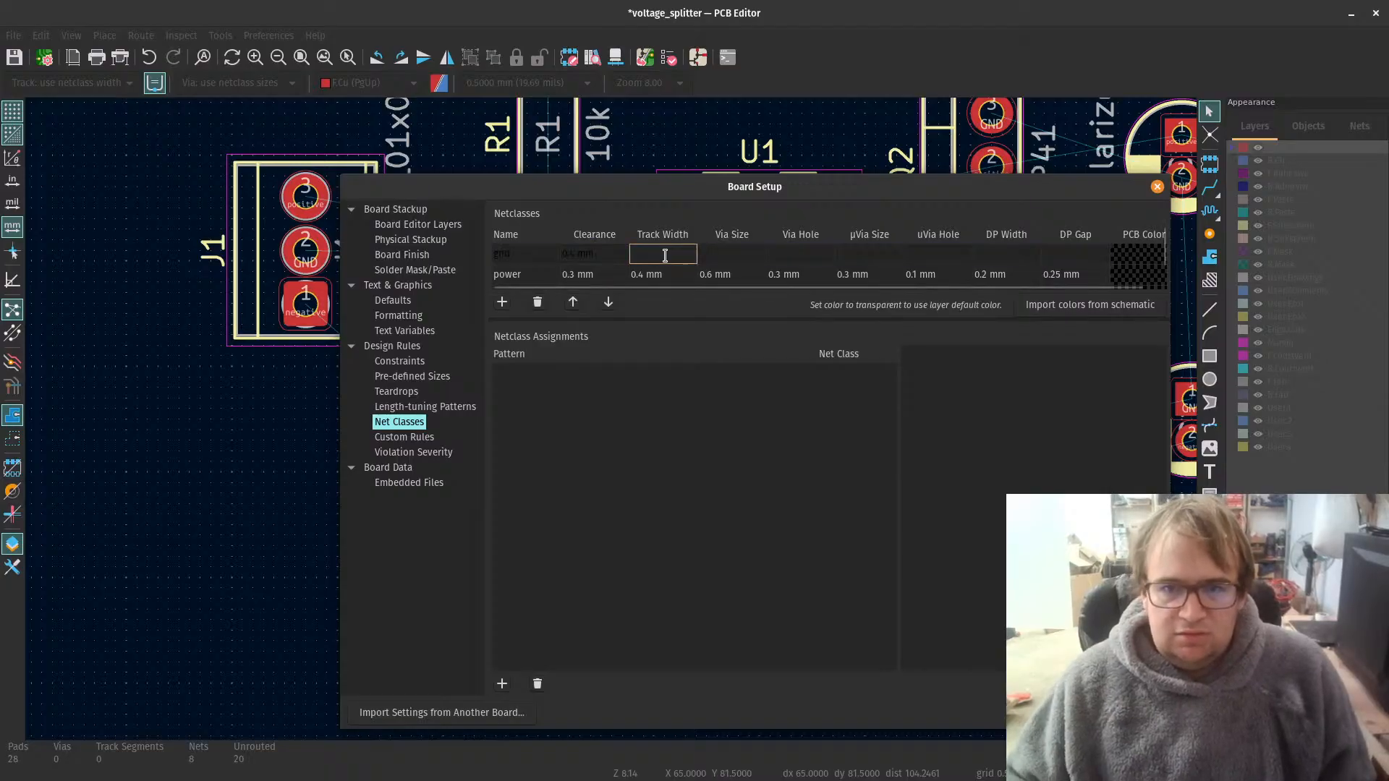
{"action": "type", "text": "0.4"}
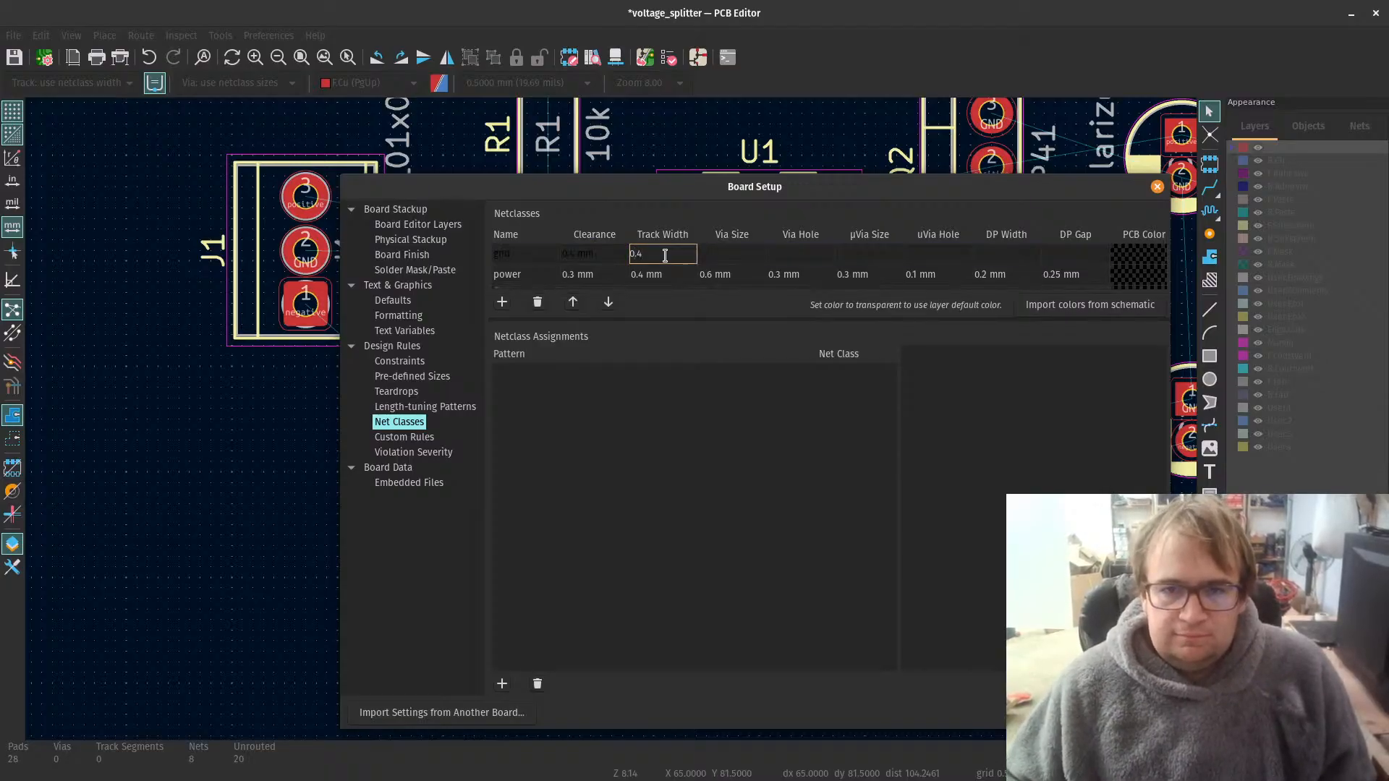
Step: Set the gnd net class's via size to 0.6 mm and via hole to 0.3 mm
{"action": "left_click", "coordinate": [717, 253]}
{"action": "type", "text": "0.6"}
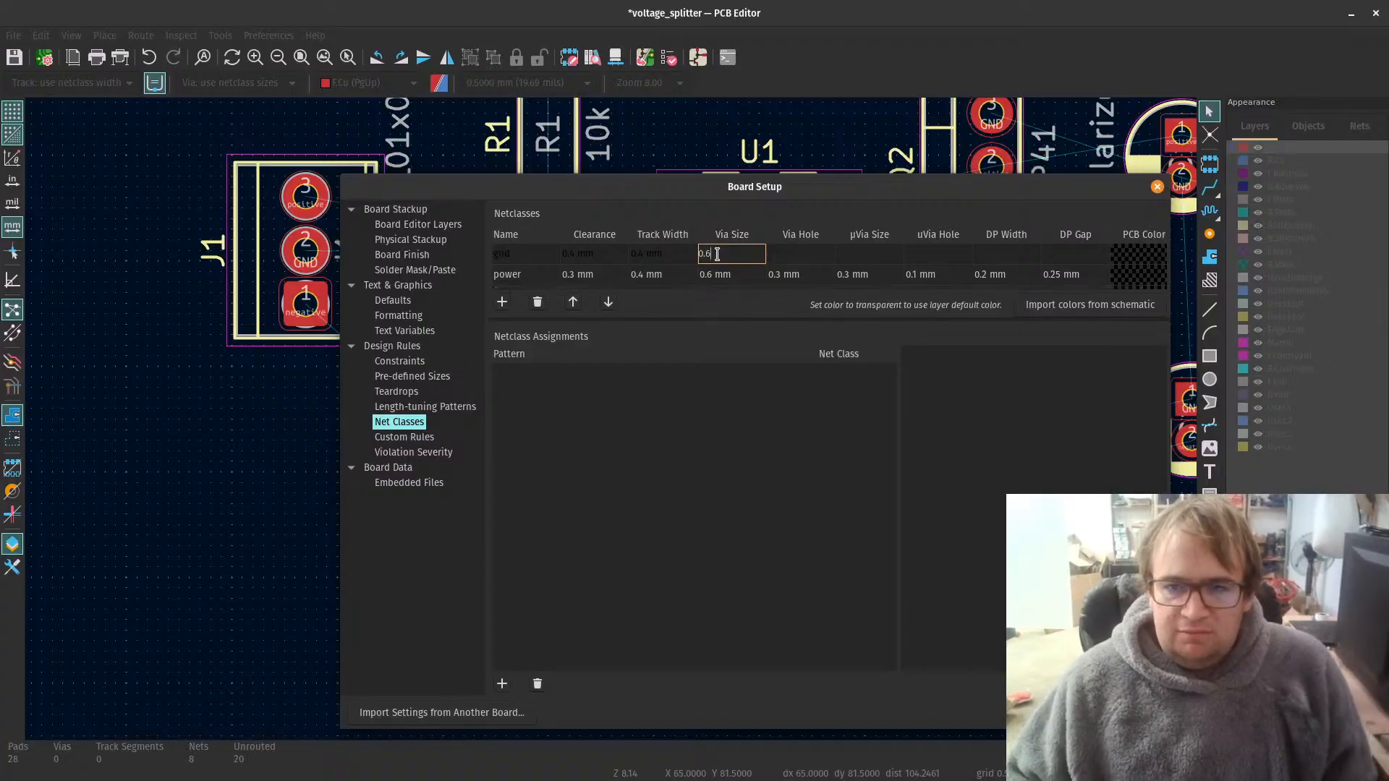
{"action": "key", "text": "Tab"}
{"action": "type", "text": "0."}
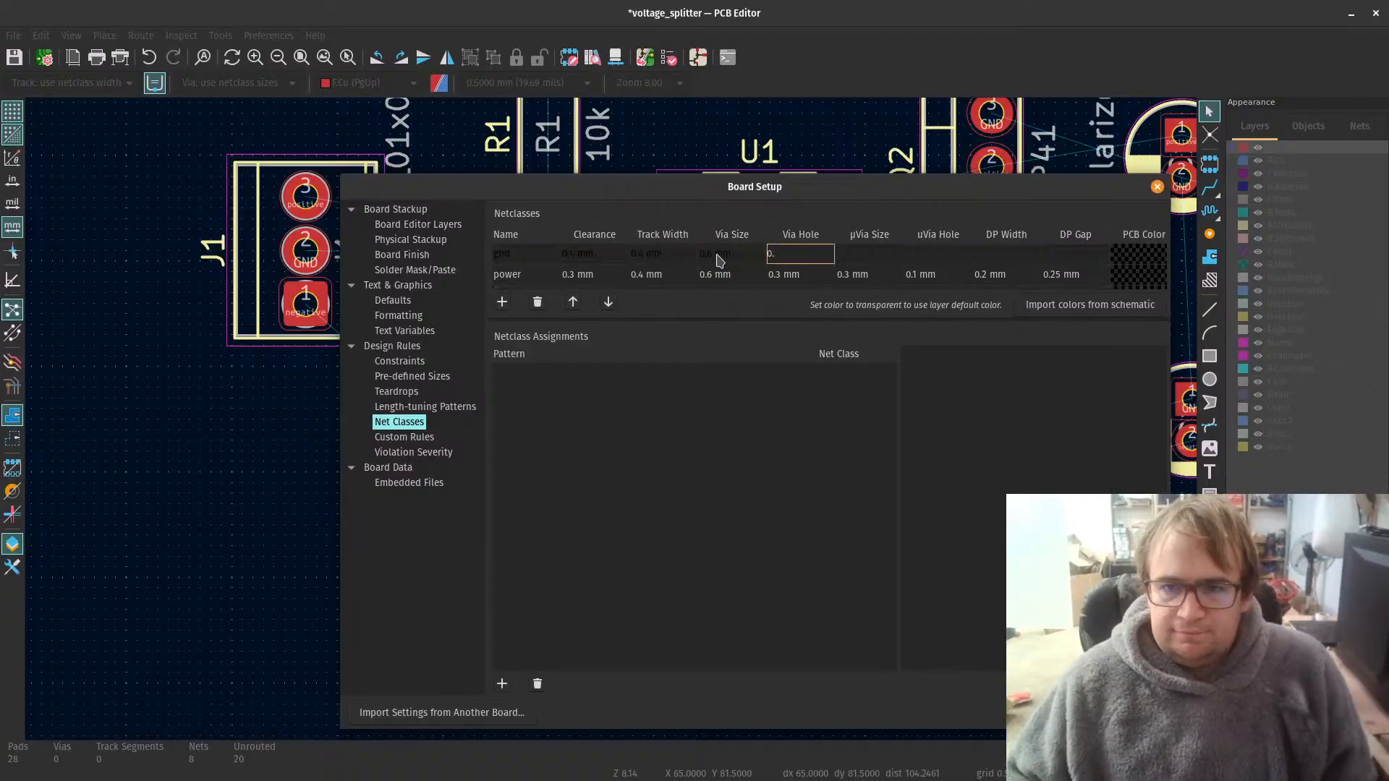
{"action": "type", "text": "3"}
Step: Set the gnd net class's microvia size to 0.3 mm and microvia hole to 0.1 mm
{"action": "key", "text": "Tab"}
{"action": "type", "text": "0."}
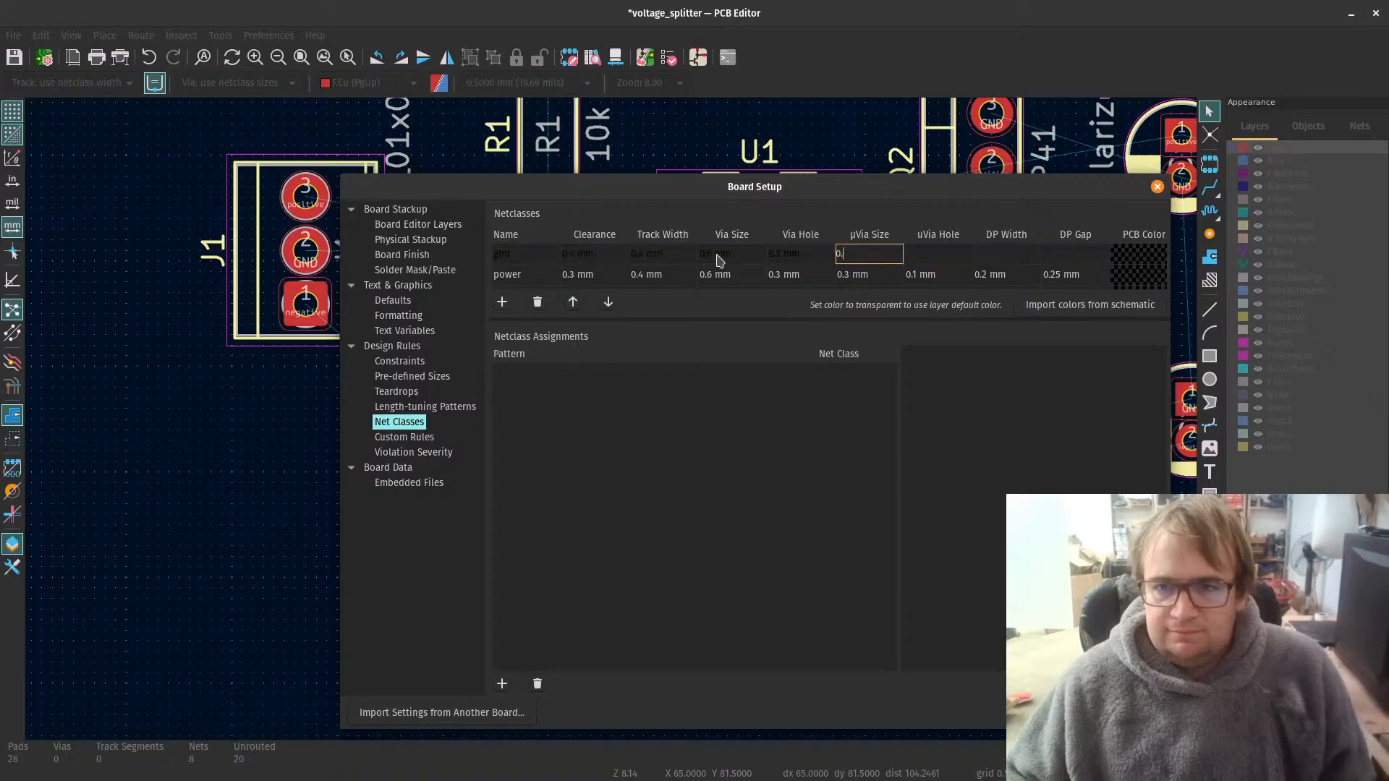
{"action": "type", "text": "3"}
{"action": "key", "text": "Tab"}
{"action": "type", "text": "0."}
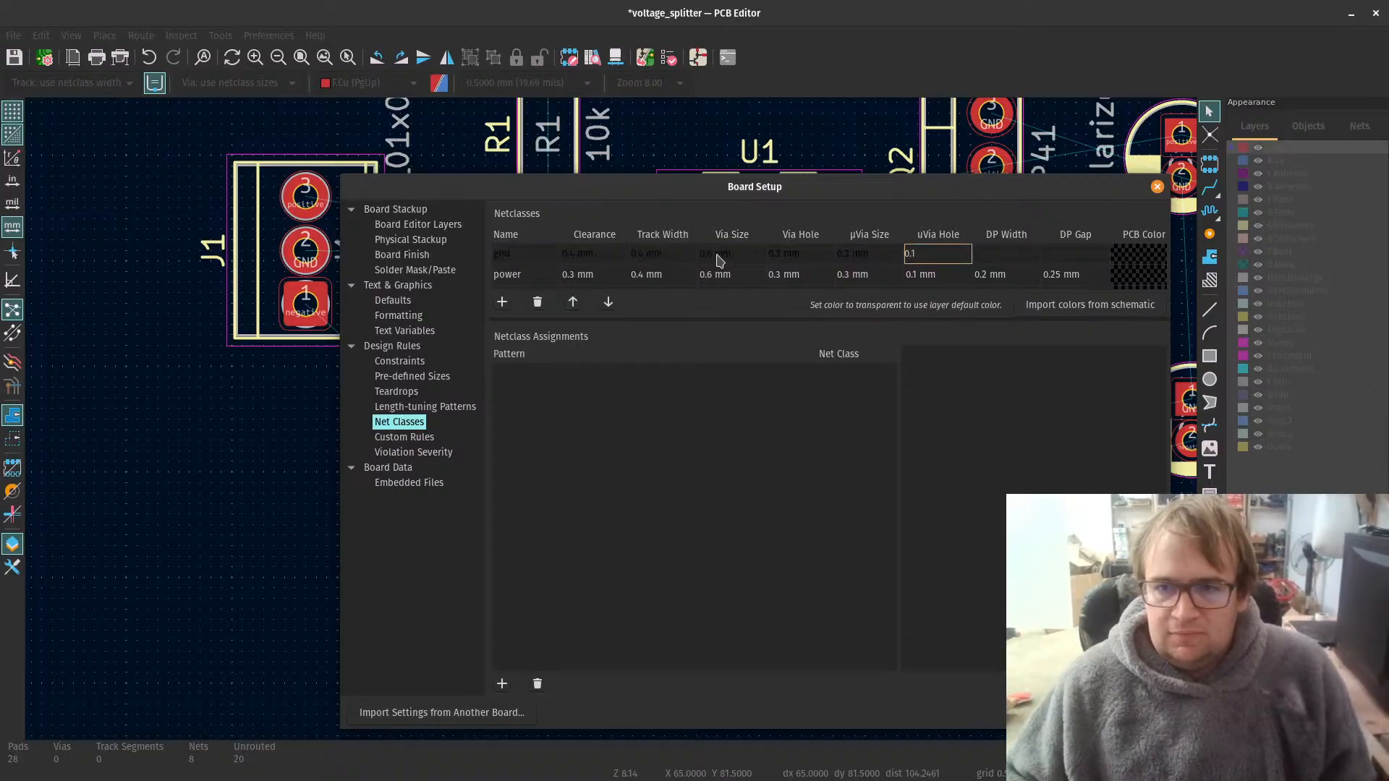
Step: Set the gnd net class's differential pair width to 0.2 mm and differential pair gap to 0.25 mm
{"action": "key", "text": "Tab"}
{"action": "type", "text": "0."}
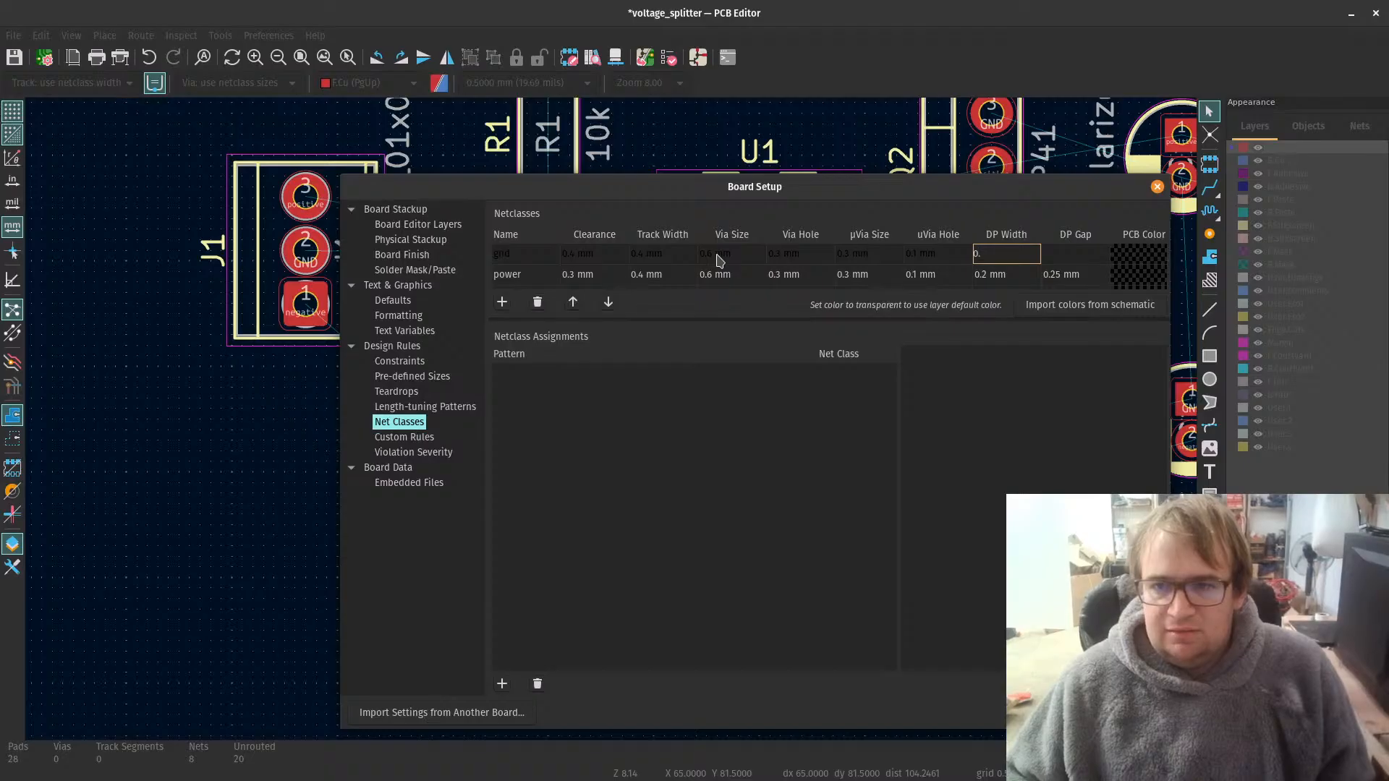
{"action": "type", "text": "2"}
{"action": "key", "text": "Tab"}
{"action": "type", "text": "0."}
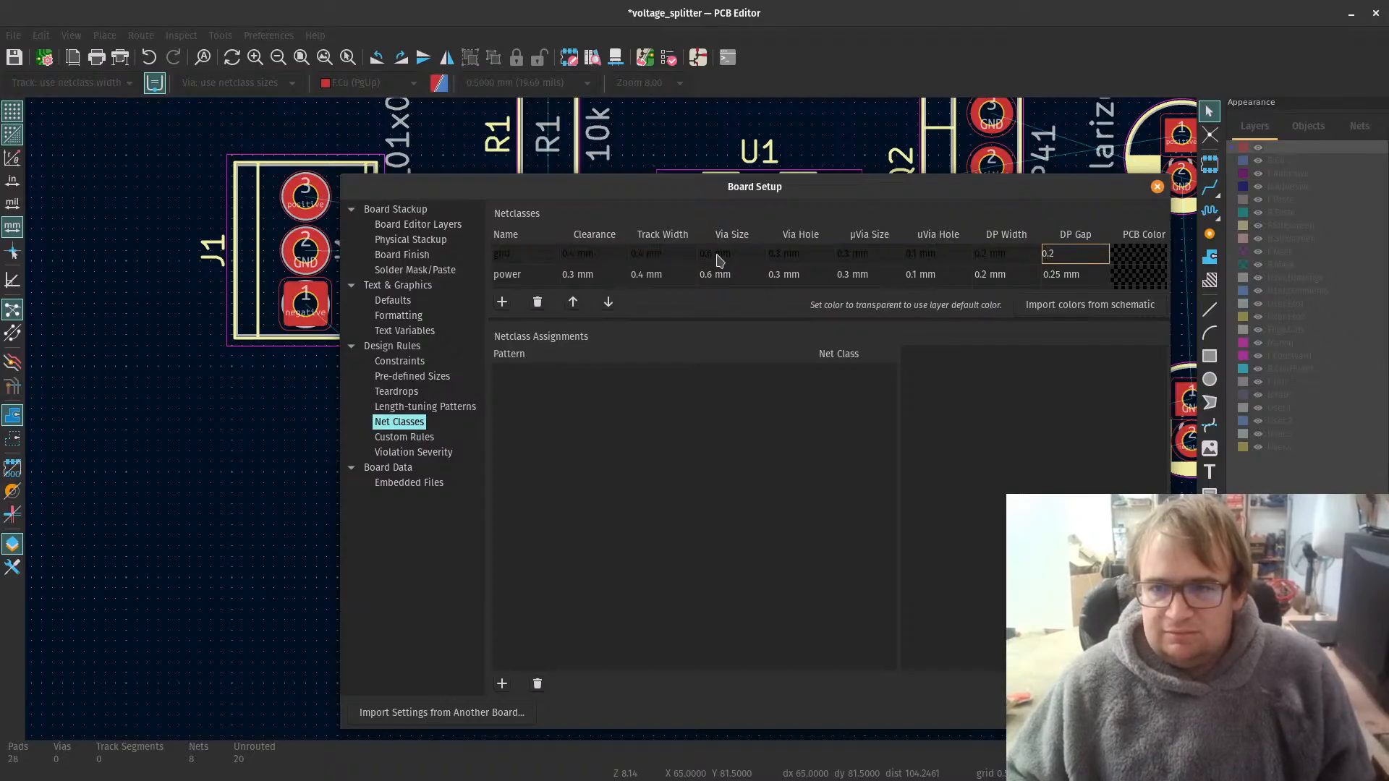
{"action": "key", "text": "Tab"}
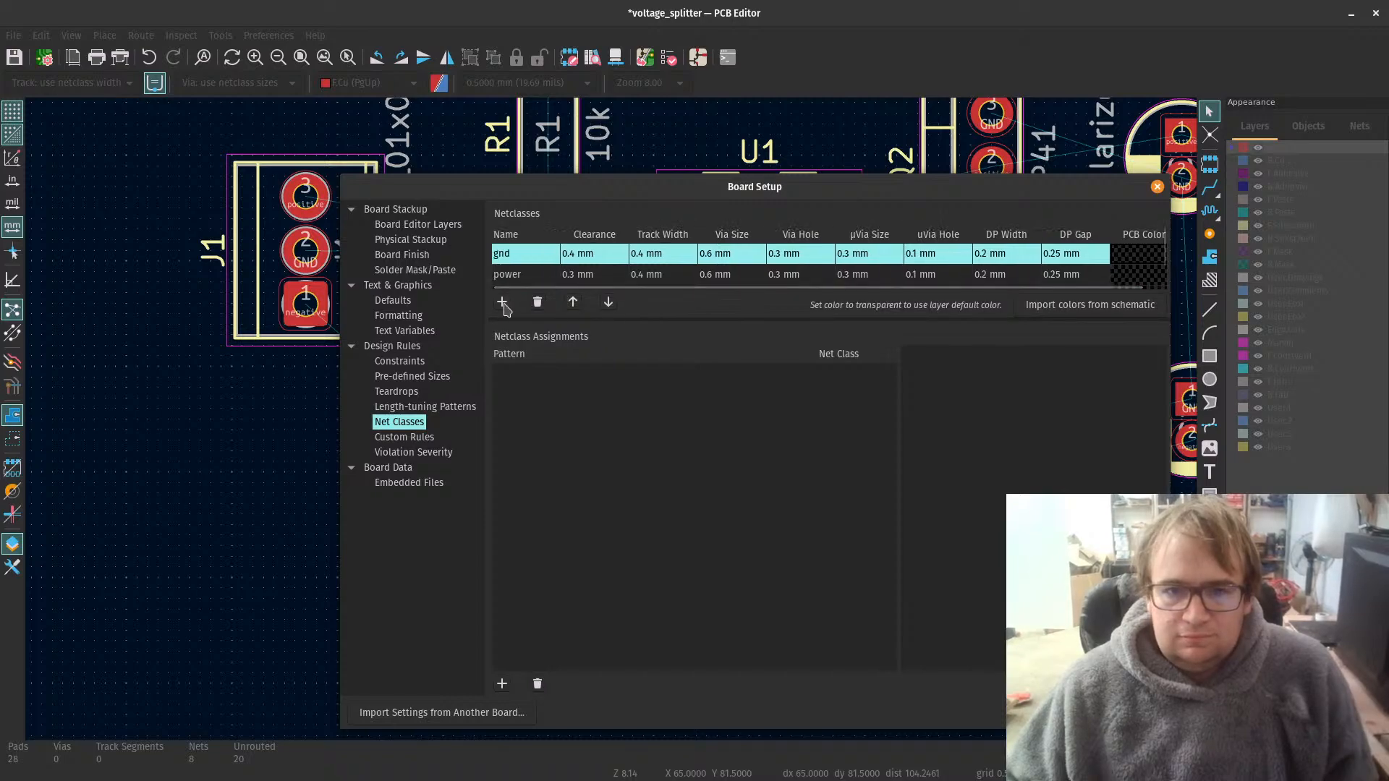
Step: Add a netclass assignment with the pattern negative, keep the Default class, and accept the board setup
{"action": "left_click", "coordinate": [844, 471]}
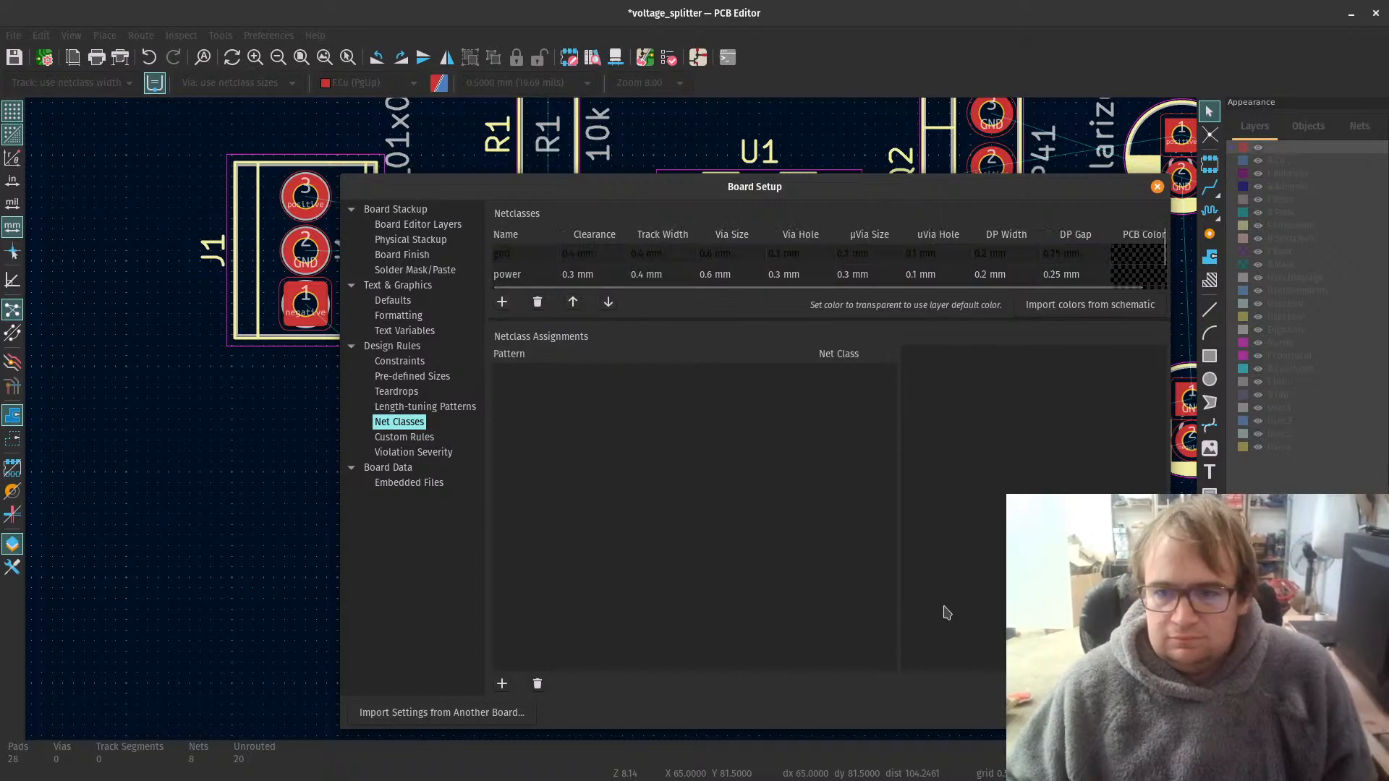
{"action": "left_click", "coordinate": [501, 685]}
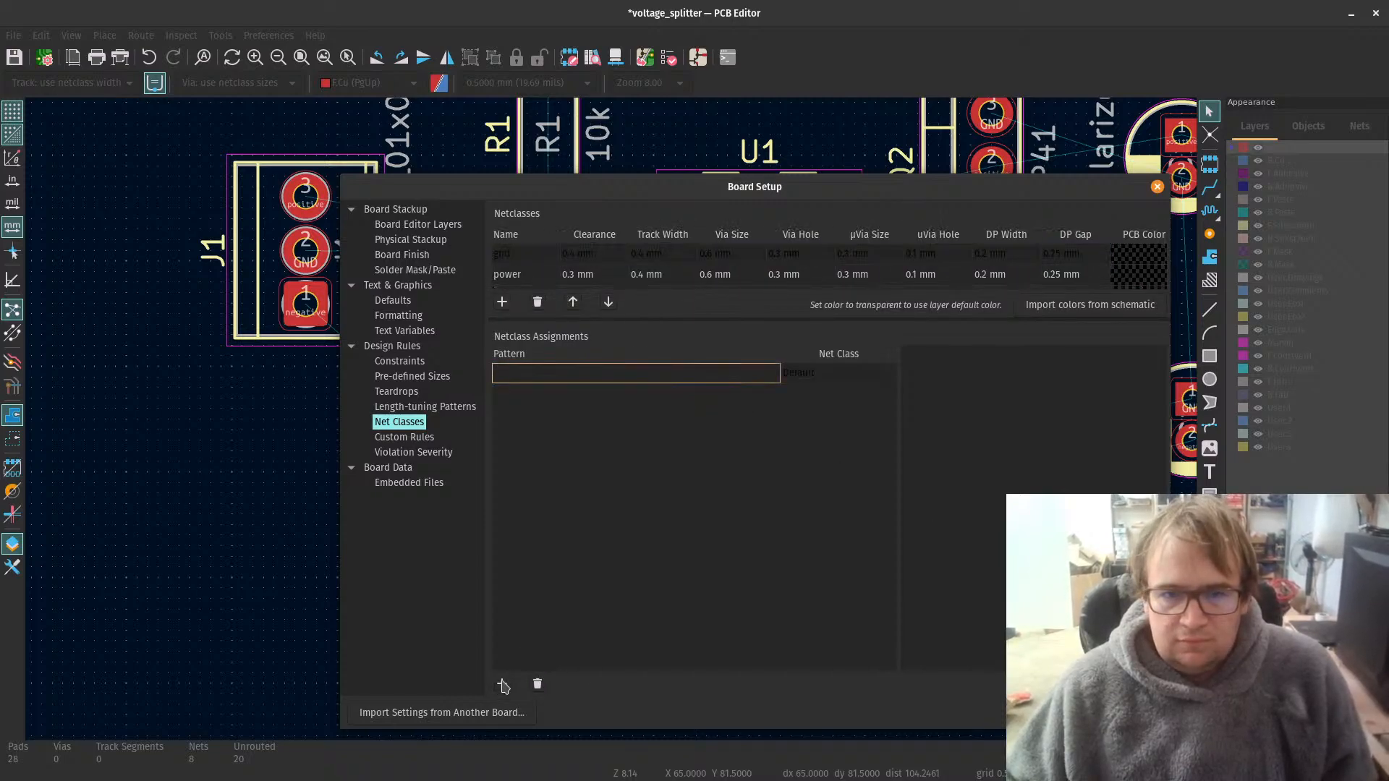
{"action": "left_click", "coordinate": [783, 378]}
{"action": "left_click", "coordinate": [725, 379]}
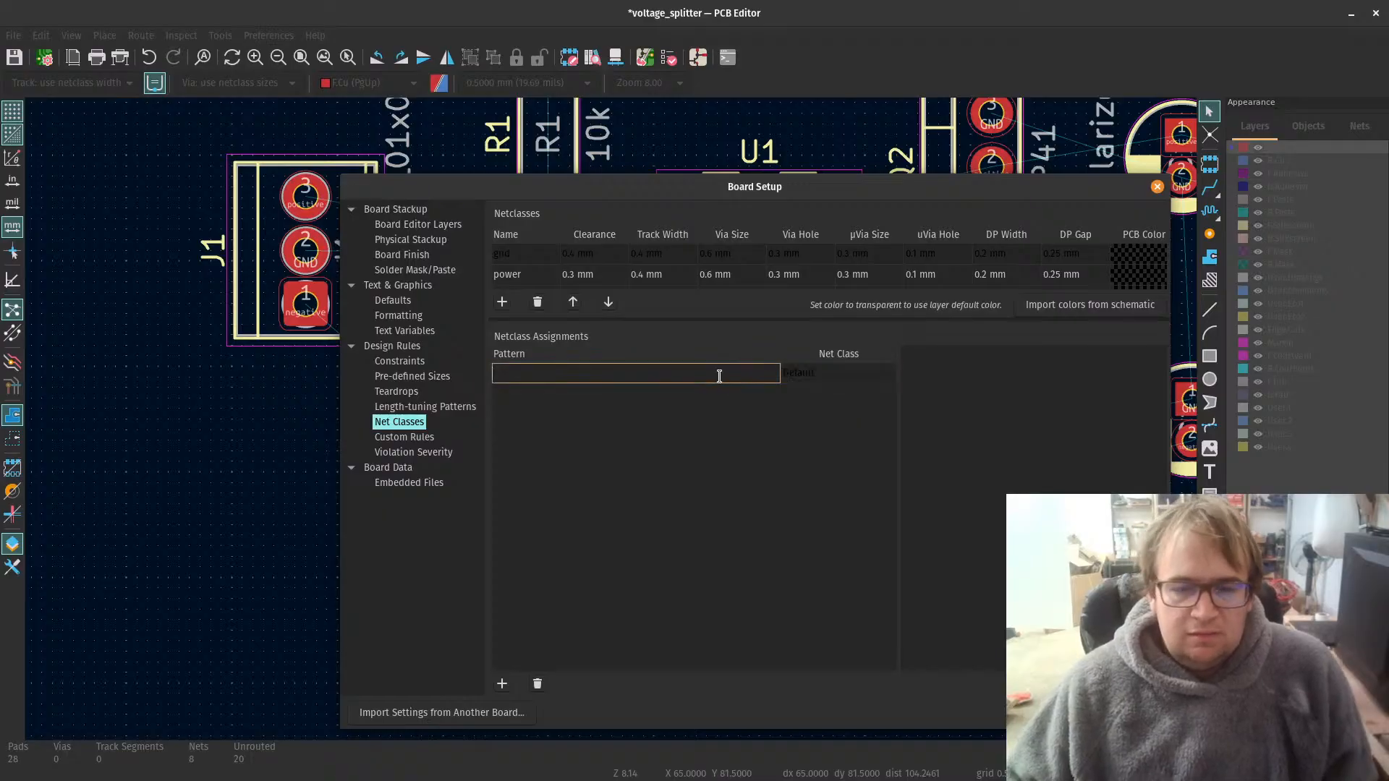
{"action": "type", "text": "neg"}
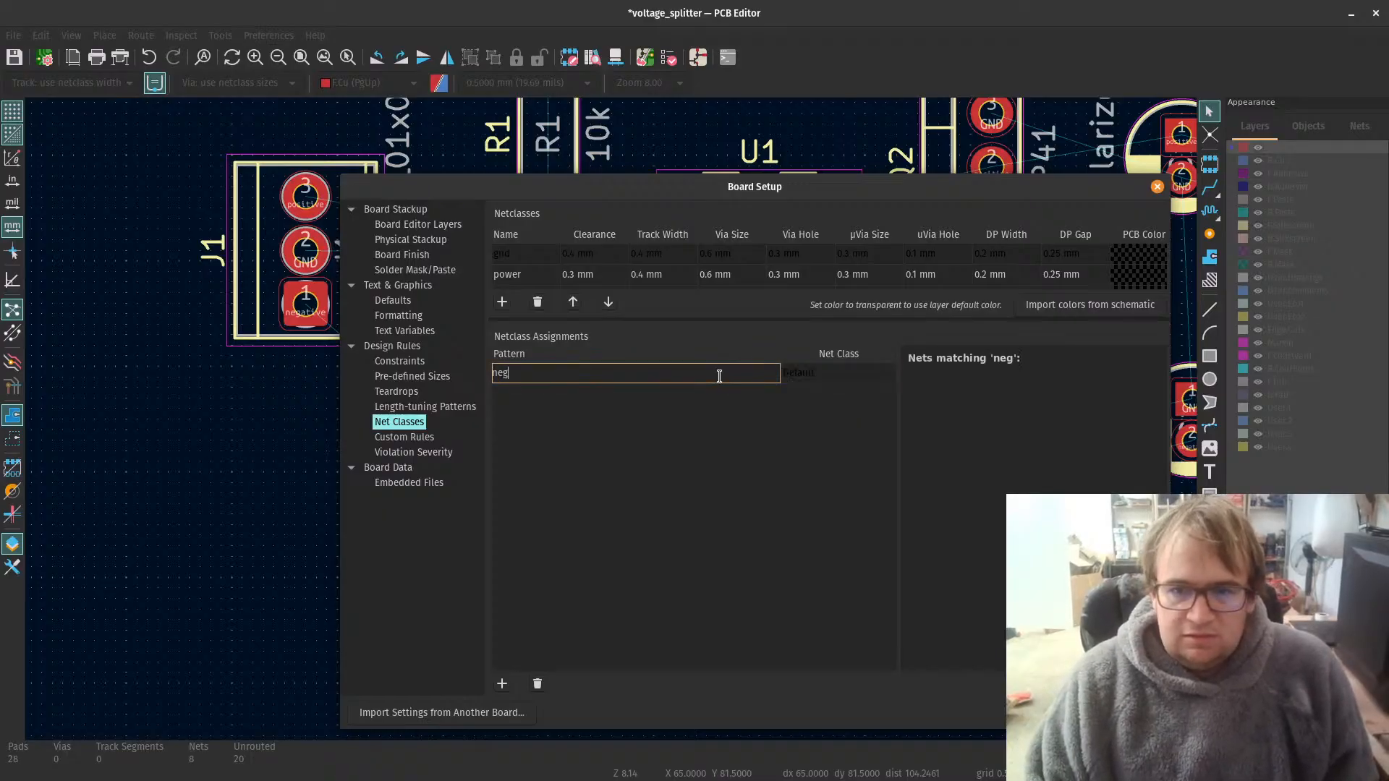
{"action": "type", "text": "ative"}
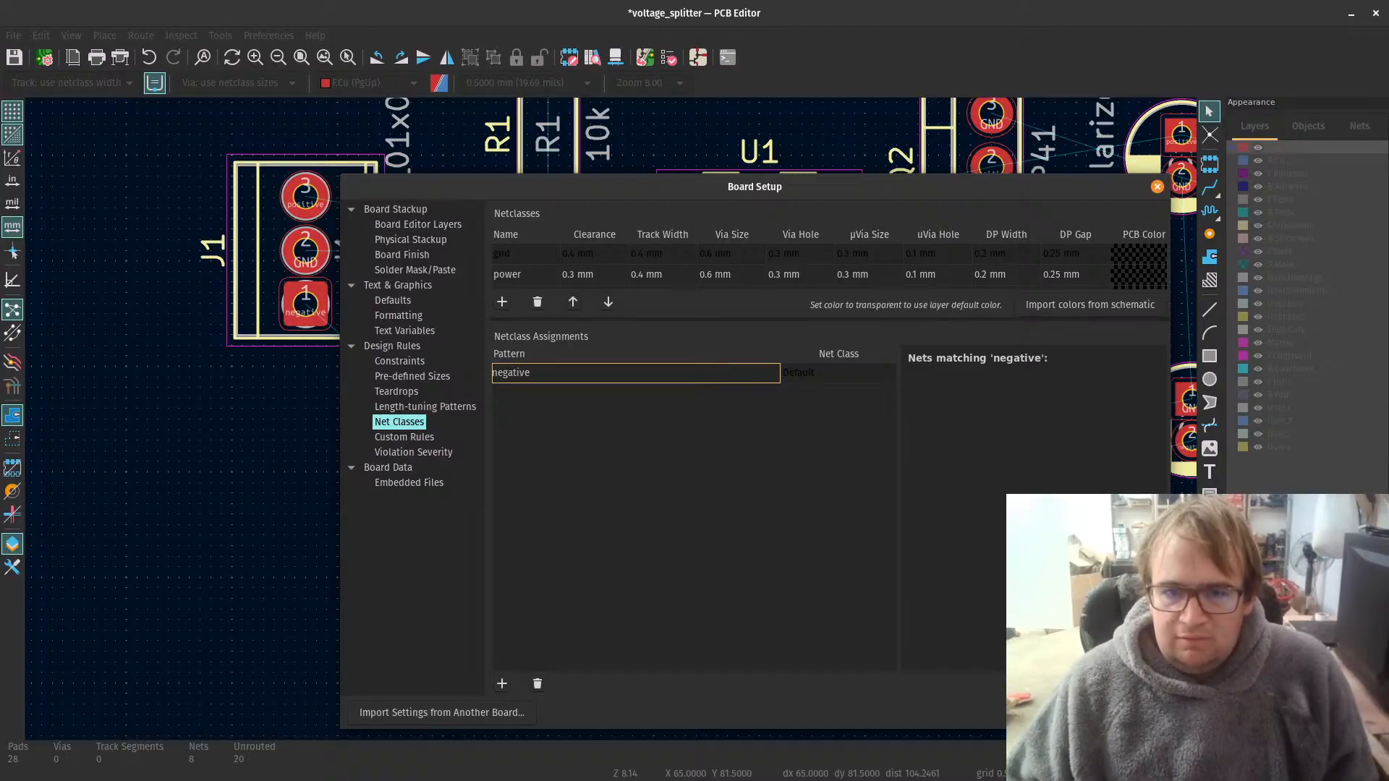
{"action": "key", "text": "Return"}
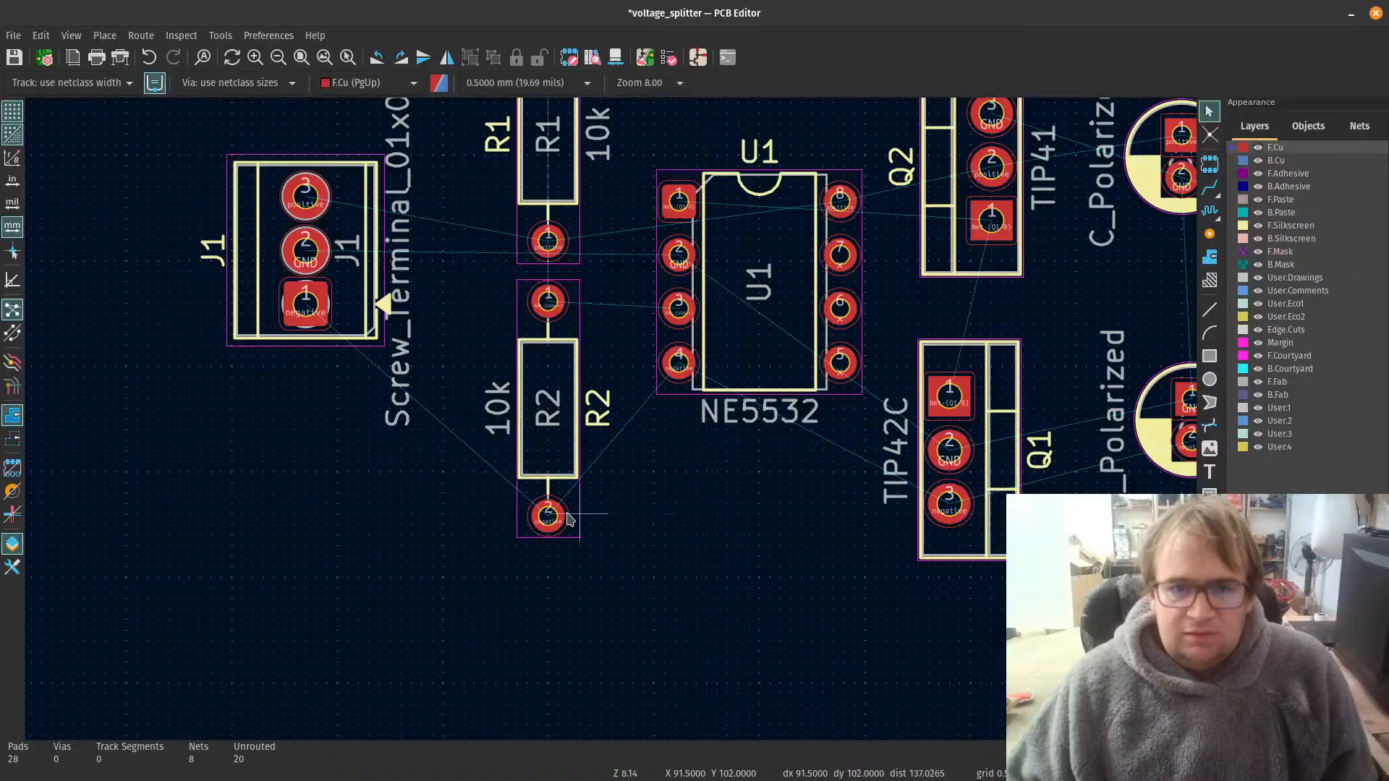
Step: Switch to the Schematic Editor and examine the properties of the positive label on the upper supply rail
{"action": "scroll", "coordinate": [611, 426], "scroll_direction": "down", "scroll_amount": 2}
{"action": "scroll", "coordinate": [573, 485], "scroll_direction": "up", "scroll_amount": 4}
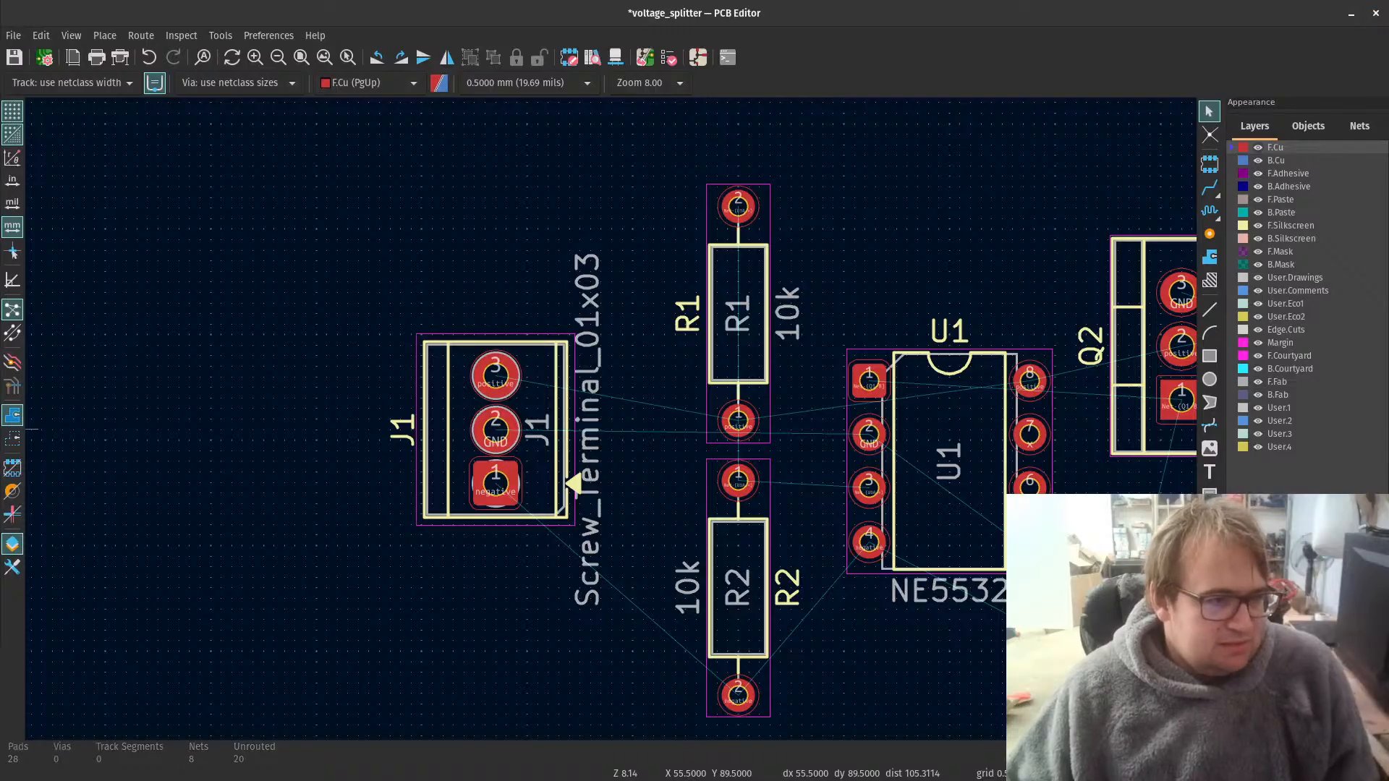
{"action": "left_click_drag", "start_coordinate": [0, 152], "coordinate": [868, 1]}
{"action": "scroll", "coordinate": [875, 459], "scroll_direction": "down", "scroll_amount": 4}
{"action": "scroll", "coordinate": [806, 412], "scroll_direction": "up", "scroll_amount": 2}
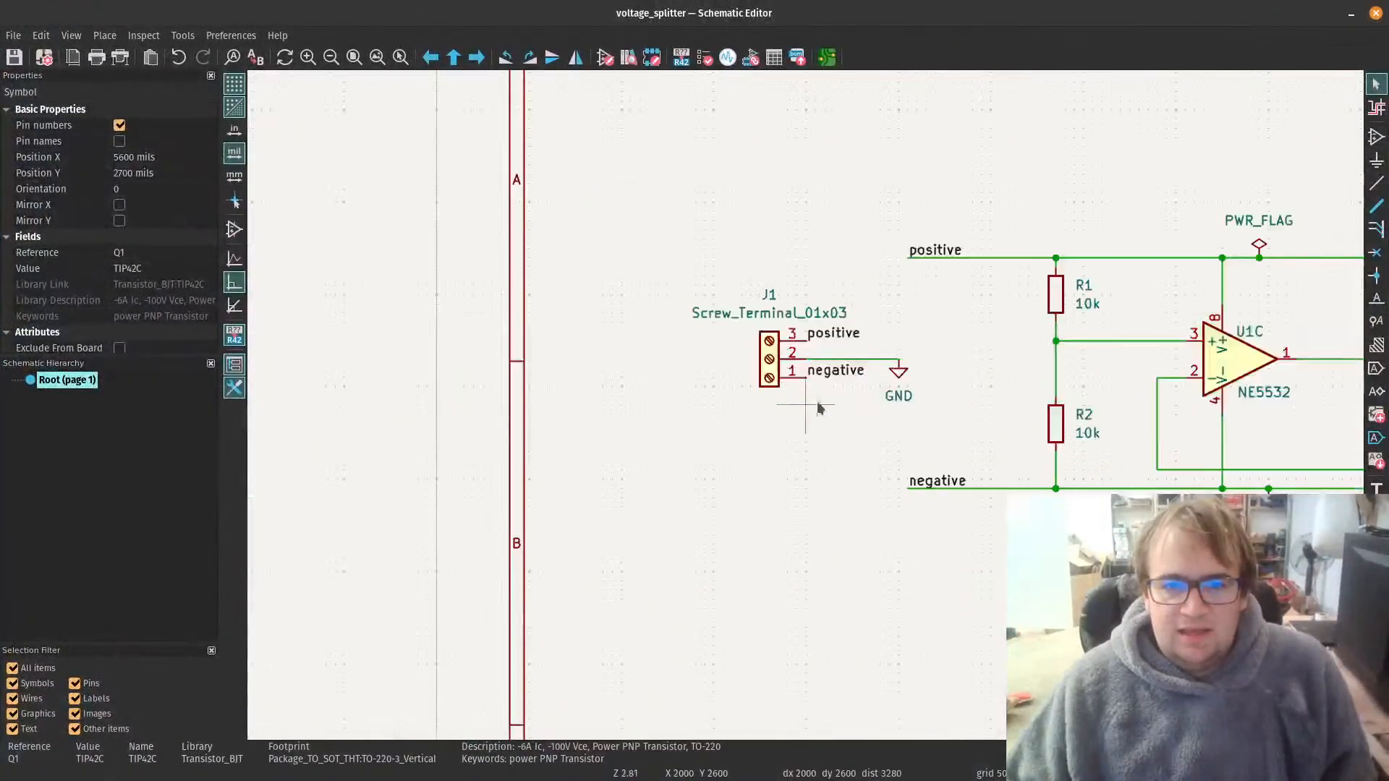
{"action": "left_click", "coordinate": [930, 253]}
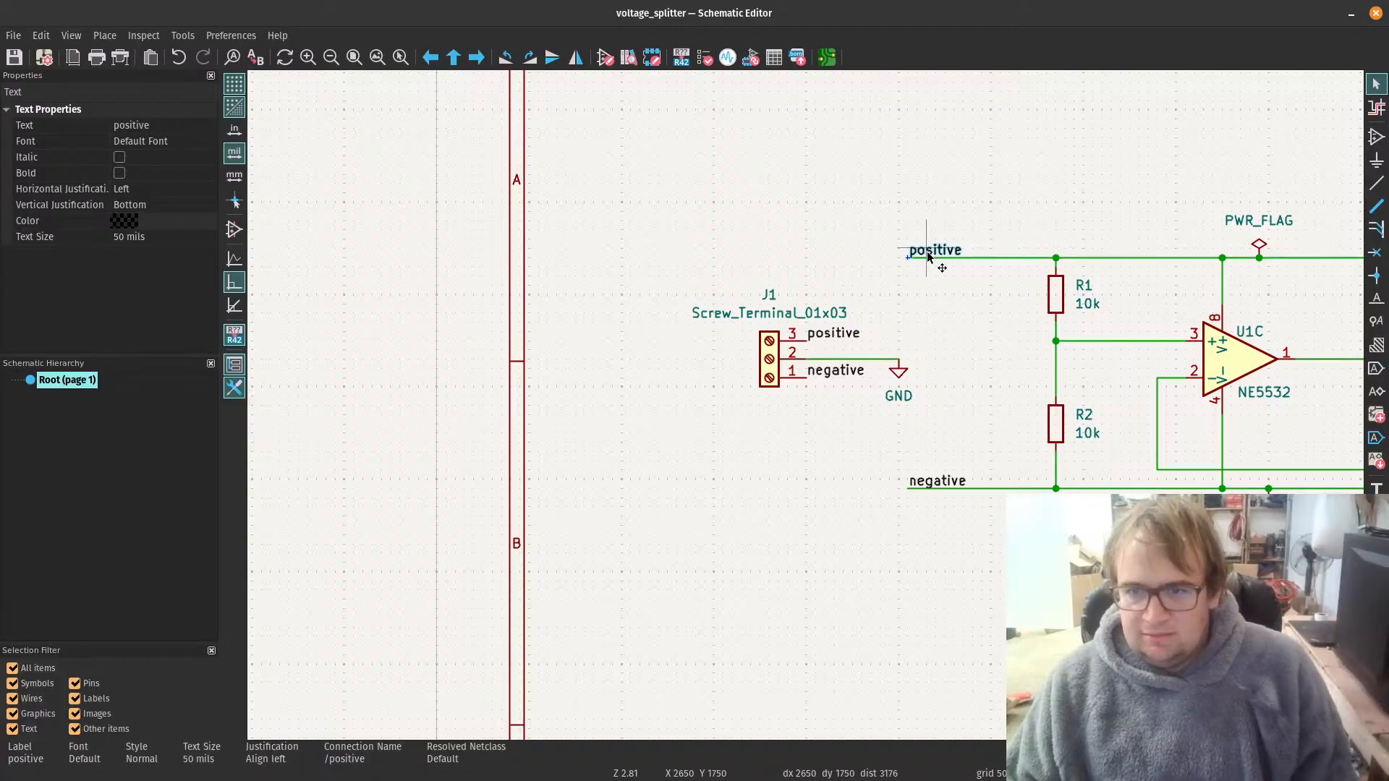
{"action": "scroll", "coordinate": [1056, 506], "scroll_direction": "down", "scroll_amount": 2}
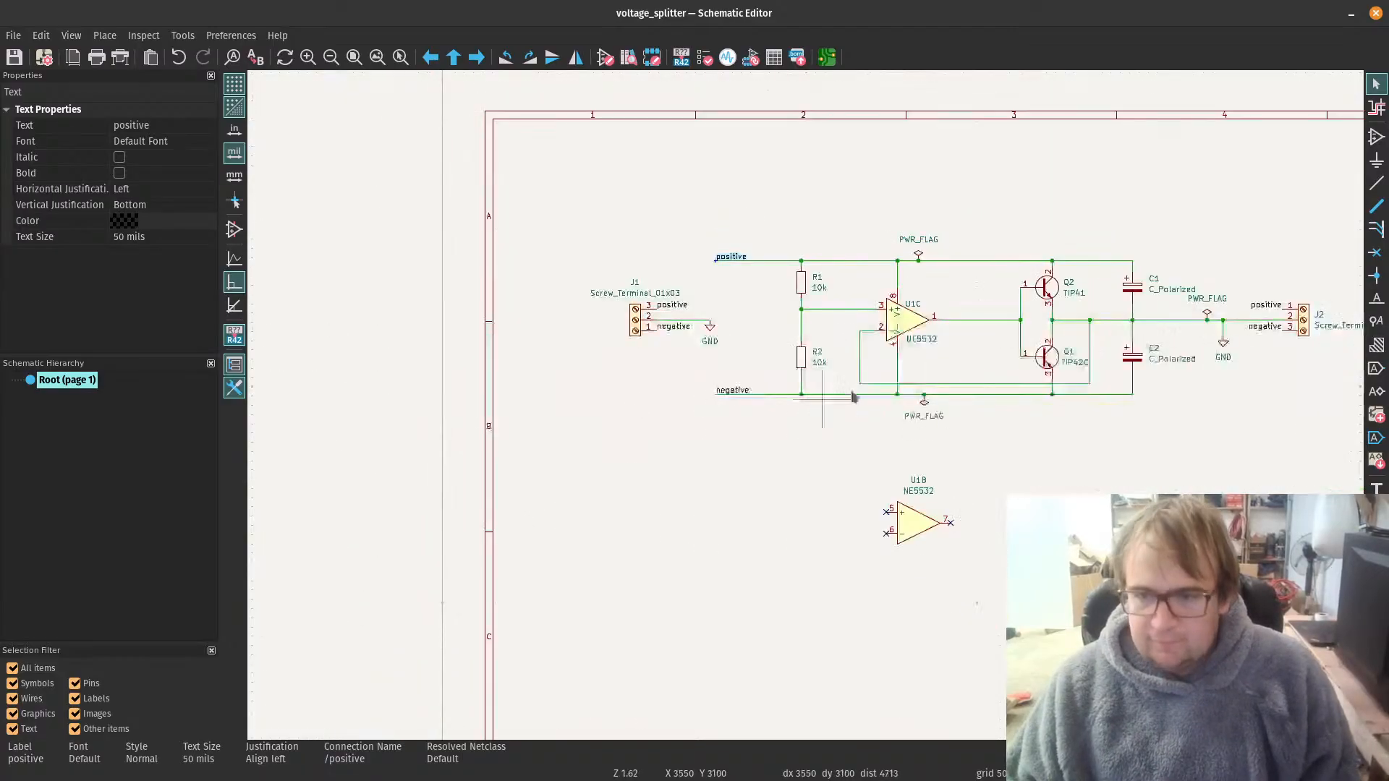
Step: Place an input-shaped global label named negative, rotated to point right, just below the open end of the negative rail
{"action": "left_click", "coordinate": [1375, 368]}
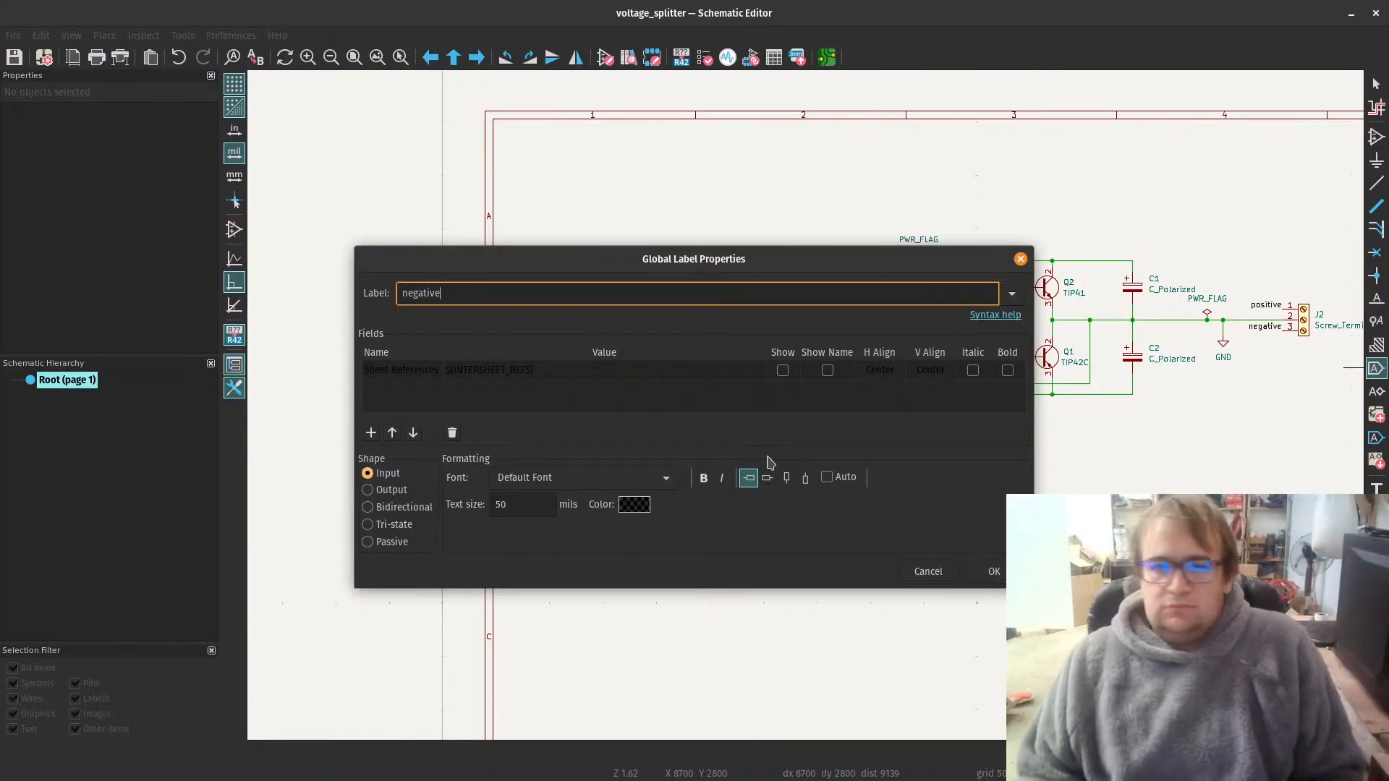
{"action": "left_click", "coordinate": [988, 577]}
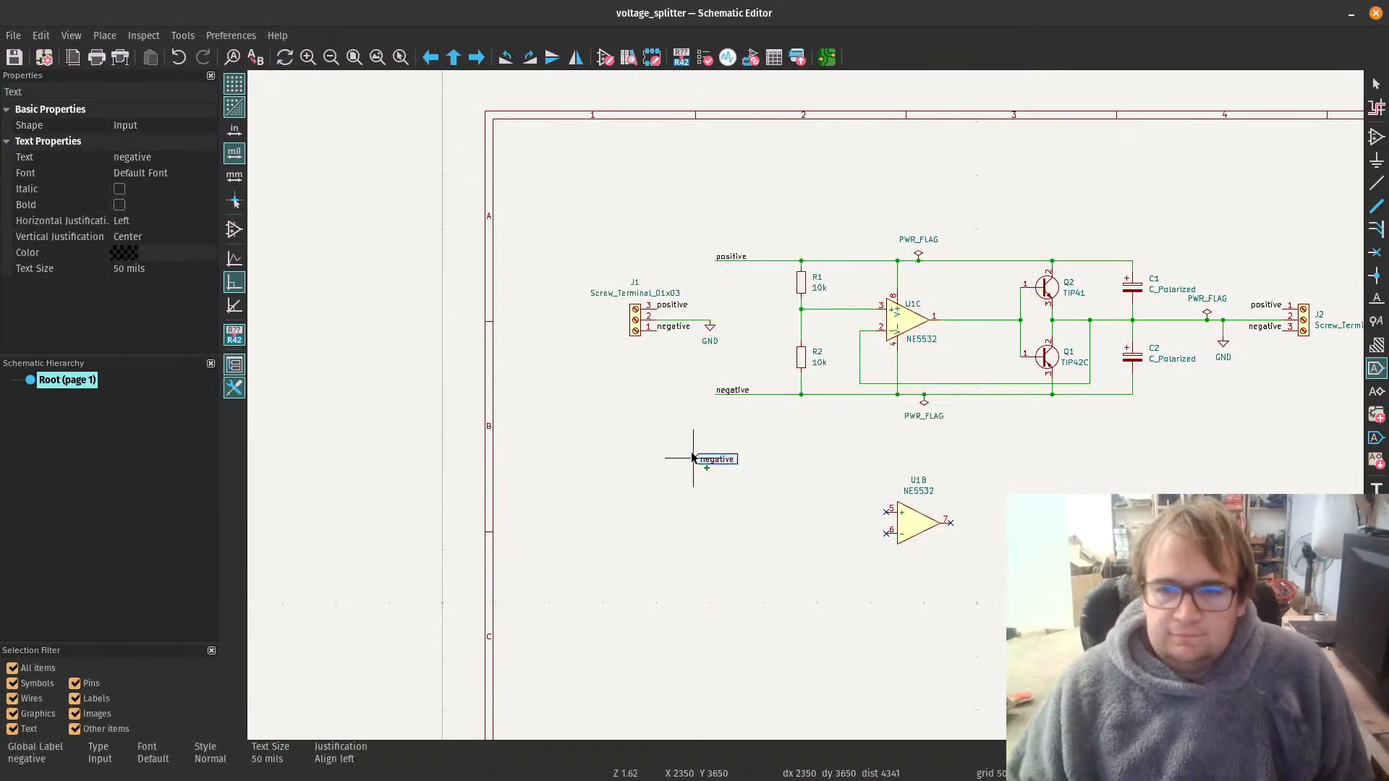
{"action": "scroll", "coordinate": [813, 409], "scroll_direction": "up", "scroll_amount": 4}
{"action": "key", "text": "r"}
{"action": "key", "text": "r"}
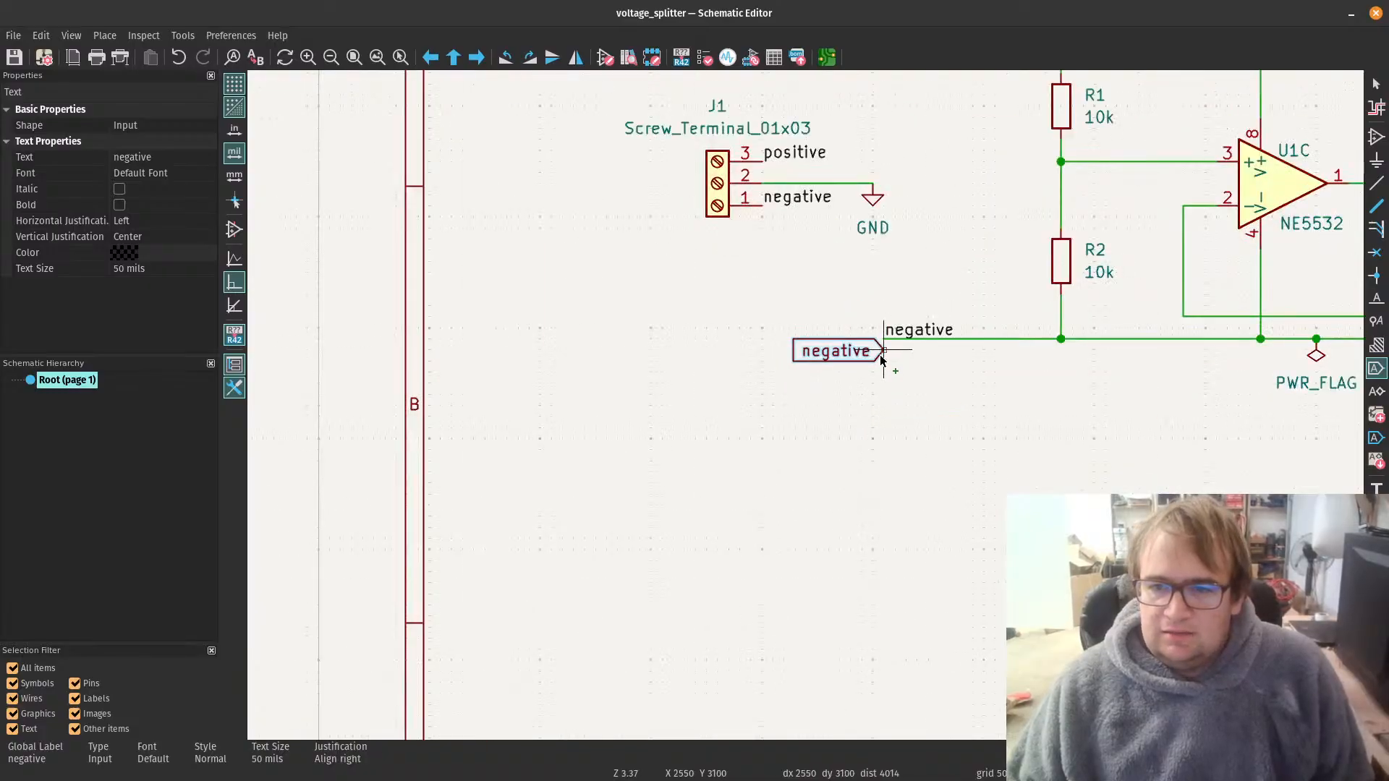
{"action": "left_click", "coordinate": [876, 396]}
{"action": "key", "text": "Escape"}
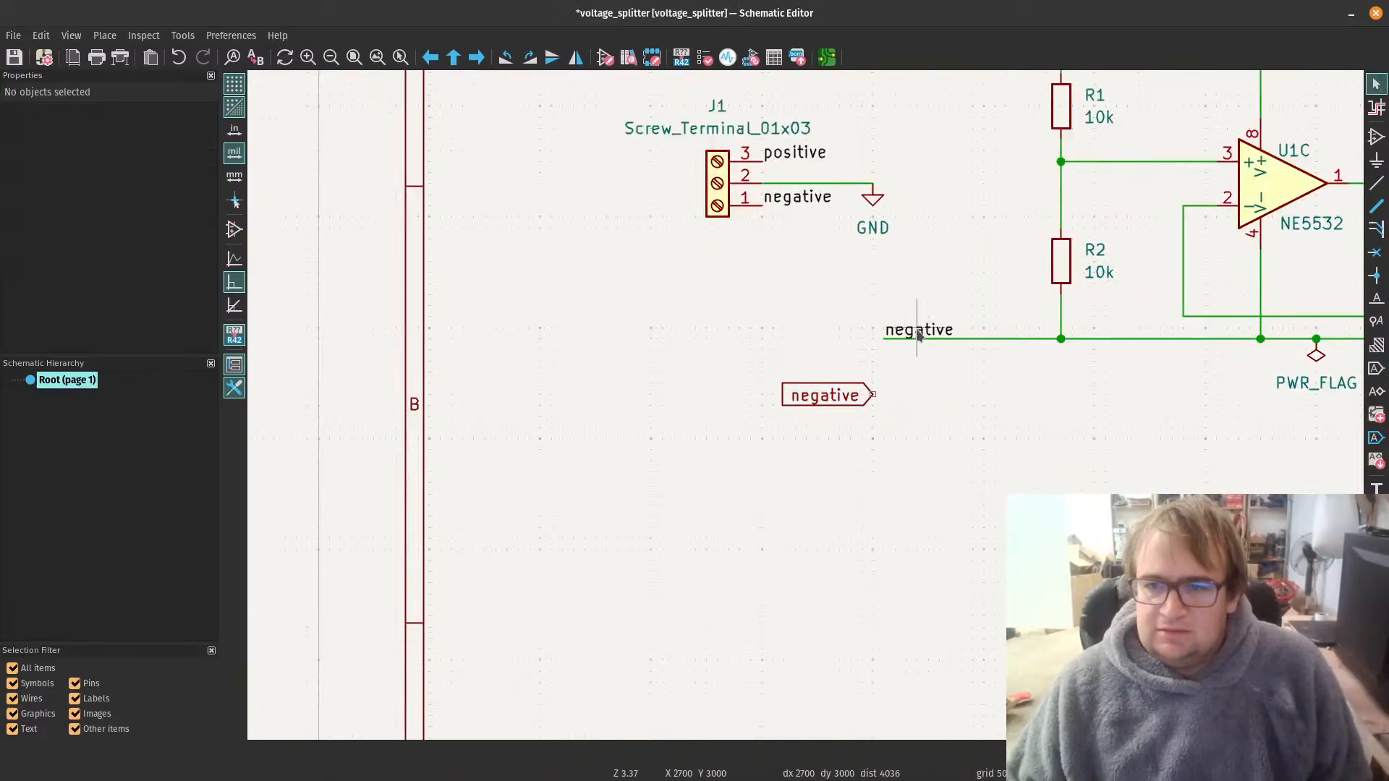
Step: Replace the local label on the negative rail with the negative global label at the wire's open end, and save the schematic
{"action": "left_click", "coordinate": [917, 331]}
{"action": "key", "text": "Delete"}
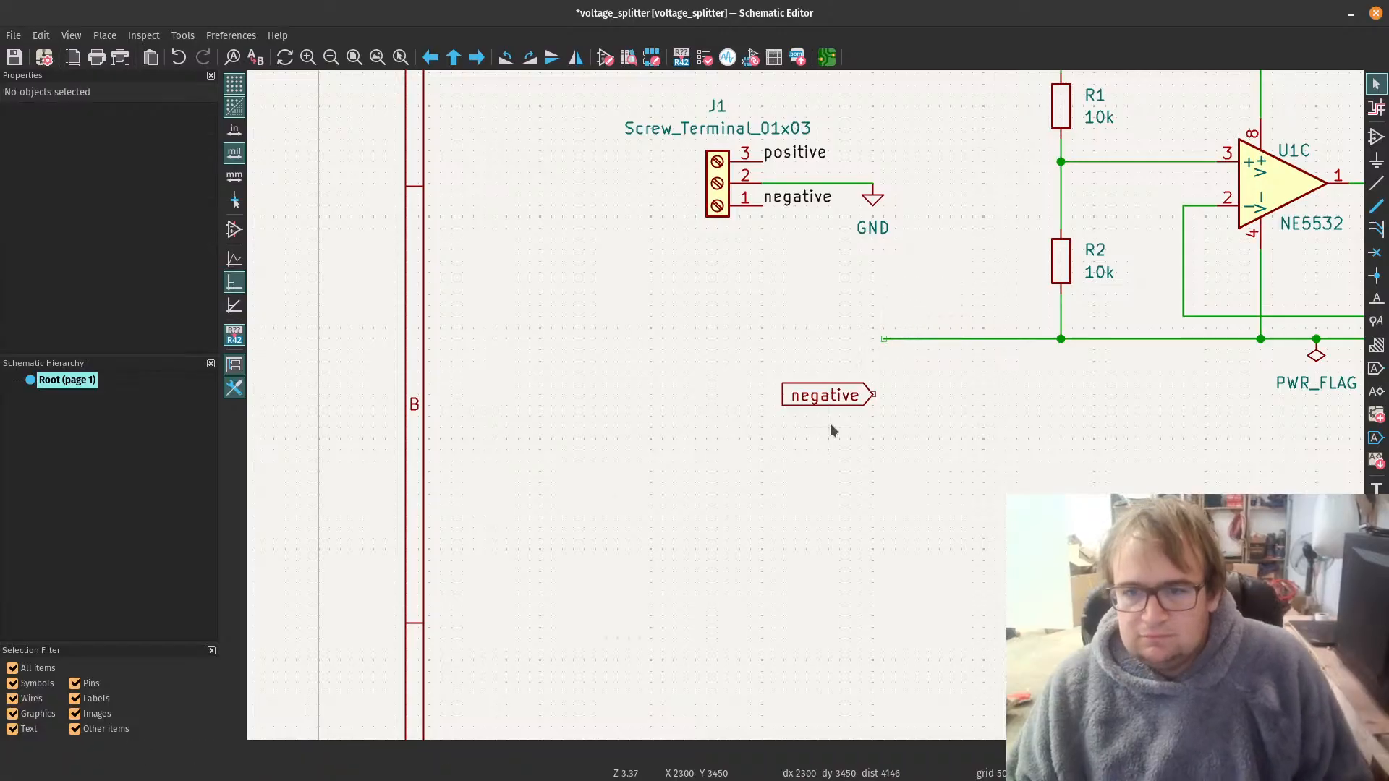
{"action": "left_click", "coordinate": [822, 402]}
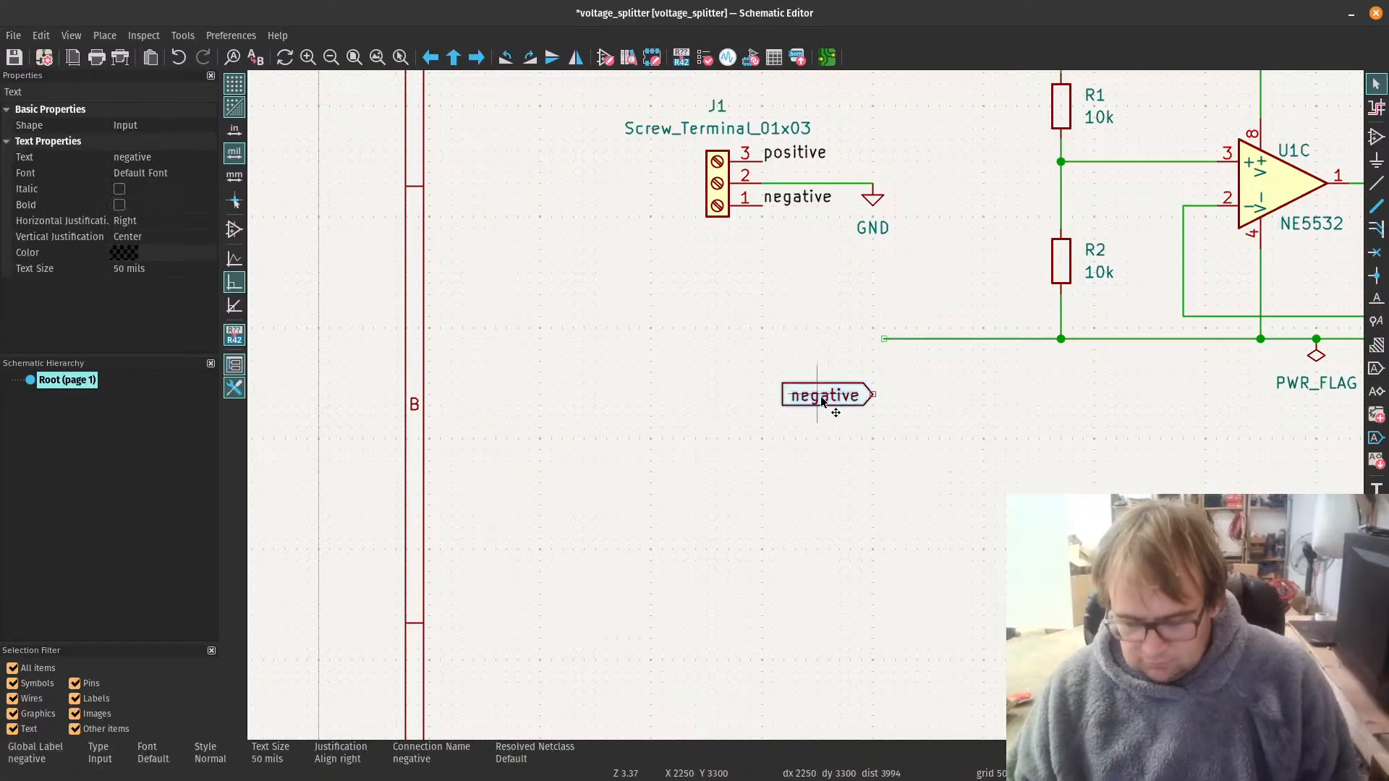
{"action": "left_click_drag", "start_coordinate": [822, 402], "coordinate": [888, 345]}
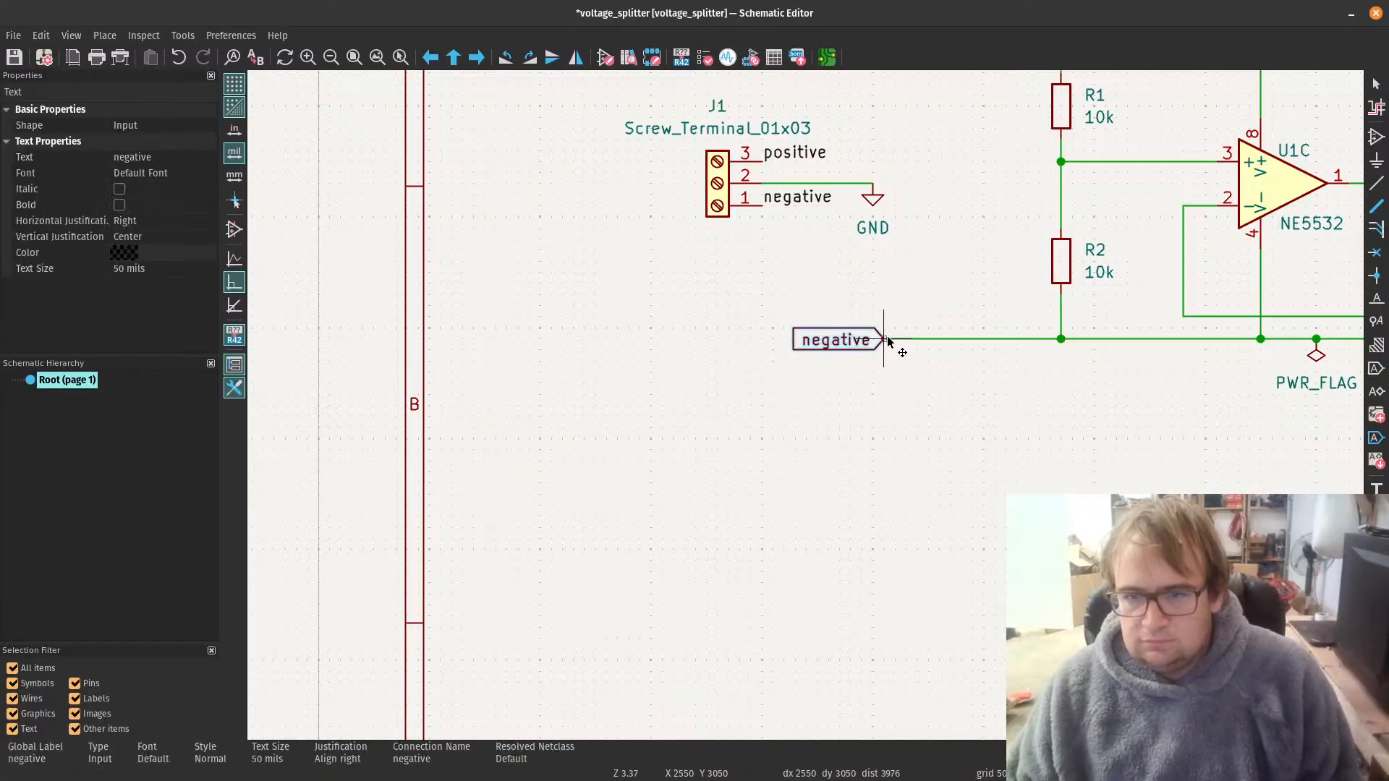
{"action": "left_click", "coordinate": [851, 500]}
{"action": "left_click", "coordinate": [15, 57]}
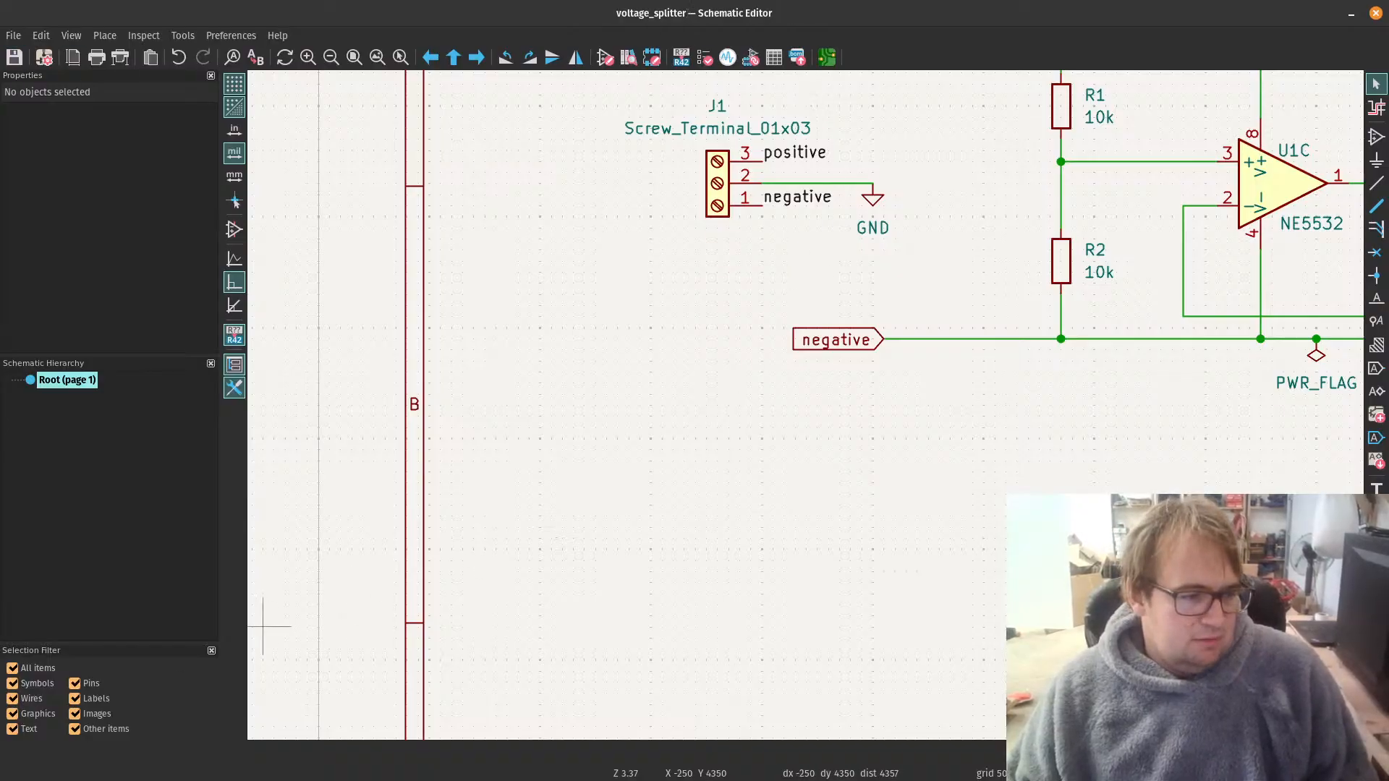
Step: Switch to the PCB Editor and update the board from the schematic, replacing footprints with those specified there
{"action": "key", "text": "alt+Tab"}
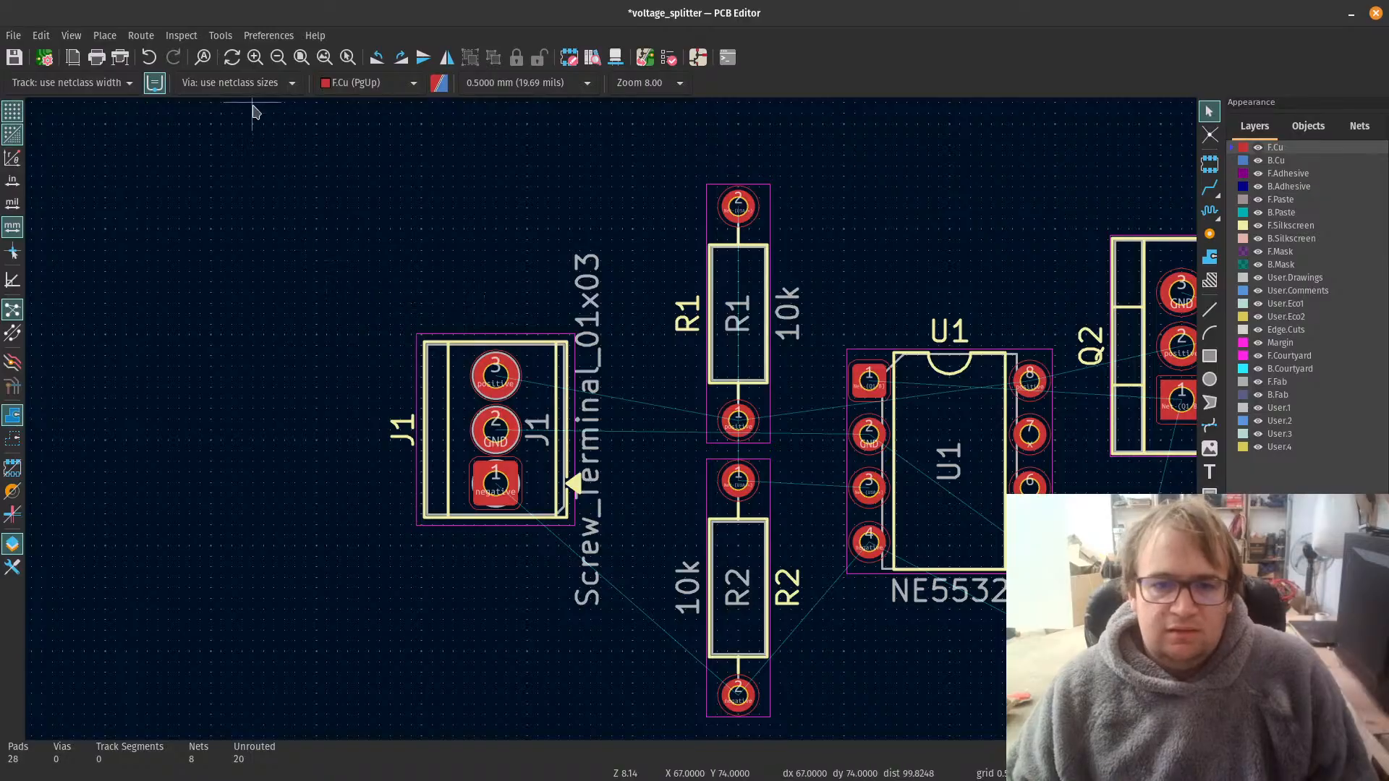
{"action": "left_click", "coordinate": [644, 57]}
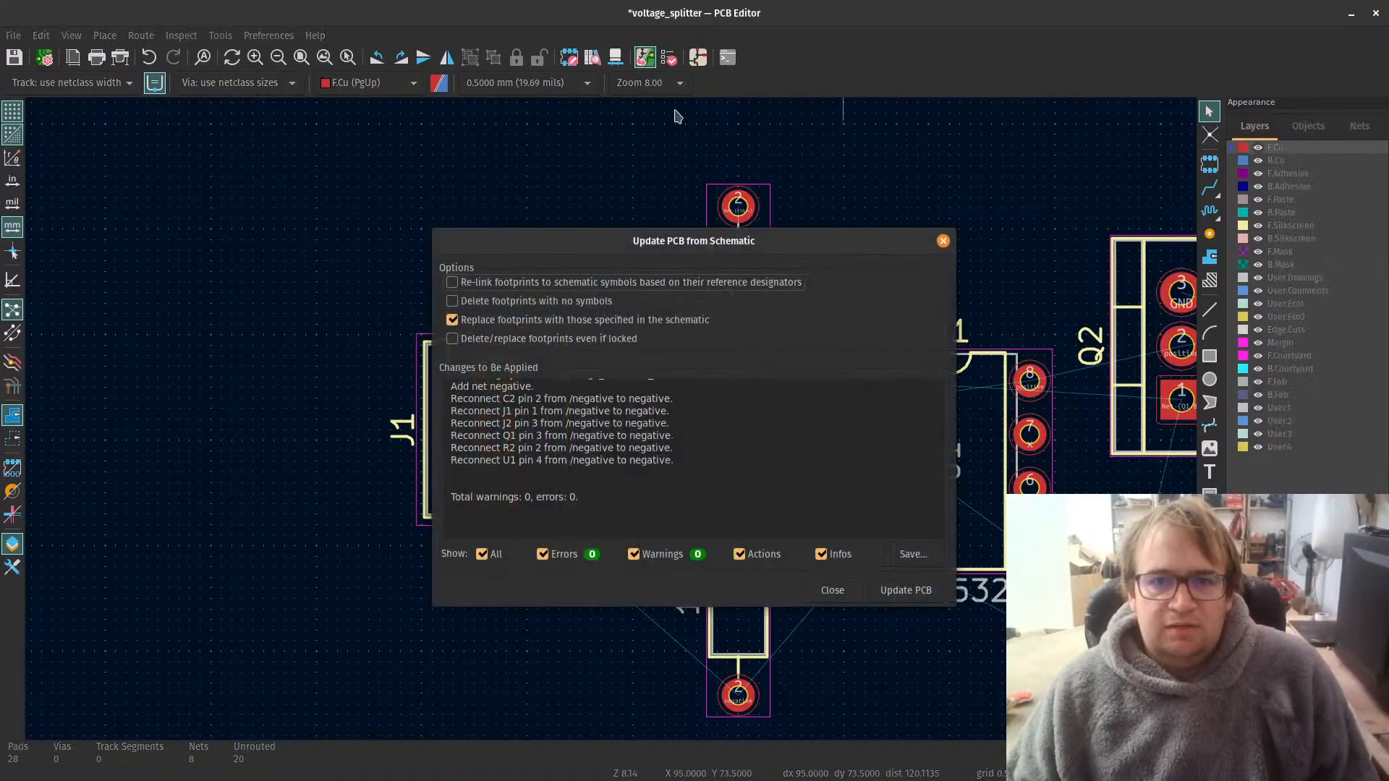
{"action": "left_click", "coordinate": [903, 599]}
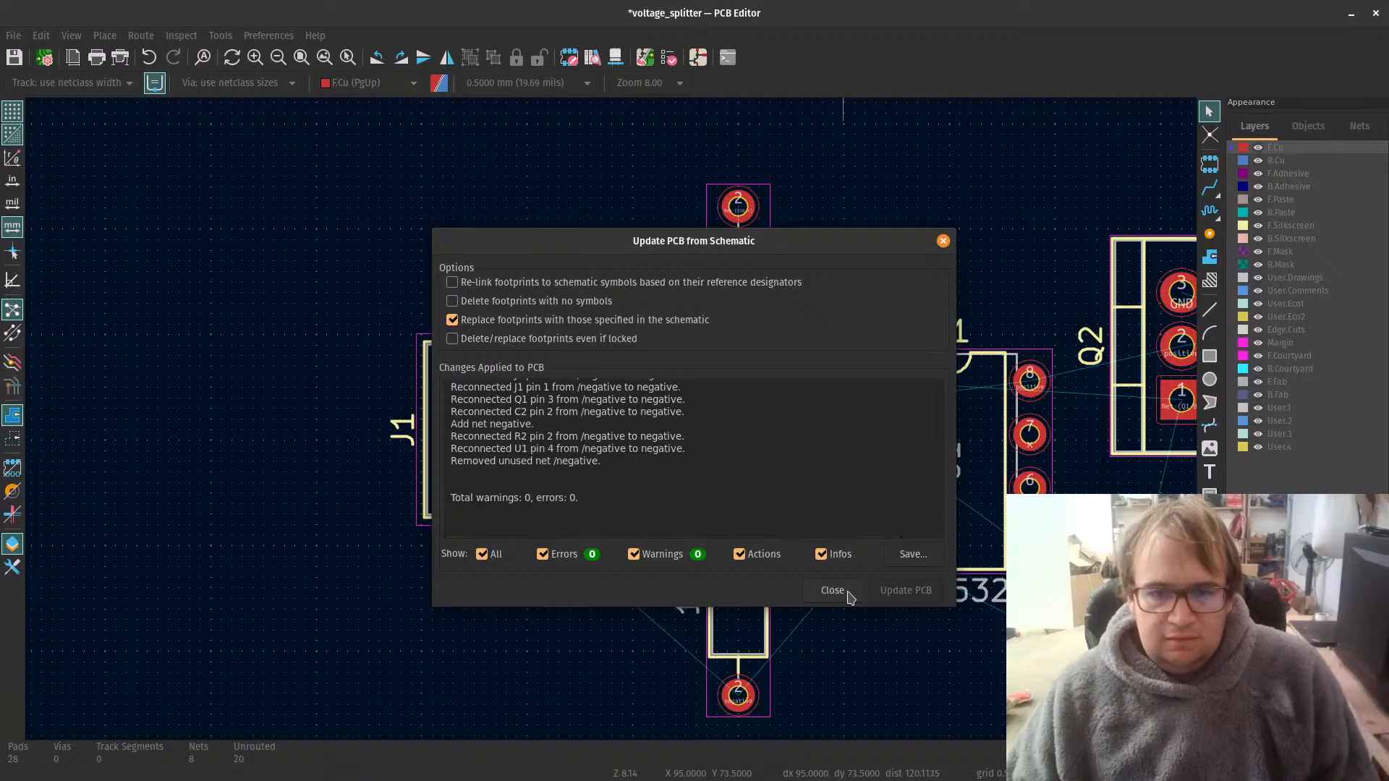
{"action": "left_click", "coordinate": [833, 591]}
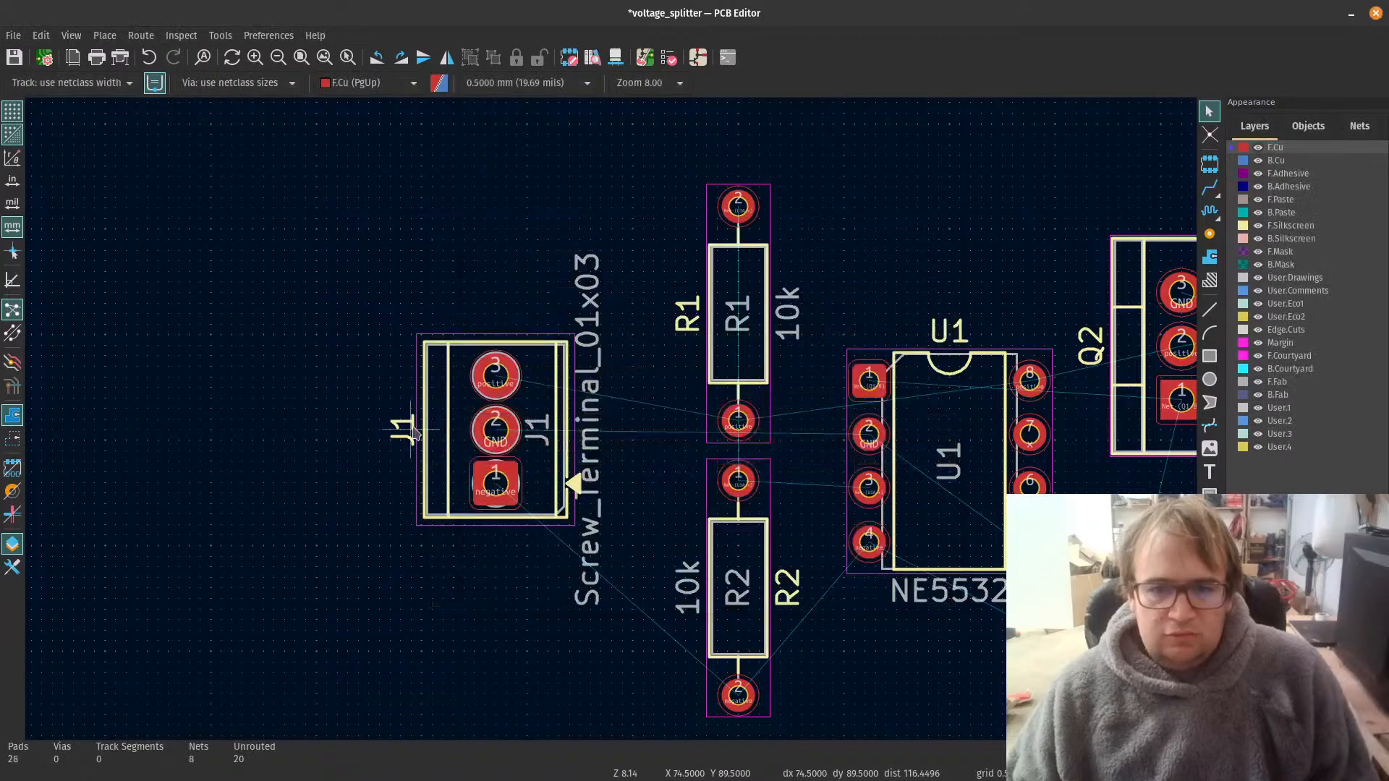
Step: Open the board's net class settings and set the netclass assignment pattern to GND
{"action": "left_click", "coordinate": [44, 57]}
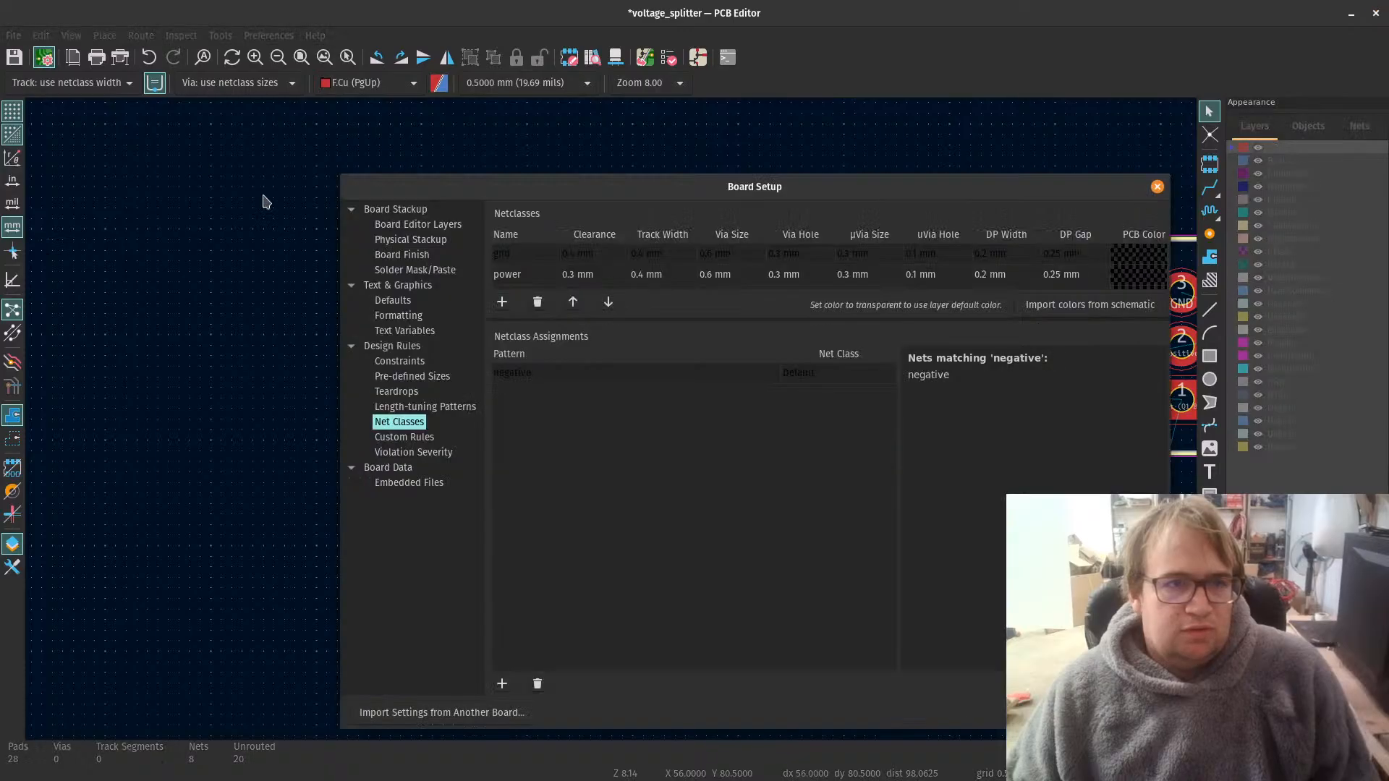
{"action": "left_click", "coordinate": [620, 380]}
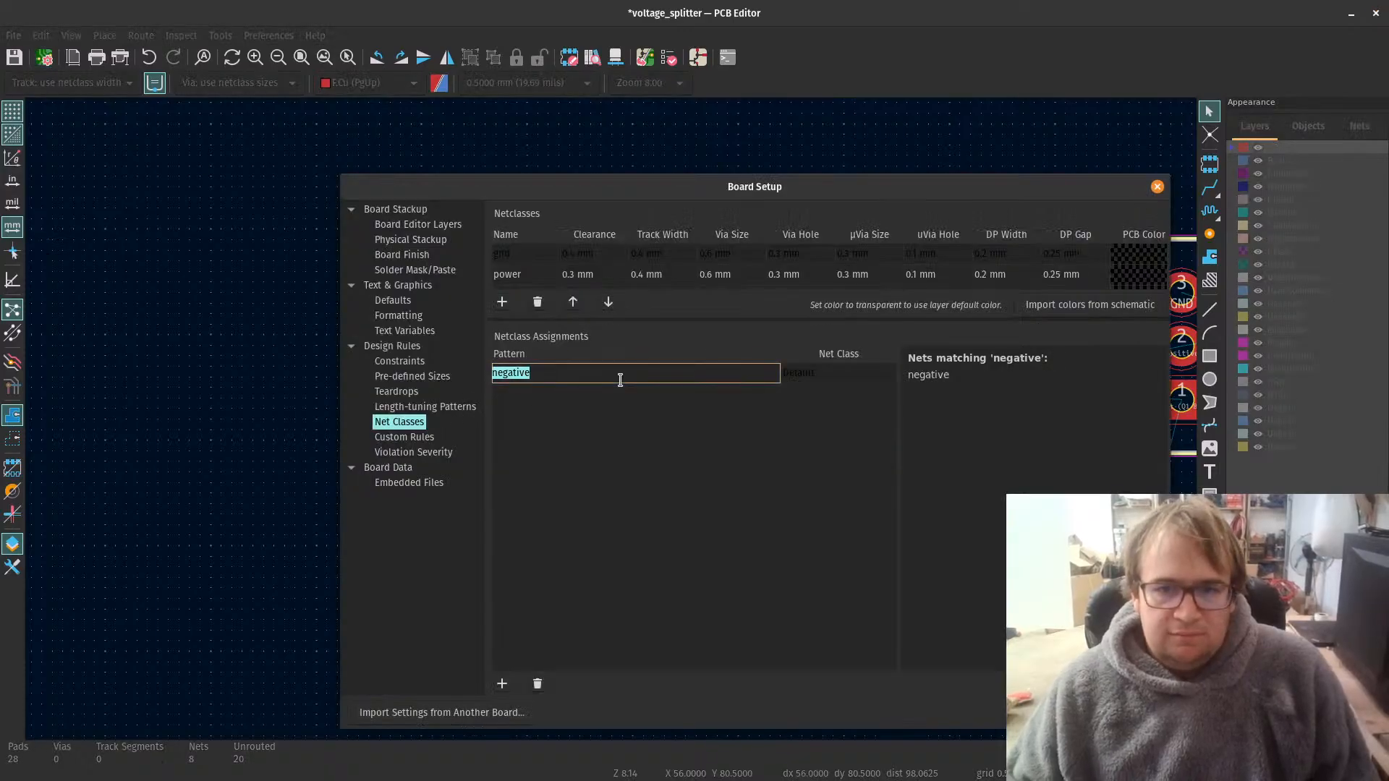
{"action": "key", "text": "BackSpace"}
{"action": "type", "text": "n"}
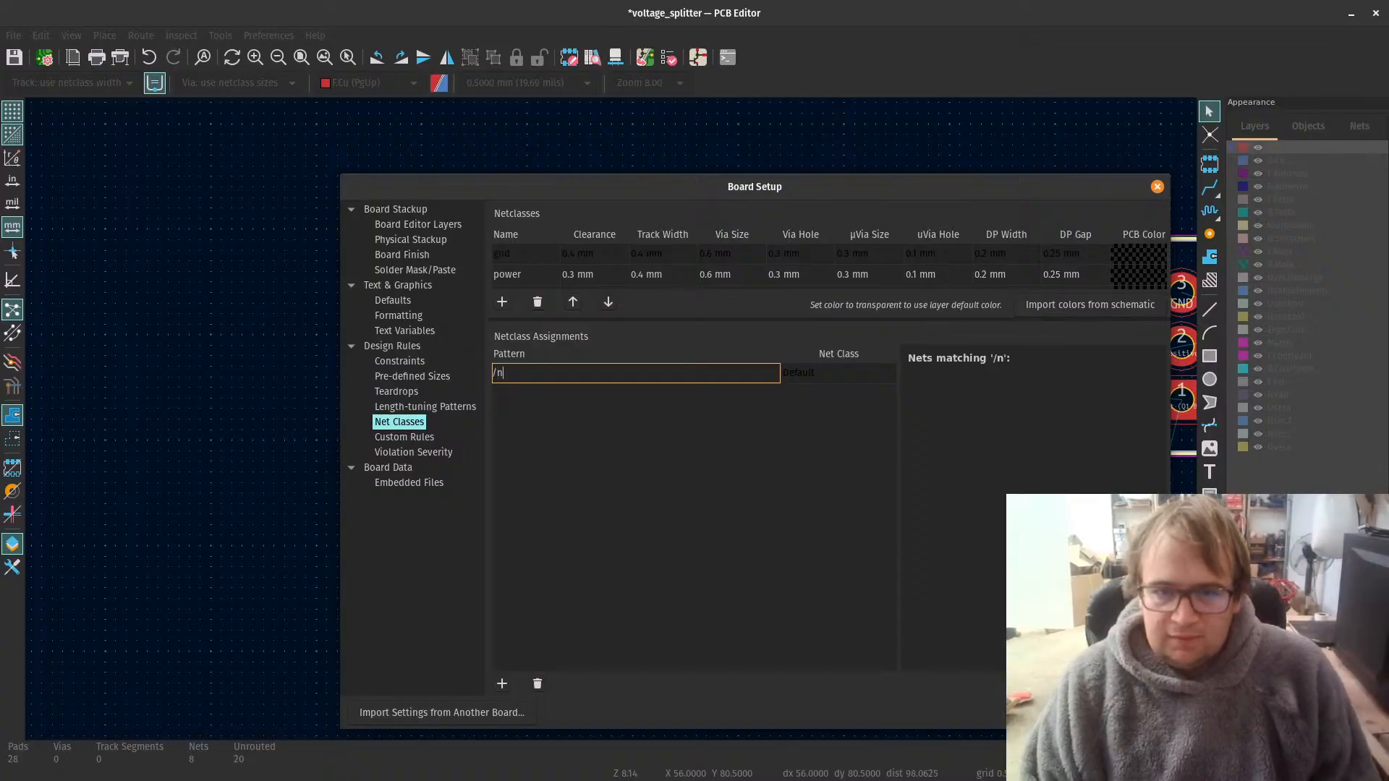
{"action": "key", "text": "BackSpace"}
{"action": "key", "text": "BackSpace"}
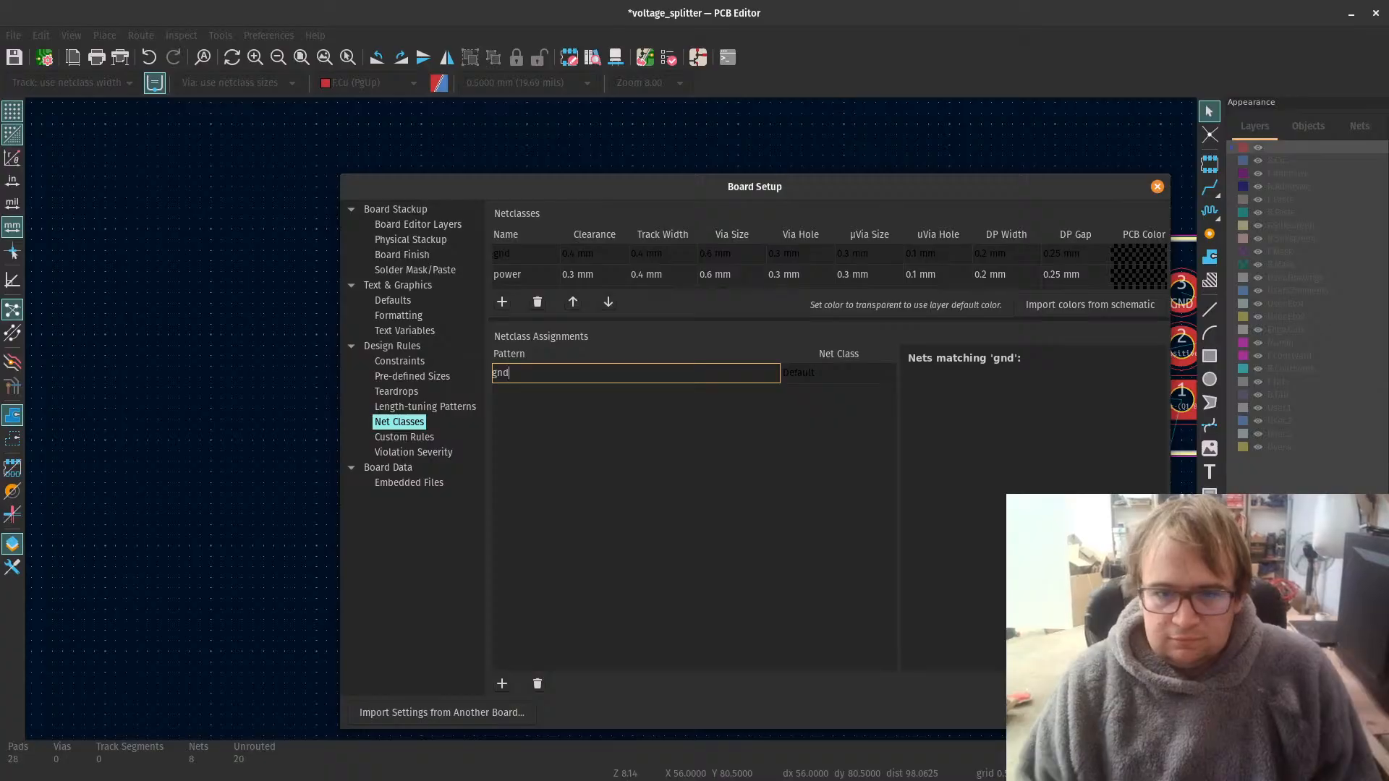
{"action": "left_click", "coordinate": [561, 510]}
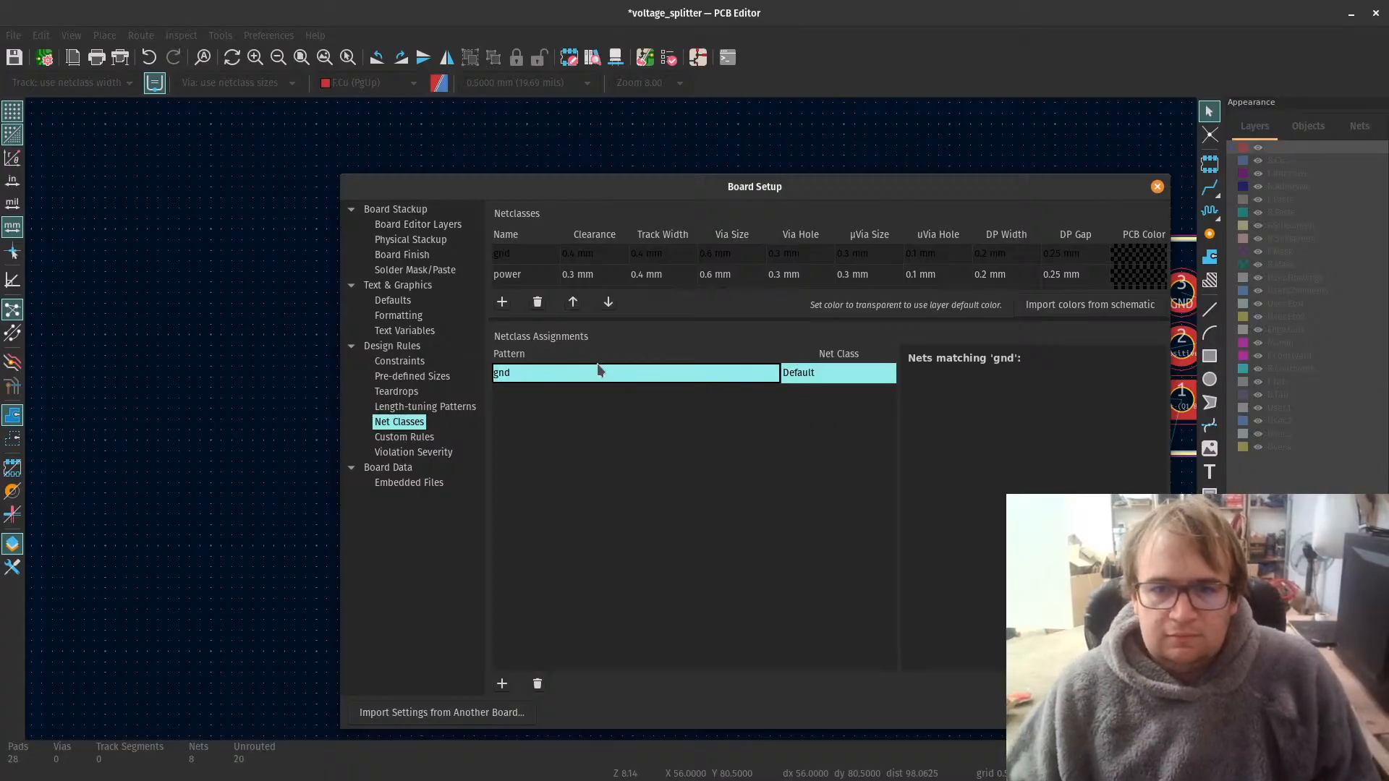
{"action": "left_click", "coordinate": [564, 373]}
{"action": "key", "text": "BackSpace"}
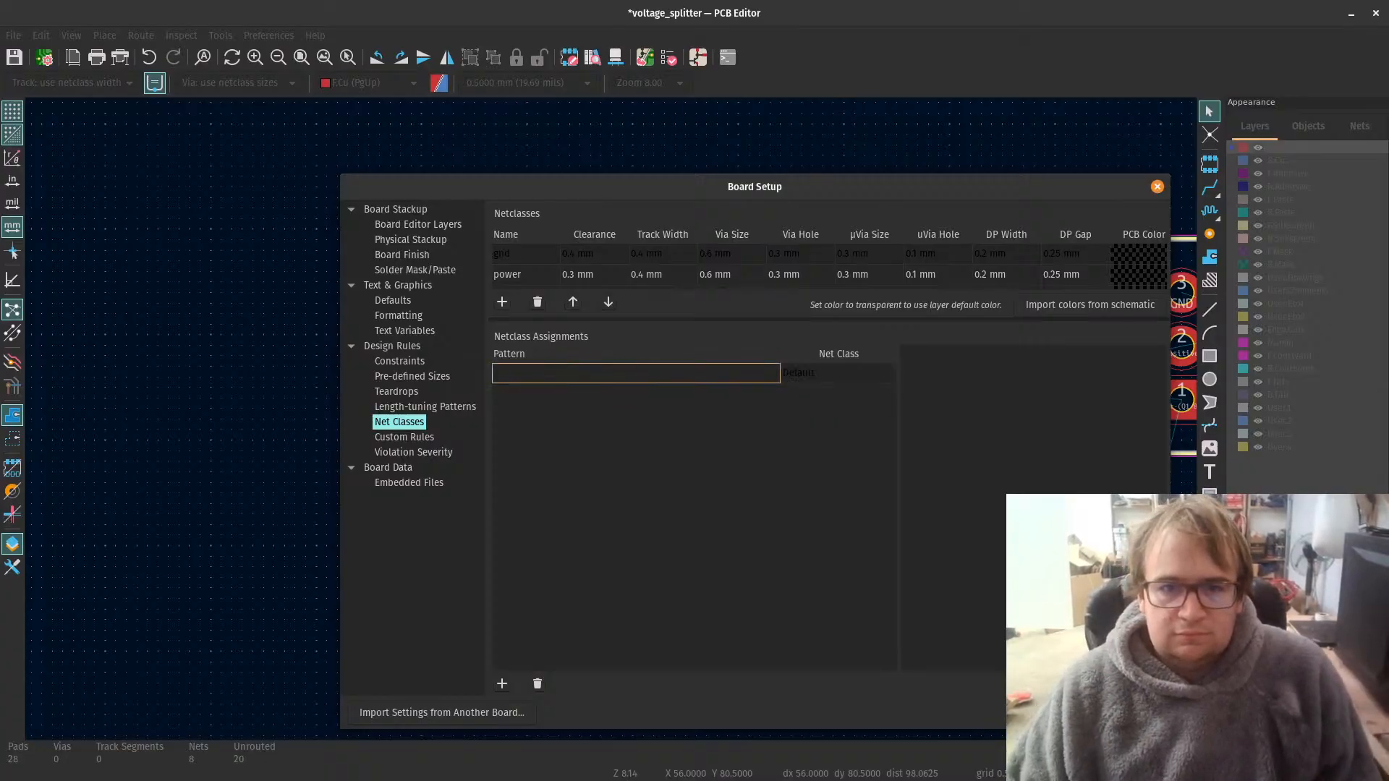
{"action": "type", "text": "G"}
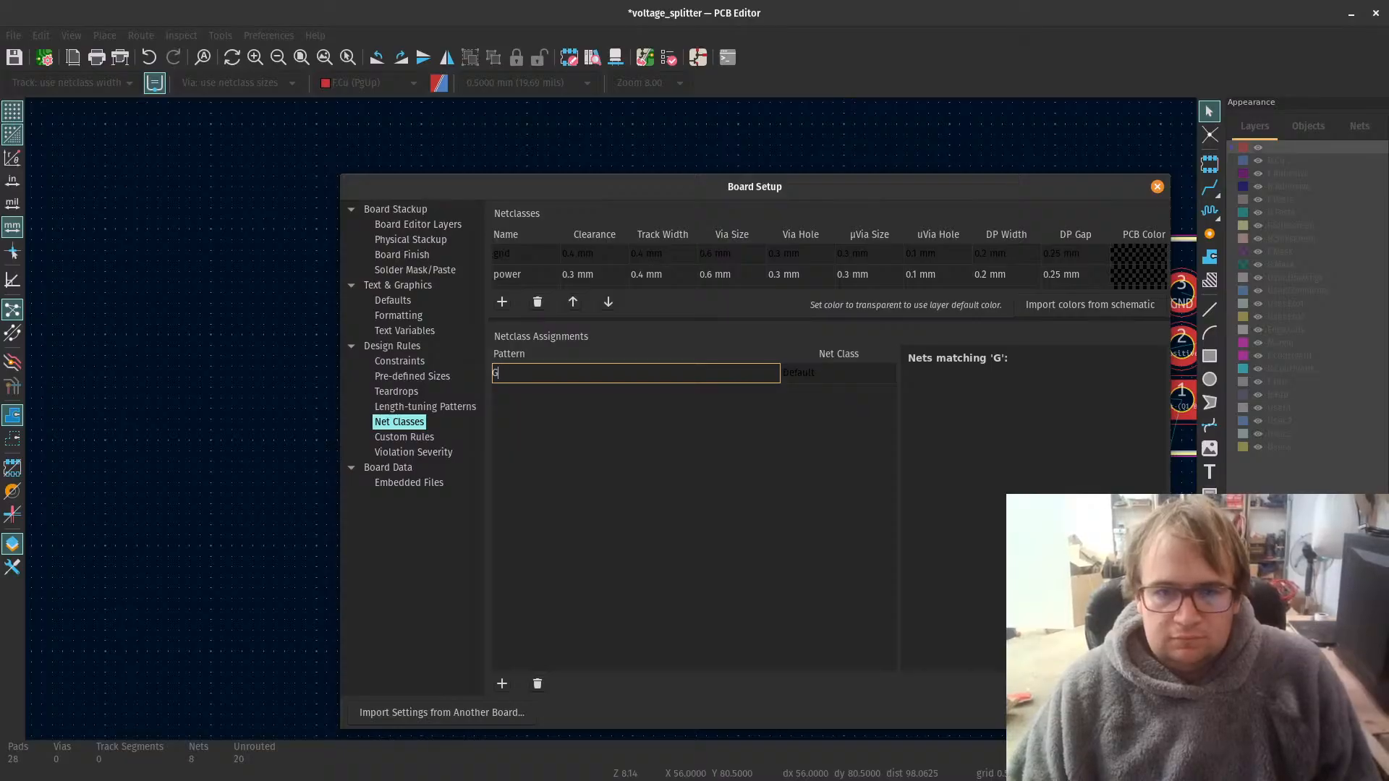
{"action": "type", "text": "ND"}
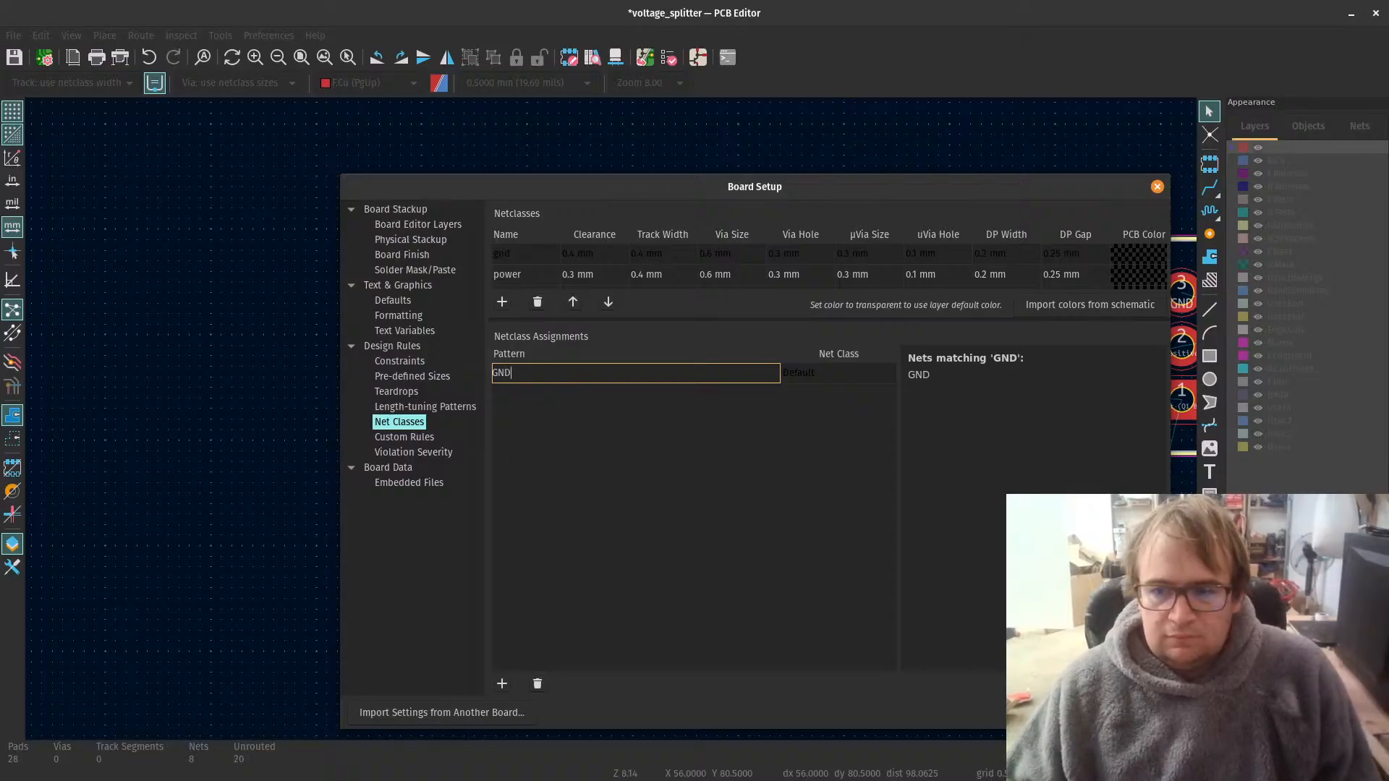
{"action": "key", "text": "Return"}
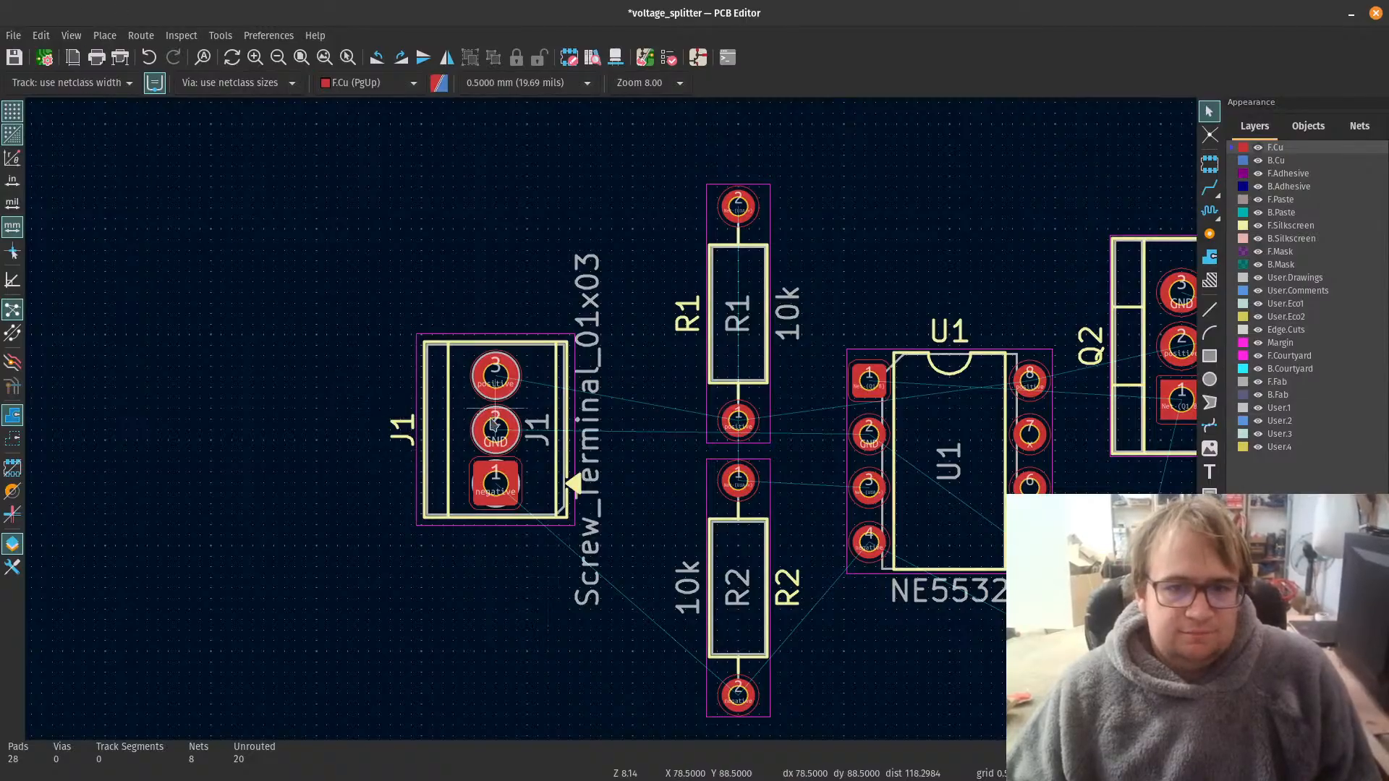
Step: Reopen the board's net class settings, assign the GND pattern to the gnd net class, and accept the setup
{"action": "left_click", "coordinate": [44, 57]}
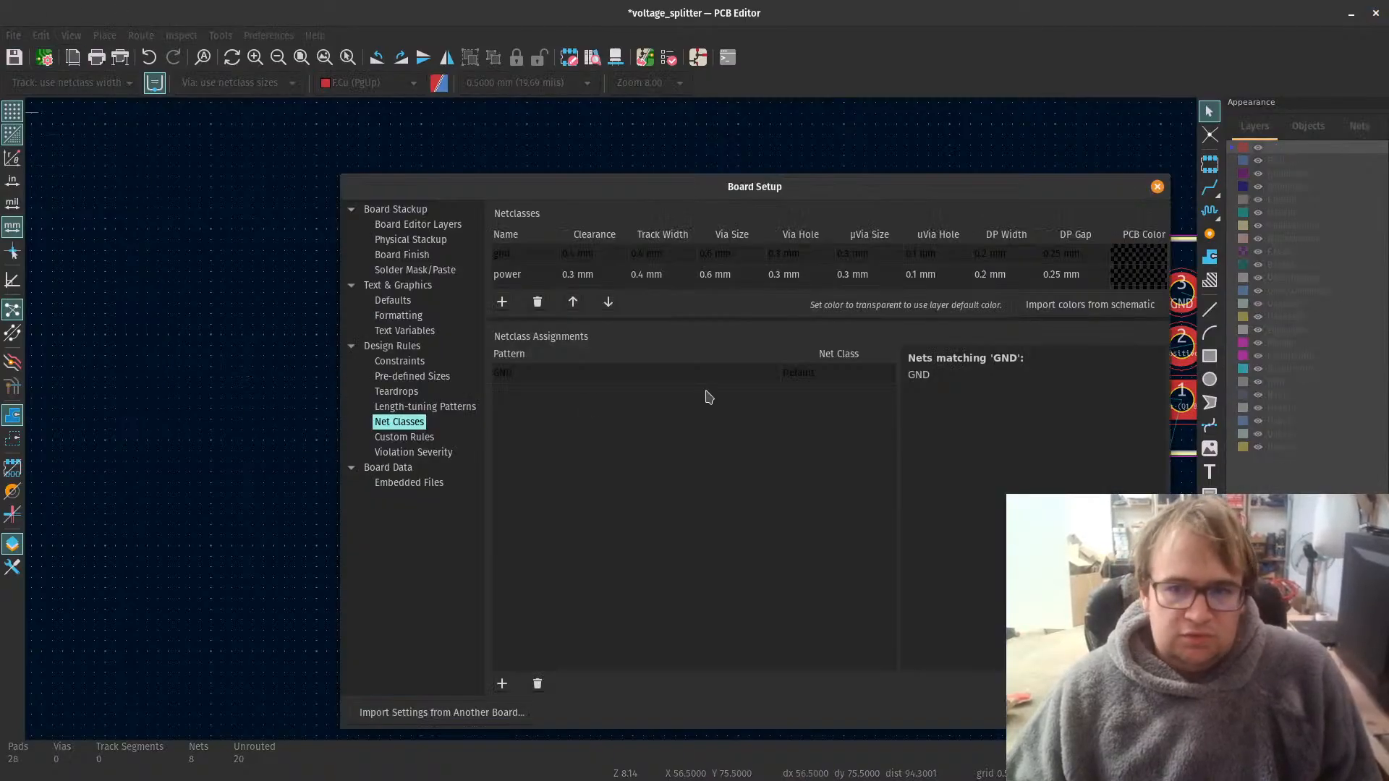
{"action": "left_click", "coordinate": [751, 378]}
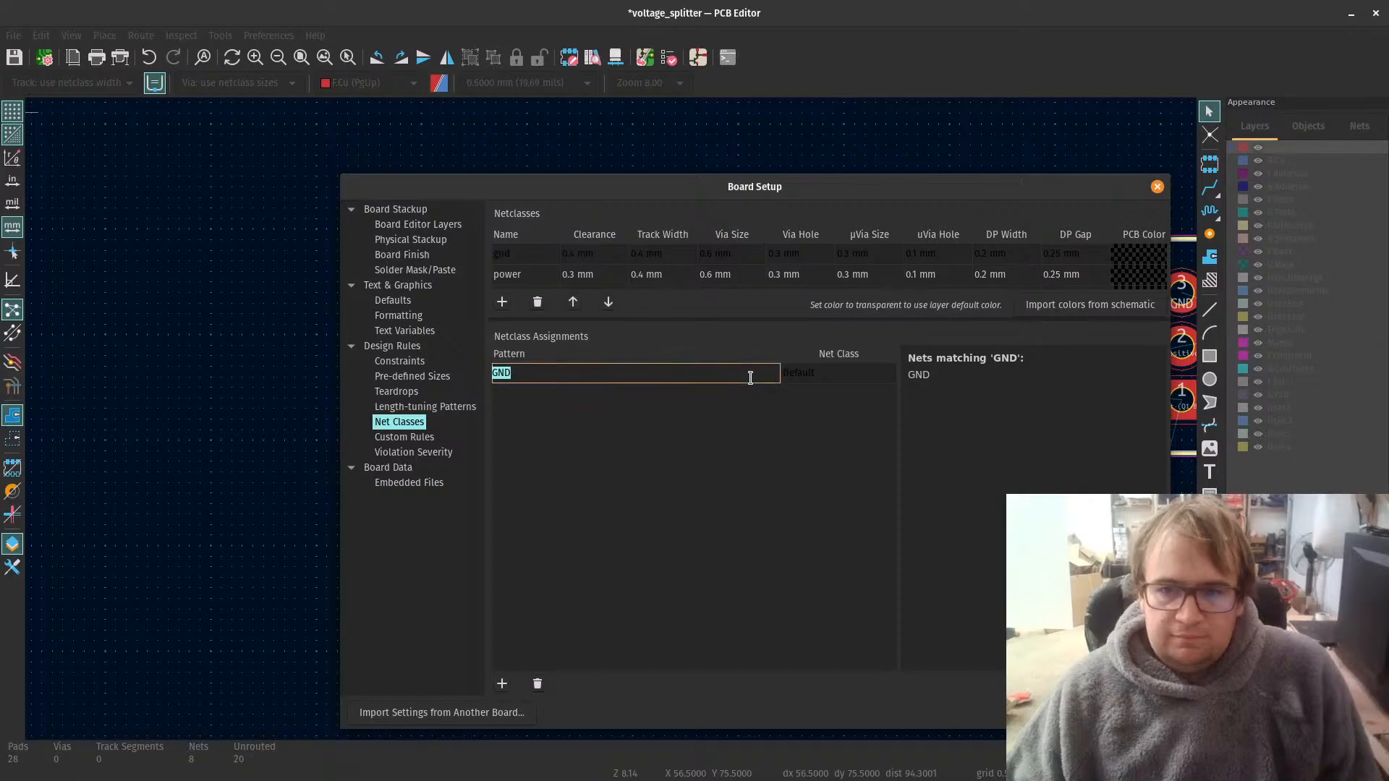
{"action": "left_click", "coordinate": [917, 379]}
{"action": "left_click", "coordinate": [563, 373]}
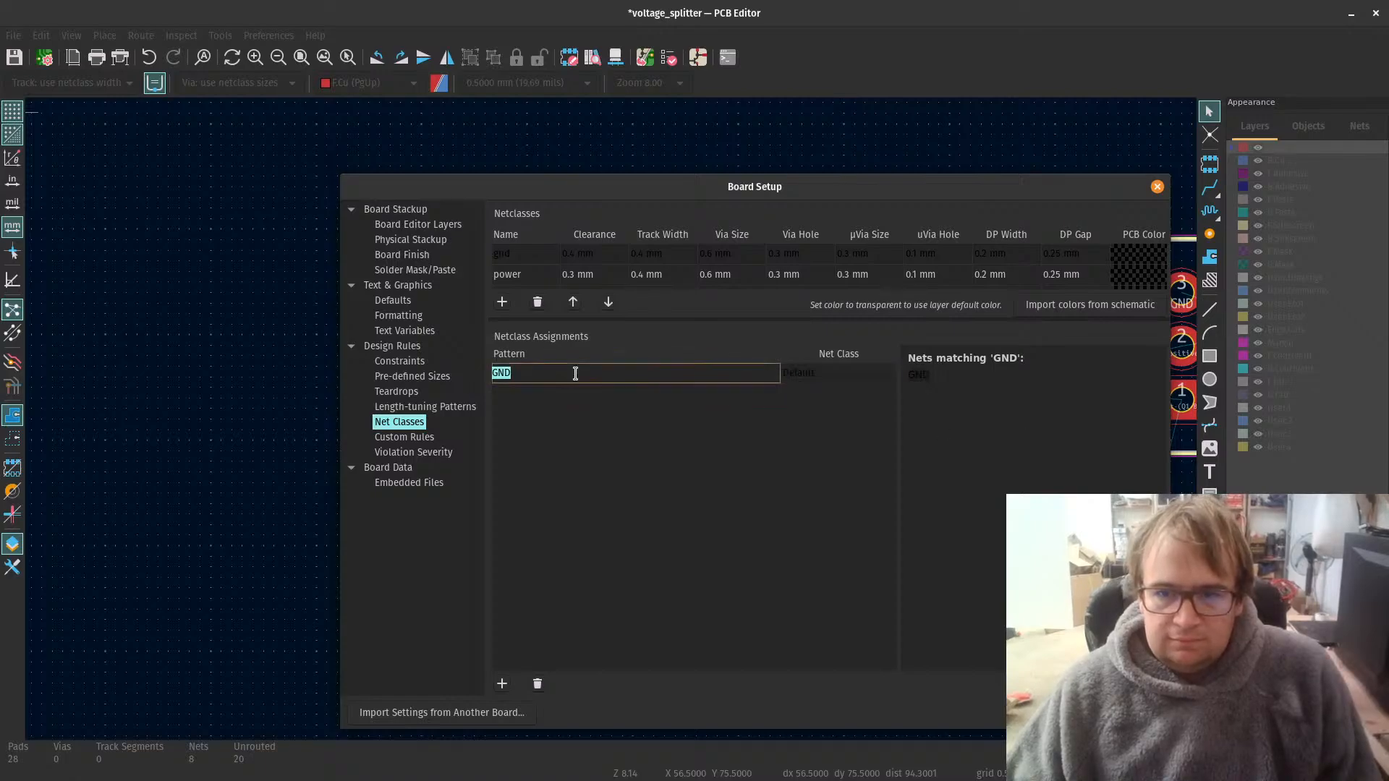
{"action": "left_click", "coordinate": [823, 374]}
{"action": "left_click", "coordinate": [883, 384]}
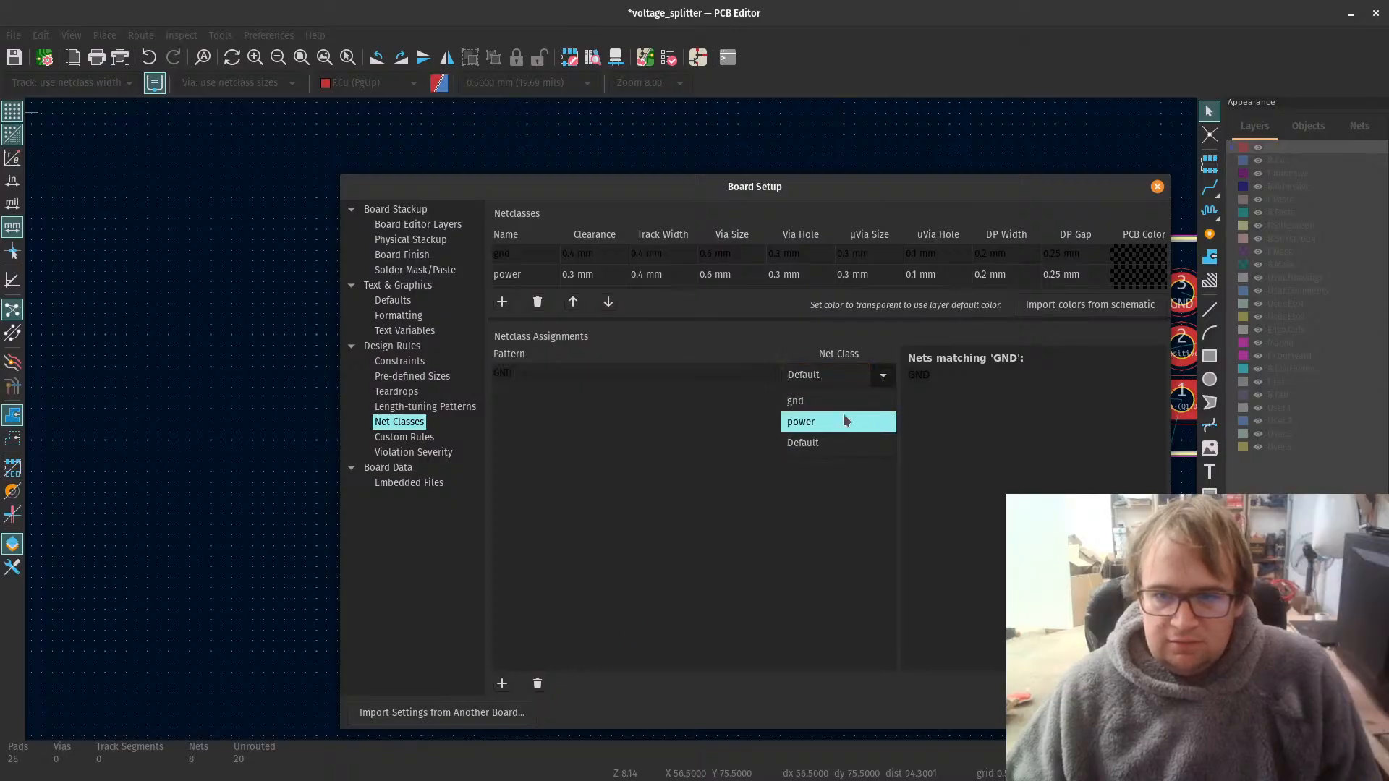
{"action": "left_click", "coordinate": [842, 410]}
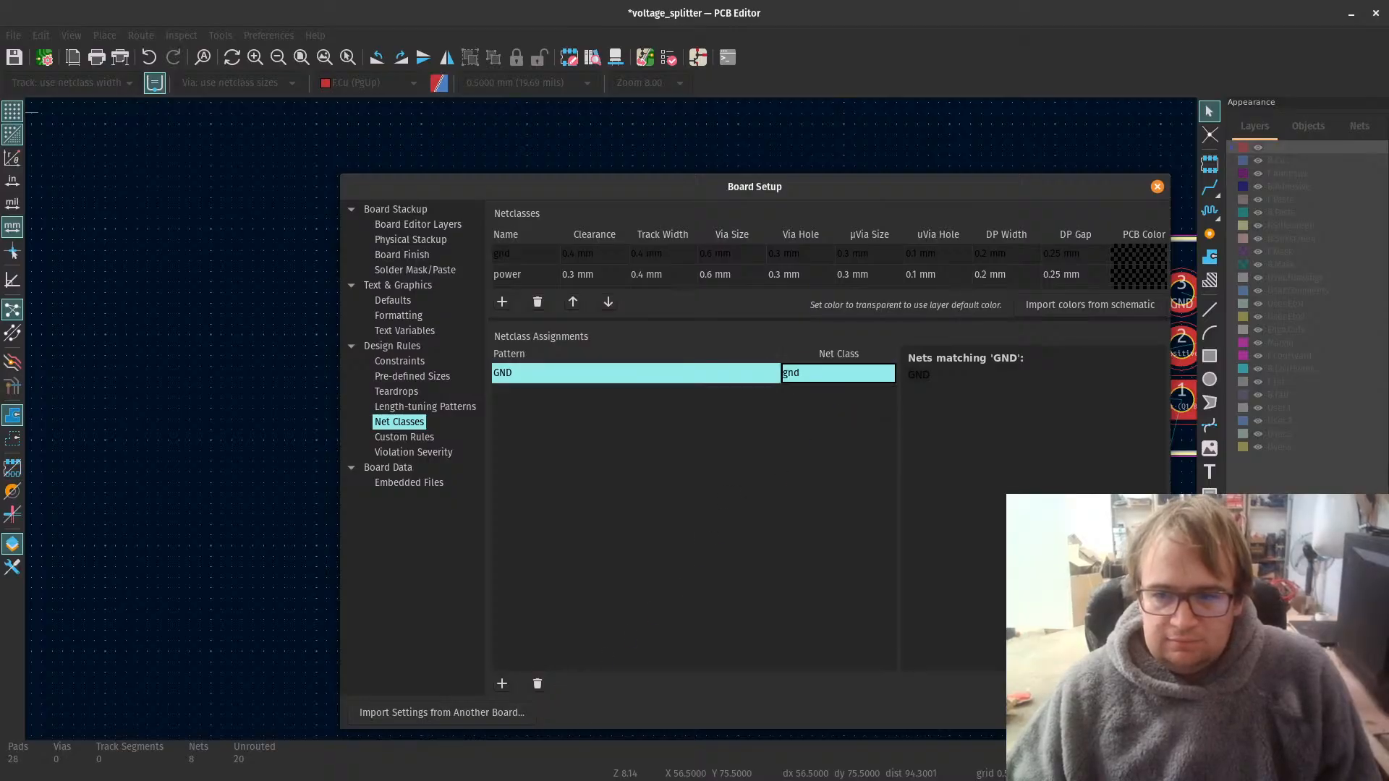
{"action": "left_click", "coordinate": [1132, 713]}
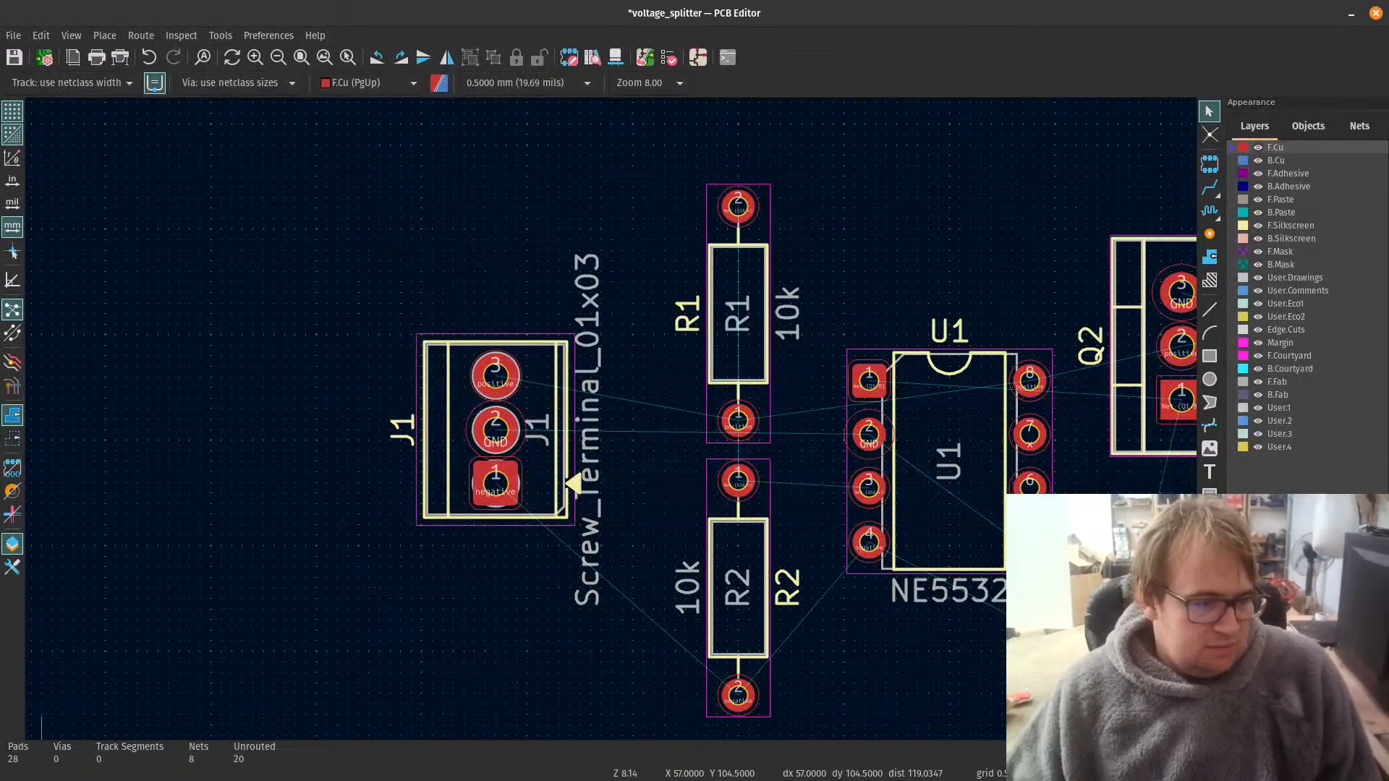
Step: Switch to the Schematic Editor, search the symbol library for -v, and choose the -VDC power symbol
{"action": "key", "text": "alt+Tab"}
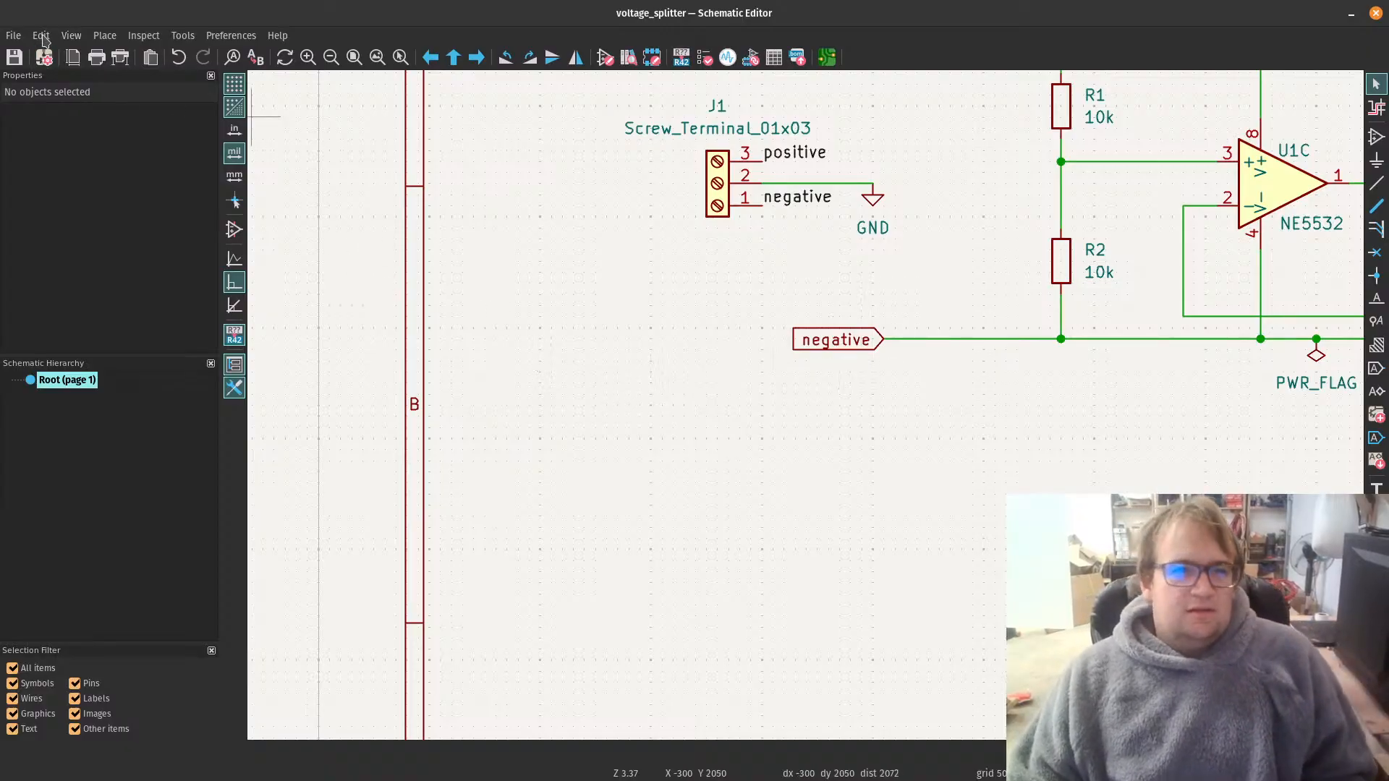
{"action": "key", "text": "a"}
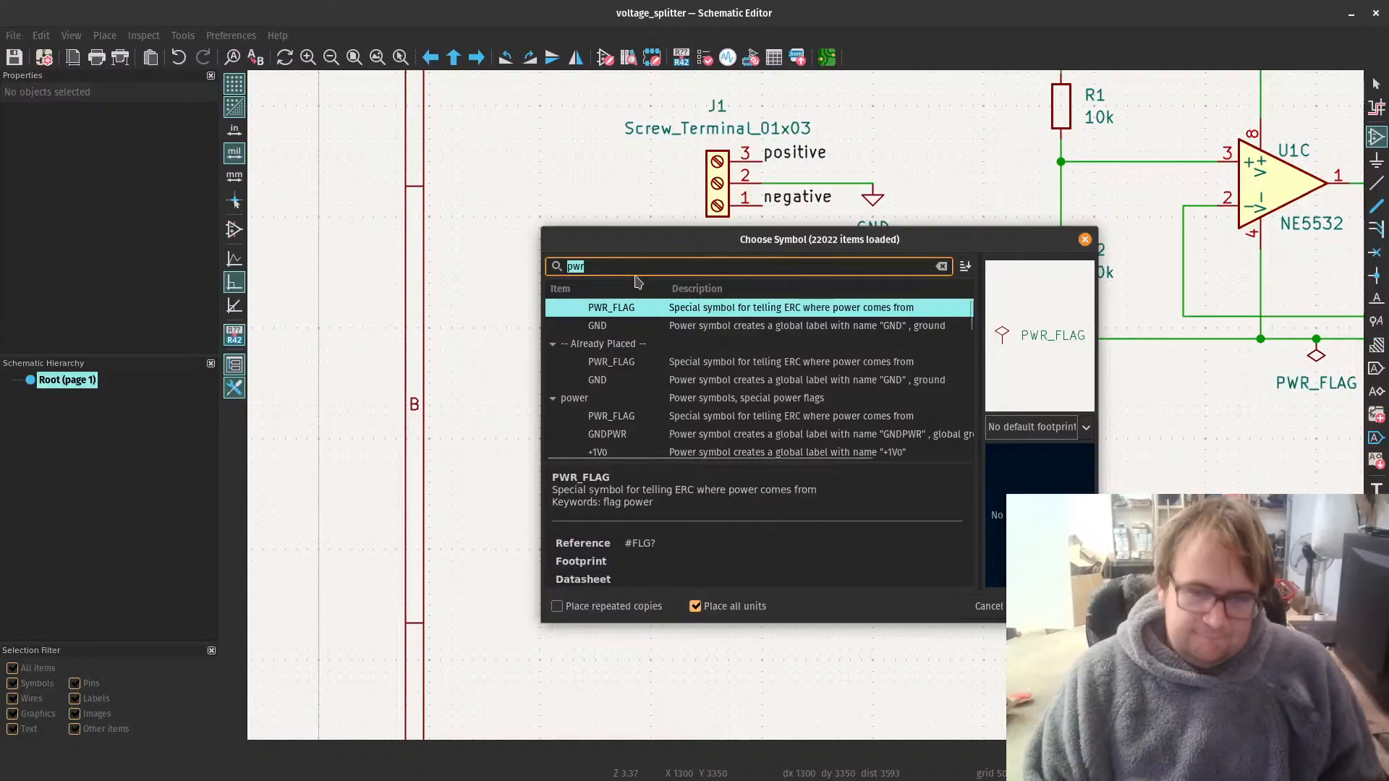
{"action": "type", "text": "vcc"}
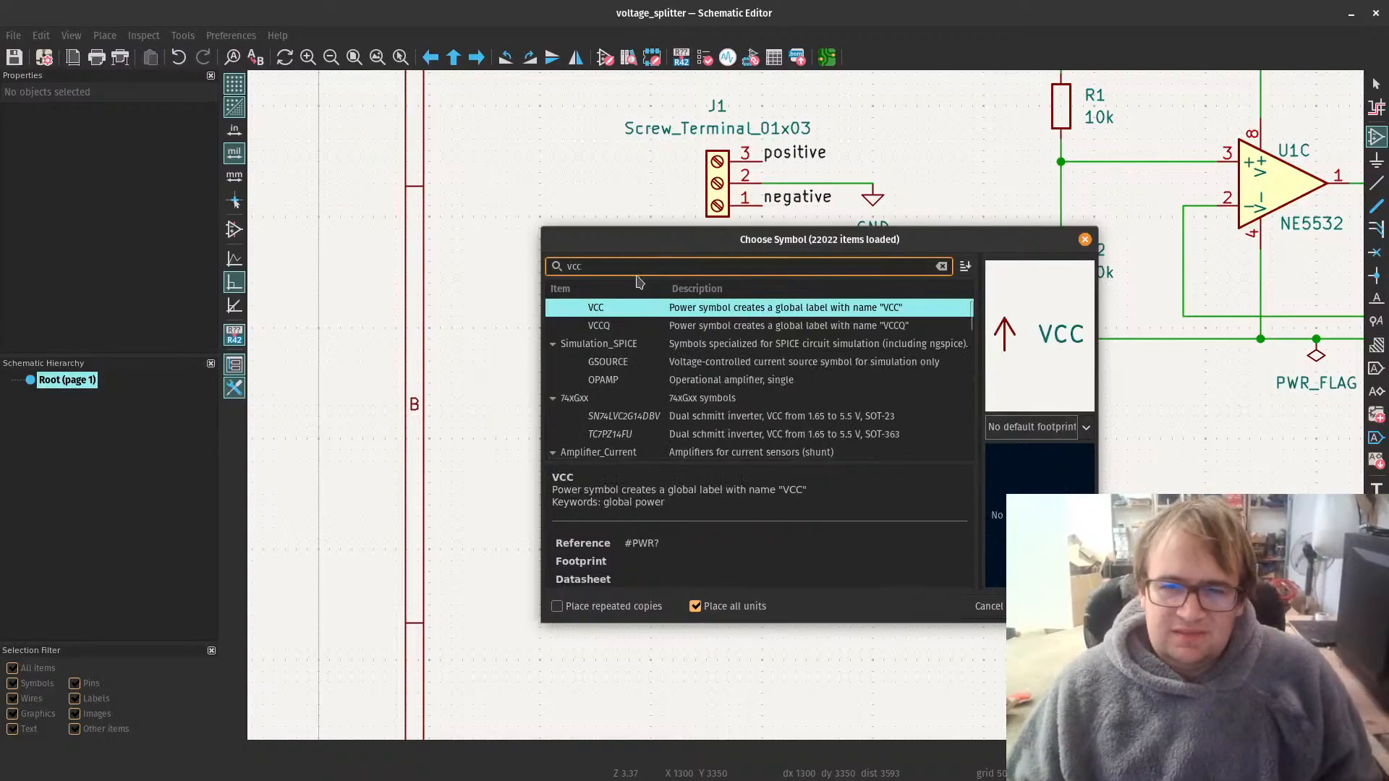
{"action": "key", "text": "BackSpace"}
{"action": "key", "text": "BackSpace"}
{"action": "key", "text": "BackSpace"}
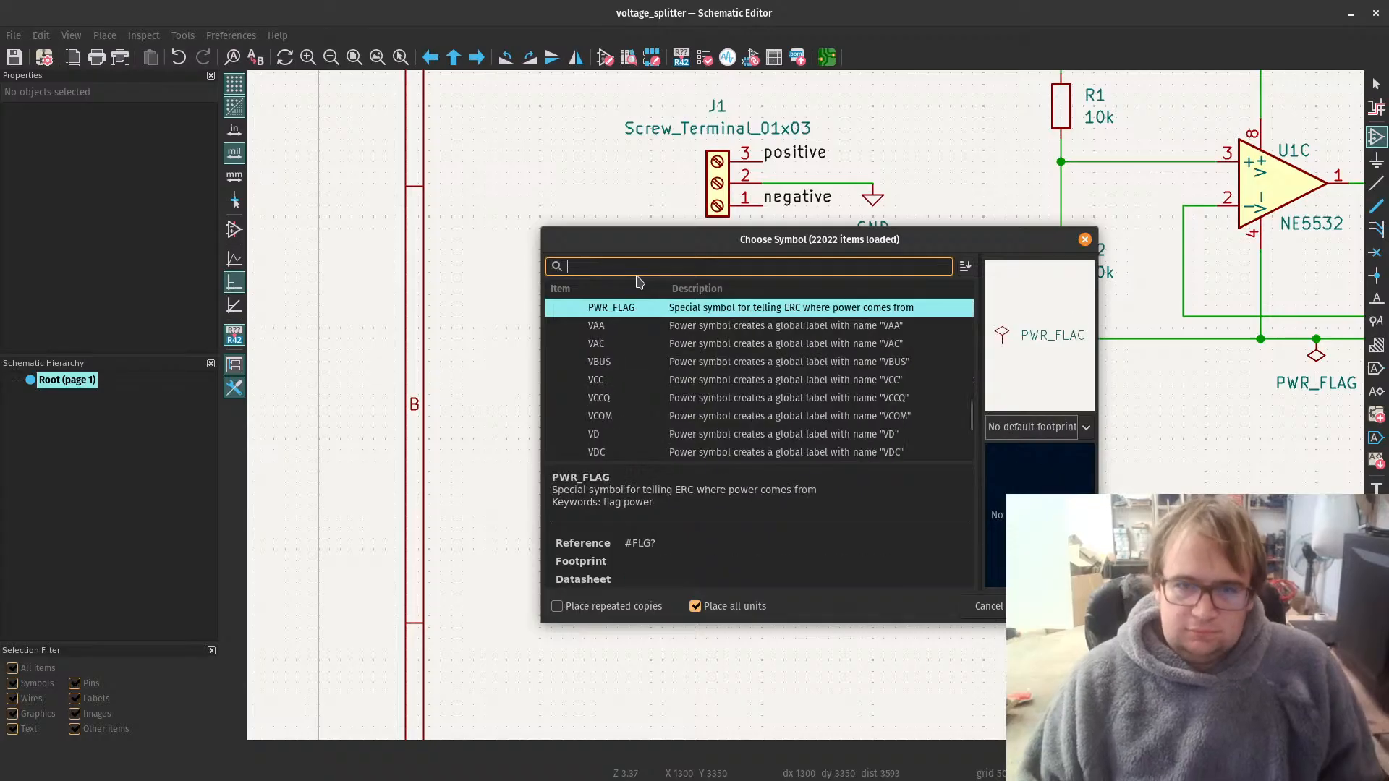
{"action": "type", "text": "-v"}
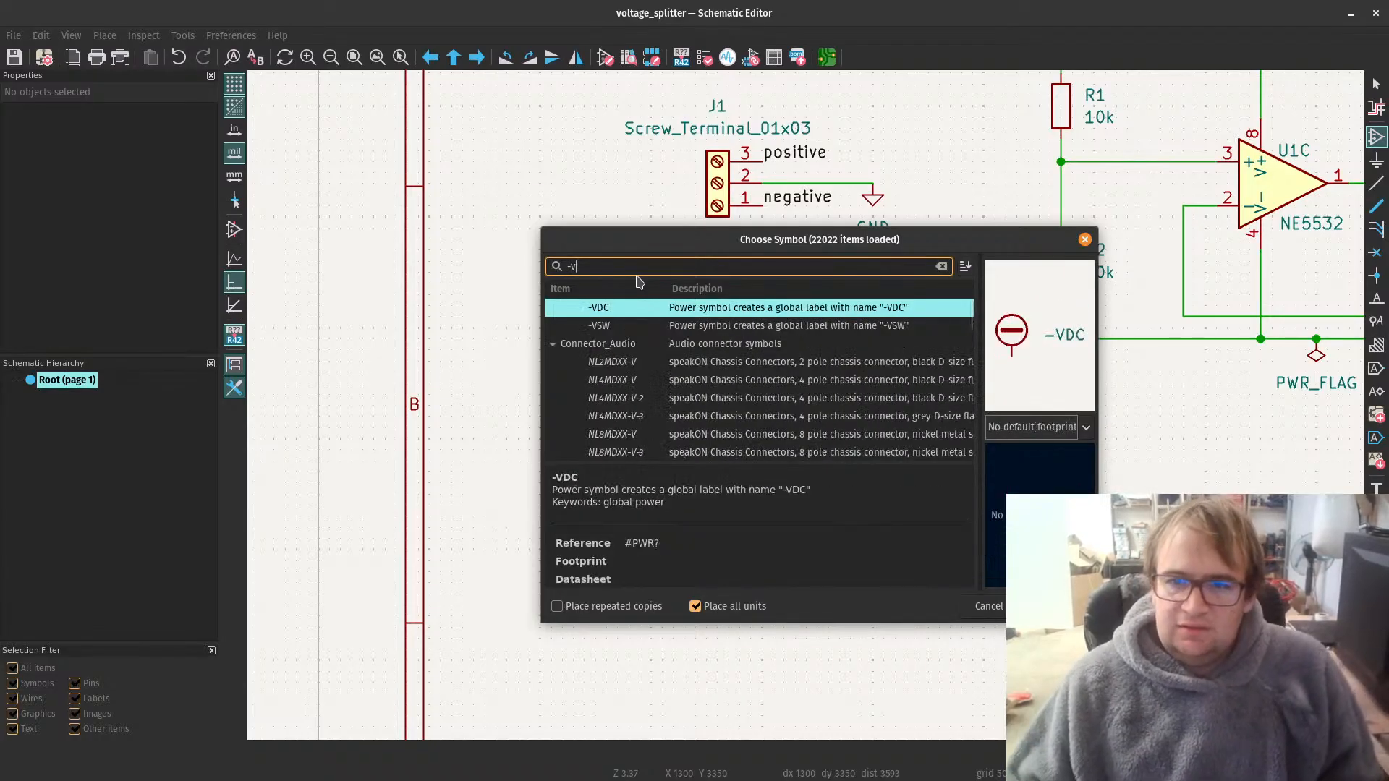
{"action": "left_click", "coordinate": [733, 313]}
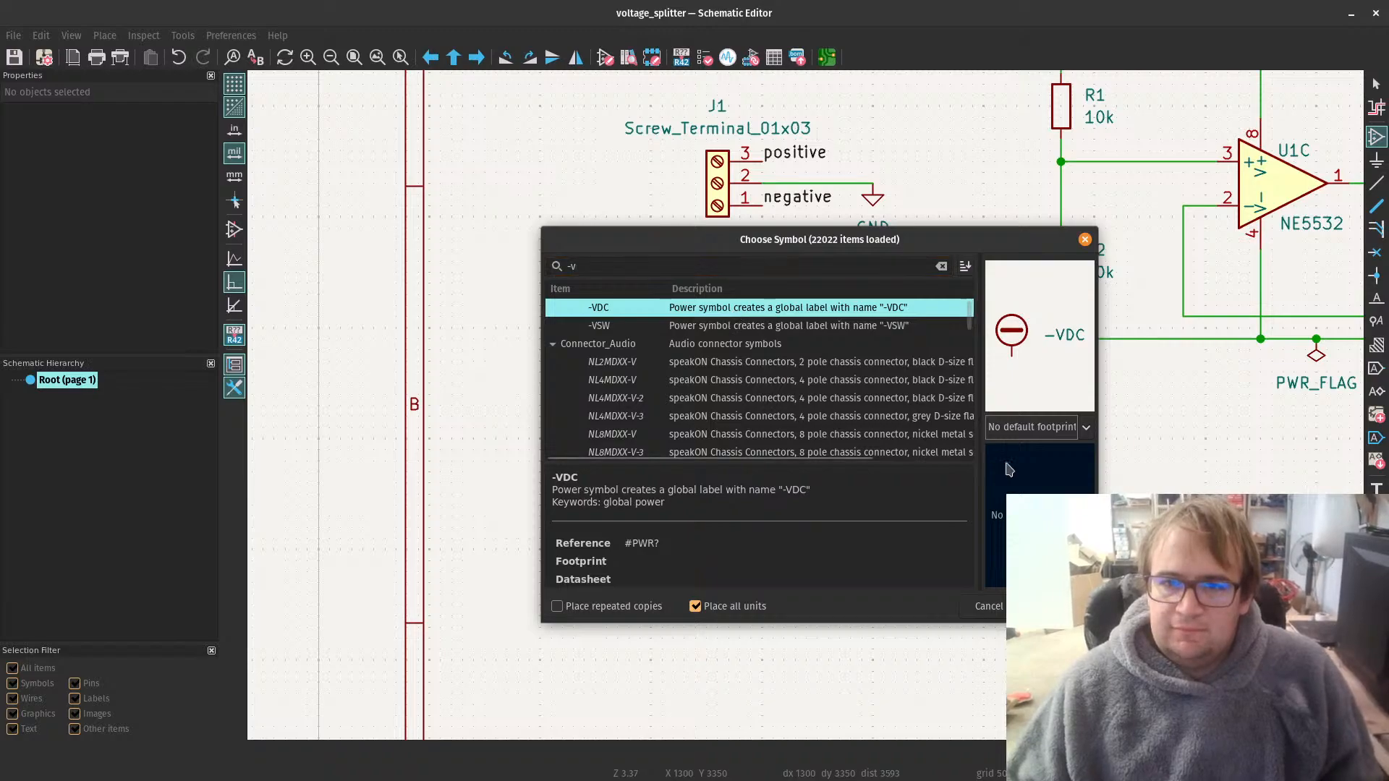
{"action": "left_click", "coordinate": [1055, 607]}
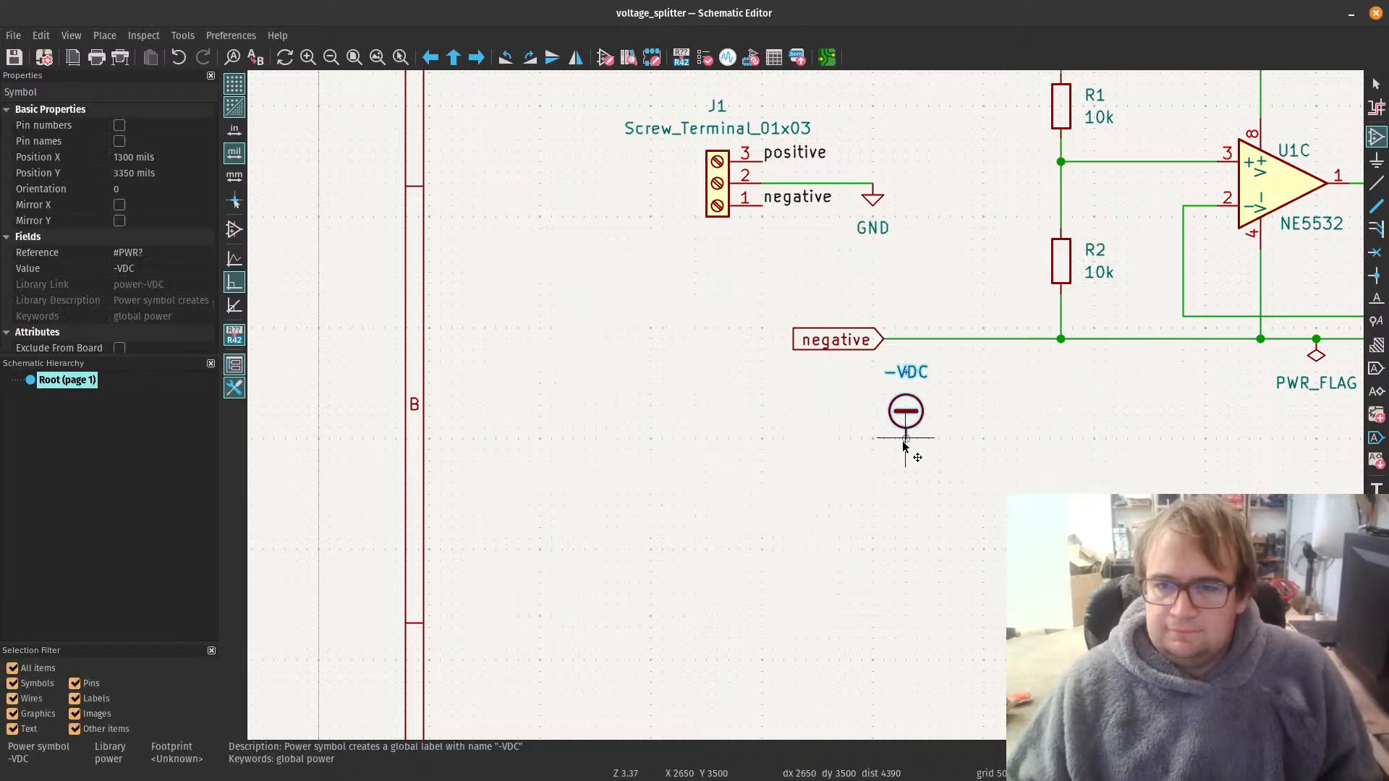
Step: Place the -VDC symbol, rotated 180 degrees, just below the negative rail near its global label
{"action": "key", "text": "r"}
{"action": "key", "text": "r"}
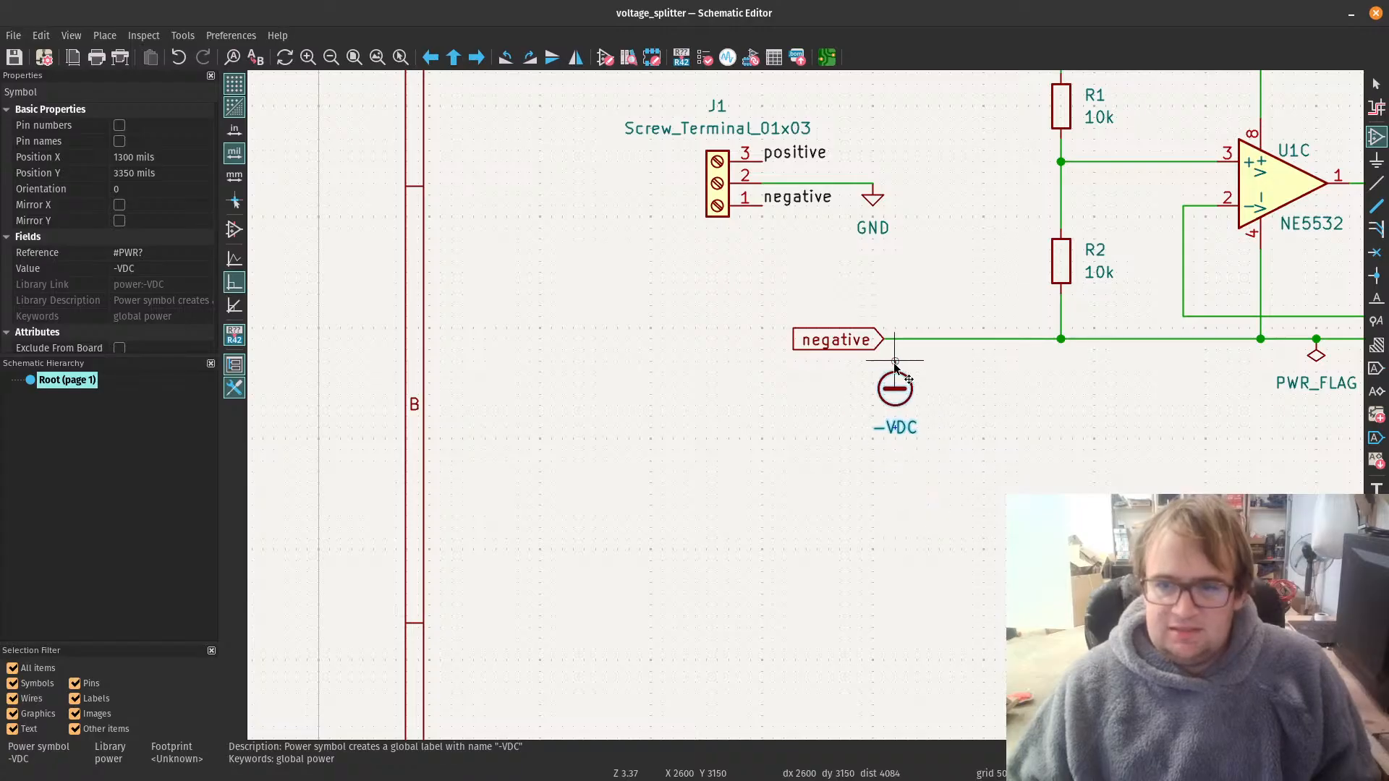
{"action": "left_click", "coordinate": [895, 360]}
{"action": "key", "text": "Escape"}
Step: Delete the negative global label and move the -VDC symbol onto the open end of the negative rail
{"action": "left_click", "coordinate": [837, 342]}
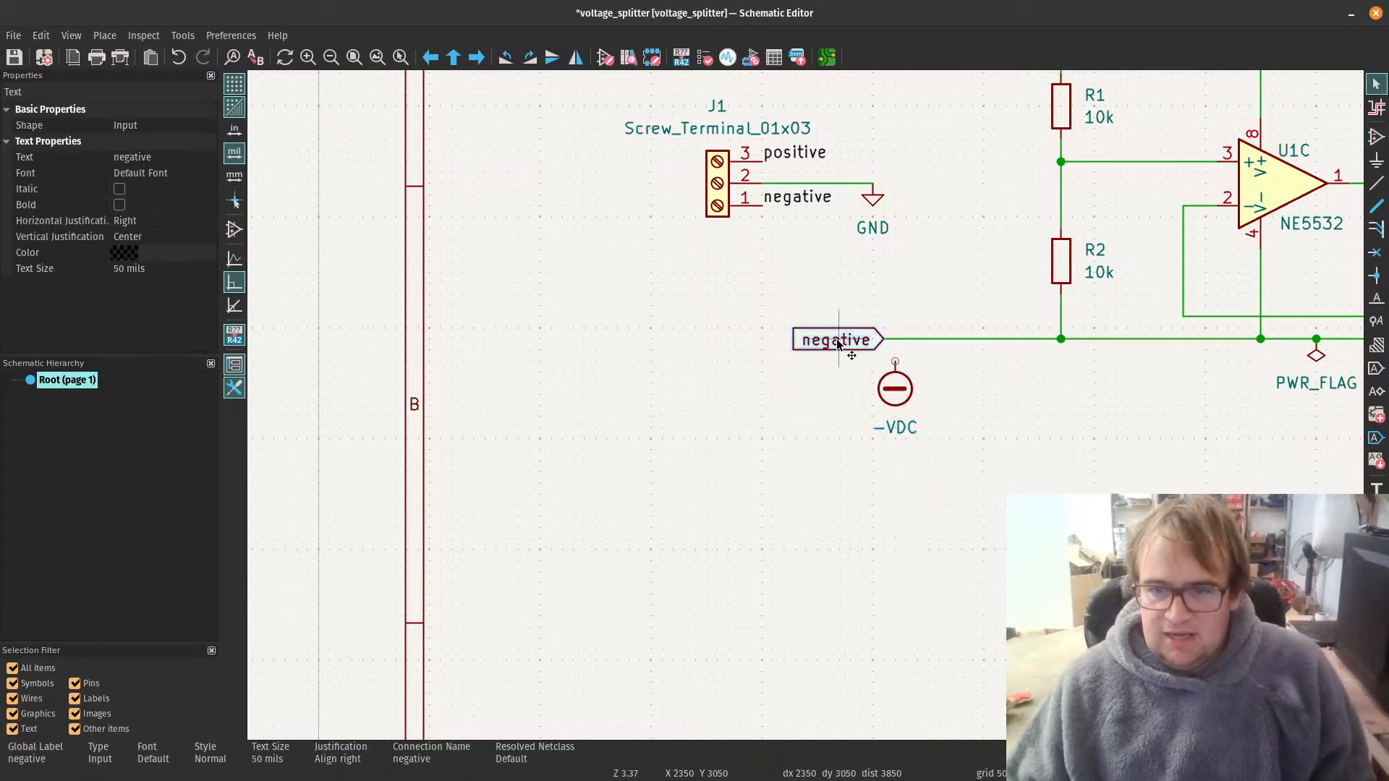
{"action": "key", "text": "Delete"}
{"action": "left_click", "coordinate": [897, 371]}
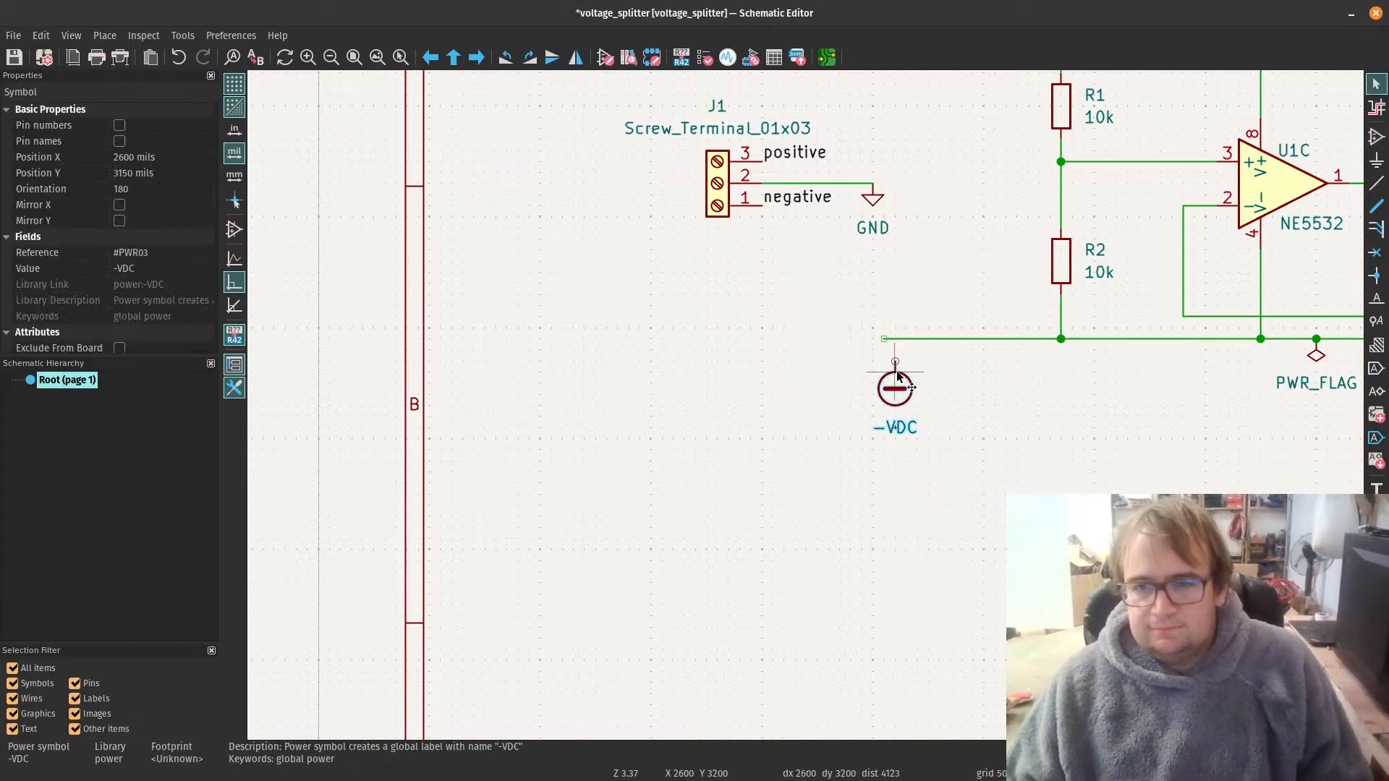
{"action": "left_click_drag", "start_coordinate": [897, 371], "coordinate": [881, 344]}
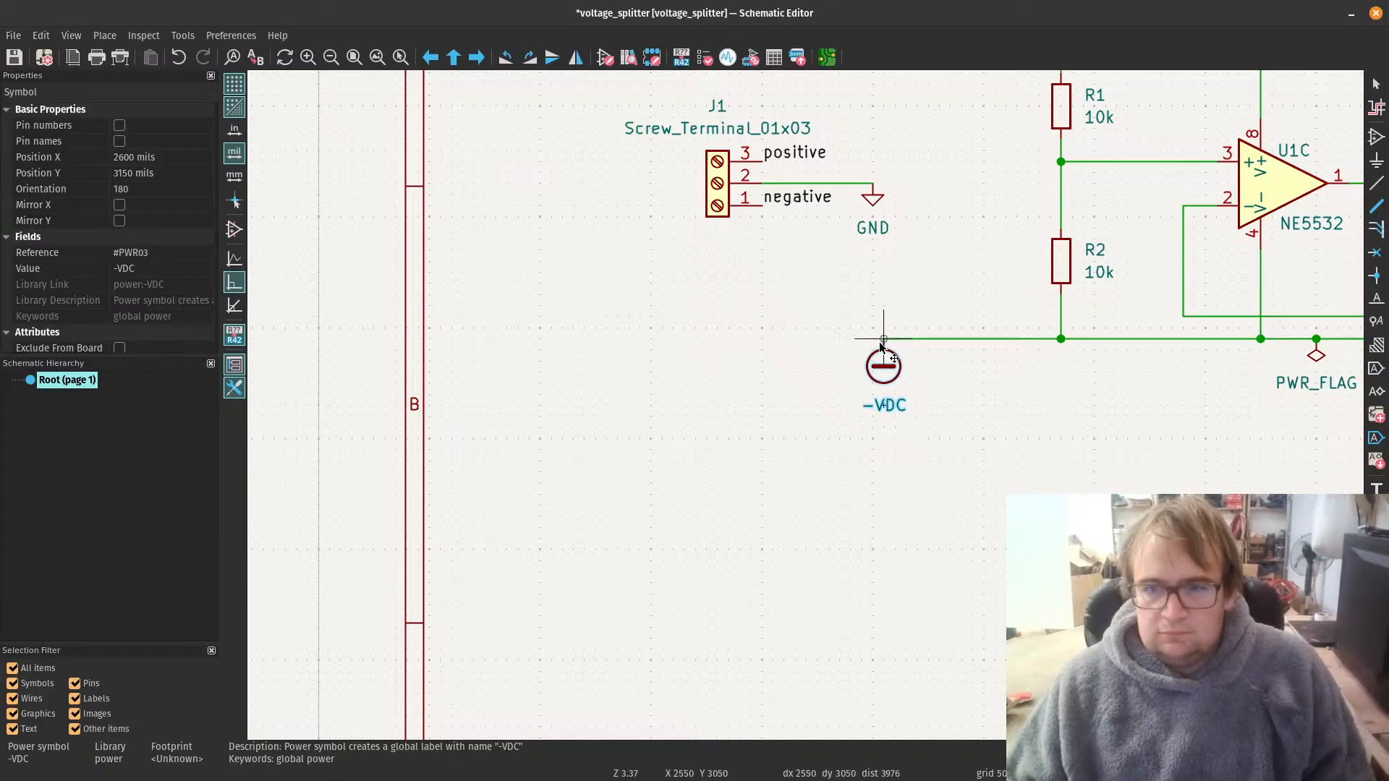
{"action": "left_click", "coordinate": [704, 316]}
Step: Replace the negative label on pin 1 of screw terminal J1 with a copy of the -VDC symbol
{"action": "left_click", "coordinate": [787, 203]}
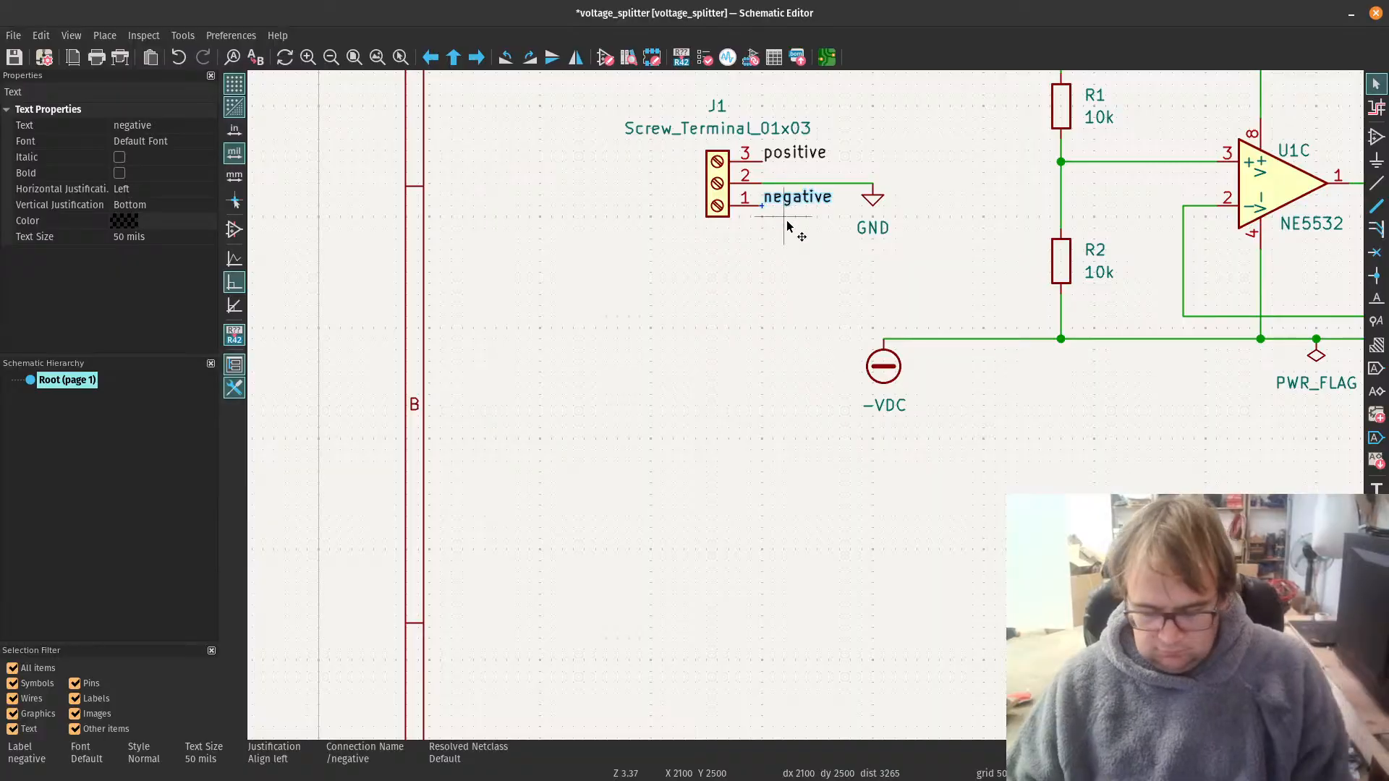
{"action": "key", "text": "Delete"}
{"action": "left_click", "coordinate": [895, 375]}
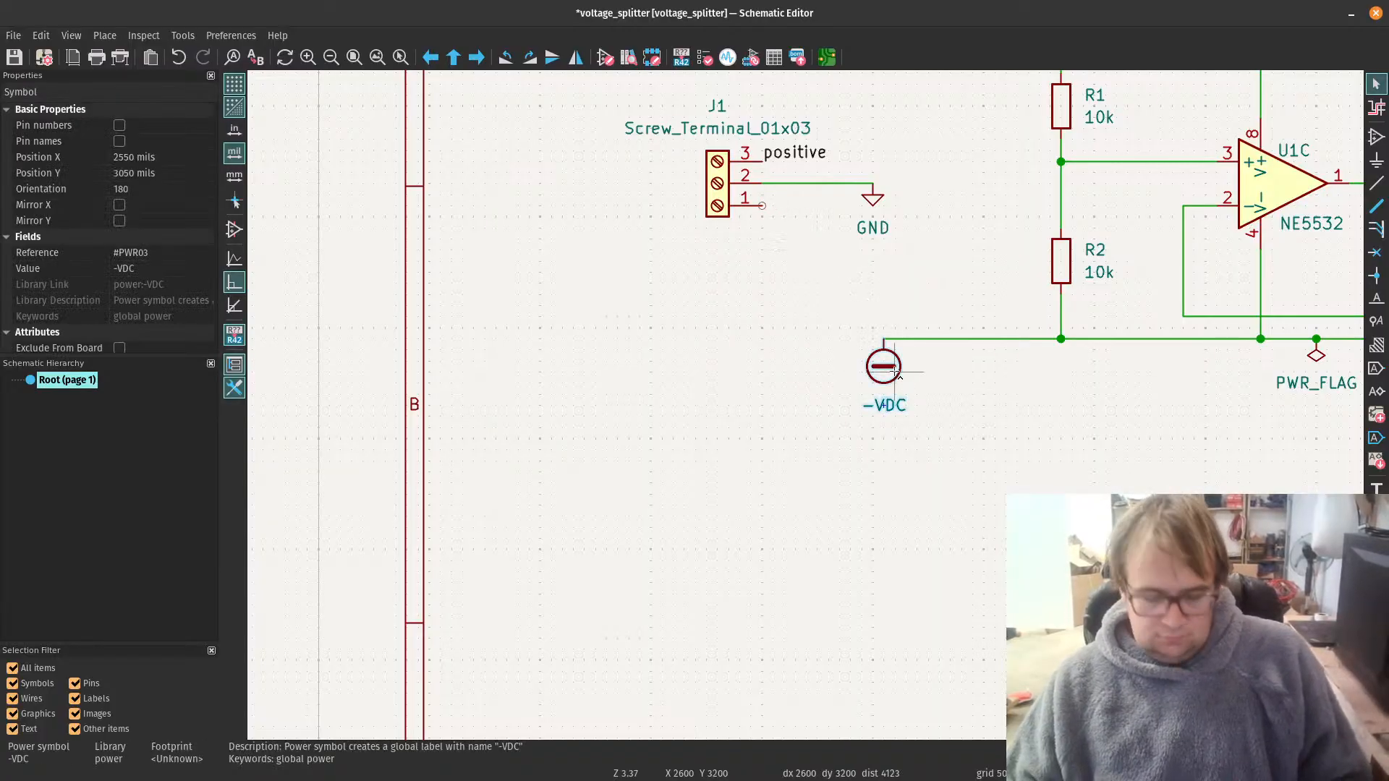
{"action": "left_click", "coordinate": [799, 273]}
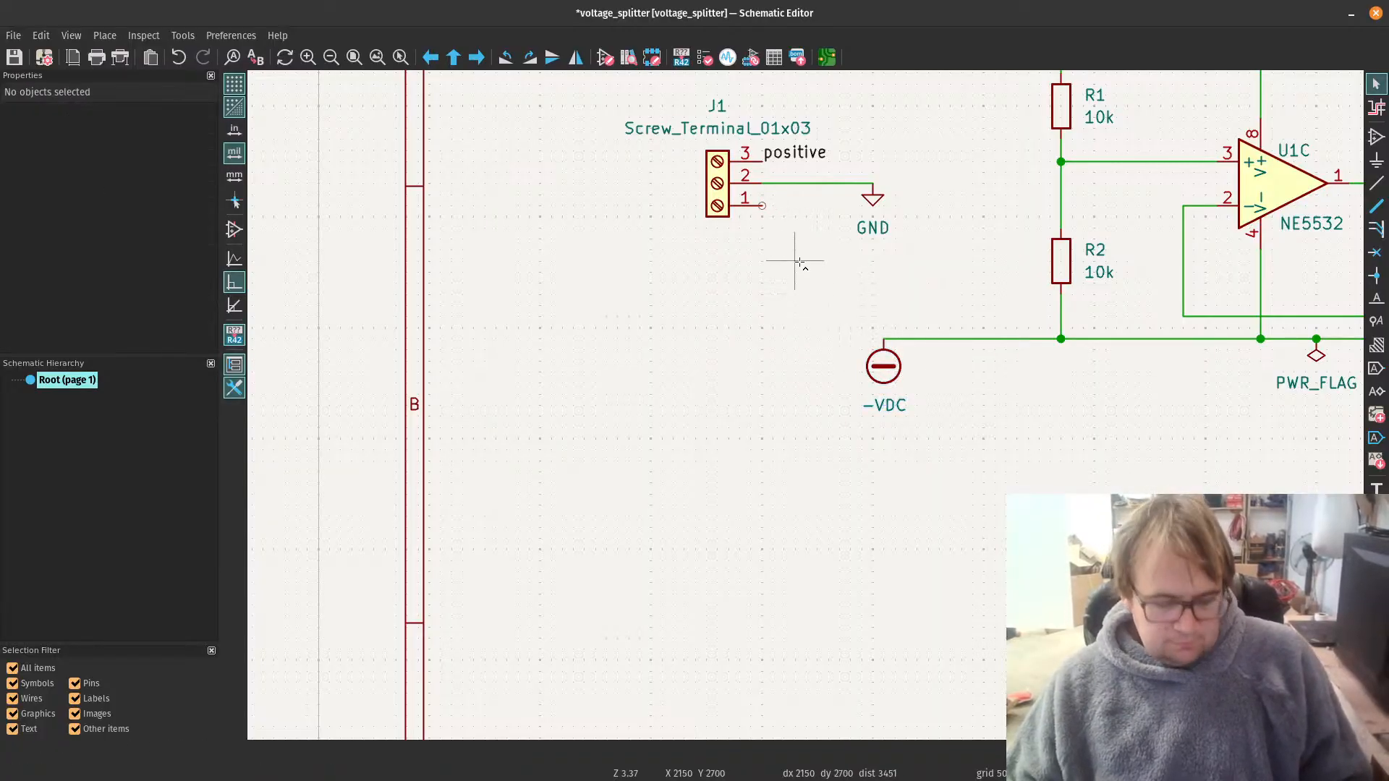
{"action": "key", "text": "ctrl+v"}
{"action": "left_click", "coordinate": [761, 210]}
Step: Replace the negative label on pin 3 of screw terminal J2 with a copy of the -VDC symbol
{"action": "scroll", "coordinate": [879, 454], "scroll_direction": "down", "scroll_amount": 3}
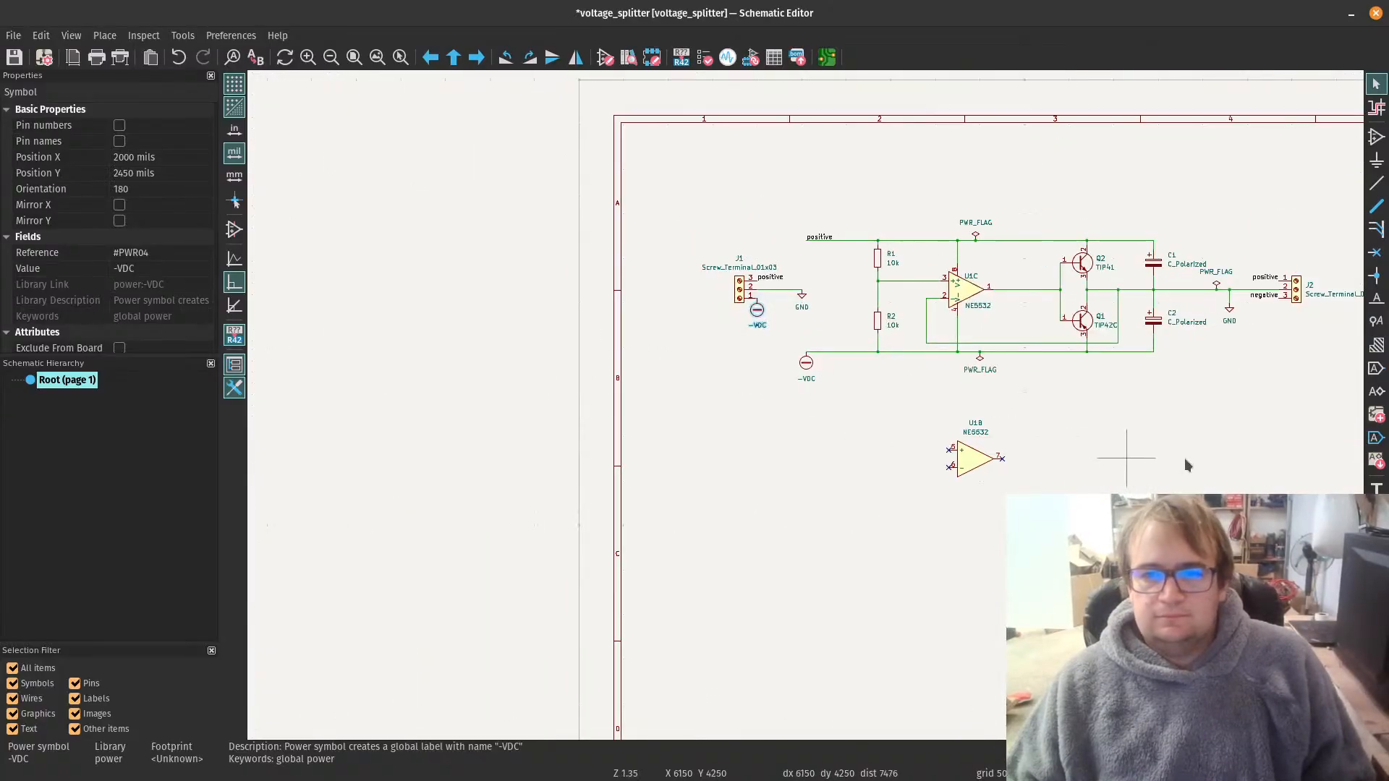
{"action": "scroll", "coordinate": [1336, 334], "scroll_direction": "up", "scroll_amount": 1}
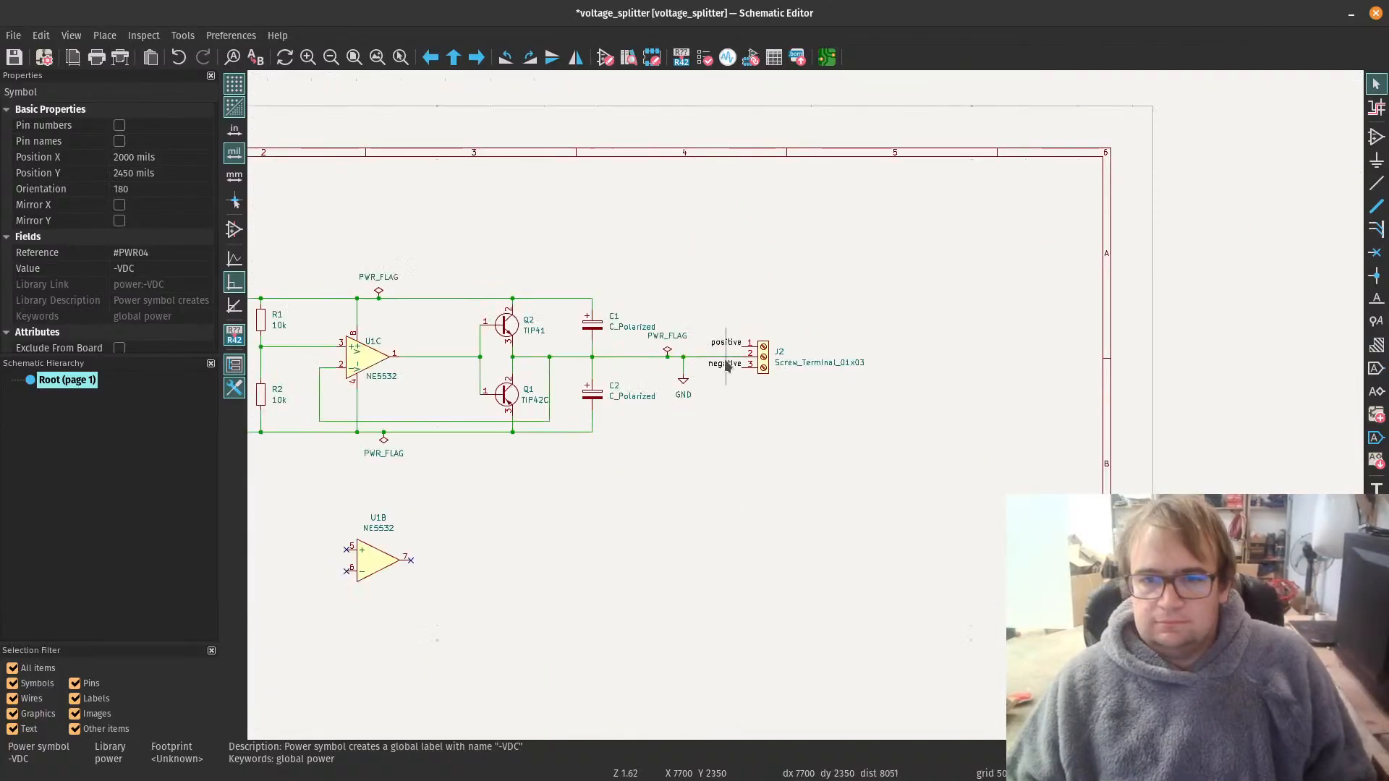
{"action": "left_click", "coordinate": [730, 358]}
{"action": "left_click", "coordinate": [729, 364]}
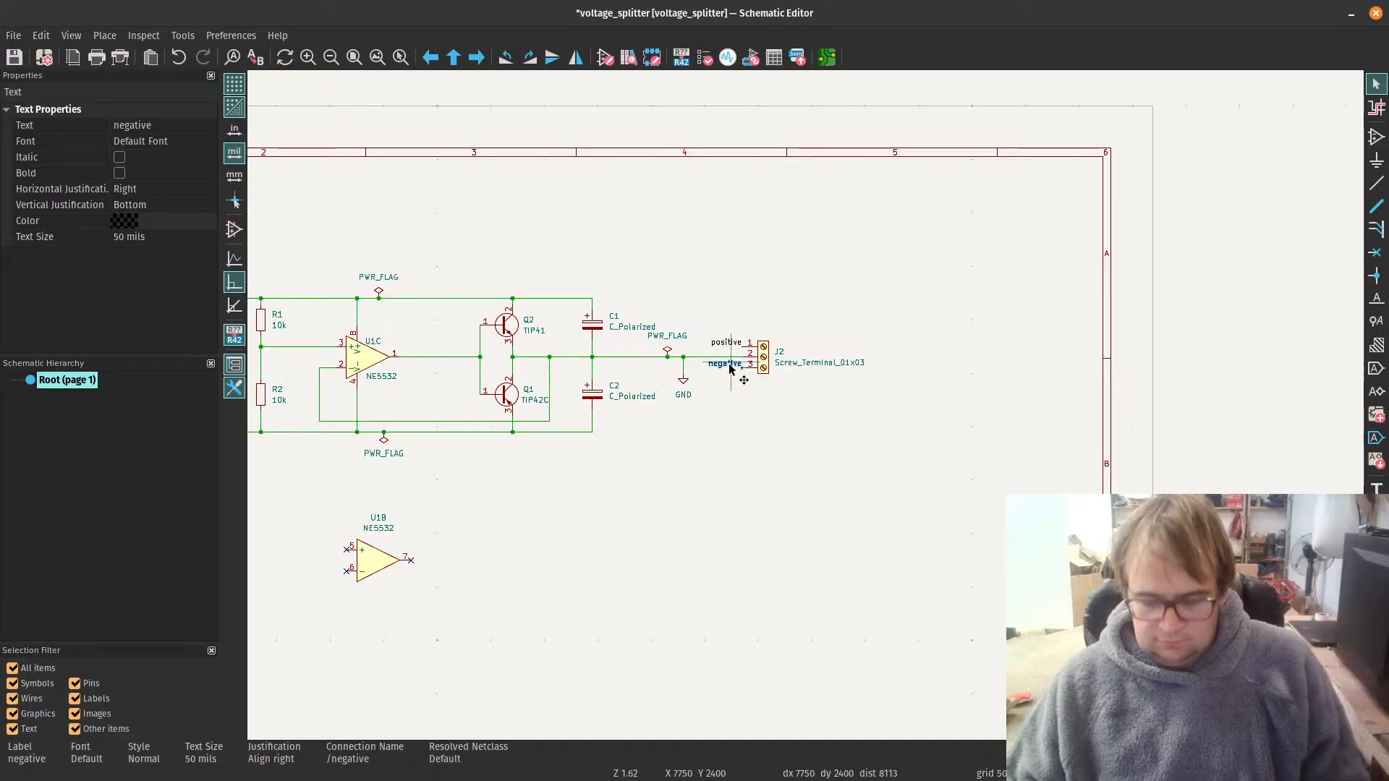
{"action": "key", "text": "Delete"}
{"action": "scroll", "coordinate": [724, 367], "scroll_direction": "up", "scroll_amount": 3}
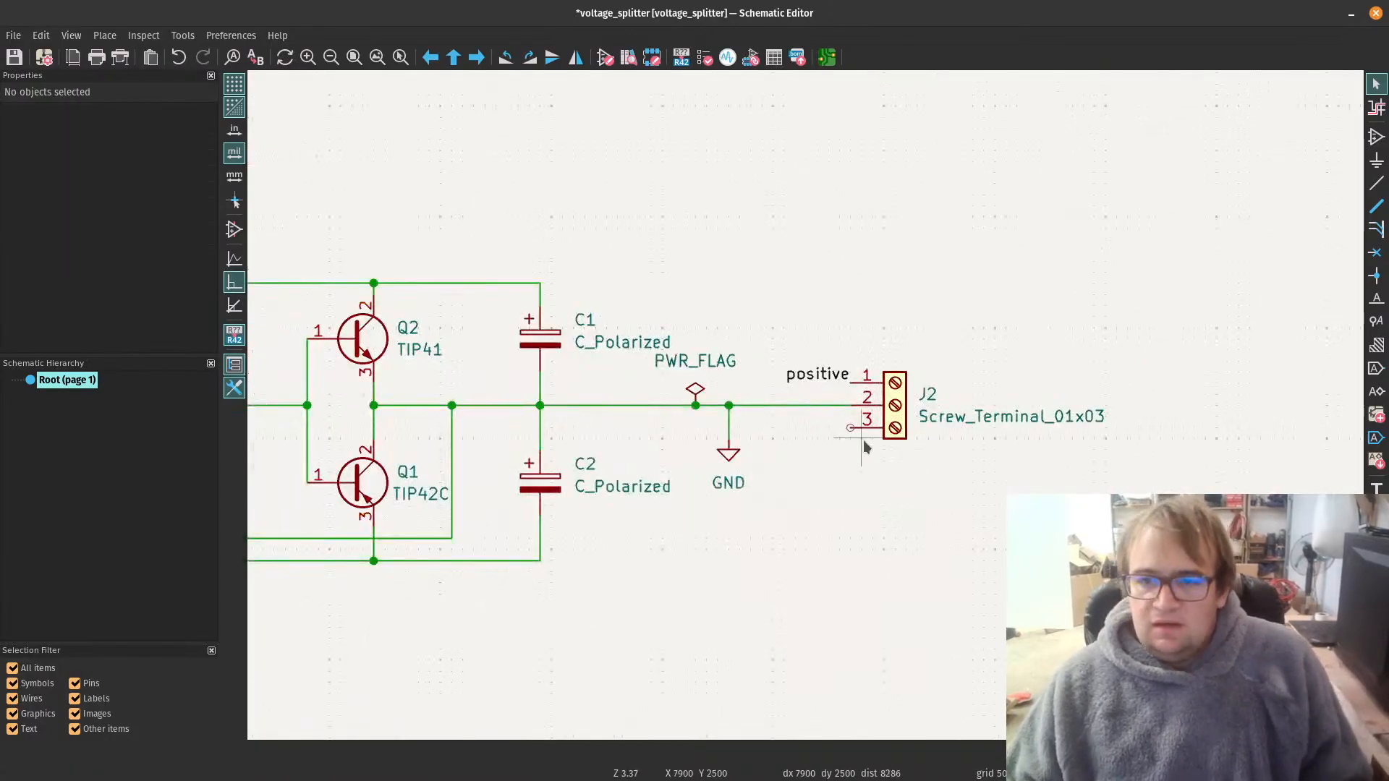
{"action": "scroll", "coordinate": [861, 443], "scroll_direction": "up", "scroll_amount": 2}
{"action": "key", "text": "ctrl+v"}
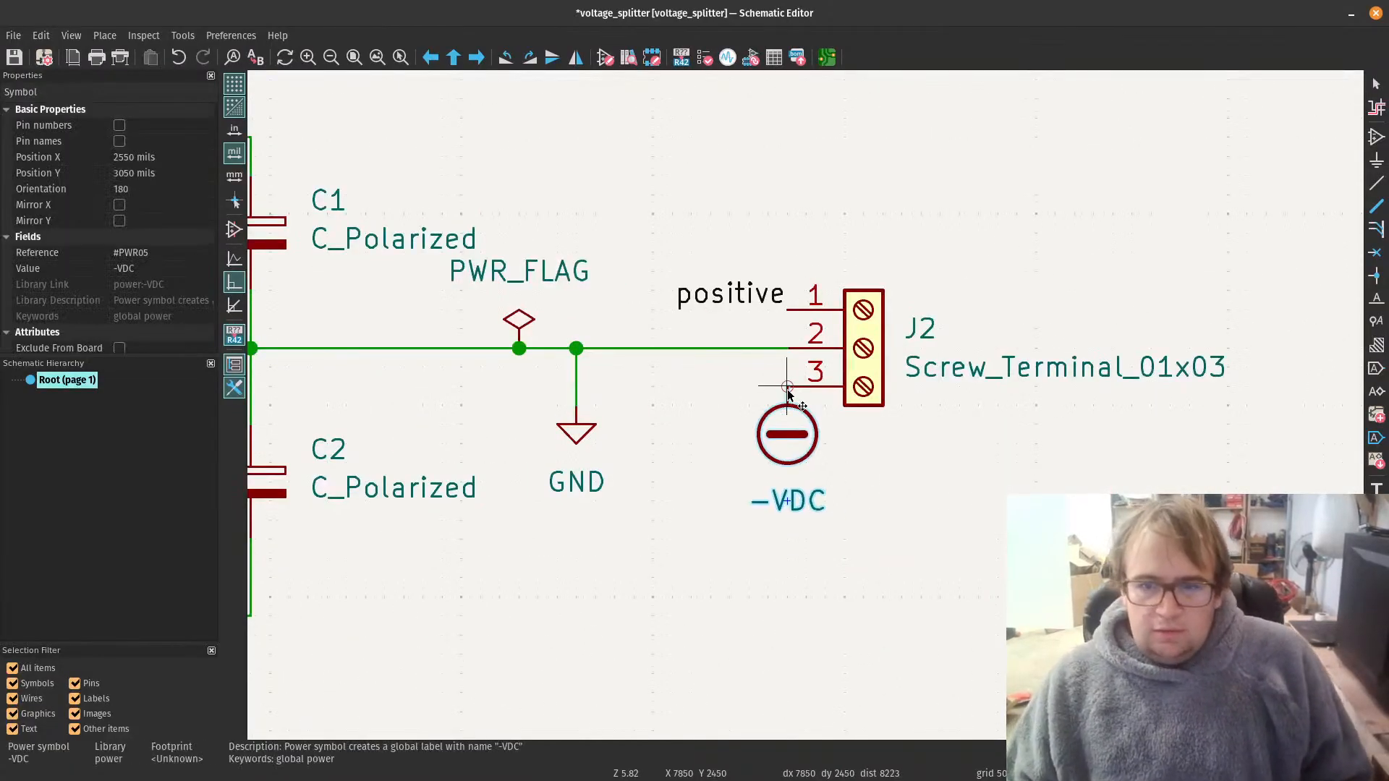
{"action": "left_click", "coordinate": [788, 393]}
{"action": "scroll", "coordinate": [854, 554], "scroll_direction": "down", "scroll_amount": 3}
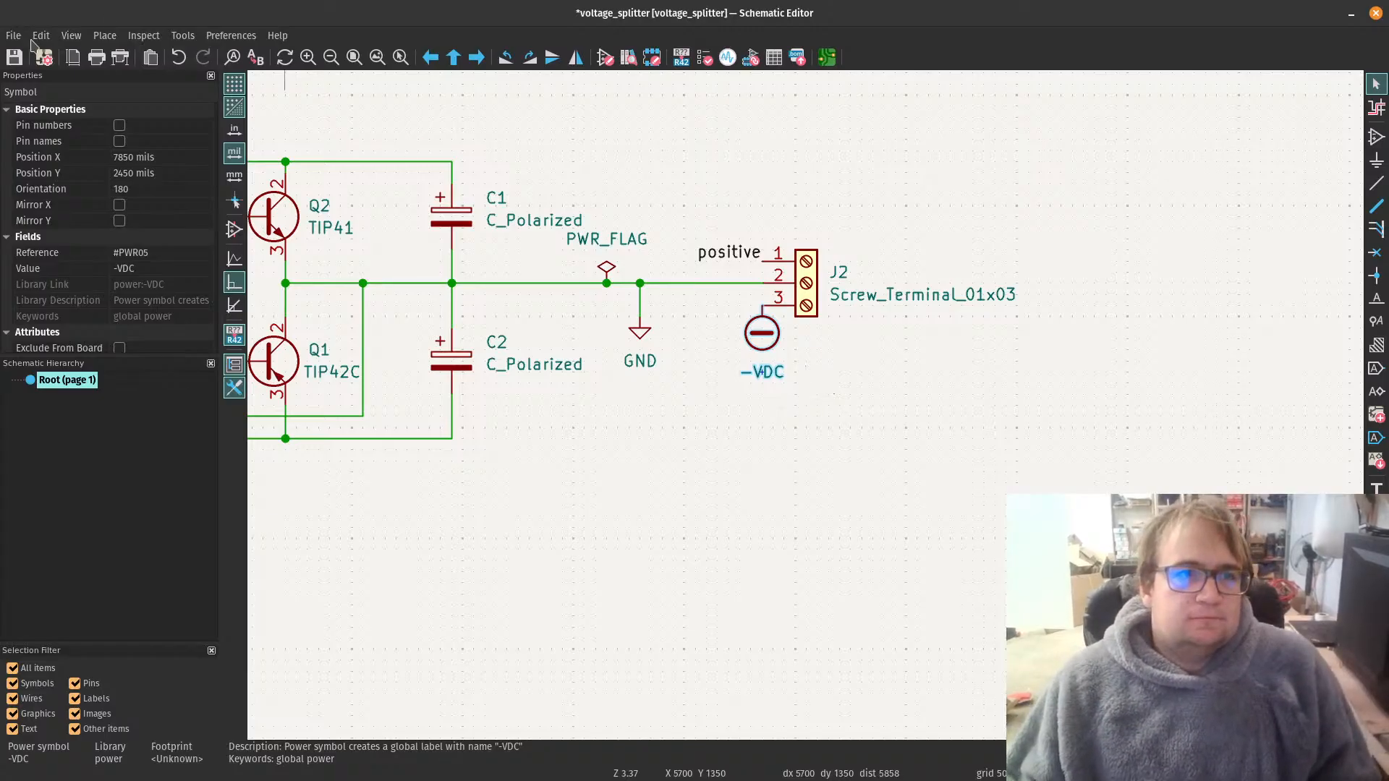
Step: Save the schematic, switch to the PCB Editor, and update the board with the schematic changes
{"action": "key", "text": "Home"}
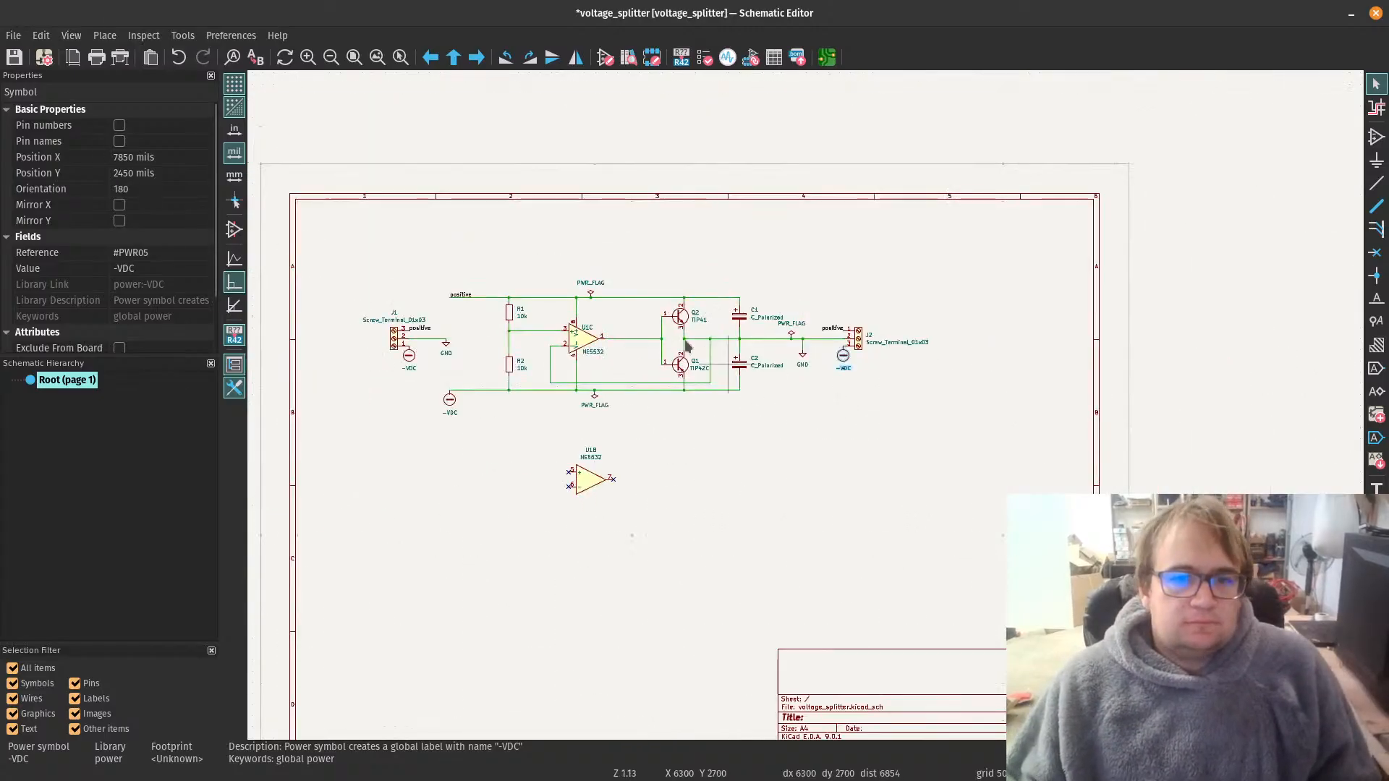
{"action": "left_click", "coordinate": [7, 62]}
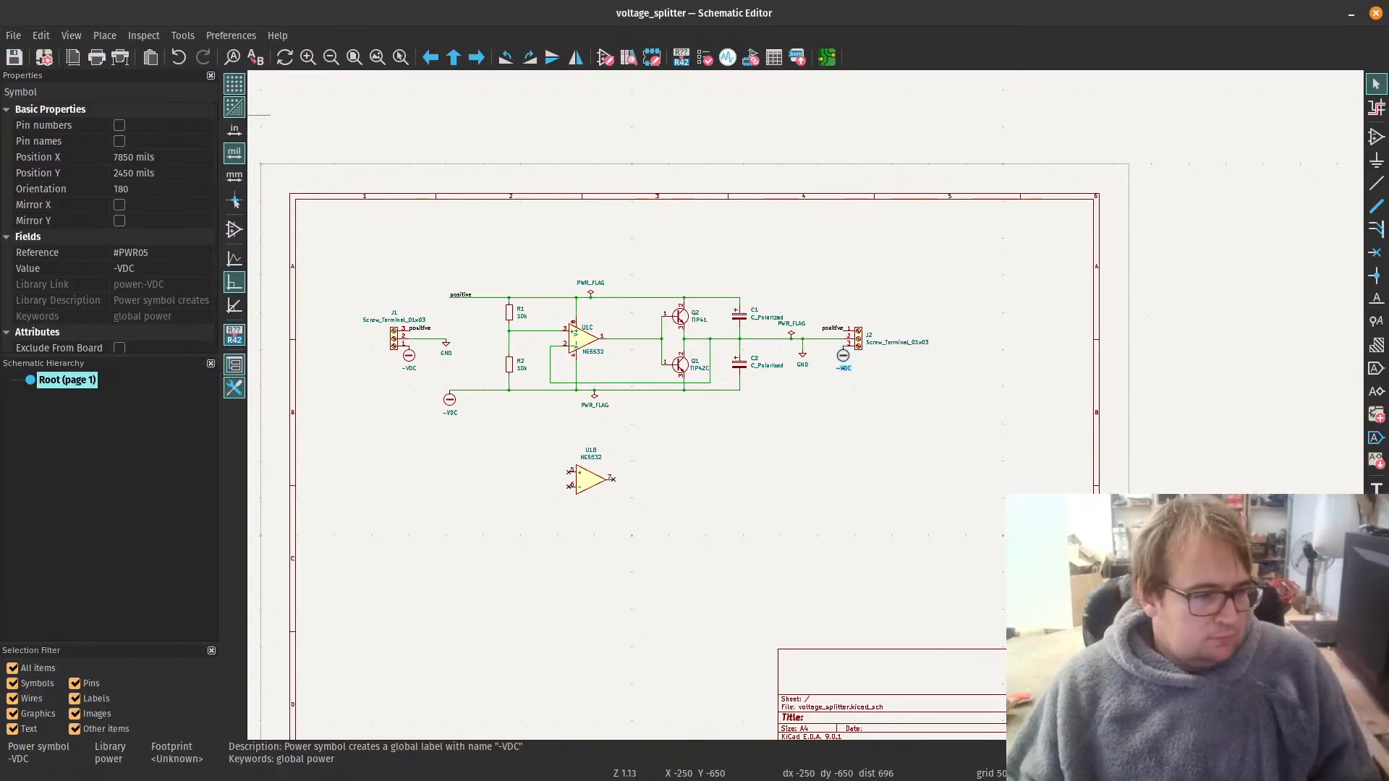
{"action": "key", "text": "alt+Tab"}
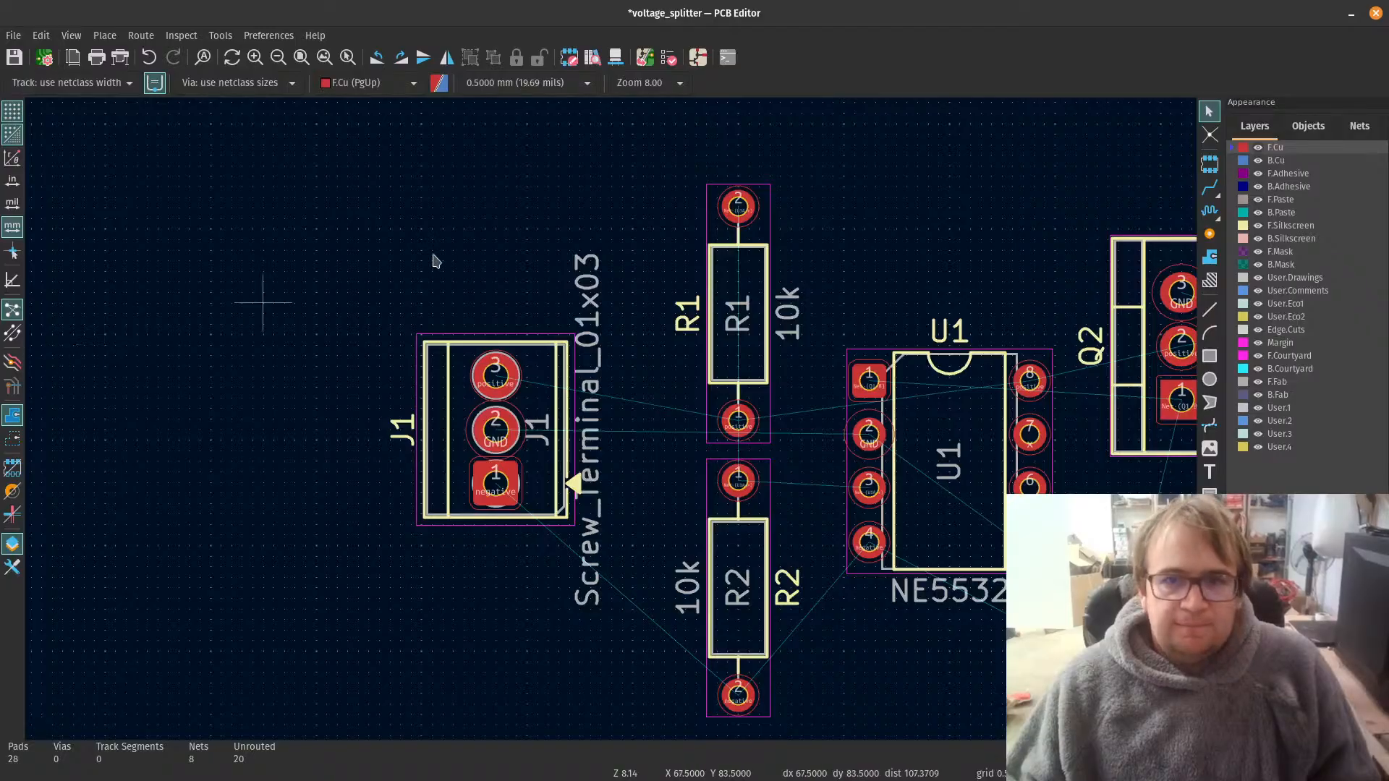
{"action": "left_click", "coordinate": [645, 58]}
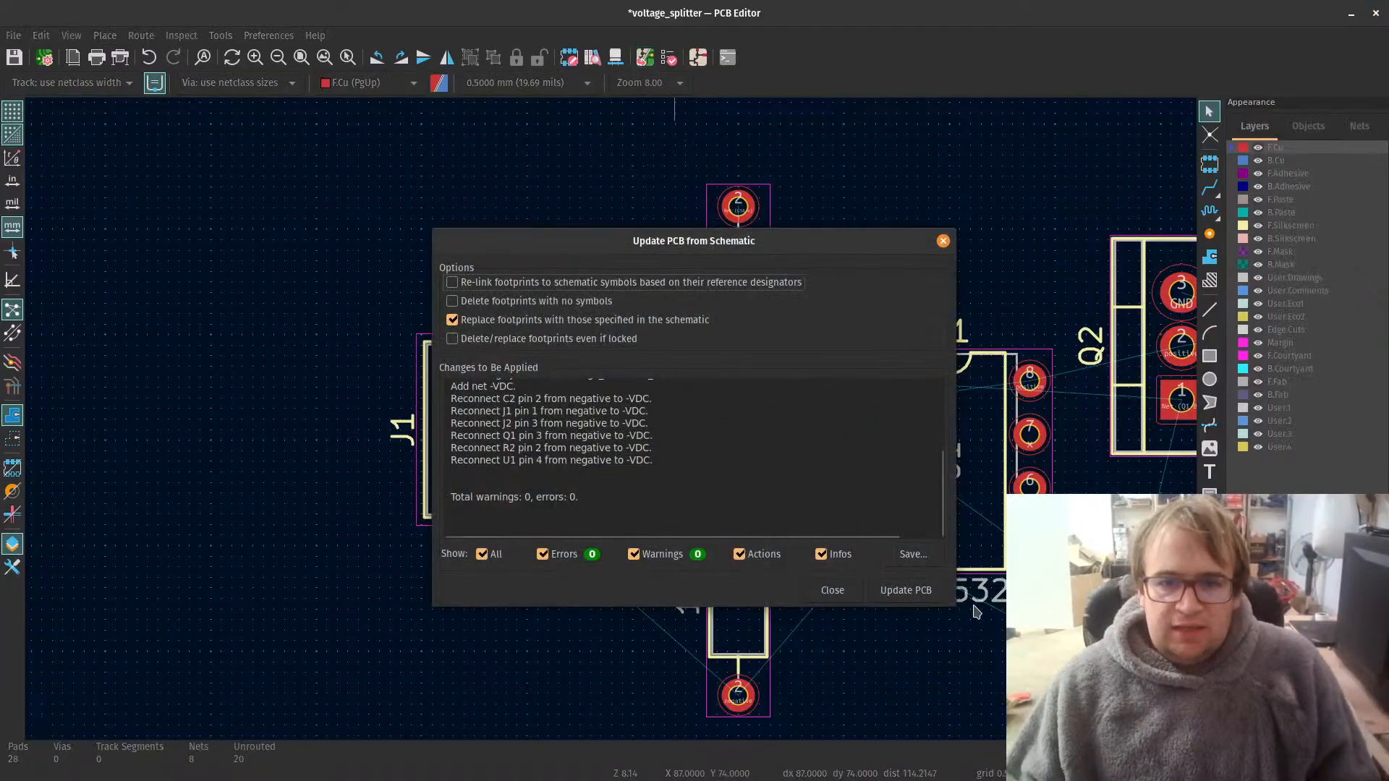
{"action": "left_click", "coordinate": [906, 590]}
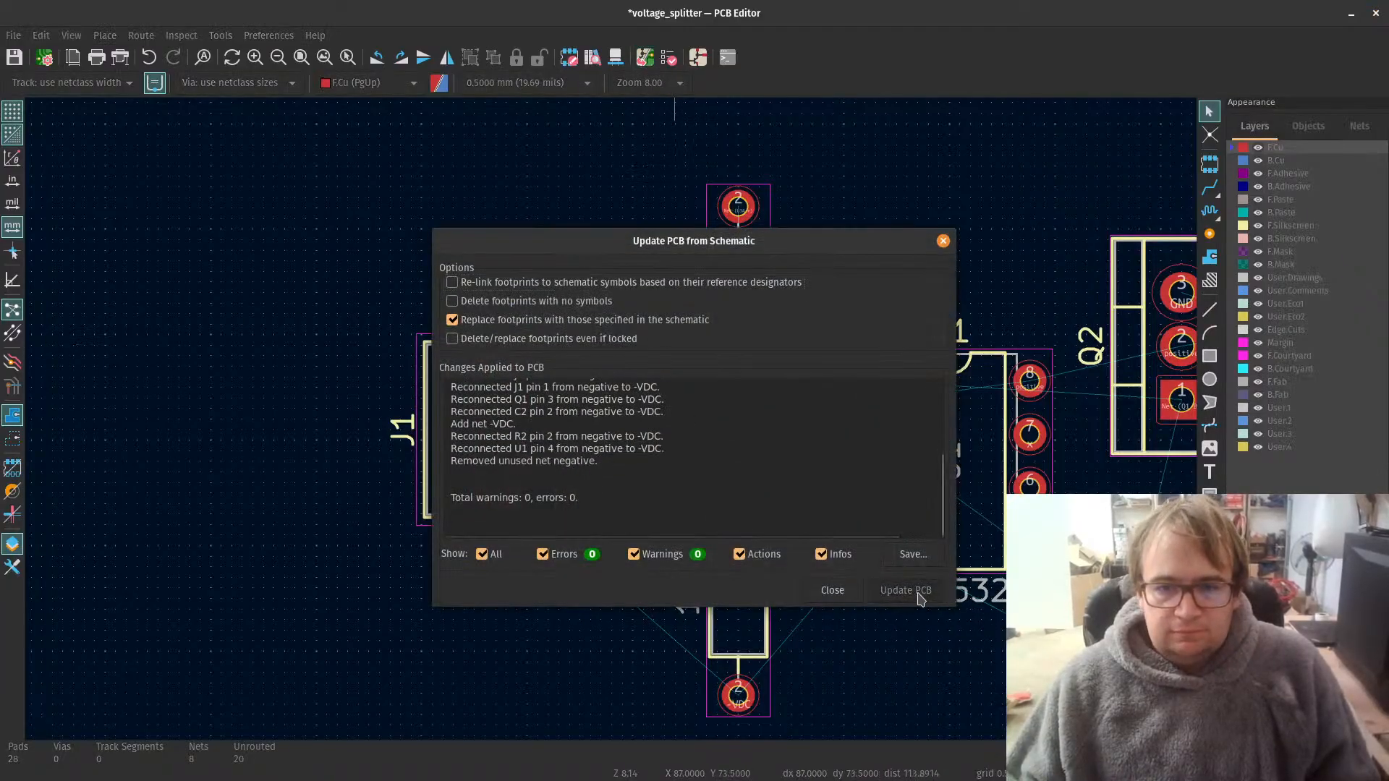
{"action": "left_click", "coordinate": [833, 591]}
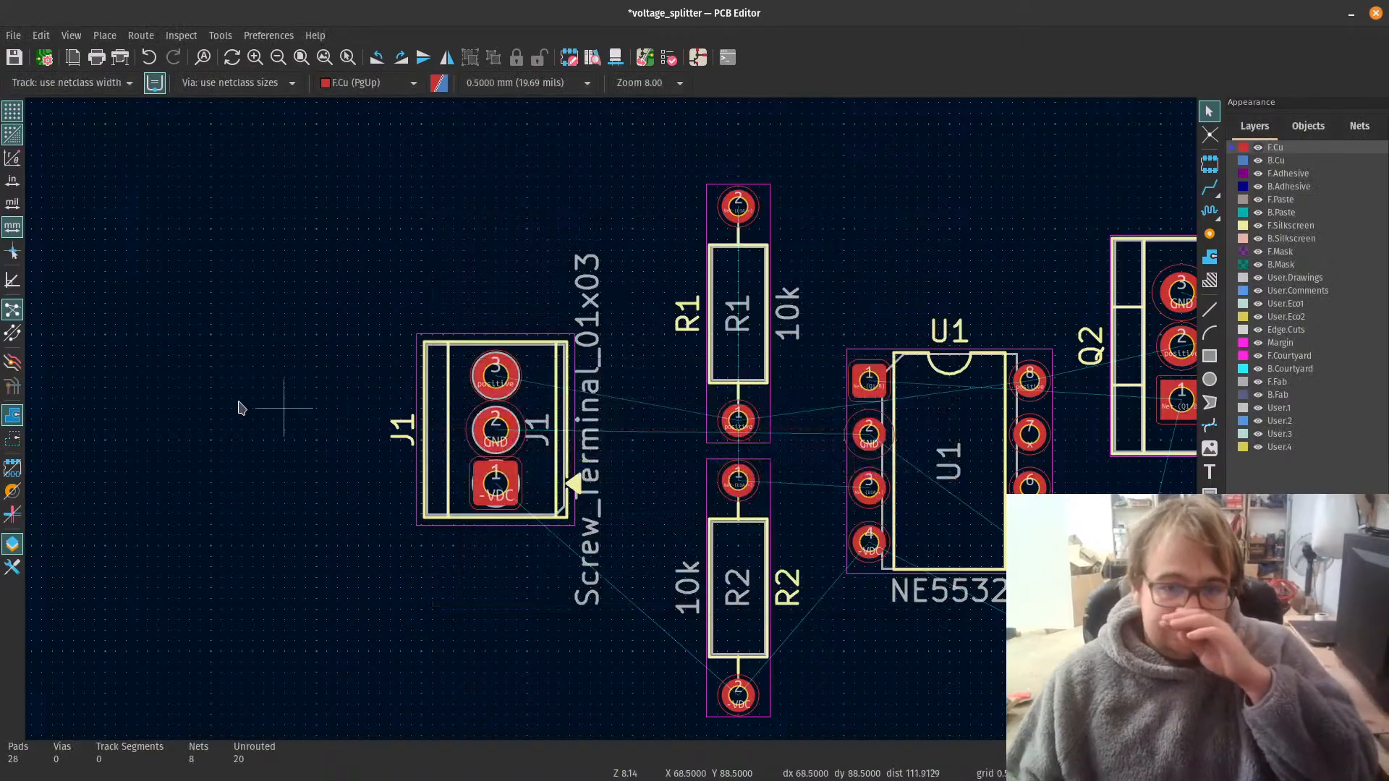
Step: Add a netclass assignment with the pattern -VDC in the Board Setup net classes
{"action": "left_click", "coordinate": [13, 34]}
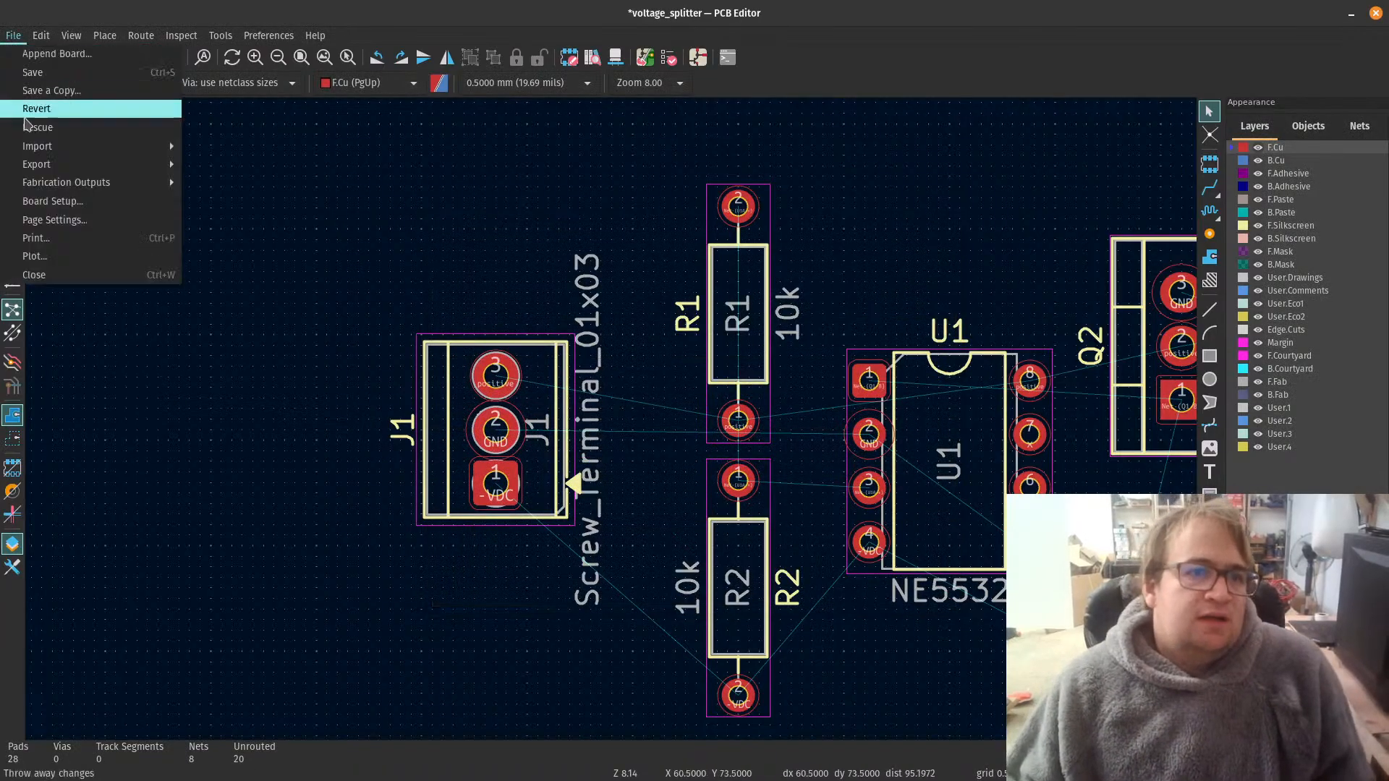
{"action": "left_click", "coordinate": [44, 57]}
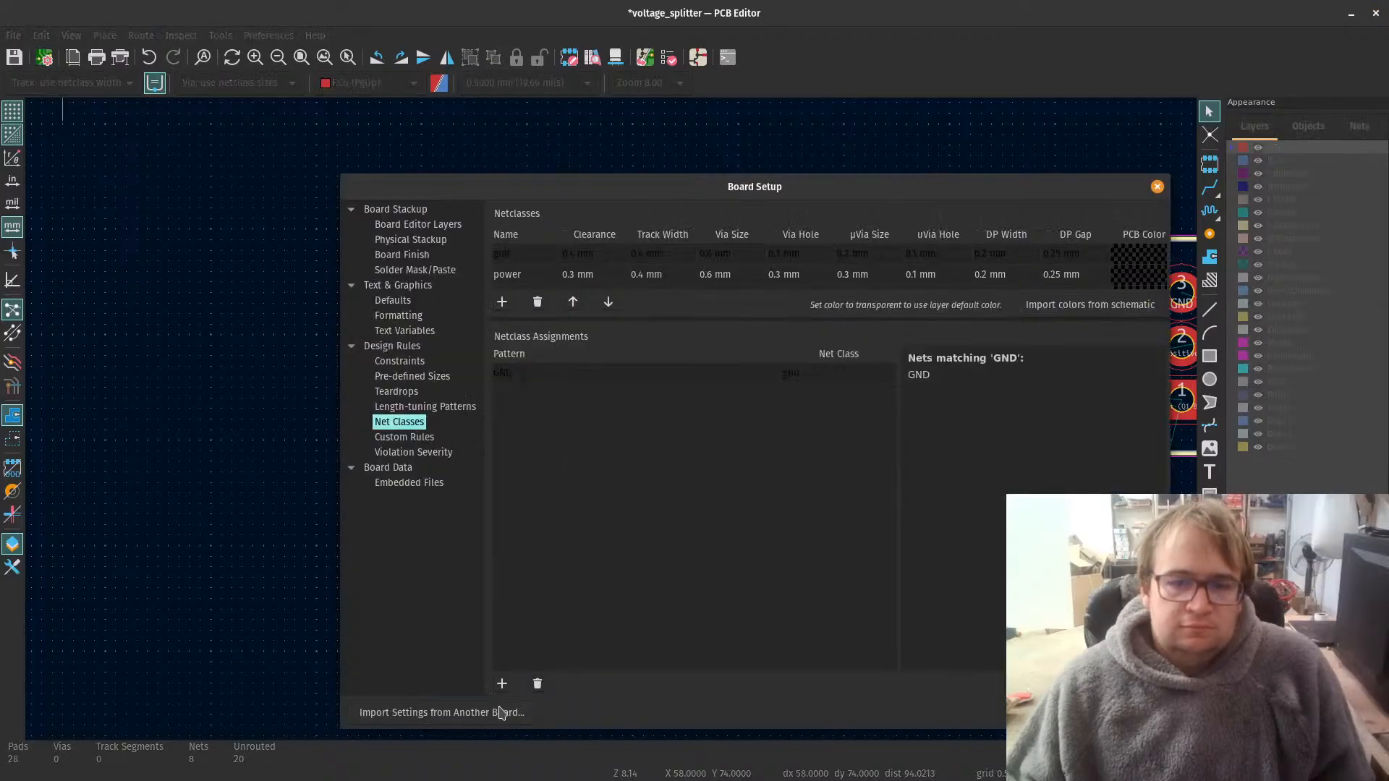
{"action": "left_click", "coordinate": [502, 684]}
{"action": "type", "text": "V"}
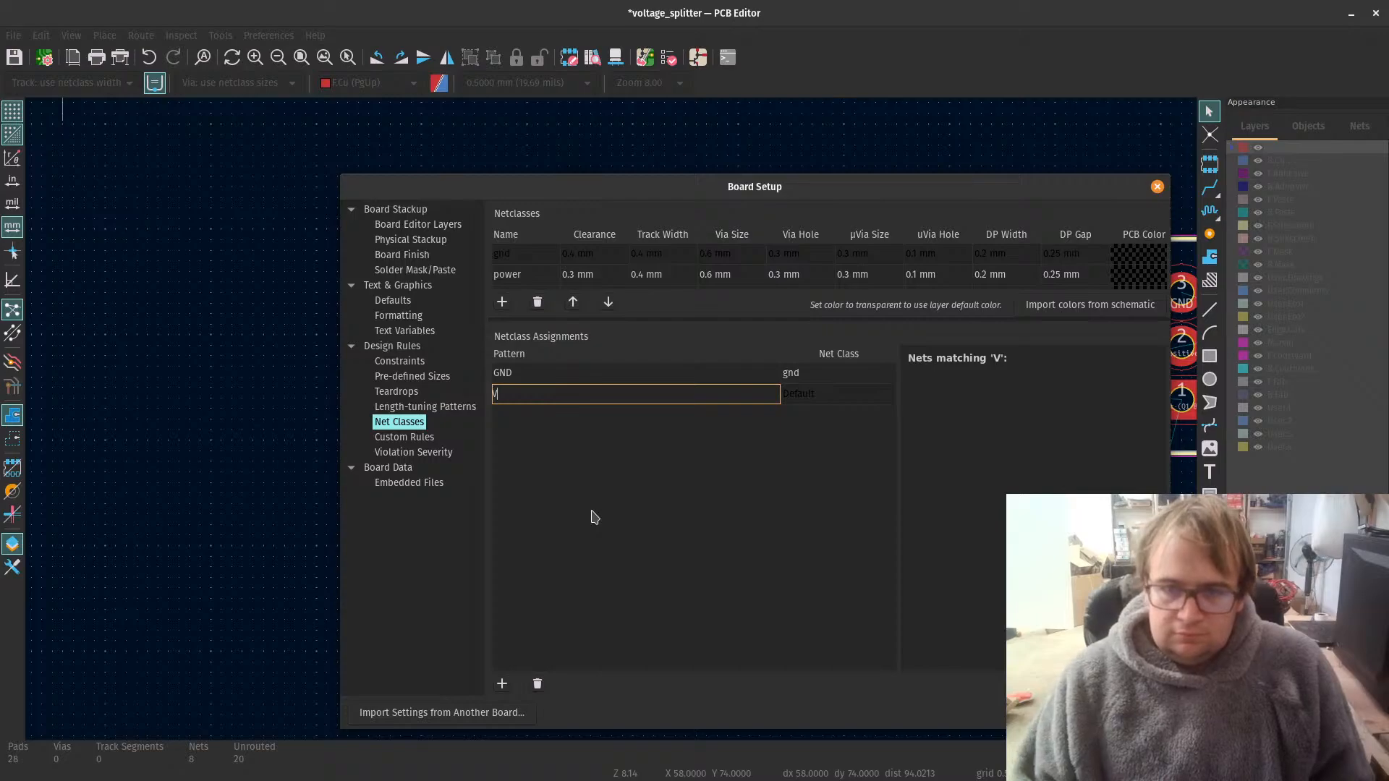
{"action": "key", "text": "BackSpace"}
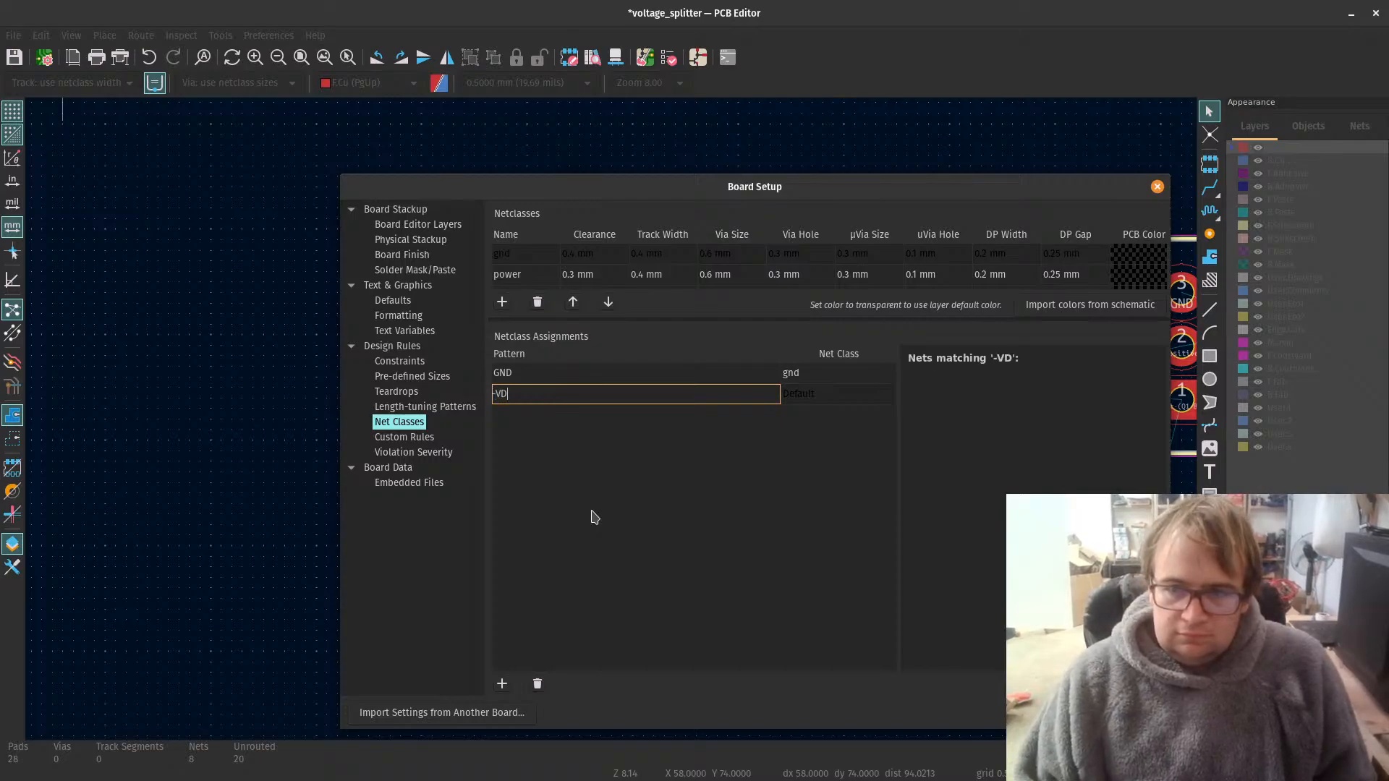
{"action": "type", "text": "-VDS"}
{"action": "key", "text": "BackSpace"}
{"action": "type", "text": "c"}
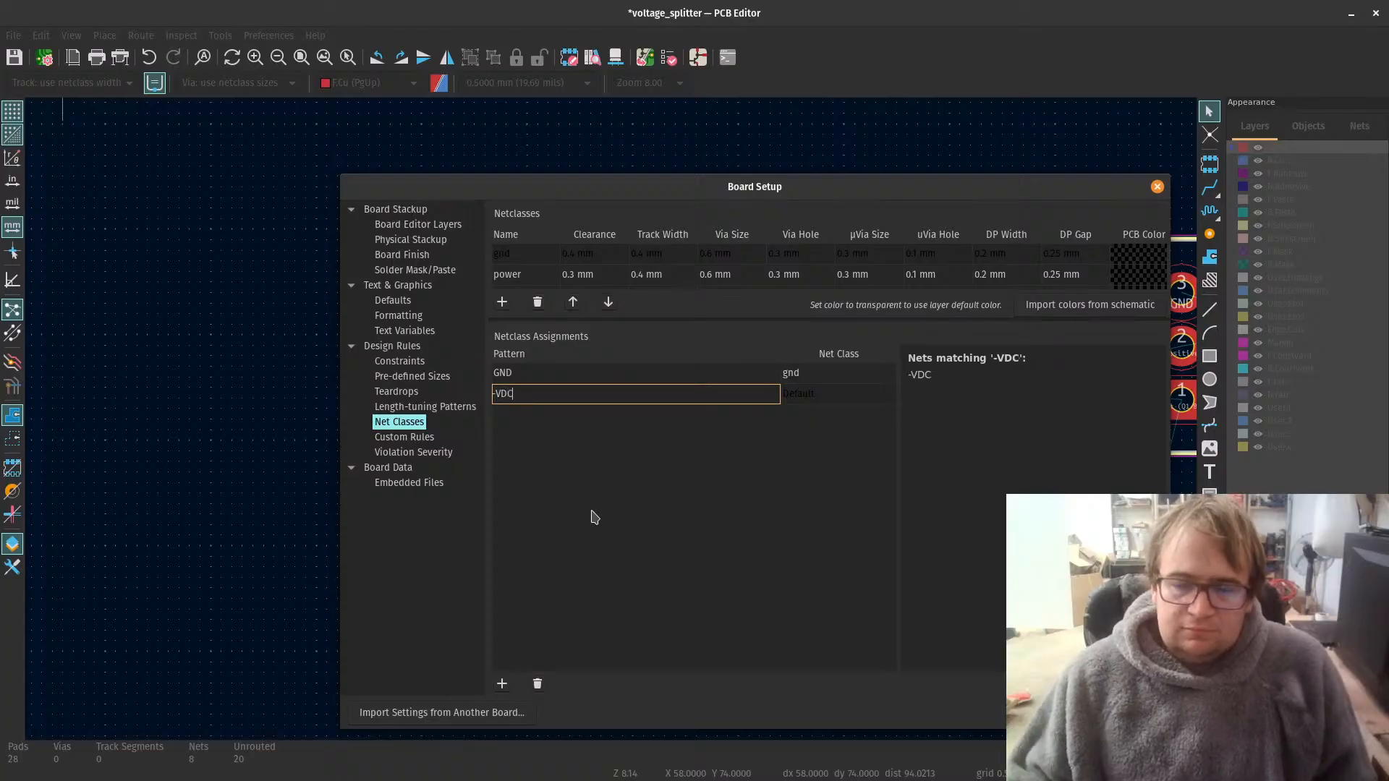
{"action": "key", "text": "Return"}
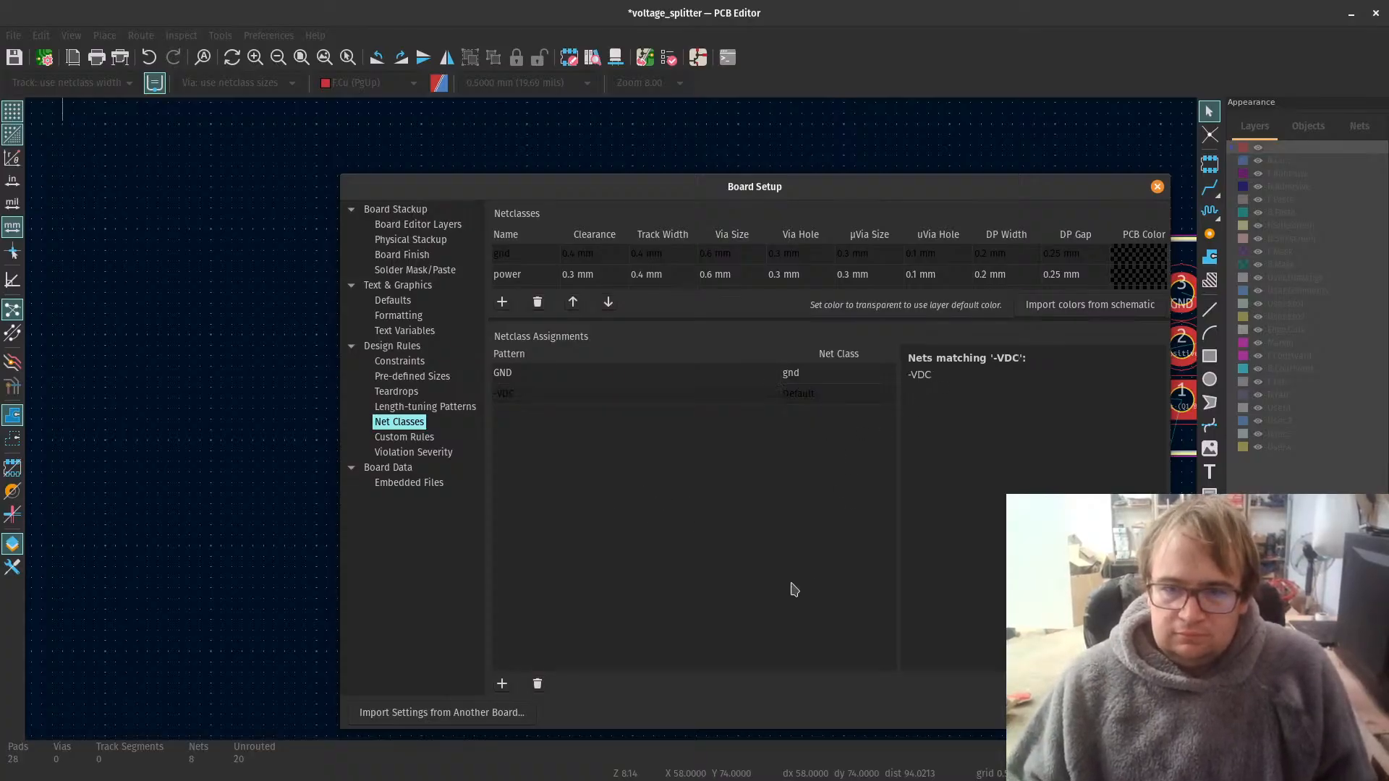
Step: Assign the -VDC pattern to the power net class and accept the board setup
{"action": "left_click", "coordinate": [796, 397]}
{"action": "left_click", "coordinate": [816, 396]}
{"action": "left_click", "coordinate": [883, 395]}
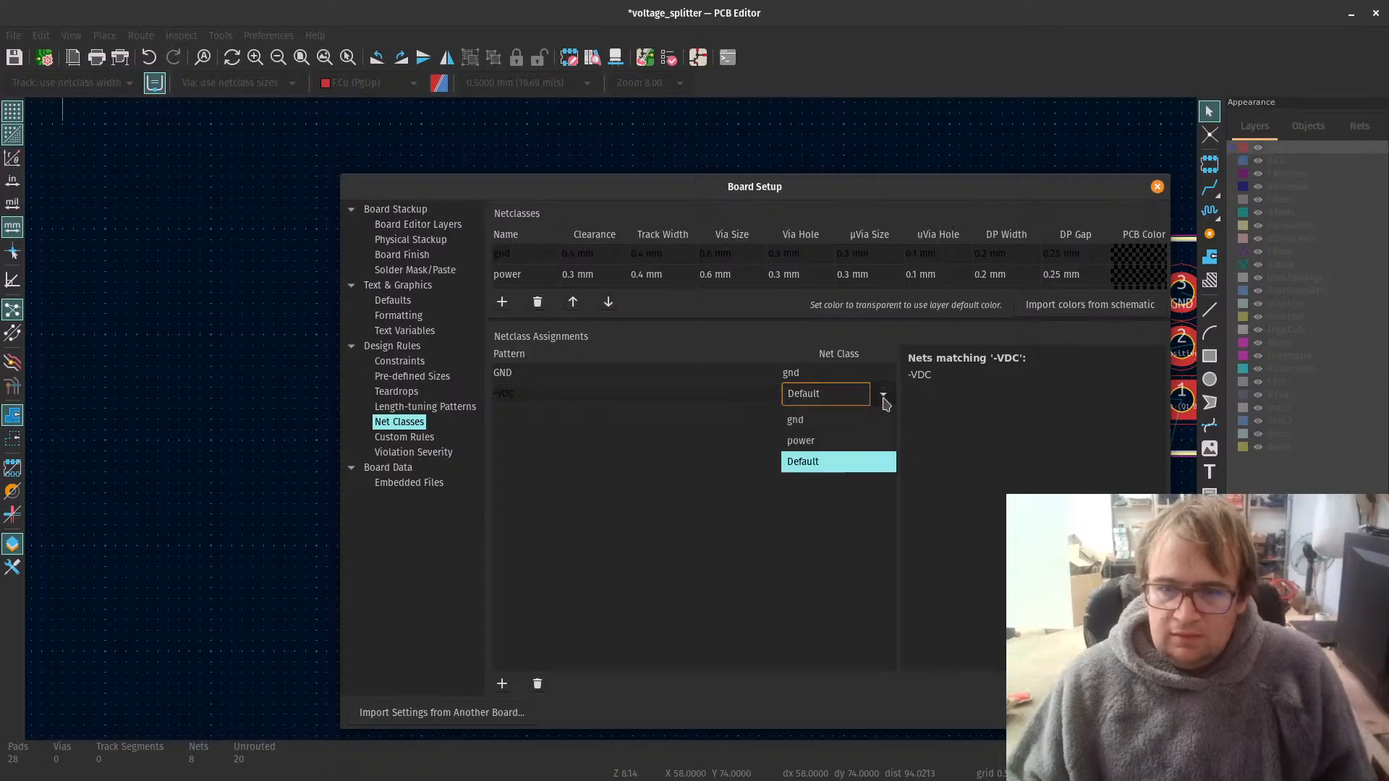
{"action": "left_click", "coordinate": [870, 439]}
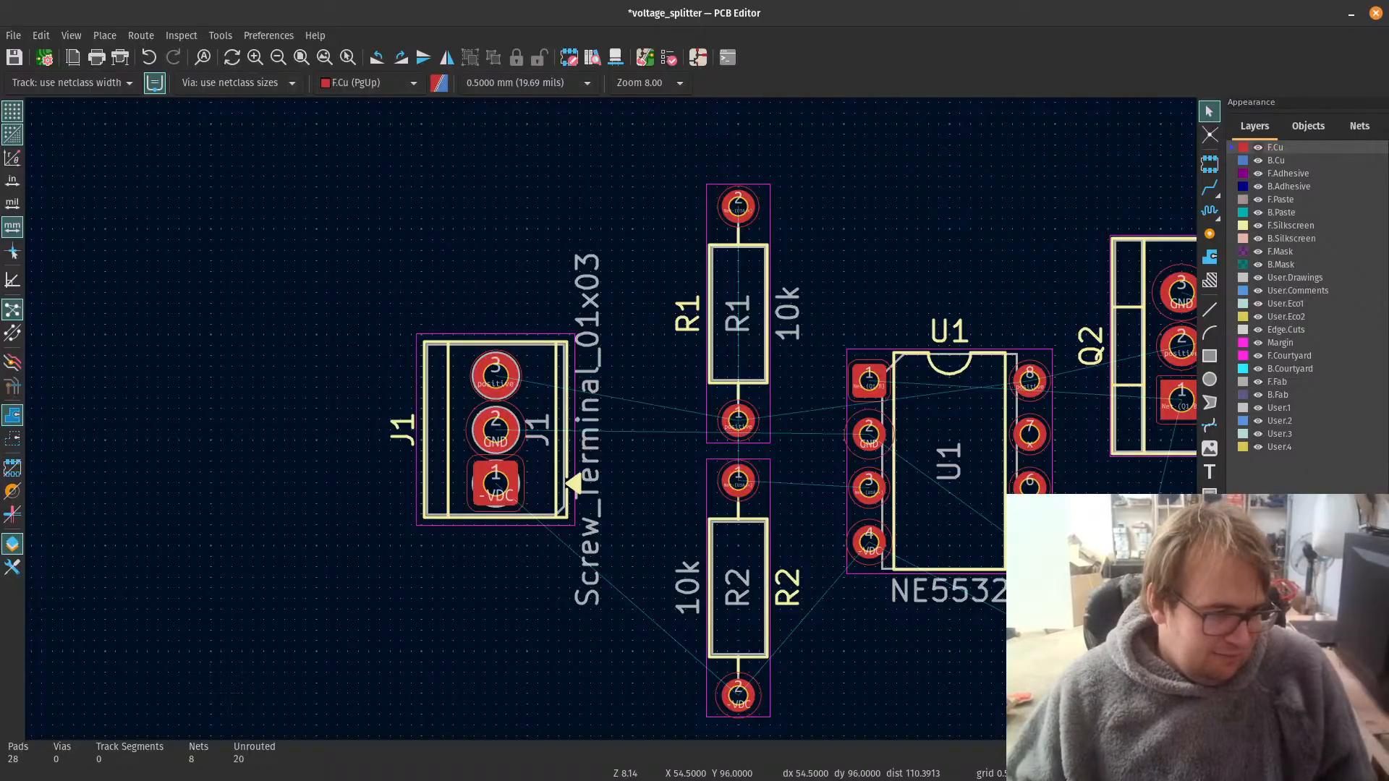
Step: Switch to the Schematic Editor and replace the positive label at the open end of the positive rail with a +VDC power symbol
{"action": "key", "text": "alt+Tab"}
{"action": "scroll", "coordinate": [509, 312], "scroll_direction": "up", "scroll_amount": 2}
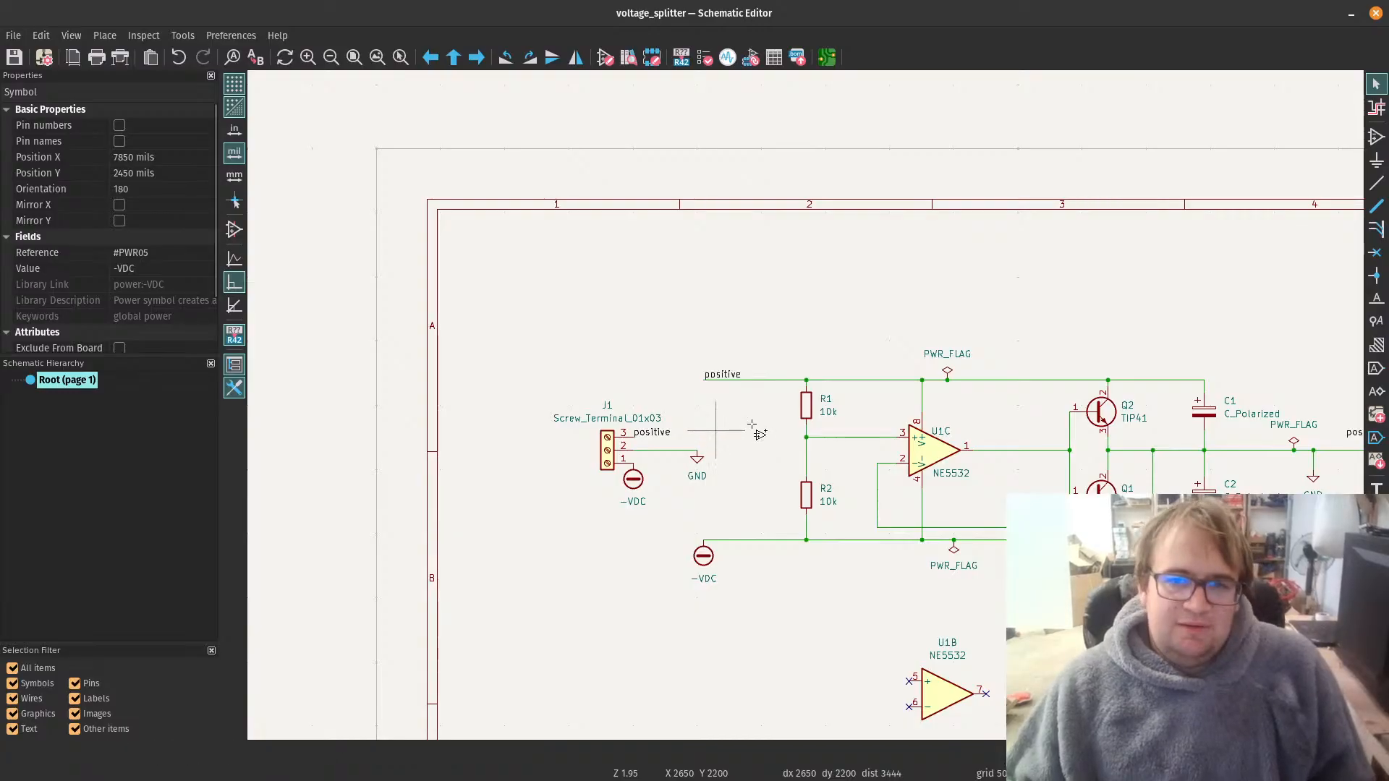
{"action": "key", "text": "a"}
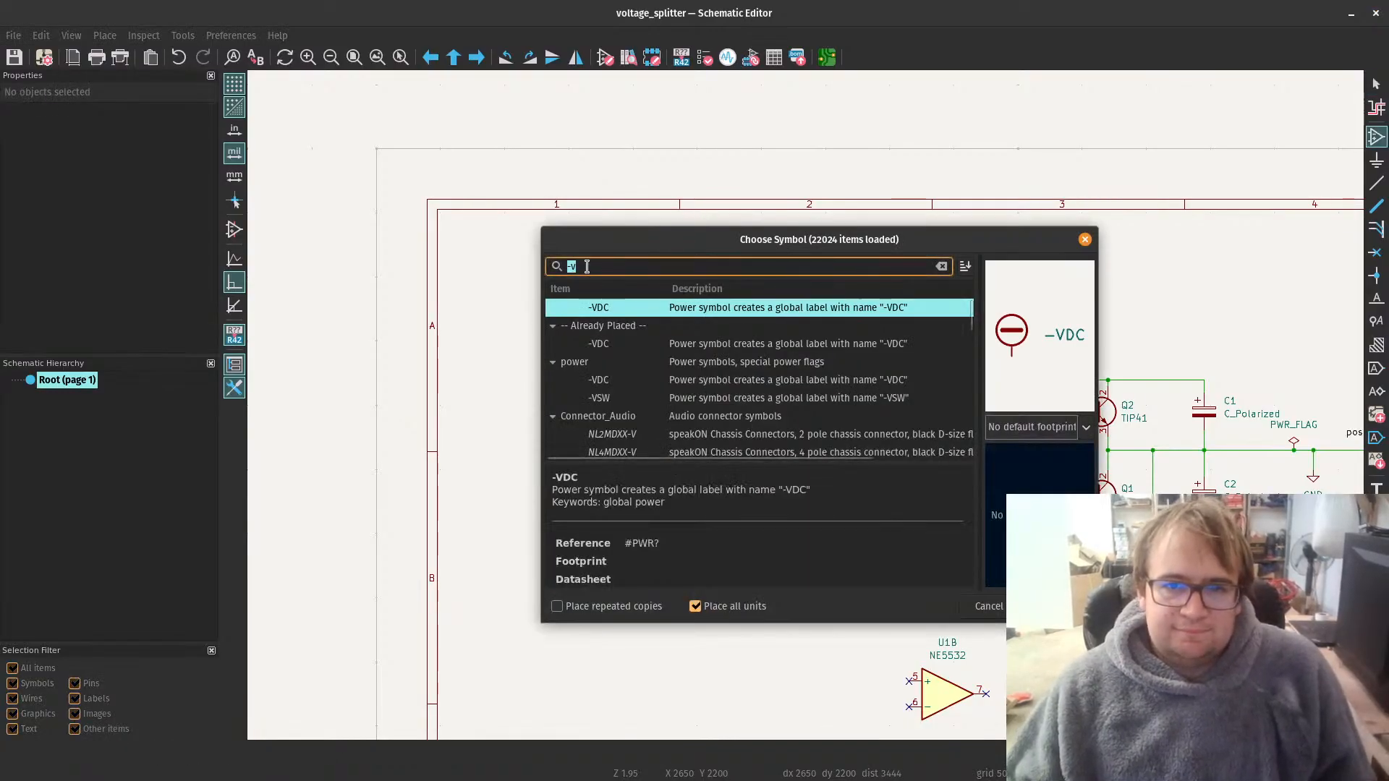
{"action": "type", "text": "vd"}
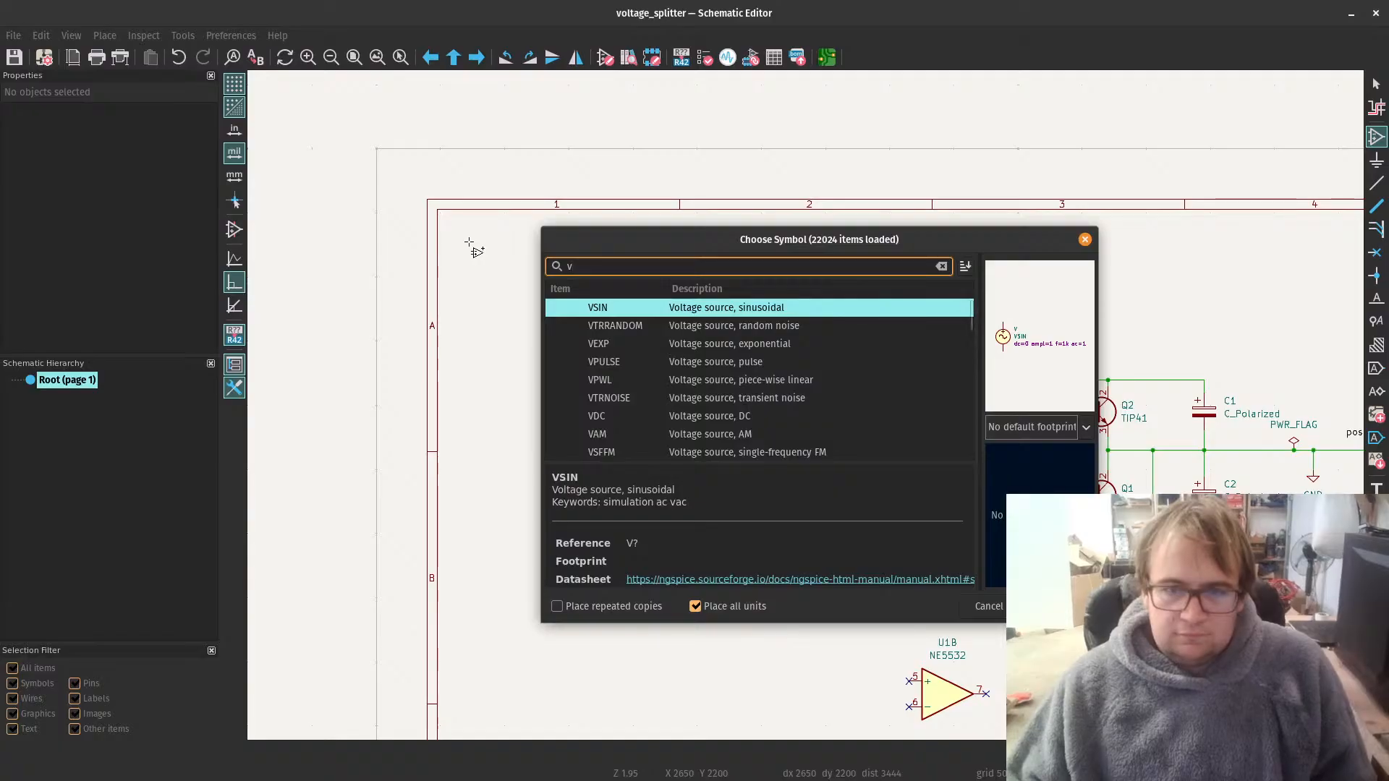
{"action": "type", "text": "c"}
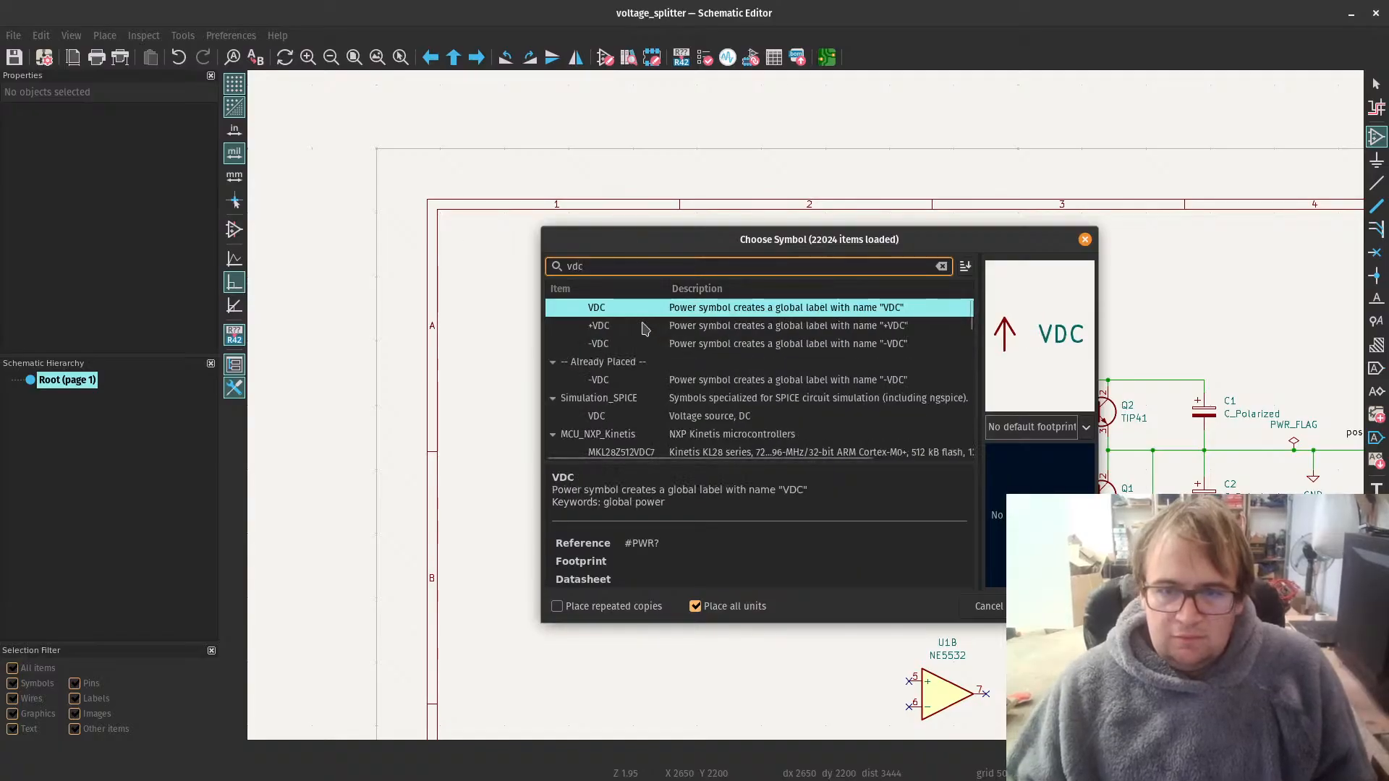
{"action": "left_click", "coordinate": [655, 325]}
{"action": "key", "text": "Return"}
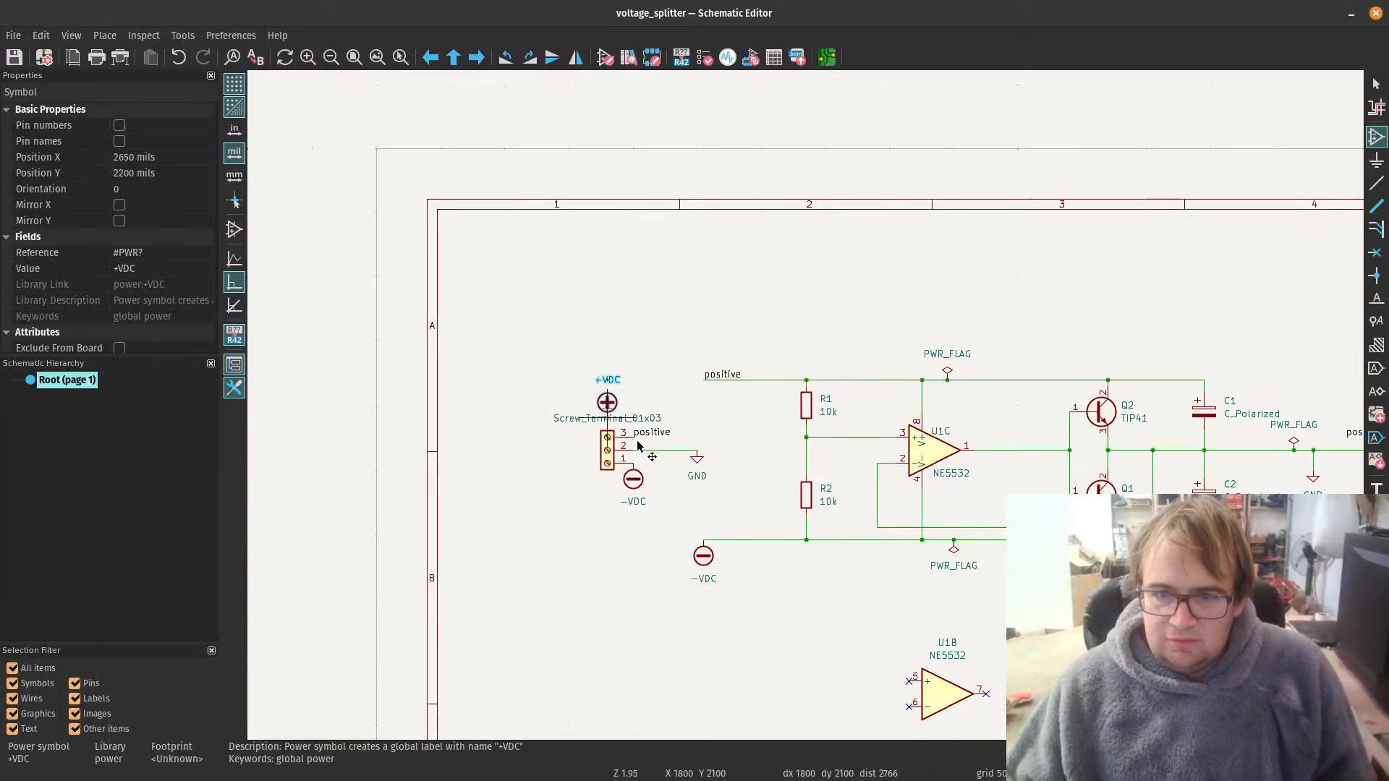
{"action": "scroll", "coordinate": [611, 442], "scroll_direction": "up", "scroll_amount": 3}
{"action": "left_click", "coordinate": [940, 298]}
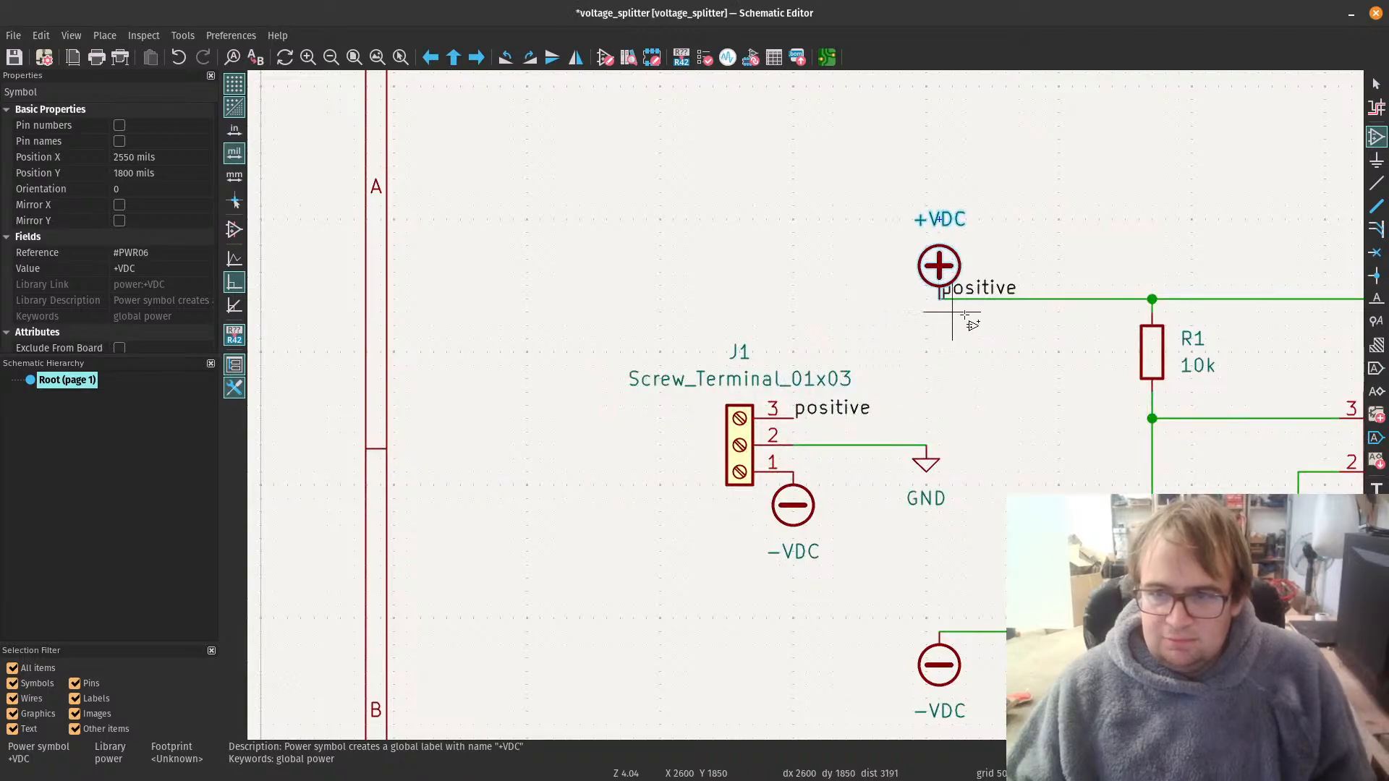
{"action": "left_click", "coordinate": [985, 293]}
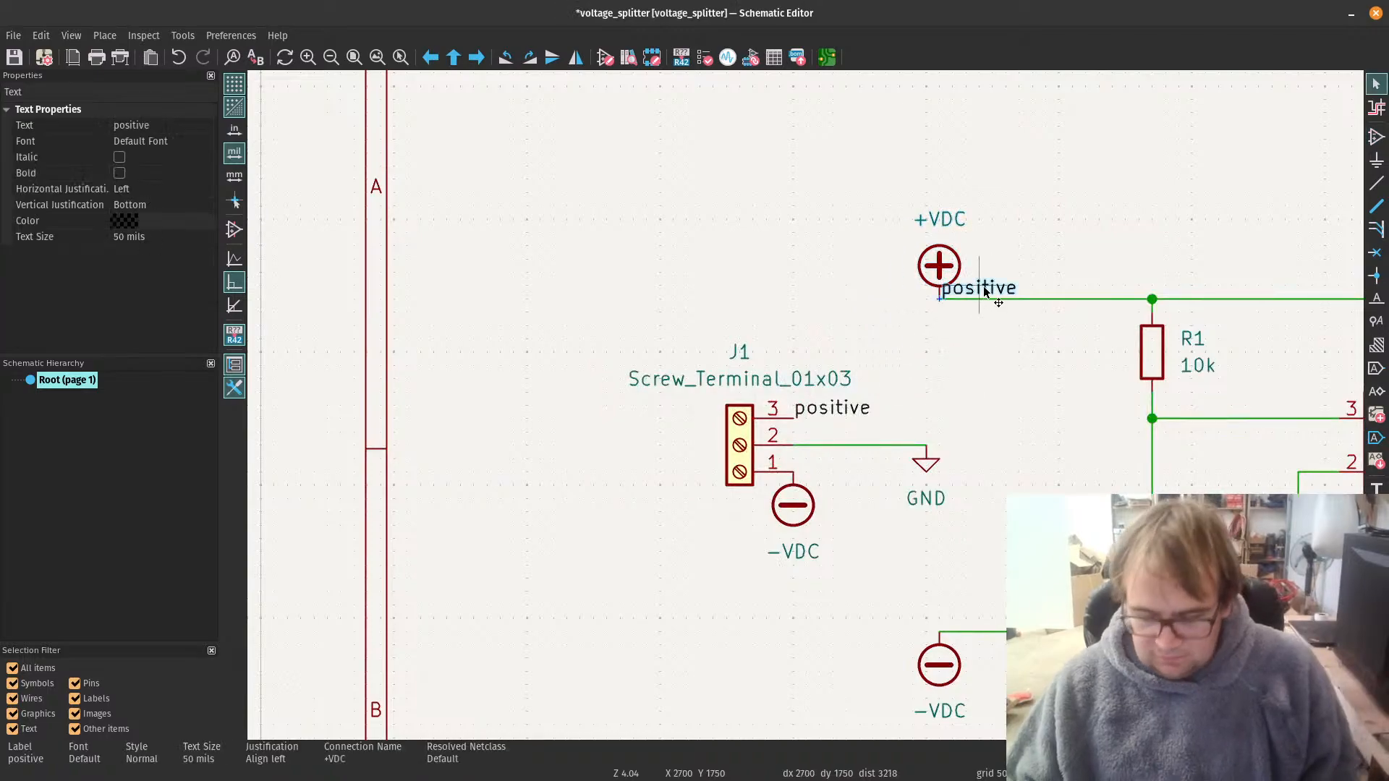
{"action": "key", "text": "Delete"}
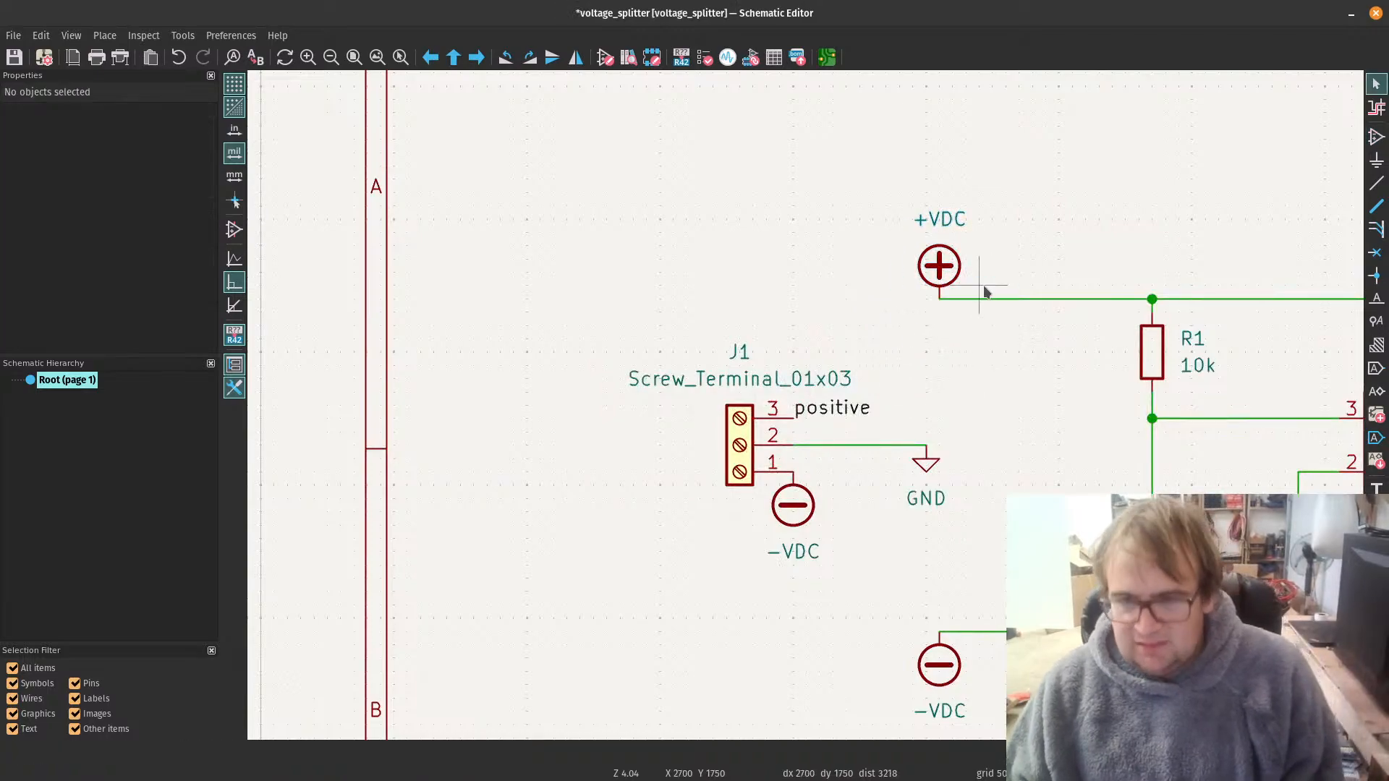
Step: Replace the positive label on pin 3 of J1 with a copy of the +VDC symbol and shift J1's value text clear of it
{"action": "left_click", "coordinate": [830, 411]}
{"action": "key", "text": "Delete"}
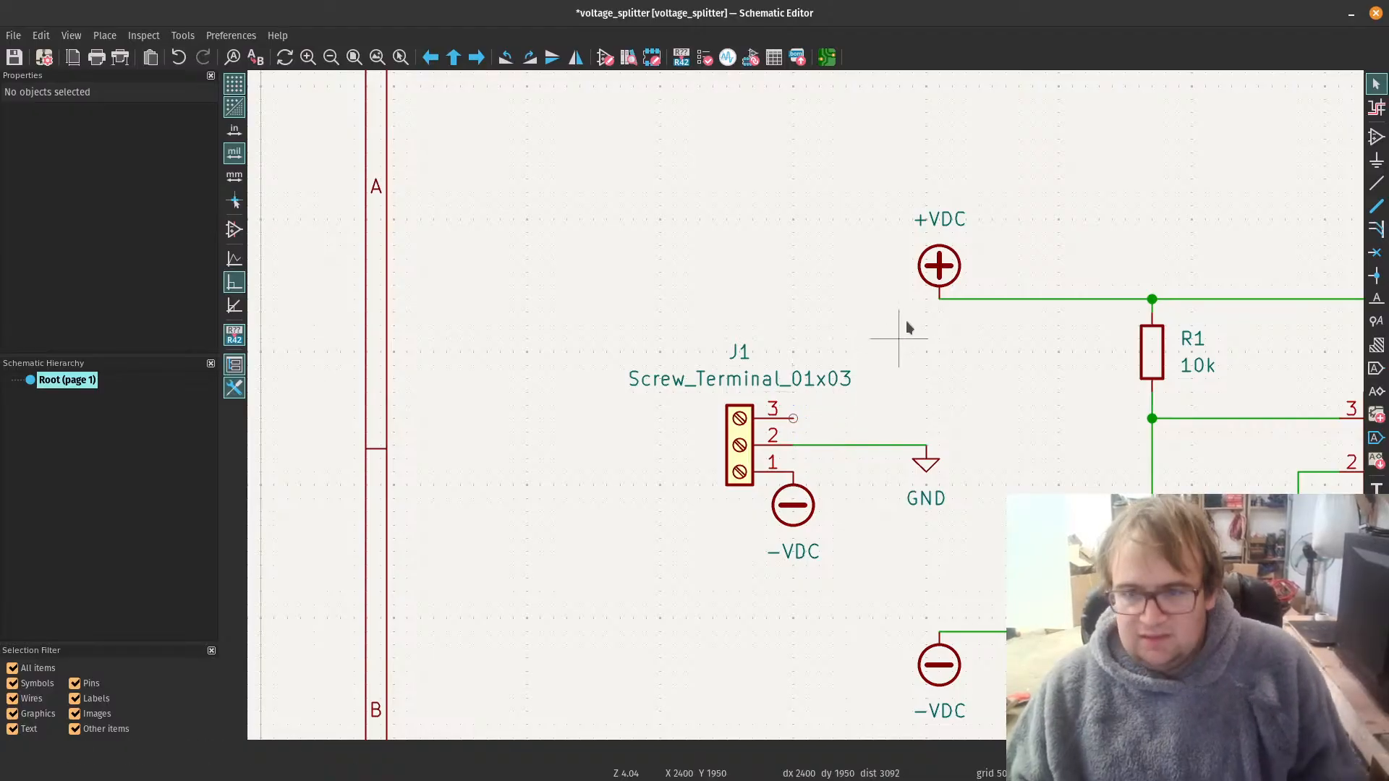
{"action": "left_click", "coordinate": [938, 279]}
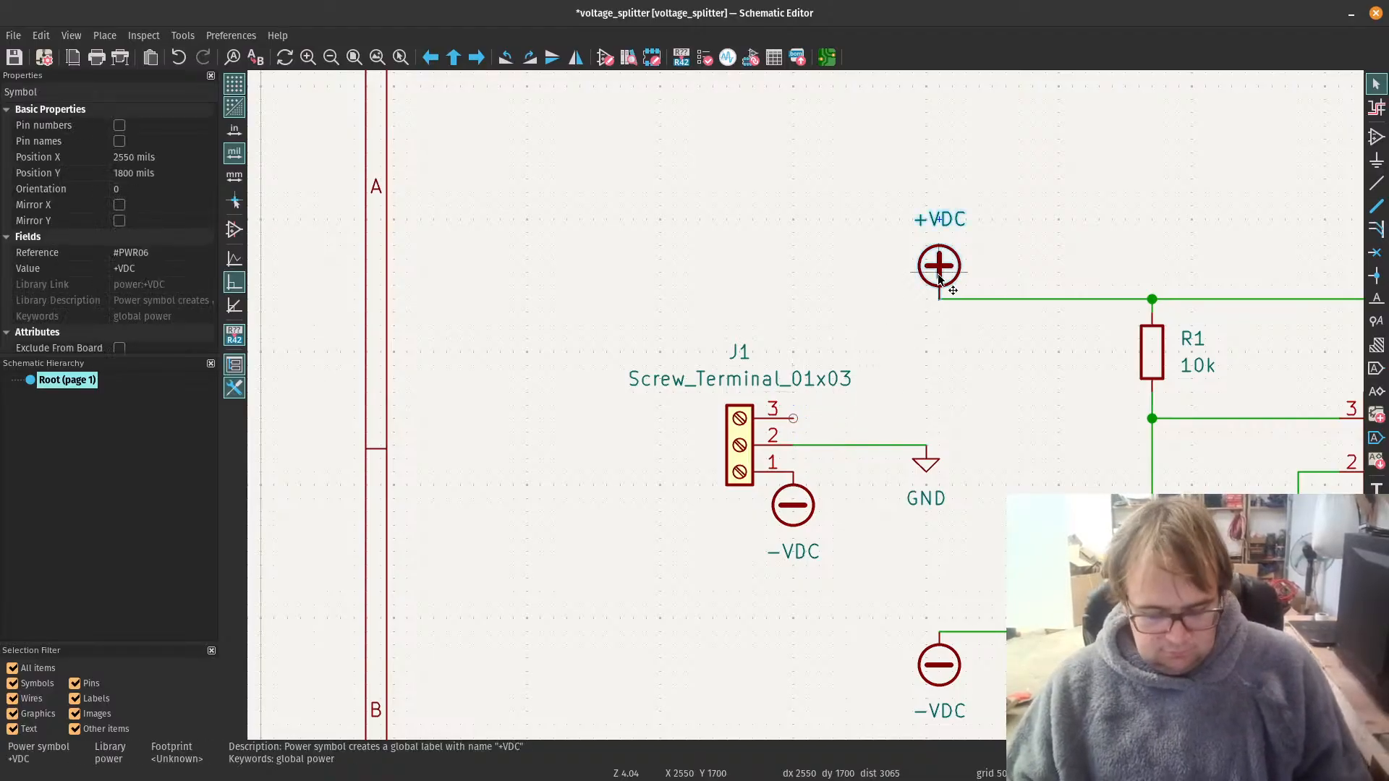
{"action": "left_click", "coordinate": [895, 400]}
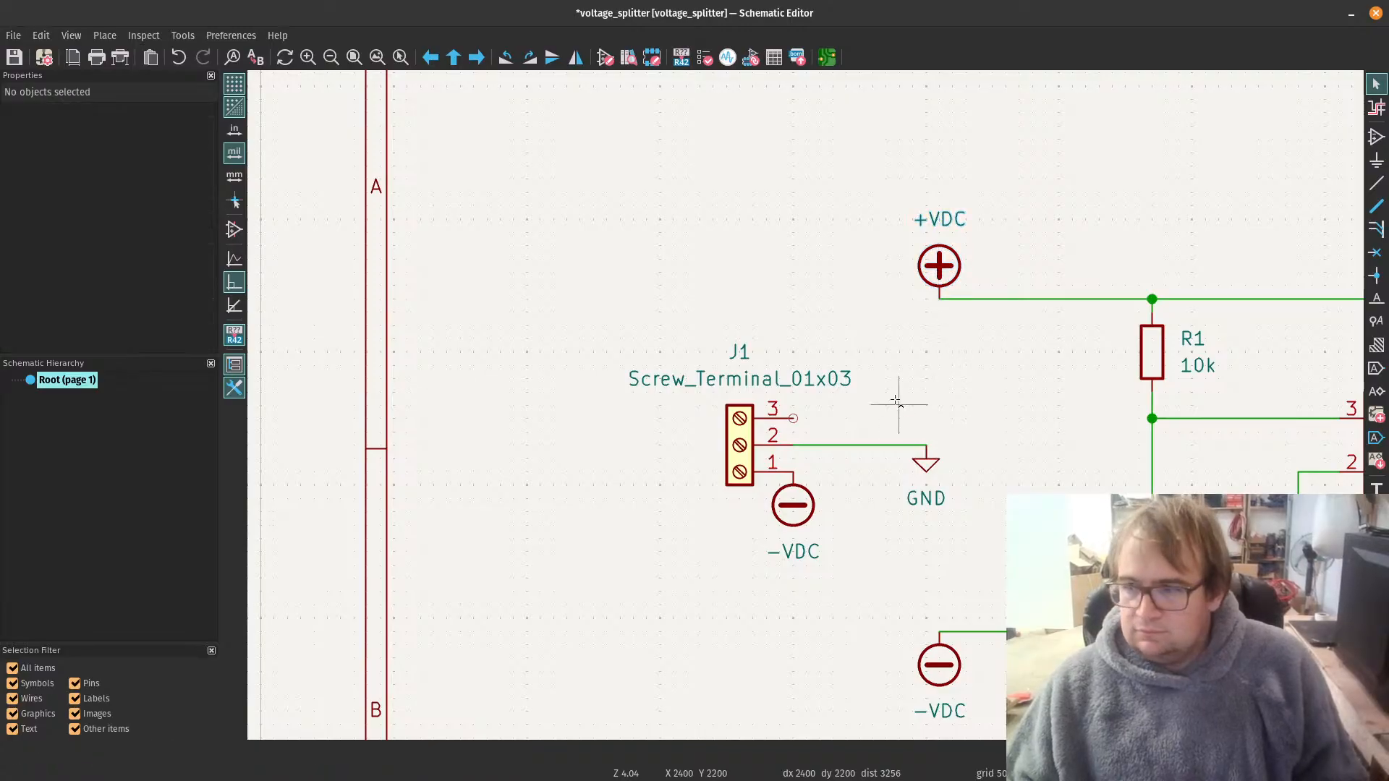
{"action": "key", "text": "ctrl+v"}
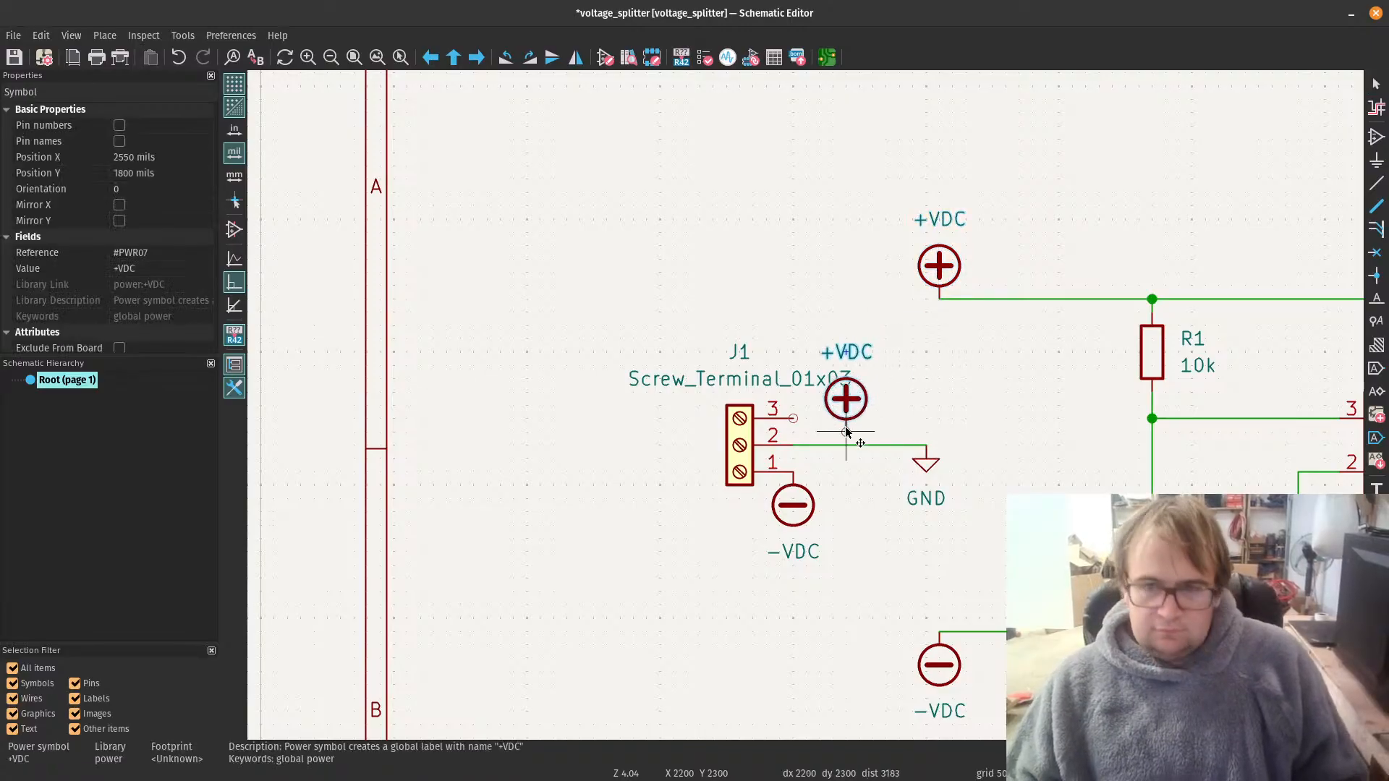
{"action": "left_click", "coordinate": [797, 420]}
{"action": "left_click", "coordinate": [887, 413]}
{"action": "left_click", "coordinate": [736, 388]}
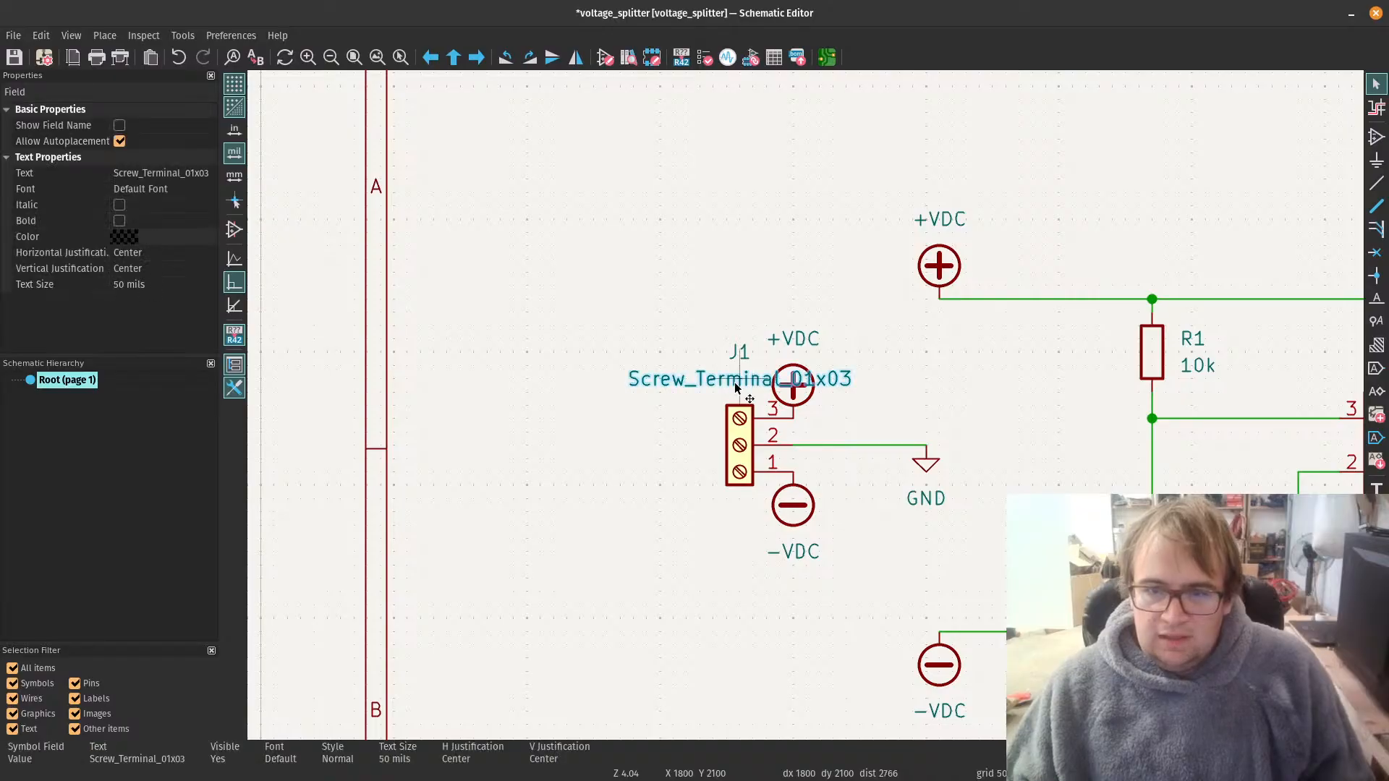
{"action": "left_click_drag", "start_coordinate": [736, 388], "coordinate": [646, 396]}
Step: Replace the positive label on pin 1 of screw terminal J2 with a duplicate of the +VDC symbol
{"action": "left_click", "coordinate": [794, 402]}
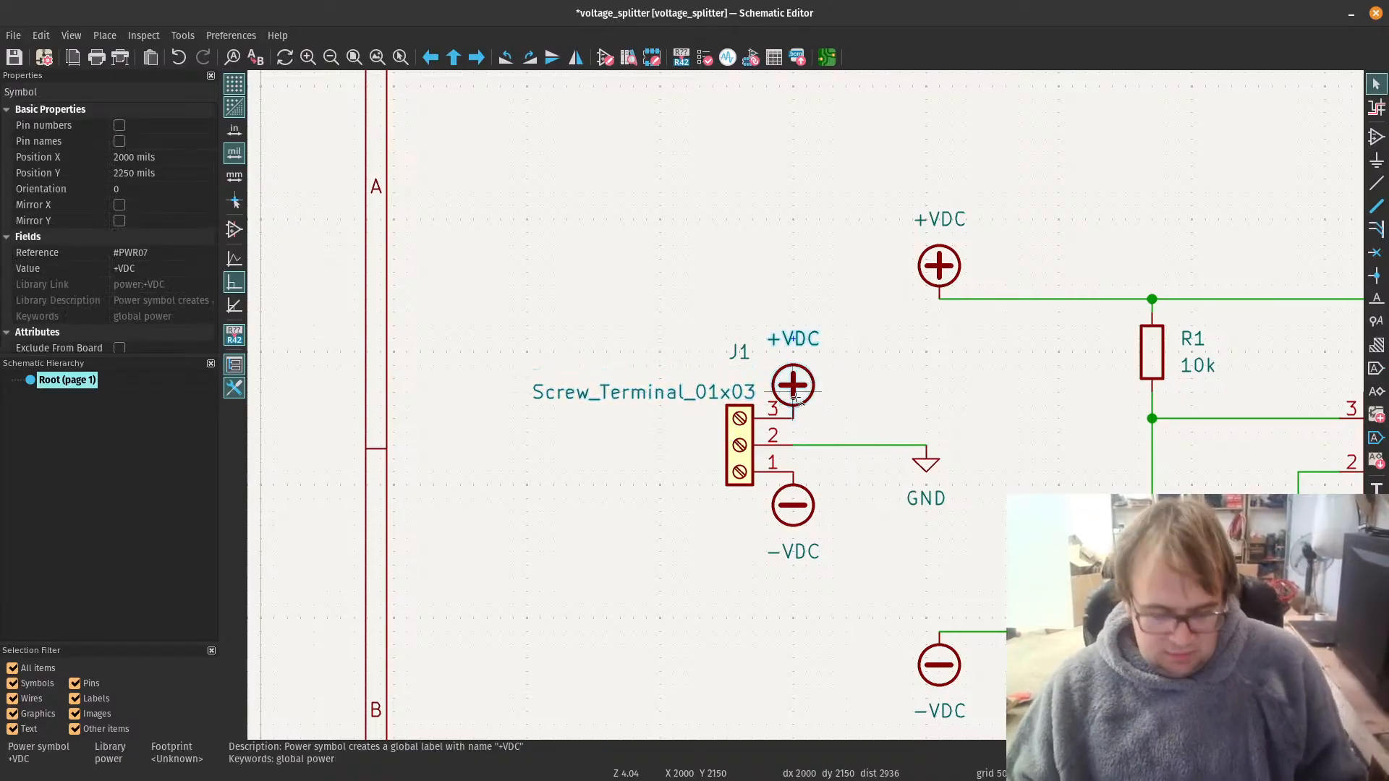
{"action": "scroll", "coordinate": [795, 396], "scroll_direction": "down", "scroll_amount": 5}
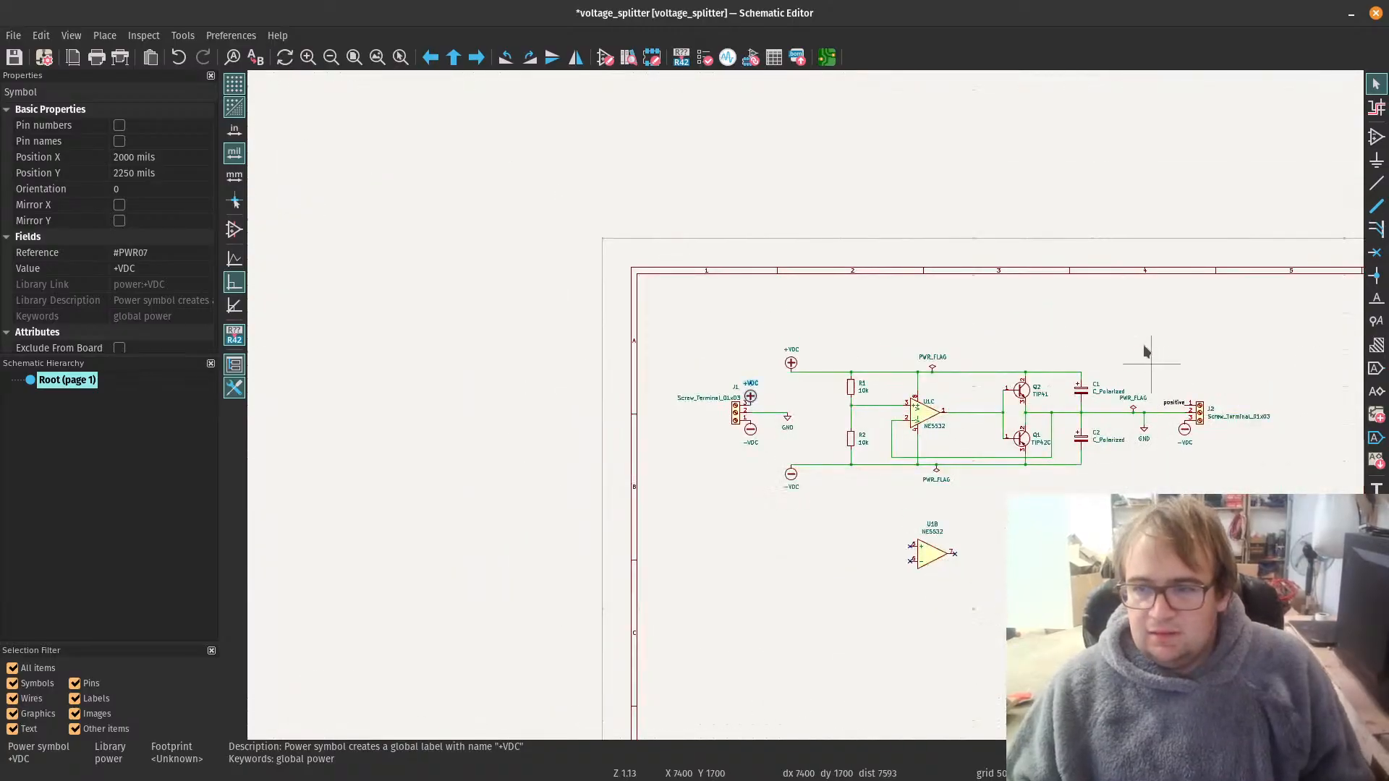
{"action": "scroll", "coordinate": [799, 459], "scroll_direction": "up", "scroll_amount": 4}
{"action": "key", "text": "ctrl+d"}
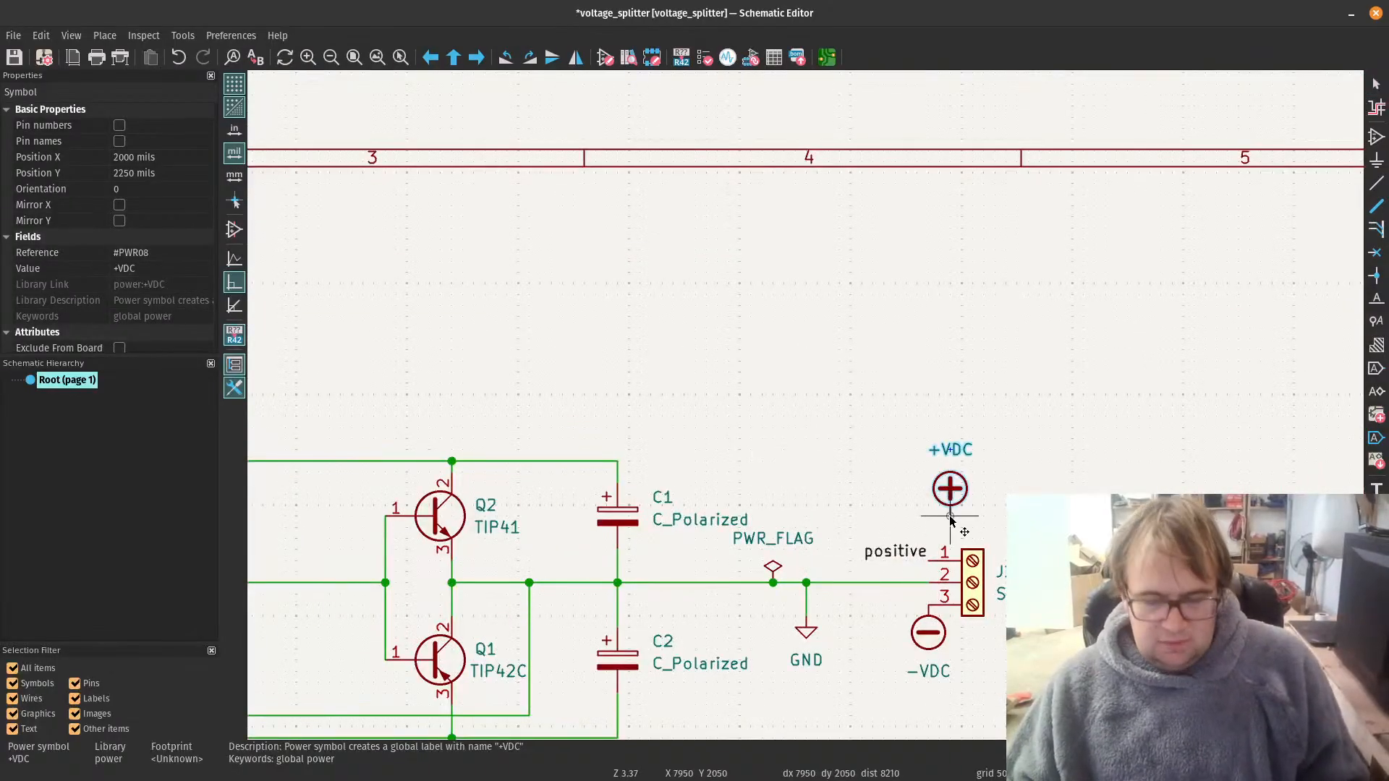
{"action": "scroll", "coordinate": [941, 560], "scroll_direction": "up", "scroll_amount": 4}
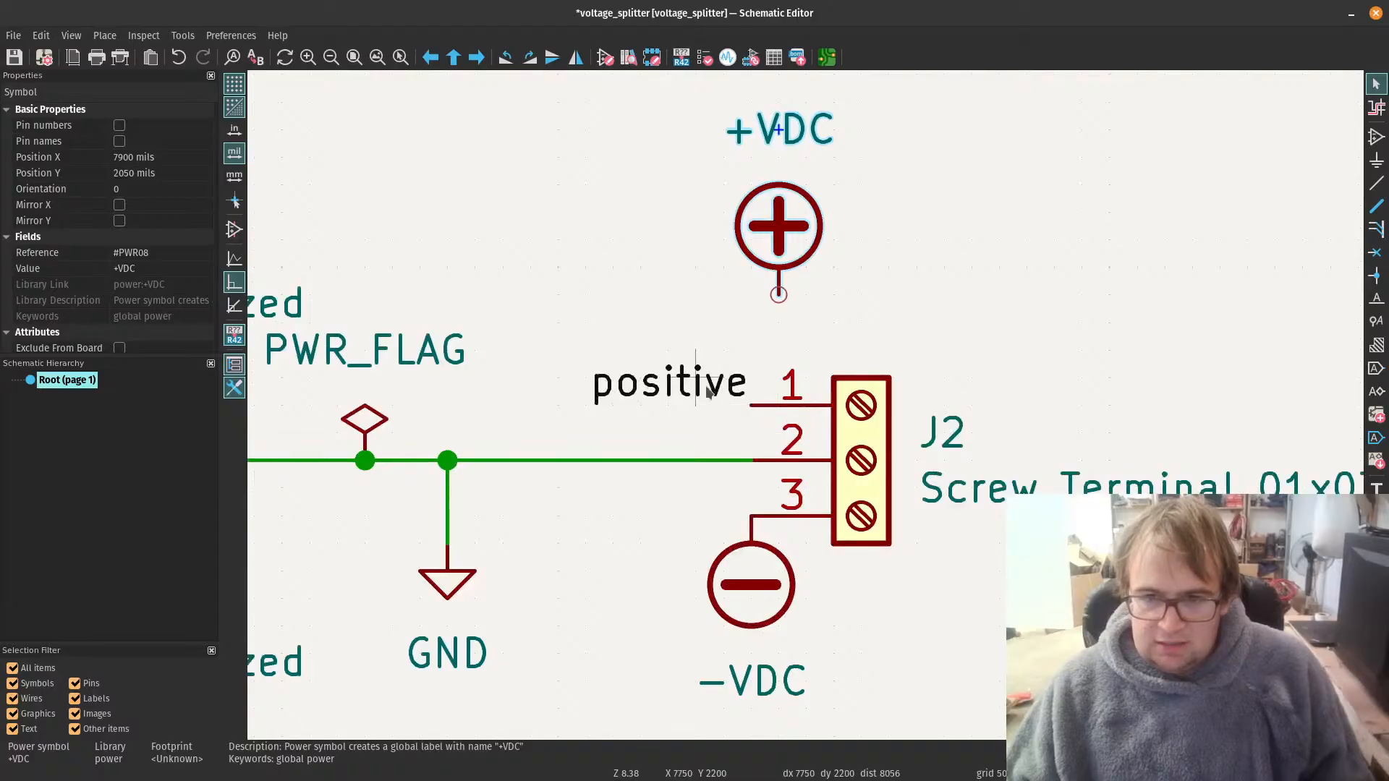
{"action": "left_click", "coordinate": [707, 389]}
{"action": "key", "text": "Delete"}
{"action": "left_click", "coordinate": [789, 248]}
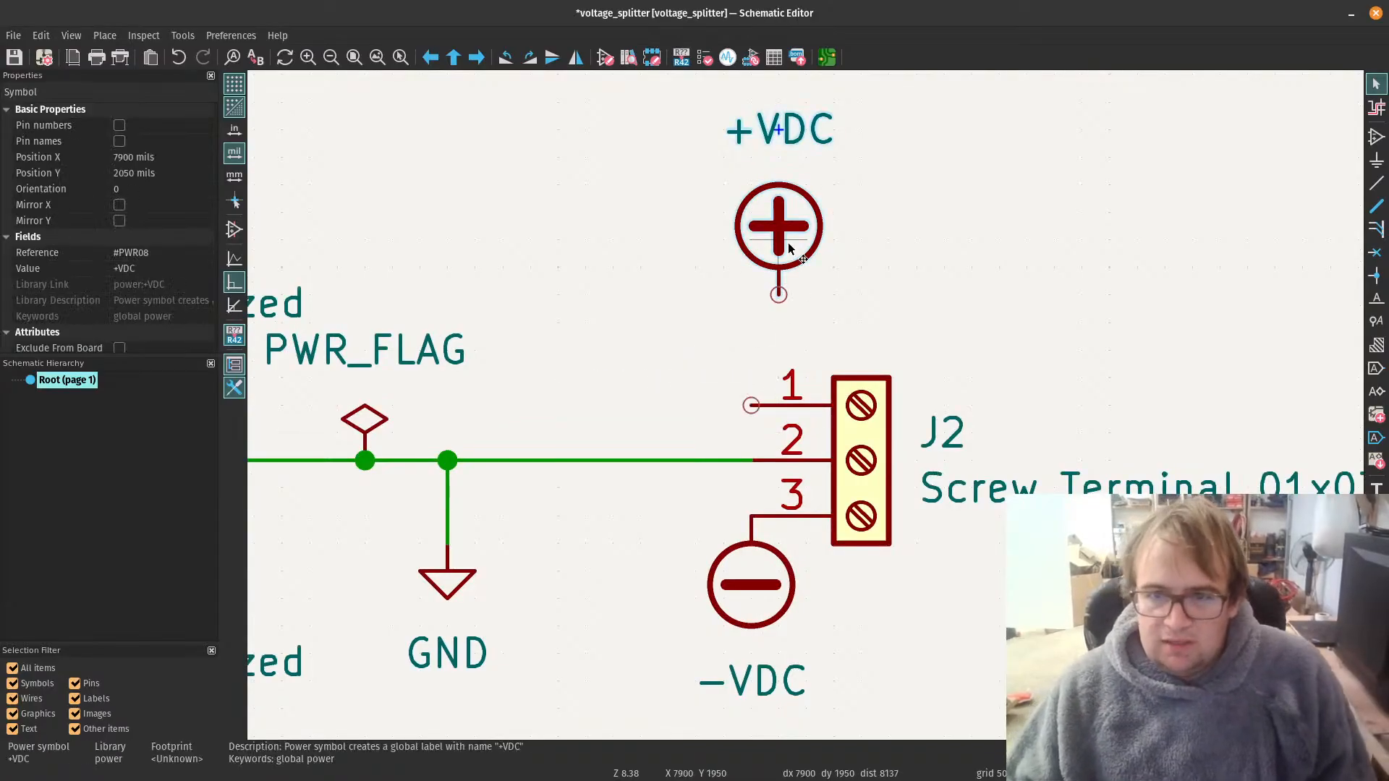
{"action": "left_click_drag", "start_coordinate": [783, 265], "coordinate": [756, 376]}
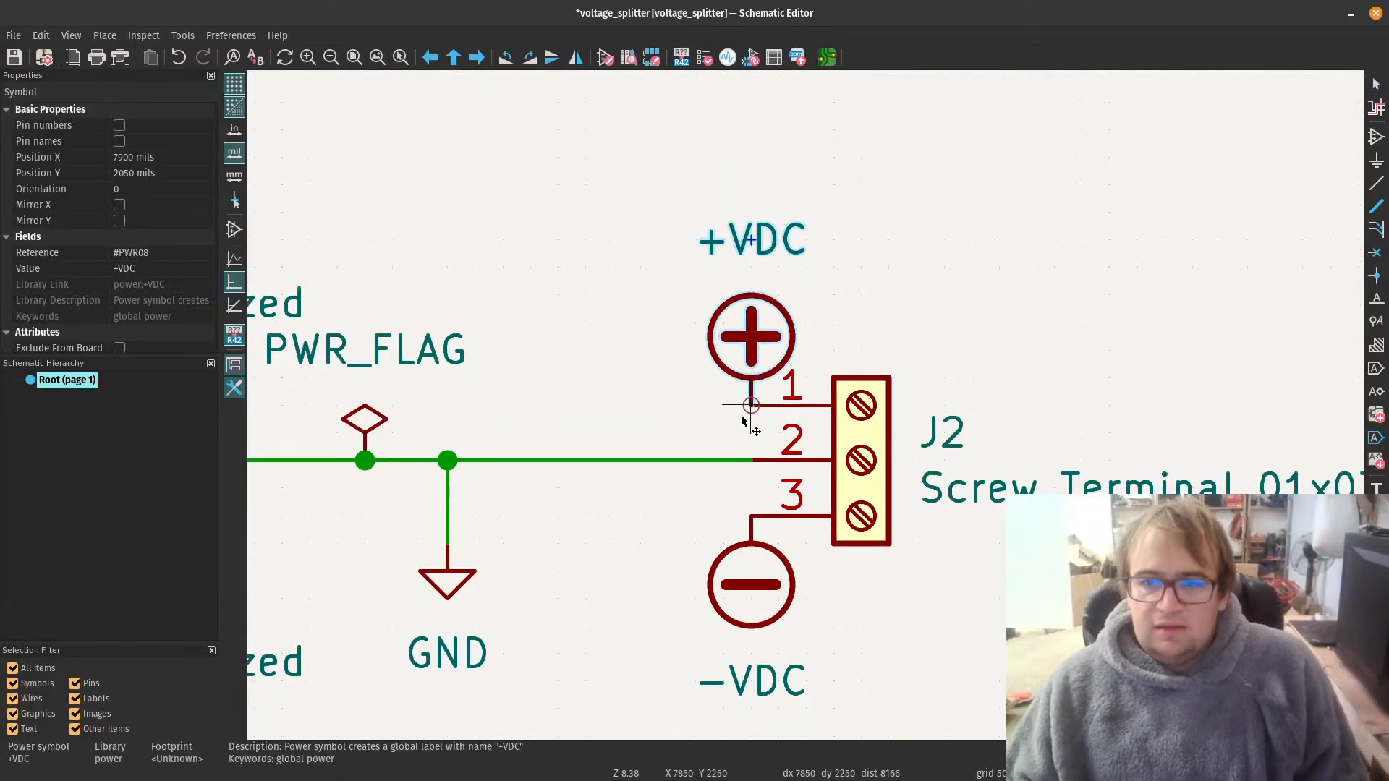
{"action": "scroll", "coordinate": [584, 386], "scroll_direction": "down", "scroll_amount": 4}
{"action": "scroll", "coordinate": [805, 411], "scroll_direction": "down", "scroll_amount": 2}
{"action": "scroll", "coordinate": [682, 403], "scroll_direction": "down", "scroll_amount": 2}
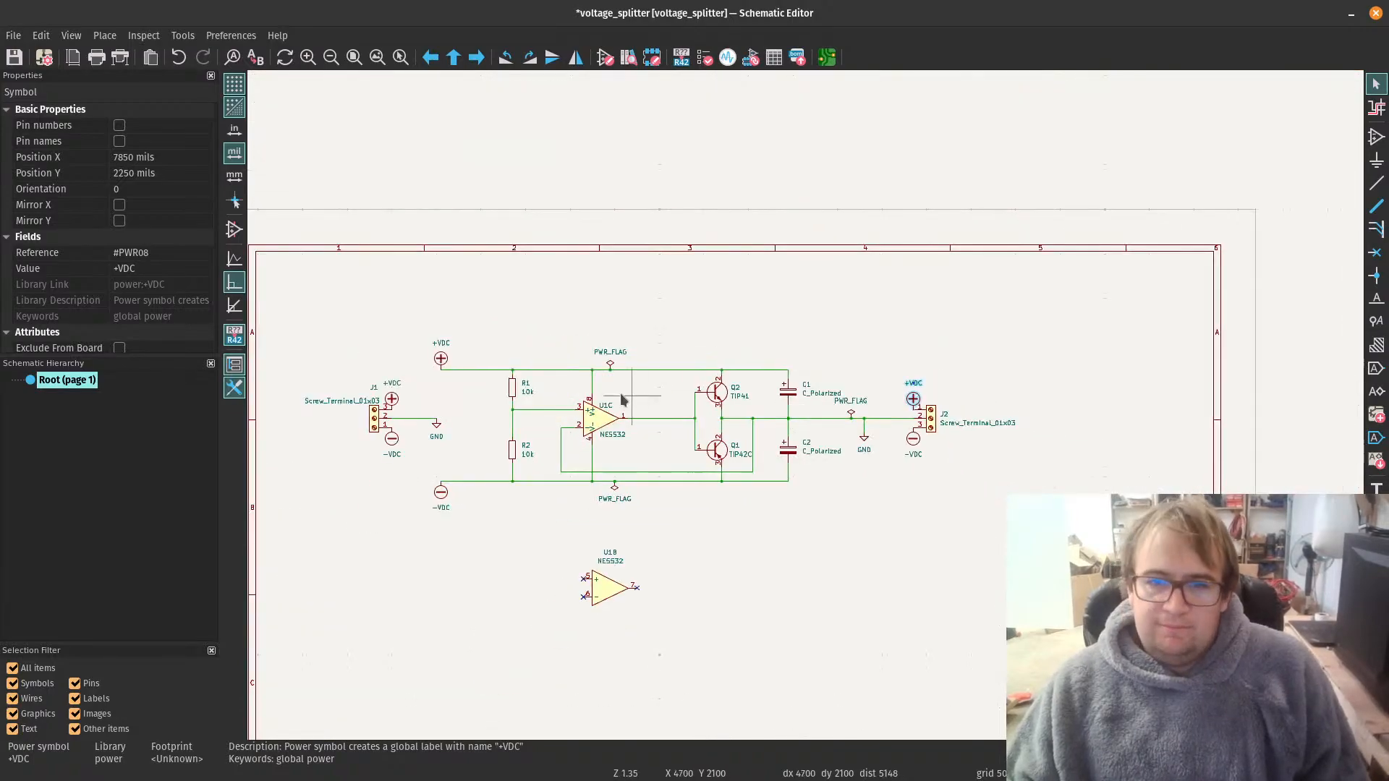
{"action": "scroll", "coordinate": [465, 357], "scroll_direction": "up", "scroll_amount": 2}
{"action": "scroll", "coordinate": [870, 426], "scroll_direction": "down", "scroll_amount": 2}
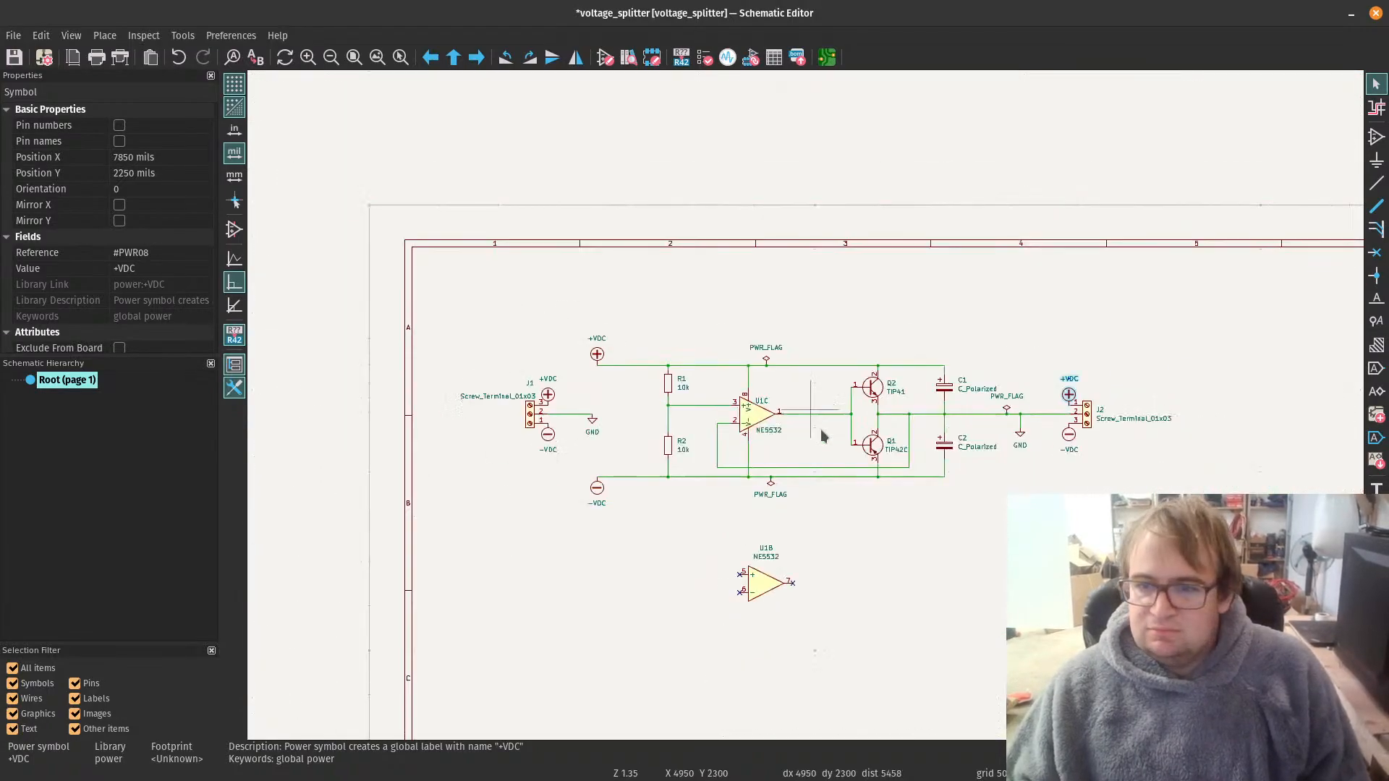
Step: Deselect the +VDC symbol at J2 and save the schematic
{"action": "scroll", "coordinate": [933, 536], "scroll_direction": "up", "scroll_amount": 1}
{"action": "left_click", "coordinate": [748, 452]}
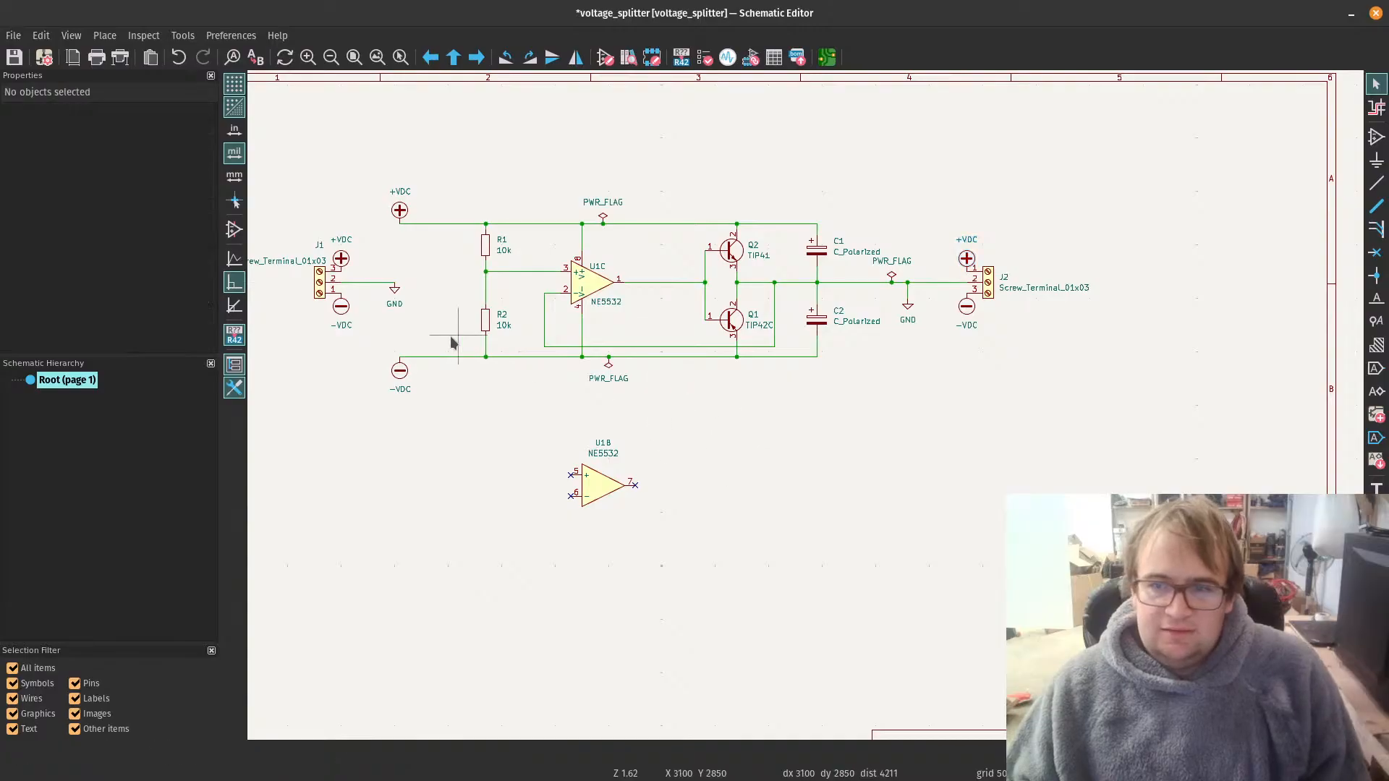
{"action": "left_click", "coordinate": [14, 57]}
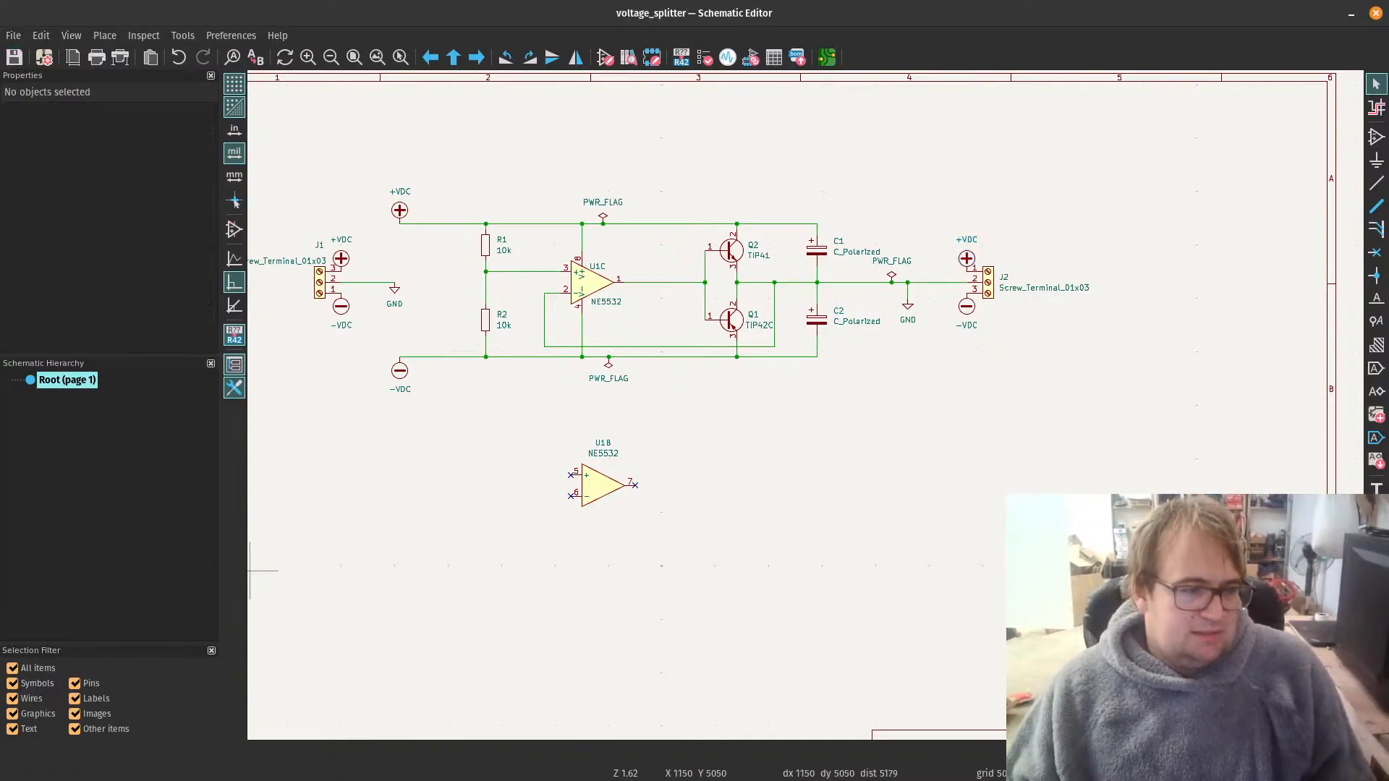
Step: Switch to the PCB Editor and update the board from the schematic, replacing footprints with those specified in it
{"action": "key", "text": "alt+Tab"}
{"action": "scroll", "coordinate": [622, 423], "scroll_direction": "down", "scroll_amount": 5}
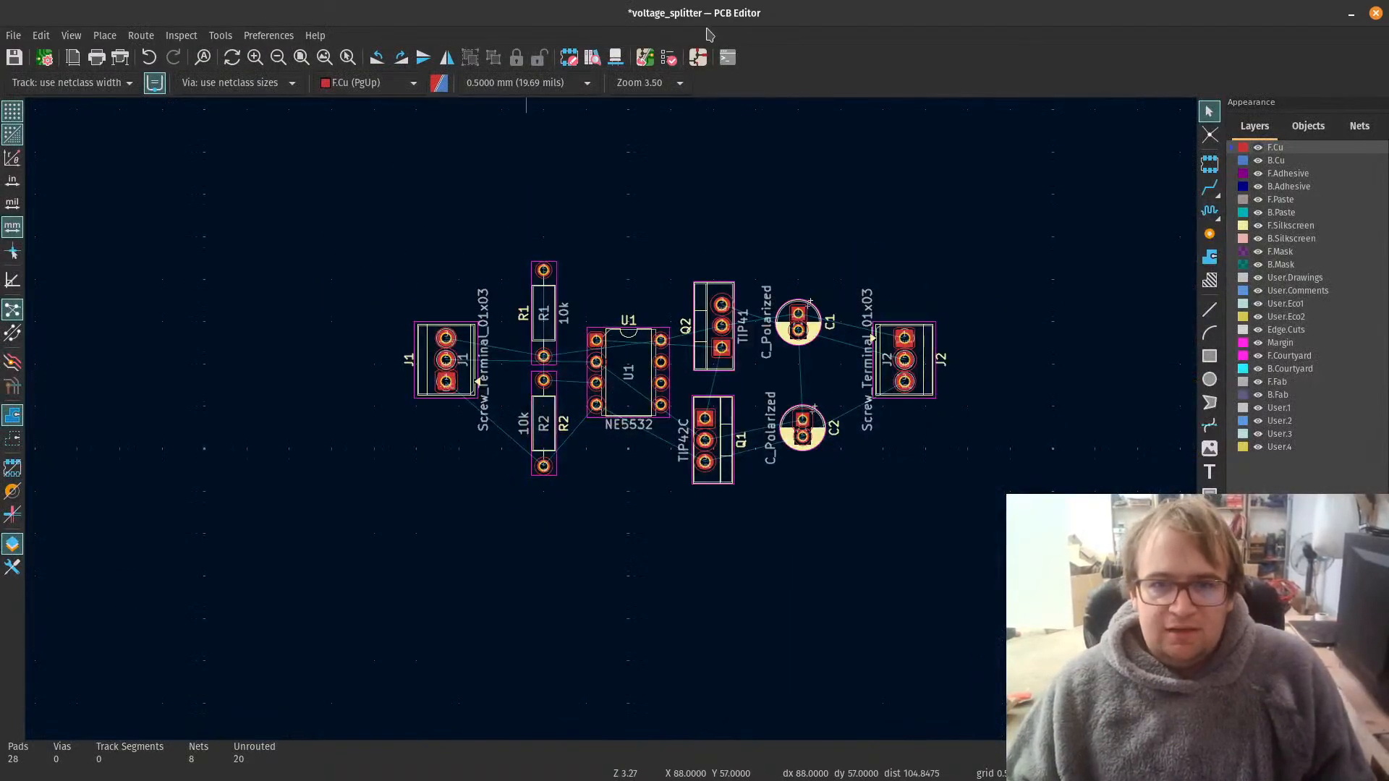
{"action": "left_click", "coordinate": [646, 57]}
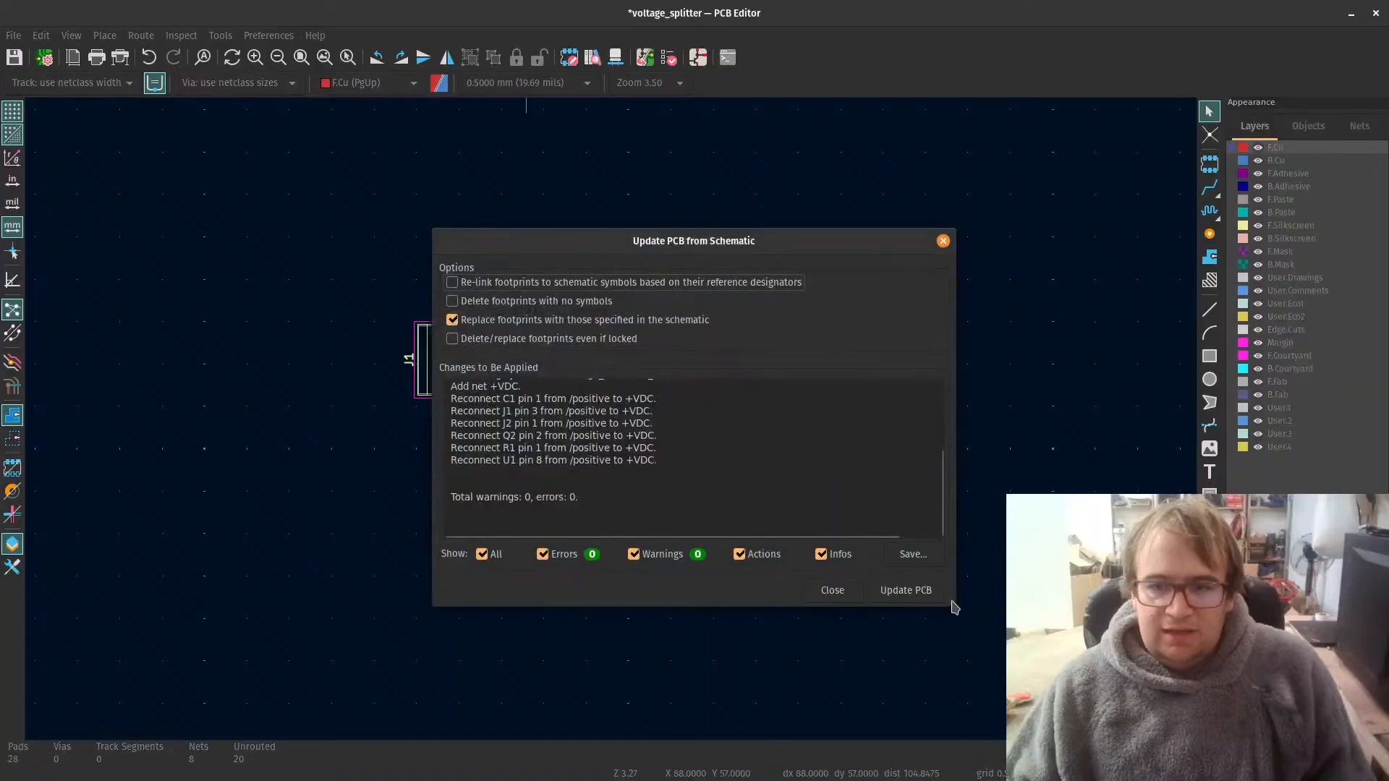
{"action": "left_click", "coordinate": [905, 589]}
{"action": "left_click", "coordinate": [831, 590]}
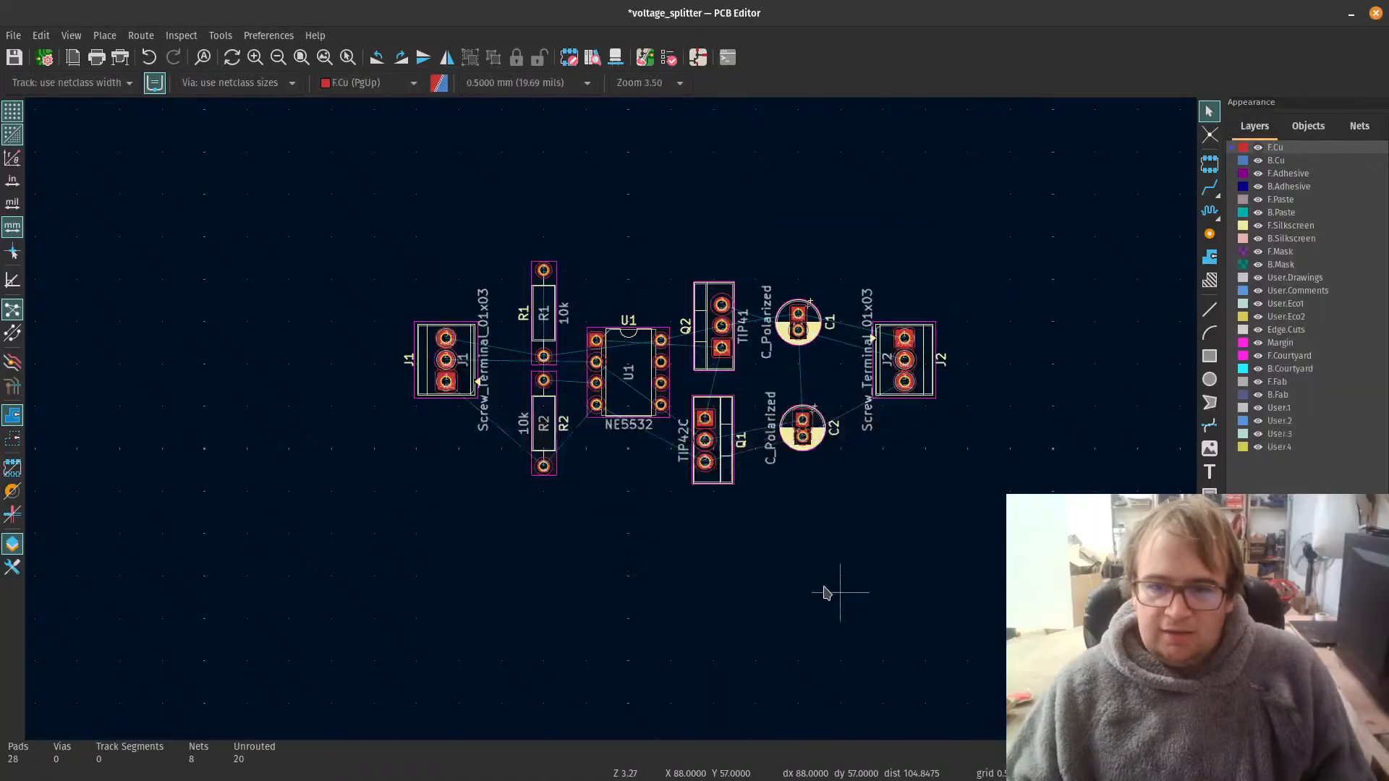
Step: Examine the net names on the pads of the connectors, resistors, op-amp, transistors and capacitors across the board
{"action": "scroll", "coordinate": [595, 423], "scroll_direction": "up", "scroll_amount": 4}
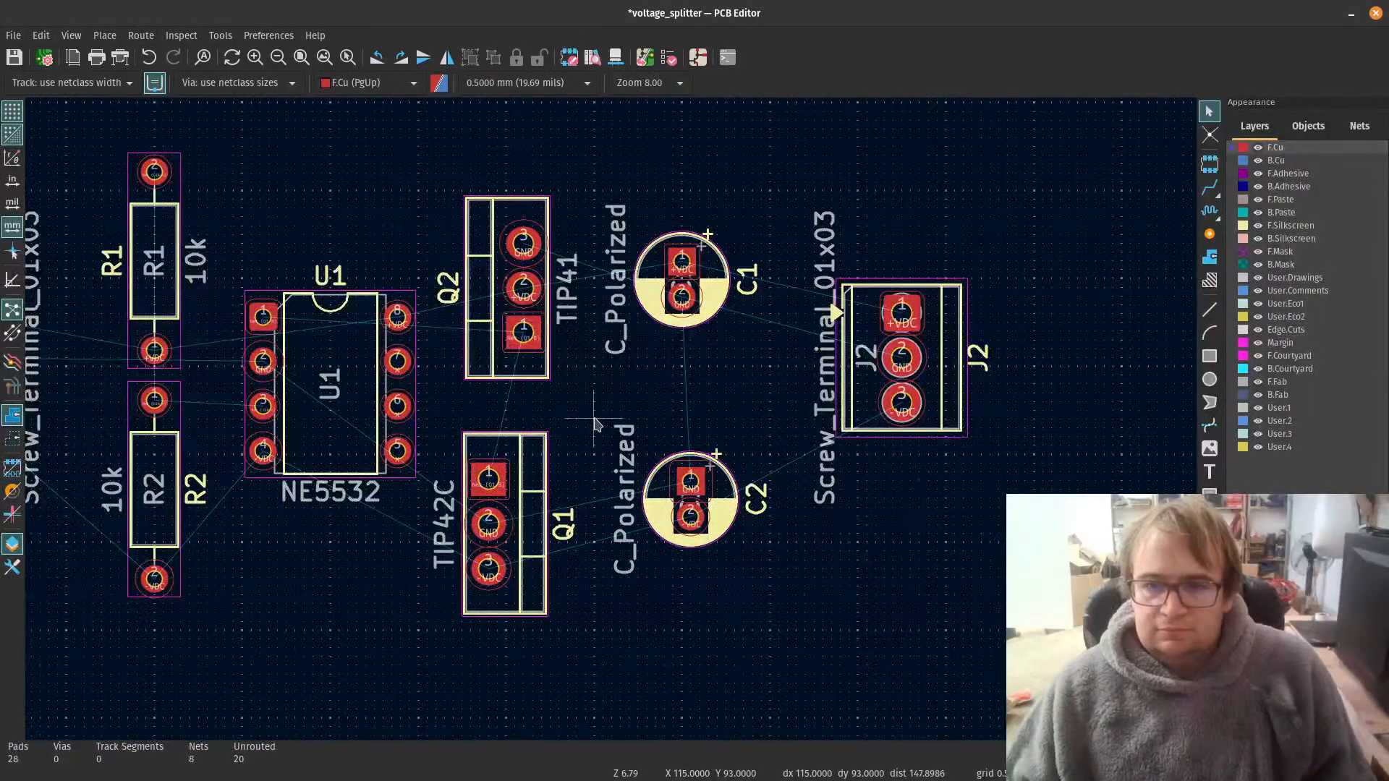
{"action": "scroll", "coordinate": [595, 423], "scroll_direction": "down", "scroll_amount": 2}
{"action": "scroll", "coordinate": [189, 448], "scroll_direction": "up", "scroll_amount": 1}
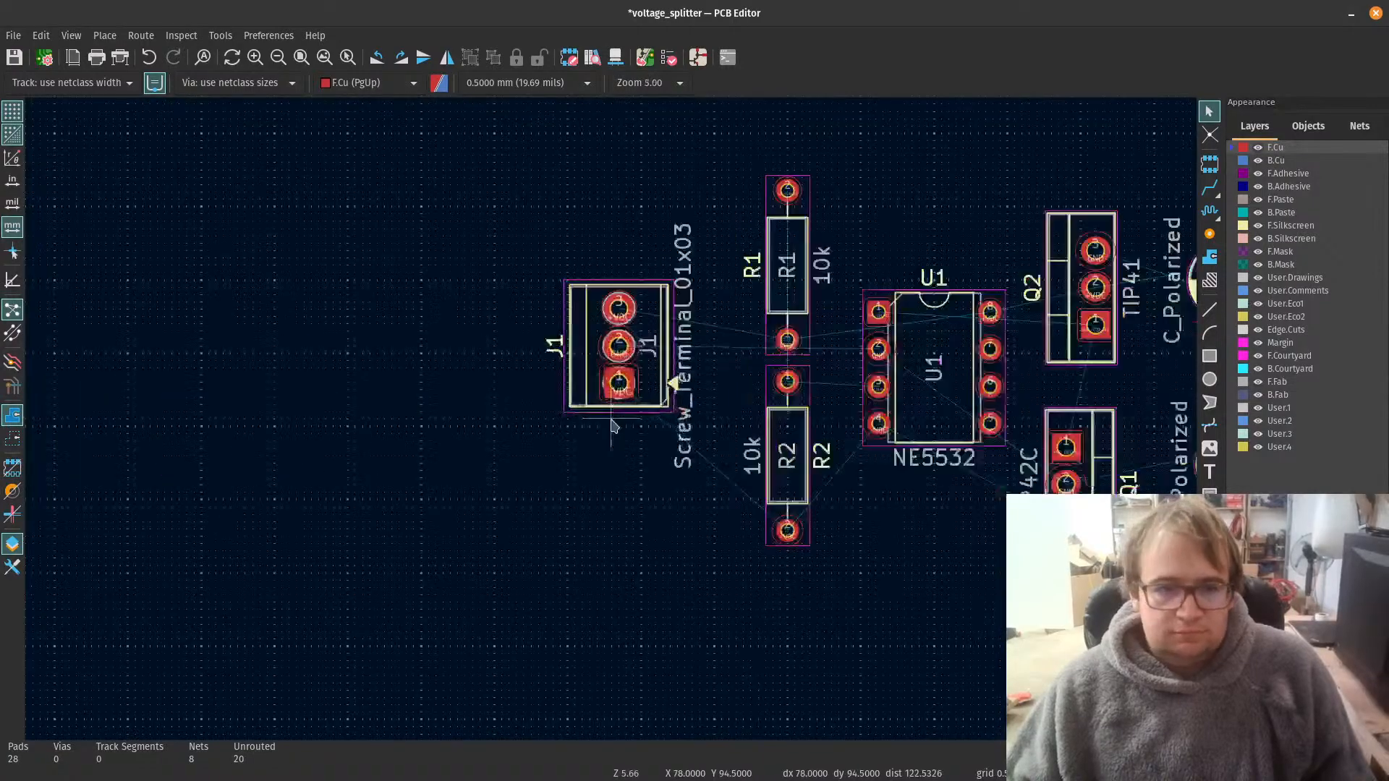
{"action": "scroll", "coordinate": [754, 411], "scroll_direction": "up", "scroll_amount": 2}
{"action": "scroll", "coordinate": [611, 420], "scroll_direction": "down", "scroll_amount": 3}
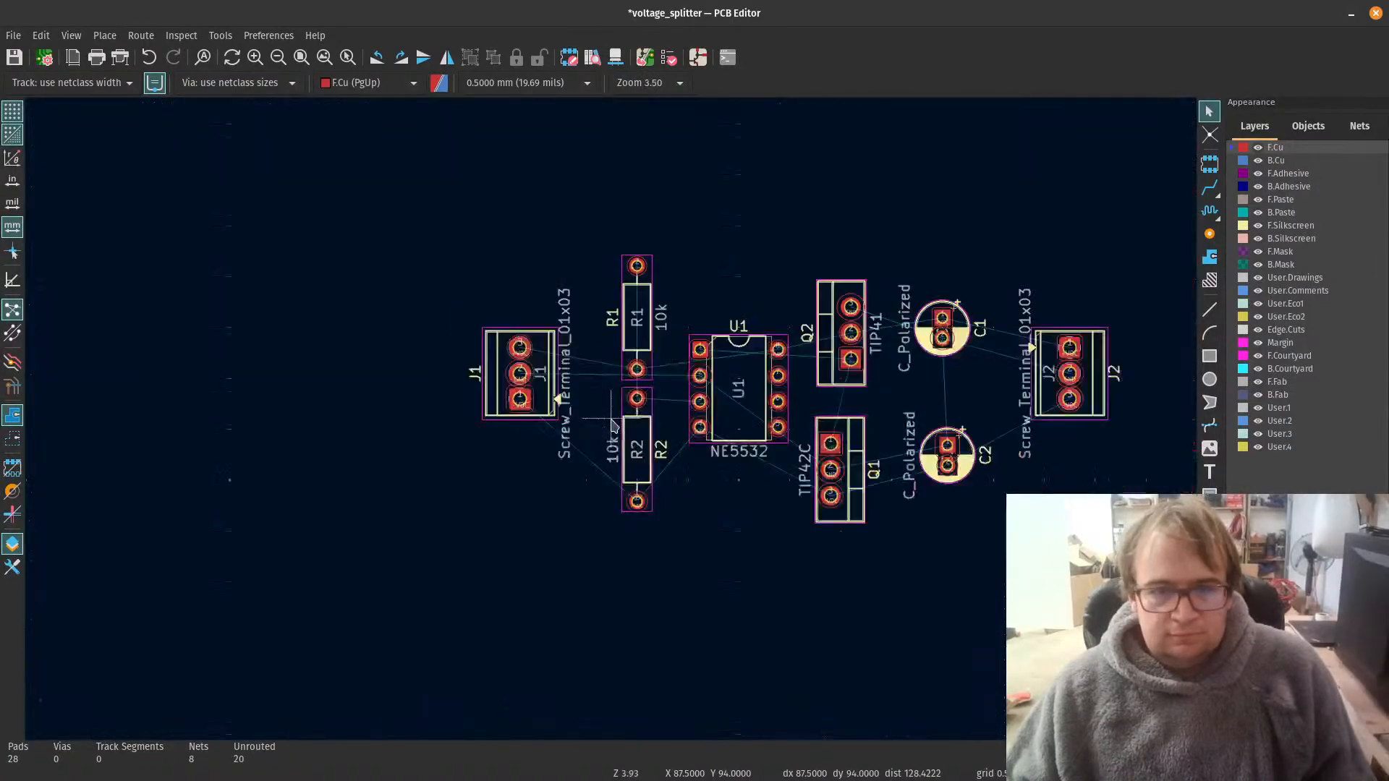
{"action": "scroll", "coordinate": [1084, 430], "scroll_direction": "up", "scroll_amount": 2}
{"action": "scroll", "coordinate": [611, 420], "scroll_direction": "down", "scroll_amount": 2}
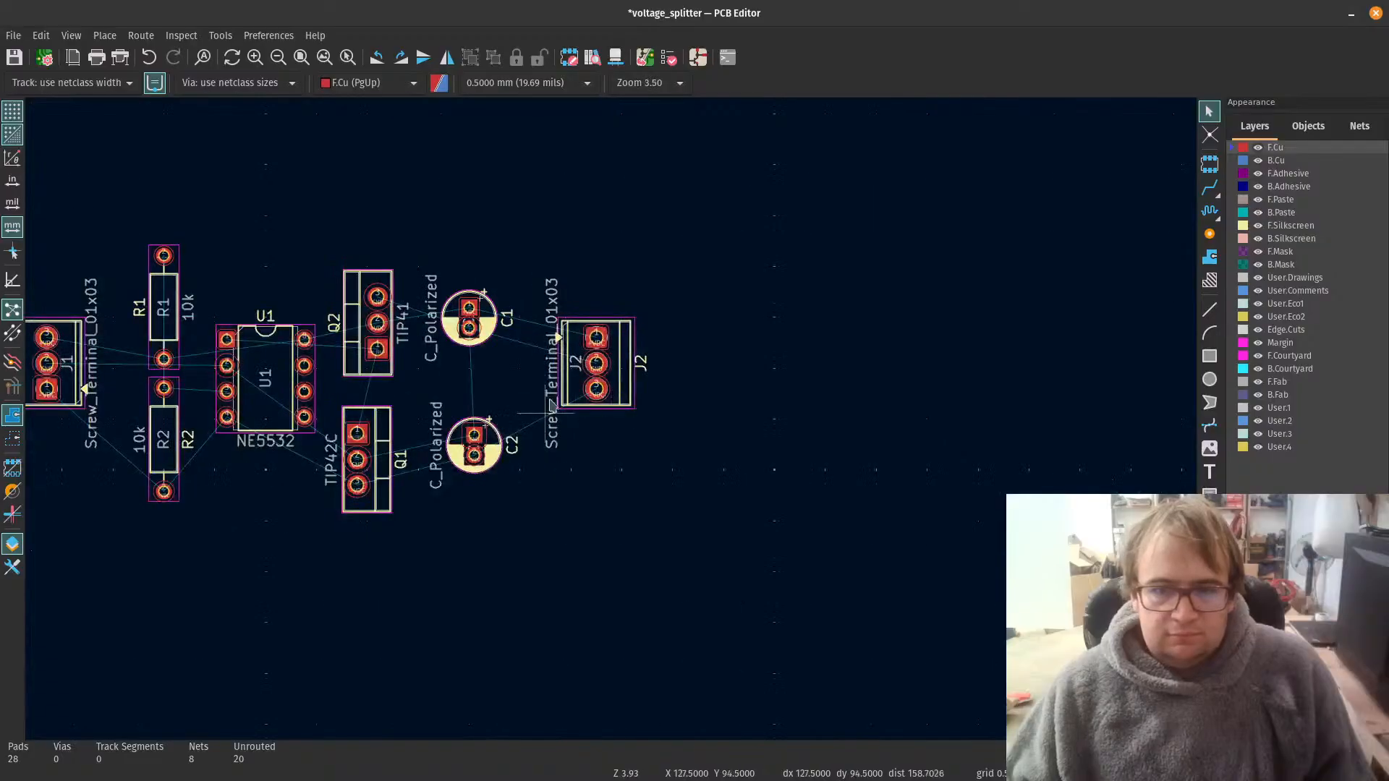
{"action": "scroll", "coordinate": [550, 410], "scroll_direction": "up", "scroll_amount": 2}
{"action": "scroll", "coordinate": [611, 419], "scroll_direction": "down", "scroll_amount": 2}
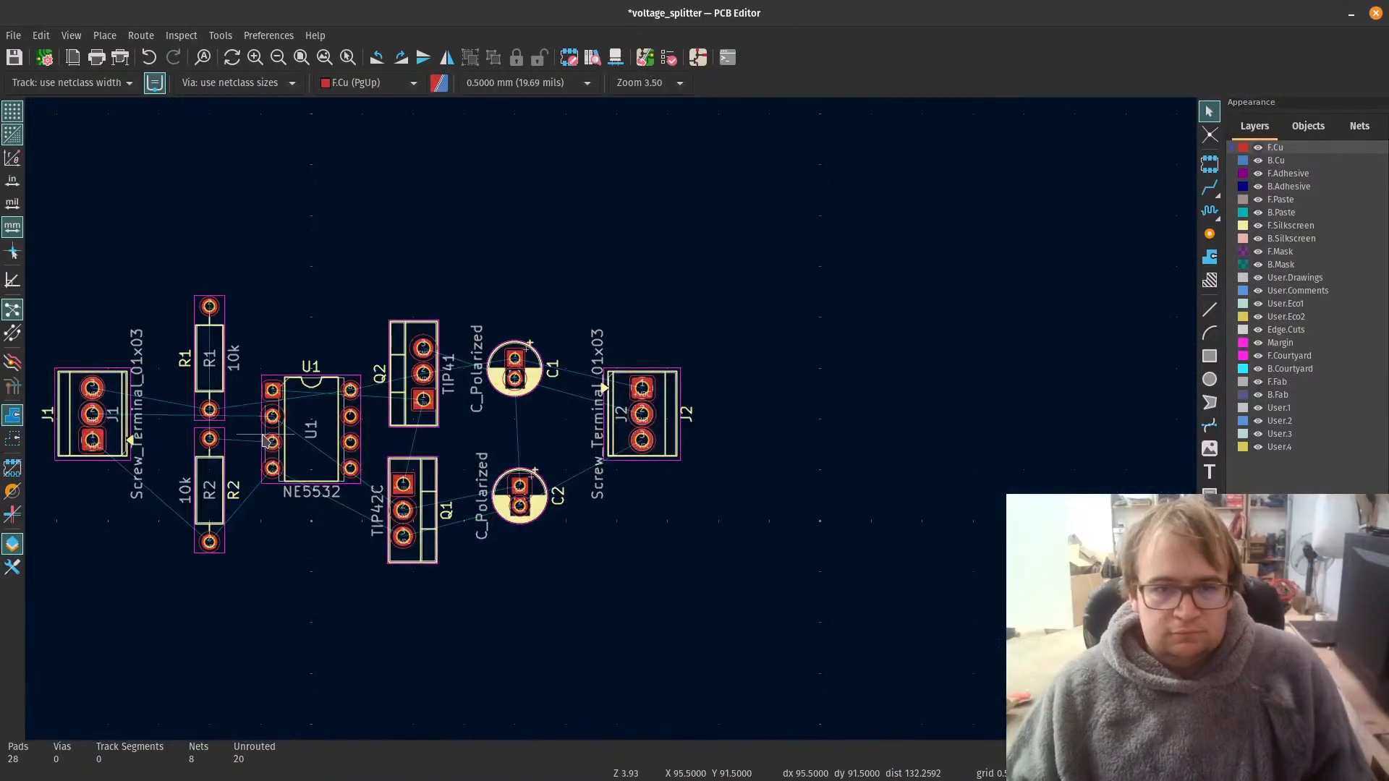
{"action": "scroll", "coordinate": [266, 440], "scroll_direction": "down", "scroll_amount": 2}
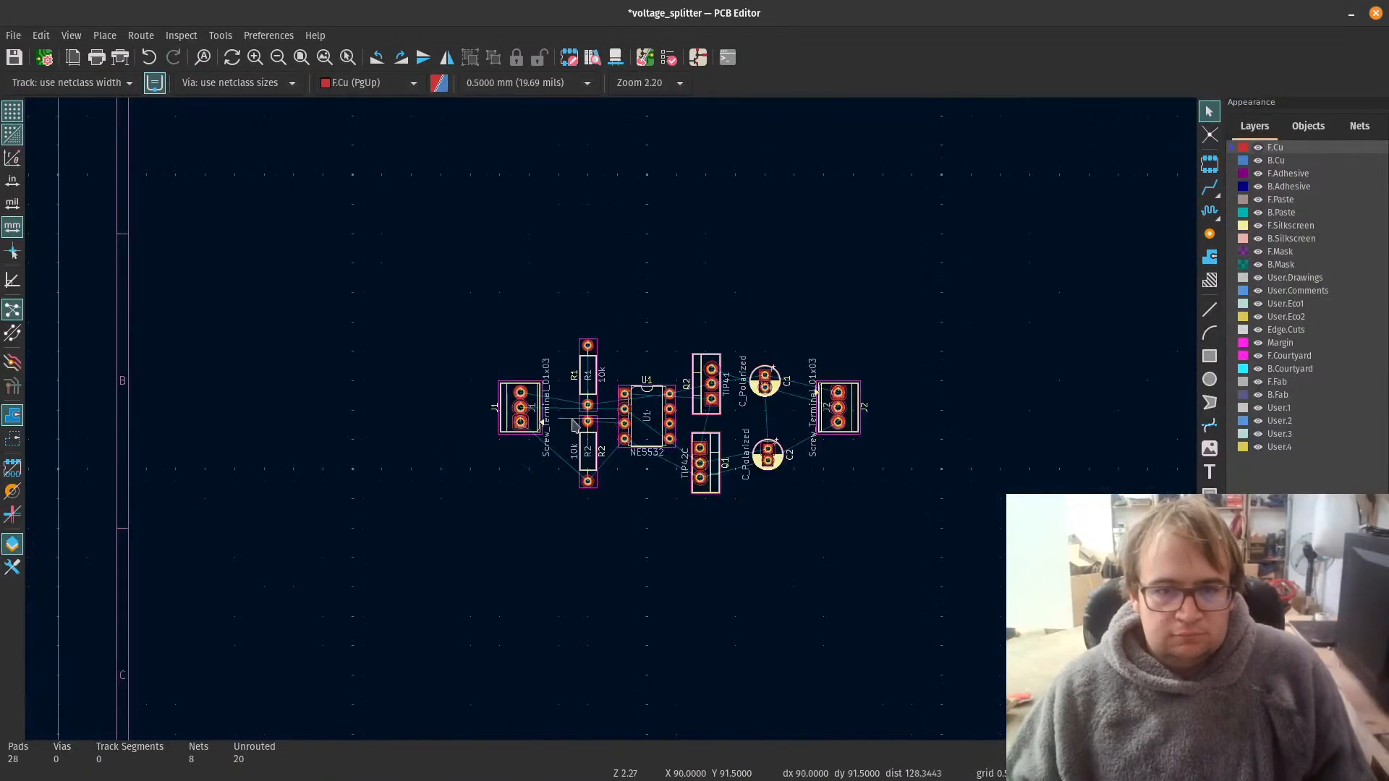
Step: Add a net class assignment in the board setup with the pattern +VDC and the net class power
{"action": "left_click", "coordinate": [44, 58]}
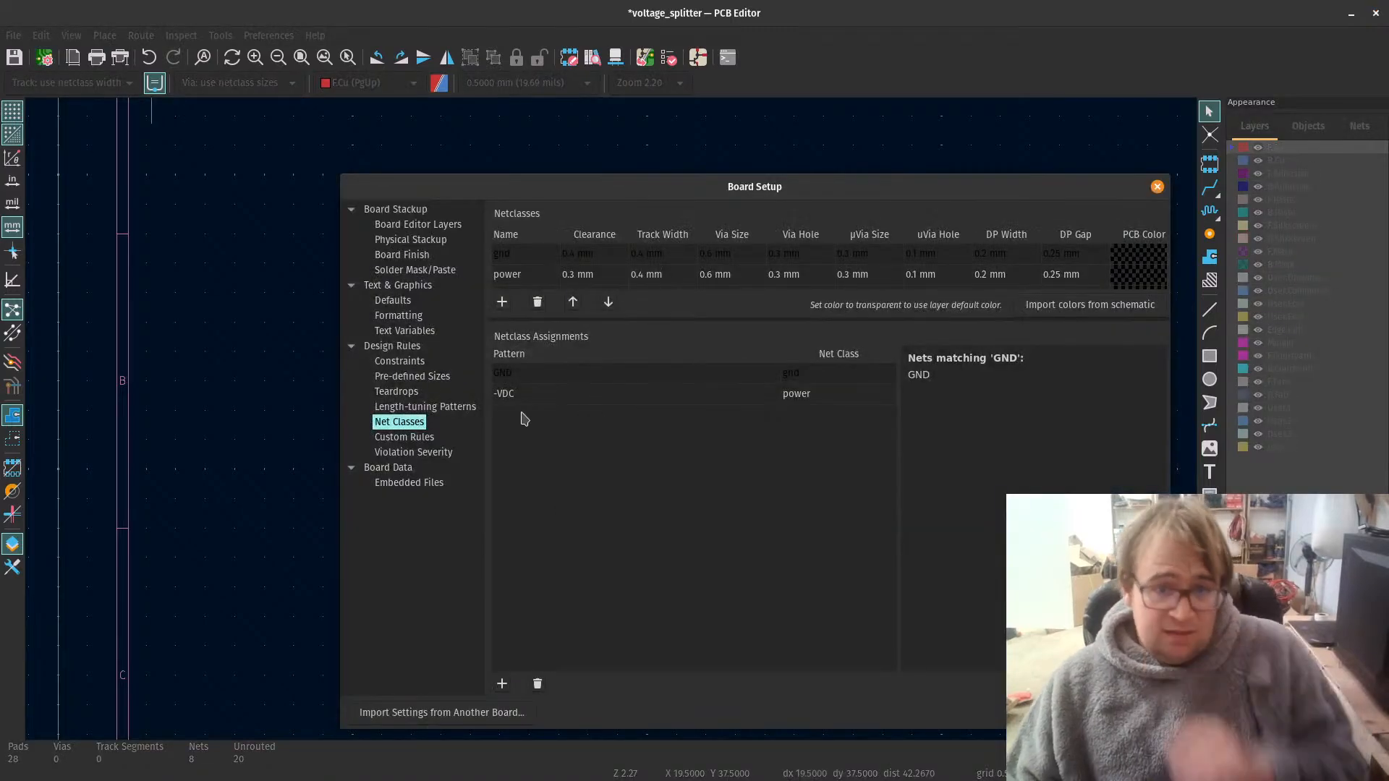
{"action": "left_click", "coordinate": [503, 681]}
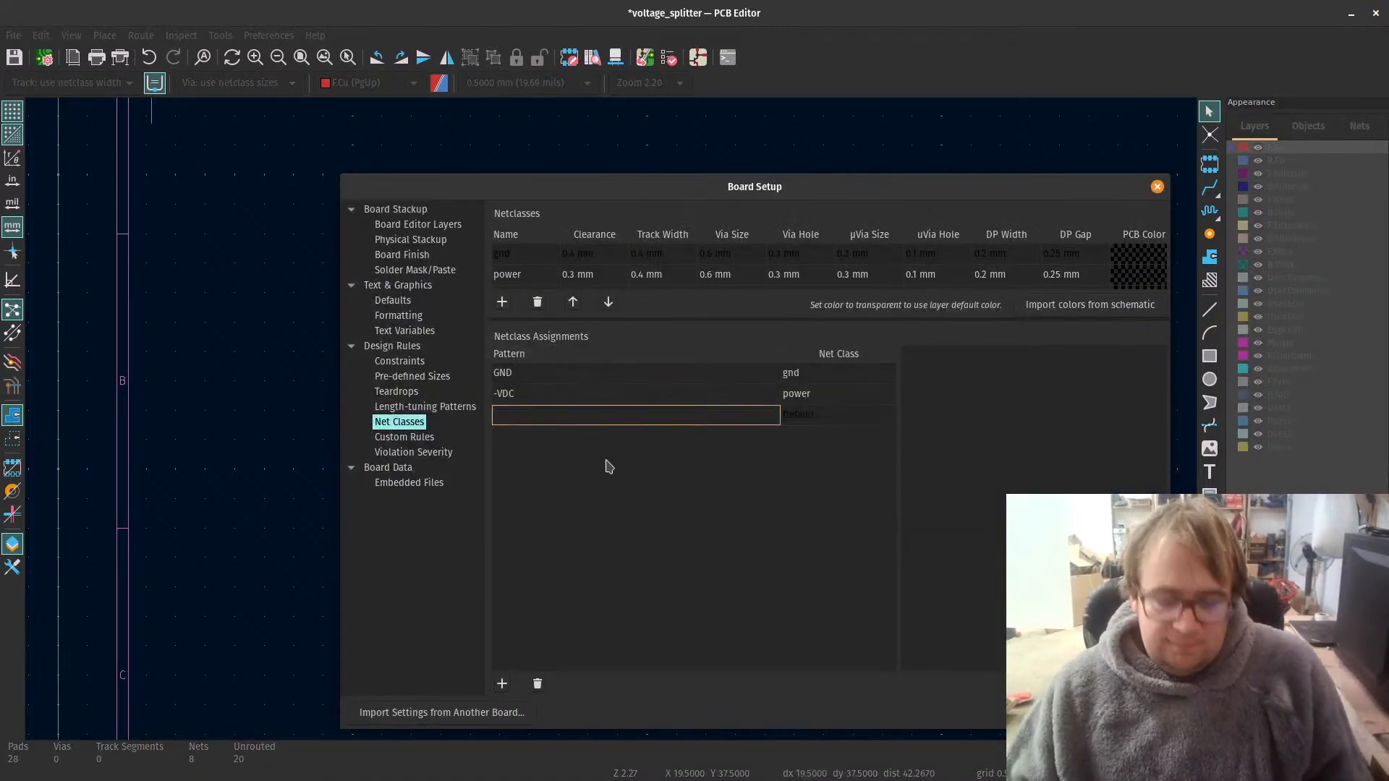
{"action": "type", "text": "+"}
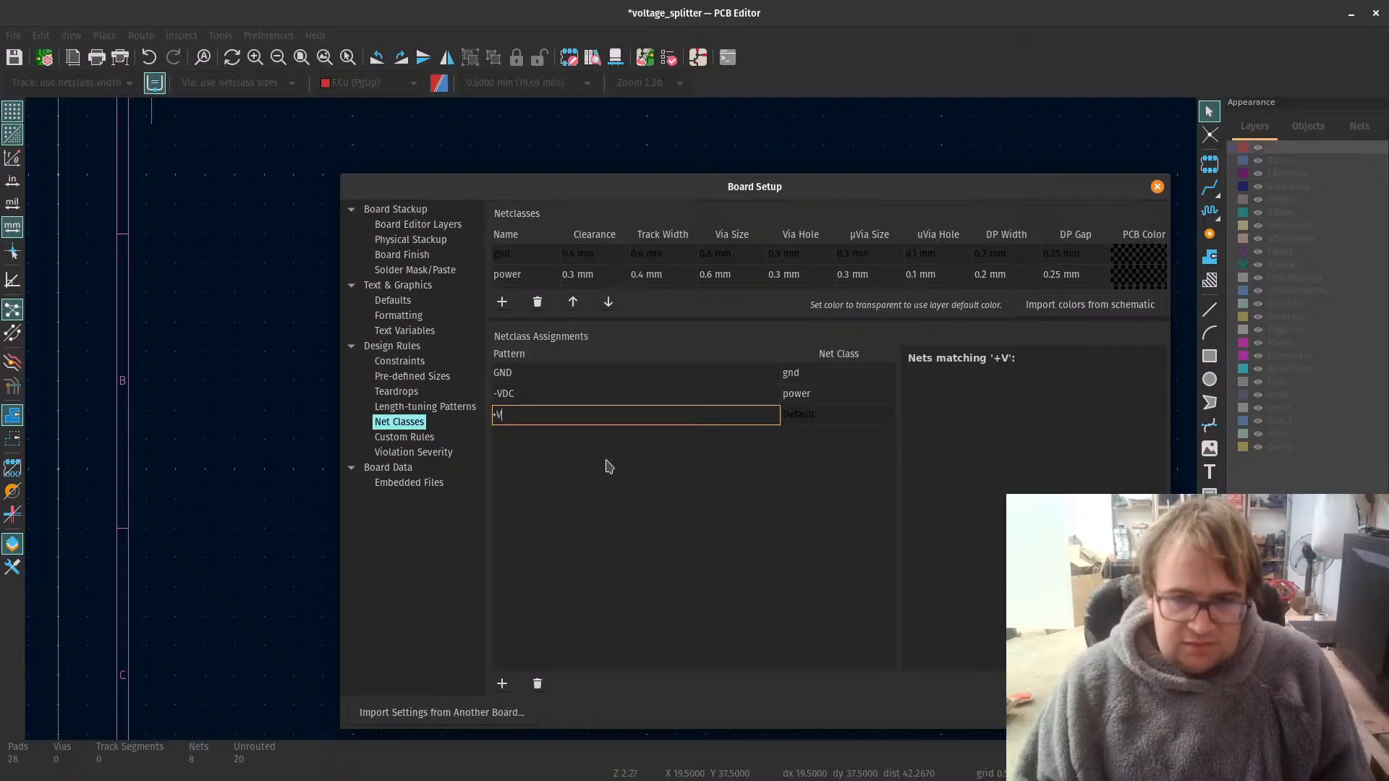
{"action": "type", "text": "VDC"}
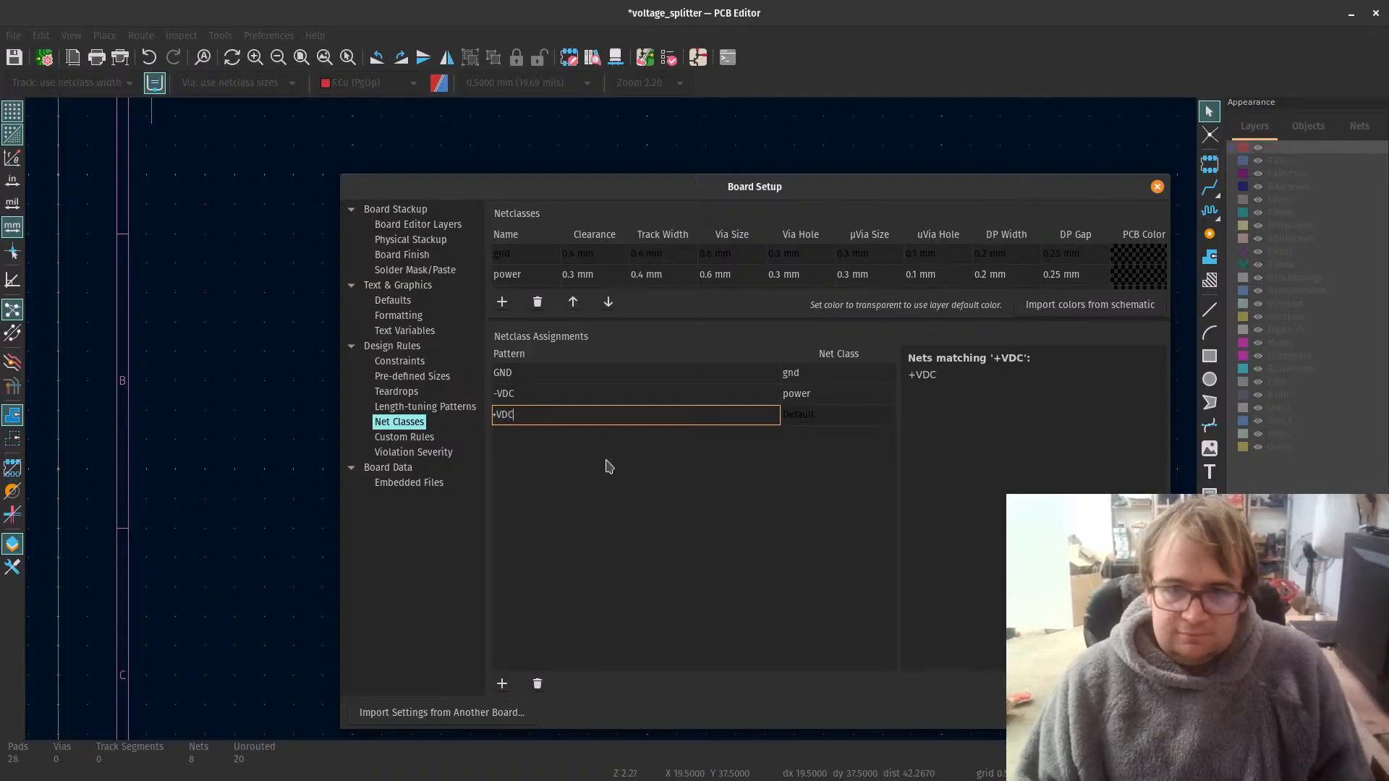
{"action": "left_click", "coordinate": [798, 414]}
{"action": "left_click", "coordinate": [803, 413]}
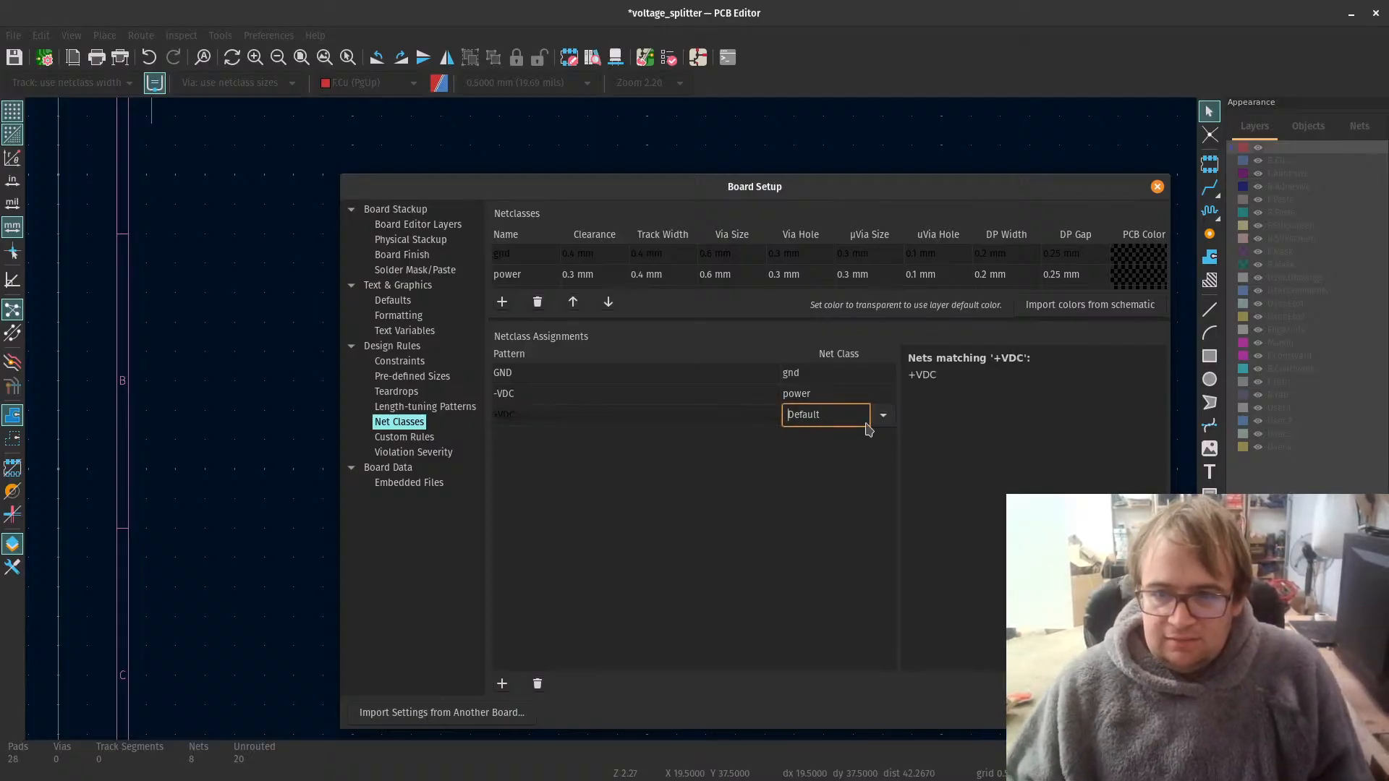
{"action": "left_click", "coordinate": [880, 417]}
{"action": "left_click", "coordinate": [852, 462]}
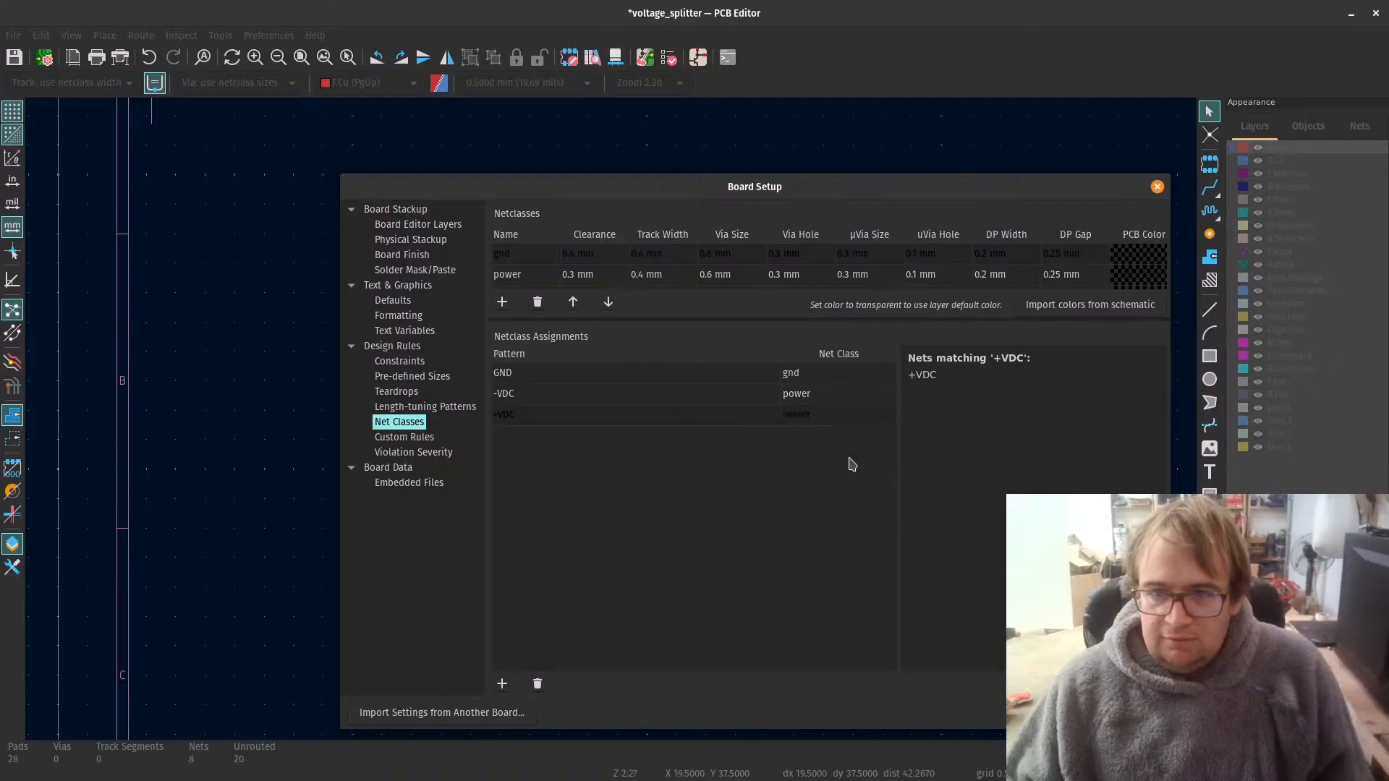
Step: Rotate resistor R1 by 180° and place it above R2 with its +VDC pad at the upper end
{"action": "scroll", "coordinate": [527, 412], "scroll_direction": "up", "scroll_amount": 5}
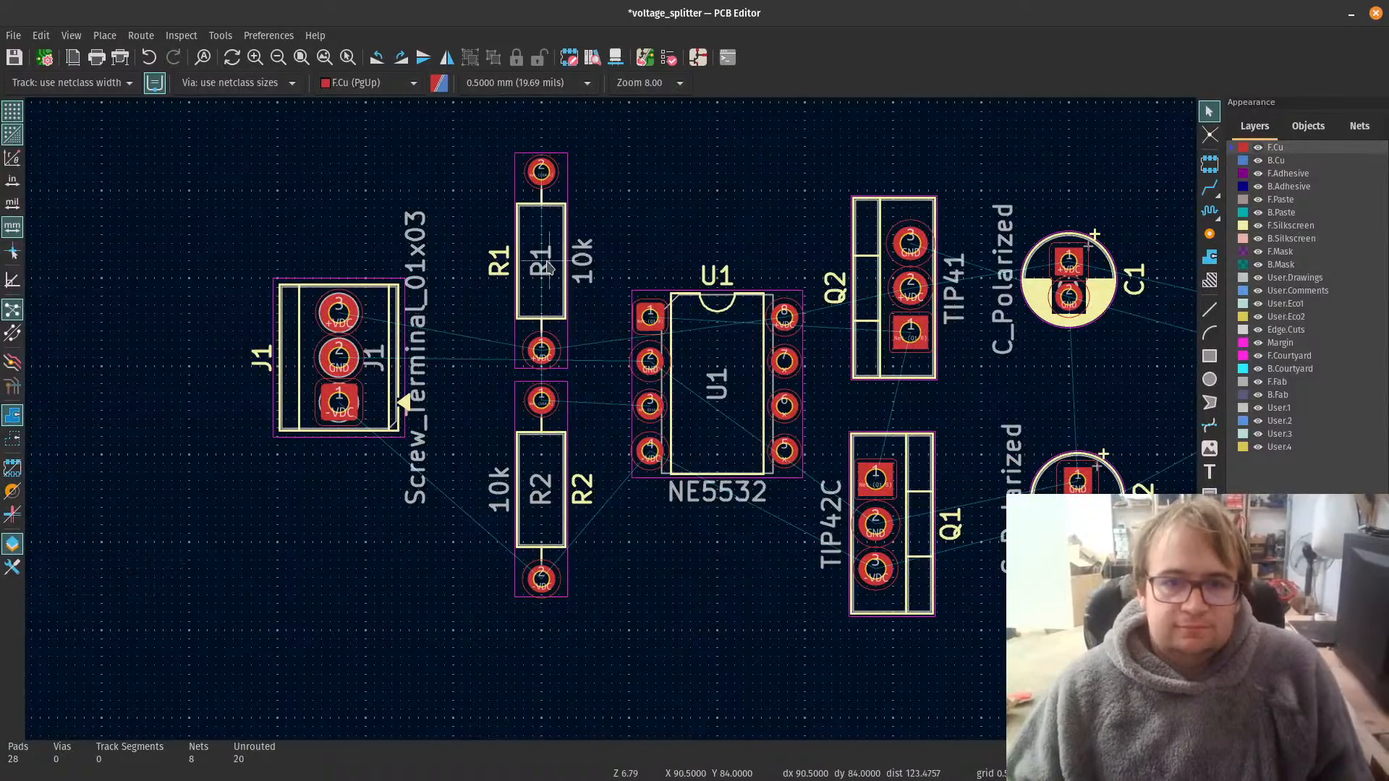
{"action": "scroll", "coordinate": [576, 221], "scroll_direction": "up", "scroll_amount": 2}
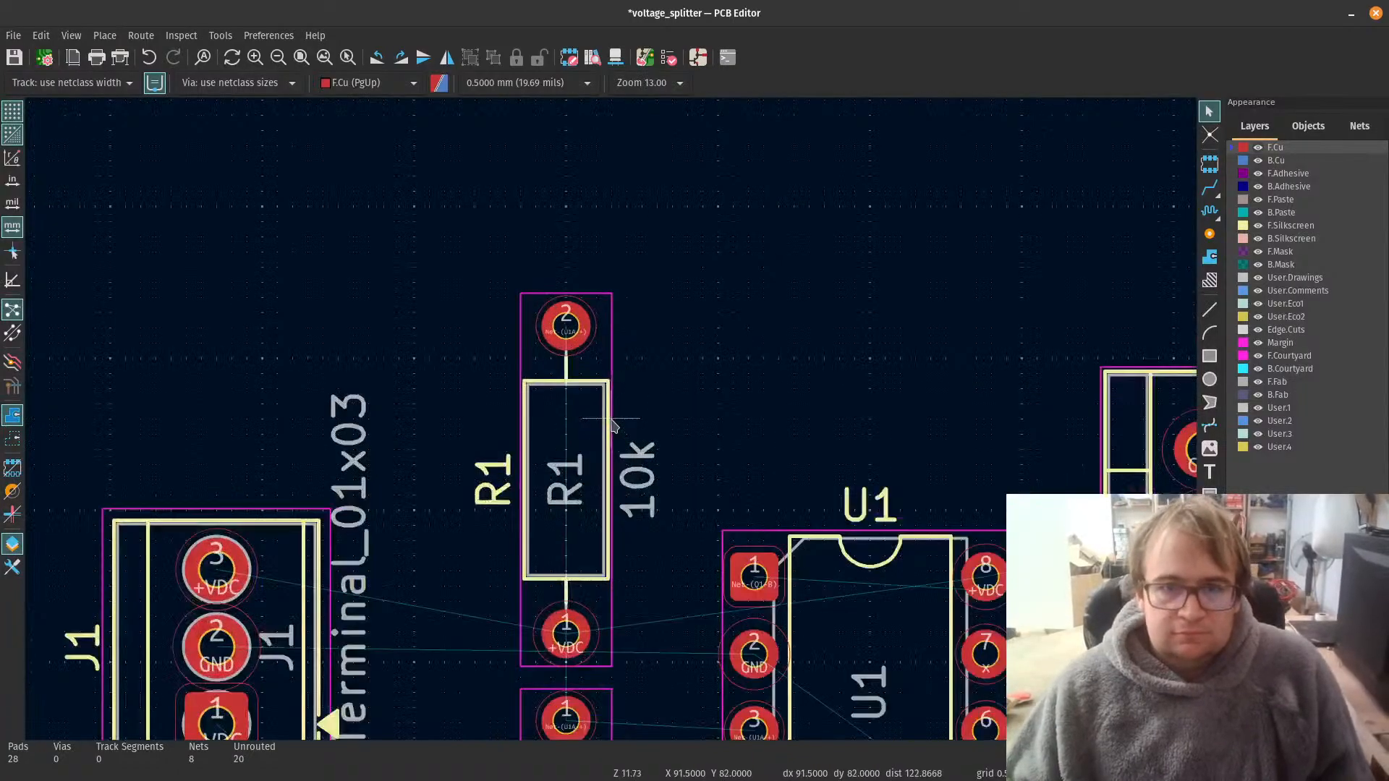
{"action": "left_click", "coordinate": [601, 351]}
{"action": "key", "text": "r"}
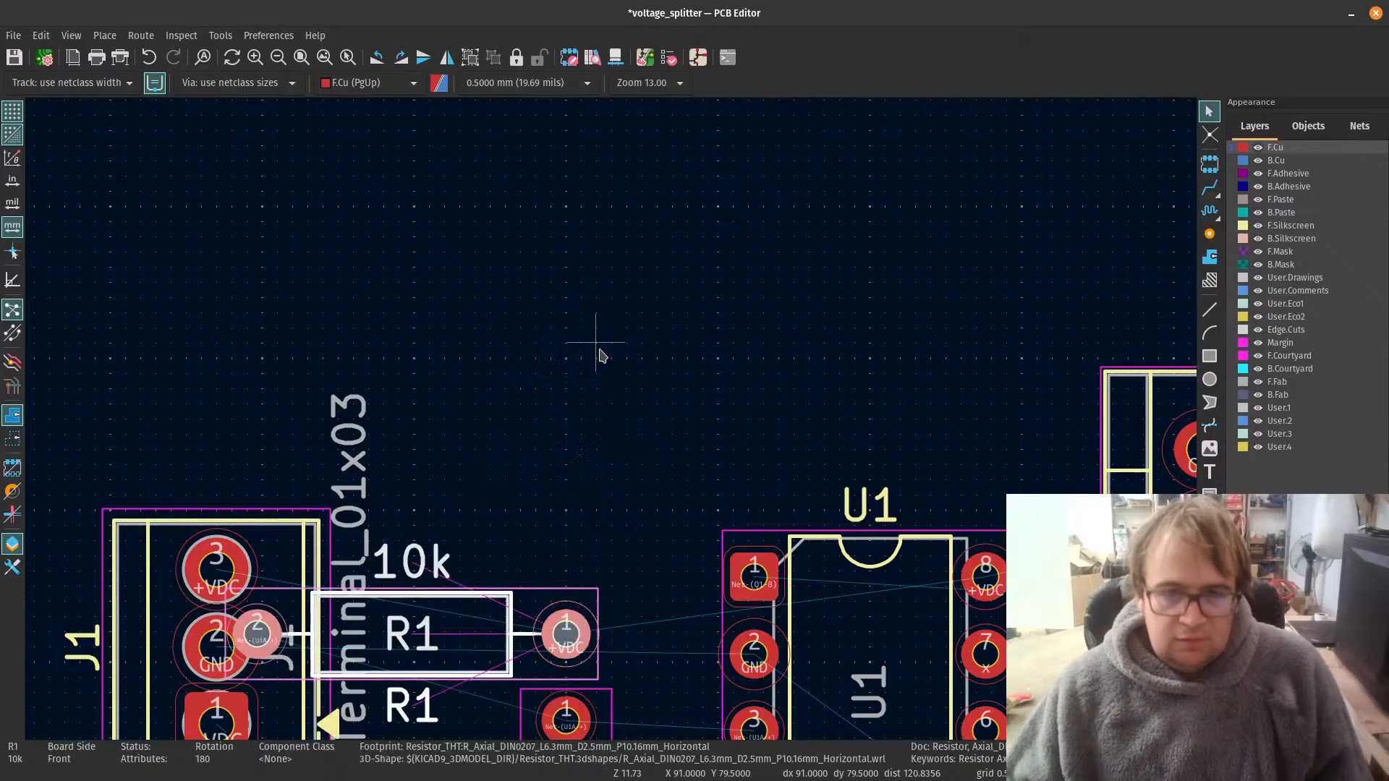
{"action": "key", "text": "r"}
{"action": "key", "text": "m"}
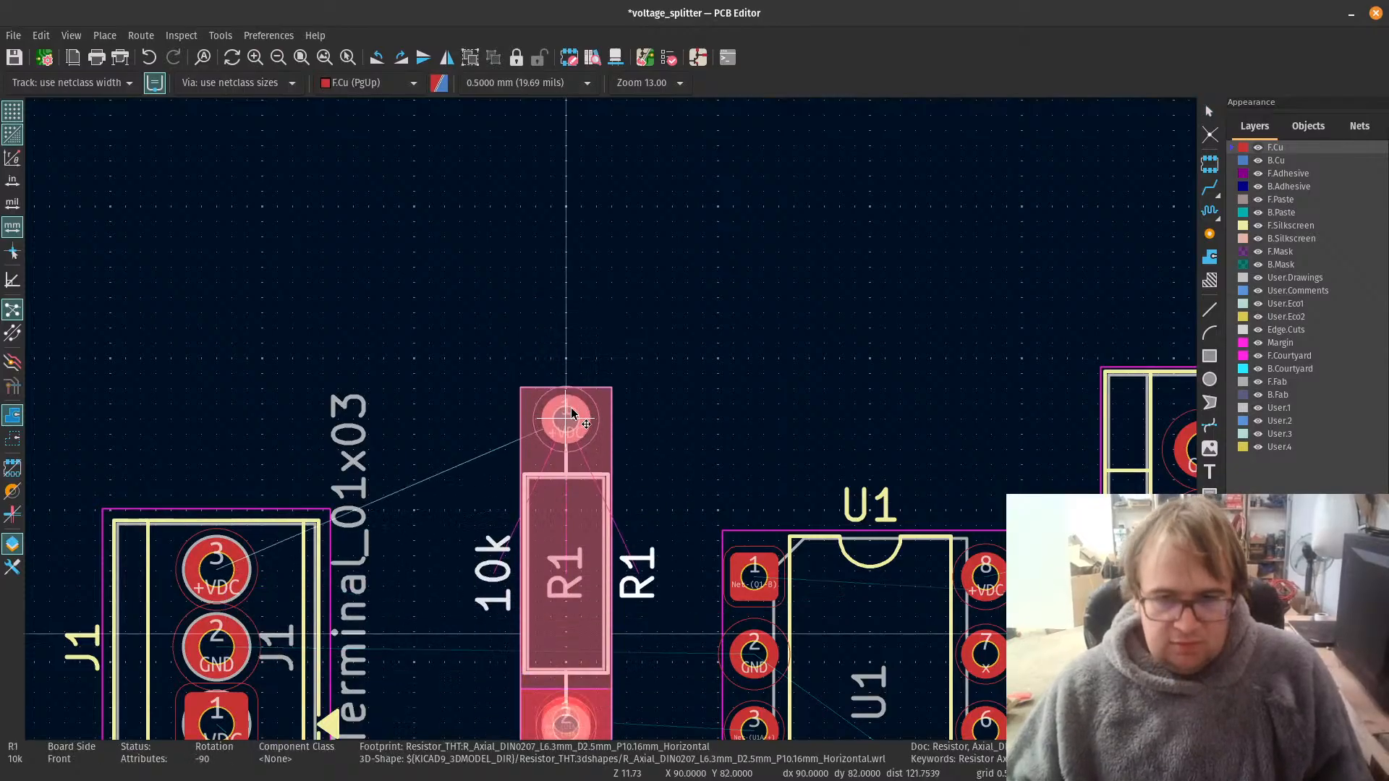
{"action": "left_click", "coordinate": [572, 319]}
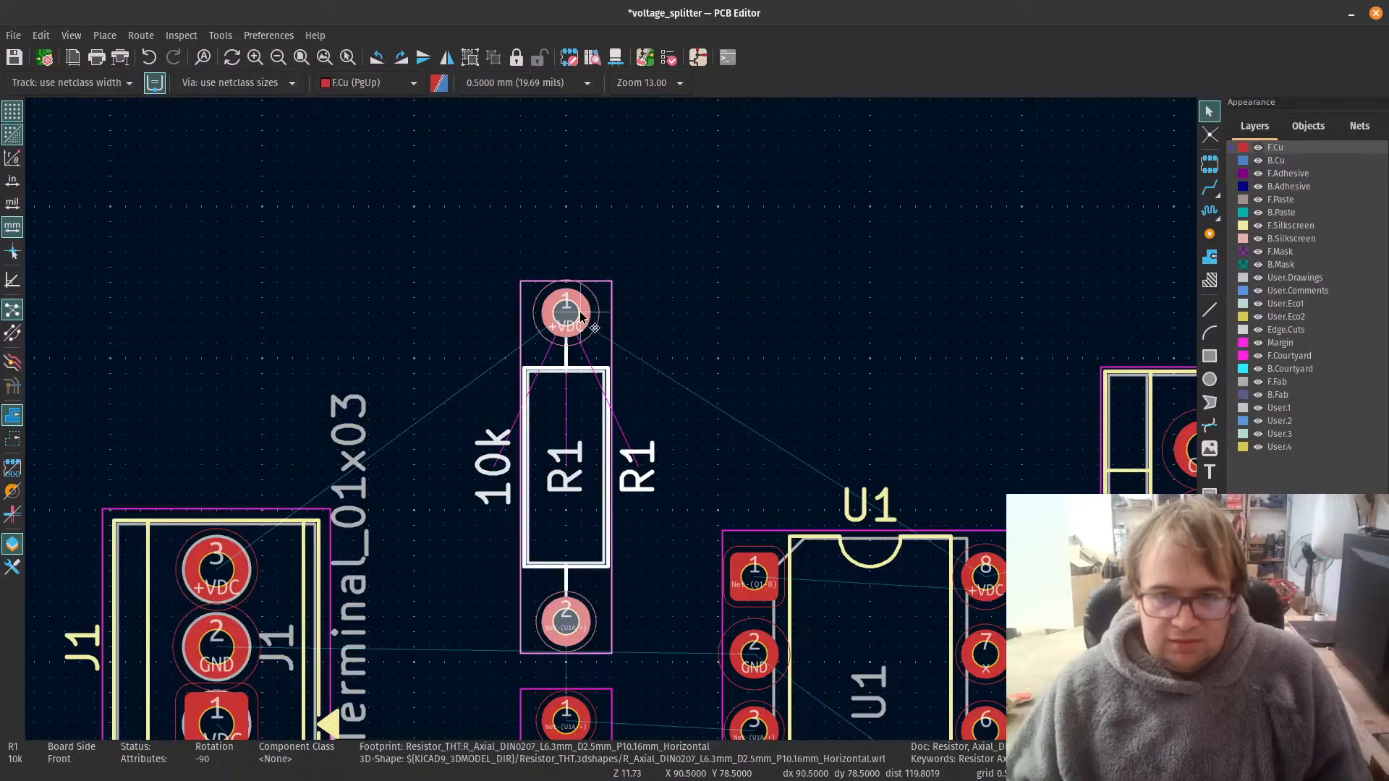
Step: Route a +VDC track on F.Cu from J1 pin 3 to R1 pin 1 and on to U1 pin 8
{"action": "scroll", "coordinate": [550, 693], "scroll_direction": "down", "scroll_amount": 2}
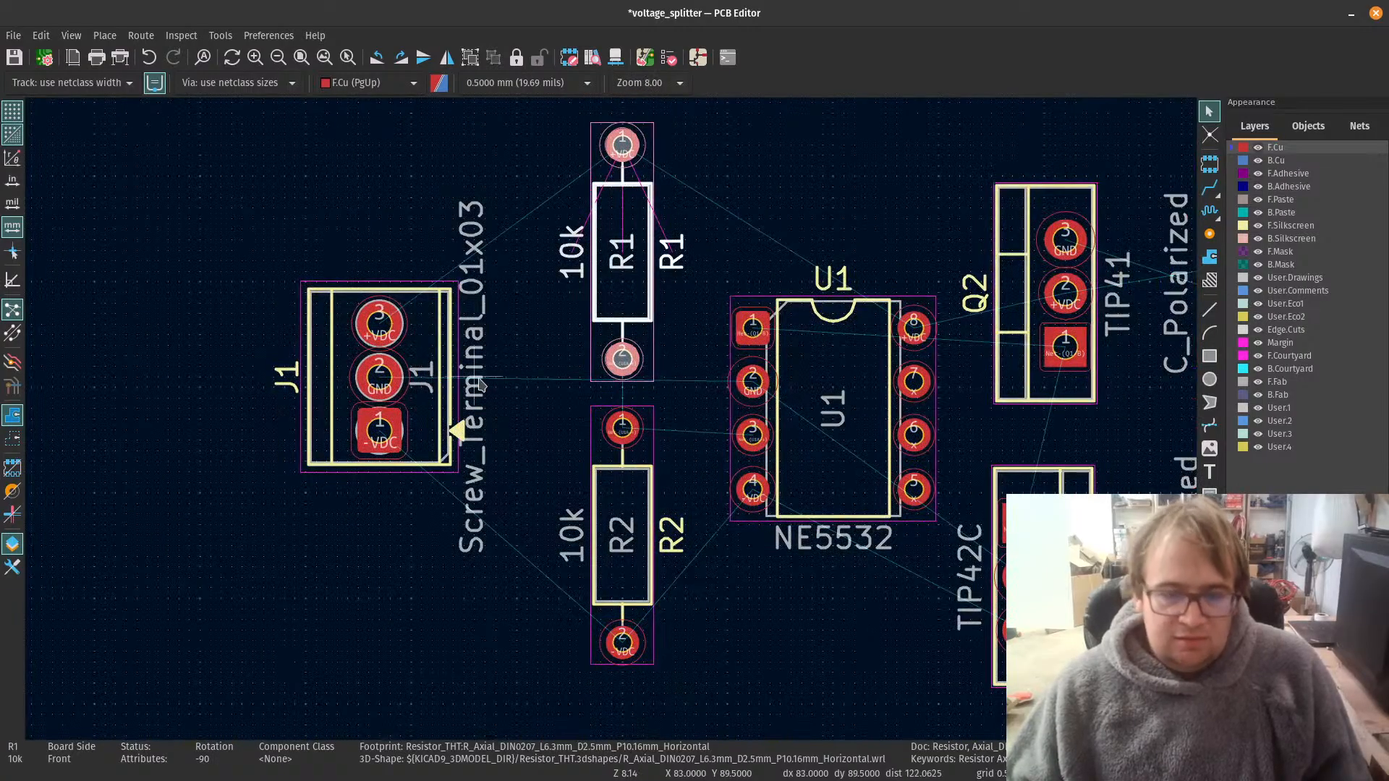
{"action": "left_click", "coordinate": [1209, 186]}
{"action": "left_click", "coordinate": [379, 324]}
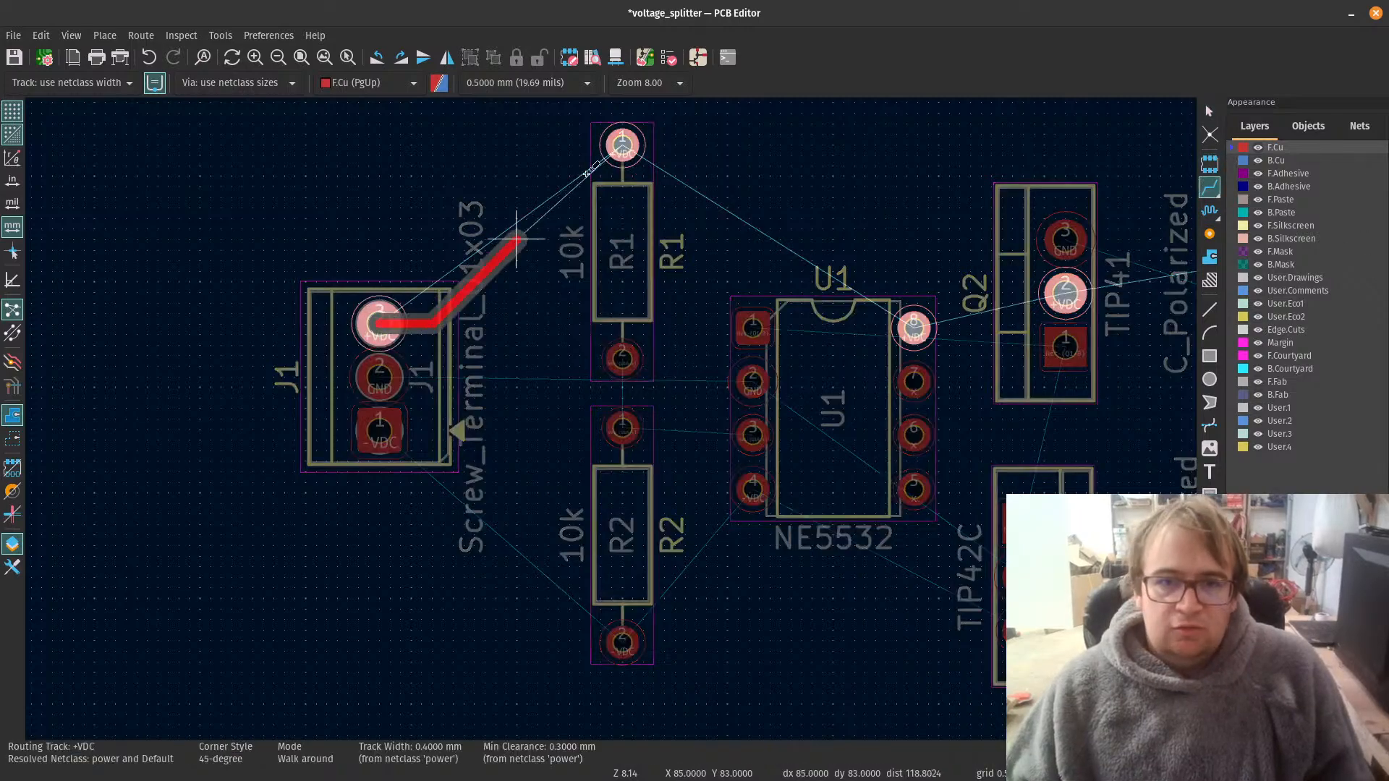
{"action": "left_click", "coordinate": [622, 145]}
{"action": "left_click", "coordinate": [621, 145]}
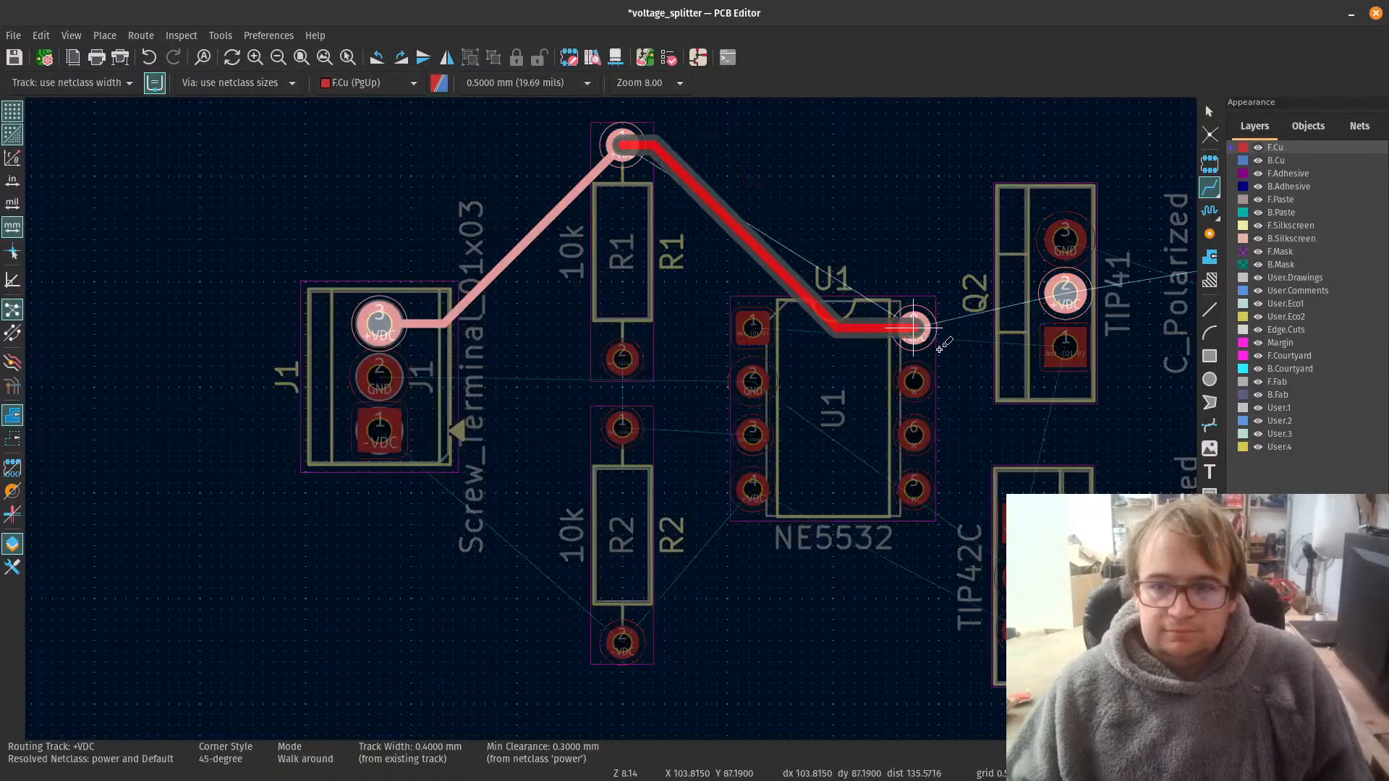
{"action": "left_click", "coordinate": [929, 328]}
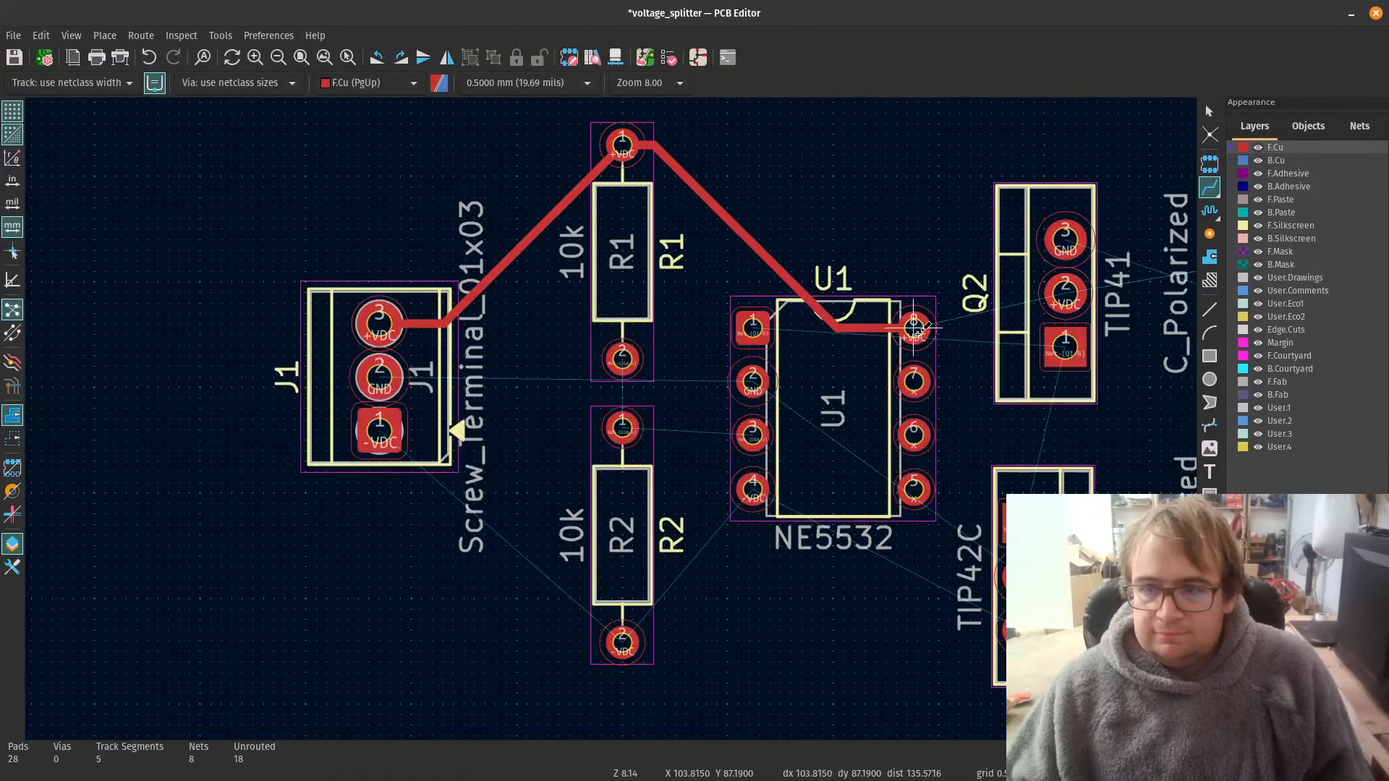
Step: Delete the complete +VDC tracks between R1 and U1 and between J1 and R1
{"action": "scroll", "coordinate": [611, 418], "scroll_direction": "down", "scroll_amount": 2}
{"action": "scroll", "coordinate": [607, 415], "scroll_direction": "up", "scroll_amount": 2}
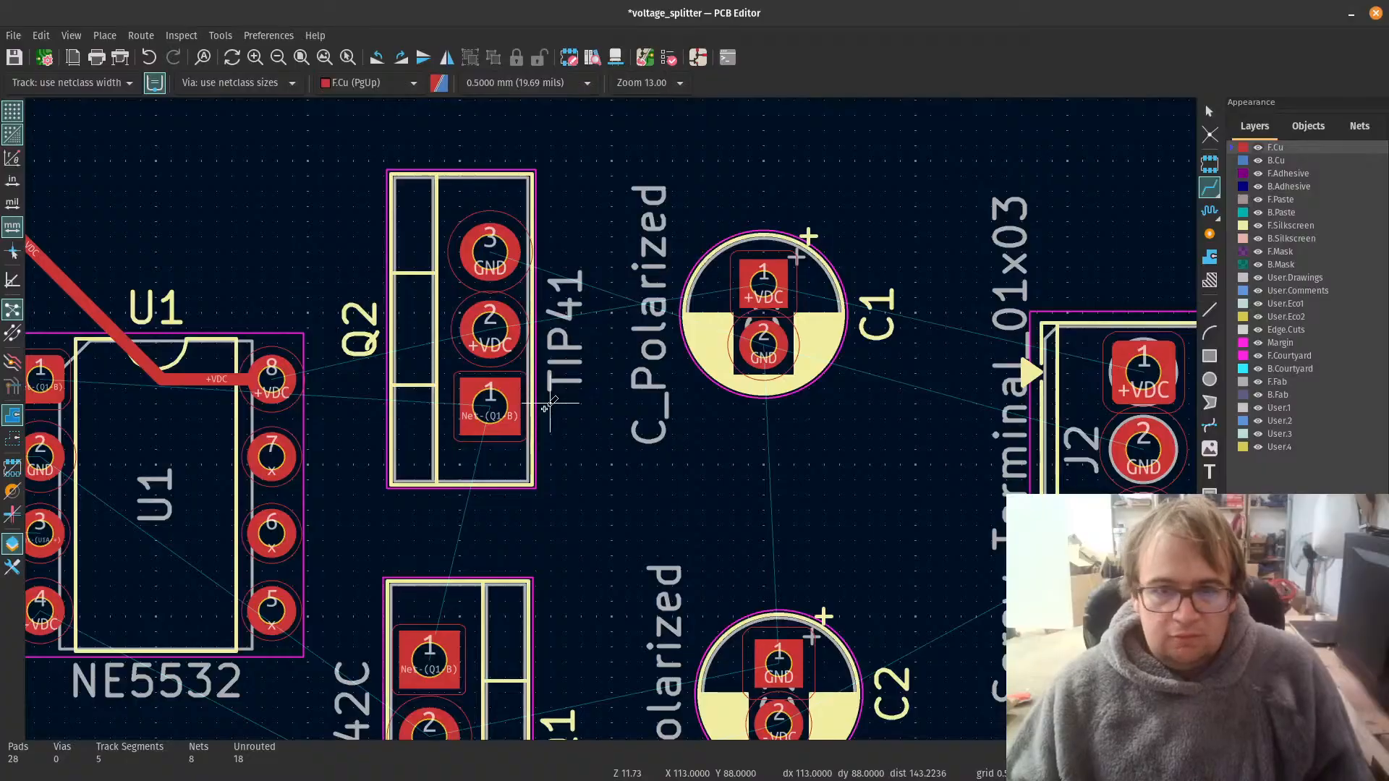
{"action": "scroll", "coordinate": [544, 409], "scroll_direction": "down", "scroll_amount": 3}
{"action": "scroll", "coordinate": [434, 396], "scroll_direction": "up", "scroll_amount": 1}
{"action": "scroll", "coordinate": [433, 395], "scroll_direction": "down", "scroll_amount": 2}
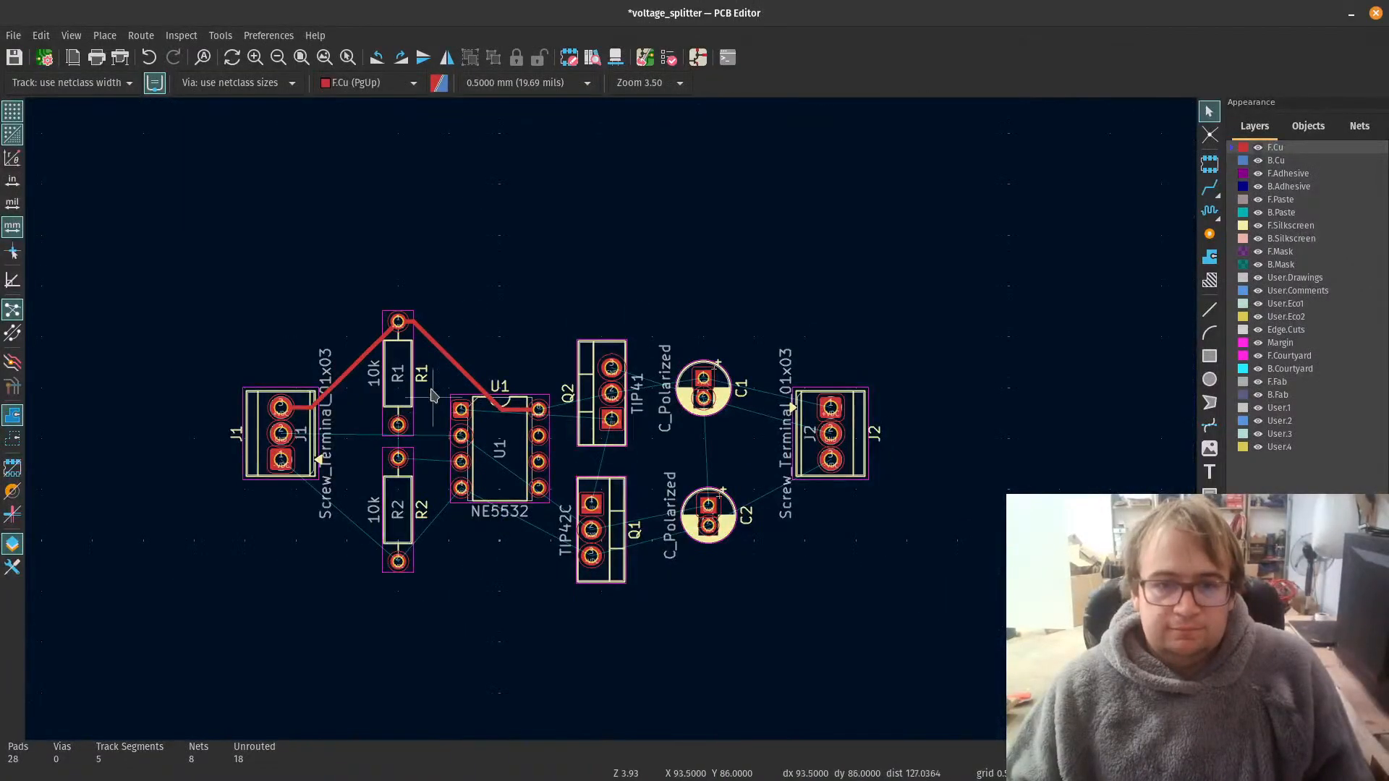
{"action": "left_click", "coordinate": [444, 356]}
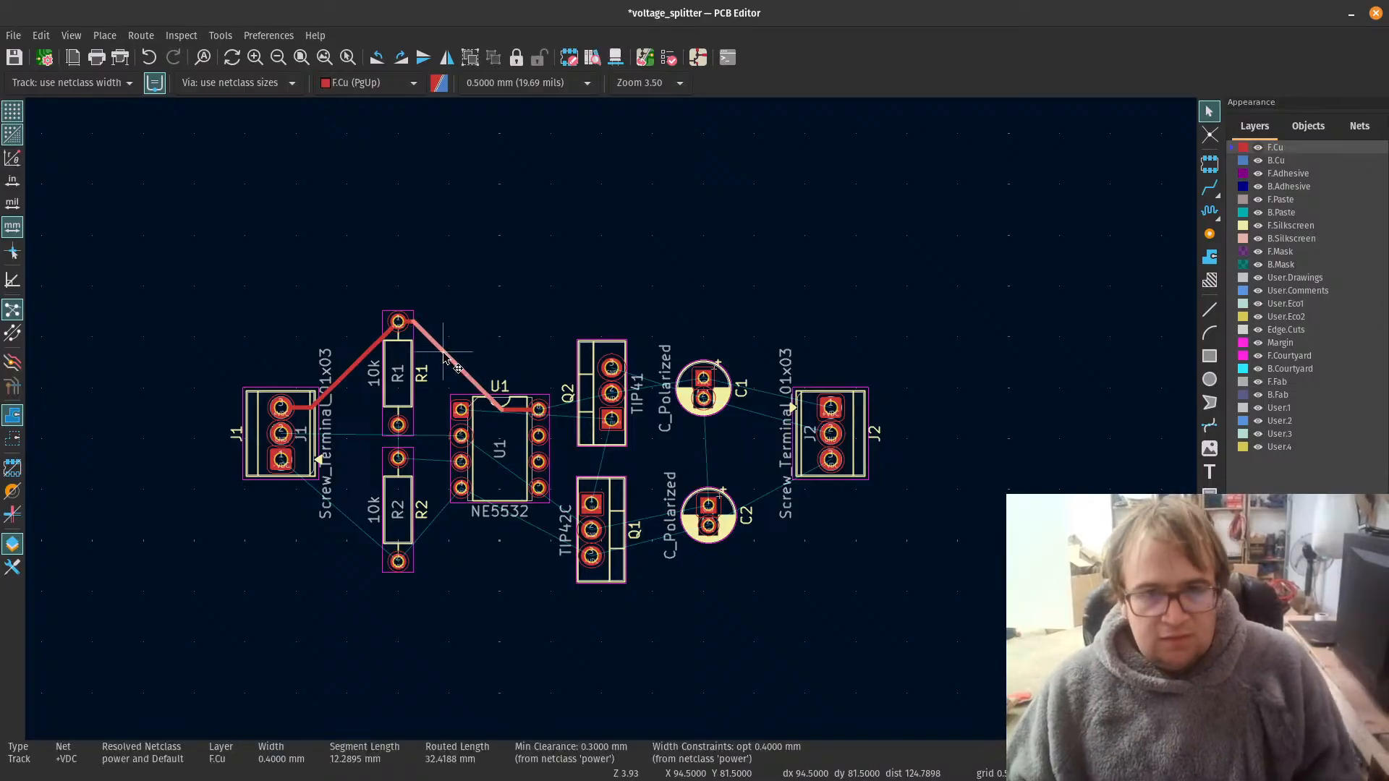
{"action": "key", "text": "u"}
{"action": "key", "text": "Delete"}
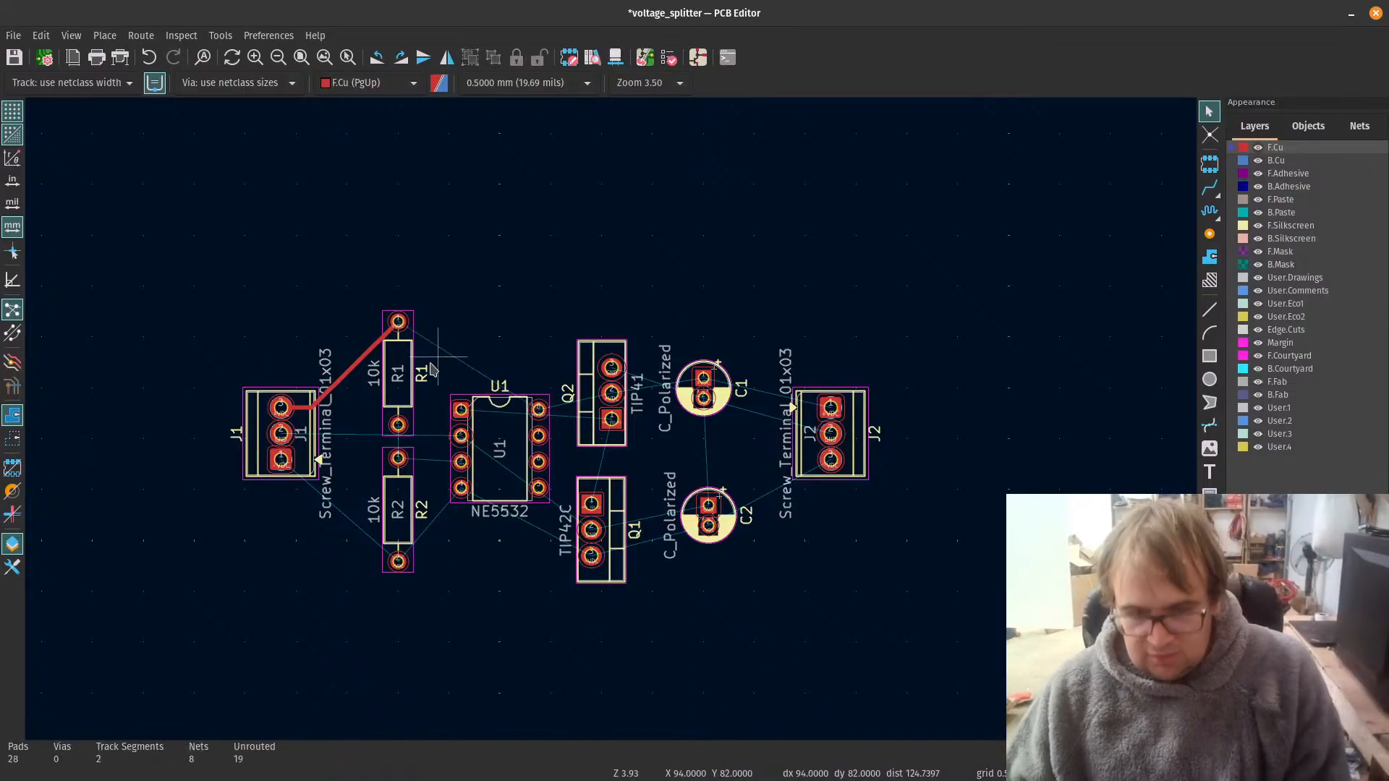
{"action": "left_click", "coordinate": [348, 377]}
{"action": "key", "text": "u"}
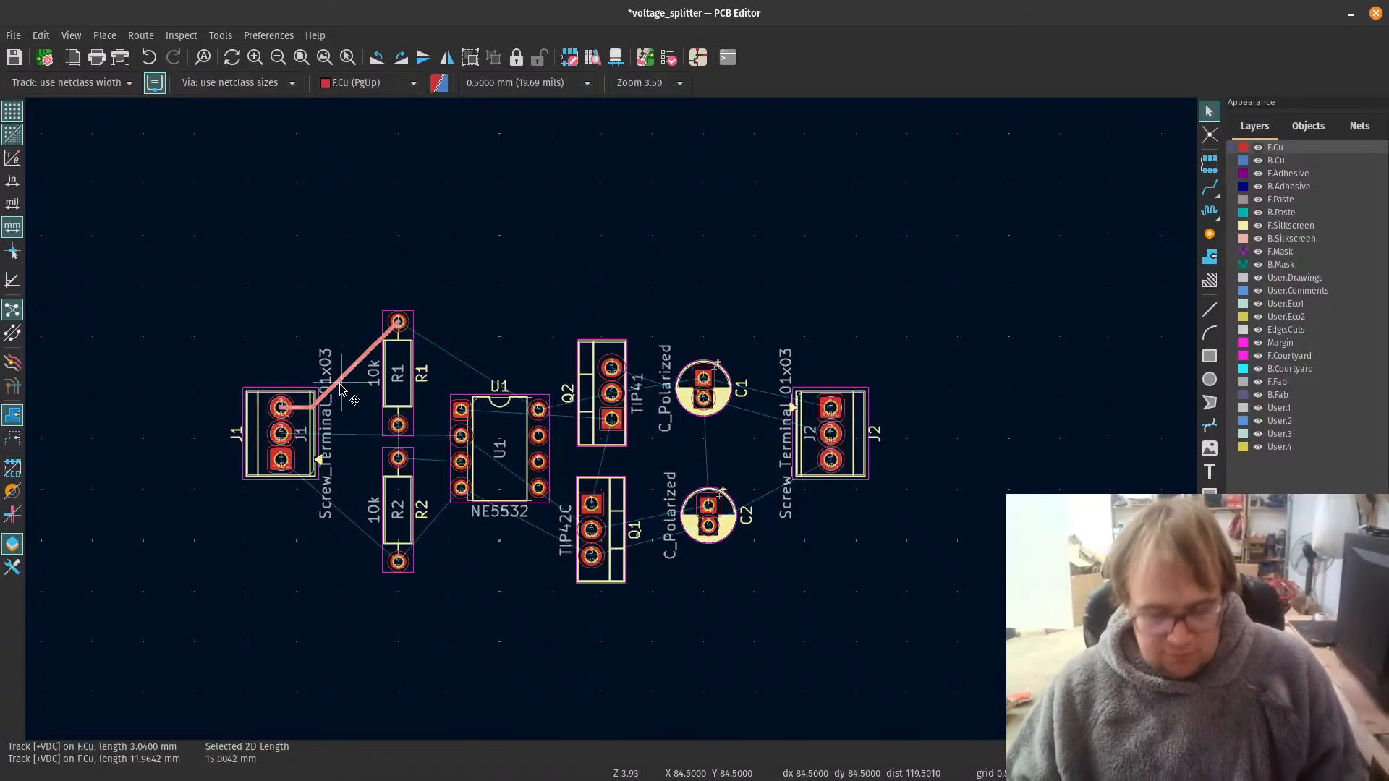
{"action": "key", "text": "Delete"}
Step: Make Edge.Cuts the active layer
{"action": "scroll", "coordinate": [333, 400], "scroll_direction": "up", "scroll_amount": 2}
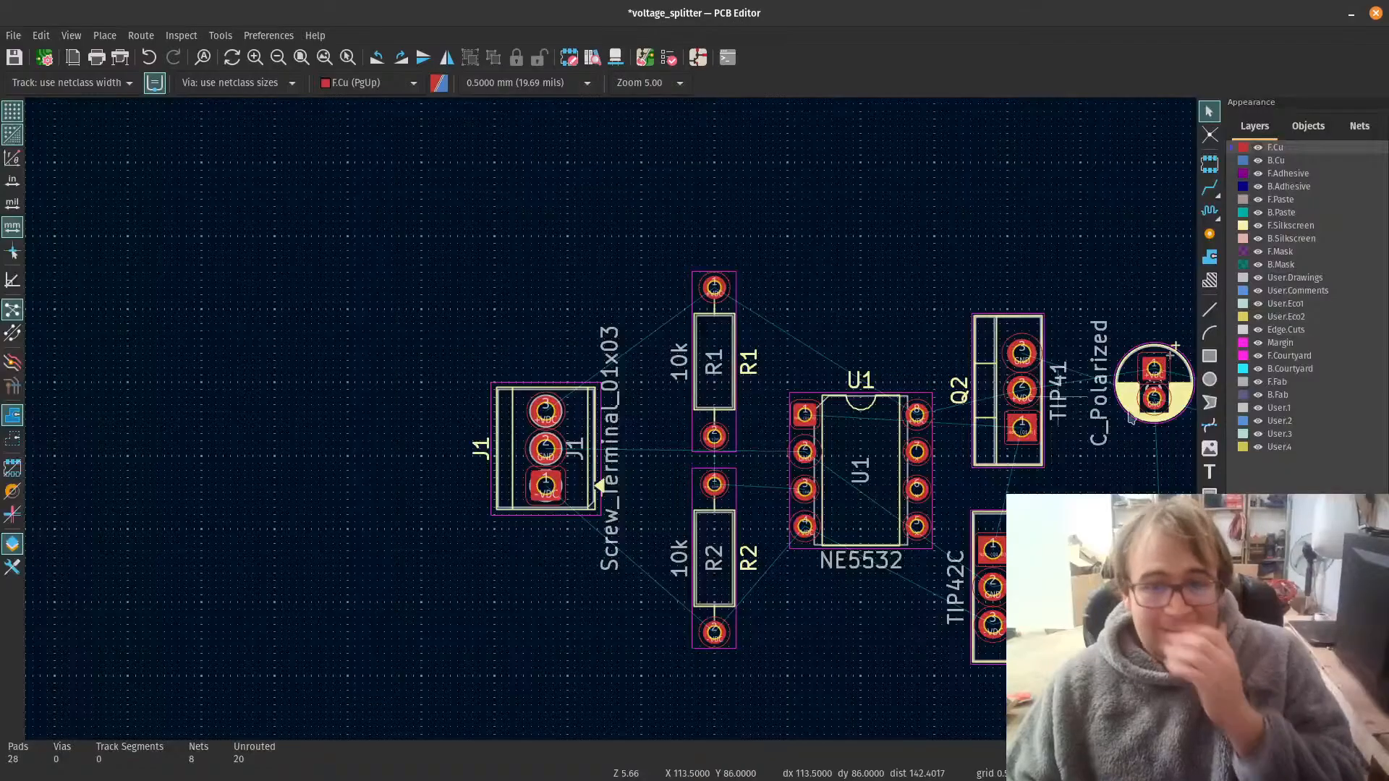
{"action": "scroll", "coordinate": [394, 495], "scroll_direction": "down", "scroll_amount": 2}
{"action": "scroll", "coordinate": [394, 496], "scroll_direction": "up", "scroll_amount": 2}
{"action": "scroll", "coordinate": [376, 449], "scroll_direction": "up", "scroll_amount": 1}
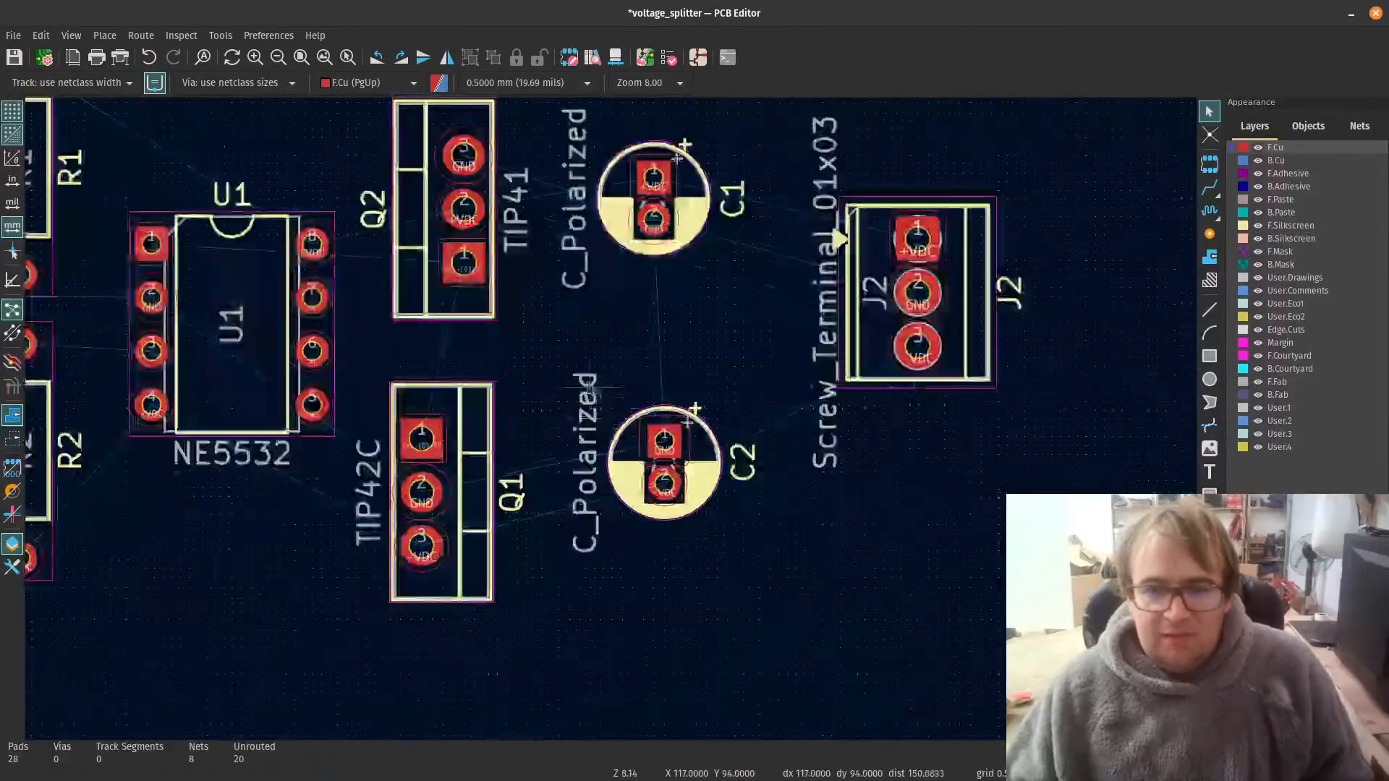
{"action": "scroll", "coordinate": [346, 379], "scroll_direction": "down", "scroll_amount": 2}
{"action": "scroll", "coordinate": [346, 380], "scroll_direction": "up", "scroll_amount": 2}
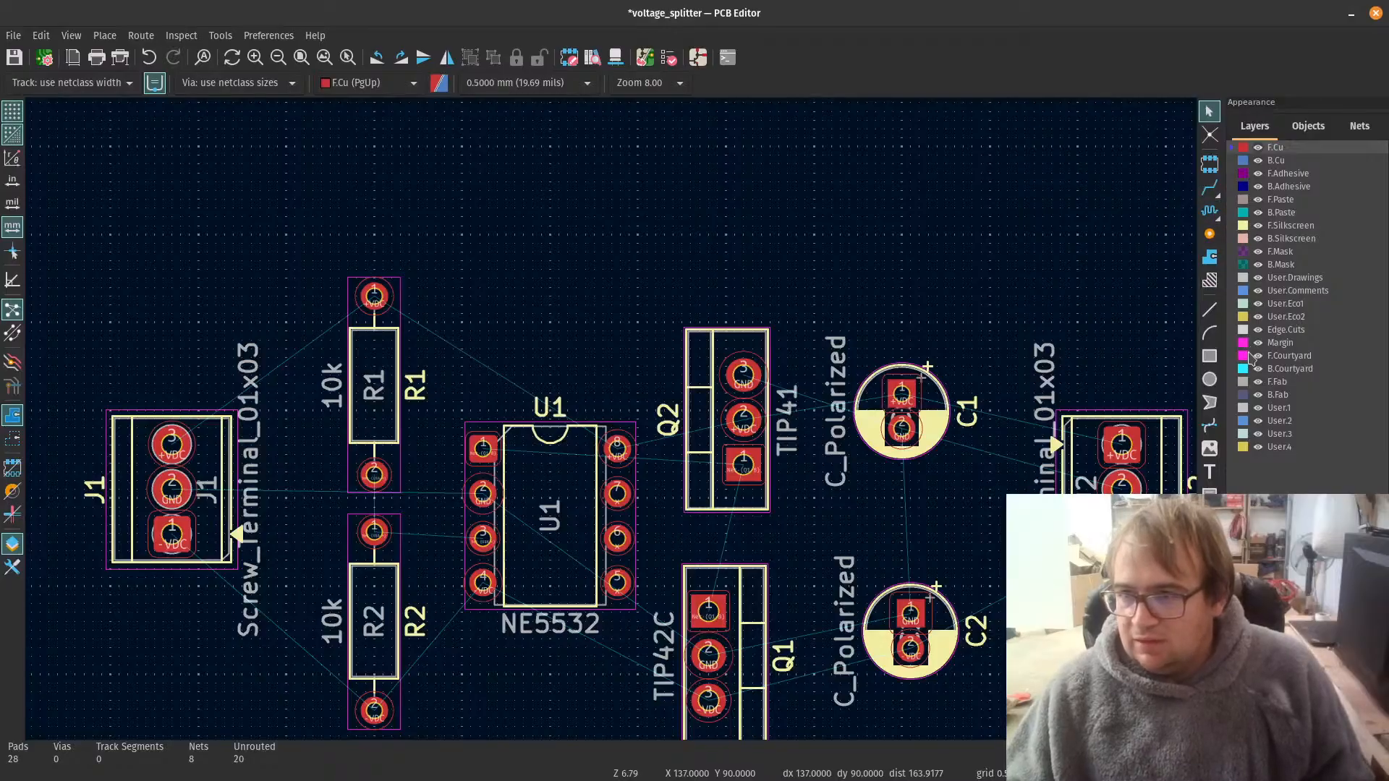
{"action": "left_click", "coordinate": [1241, 331]}
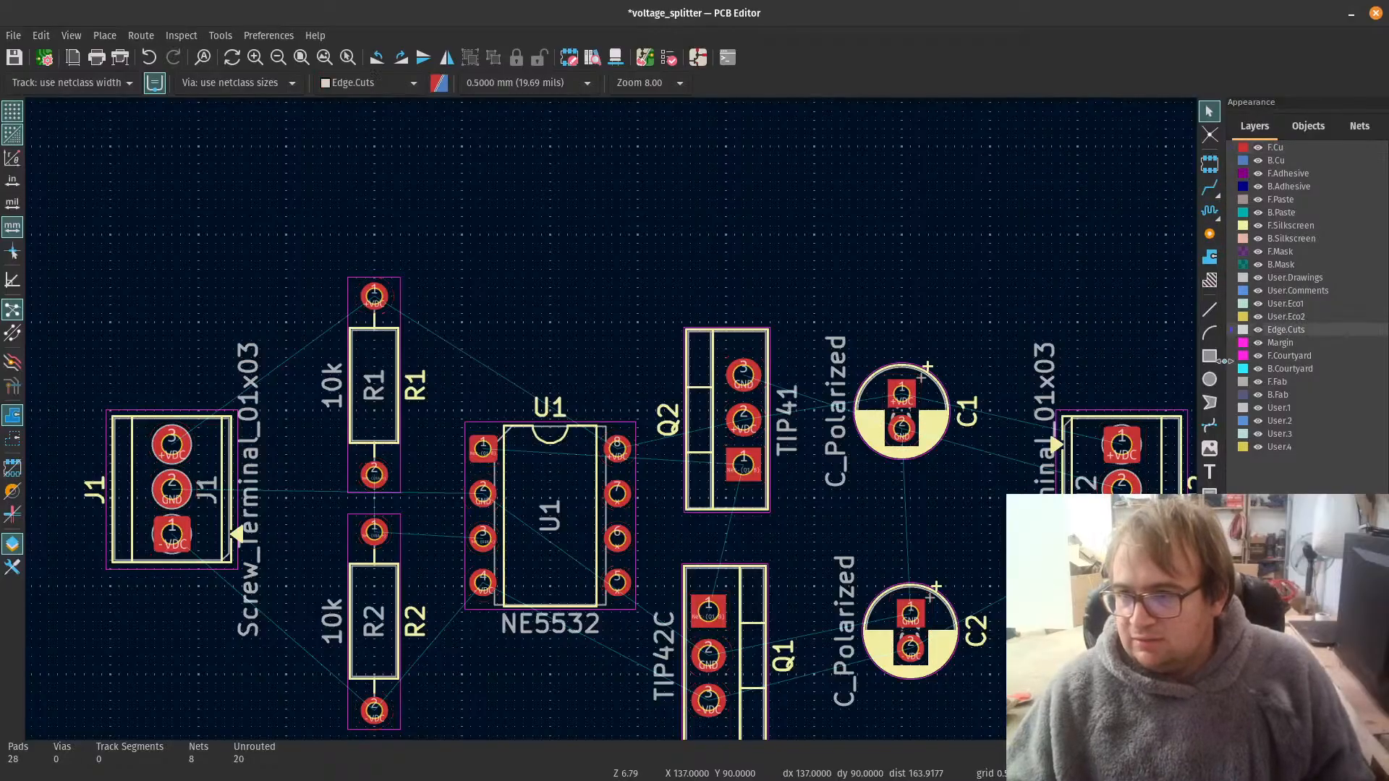
Step: Start the line tool for the board outline and set the grid to 1.2700 mm (50.00 mils)
{"action": "left_click", "coordinate": [1209, 316]}
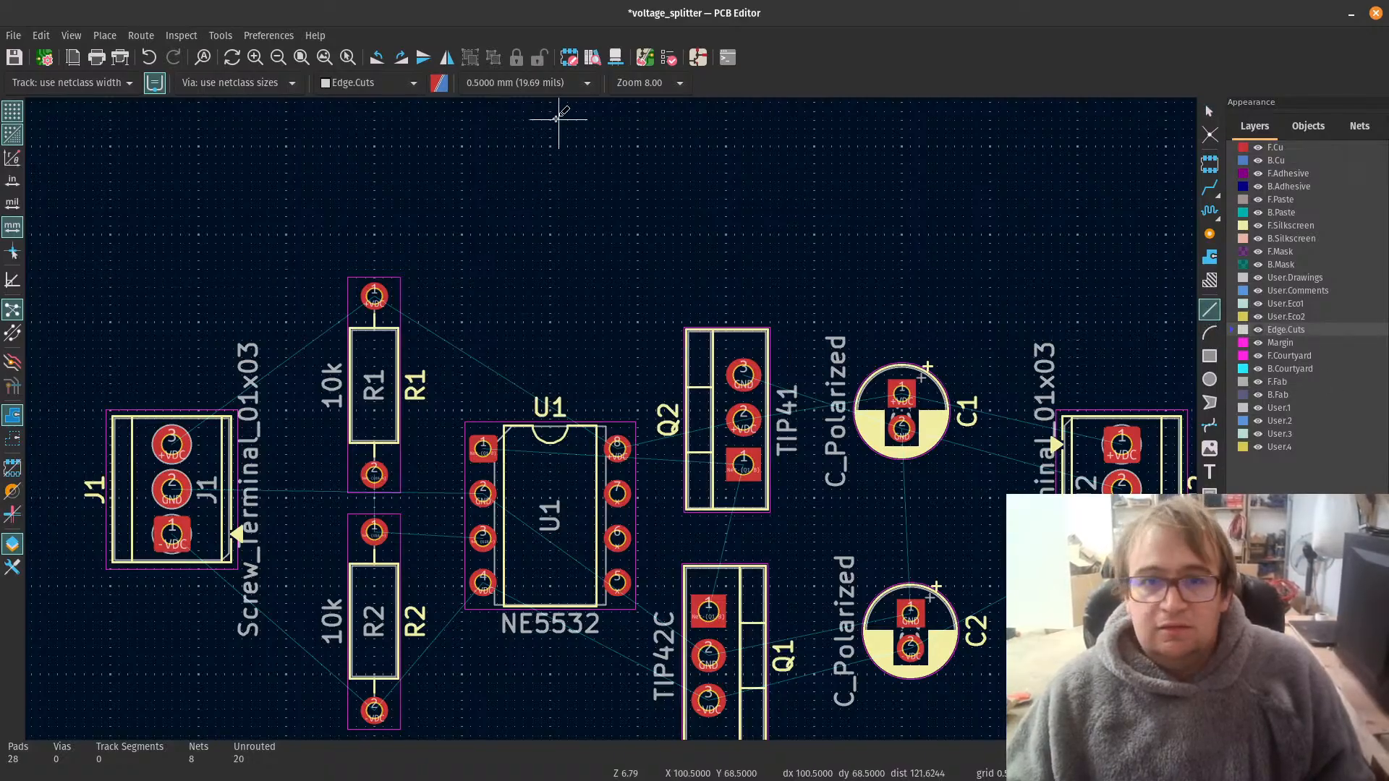
{"action": "left_click", "coordinate": [563, 85]}
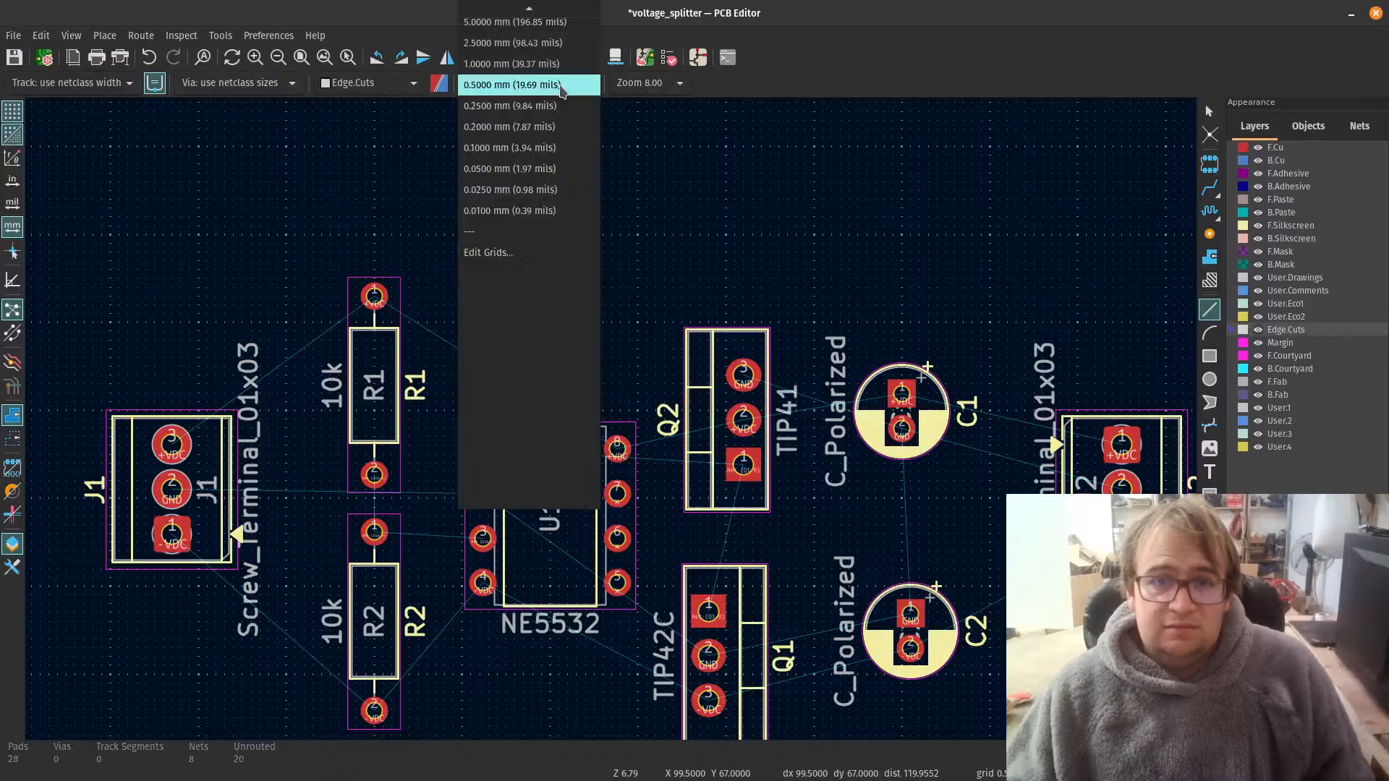
{"action": "scroll", "coordinate": [556, 91], "scroll_direction": "up", "scroll_amount": 3}
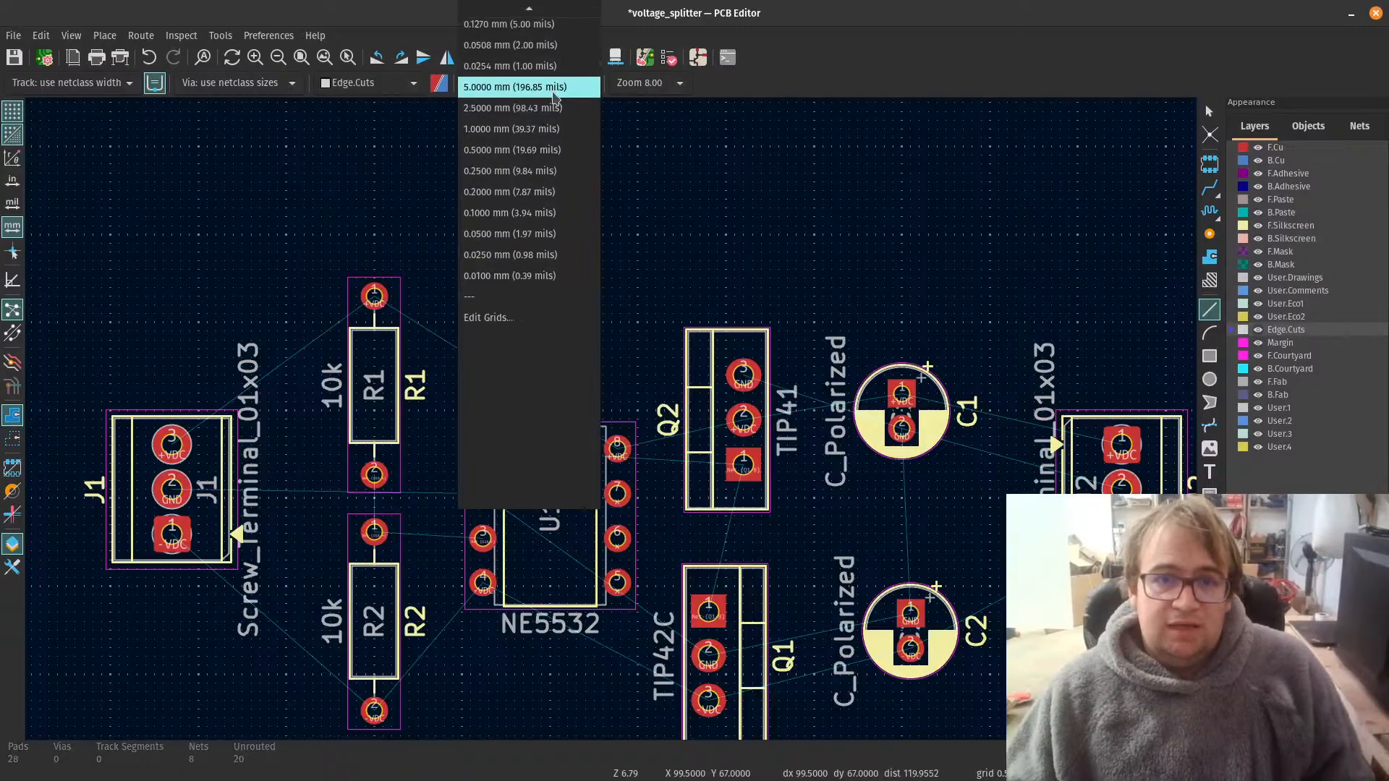
{"action": "scroll", "coordinate": [549, 101], "scroll_direction": "up", "scroll_amount": 4}
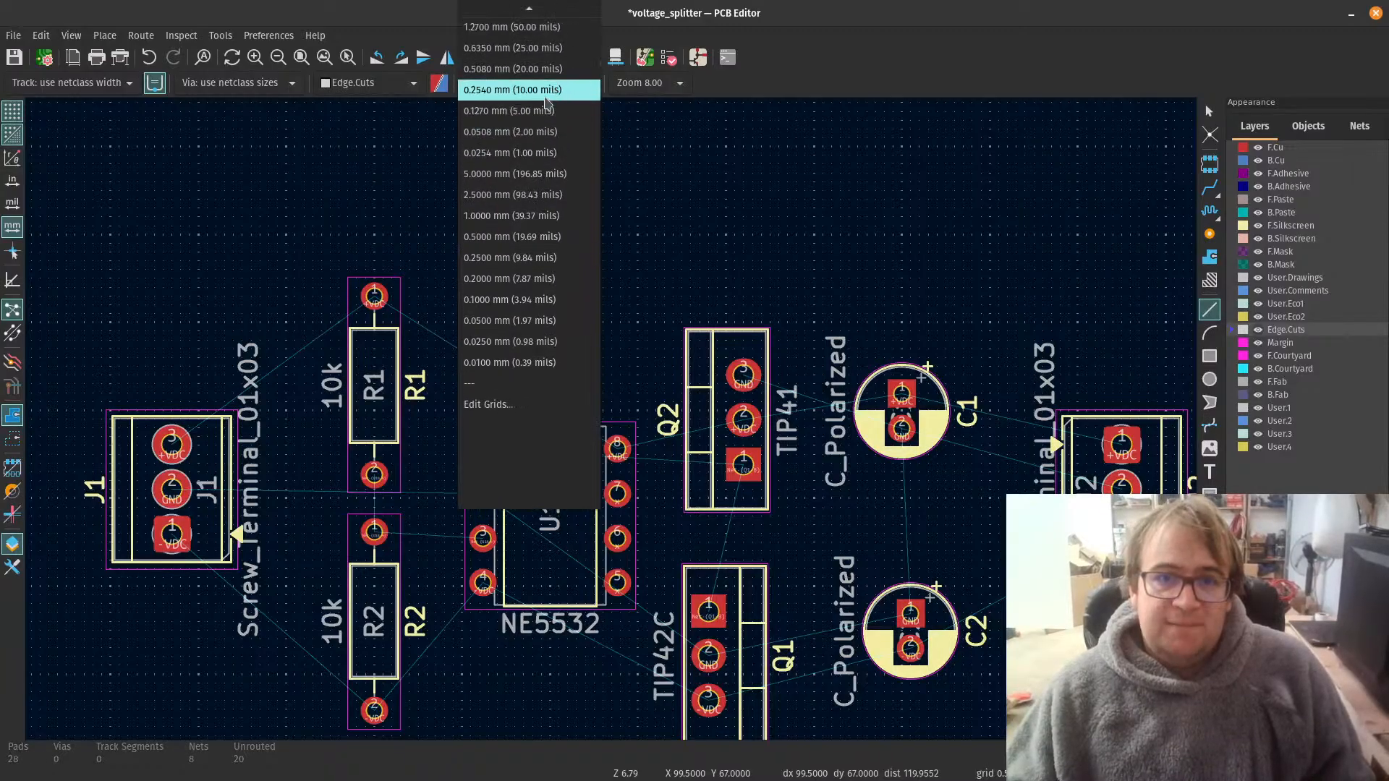
{"action": "scroll", "coordinate": [529, 48], "scroll_direction": "up", "scroll_amount": 1}
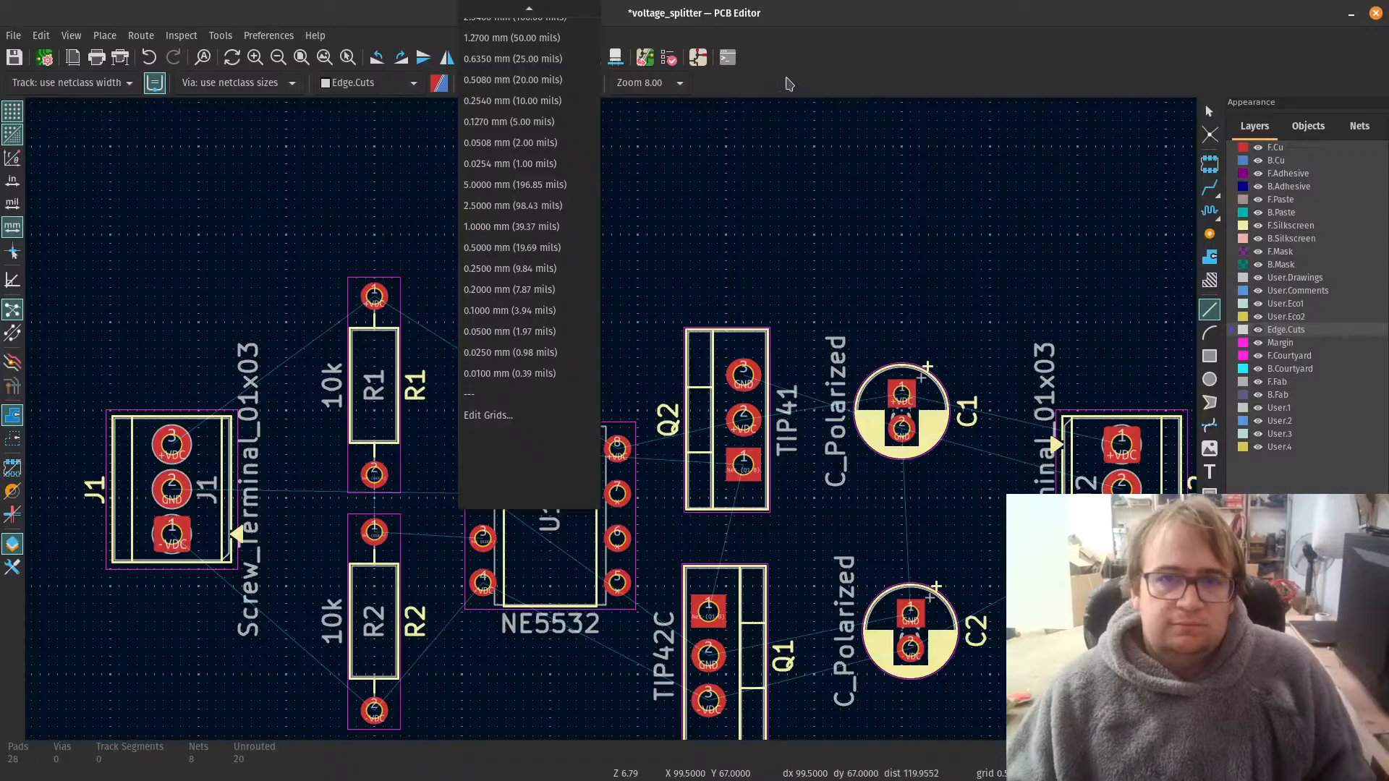
{"action": "scroll", "coordinate": [517, 138], "scroll_direction": "up", "scroll_amount": 7}
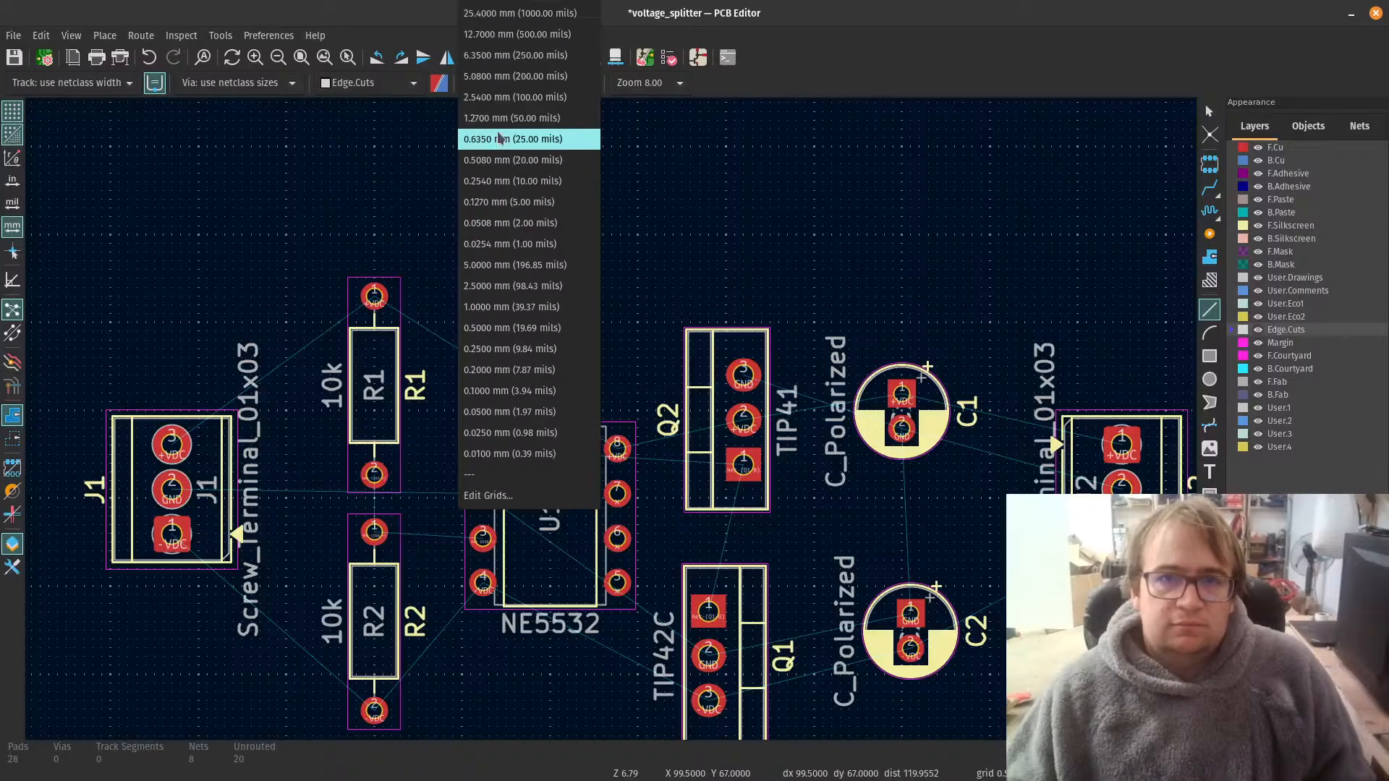
{"action": "left_click", "coordinate": [515, 55]}
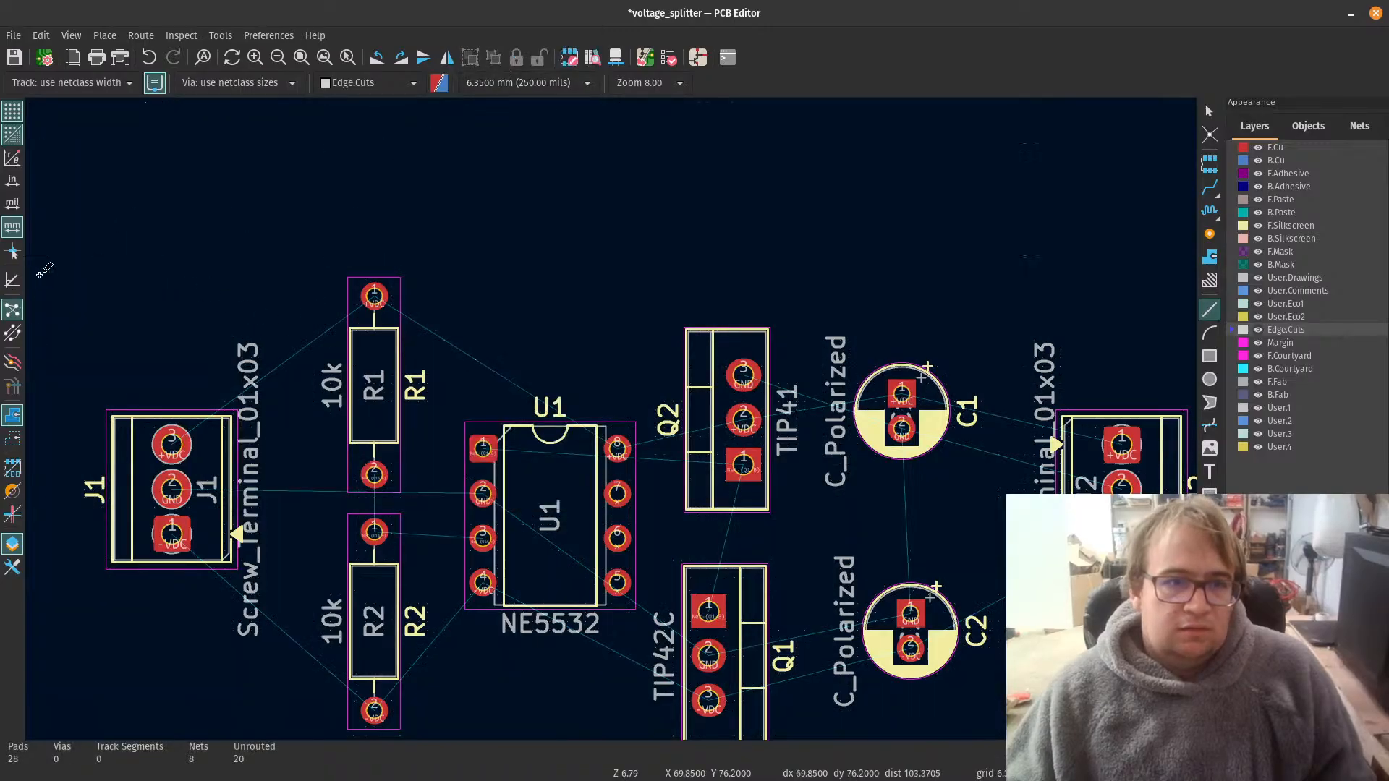
{"action": "left_click", "coordinate": [527, 84]}
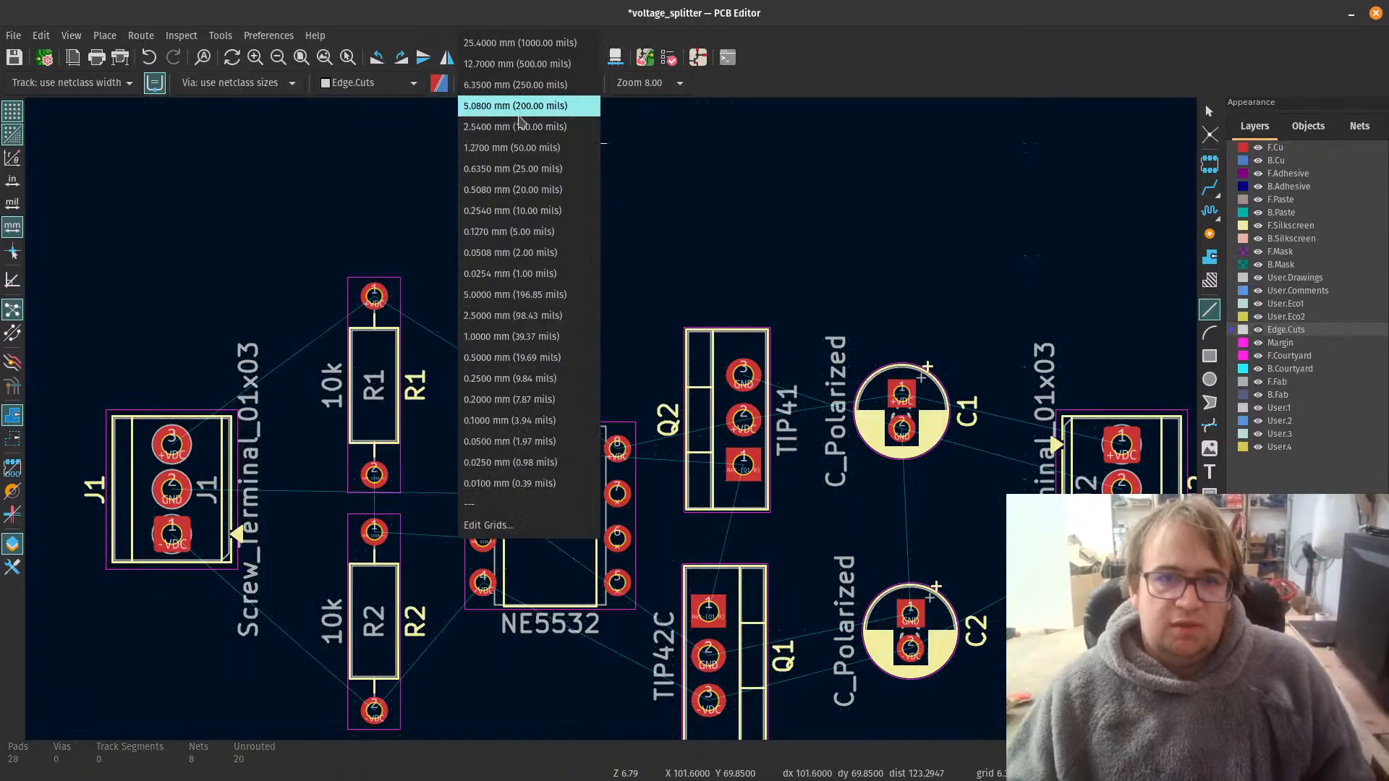
{"action": "left_click", "coordinate": [515, 126]}
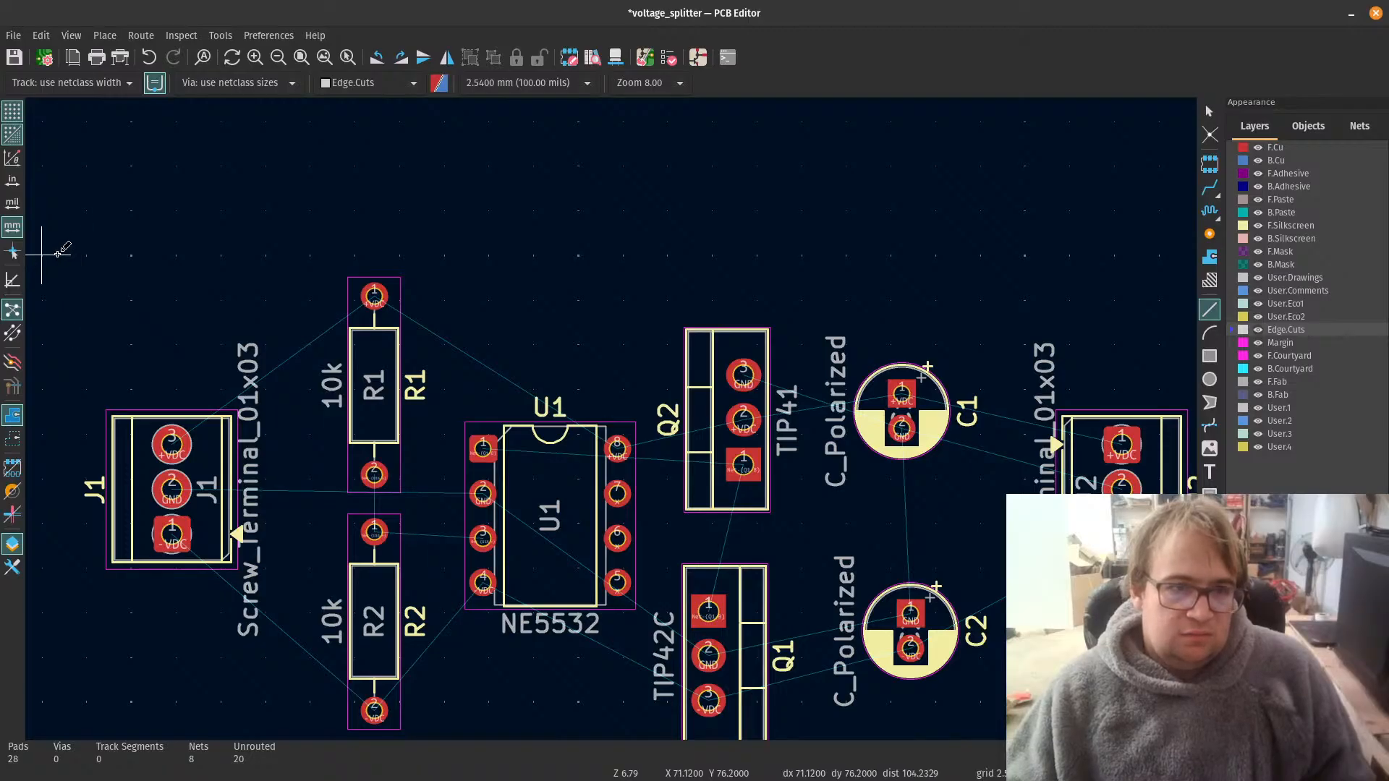
{"action": "left_click", "coordinate": [481, 83]}
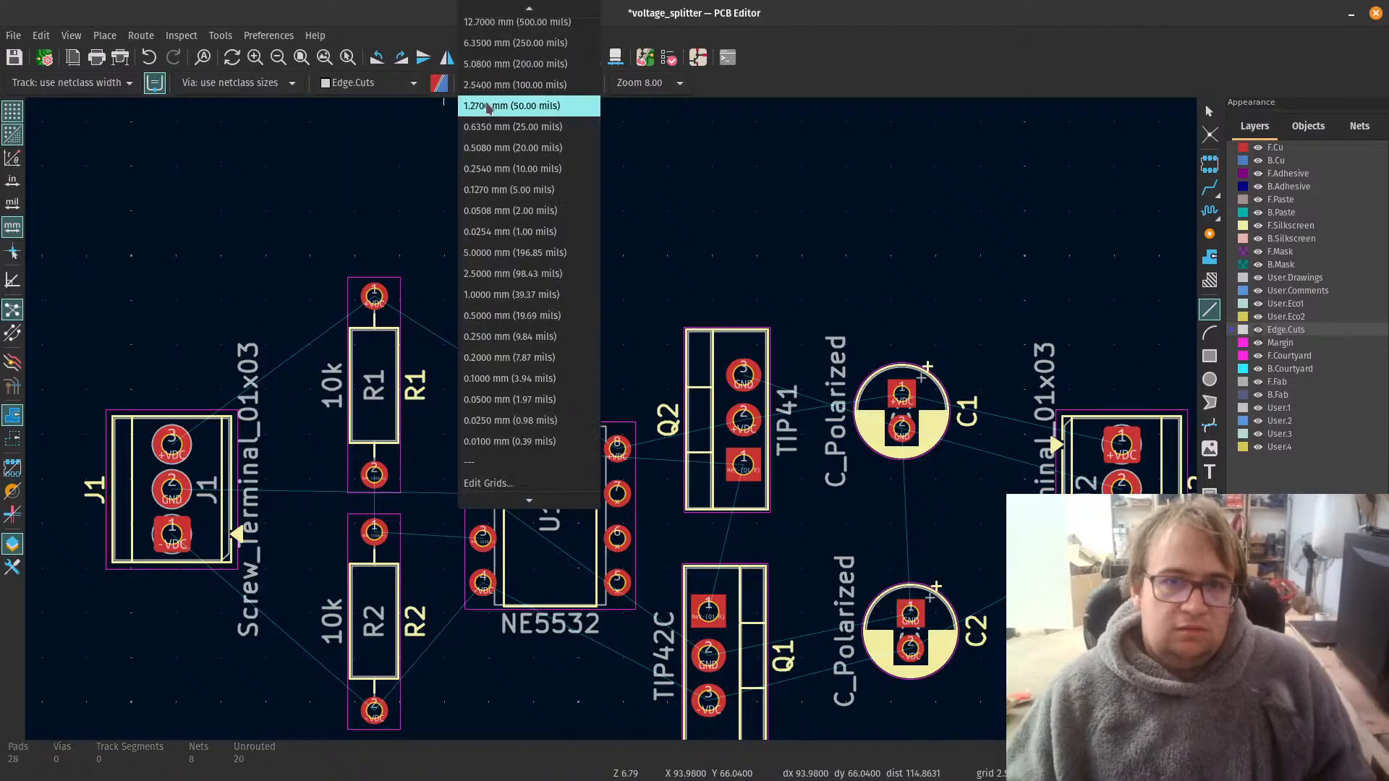
{"action": "left_click", "coordinate": [481, 106]}
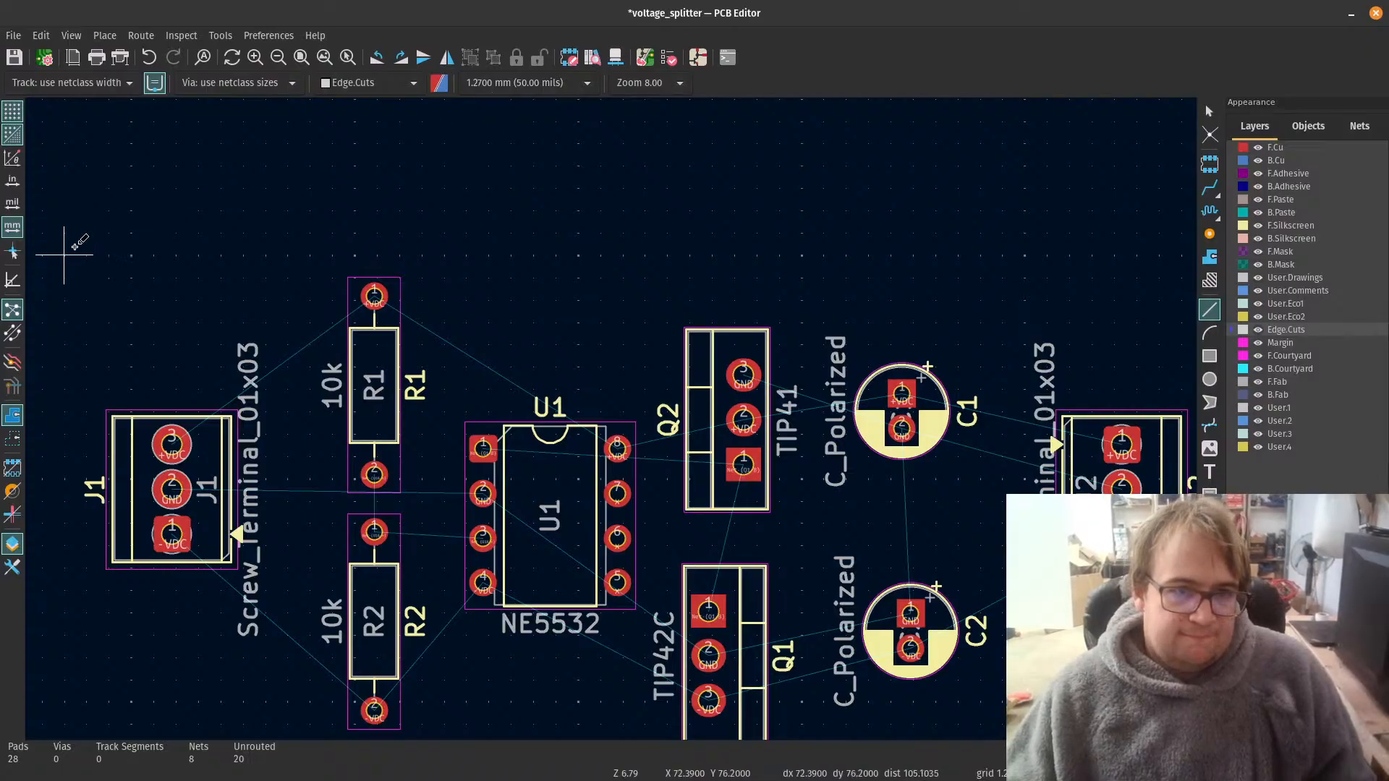
Step: Draw a closed rectangular board outline about 66.04 mm wide and 29.21 mm high around all footprints on Edge.Cuts
{"action": "left_click", "coordinate": [65, 253]}
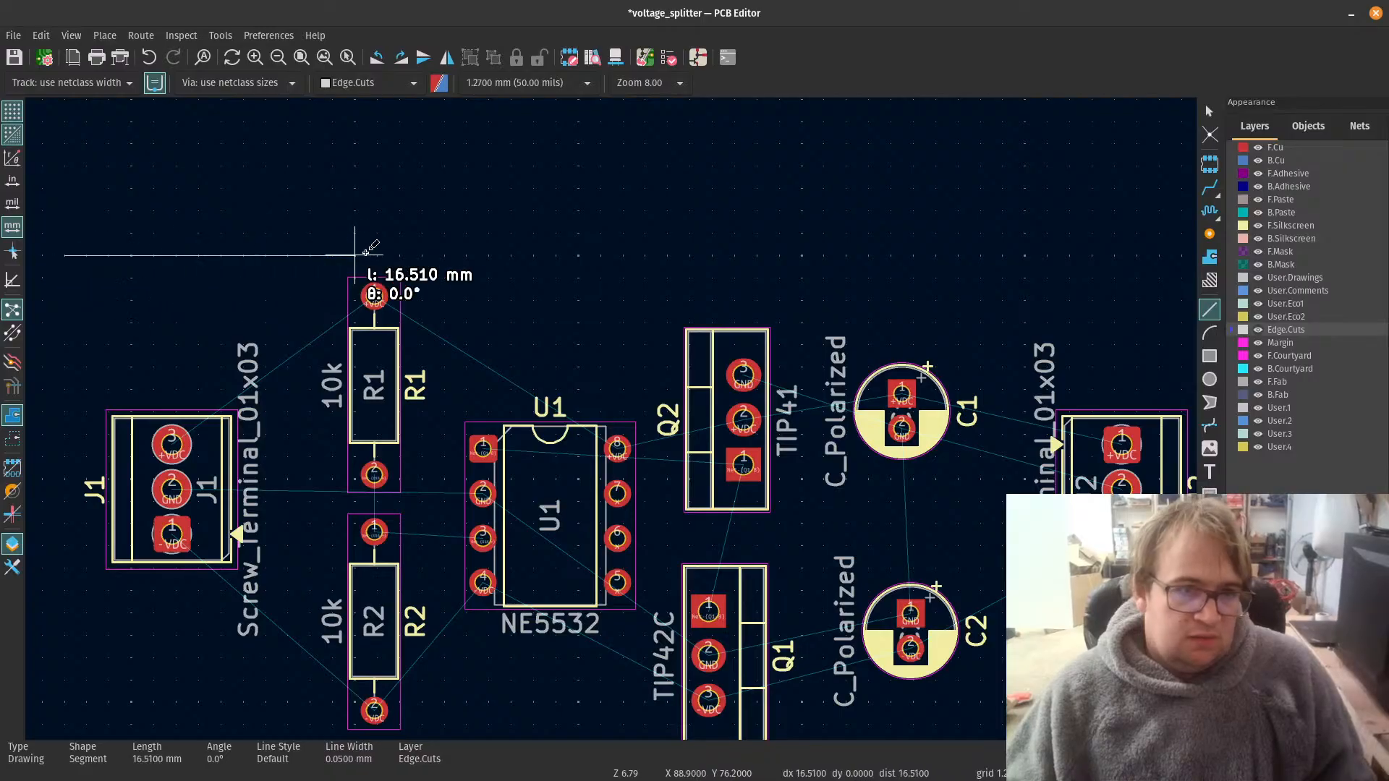
{"action": "scroll", "coordinate": [618, 254], "scroll_direction": "down", "scroll_amount": 2}
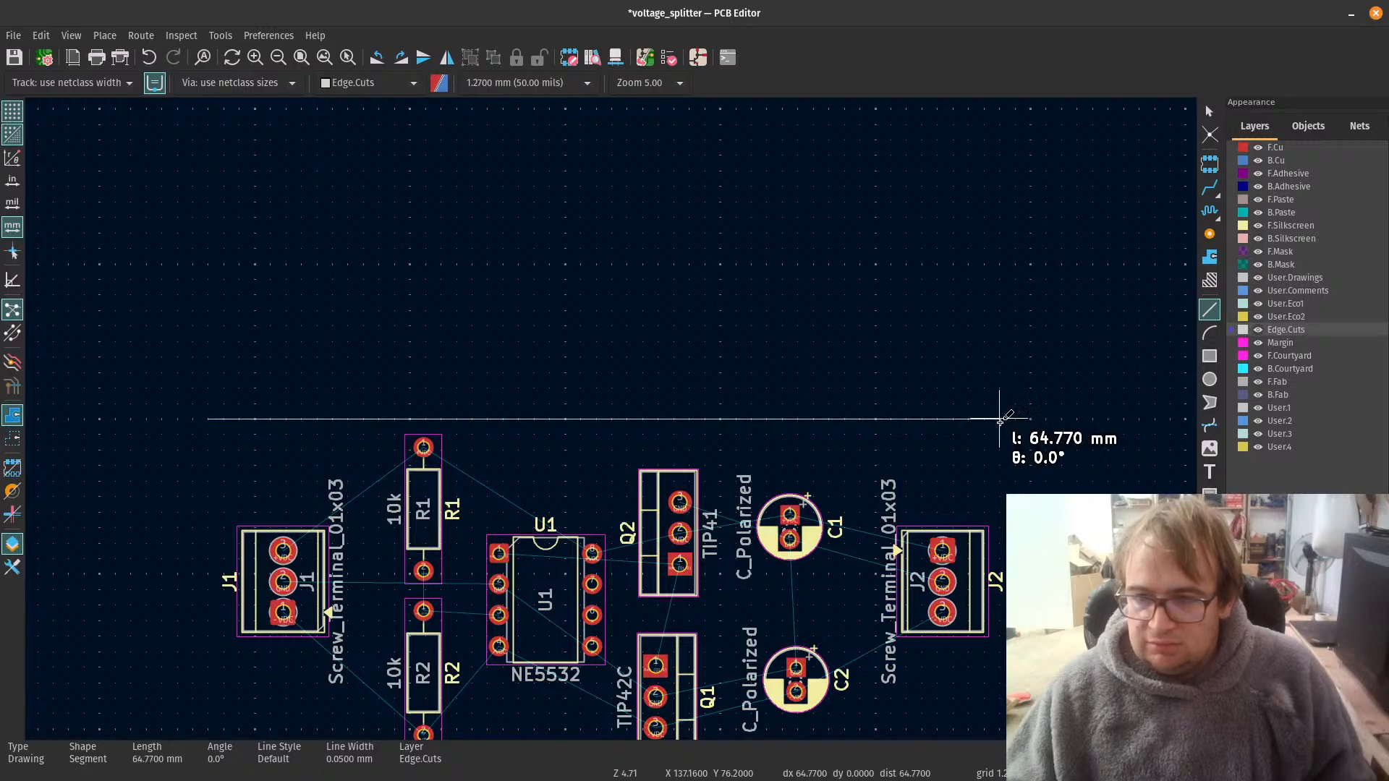
{"action": "left_click", "coordinate": [1013, 420]}
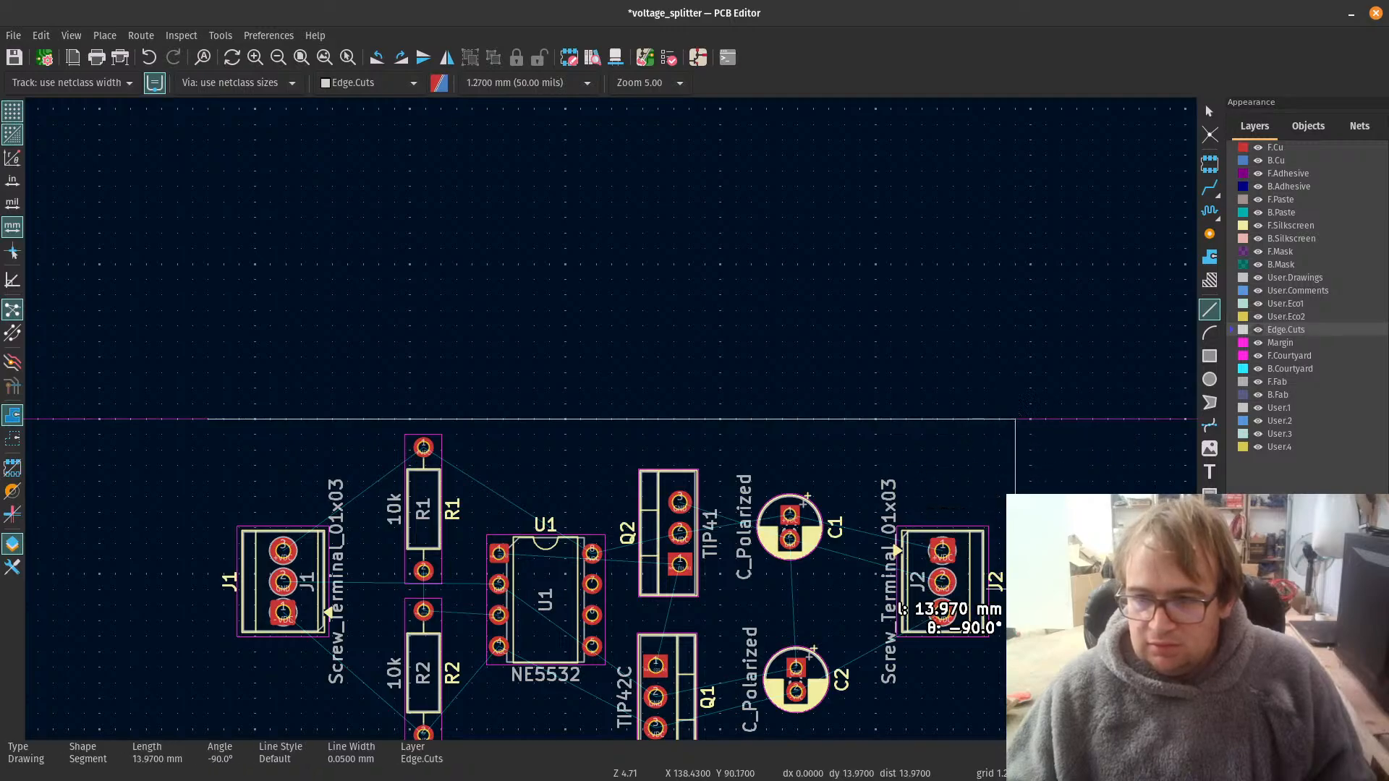
{"action": "scroll", "coordinate": [1012, 589], "scroll_direction": "down", "scroll_amount": 3}
{"action": "scroll", "coordinate": [578, 469], "scroll_direction": "down", "scroll_amount": 2}
{"action": "scroll", "coordinate": [444, 438], "scroll_direction": "up", "scroll_amount": 4}
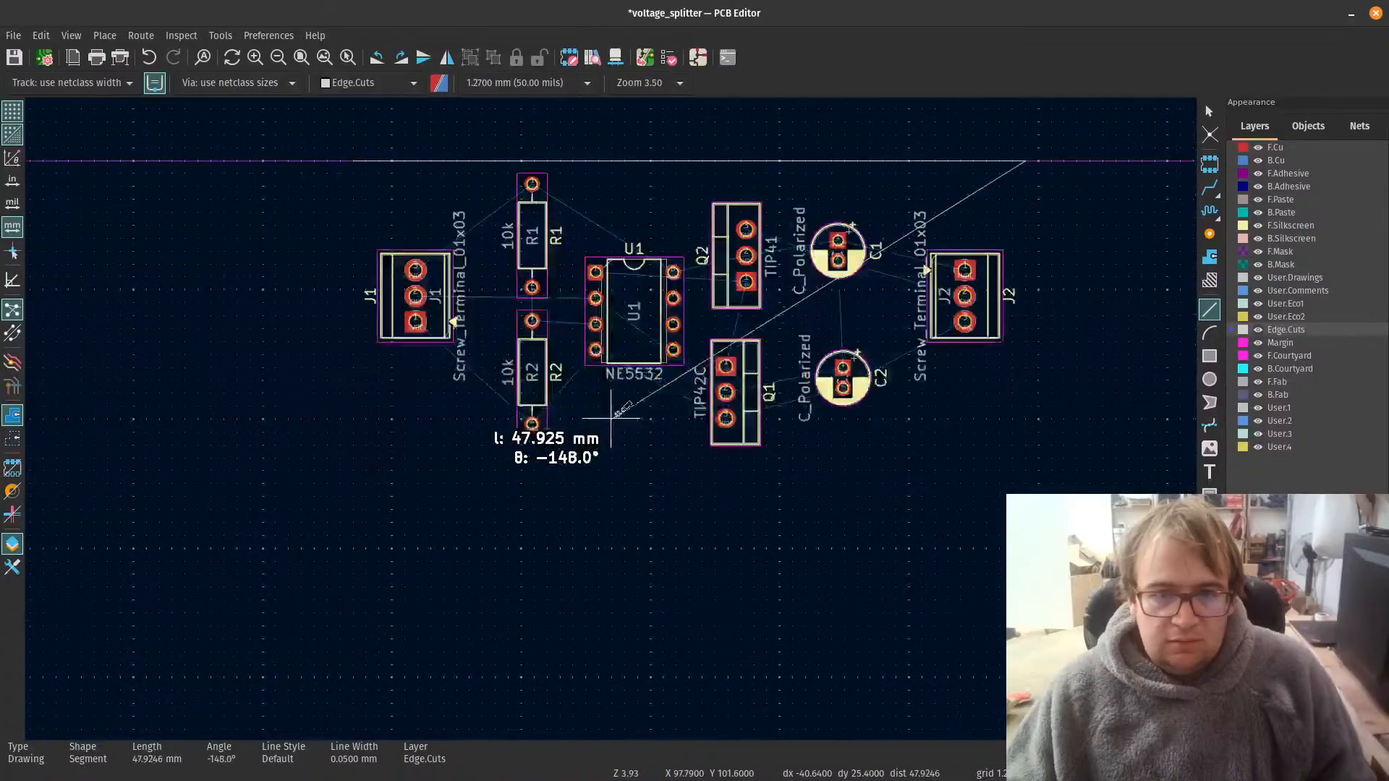
{"action": "left_click", "coordinate": [1025, 458]}
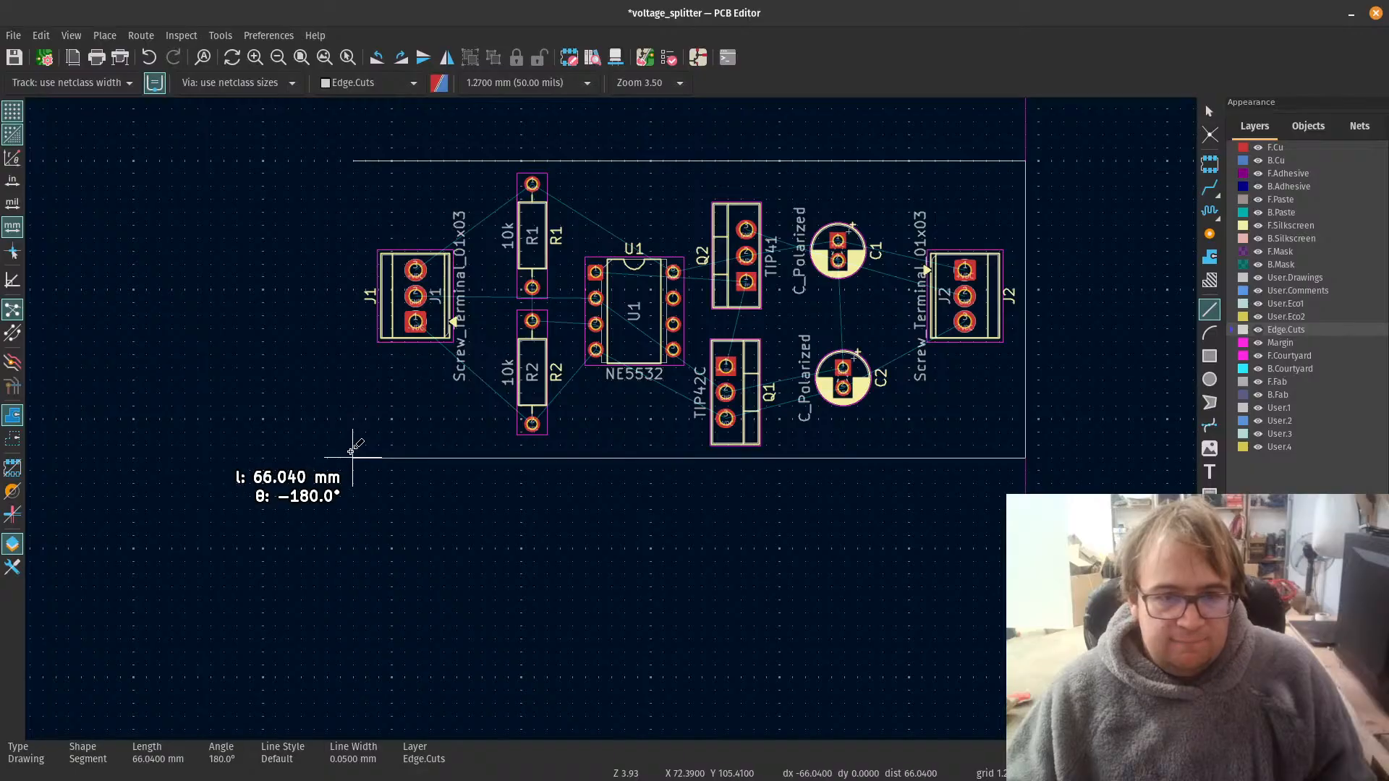
{"action": "left_click", "coordinate": [352, 458]}
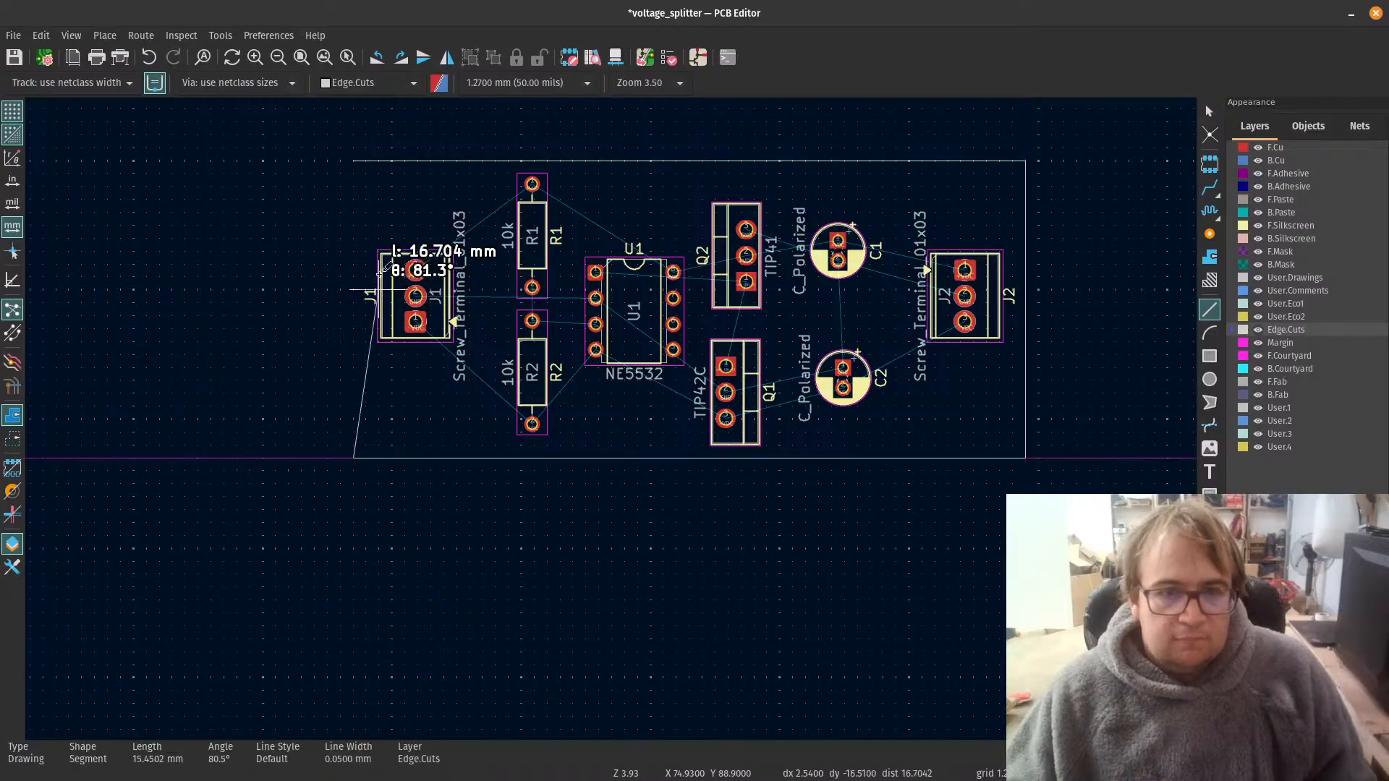
{"action": "left_click", "coordinate": [353, 160]}
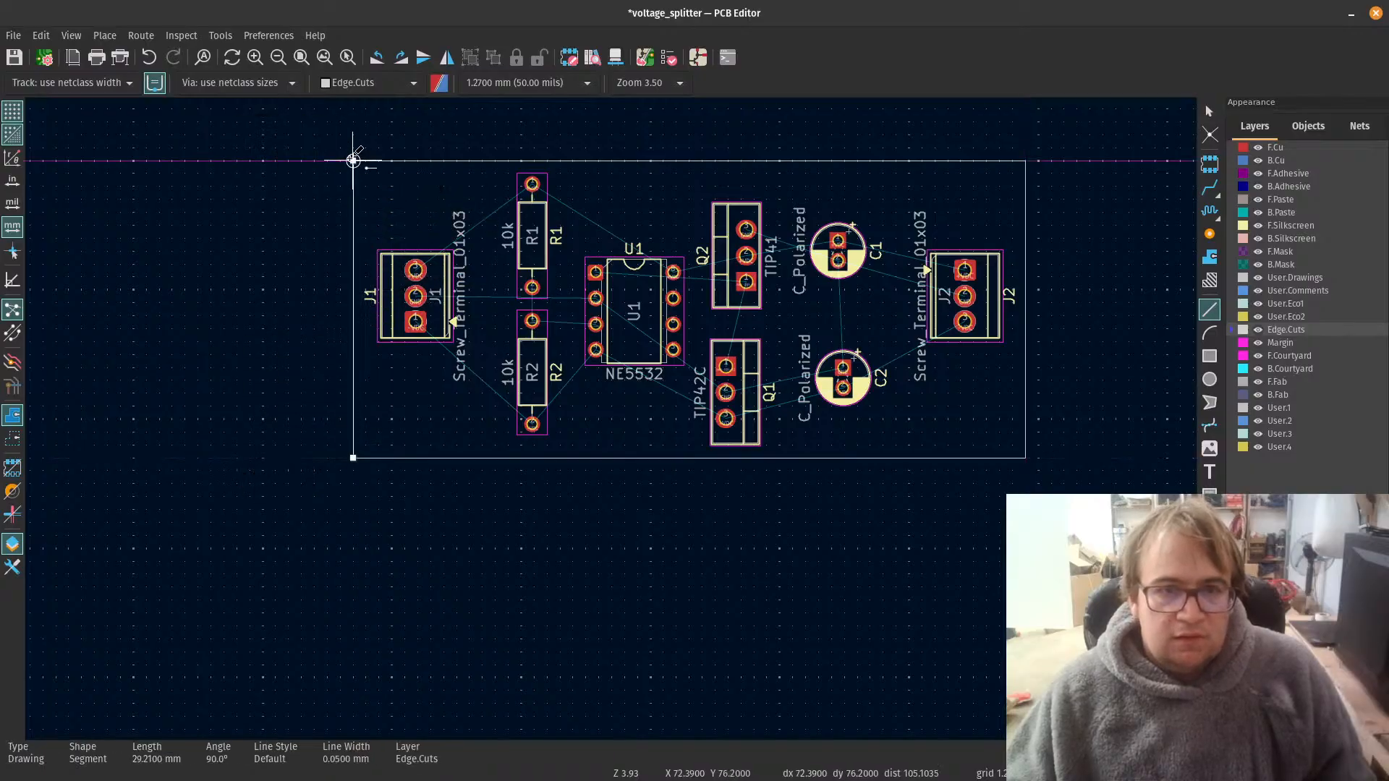
{"action": "key", "text": "Escape"}
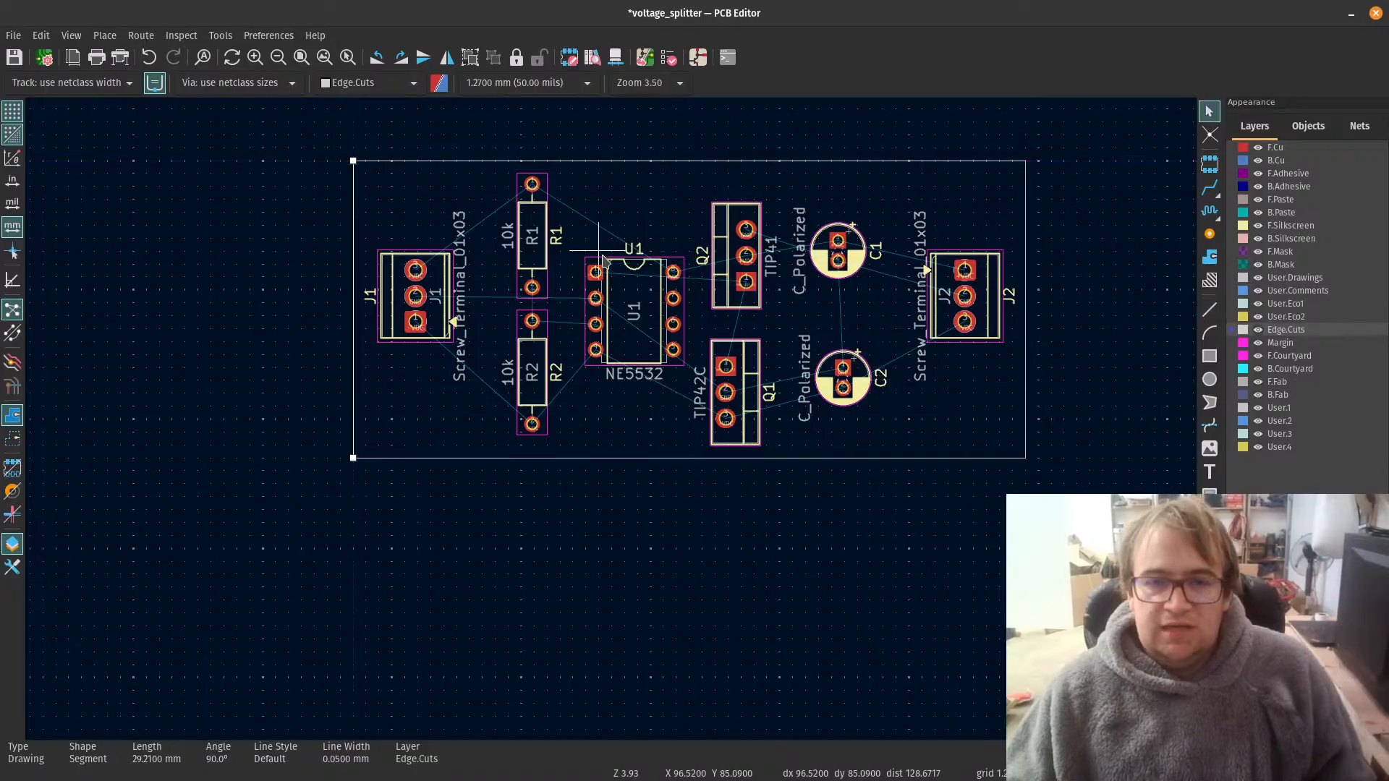
{"action": "left_click", "coordinate": [184, 284]}
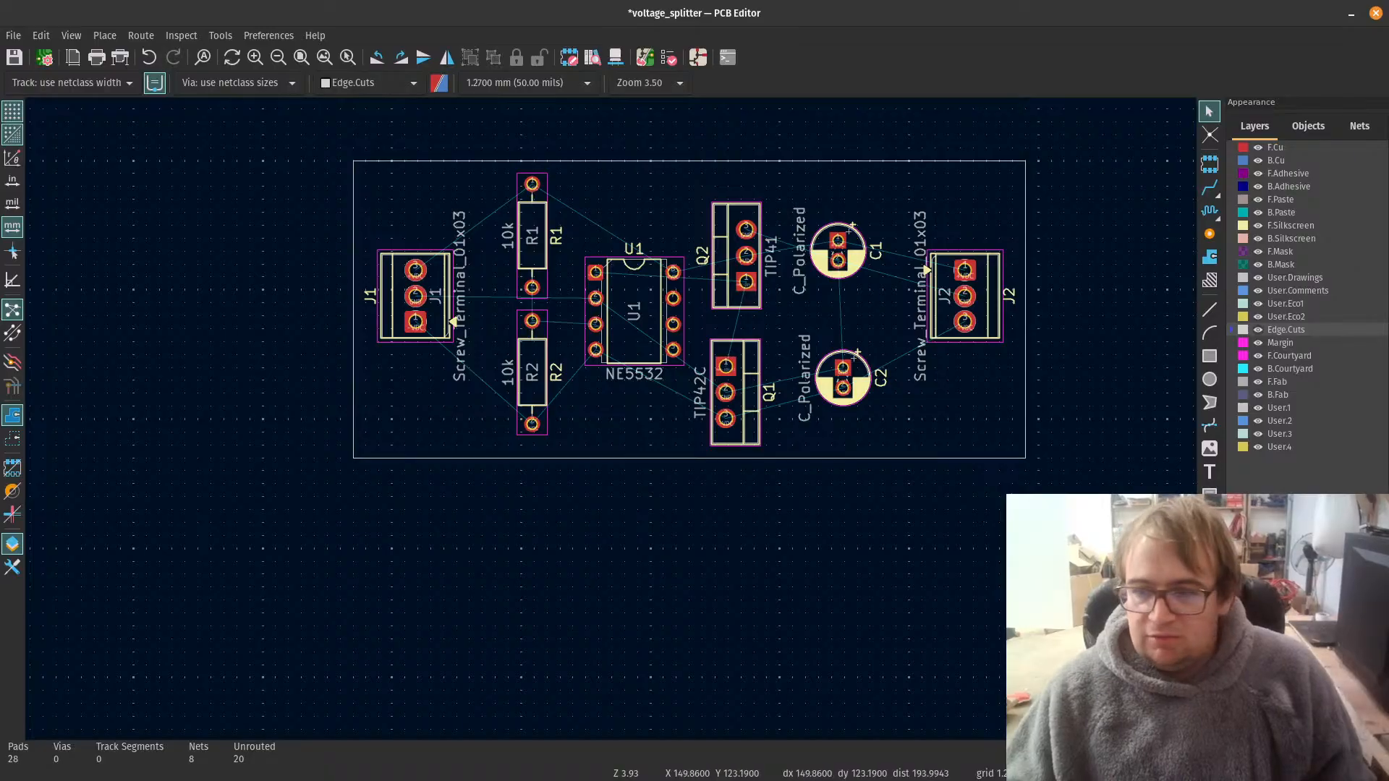
Step: Measure the height of the board outline along its edge beside J1, then clear the measurement
{"action": "key", "text": "ctrl+shift+l"}
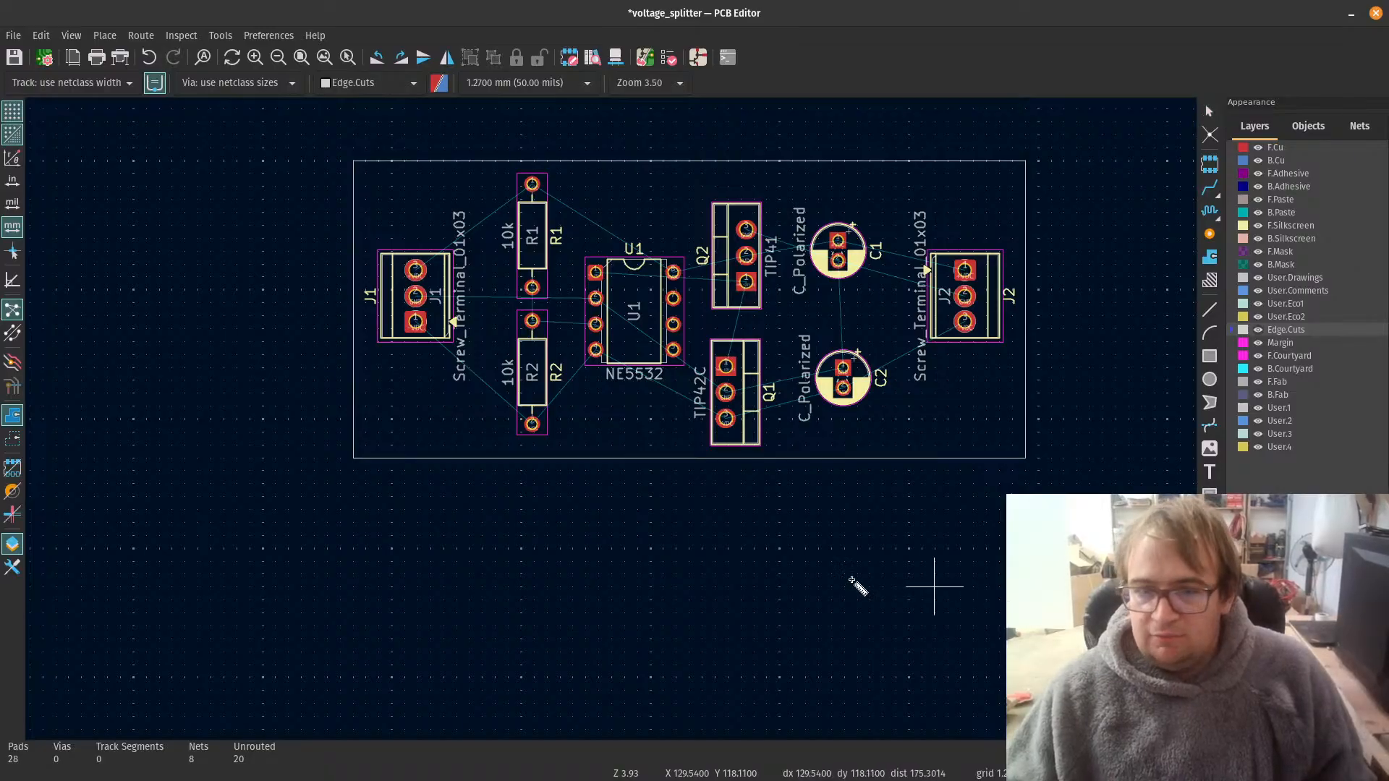
{"action": "left_click", "coordinate": [353, 458]}
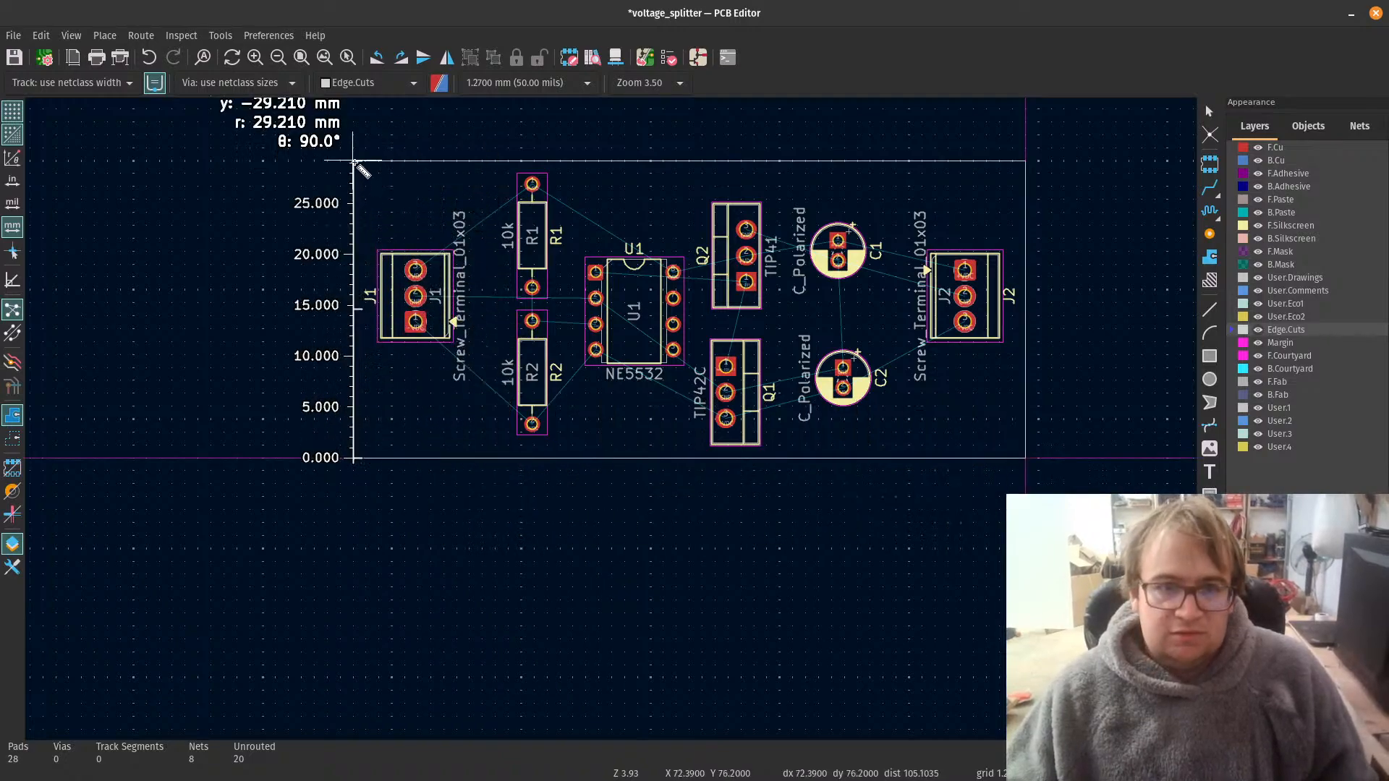
{"action": "scroll", "coordinate": [354, 163], "scroll_direction": "down", "scroll_amount": 2}
{"action": "scroll", "coordinate": [612, 419], "scroll_direction": "up", "scroll_amount": 2}
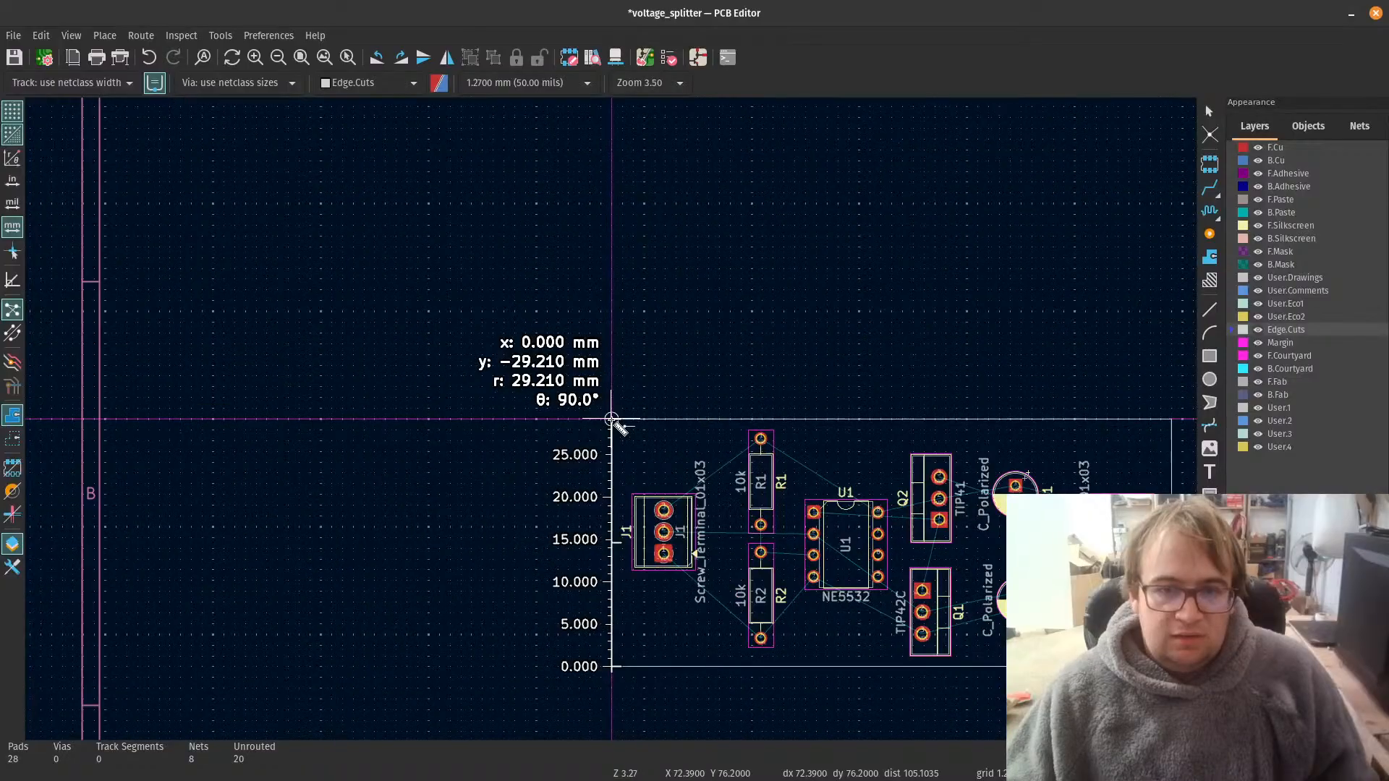
{"action": "key", "text": "Escape"}
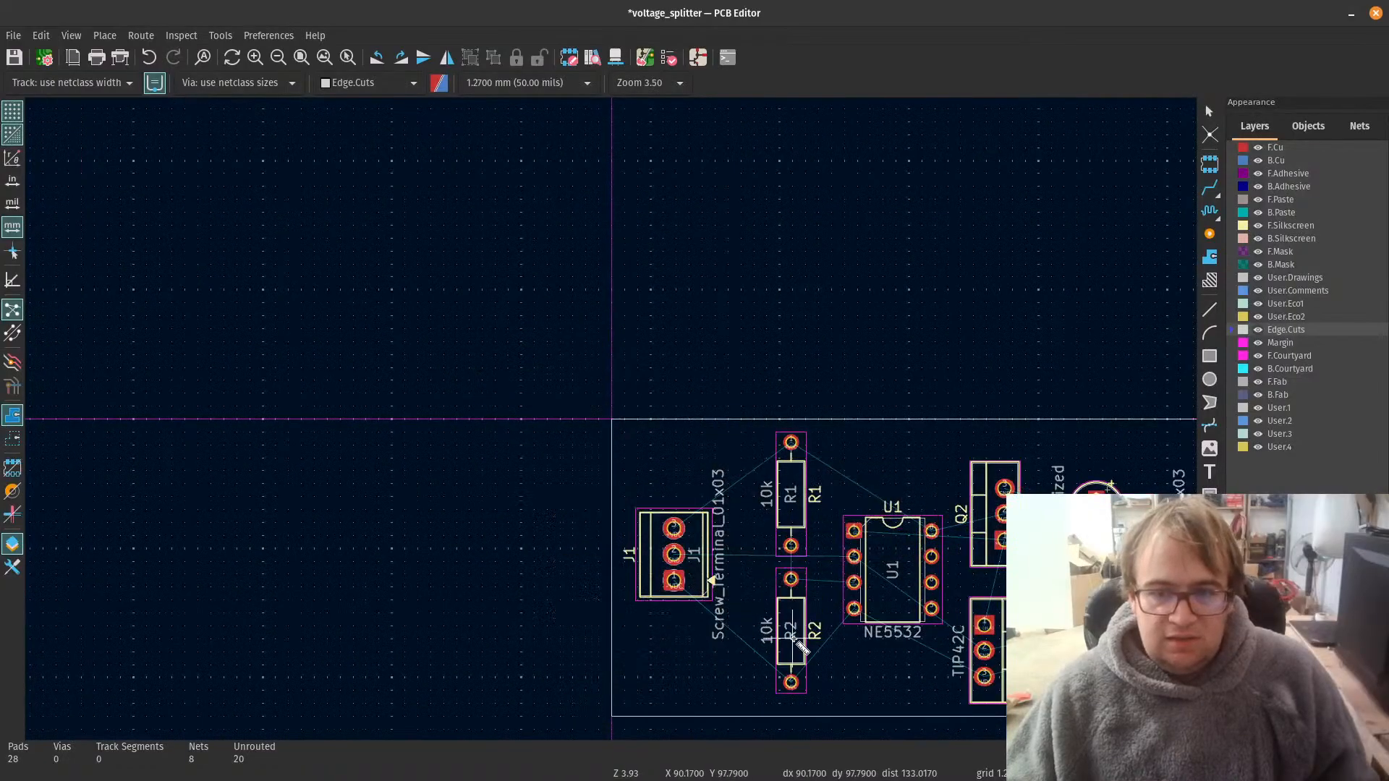
{"action": "scroll", "coordinate": [614, 427], "scroll_direction": "down", "scroll_amount": 2}
{"action": "scroll", "coordinate": [531, 348], "scroll_direction": "up", "scroll_amount": 2}
{"action": "scroll", "coordinate": [612, 419], "scroll_direction": "down", "scroll_amount": 4}
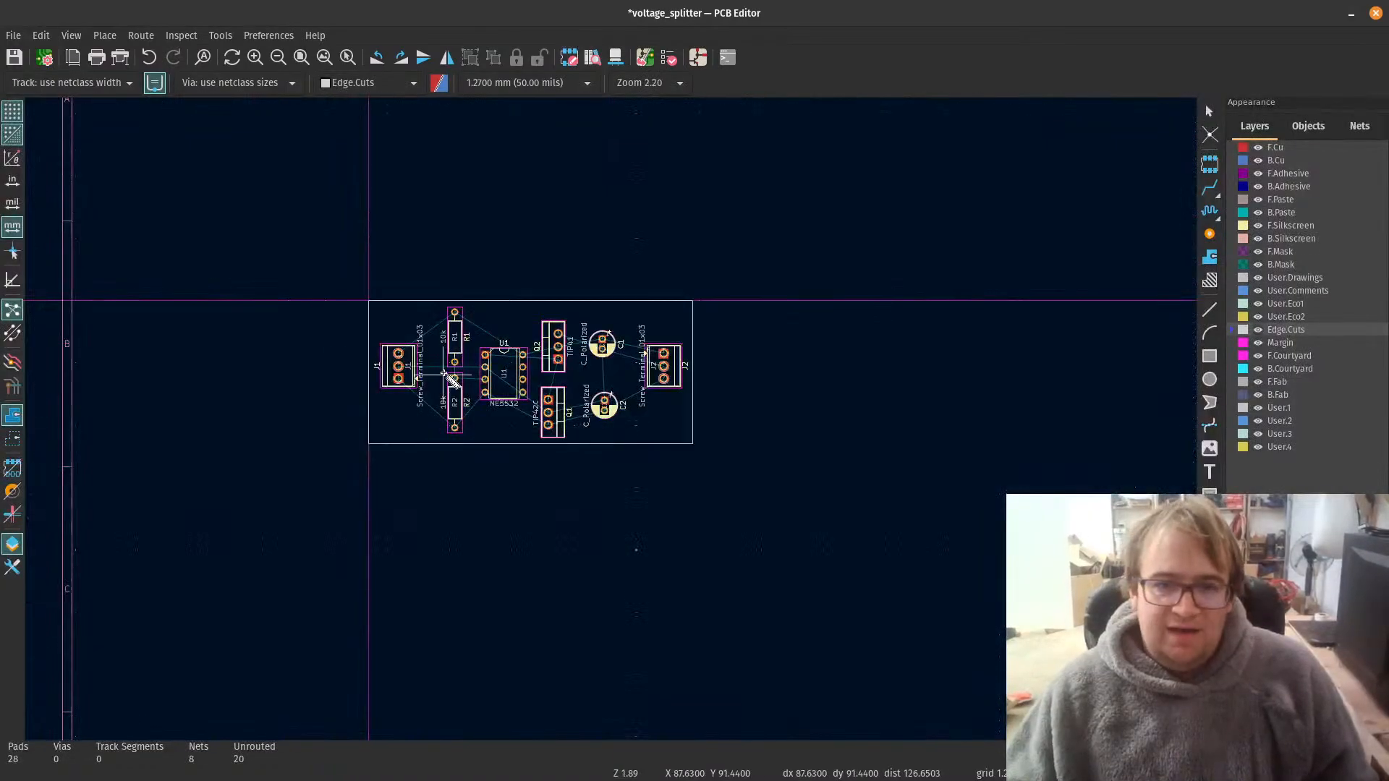
{"action": "scroll", "coordinate": [445, 374], "scroll_direction": "up", "scroll_amount": 3}
{"action": "key", "text": "Escape"}
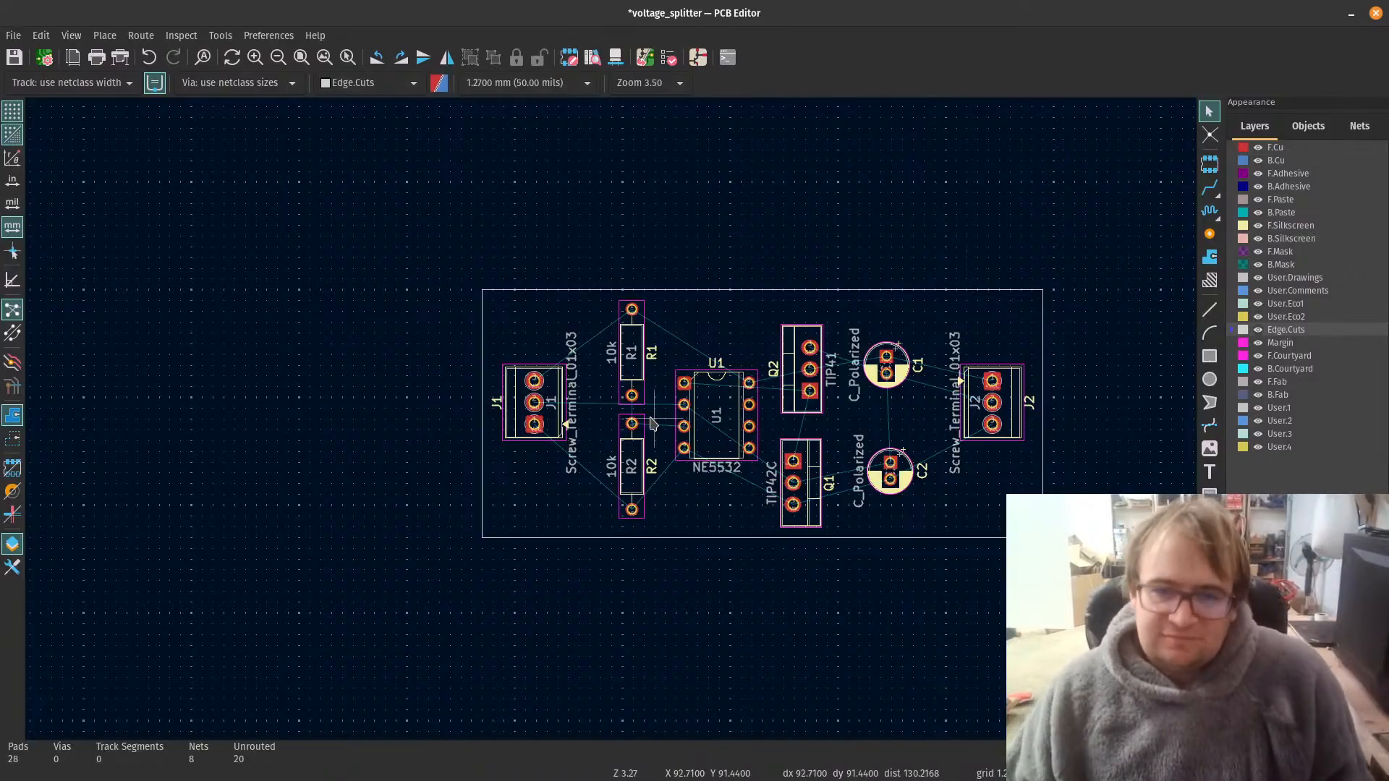
Step: Activate the filled zone tool and set the grid to 0.2000 mm (7.87 mils)
{"action": "scroll", "coordinate": [653, 425], "scroll_direction": "up", "scroll_amount": 2}
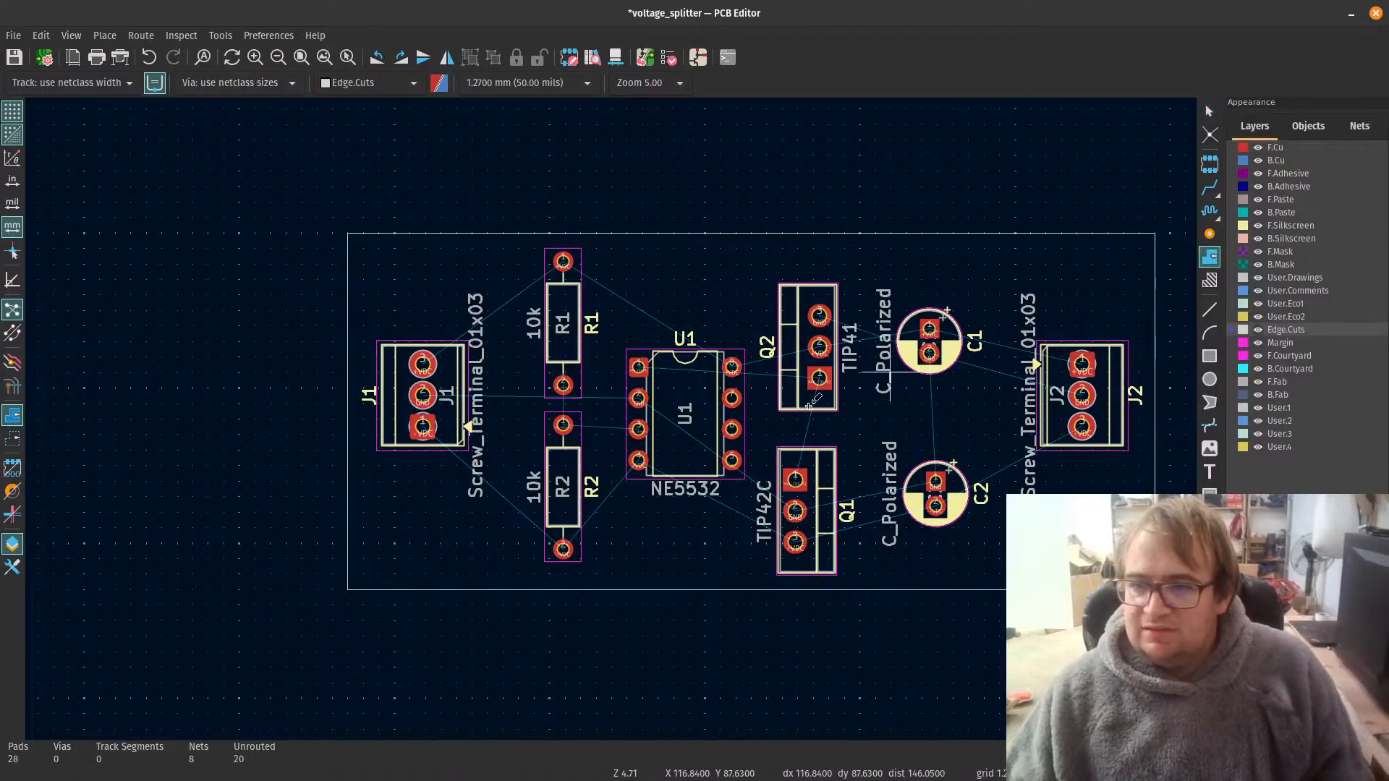
{"action": "scroll", "coordinate": [423, 364], "scroll_direction": "down", "scroll_amount": 2}
{"action": "scroll", "coordinate": [1048, 407], "scroll_direction": "down", "scroll_amount": 1}
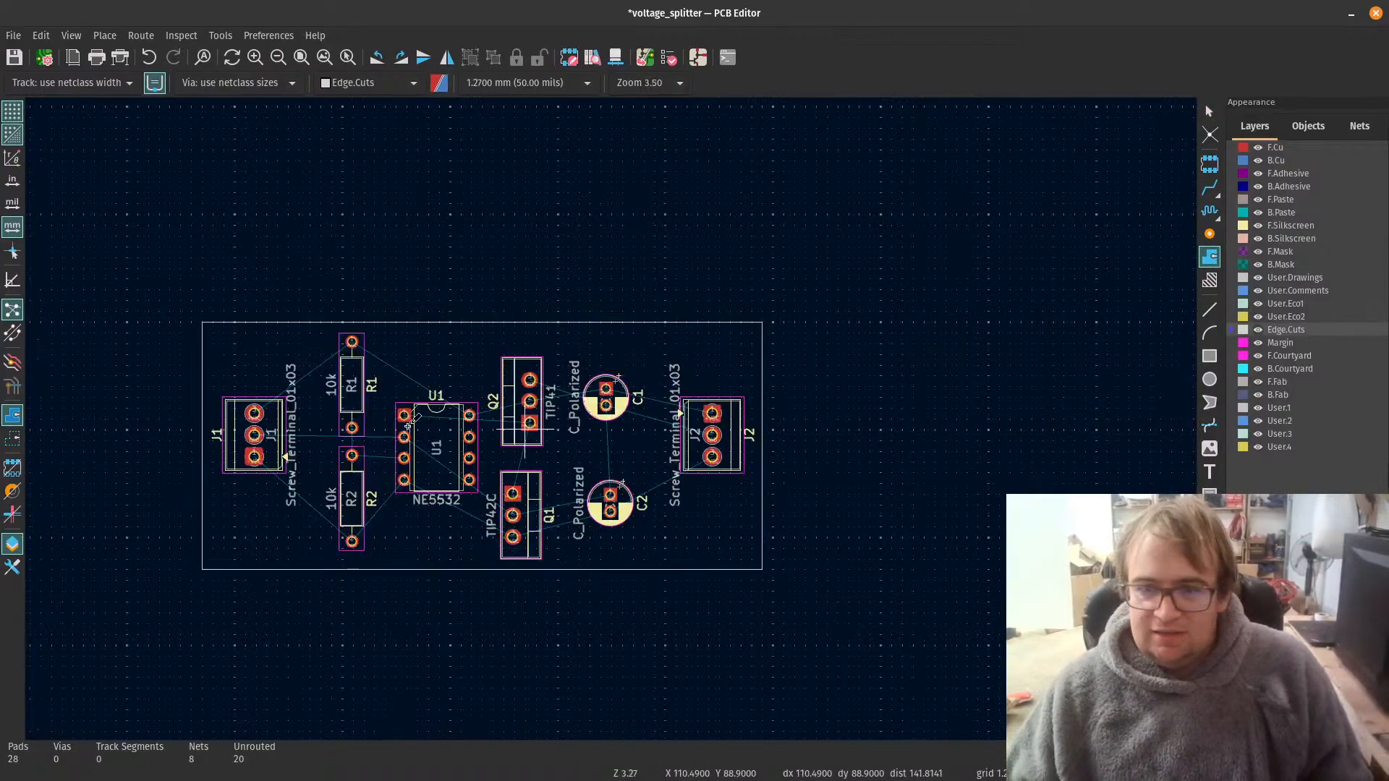
{"action": "scroll", "coordinate": [613, 417], "scroll_direction": "up", "scroll_amount": 2}
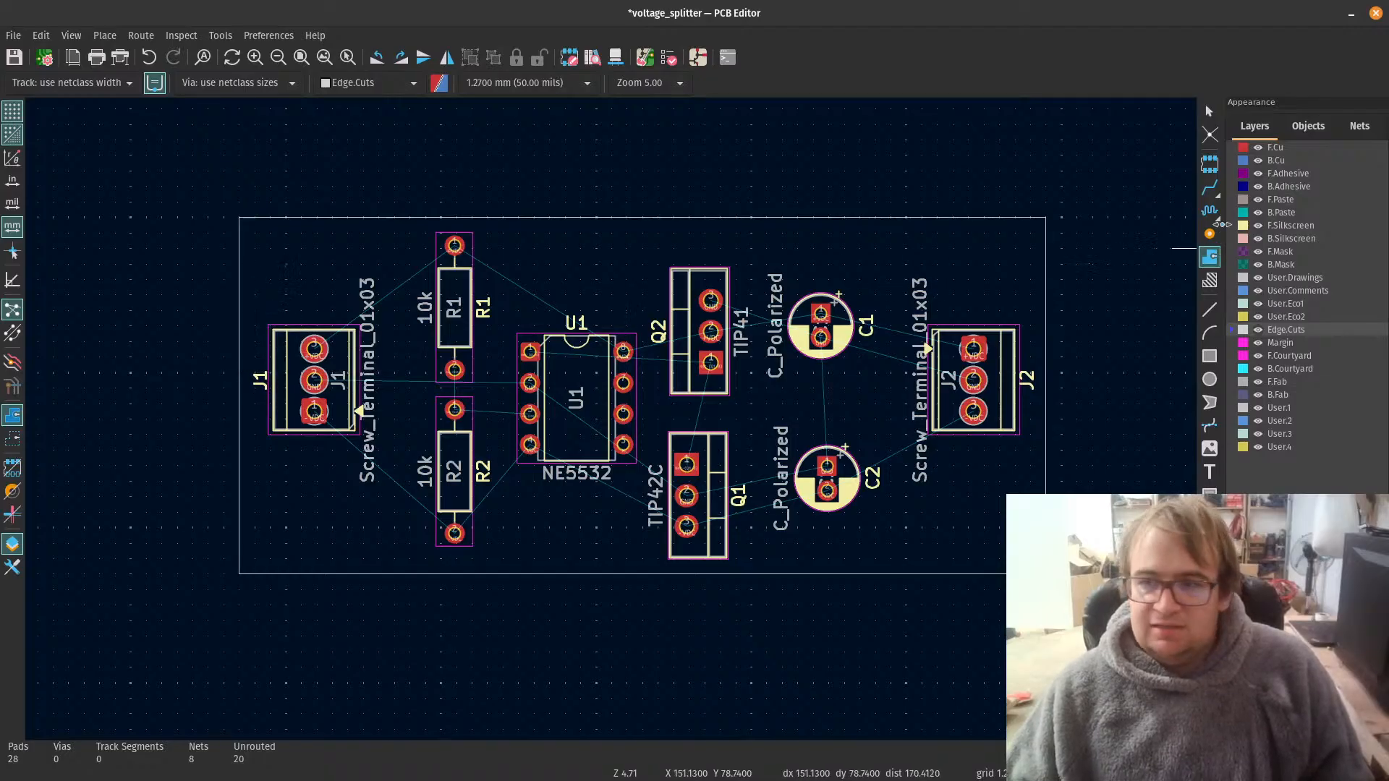
{"action": "left_click", "coordinate": [583, 88]}
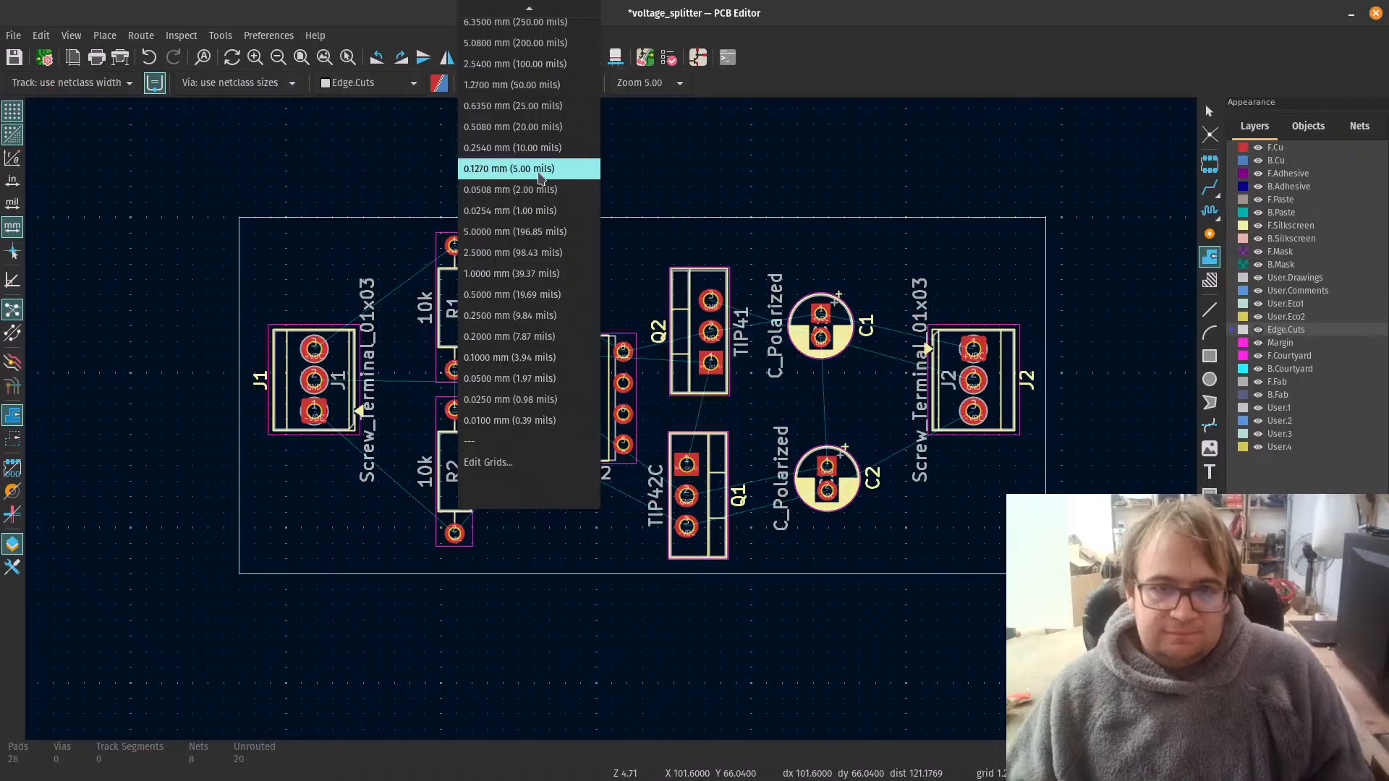
{"action": "left_click", "coordinate": [477, 148]}
{"action": "left_click", "coordinate": [549, 84]}
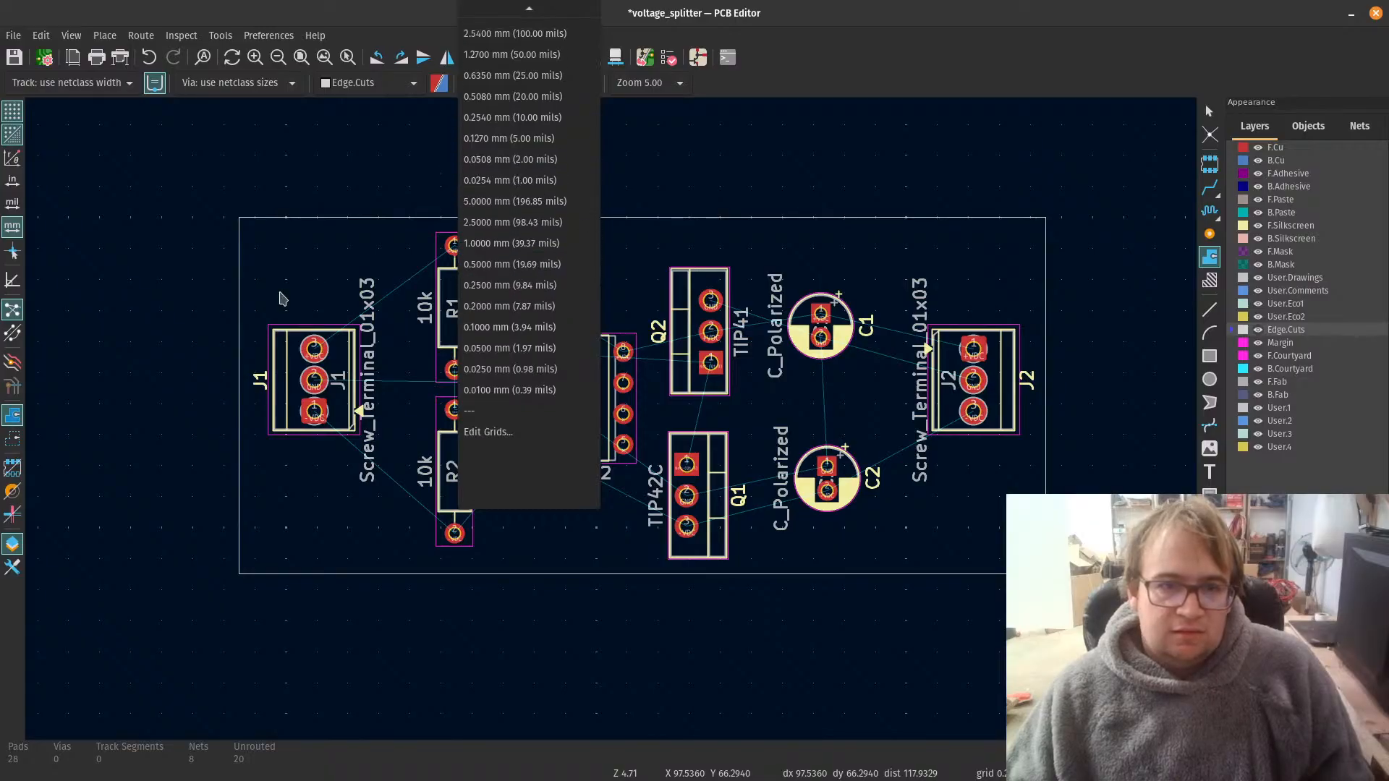
{"action": "left_click", "coordinate": [515, 201]}
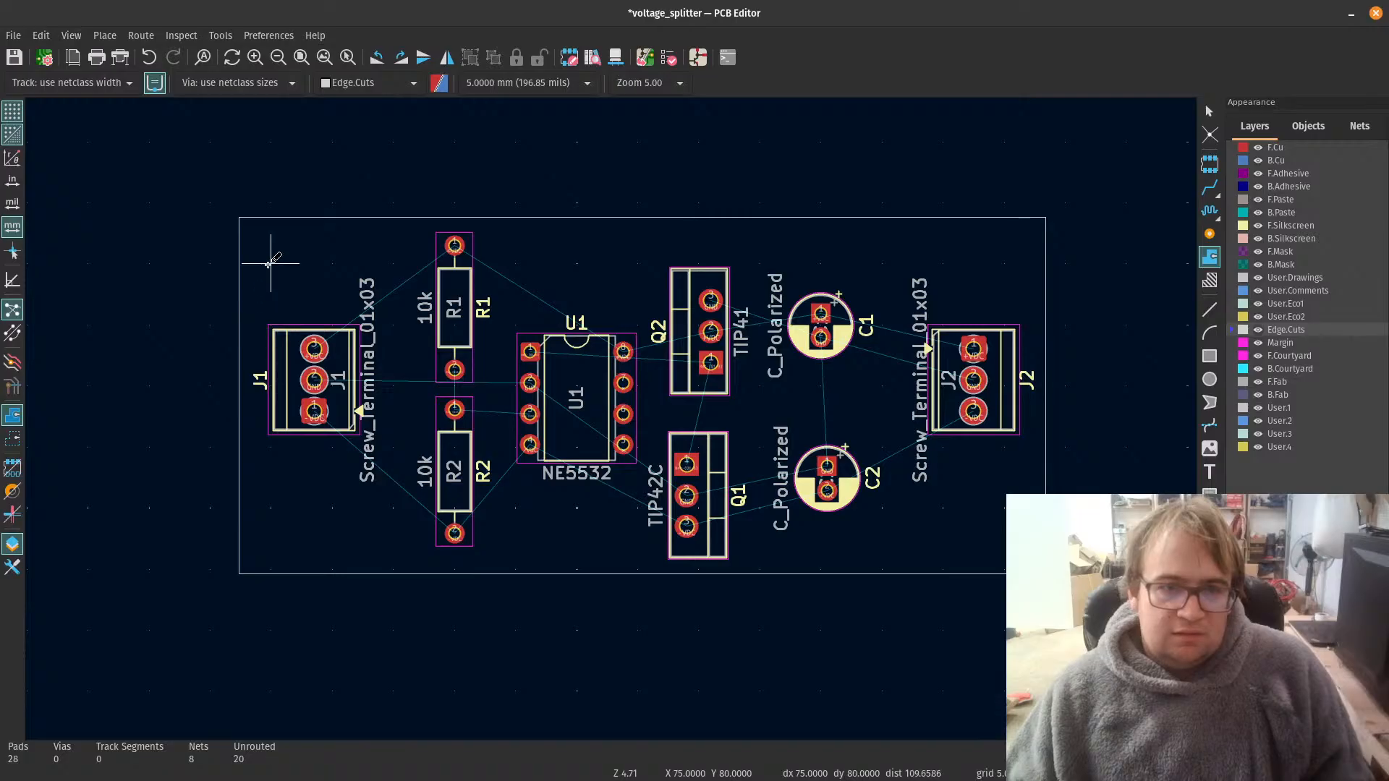
{"action": "left_click", "coordinate": [557, 87]}
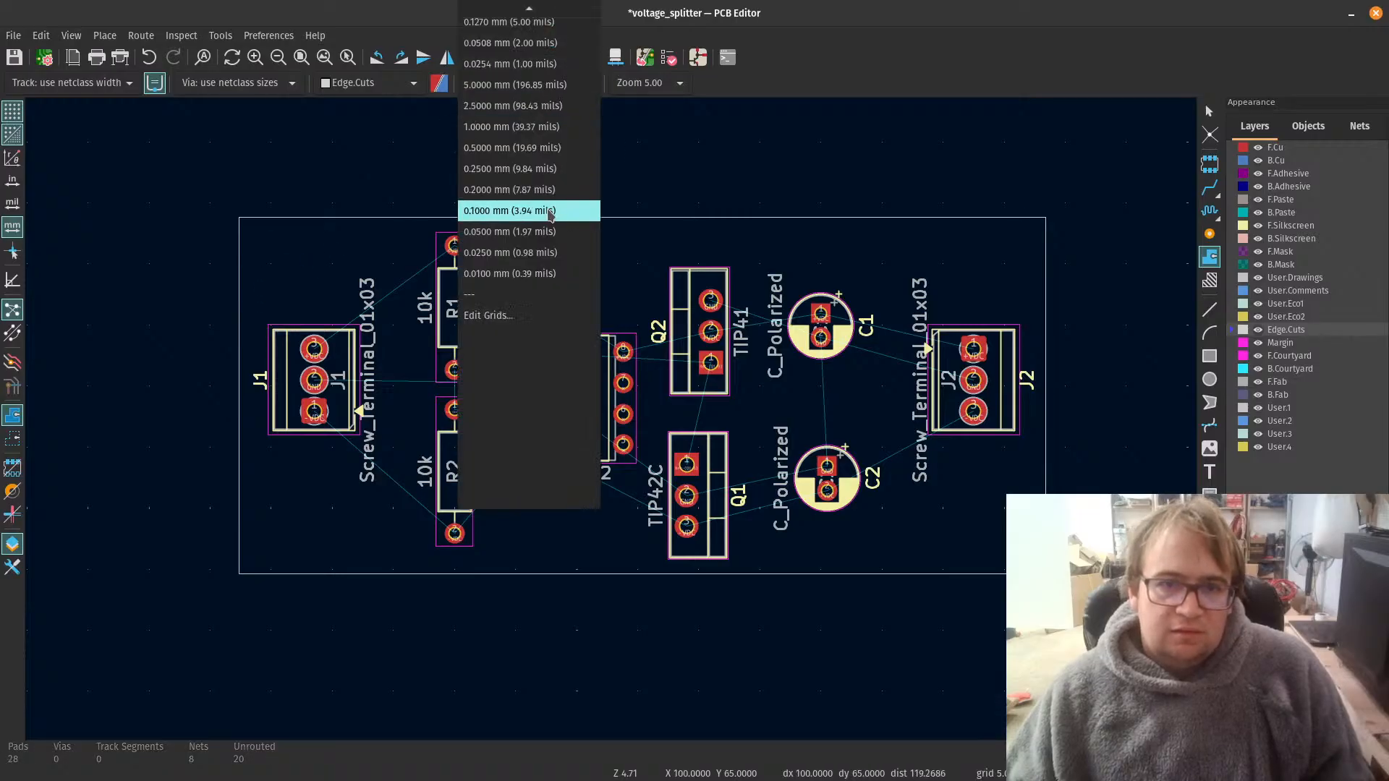
{"action": "left_click", "coordinate": [546, 190]}
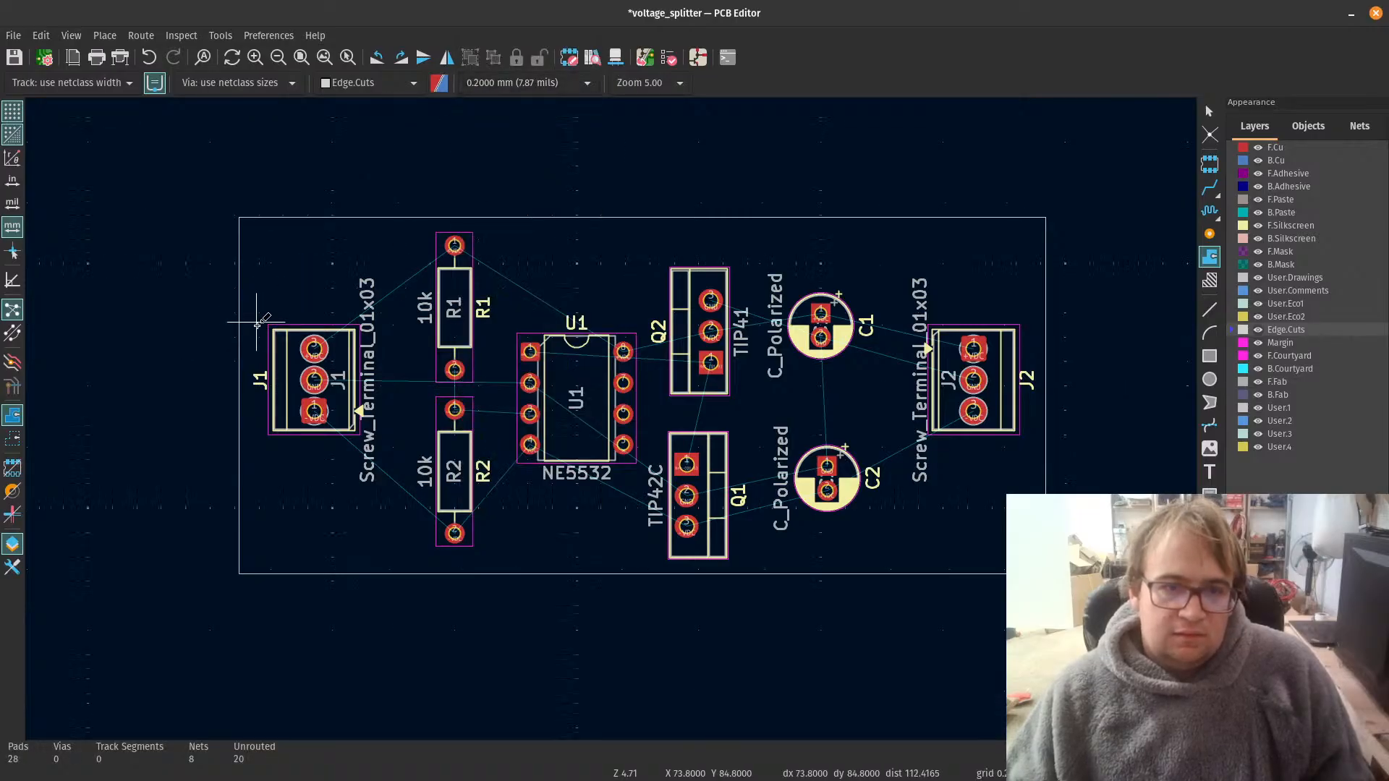
{"action": "scroll", "coordinate": [257, 325], "scroll_direction": "up", "scroll_amount": 2}
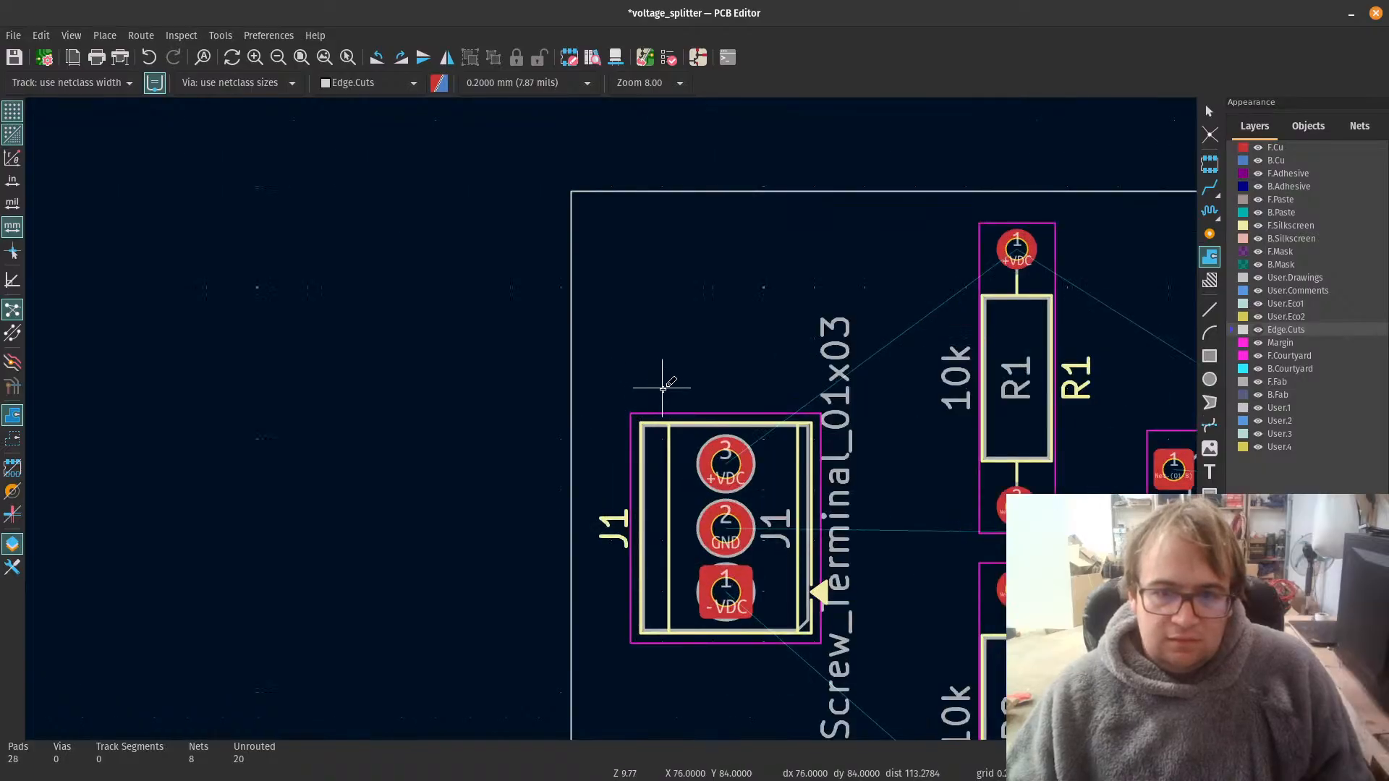
Step: Set the grid to 0.5000 mm (19.69 mils) and cancel the non-copper zone started on Edge.Cuts
{"action": "left_click", "coordinate": [533, 88]}
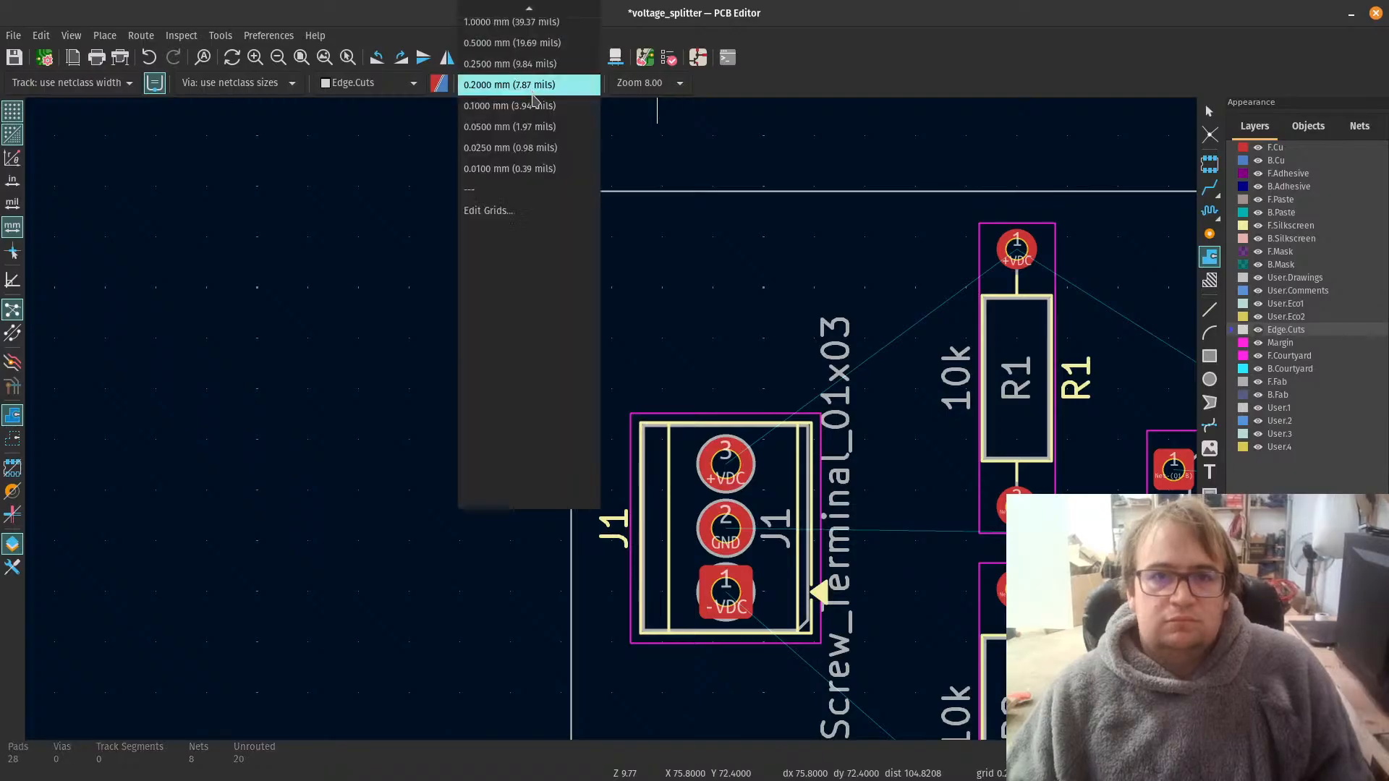
{"action": "left_click", "coordinate": [532, 46]}
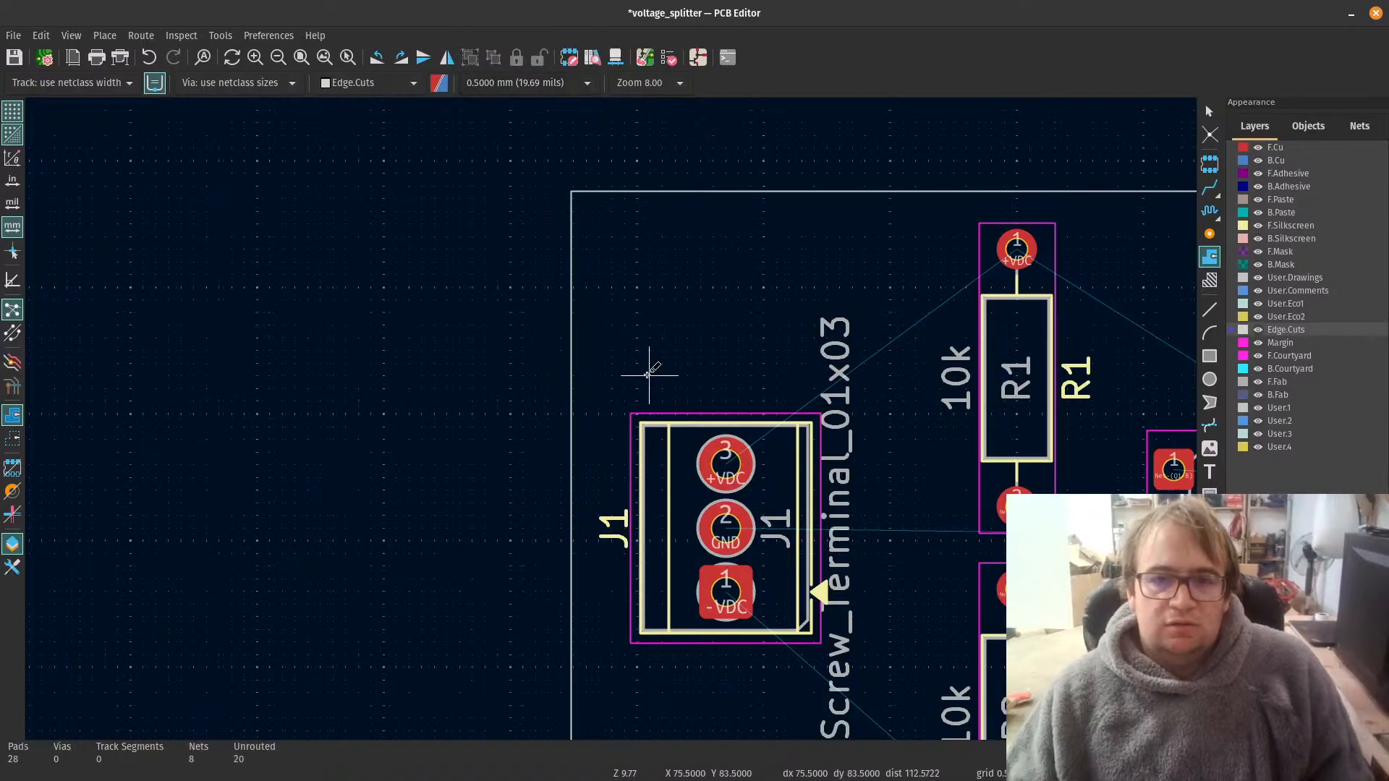
{"action": "scroll", "coordinate": [611, 400], "scroll_direction": "down", "scroll_amount": 5}
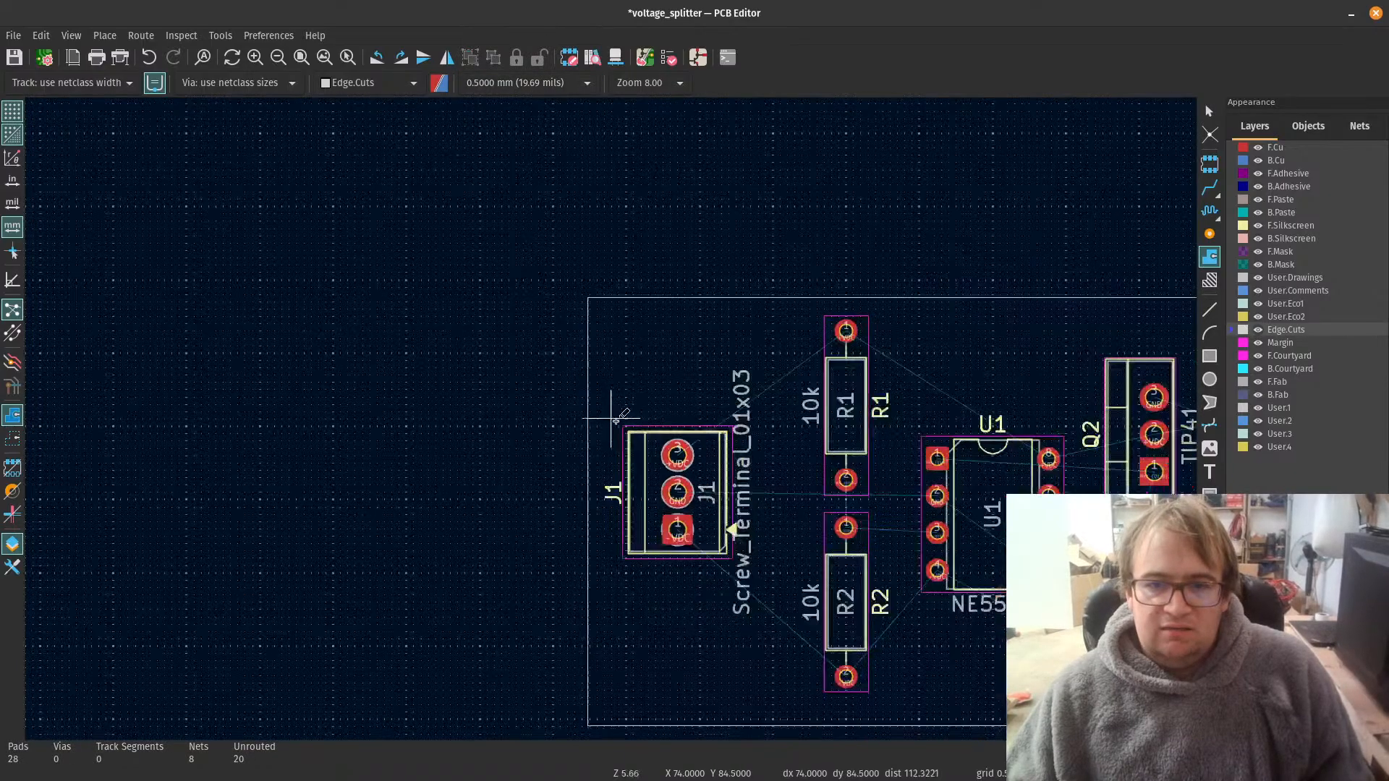
{"action": "scroll", "coordinate": [716, 474], "scroll_direction": "up", "scroll_amount": 5}
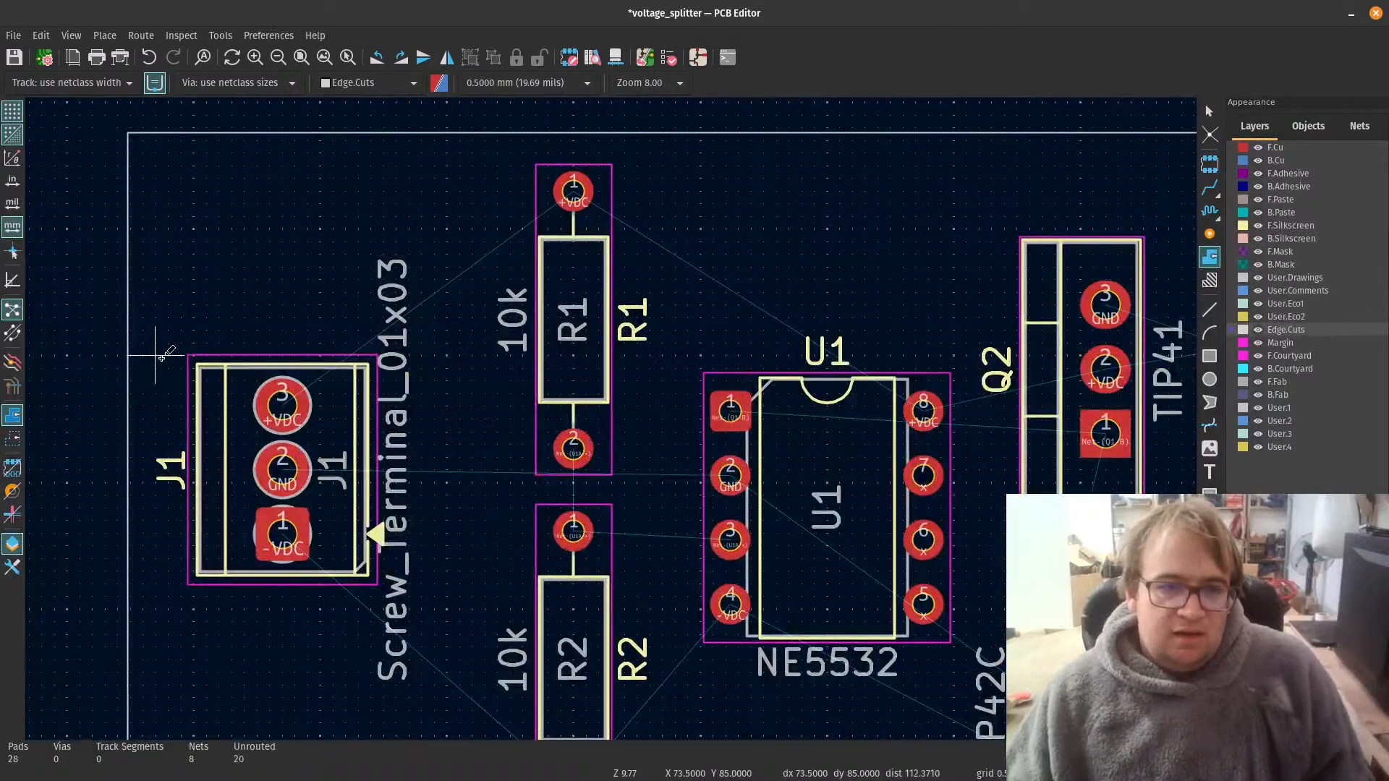
{"action": "left_click", "coordinate": [156, 442]}
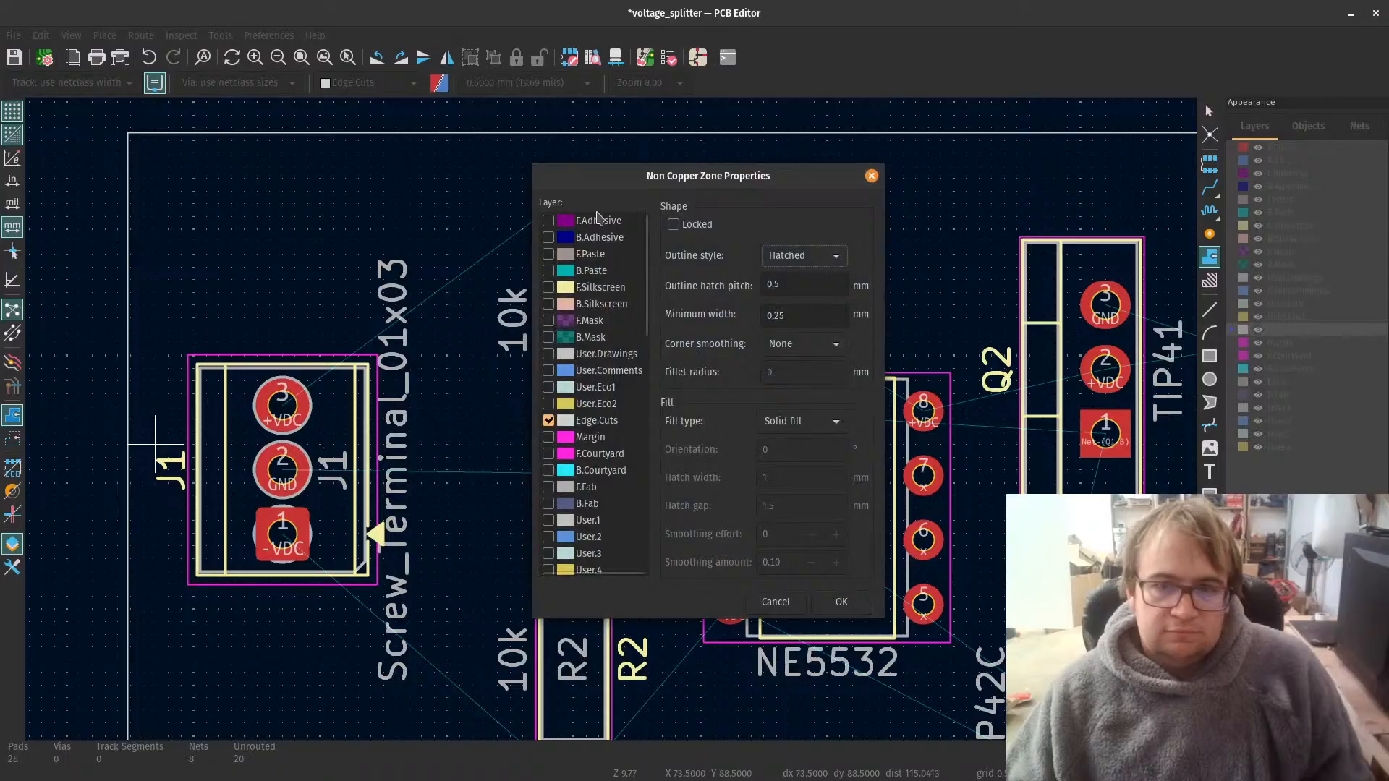
{"action": "left_click", "coordinate": [775, 601]}
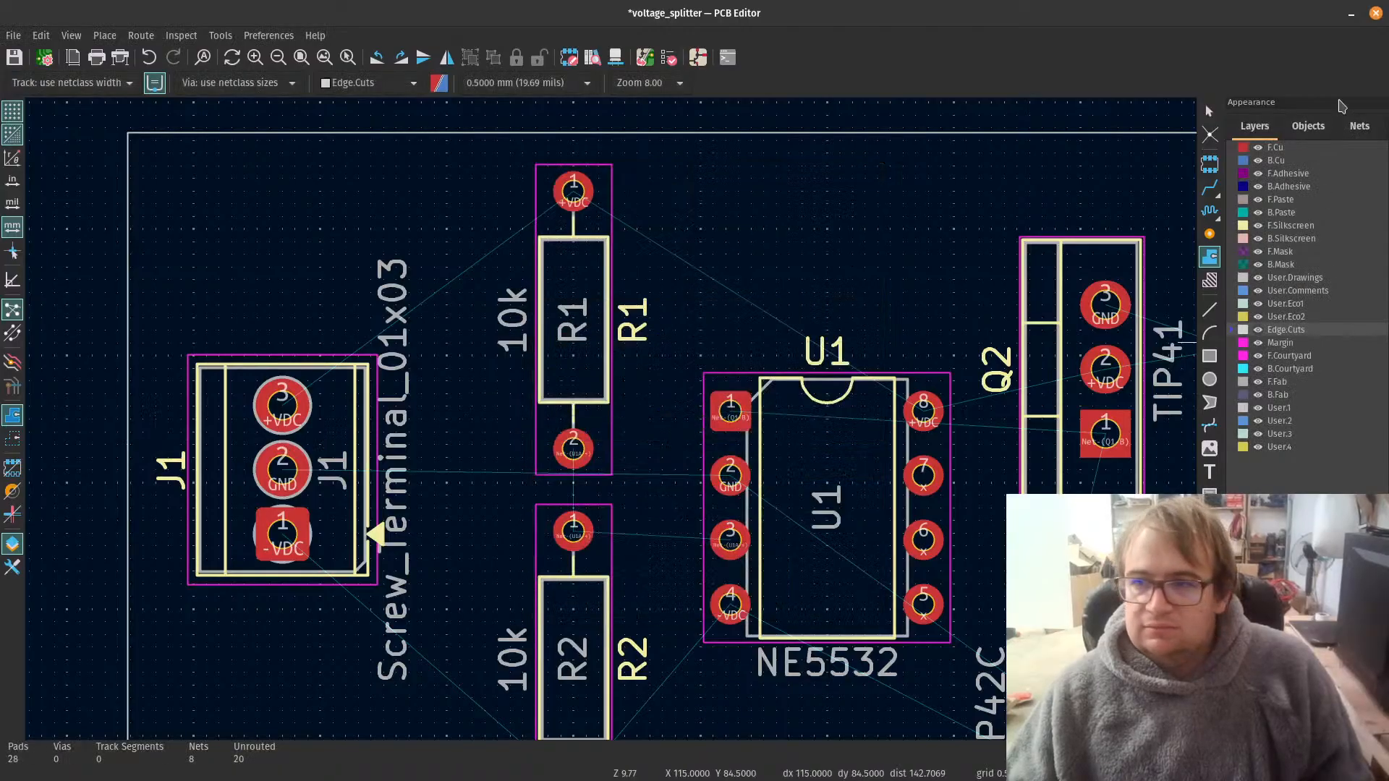
Step: Make F.Cu the active layer and start a solid copper zone beside J1 assigned to the +VDC net
{"action": "left_click", "coordinate": [1243, 149]}
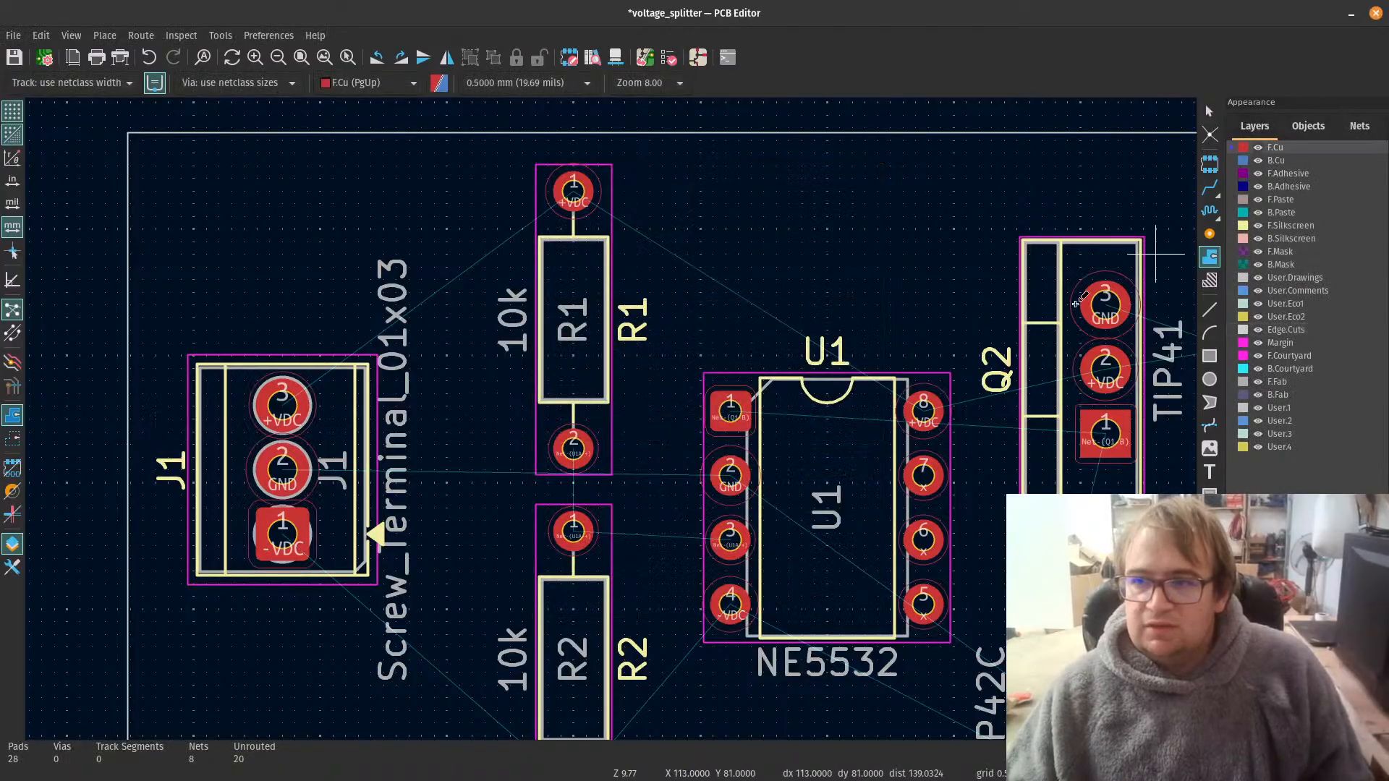
{"action": "left_click", "coordinate": [181, 444]}
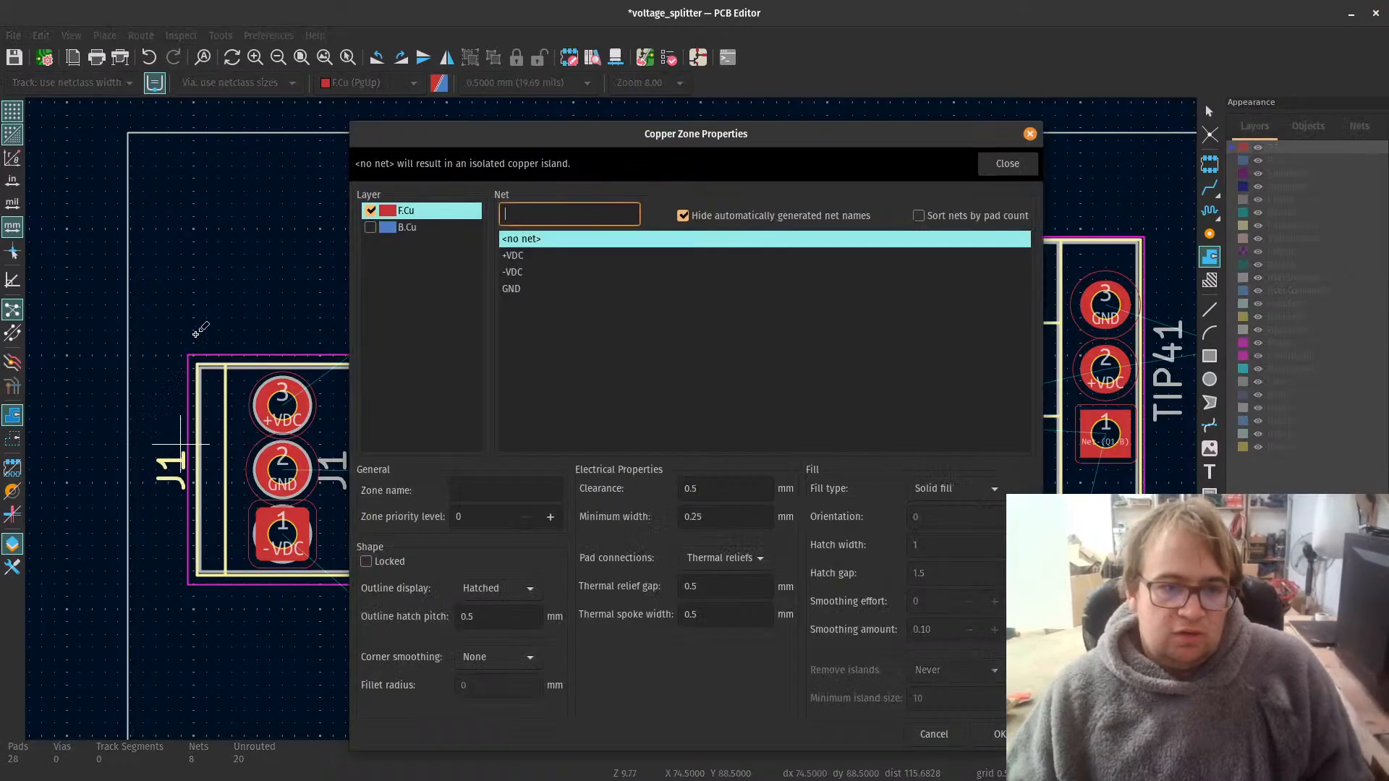
{"action": "left_click", "coordinate": [534, 260]}
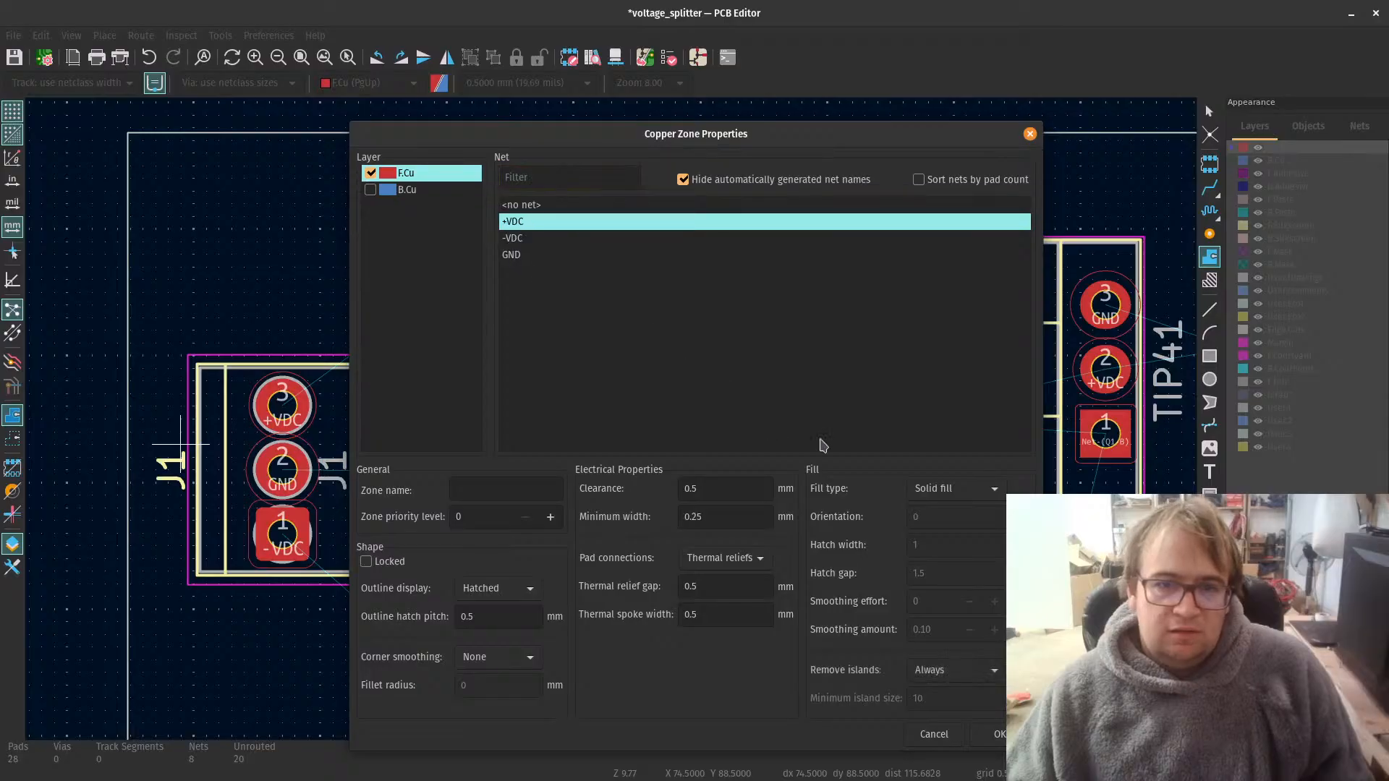
{"action": "key", "text": "Return"}
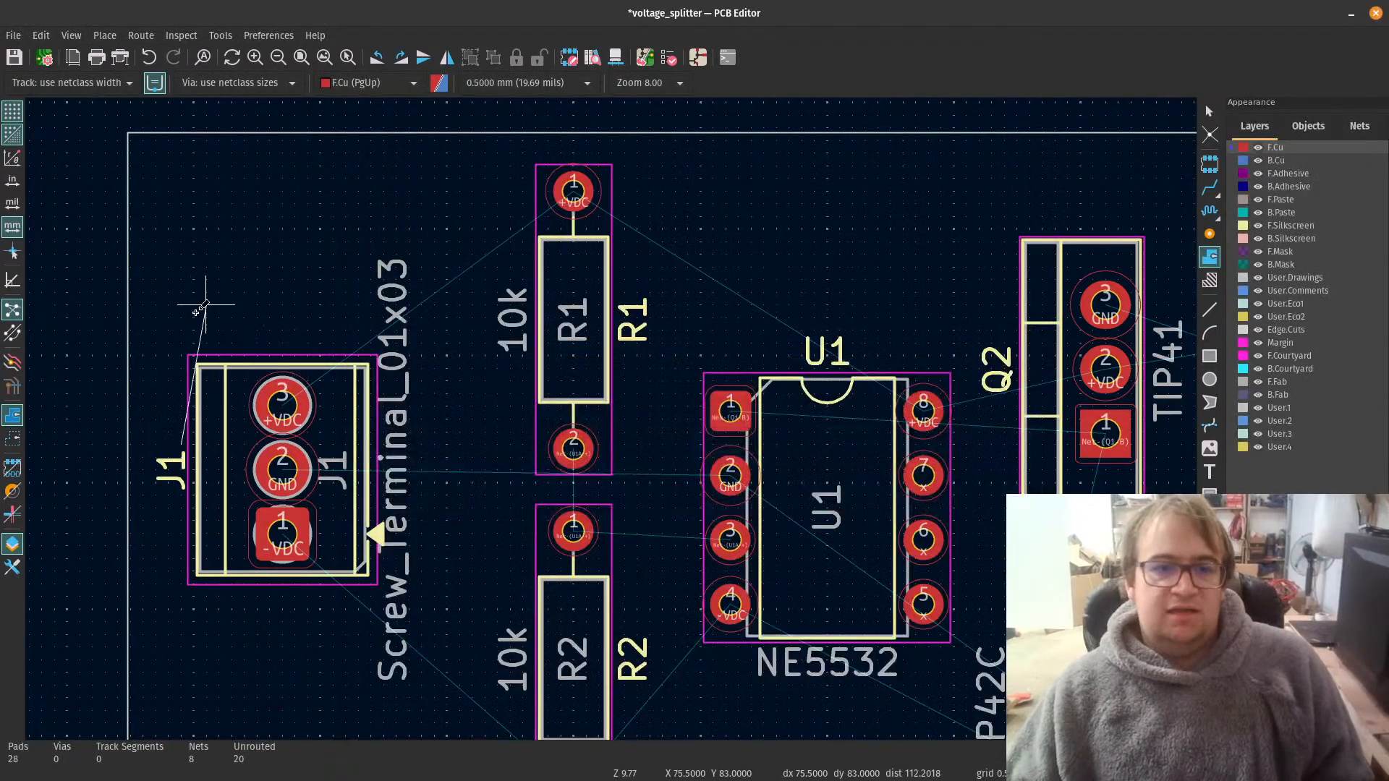
Step: Draw the +VDC zone's upper boundary from J1 up over R1 and down to Q2's upper body
{"action": "left_click", "coordinate": [181, 341]}
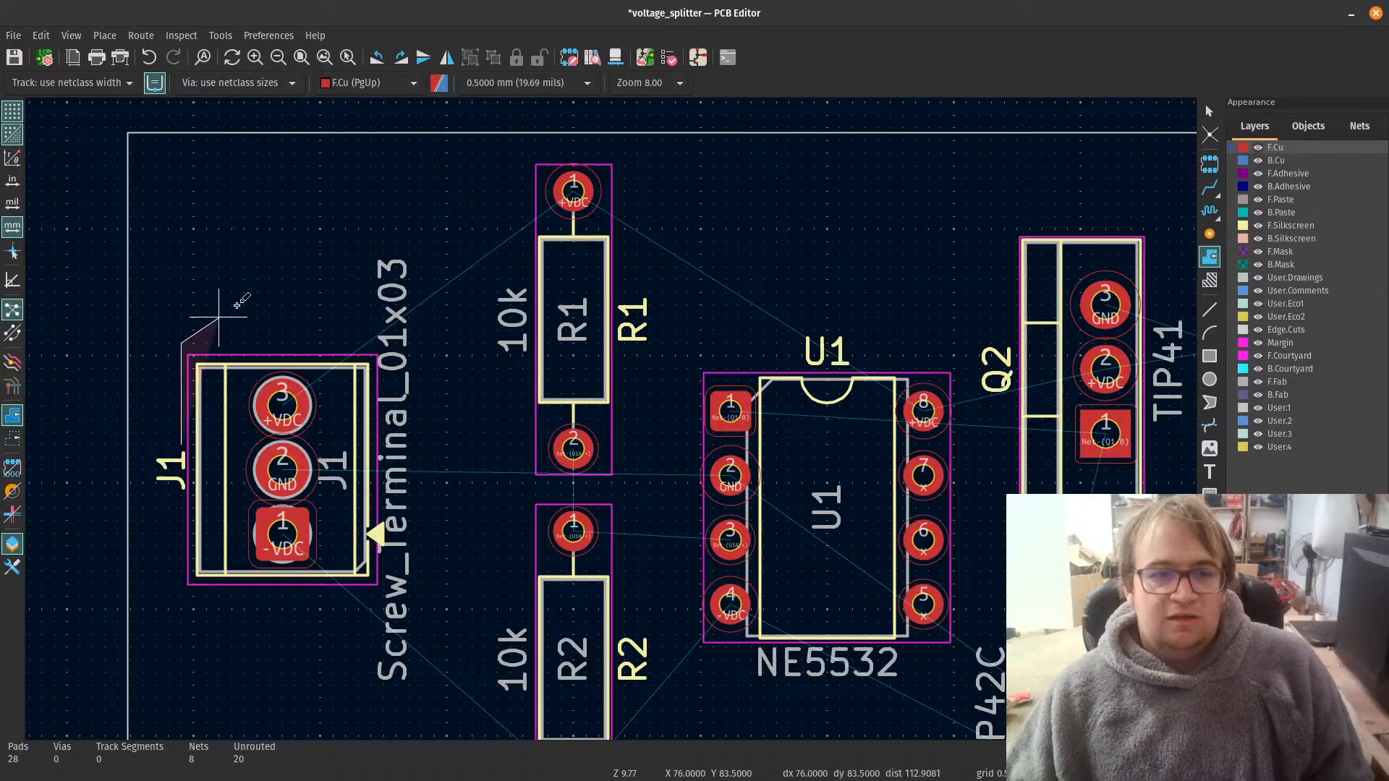
{"action": "left_click", "coordinate": [535, 153]}
{"action": "left_click", "coordinate": [712, 153]}
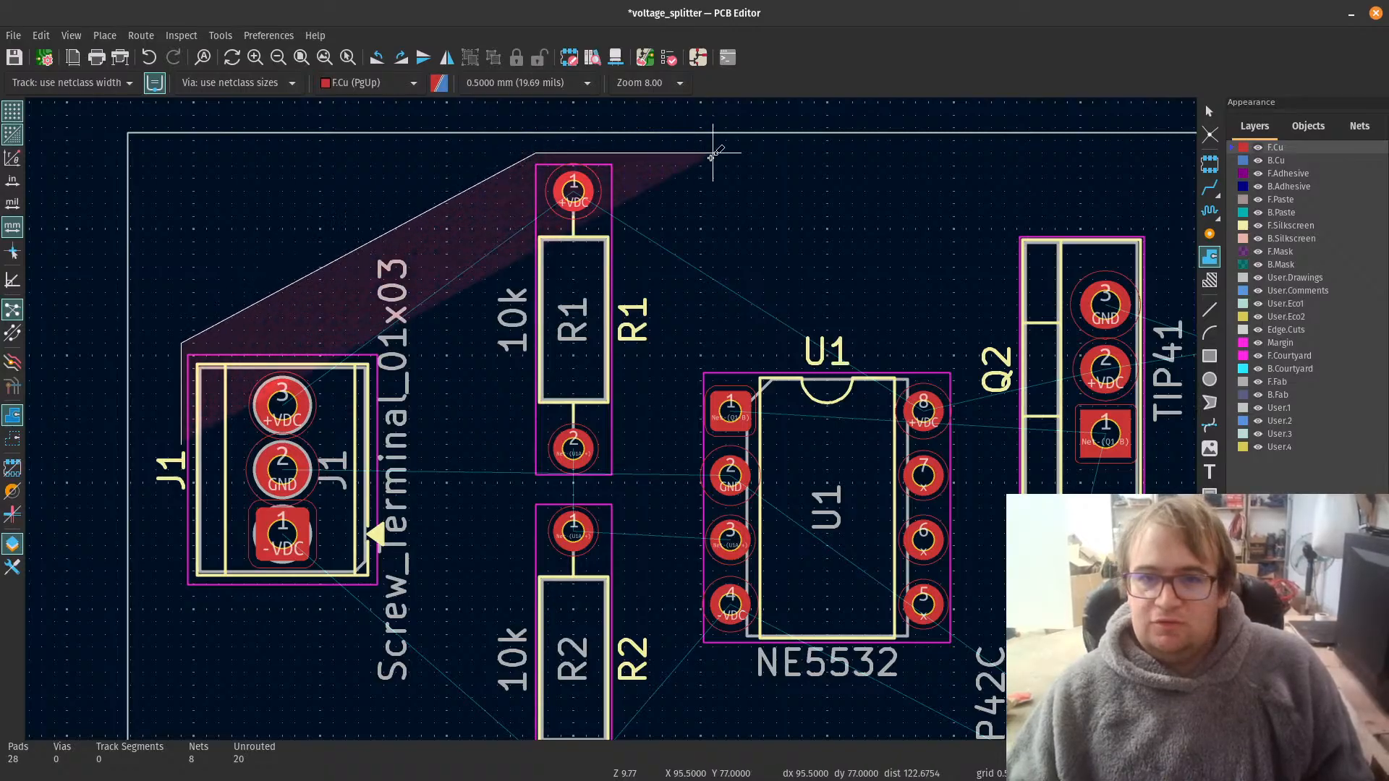
{"action": "scroll", "coordinate": [878, 165], "scroll_direction": "down", "scroll_amount": 5}
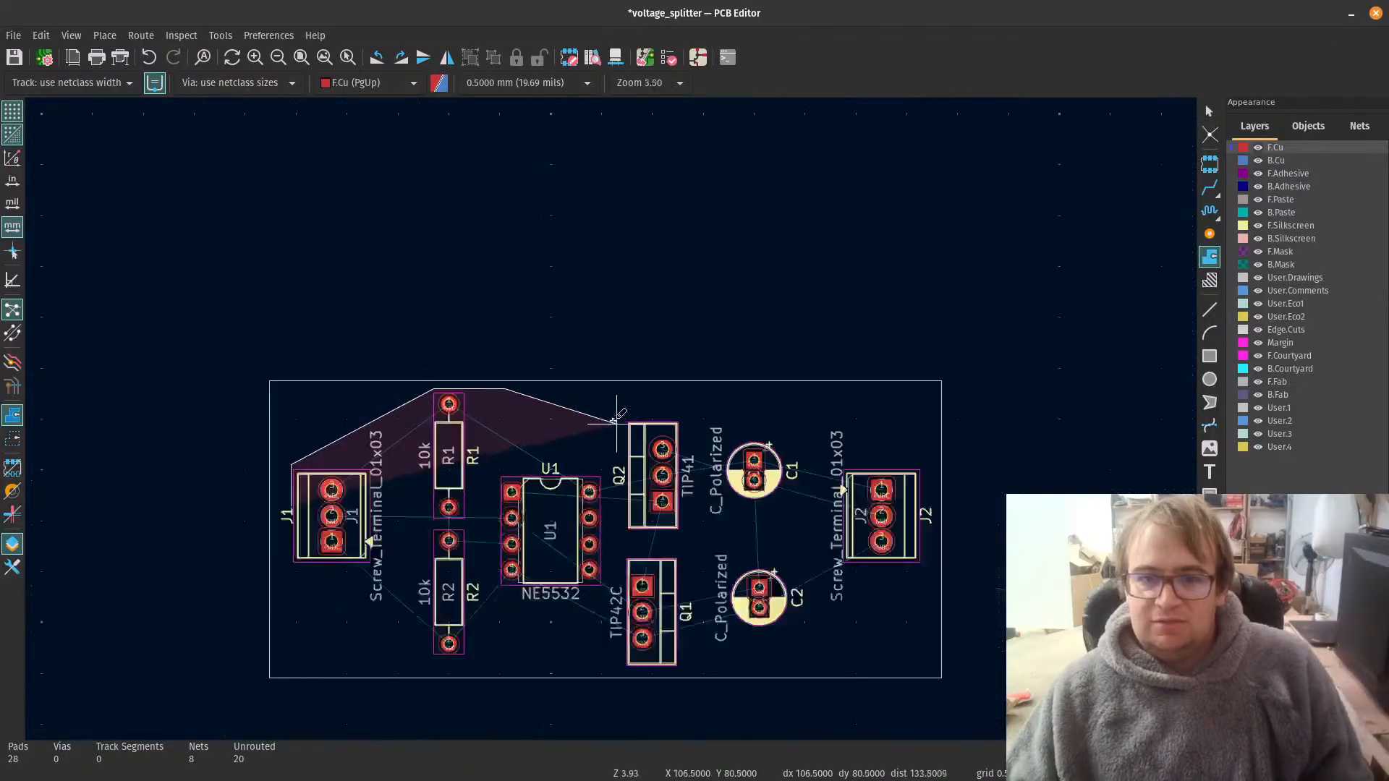
{"action": "scroll", "coordinate": [608, 420], "scroll_direction": "up", "scroll_amount": 4}
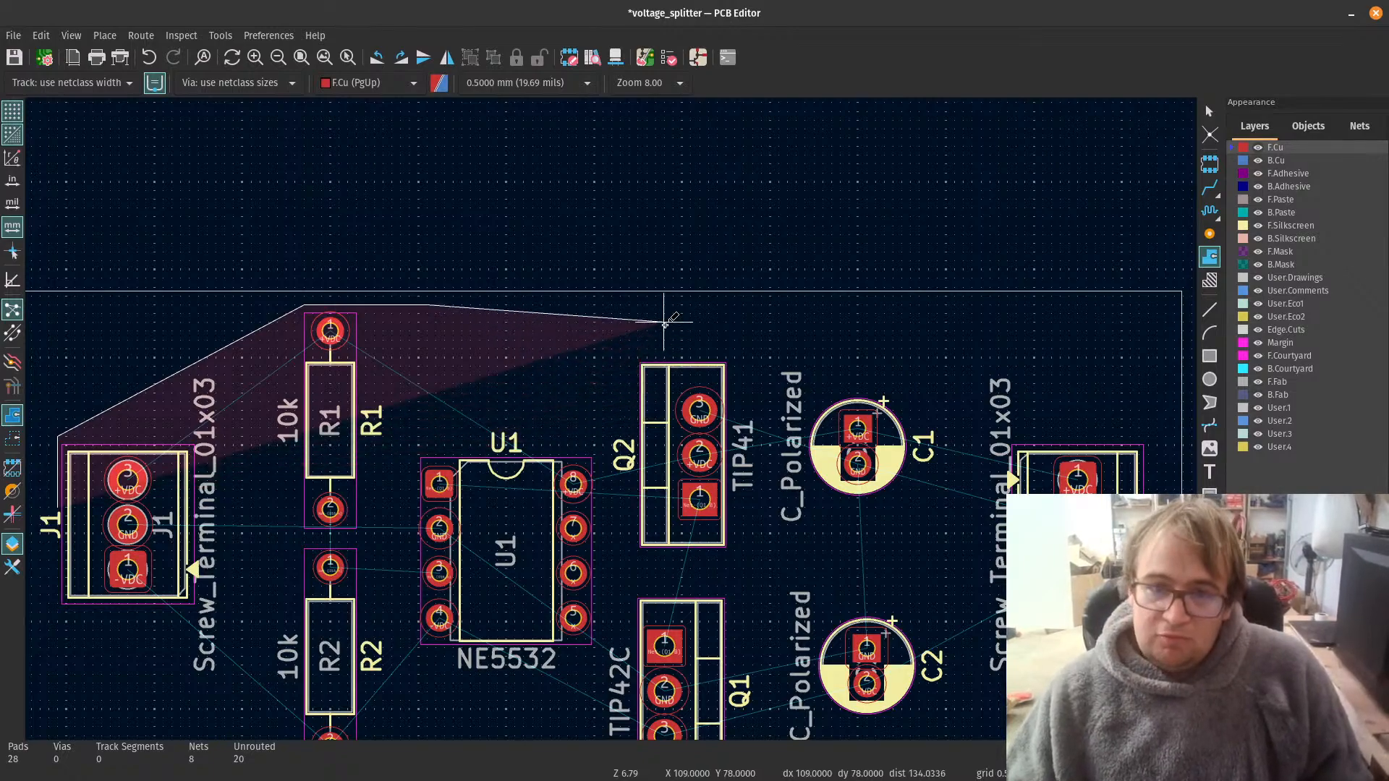
{"action": "left_click", "coordinate": [643, 420]}
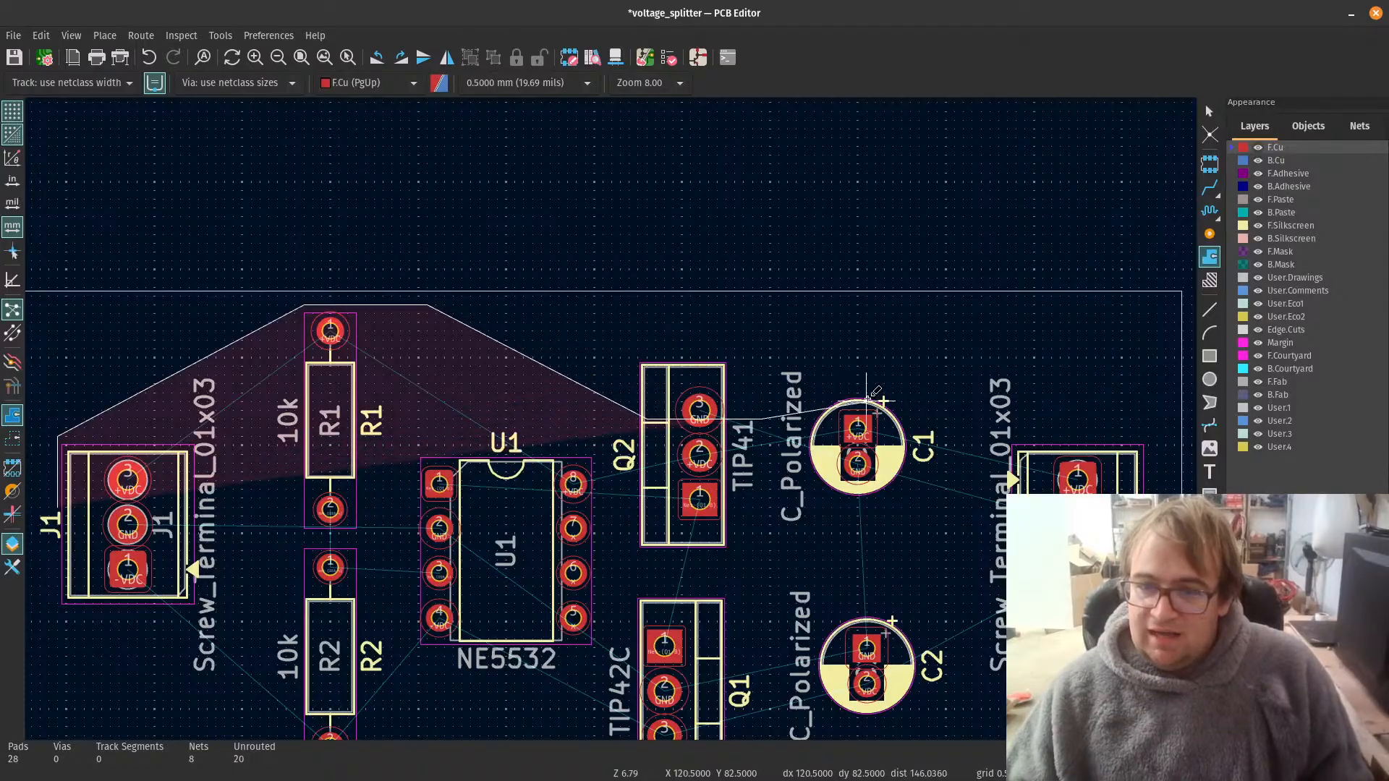
Step: Continue the zone outline above C1, around J2's +VDC pad and back below C1 towards Q2
{"action": "scroll", "coordinate": [867, 400], "scroll_direction": "down", "scroll_amount": 2}
{"action": "scroll", "coordinate": [618, 418], "scroll_direction": "up", "scroll_amount": 4}
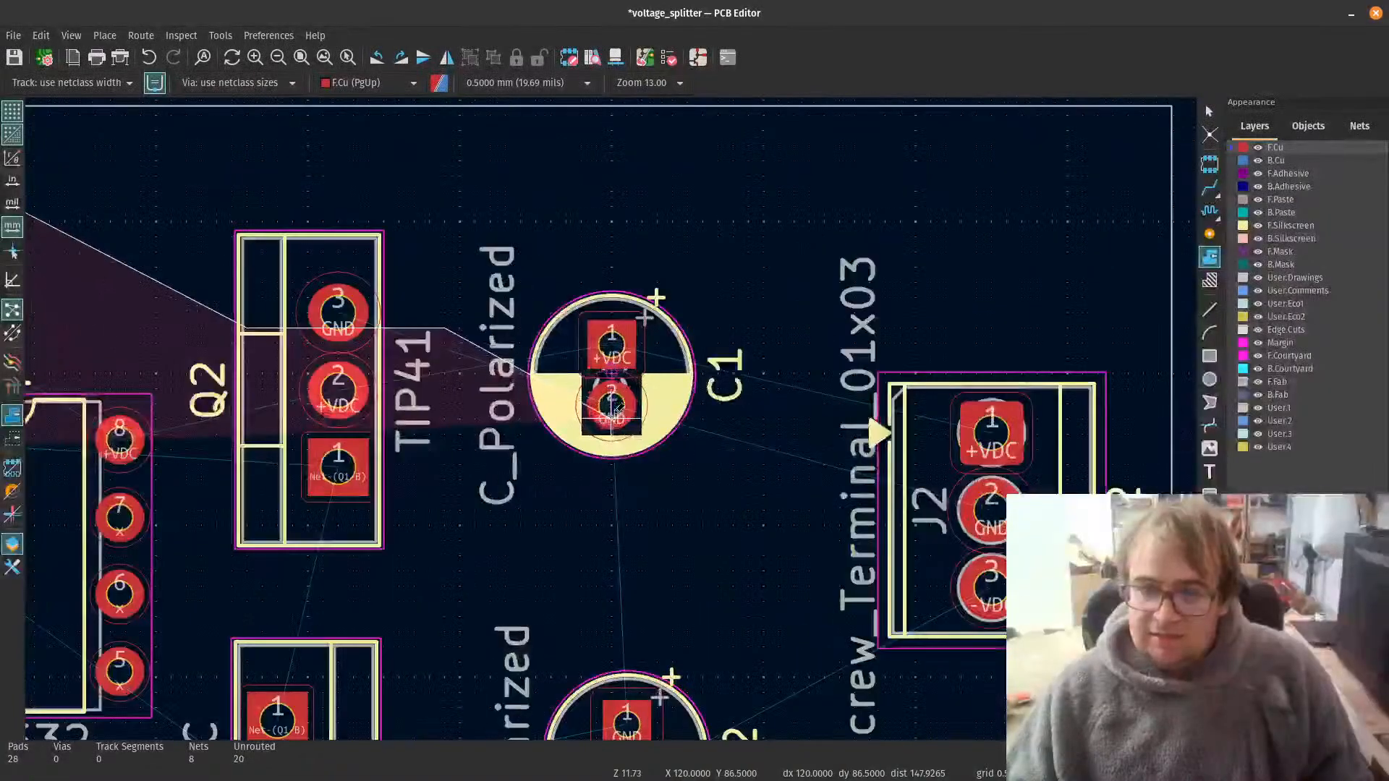
{"action": "left_click", "coordinate": [611, 268]}
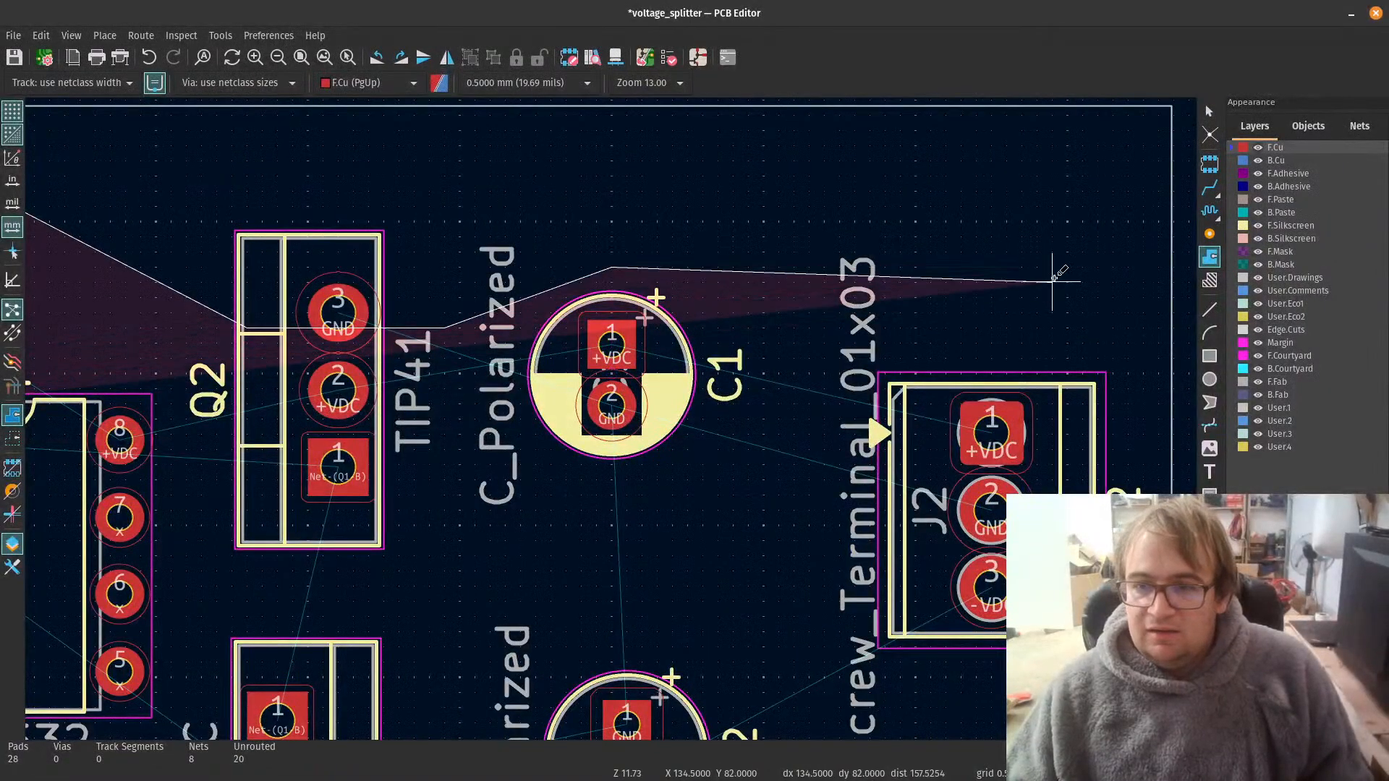
{"action": "left_click", "coordinate": [1082, 281]}
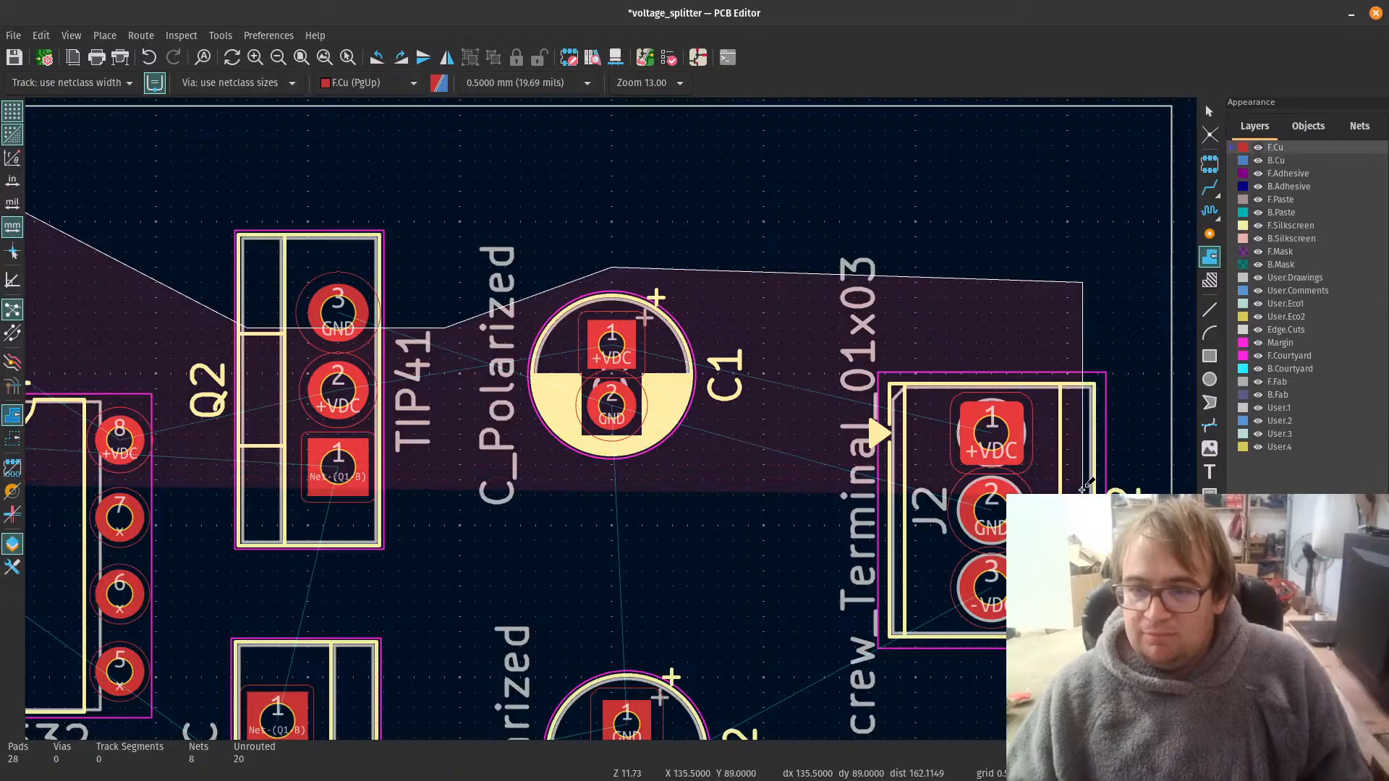
{"action": "left_click", "coordinate": [1083, 493]}
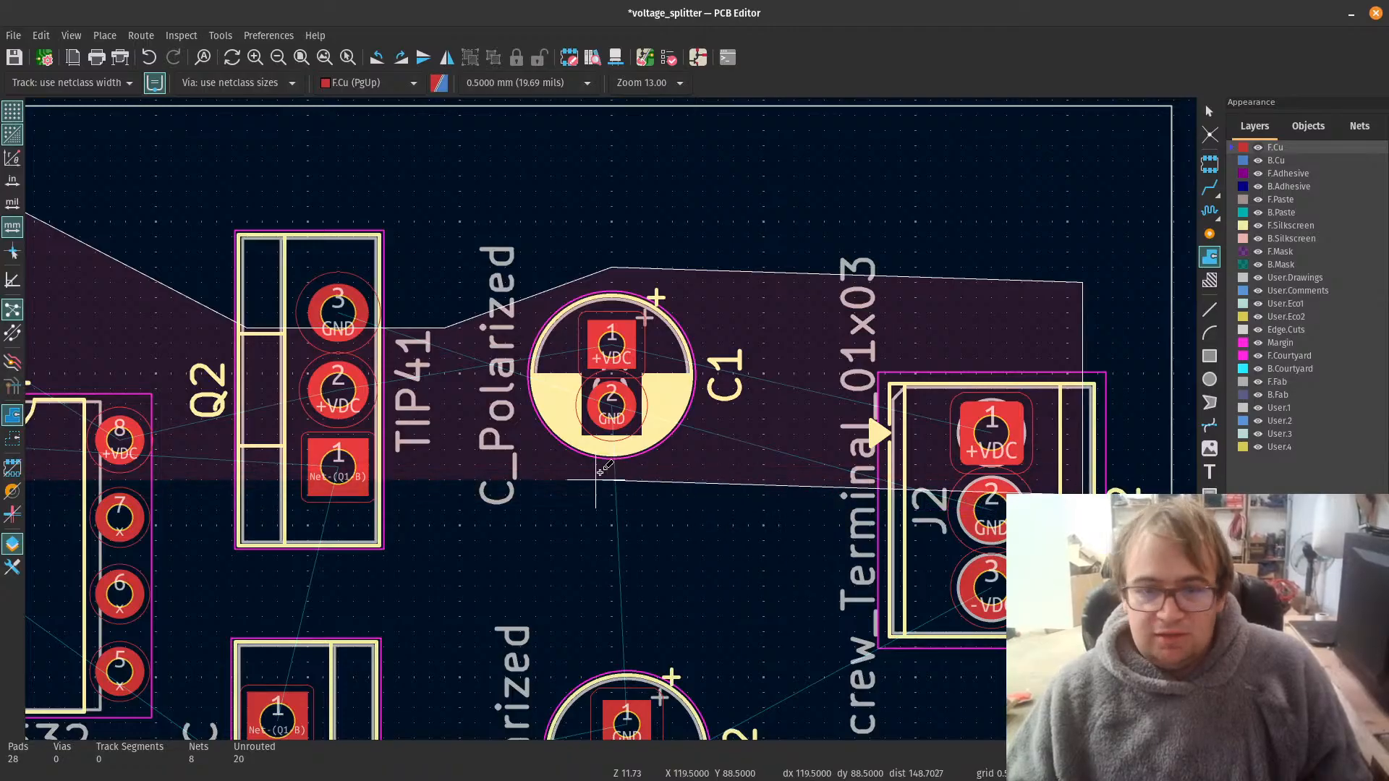
{"action": "left_click", "coordinate": [459, 479]}
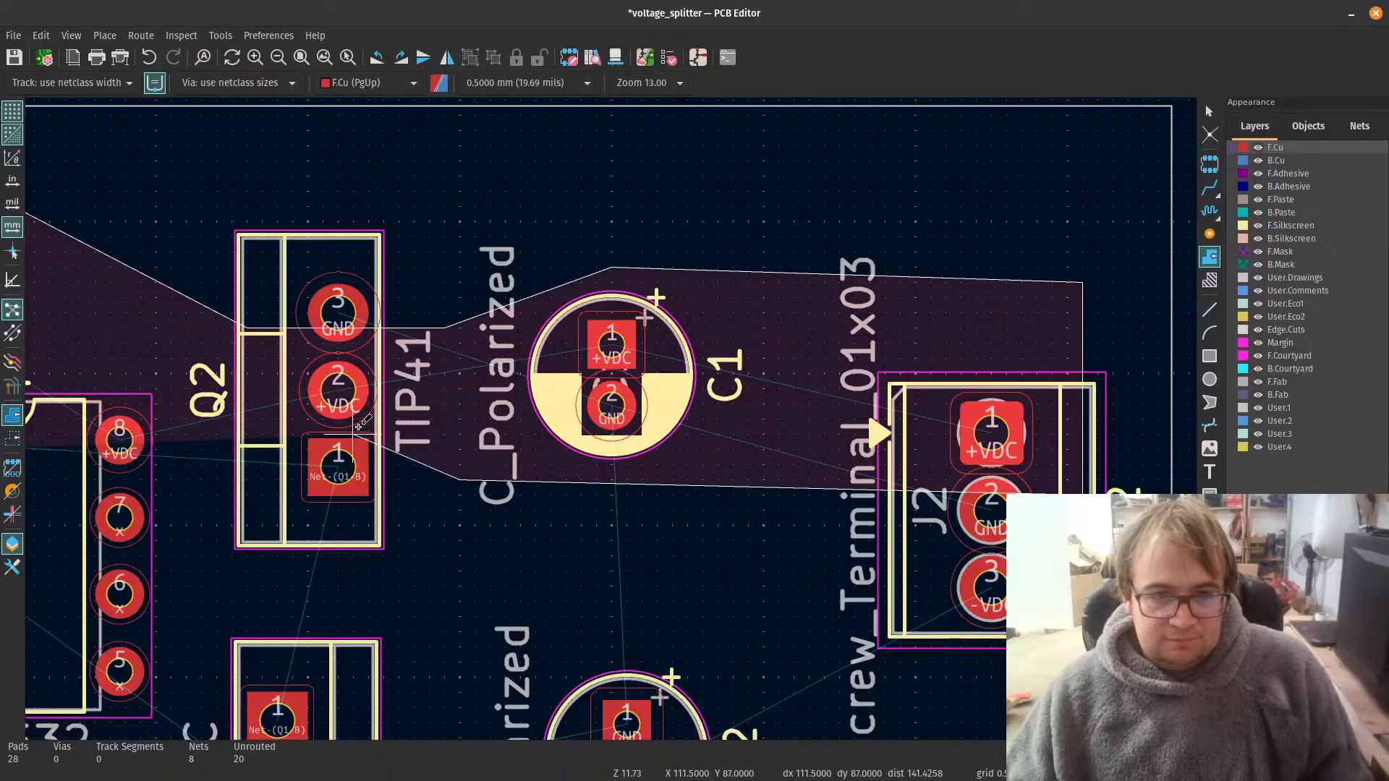
Step: Complete the zone's lower boundary past Q2 and U1 and close it between J1's +VDC and GND pads
{"action": "scroll", "coordinate": [359, 423], "scroll_direction": "down", "scroll_amount": 3}
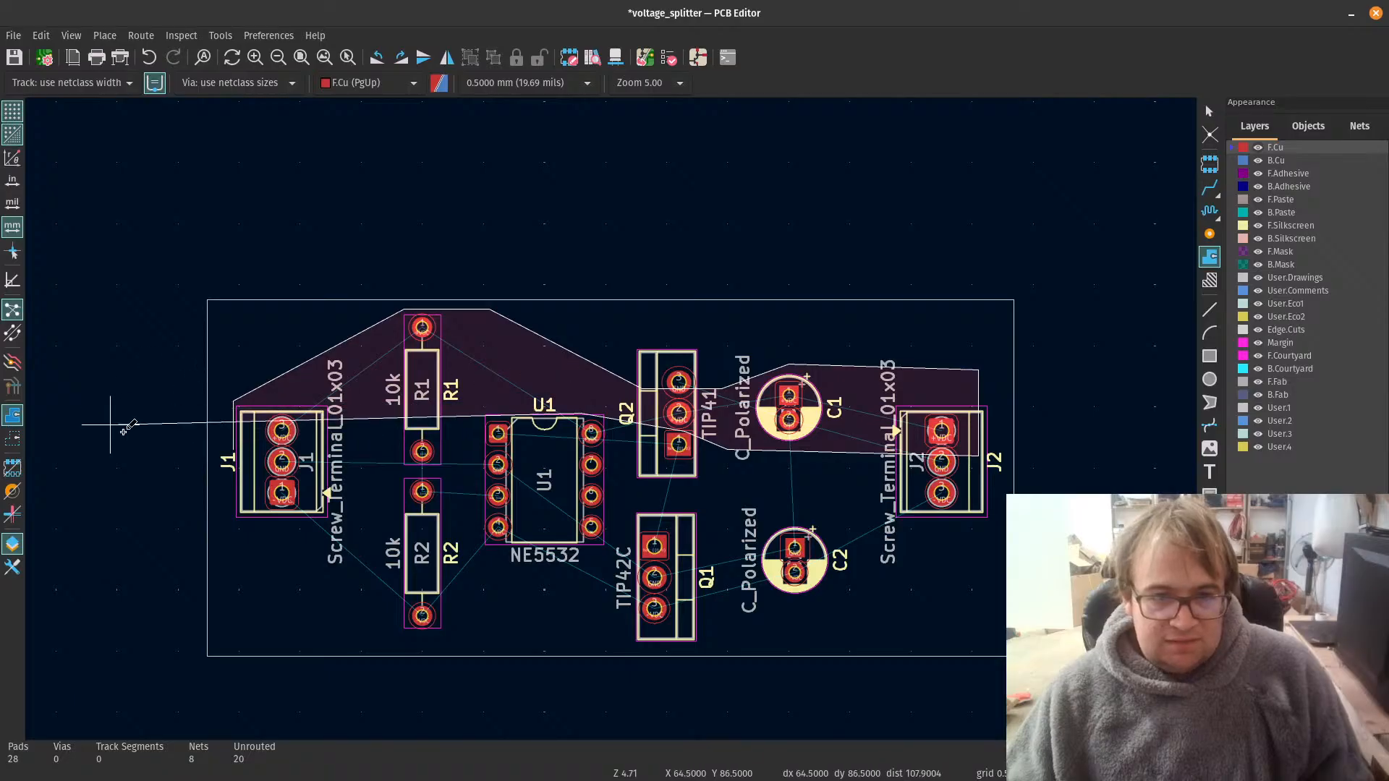
{"action": "scroll", "coordinate": [282, 462], "scroll_direction": "up", "scroll_amount": 1}
{"action": "scroll", "coordinate": [611, 418], "scroll_direction": "up", "scroll_amount": 3}
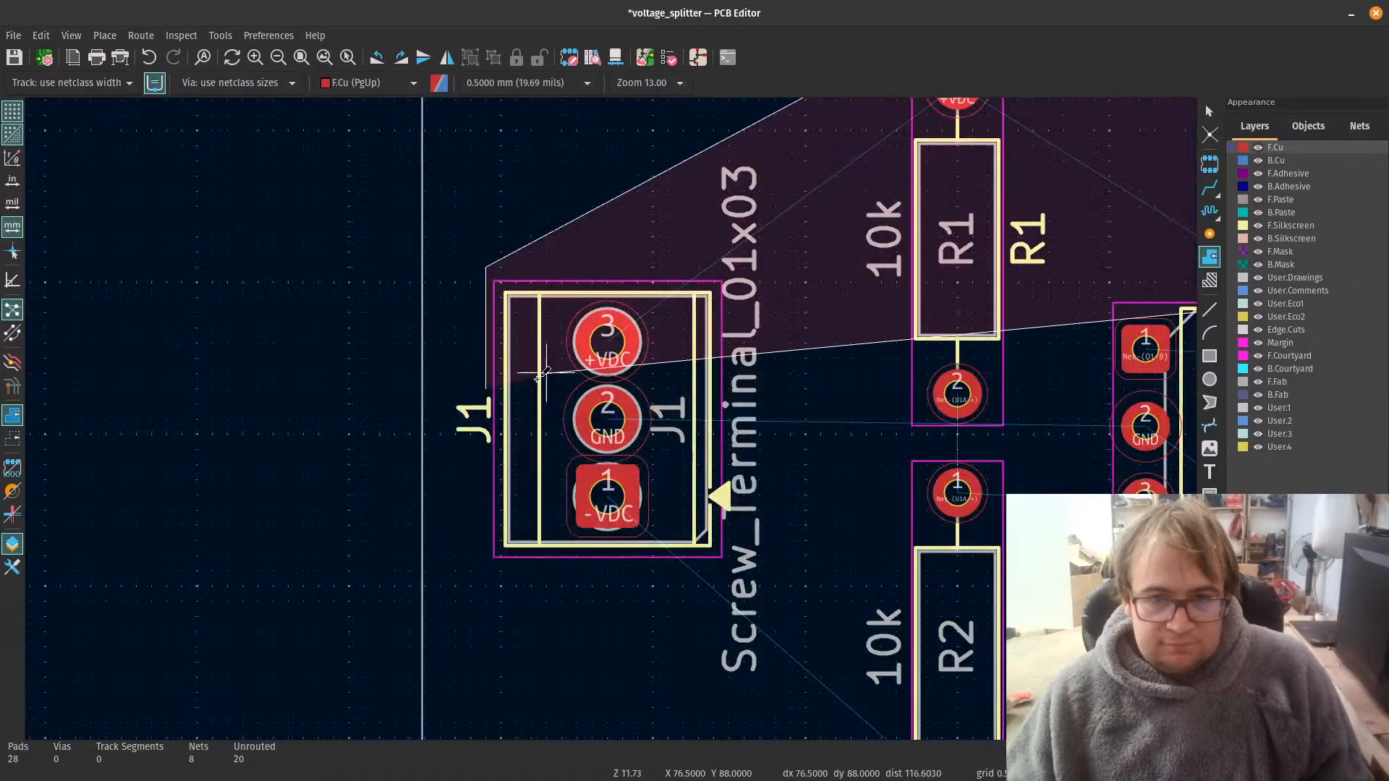
{"action": "double_click", "coordinate": [489, 391]}
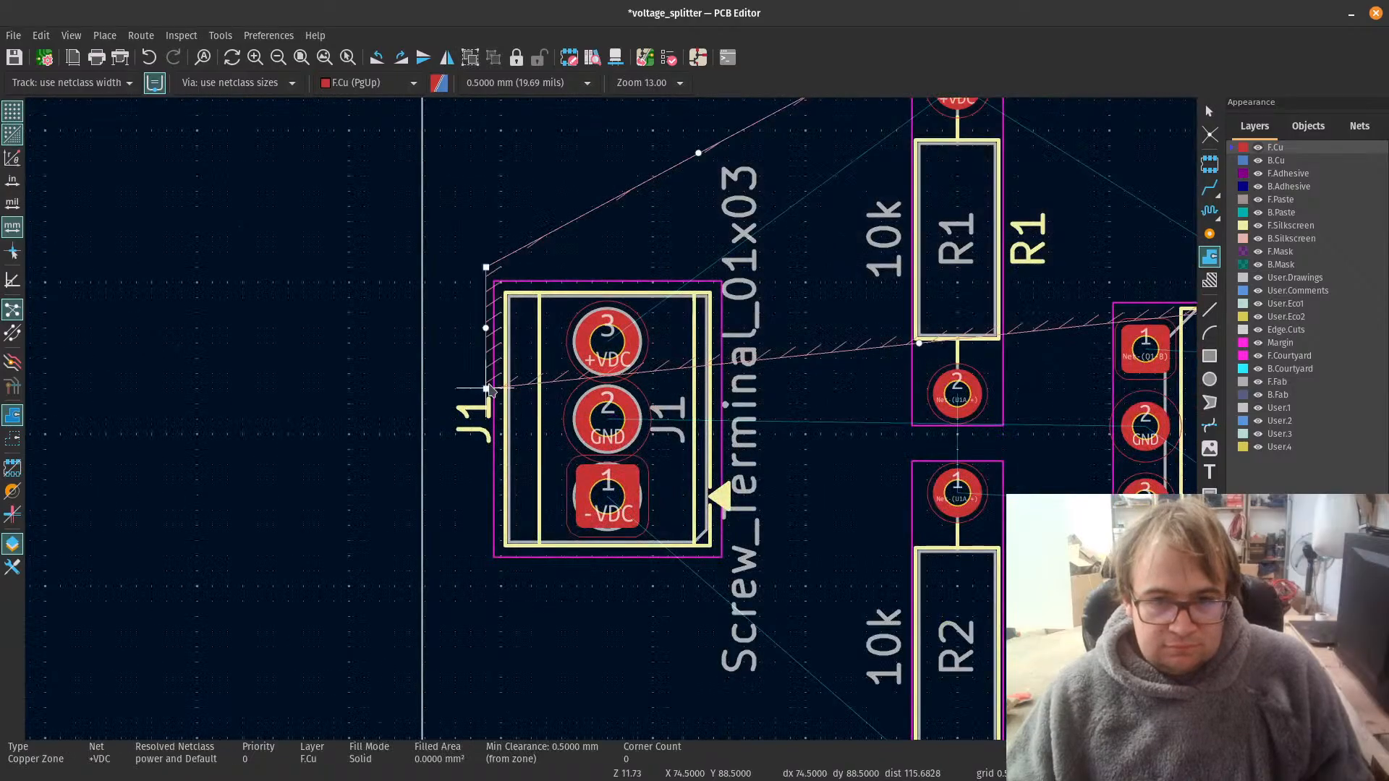
Step: Set the gnd net class clearance to 0.2 mm in the board's design rules
{"action": "scroll", "coordinate": [1124, 465], "scroll_direction": "down", "scroll_amount": 2}
{"action": "scroll", "coordinate": [348, 439], "scroll_direction": "up", "scroll_amount": 3}
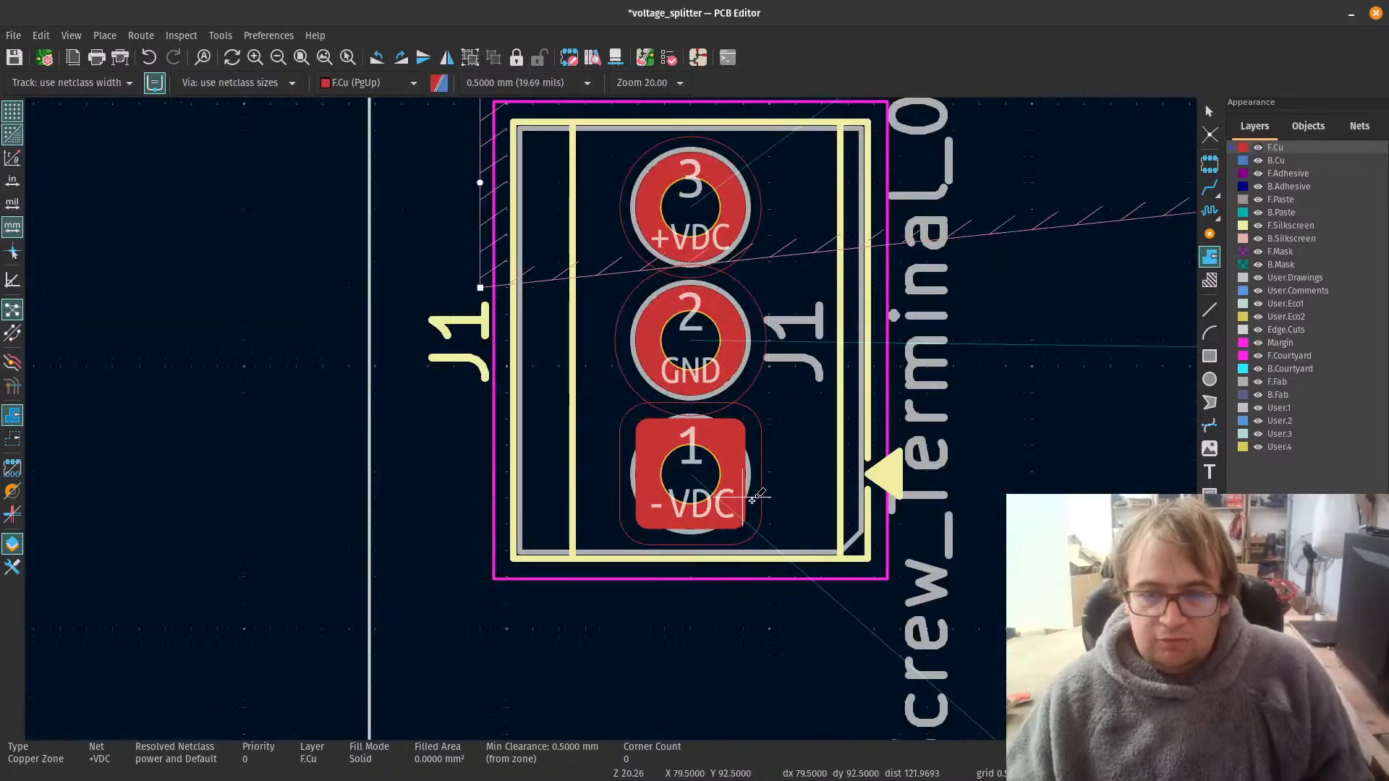
{"action": "scroll", "coordinate": [773, 452], "scroll_direction": "down", "scroll_amount": 1}
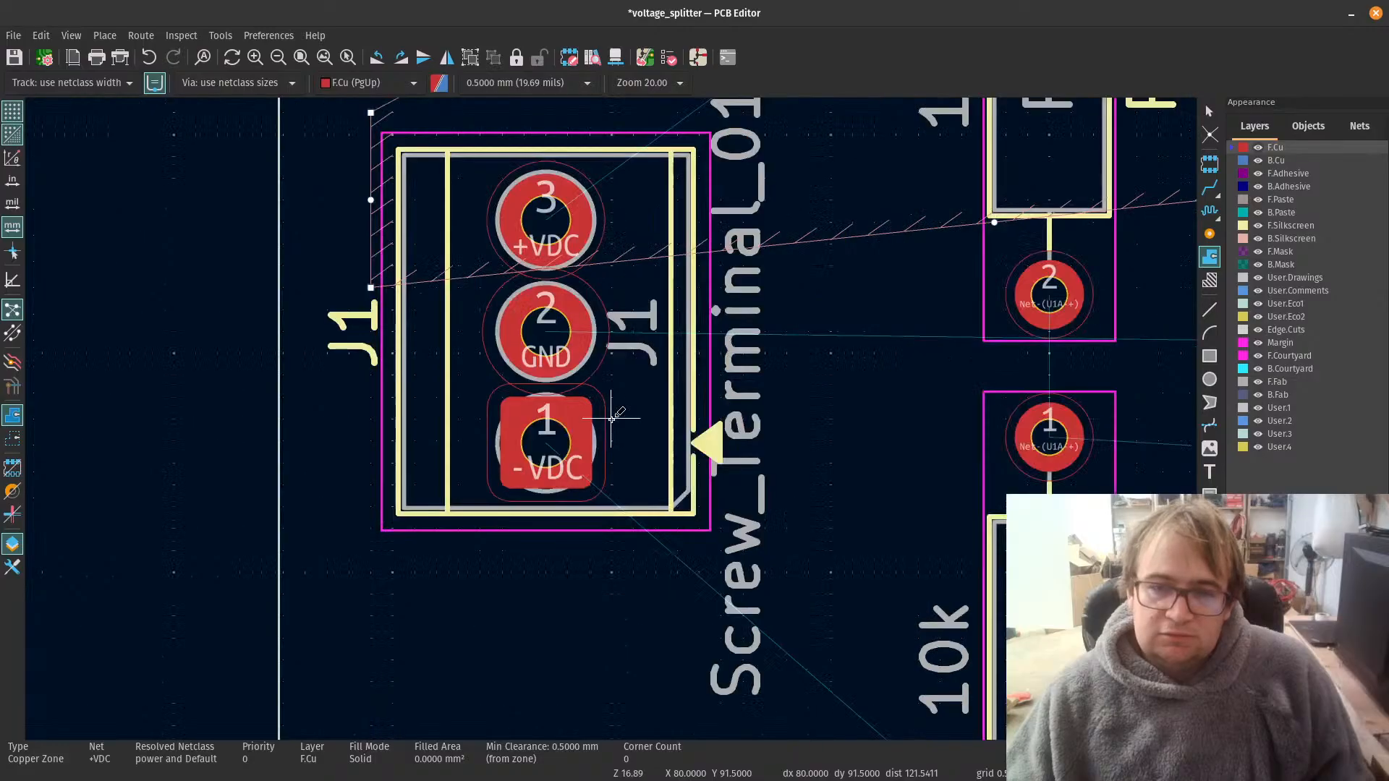
{"action": "scroll", "coordinate": [611, 418], "scroll_direction": "down", "scroll_amount": 4}
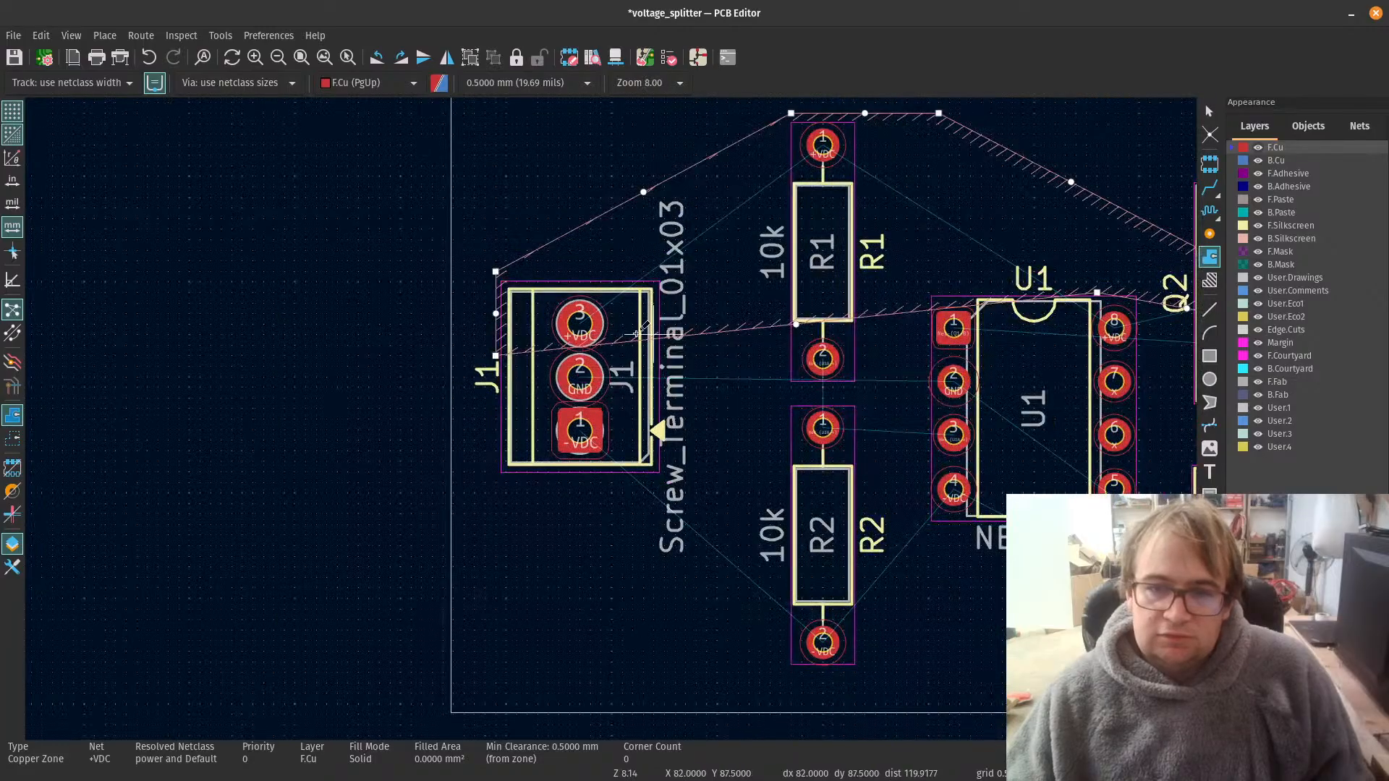
{"action": "left_click", "coordinate": [44, 57]}
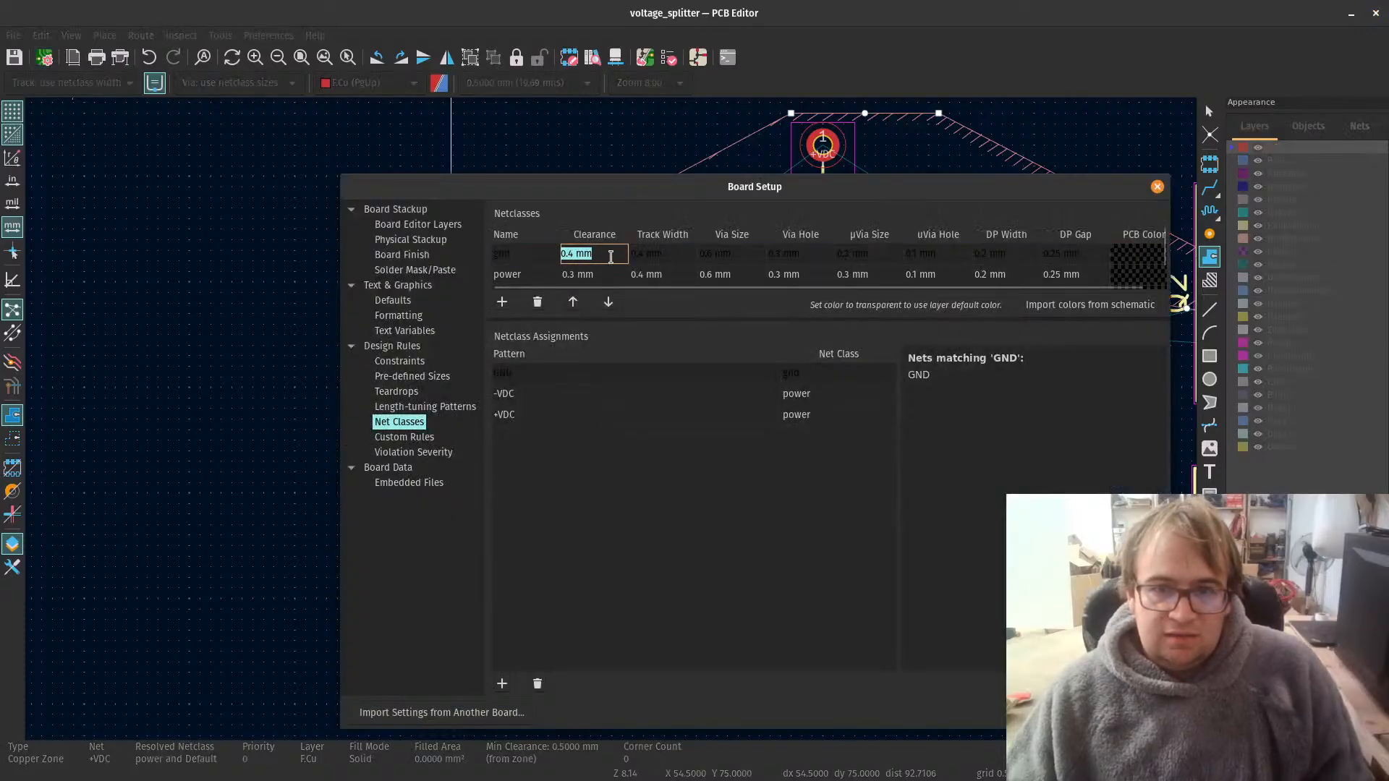
{"action": "key", "text": "BackSpace"}
{"action": "type", "text": "2"}
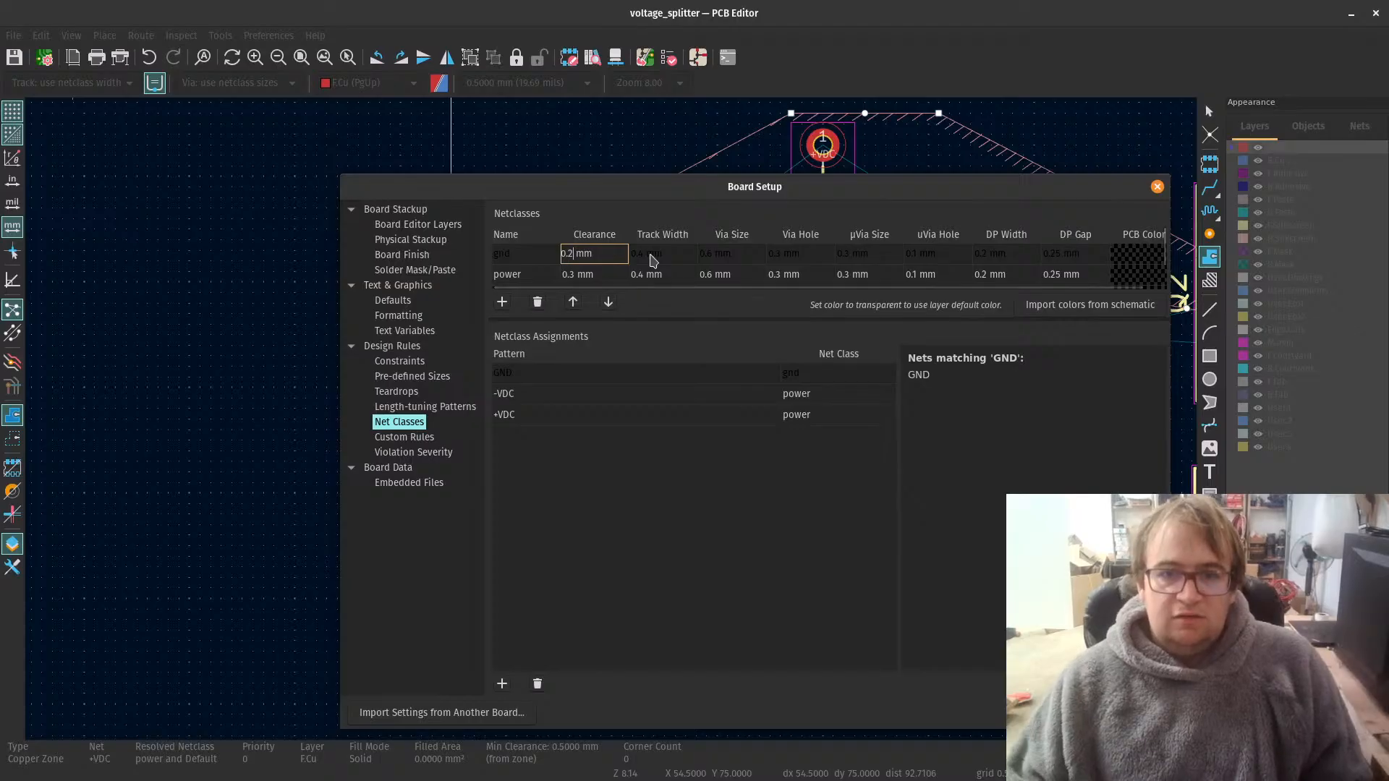
Step: Set the power net class clearance to 0.2 mm and apply the board setup, closing the stray system settings window
{"action": "left_click", "coordinate": [568, 273]}
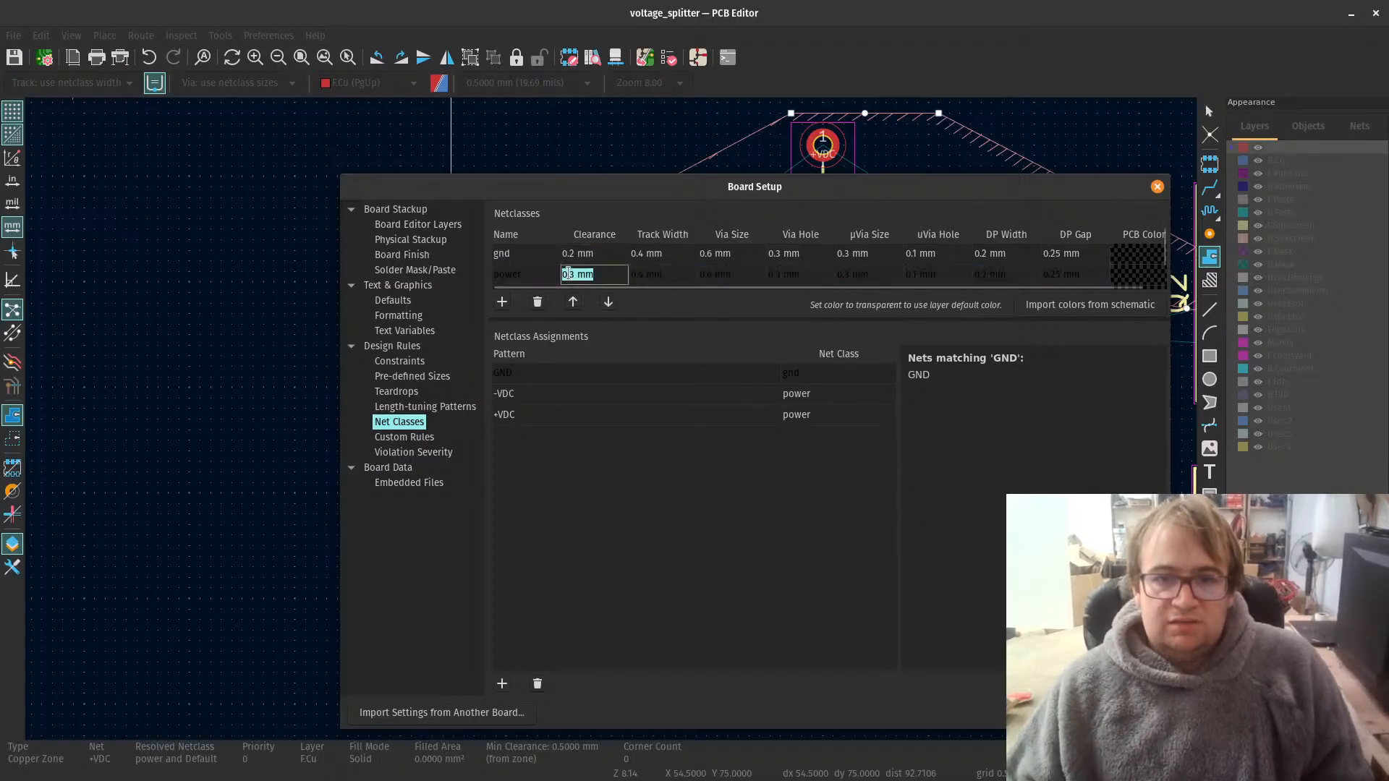
{"action": "left_click", "coordinate": [577, 273]}
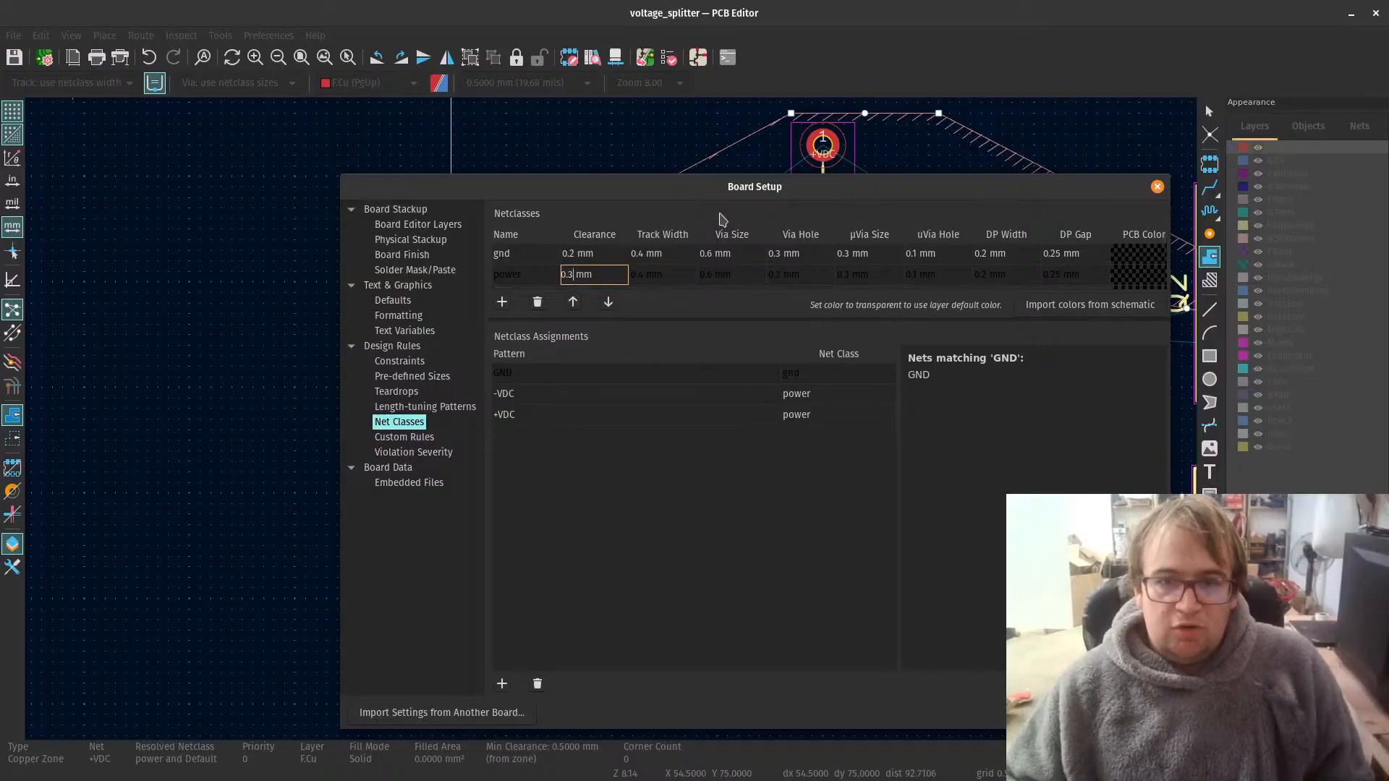
{"action": "key", "text": "alt+Tab"}
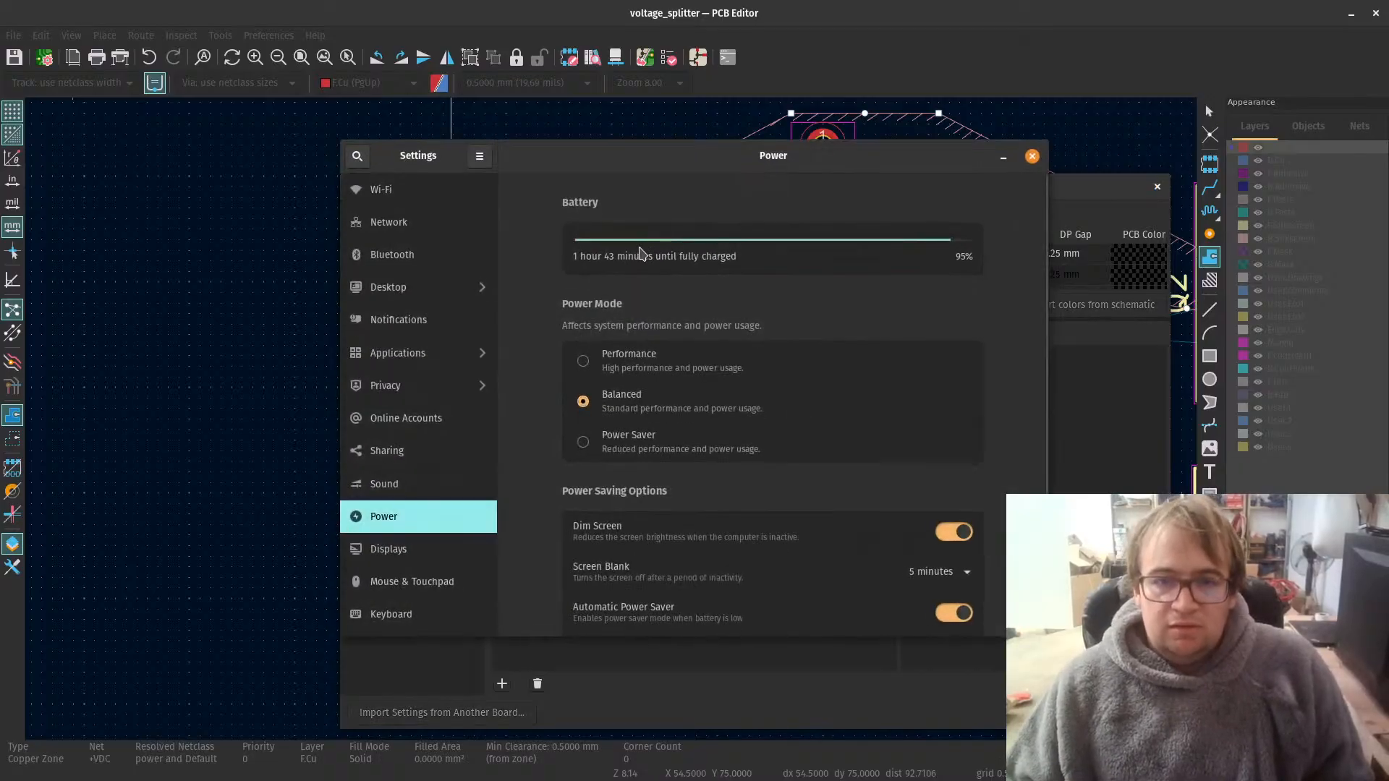
{"action": "left_click", "coordinate": [1033, 157]}
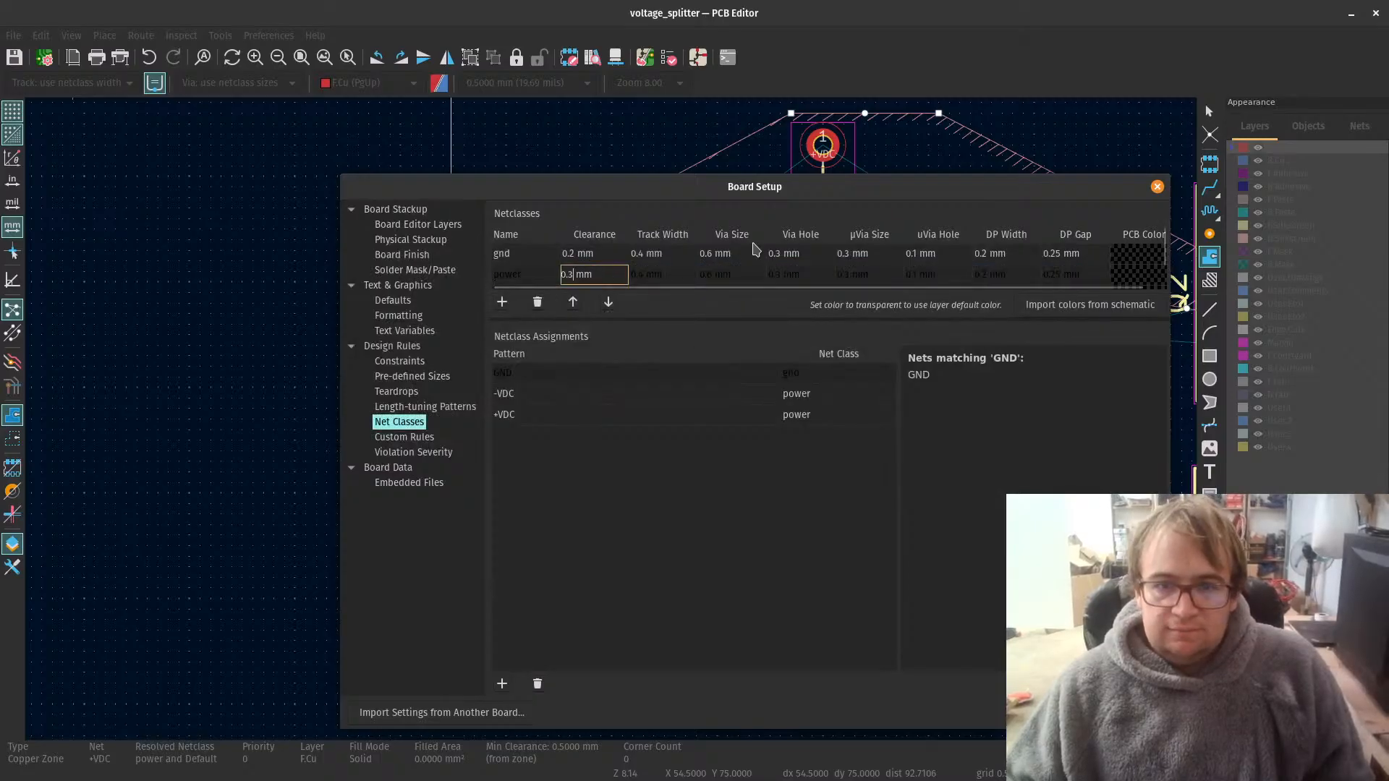
{"action": "key", "text": "BackSpace"}
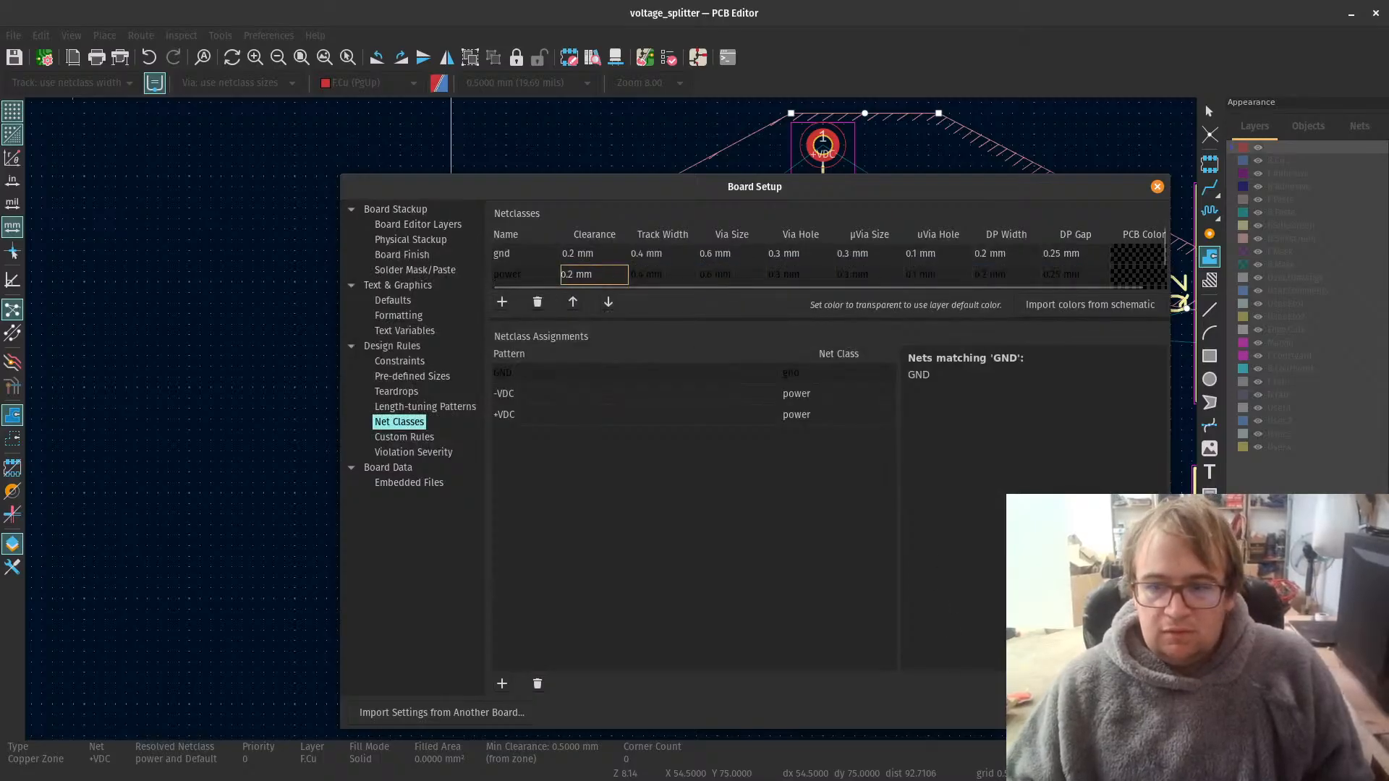
{"action": "key", "text": "Return"}
{"action": "scroll", "coordinate": [521, 362], "scroll_direction": "up", "scroll_amount": 3}
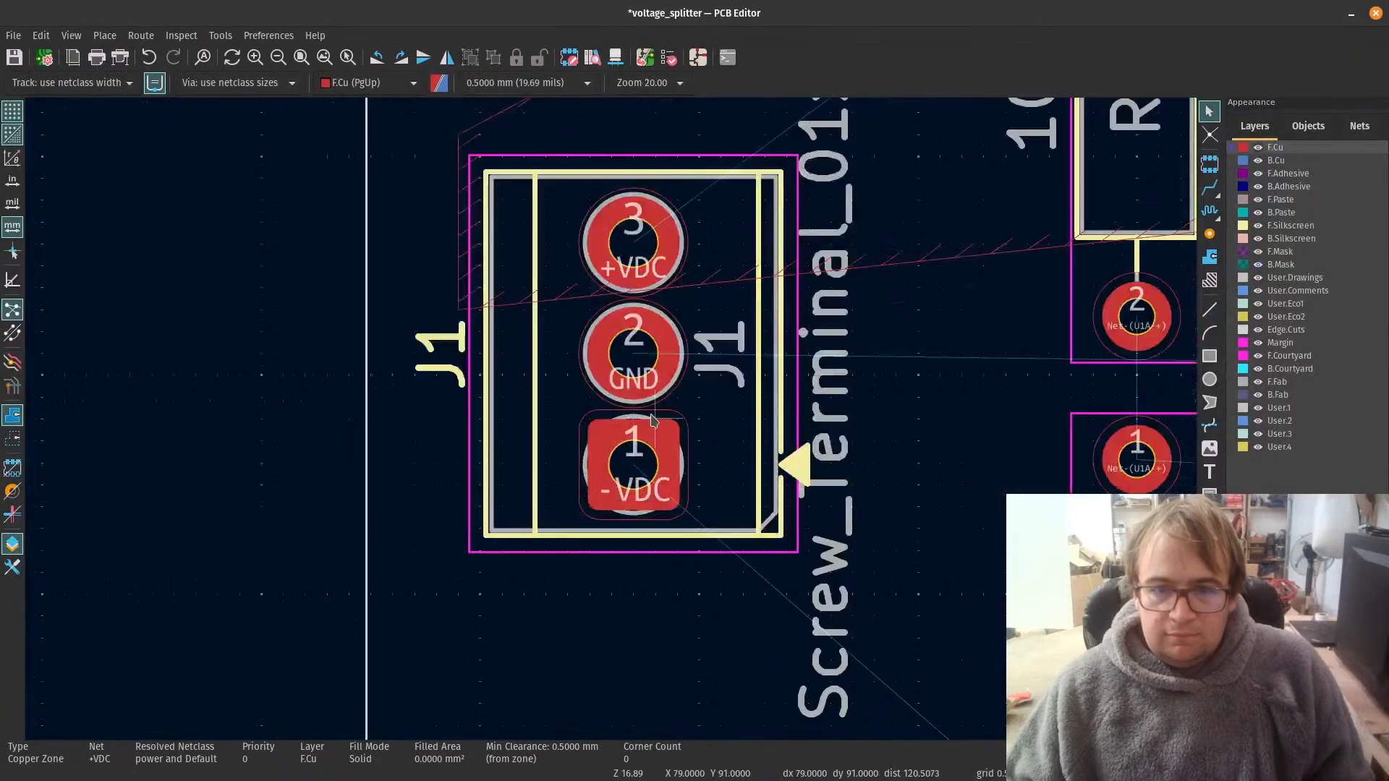
{"action": "scroll", "coordinate": [620, 388], "scroll_direction": "up", "scroll_amount": 2}
{"action": "scroll", "coordinate": [610, 428], "scroll_direction": "down", "scroll_amount": 3}
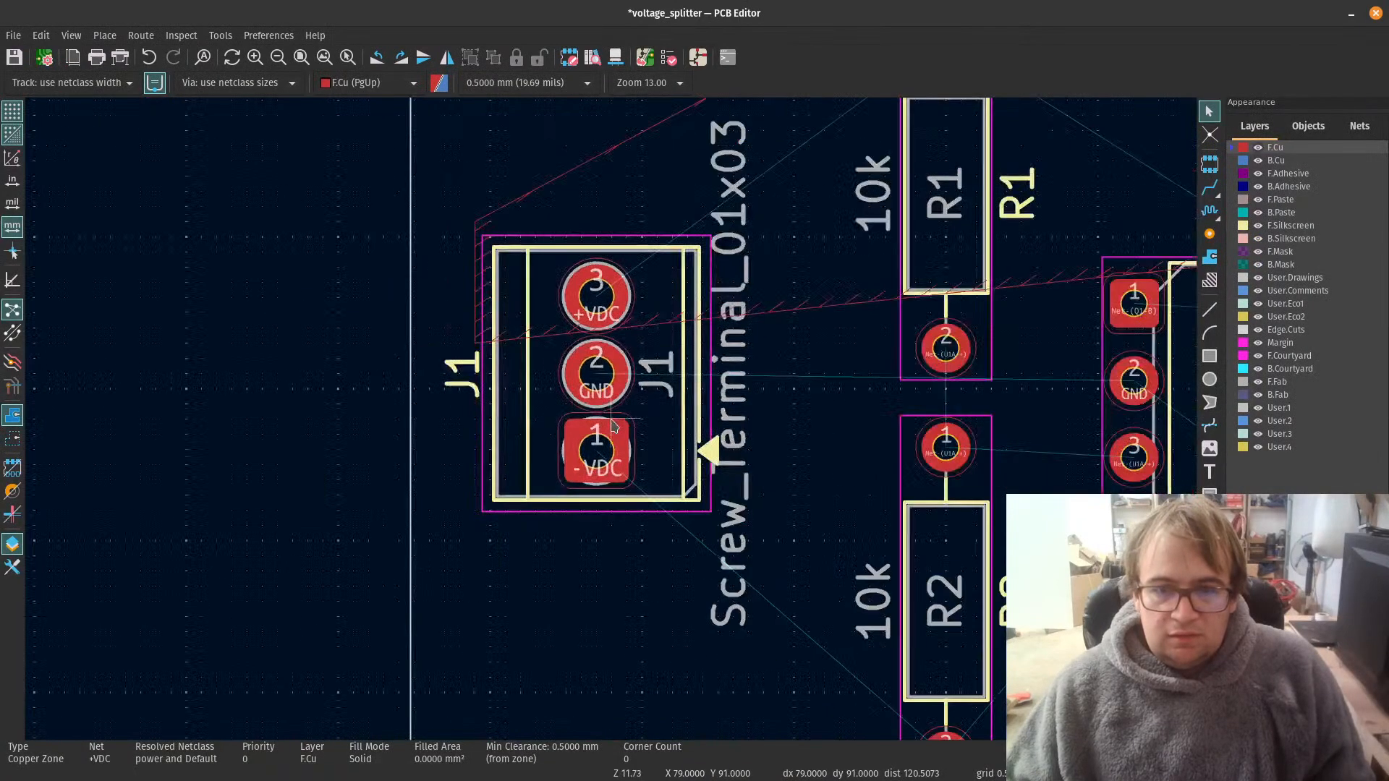
Step: Fill the +VDC copper zone that spans J1, R1, Q2, C1 and J2
{"action": "scroll", "coordinate": [612, 427], "scroll_direction": "down", "scroll_amount": 5}
{"action": "scroll", "coordinate": [607, 423], "scroll_direction": "up", "scroll_amount": 2}
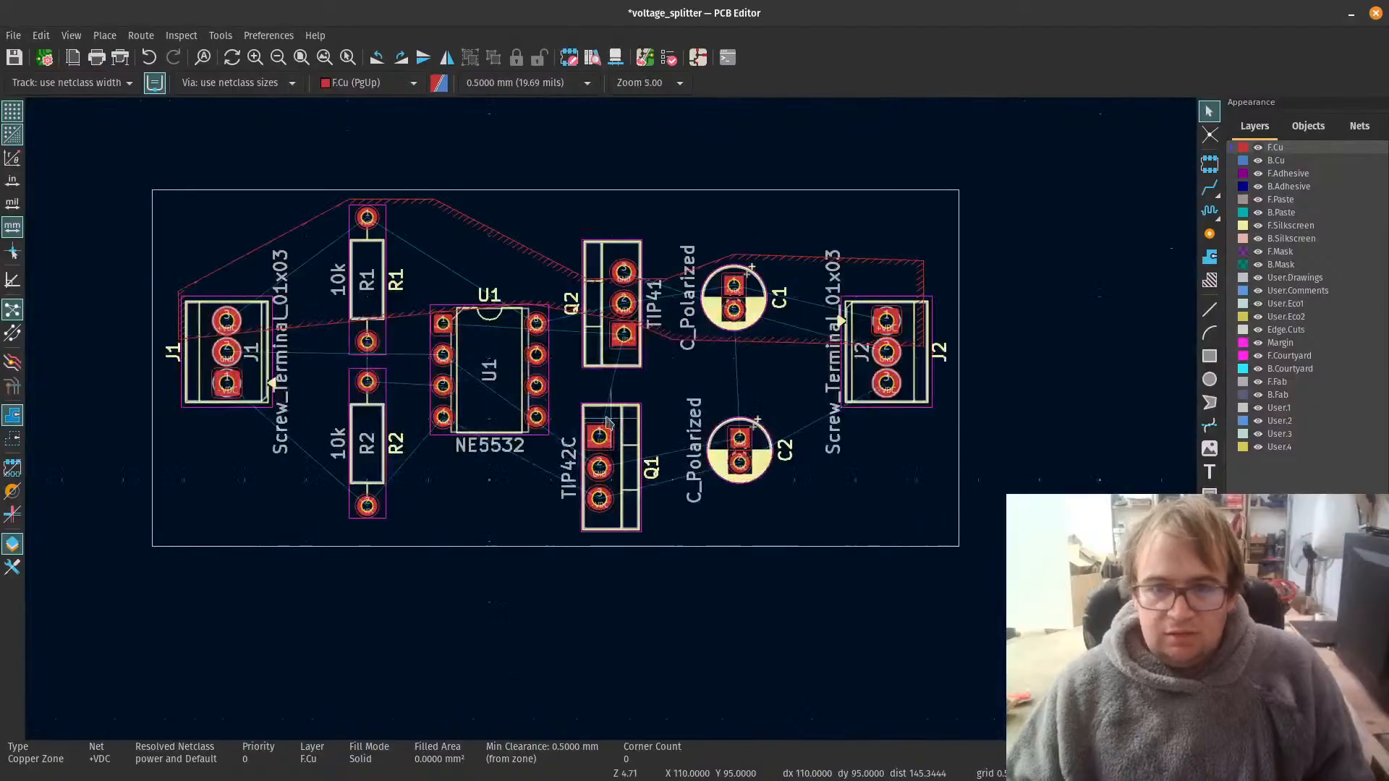
{"action": "scroll", "coordinate": [607, 423], "scroll_direction": "up", "scroll_amount": 1}
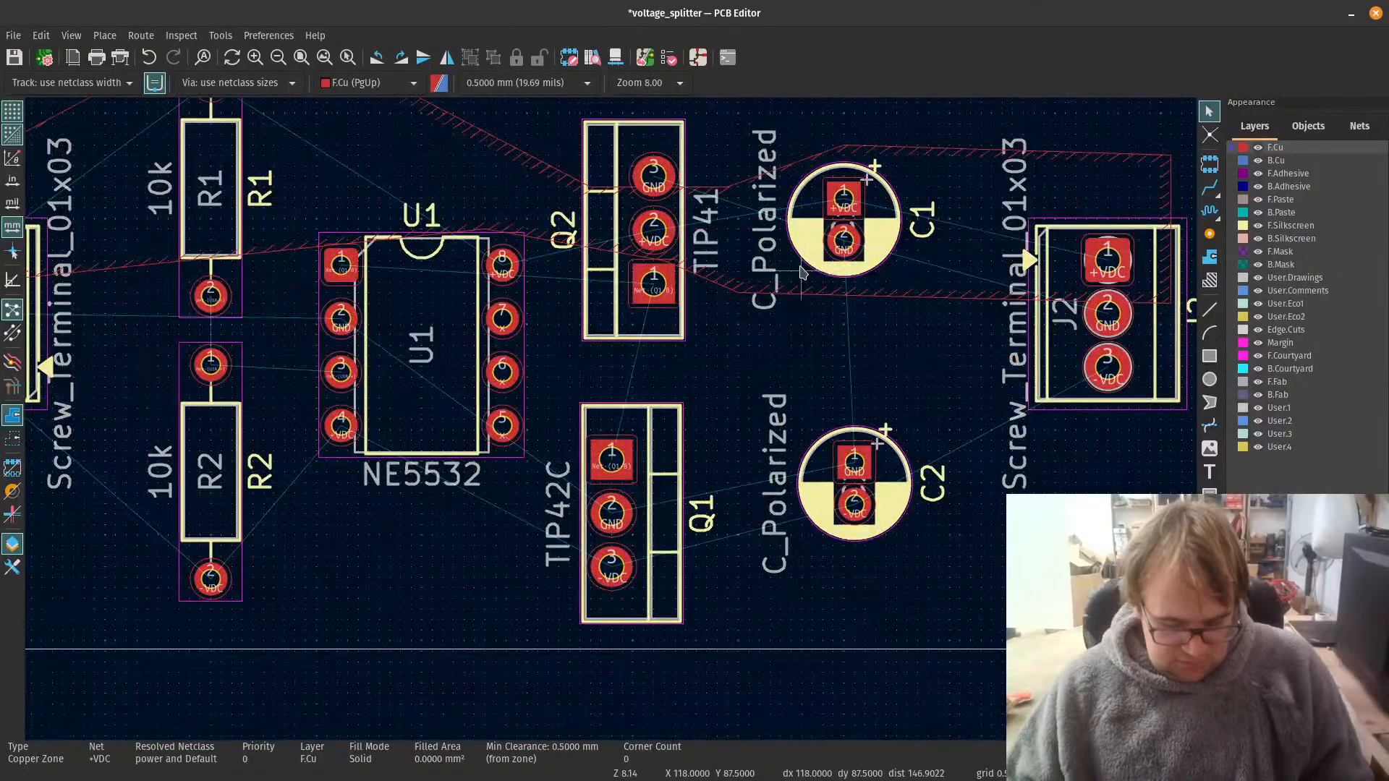
{"action": "scroll", "coordinate": [688, 460], "scroll_direction": "down", "scroll_amount": 1}
{"action": "key", "text": "b"}
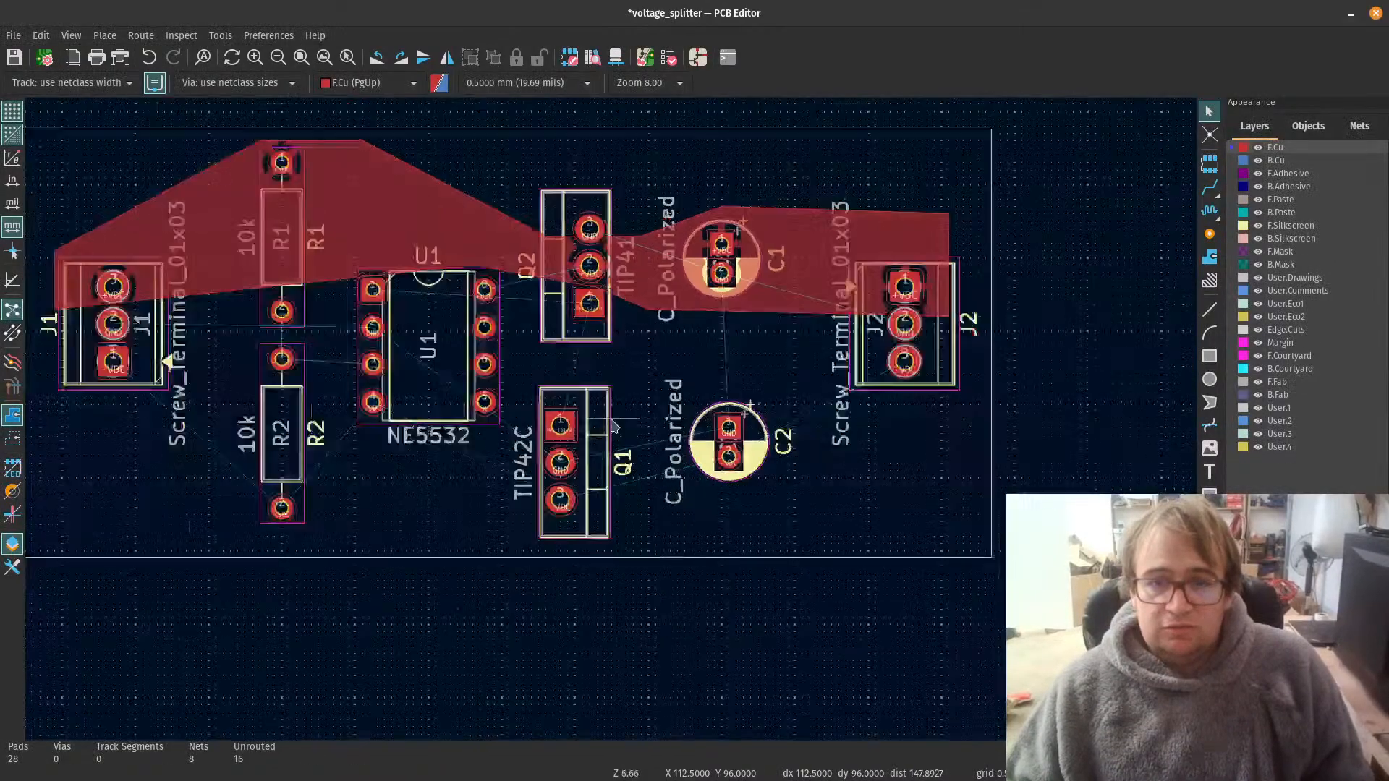
Step: Start a copper zone on F.Cu for the -VDC net at J1's outer side, level with the gap between its GND and -VDC pads
{"action": "scroll", "coordinate": [612, 427], "scroll_direction": "down", "scroll_amount": 1}
{"action": "scroll", "coordinate": [612, 427], "scroll_direction": "up", "scroll_amount": 3}
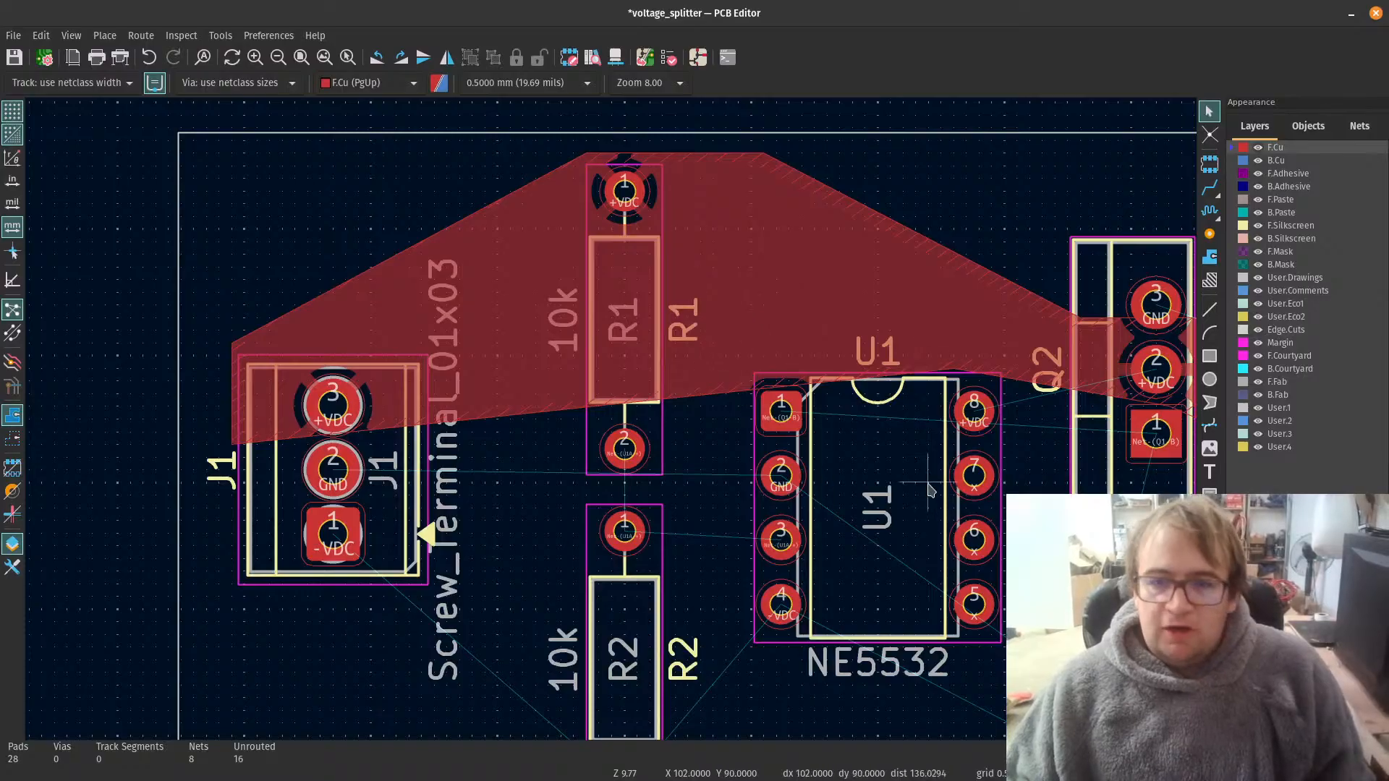
{"action": "scroll", "coordinate": [930, 490], "scroll_direction": "down", "scroll_amount": 5}
{"action": "scroll", "coordinate": [465, 419], "scroll_direction": "up", "scroll_amount": 3}
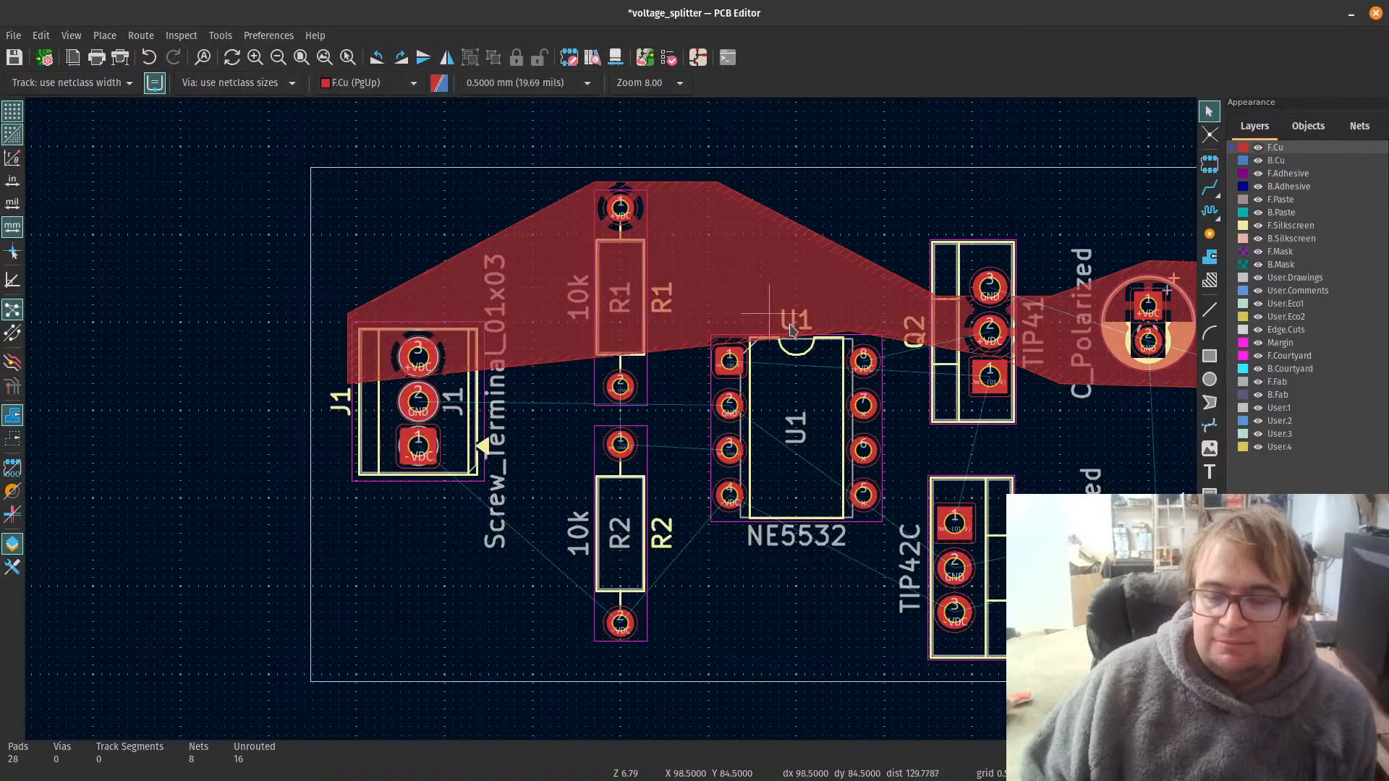
{"action": "scroll", "coordinate": [791, 329], "scroll_direction": "down", "scroll_amount": 1}
{"action": "scroll", "coordinate": [673, 456], "scroll_direction": "up", "scroll_amount": 1}
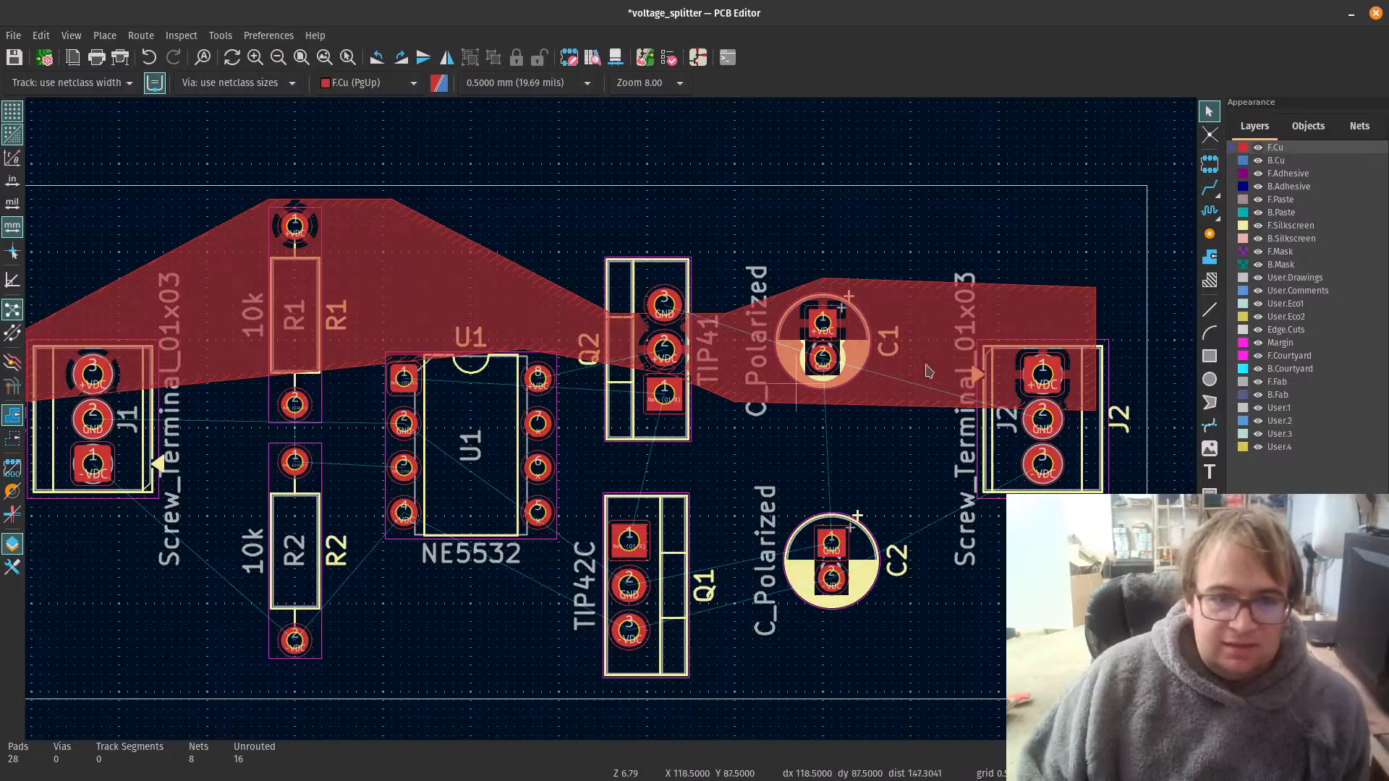
{"action": "left_click", "coordinate": [1209, 262]}
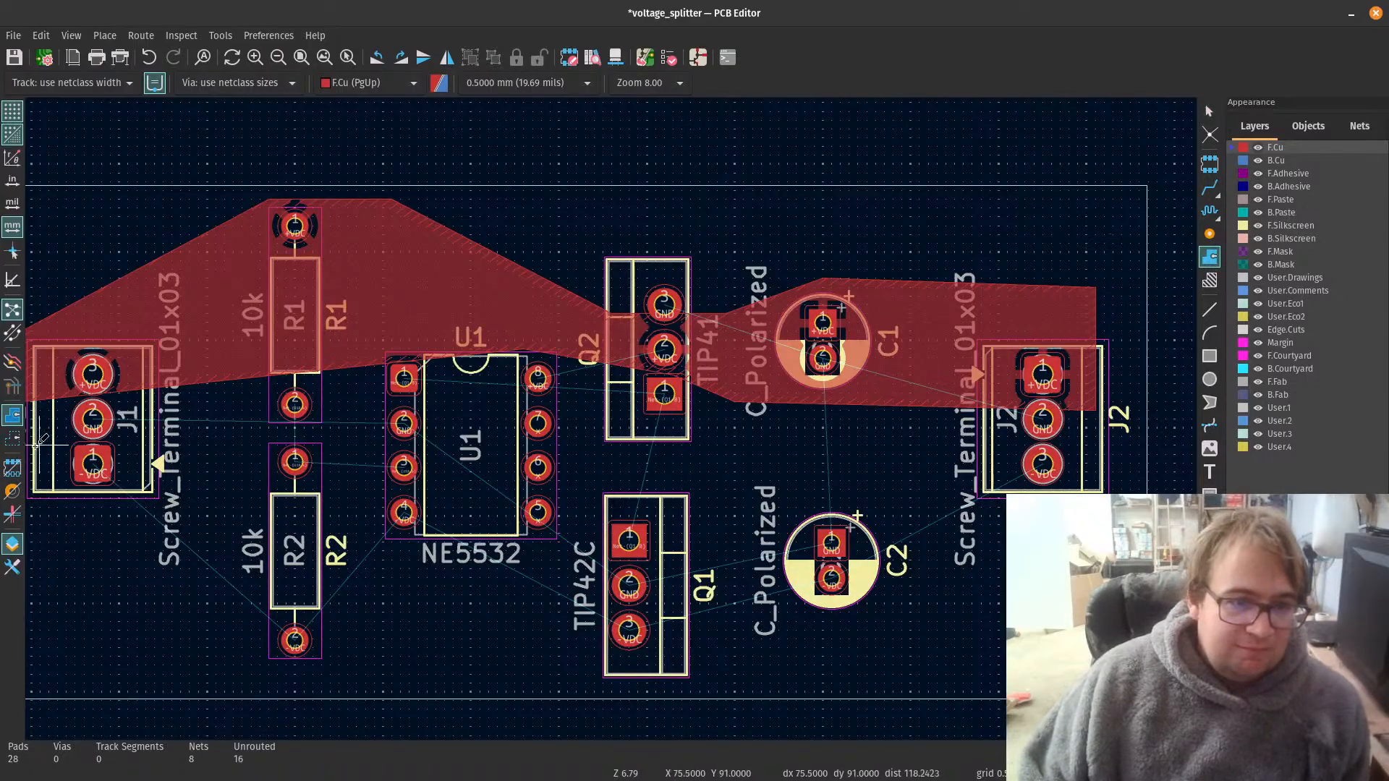
{"action": "scroll", "coordinate": [63, 519], "scroll_direction": "down", "scroll_amount": 1}
{"action": "scroll", "coordinate": [644, 380], "scroll_direction": "up", "scroll_amount": 1}
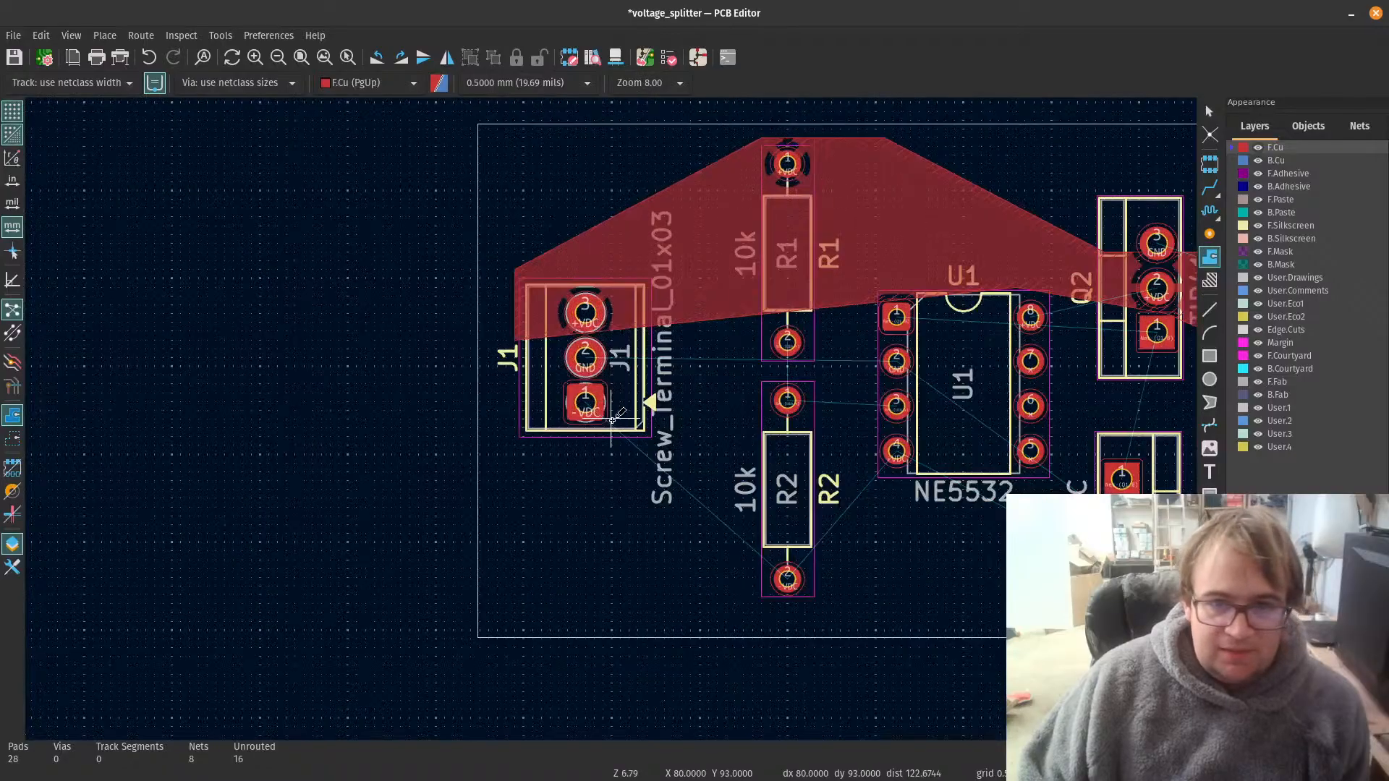
{"action": "left_click", "coordinate": [519, 375]}
{"action": "left_click", "coordinate": [535, 275]}
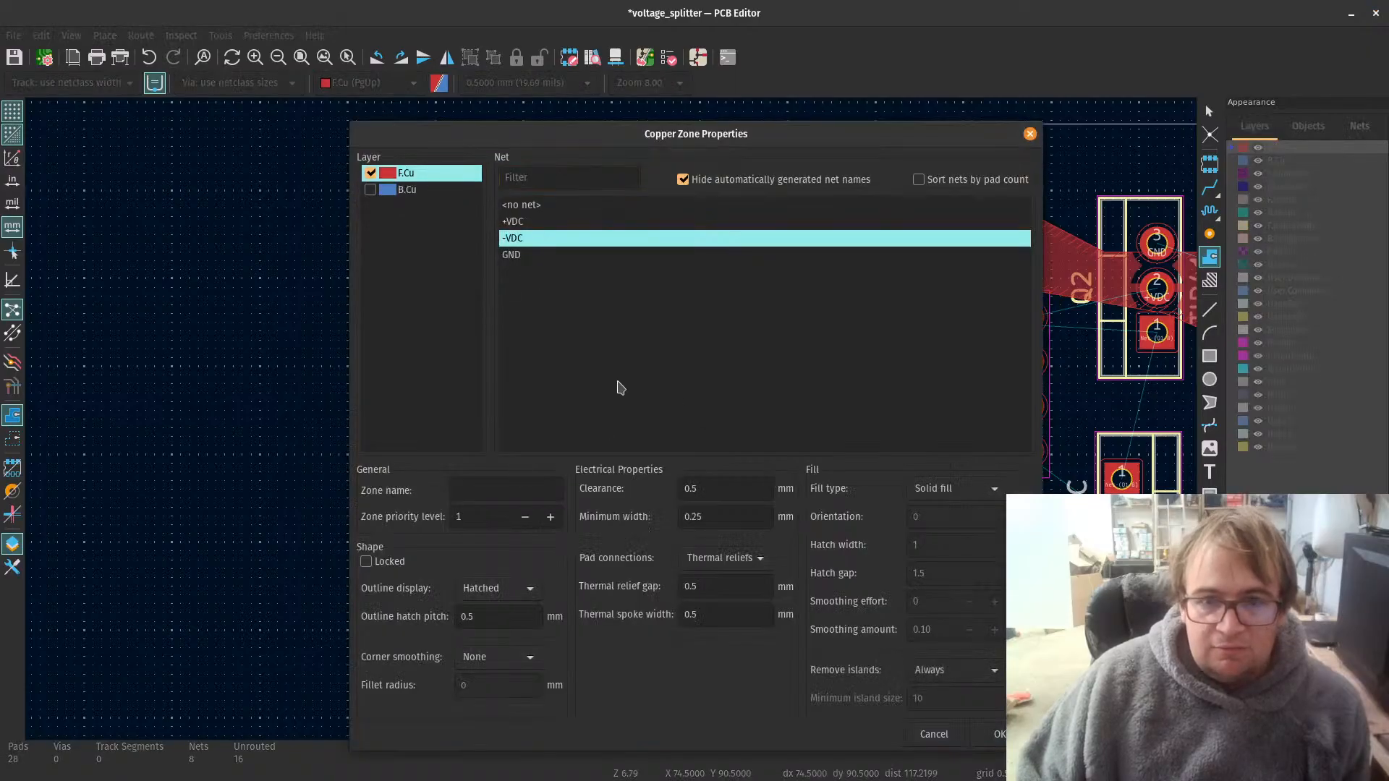
{"action": "left_click", "coordinate": [997, 734]}
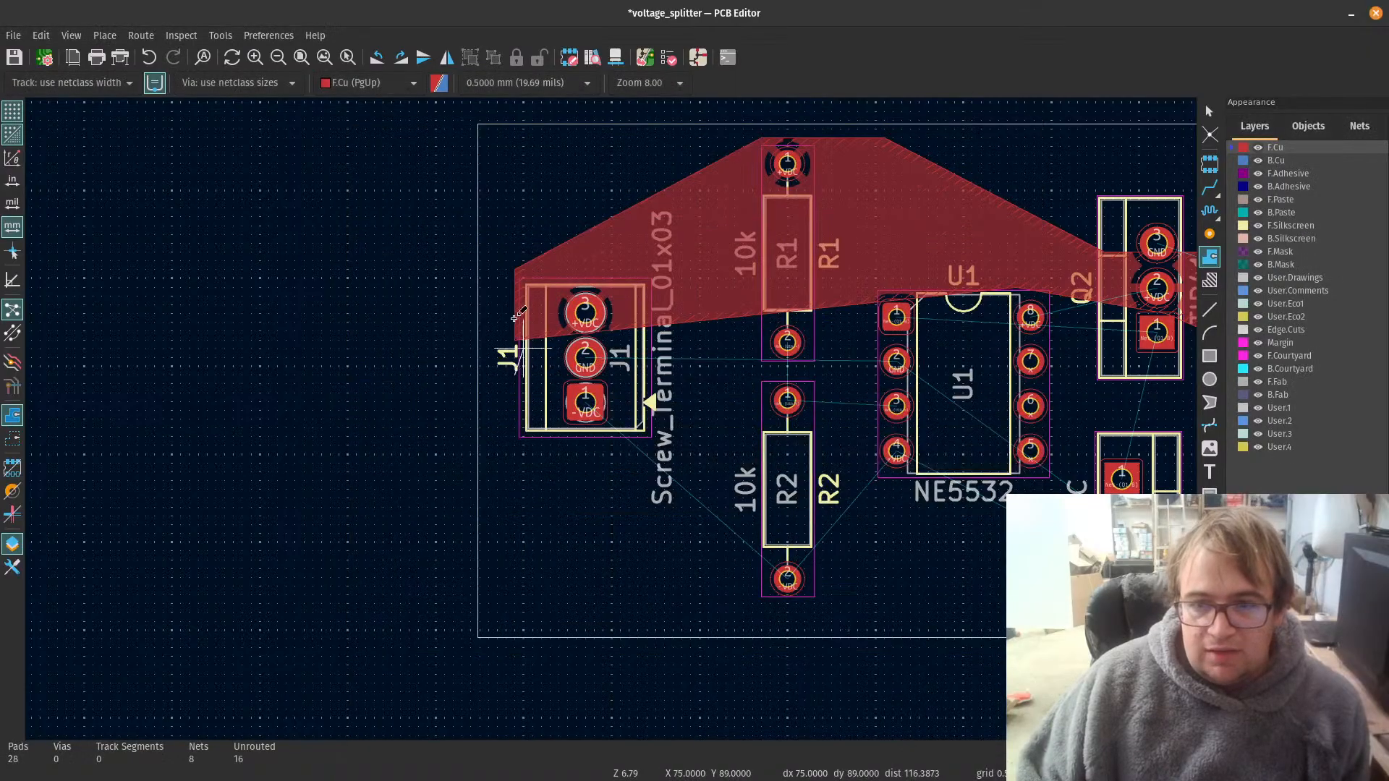
Step: Outline the -VDC zone's lower boundary from below J1, under R2's -VDC pad, to the lower outer edge of Q1
{"action": "left_click", "coordinate": [523, 517]}
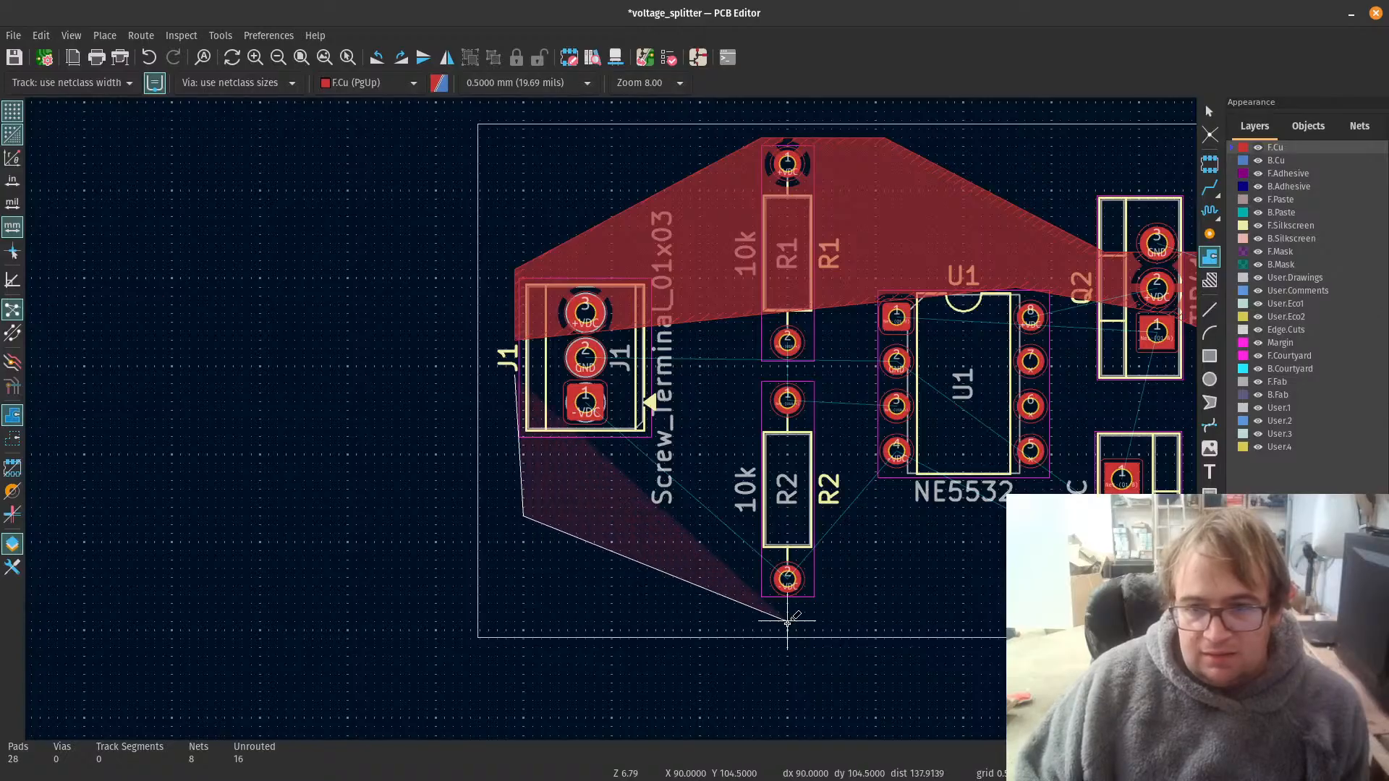
{"action": "scroll", "coordinate": [651, 449], "scroll_direction": "down", "scroll_amount": 2}
{"action": "middle_click_drag", "start_coordinate": [498, 381], "coordinate": [589, 399]}
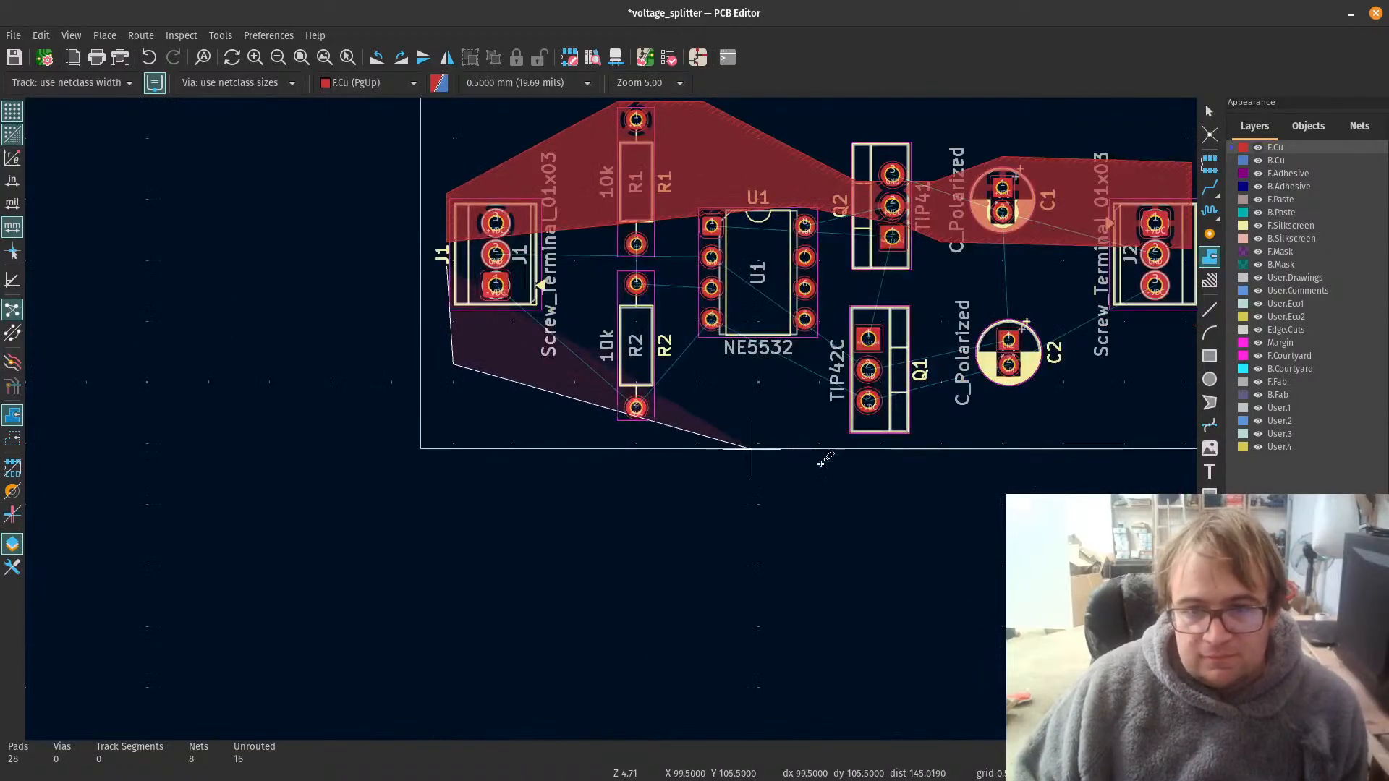
{"action": "left_click", "coordinate": [617, 431]}
{"action": "scroll", "coordinate": [751, 430], "scroll_direction": "up", "scroll_amount": 3}
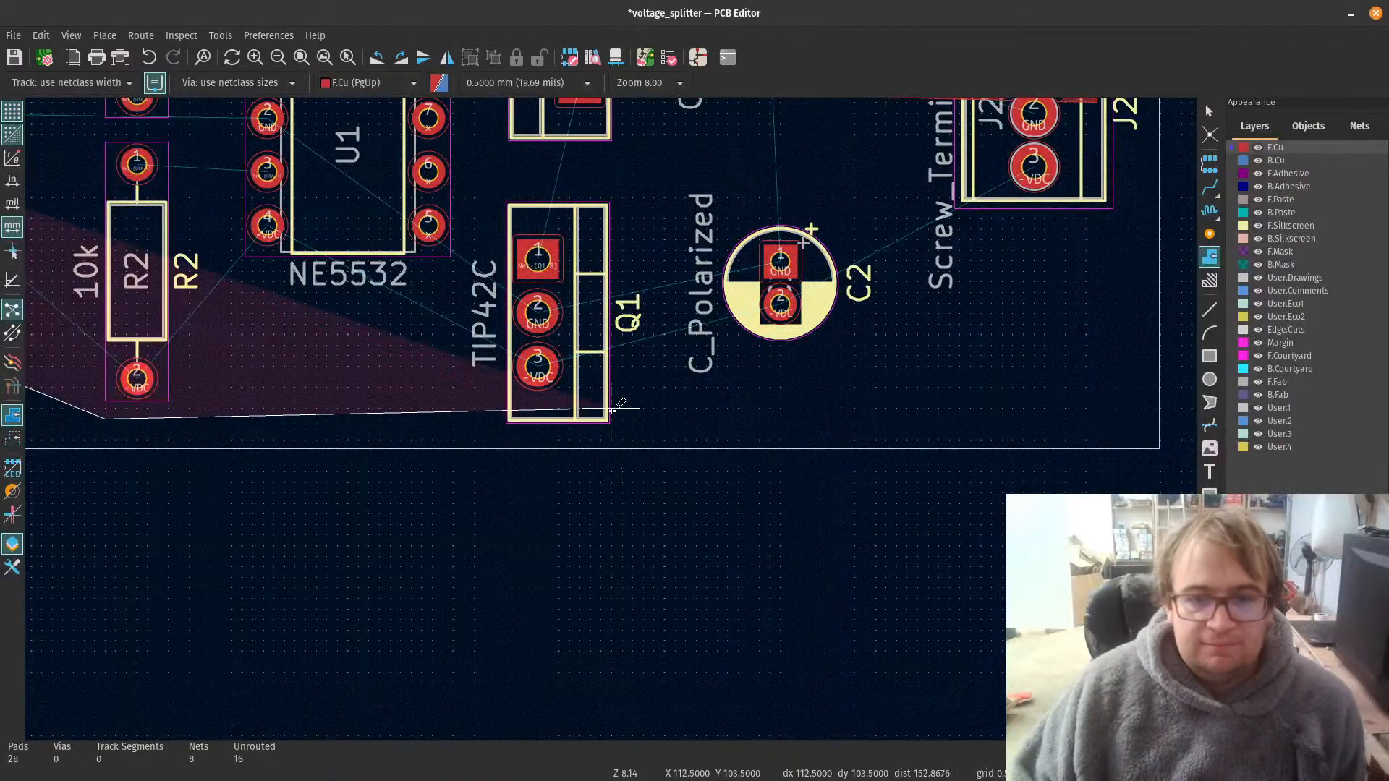
{"action": "left_click", "coordinate": [617, 406]}
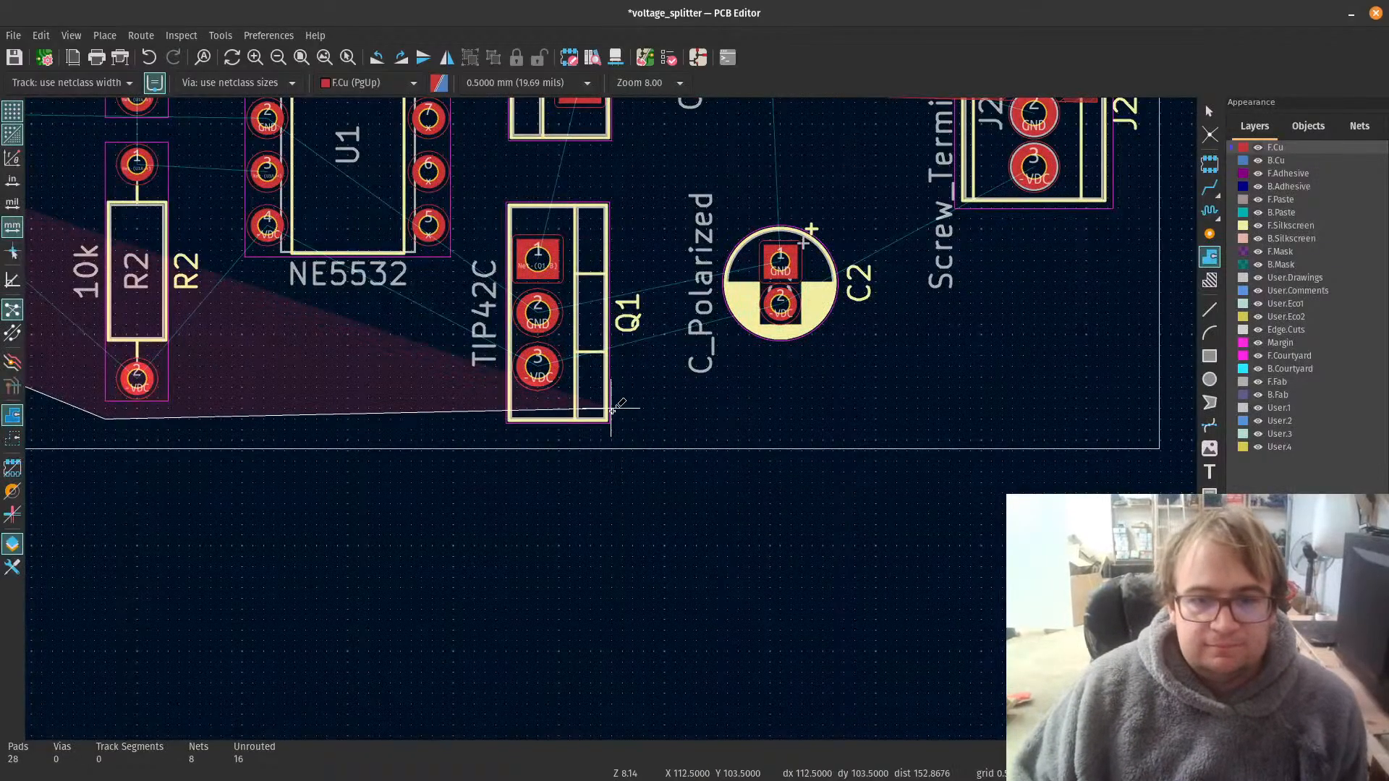
Step: Continue the zone outline below C2 and around J2's -VDC pad, passing between its GND and -VDC pads
{"action": "left_click", "coordinate": [907, 302]}
{"action": "middle_click_drag", "start_coordinate": [1076, 205], "coordinate": [612, 416]}
{"action": "left_click", "coordinate": [623, 398]}
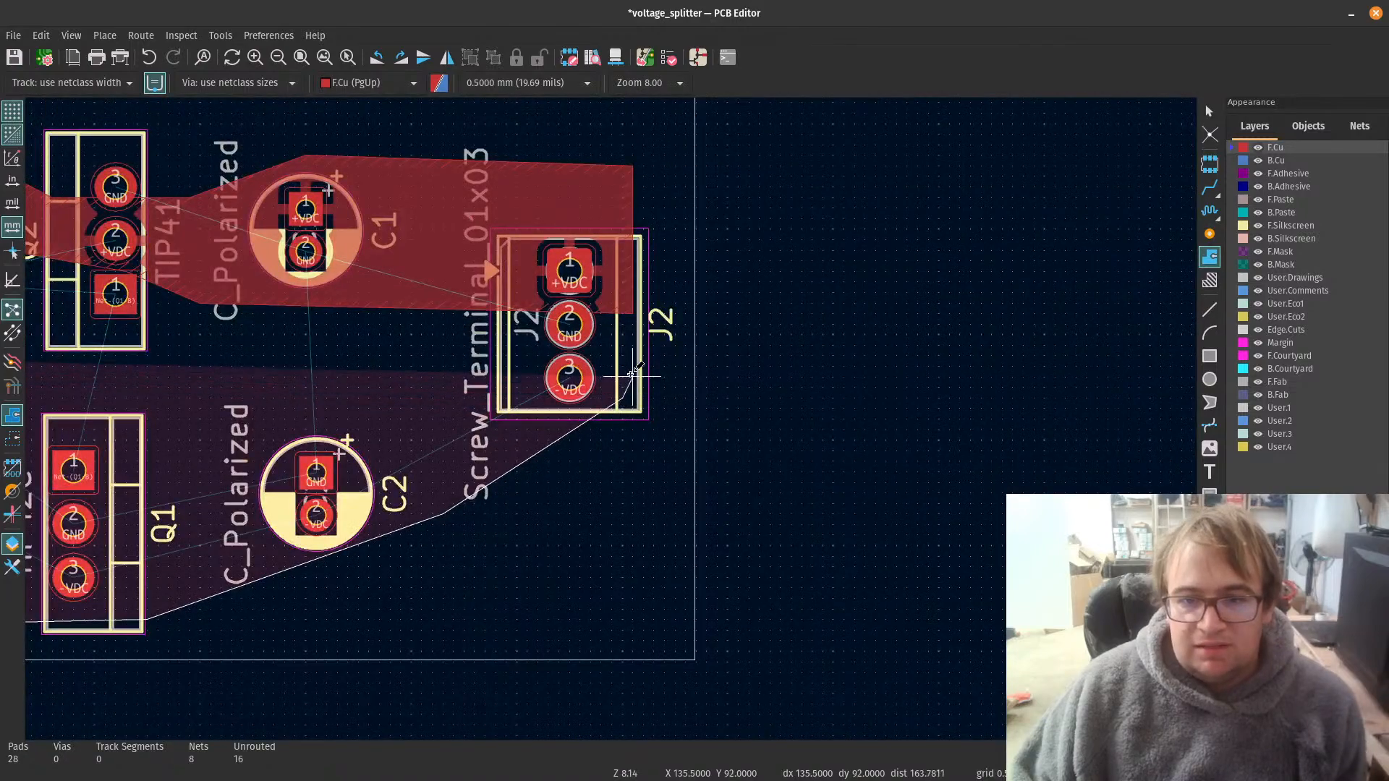
{"action": "left_click", "coordinate": [634, 355]}
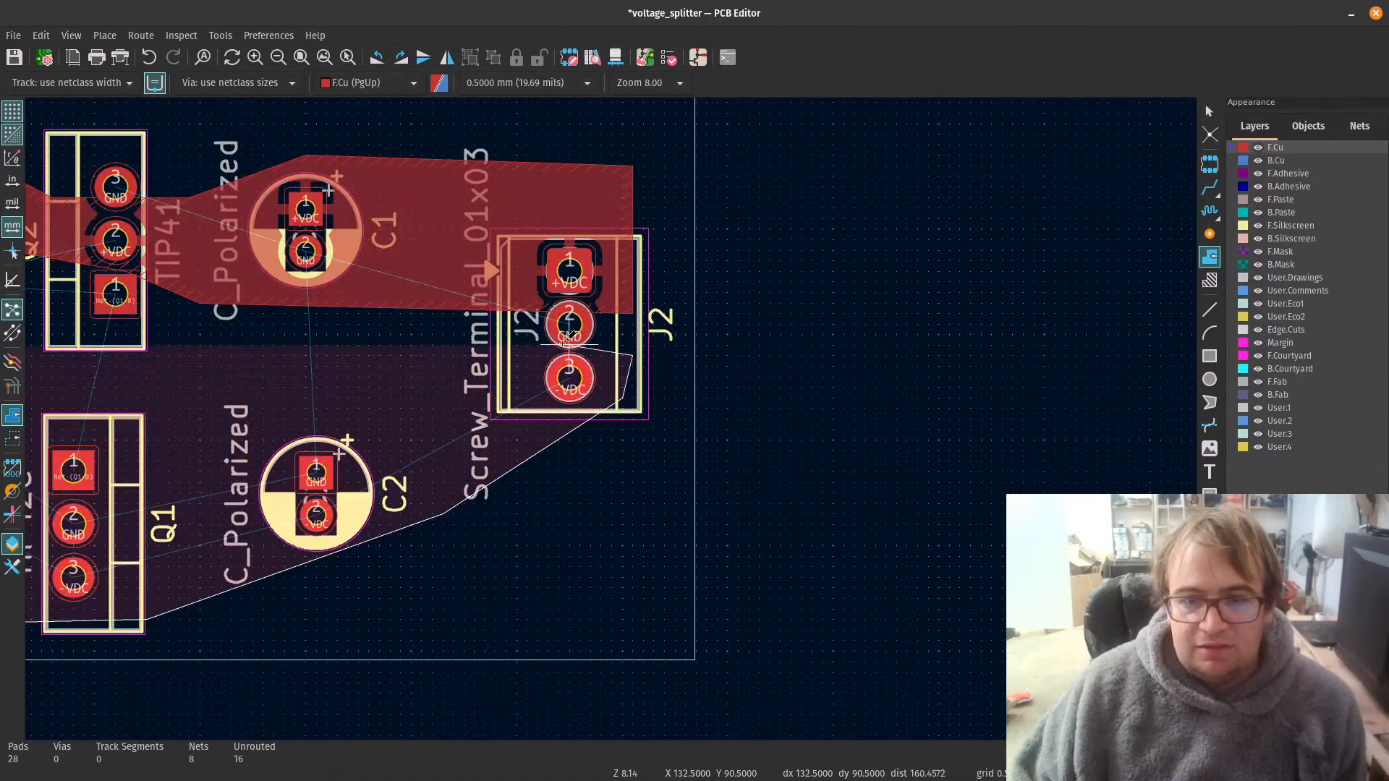
{"action": "left_click", "coordinate": [518, 344]}
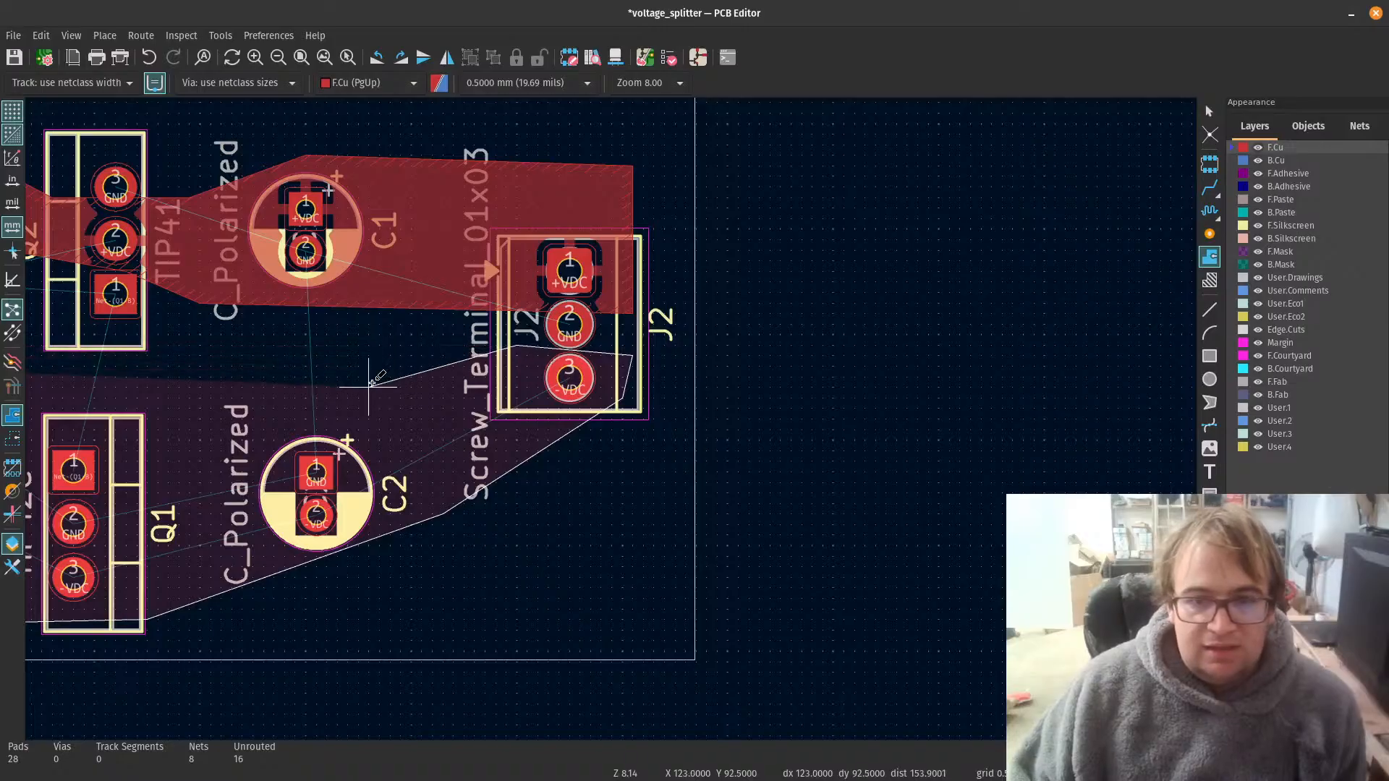
Step: Run the zone's upper boundary back above C2 and down between Q1's GND and -VDC pads
{"action": "scroll", "coordinate": [367, 385], "scroll_direction": "down", "scroll_amount": 4}
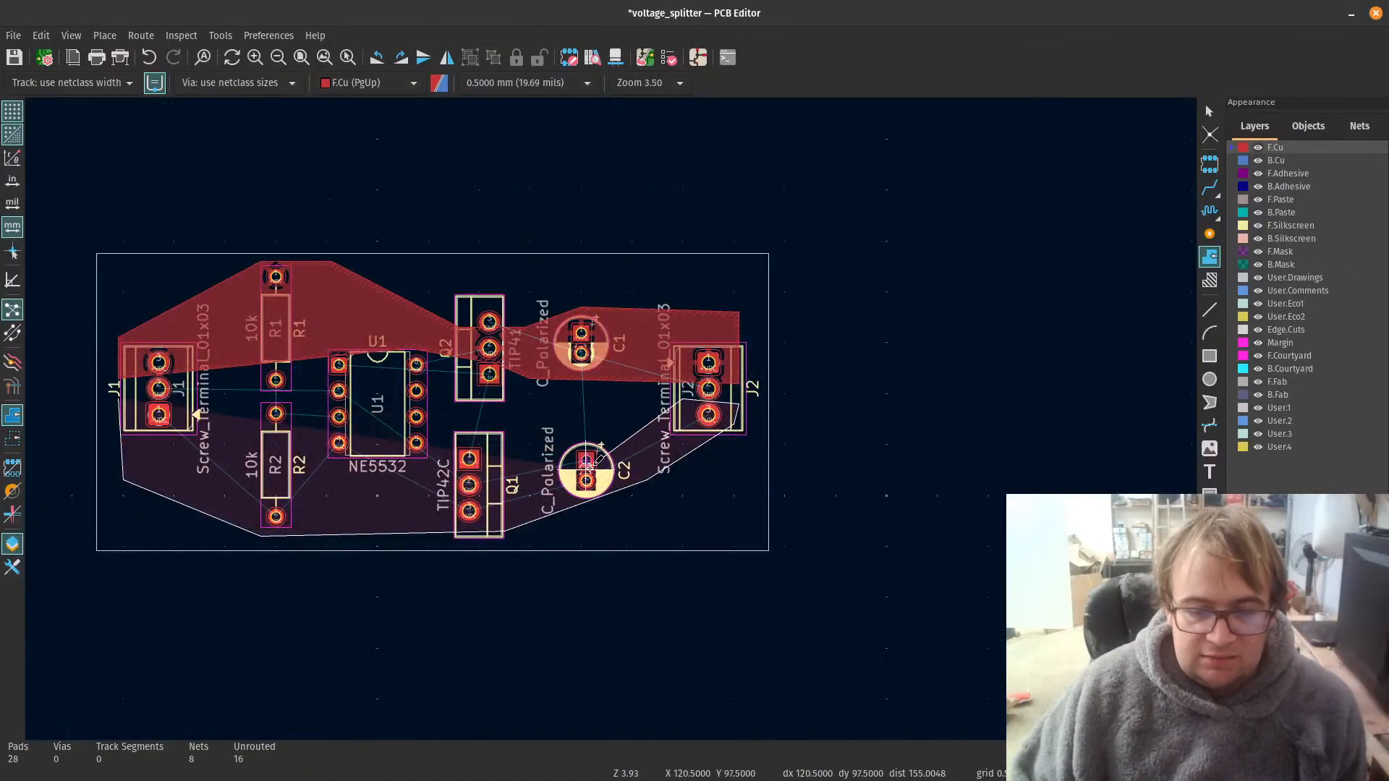
{"action": "scroll", "coordinate": [600, 418], "scroll_direction": "up", "scroll_amount": 3}
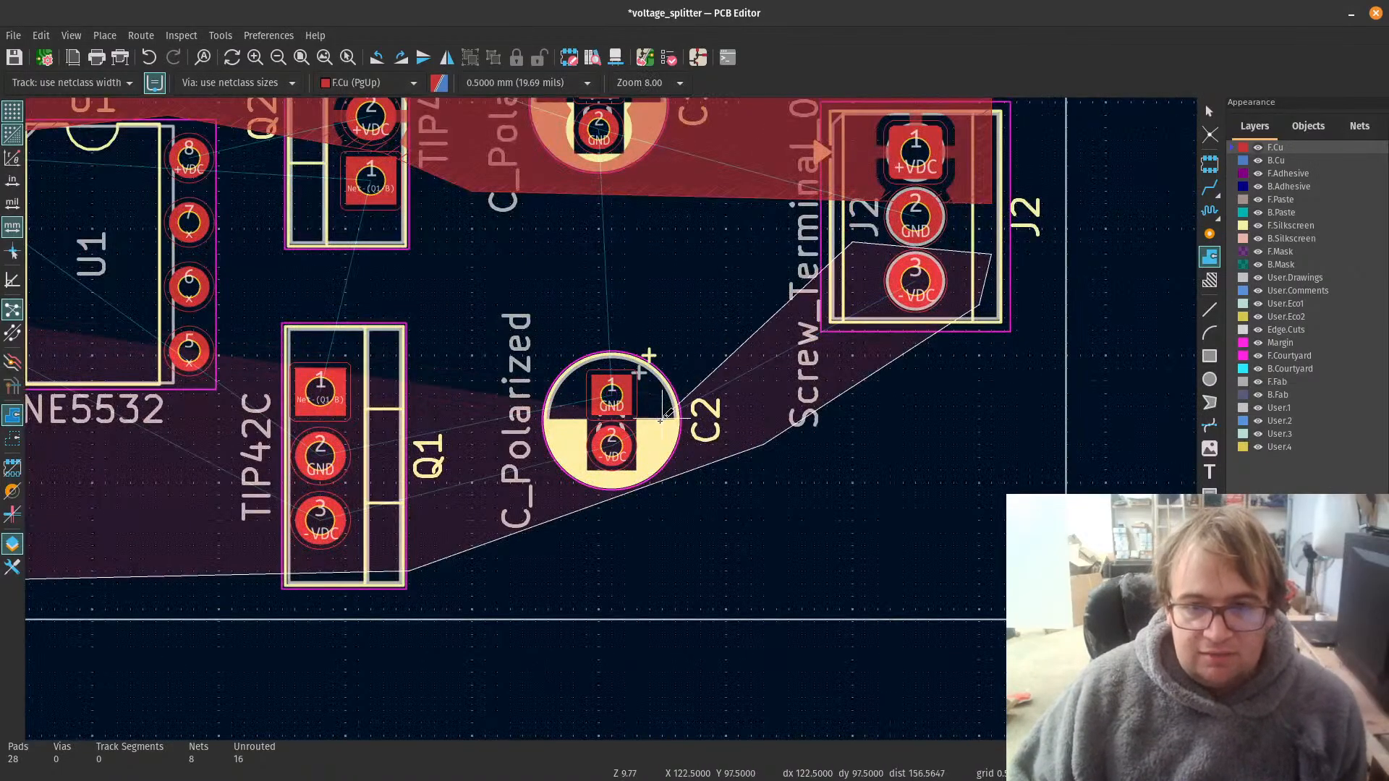
{"action": "scroll", "coordinate": [664, 398], "scroll_direction": "down", "scroll_amount": 2}
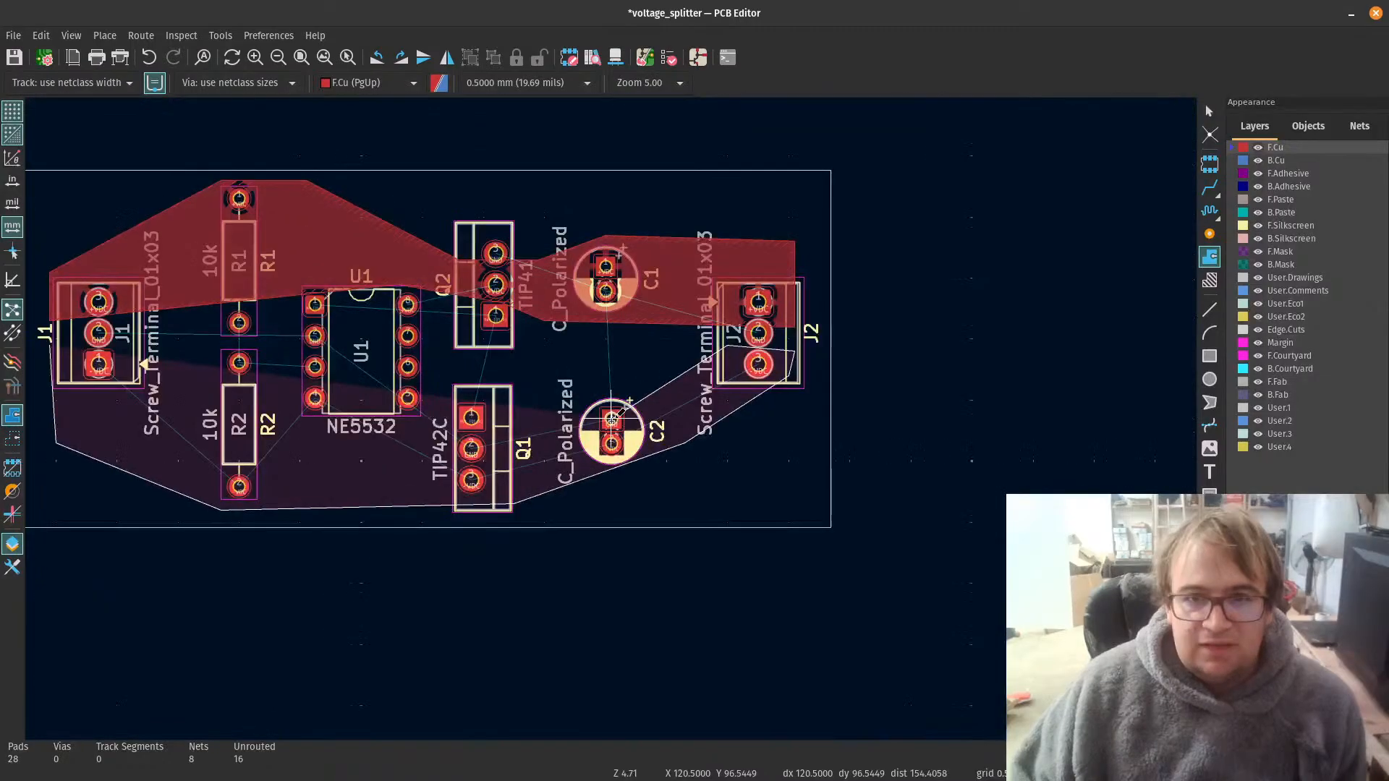
{"action": "left_click", "coordinate": [569, 385]}
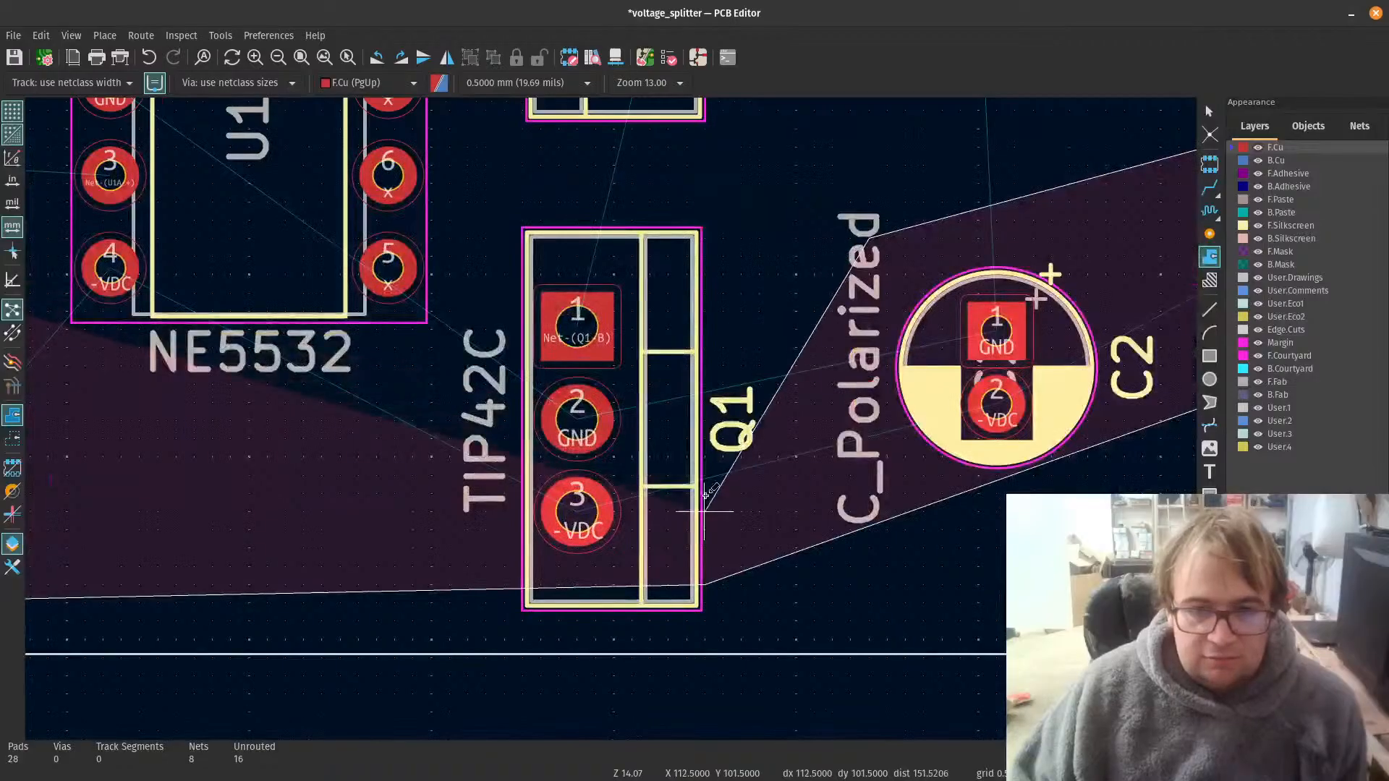
{"action": "left_click", "coordinate": [637, 476]}
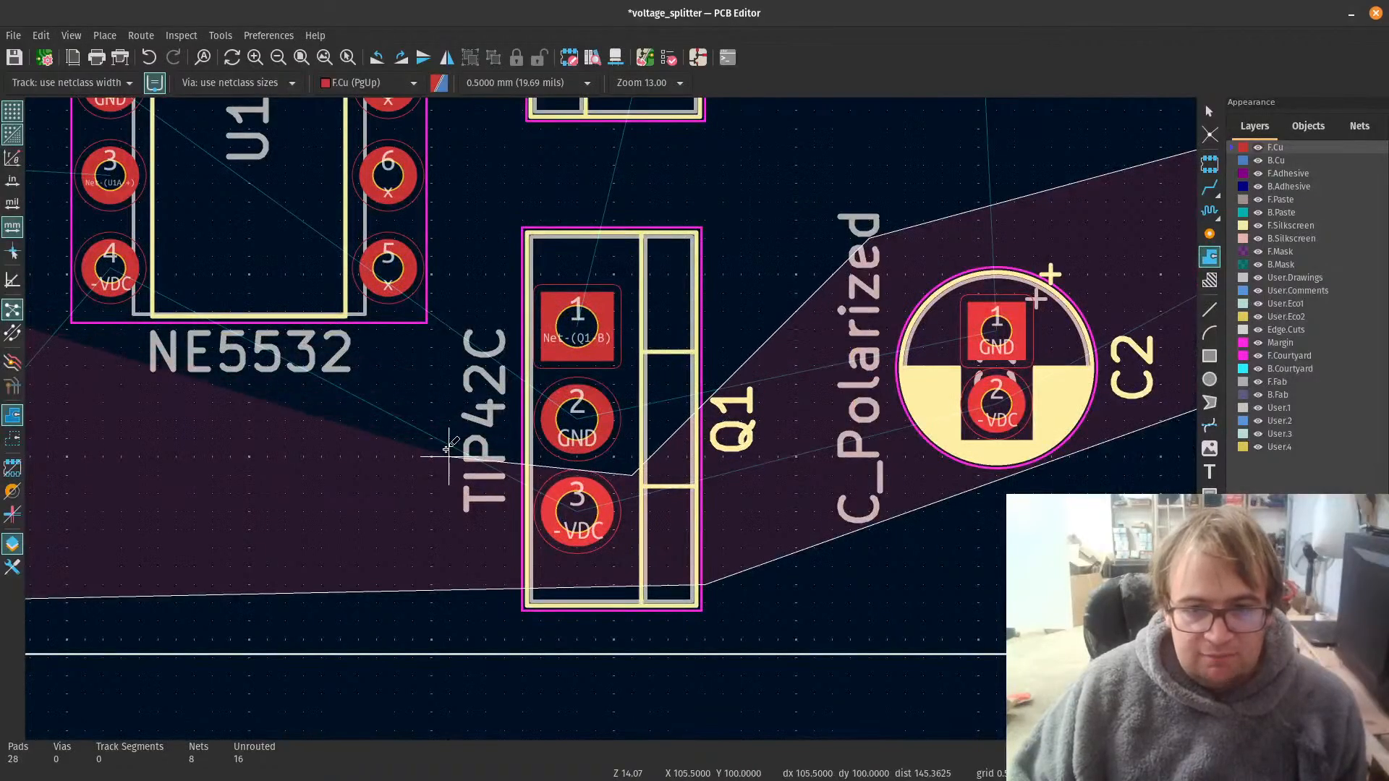
Step: Bring the upper boundary across R2 and between J1's GND and -VDC pads, close the -VDC zone outline and fill it
{"action": "scroll", "coordinate": [582, 398], "scroll_direction": "down", "scroll_amount": 3}
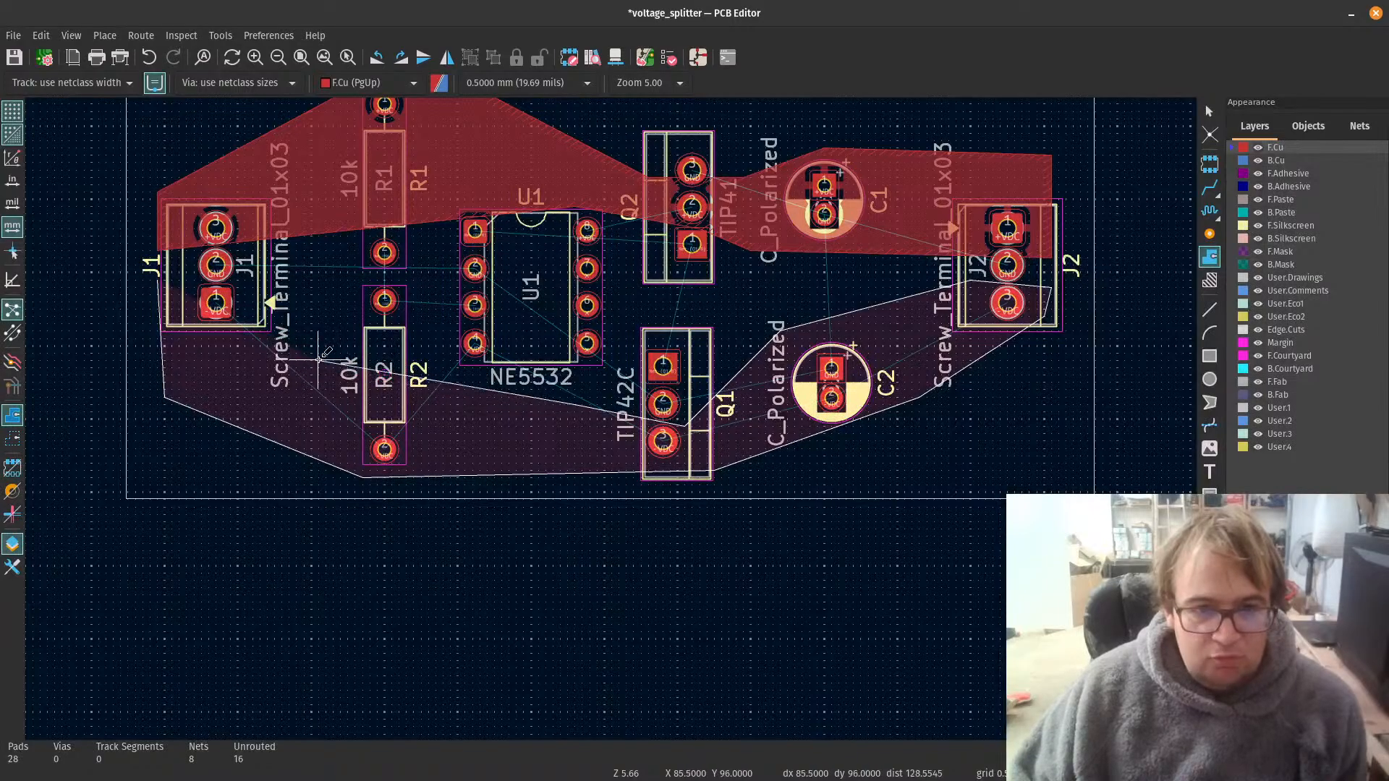
{"action": "scroll", "coordinate": [301, 333], "scroll_direction": "up", "scroll_amount": 5}
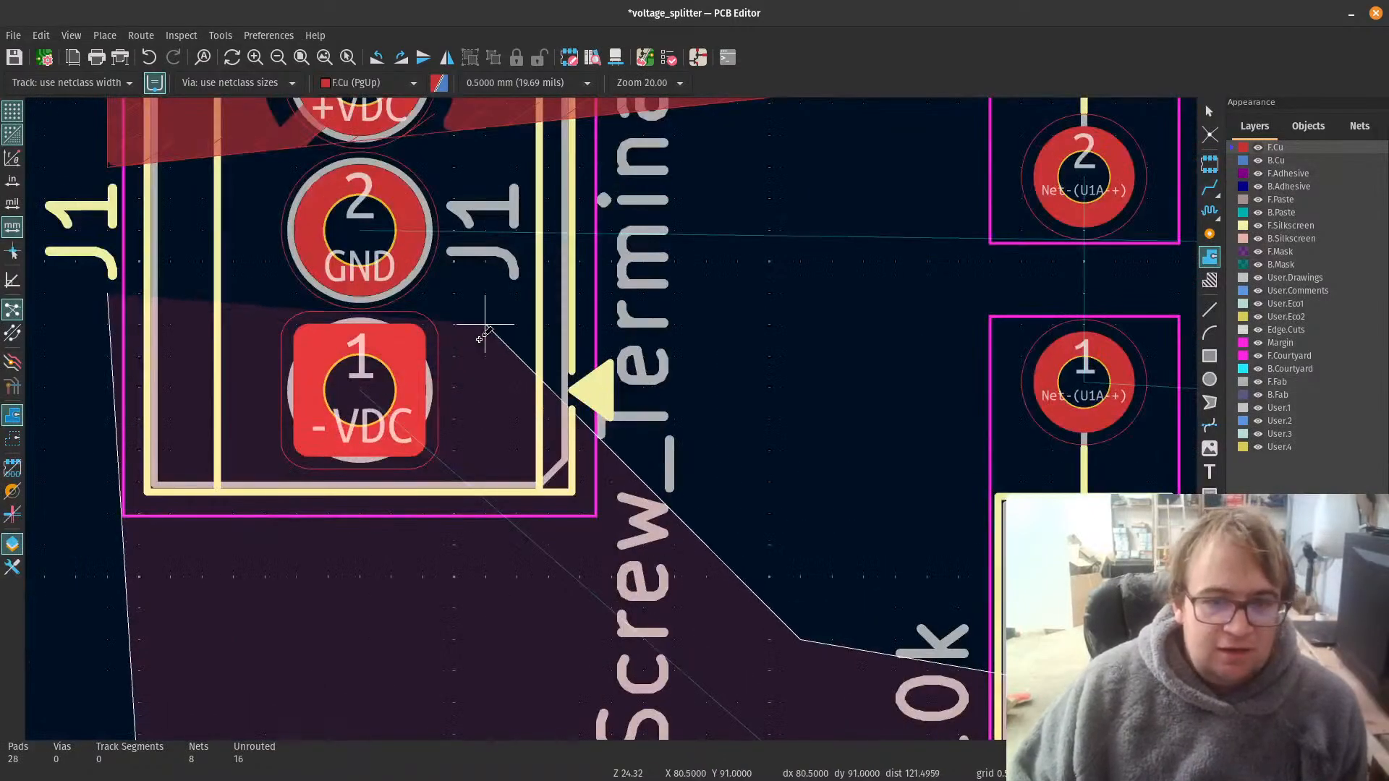
{"action": "double_click", "coordinate": [110, 291]}
{"action": "scroll", "coordinate": [622, 398], "scroll_direction": "down", "scroll_amount": 6}
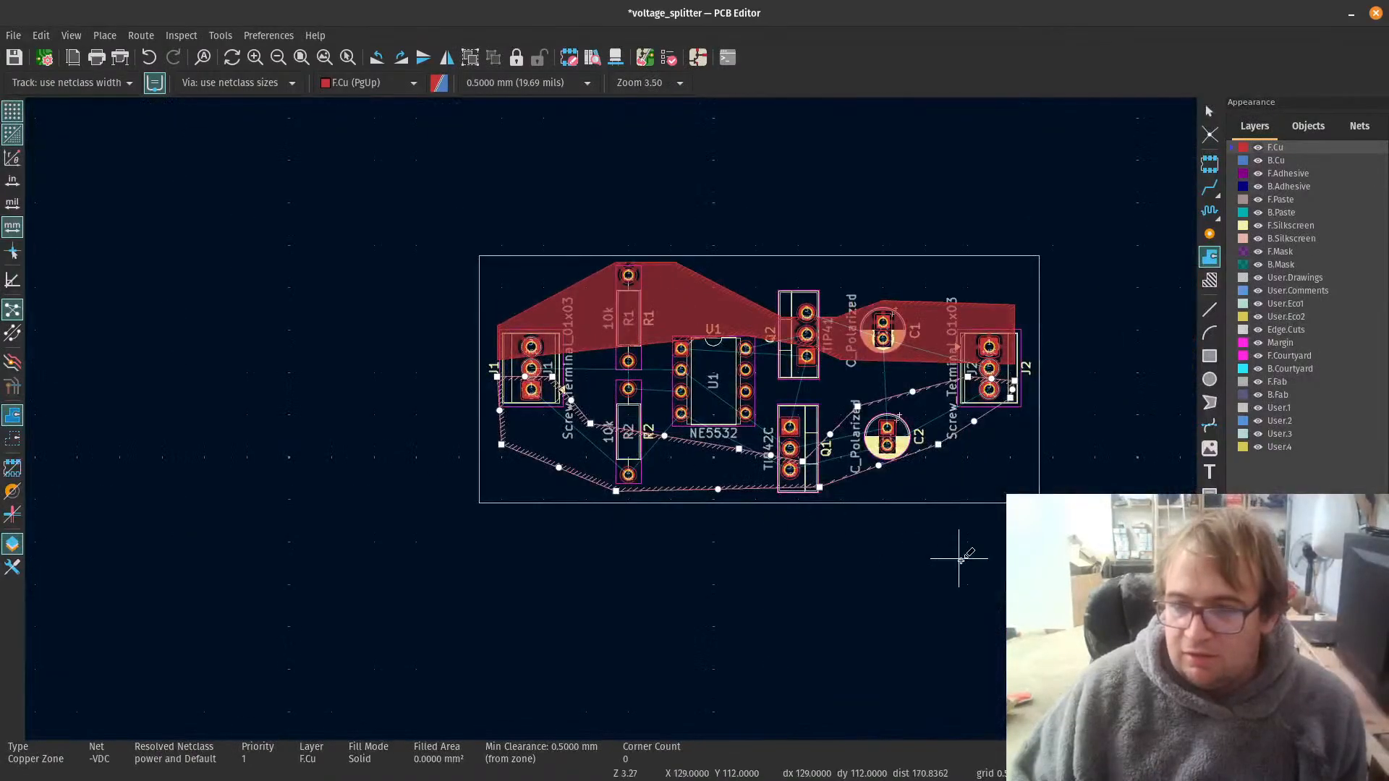
{"action": "scroll", "coordinate": [960, 559], "scroll_direction": "up", "scroll_amount": 2}
{"action": "scroll", "coordinate": [452, 434], "scroll_direction": "down", "scroll_amount": 3}
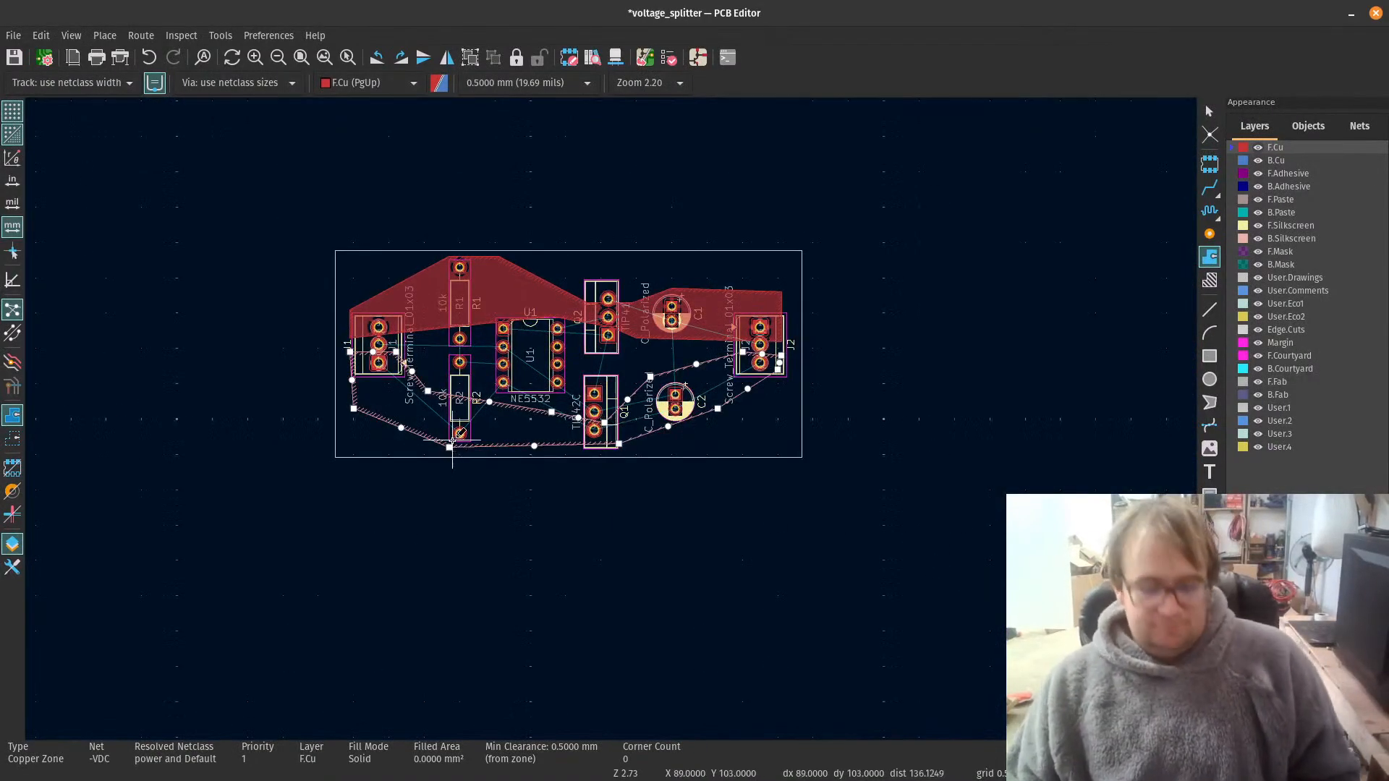
{"action": "key", "text": "b"}
Step: Move the -VDC zone's two outer corners beside J1 towards the board edge, align them vertically, and refill the zones
{"action": "scroll", "coordinate": [428, 387], "scroll_direction": "up", "scroll_amount": 3}
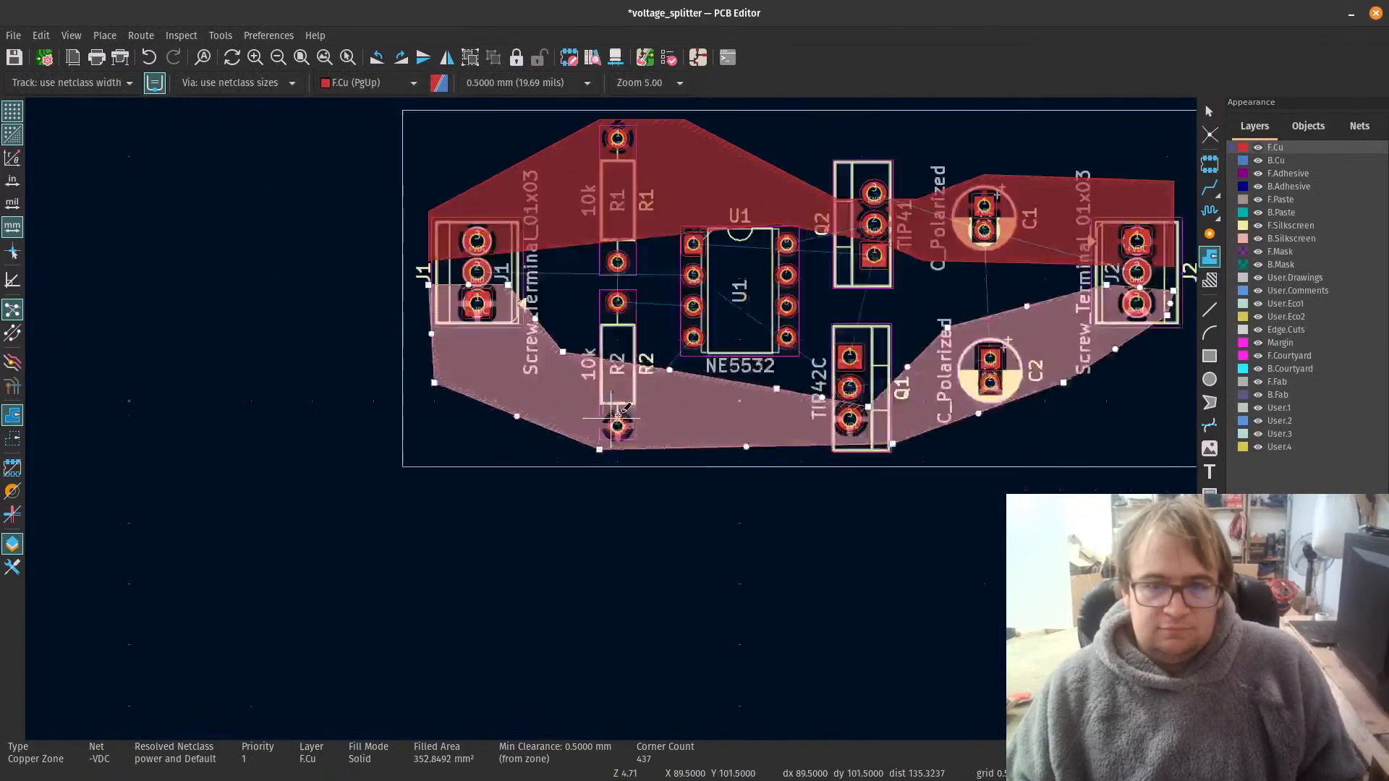
{"action": "scroll", "coordinate": [613, 417], "scroll_direction": "up", "scroll_amount": 2}
{"action": "scroll", "coordinate": [352, 367], "scroll_direction": "up", "scroll_amount": 1}
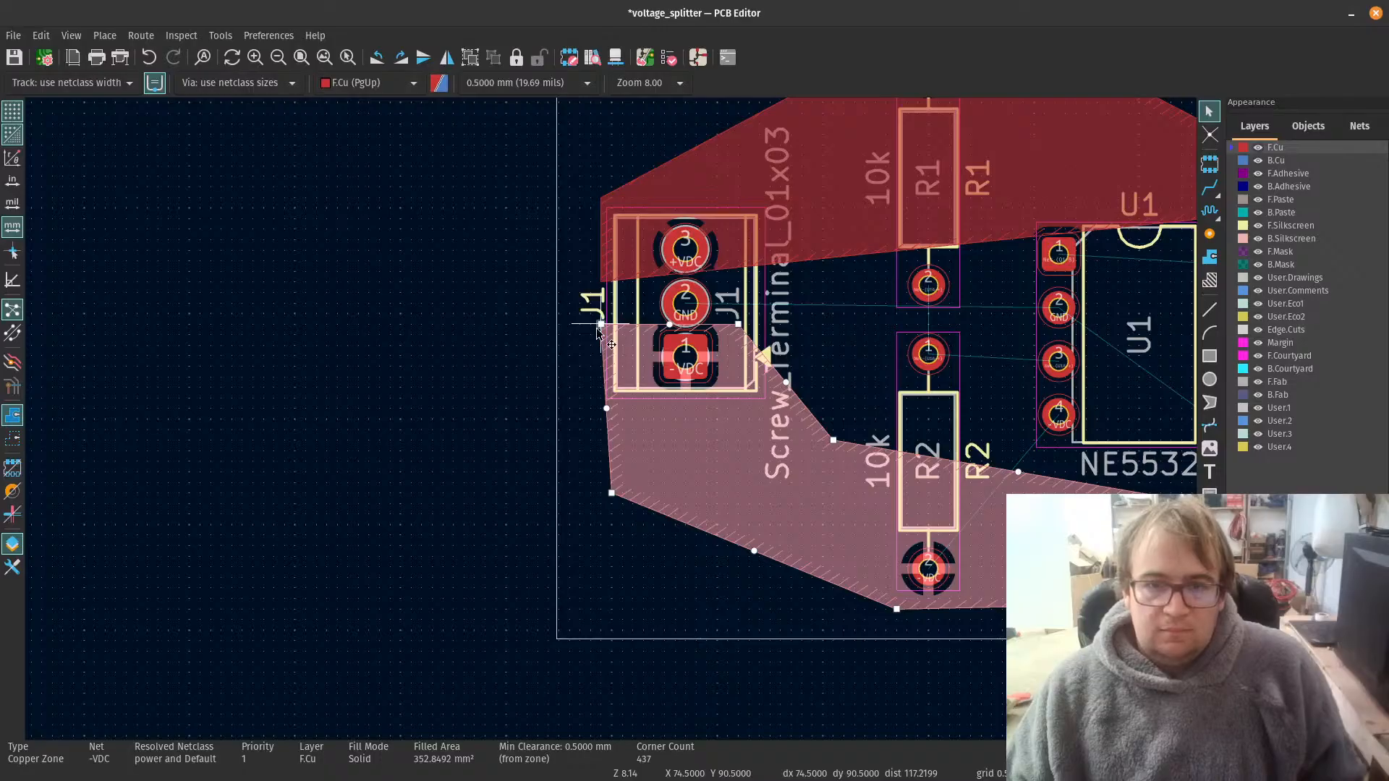
{"action": "mouse_move", "coordinate": [599, 325]}
{"action": "left_mouse_down"}
{"action": "mouse_move", "coordinate": [624, 332]}
{"action": "mouse_move", "coordinate": [599, 324]}
{"action": "left_mouse_up"}
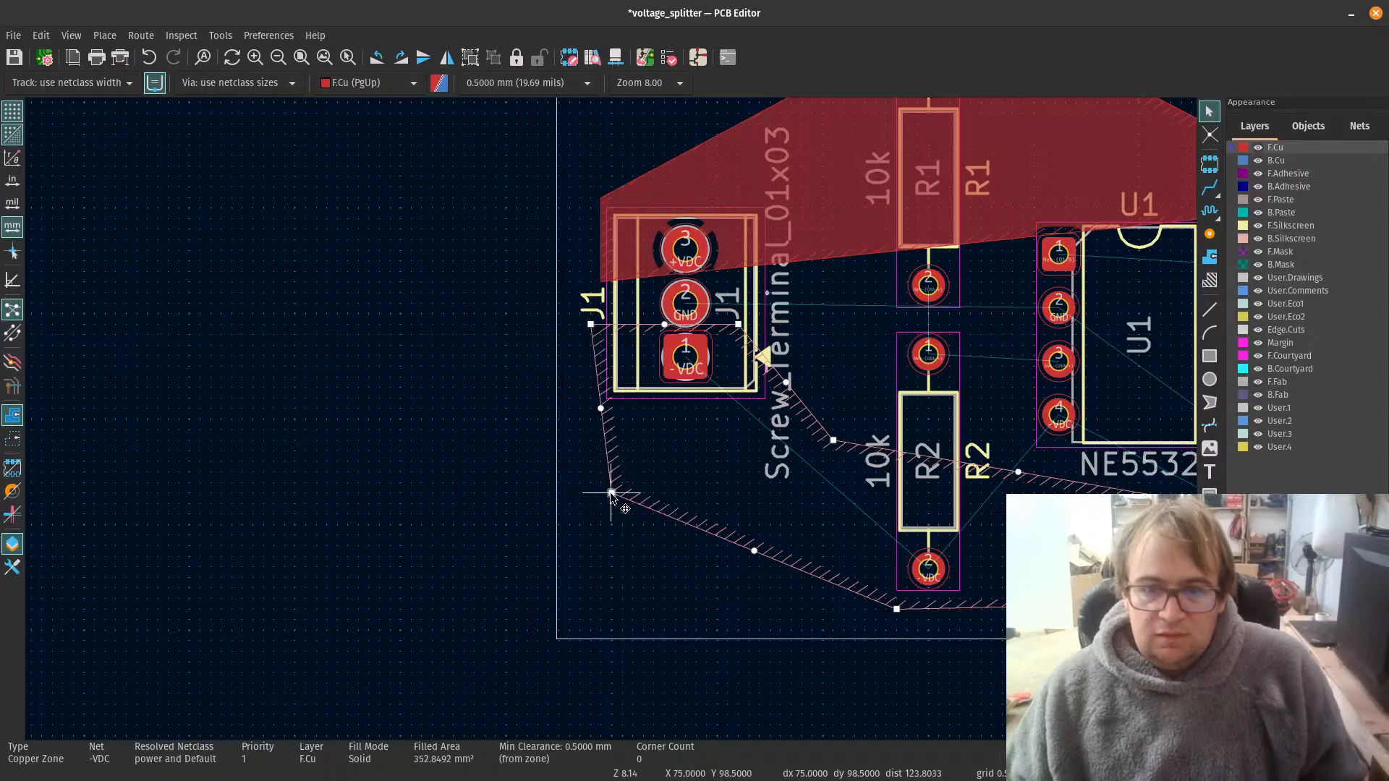
{"action": "left_click_drag", "start_coordinate": [609, 492], "coordinate": [586, 490]}
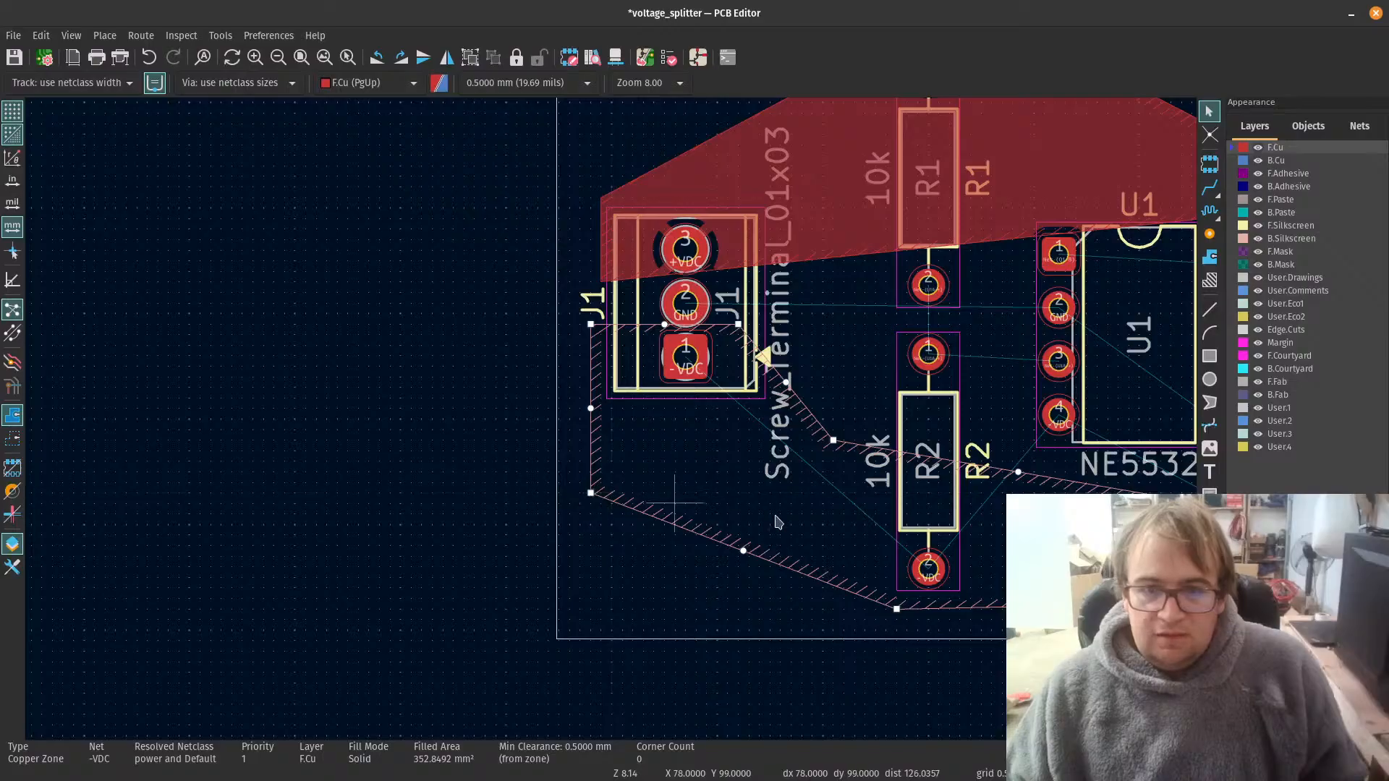
{"action": "key", "text": "b"}
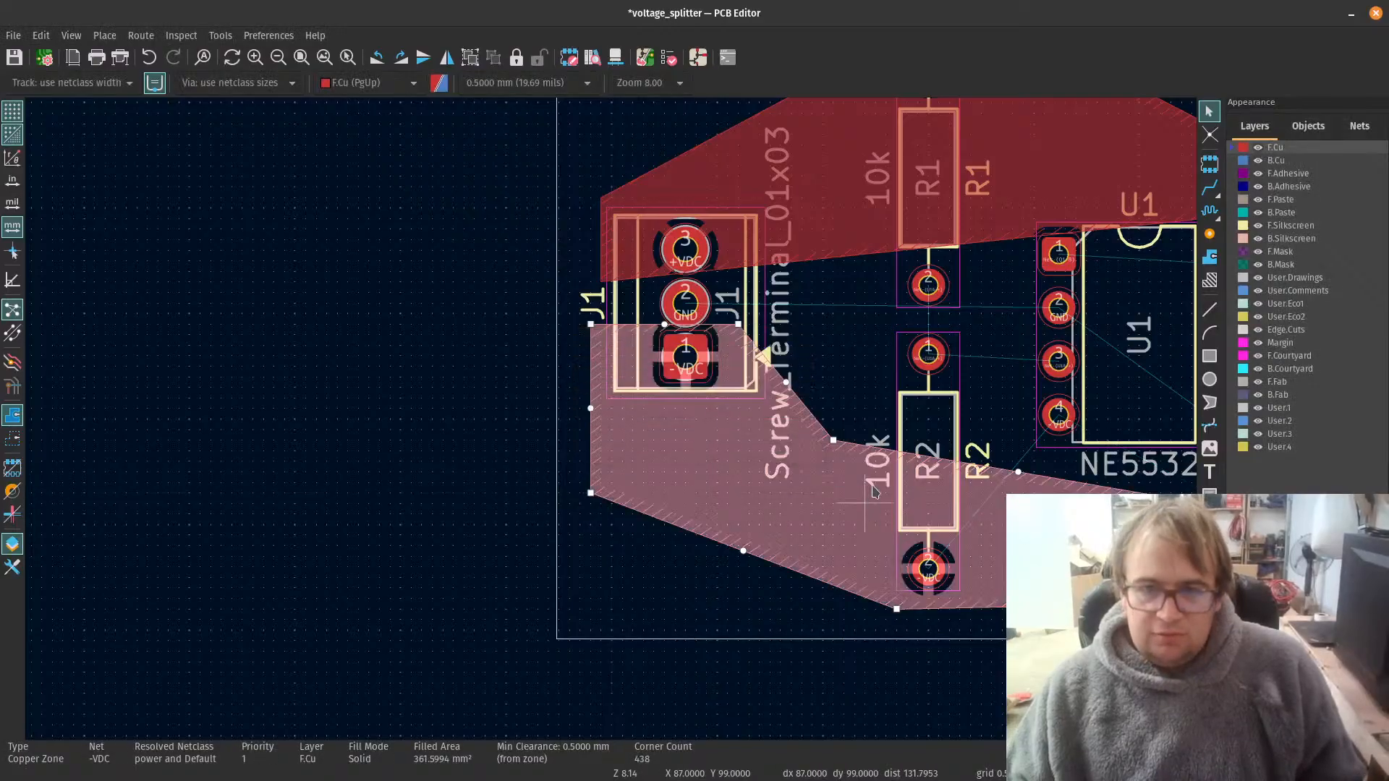
Step: Move the -VDC zone's upper outer corner at J2 inward, vertically in line with the corner below it
{"action": "scroll", "coordinate": [796, 492], "scroll_direction": "down", "scroll_amount": 3}
{"action": "scroll", "coordinate": [611, 425], "scroll_direction": "up", "scroll_amount": 4}
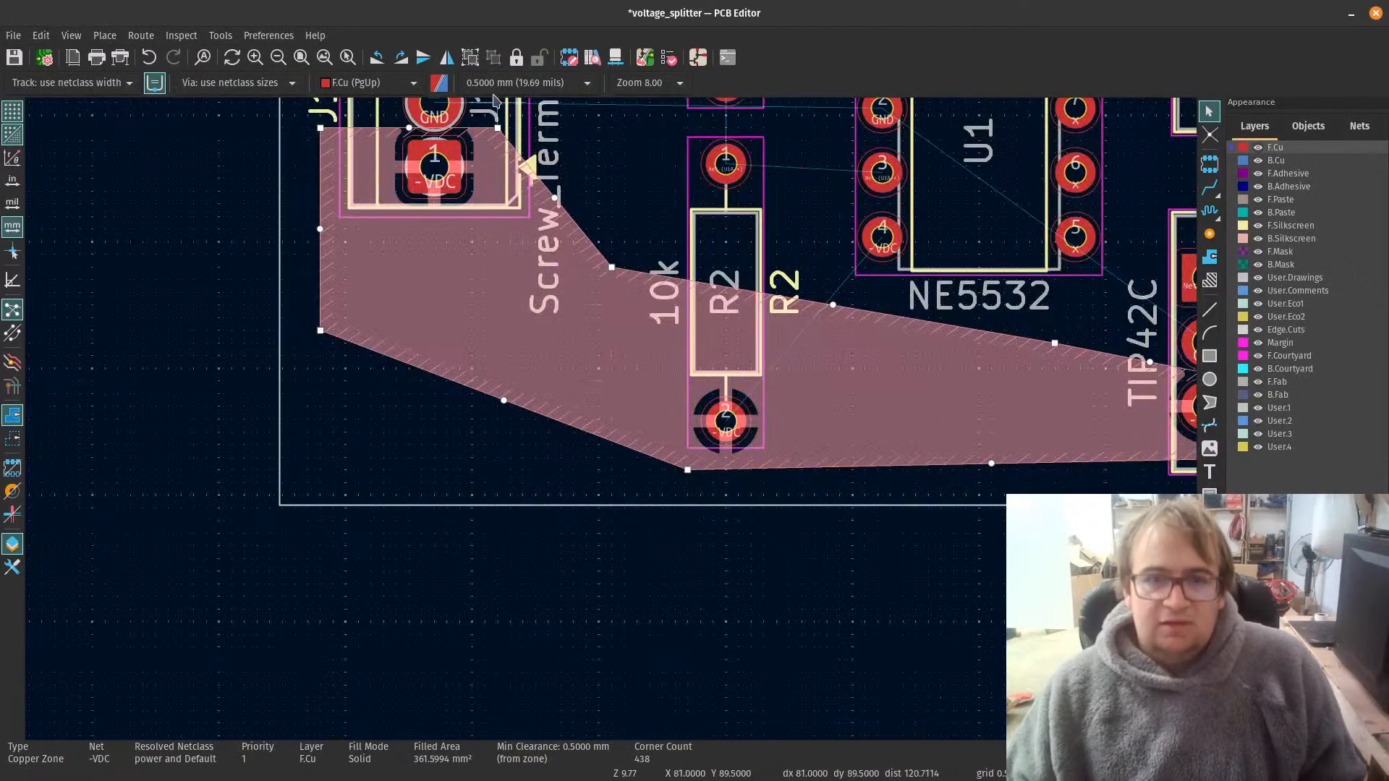
{"action": "scroll", "coordinate": [735, 496], "scroll_direction": "down", "scroll_amount": 4}
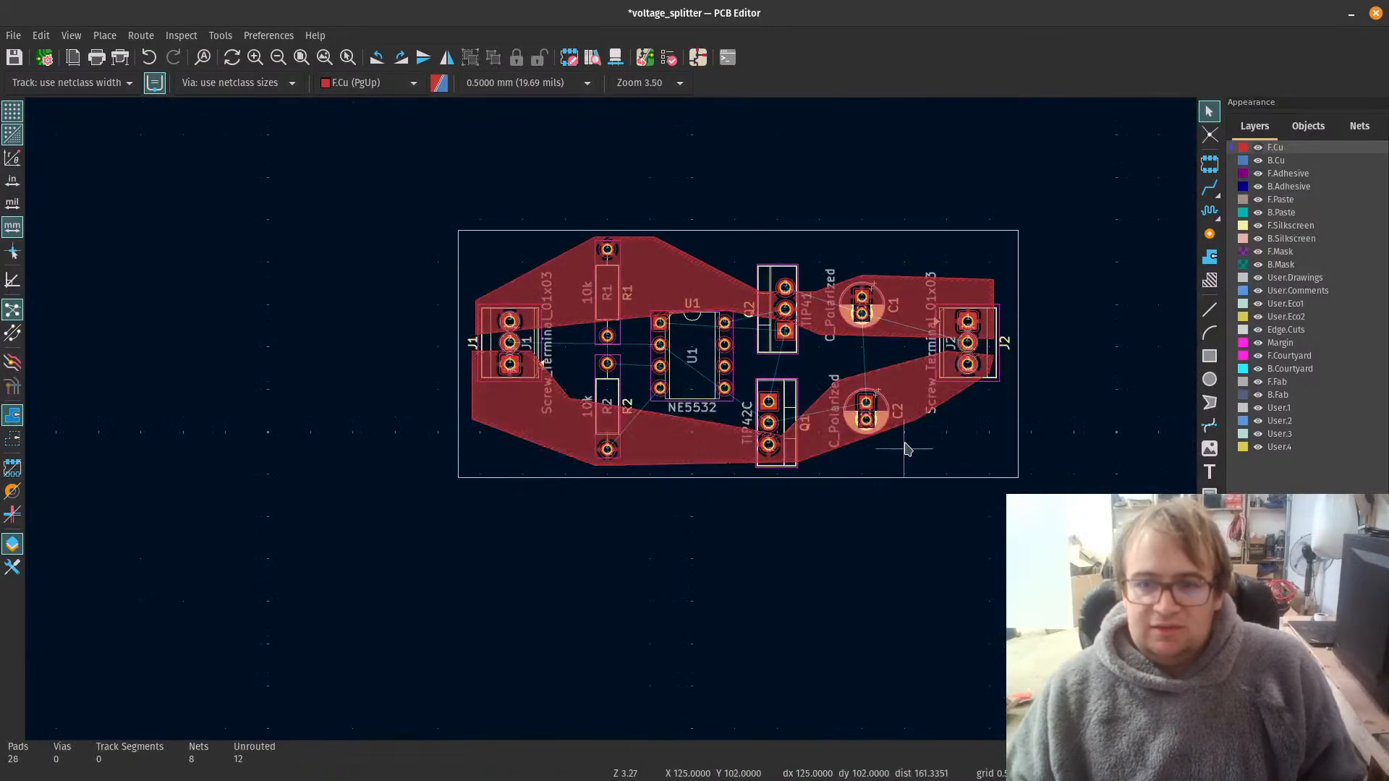
{"action": "scroll", "coordinate": [905, 449], "scroll_direction": "up", "scroll_amount": 4}
{"action": "scroll", "coordinate": [837, 318], "scroll_direction": "up", "scroll_amount": 4}
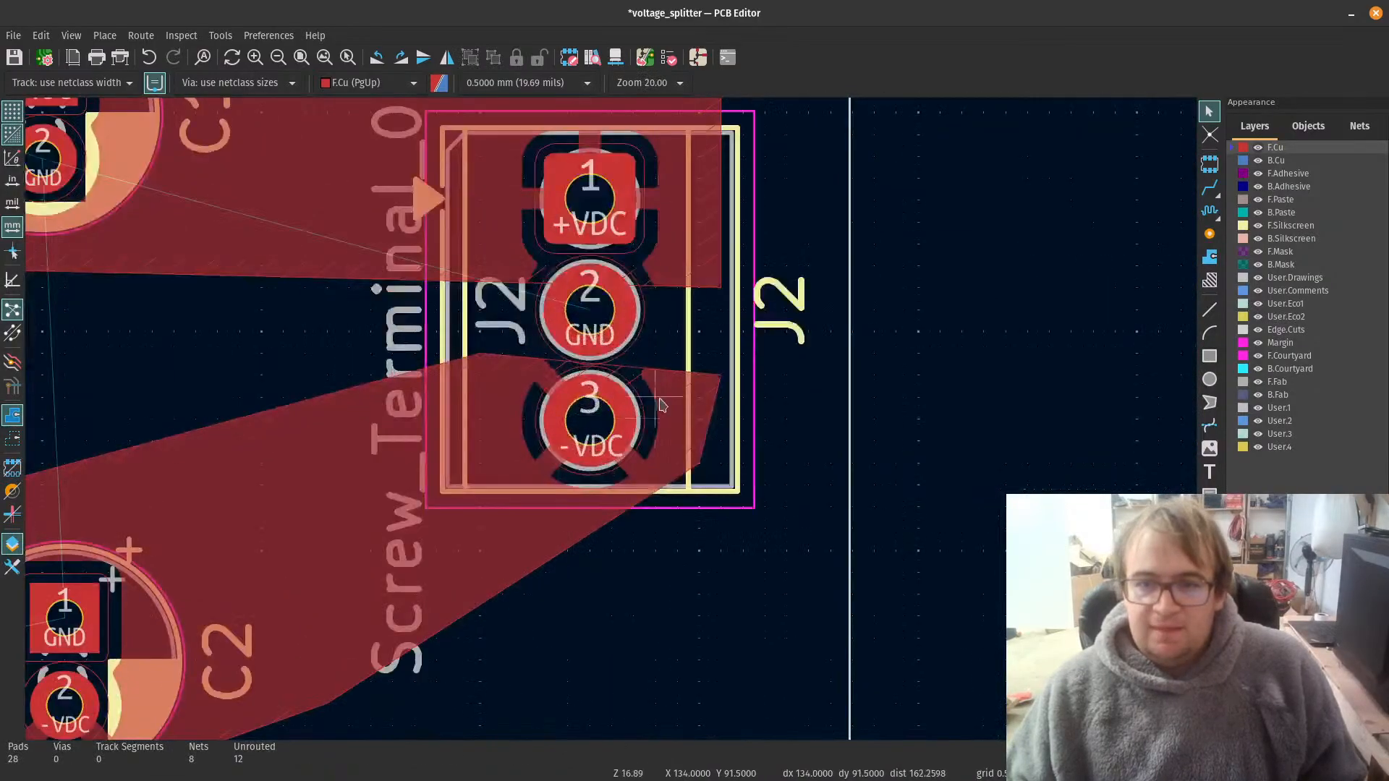
{"action": "left_click", "coordinate": [718, 380]}
{"action": "left_click_drag", "start_coordinate": [721, 375], "coordinate": [699, 375]}
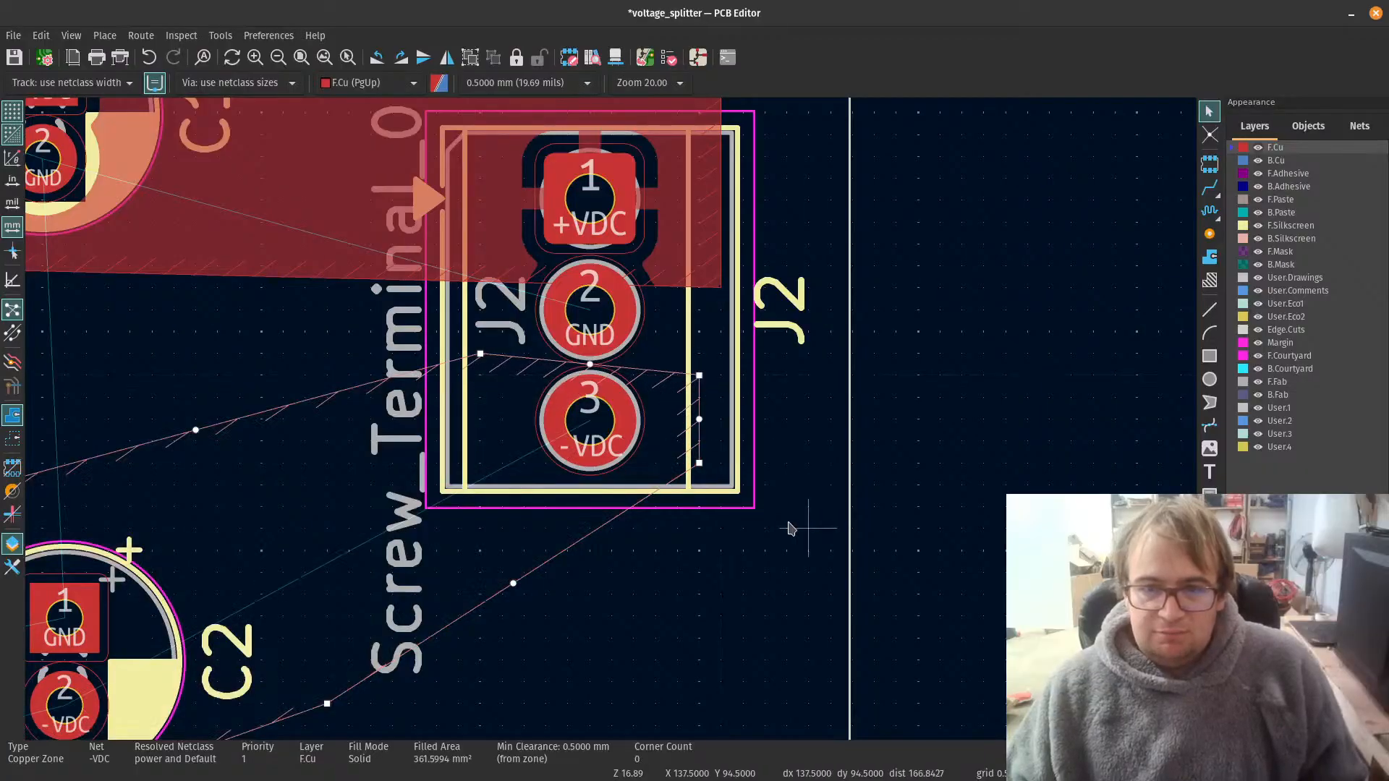
Step: Refill the copper zones after the -VDC outline change at J2
{"action": "key", "text": "b"}
{"action": "scroll", "coordinate": [282, 602], "scroll_direction": "down", "scroll_amount": 1}
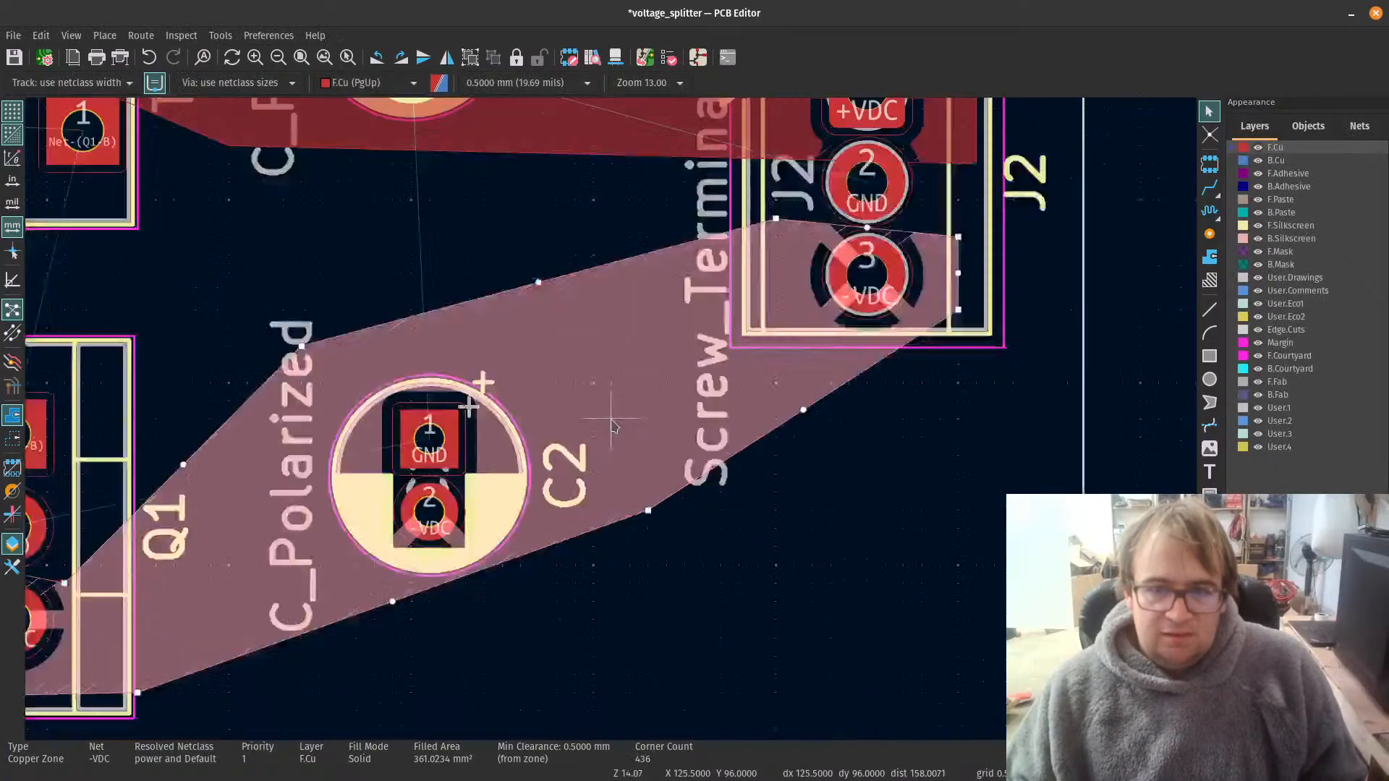
{"action": "scroll", "coordinate": [611, 425], "scroll_direction": "down", "scroll_amount": 5}
{"action": "scroll", "coordinate": [319, 376], "scroll_direction": "up", "scroll_amount": 3}
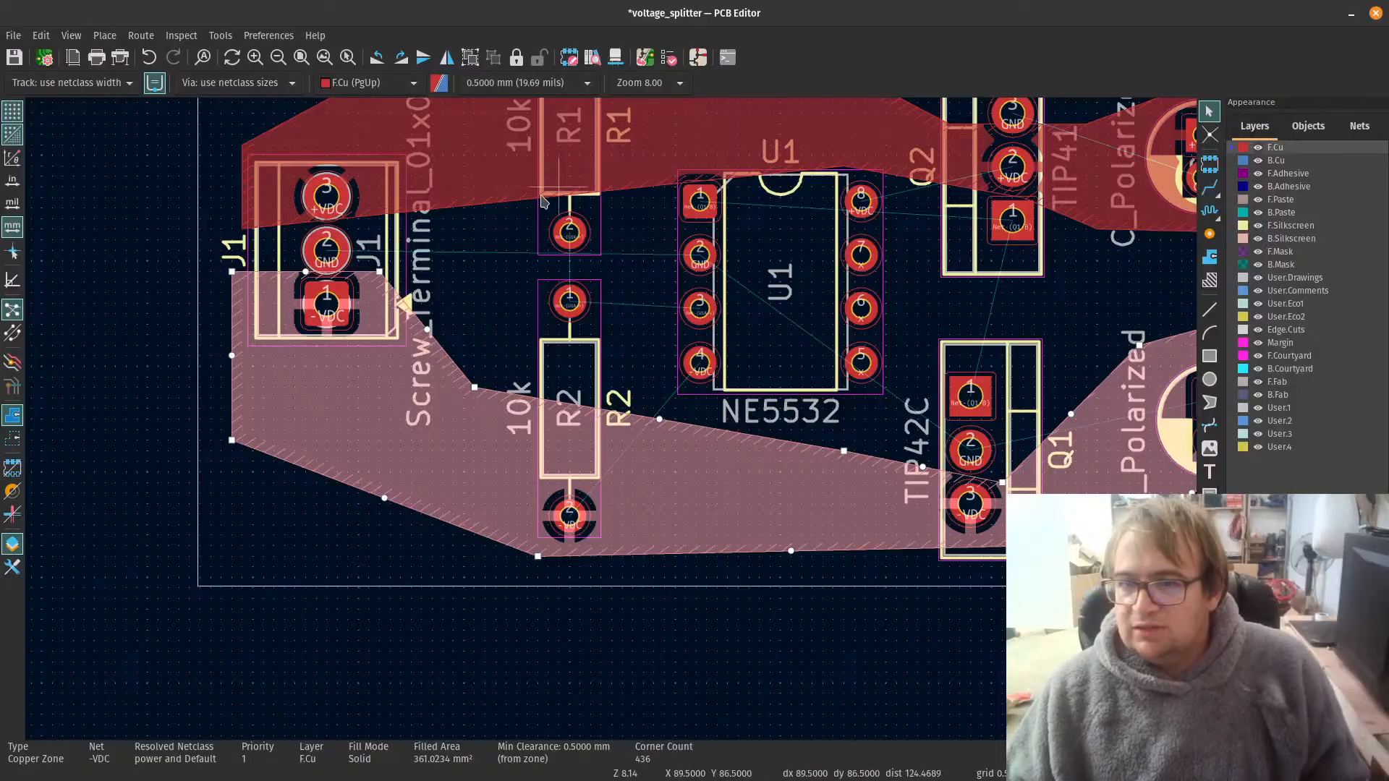
Step: Route F.Cu tracks from R1 pad 2 to R2 pad 1 and on to U1 pad 3
{"action": "scroll", "coordinate": [690, 444], "scroll_direction": "down", "scroll_amount": 4}
{"action": "scroll", "coordinate": [691, 444], "scroll_direction": "up", "scroll_amount": 3}
{"action": "scroll", "coordinate": [749, 455], "scroll_direction": "up", "scroll_amount": 3}
{"action": "scroll", "coordinate": [687, 492], "scroll_direction": "down", "scroll_amount": 2}
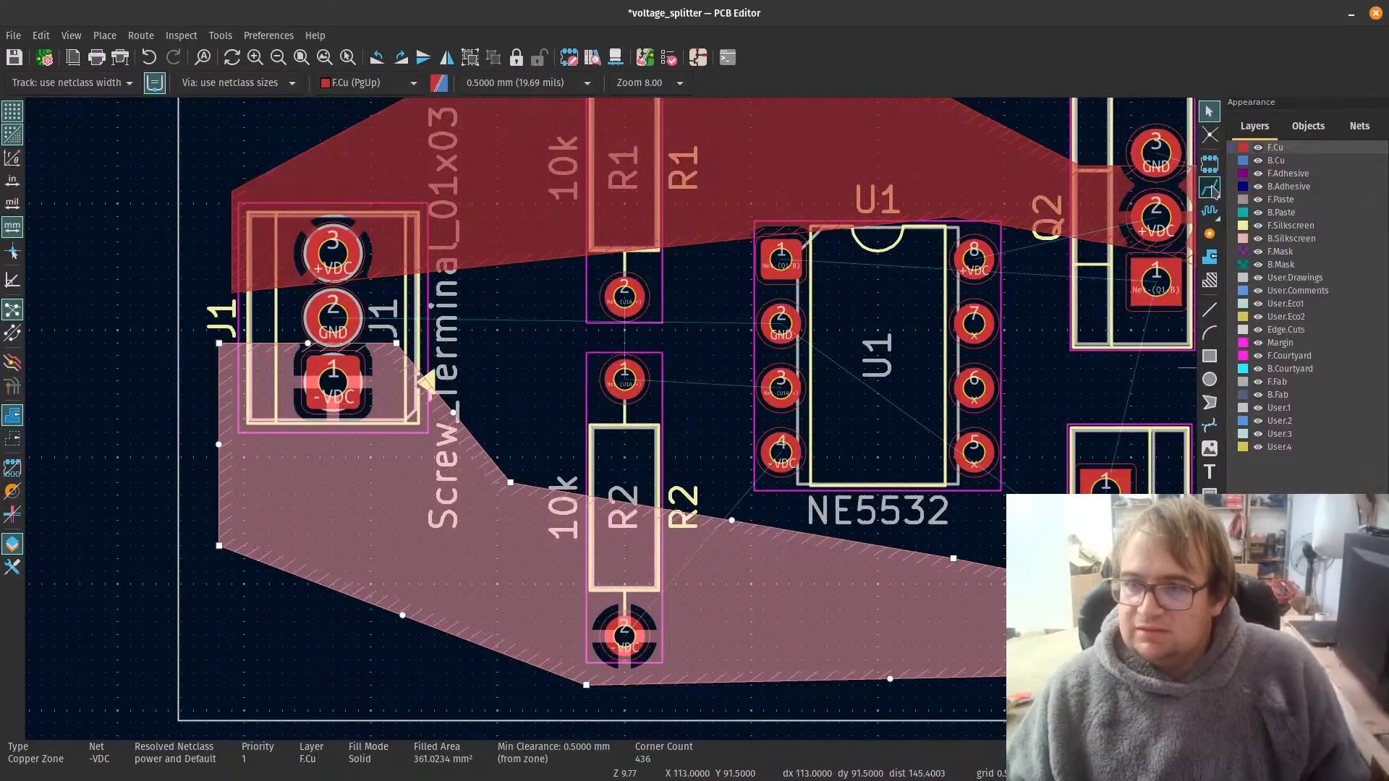
{"action": "left_click", "coordinate": [1210, 187]}
{"action": "left_click", "coordinate": [624, 297]}
{"action": "left_click", "coordinate": [624, 378]}
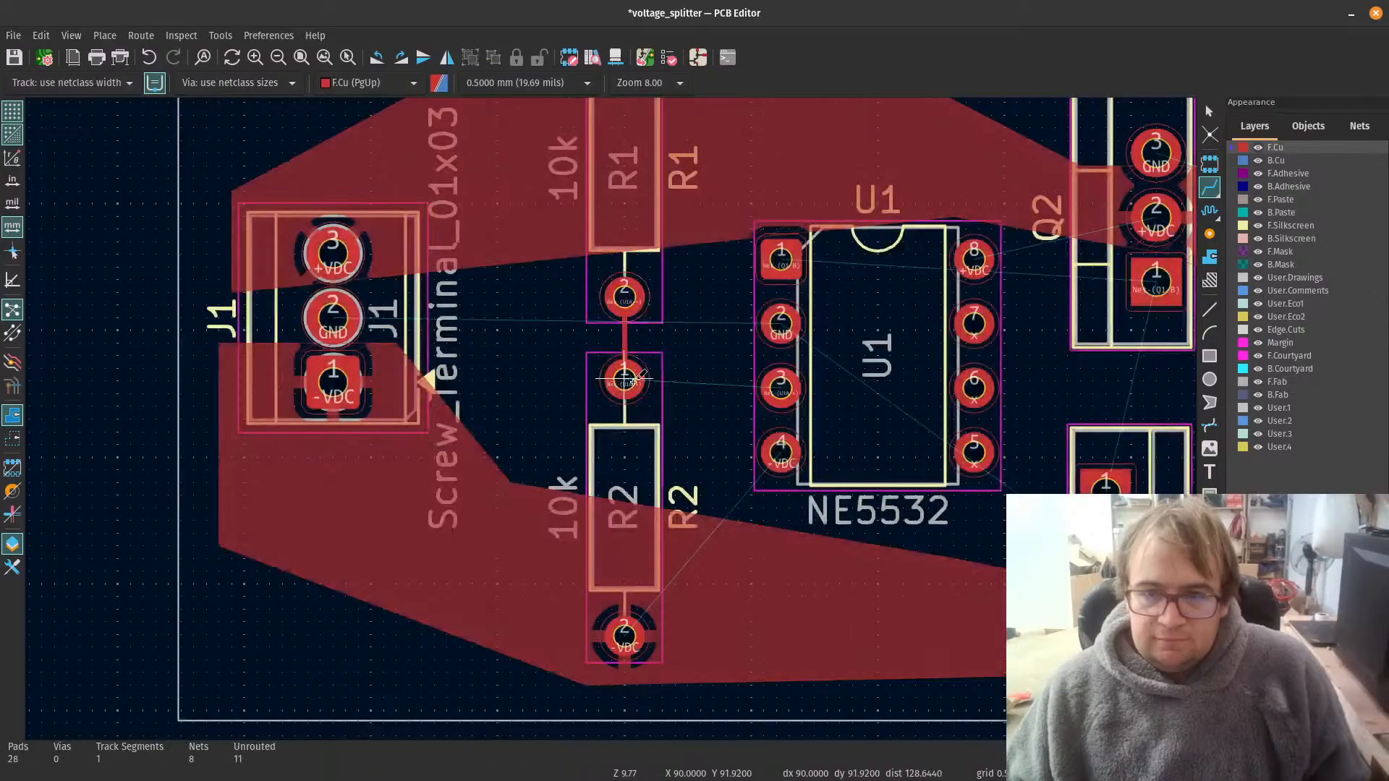
{"action": "left_click", "coordinate": [624, 378]}
{"action": "left_click", "coordinate": [780, 385]}
{"action": "scroll", "coordinate": [780, 385], "scroll_direction": "down", "scroll_amount": 3}
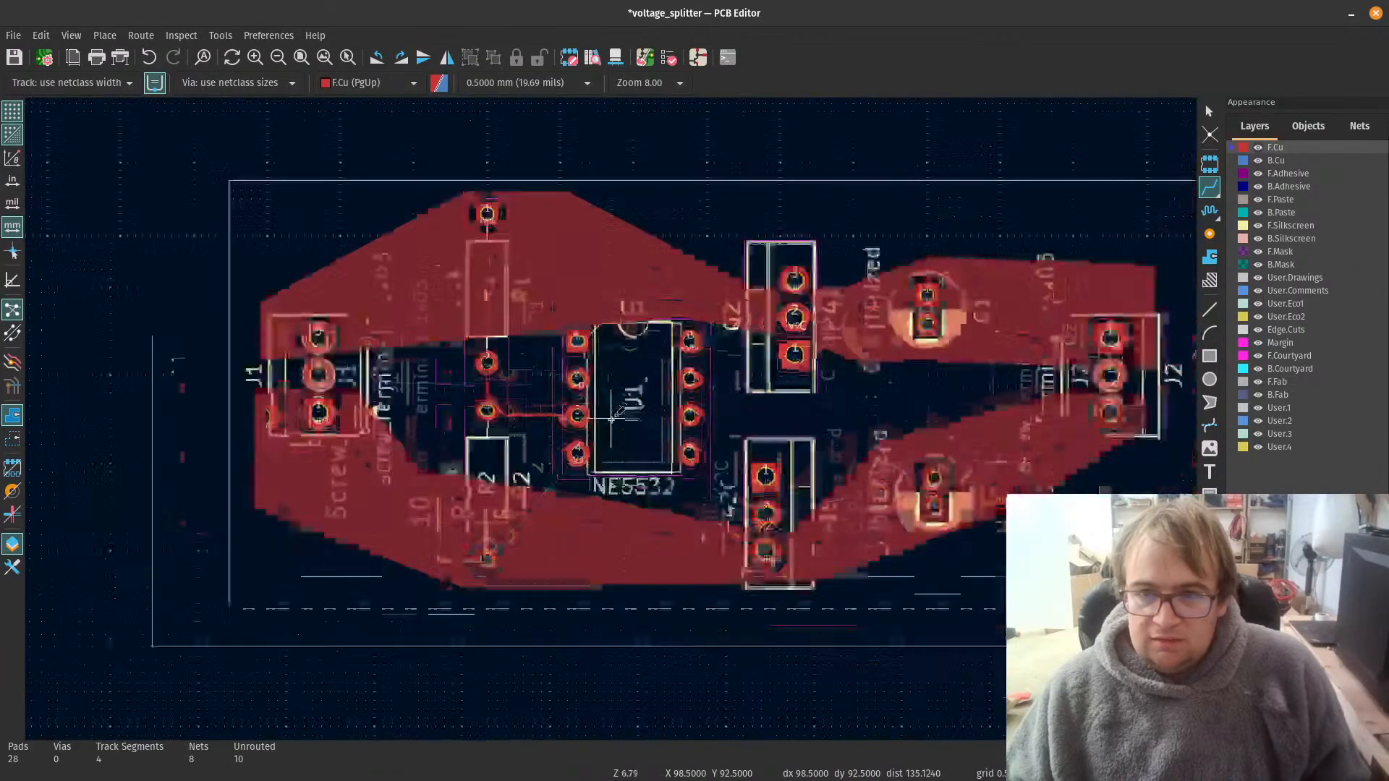
{"action": "scroll", "coordinate": [611, 418], "scroll_direction": "up", "scroll_amount": 2}
{"action": "scroll", "coordinate": [612, 418], "scroll_direction": "up", "scroll_amount": 3}
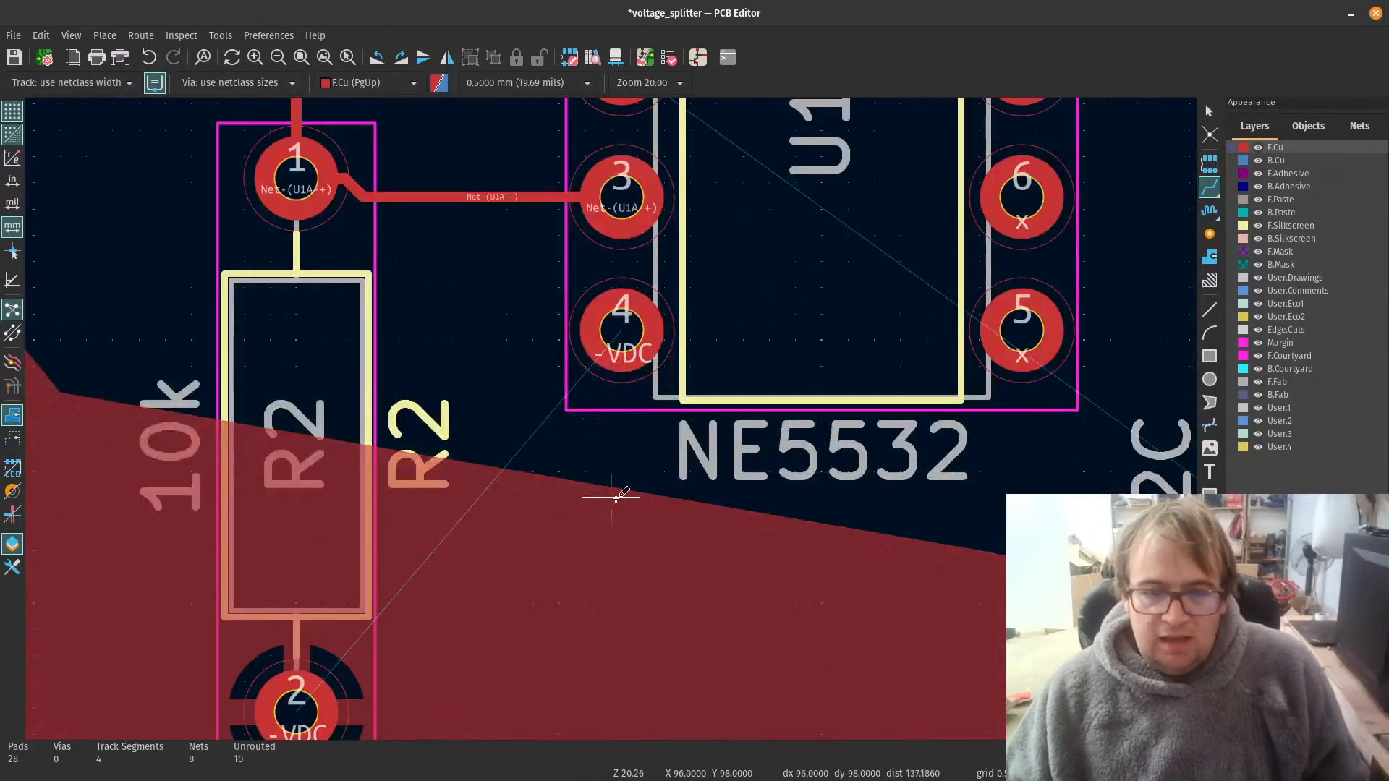
{"action": "key", "text": "Escape"}
Step: Try to pull the -VDC zone's upper boundary beside R2 towards U1's -VDC pad
{"action": "scroll", "coordinate": [430, 495], "scroll_direction": "up", "scroll_amount": 3}
{"action": "left_click", "coordinate": [841, 494]}
{"action": "scroll", "coordinate": [841, 494], "scroll_direction": "down", "scroll_amount": 3}
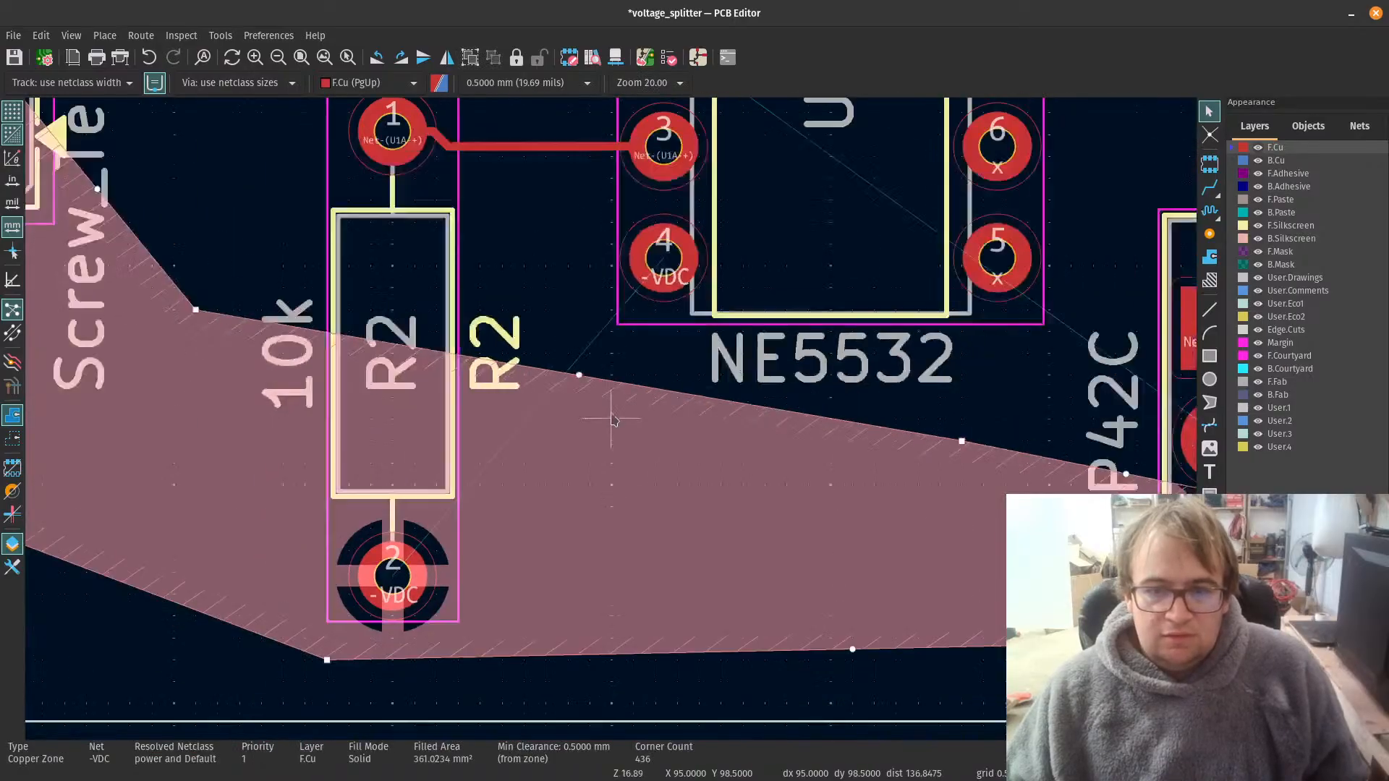
{"action": "left_click_drag", "start_coordinate": [580, 376], "coordinate": [610, 314]}
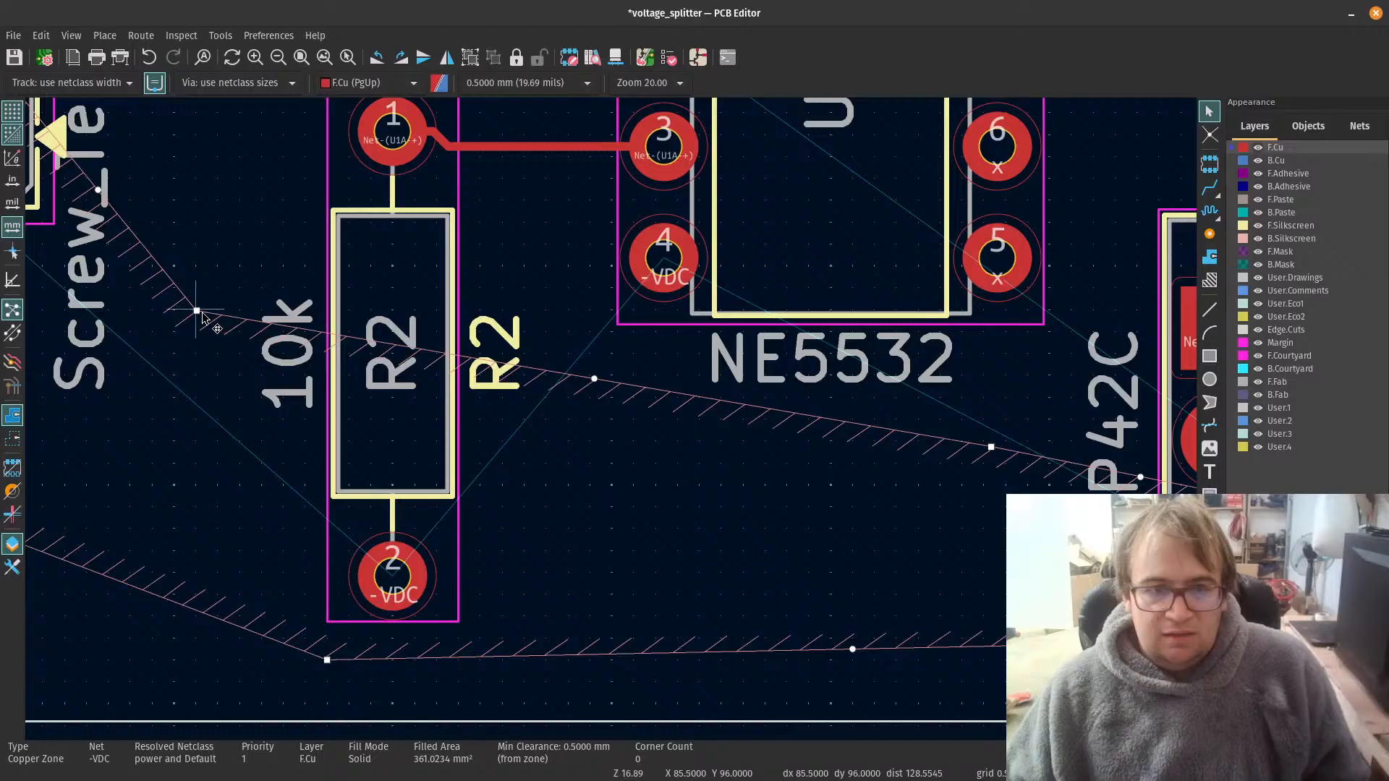
{"action": "left_click_drag", "start_coordinate": [203, 314], "coordinate": [395, 357]}
{"action": "key", "text": "Escape"}
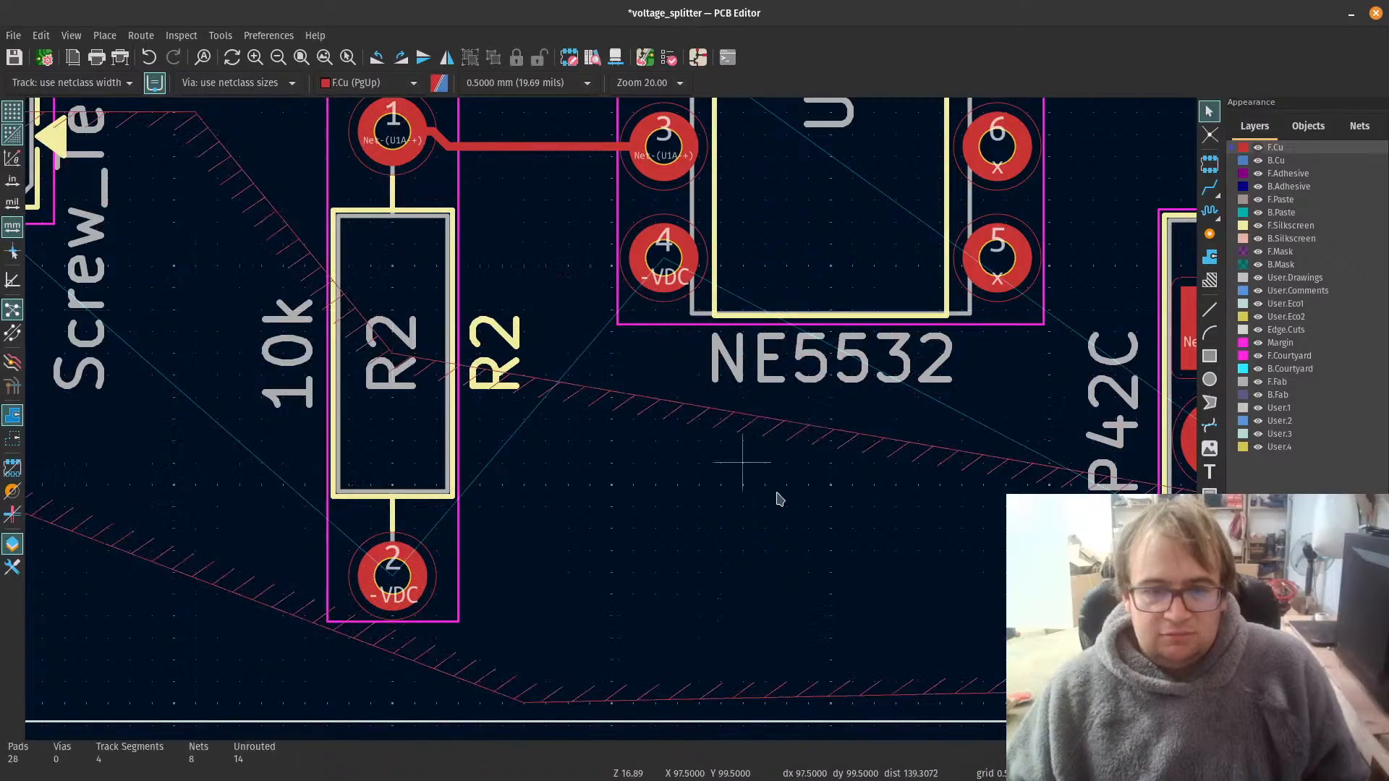
{"action": "scroll", "coordinate": [779, 499], "scroll_direction": "down", "scroll_amount": 5}
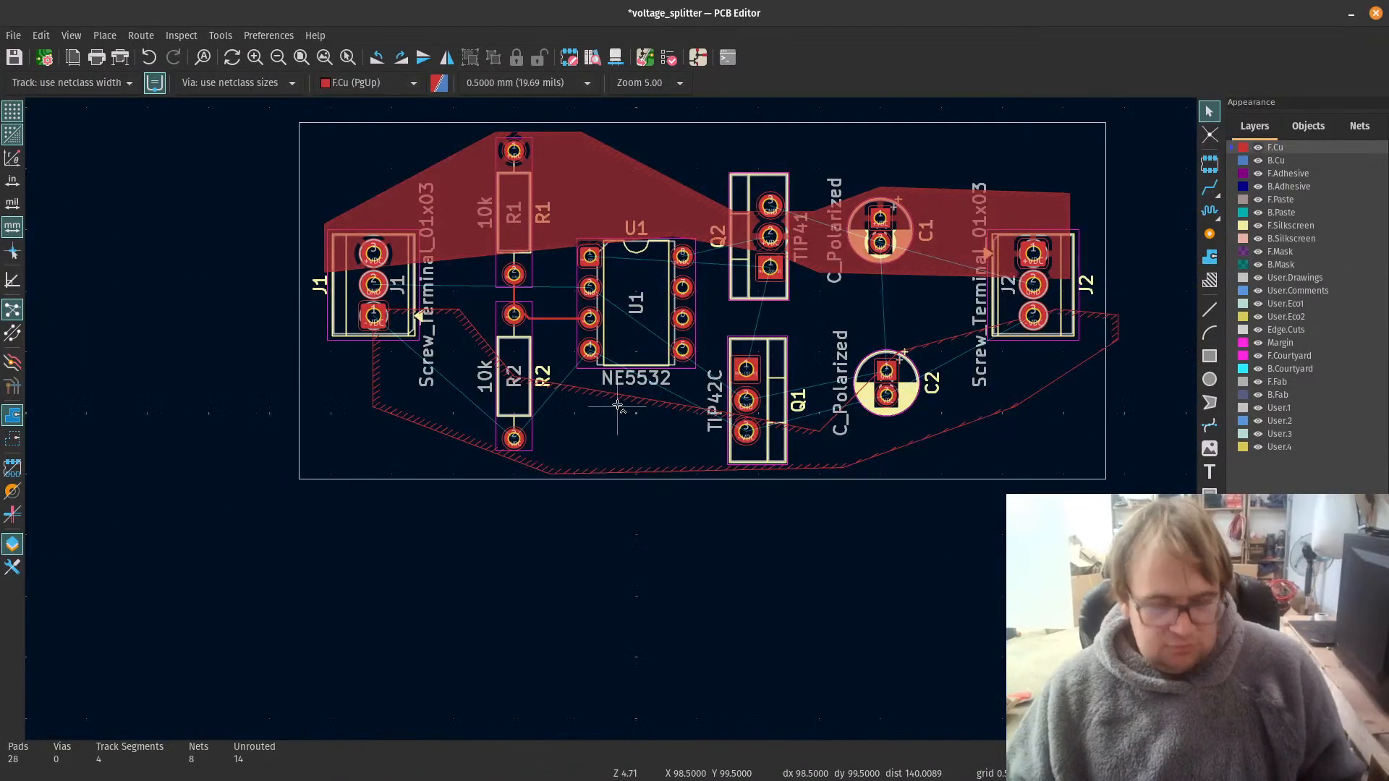
Step: Raise the -VDC zone's upper boundary to run inside U1 above pads 4 and 5 and above Q1's pad 1
{"action": "left_click", "coordinate": [717, 418]}
{"action": "scroll", "coordinate": [720, 419], "scroll_direction": "up", "scroll_amount": 3}
{"action": "scroll", "coordinate": [564, 425], "scroll_direction": "up", "scroll_amount": 2}
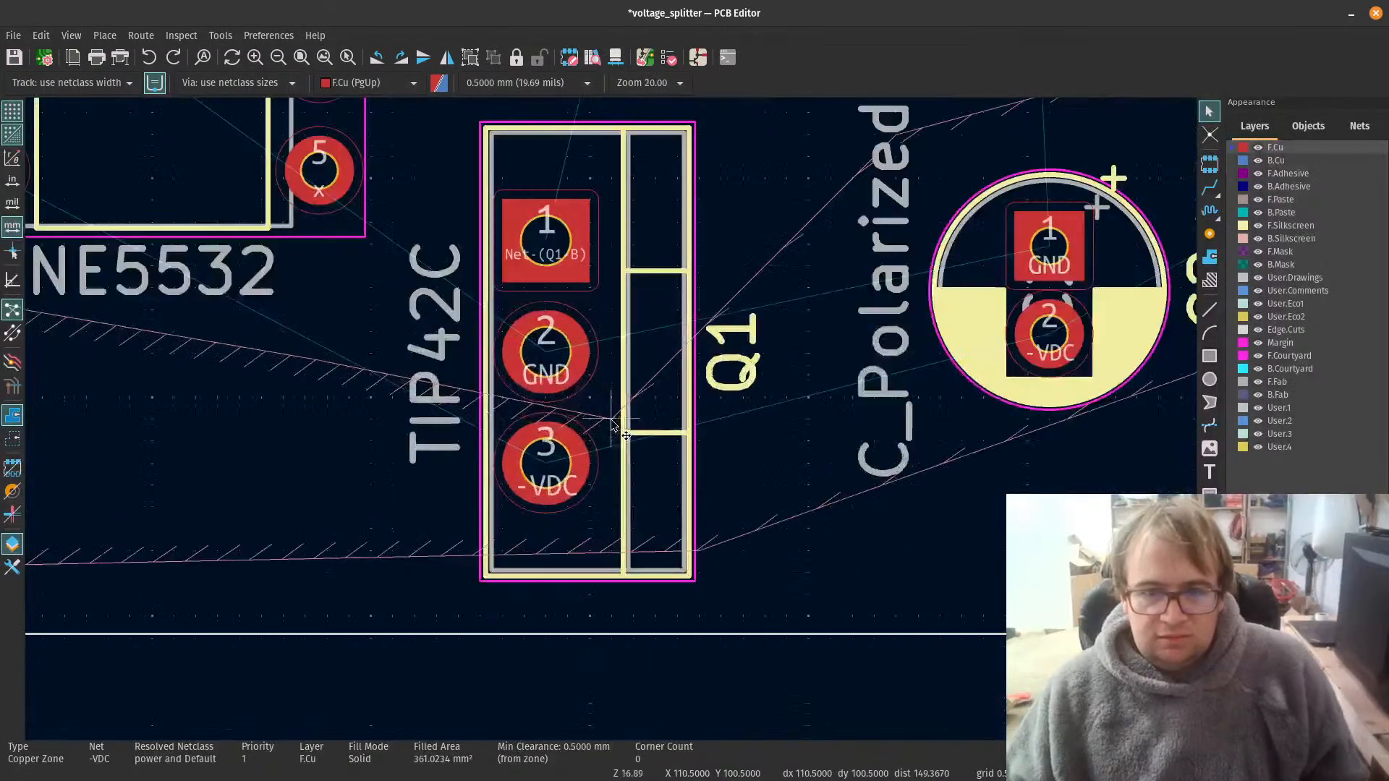
{"action": "left_click_drag", "start_coordinate": [614, 423], "coordinate": [659, 360]}
{"action": "scroll", "coordinate": [333, 440], "scroll_direction": "down", "scroll_amount": 5}
{"action": "scroll", "coordinate": [611, 384], "scroll_direction": "up", "scroll_amount": 4}
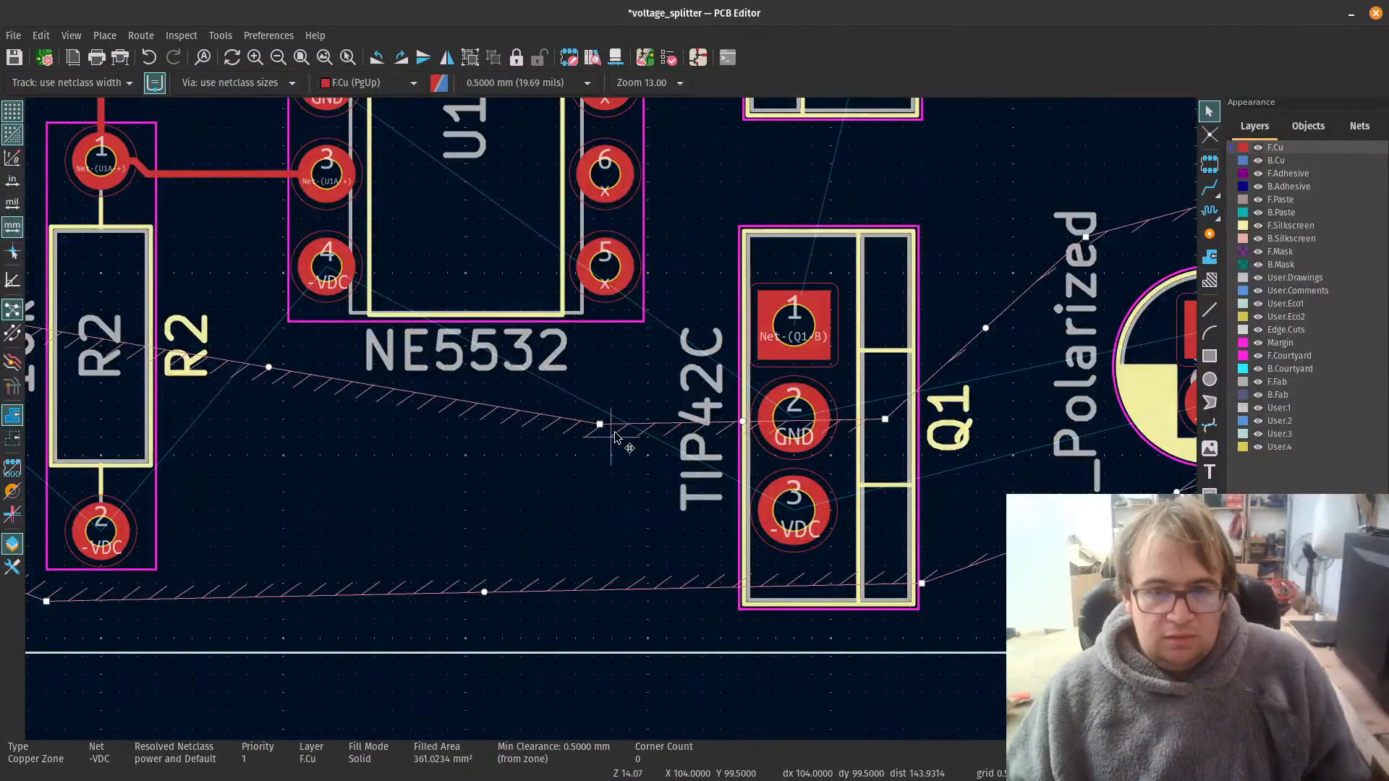
{"action": "left_click_drag", "start_coordinate": [599, 425], "coordinate": [443, 204]}
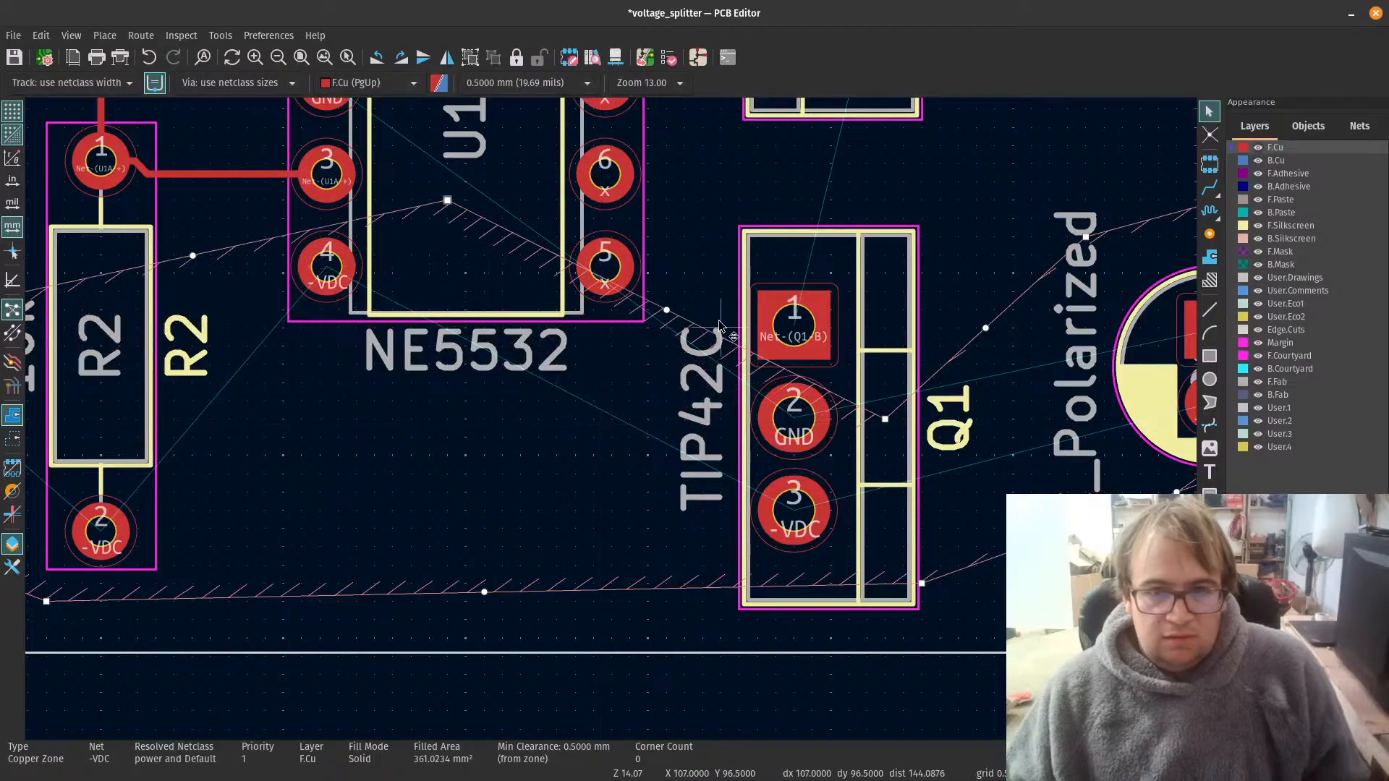
{"action": "left_click_drag", "start_coordinate": [885, 420], "coordinate": [856, 253]}
Step: Raise the -VDC zone's upper boundary corner between J1 and R2 to just below R2 pad 1's level, and refill the zones
{"action": "scroll", "coordinate": [805, 439], "scroll_direction": "down", "scroll_amount": 6}
{"action": "scroll", "coordinate": [535, 401], "scroll_direction": "up", "scroll_amount": 3}
{"action": "scroll", "coordinate": [611, 426], "scroll_direction": "down", "scroll_amount": 4}
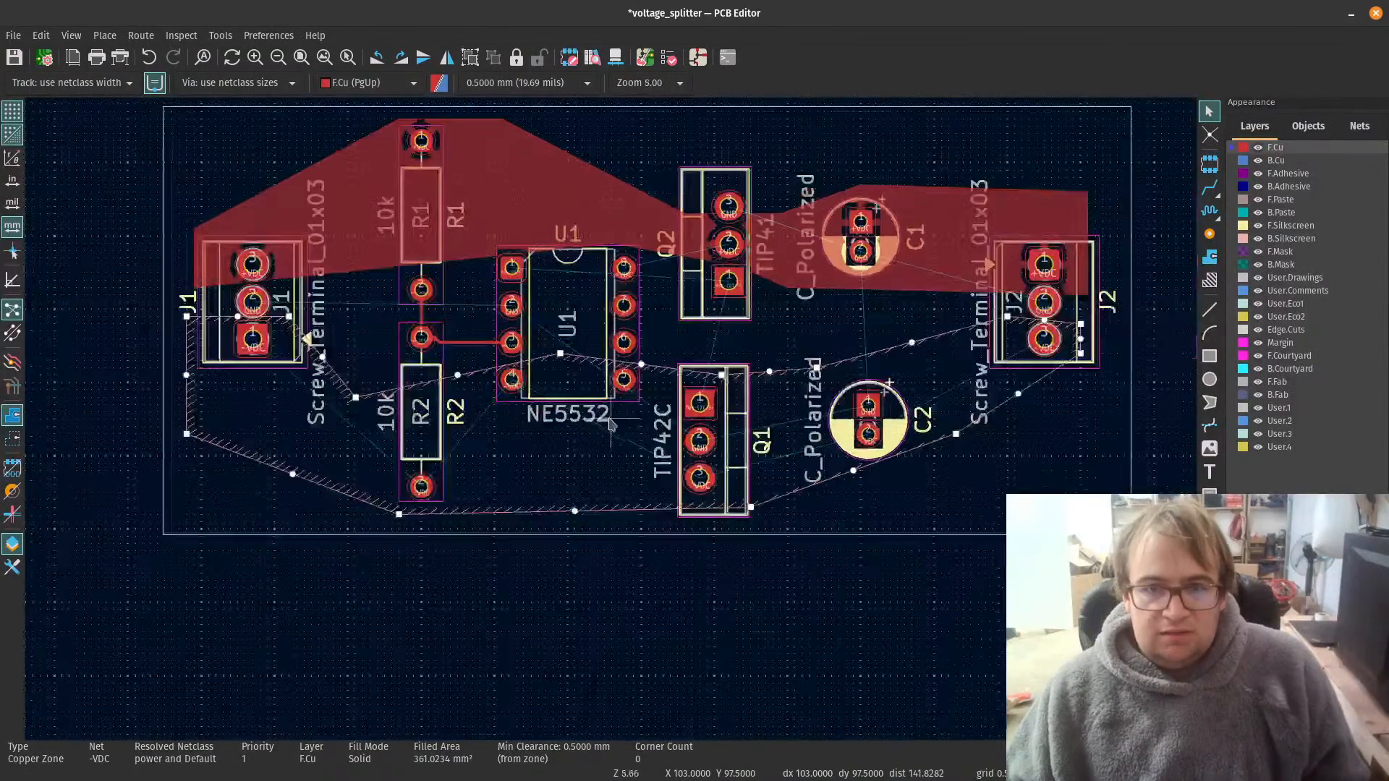
{"action": "scroll", "coordinate": [542, 507], "scroll_direction": "up", "scroll_amount": 5}
{"action": "scroll", "coordinate": [539, 530], "scroll_direction": "down", "scroll_amount": 3}
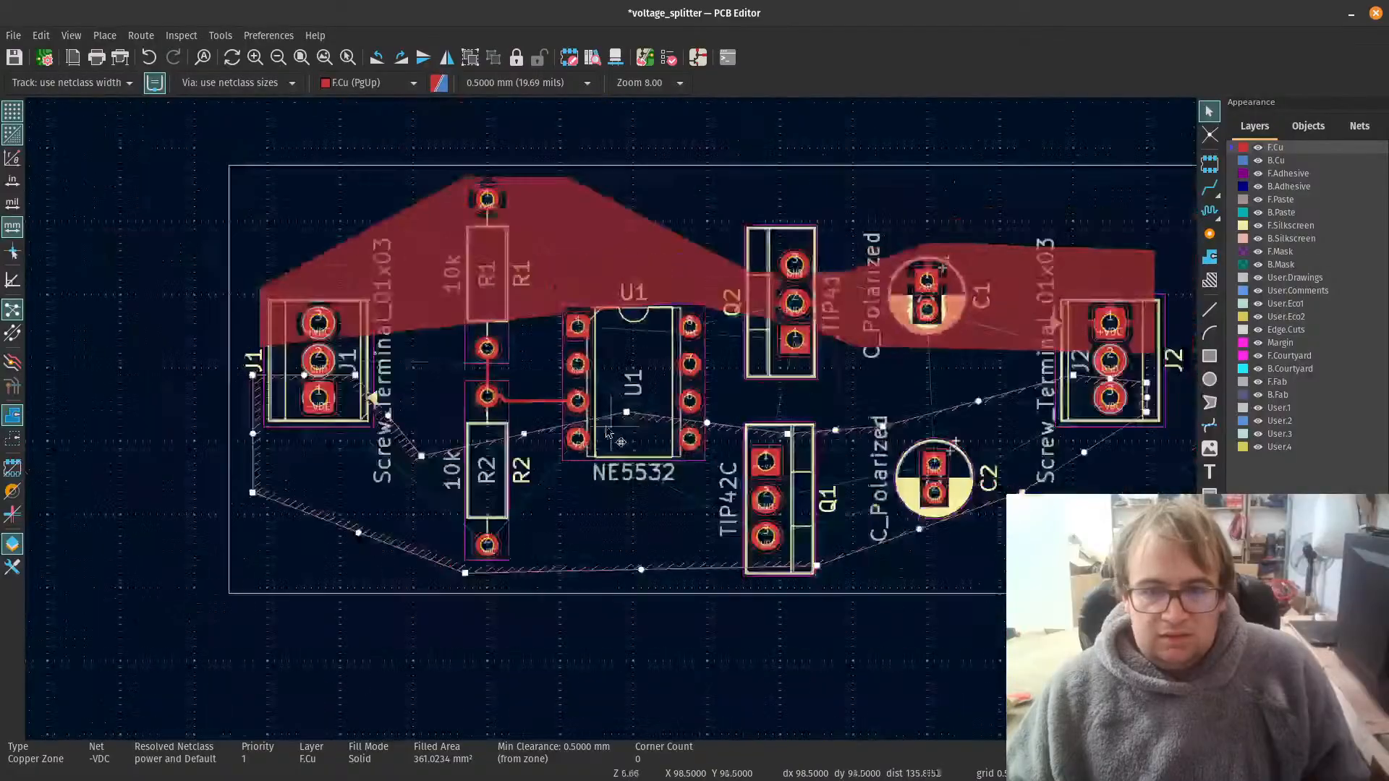
{"action": "left_click_drag", "start_coordinate": [422, 457], "coordinate": [414, 419]}
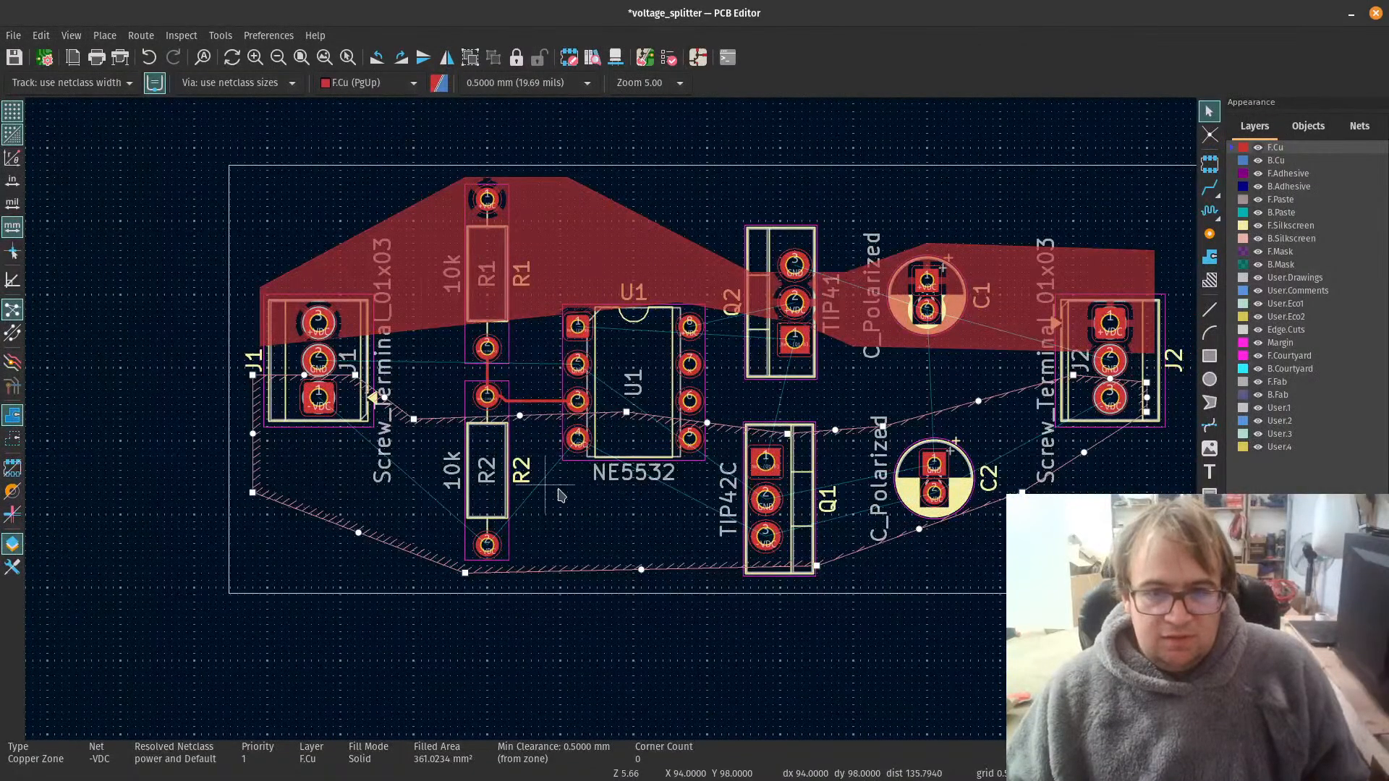
{"action": "scroll", "coordinate": [571, 467], "scroll_direction": "up", "scroll_amount": 4}
{"action": "scroll", "coordinate": [646, 468], "scroll_direction": "down", "scroll_amount": 2}
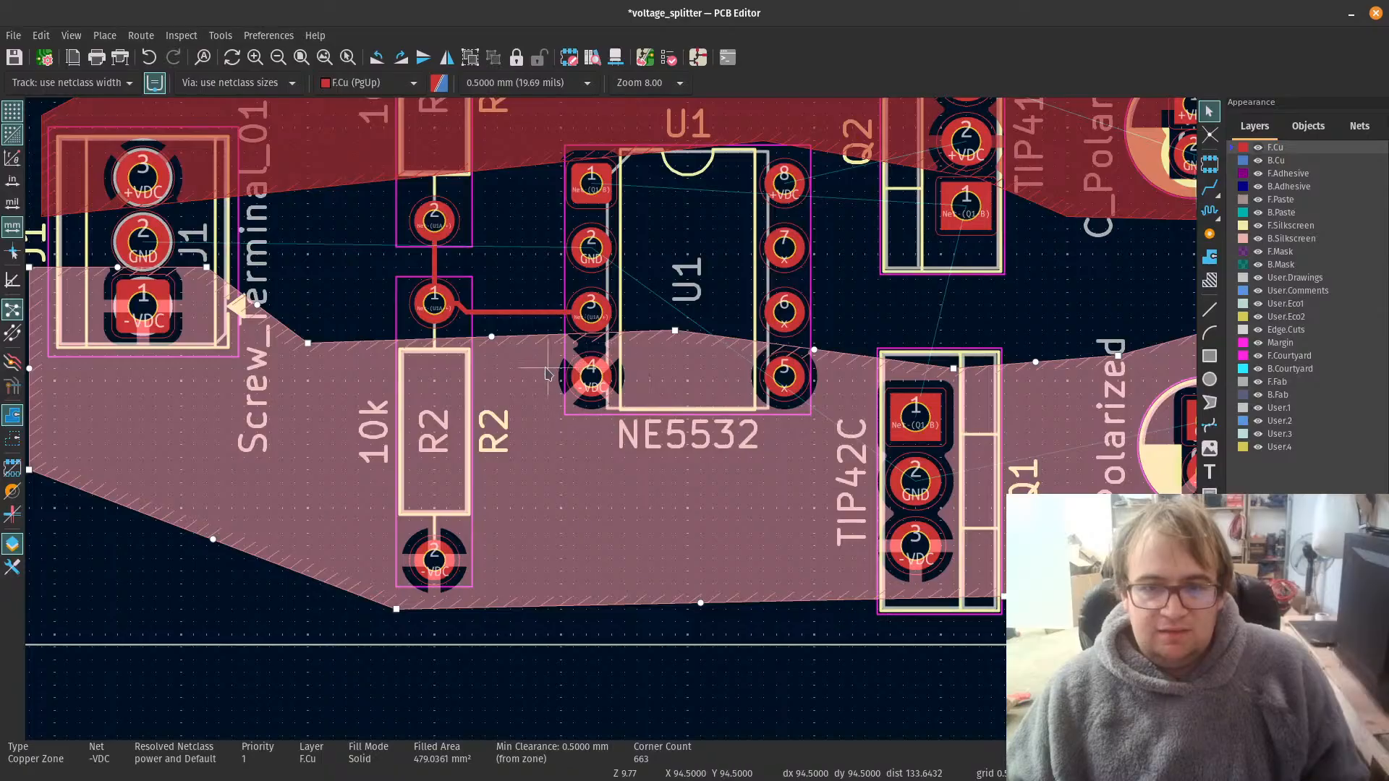
Step: Pull the +VDC zone's lower boundary corner at U1 down inside the chip outline, beside pad 8
{"action": "scroll", "coordinate": [548, 374], "scroll_direction": "down", "scroll_amount": 6}
{"action": "scroll", "coordinate": [613, 426], "scroll_direction": "up", "scroll_amount": 6}
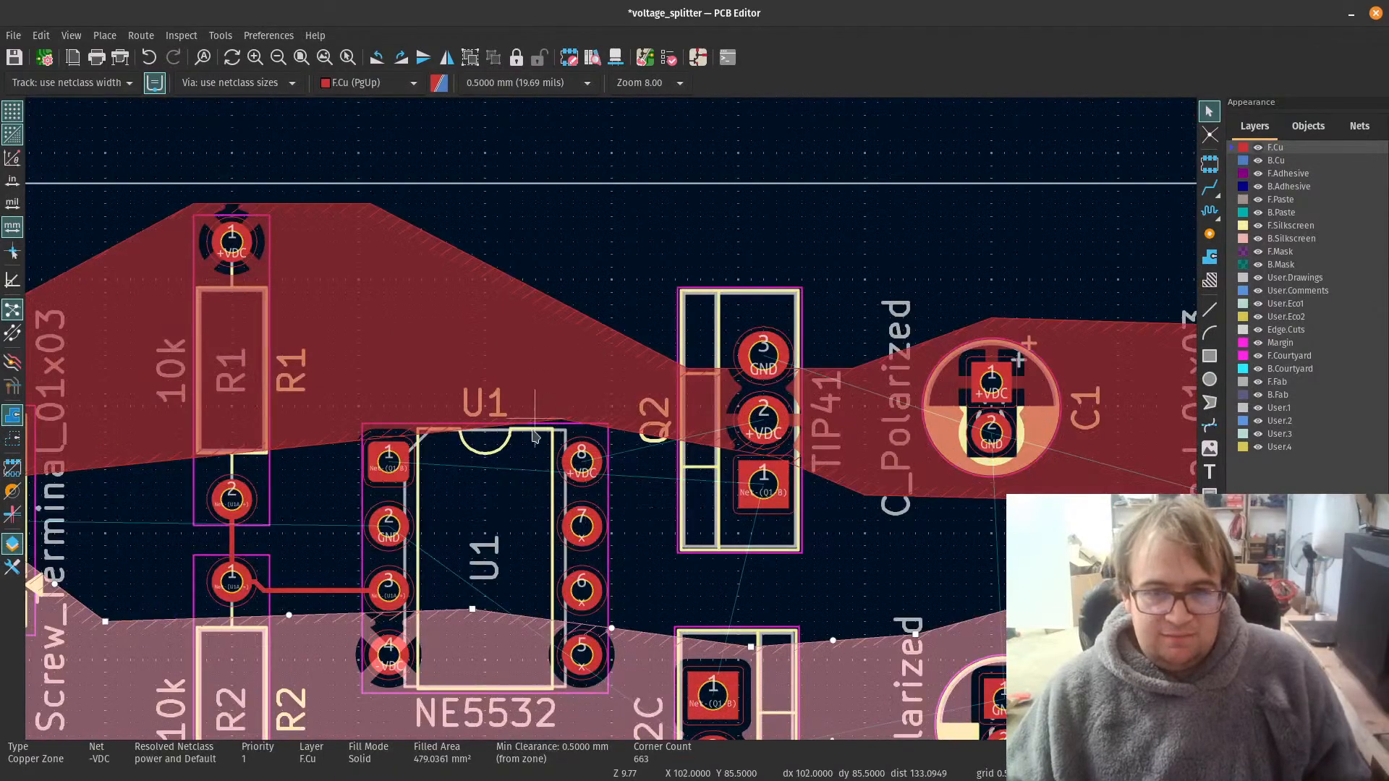
{"action": "left_click", "coordinate": [544, 411]}
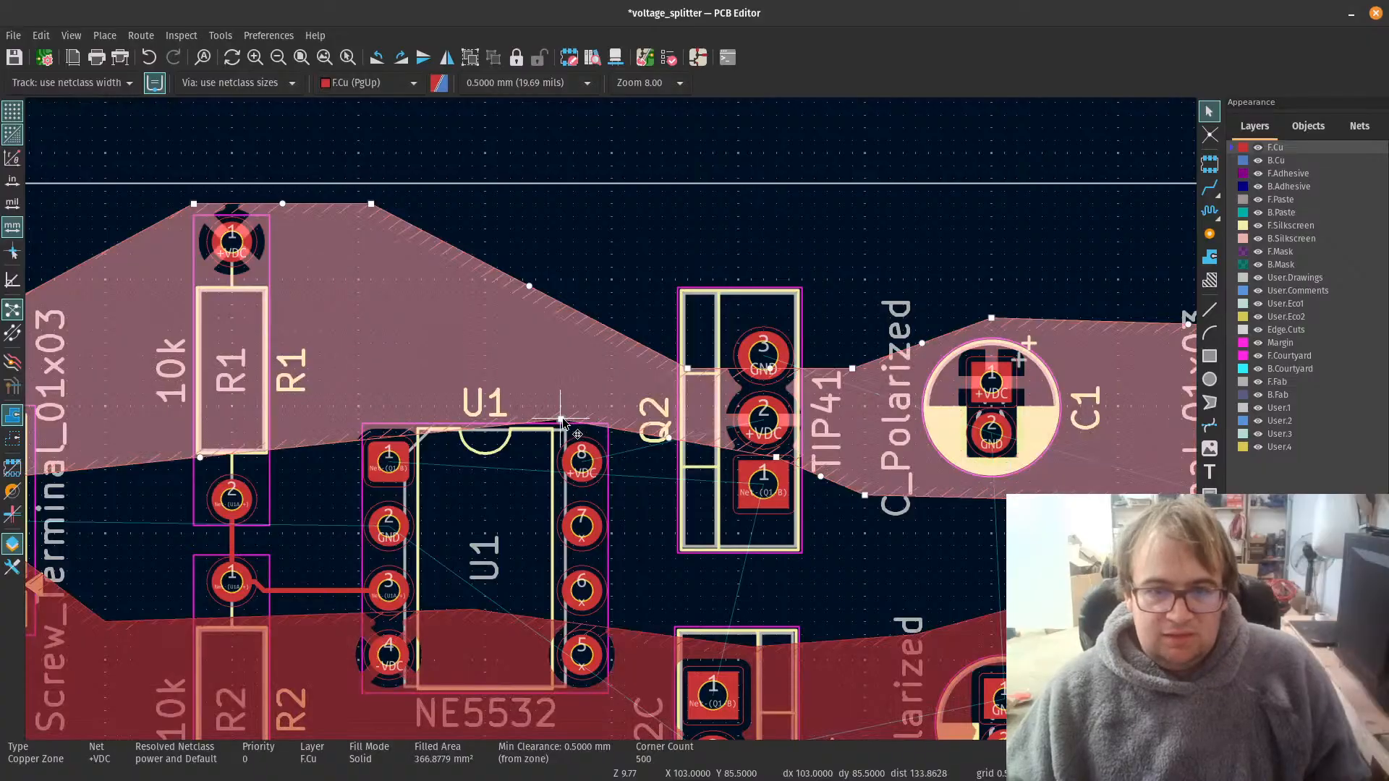
{"action": "left_click_drag", "start_coordinate": [562, 420], "coordinate": [548, 496]}
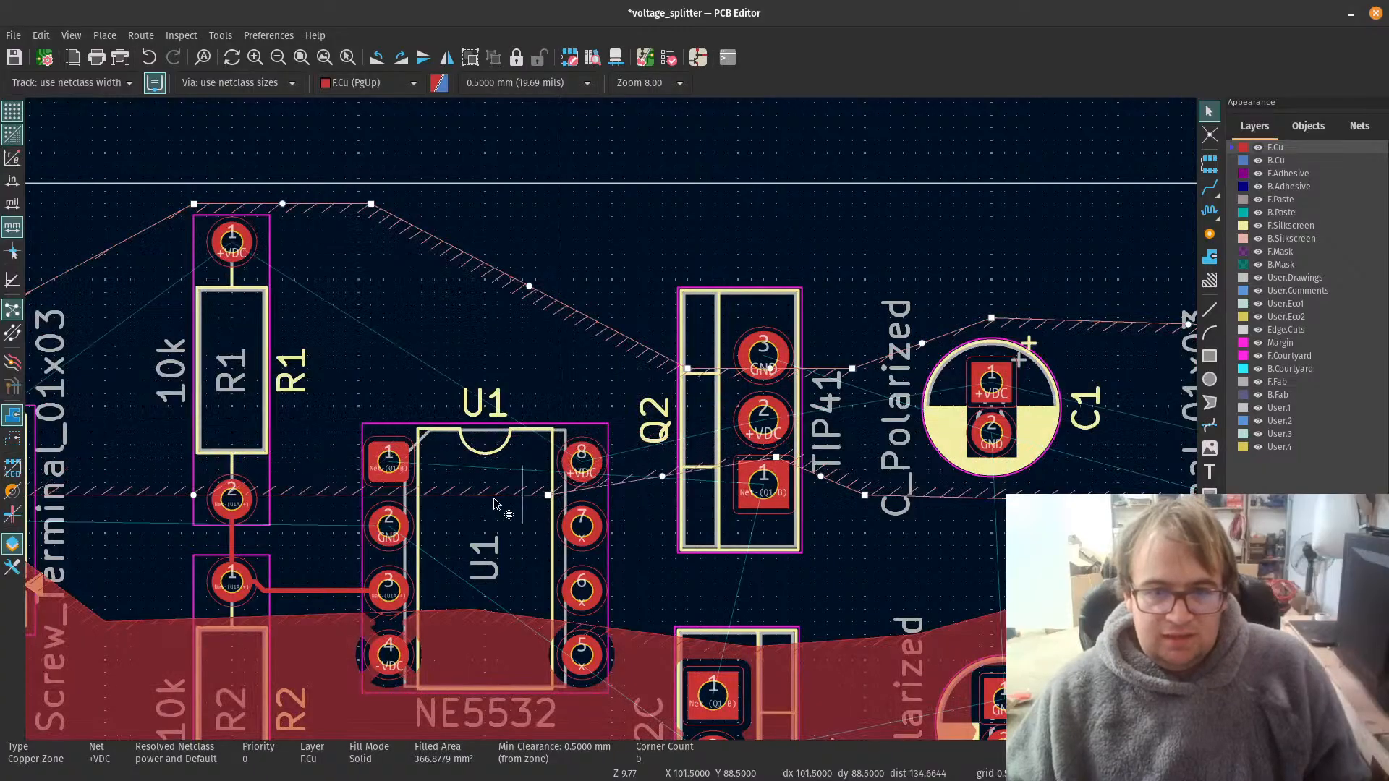
{"action": "scroll", "coordinate": [197, 495], "scroll_direction": "down", "scroll_amount": 2}
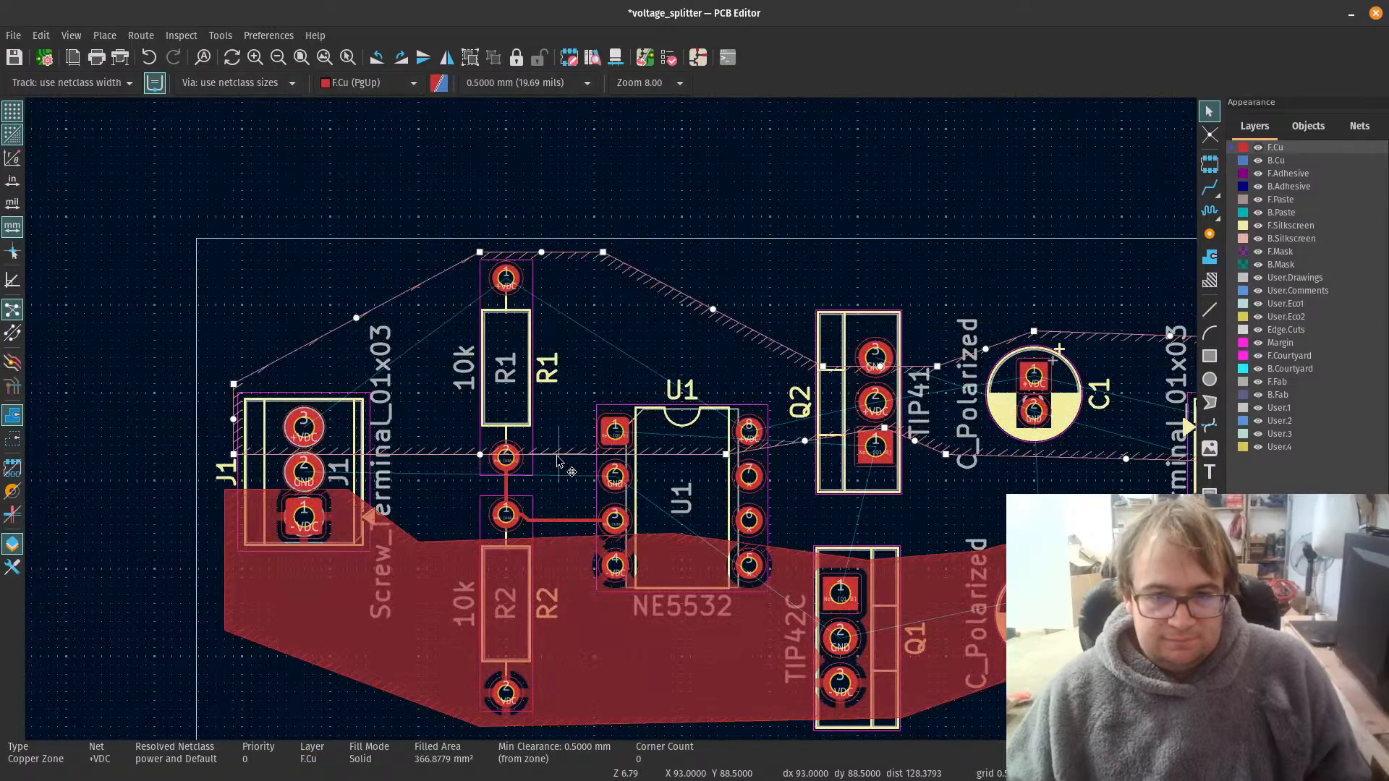
{"action": "scroll", "coordinate": [557, 461], "scroll_direction": "up", "scroll_amount": 5}
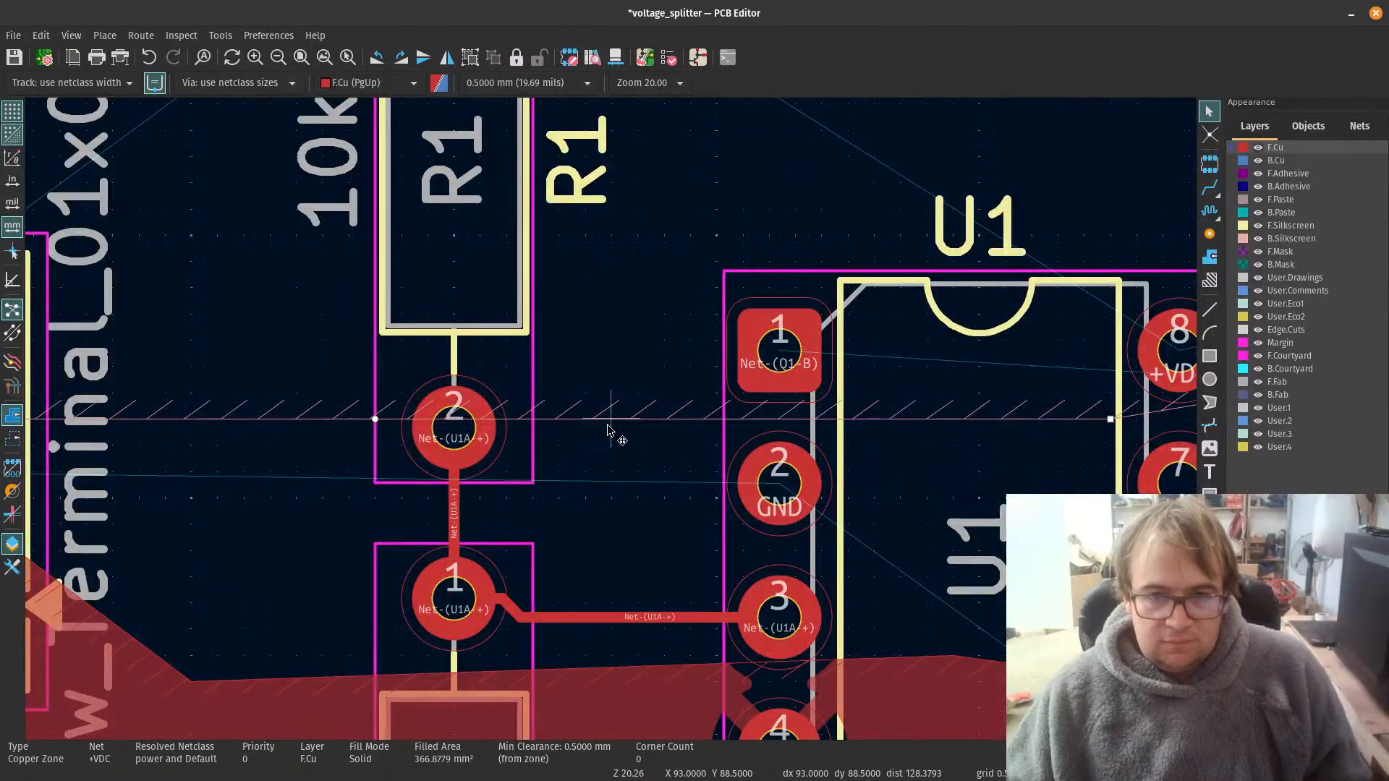
{"action": "double_click", "coordinate": [606, 422]}
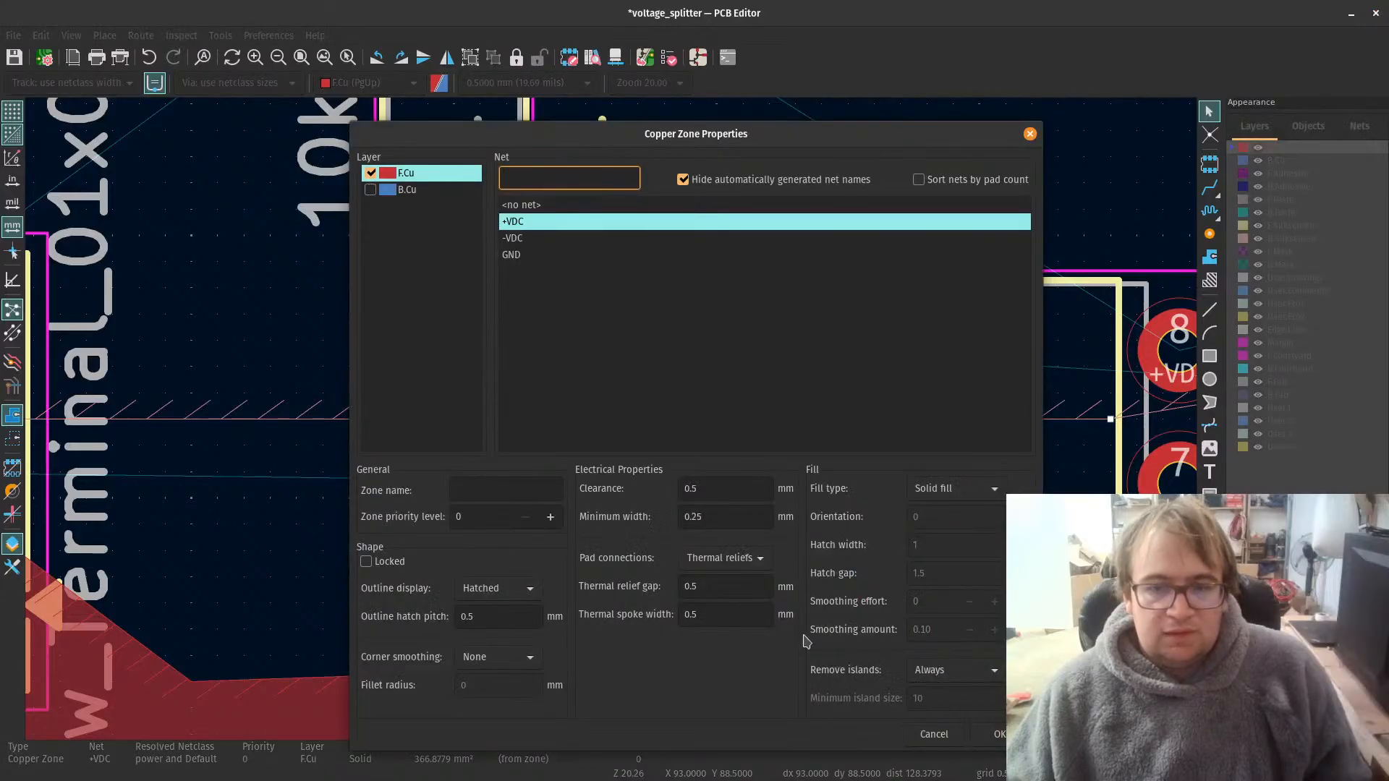
{"action": "left_click", "coordinate": [933, 735]}
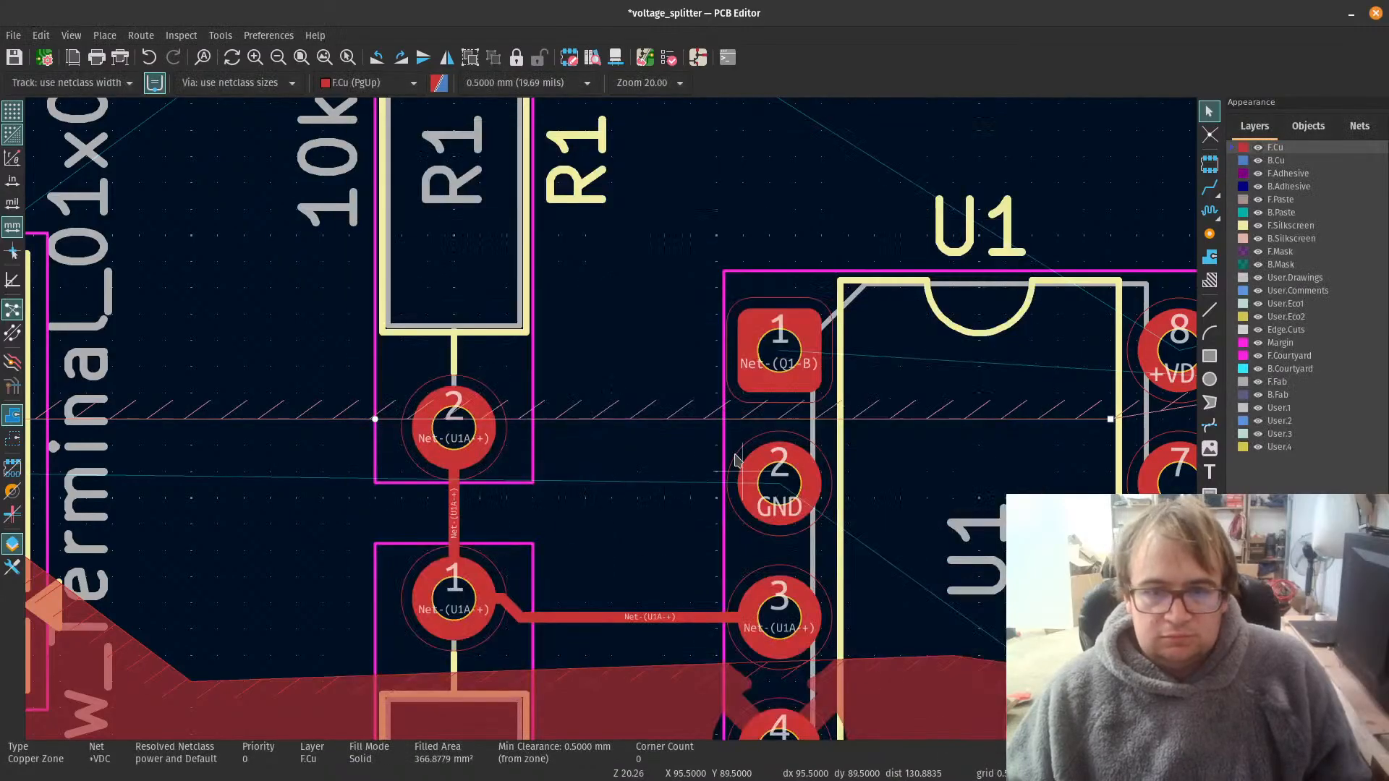
{"action": "right_click", "coordinate": [667, 423]}
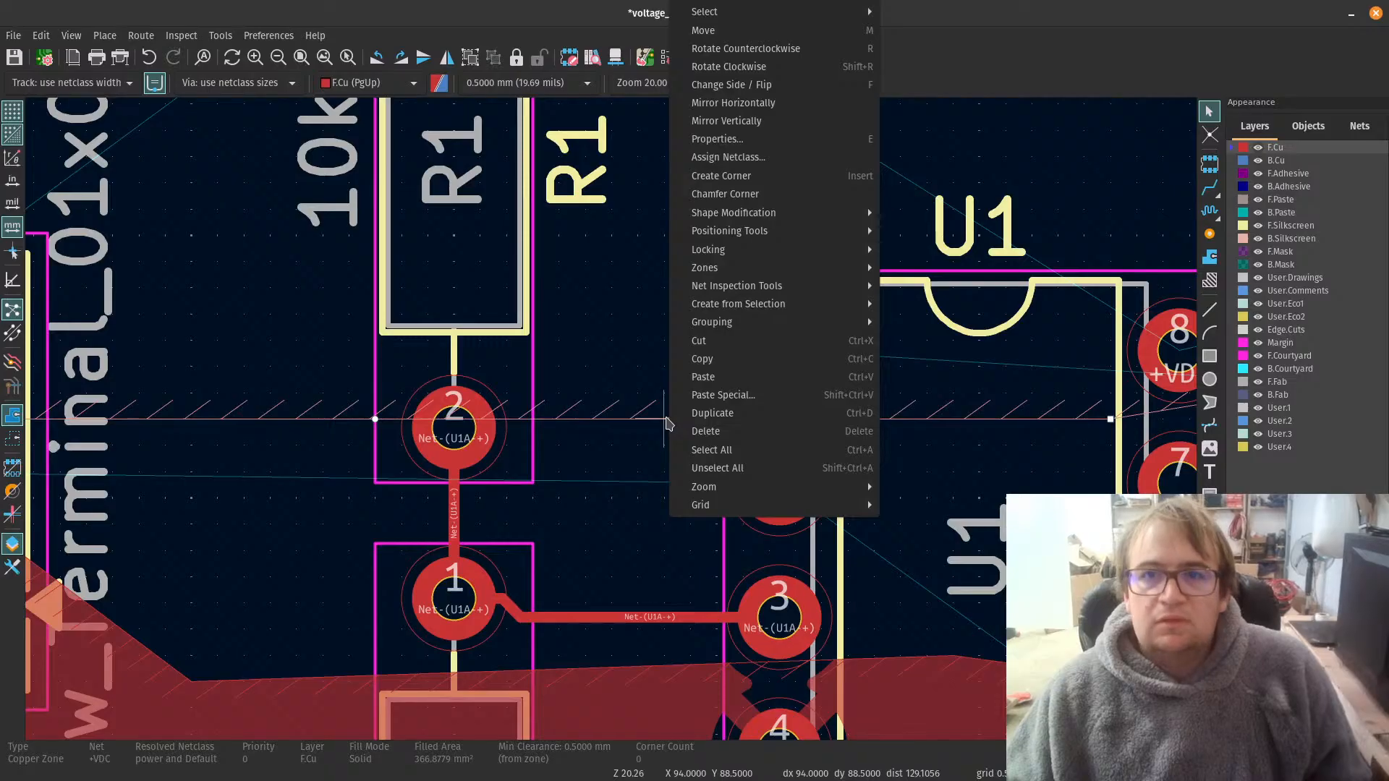
{"action": "key", "text": "Escape"}
Step: Reshape the +VDC zone's lower boundary to pass above U1 pad 1, around U1's +VDC pad and above Q2 pad 1, and refill the zones
{"action": "scroll", "coordinate": [612, 421], "scroll_direction": "down", "scroll_amount": 4}
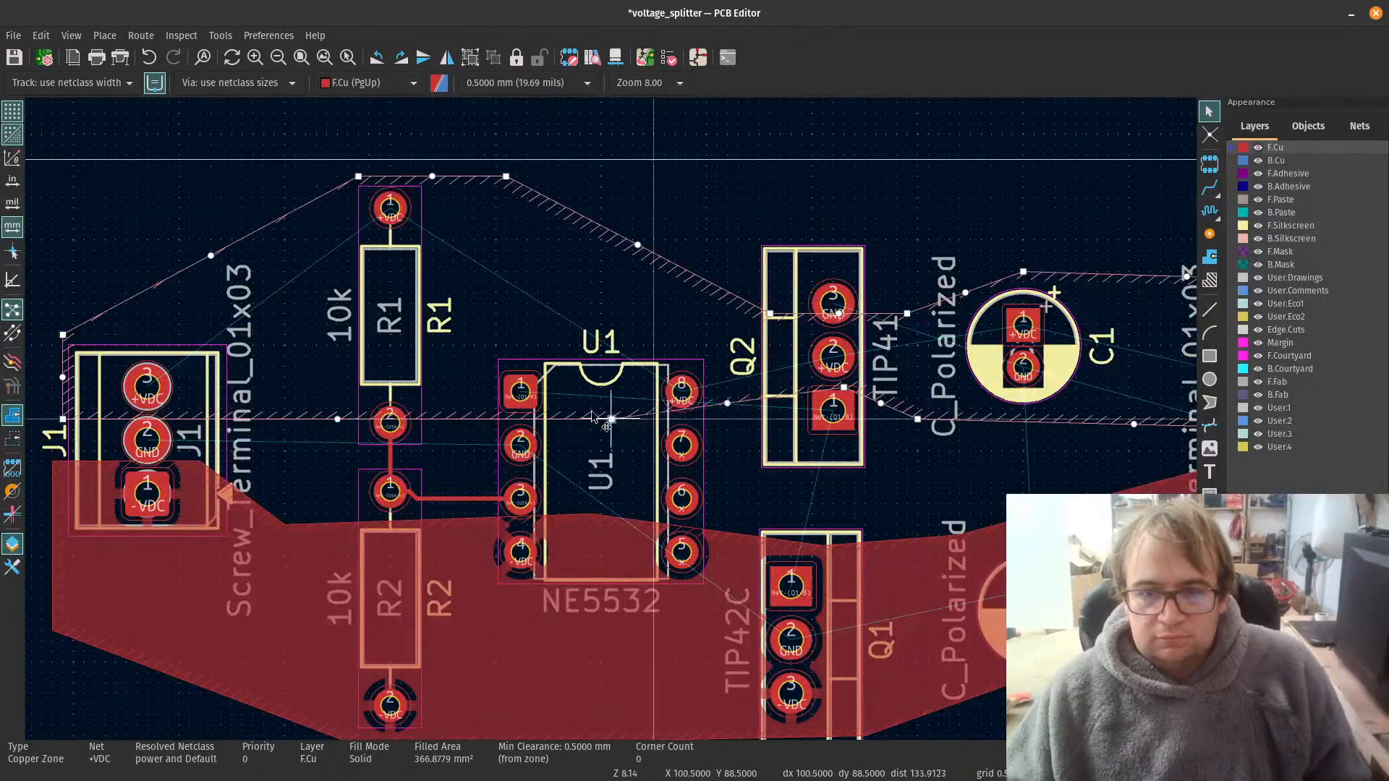
{"action": "left_click_drag", "start_coordinate": [653, 423], "coordinate": [449, 360]}
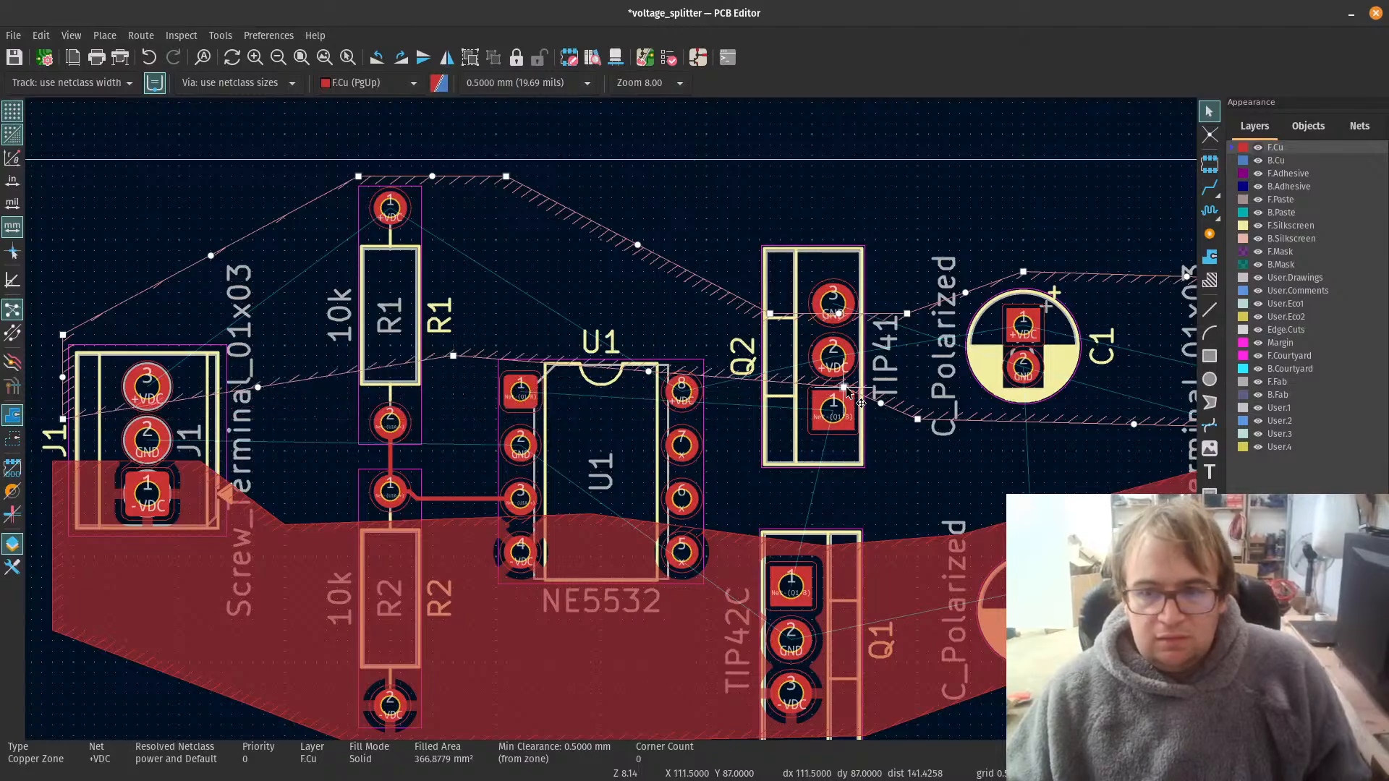
{"action": "left_click_drag", "start_coordinate": [843, 388], "coordinate": [654, 408]}
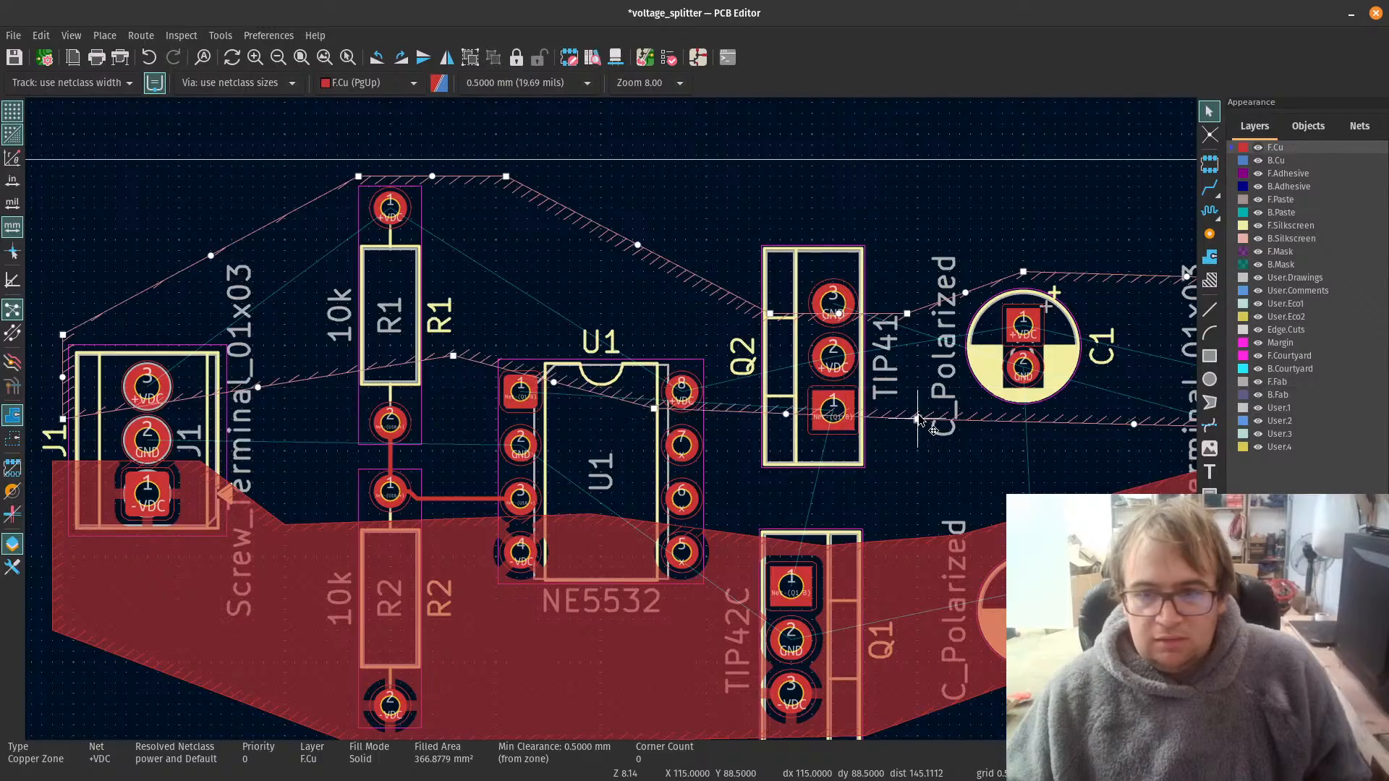
{"action": "left_click_drag", "start_coordinate": [917, 419], "coordinate": [895, 370]}
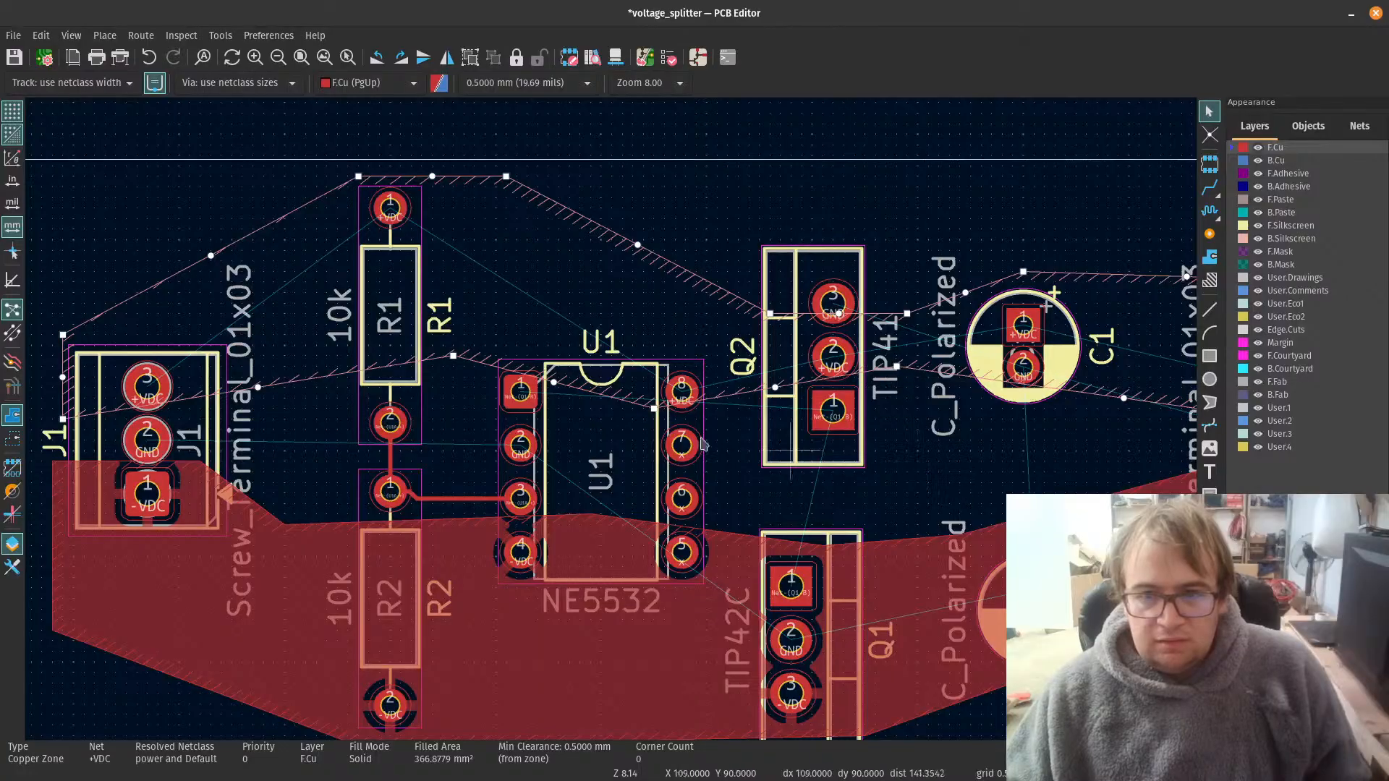
{"action": "left_click_drag", "start_coordinate": [654, 410], "coordinate": [685, 421]}
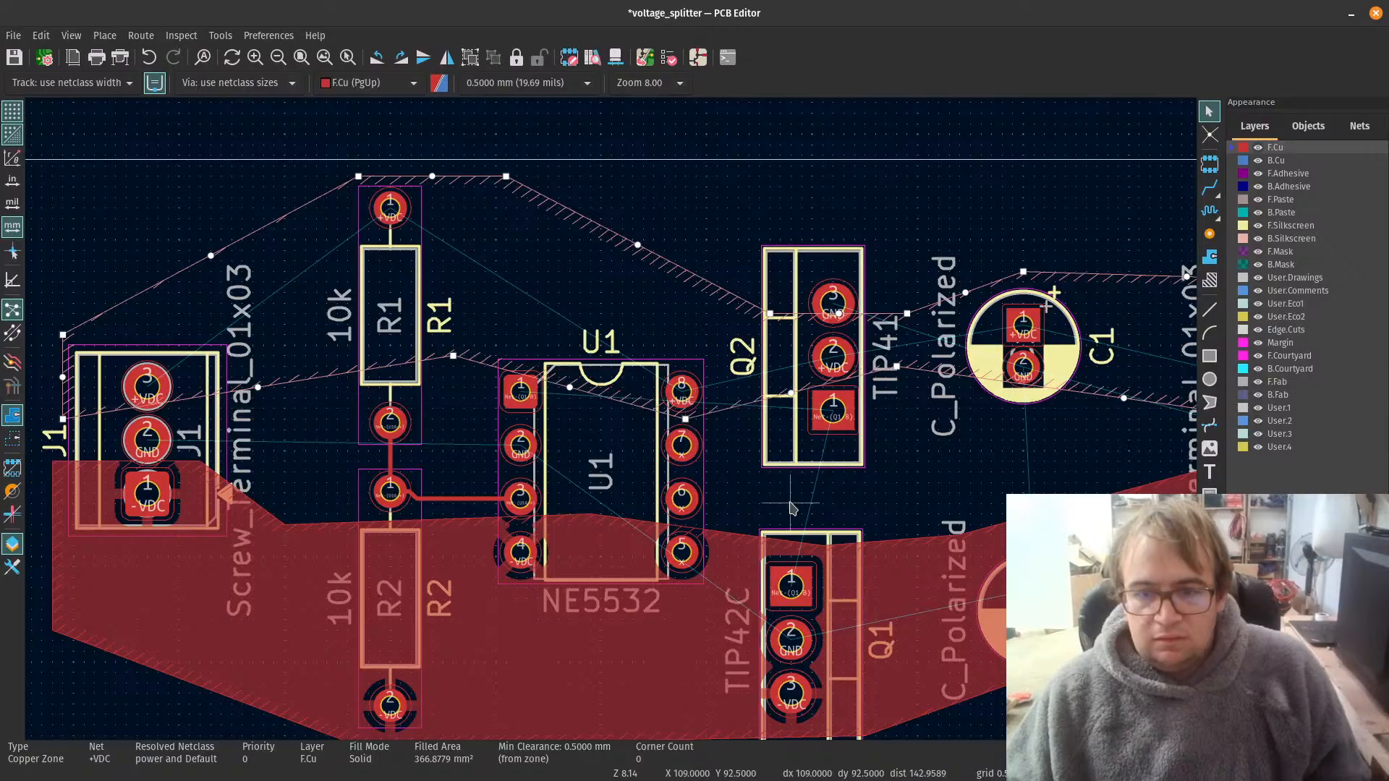
{"action": "key", "text": "b"}
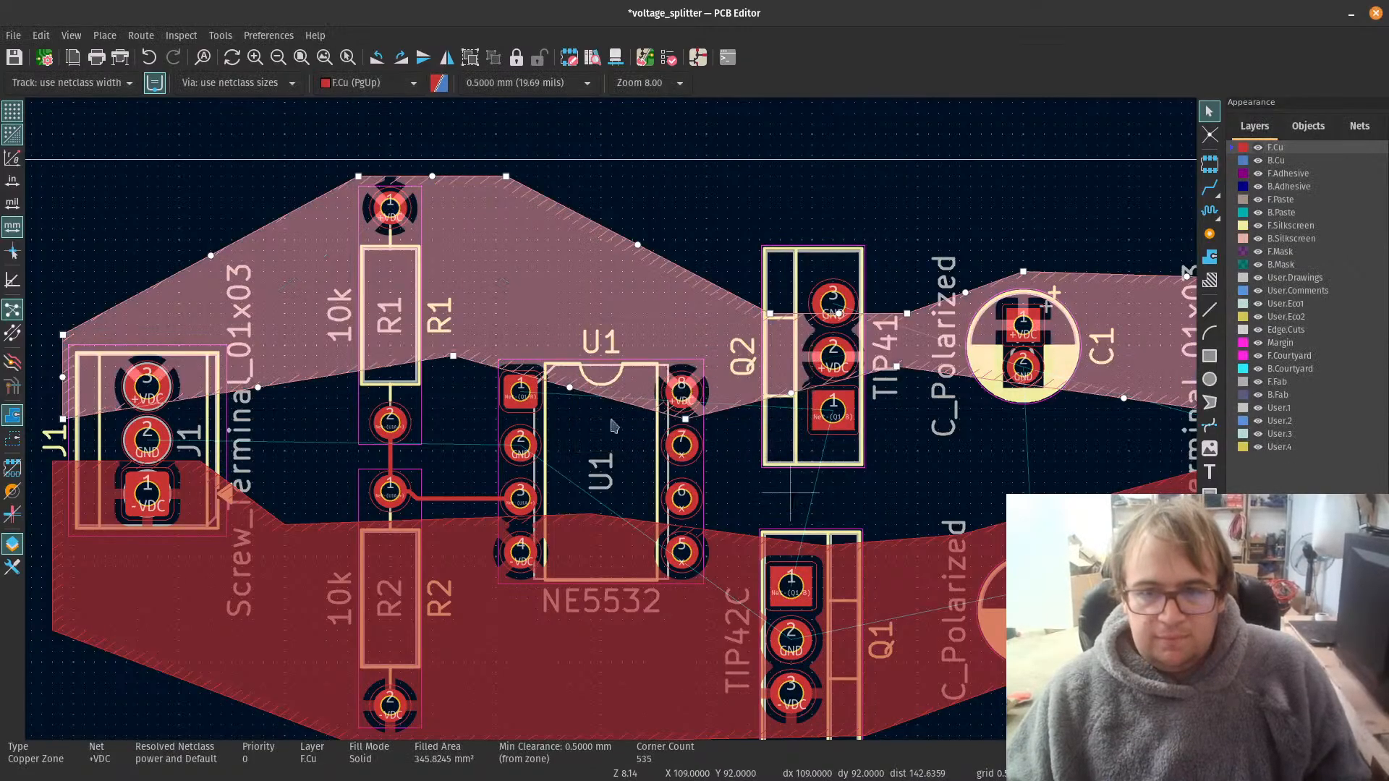
Step: Move the +VDC zone's lower boundary corner between R1 and U1 down and across to the J1 side of R1 pad 2
{"action": "key", "text": "Home"}
{"action": "scroll", "coordinate": [611, 425], "scroll_direction": "up", "scroll_amount": 6}
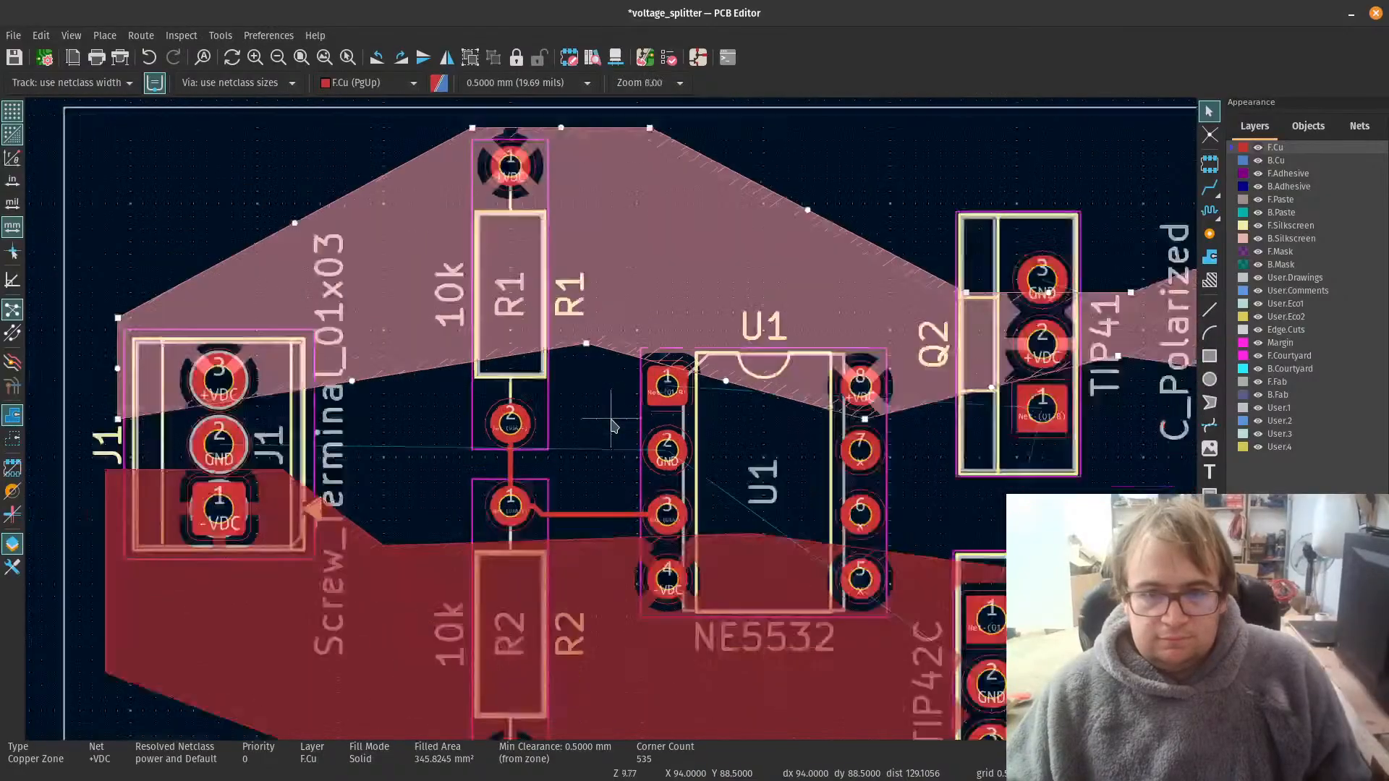
{"action": "scroll", "coordinate": [611, 426], "scroll_direction": "down", "scroll_amount": 3}
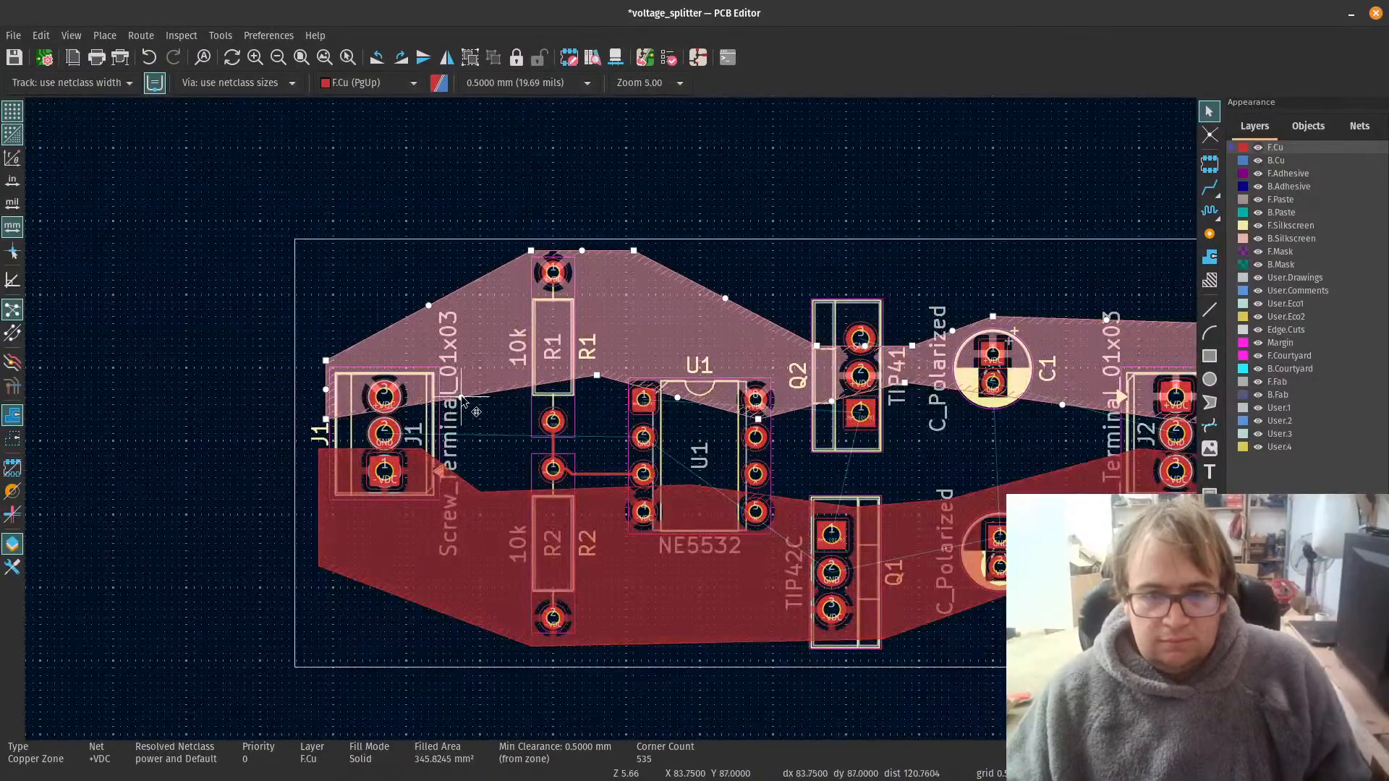
{"action": "scroll", "coordinate": [462, 398], "scroll_direction": "up", "scroll_amount": 2}
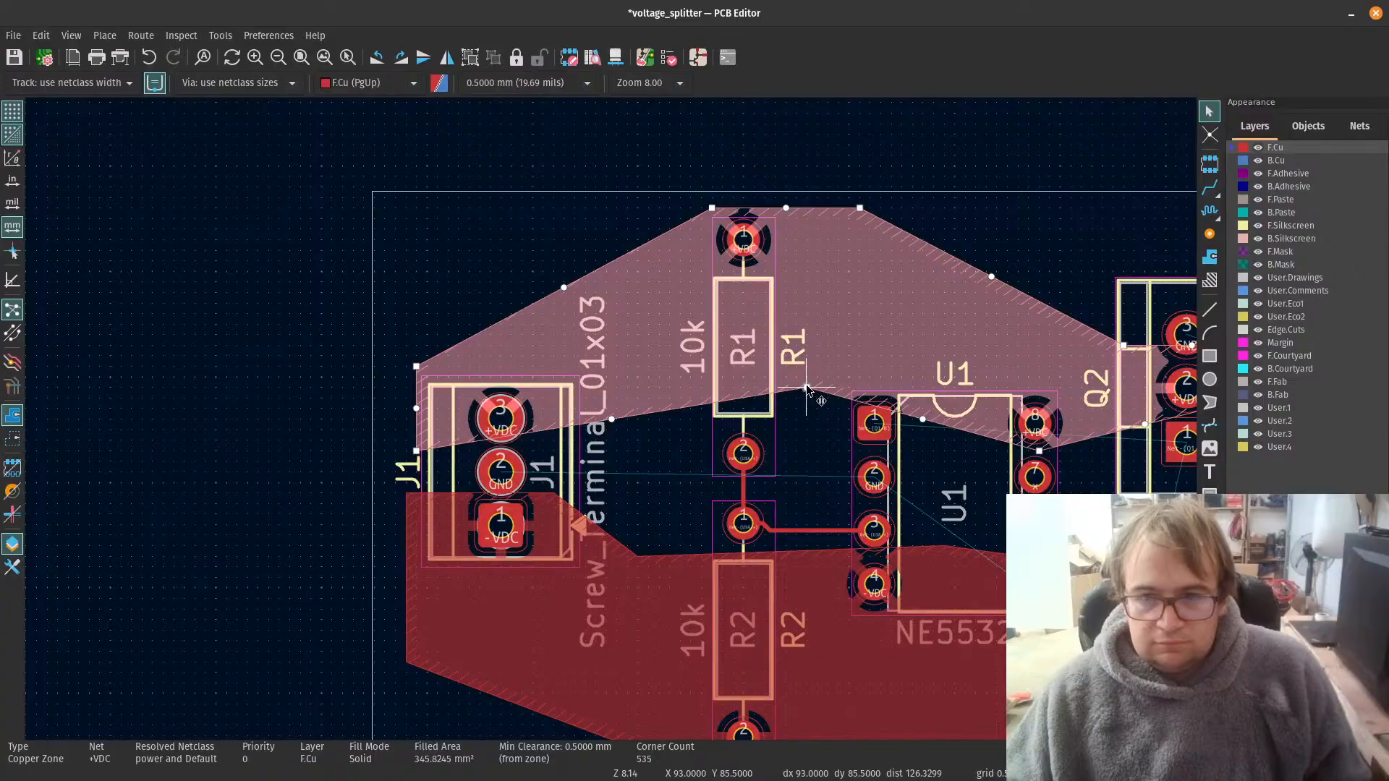
{"action": "left_click_drag", "start_coordinate": [806, 384], "coordinate": [641, 436]}
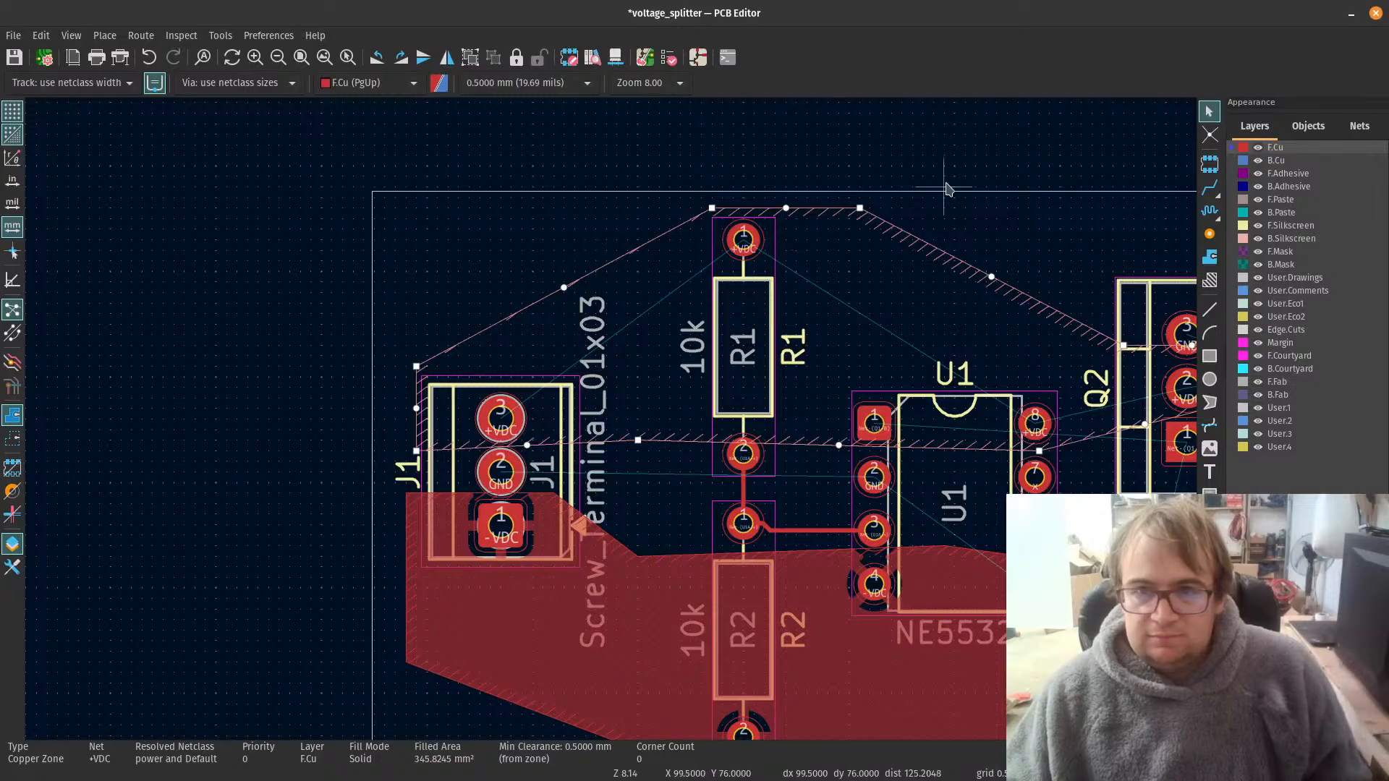
Step: Delete the existing +VDC copper zone from the board
{"action": "key", "text": "Escape"}
{"action": "left_click", "coordinate": [877, 222]}
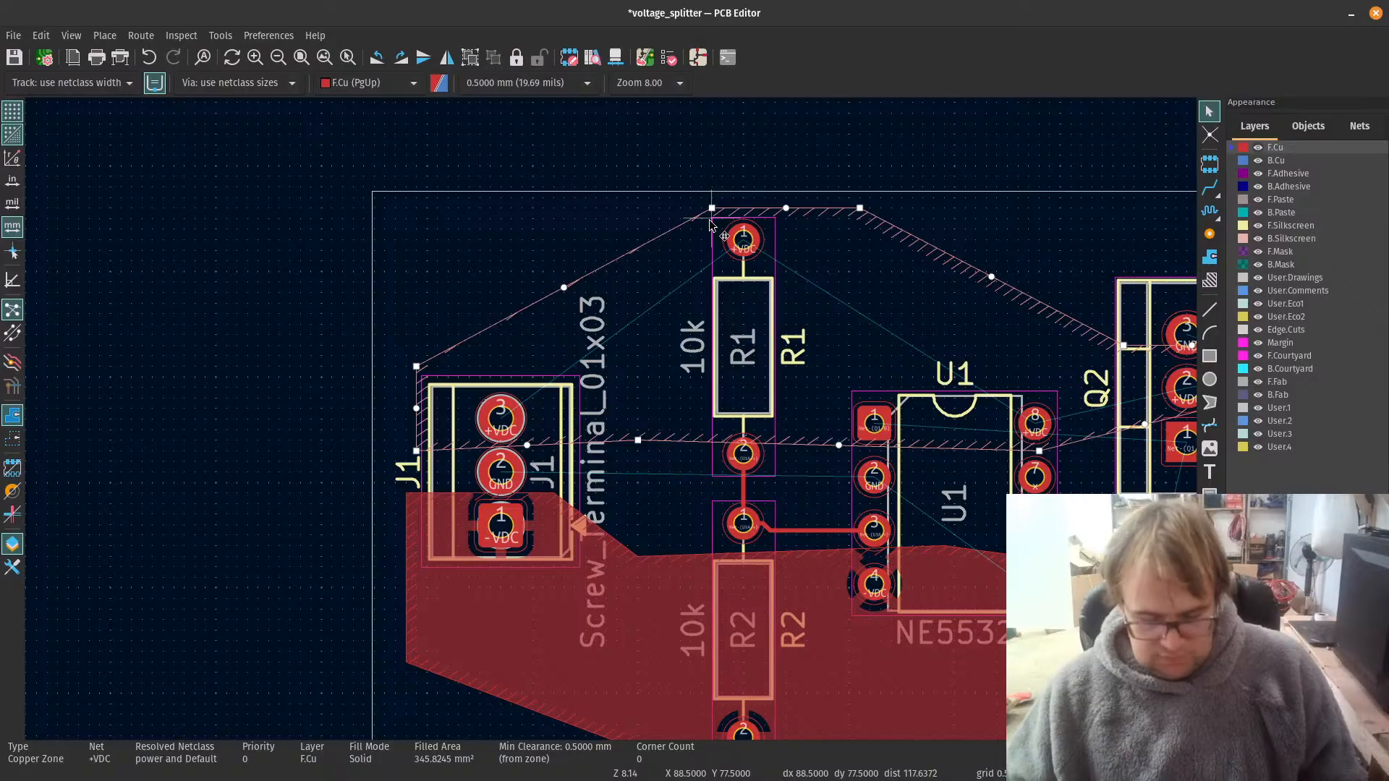
{"action": "key", "text": "Delete"}
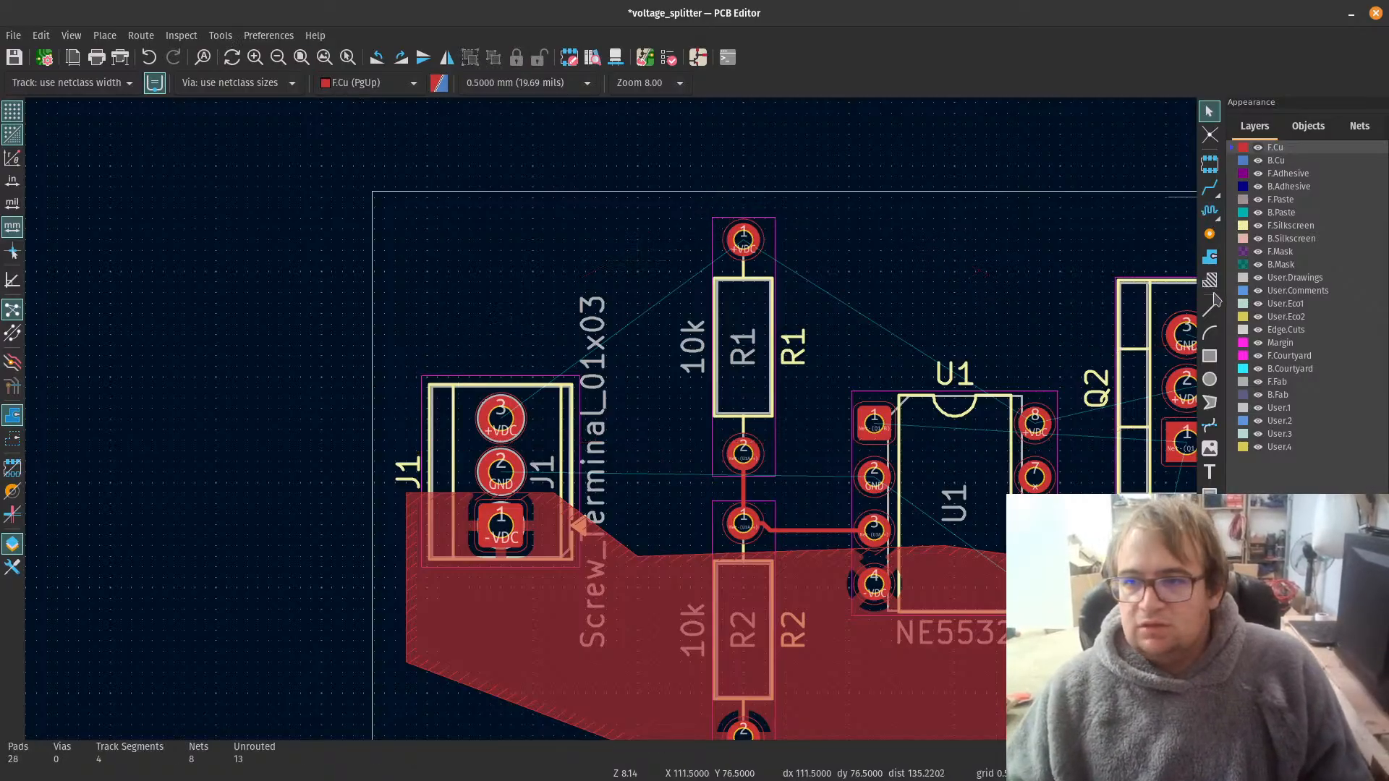
Step: Start a new F.Cu copper zone on the +VDC net at J1's outer edge, just below pad 3's level
{"action": "left_click", "coordinate": [1209, 258]}
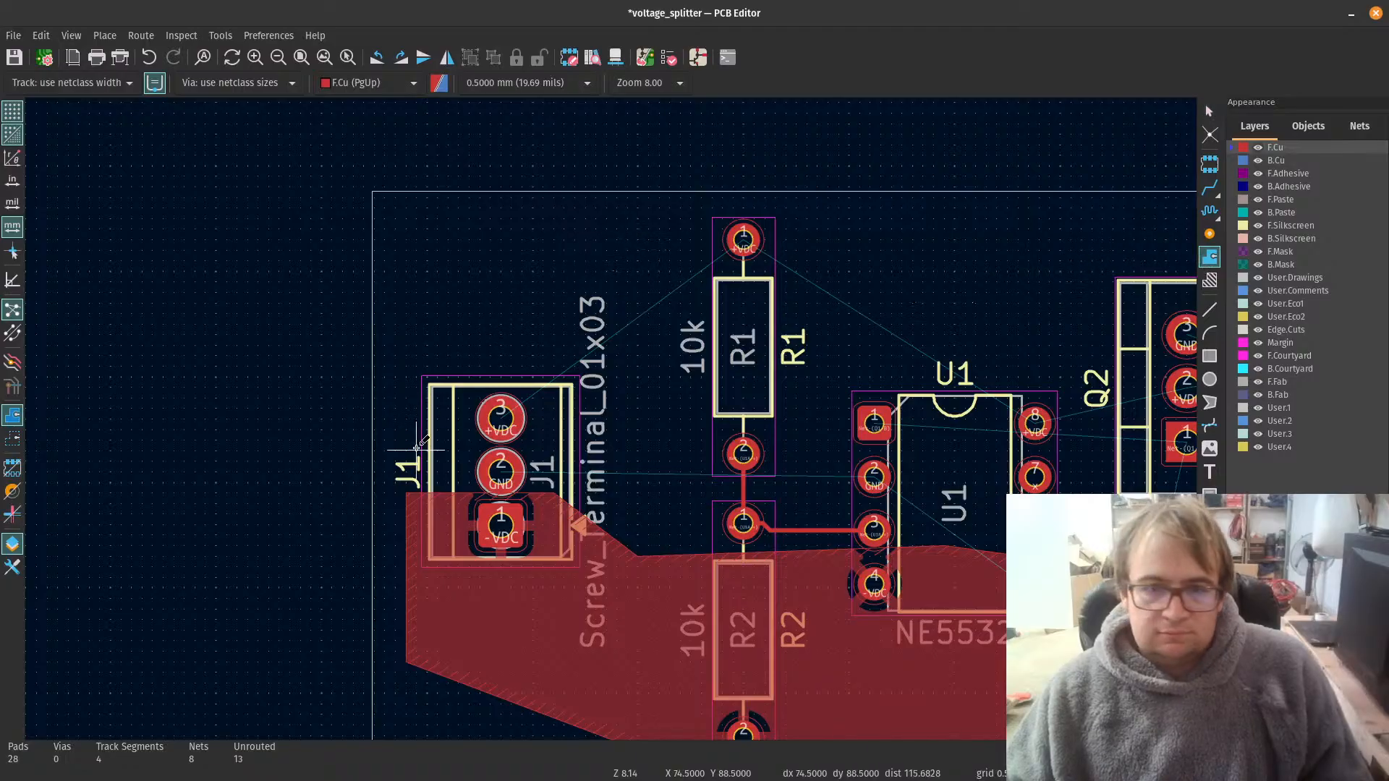
{"action": "left_click", "coordinate": [434, 347]}
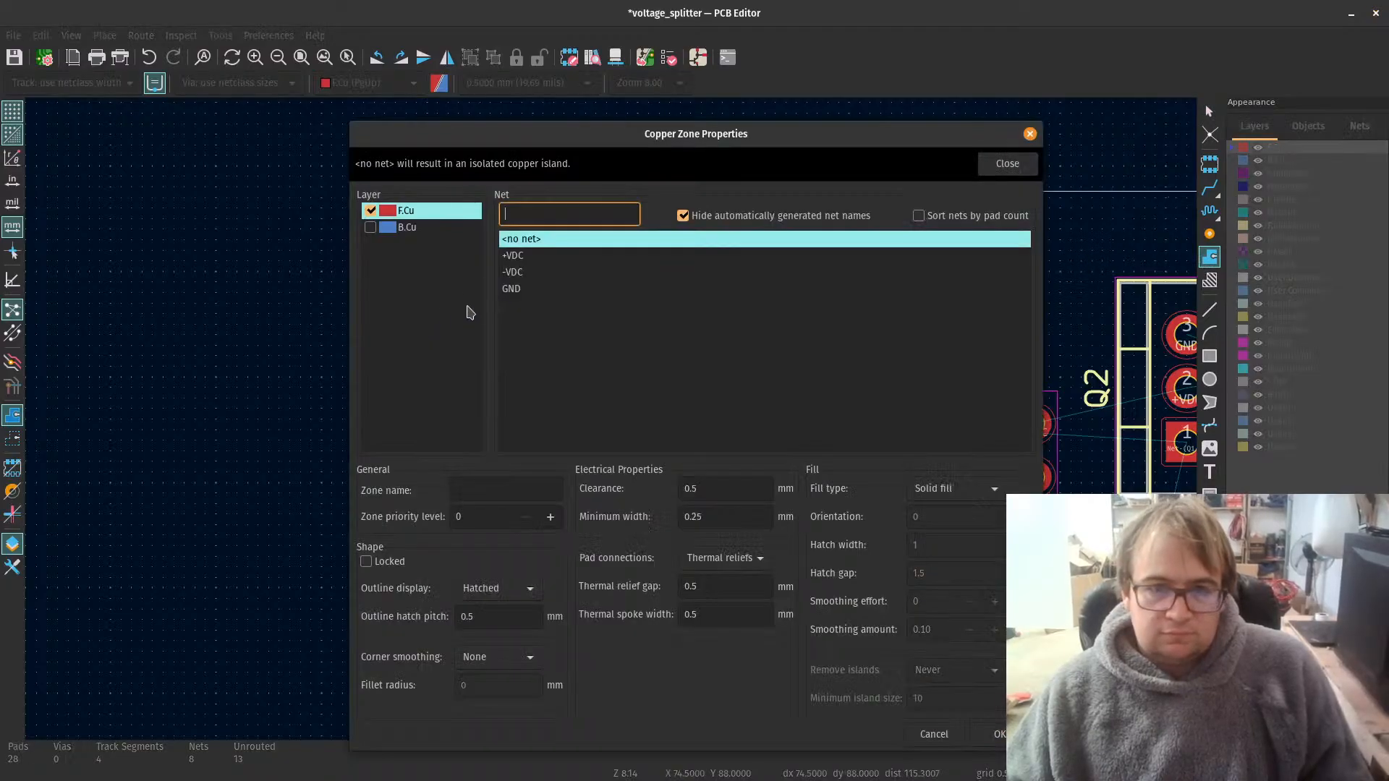
{"action": "left_click", "coordinate": [526, 257]}
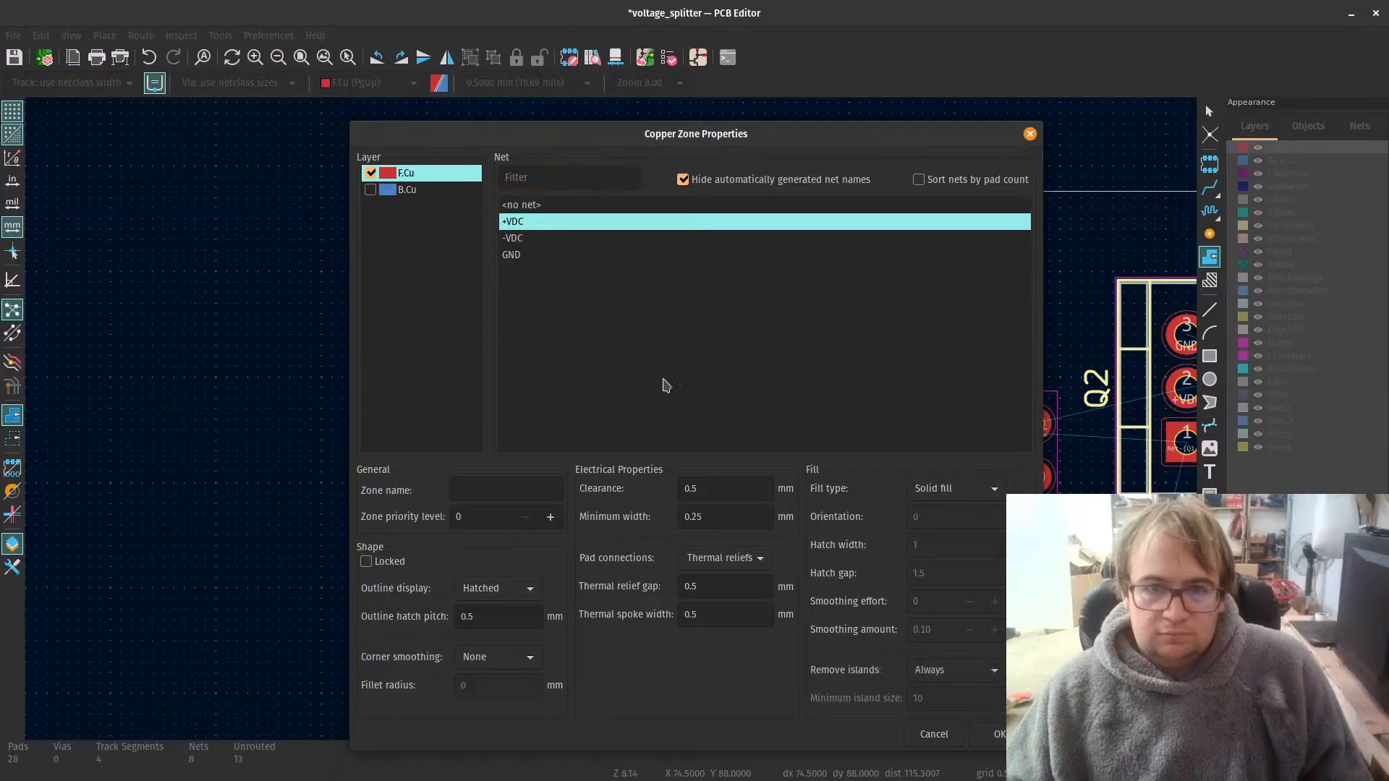
{"action": "left_click", "coordinate": [996, 736]}
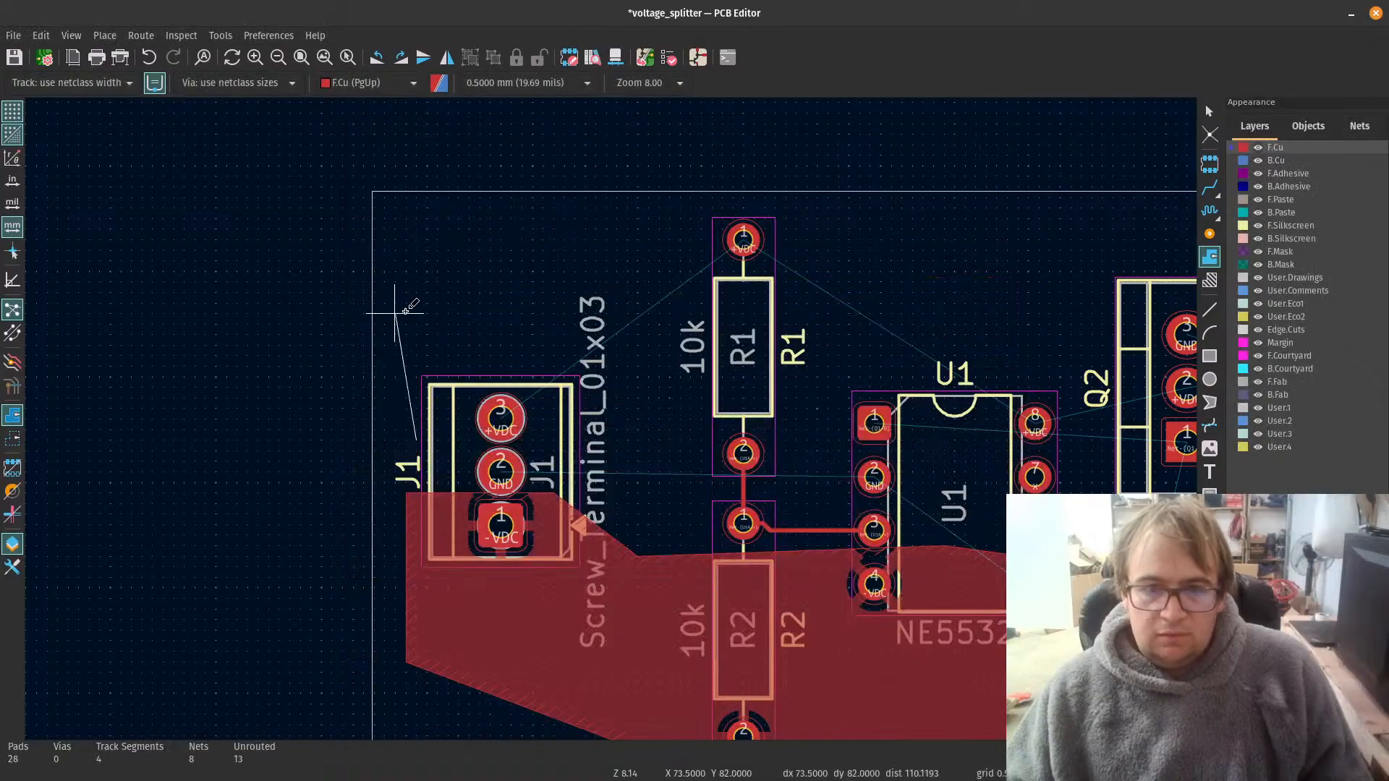
Step: Outline the new +VDC zone's upper boundary from above J1, over R1 pad 1, to a corner between C1 and J2
{"action": "left_click", "coordinate": [427, 292]}
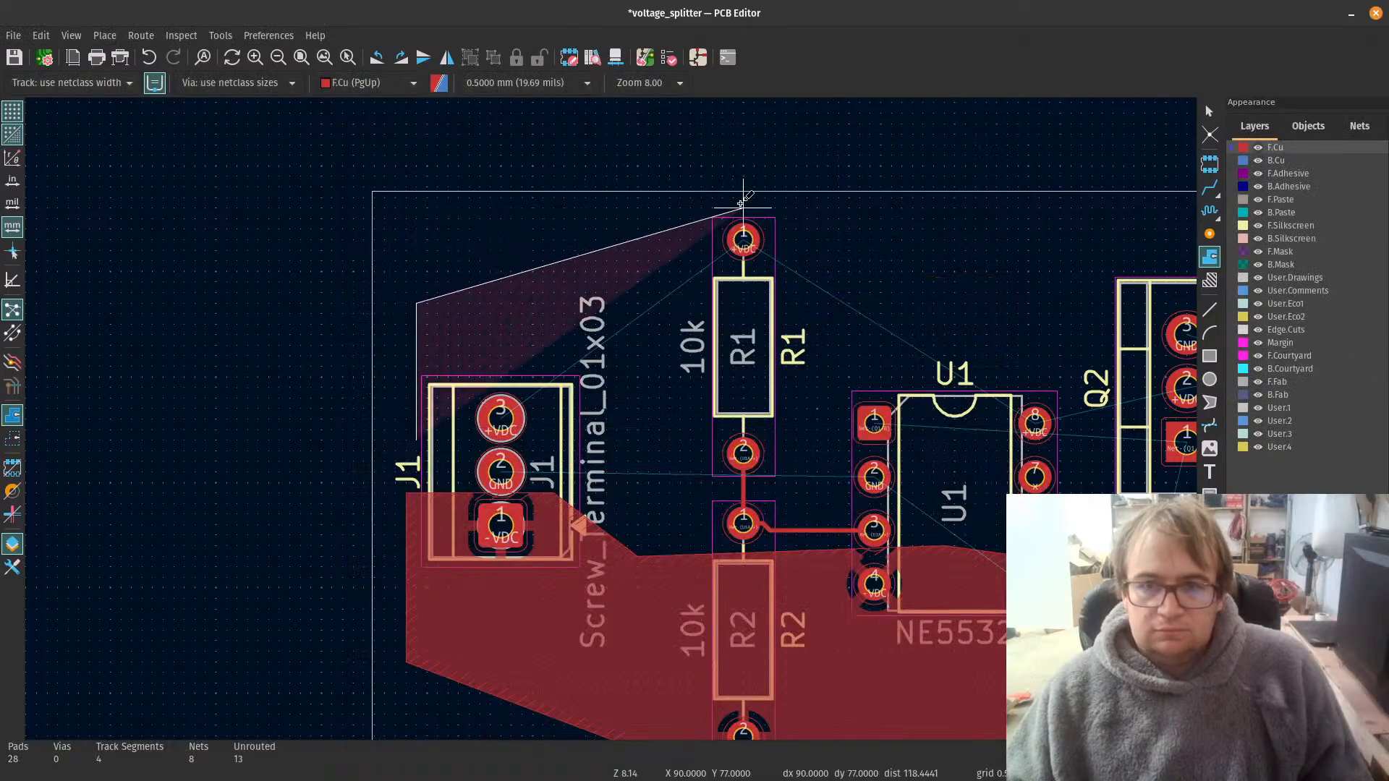
{"action": "left_click", "coordinate": [734, 208]}
{"action": "scroll", "coordinate": [931, 217], "scroll_direction": "down", "scroll_amount": 5}
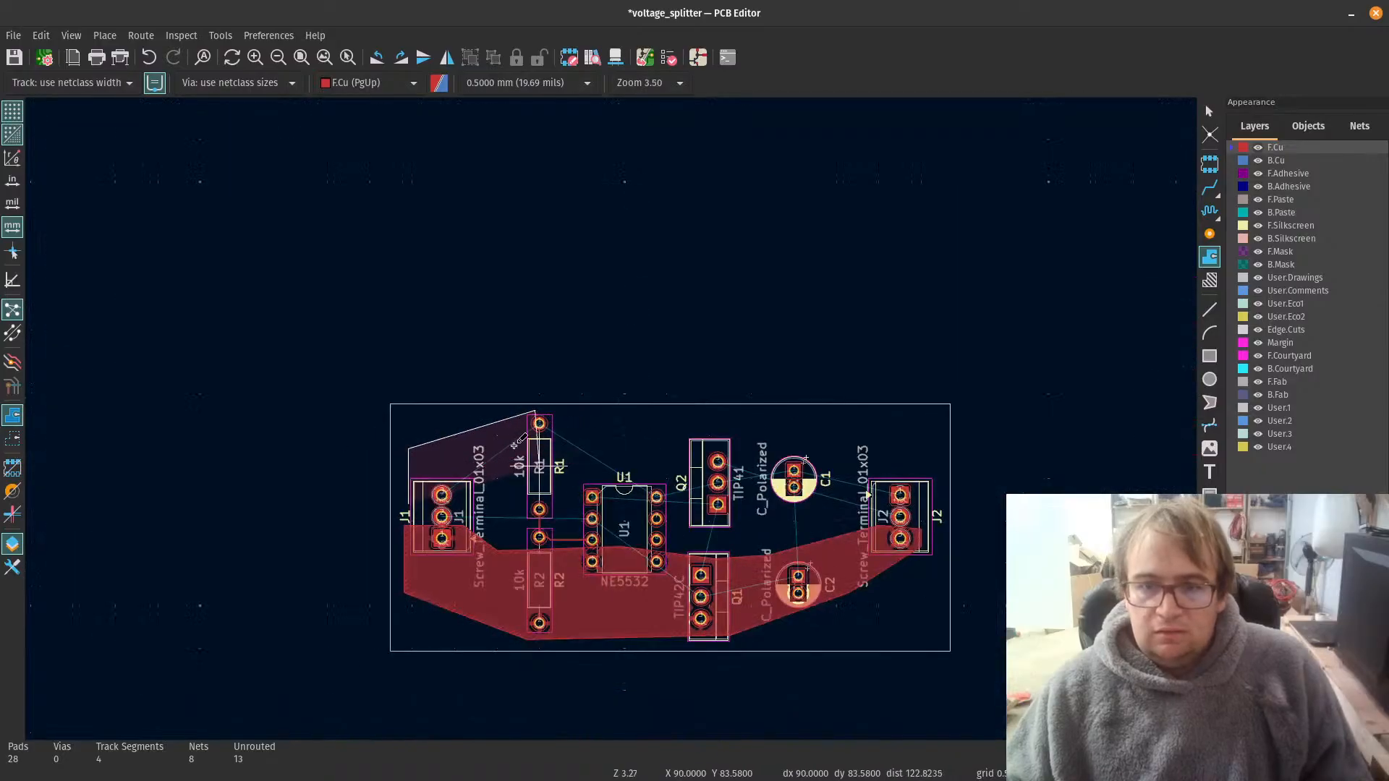
{"action": "scroll", "coordinate": [735, 420], "scroll_direction": "up", "scroll_amount": 7}
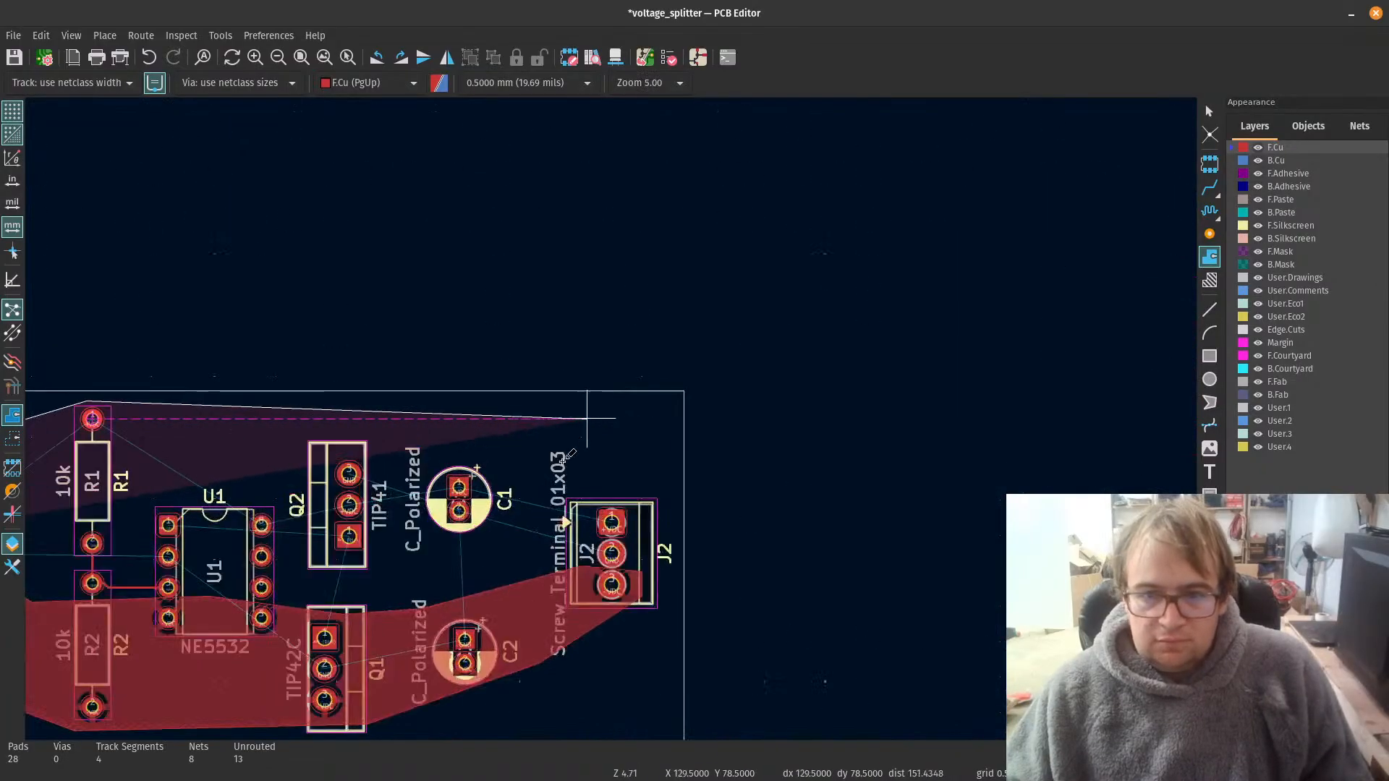
{"action": "scroll", "coordinate": [992, 403], "scroll_direction": "down", "scroll_amount": 4}
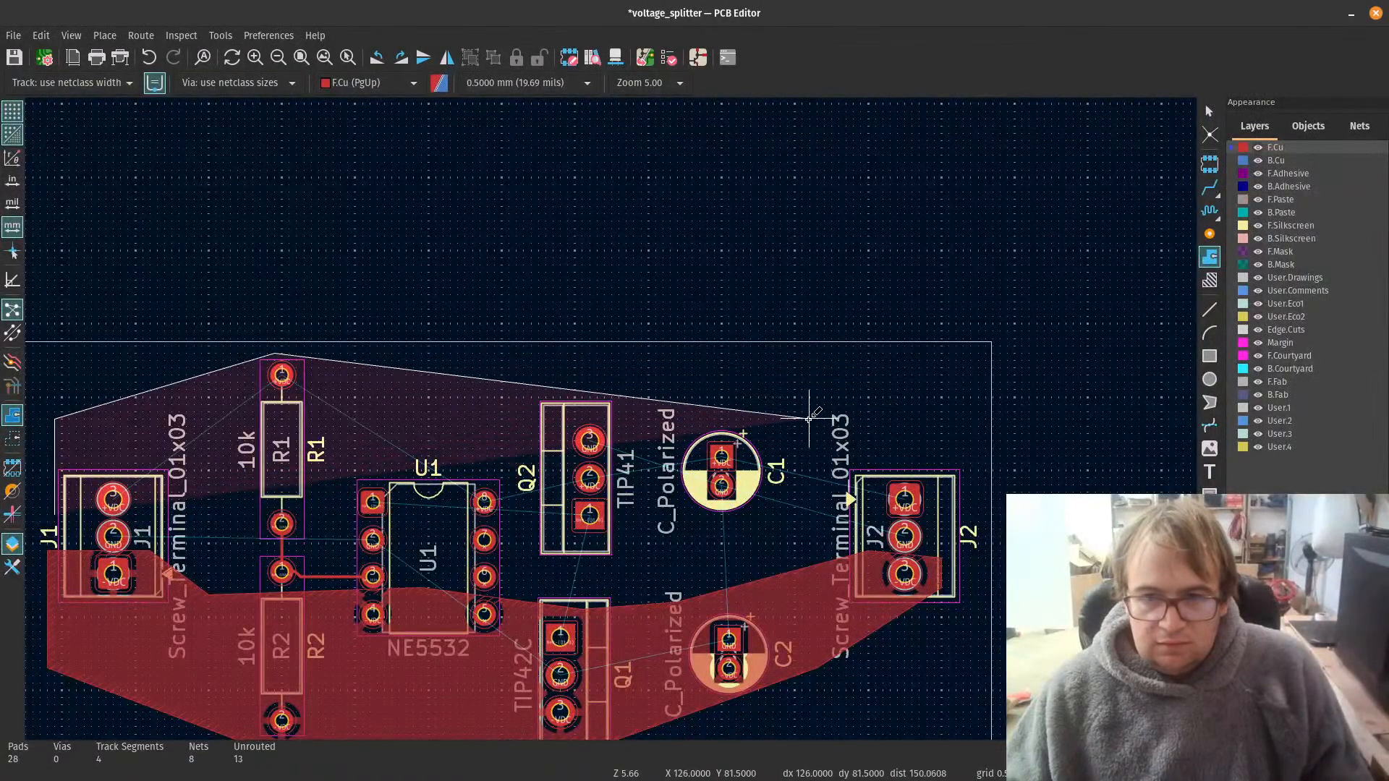
{"action": "left_click", "coordinate": [810, 418]}
Step: Wrap the +VDC zone outline around J2 pad 1 and lead its lower boundary back between C1's two pads toward Q2
{"action": "left_click", "coordinate": [949, 493]}
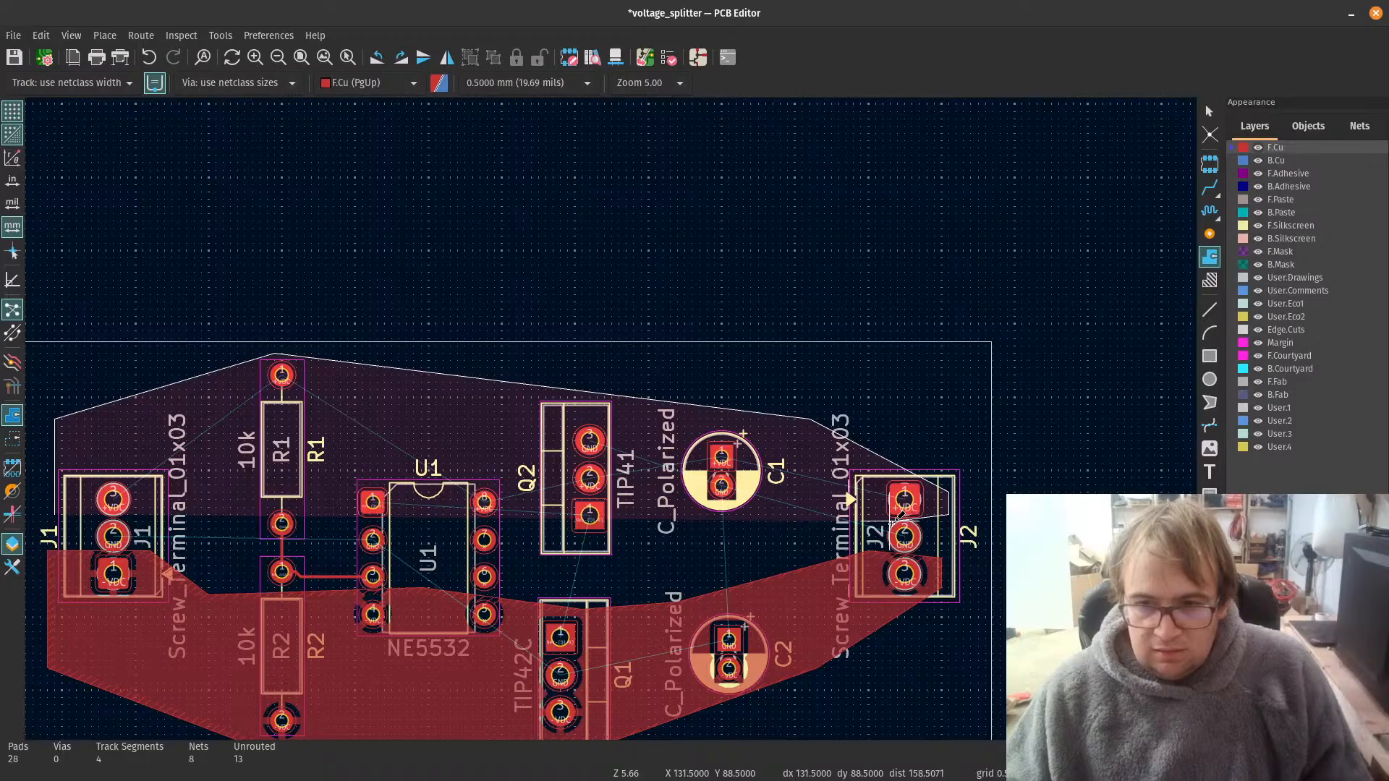
{"action": "scroll", "coordinate": [794, 515], "scroll_direction": "up", "scroll_amount": 3}
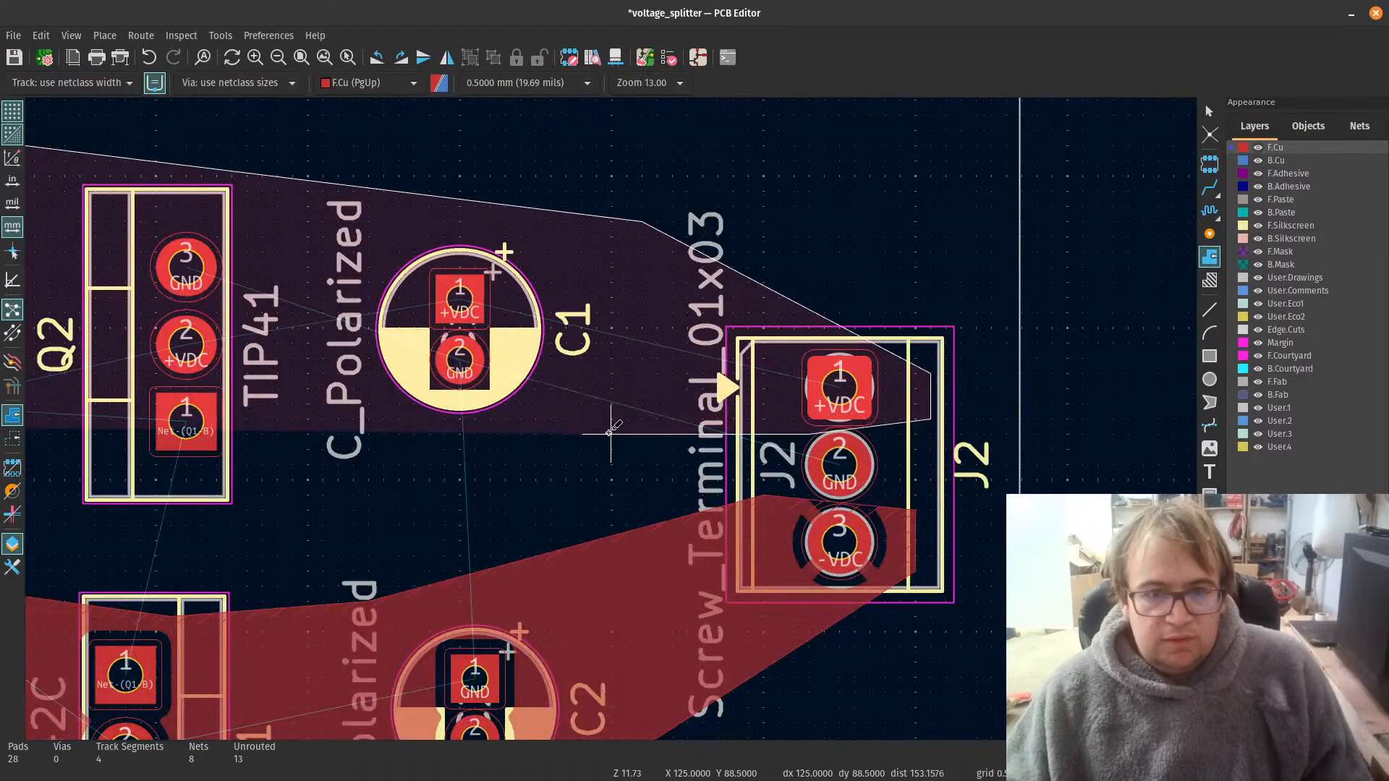
{"action": "left_click", "coordinate": [611, 418]}
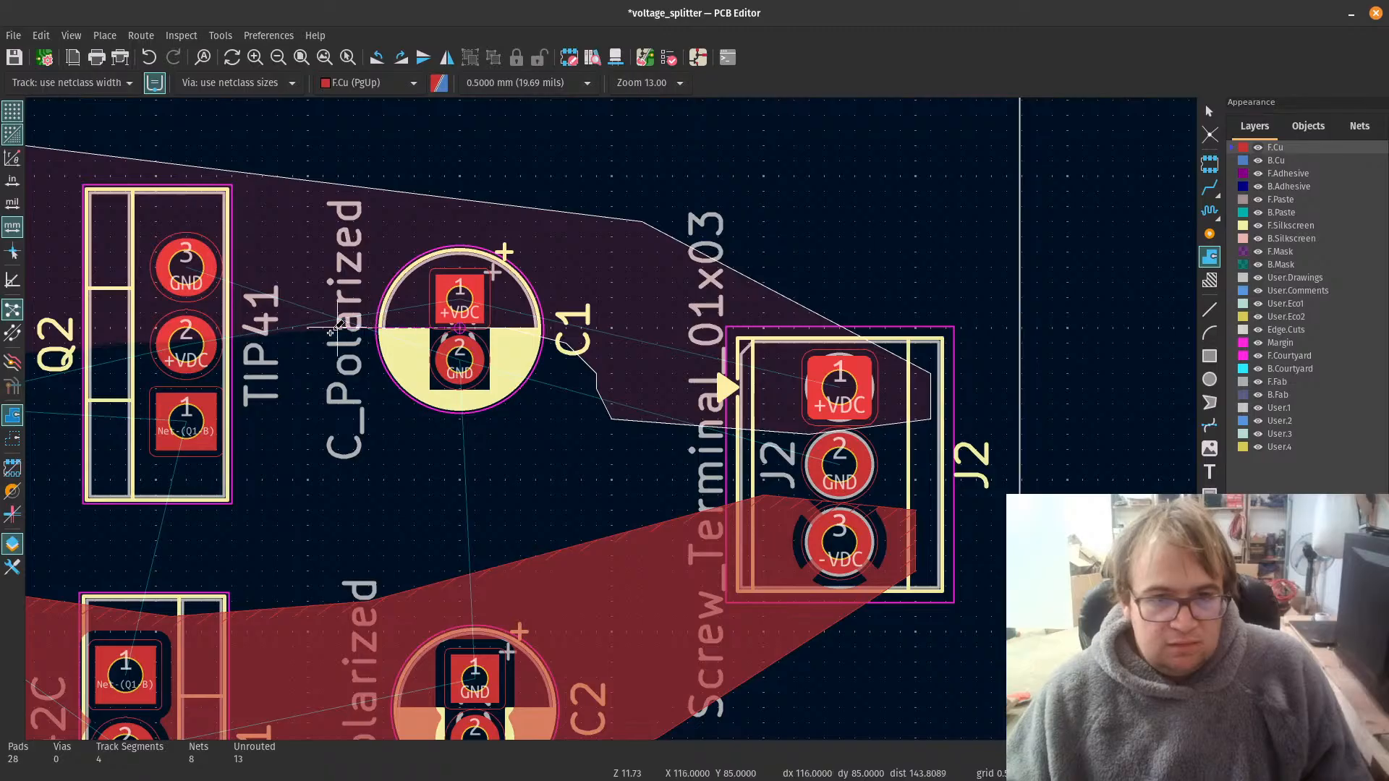
{"action": "scroll", "coordinate": [323, 332], "scroll_direction": "up", "scroll_amount": 1}
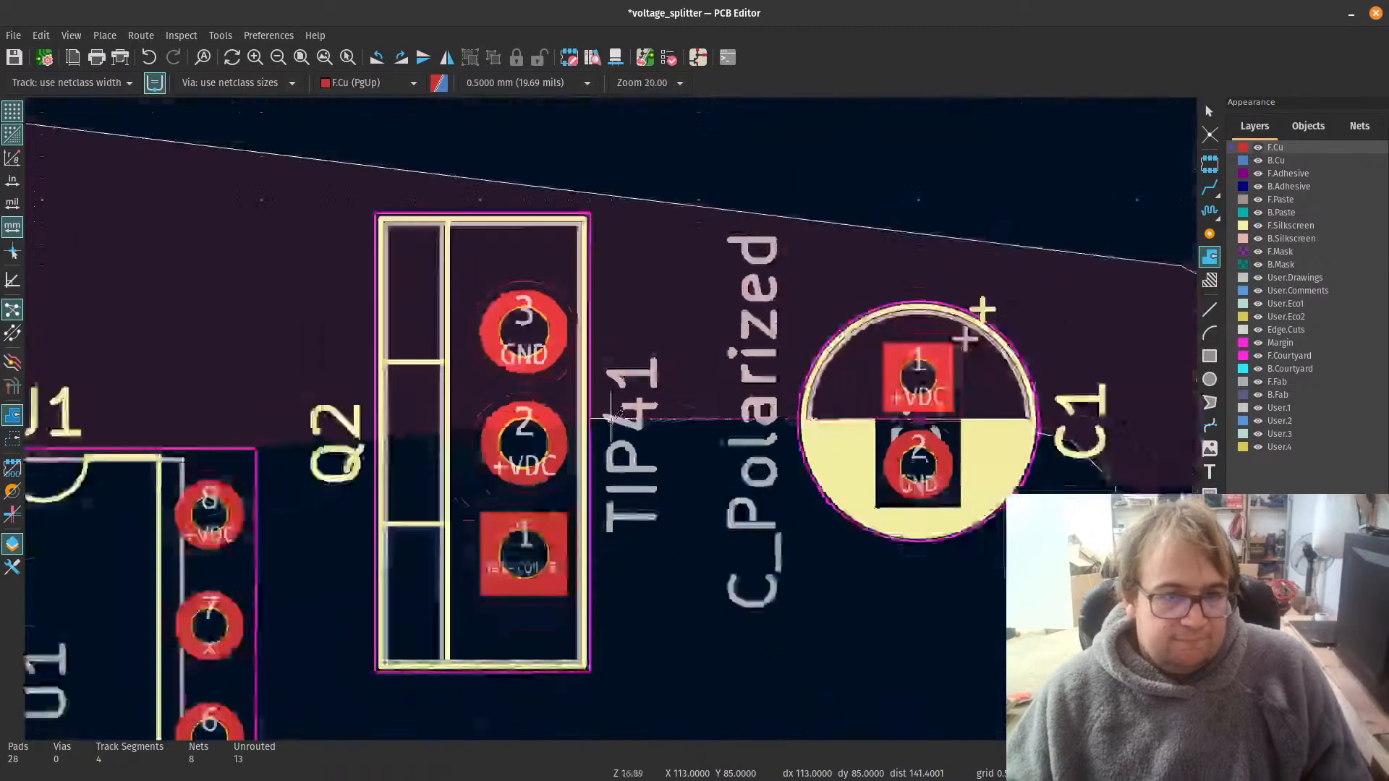
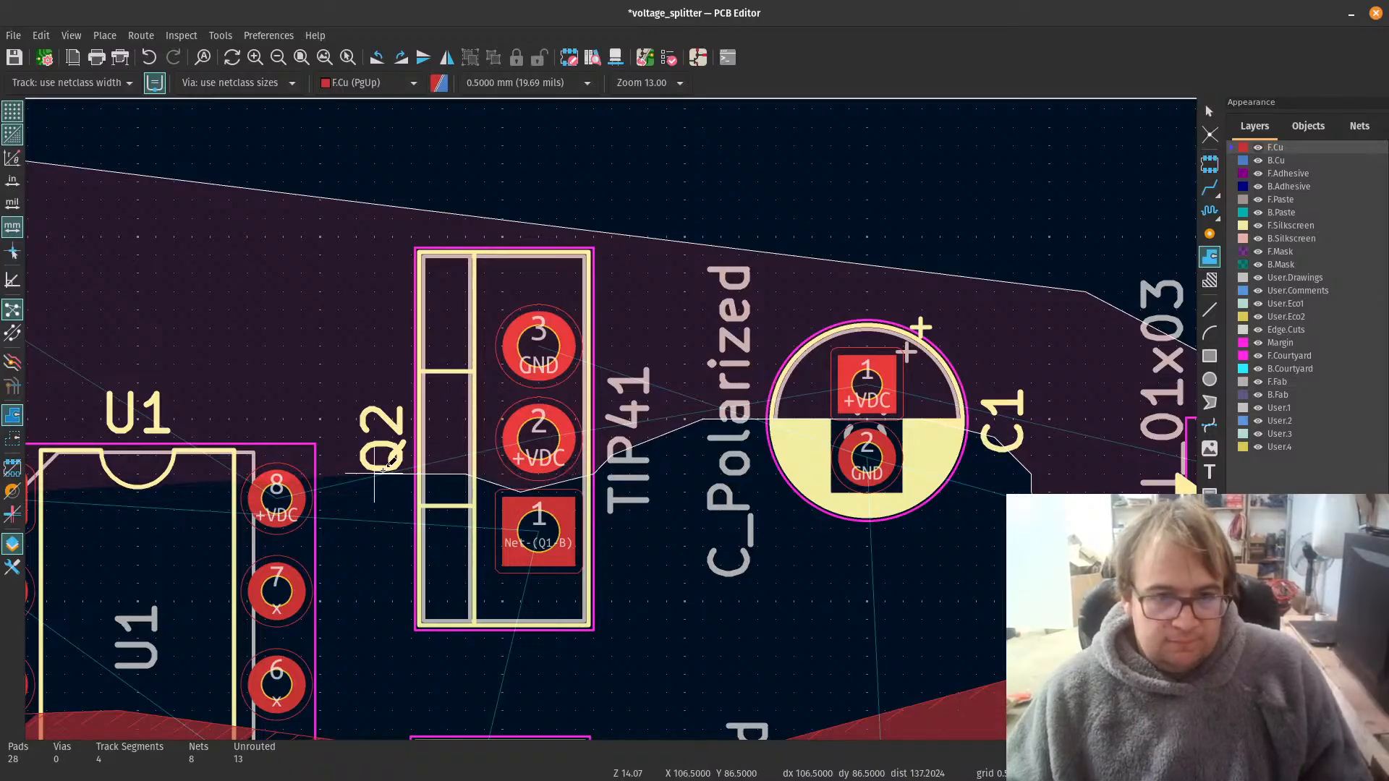
Step: Lead the +VDC zone's lower boundary under U1 pad 8, above U1 pad 1 and across R1 to J1's outer edge, and close the outline
{"action": "left_click", "coordinate": [246, 546]}
{"action": "scroll", "coordinate": [171, 530], "scroll_direction": "down", "scroll_amount": 3}
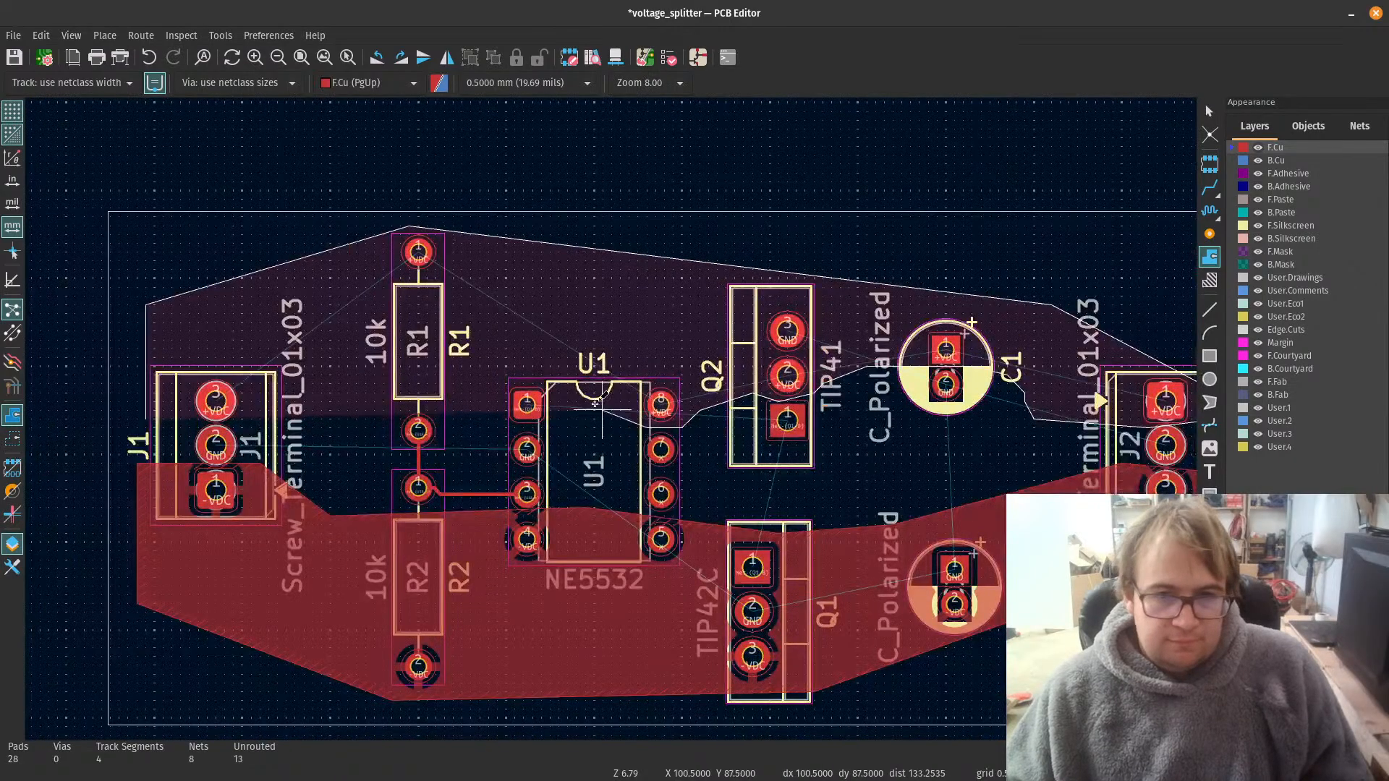
{"action": "left_click", "coordinate": [539, 376]}
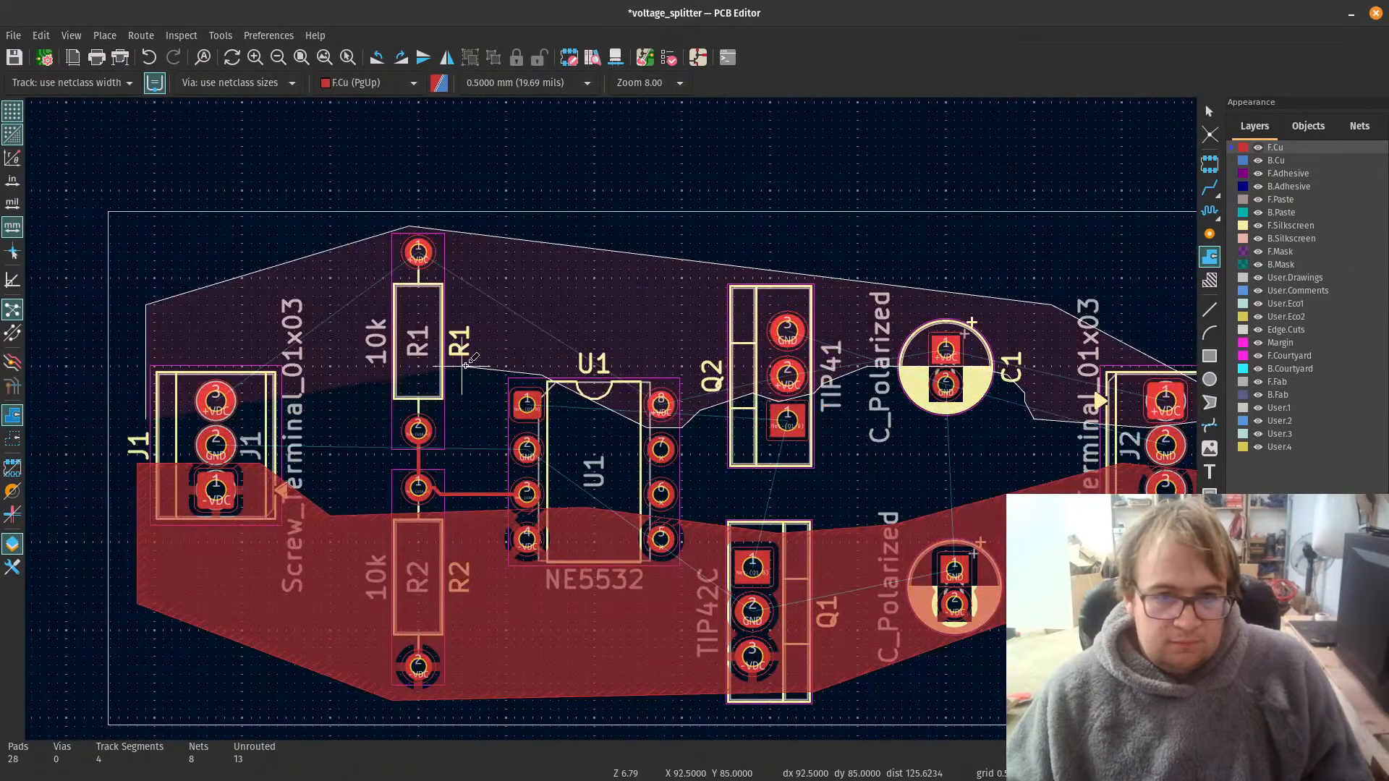
{"action": "left_click", "coordinate": [463, 366]}
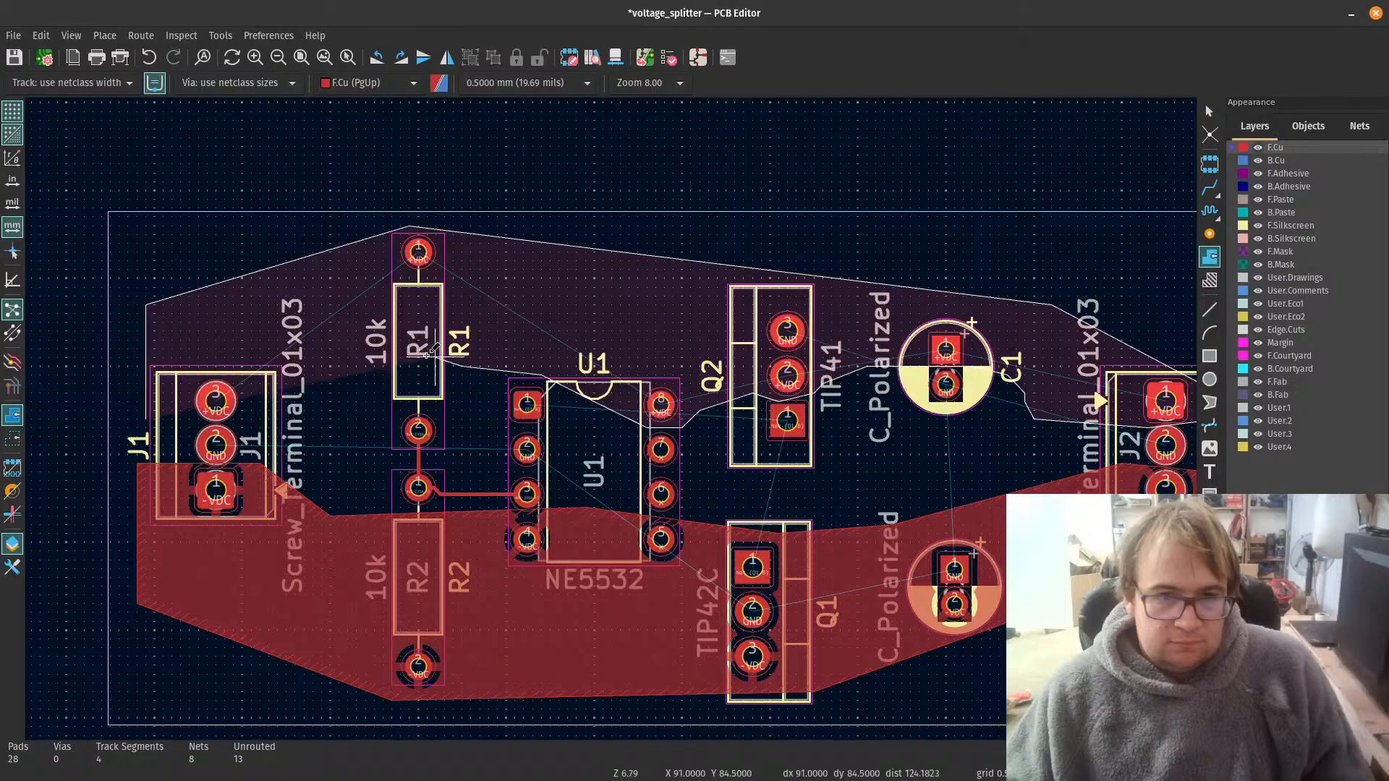
{"action": "left_click", "coordinate": [340, 383]}
{"action": "left_click", "coordinate": [307, 408]}
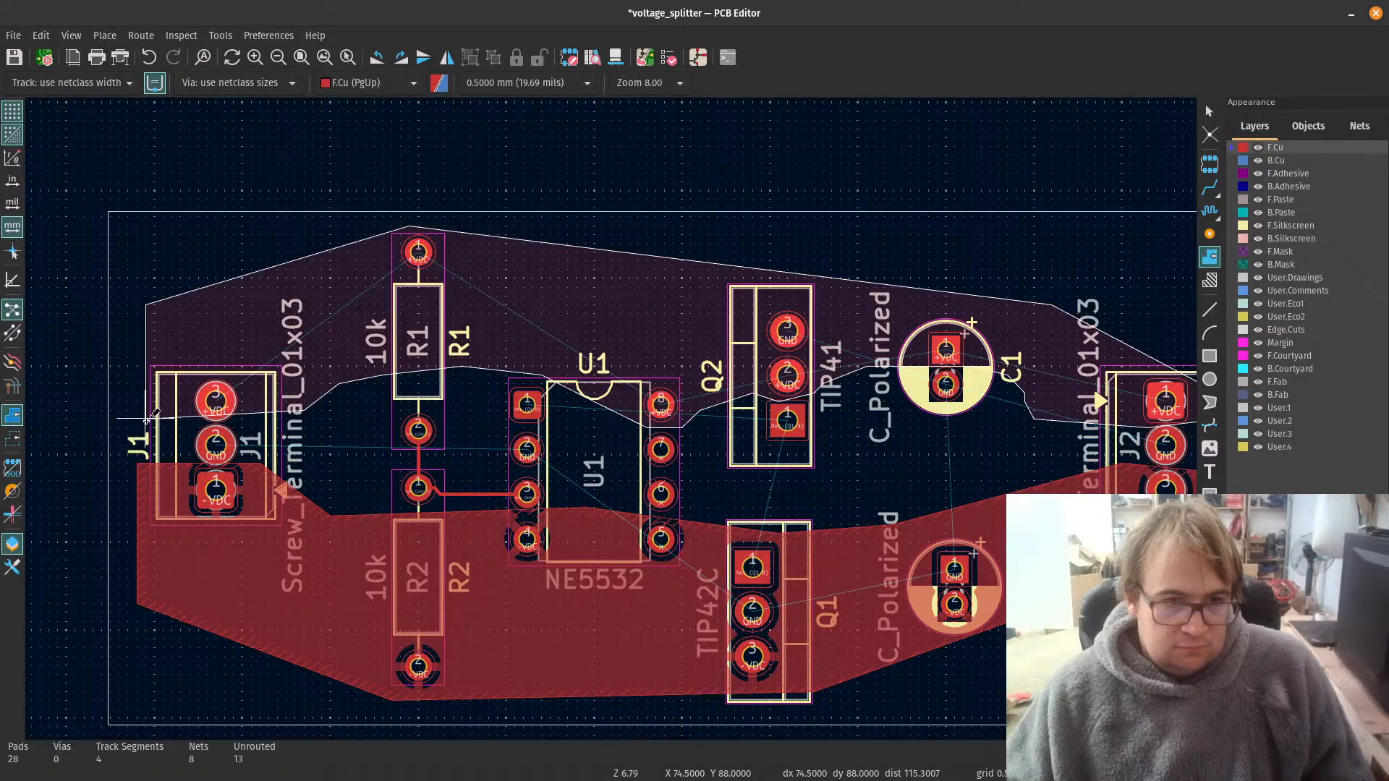
{"action": "scroll", "coordinate": [159, 418], "scroll_direction": "up", "scroll_amount": 3}
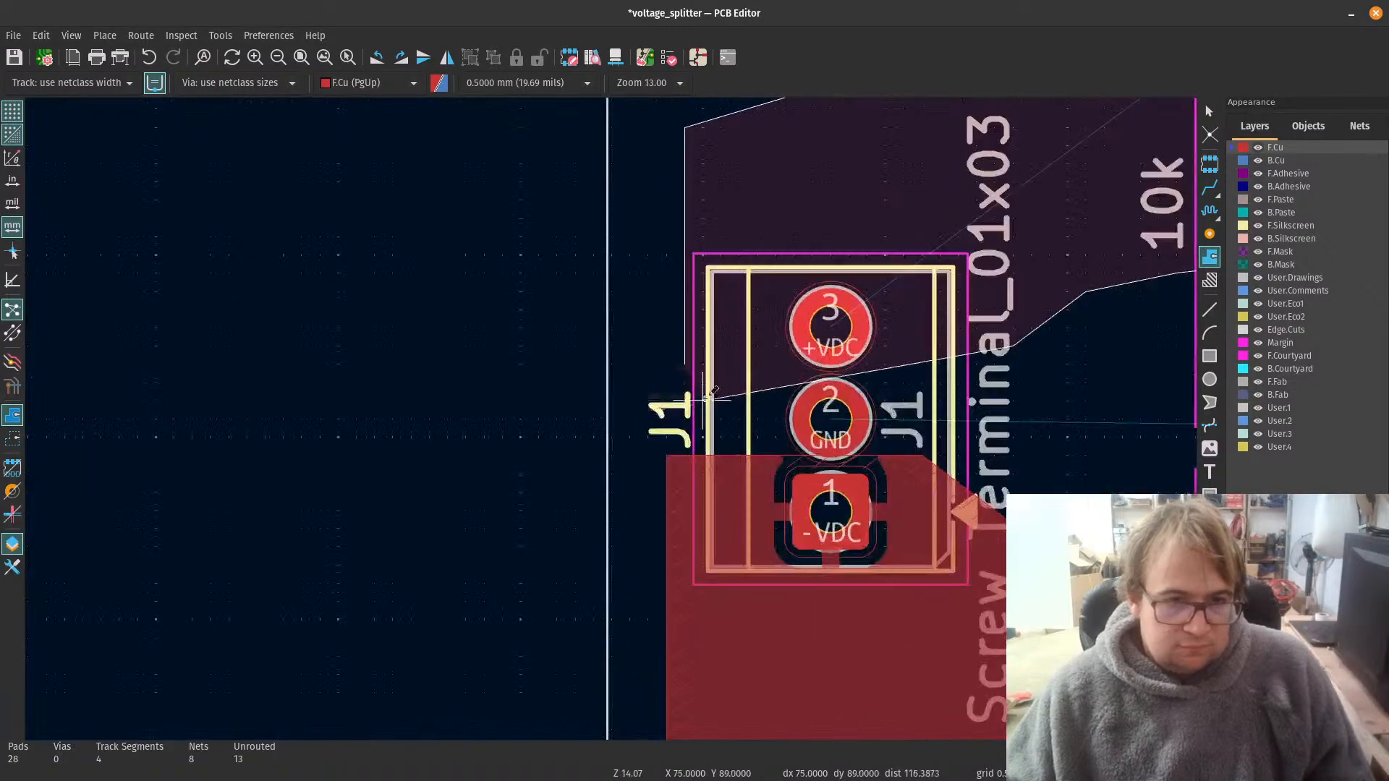
{"action": "double_click", "coordinate": [693, 365]}
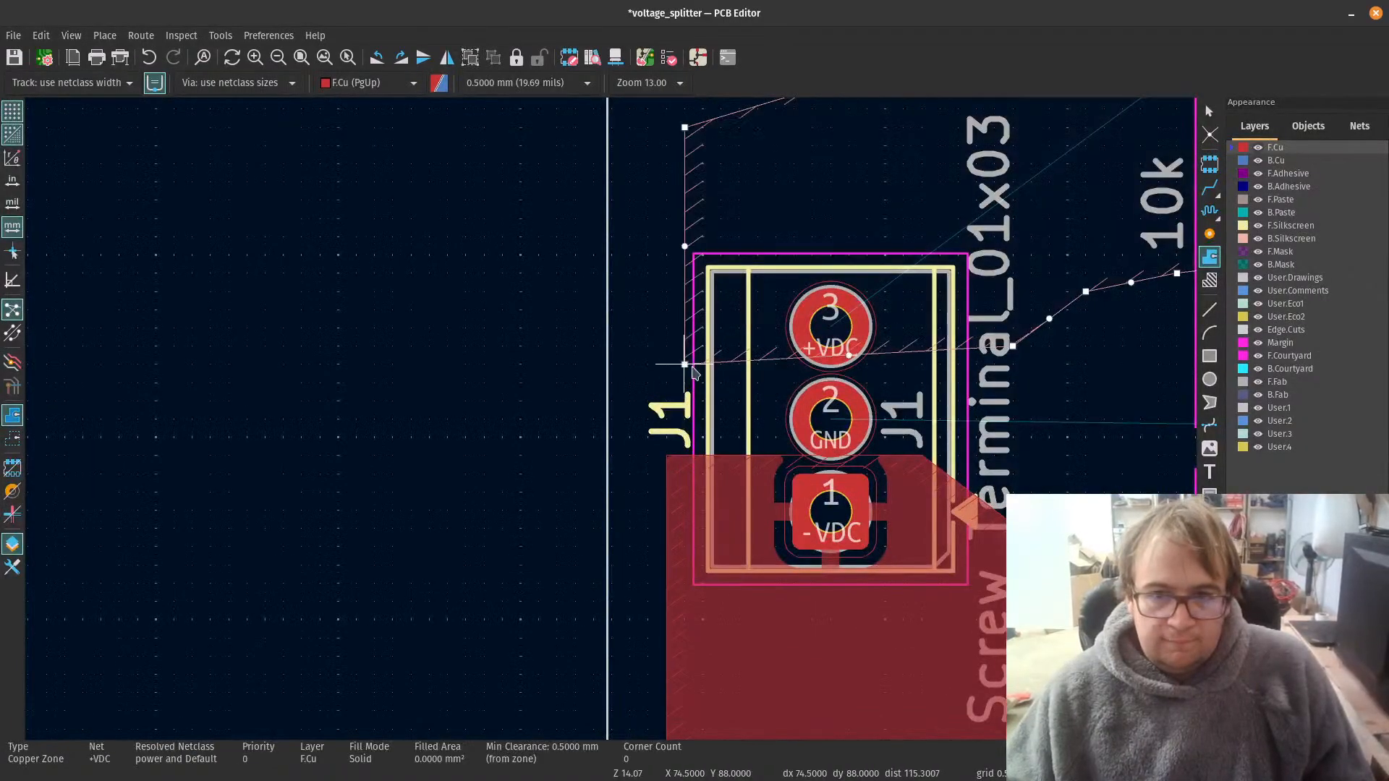
Step: Raise the +VDC zone corner between Q2 pads 1 and 2 by 0.5 mm, level with its neighbouring corners, and fill all zones
{"action": "scroll", "coordinate": [1055, 395], "scroll_direction": "down", "scroll_amount": 2}
{"action": "scroll", "coordinate": [611, 423], "scroll_direction": "down", "scroll_amount": 1}
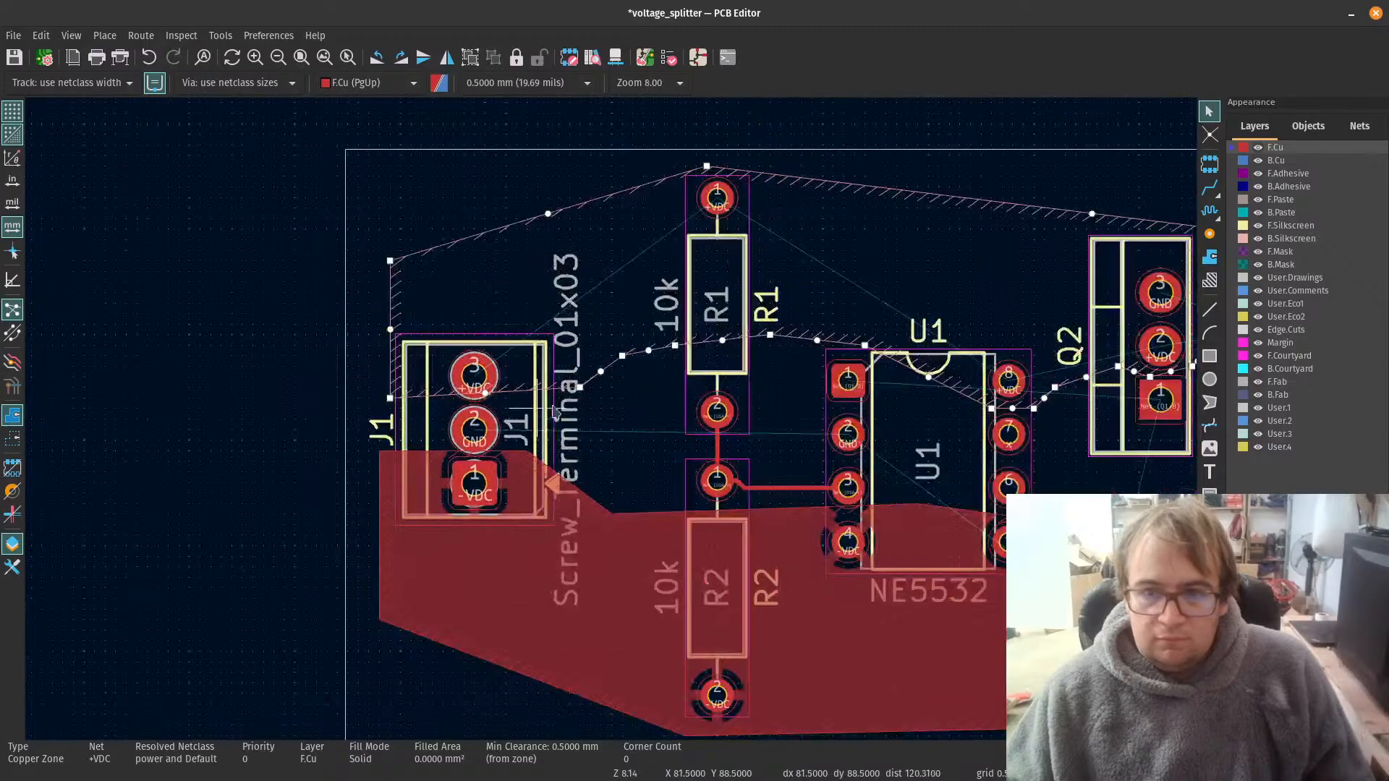
{"action": "left_click_drag", "start_coordinate": [581, 409], "coordinate": [581, 399]}
{"action": "scroll", "coordinate": [898, 410], "scroll_direction": "down", "scroll_amount": 3}
{"action": "scroll", "coordinate": [783, 441], "scroll_direction": "up", "scroll_amount": 3}
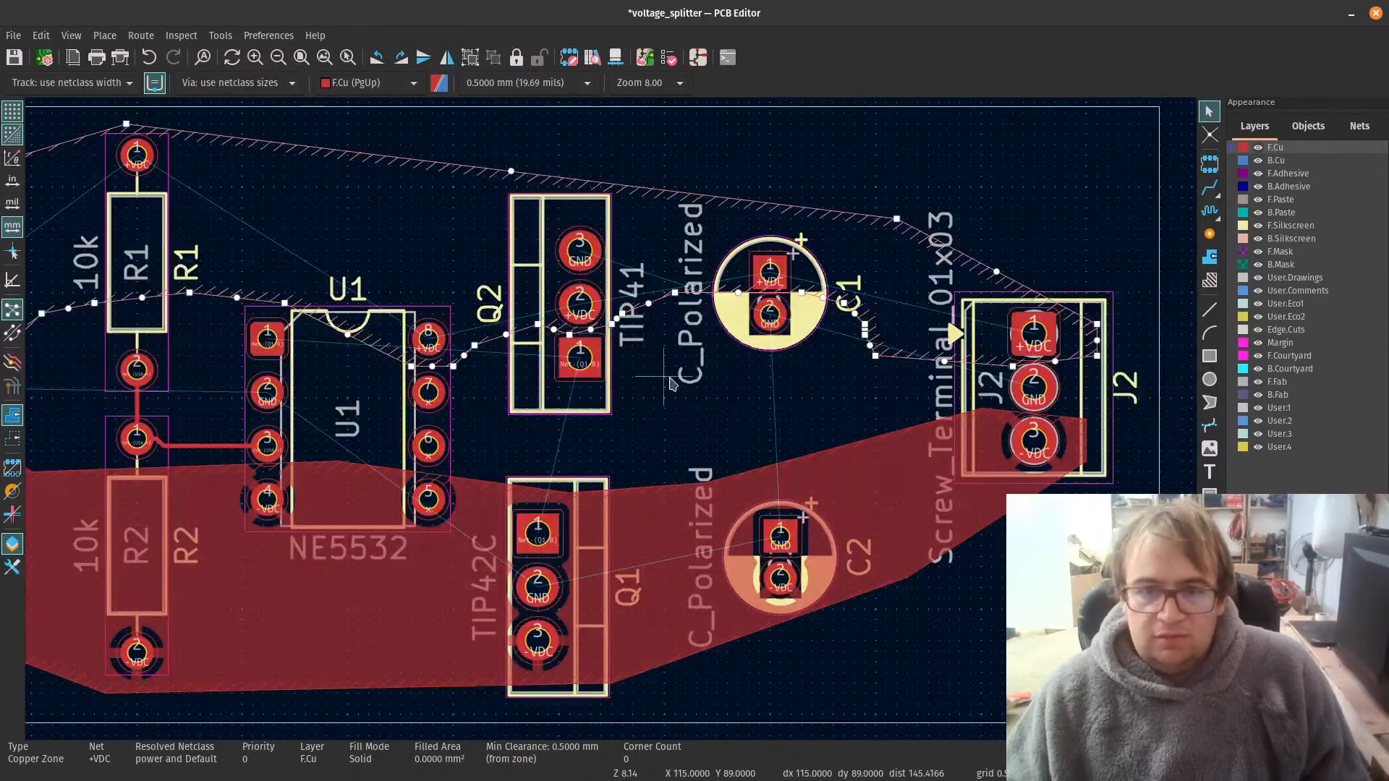
{"action": "scroll", "coordinate": [604, 427], "scroll_direction": "up", "scroll_amount": 1}
{"action": "scroll", "coordinate": [646, 427], "scroll_direction": "up", "scroll_amount": 3}
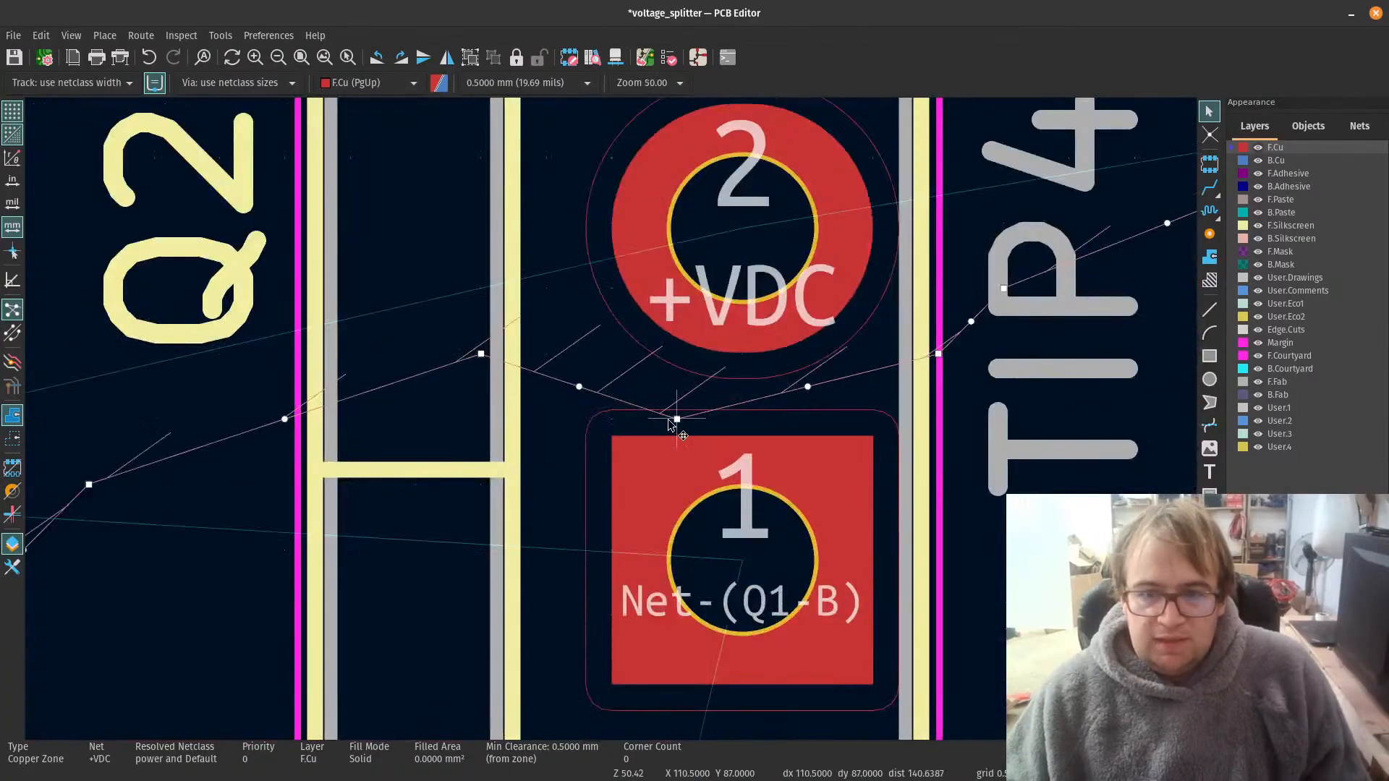
{"action": "left_click_drag", "start_coordinate": [674, 421], "coordinate": [680, 388]}
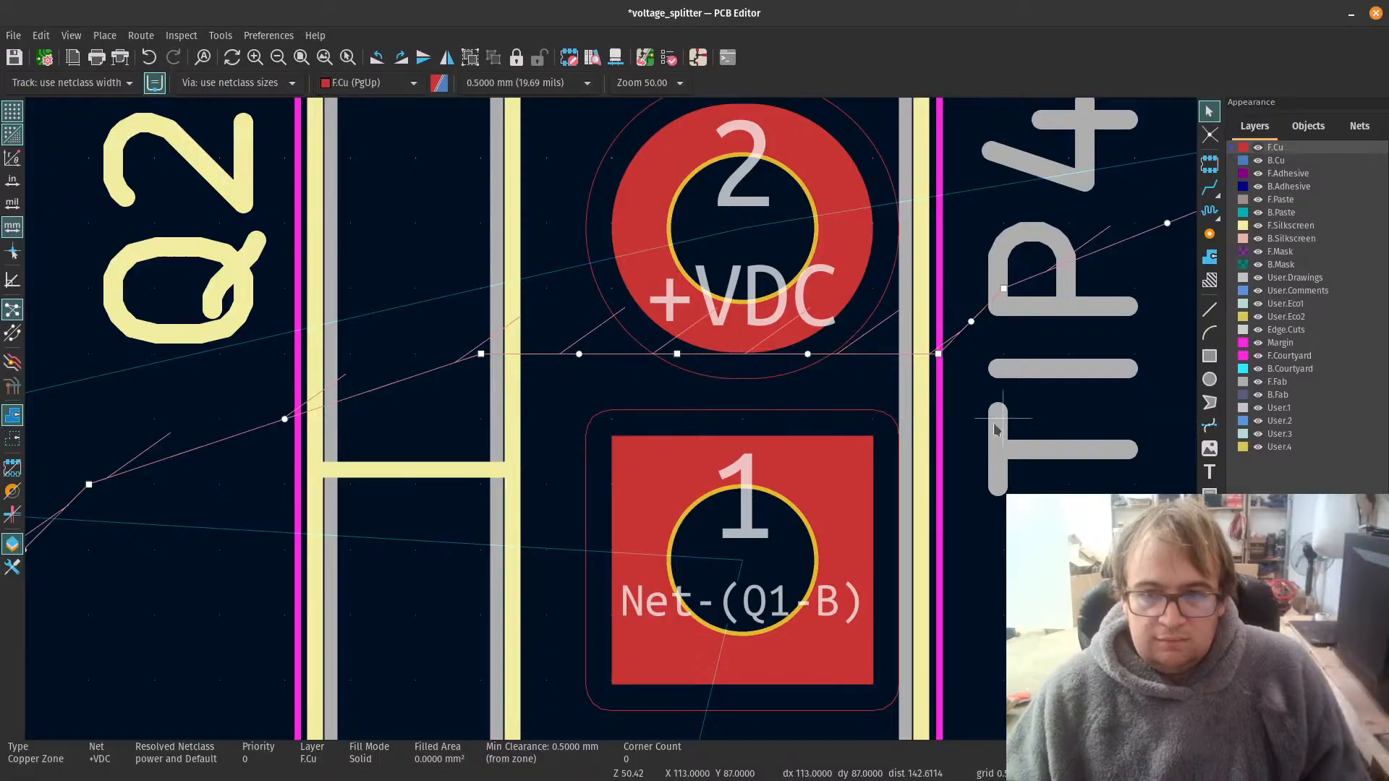
{"action": "left_click_drag", "start_coordinate": [942, 364], "coordinate": [938, 355]}
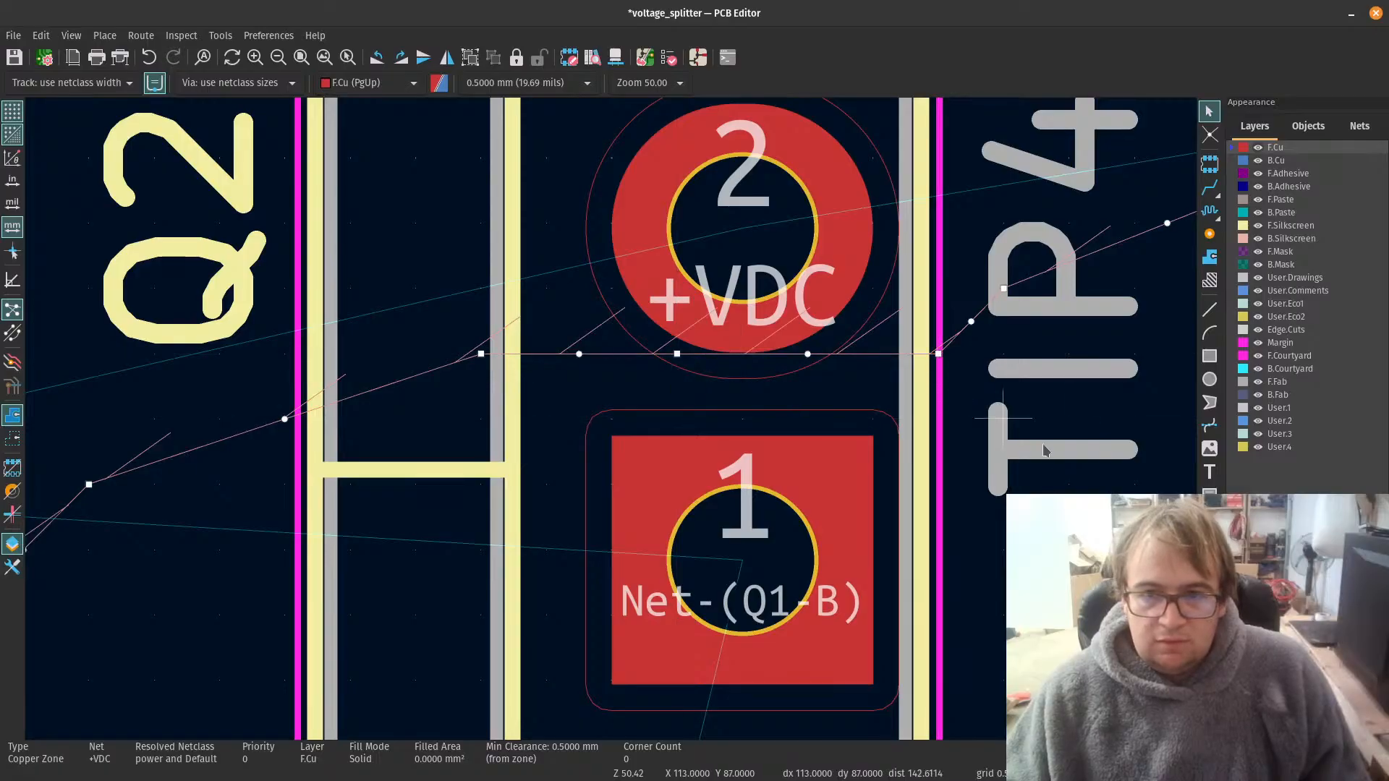
{"action": "scroll", "coordinate": [596, 357], "scroll_direction": "down", "scroll_amount": 7}
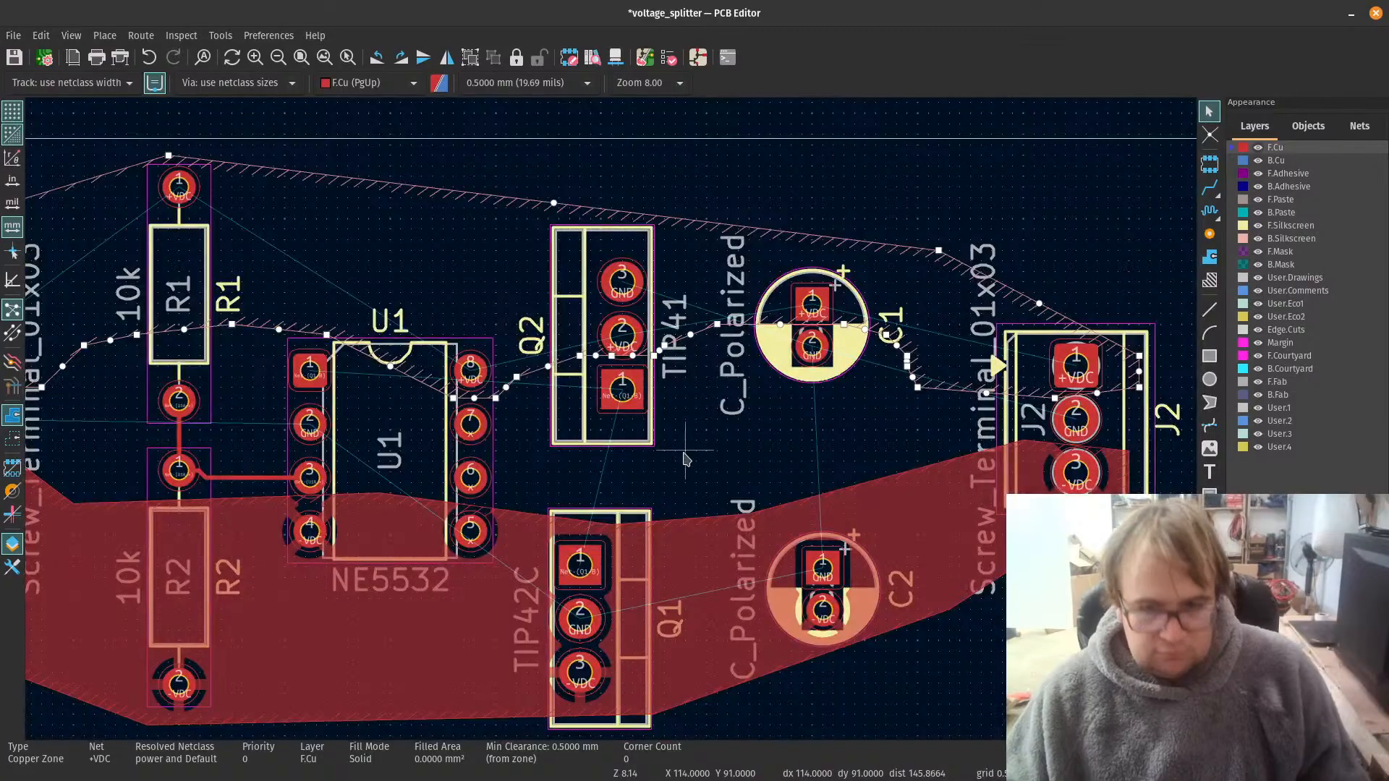
{"action": "key", "text": "b"}
Step: Examine the filled +VDC and -VDC zones around the pads and the gap left between them across the board
{"action": "scroll", "coordinate": [727, 420], "scroll_direction": "down", "scroll_amount": 3}
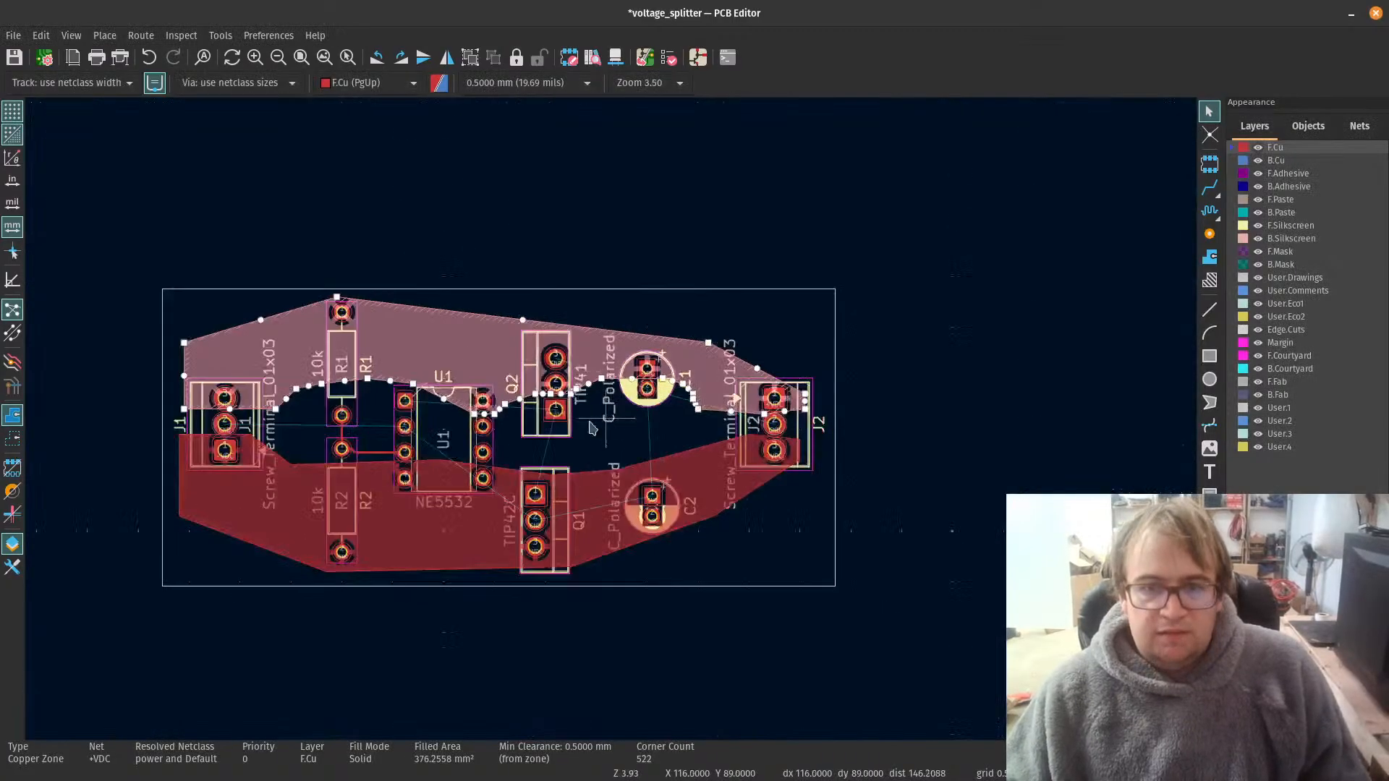
{"action": "scroll", "coordinate": [868, 347], "scroll_direction": "up", "scroll_amount": 6}
{"action": "scroll", "coordinate": [889, 343], "scroll_direction": "down", "scroll_amount": 6}
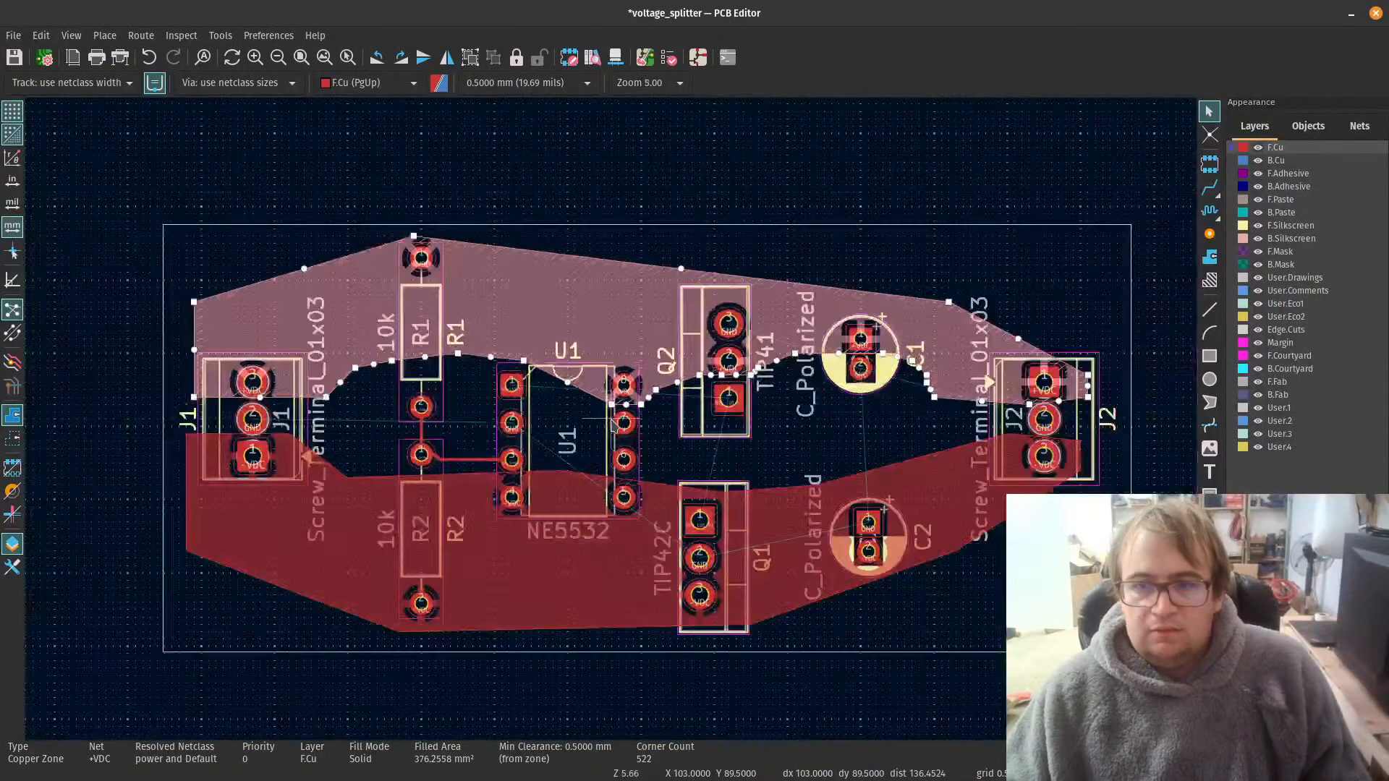
{"action": "scroll", "coordinate": [657, 442], "scroll_direction": "up", "scroll_amount": 2}
{"action": "scroll", "coordinate": [657, 441], "scroll_direction": "down", "scroll_amount": 2}
{"action": "scroll", "coordinate": [656, 441], "scroll_direction": "up", "scroll_amount": 2}
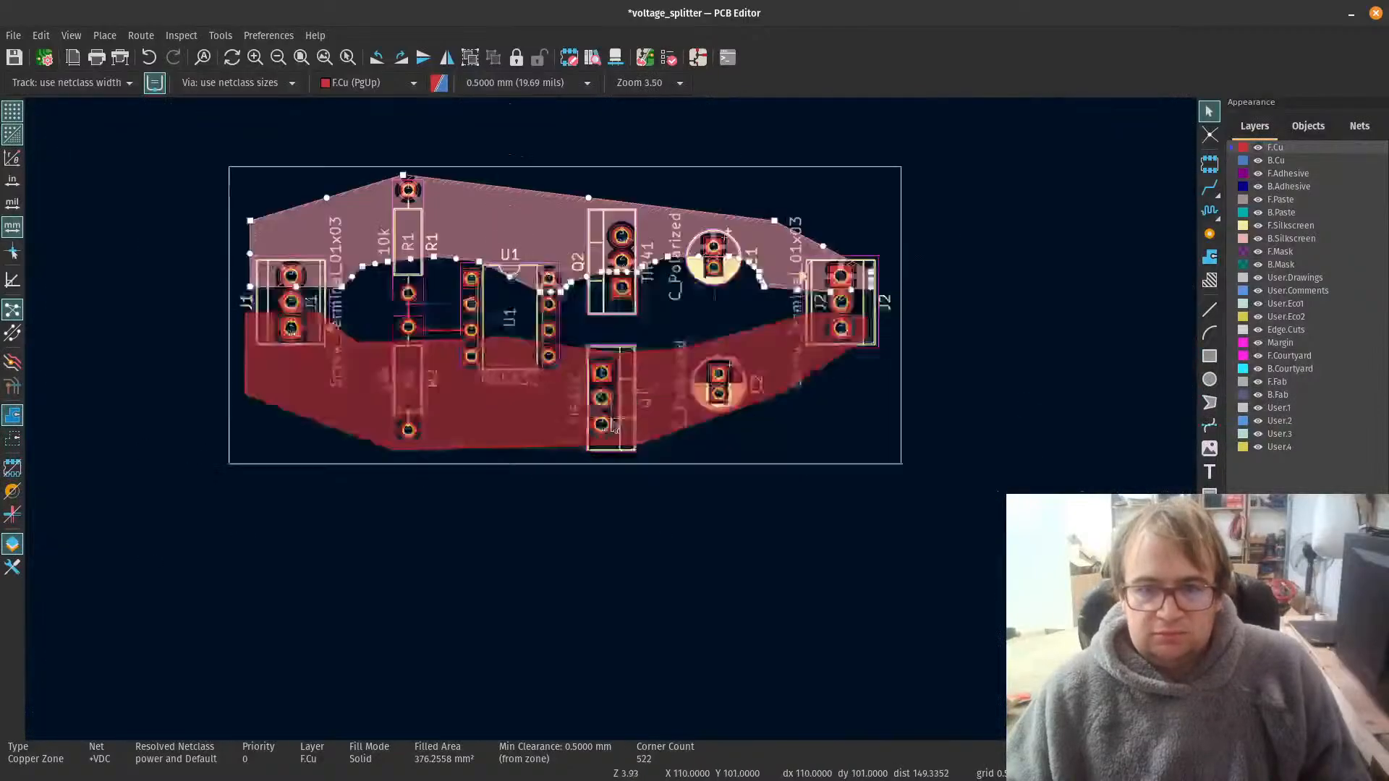
{"action": "scroll", "coordinate": [506, 389], "scroll_direction": "up", "scroll_amount": 5}
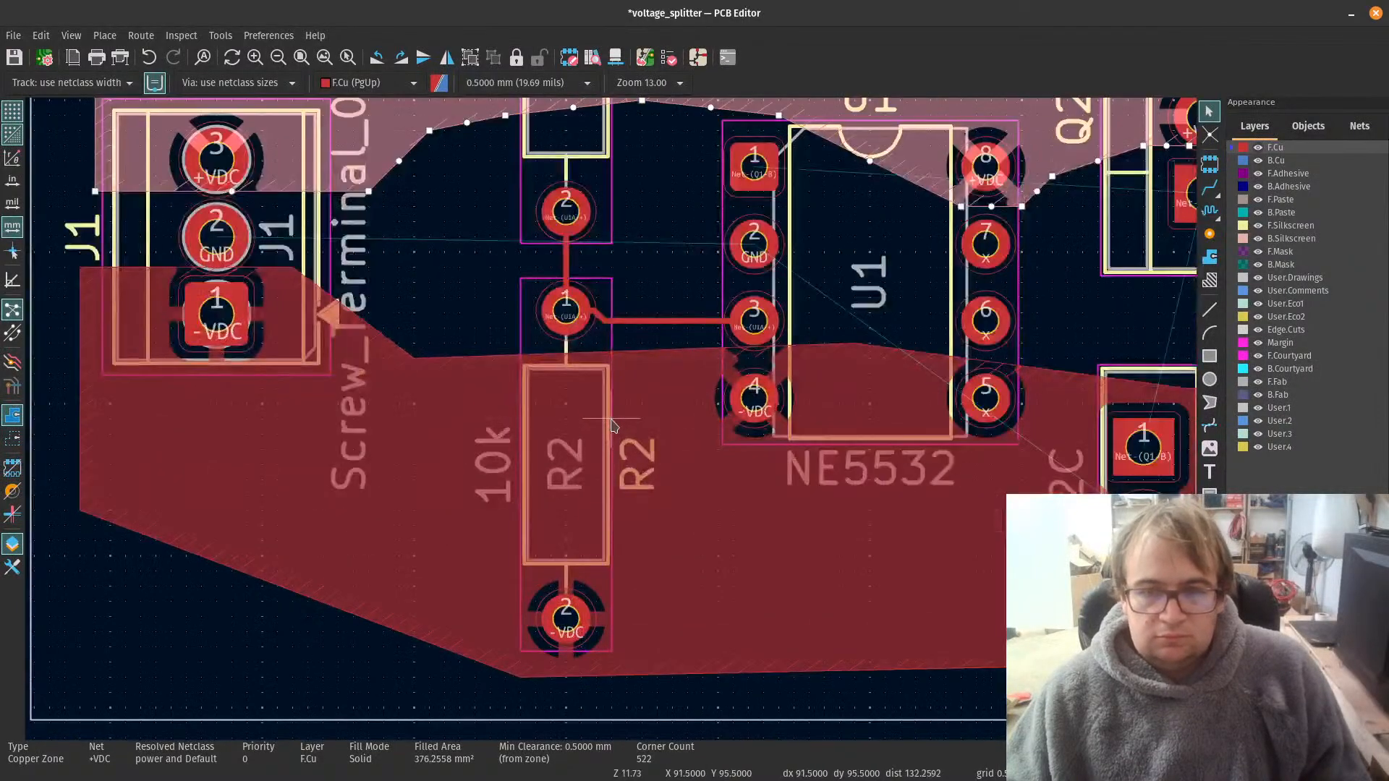
{"action": "scroll", "coordinate": [610, 423], "scroll_direction": "down", "scroll_amount": 7}
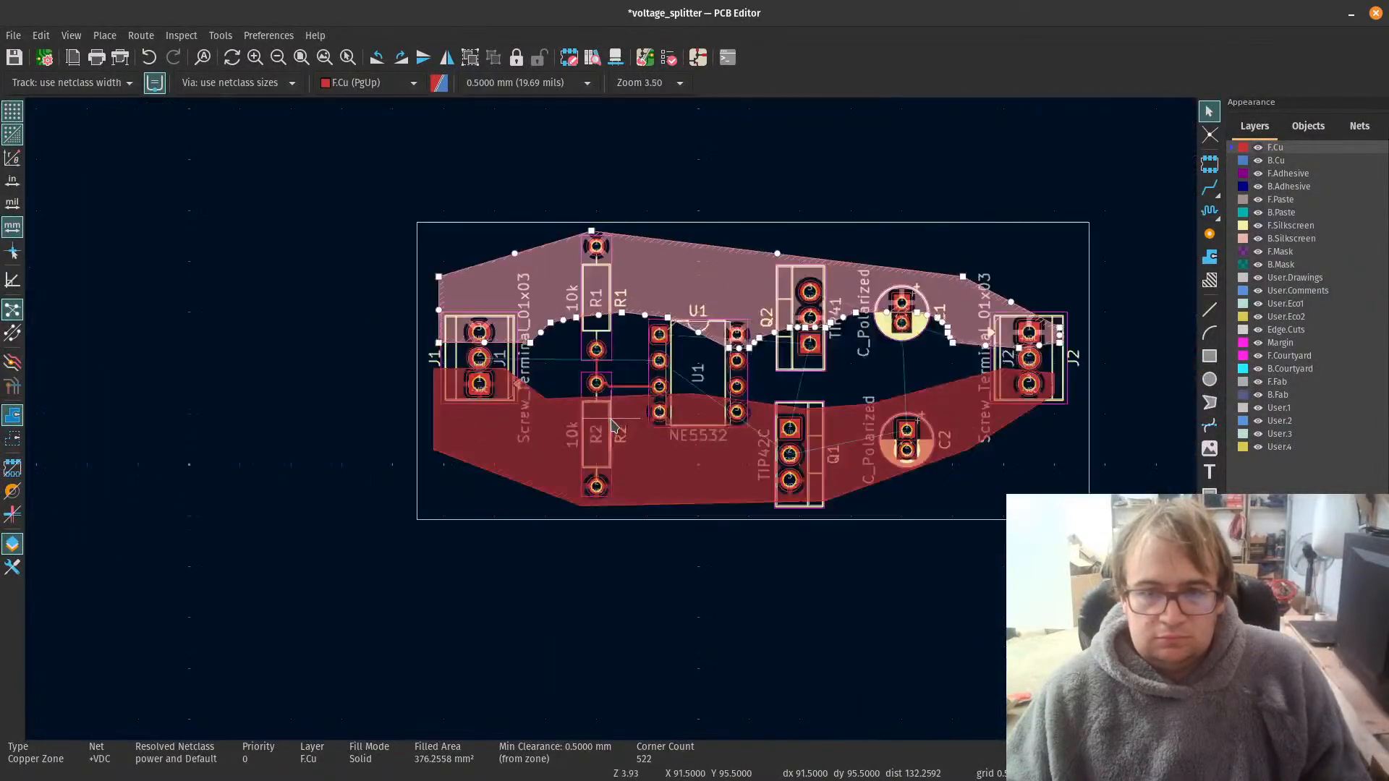
{"action": "left_click", "coordinate": [972, 554]}
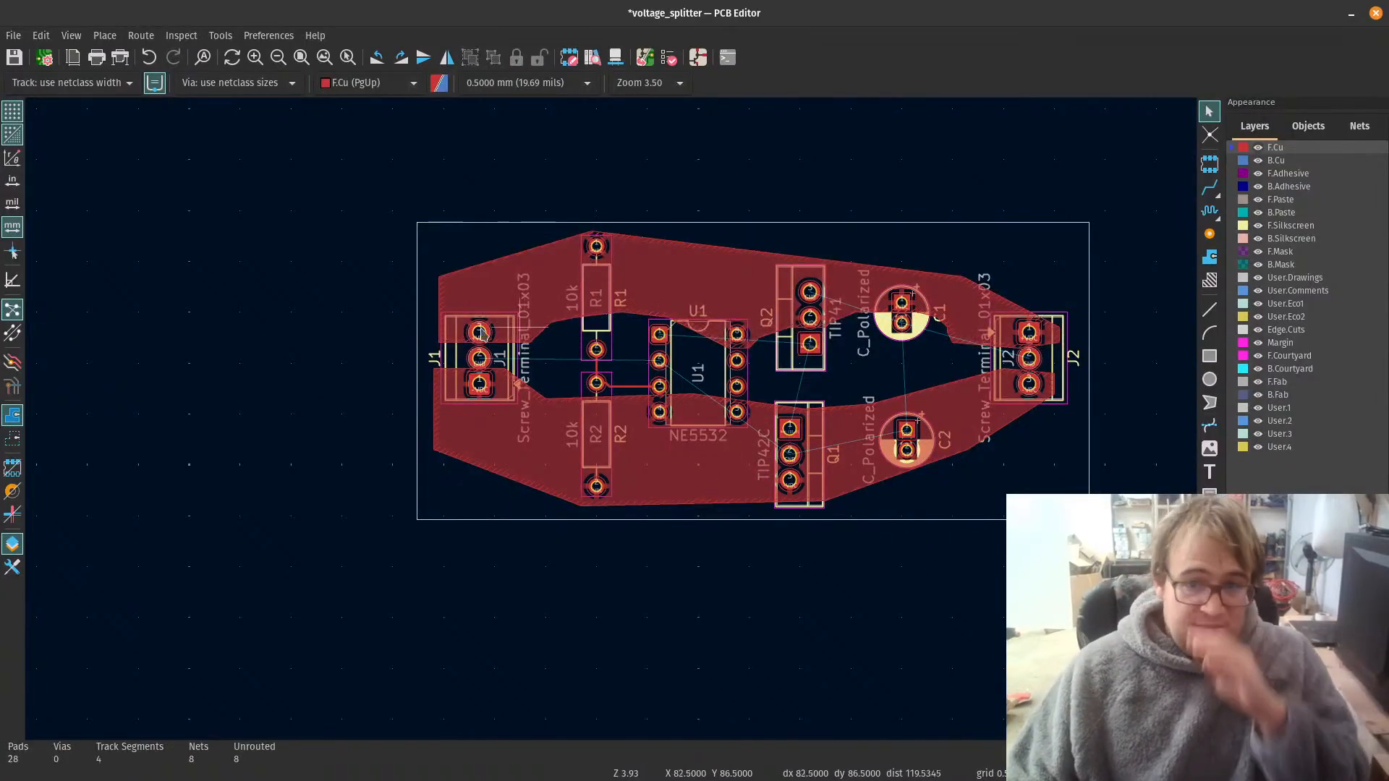
{"action": "scroll", "coordinate": [611, 413], "scroll_direction": "up", "scroll_amount": 6}
{"action": "scroll", "coordinate": [588, 312], "scroll_direction": "down", "scroll_amount": 4}
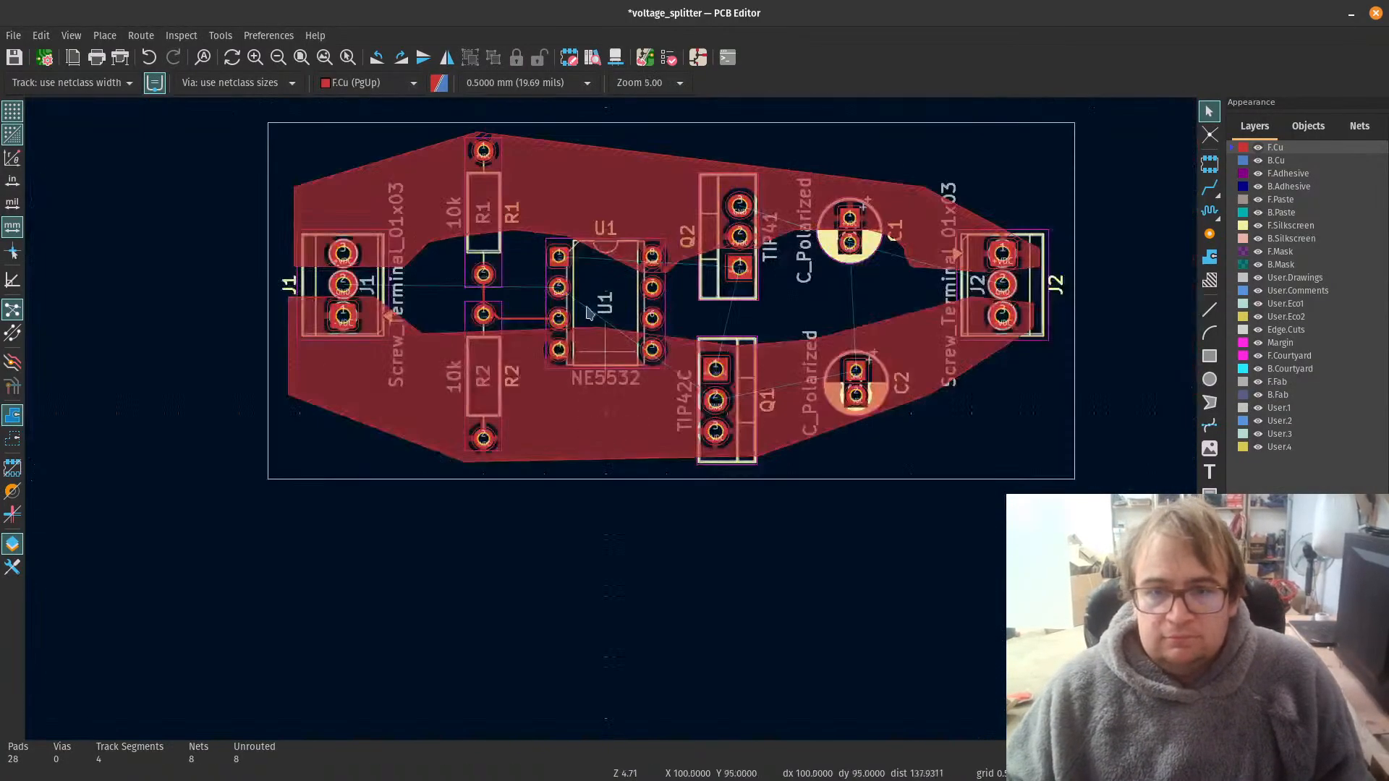
{"action": "scroll", "coordinate": [588, 312], "scroll_direction": "up", "scroll_amount": 4}
{"action": "scroll", "coordinate": [468, 526], "scroll_direction": "down", "scroll_amount": 2}
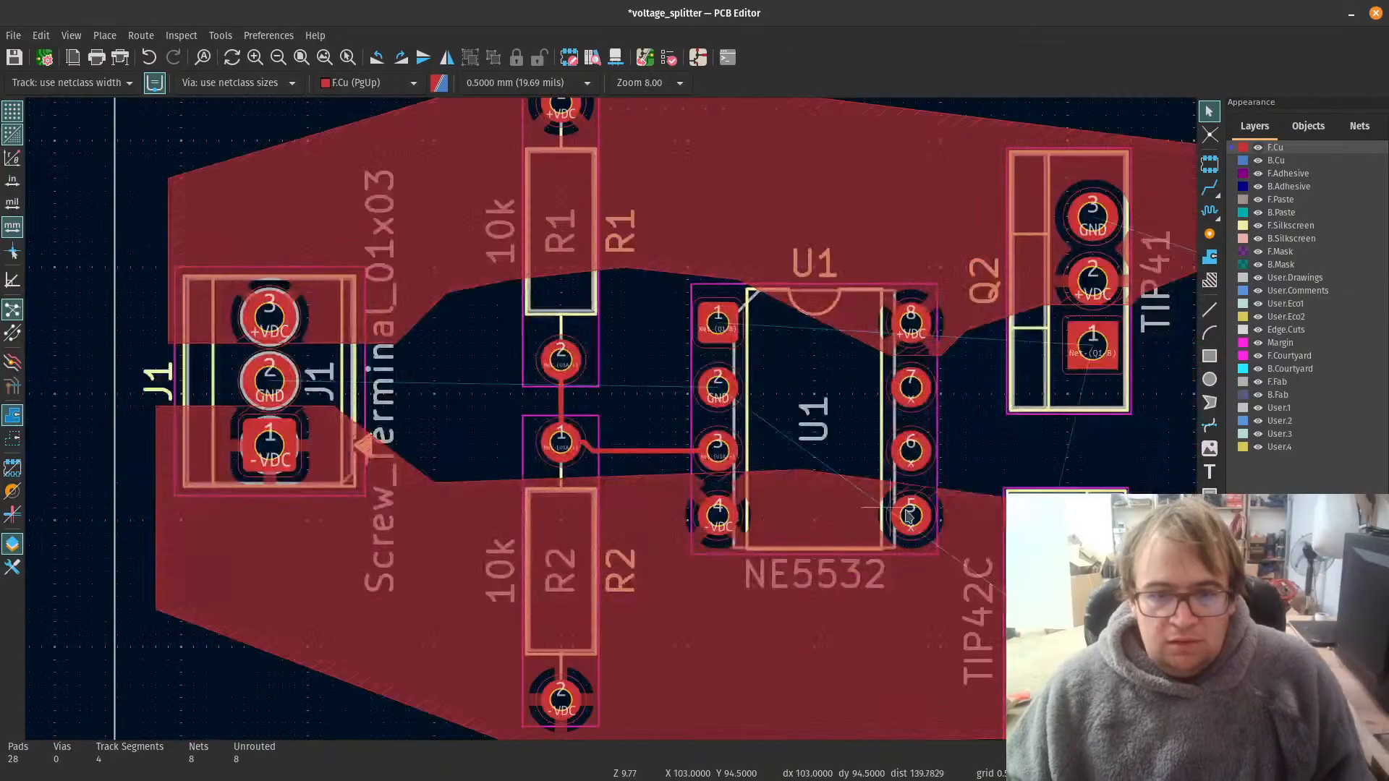
Step: Route an additional F.Cu track from R1 pad 2 directly to U1 pad 3
{"action": "key", "text": "Home"}
{"action": "scroll", "coordinate": [369, 395], "scroll_direction": "up", "scroll_amount": 5}
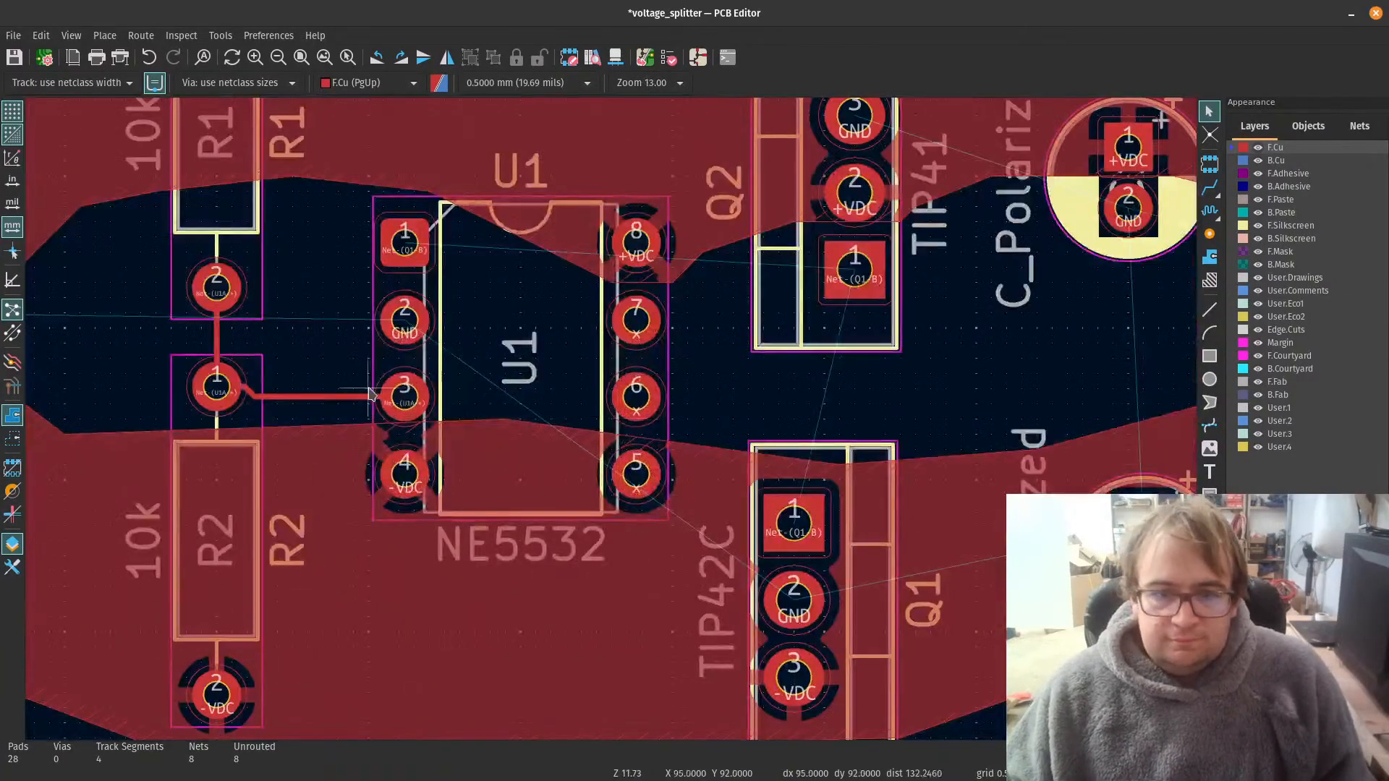
{"action": "left_click", "coordinate": [1209, 187]}
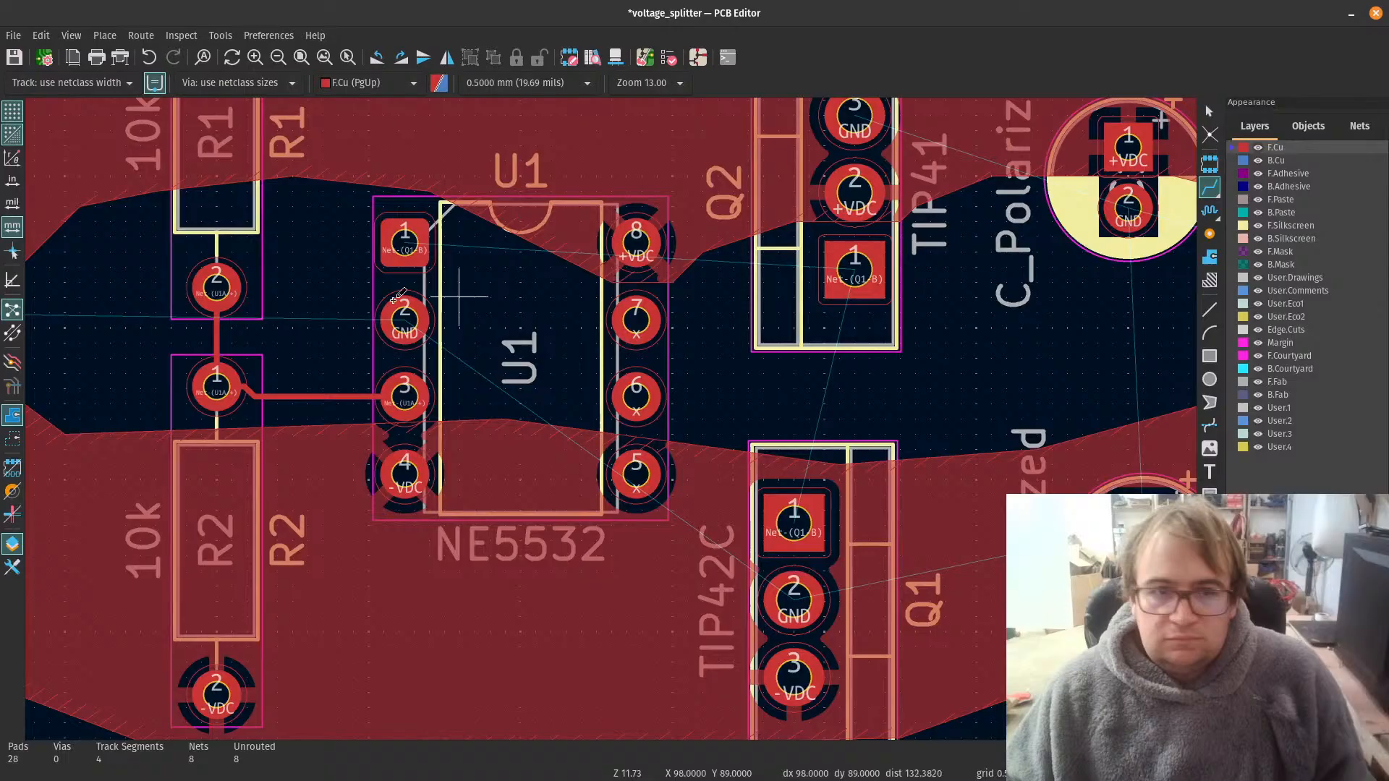
{"action": "left_click", "coordinate": [215, 289]}
{"action": "left_click", "coordinate": [404, 396]}
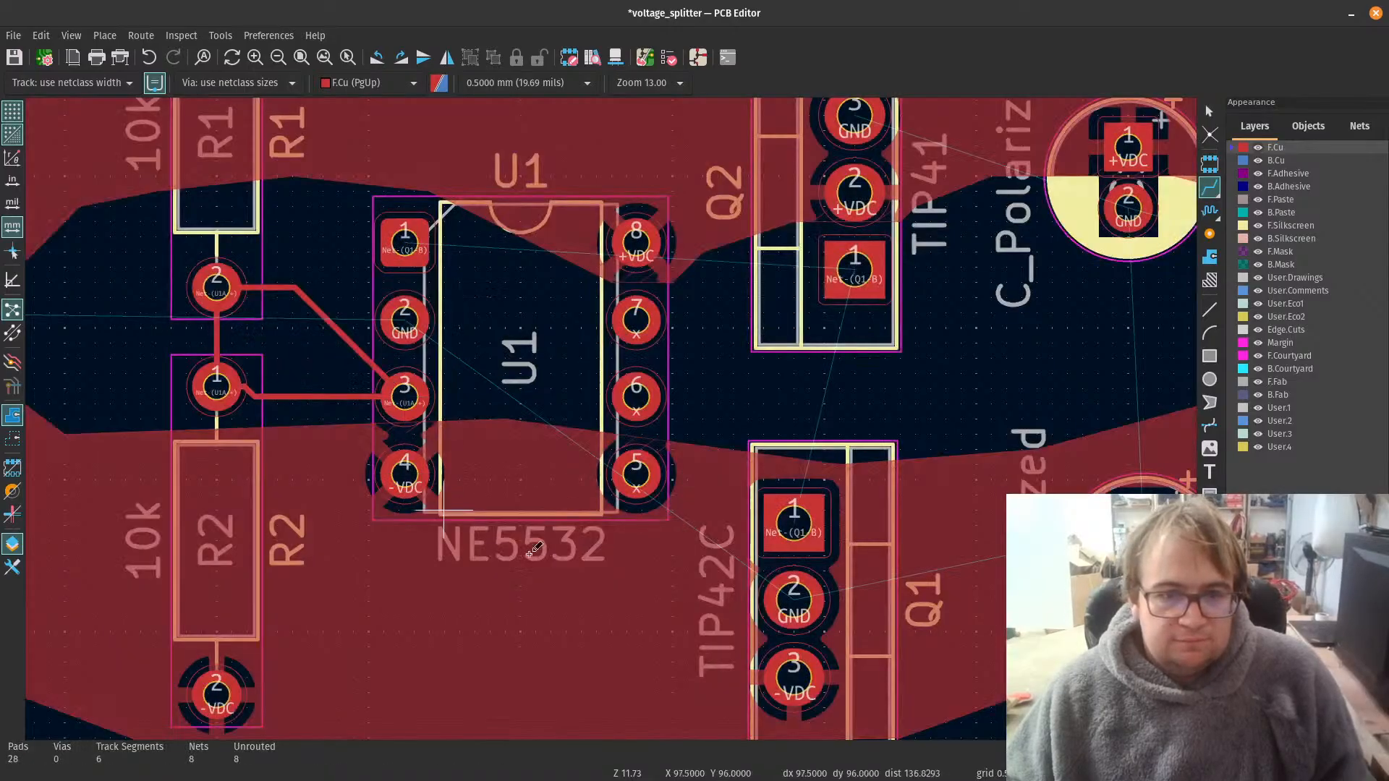
Step: Route an F.Cu track from U1 pad 1 to Q2 pad 1, passing between U1 pads 8 and 7
{"action": "scroll", "coordinate": [533, 549], "scroll_direction": "down", "scroll_amount": 3}
{"action": "scroll", "coordinate": [598, 410], "scroll_direction": "up", "scroll_amount": 2}
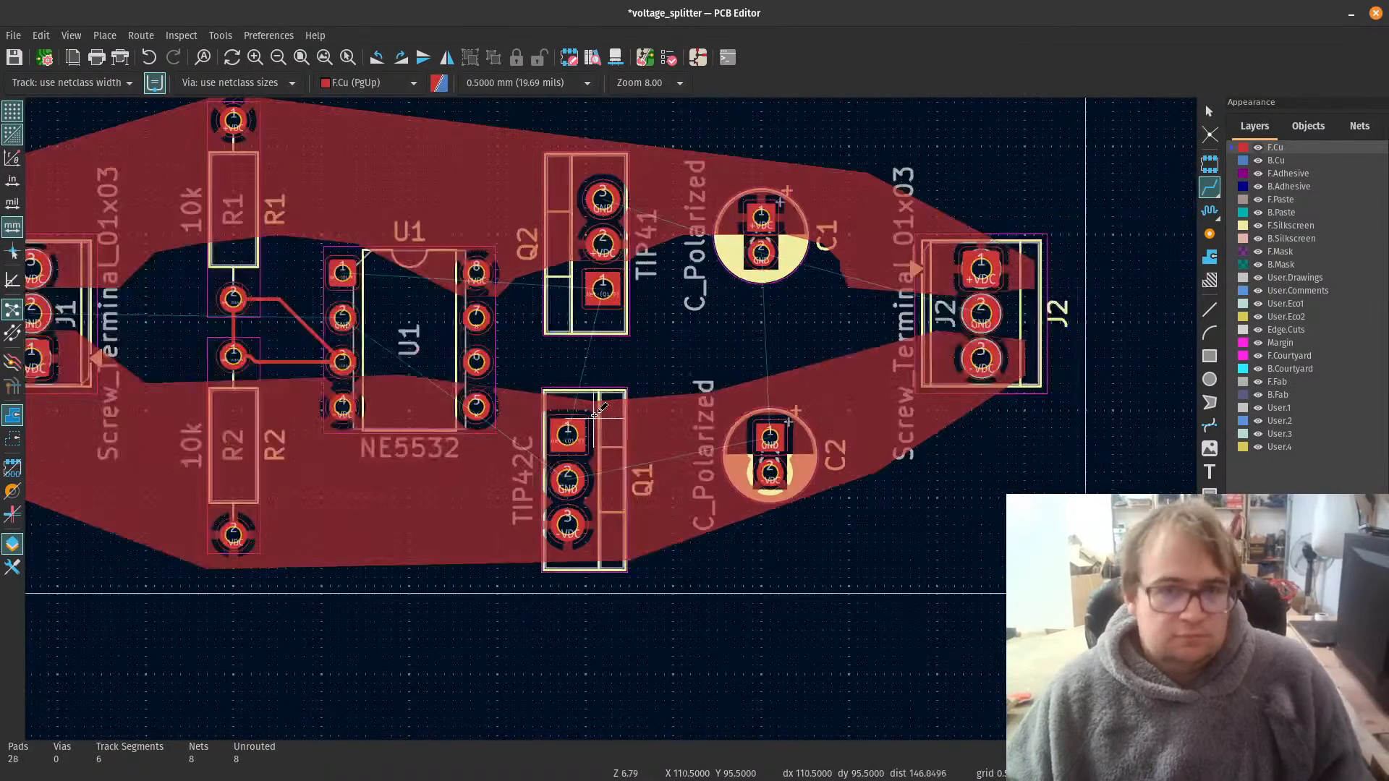
{"action": "scroll", "coordinate": [421, 418], "scroll_direction": "up", "scroll_amount": 2}
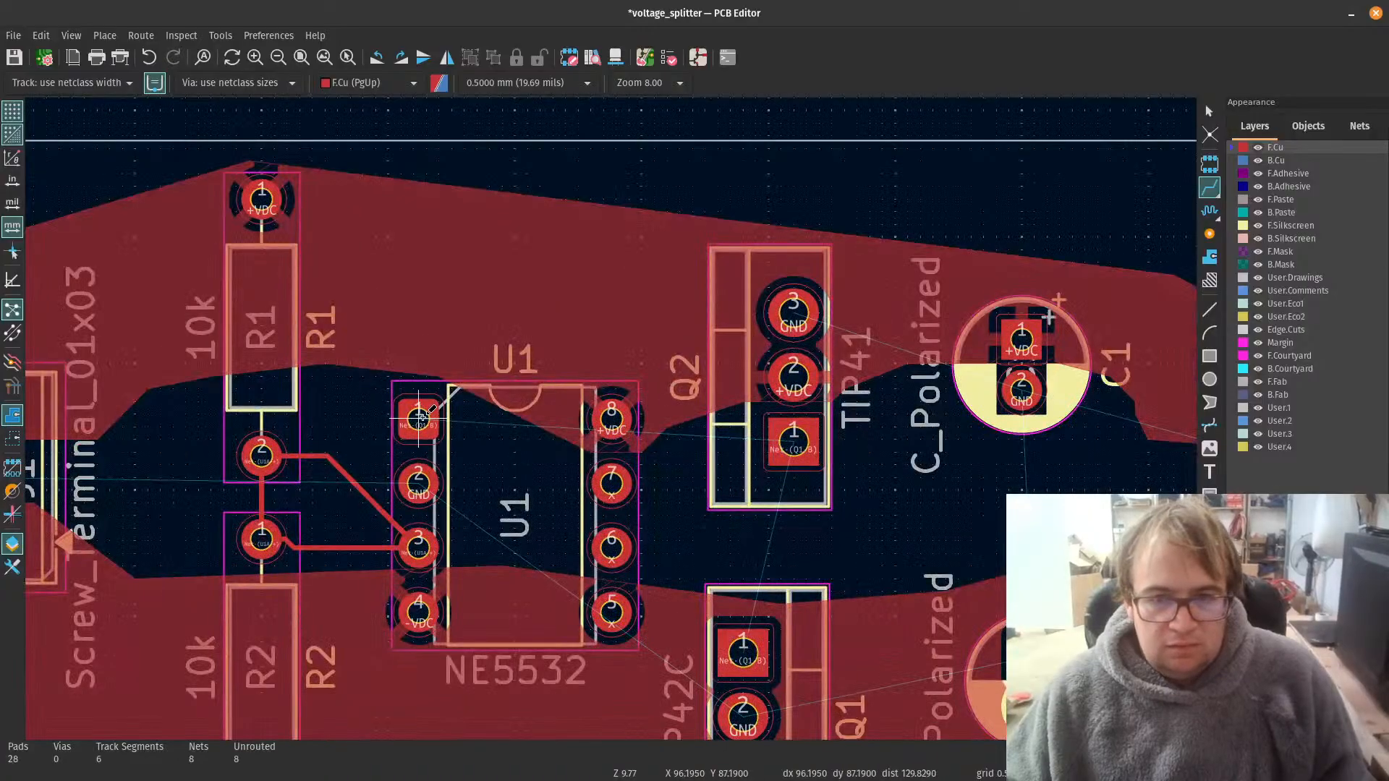
{"action": "left_click", "coordinate": [421, 418]}
{"action": "left_click", "coordinate": [785, 439]}
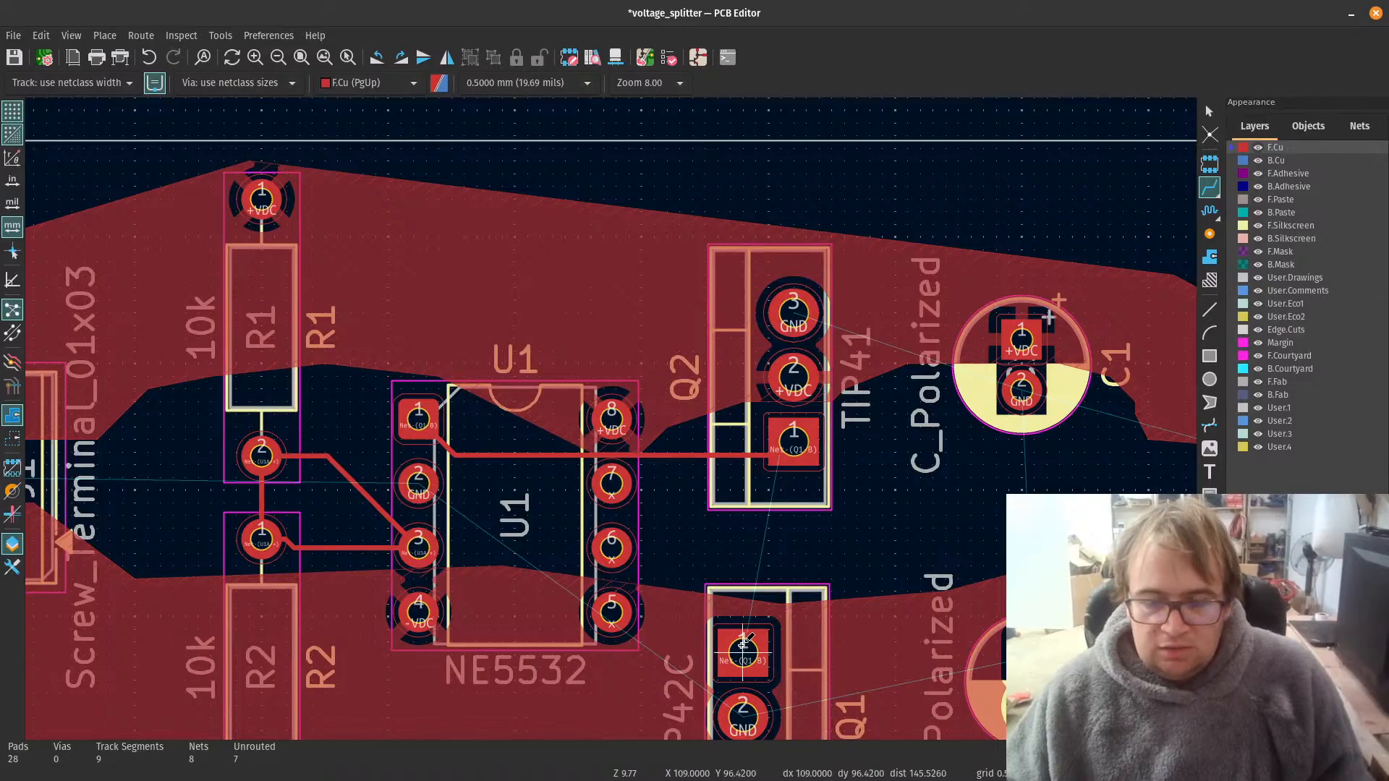
{"action": "key", "text": "Escape"}
Step: Delete the -VDC copper zone from the lower half of the board
{"action": "left_click", "coordinate": [794, 624]}
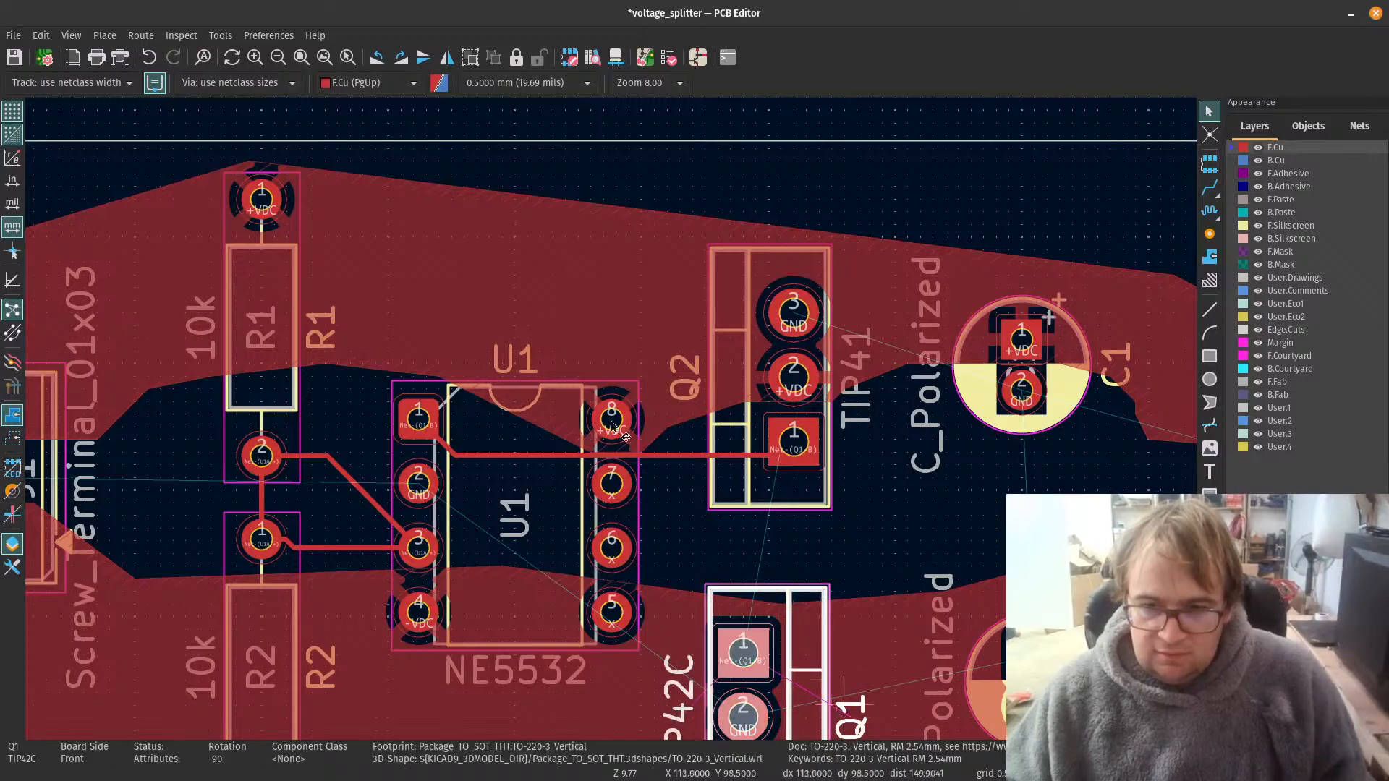
{"action": "key", "text": "Home"}
{"action": "scroll", "coordinate": [608, 417], "scroll_direction": "up", "scroll_amount": 5}
{"action": "left_click", "coordinate": [650, 510]}
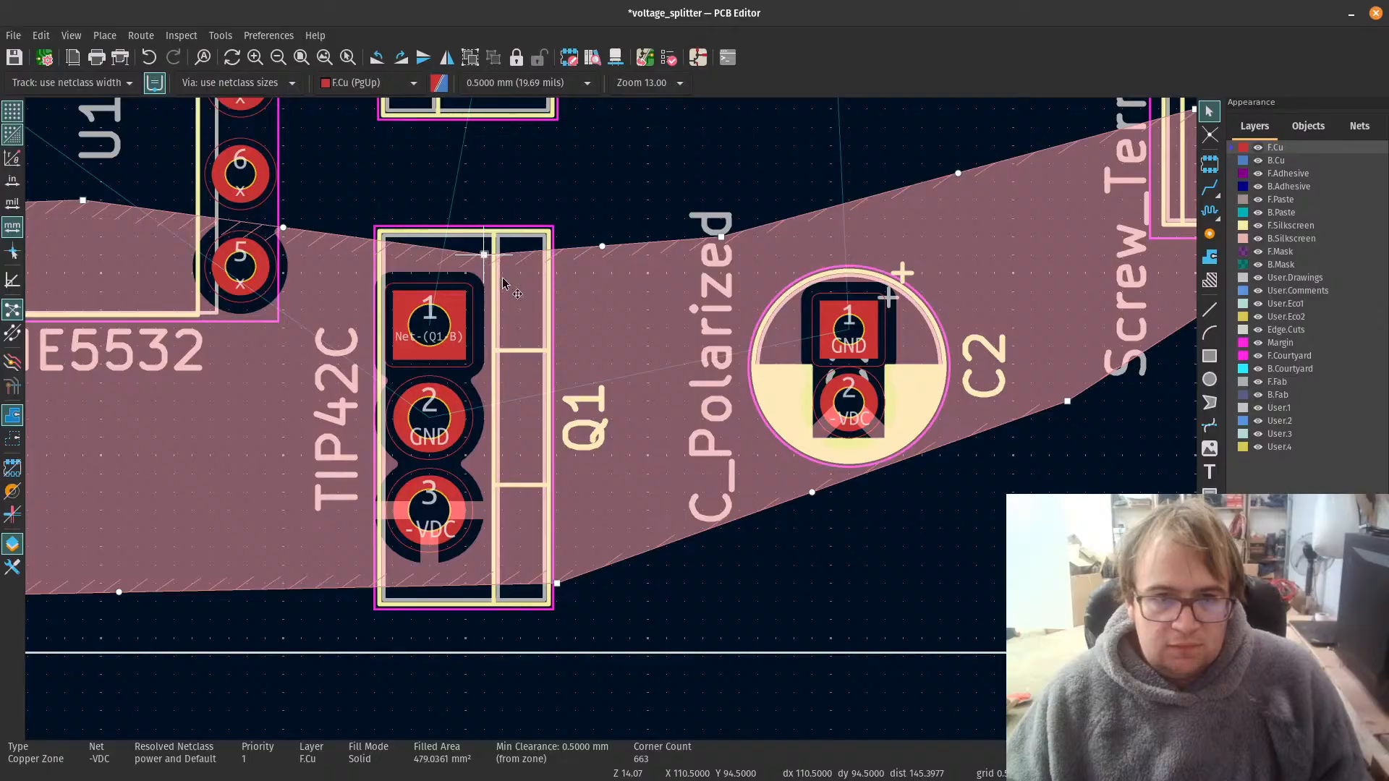
{"action": "scroll", "coordinate": [504, 282], "scroll_direction": "down", "scroll_amount": 5}
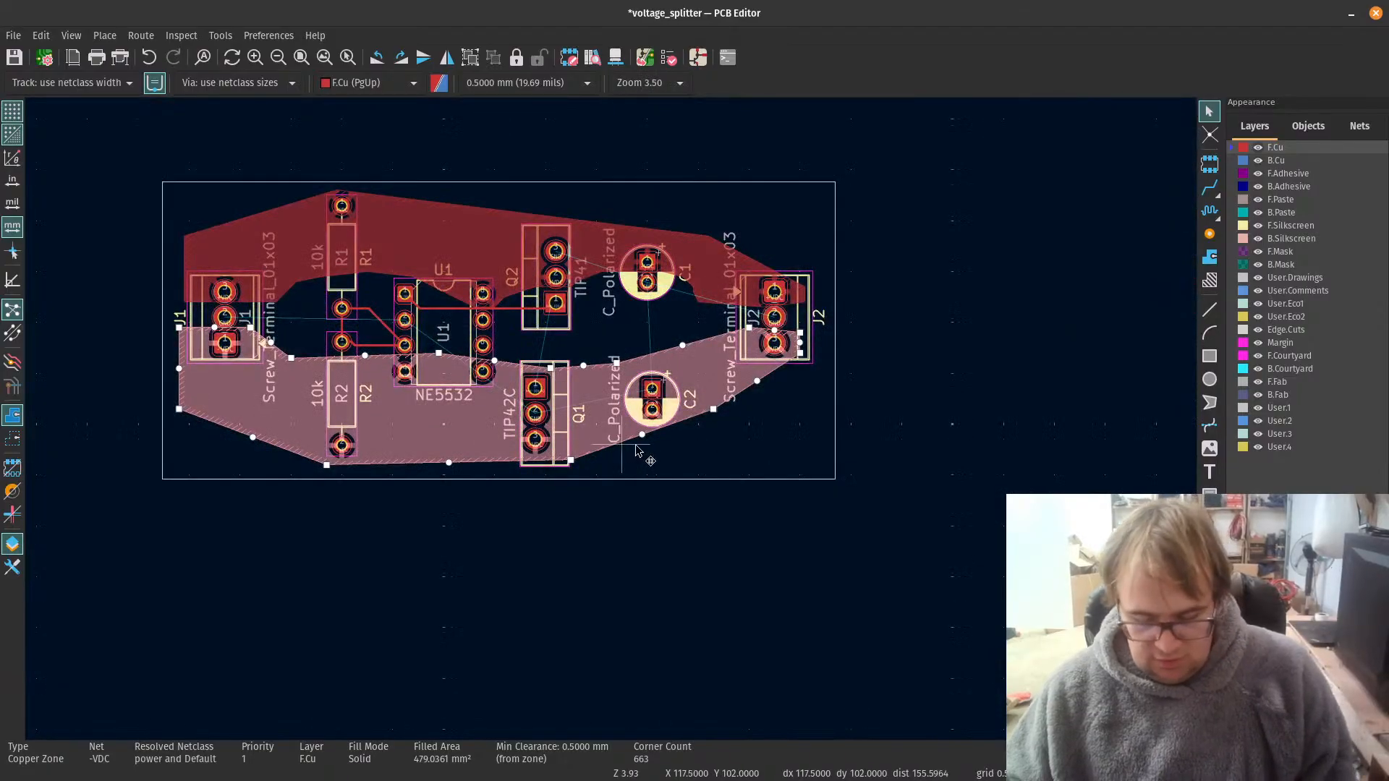
{"action": "key", "text": "Delete"}
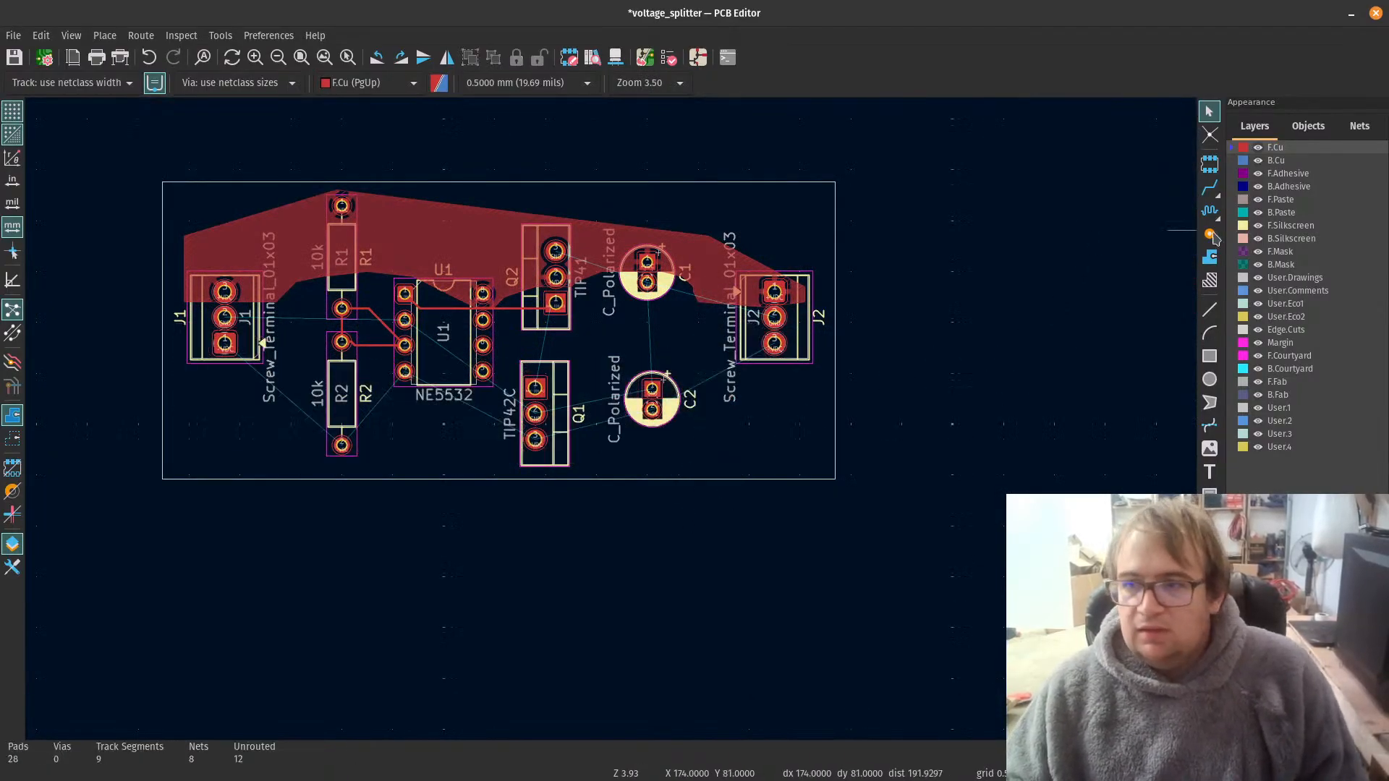
Step: Start an F.Cu copper zone on the -VDC net with its first corner at the outer side of J1, level with pads 1 and 2
{"action": "scroll", "coordinate": [403, 536], "scroll_direction": "up", "scroll_amount": 3}
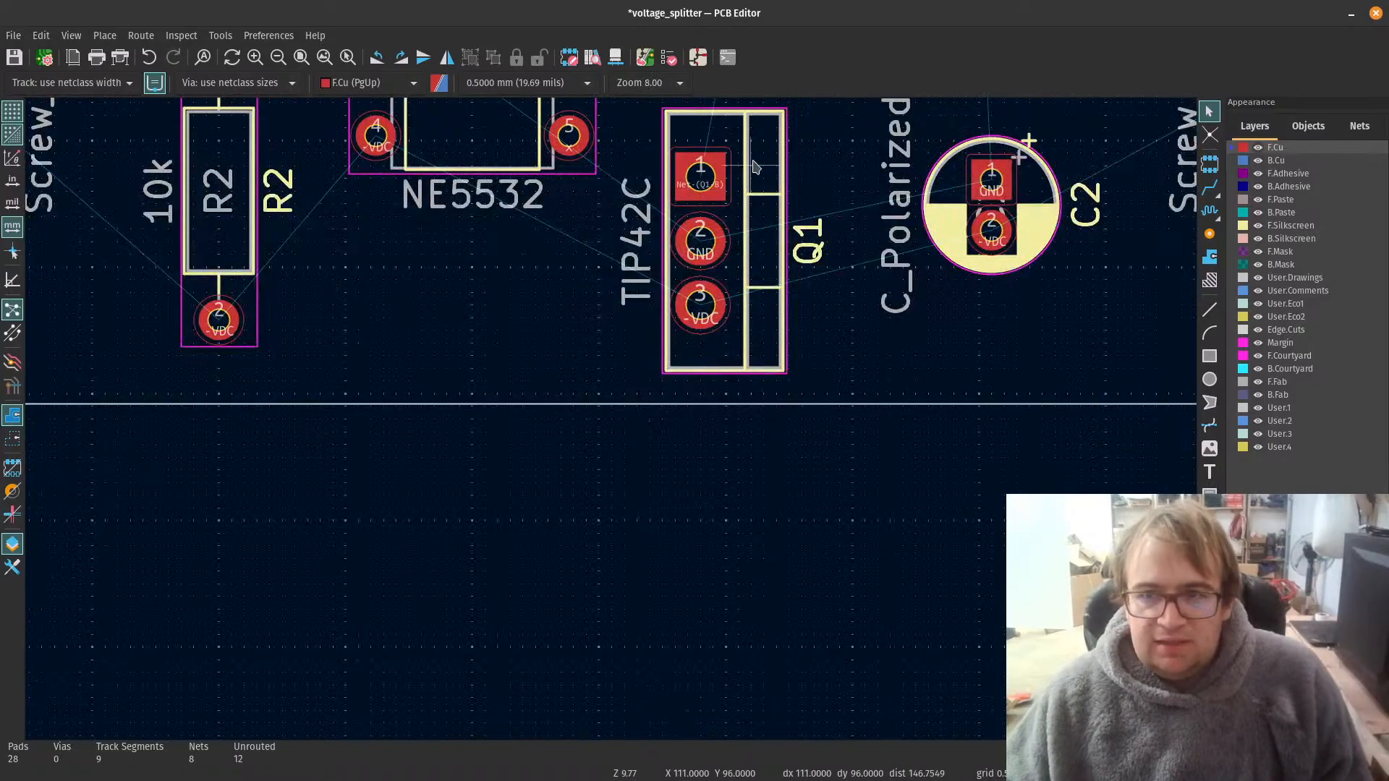
{"action": "scroll", "coordinate": [866, 168], "scroll_direction": "down", "scroll_amount": 2}
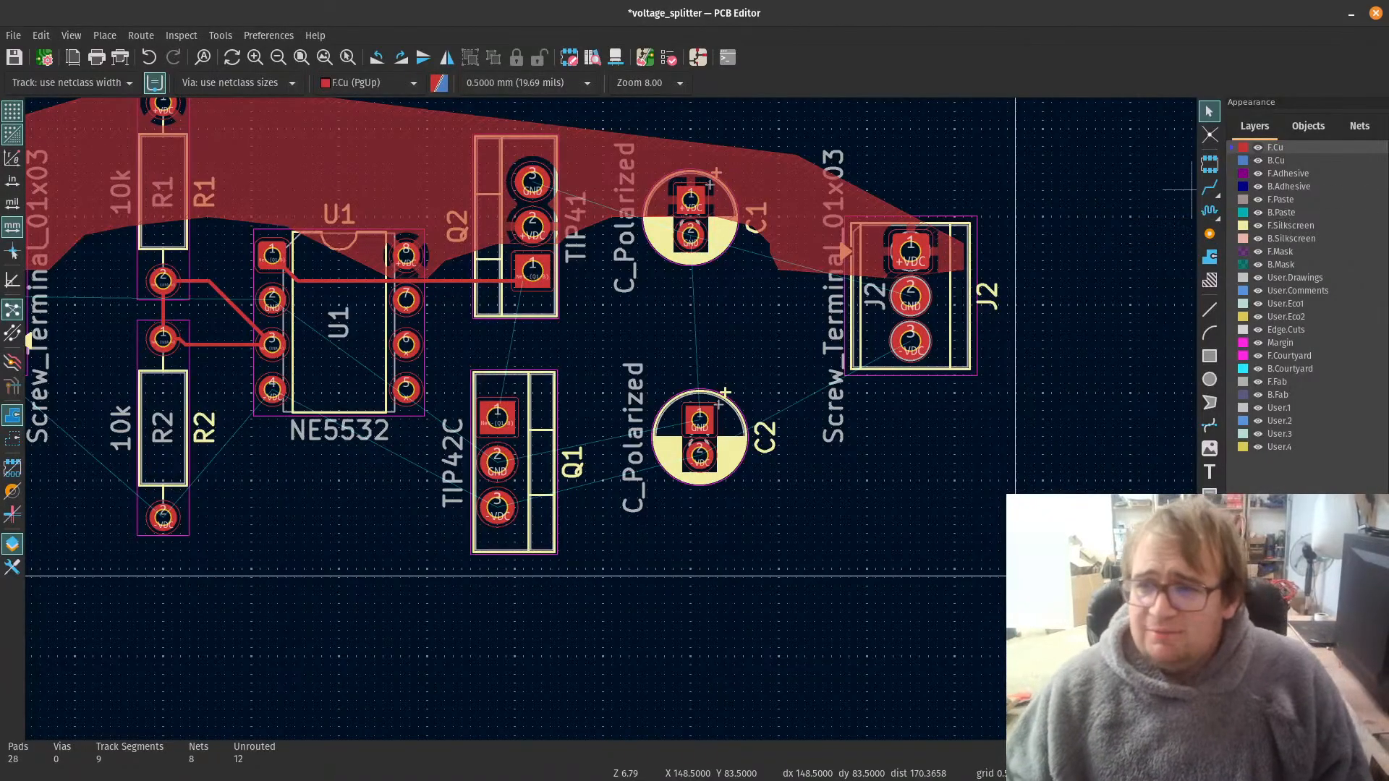
{"action": "left_click", "coordinate": [1210, 257]}
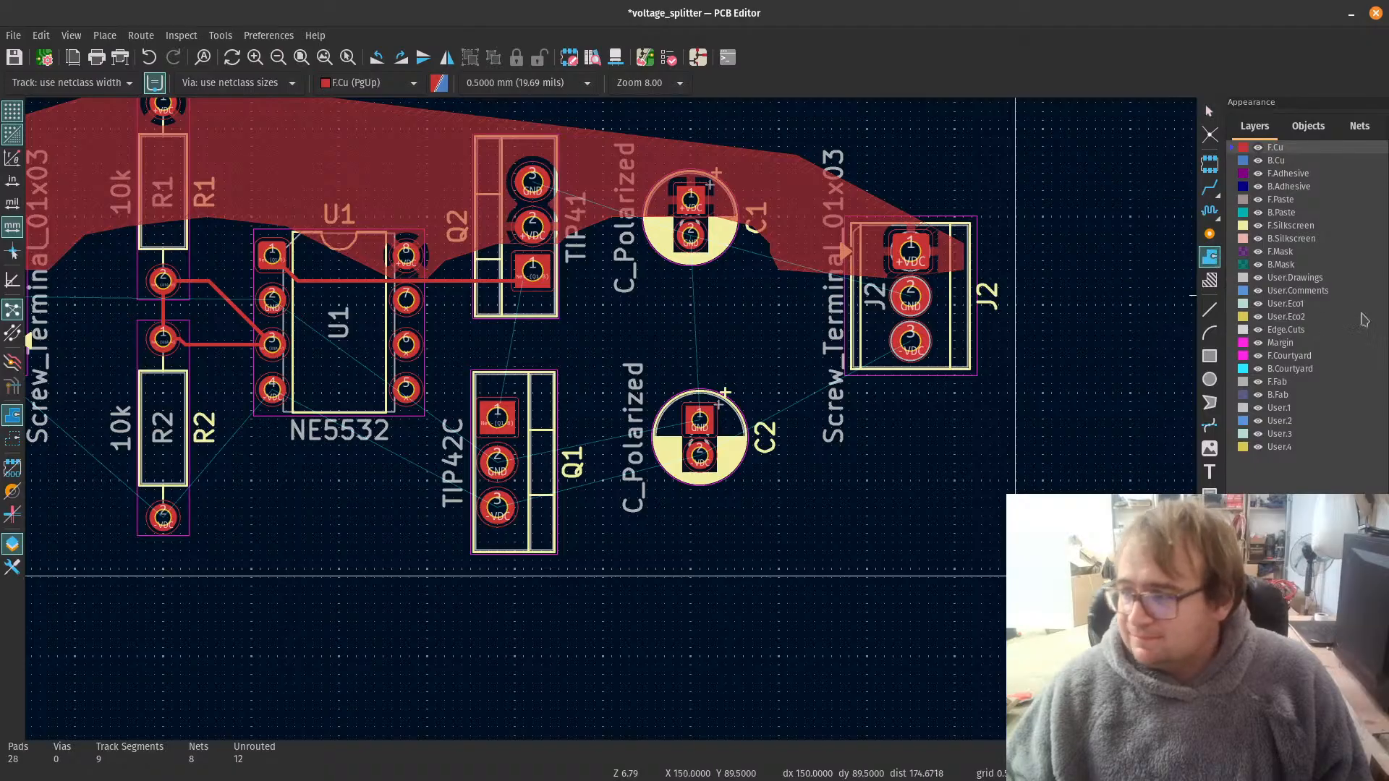
{"action": "scroll", "coordinate": [760, 533], "scroll_direction": "down", "scroll_amount": 5}
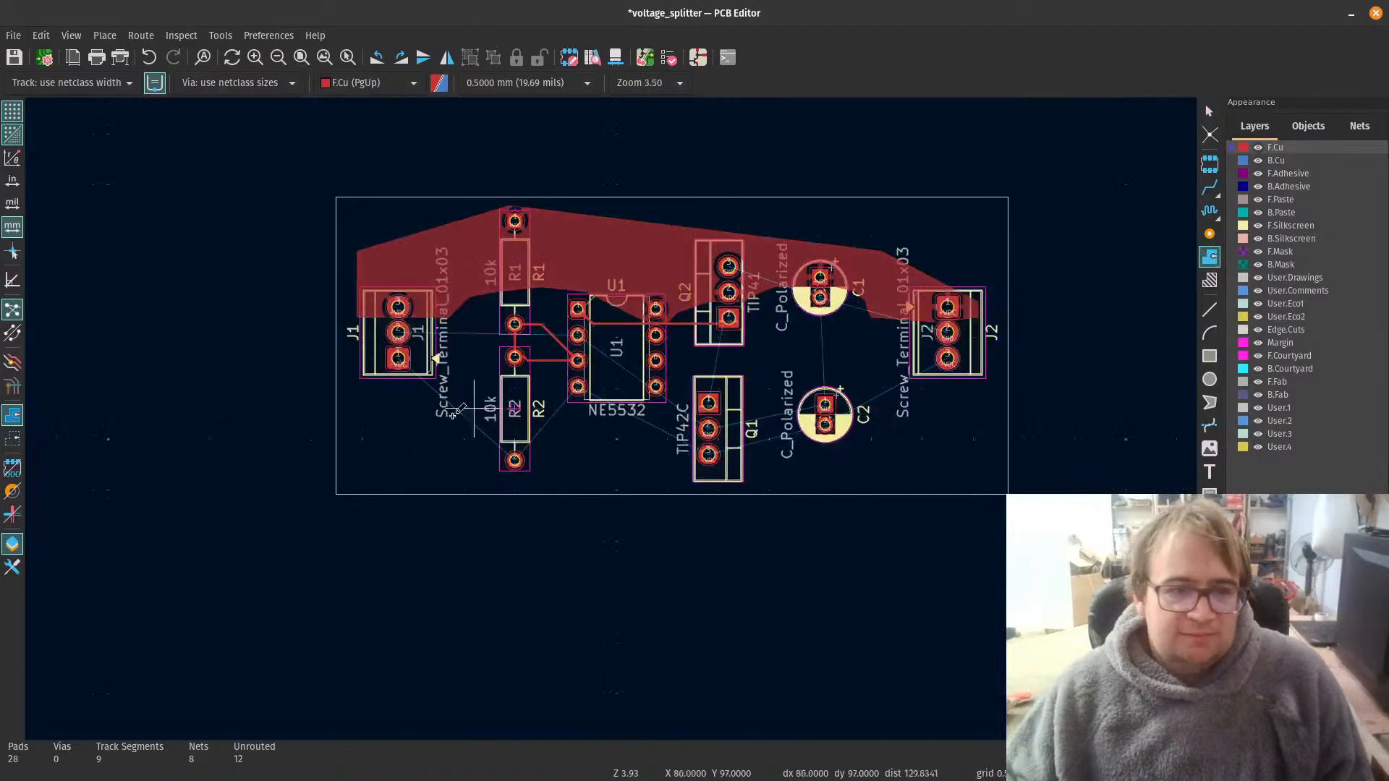
{"action": "scroll", "coordinate": [664, 355], "scroll_direction": "up", "scroll_amount": 5}
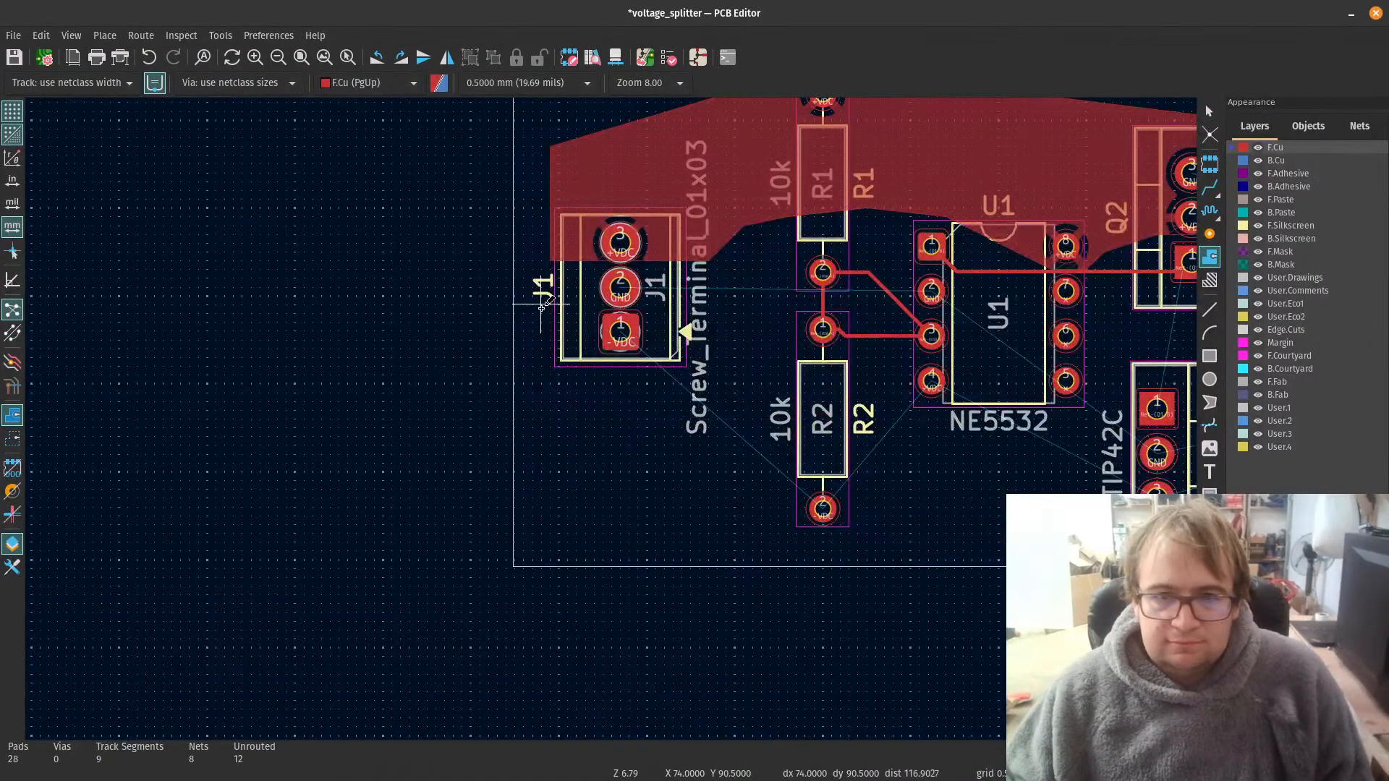
{"action": "left_click", "coordinate": [550, 316]}
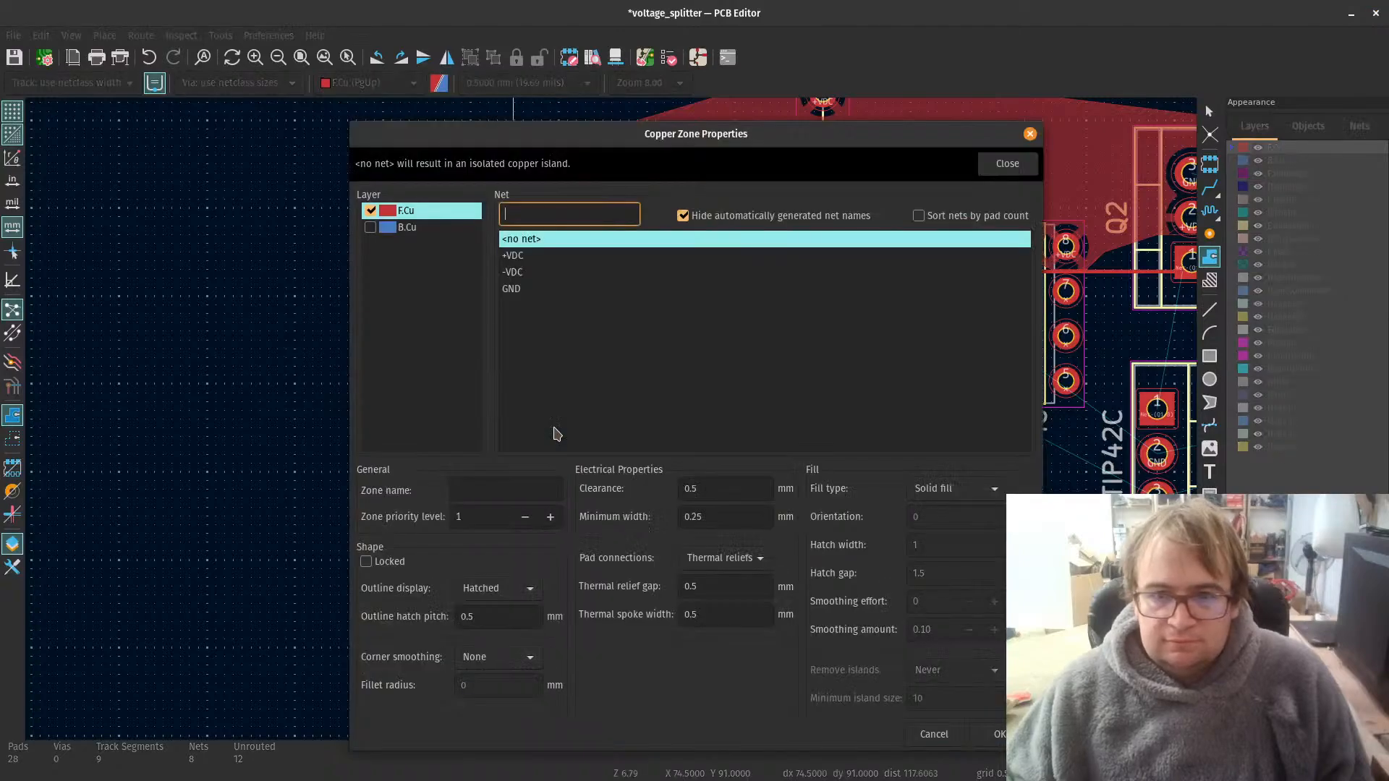
{"action": "left_click", "coordinate": [518, 278]}
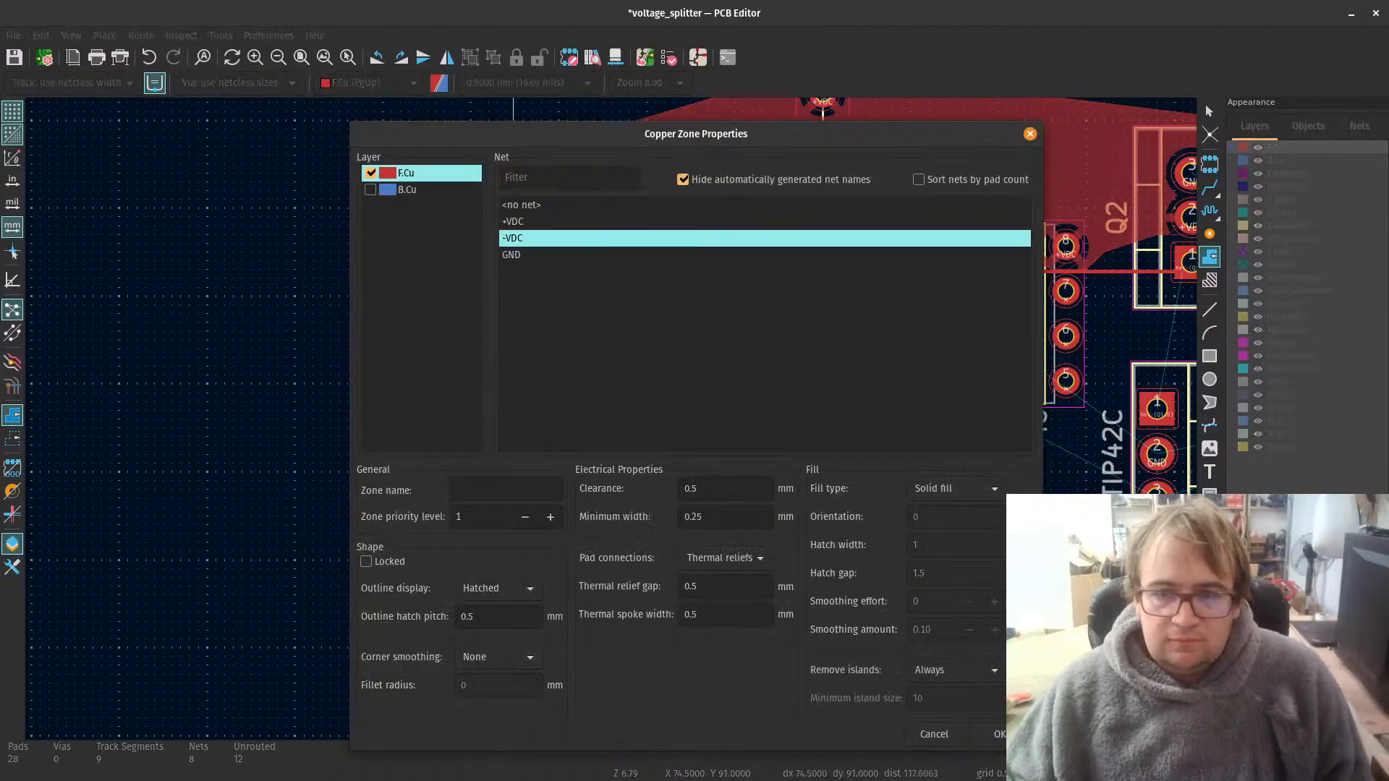
{"action": "key", "text": "Return"}
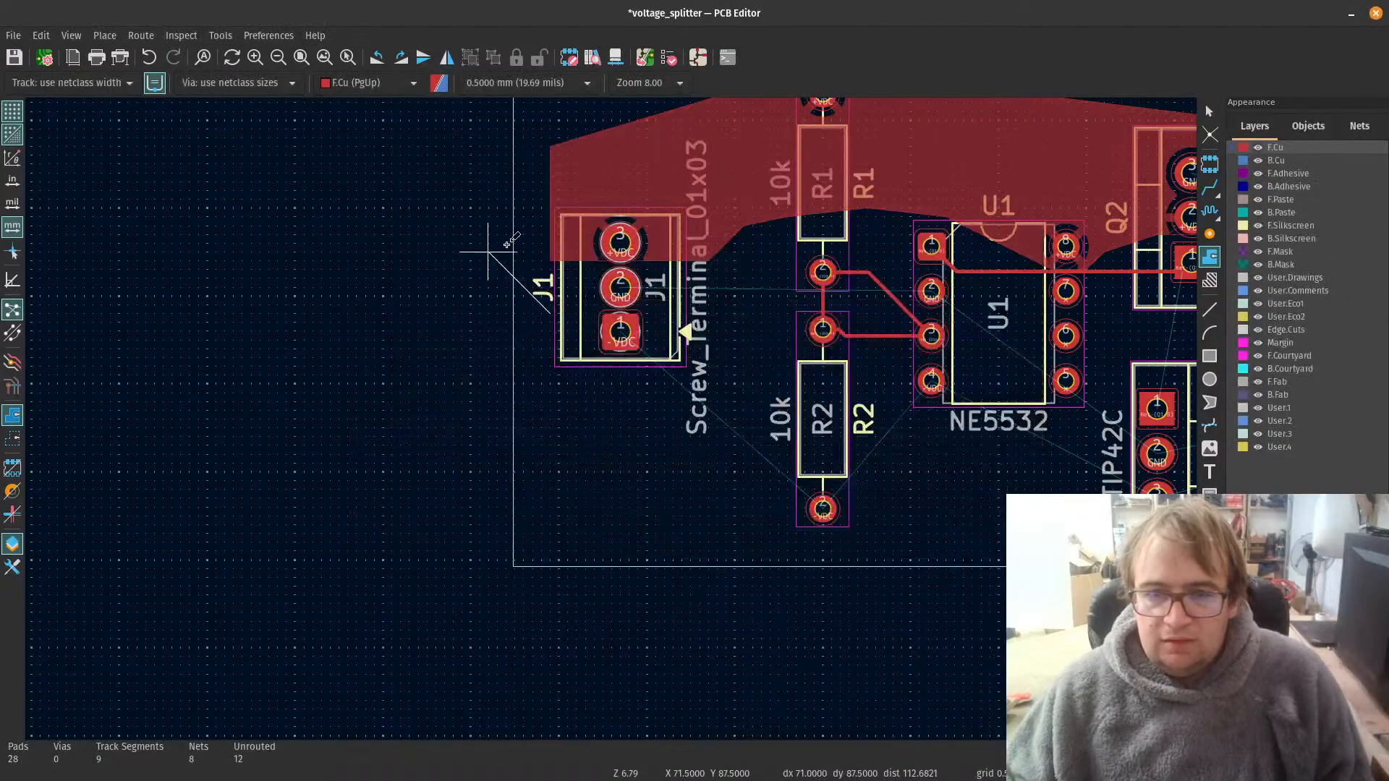
Step: Trace the -VDC zone outline down from J1 and along the lower board edge, below R2 and Q1, to a corner beneath J2
{"action": "left_click", "coordinate": [549, 463]}
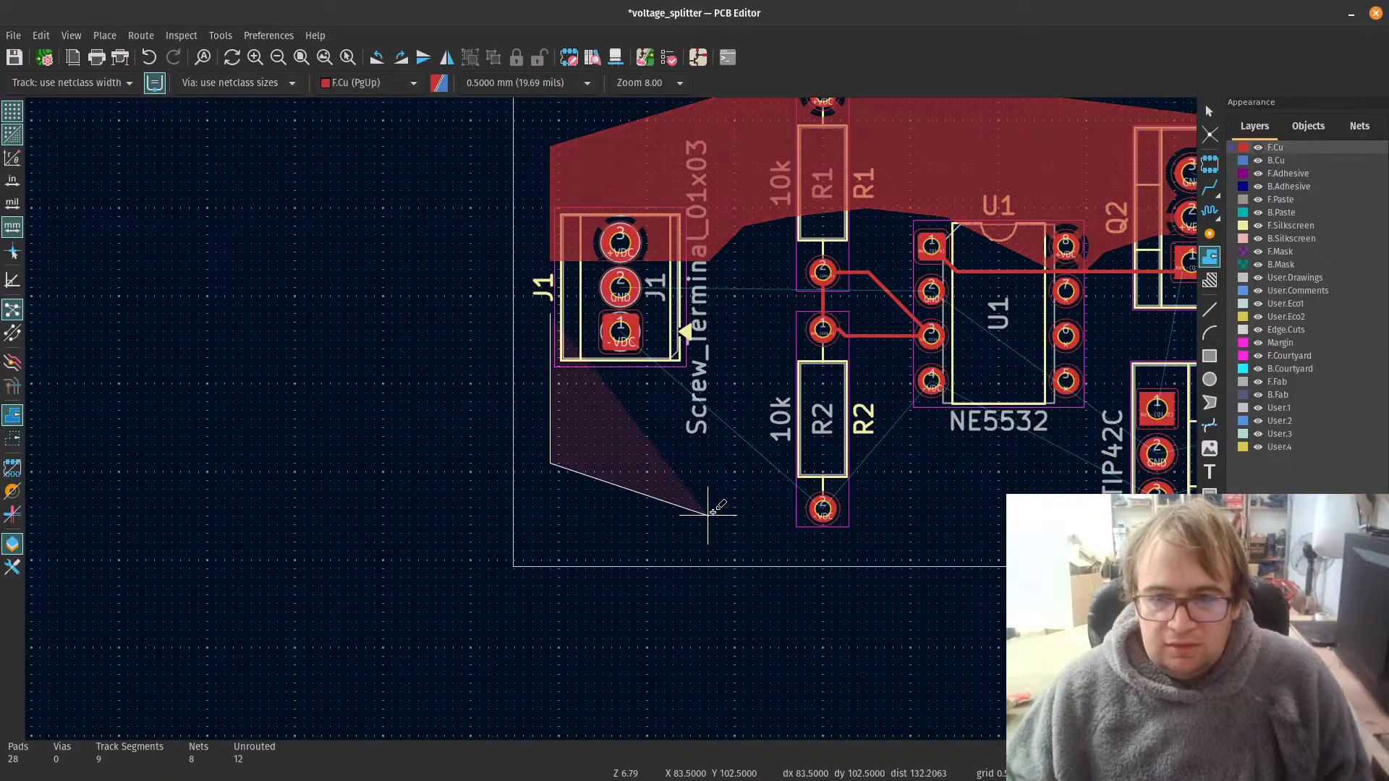
{"action": "scroll", "coordinate": [1063, 549], "scroll_direction": "down", "scroll_amount": 3}
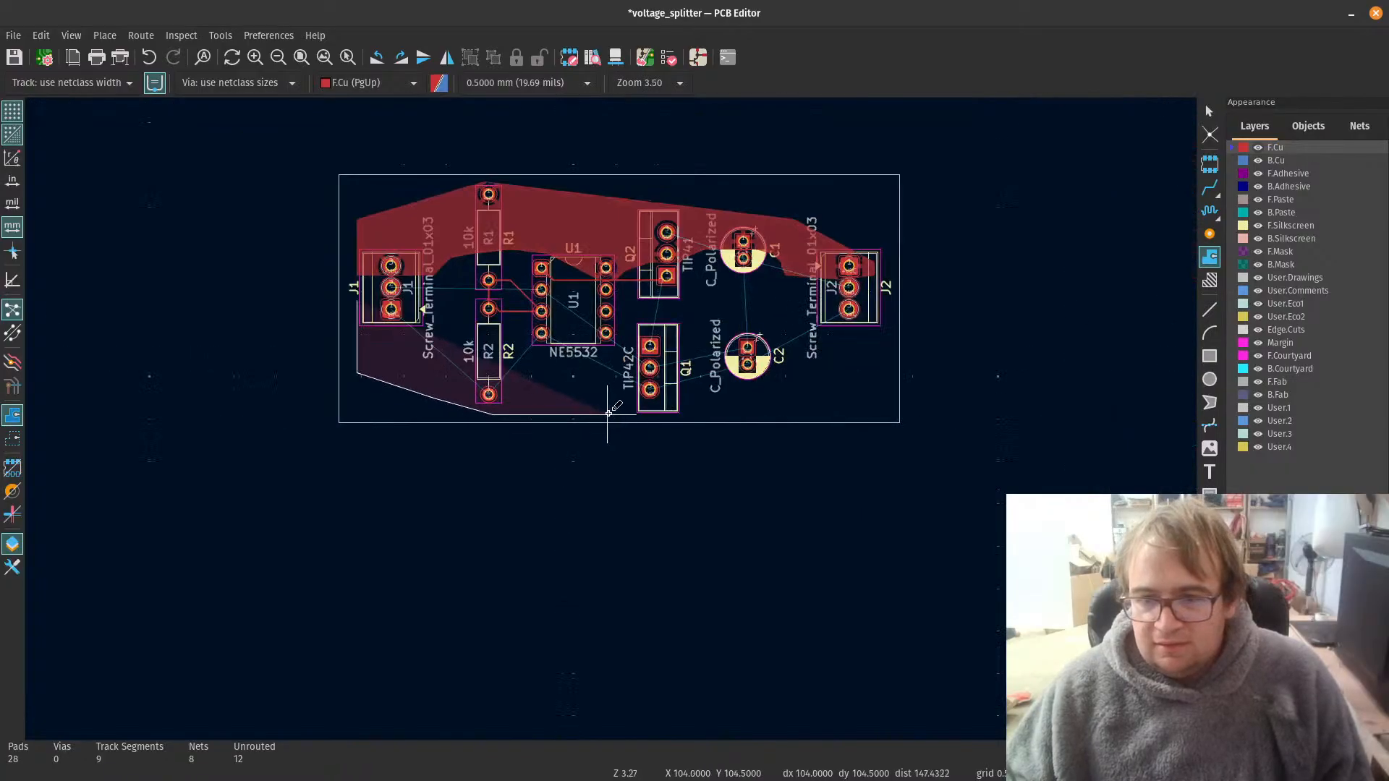
{"action": "scroll", "coordinate": [607, 413], "scroll_direction": "up", "scroll_amount": 3}
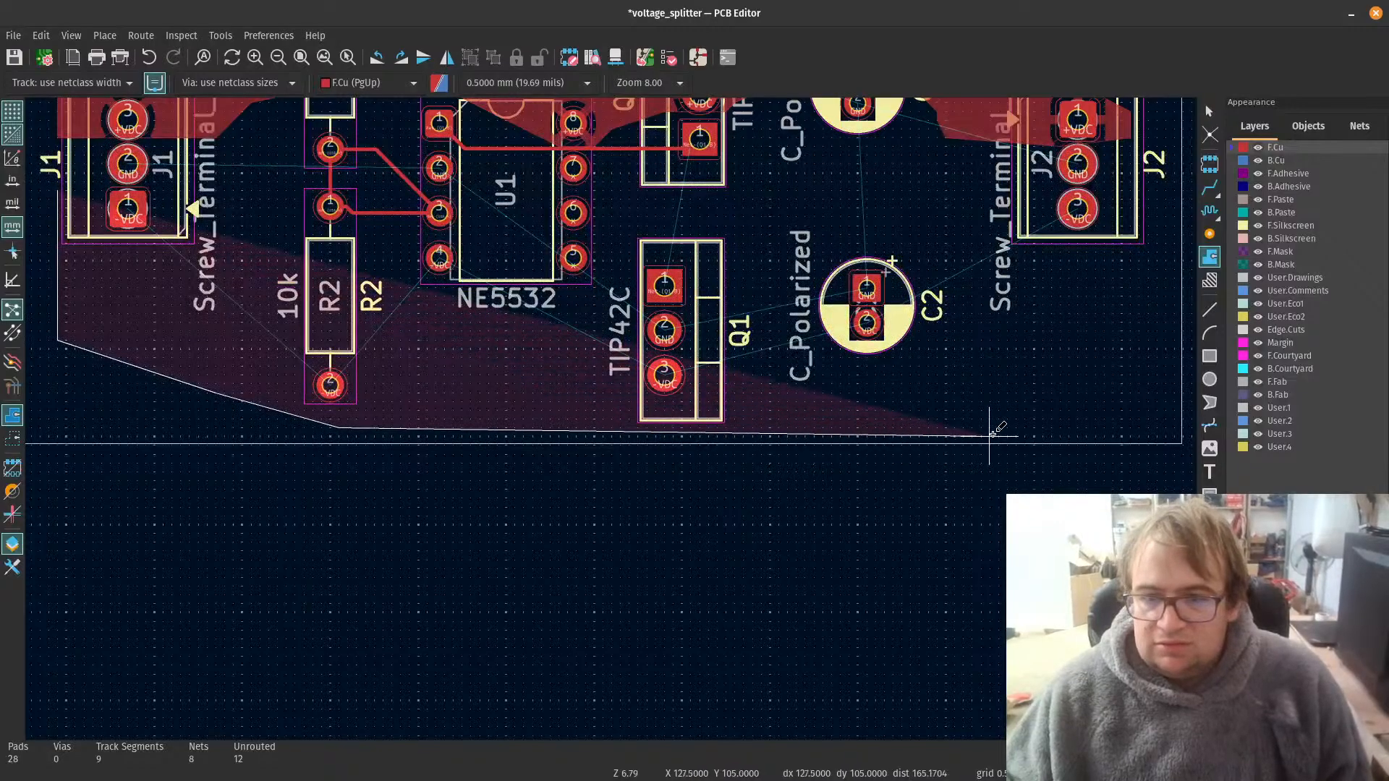
{"action": "left_click", "coordinate": [1061, 417]}
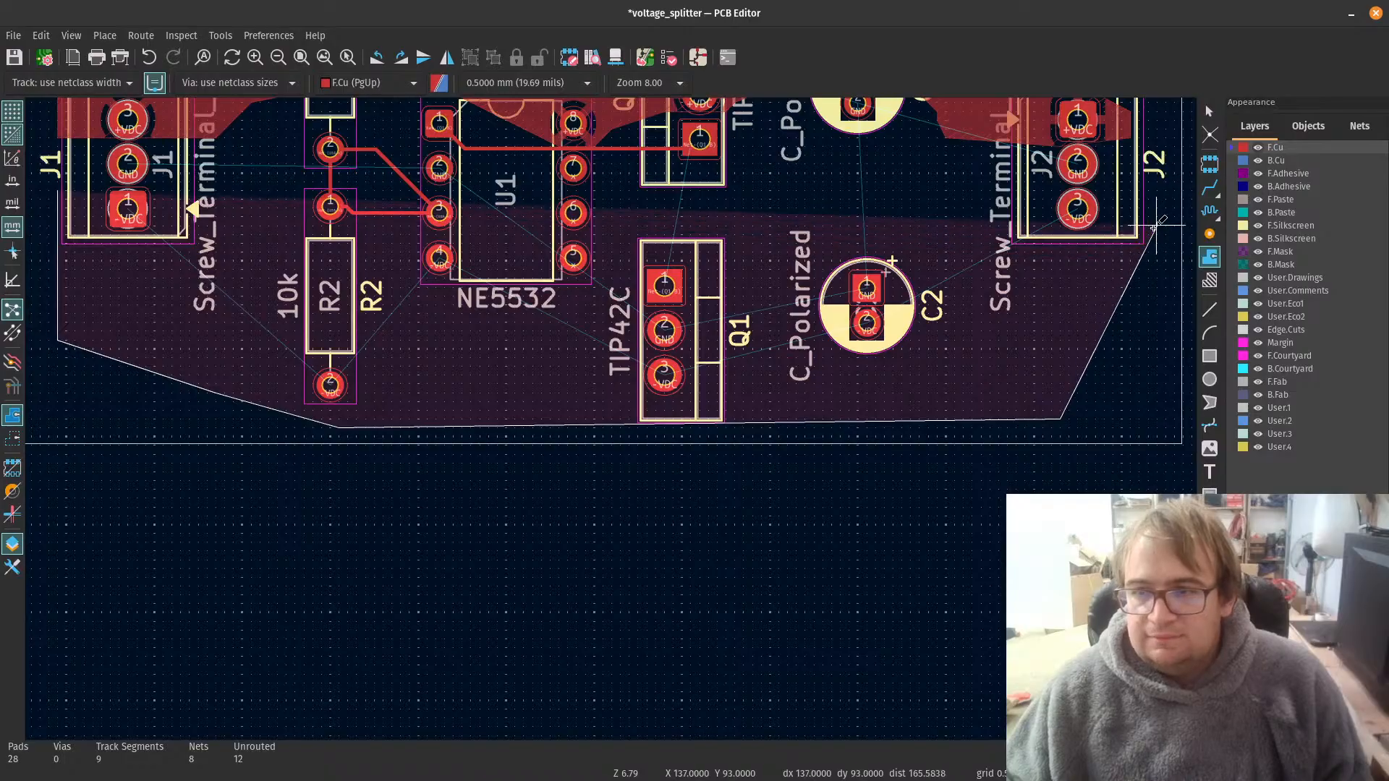
Step: Carry the -VDC zone outline up outside J2 and across the footprint between pads 2 and 3
{"action": "scroll", "coordinate": [1154, 229], "scroll_direction": "up", "scroll_amount": 4}
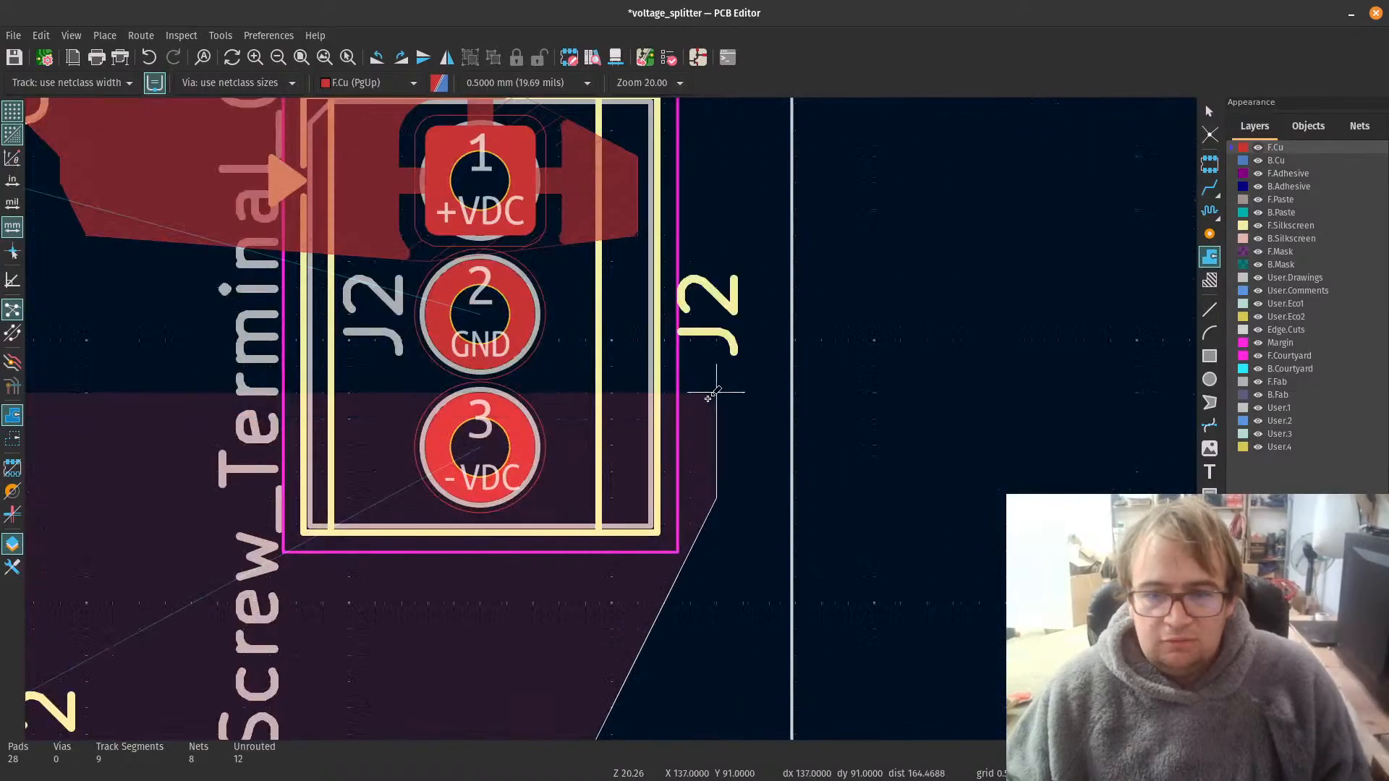
{"action": "left_click", "coordinate": [716, 394]}
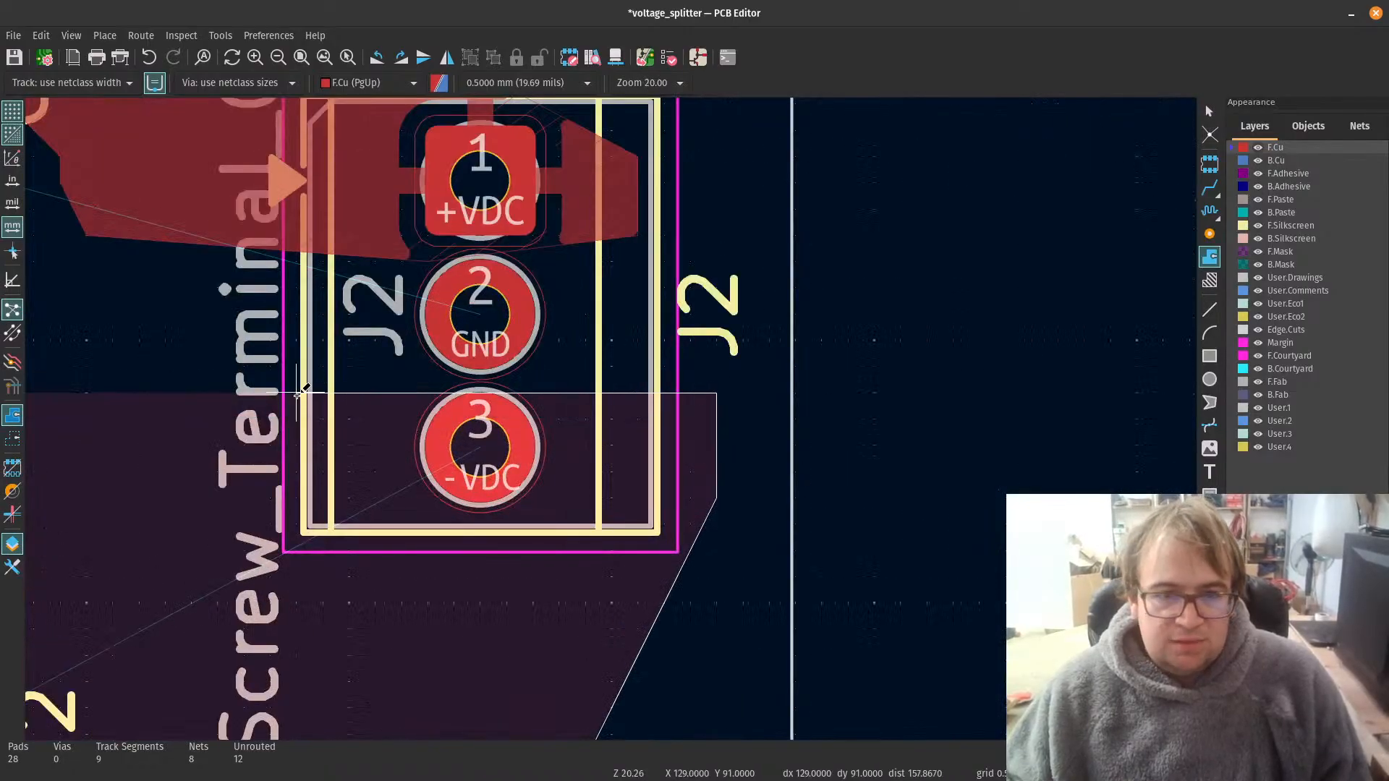
{"action": "left_click", "coordinate": [297, 394]}
{"action": "scroll", "coordinate": [217, 546], "scroll_direction": "down", "scroll_amount": 4}
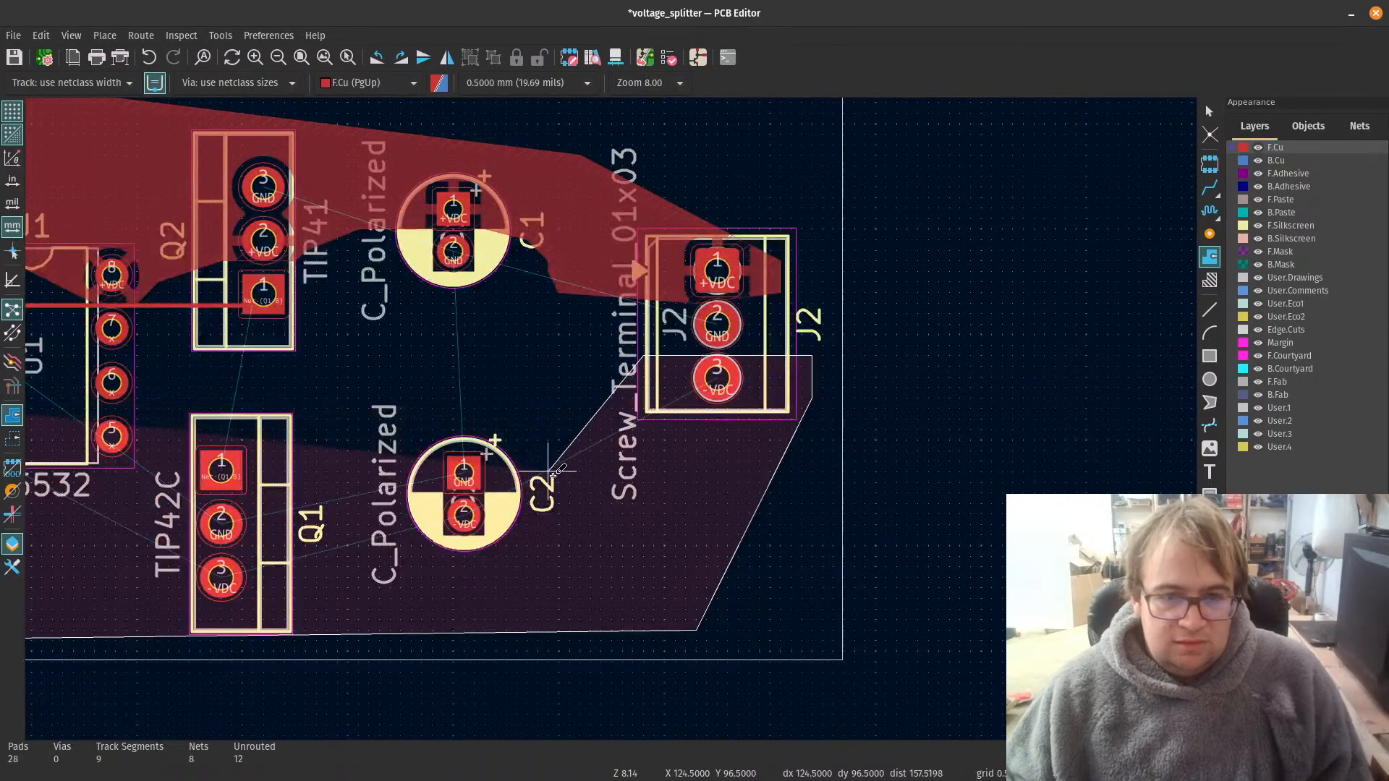
Step: Continue the -VDC zone outline from J2 between C2's two pads and across Q1 between pads 2 and 3
{"action": "scroll", "coordinate": [543, 480], "scroll_direction": "up", "scroll_amount": 4}
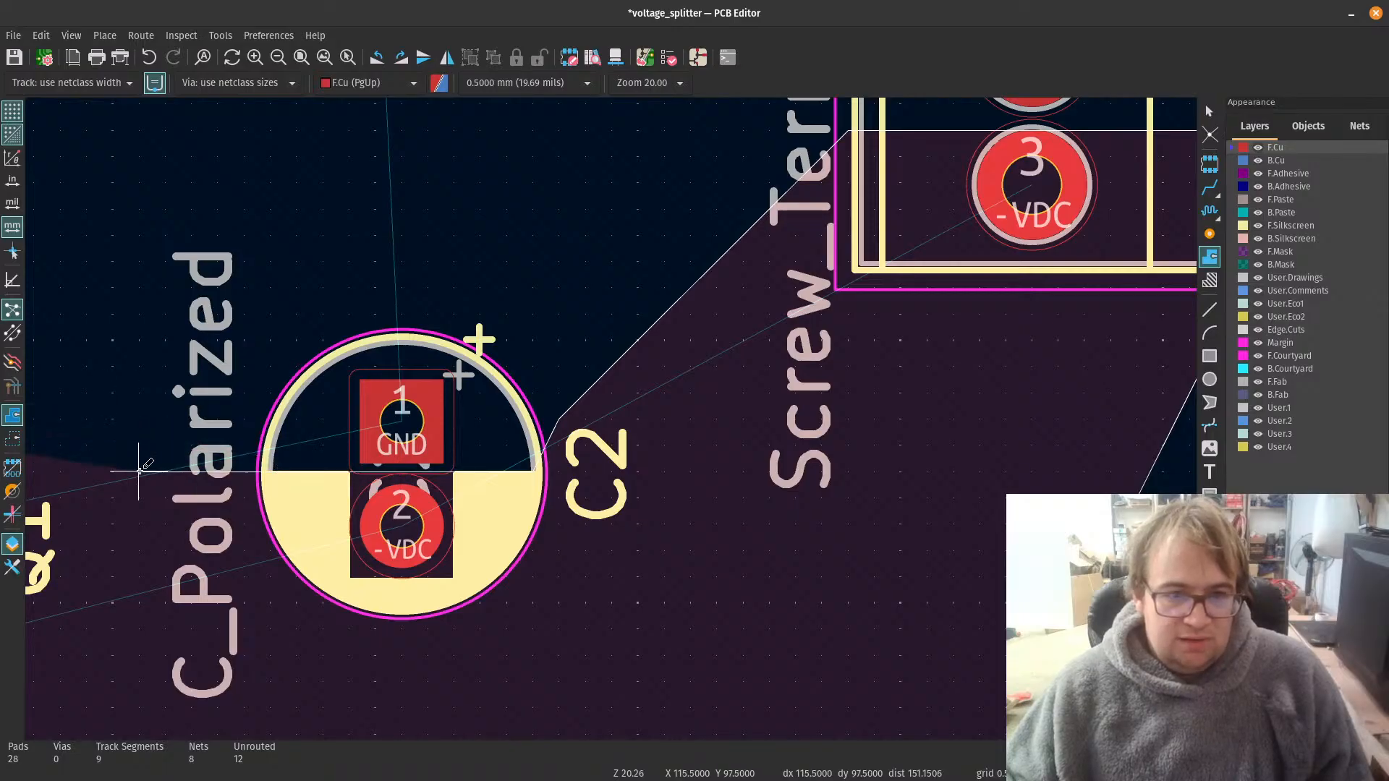
{"action": "scroll", "coordinate": [161, 472], "scroll_direction": "down", "scroll_amount": 5}
{"action": "scroll", "coordinate": [506, 428], "scroll_direction": "up", "scroll_amount": 4}
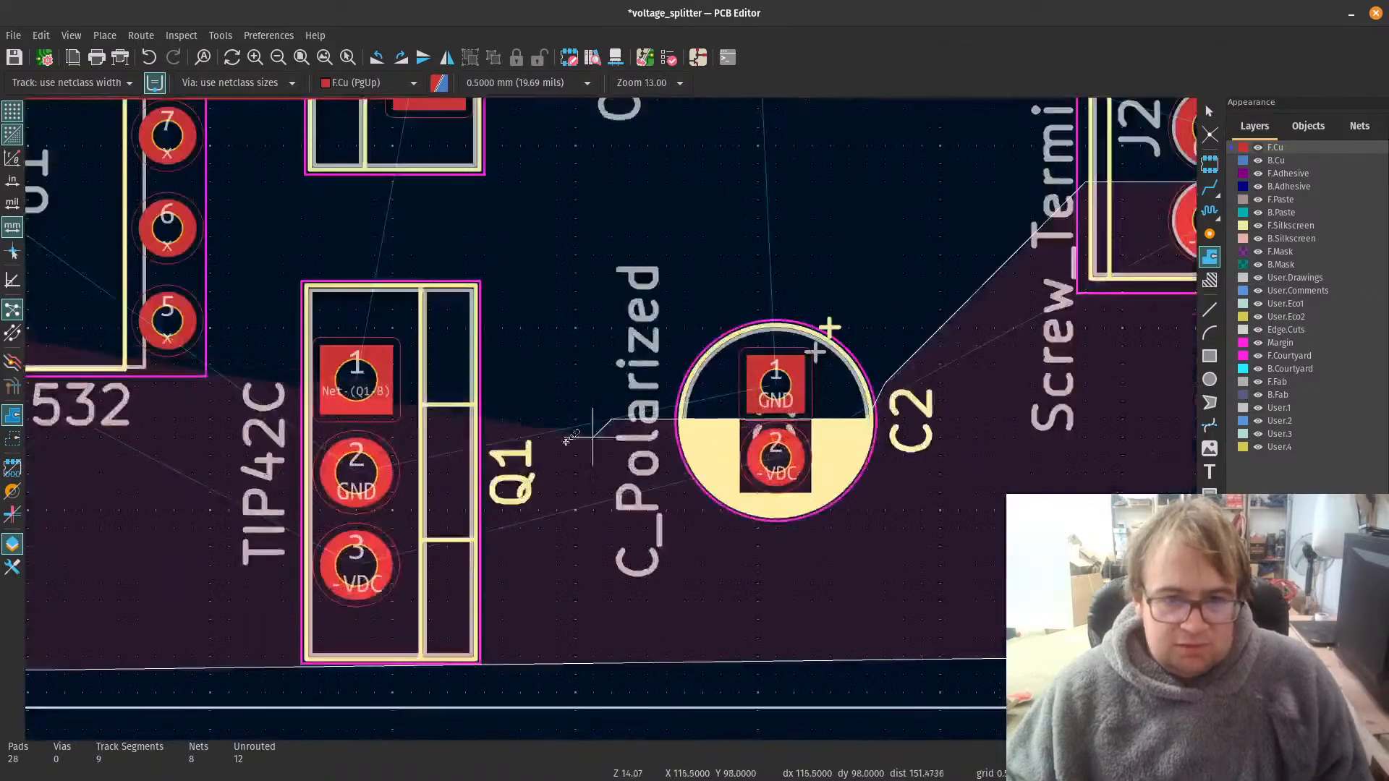
{"action": "left_click", "coordinate": [484, 452]}
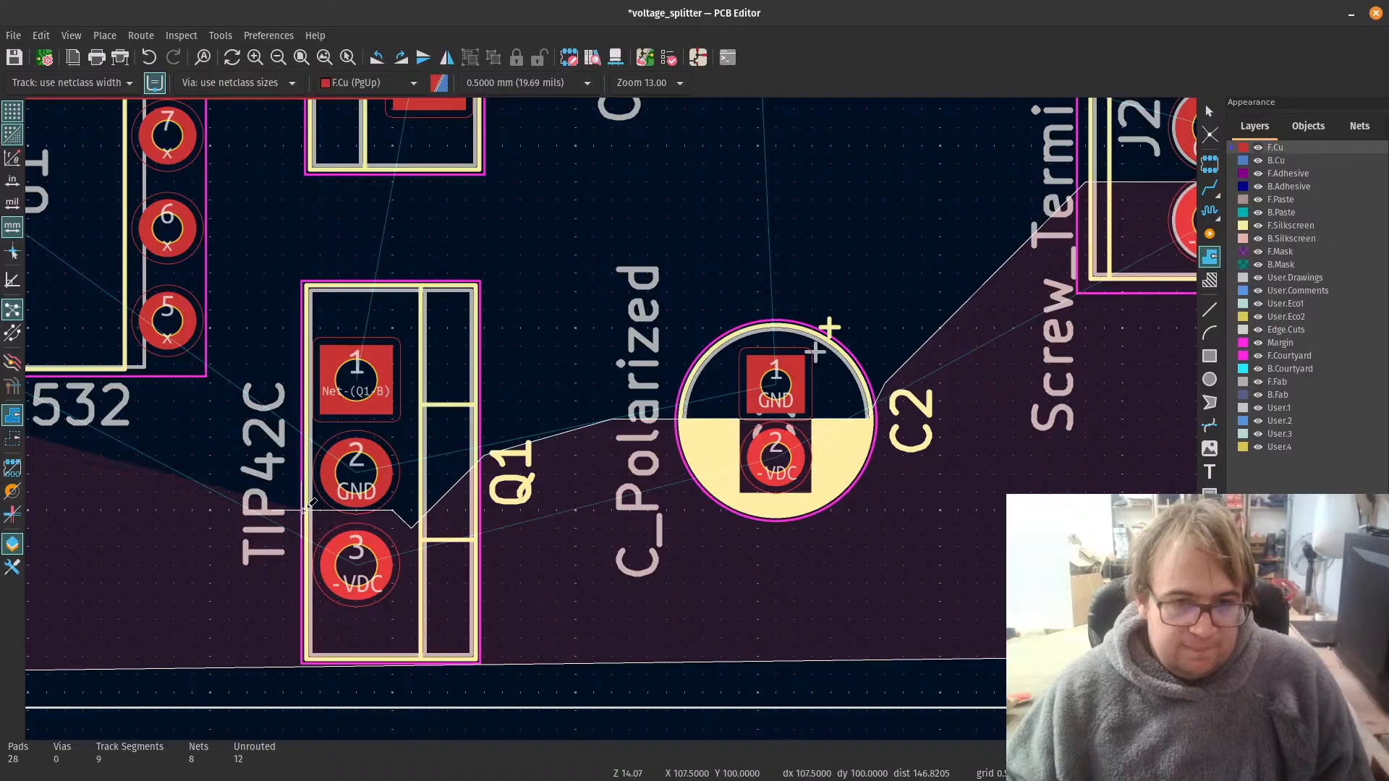
Step: Extend the -VDC zone outline below U1 pad 5 and between U1 pads 3 and 4, enclosing pad 4, towards R2
{"action": "scroll", "coordinate": [615, 384], "scroll_direction": "down", "scroll_amount": 5}
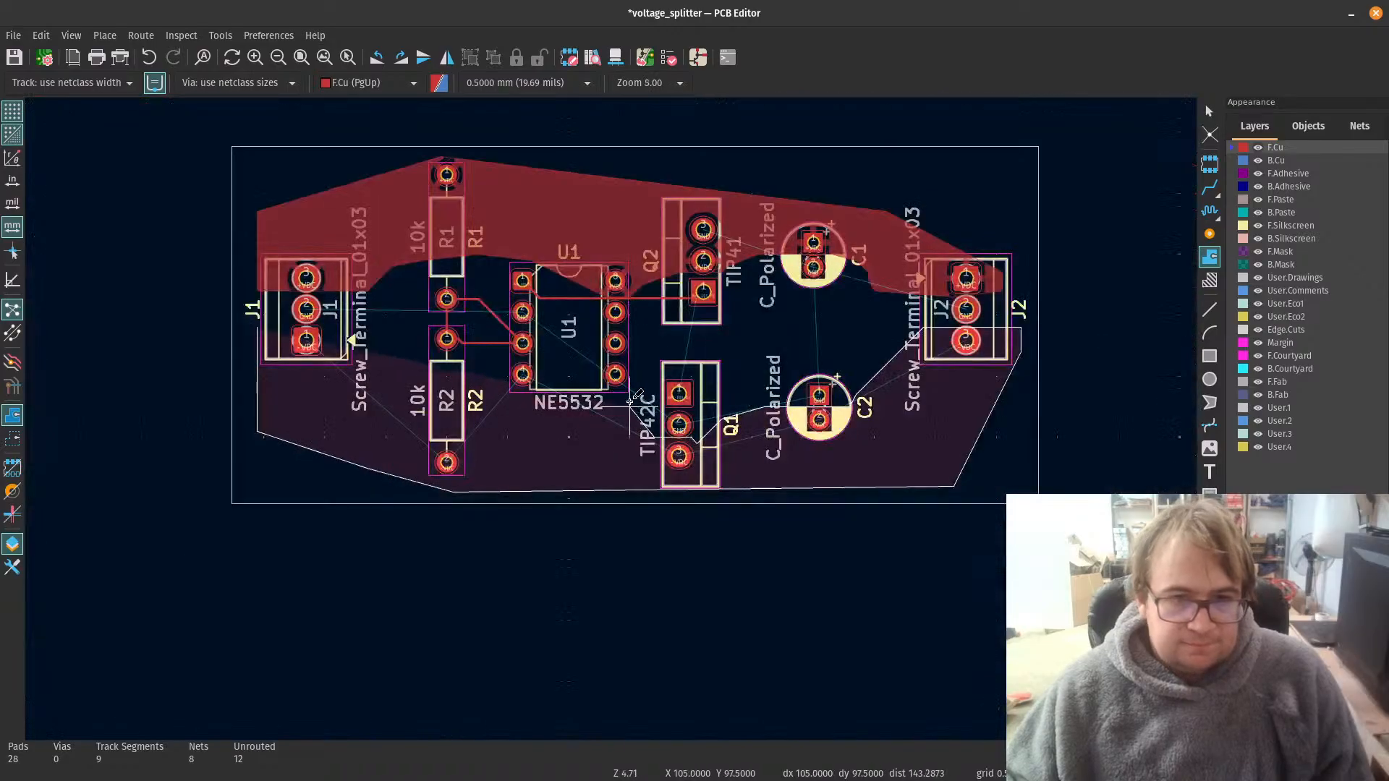
{"action": "scroll", "coordinate": [613, 371], "scroll_direction": "up", "scroll_amount": 5}
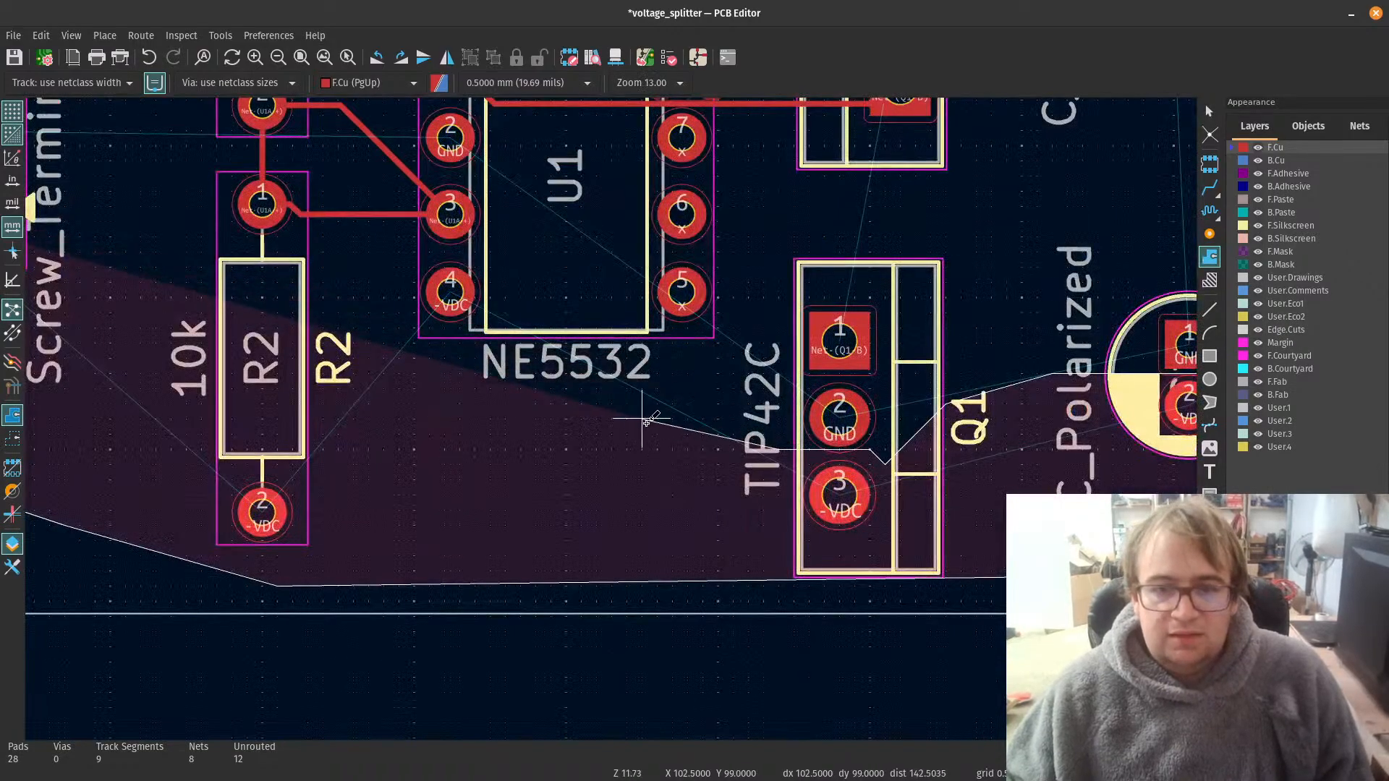
{"action": "left_click", "coordinate": [580, 373]}
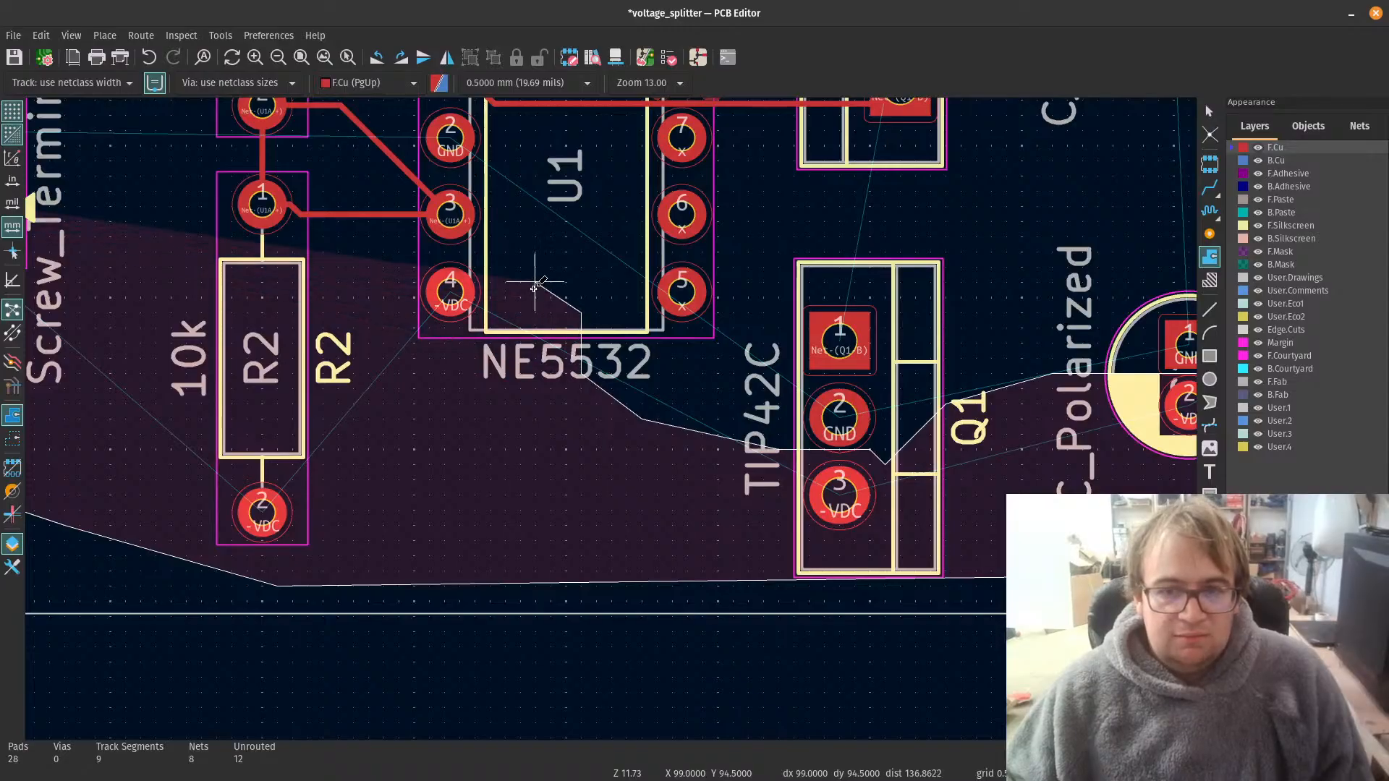
{"action": "left_click", "coordinate": [474, 253]}
{"action": "scroll", "coordinate": [382, 256], "scroll_direction": "down", "scroll_amount": 1}
{"action": "scroll", "coordinate": [615, 413], "scroll_direction": "up", "scroll_amount": 3}
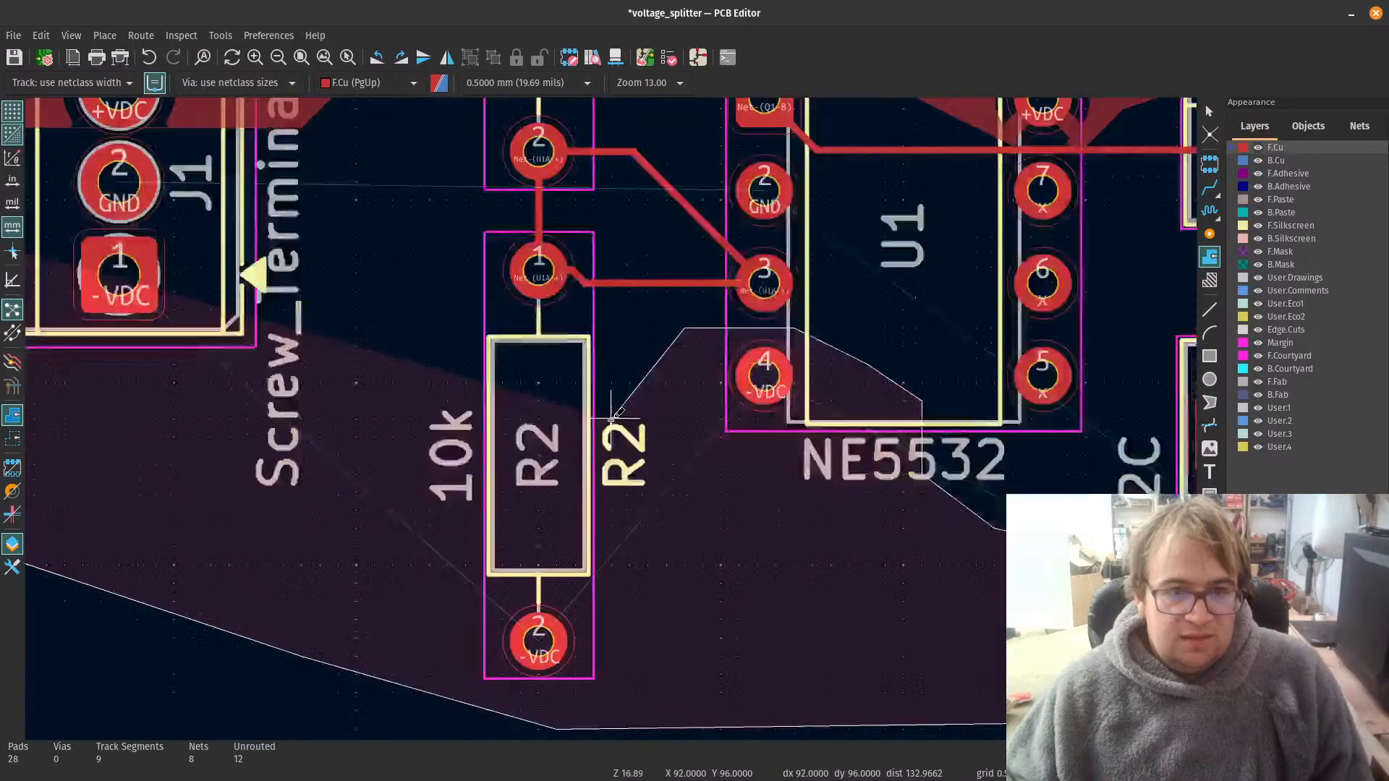
Step: Run the -VDC zone outline across R2 below pad 1 and between J1 pads 1 and 2, closing it at the starting corner
{"action": "scroll", "coordinate": [615, 416], "scroll_direction": "down", "scroll_amount": 5}
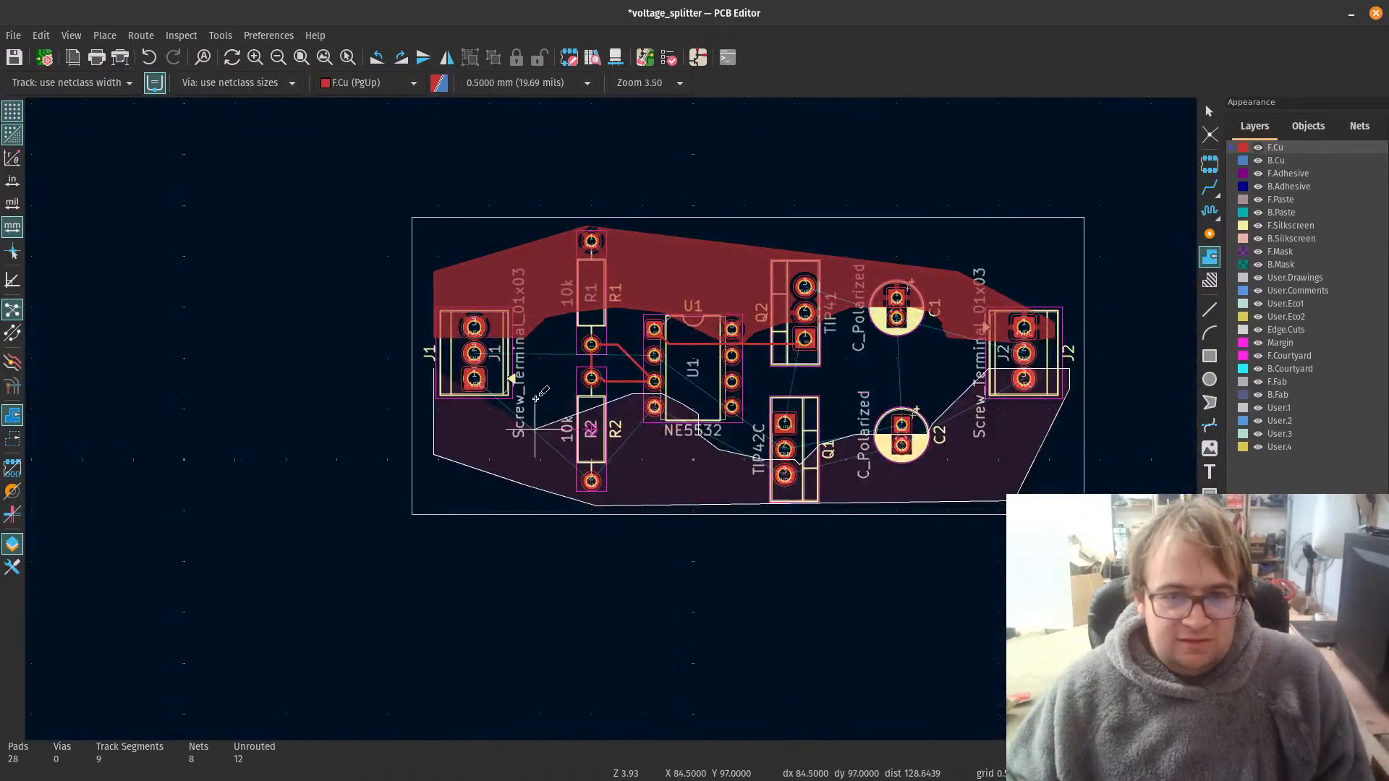
{"action": "scroll", "coordinate": [550, 407], "scroll_direction": "up", "scroll_amount": 3}
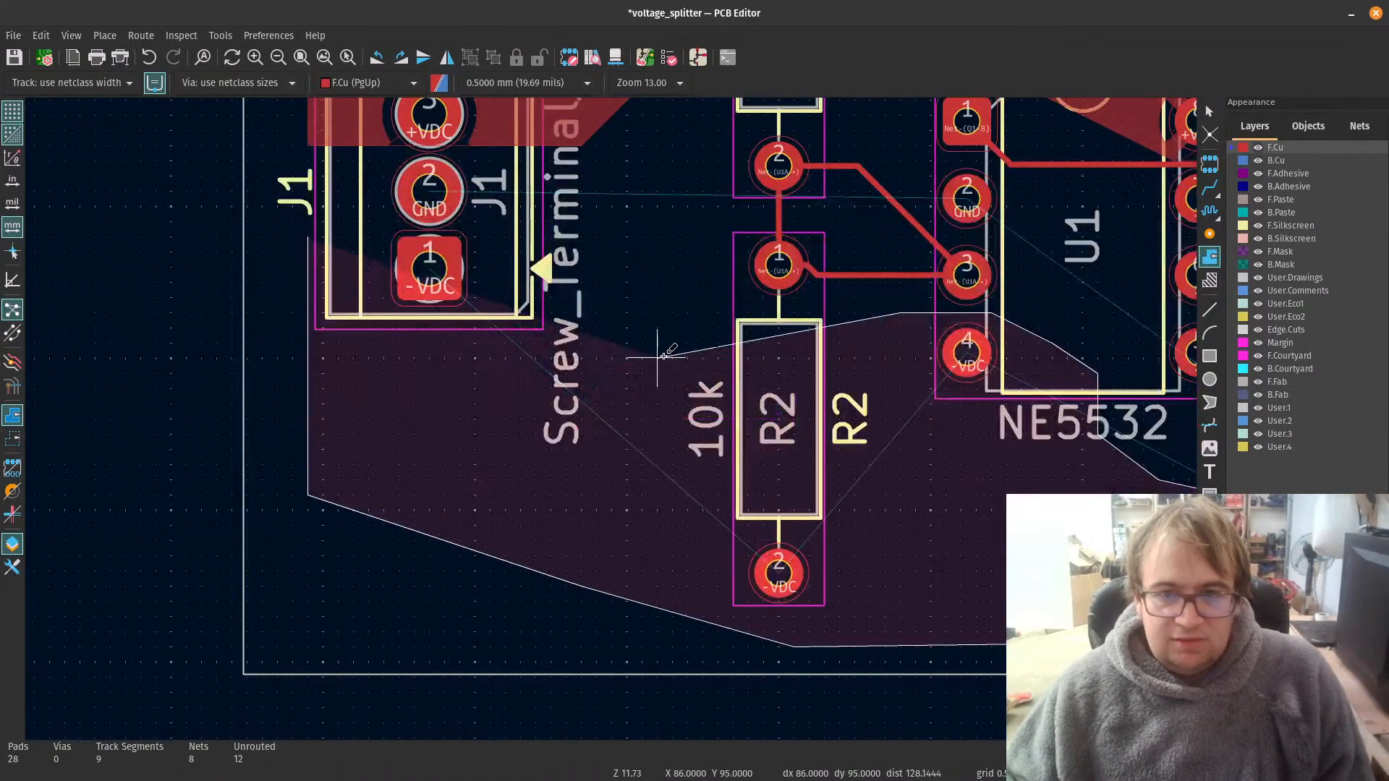
{"action": "scroll", "coordinate": [642, 327], "scroll_direction": "down", "scroll_amount": 5}
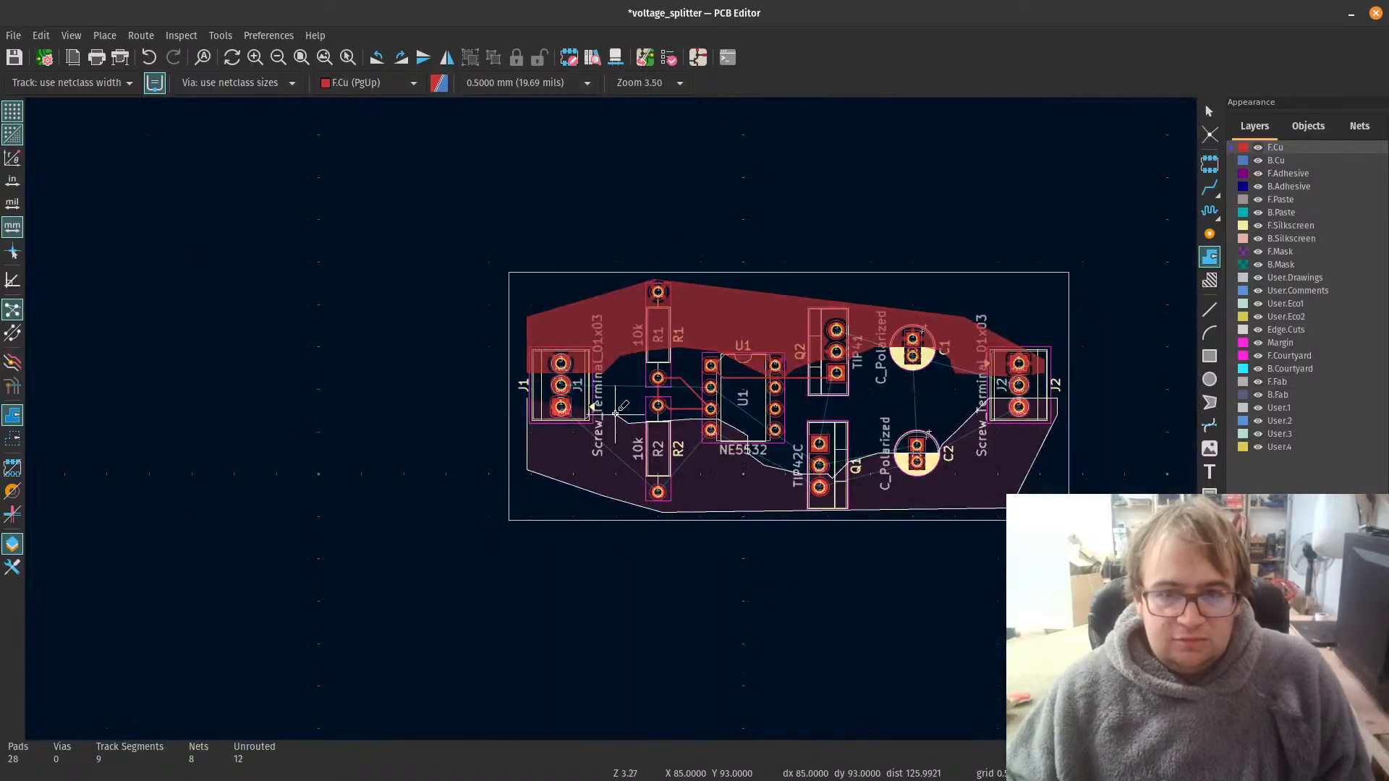
{"action": "scroll", "coordinate": [642, 407], "scroll_direction": "up", "scroll_amount": 4}
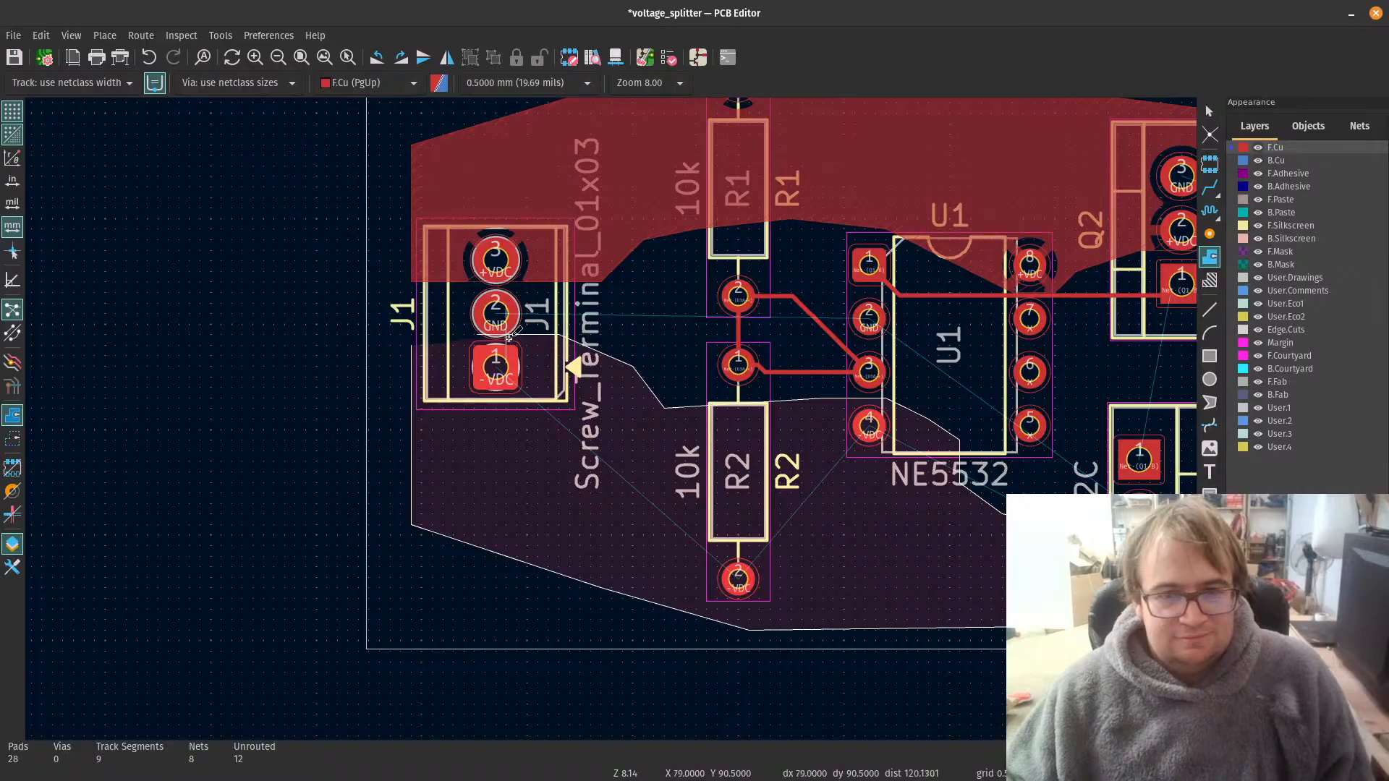
{"action": "left_click", "coordinate": [410, 344]}
{"action": "scroll", "coordinate": [564, 355], "scroll_direction": "down", "scroll_amount": 4}
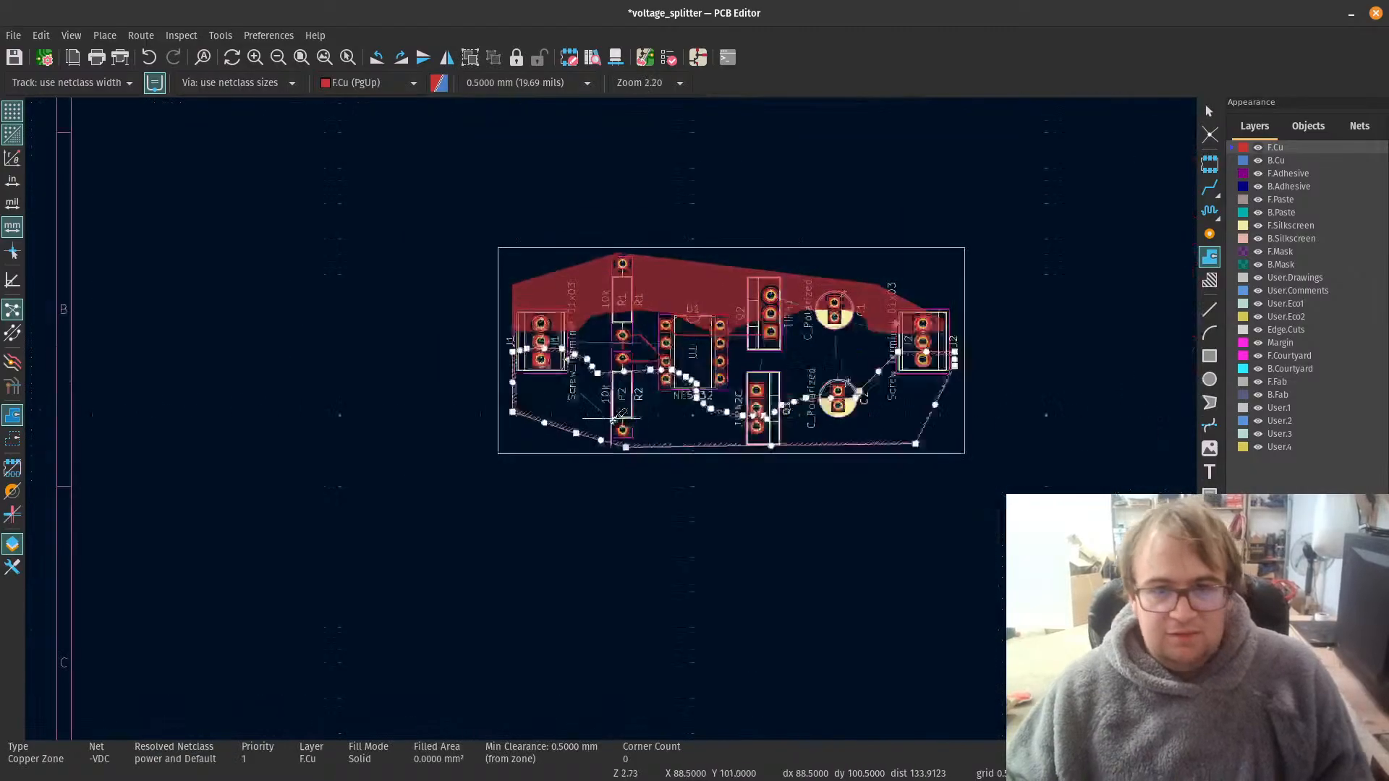
Step: Fill all copper zones and leave the zone drawing tool
{"action": "key", "text": "b"}
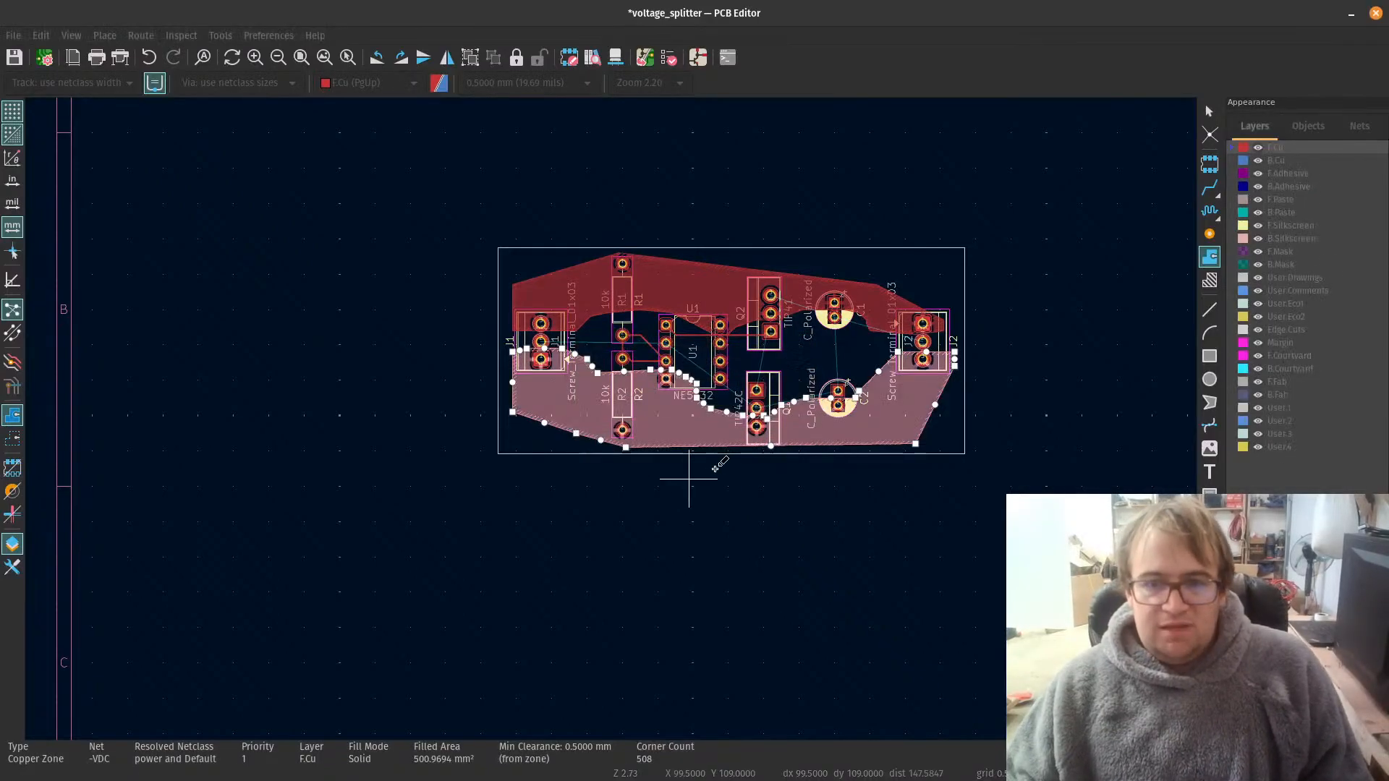
{"action": "scroll", "coordinate": [692, 354], "scroll_direction": "up", "scroll_amount": 4}
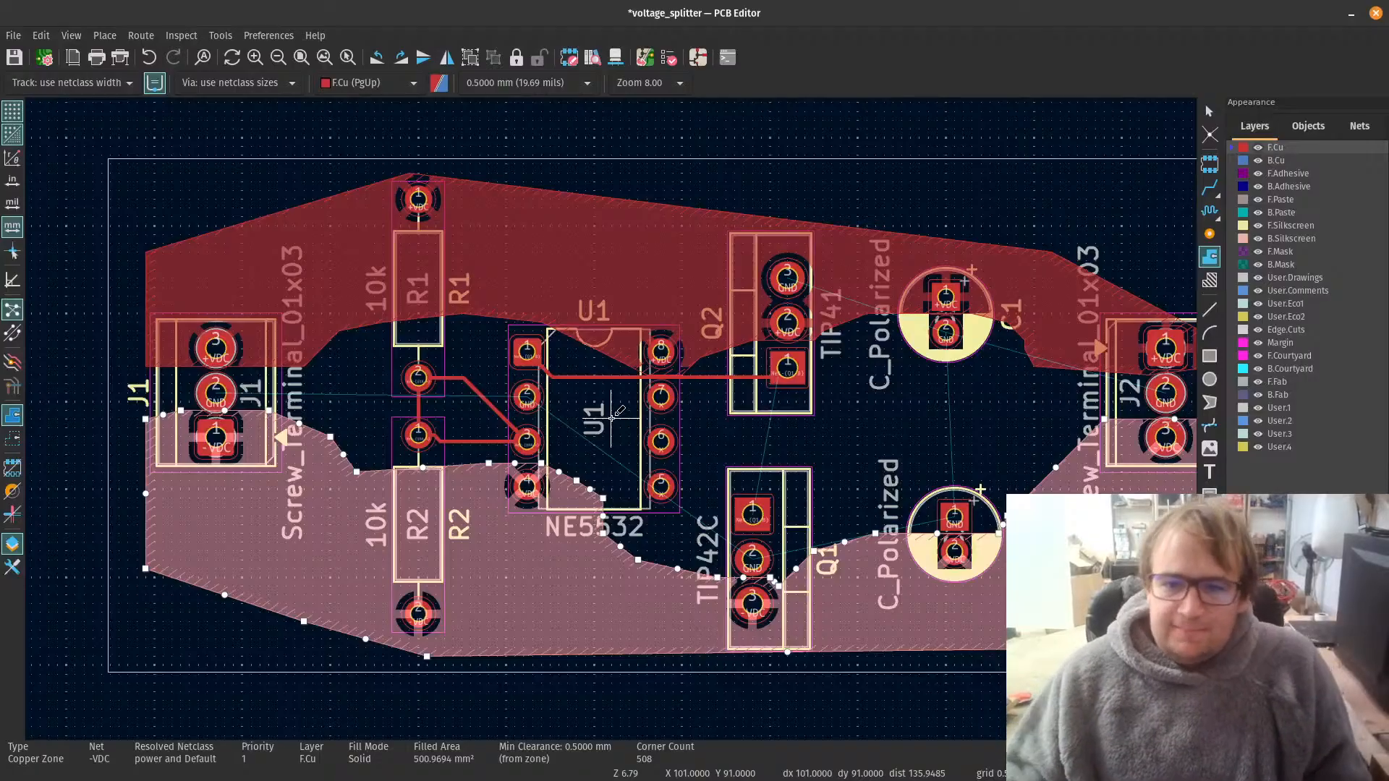
{"action": "key", "text": "Escape"}
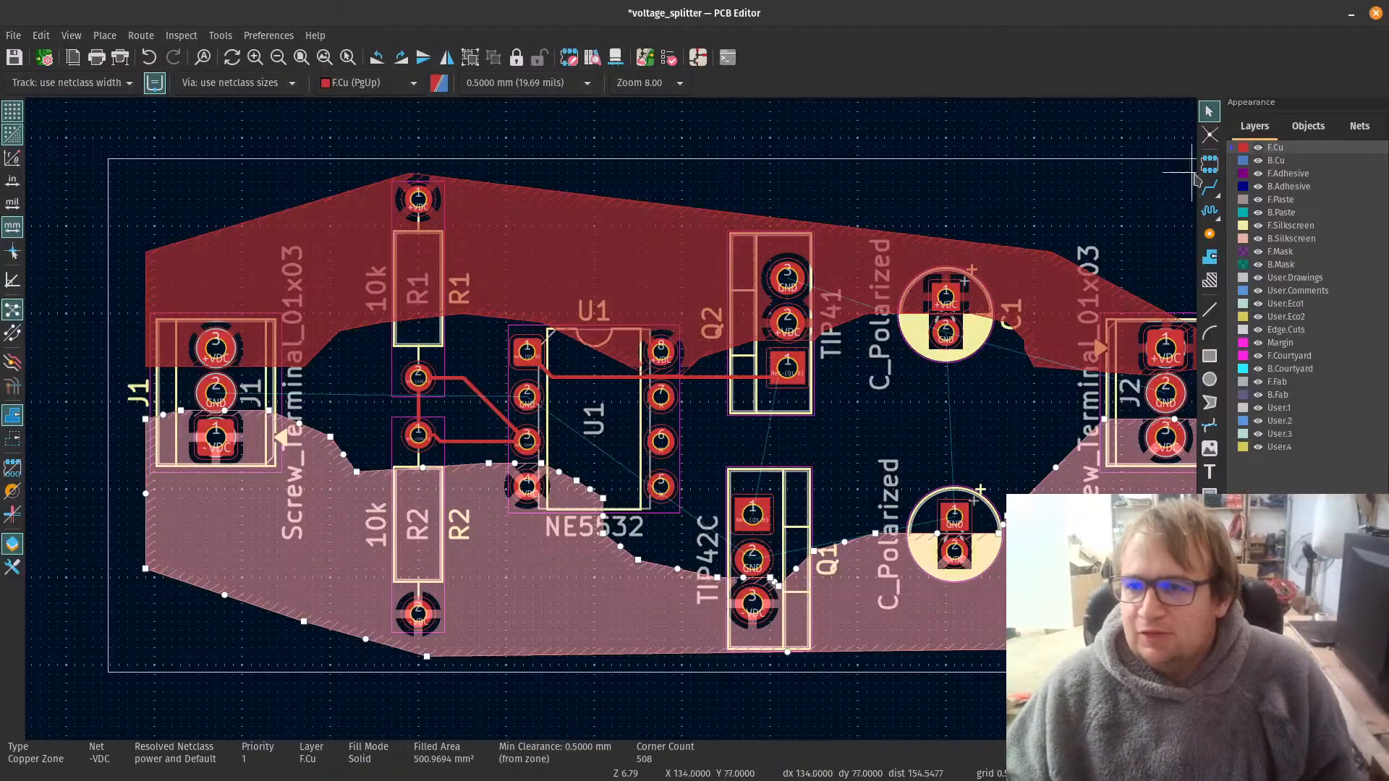
Step: Route an F.Cu track from Q1 pad 1 up to Q2 pad 1
{"action": "left_click", "coordinate": [1210, 188]}
{"action": "scroll", "coordinate": [752, 511], "scroll_direction": "up", "scroll_amount": 2}
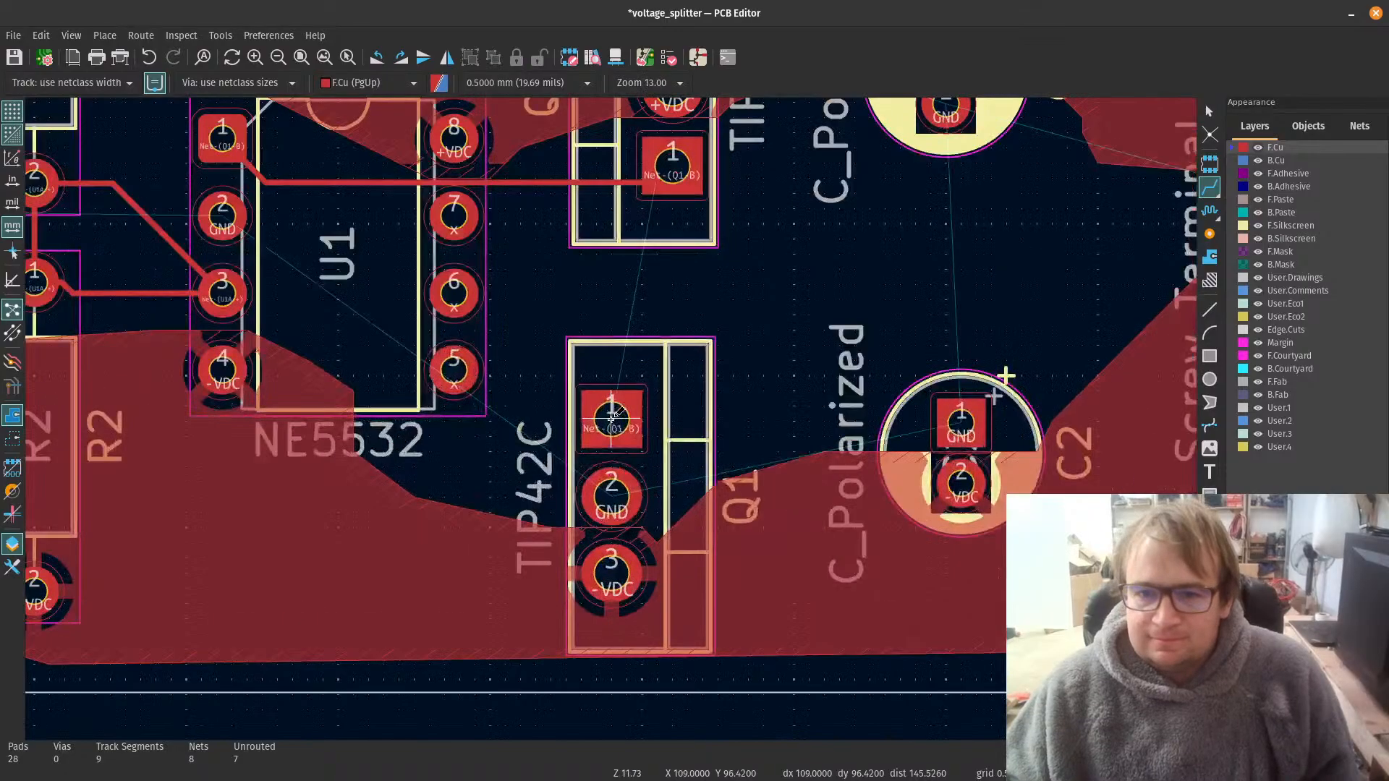
{"action": "left_click", "coordinate": [611, 420]}
{"action": "left_click", "coordinate": [662, 177]}
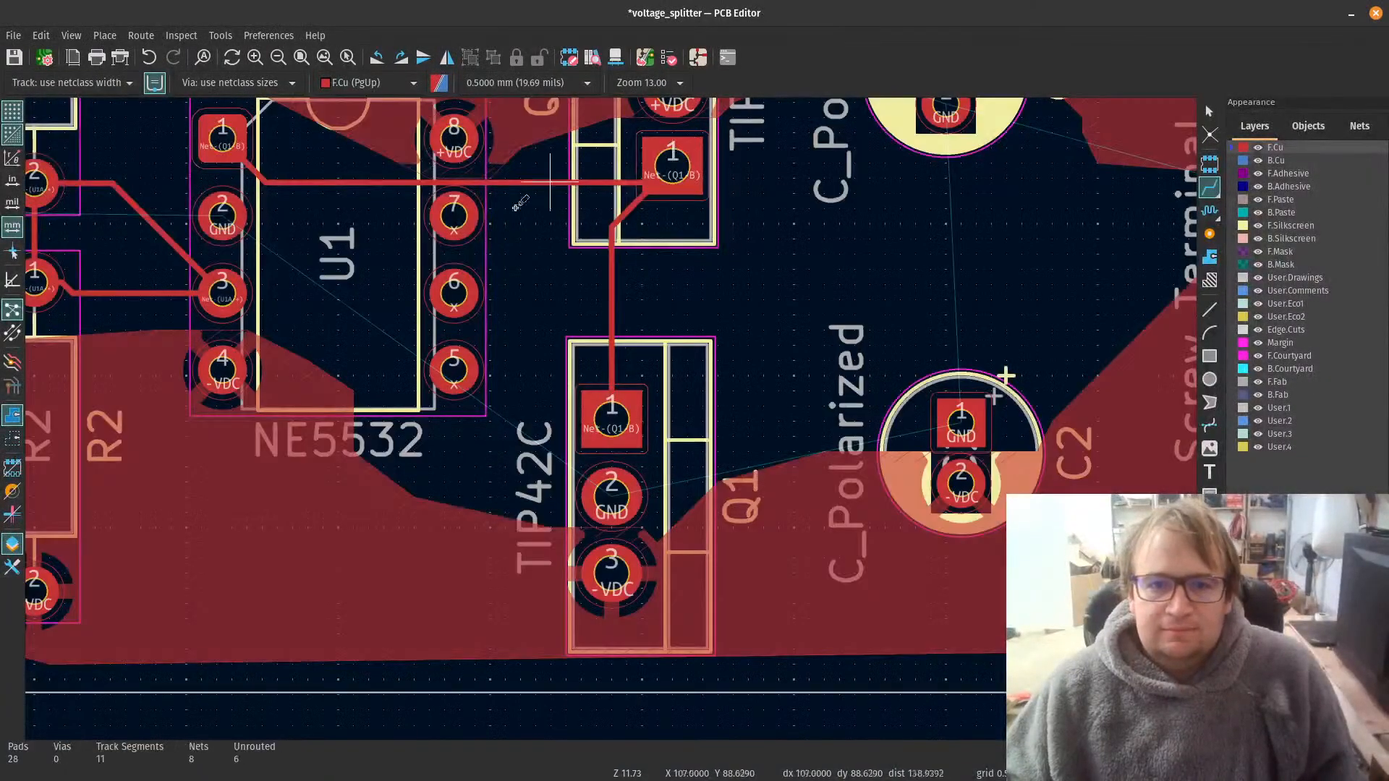
Step: Route an F.Cu track from U1 pad 1 to Q1 pad 1, passing between U1 pads 6 and 5
{"action": "left_click", "coordinate": [237, 136]}
{"action": "left_click", "coordinate": [611, 419]}
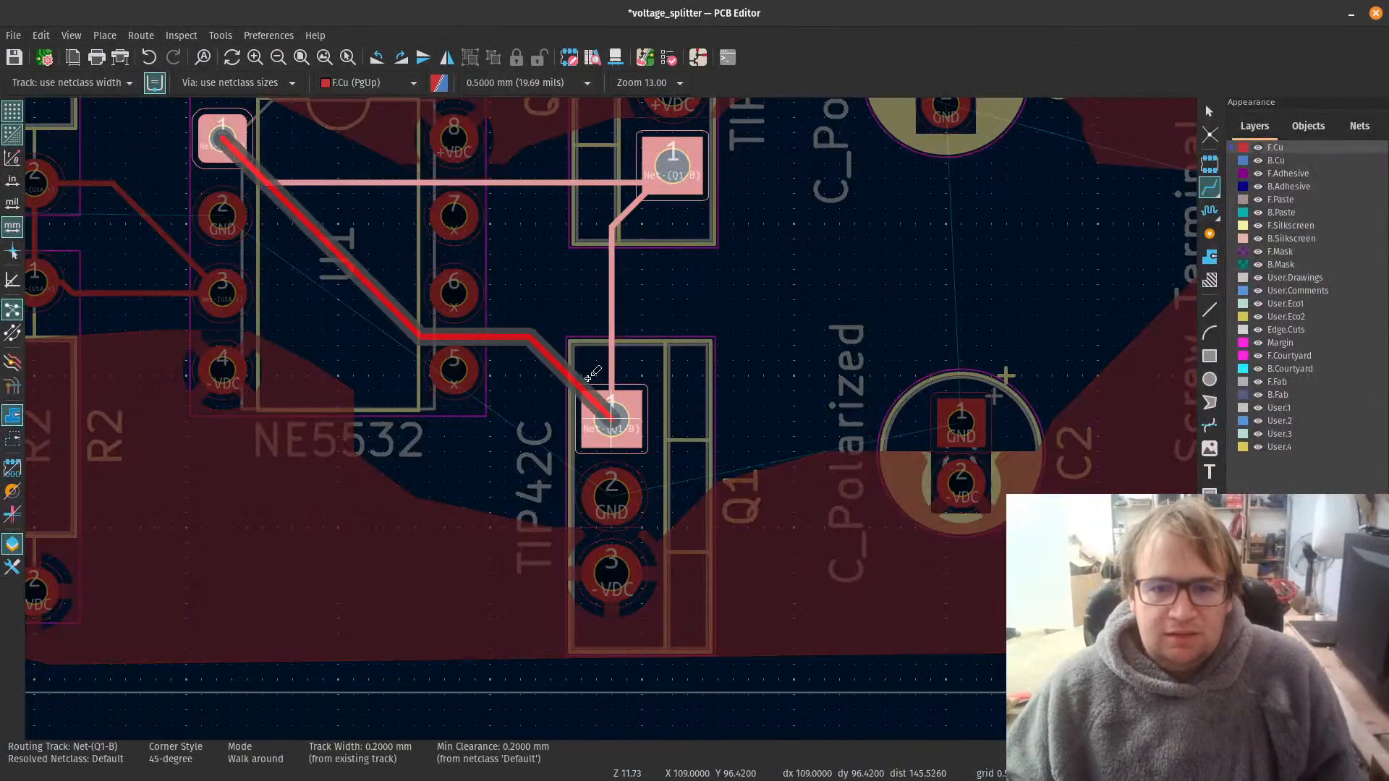
{"action": "scroll", "coordinate": [600, 412], "scroll_direction": "down", "scroll_amount": 3}
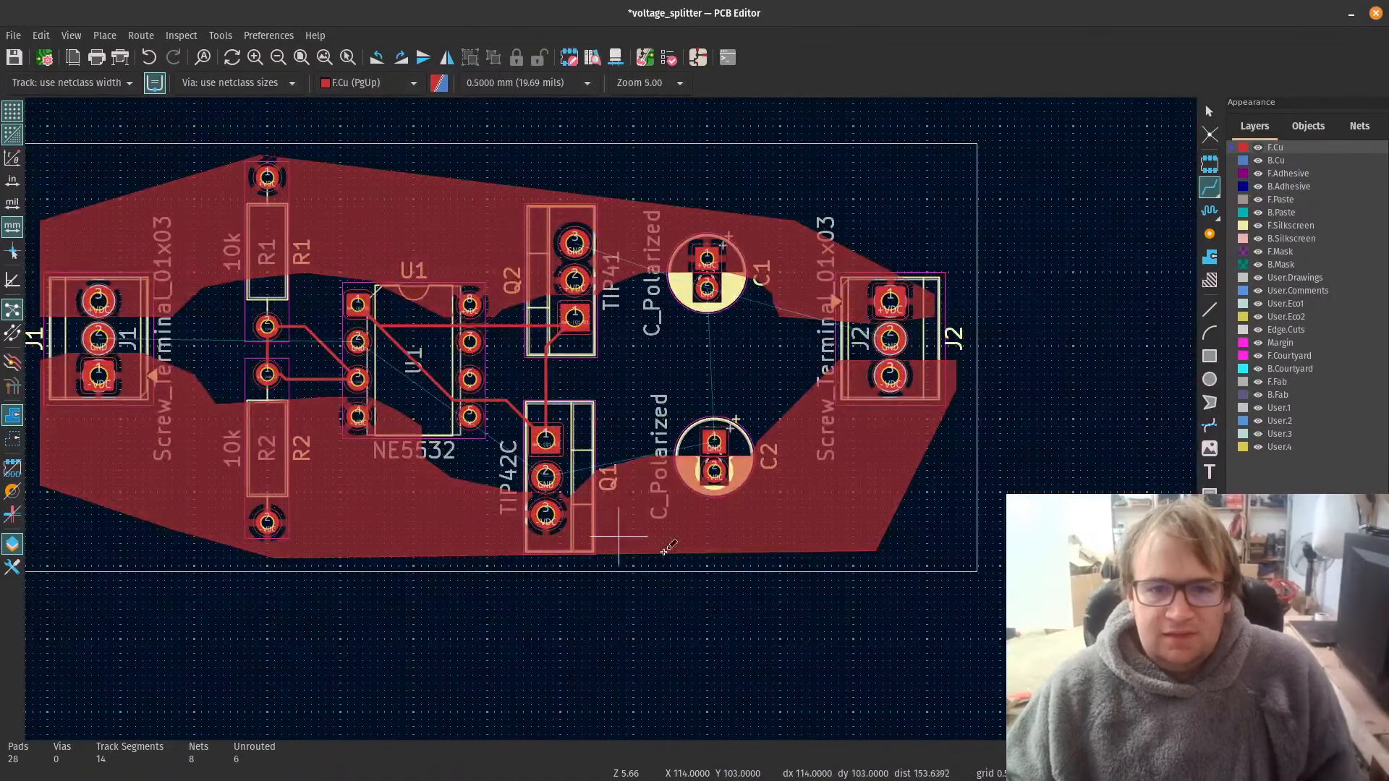
{"action": "scroll", "coordinate": [678, 433], "scroll_direction": "up", "scroll_amount": 3}
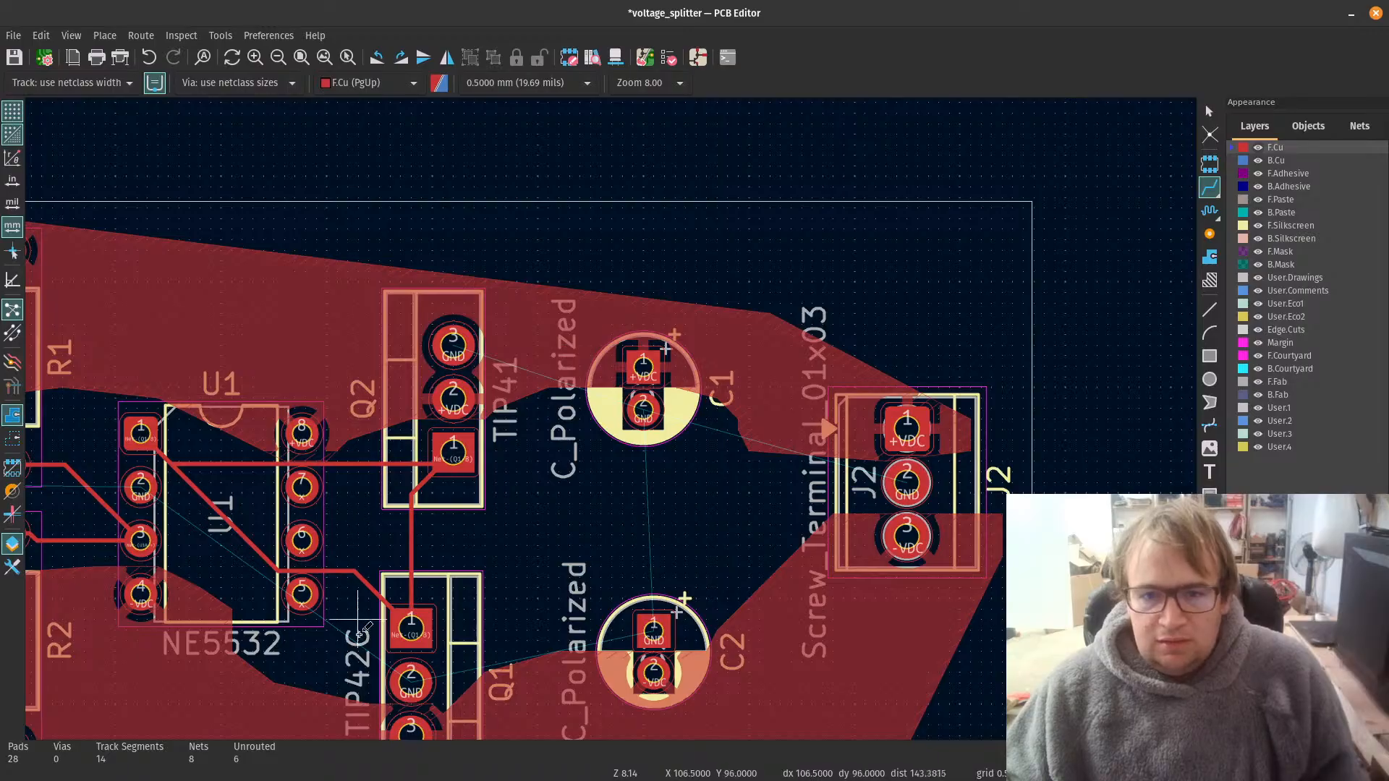
Step: Start a copper zone on B.Cu just inside the board's upper-left corner and assign it to the GND net
{"action": "scroll", "coordinate": [399, 576], "scroll_direction": "down", "scroll_amount": 3}
{"action": "scroll", "coordinate": [417, 485], "scroll_direction": "up", "scroll_amount": 2}
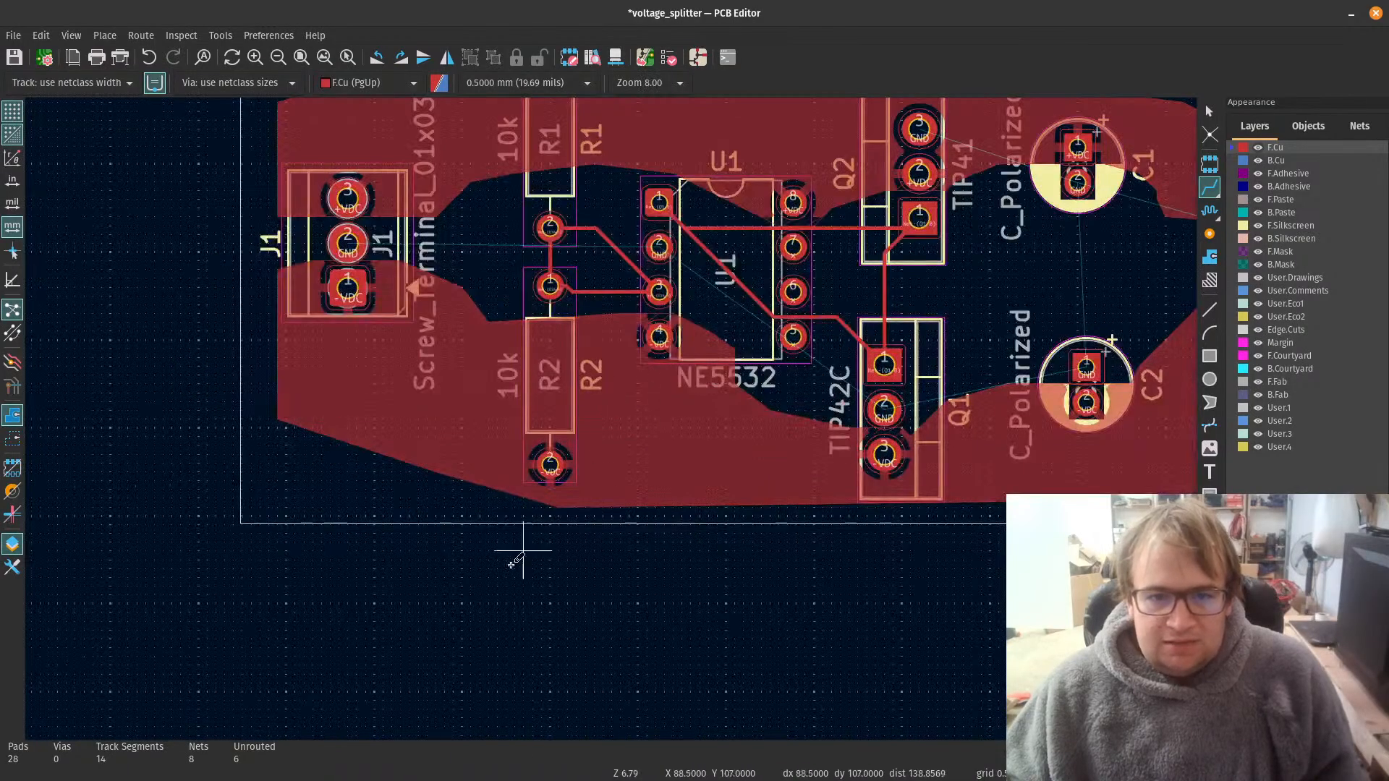
{"action": "scroll", "coordinate": [719, 589], "scroll_direction": "down", "scroll_amount": 3}
{"action": "scroll", "coordinate": [740, 279], "scroll_direction": "up", "scroll_amount": 3}
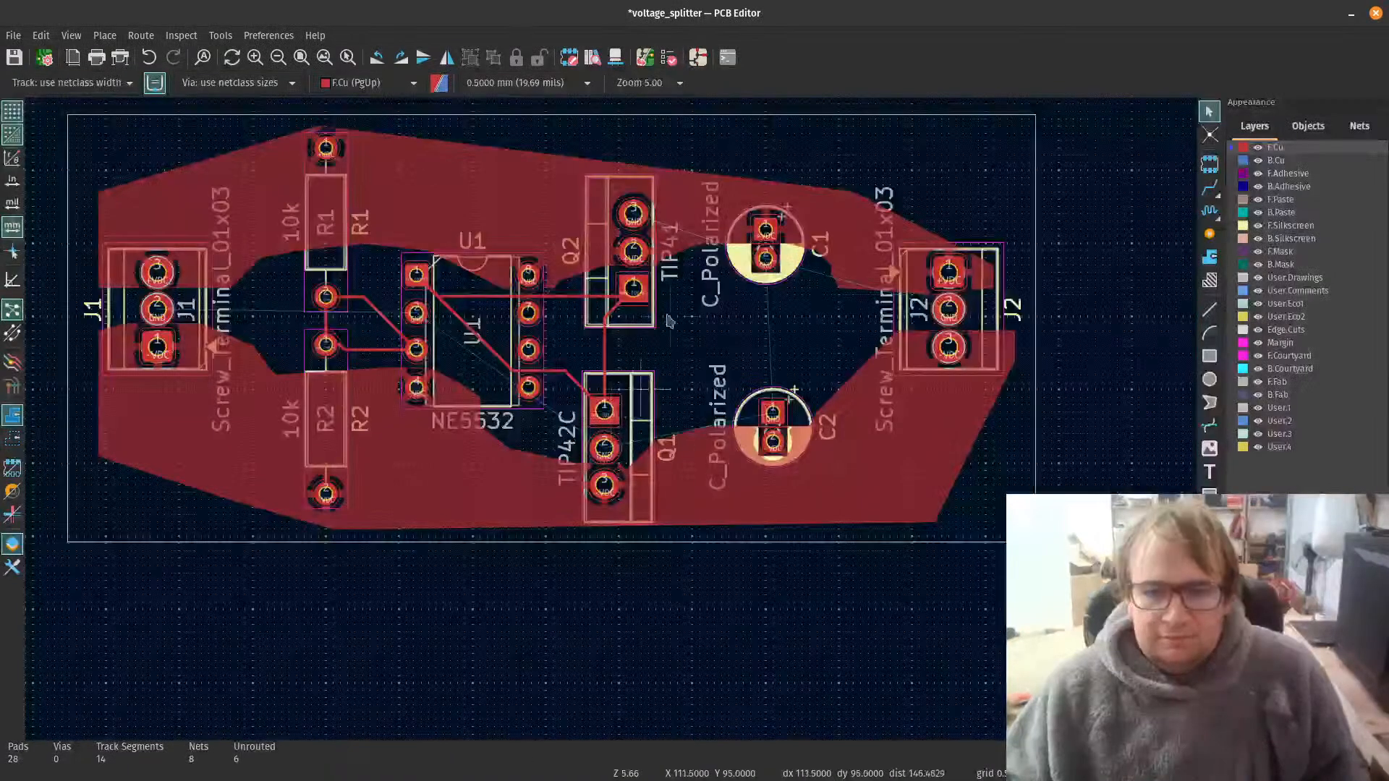
{"action": "left_click", "coordinate": [1241, 164]}
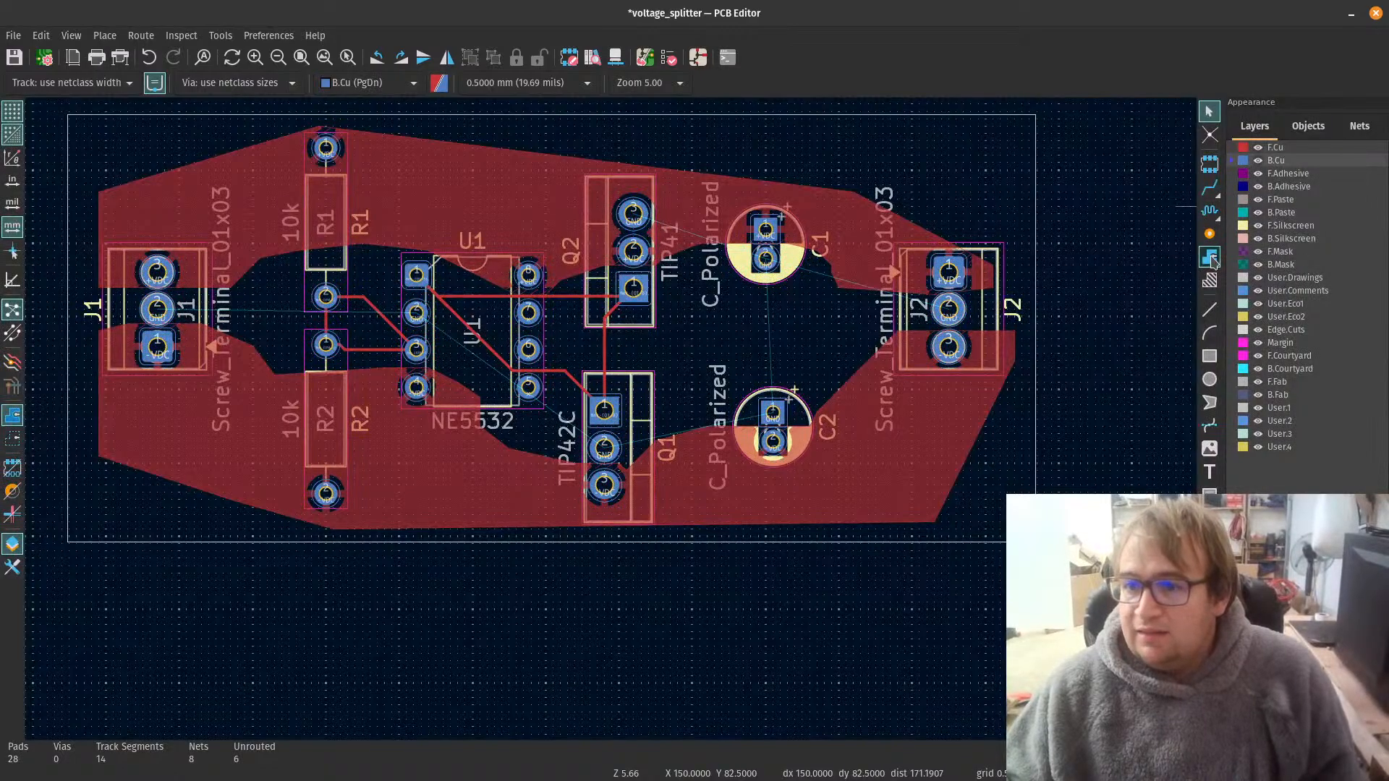
{"action": "left_click", "coordinate": [1211, 259]}
{"action": "scroll", "coordinate": [363, 430], "scroll_direction": "down", "scroll_amount": 3}
{"action": "scroll", "coordinate": [288, 300], "scroll_direction": "up", "scroll_amount": 2}
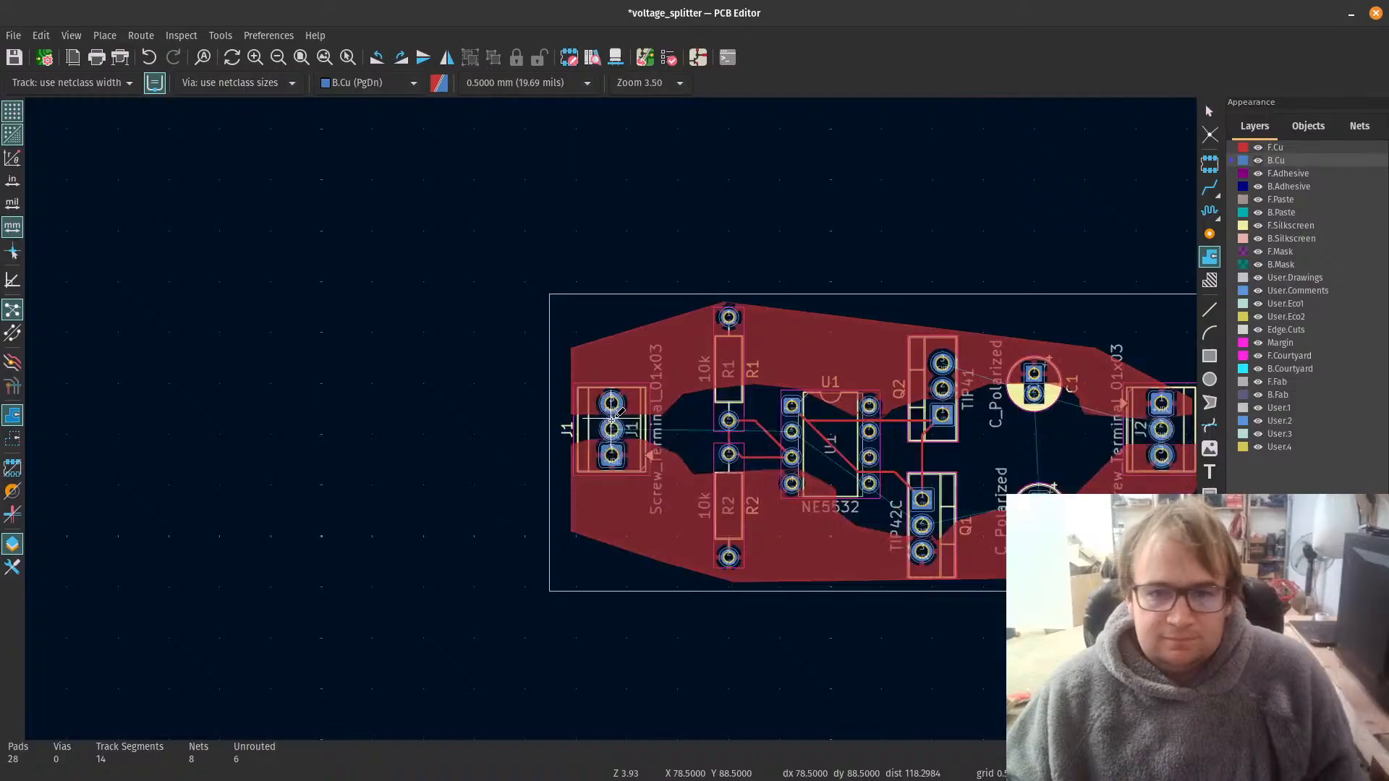
{"action": "left_click", "coordinate": [572, 320]}
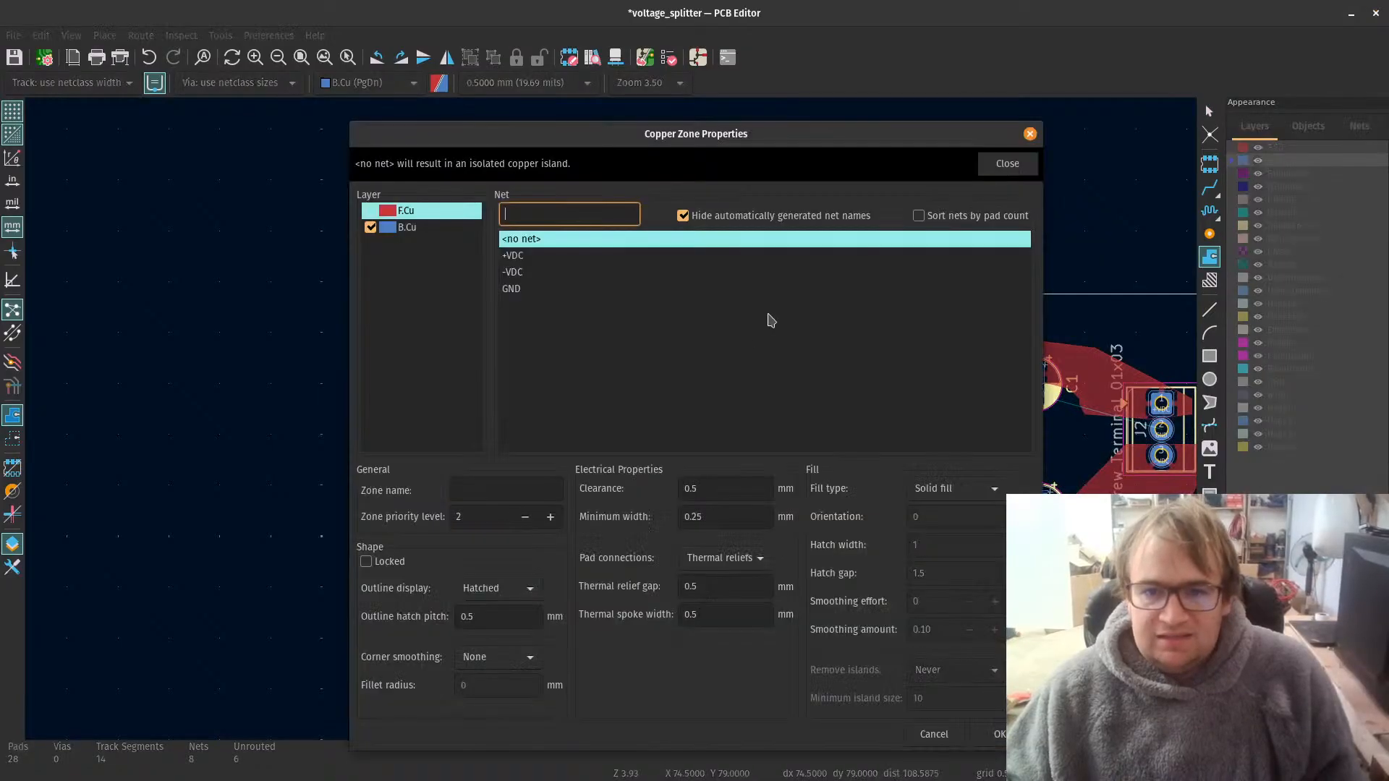
{"action": "left_click", "coordinate": [515, 289]}
{"action": "left_click", "coordinate": [1002, 735]}
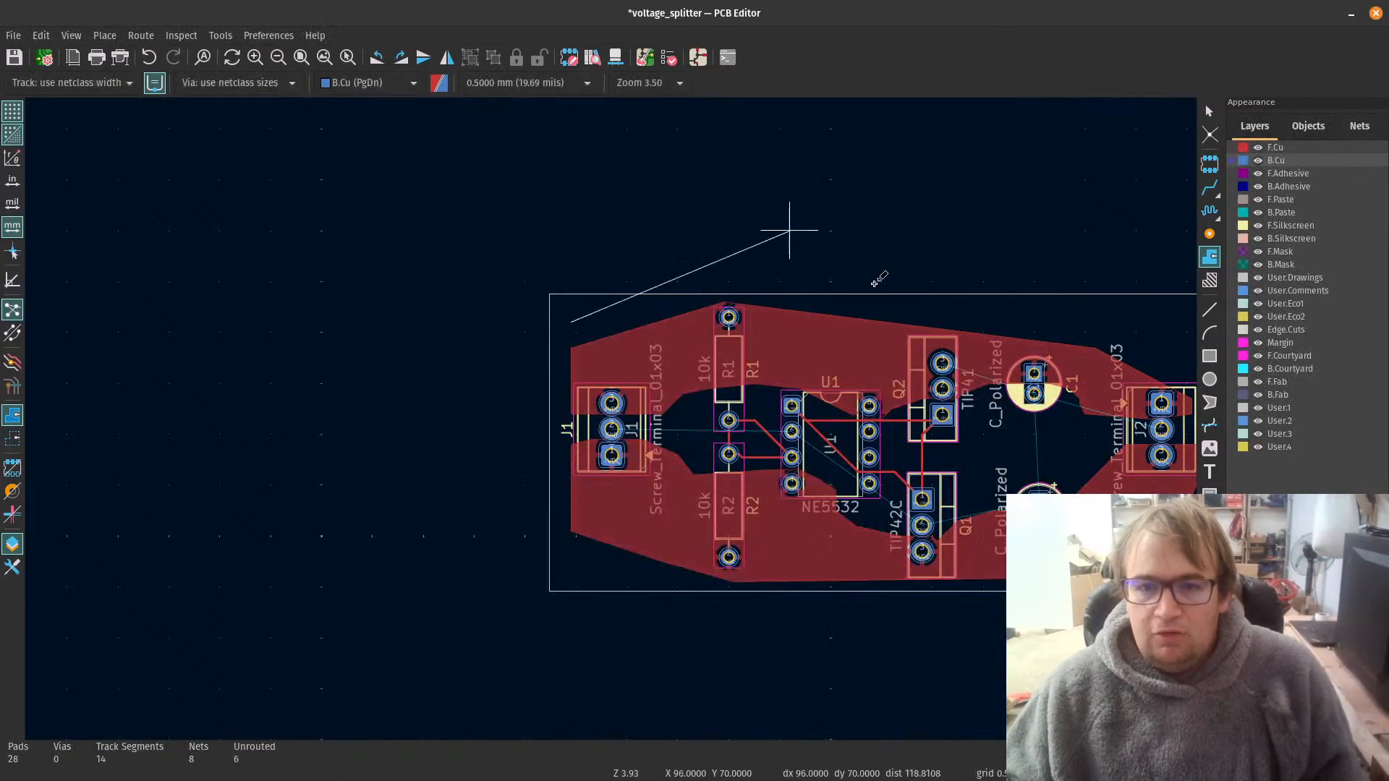
Step: Outline the GND zone, about 61 mm wide, through the board's other three corners around all the footprints and close it at its starting corner
{"action": "scroll", "coordinate": [796, 226], "scroll_direction": "down", "scroll_amount": 3}
{"action": "scroll", "coordinate": [698, 427], "scroll_direction": "up", "scroll_amount": 3}
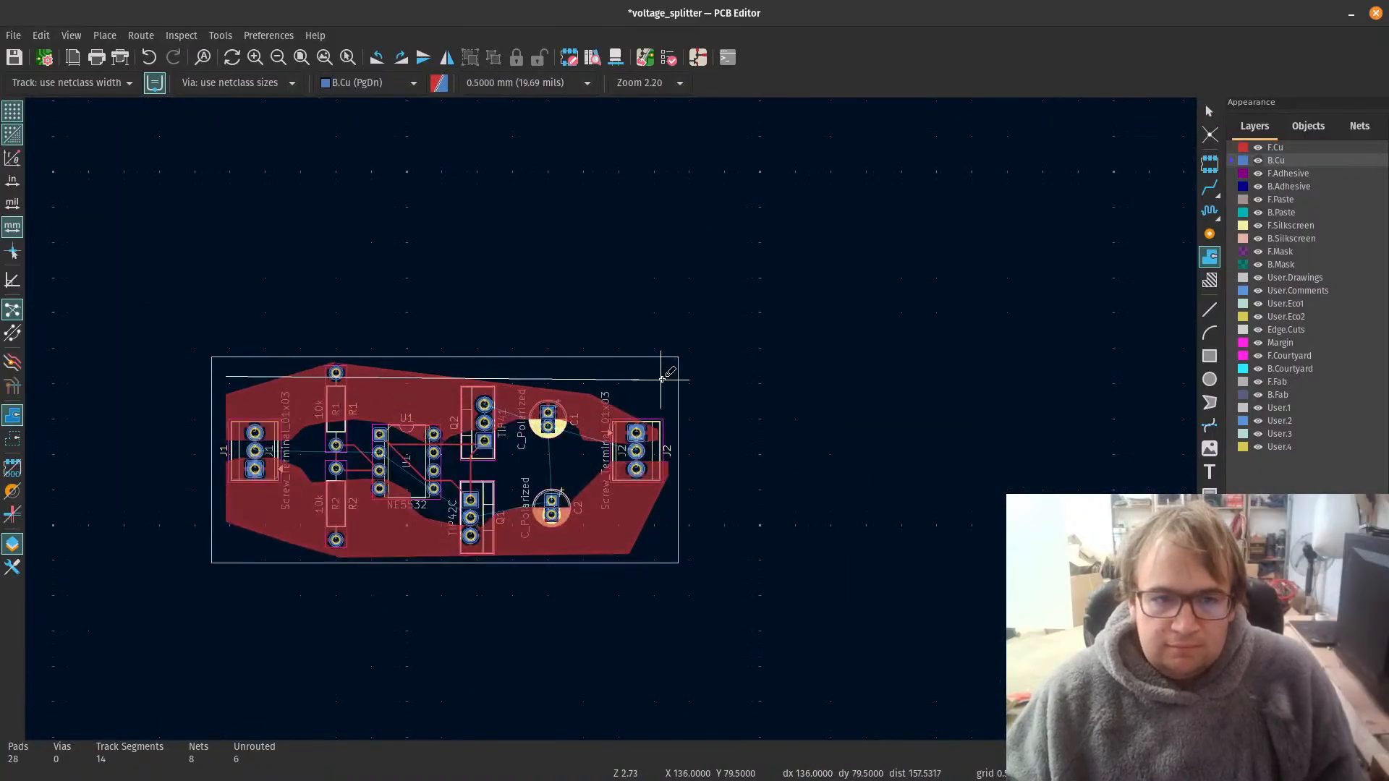
{"action": "scroll", "coordinate": [637, 387], "scroll_direction": "up", "scroll_amount": 2}
{"action": "scroll", "coordinate": [614, 405], "scroll_direction": "up", "scroll_amount": 2}
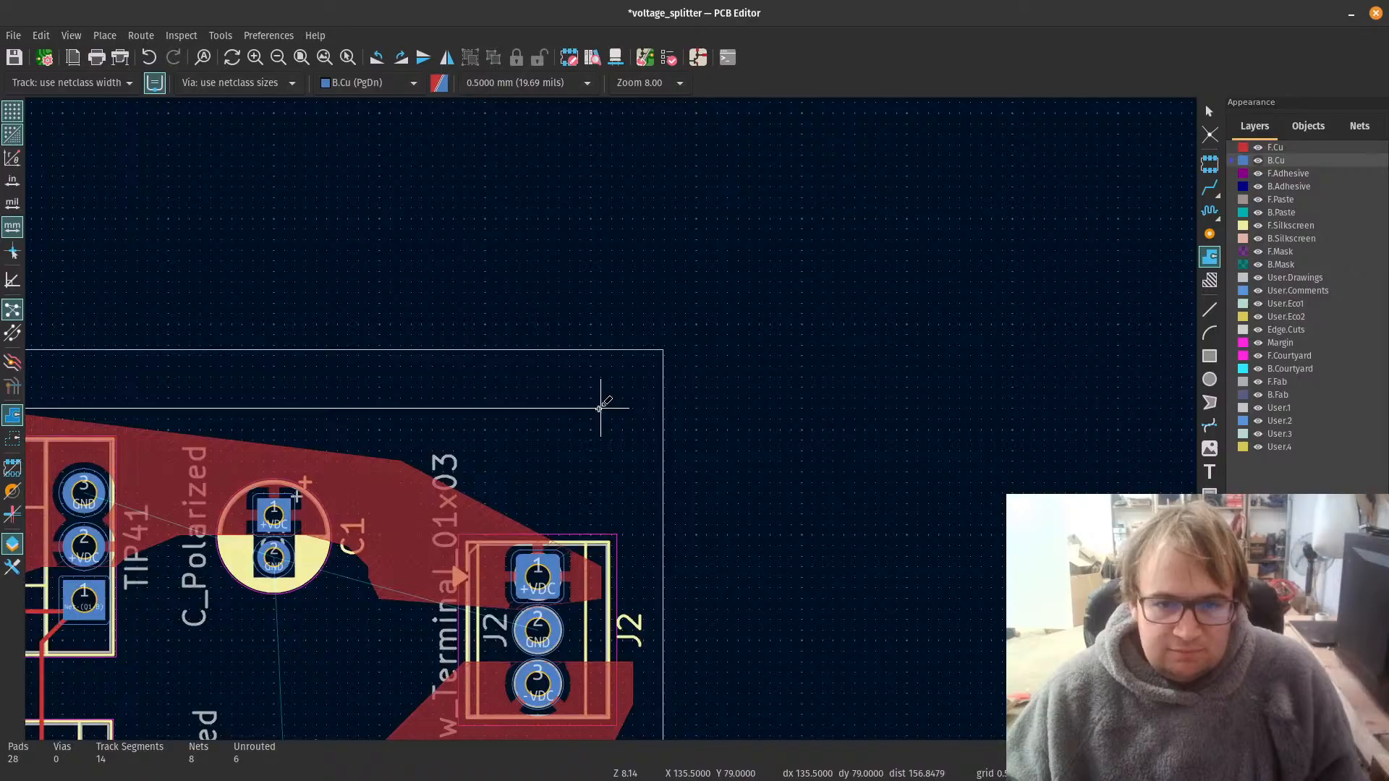
{"action": "left_click", "coordinate": [600, 407]}
{"action": "scroll", "coordinate": [600, 407], "scroll_direction": "down", "scroll_amount": 5}
{"action": "scroll", "coordinate": [611, 418], "scroll_direction": "up", "scroll_amount": 3}
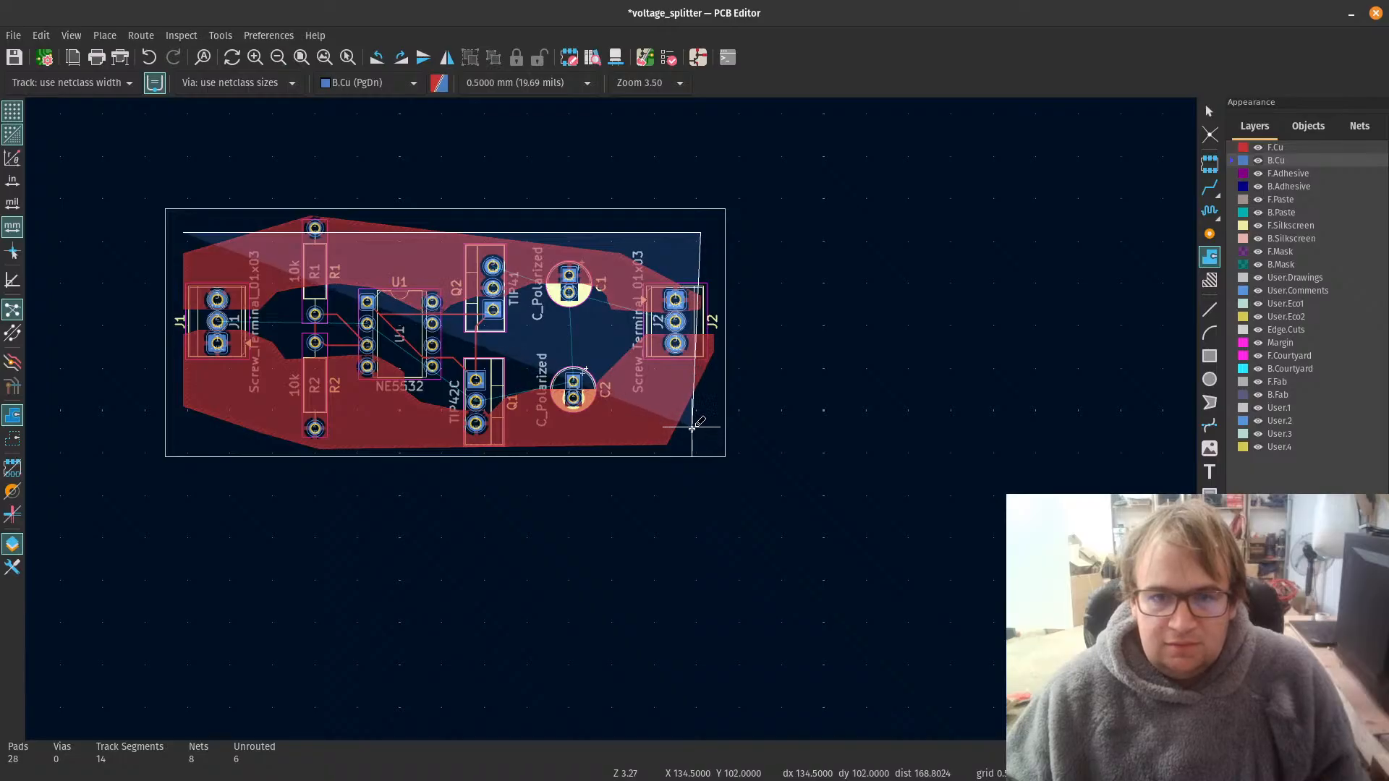
{"action": "left_click", "coordinate": [693, 428]}
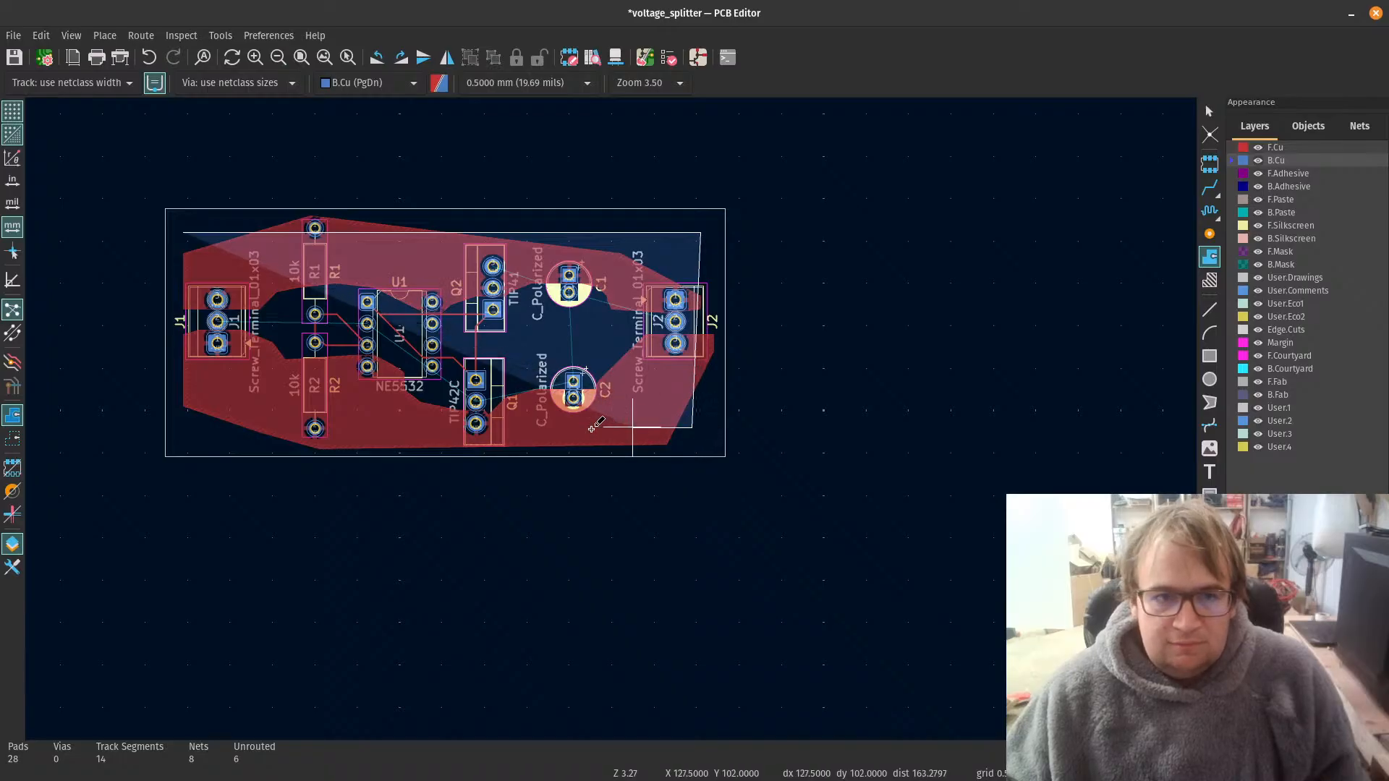
{"action": "left_click", "coordinate": [191, 435]}
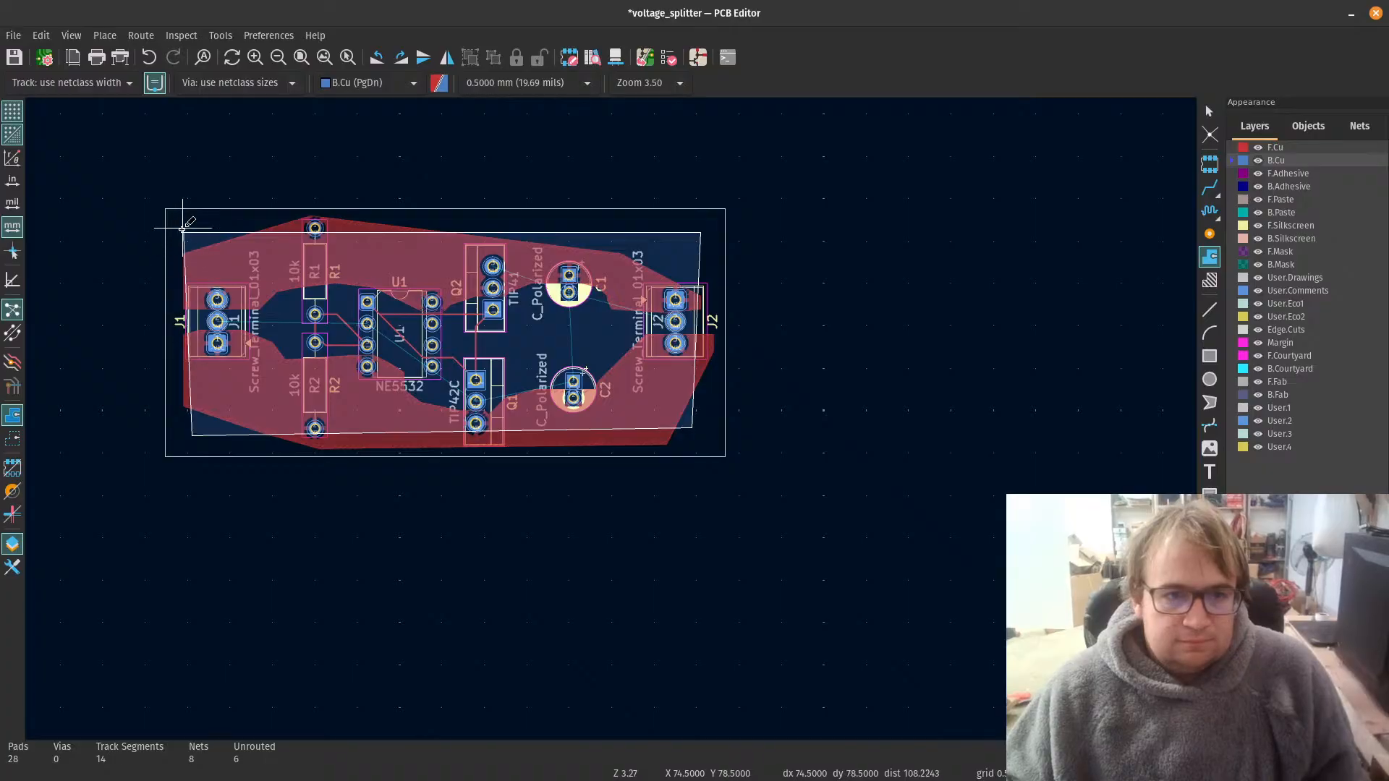
{"action": "scroll", "coordinate": [182, 228], "scroll_direction": "up", "scroll_amount": 4}
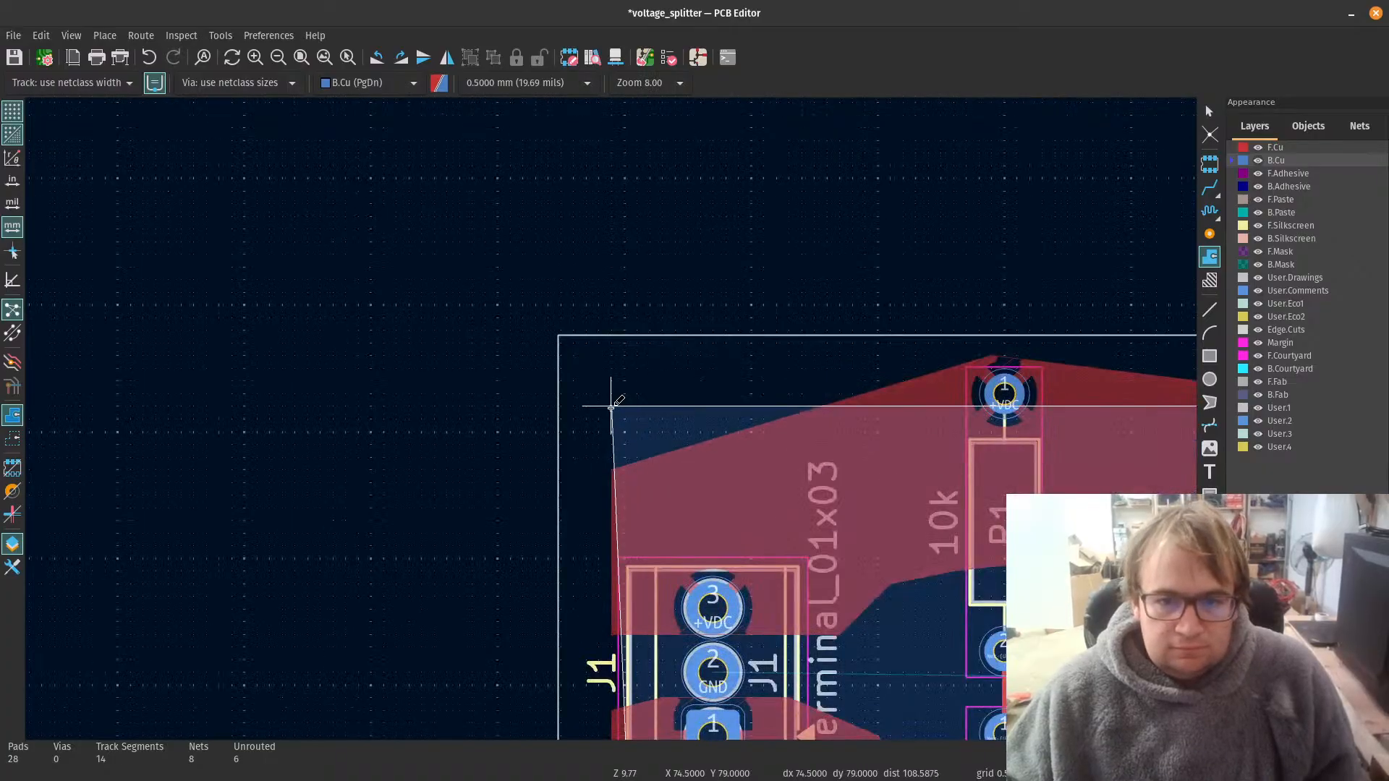
{"action": "left_click", "coordinate": [611, 406]}
Step: Fill all copper zones, including the new GND zone on B.Cu, and save the board
{"action": "scroll", "coordinate": [611, 409], "scroll_direction": "down", "scroll_amount": 6}
{"action": "scroll", "coordinate": [611, 412], "scroll_direction": "up", "scroll_amount": 3}
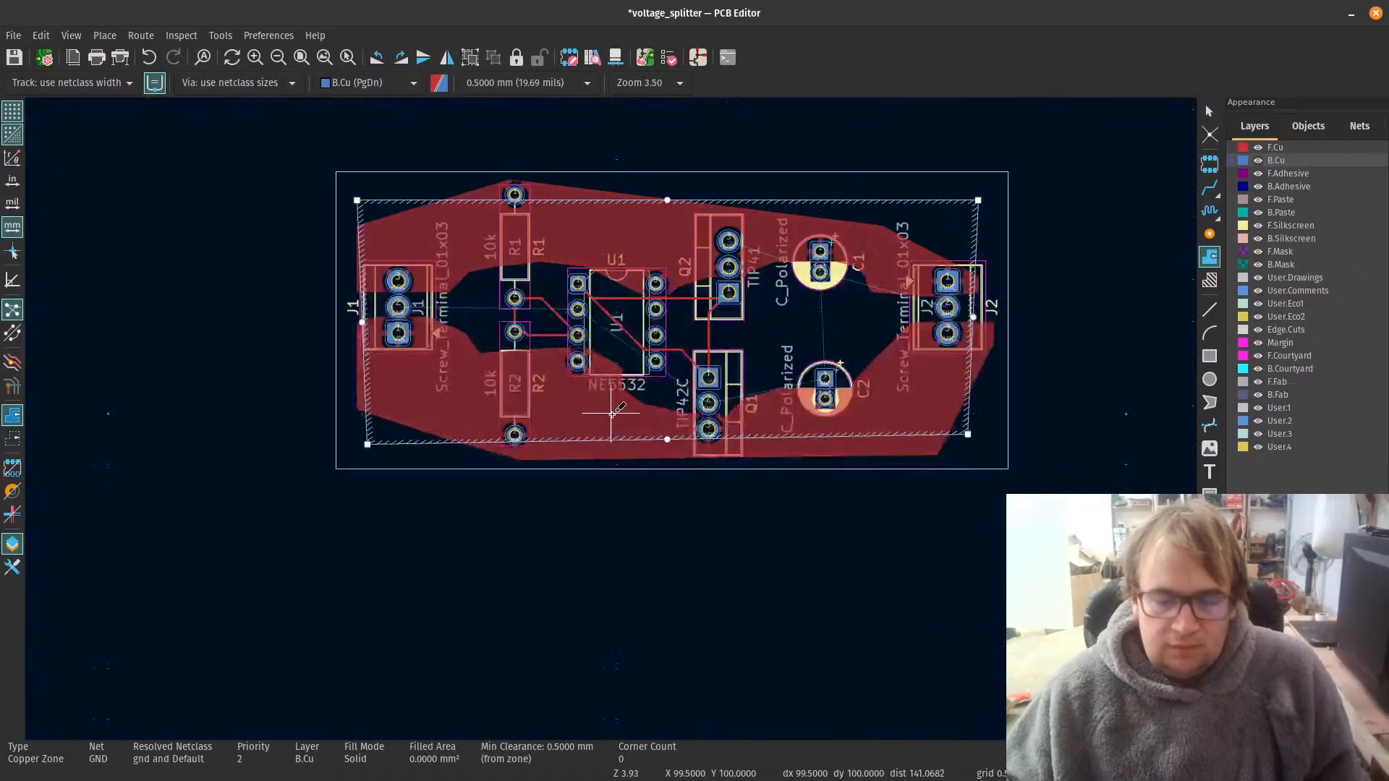
{"action": "key", "text": "b"}
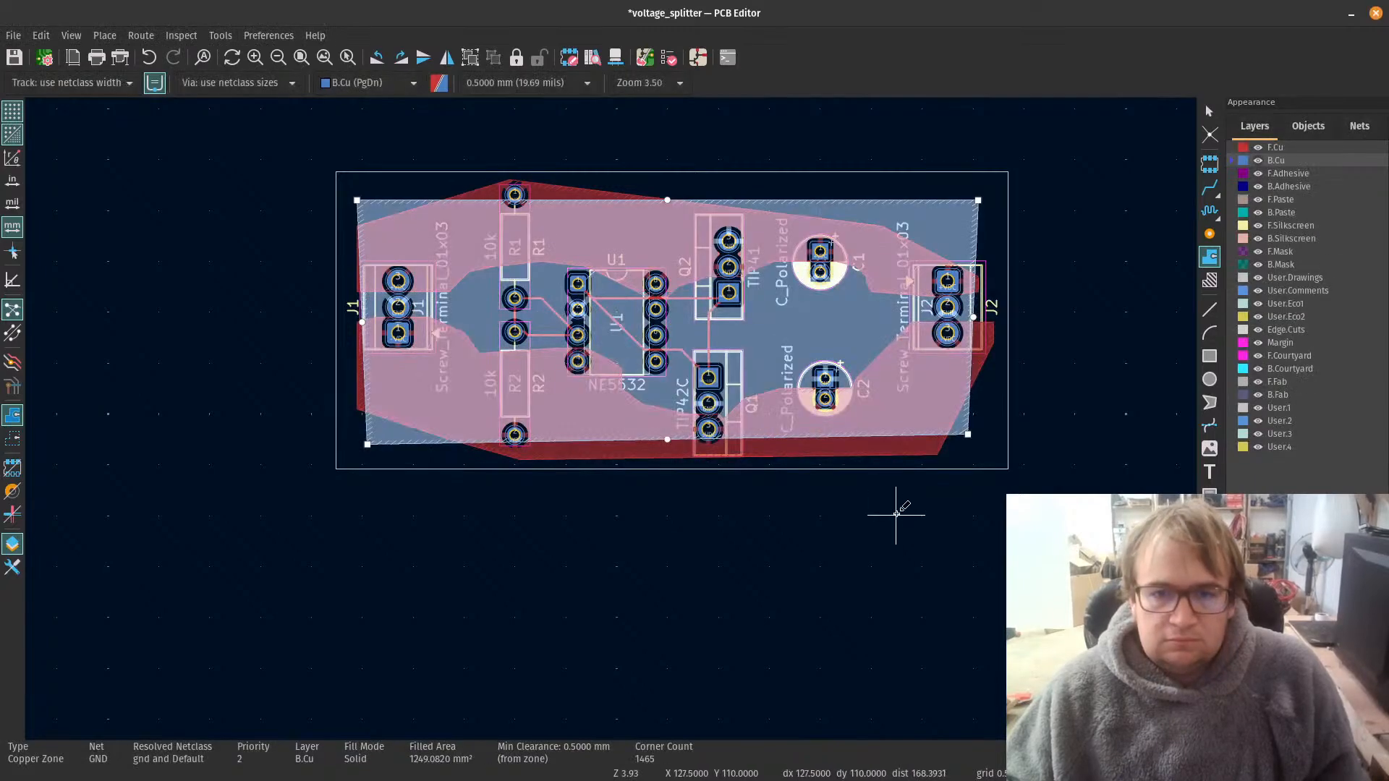
{"action": "scroll", "coordinate": [555, 410], "scroll_direction": "up", "scroll_amount": 2}
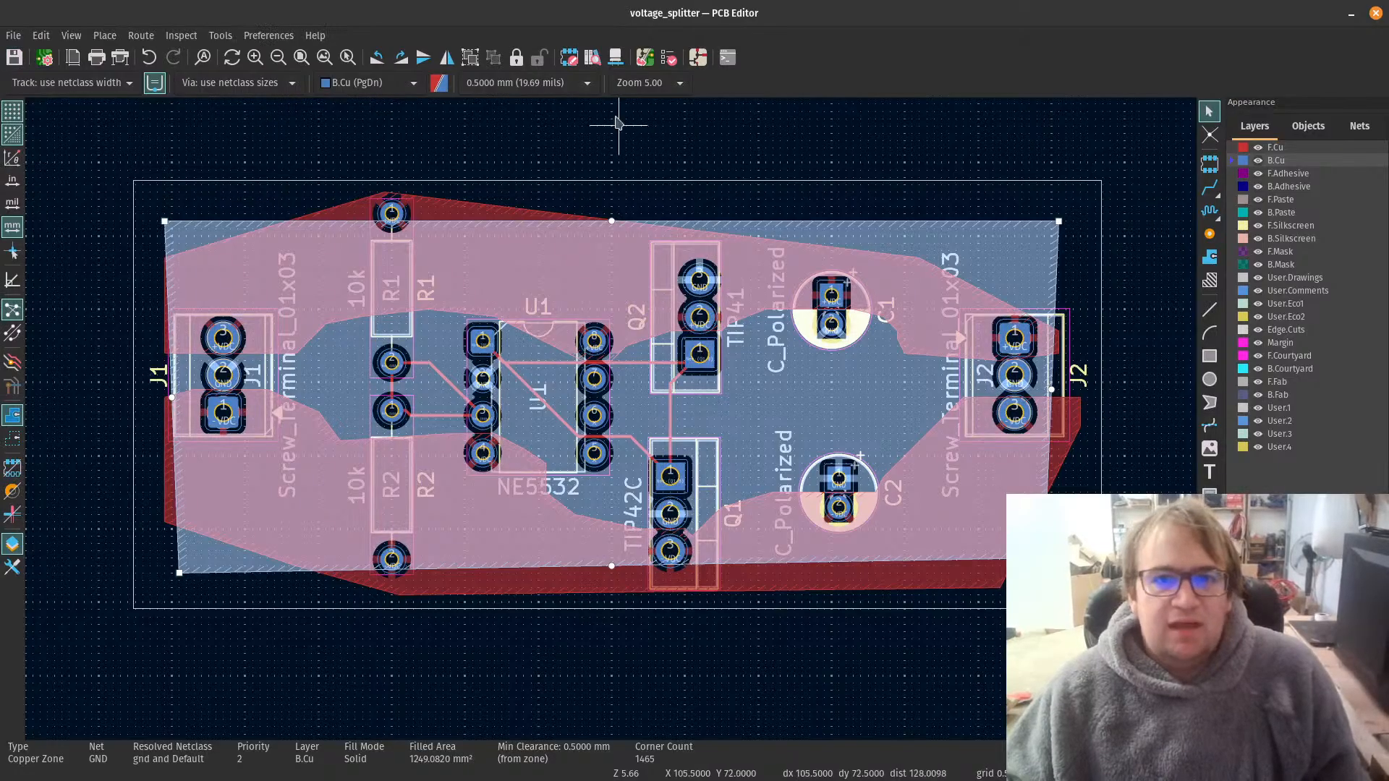
Step: Run the design rules check on the board with zone refilling enabled, then close the checker
{"action": "left_click", "coordinate": [668, 57]}
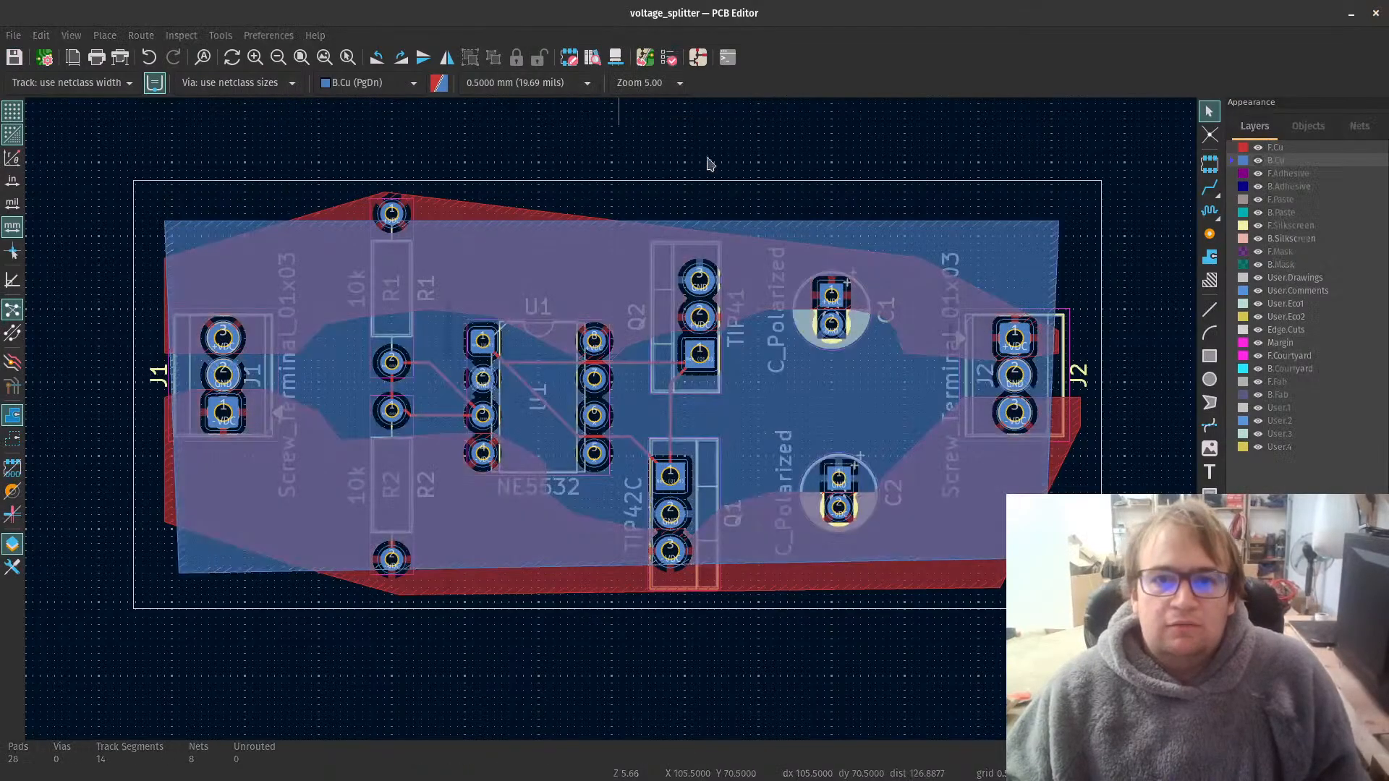
{"action": "left_click", "coordinate": [913, 606]}
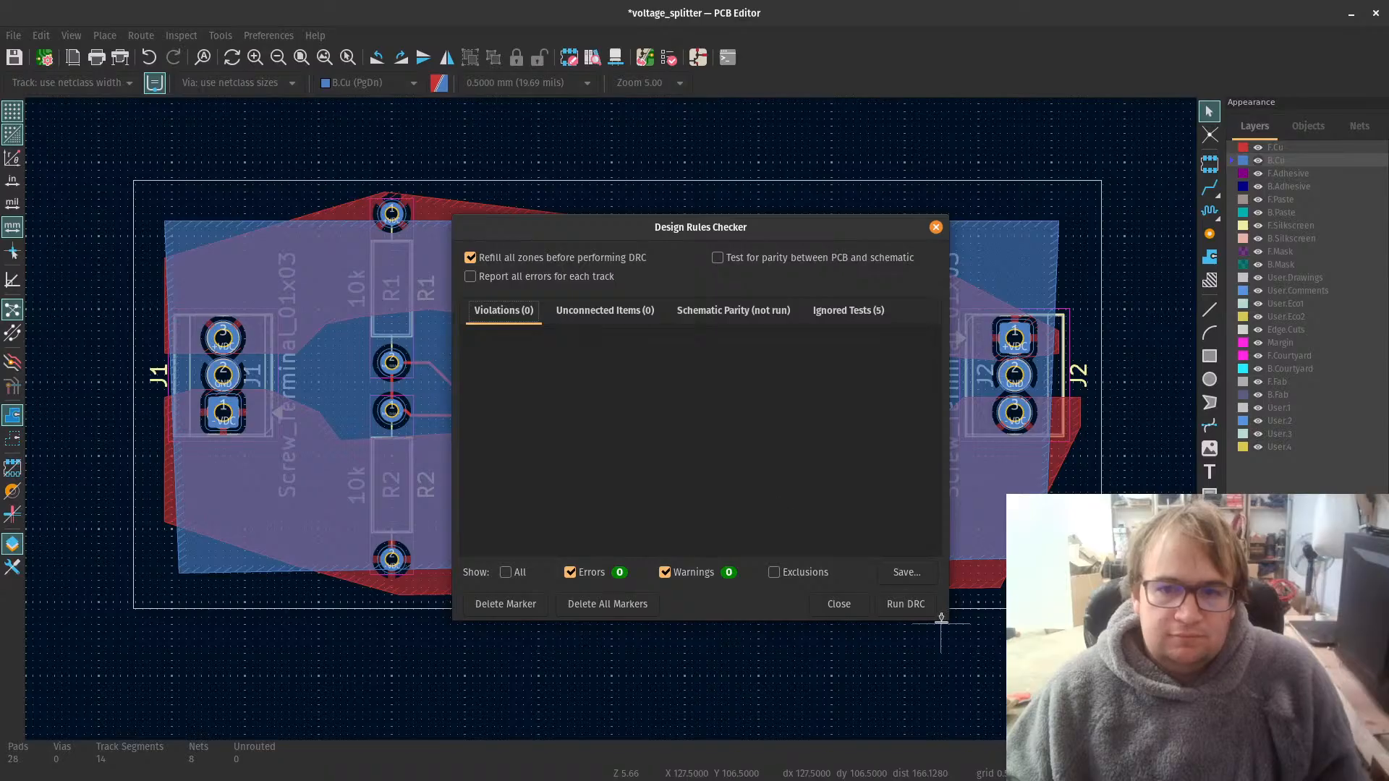
{"action": "left_click", "coordinate": [859, 610]}
Step: Begin adding a footprint and search the footprint library for "moun" to find the mounting holes
{"action": "scroll", "coordinate": [597, 426], "scroll_direction": "up", "scroll_amount": 3}
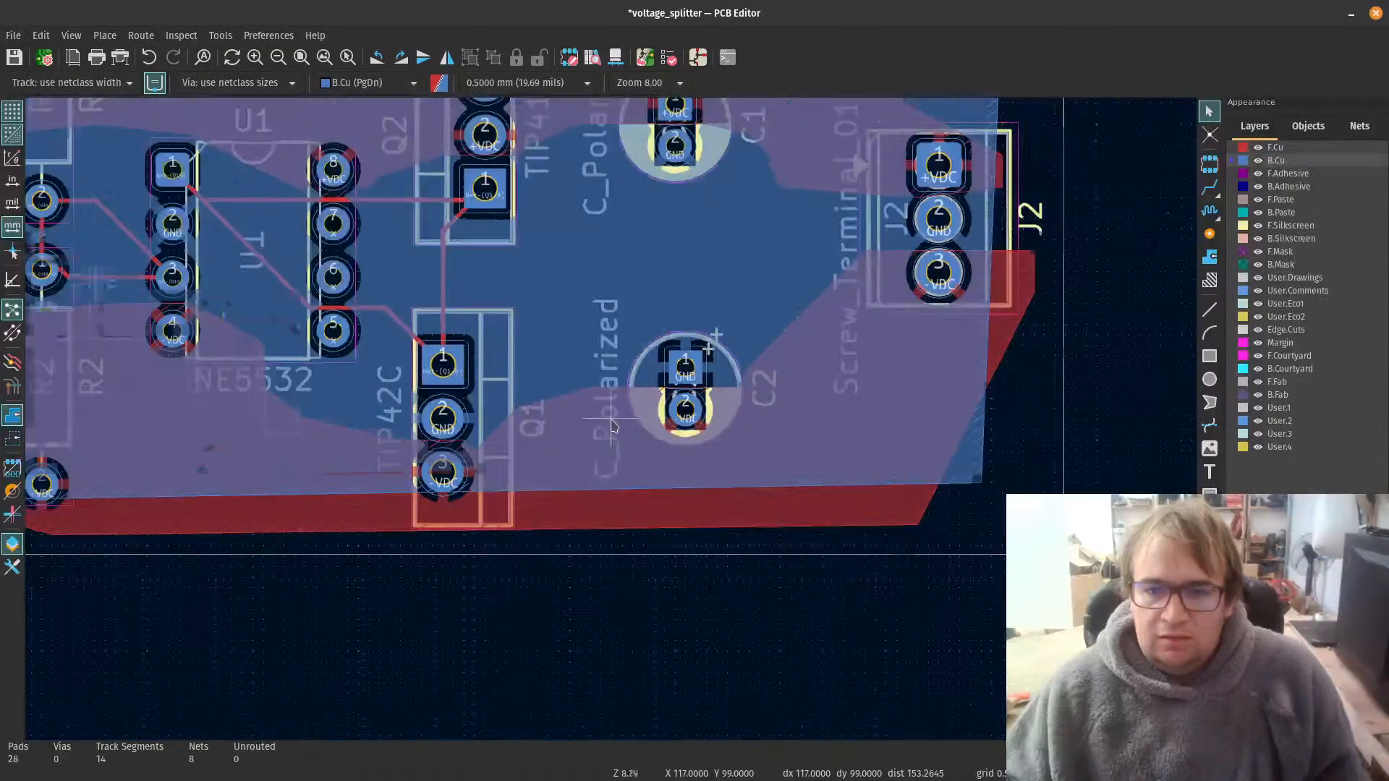
{"action": "scroll", "coordinate": [597, 425], "scroll_direction": "down", "scroll_amount": 4}
{"action": "scroll", "coordinate": [598, 425], "scroll_direction": "down", "scroll_amount": 4}
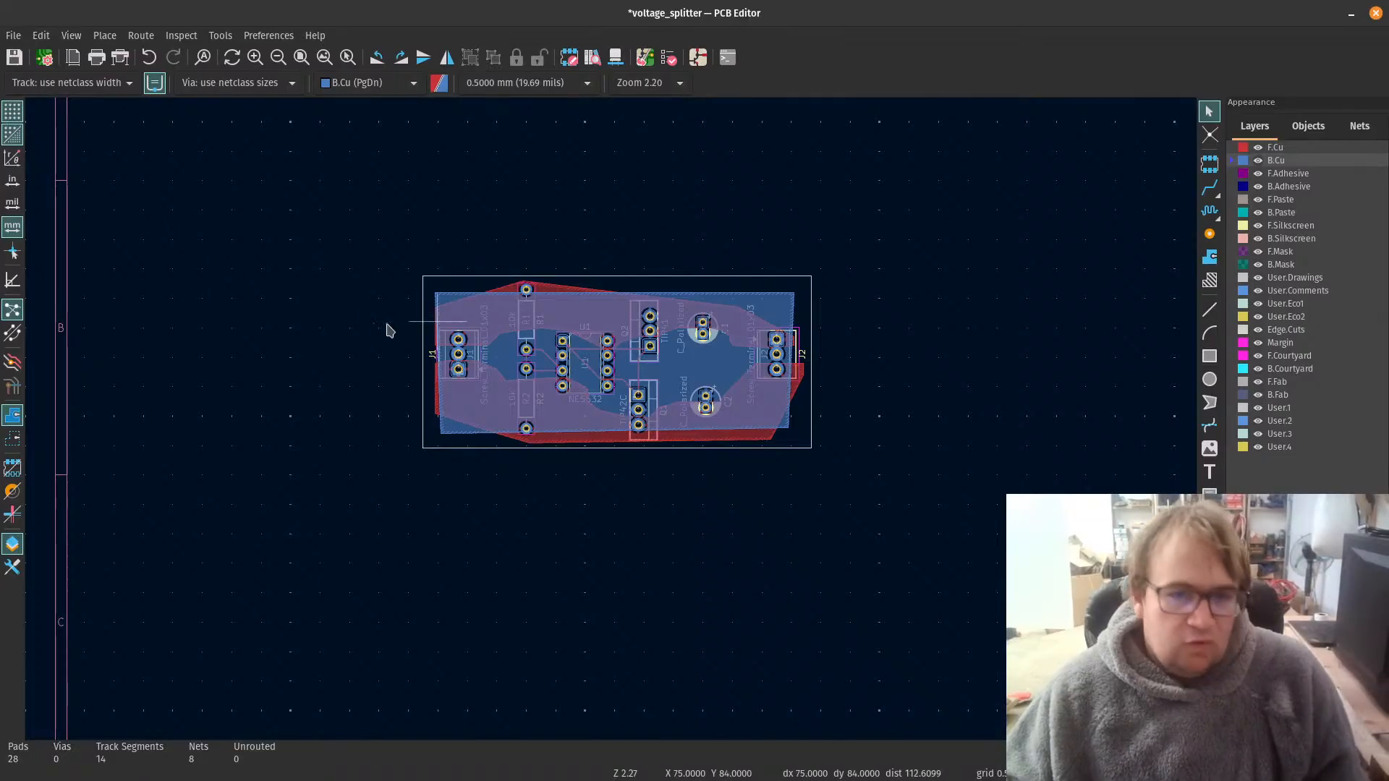
{"action": "type", "text": "am"}
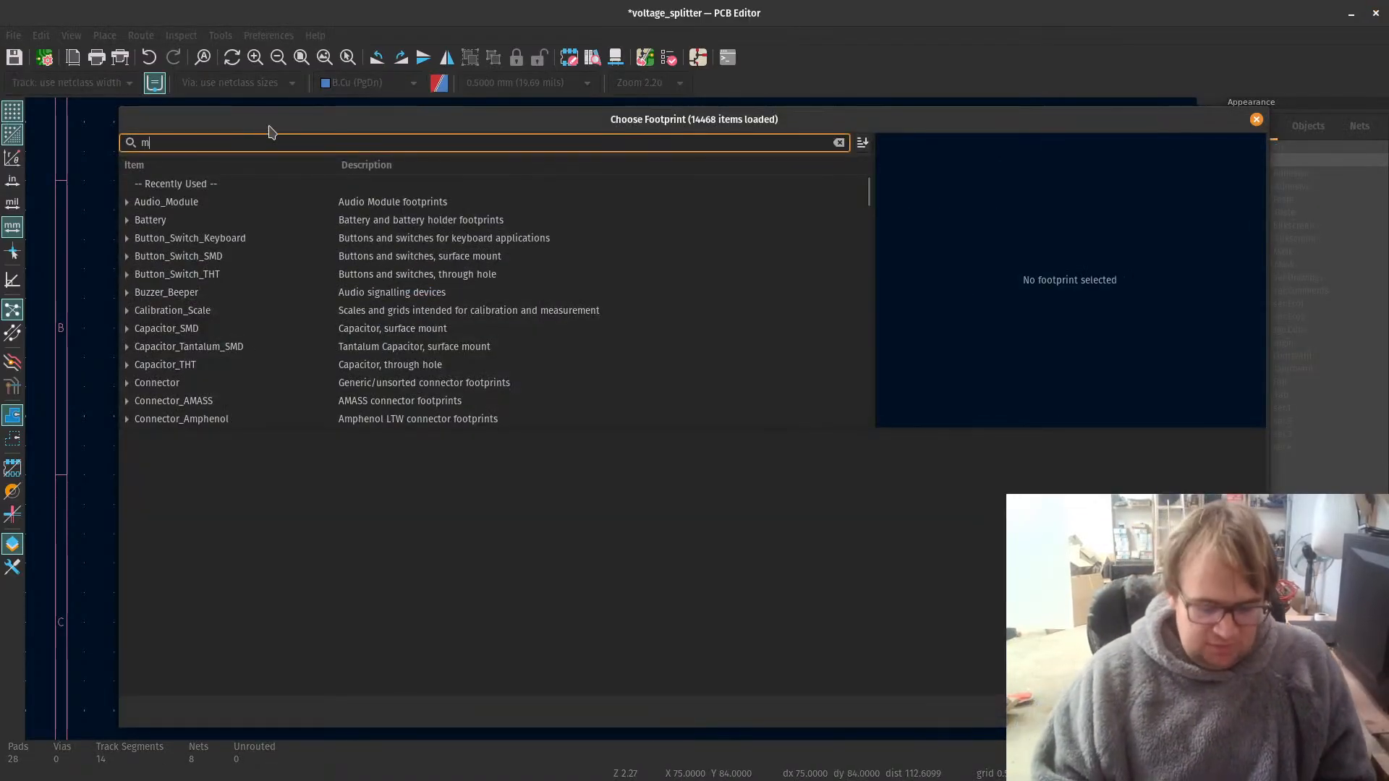
{"action": "type", "text": "ount"}
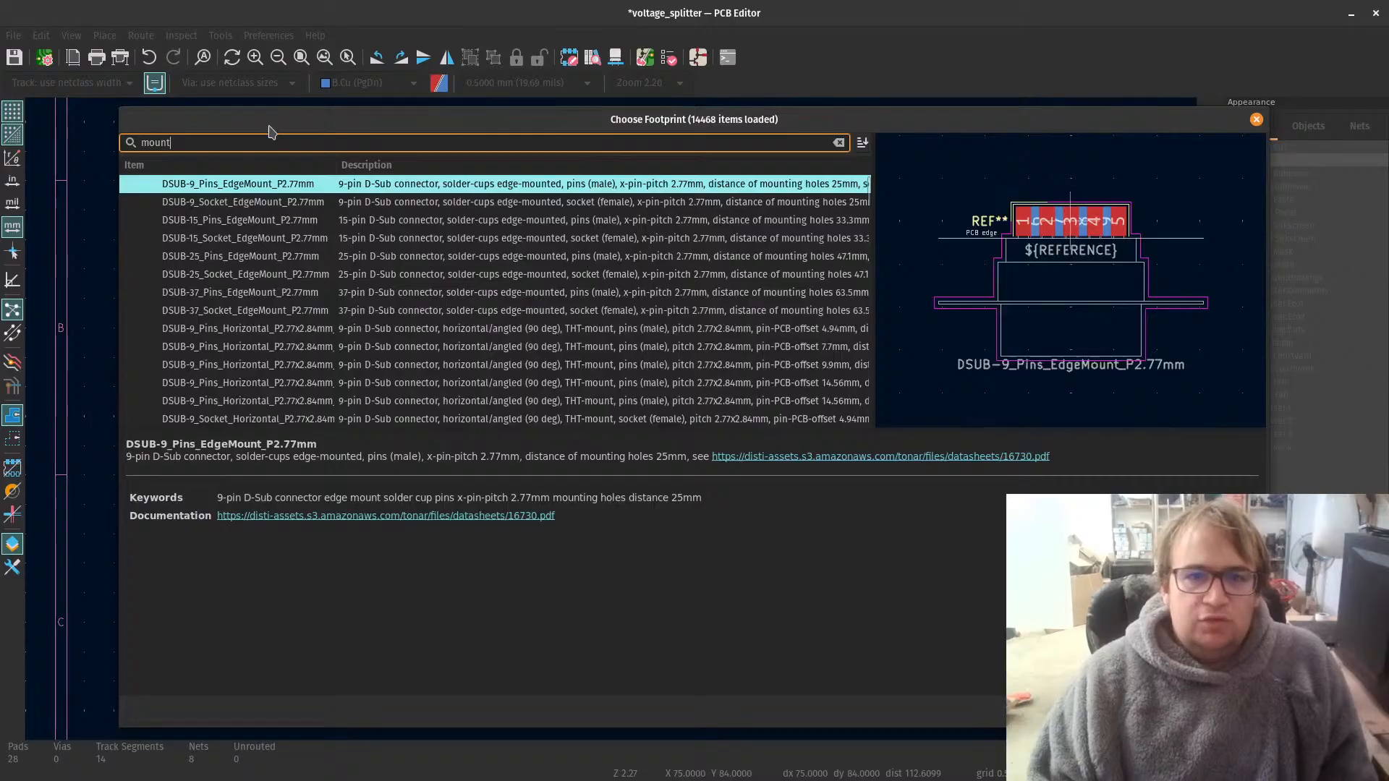
{"action": "key", "text": "BackSpace"}
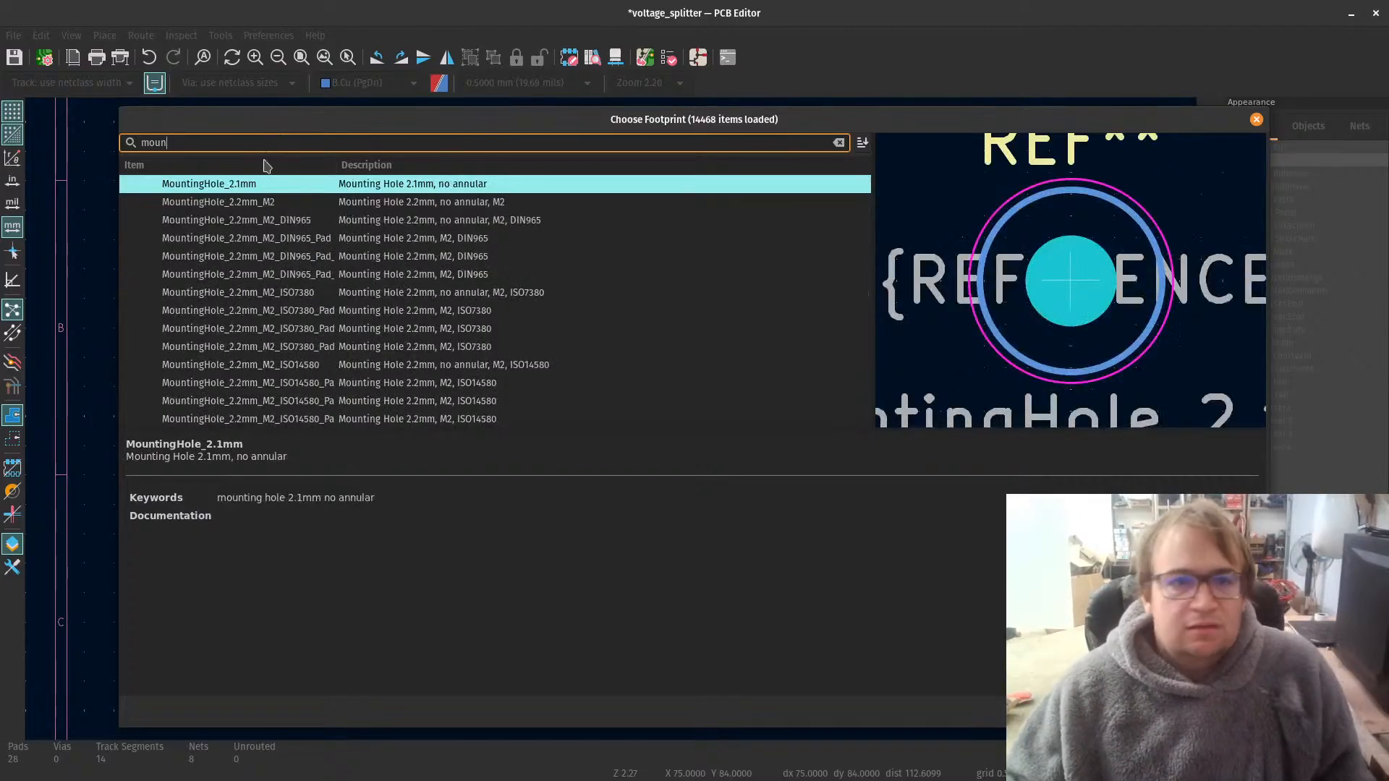
{"action": "left_click", "coordinate": [350, 210]}
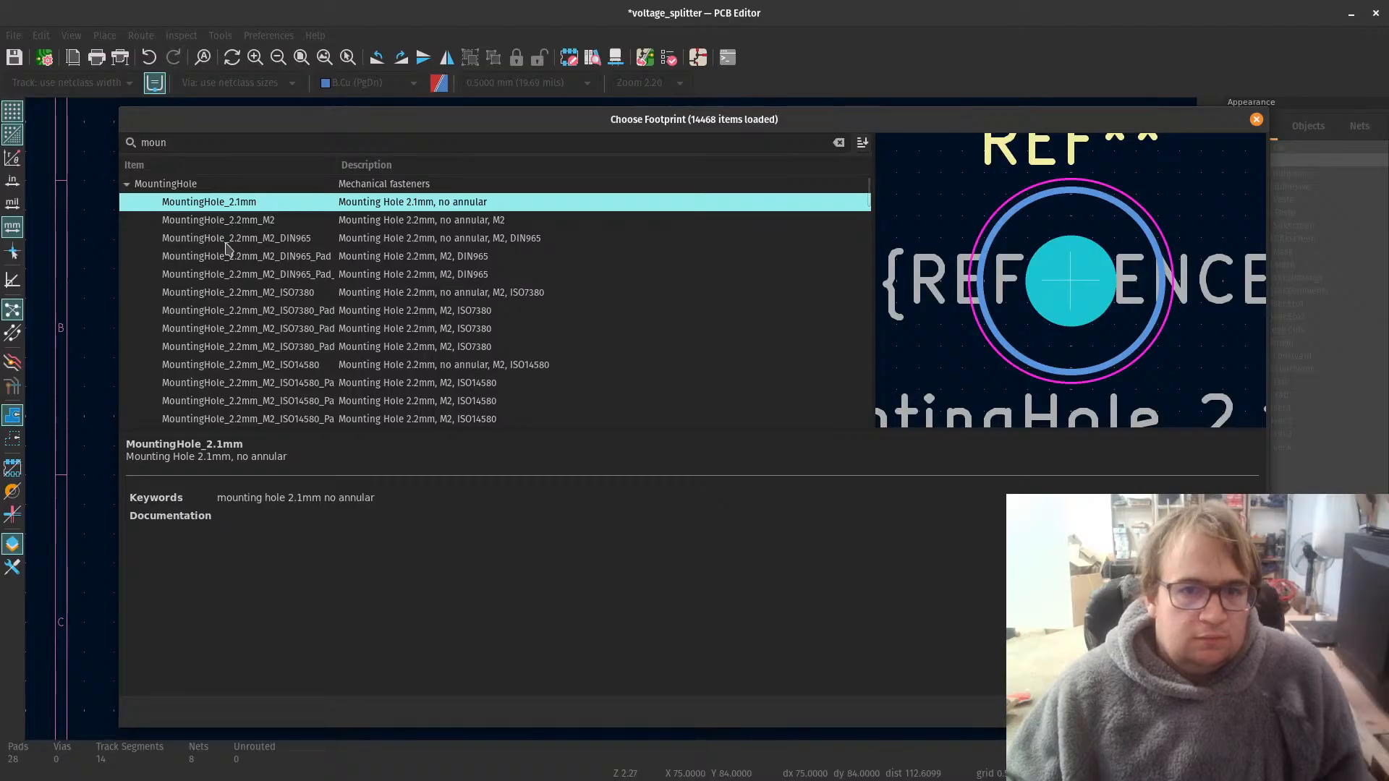
Step: Try a MountingHole_3.5mm footprint in the board's lower-right corner
{"action": "scroll", "coordinate": [275, 311], "scroll_direction": "down", "scroll_amount": 6}
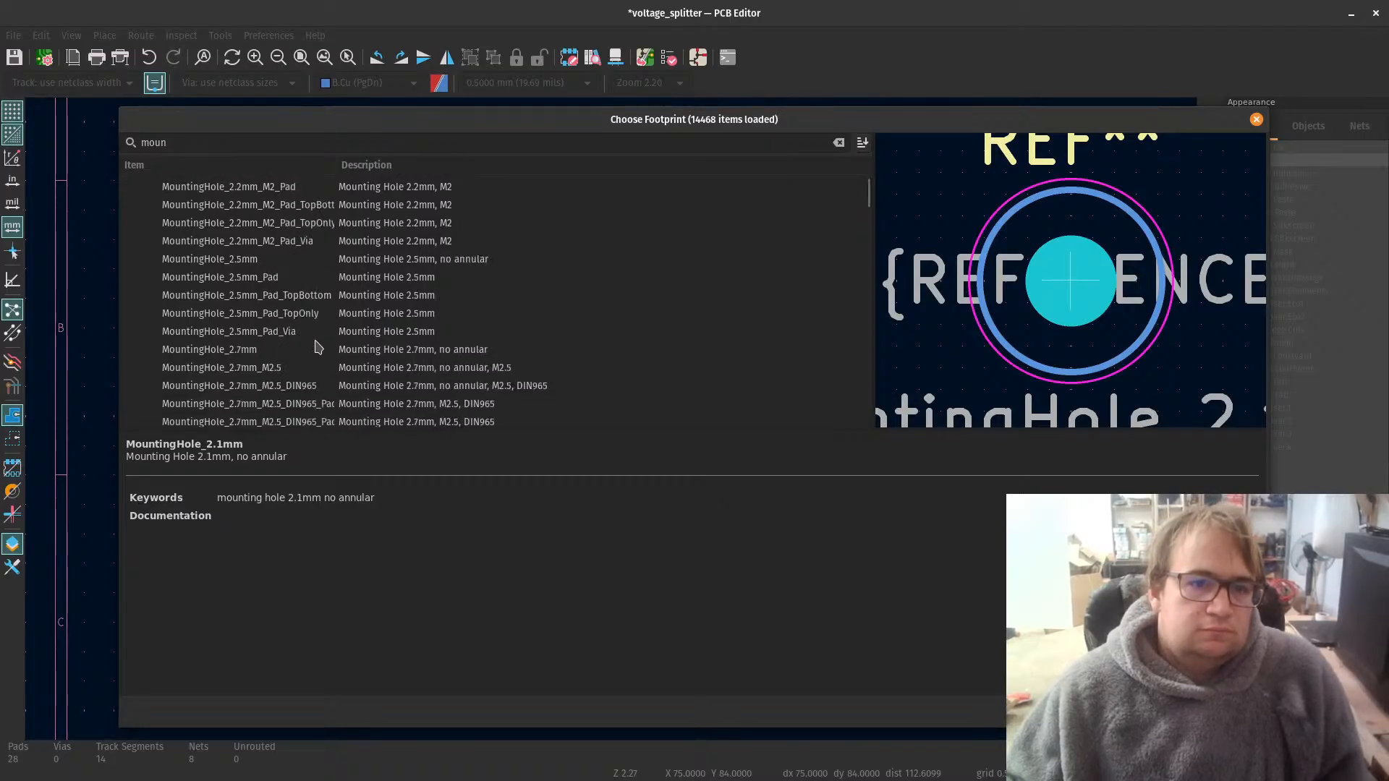
{"action": "left_click", "coordinate": [253, 351]}
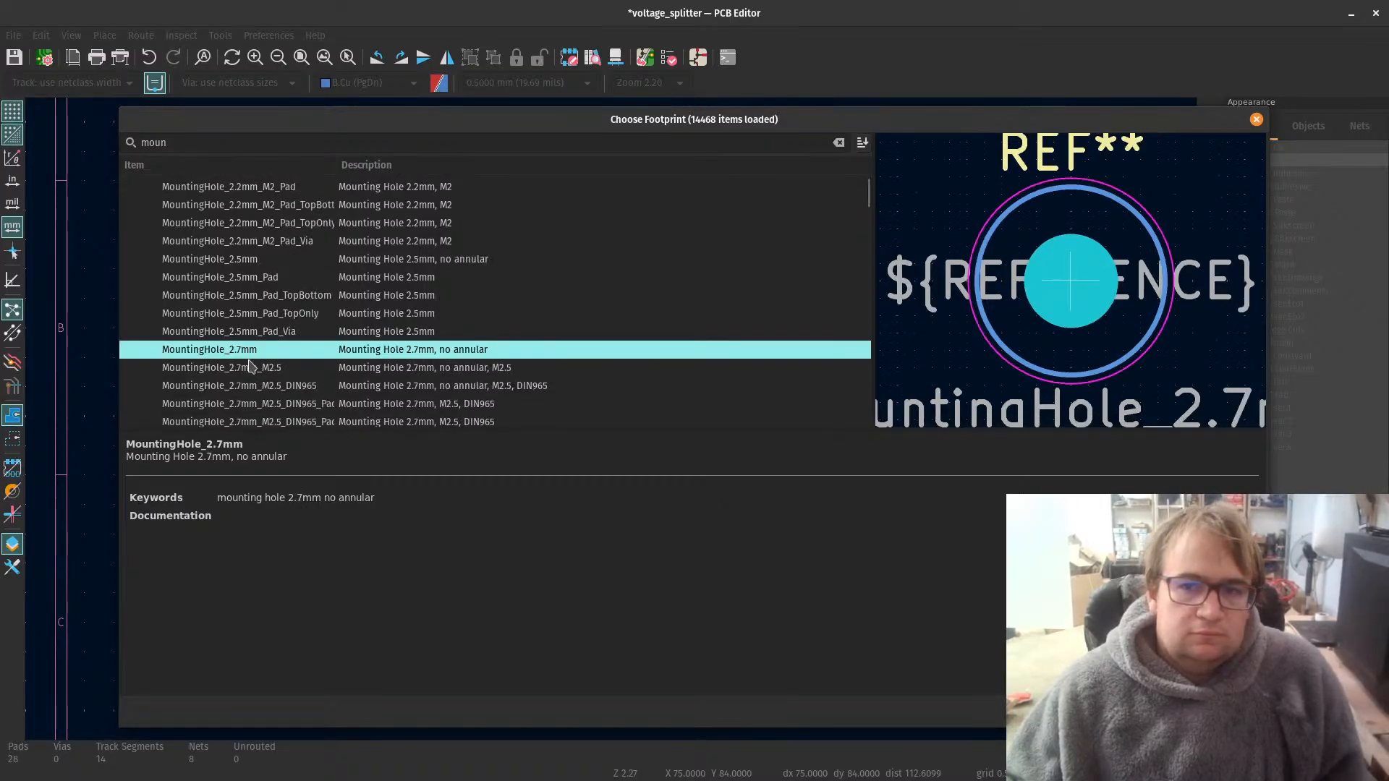
{"action": "scroll", "coordinate": [248, 364], "scroll_direction": "down", "scroll_amount": 12}
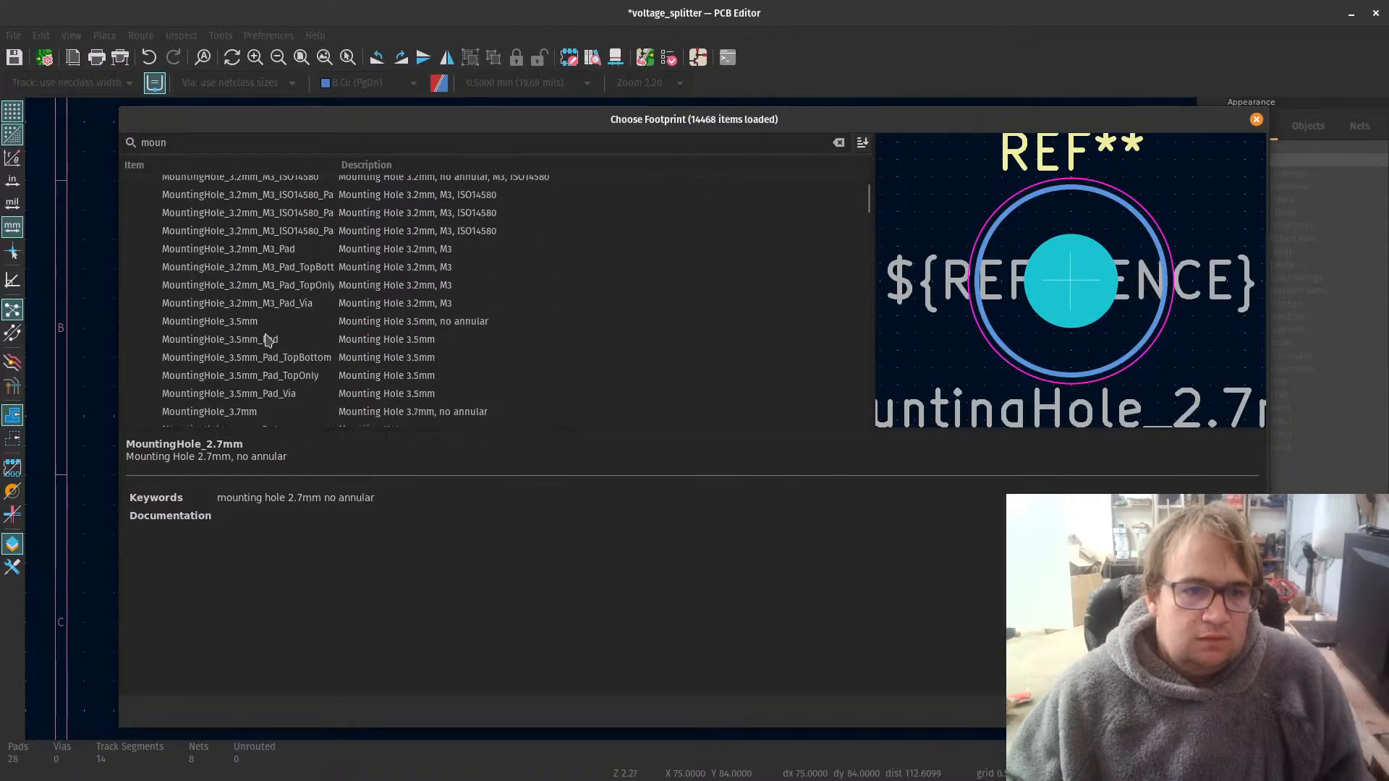
{"action": "left_click", "coordinate": [246, 323]}
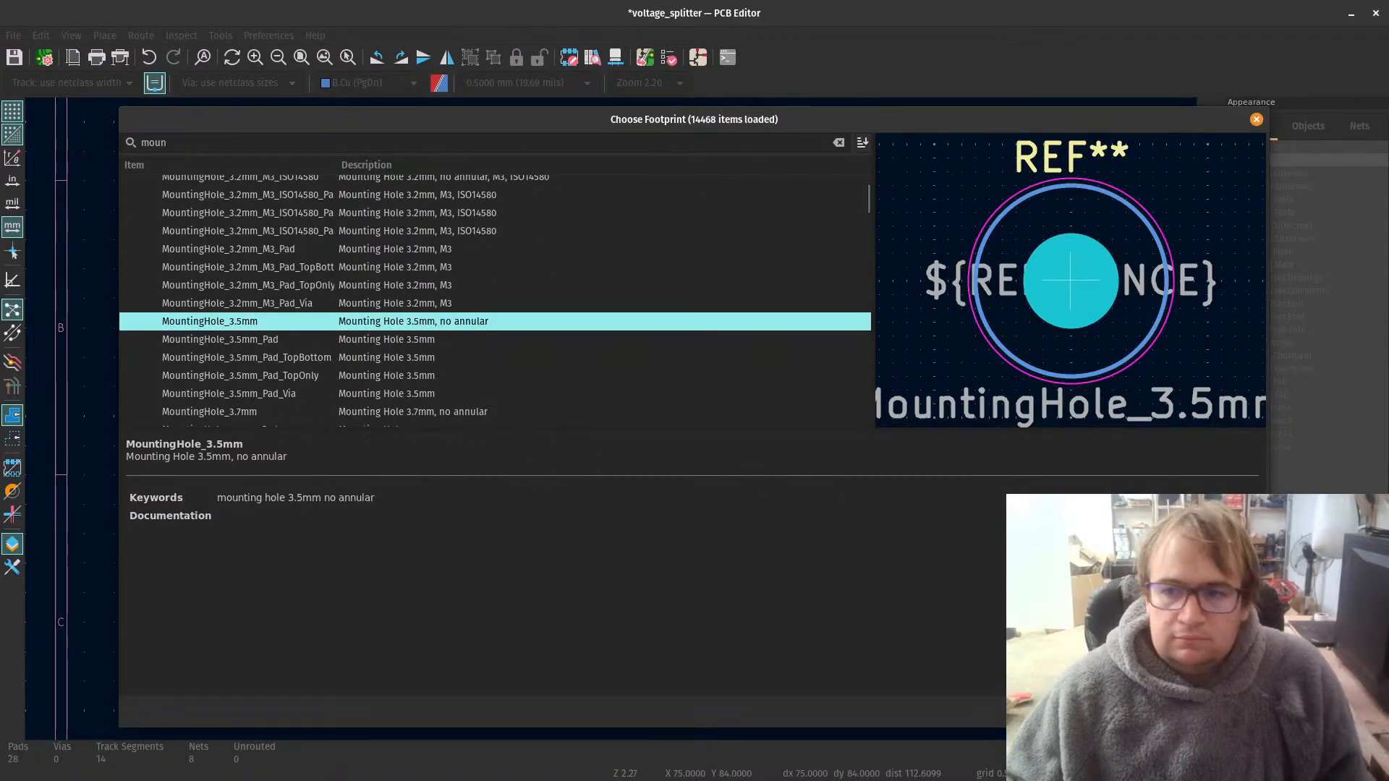
{"action": "key", "text": "Return"}
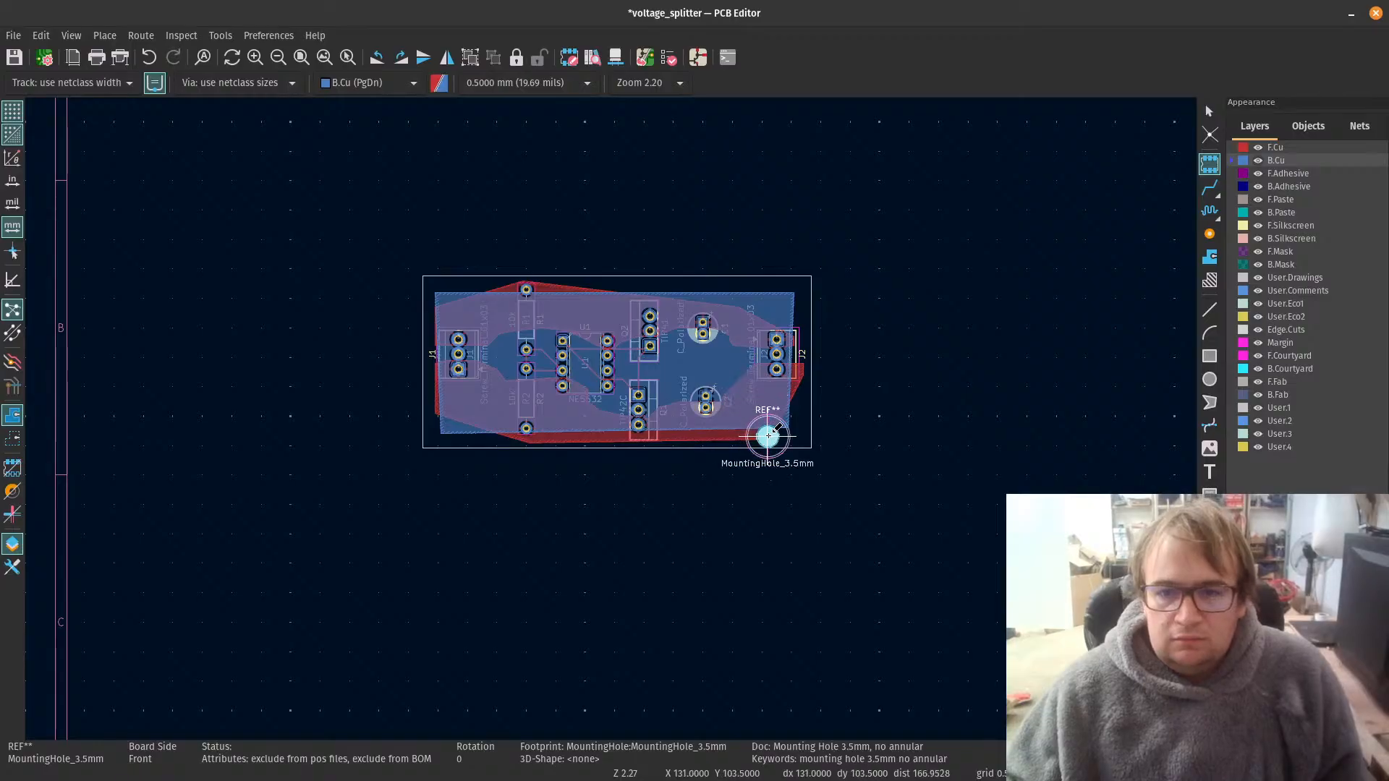
{"action": "scroll", "coordinate": [769, 434], "scroll_direction": "up", "scroll_amount": 5}
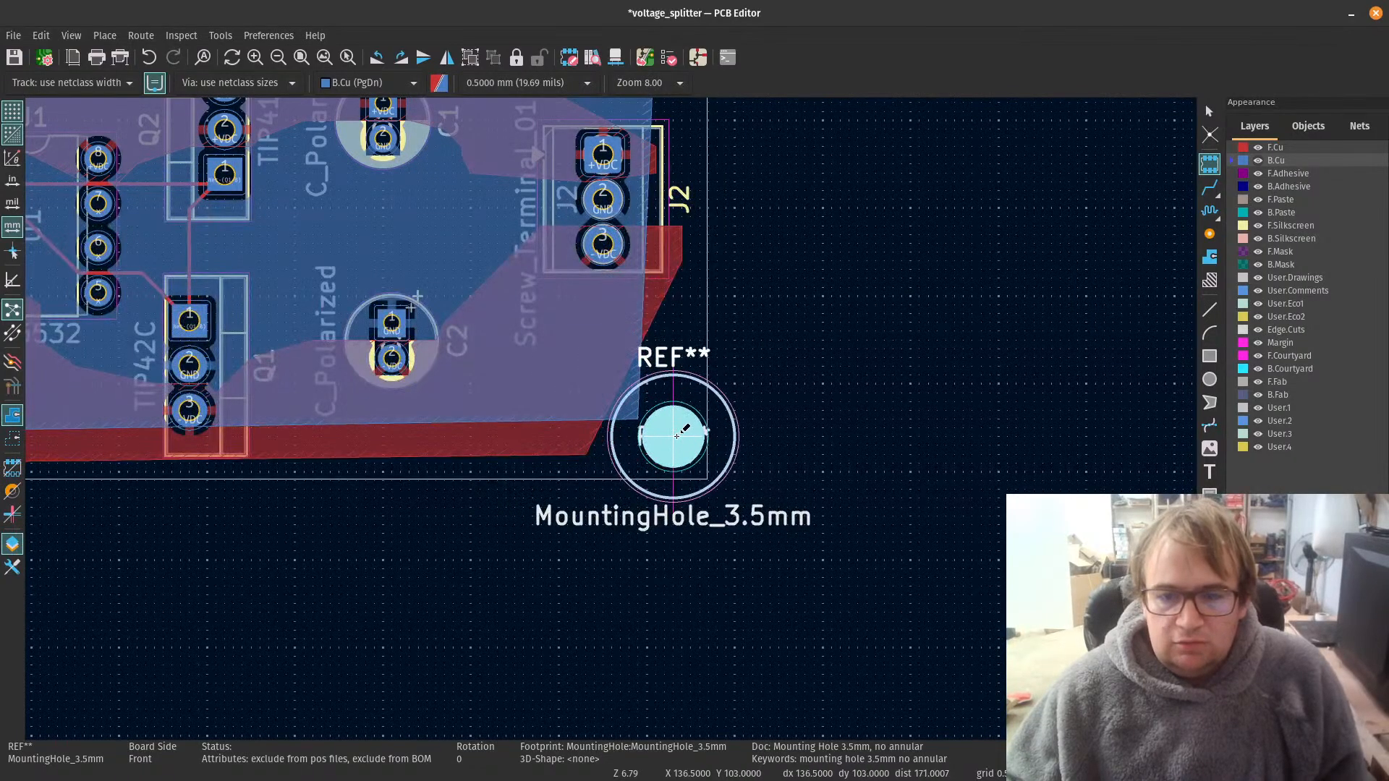
{"action": "key", "text": "Escape"}
Step: Place a MountingHole_2.1mm footprint in the board's lower-right corner below J2
{"action": "left_click", "coordinate": [675, 428]}
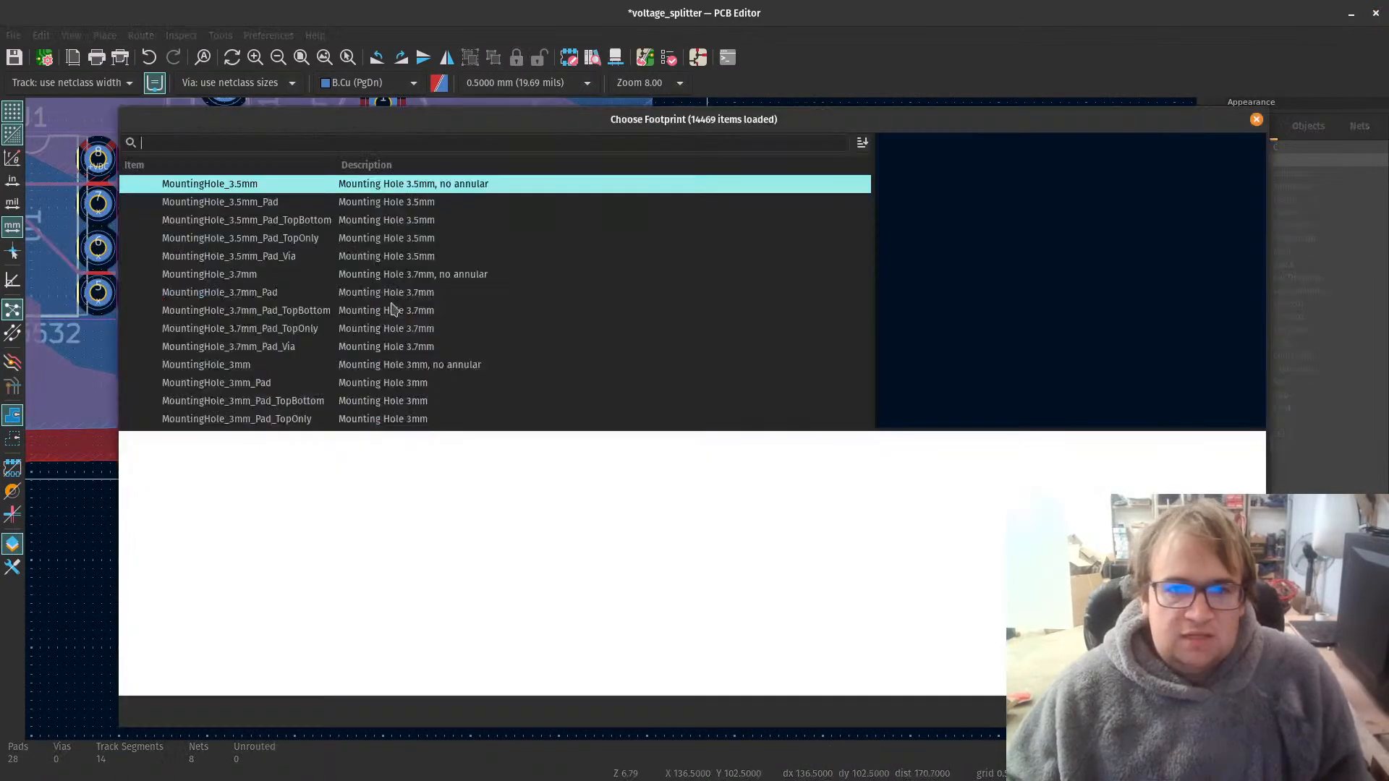
{"action": "scroll", "coordinate": [269, 239], "scroll_direction": "up", "scroll_amount": 10}
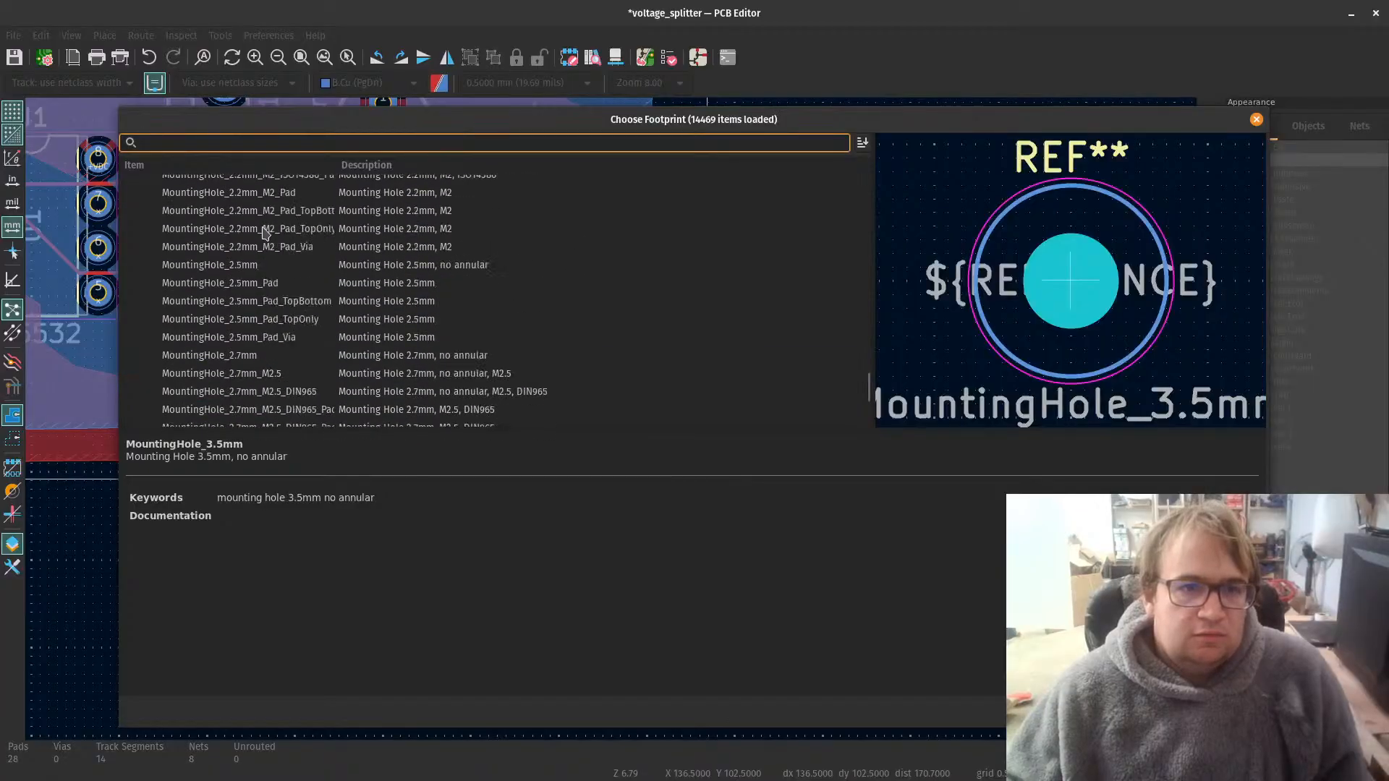
{"action": "scroll", "coordinate": [264, 232], "scroll_direction": "up", "scroll_amount": 5}
{"action": "left_click", "coordinate": [257, 228]}
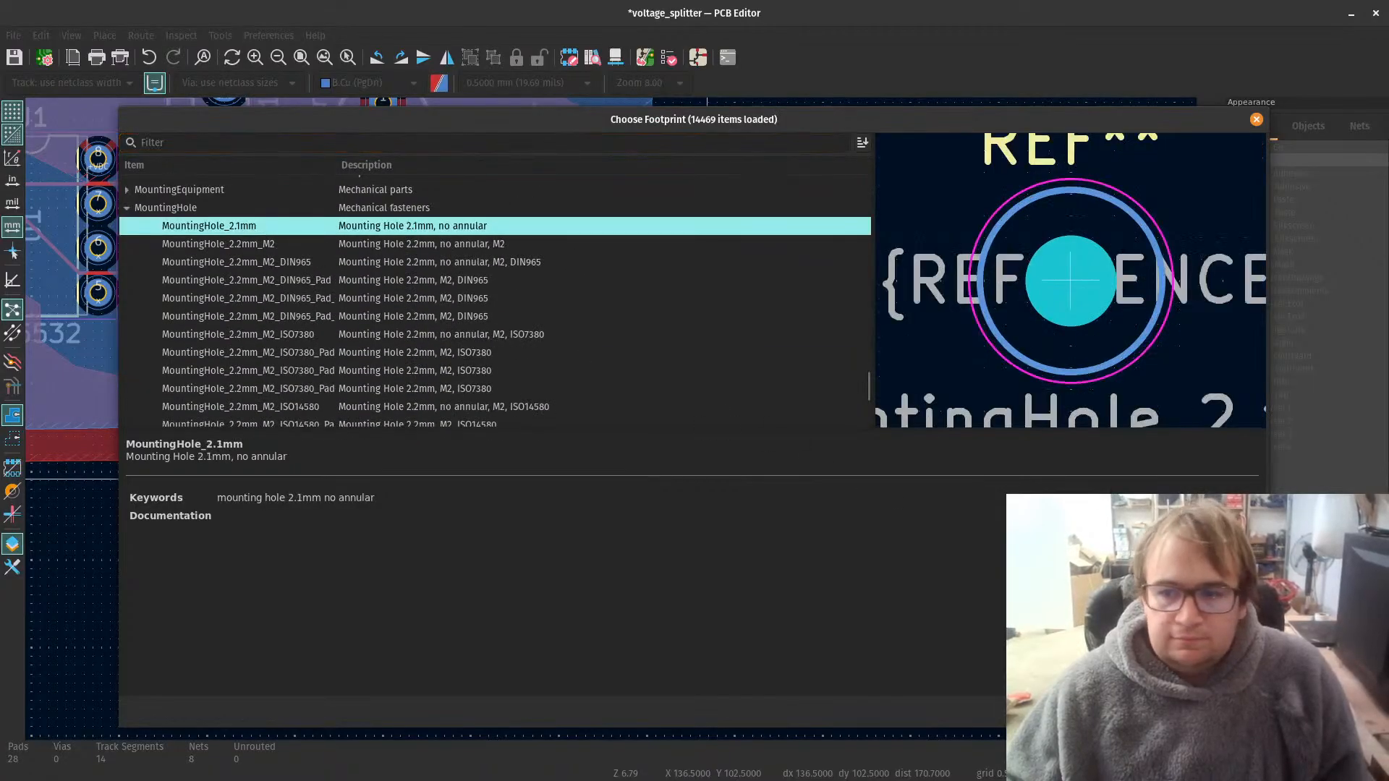
{"action": "key", "text": "Return"}
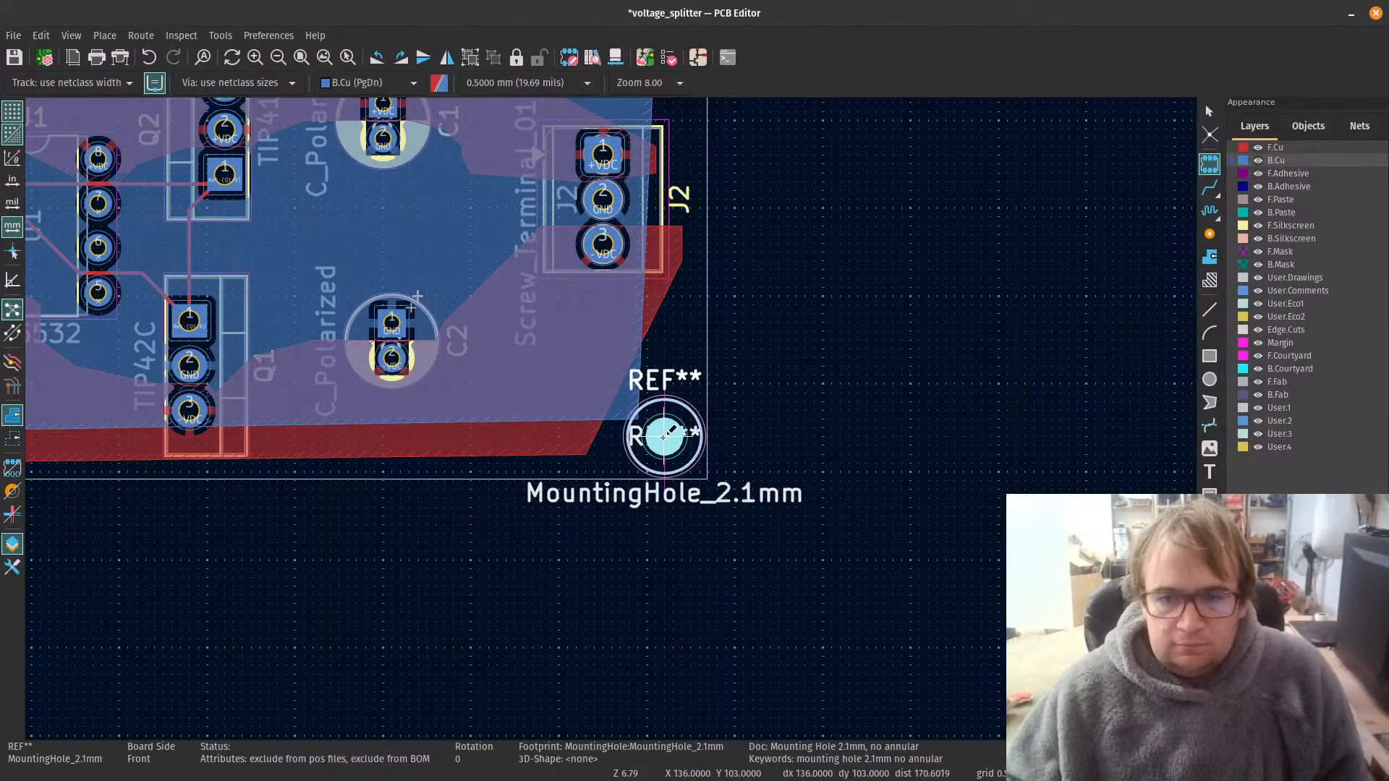
{"action": "left_click", "coordinate": [663, 434]}
Step: Place another MountingHole_2.1mm footprint in the board's upper-right corner above J2, then end footprint placement
{"action": "scroll", "coordinate": [621, 407], "scroll_direction": "down", "scroll_amount": 4}
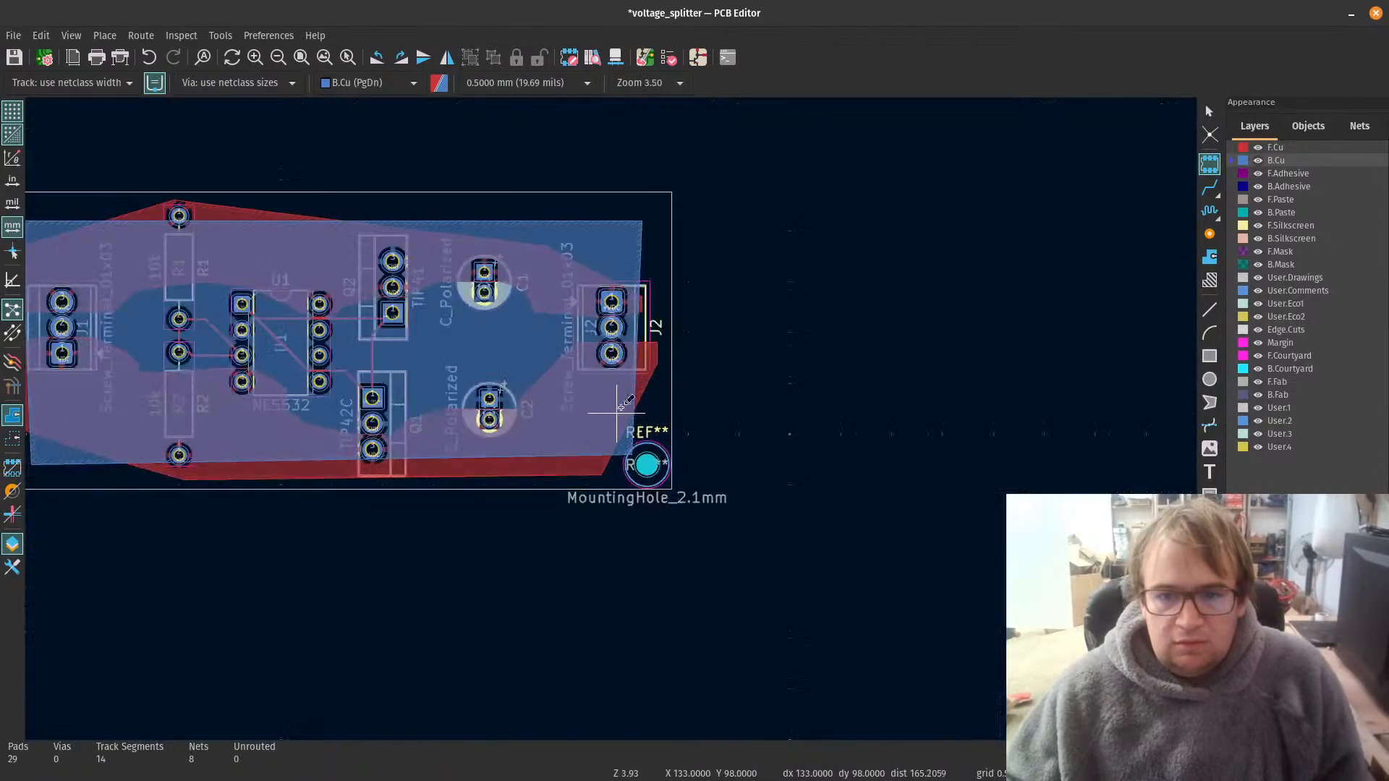
{"action": "left_click", "coordinate": [652, 217]}
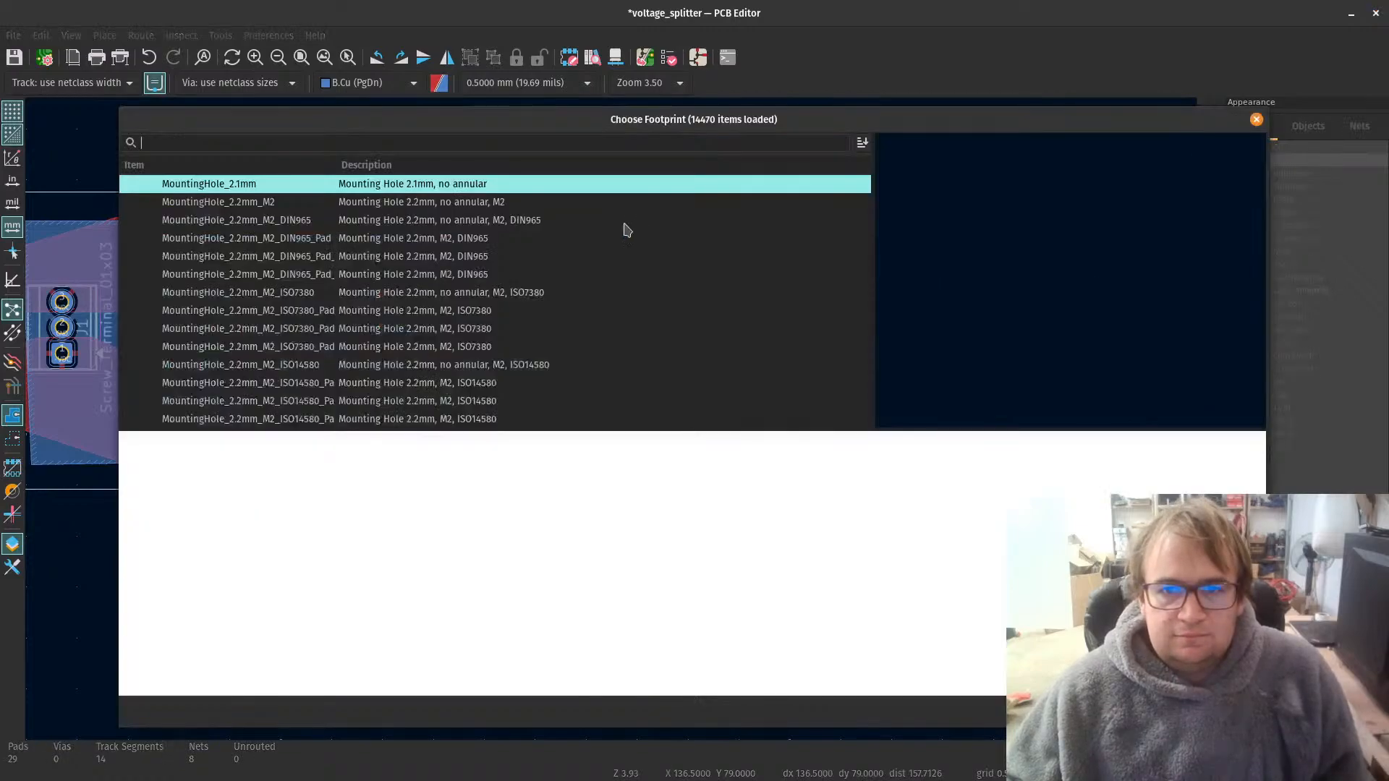
{"action": "key", "text": "Return"}
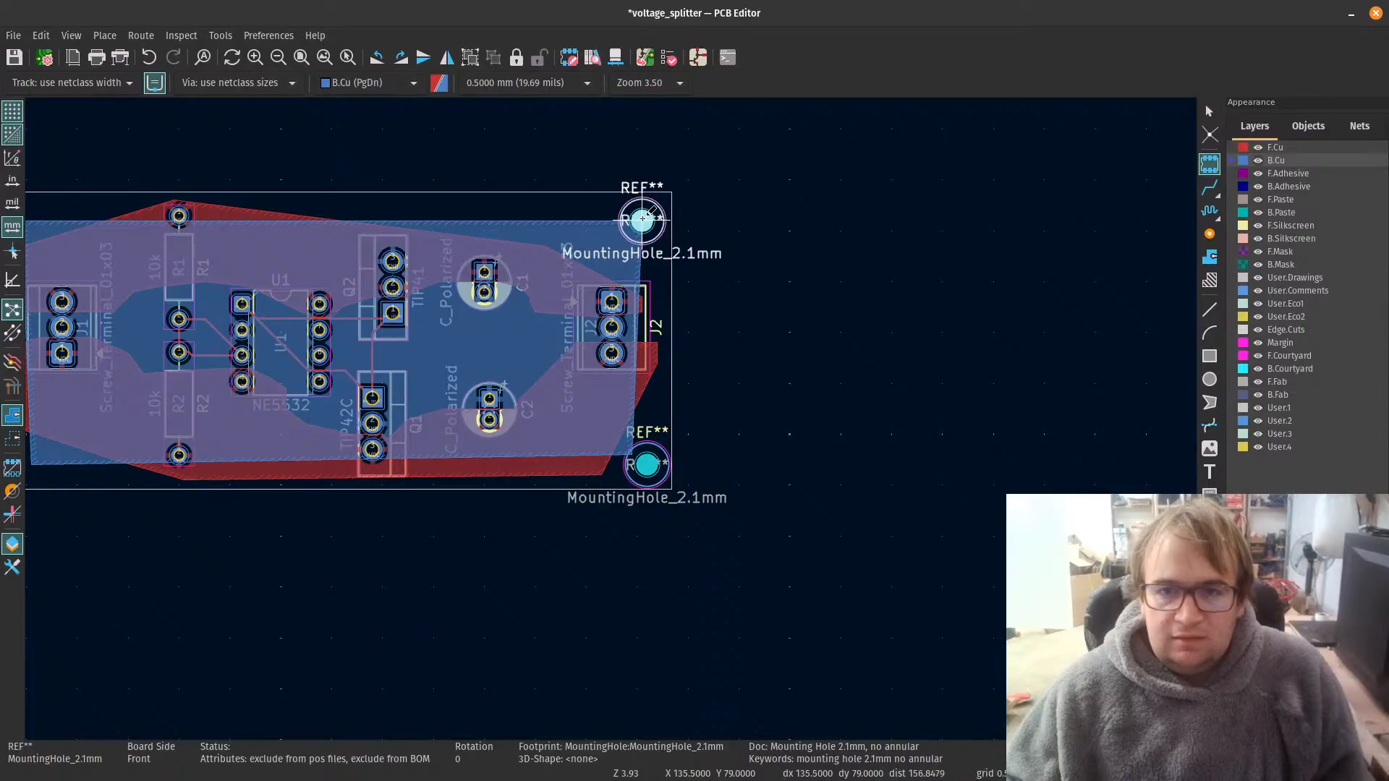
{"action": "left_click", "coordinate": [647, 218]}
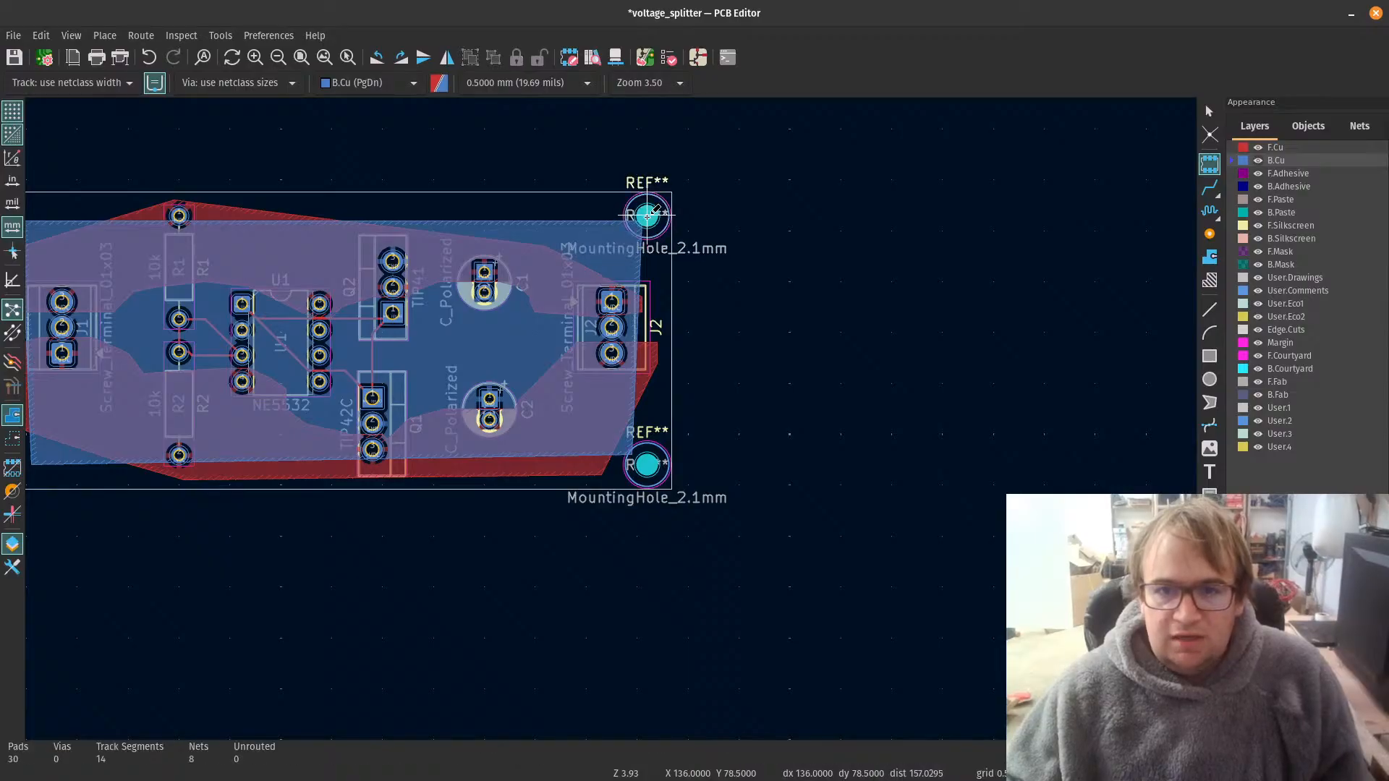
{"action": "scroll", "coordinate": [599, 252], "scroll_direction": "up", "scroll_amount": 5}
{"action": "key", "text": "Escape"}
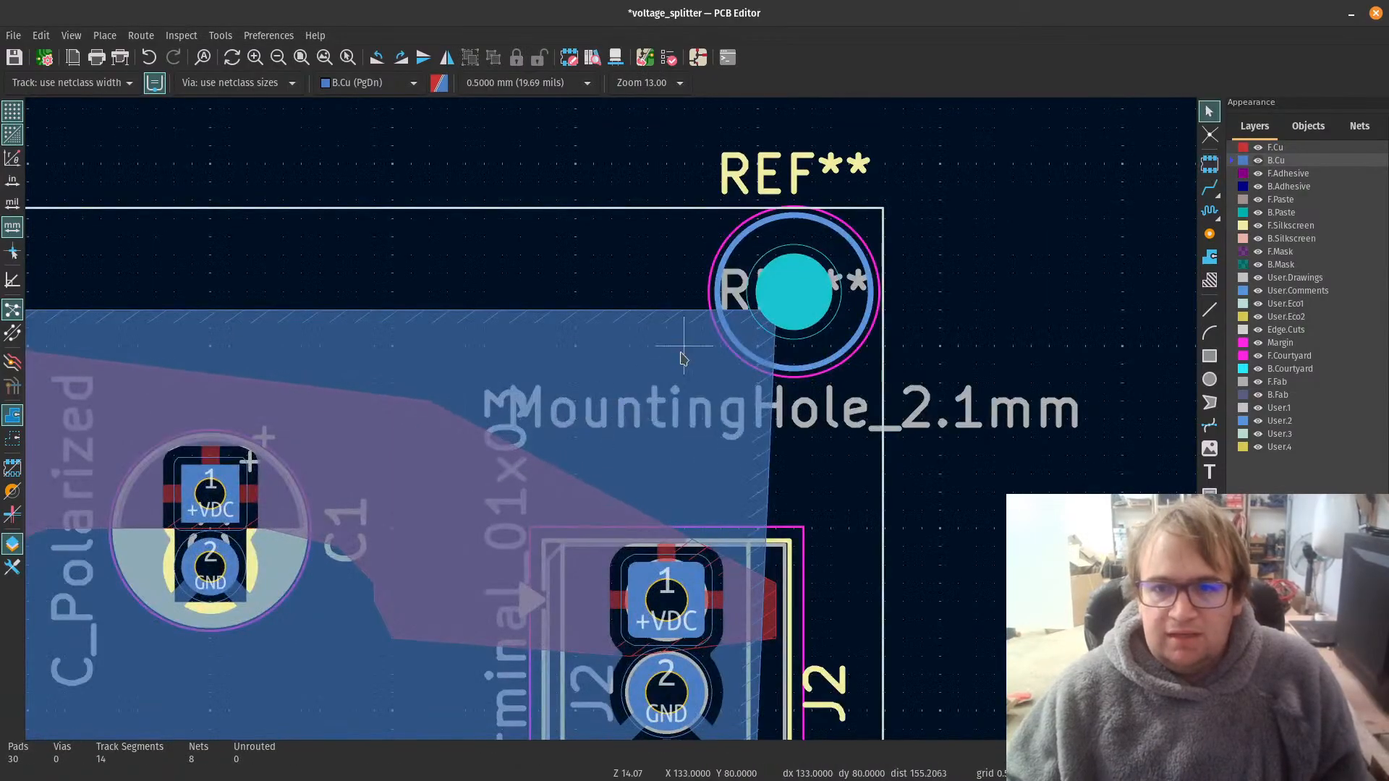
Step: Move the upper-right and lower-right mounting holes slightly inward from the board edges, placing the lower one at X 135.5, Y 102.5
{"action": "left_click", "coordinate": [801, 299]}
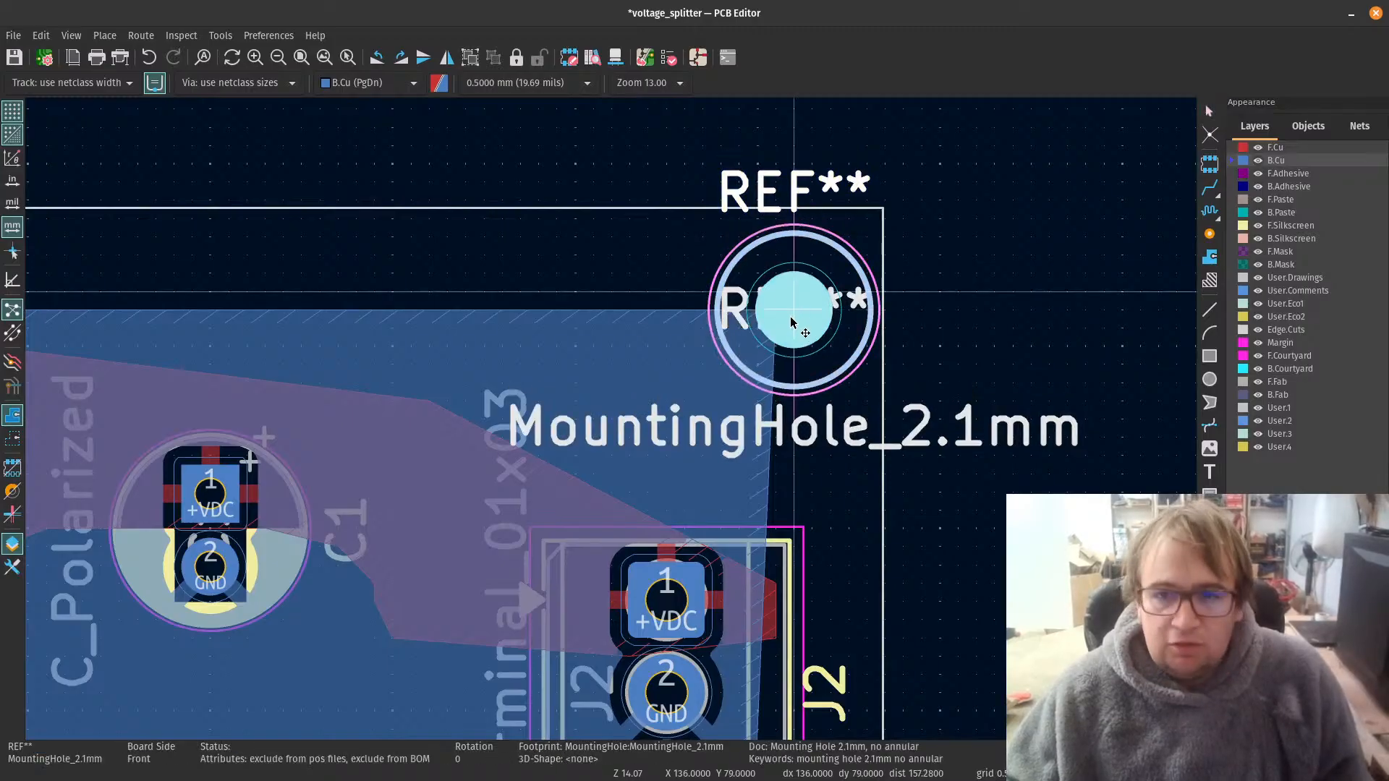
{"action": "scroll", "coordinate": [627, 570], "scroll_direction": "down", "scroll_amount": 3}
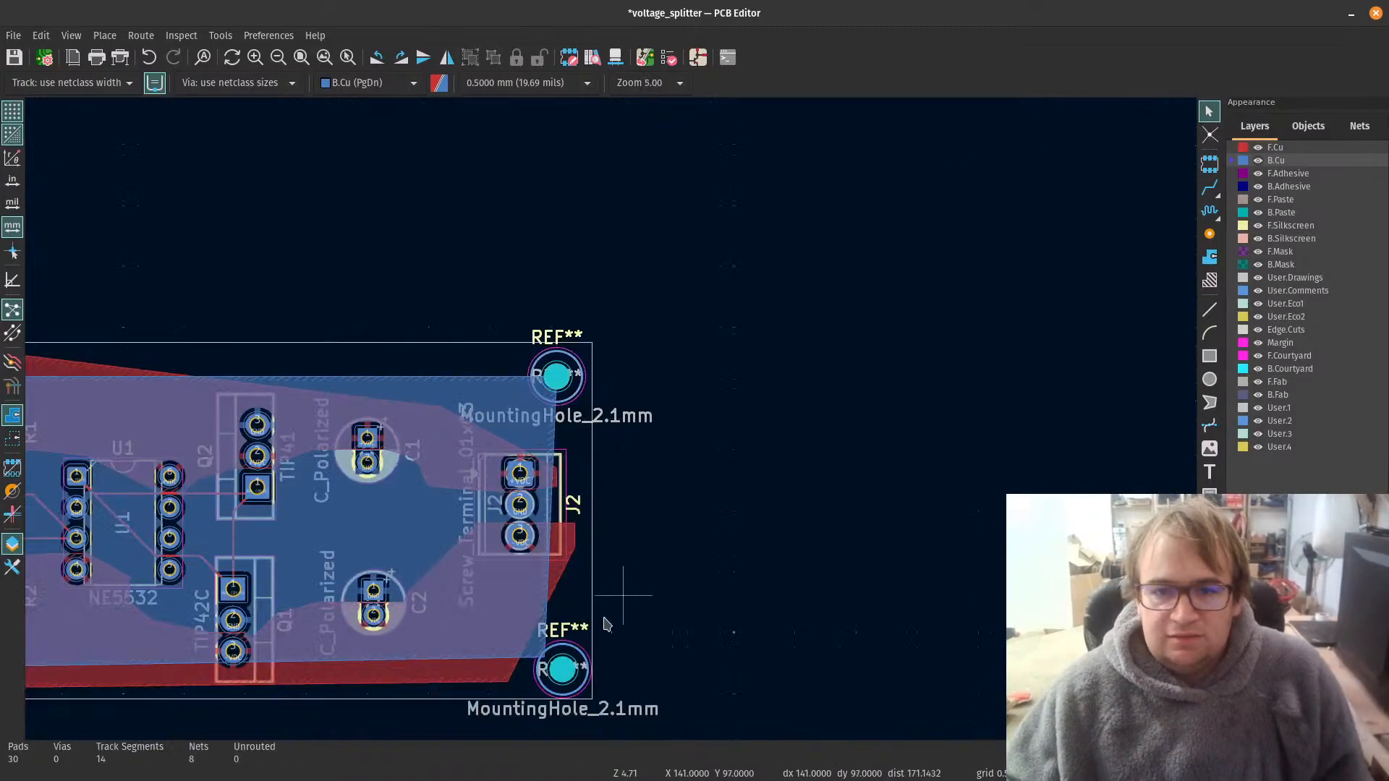
{"action": "scroll", "coordinate": [685, 303], "scroll_direction": "up", "scroll_amount": 3}
{"action": "left_click", "coordinate": [687, 302]}
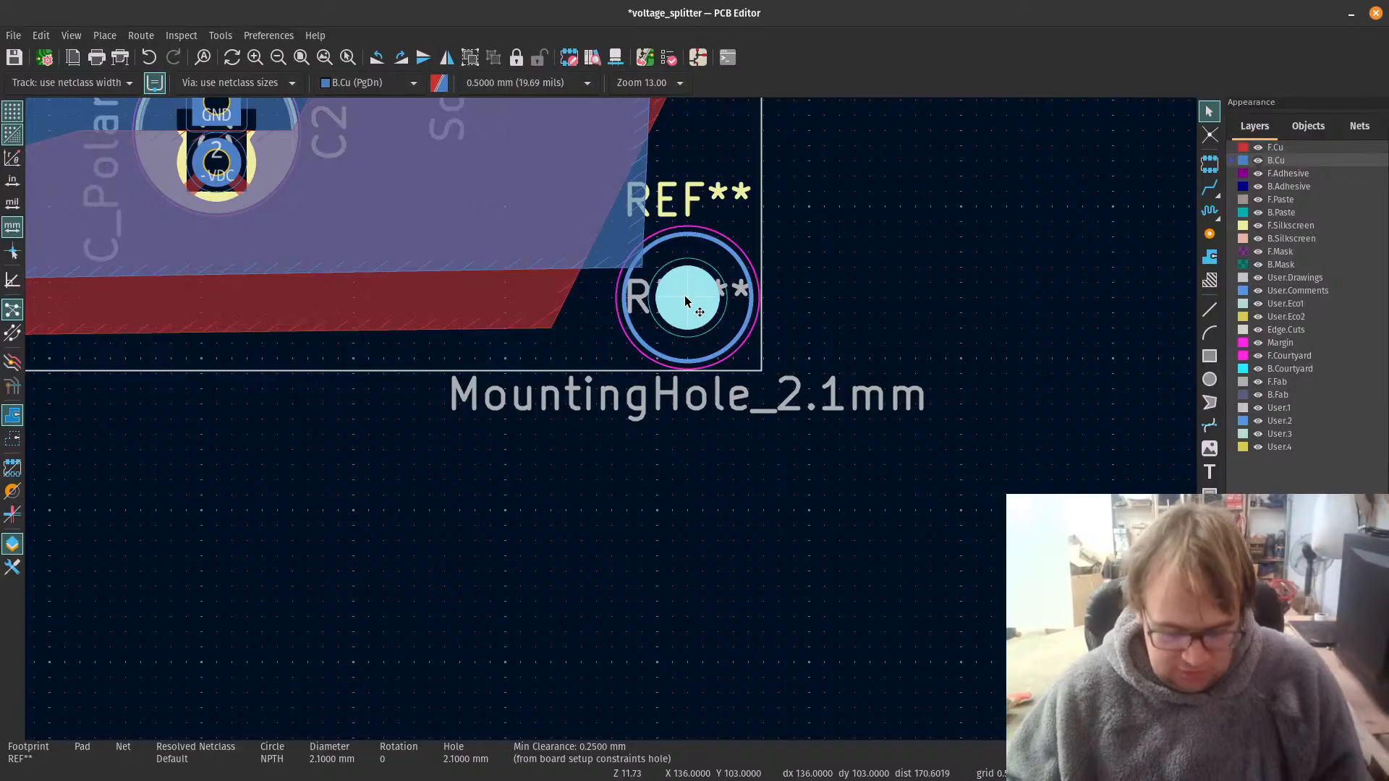
{"action": "key", "text": "m"}
{"action": "left_click", "coordinate": [676, 293]}
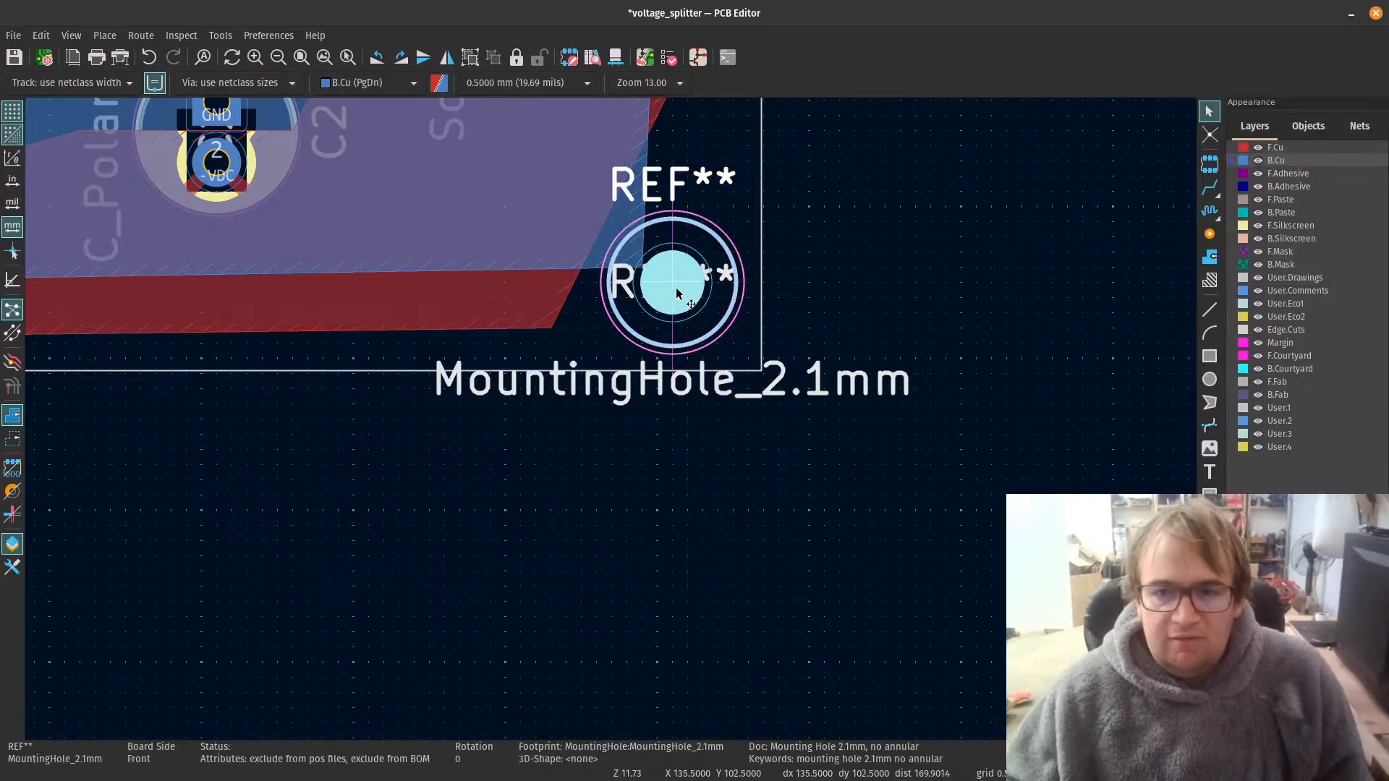
Step: Copy the lower-right mounting hole to the clipboard and clear the selection
{"action": "scroll", "coordinate": [612, 425], "scroll_direction": "down", "scroll_amount": 6}
{"action": "scroll", "coordinate": [612, 418], "scroll_direction": "up", "scroll_amount": 2}
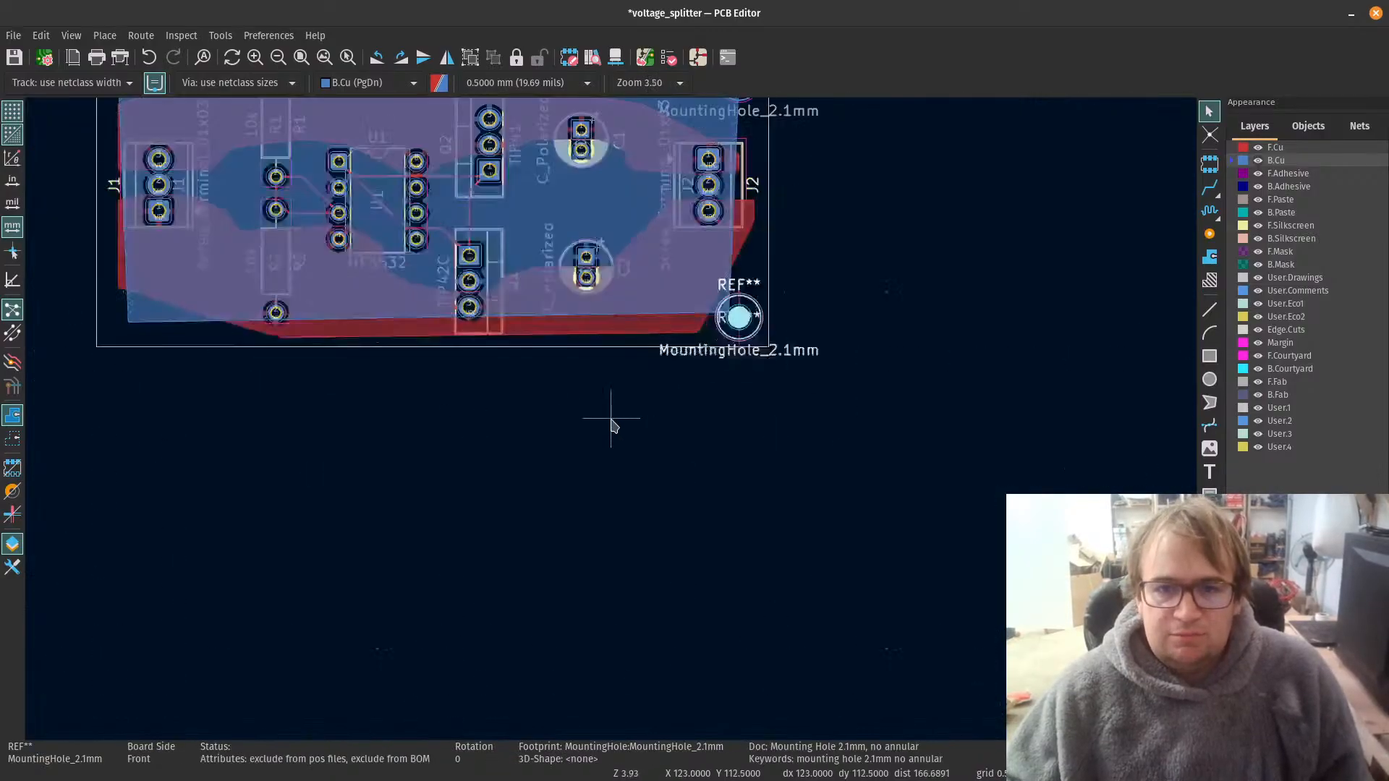
{"action": "scroll", "coordinate": [611, 414], "scroll_direction": "down", "scroll_amount": 2}
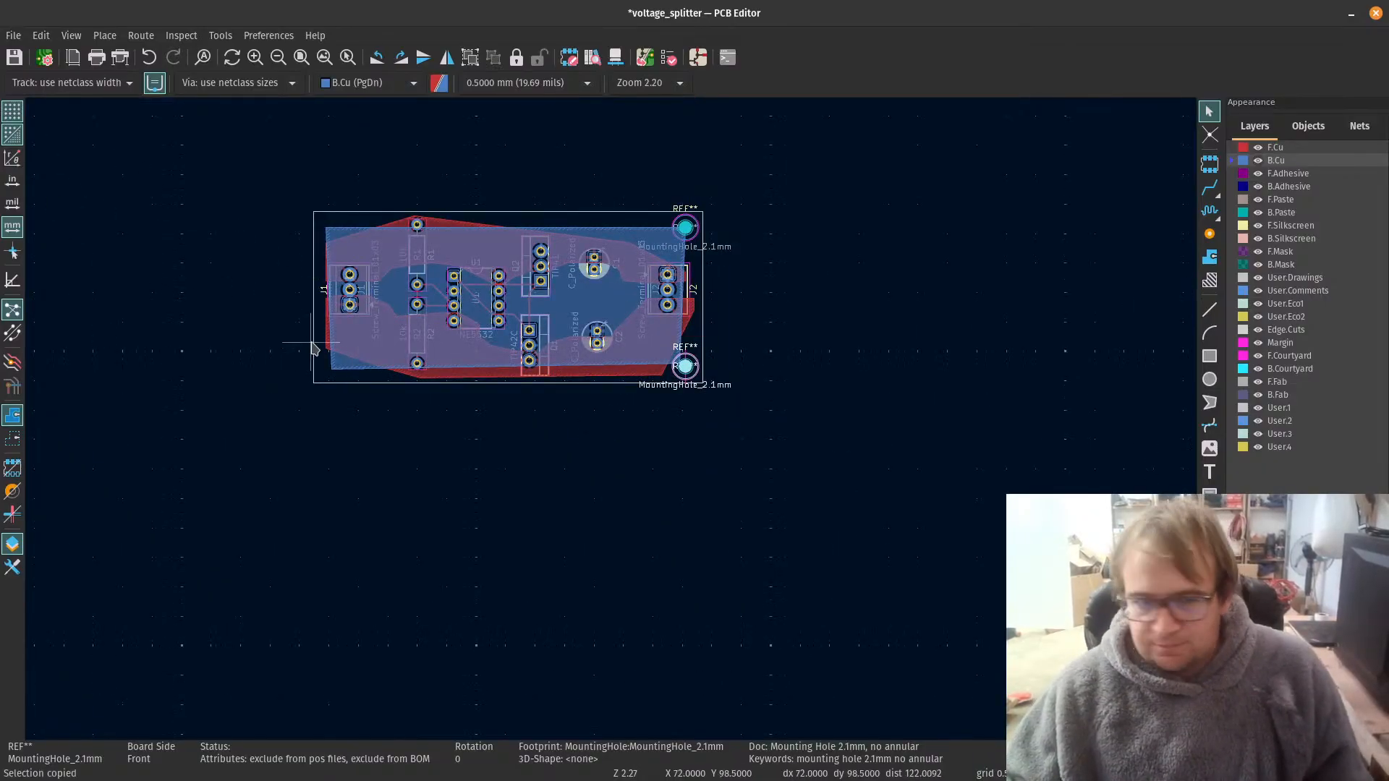
{"action": "left_click", "coordinate": [492, 489]}
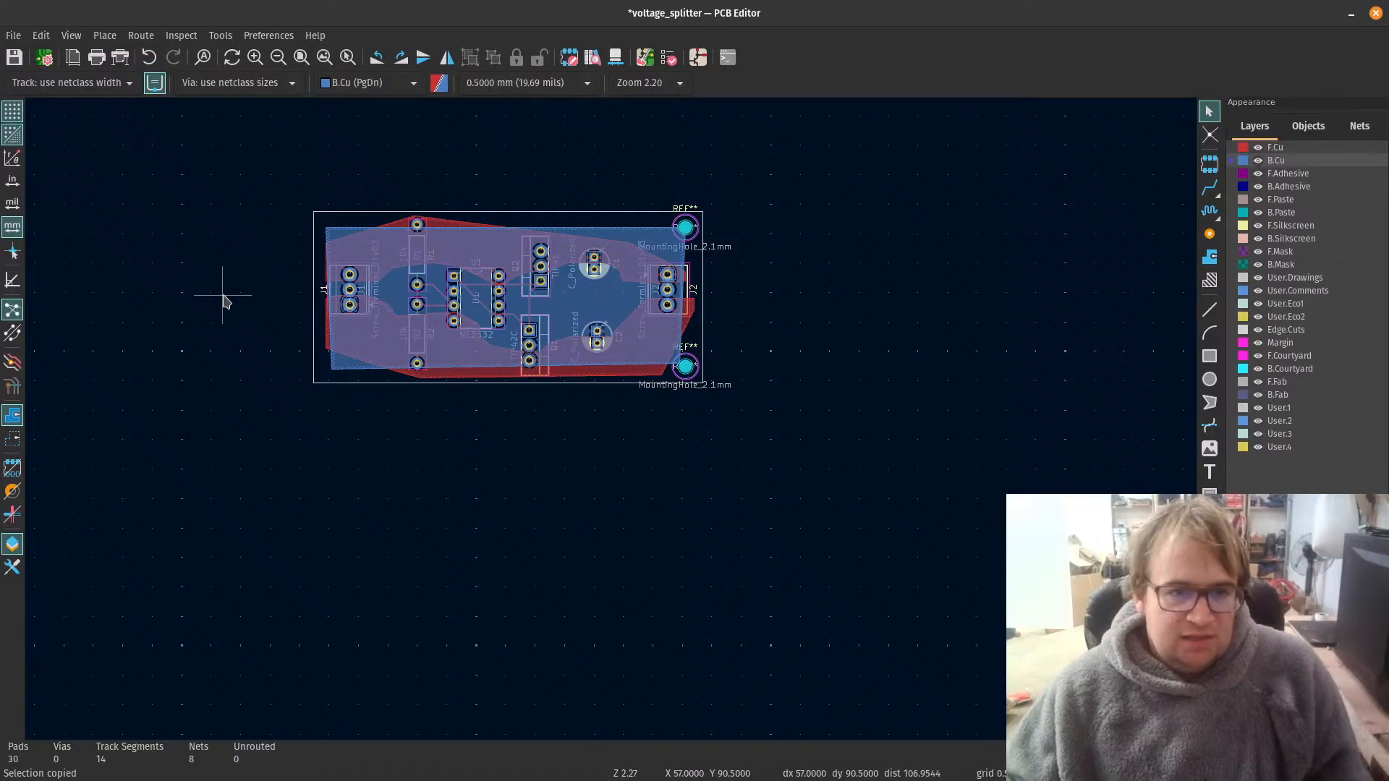
Step: Place a MountingHole_2.1mm footprint in the board's upper-left corner above J1, at about X 75.5, Y 79
{"action": "scroll", "coordinate": [287, 214], "scroll_direction": "up", "scroll_amount": 3}
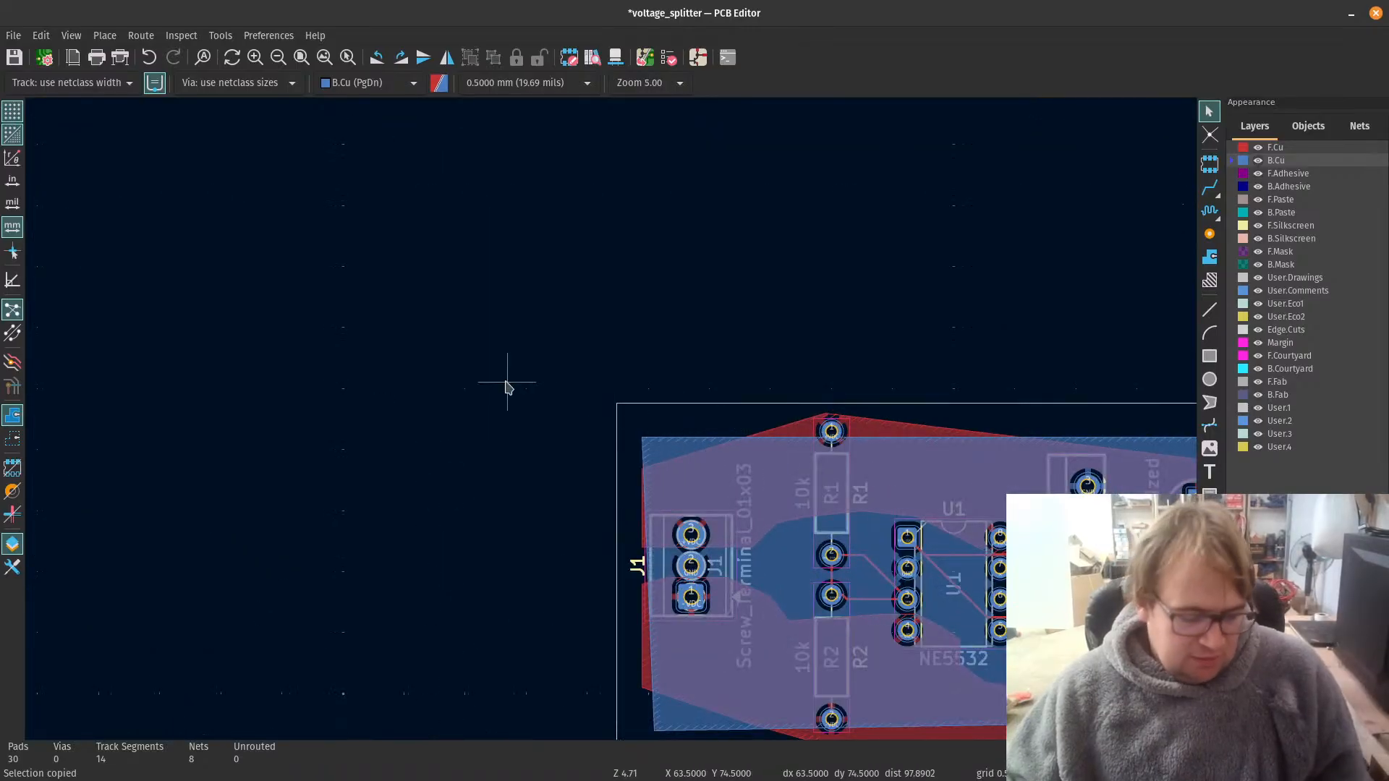
{"action": "key", "text": "a"}
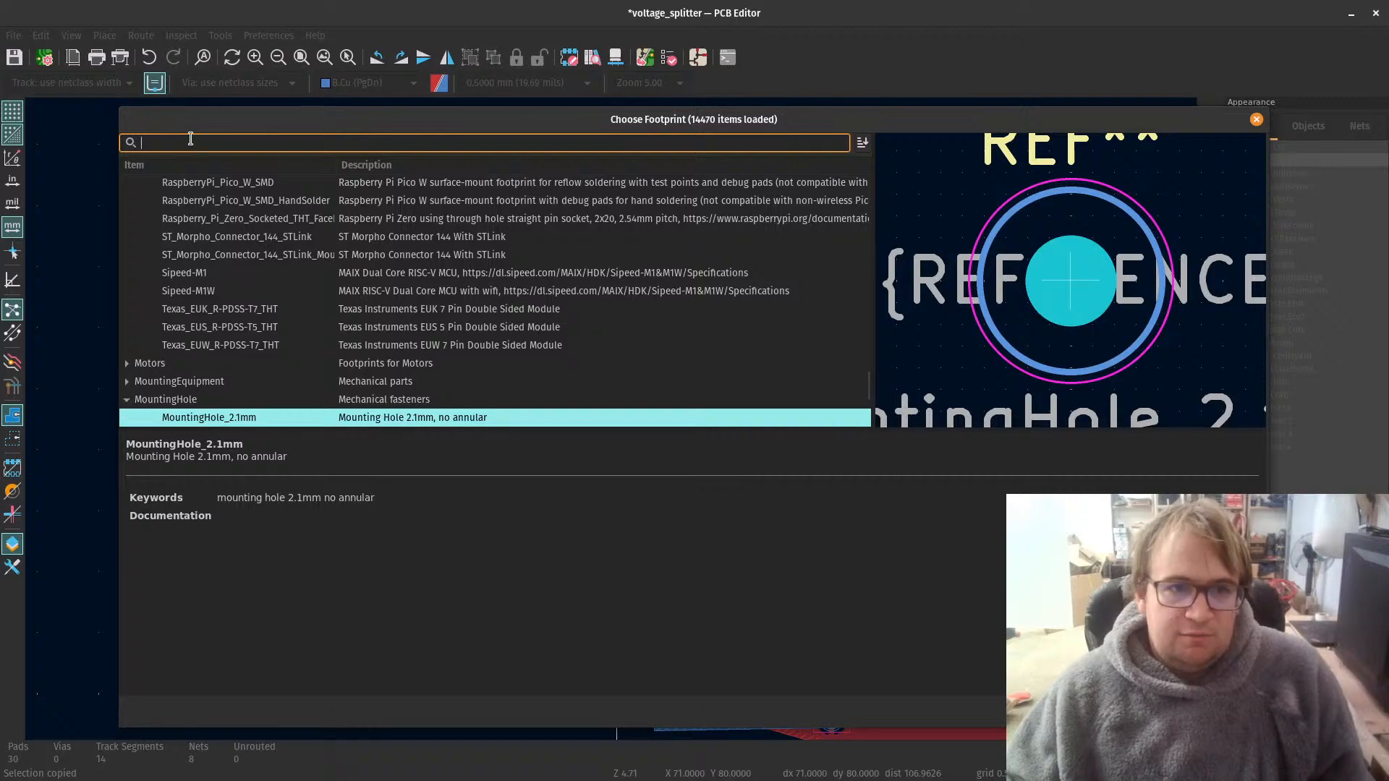
{"action": "scroll", "coordinate": [287, 315], "scroll_direction": "down", "scroll_amount": 2}
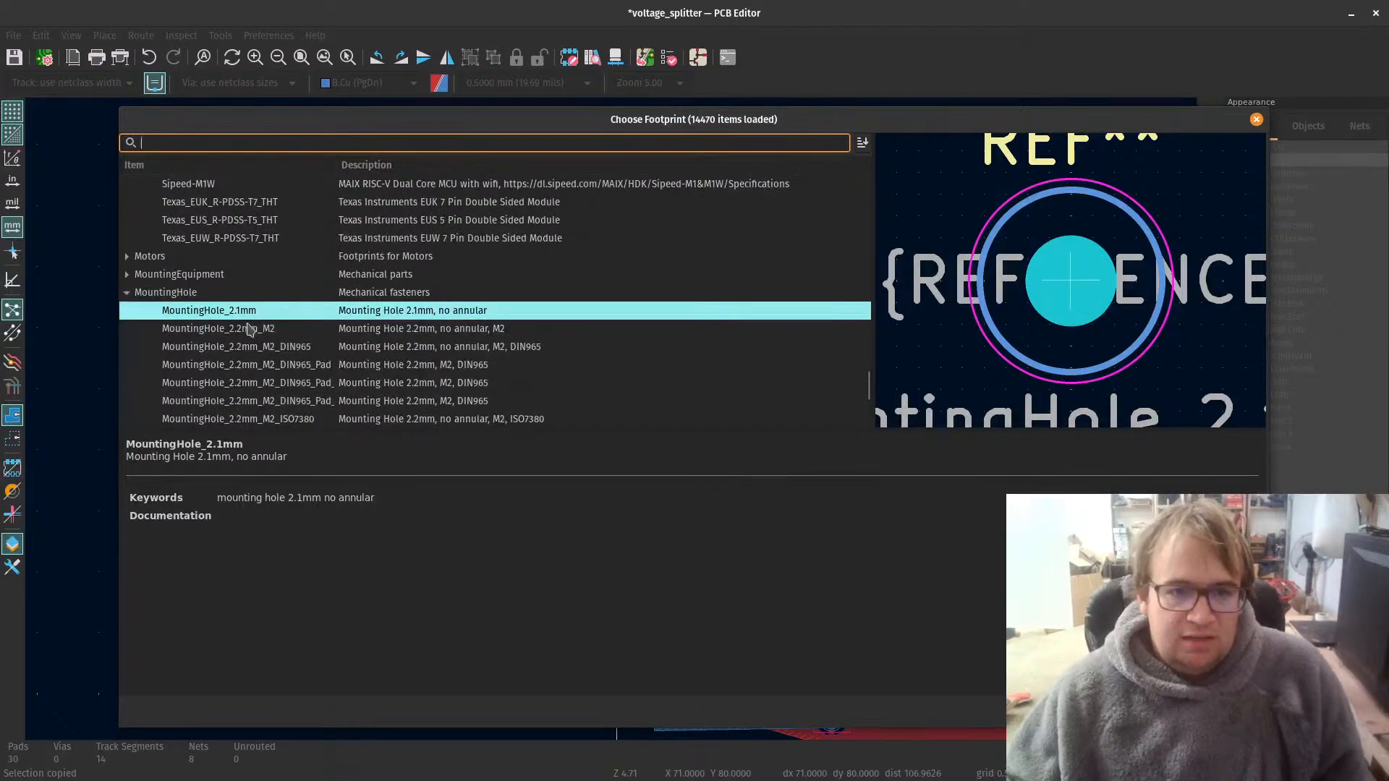
{"action": "scroll", "coordinate": [210, 317], "scroll_direction": "down", "scroll_amount": 2}
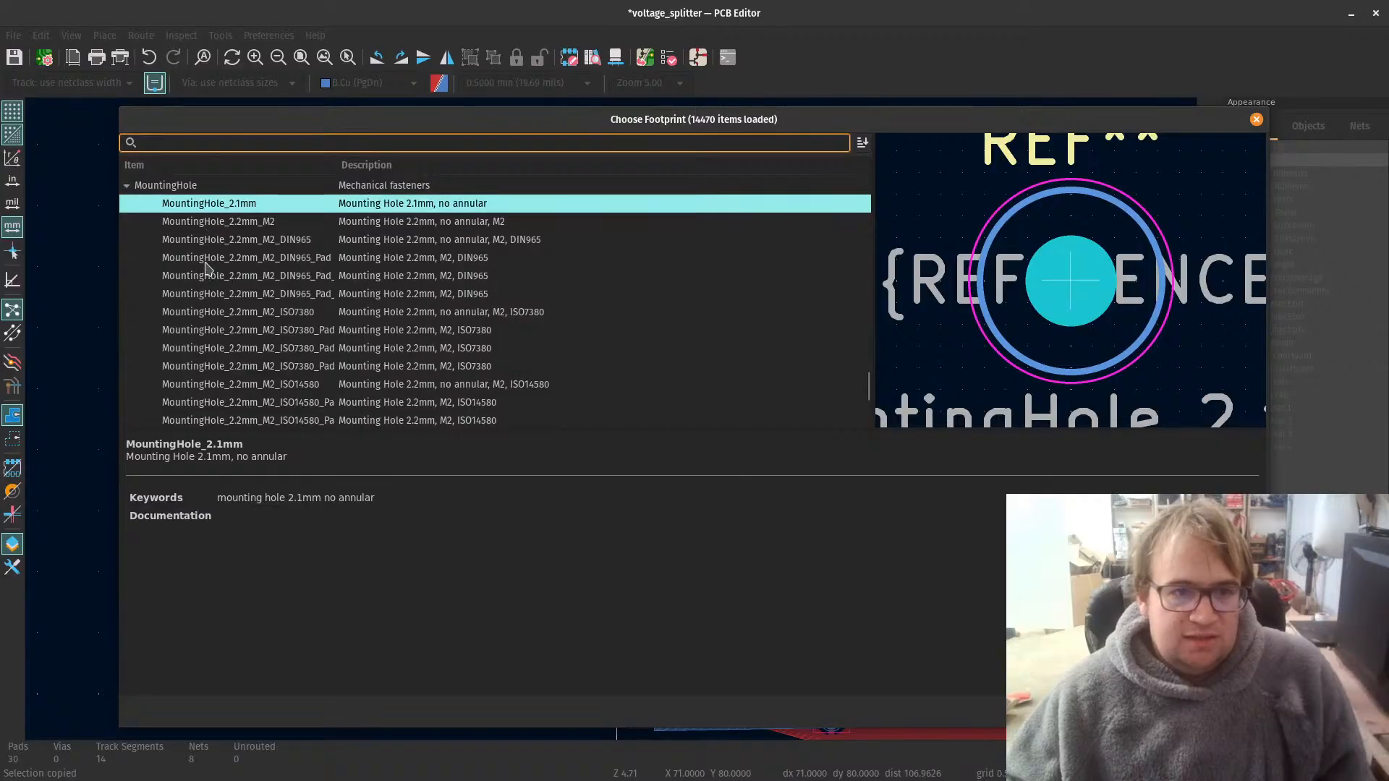
{"action": "double_click", "coordinate": [231, 209]}
{"action": "scroll", "coordinate": [661, 479], "scroll_direction": "up", "scroll_amount": 3}
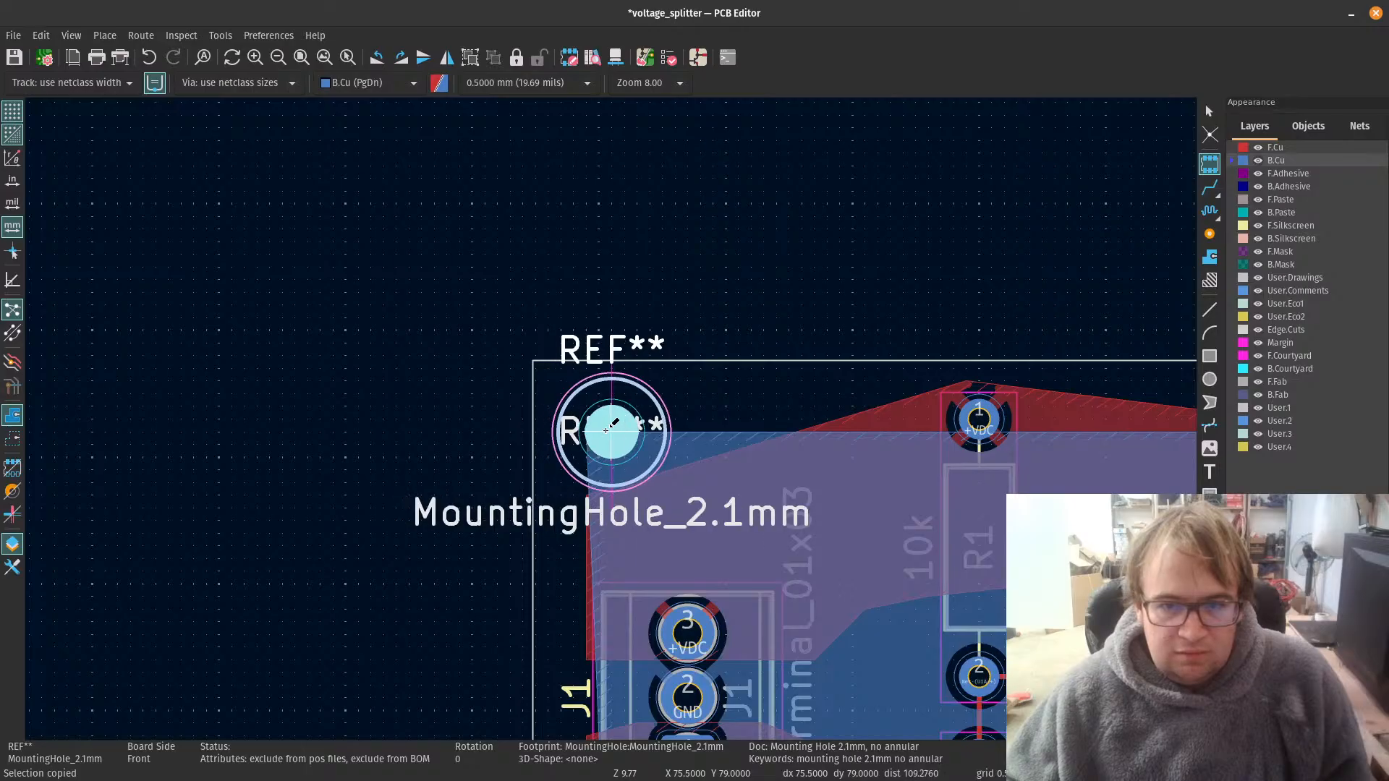
{"action": "left_click", "coordinate": [606, 429]}
Step: Place a MountingHole_2.1mm footprint in the board's lower-left corner below J1, vertically in line with the upper-left mounting hole
{"action": "scroll", "coordinate": [608, 427], "scroll_direction": "down", "scroll_amount": 5}
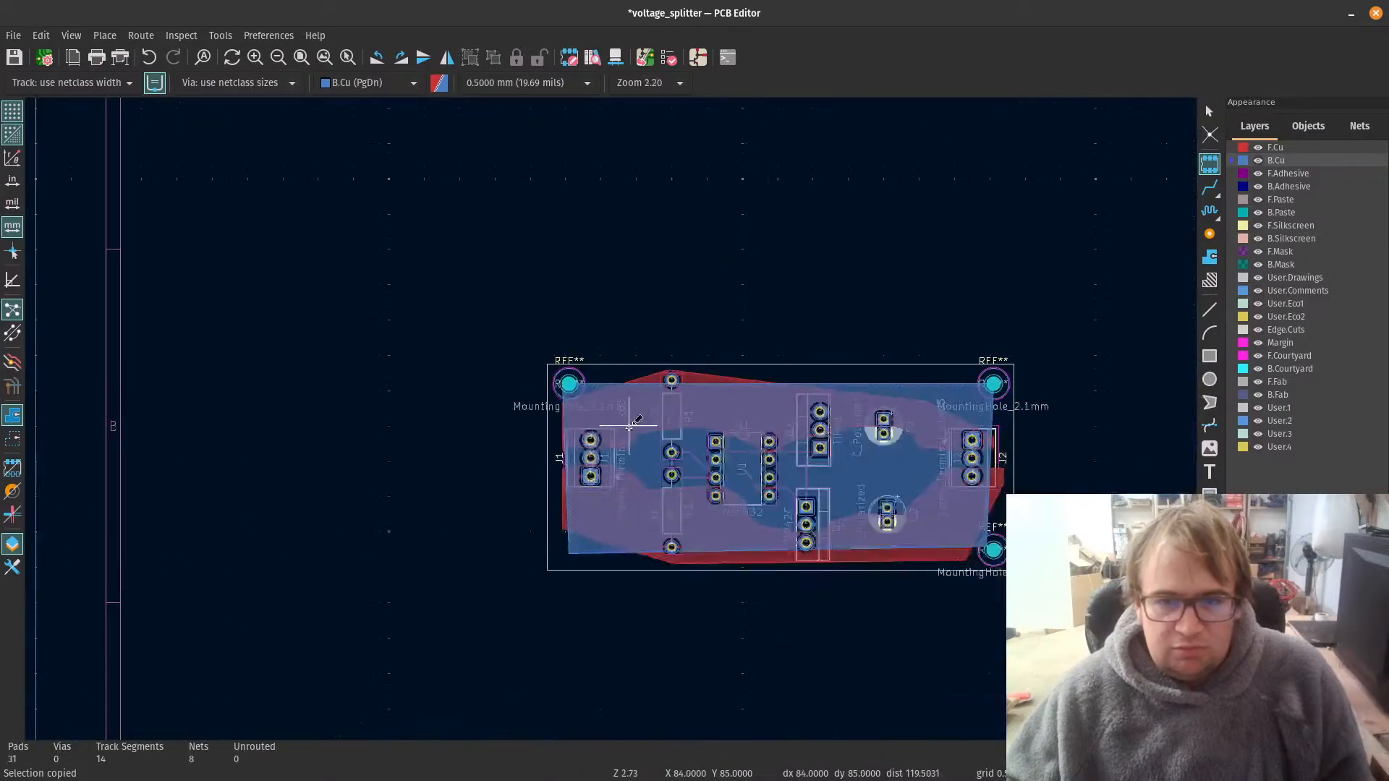
{"action": "scroll", "coordinate": [1048, 452], "scroll_direction": "up", "scroll_amount": 3}
{"action": "scroll", "coordinate": [435, 314], "scroll_direction": "up", "scroll_amount": 2}
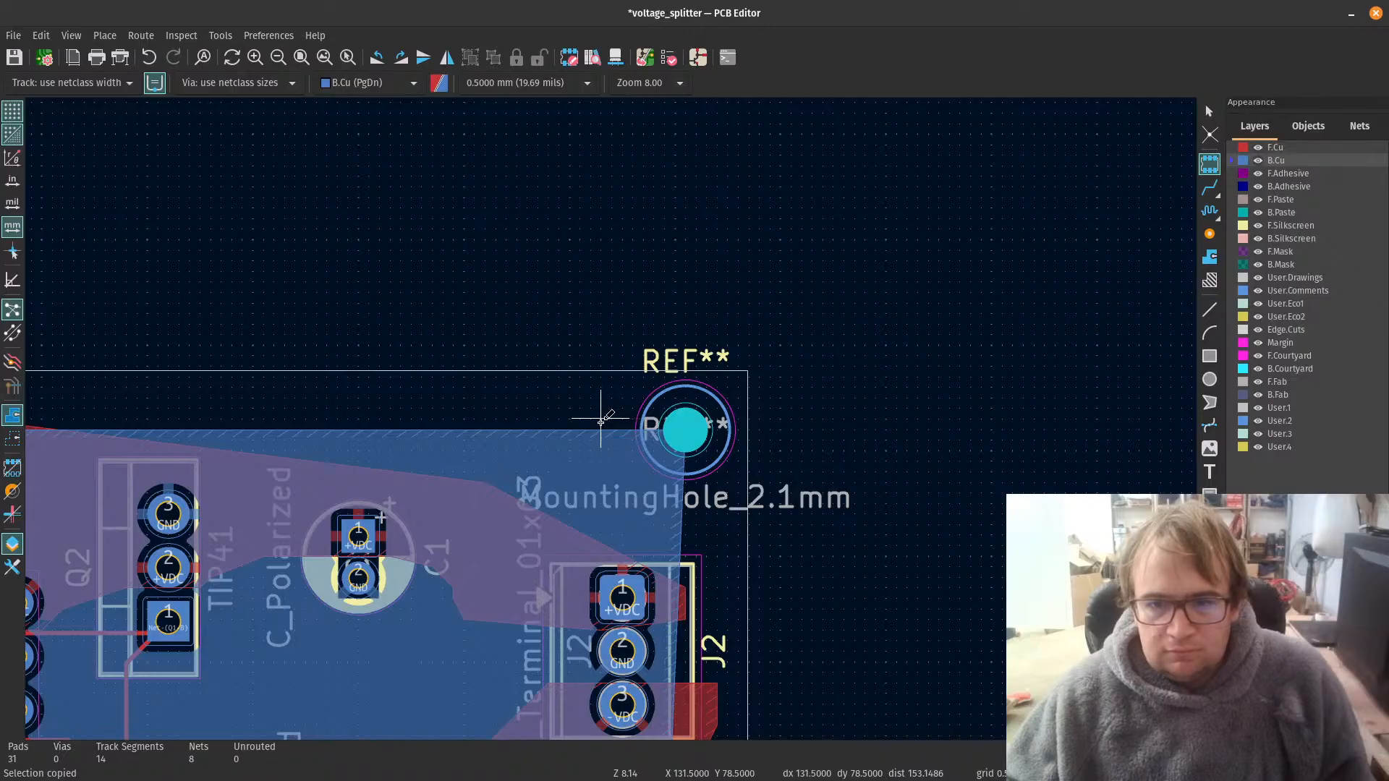
{"action": "scroll", "coordinate": [601, 422], "scroll_direction": "down", "scroll_amount": 5}
{"action": "scroll", "coordinate": [276, 625], "scroll_direction": "down", "scroll_amount": 2}
{"action": "scroll", "coordinate": [494, 379], "scroll_direction": "up", "scroll_amount": 3}
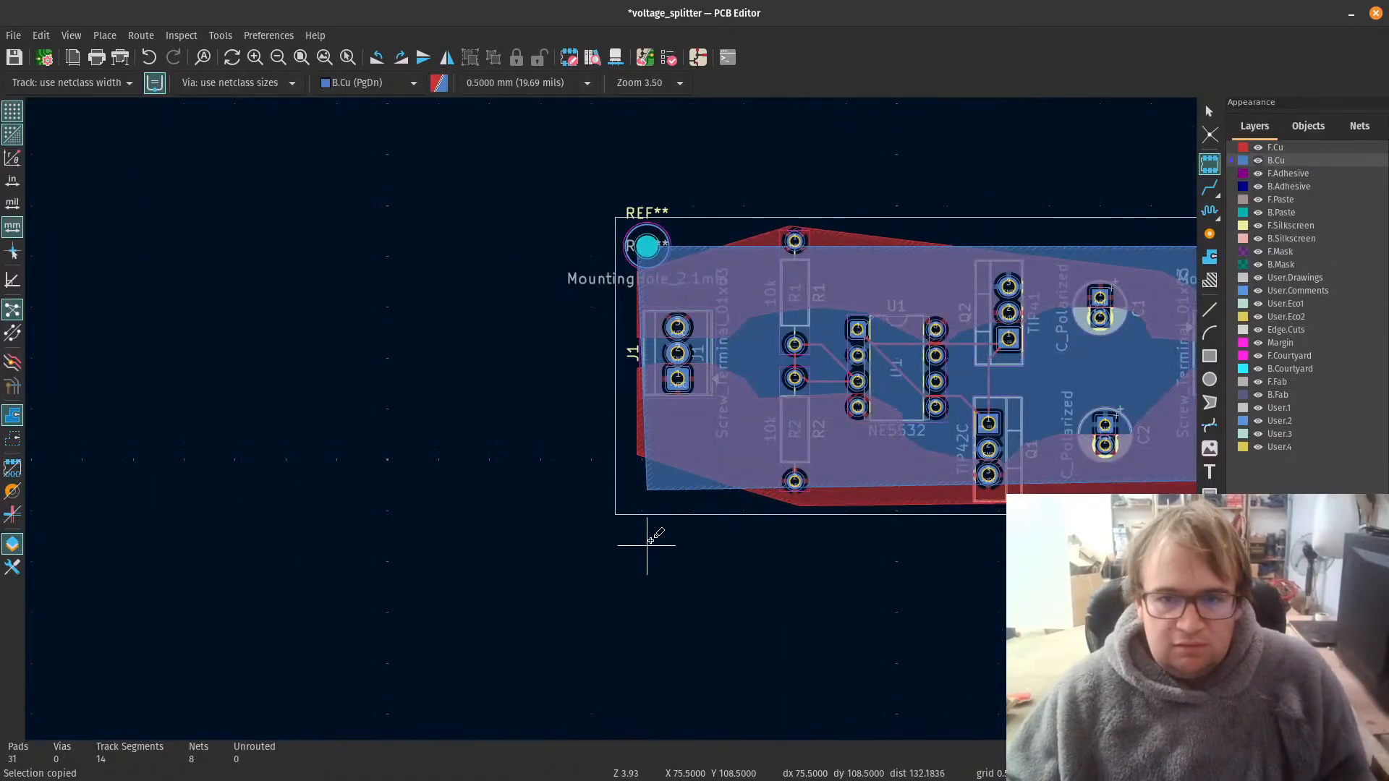
{"action": "left_click", "coordinate": [642, 489]}
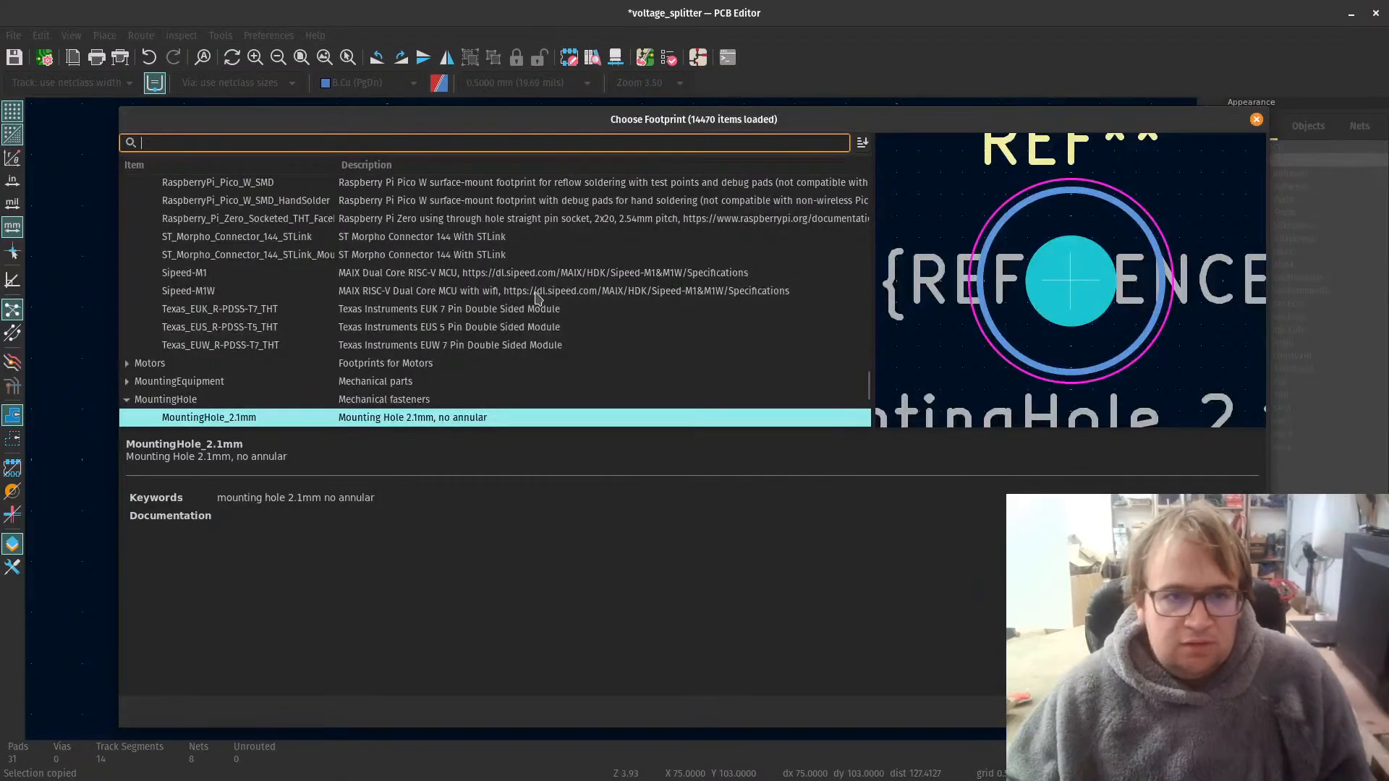
{"action": "left_click", "coordinate": [169, 417]}
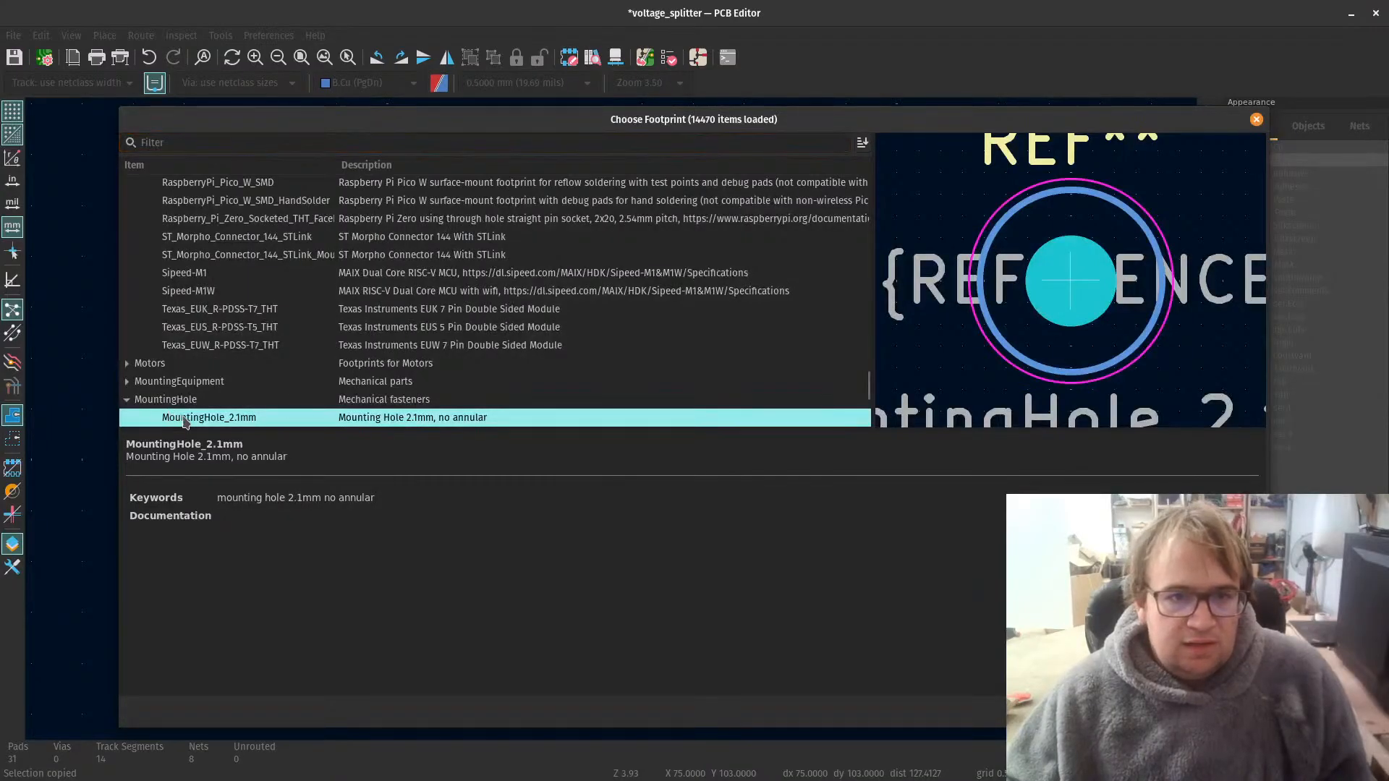
{"action": "double_click", "coordinate": [184, 418]}
{"action": "scroll", "coordinate": [614, 420], "scroll_direction": "up", "scroll_amount": 3}
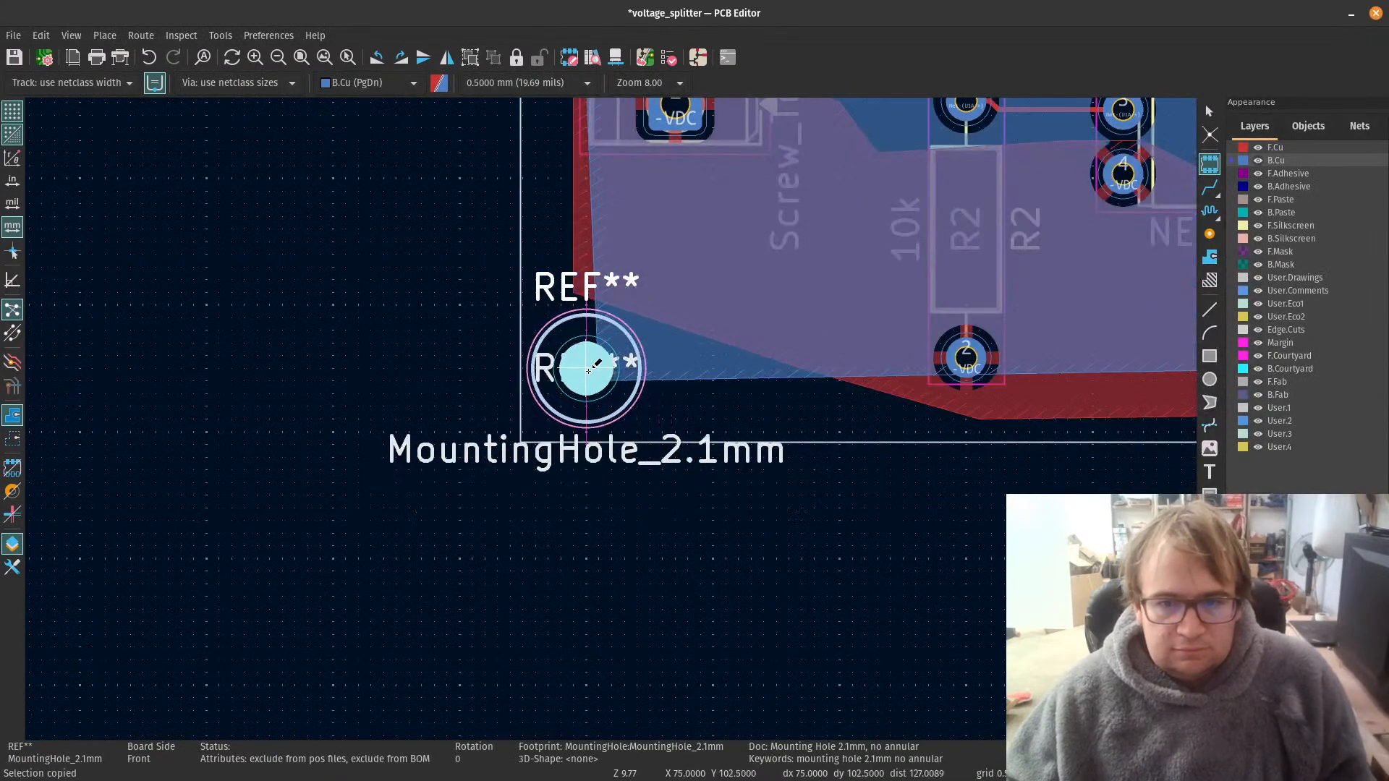
{"action": "left_click", "coordinate": [596, 370]}
{"action": "scroll", "coordinate": [611, 420], "scroll_direction": "down", "scroll_amount": 4}
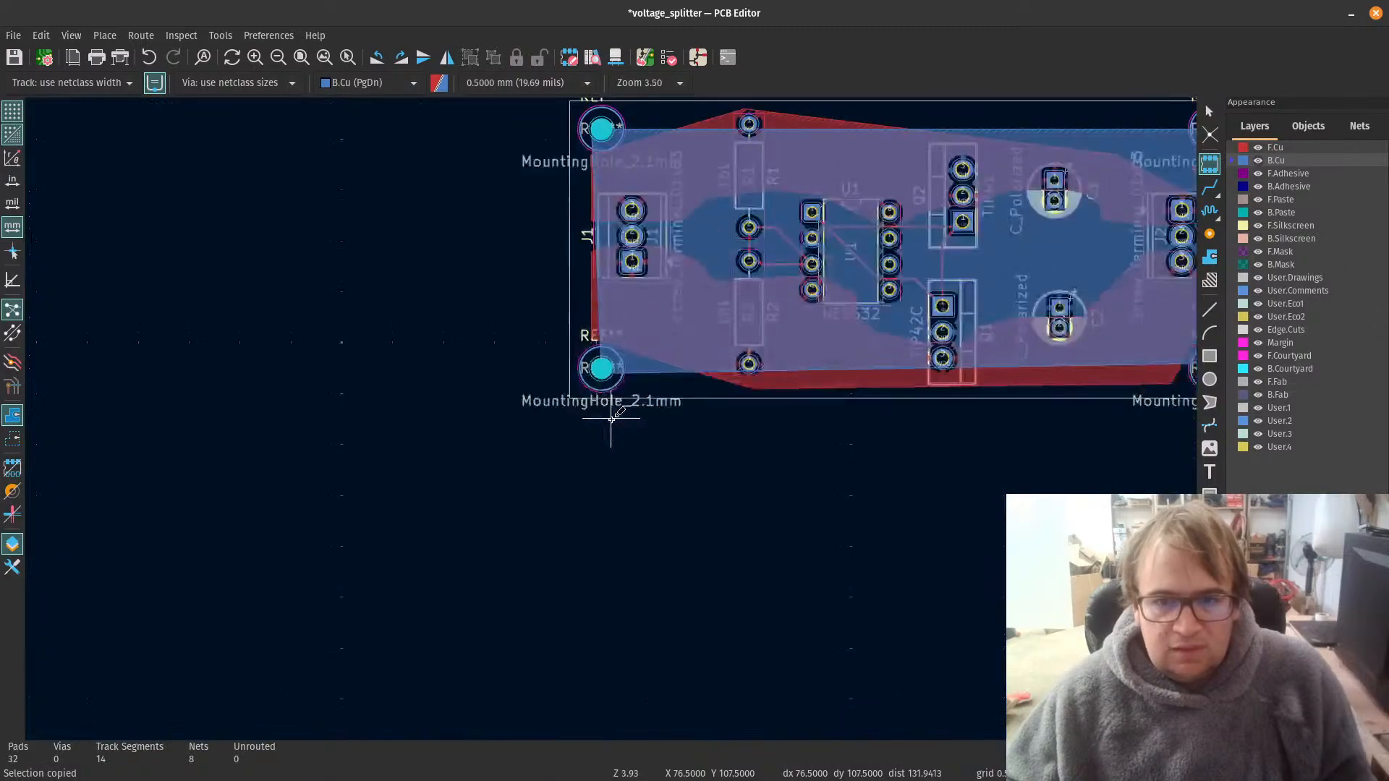
Step: Reshape the B.Cu GND zone by moving its lower-left corner inward, clear of the mounting hole, to X 77, Y 100
{"action": "scroll", "coordinate": [611, 425], "scroll_direction": "up", "scroll_amount": 3}
{"action": "scroll", "coordinate": [611, 426], "scroll_direction": "up", "scroll_amount": 3}
{"action": "left_click", "coordinate": [541, 451]}
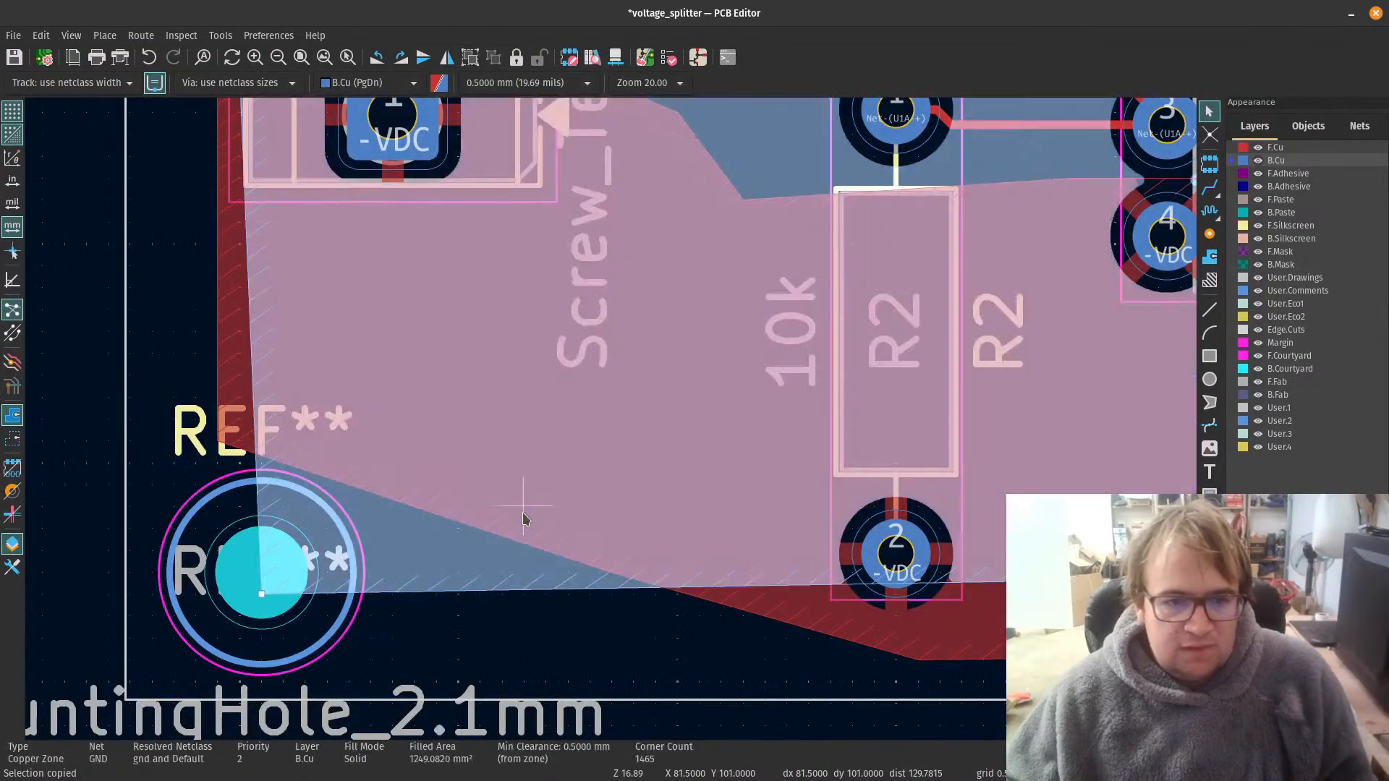
{"action": "key", "text": "ctrl+v"}
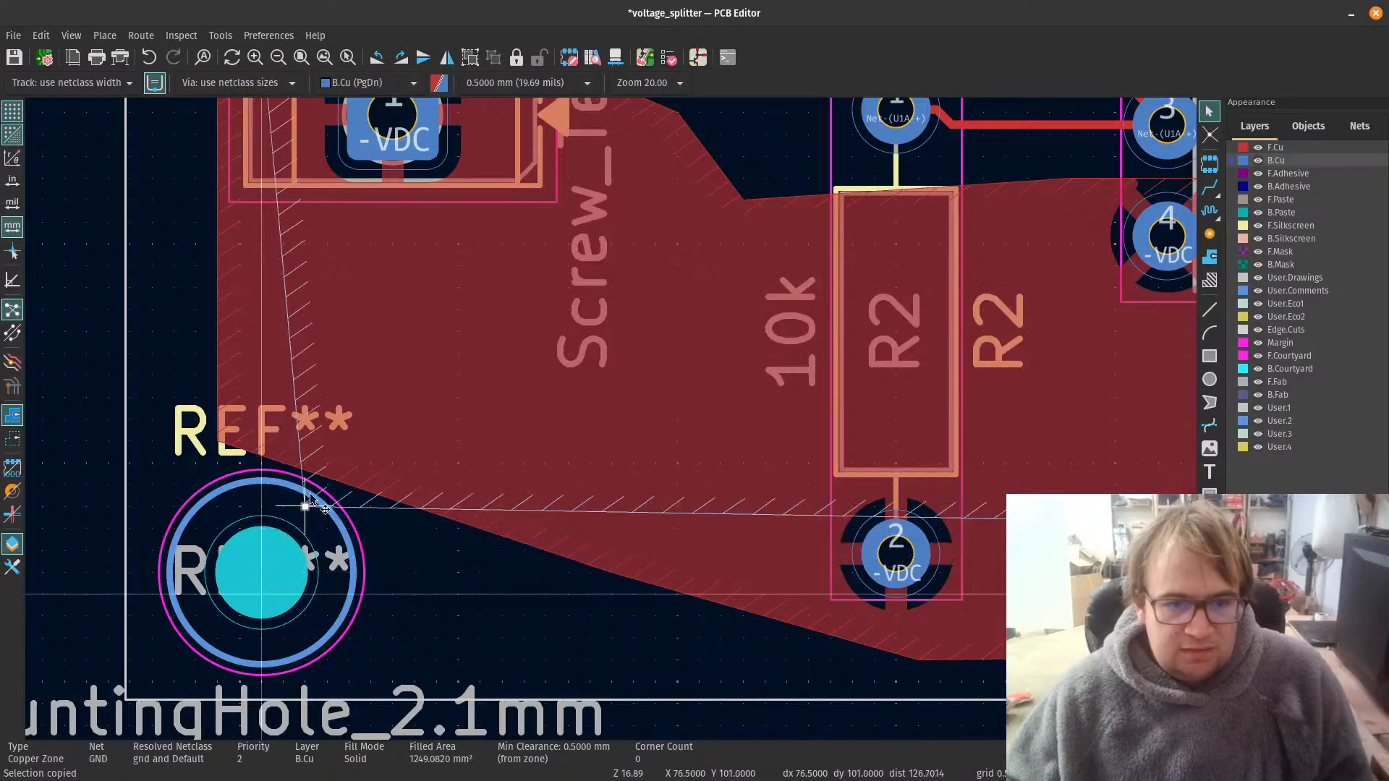
{"action": "scroll", "coordinate": [316, 494], "scroll_direction": "down", "scroll_amount": 7}
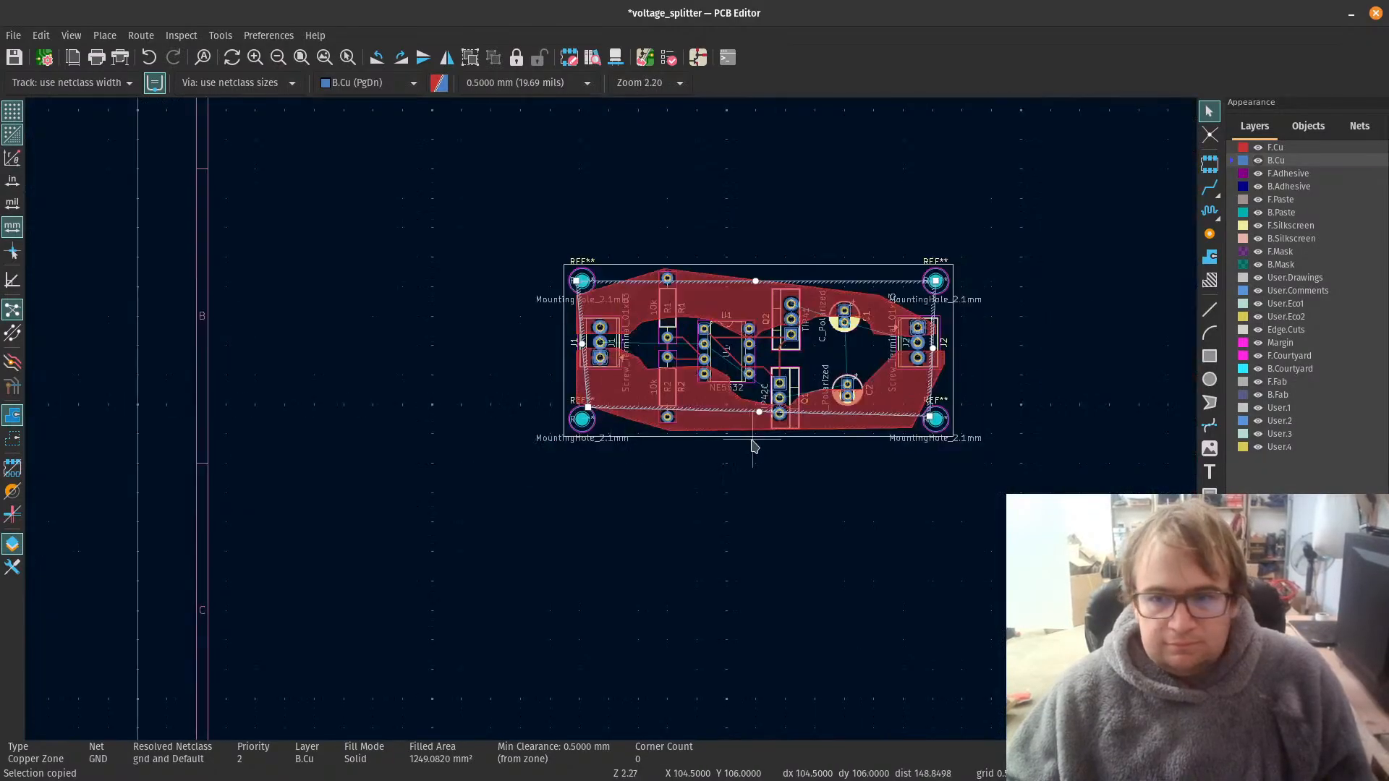
{"action": "scroll", "coordinate": [612, 405], "scroll_direction": "up", "scroll_amount": 5}
{"action": "scroll", "coordinate": [611, 407], "scroll_direction": "down", "scroll_amount": 3}
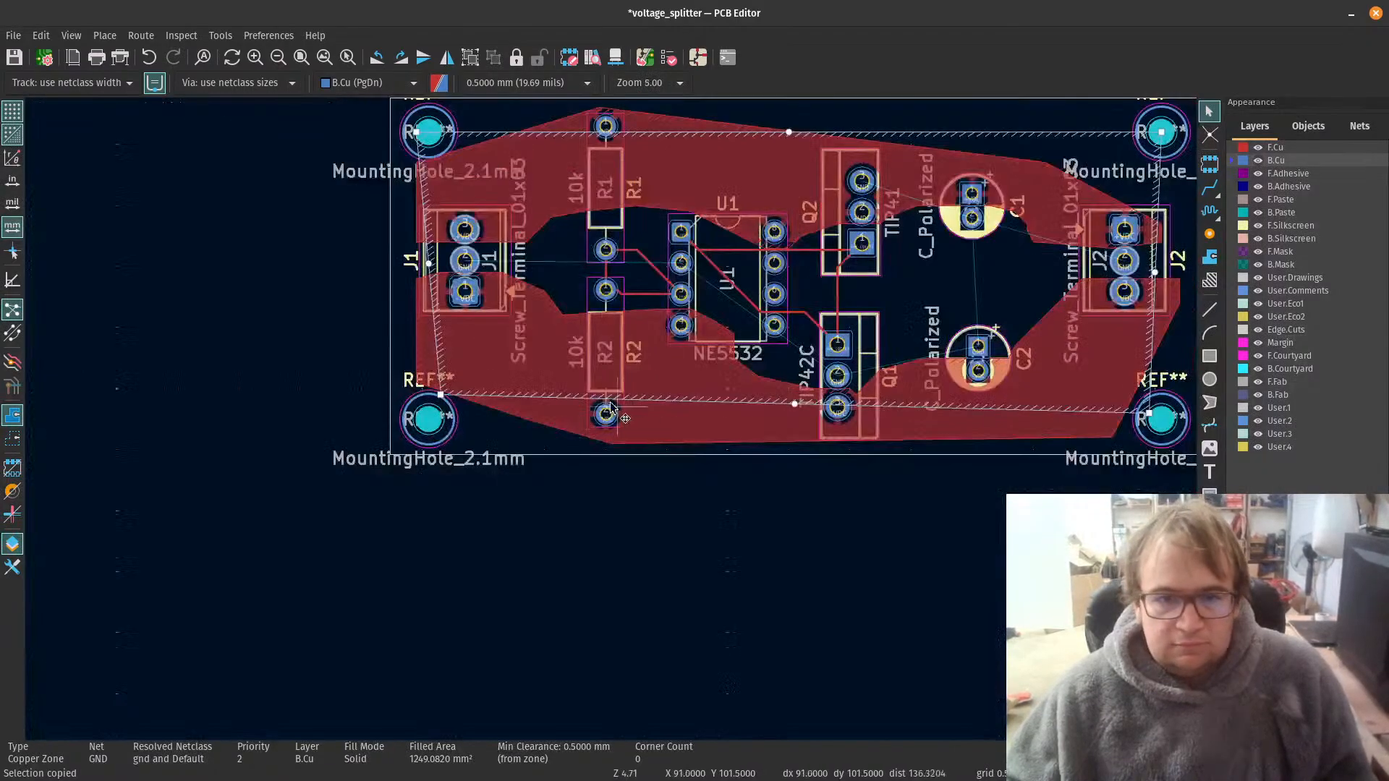
{"action": "left_click", "coordinate": [444, 392]}
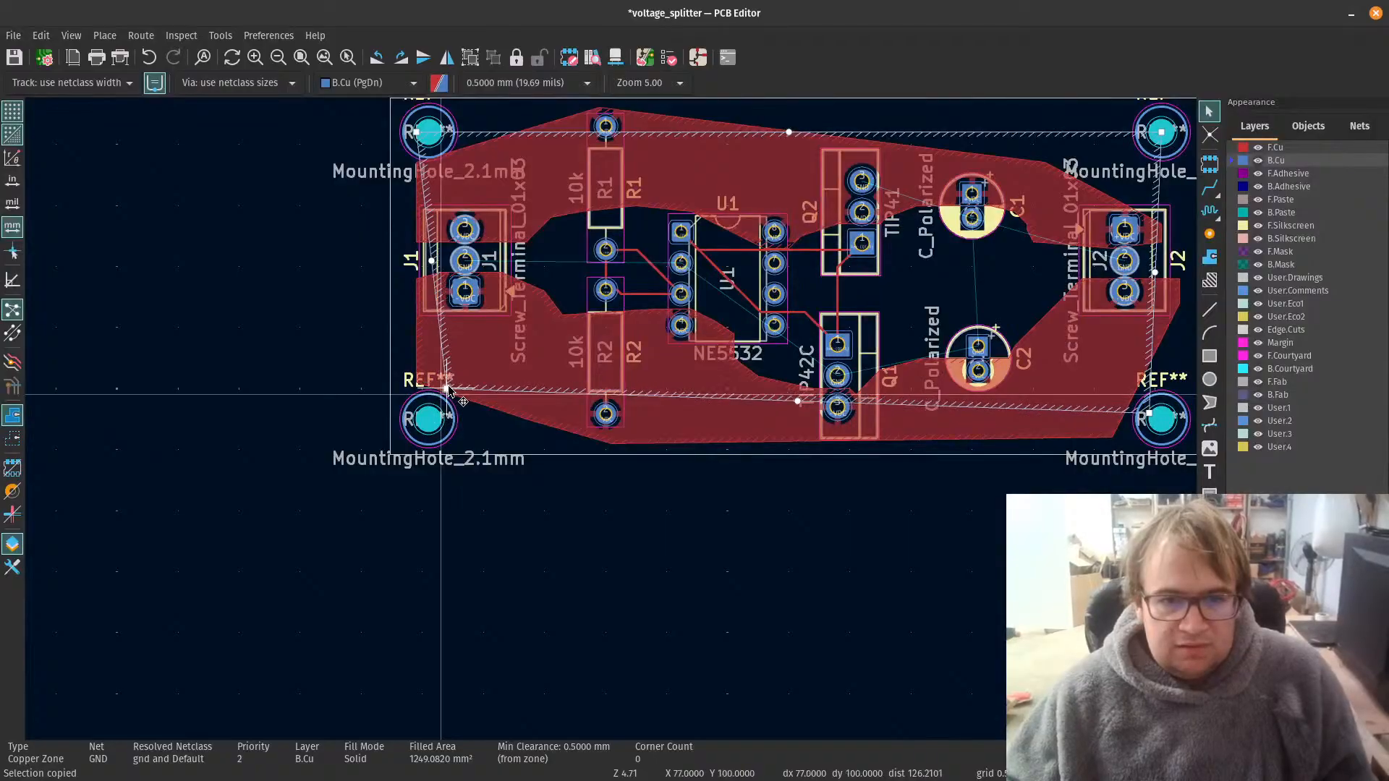
Step: Move the GND zone's lower-right corner above the lower-right mounting hole and outward to X 137.5, Y 100
{"action": "scroll", "coordinate": [1162, 417], "scroll_direction": "up", "scroll_amount": 1}
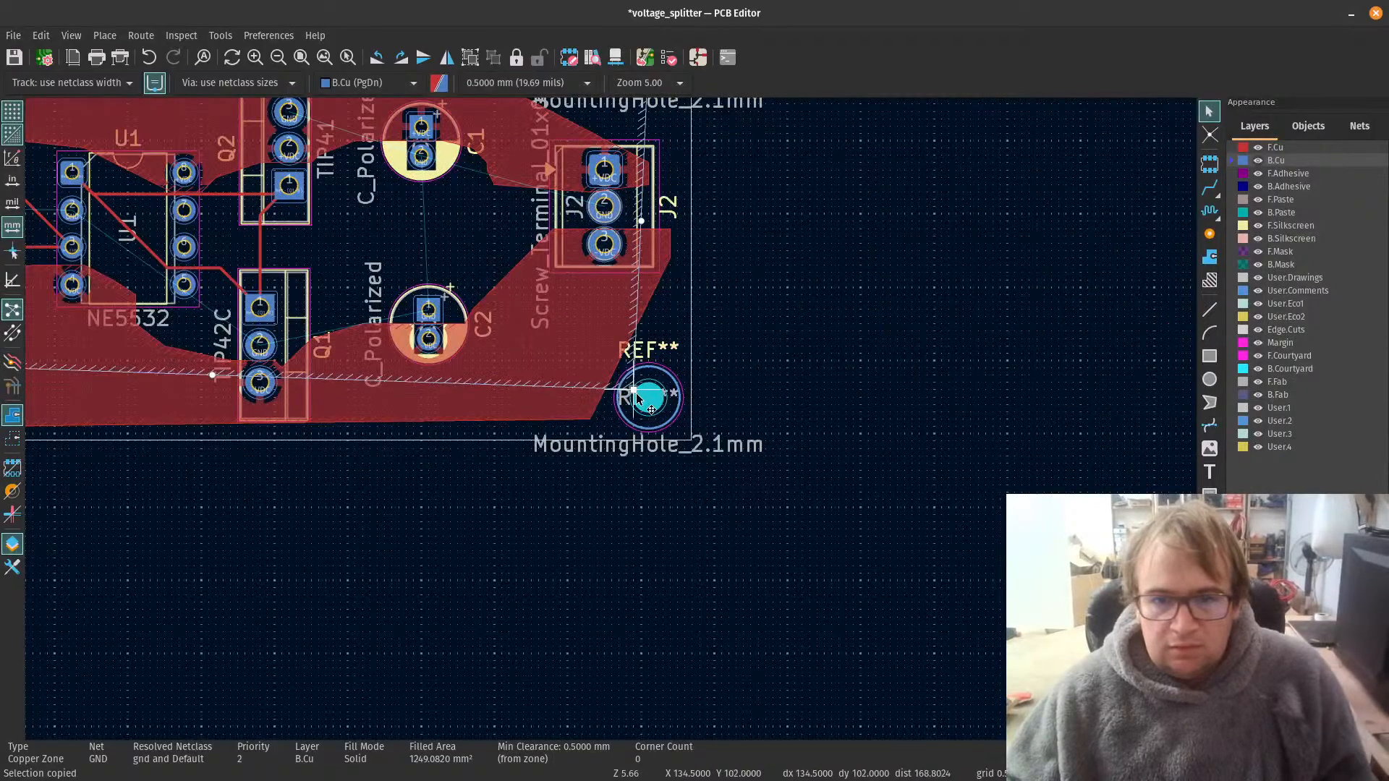
{"action": "scroll", "coordinate": [614, 353], "scroll_direction": "down", "scroll_amount": 5}
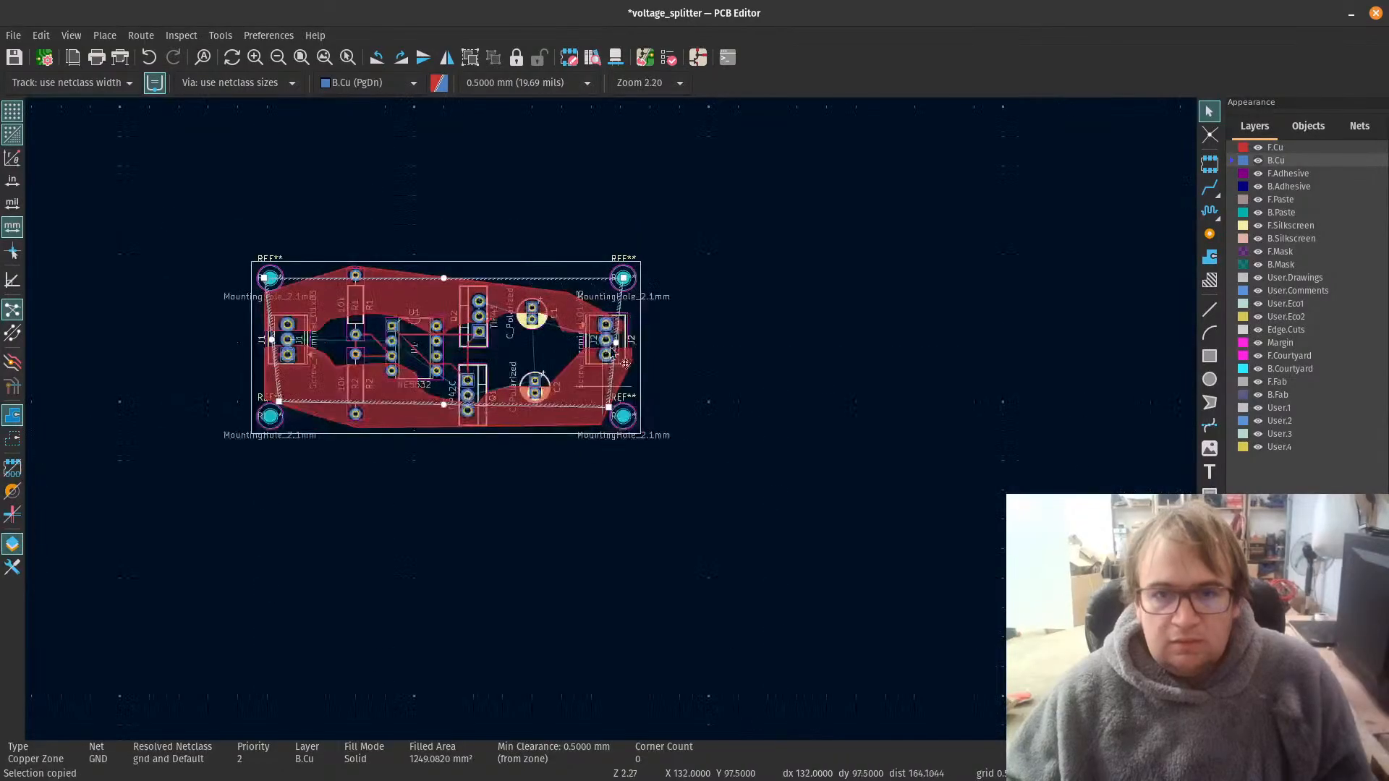
{"action": "scroll", "coordinate": [613, 353], "scroll_direction": "up", "scroll_amount": 6}
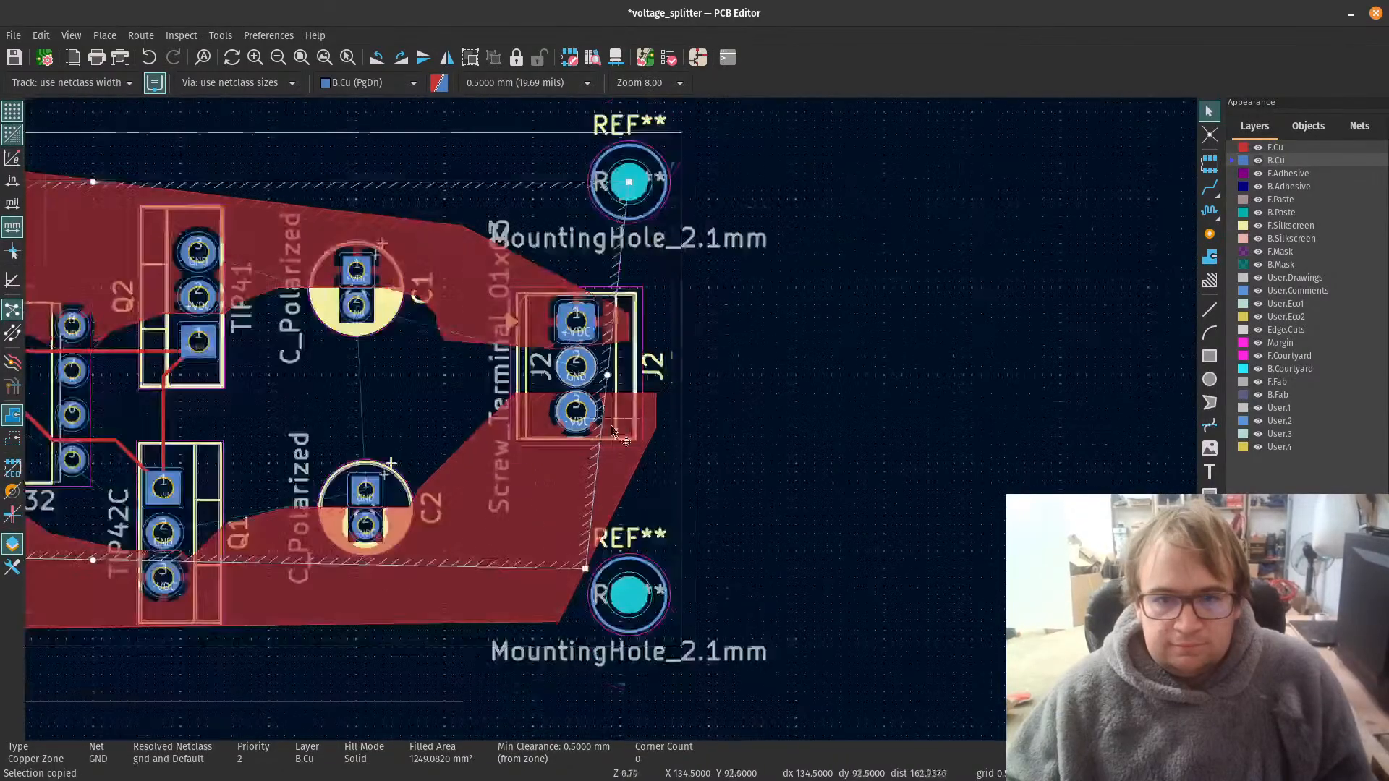
{"action": "left_click_drag", "start_coordinate": [587, 570], "coordinate": [664, 551]}
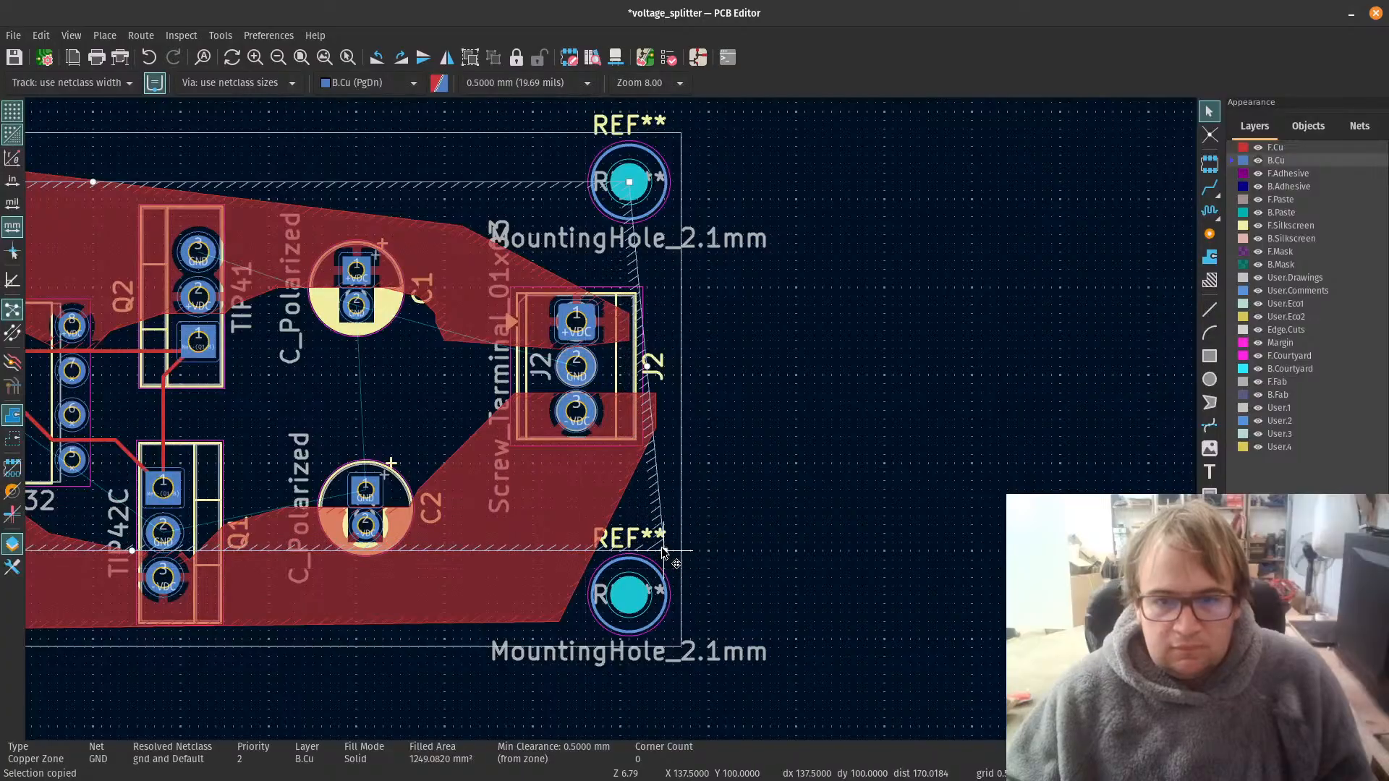
Step: Move the GND zone's upper-right corner below the upper-right mounting hole, vertically in line with the zone's lower-right corner
{"action": "scroll", "coordinate": [664, 552], "scroll_direction": "down", "scroll_amount": 3}
{"action": "scroll", "coordinate": [635, 302], "scroll_direction": "up", "scroll_amount": 5}
{"action": "scroll", "coordinate": [635, 302], "scroll_direction": "up", "scroll_amount": 3}
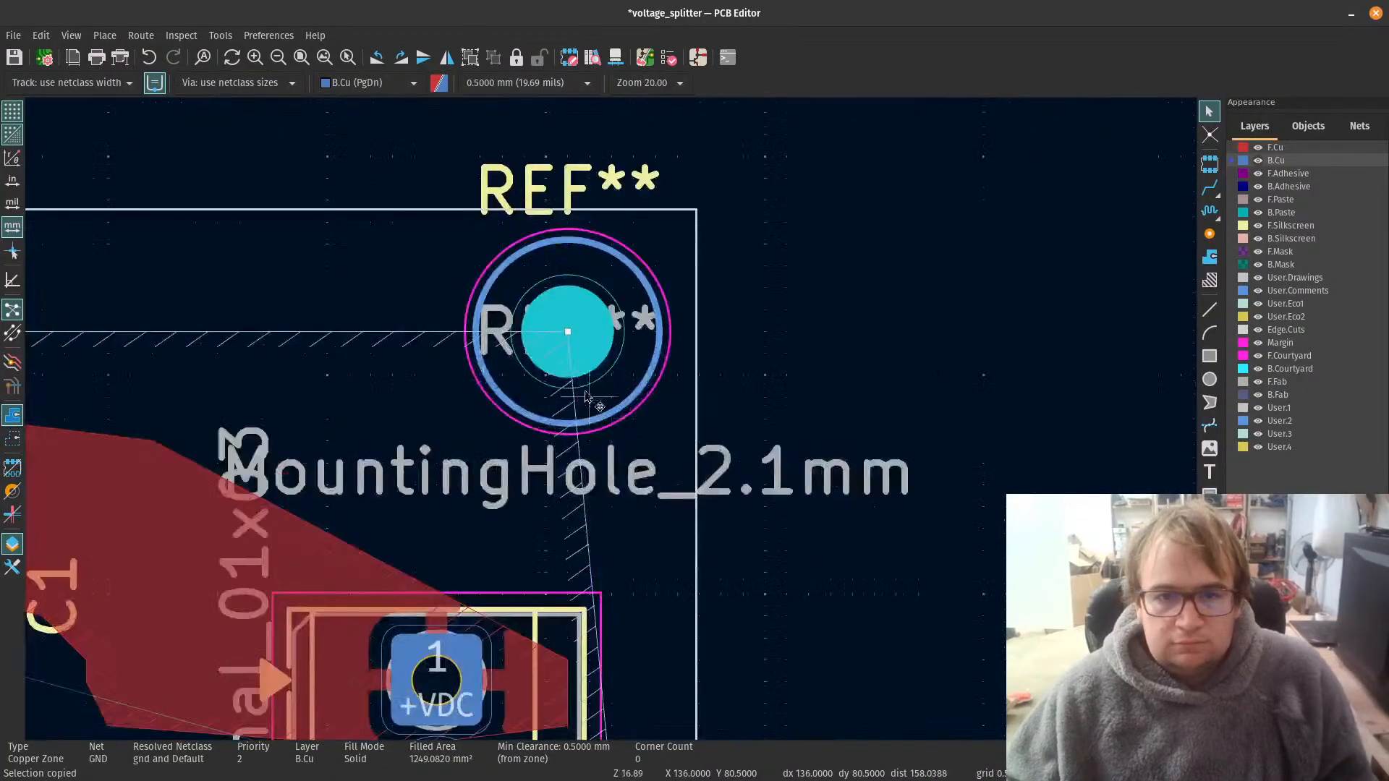
{"action": "left_click_drag", "start_coordinate": [549, 347], "coordinate": [653, 440]}
{"action": "scroll", "coordinate": [653, 439], "scroll_direction": "down", "scroll_amount": 10}
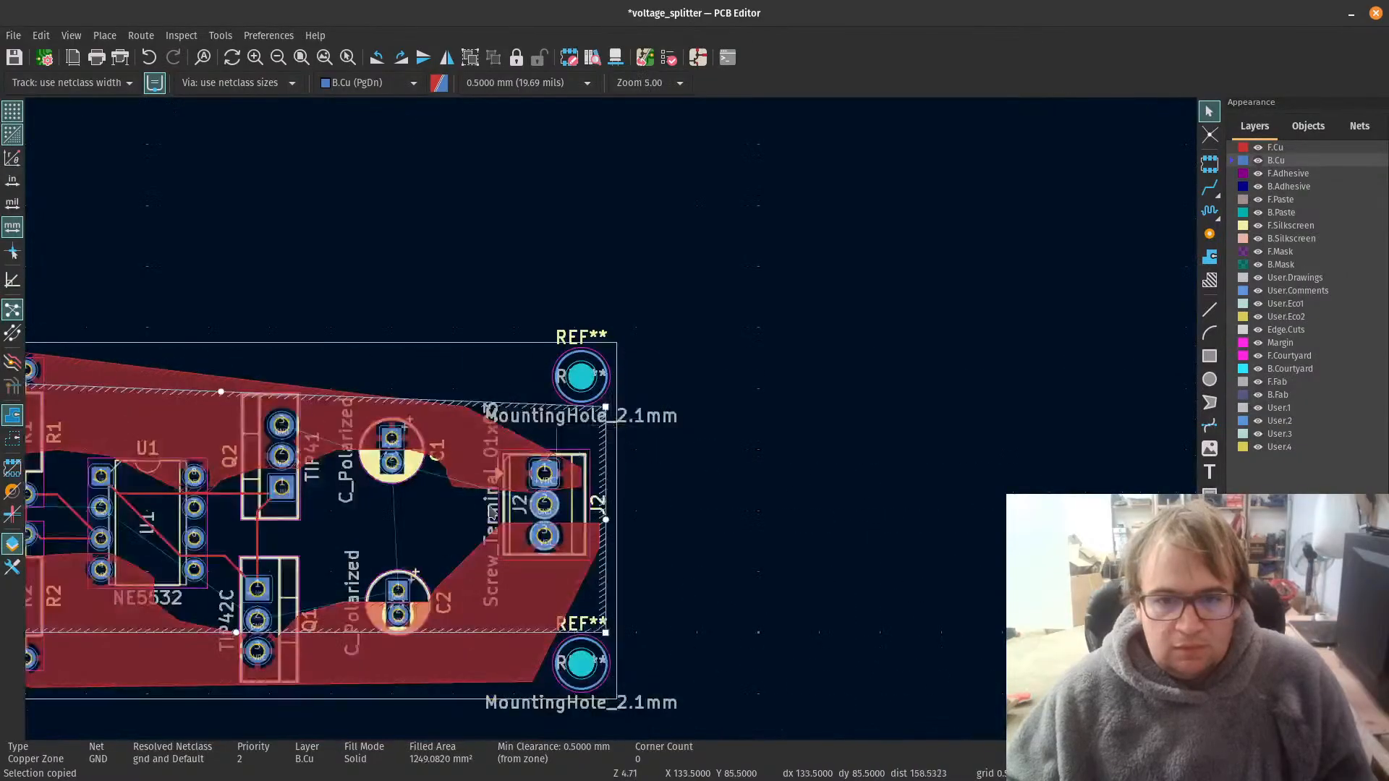
Step: Move the B.Cu GND zone's upper-left corner below the upper-left mounting hole to X 74, Y 81.5, and refill all zones
{"action": "scroll", "coordinate": [261, 355], "scroll_direction": "up", "scroll_amount": 6}
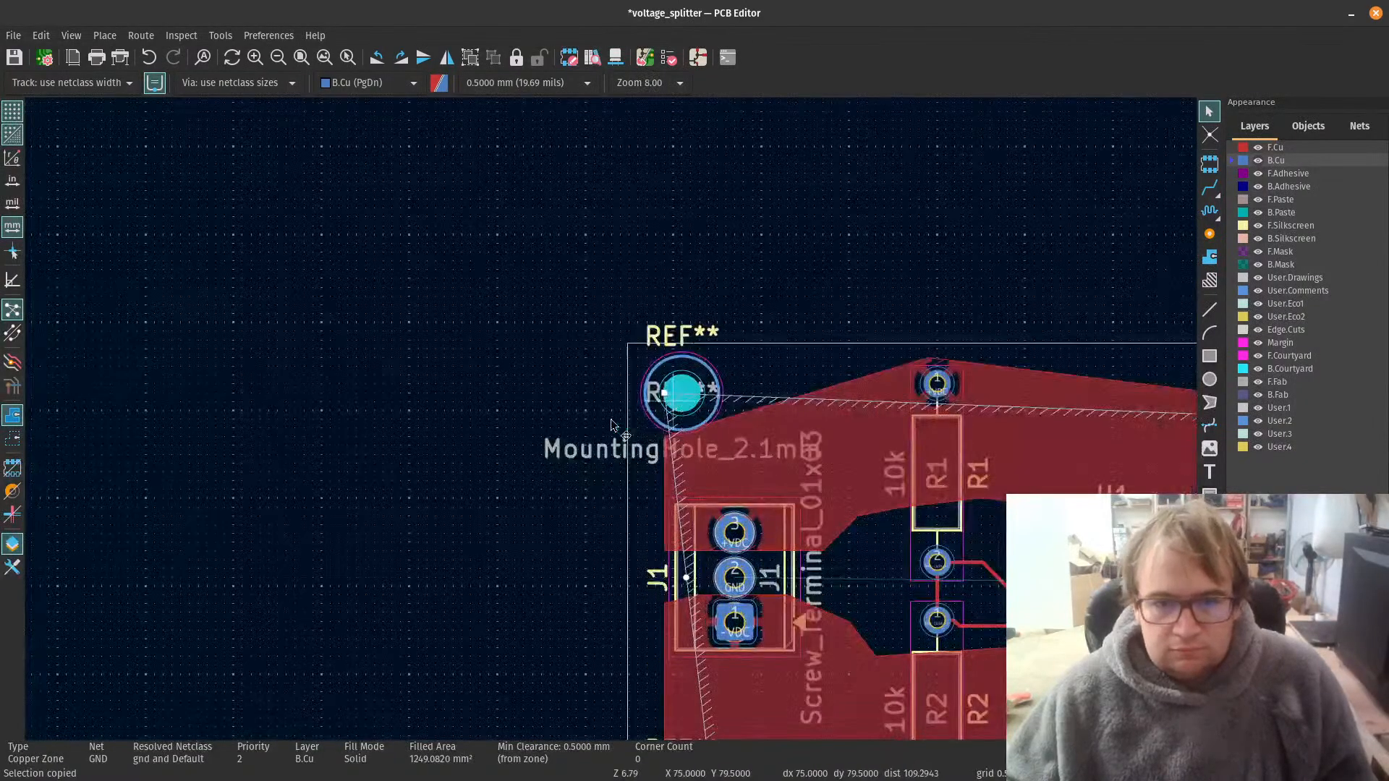
{"action": "scroll", "coordinate": [610, 419], "scroll_direction": "up", "scroll_amount": 4}
{"action": "left_click_drag", "start_coordinate": [586, 398], "coordinate": [568, 518]}
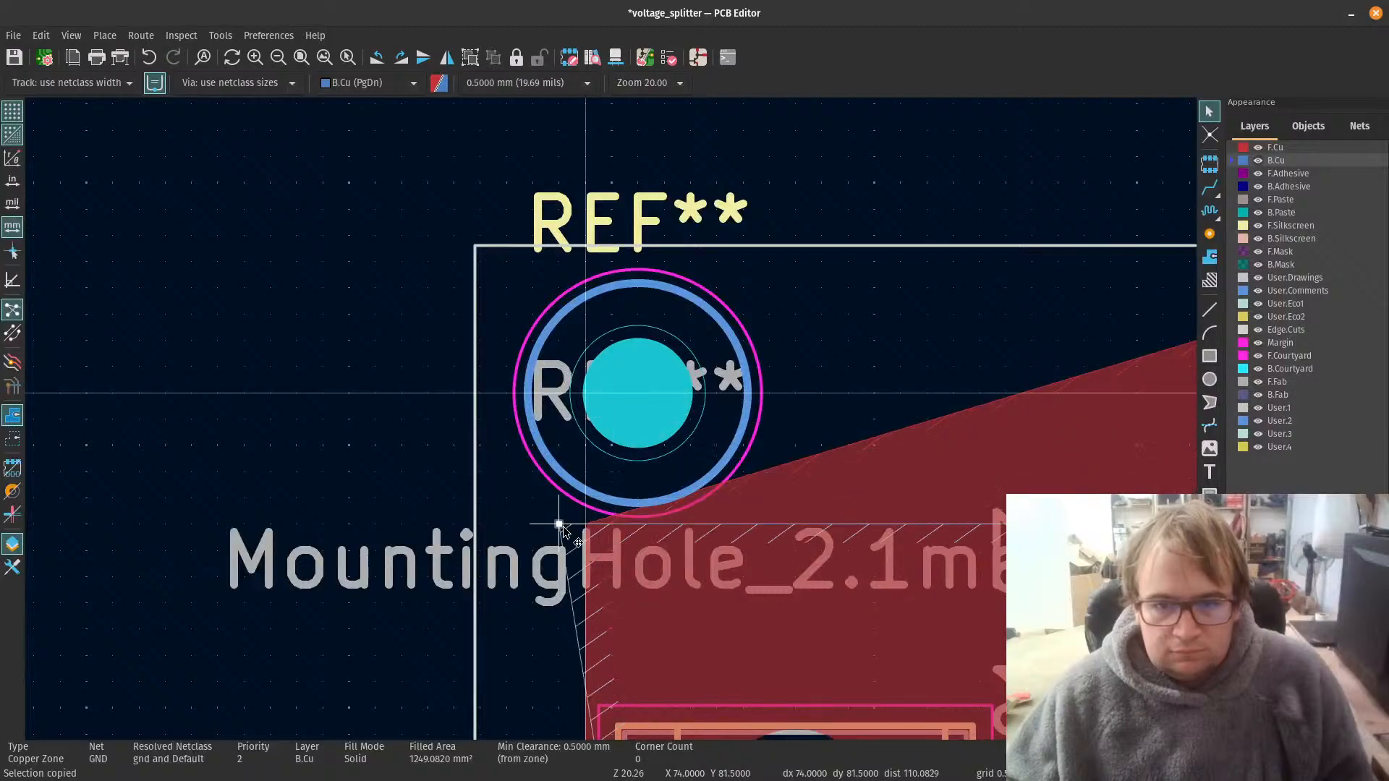
{"action": "scroll", "coordinate": [568, 517], "scroll_direction": "down", "scroll_amount": 6}
{"action": "scroll", "coordinate": [649, 486], "scroll_direction": "up", "scroll_amount": 4}
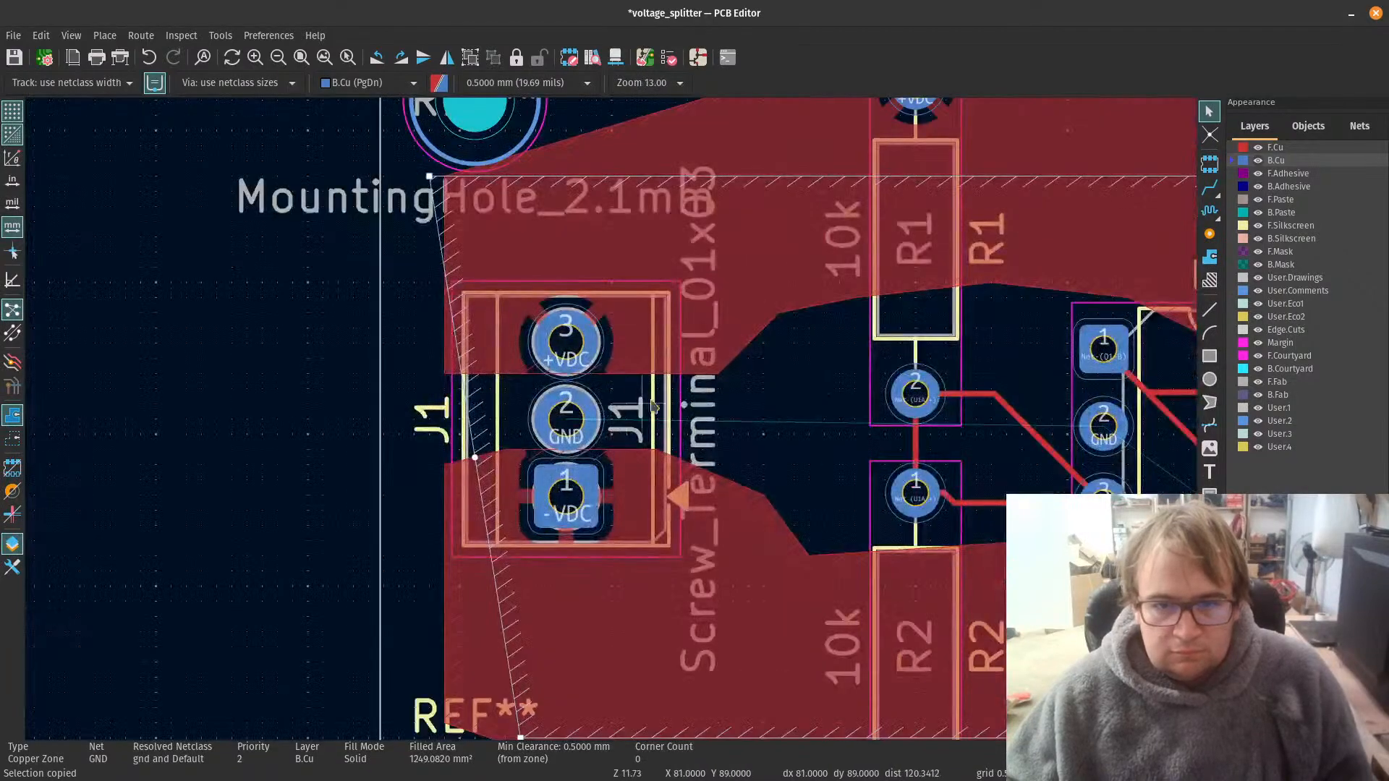
{"action": "scroll", "coordinate": [678, 399], "scroll_direction": "down", "scroll_amount": 2}
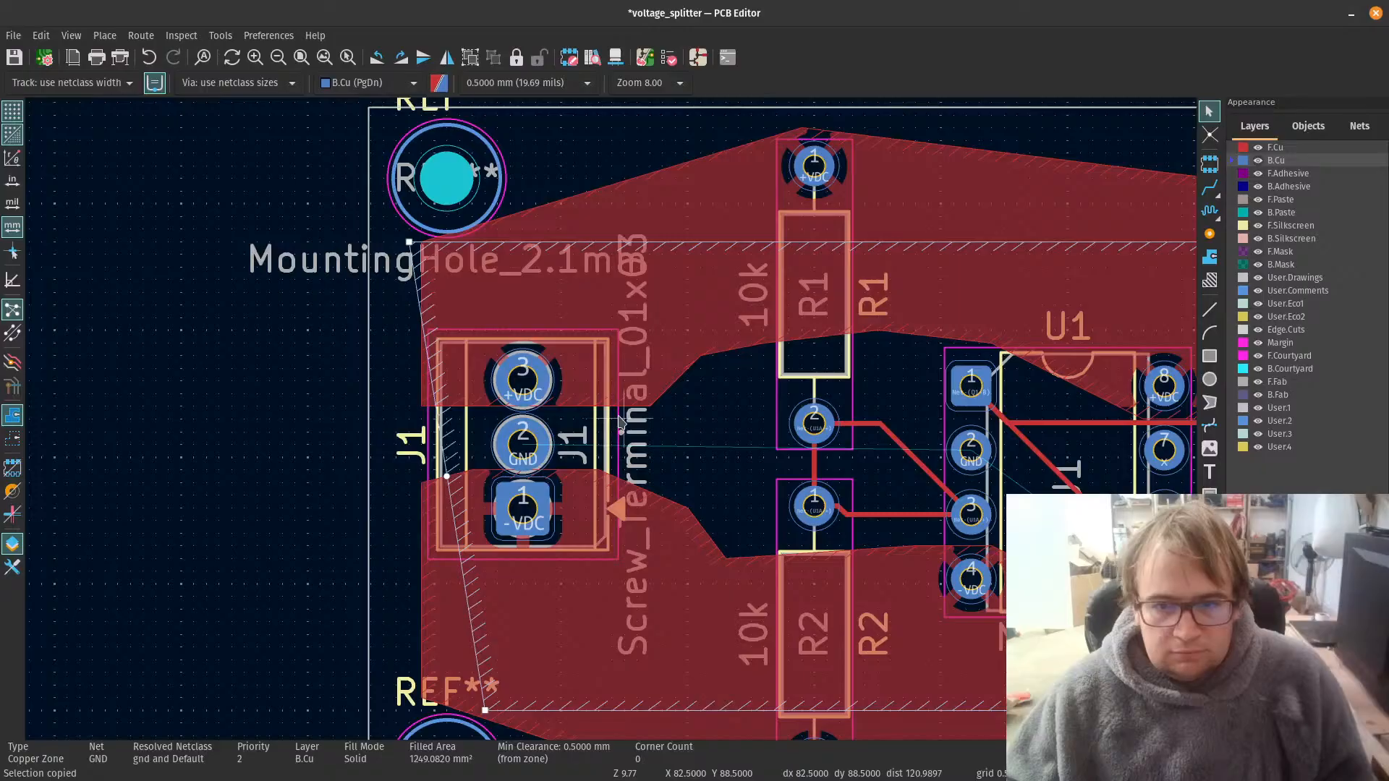
{"action": "scroll", "coordinate": [620, 420], "scroll_direction": "down", "scroll_amount": 2}
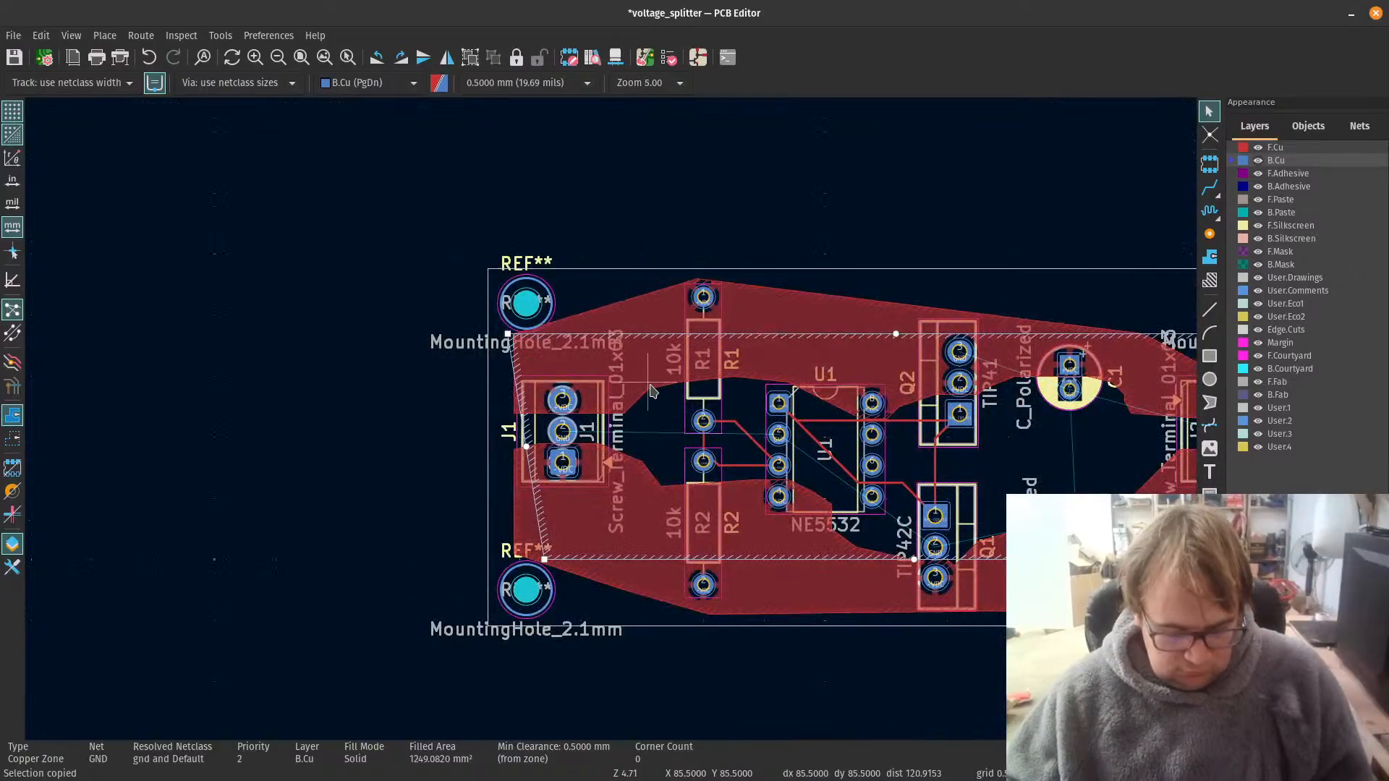
{"action": "key", "text": "b"}
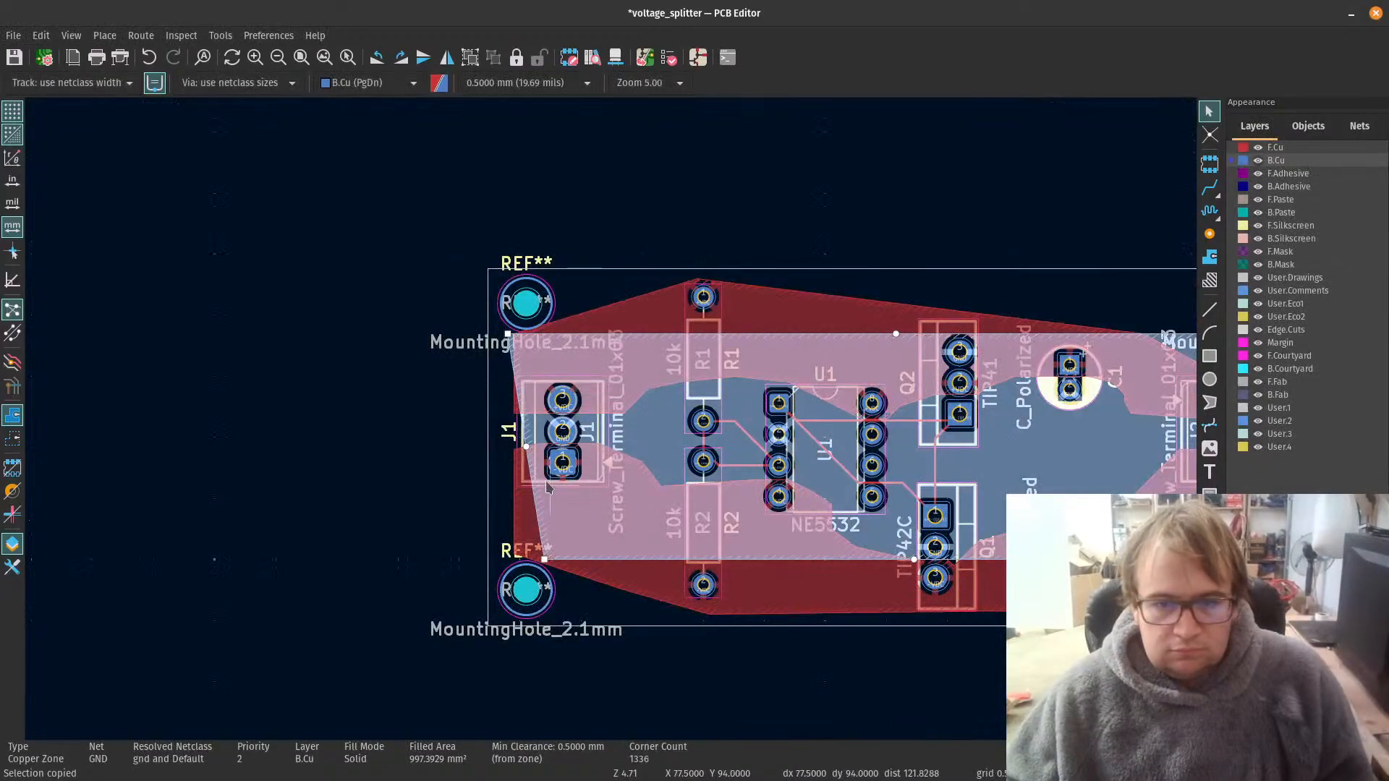
Step: Move the GND zone's lower-left corner outward, vertically in line with its upper-left corner above the mounting hole, and refill all zones
{"action": "scroll", "coordinate": [548, 488], "scroll_direction": "up", "scroll_amount": 1}
{"action": "scroll", "coordinate": [640, 416], "scroll_direction": "down", "scroll_amount": 3}
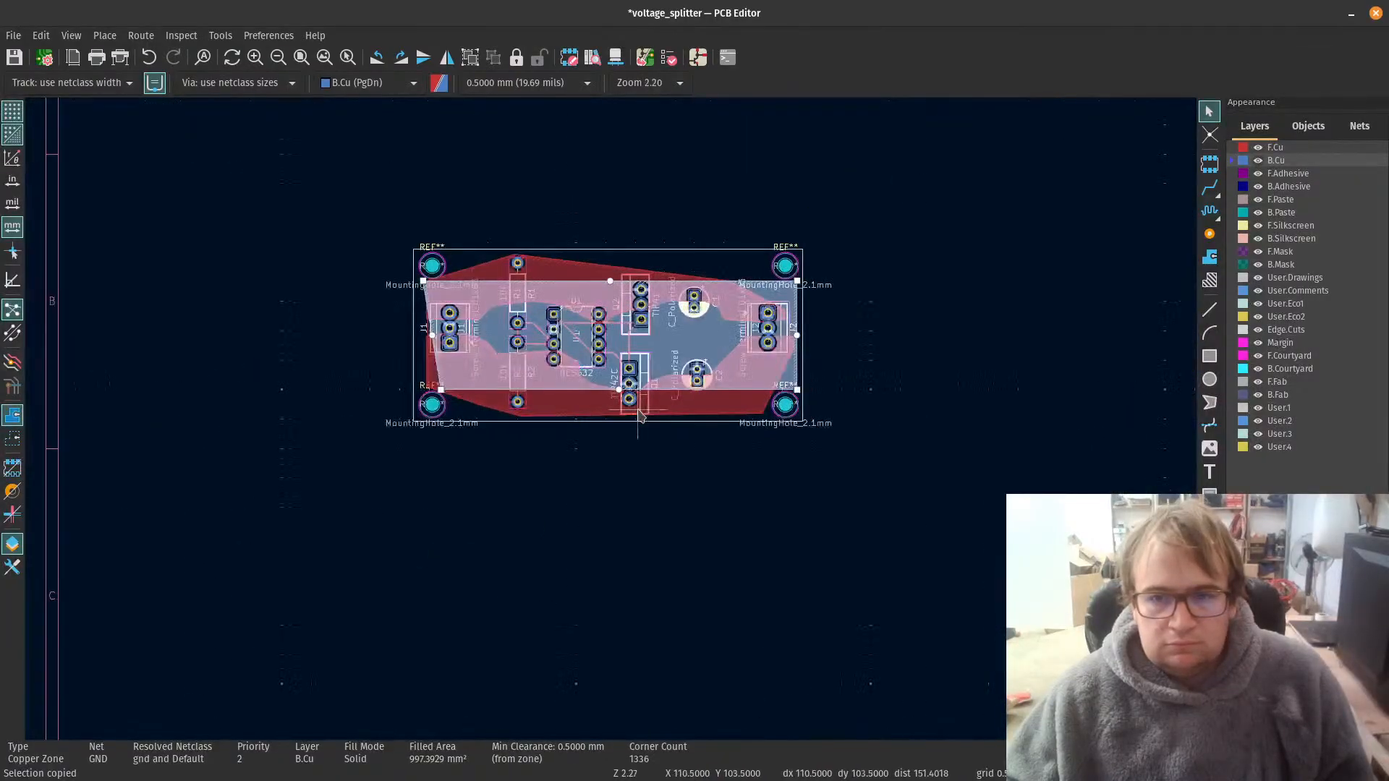
{"action": "scroll", "coordinate": [611, 398], "scroll_direction": "up", "scroll_amount": 2}
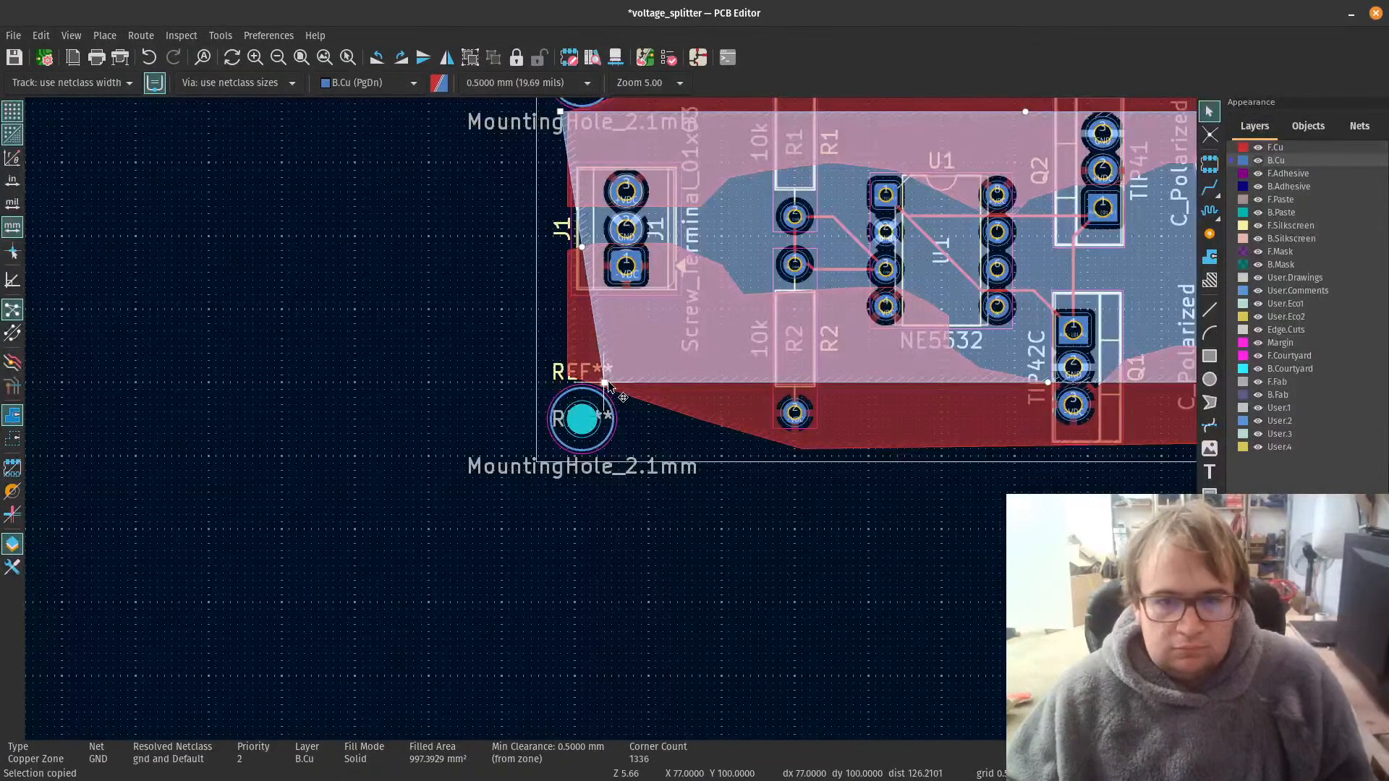
{"action": "left_click_drag", "start_coordinate": [608, 387], "coordinate": [540, 387]}
{"action": "left_click_drag", "start_coordinate": [544, 383], "coordinate": [561, 386]}
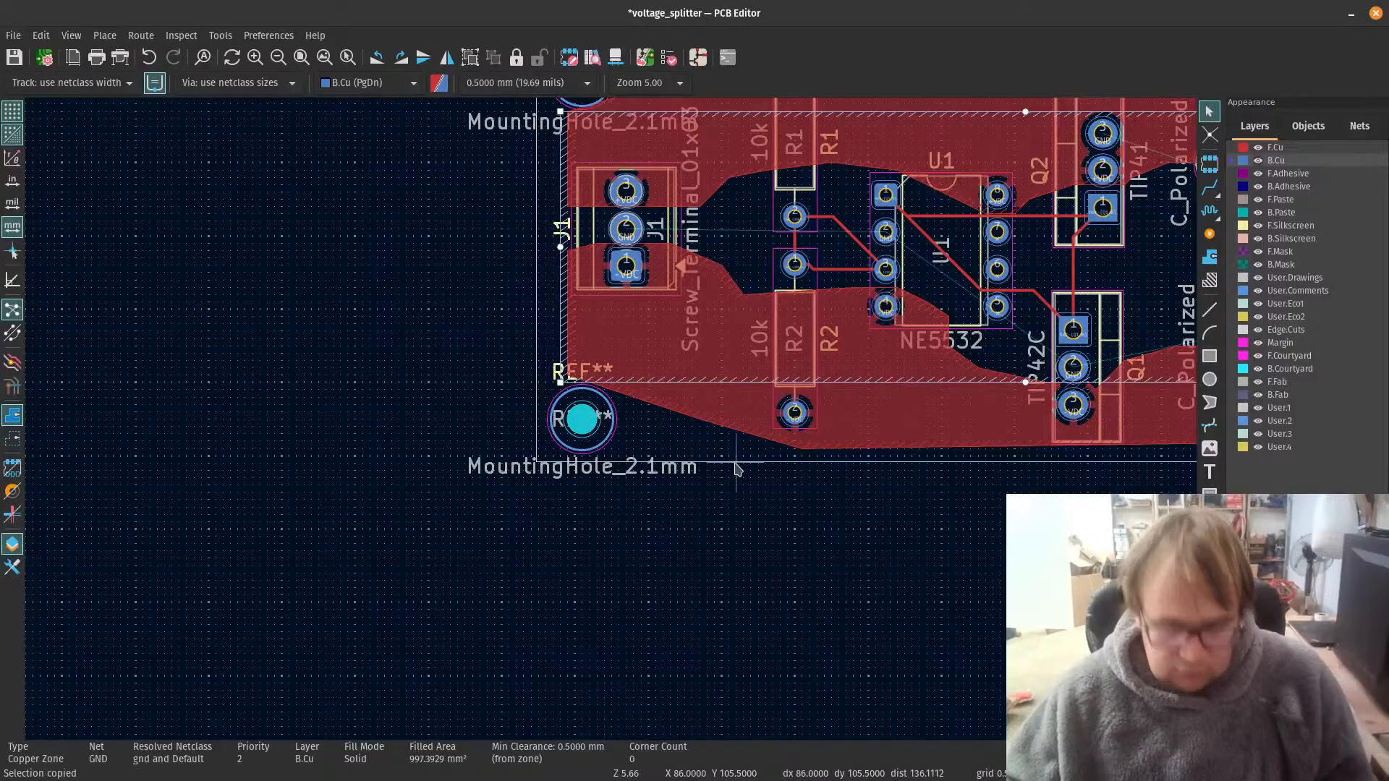
{"action": "key", "text": "b"}
{"action": "scroll", "coordinate": [477, 379], "scroll_direction": "down", "scroll_amount": 4}
{"action": "scroll", "coordinate": [779, 374], "scroll_direction": "down", "scroll_amount": 2}
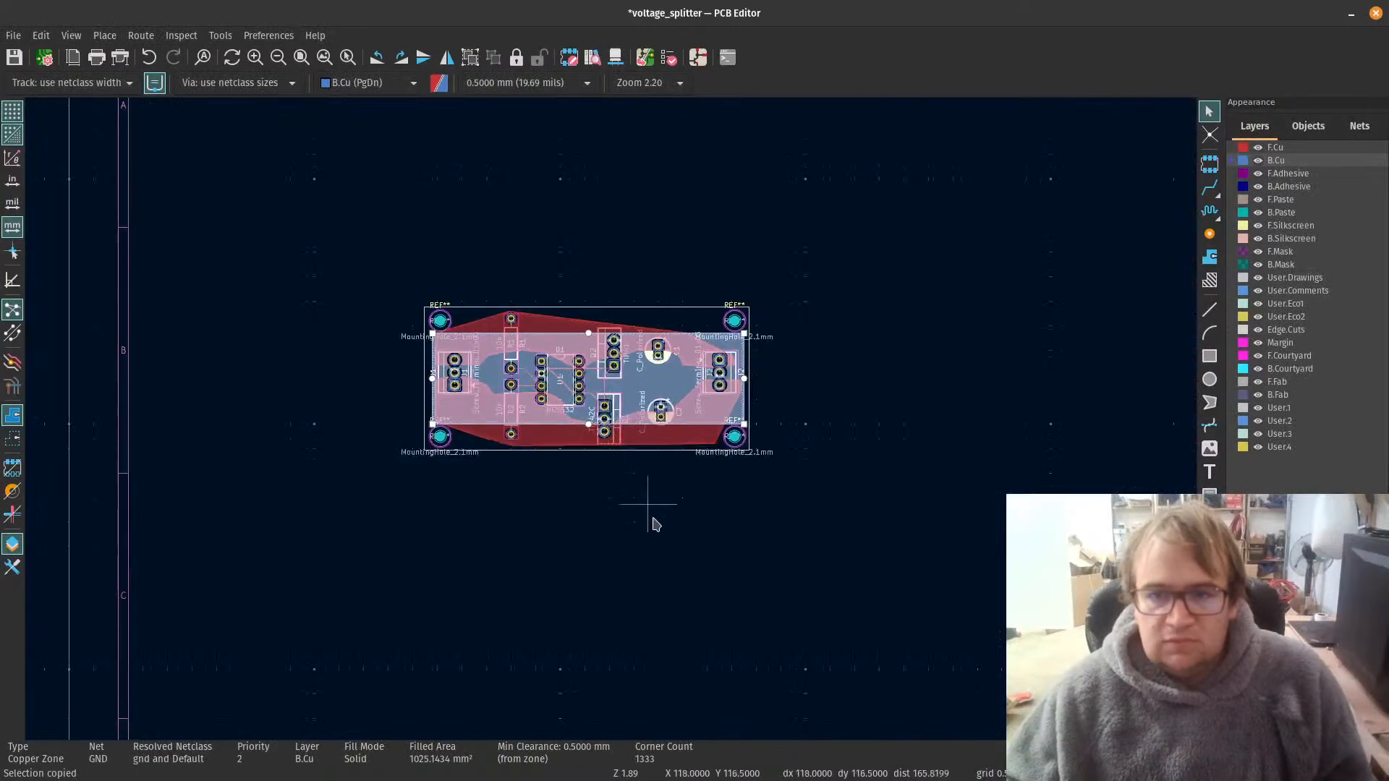
{"action": "left_click", "coordinate": [649, 522]}
Step: Run the design rules check with zone refill and locate the reported violations on the board
{"action": "scroll", "coordinate": [538, 418], "scroll_direction": "up", "scroll_amount": 2}
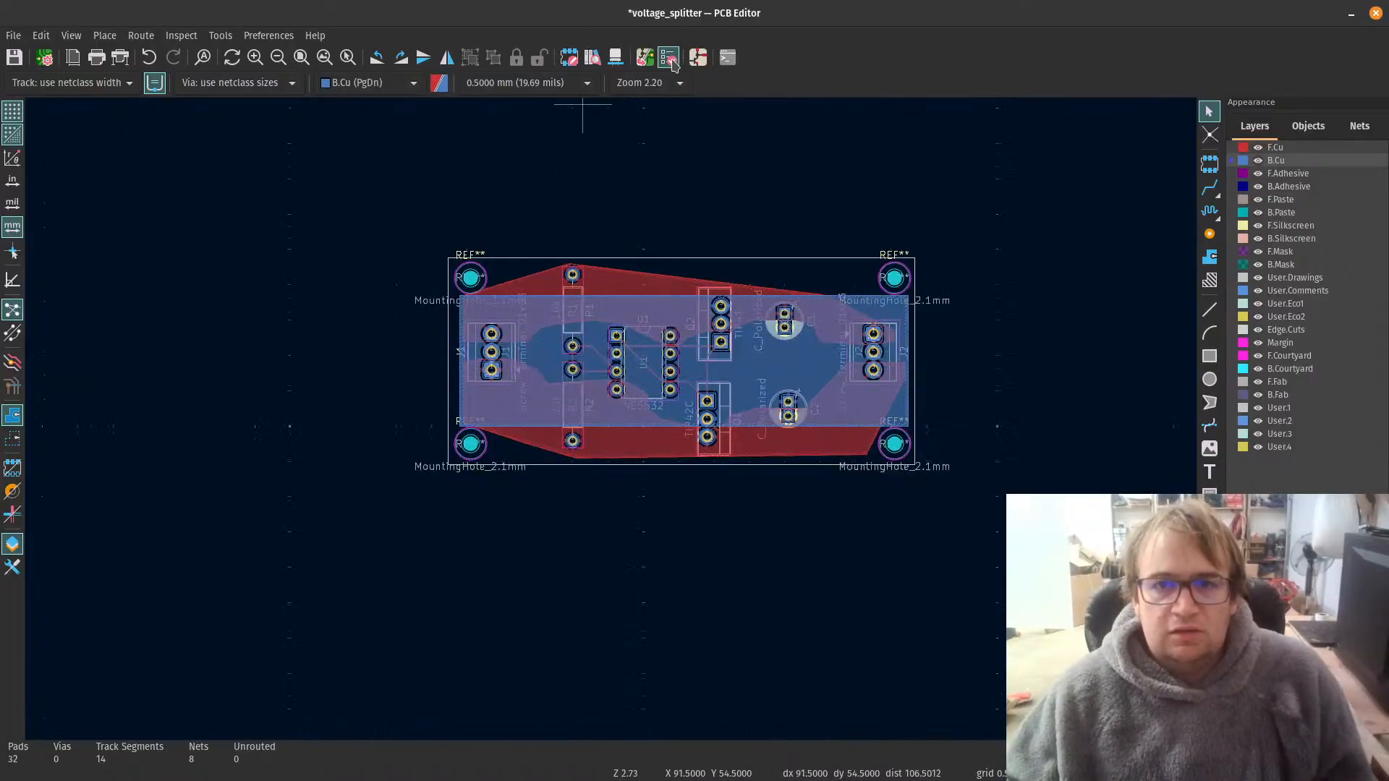
{"action": "left_click", "coordinate": [669, 59]}
{"action": "left_click", "coordinate": [923, 609]}
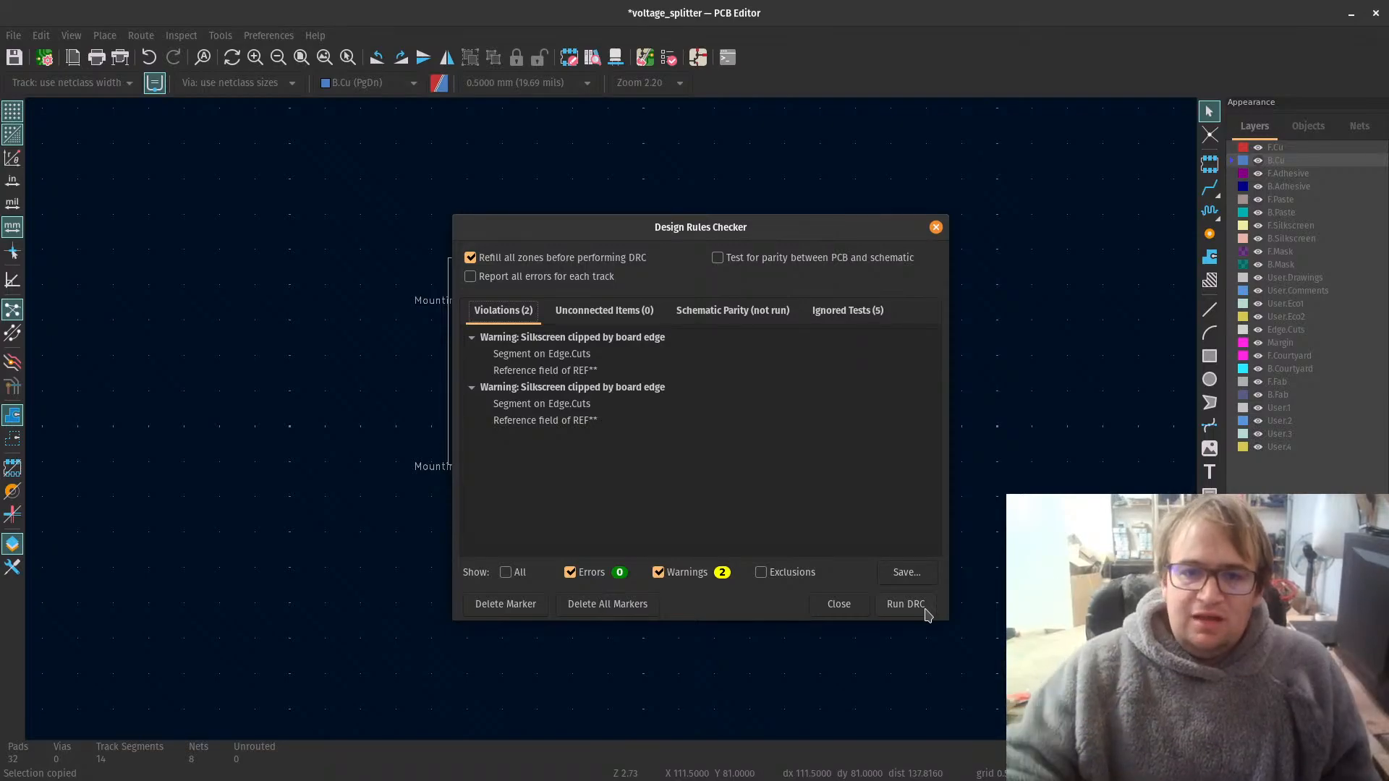
{"action": "left_click_drag", "start_coordinate": [648, 223], "coordinate": [1009, 156]}
{"action": "scroll", "coordinate": [428, 406], "scroll_direction": "up", "scroll_amount": 3}
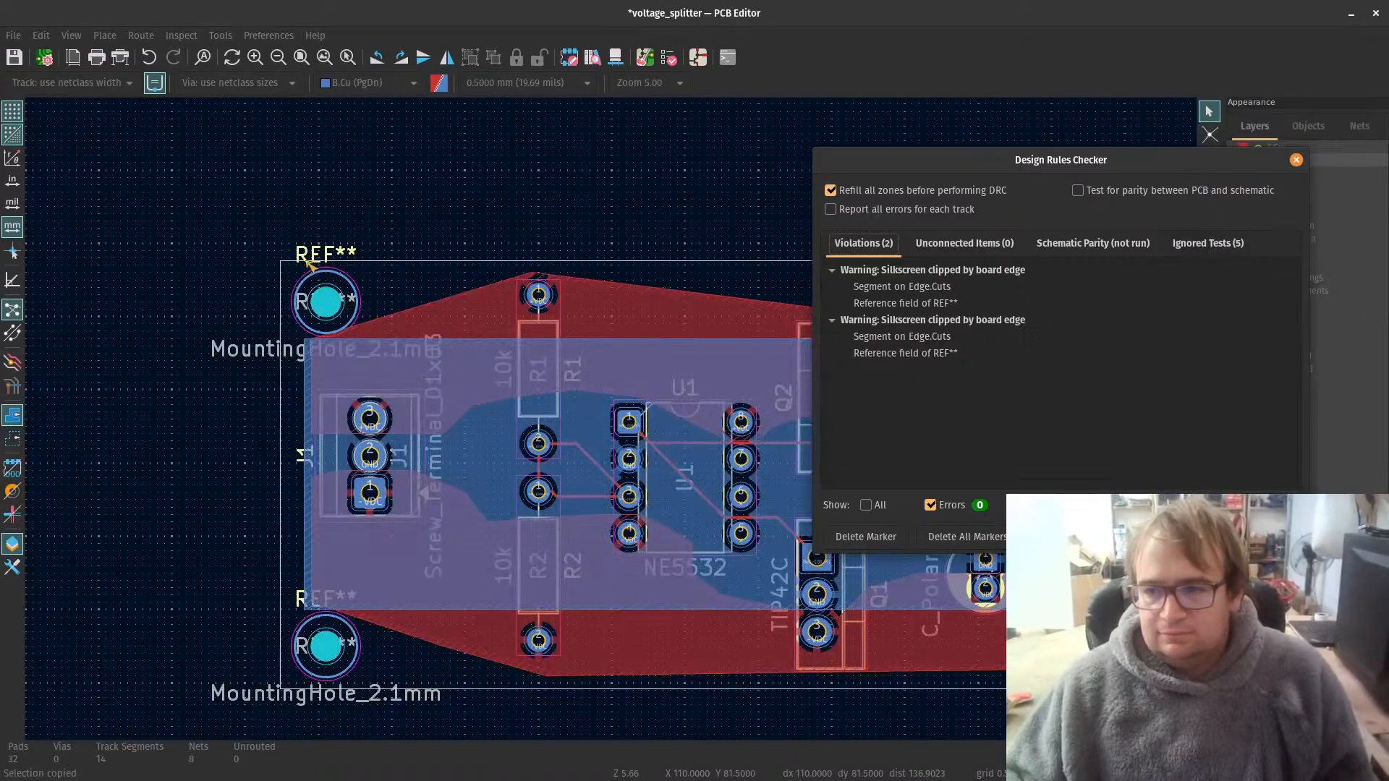
{"action": "key", "text": "Escape"}
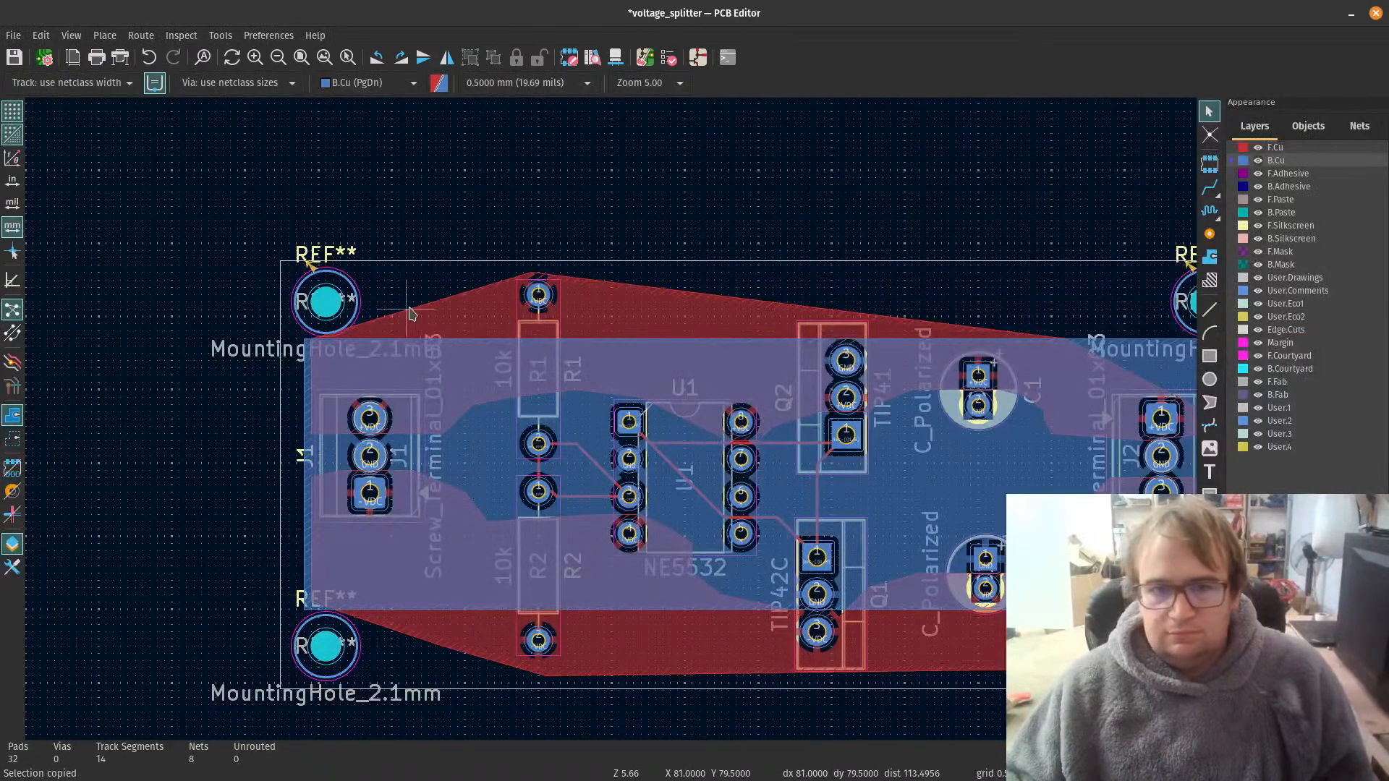
Step: Delete the REF** silkscreen reference texts above the two upper mounting holes
{"action": "left_click", "coordinate": [325, 255]}
{"action": "key", "text": "Delete"}
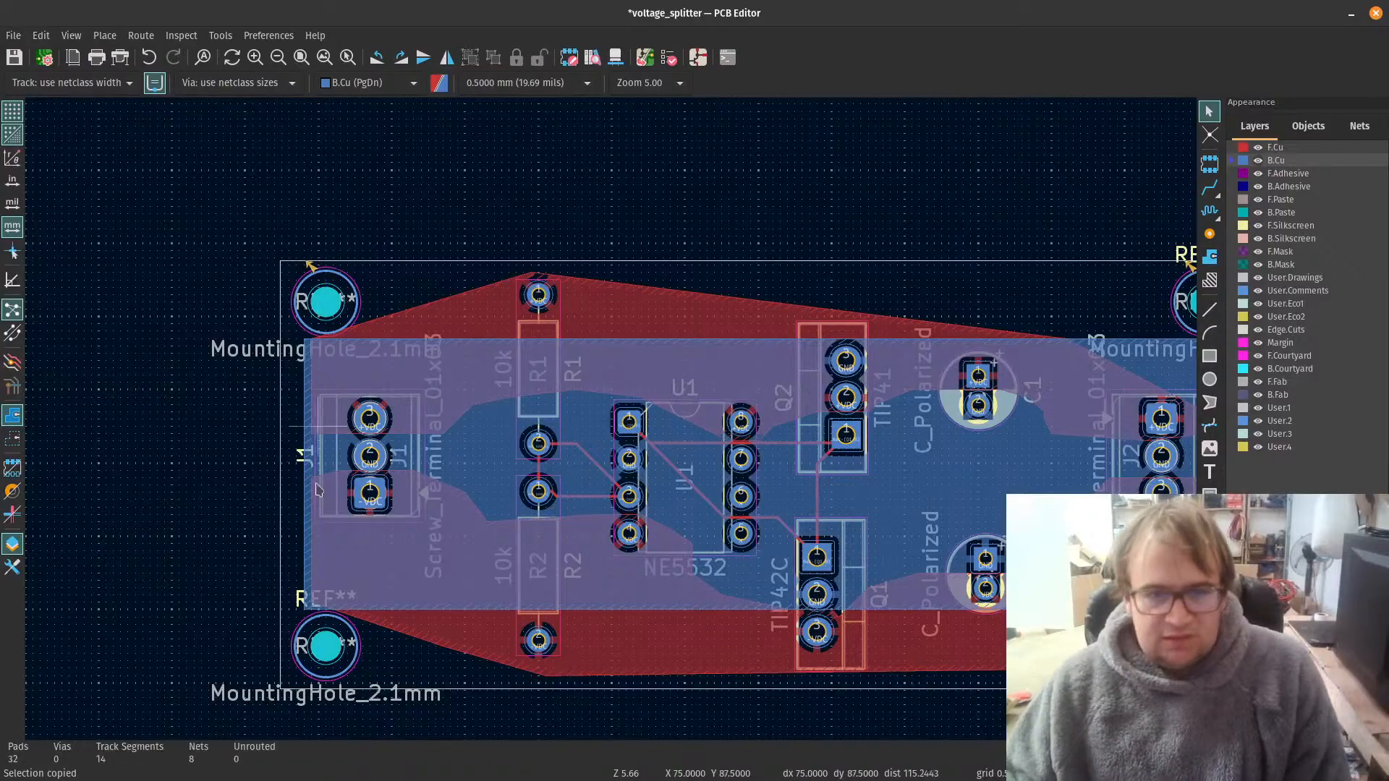
{"action": "scroll", "coordinate": [491, 160], "scroll_direction": "down", "scroll_amount": 2}
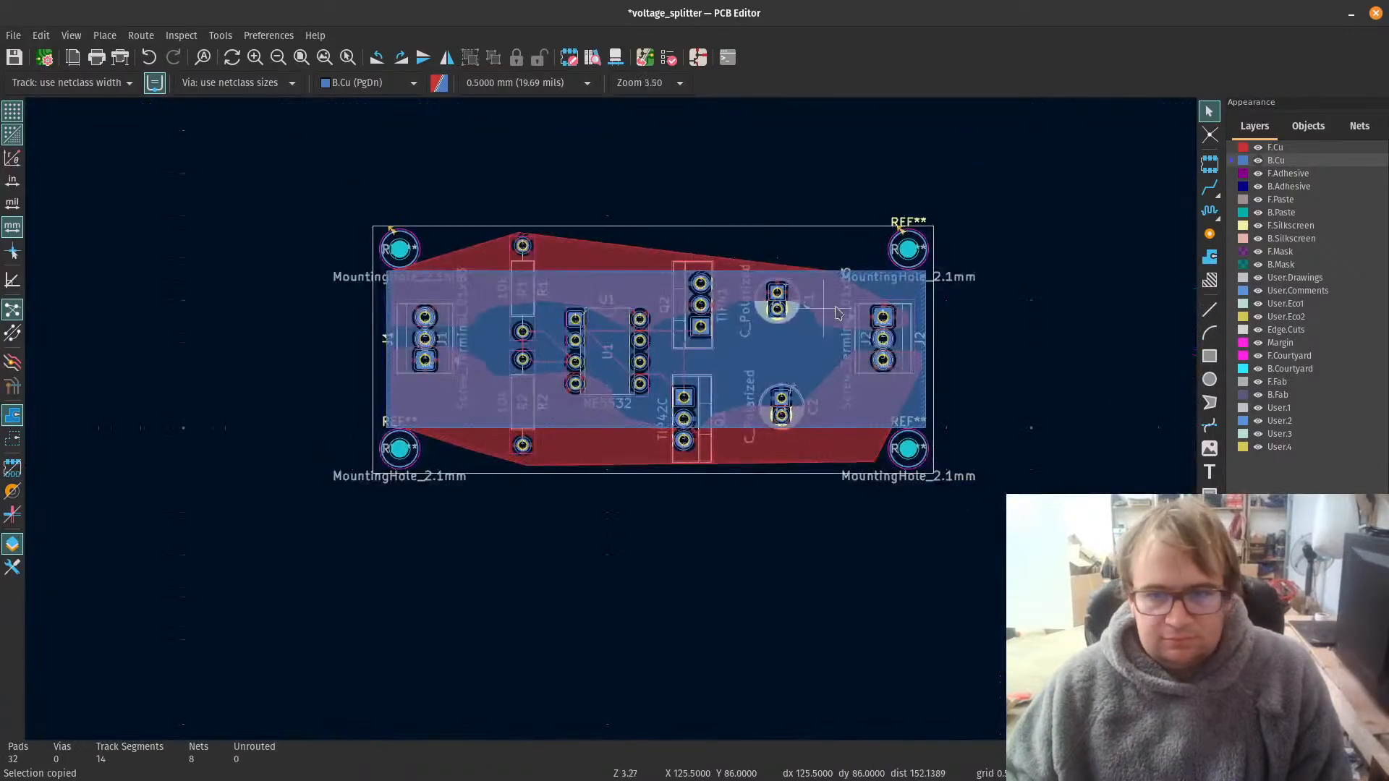
{"action": "scroll", "coordinate": [698, 296], "scroll_direction": "up", "scroll_amount": 2}
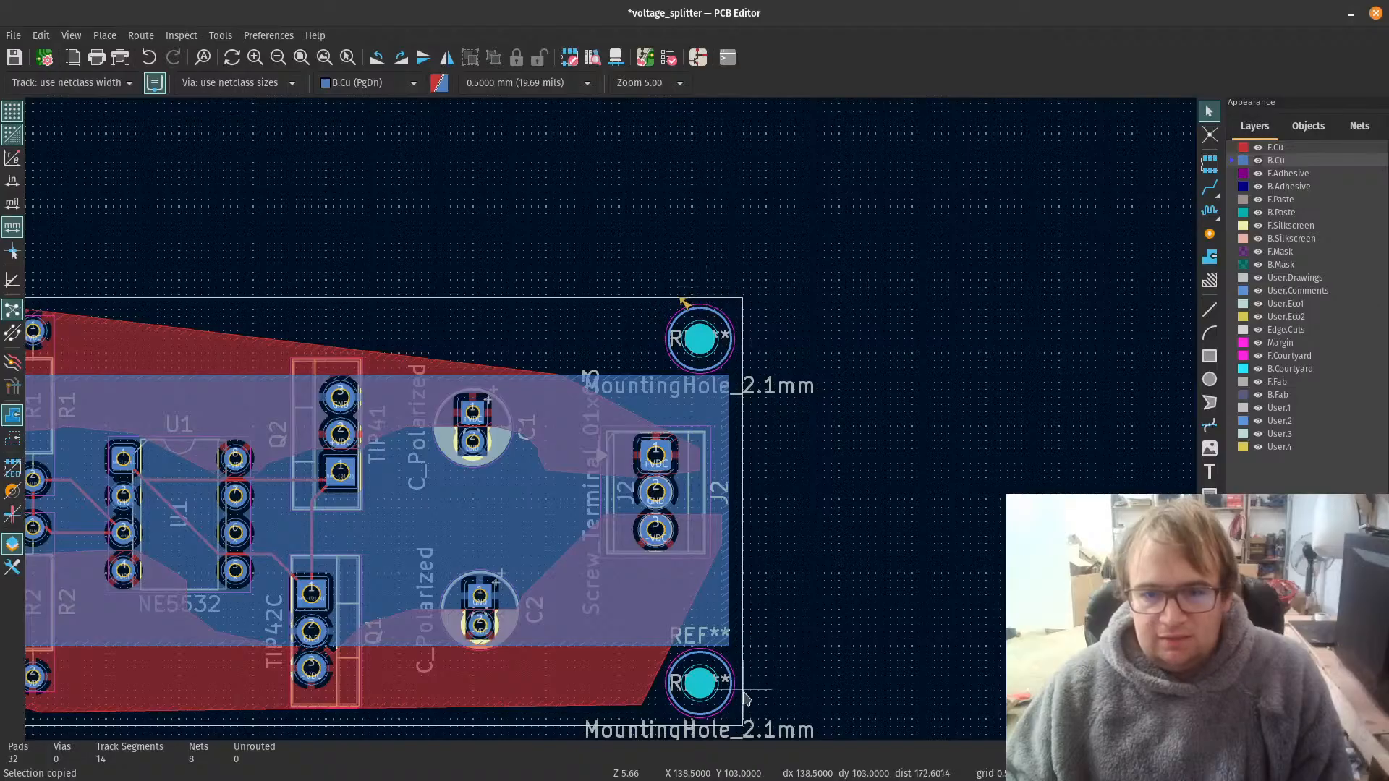
Step: Delete the REF** silkscreen reference texts above the two lower mounting holes
{"action": "scroll", "coordinate": [677, 654], "scroll_direction": "up", "scroll_amount": 2}
{"action": "left_click", "coordinate": [660, 421]}
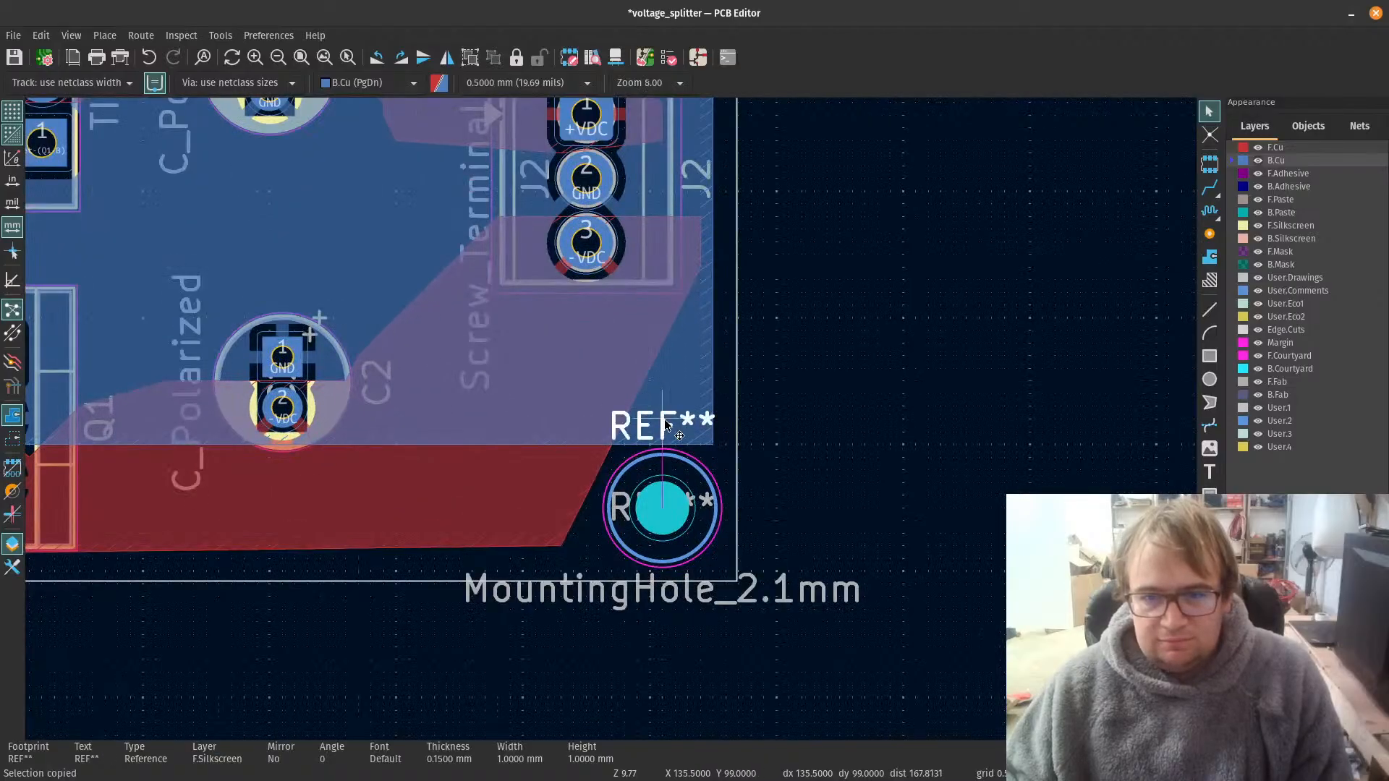
{"action": "key", "text": "Delete"}
{"action": "scroll", "coordinate": [507, 443], "scroll_direction": "down", "scroll_amount": 3}
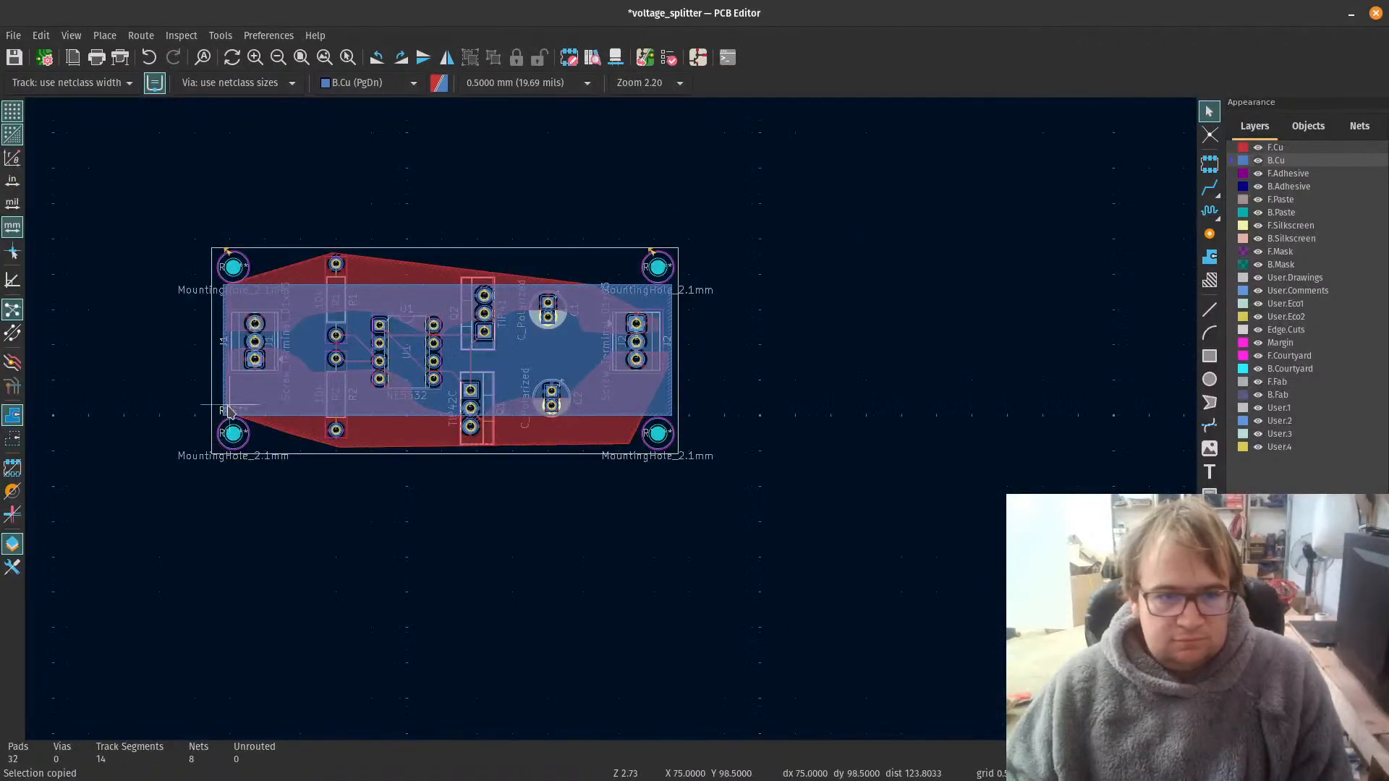
{"action": "scroll", "coordinate": [225, 412], "scroll_direction": "up", "scroll_amount": 4}
{"action": "scroll", "coordinate": [611, 423], "scroll_direction": "up", "scroll_amount": 1}
{"action": "left_click", "coordinate": [563, 420]}
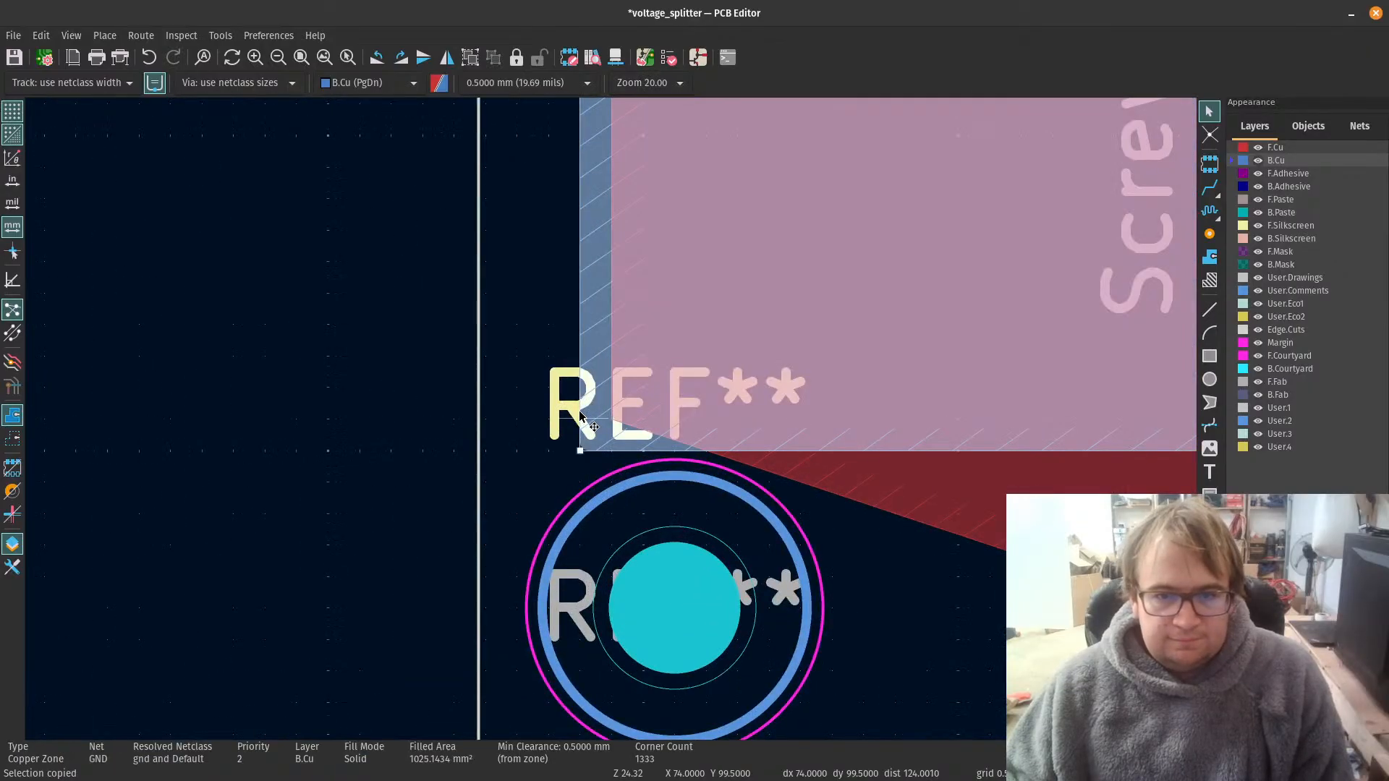
{"action": "key", "text": "Delete"}
Step: Run the design rules check again on the cleaned-up board and close the checker
{"action": "scroll", "coordinate": [607, 405], "scroll_direction": "down", "scroll_amount": 3}
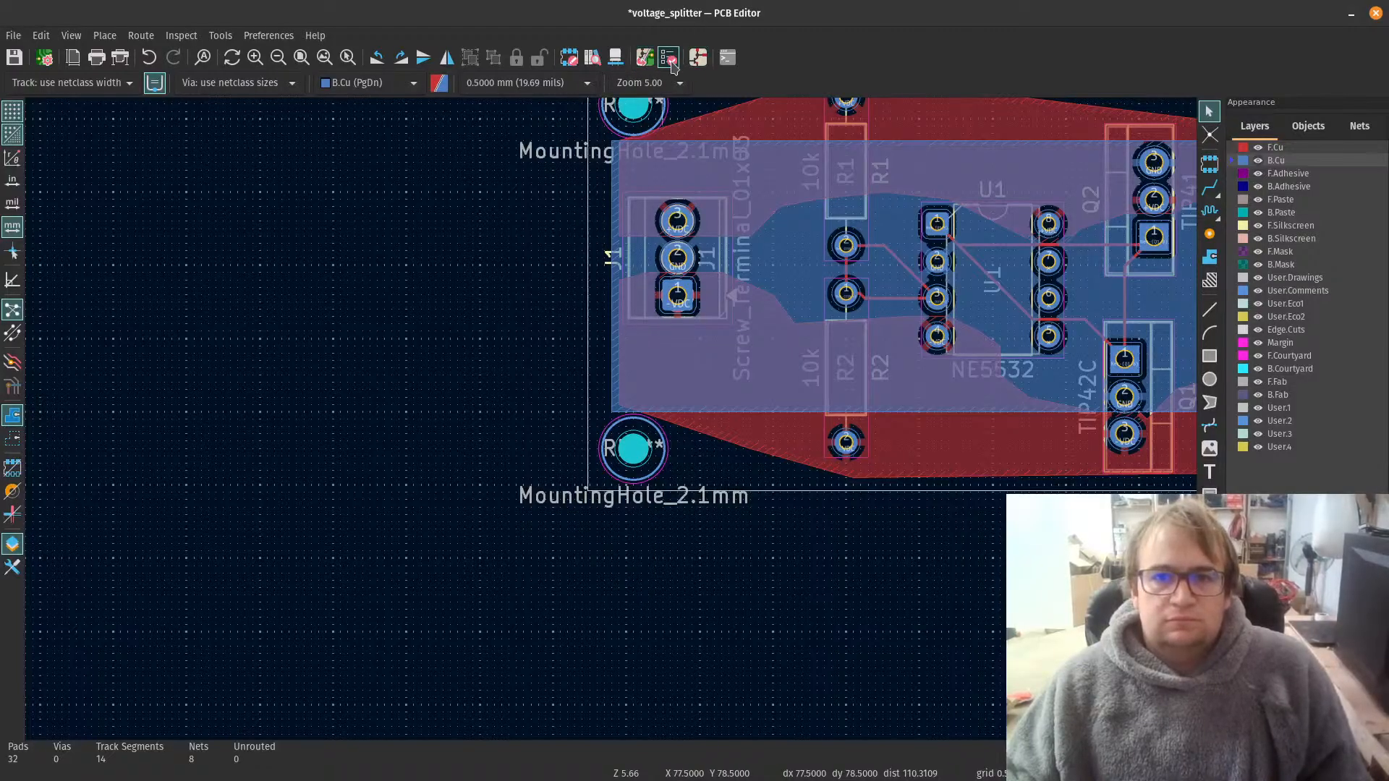
{"action": "left_click", "coordinate": [669, 57]}
{"action": "left_click", "coordinate": [1262, 537]}
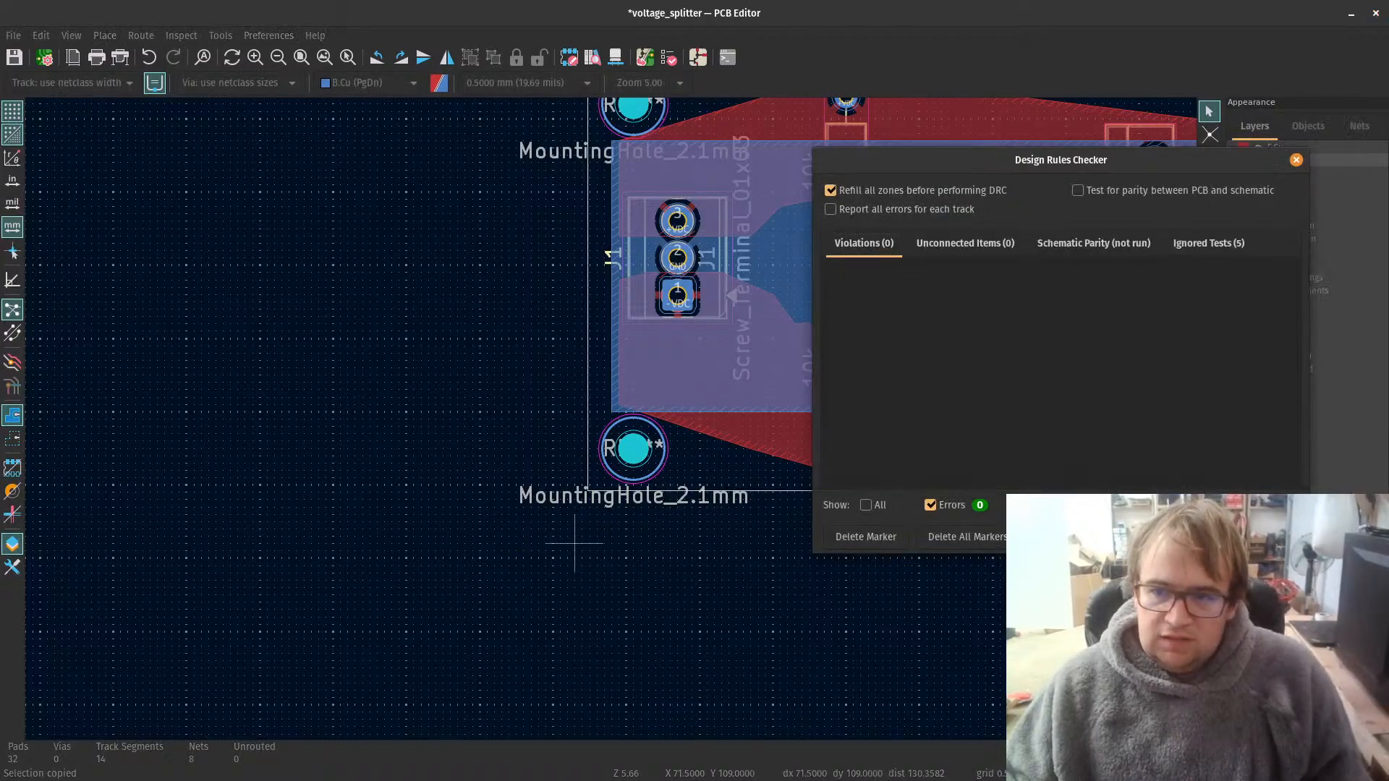
{"action": "key", "text": "Escape"}
Step: Open the board in the 3D viewer, examine the components and mounting holes from several angles, and close the viewer
{"action": "left_click", "coordinate": [70, 35]}
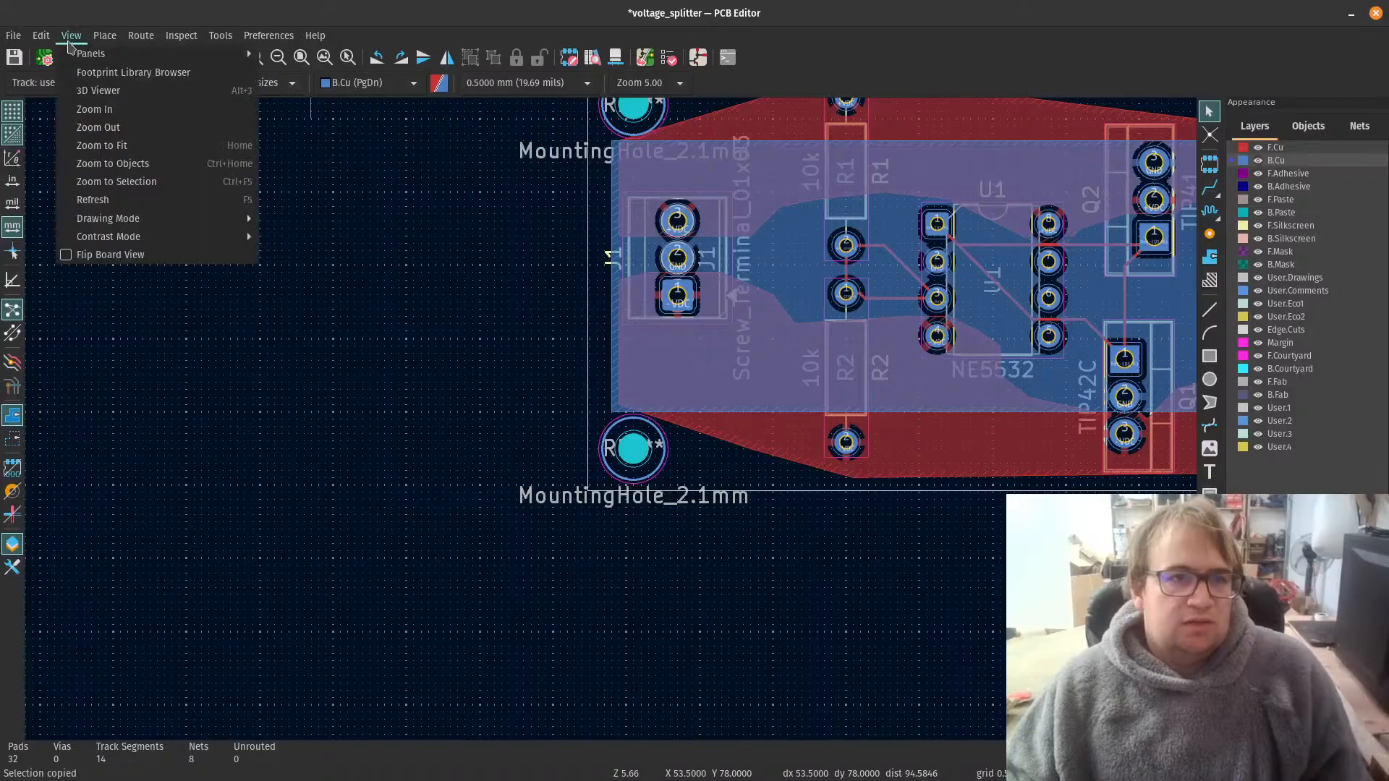
{"action": "left_click", "coordinate": [97, 90]}
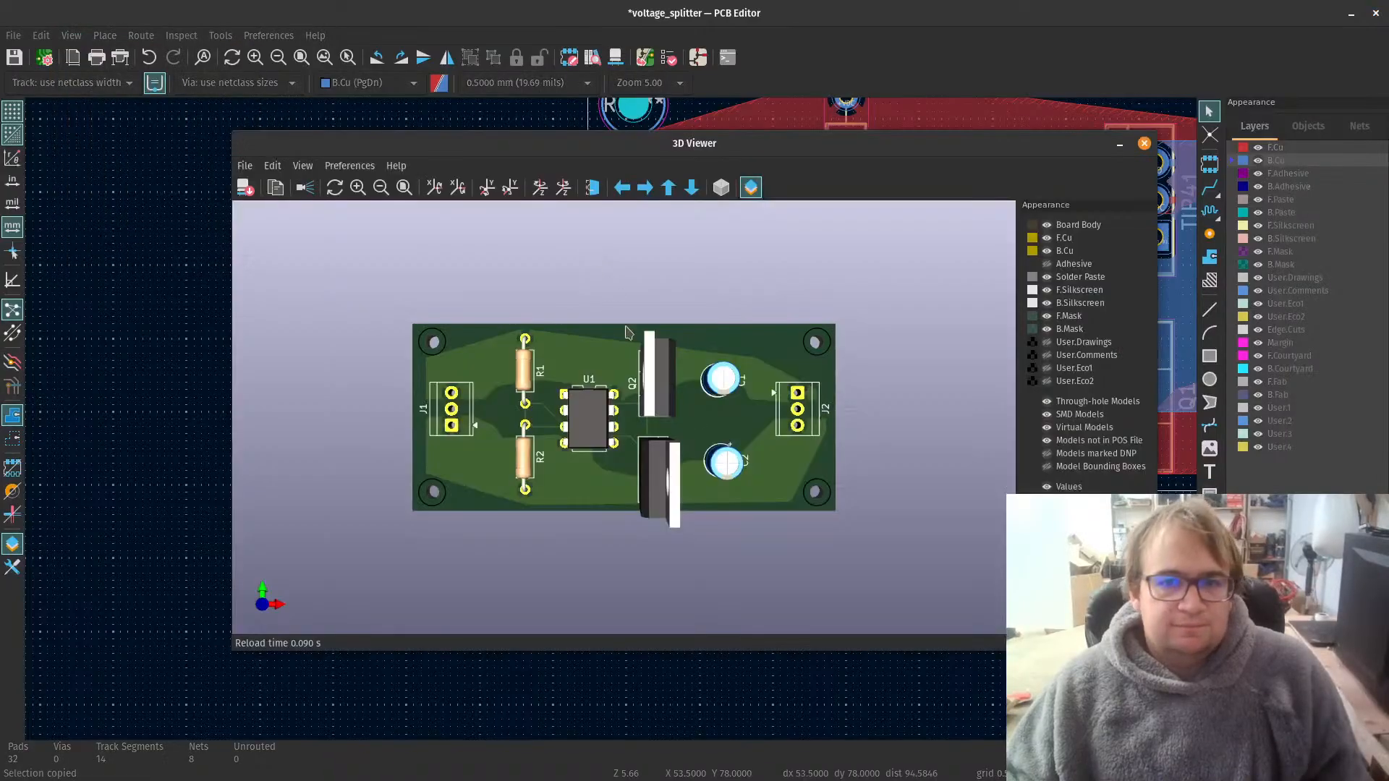
{"action": "scroll", "coordinate": [627, 332], "scroll_direction": "up", "scroll_amount": 4}
{"action": "left_click_drag", "start_coordinate": [627, 332], "coordinate": [289, 384]}
{"action": "scroll", "coordinate": [273, 628], "scroll_direction": "up", "scroll_amount": 4}
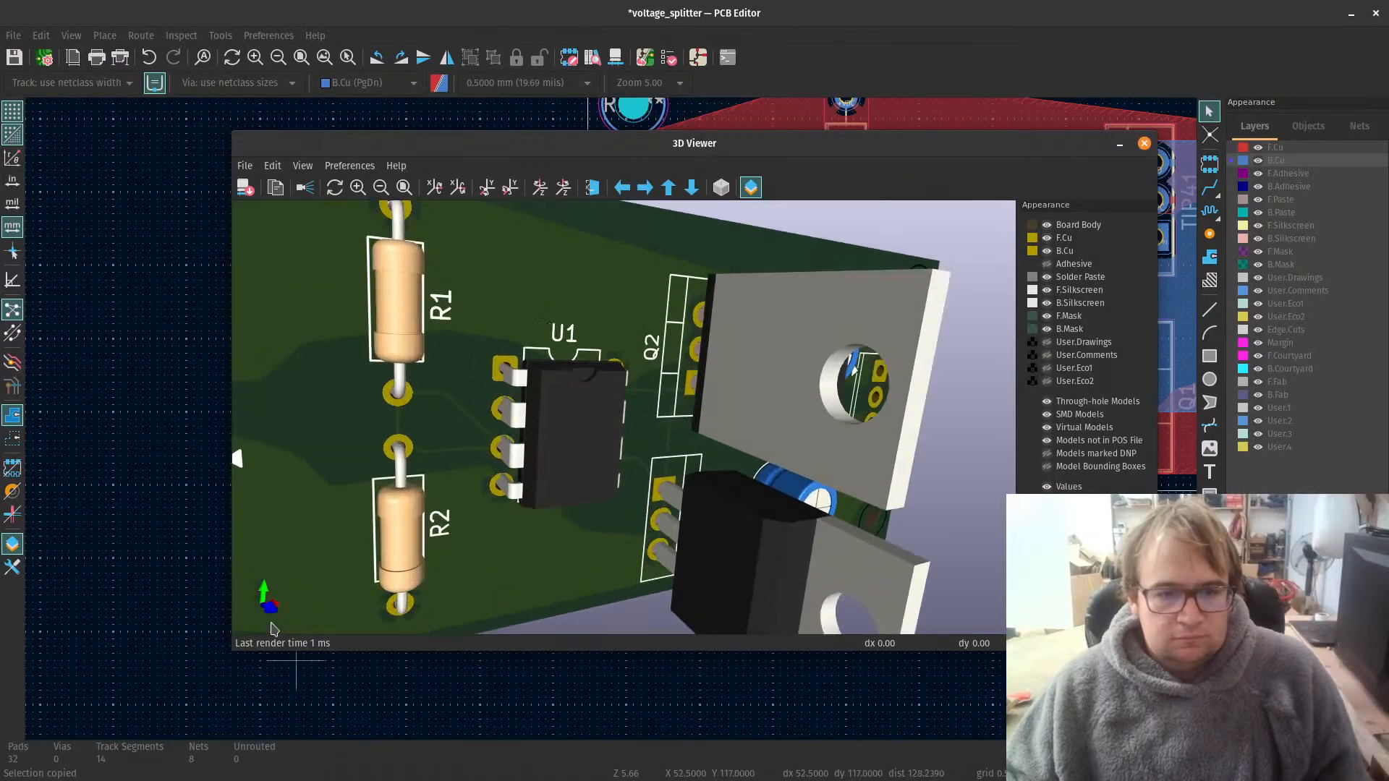
{"action": "left_click_drag", "start_coordinate": [274, 628], "coordinate": [778, 258]}
{"action": "scroll", "coordinate": [552, 480], "scroll_direction": "down", "scroll_amount": 5}
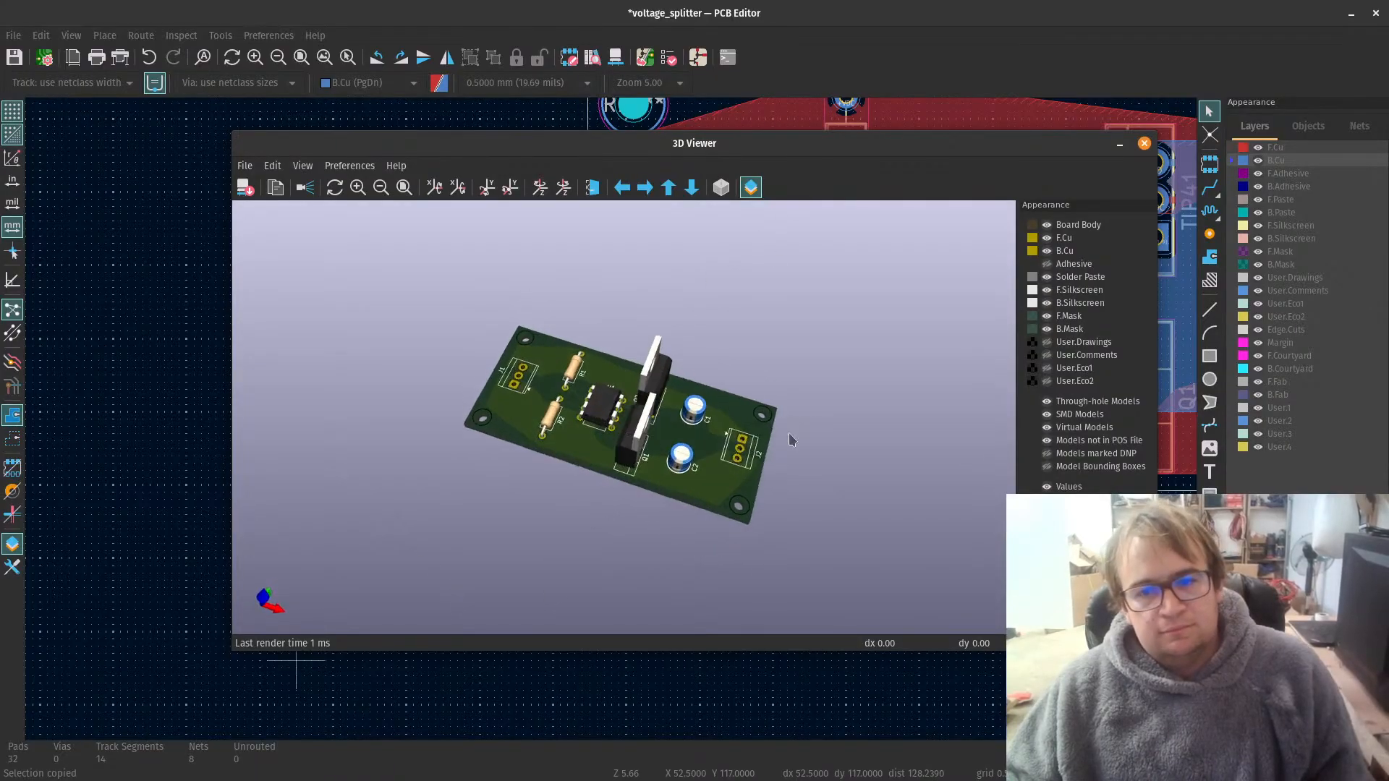
{"action": "left_click_drag", "start_coordinate": [792, 440], "coordinate": [736, 262]}
{"action": "left_click_drag", "start_coordinate": [865, 202], "coordinate": [730, 390]}
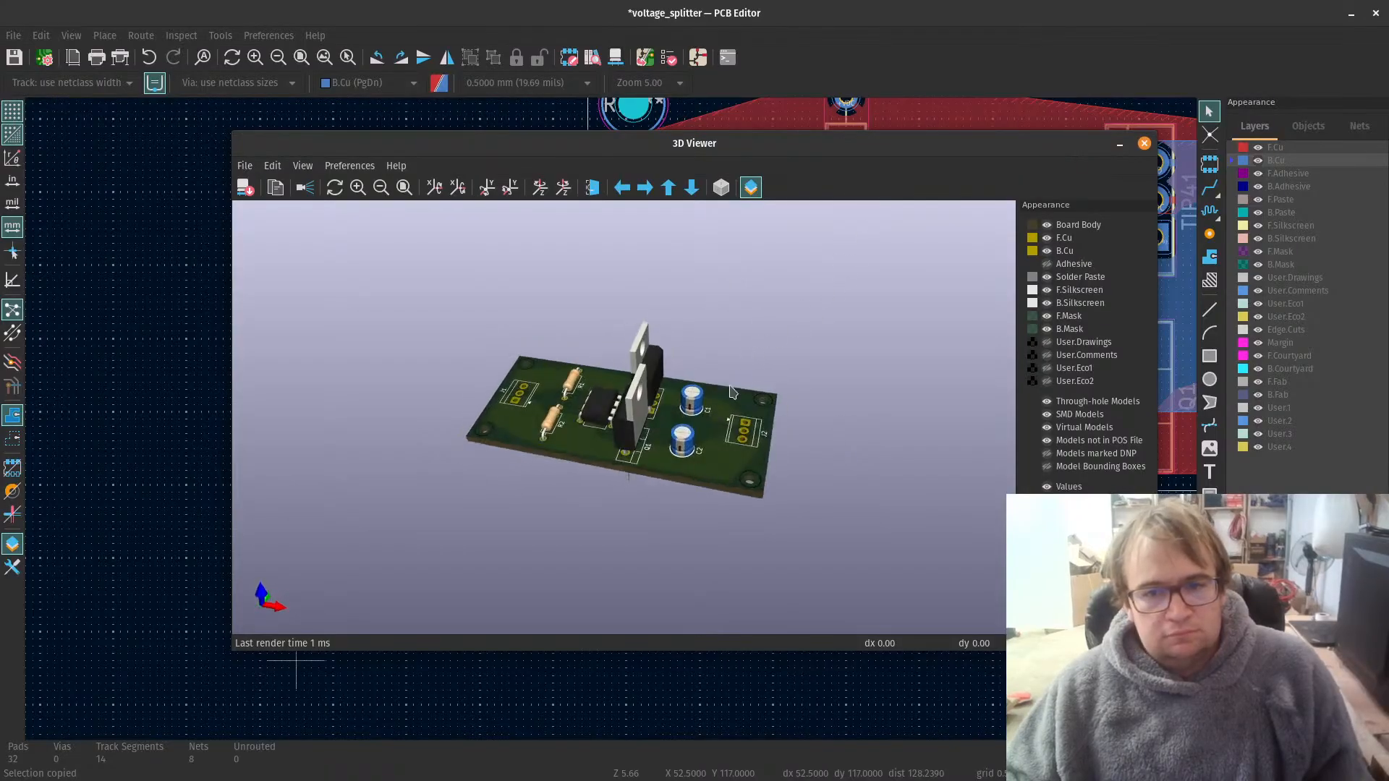
{"action": "scroll", "coordinate": [336, 467], "scroll_direction": "up", "scroll_amount": 2}
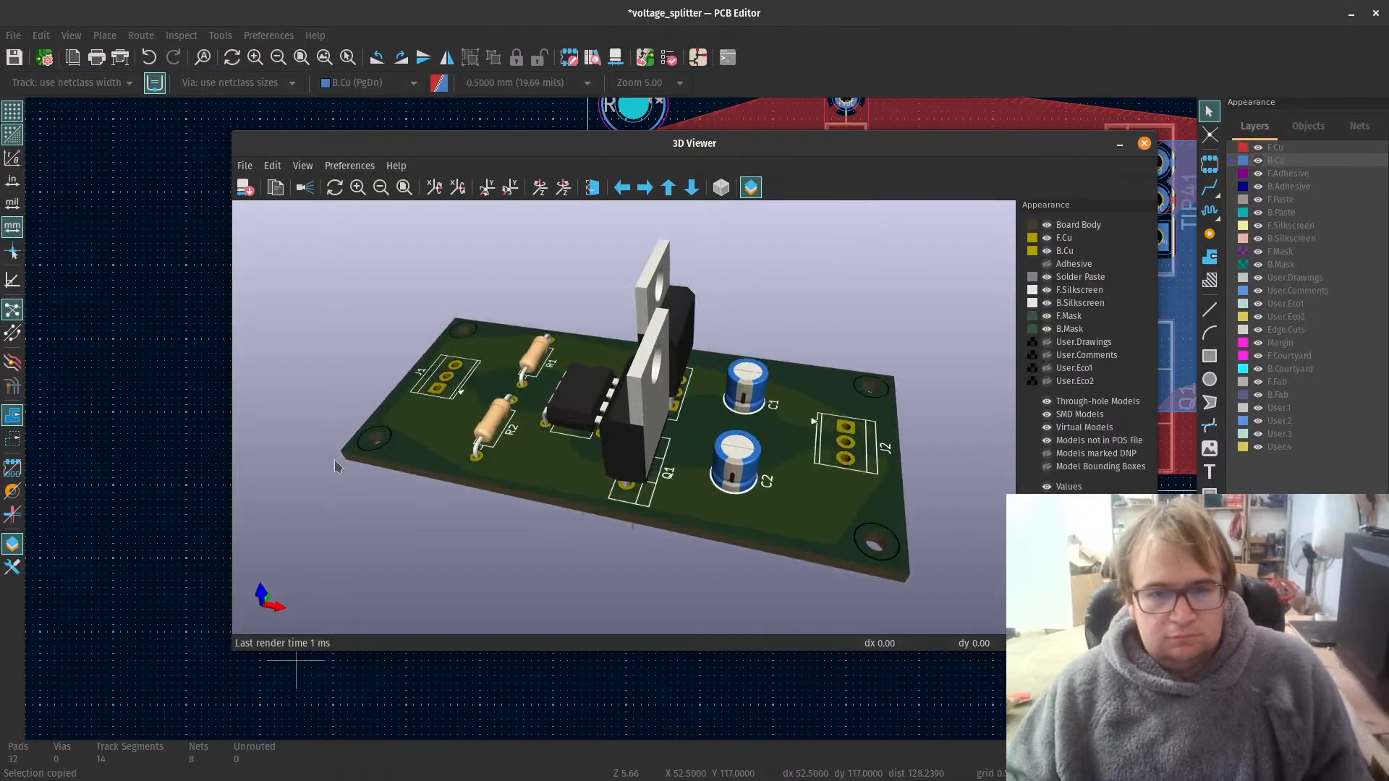
{"action": "scroll", "coordinate": [766, 548], "scroll_direction": "up", "scroll_amount": 1}
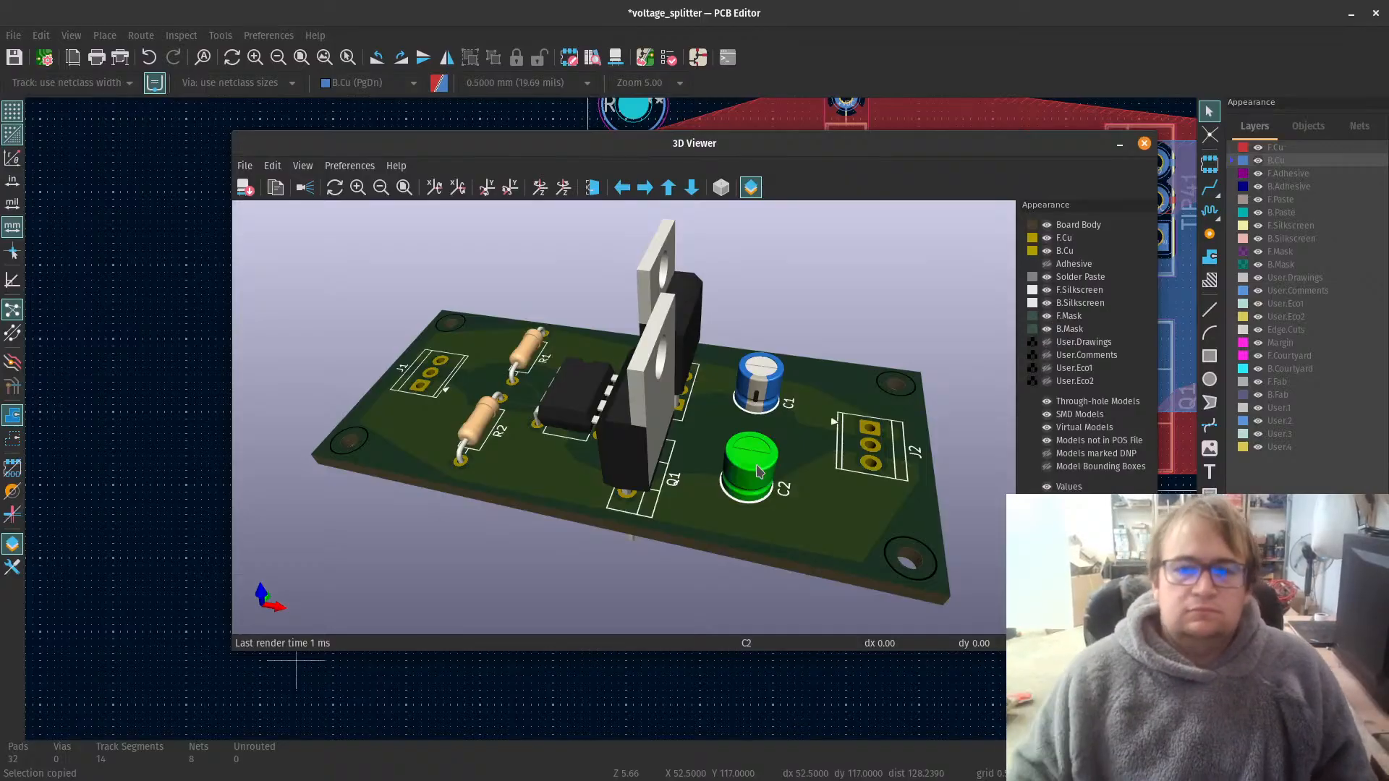
{"action": "scroll", "coordinate": [745, 470], "scroll_direction": "up", "scroll_amount": 5}
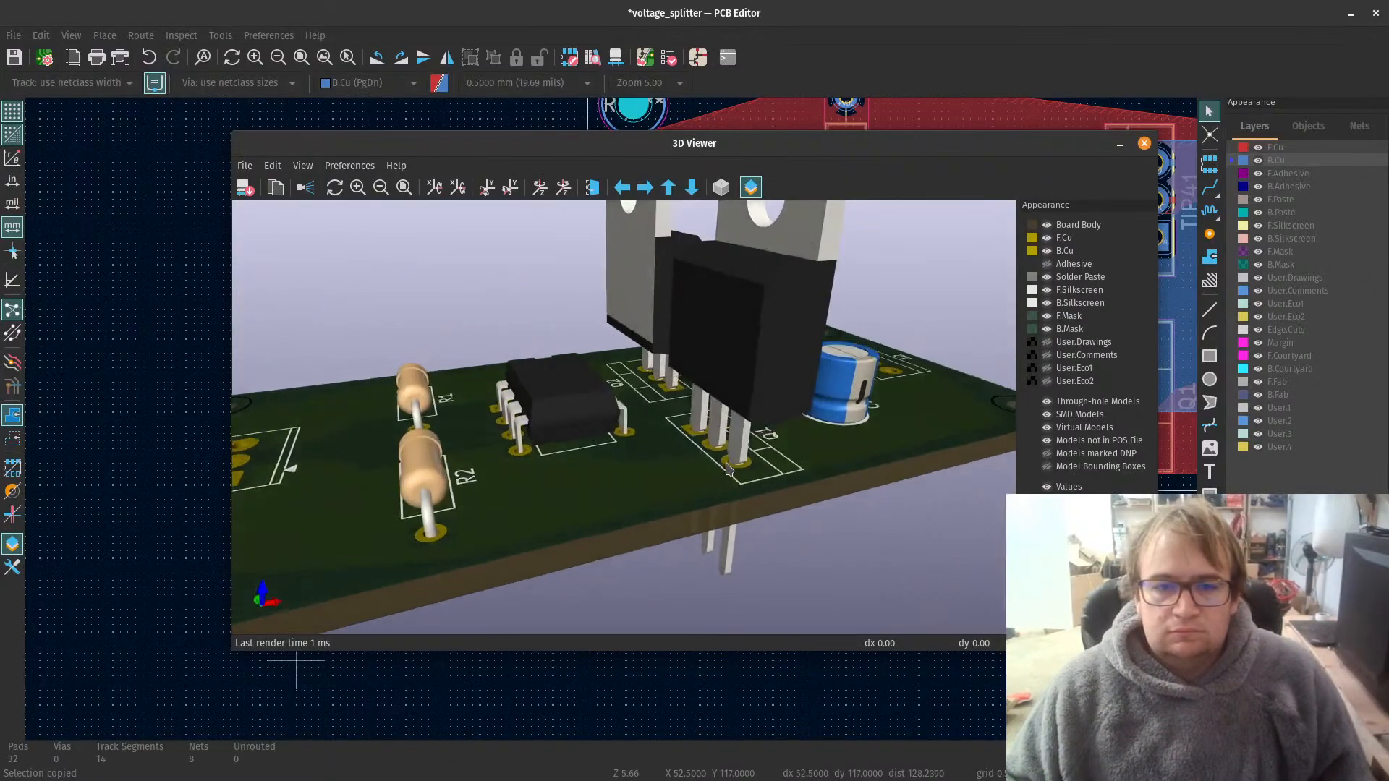
{"action": "left_click_drag", "start_coordinate": [727, 468], "coordinate": [992, 276]}
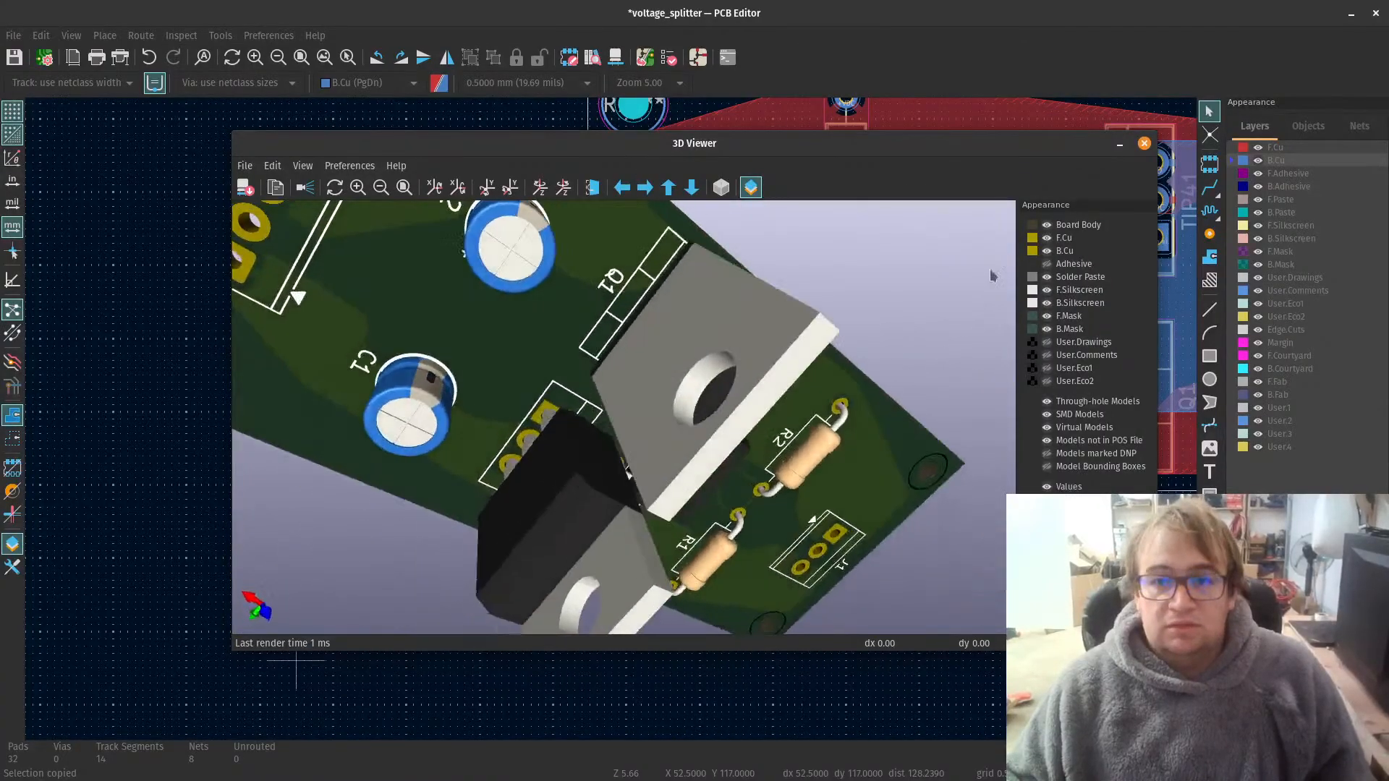
{"action": "left_click", "coordinate": [1143, 142]}
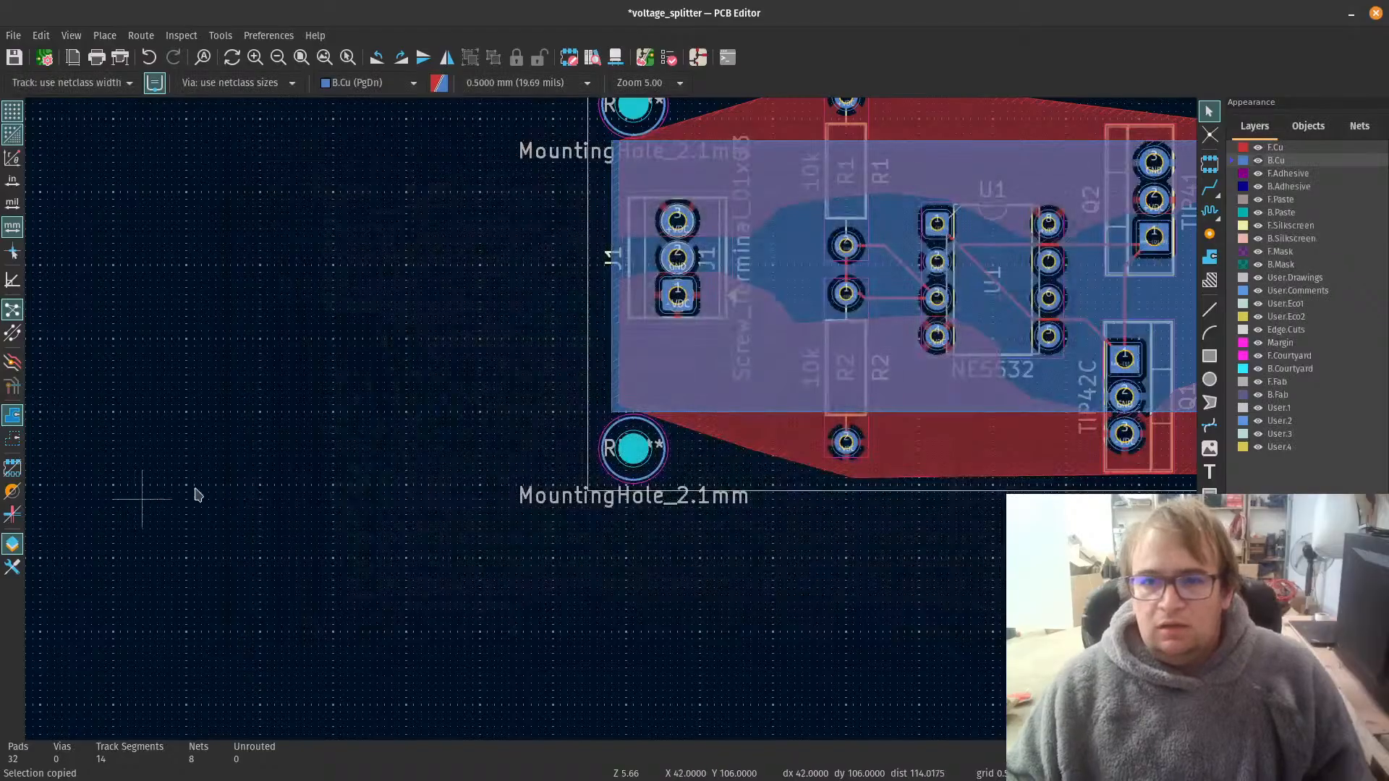
Step: Look over the whole board layout and save the voltage_splitter board
{"action": "scroll", "coordinate": [195, 494], "scroll_direction": "down", "scroll_amount": 3}
{"action": "scroll", "coordinate": [714, 403], "scroll_direction": "down", "scroll_amount": 1}
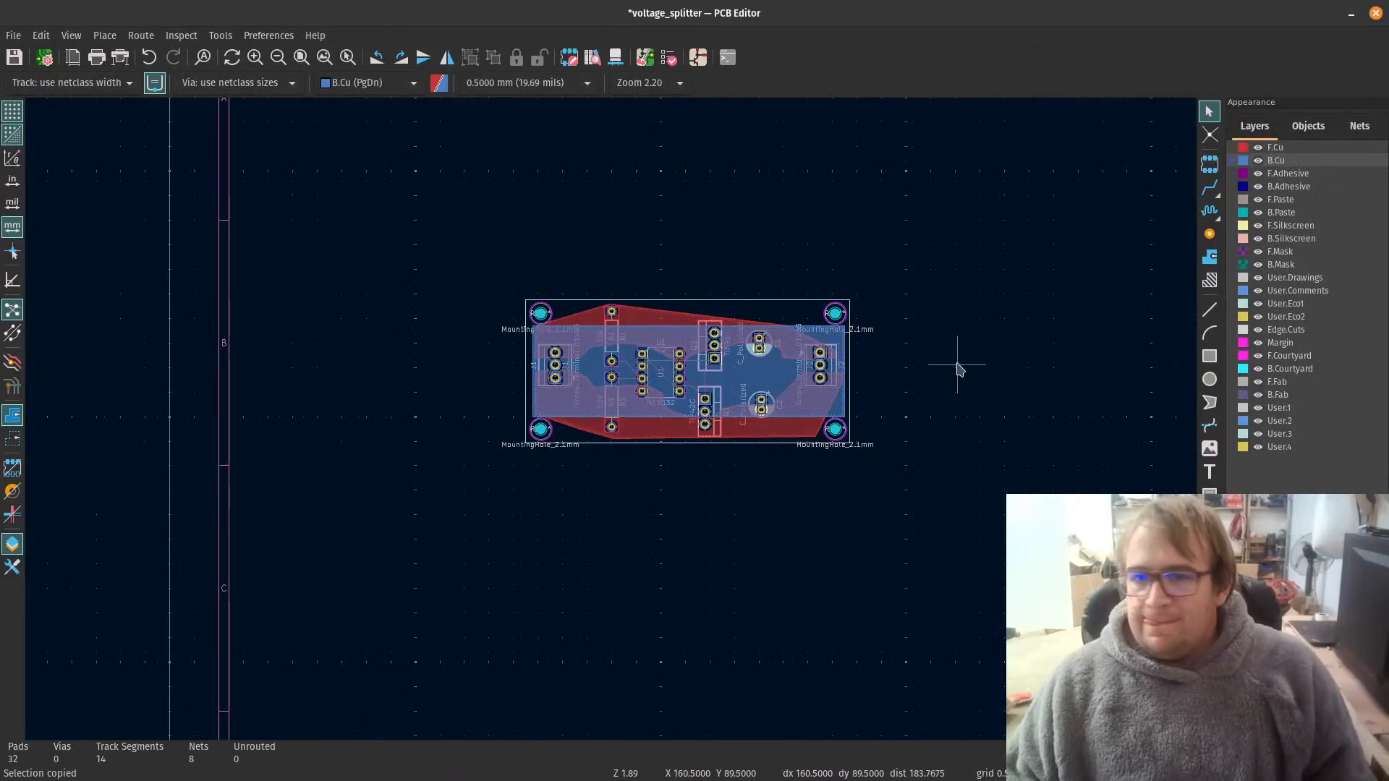
{"action": "scroll", "coordinate": [638, 347], "scroll_direction": "up", "scroll_amount": 4}
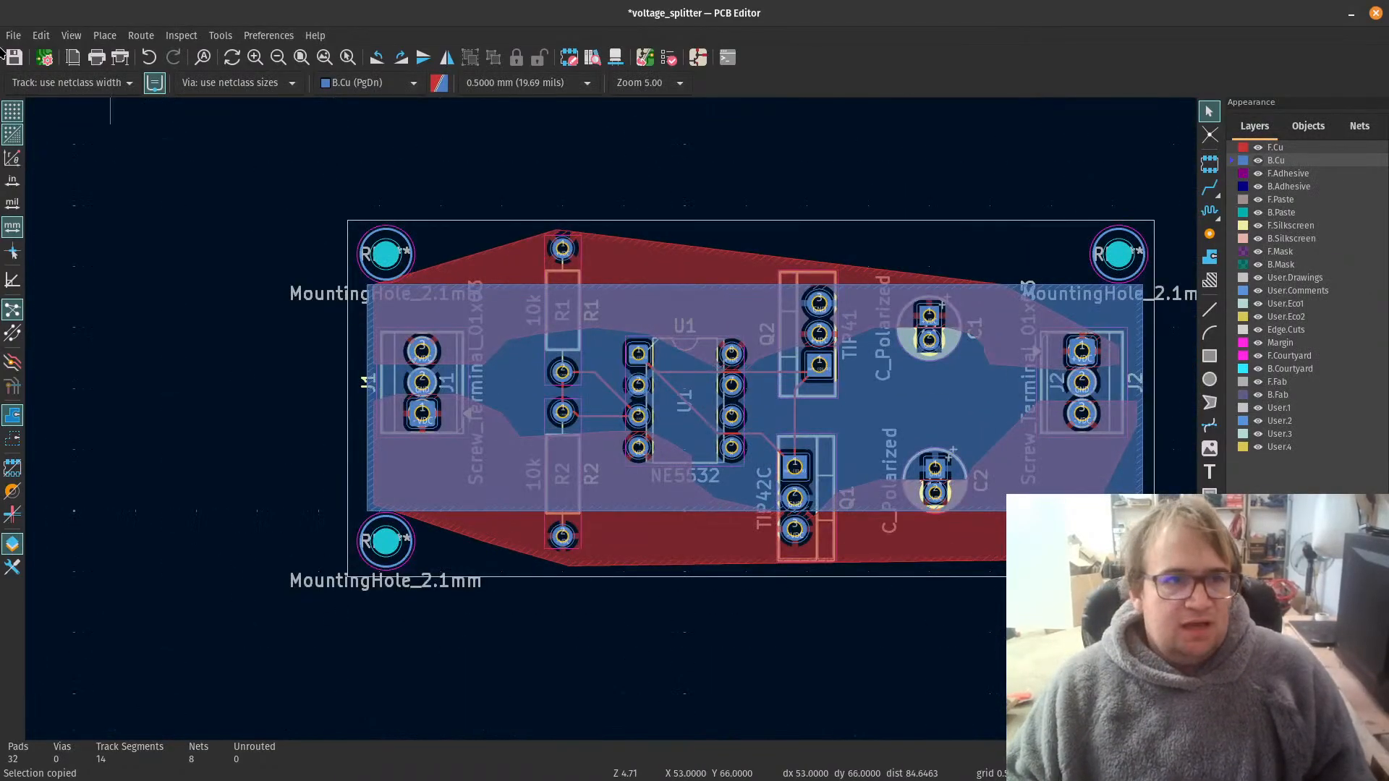
{"action": "left_click", "coordinate": [14, 57]}
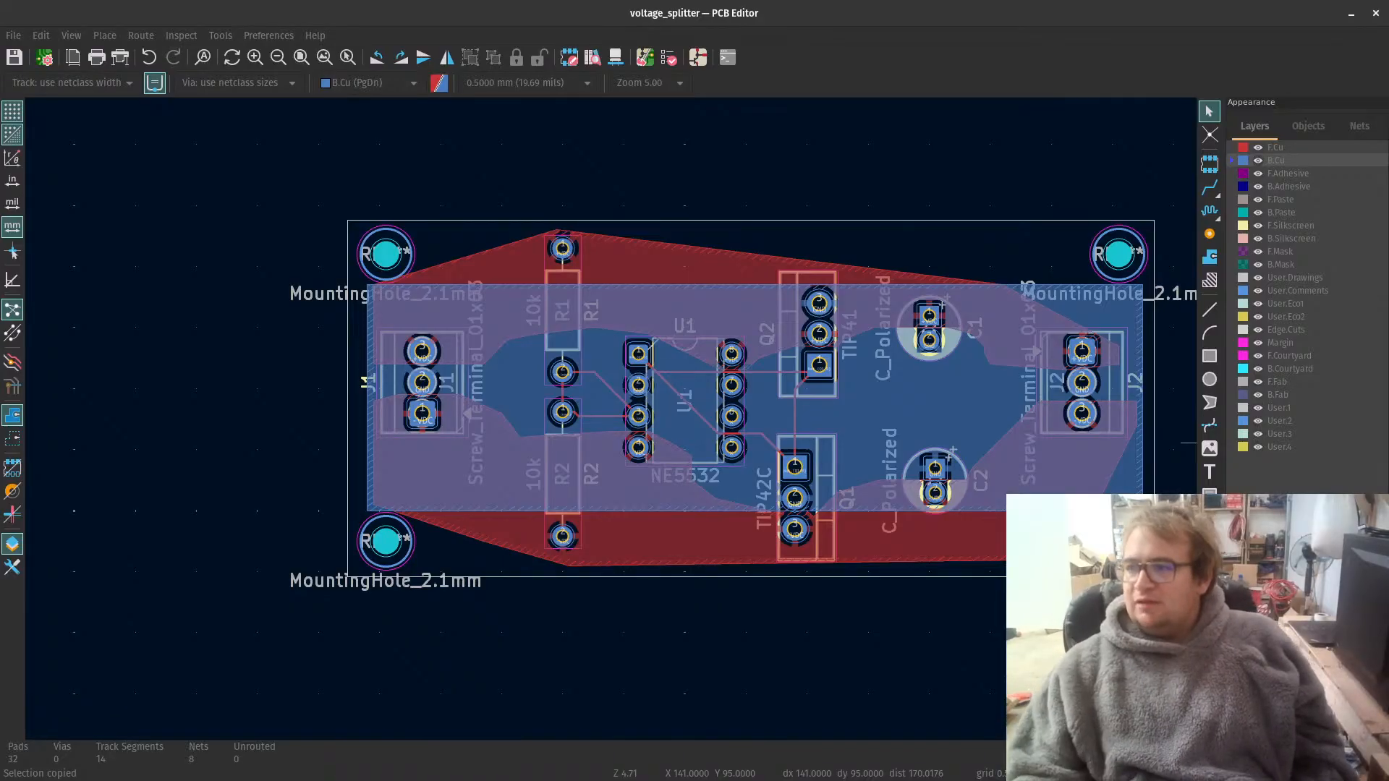
Step: Switch to Firefox, open YouTube's video "Op-Amps - Using Operational Amplifiers" by DroneBot Workshop in a new tab, and pause playback
{"action": "scroll", "coordinate": [733, 541], "scroll_direction": "down", "scroll_amount": 3}
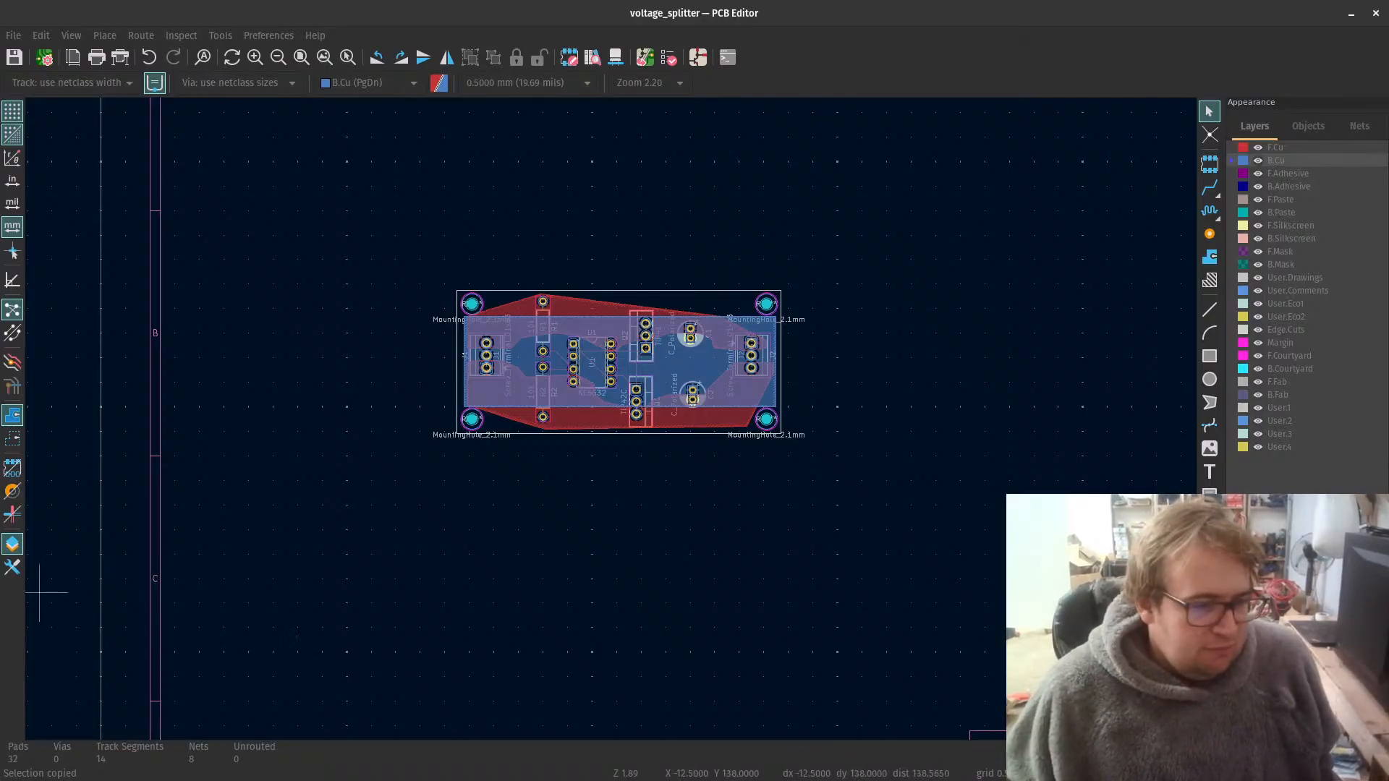
{"action": "key", "text": "alt+Tab"}
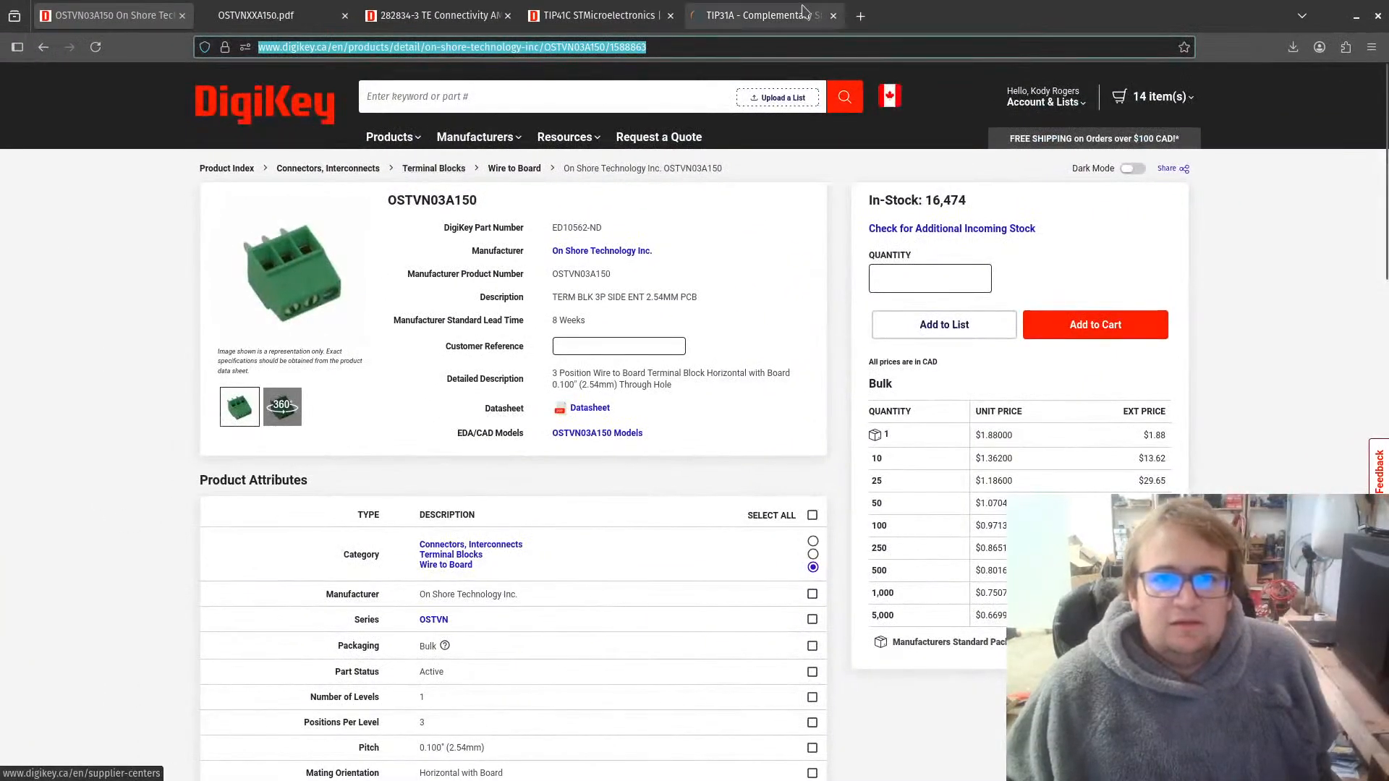
{"action": "left_click", "coordinate": [860, 16]}
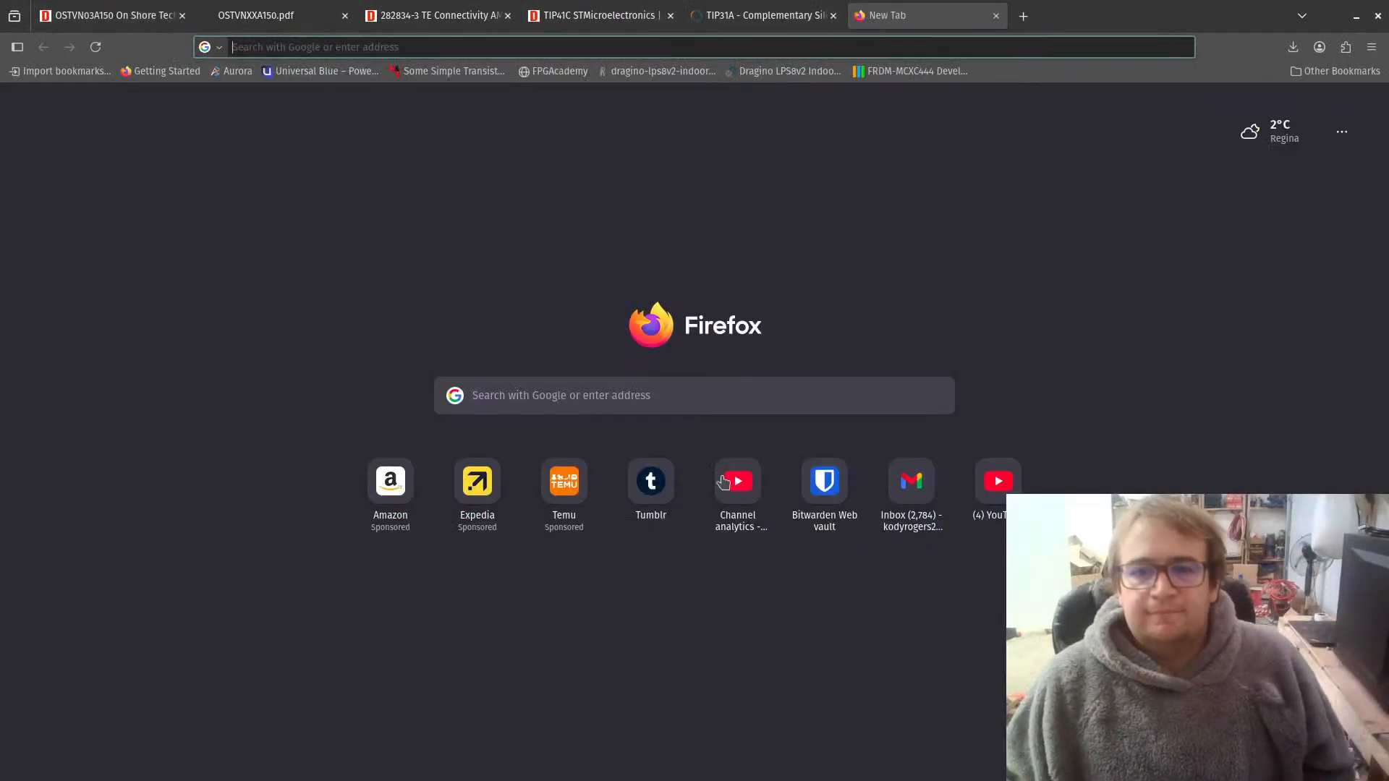
{"action": "left_click", "coordinate": [994, 483]}
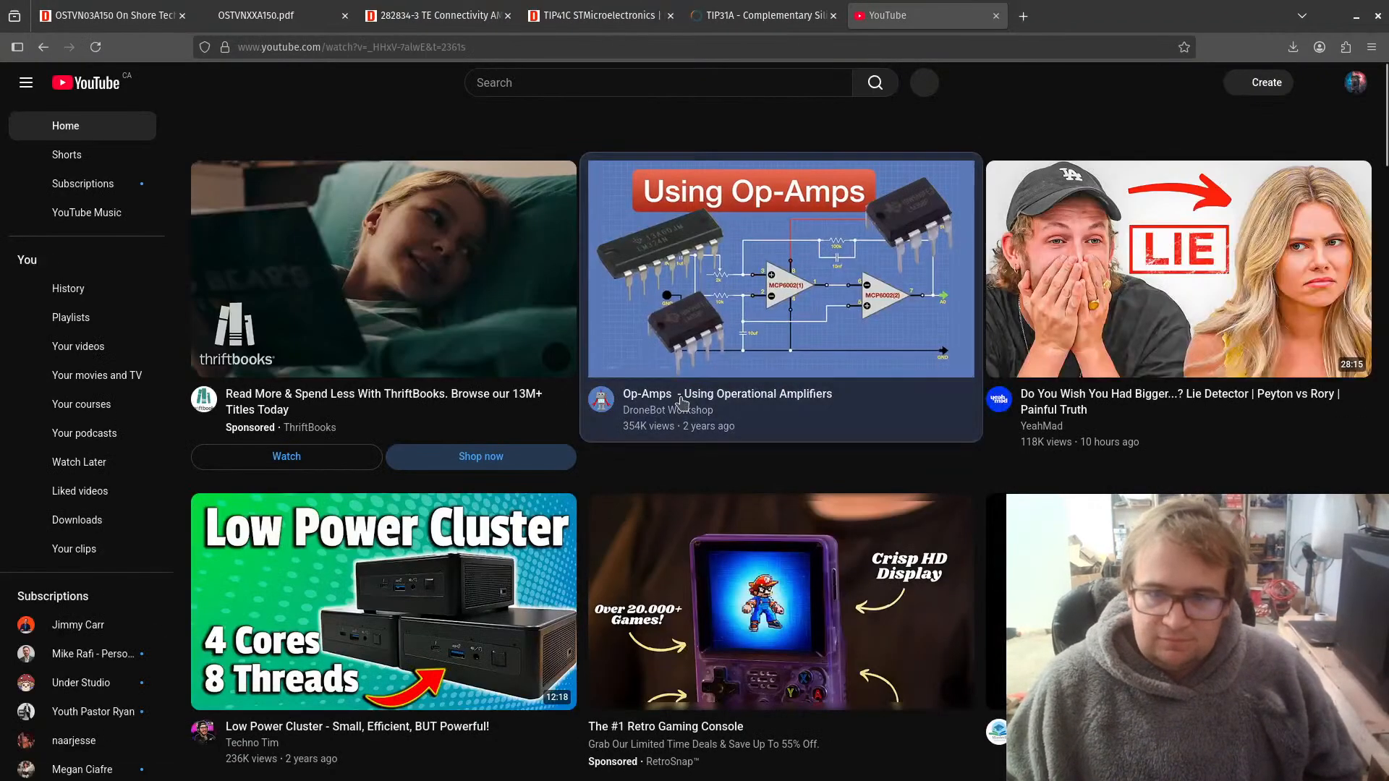
{"action": "left_click", "coordinate": [682, 402]}
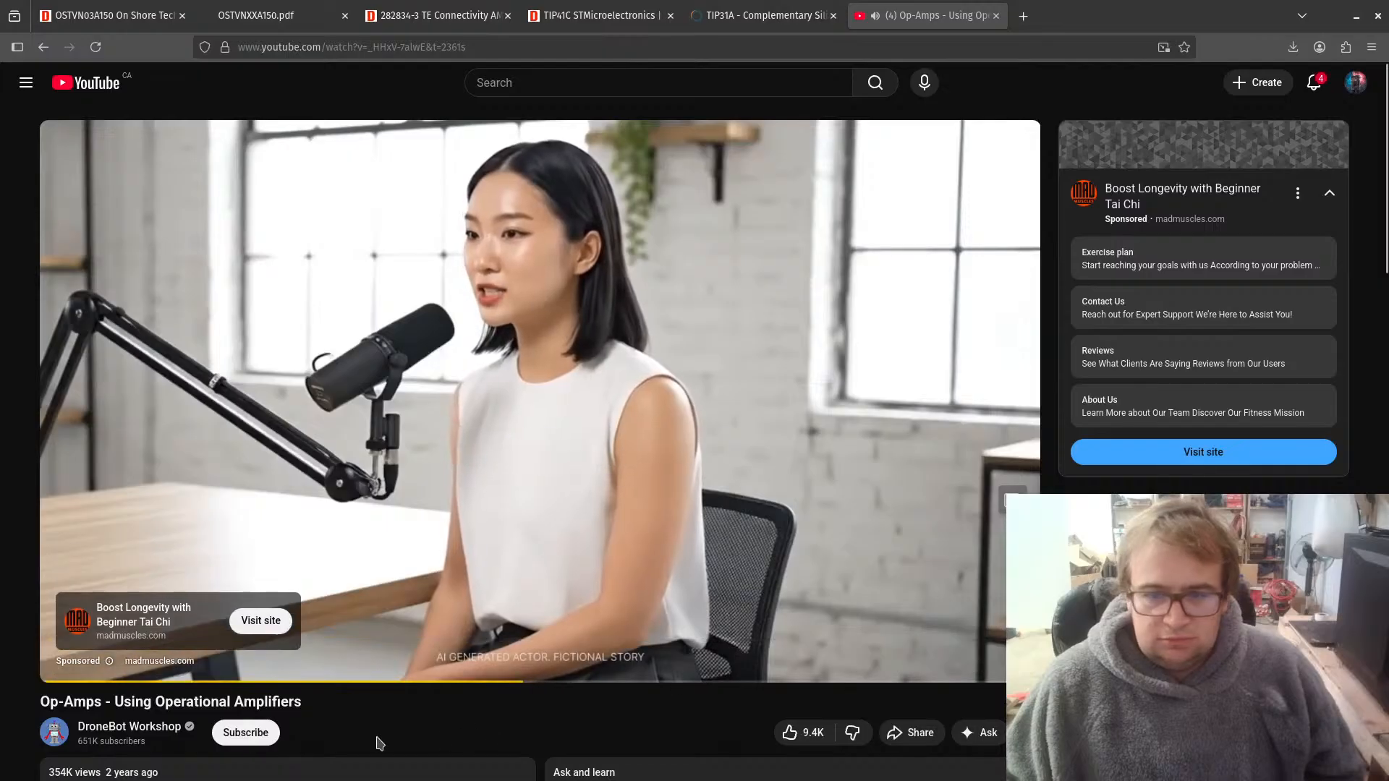
{"action": "left_click", "coordinate": [66, 662]}
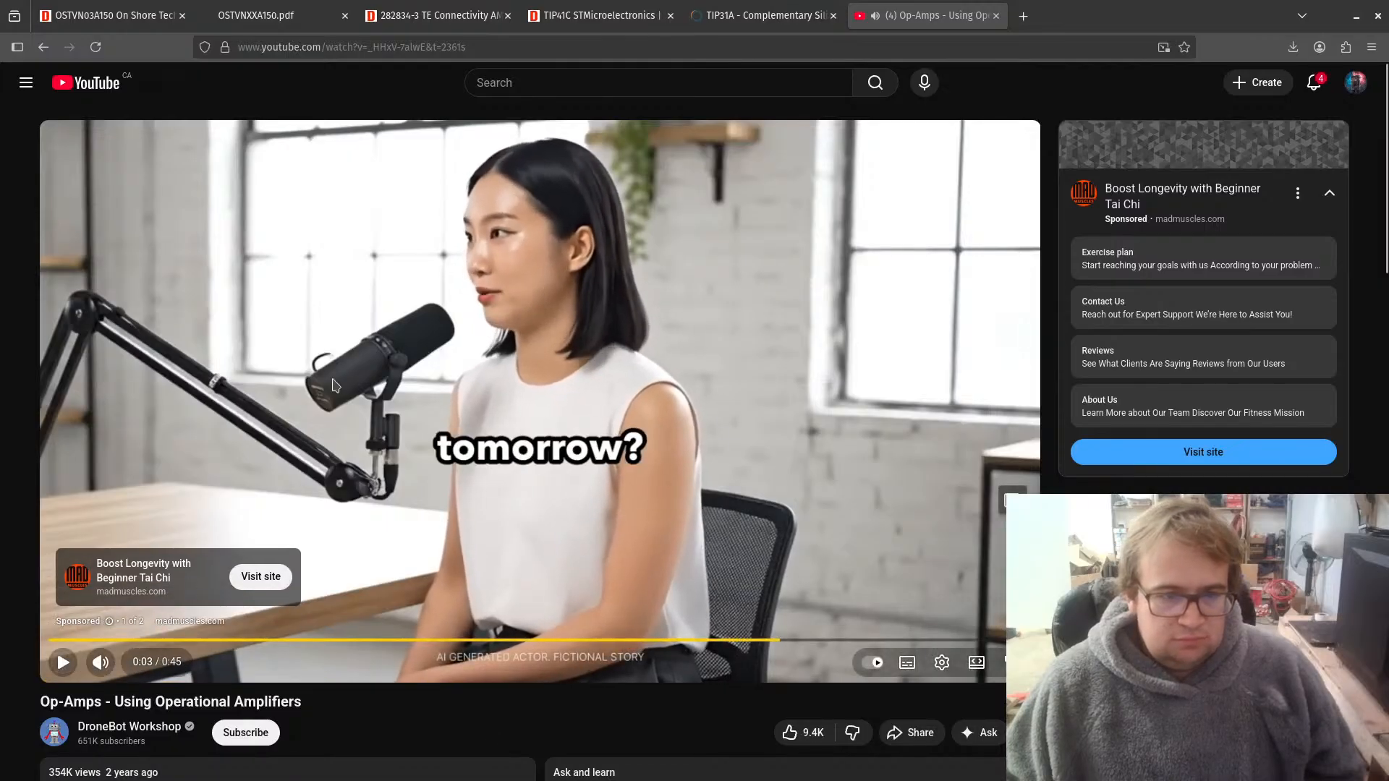
Step: Select the op-amp video's web address, close its tab, and bring up the onsemi TIP31A transistor datasheet
{"action": "left_click", "coordinate": [414, 50]}
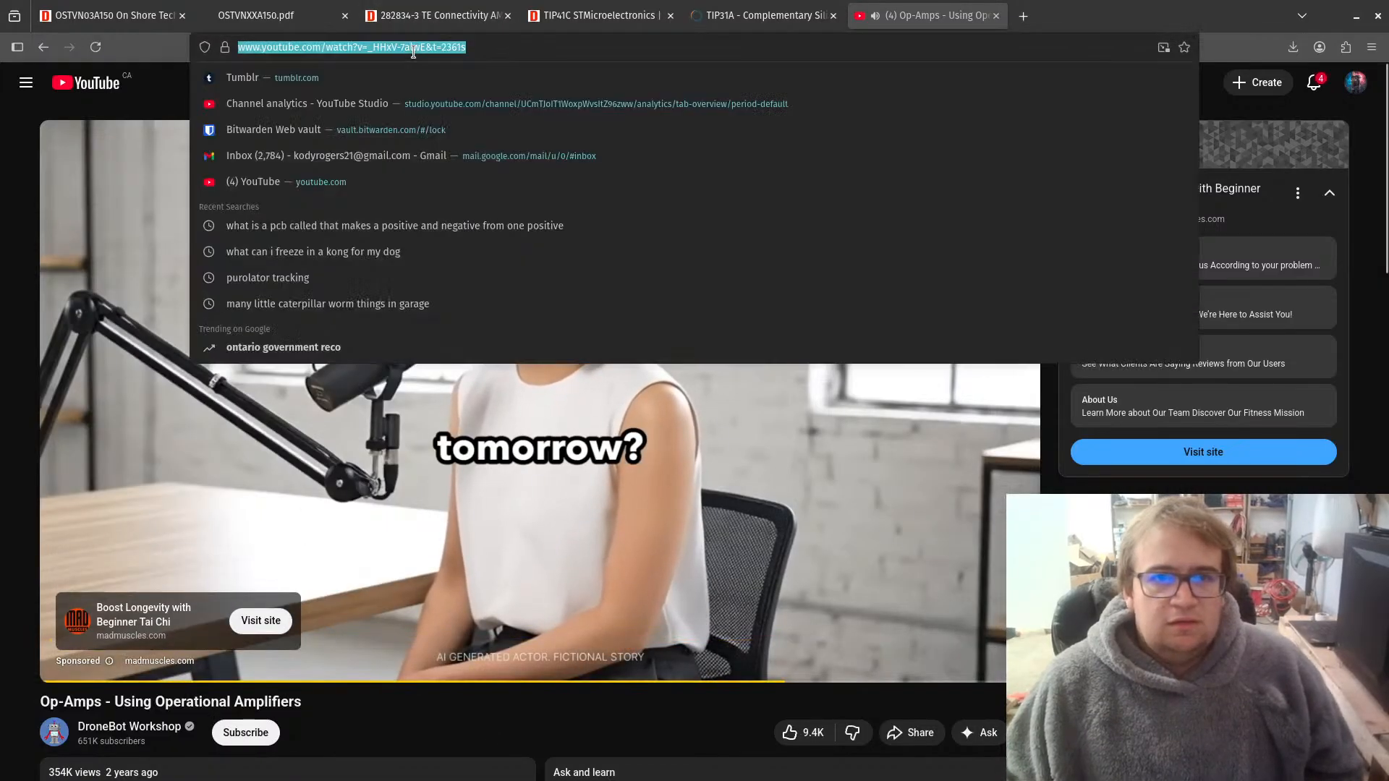
{"action": "scroll", "coordinate": [622, 550], "scroll_direction": "down", "scroll_amount": 3}
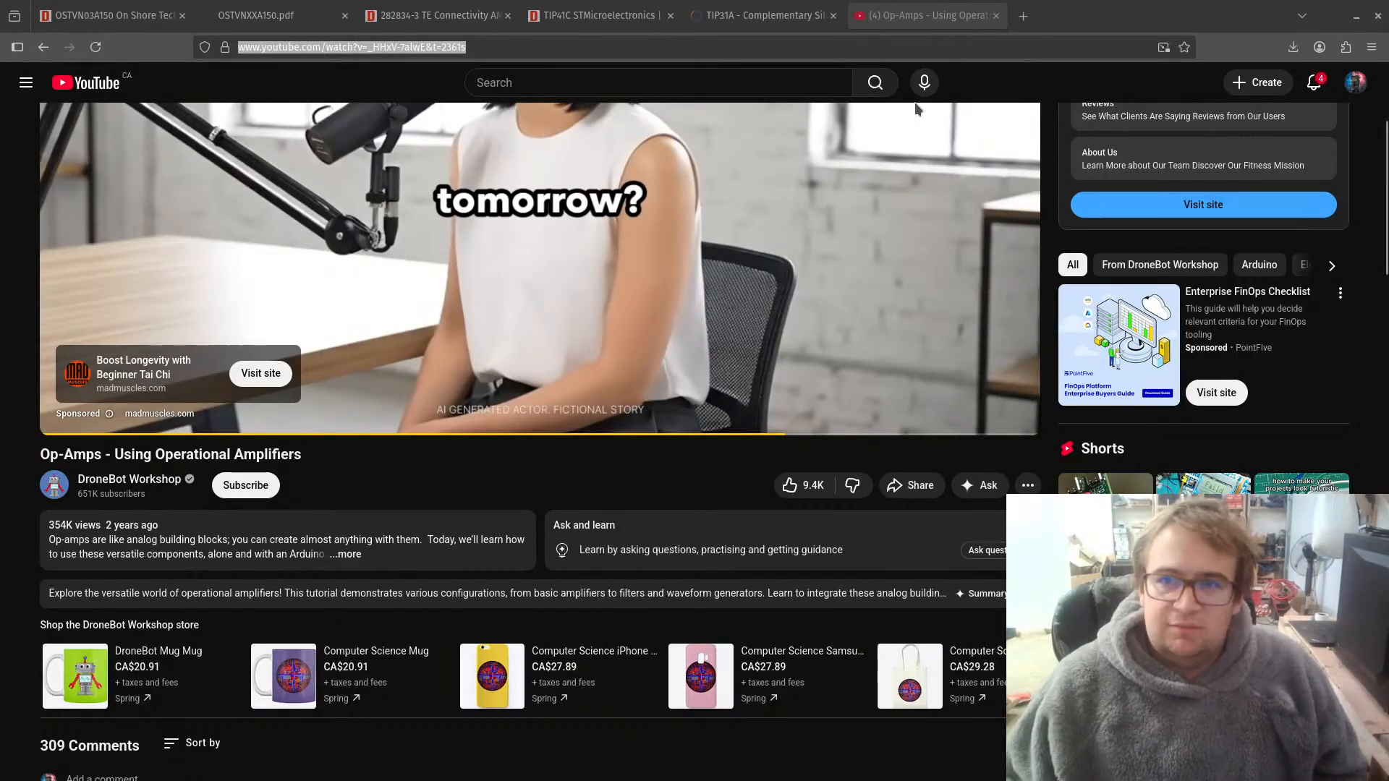
{"action": "left_click", "coordinate": [996, 16]}
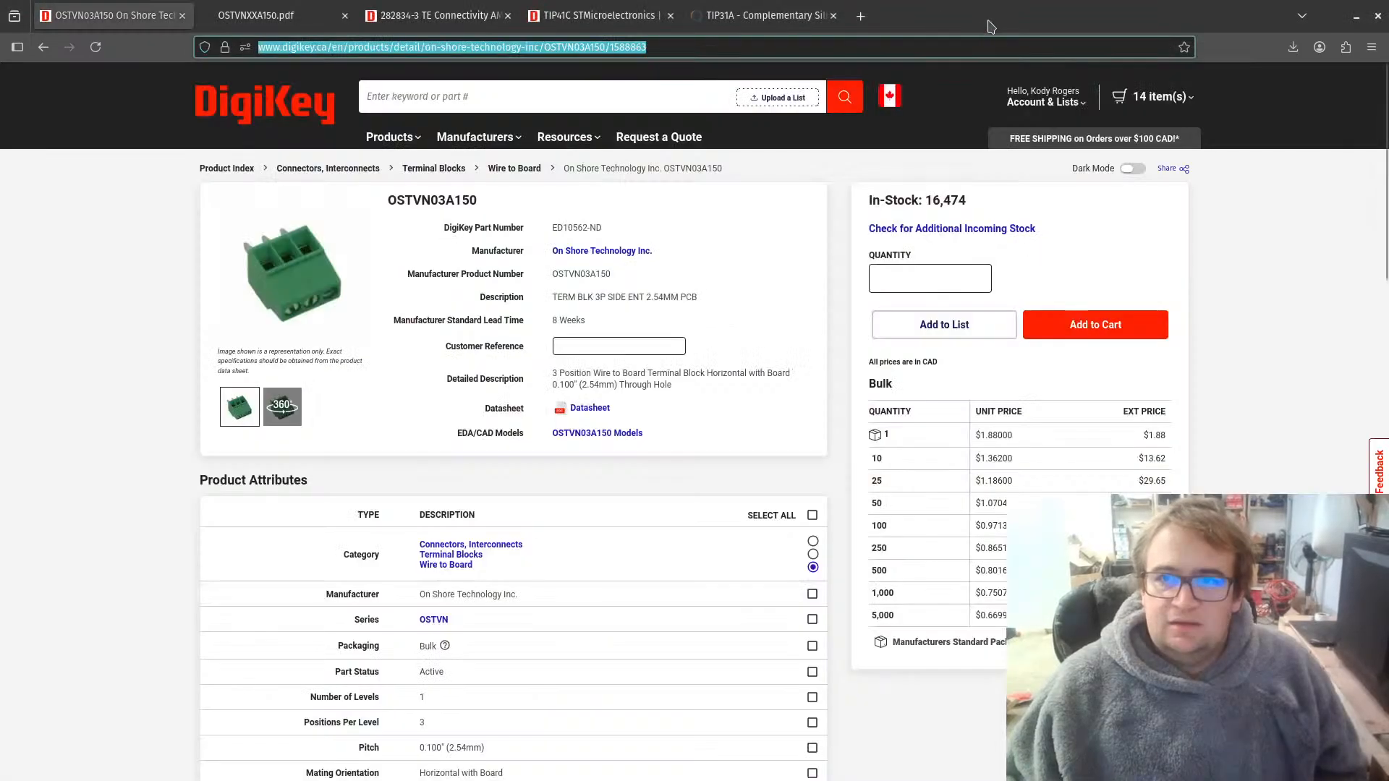
{"action": "left_click", "coordinate": [734, 15]}
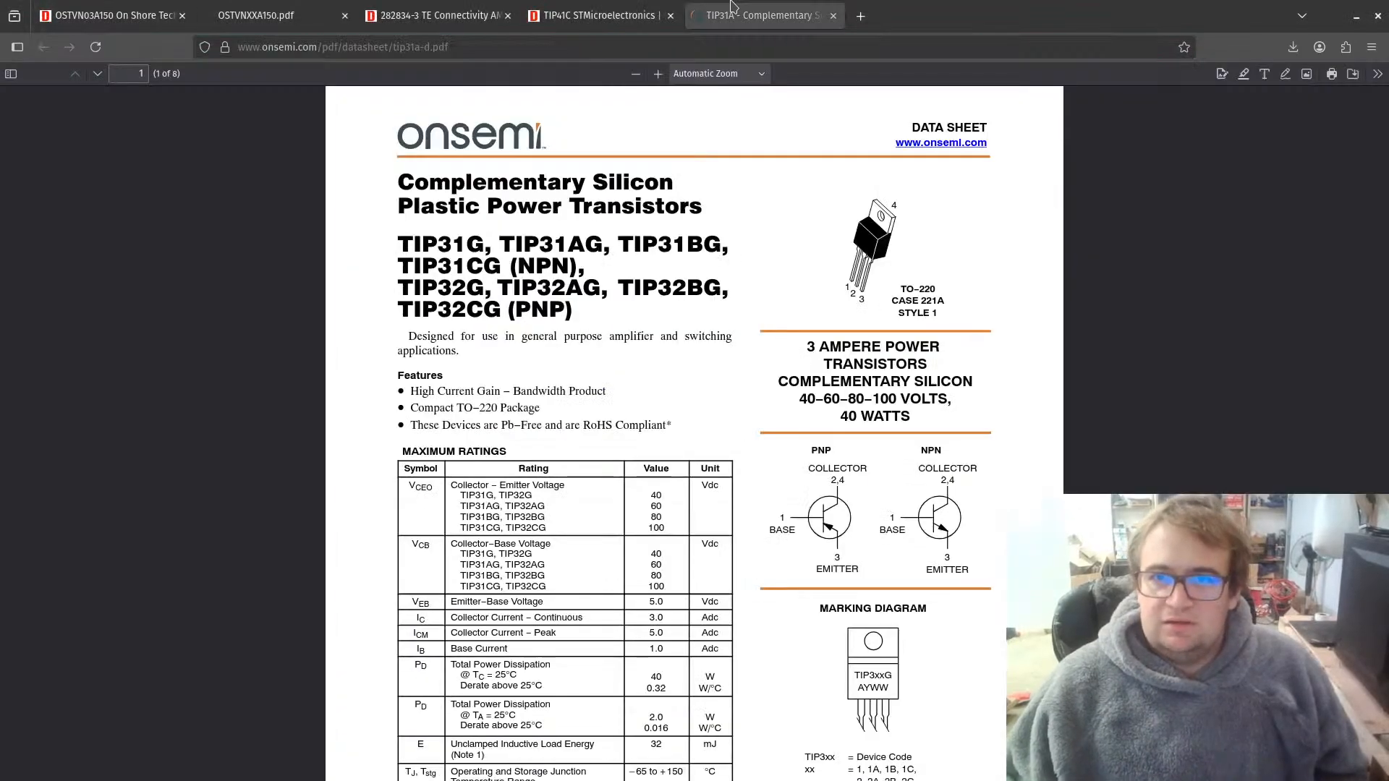